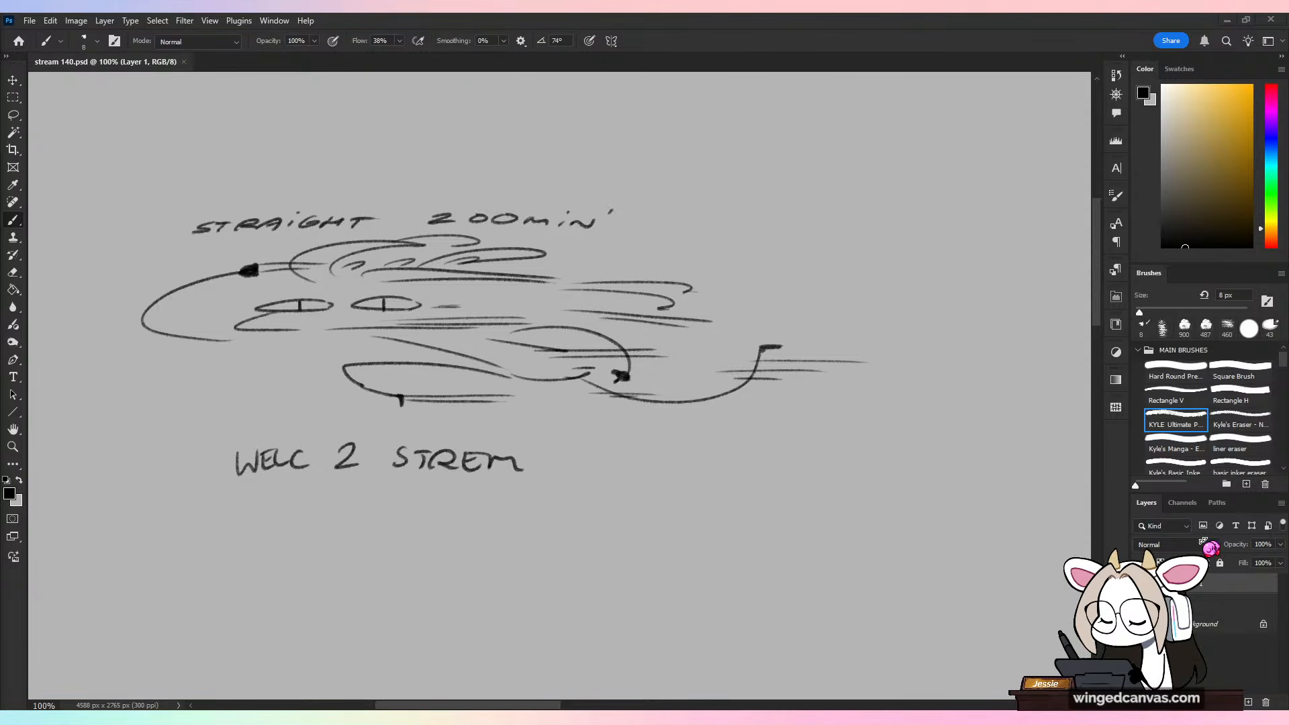
Step: Hide the opening doodle, rename its layer as doodle and place it beneath the empty drawing layer
click(1141, 583)
click(1198, 602)
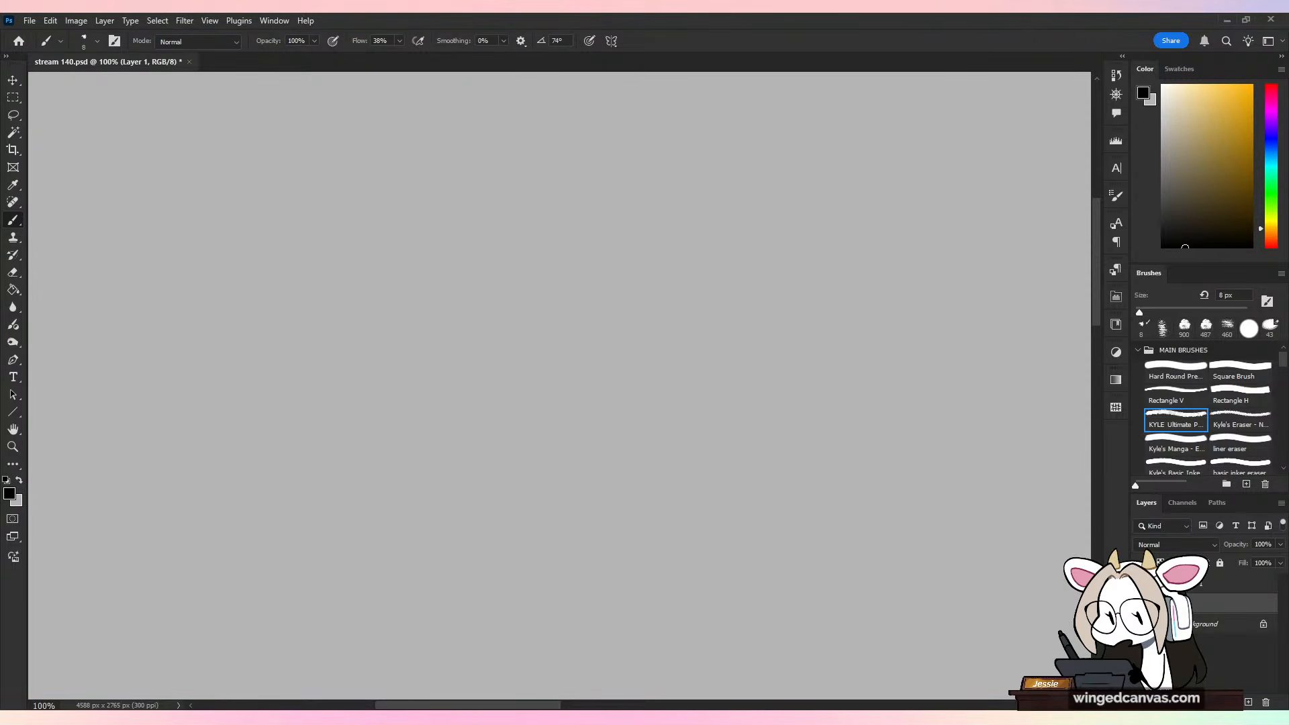
double_click(1199, 585)
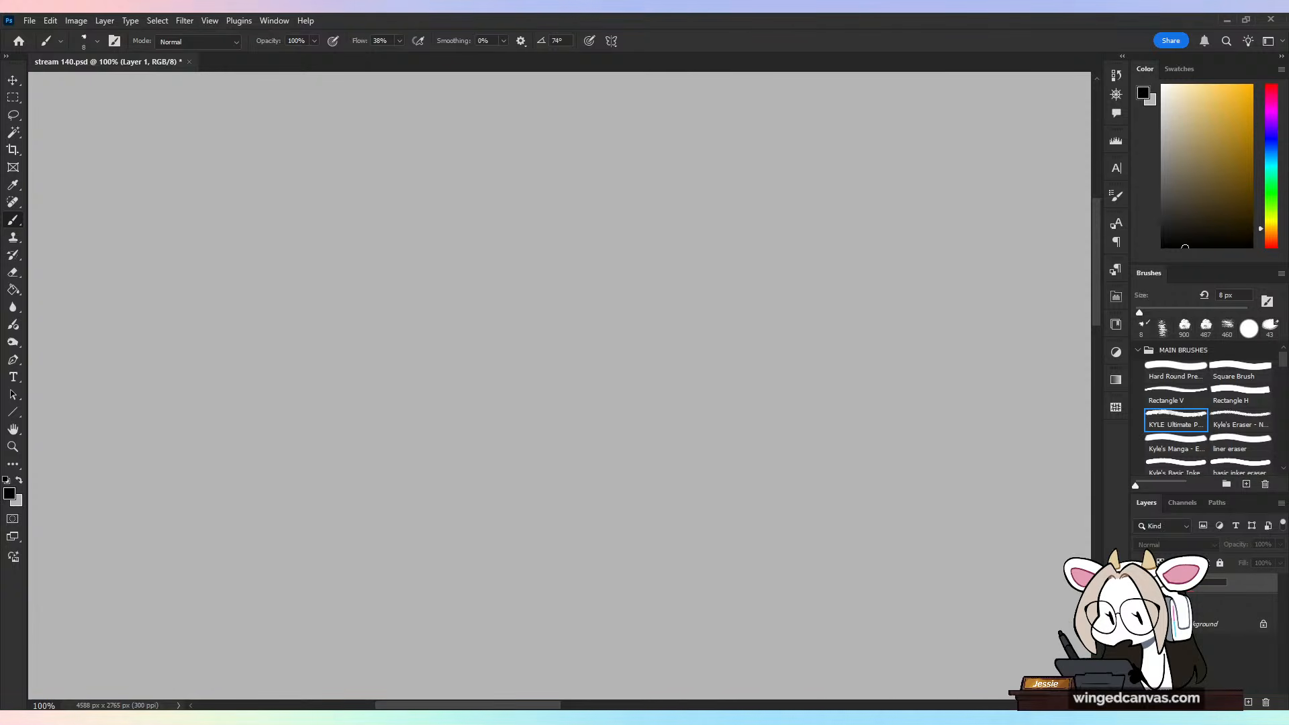
key(Return)
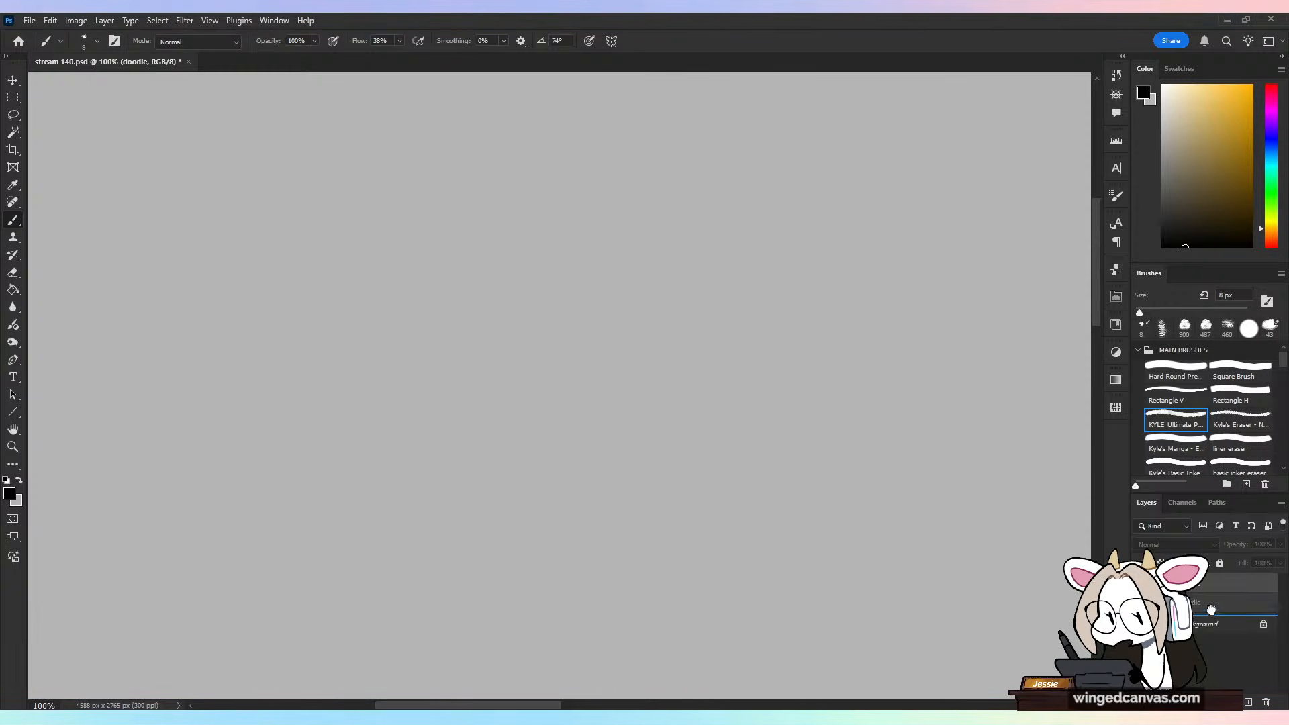
key(ctrl+minus)
drag(737, 474, 631, 458)
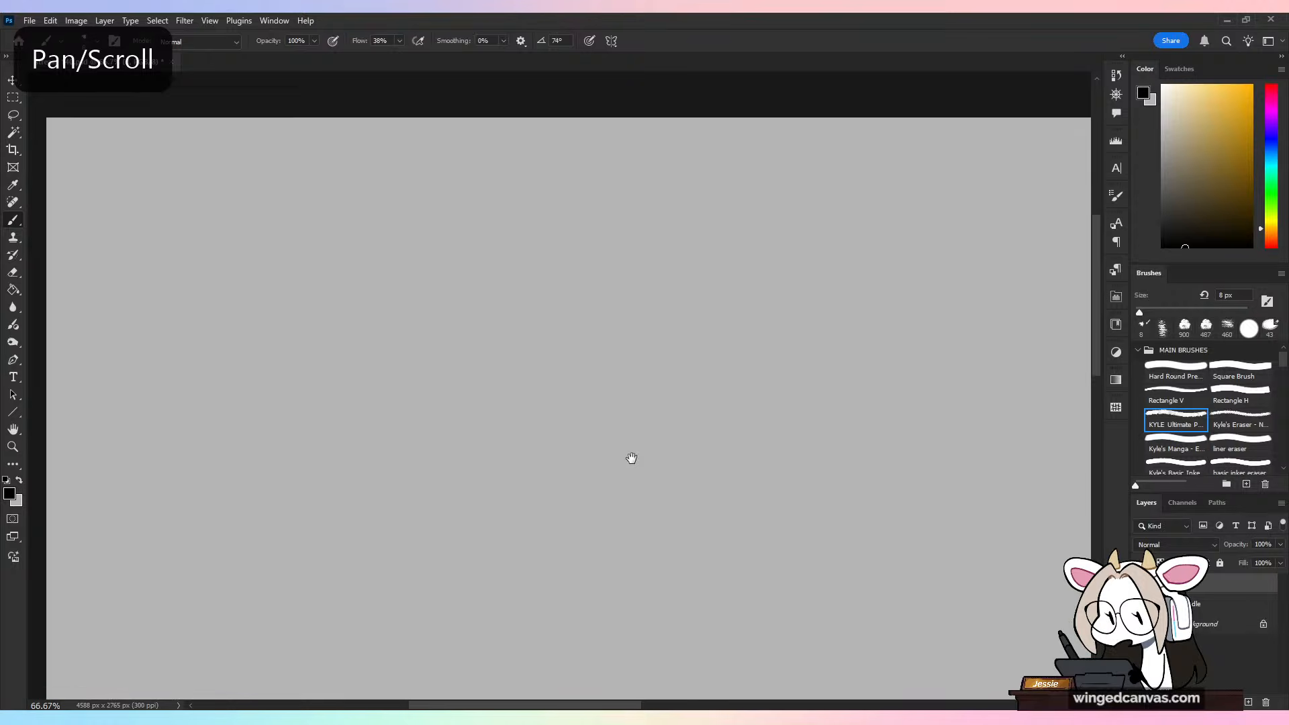
drag(484, 416, 578, 440)
key(ctrl+z)
drag(726, 484, 713, 453)
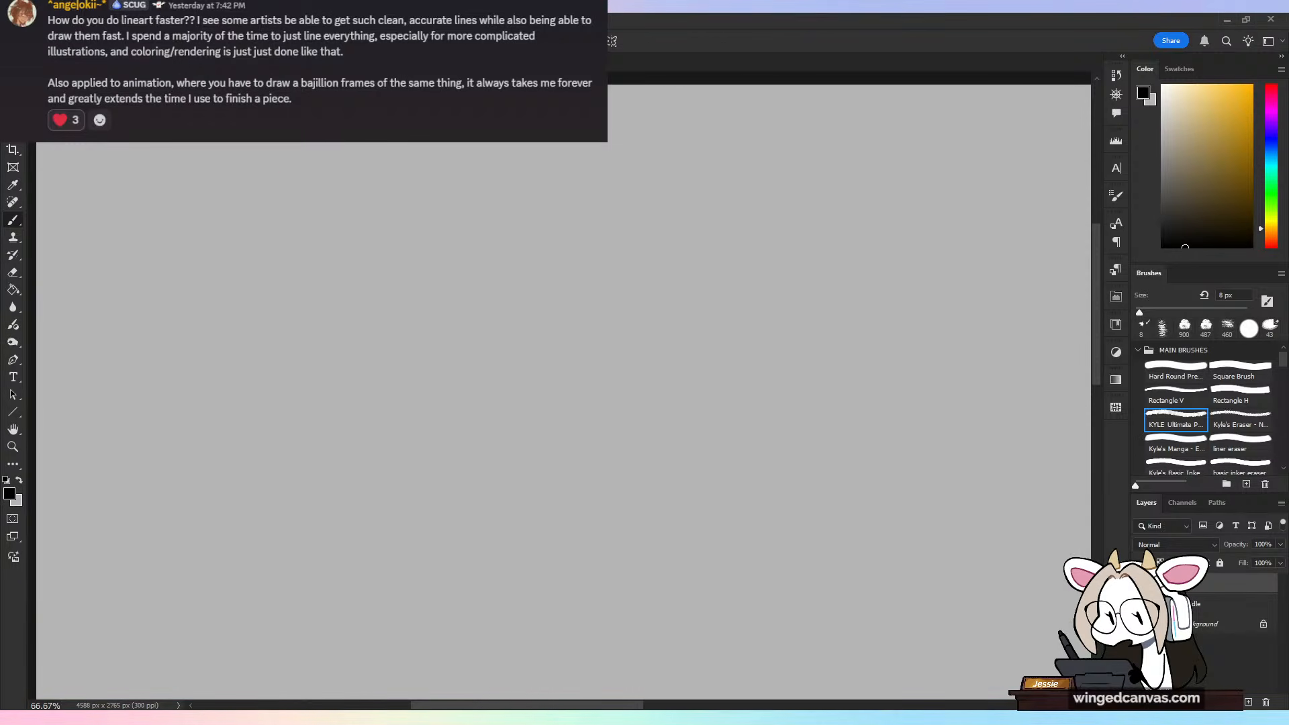
Step: Sketch a light circle for the skull in the upper-left part of the canvas with the KYLE Ultimate brush
click(1189, 401)
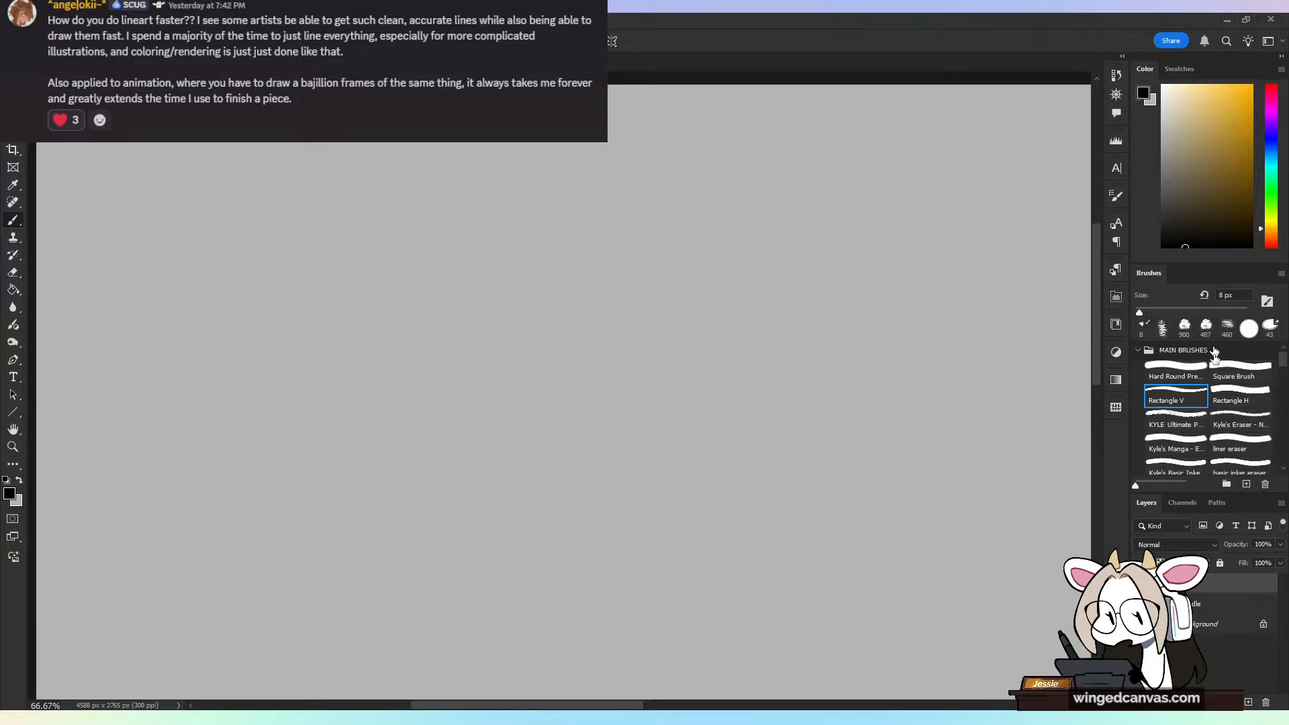
click(1203, 414)
drag(560, 261, 567, 511)
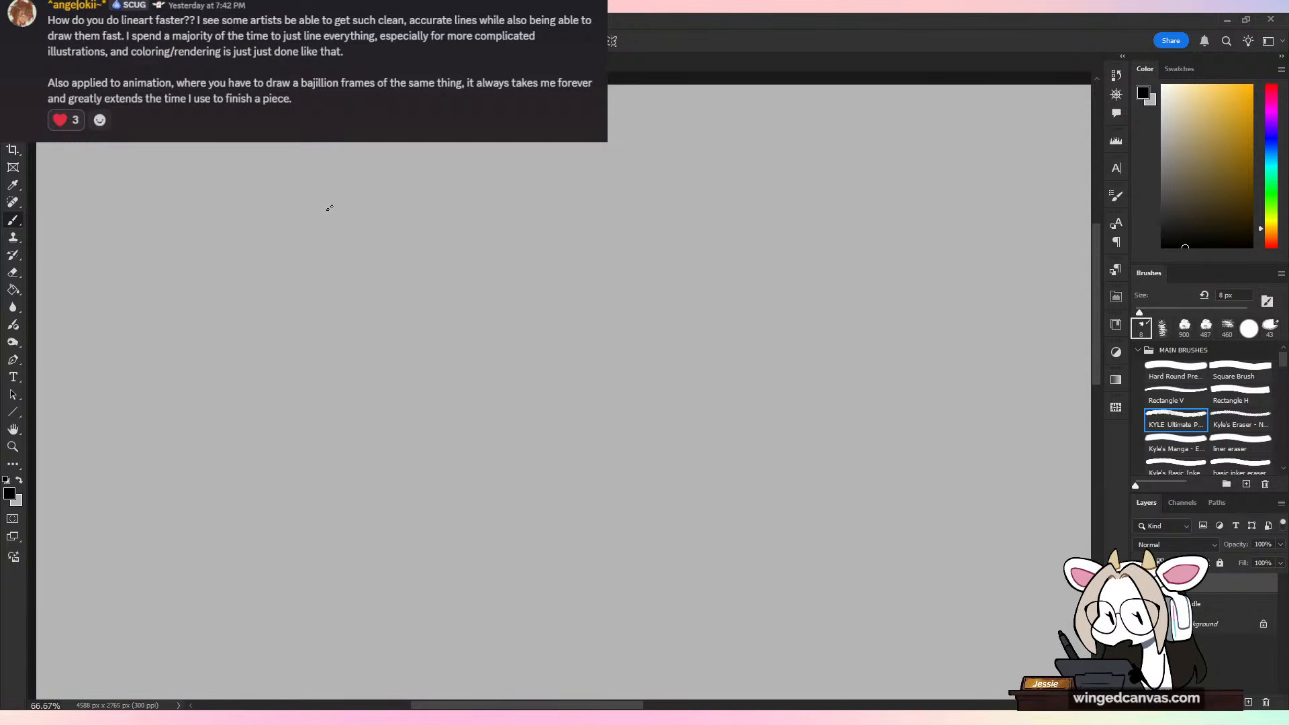
drag(344, 204, 318, 263)
key(ctrl+z)
key(ctrl+z)
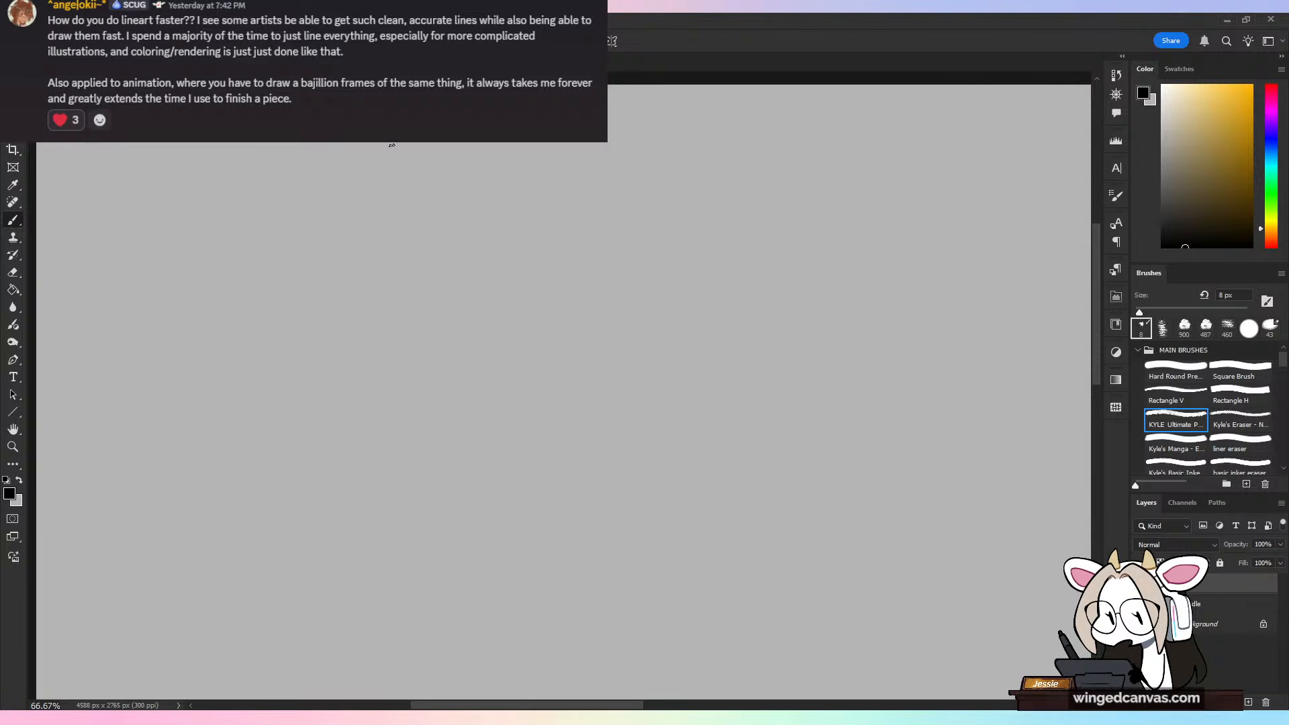
mouse_move(341, 206)
mouse_down()
mouse_move(326, 267)
mouse_move(320, 257)
mouse_move(374, 297)
mouse_up()
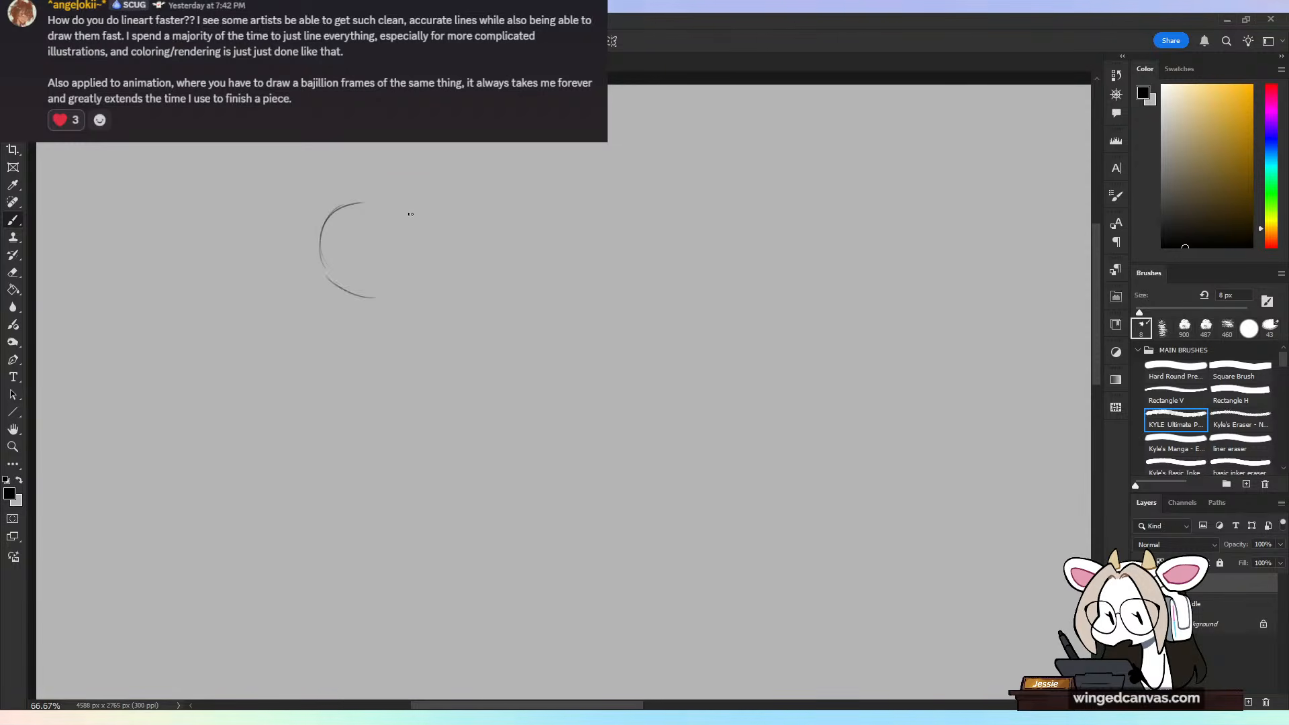
key(ctrl+z)
drag(368, 203, 329, 278)
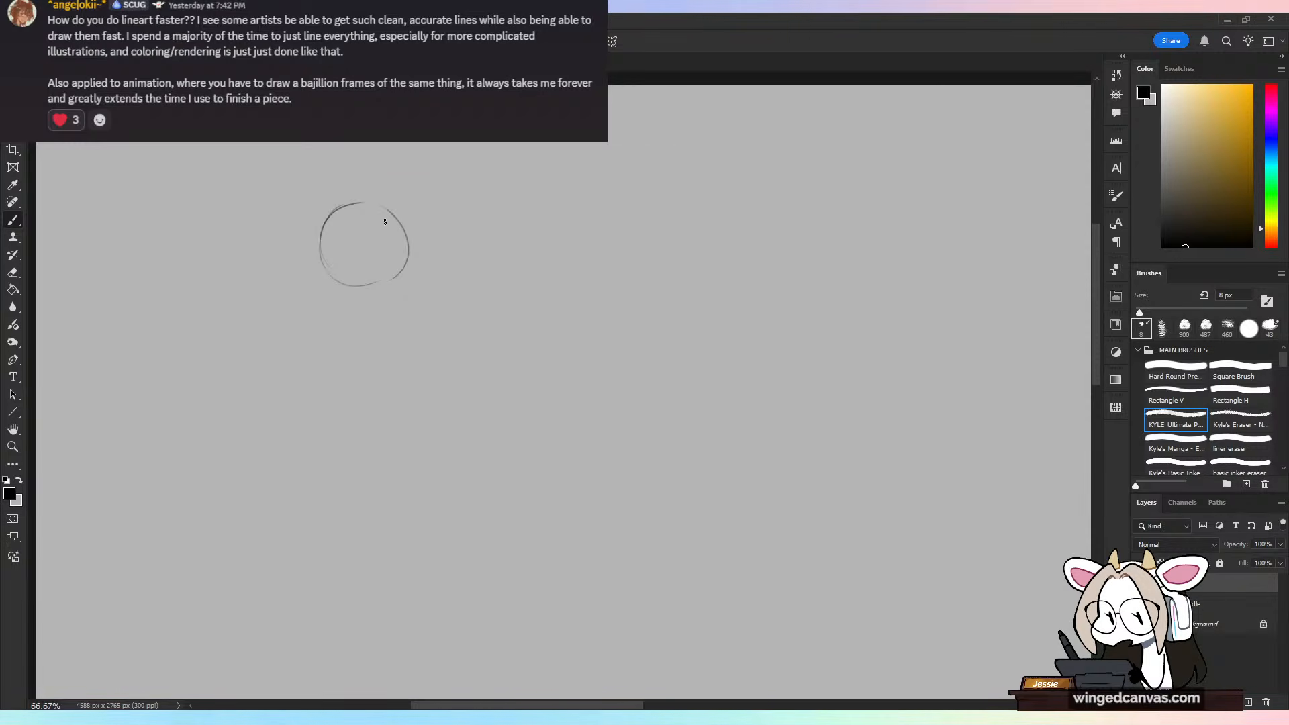
Step: Sketch a slightly tilted centre line through the circle and add the tapering cheek and jaw lines down to the chin
drag(361, 222, 372, 305)
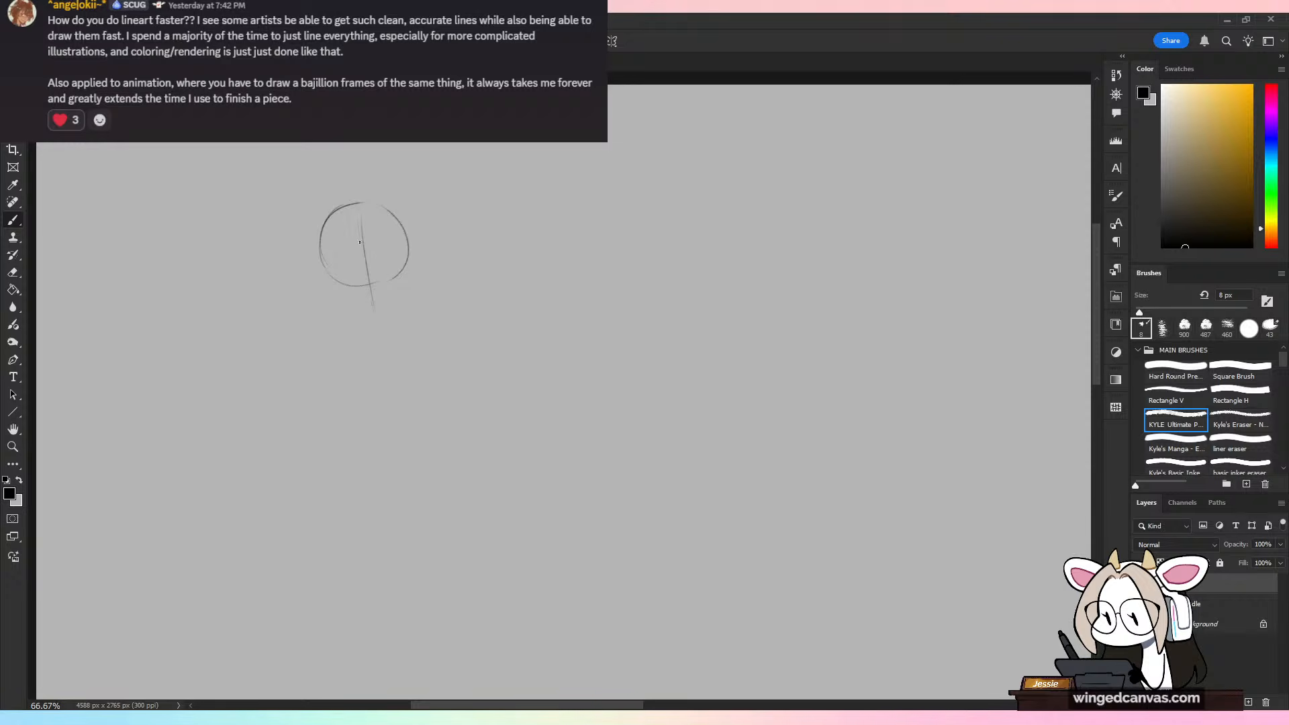
drag(358, 216, 368, 303)
mouse_move(321, 258)
mouse_down()
mouse_move(363, 328)
mouse_move(406, 306)
mouse_move(391, 324)
mouse_move(408, 300)
mouse_up()
key(ctrl+z)
drag(409, 253, 407, 300)
drag(411, 238, 409, 286)
Step: Erase the centre guide line running down the middle of the face
key(ctrl+plus)
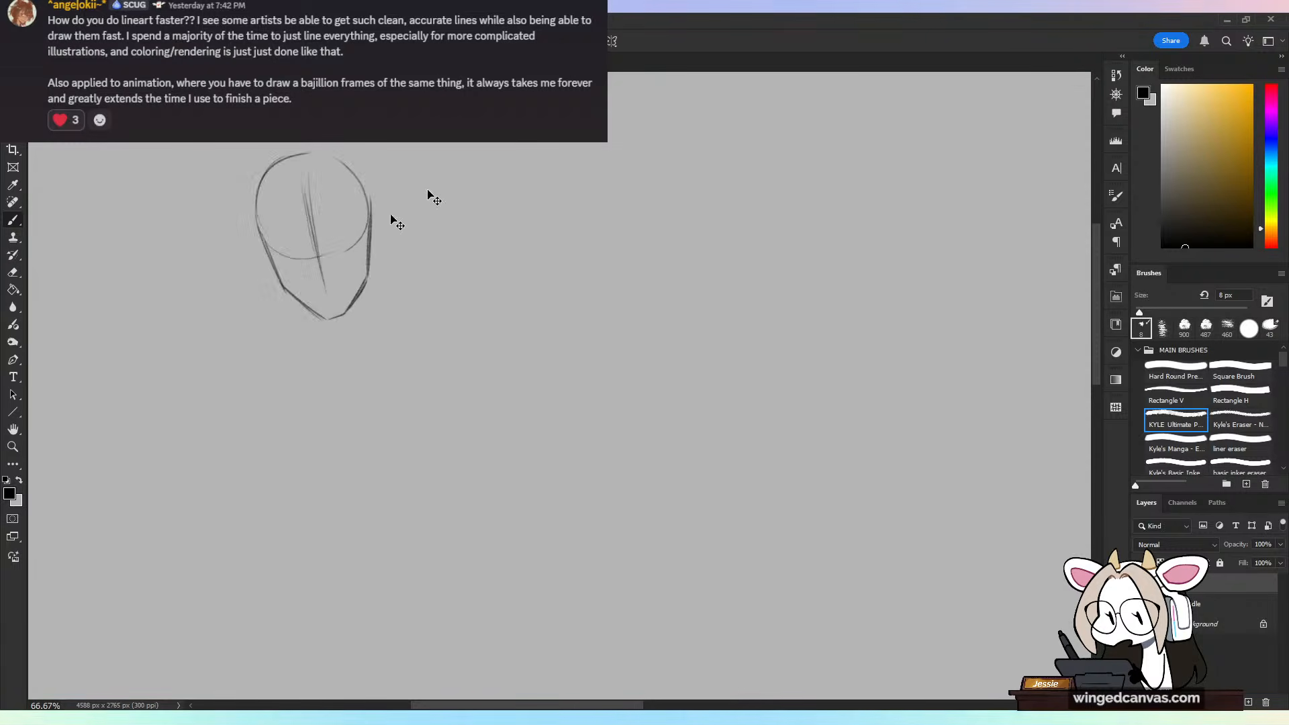
drag(394, 215, 475, 336)
key(e)
drag(341, 259, 369, 393)
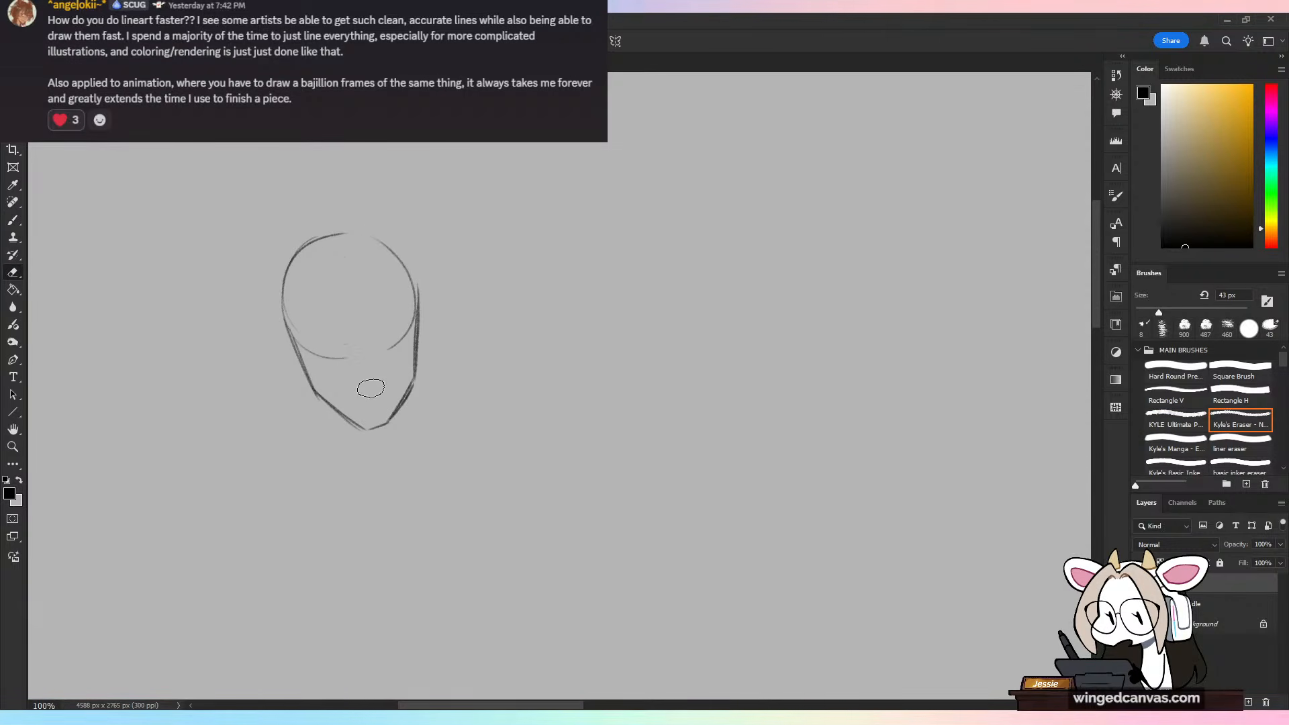
Step: Redraw the crown of the head and reshape the jaw into a longer, narrow, rounded chin
key(b)
mouse_move(315, 239)
mouse_down()
mouse_move(373, 229)
mouse_move(418, 279)
mouse_up()
key(ctrl+z)
drag(380, 236, 419, 302)
drag(415, 379, 389, 426)
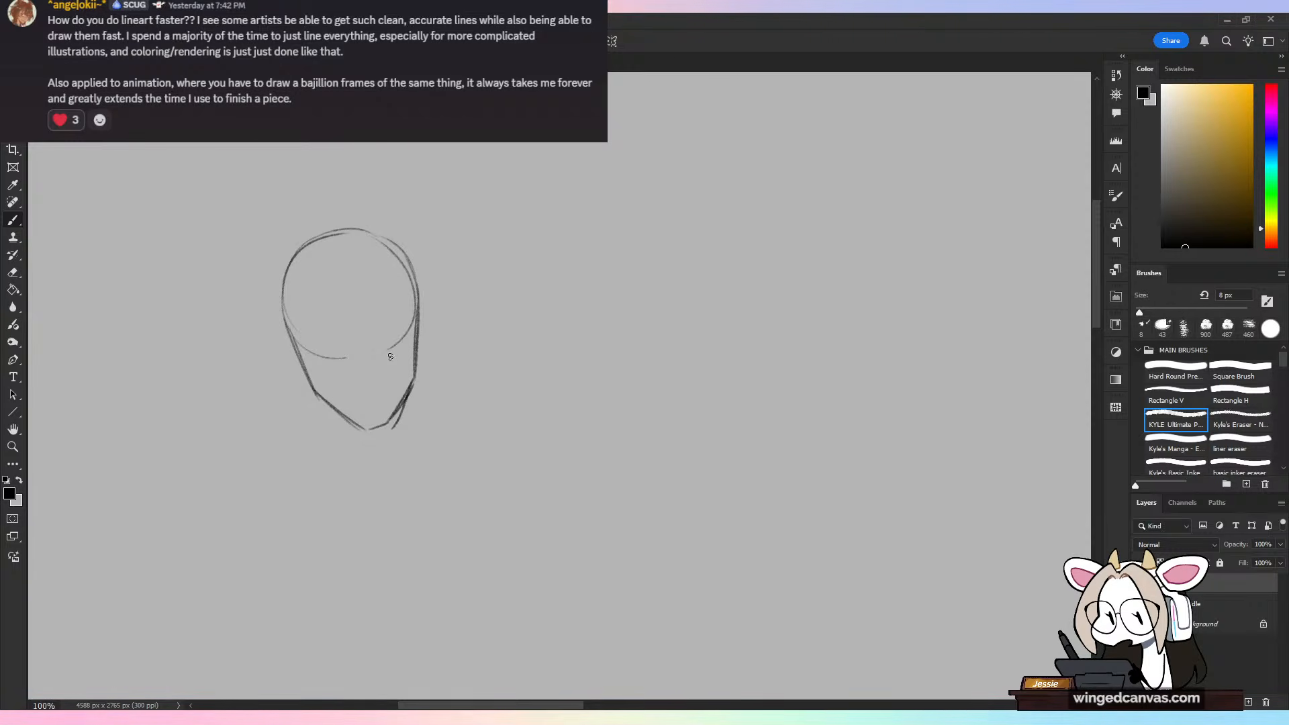
key(e)
mouse_move(403, 377)
mouse_down()
mouse_move(348, 420)
mouse_move(332, 399)
mouse_move(365, 436)
mouse_move(393, 429)
mouse_up()
key(b)
key(ctrl+z)
drag(415, 380, 389, 433)
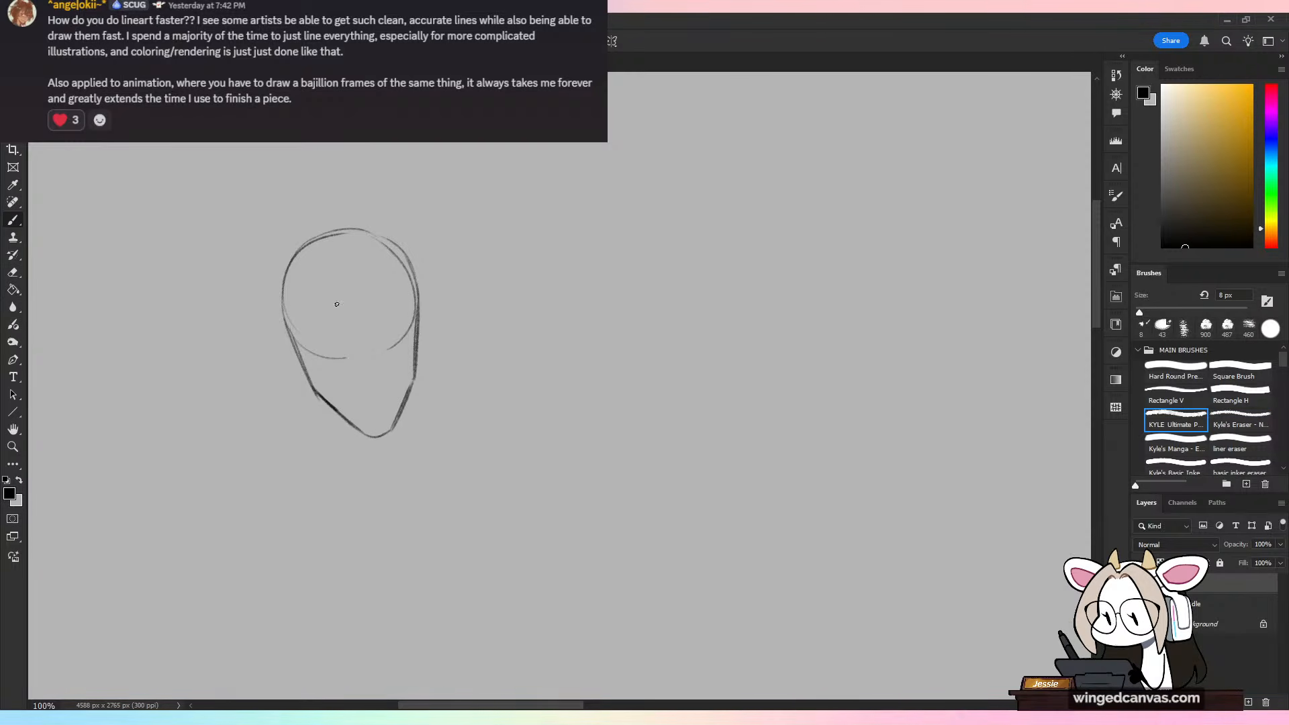
Step: Draw the nose with a brow crease, a thin bridge line and two short nostril strokes
drag(346, 318, 364, 380)
key(ctrl+z)
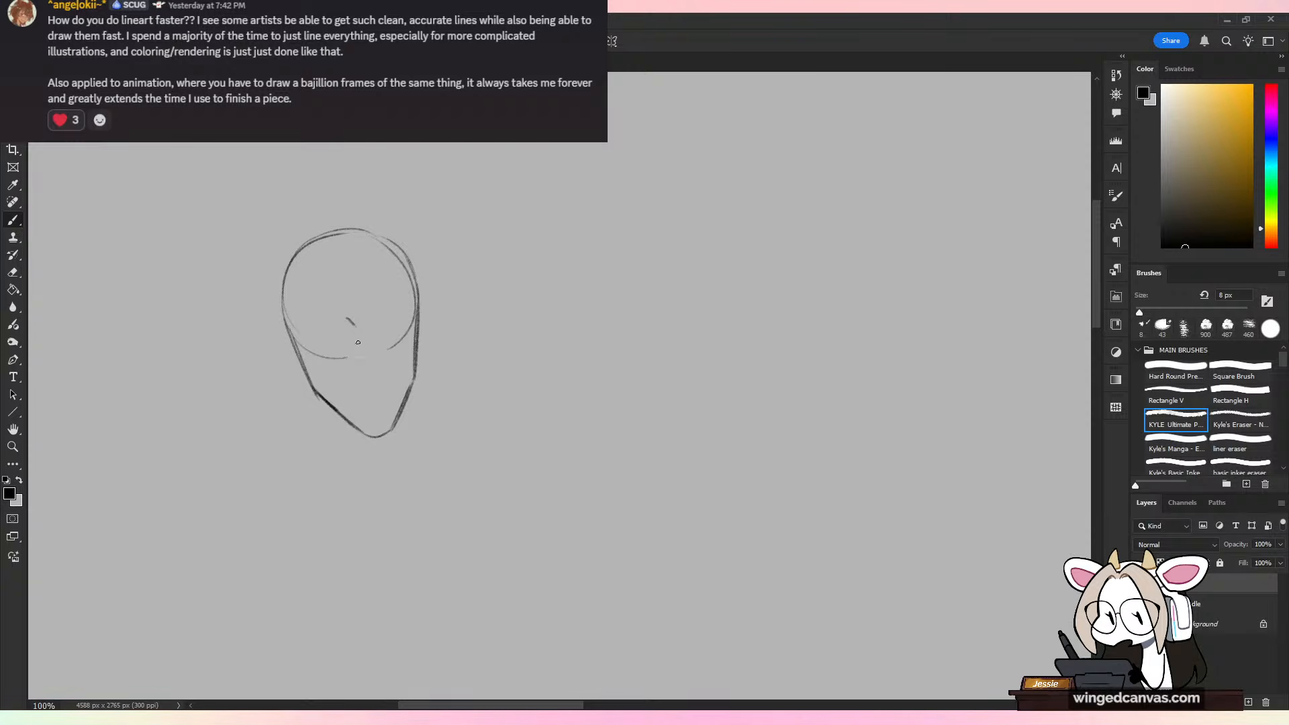
mouse_move(355, 327)
mouse_down()
mouse_move(364, 384)
mouse_move(354, 373)
mouse_move(376, 382)
mouse_move(359, 386)
mouse_move(385, 378)
mouse_up()
key(ctrl+z)
key(ctrl+z)
key(ctrl+z)
key(ctrl+z)
key(ctrl+z)
drag(385, 379, 371, 378)
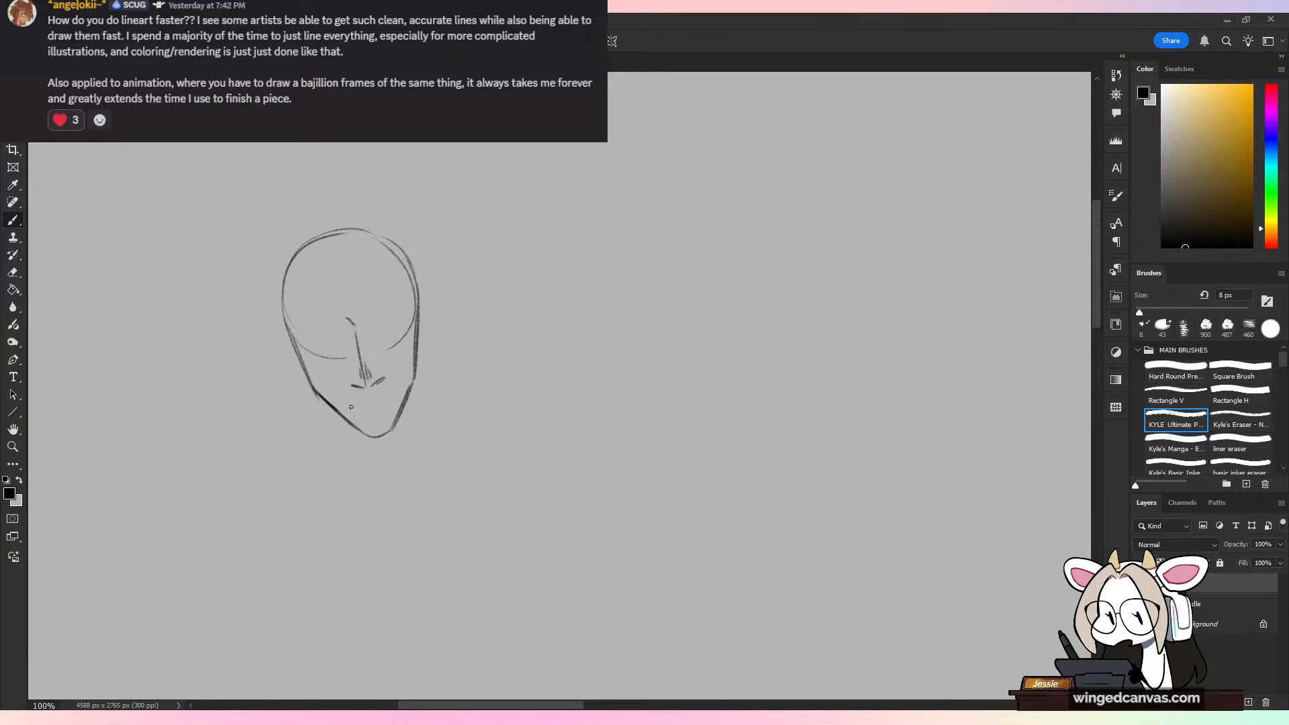
Step: Draw an open mouth with upper teeth and a tongue hanging over the chin, clearing the chin line behind the tongue
drag(350, 407, 361, 407)
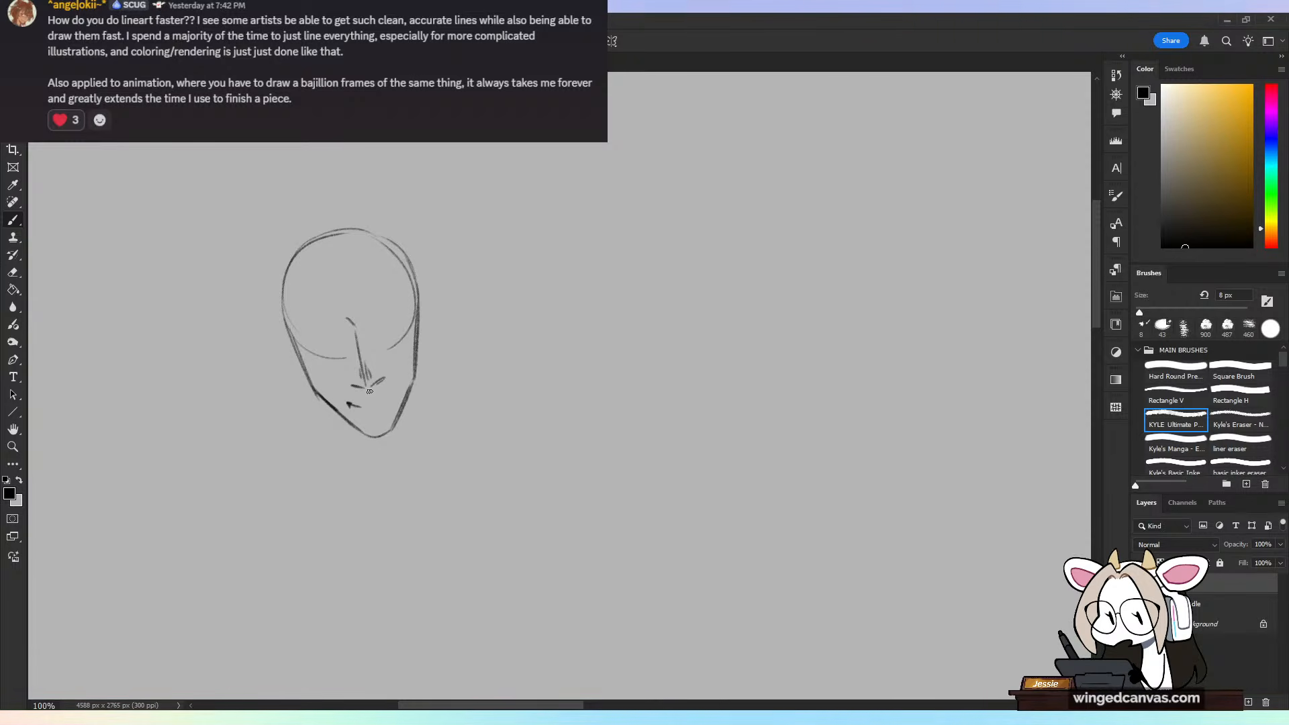
key(ctrl+z)
drag(353, 408, 392, 404)
key(ctrl+z)
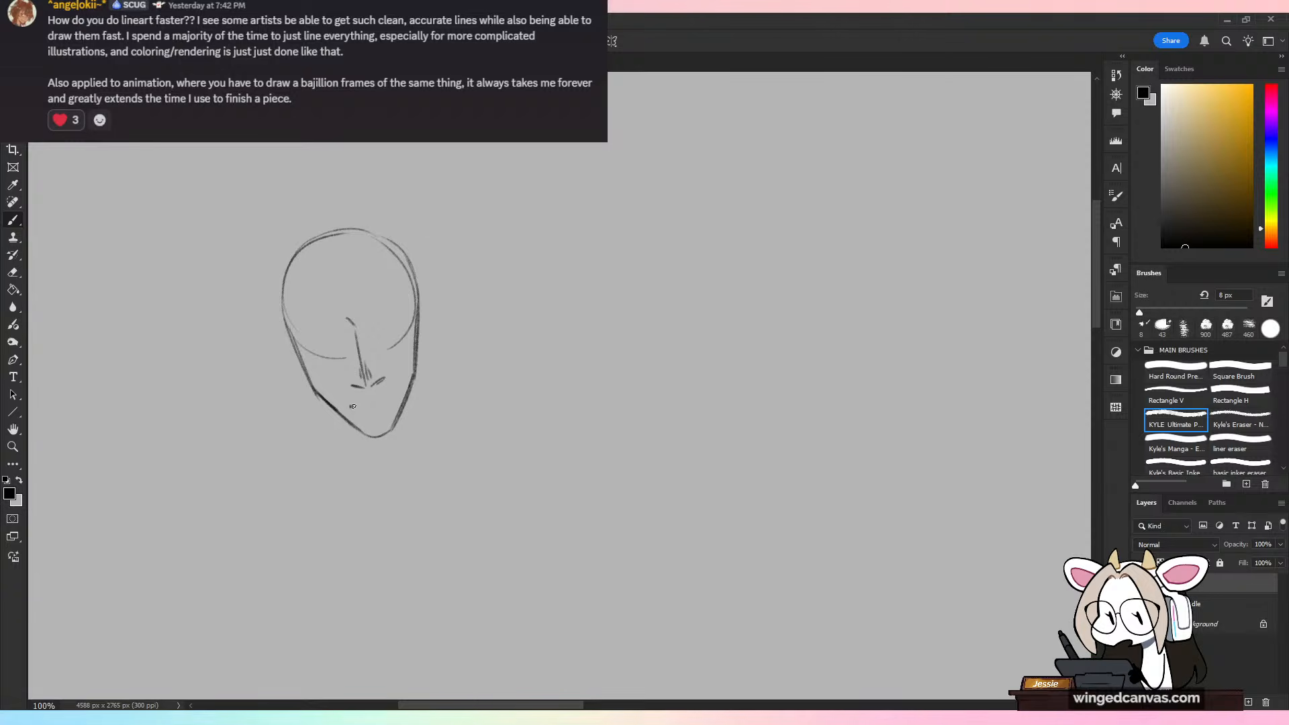
drag(348, 405, 390, 403)
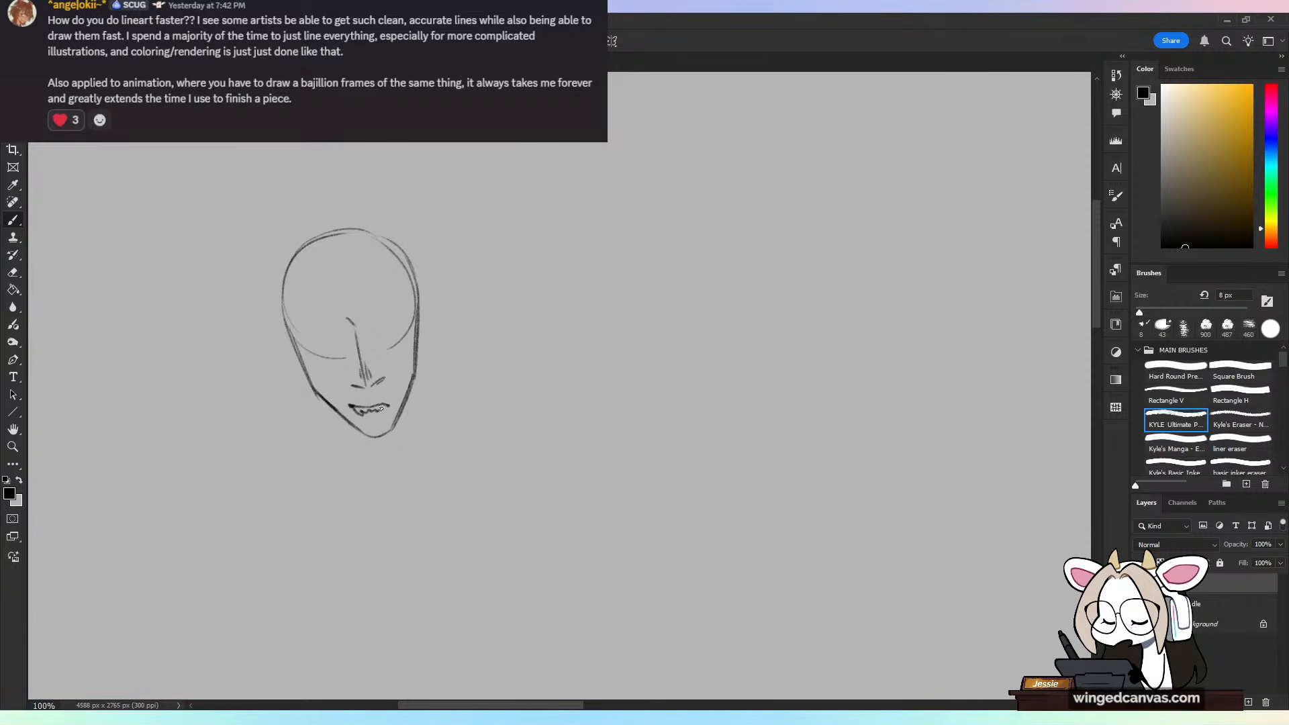
mouse_move(383, 406)
mouse_down()
mouse_move(367, 443)
mouse_move(387, 423)
mouse_up()
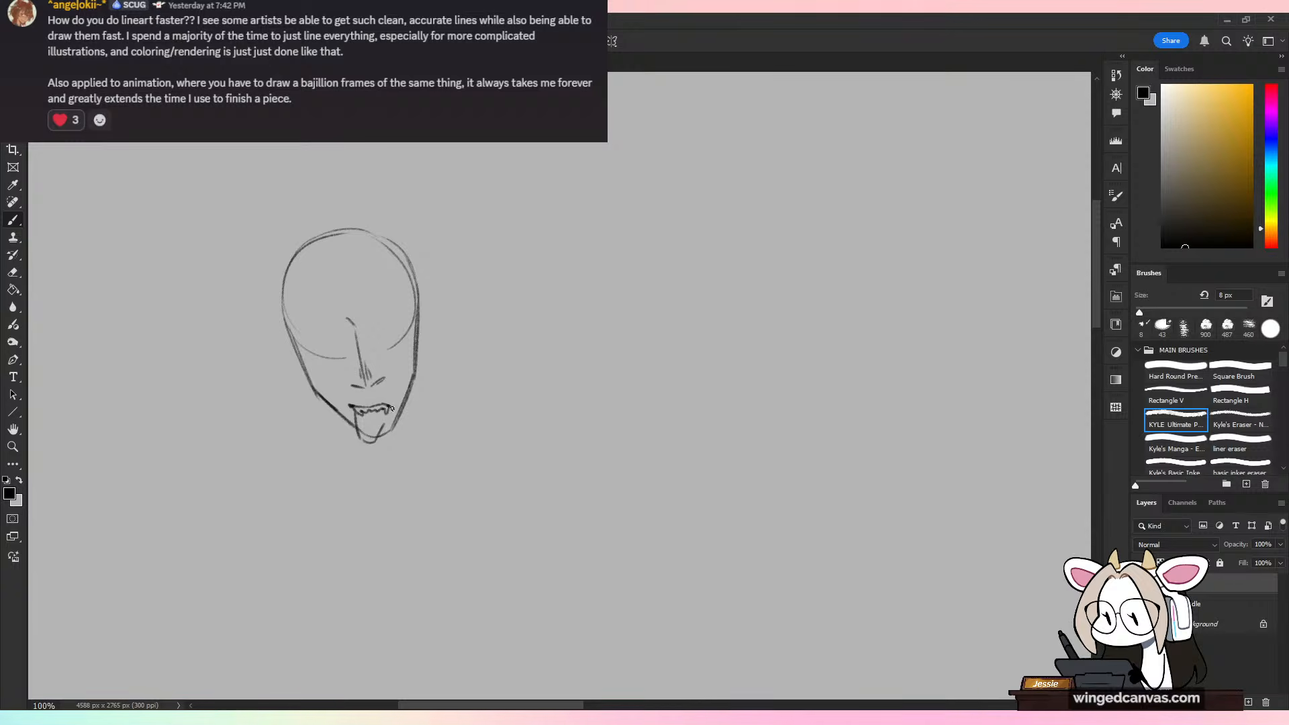
click(13, 272)
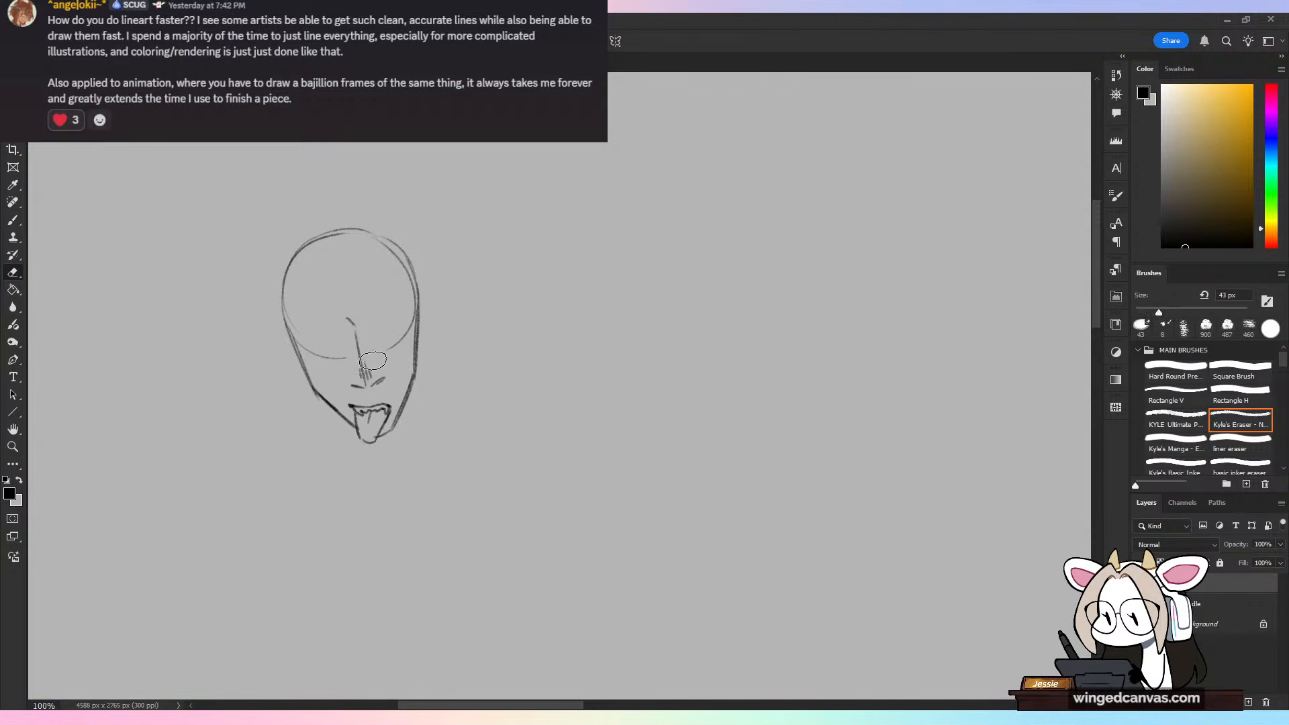
click(14, 221)
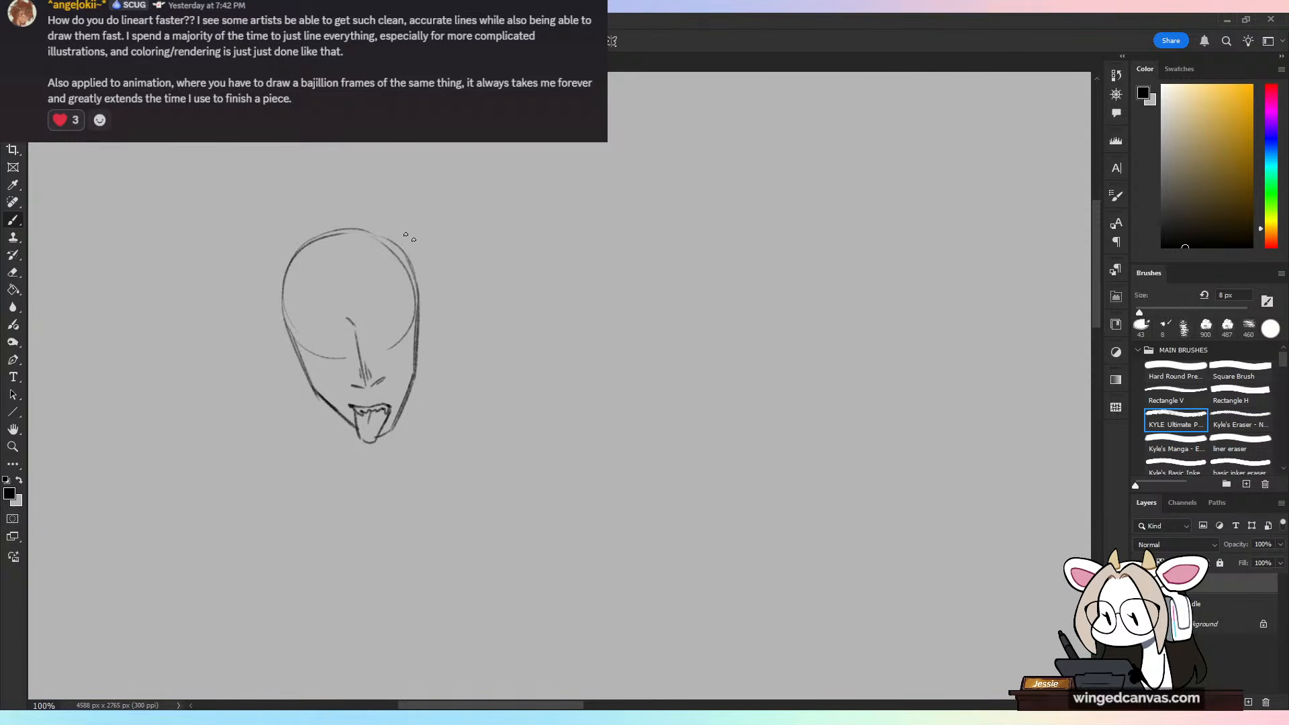
Step: Erase the leftover circle guide across the face and draw a narrowed eye with a thick, angled eyebrow beside the nose
key(e)
mouse_move(346, 355)
mouse_down()
mouse_move(320, 350)
mouse_move(300, 320)
mouse_move(408, 327)
mouse_move(382, 335)
mouse_up()
key(b)
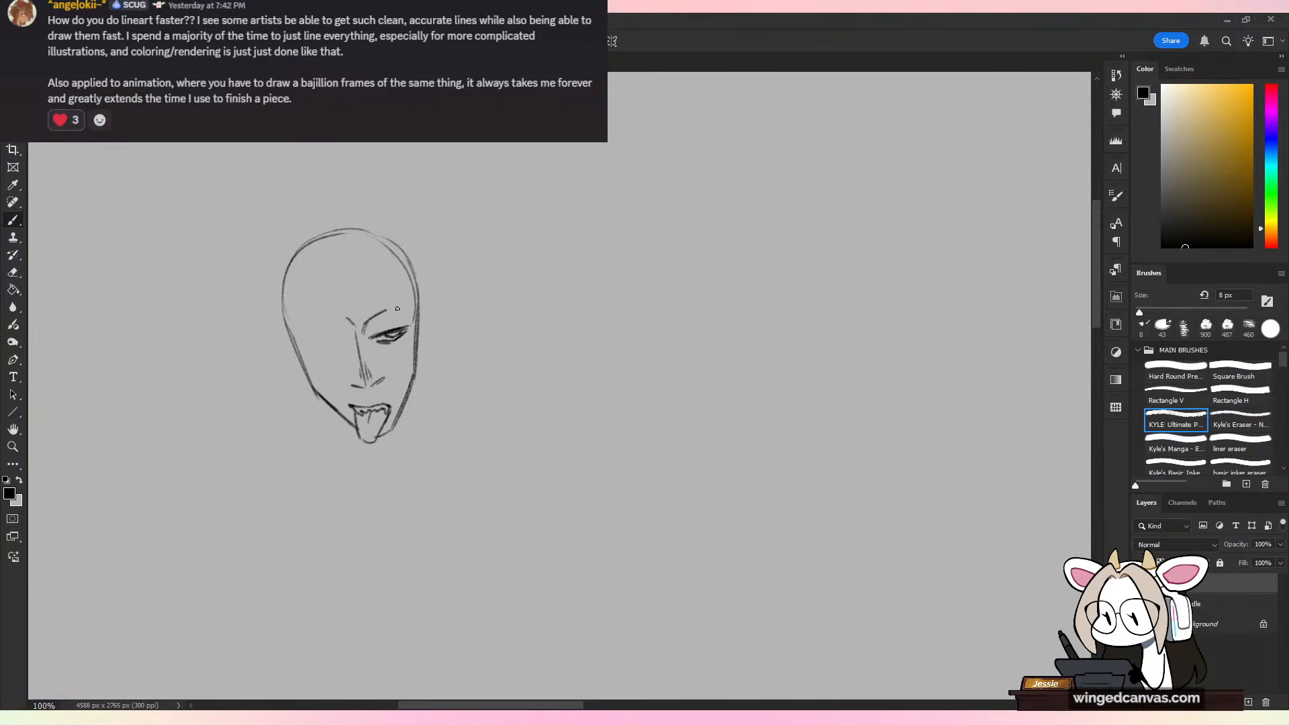
mouse_move(365, 334)
mouse_down()
mouse_move(402, 309)
mouse_move(415, 315)
mouse_up()
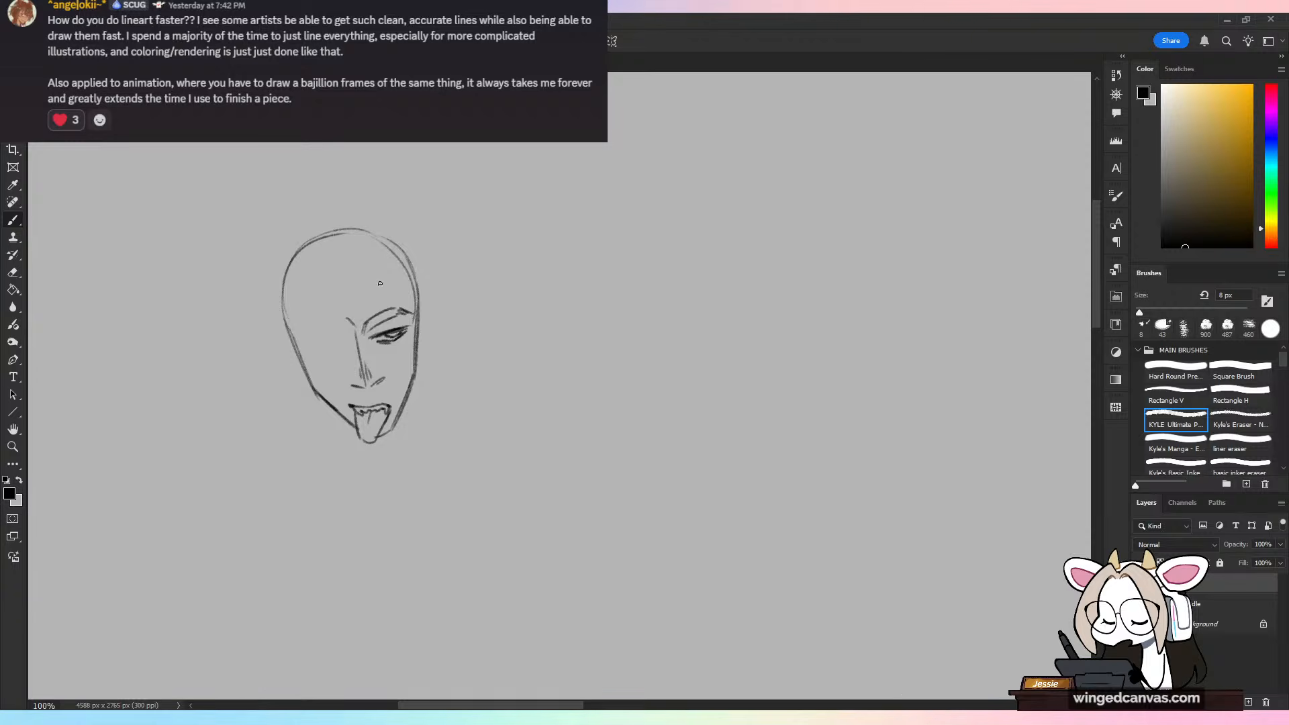
drag(366, 332, 409, 309)
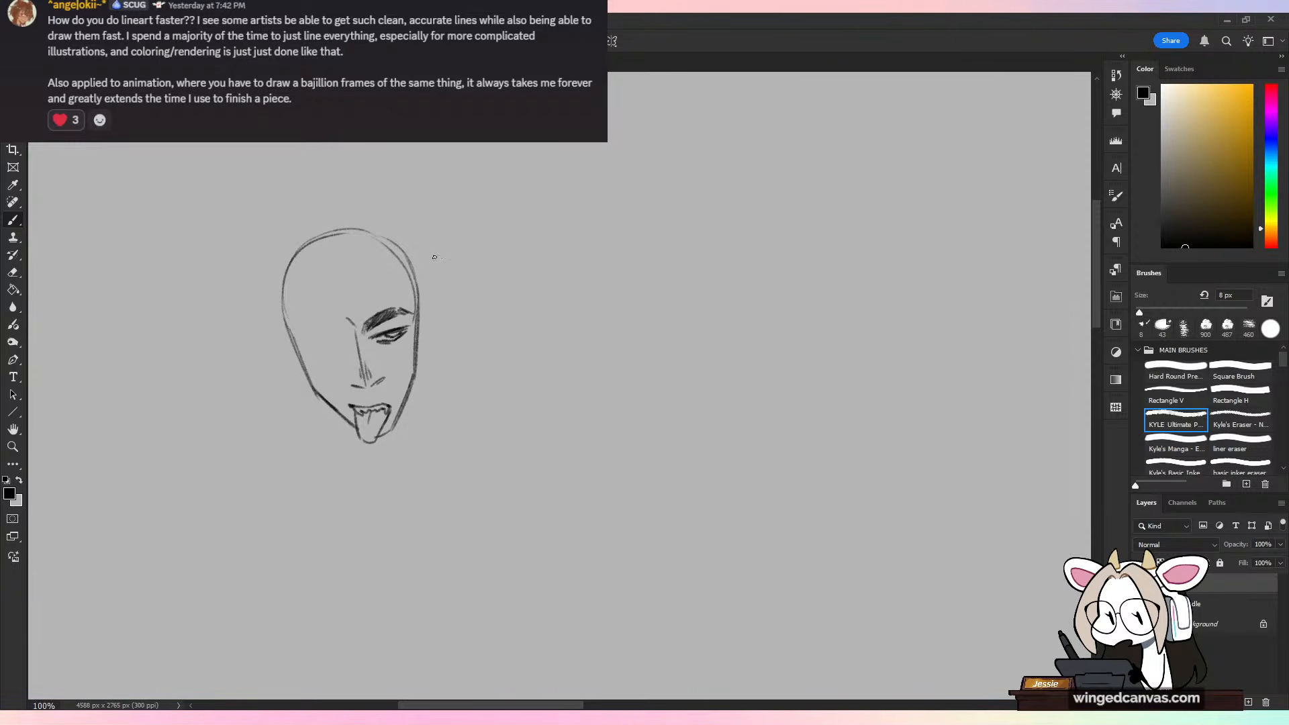
Step: Draw the second eye closed in a wink under a thick brow, and add curved markings on the opposite forehead and cheek
mouse_move(310, 347)
mouse_down()
mouse_move(347, 347)
mouse_move(305, 333)
mouse_move(346, 332)
mouse_move(298, 338)
mouse_up()
key(ctrl+z)
mouse_move(327, 335)
mouse_down()
mouse_move(393, 359)
mouse_move(392, 370)
mouse_up()
drag(376, 288, 380, 307)
key(ctrl+z)
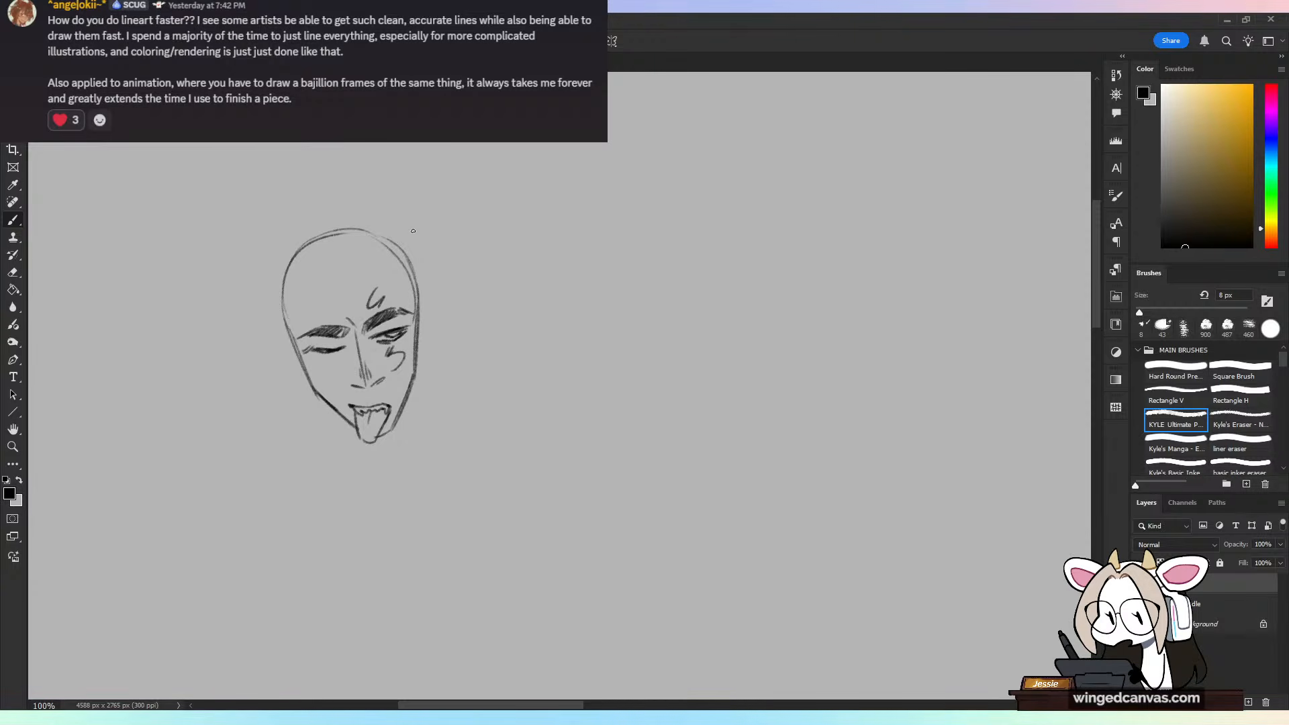
Step: Draw an ear on each side of the head at eye level
mouse_move(294, 341)
mouse_down()
mouse_move(279, 335)
mouse_move(306, 385)
mouse_up()
key(ctrl+z)
key(ctrl+z)
mouse_move(293, 336)
mouse_down()
mouse_move(309, 381)
mouse_move(294, 358)
mouse_up()
mouse_move(418, 311)
mouse_down()
mouse_move(426, 304)
mouse_move(421, 354)
mouse_up()
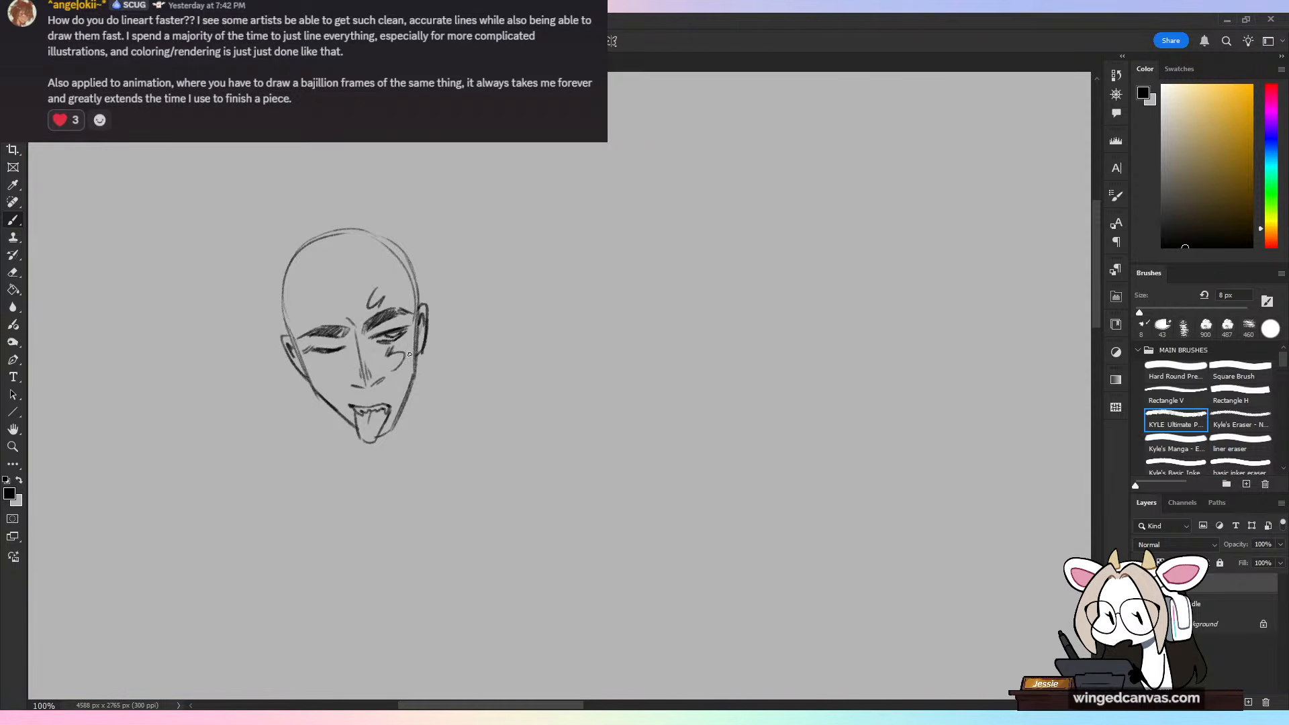
Step: Sketch long, curved hair strands sweeping out from the head and add short hairline strokes along the forehead and temples
drag(192, 376, 326, 263)
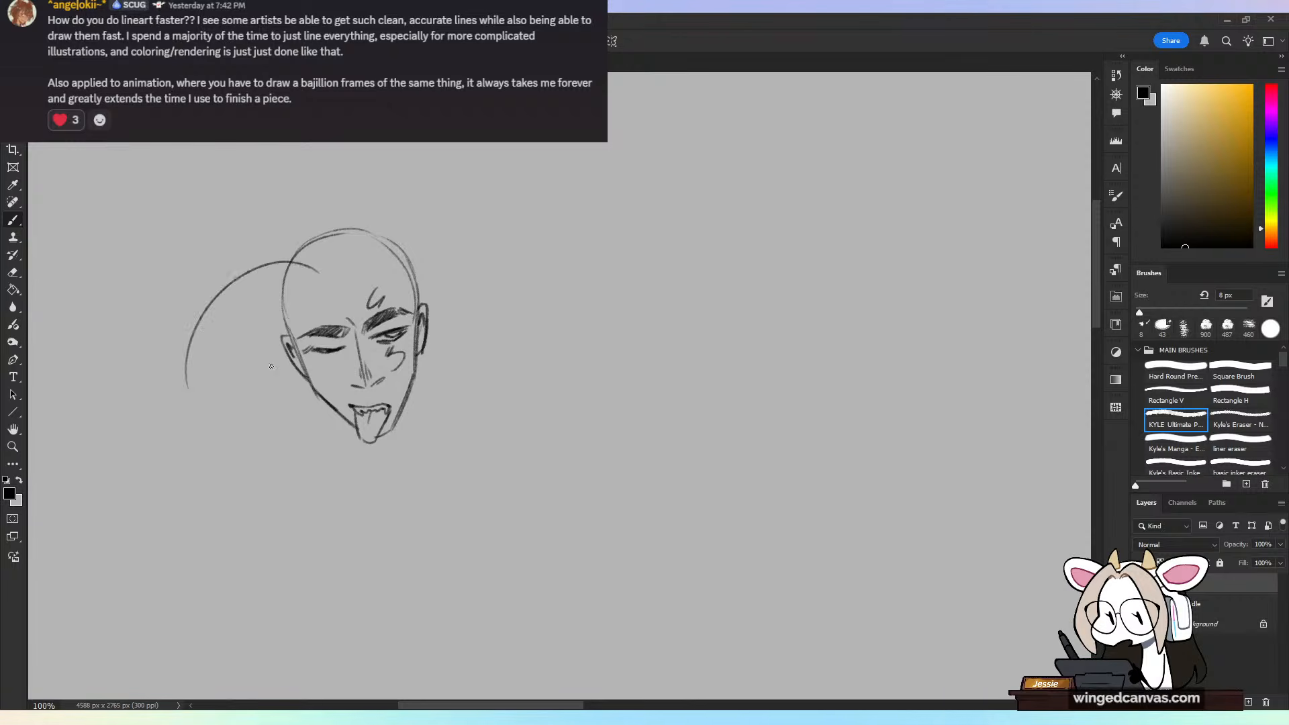
key(ctrl+z)
drag(180, 366, 300, 263)
mouse_move(184, 373)
mouse_down()
mouse_move(312, 266)
mouse_move(251, 421)
mouse_move(313, 283)
mouse_move(267, 433)
mouse_up()
key(ctrl+z)
key(ctrl+z)
mouse_move(275, 419)
mouse_down()
mouse_move(341, 264)
mouse_move(384, 256)
mouse_move(408, 272)
mouse_move(407, 290)
mouse_up()
drag(406, 289, 413, 298)
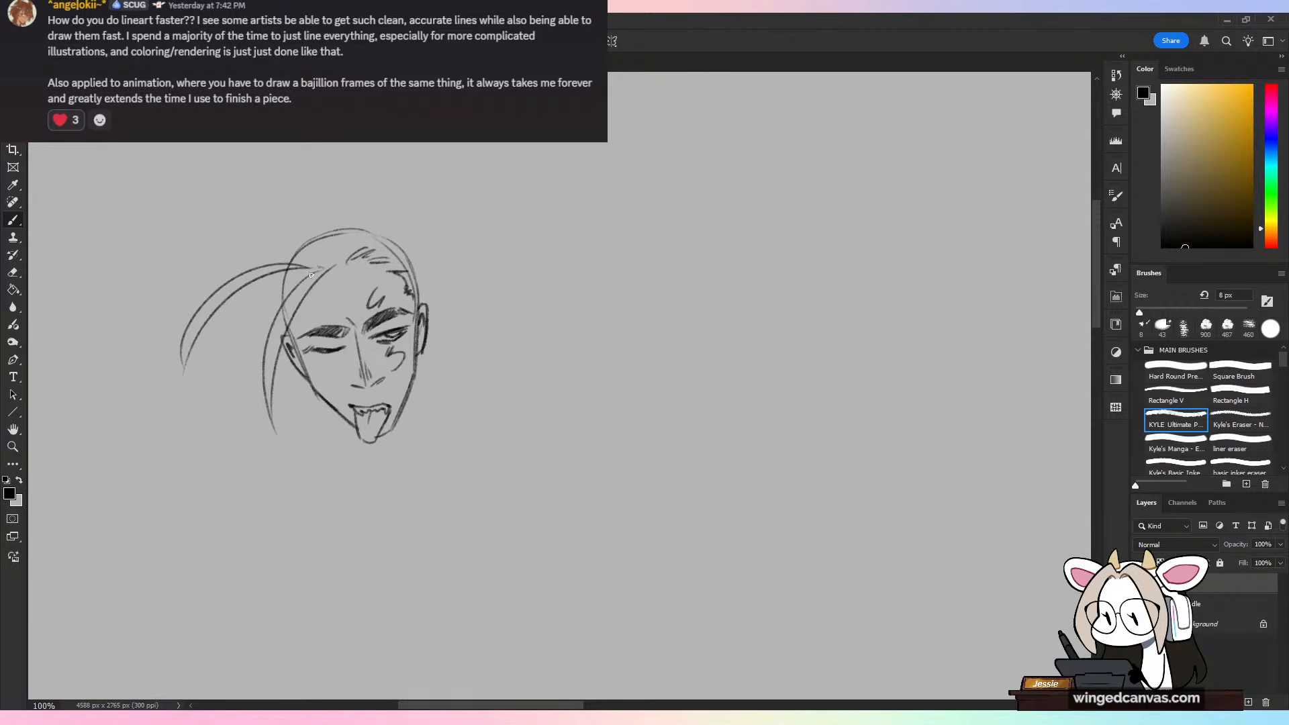
mouse_move(311, 275)
mouse_down()
mouse_move(293, 285)
mouse_move(294, 342)
mouse_up()
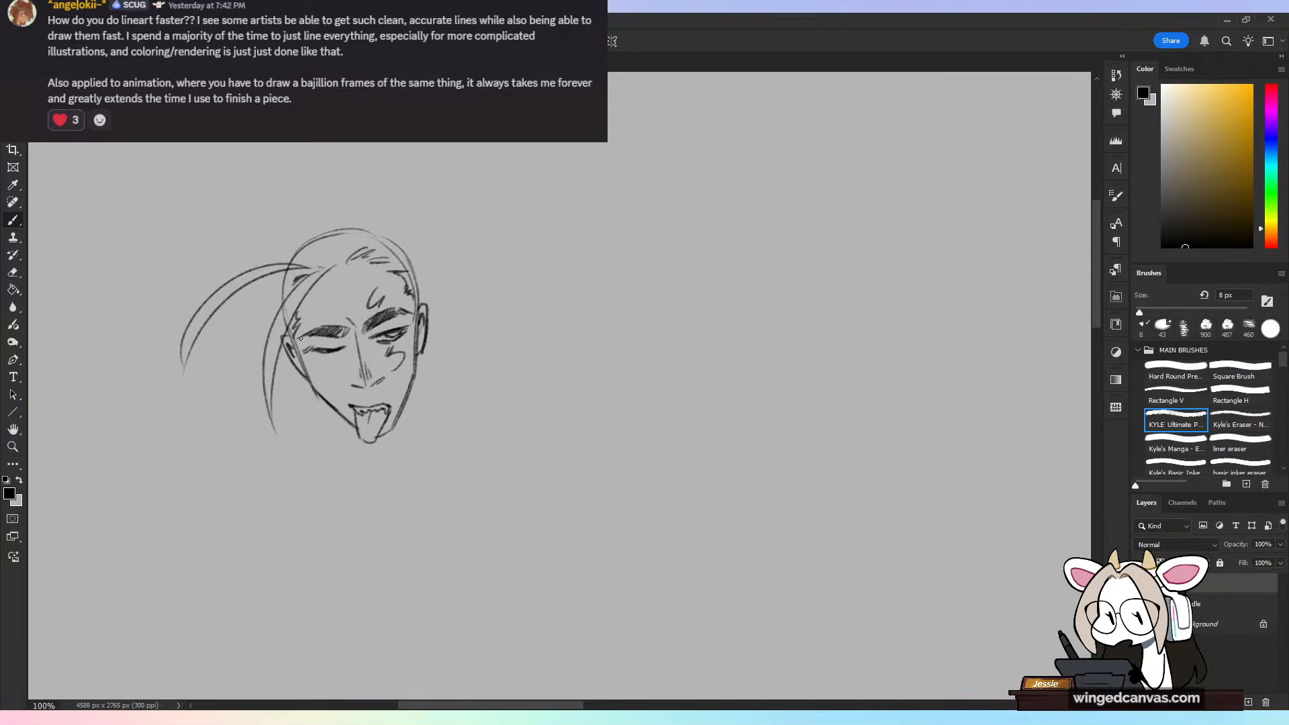
Step: Draw the two neck lines running down from beneath the jaw
drag(532, 442, 526, 381)
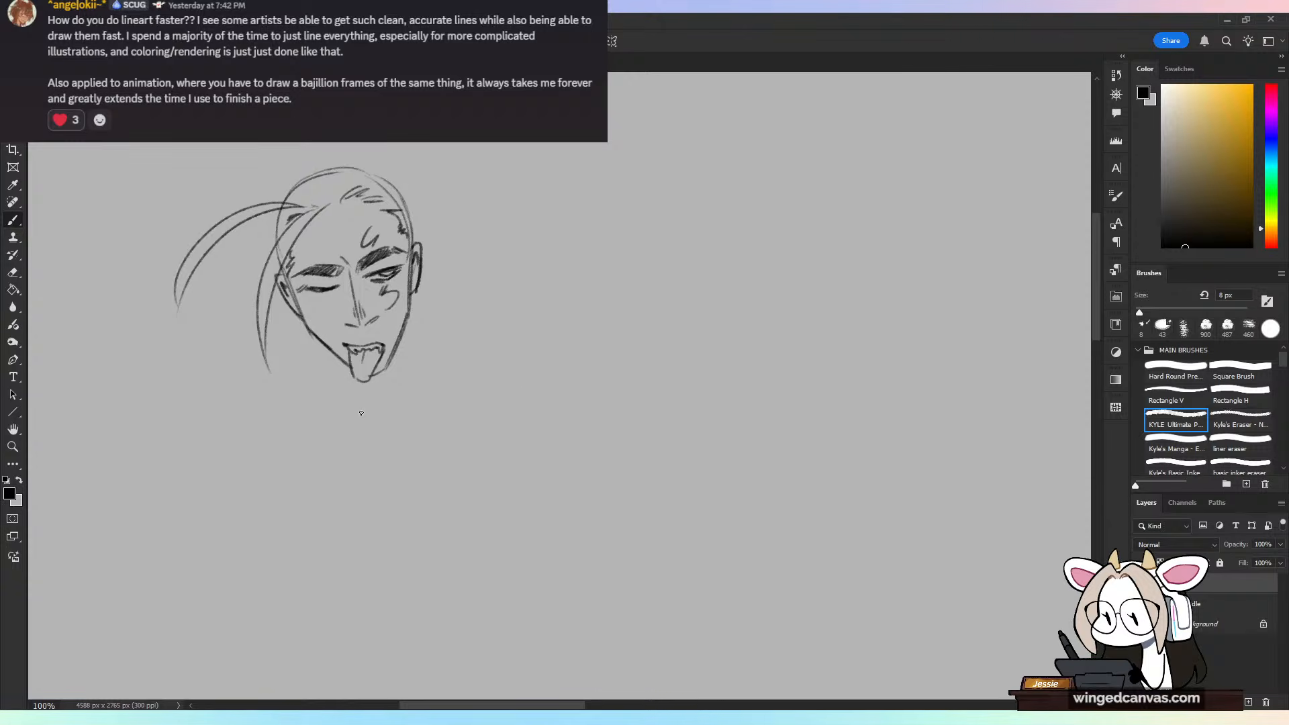
drag(321, 344, 337, 420)
mouse_move(325, 350)
mouse_down()
mouse_move(341, 425)
mouse_move(357, 376)
mouse_move(341, 400)
mouse_up()
key(ctrl+z)
key(ctrl+z)
key(ctrl+z)
drag(327, 347, 339, 398)
drag(407, 325, 403, 401)
key(ctrl+z)
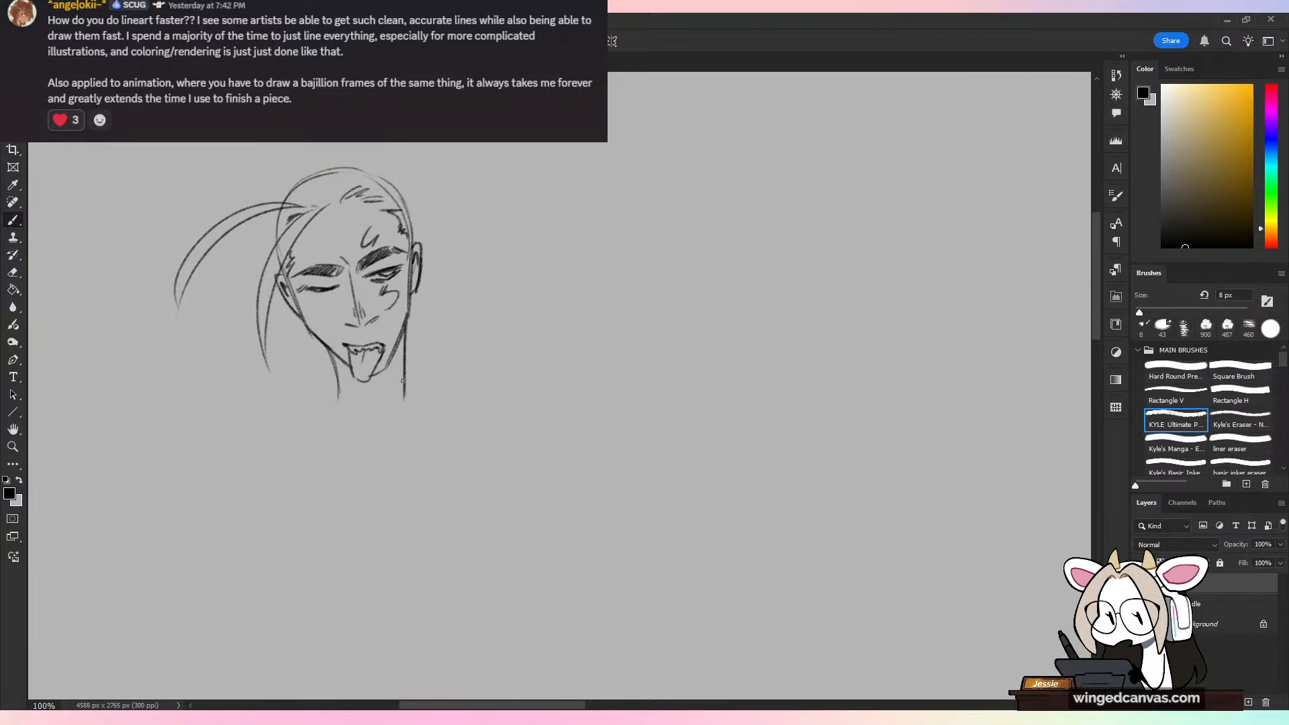
Step: Darken the jawline and shade the shadow beneath it around the tongue
drag(305, 324, 331, 351)
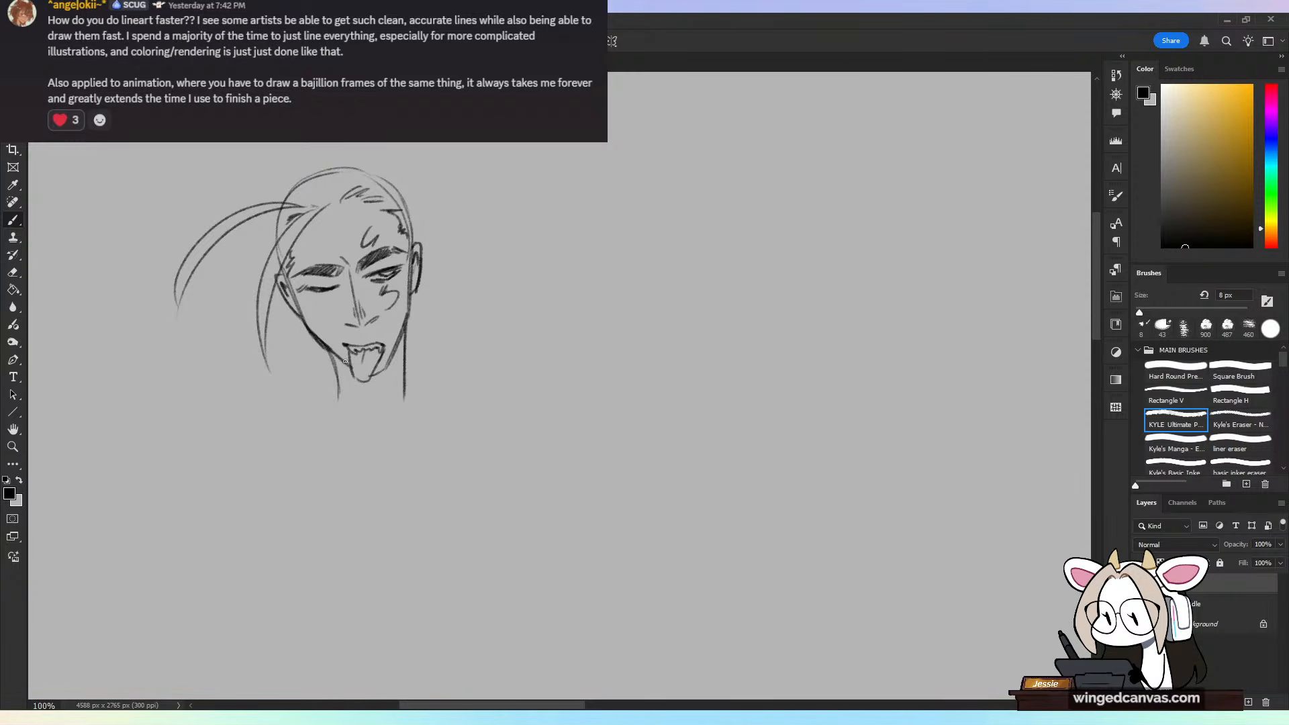
mouse_move(330, 353)
mouse_down()
mouse_move(355, 360)
mouse_move(339, 371)
mouse_move(362, 378)
mouse_move(342, 376)
mouse_move(384, 367)
mouse_up()
drag(357, 381, 341, 378)
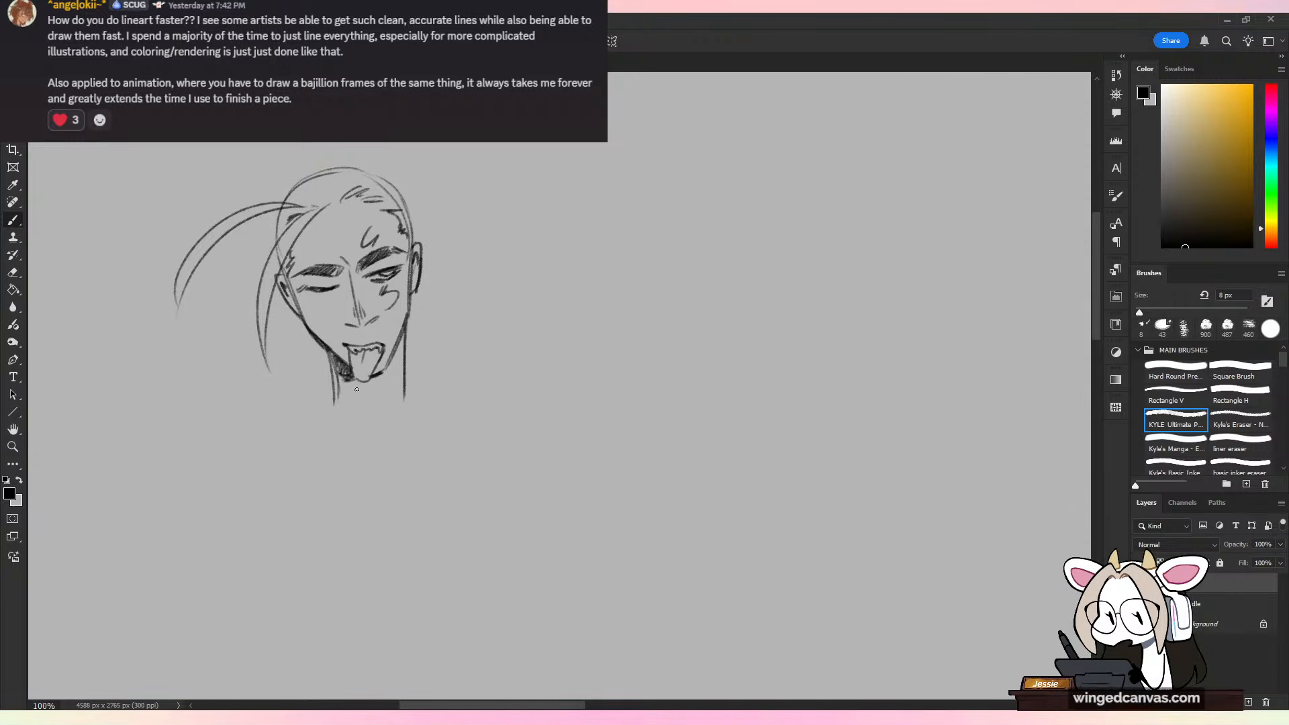
Step: Sketch the neck muscle lines beneath the chin and a sloping shoulder line out from each side of the neck
drag(402, 342, 384, 414)
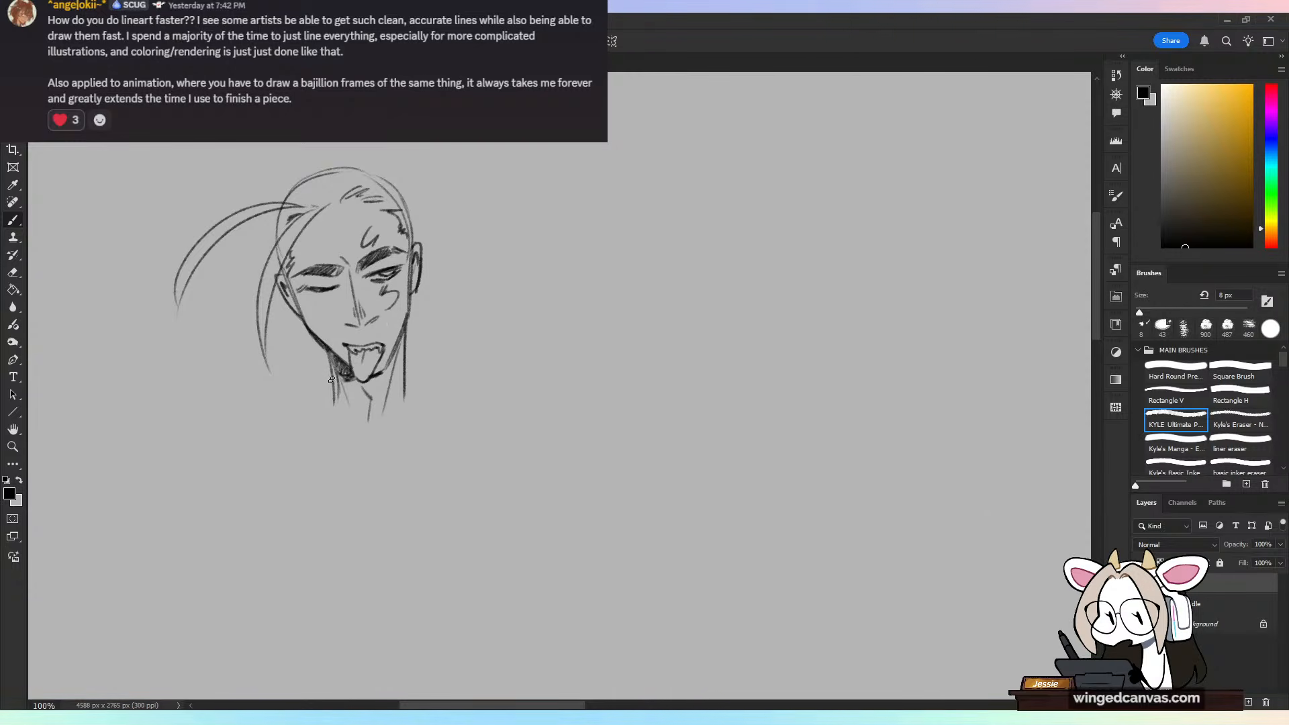
mouse_move(331, 380)
mouse_down()
mouse_move(258, 396)
mouse_move(185, 449)
mouse_up()
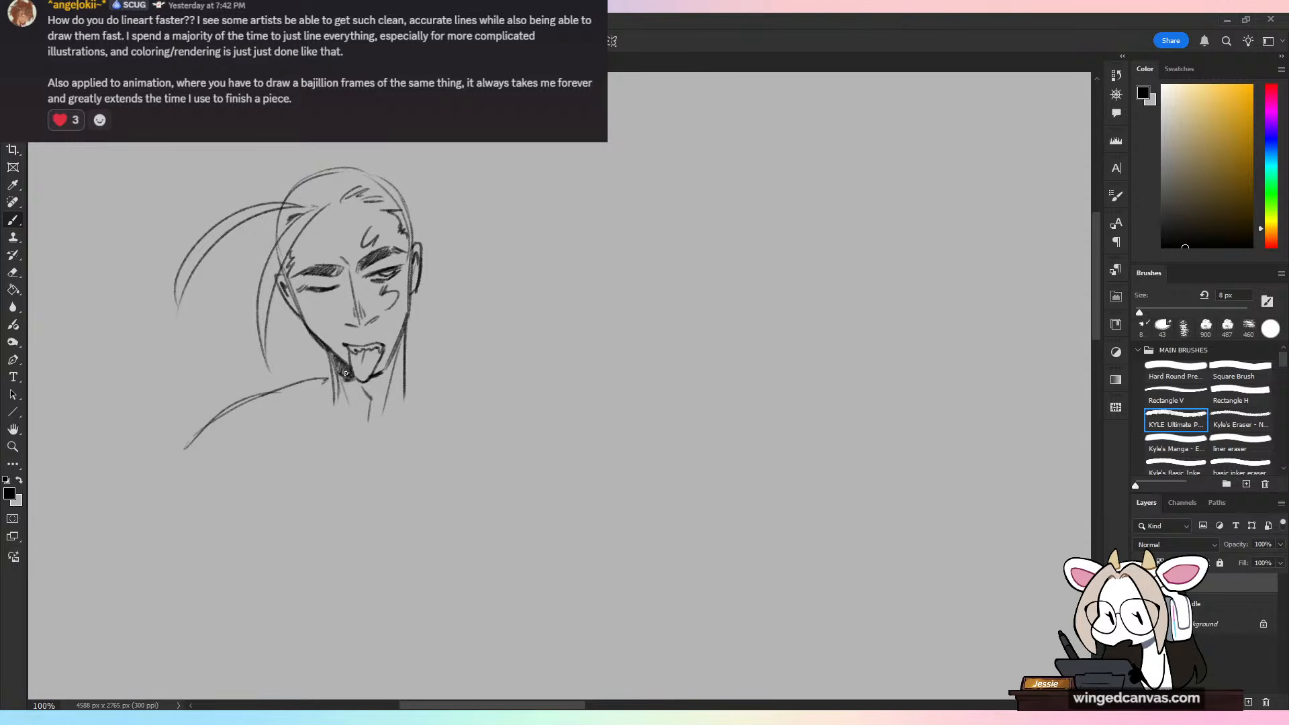
drag(409, 378, 469, 403)
key(ctrl+minus)
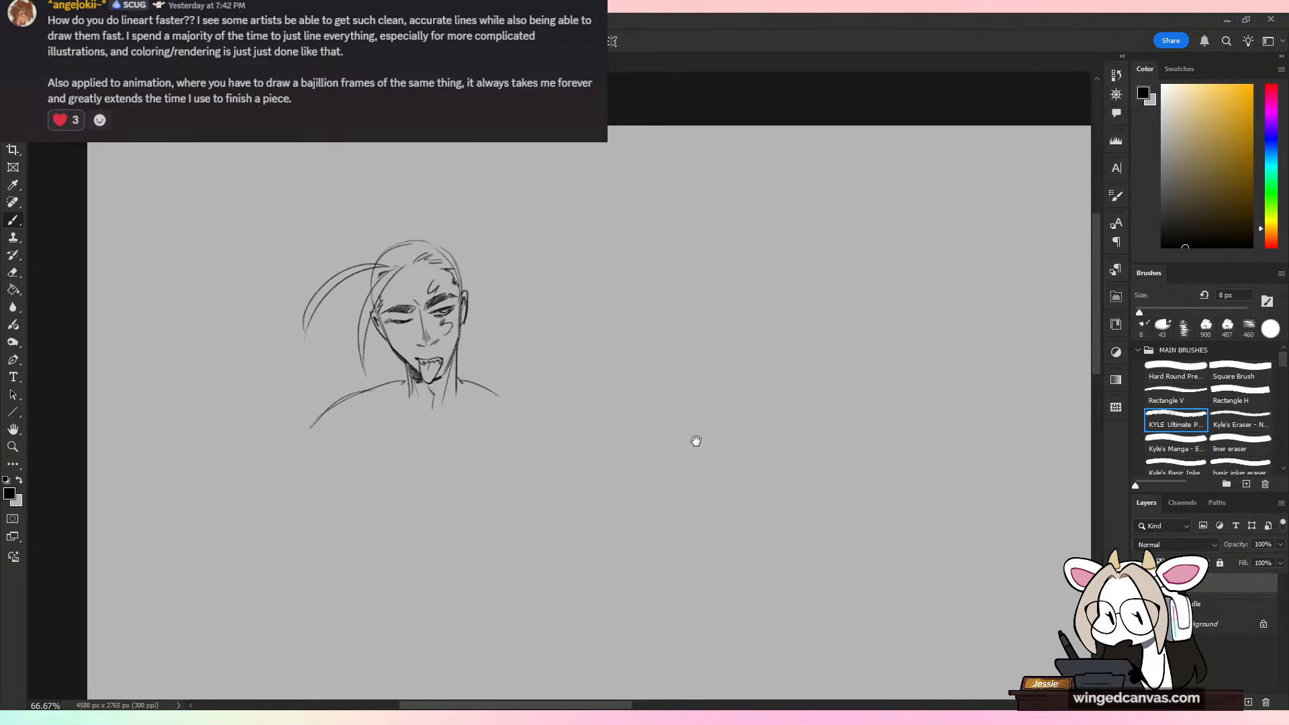
drag(694, 440, 681, 394)
key(ctrl+z)
drag(445, 330, 481, 340)
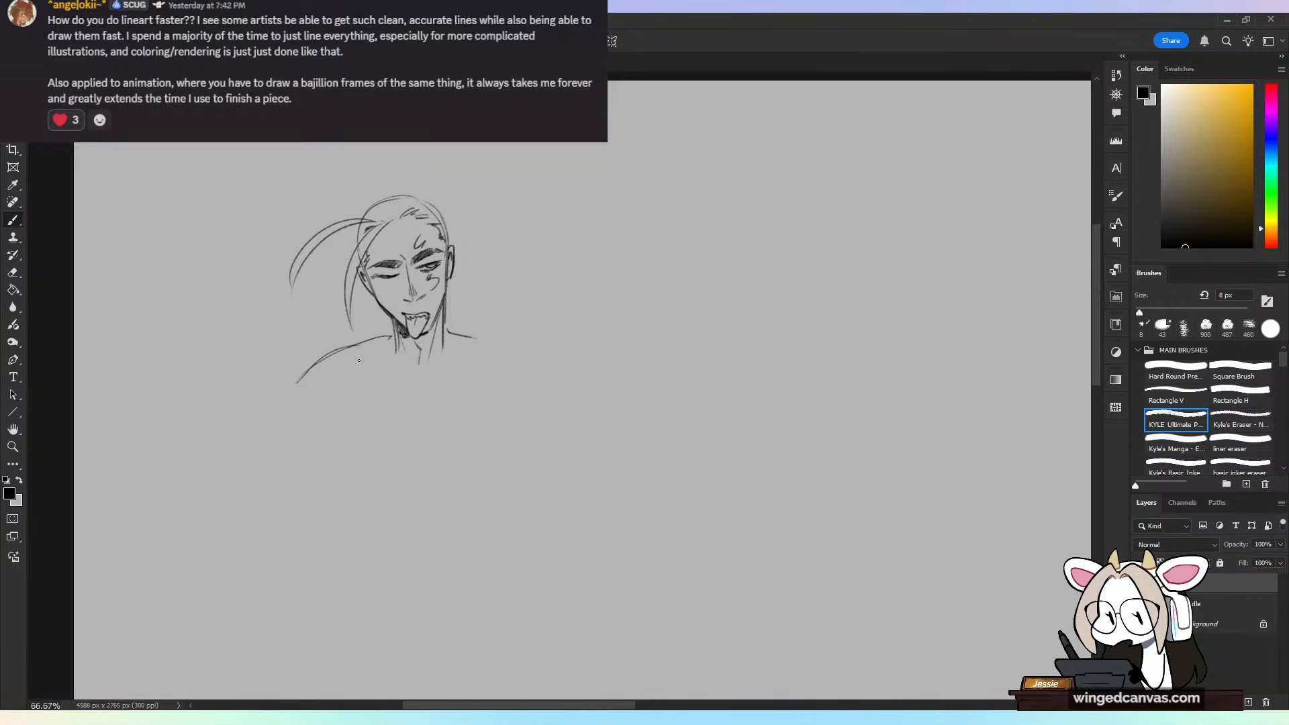
Step: Sketch the ribcage outline below the shoulders, with curved tapering sides and an arched lower edge
drag(325, 366, 336, 460)
drag(318, 406, 357, 495)
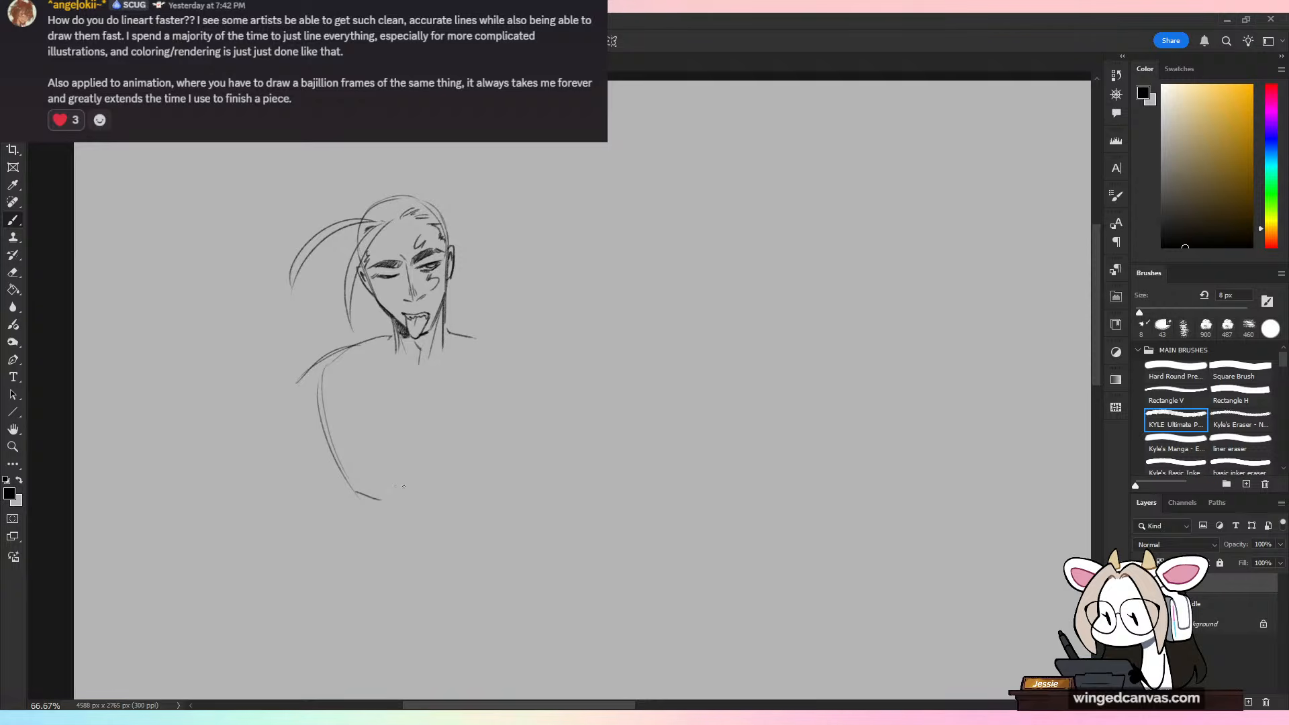
drag(380, 499, 484, 502)
drag(521, 405, 473, 504)
mouse_move(490, 345)
mouse_down()
mouse_move(513, 366)
mouse_move(487, 374)
mouse_move(459, 343)
mouse_up()
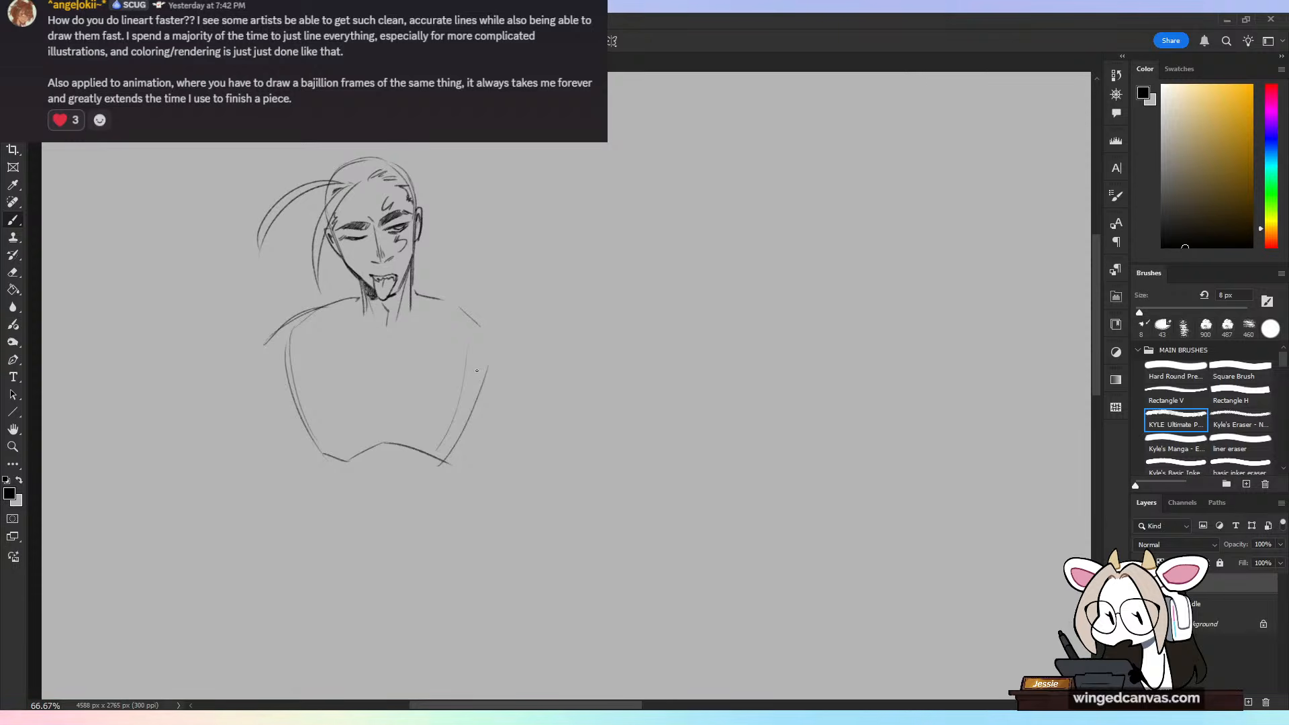
Step: Sketch a raised hand beside the jaw with one finger pointing up and another reaching to the tongue
mouse_move(339, 296)
mouse_down()
mouse_move(325, 346)
mouse_move(354, 356)
mouse_move(350, 340)
mouse_move(334, 341)
mouse_move(346, 335)
mouse_move(328, 284)
mouse_move(320, 307)
mouse_move(340, 288)
mouse_move(330, 319)
mouse_move(365, 303)
mouse_up()
key(ctrl+z)
drag(343, 257, 313, 285)
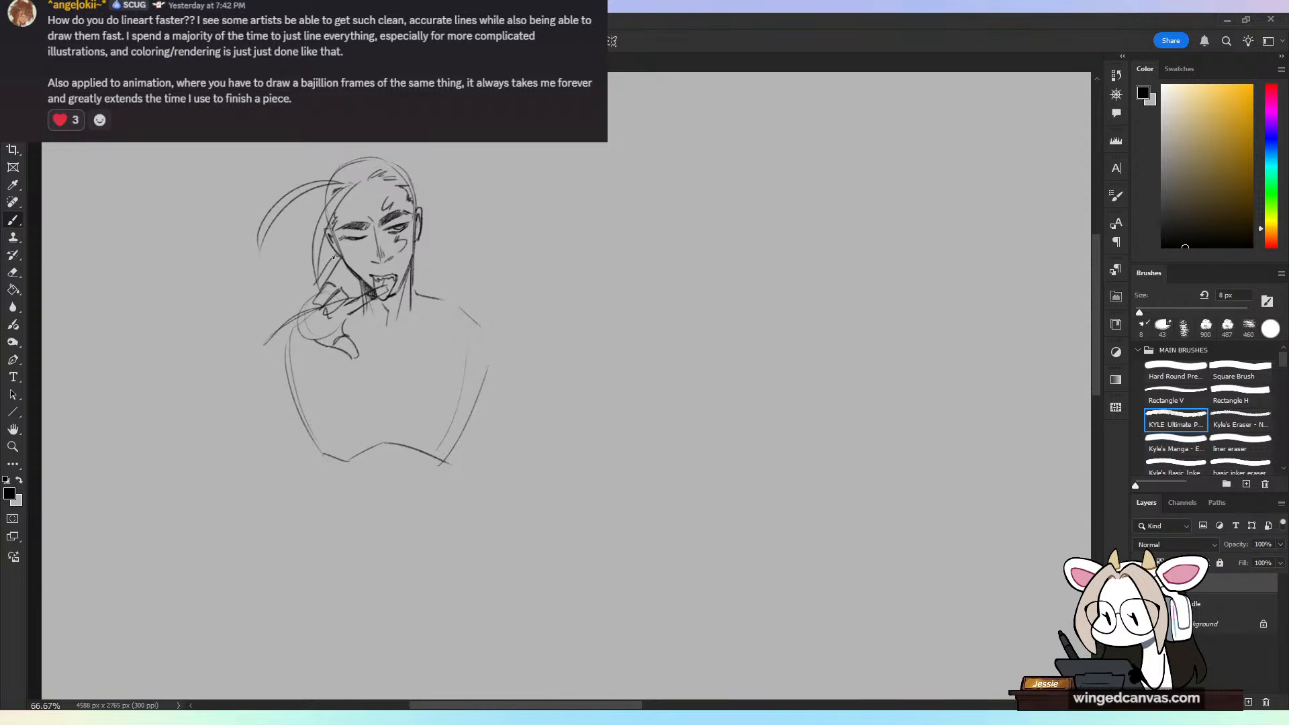
key(ctrl+z)
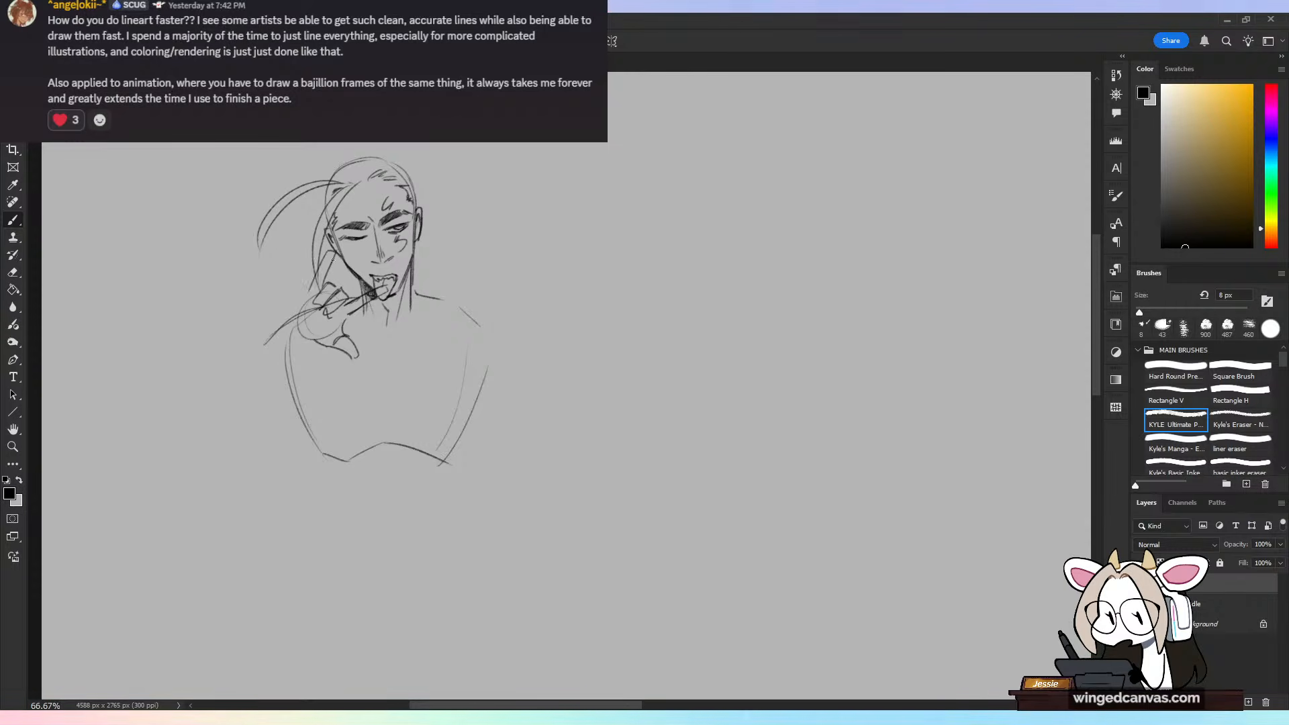
key(ctrl+z)
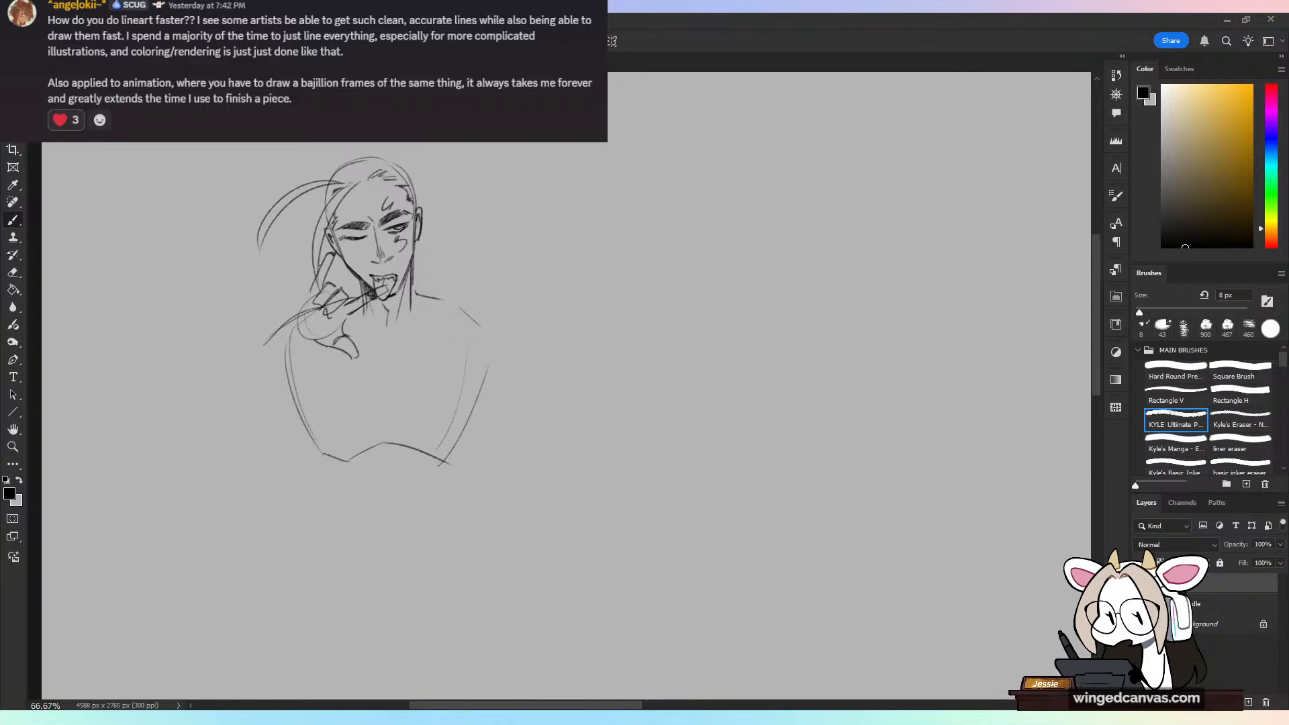
mouse_move(324, 256)
mouse_down()
mouse_move(294, 309)
mouse_move(296, 335)
mouse_move(335, 284)
mouse_move(315, 321)
mouse_move(341, 302)
mouse_move(311, 318)
mouse_up()
Step: Erase the overlapping lines inside the hand and around the finger at the mouth, and redraw the curled fingers
key(e)
key(b)
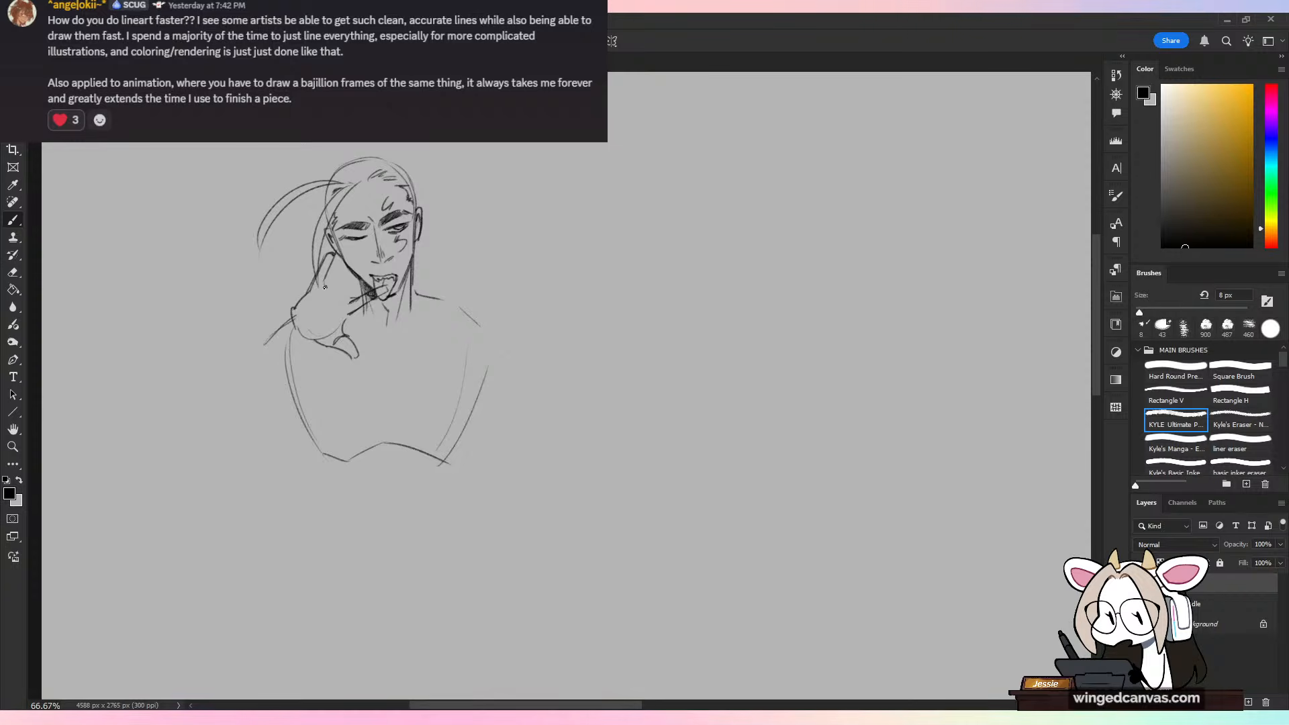
drag(321, 298, 313, 311)
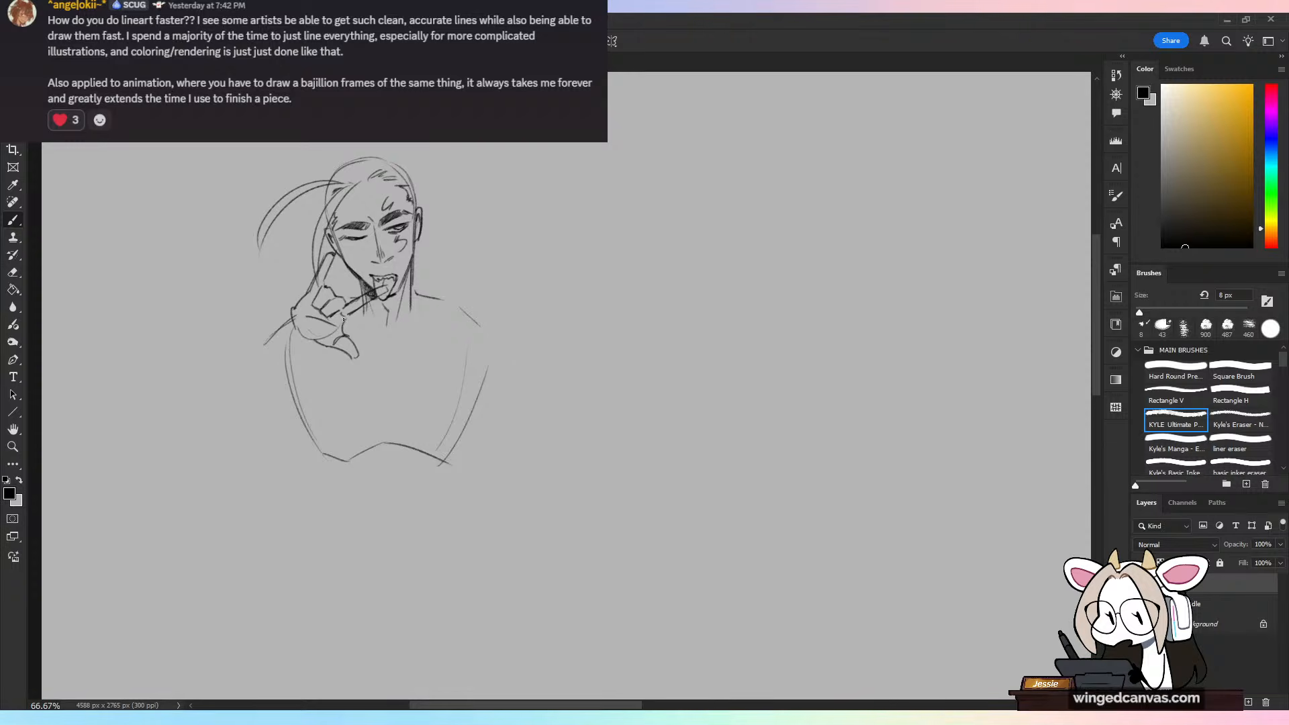
key(r)
key(e)
drag(378, 293, 364, 314)
key(b)
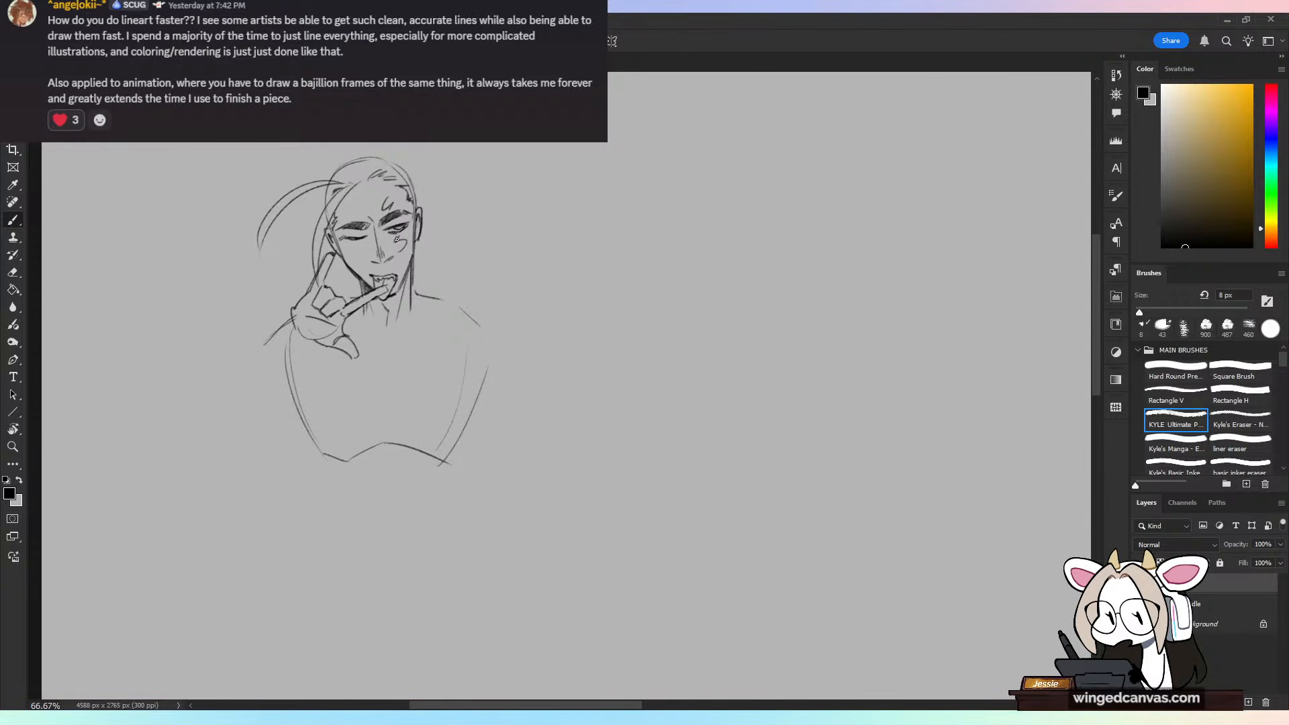
Step: Draw the raised arm from the wrist out to a bent elbow and back to the torso
drag(293, 314, 250, 331)
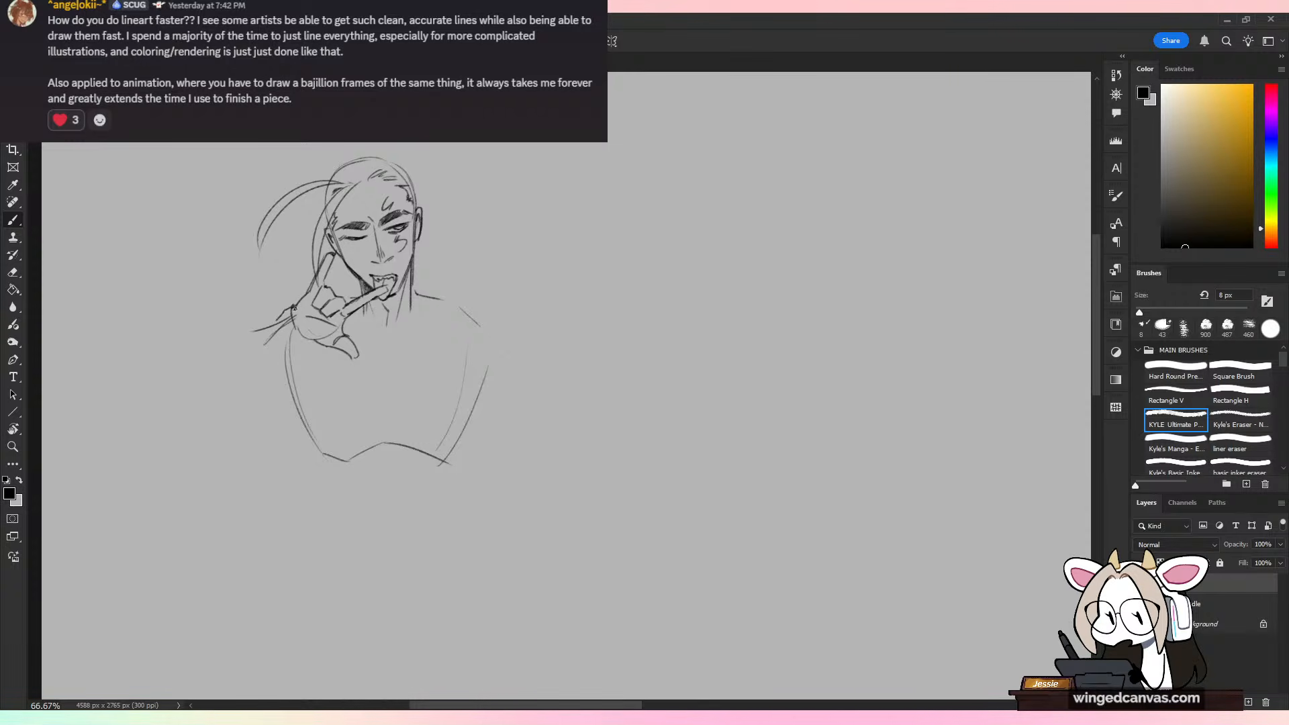
mouse_move(282, 317)
mouse_down()
mouse_move(189, 333)
mouse_move(151, 379)
mouse_move(219, 388)
mouse_move(300, 356)
mouse_up()
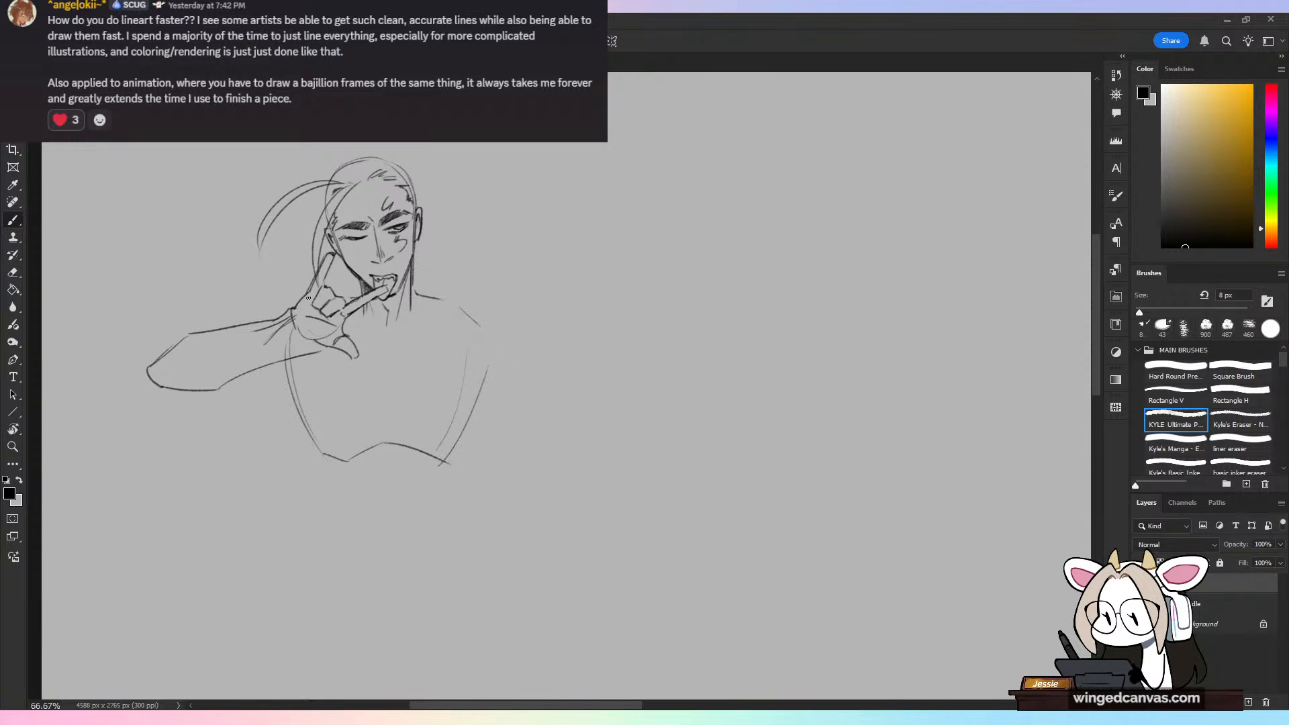
drag(308, 287, 198, 332)
key(ctrl+z)
key(ctrl+z)
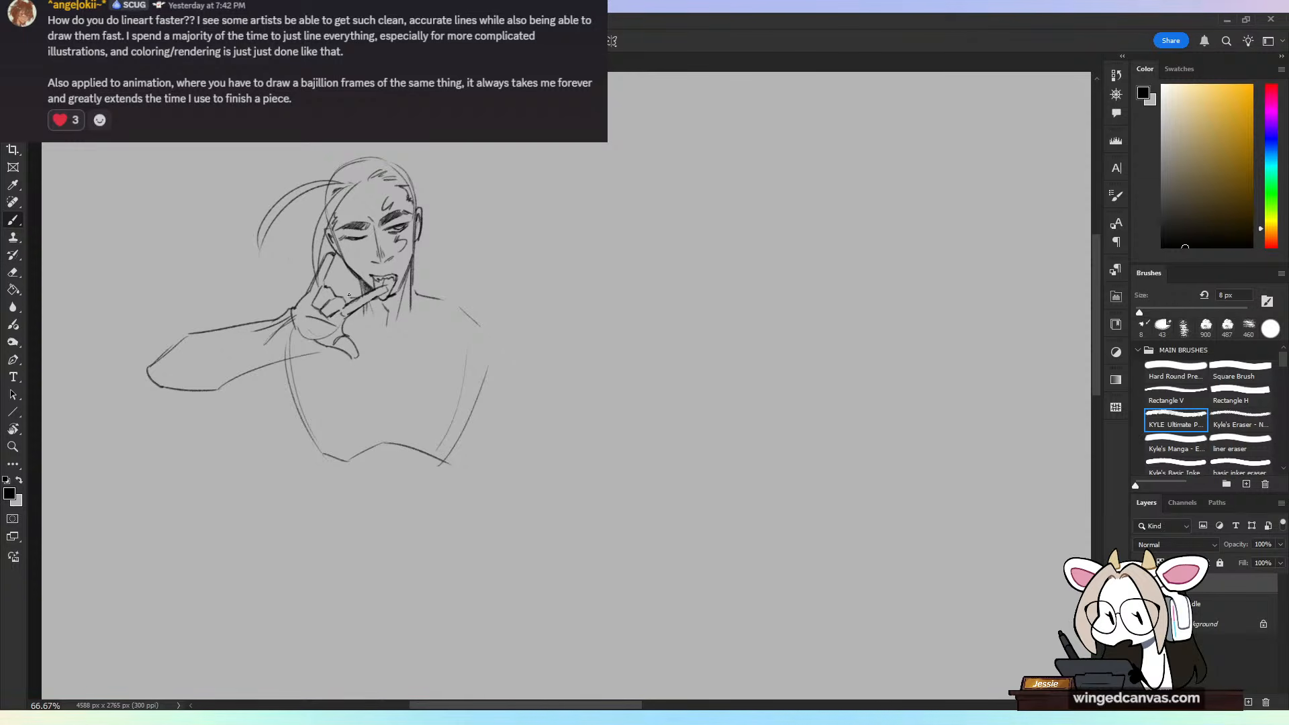
mouse_move(305, 284)
mouse_down()
mouse_move(172, 328)
mouse_move(151, 381)
mouse_up()
drag(232, 380, 298, 382)
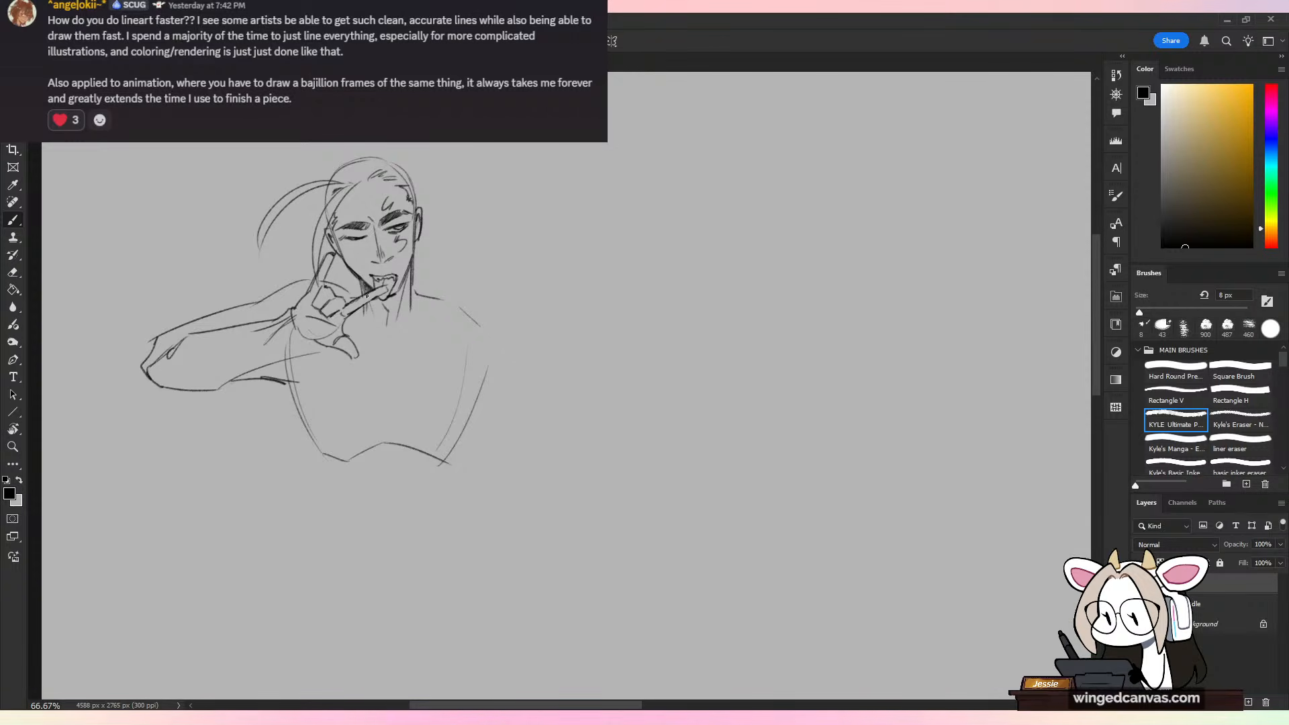
Step: Sketch the collarbone lines meeting in a V at the base of the neck
drag(518, 461, 501, 435)
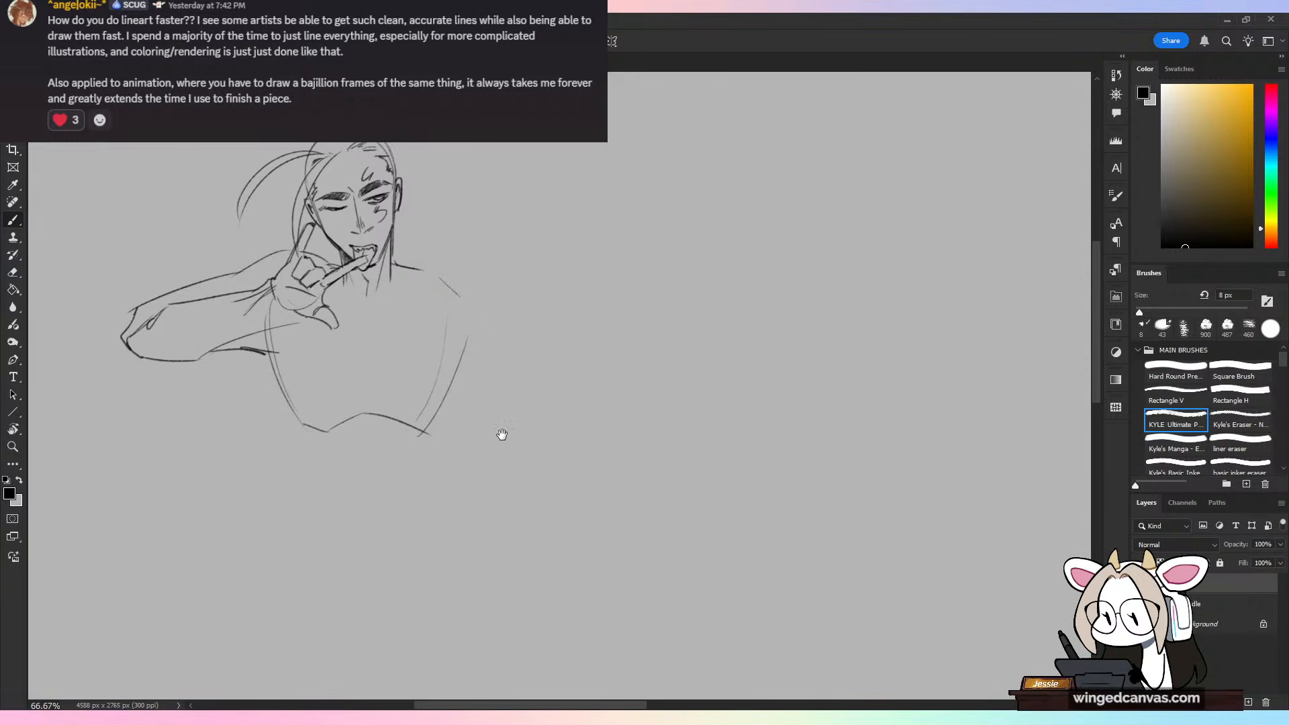
mouse_move(344, 286)
mouse_down()
mouse_move(380, 314)
mouse_move(423, 292)
mouse_up()
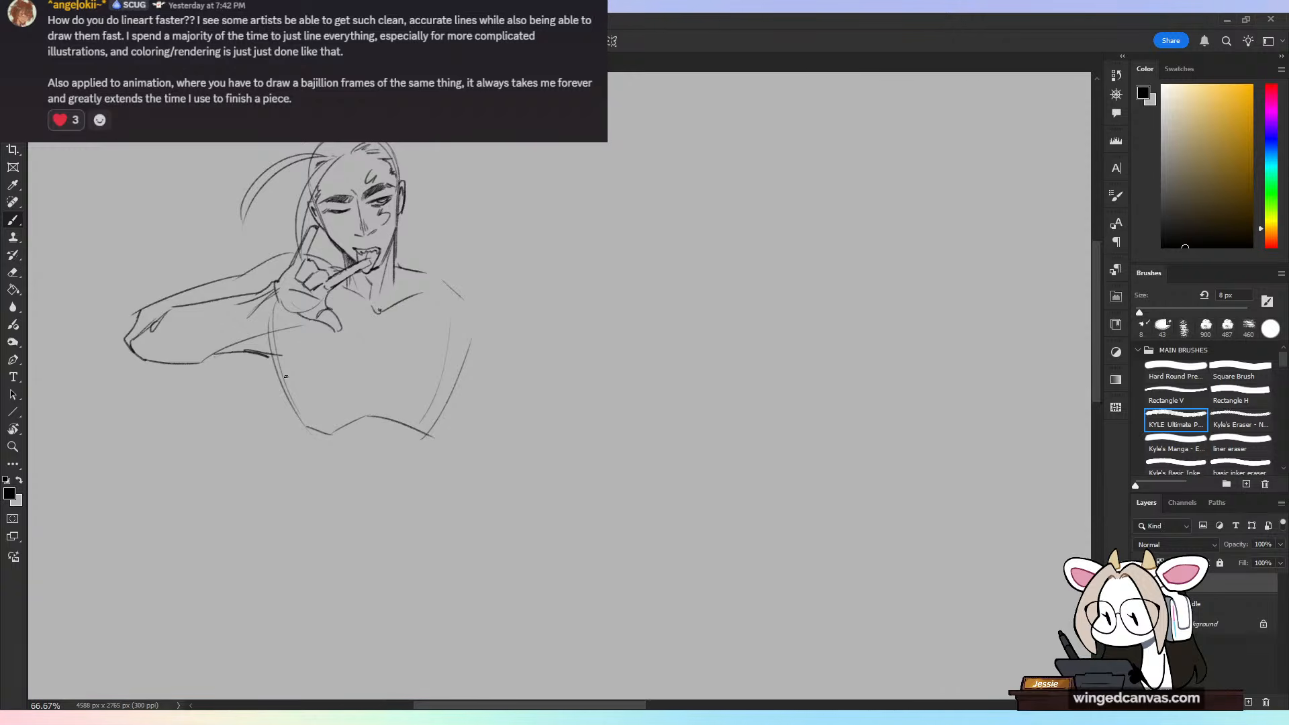
key(ctrl+minus)
drag(536, 460, 534, 426)
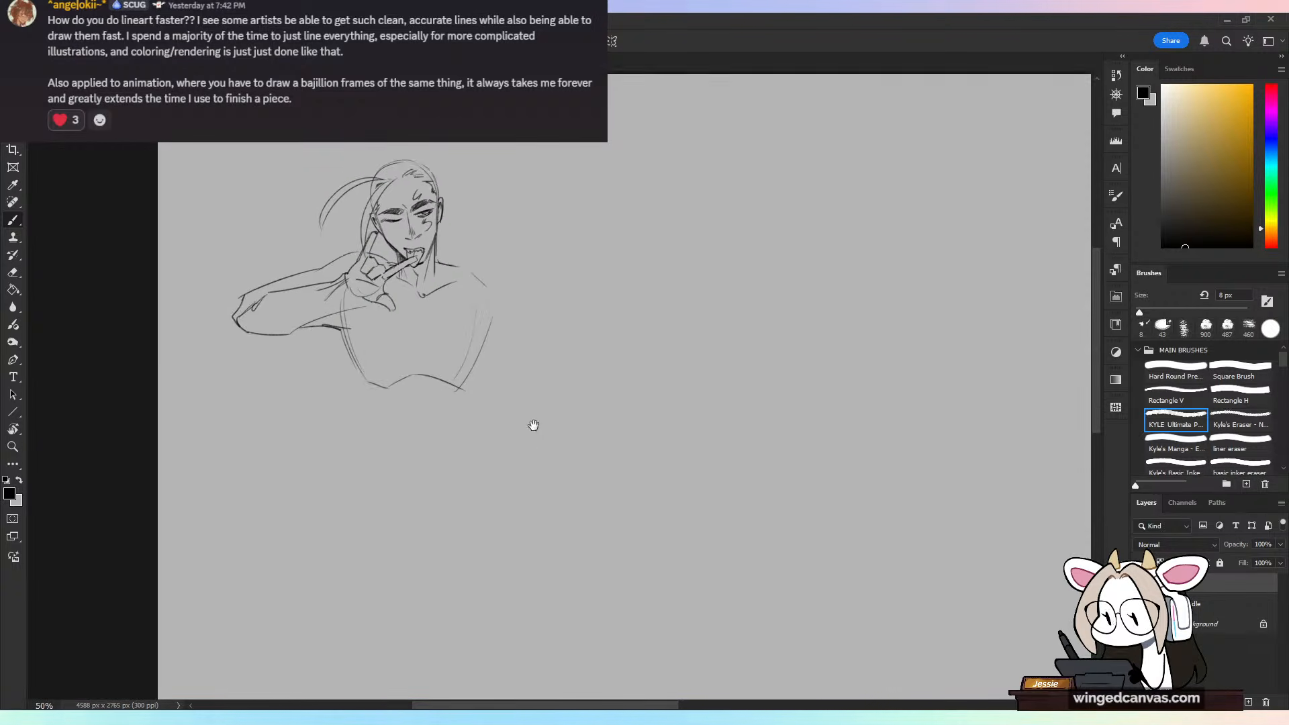
Step: Draw both sides of the waist running down from the ribcage towards the hips
key(ctrl+plus)
mouse_move(277, 320)
mouse_down()
mouse_move(304, 388)
mouse_move(297, 377)
mouse_move(303, 472)
mouse_up()
key(ctrl+z)
key(ctrl+z)
drag(296, 374, 303, 444)
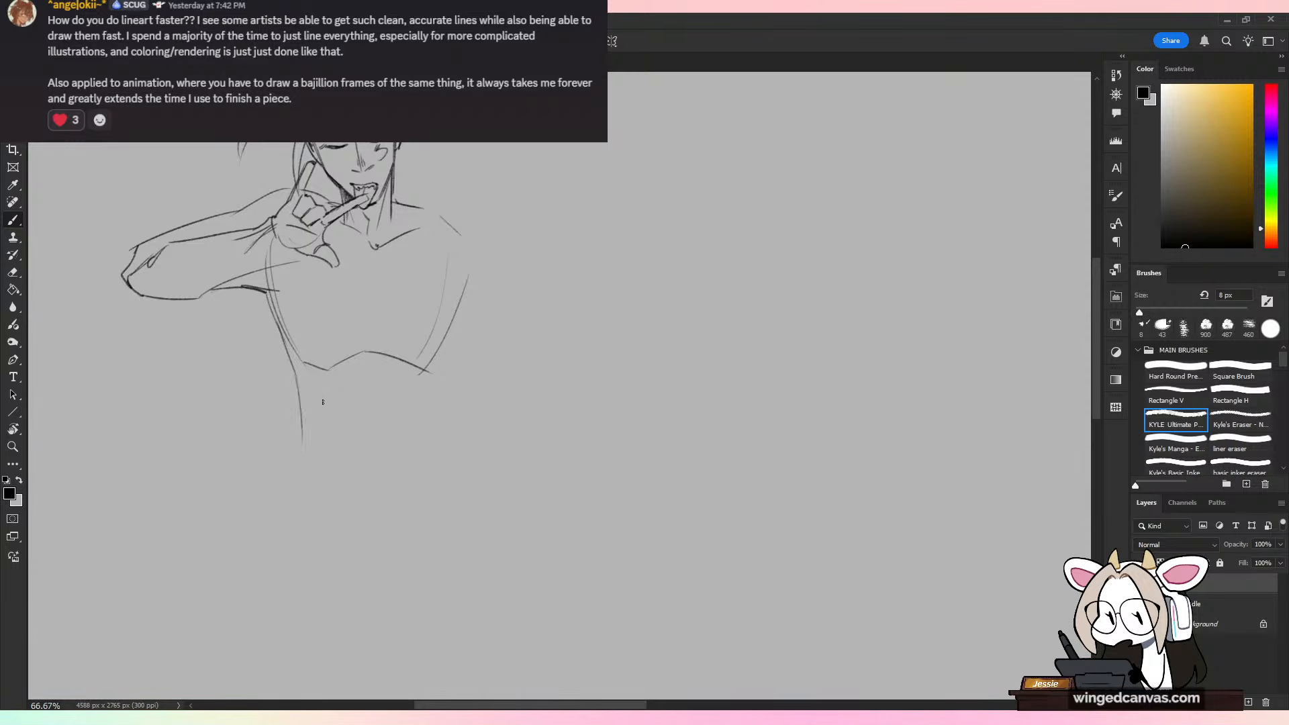
key(ctrl+z)
mouse_move(300, 379)
mouse_down()
mouse_move(301, 442)
mouse_move(403, 516)
mouse_up()
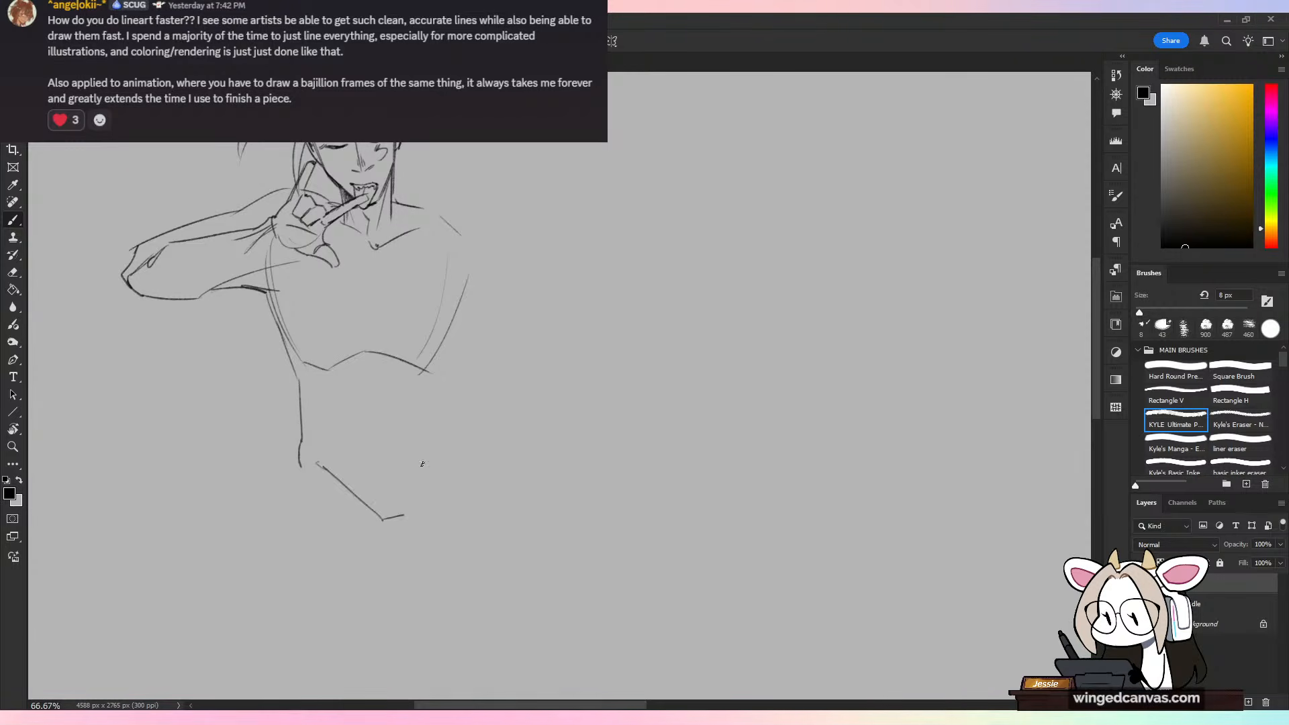
key(ctrl+z)
mouse_move(468, 300)
mouse_down()
mouse_move(433, 368)
mouse_move(437, 494)
mouse_up()
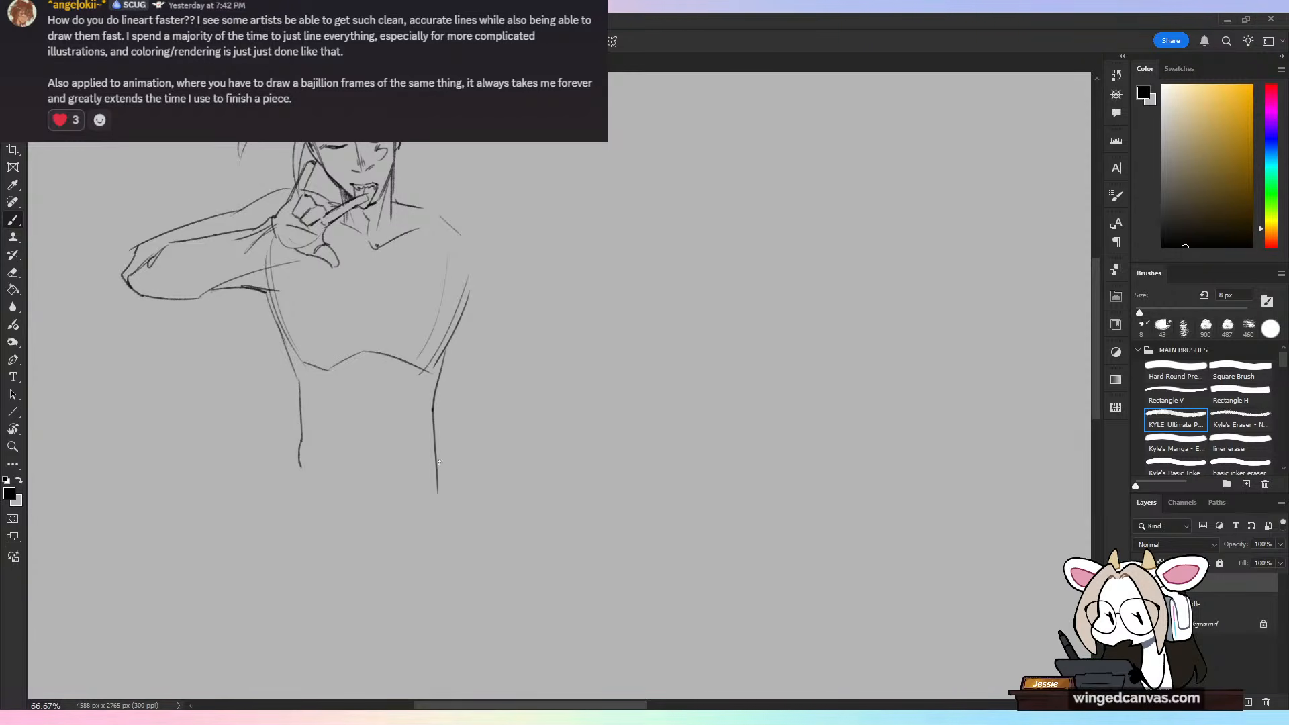
Step: Sketch the V-shaped lower abdomen lines between the hips and mark the navel
drag(460, 299, 544, 352)
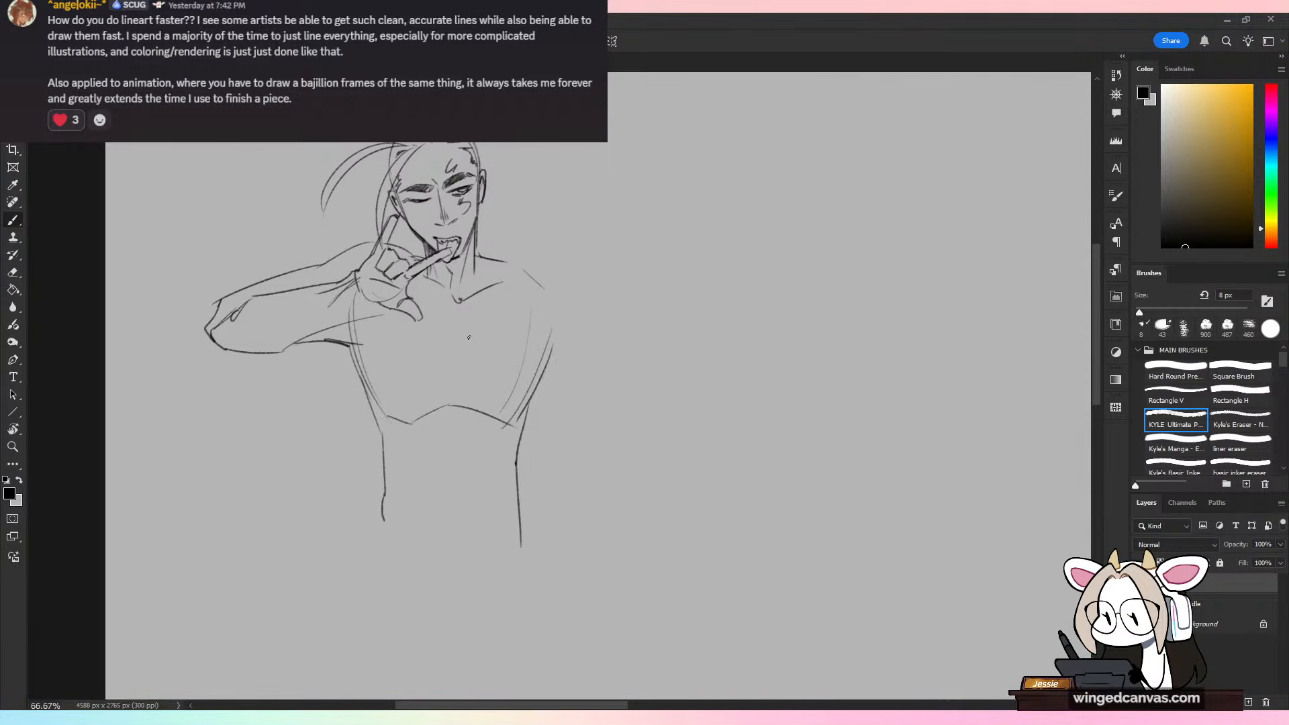
drag(395, 529, 465, 569)
drag(503, 548, 488, 563)
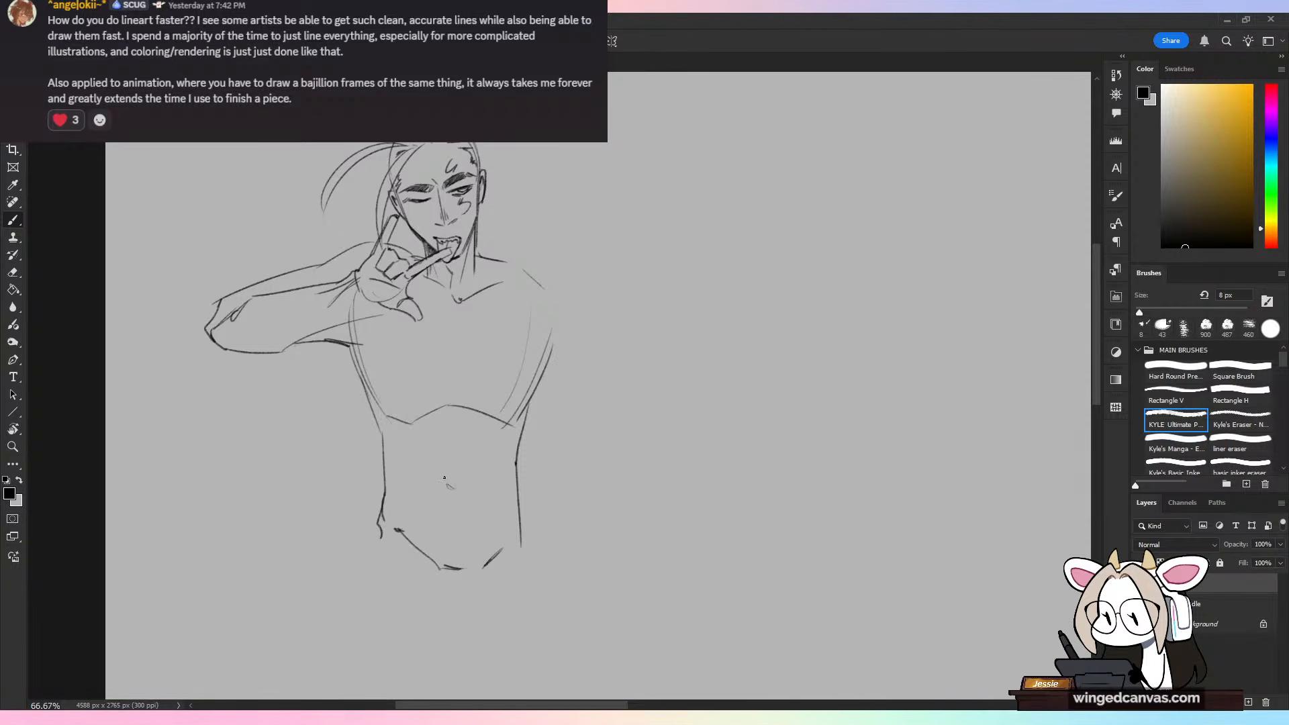
Step: Reinforce the outer contours of both sides of the waist from the ribs down to the hips
drag(376, 421, 385, 476)
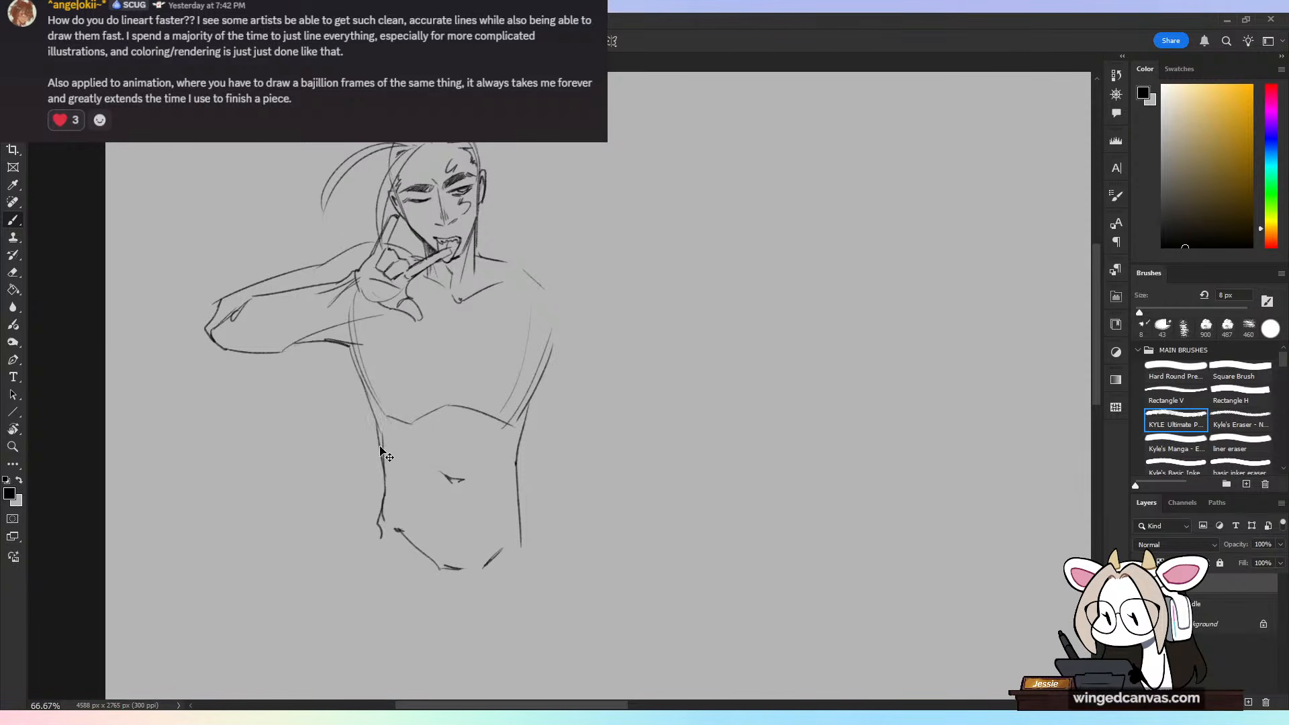
key(ctrl+z)
mouse_move(374, 410)
mouse_down()
mouse_move(384, 474)
mouse_move(350, 659)
mouse_up()
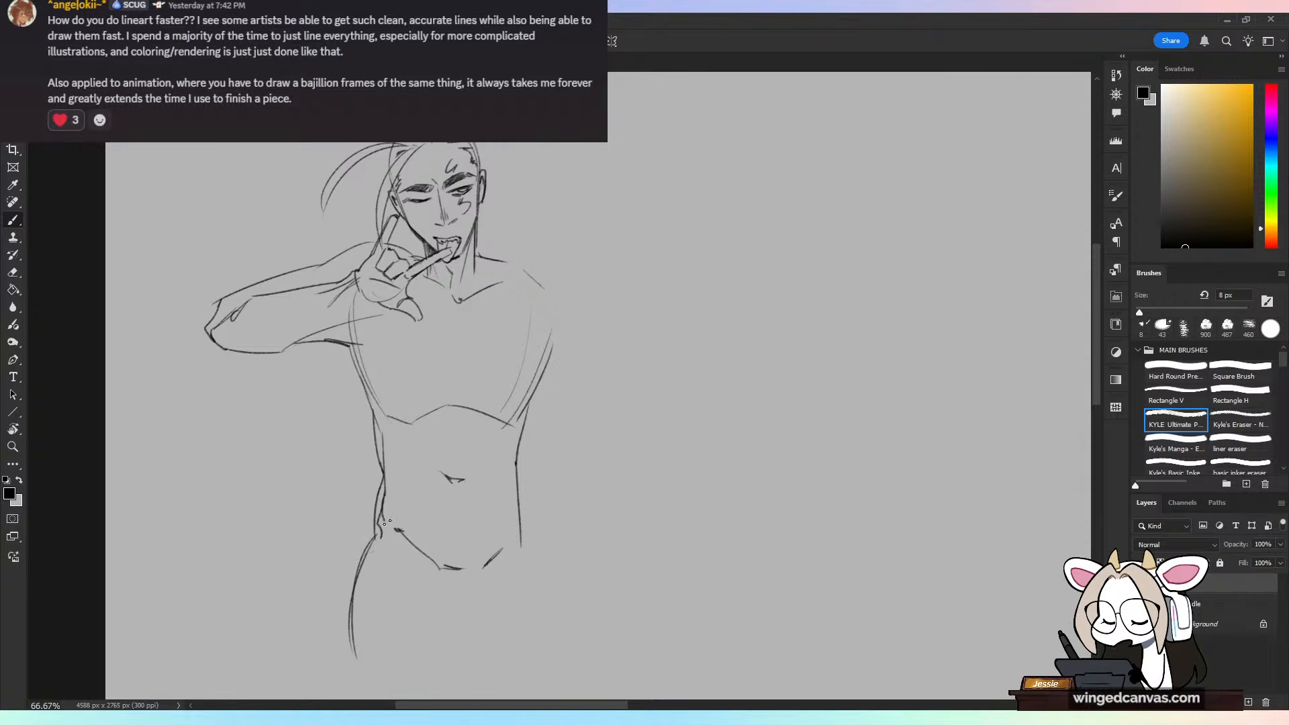
key(ctrl+z)
drag(538, 388, 517, 463)
drag(520, 461, 528, 554)
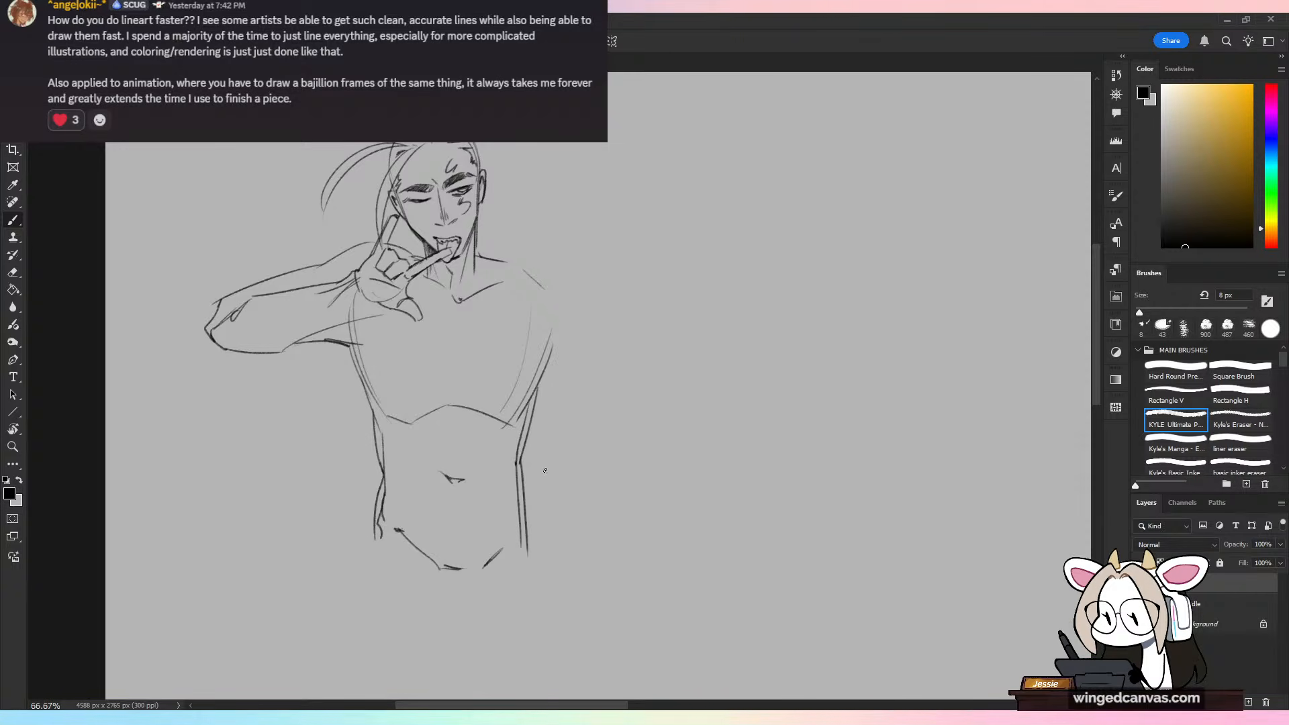
Step: Erase the V-shaped collarbone lines and draw a small notch at the base of the neck instead
drag(508, 262, 562, 277)
key(ctrl+z)
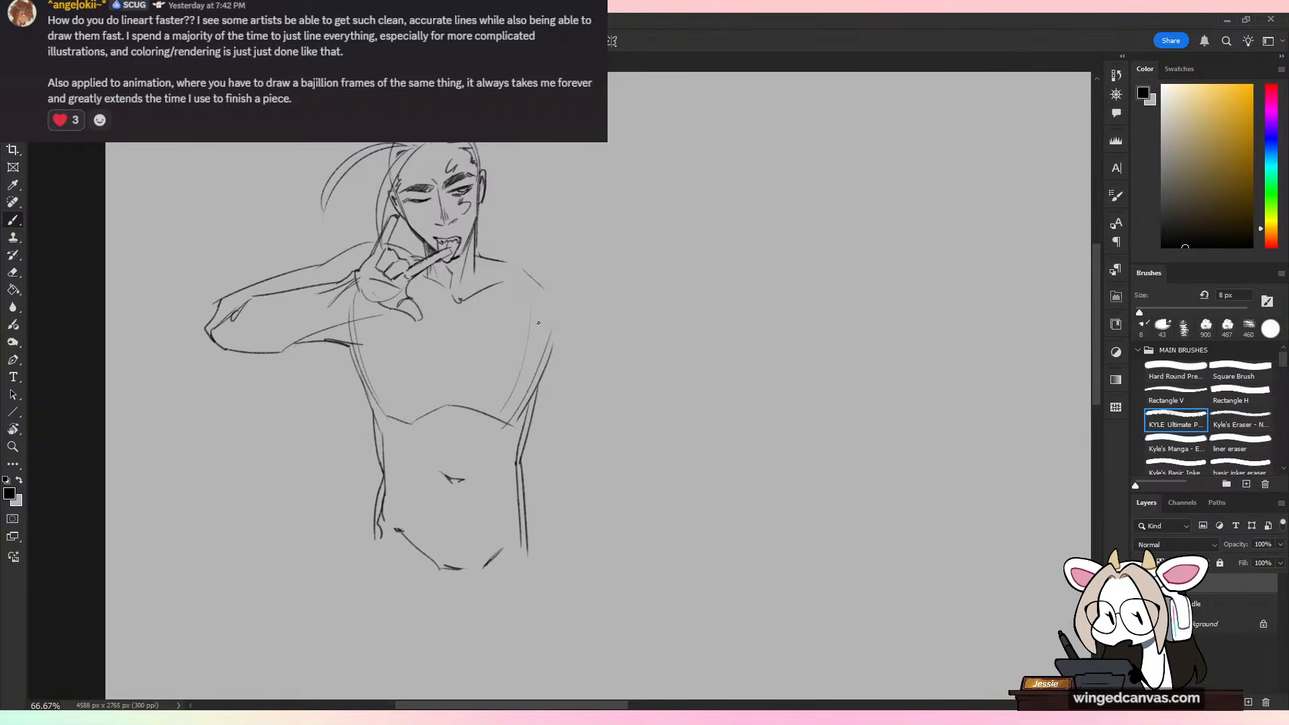
key(e)
drag(458, 298, 502, 283)
key(b)
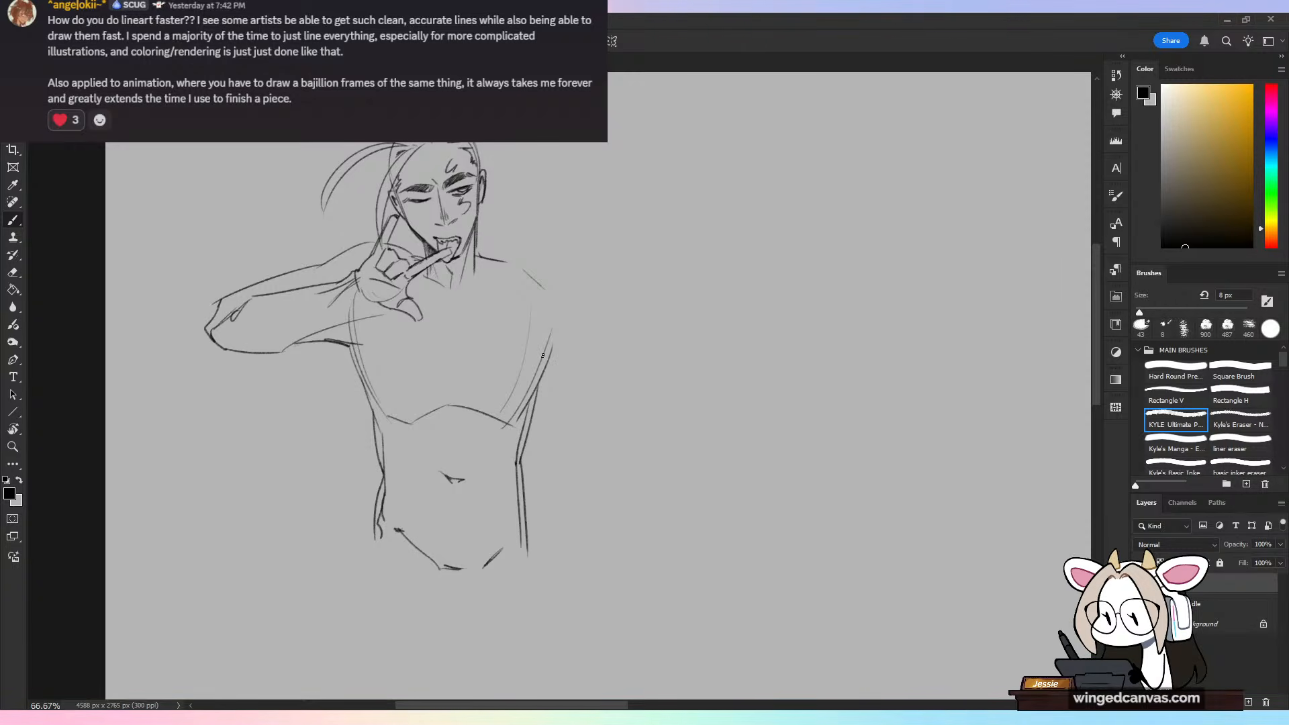
drag(462, 294, 445, 291)
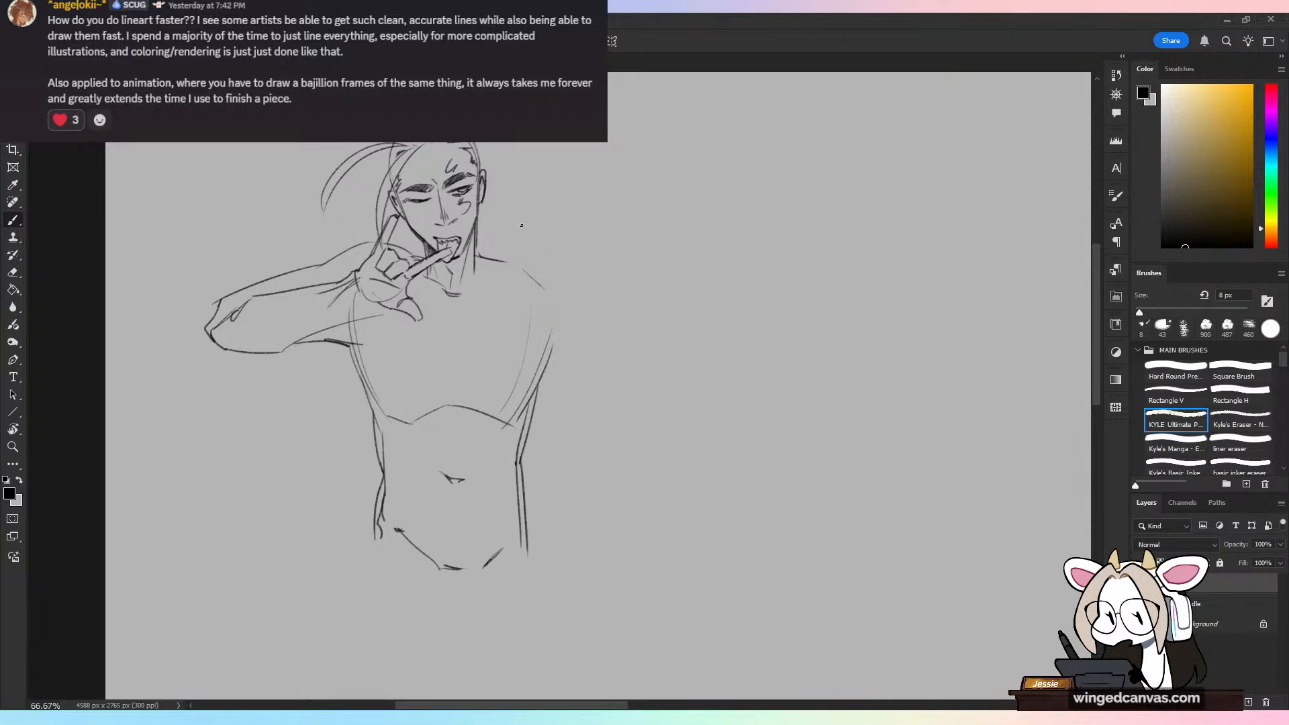
Step: Draw the shoulder slope and rounded upper-arm muscle on the side opposite the raised arm
mouse_move(477, 251)
mouse_down()
mouse_move(556, 289)
mouse_move(481, 257)
mouse_move(523, 270)
mouse_move(586, 348)
mouse_up()
key(ctrl+z)
key(ctrl+z)
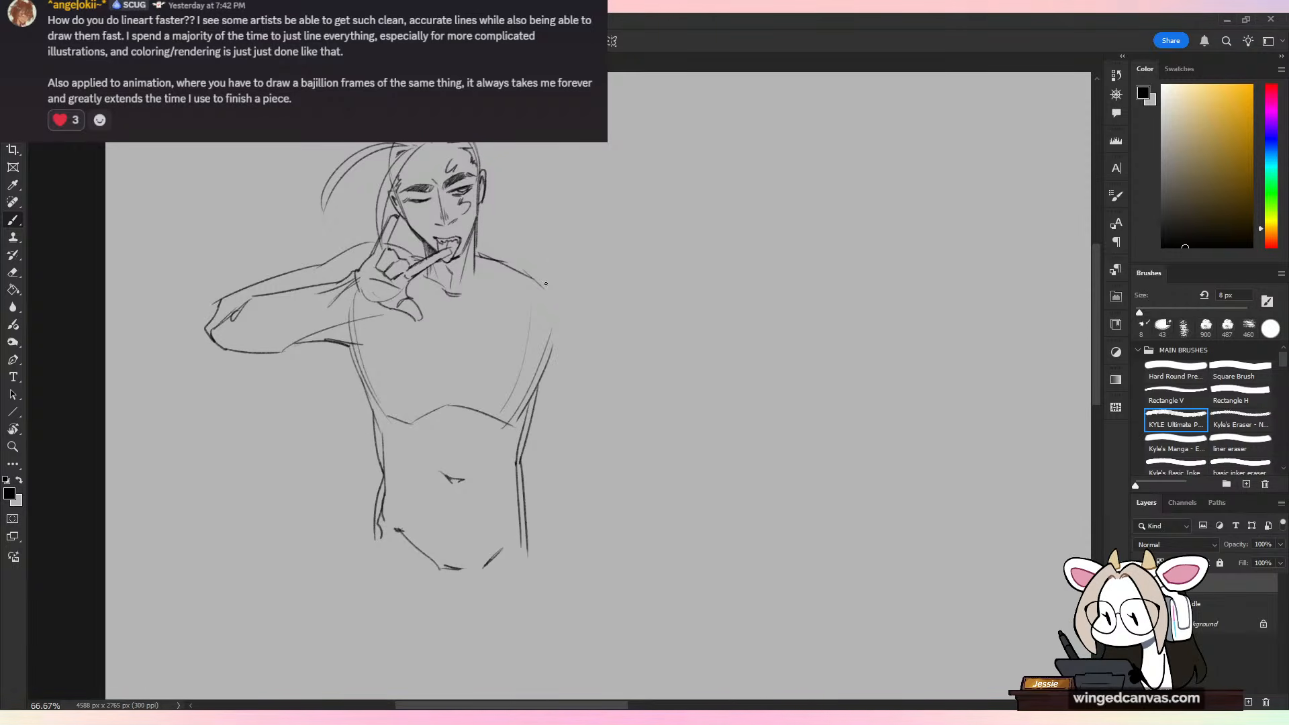
drag(545, 279, 568, 357)
Step: Sketch the collarbone, the chest's centre line and the lower edges of the pectorals, and strengthen the rounded shoulder's outer contour
mouse_move(522, 286)
mouse_down()
mouse_move(480, 291)
mouse_move(465, 325)
mouse_move(448, 311)
mouse_move(454, 373)
mouse_up()
mouse_move(356, 331)
mouse_down()
mouse_move(379, 368)
mouse_move(499, 391)
mouse_up()
drag(510, 396, 537, 366)
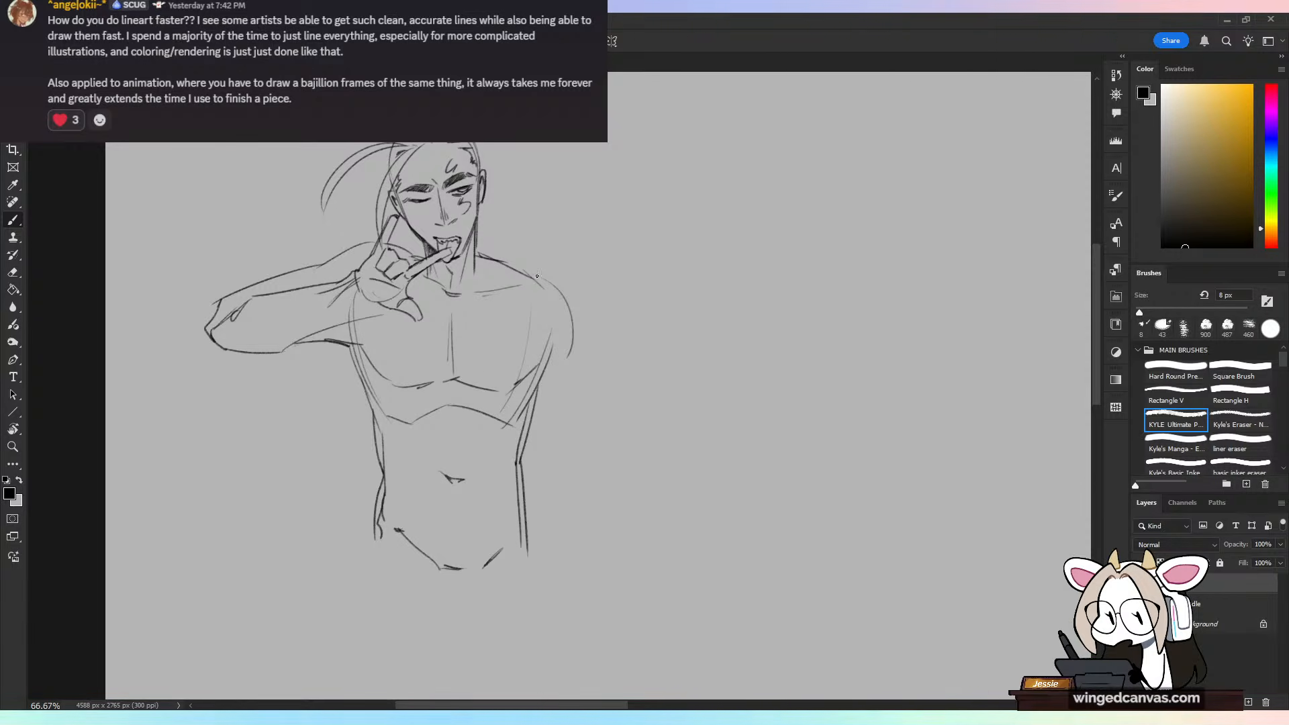
drag(528, 273, 573, 303)
drag(575, 308, 605, 465)
key(ctrl+z)
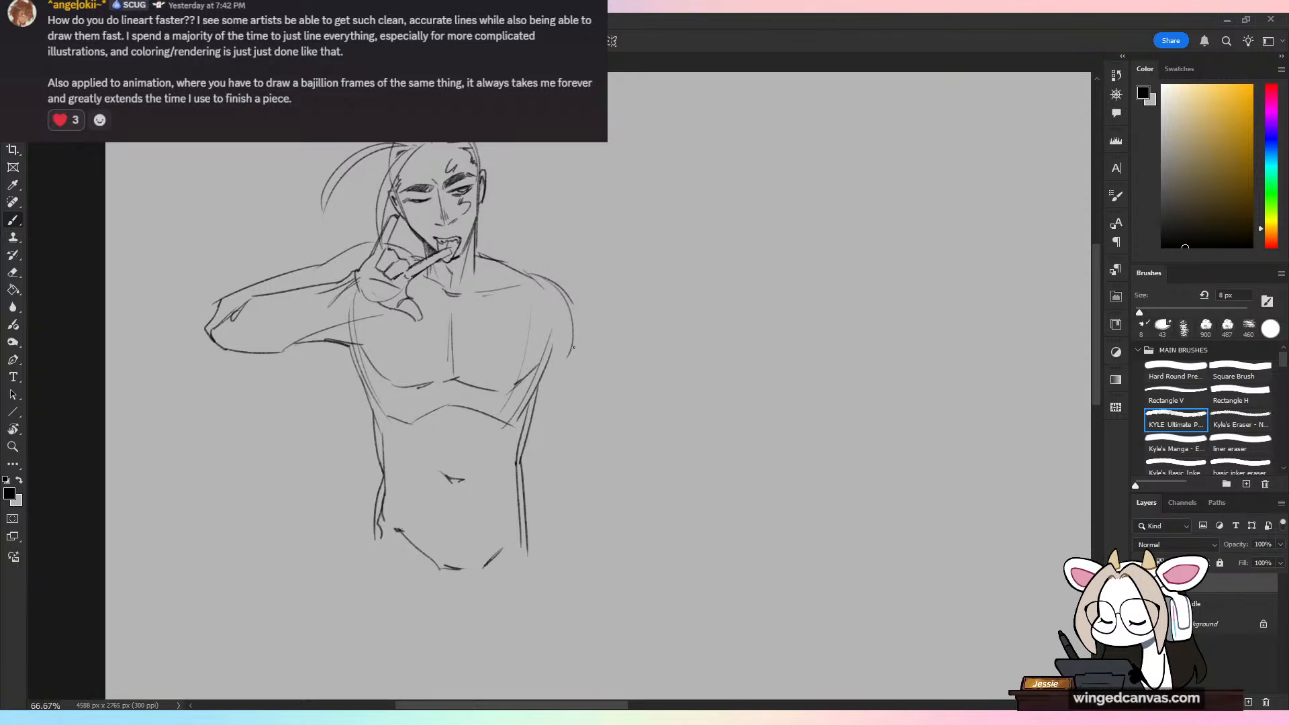
drag(573, 346, 595, 472)
key(ctrl+z)
drag(574, 316, 592, 442)
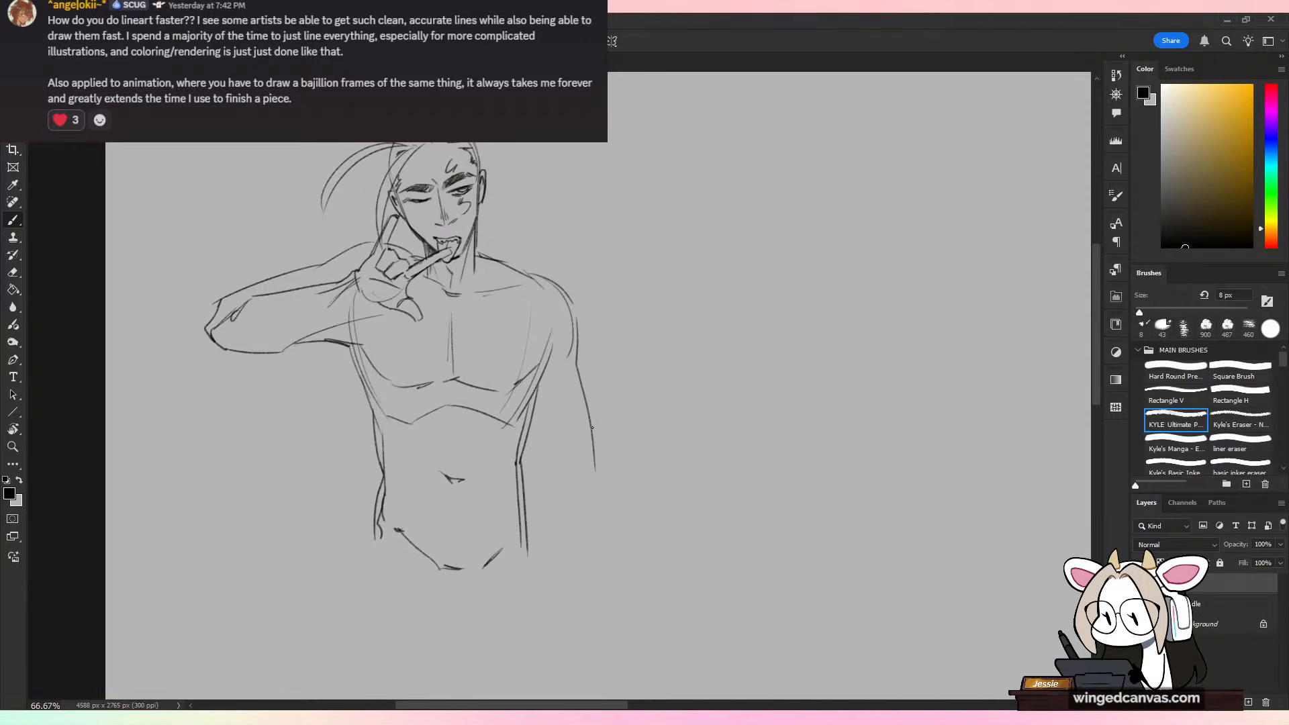
key(ctrl+z)
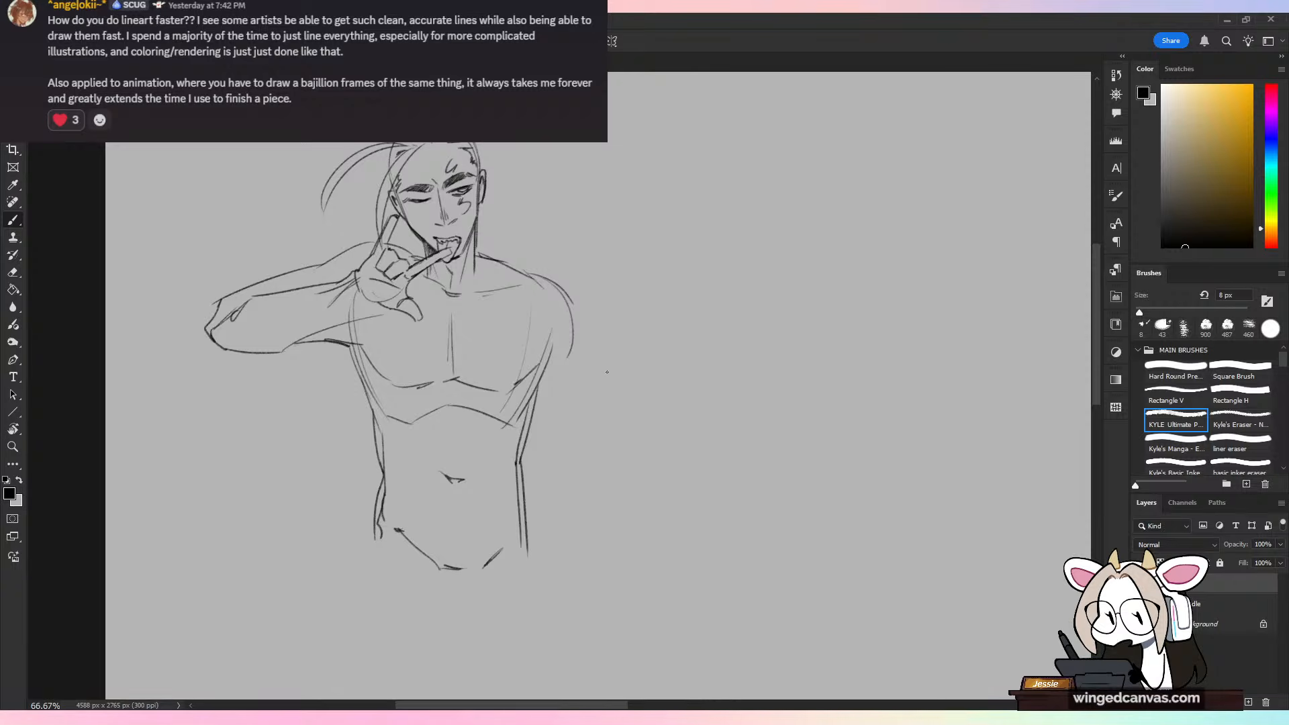
Step: Sketch the hip and groin lines below the abdomen and the contours of the thigh on the raised arm's side
drag(560, 493, 557, 411)
key(ctrl+minus)
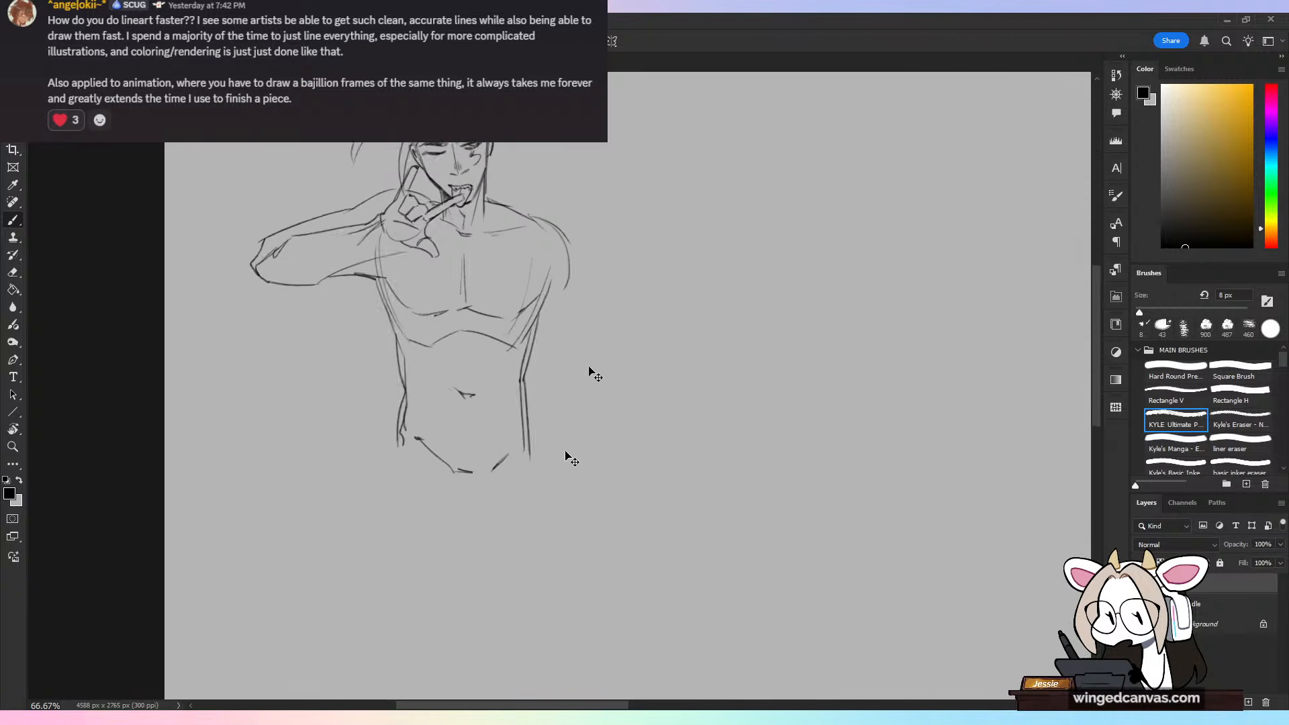
drag(417, 441, 409, 536)
key(ctrl+z)
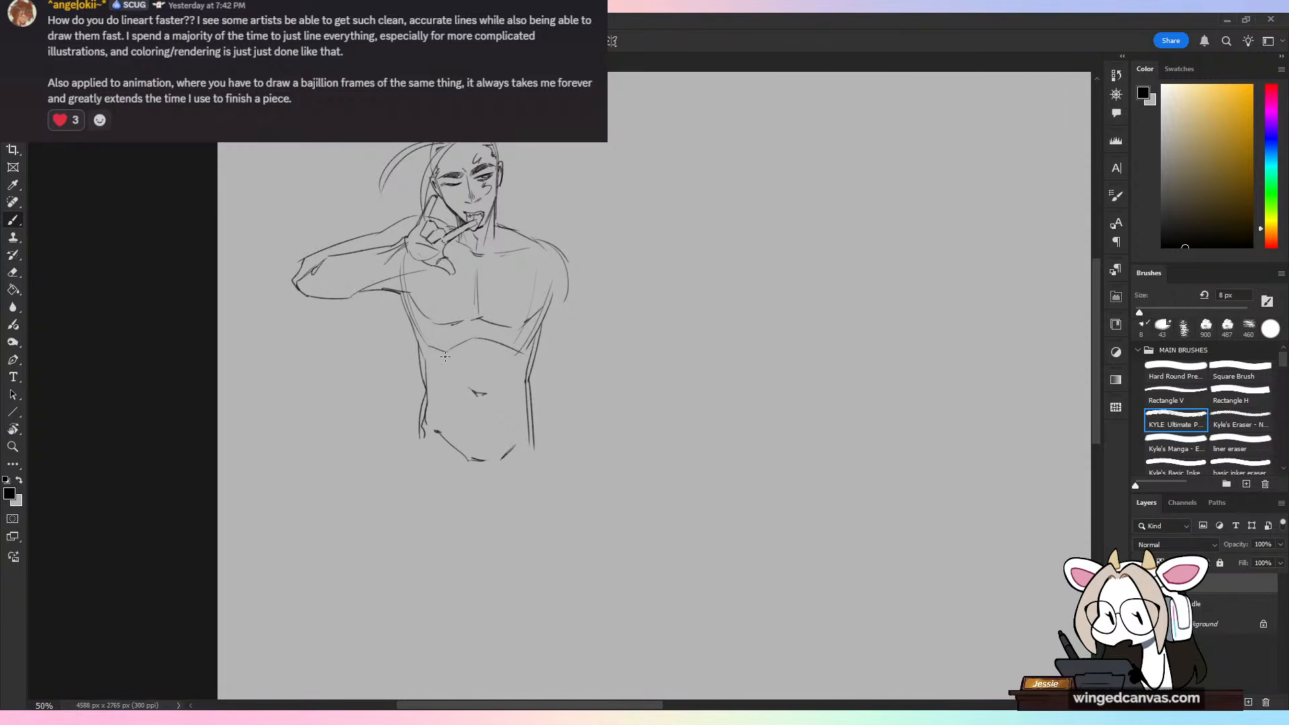
mouse_move(415, 443)
mouse_down()
mouse_move(408, 557)
mouse_move(471, 505)
mouse_move(525, 487)
mouse_up()
mouse_move(407, 470)
mouse_down()
mouse_move(422, 621)
mouse_move(456, 639)
mouse_up()
mouse_move(468, 634)
mouse_down()
mouse_move(477, 520)
mouse_move(493, 519)
mouse_move(525, 643)
mouse_up()
key(ctrl+z)
Step: Sketch the inner and outer contours of the other thigh, and undo the short line across its lower end
drag(484, 522, 519, 640)
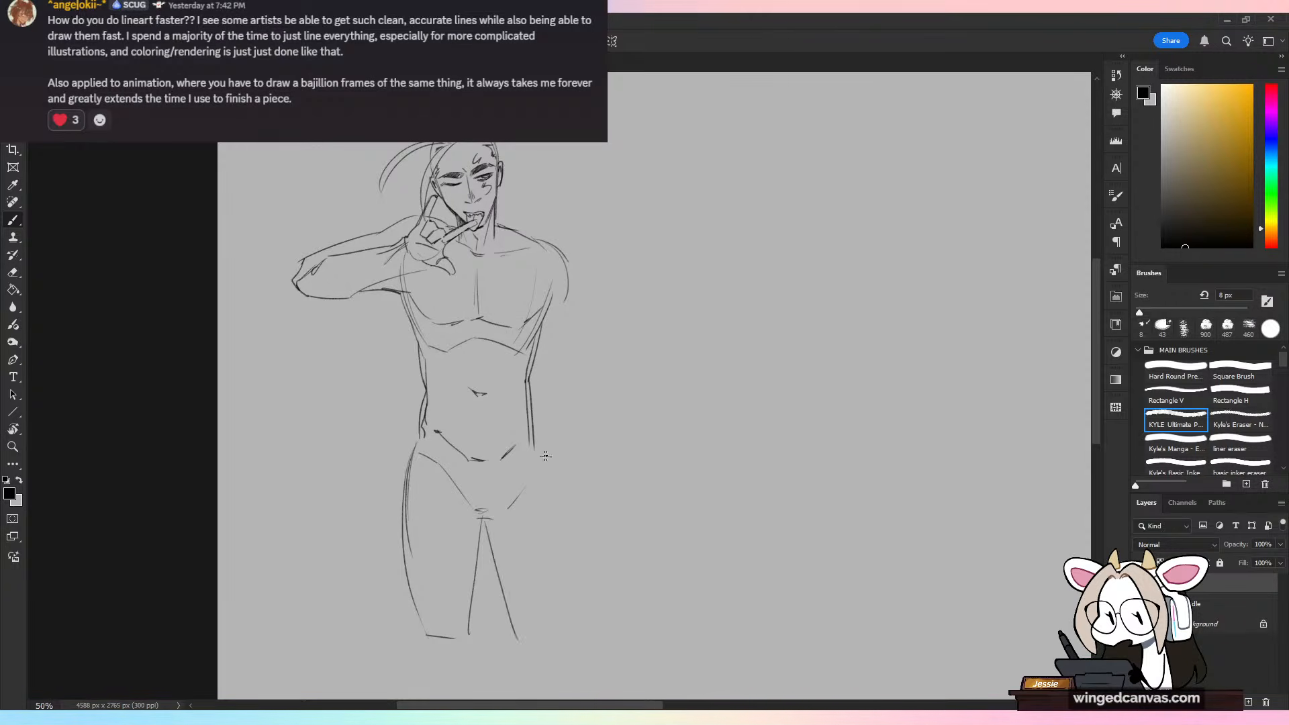
drag(545, 472, 569, 630)
key(ctrl+z)
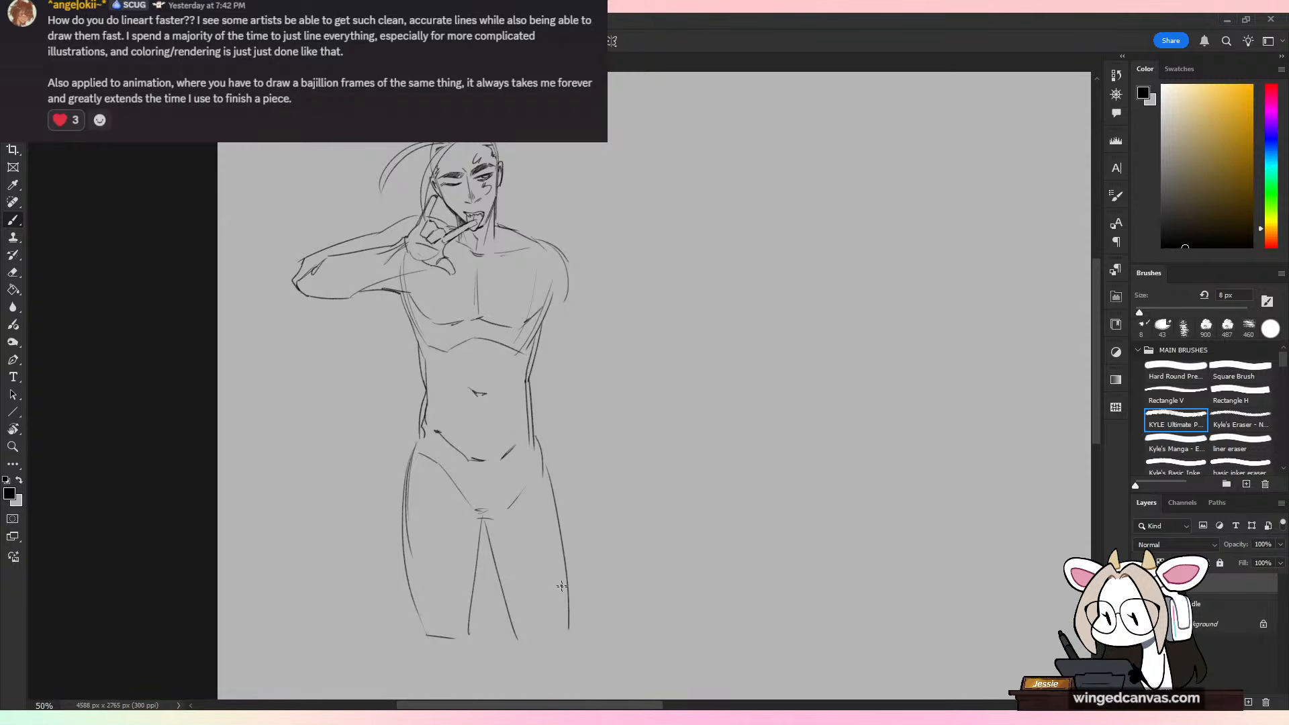
mouse_move(481, 540)
mouse_down()
mouse_move(520, 629)
mouse_move(547, 634)
mouse_up()
drag(610, 515, 600, 449)
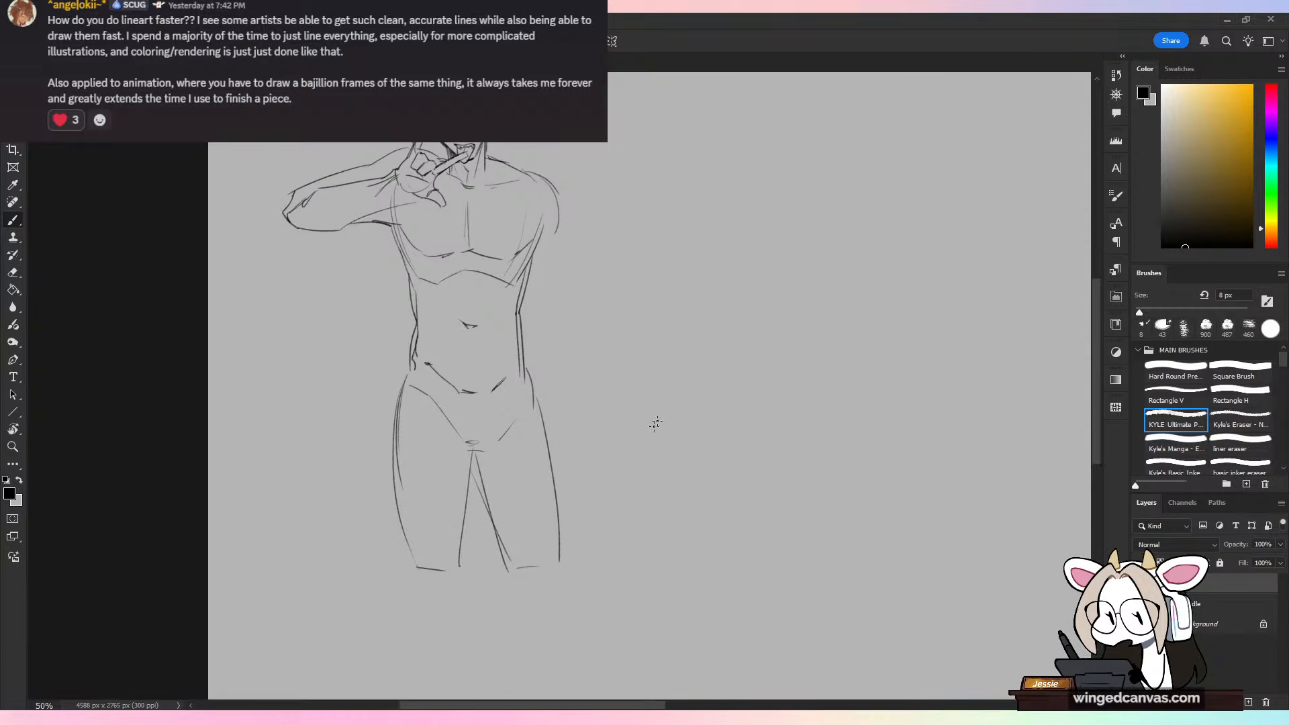
key(ctrl+minus)
key(ctrl+plus)
key(ctrl+z)
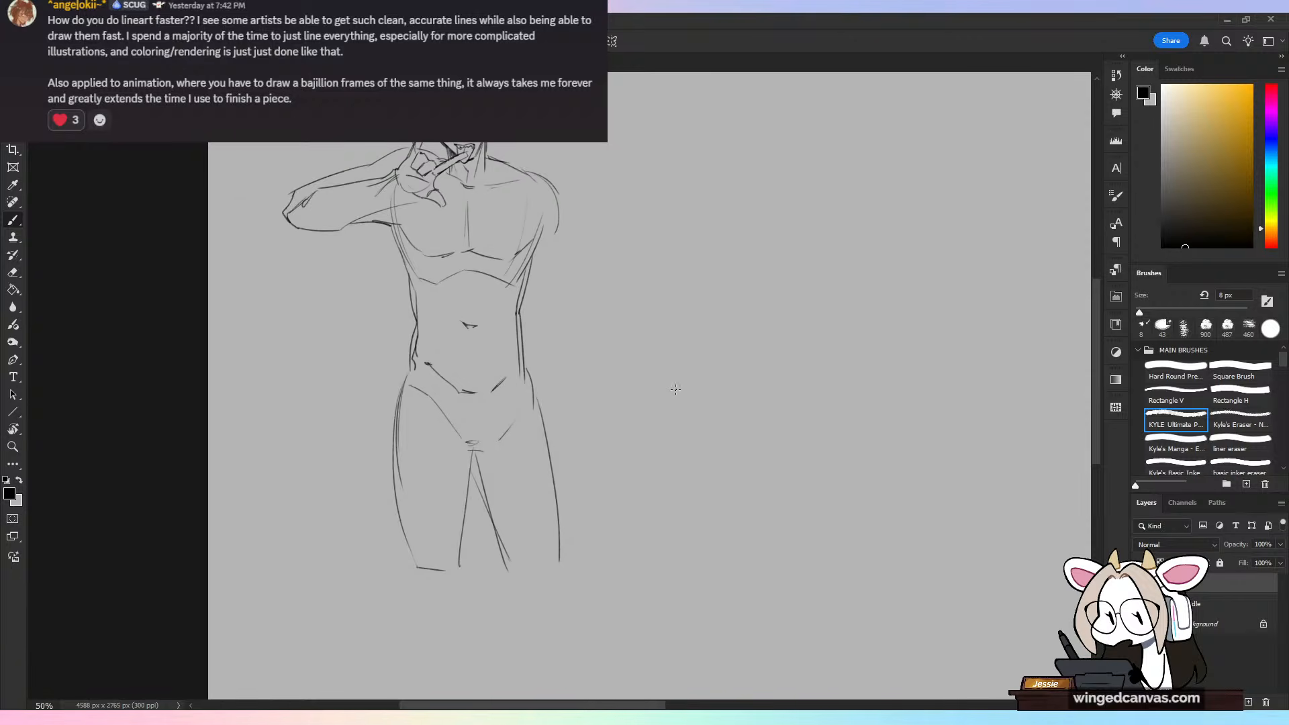
Step: Lasso the figure from the waist down and shift it slightly upward to shorten the torso
key(l)
mouse_move(524, 311)
mouse_down()
mouse_move(433, 309)
mouse_move(597, 340)
mouse_move(570, 309)
mouse_up()
drag(568, 425, 579, 412)
key(ctrl+d)
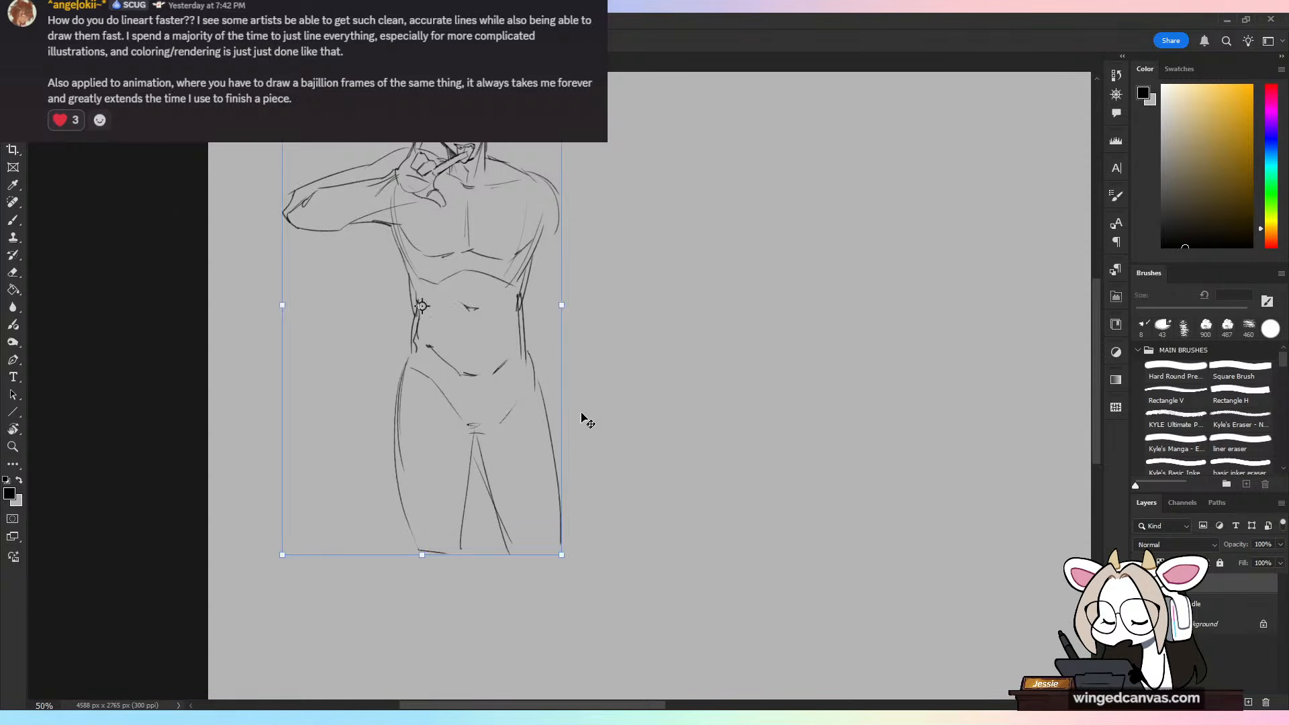
key(b)
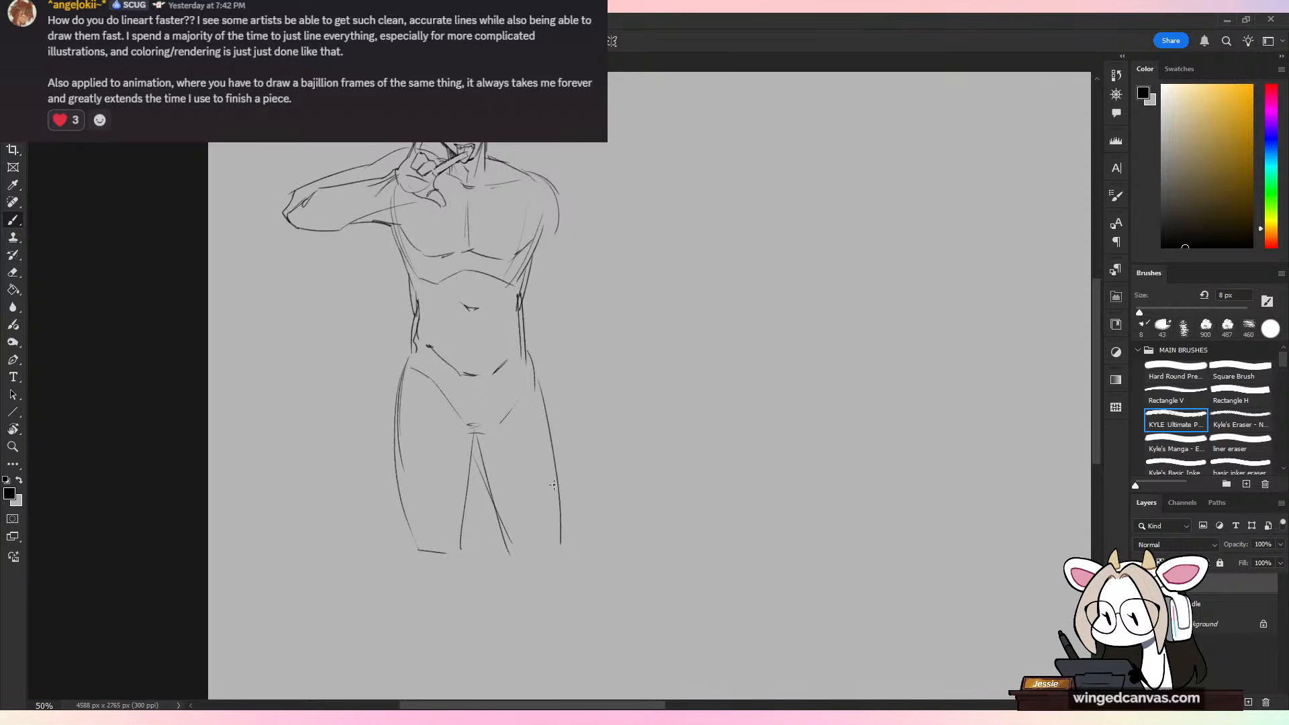
Step: Erase the lower ends of both thighs to make room for the knees
key(e)
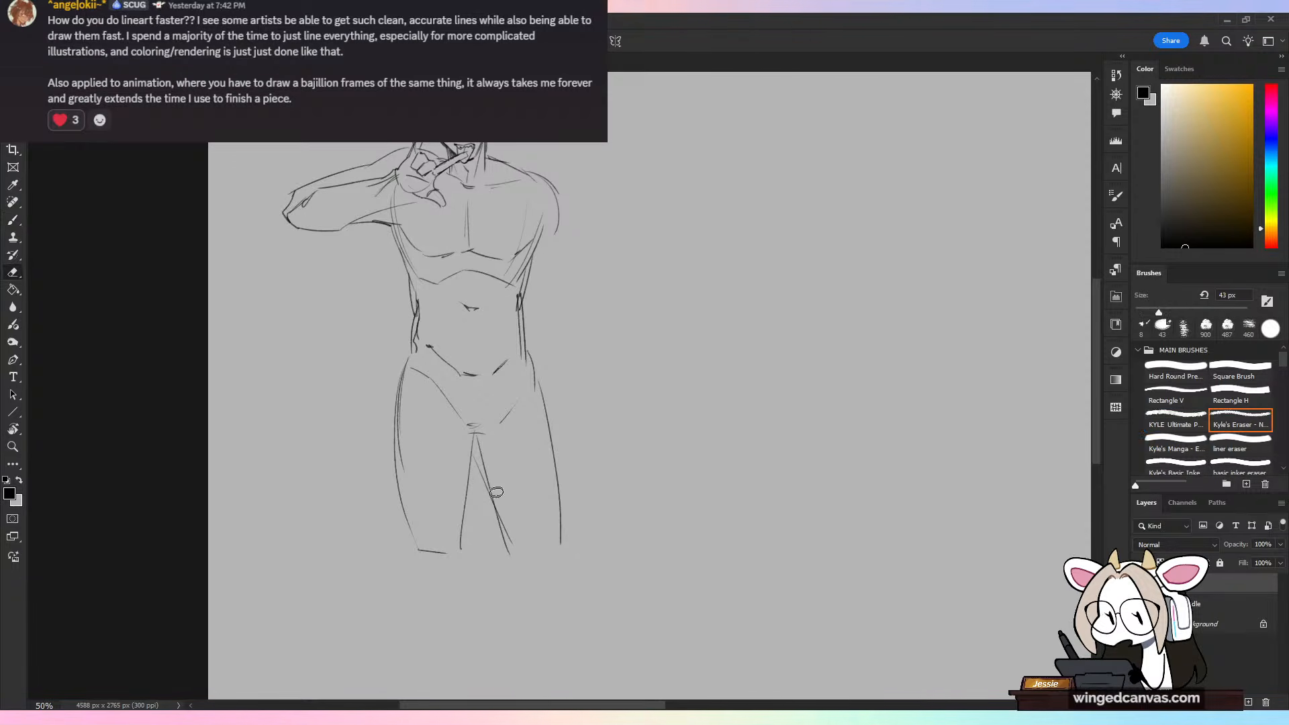
mouse_move(420, 529)
mouse_down()
mouse_move(421, 544)
mouse_move(554, 556)
mouse_up()
key(b)
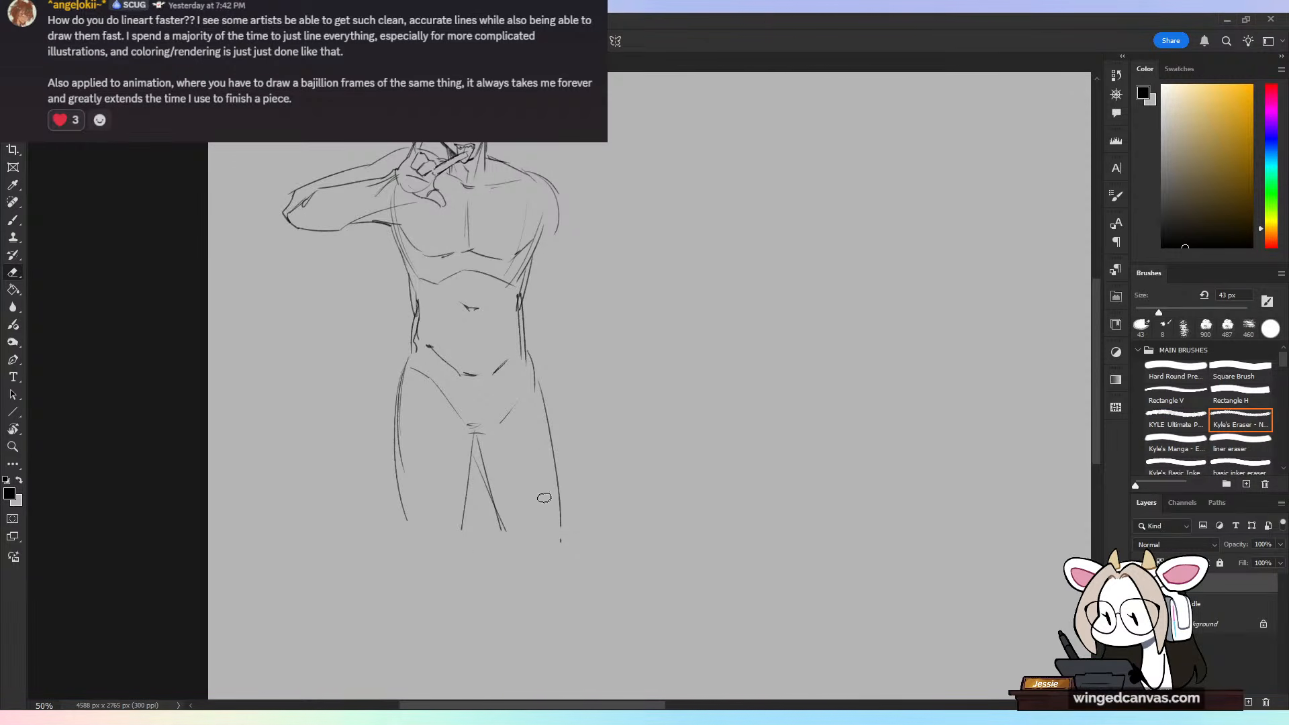
Step: Sketch the knee and both contours of the lower leg on the raised arm's side
mouse_move(418, 537)
mouse_down()
mouse_move(456, 561)
mouse_move(405, 552)
mouse_move(418, 668)
mouse_up()
drag(456, 570, 461, 692)
mouse_move(487, 616)
mouse_down()
mouse_move(478, 536)
mouse_move(452, 637)
mouse_up()
key(ctrl+z)
drag(394, 532, 422, 630)
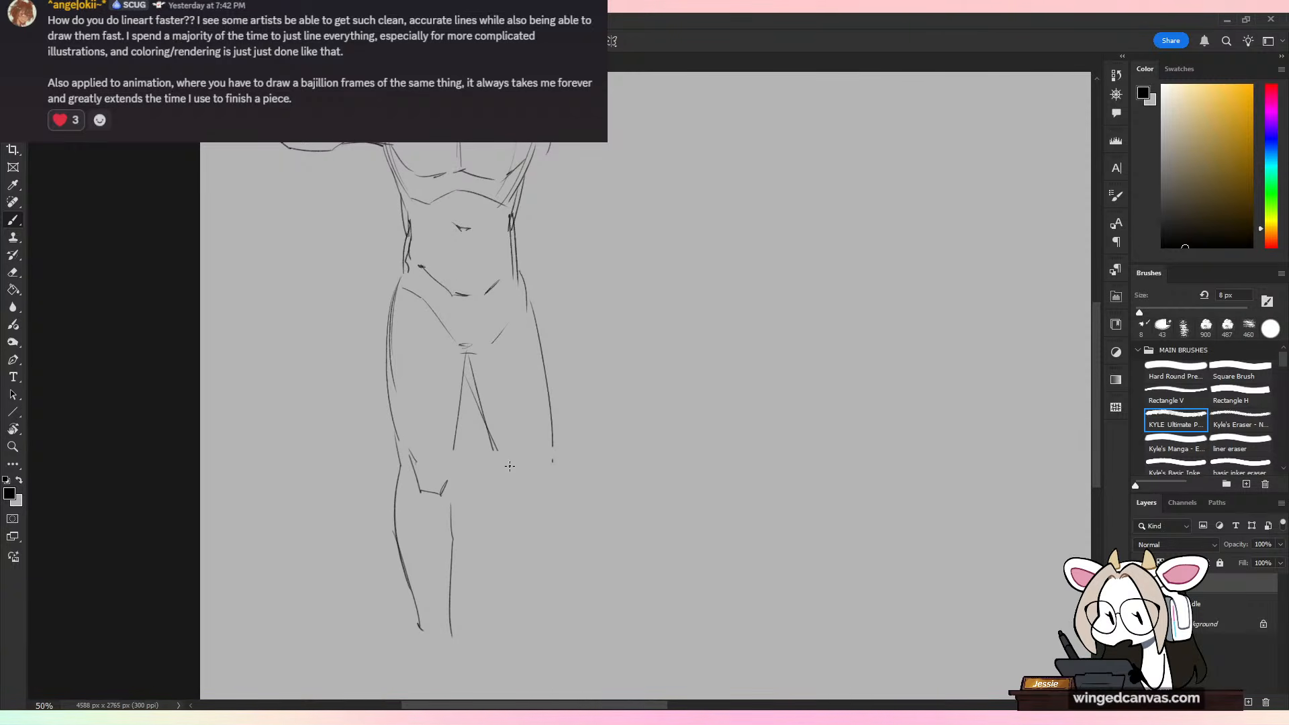
Step: Draw the other knee and its calf and shin down to the ankle, and connect the first knee's inner side to its thigh
drag(499, 454, 538, 489)
drag(456, 460, 444, 483)
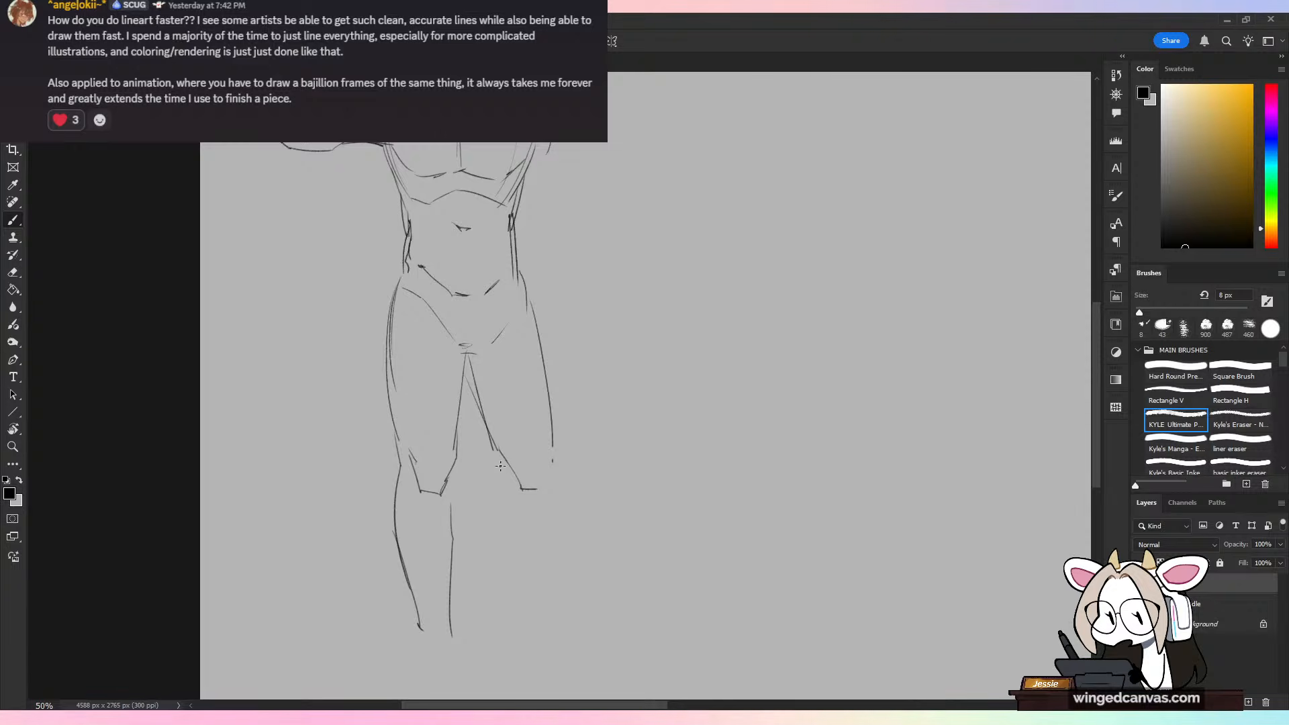
mouse_move(487, 439)
mouse_down()
mouse_move(517, 495)
mouse_move(529, 615)
mouse_up()
drag(553, 460, 564, 579)
mouse_move(511, 509)
mouse_down()
mouse_move(537, 637)
mouse_move(564, 637)
mouse_up()
drag(563, 569, 570, 630)
Step: Sketch both feet as wedge shapes with flattened toes and add the ankle lines
mouse_move(581, 447)
mouse_down()
mouse_move(567, 542)
mouse_move(567, 459)
mouse_up()
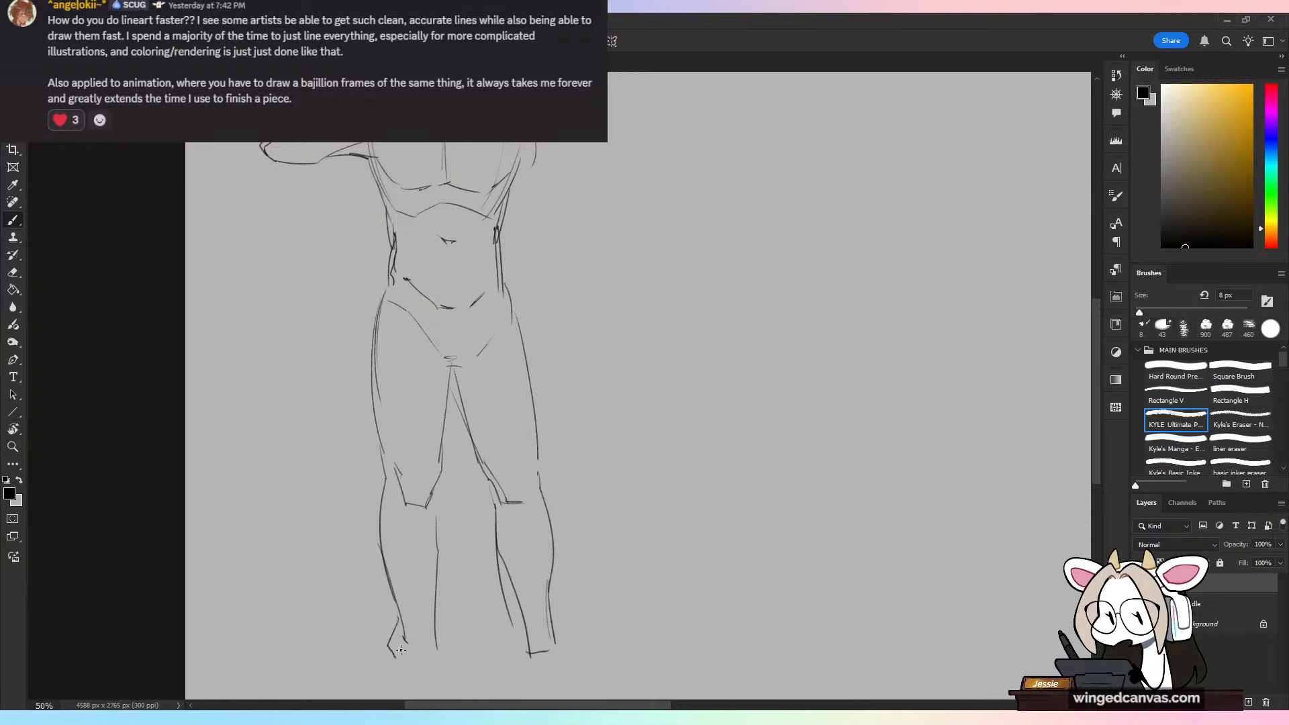
mouse_move(379, 695)
mouse_down()
mouse_move(418, 632)
mouse_move(448, 677)
mouse_move(448, 609)
mouse_move(389, 633)
mouse_move(462, 638)
mouse_up()
drag(430, 635, 461, 637)
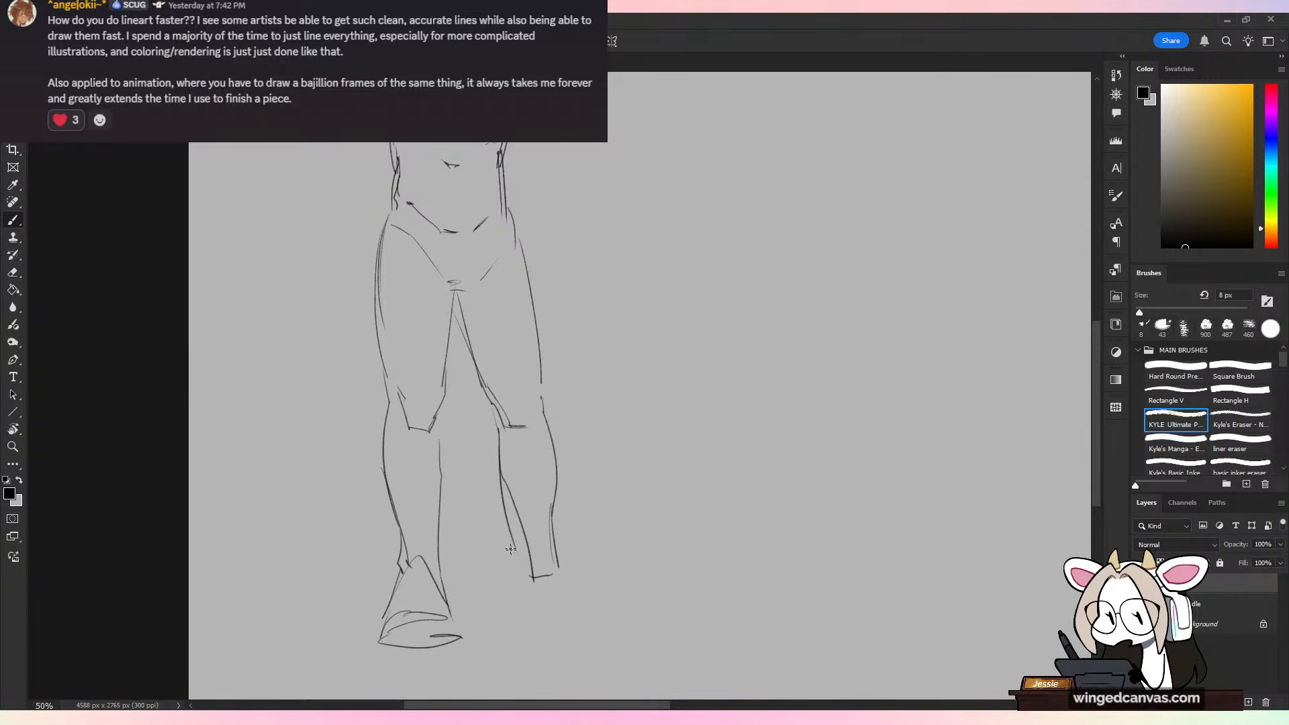
drag(517, 556, 512, 634)
mouse_move(532, 579)
mouse_down()
mouse_move(512, 632)
mouse_move(585, 610)
mouse_move(580, 623)
mouse_move(612, 624)
mouse_up()
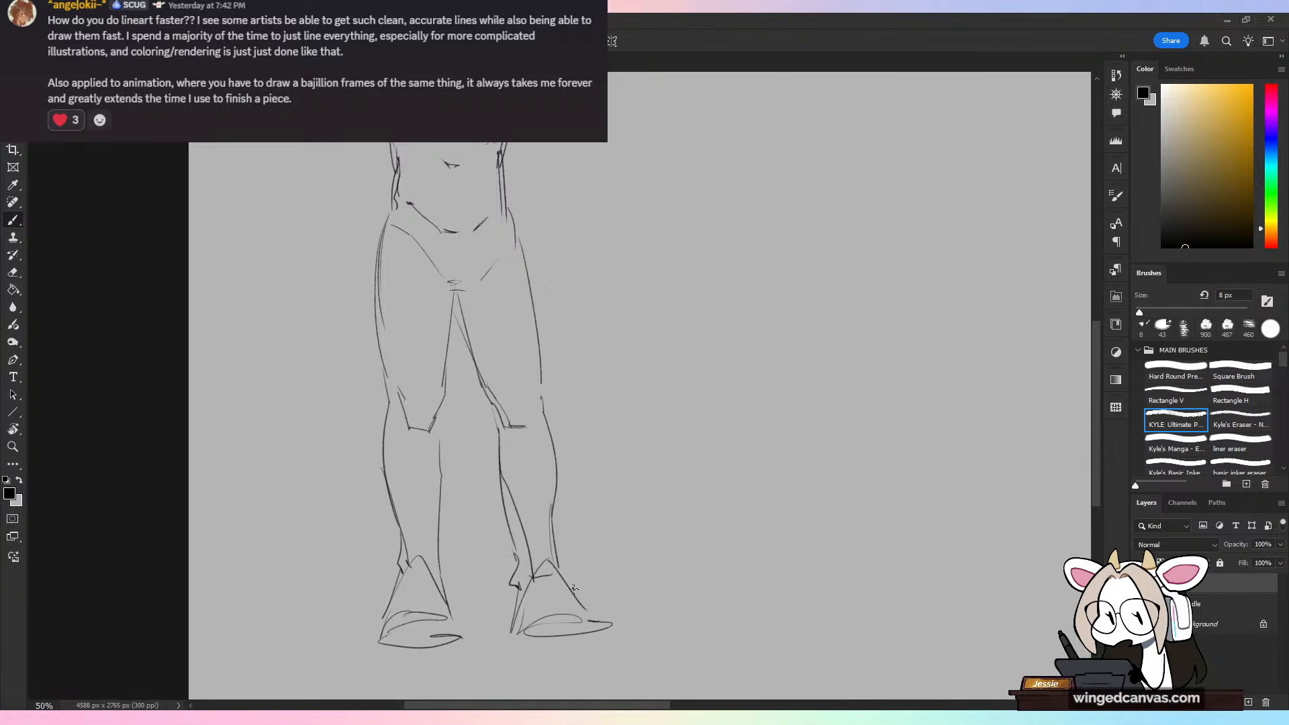
drag(566, 565, 576, 593)
Step: Rotate the whole figure slightly clockwise with Free Transform and apply it
drag(632, 449, 633, 497)
key(ctrl+minus)
key(ctrl+plus)
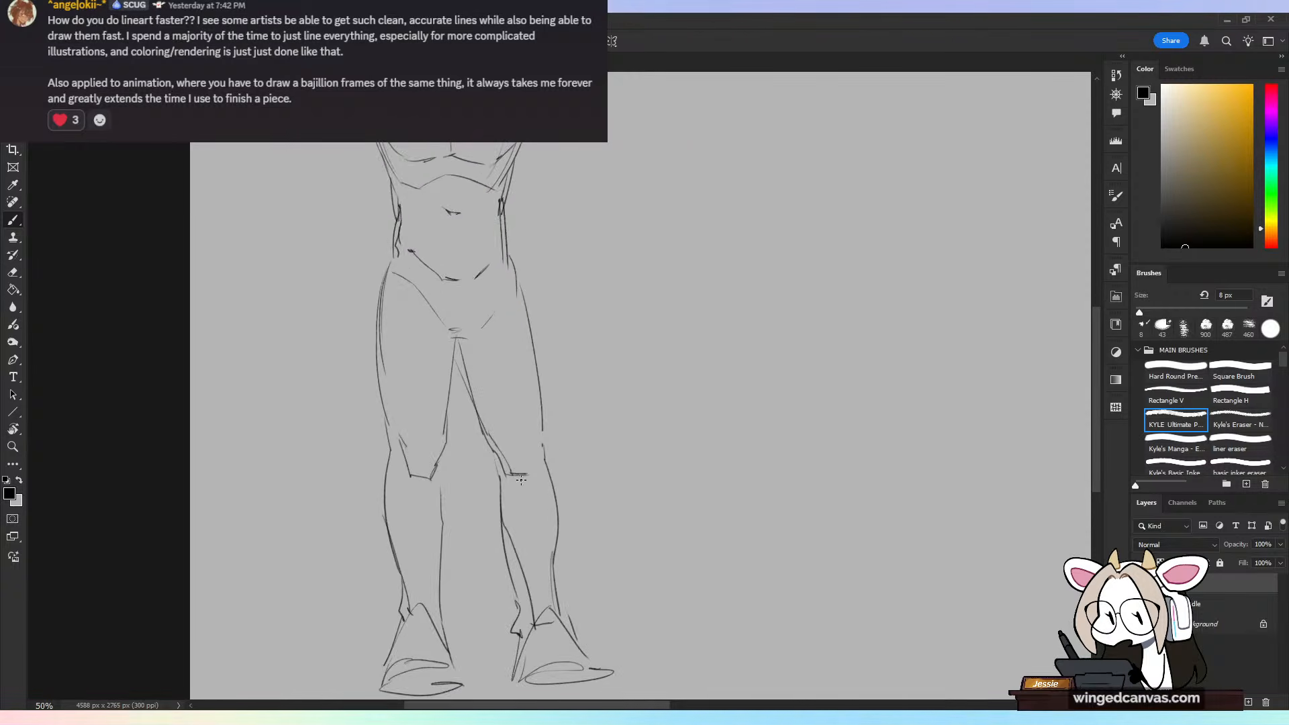
key(ctrl+minus)
scroll(659, 440, up, 1)
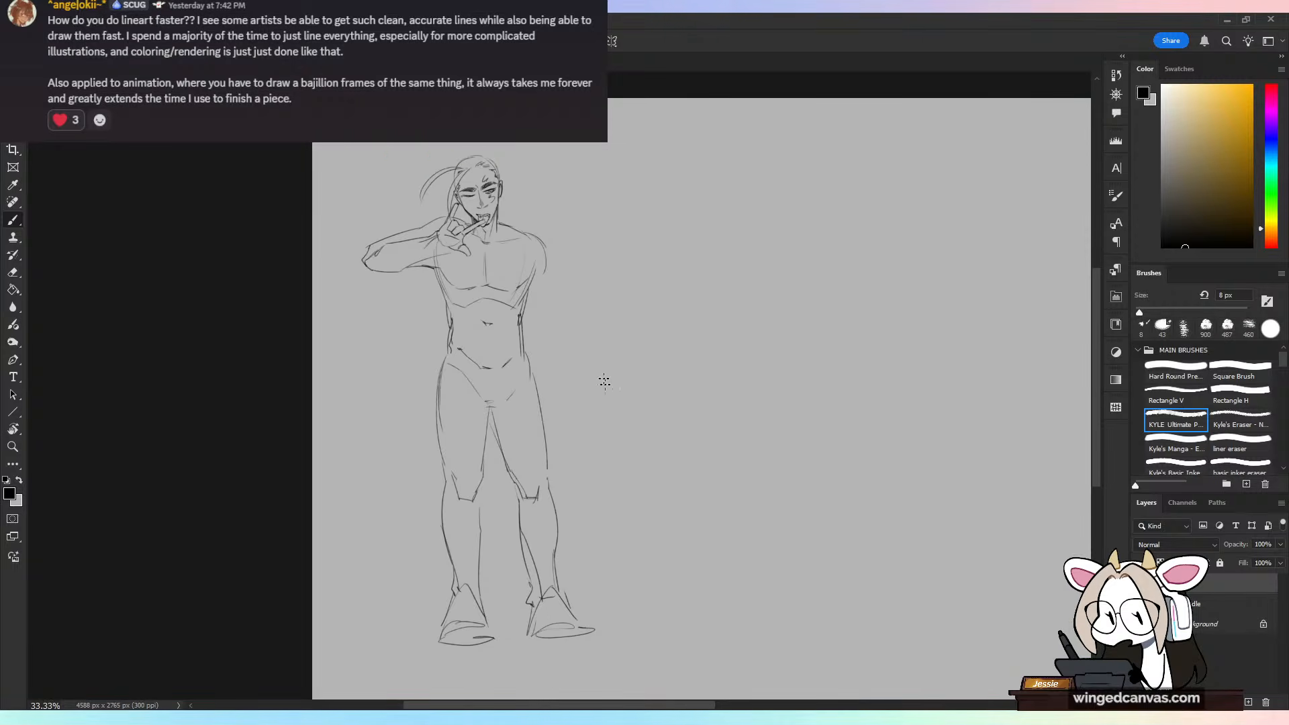
key(ctrl+t)
drag(606, 155, 613, 162)
click(670, 41)
key(b)
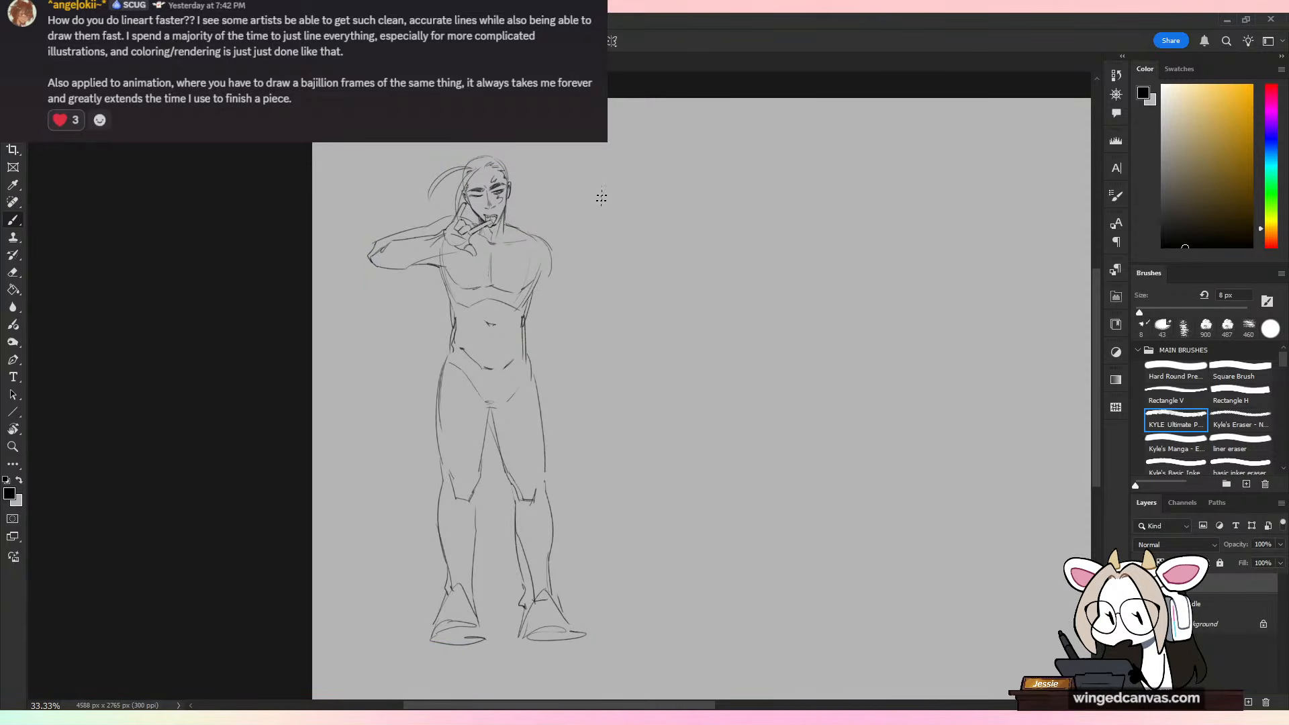
Step: Reinforce the groin lines and darken the point where the two thighs meet
key(ctrl+plus)
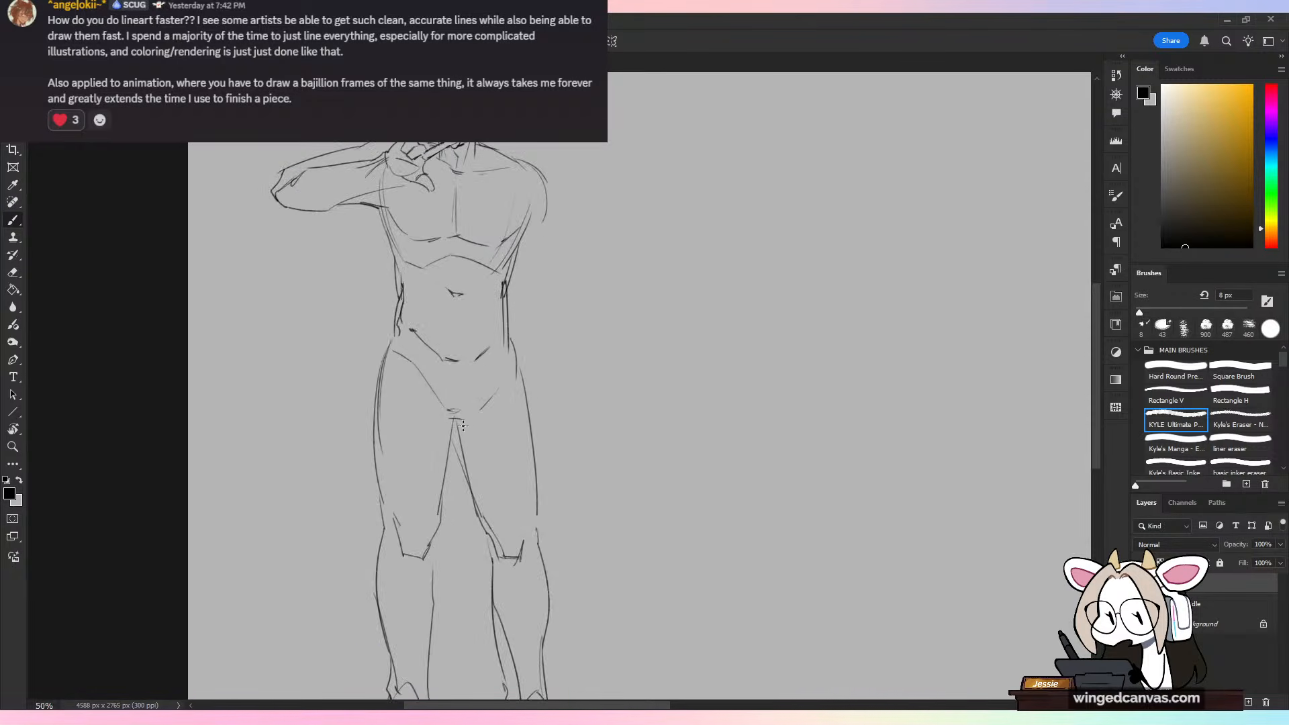
drag(446, 408, 458, 410)
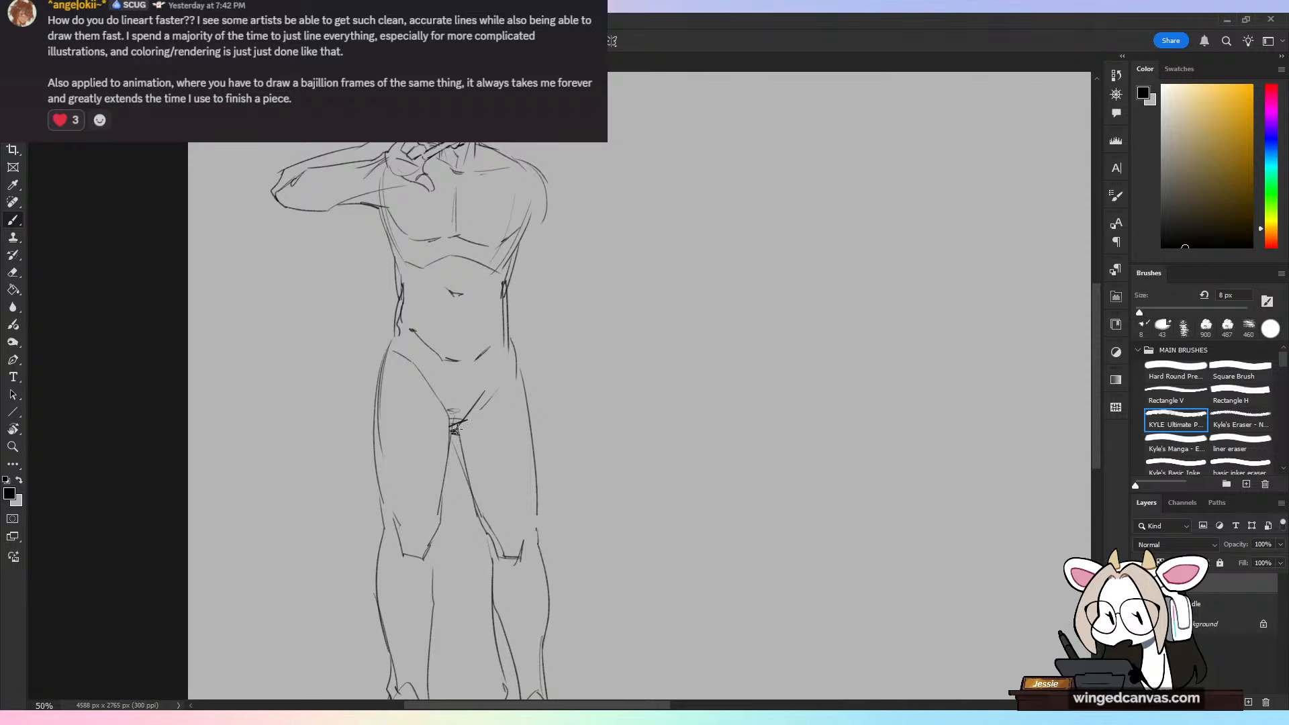
mouse_move(581, 435)
mouse_down()
mouse_move(583, 375)
mouse_move(590, 566)
mouse_up()
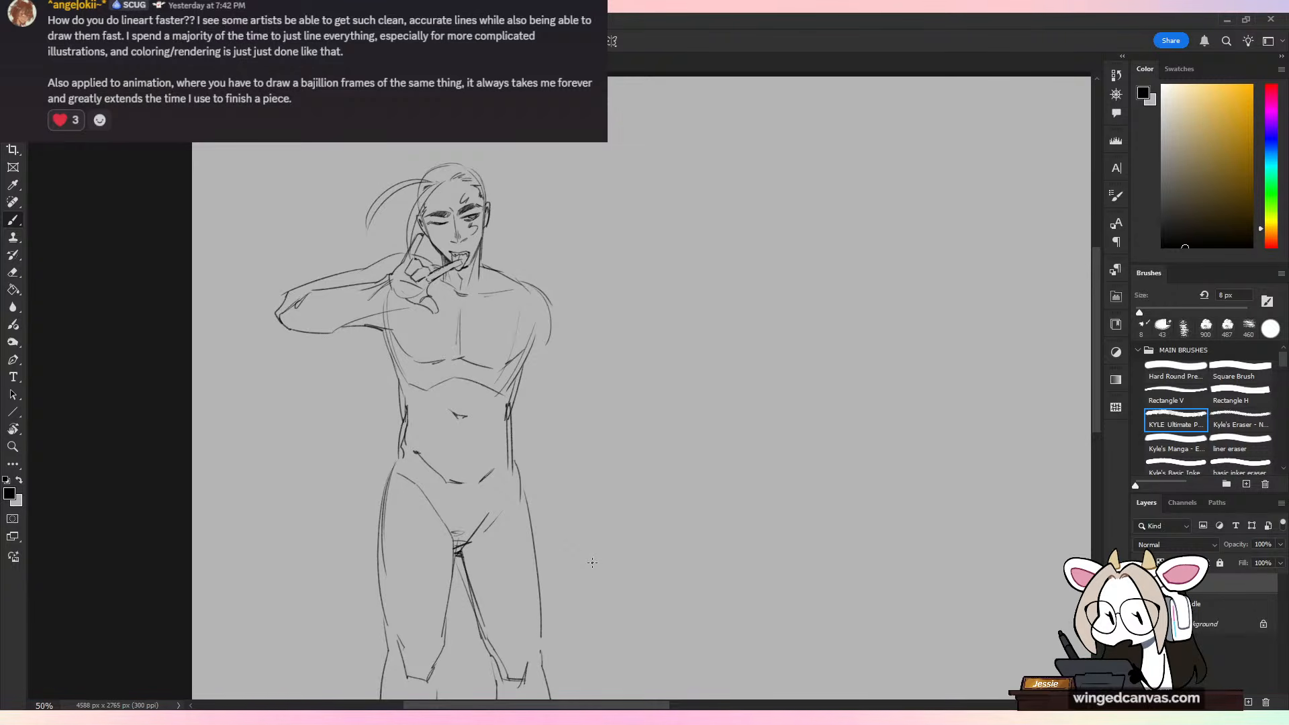
Step: Lasso the figure from below the ribs to the feet and move it slightly down to lengthen the torso
key(ctrl+plus)
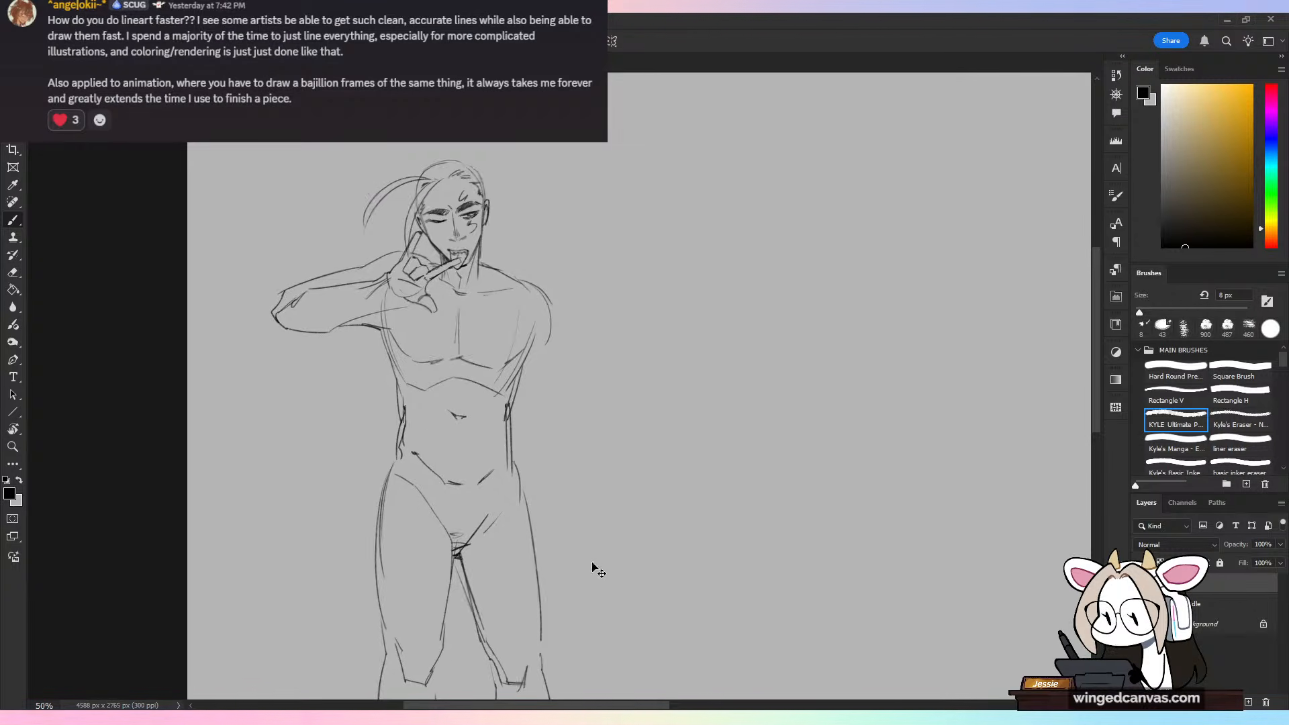
drag(606, 286, 679, 442)
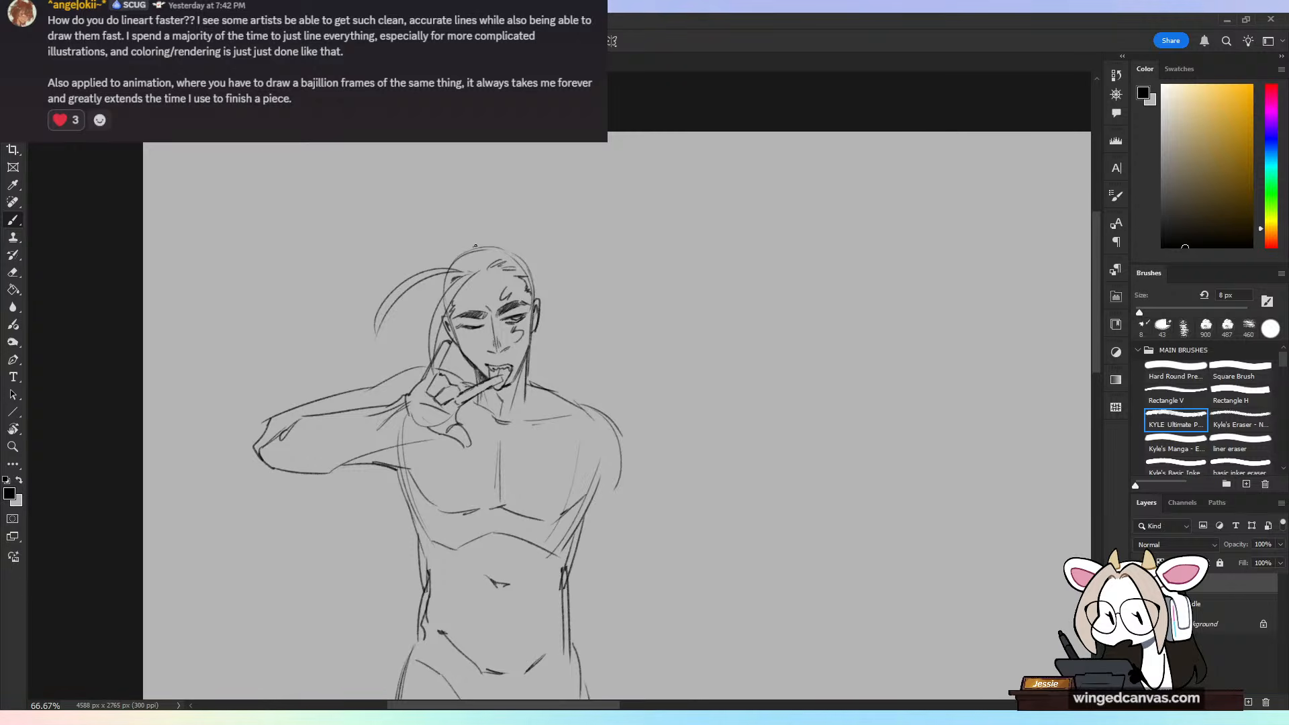
key(ctrl+minus)
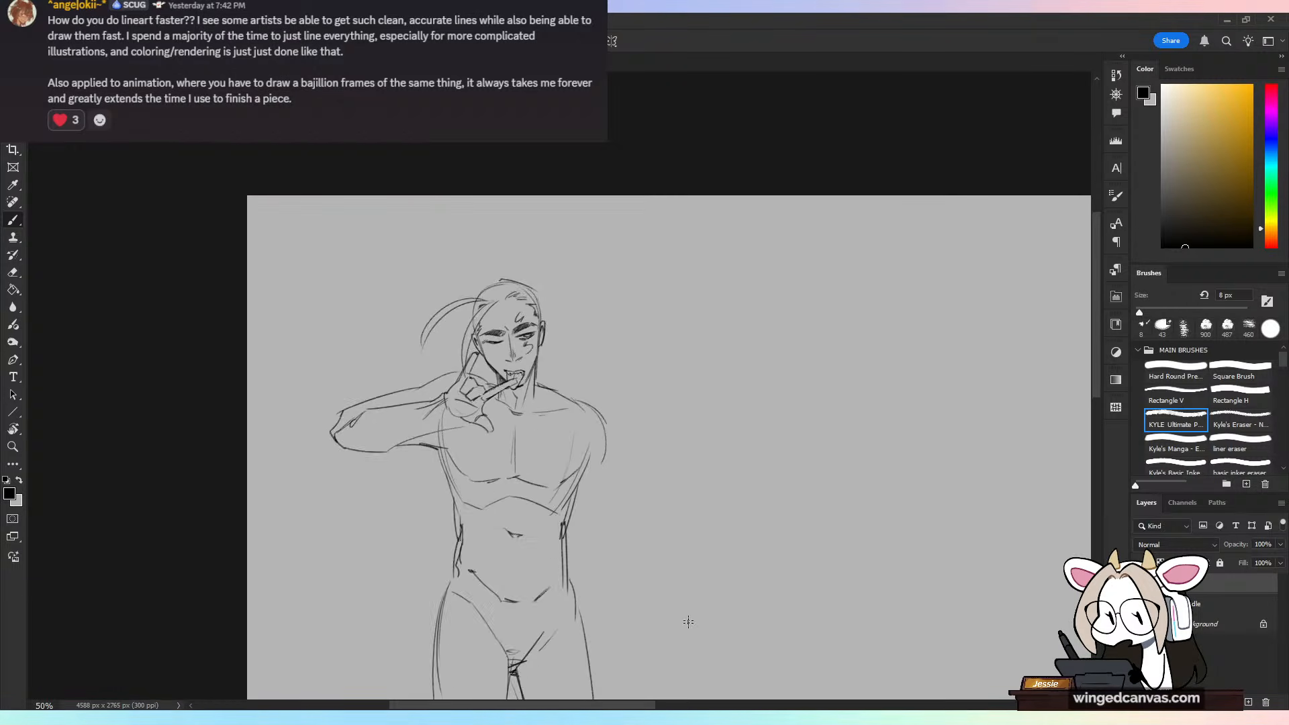
drag(688, 549, 653, 302)
key(ctrl+minus)
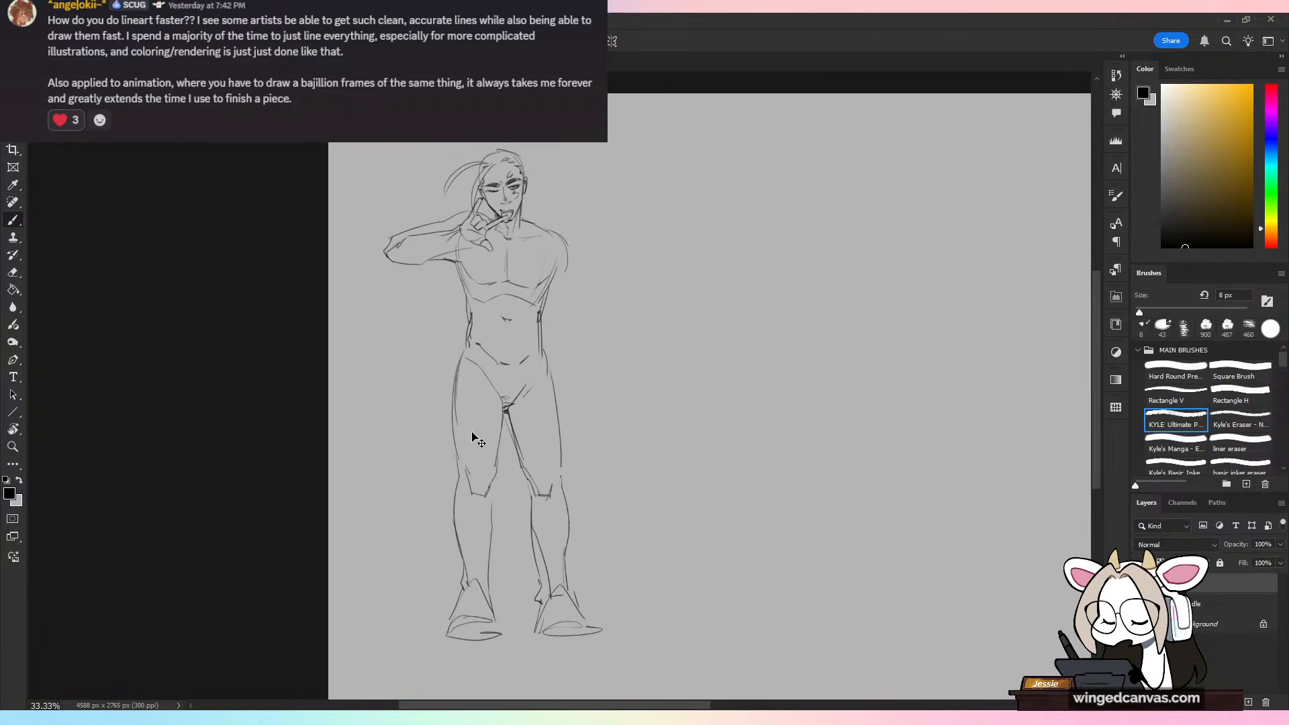
key(ctrl+plus)
key(ctrl+minus)
key(l)
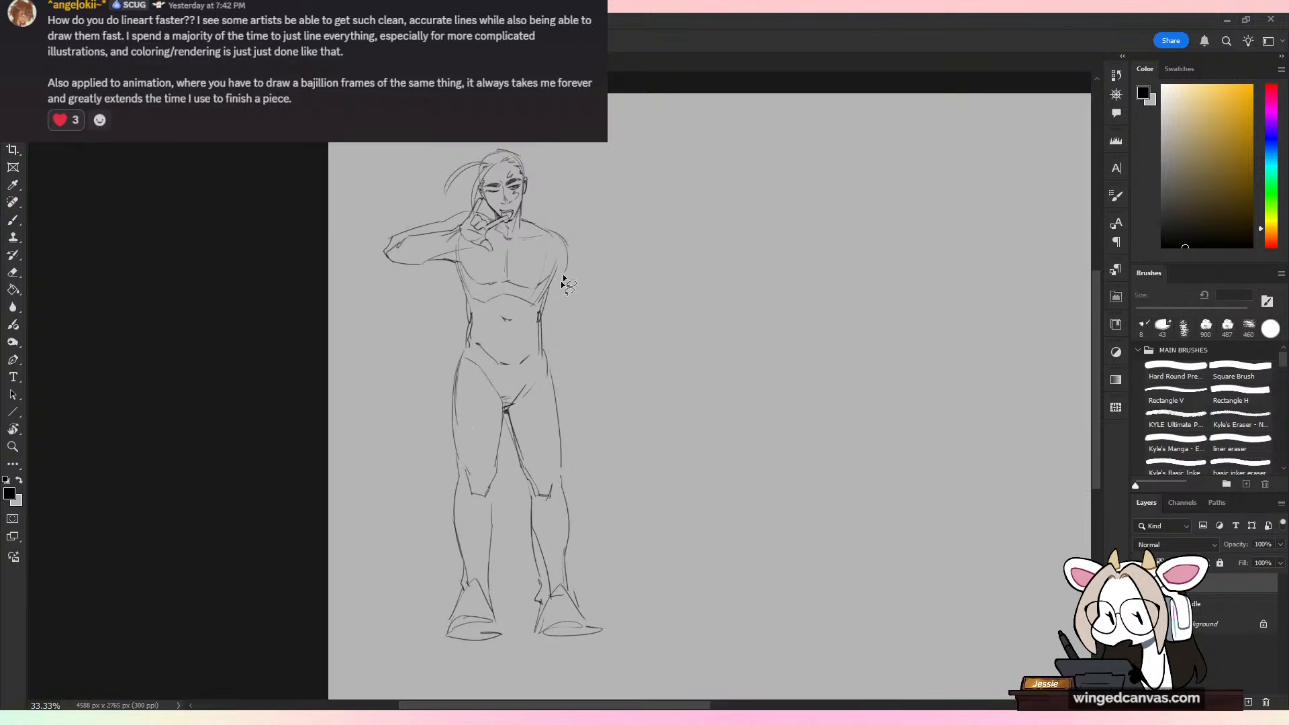
mouse_move(481, 313)
mouse_down()
mouse_move(435, 668)
mouse_move(654, 339)
mouse_up()
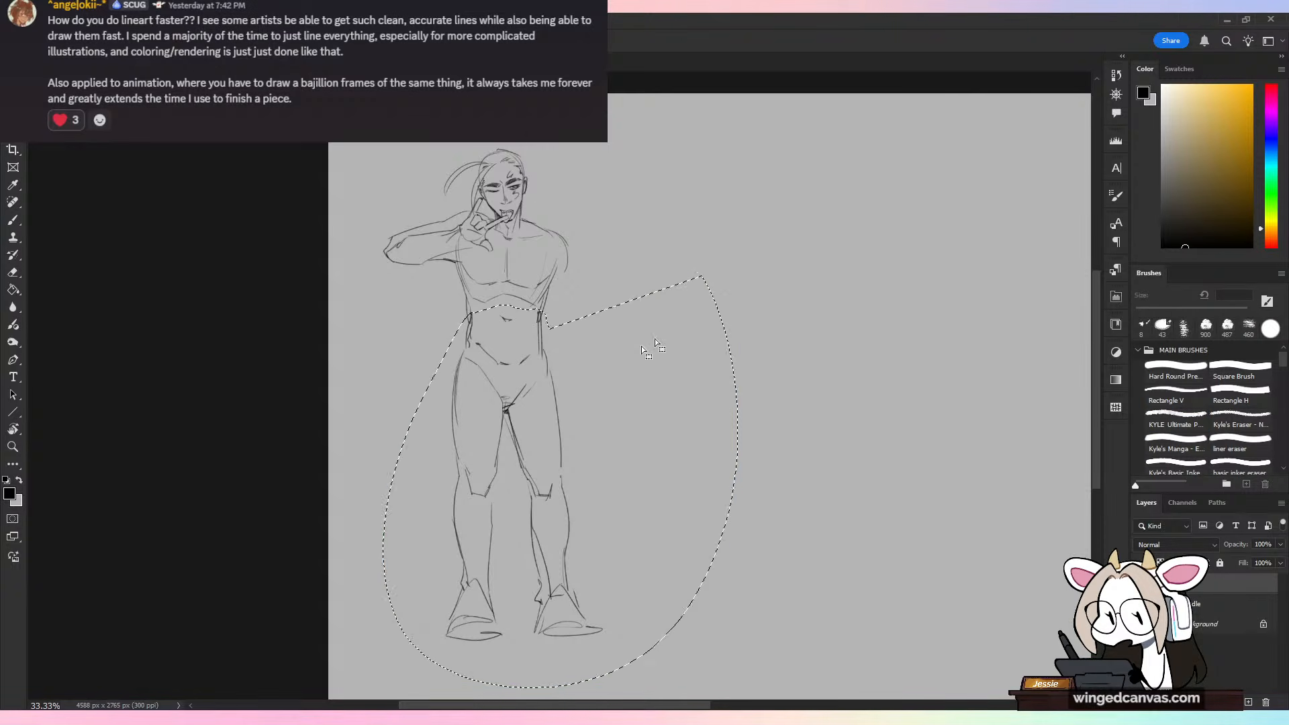
key(v)
drag(628, 429, 630, 440)
key(ctrl+d)
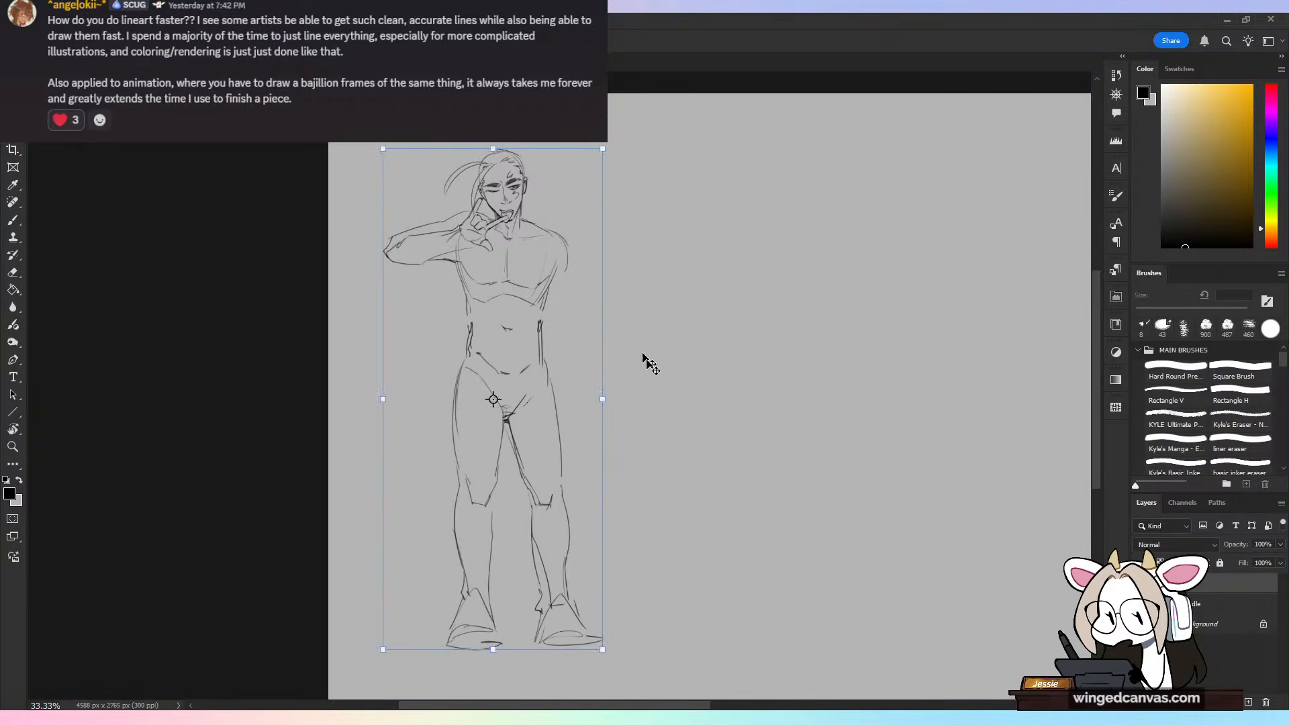
Step: Erase the doubled waist contour on the raised arm's side and redraw it as one clean line into the hip
key(b)
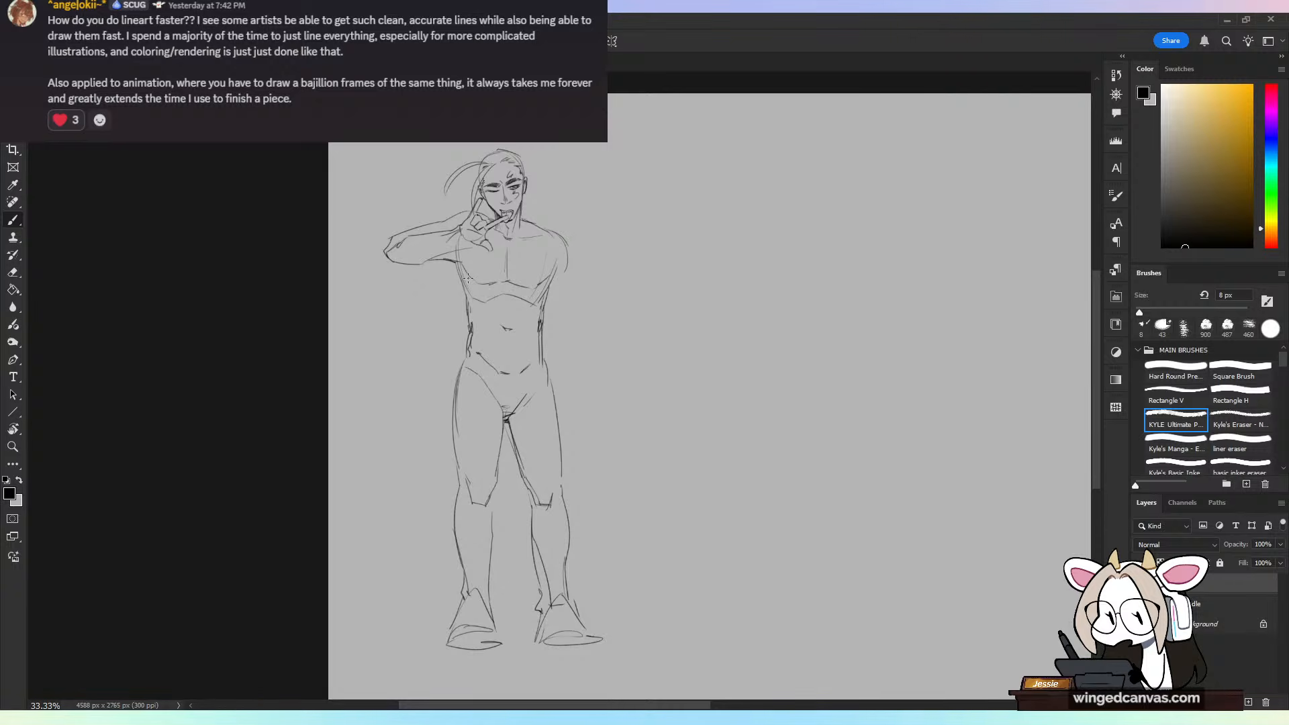
key(e)
mouse_move(474, 333)
mouse_down()
mouse_move(471, 360)
mouse_move(470, 331)
mouse_move(483, 364)
mouse_move(486, 319)
mouse_move(481, 334)
mouse_move(467, 319)
mouse_move(458, 389)
mouse_up()
key(l)
key(b)
key(ctrl+z)
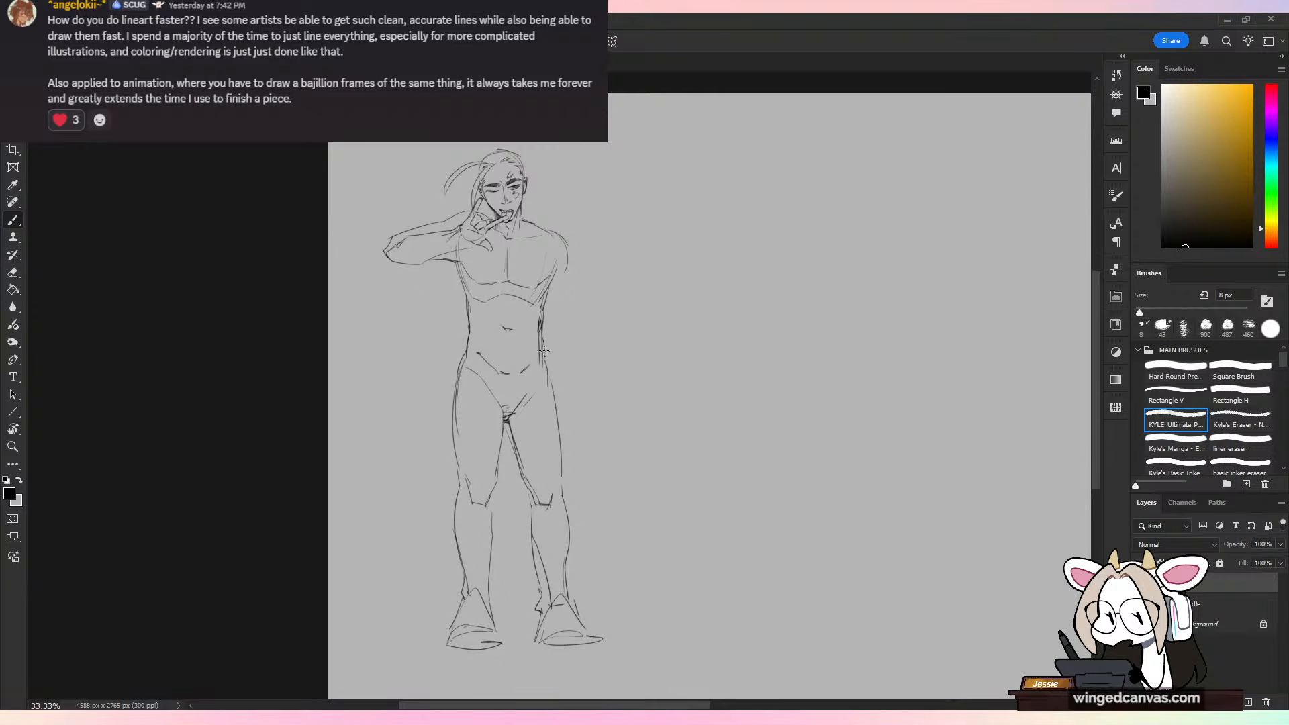
Step: Erase the rough waist contour on the opposite side and redraw it as a single line from ribs to hip
key(e)
drag(540, 317, 542, 363)
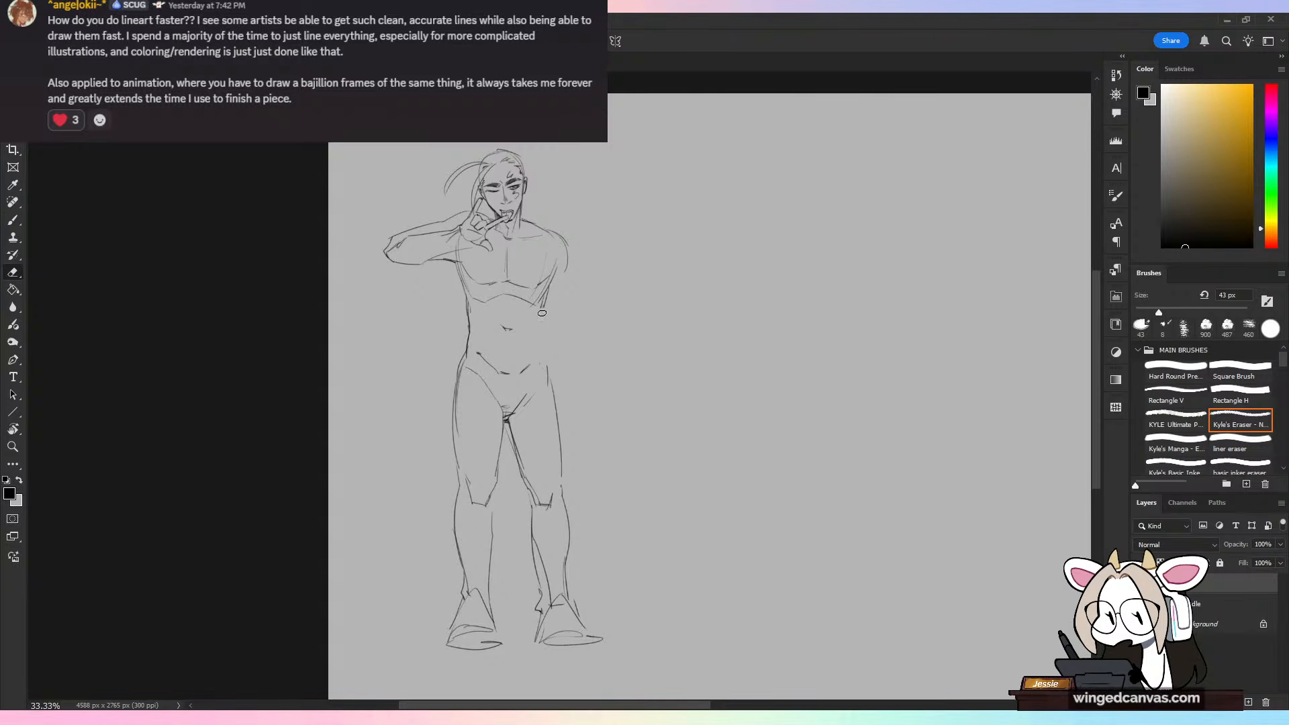
key(b)
drag(540, 309, 541, 328)
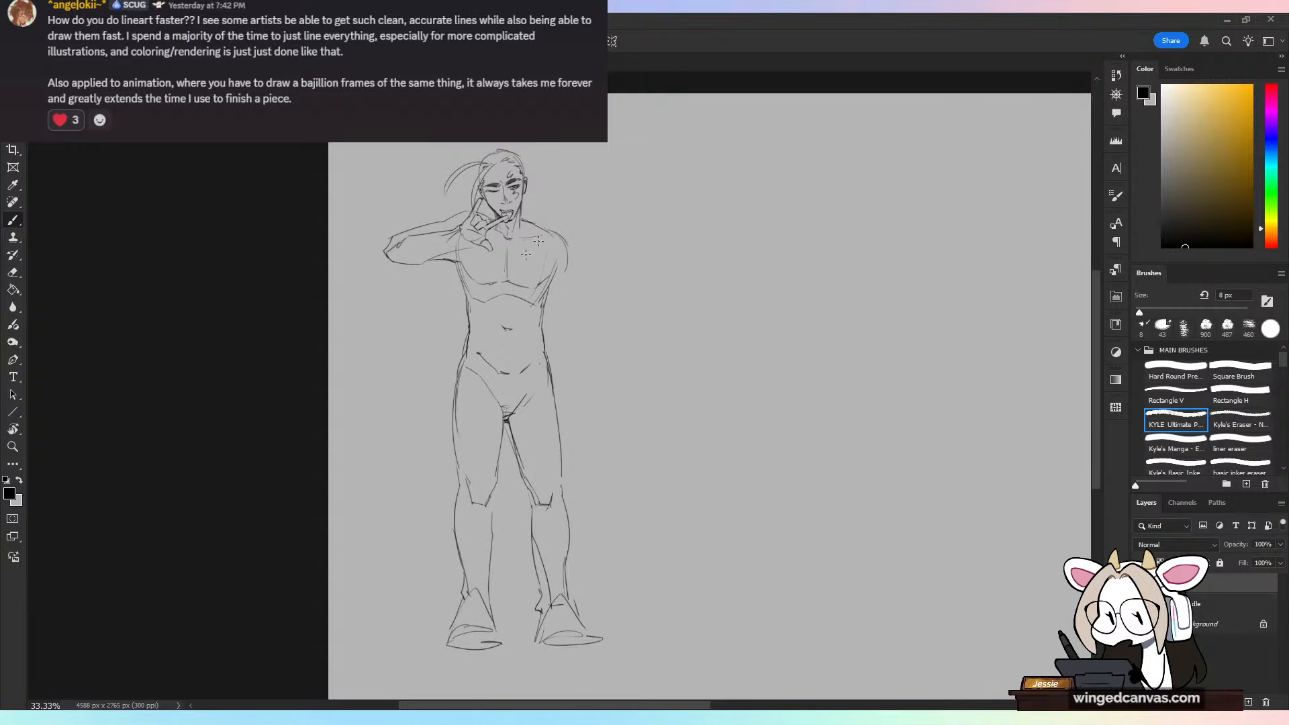
Step: Sketch the free hand resting on the hip from a rough circle, adding the pointing thumb and the fingers wrapping behind
scroll(557, 221, up, 1)
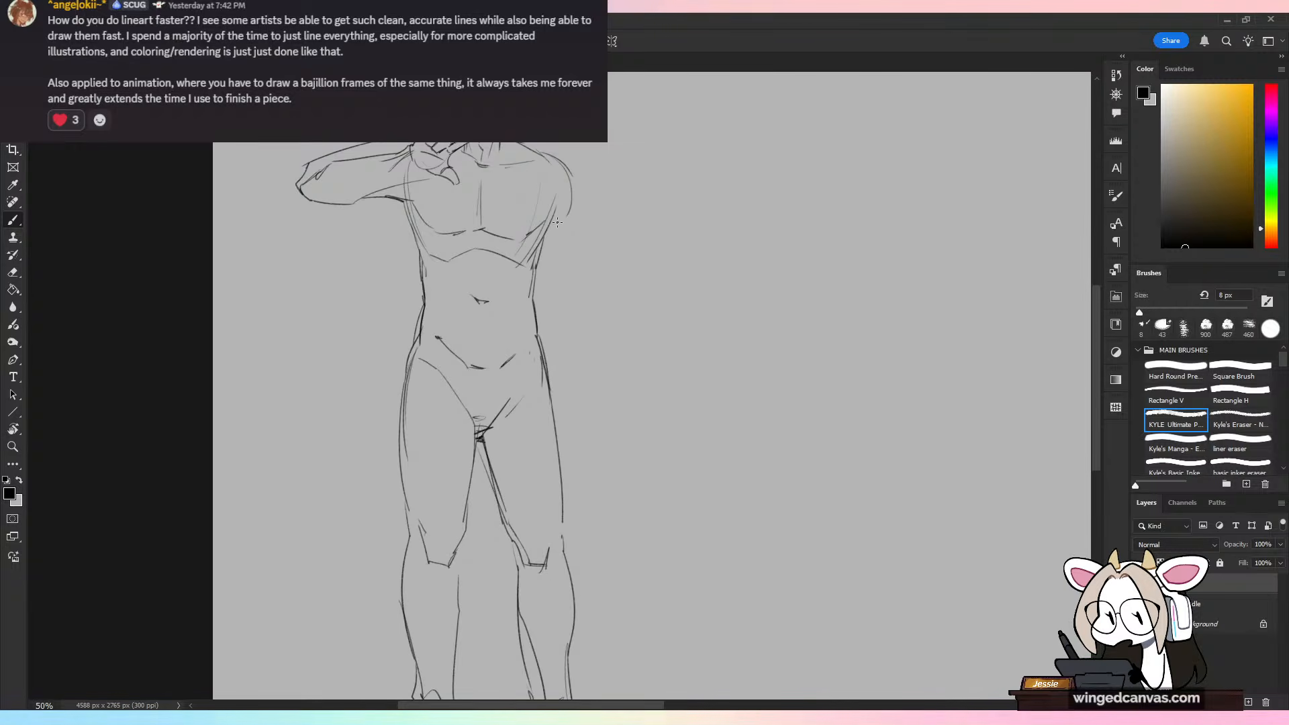
drag(622, 363, 604, 449)
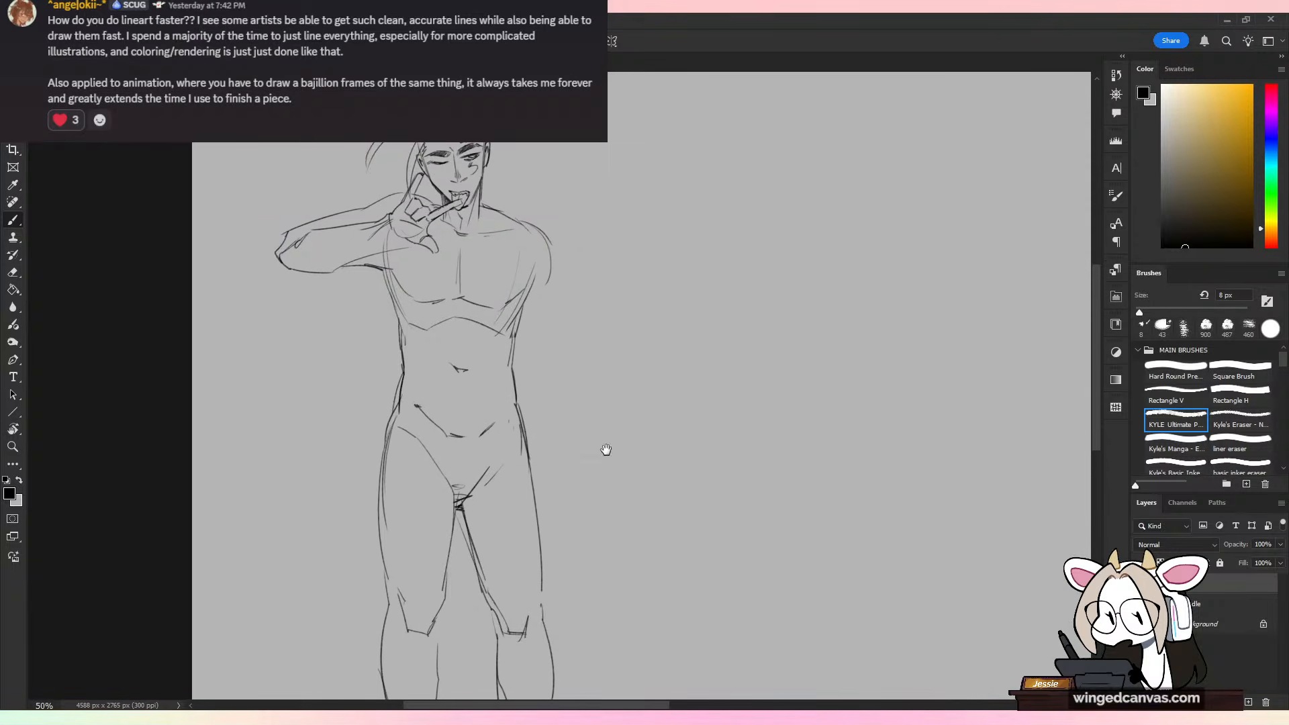
drag(549, 250, 589, 378)
key(ctrl+z)
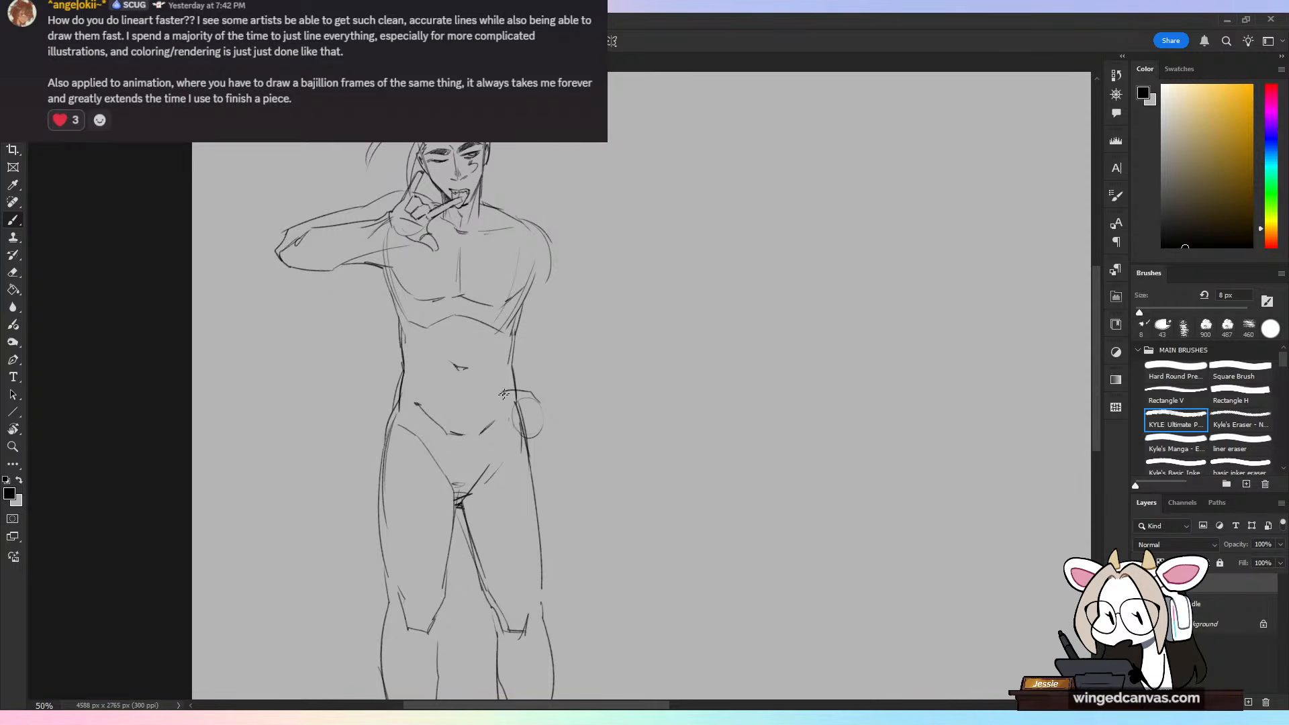
key(ctrl+z)
key(ctrl+z)
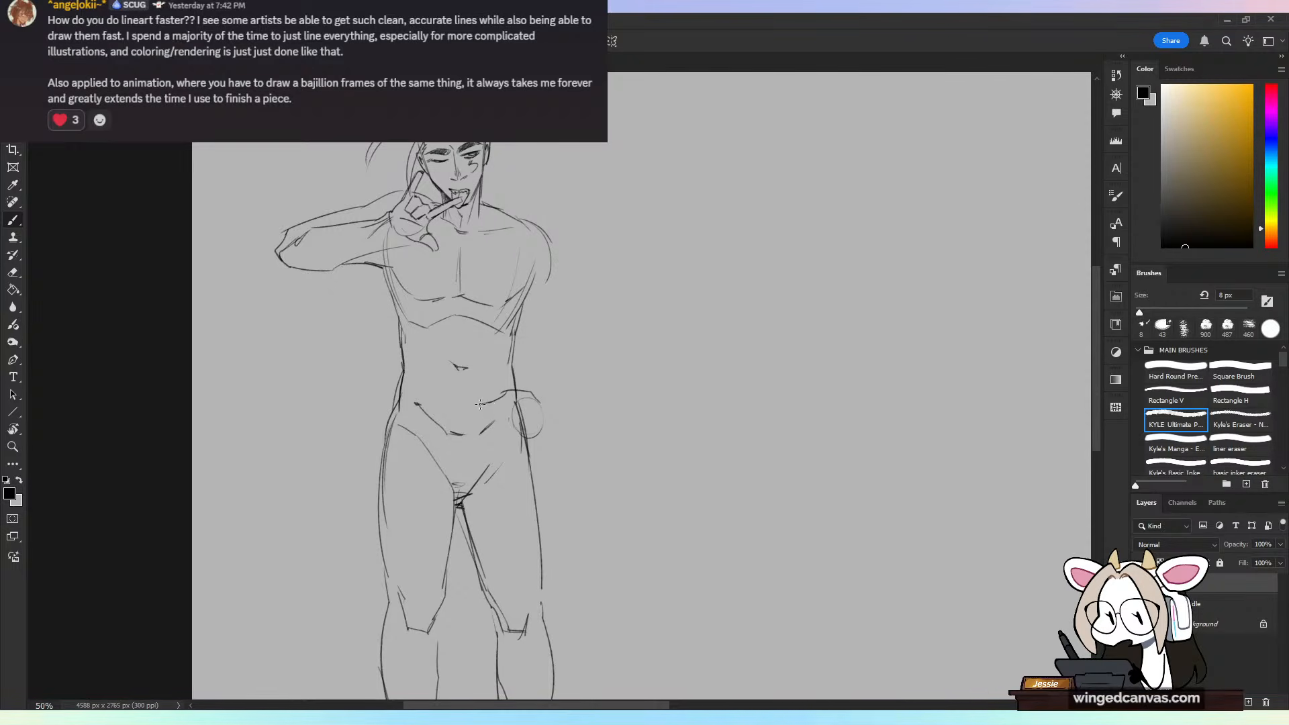
drag(509, 406, 537, 460)
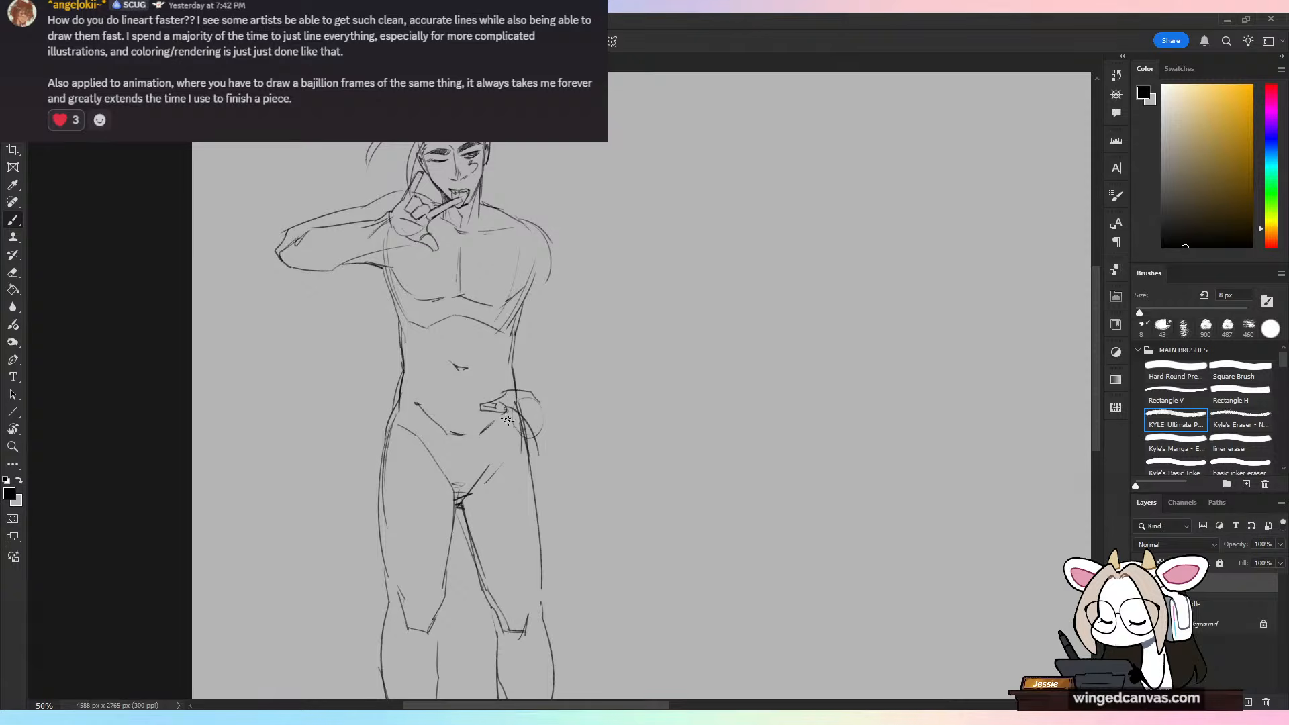
Step: Lightly mark vertical and horizontal guides for the bent arm and draw the outer upper-arm line from shoulder to elbow
drag(534, 299, 533, 419)
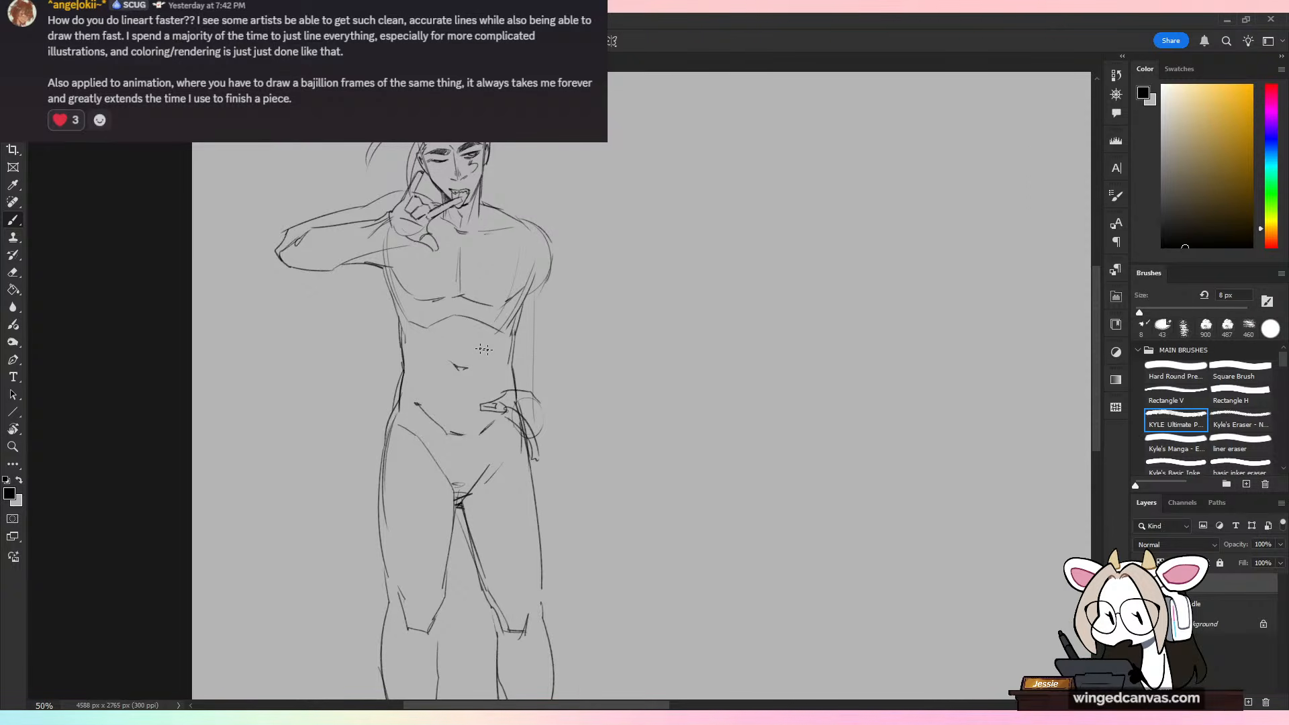
drag(475, 347, 583, 350)
drag(552, 239, 584, 358)
key(ctrl+z)
drag(555, 264, 588, 368)
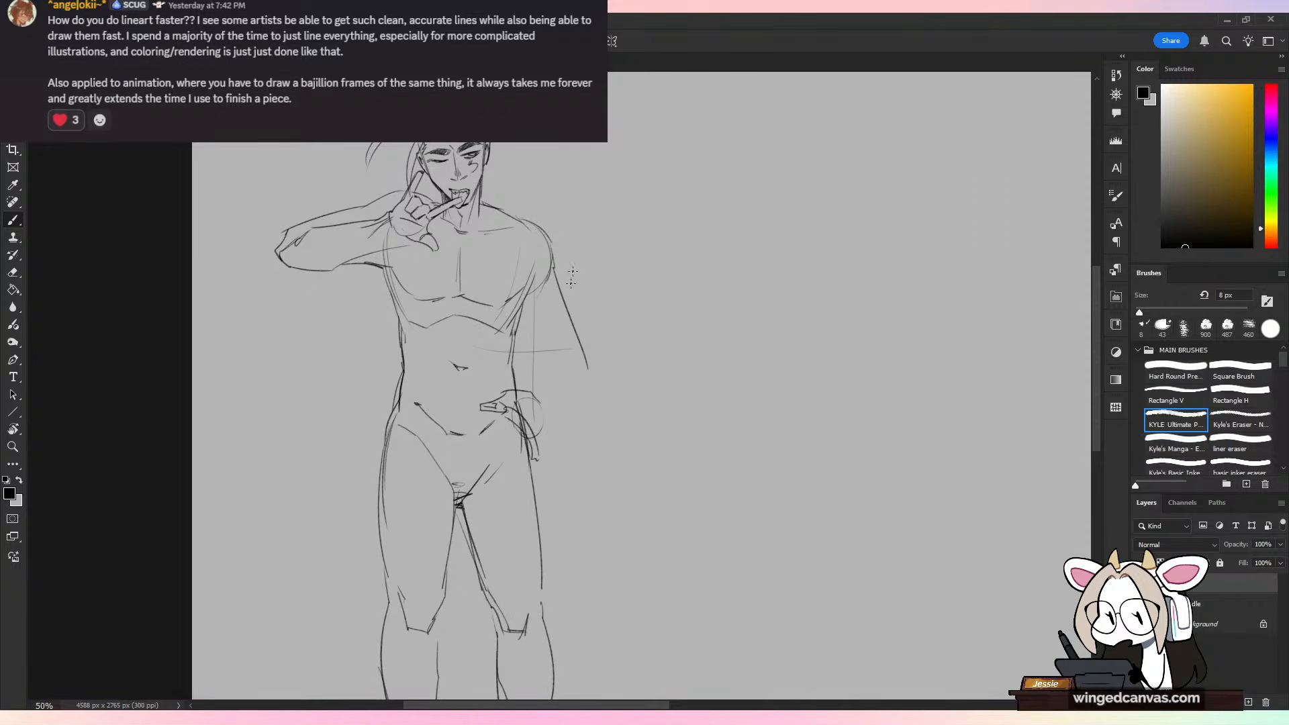
key(ctrl+z)
drag(554, 260, 582, 352)
Step: Draw the bent arm's inner contour, elbow and forearm down to the hand on the hip, reinforcing the outer line
mouse_move(523, 317)
mouse_down()
mouse_move(574, 359)
mouse_move(556, 367)
mouse_move(575, 335)
mouse_move(546, 345)
mouse_move(517, 395)
mouse_up()
key(ctrl+z)
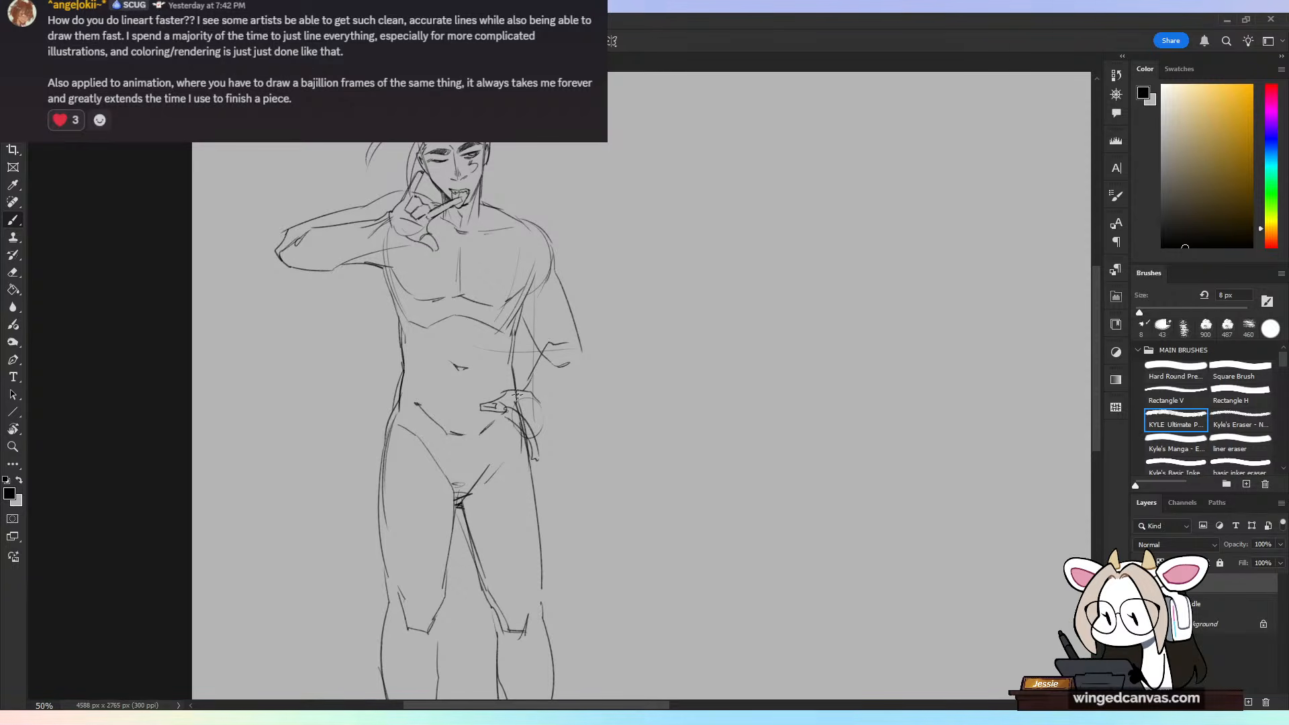
drag(587, 363, 535, 434)
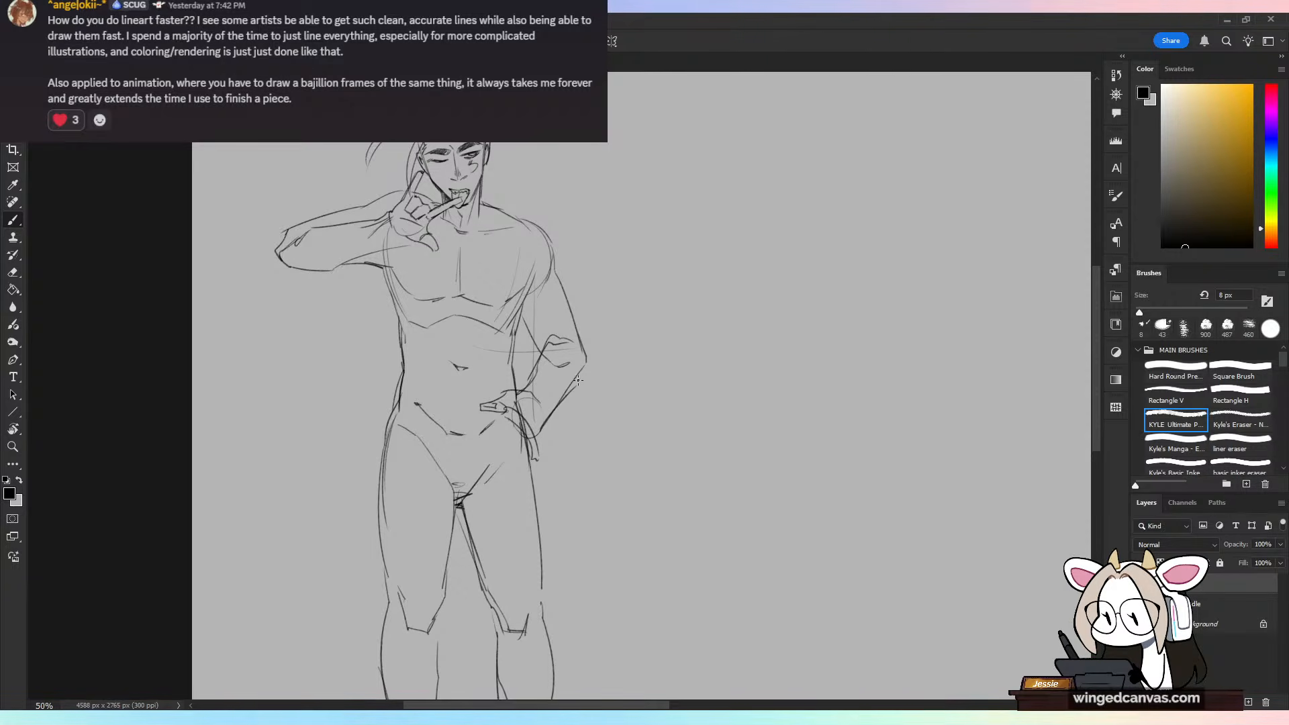
drag(557, 255, 583, 352)
mouse_move(519, 311)
mouse_down()
mouse_move(543, 353)
mouse_move(525, 390)
mouse_up()
key(ctrl+z)
key(ctrl+z)
Step: Erase the rough construction around the hip hand and redraw its wrist and thumb more cleanly
mouse_move(540, 429)
mouse_down()
mouse_move(556, 359)
mouse_move(534, 388)
mouse_move(541, 353)
mouse_move(556, 383)
mouse_move(569, 362)
mouse_move(549, 351)
mouse_move(527, 387)
mouse_move(537, 356)
mouse_move(556, 339)
mouse_move(575, 344)
mouse_move(536, 339)
mouse_move(539, 365)
mouse_move(570, 347)
mouse_move(542, 344)
mouse_move(579, 341)
mouse_move(584, 373)
mouse_move(538, 423)
mouse_move(554, 400)
mouse_move(512, 394)
mouse_up()
key(e)
key(b)
key(e)
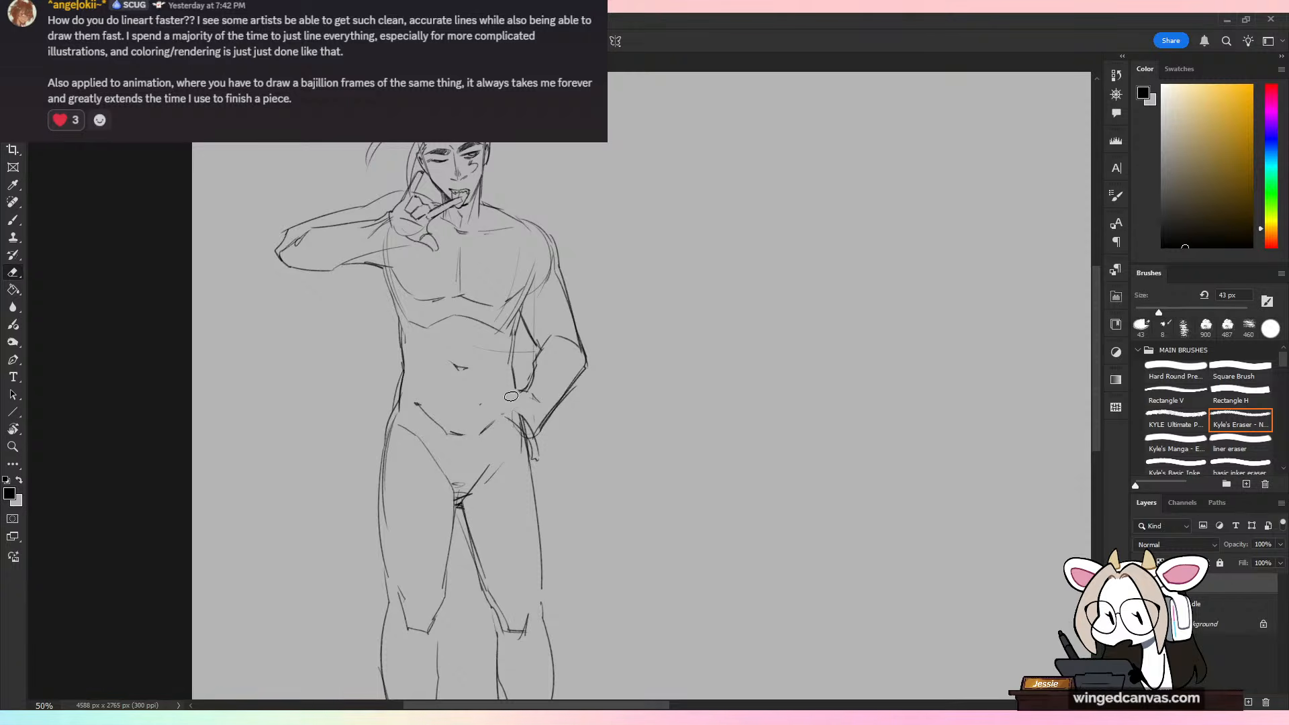
key(b)
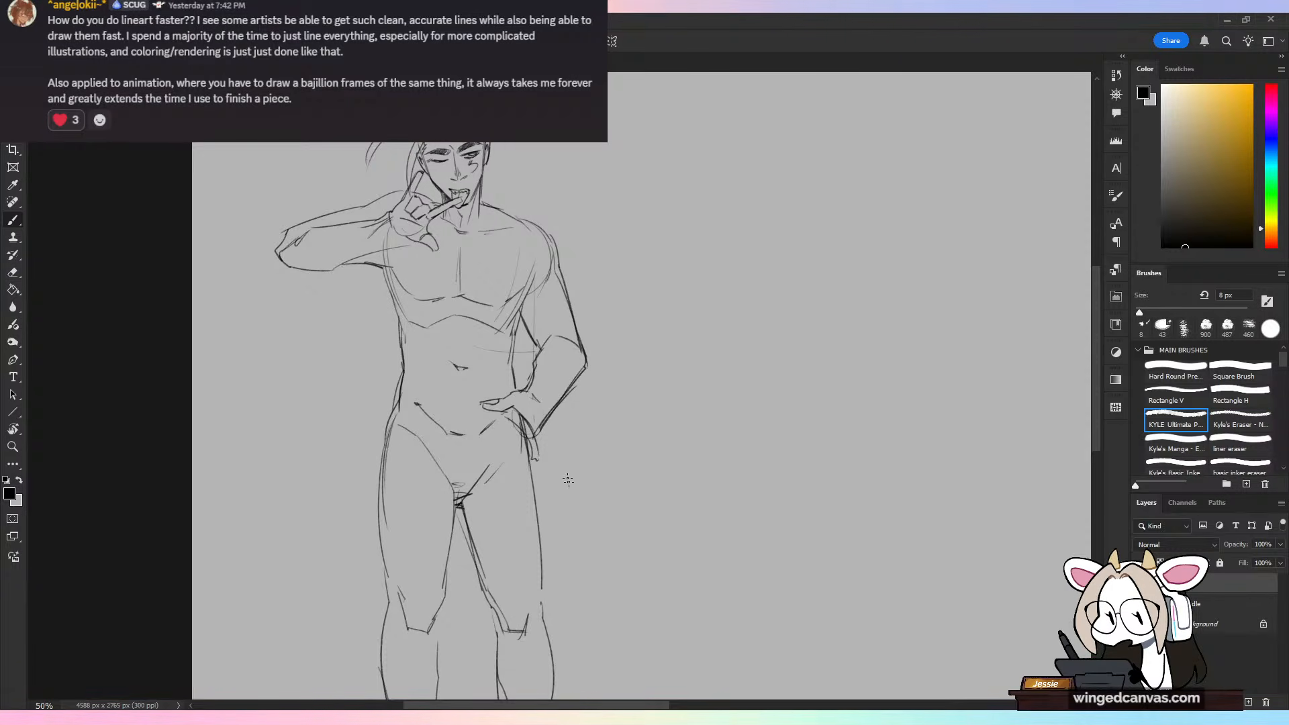
Step: Check the figure mirrored, erase the rough shoulder on the bent arm's side and redraw the line from neck to shoulder
key(ctrl+minus)
key(ctrl+shift+h)
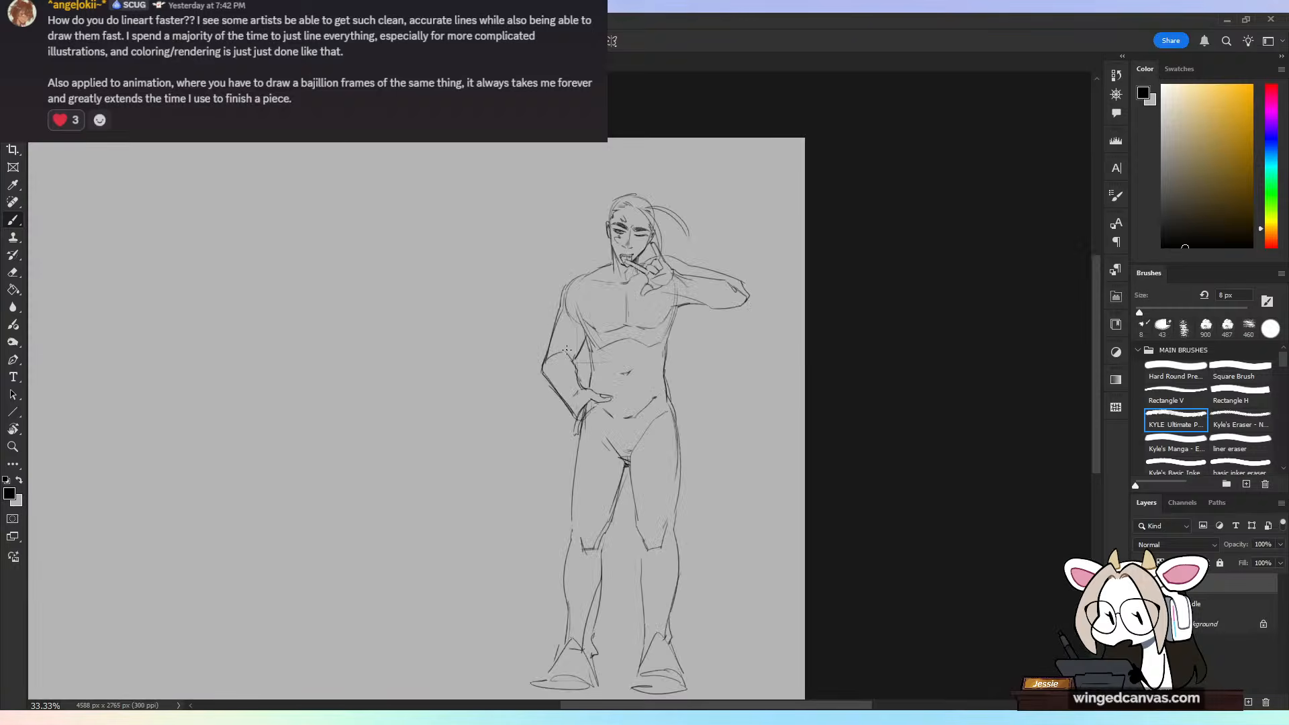
key(ctrl+shift+h)
key(ctrl+plus)
mouse_move(522, 218)
mouse_down()
mouse_move(562, 247)
mouse_move(490, 168)
mouse_move(545, 236)
mouse_move(560, 288)
mouse_up()
key(e)
key(b)
mouse_move(482, 202)
mouse_down()
mouse_move(548, 227)
mouse_move(561, 247)
mouse_up()
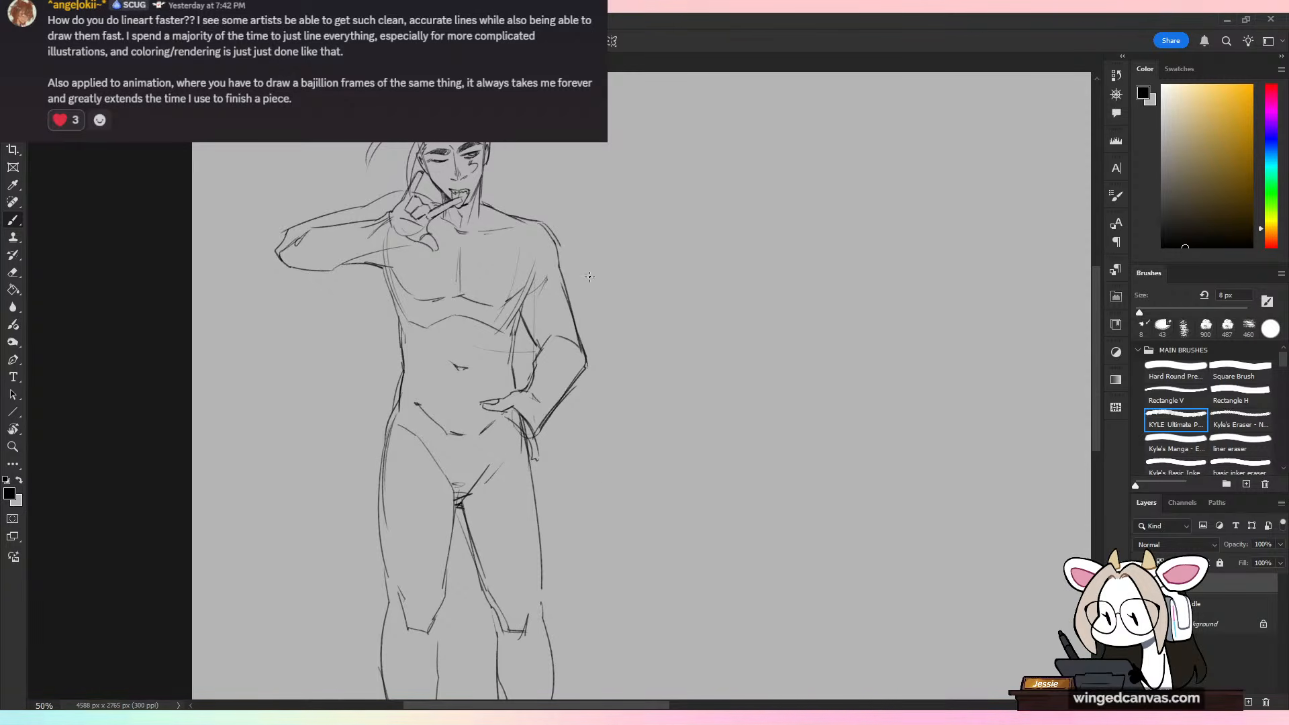
Step: Erase the end of the raised arm's upper contour and redraw the shoulder line behind the hand toward the neck
drag(590, 290, 644, 348)
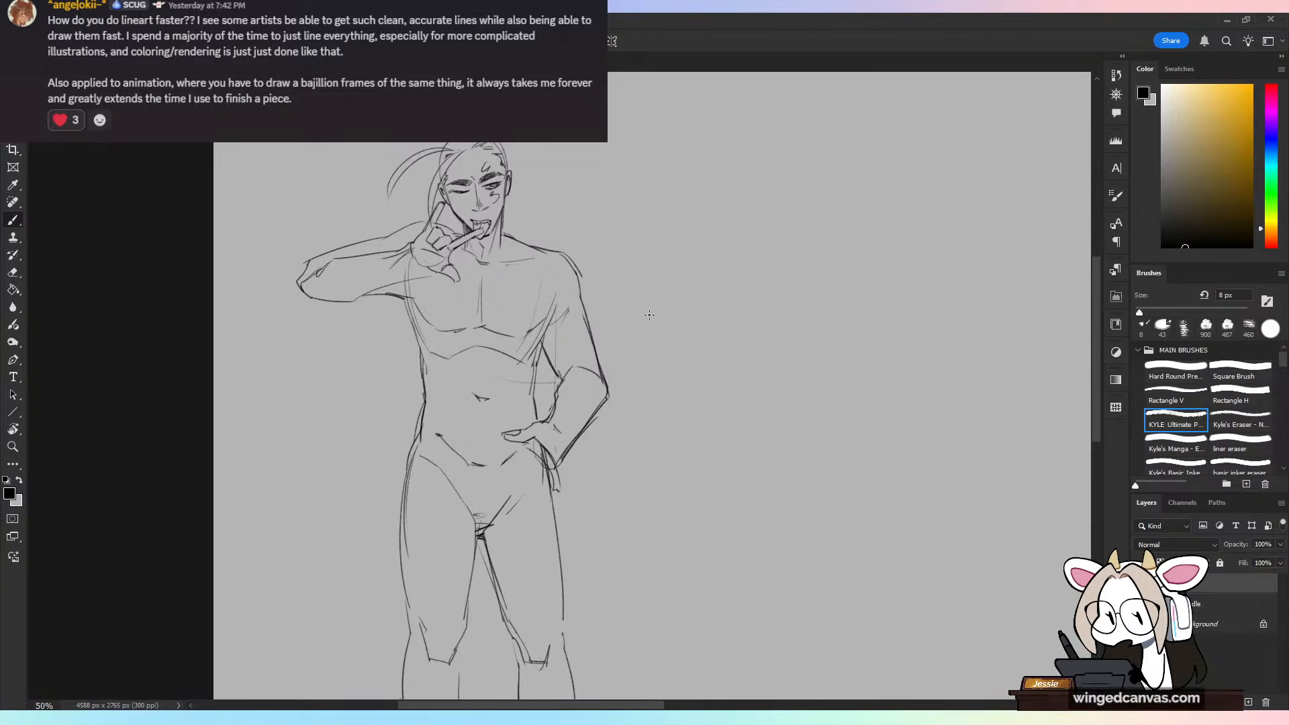
key(ctrl+plus)
drag(516, 235, 679, 406)
key(e)
drag(553, 337, 572, 346)
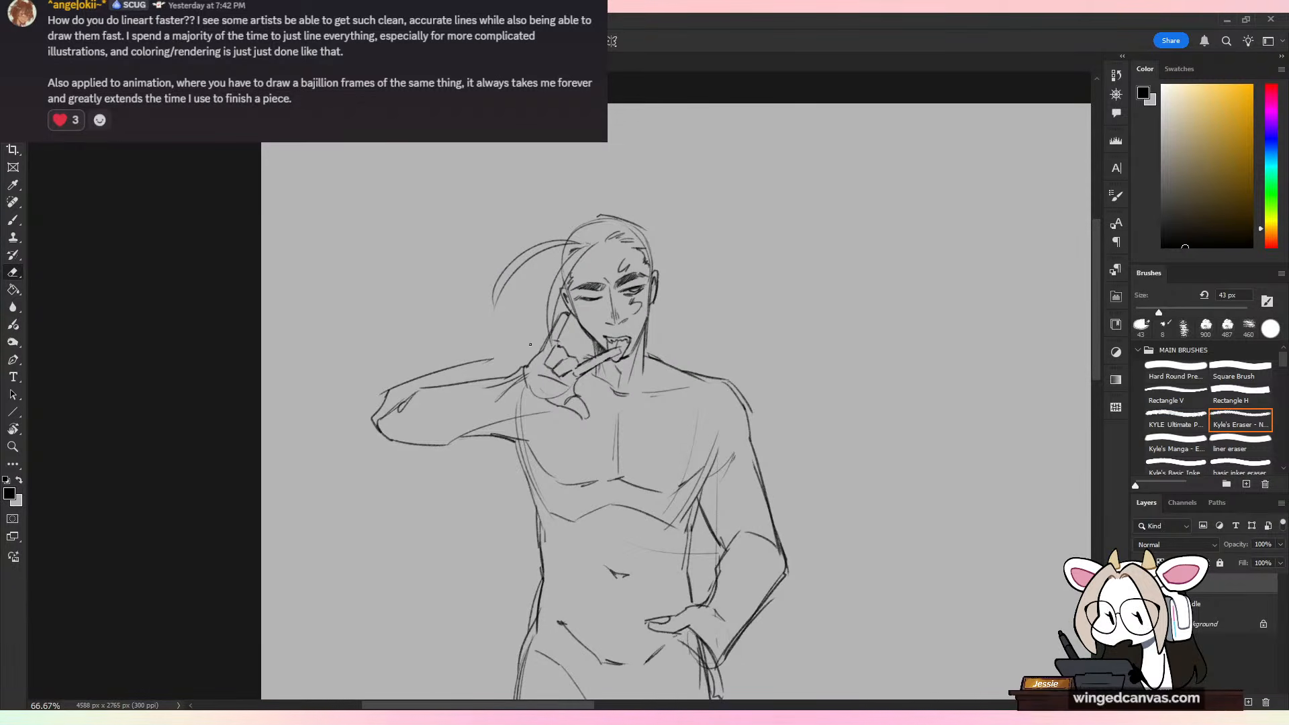
key(b)
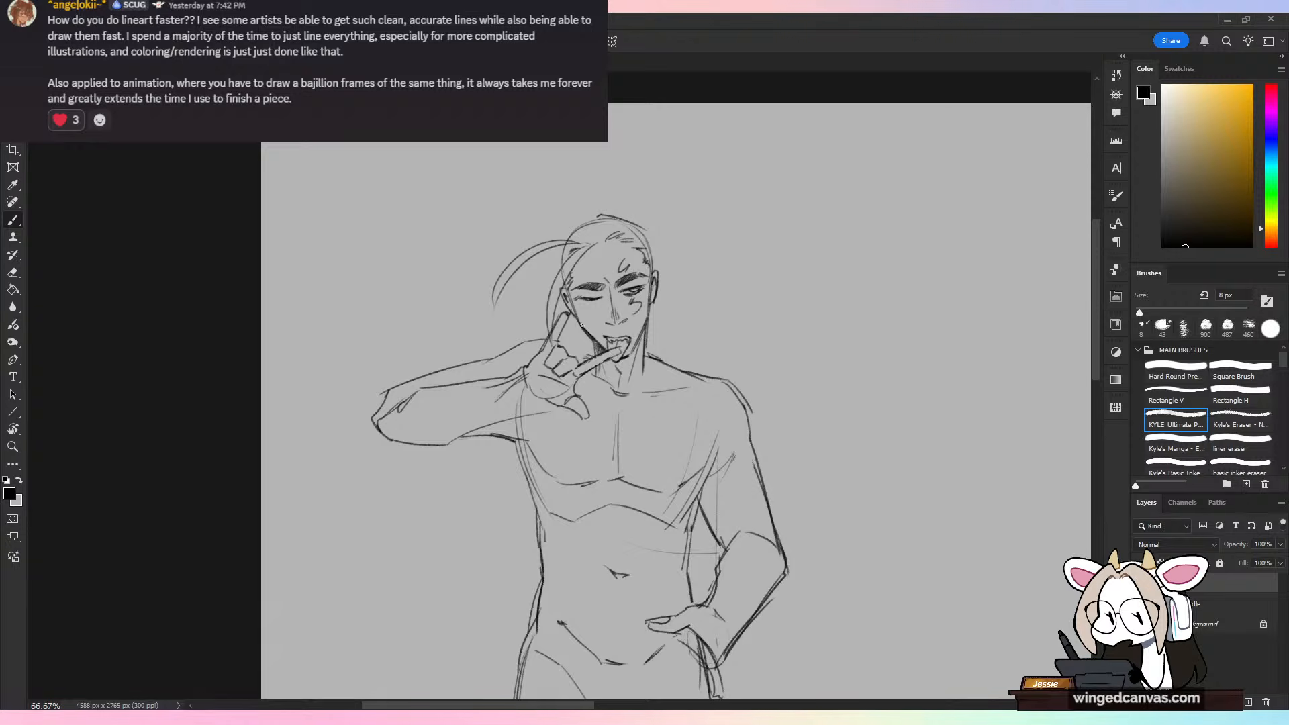
drag(559, 341, 588, 358)
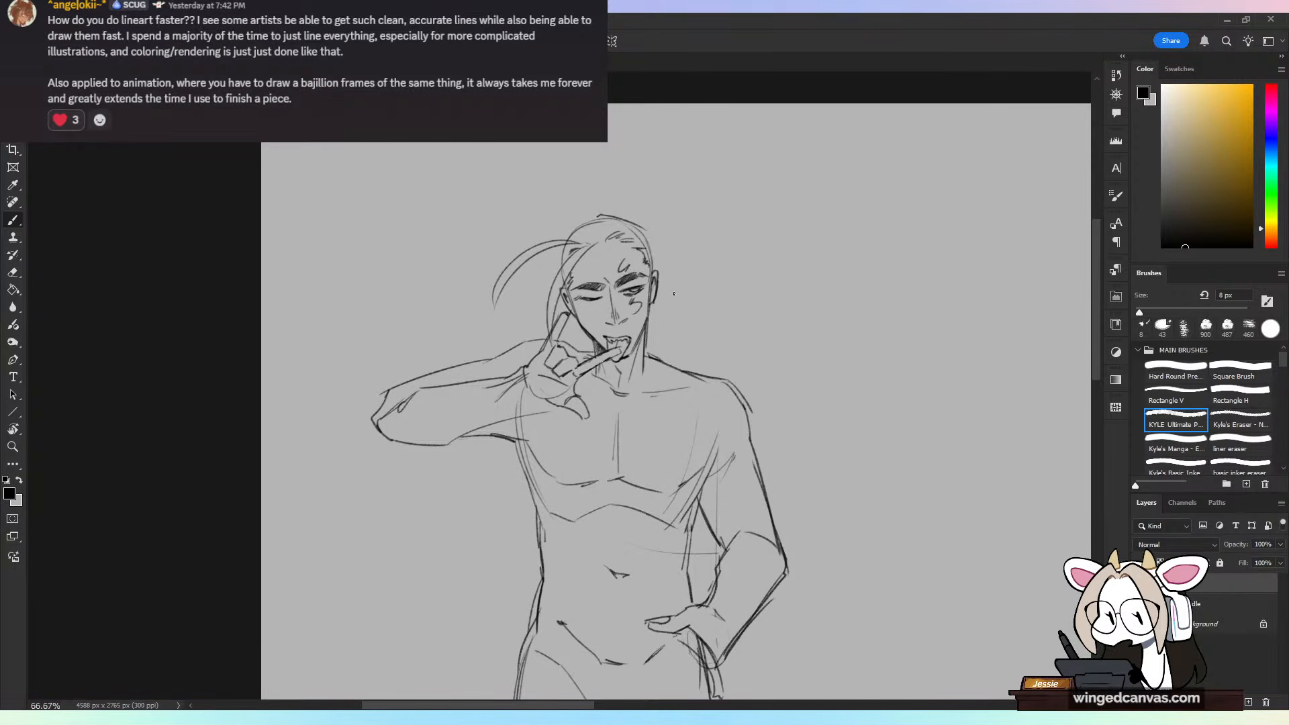
Step: Draw a fuller hair outline over the top of the head, with small tufts at both sides
key(ctrl+minus)
drag(769, 450, 742, 382)
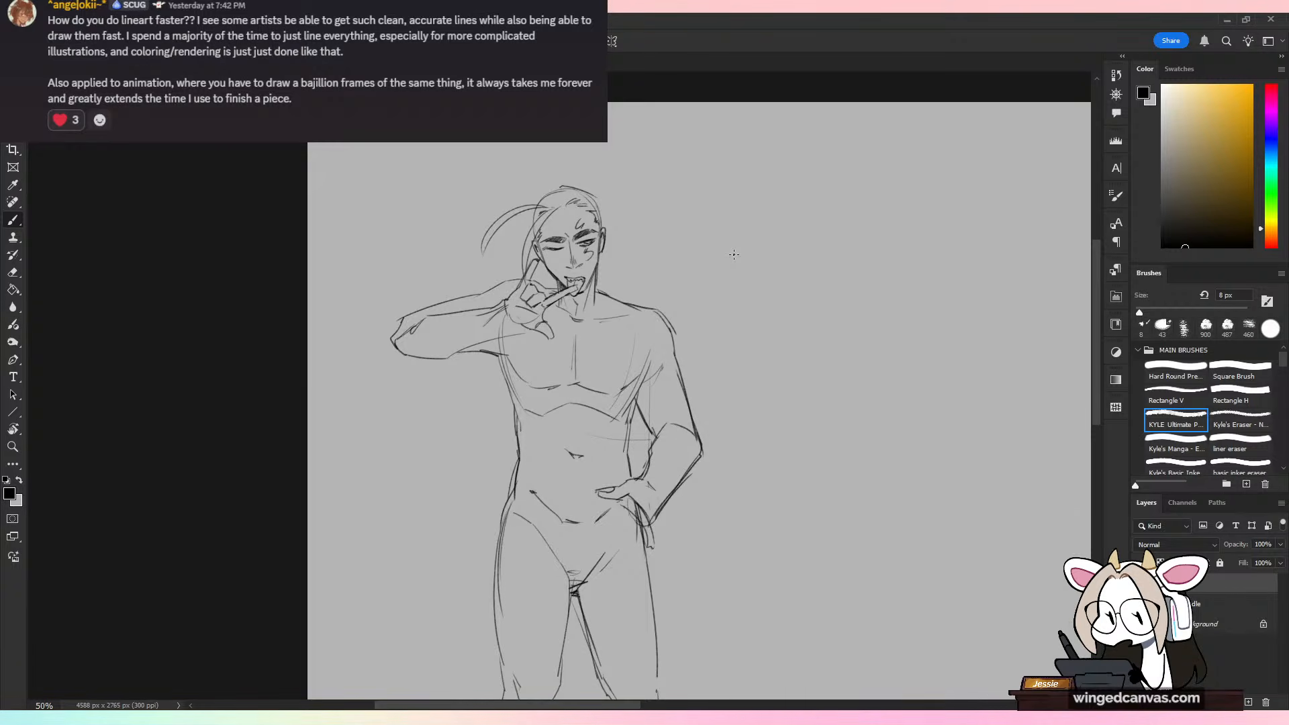
key(ctrl+plus)
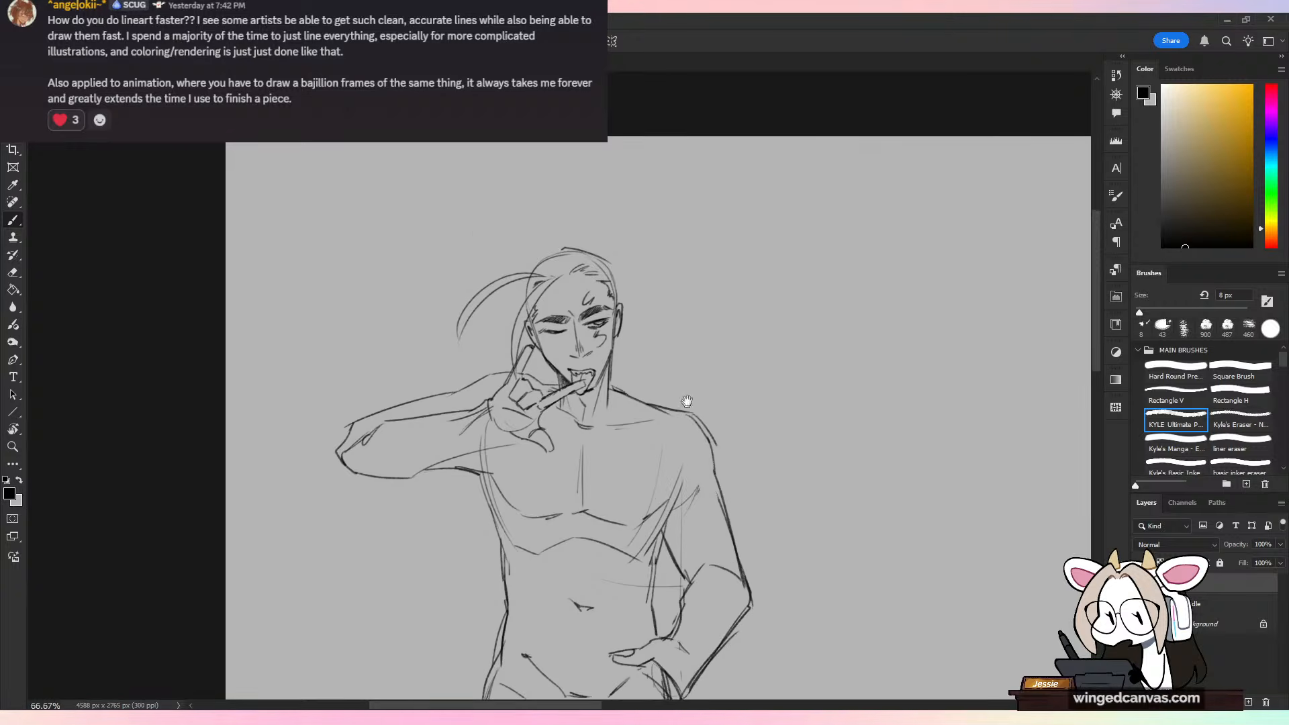
drag(550, 246, 611, 255)
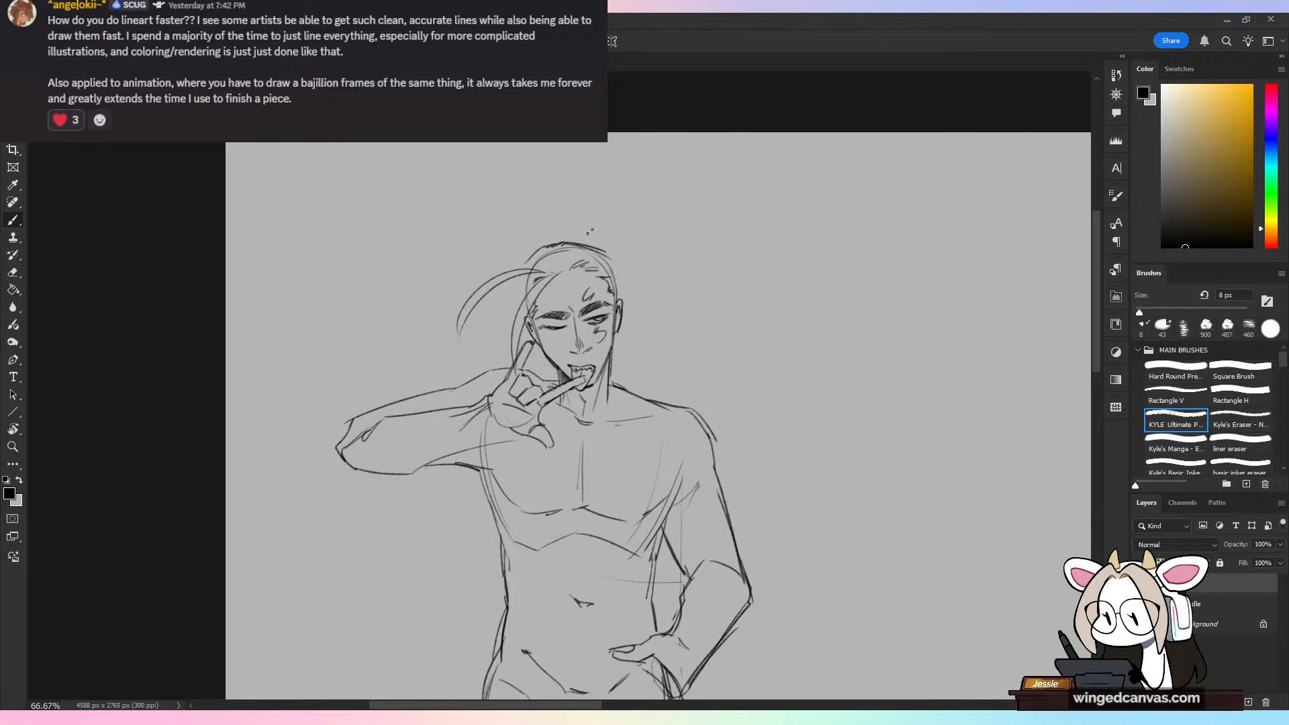
key(ctrl+z)
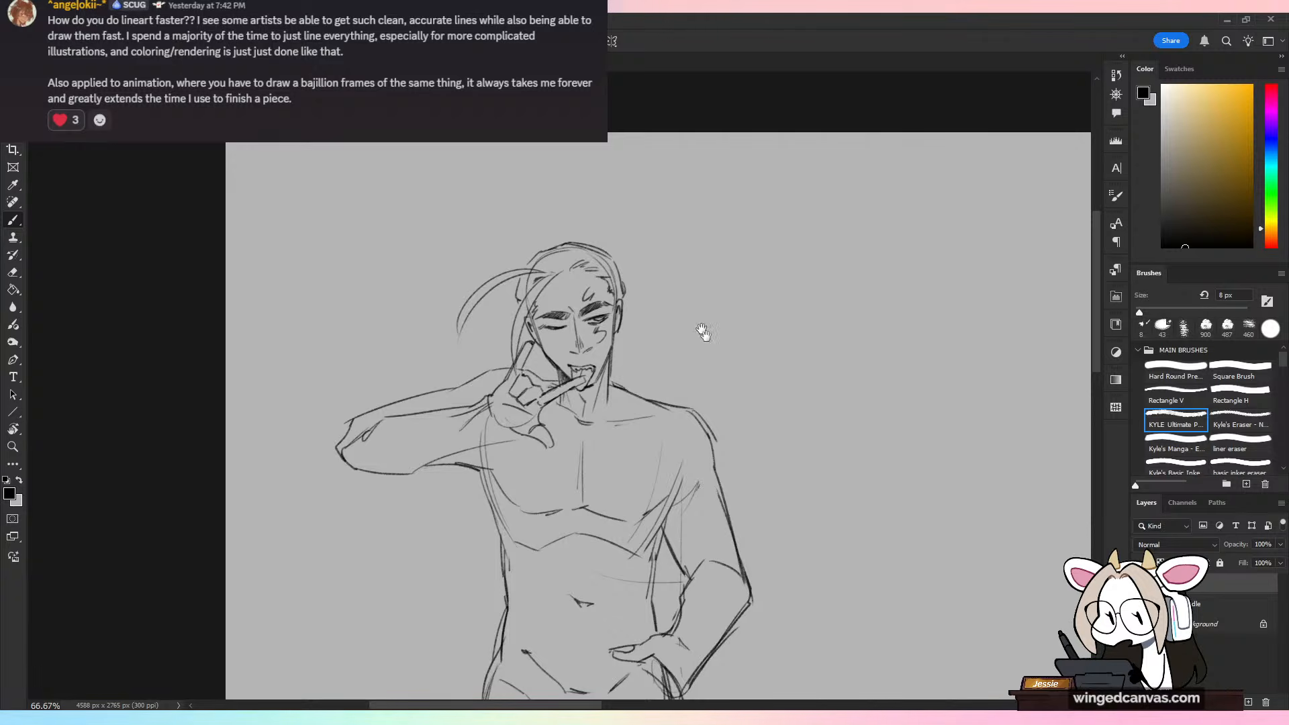
Step: Mirror the canvas view to check the proportions, reinforce the inner calf and widen the sole on the bent arm's side
drag(733, 364, 688, 308)
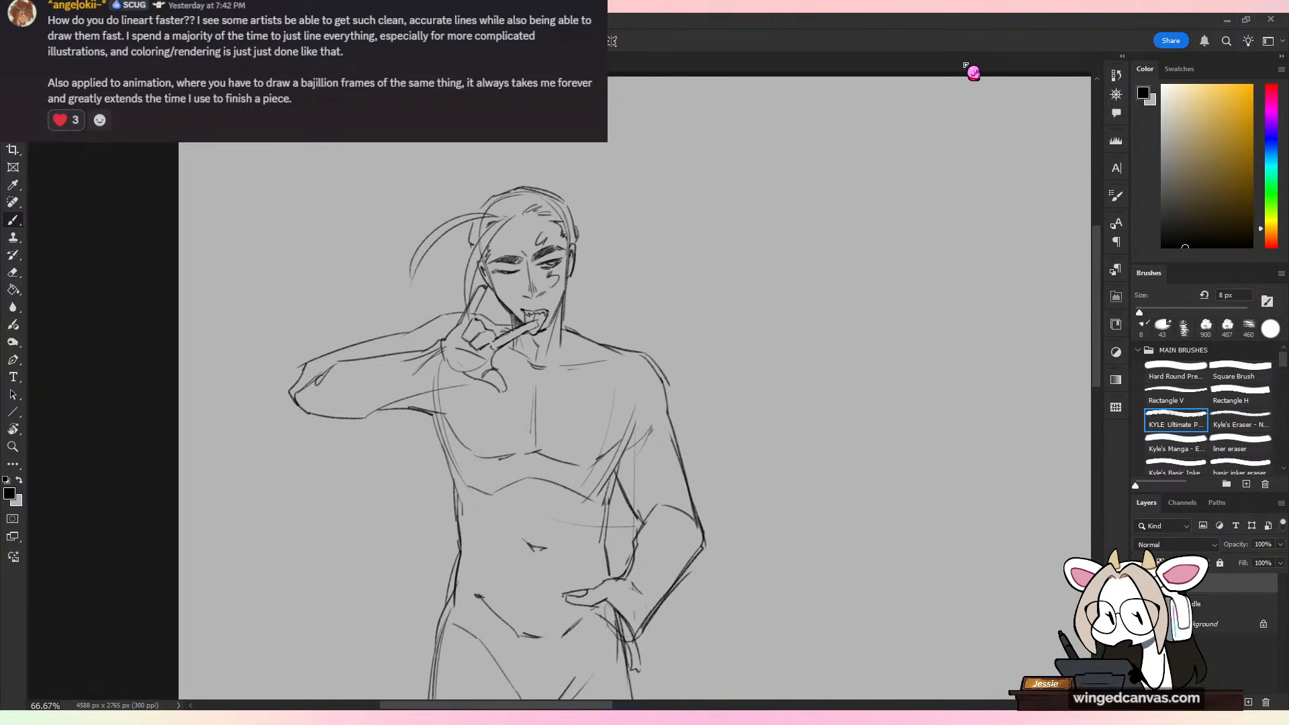
key(ctrl+minus)
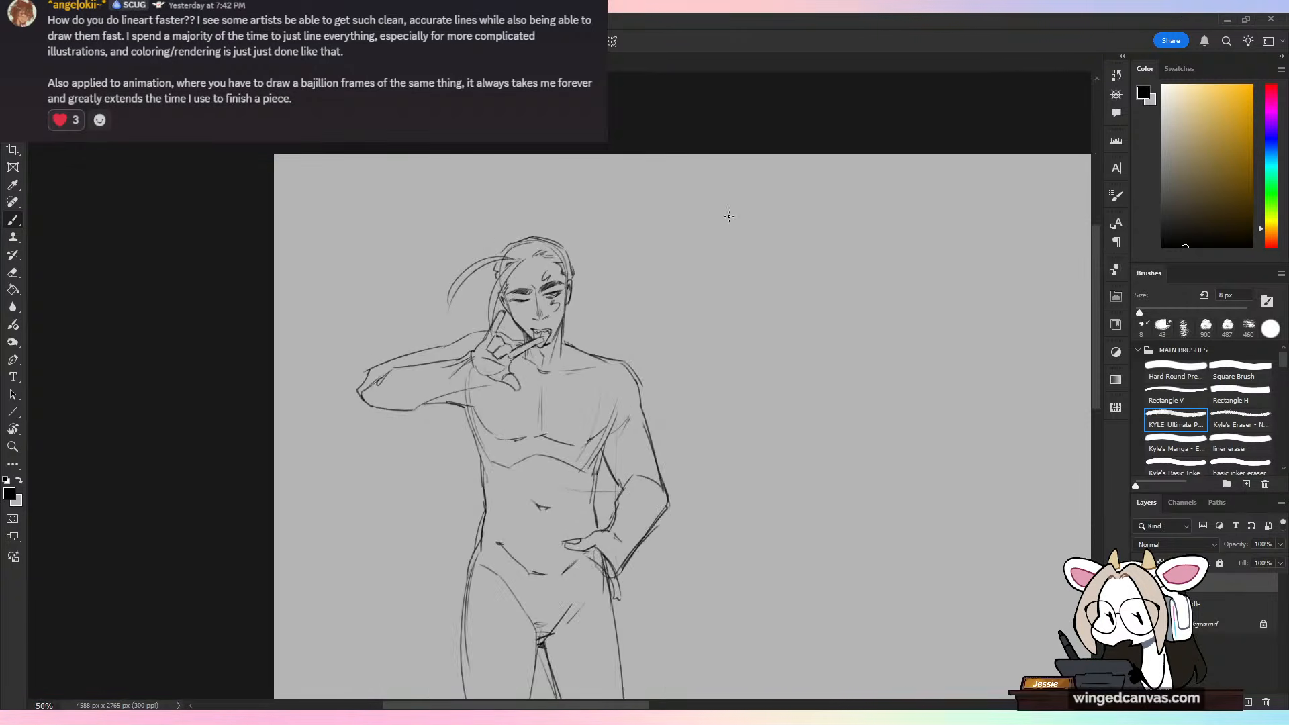
key(ctrl+shift+h)
key(ctrl+minus)
drag(686, 467, 651, 169)
drag(684, 390, 628, 291)
key(ctrl+shift+h)
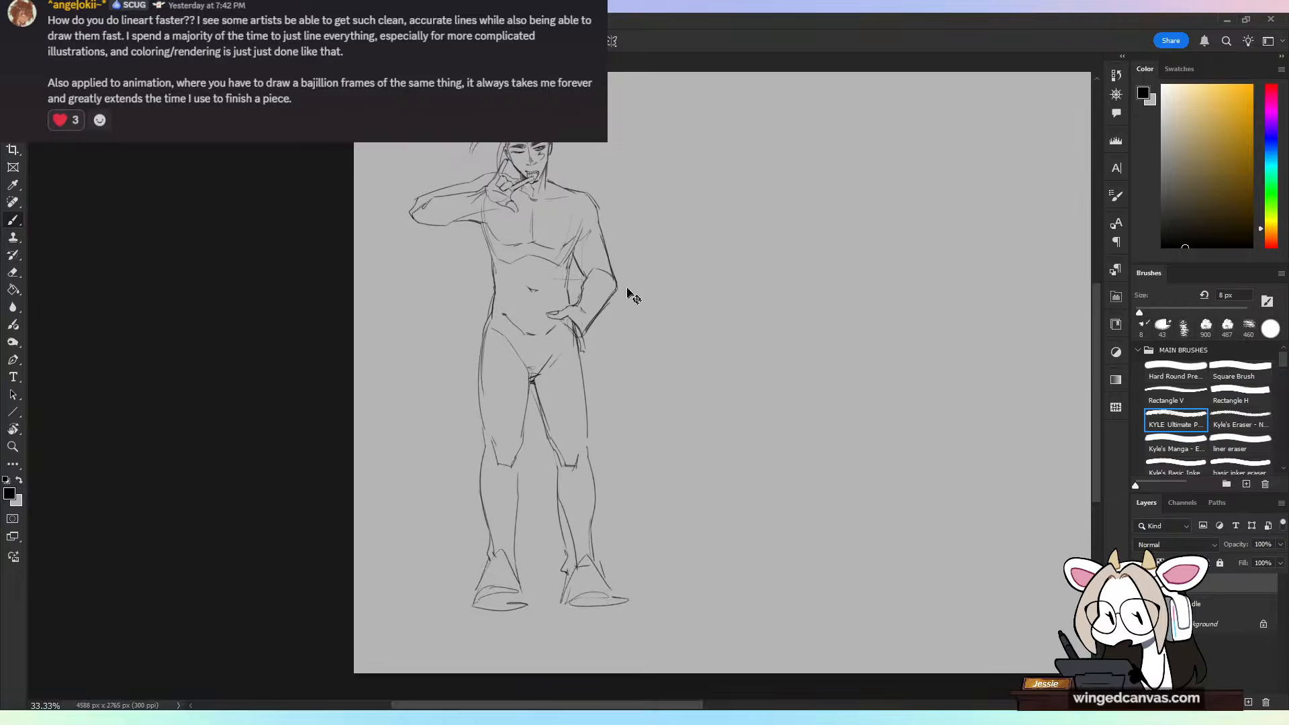
key(ctrl+shift+h)
drag(570, 478, 557, 585)
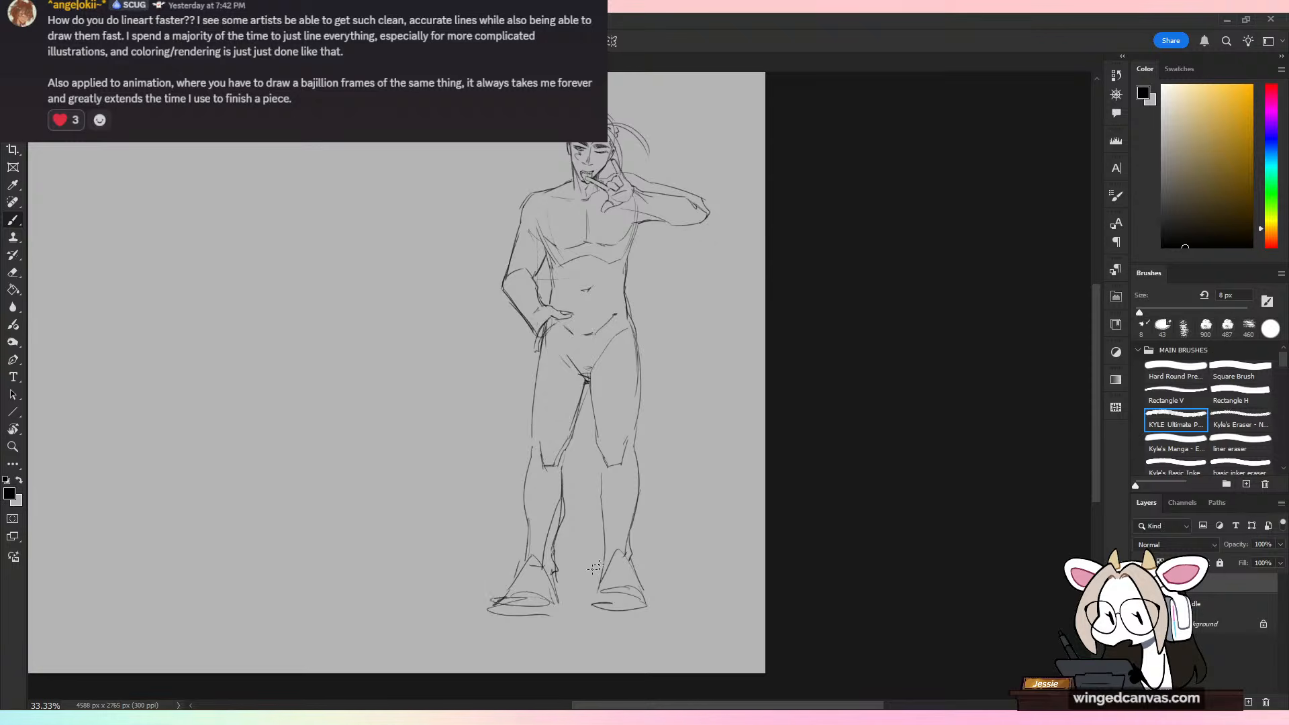
key(ctrl+shift+h)
Step: Erase the jaw line below the ear on the bent arm's side and redraw it toward the chin
key(ctrl+plus)
drag(647, 299, 675, 634)
key(ctrl+plus)
key(ctrl+plus)
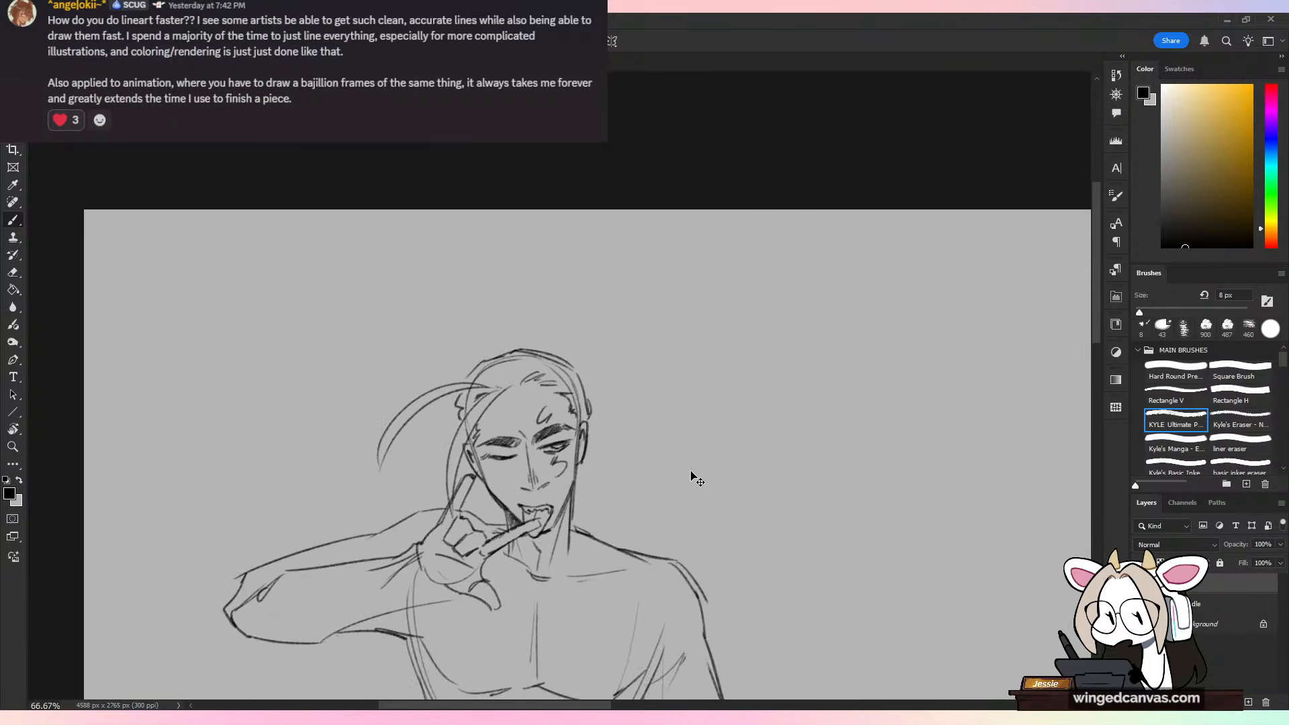
key(e)
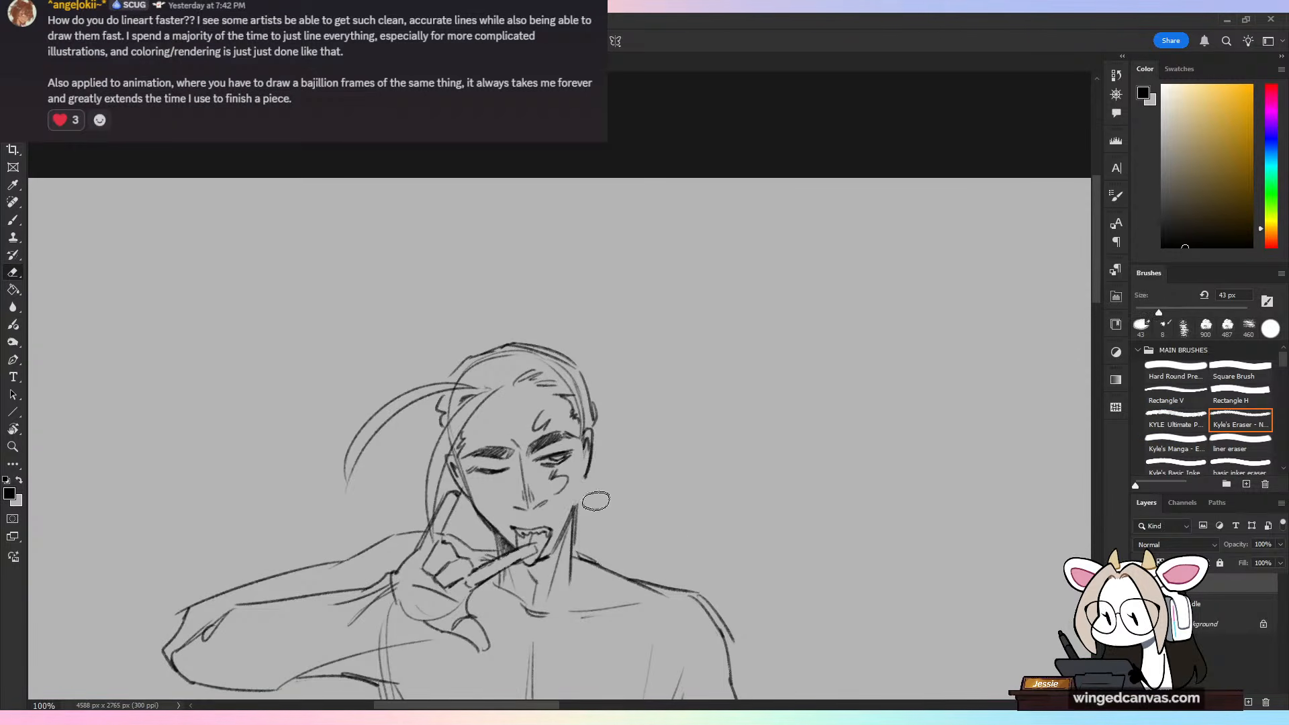
key(b)
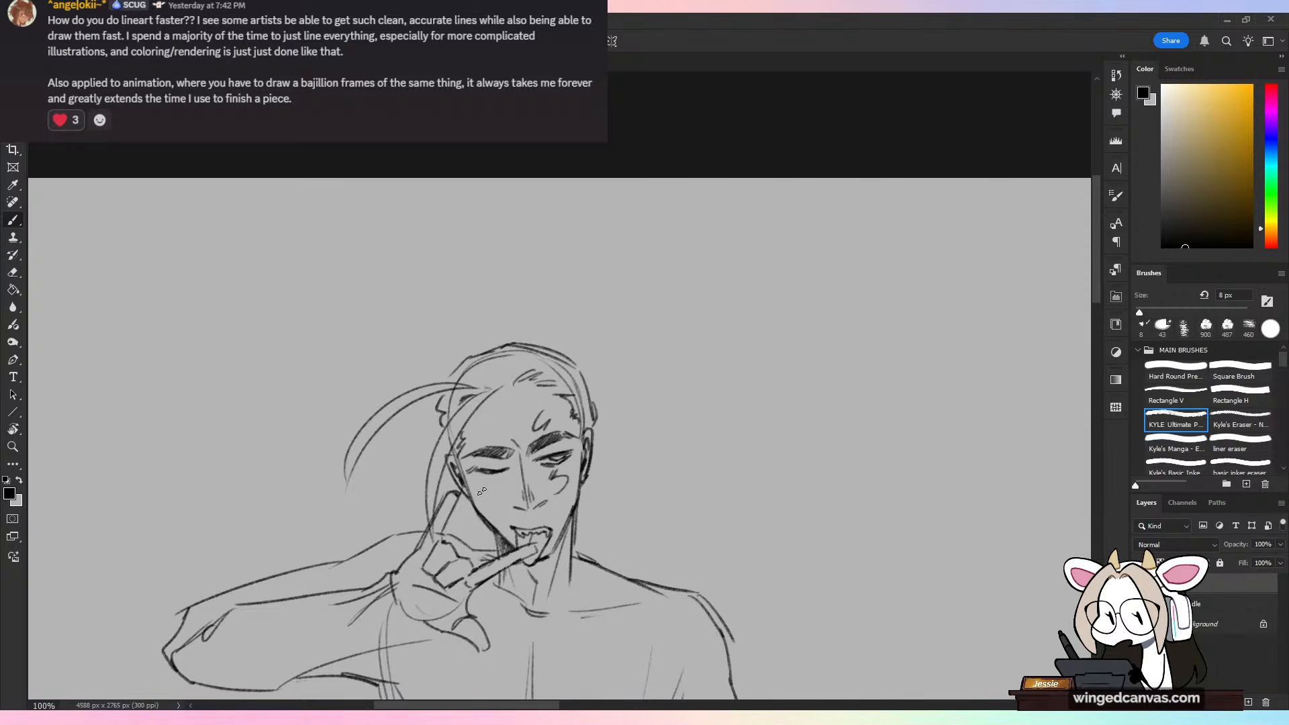
Step: Draw a teardrop earring hanging below each ear
scroll(613, 403, down, 3)
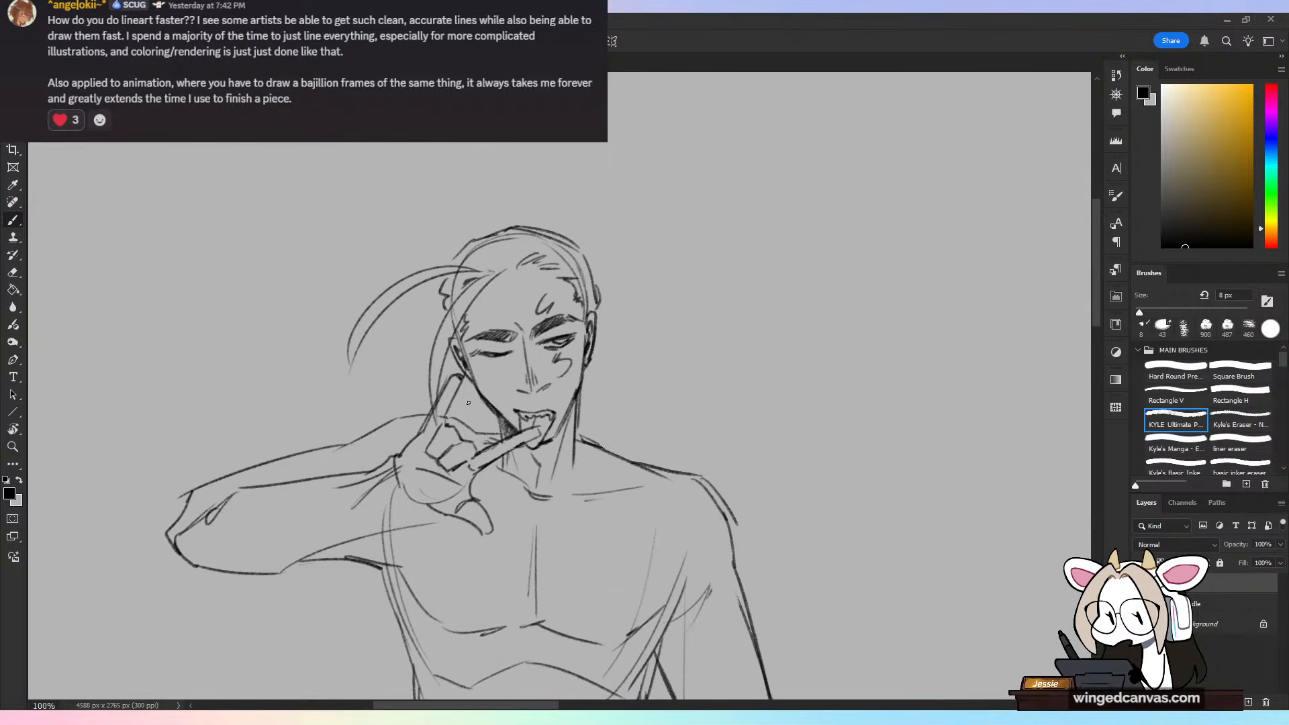
drag(470, 421, 474, 395)
key(ctrl+z)
drag(589, 378, 590, 380)
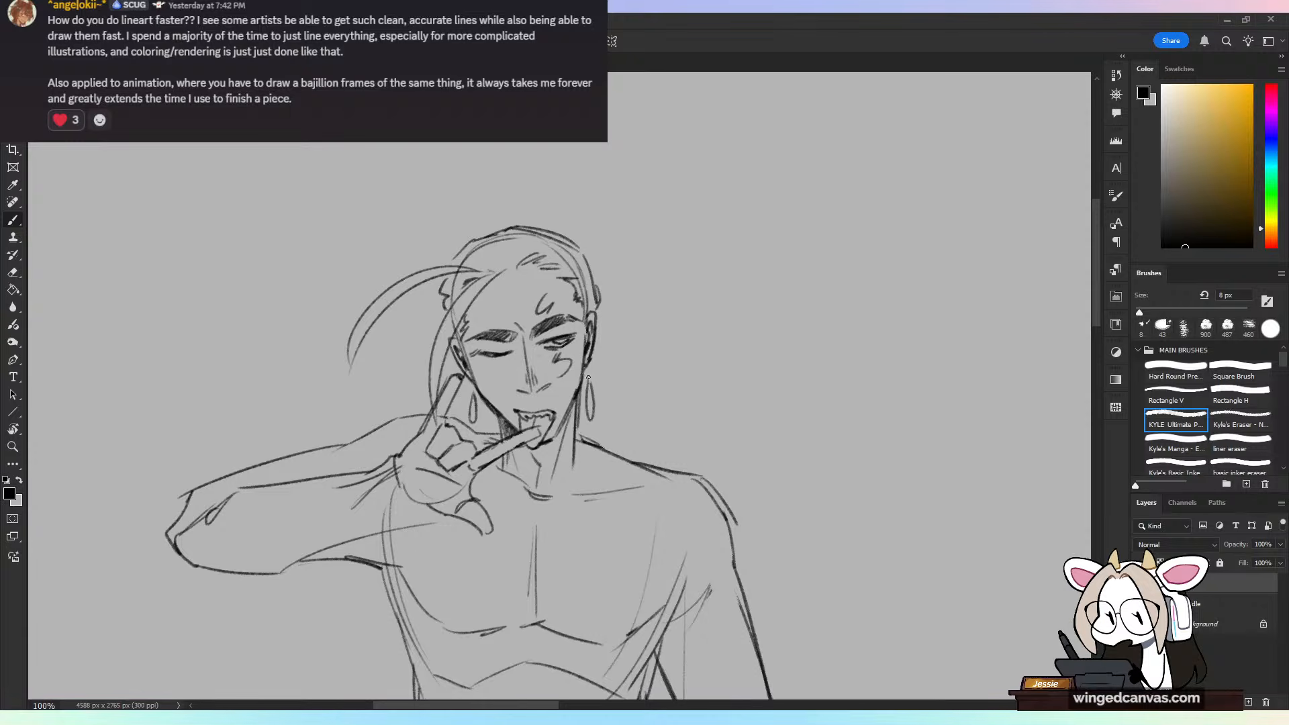
key(ctrl+minus)
key(ctrl+minus)
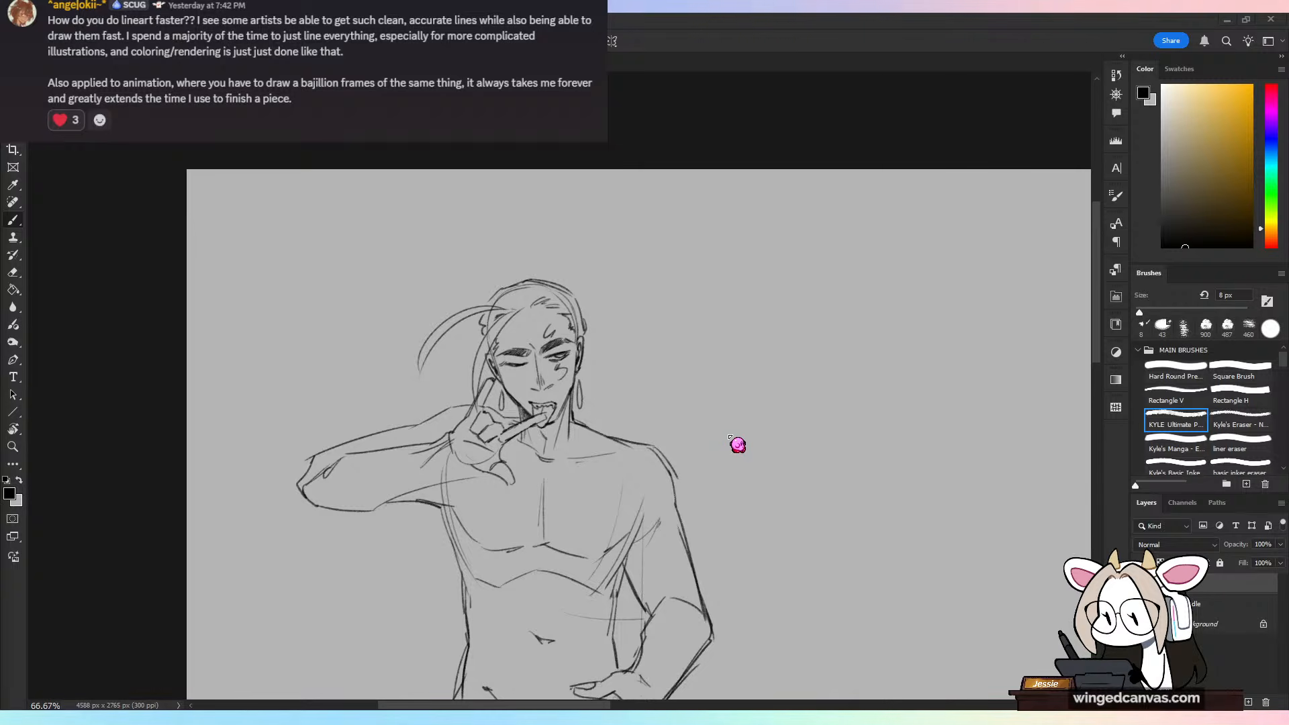
key(ctrl+minus)
key(ctrl+minus)
mouse_move(725, 446)
mouse_down()
mouse_move(730, 397)
mouse_move(702, 236)
mouse_move(694, 336)
mouse_move(684, 333)
mouse_up()
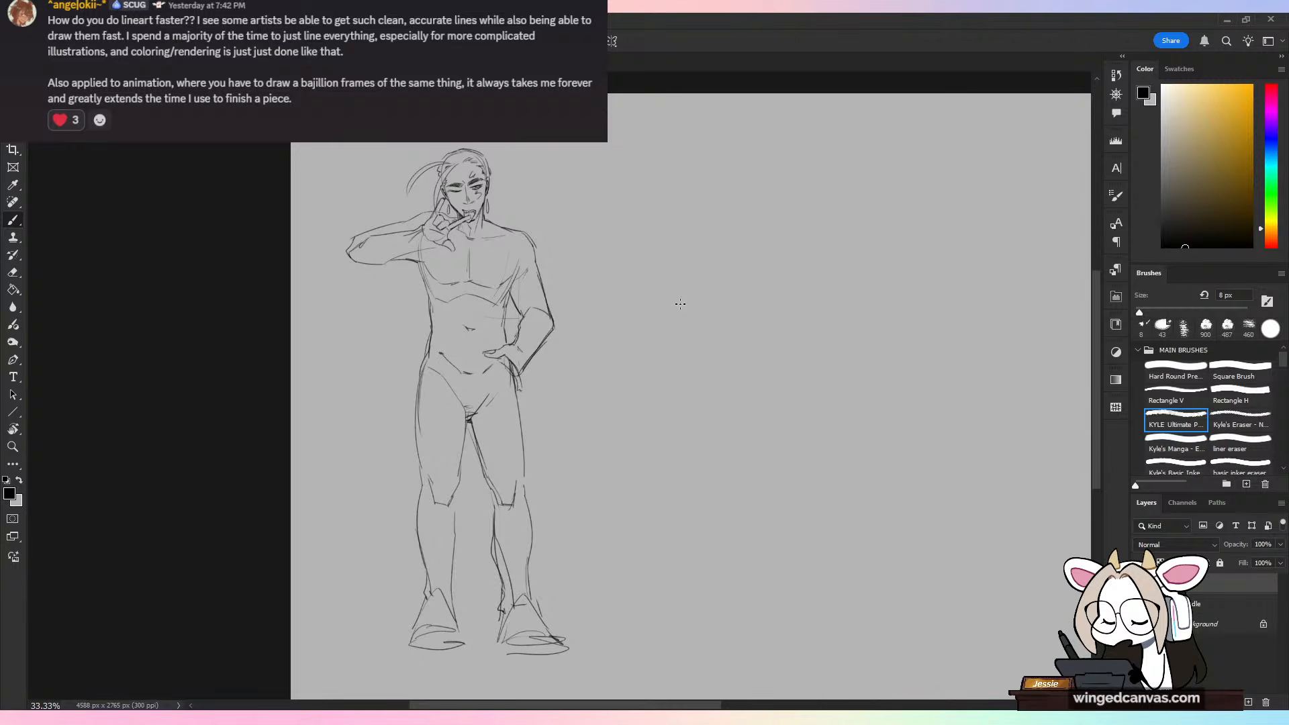
drag(663, 308, 639, 486)
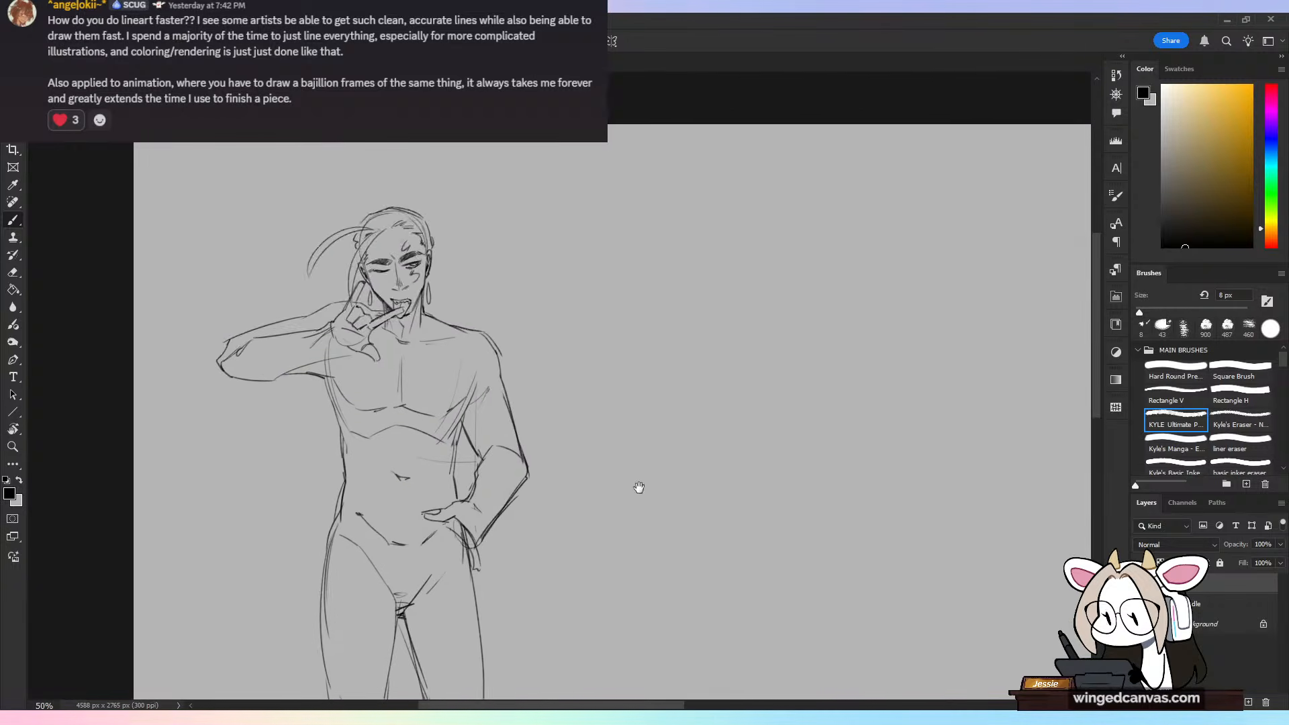
key(ctrl+plus)
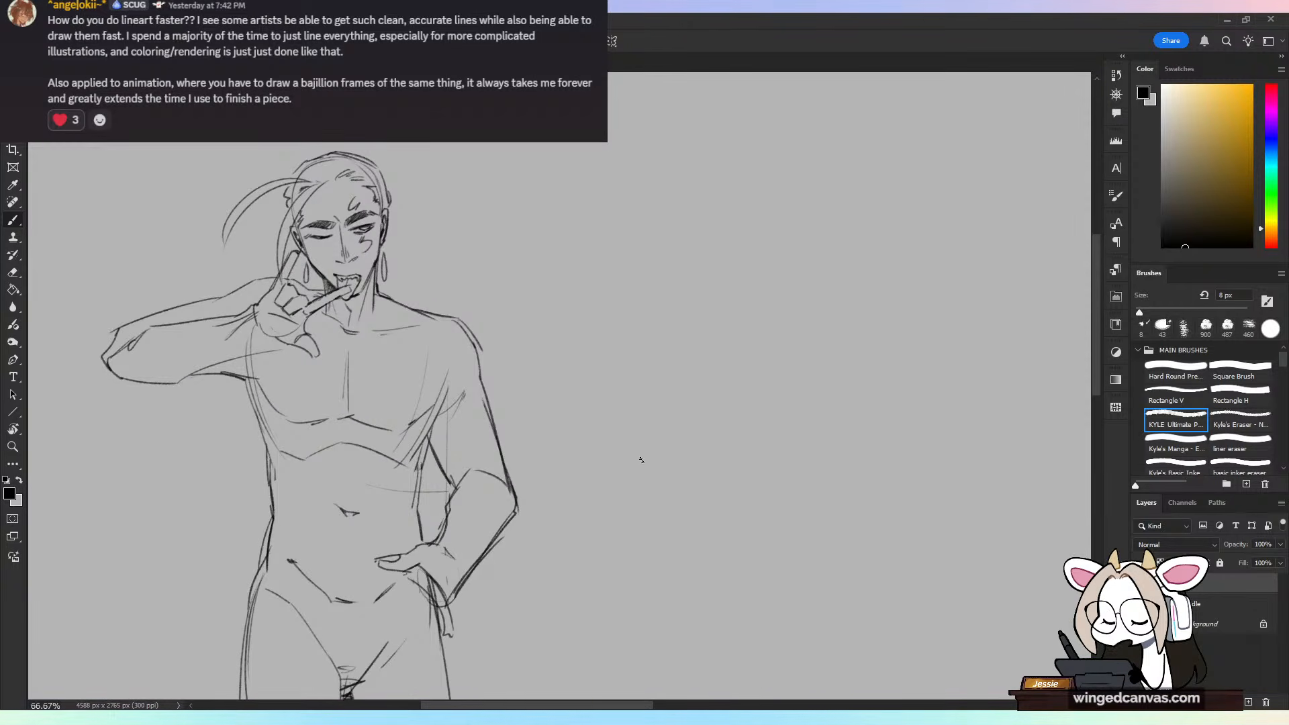
key(ctrl+plus)
mouse_move(537, 278)
mouse_down()
mouse_move(472, 405)
mouse_move(508, 282)
mouse_move(468, 403)
mouse_up()
key(ctrl+z)
key(ctrl+z)
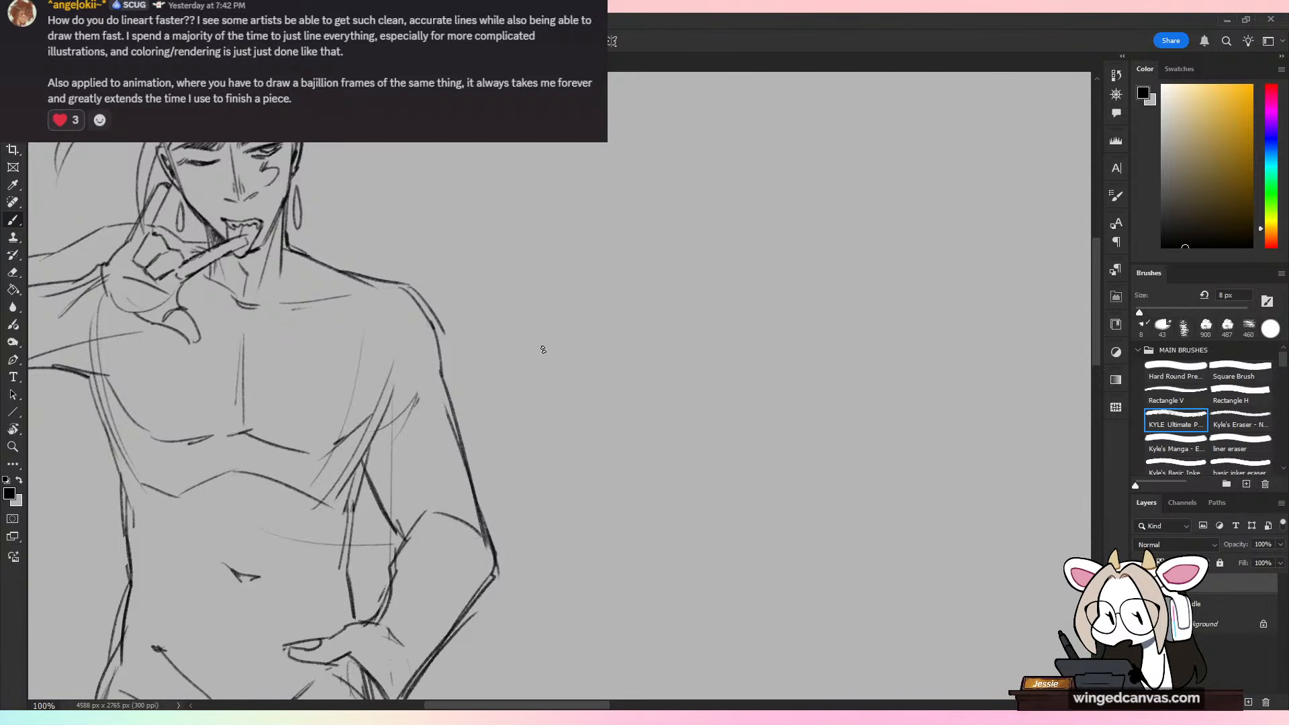
Step: Erase the bent arm's upper-arm outline and the construction lines near the armpit, and redraw the lower chest edge up toward the armpit
key(e)
mouse_move(453, 366)
mouse_down()
mouse_move(414, 388)
mouse_move(428, 308)
mouse_move(392, 432)
mouse_move(399, 484)
mouse_move(385, 539)
mouse_move(358, 525)
mouse_move(330, 529)
mouse_move(337, 542)
mouse_move(272, 539)
mouse_up()
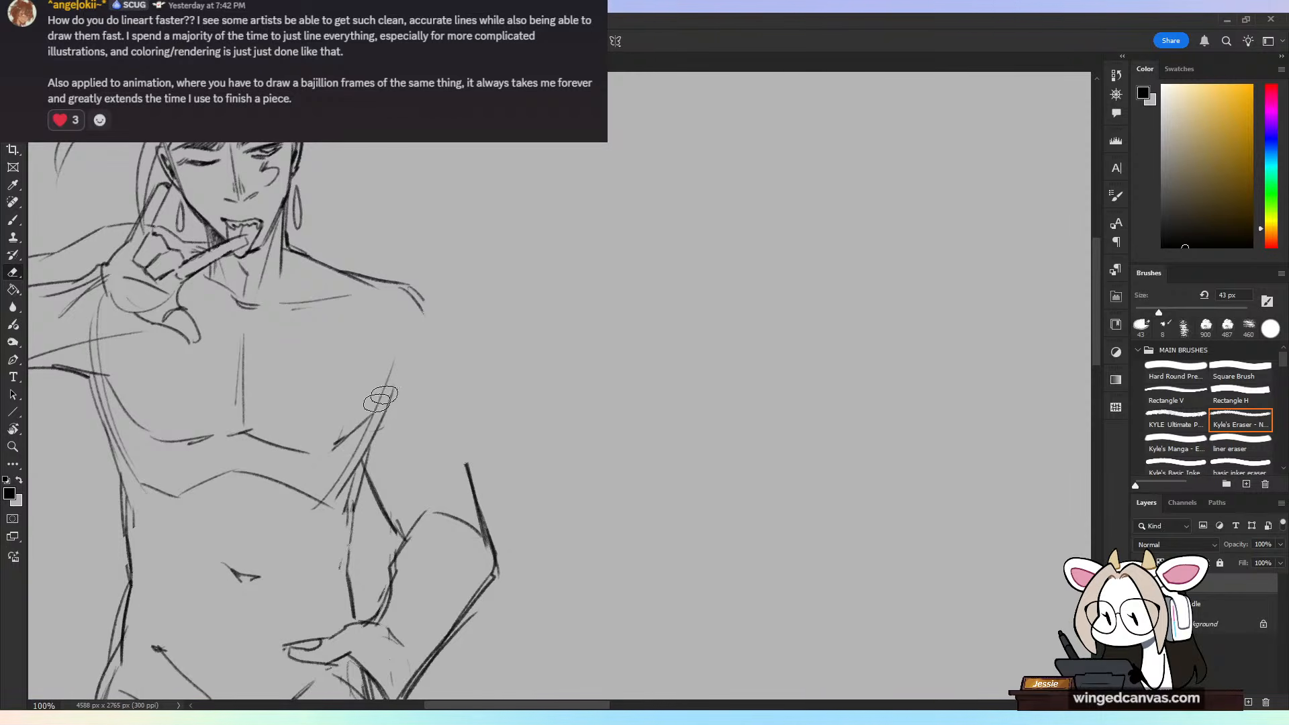
key(b)
drag(344, 441, 399, 378)
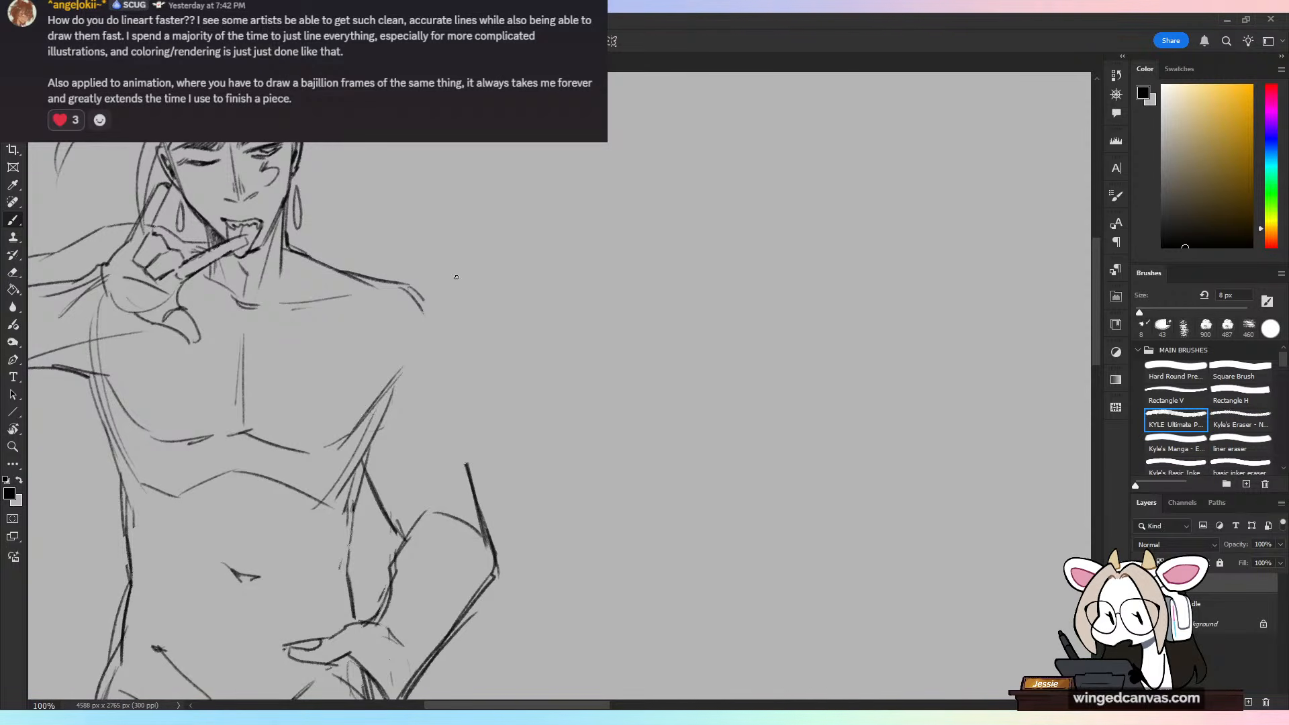
key(ctrl+z)
key(ctrl+z)
drag(320, 448, 351, 433)
drag(334, 443, 389, 374)
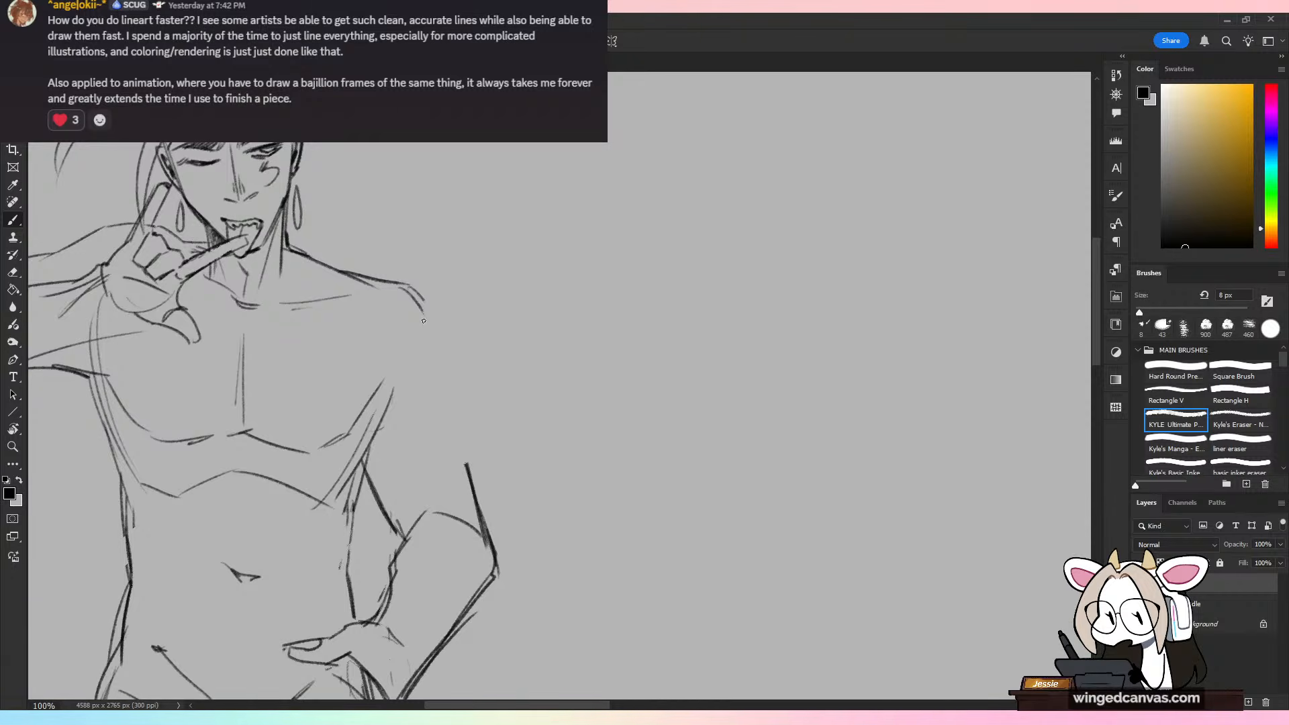
mouse_move(492, 284)
mouse_down()
mouse_move(426, 388)
mouse_move(463, 429)
mouse_up()
key(ctrl+z)
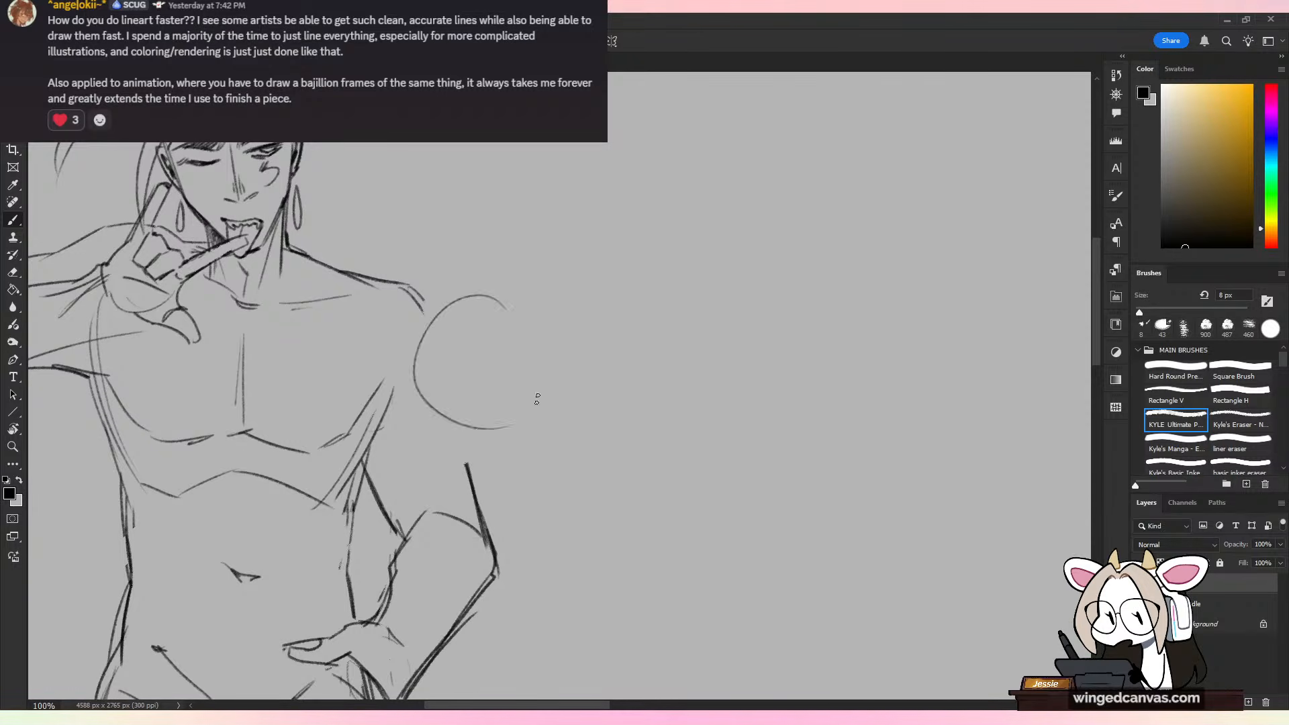
key(ctrl+z)
drag(504, 296, 464, 405)
key(ctrl+z)
key(ctrl+z)
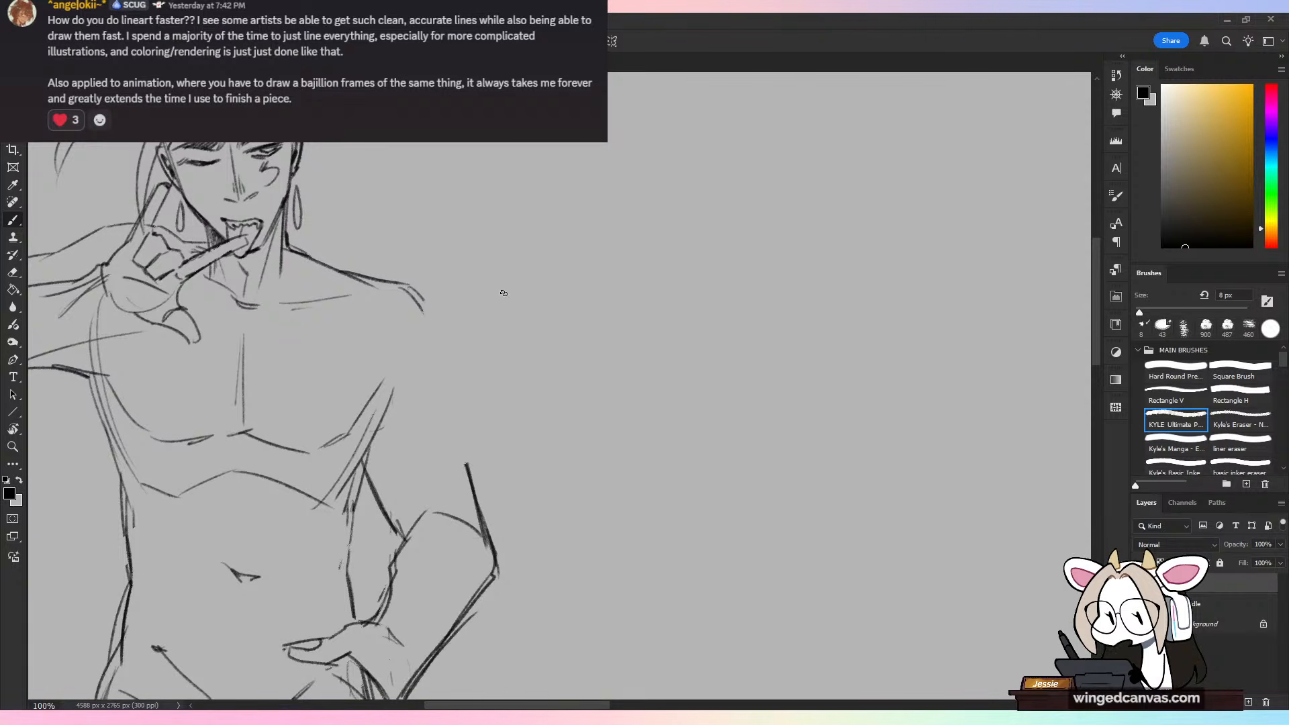
drag(507, 291, 505, 418)
drag(530, 310, 524, 406)
key(ctrl+z)
key(ctrl+z)
drag(500, 290, 466, 406)
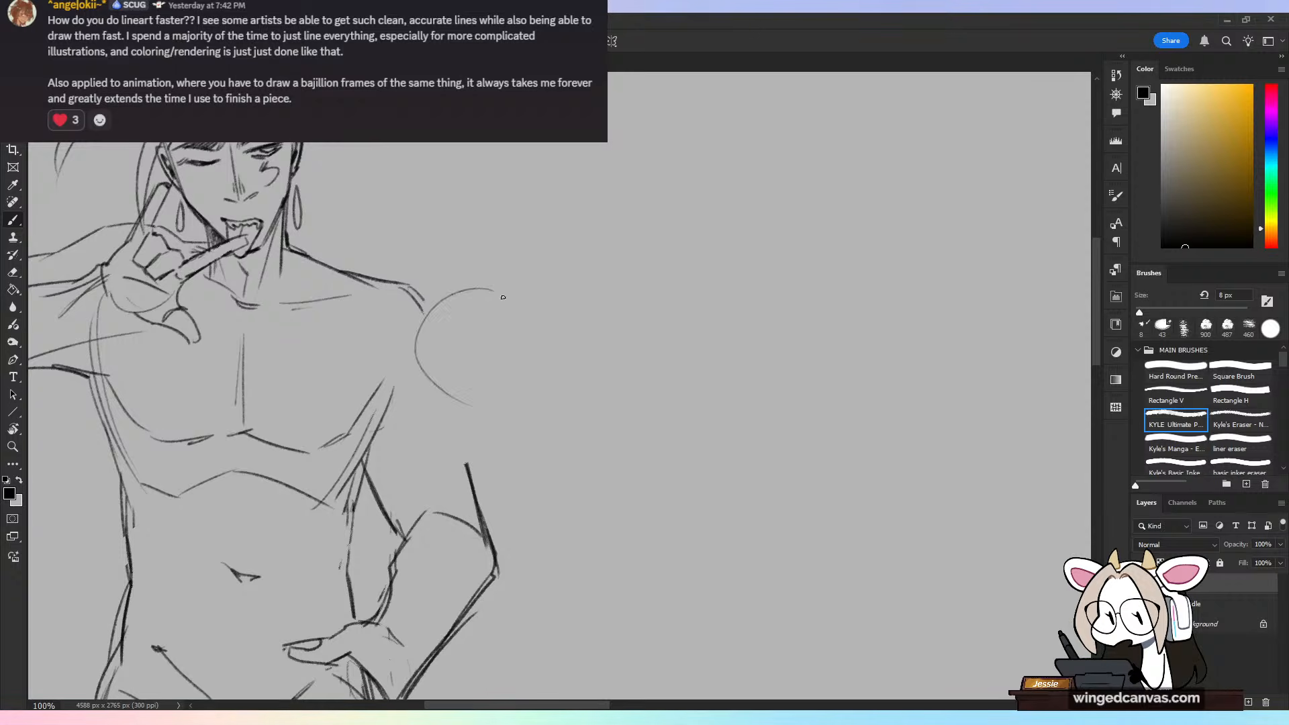
key(ctrl+z)
Step: Sketch a round head shape against the bent arm's shoulder and add a slightly slanted centre line inside it
mouse_move(500, 290)
mouse_down()
mouse_move(482, 414)
mouse_move(511, 413)
mouse_up()
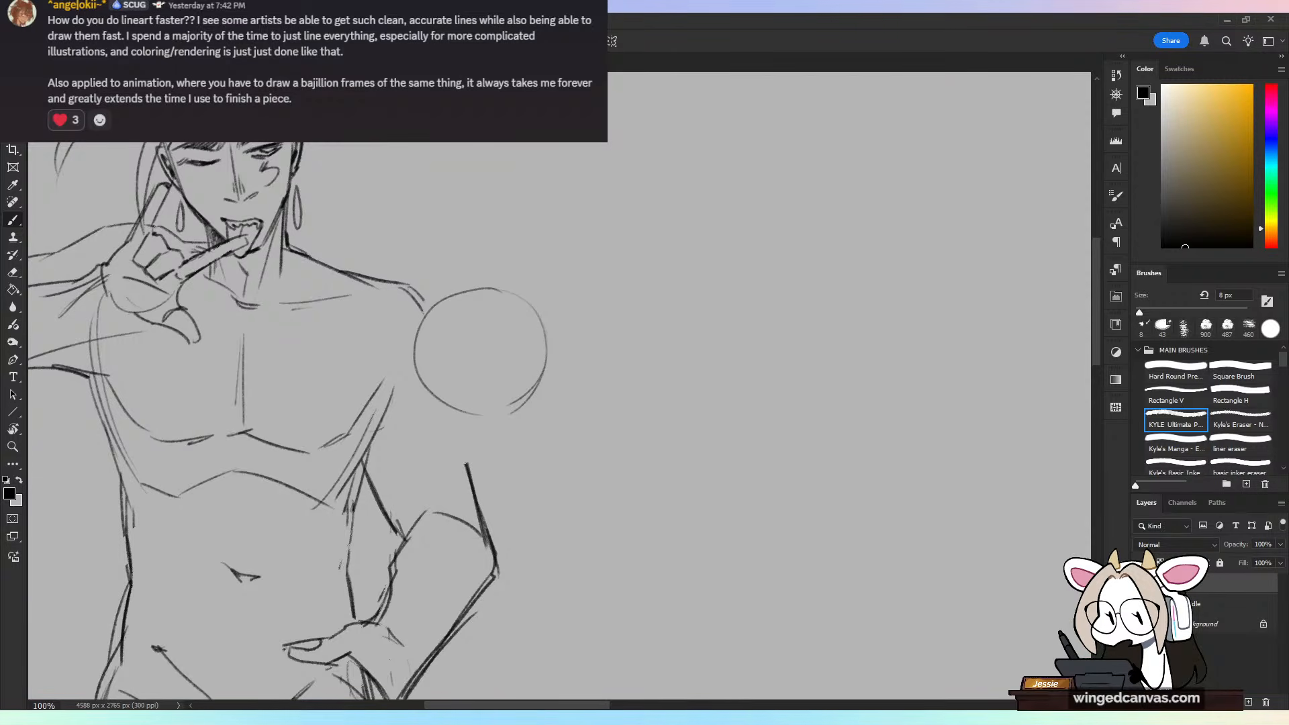
drag(468, 307, 491, 427)
key(ctrl+z)
drag(464, 309, 482, 409)
drag(466, 305, 487, 426)
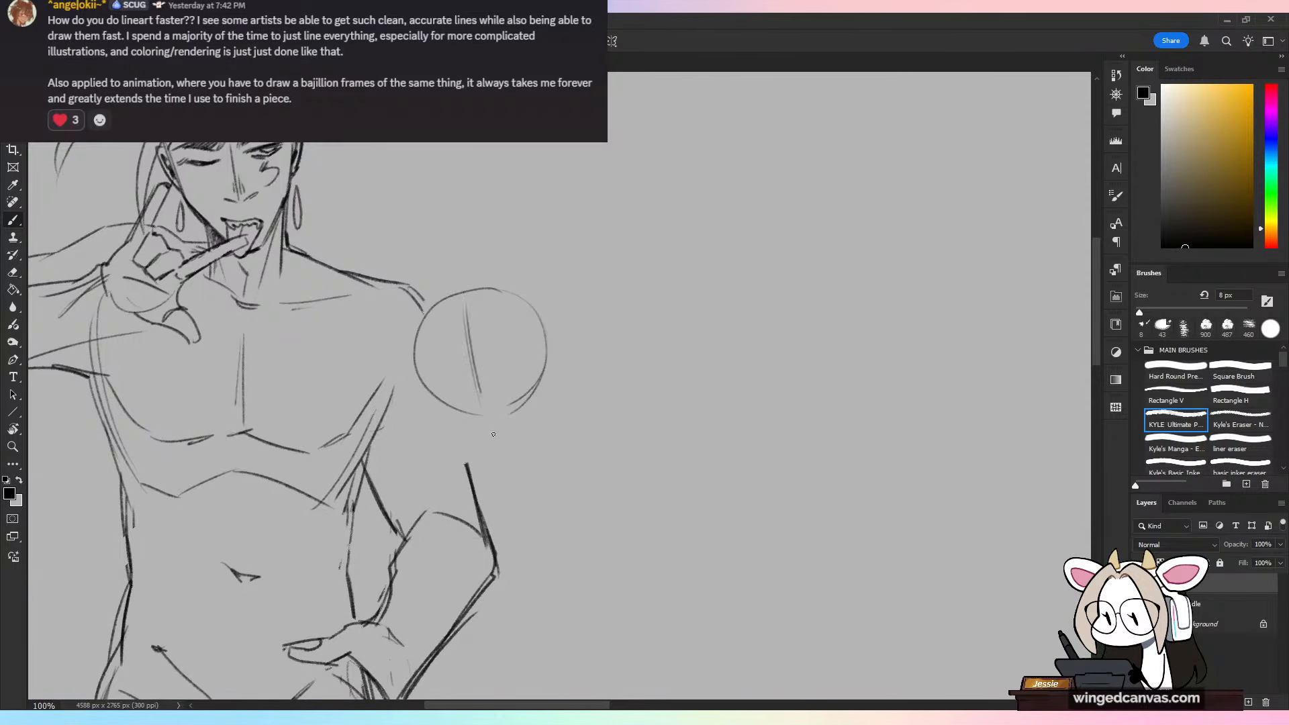
Step: Draw the second head's cheek and jaw on the body's side, running from the circle down to a pointed chin
mouse_move(427, 312)
mouse_down()
mouse_move(411, 339)
mouse_move(429, 312)
mouse_move(429, 409)
mouse_up()
key(ctrl+z)
key(ctrl+z)
key(ctrl+z)
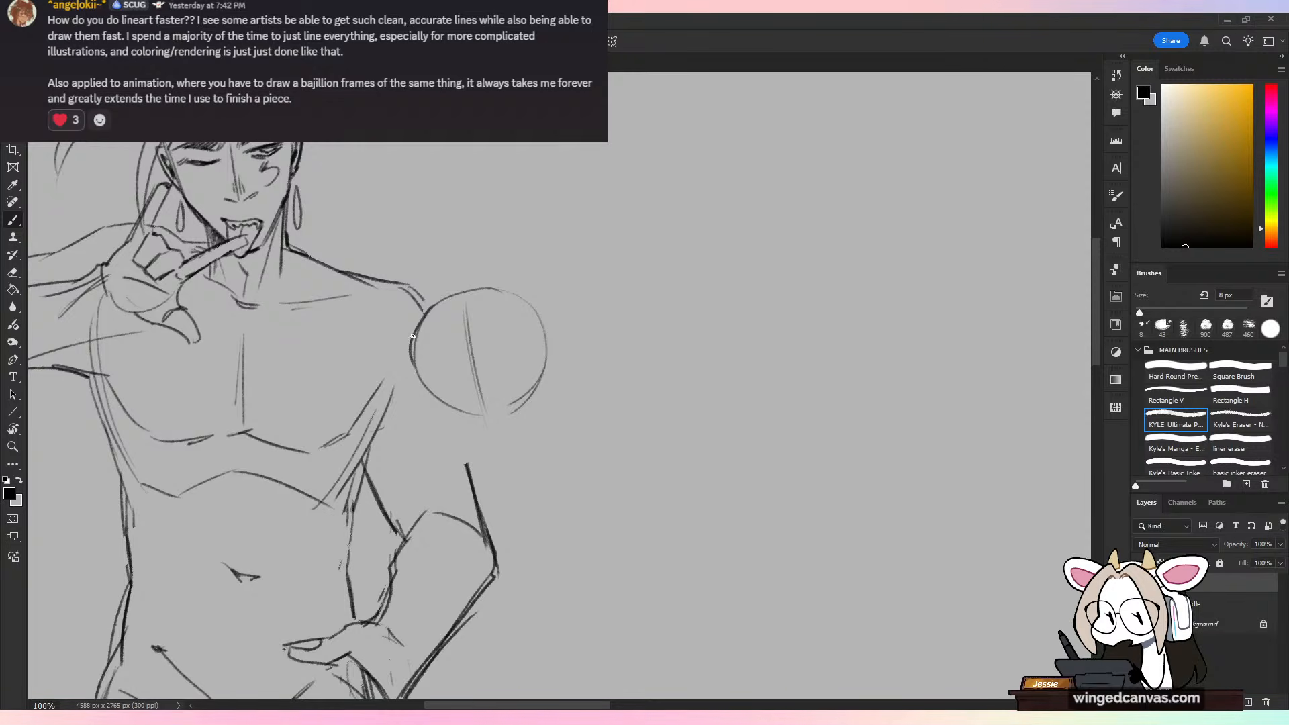
drag(413, 366, 429, 415)
mouse_move(416, 373)
mouse_down()
mouse_move(430, 422)
mouse_move(486, 461)
mouse_up()
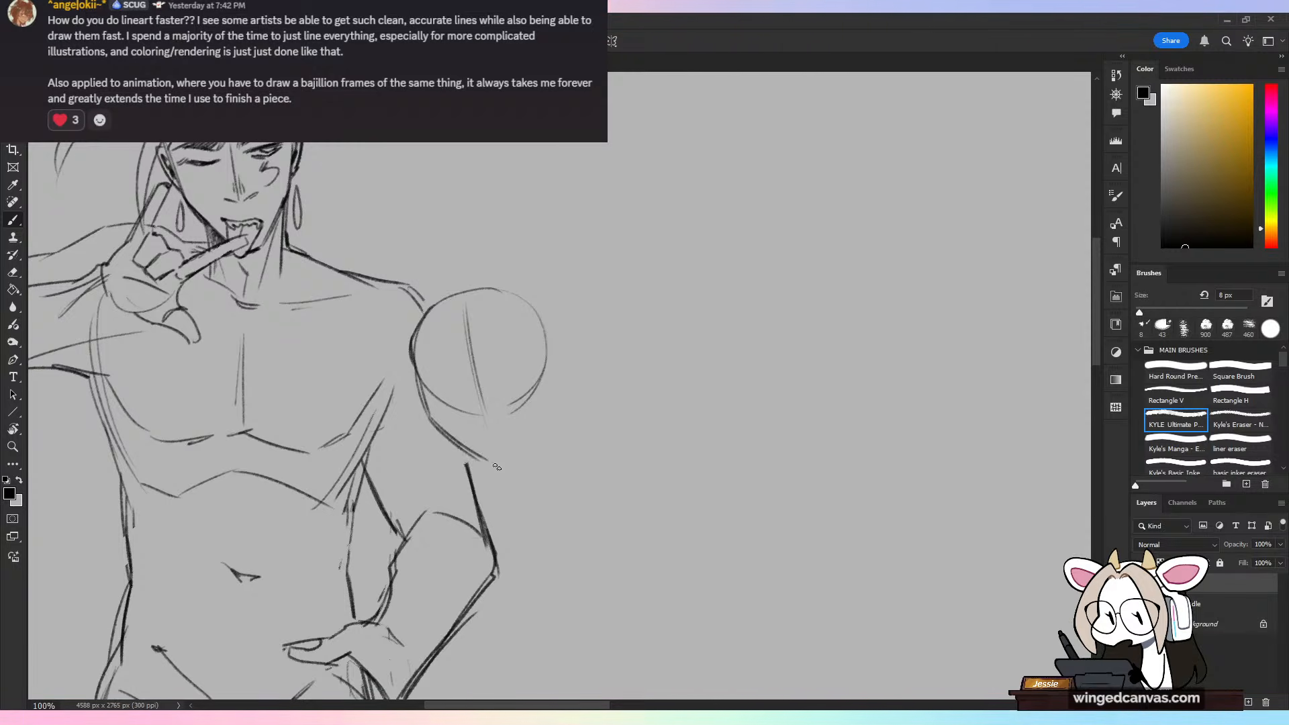
key(ctrl+minus)
key(ctrl+minus)
key(ctrl+minus)
mouse_move(663, 410)
mouse_down()
mouse_move(644, 253)
mouse_move(636, 291)
mouse_up()
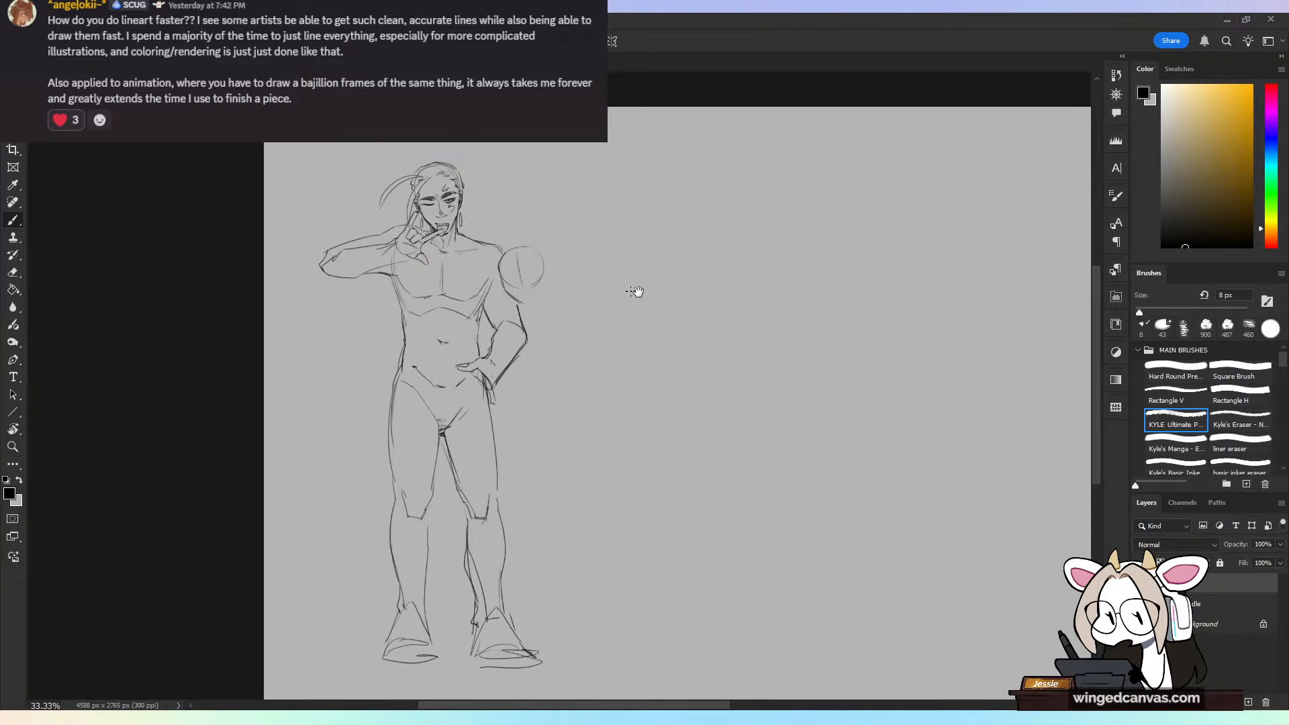
key(ctrl+plus)
key(ctrl+plus)
drag(508, 300, 548, 507)
key(ctrl+plus)
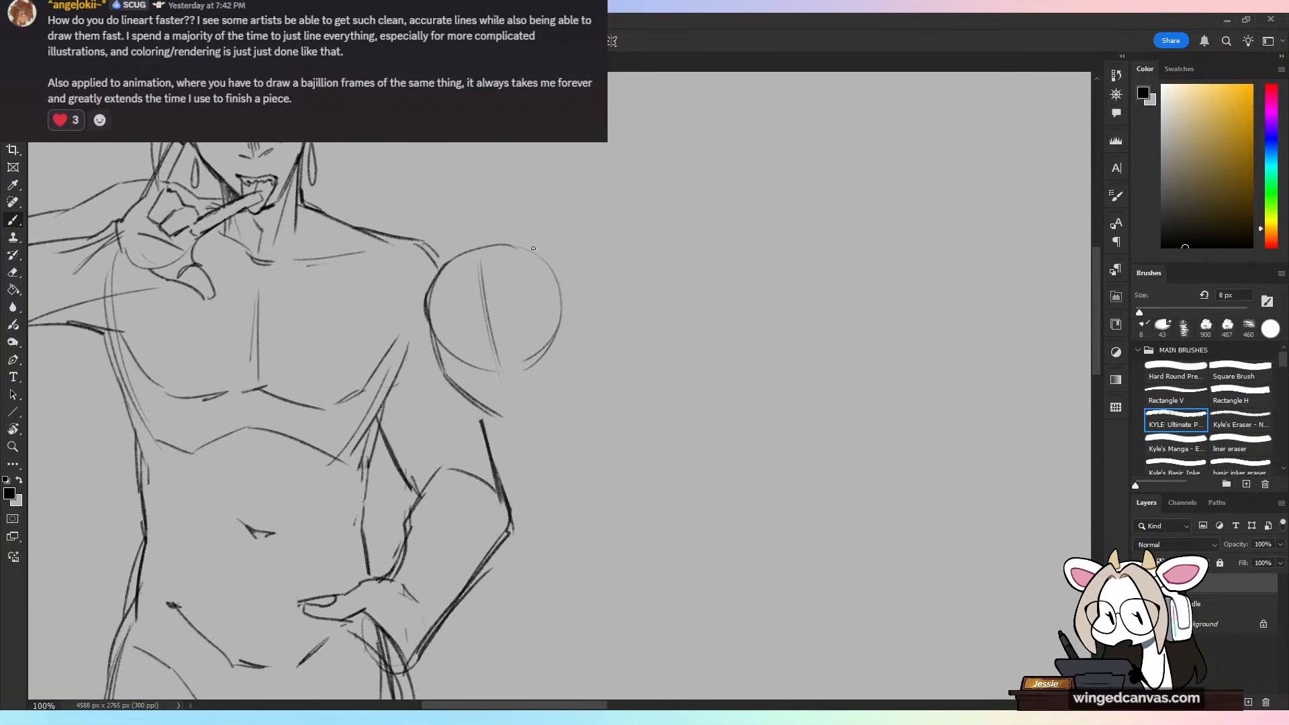
drag(499, 420, 520, 414)
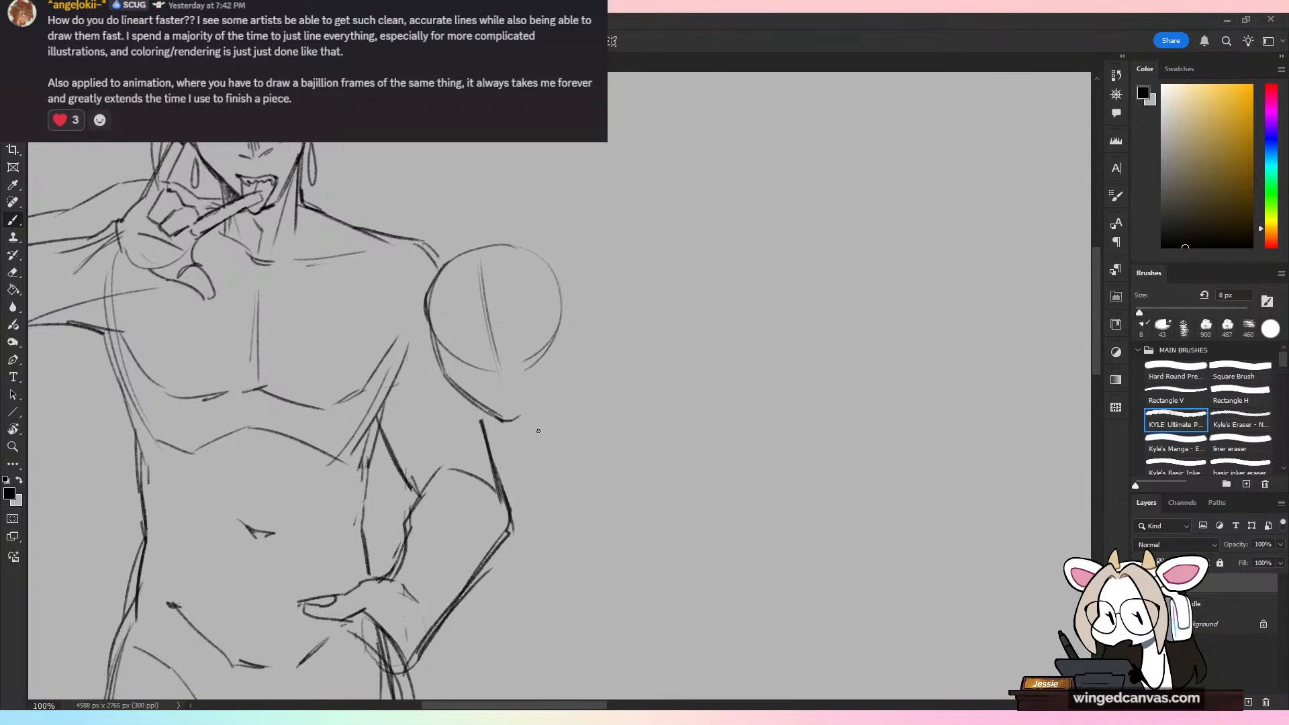
Step: Draw the second head's far jaw from the chin up to the circle, and sketch its nose and a first mouth line
key(l)
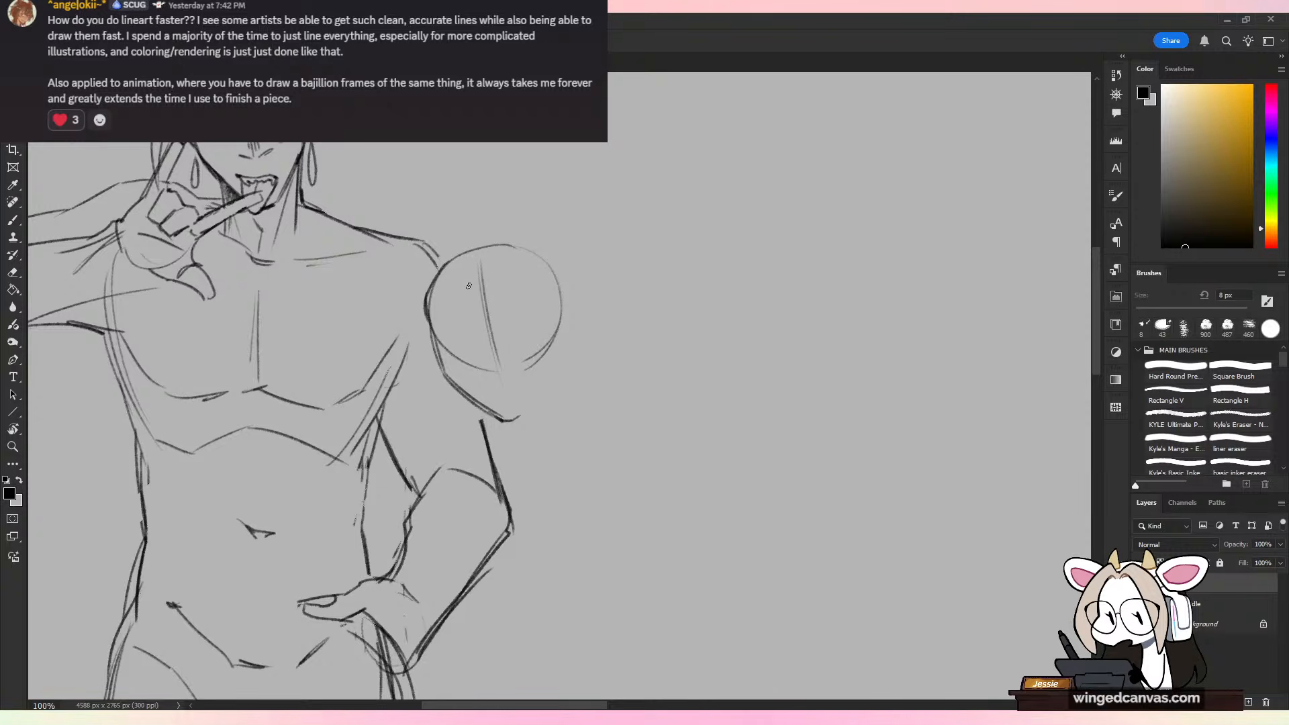
key(b)
mouse_move(555, 367)
mouse_down()
mouse_move(519, 415)
mouse_move(560, 357)
mouse_up()
key(ctrl+z)
key(ctrl+z)
key(ctrl+z)
mouse_move(519, 417)
mouse_down()
mouse_move(554, 372)
mouse_move(560, 337)
mouse_move(484, 353)
mouse_move(492, 372)
mouse_move(525, 371)
mouse_up()
key(ctrl+z)
key(ctrl+z)
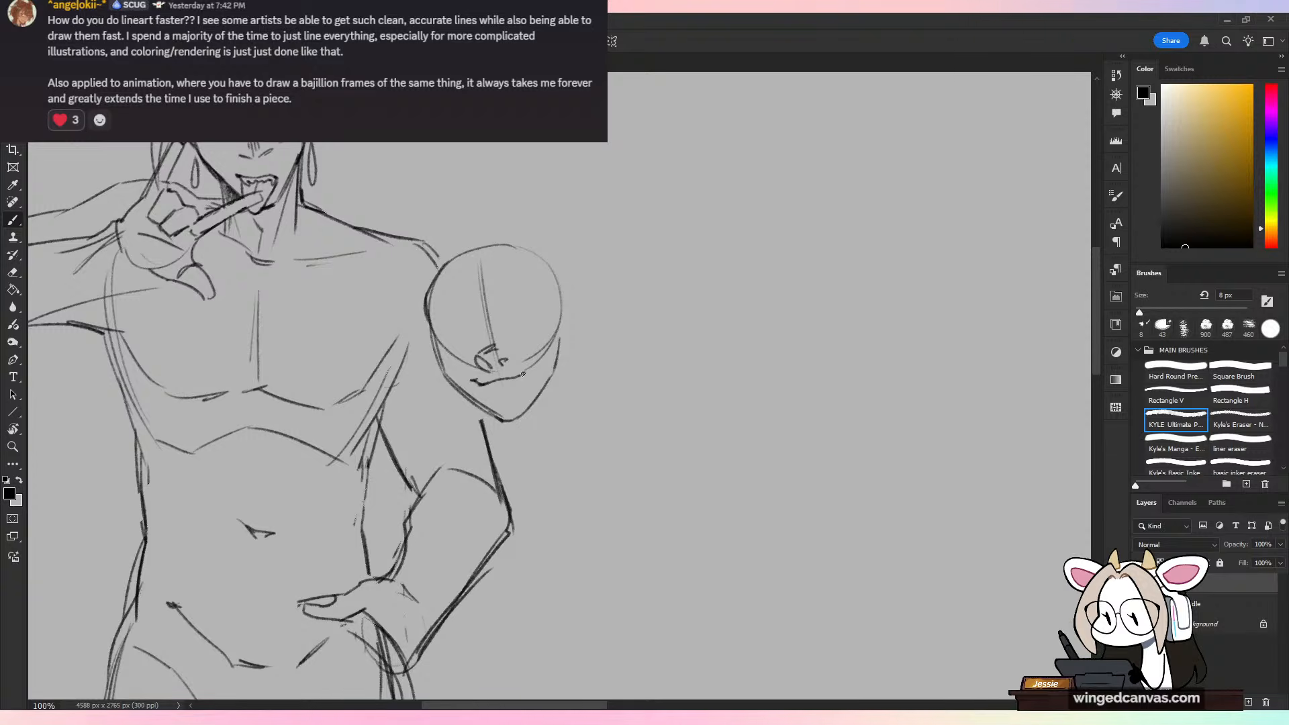
Step: Redraw the second head's mouth as a wide, upturned grin with teeth and a short lower-lip mark
key(ctrl+z)
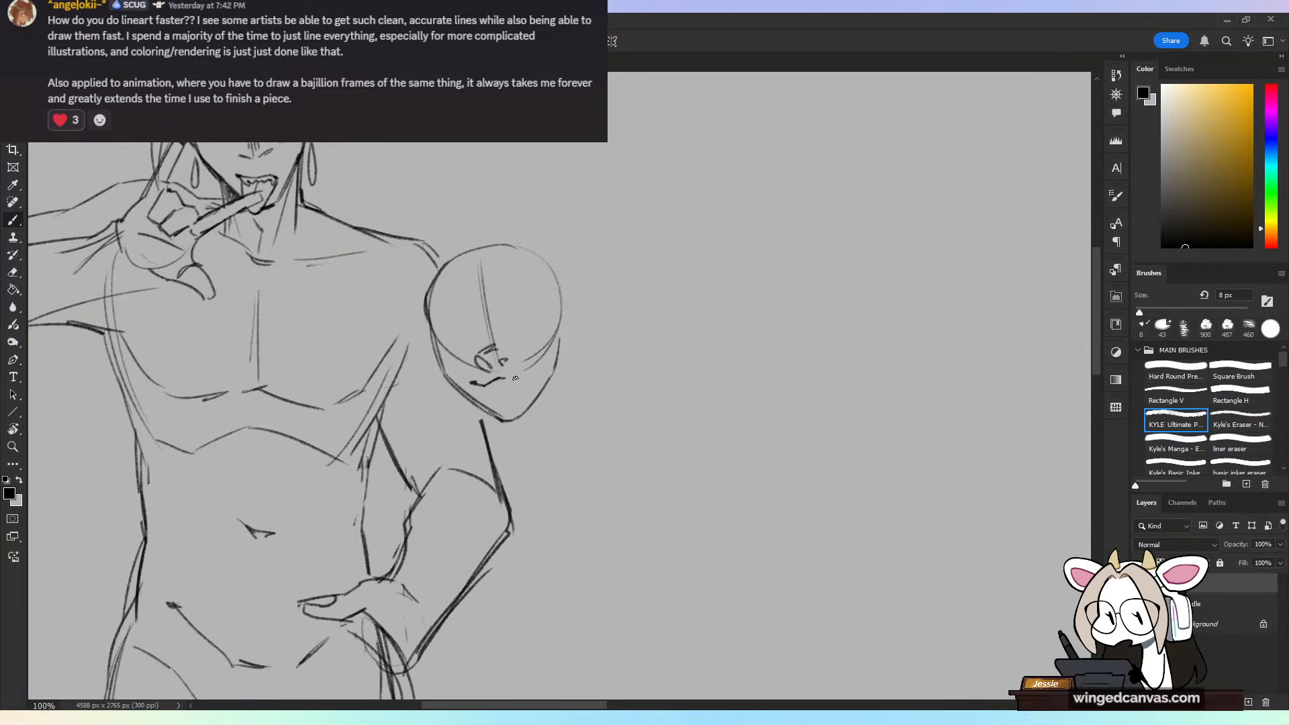
key(ctrl+z)
drag(484, 385, 533, 369)
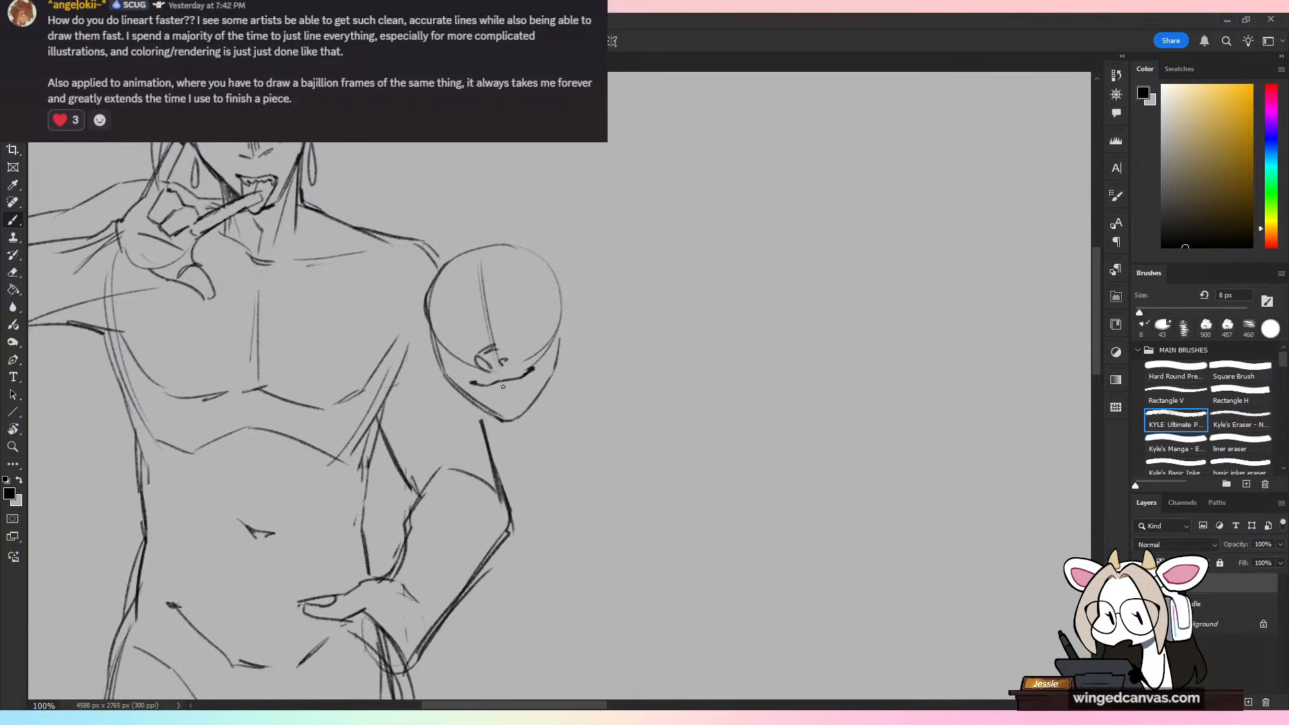
mouse_move(510, 377)
mouse_down()
mouse_move(522, 389)
mouse_move(498, 394)
mouse_up()
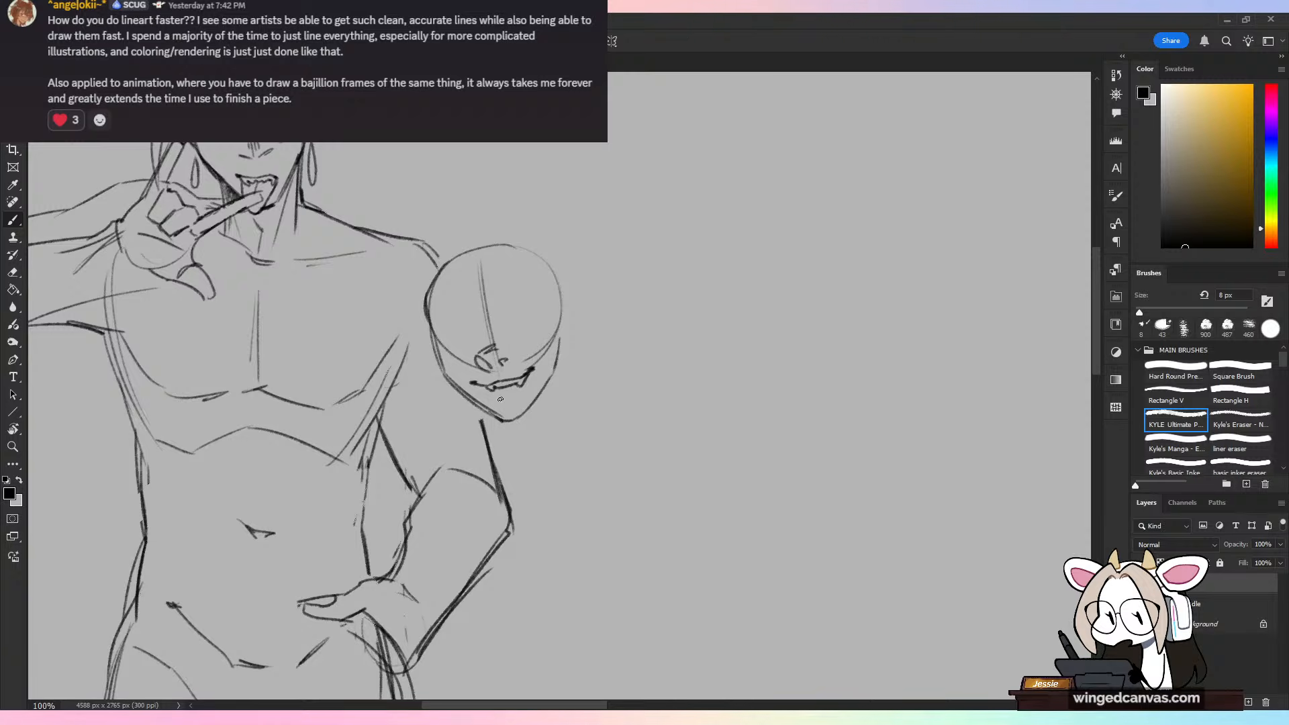
key(ctrl+z)
key(ctrl+z)
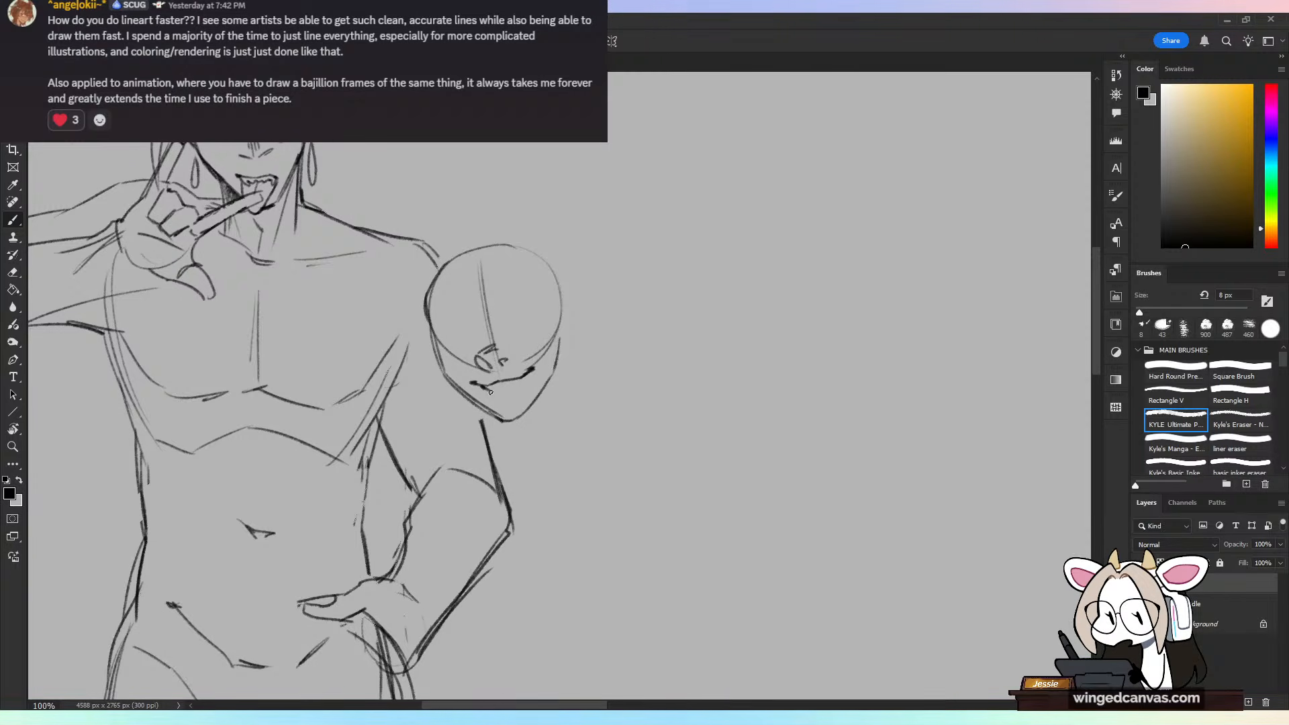
mouse_move(526, 376)
mouse_down()
mouse_move(533, 369)
mouse_move(507, 385)
mouse_move(521, 379)
mouse_up()
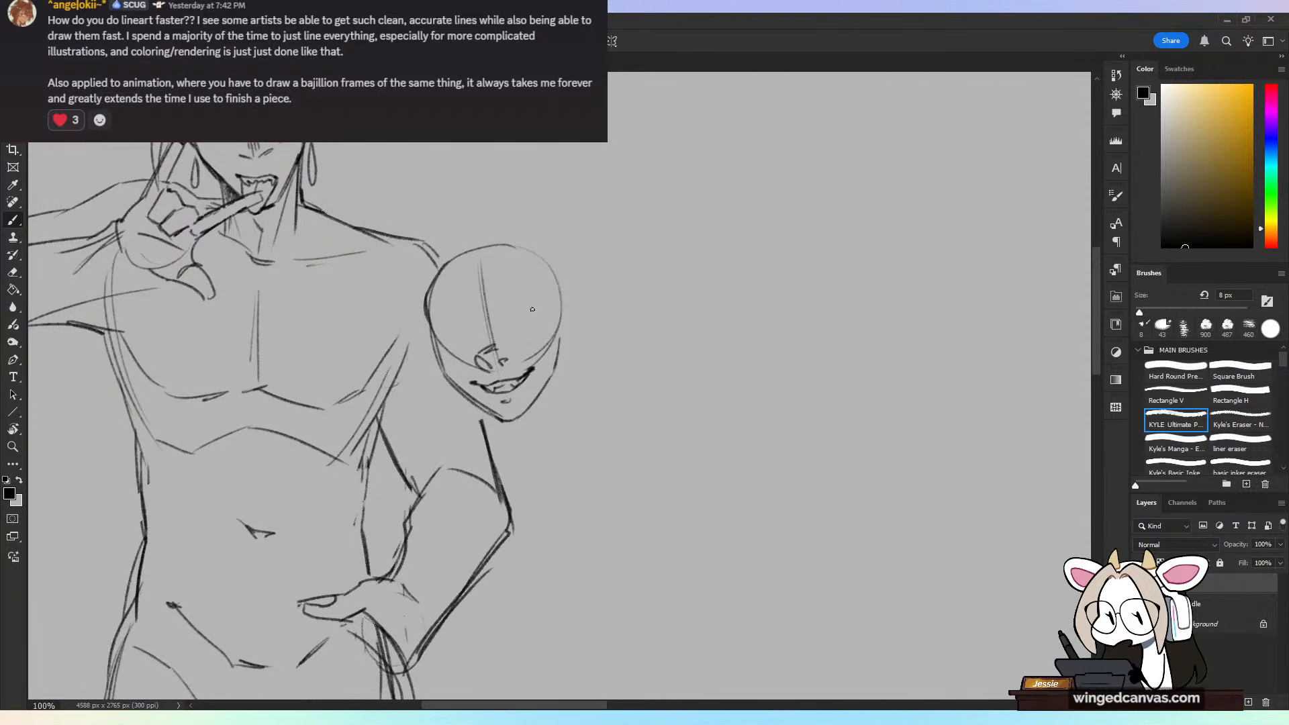
Step: Draw two round eye-socket guides on the second head, one at each side of the nose
drag(525, 306, 531, 349)
key(ctrl+z)
mouse_move(454, 321)
mouse_down()
mouse_move(474, 339)
mouse_move(458, 326)
mouse_move(468, 359)
mouse_move(476, 333)
mouse_up()
key(ctrl+z)
key(ctrl+z)
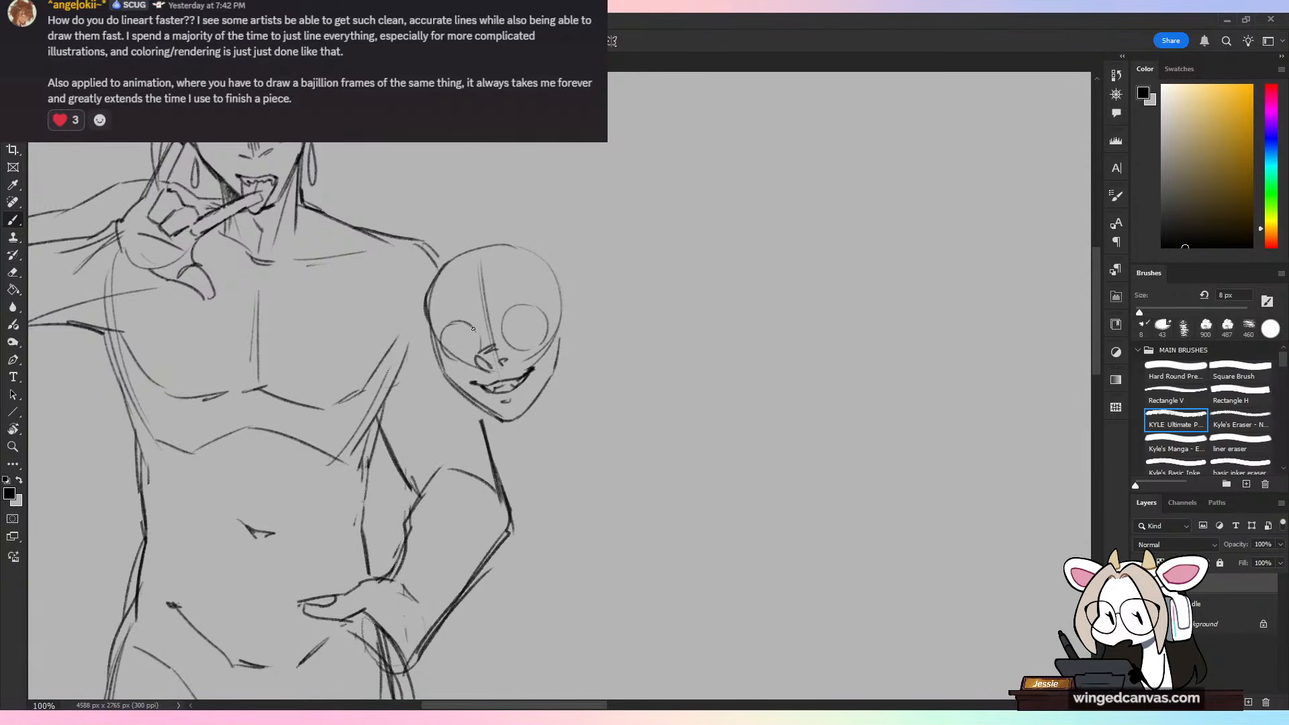
Step: Draw two tall, pointed shapes rising from the second head's eye sockets past the top of the skull
drag(474, 329, 431, 214)
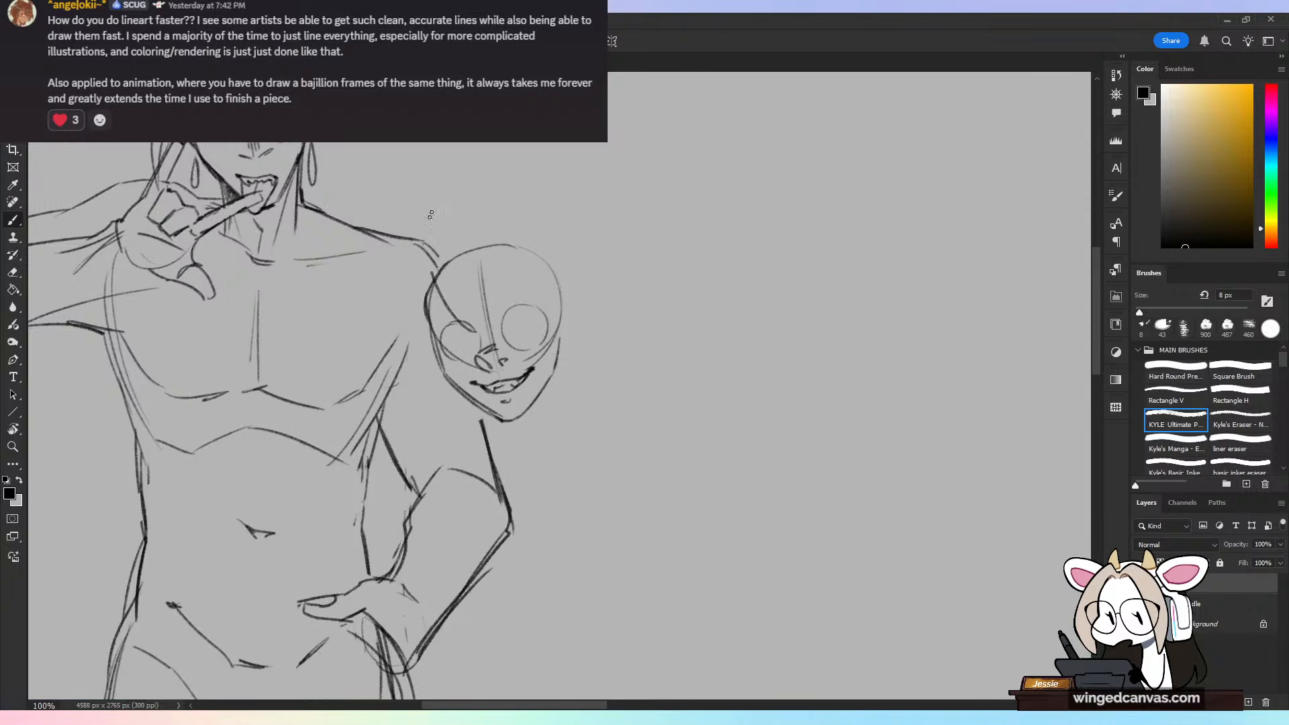
key(ctrl+z)
mouse_move(475, 329)
mouse_down()
mouse_move(431, 232)
mouse_move(431, 363)
mouse_up()
key(ctrl+z)
mouse_move(436, 244)
mouse_down()
mouse_move(425, 234)
mouse_move(425, 352)
mouse_move(468, 367)
mouse_move(494, 217)
mouse_up()
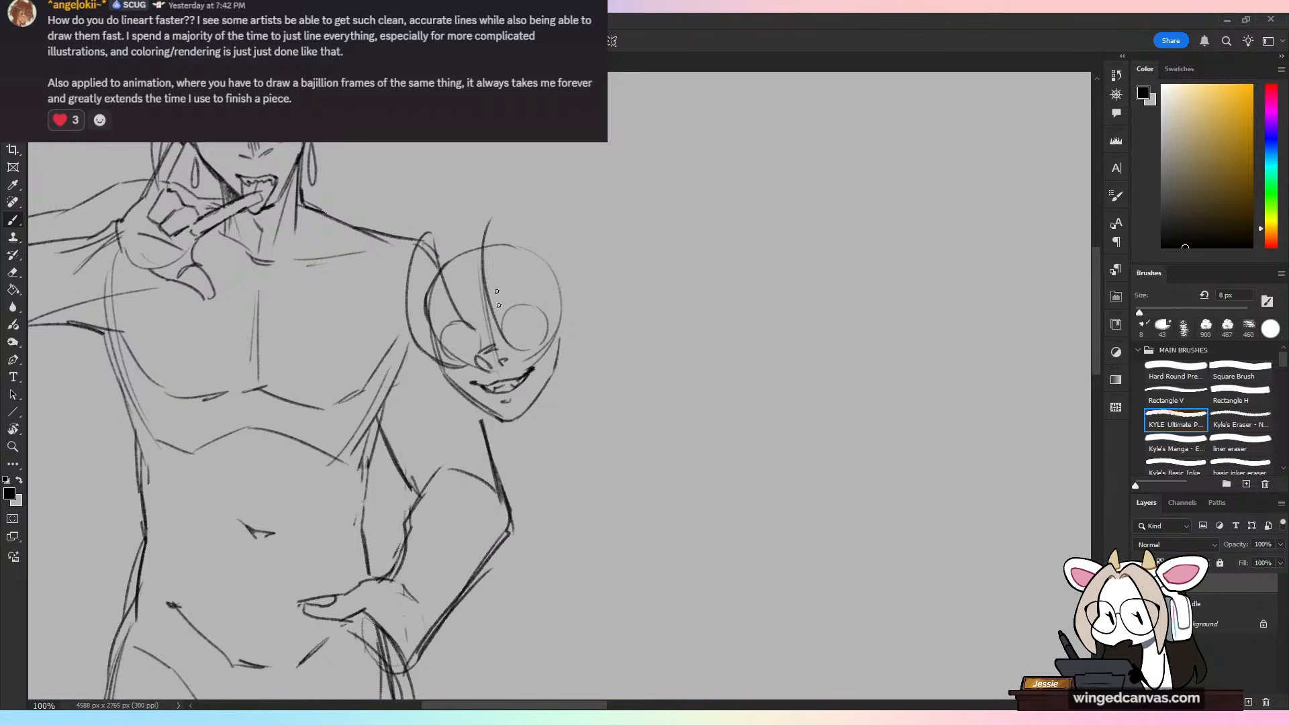
key(ctrl+z)
mouse_move(490, 344)
mouse_down()
mouse_move(494, 212)
mouse_move(530, 258)
mouse_up()
key(ctrl+z)
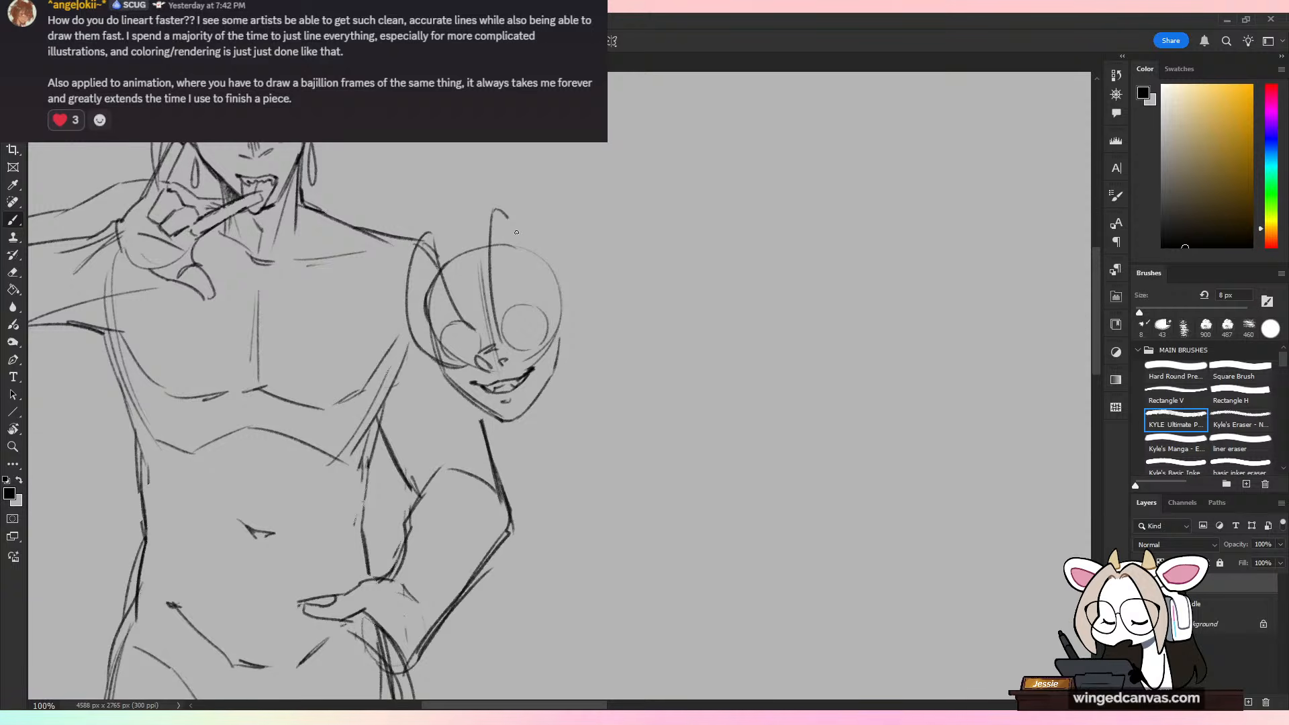
drag(505, 213, 548, 337)
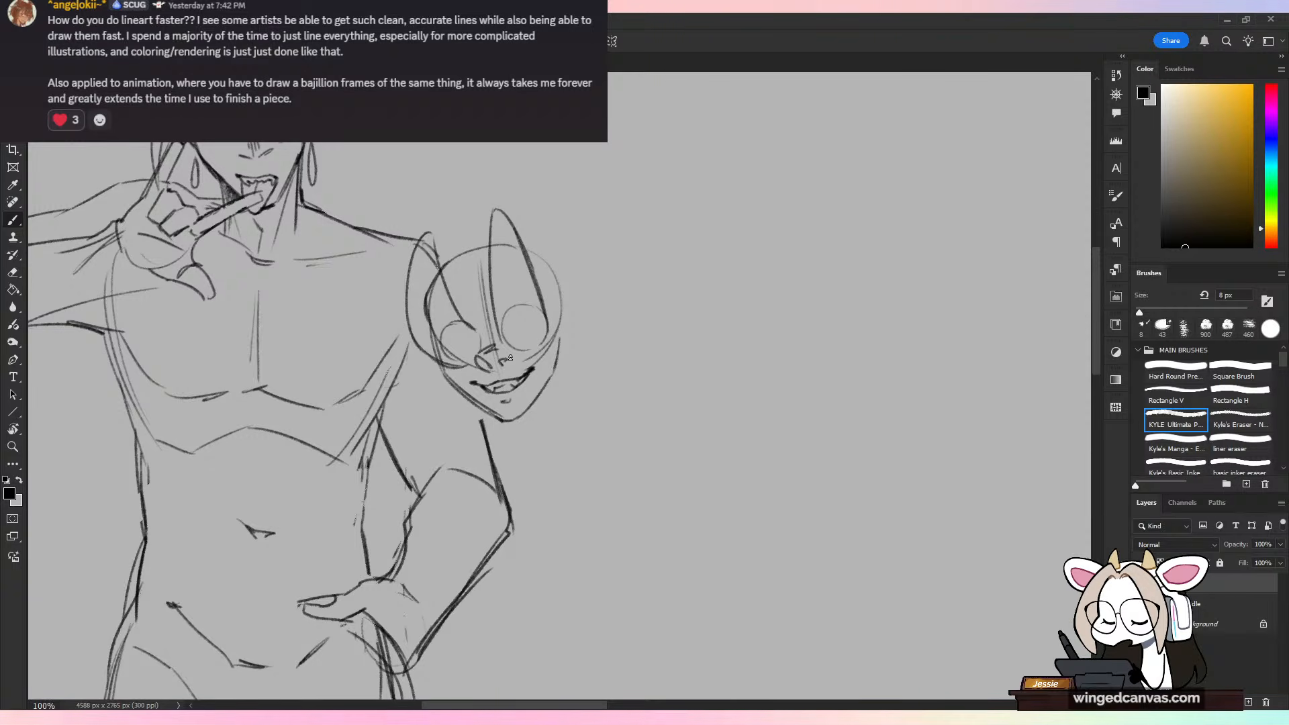
Step: Erase the skull and socket lines overlapping the two pointed shapes, and restate the taller shape's lower edge beside the nose
key(e)
mouse_move(453, 356)
mouse_down()
mouse_move(425, 293)
mouse_move(445, 325)
mouse_move(428, 261)
mouse_up()
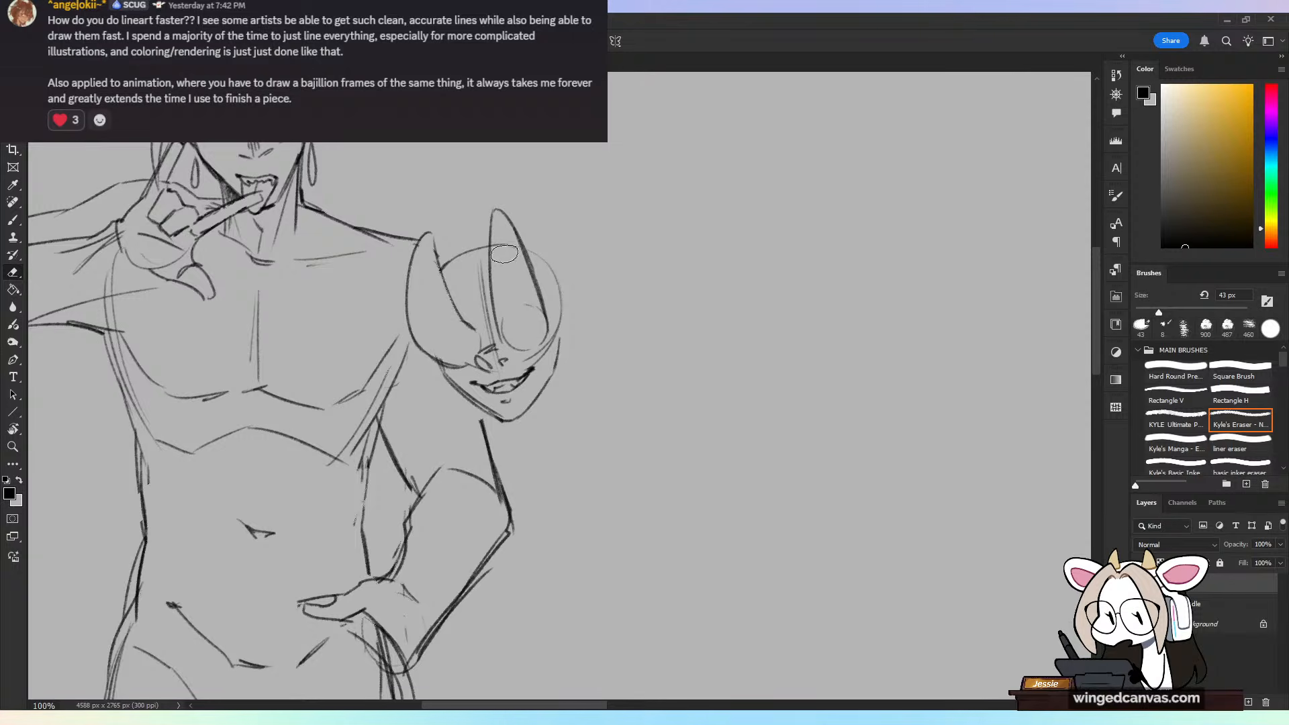
key(b)
drag(514, 325, 498, 351)
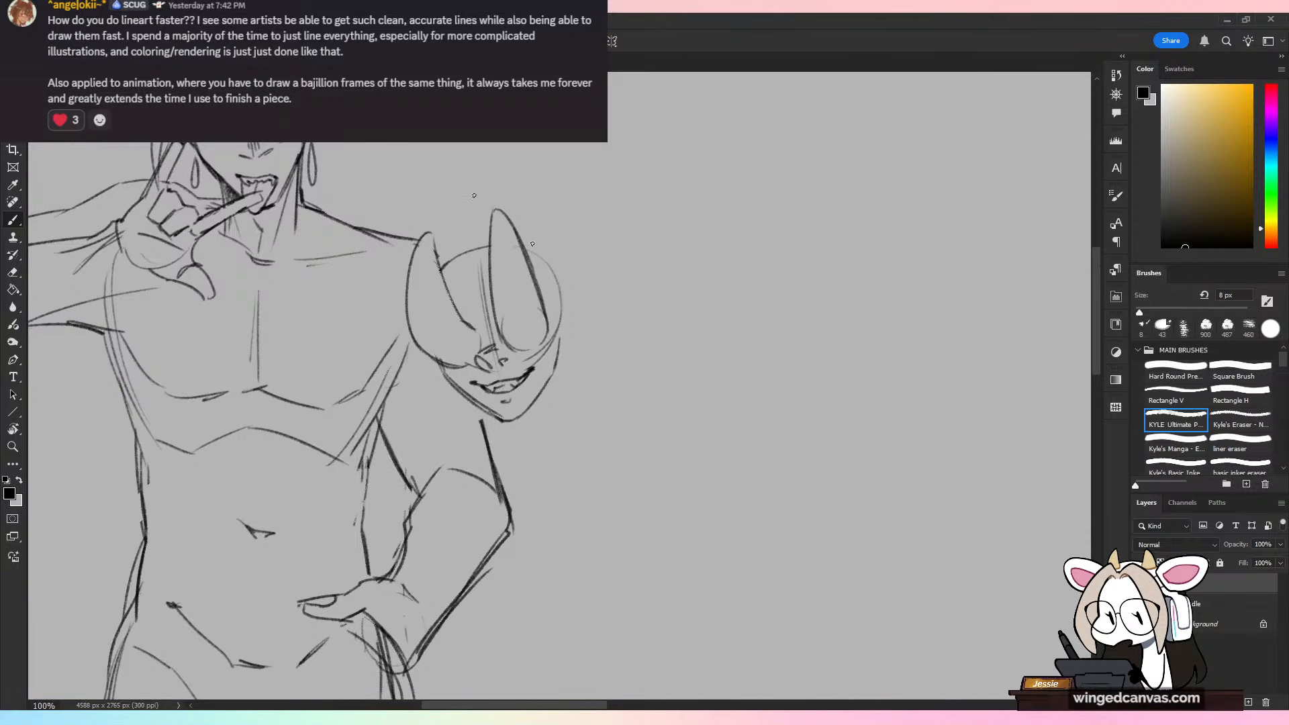
Step: Draw a curling lock of hair over the second head's pointed shape nearest the body, ending in tufts beside the nose
drag(477, 257, 444, 342)
key(ctrl+z)
mouse_move(476, 257)
mouse_down()
mouse_move(435, 303)
mouse_move(450, 321)
mouse_move(438, 354)
mouse_move(452, 345)
mouse_move(474, 358)
mouse_move(442, 334)
mouse_move(444, 363)
mouse_up()
key(ctrl+z)
key(ctrl+z)
key(ctrl+z)
key(ctrl+z)
drag(452, 365, 498, 325)
key(ctrl+z)
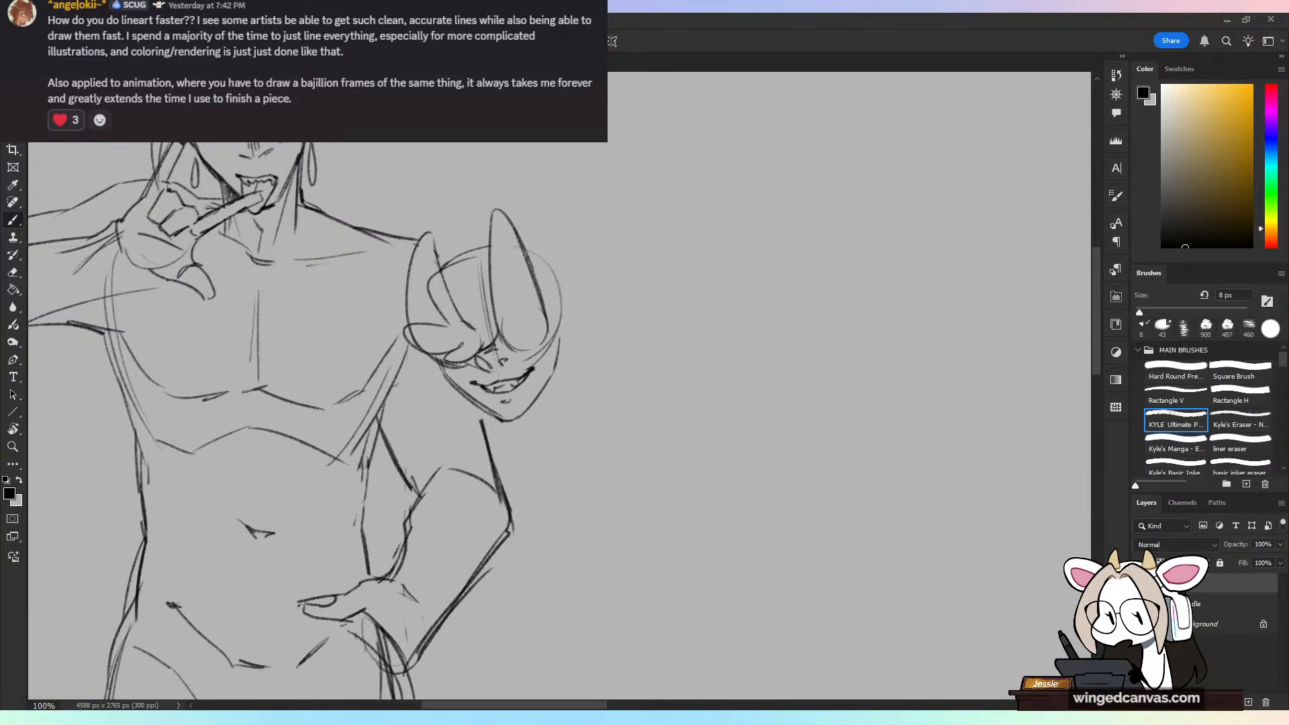
Step: Erase the pointed shape's lines that cross the curling hair lock and touch up the tufts' lower edge over the cheek
key(e)
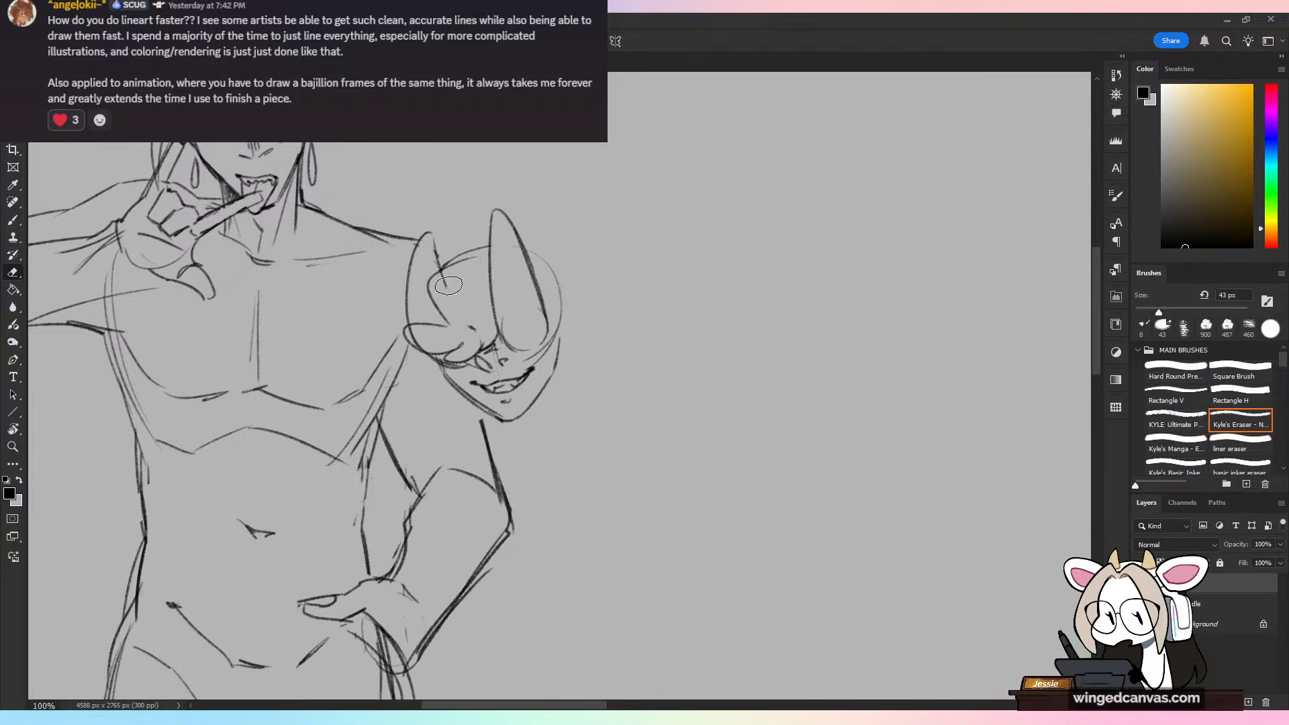
mouse_move(449, 285)
mouse_down()
mouse_move(418, 339)
mouse_move(474, 330)
mouse_up()
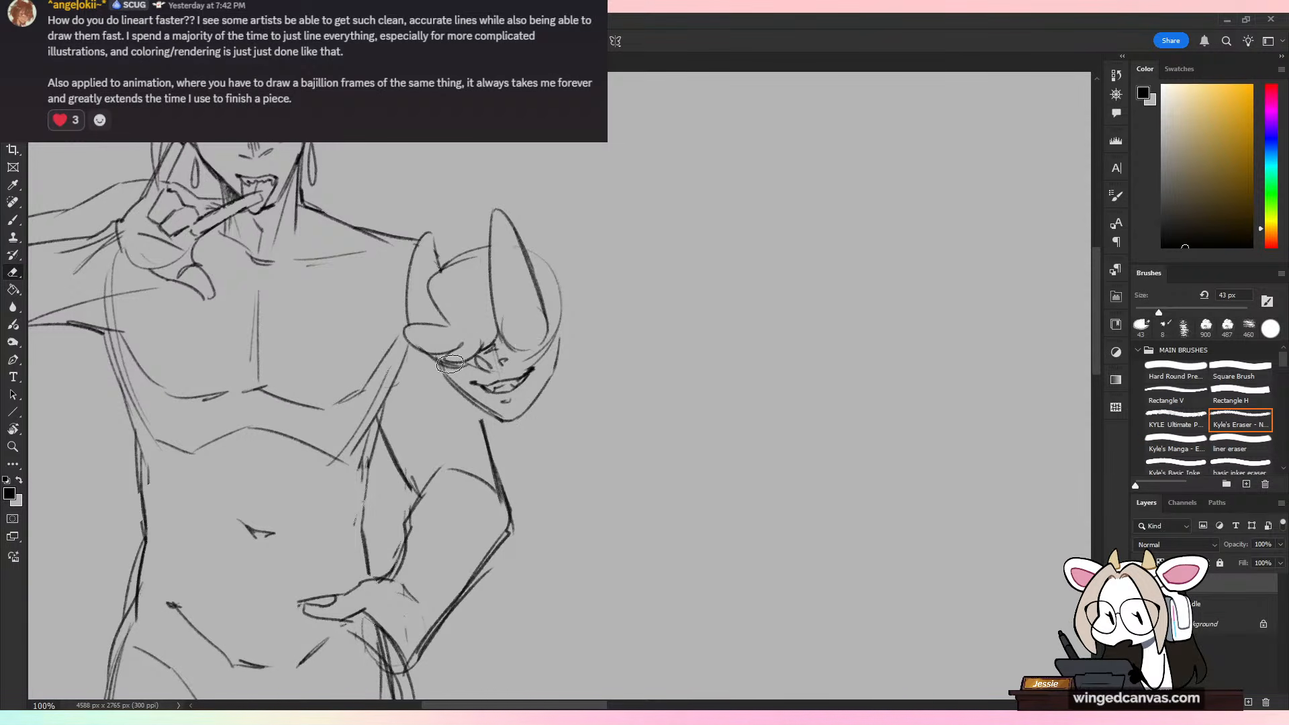
key(b)
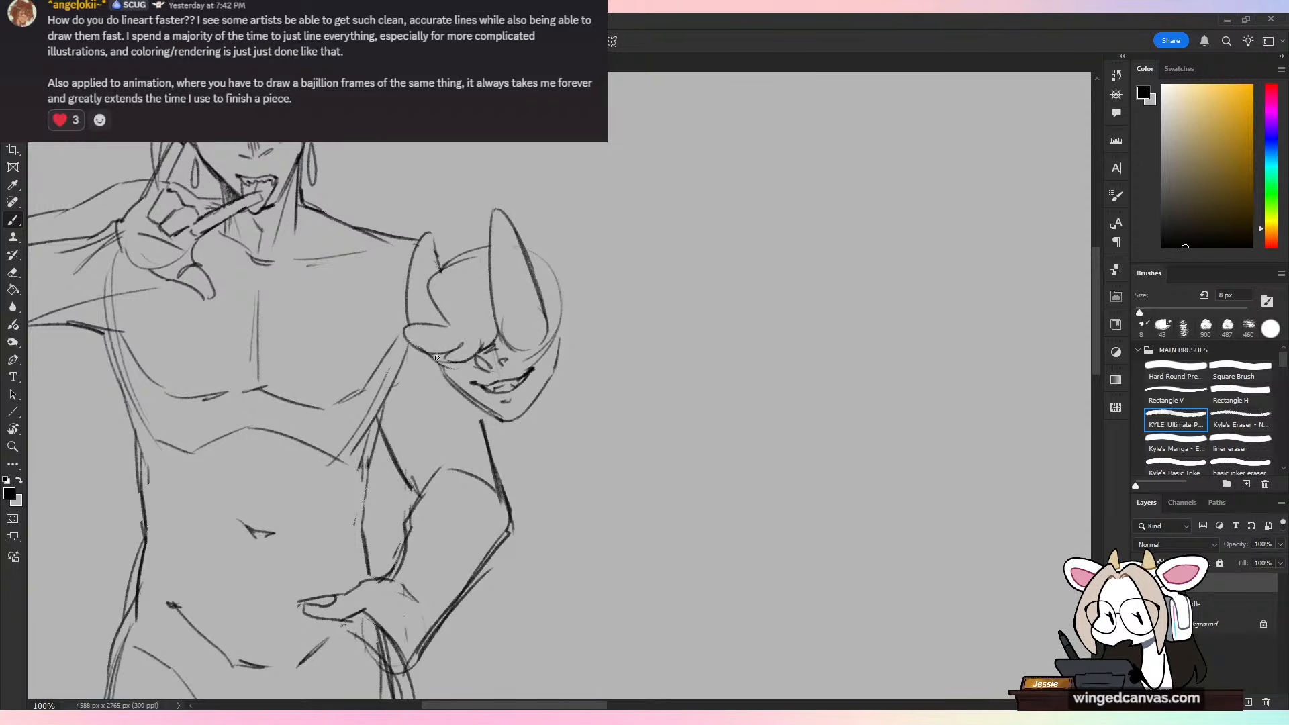
drag(437, 357, 468, 365)
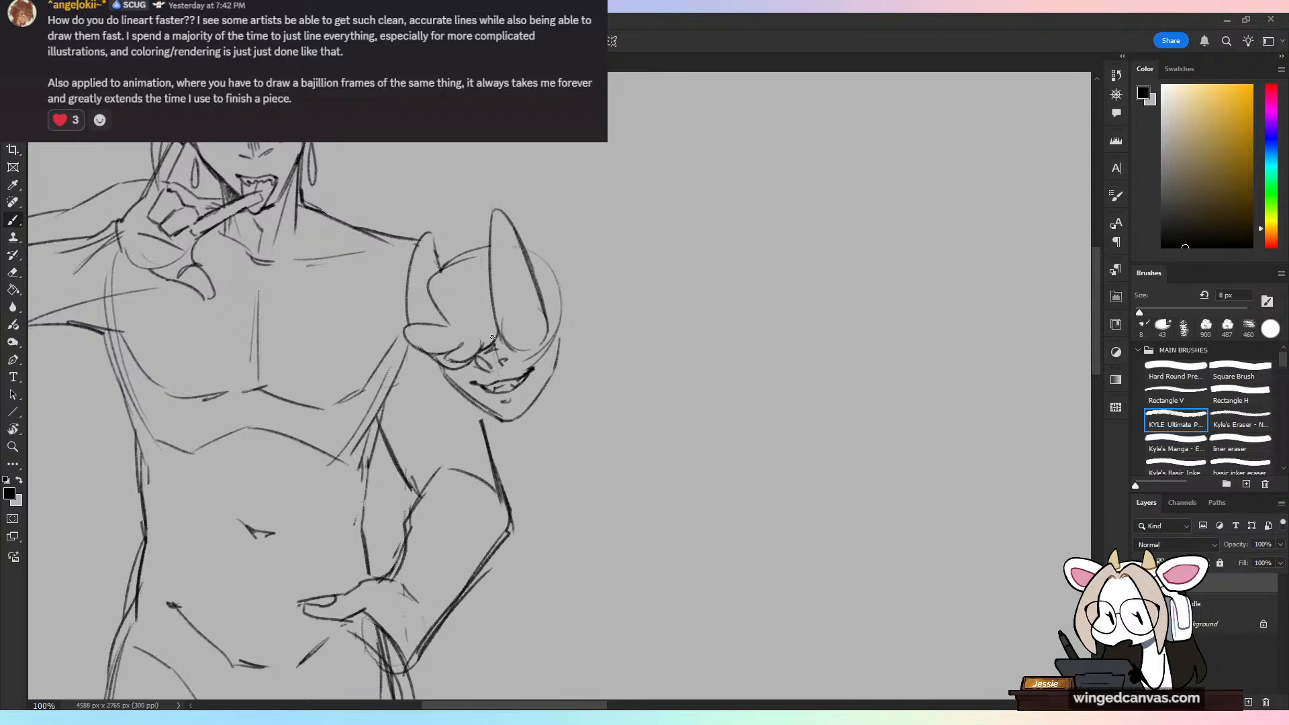
Step: Draw a vertical stack of heavy-lidded eyes inside the taller pointed shape, getting smaller toward its tip
drag(505, 332, 544, 321)
mouse_move(514, 333)
mouse_down()
mouse_move(526, 344)
mouse_move(513, 325)
mouse_move(547, 328)
mouse_move(529, 326)
mouse_up()
key(ctrl+z)
key(ctrl+z)
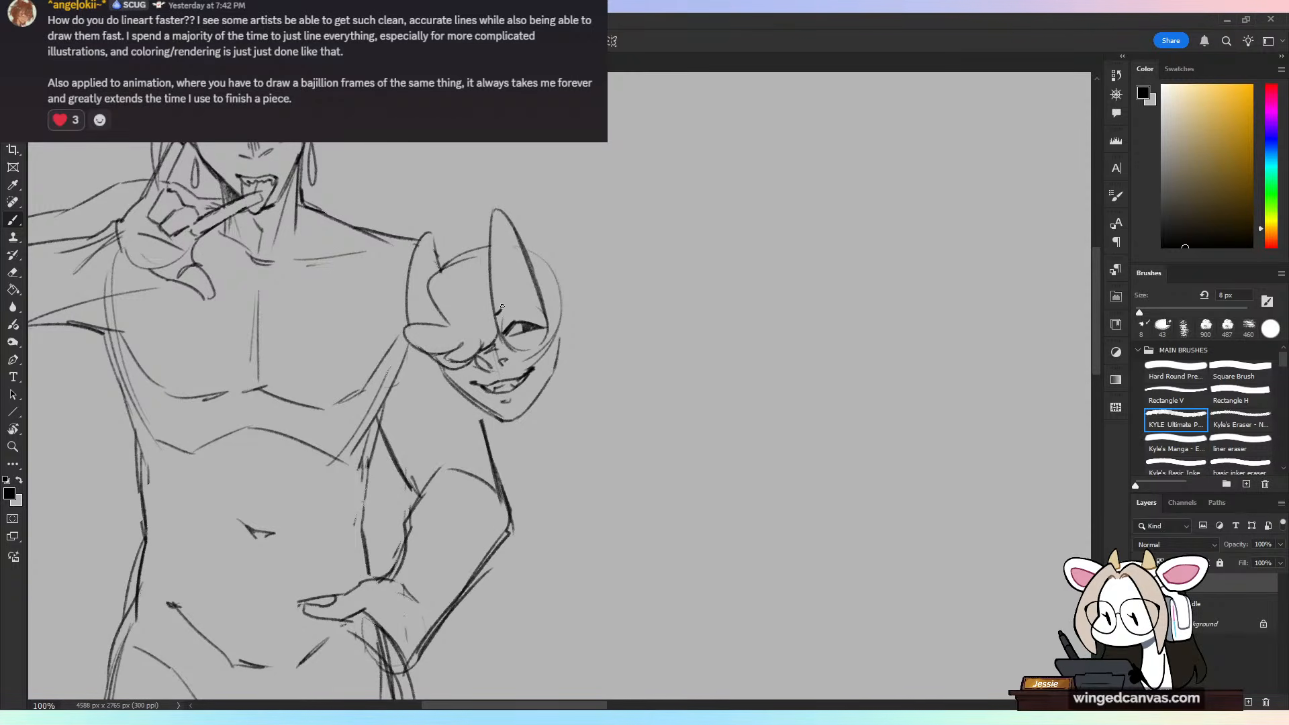
mouse_move(503, 306)
mouse_down()
mouse_move(539, 307)
mouse_move(505, 313)
mouse_up()
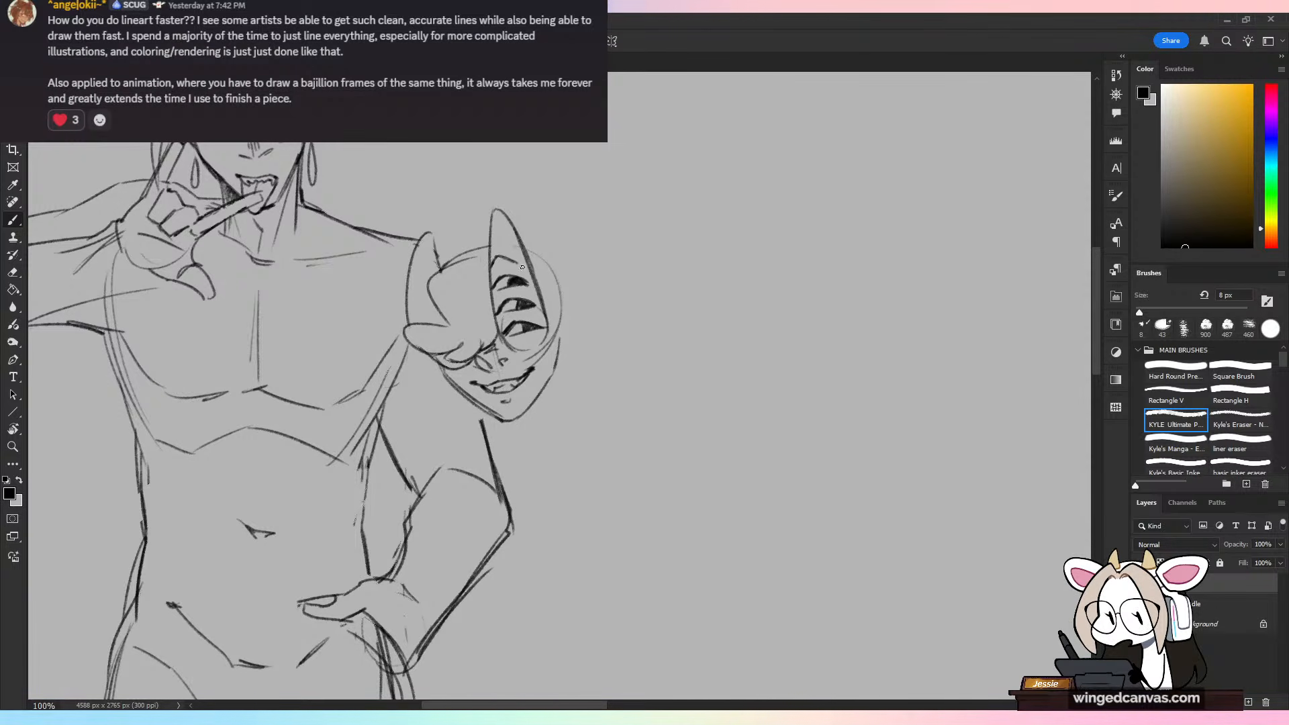
mouse_move(505, 251)
mouse_down()
mouse_move(522, 263)
mouse_move(508, 256)
mouse_move(515, 237)
mouse_up()
key(ctrl+z)
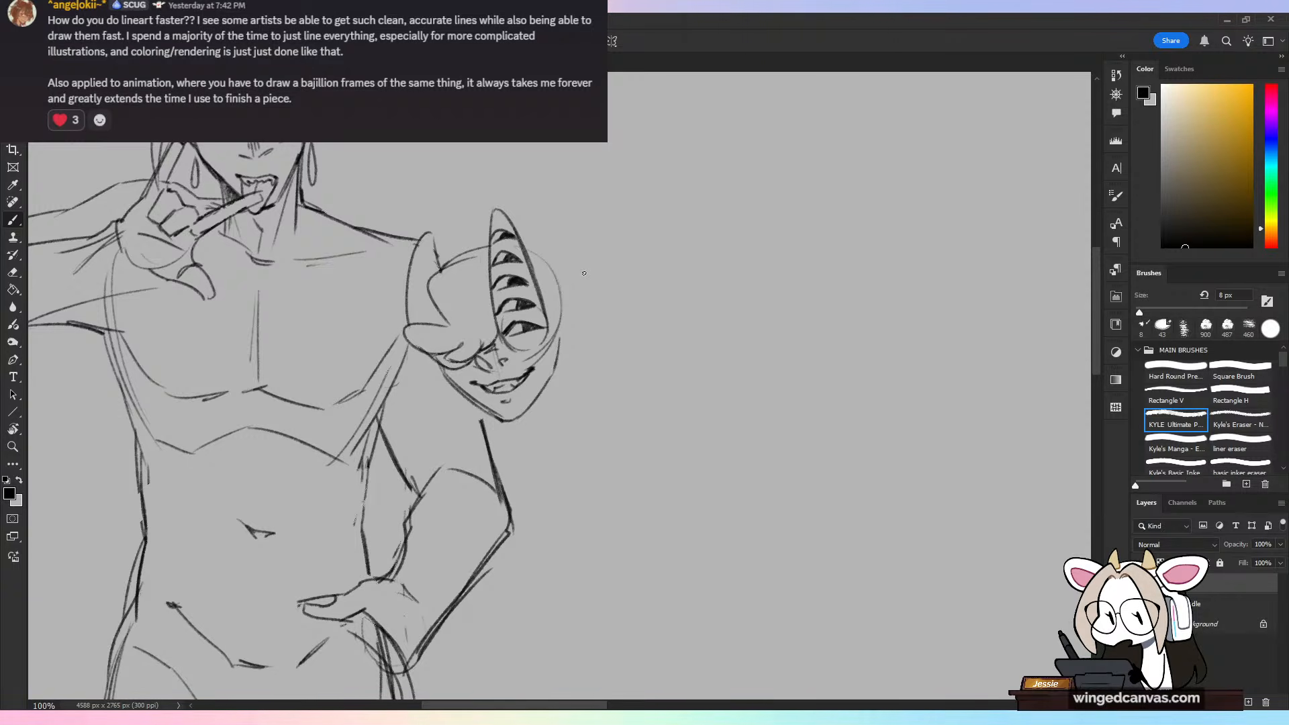
Step: Draw a stack of heavy-lidded eyes inside the shorter pointed shape nearest the body, getting smaller toward its tip
mouse_move(412, 323)
mouse_down()
mouse_move(439, 324)
mouse_move(427, 283)
mouse_up()
key(ctrl+z)
key(ctrl+z)
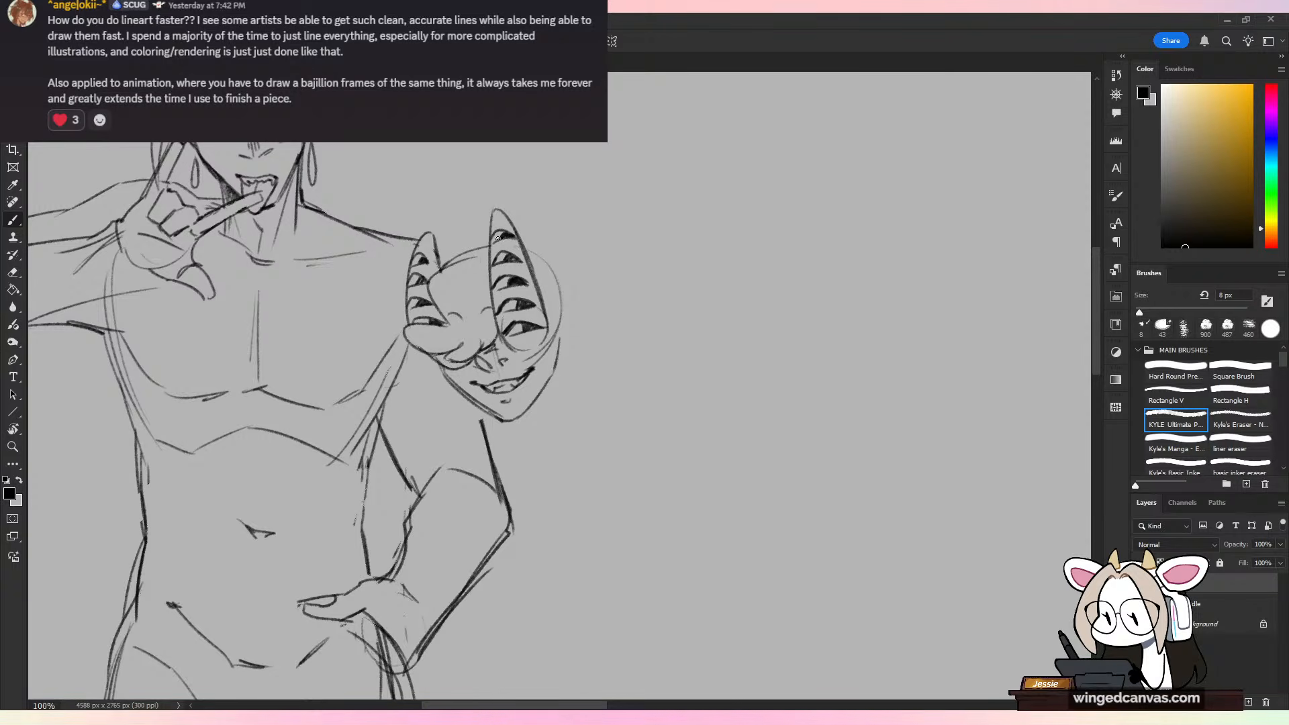
Step: Draw rounded hair curls around the crown and outer side of the second head, and erase the skull line crossing them
mouse_move(453, 245)
mouse_down()
mouse_move(487, 232)
mouse_move(440, 257)
mouse_up()
mouse_move(523, 246)
mouse_down()
mouse_move(572, 284)
mouse_move(609, 281)
mouse_move(581, 313)
mouse_up()
key(ctrl+z)
mouse_move(570, 293)
mouse_down()
mouse_move(611, 294)
mouse_move(585, 314)
mouse_up()
mouse_move(585, 314)
mouse_down()
mouse_move(606, 325)
mouse_move(552, 328)
mouse_move(559, 345)
mouse_up()
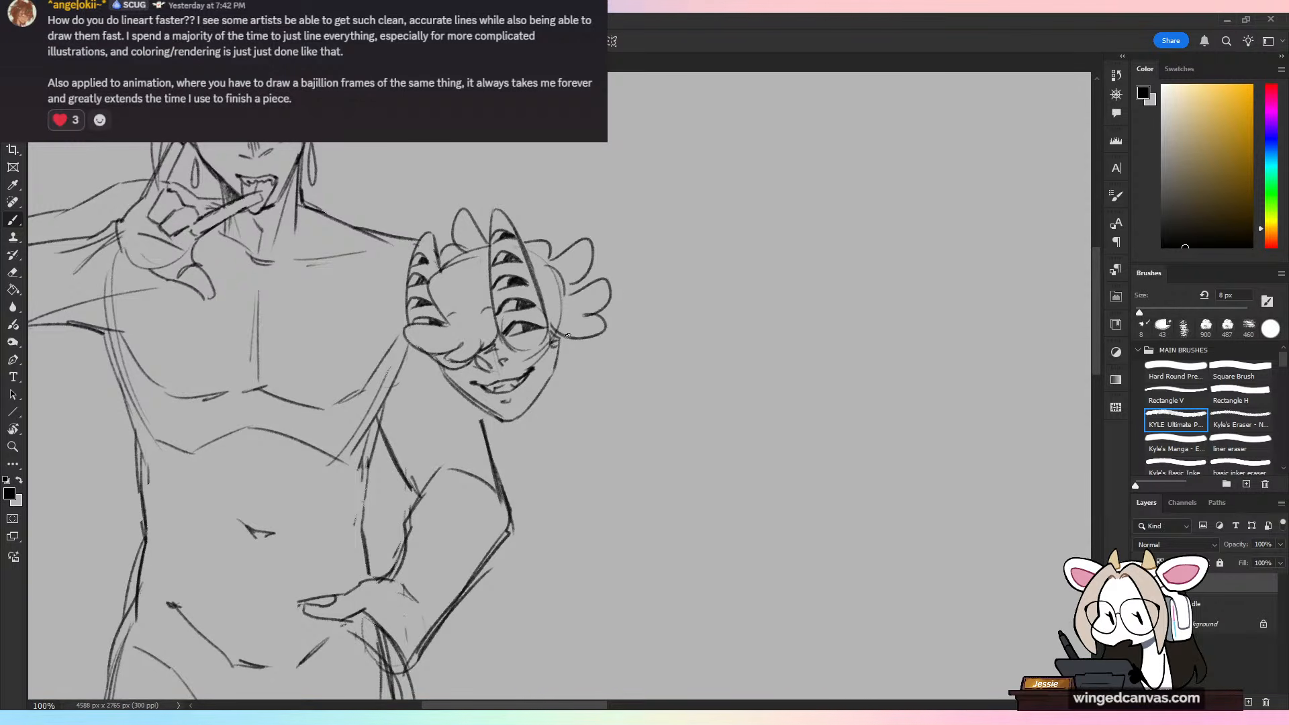
key(e)
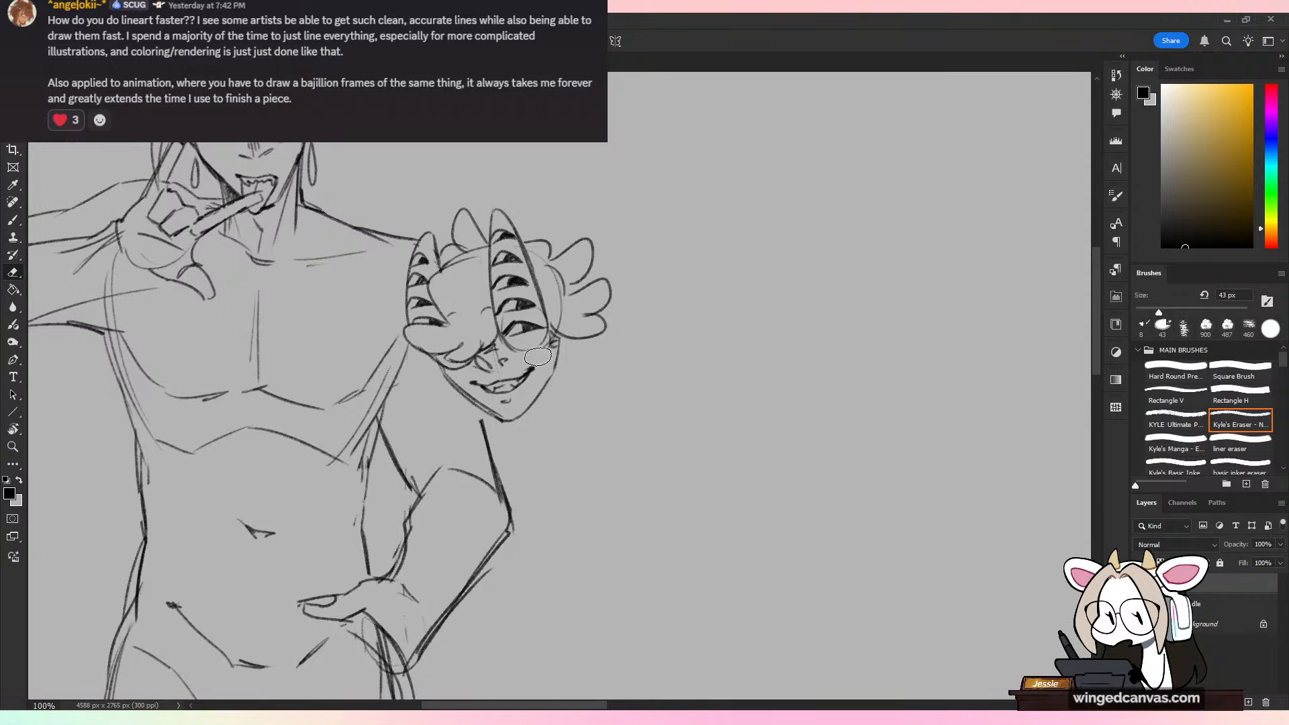
mouse_move(517, 320)
mouse_down()
mouse_move(501, 367)
mouse_move(477, 341)
mouse_move(489, 321)
mouse_move(480, 375)
mouse_move(610, 280)
mouse_move(564, 322)
mouse_move(559, 292)
mouse_up()
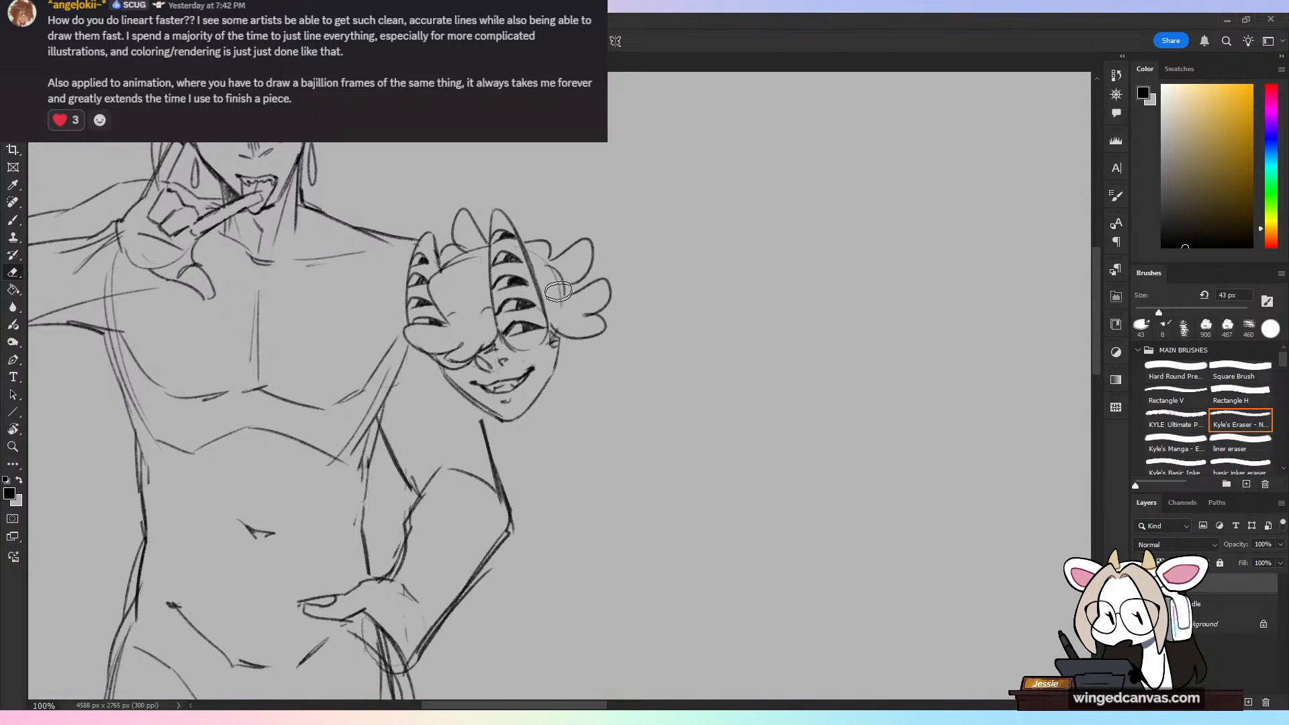
Step: Draw the second head's outer ear with dark inner shading, and add small hair curls beneath it beside the jaw
key(b)
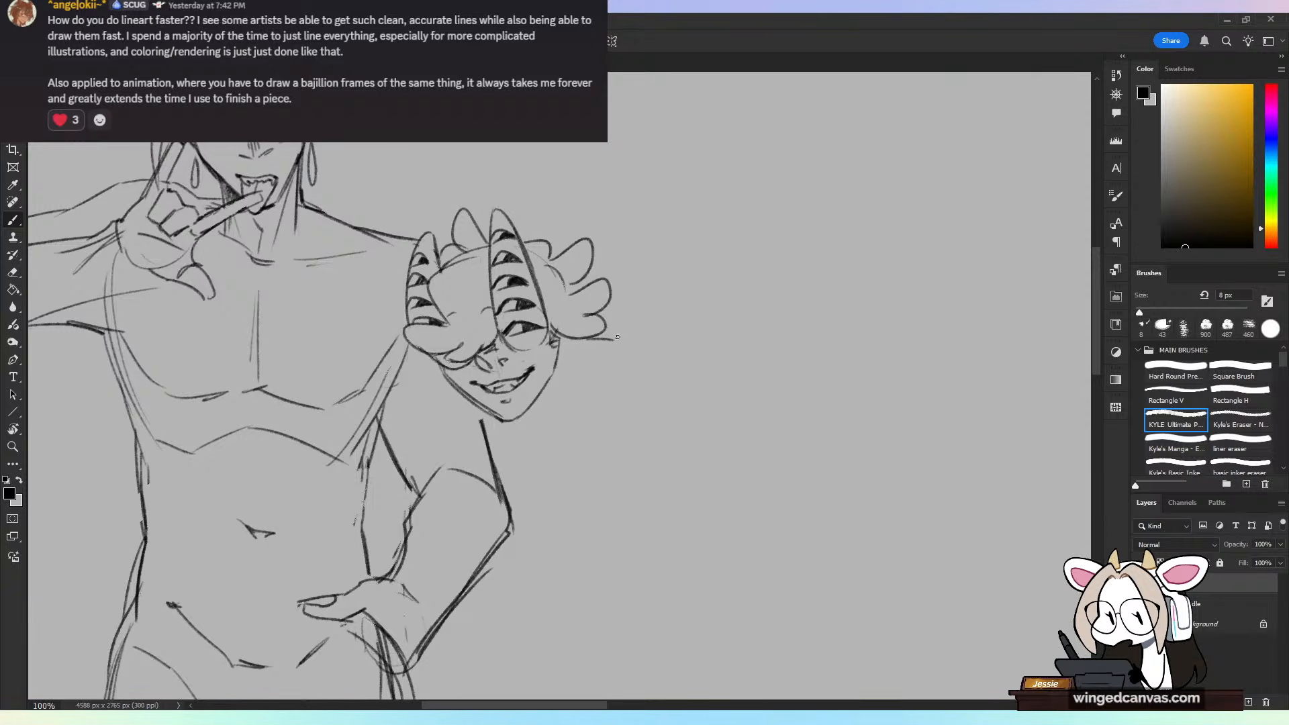
key(ctrl+z)
mouse_move(607, 329)
mouse_down()
mouse_move(623, 331)
mouse_move(568, 385)
mouse_move(638, 352)
mouse_move(624, 326)
mouse_move(562, 368)
mouse_move(568, 400)
mouse_up()
key(ctrl+z)
key(ctrl+z)
key(ctrl+z)
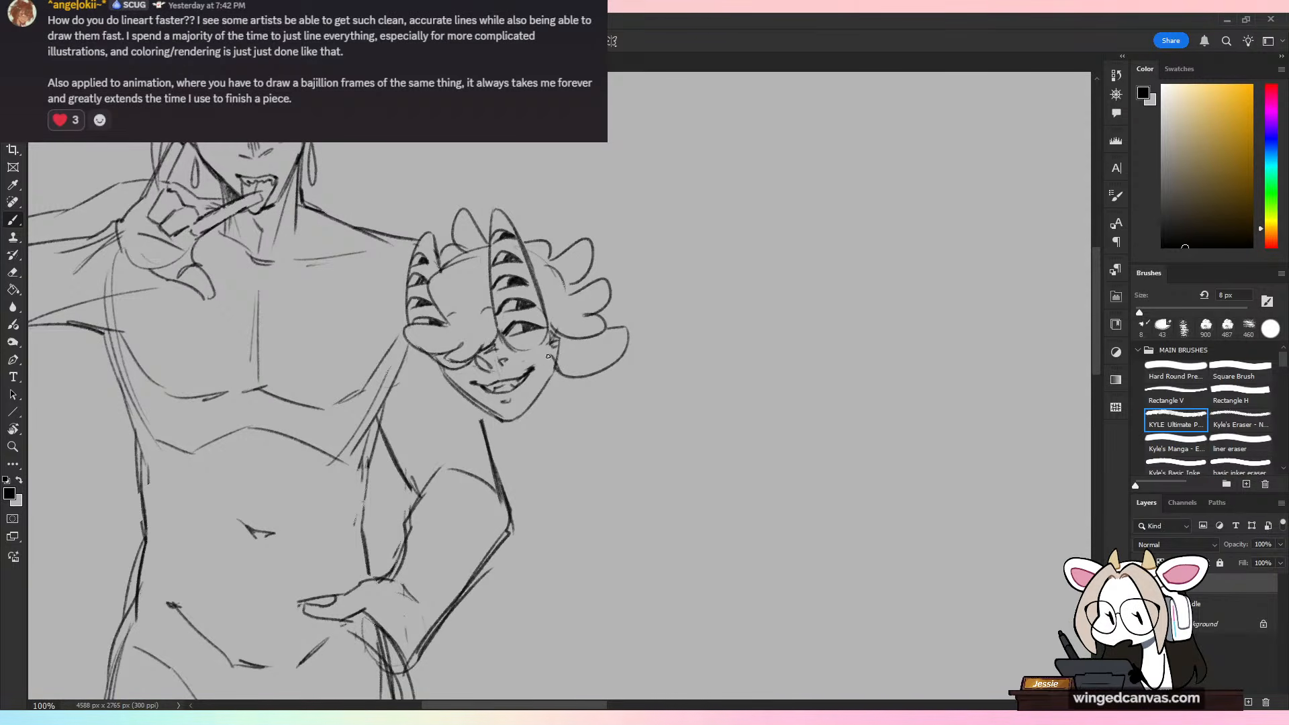
mouse_move(552, 355)
mouse_down()
mouse_move(568, 404)
mouse_move(579, 378)
mouse_move(555, 395)
mouse_move(564, 376)
mouse_move(579, 389)
mouse_move(569, 400)
mouse_move(578, 353)
mouse_move(611, 339)
mouse_move(606, 352)
mouse_move(565, 354)
mouse_move(599, 351)
mouse_up()
key(ctrl+z)
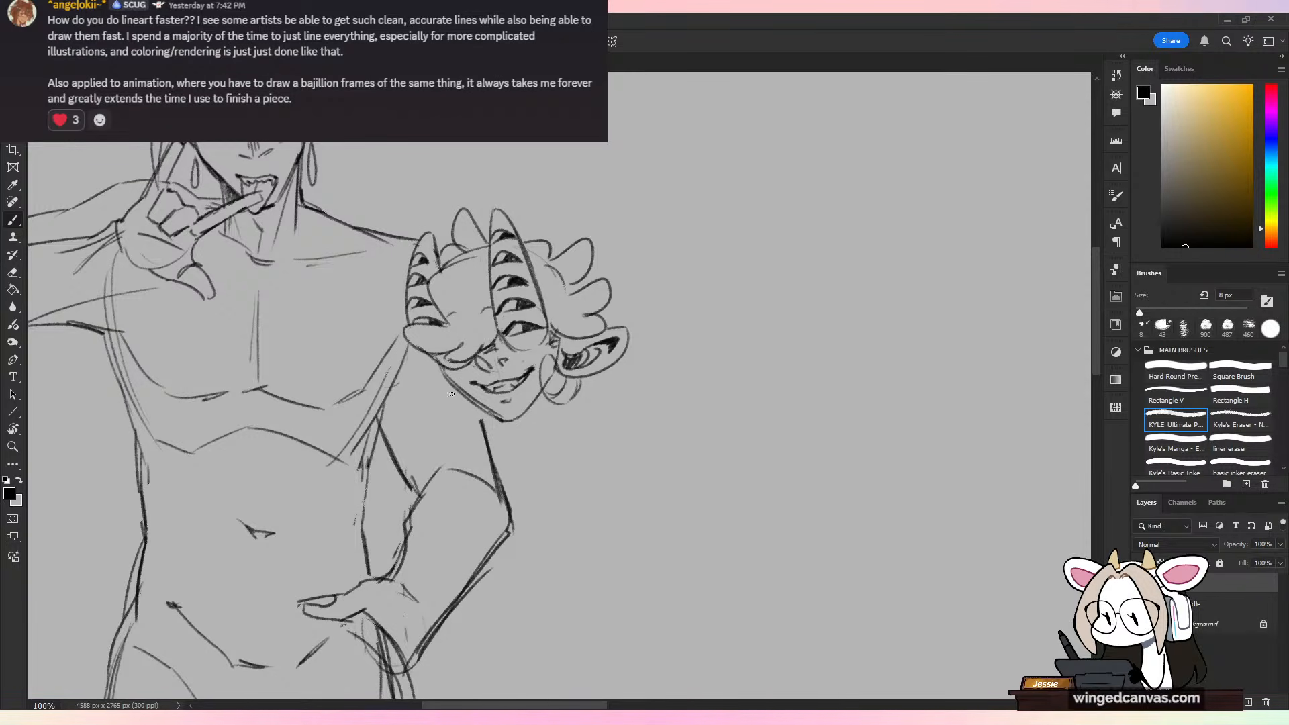
Step: Draw small hair curls below the second head's cheek on the side nearest the body
mouse_move(441, 385)
mouse_down()
mouse_move(489, 420)
mouse_move(455, 413)
mouse_move(473, 413)
mouse_move(448, 380)
mouse_move(460, 407)
mouse_up()
key(ctrl+minus)
key(ctrl+plus)
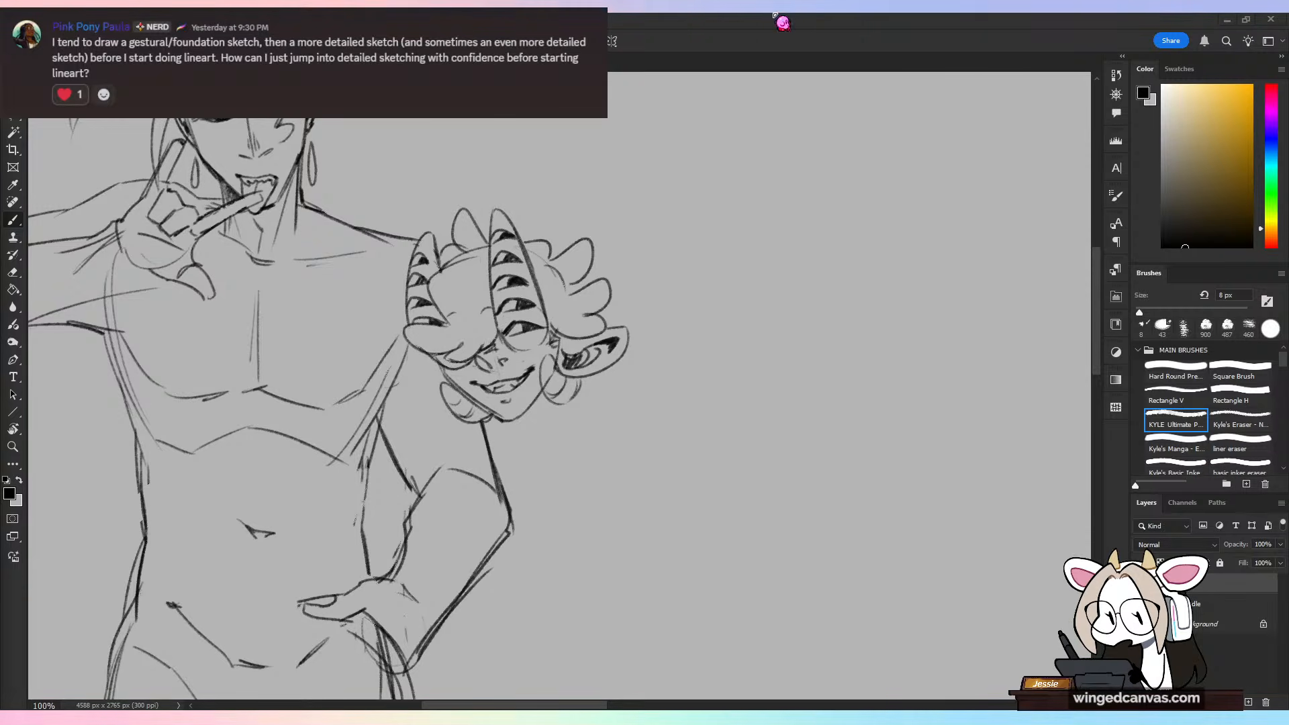
Step: Draw the second head's ear nearest the body with inner detail, plus a small hair tuft beside the shorter pointed shape
drag(721, 396, 787, 437)
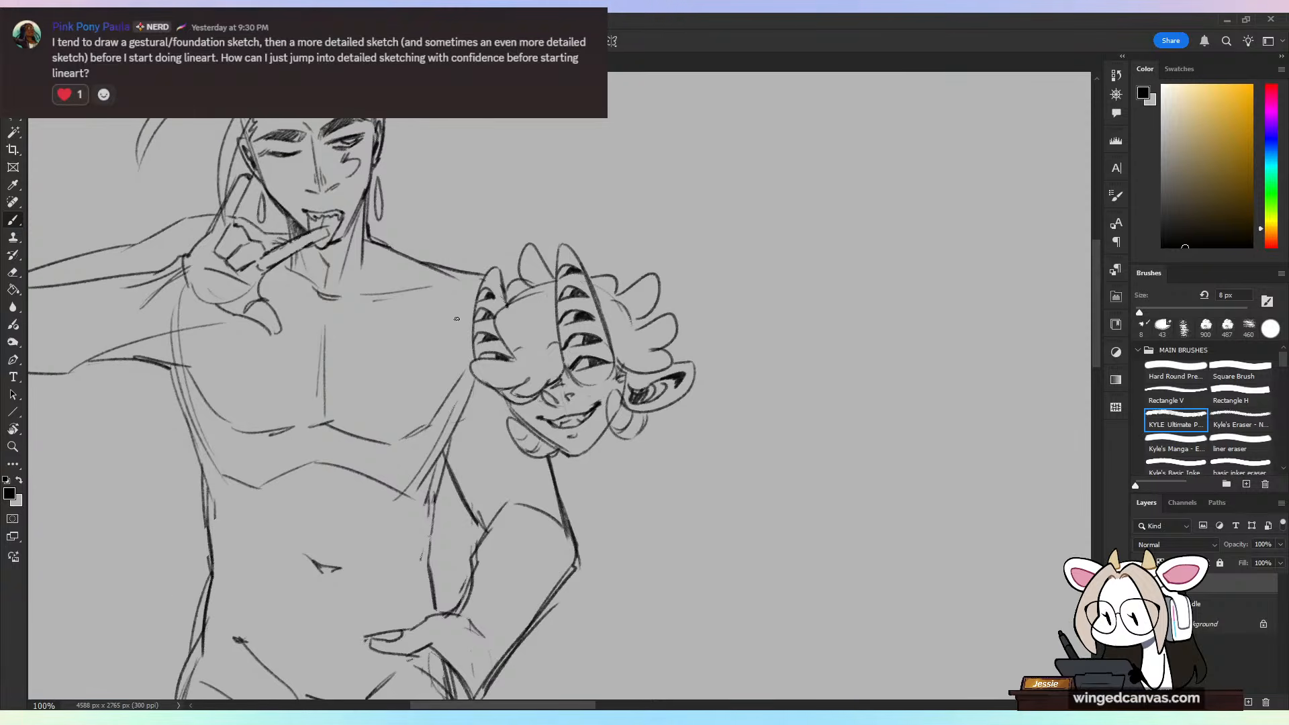
mouse_move(468, 343)
mouse_down()
mouse_move(478, 384)
mouse_move(486, 406)
mouse_move(527, 391)
mouse_move(486, 377)
mouse_move(496, 394)
mouse_move(476, 390)
mouse_move(479, 411)
mouse_move(512, 333)
mouse_move(505, 413)
mouse_up()
key(ctrl+z)
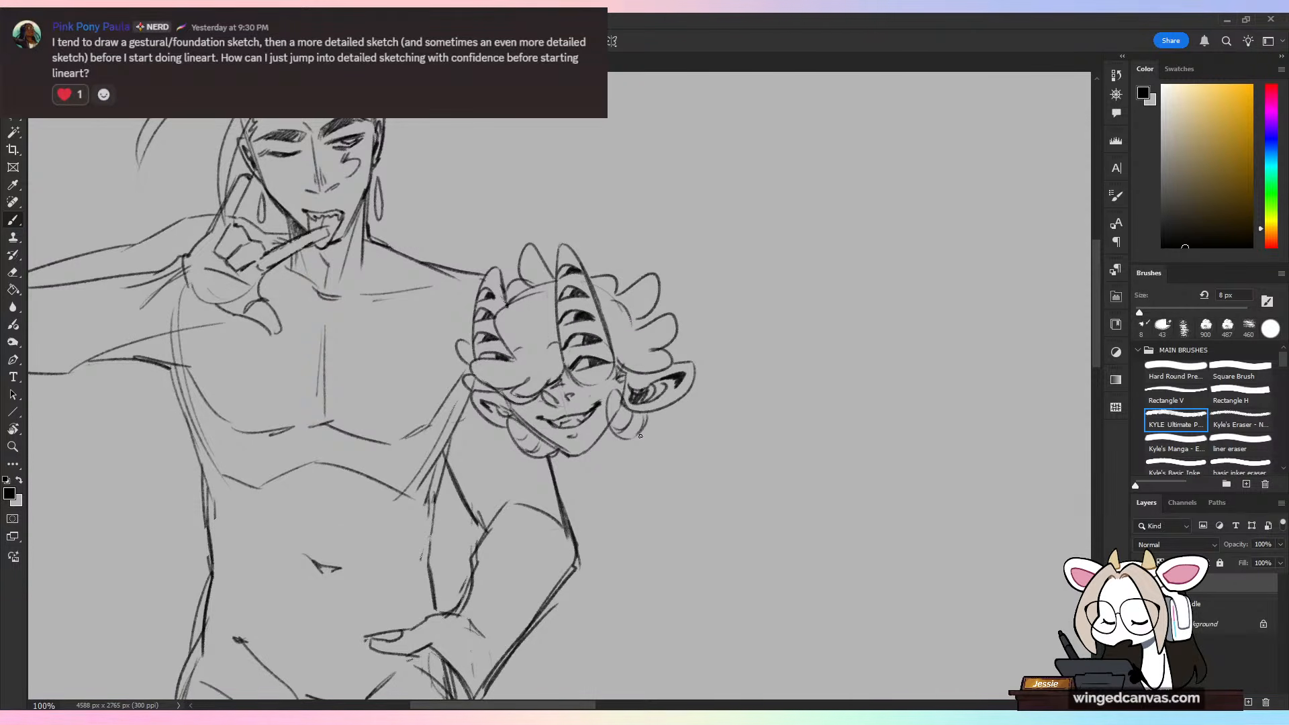
key(ctrl+minus)
key(ctrl+plus)
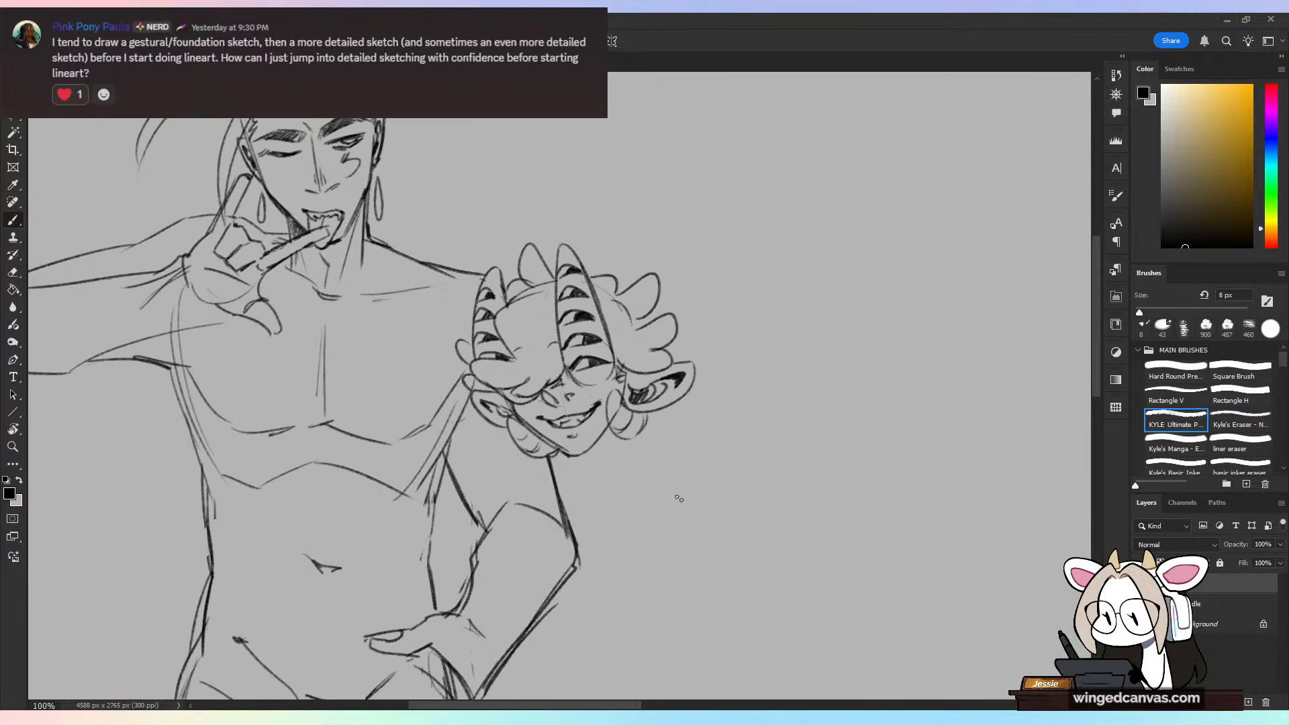
key(e)
key(b)
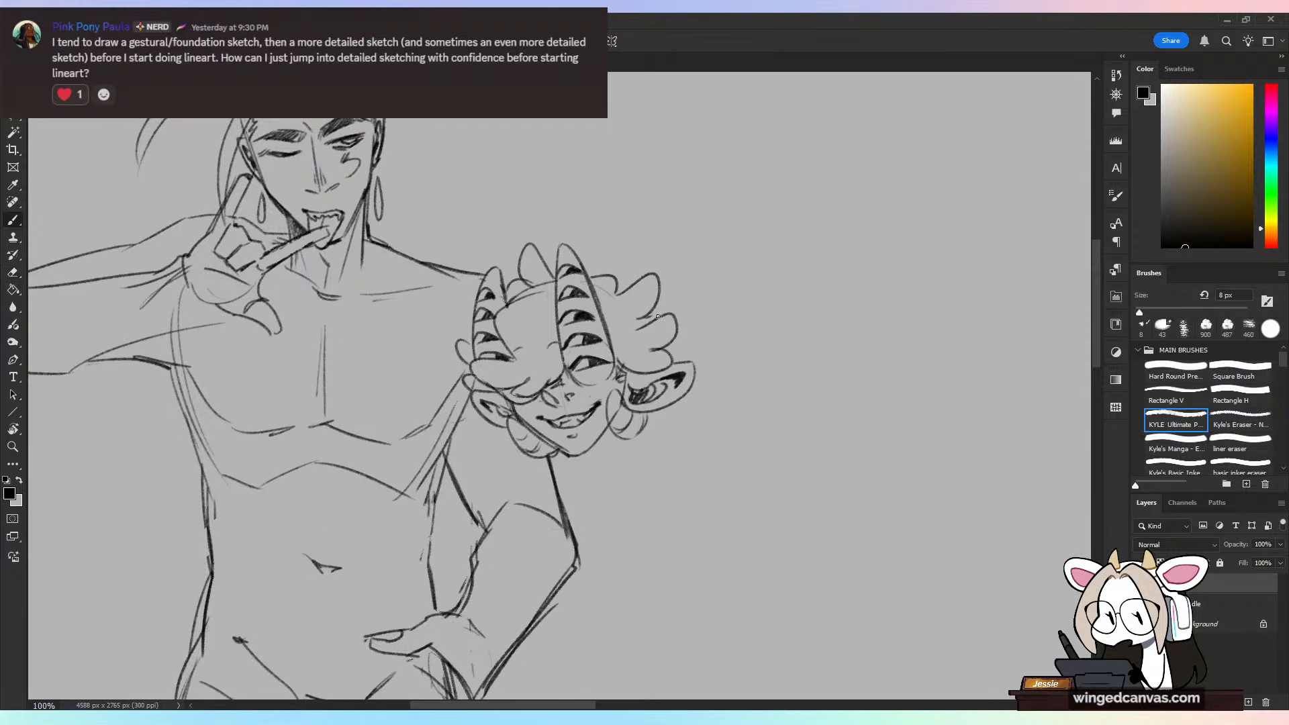
Step: Add short neck lines and dark shading under the second head's chin, and tidy the curls below the outer ear
key(ctrl+minus)
key(ctrl+minus)
mouse_move(573, 513)
mouse_down()
mouse_move(610, 311)
mouse_move(588, 497)
mouse_move(573, 315)
mouse_up()
key(ctrl+minus)
key(ctrl+plus)
key(ctrl+plus)
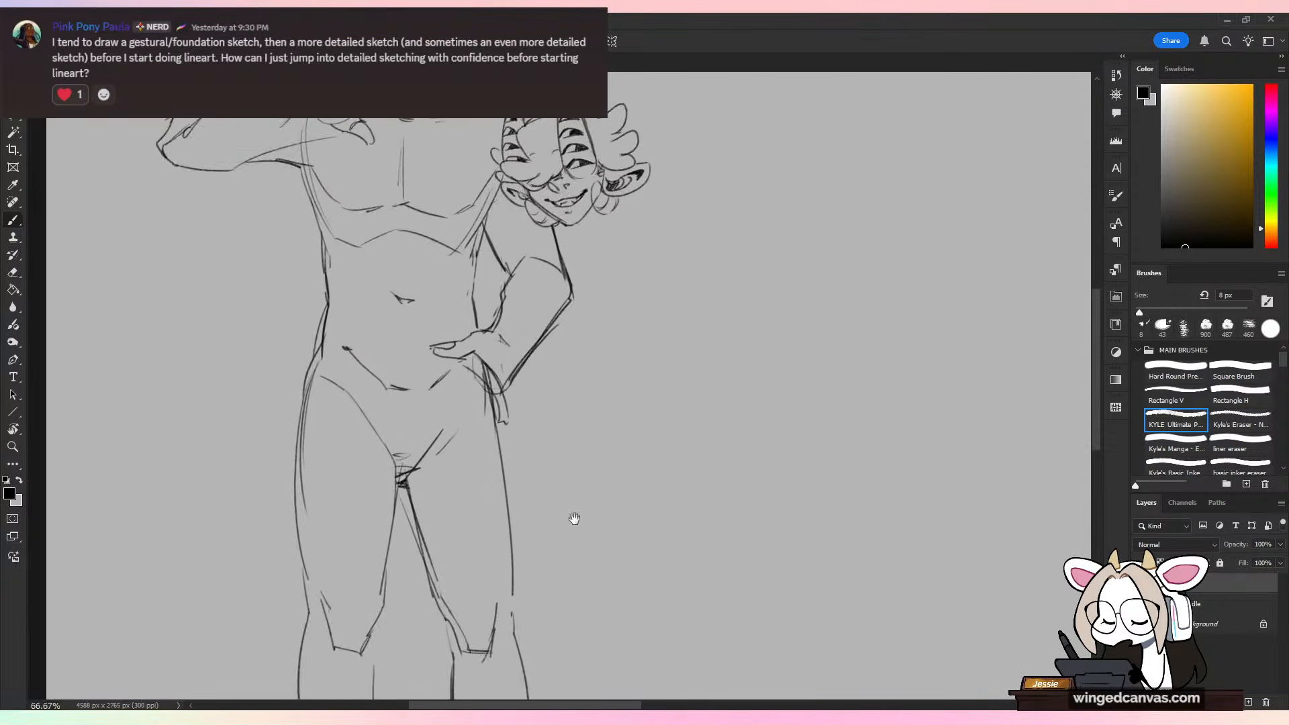
key(ctrl+plus)
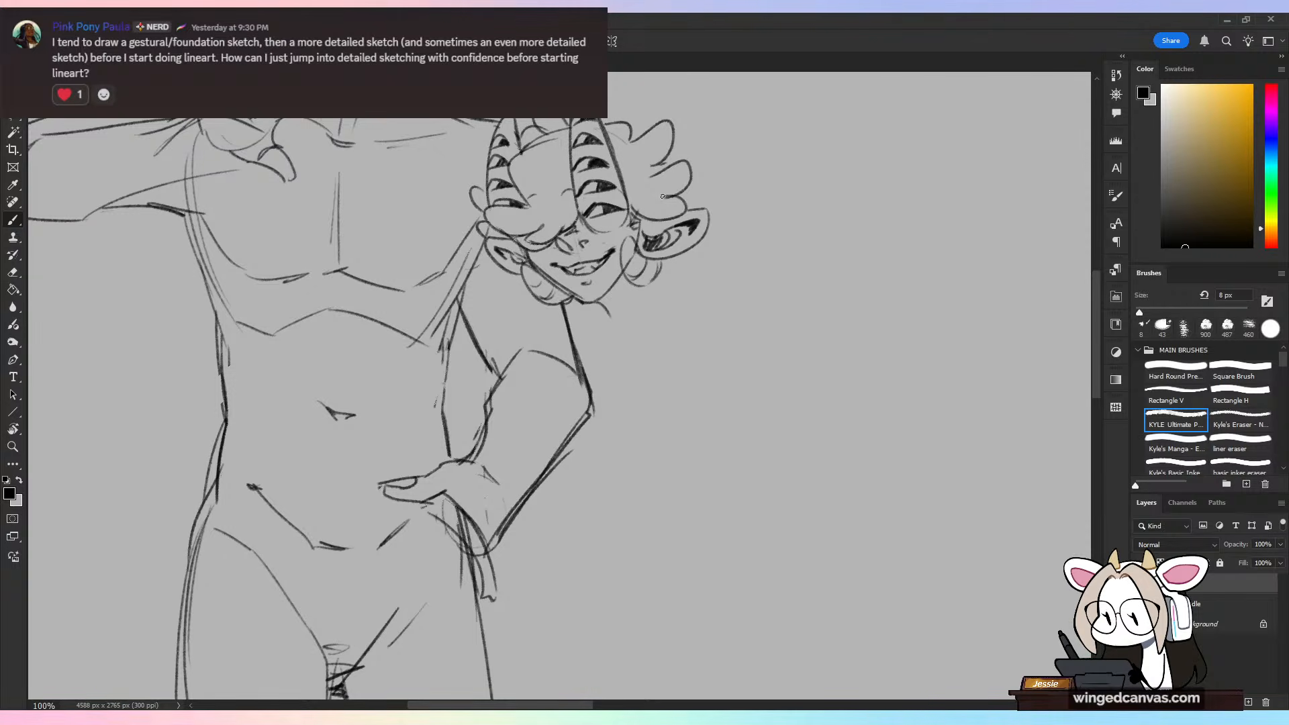
key(ctrl+z)
mouse_move(643, 286)
mouse_down()
mouse_move(653, 294)
mouse_move(602, 303)
mouse_up()
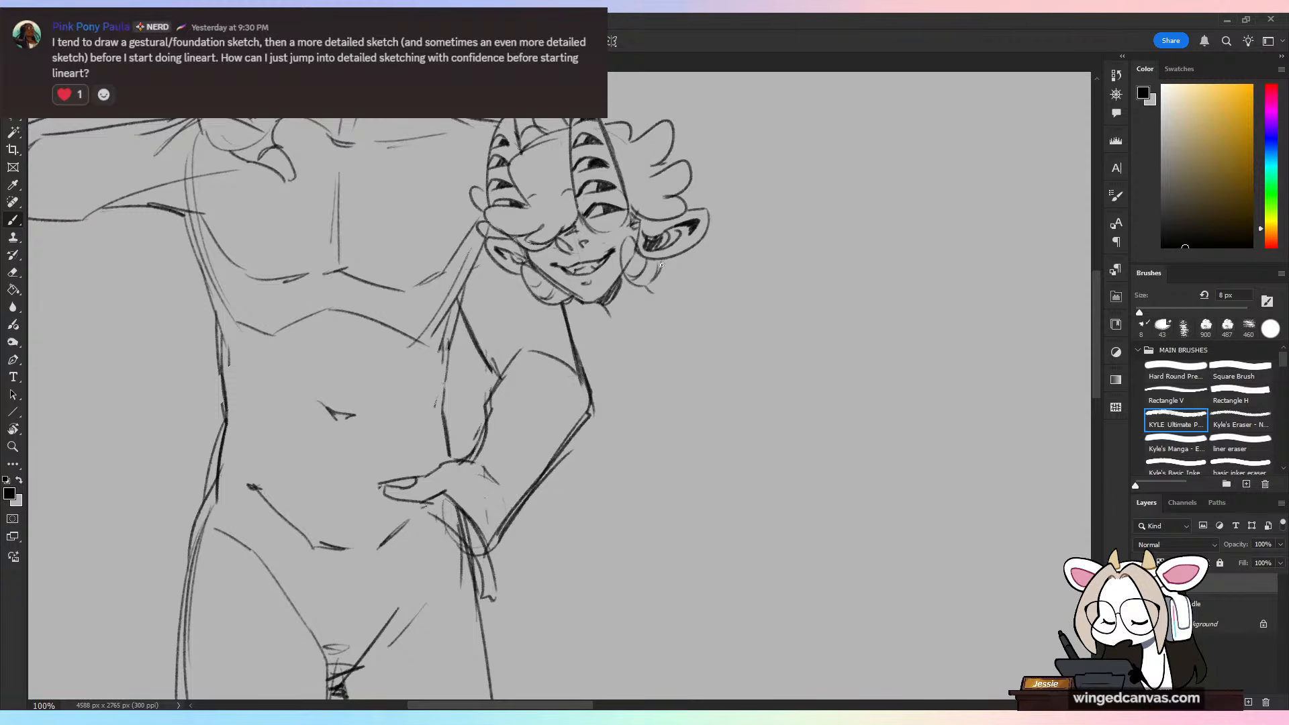
key(e)
drag(630, 254, 639, 269)
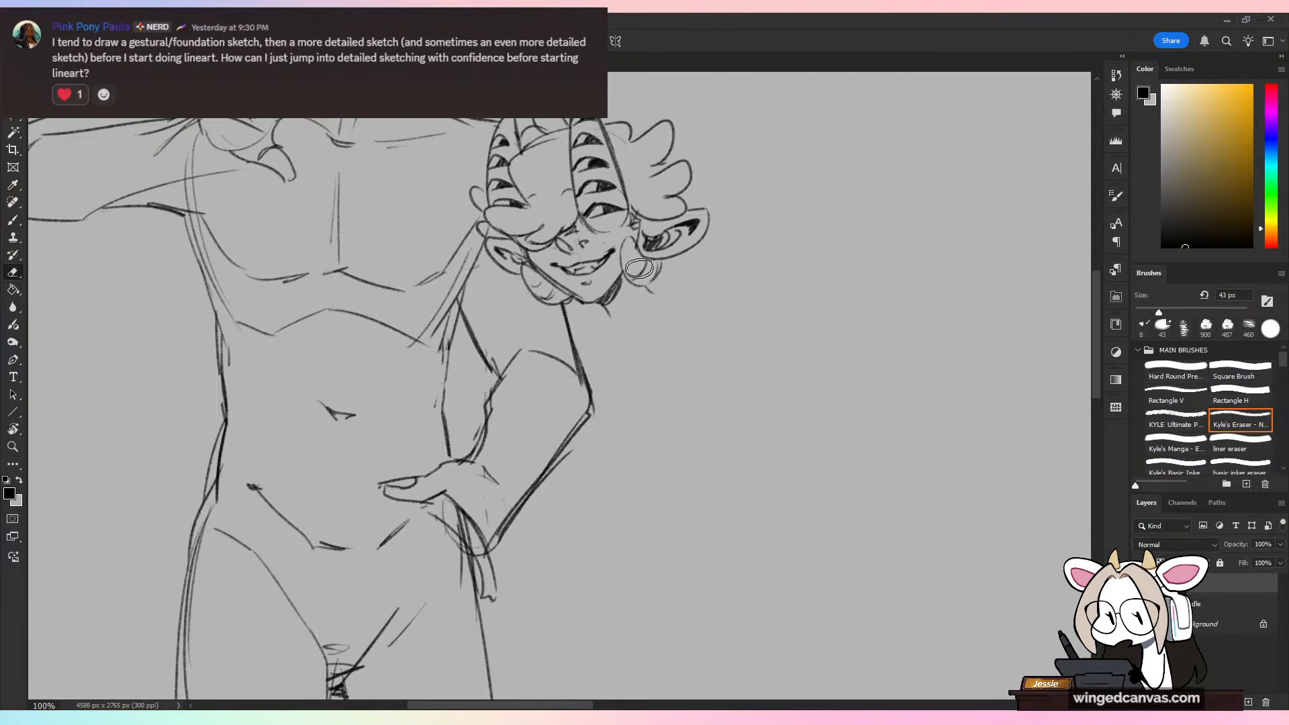
Step: Sketch rough gesture figures in the empty canvas beside the character, using a head oval, shoulder line, ribcage oval and spine line
key(b)
key(ctrl+minus)
drag(932, 501, 694, 594)
mouse_move(597, 260)
mouse_down()
mouse_move(579, 305)
mouse_move(599, 261)
mouse_up()
drag(609, 337, 627, 396)
mouse_move(648, 345)
mouse_down()
mouse_move(571, 379)
mouse_move(628, 375)
mouse_move(615, 359)
mouse_up()
drag(627, 477, 611, 639)
drag(766, 327, 779, 446)
click(783, 373)
drag(761, 379, 770, 553)
drag(791, 459, 773, 539)
Step: Undo the rough gesture figures and the stray stroke, leaving only the character sketch
key(ctrl+z)
key(ctrl+z)
key(ctrl+z)
key(ctrl+z)
key(ctrl+z)
key(ctrl+z)
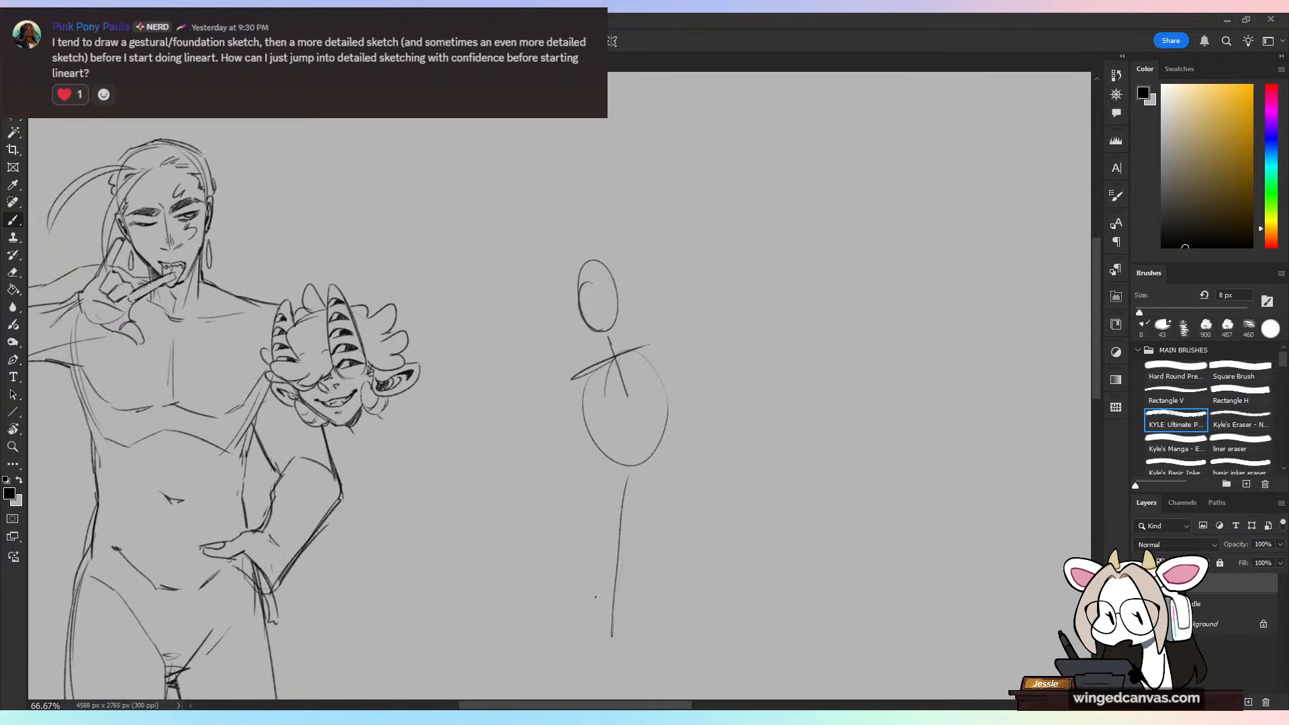
key(ctrl+z)
key(ctrl+z)
key(ctrl+z)
key(ctrl+z)
key(ctrl+z)
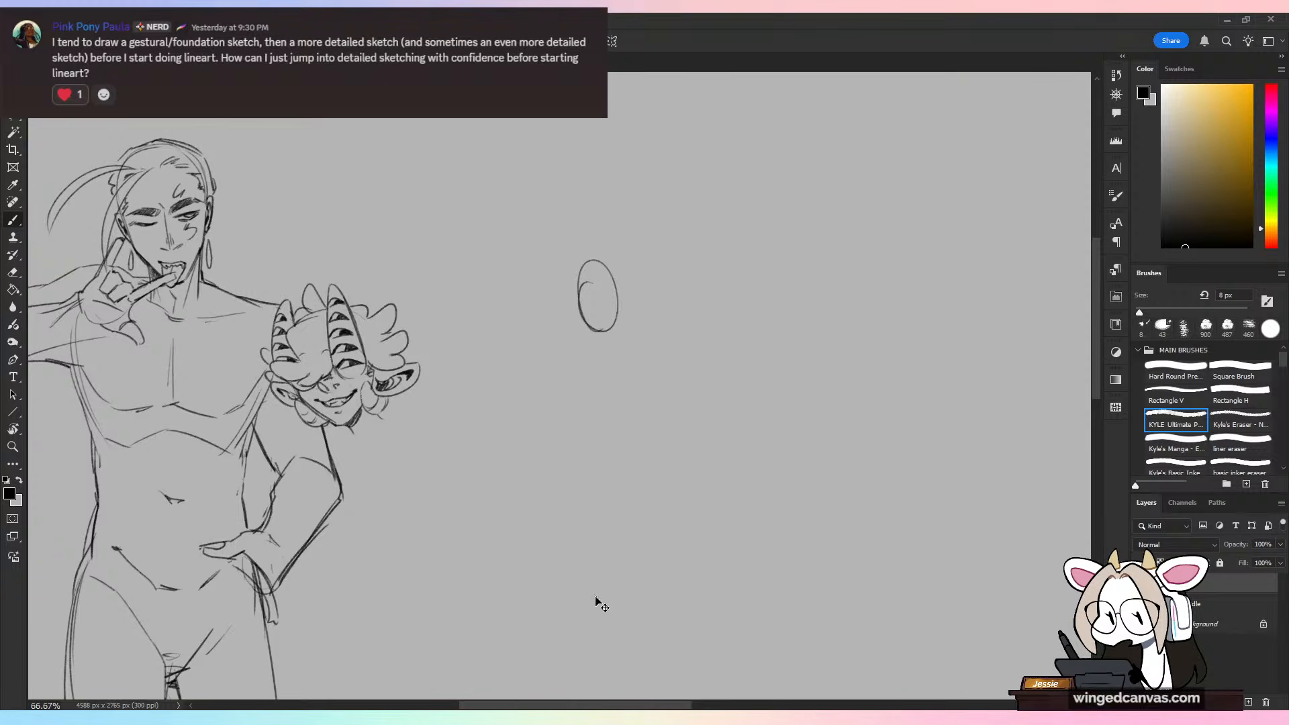
key(ctrl+z)
mouse_move(335, 142)
mouse_down()
mouse_move(263, 256)
mouse_move(309, 227)
mouse_up()
key(ctrl+z)
Step: Try a shoulder circle below the second head and torso construction curves across the first character's bent arm
drag(655, 453, 869, 442)
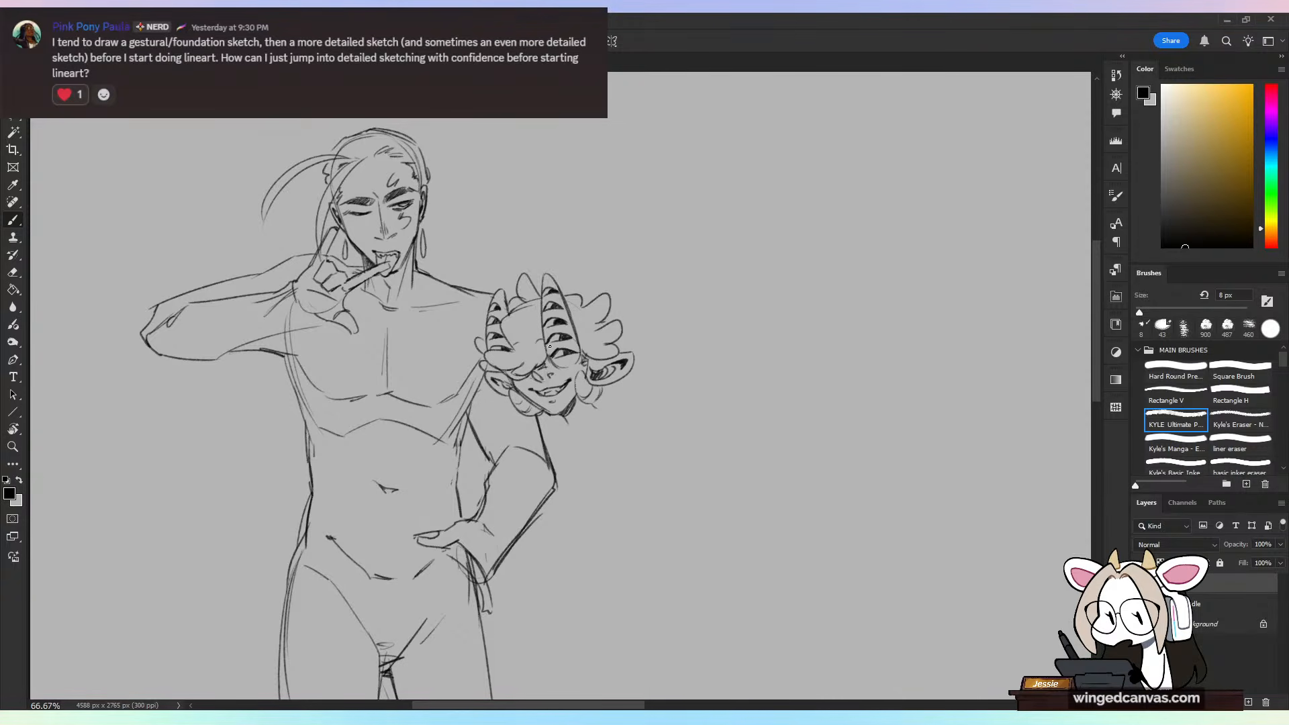
key(e)
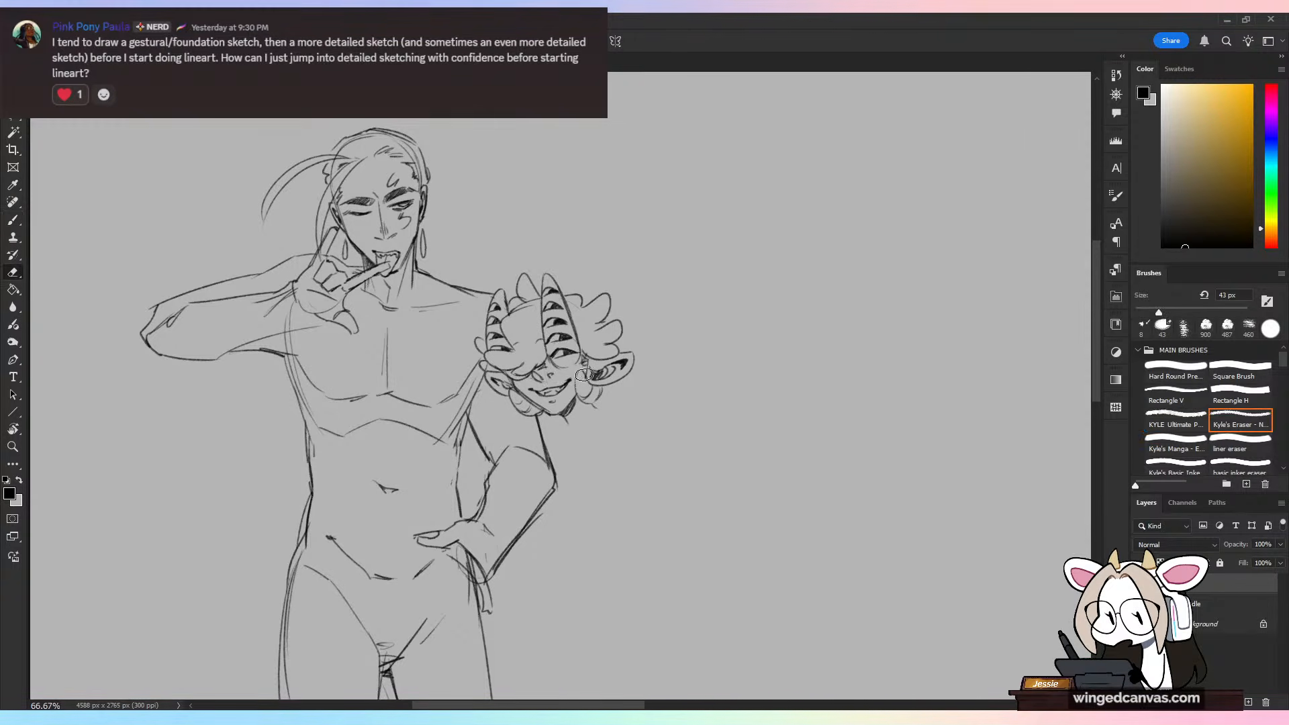
key(b)
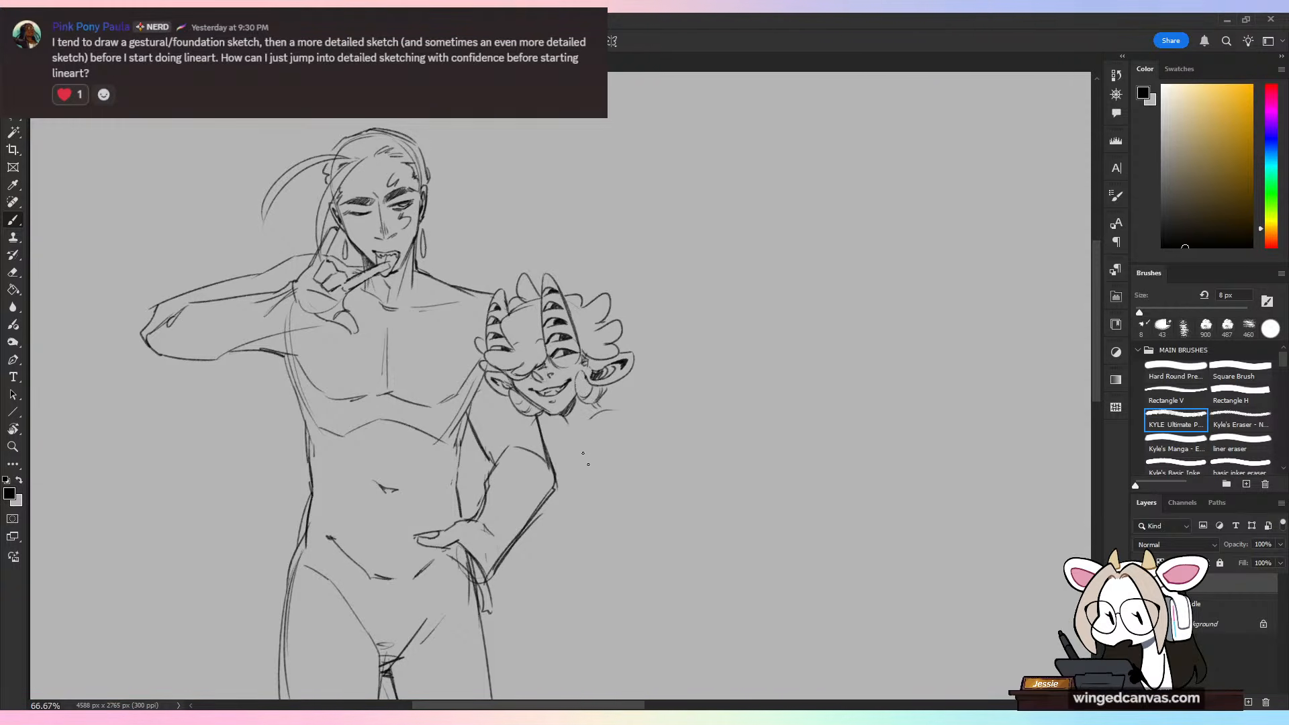
drag(586, 458, 601, 411)
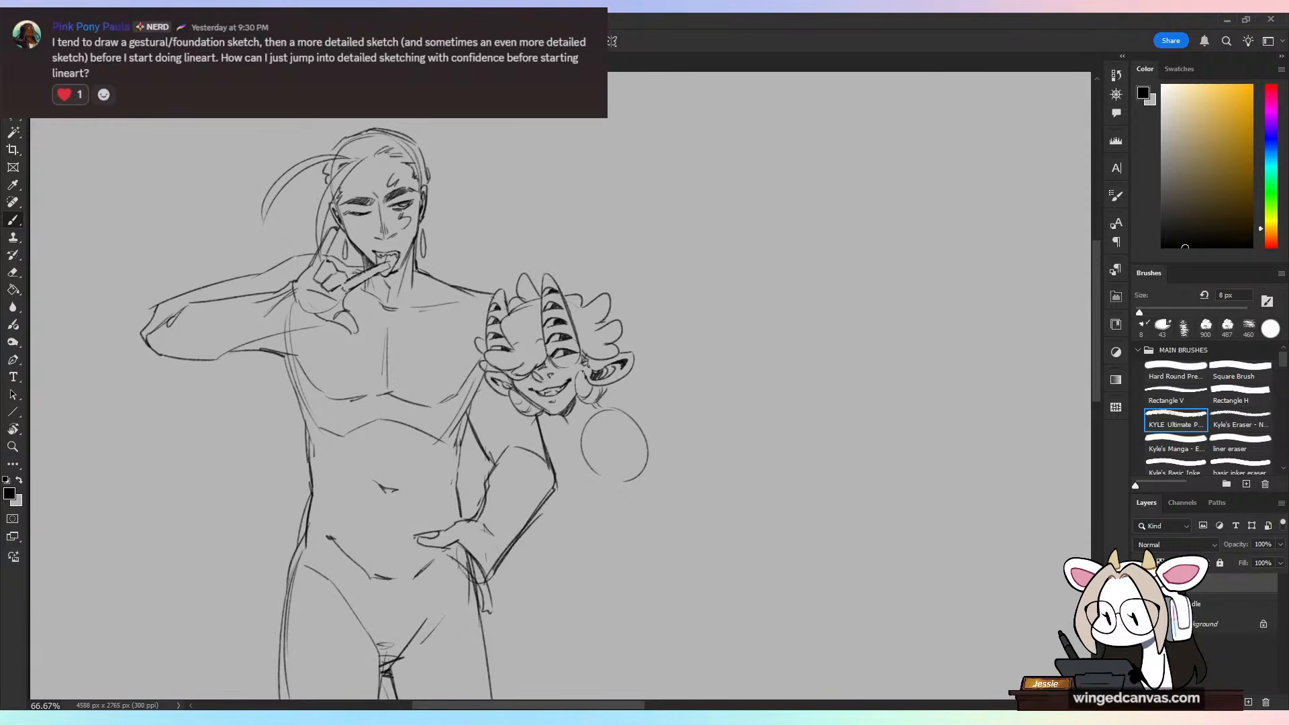
mouse_move(478, 446)
mouse_down()
mouse_move(431, 493)
mouse_move(433, 518)
mouse_move(470, 522)
mouse_up()
drag(448, 478, 549, 536)
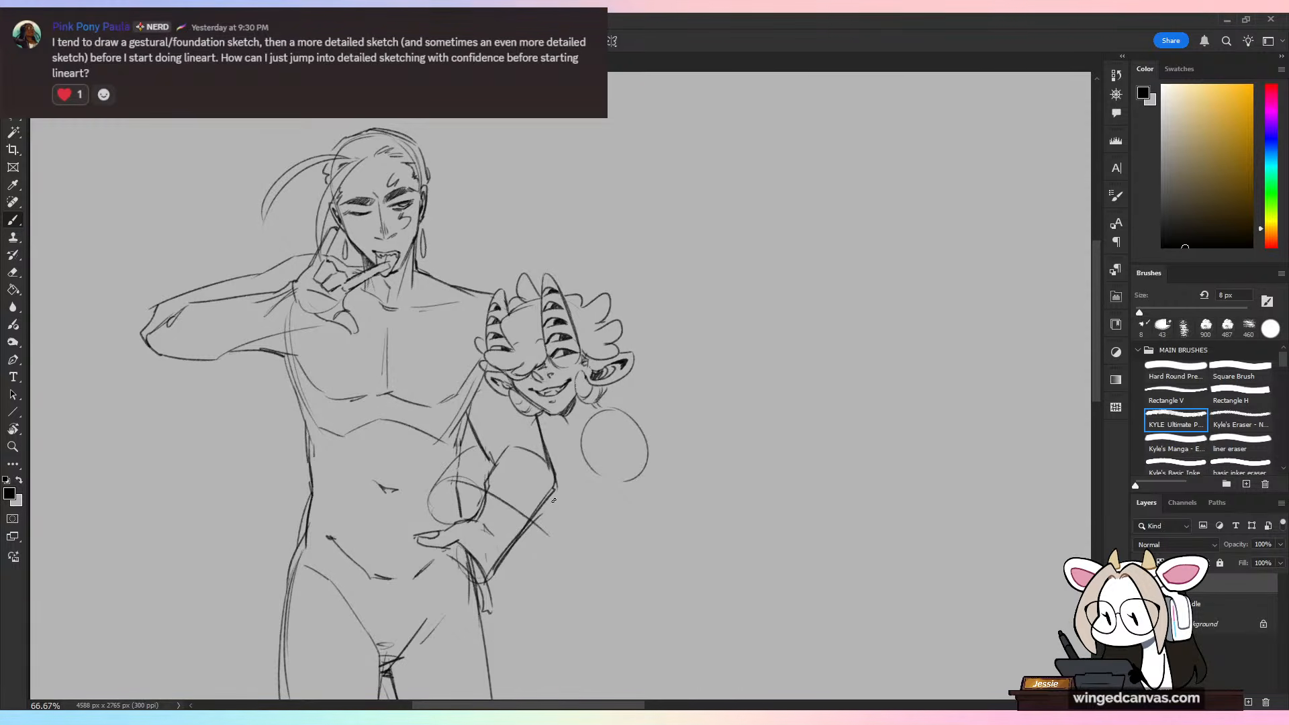
key(ctrl+z)
key(ctrl+z)
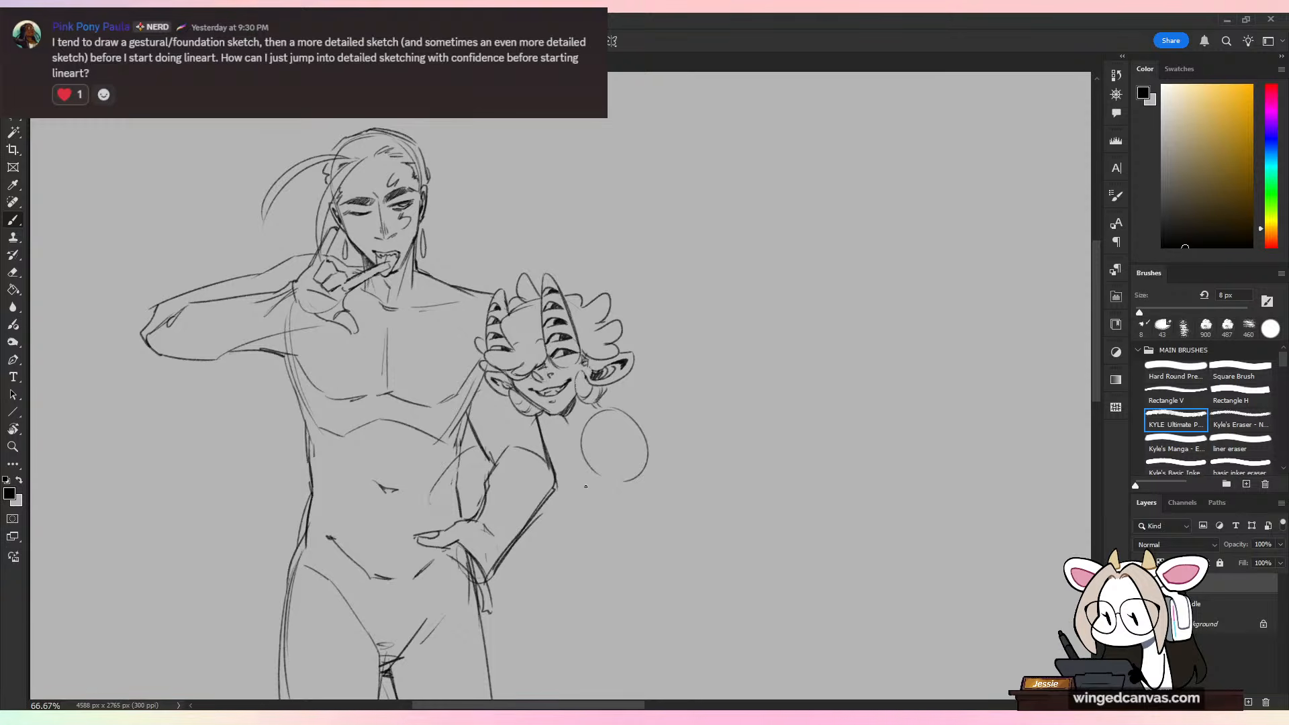
key(ctrl+z)
key(ctrl+z)
key(ctrl+z)
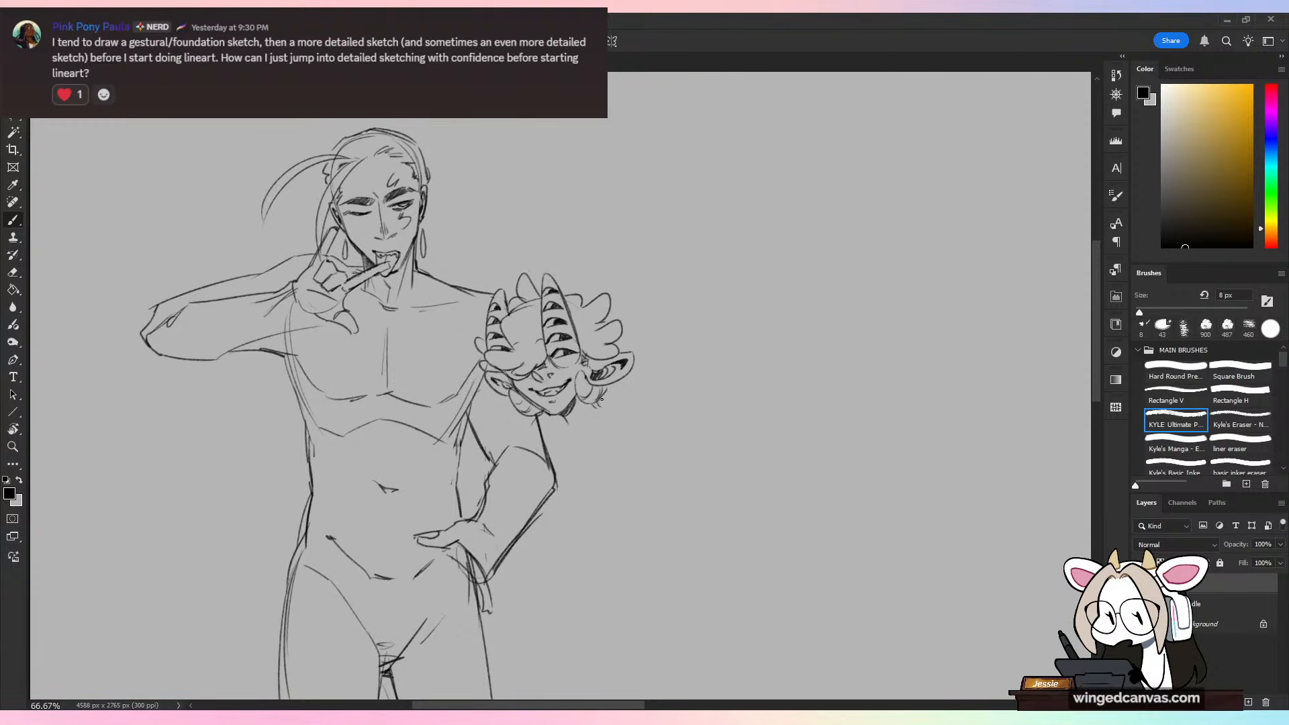
Step: Draw a light shoulder circle just below the second head's outer ear
mouse_move(613, 470)
mouse_down()
mouse_move(601, 399)
mouse_move(614, 474)
mouse_up()
mouse_move(815, 258)
mouse_down()
mouse_move(850, 316)
mouse_move(821, 353)
mouse_up()
mouse_move(820, 354)
mouse_down()
mouse_move(837, 461)
mouse_move(782, 418)
mouse_up()
drag(782, 418, 893, 368)
key(ctrl+z)
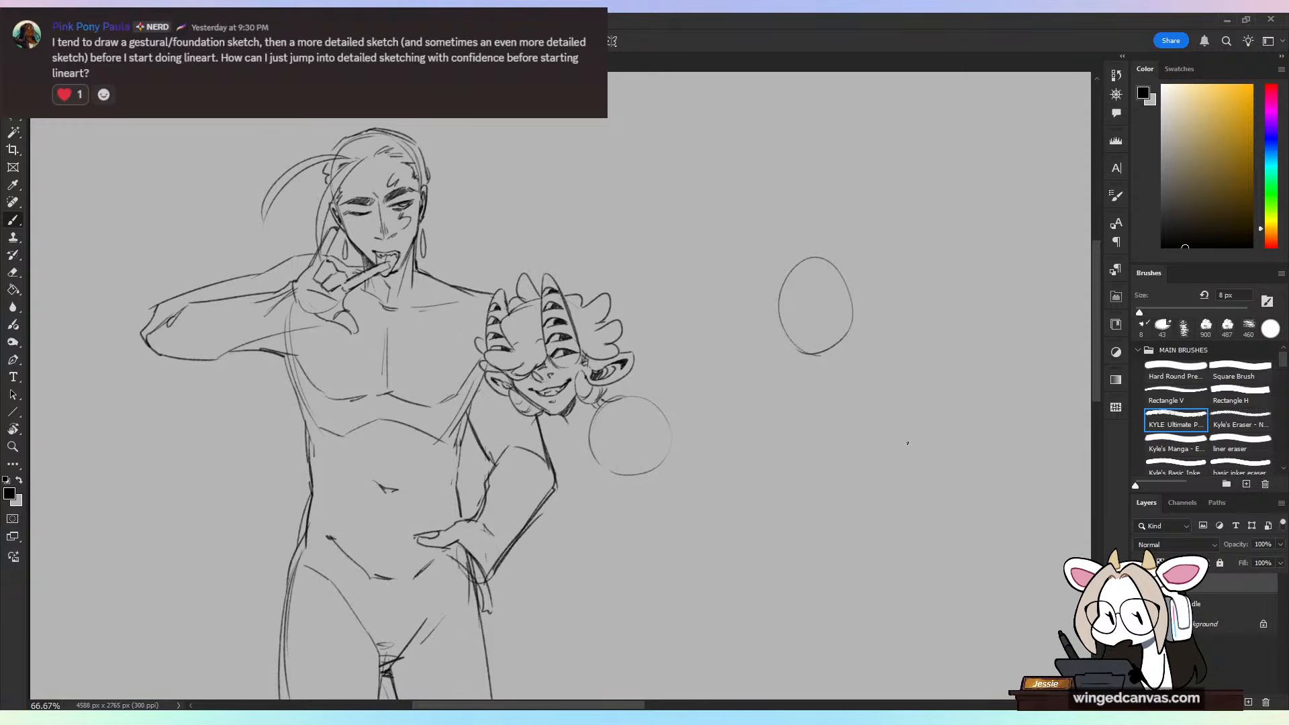
key(ctrl+z)
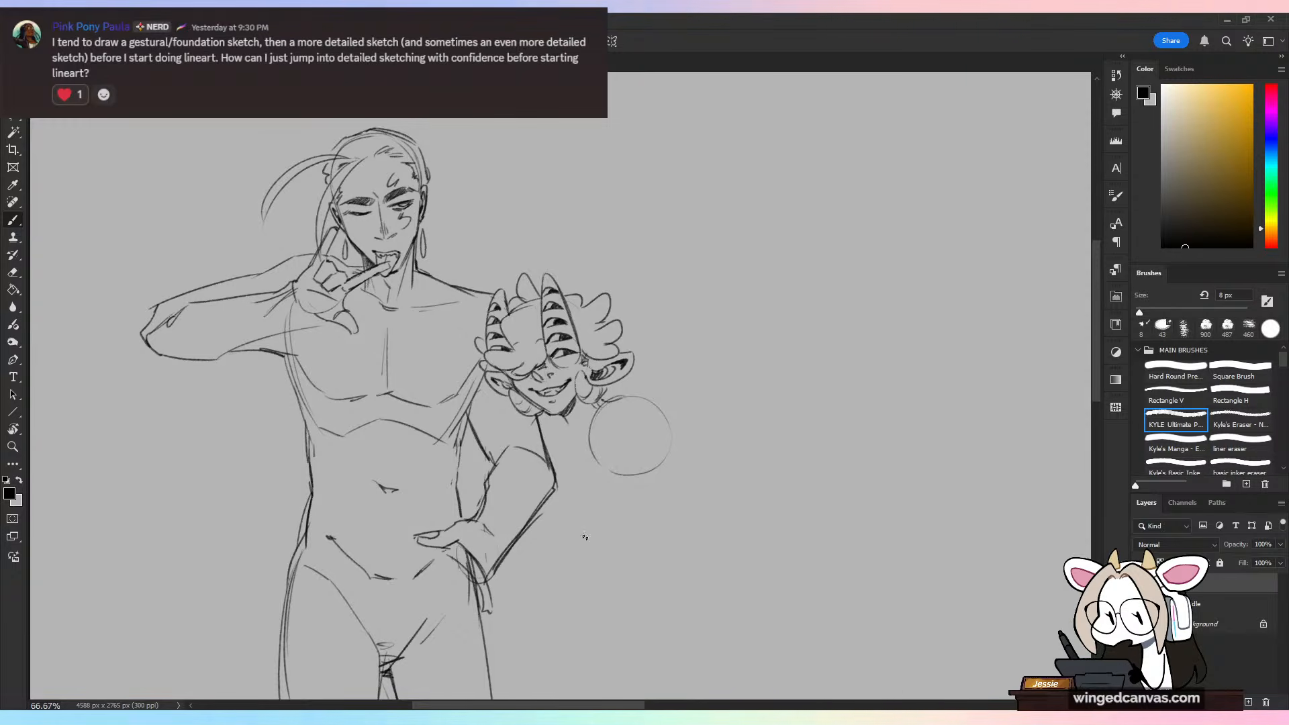
mouse_move(560, 540)
mouse_down()
mouse_move(651, 438)
mouse_move(644, 493)
mouse_move(664, 467)
mouse_move(563, 553)
mouse_up()
key(ctrl+z)
key(ctrl+z)
key(ctrl+z)
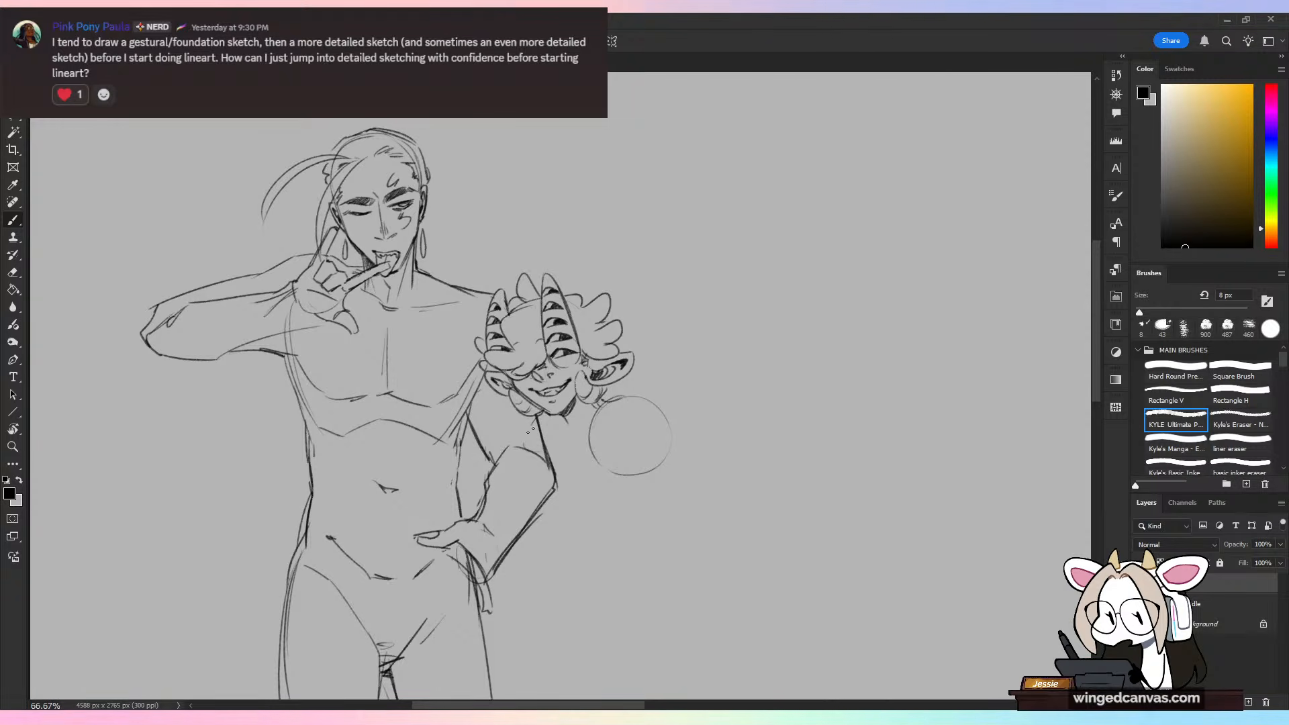
Step: Rough in the second figure's body with overlapping ovals and arcs across the first character's bent arm and below the shoulder circle
key(ctrl+minus)
key(ctrl+plus)
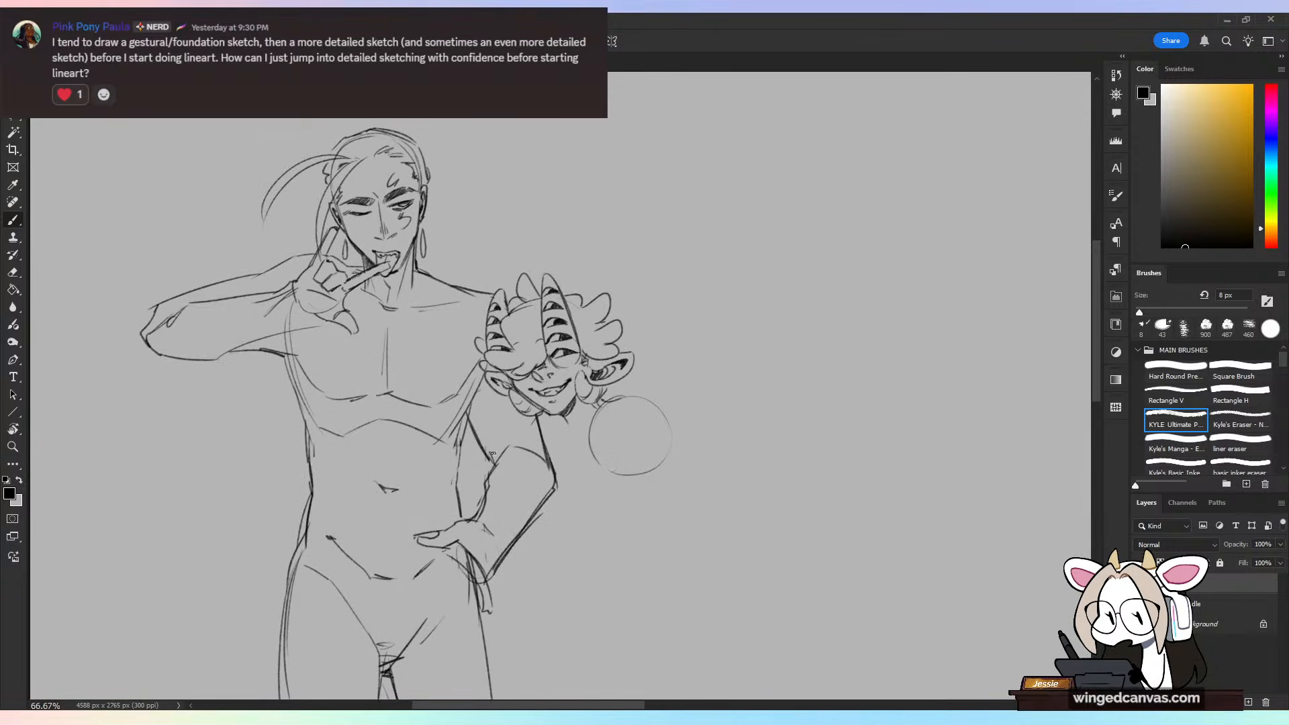
drag(430, 480, 477, 443)
mouse_move(443, 518)
mouse_down()
mouse_move(471, 473)
mouse_move(556, 524)
mouse_move(544, 548)
mouse_move(534, 514)
mouse_move(570, 573)
mouse_up()
mouse_move(517, 550)
mouse_down()
mouse_move(556, 576)
mouse_move(537, 591)
mouse_up()
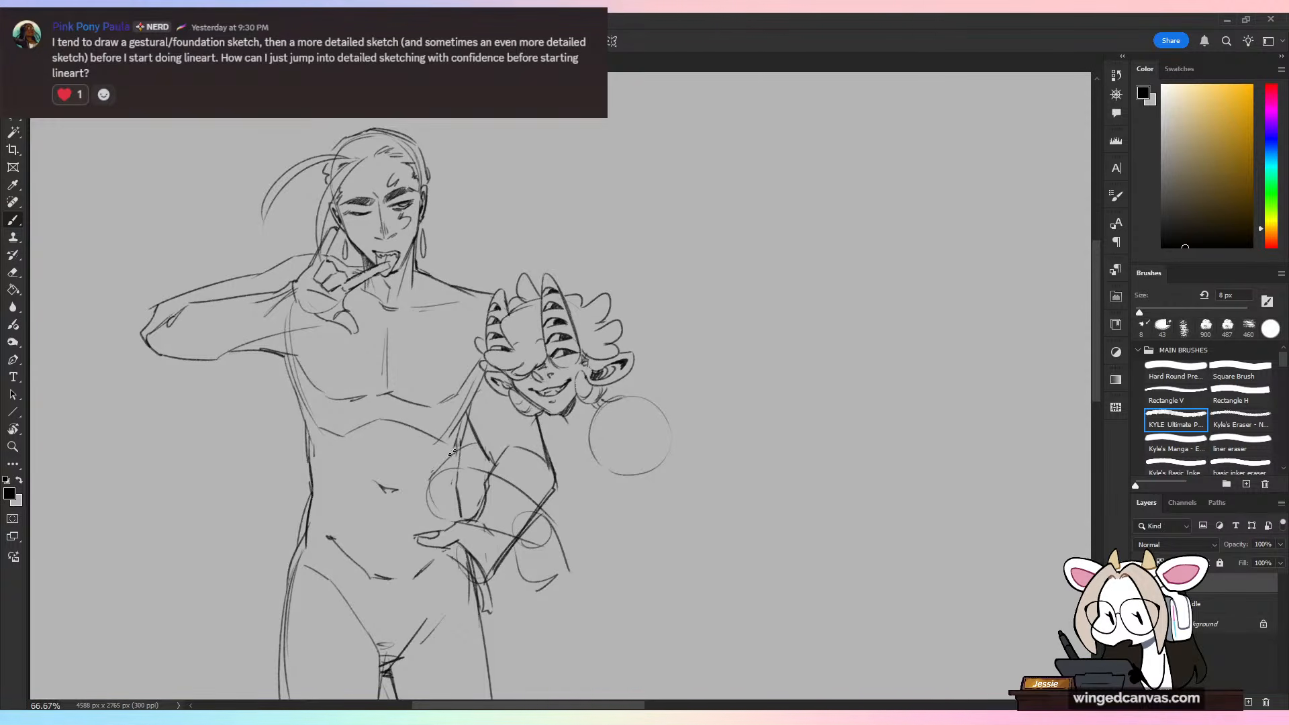
drag(452, 453, 480, 432)
mouse_move(549, 516)
mouse_down()
mouse_move(597, 531)
mouse_move(661, 481)
mouse_move(643, 287)
mouse_move(549, 379)
mouse_move(610, 329)
mouse_up()
key(ctrl+z)
key(ctrl+minus)
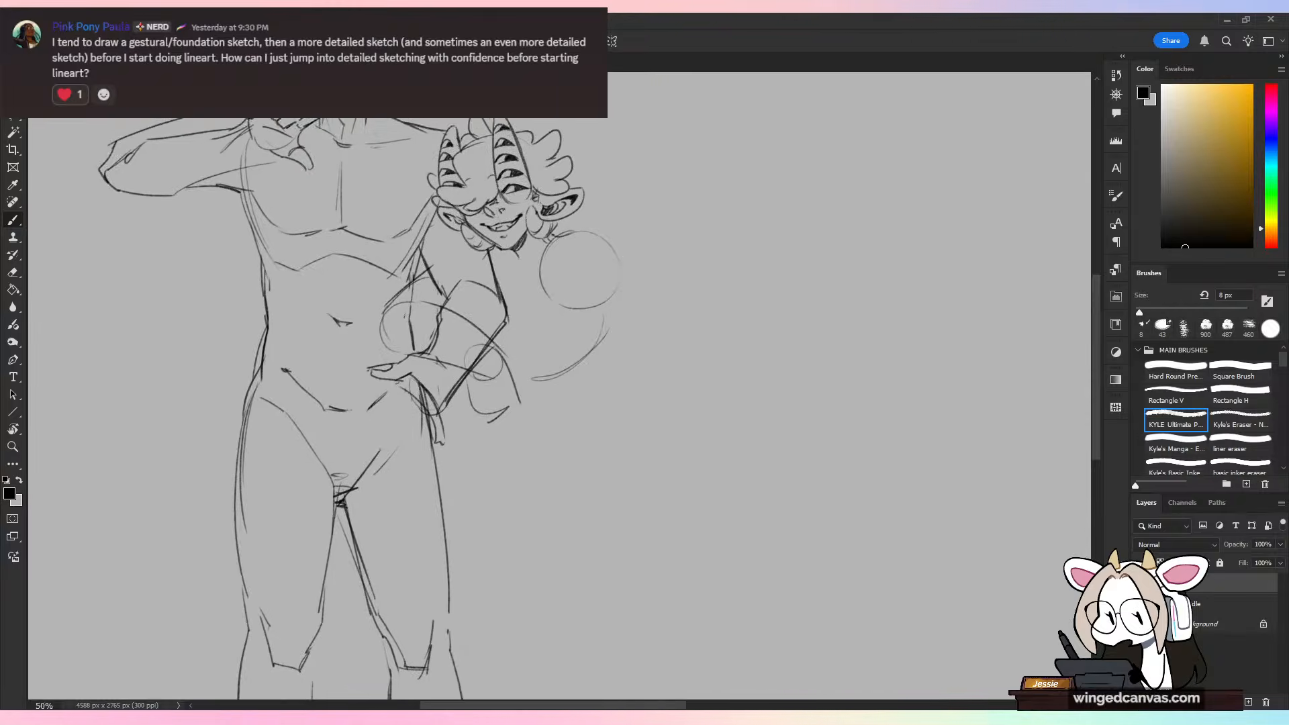
key(ctrl+plus)
Step: Switch to the open document with the sketched comic page
click(29, 20)
key(Escape)
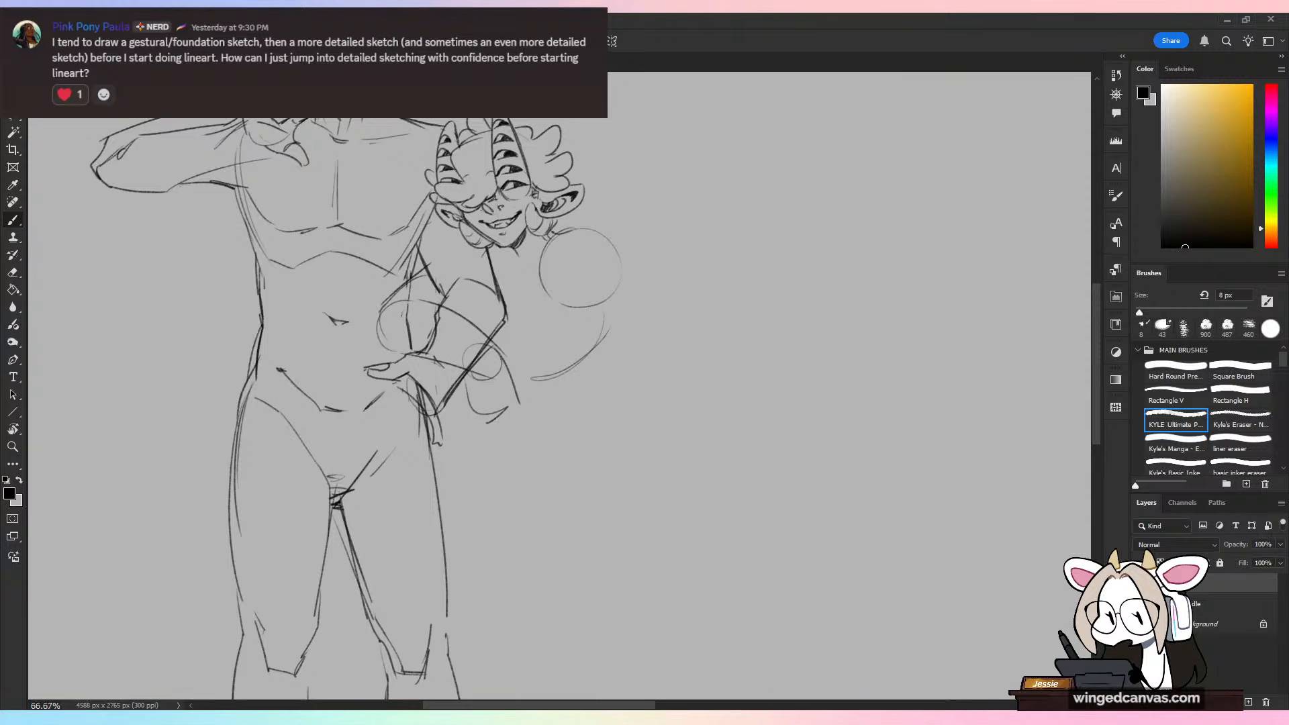
key(ctrl+Tab)
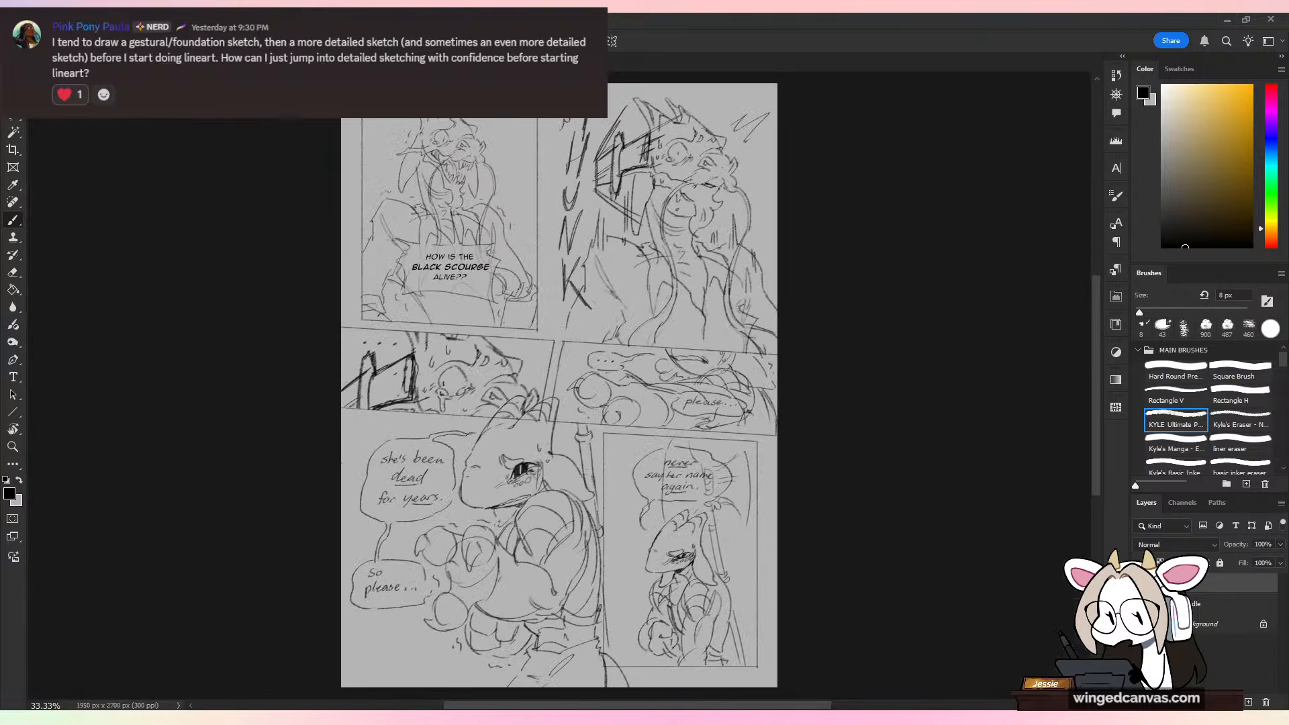
Step: Circle the comic page's panels with a large loop, undo it, and toggle the visibility of the selected layer
mouse_move(685, 200)
mouse_down()
mouse_move(563, 172)
mouse_move(497, 209)
mouse_up()
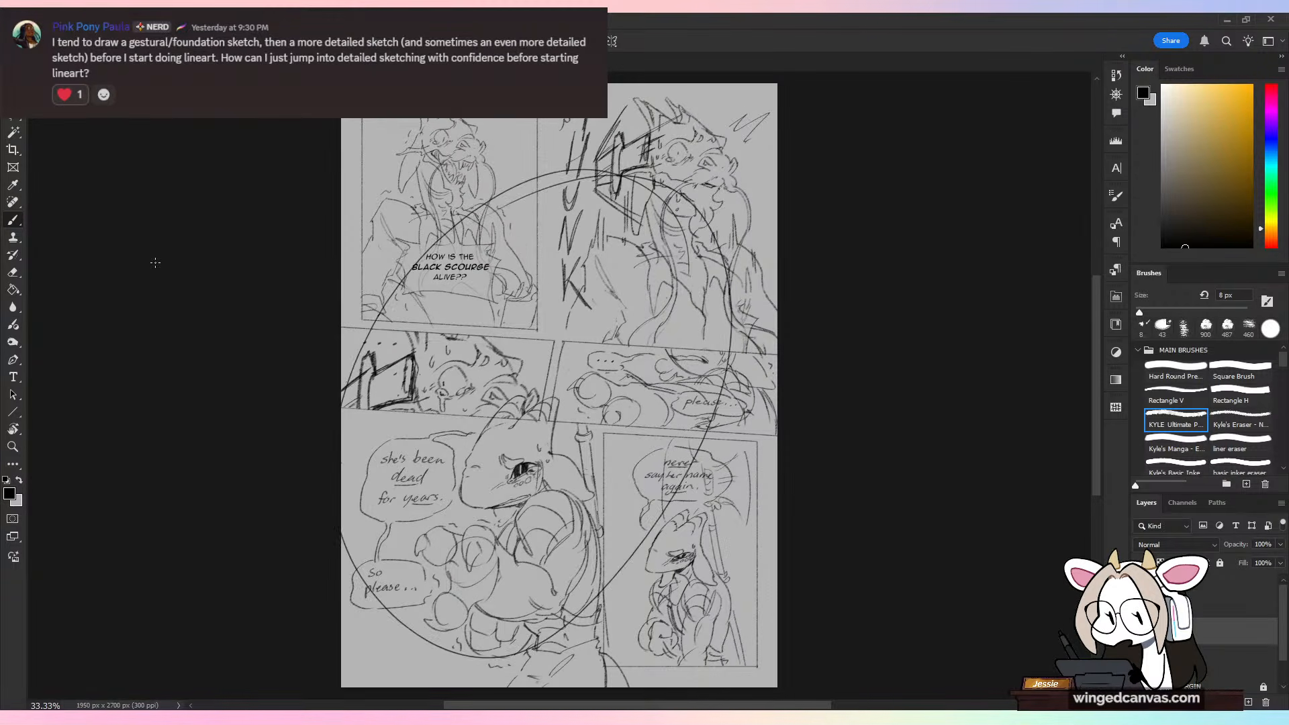
key(ctrl+z)
click(1141, 631)
click(1141, 631)
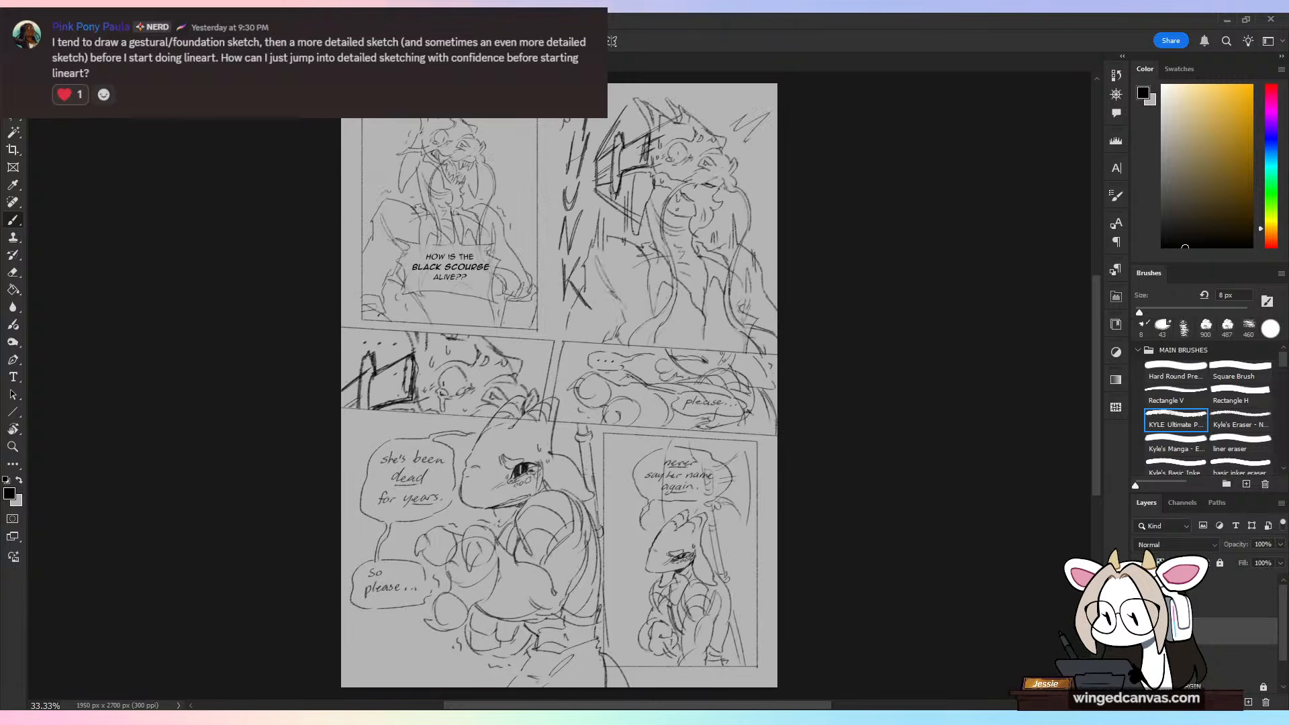
Step: Toggle the visibility of the layers holding the large character and framing in the comic page's lower panel to compare them
click(1141, 659)
click(1141, 658)
click(1141, 631)
click(1141, 631)
click(1141, 659)
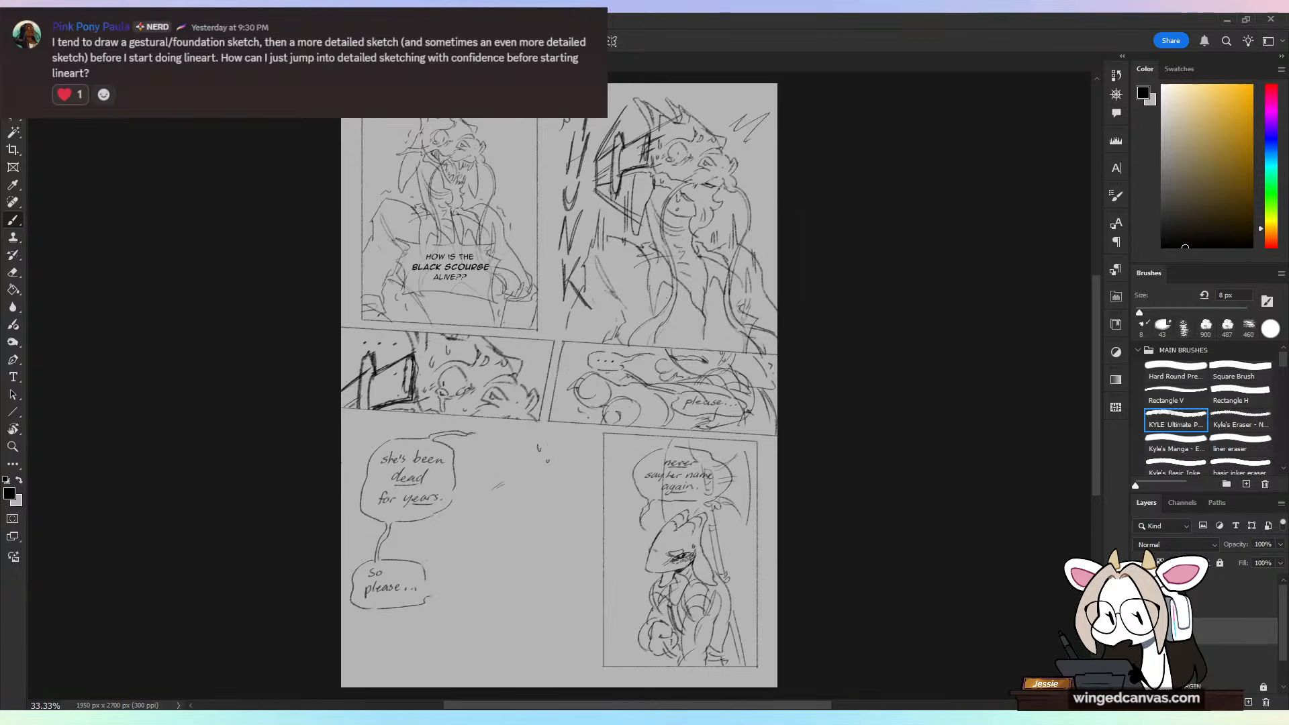
click(1140, 659)
click(1141, 658)
click(1140, 659)
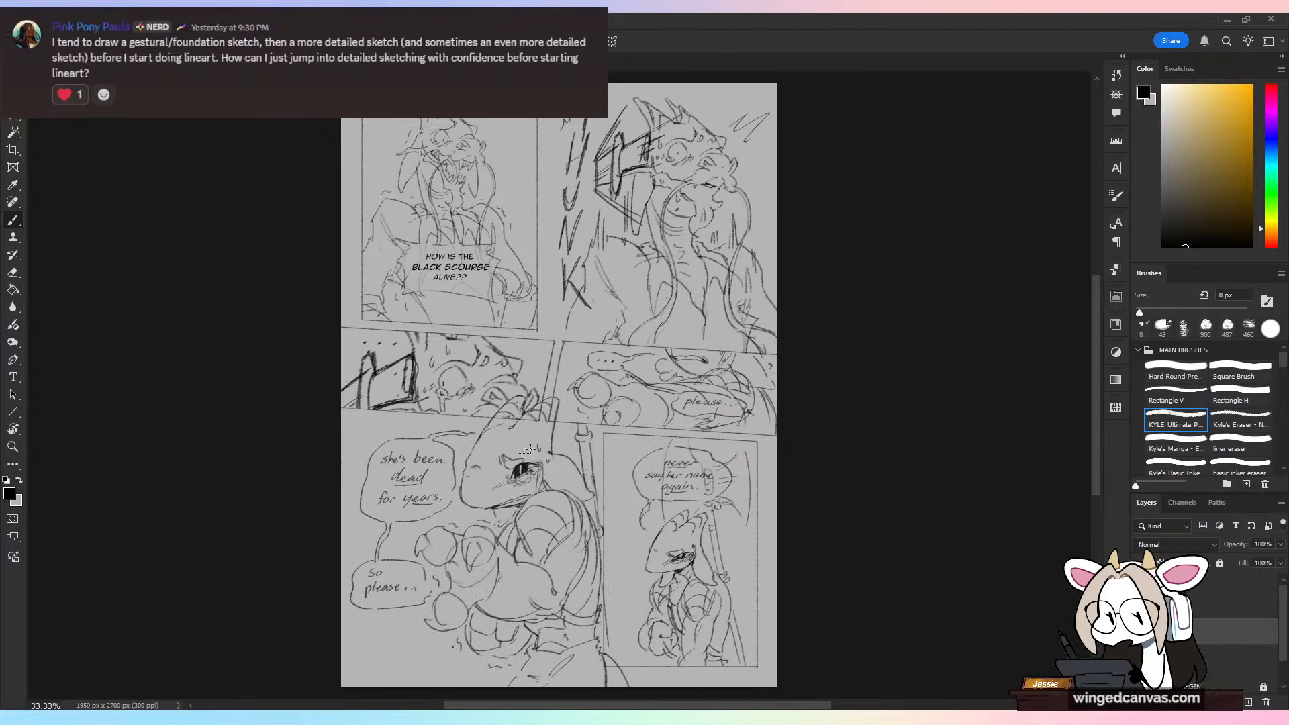
click(1140, 658)
click(1140, 658)
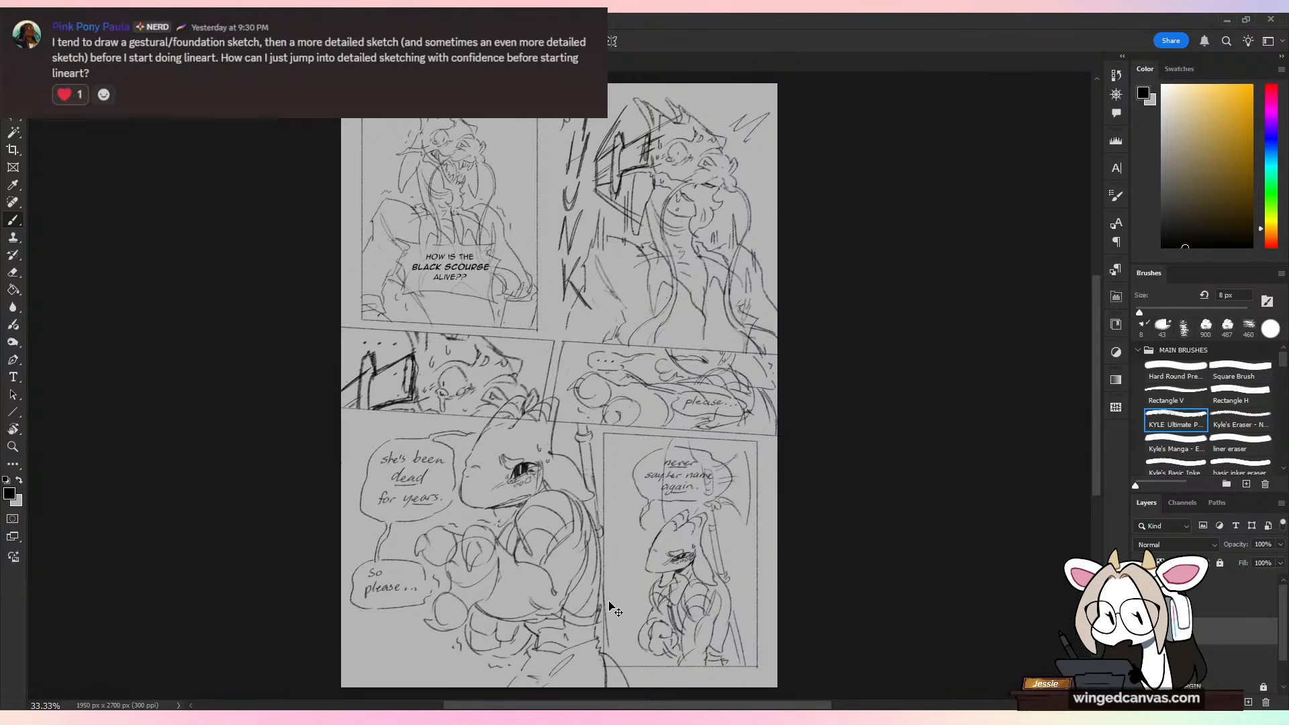
Step: Look over the comic page's panels up close, then close that document and return to the two-figure character sketch
key(ctrl+plus)
drag(760, 217, 776, 350)
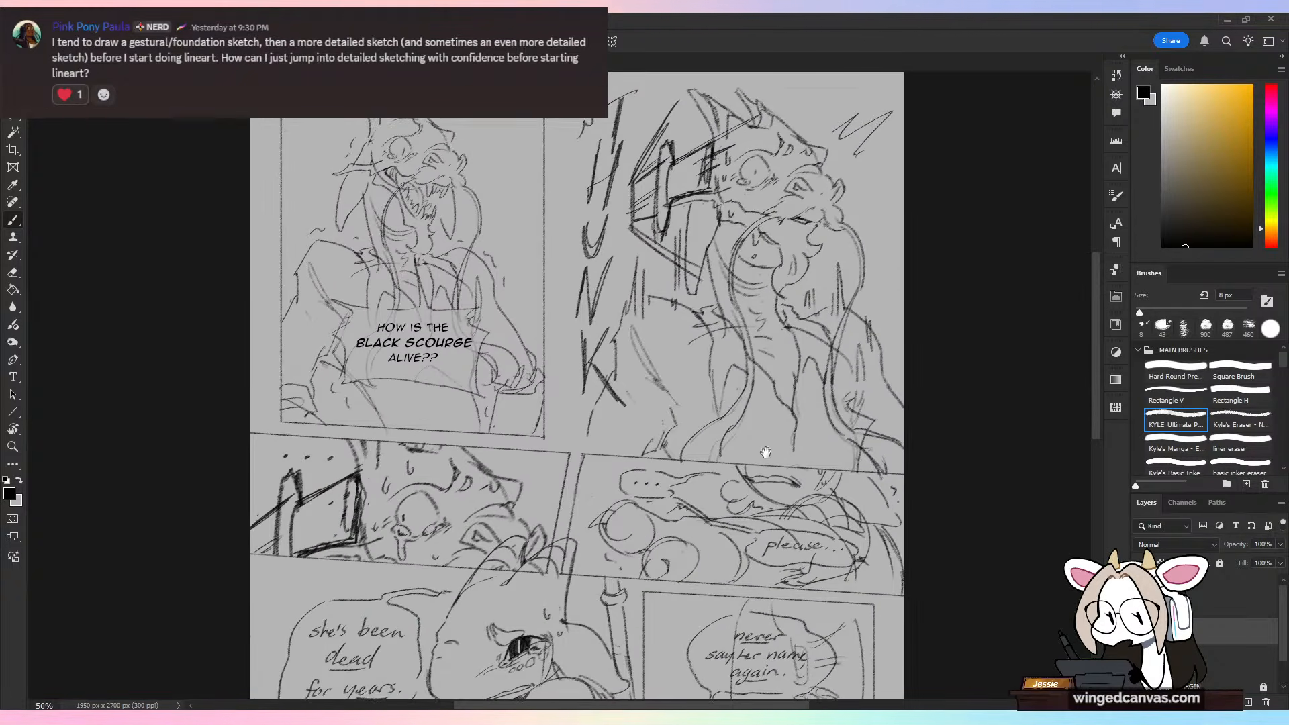
drag(787, 608, 755, 327)
key(ctrl+minus)
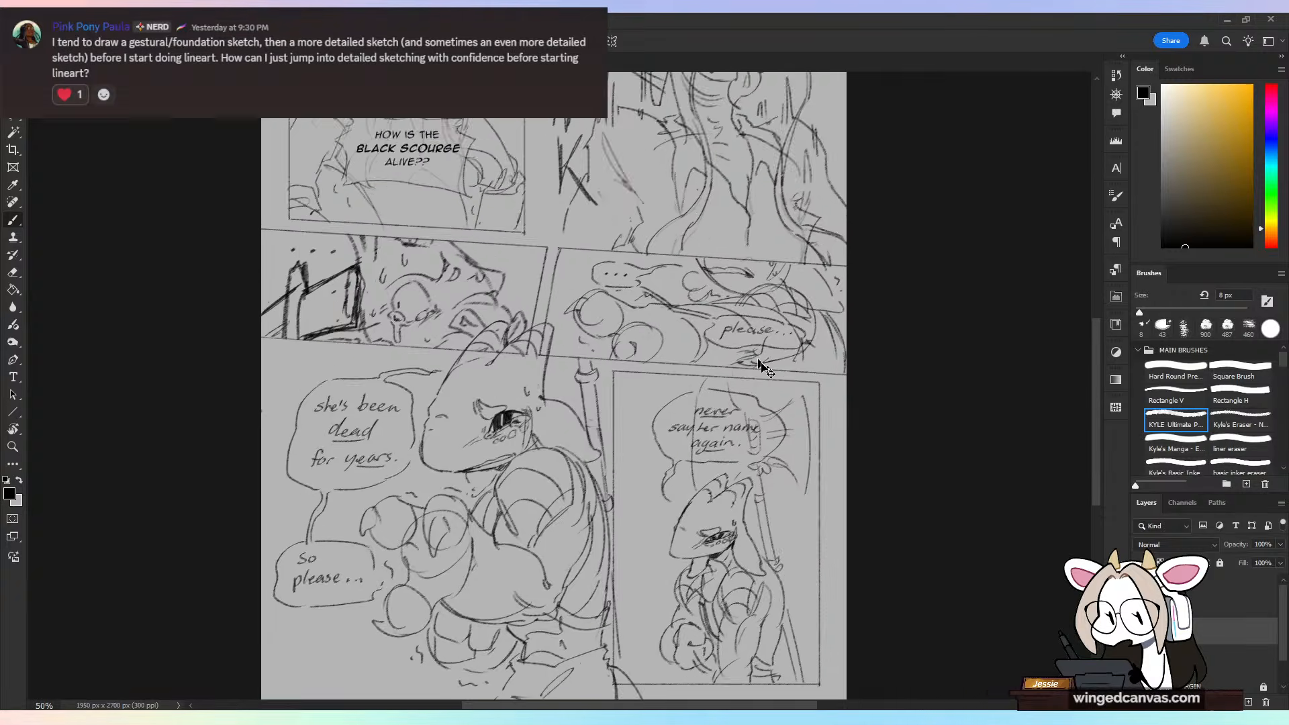
drag(774, 457, 777, 474)
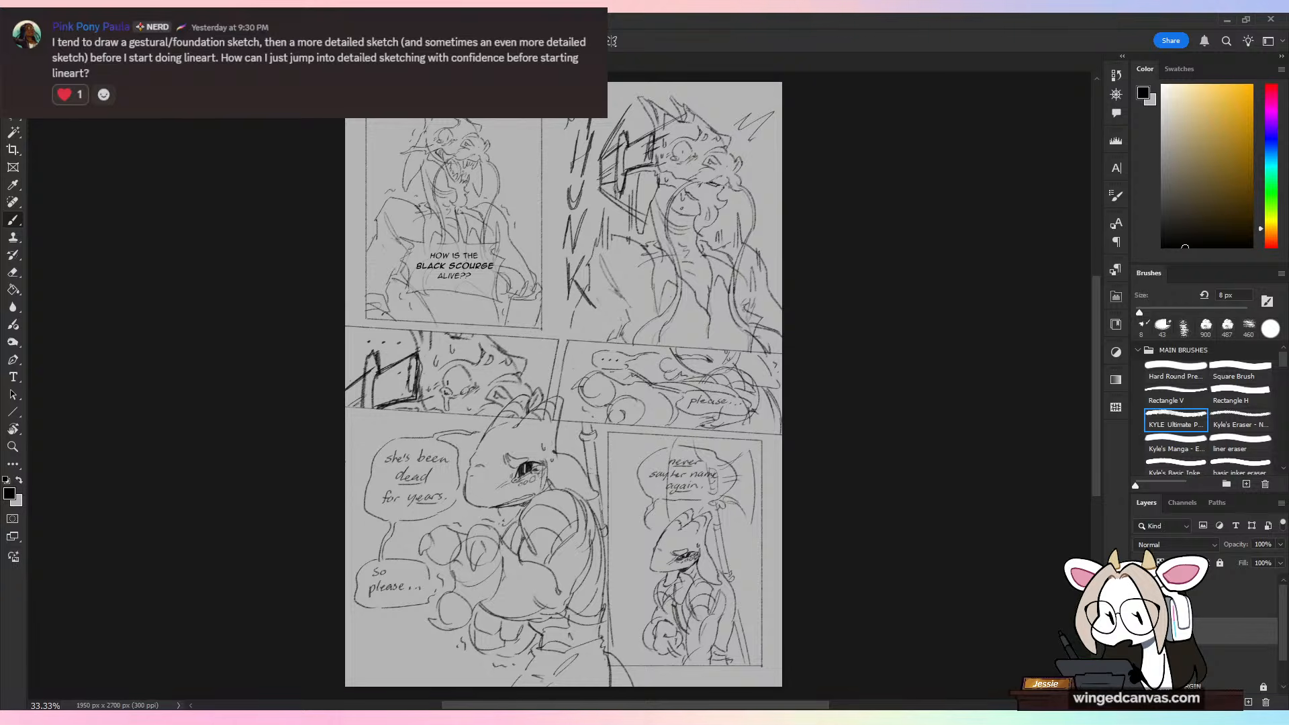
key(ctrl+w)
click(637, 279)
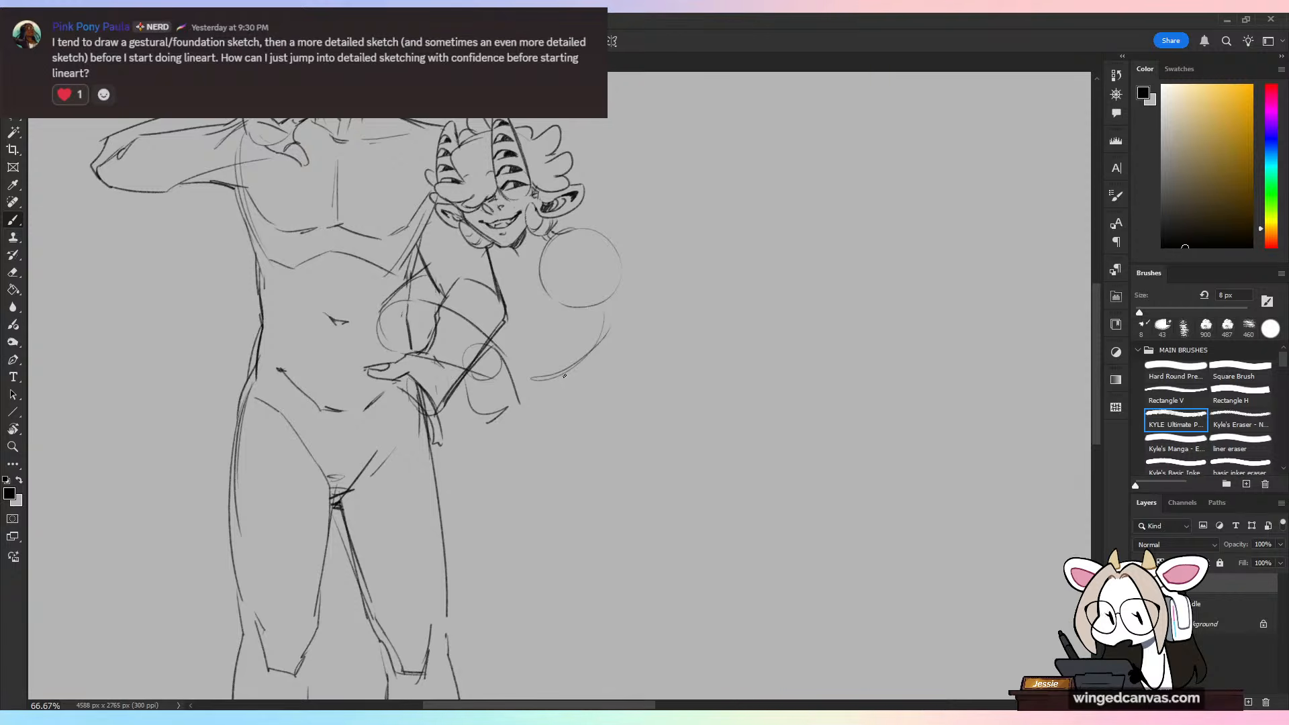
drag(599, 371, 636, 426)
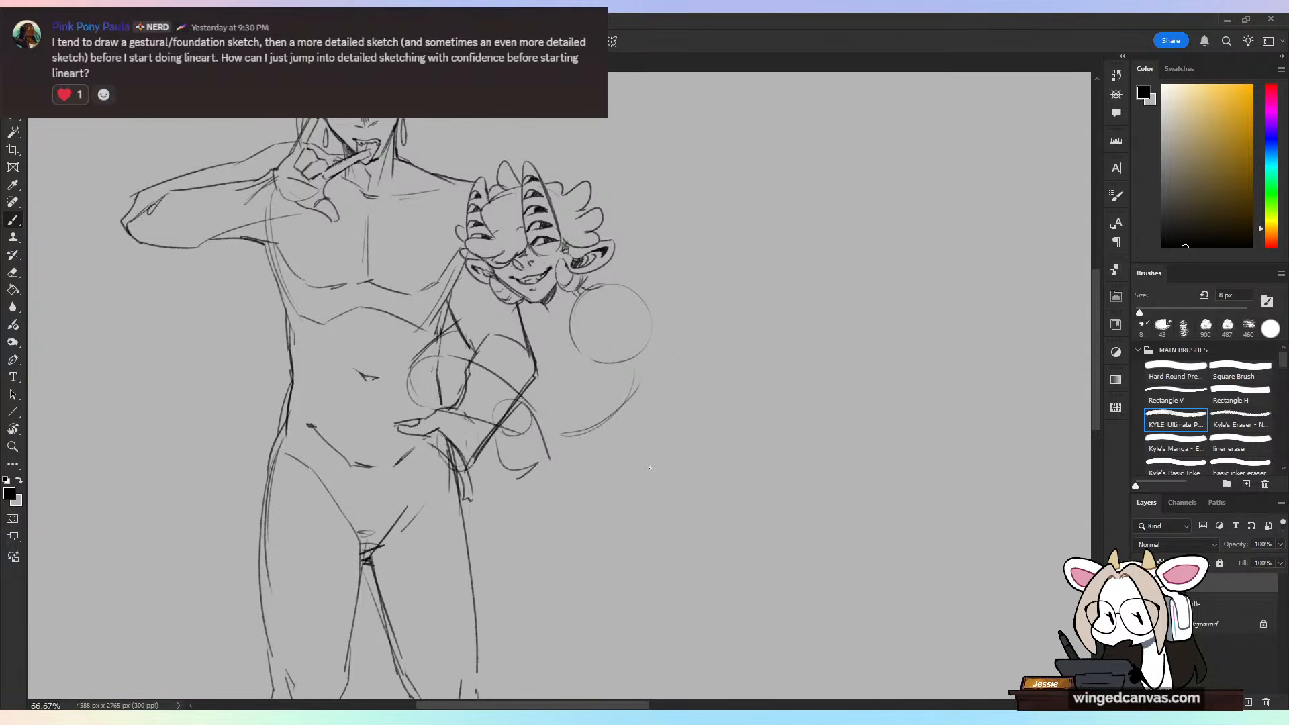
Step: Save the character sketch and switch to the tall multi-panel comic document, enlarging it to a readable size
click(28, 20)
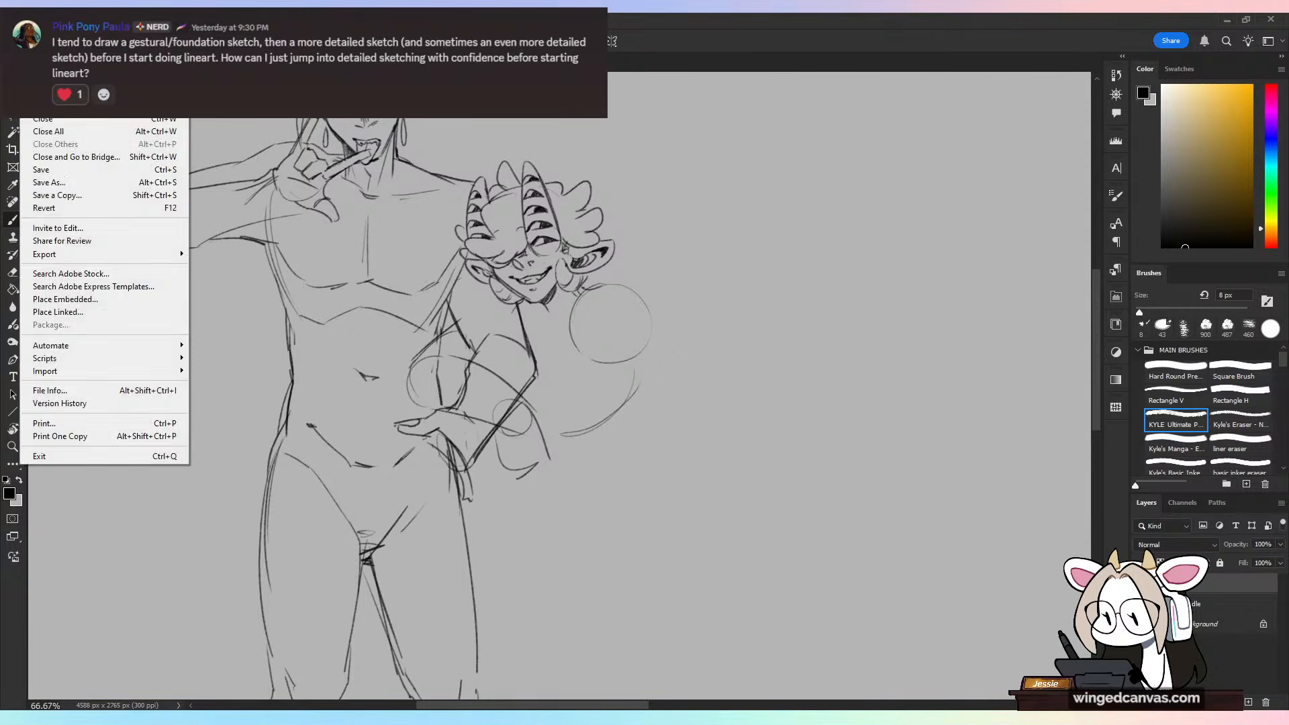
click(64, 172)
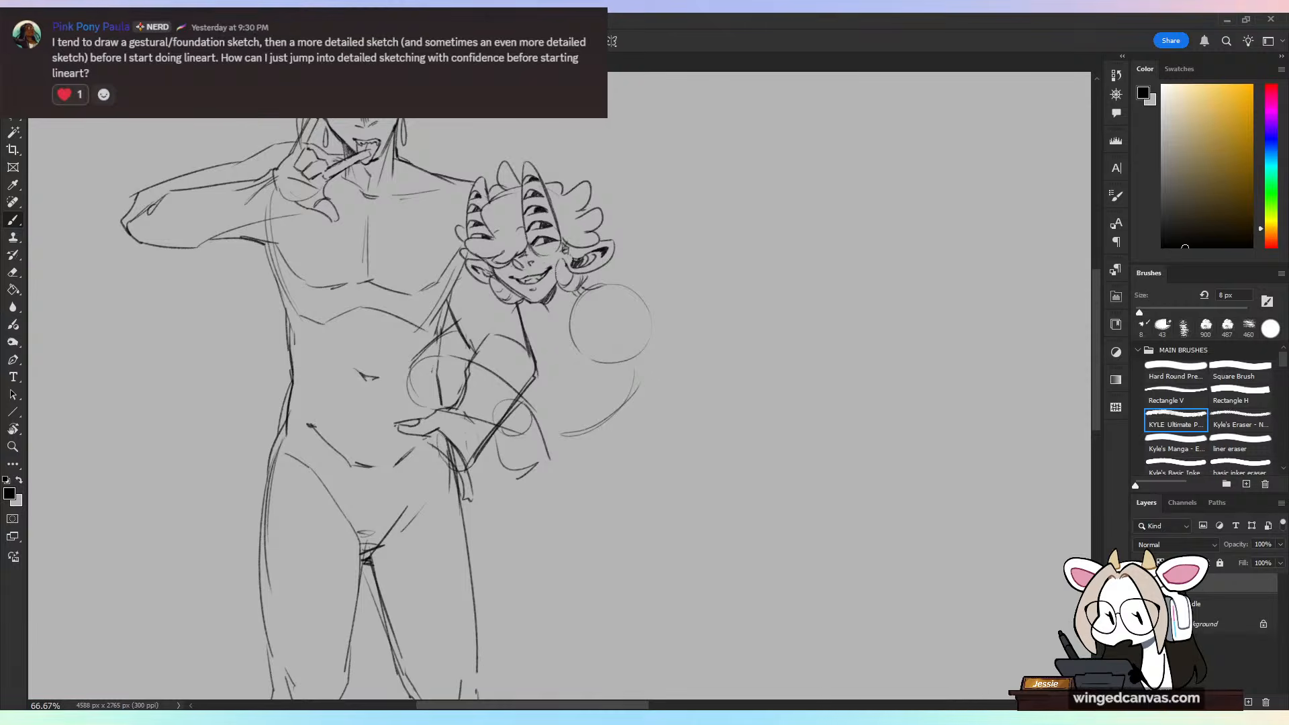
key(ctrl+Tab)
key(ctrl+plus)
key(ctrl+plus)
key(ctrl+plus)
key(ctrl+plus)
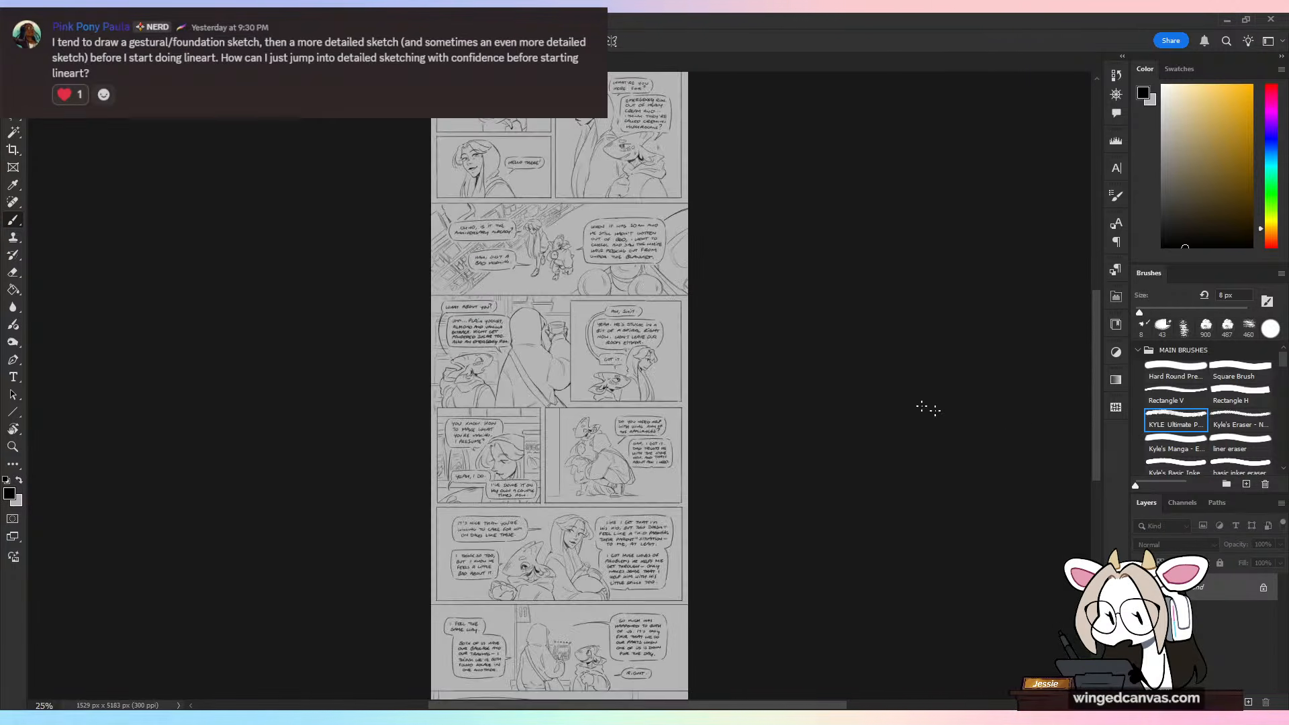
Step: Examine the tall comic's sketched panels from the opening doorway scene to the last panel, and review the upper and middle panels again
scroll(918, 197, up, 10)
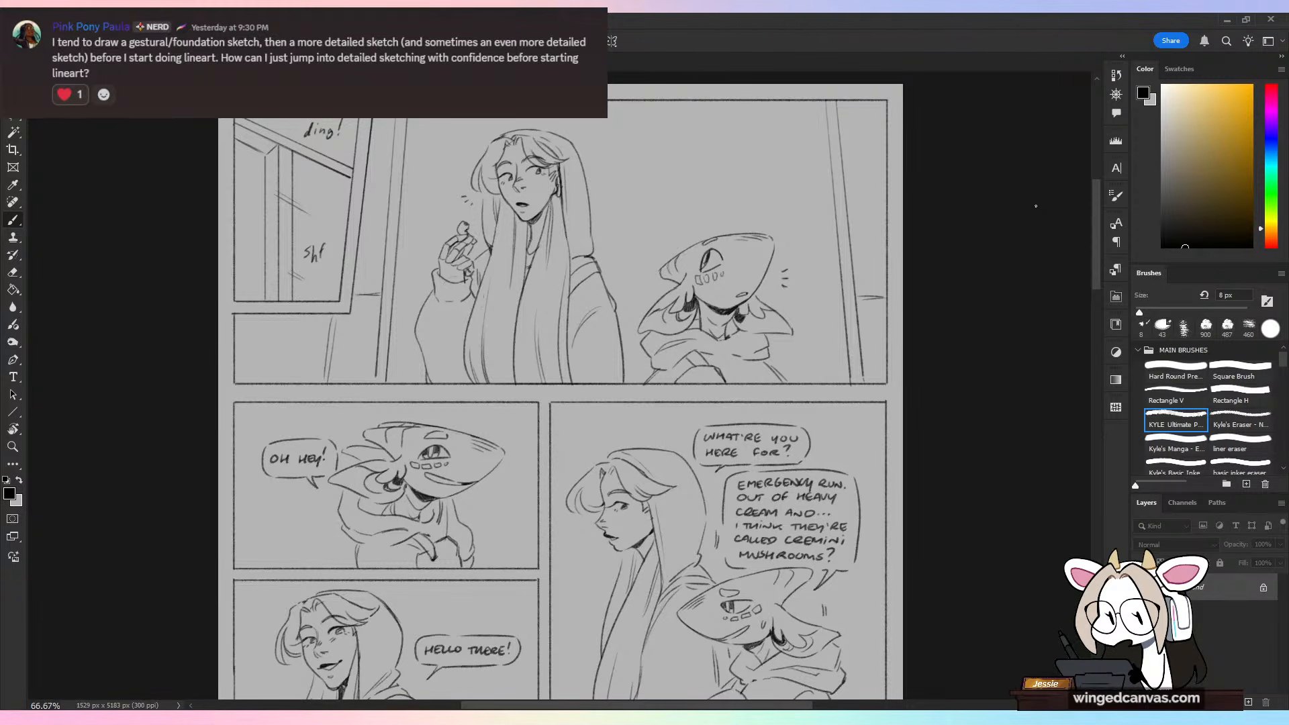
scroll(1030, 188, down, 8)
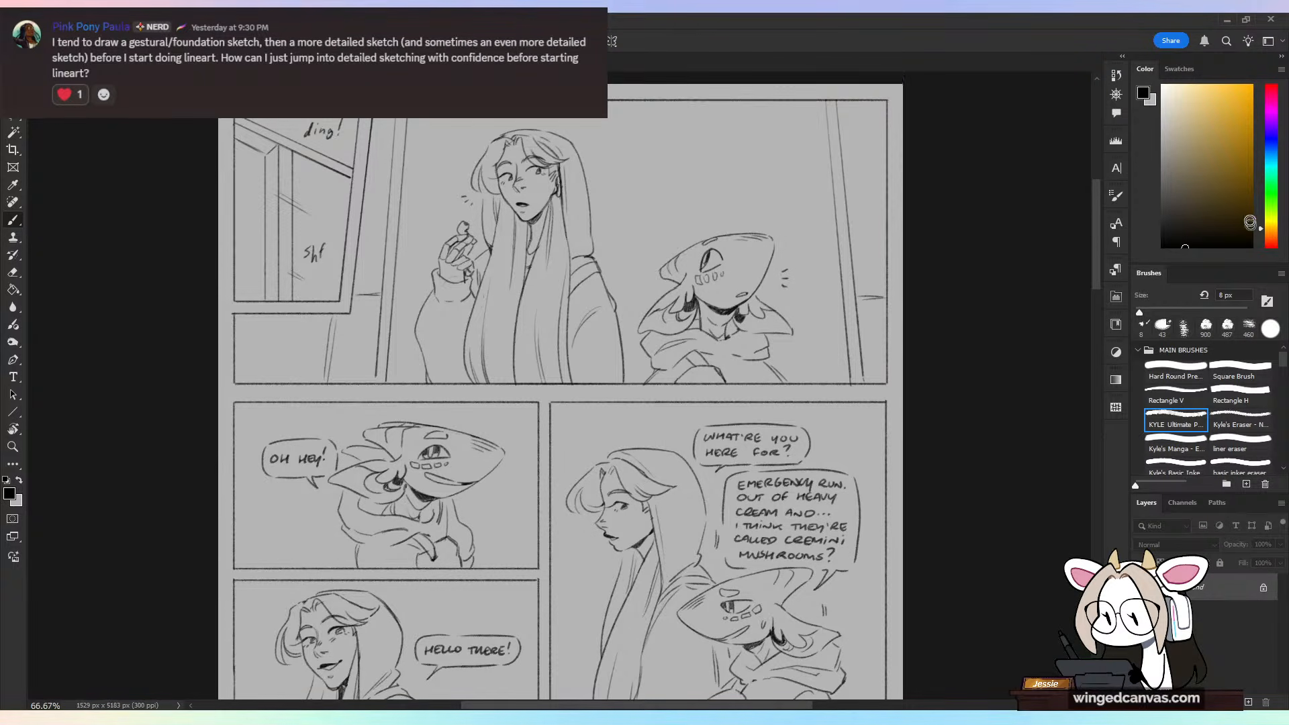
scroll(561, 386, down, 7)
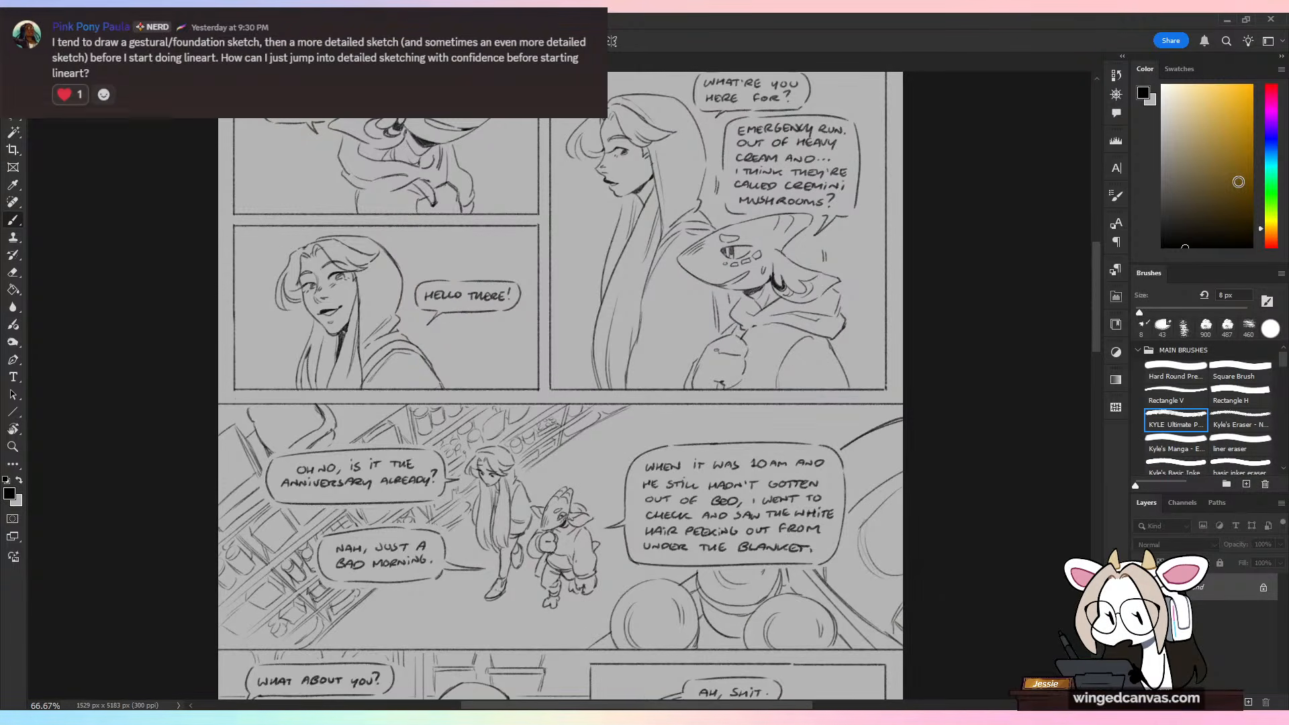
scroll(561, 386, down, 8)
scroll(560, 386, down, 2)
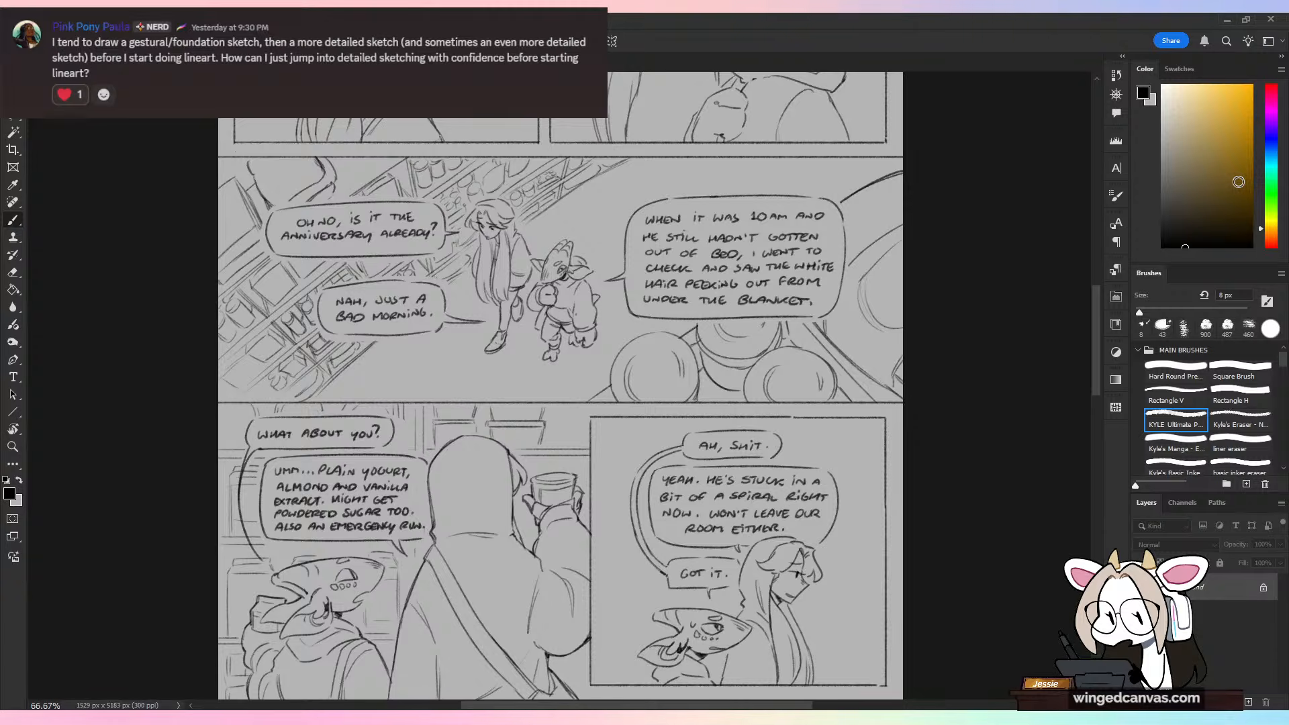
scroll(561, 386, down, 6)
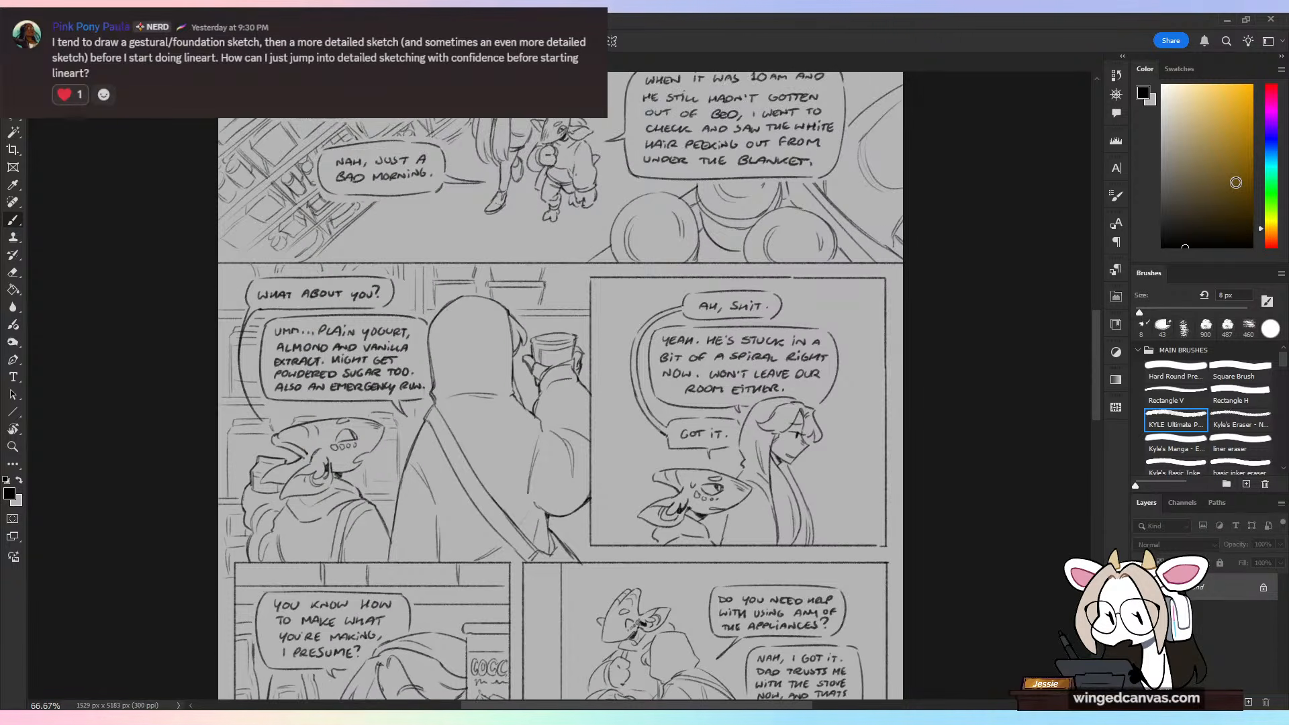
scroll(561, 386, down, 6)
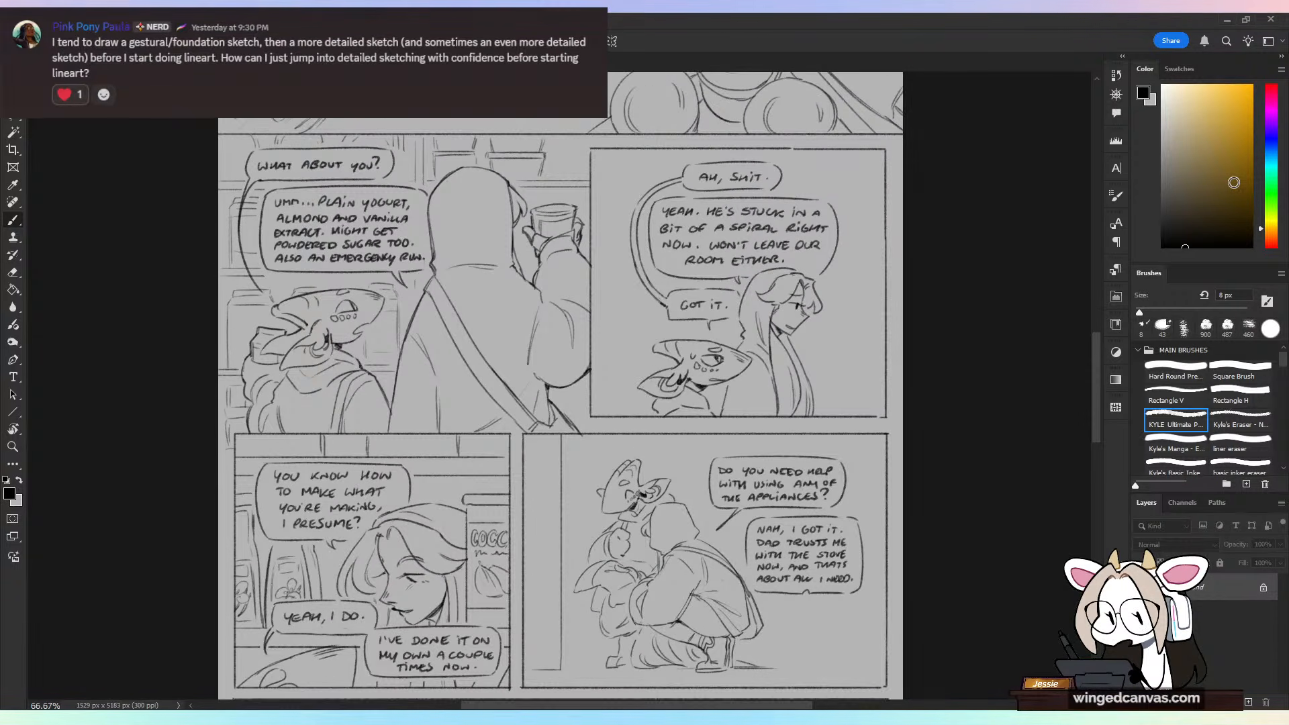
scroll(561, 386, down, 7)
scroll(561, 386, down, 5)
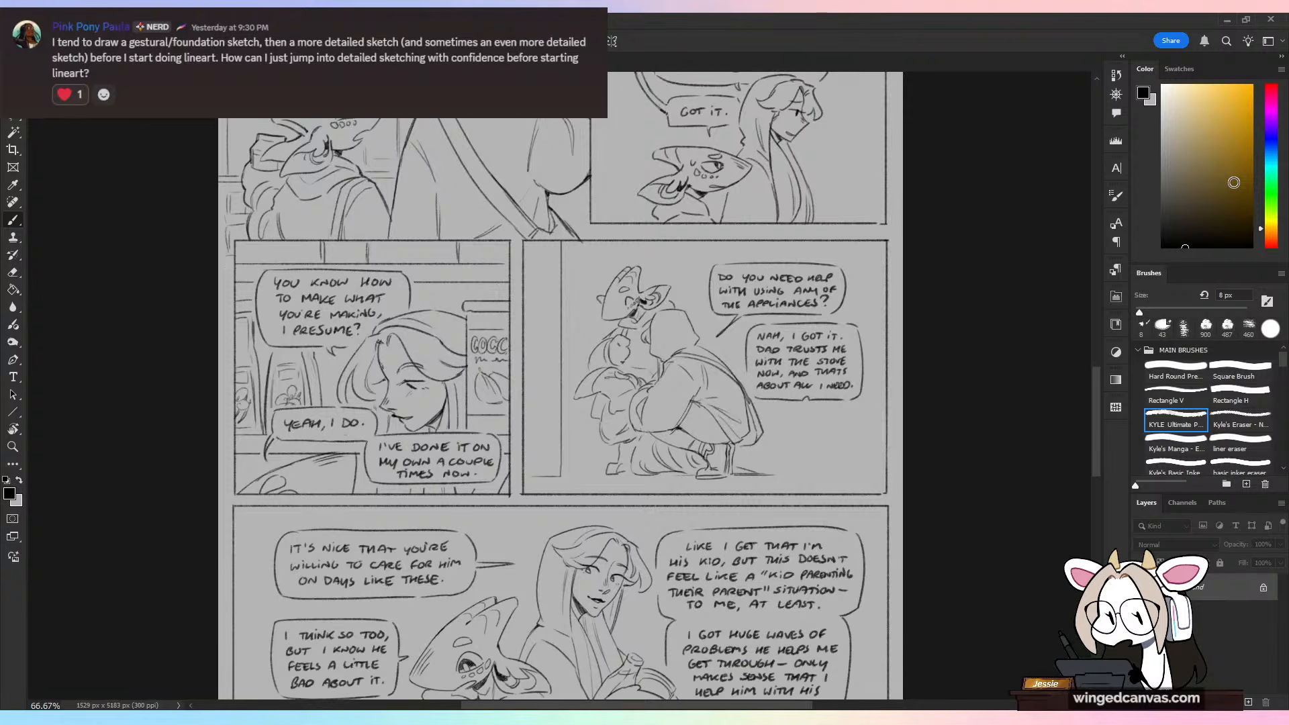
scroll(561, 386, down, 4)
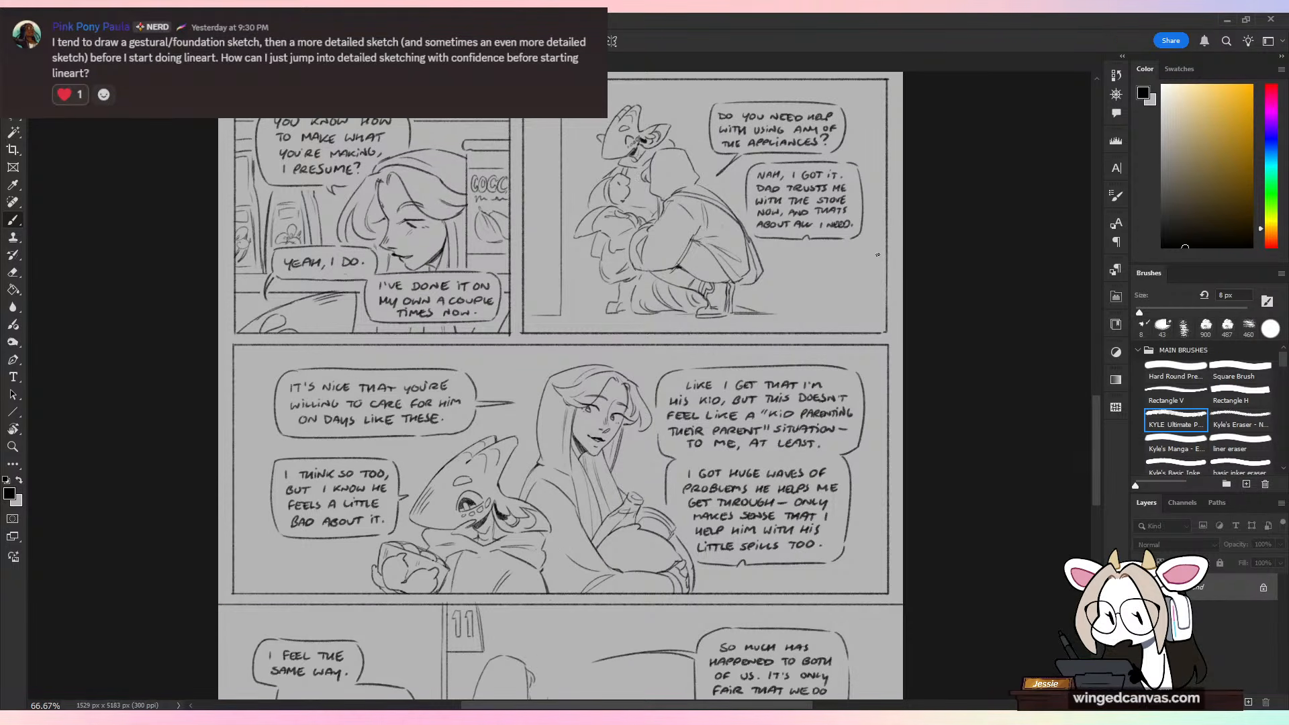
scroll(971, 224, down, 3)
scroll(971, 224, down, 15)
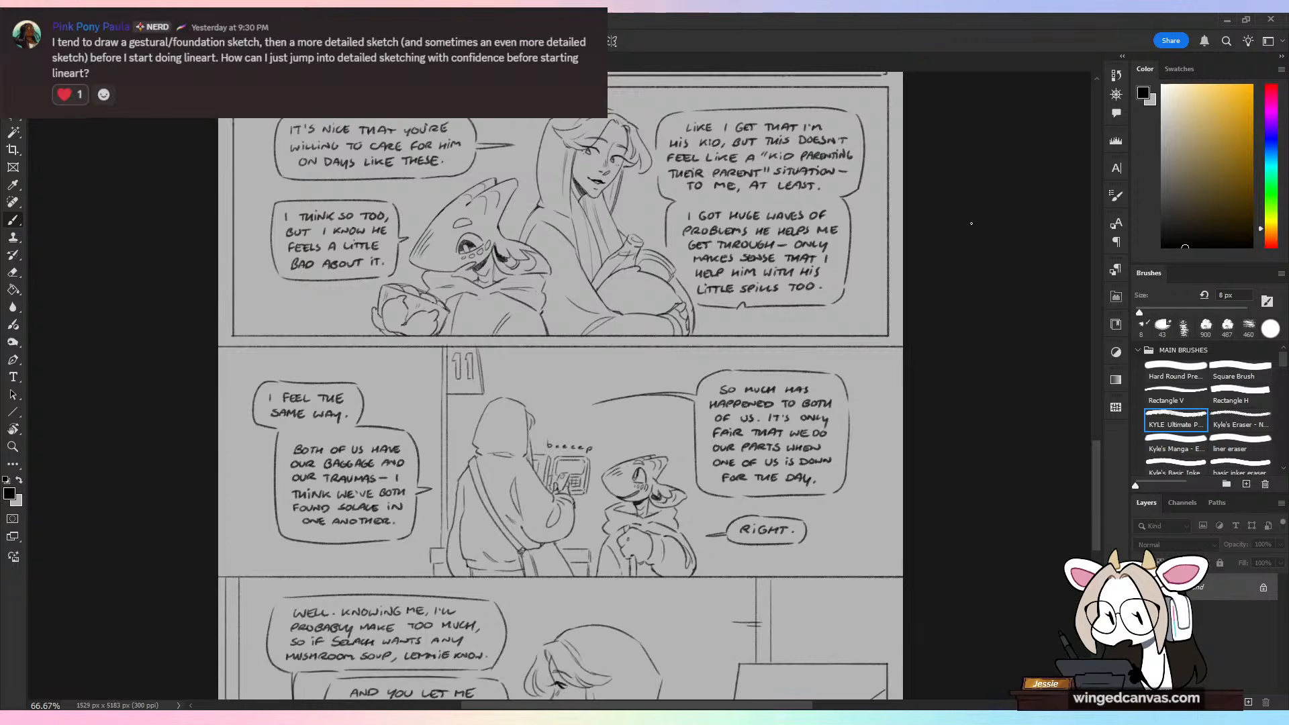
scroll(971, 223, down, 7)
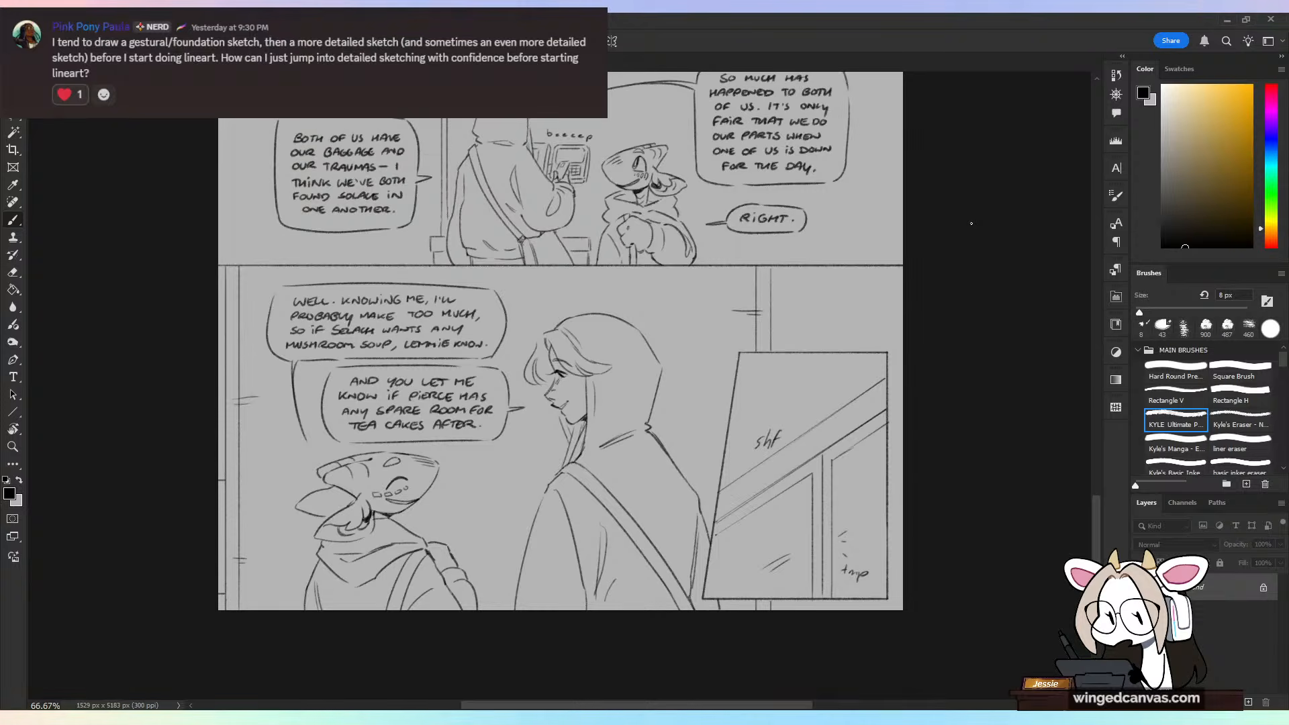
scroll(972, 224, up, 4)
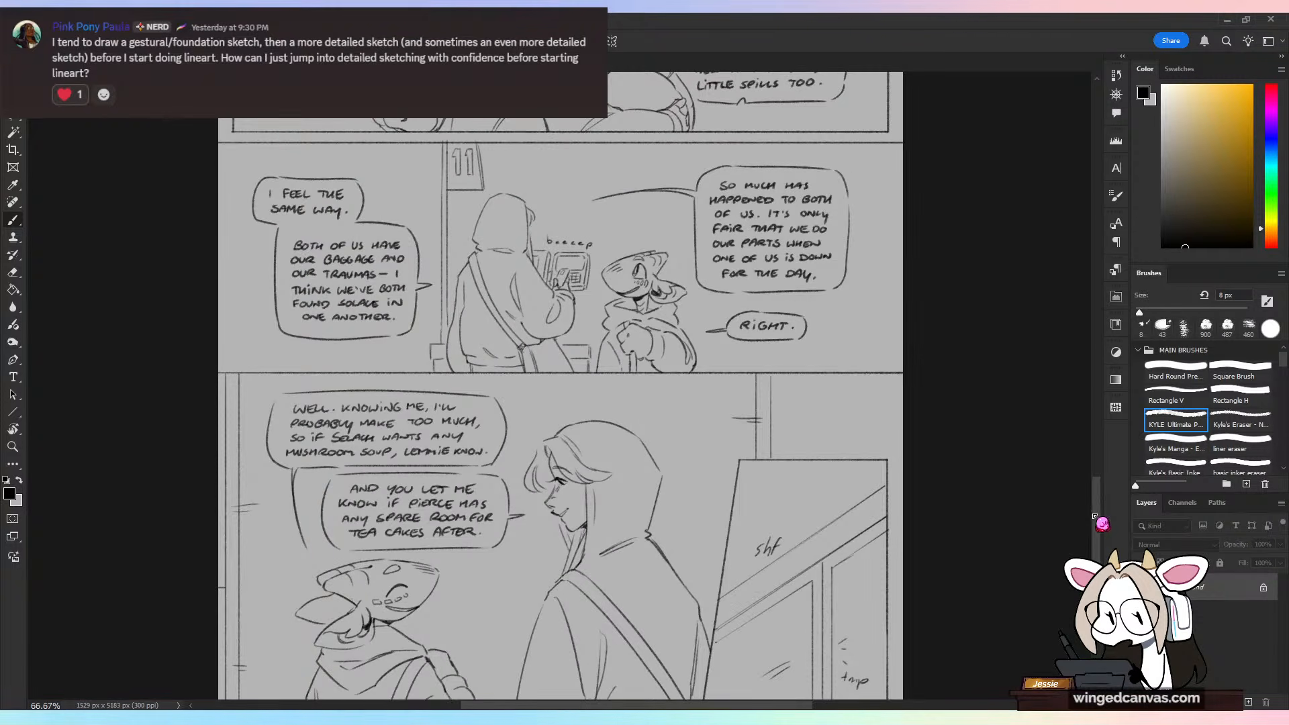
drag(1097, 508, 1100, 216)
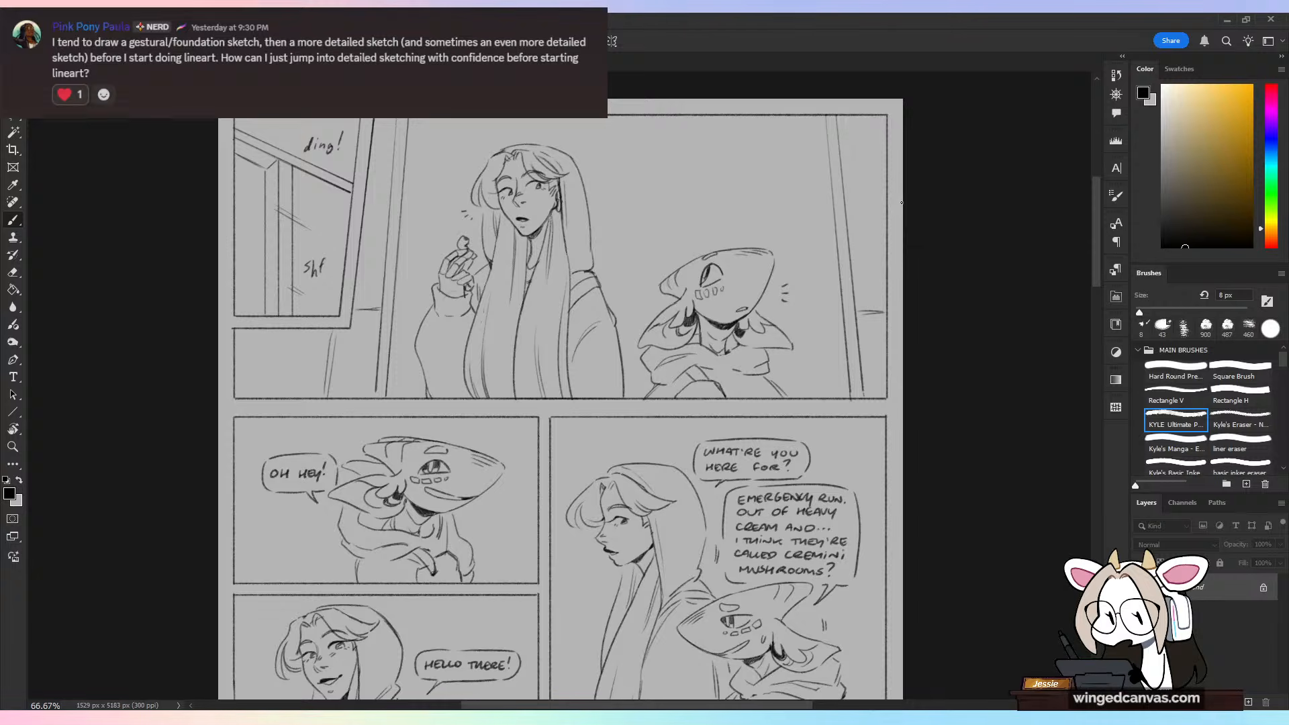
key(ctrl+minus)
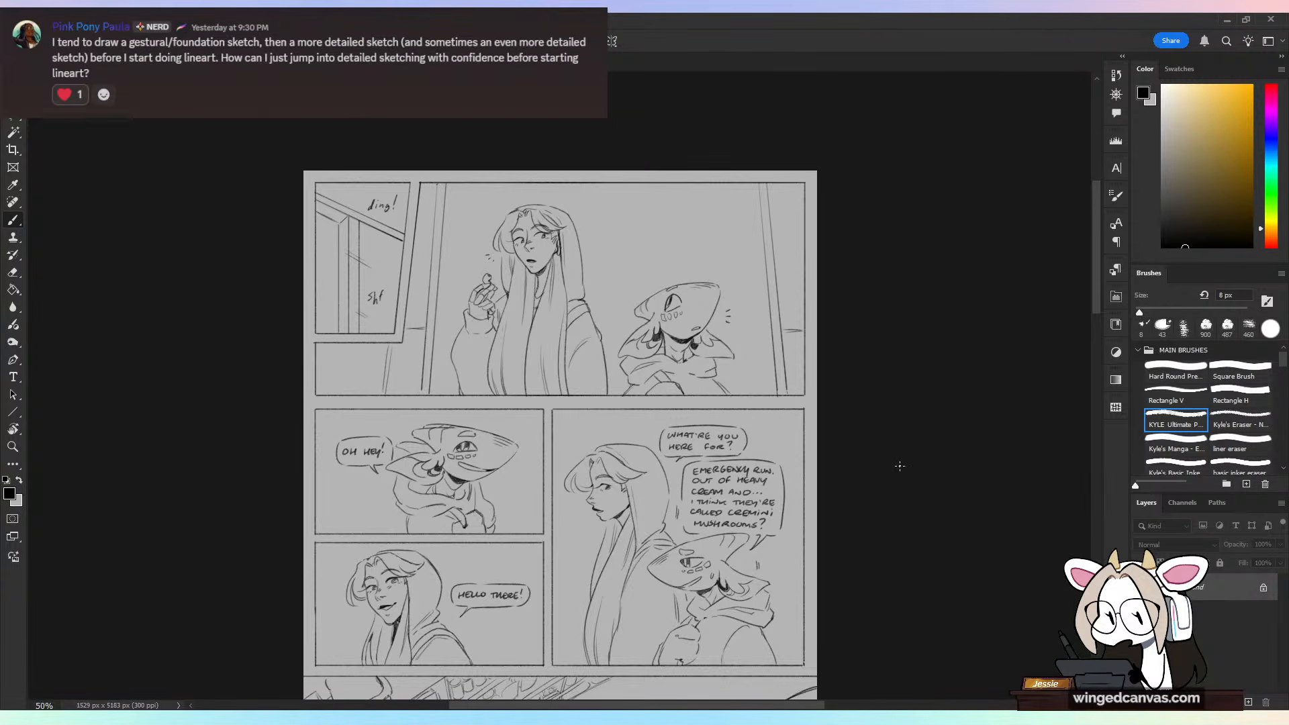
drag(879, 695, 866, 363)
drag(887, 495, 898, 273)
drag(901, 515, 892, 278)
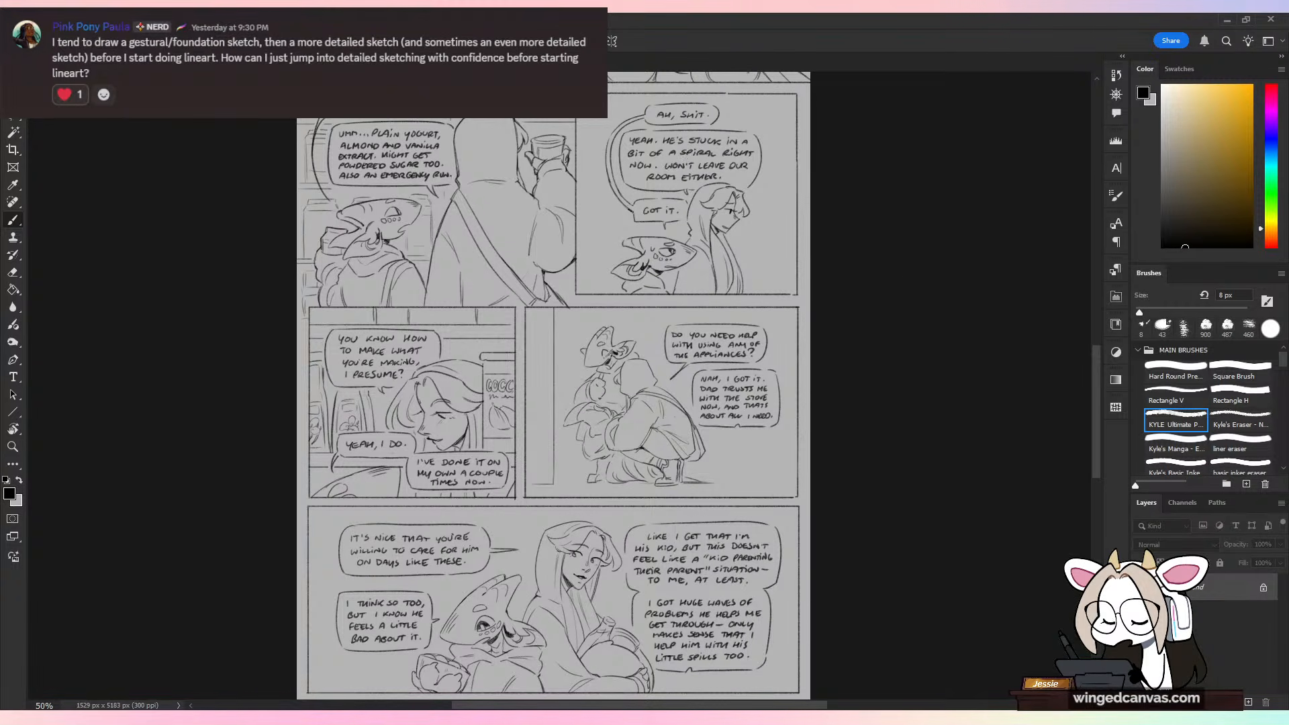
Step: Return to the character sketch, open the layered version of the tall comic from the recent files, and switch to it
key(ctrl+Tab)
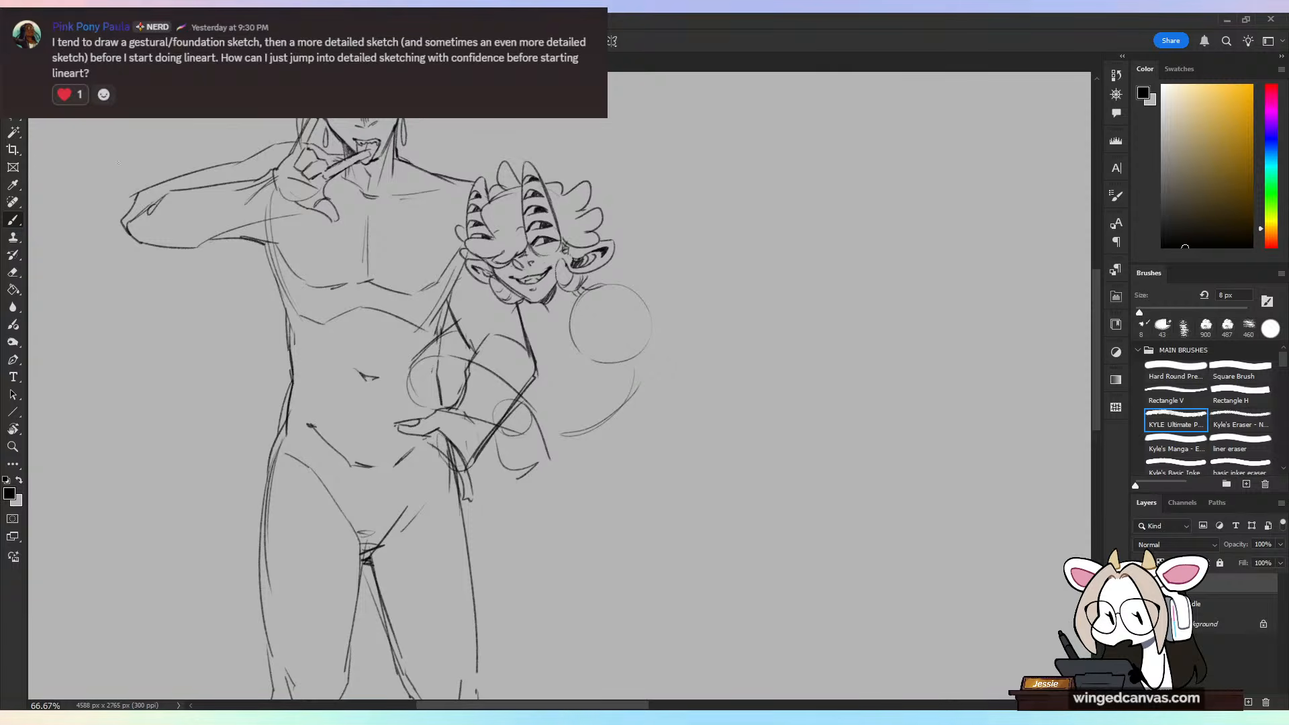
click(35, 20)
click(313, 567)
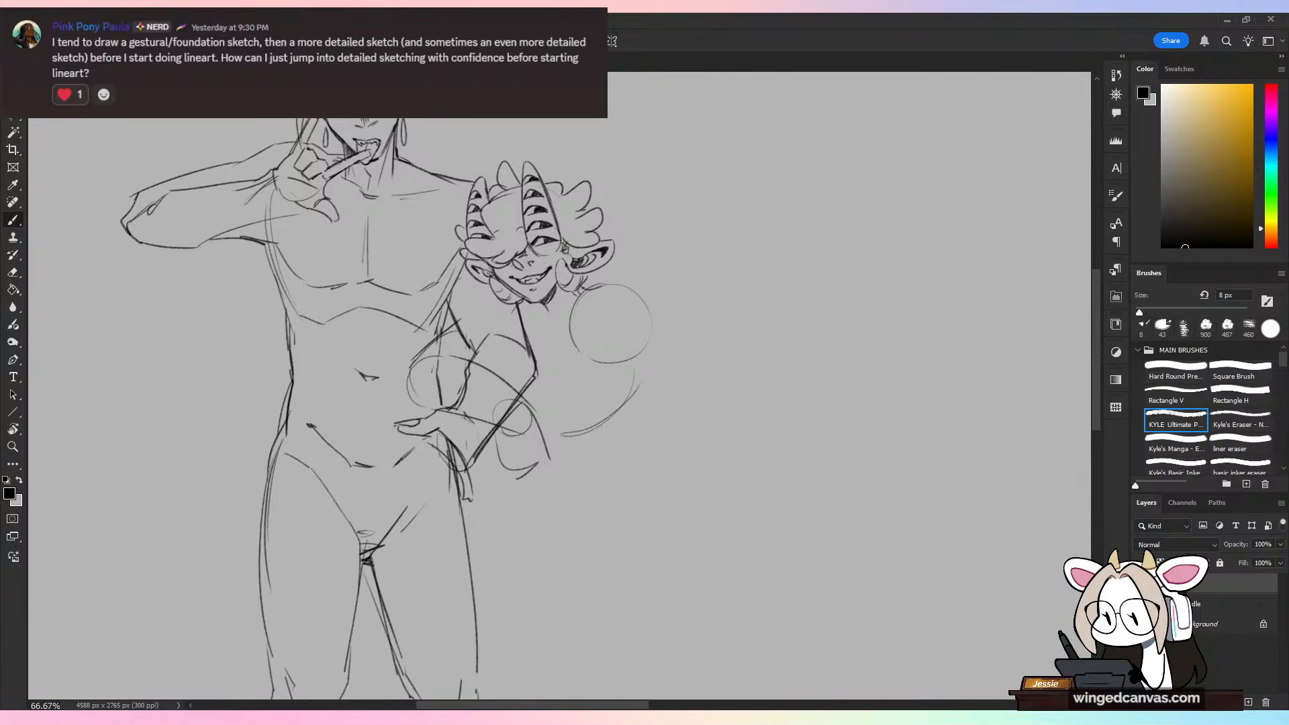
key(ctrl+Tab)
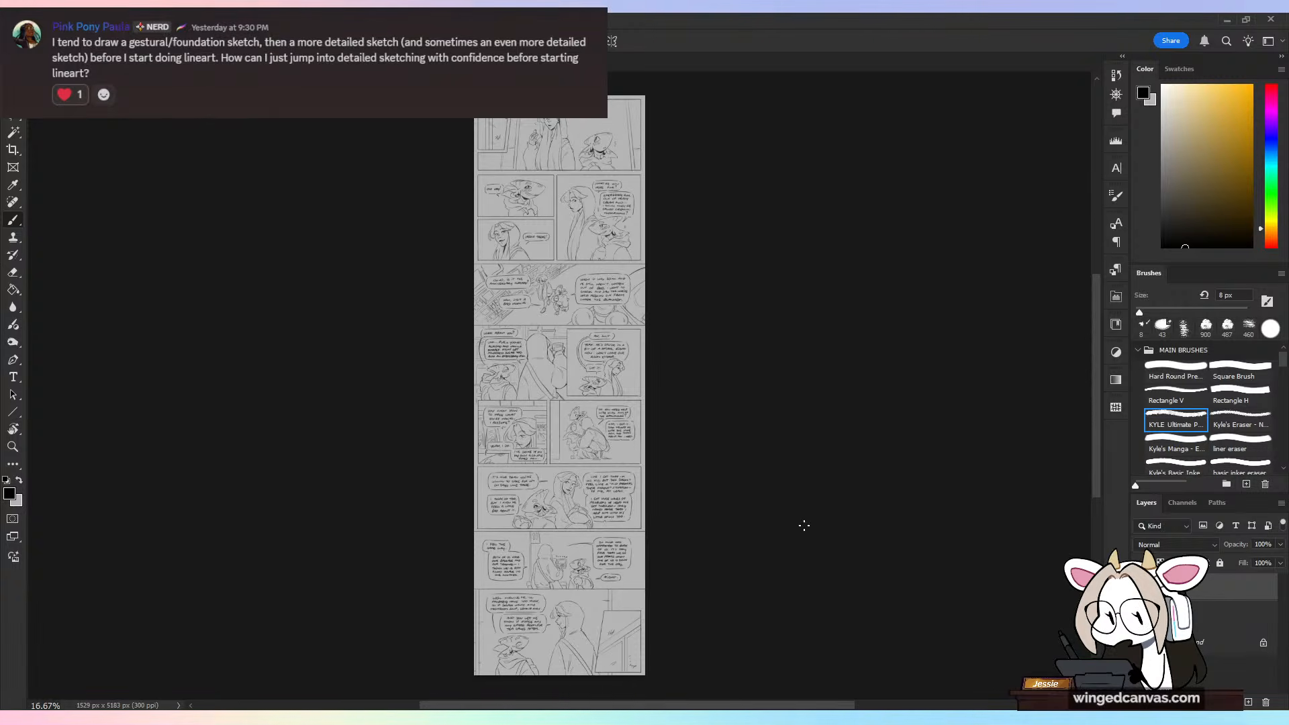
Step: Float the Layers panel beside the tall comic and select the d, Background and b layers in turn
drag(1149, 503, 757, 141)
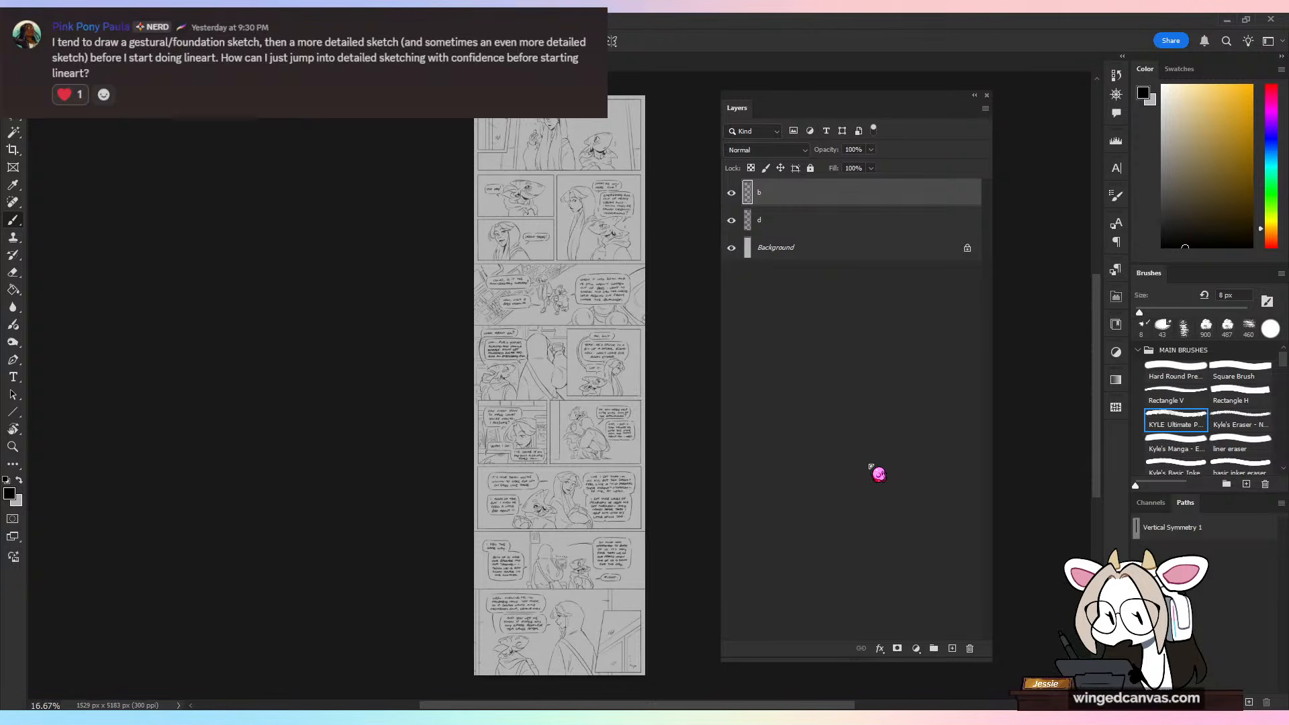
click(787, 241)
click(786, 225)
click(807, 251)
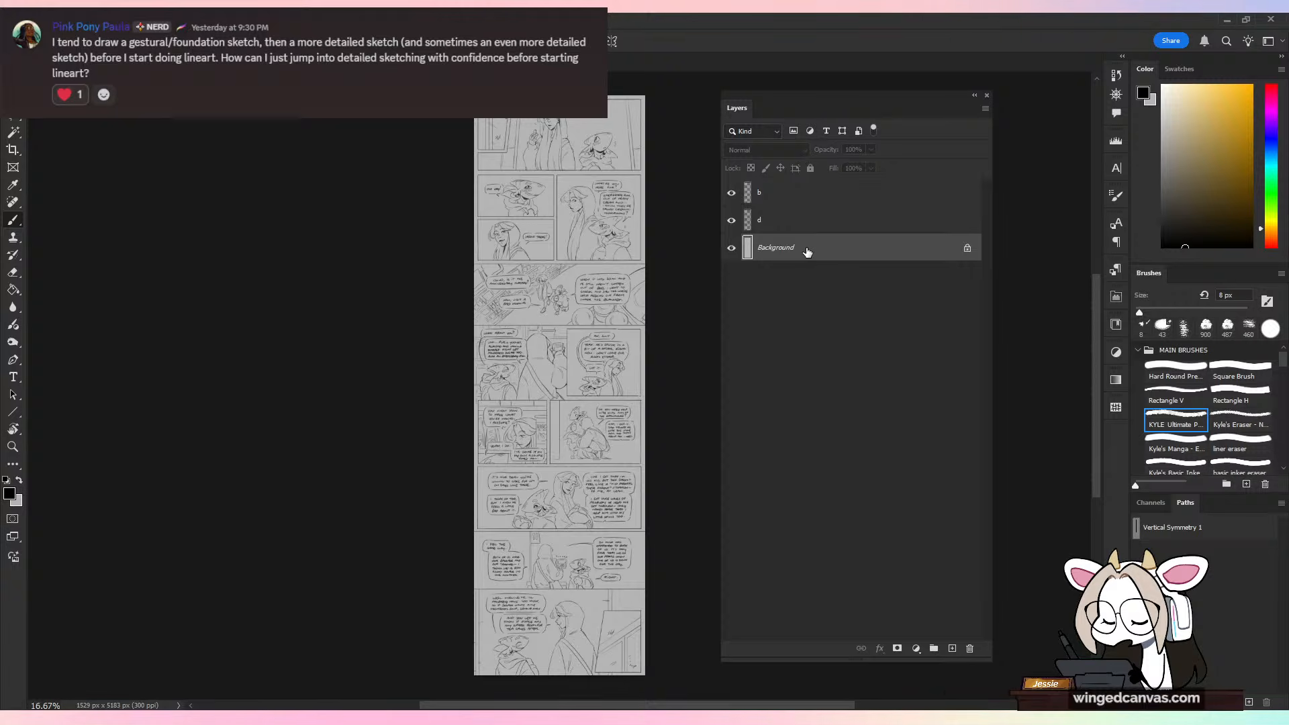
click(803, 216)
click(800, 198)
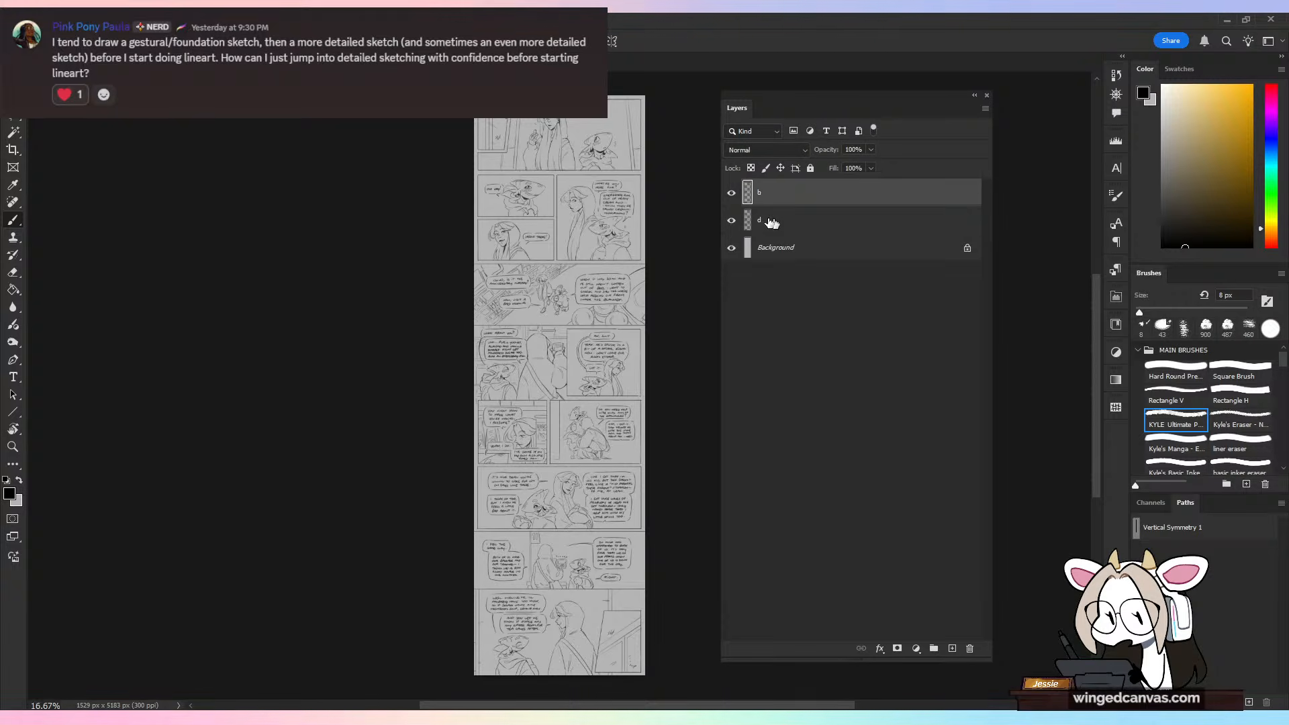
Step: Hide and show layers d and b to compare their contents, and dock the Layers panel back in its group
click(731, 221)
click(729, 221)
click(732, 193)
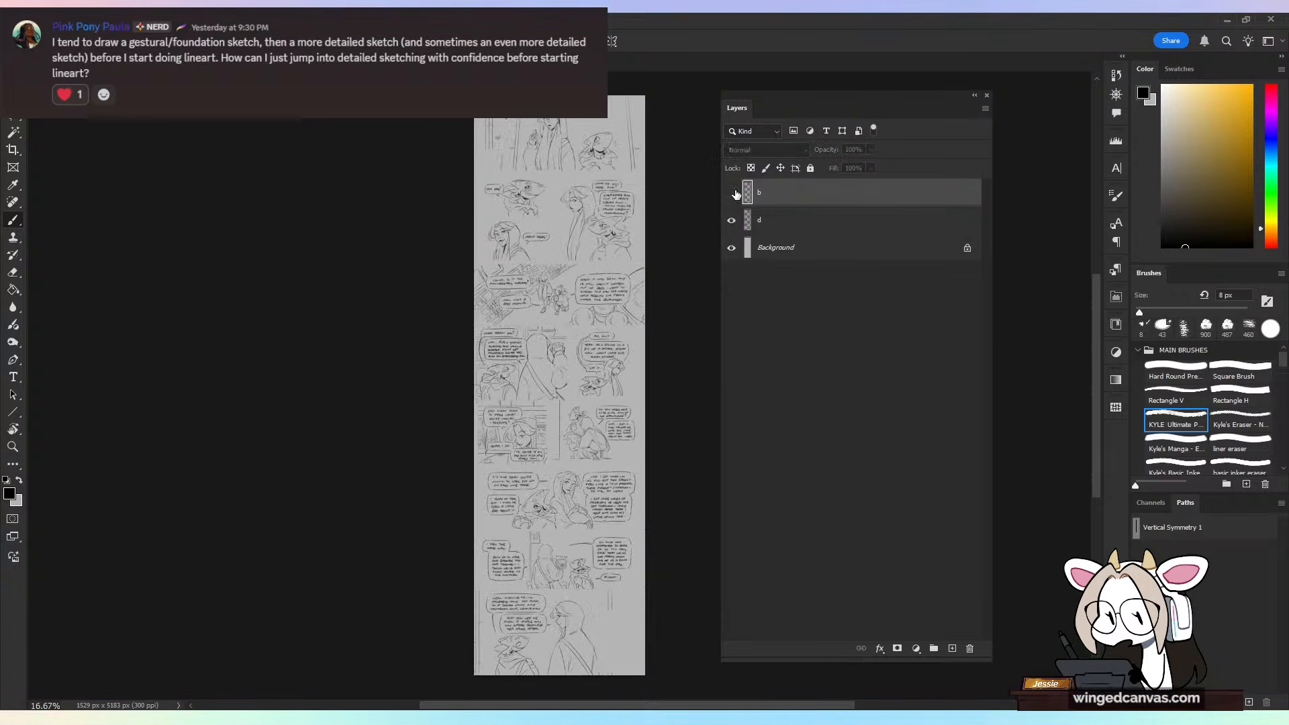
click(731, 193)
click(733, 220)
click(731, 220)
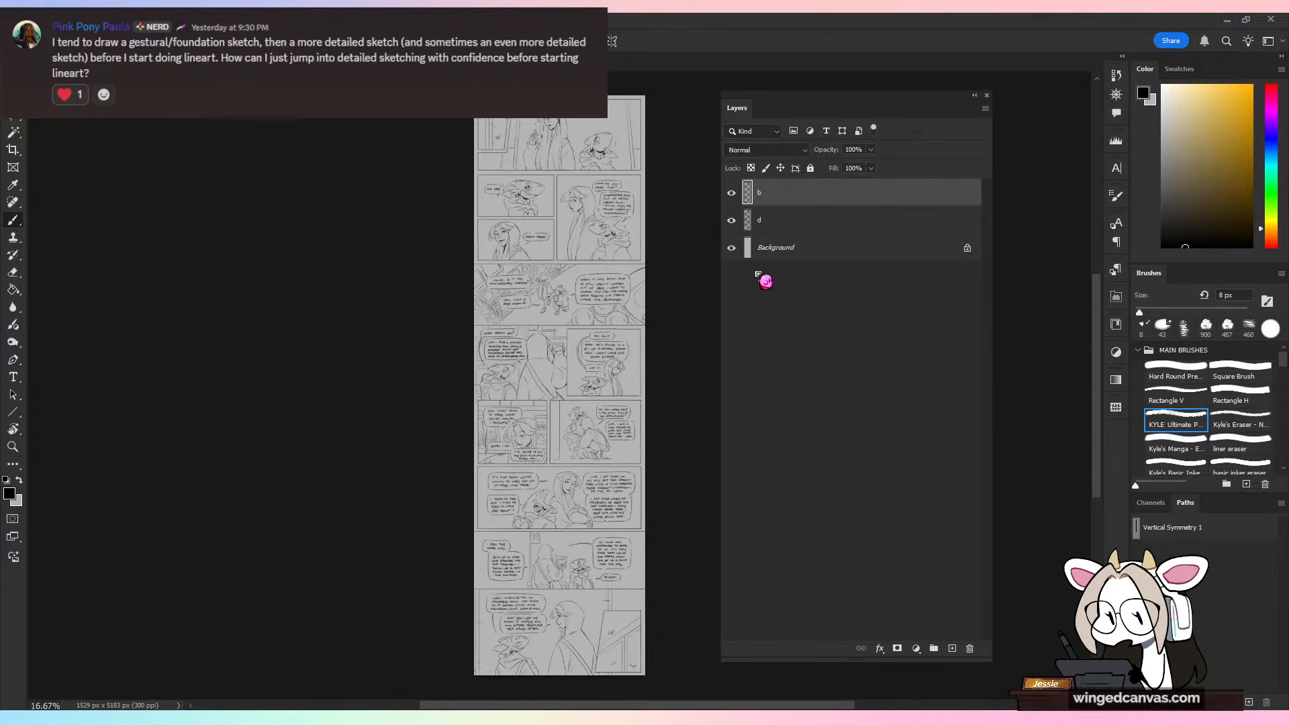
mouse_move(736, 109)
mouse_down()
mouse_move(754, 172)
mouse_move(1155, 500)
mouse_up()
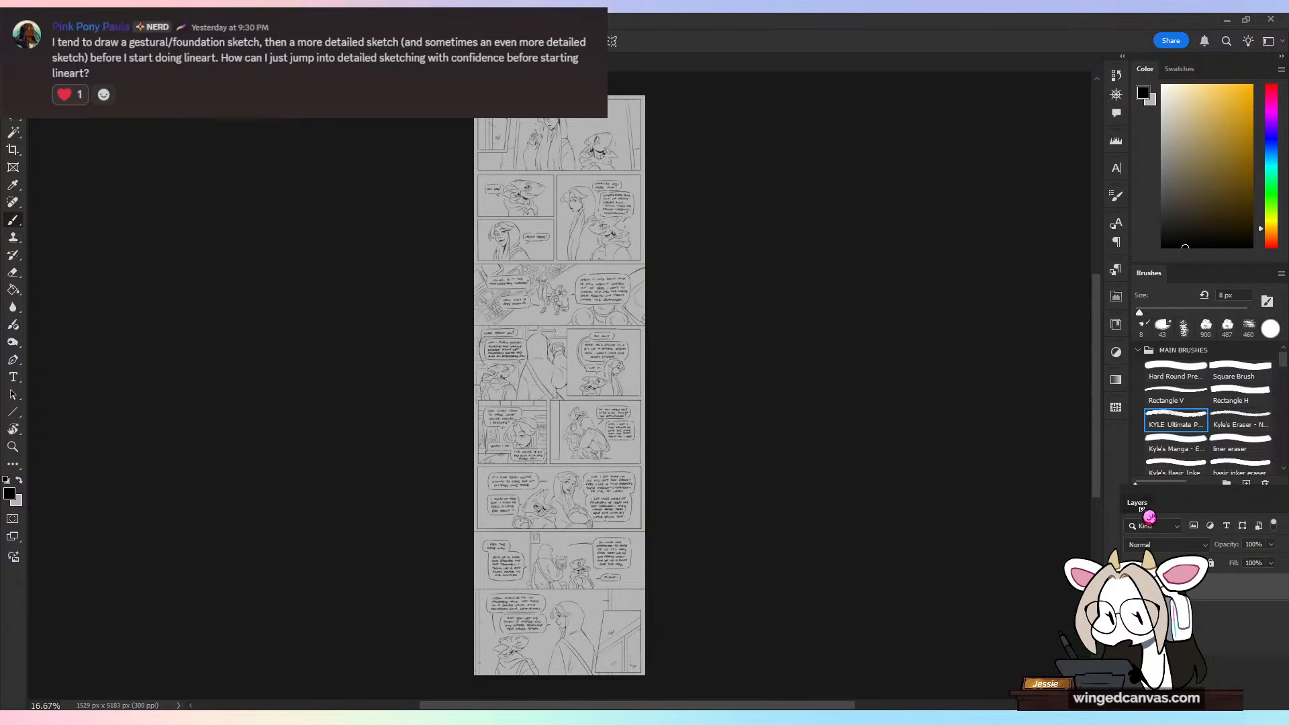
drag(1143, 504, 1208, 507)
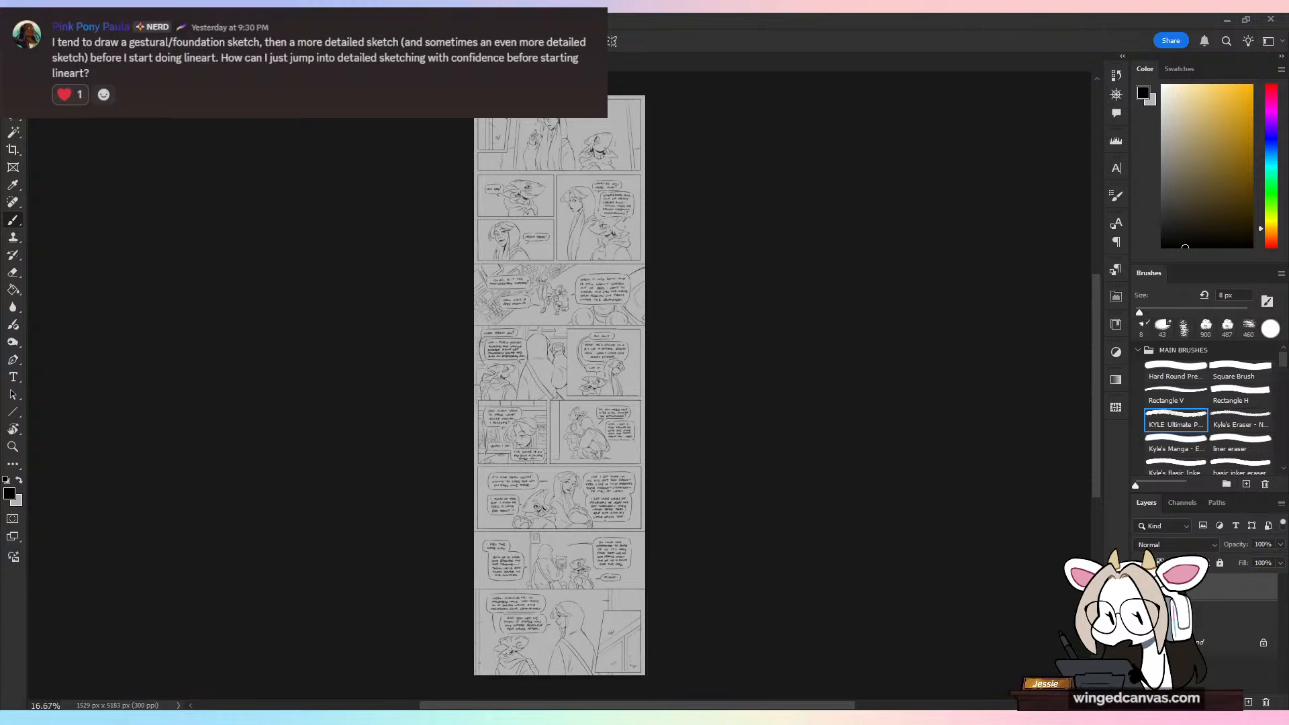
Step: Close the tall comic and sketch a loosely closed hand at the end of the horned figure's lowered forearm
key(ctrl+w)
click(642, 280)
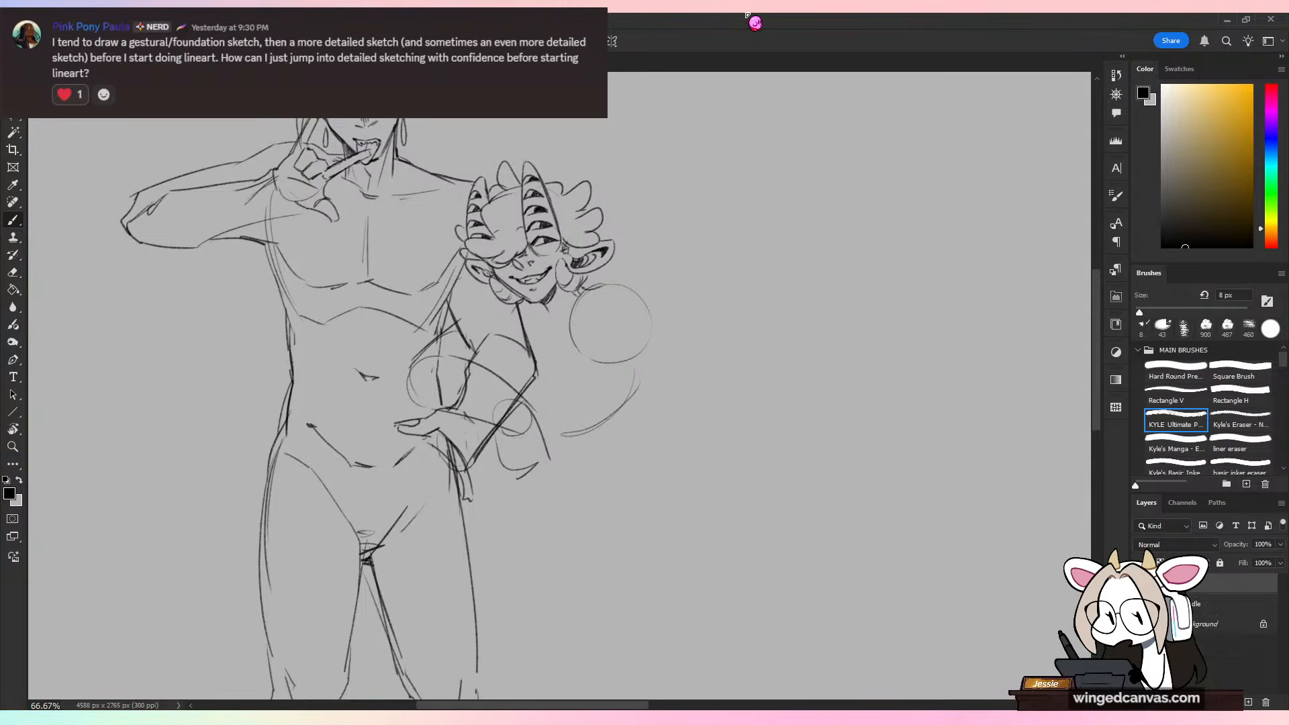
drag(497, 470, 535, 484)
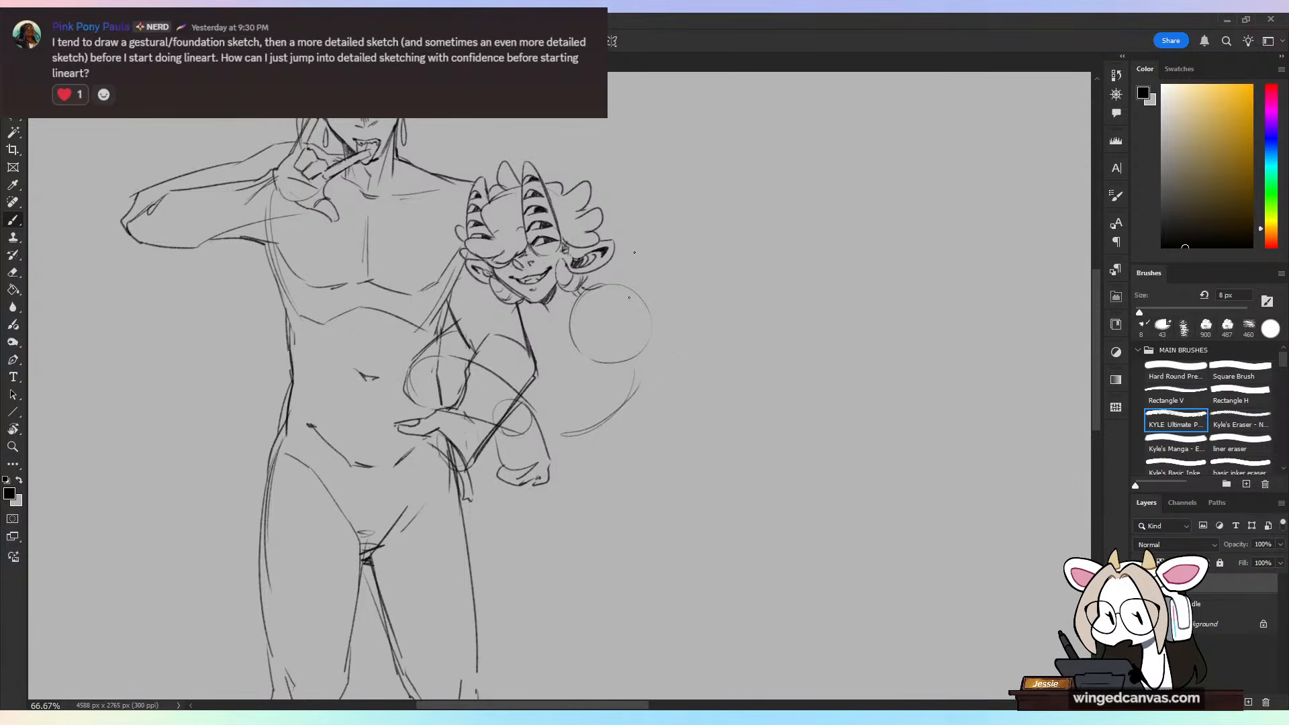
Step: Sketch the horned figure's back line below the shoulder circle, redo it, and continue it into an outward hip curve
drag(646, 381, 632, 426)
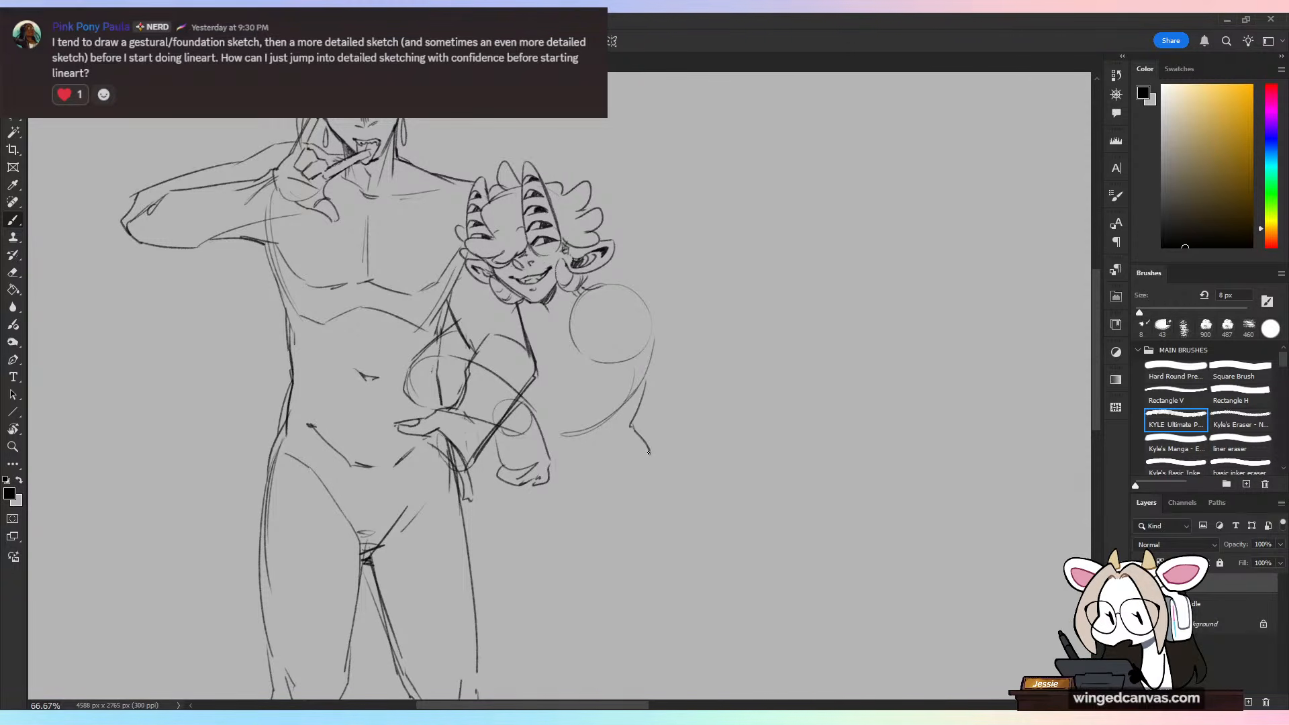
key(ctrl+z)
key(ctrl+z)
drag(647, 376, 637, 423)
drag(638, 422, 690, 496)
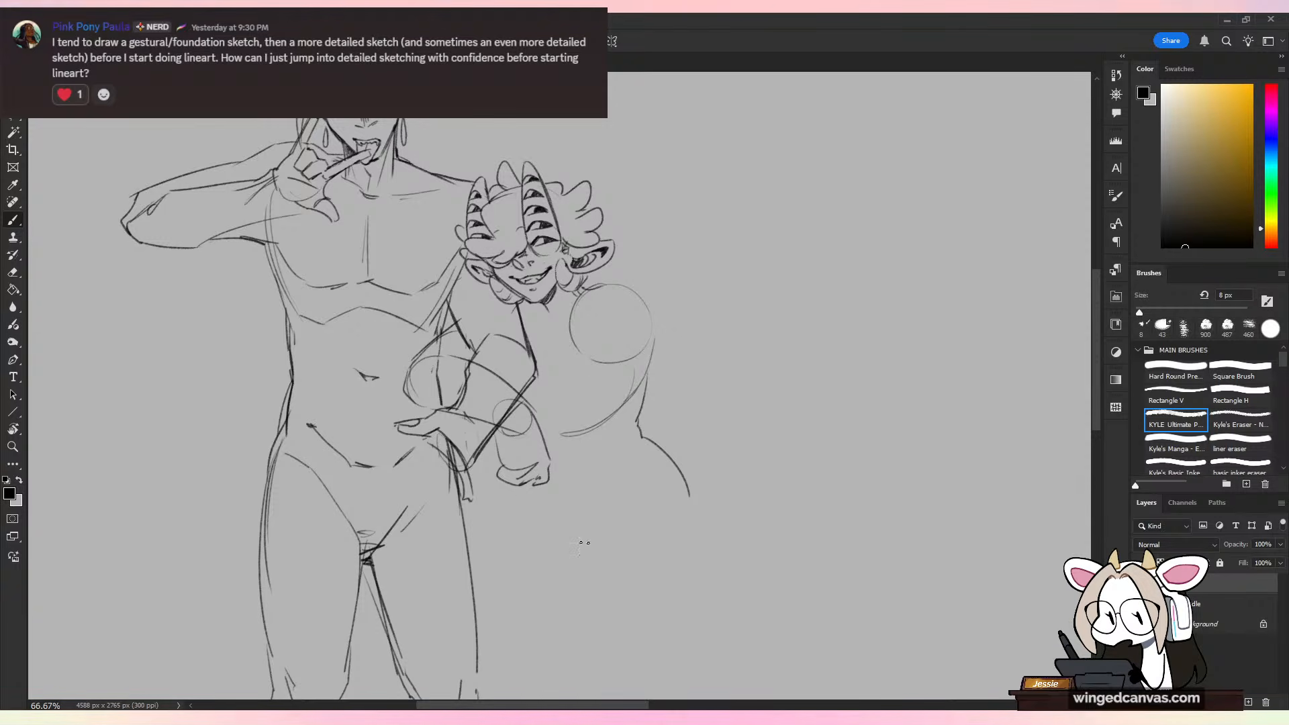
Step: Lasso the horned figure's head, shoulder and back, shift them slightly down with Free Transform, and deselect
drag(687, 525, 662, 309)
key(ctrl+minus)
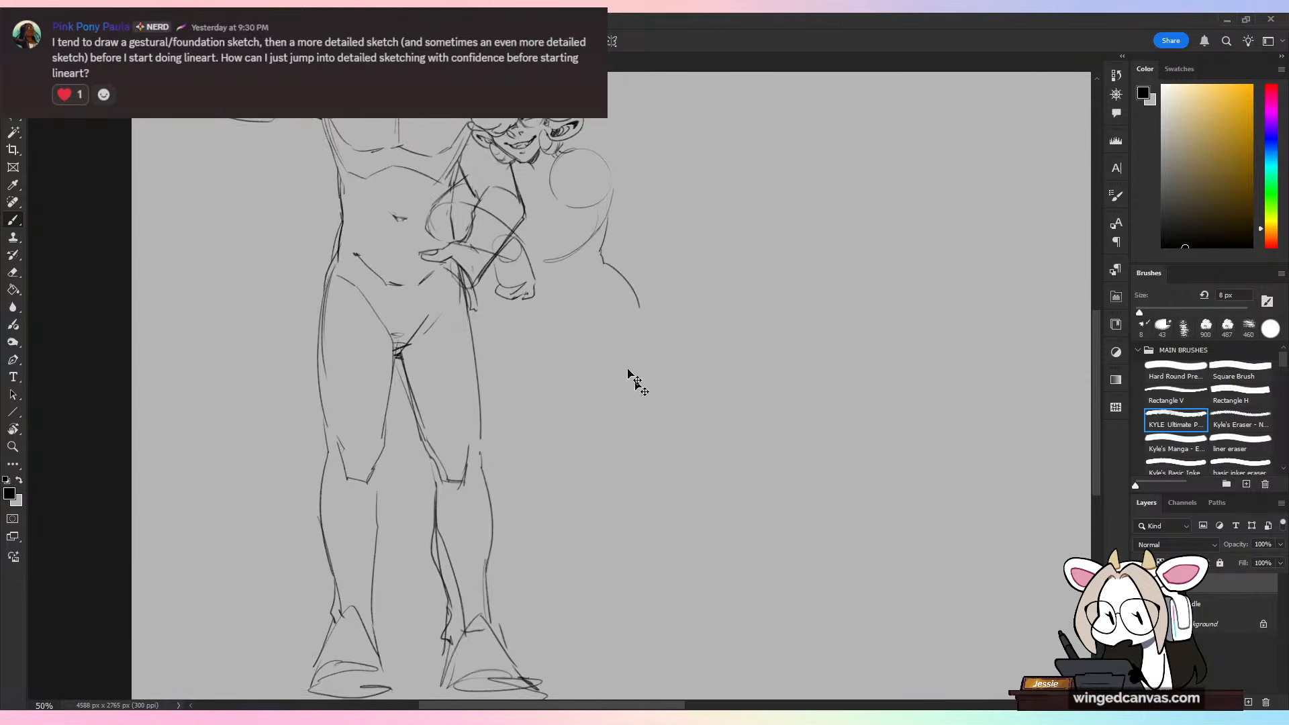
key(ctrl+minus)
key(ctrl+plus)
drag(626, 324, 648, 498)
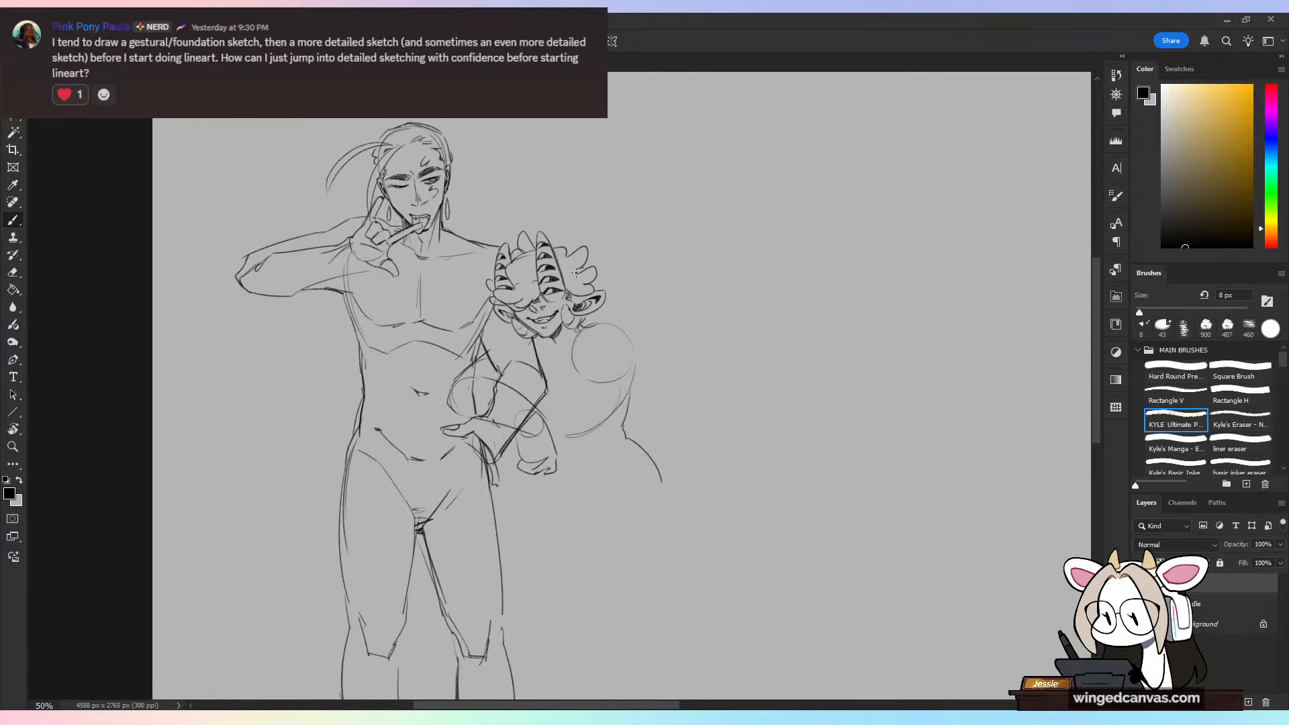
key(l)
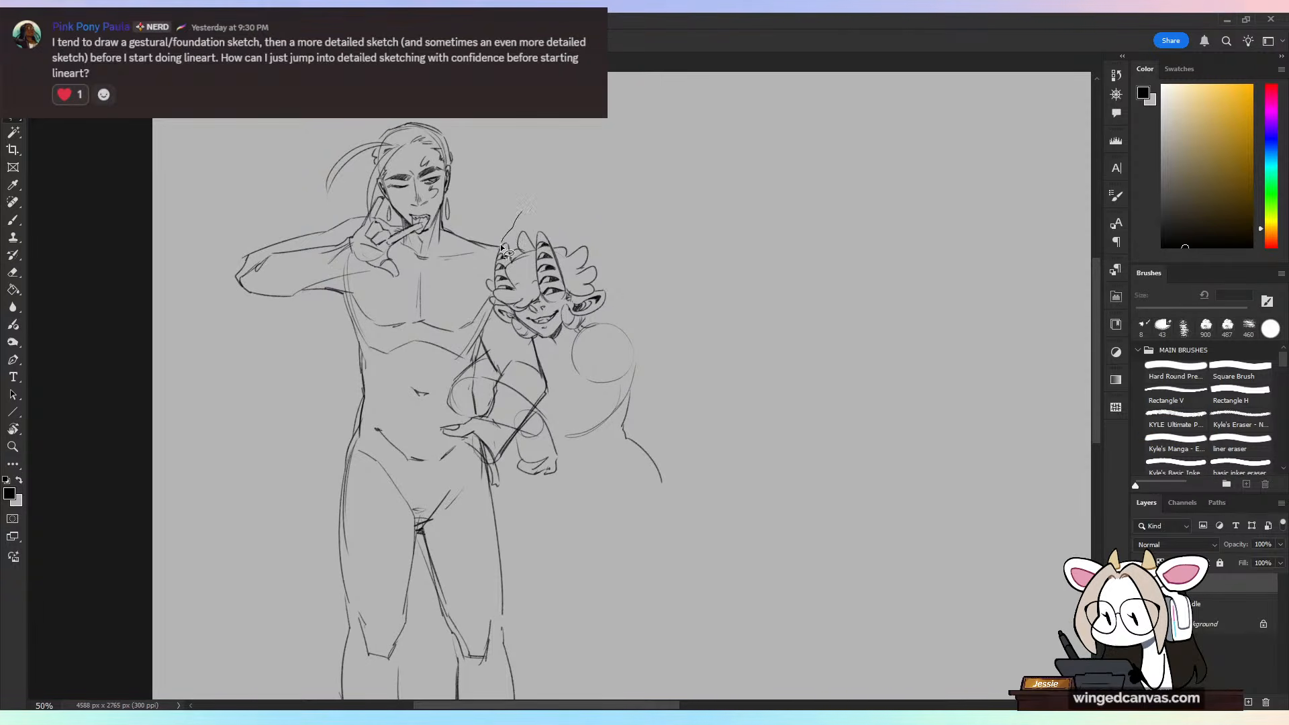
drag(521, 213, 481, 287)
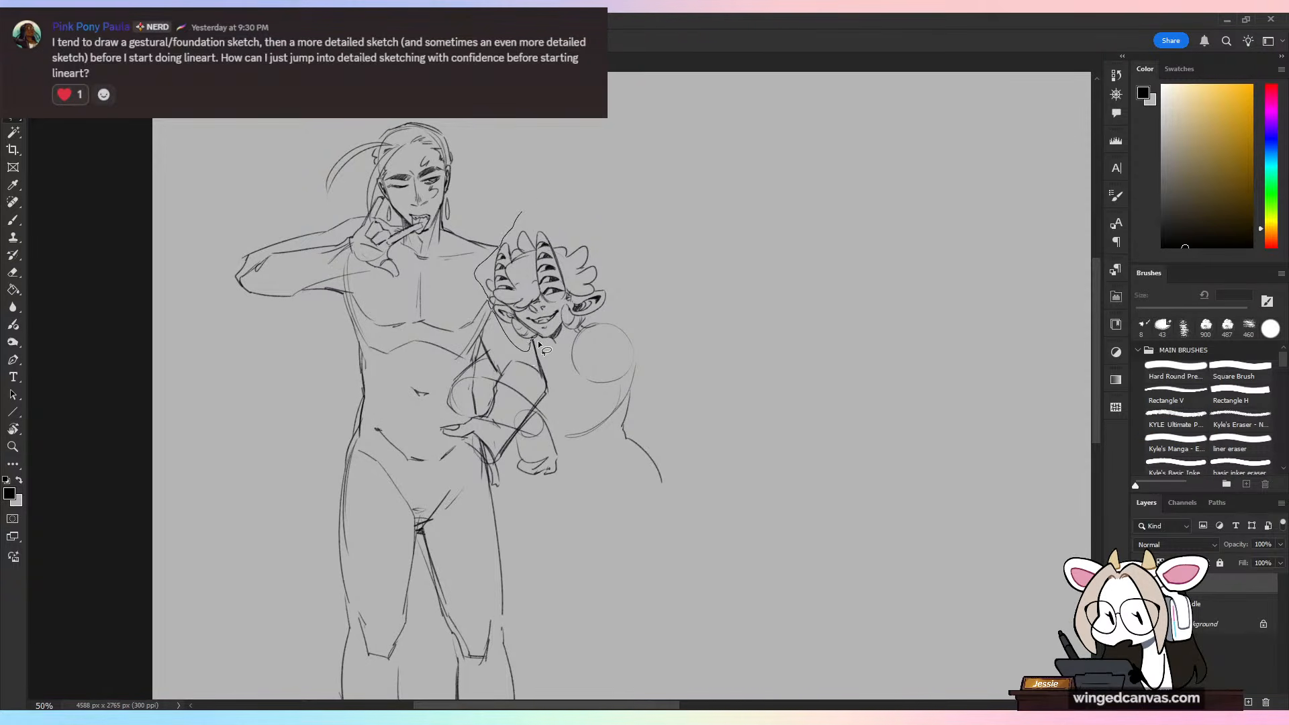
mouse_move(538, 340)
mouse_down()
mouse_move(642, 547)
mouse_move(691, 203)
mouse_move(522, 215)
mouse_up()
key(ctrl+t)
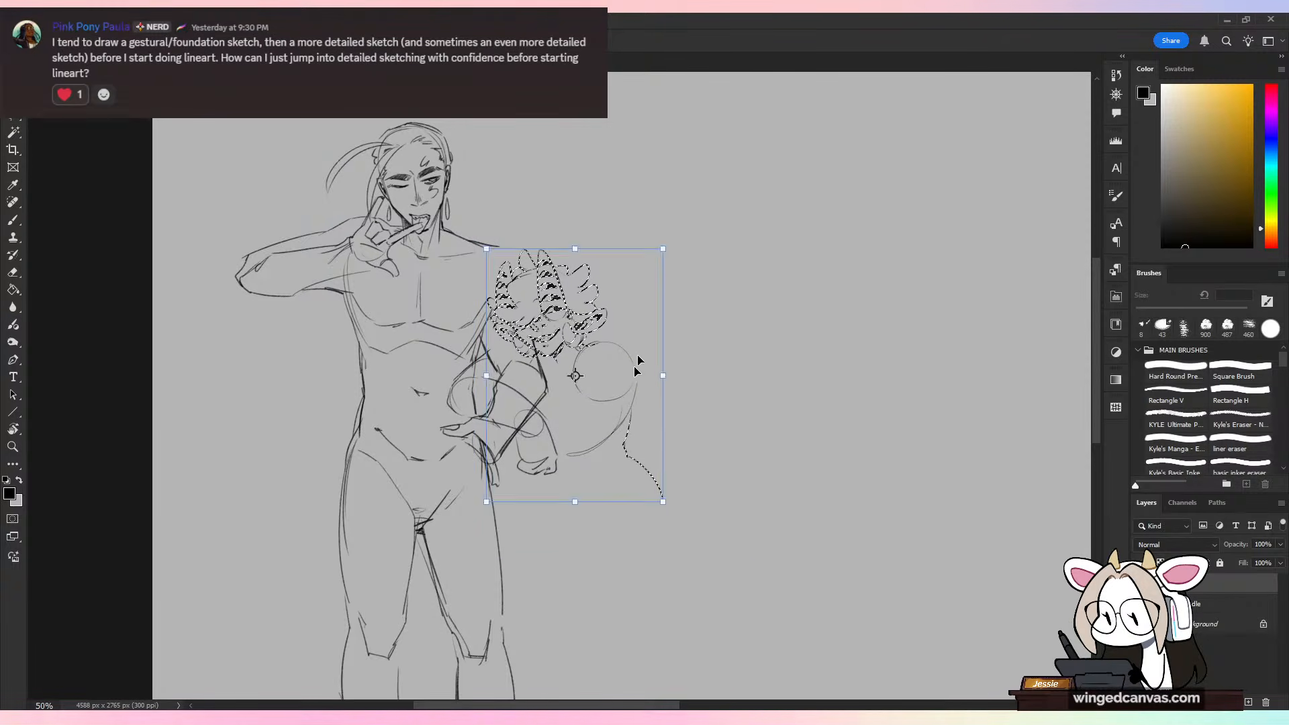
key(Return)
key(ctrl+d)
Step: Extend the tall character's shoulder line down to the horned figure's hair with the Brush
key(e)
key(ctrl+plus)
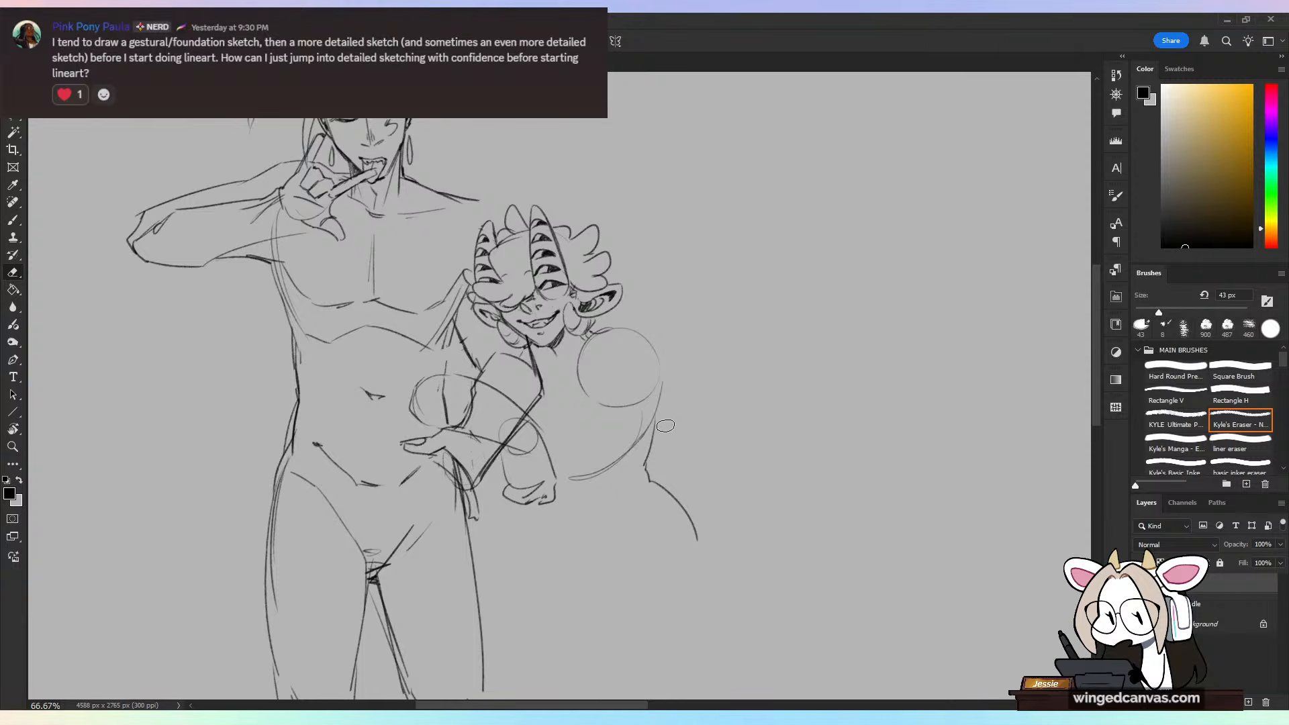
key(b)
drag(480, 201, 497, 223)
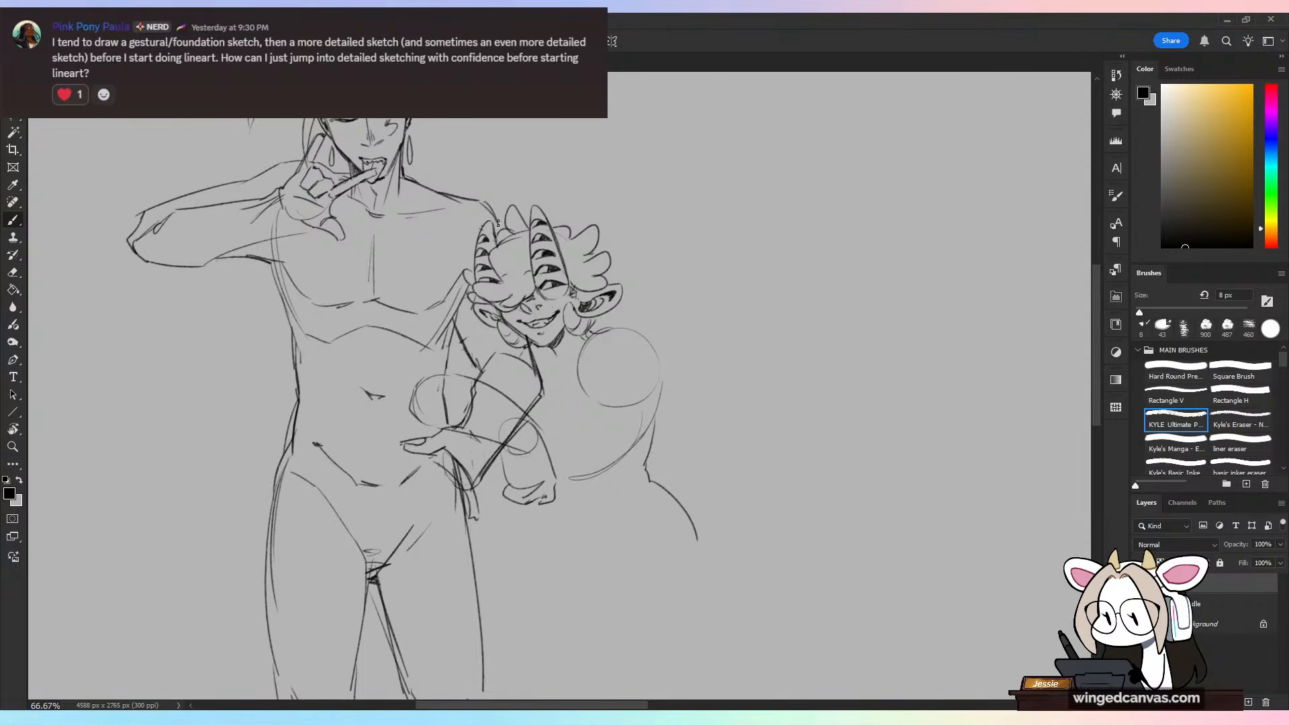
Step: Erase the overlapping construction lines around the arms at the tall character's waist and redraw the forearm and upper-arm edges
key(e)
mouse_move(480, 376)
mouse_down()
mouse_move(511, 410)
mouse_move(505, 428)
mouse_move(465, 452)
mouse_move(472, 430)
mouse_move(450, 387)
mouse_move(464, 374)
mouse_move(421, 384)
mouse_move(421, 425)
mouse_move(443, 328)
mouse_move(428, 393)
mouse_move(518, 419)
mouse_up()
key(b)
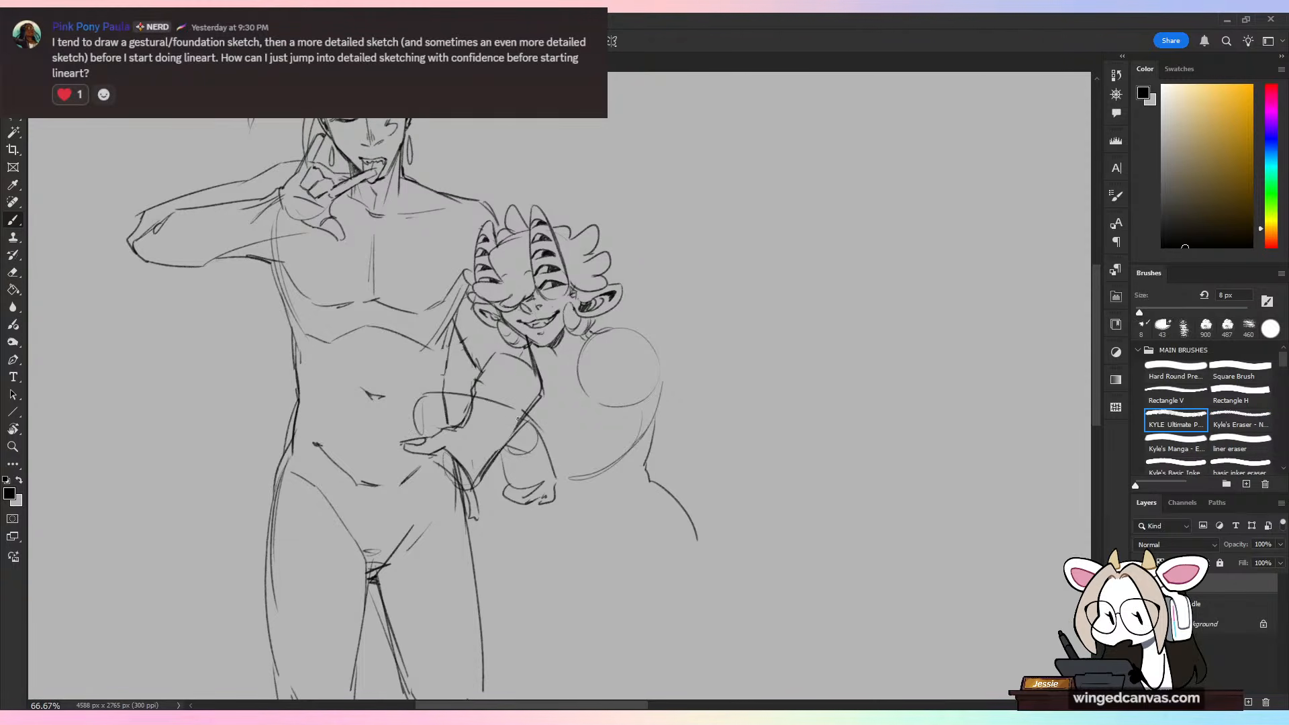
drag(423, 442, 426, 439)
drag(439, 446, 509, 451)
drag(426, 398, 476, 369)
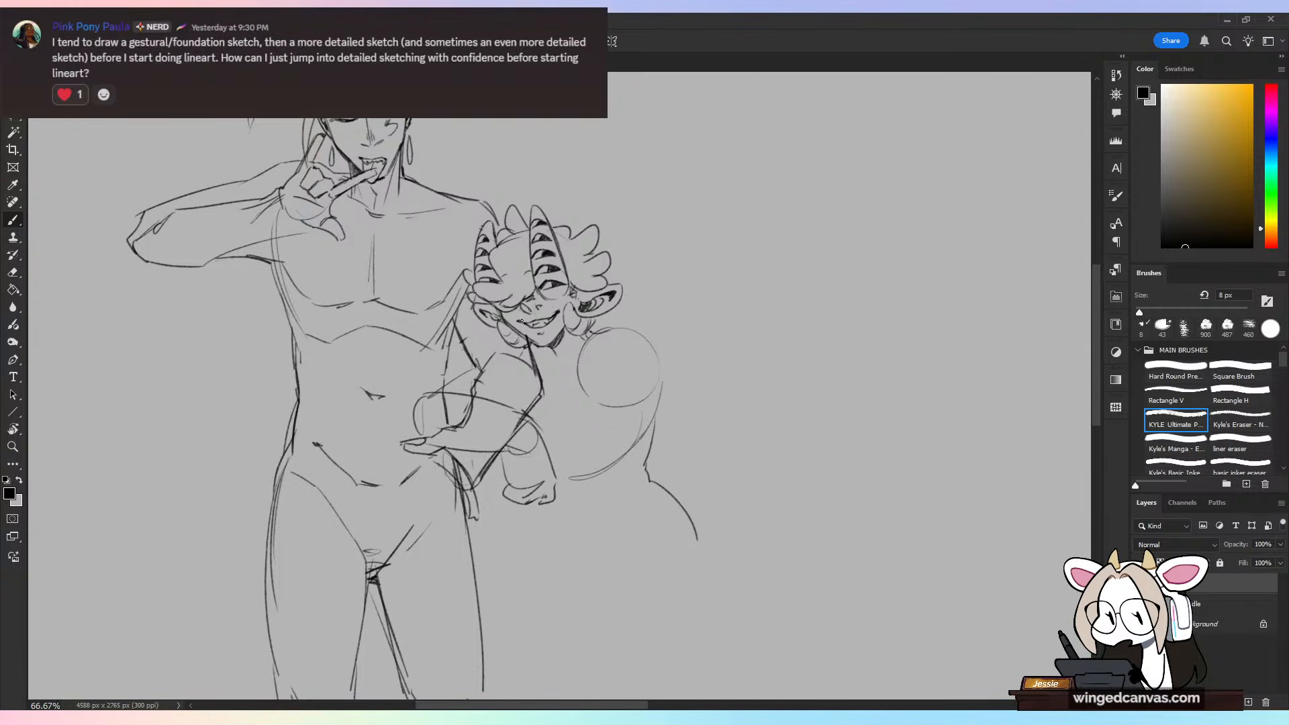
key(ctrl+z)
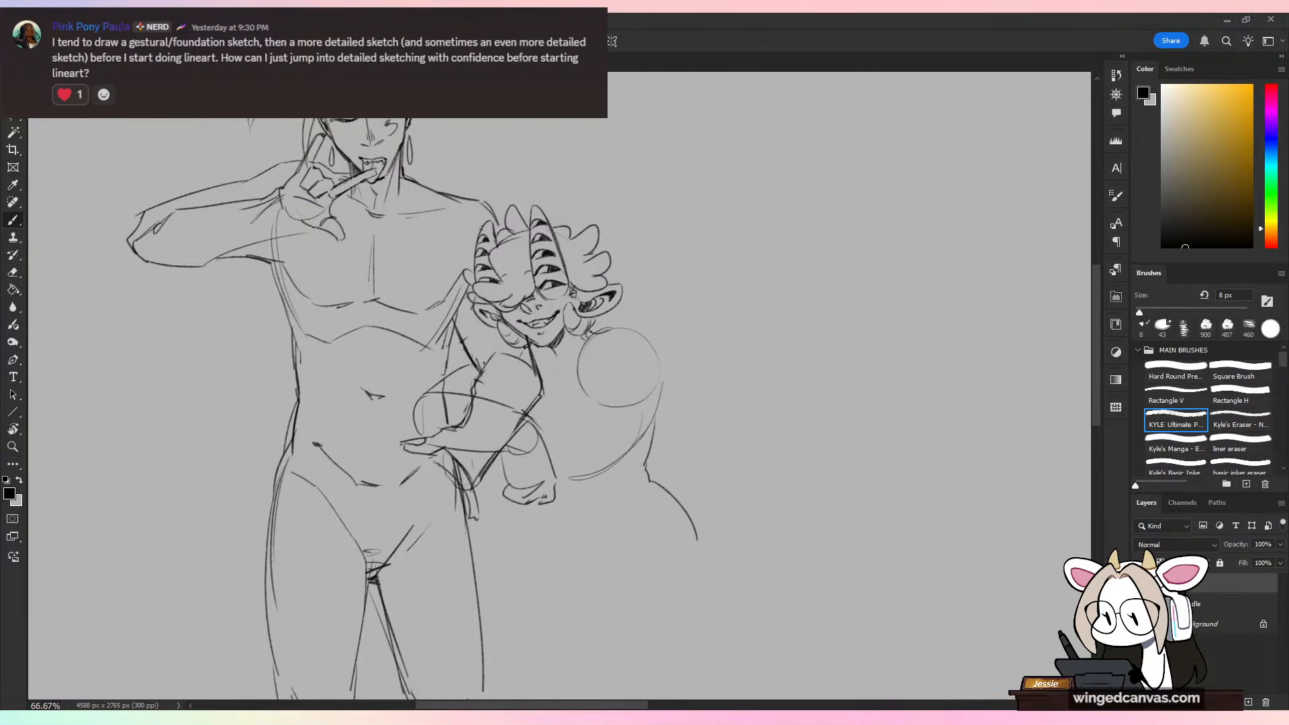
Step: Erase the stray lines beside the tall character's ribs and under the horned figure's chin
key(ctrl+minus)
key(ctrl+plus)
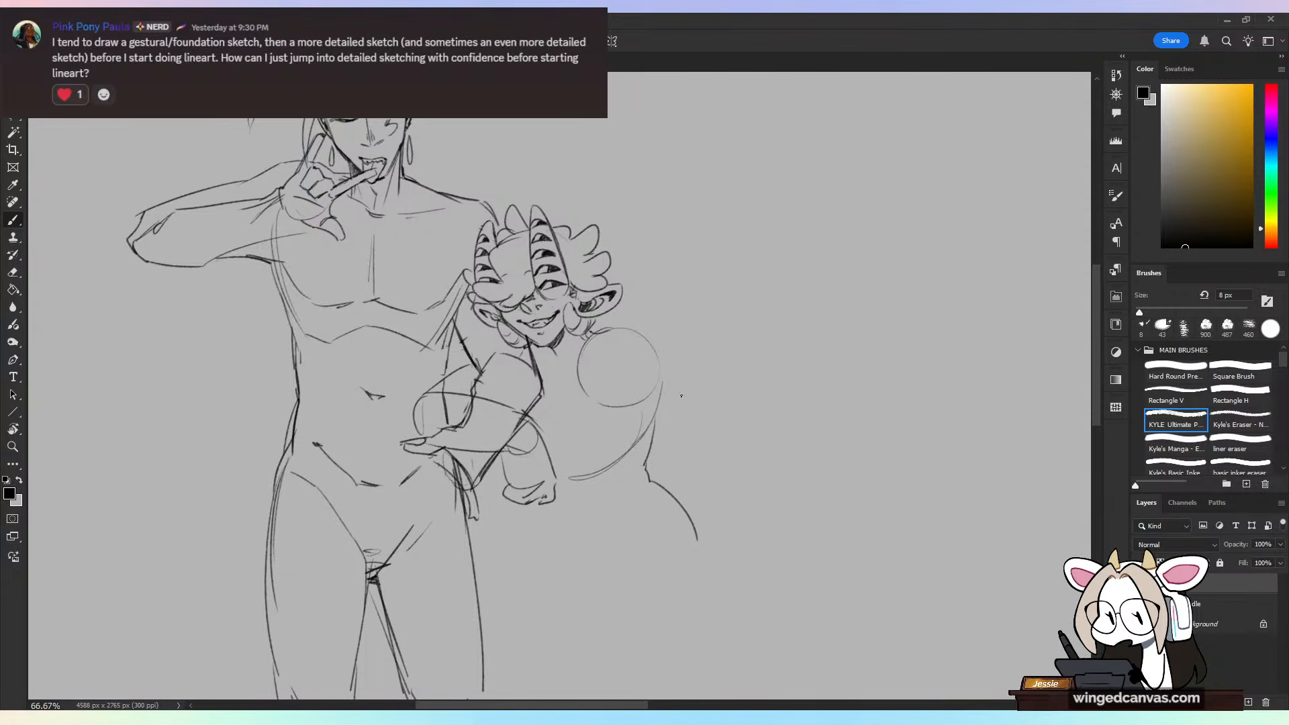
drag(714, 474, 705, 431)
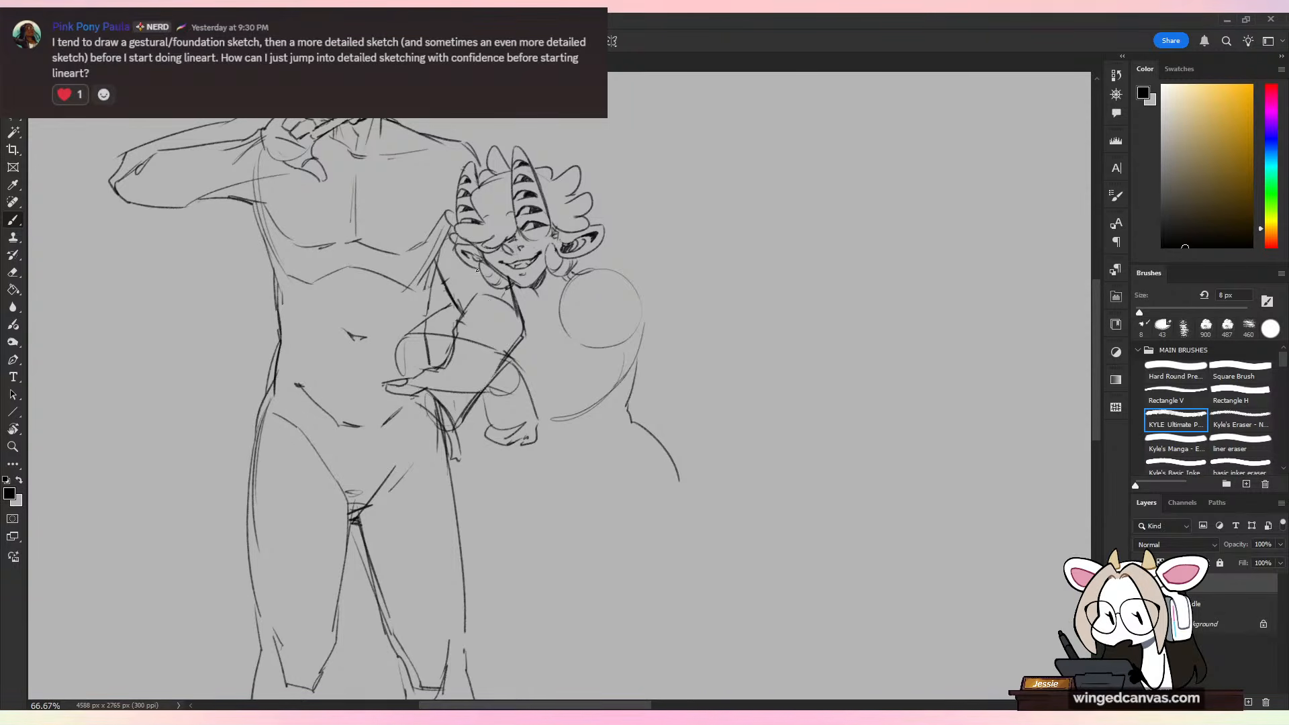
key(e)
drag(441, 277, 458, 303)
key(b)
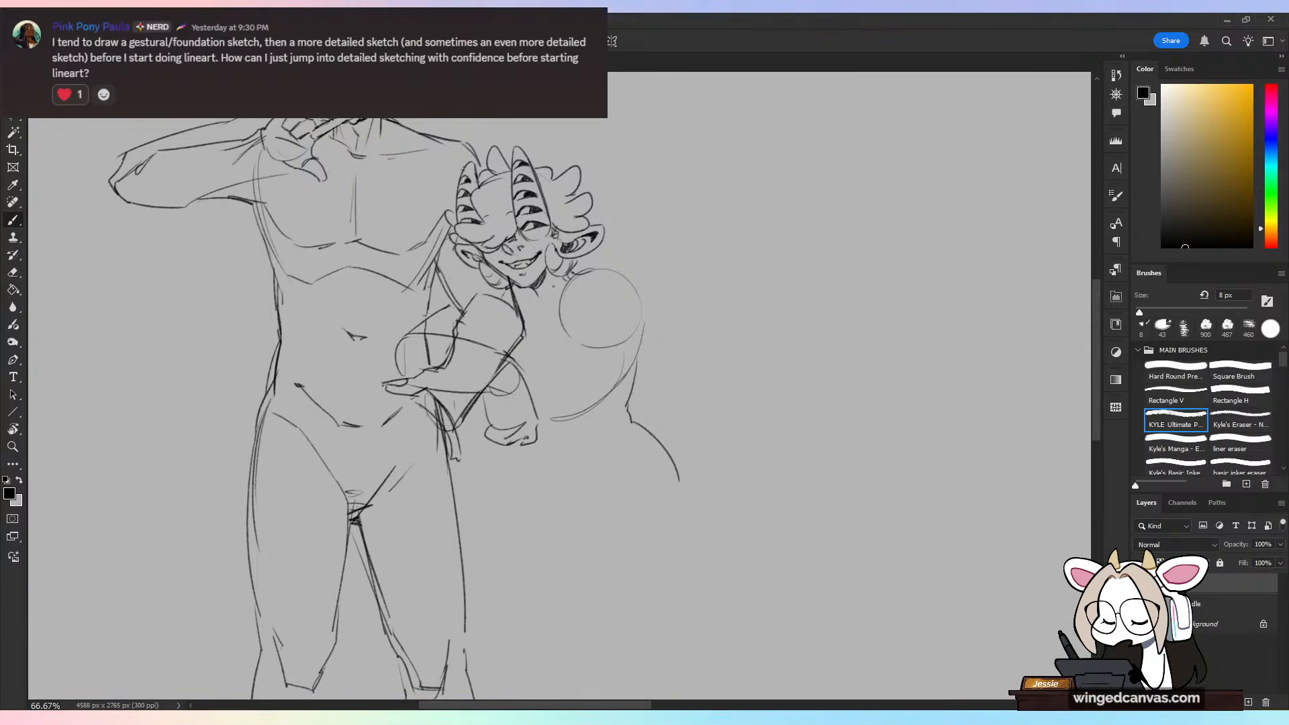
key(e)
drag(509, 284, 508, 277)
key(b)
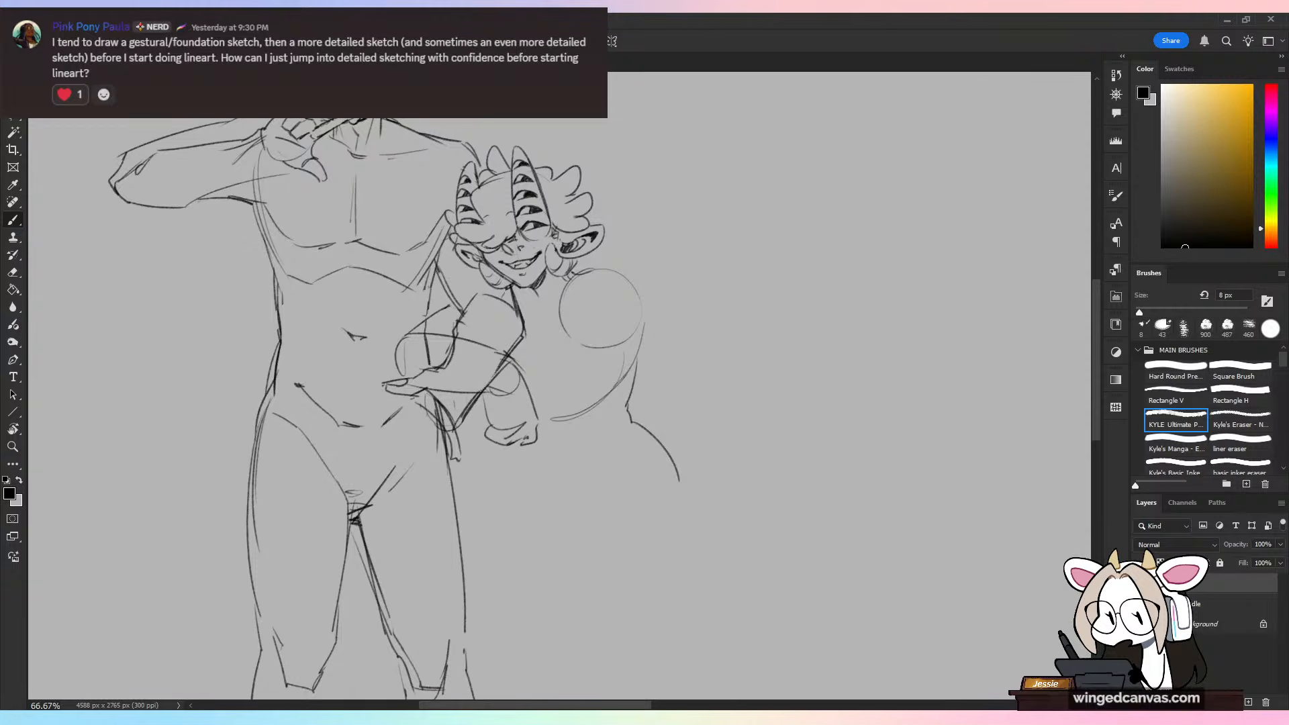
Step: Save the character sketch
click(49, 19)
mouse_move(29, 20)
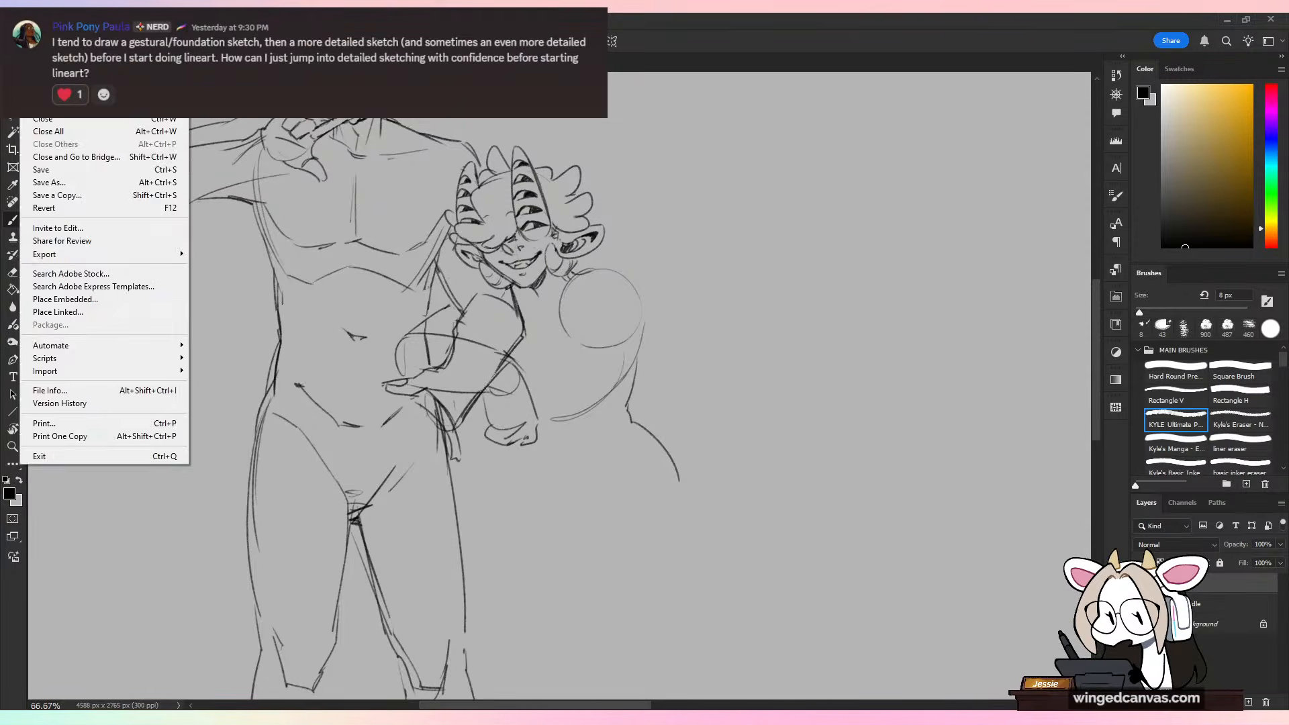
click(42, 169)
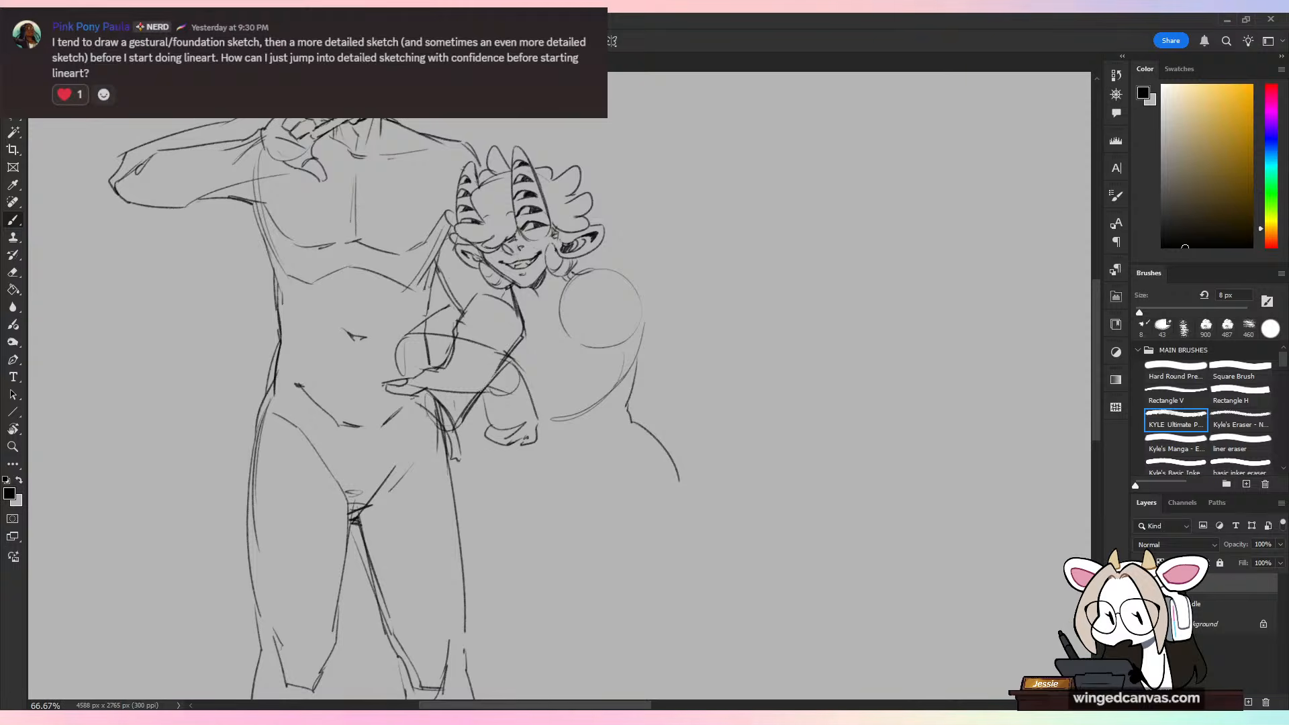
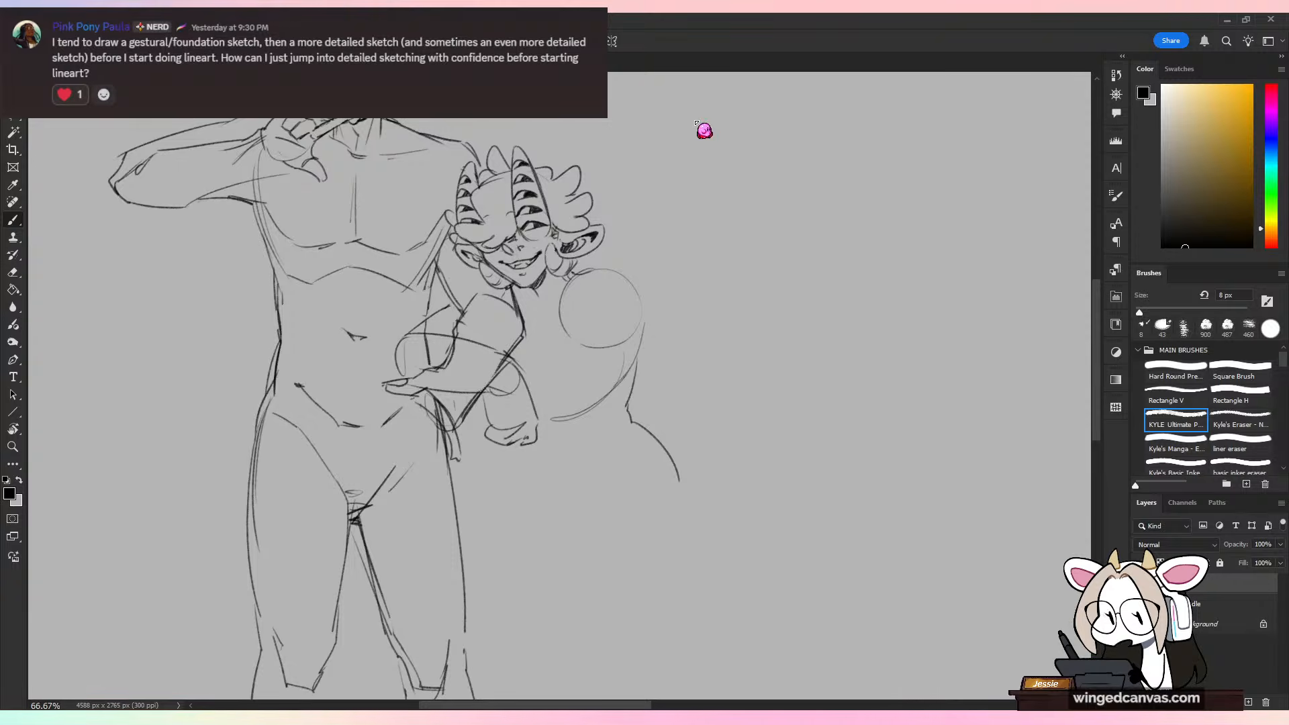
Step: Switch to the comic page document and float the Layers panel beside the page
key(ctrl+Tab)
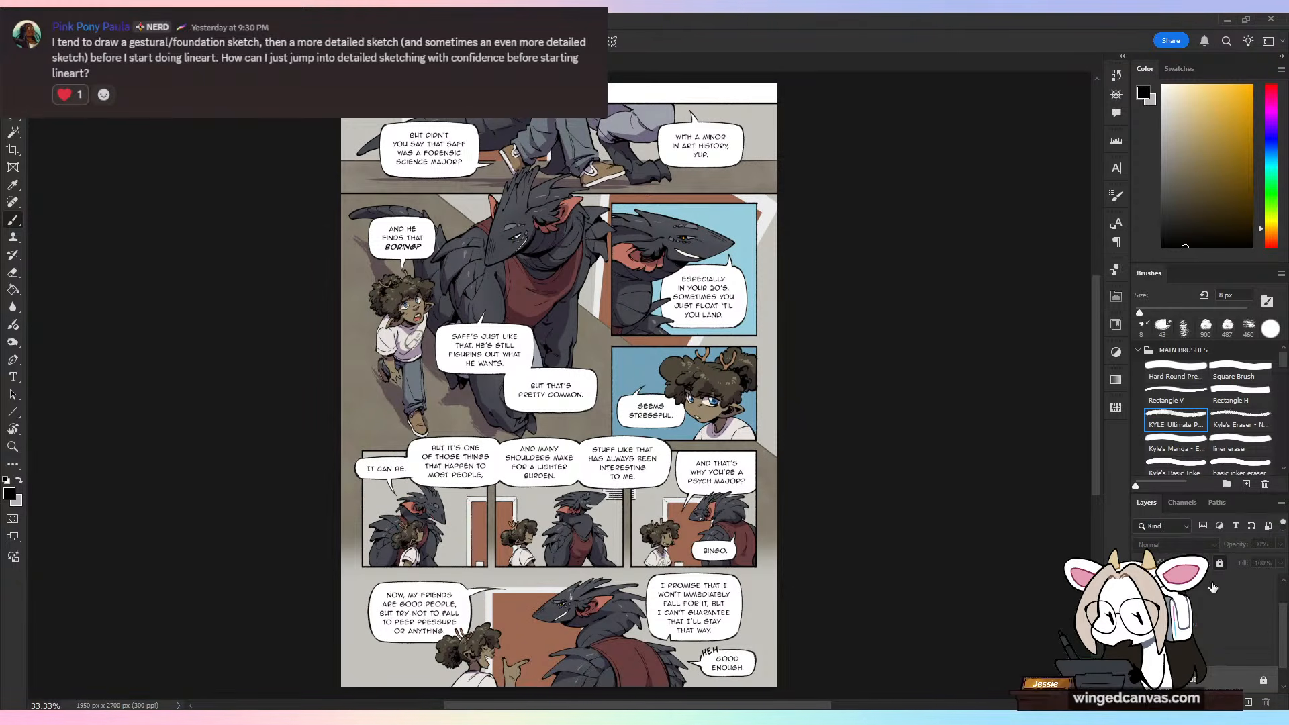
drag(1146, 502, 832, 116)
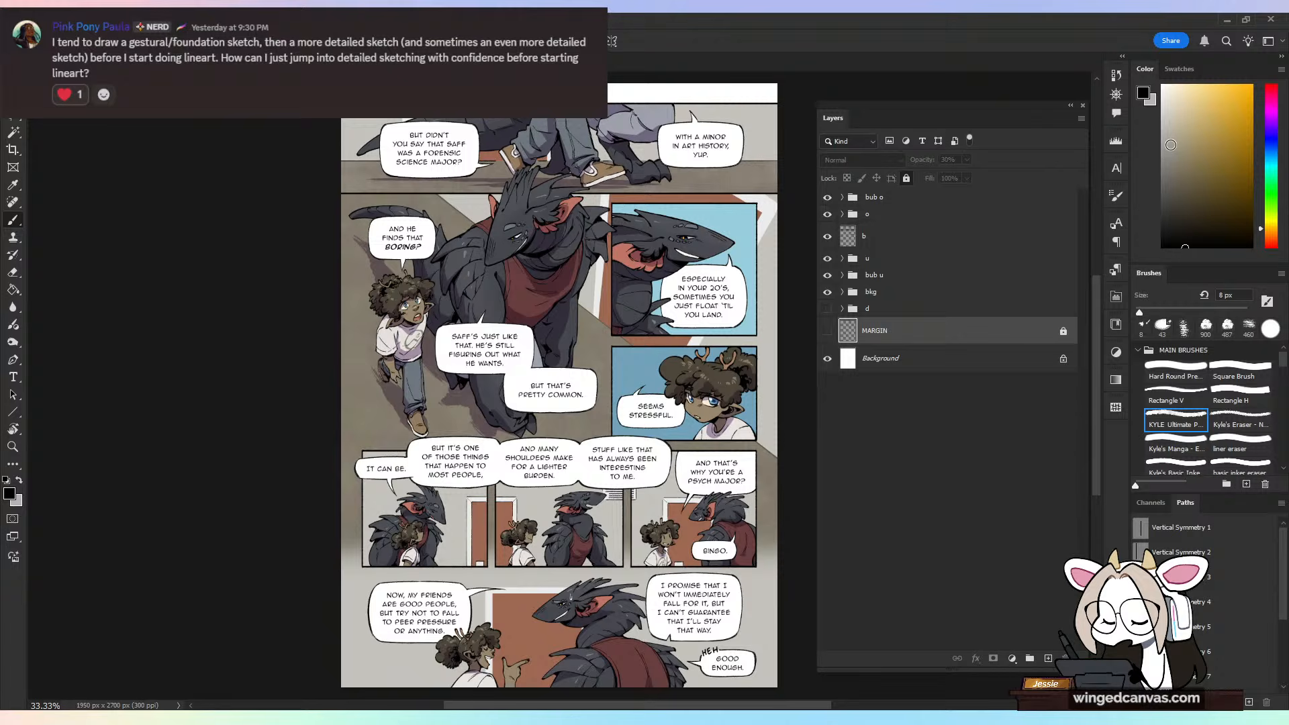
Step: Examine the bub o group's text and speech-bubble subgroups by expanding them and toggling their visibility
click(843, 198)
click(853, 214)
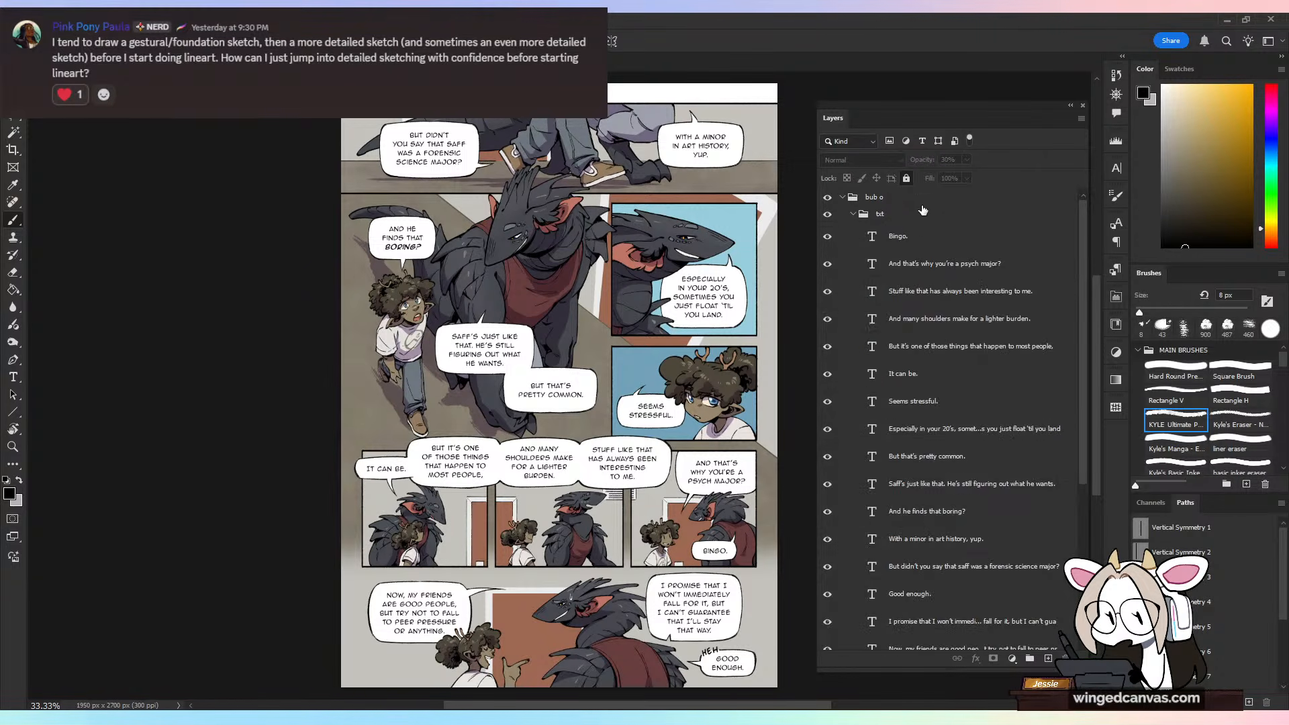
click(855, 214)
click(827, 215)
click(828, 215)
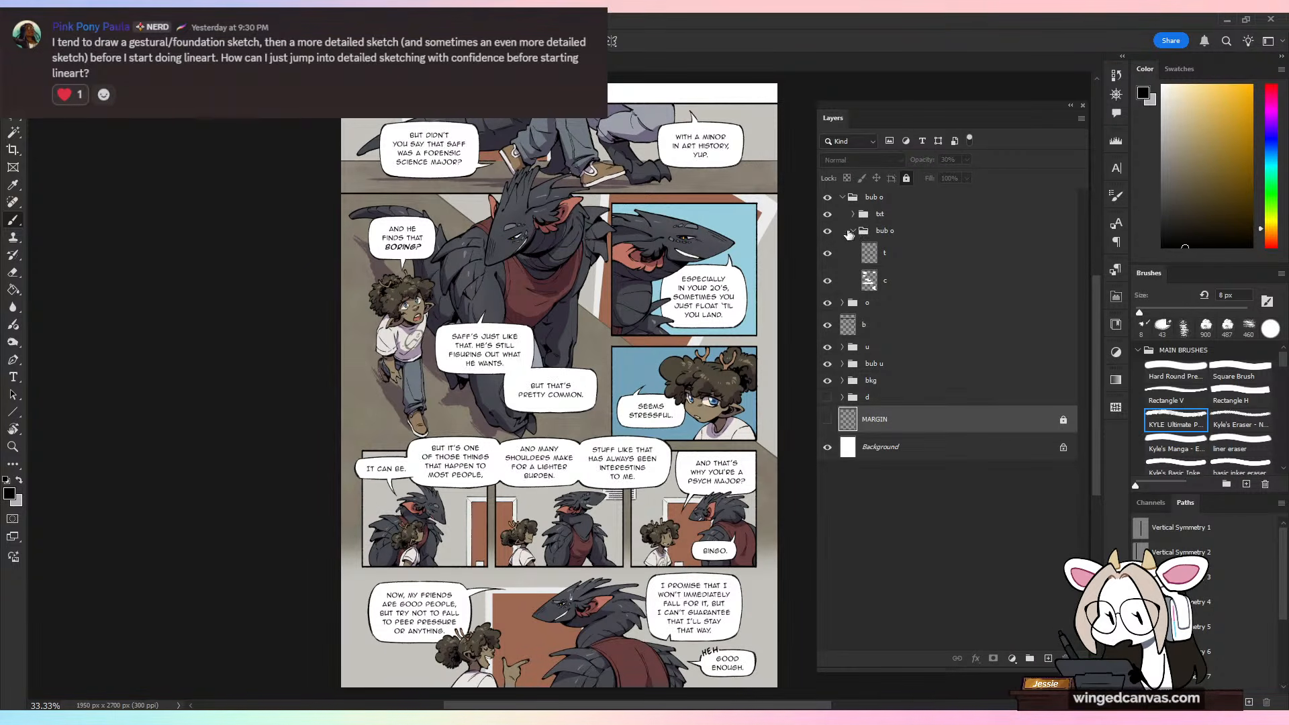
click(828, 231)
click(828, 231)
click(852, 231)
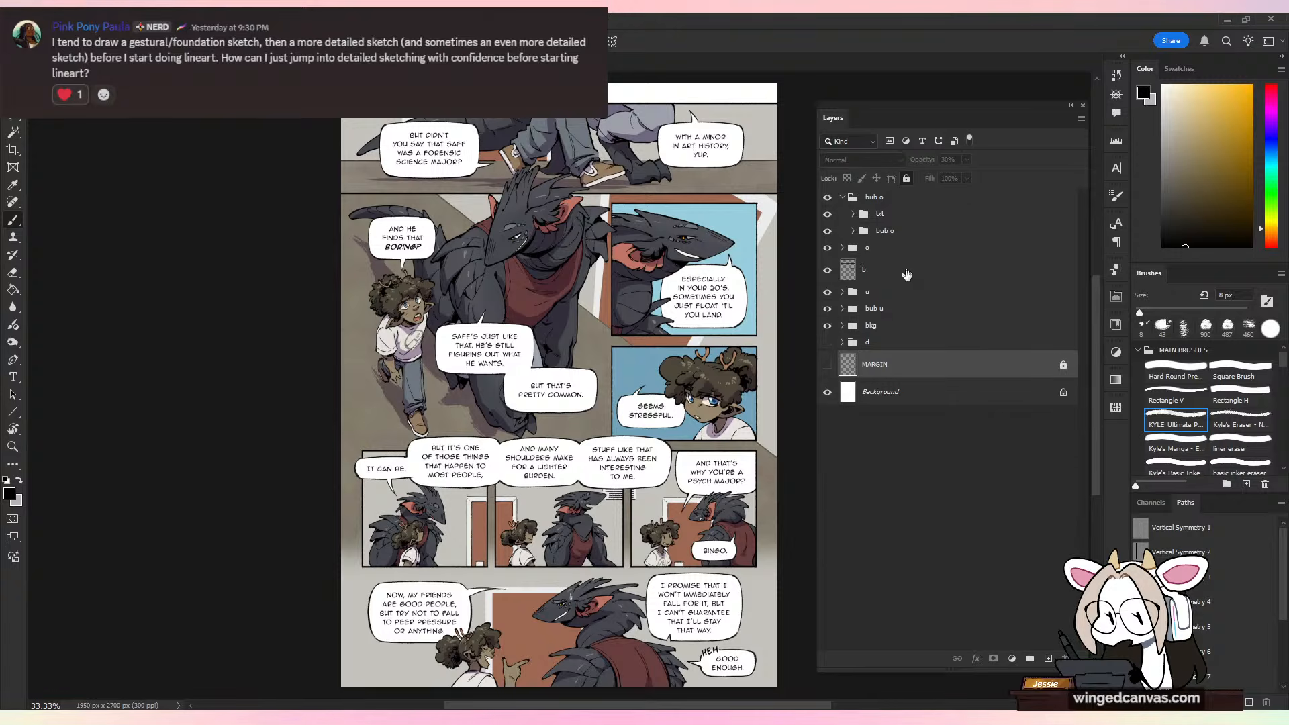
Step: Examine the o group's character artwork by toggling its visibility and expanding it to view its layers
click(829, 250)
click(829, 249)
click(829, 249)
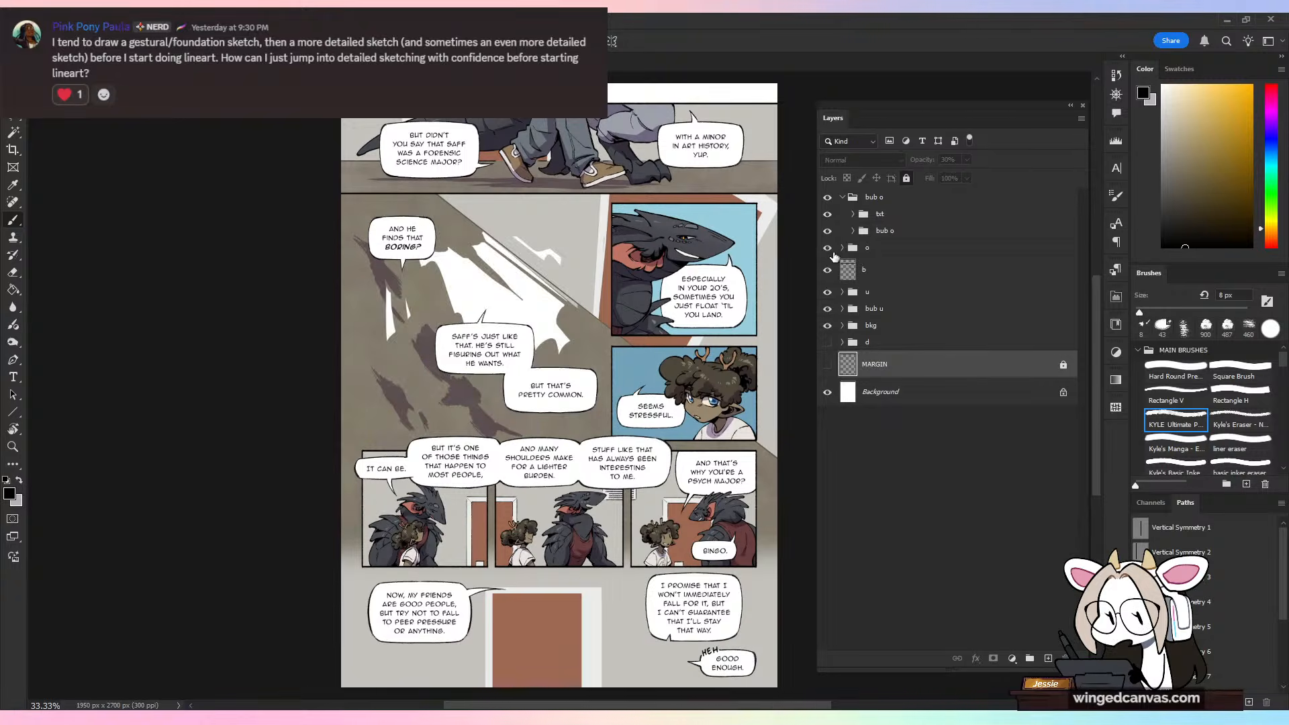
click(830, 249)
click(842, 247)
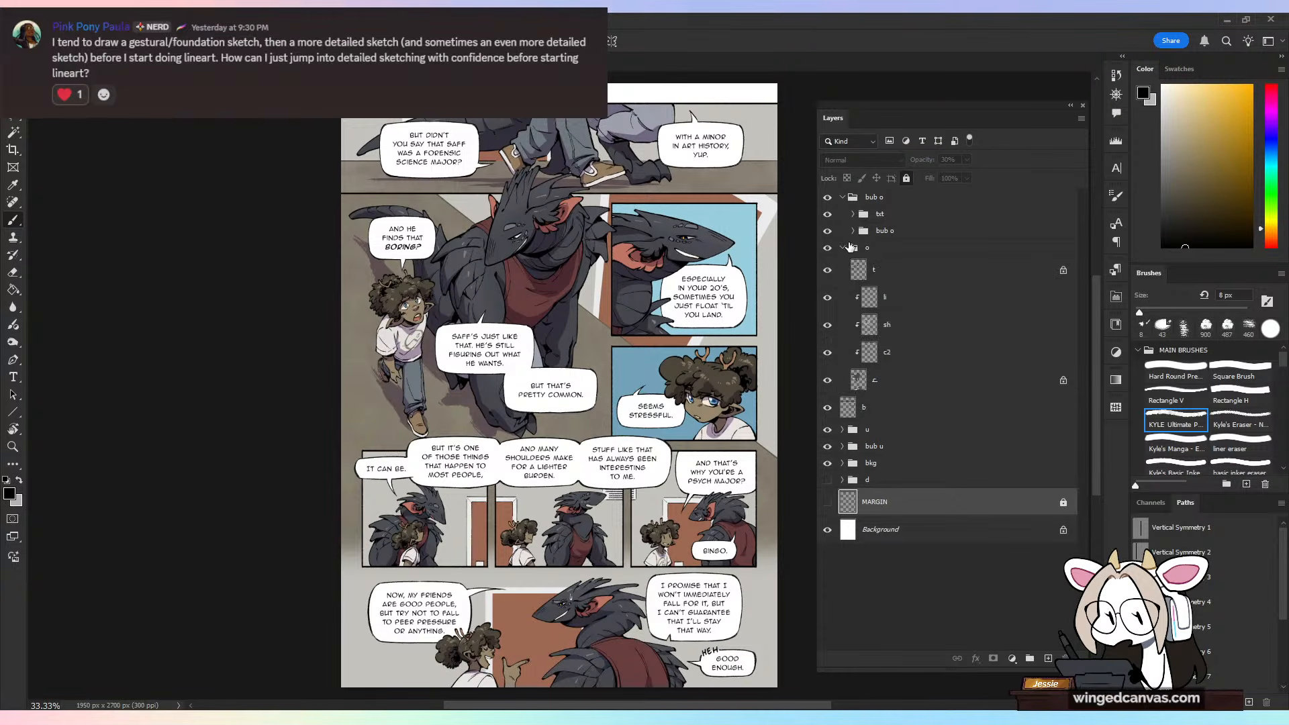
click(828, 247)
click(828, 247)
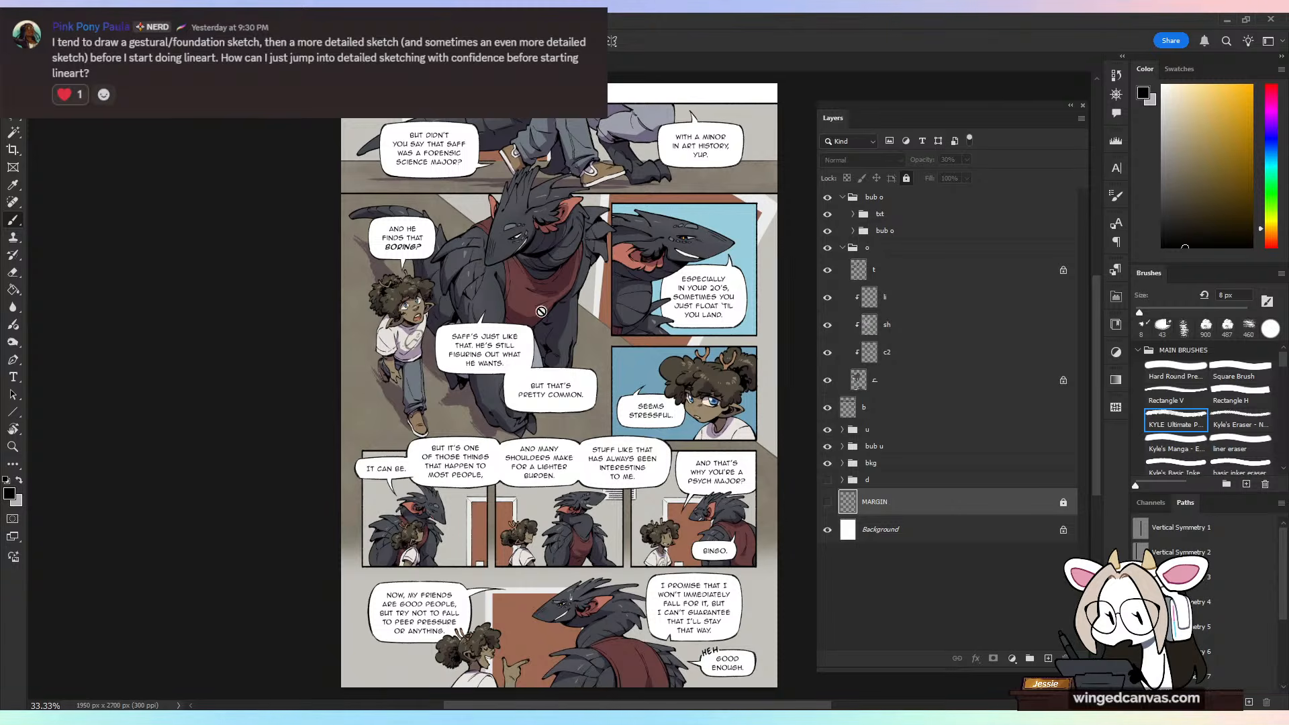
click(842, 248)
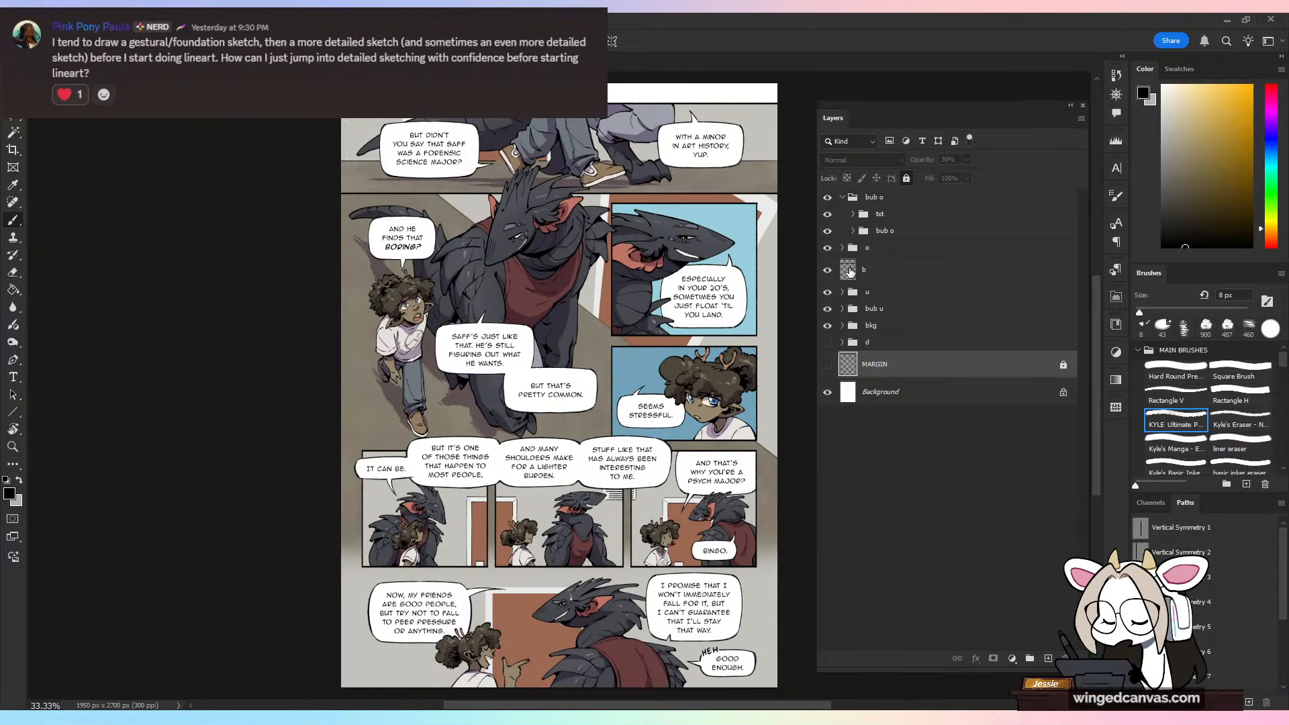
Step: Toggle the u and bub u groups off and on to check which characters and speech bubbles they hold
click(828, 292)
click(828, 293)
click(828, 293)
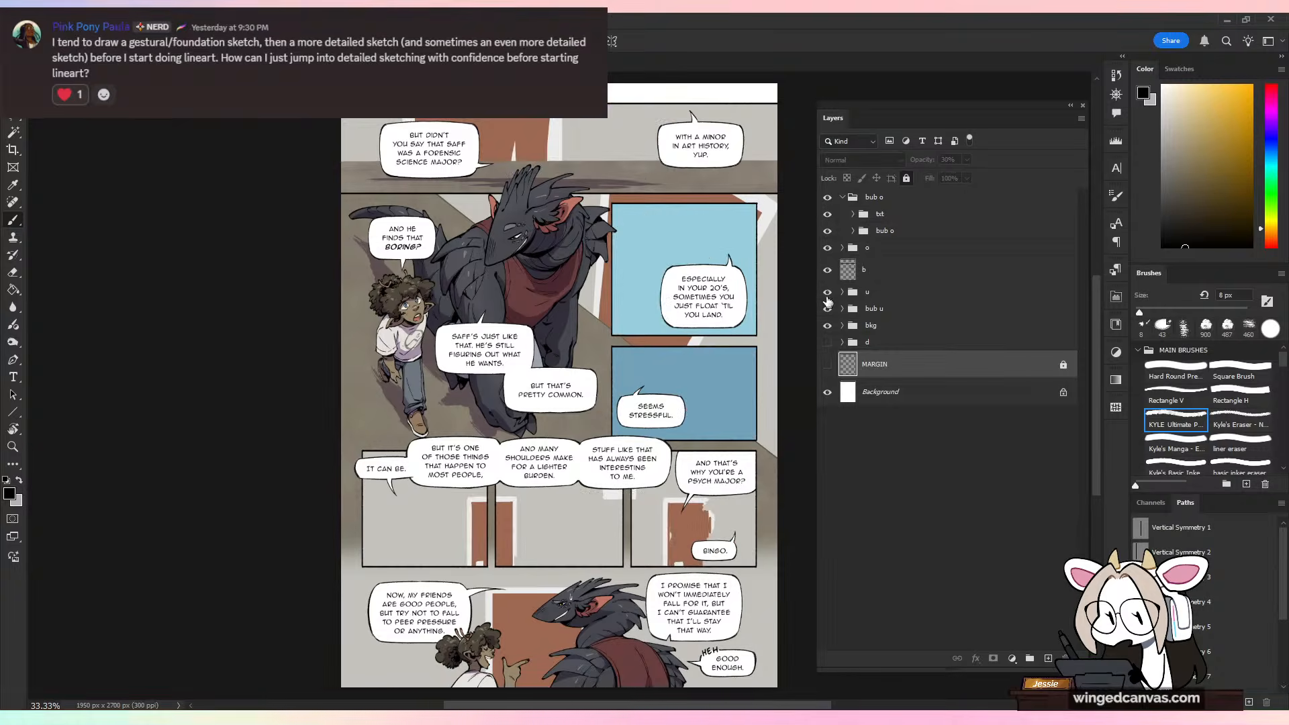
click(828, 293)
click(828, 309)
click(828, 309)
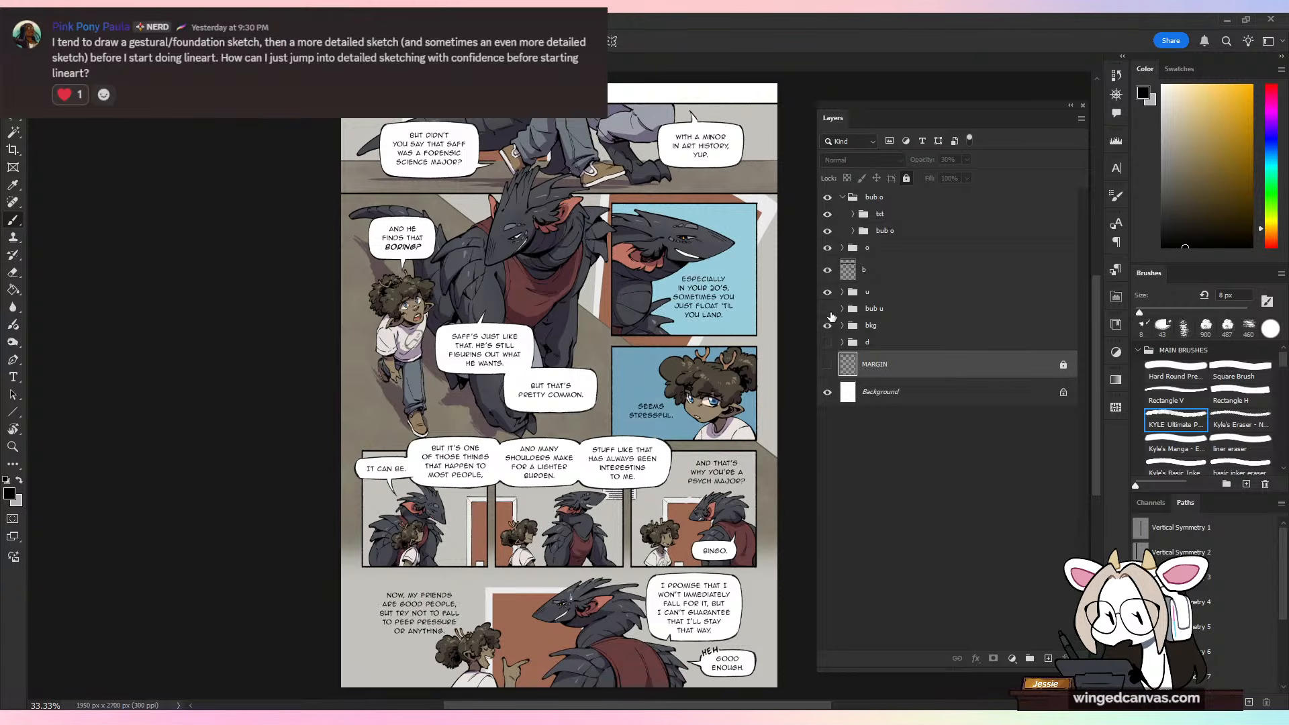
click(828, 309)
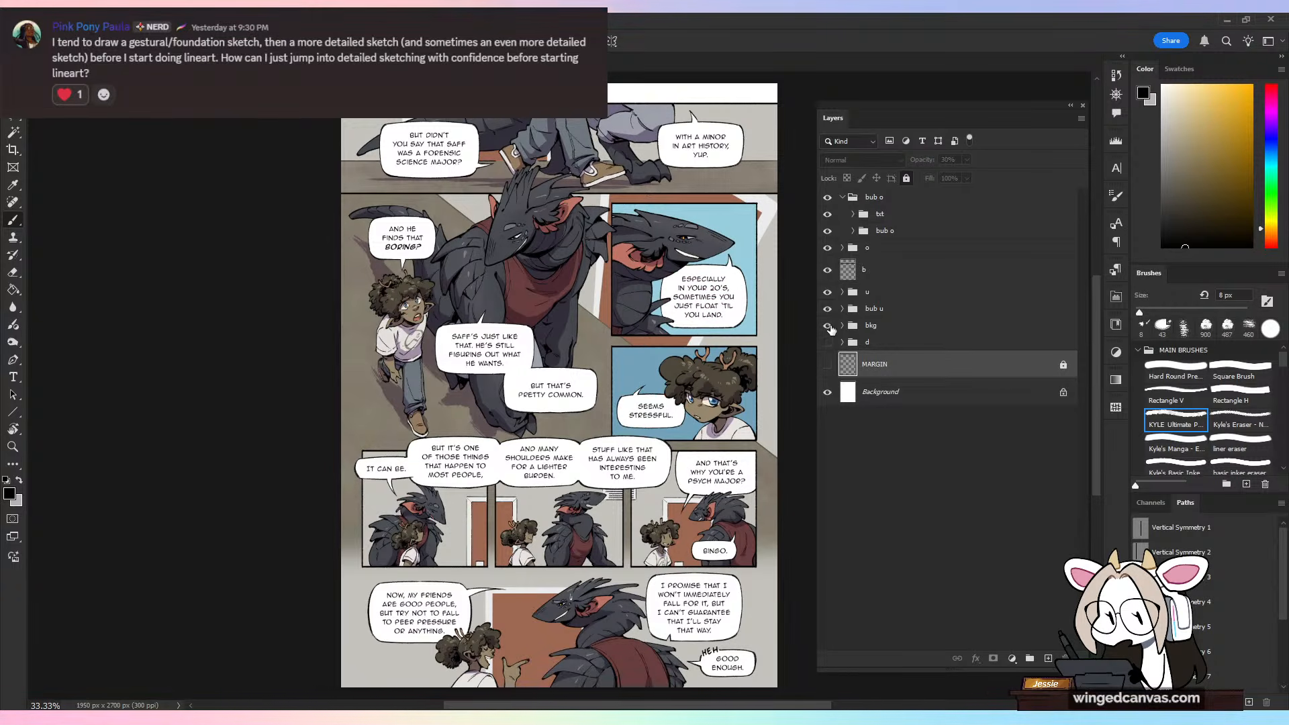
Step: Toggle the bkg group's visibility and expand it to examine the background colour and shading layers
click(828, 325)
click(828, 325)
click(828, 325)
click(828, 325)
click(828, 326)
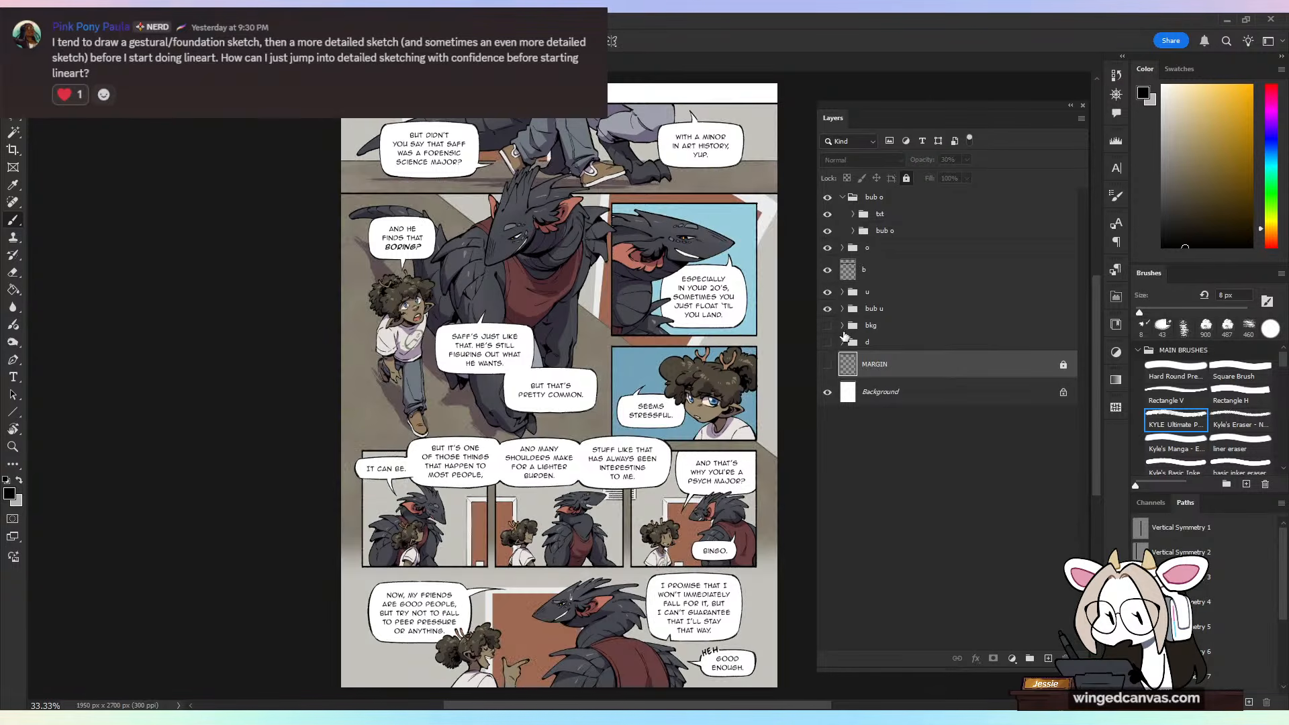
click(828, 326)
click(842, 326)
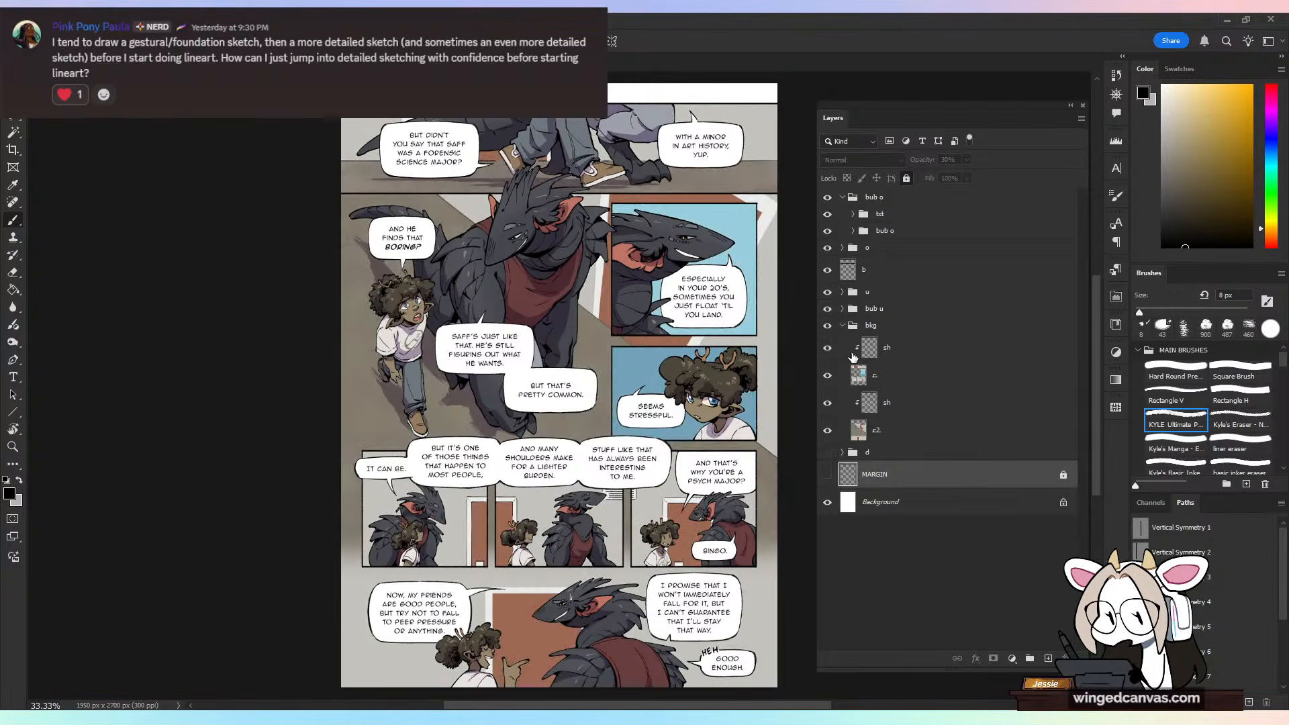
click(844, 325)
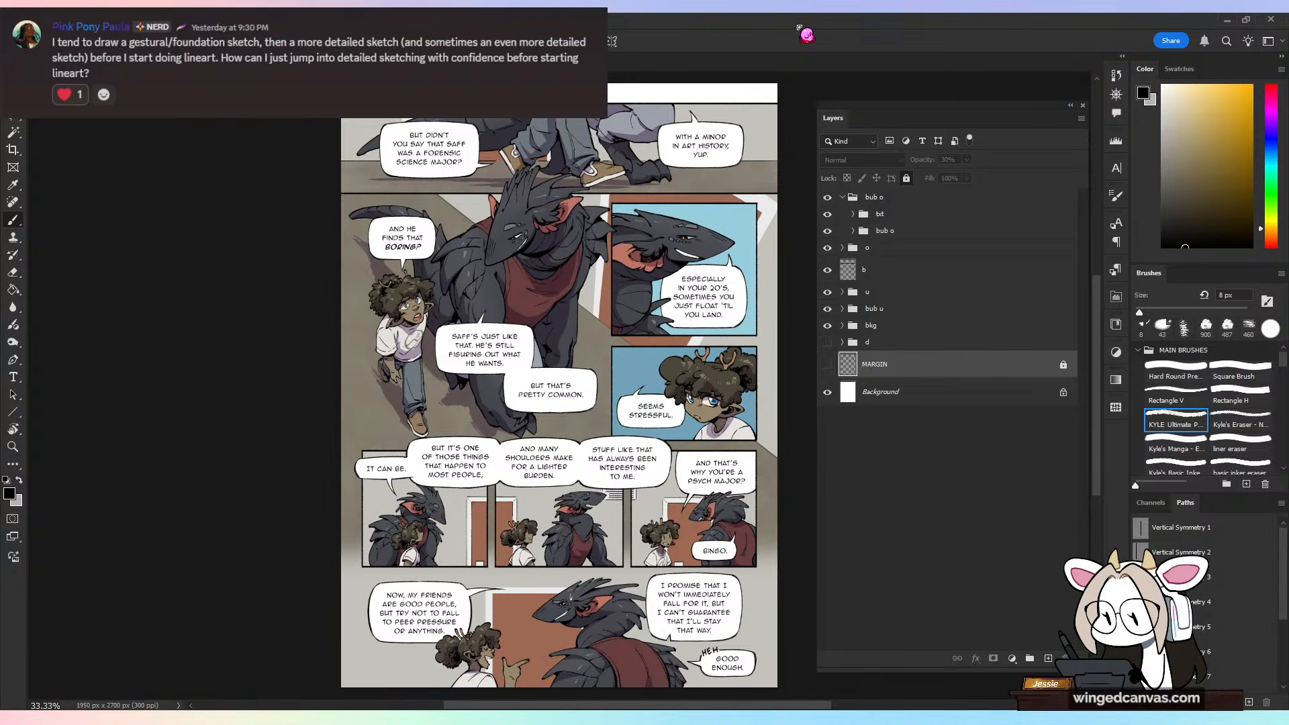
Step: Hide all finished artwork, bubble and background groups and layer b, and show the draft group d
key(ctrl+plus)
key(ctrl+plus)
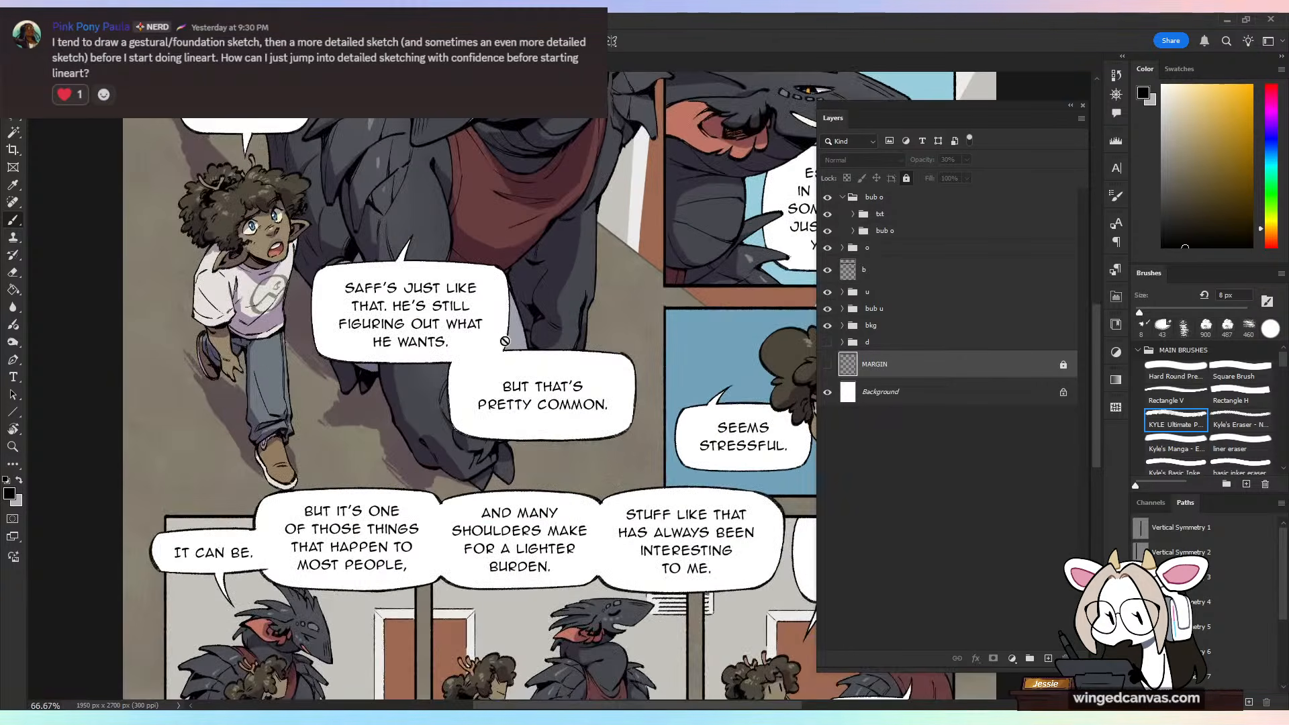
drag(478, 270, 515, 600)
drag(545, 306, 506, 431)
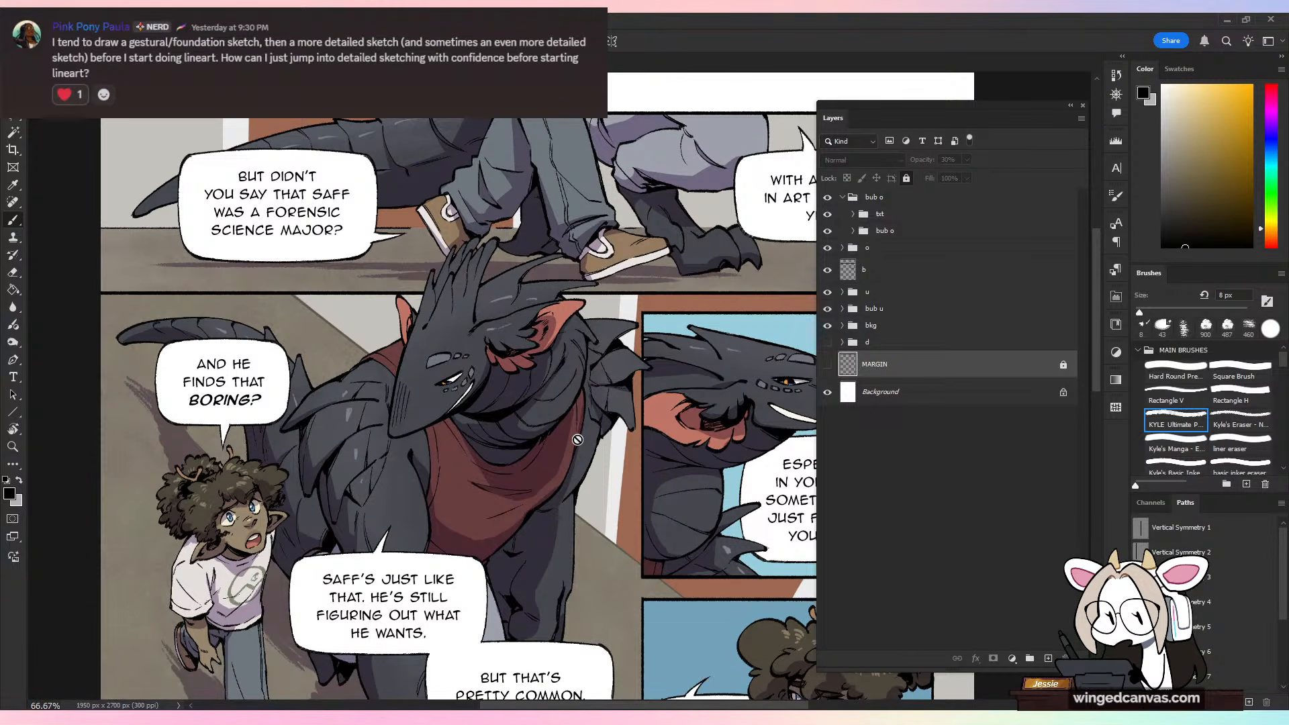
key(ctrl+plus)
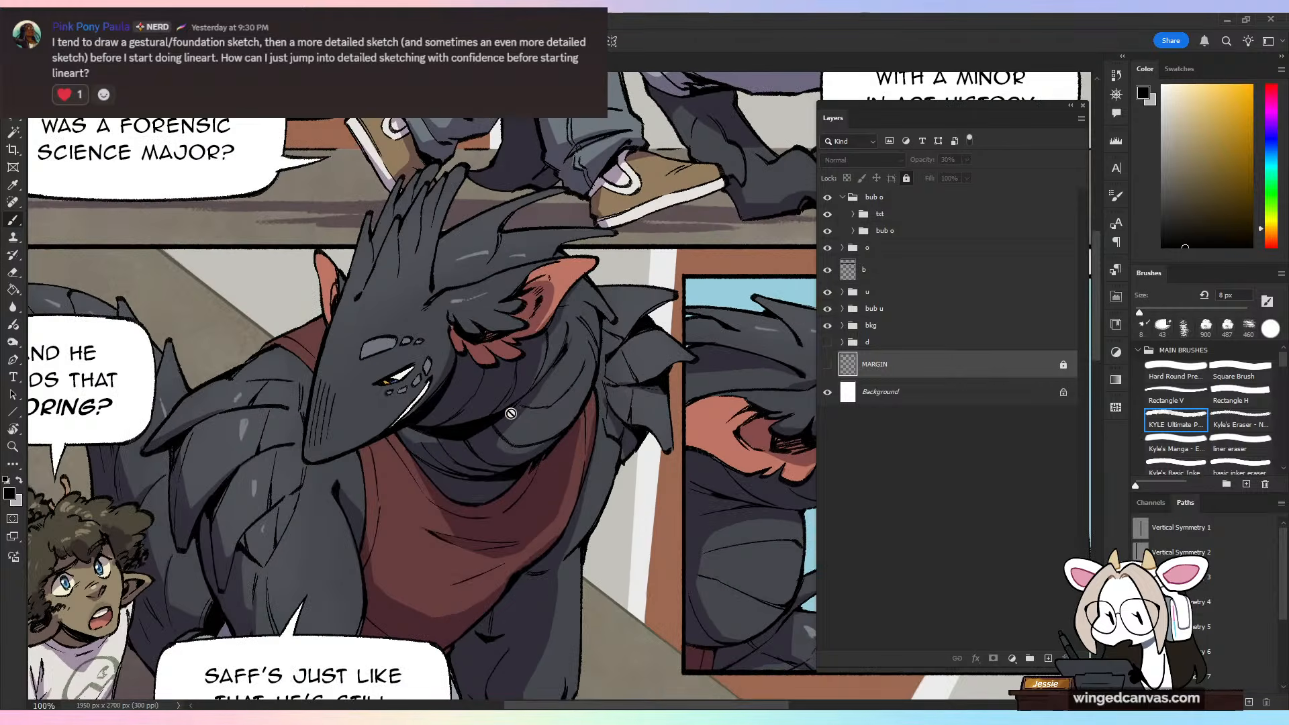
drag(421, 551, 631, 431)
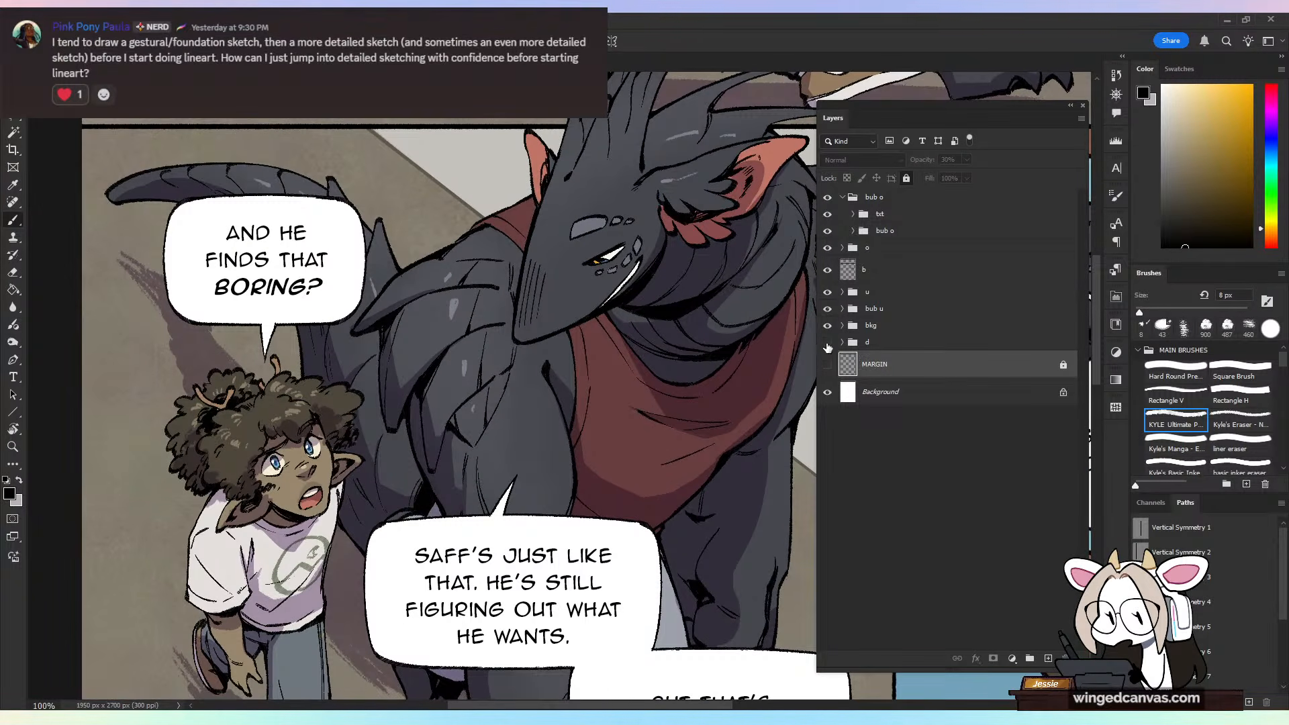
click(828, 343)
drag(827, 324, 827, 198)
click(827, 342)
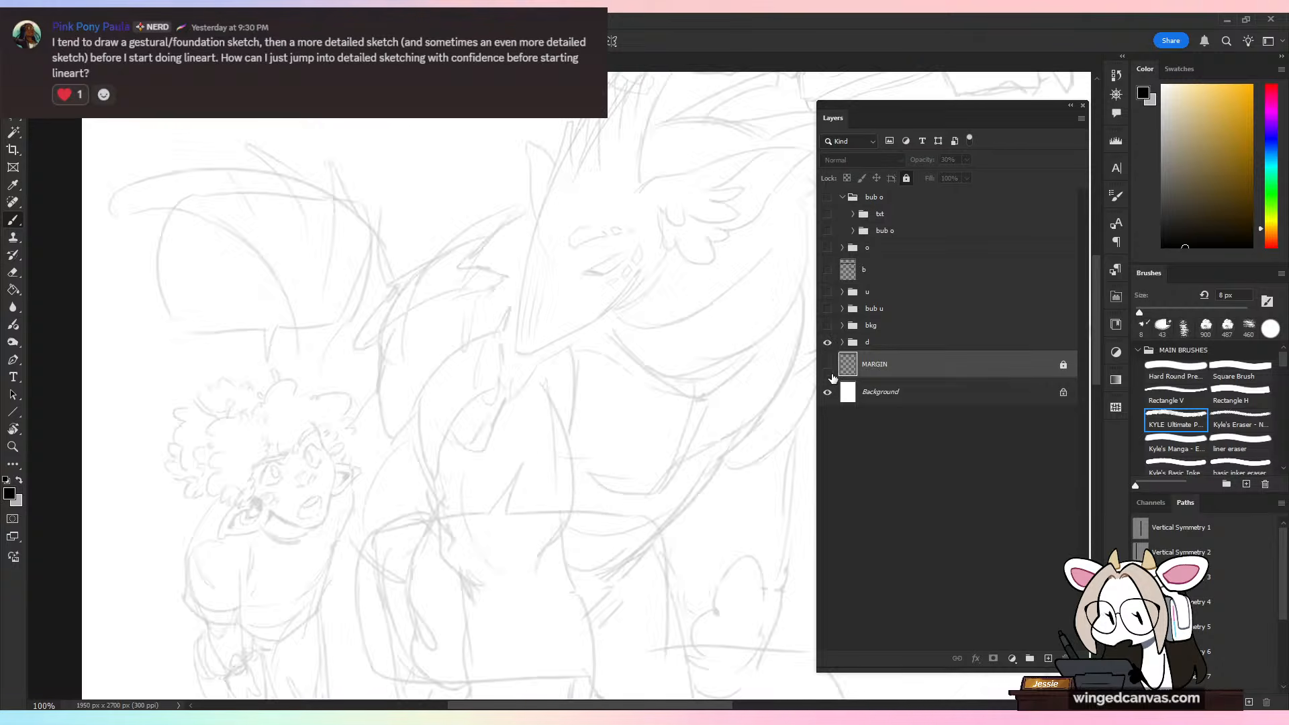
Step: Expand the draft group d and toggle MARGIN and the sketch layers to compare what each contains
scroll(711, 446, down, 5)
scroll(698, 446, up, 1)
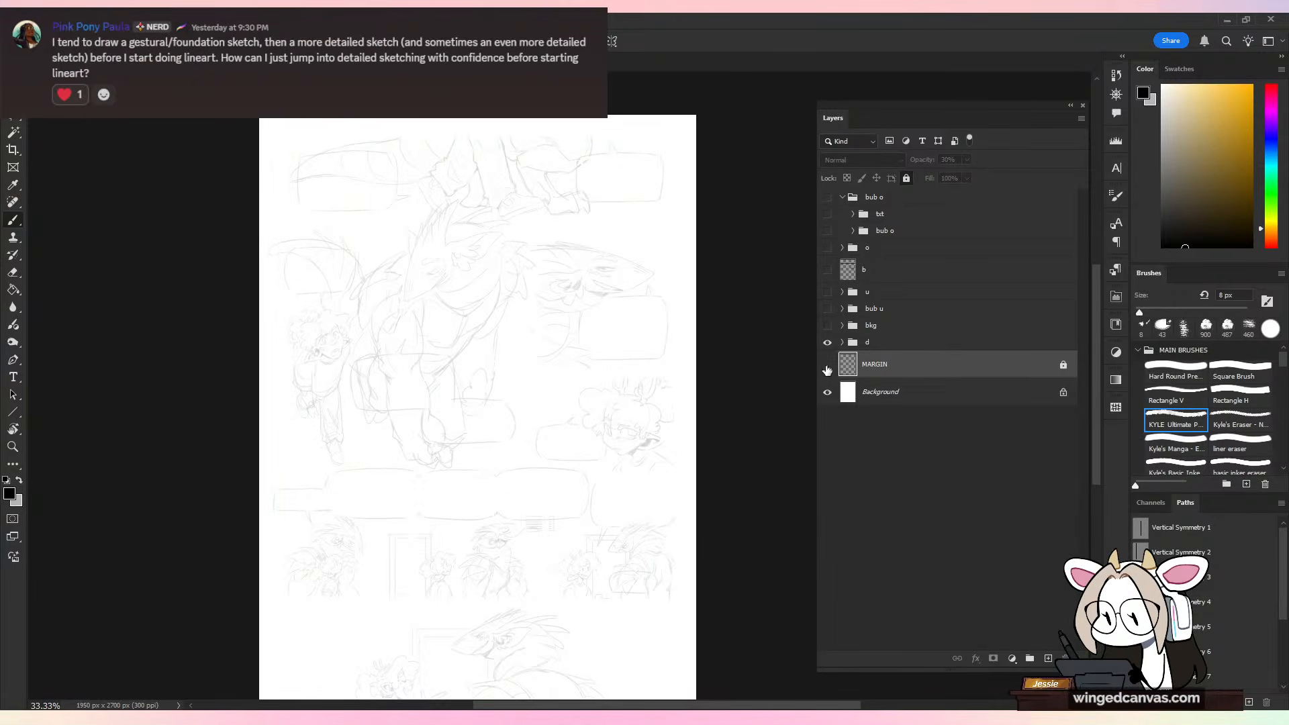
click(827, 366)
click(828, 366)
click(842, 343)
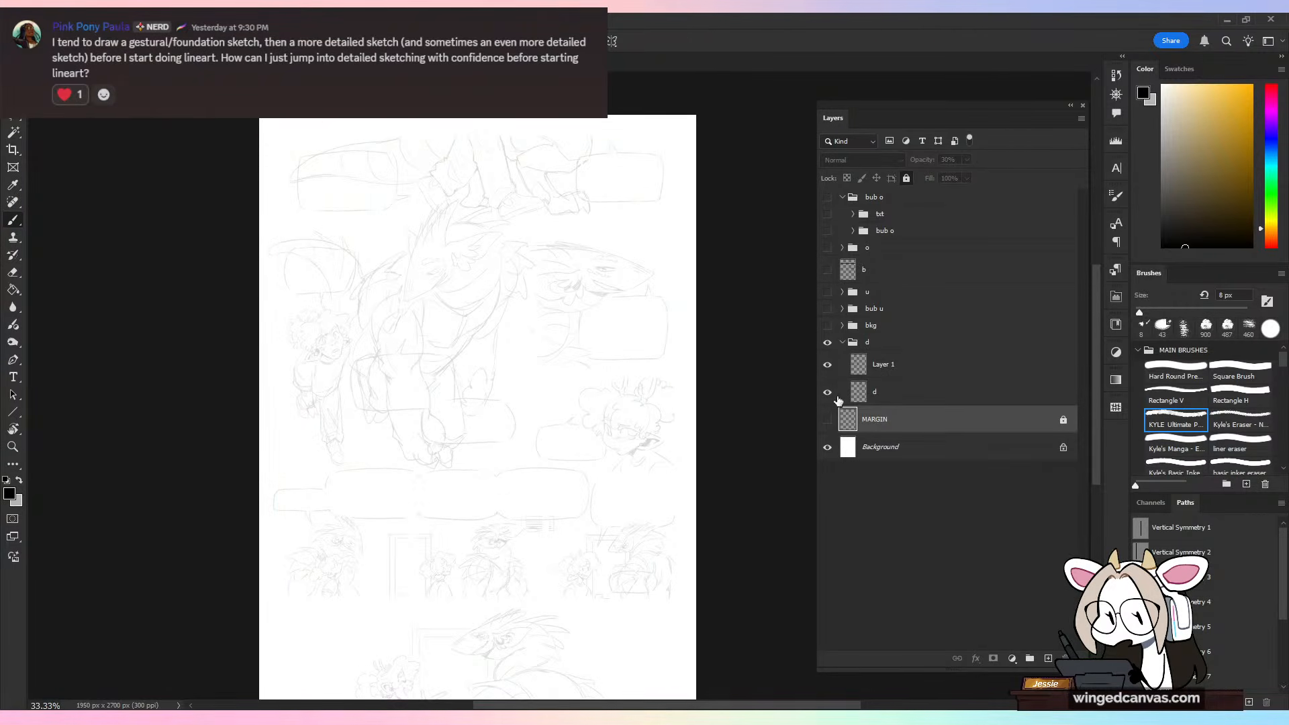
click(828, 366)
click(828, 393)
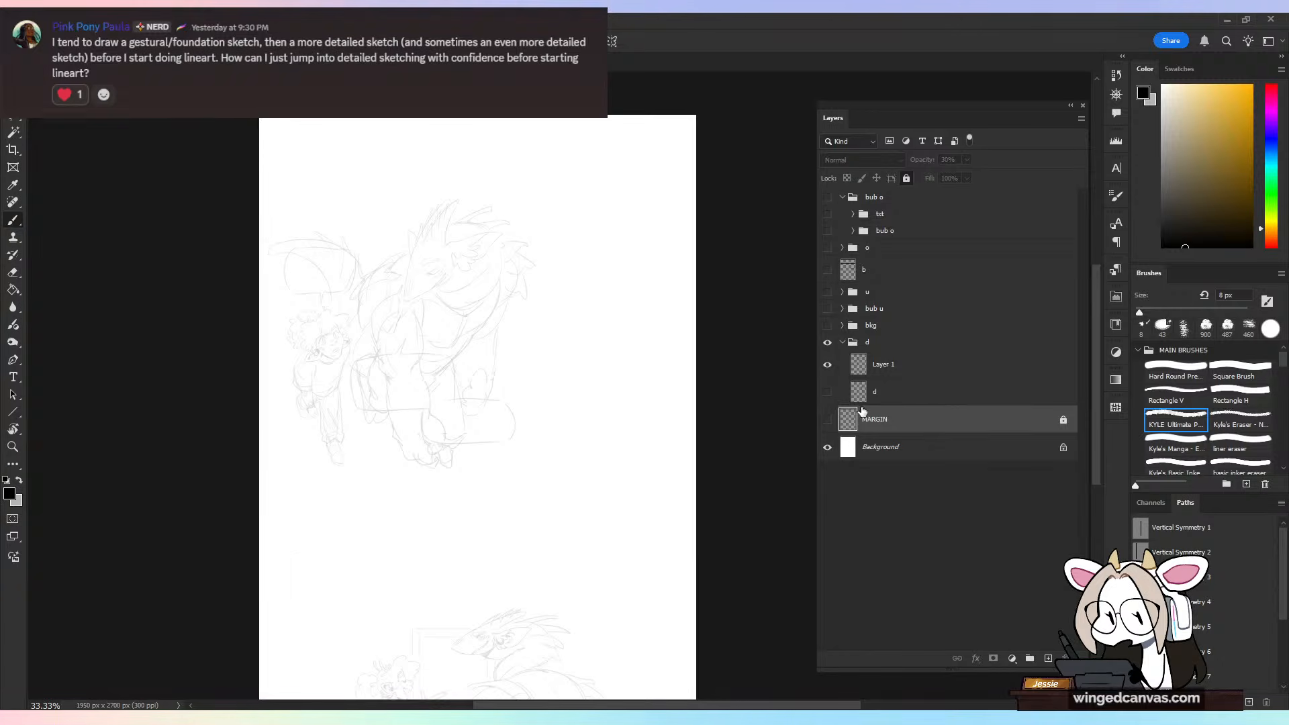
click(828, 394)
Step: Select the d sketch layer and toggle the page margins and background group to check them against the draft
click(880, 396)
click(827, 420)
key(ctrl+plus)
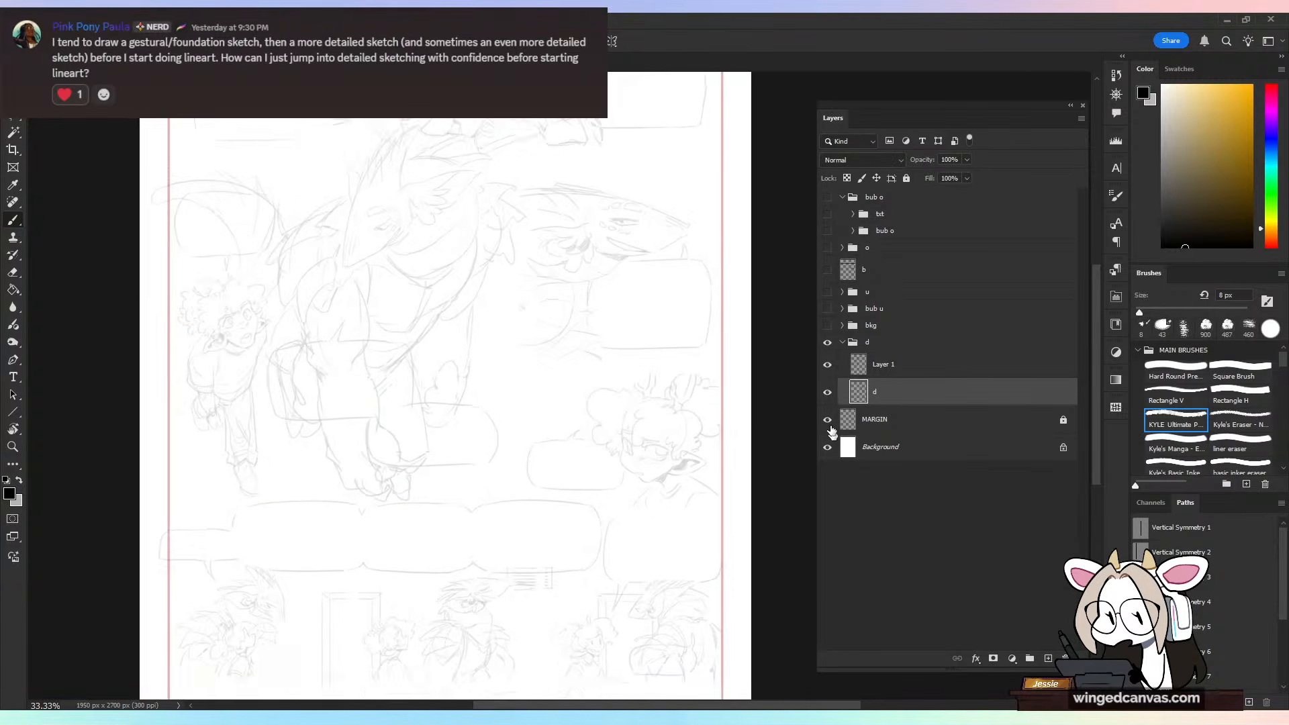
click(828, 420)
click(828, 328)
click(828, 328)
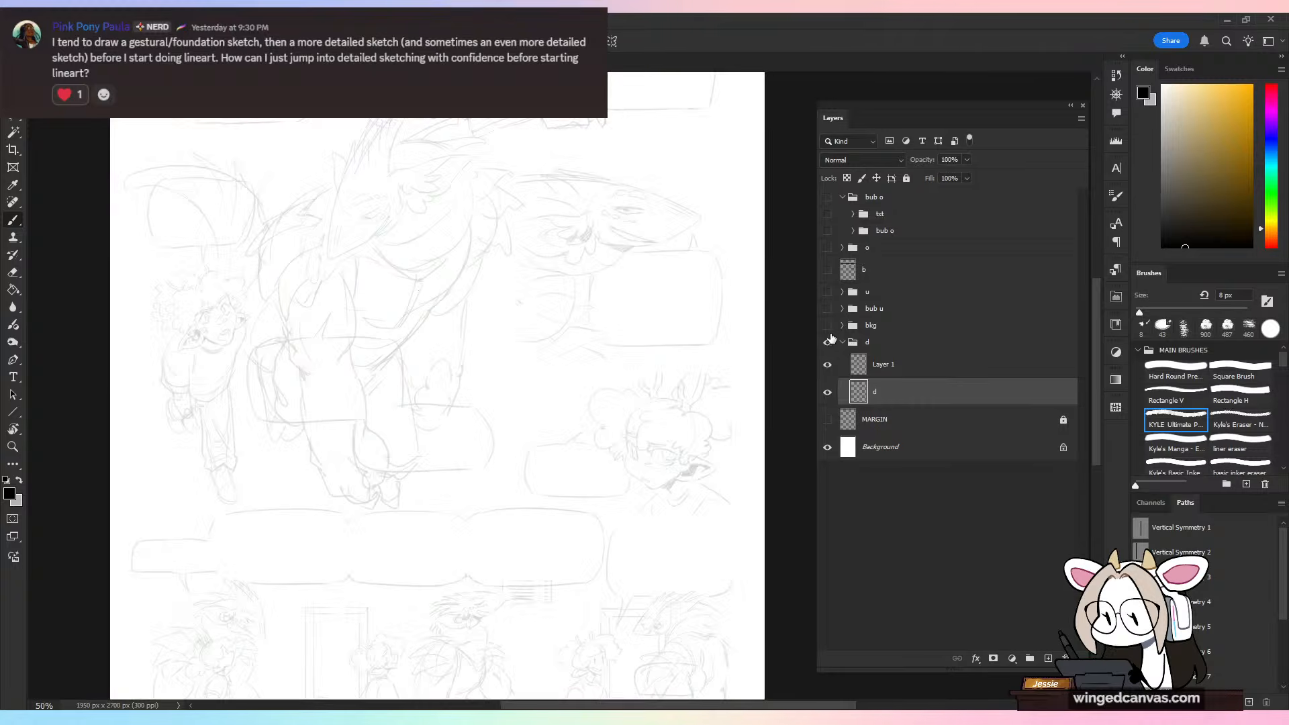
click(828, 327)
click(828, 328)
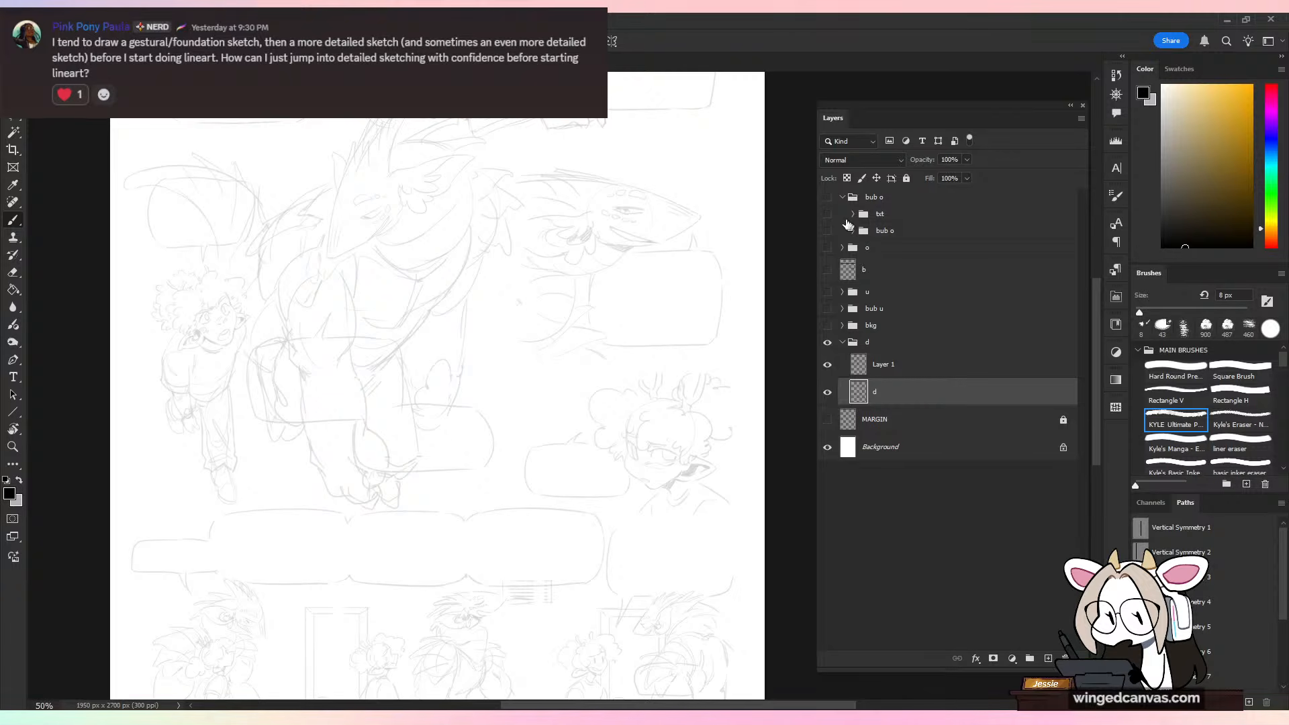
Step: Set the draft group d's opacity to 100%
click(977, 363)
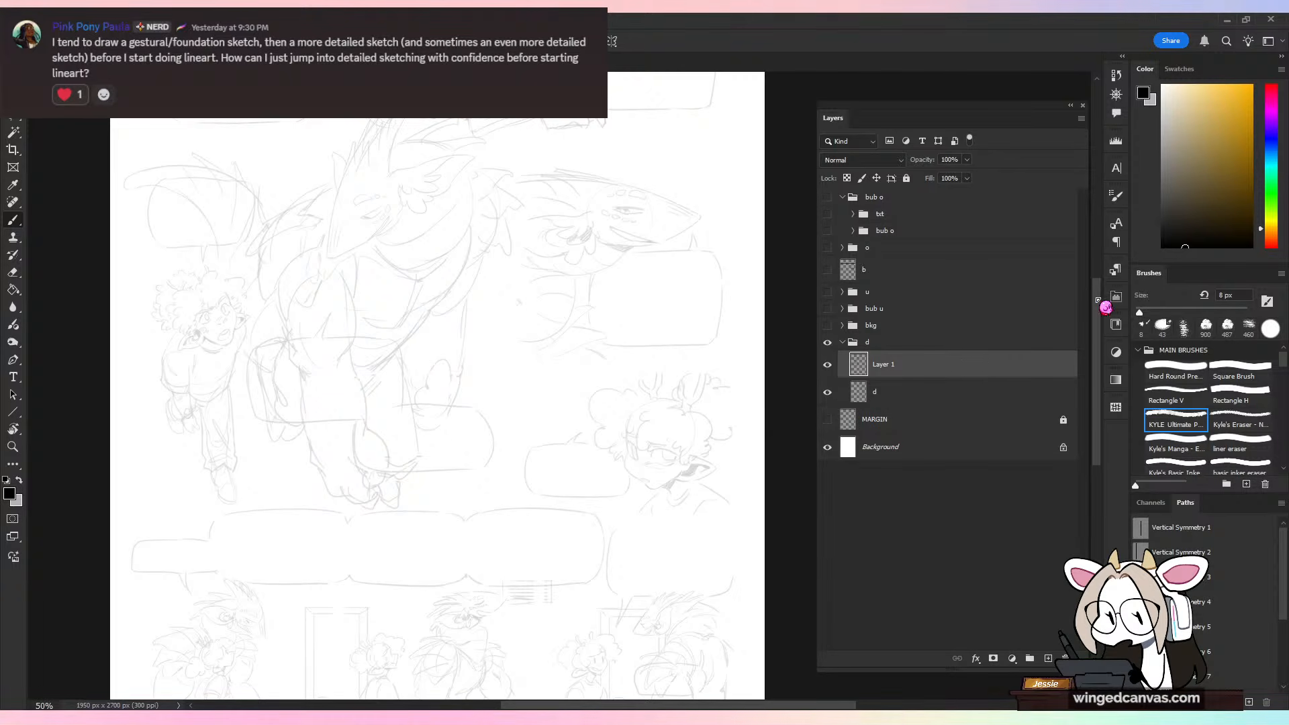
click(1042, 391)
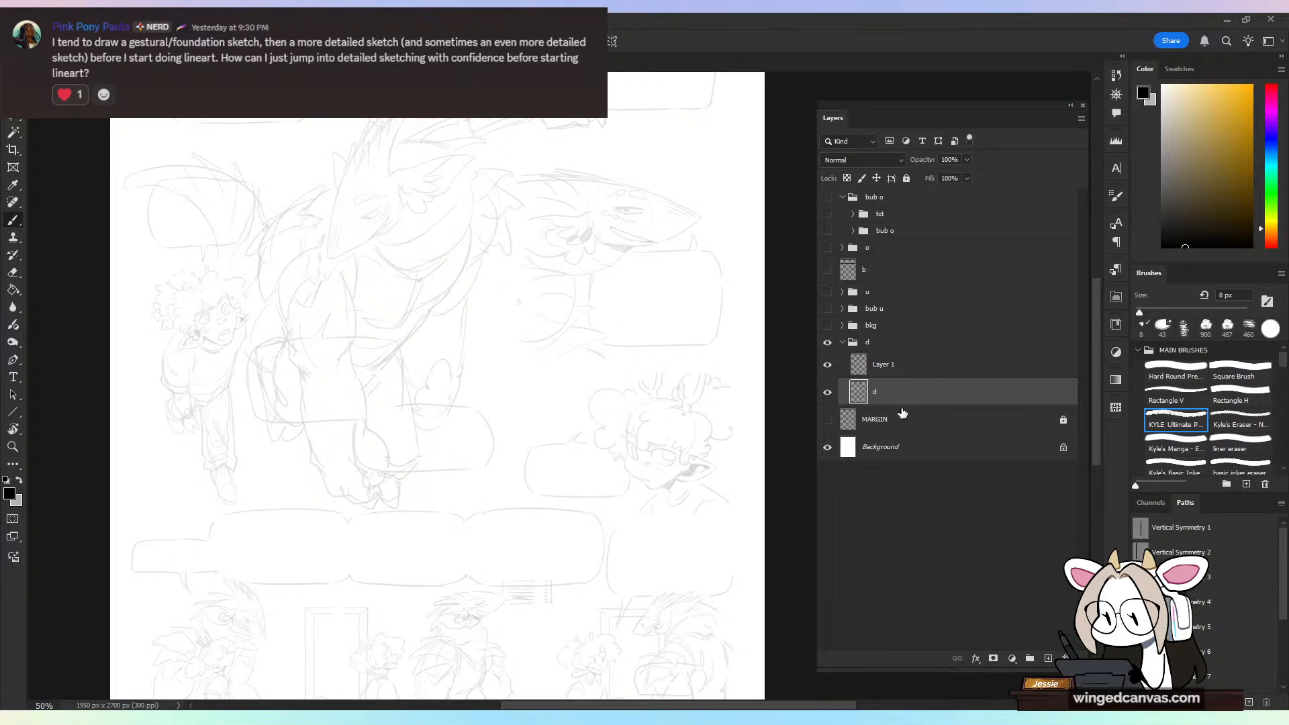
click(903, 378)
click(923, 398)
click(922, 345)
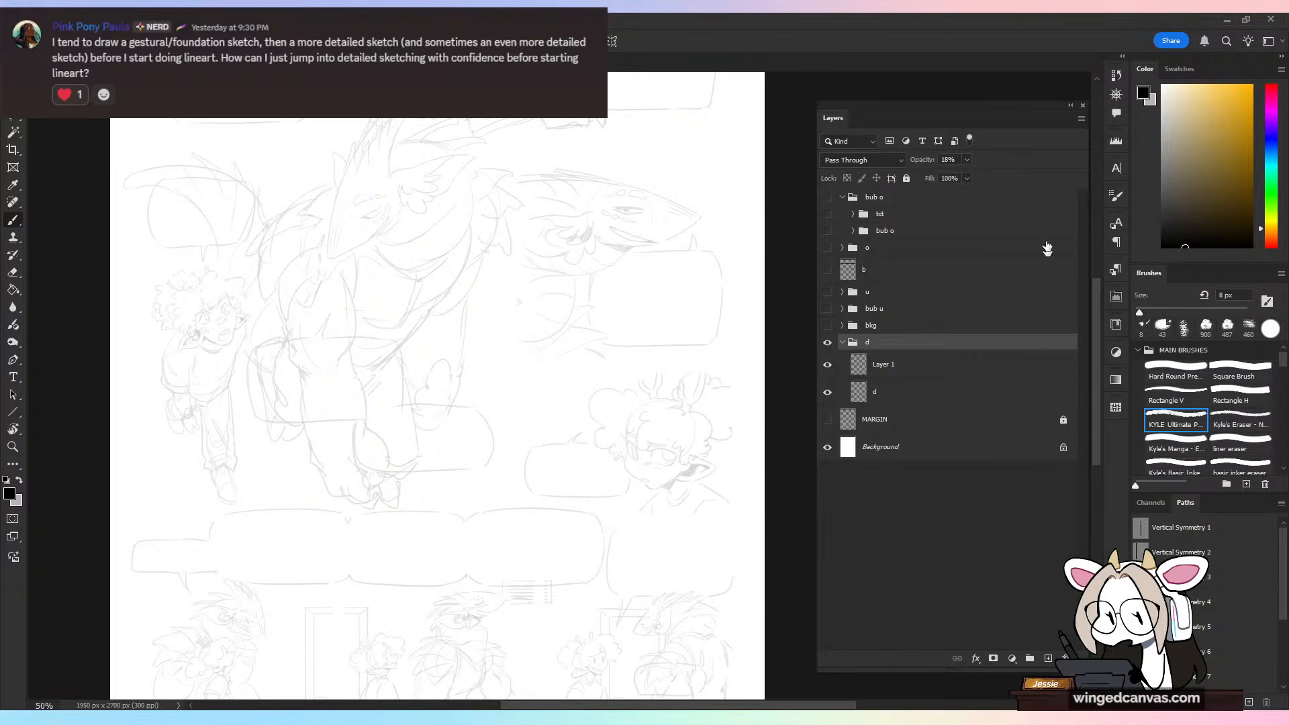
click(967, 161)
drag(968, 180, 1120, 199)
Step: Examine the comic page's rough sketches from the upper panels down to the final panel and back
key(ctrl+minus)
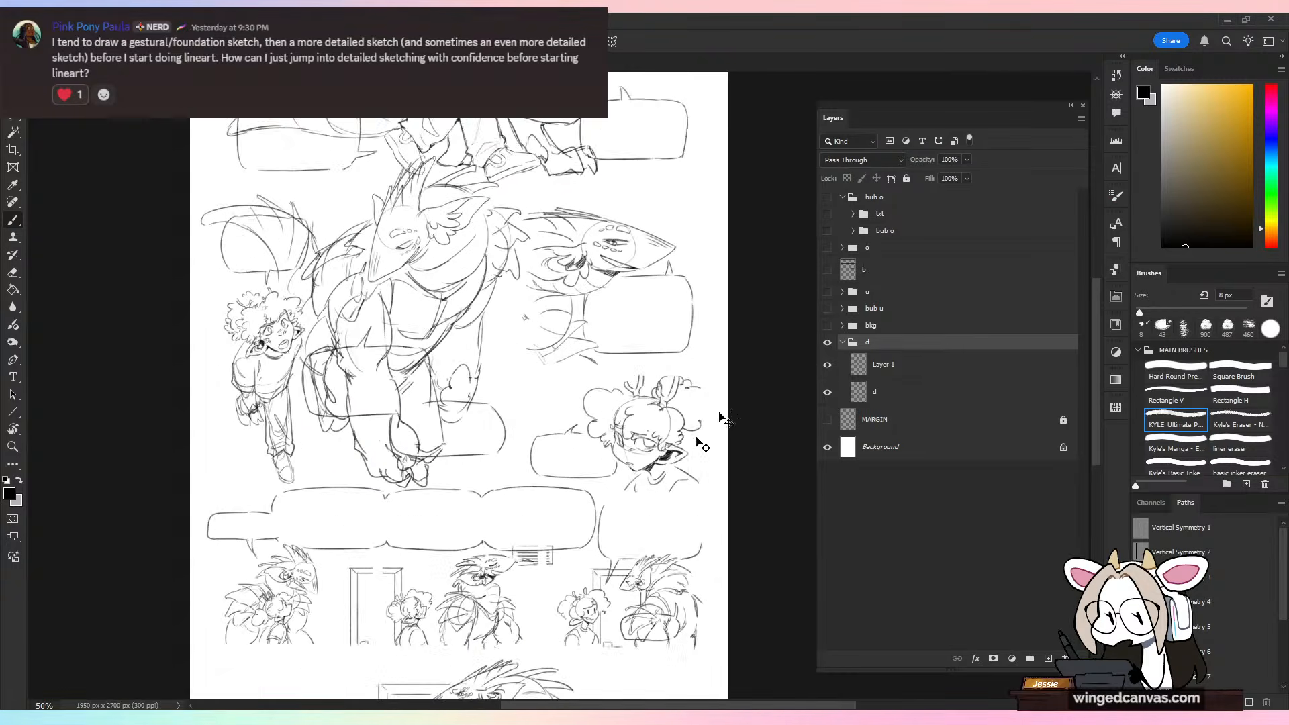
key(ctrl+minus)
key(ctrl+plus)
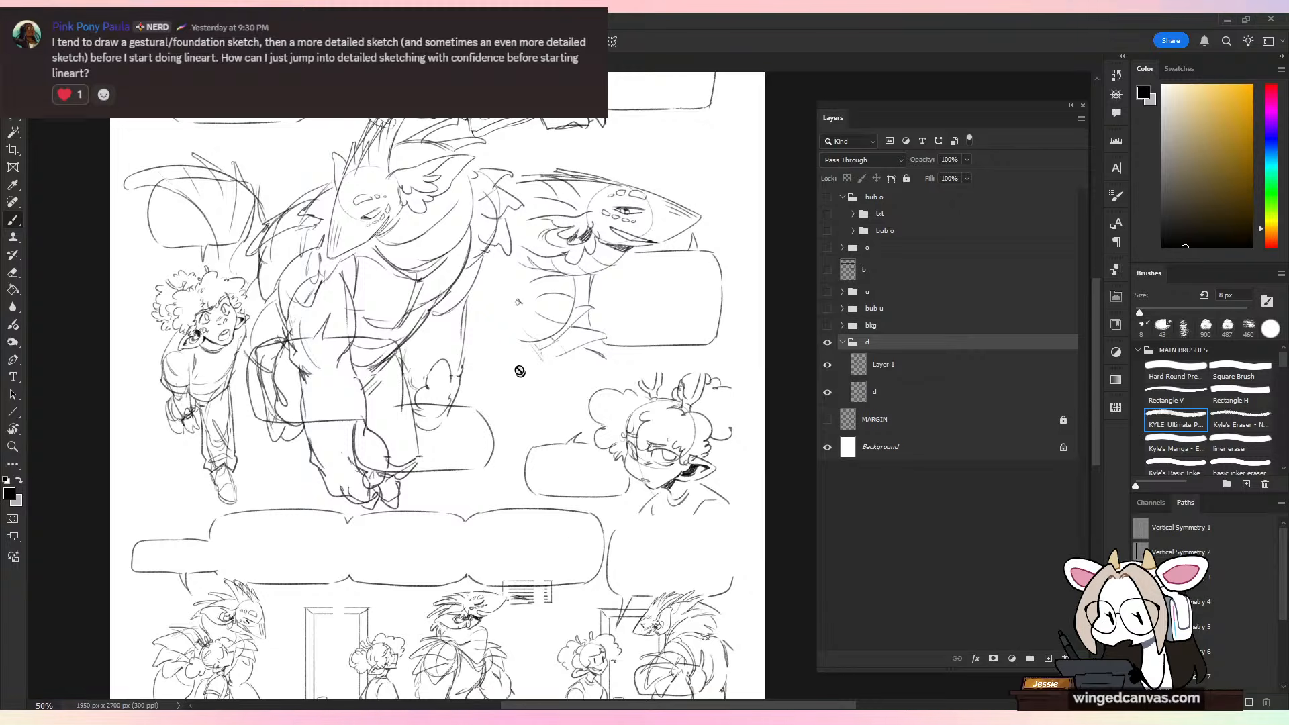
drag(537, 326, 572, 463)
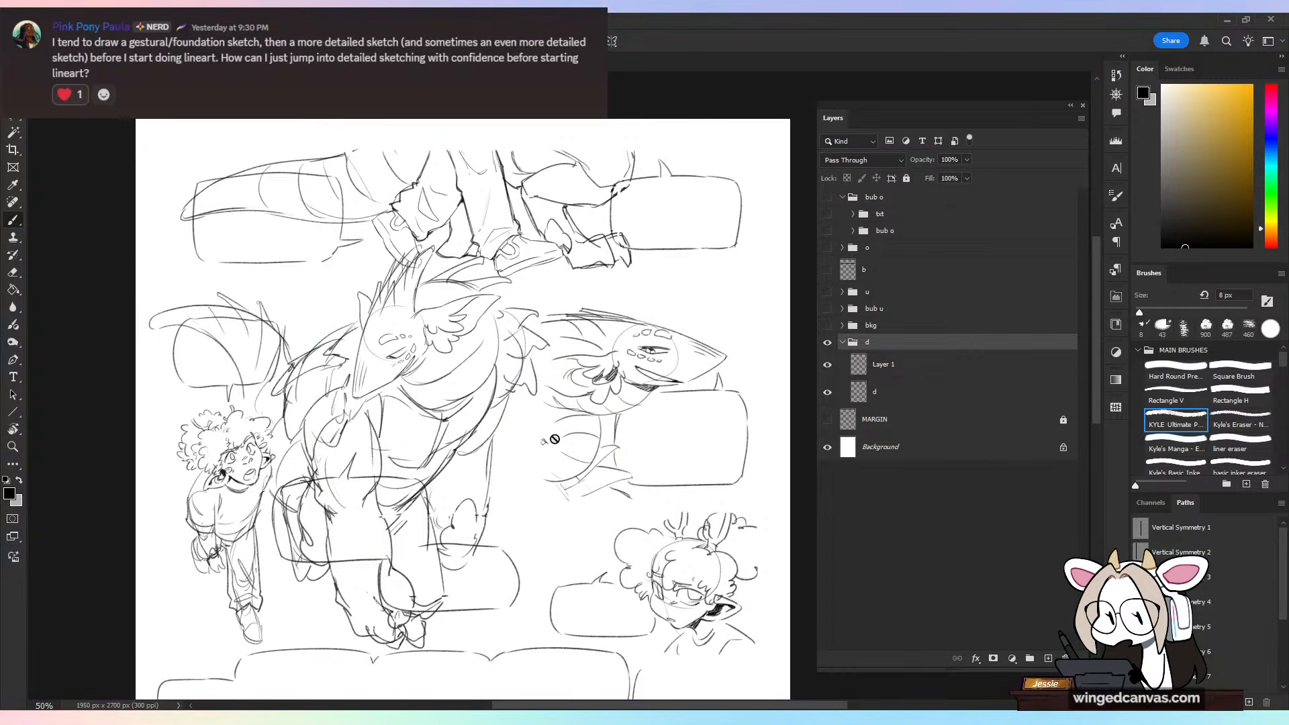
scroll(576, 442, down, 10)
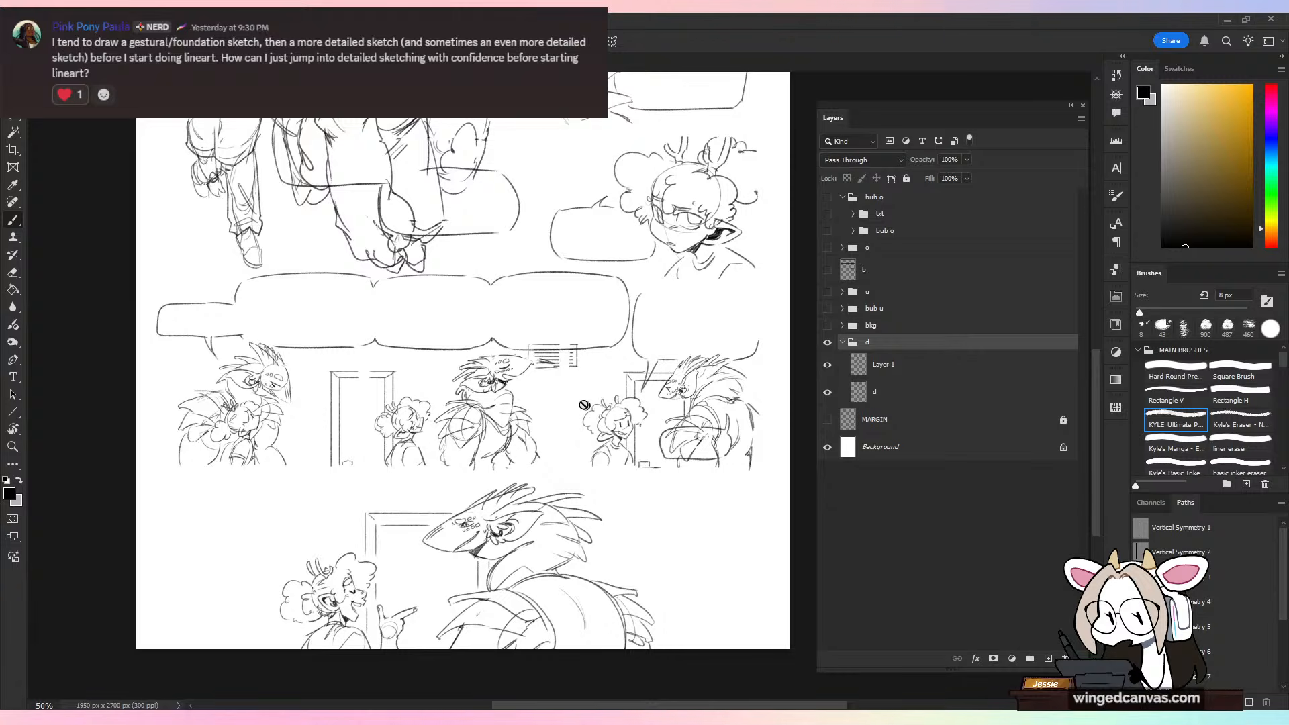
drag(542, 322, 554, 381)
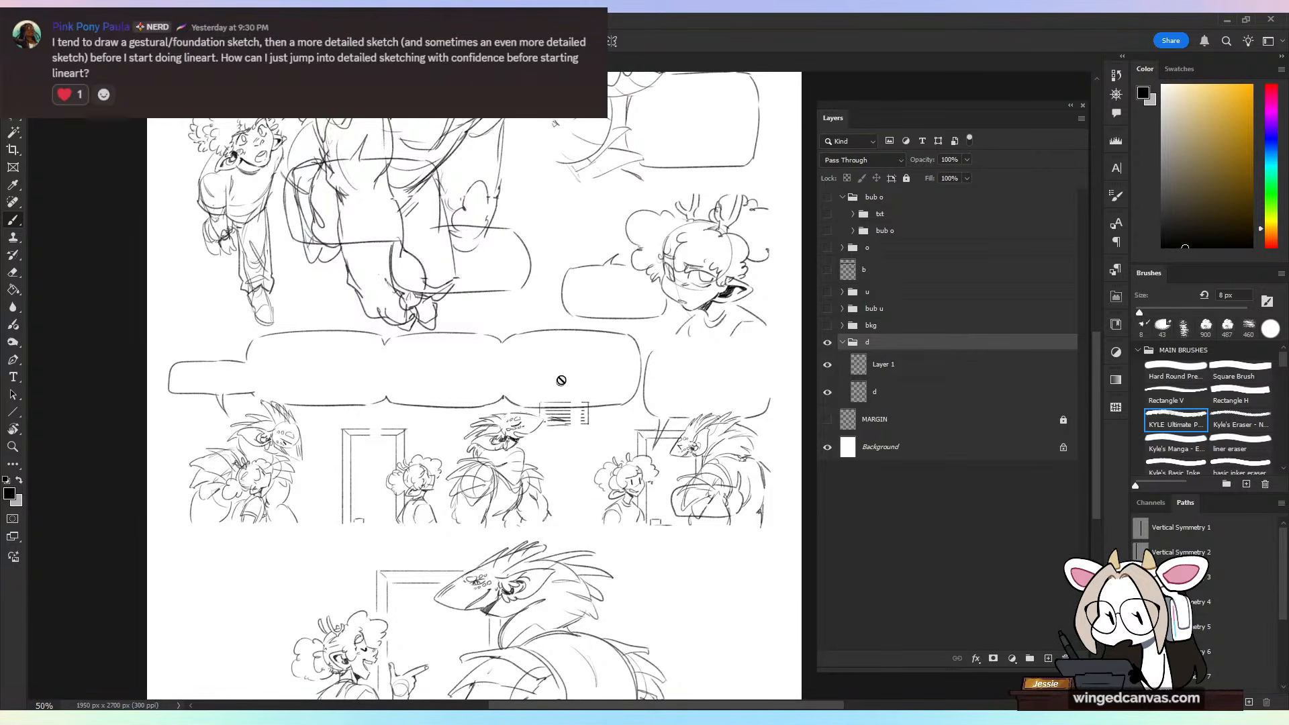
drag(563, 314, 562, 598)
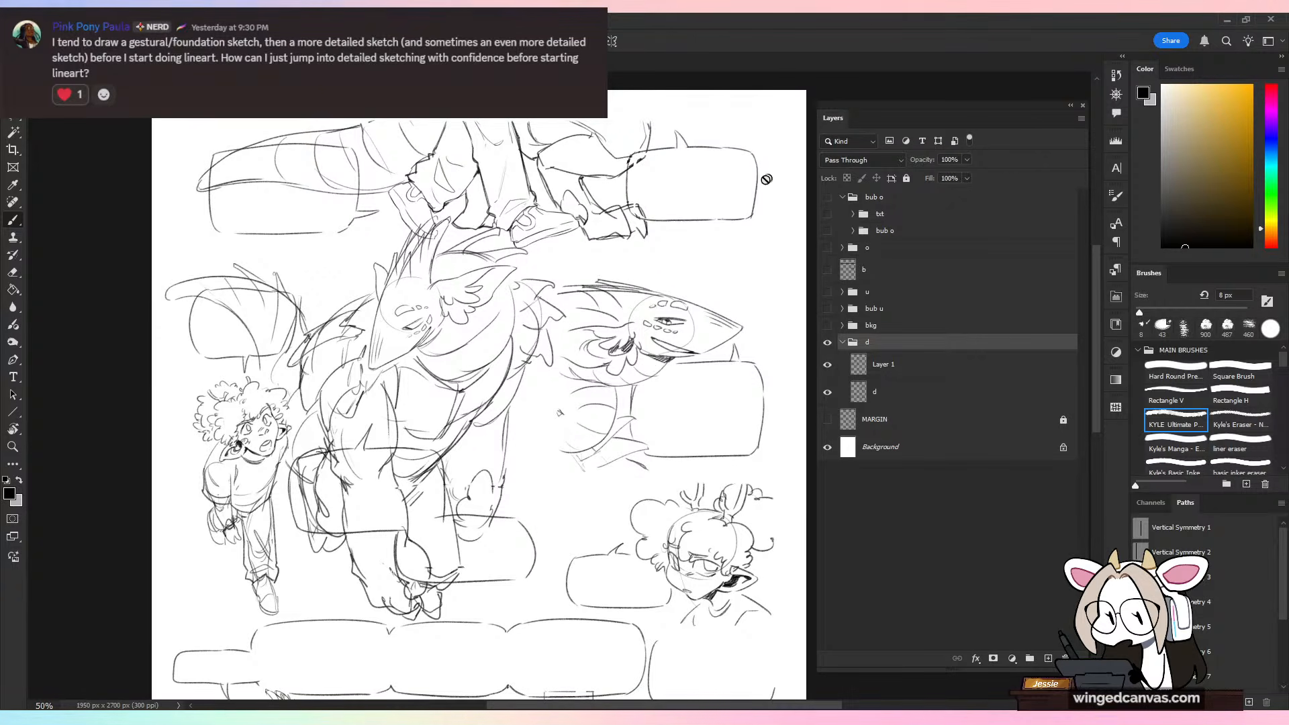
Step: Show the panel border layer b over the rough draft and check how the sketches sit inside the frames
drag(529, 401, 532, 321)
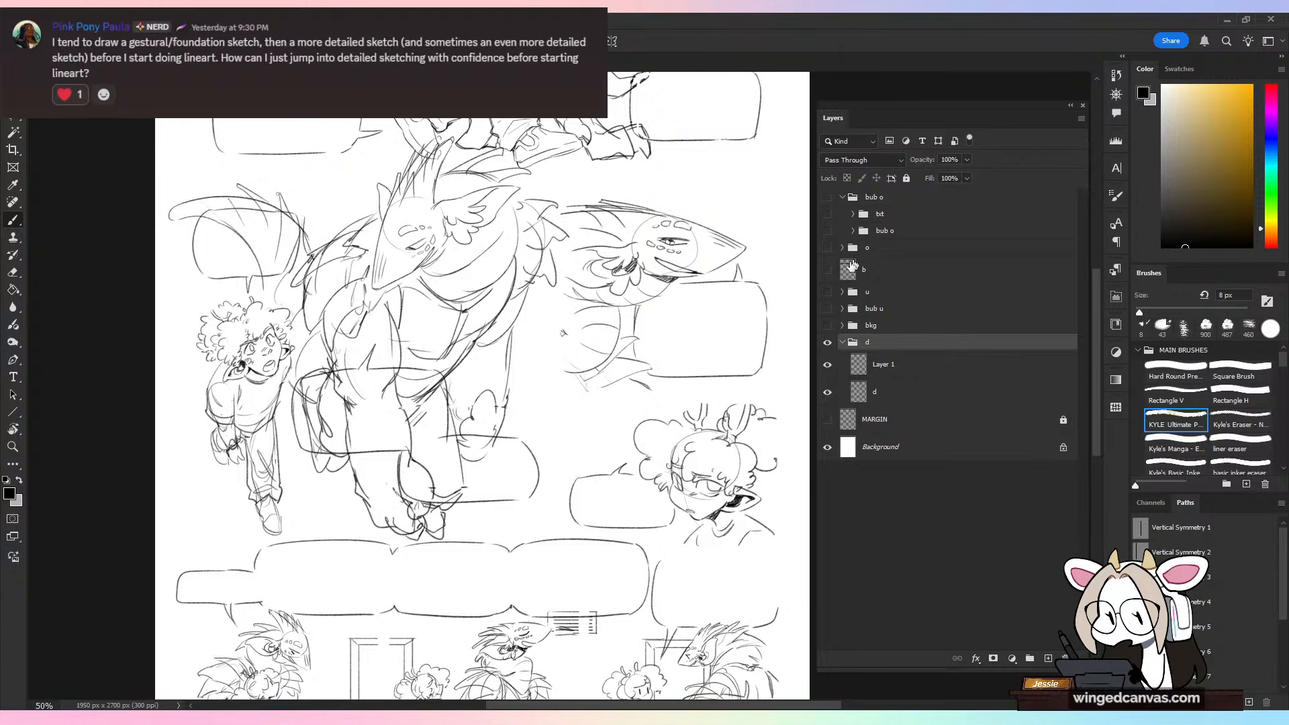
click(829, 273)
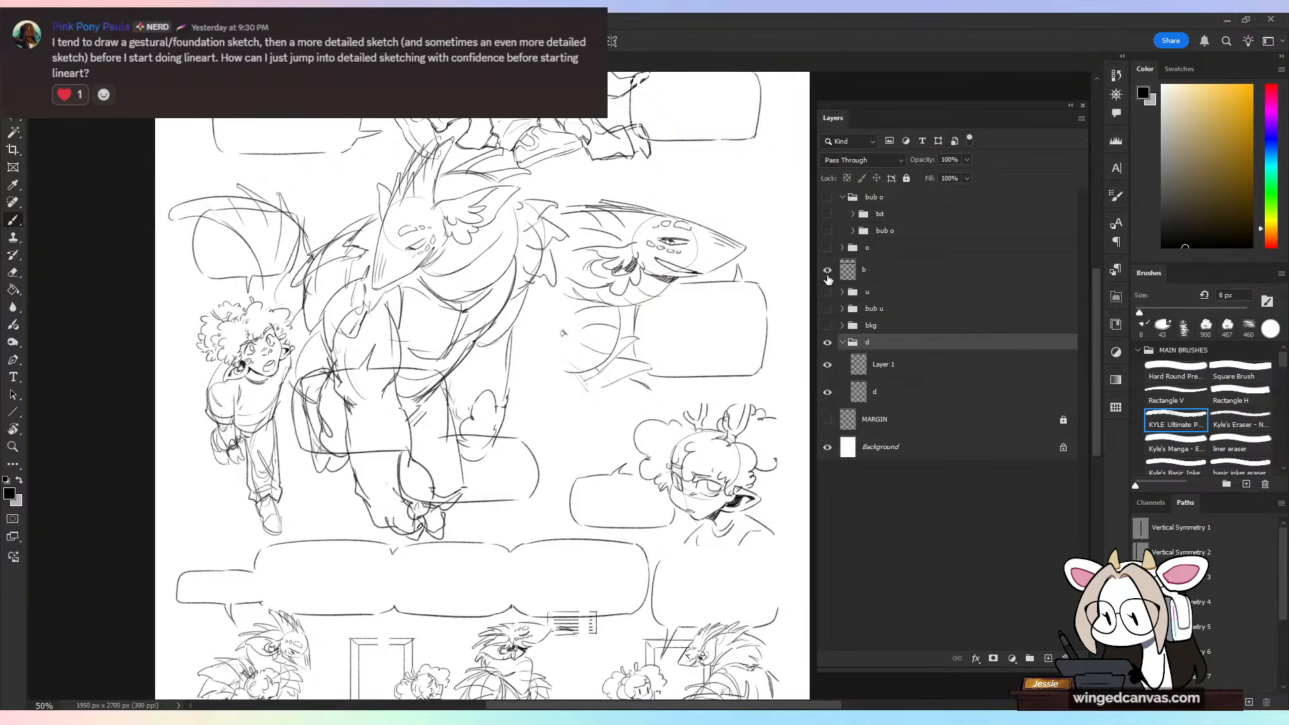
key(ctrl+minus)
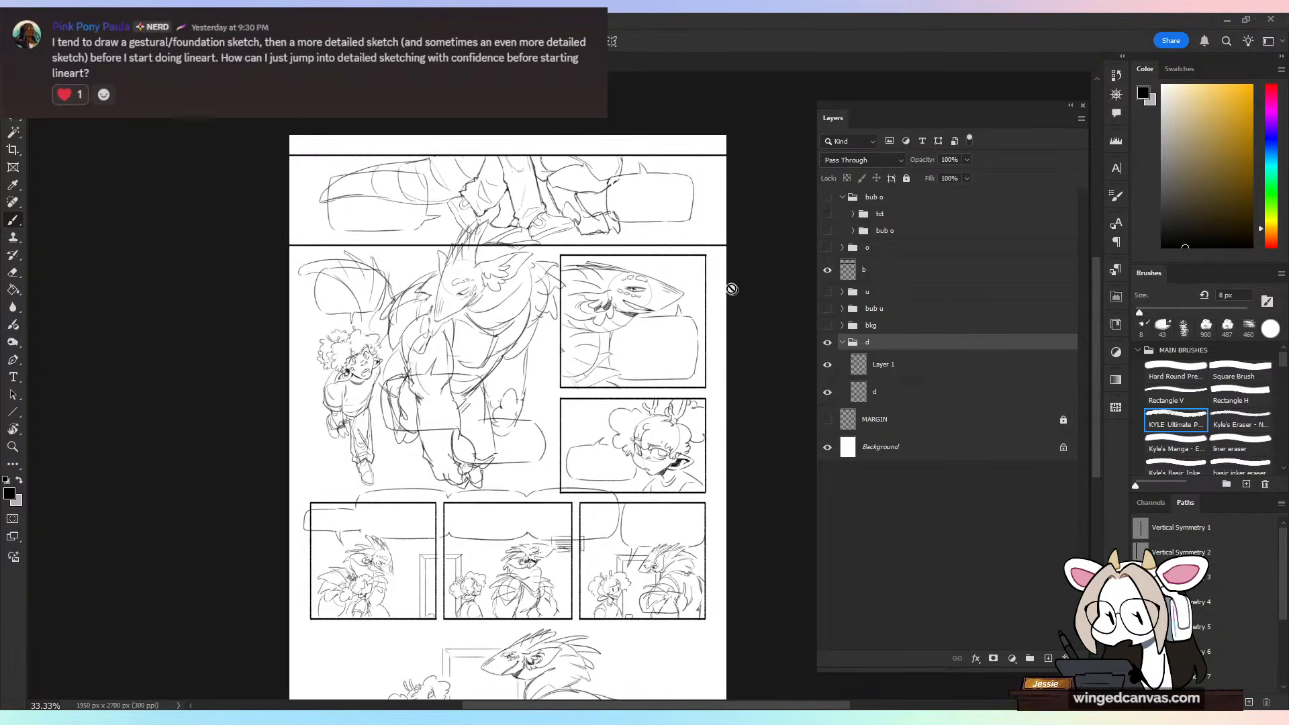
key(ctrl+plus)
drag(745, 550, 725, 371)
click(887, 270)
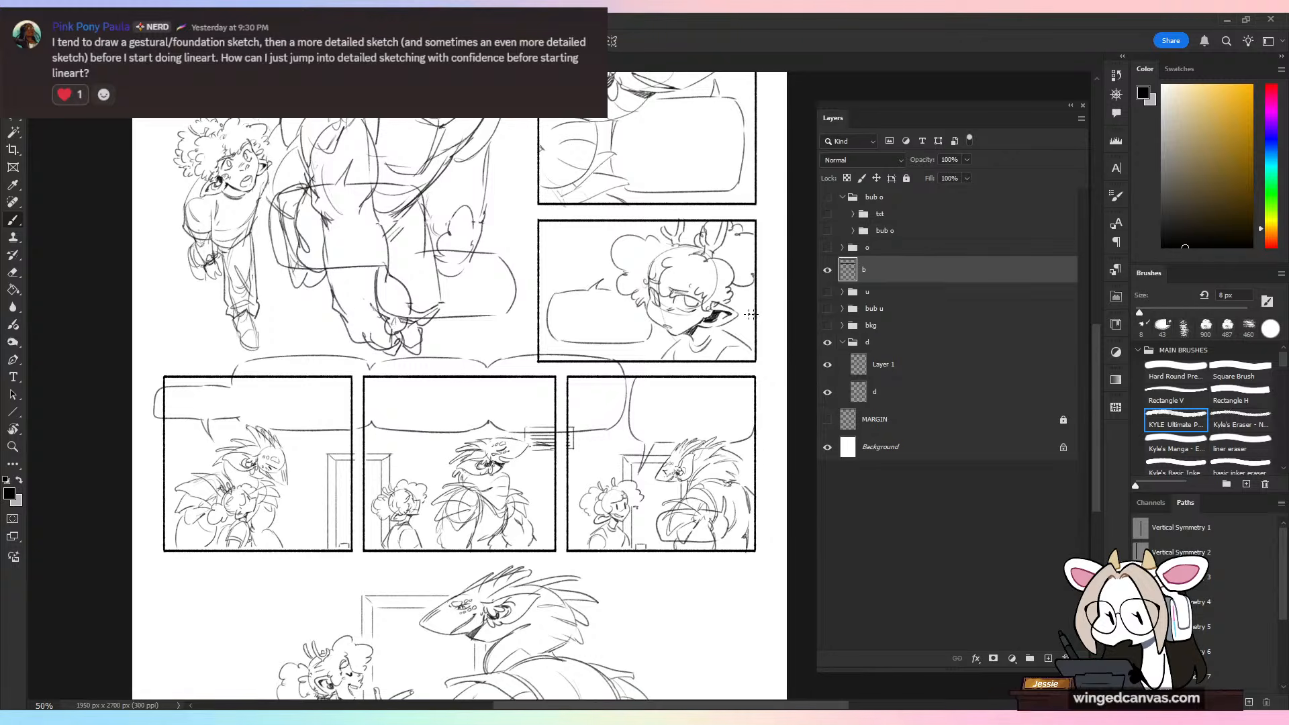
key(ctrl+minus)
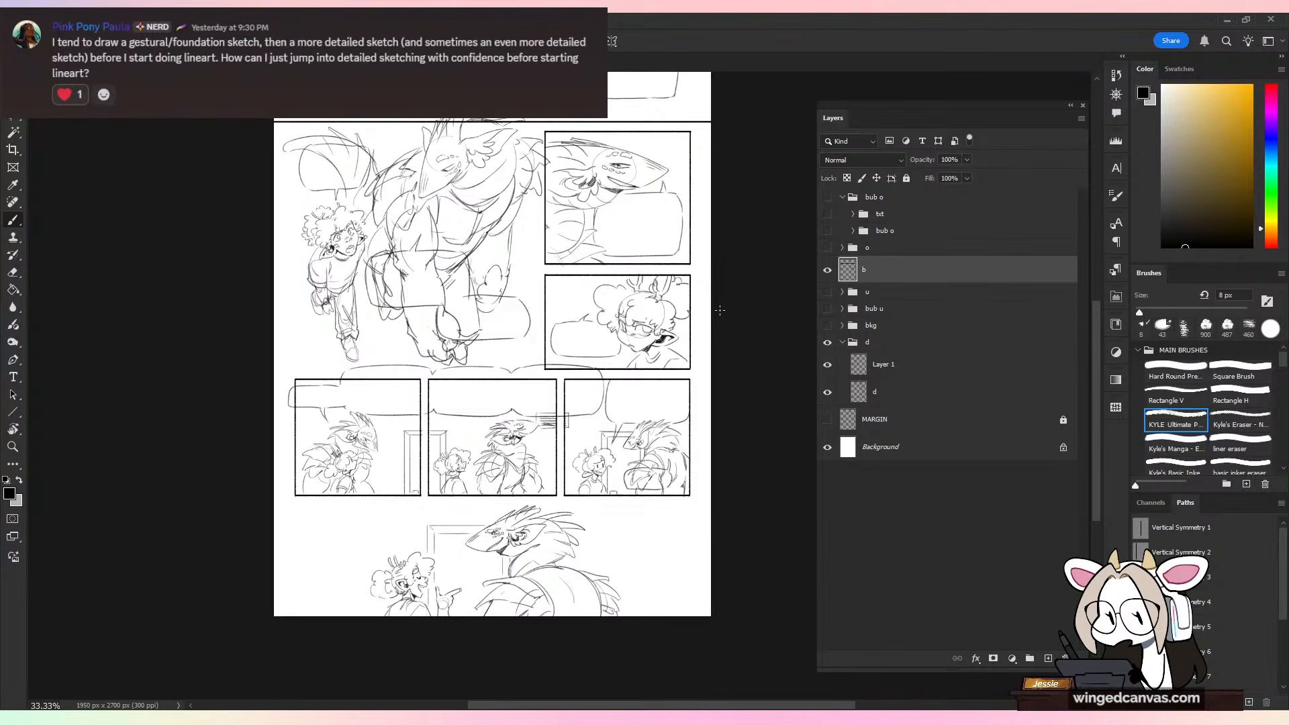
mouse_move(626, 378)
mouse_down()
mouse_move(645, 442)
mouse_move(642, 414)
mouse_up()
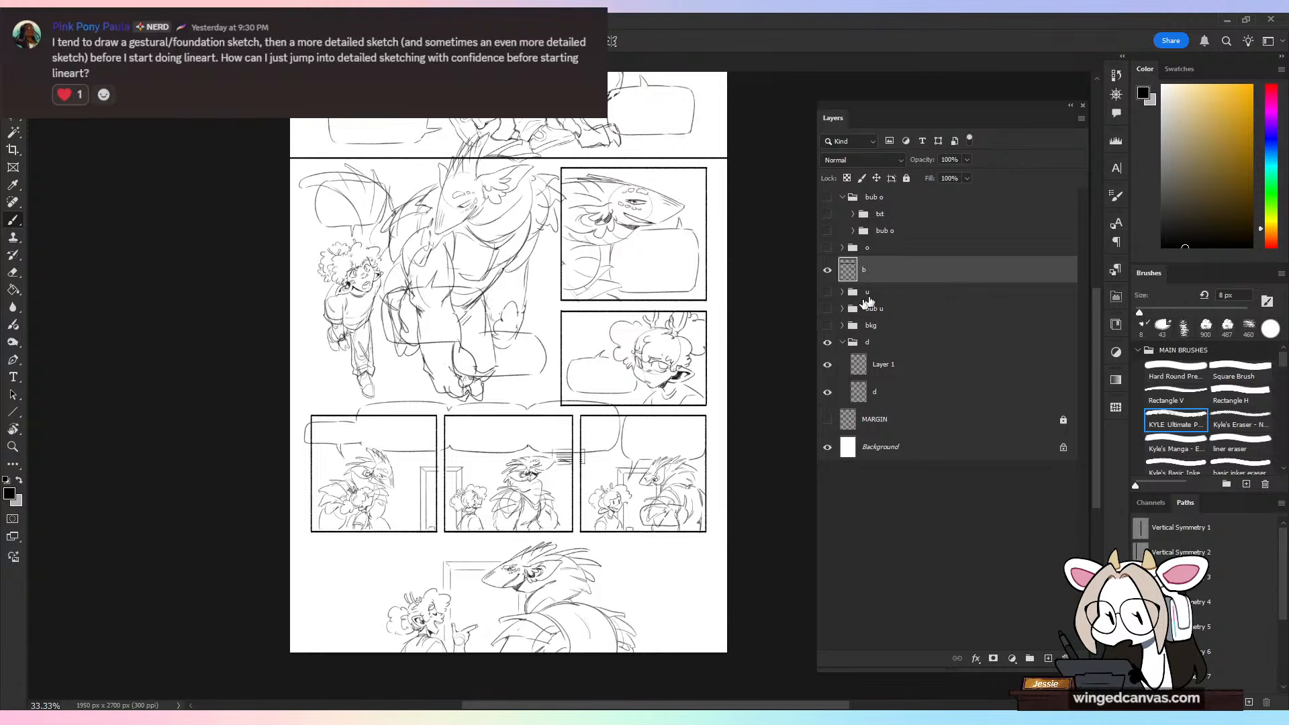
Step: Show the bkg, bub u, u, o and bub o groups plus the lettering group to display the finished comic page
click(827, 326)
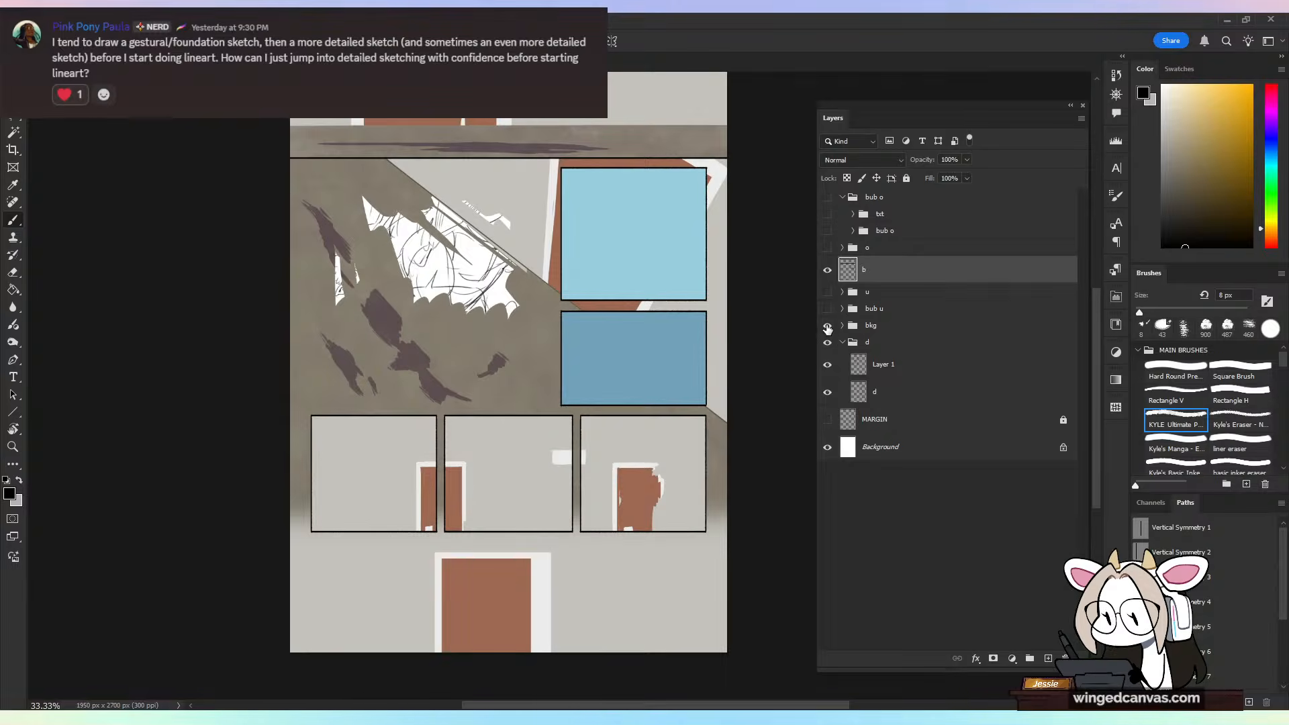
click(828, 328)
click(828, 328)
click(827, 309)
click(826, 293)
click(826, 248)
click(832, 230)
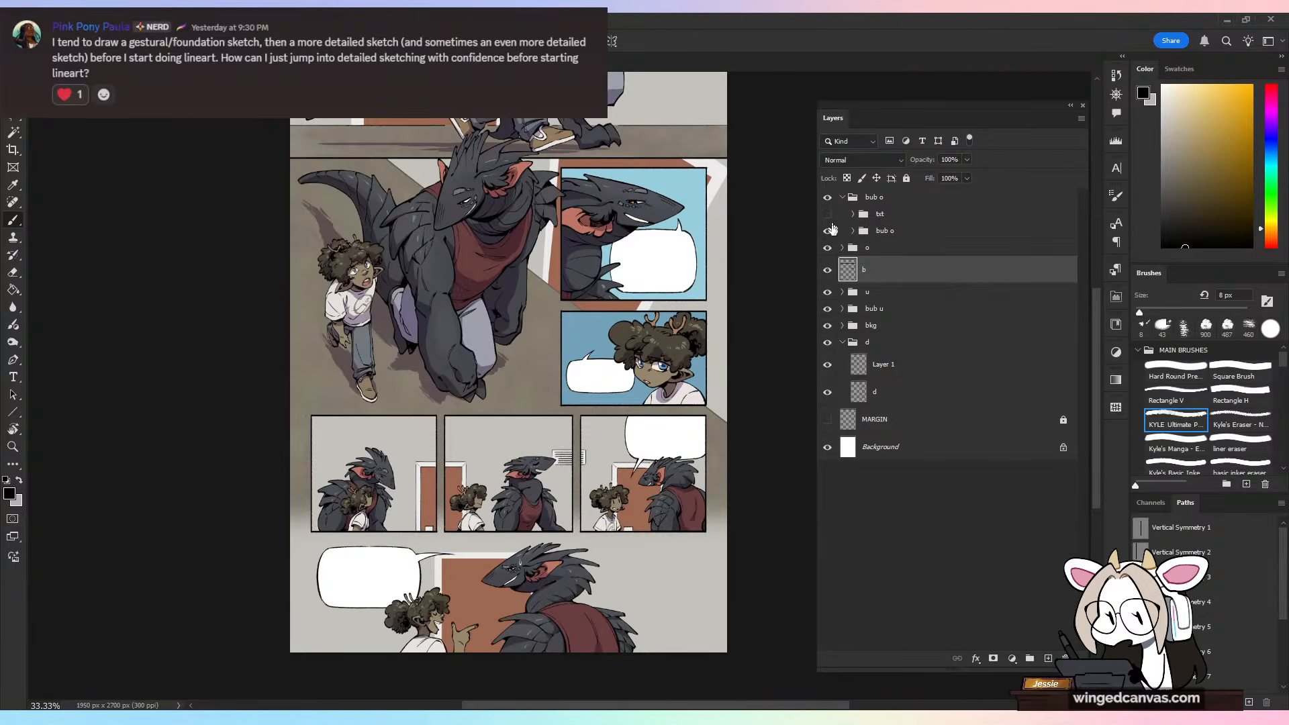
click(827, 214)
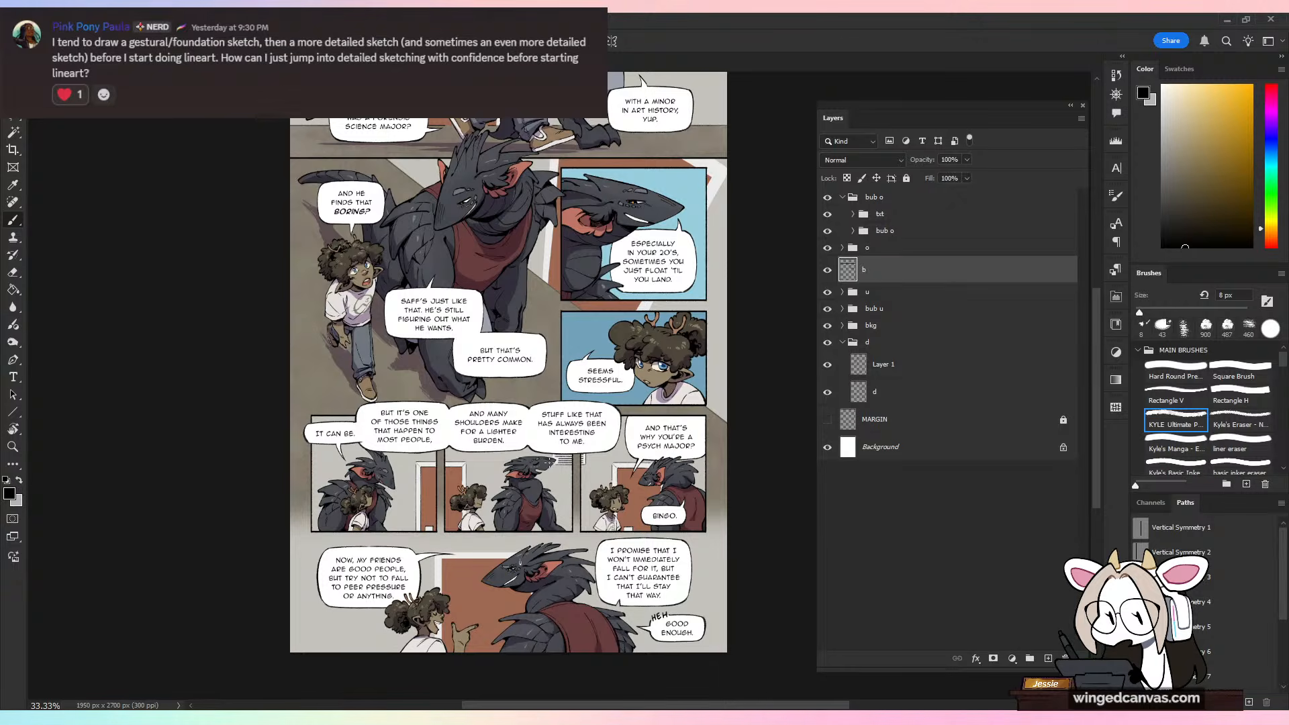
Step: Dock the floating Layers panel beside Channels and Paths and close the comic page to return to the character sketch
drag(842, 121, 1240, 526)
drag(1233, 513, 1152, 505)
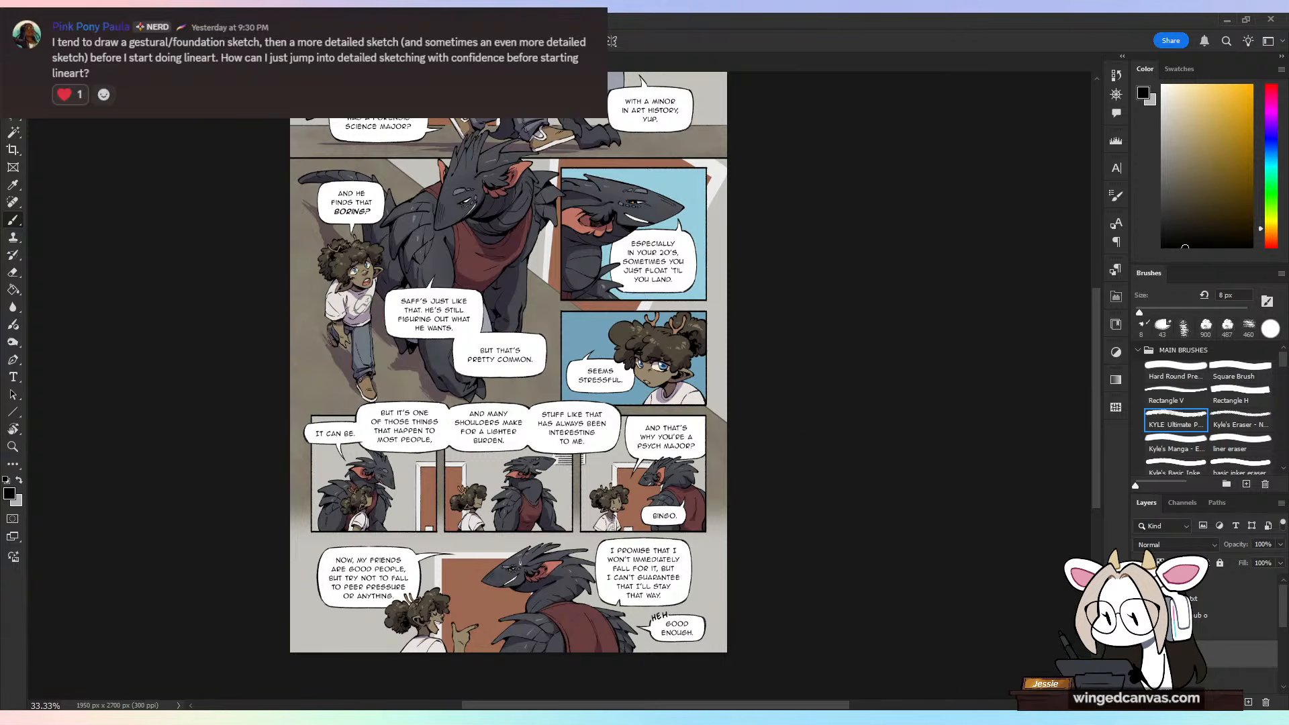
key(ctrl+w)
click(637, 284)
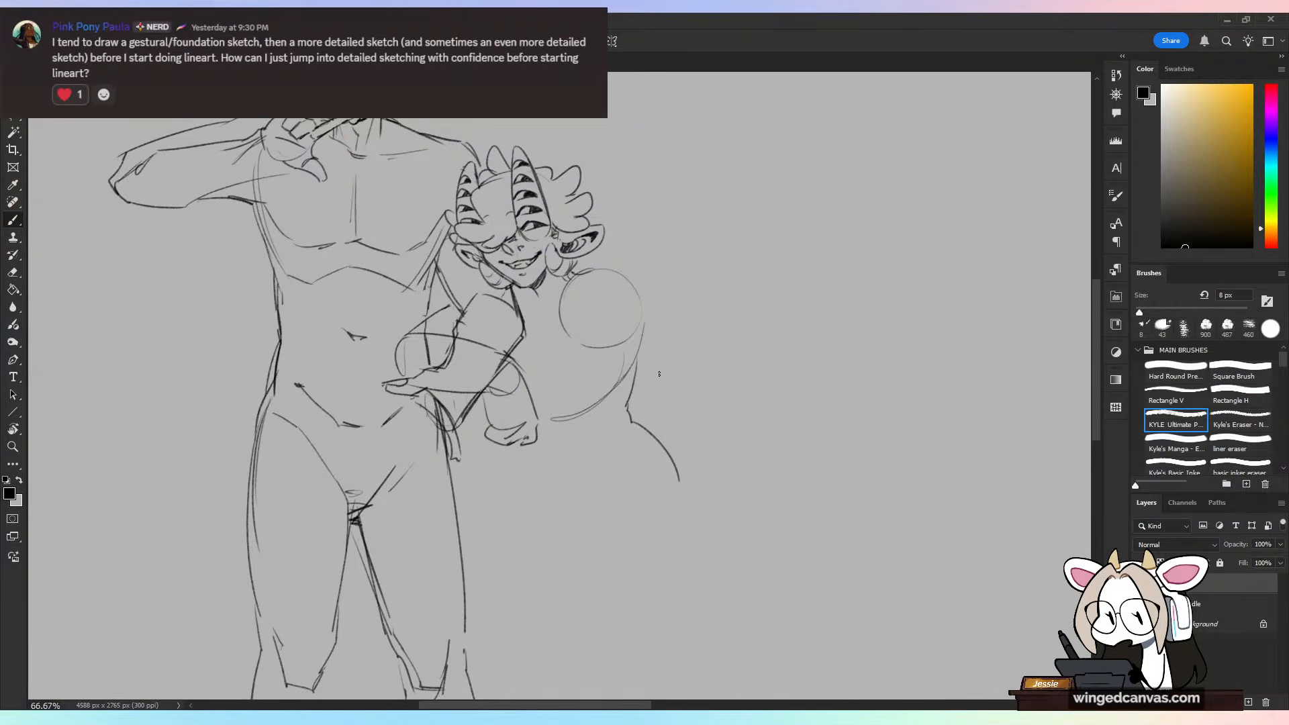
Step: Try out a hip curve and a waist line on the smaller horned figure's body
drag(651, 521, 628, 478)
key(ctrl+minus)
key(ctrl+minus)
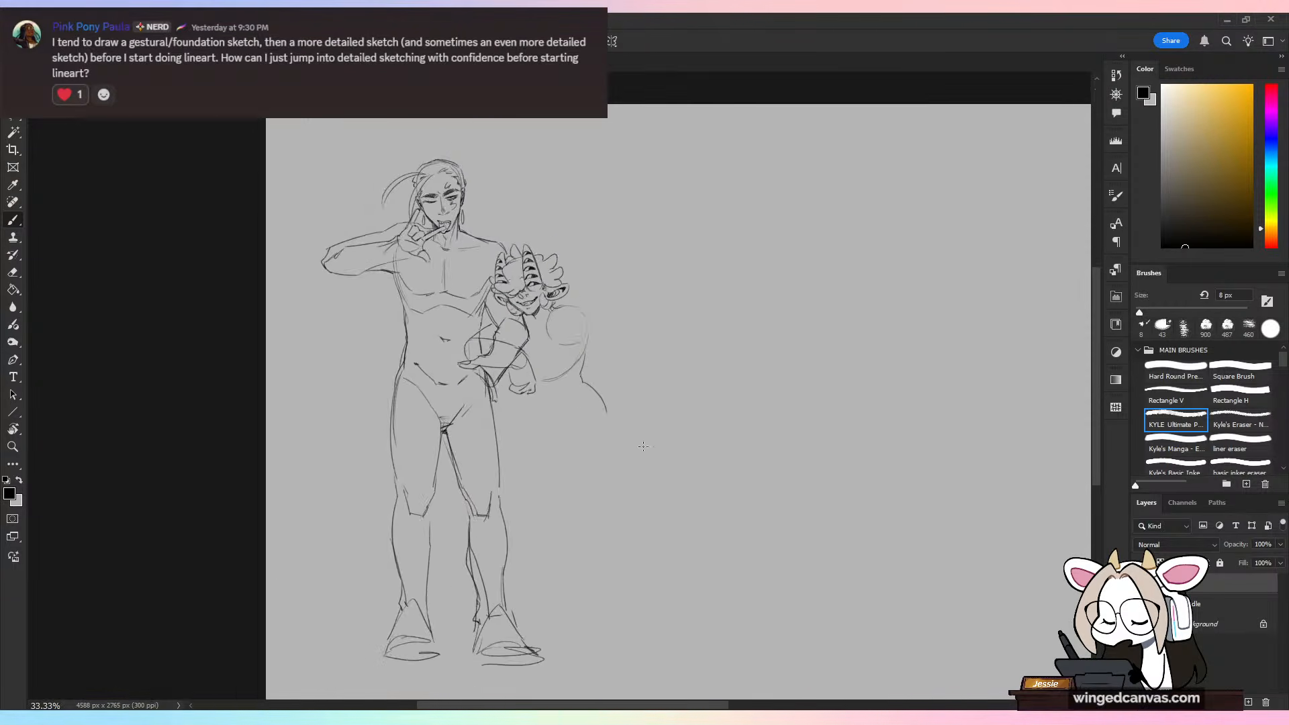
key(ctrl+plus)
drag(496, 405, 521, 448)
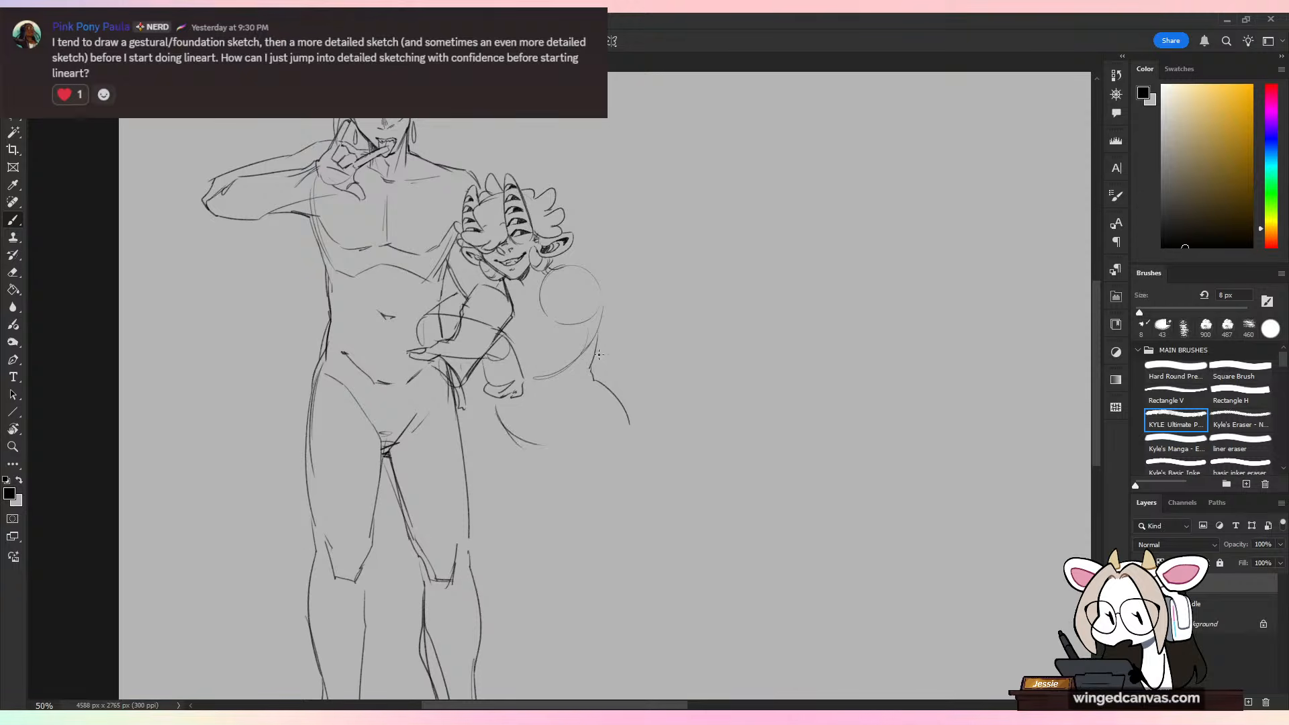
drag(601, 317, 595, 375)
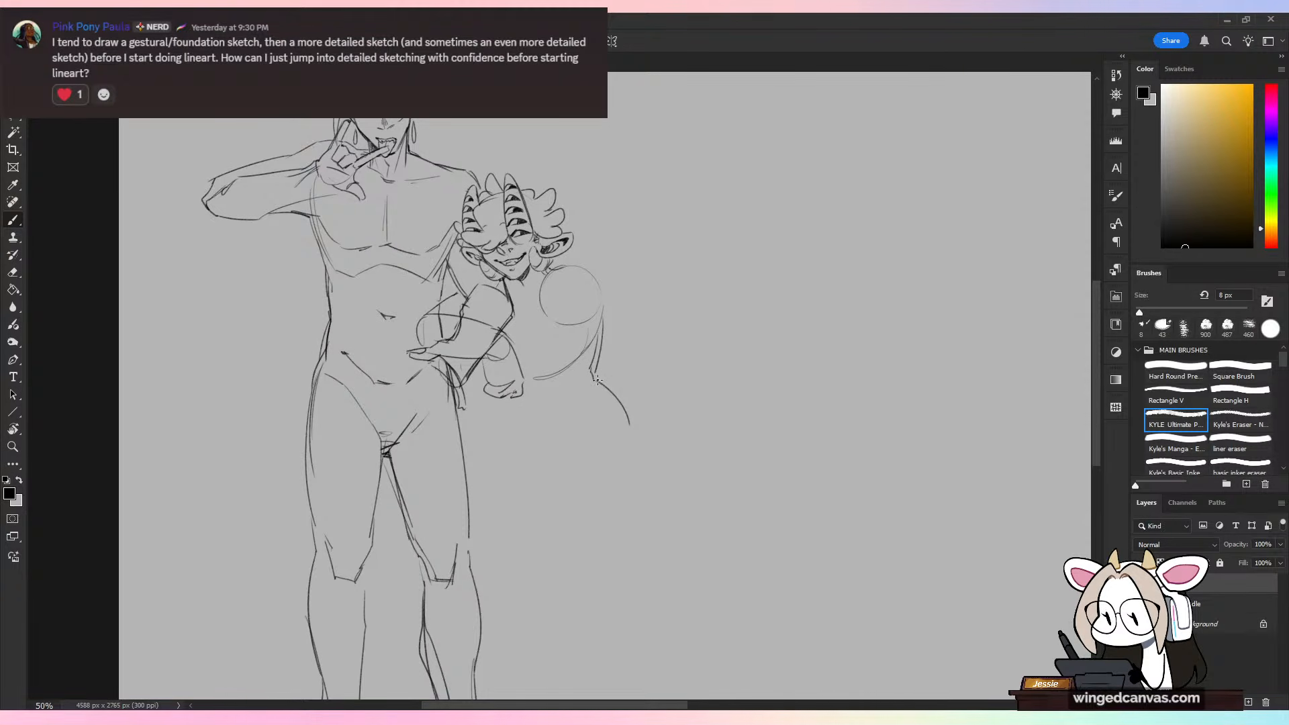
Step: Erase the smaller figure's shoulder circle, ribcage, waist and hip lines with the Eraser
key(e)
mouse_move(556, 267)
mouse_down()
mouse_move(592, 271)
mouse_move(560, 332)
mouse_move(607, 299)
mouse_move(611, 335)
mouse_up()
key(ctrl+minus)
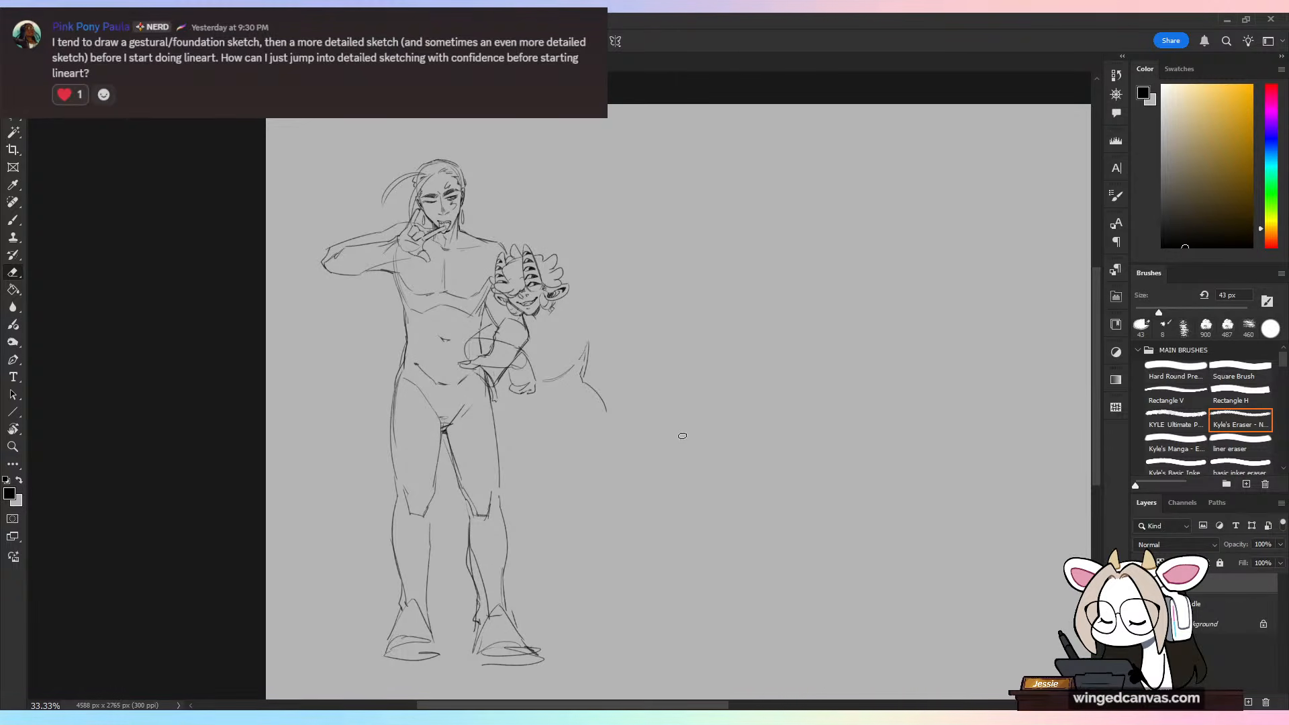
mouse_move(556, 370)
mouse_down()
mouse_move(569, 393)
mouse_move(580, 364)
mouse_move(592, 404)
mouse_move(597, 362)
mouse_up()
key(b)
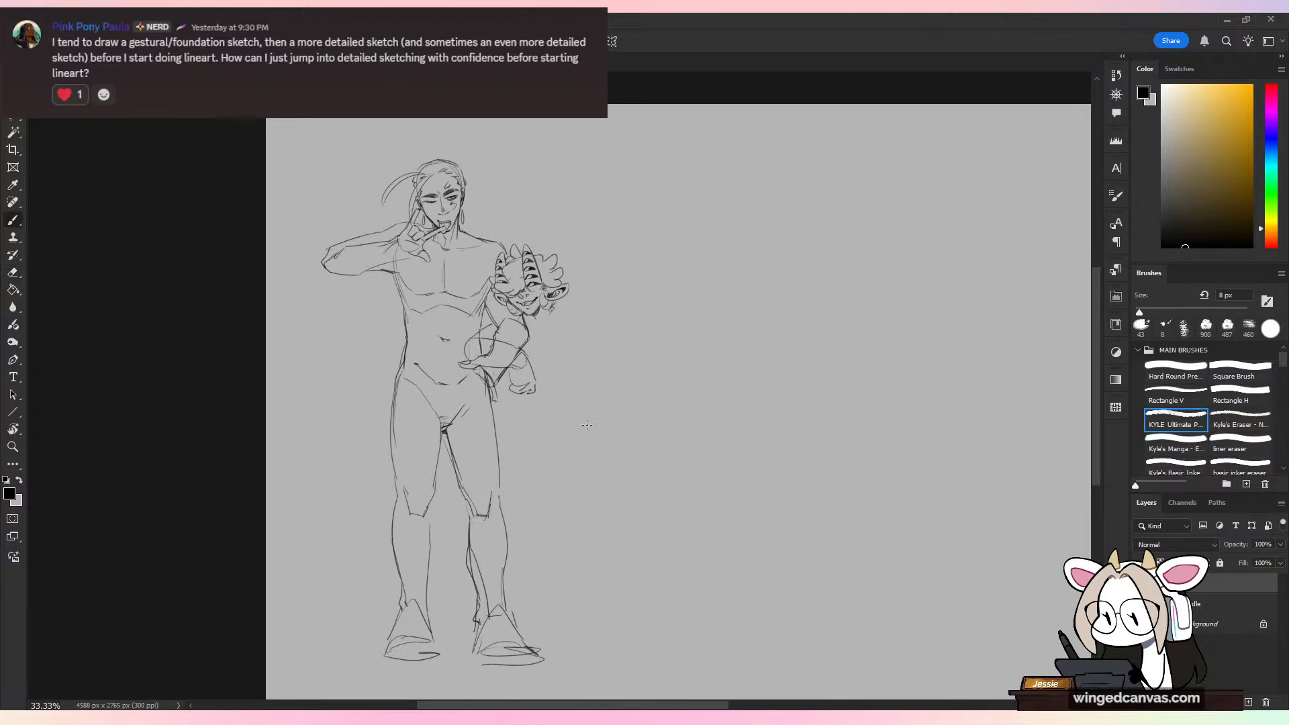
Step: Redraw the smaller figure's shoulder circle, ribcage curve, waist and upper hip with the 6 px brush
scroll(542, 373, up, 1)
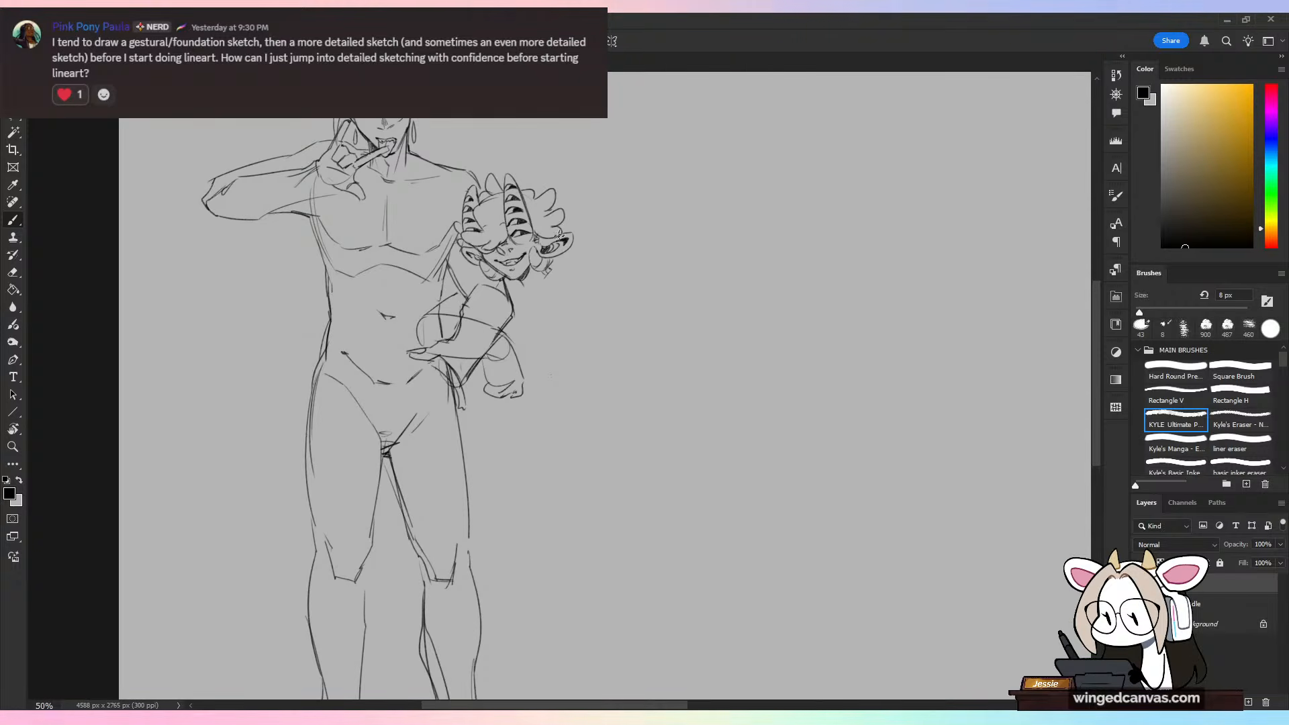
drag(593, 379, 630, 424)
drag(534, 378, 582, 355)
drag(557, 269, 555, 270)
mouse_move(602, 303)
mouse_down()
mouse_move(593, 377)
mouse_move(645, 317)
mouse_move(633, 329)
mouse_up()
Step: Sketch the smaller figure's lower belly curve, the V of the pelvis and the start of the inner thigh
mouse_move(526, 380)
mouse_down()
mouse_move(583, 383)
mouse_move(591, 366)
mouse_up()
key(ctrl+z)
drag(530, 382, 591, 371)
mouse_move(533, 373)
mouse_down()
mouse_move(543, 361)
mouse_move(548, 476)
mouse_up()
drag(578, 377, 557, 401)
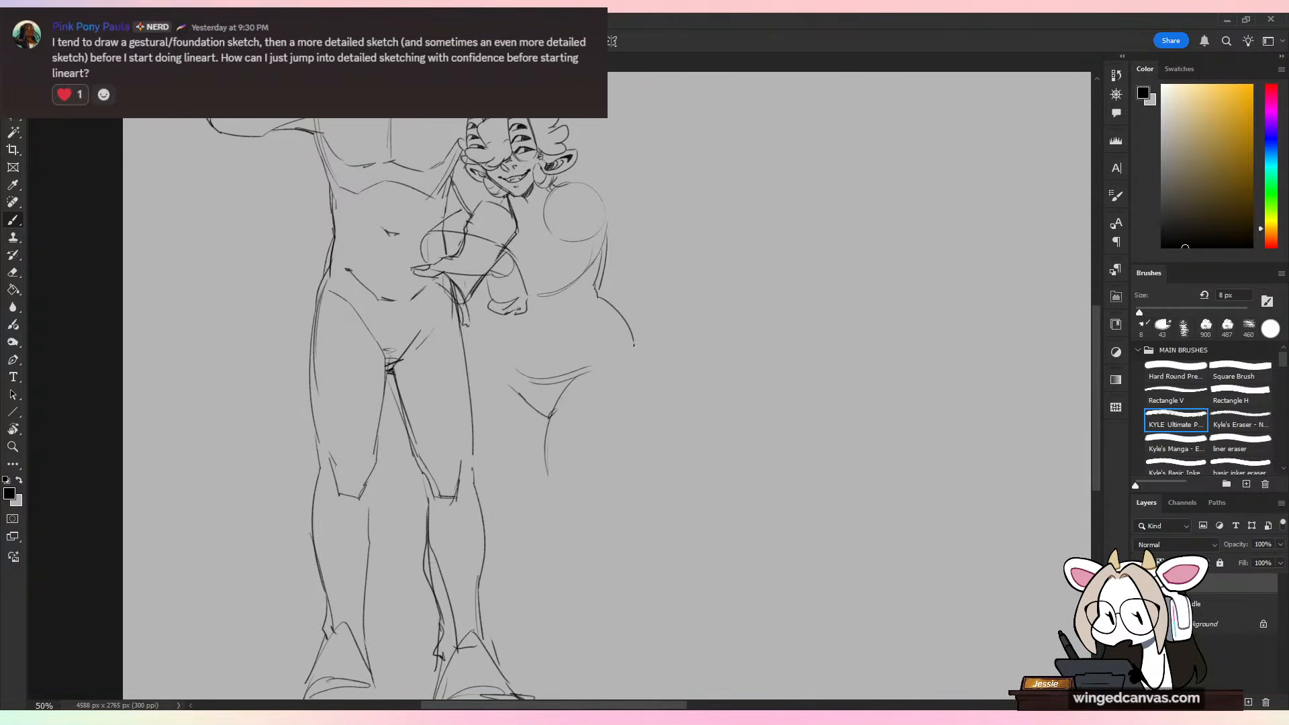
Step: Sketch the smaller figure's rounded hips and both thighs down to the knees
mouse_move(635, 347)
mouse_down()
mouse_move(621, 452)
mouse_move(602, 473)
mouse_up()
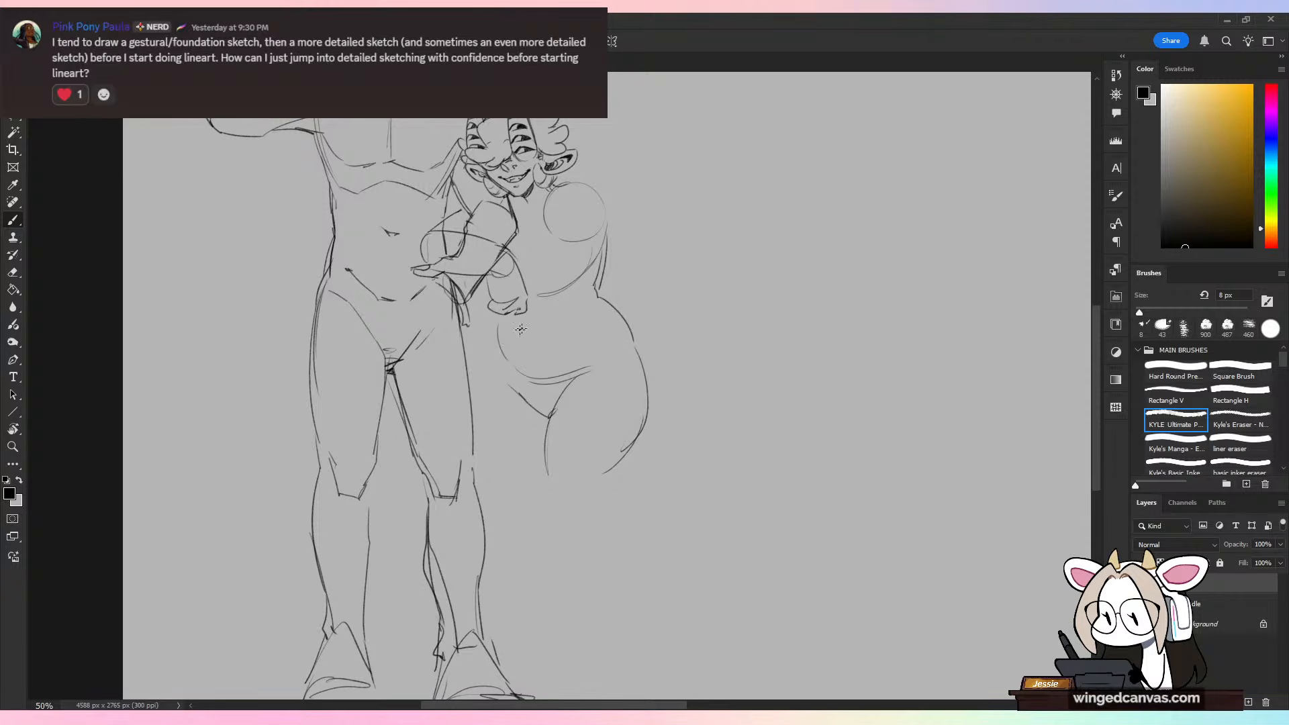
drag(499, 354, 489, 451)
key(ctrl+z)
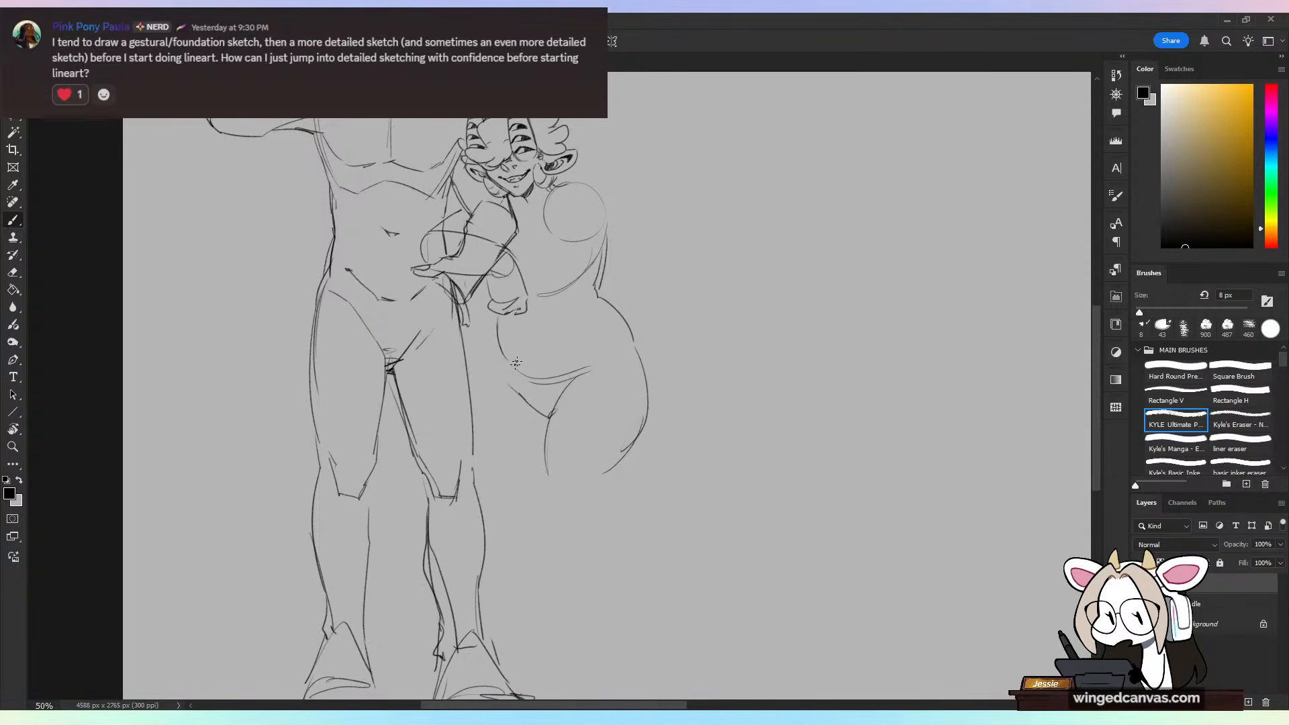
mouse_move(497, 344)
mouse_down()
mouse_move(508, 480)
mouse_move(595, 521)
mouse_up()
drag(649, 415, 633, 448)
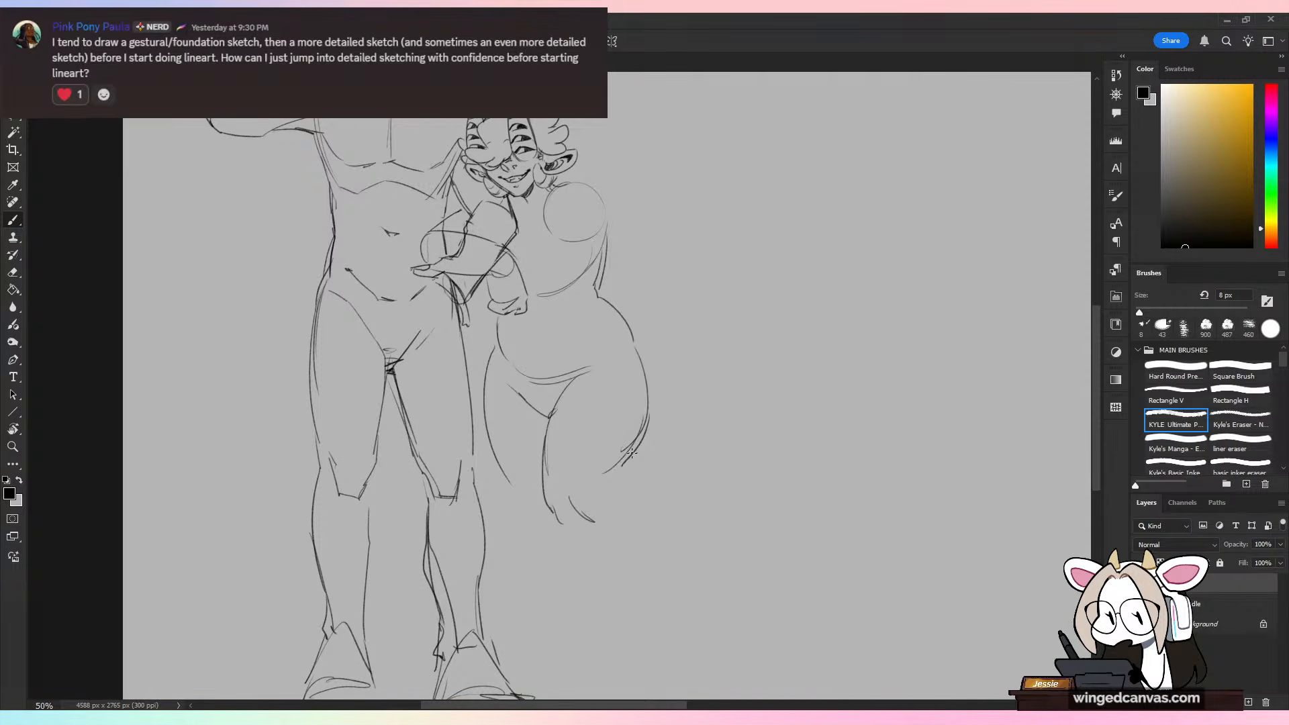
Step: Sketch both of the smaller figure's lower legs from the knees to the ankles, with the outer one kicked back
drag(516, 496, 537, 554)
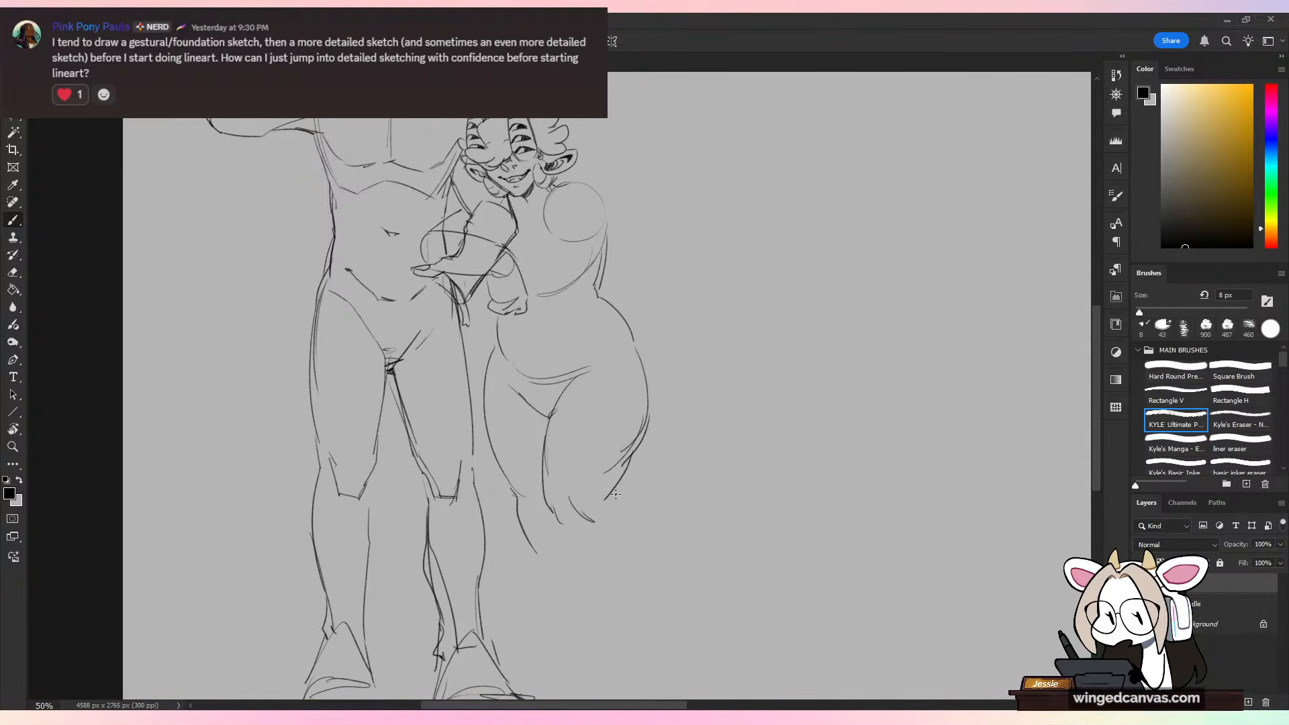
mouse_move(615, 490)
mouse_down()
mouse_move(665, 597)
mouse_move(632, 505)
mouse_move(668, 576)
mouse_up()
key(ctrl+z)
drag(567, 539, 656, 608)
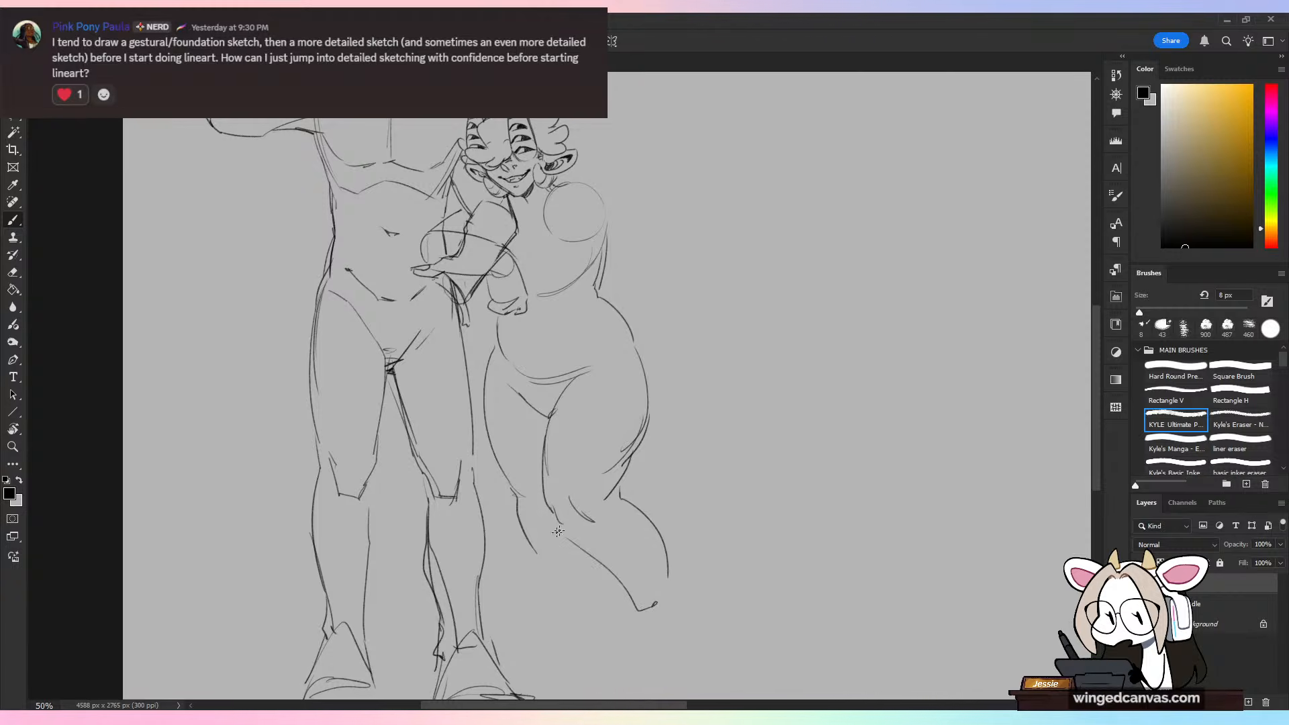
drag(516, 502, 561, 630)
mouse_move(523, 568)
mouse_down()
mouse_move(563, 640)
mouse_move(592, 628)
mouse_up()
key(ctrl+minus)
key(ctrl+minus)
key(ctrl+plus)
key(ctrl+plus)
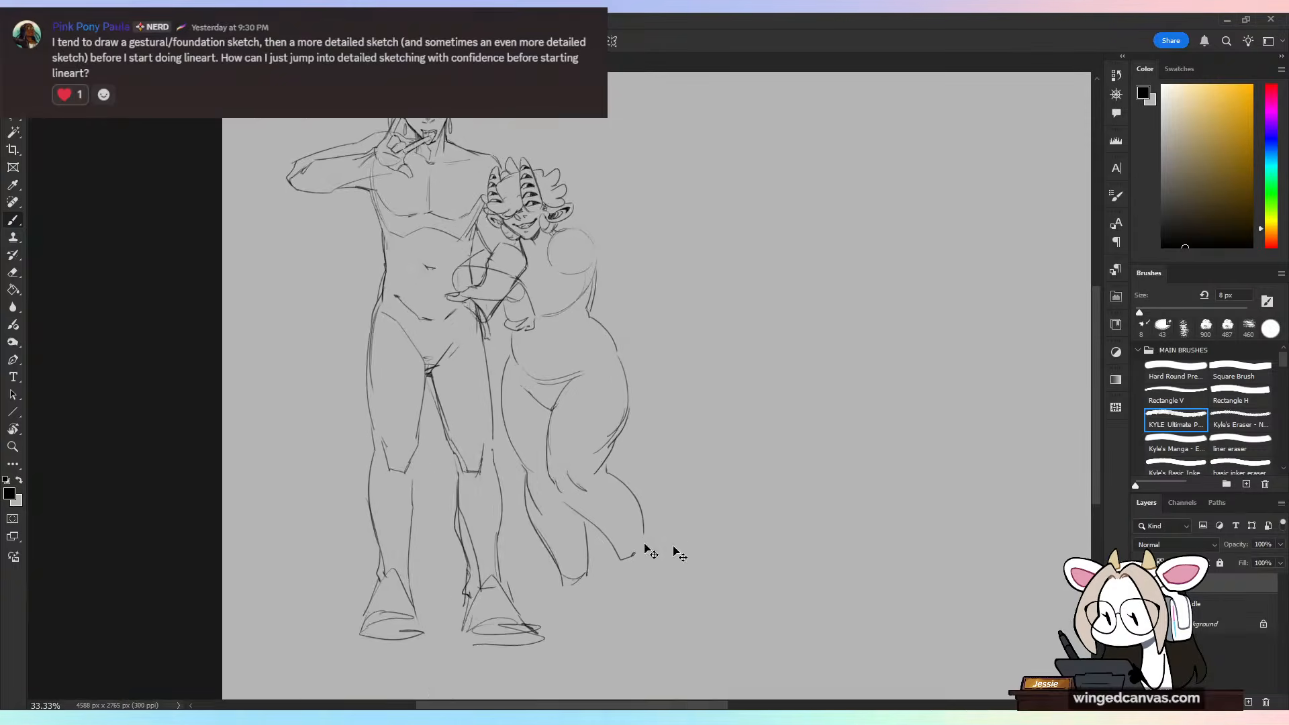
Step: Rework the ankle lines of the smaller figure's straight leg and add a wedge-shaped foot
drag(539, 595, 560, 675)
mouse_move(596, 620)
mouse_down()
mouse_move(564, 674)
mouse_move(616, 660)
mouse_move(589, 591)
mouse_up()
key(ctrl+z)
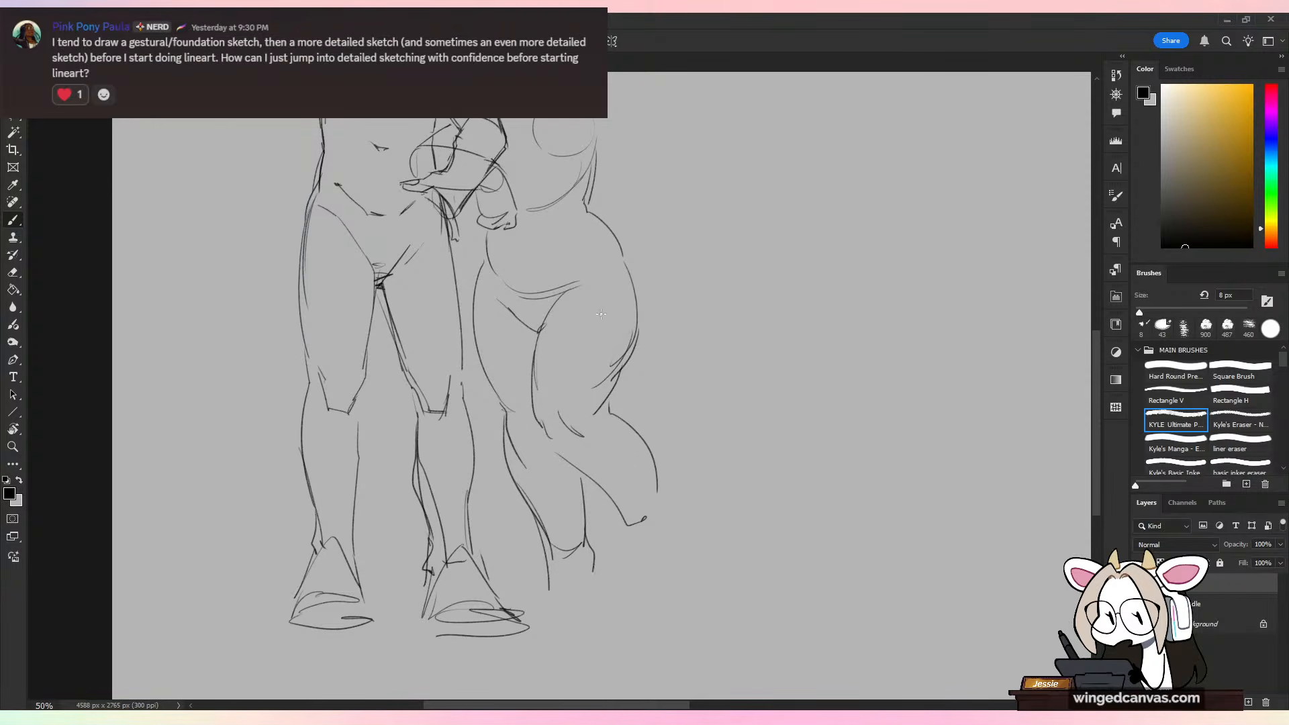
key(ctrl+z)
key(ctrl+z)
mouse_move(540, 527)
mouse_down()
mouse_move(585, 540)
mouse_move(591, 559)
mouse_move(543, 586)
mouse_move(593, 585)
mouse_move(539, 592)
mouse_up()
mouse_move(552, 563)
mouse_down()
mouse_move(592, 583)
mouse_move(594, 597)
mouse_move(601, 587)
mouse_up()
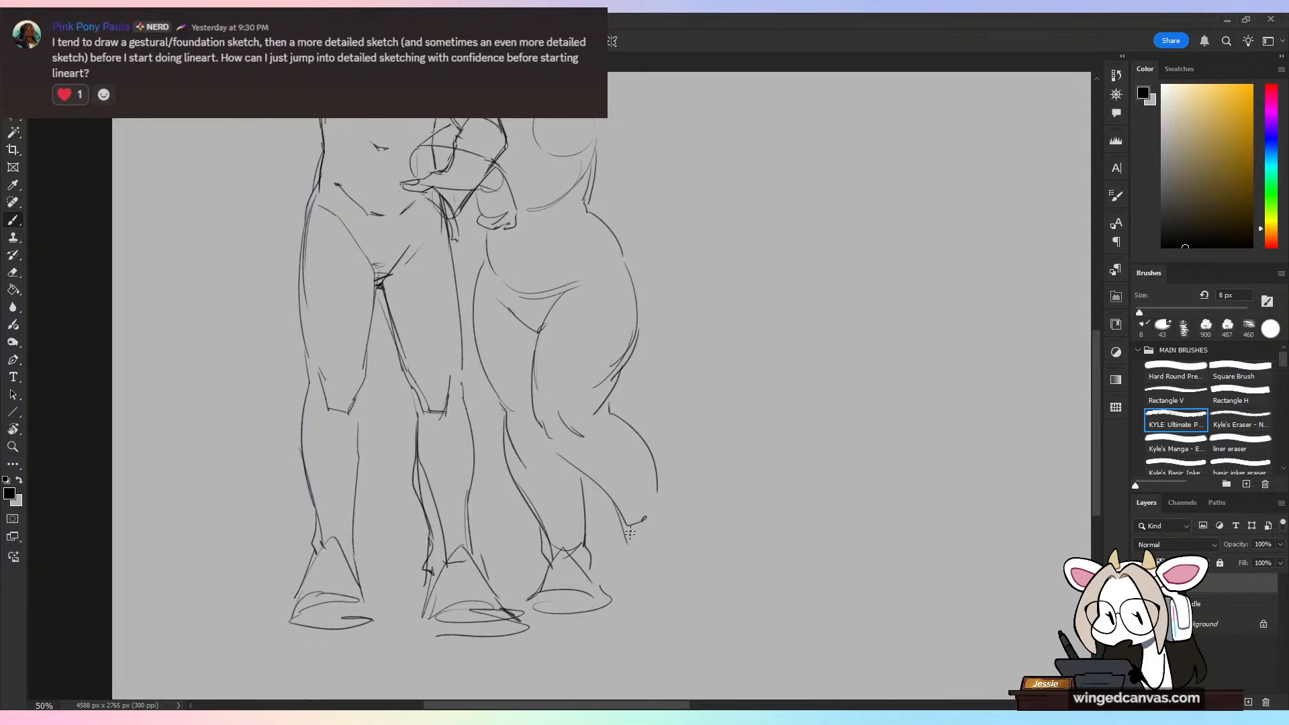
Step: Add the knee crease and extend the calf contour on the smaller figure's kicked-back leg
drag(538, 422, 574, 455)
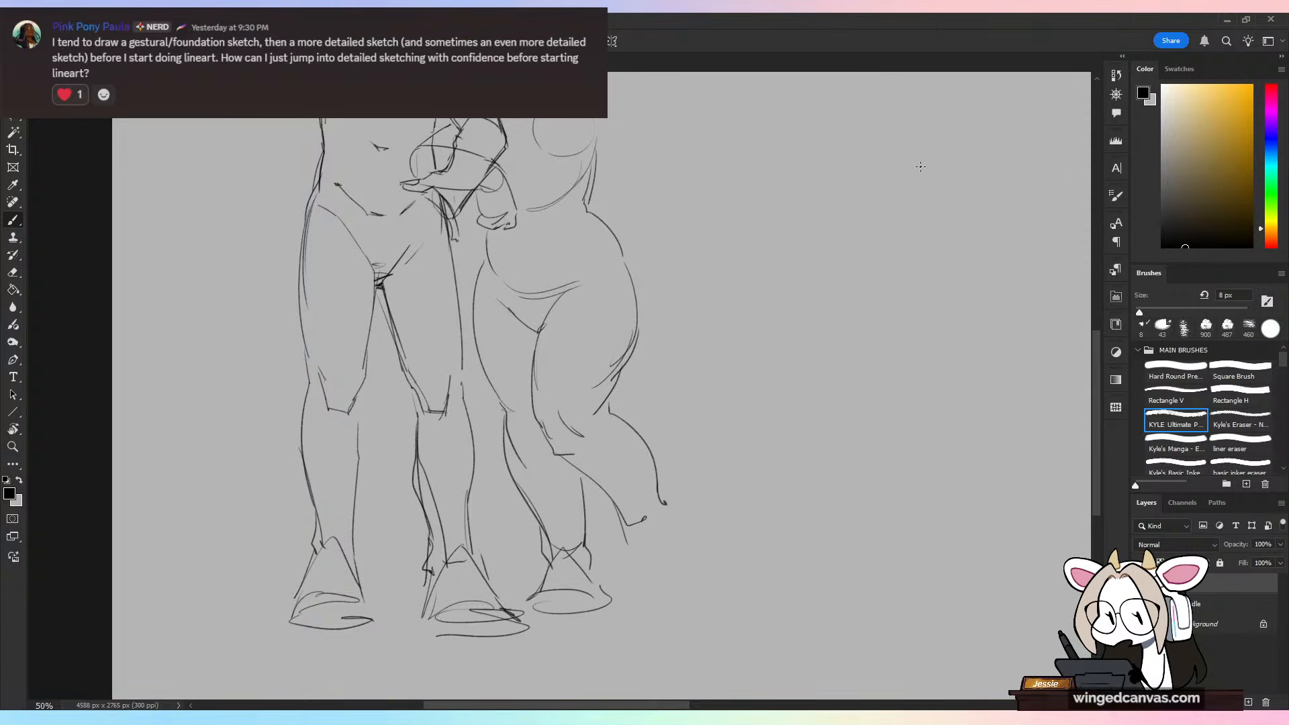
drag(629, 348, 658, 498)
key(ctrl+minus)
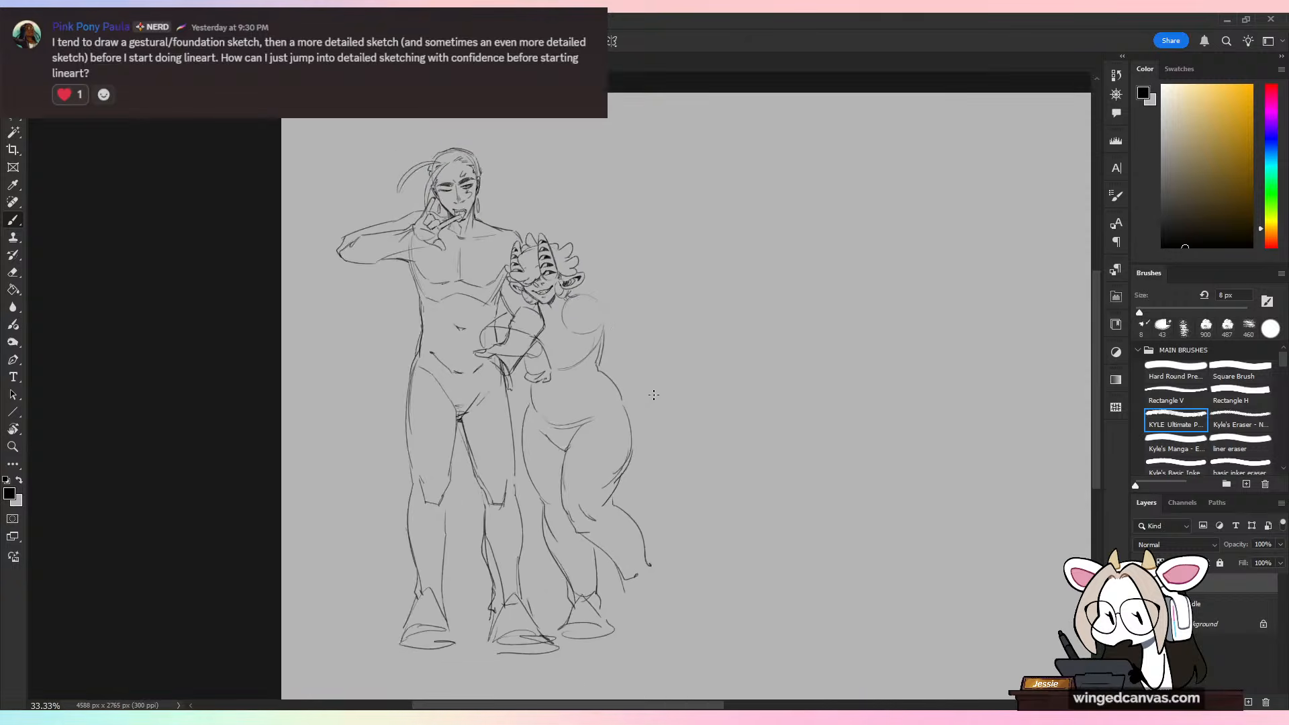
key(ctrl+plus)
key(ctrl+plus)
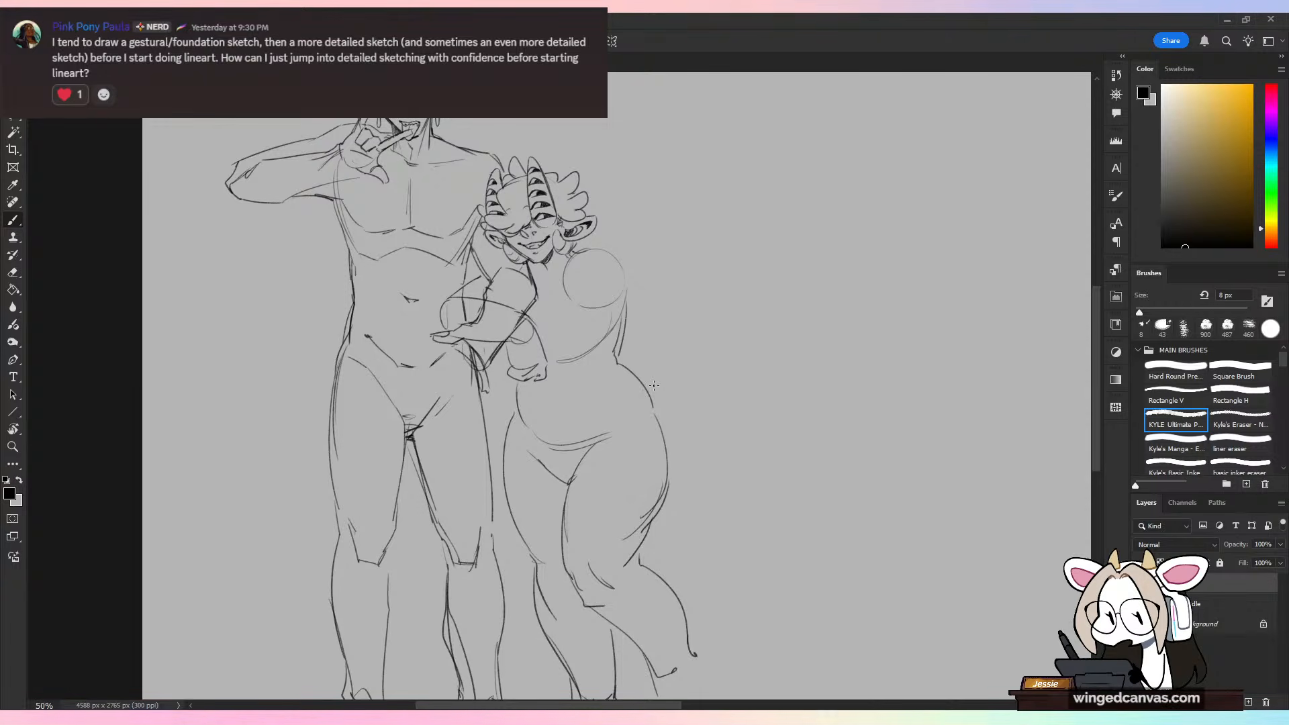
Step: Clean up the smaller figure's waist and outer hip contours and add a short navel mark
mouse_move(519, 396)
mouse_down()
mouse_move(521, 426)
mouse_move(557, 399)
mouse_move(518, 391)
mouse_move(522, 424)
mouse_up()
key(e)
key(b)
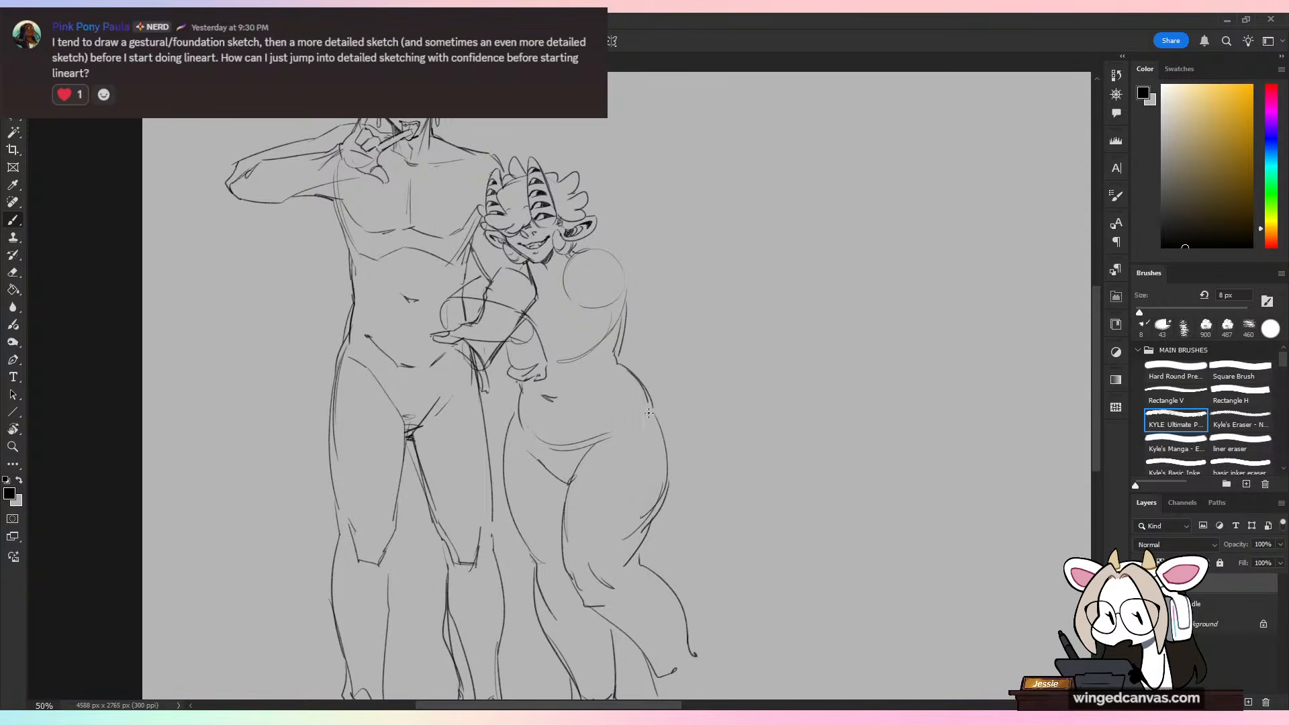
mouse_move(673, 464)
mouse_down()
mouse_move(663, 509)
mouse_move(682, 387)
mouse_up()
key(e)
key(b)
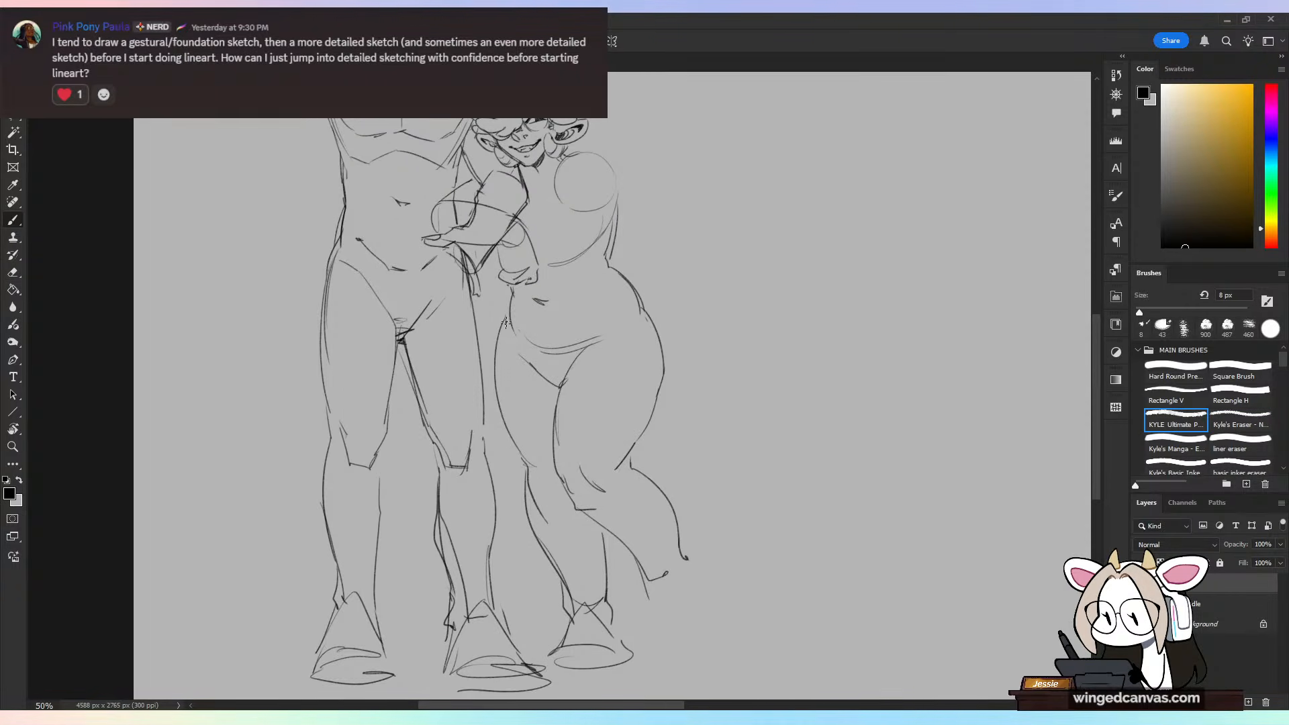
Step: Draw a contour joining the smaller figure's waist to the thigh nearest the tall figure
drag(508, 308, 501, 428)
key(ctrl+z)
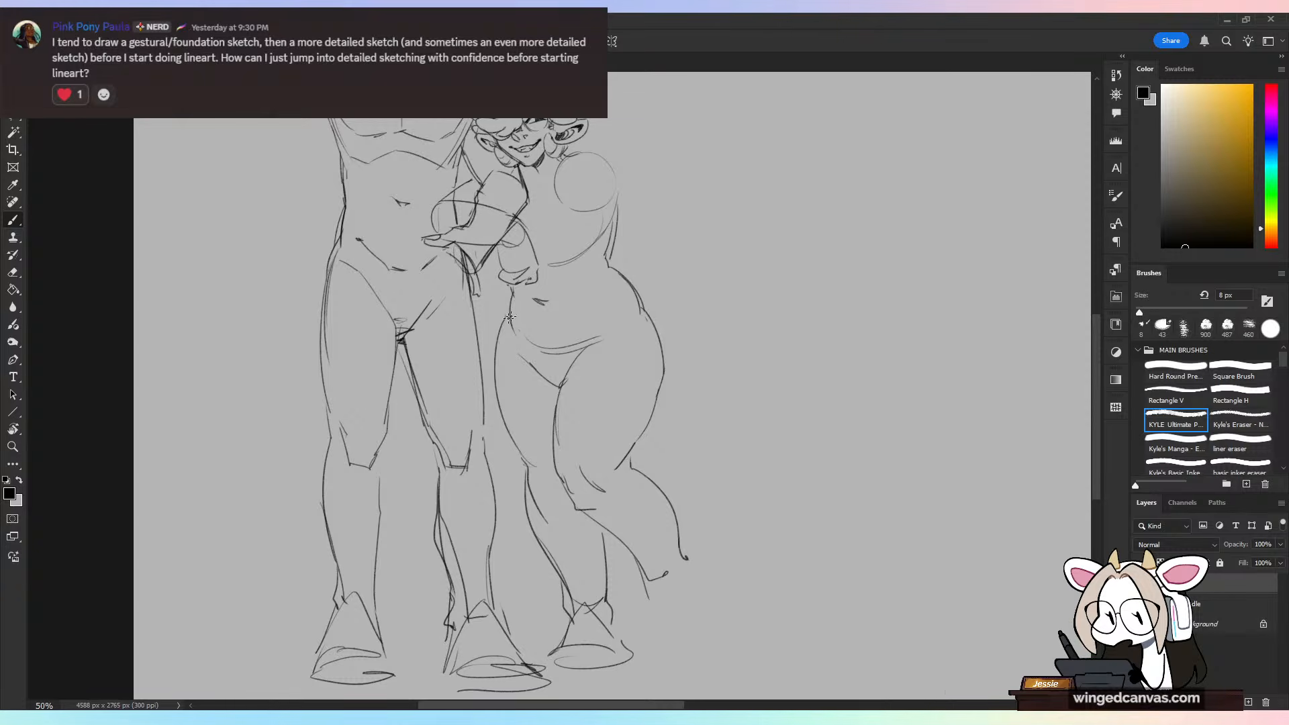
drag(513, 304, 497, 358)
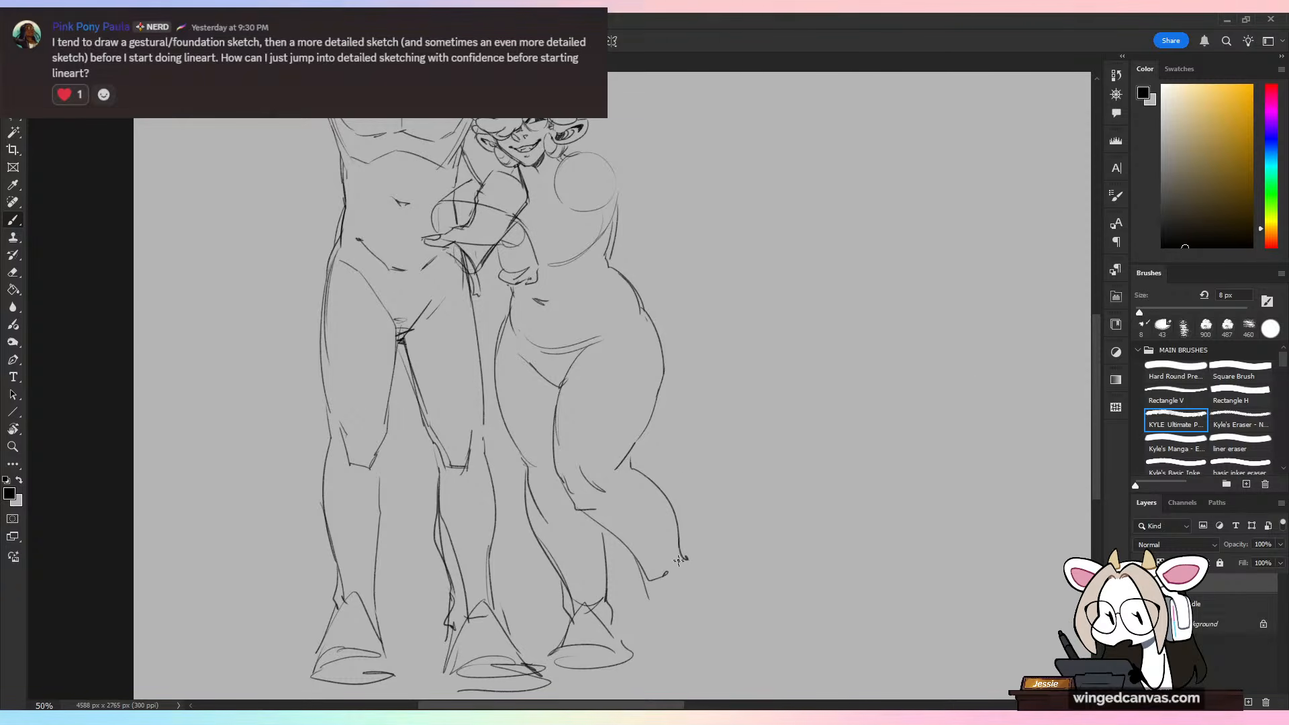
Step: Sketch the foot of the smaller figure's kicked-back leg and try an extra contour along the outer leg
drag(647, 586, 649, 626)
mouse_move(653, 594)
mouse_down()
mouse_move(702, 634)
mouse_move(638, 646)
mouse_move(699, 628)
mouse_up()
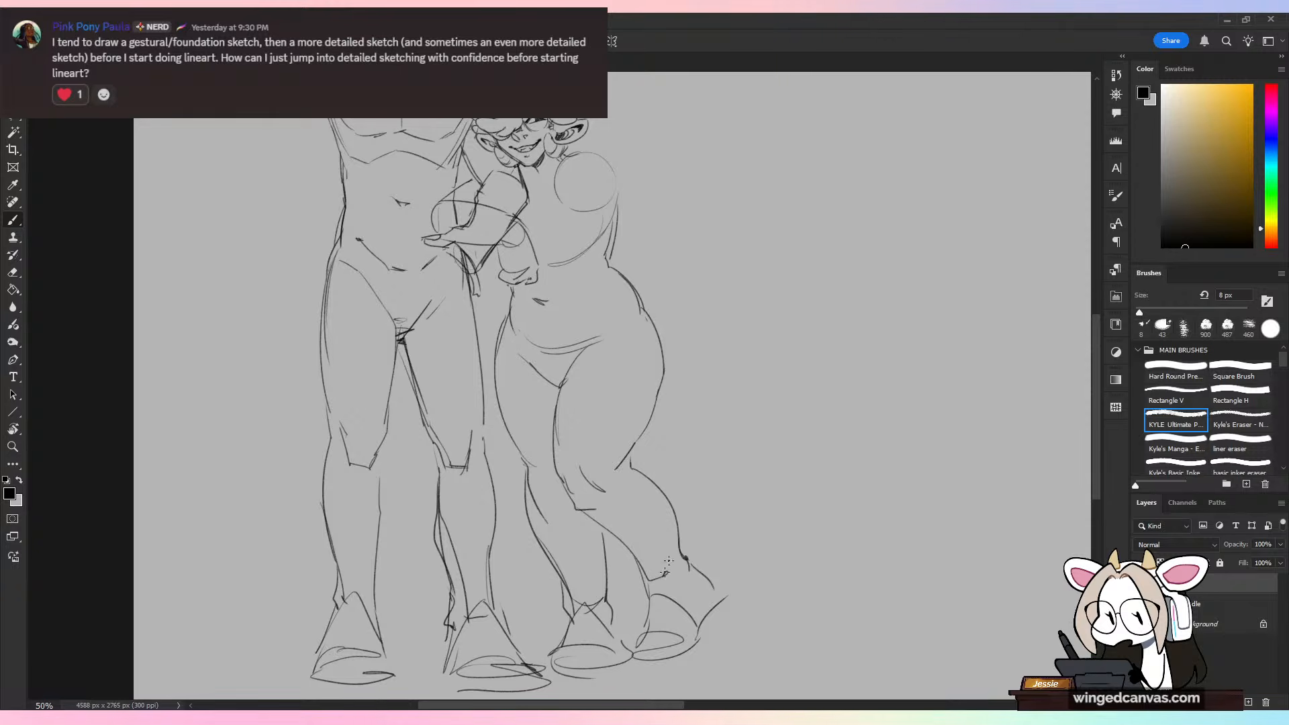
drag(631, 283, 712, 535)
key(ctrl+z)
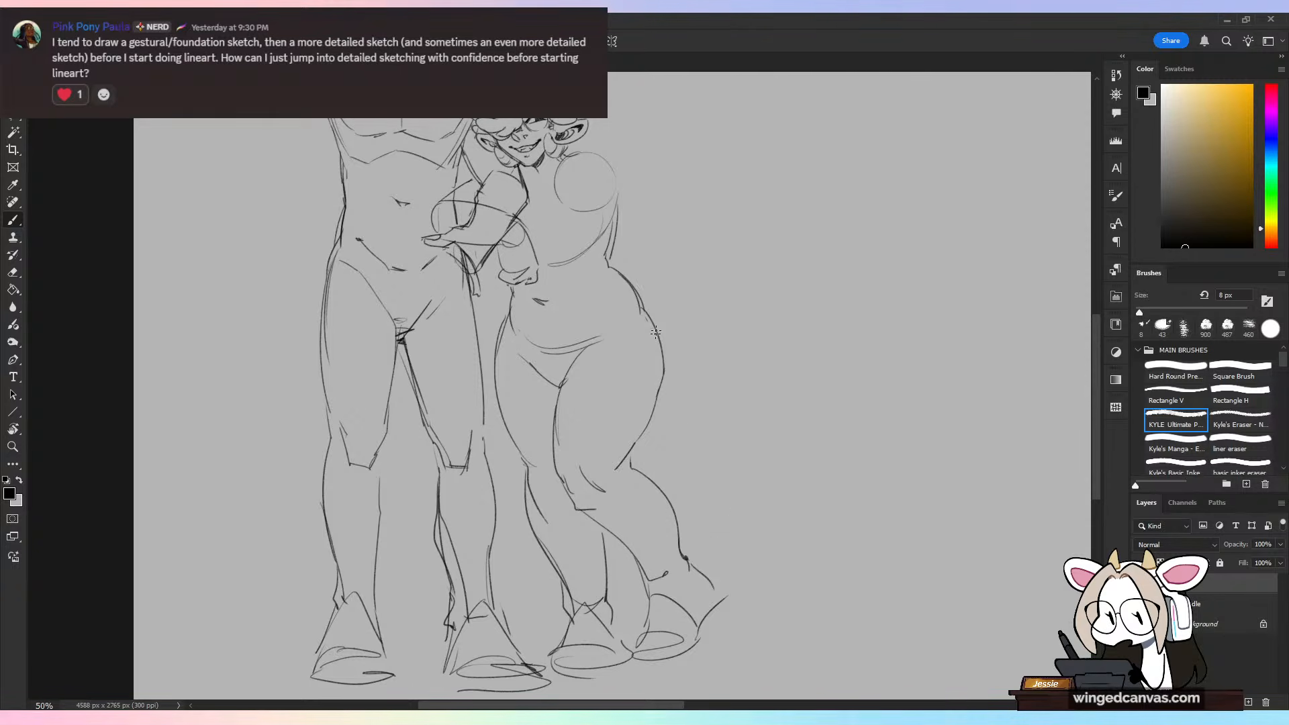
drag(638, 288, 678, 523)
key(ctrl+z)
drag(621, 288, 243, 624)
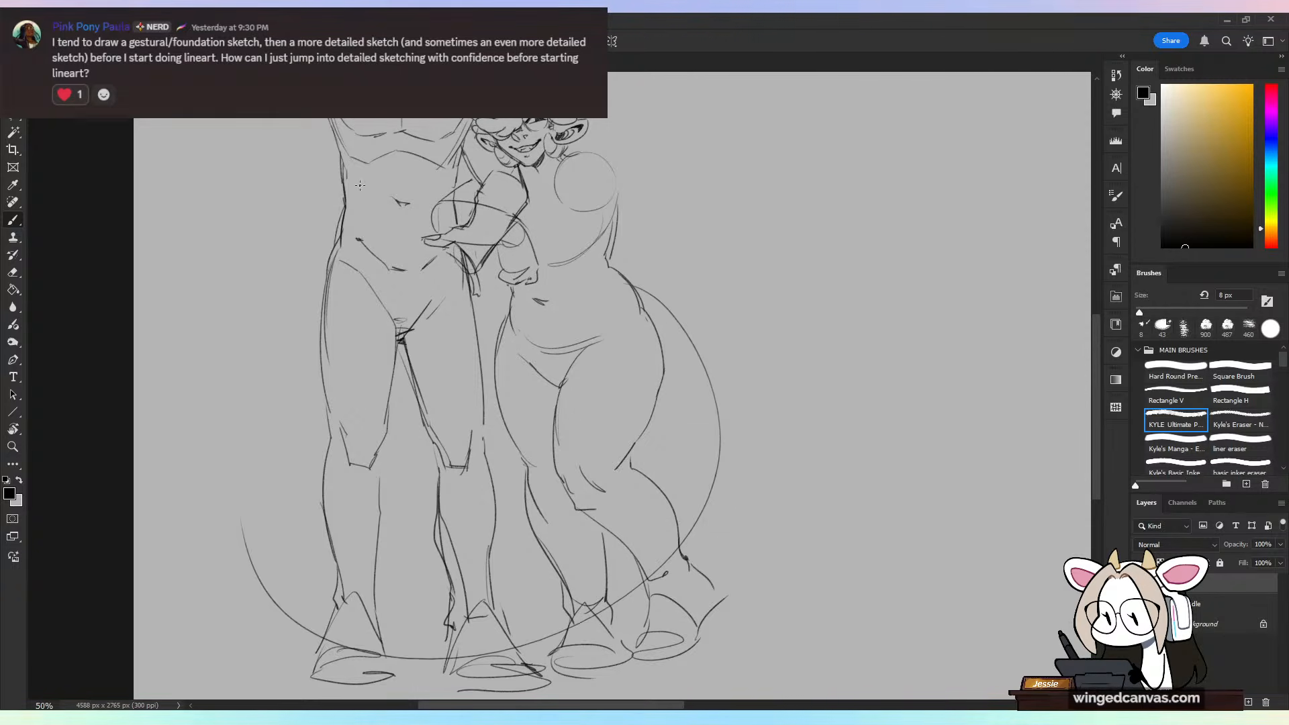
key(ctrl+z)
mouse_move(618, 270)
mouse_down()
mouse_move(322, 613)
mouse_move(216, 479)
mouse_up()
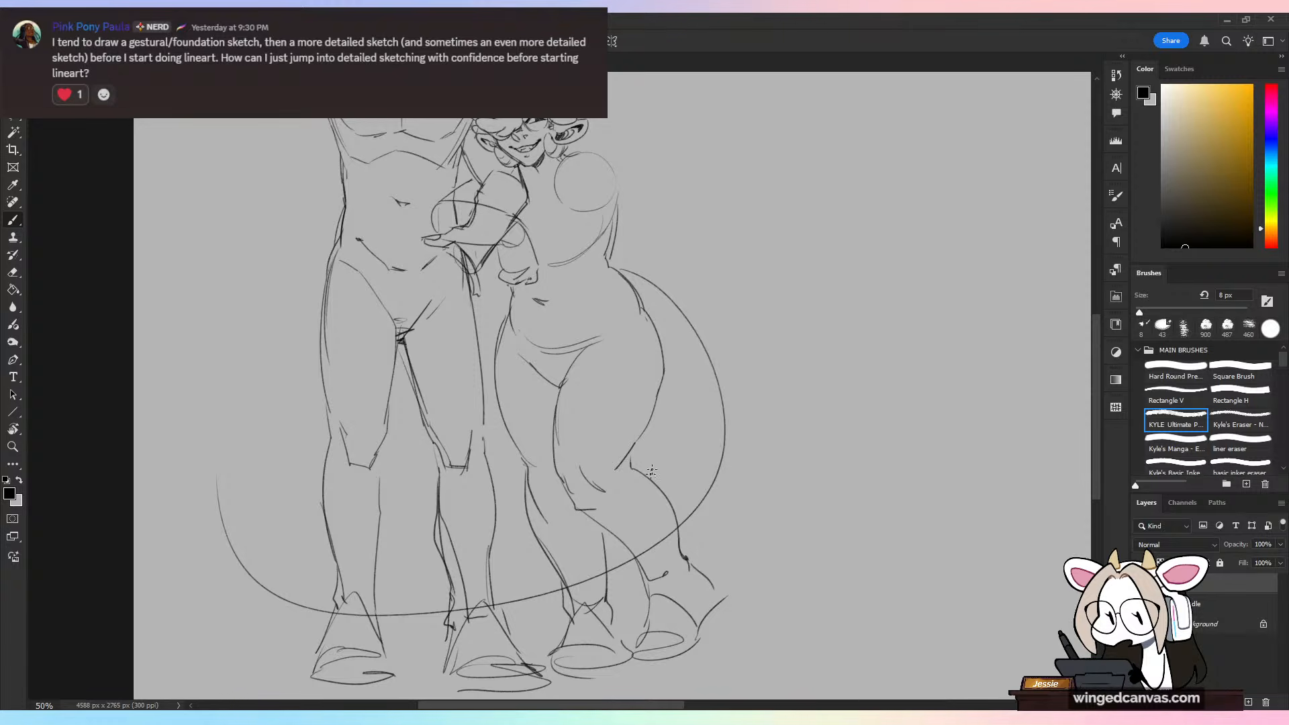
key(ctrl+z)
Step: Sketch a long tail sweeping from the smaller figure's hip behind both figures' legs and erase it where it crosses the legs
mouse_move(618, 268)
mouse_down()
mouse_move(387, 615)
mouse_move(269, 517)
mouse_up()
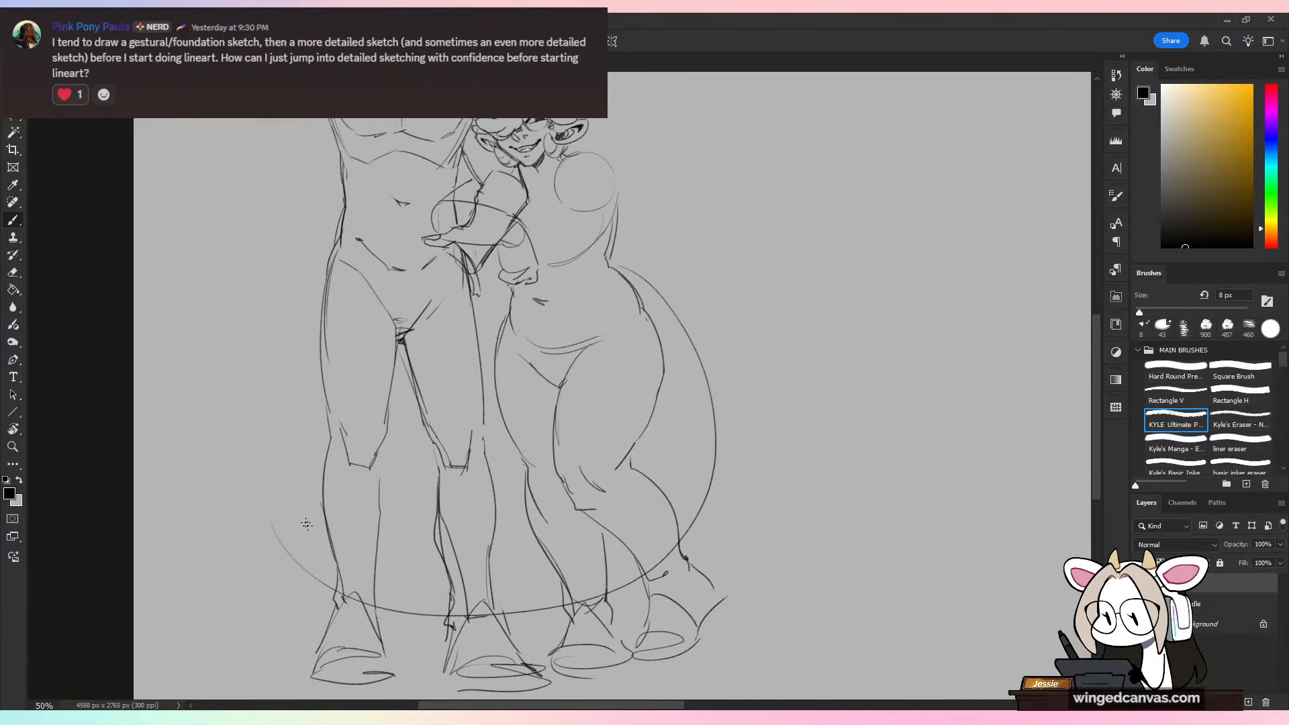
drag(375, 550, 427, 552)
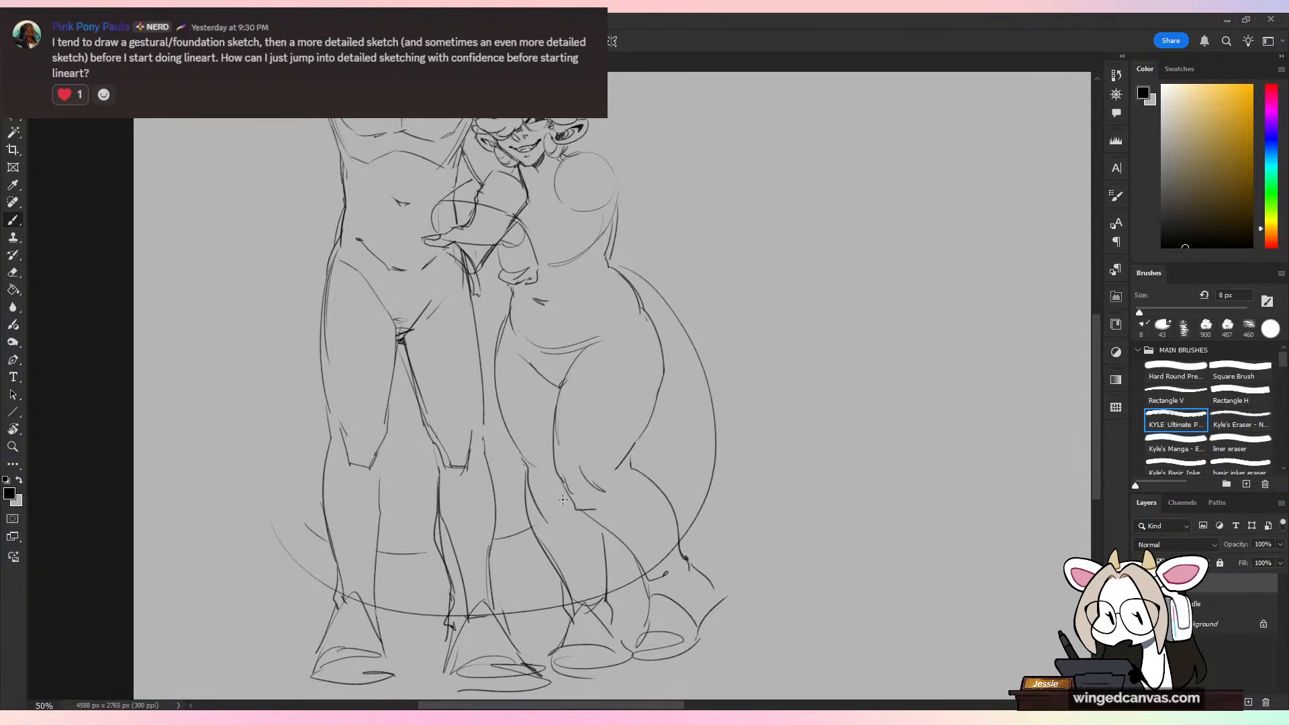
key(e)
drag(673, 546, 667, 556)
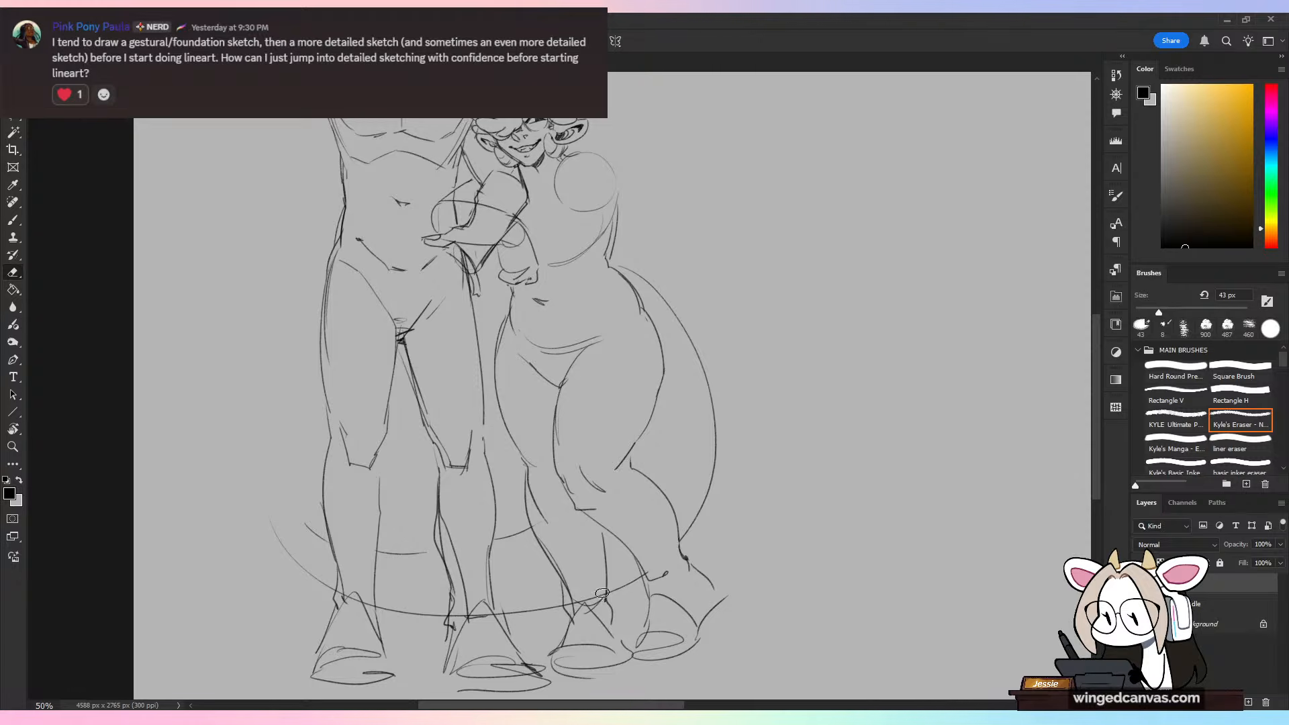
drag(603, 594, 481, 614)
drag(354, 598, 370, 605)
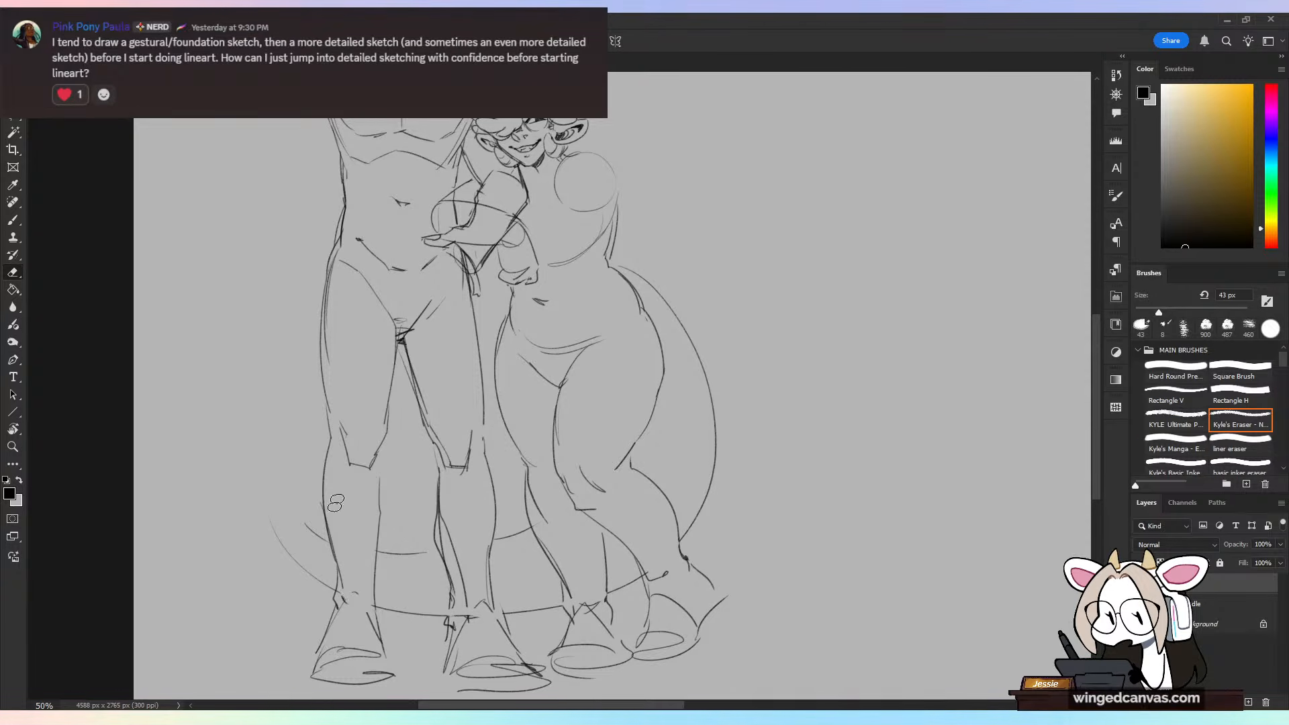
Step: Sketch the tail's large fluffy tip curling up beside the tall figure's outer leg
key(b)
mouse_move(248, 493)
mouse_down()
mouse_move(302, 531)
mouse_move(321, 566)
mouse_up()
mouse_move(317, 611)
mouse_down()
mouse_move(208, 543)
mouse_move(282, 363)
mouse_move(324, 470)
mouse_up()
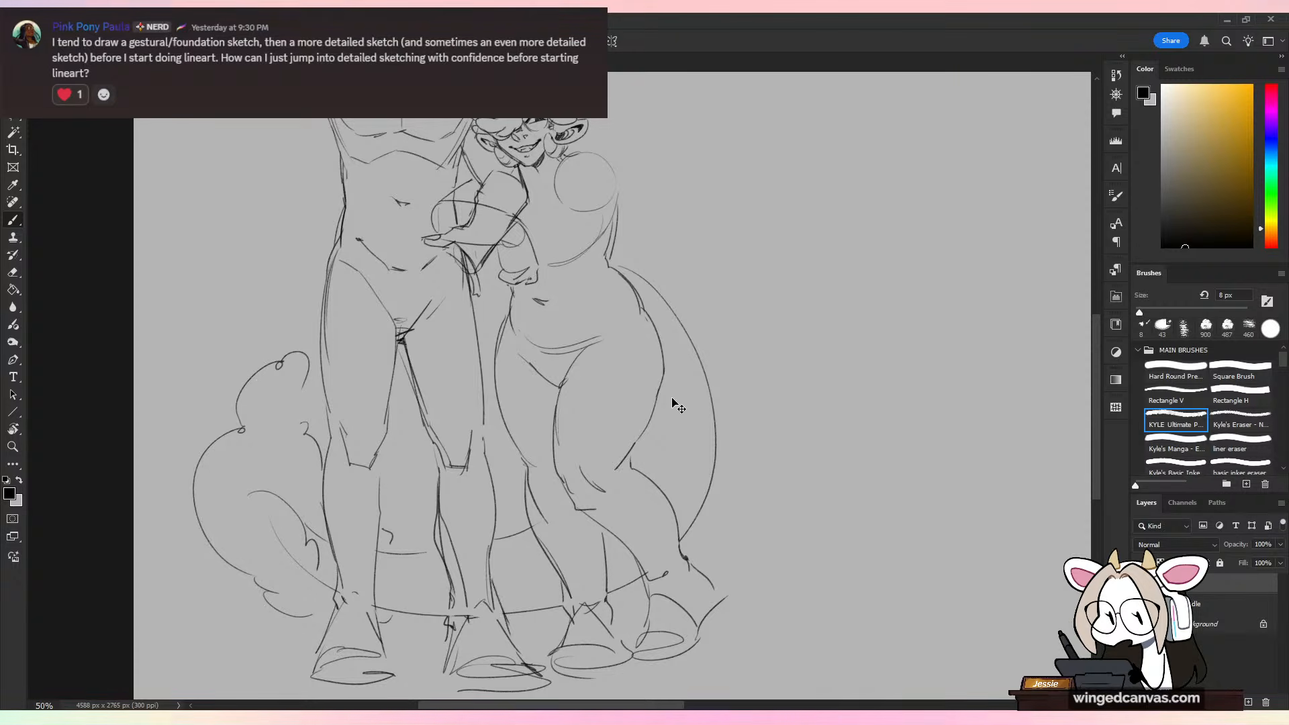
Step: Add the tail's inner contour beside the smaller figure's thigh and kicked-back leg
key(ctrl+minus)
key(ctrl+plus)
drag(669, 381, 662, 499)
drag(679, 425, 666, 491)
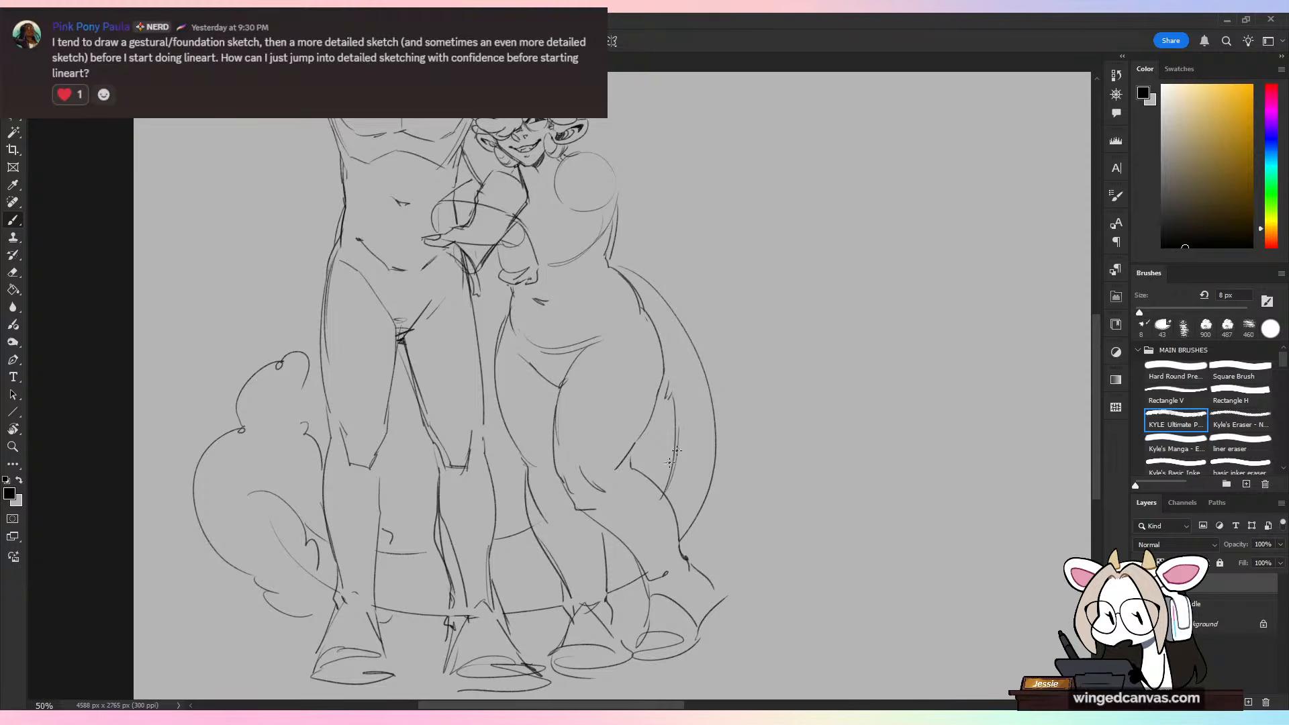
Step: Erase the tall figure's existing mouth above the raised fingertip, using a 25 px eraser
key(ctrl+minus)
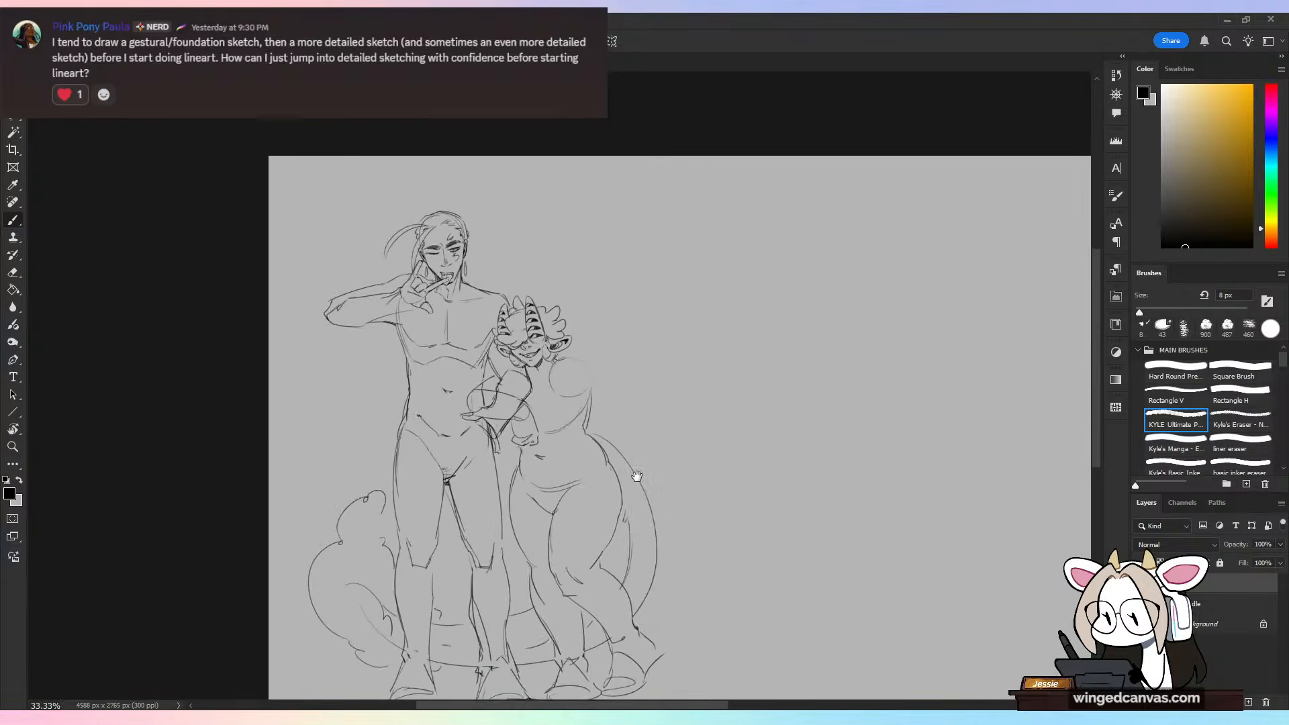
key(ctrl+plus)
key(ctrl+minus)
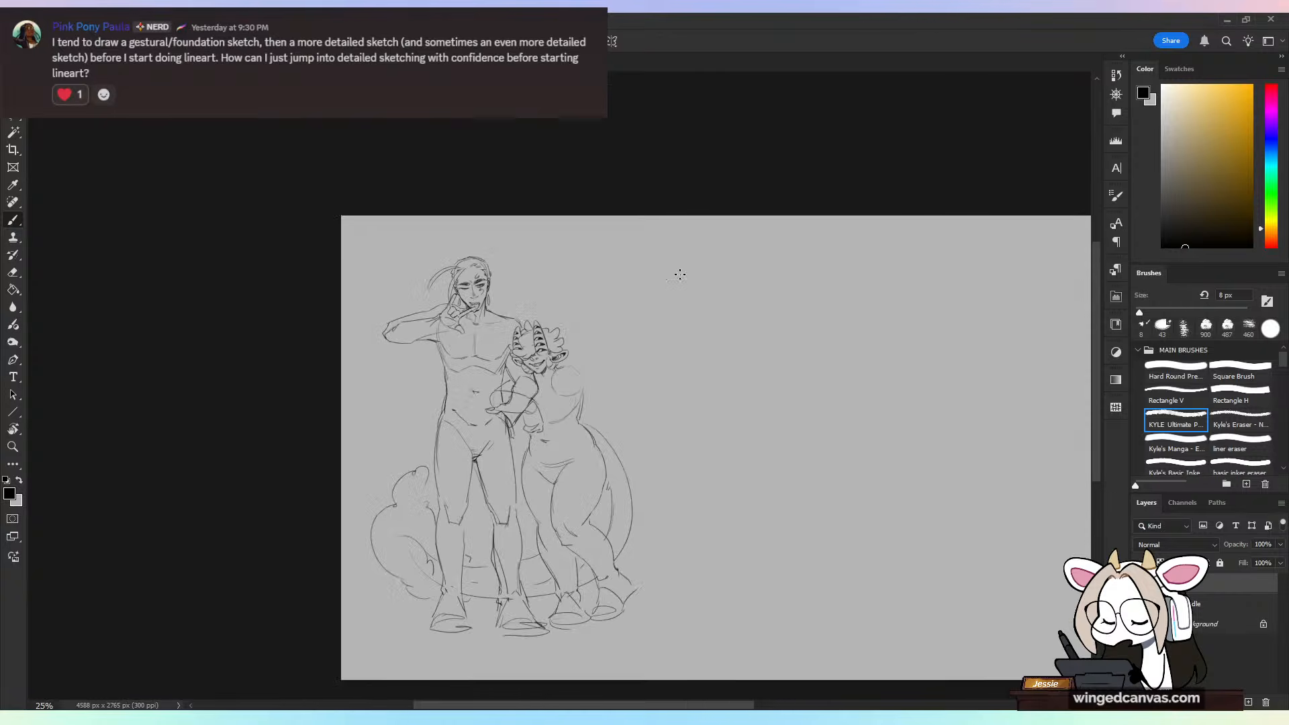
key(ctrl+plus)
key(ctrl+plus)
mouse_move(589, 377)
mouse_down()
mouse_move(627, 461)
mouse_move(596, 445)
mouse_move(703, 570)
mouse_up()
key(ctrl+plus)
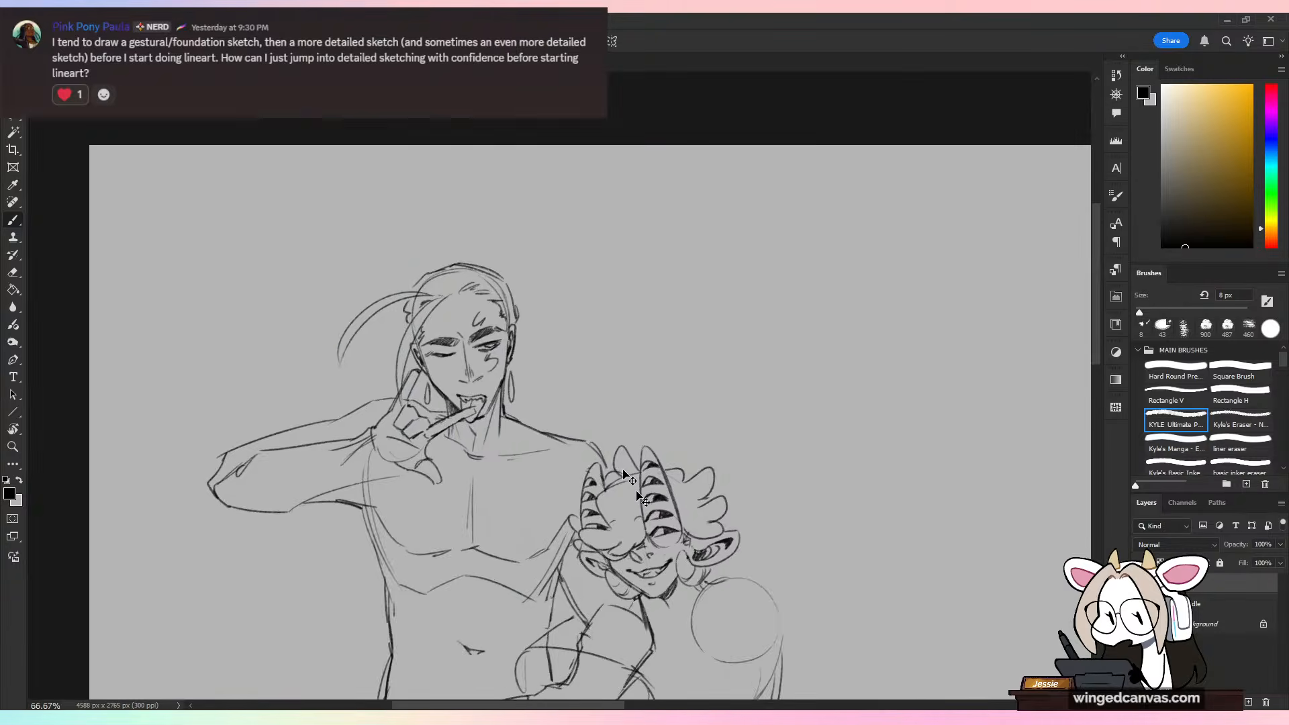
key(ctrl+plus)
key(d)
key(e)
click(1149, 313)
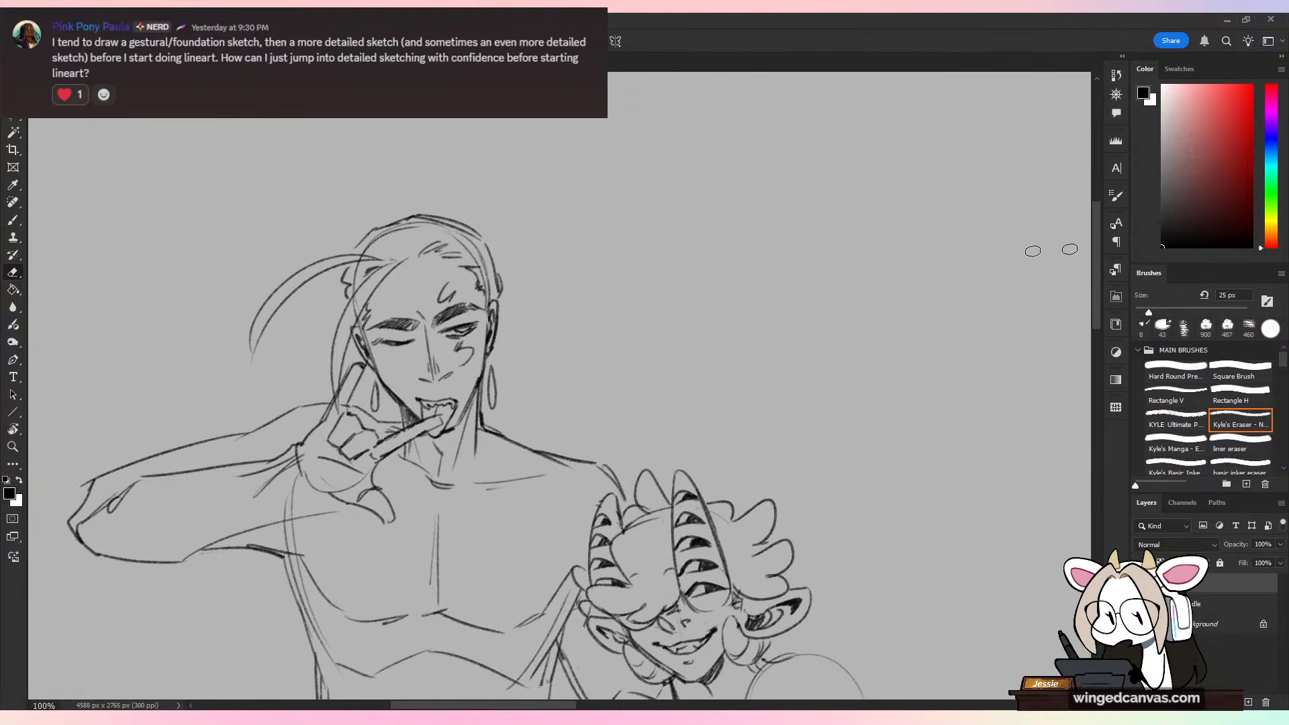
mouse_move(419, 397)
mouse_down()
mouse_move(431, 411)
mouse_move(456, 402)
mouse_move(445, 427)
mouse_up()
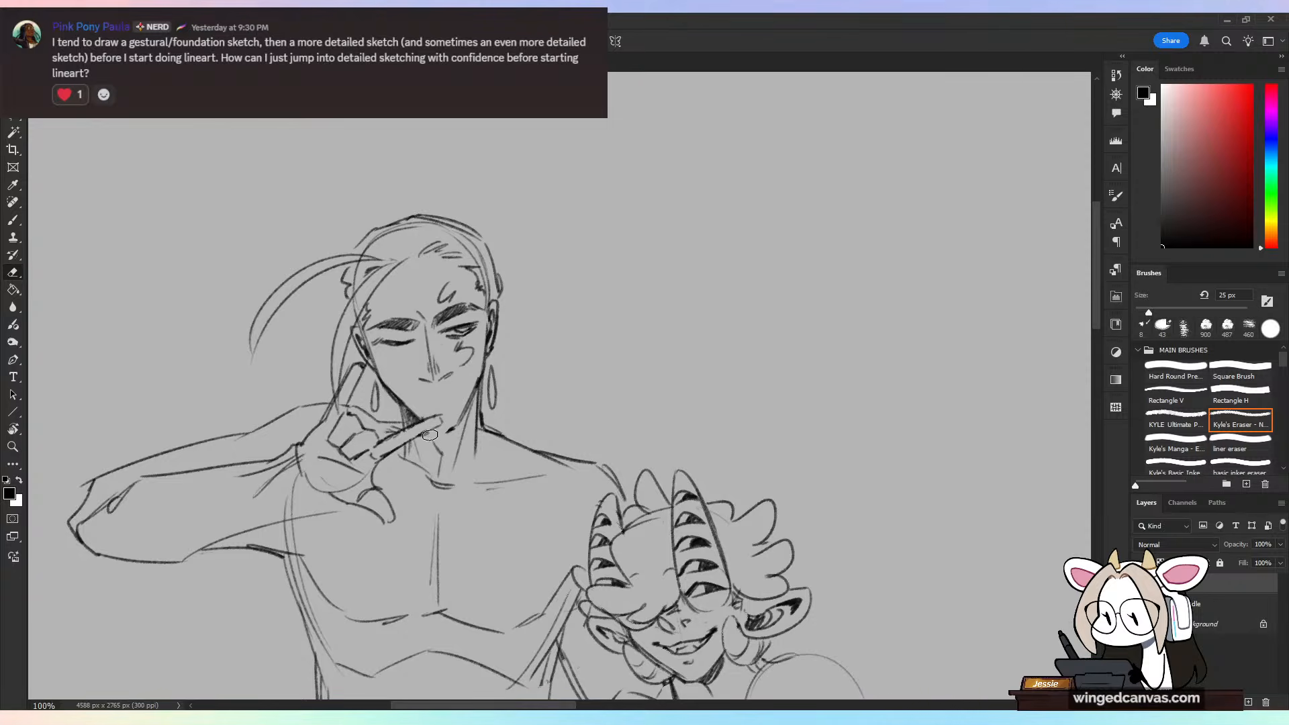
Step: Draw the upper line of a wide grin under the tall figure's nose, with darkened corners
key(b)
key(ctrl+plus)
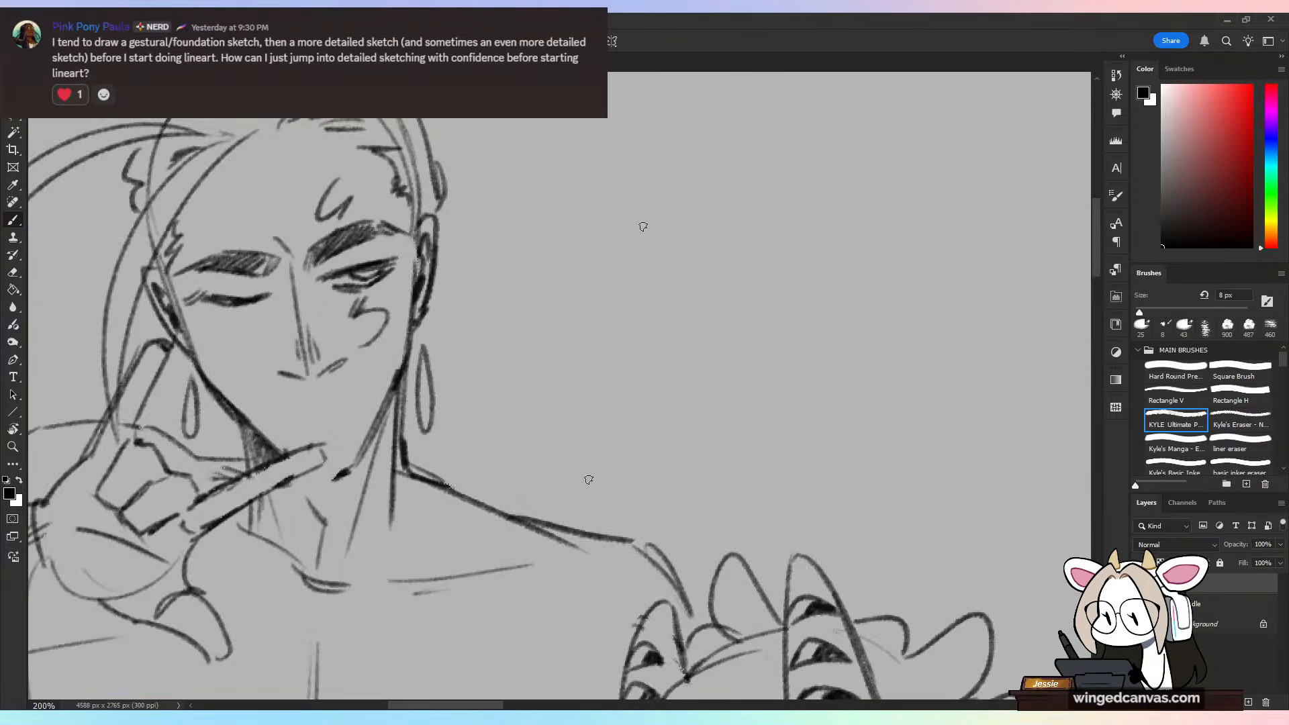
drag(405, 275, 531, 299)
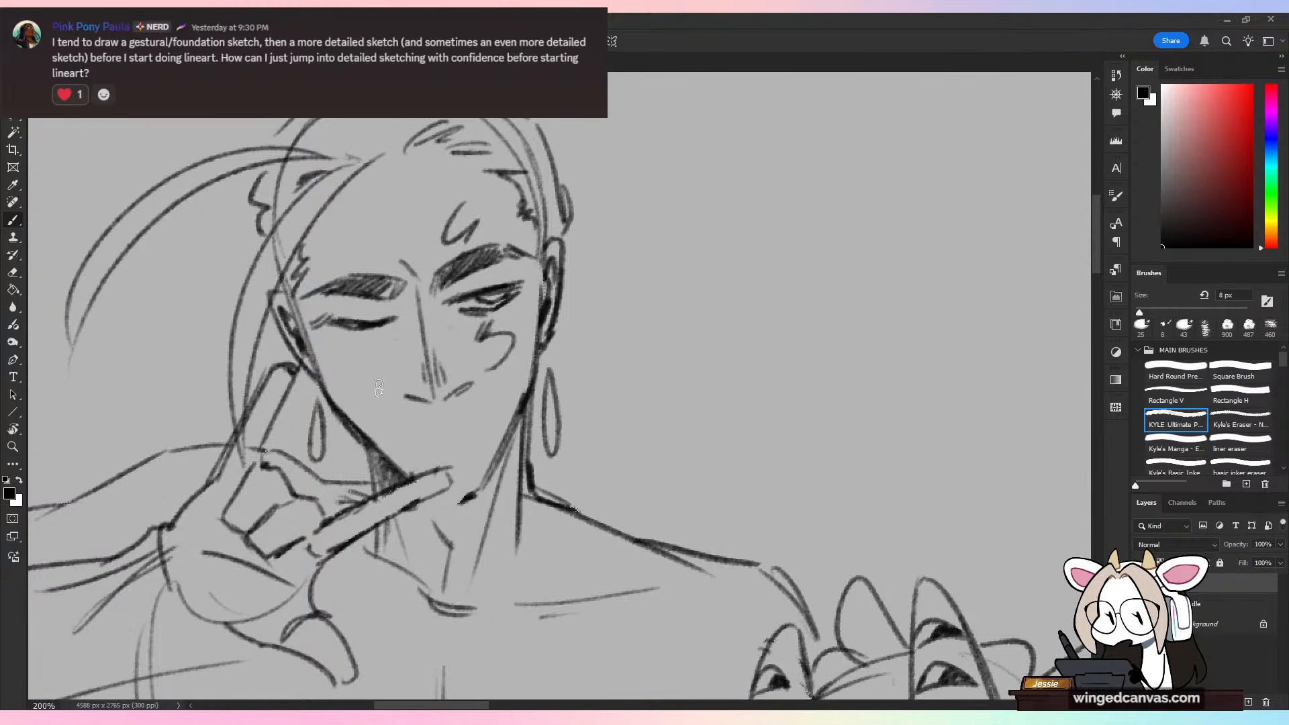
drag(383, 421, 466, 437)
key(ctrl+z)
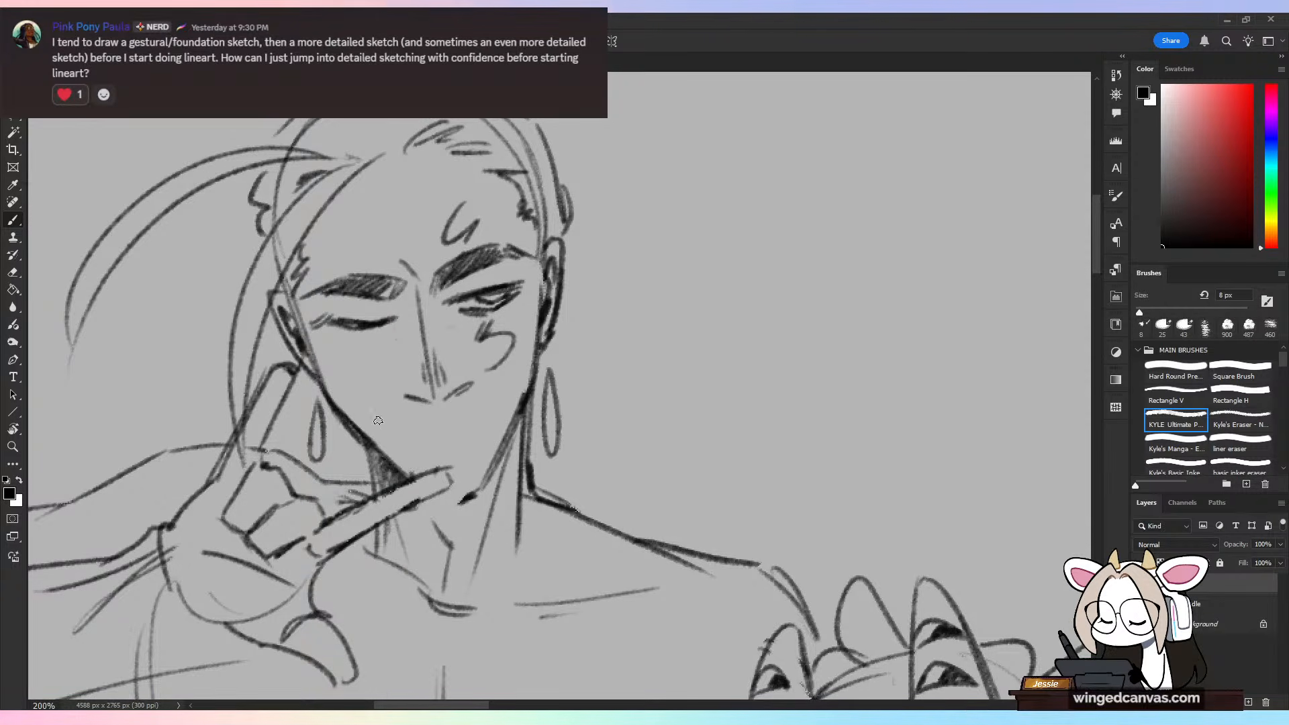
drag(374, 417, 482, 435)
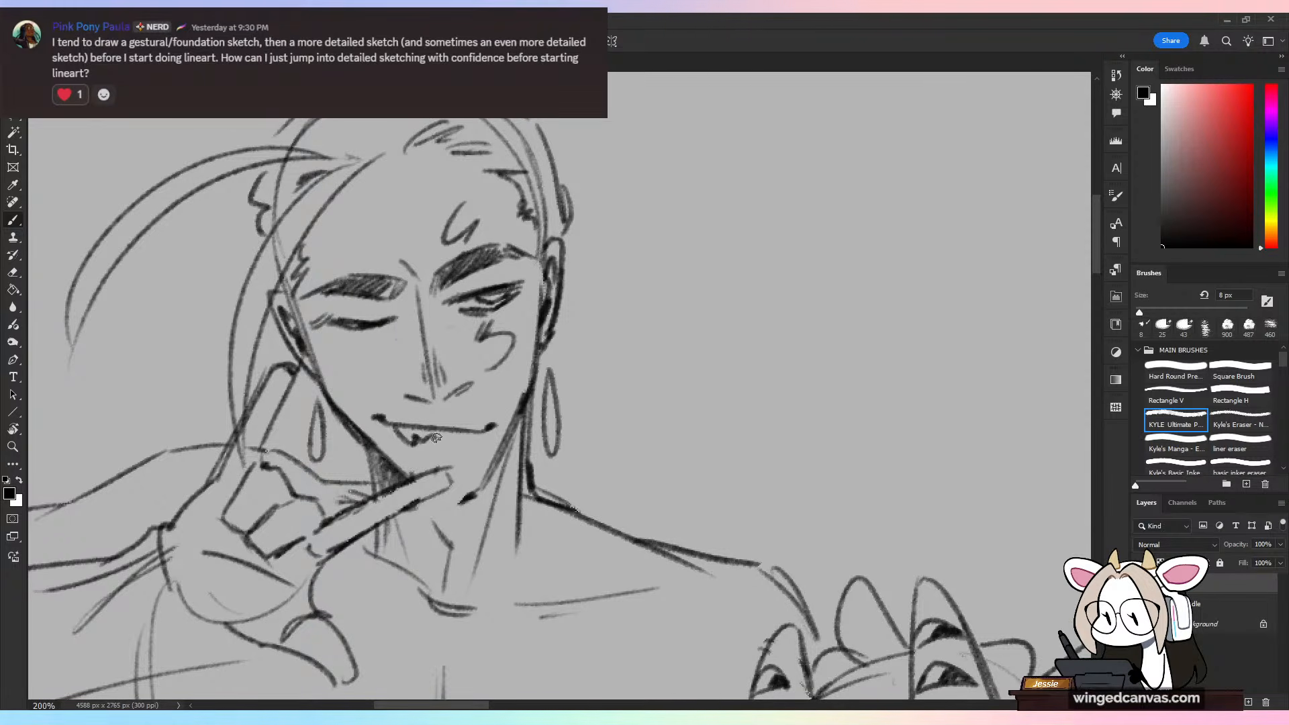
key(ctrl+z)
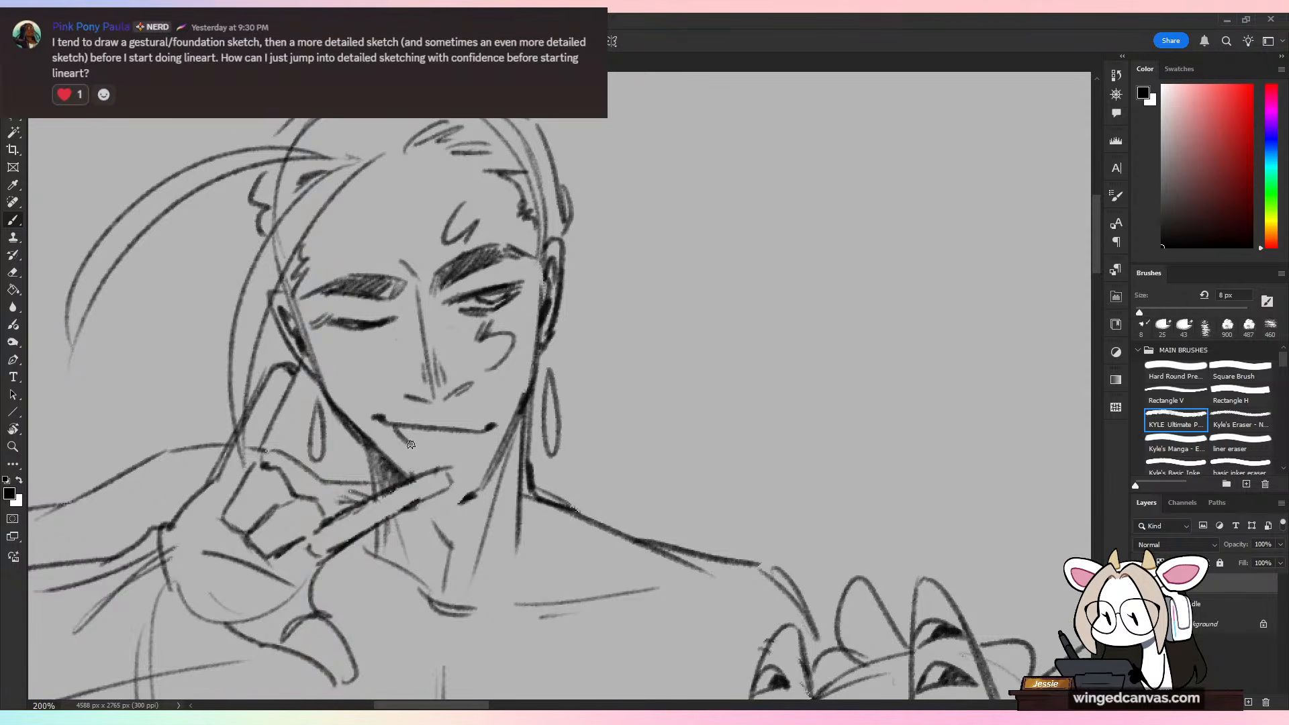
Step: Complete the tall figure's open mouth with jagged upper teeth and sides running down to the raised finger
mouse_move(411, 445)
mouse_down()
mouse_move(484, 430)
mouse_move(412, 477)
mouse_move(441, 514)
mouse_move(463, 490)
mouse_up()
drag(480, 434, 465, 476)
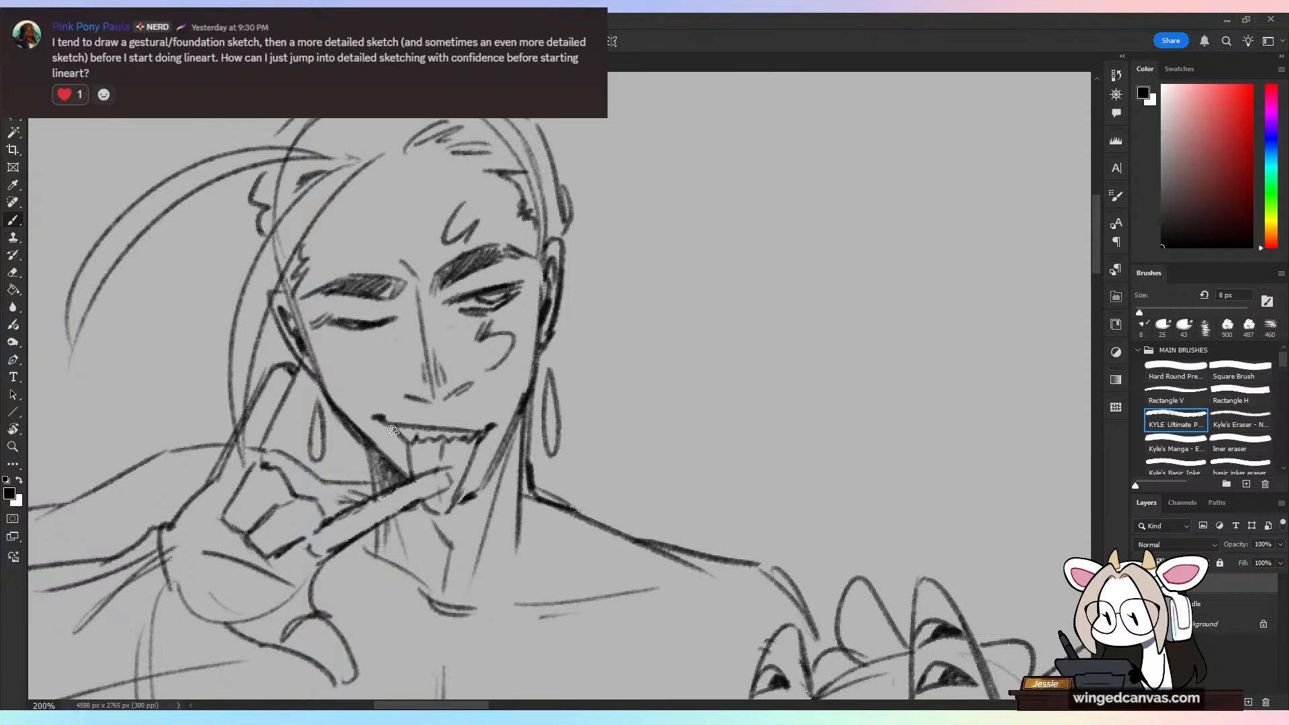
drag(392, 428, 409, 449)
drag(383, 417, 394, 431)
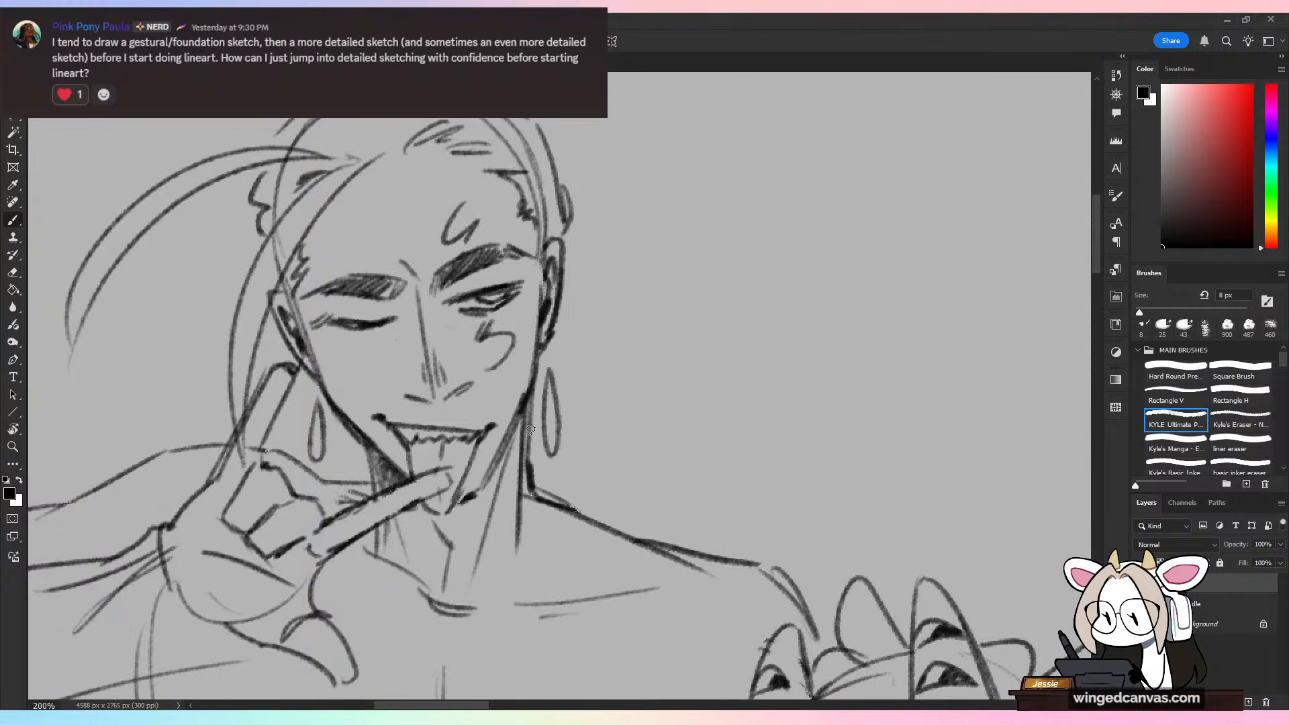
Step: Erase the tall figure's open eye and redraw it wider with a narrow vertical pupil
key(e)
mouse_move(514, 285)
mouse_down()
mouse_move(465, 309)
mouse_move(521, 284)
mouse_move(470, 288)
mouse_up()
key(b)
key(ctrl+z)
key(ctrl+z)
key(ctrl+z)
mouse_move(459, 293)
mouse_down()
mouse_move(524, 281)
mouse_move(477, 291)
mouse_move(523, 293)
mouse_move(508, 289)
mouse_up()
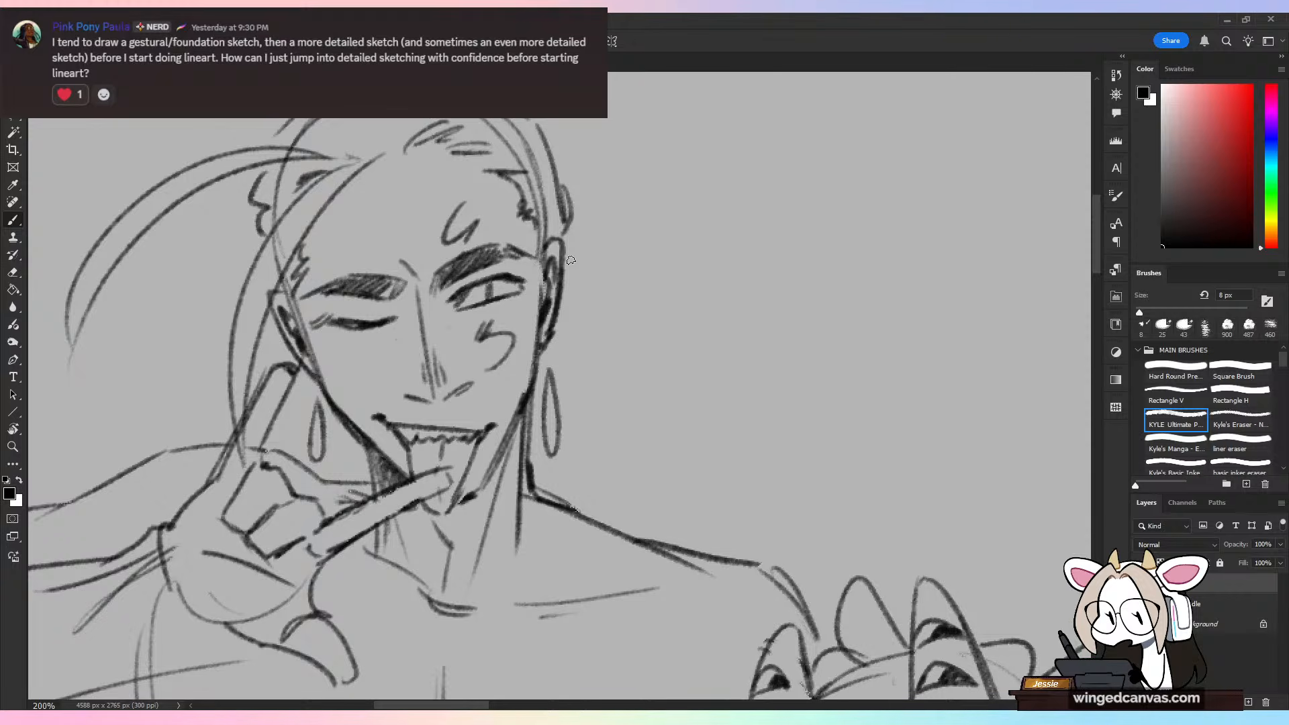
Step: Erase the heavy jaw lines beside the tall figure's grin and try new strokes along the chin and jaw
key(e)
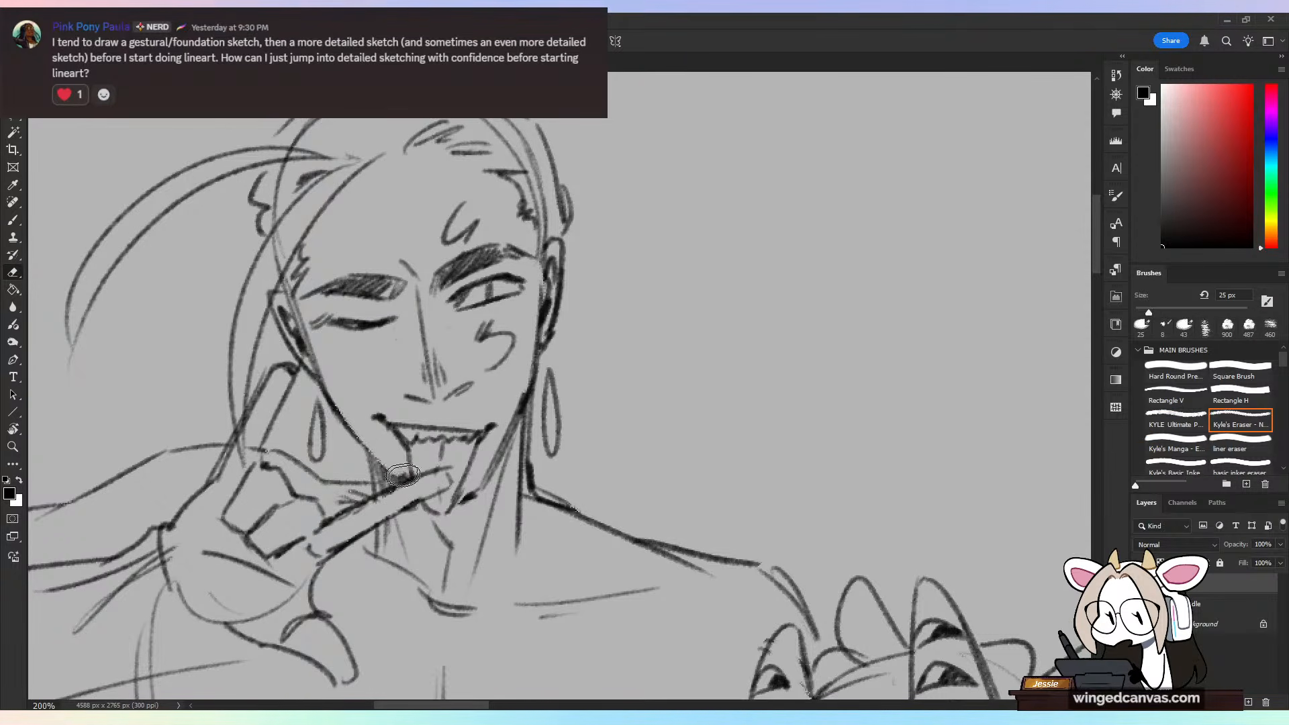
drag(478, 483, 525, 355)
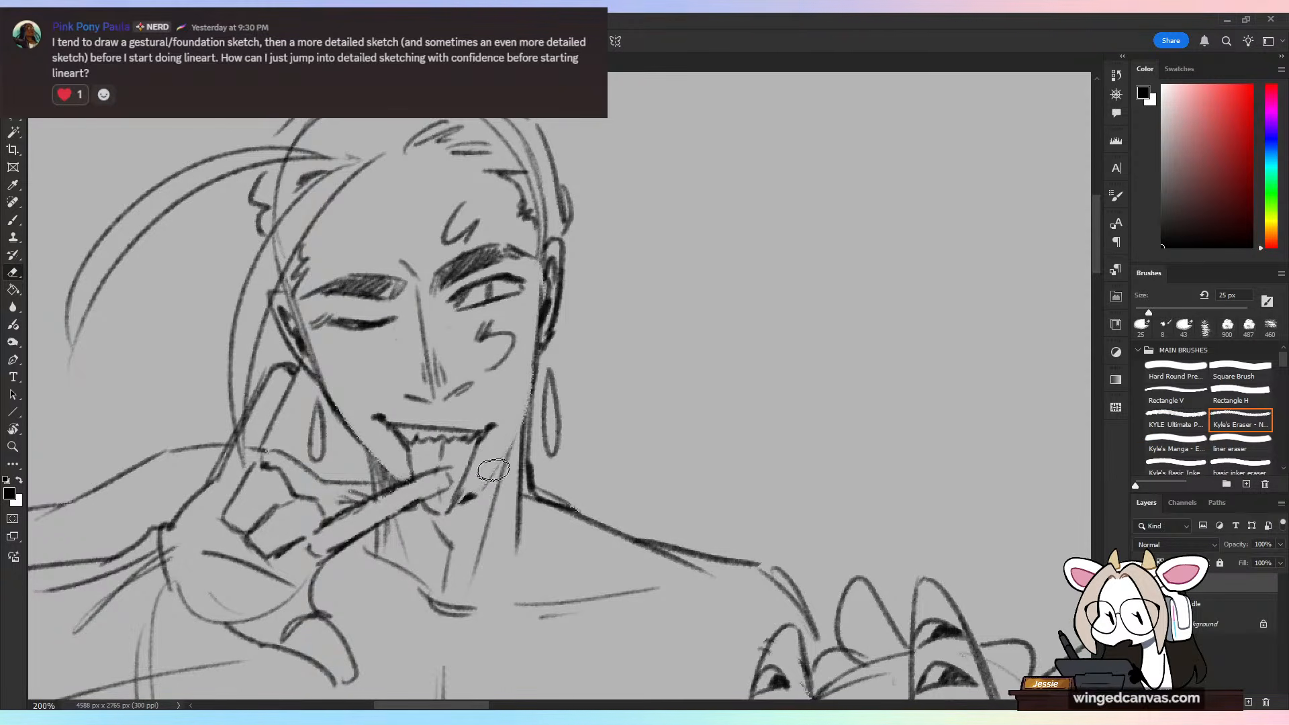
key(b)
drag(478, 485, 461, 500)
mouse_move(521, 430)
mouse_down()
mouse_move(493, 468)
mouse_move(530, 408)
mouse_up()
key(ctrl+z)
key(ctrl+z)
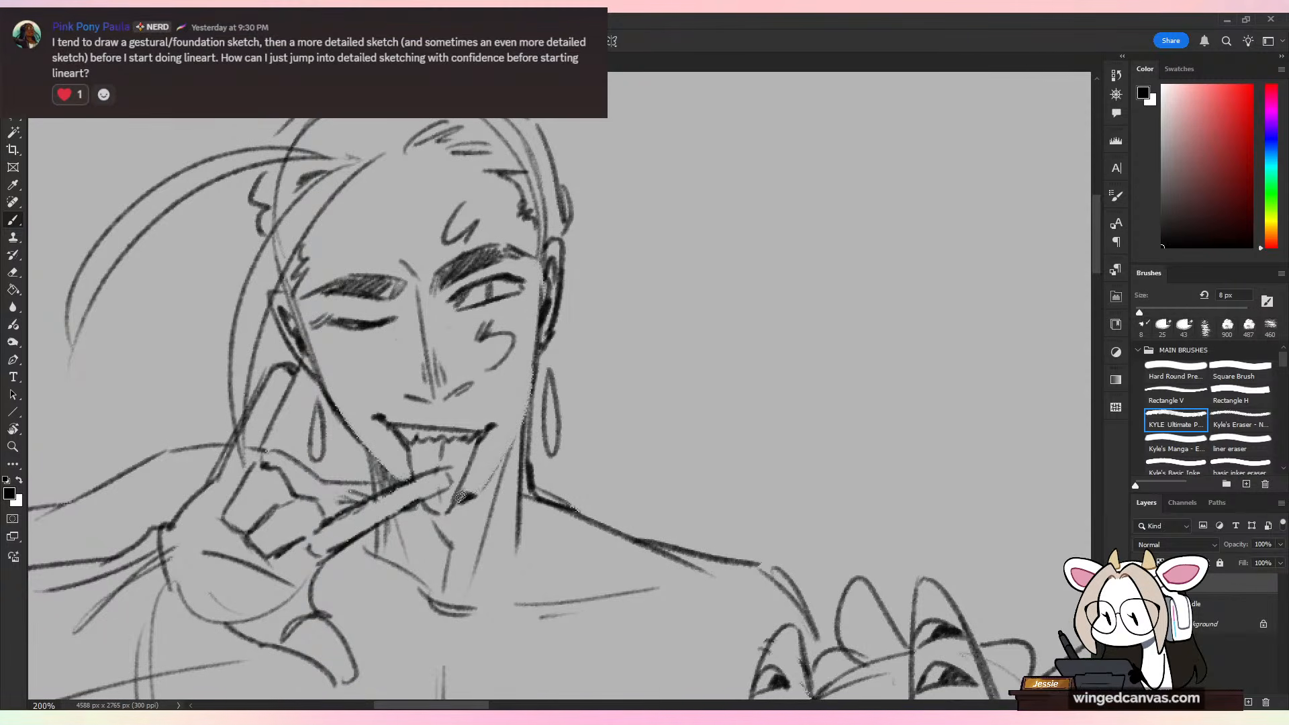
Step: Redraw the tall figure's chin and jawline on both sides, from the ears down to the mouth
drag(458, 501, 474, 495)
drag(477, 491, 524, 411)
drag(485, 479, 526, 411)
key(ctrl+z)
key(ctrl+z)
mouse_move(540, 339)
mouse_down()
mouse_move(528, 399)
mouse_move(471, 498)
mouse_move(540, 342)
mouse_up()
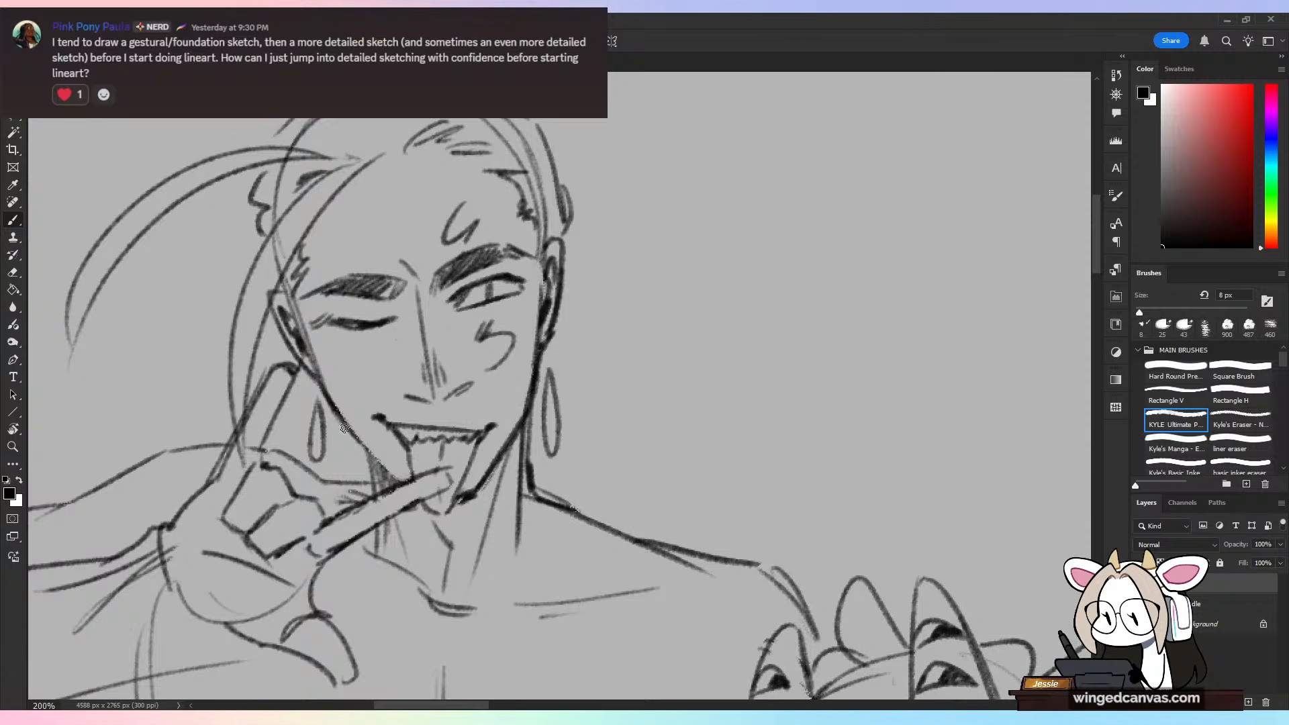
drag(335, 412, 406, 480)
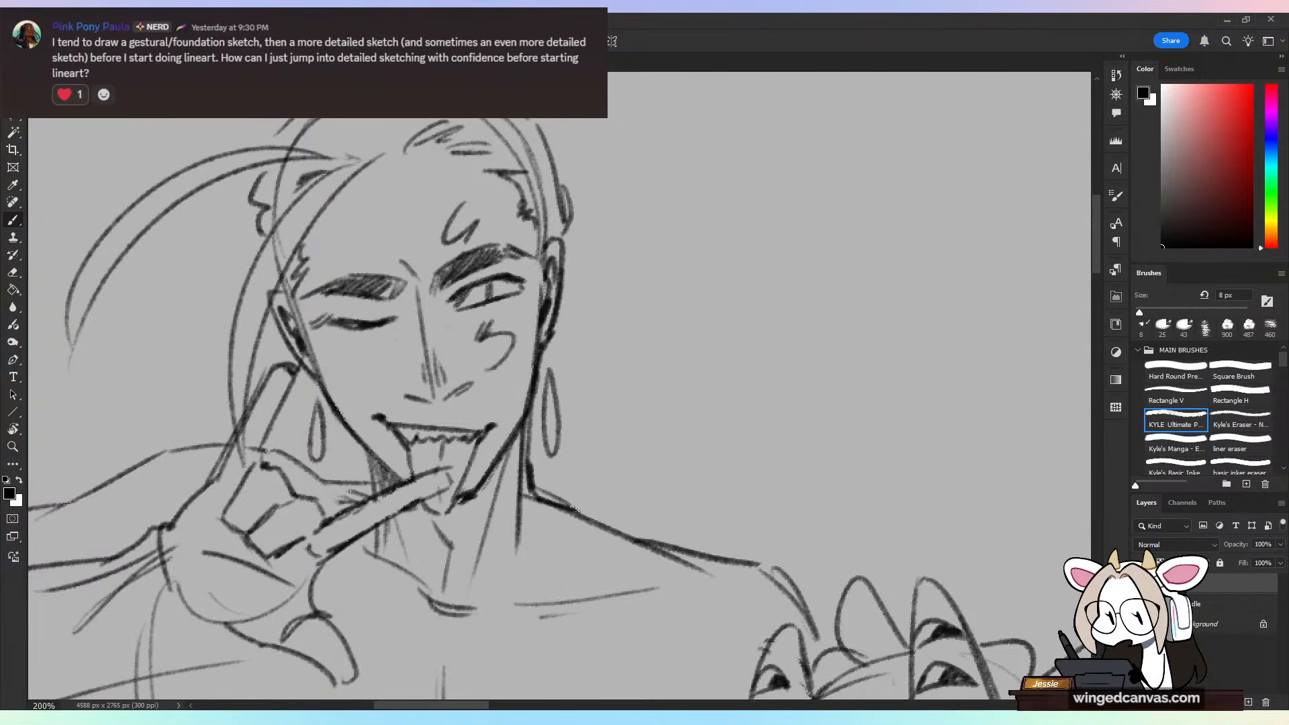
Step: Trim the jaw contour beside the tall figure's earring and strengthen the lines along the jaw and neck
key(e)
mouse_move(537, 386)
mouse_down()
mouse_move(536, 314)
mouse_move(534, 397)
mouse_up()
key(b)
drag(320, 380, 373, 489)
drag(523, 423, 529, 492)
Step: Sketch voluminous wavy hair on both sides of the tall figure's head, reaching down to the shoulders
key(ctrl+minus)
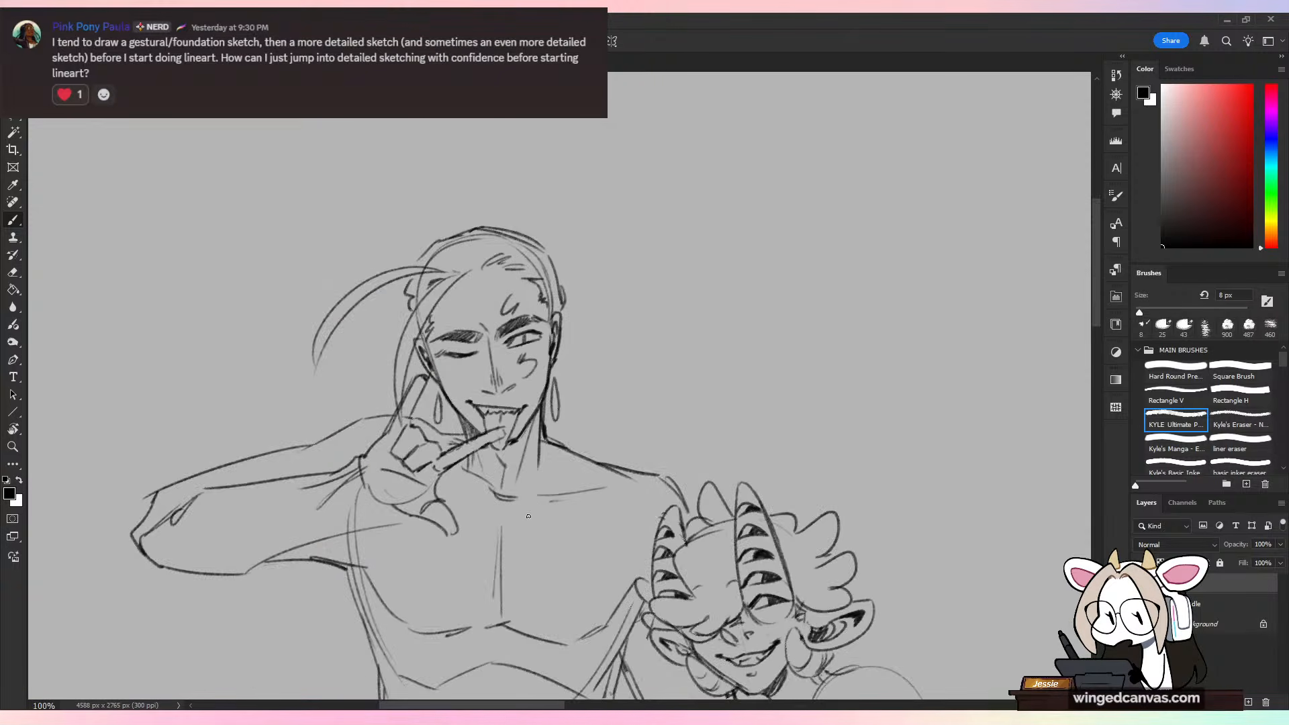
key(ctrl+minus)
key(ctrl+minus)
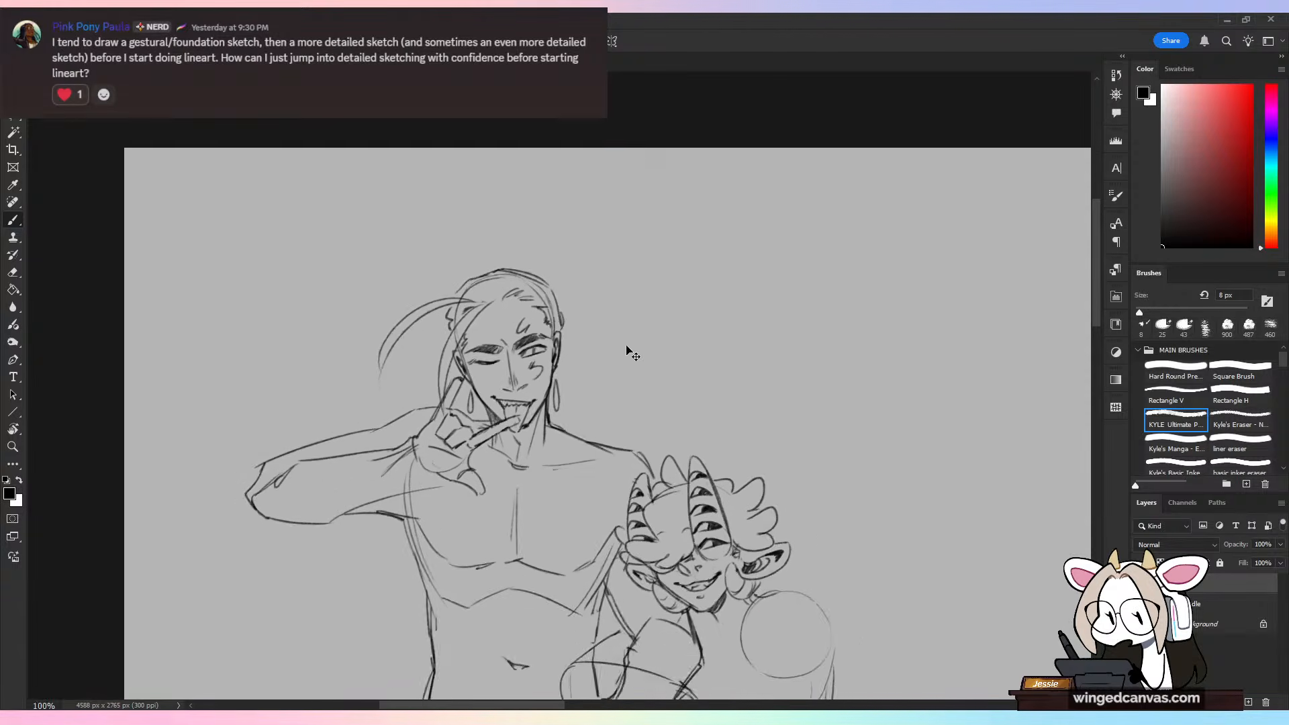
key(ctrl+plus)
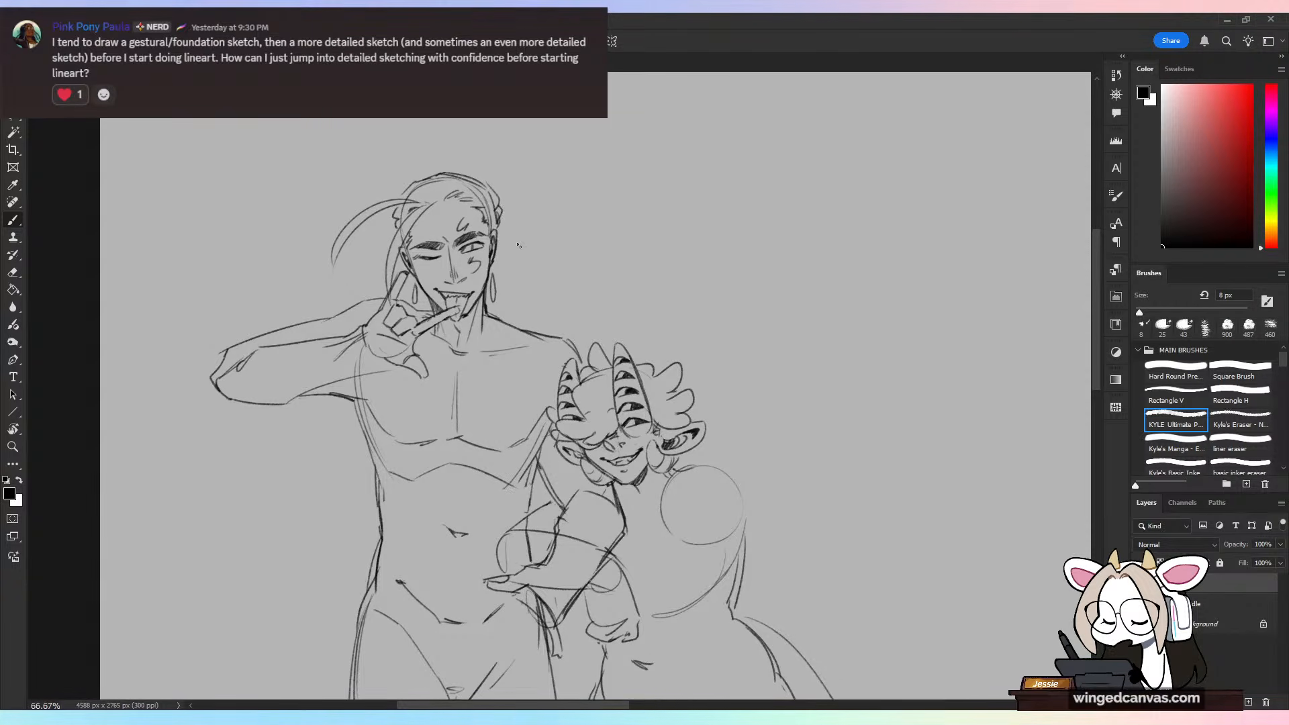
drag(501, 213, 575, 330)
mouse_move(391, 245)
mouse_down()
mouse_move(357, 235)
mouse_move(380, 260)
mouse_up()
mouse_move(377, 263)
mouse_down()
mouse_move(318, 300)
mouse_move(334, 317)
mouse_up()
drag(377, 272, 362, 300)
mouse_move(498, 263)
mouse_down()
mouse_move(511, 295)
mouse_move(538, 276)
mouse_move(541, 325)
mouse_up()
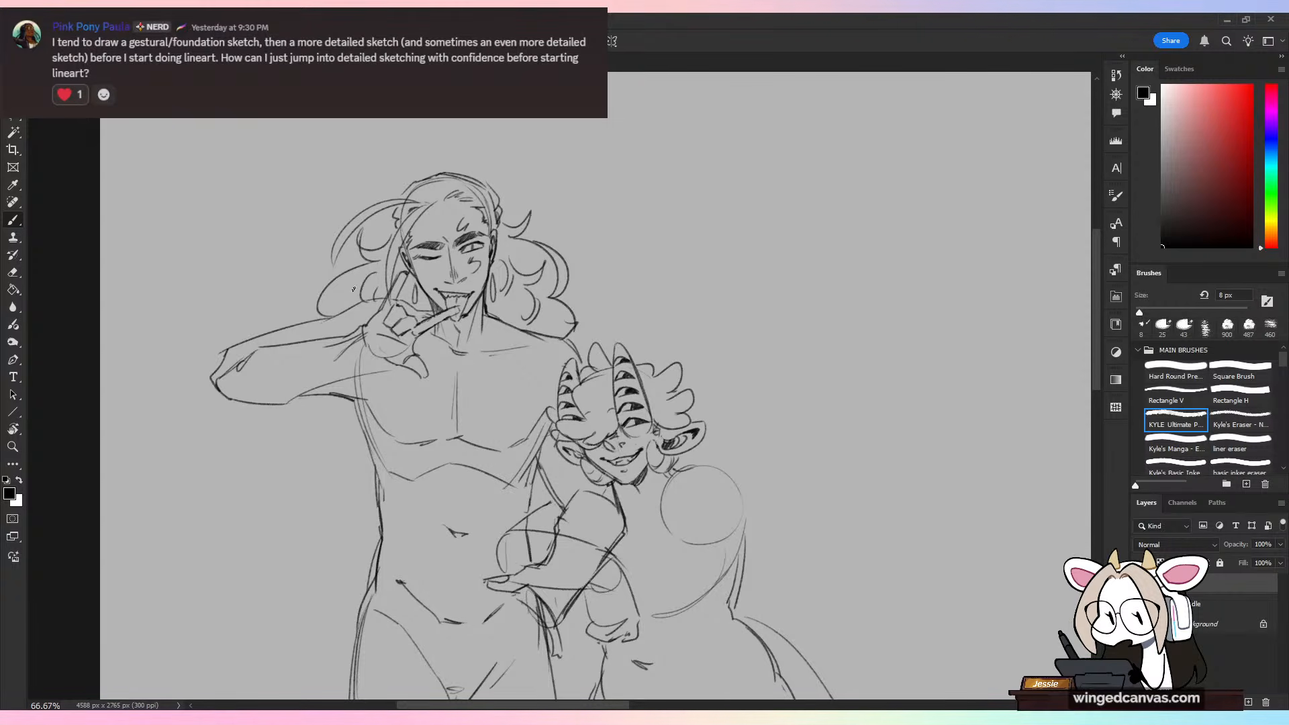
Step: Sketch a loose bun atop the tall figure's head and long wavy hair falling from beneath the raised arm to the hip
mouse_move(324, 400)
mouse_down()
mouse_move(290, 404)
mouse_move(270, 463)
mouse_up()
drag(312, 418, 339, 545)
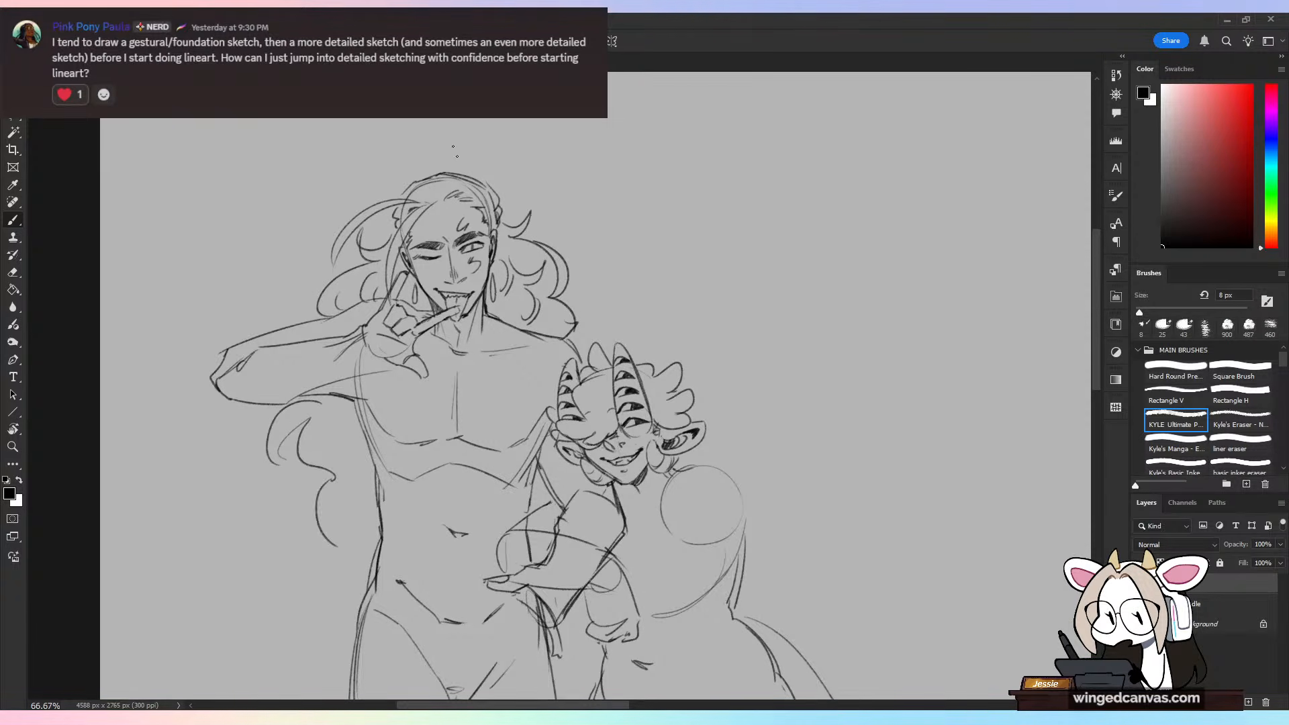
mouse_move(457, 163)
mouse_down()
mouse_move(492, 179)
mouse_move(419, 180)
mouse_move(407, 137)
mouse_move(419, 180)
mouse_move(452, 151)
mouse_up()
drag(437, 148, 488, 165)
drag(576, 338, 590, 324)
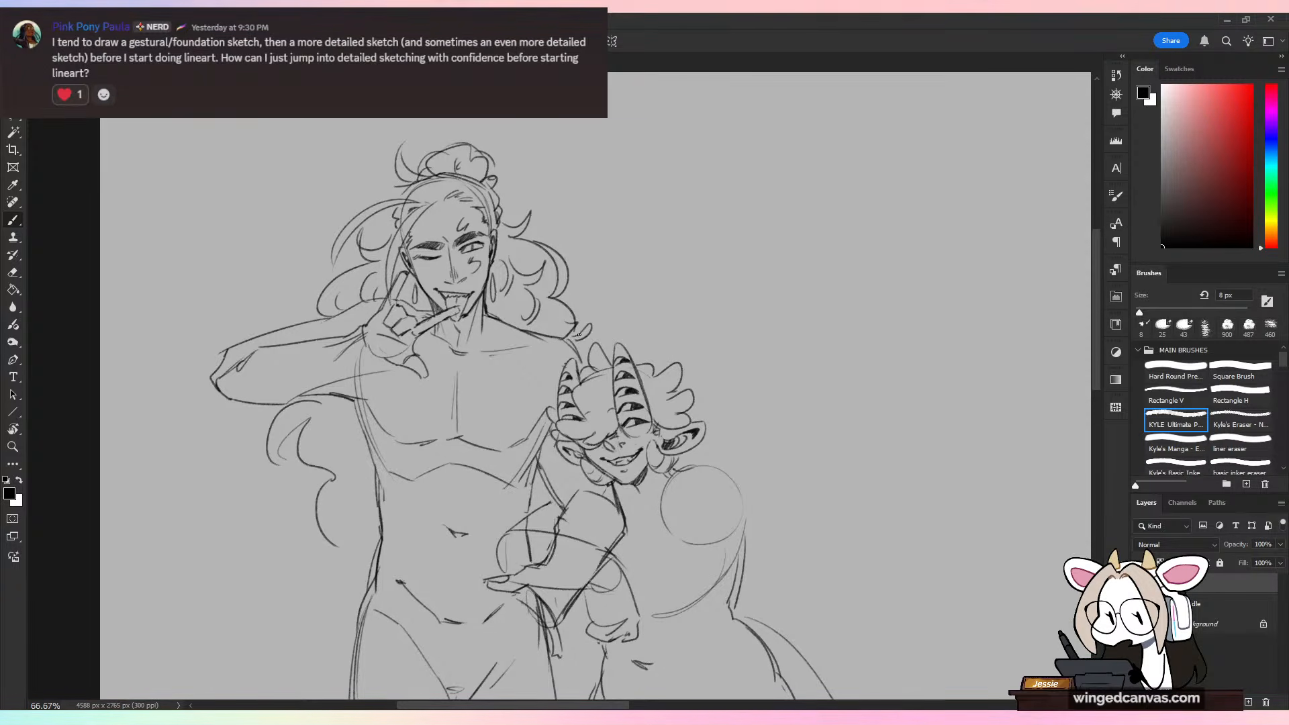
mouse_move(358, 421)
mouse_down()
mouse_move(368, 495)
mouse_move(329, 578)
mouse_move(339, 638)
mouse_up()
key(ctrl+minus)
key(ctrl+plus)
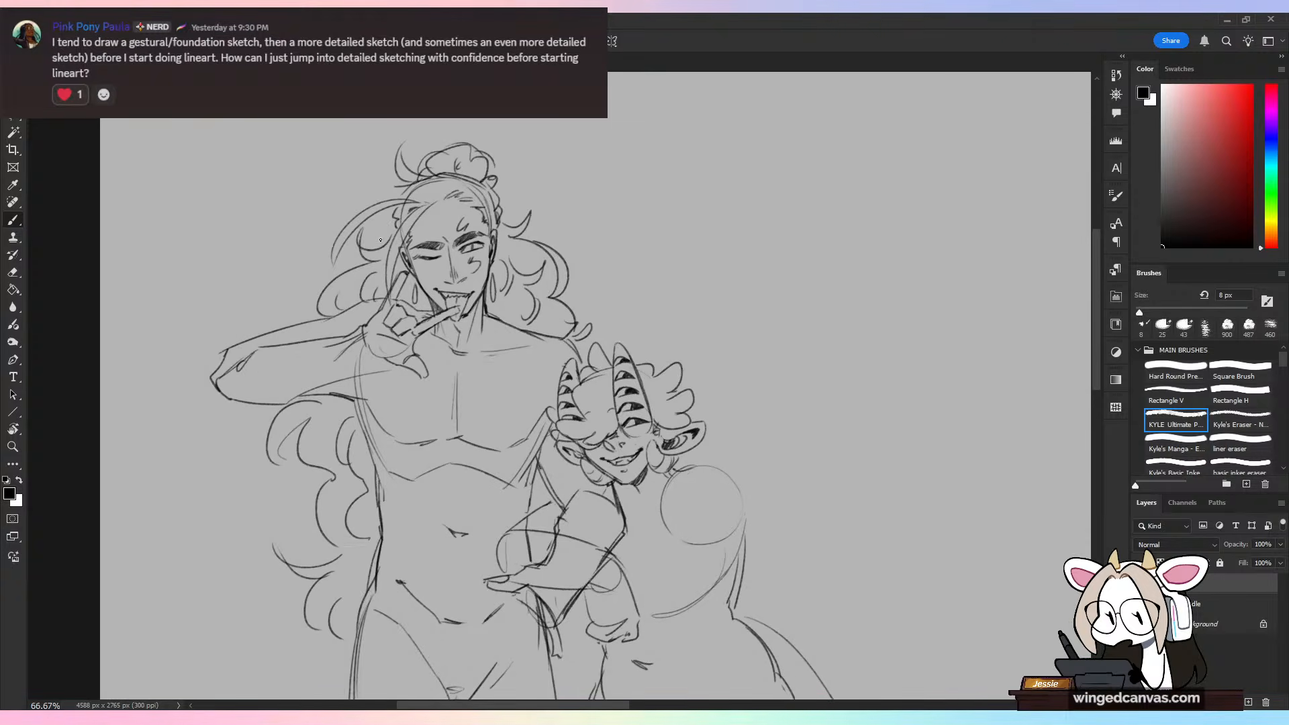
Step: Erase the iris inside the tall figure's open eye, keeping the lid lines
key(ctrl+plus)
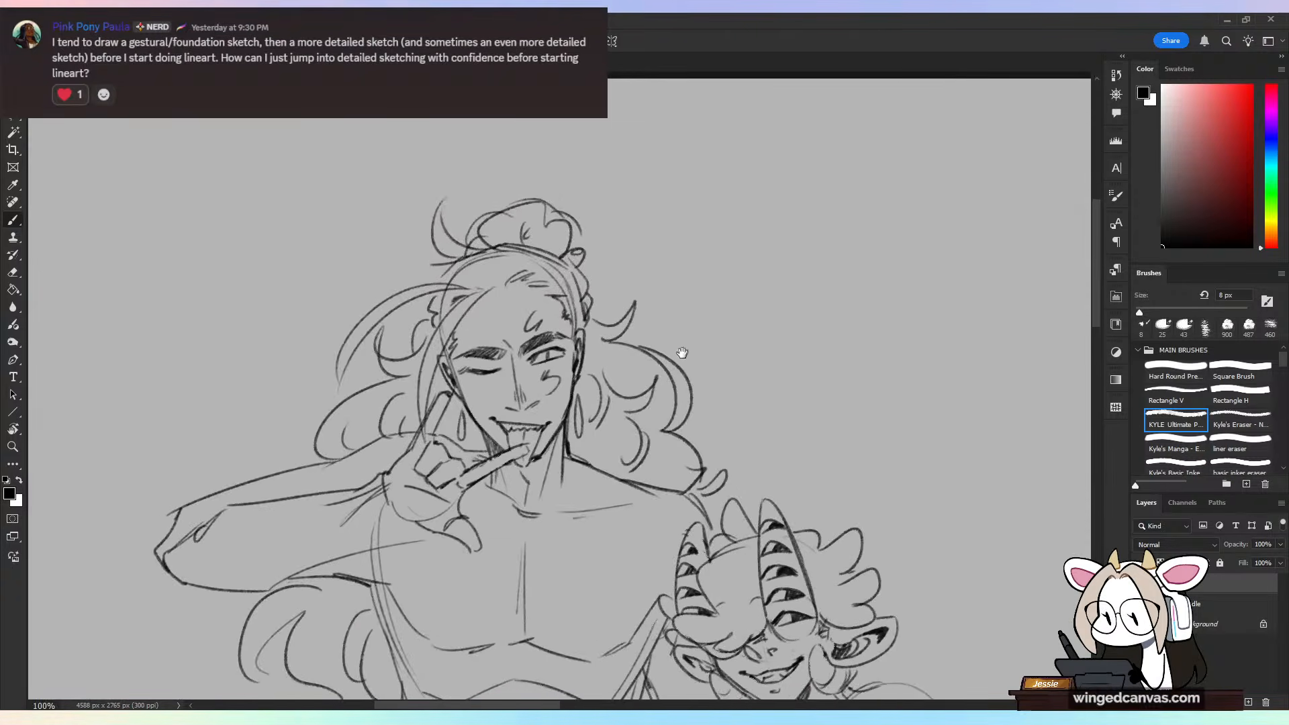
key(e)
key(ctrl+plus)
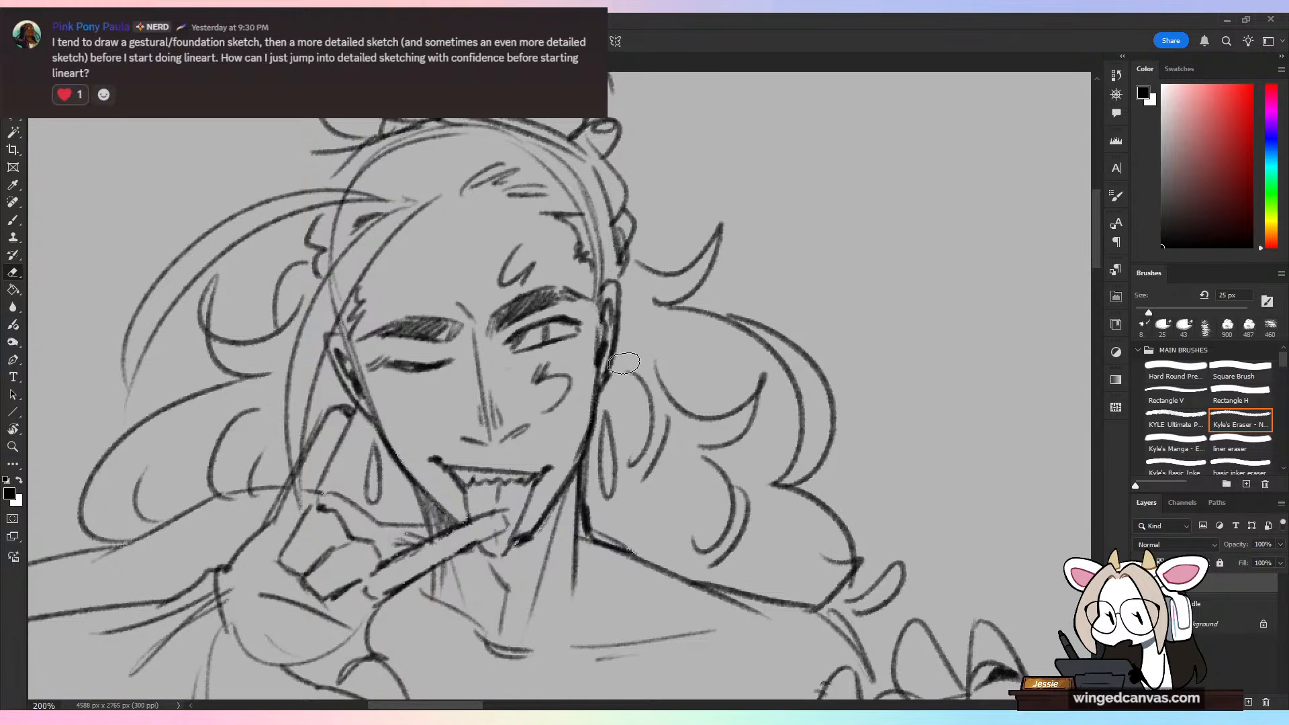
key(ctrl+minus)
key(ctrl+minus)
key(ctrl+equal)
key(ctrl+equal)
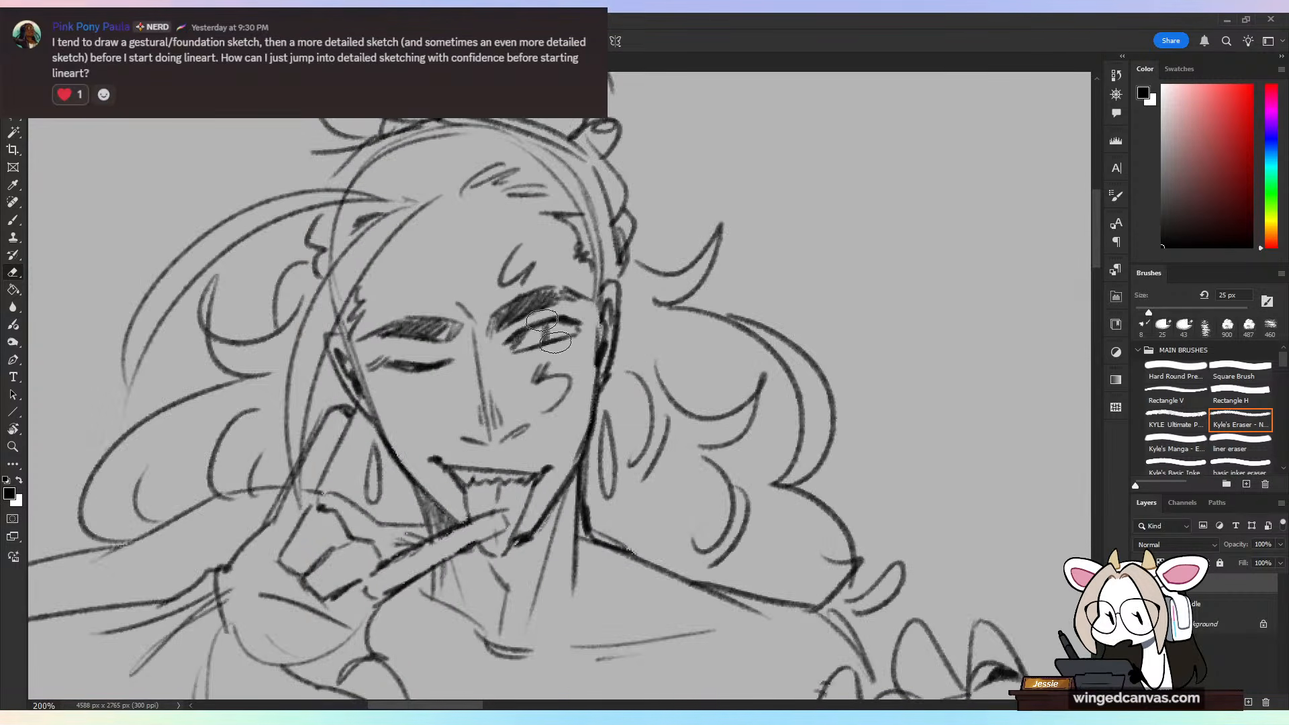
drag(545, 329, 553, 328)
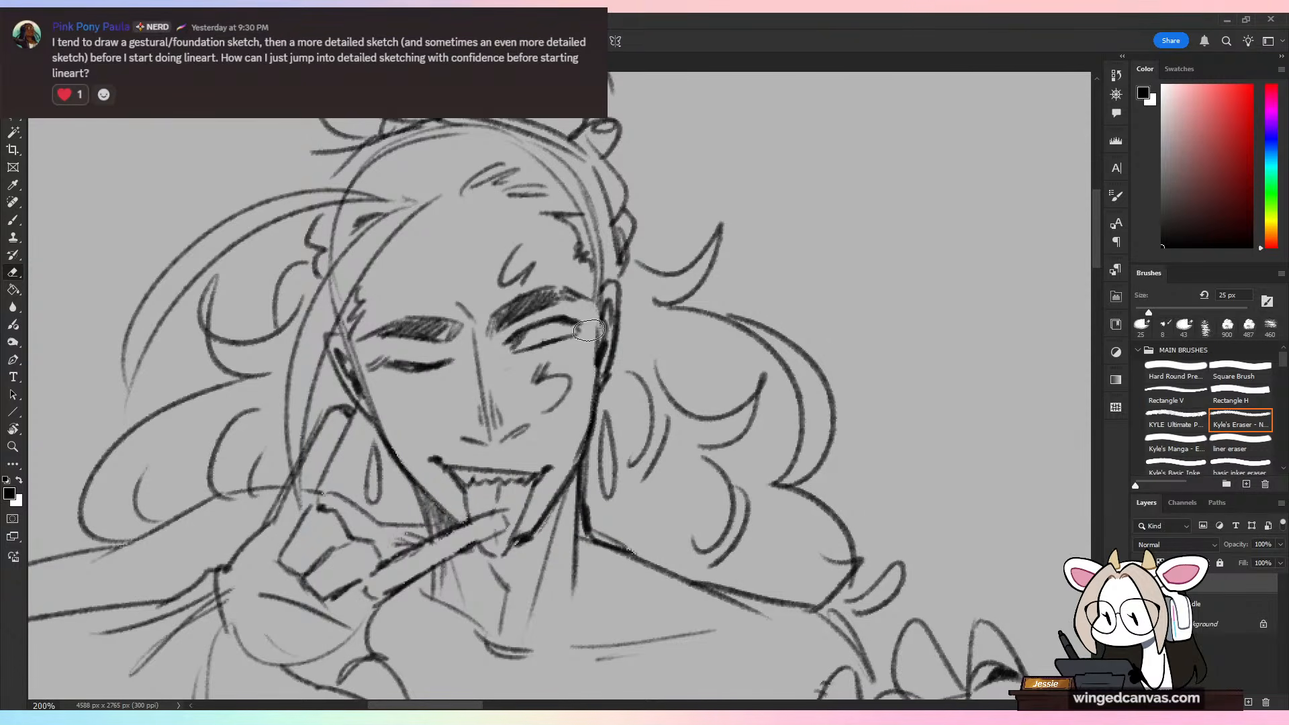
Step: Try a new iris in the tall figure's open eye, undo it, and erase the eye's lower lid and inner corner
key(b)
mouse_move(551, 326)
mouse_down()
mouse_move(547, 339)
mouse_move(577, 333)
mouse_move(530, 340)
mouse_up()
key(ctrl+z)
key(ctrl+z)
key(e)
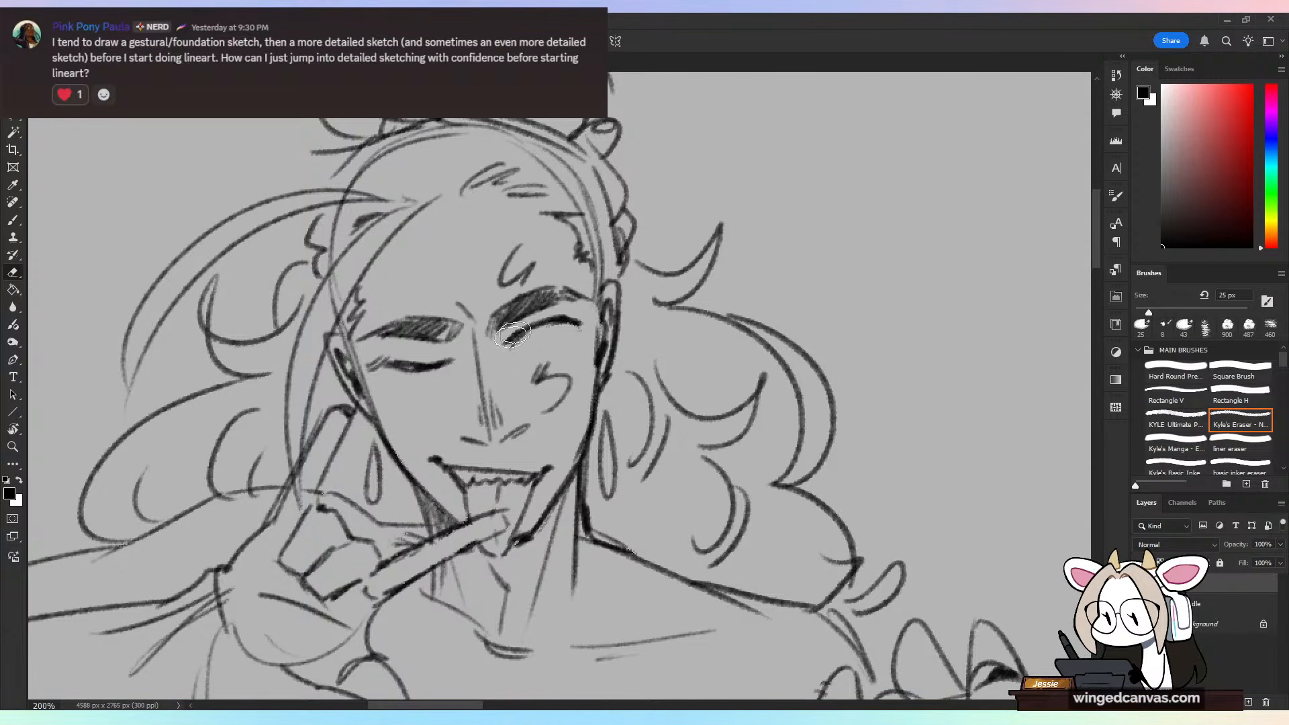
key(b)
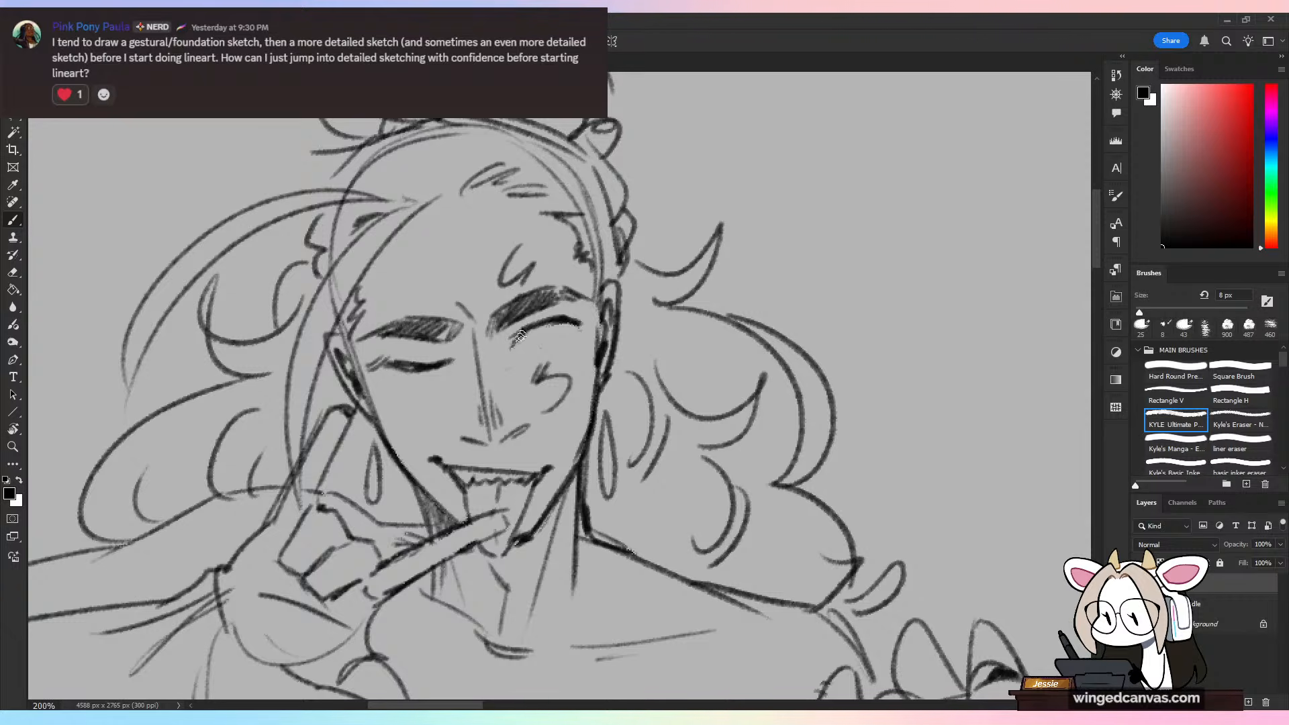
Step: Redraw the open eye's upper lash line, lower lid and iris, and add small strokes to the forehead and cheek markings
drag(520, 341, 568, 319)
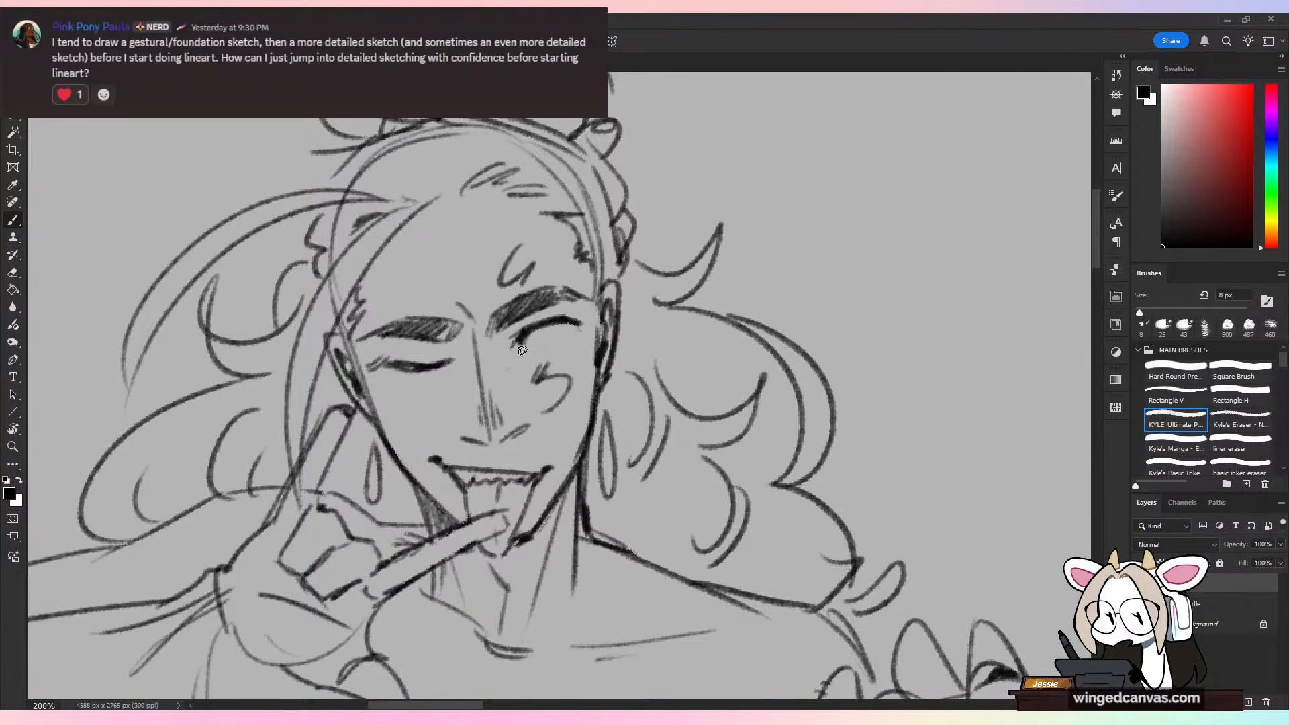
mouse_move(522, 350)
mouse_down()
mouse_move(596, 326)
mouse_move(551, 340)
mouse_up()
key(ctrl+z)
drag(563, 326, 556, 336)
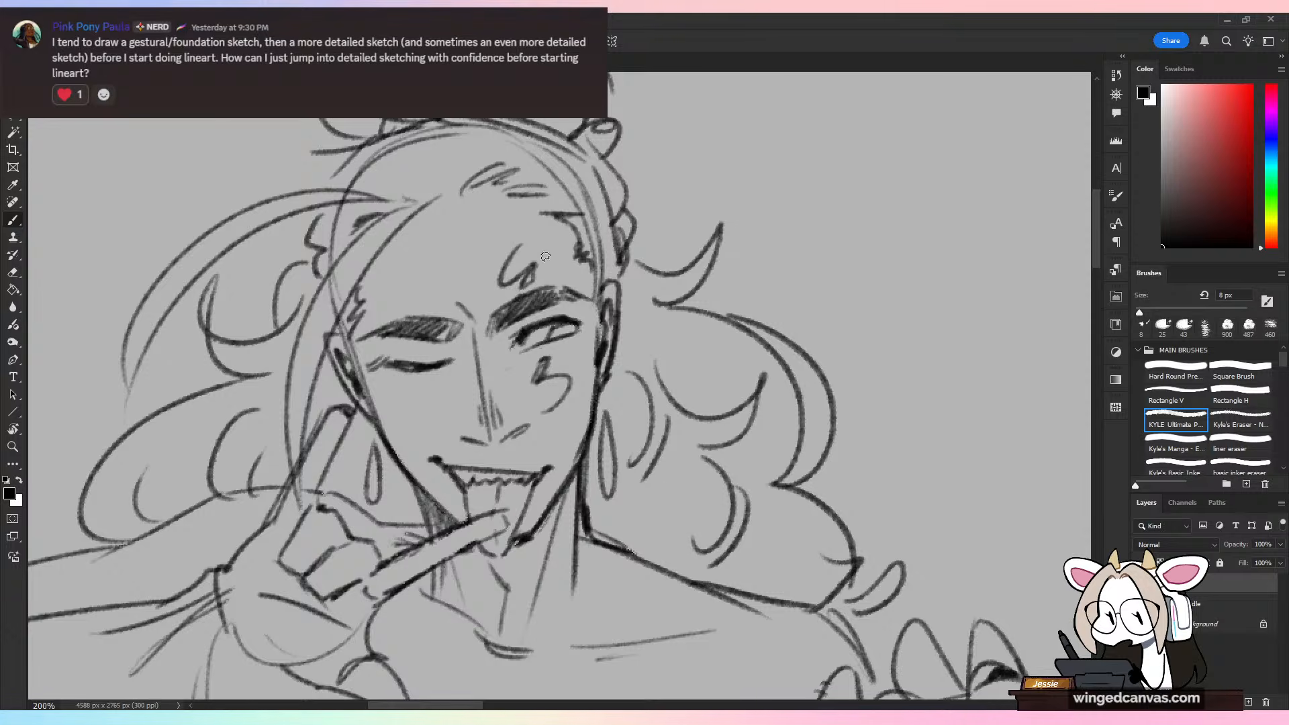
key(ctrl+minus)
key(ctrl+minus)
key(ctrl+minus)
key(ctrl+minus)
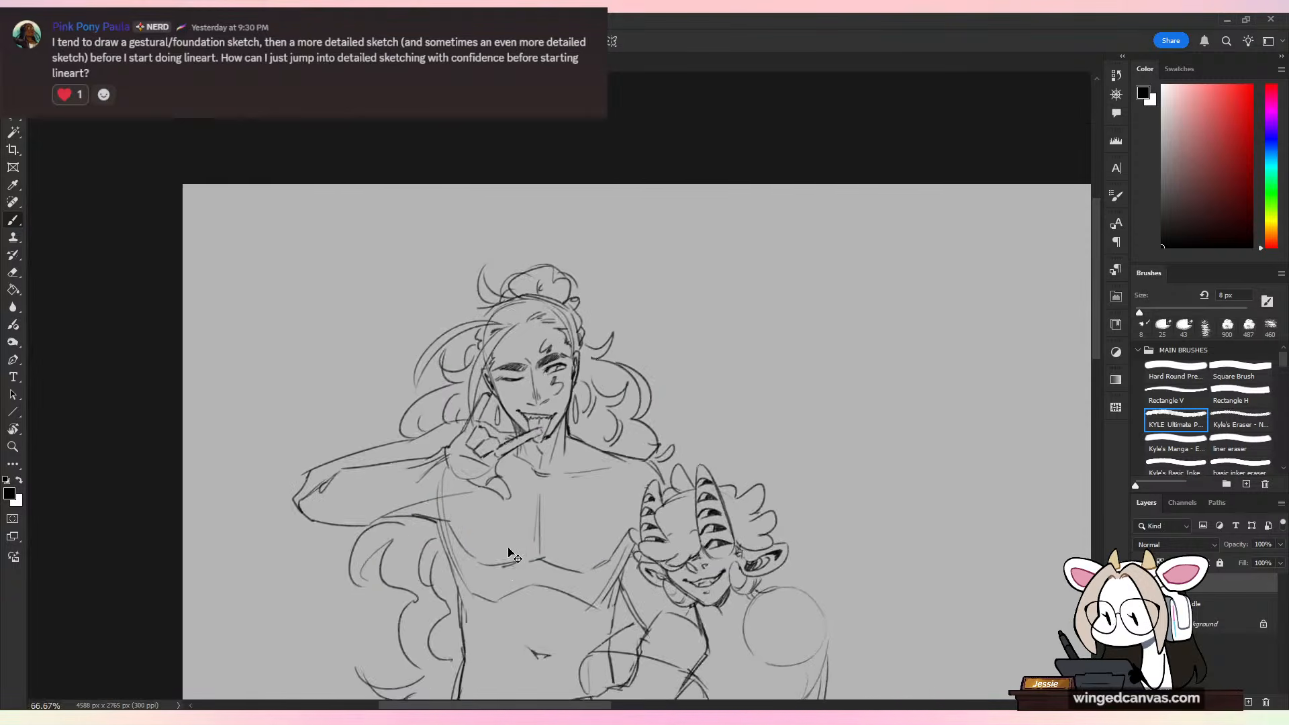
drag(762, 497, 724, 380)
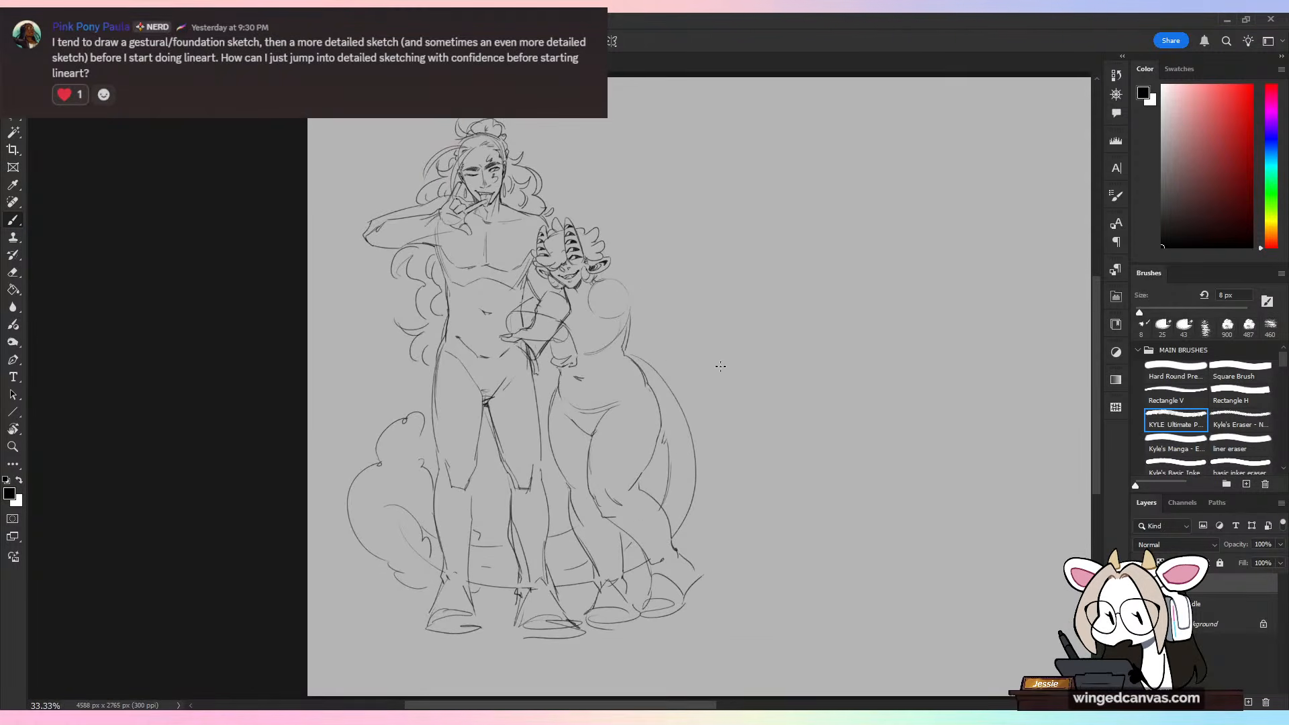
key(ctrl+plus)
key(ctrl+plus)
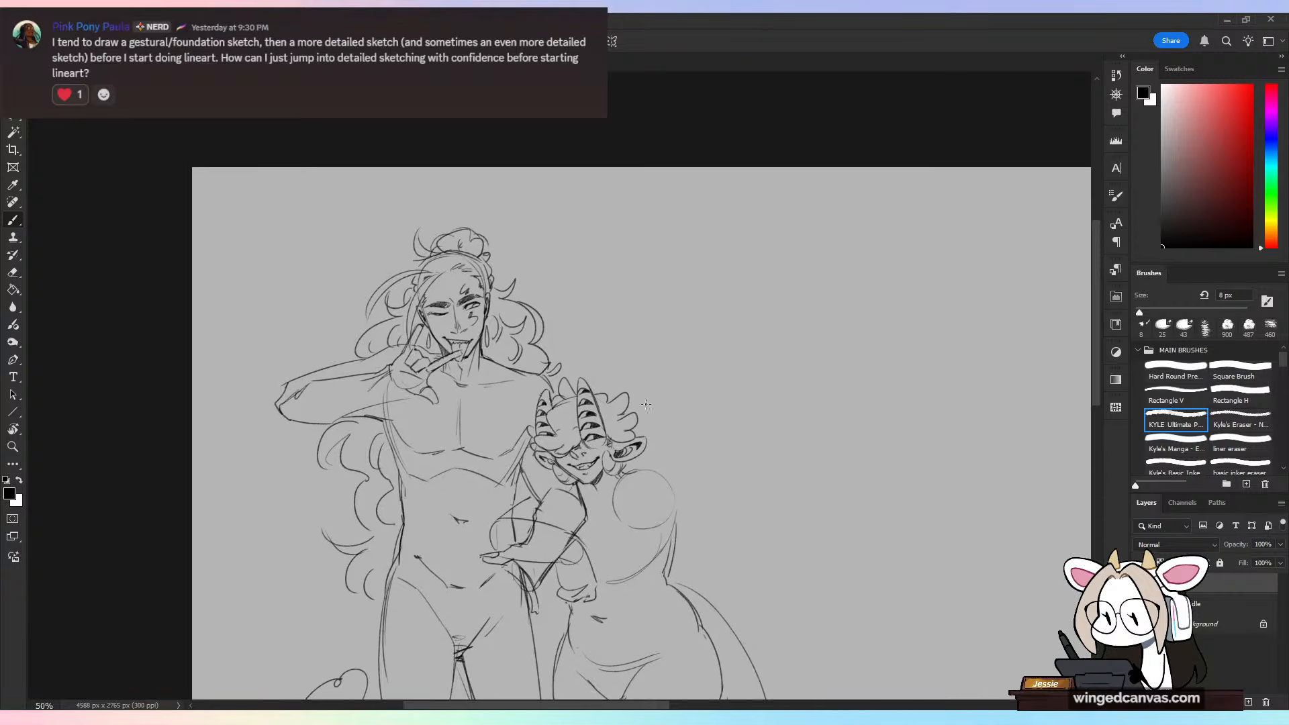
key(ctrl+plus)
drag(642, 176, 552, 292)
drag(556, 251, 632, 259)
key(ctrl+z)
key(ctrl+z)
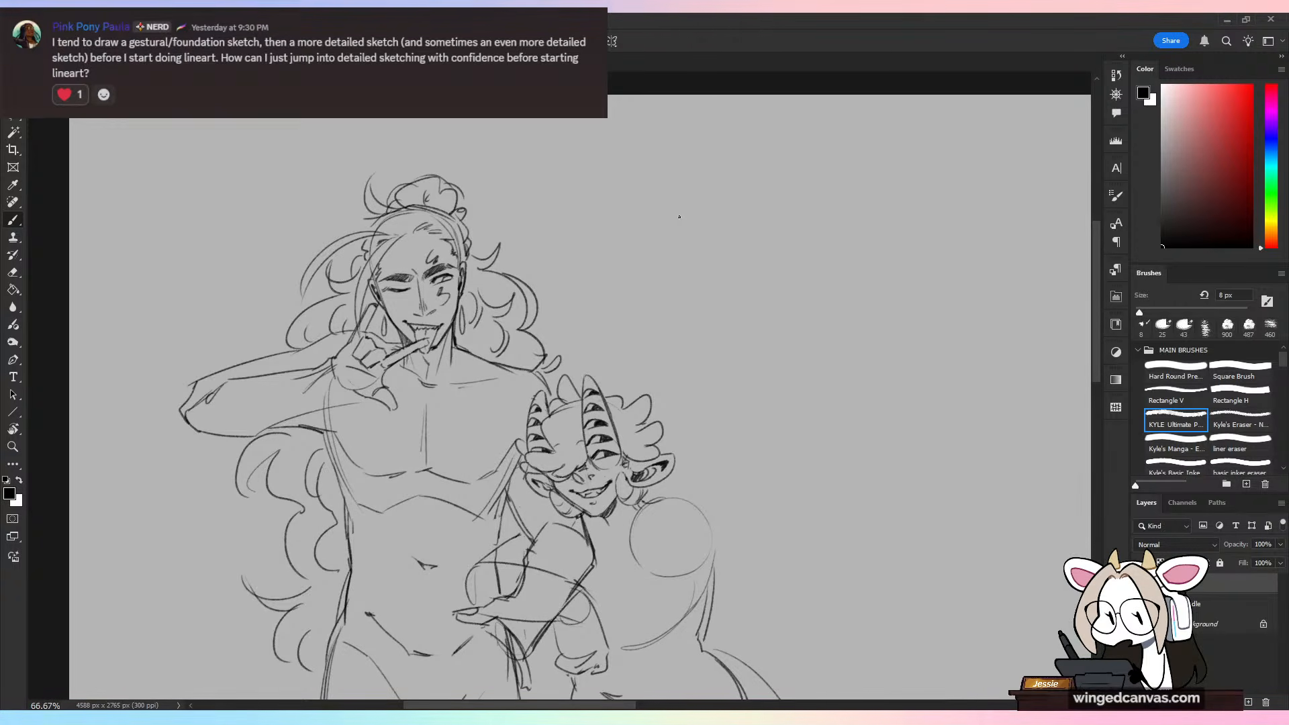
Step: Block in the palm of the horned figure's raised hand as a small circle beside the chest
scroll(757, 356, down, 5)
scroll(757, 356, right, 2)
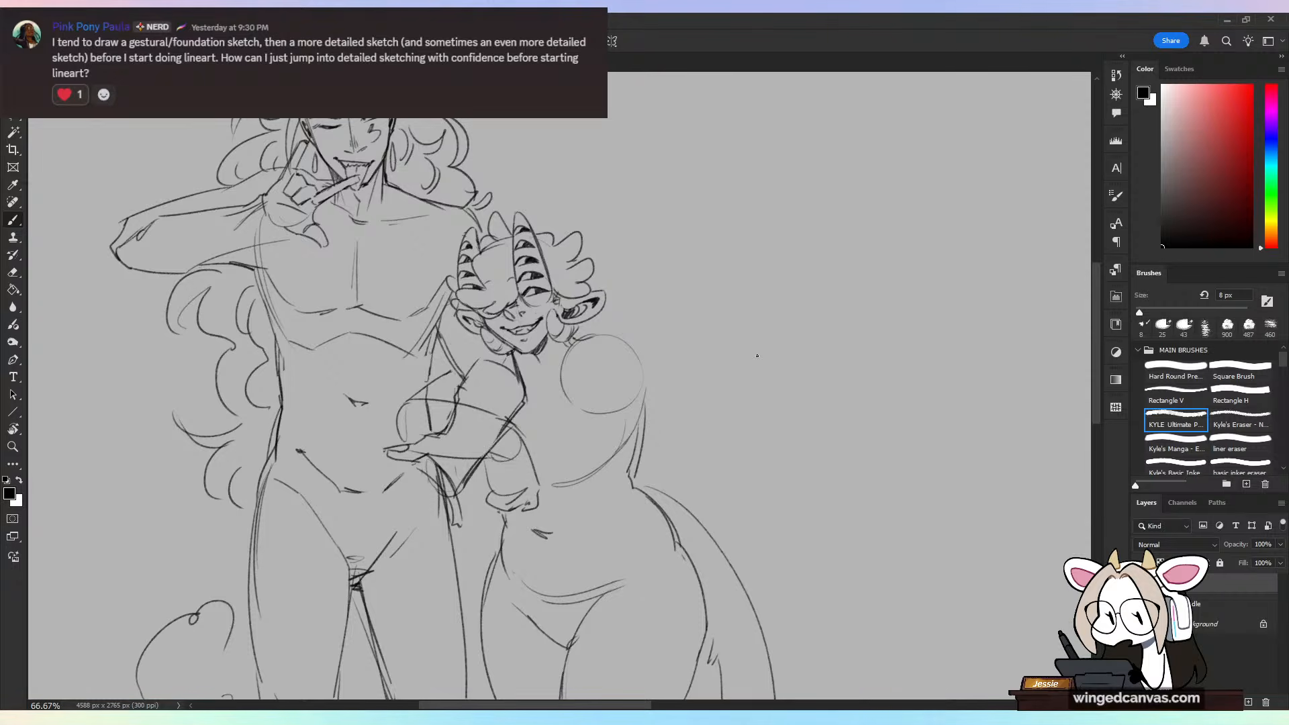
key(ctrl+minus)
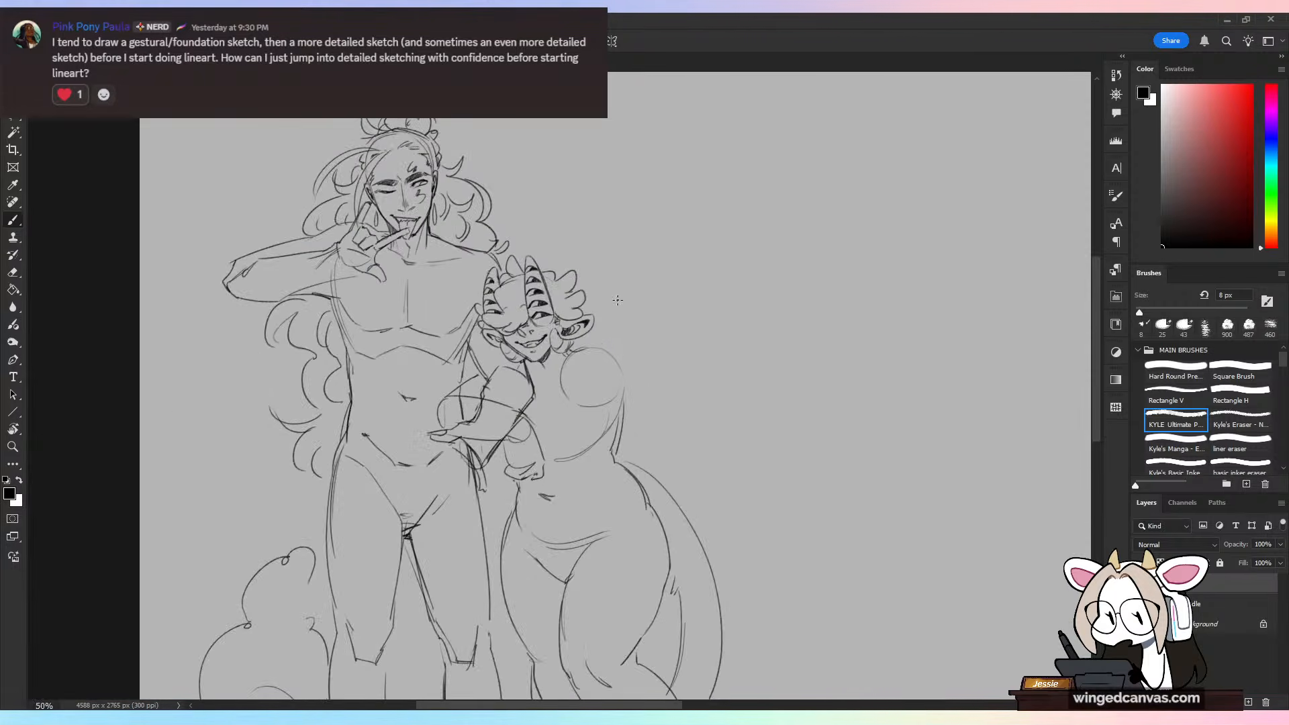
drag(701, 359, 700, 313)
key(ctrl+minus)
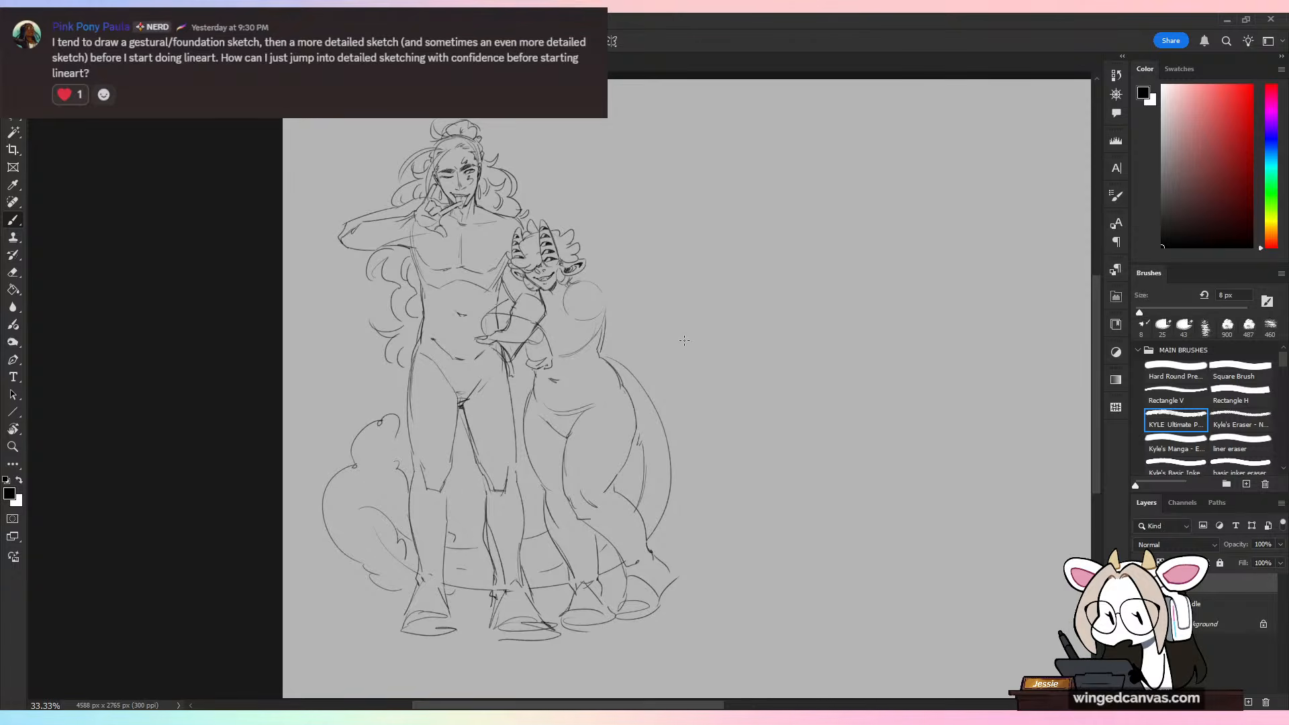
key(ctrl+plus)
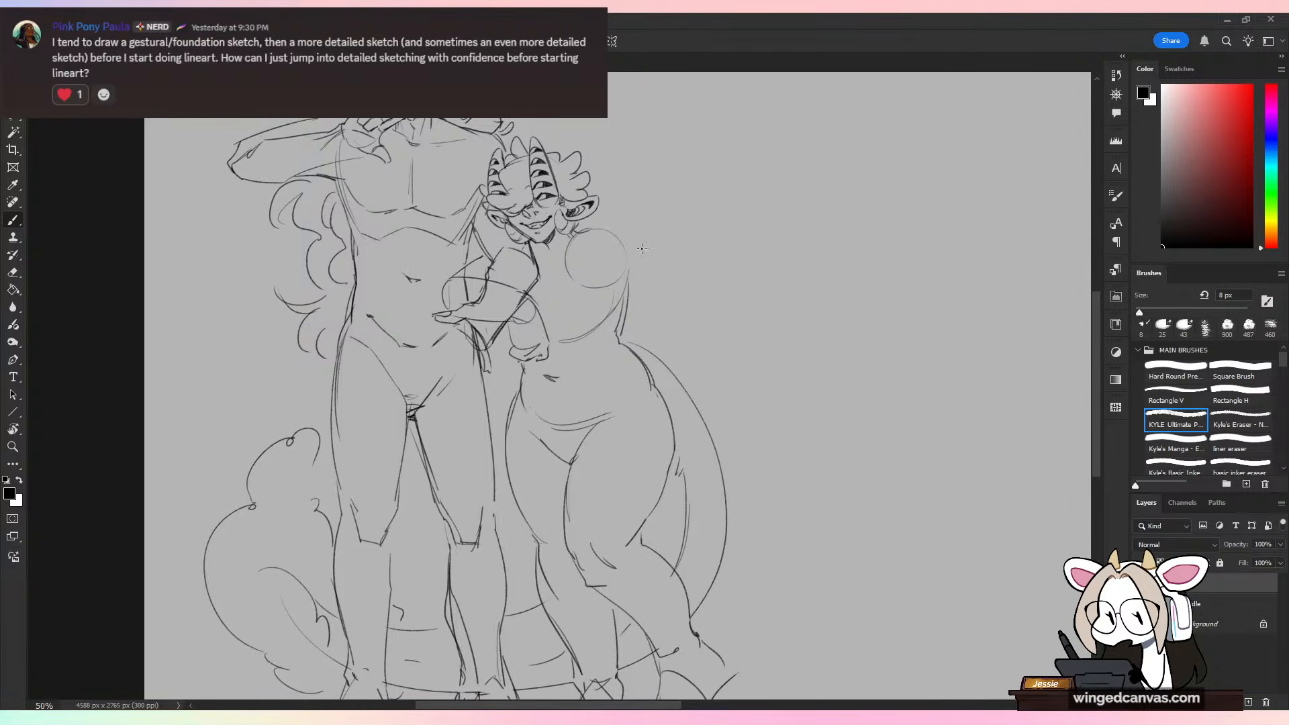
mouse_move(709, 288)
mouse_down()
mouse_move(699, 440)
mouse_move(680, 397)
mouse_move(635, 438)
mouse_move(678, 426)
mouse_move(632, 429)
mouse_up()
key(ctrl+plus)
key(ctrl+z)
key(ctrl+z)
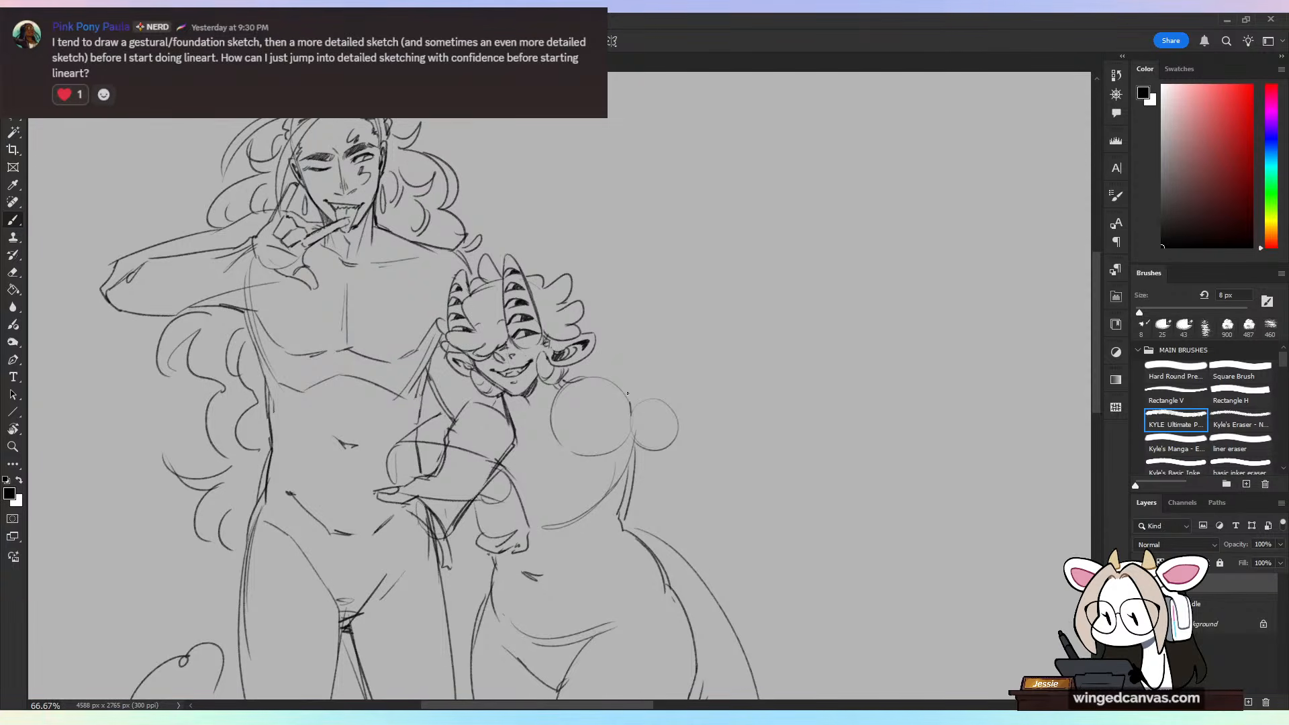
key(ctrl+z)
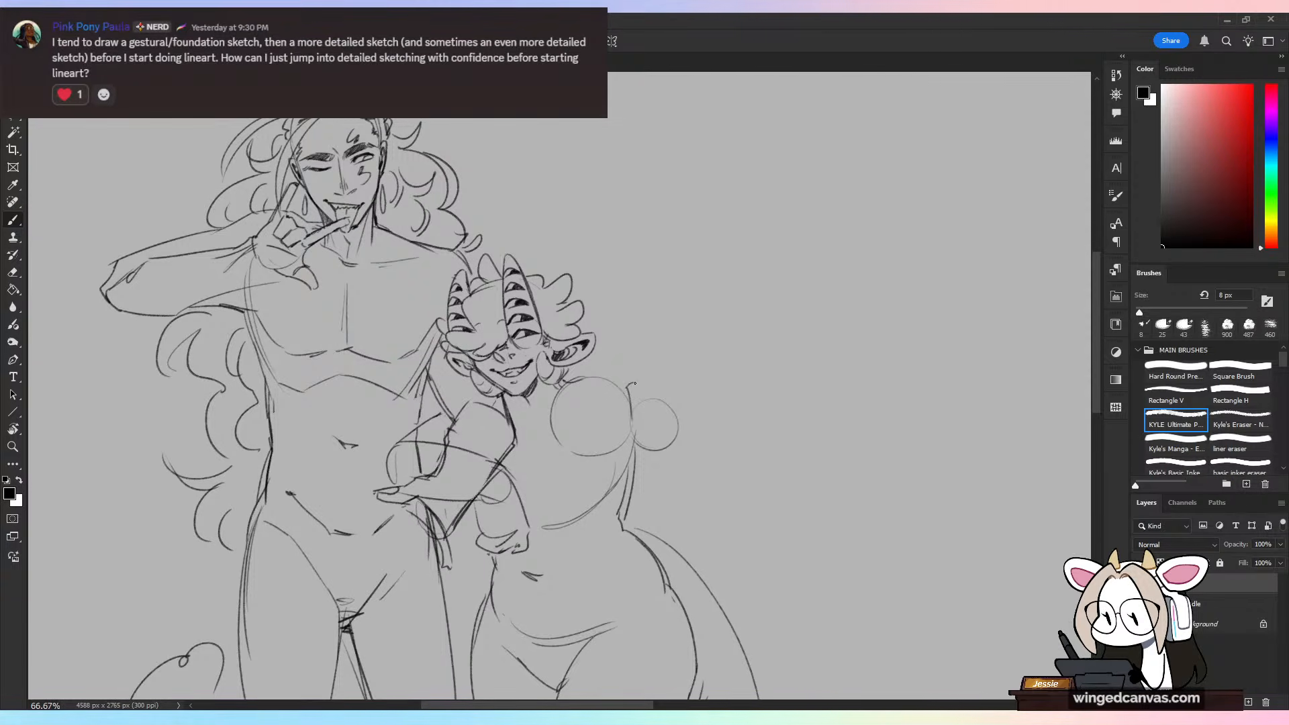
Step: Sketch the fingers and thumb around the palm circle, with index finger and pinky extended and the middle fingers curled
mouse_move(634, 383)
mouse_down()
mouse_move(642, 411)
mouse_move(665, 401)
mouse_move(657, 421)
mouse_move(679, 427)
mouse_move(691, 399)
mouse_up()
key(ctrl+z)
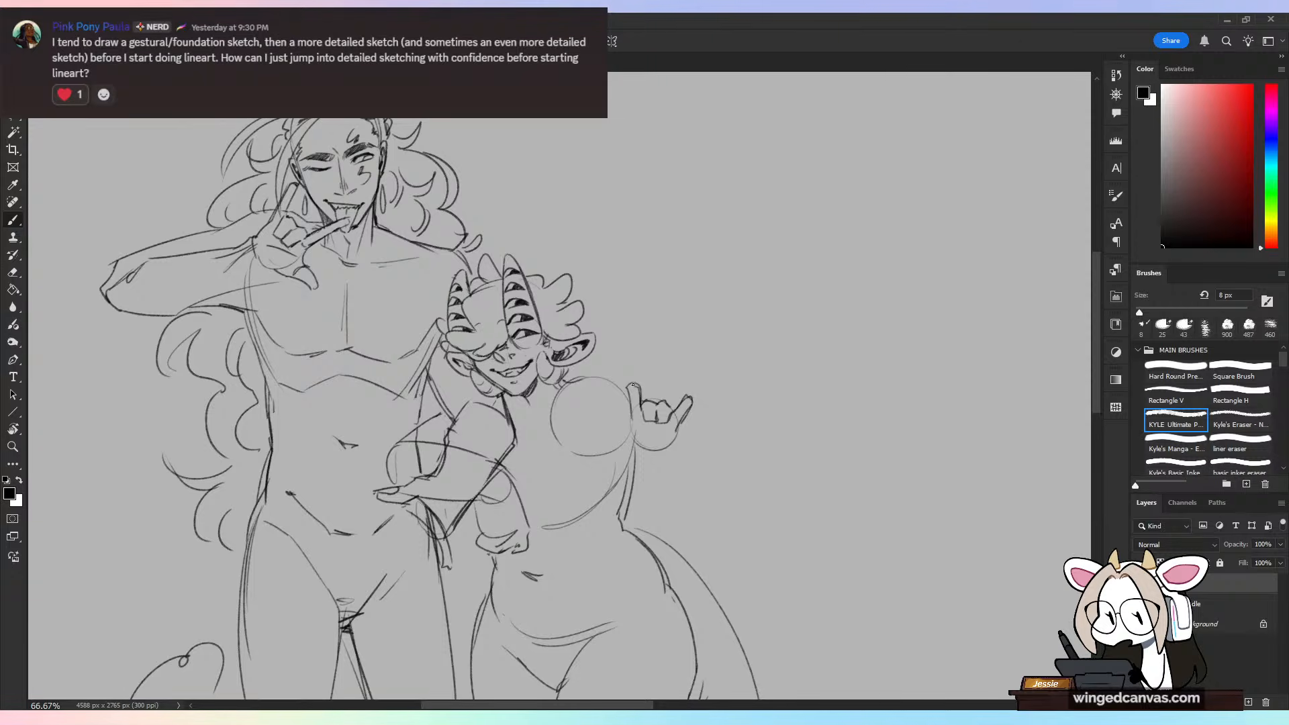
mouse_move(606, 443)
mouse_down()
mouse_move(659, 429)
mouse_move(634, 432)
mouse_move(658, 435)
mouse_move(638, 421)
mouse_move(671, 431)
mouse_move(691, 420)
mouse_move(662, 450)
mouse_up()
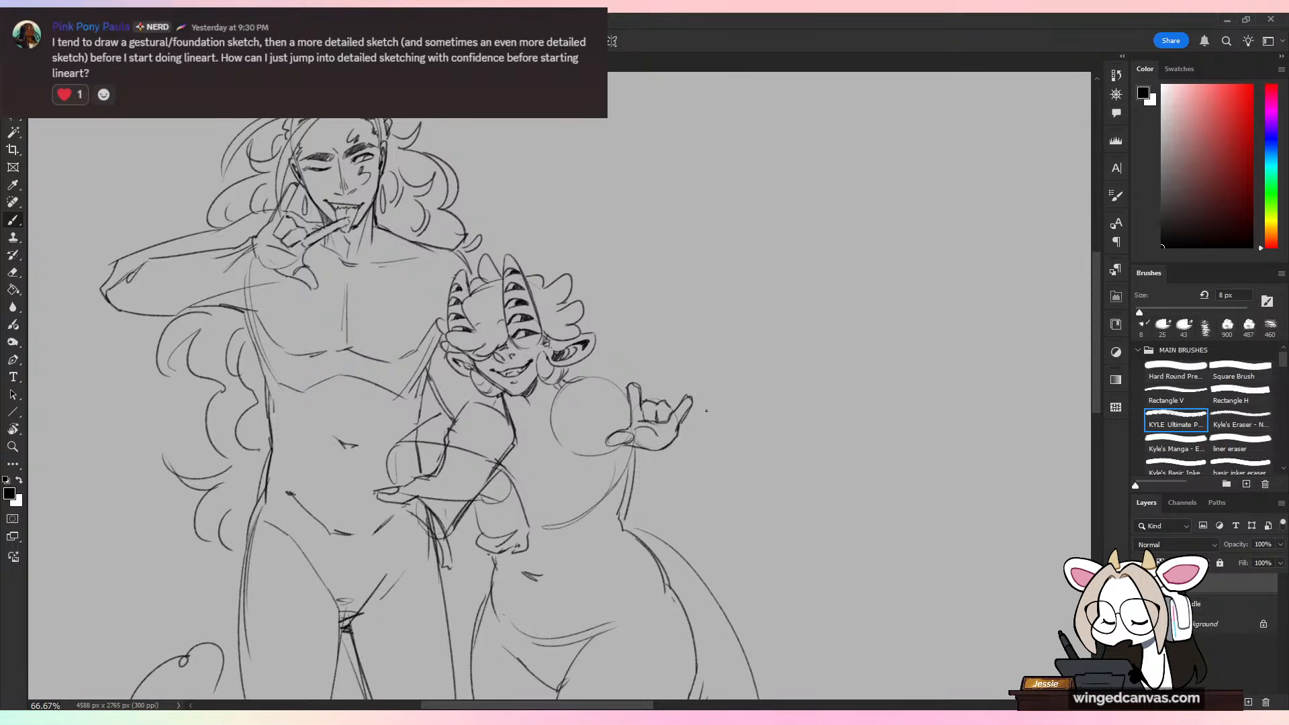
key(ctrl+minus)
key(ctrl+minus)
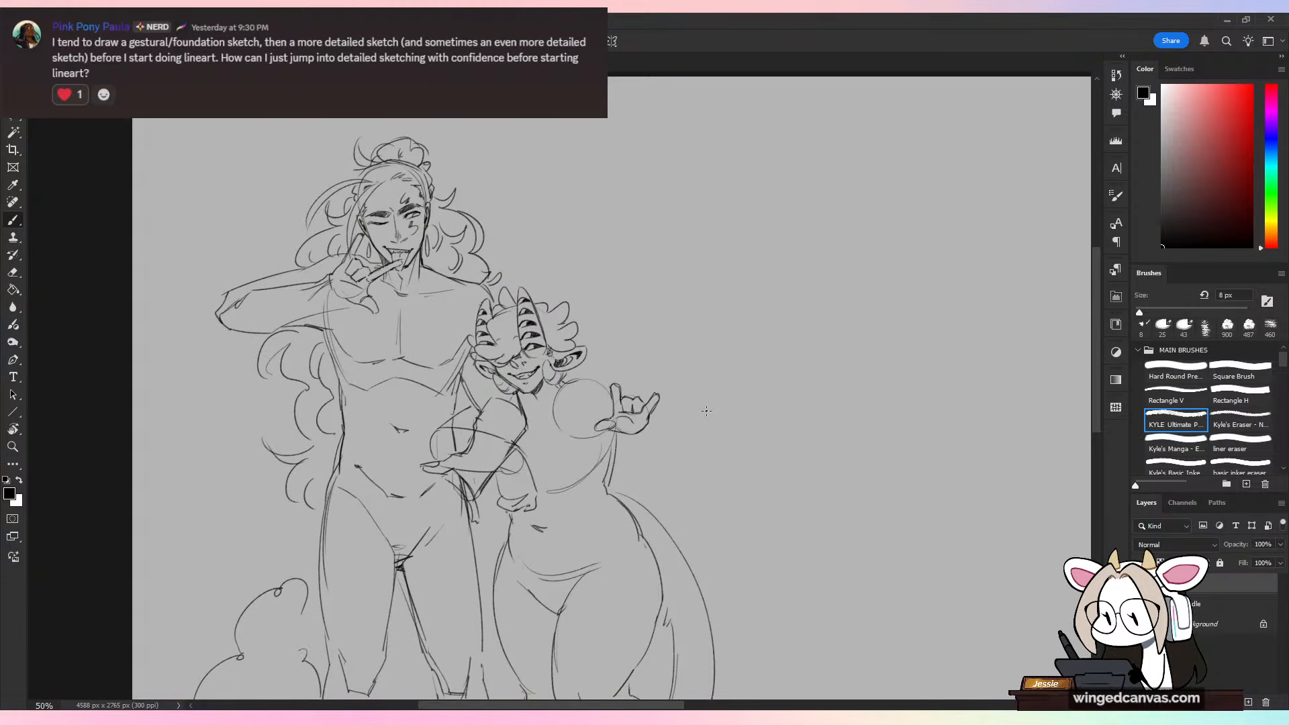
key(ctrl+plus)
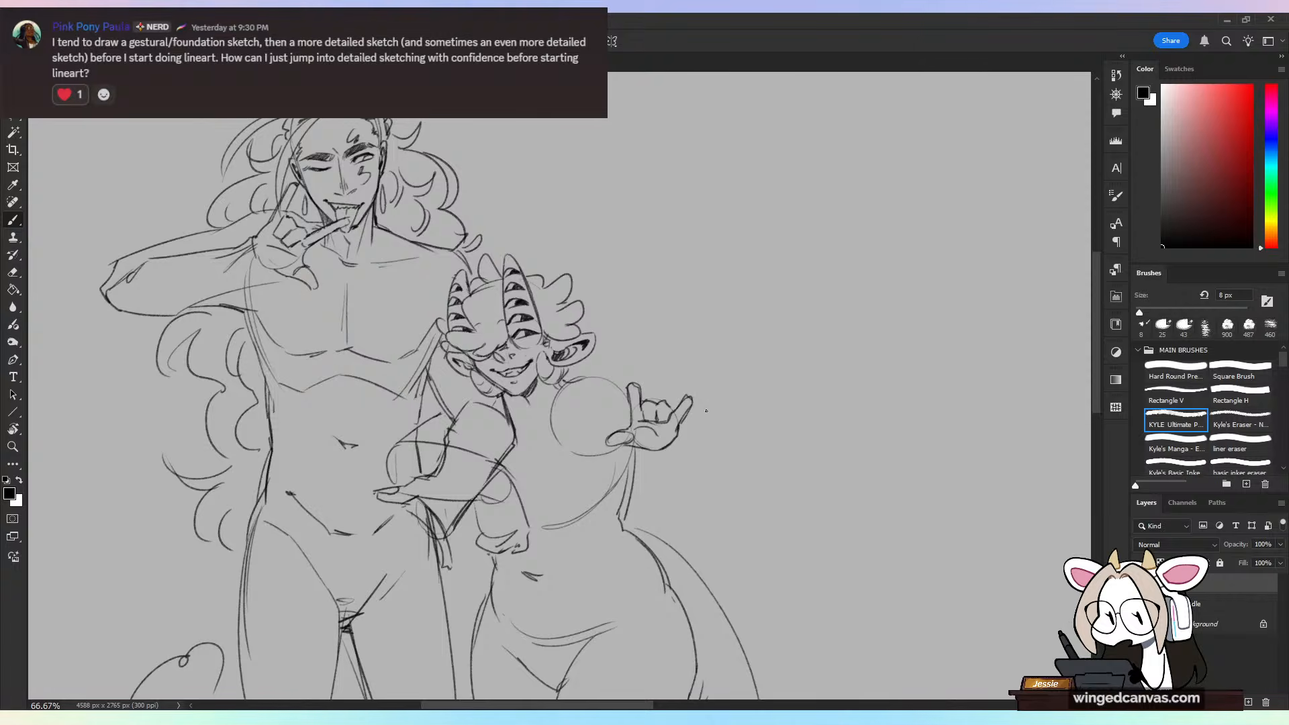
Step: Erase the horned figure's curled middle fingers, redraw them folded against the palm, and firm up the outer palm edge
key(e)
key(ctrl+plus)
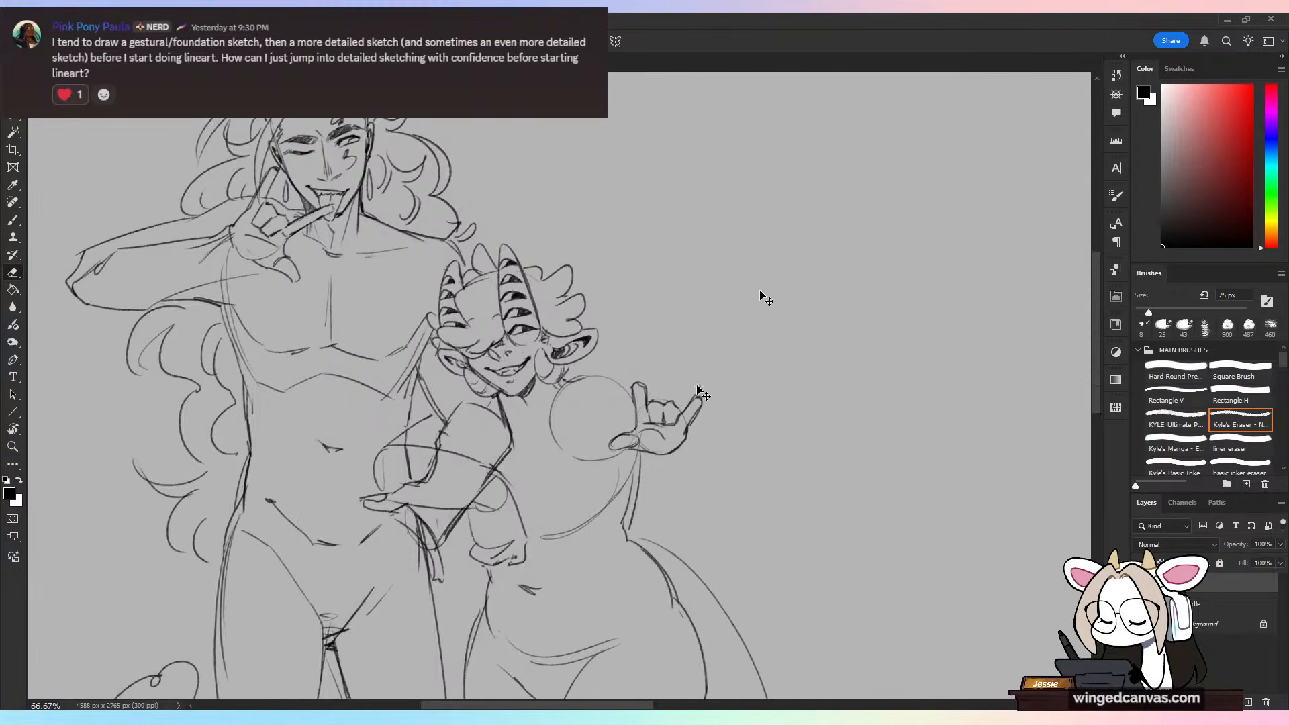
mouse_move(689, 442)
mouse_down()
mouse_move(708, 409)
mouse_move(718, 430)
mouse_move(747, 392)
mouse_up()
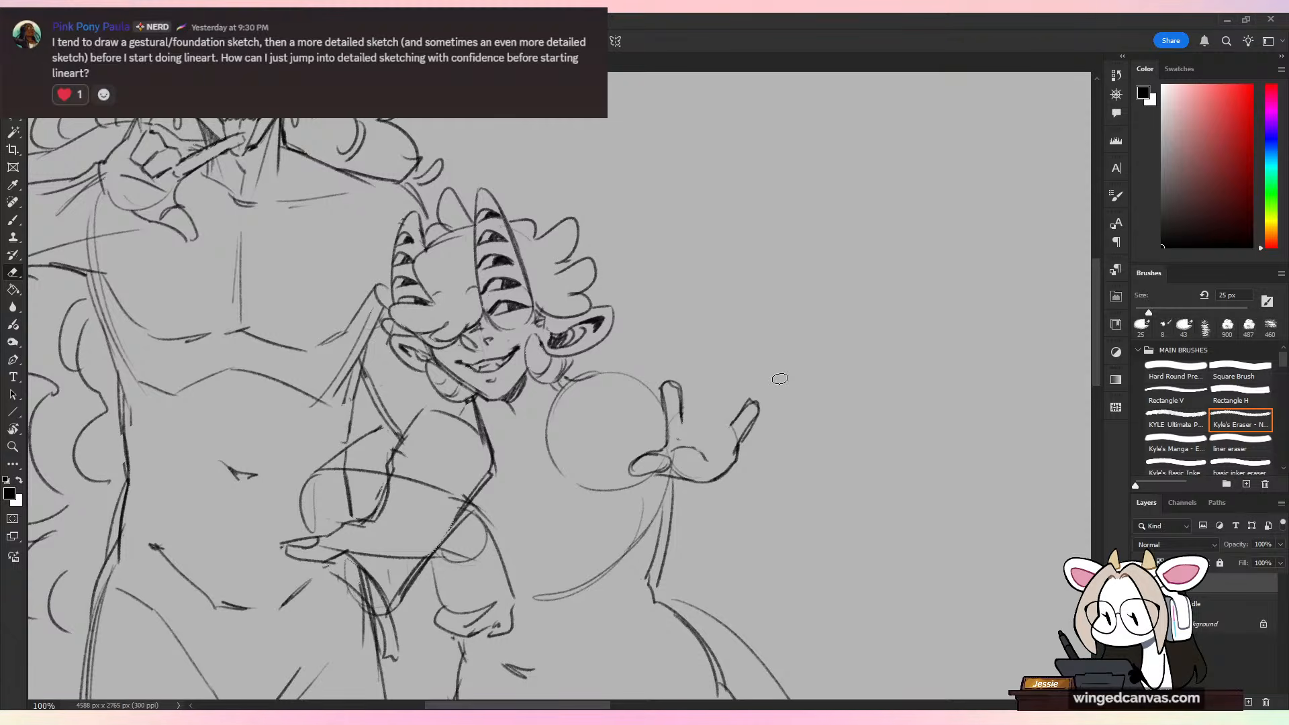
key(b)
mouse_move(684, 423)
mouse_down()
mouse_move(695, 414)
mouse_move(725, 426)
mouse_move(684, 427)
mouse_move(702, 451)
mouse_up()
key(ctrl+z)
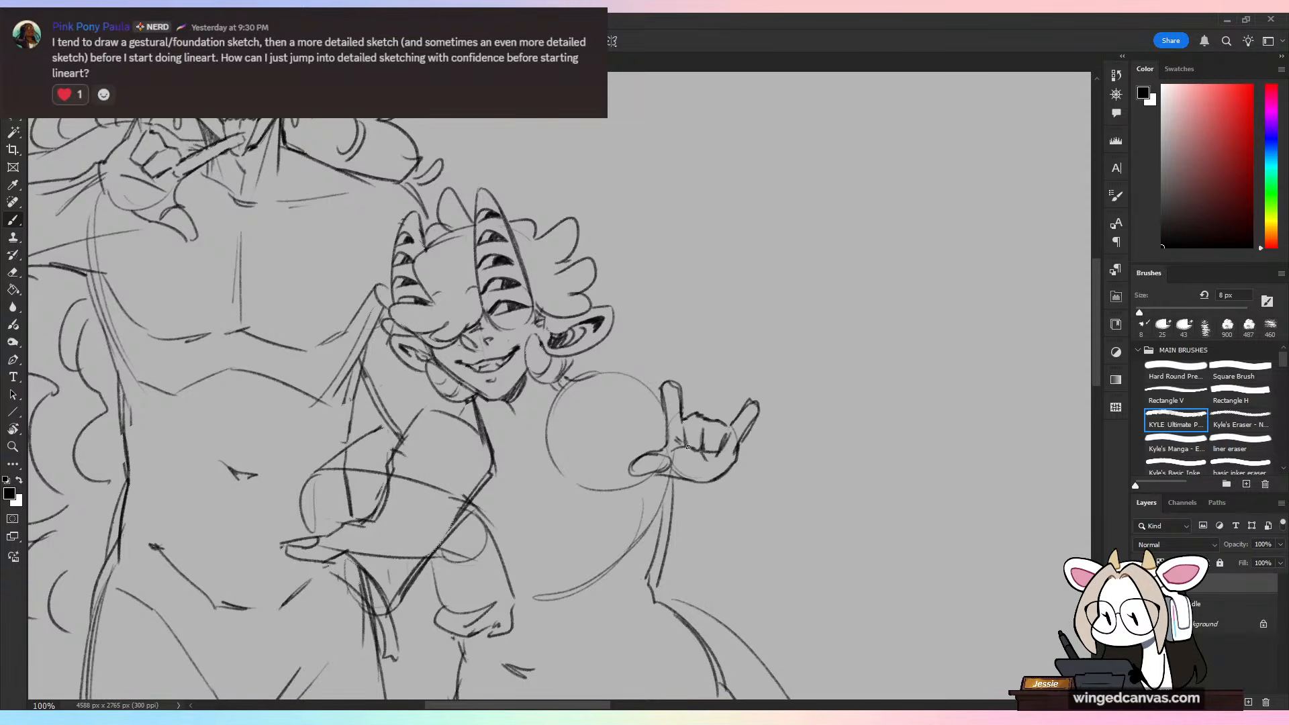
drag(742, 446, 729, 472)
key(ctrl+minus)
key(ctrl+minus)
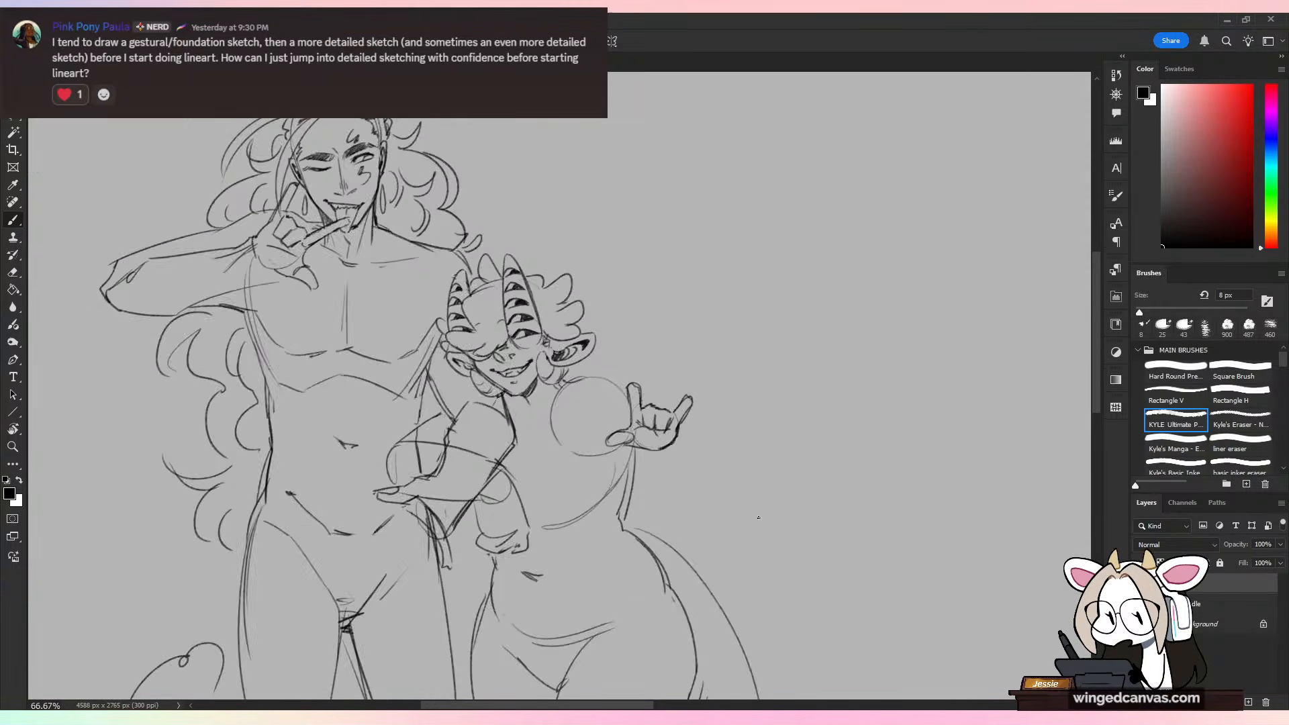
key(ctrl+plus)
key(ctrl+plus)
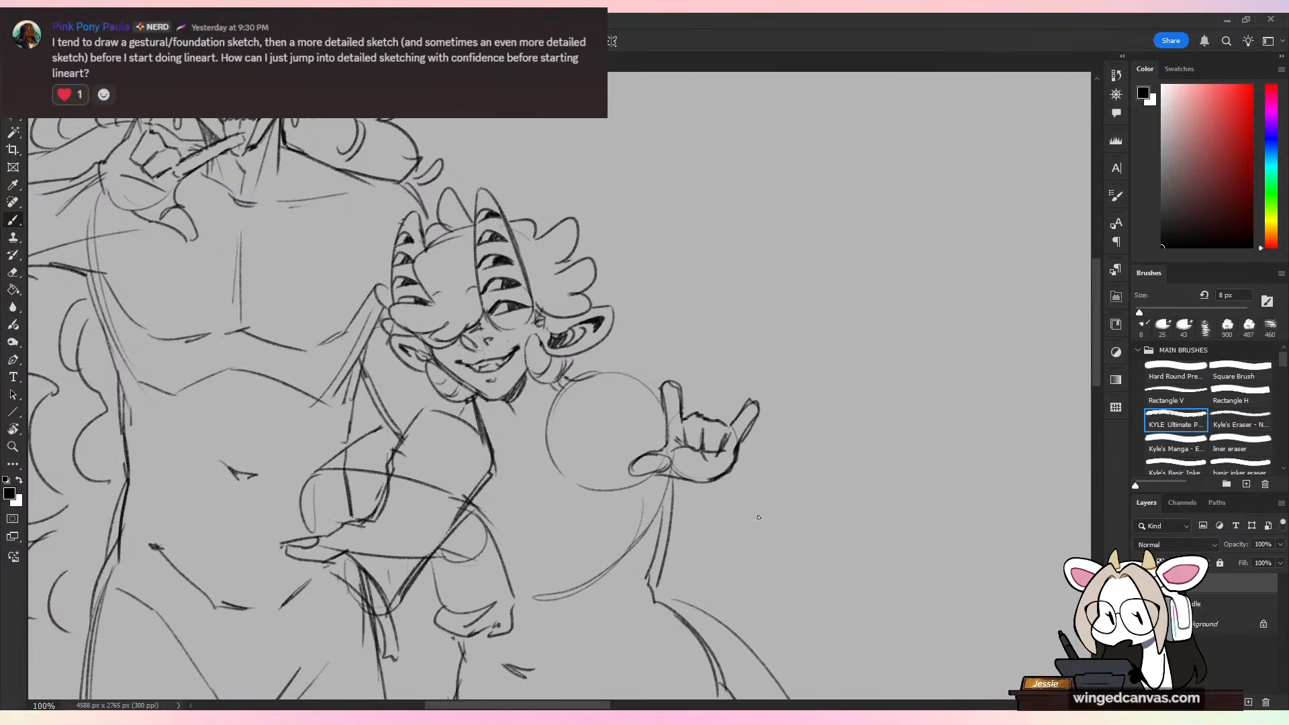
key(ctrl+z)
drag(737, 455, 803, 556)
drag(677, 481, 708, 543)
key(ctrl+z)
Step: Sketch the horned figure's forearm from the raised hand down to a rounded elbow, and the upper arm's lower edge back to the torso
key(ctrl+z)
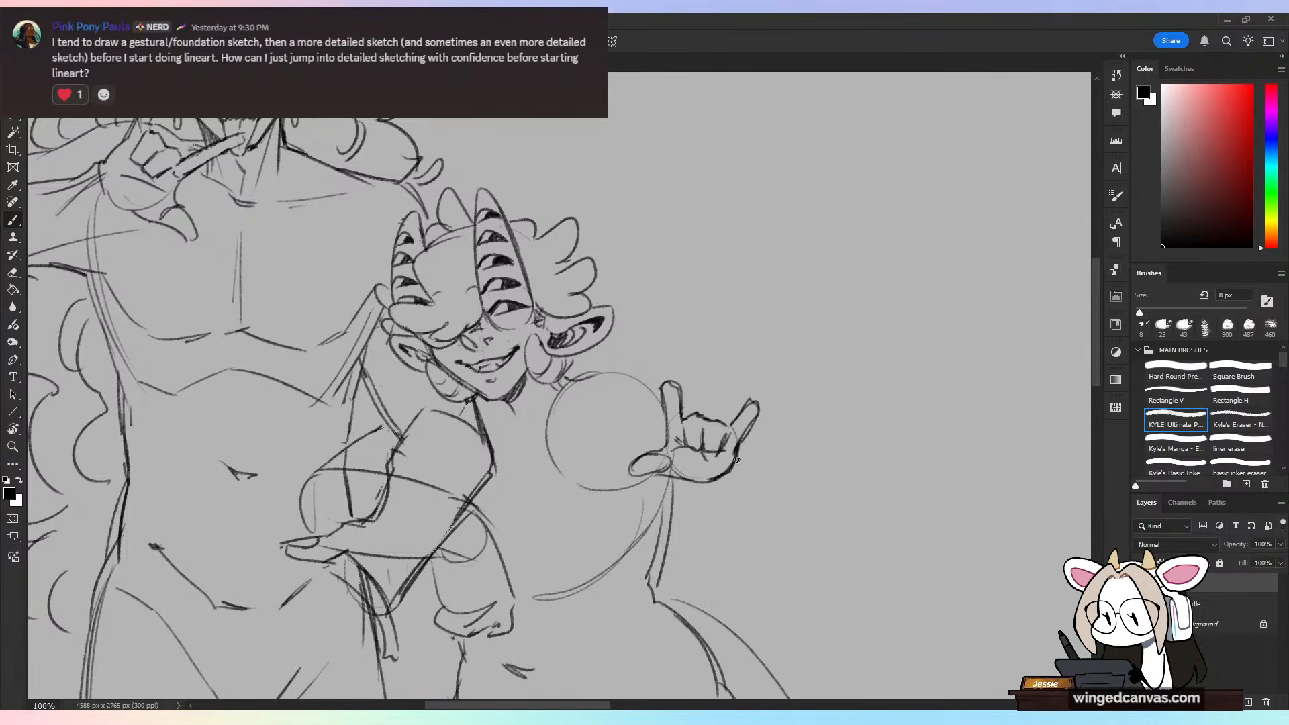
drag(737, 454, 792, 534)
drag(679, 481, 747, 593)
key(ctrl+z)
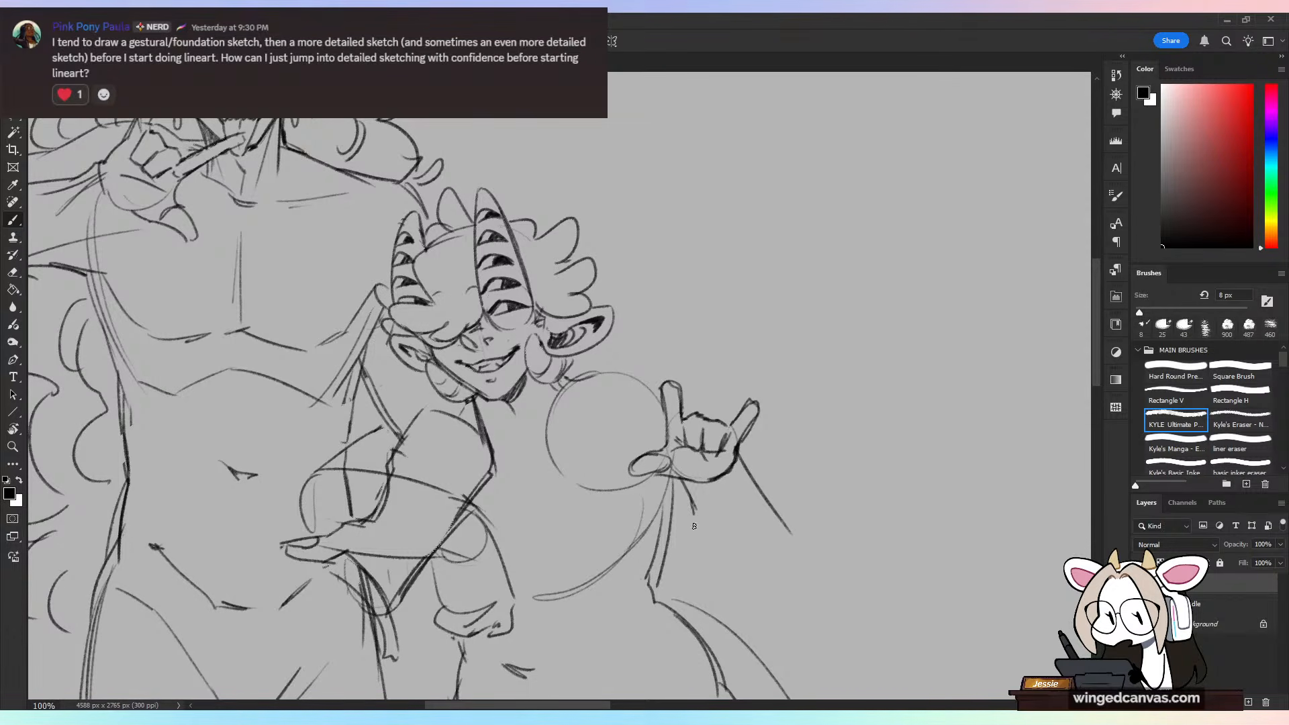
drag(695, 525, 767, 603)
drag(785, 552, 778, 594)
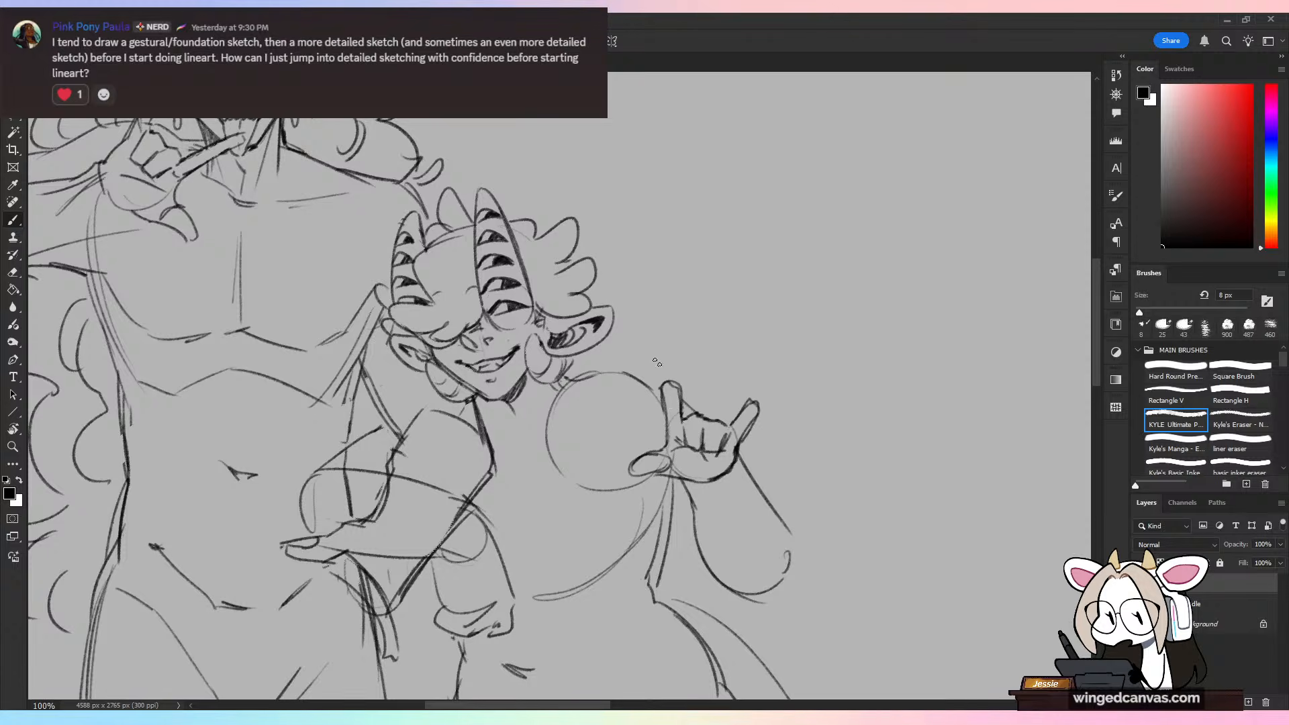
mouse_move(603, 499)
mouse_down()
mouse_move(690, 571)
mouse_move(638, 559)
mouse_move(761, 601)
mouse_up()
key(ctrl+minus)
key(ctrl+minus)
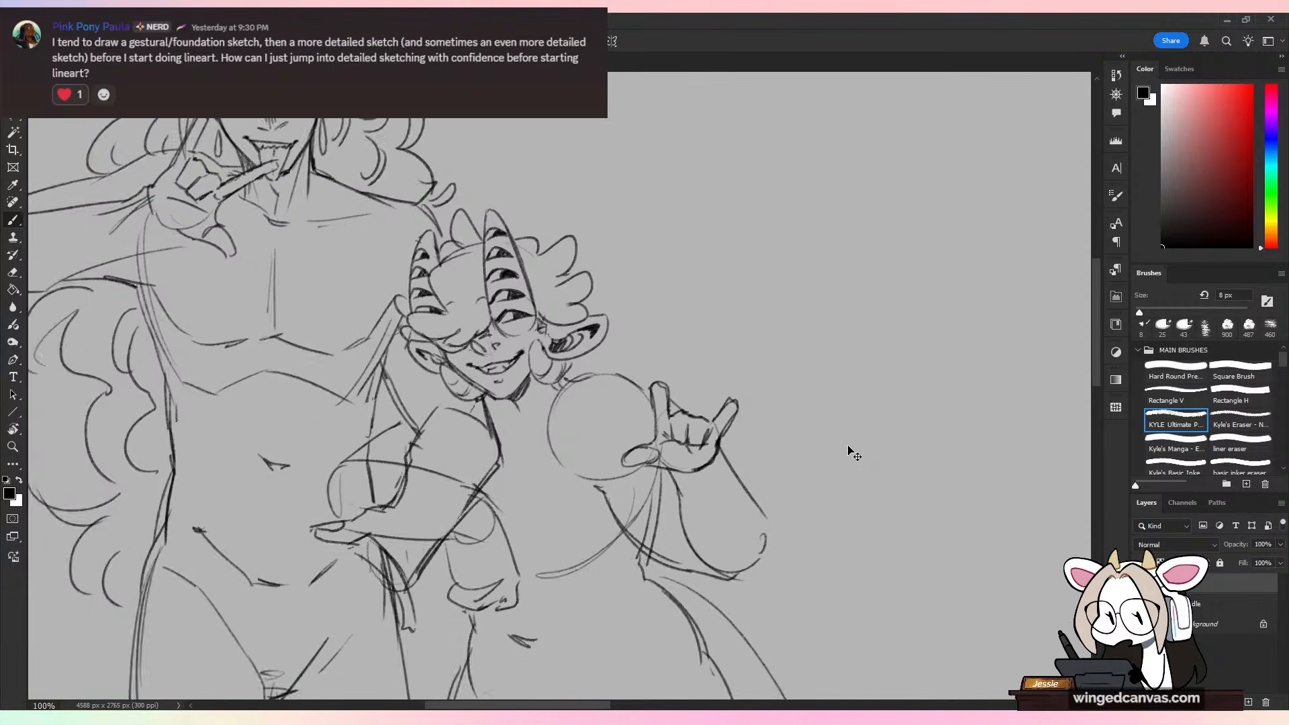
key(ctrl+plus)
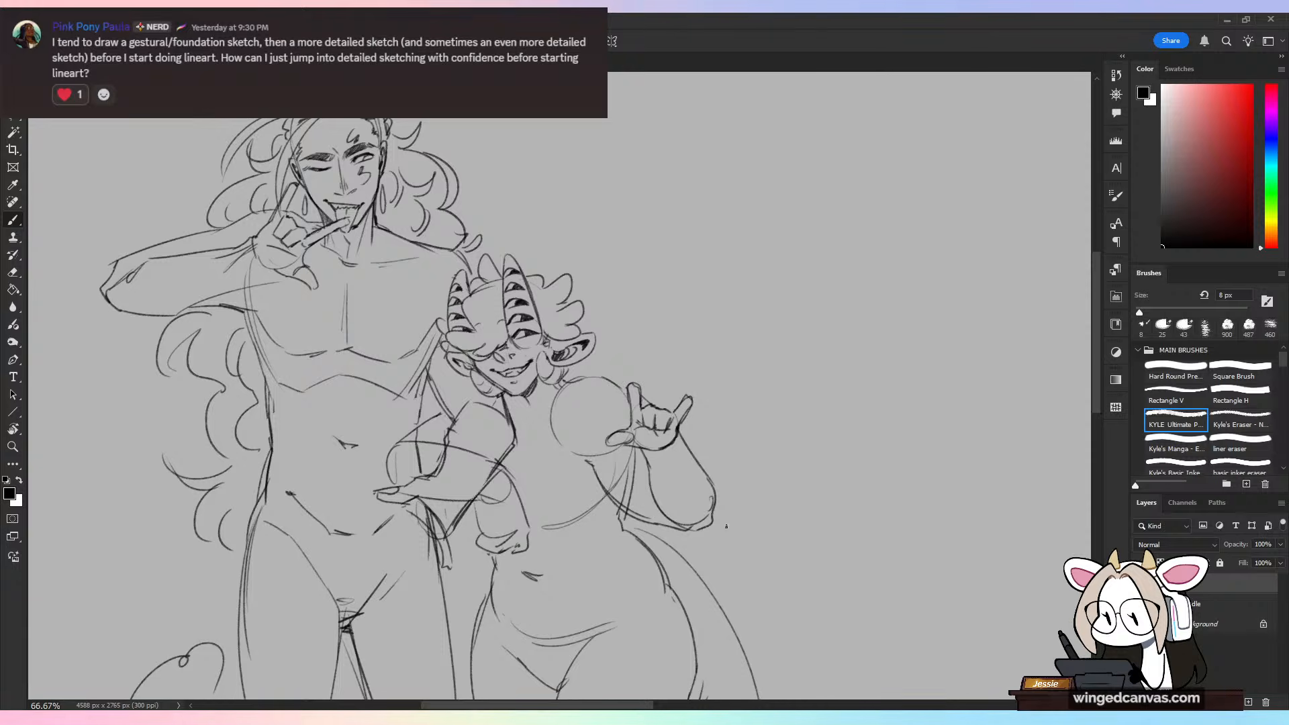
Step: Reshape the thumb of the tall figure's hand near the mouth with heavier lines and a defined tip
mouse_move(265, 282)
mouse_down()
mouse_move(482, 454)
mouse_move(464, 476)
mouse_move(483, 470)
mouse_move(458, 462)
mouse_move(481, 470)
mouse_move(469, 443)
mouse_move(485, 465)
mouse_up()
key(ctrl+plus)
key(ctrl+z)
key(ctrl+z)
key(e)
key(b)
Step: Erase the tall figure's raised finger beside the face and redraw the finger pointing at the mouth with firmer lines
key(e)
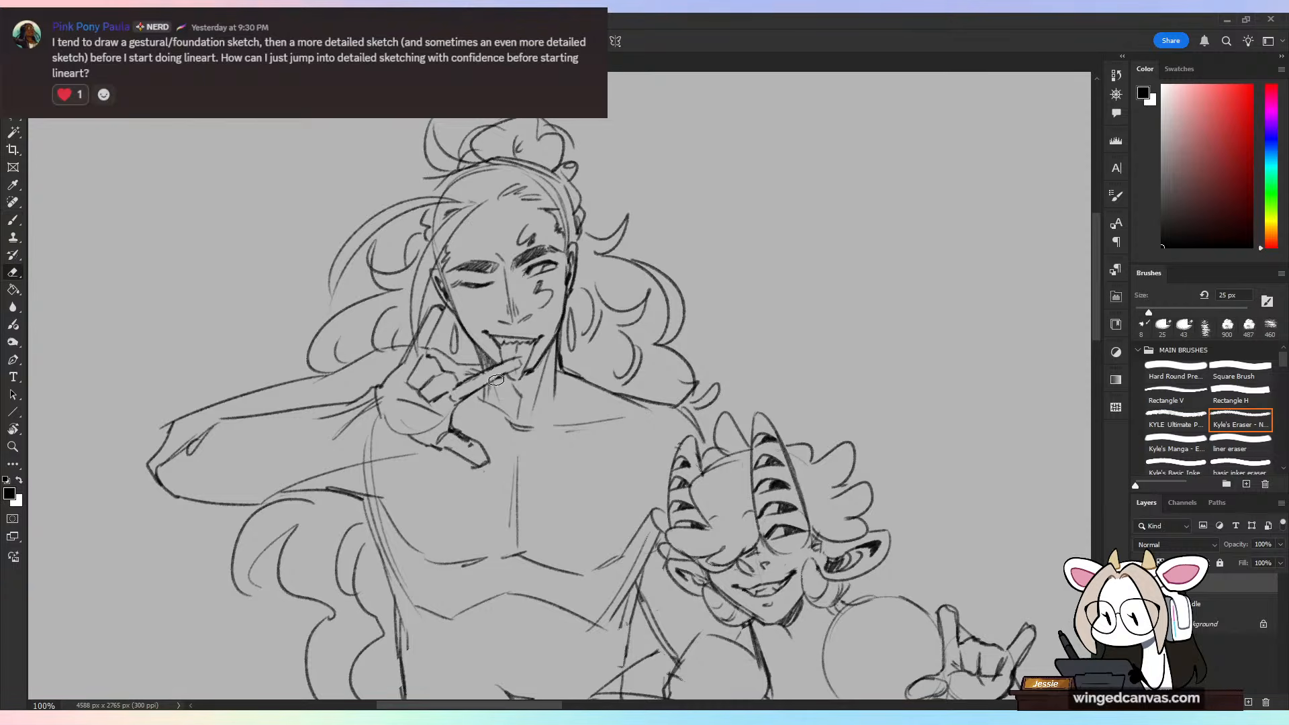
mouse_move(496, 380)
mouse_down()
mouse_move(468, 395)
mouse_move(477, 388)
mouse_up()
mouse_move(410, 339)
mouse_down()
mouse_move(435, 309)
mouse_move(421, 346)
mouse_up()
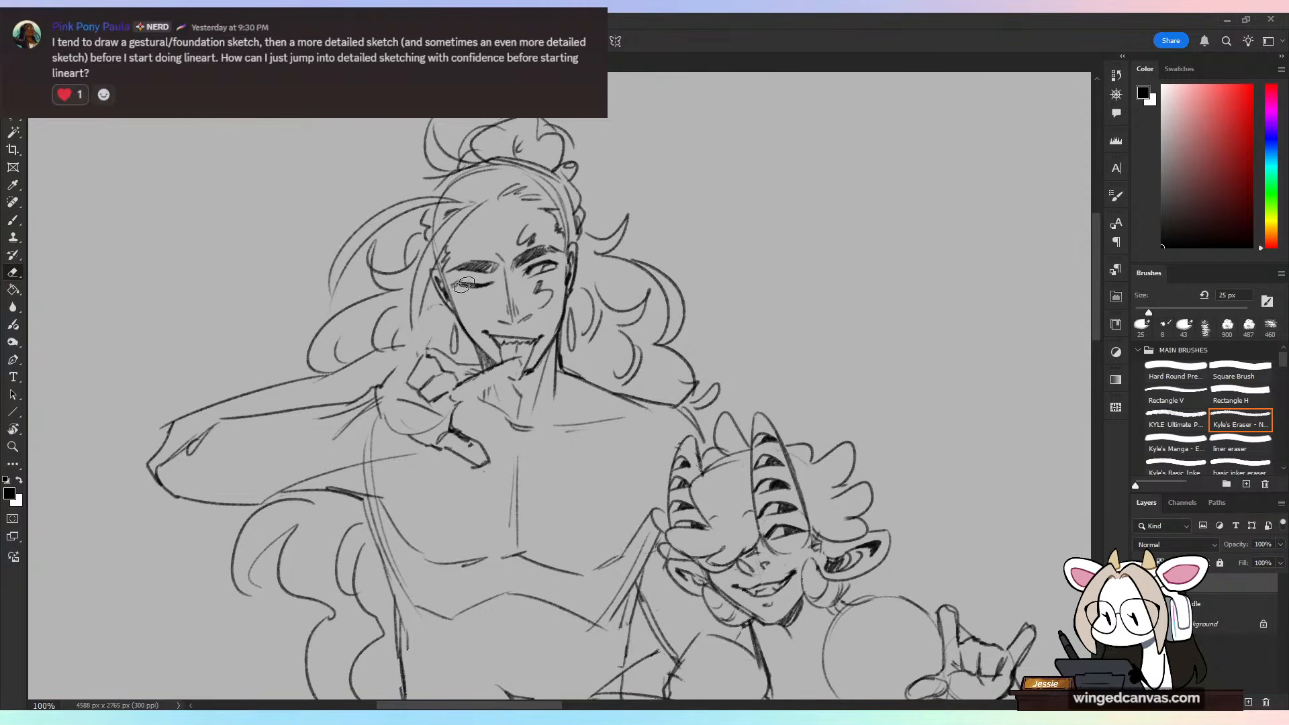
key(b)
mouse_move(519, 362)
mouse_down()
mouse_move(468, 388)
mouse_move(480, 391)
mouse_move(449, 430)
mouse_up()
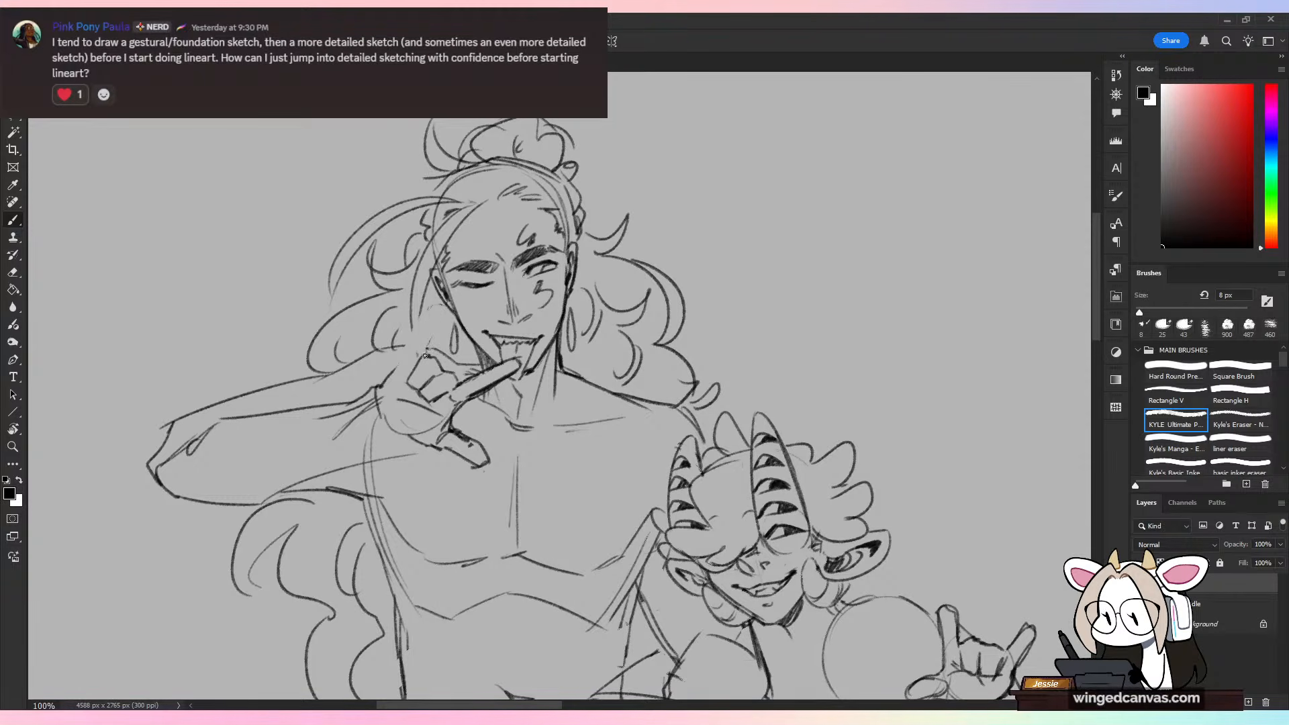
Step: Redraw the tall figure's raised outer finger beside the cheek and sketch a new lower forearm edge running back from the wrist
mouse_move(425, 355)
mouse_down()
mouse_move(437, 305)
mouse_move(421, 334)
mouse_move(448, 307)
mouse_move(376, 405)
mouse_up()
drag(420, 448, 327, 481)
drag(384, 436, 251, 484)
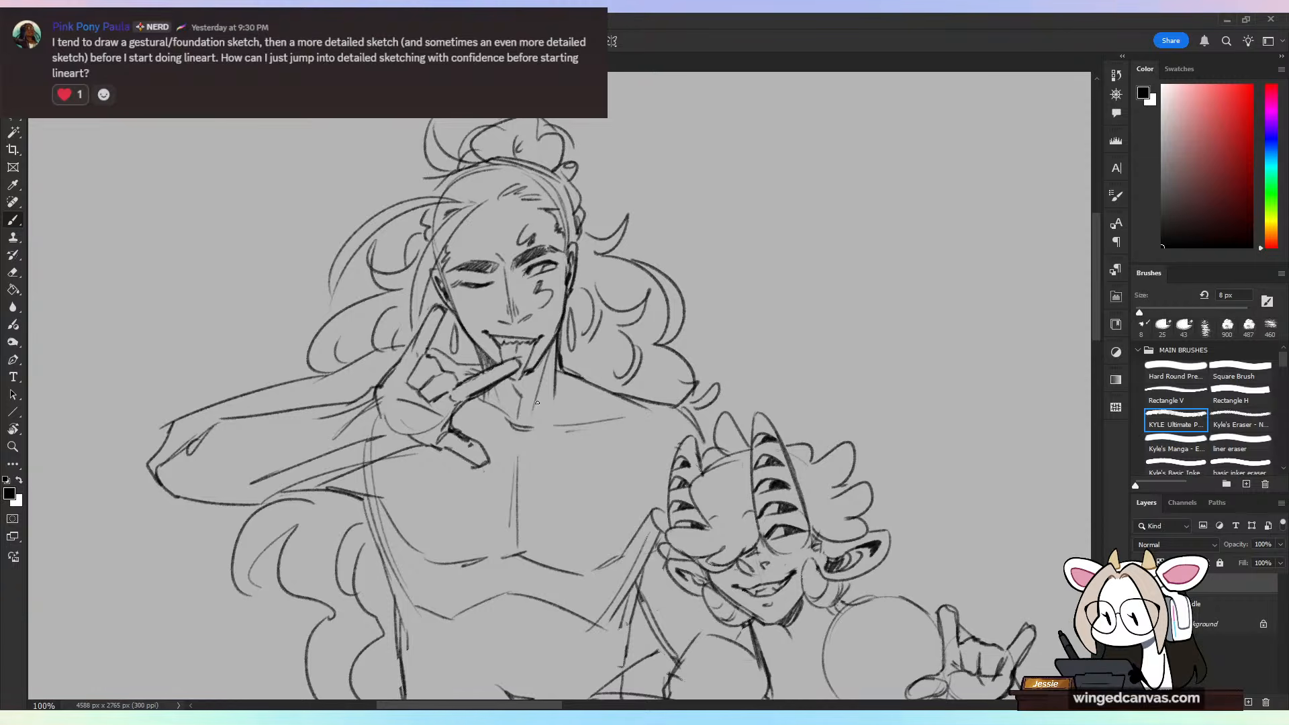
Step: Erase the stray lines below the bent arm at the horned figure's waist, leaving a clean rounded lower edge
key(ctrl+minus)
key(ctrl+minus)
drag(770, 635, 772, 552)
key(ctrl+plus)
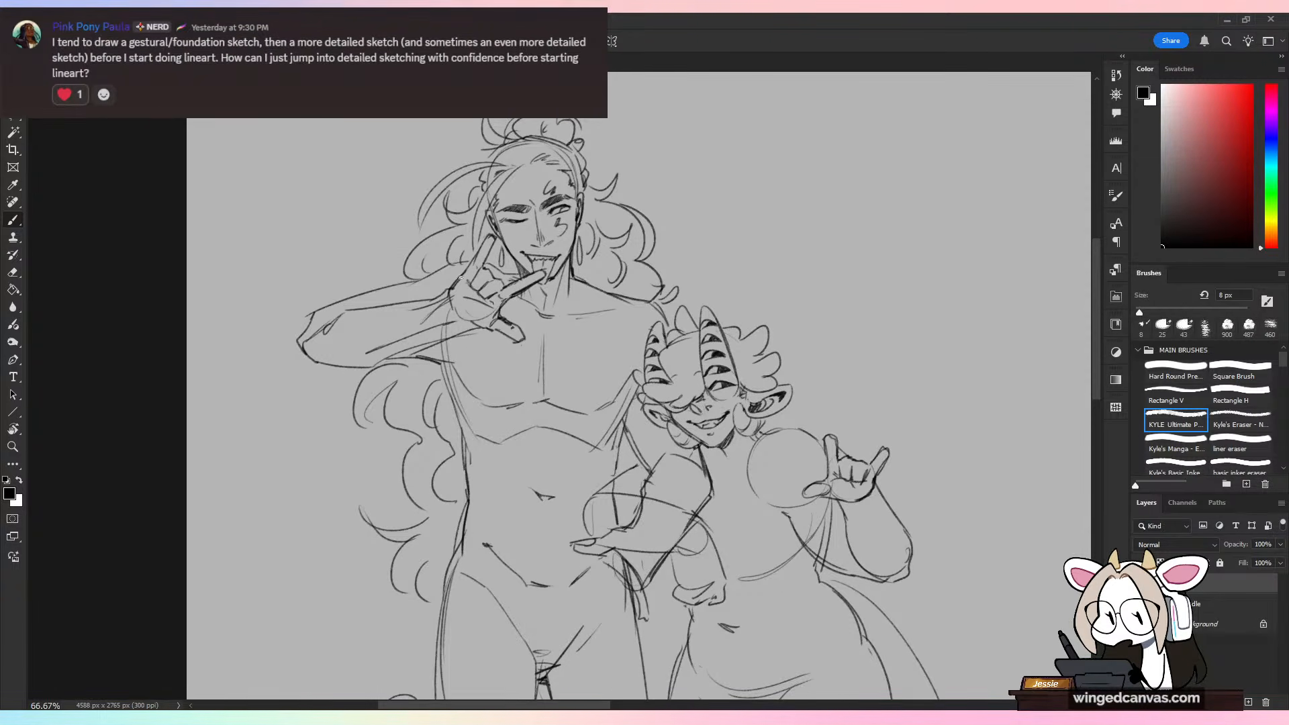
key(ctrl+minus)
mouse_move(806, 595)
mouse_down()
mouse_move(762, 439)
mouse_move(771, 546)
mouse_up()
key(ctrl+minus)
key(ctrl+plus)
key(ctrl+plus)
key(e)
mouse_move(594, 438)
mouse_down()
mouse_move(622, 411)
mouse_move(611, 452)
mouse_move(610, 418)
mouse_move(571, 411)
mouse_move(584, 433)
mouse_move(621, 431)
mouse_up()
key(b)
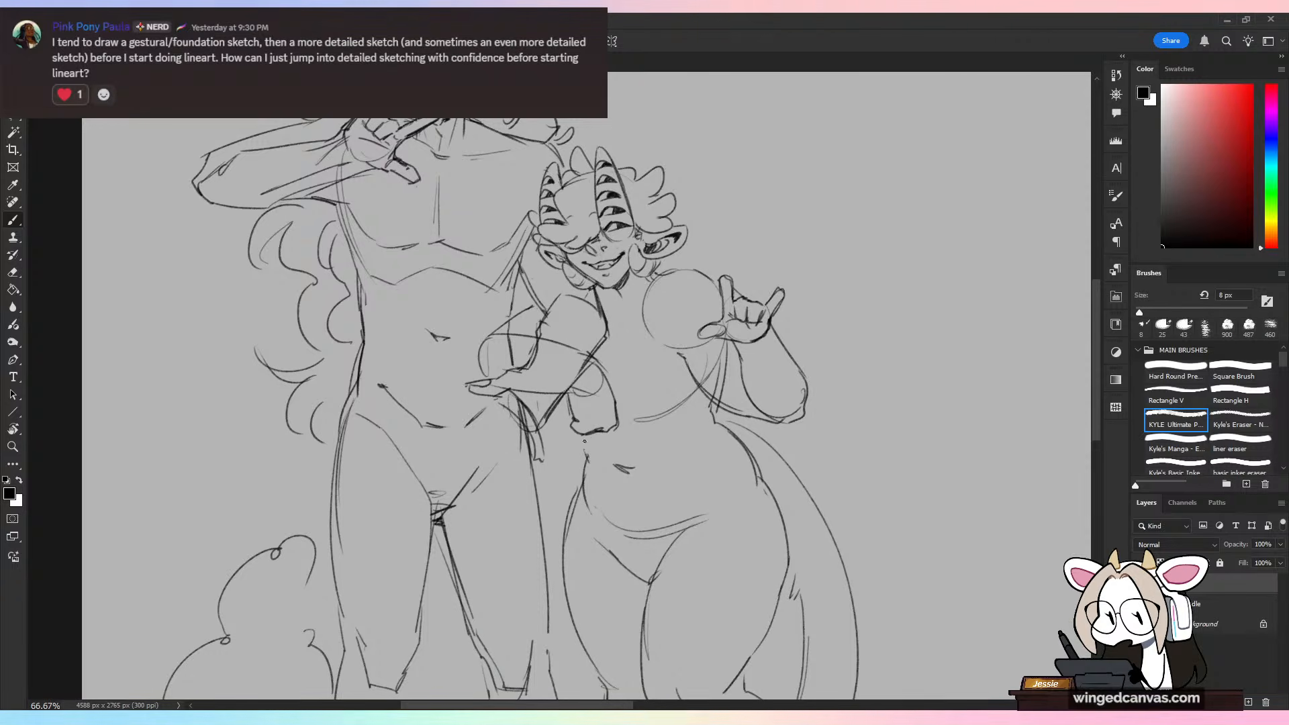
Step: Sketch a curved crease across the horned figure's hip, extending the lower belly fold up toward the outer waist
key(ctrl+minus)
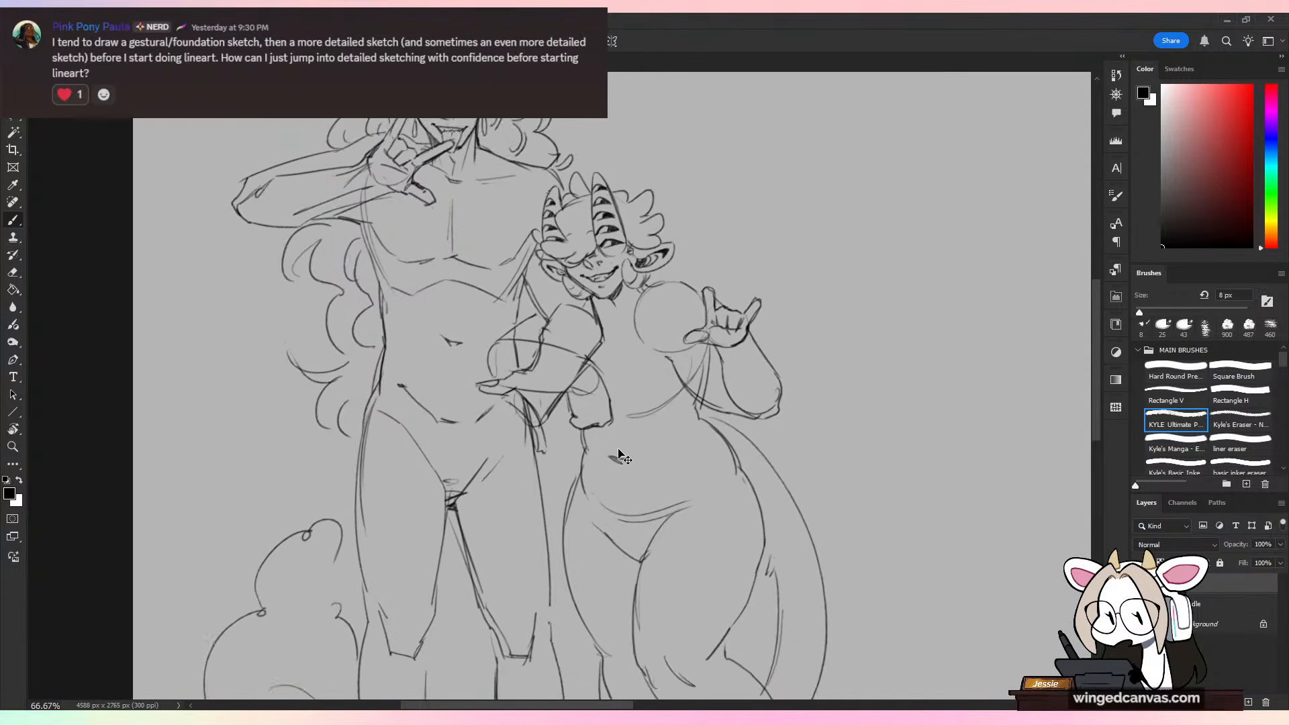
key(ctrl+minus)
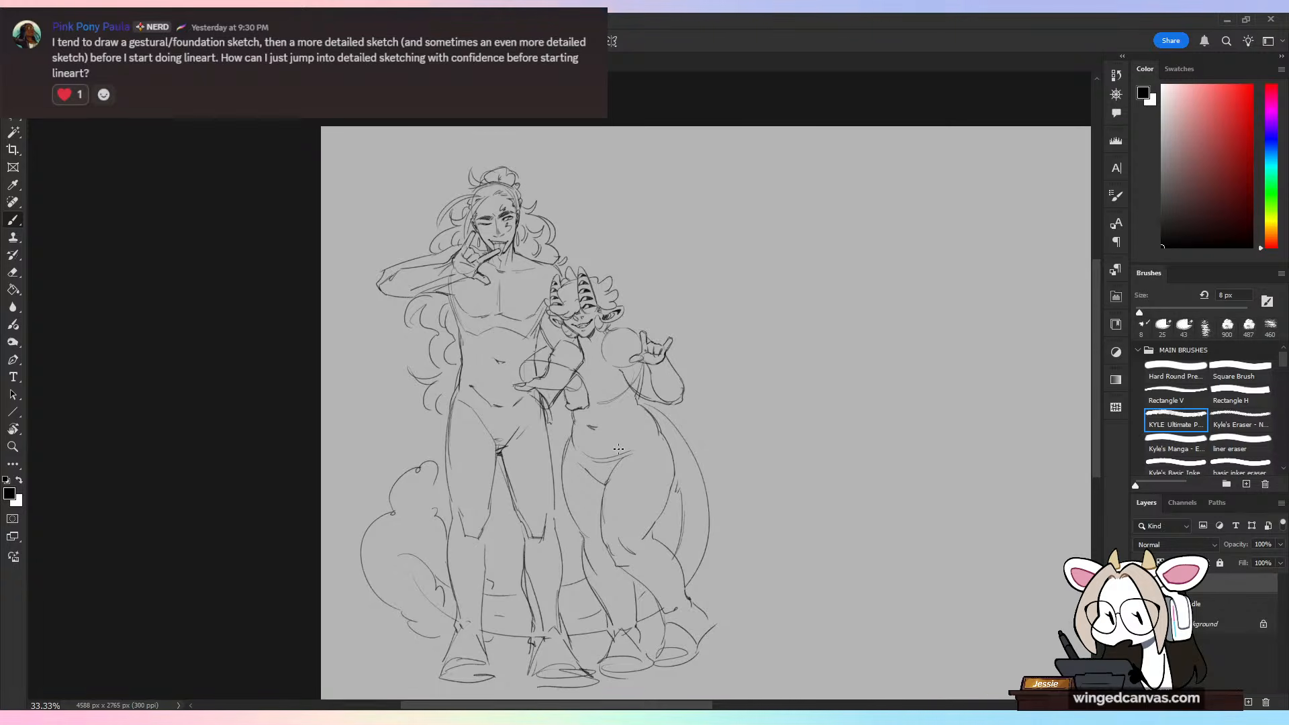
key(ctrl+plus)
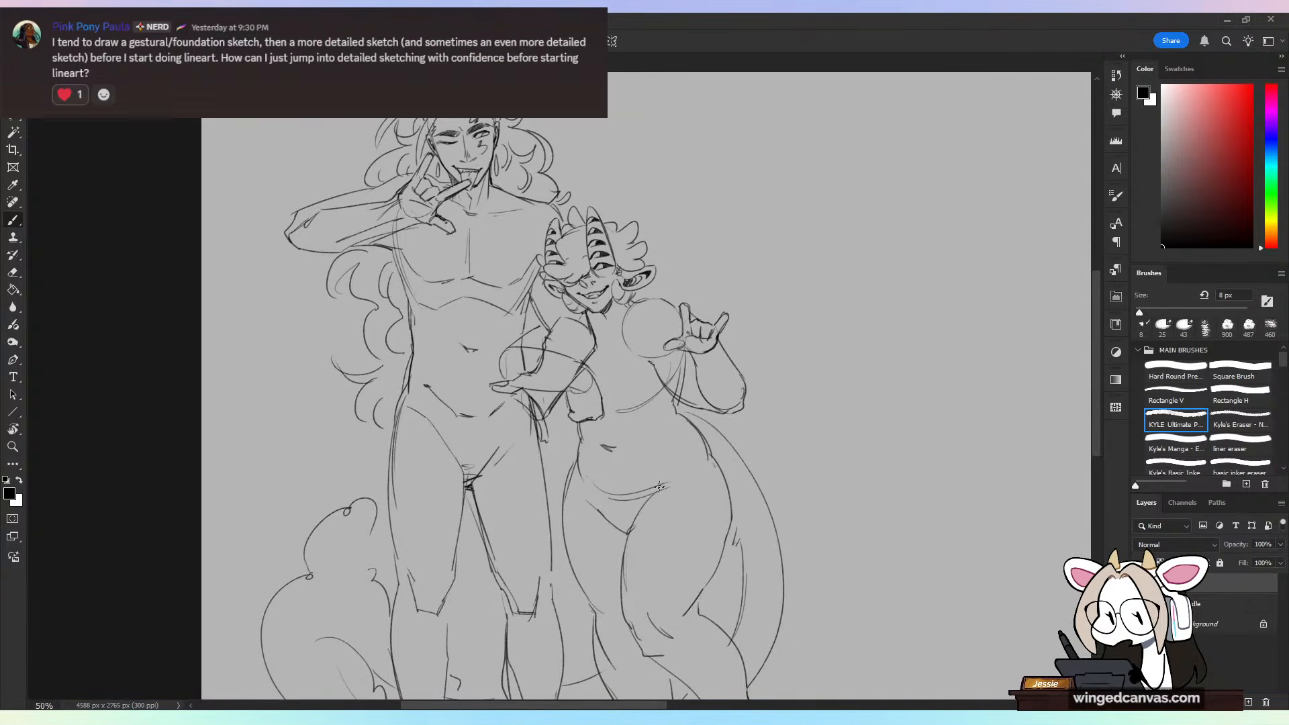
drag(655, 493, 688, 456)
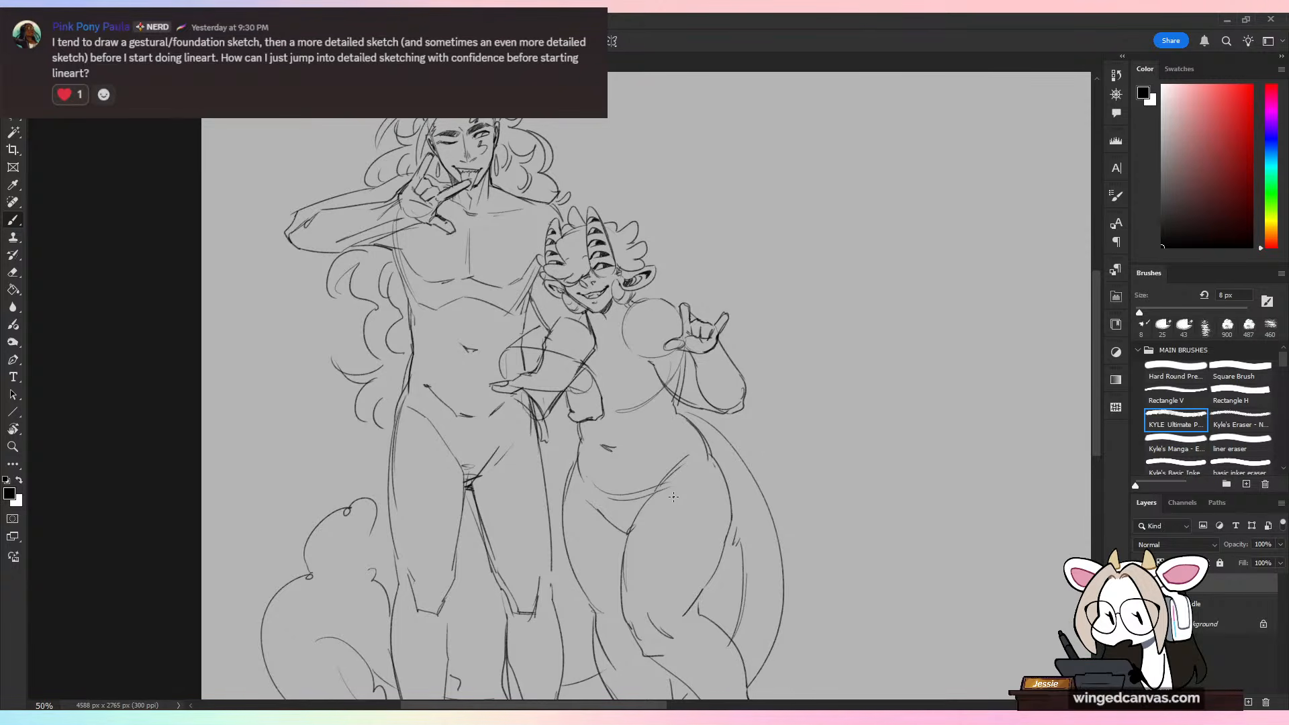
key(ctrl+minus)
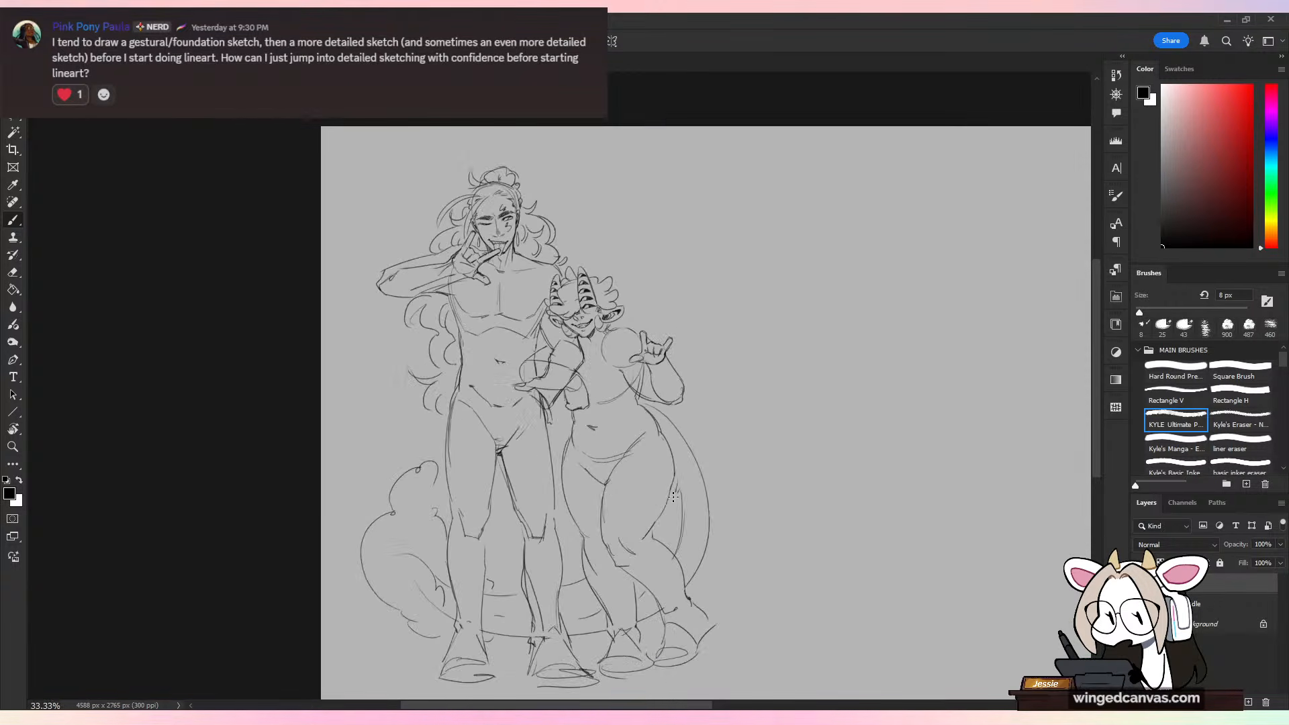
key(ctrl+plus)
drag(667, 274, 700, 194)
drag(670, 280, 733, 240)
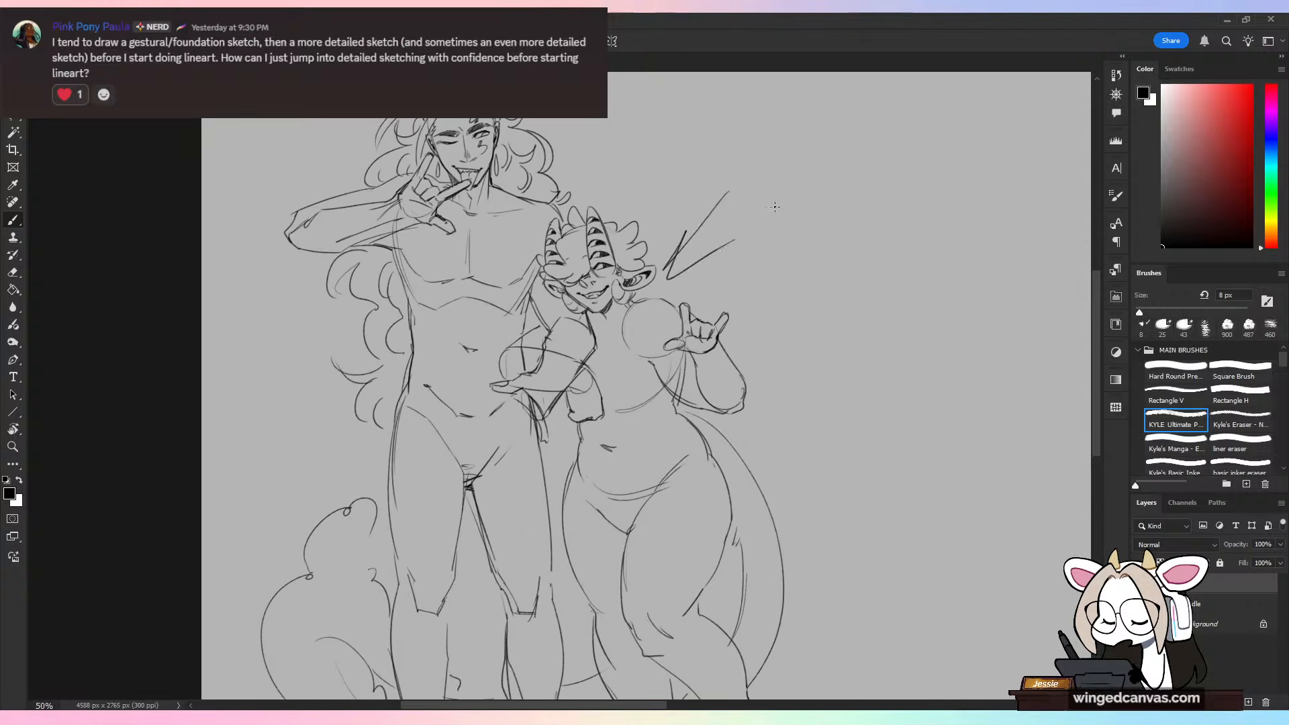
key(ctrl+z)
key(ctrl+z)
key(ctrl+minus)
key(ctrl+plus)
key(ctrl+plus)
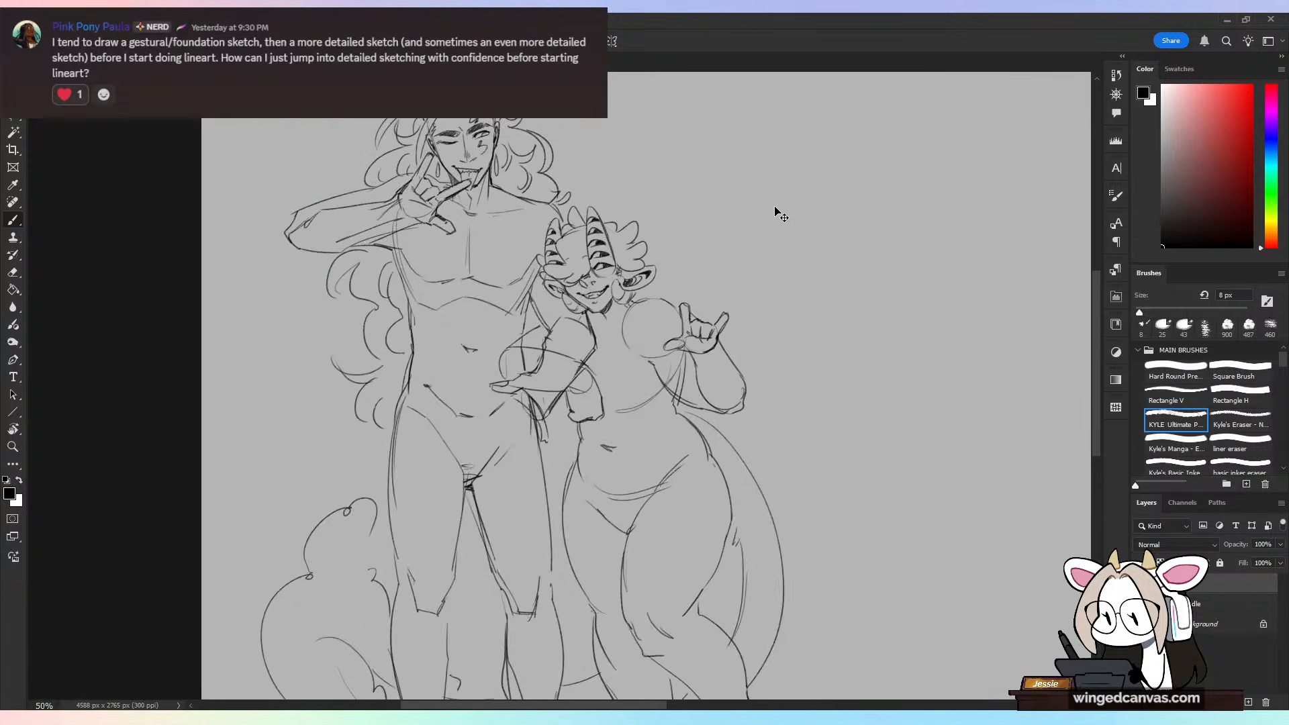
Step: Erase the overlapping construction lines inside and around the bent arm between the figures, enlarging the eraser to 51 px
drag(759, 378, 836, 445)
key(e)
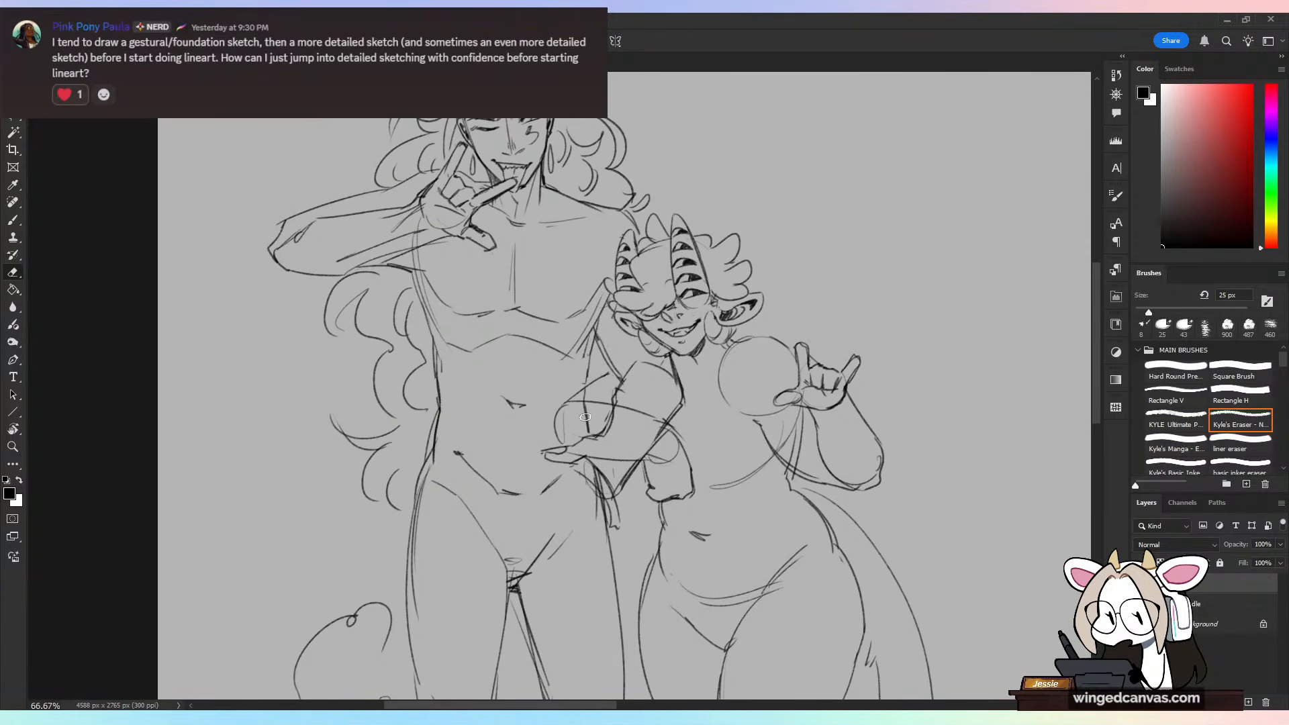
mouse_move(602, 436)
mouse_down()
mouse_move(612, 412)
mouse_move(599, 432)
mouse_up()
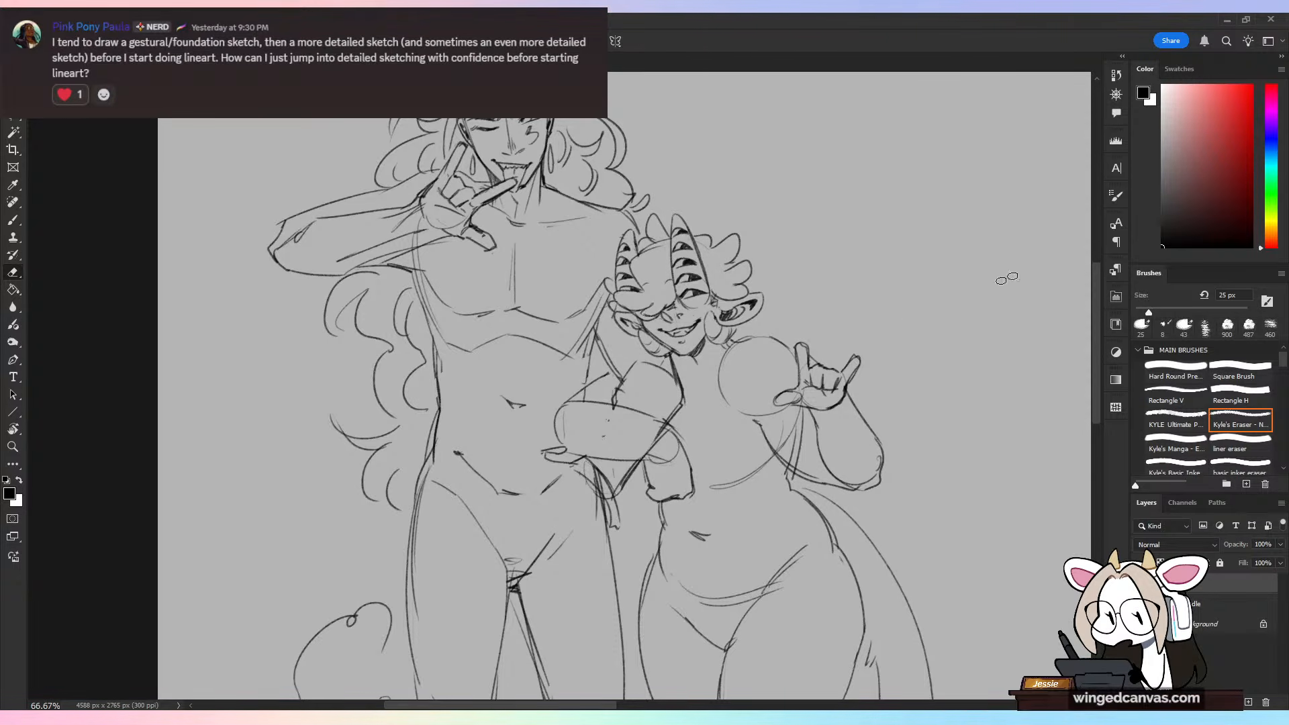
click(1163, 306)
drag(651, 441, 664, 424)
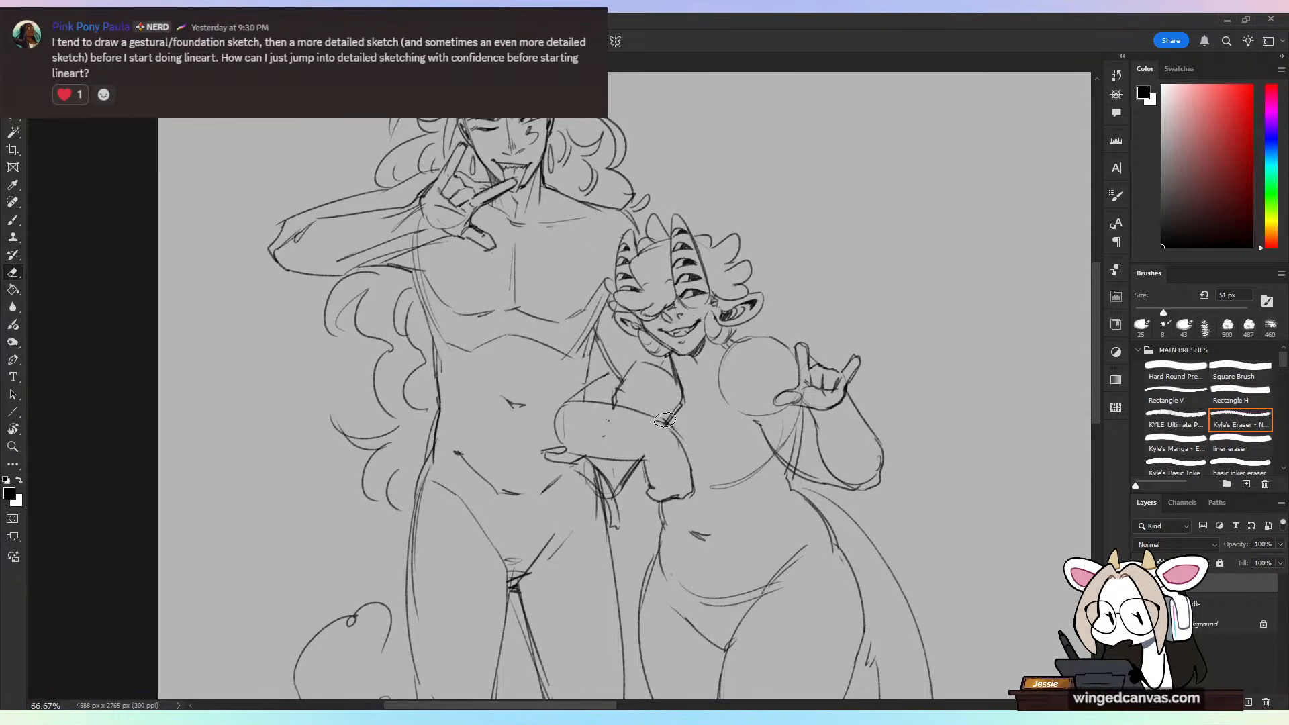
mouse_move(561, 417)
mouse_down()
mouse_move(575, 438)
mouse_move(556, 435)
mouse_up()
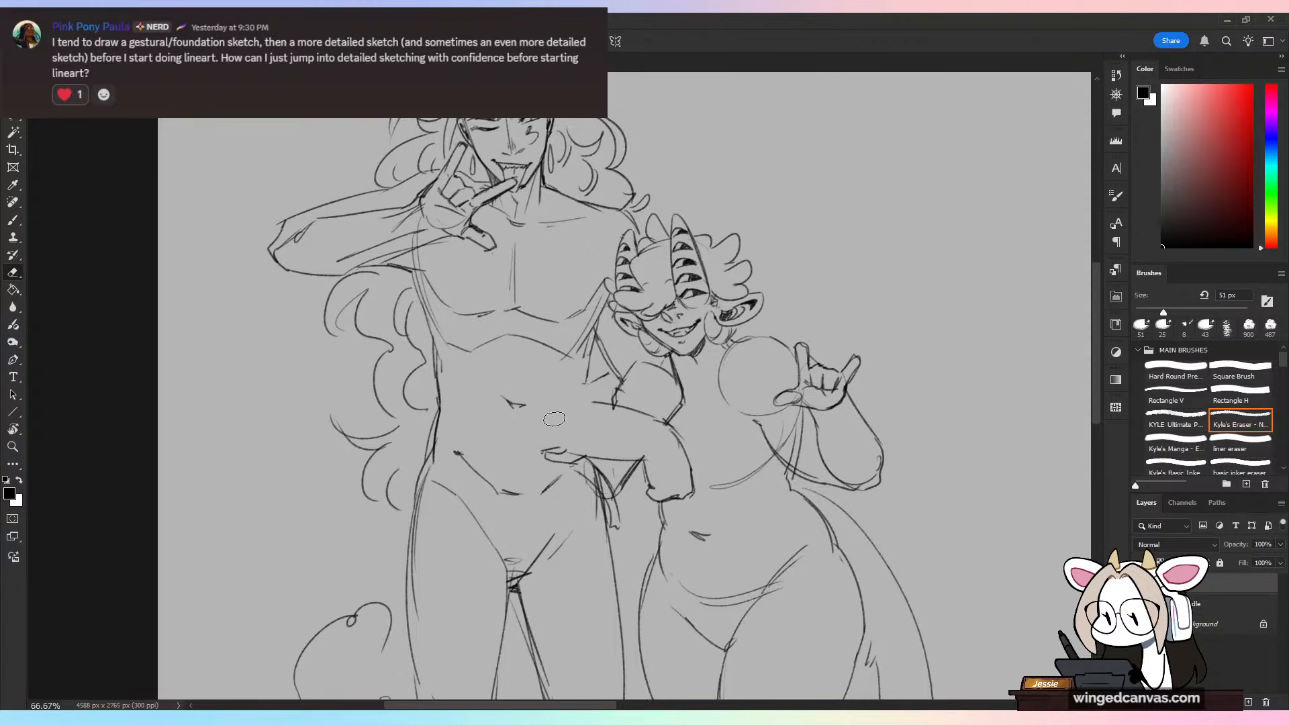
Step: Redraw the rounded outer contour of the bent arm where it overlaps the tall figure's waist
key(b)
mouse_move(613, 371)
mouse_down()
mouse_move(556, 404)
mouse_move(566, 454)
mouse_up()
key(ctrl+z)
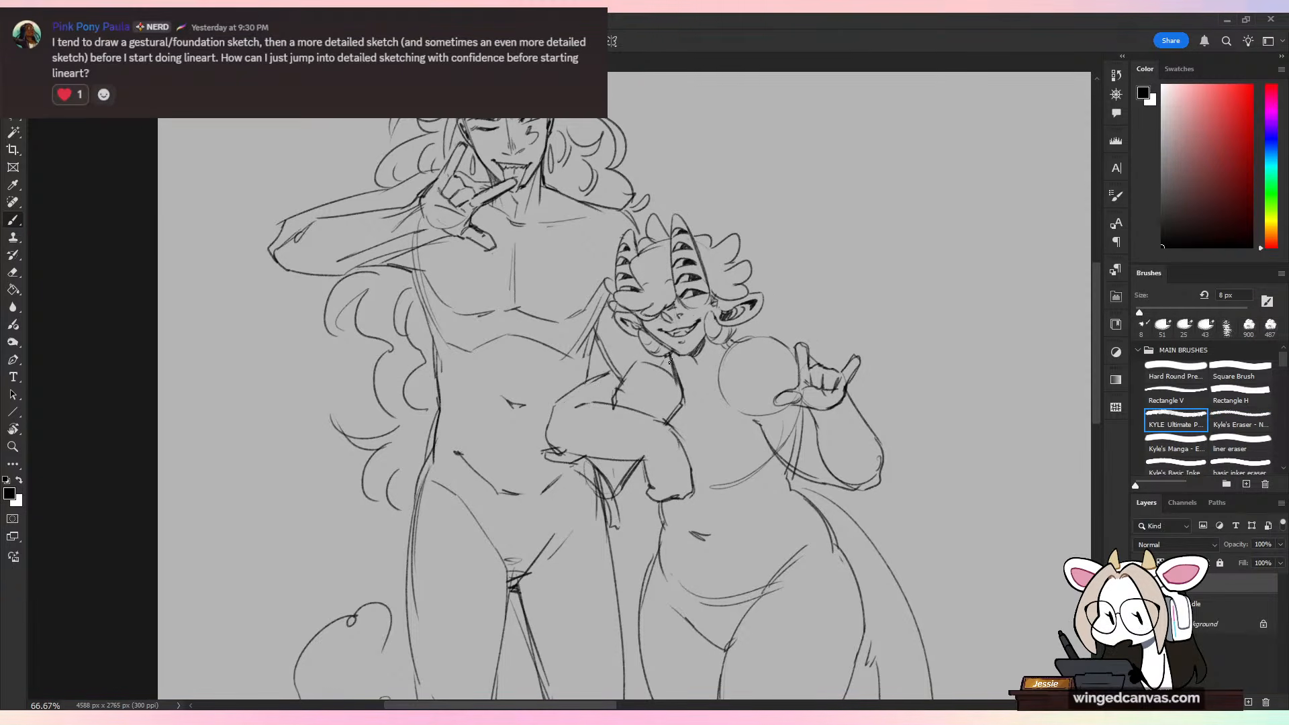
Step: Erase the horned figure's shoulder circle and chest guide curve, and sketch a collarbone line below the neck
key(ctrl+minus)
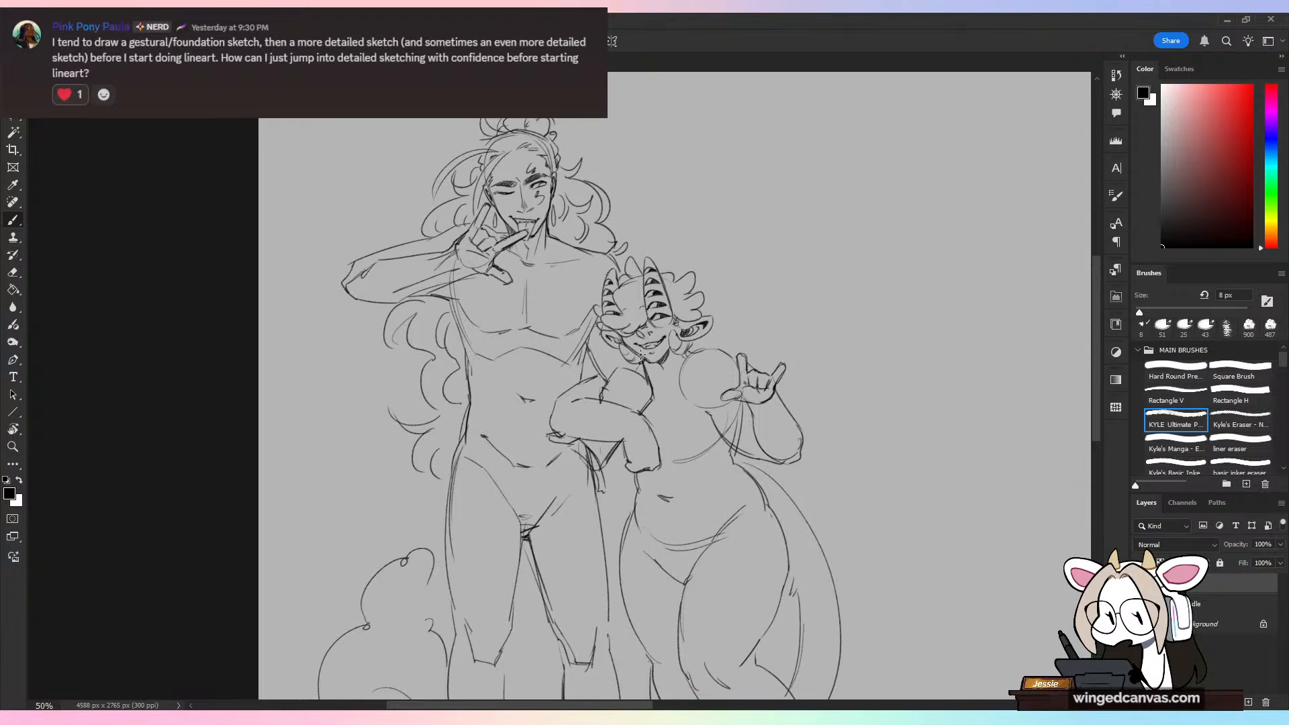
key(e)
mouse_move(689, 357)
mouse_down()
mouse_move(683, 387)
mouse_move(743, 417)
mouse_up()
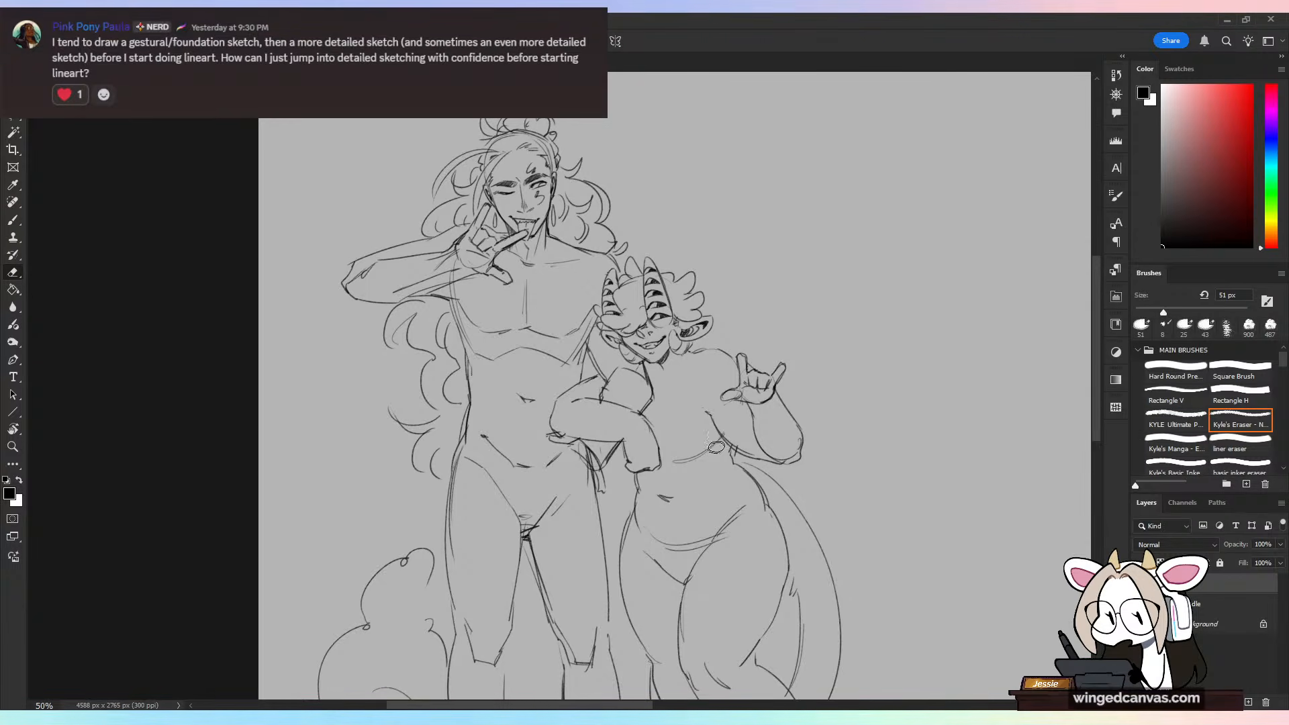
key(b)
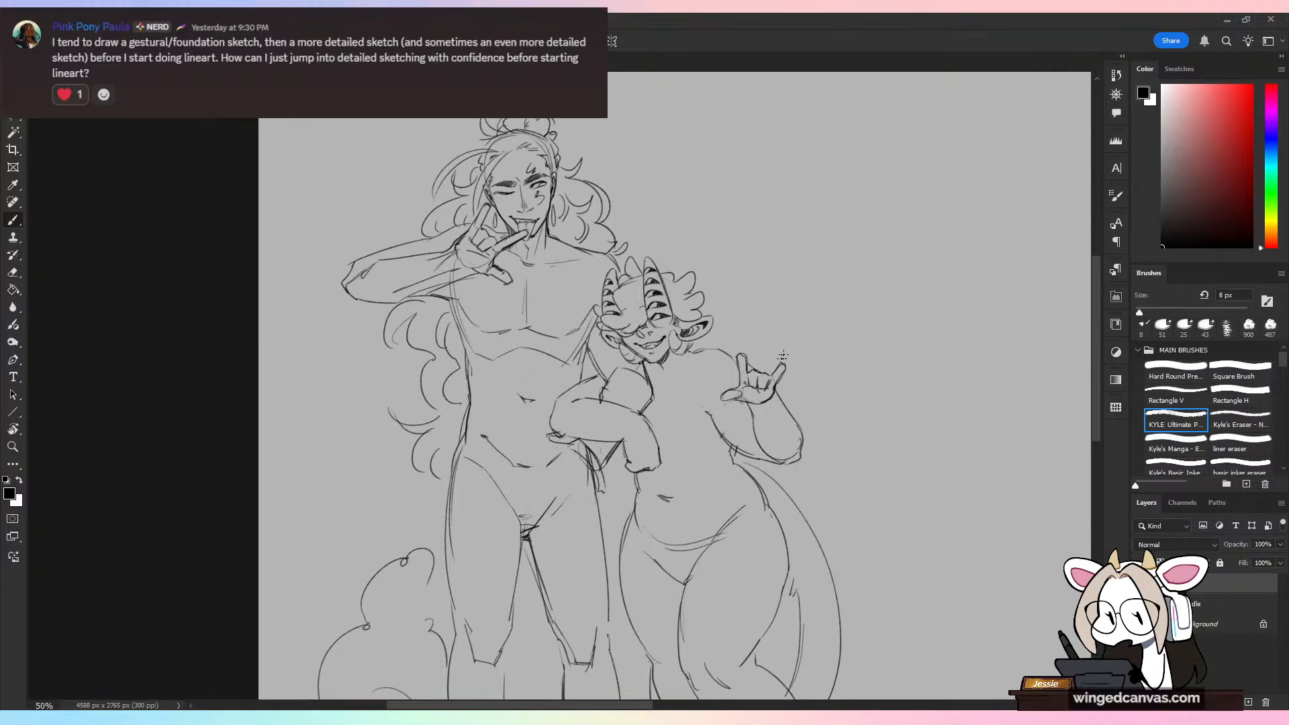
key(ctrl+plus)
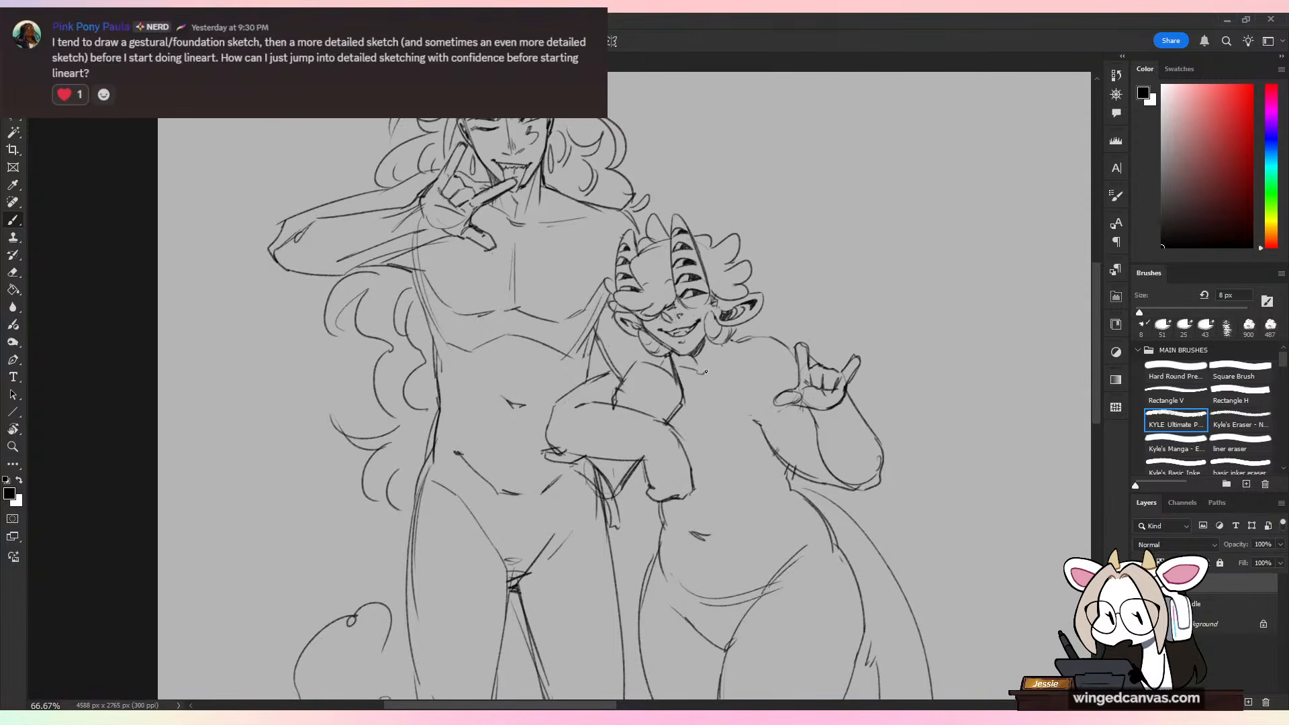
drag(705, 371, 733, 356)
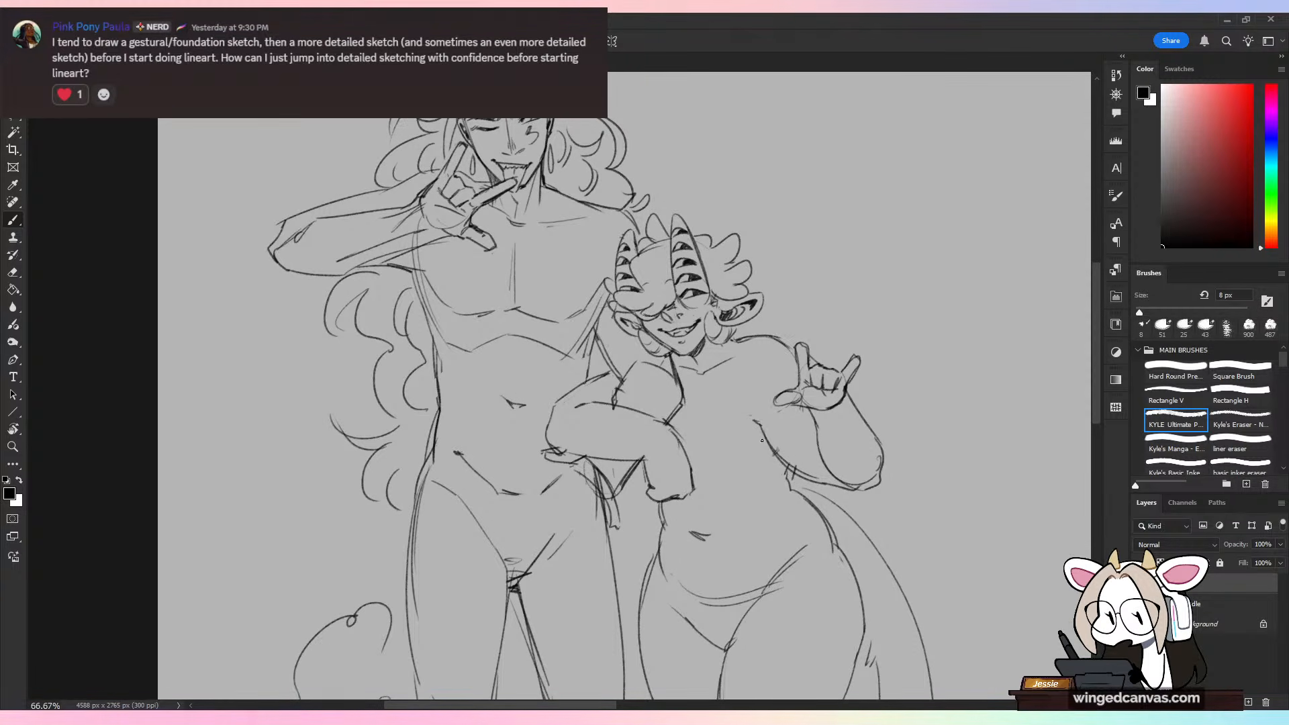
Step: Erase the overlapping forearm and palm circle guides at the tall figure's raised wrist, leaving a clean lower forearm edge
key(ctrl+minus)
drag(861, 452, 797, 343)
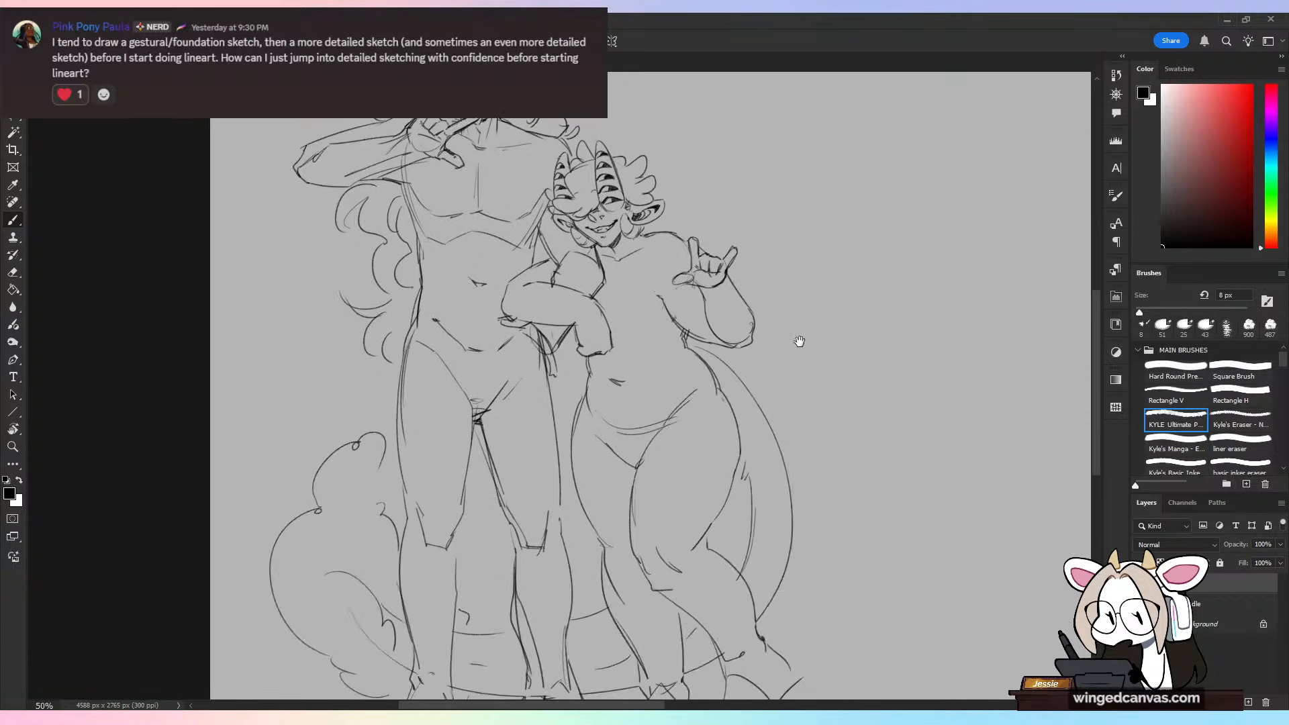
key(ctrl+minus)
key(ctrl+plus)
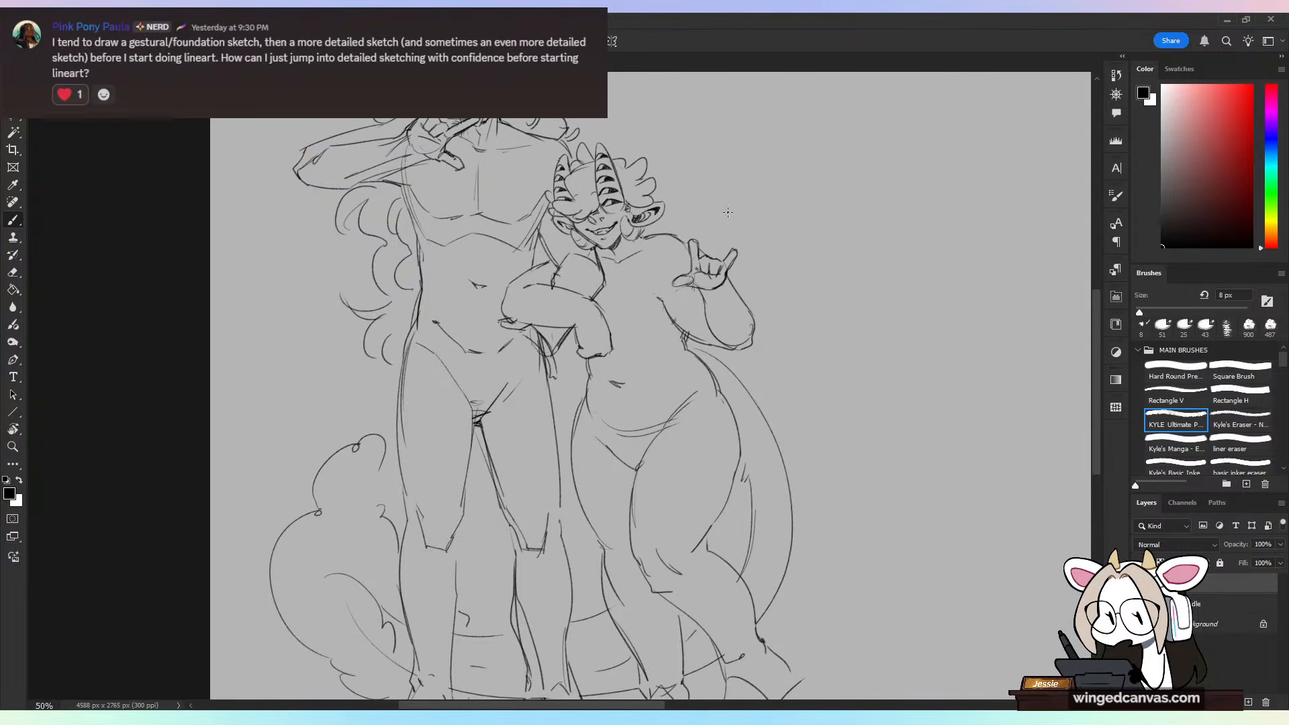
drag(661, 347, 834, 541)
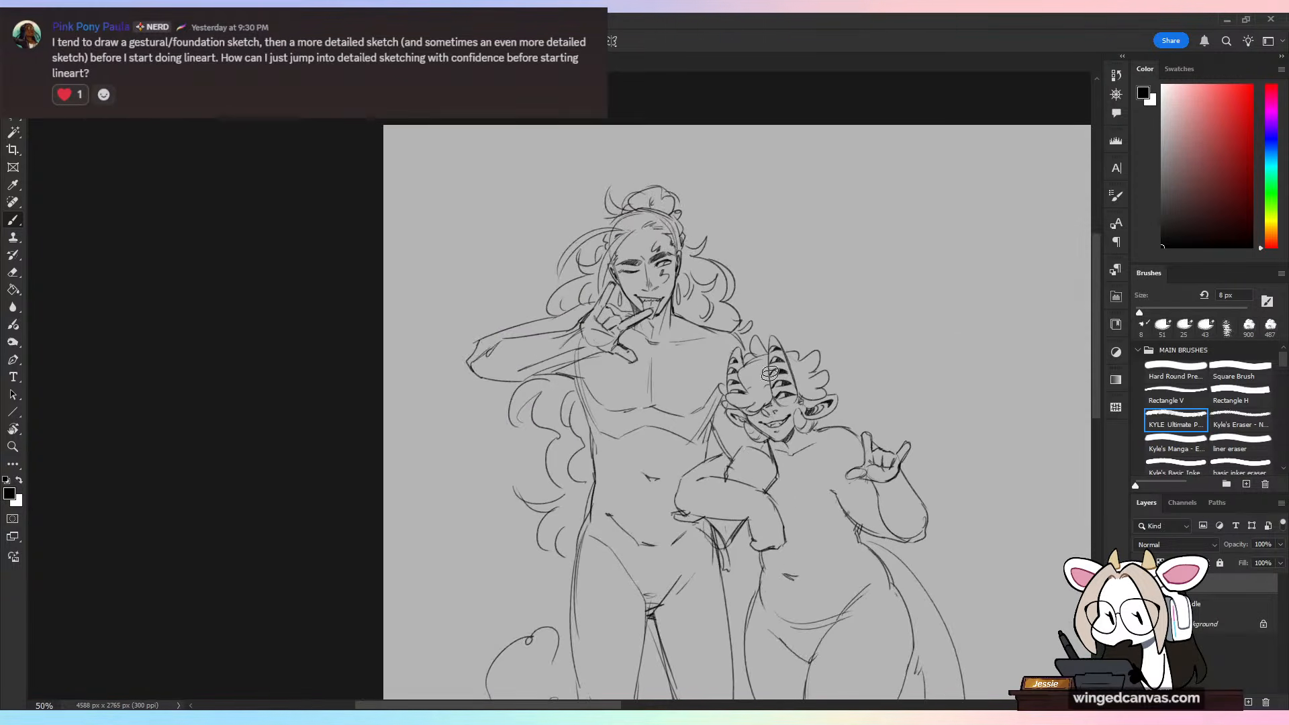
key(e)
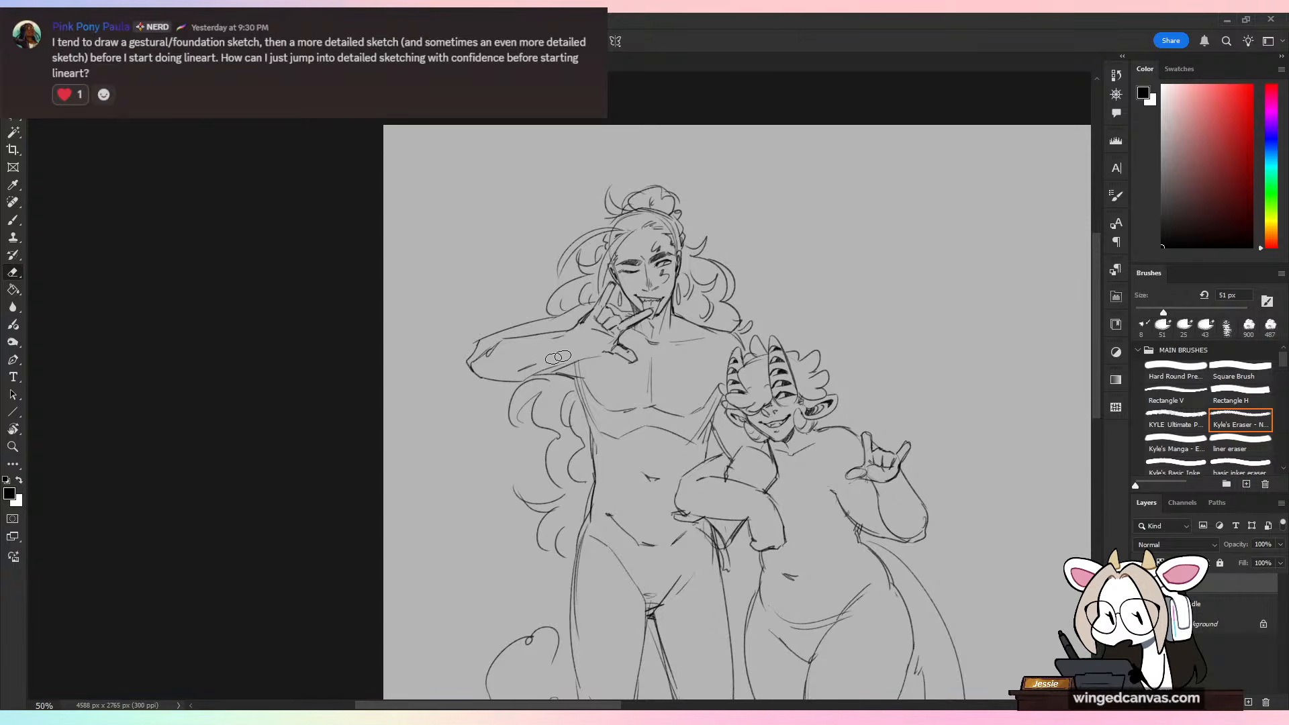
mouse_move(554, 365)
mouse_down()
mouse_move(512, 376)
mouse_move(605, 351)
mouse_move(479, 376)
mouse_move(526, 386)
mouse_move(588, 347)
mouse_up()
key(b)
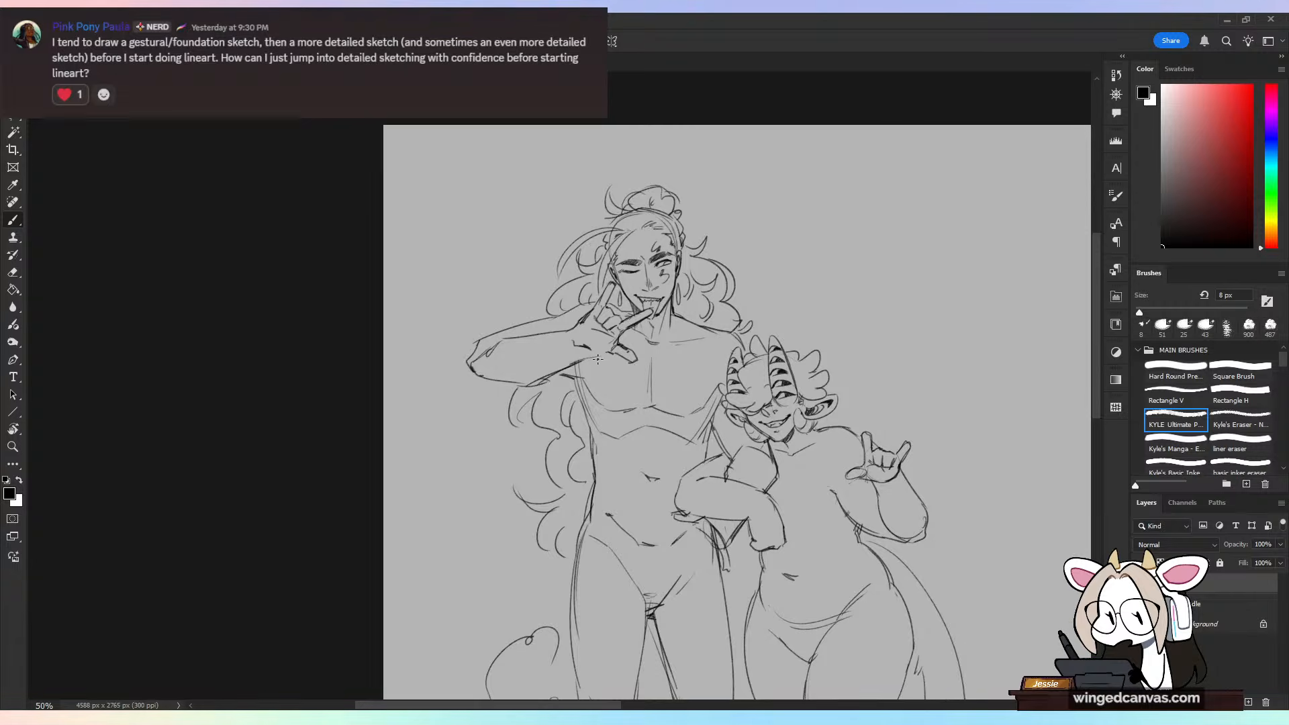
Step: Erase the thumb of the tall figure's raised hand and redraw it extending sideways across the upper chest
key(e)
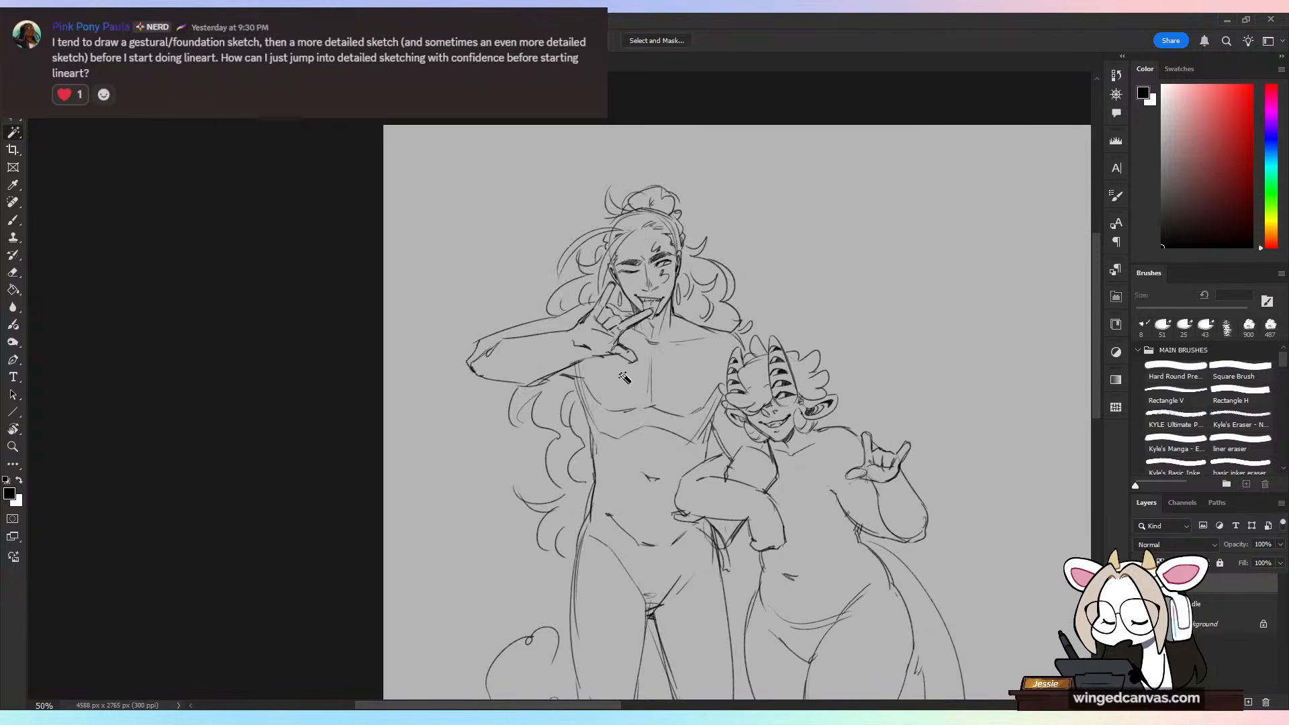
key(ctrl+plus)
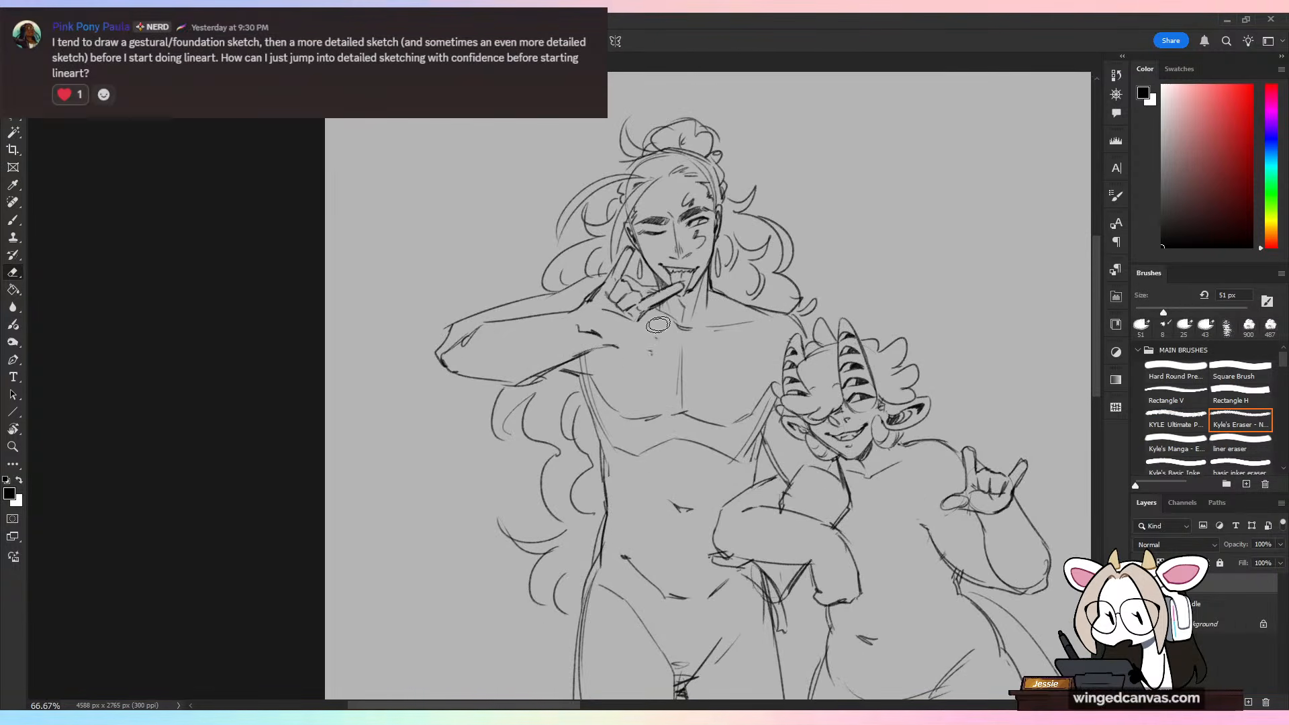
key(b)
mouse_move(638, 328)
mouse_down()
mouse_move(668, 334)
mouse_move(615, 346)
mouse_up()
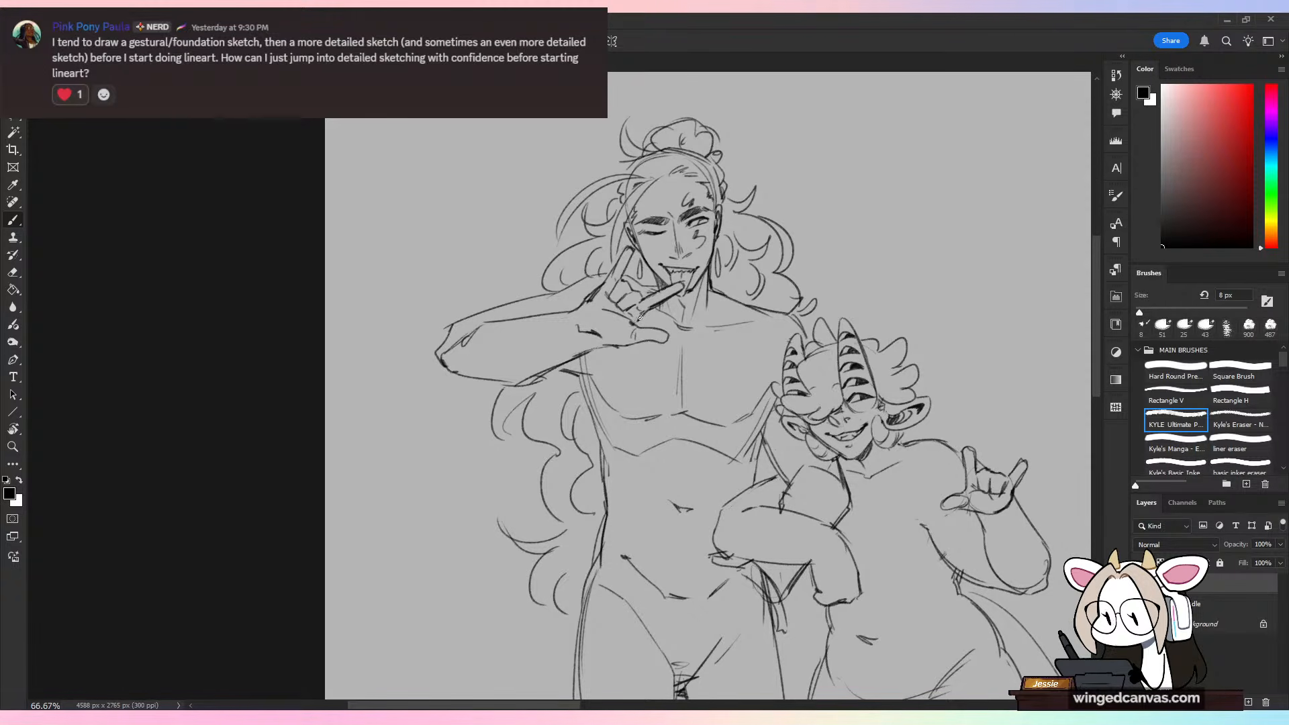
key(ctrl+minus)
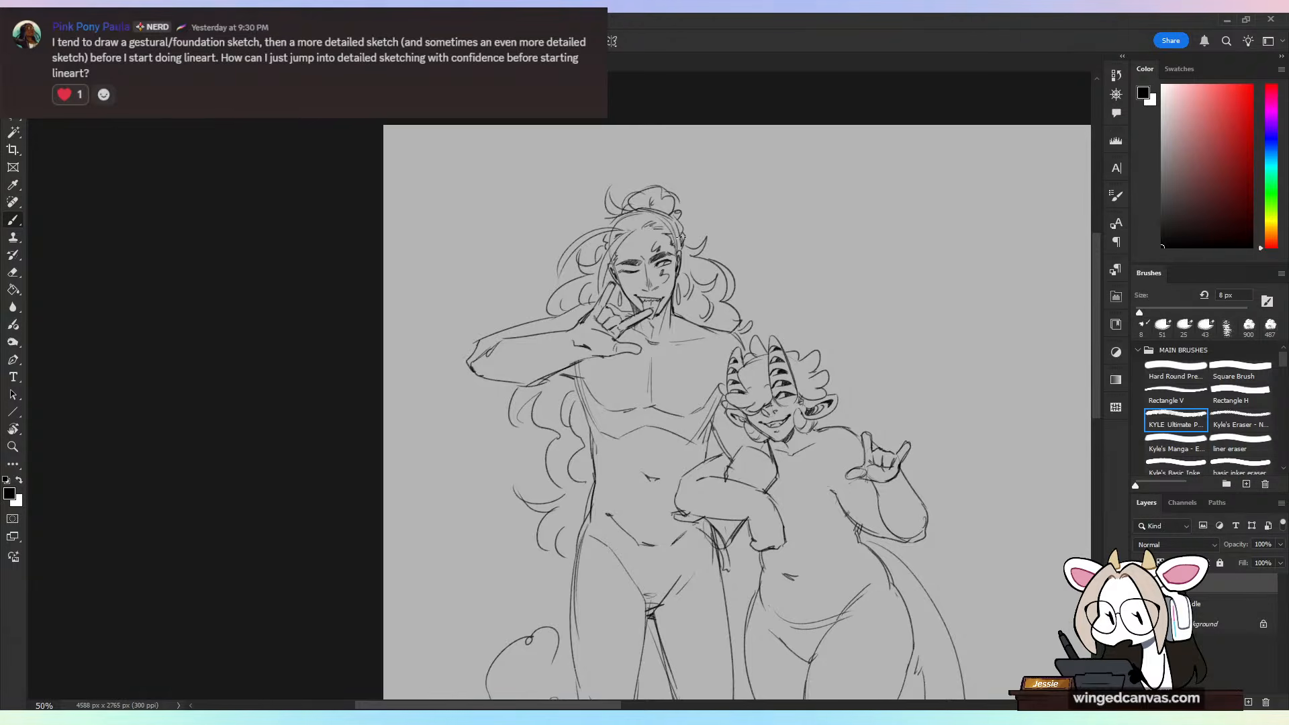
Step: Shift the two-figure sketch slightly up and to the right on the canvas with Free Transform
key(ctrl+minus)
mouse_move(890, 518)
mouse_down()
mouse_move(729, 383)
mouse_move(782, 457)
mouse_up()
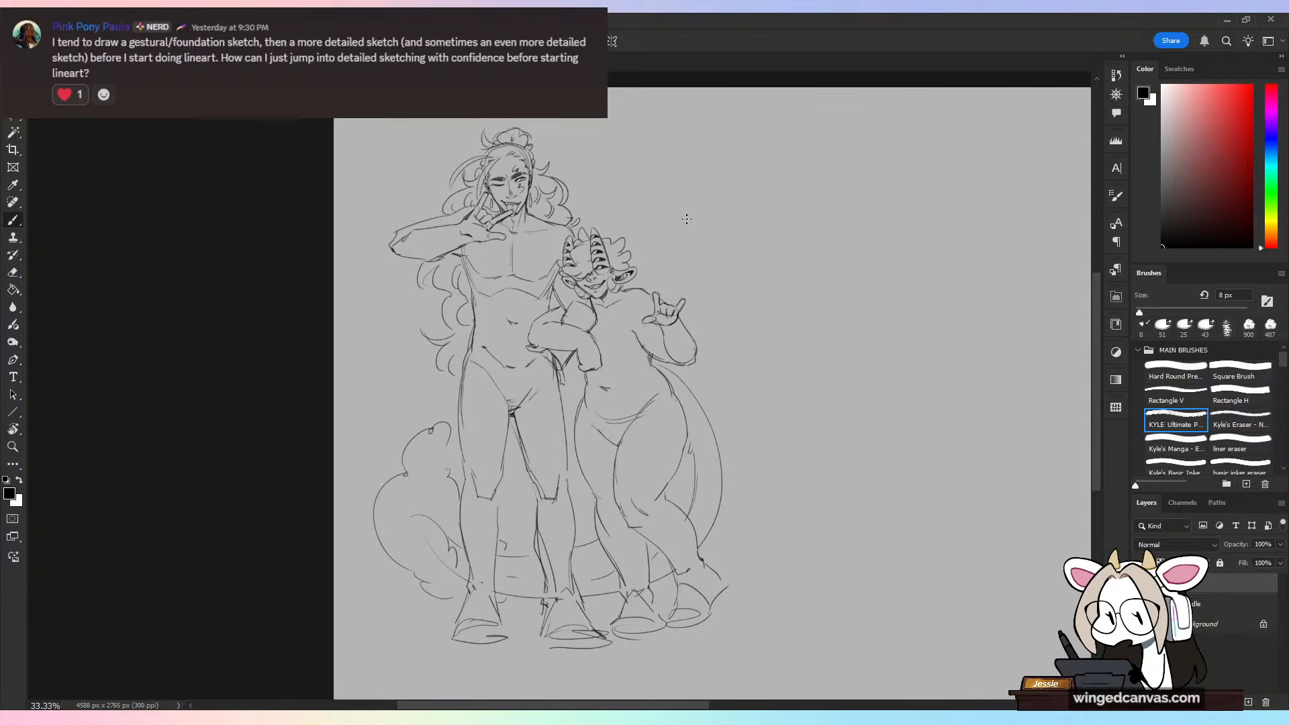
key(ctrl+minus)
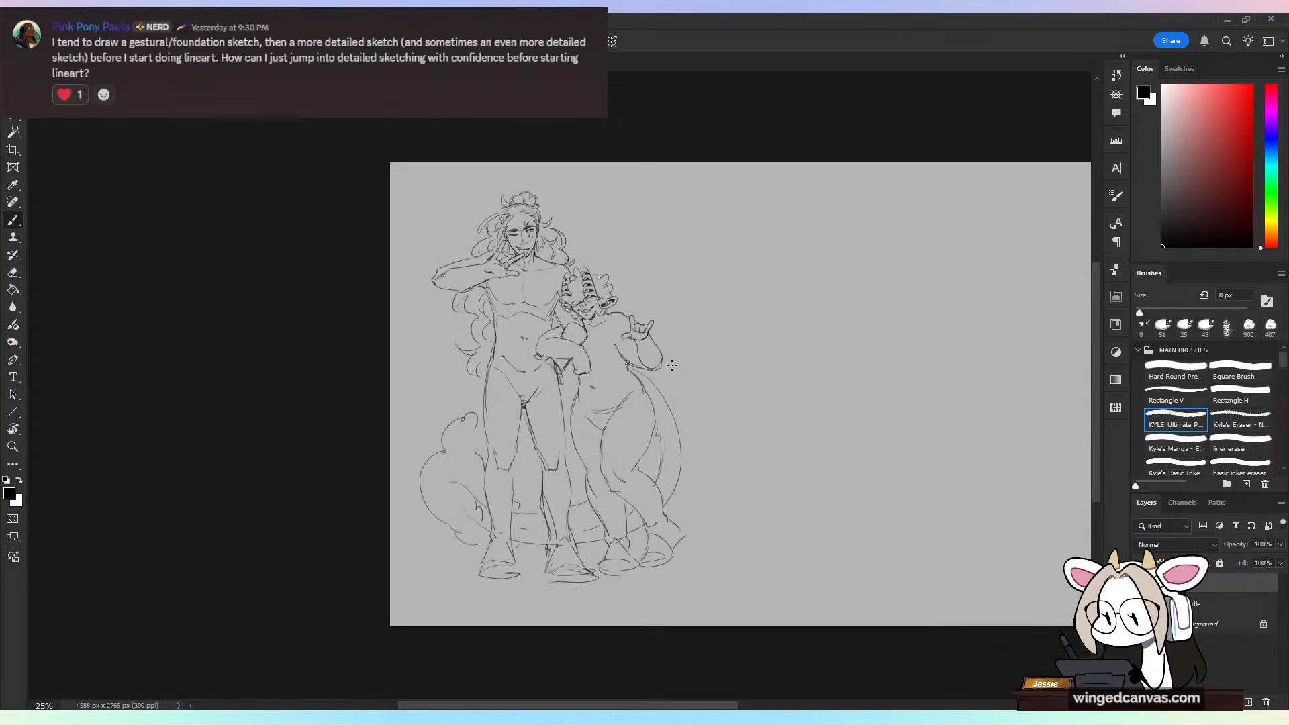
key(ctrl+plus)
key(ctrl+t)
drag(677, 402, 684, 396)
key(Return)
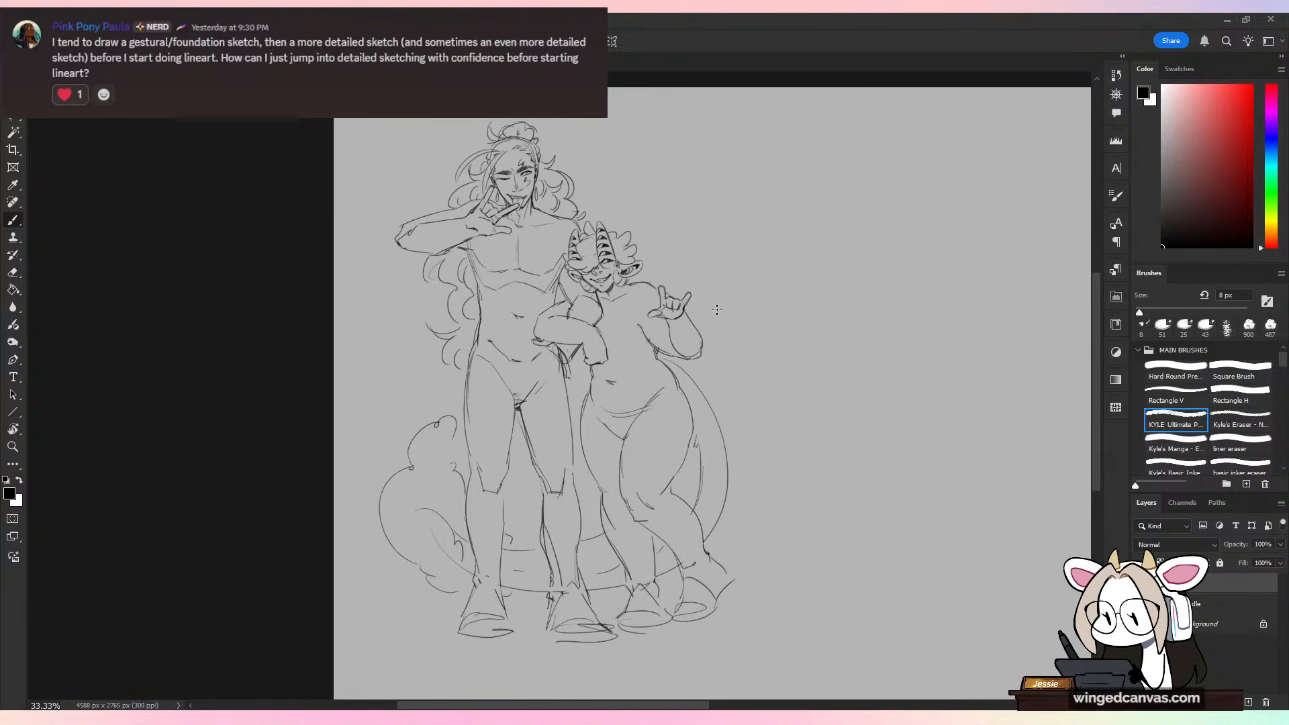
Step: Erase the rib-cage arc and the tall figure's outer torso line, and redraw that side from armpit to waist
key(ctrl+plus)
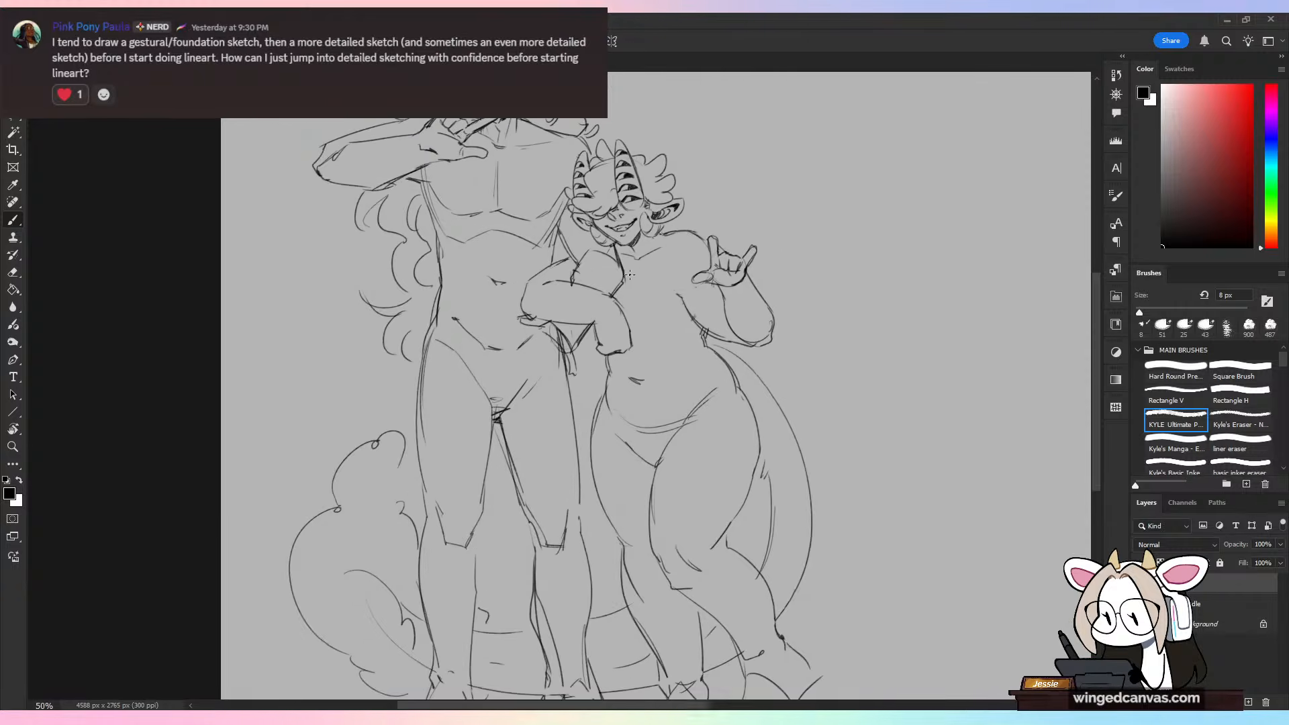
drag(697, 238, 773, 435)
key(ctrl+plus)
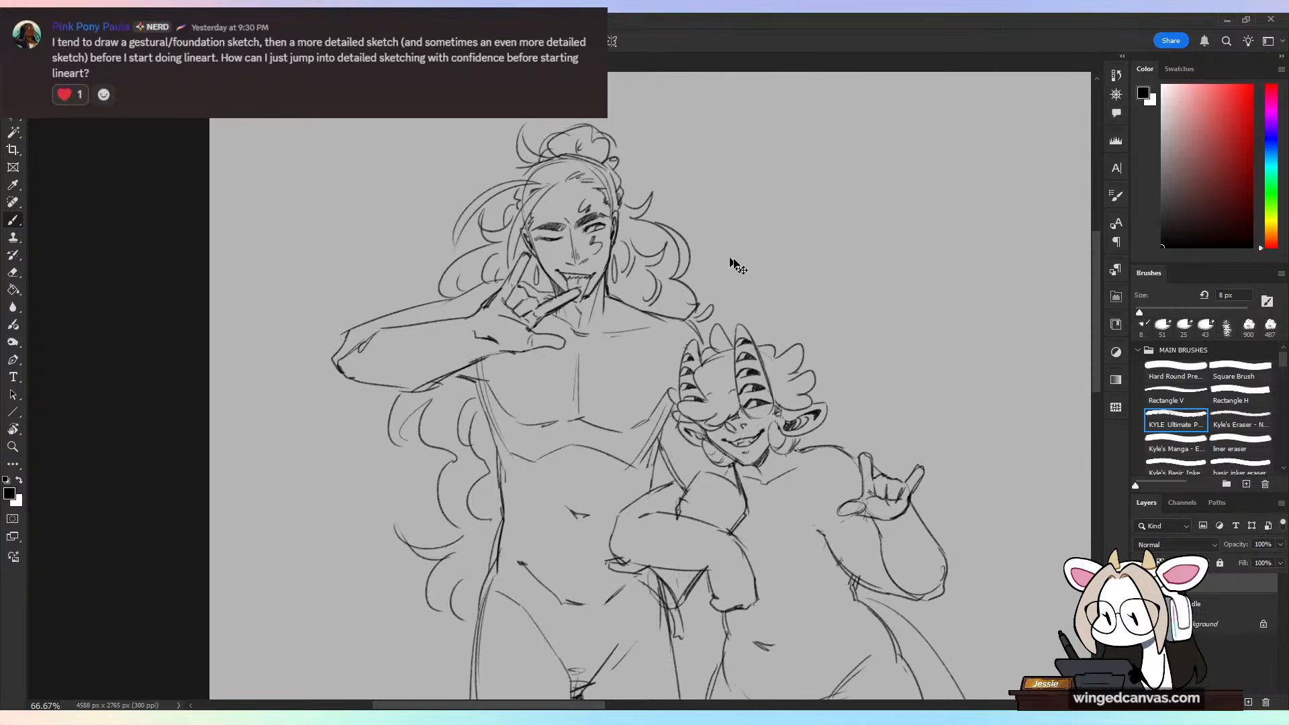
key(ctrl+minus)
key(ctrl+plus)
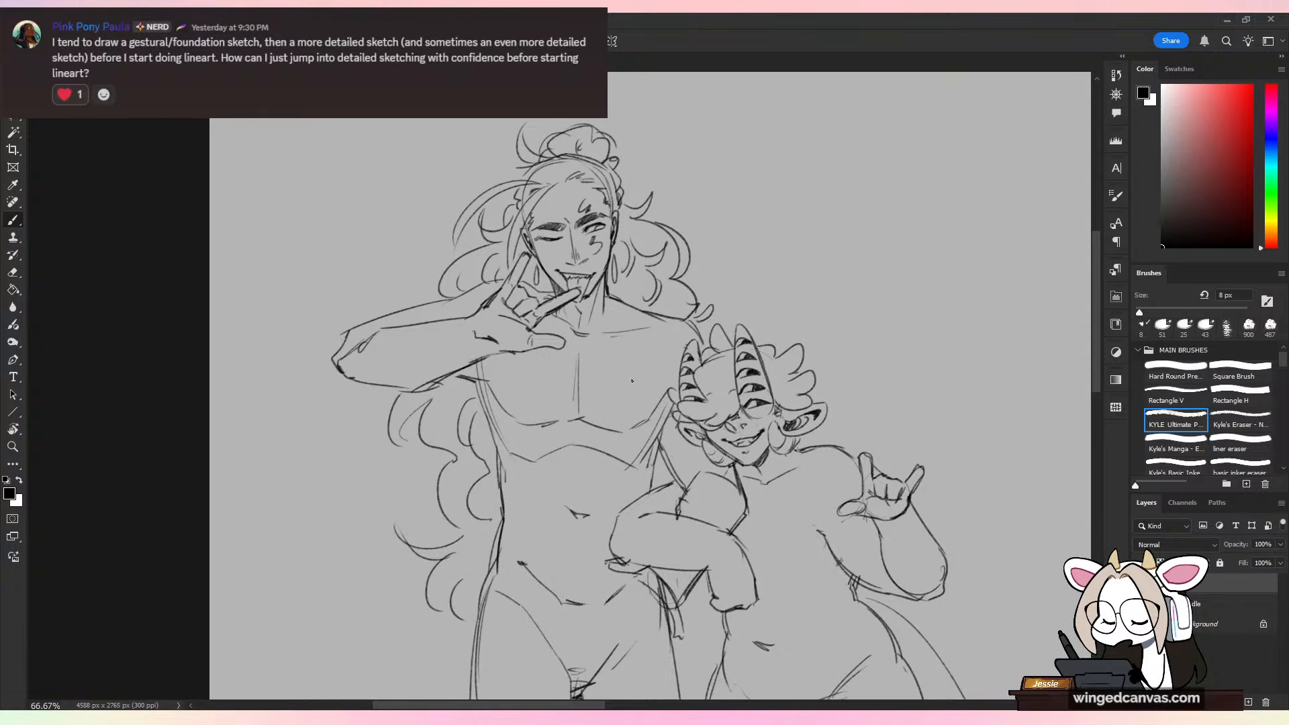
key(e)
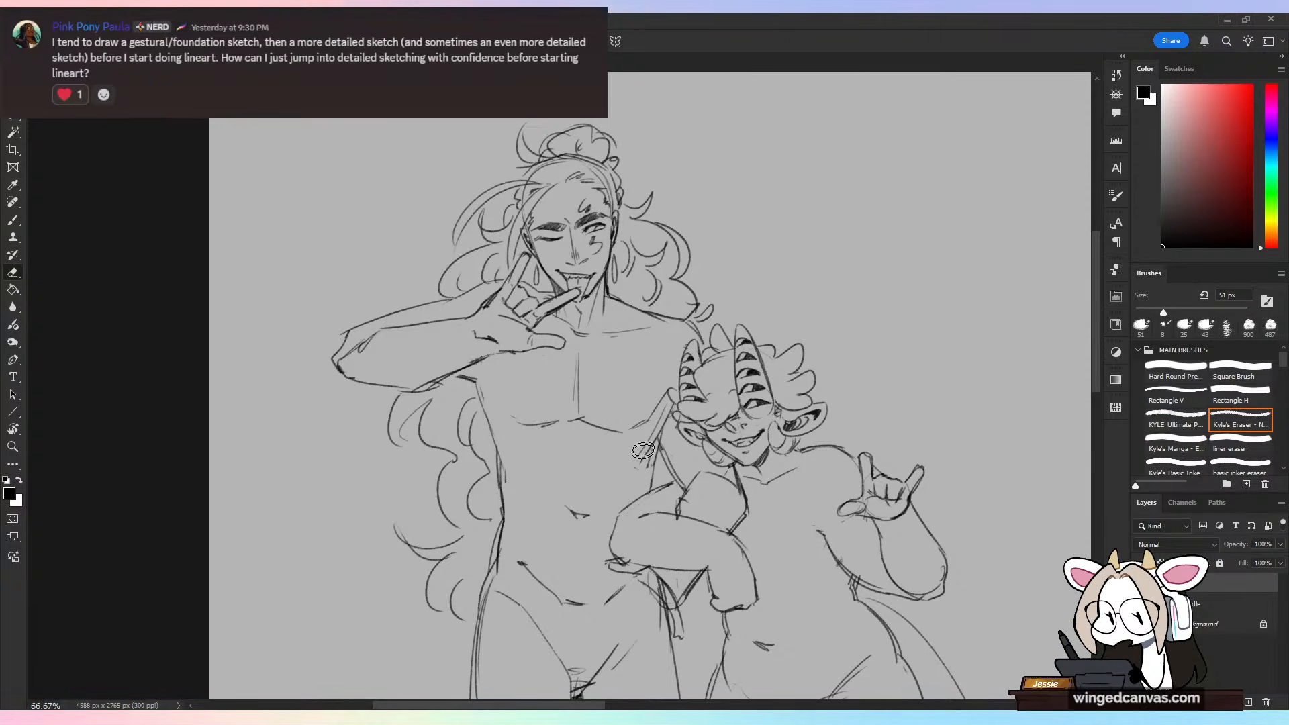
drag(488, 392, 503, 460)
key(b)
drag(475, 380, 499, 469)
key(ctrl+z)
drag(475, 380, 505, 517)
Step: Clean up the tall figure's torso edge beside the horned figure's head and sketch the outer edge of the opposite chest muscle
key(e)
key(b)
drag(499, 465, 504, 521)
key(ctrl+z)
key(l)
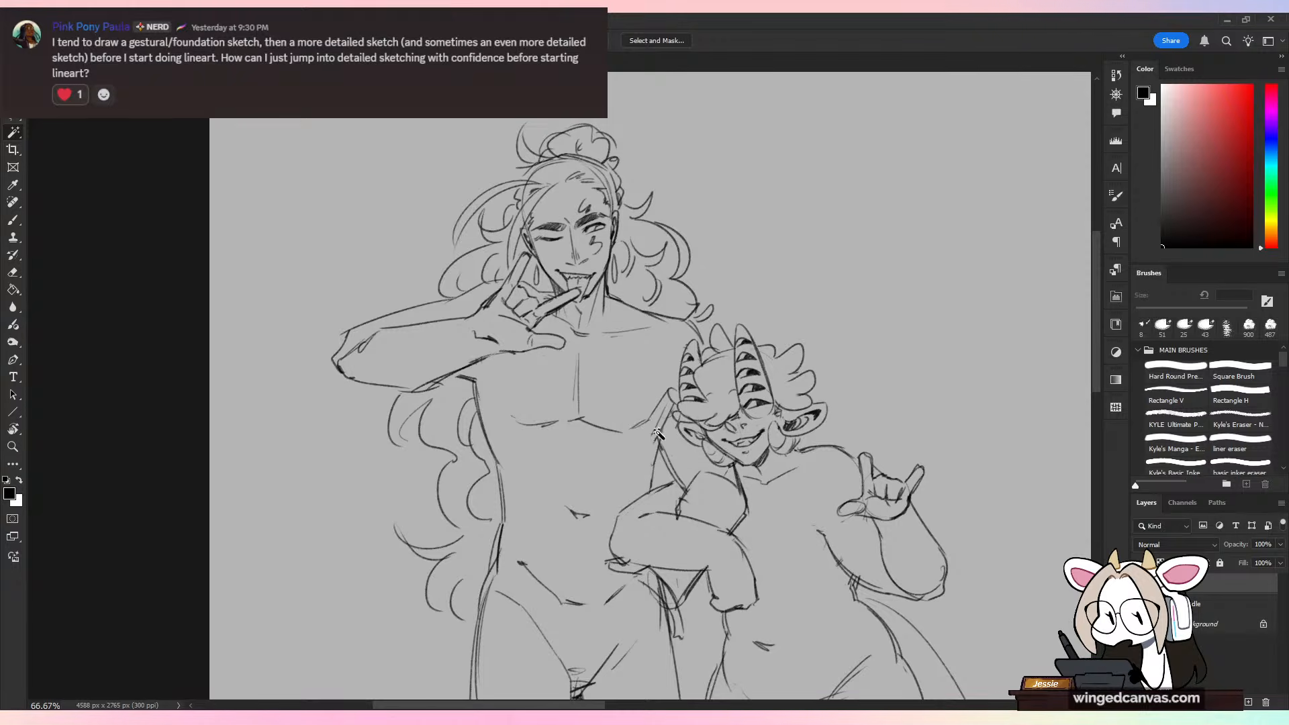
key(e)
mouse_move(658, 432)
mouse_down()
mouse_move(668, 404)
mouse_move(661, 458)
mouse_up()
key(b)
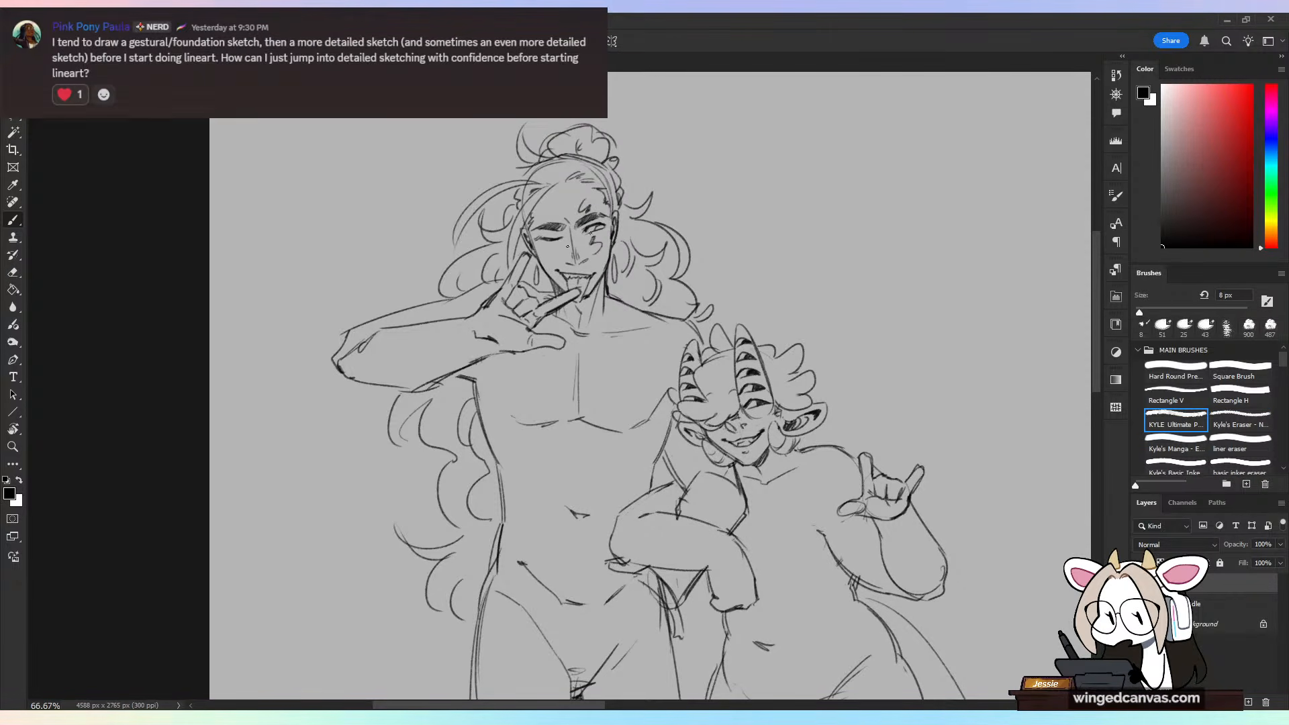
drag(489, 381, 517, 423)
Step: Sketch a curved top neckline across the tall figure's upper chest from armpit to armpit
key(ctrl+minus)
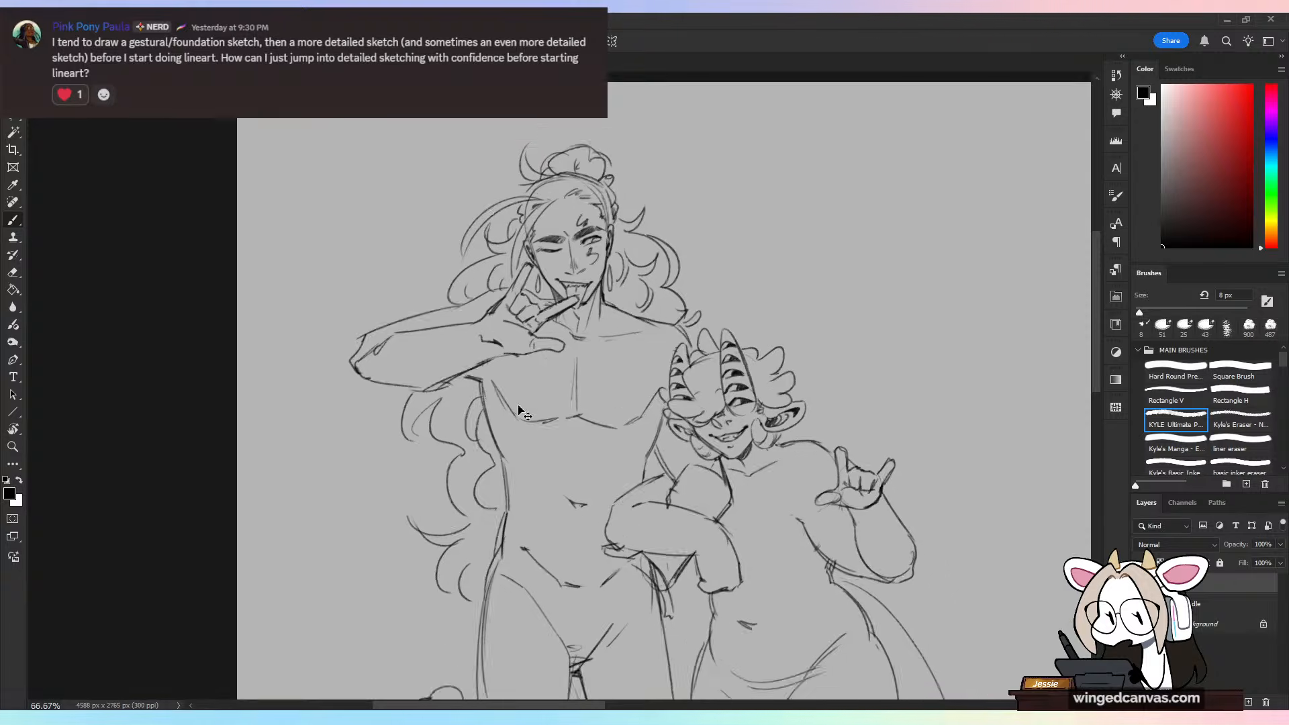
scroll(518, 410, up, 3)
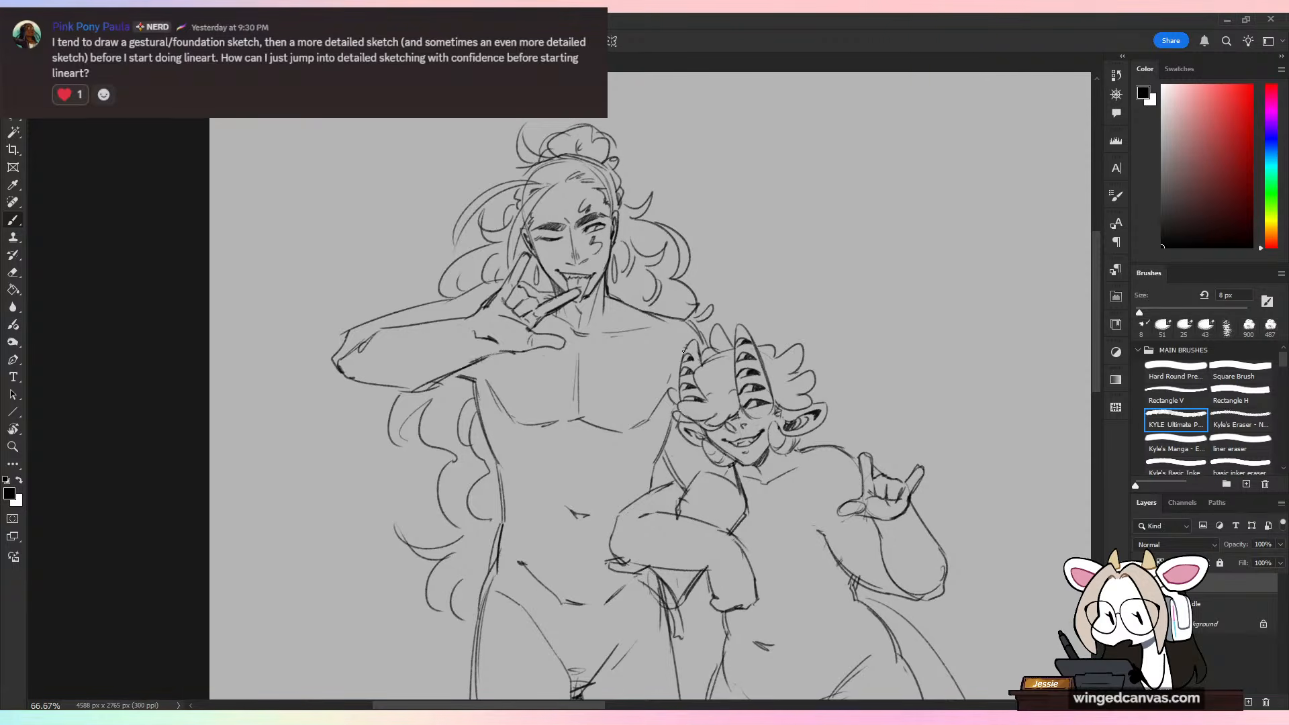
mouse_move(481, 418)
mouse_down()
mouse_move(487, 381)
mouse_move(557, 349)
mouse_up()
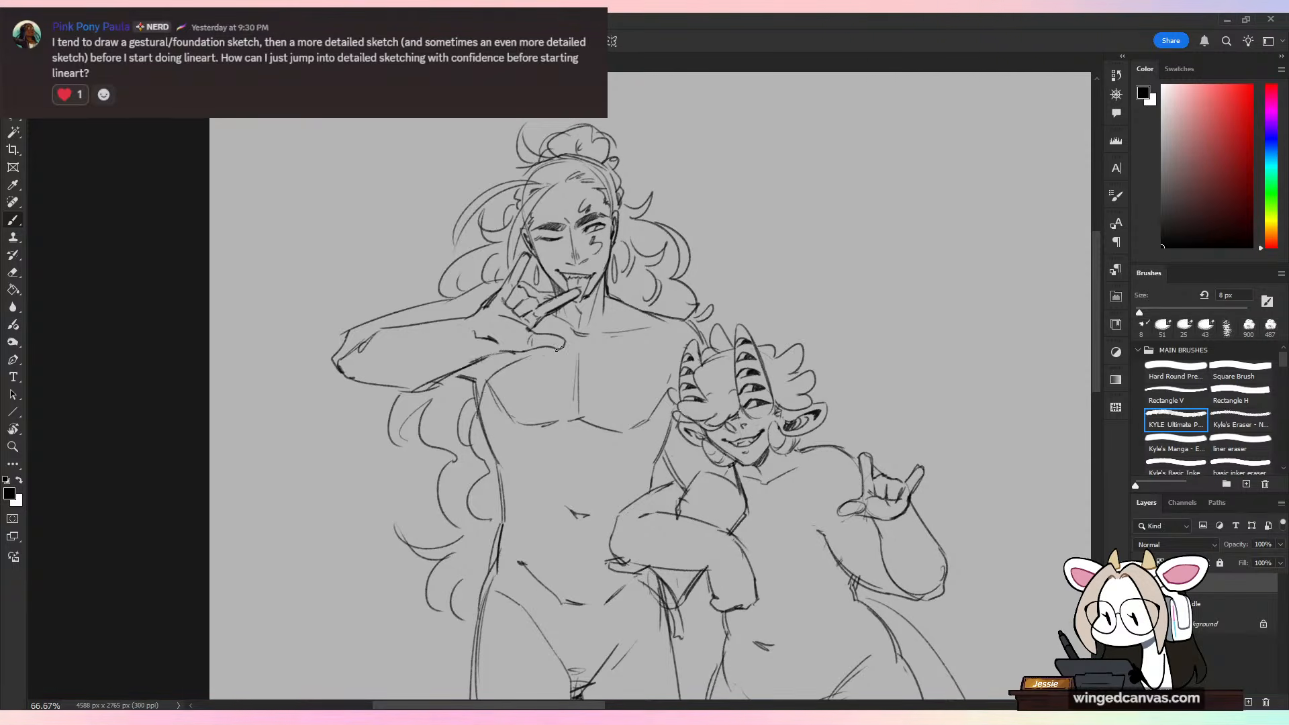
key(ctrl+z)
mouse_move(491, 374)
mouse_down()
mouse_move(558, 360)
mouse_move(636, 379)
mouse_move(646, 367)
mouse_up()
key(ctrl+z)
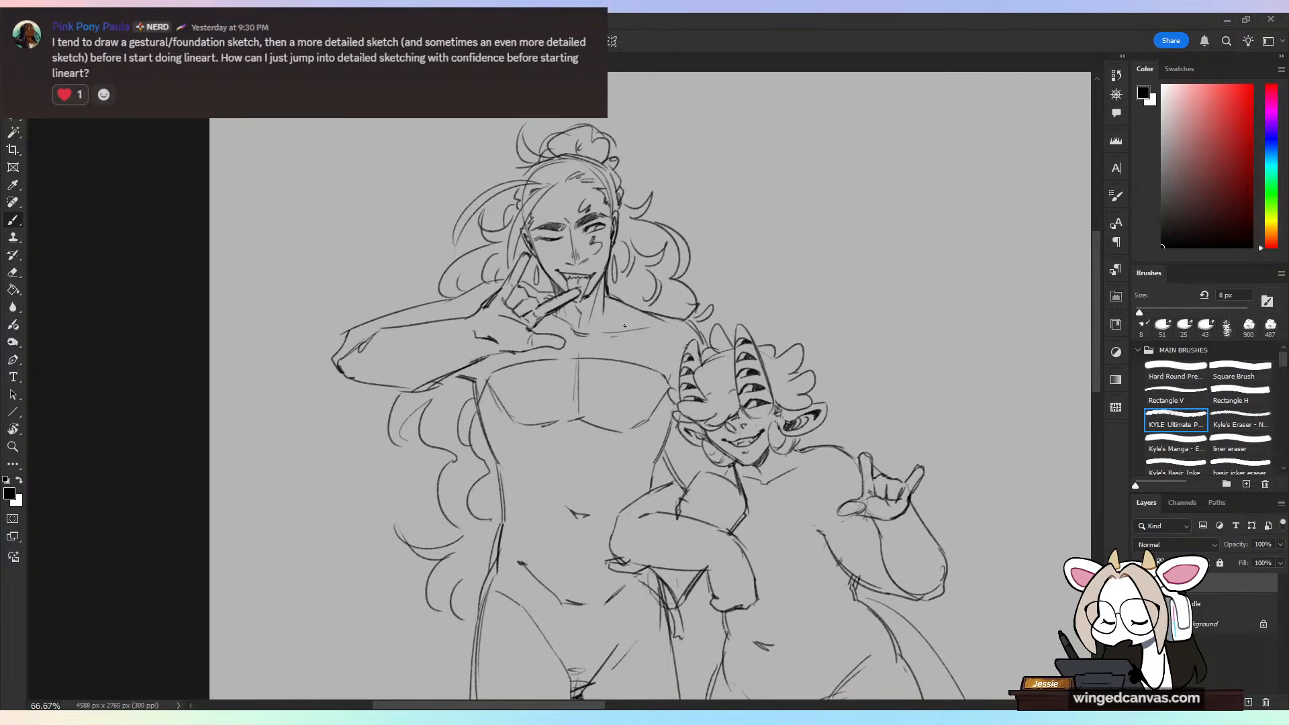
Step: Sketch a narrow vertical strip from the tall figure's throat to the neckline, plus a draped collar and strap lines over the shoulder
drag(580, 321, 587, 354)
key(ctrl+z)
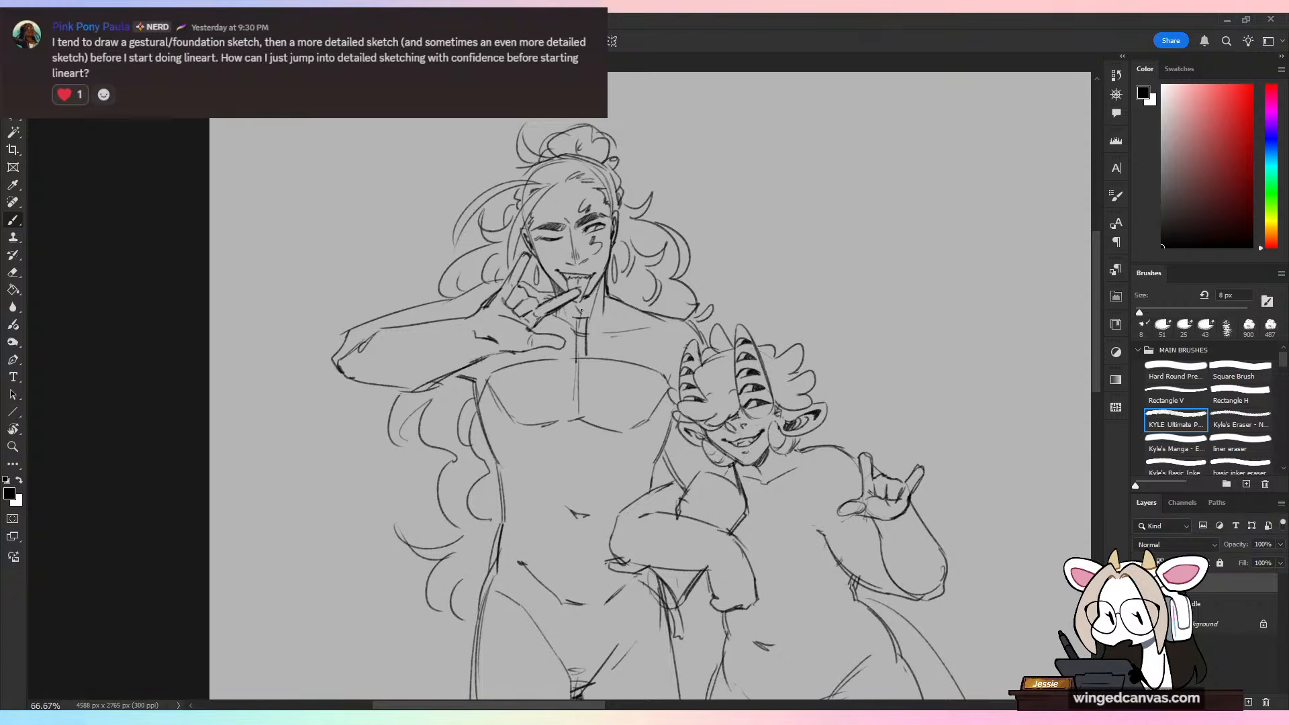
key(ctrl+z)
drag(585, 311, 588, 354)
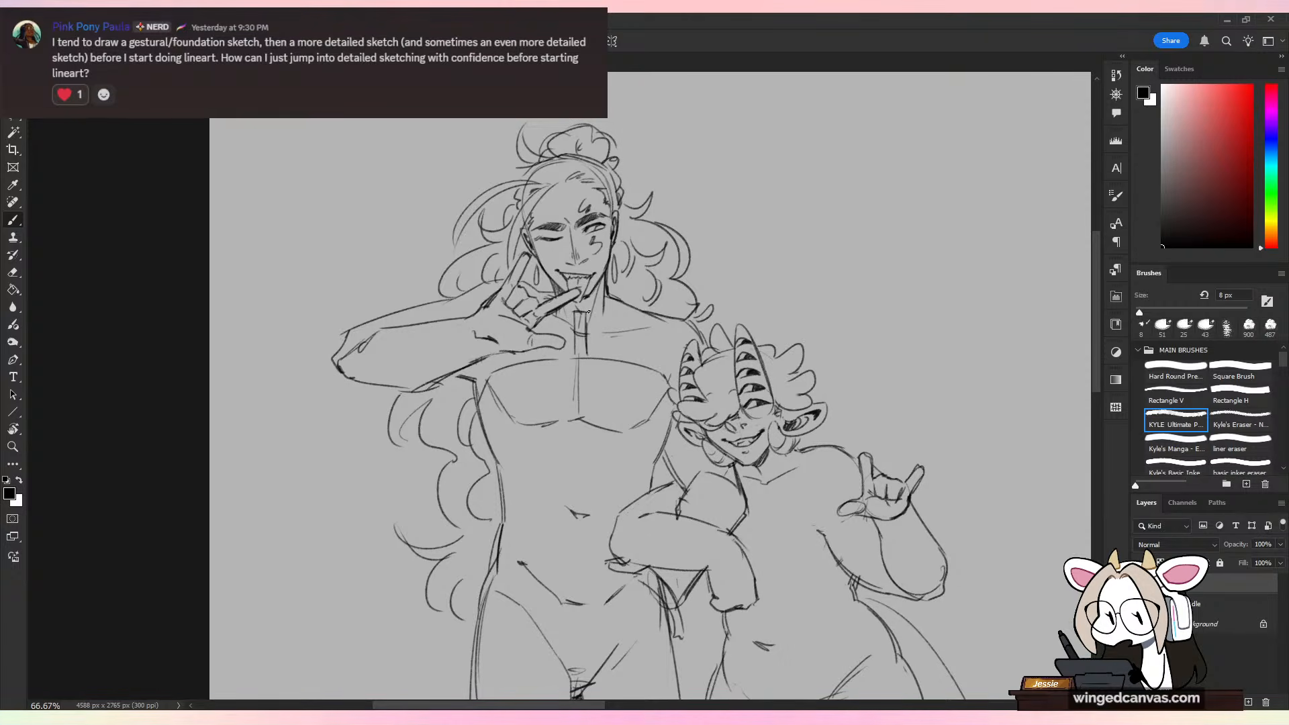
mouse_move(598, 307)
mouse_down()
mouse_move(659, 254)
mouse_move(623, 271)
mouse_move(665, 274)
mouse_move(698, 316)
mouse_up()
mouse_move(585, 344)
mouse_down()
mouse_move(641, 319)
mouse_move(707, 315)
mouse_move(674, 410)
mouse_up()
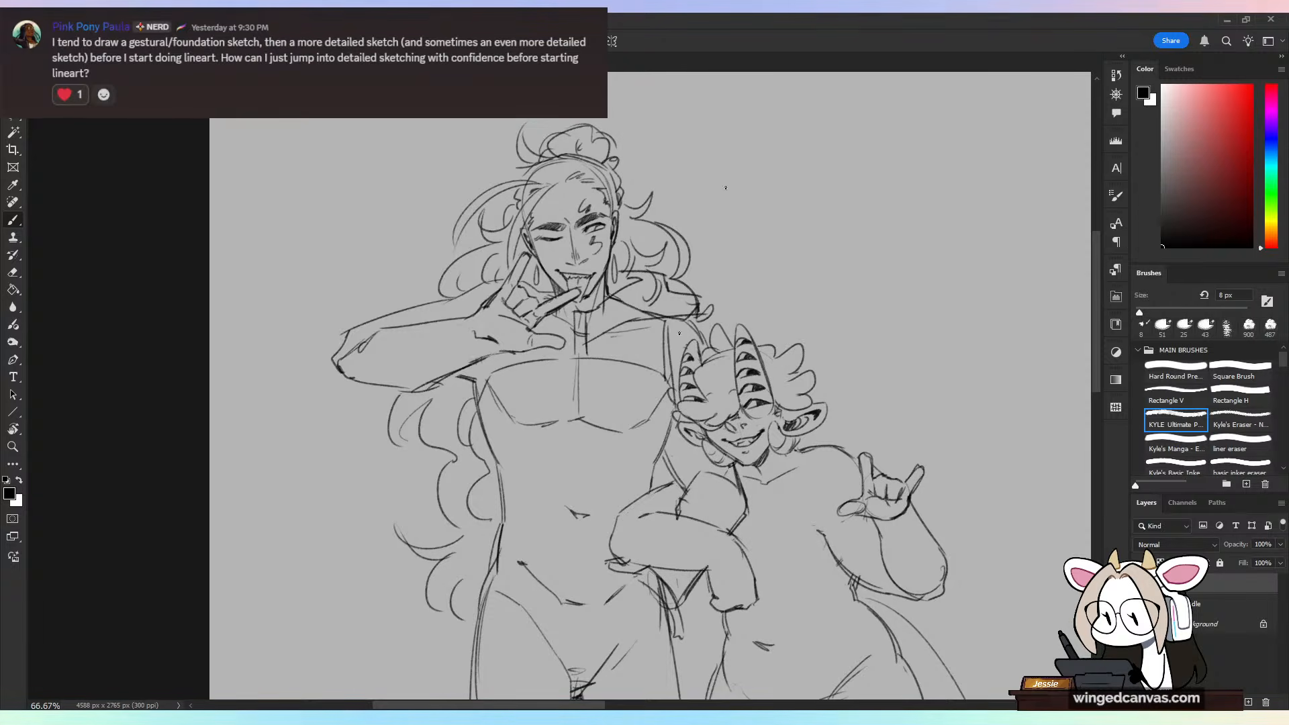
Step: Sketch the garment's armhole edge below the tall figure's raised arm and short sleeve and cuff lines around that arm
drag(489, 355, 475, 392)
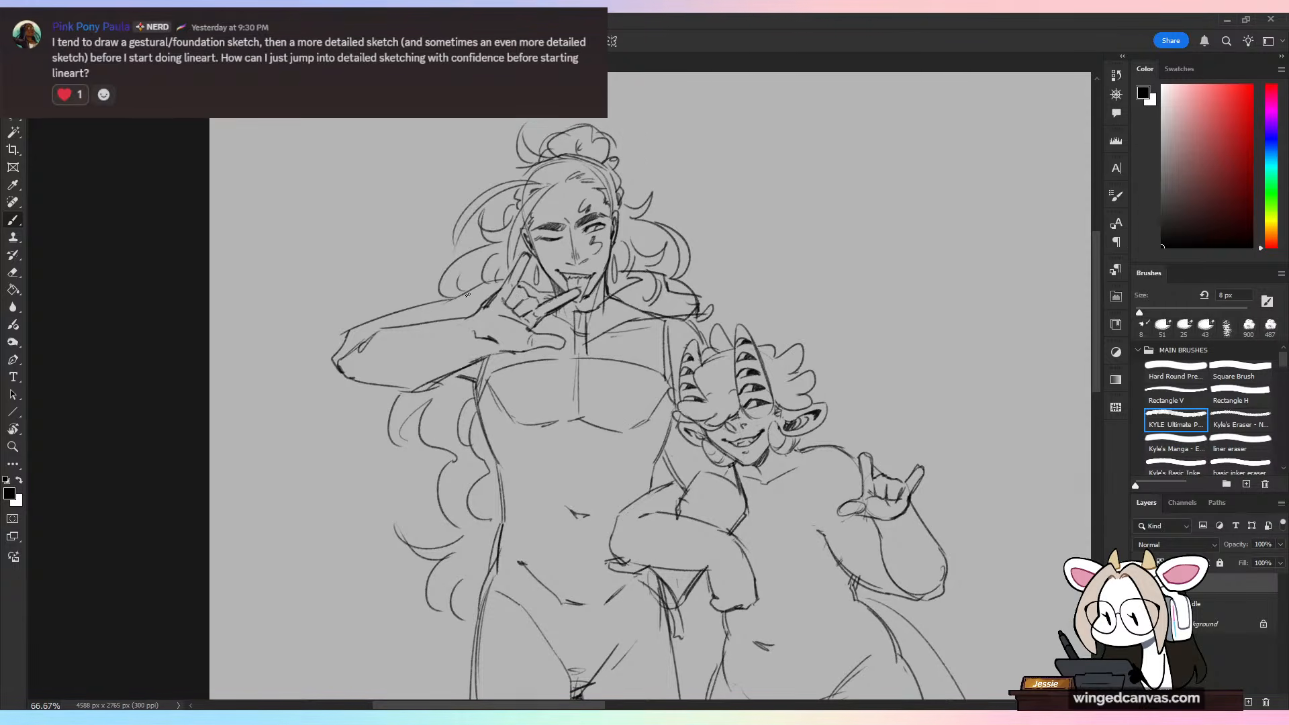
mouse_move(490, 282)
mouse_down()
mouse_move(439, 302)
mouse_move(448, 322)
mouse_up()
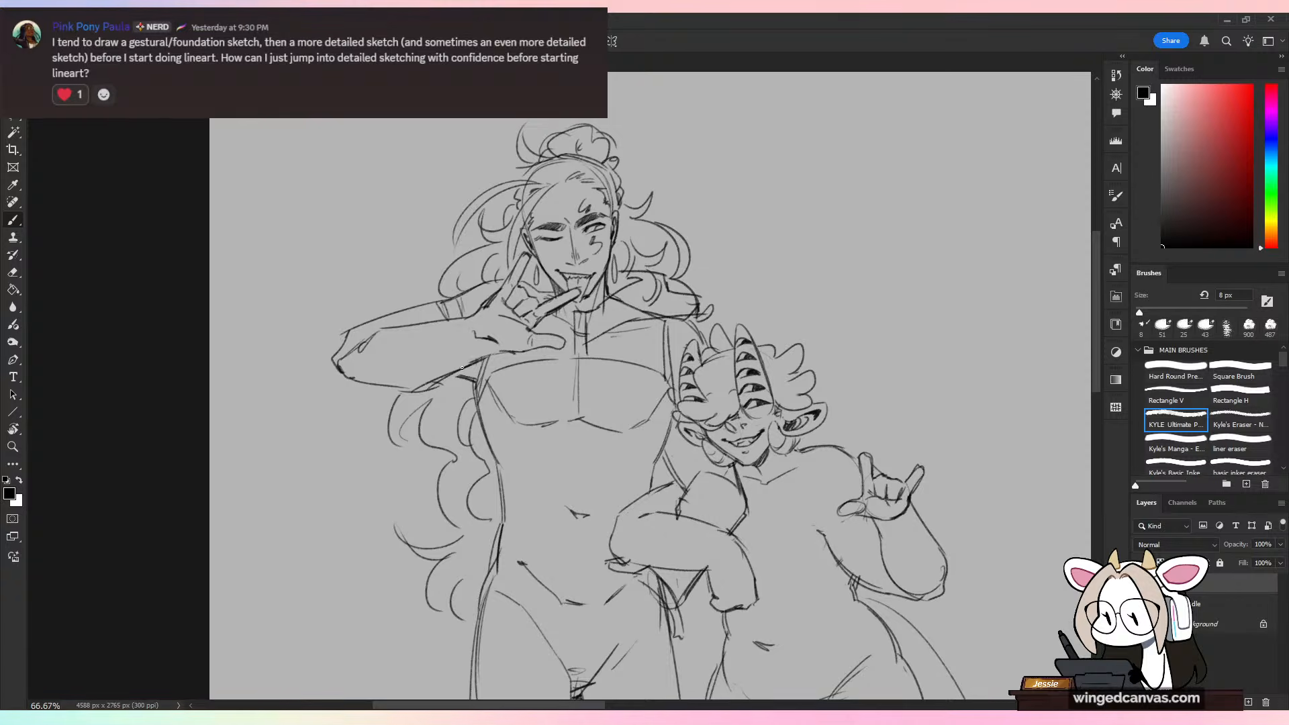
drag(462, 368, 460, 376)
drag(461, 298, 502, 276)
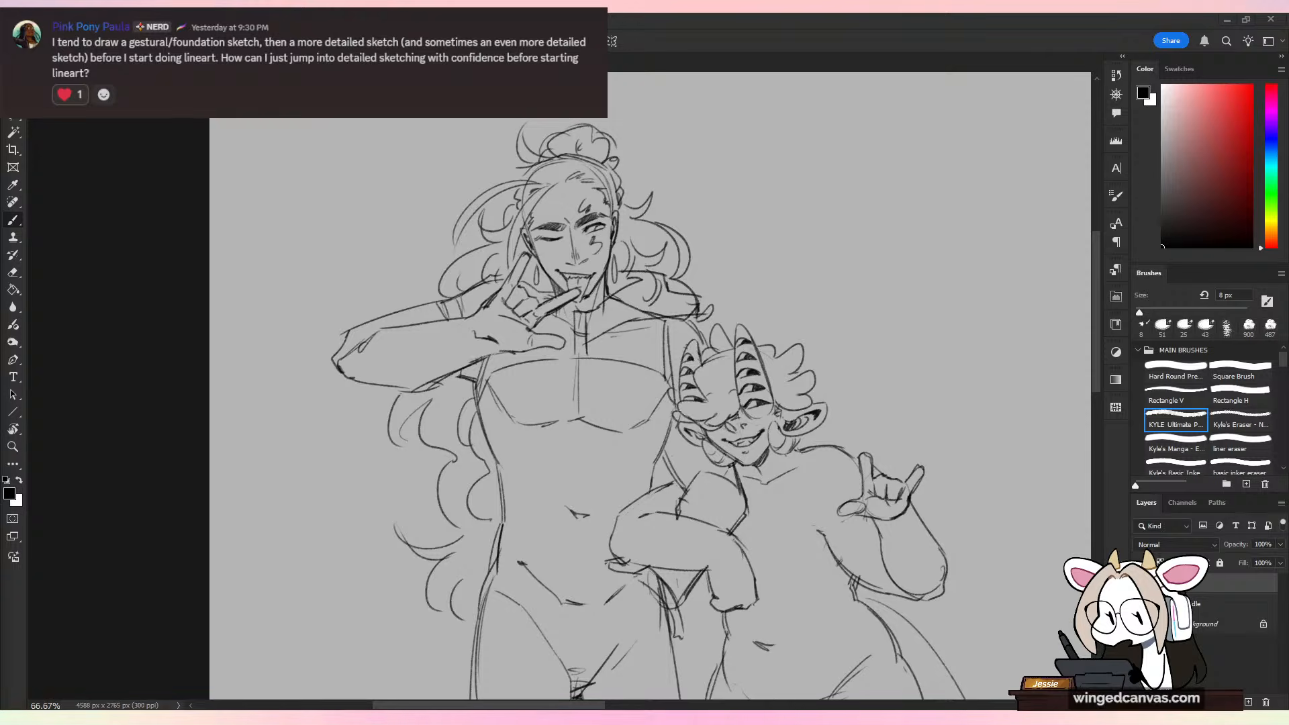
Step: Draw a curved crop-top hem across the tall figure's midriff, just above the navel
key(ctrl+minus)
key(ctrl+minus)
key(ctrl+minus)
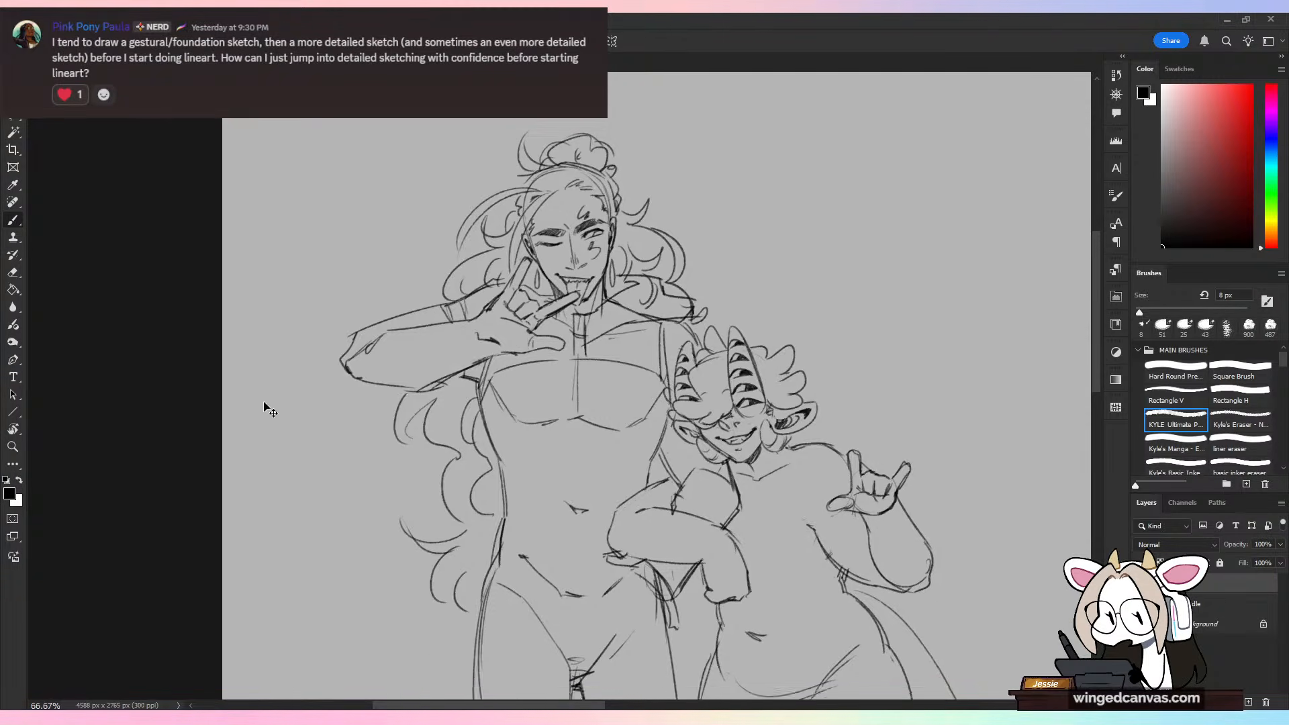
drag(760, 425, 760, 363)
key(ctrl+plus)
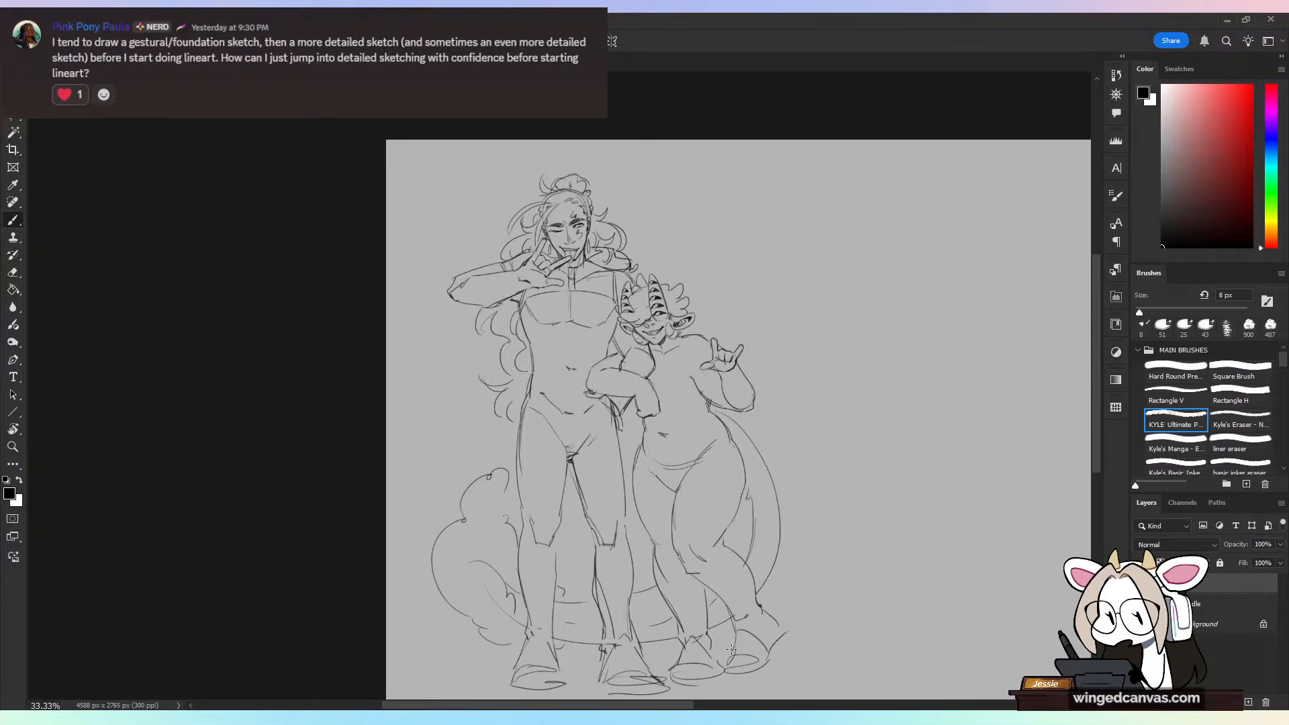
key(ctrl+plus)
key(ctrl+plus)
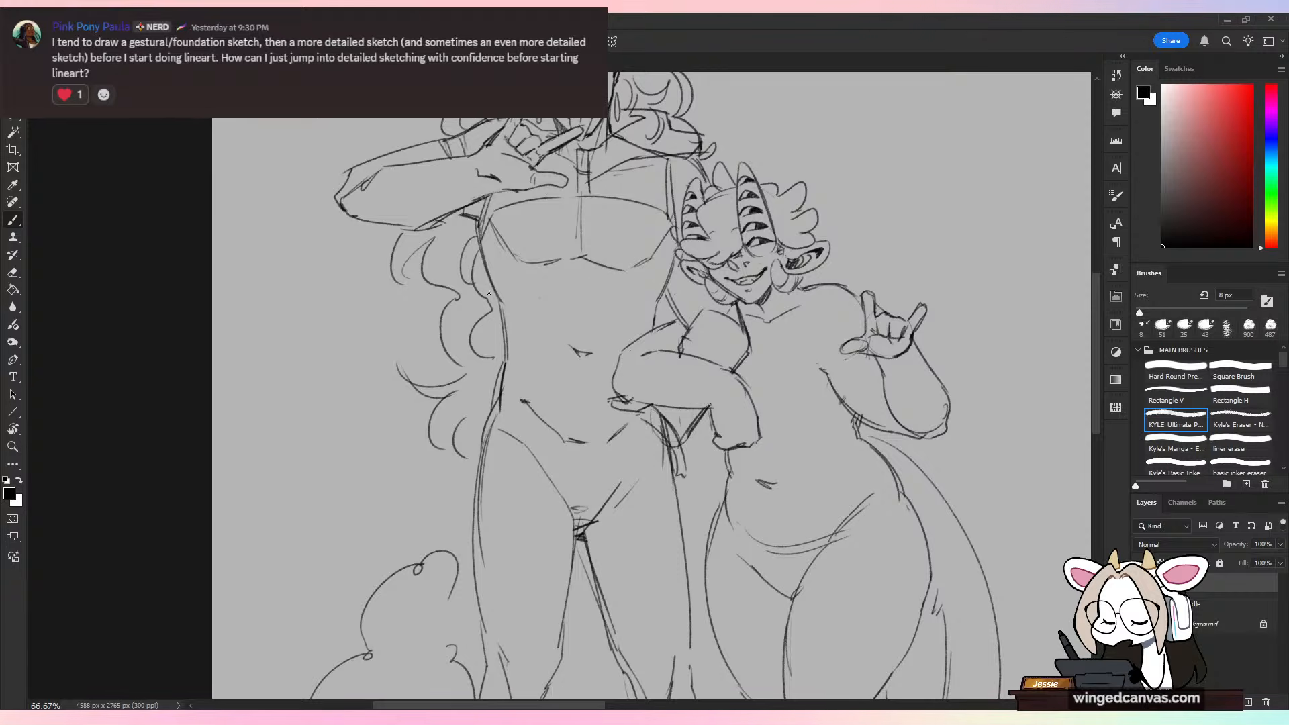
drag(504, 315, 658, 314)
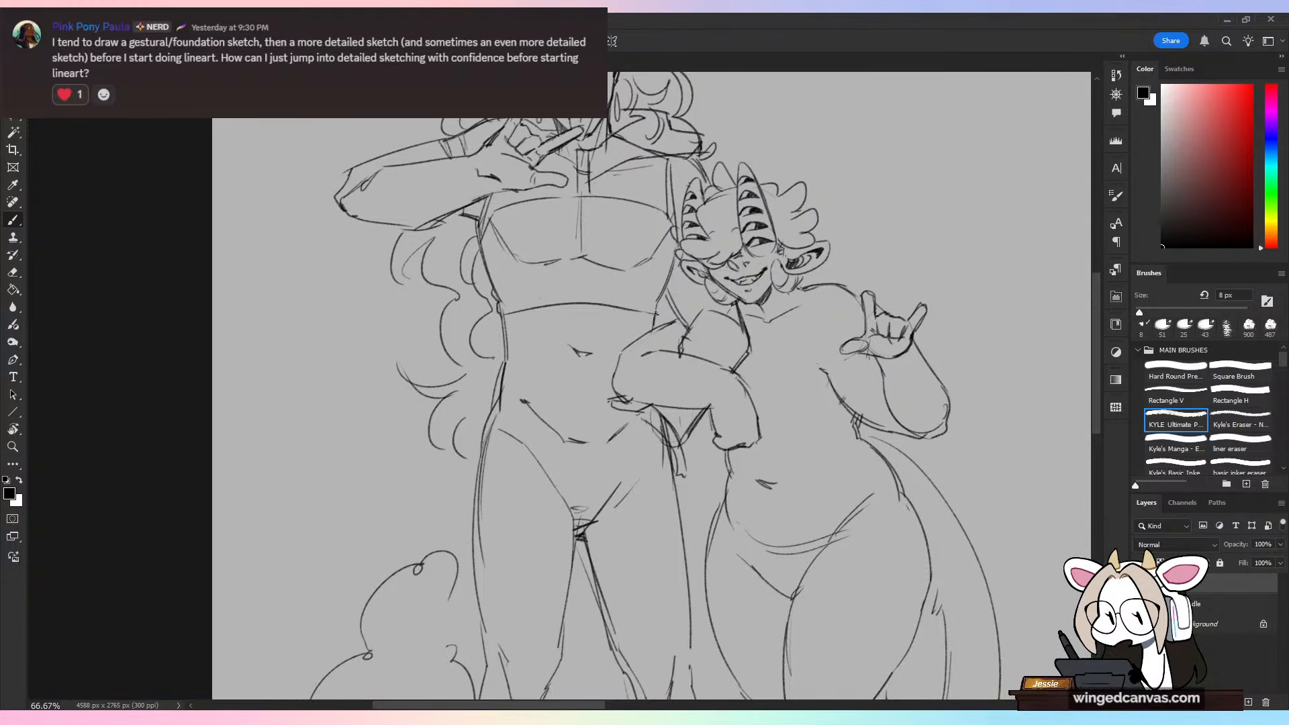
Step: Erase the tall figure's chest muscle lines and redraw them as softer contours with a short center line under the crop top's neckline
drag(784, 353, 814, 486)
key(e)
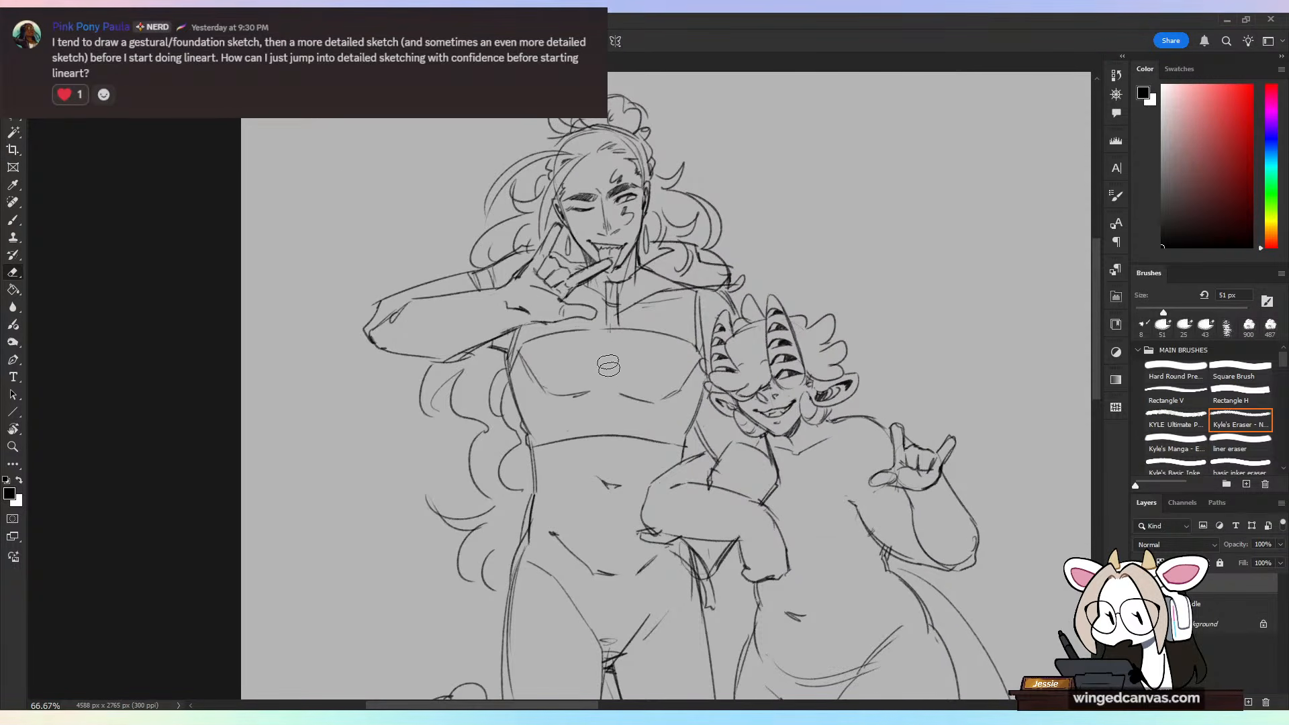
key(b)
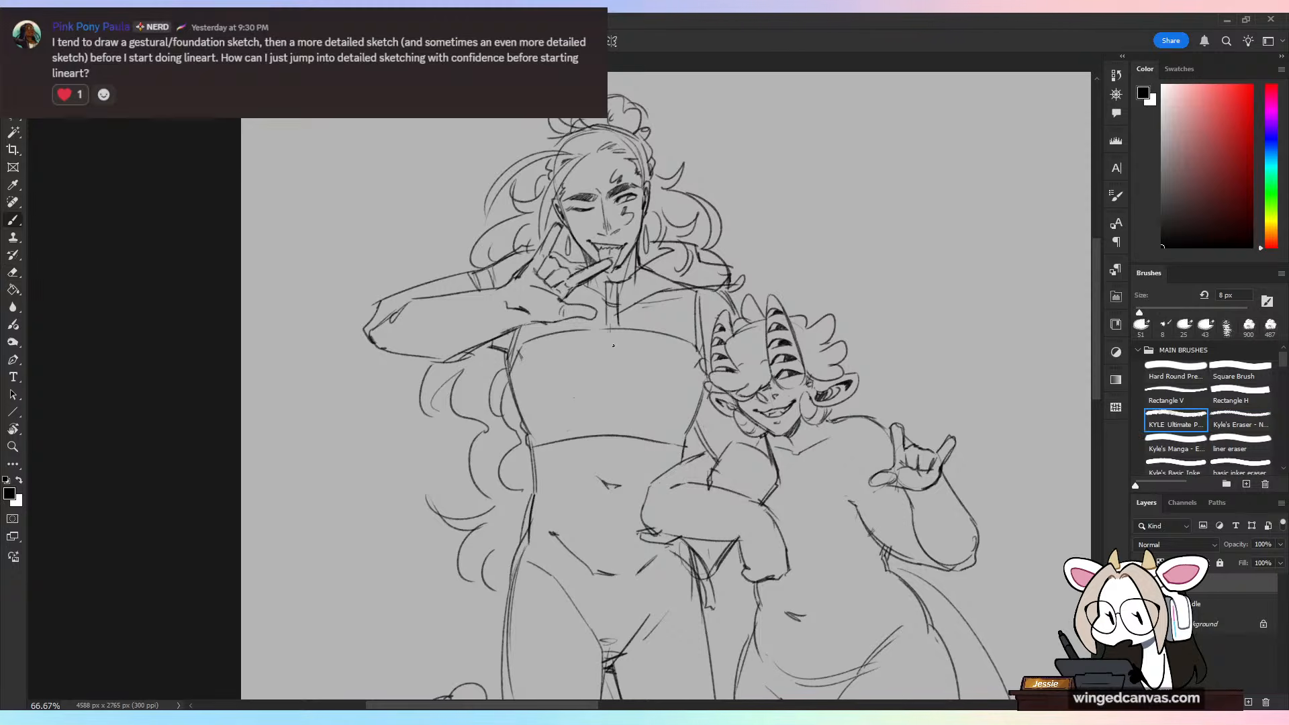
mouse_move(524, 375)
mouse_down()
mouse_move(558, 397)
mouse_move(699, 387)
mouse_up()
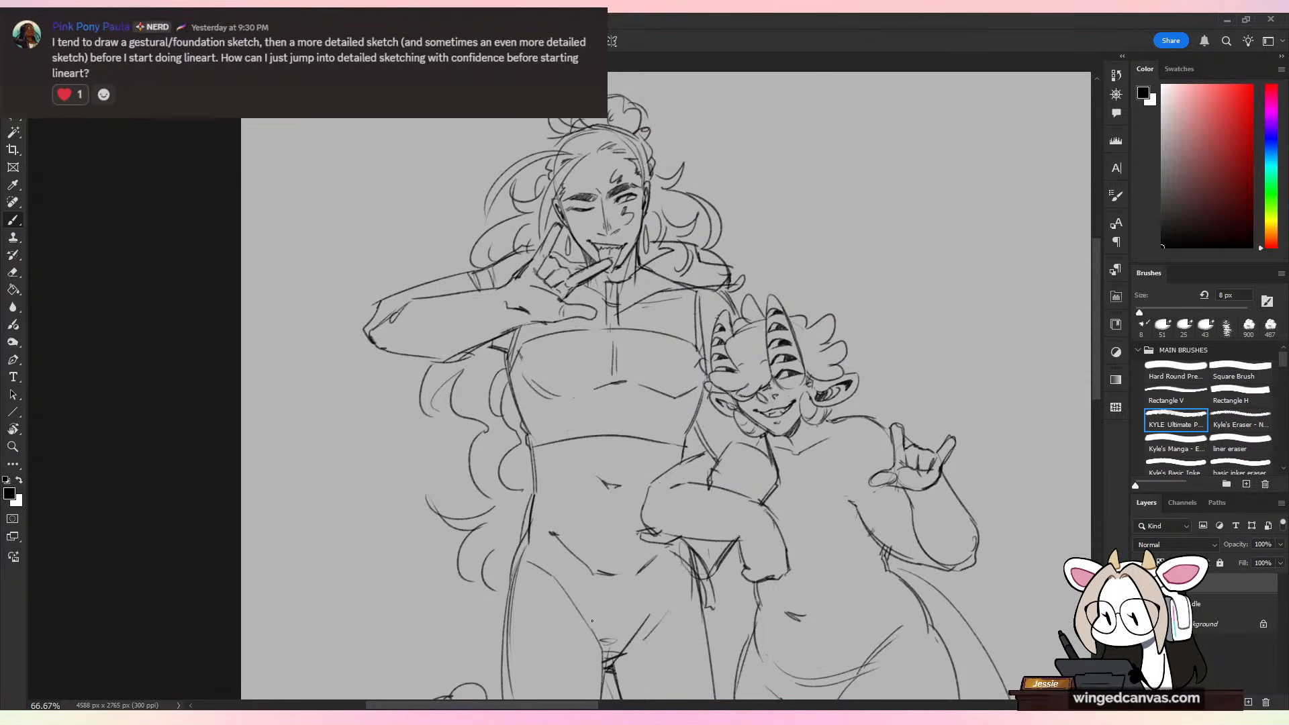
Step: Sketch a shallow peaked rib-cage fold in the crop top between the chest contours and the hem
mouse_move(560, 407)
mouse_down()
mouse_move(564, 418)
mouse_move(613, 410)
mouse_up()
drag(610, 410, 660, 430)
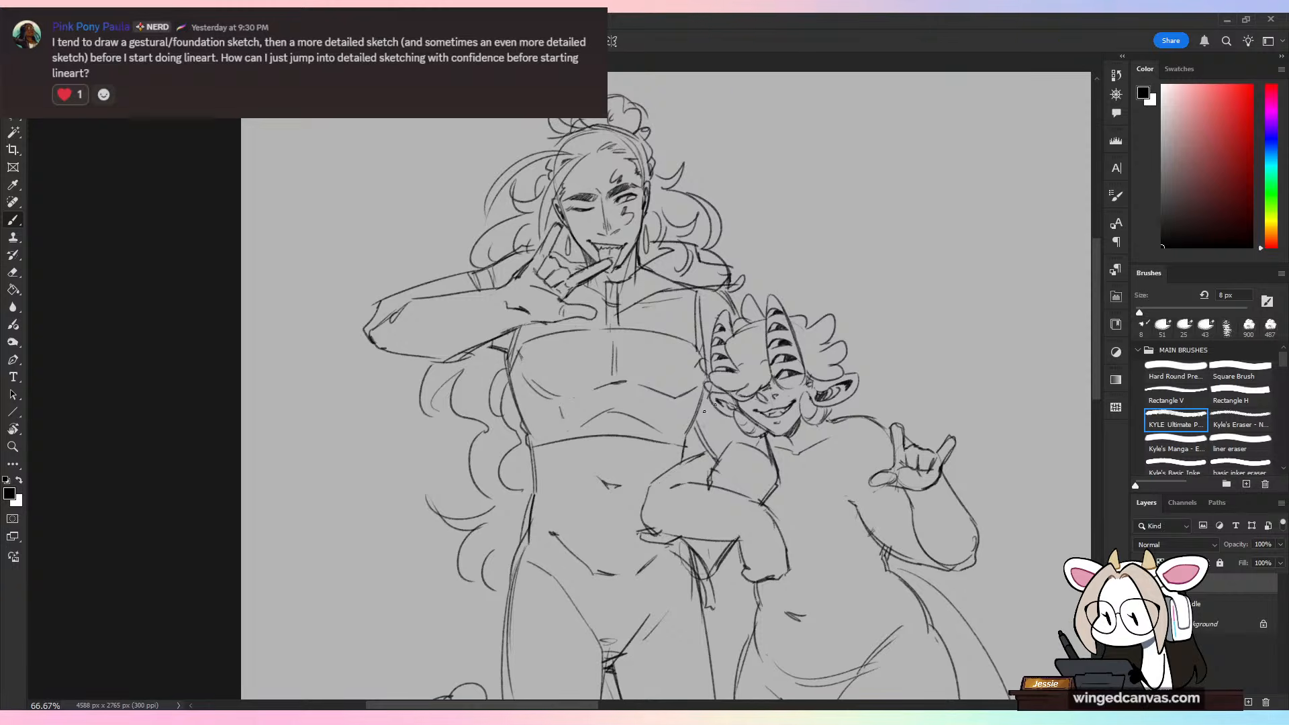
key(ctrl+z)
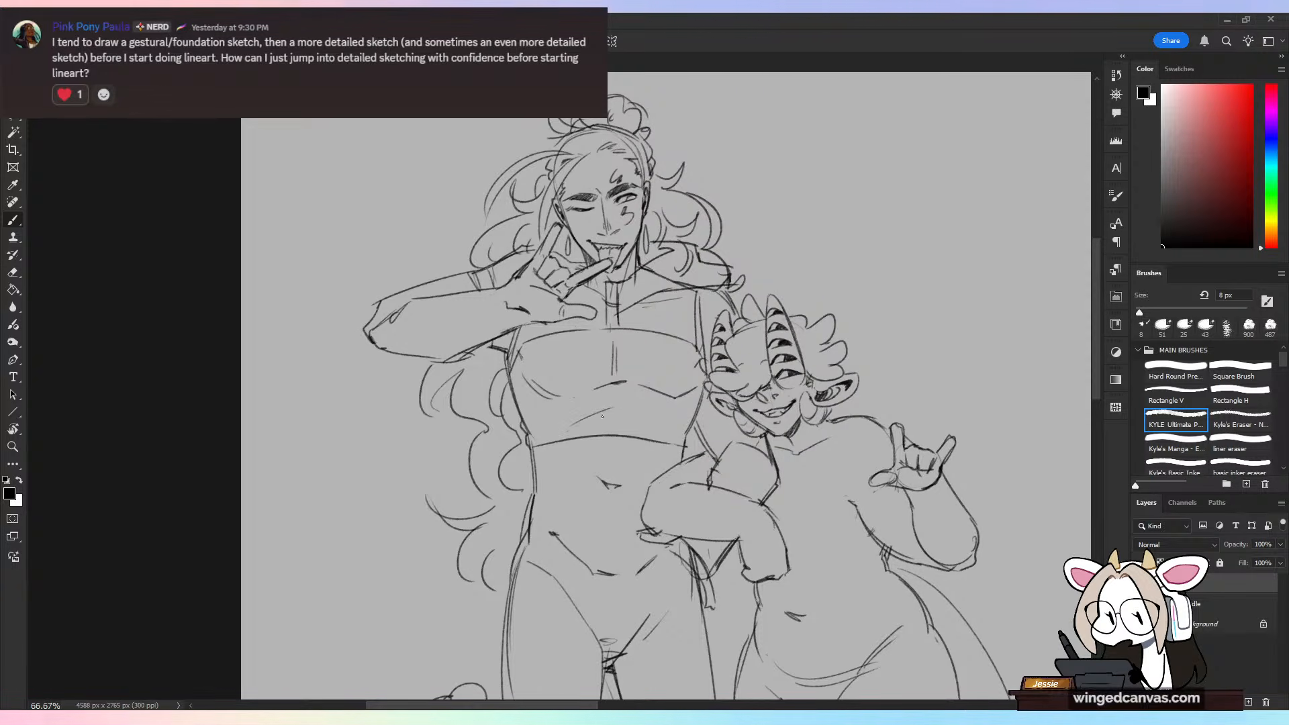
drag(582, 427, 615, 409)
drag(611, 409, 655, 421)
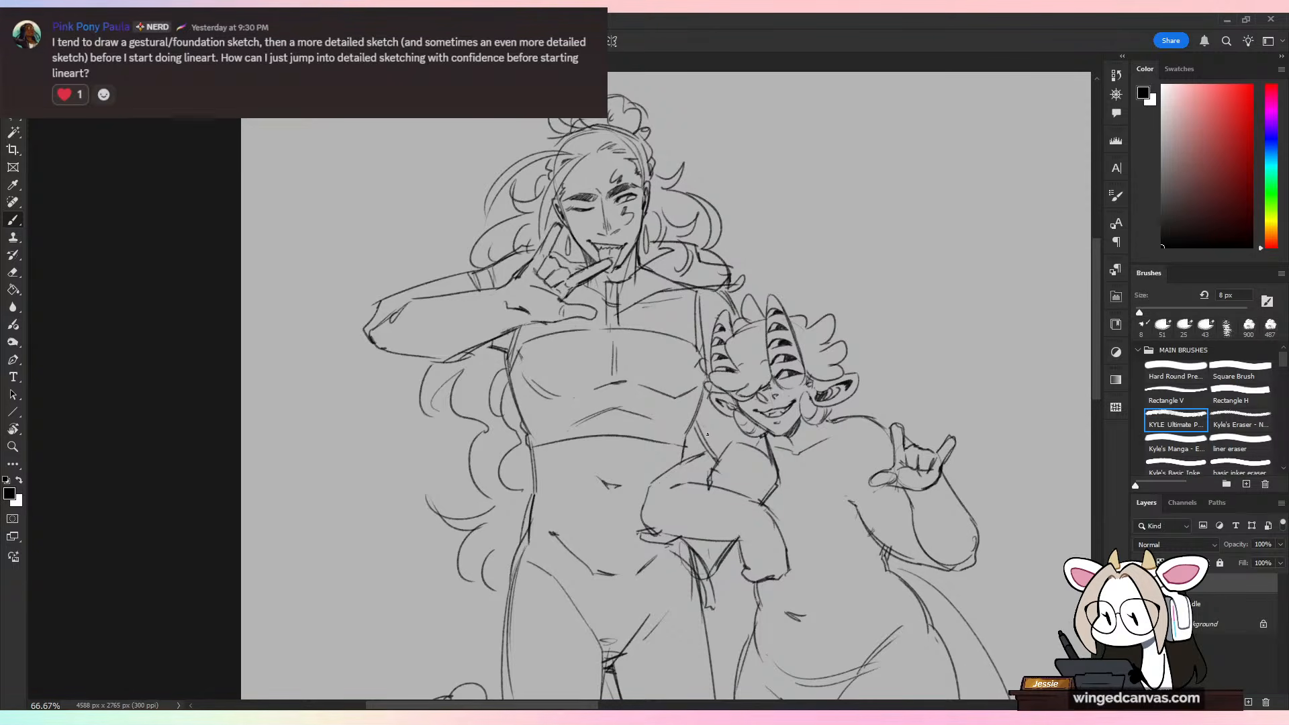
drag(622, 407, 648, 423)
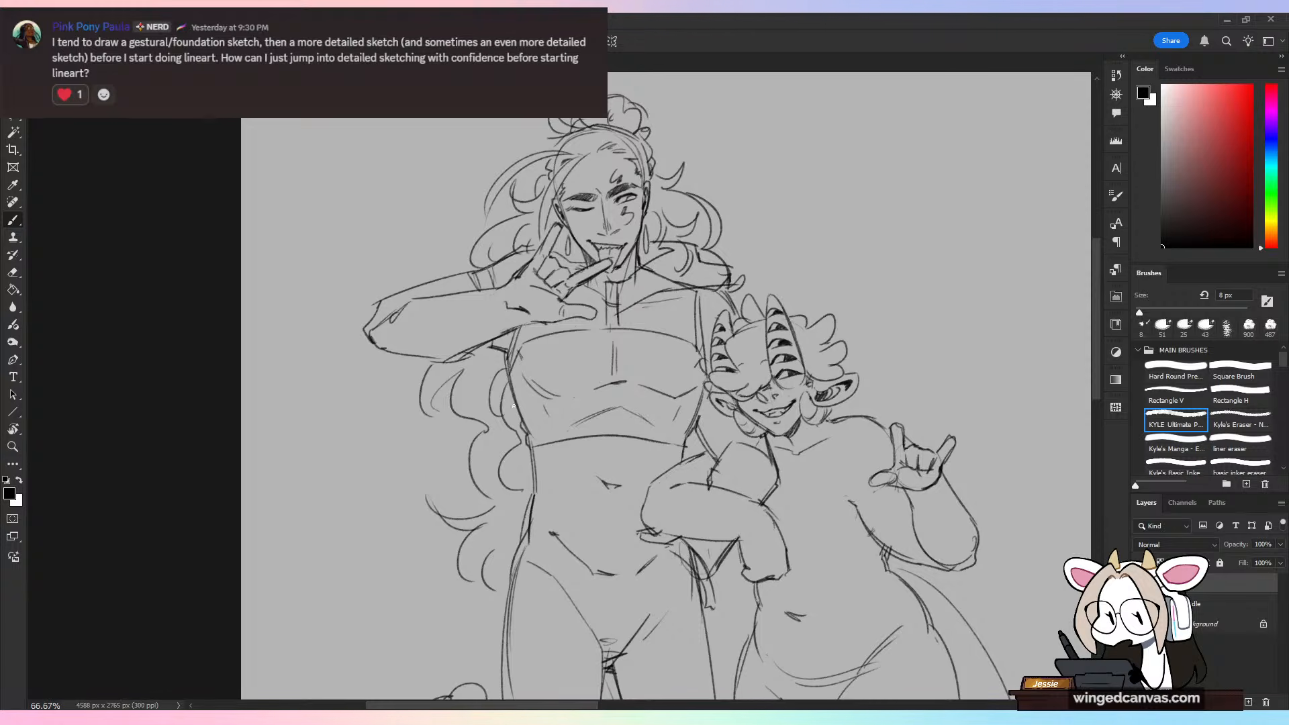
Step: Refine the crop top's bottom hem with a stroke across the midriff and a small overhang at the waist
mouse_move(513, 405)
mouse_down()
mouse_move(526, 444)
mouse_move(568, 431)
mouse_move(662, 444)
mouse_up()
key(e)
key(b)
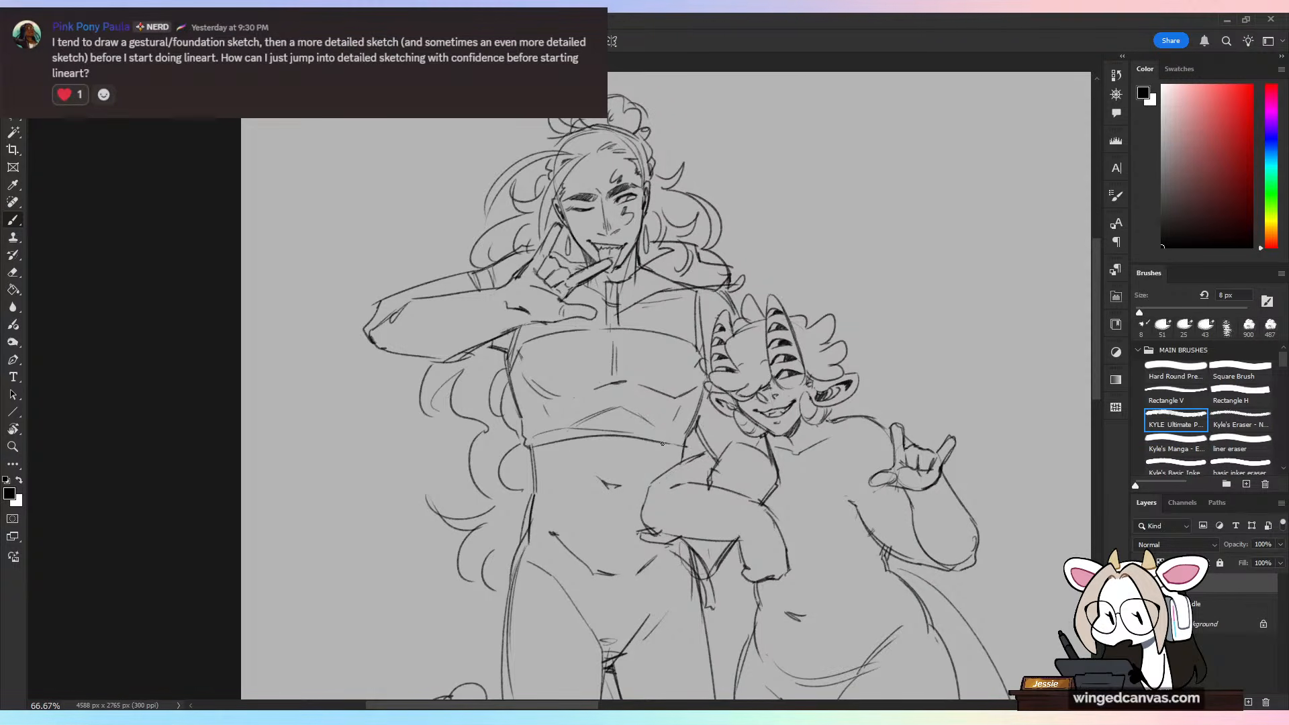
key(ctrl+z)
mouse_move(531, 435)
mouse_down()
mouse_move(590, 422)
mouse_move(683, 441)
mouse_up()
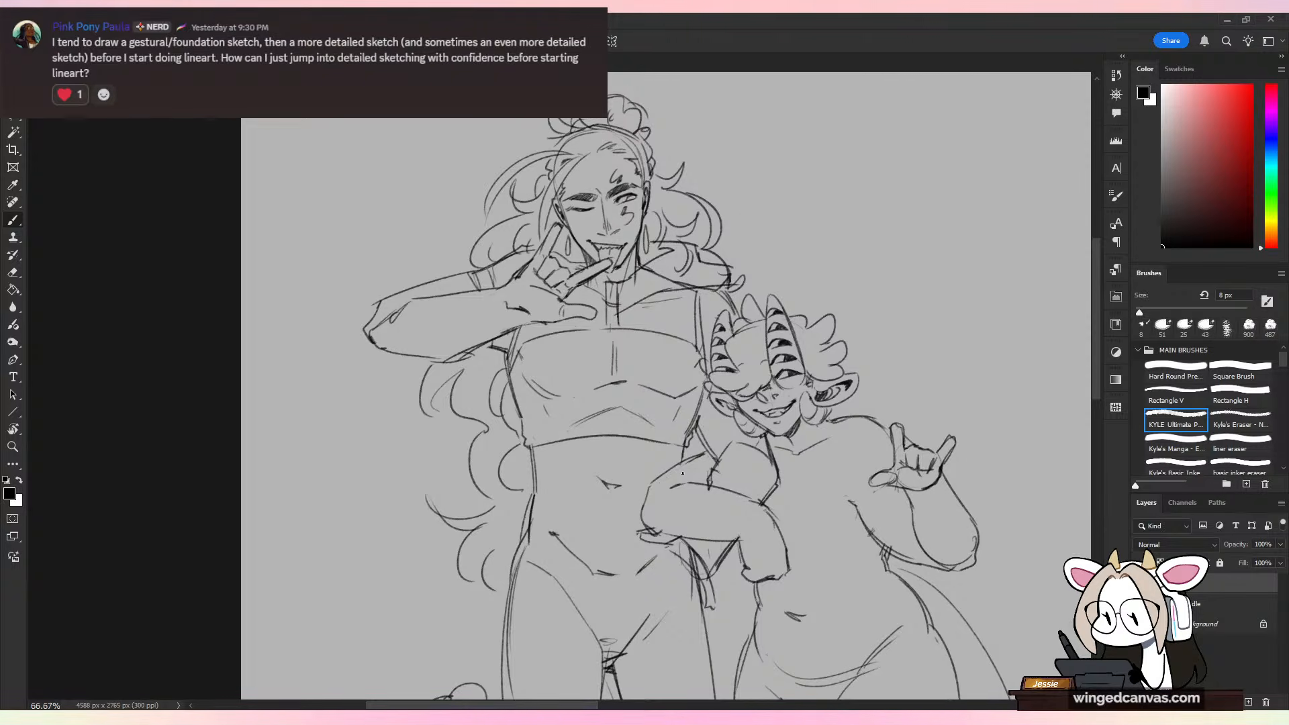
Step: Erase stray lines along the crop top's side next to the horned figure's head and redraw the armhole edge
key(e)
drag(703, 394, 697, 405)
key(b)
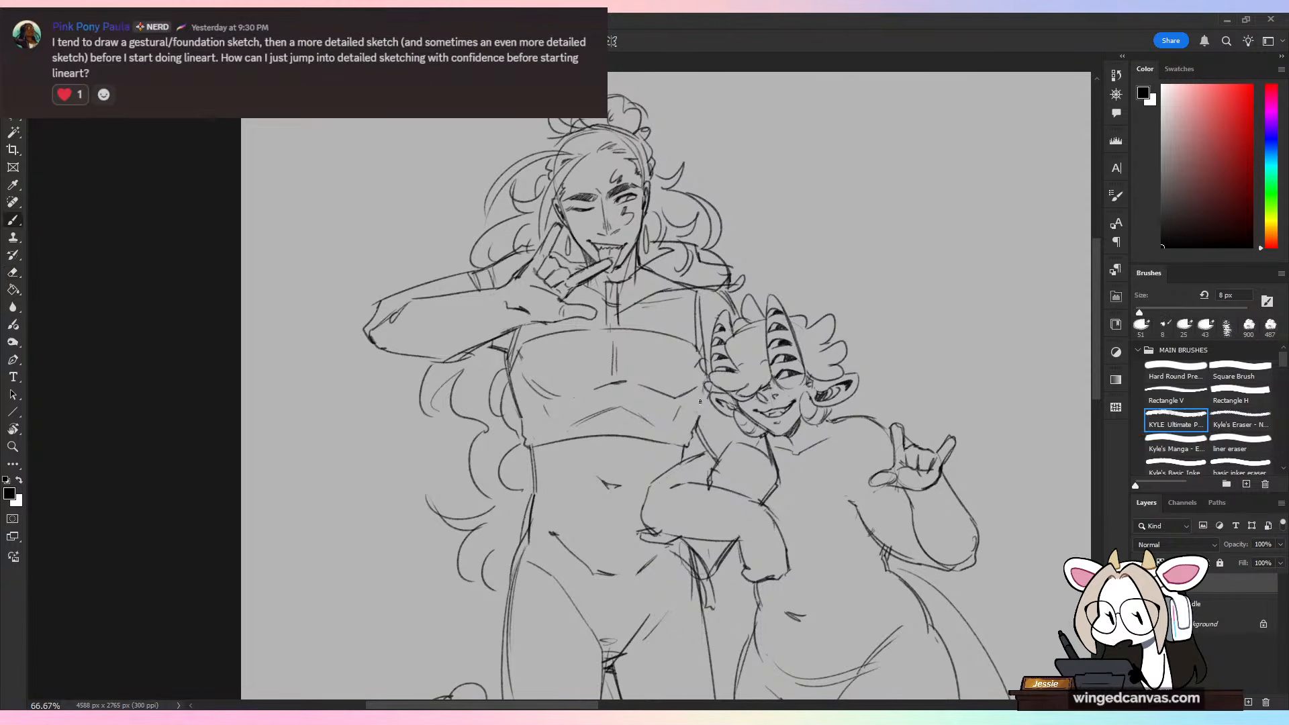
key(e)
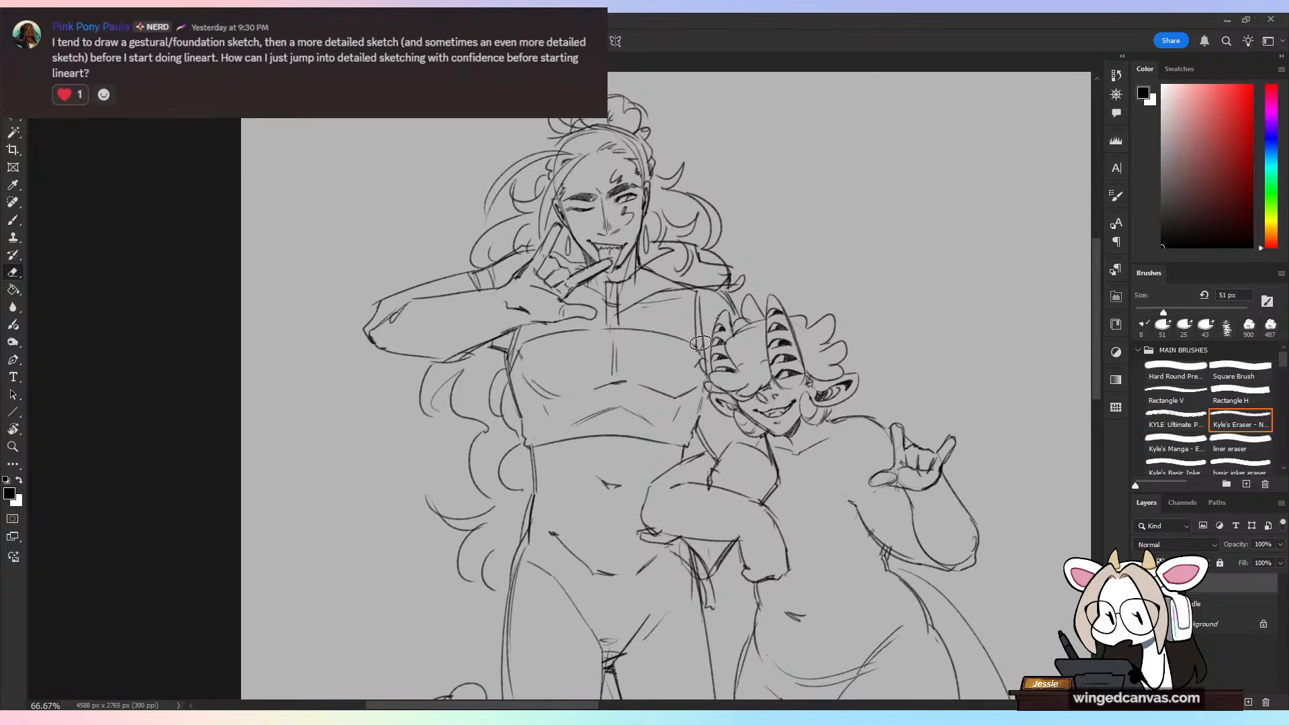
mouse_move(698, 341)
mouse_down()
mouse_move(707, 366)
mouse_move(697, 298)
mouse_move(698, 360)
mouse_up()
key(b)
drag(698, 360, 705, 375)
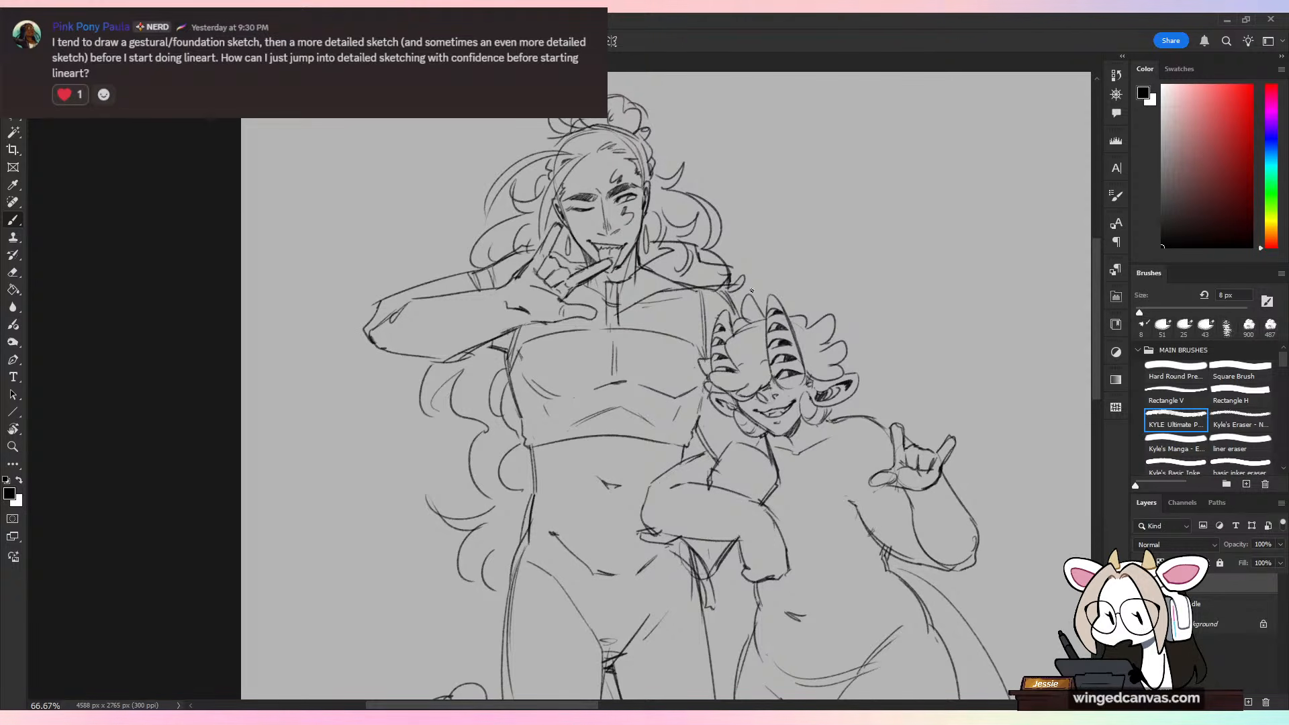
Step: Erase the tall figure's draped collar and throat strip, and redraw the collar as angular folded fabric over the shoulder
key(e)
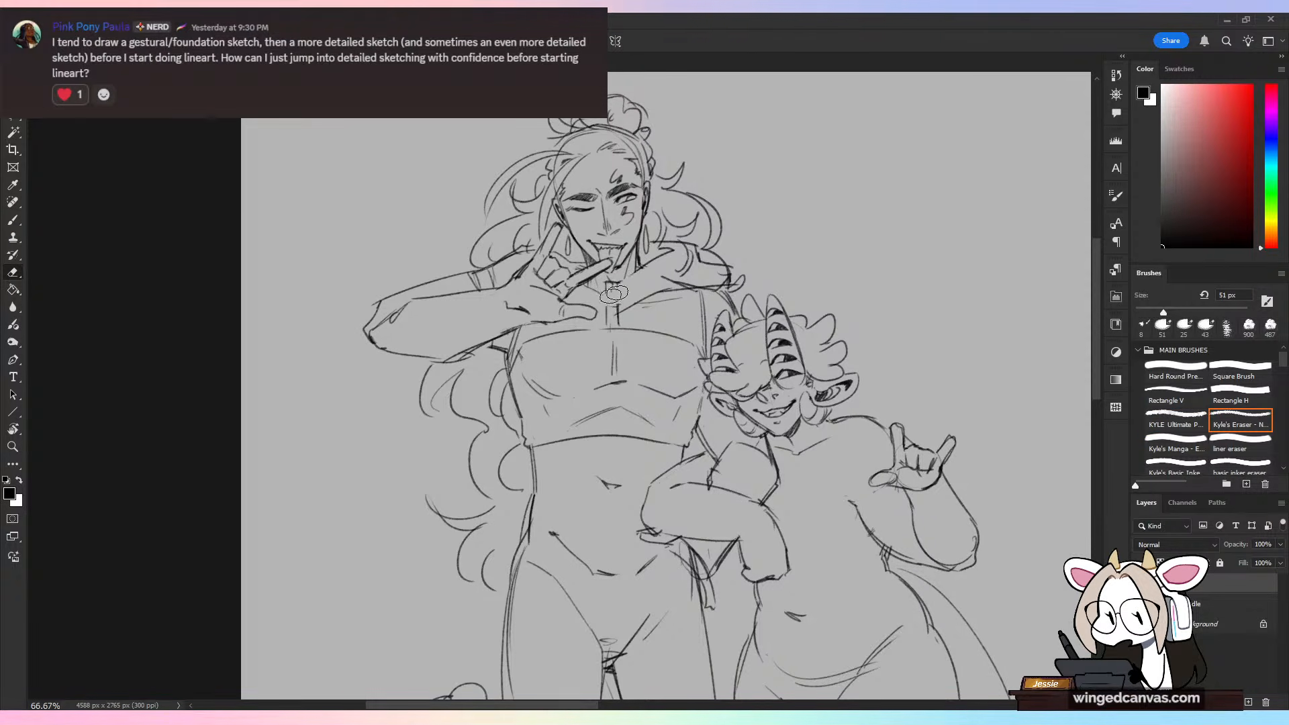
mouse_move(613, 294)
mouse_down()
mouse_move(595, 288)
mouse_move(609, 304)
mouse_up()
mouse_move(678, 269)
mouse_down()
mouse_move(689, 280)
mouse_move(721, 306)
mouse_up()
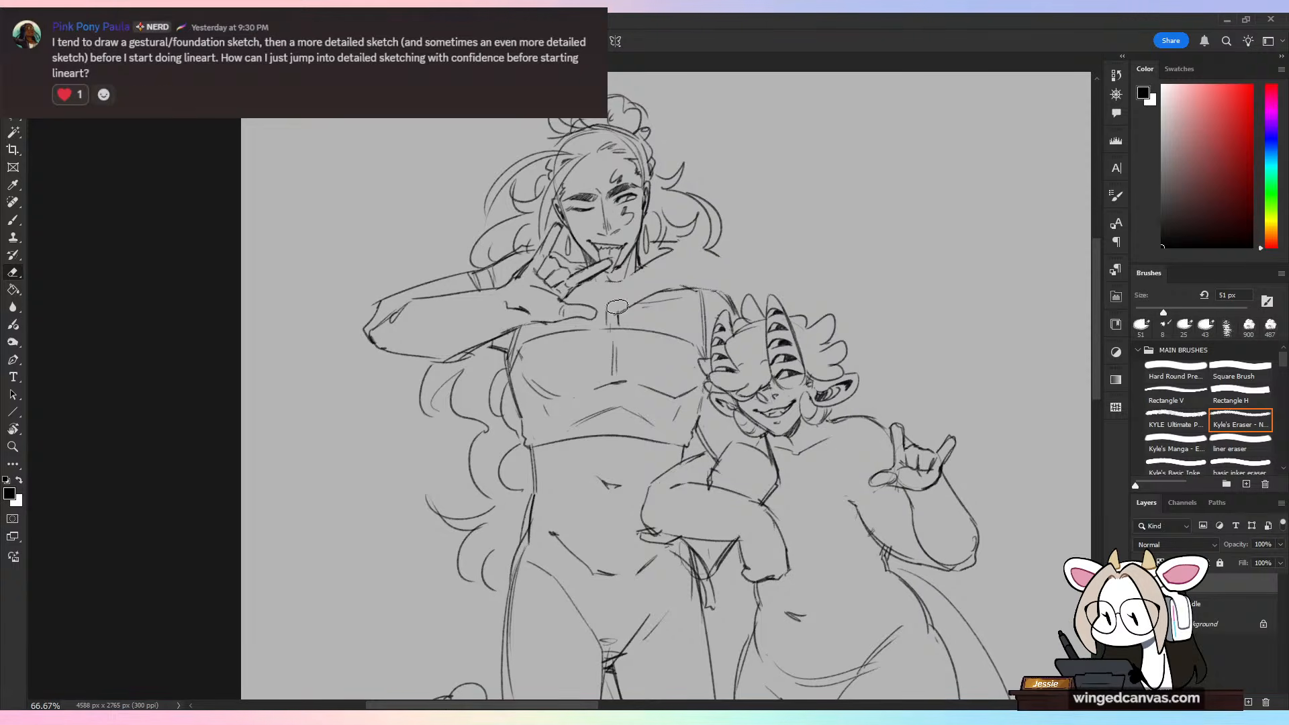
key(b)
mouse_move(614, 283)
mouse_down()
mouse_move(617, 312)
mouse_move(661, 276)
mouse_up()
drag(659, 276, 689, 259)
mouse_move(626, 294)
mouse_down()
mouse_move(693, 263)
mouse_move(731, 291)
mouse_up()
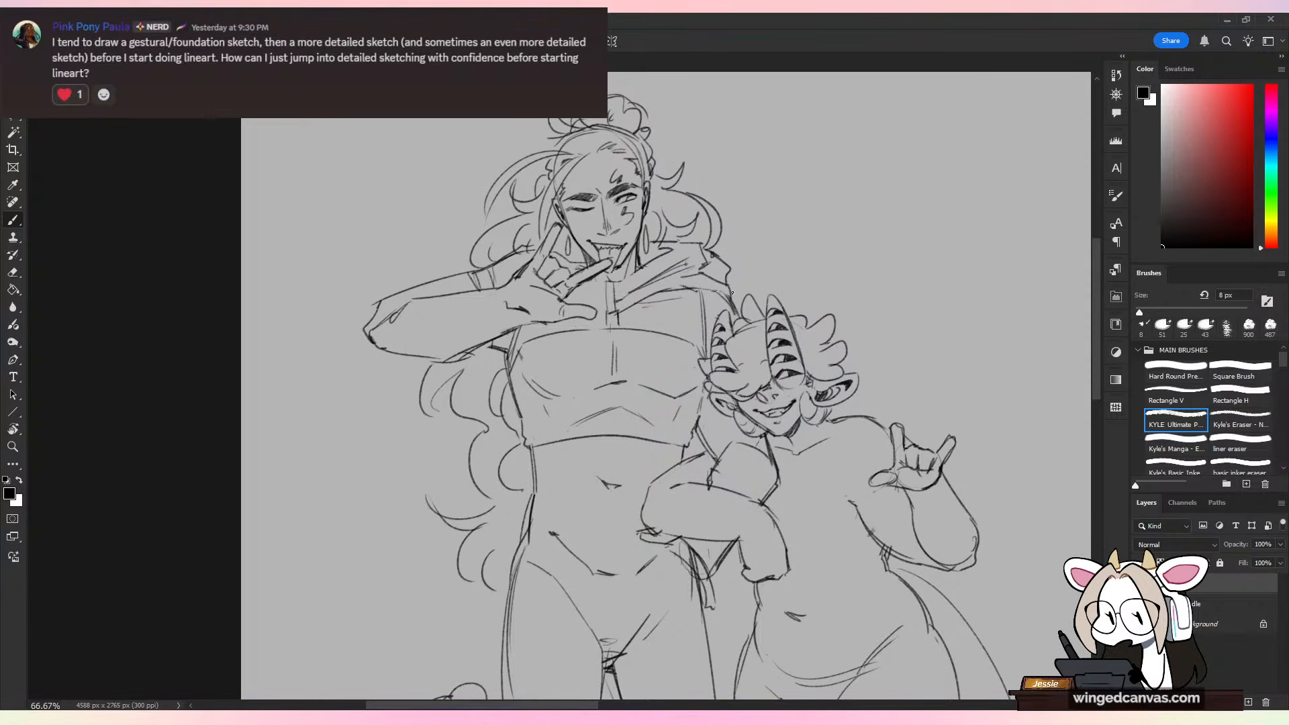
Step: Erase the small strokes below the tall figure's collar and sketch a zipper pull hanging at the throat
key(e)
mouse_move(621, 285)
mouse_down()
mouse_move(614, 305)
mouse_move(607, 288)
mouse_up()
key(b)
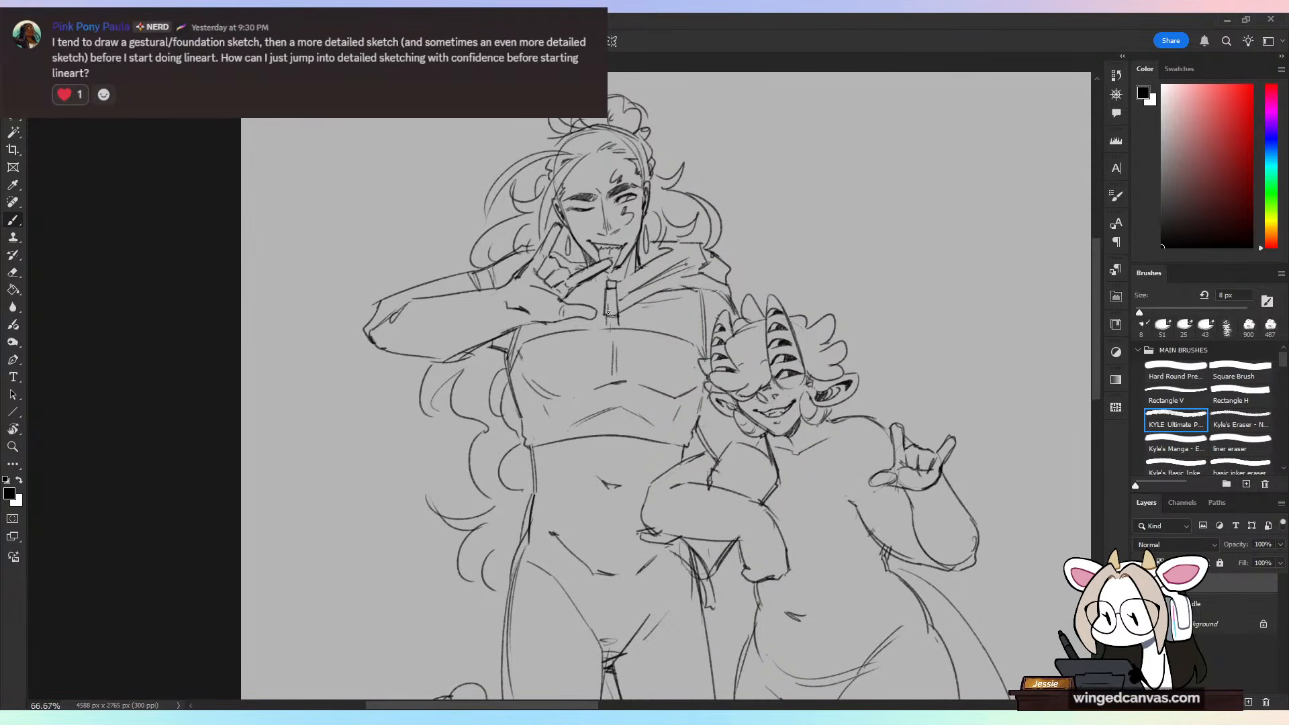
drag(617, 302, 619, 314)
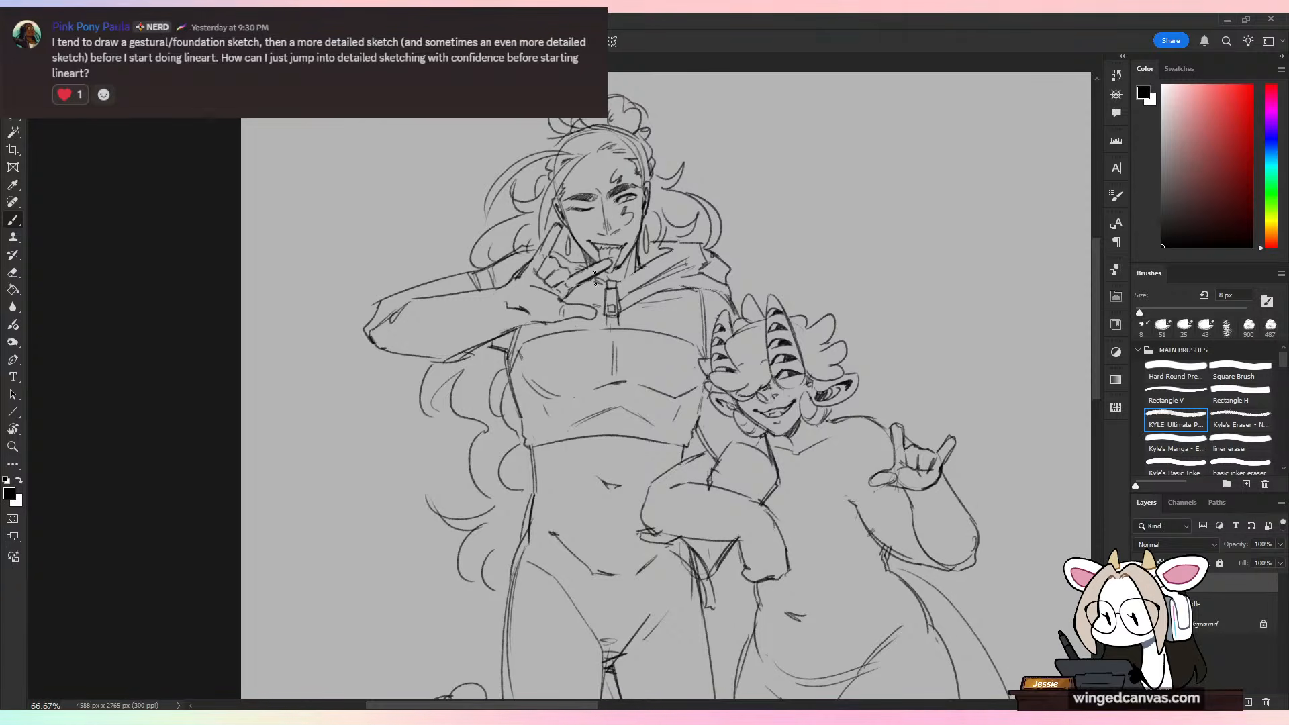
Step: Erase the outer edge of the tall figure's raised hand beside the face and redraw its knuckle contour
key(e)
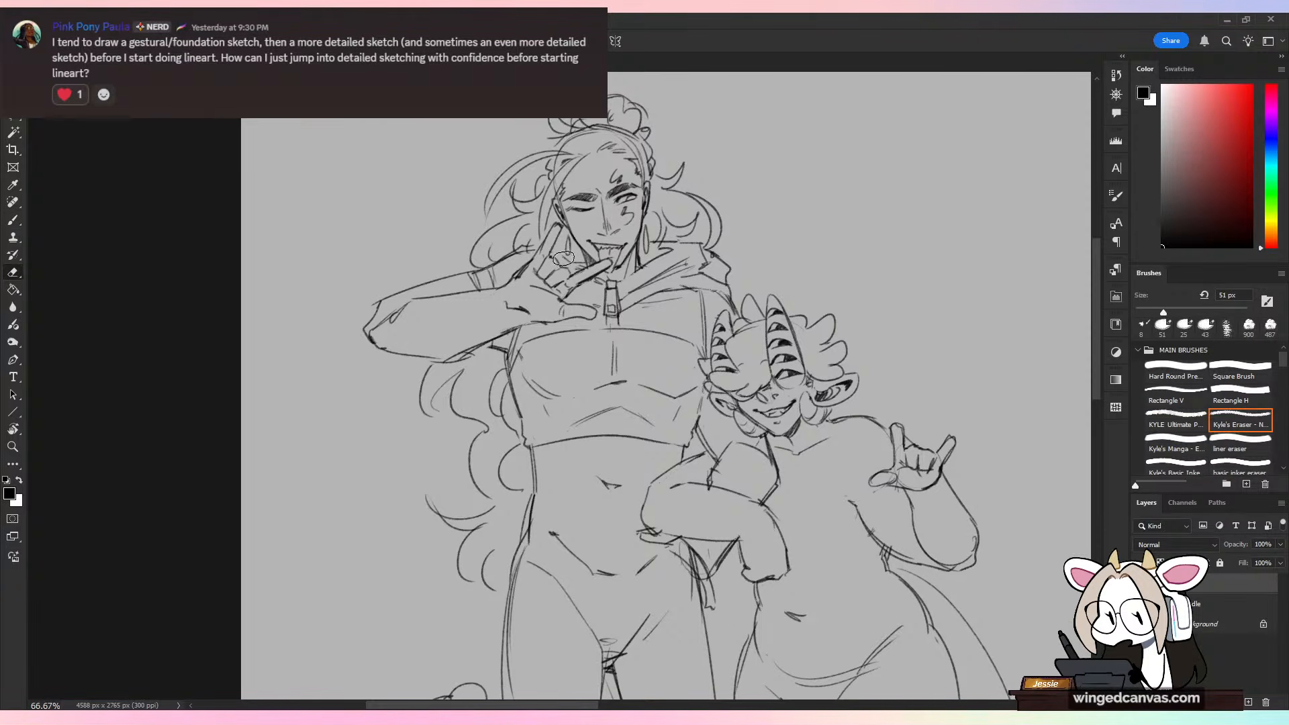
drag(611, 224, 611, 219)
drag(533, 249, 520, 253)
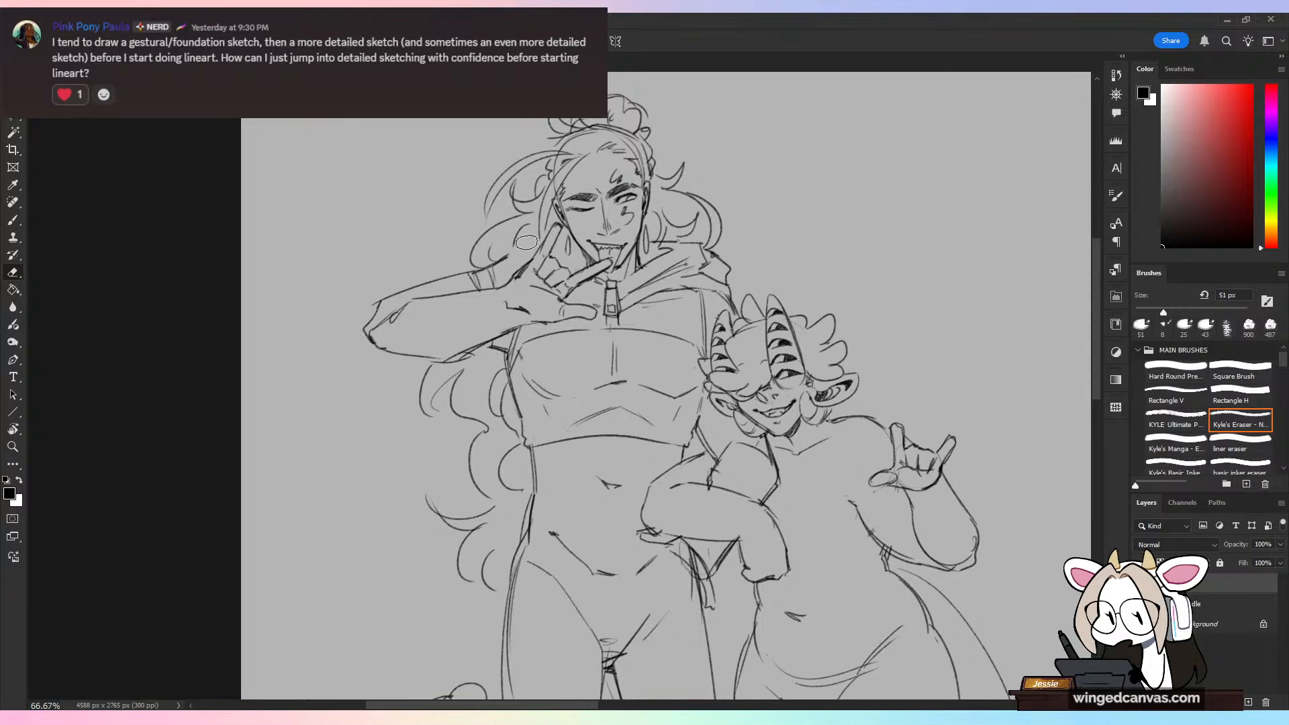
key(b)
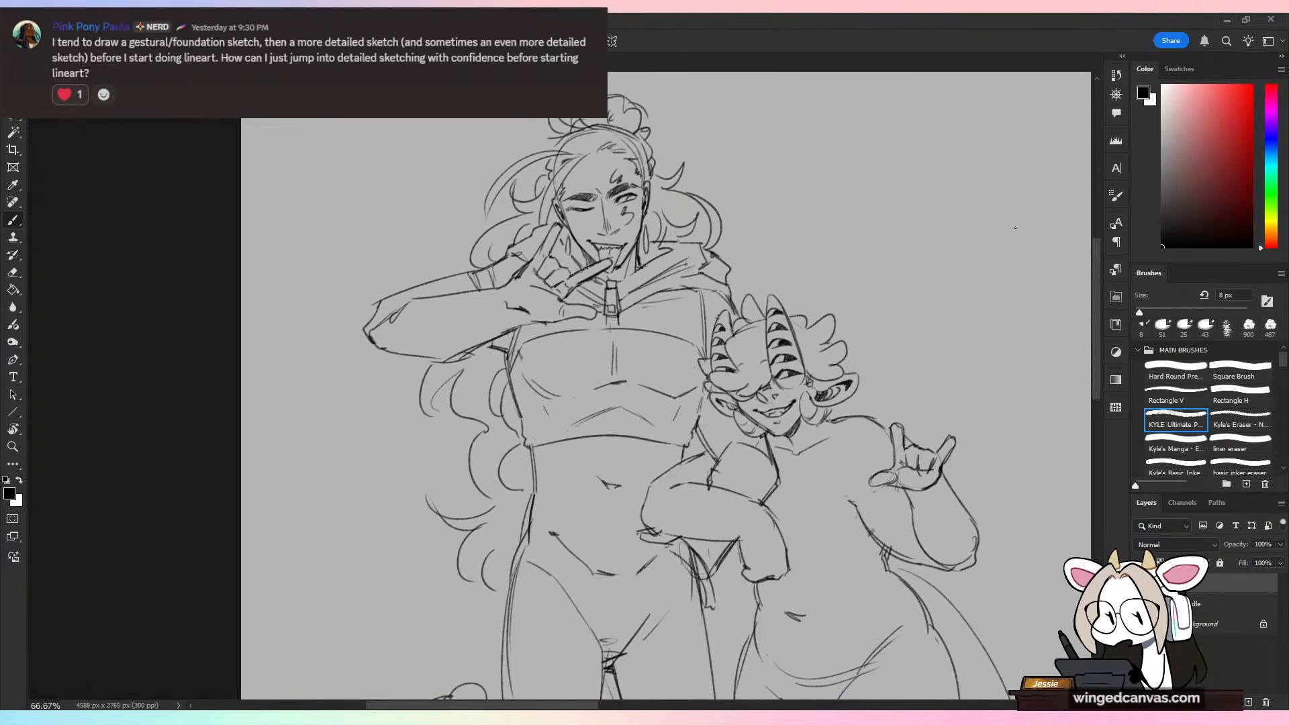
Step: Redraw the zipper strip below the pull and add a second seam line parallel to the crop top's chest line
key(ctrl+plus)
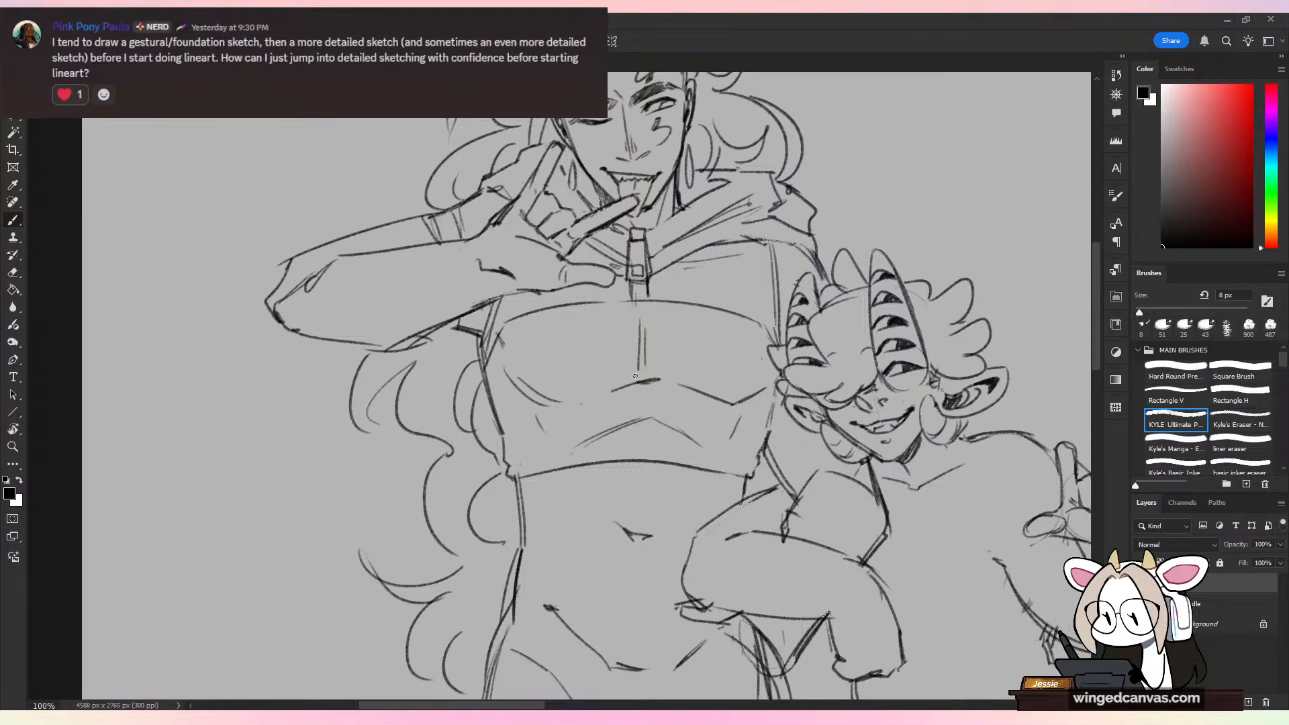
key(e)
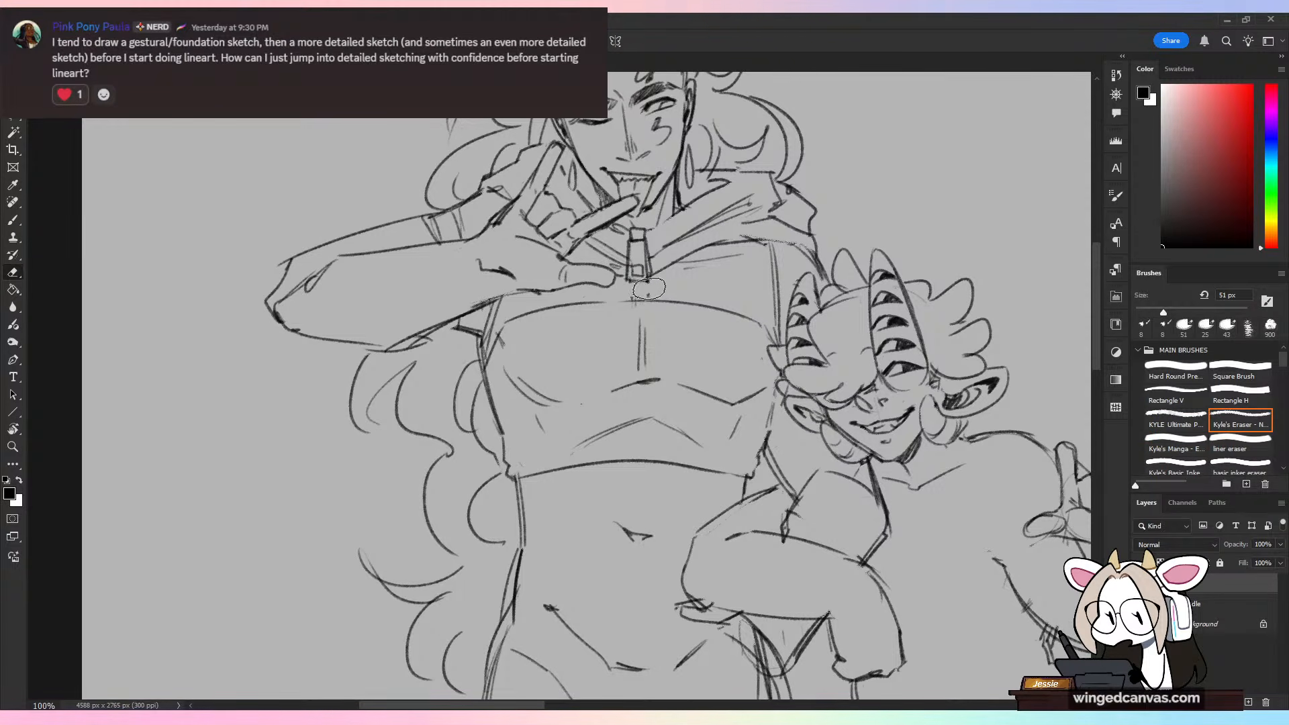
key(b)
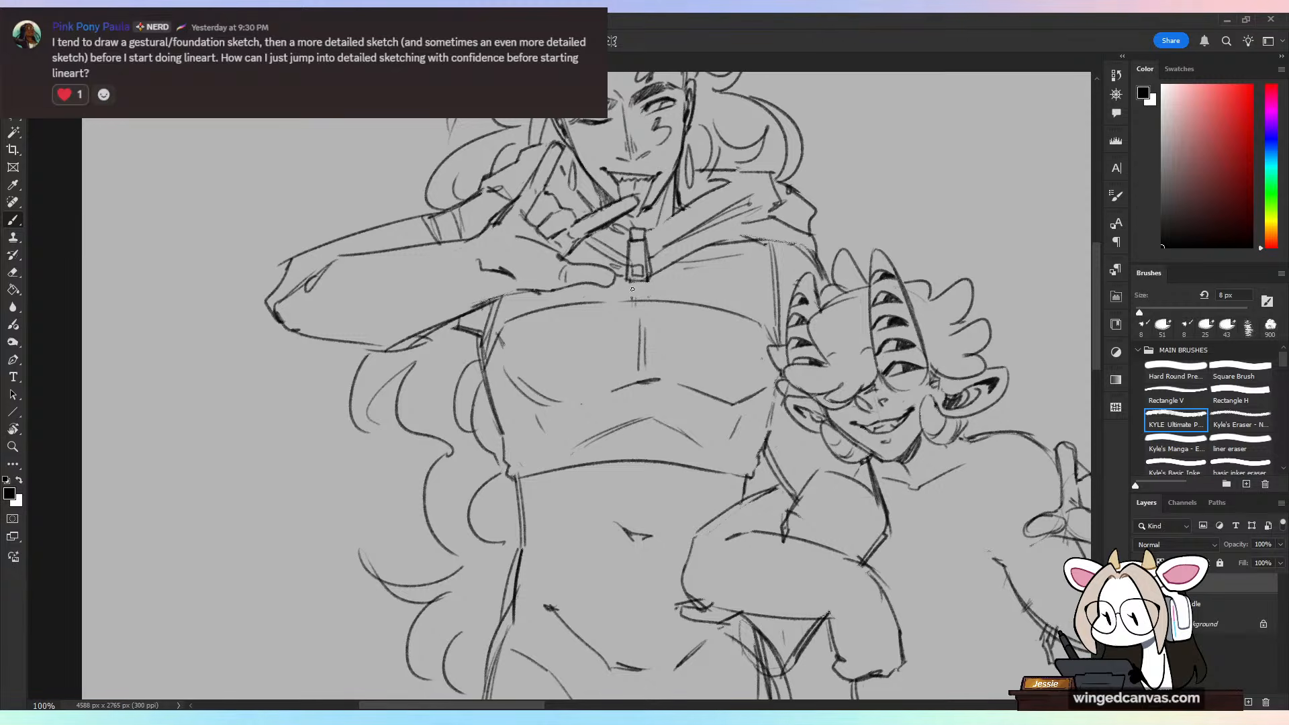
drag(594, 303, 646, 300)
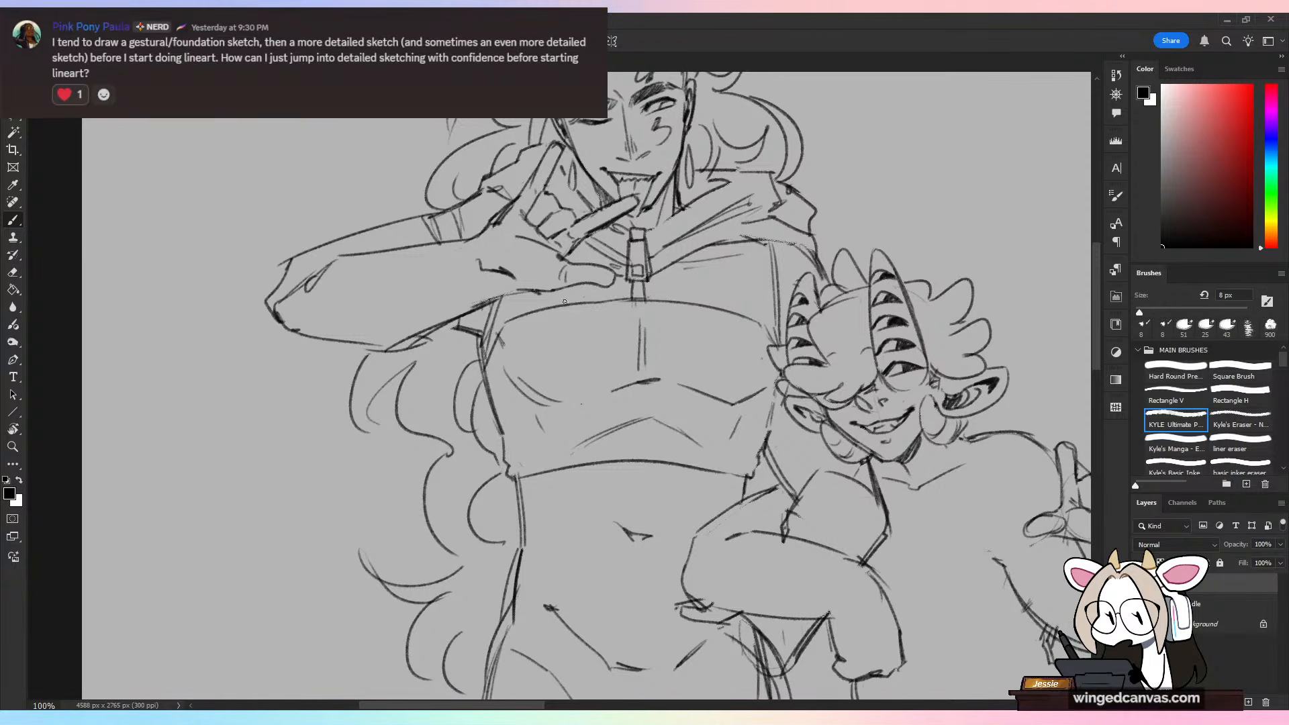
mouse_move(486, 351)
mouse_down()
mouse_move(516, 311)
mouse_move(657, 286)
mouse_move(655, 302)
mouse_move(633, 291)
mouse_move(774, 328)
mouse_up()
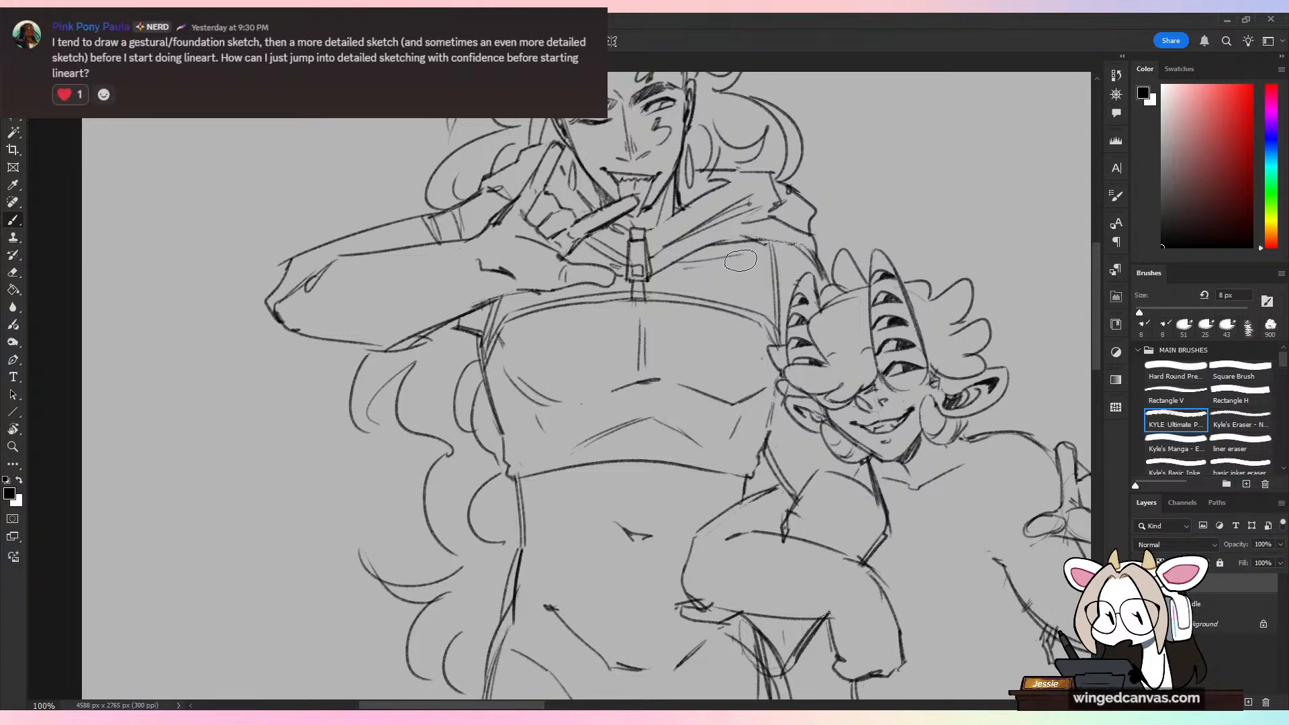
Step: Erase the faint fold line beneath the collar and clean up the stray armhole lines at the tall figure's shoulder
key(e)
key(b)
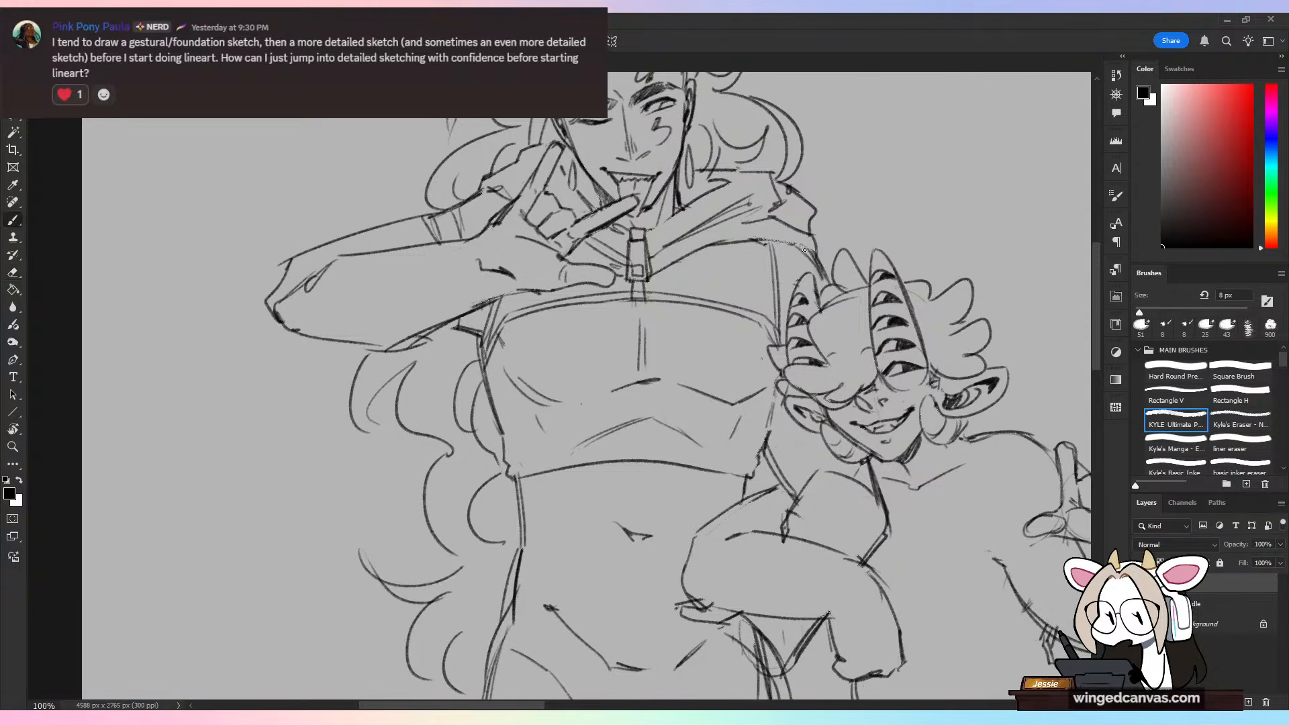
key(e)
mouse_move(791, 246)
mouse_down()
mouse_move(819, 255)
mouse_move(797, 276)
mouse_up()
key(b)
Step: Erase the tall figure's raised forearm outline and redraw it longer and thicker, with the elbow extended outward
key(ctrl+minus)
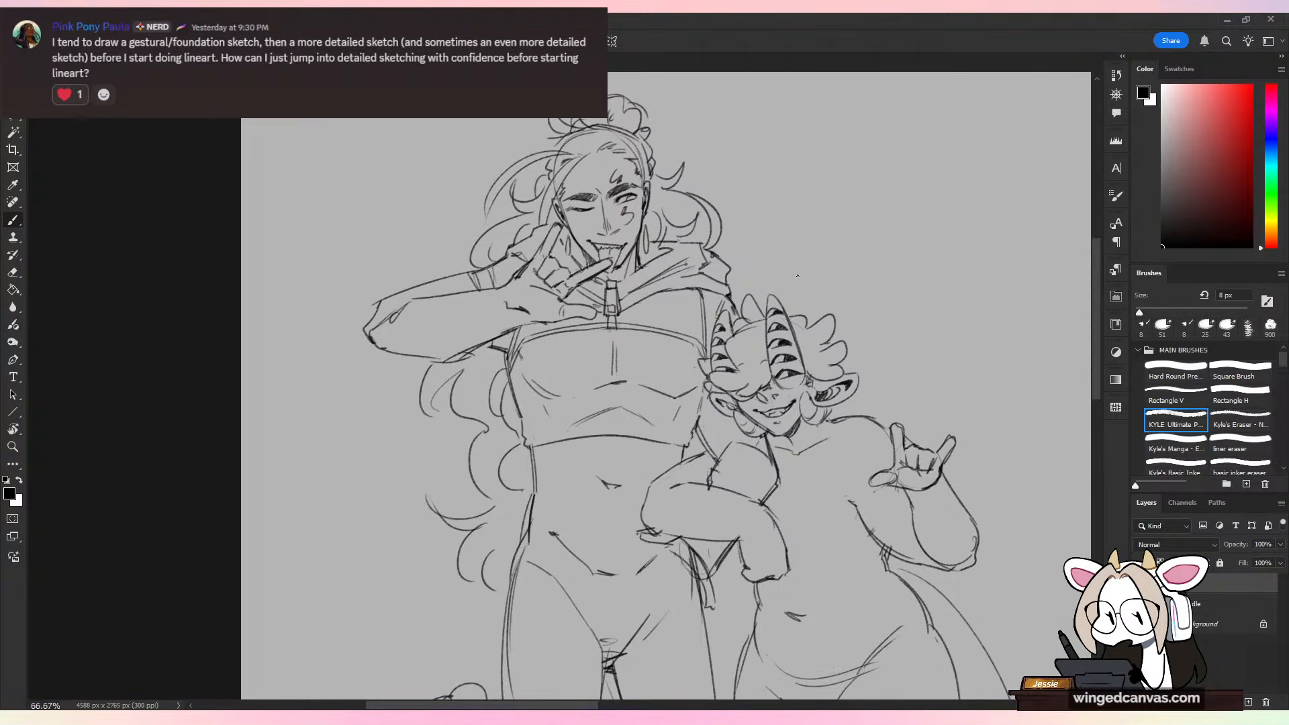
key(ctrl+minus)
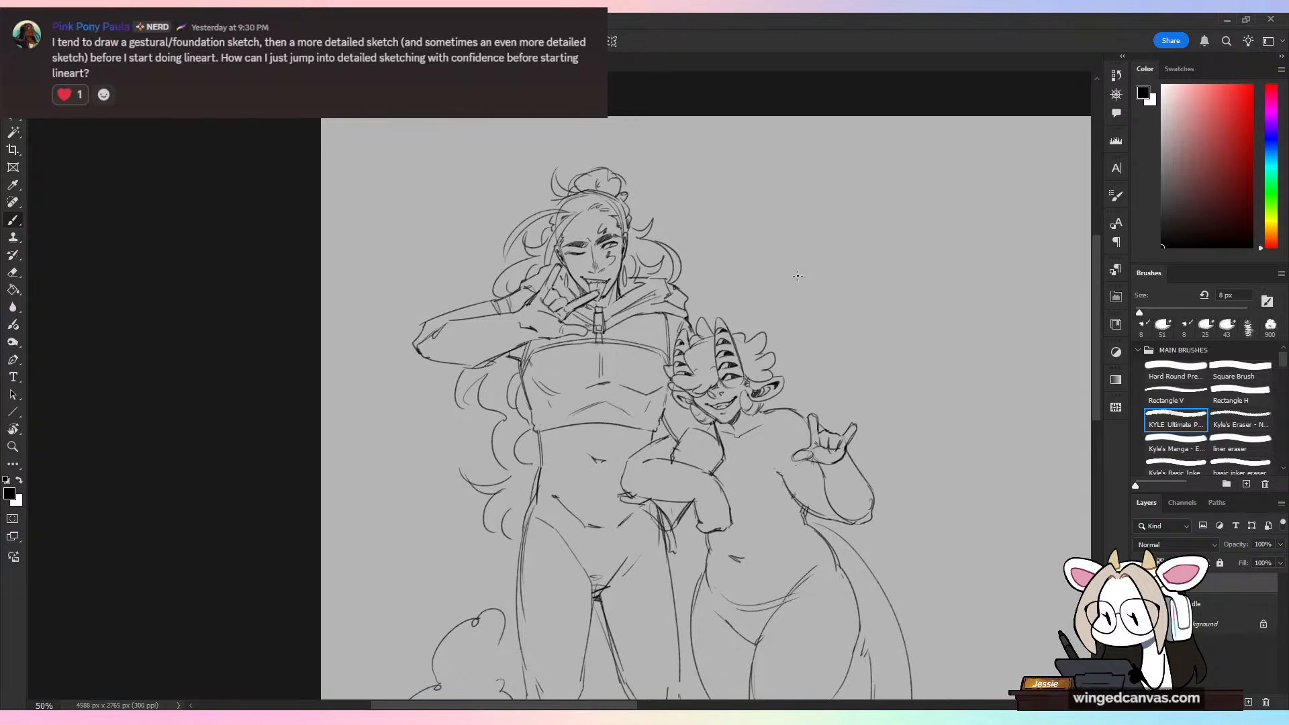
key(ctrl+minus)
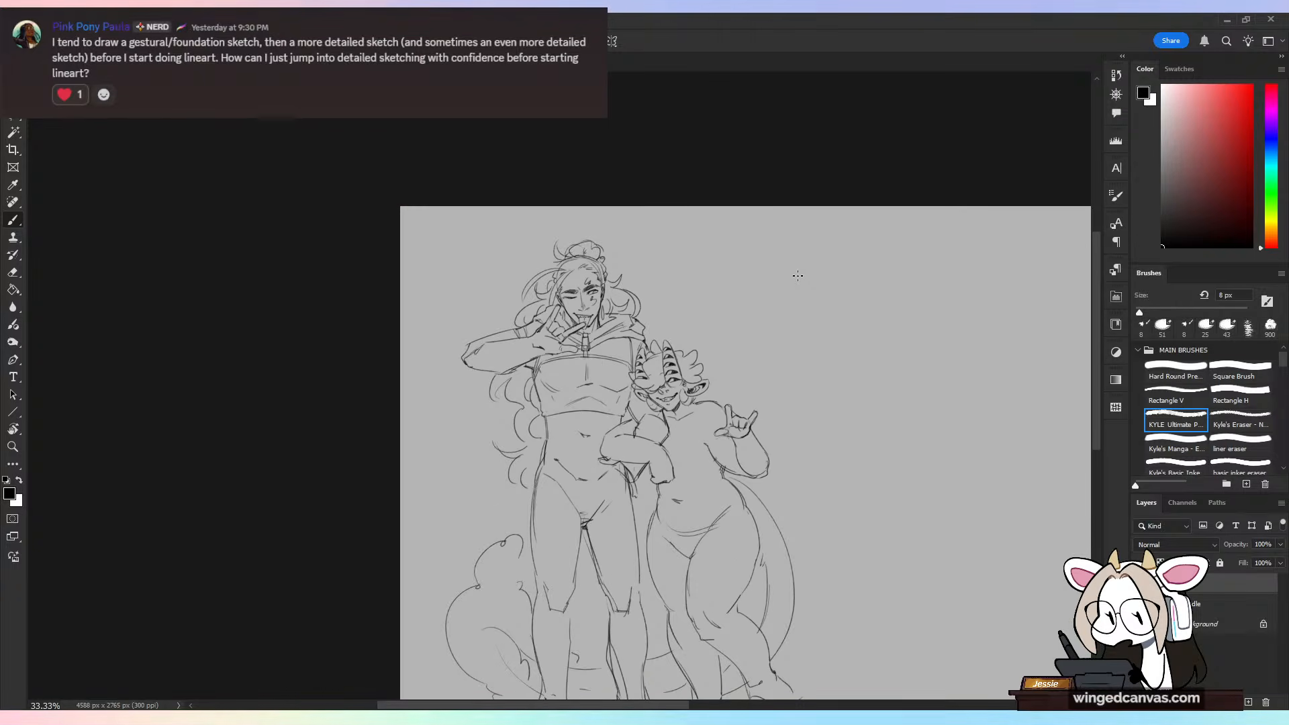
key(ctrl+plus)
key(w)
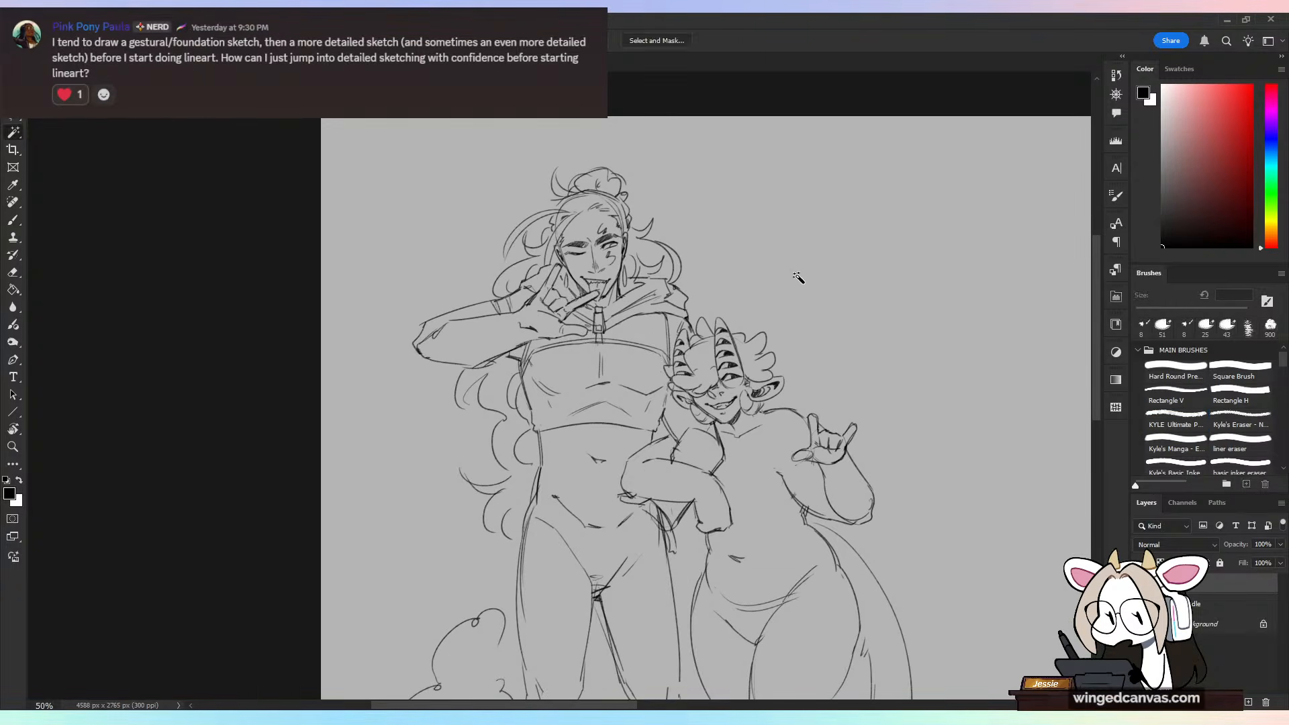
key(e)
key(ctrl+plus)
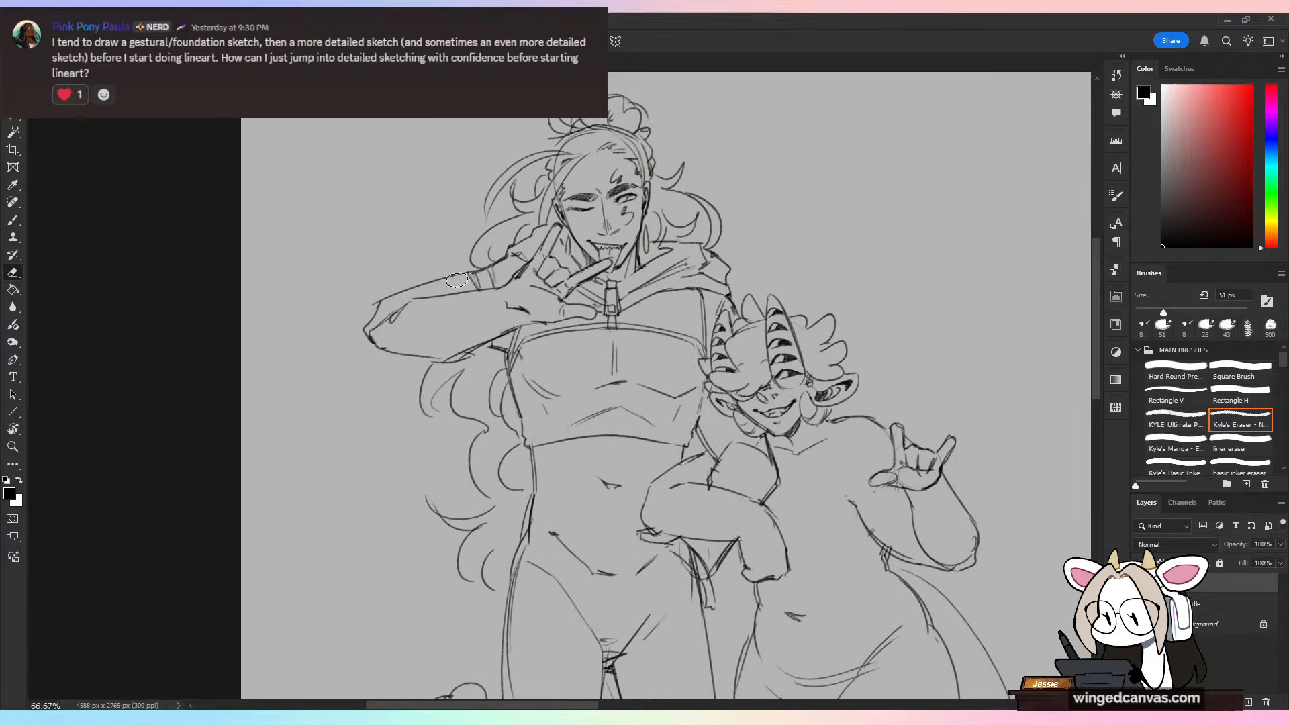
mouse_move(457, 280)
mouse_down()
mouse_move(421, 284)
mouse_move(351, 335)
mouse_move(388, 346)
mouse_move(381, 357)
mouse_move(500, 339)
mouse_move(405, 378)
mouse_up()
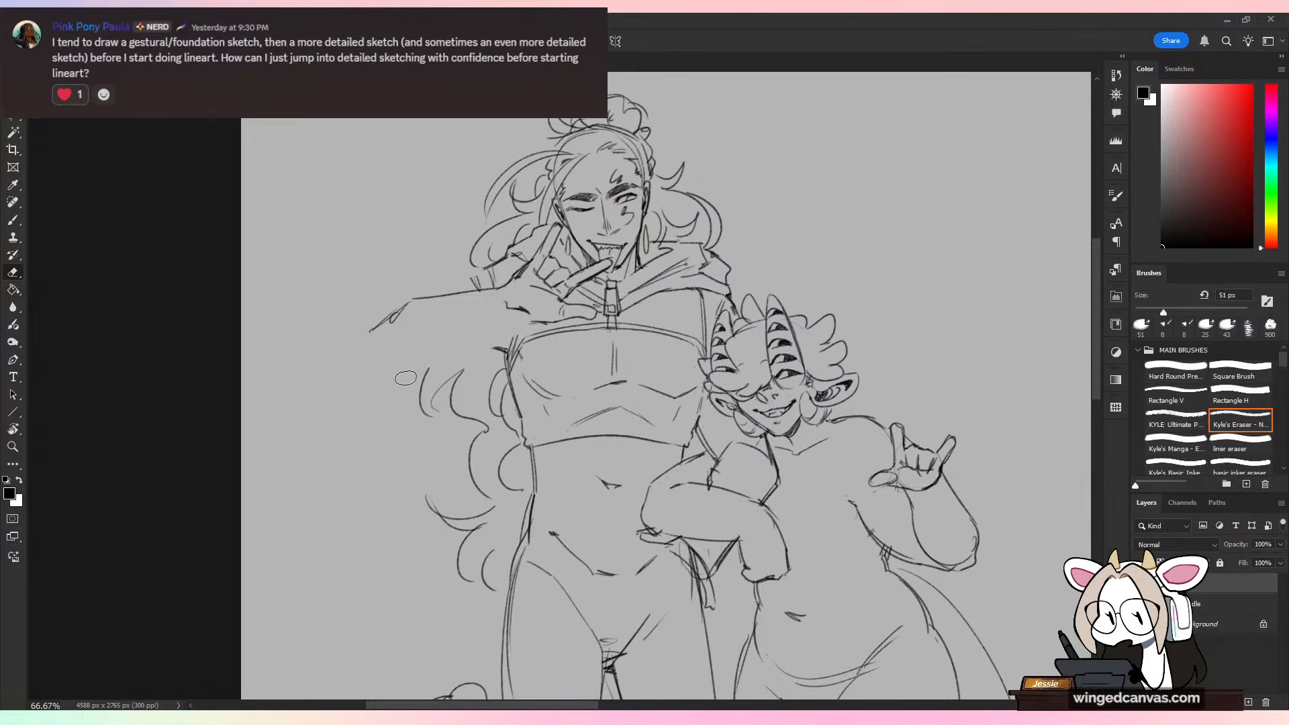
key(b)
mouse_move(356, 329)
mouse_down()
mouse_move(457, 278)
mouse_move(378, 307)
mouse_move(361, 336)
mouse_move(416, 372)
mouse_move(520, 331)
mouse_up()
key(ctrl+z)
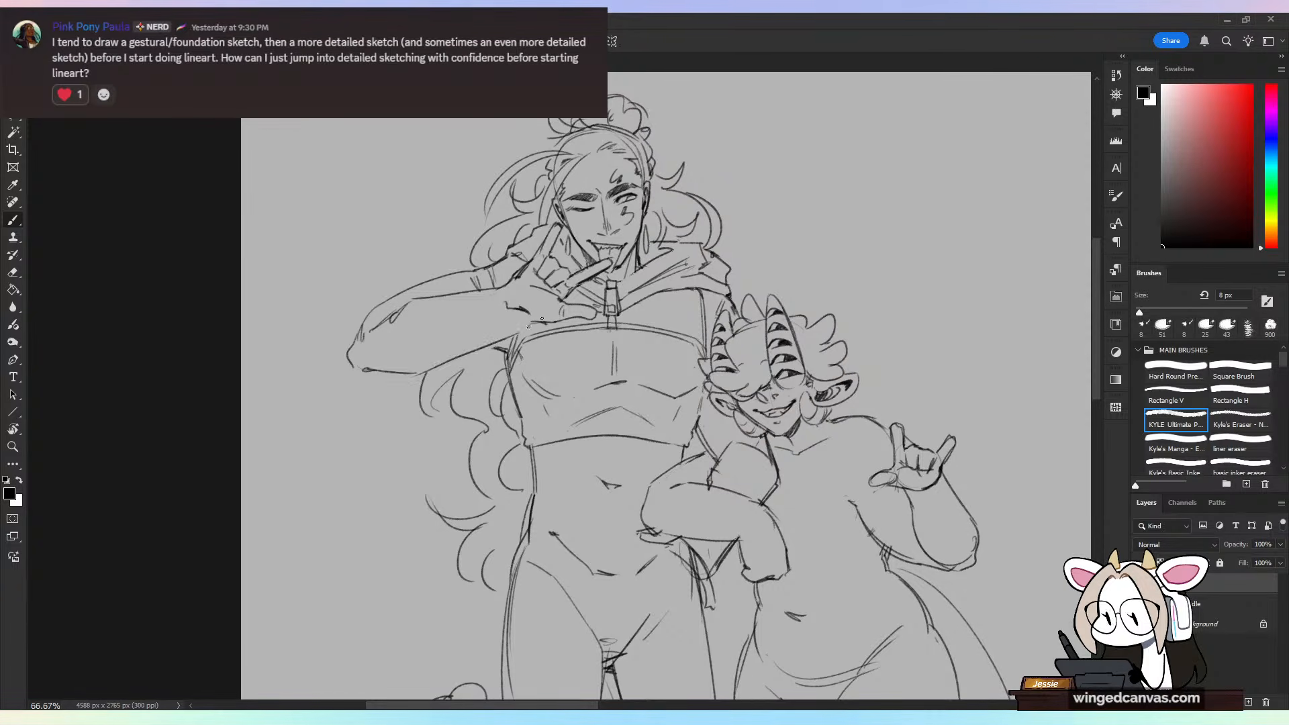
key(ctrl+z)
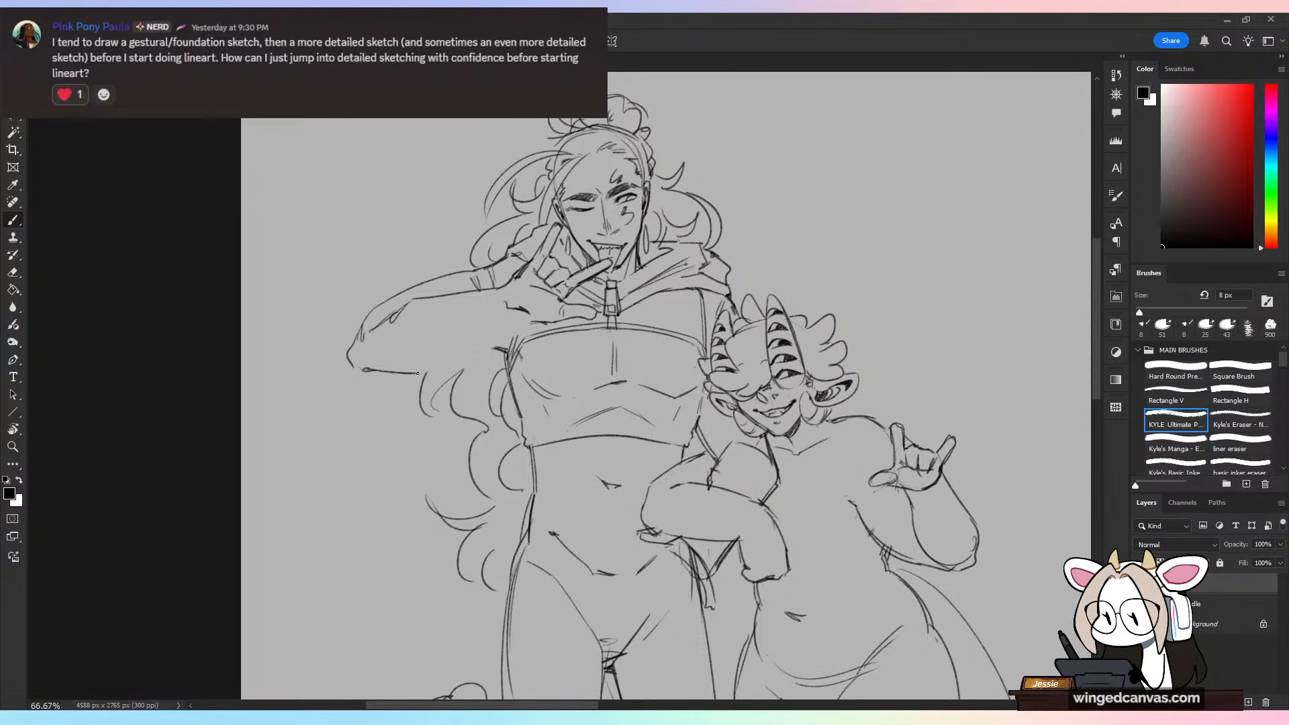
drag(416, 373, 546, 323)
Step: Refine the enlarged elbow by reworking its overlapping lines and adding short crease marks inside the bend
mouse_move(411, 305)
mouse_down()
mouse_move(371, 331)
mouse_move(386, 321)
mouse_up()
key(e)
key(b)
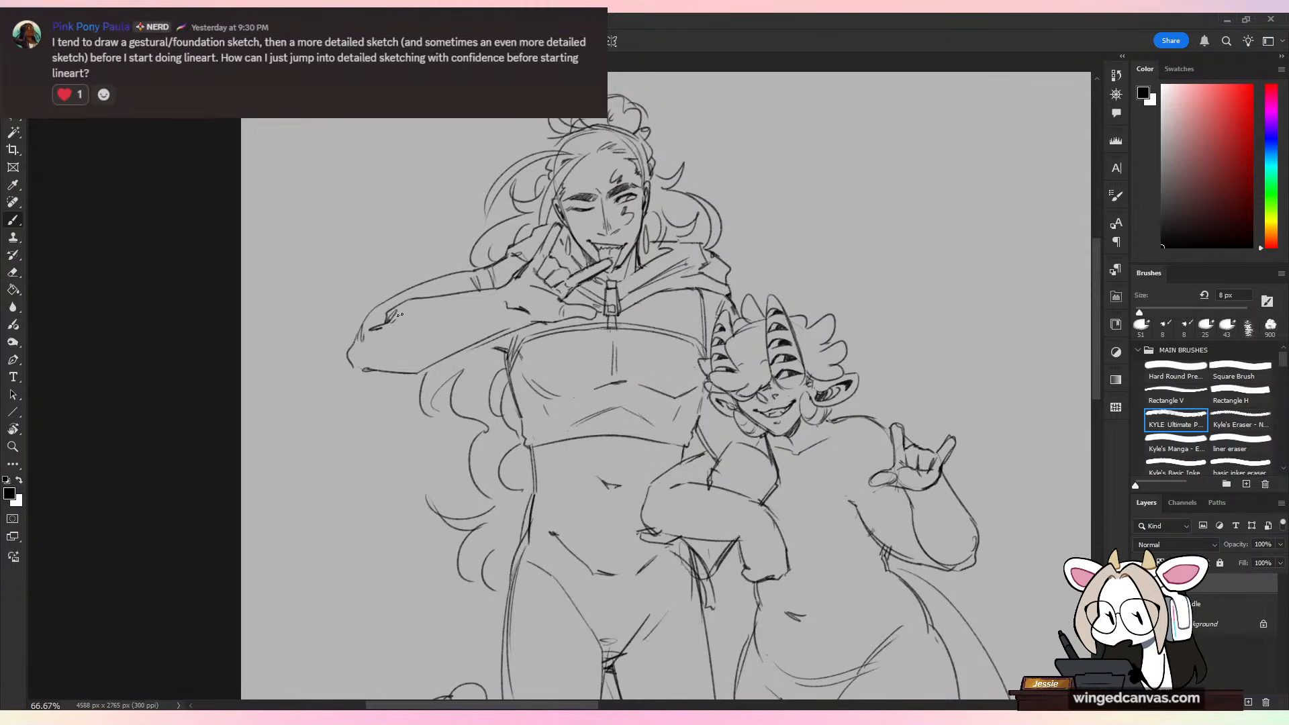
key(ctrl+z)
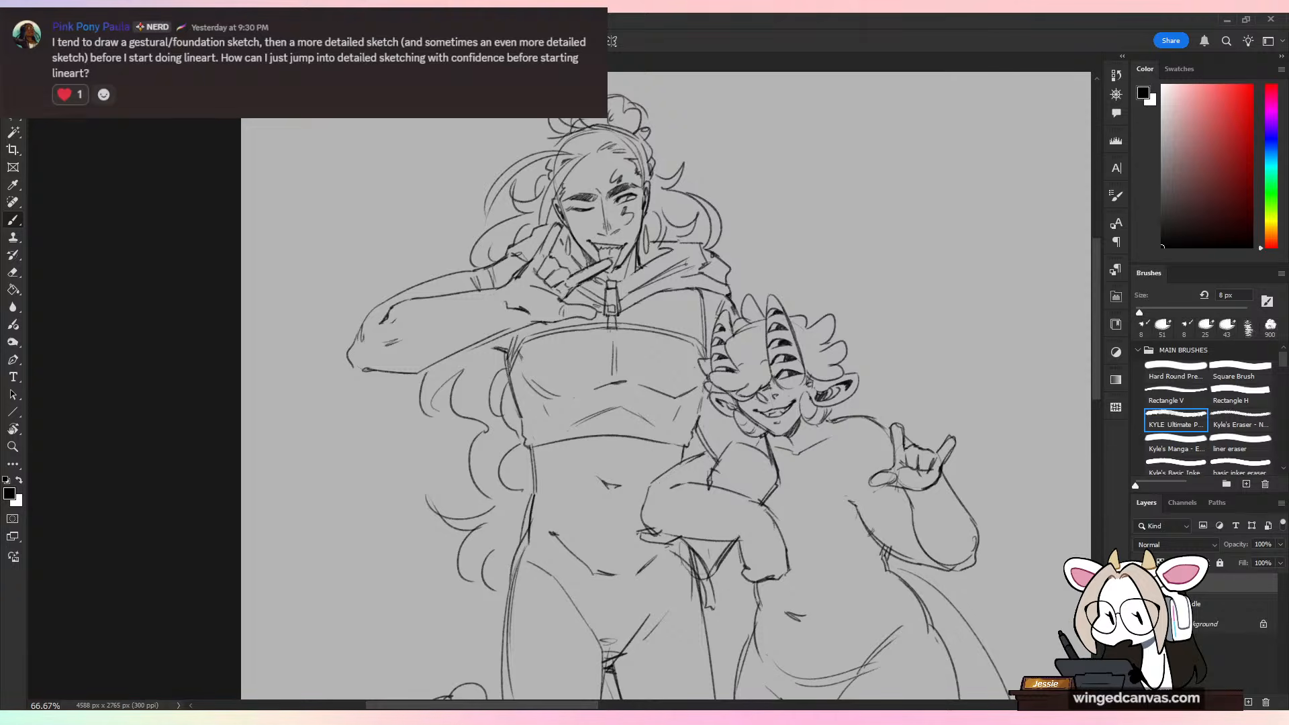
Step: Erase the crease at the base of the tall figure's raised palm and sketch a small dark shaded patch there
key(e)
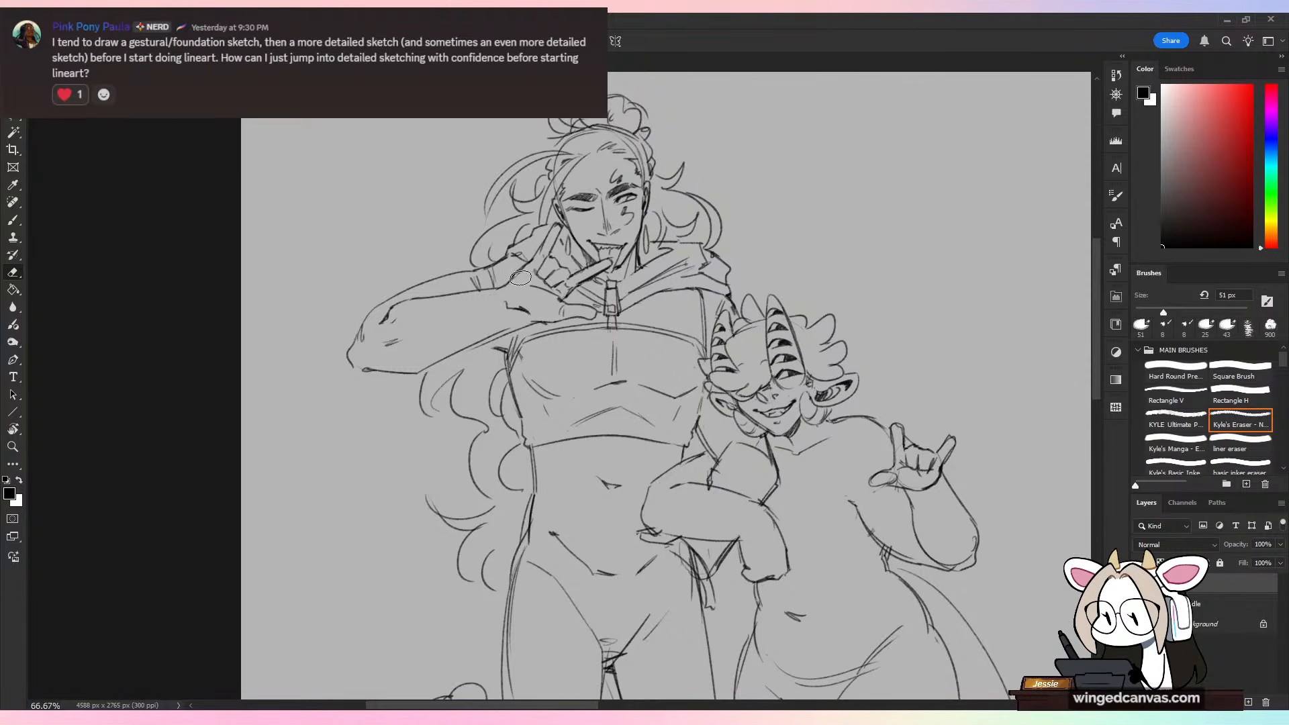
key(b)
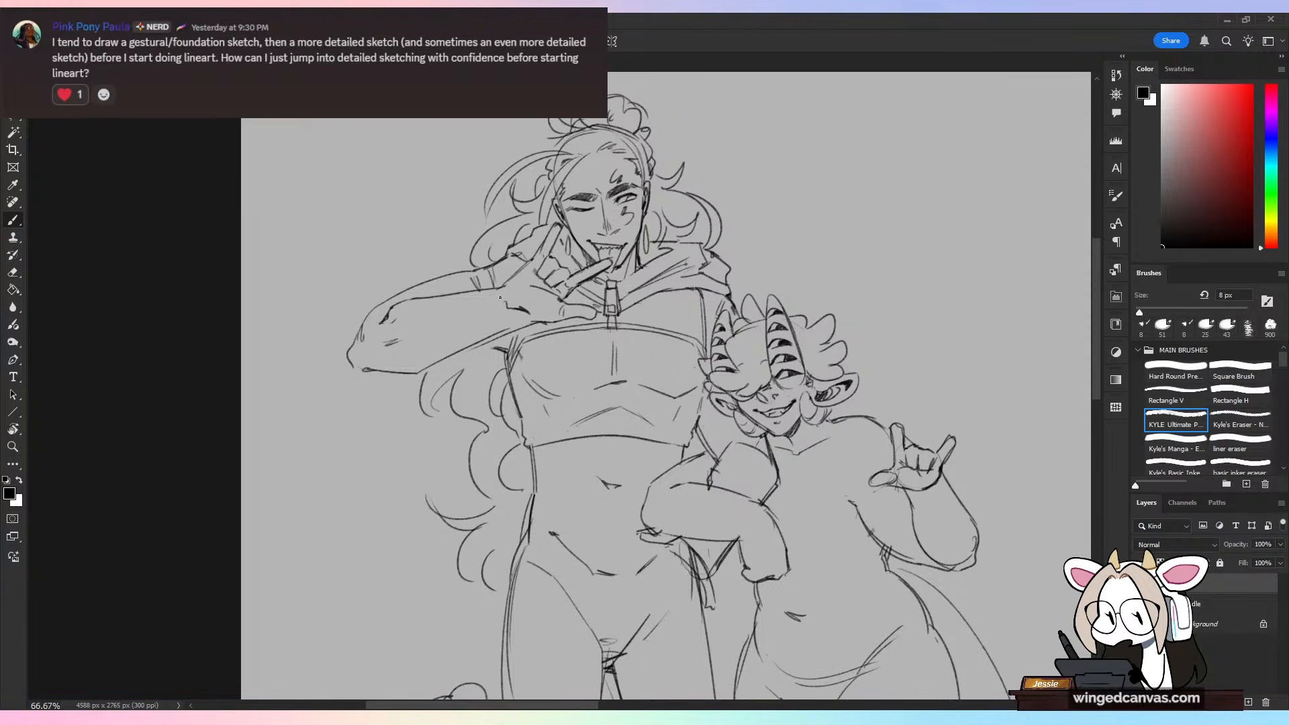
key(e)
drag(508, 306, 529, 312)
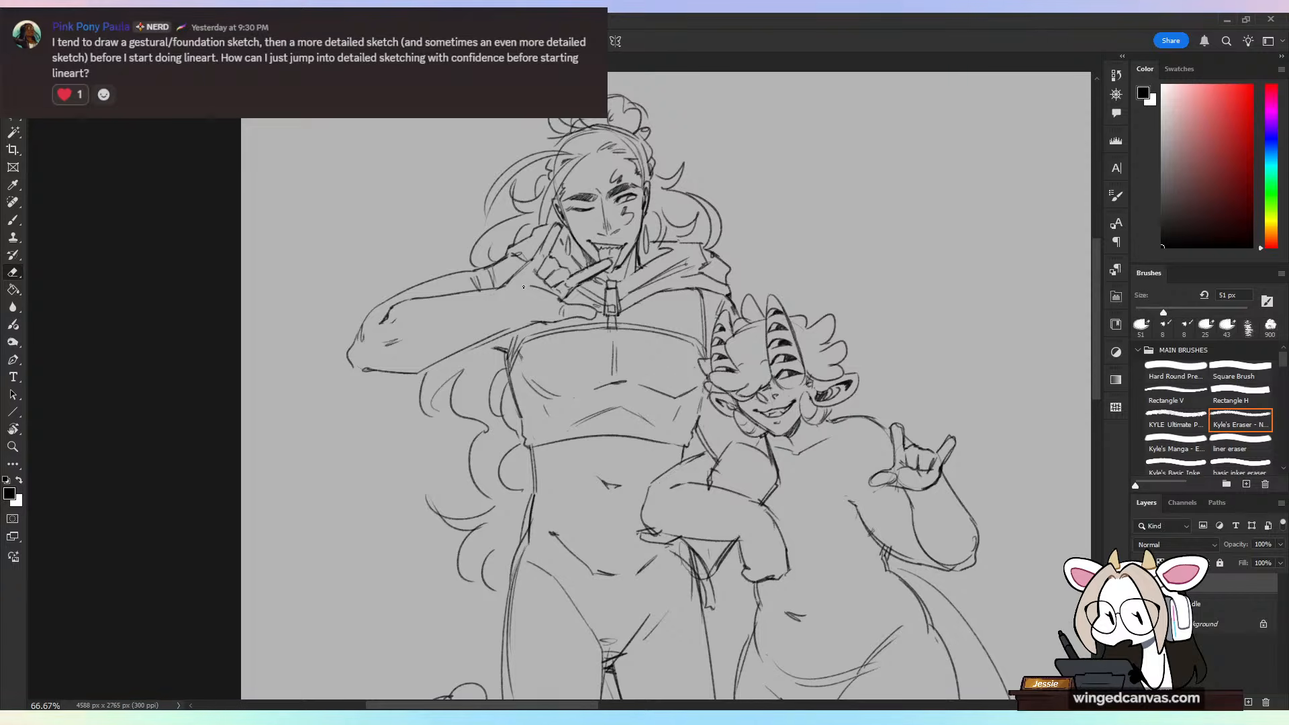
key(b)
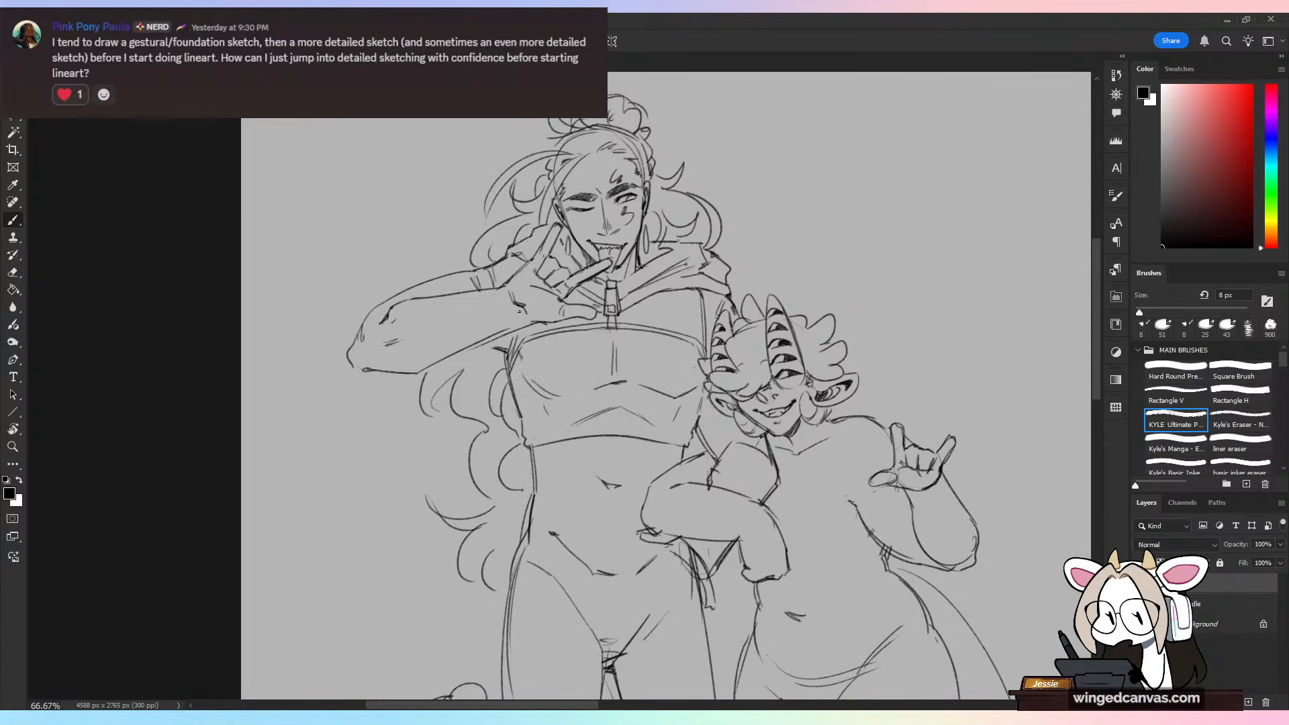
drag(522, 313, 533, 319)
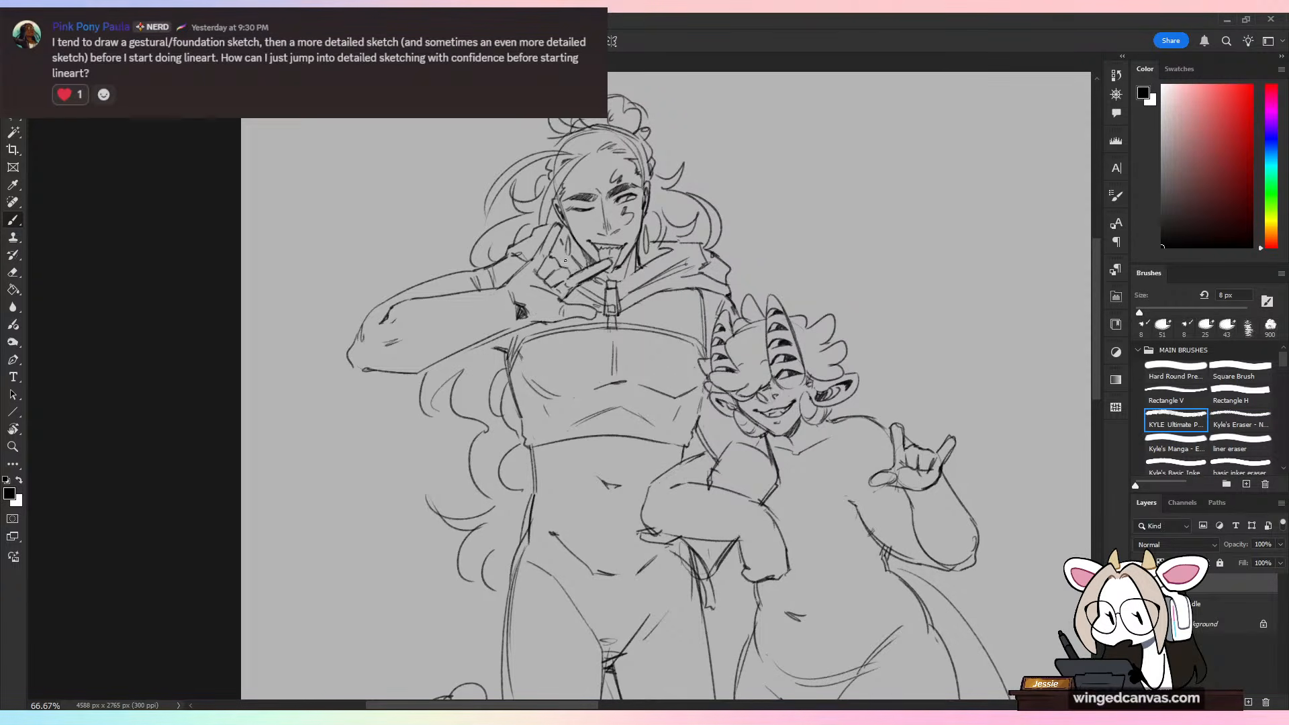
Step: Draw a glove cuff edge across the tall figure's forearm and redraw the raised hand with glove contours around palm and fingers
key(ctrl+minus)
key(ctrl+plus)
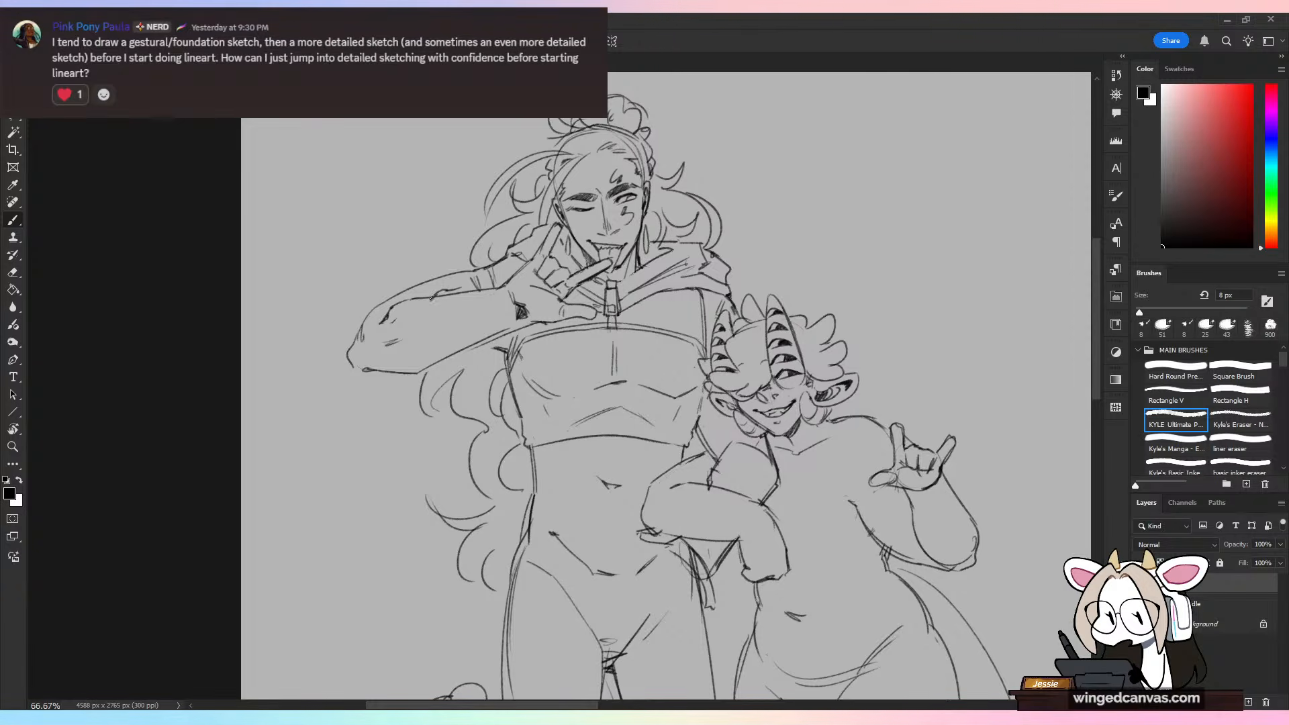
drag(430, 298, 440, 353)
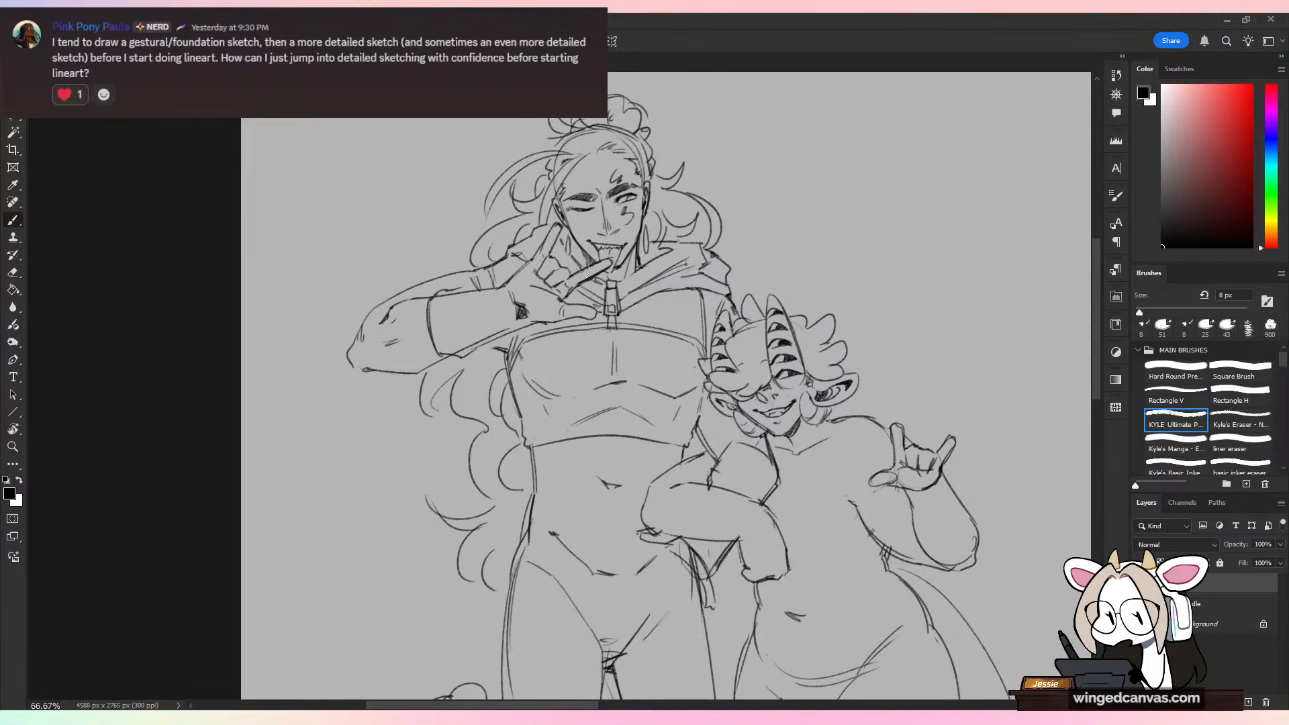
key(e)
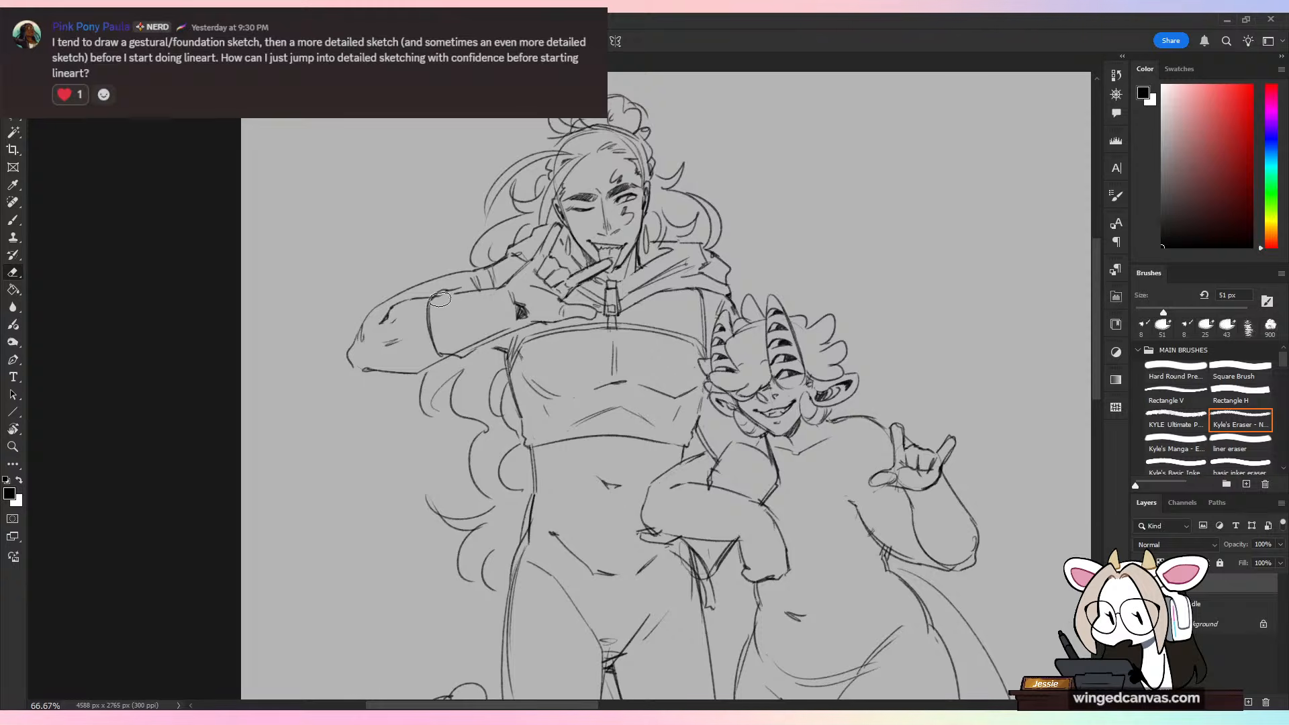
mouse_move(446, 299)
mouse_down()
mouse_move(508, 292)
mouse_move(471, 343)
mouse_move(523, 310)
mouse_move(513, 278)
mouse_move(549, 258)
mouse_move(507, 284)
mouse_move(517, 320)
mouse_move(524, 312)
mouse_move(458, 290)
mouse_up()
key(b)
key(e)
key(b)
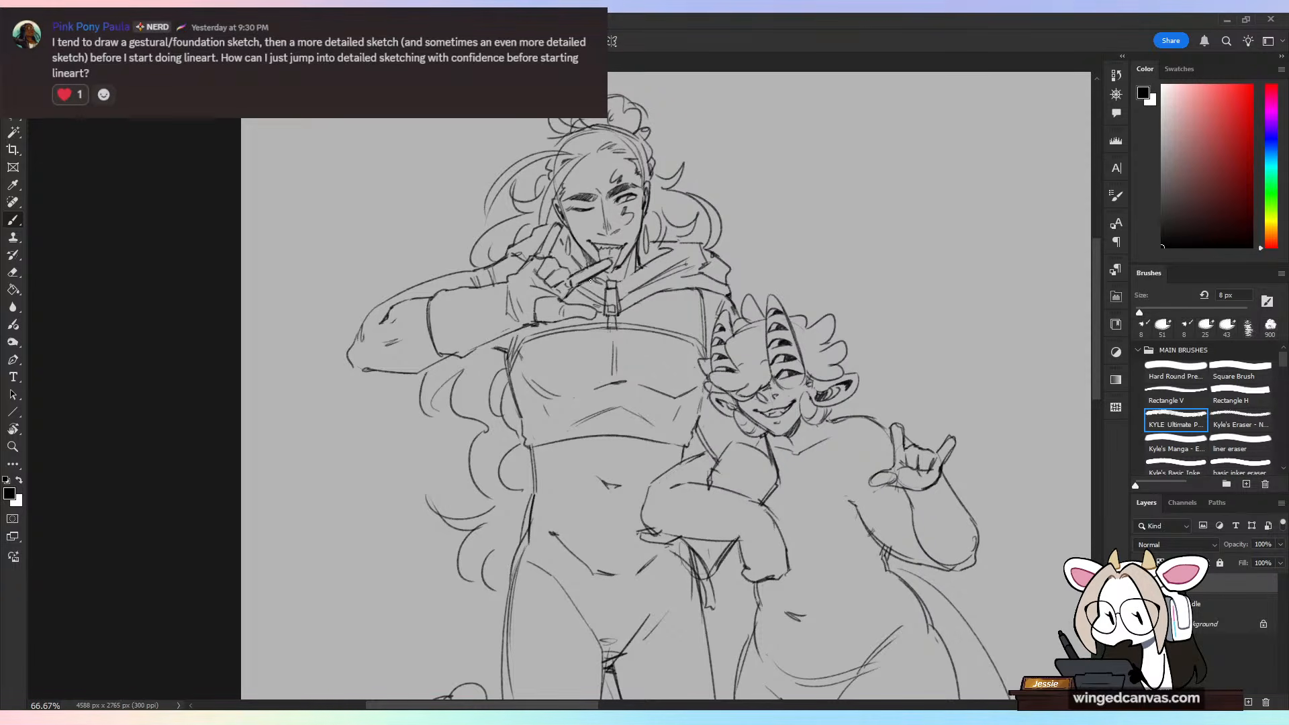
Step: Sketch a strap with a small rectangular buckle around the glove's wrist
key(ctrl+t)
key(Return)
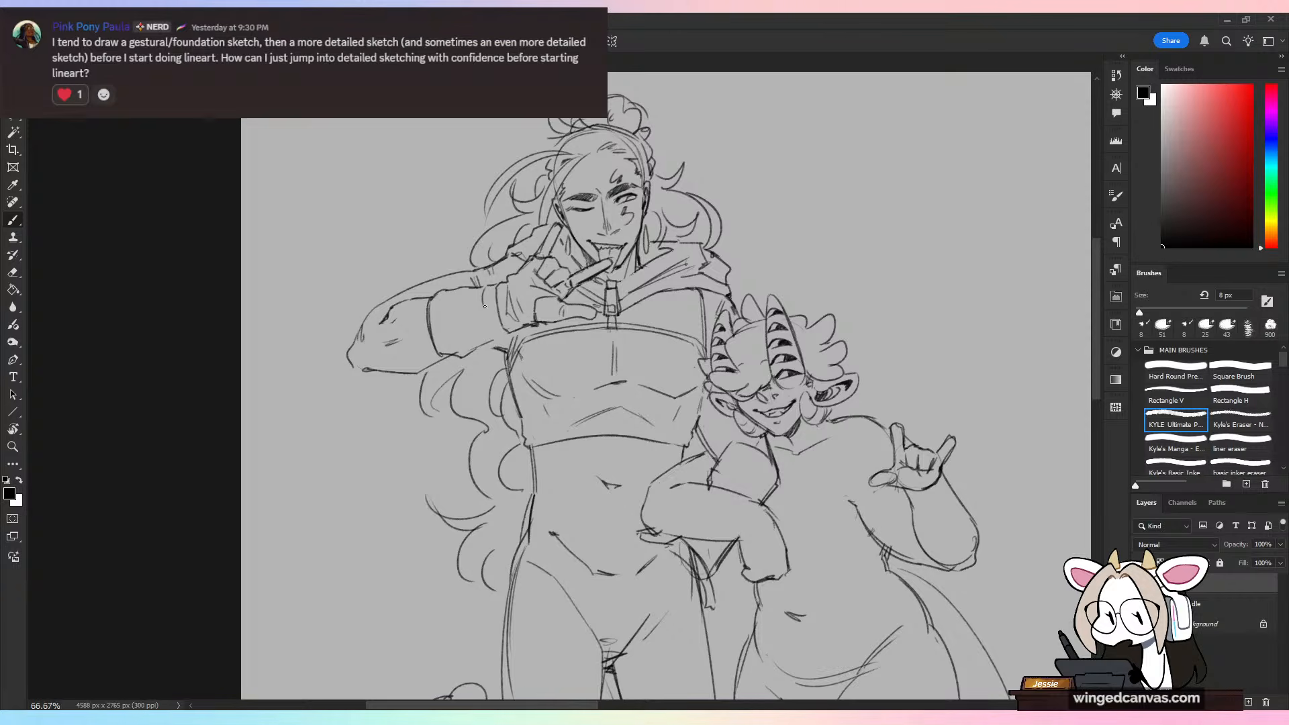
drag(483, 302, 499, 318)
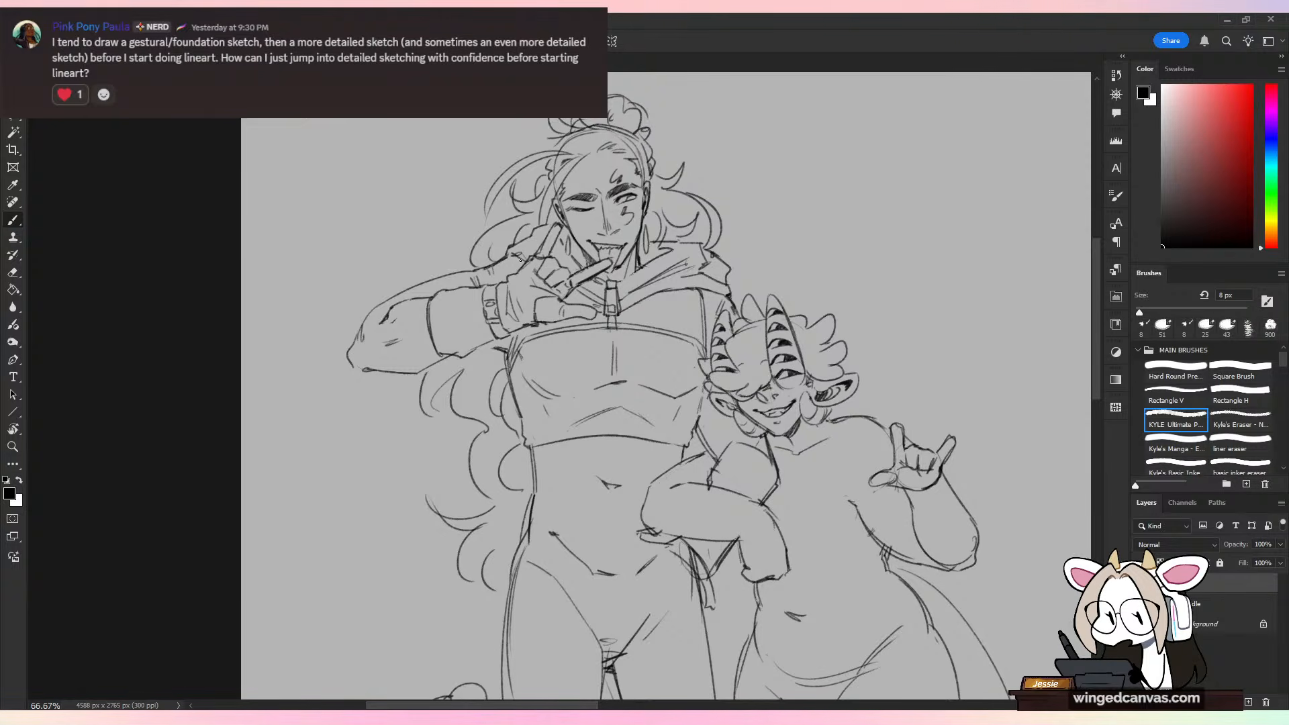
Step: Add curved band and fold lines across the glove's forearm section between the cuff edge and the wrist strap
drag(449, 301, 439, 346)
drag(471, 301, 457, 345)
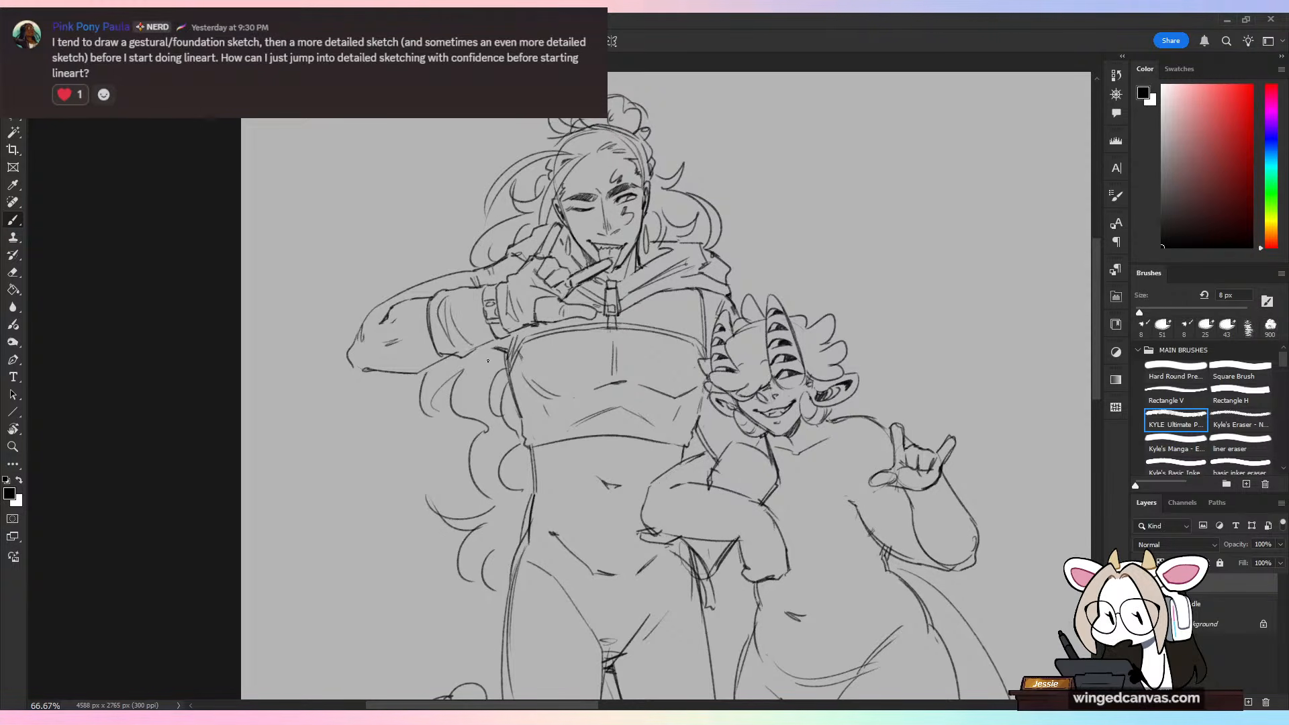
key(ctrl+z)
drag(456, 299, 471, 336)
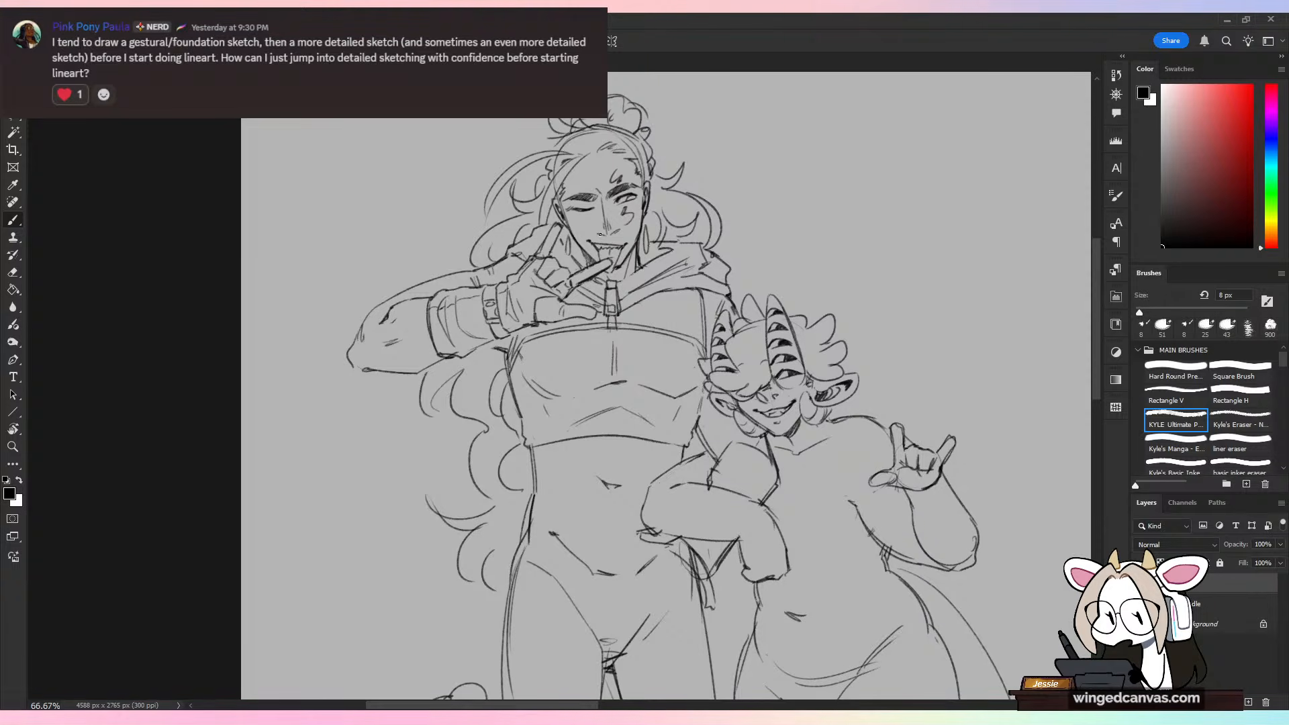
key(ctrl+minus)
key(ctrl+plus)
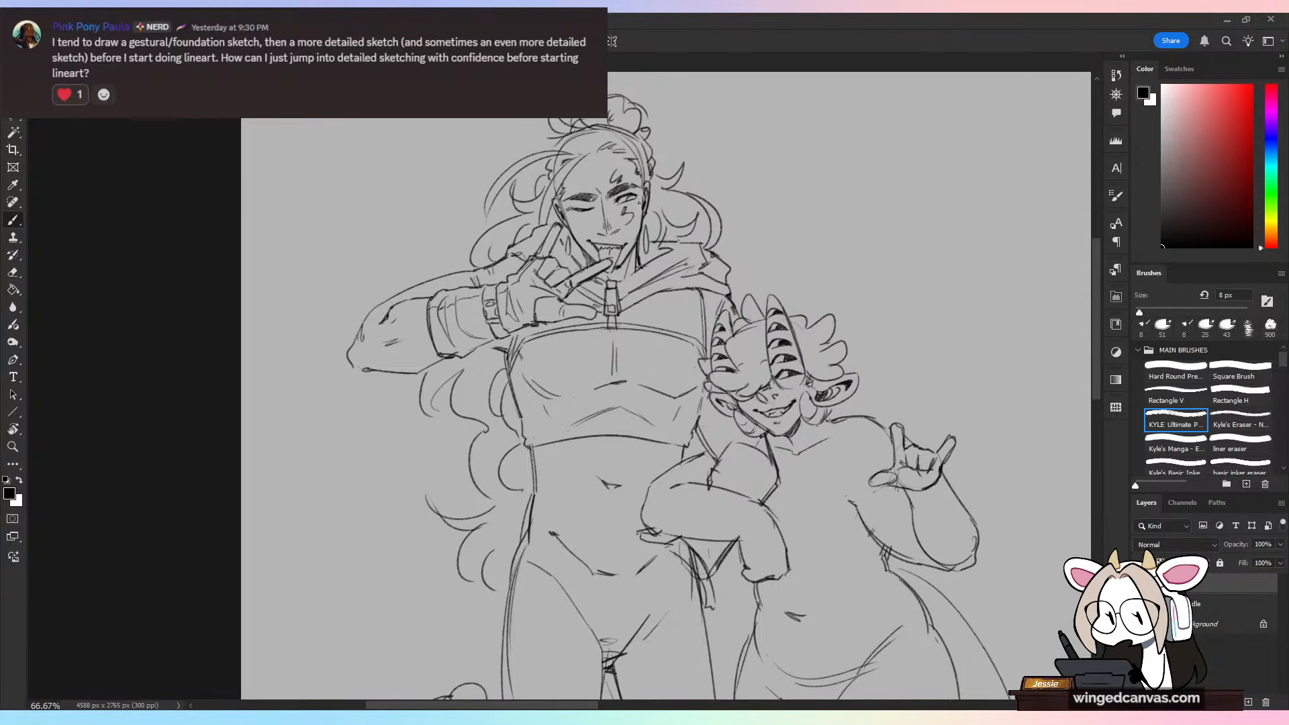
Step: Darken the arm contour behind the tall figure's raised glove and redraw the underside of the bent forearm from elbow to glove
key(ctrl+minus)
drag(725, 464, 587, 440)
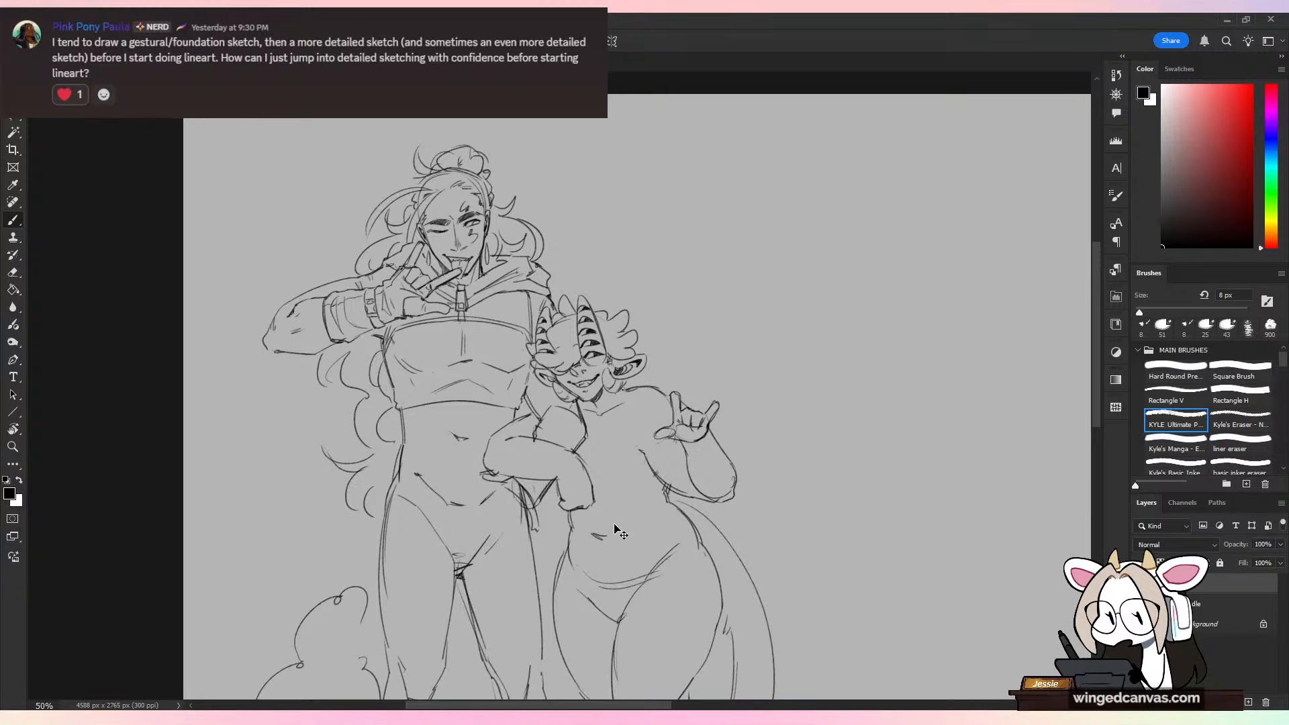
key(ctrl+plus)
drag(628, 412, 678, 445)
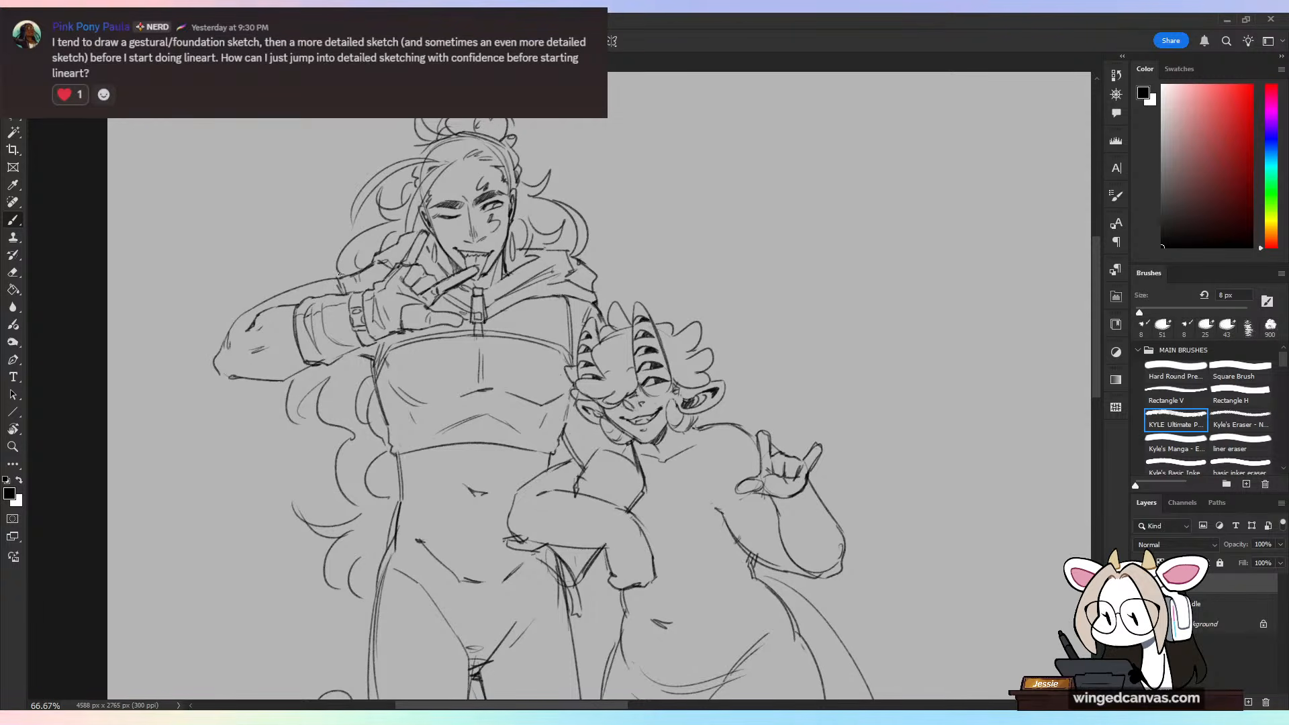
key(e)
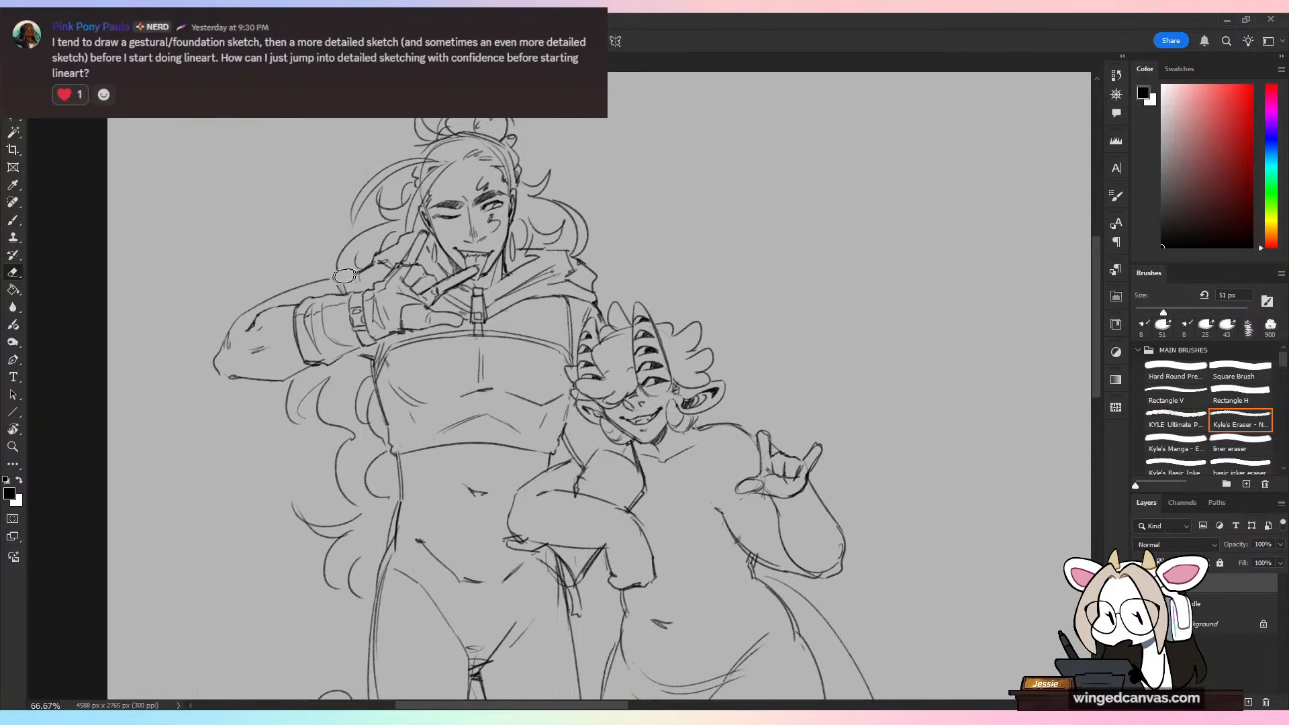
key(ctrl+t)
key(Escape)
key(b)
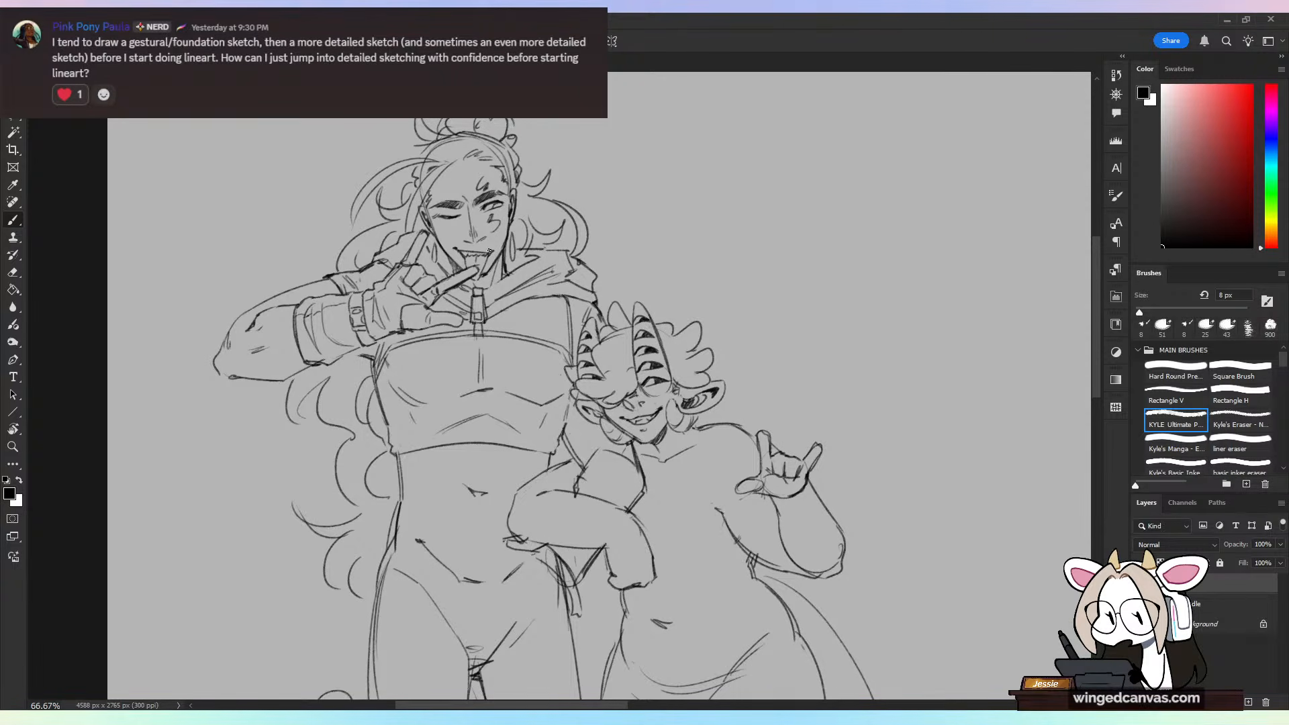
drag(361, 354, 348, 357)
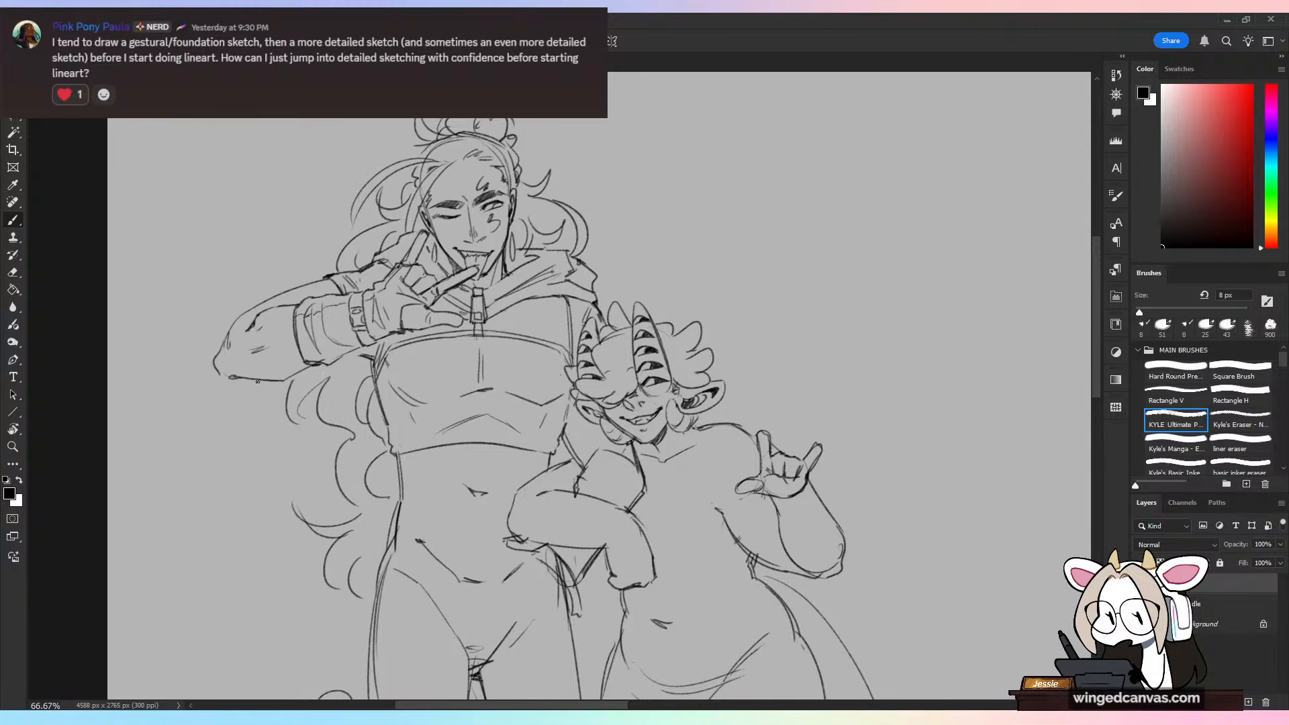
mouse_move(254, 381)
mouse_down()
mouse_move(361, 358)
mouse_move(350, 359)
mouse_up()
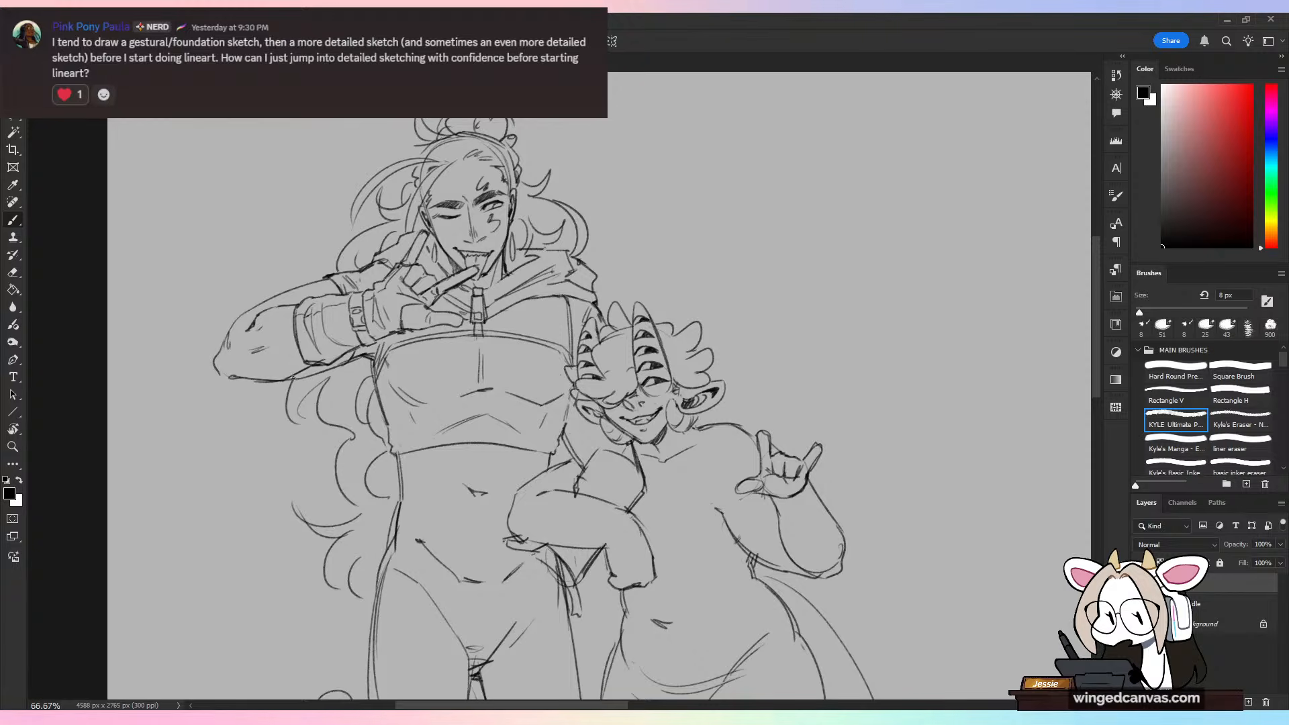
key(ctrl+minus)
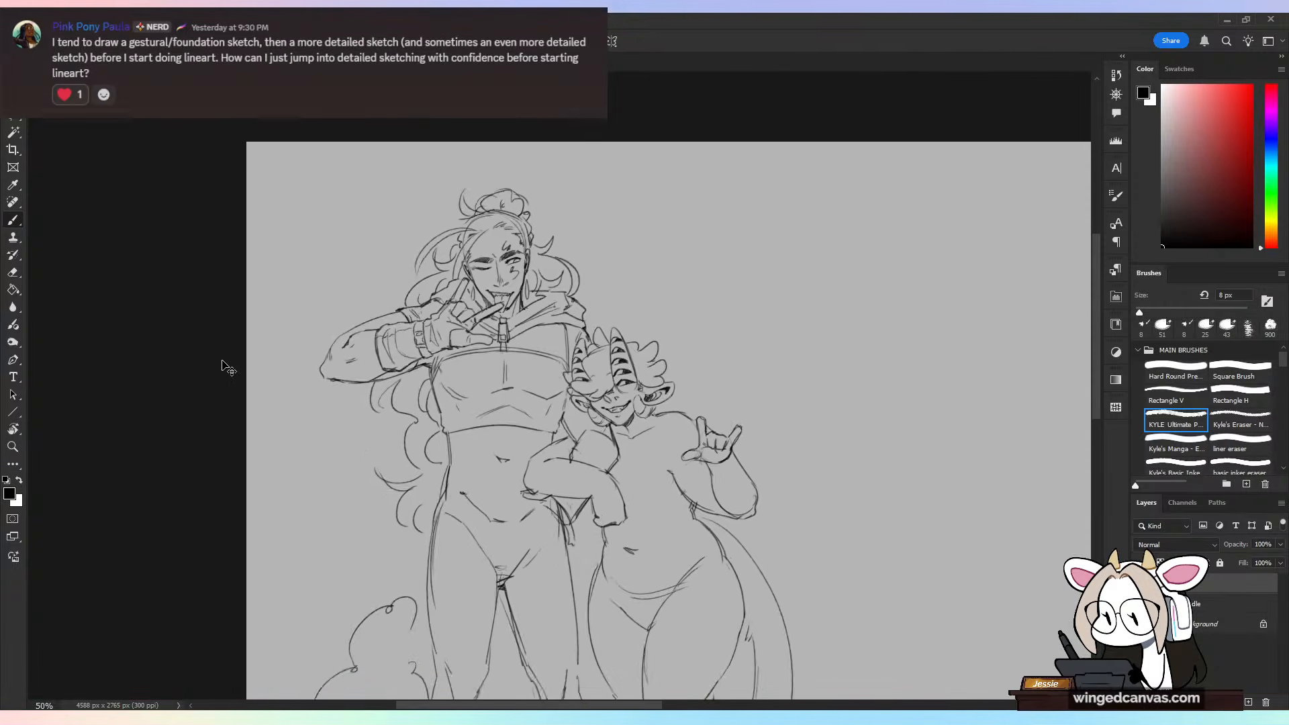
key(ctrl+plus)
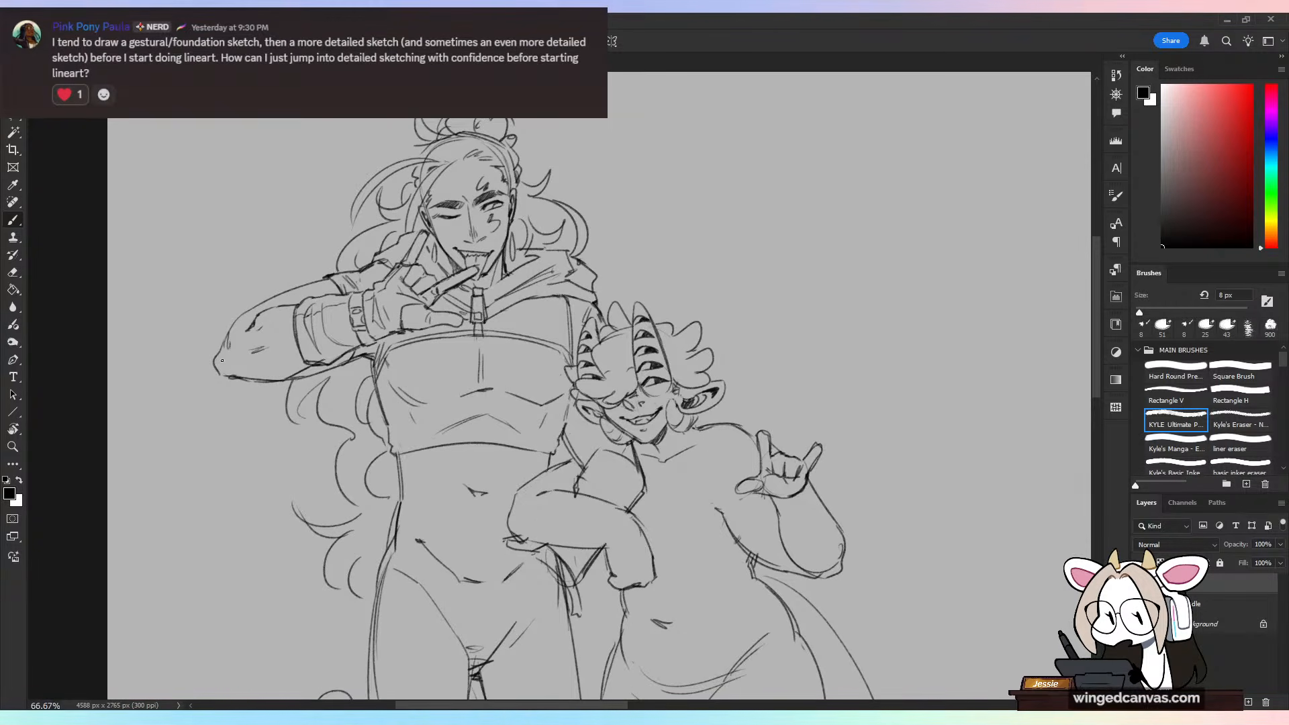
Step: Erase the stray marks on the short figure's shoulder beside the tall figure and redraw the contour and crease lines there
key(e)
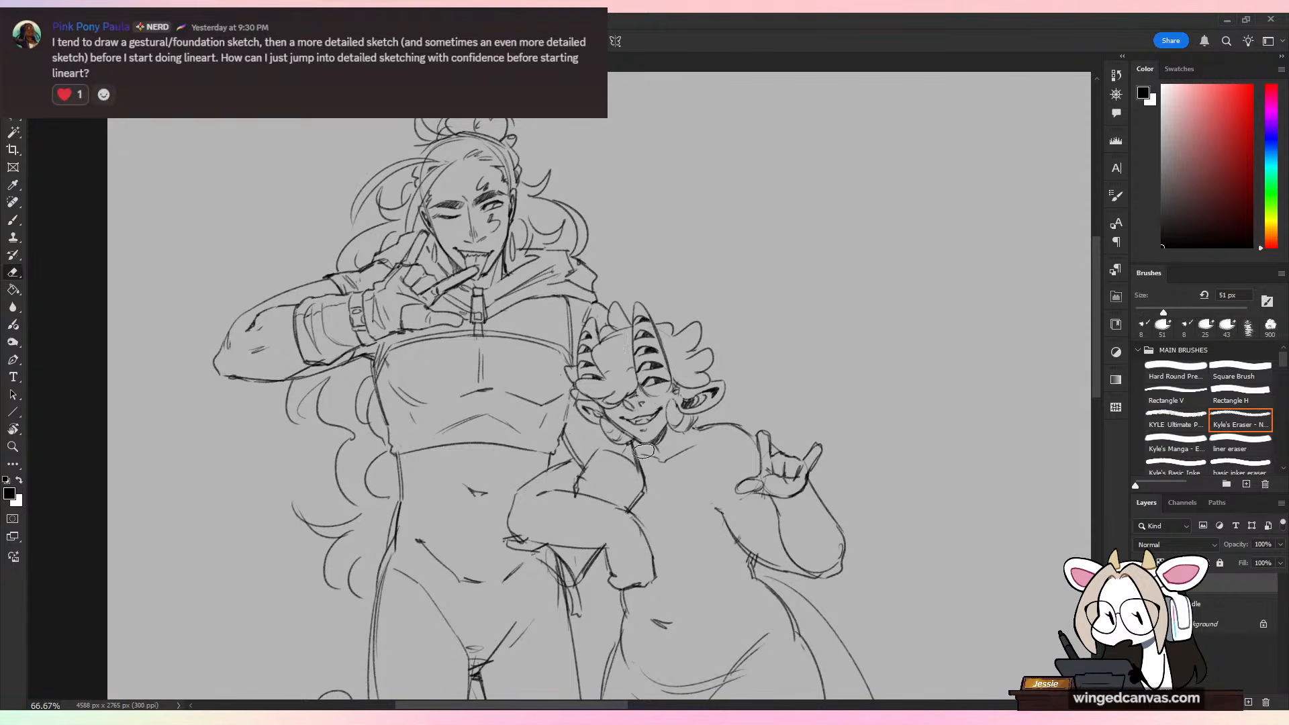
key(b)
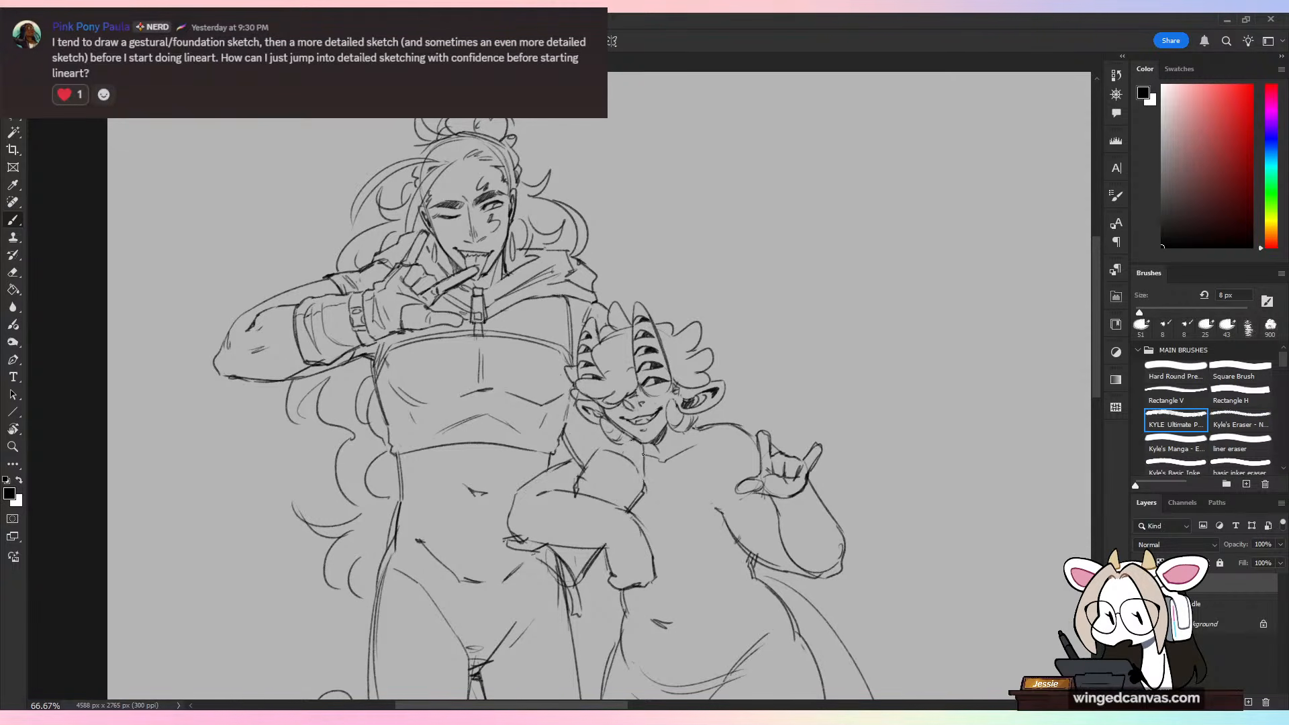
drag(643, 448, 648, 494)
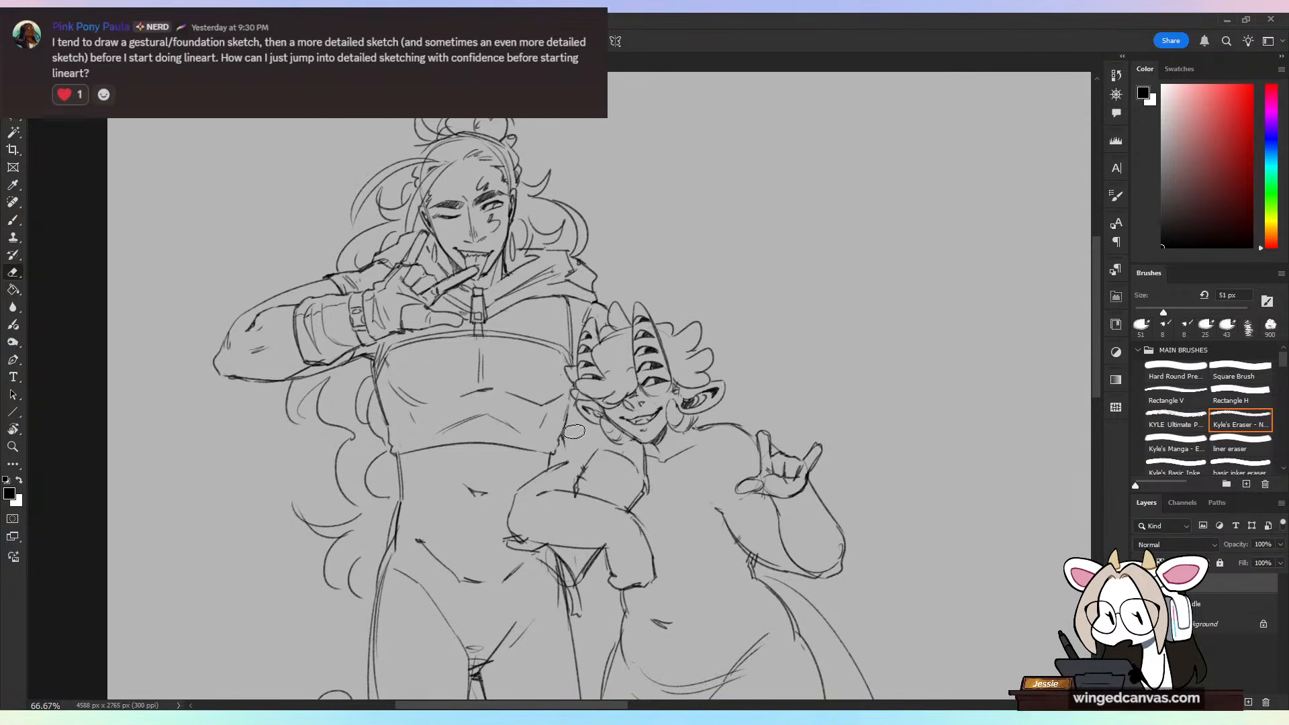
key(e)
mouse_move(576, 491)
mouse_down()
mouse_move(593, 460)
mouse_move(636, 467)
mouse_up()
key(b)
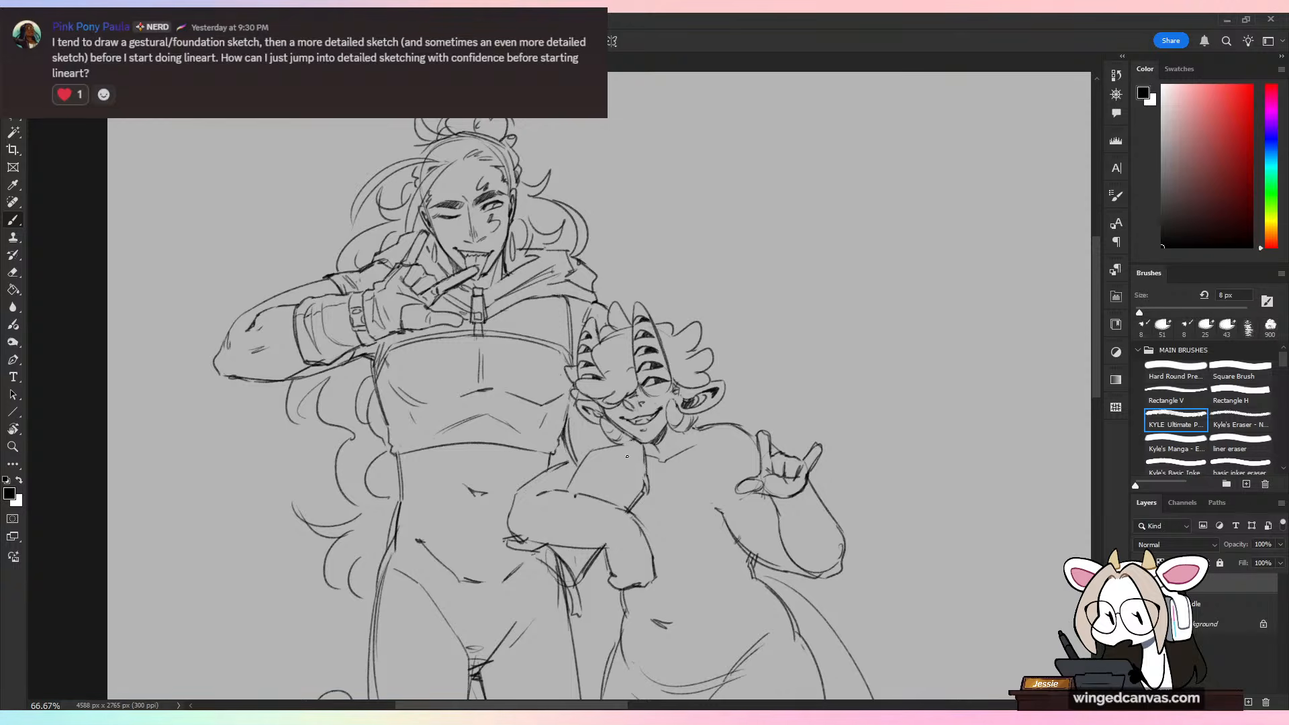
mouse_move(628, 455)
mouse_down()
mouse_move(637, 502)
mouse_move(650, 492)
mouse_up()
key(e)
key(v)
key(b)
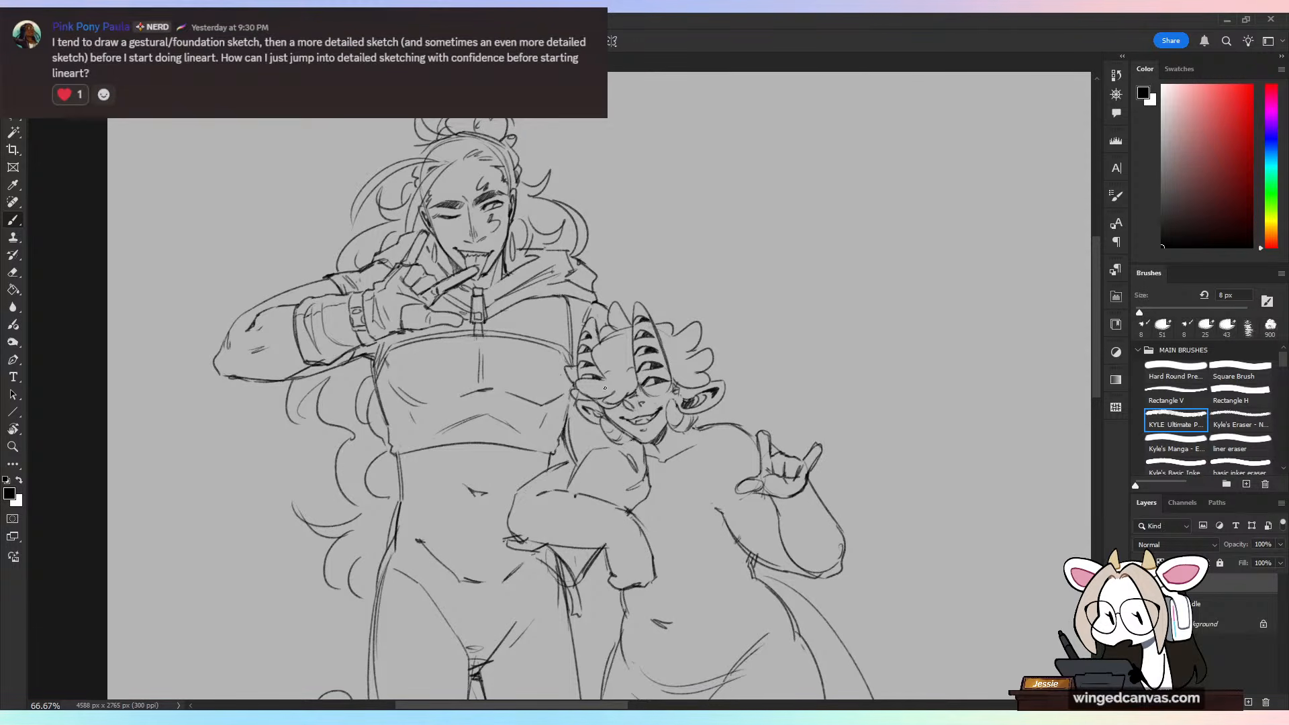
Step: Add short vertical muscle lines to the tall figure's midriff below the cropped top
key(ctrl+minus)
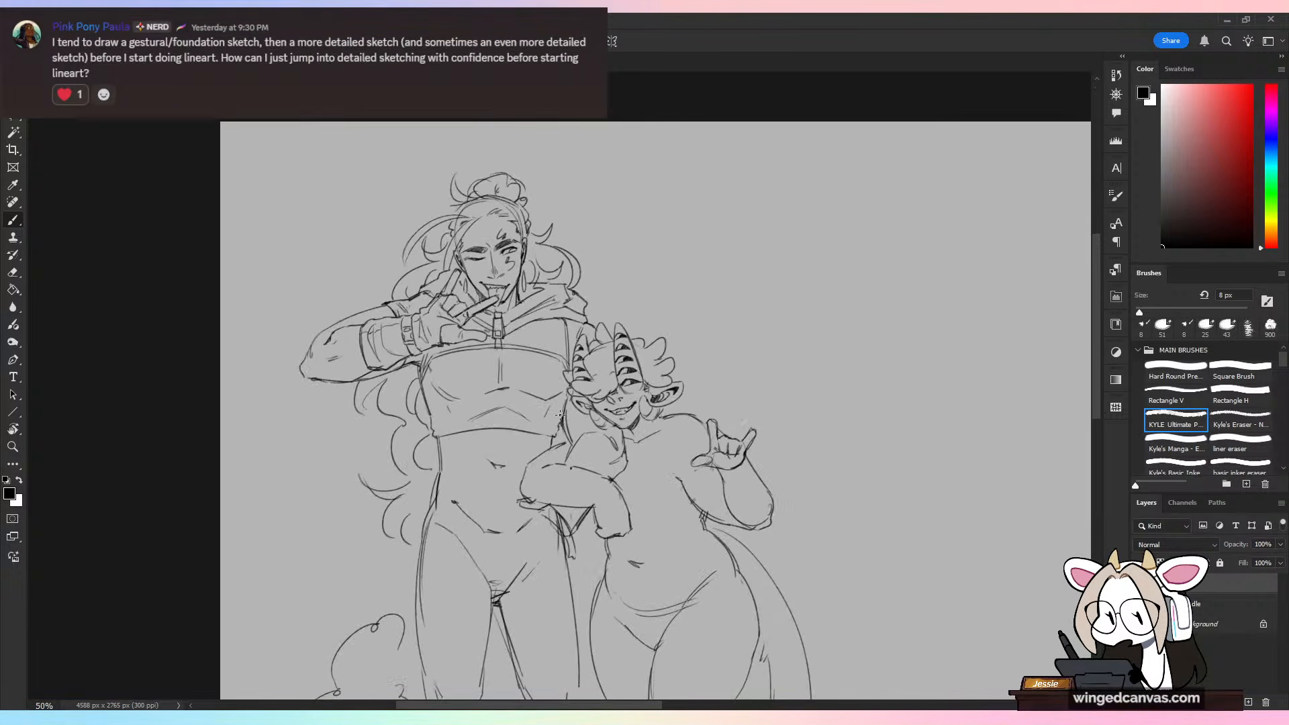
key(ctrl+plus)
key(ctrl+plus)
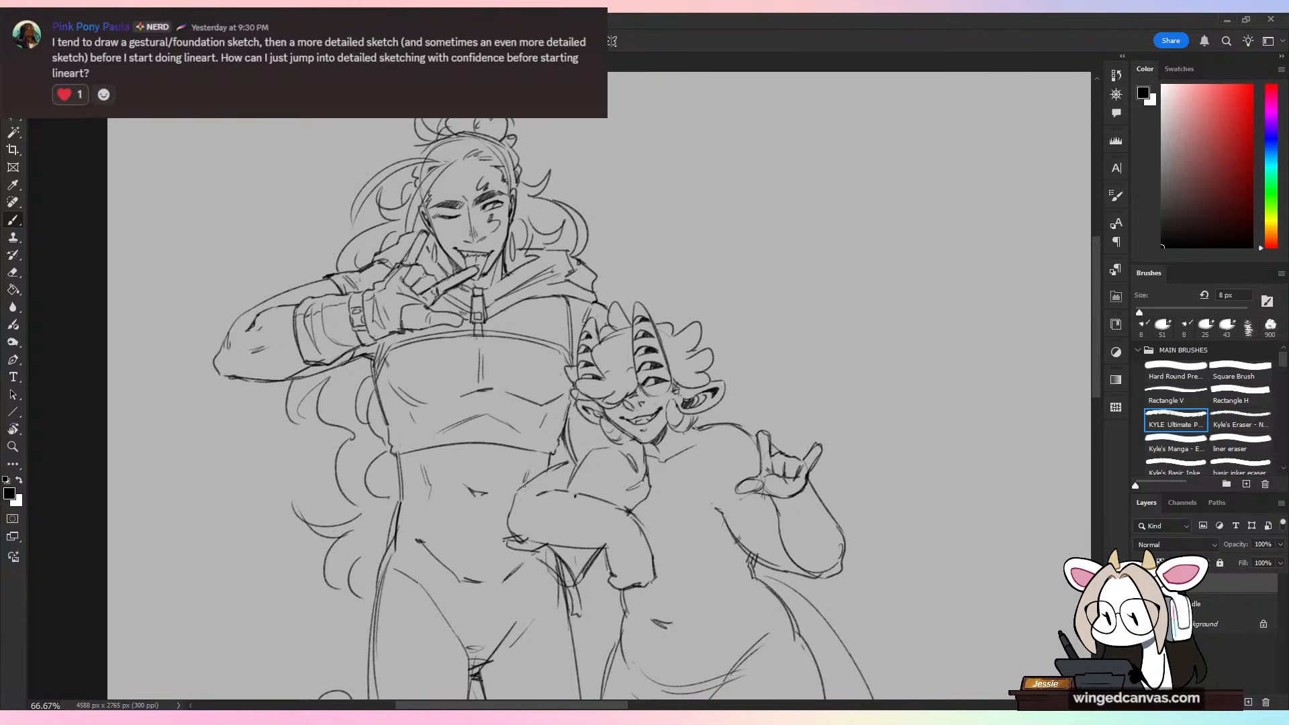
key(ctrl+minus)
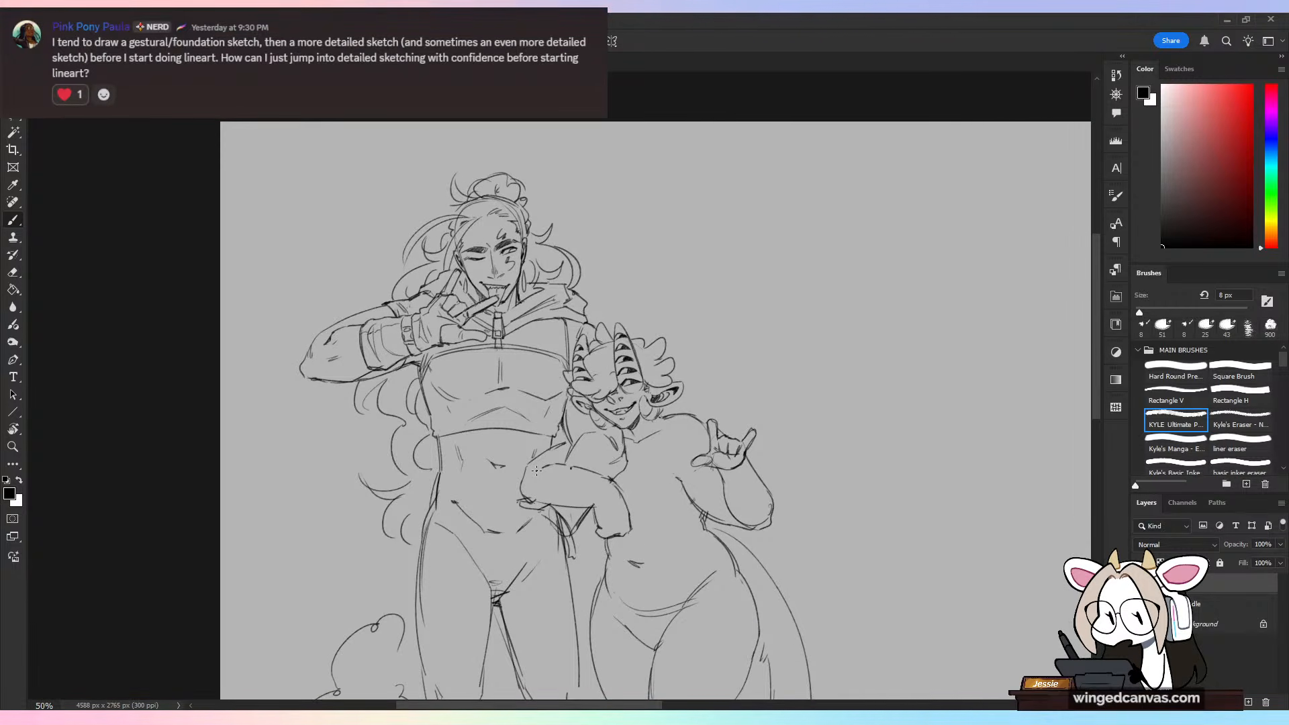
drag(765, 529, 771, 412)
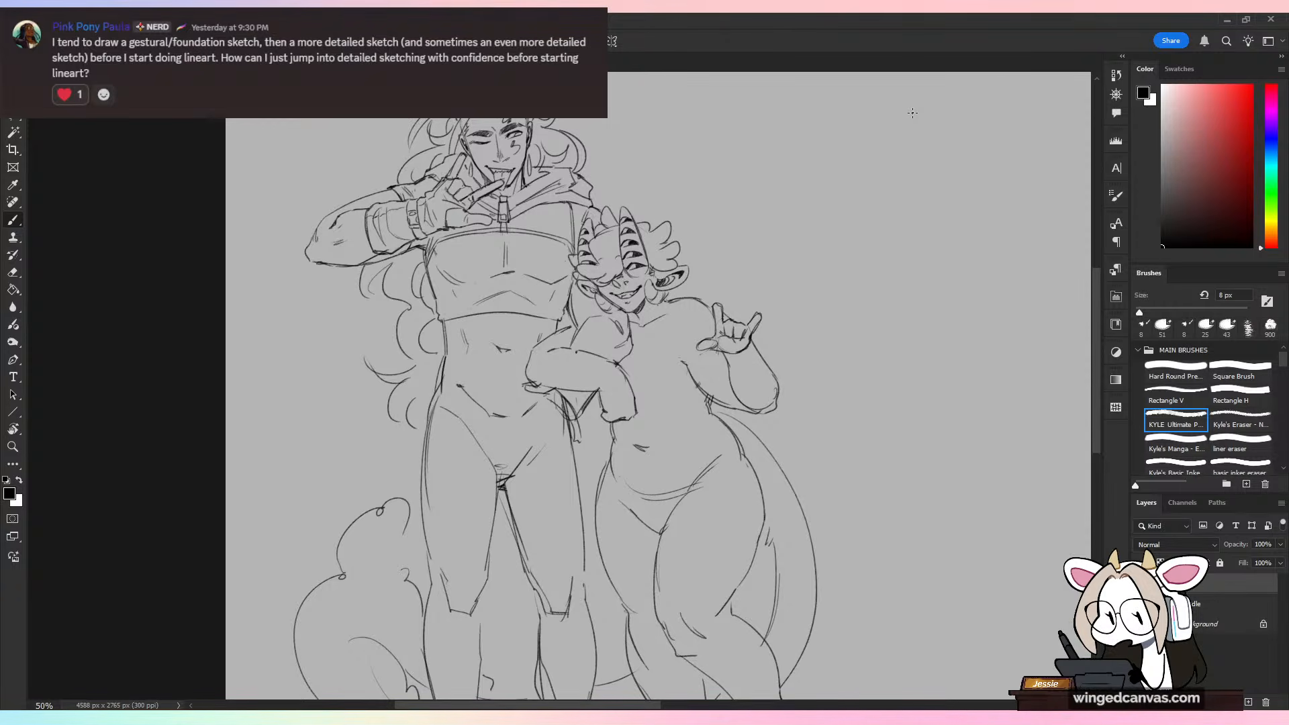
Step: Erase the messy overlapping lines beneath the bent arm at the tall figure's waist and redraw the arm's lower contour
key(ctrl+minus)
key(ctrl+plus)
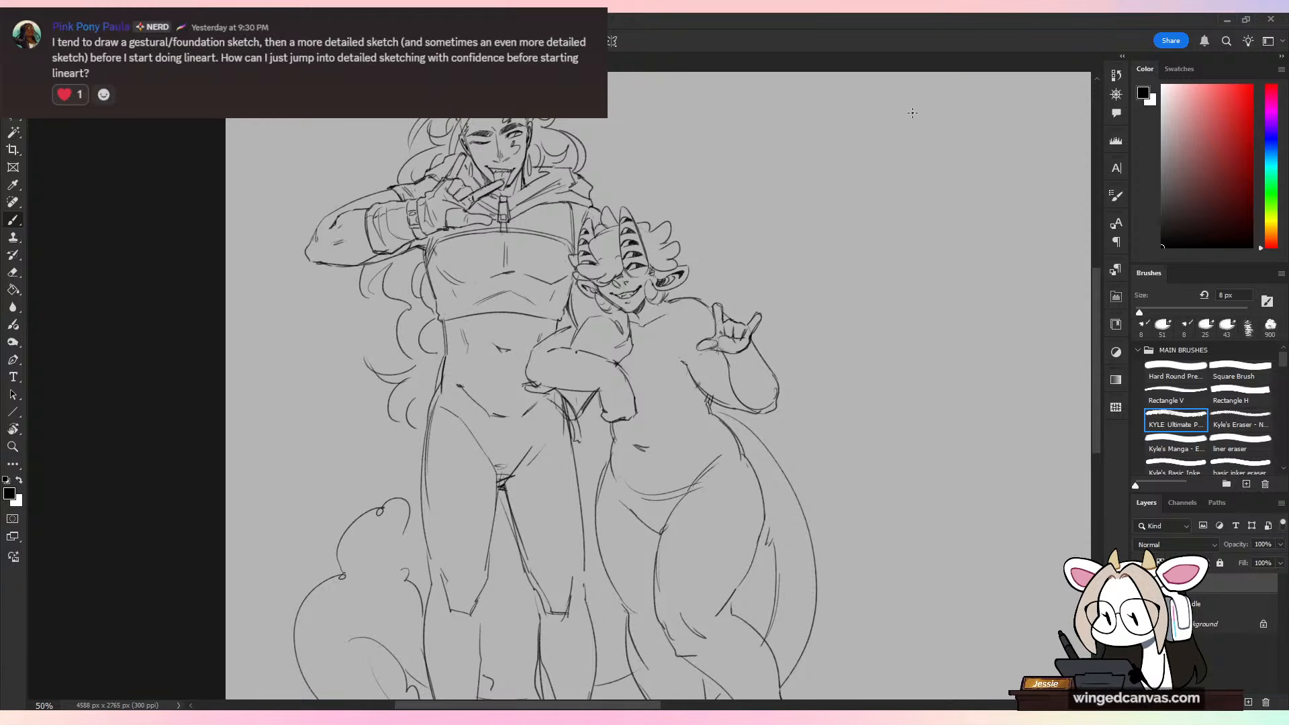
key(e)
mouse_move(526, 388)
mouse_down()
mouse_move(561, 405)
mouse_move(577, 441)
mouse_move(575, 409)
mouse_up()
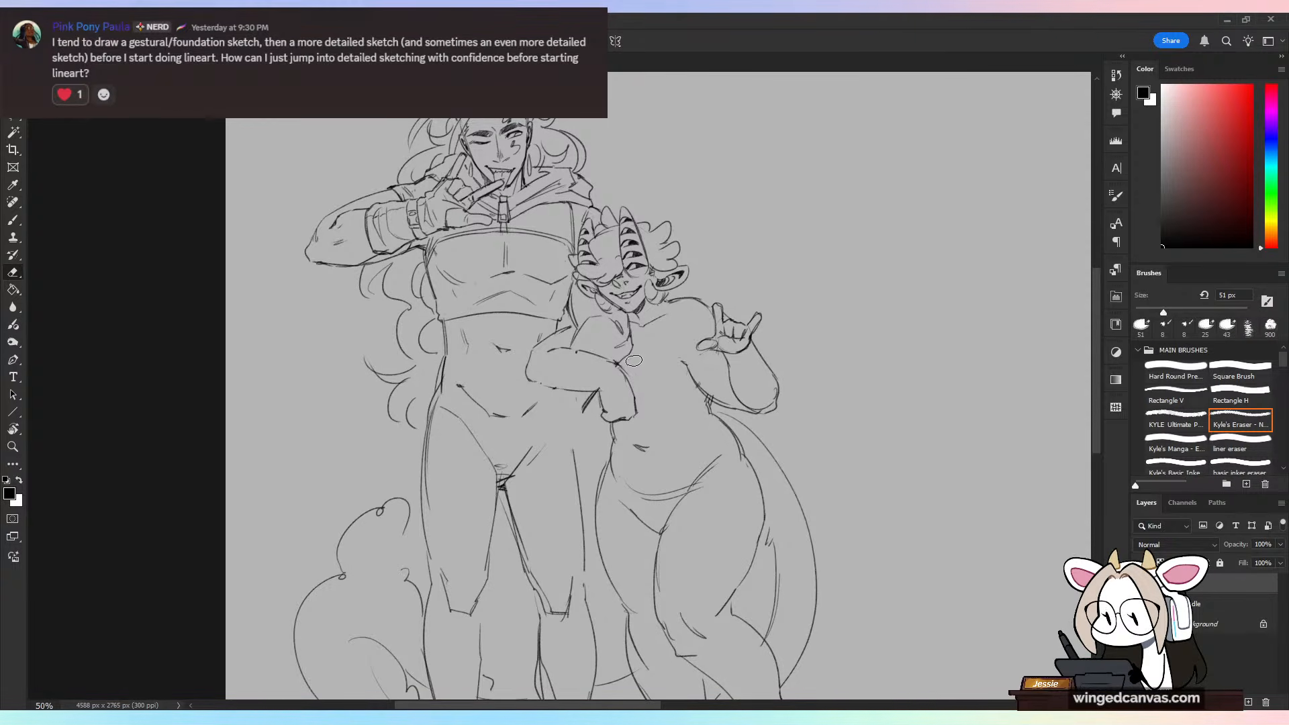
key(b)
drag(534, 383, 577, 390)
key(ctrl+minus)
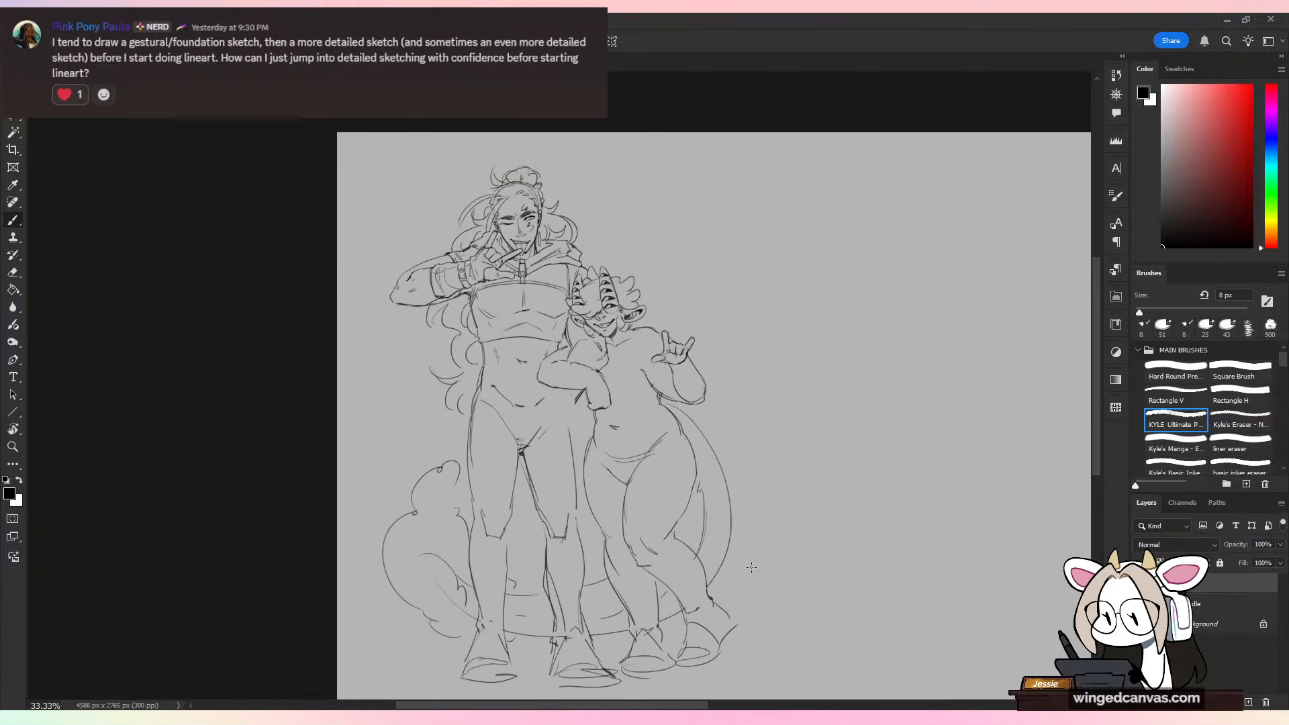
key(ctrl+plus)
drag(743, 373, 761, 393)
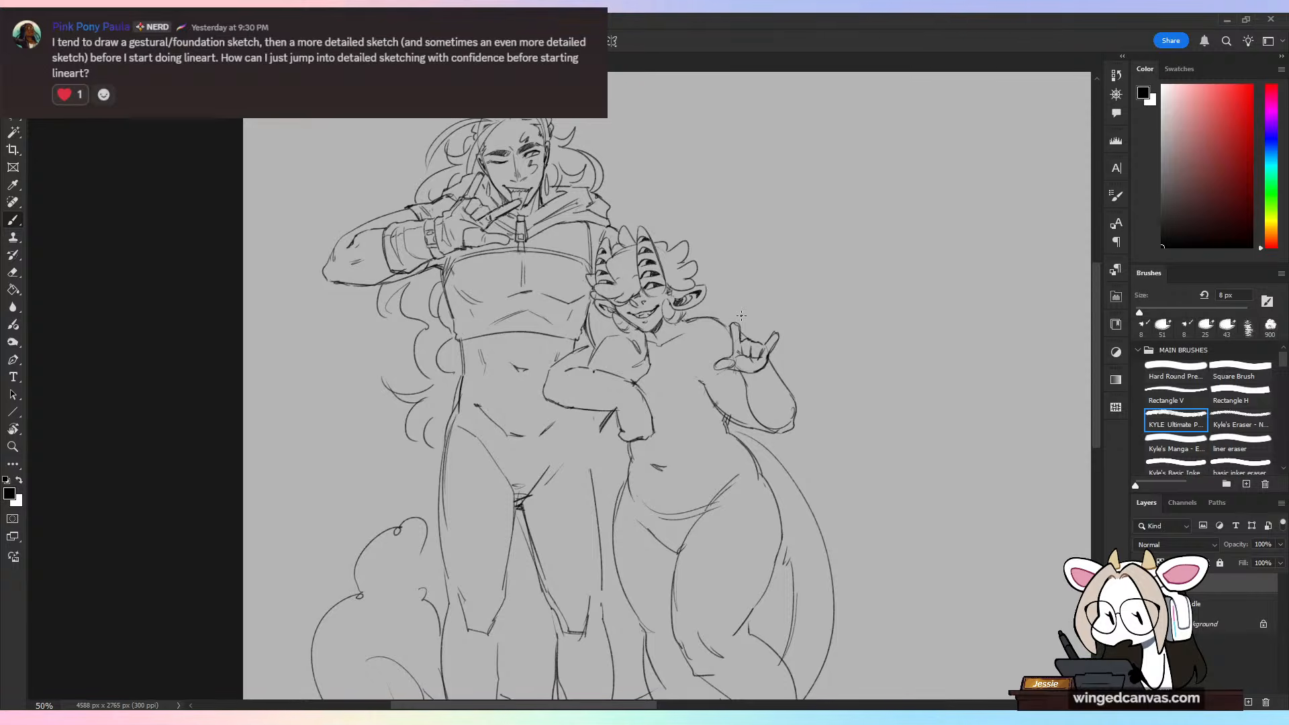
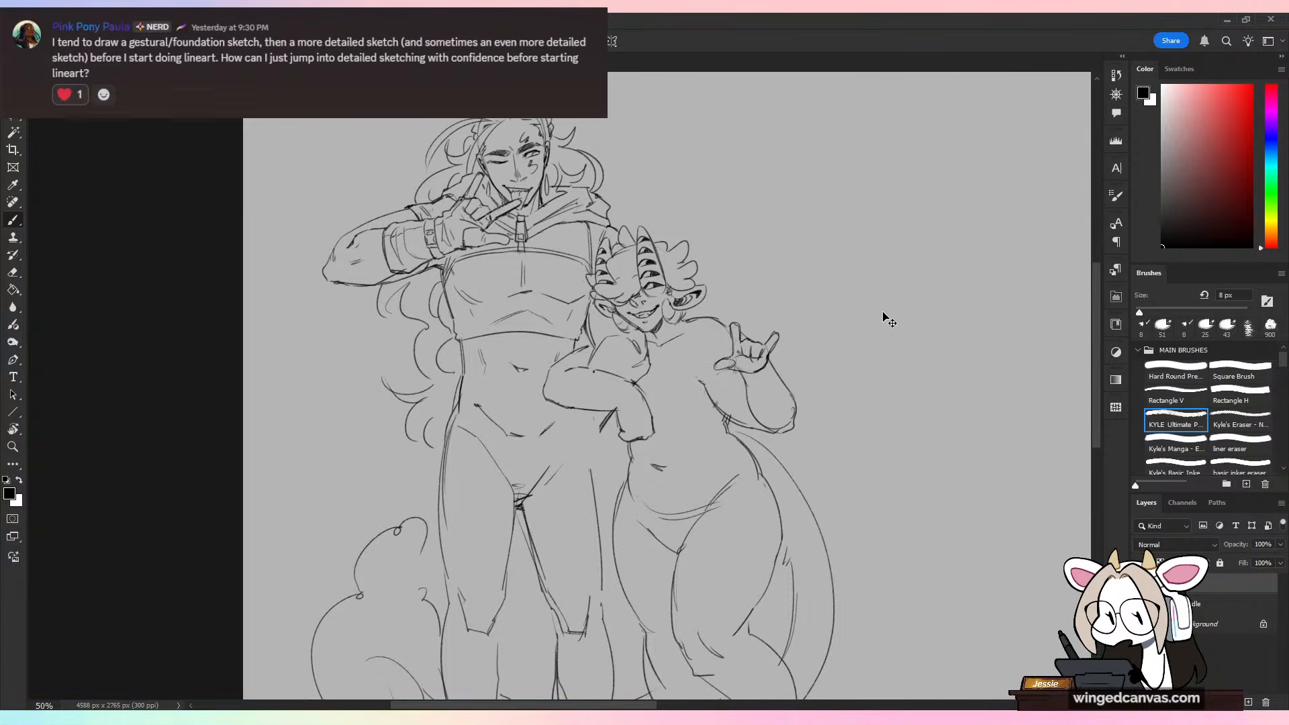
Step: Clean up the broken lines at the wrist of the bent arm between the figures and redraw its contour
key(ctrl+plus)
key(e)
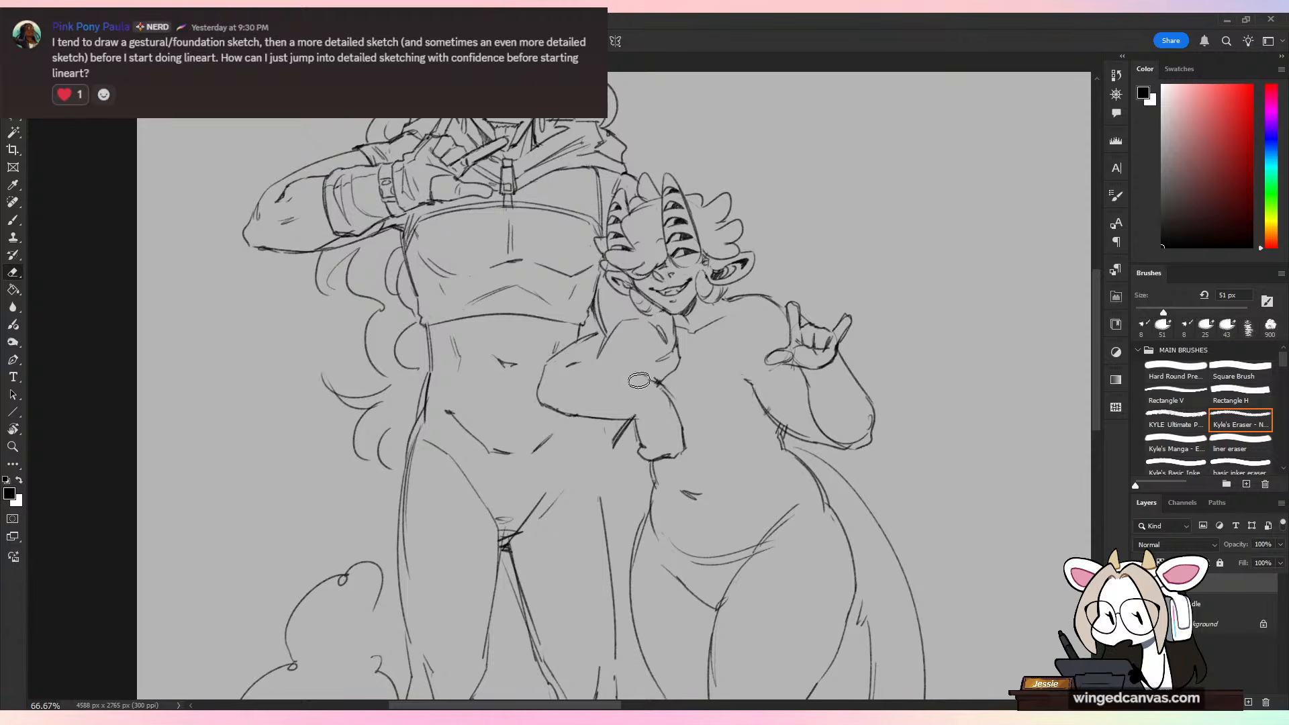
key(b)
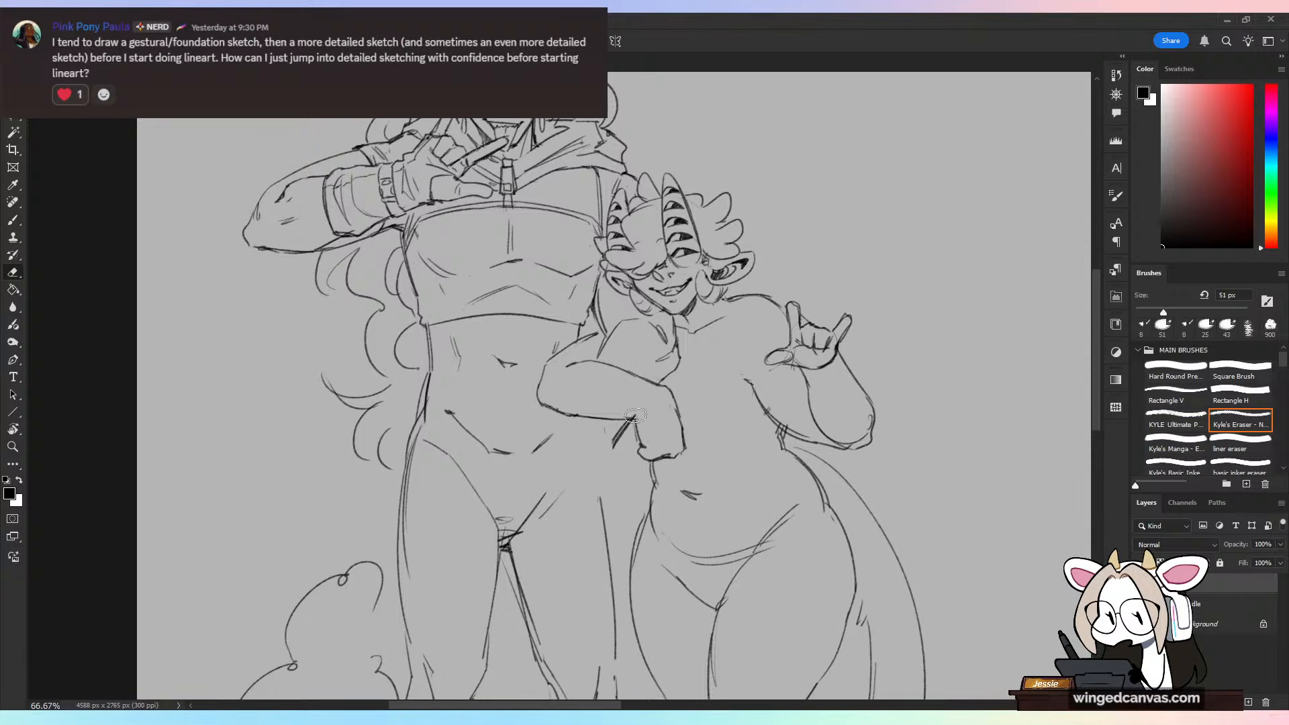
drag(580, 414, 635, 419)
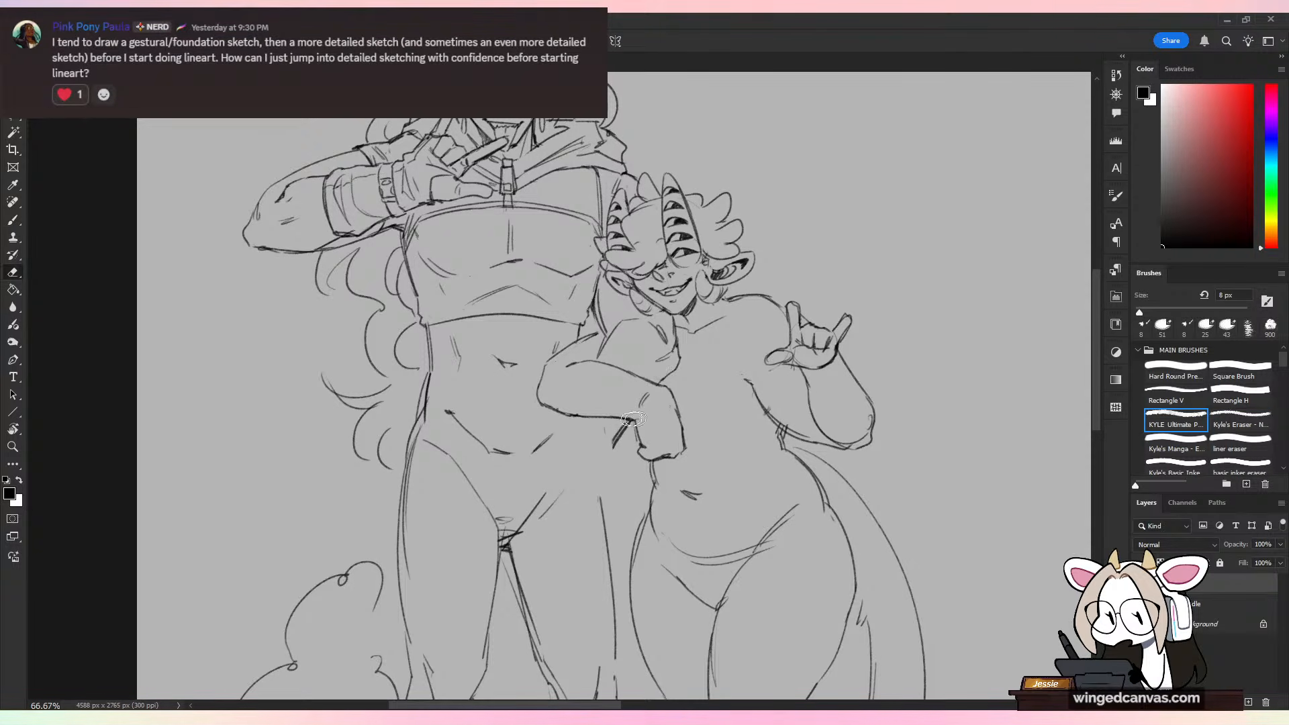
key(ctrl+t)
key(Escape)
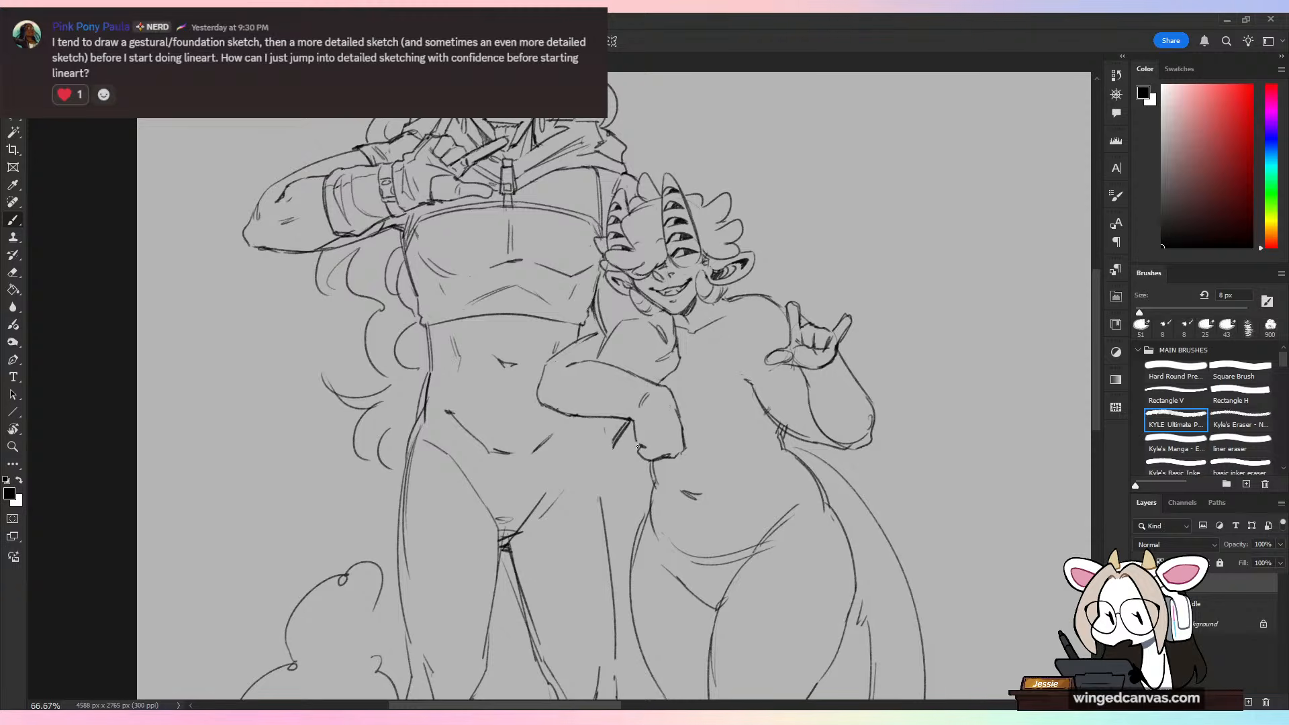
Step: Erase the hand at the end of the bent arm and redraw it as a compact, angular fist
mouse_move(638, 446)
mouse_down()
mouse_move(665, 435)
mouse_move(685, 406)
mouse_move(657, 461)
mouse_move(693, 427)
mouse_move(672, 402)
mouse_move(684, 433)
mouse_move(637, 444)
mouse_up()
key(e)
key(b)
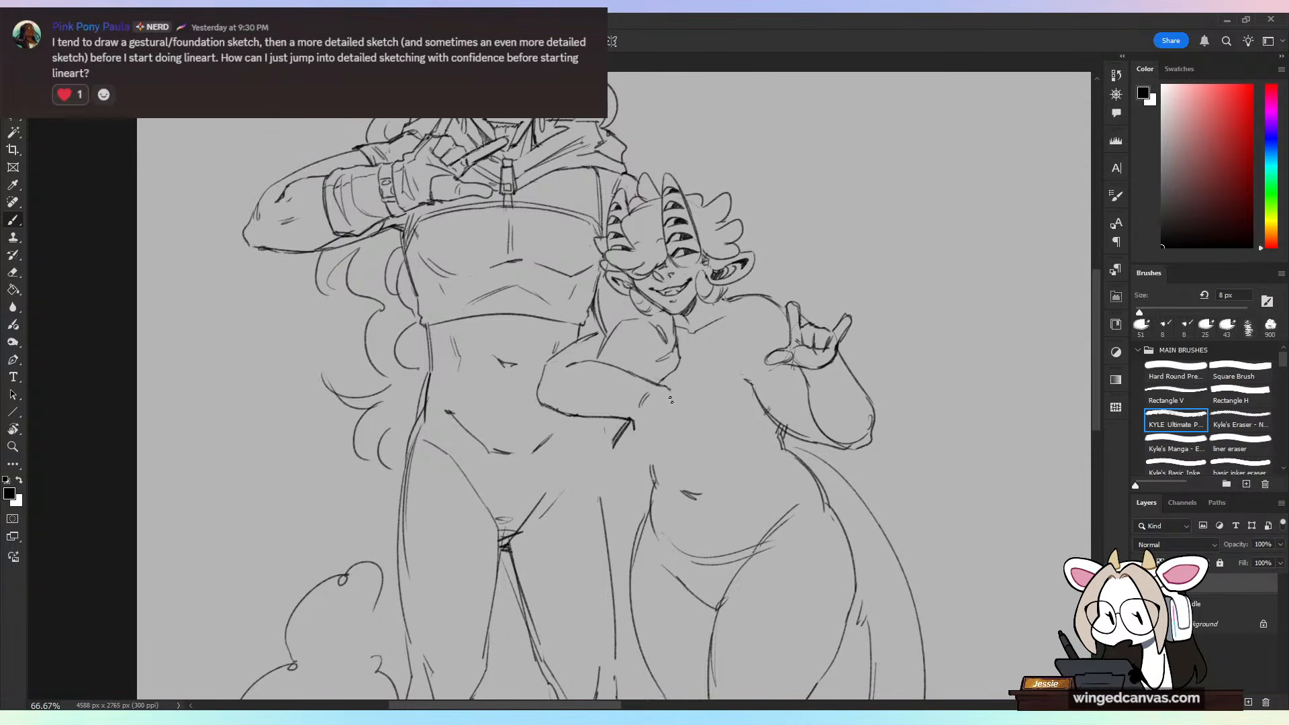
mouse_move(667, 388)
mouse_down()
mouse_move(680, 419)
mouse_move(644, 446)
mouse_up()
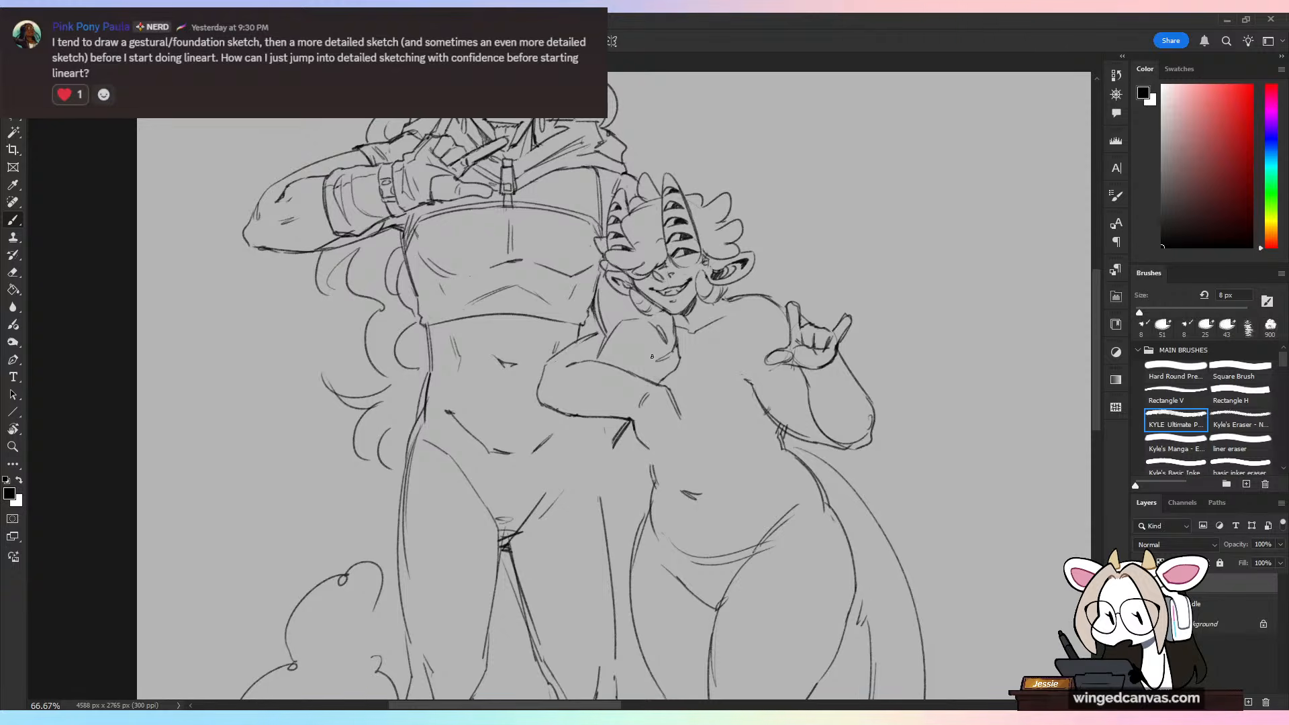
key(ctrl+z)
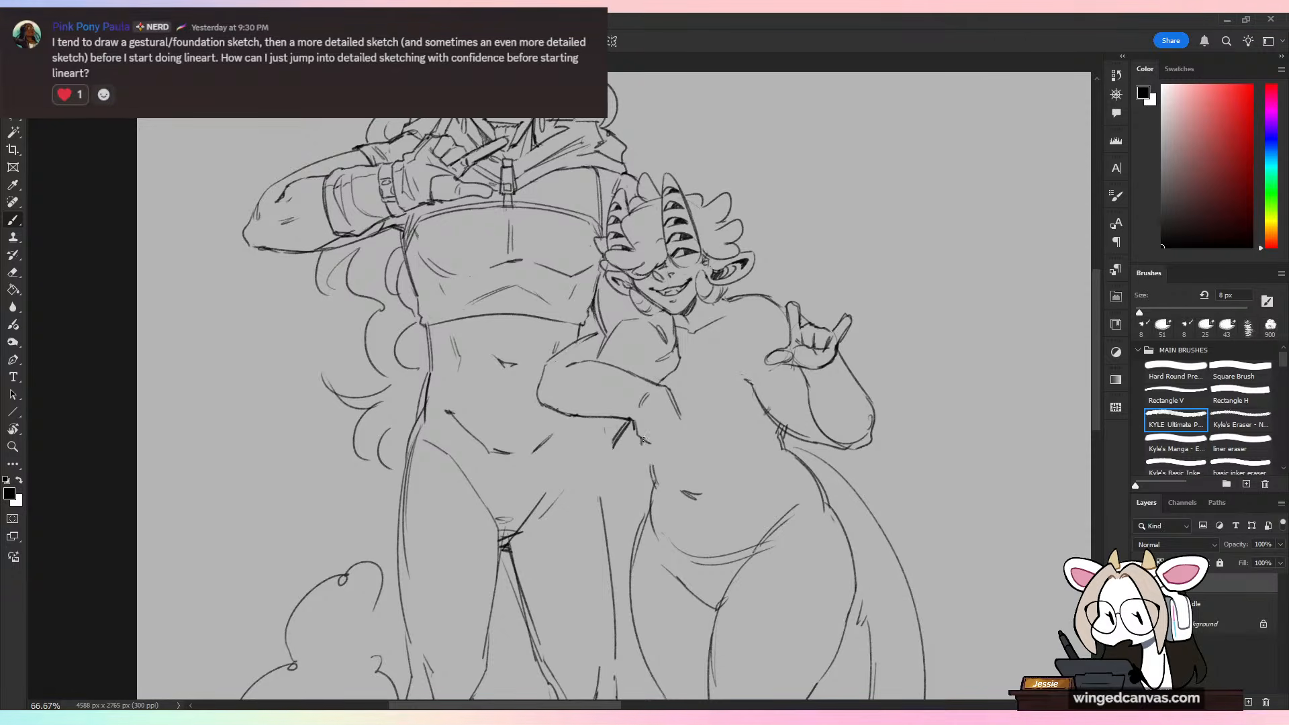
drag(635, 438, 661, 450)
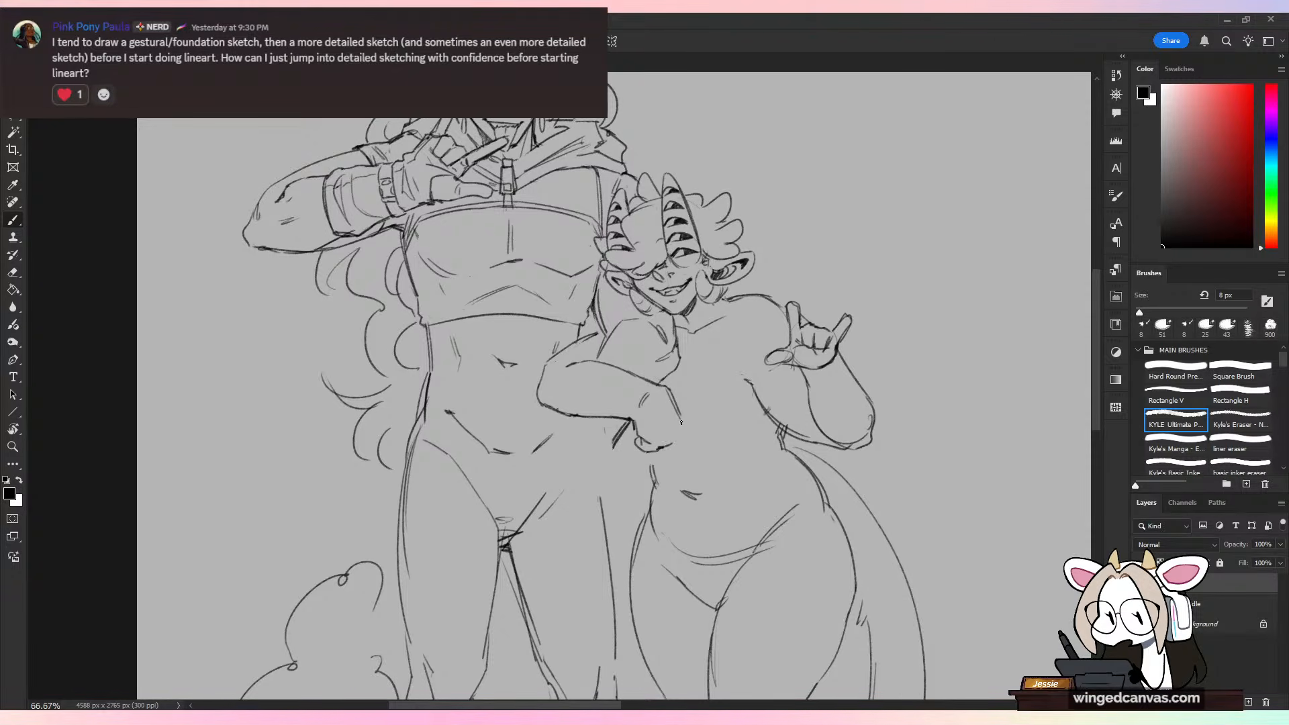
drag(679, 414, 676, 442)
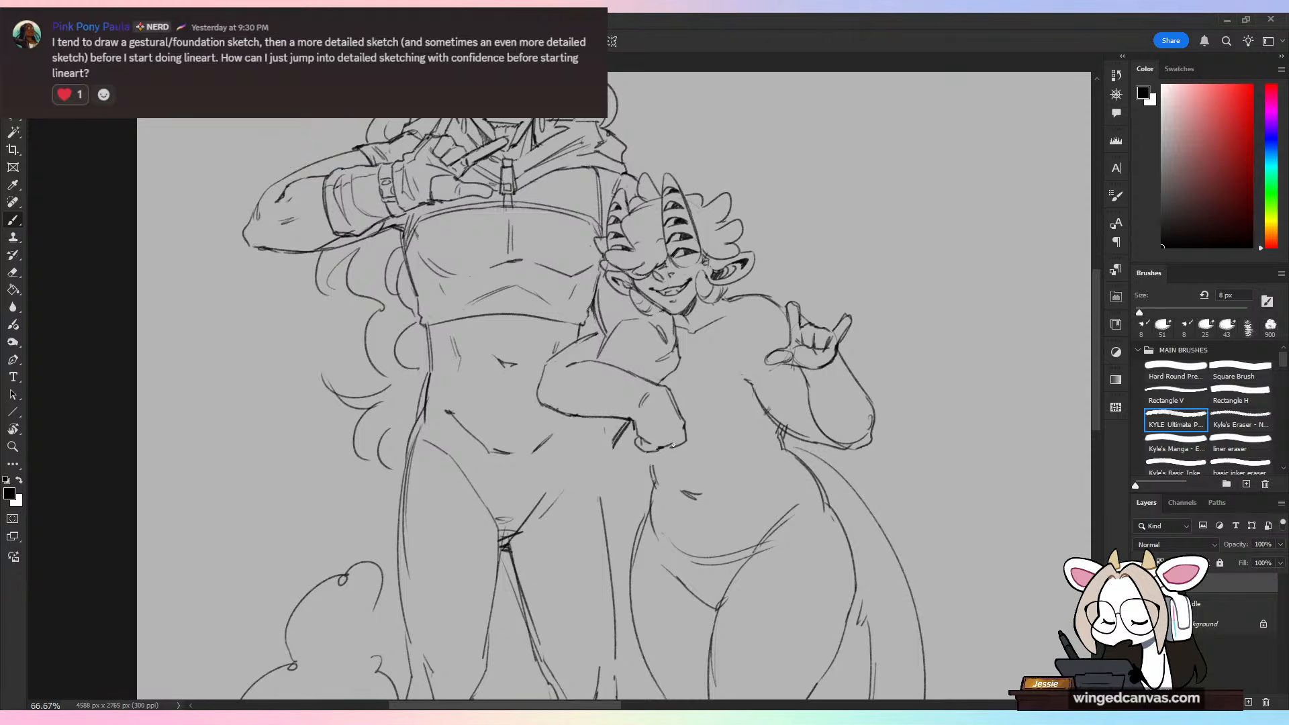
Step: Mirror the canvas horizontally and back to check the redrawn hand and the balance of both figures
key(ctrl+minus)
key(ctrl+shift+h)
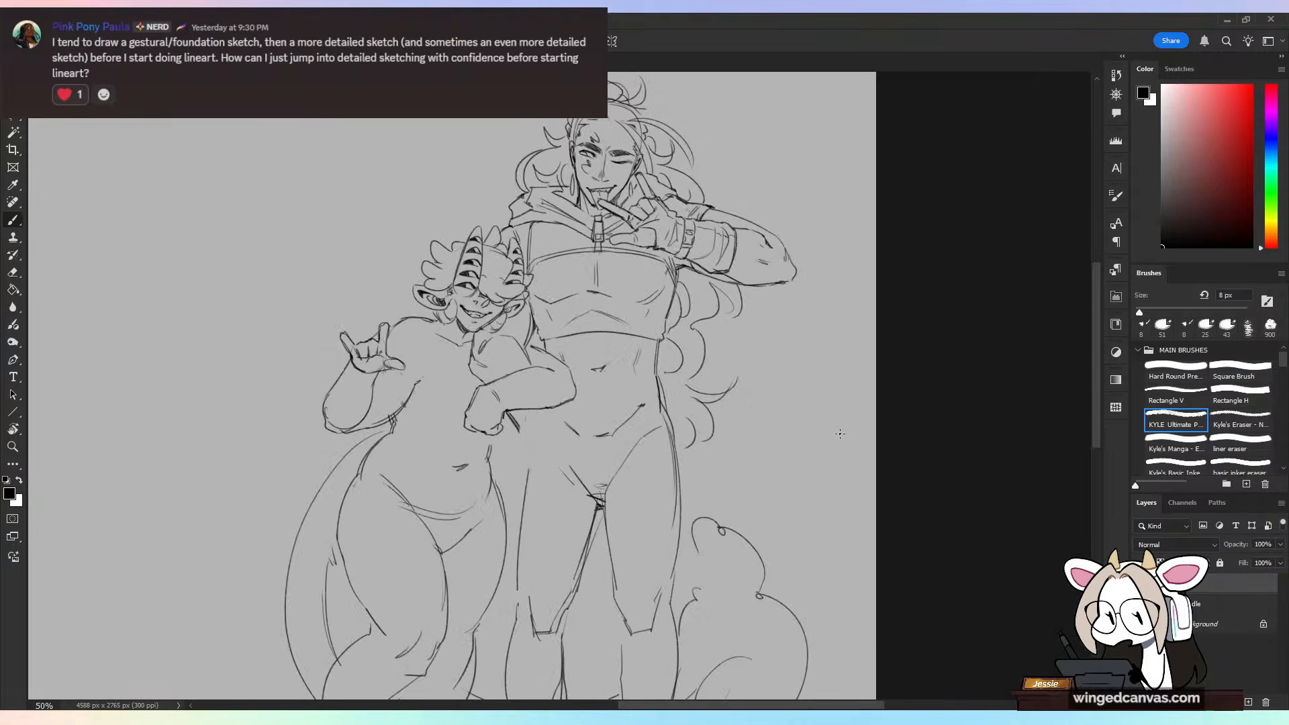
key(ctrl+shift+h)
key(ctrl+plus)
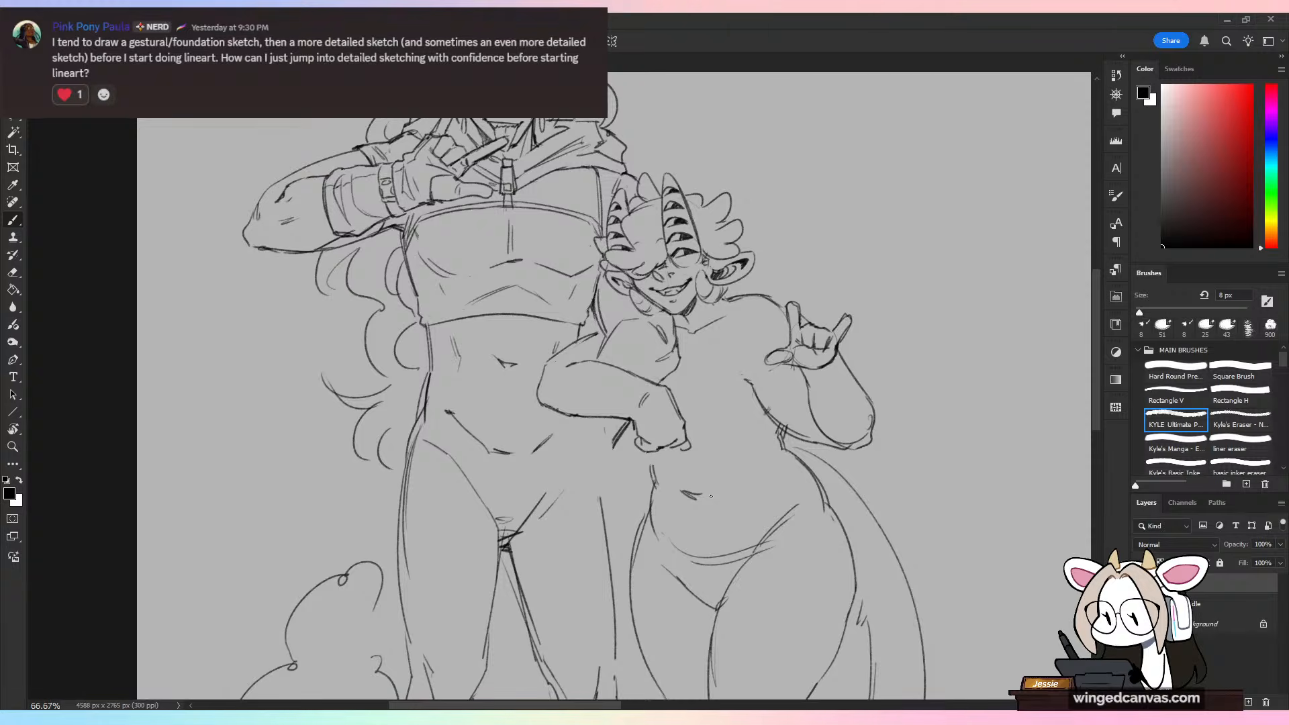
key(ctrl+minus)
key(ctrl+shift+h)
key(ctrl+shift+h)
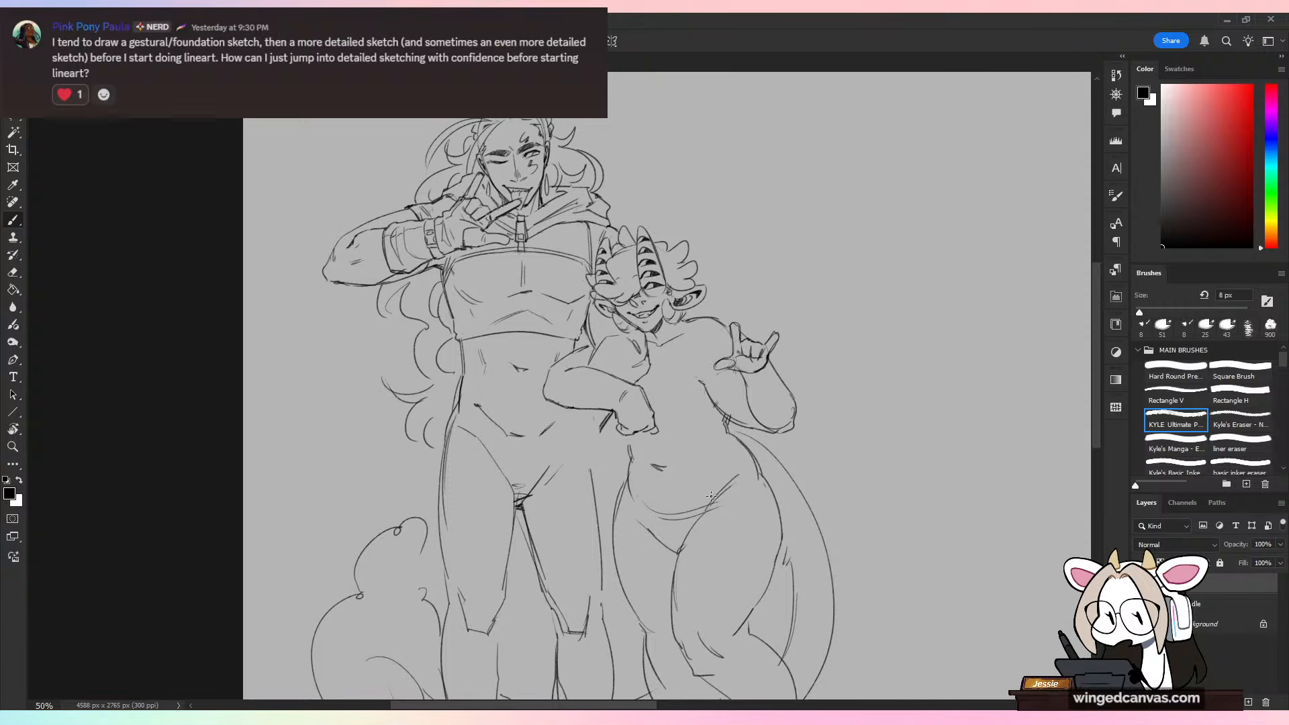
Step: Redraw and darken the contour around the elbow and underside of the bent forearm at the tall figure's waist
key(ctrl+plus)
key(ctrl+plus)
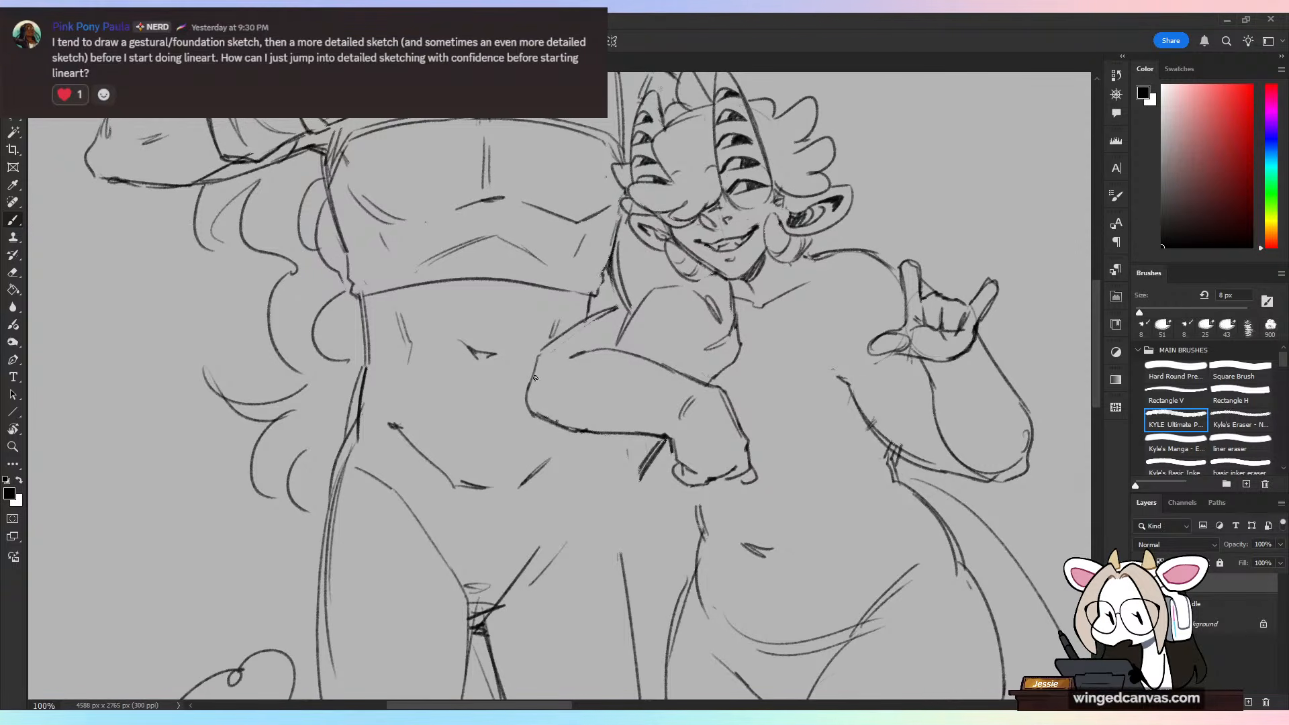
mouse_move(532, 380)
mouse_down()
mouse_move(571, 431)
mouse_move(562, 399)
mouse_move(538, 418)
mouse_move(577, 434)
mouse_move(621, 435)
mouse_up()
key(e)
key(b)
key(ctrl+minus)
key(ctrl+minus)
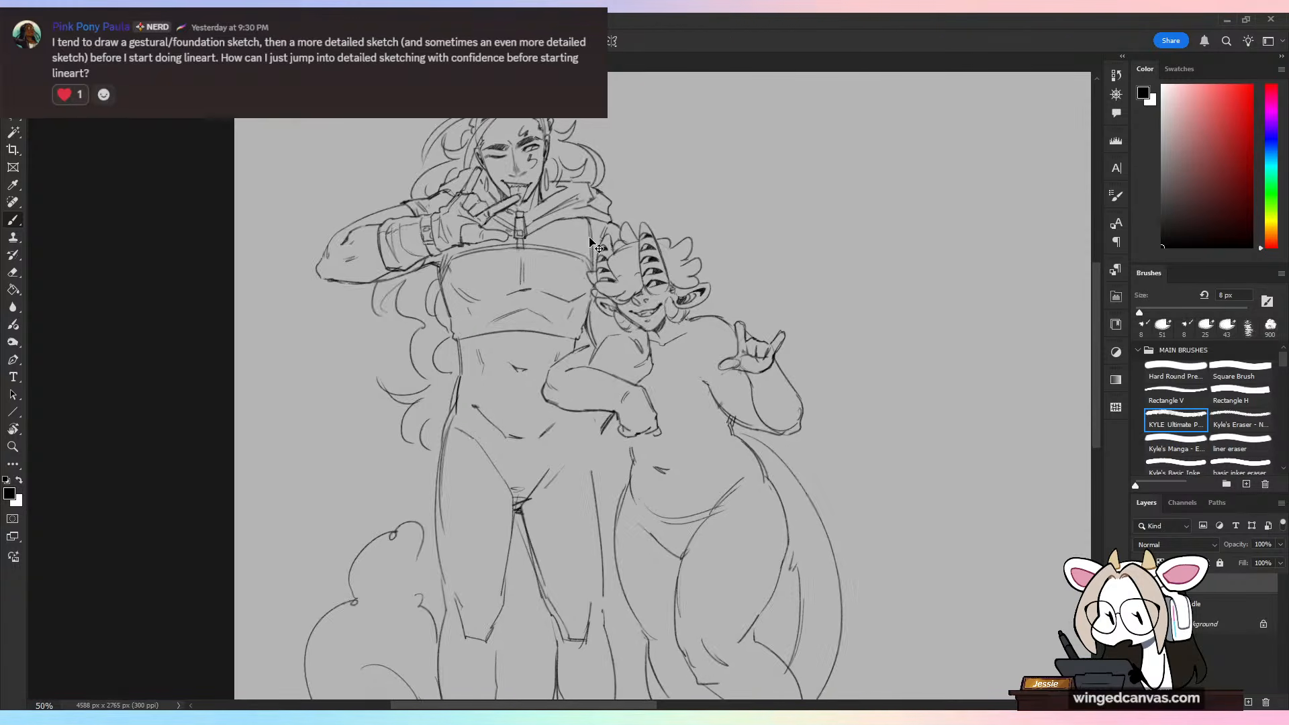
Step: Erase the overlapping lines along the tall figure's outer waist and hip and redraw them as one cleaner contour
key(ctrl+plus)
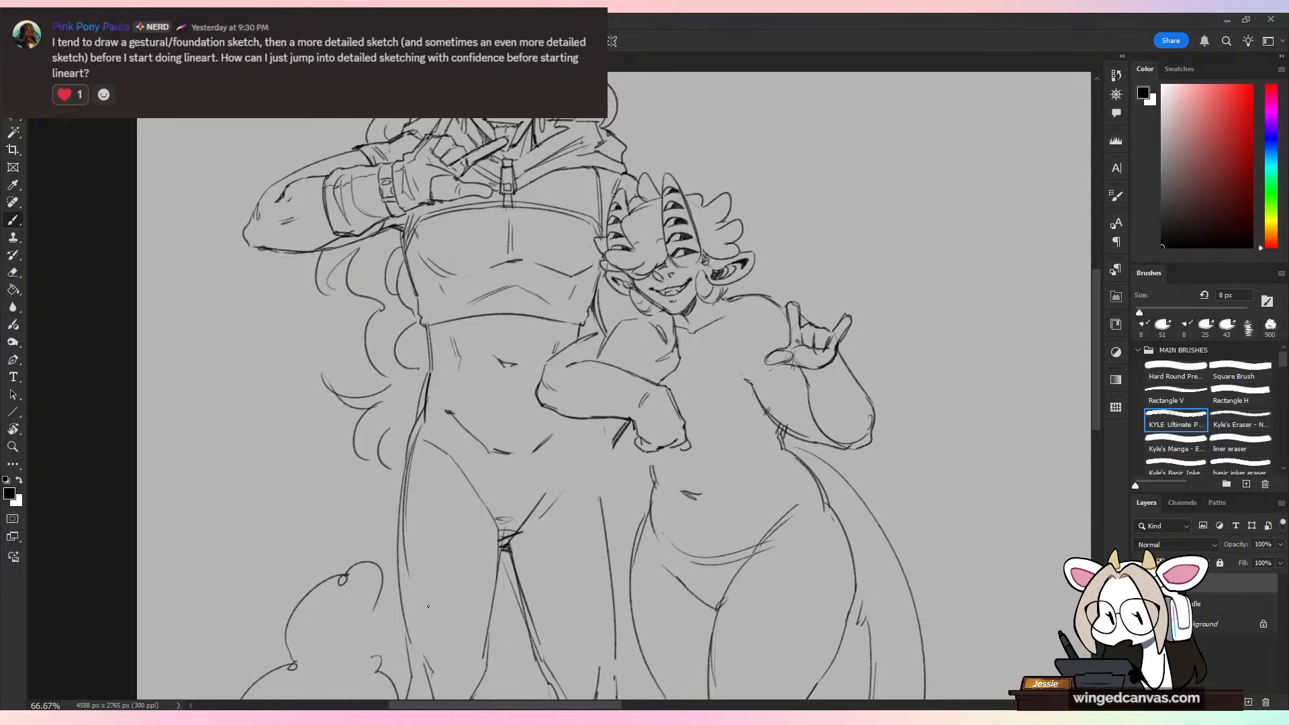
key(e)
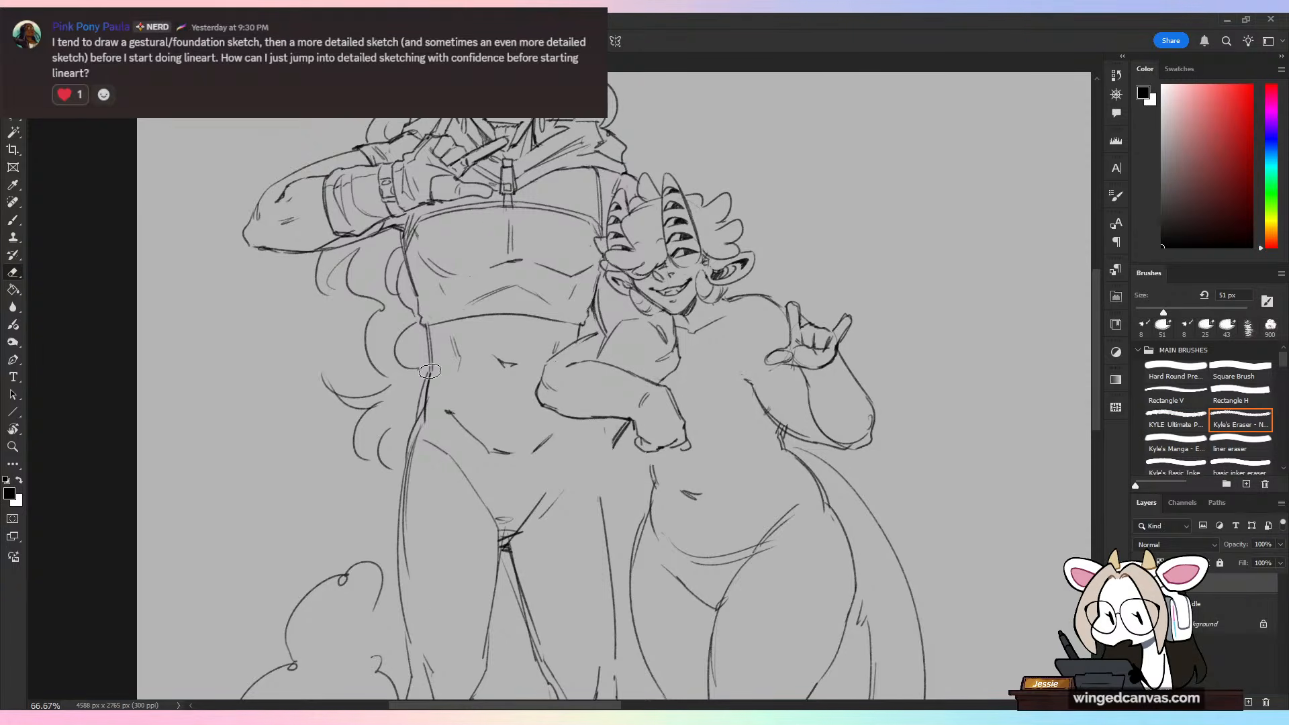
drag(429, 362, 405, 496)
key(b)
drag(431, 362, 407, 466)
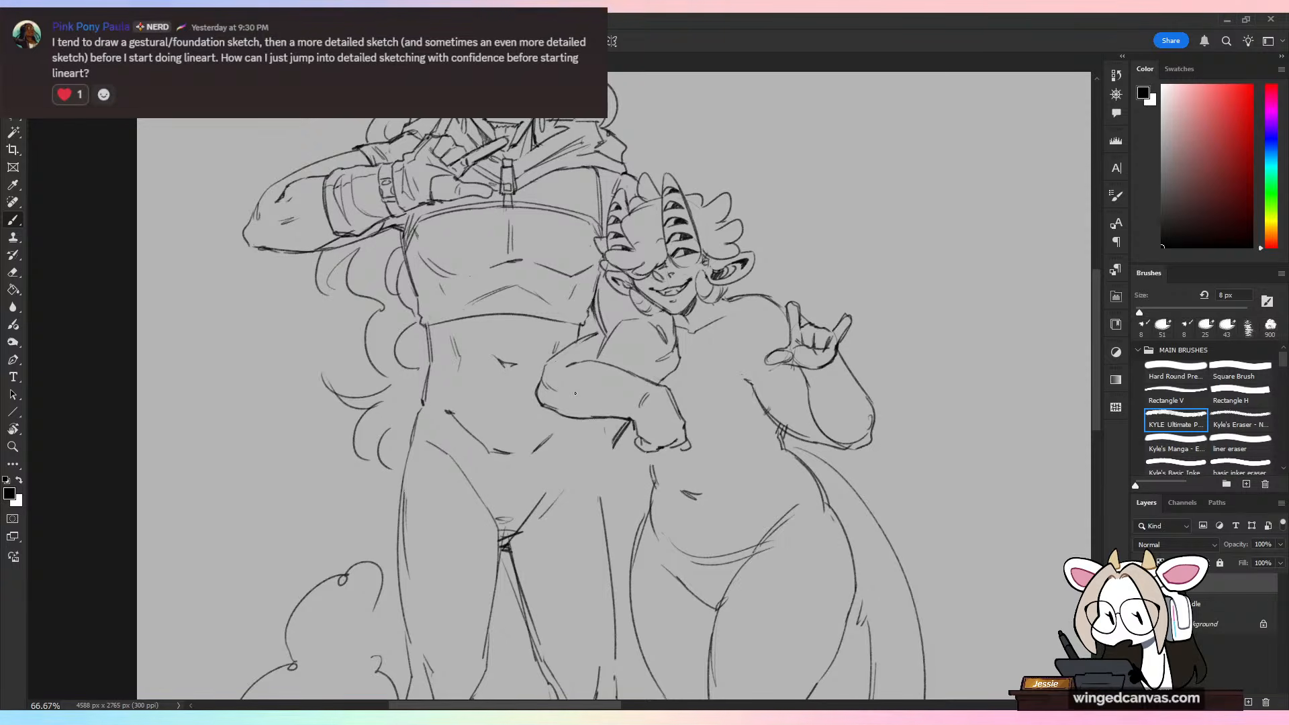
Step: Extend the tall figure's hip line up to the bent arm and draw a curved waistband across the hips
drag(587, 425, 596, 497)
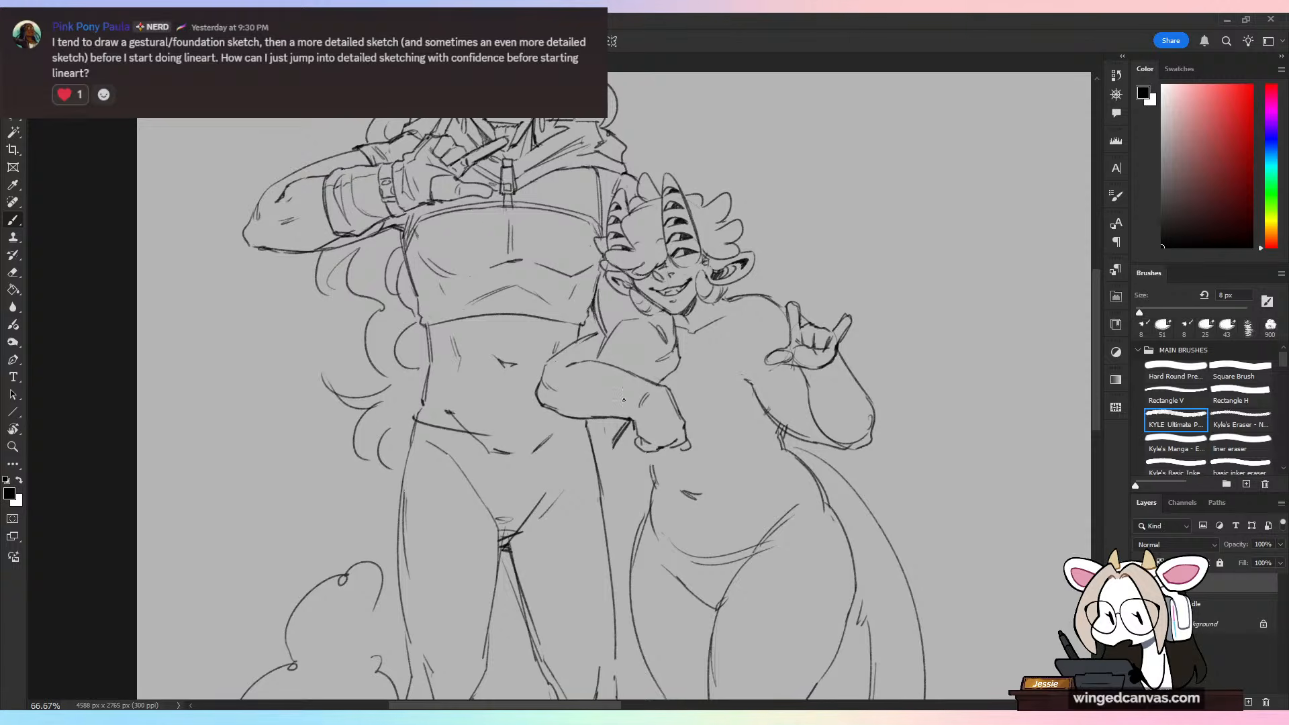
key(ctrl+z)
mouse_move(415, 425)
mouse_down()
mouse_move(525, 444)
mouse_move(594, 432)
mouse_up()
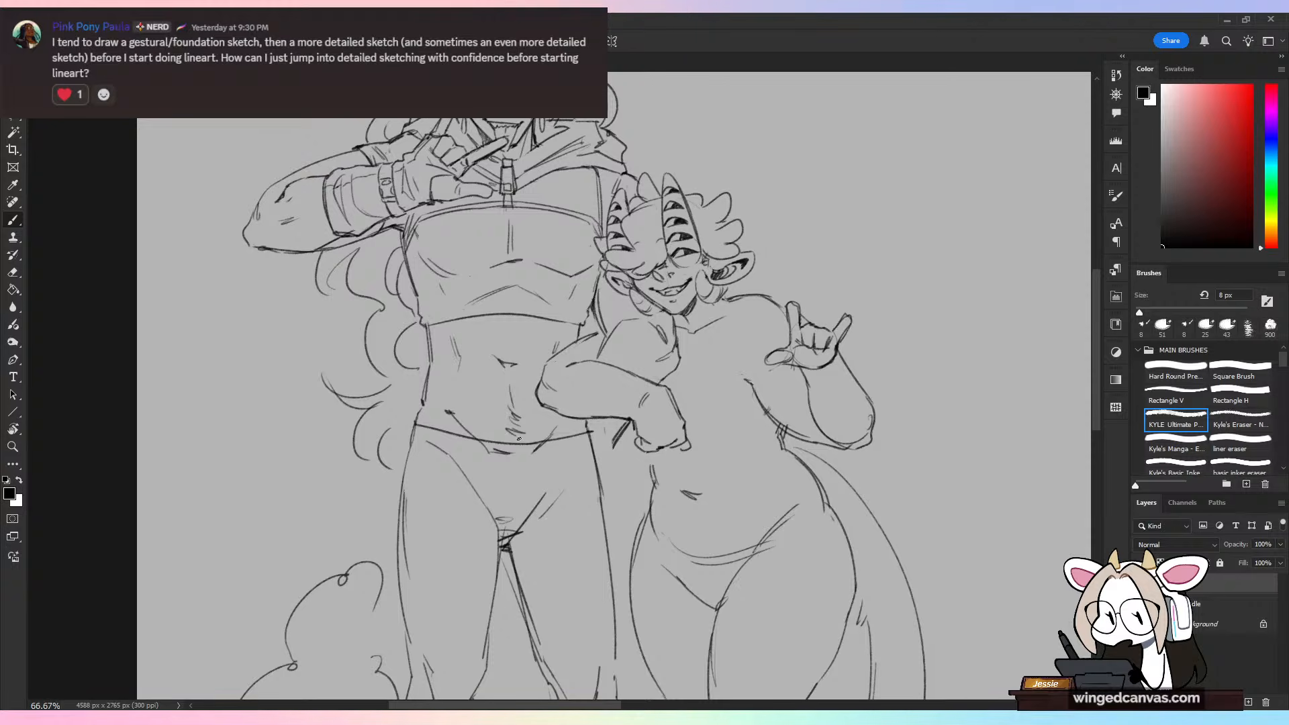
key(ctrl+minus)
drag(324, 138, 546, 191)
key(ctrl+z)
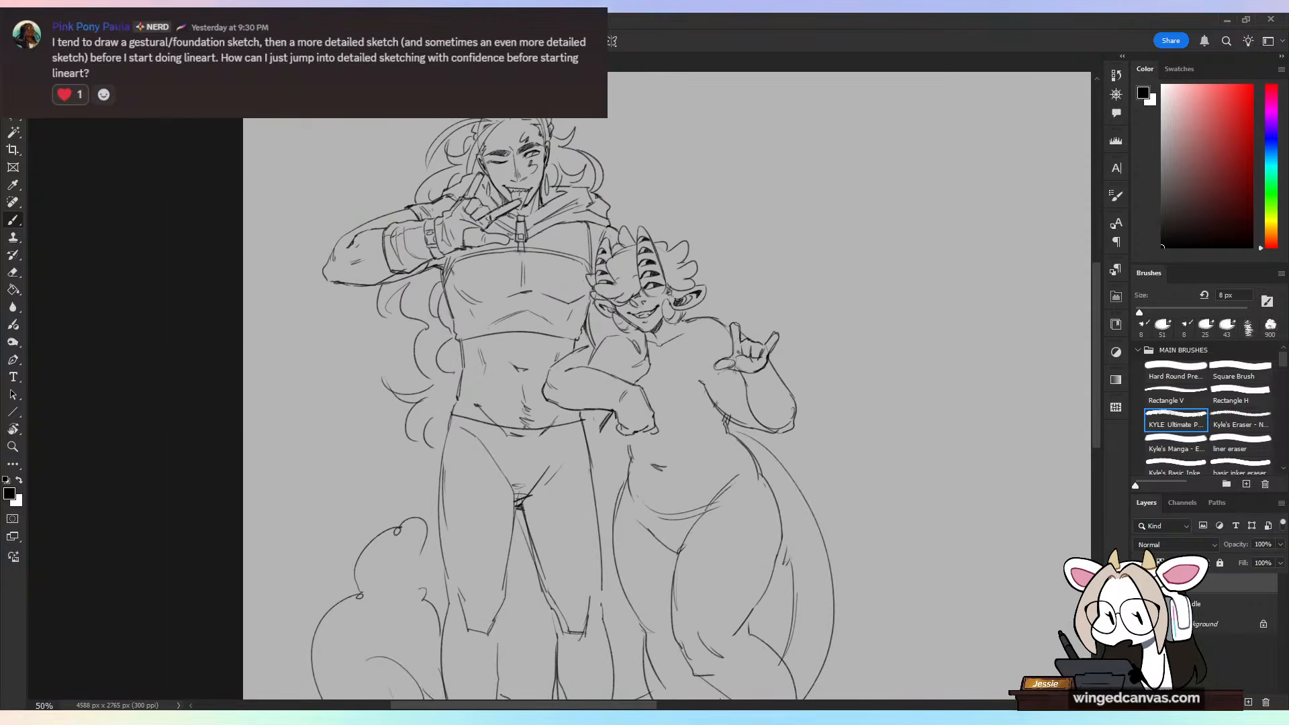
Step: Sketch a flared side flap and a long front panel hanging from the waistband over the tall figure's outer thigh
key(ctrl+plus)
drag(412, 428, 370, 557)
drag(395, 494, 365, 588)
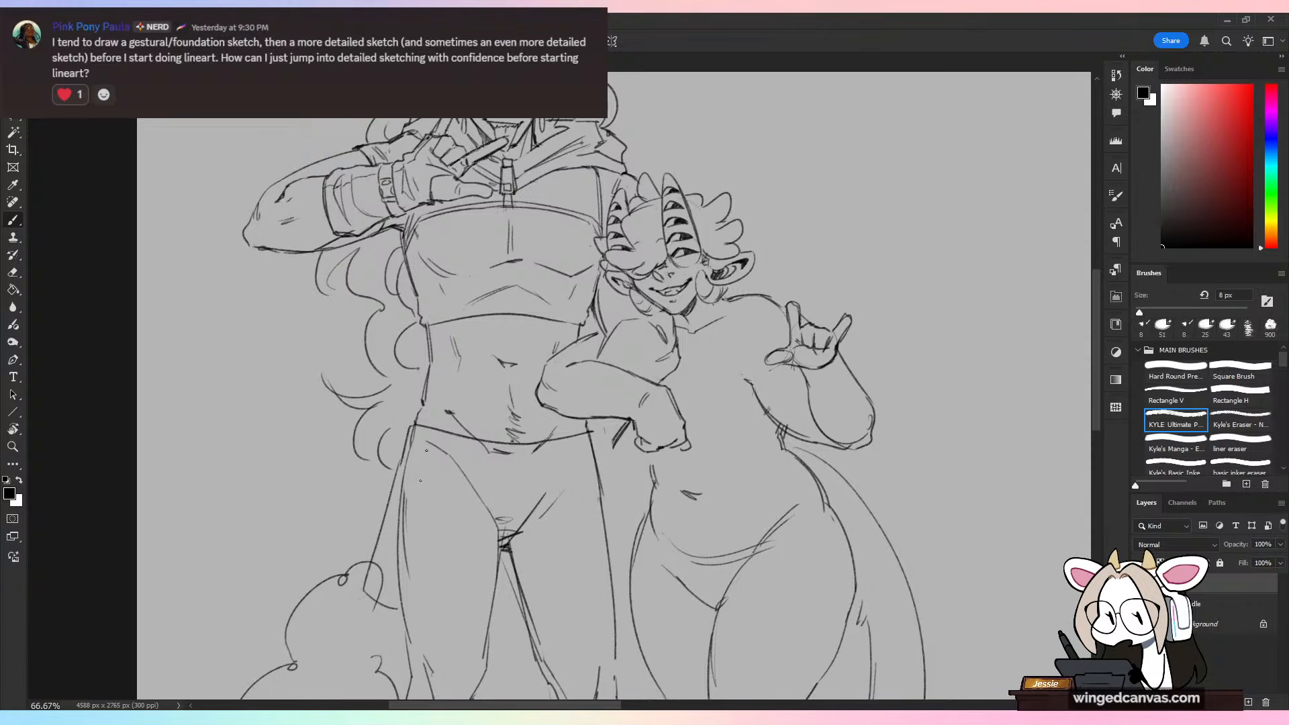
mouse_move(424, 457)
mouse_down()
mouse_move(405, 611)
mouse_move(466, 635)
mouse_up()
mouse_move(501, 471)
mouse_down()
mouse_move(486, 633)
mouse_move(468, 632)
mouse_up()
key(ctrl+z)
drag(493, 447, 482, 638)
key(ctrl+minus)
key(ctrl+plus)
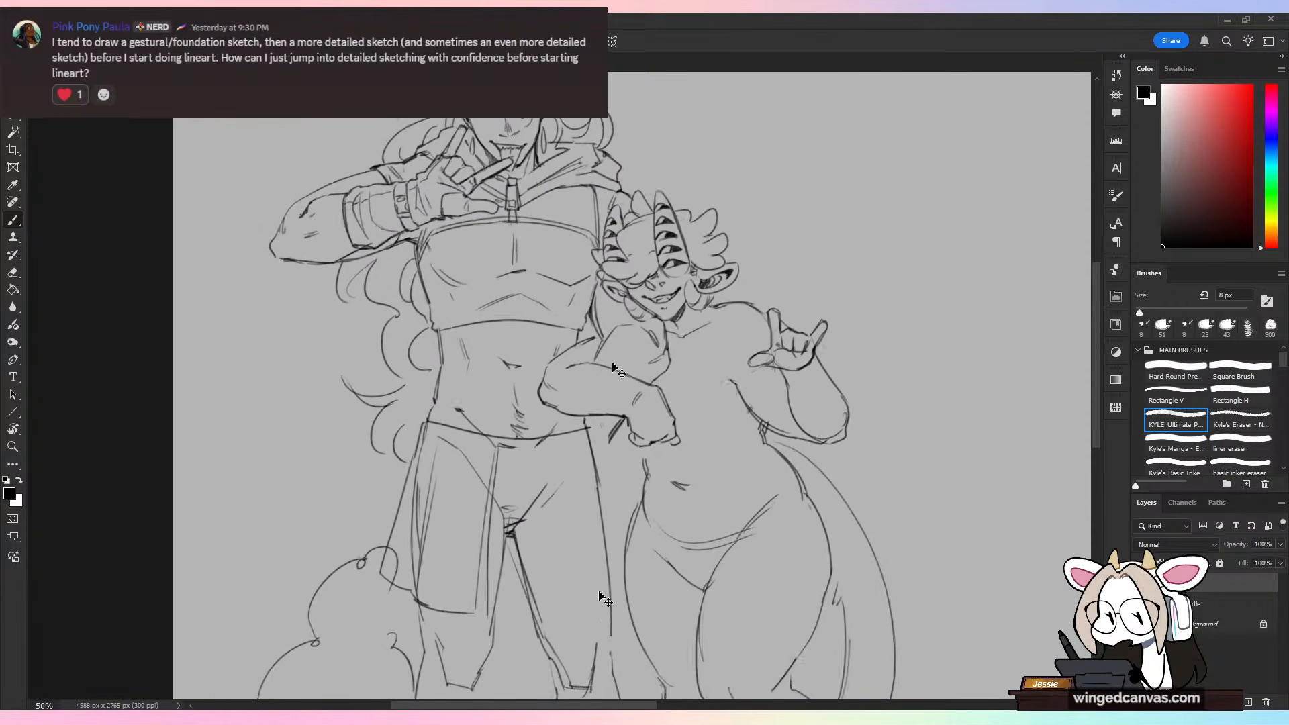
Step: Draw the central panel and the shorter garment panels over the tall figure's thigh beside the short figure
mouse_move(534, 449)
mouse_down()
mouse_move(524, 620)
mouse_move(537, 625)
mouse_up()
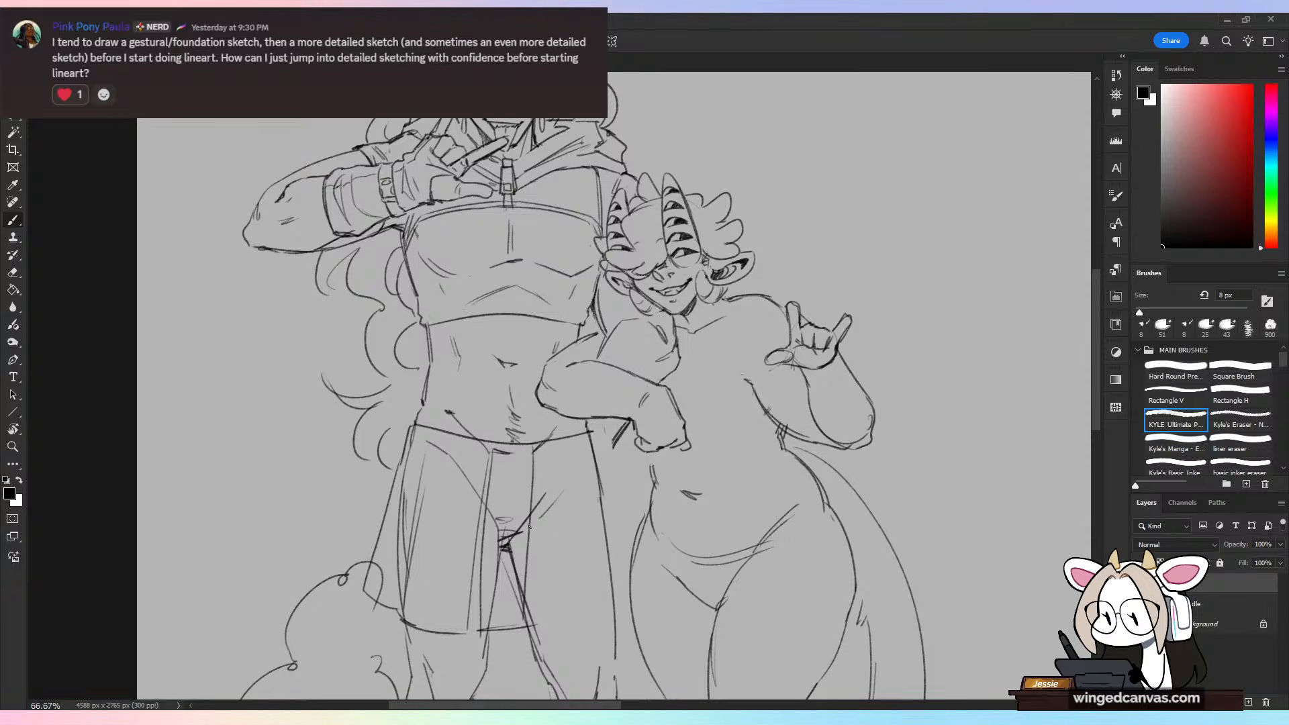
mouse_move(527, 577)
mouse_down()
mouse_move(563, 537)
mouse_move(571, 574)
mouse_up()
drag(550, 453, 577, 574)
drag(592, 442, 625, 555)
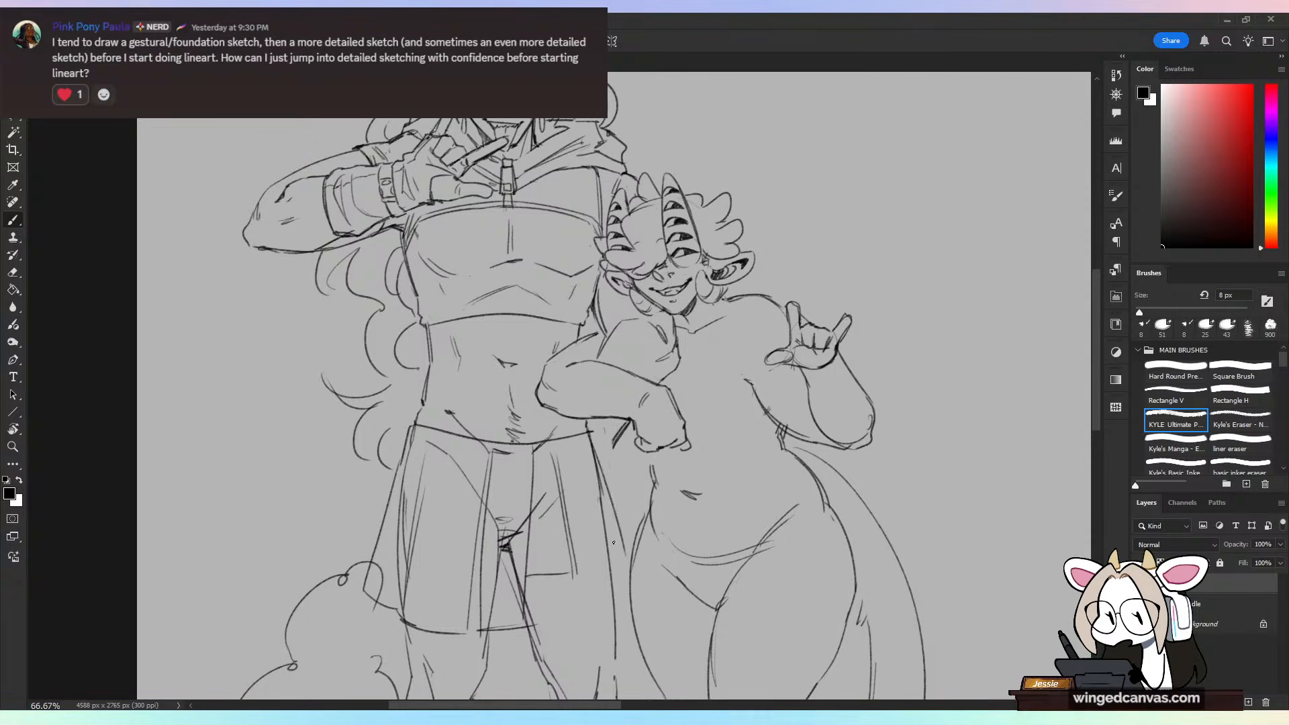
key(ctrl+z)
drag(594, 437, 635, 565)
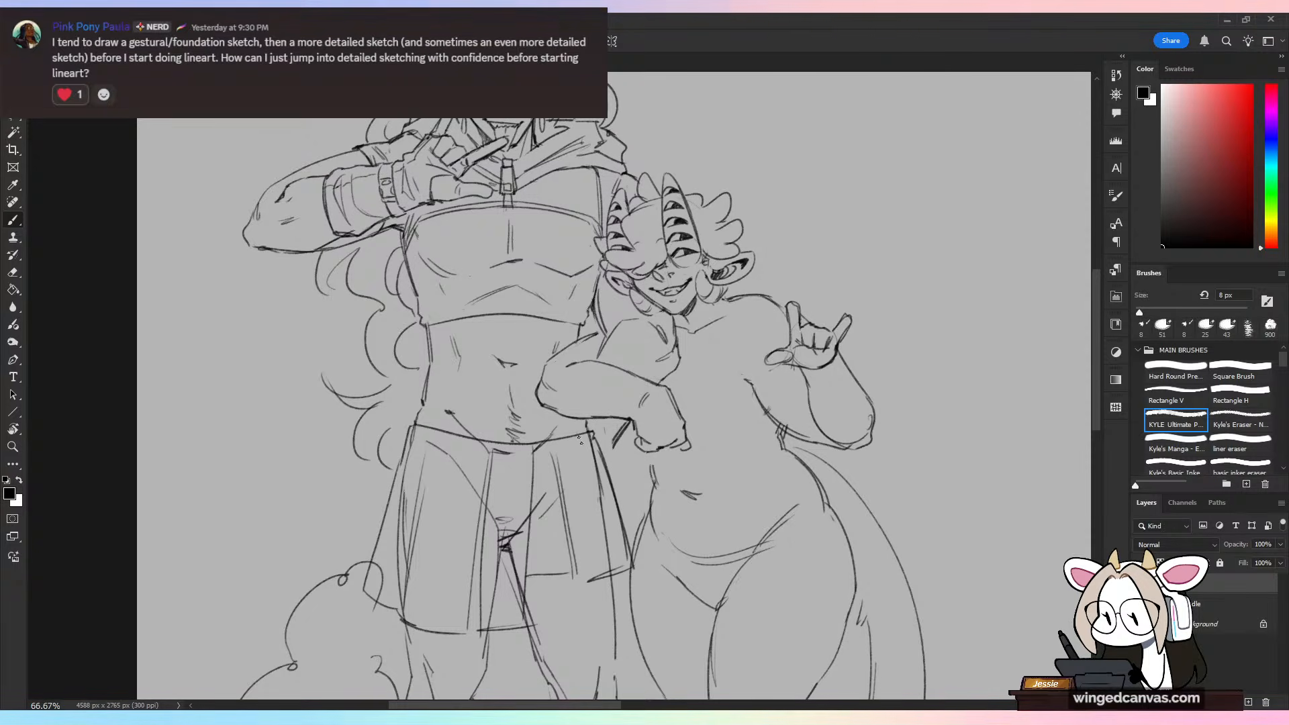
Step: Reinforce the inner edge and hem of the garment panels over the tall figure's thigh beside the short figure
key(ctrl+minus)
key(ctrl+plus)
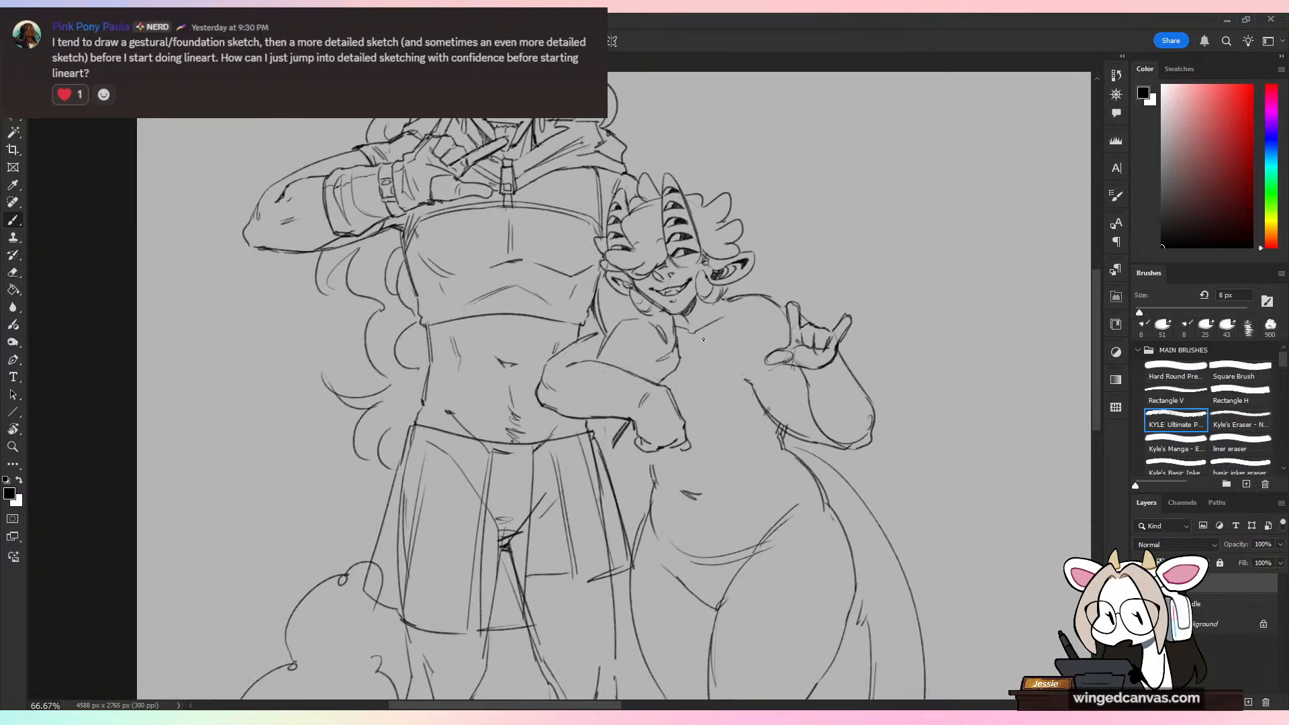
mouse_move(526, 575)
mouse_down()
mouse_move(586, 583)
mouse_move(575, 581)
mouse_up()
key(ctrl+z)
drag(533, 464, 526, 618)
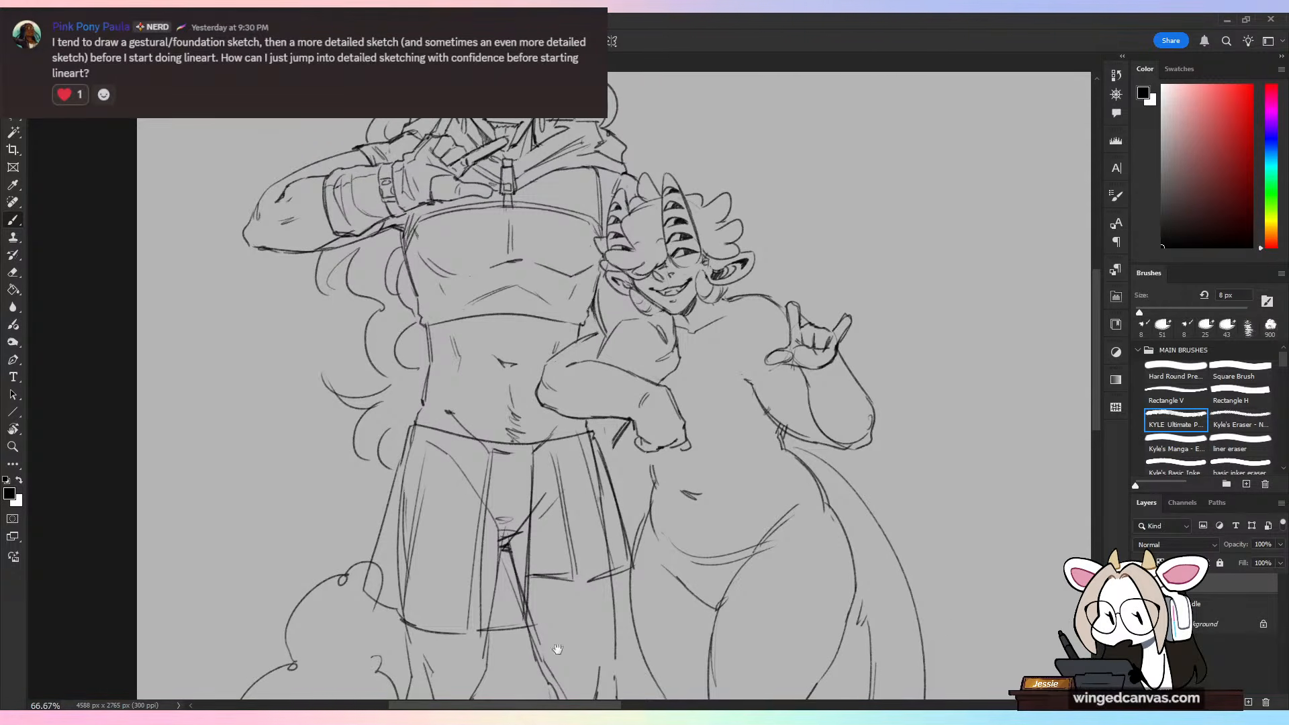
drag(573, 574, 602, 256)
key(ctrl+z)
drag(410, 289, 388, 549)
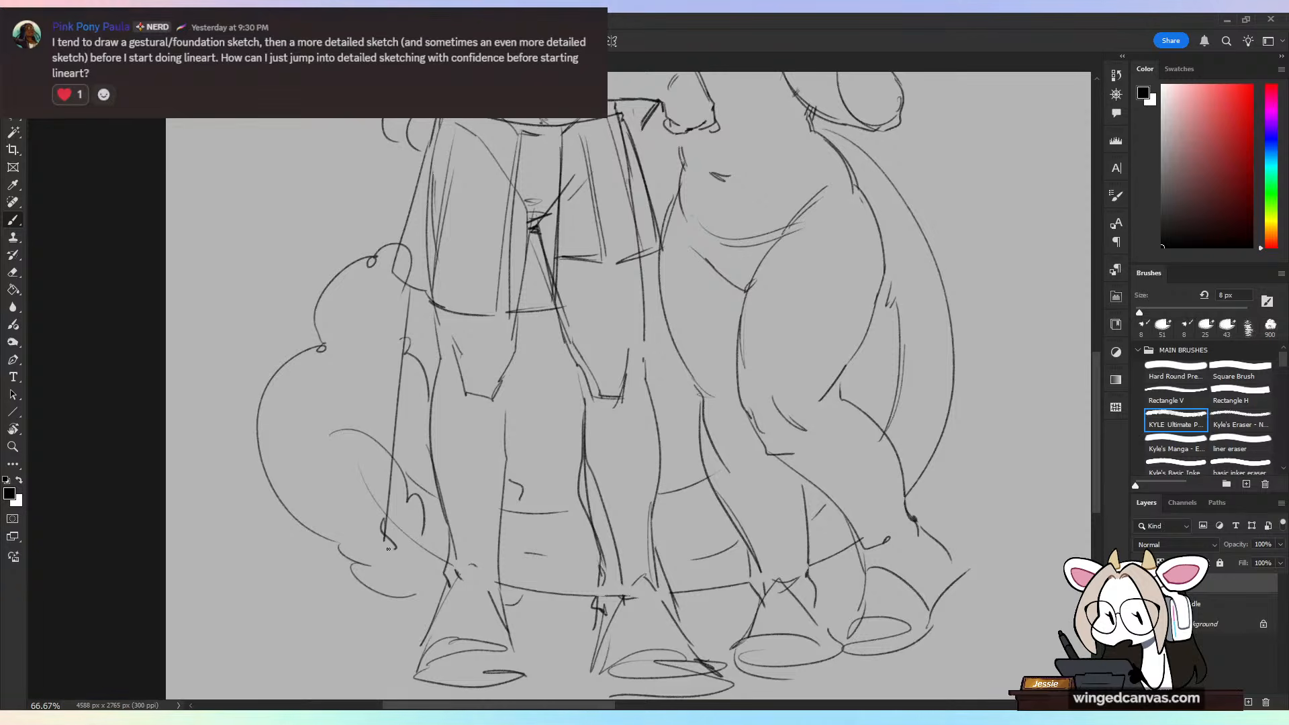
key(ctrl+z)
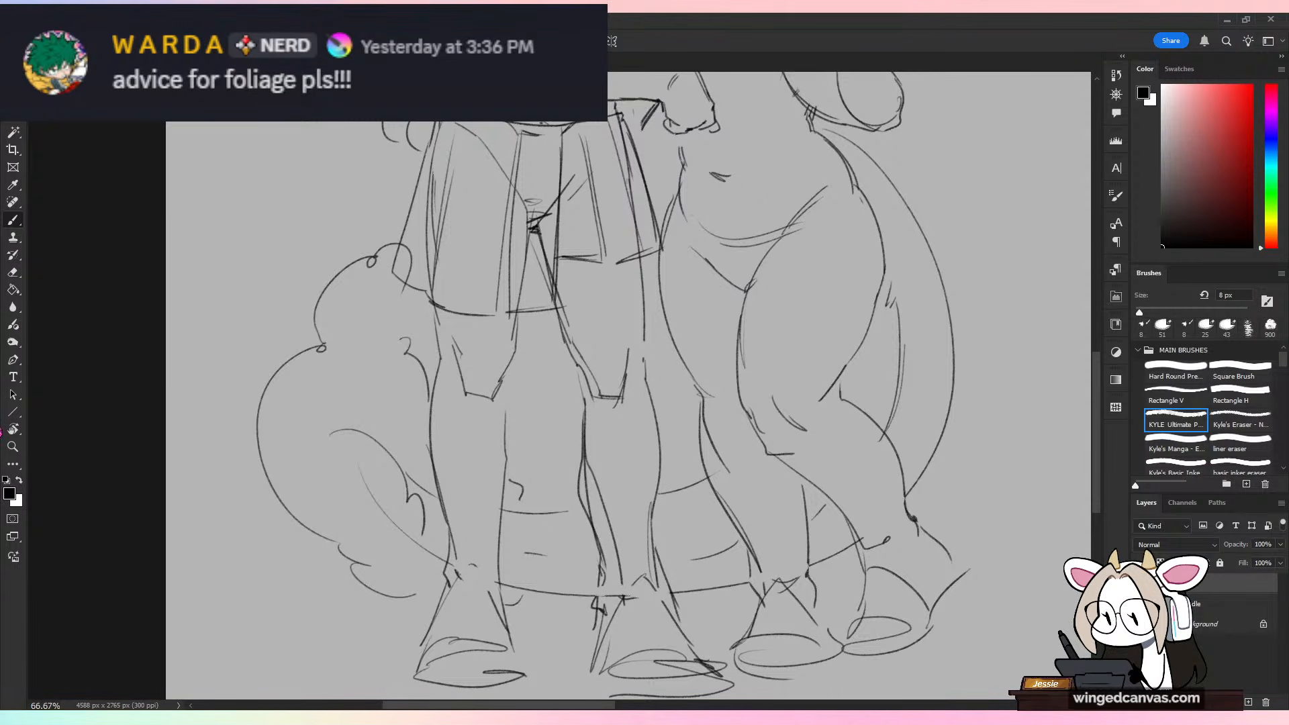
Step: Draw a loose trouser leg with a curved hem over the tall figure's leg beside the fluffy tail, reaching the foot
key(ctrl+minus)
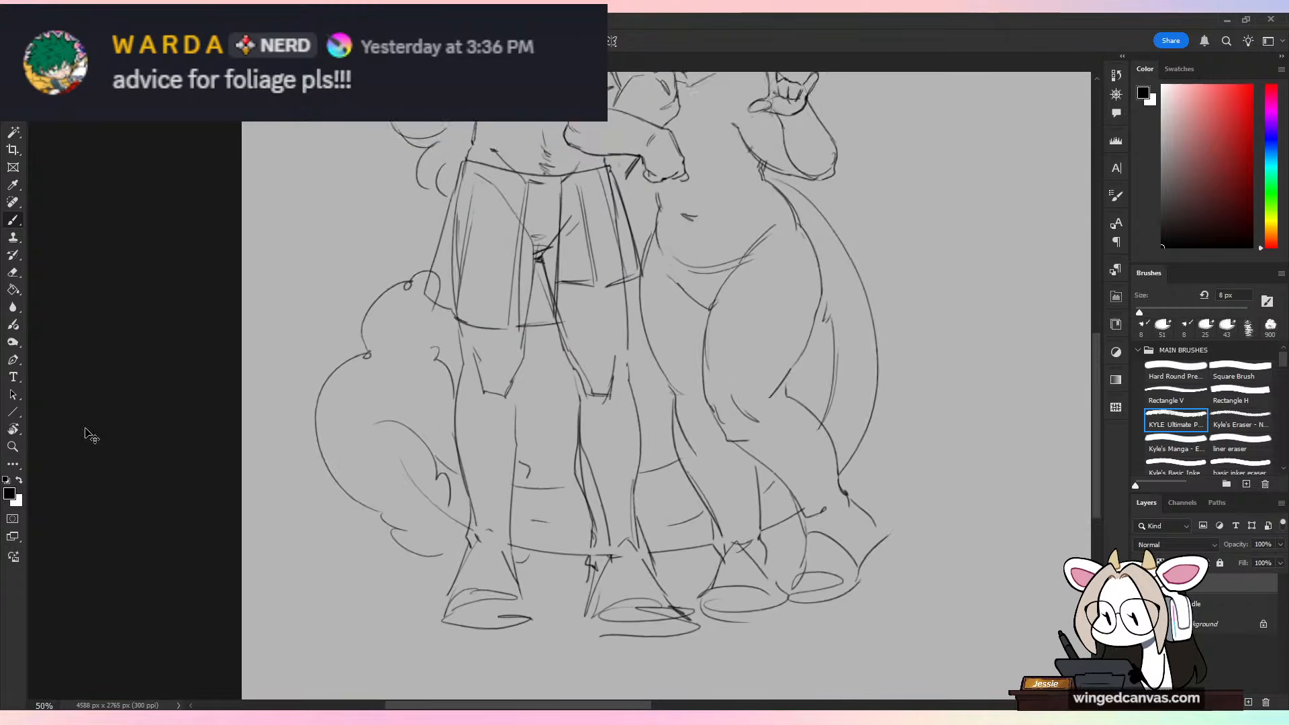
key(ctrl+plus)
mouse_move(414, 290)
mouse_down()
mouse_move(388, 599)
mouse_move(406, 632)
mouse_up()
key(ctrl+z)
mouse_move(394, 541)
mouse_down()
mouse_move(396, 652)
mouse_move(480, 627)
mouse_up()
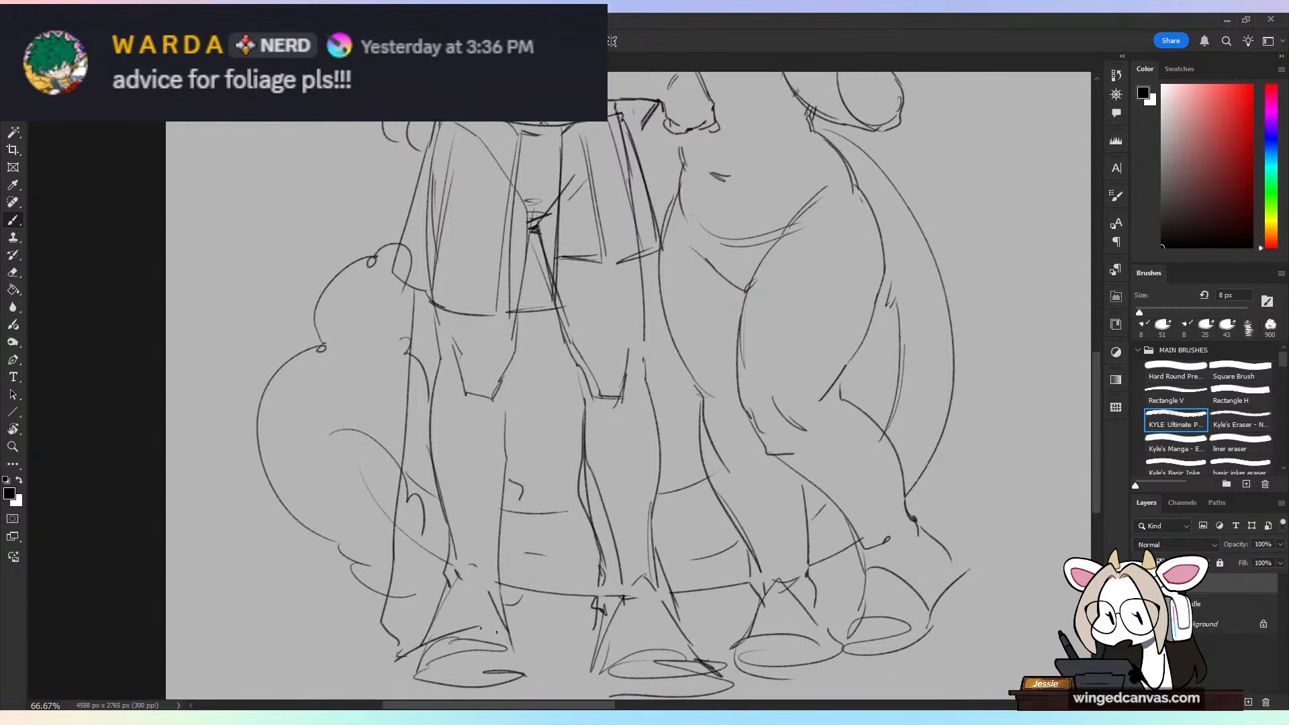
mouse_move(537, 317)
mouse_down()
mouse_move(535, 604)
mouse_move(537, 531)
mouse_up()
key(ctrl+z)
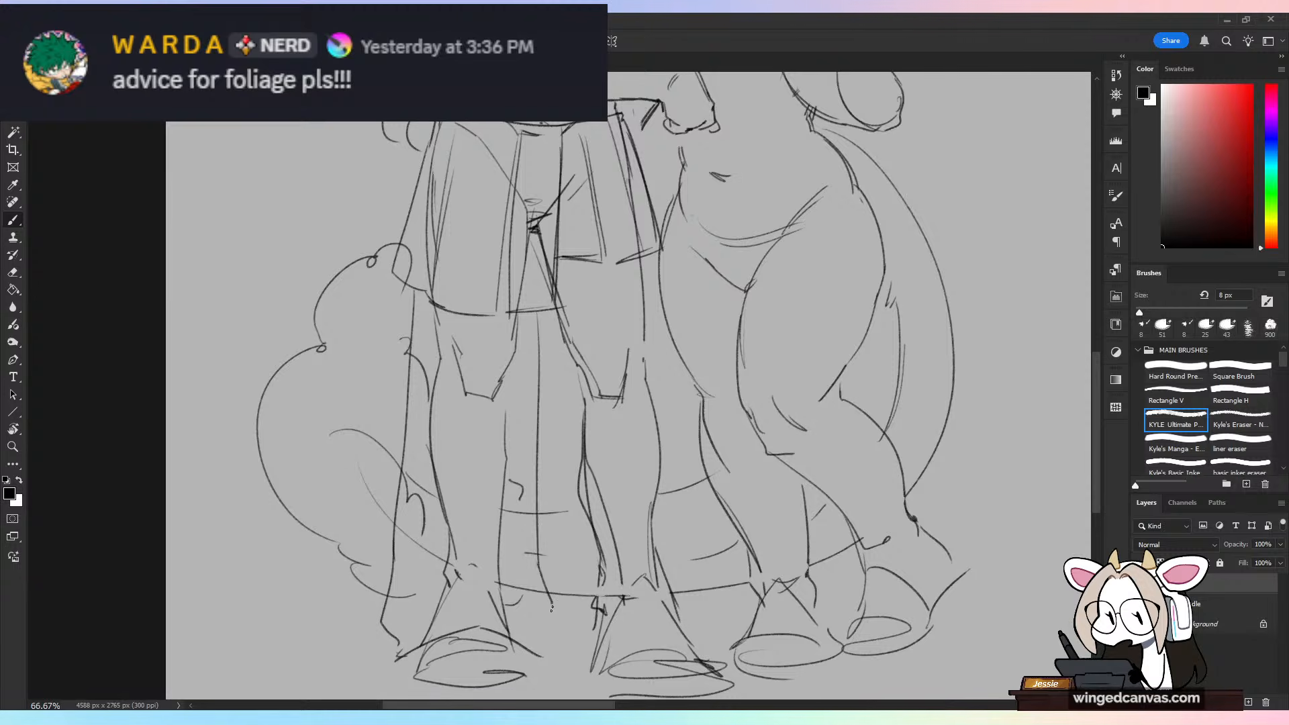
drag(551, 608, 547, 639)
Step: Draw the matching loose trouser leg over the tall figure's other leg, with a curved hem over the foot
drag(539, 314, 562, 600)
drag(576, 664, 583, 601)
mouse_move(650, 254)
mouse_down()
mouse_move(679, 294)
mouse_move(660, 269)
mouse_move(682, 448)
mouse_move(645, 264)
mouse_move(706, 648)
mouse_up()
key(ctrl+z)
key(ctrl+z)
key(ctrl+z)
drag(583, 662, 705, 633)
key(ctrl+minus)
key(ctrl+minus)
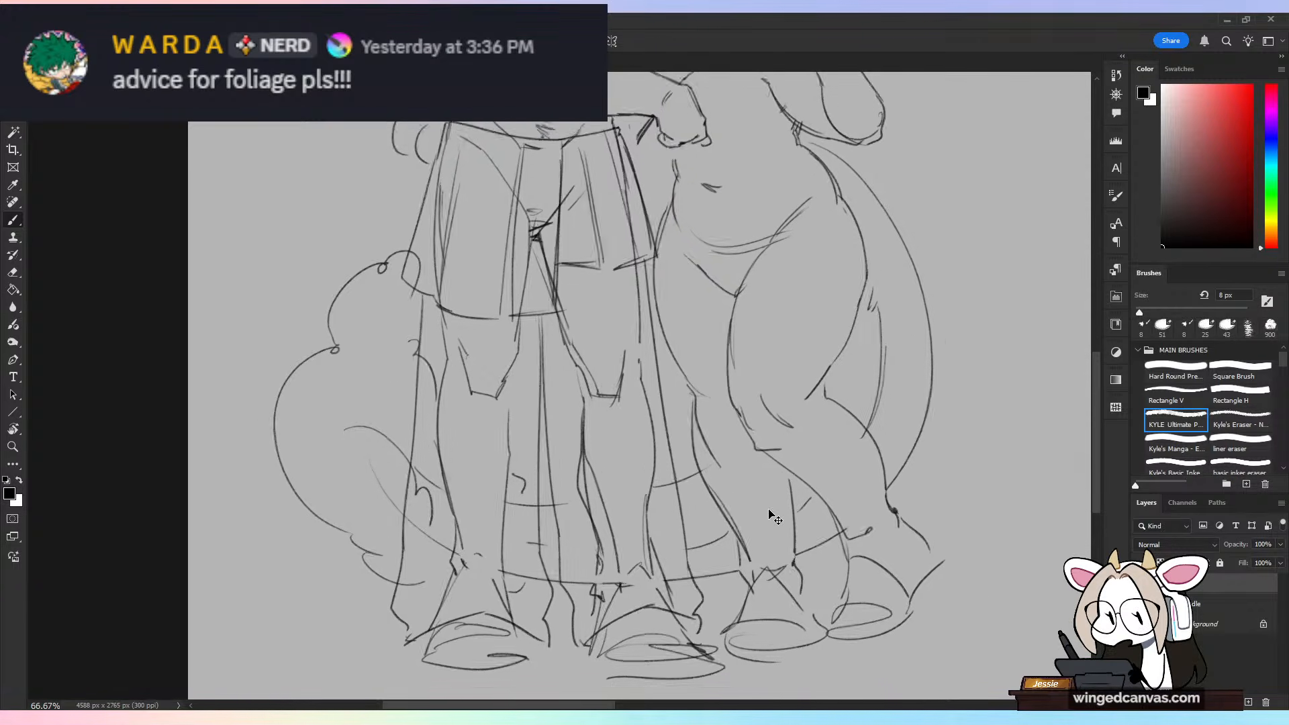
Step: Add a new layer and choose the Kyle's Manga brush at 22 px for the empty canvas area beside the figures
mouse_move(986, 342)
mouse_down()
mouse_move(692, 500)
mouse_move(753, 540)
mouse_up()
key(ctrl+plus)
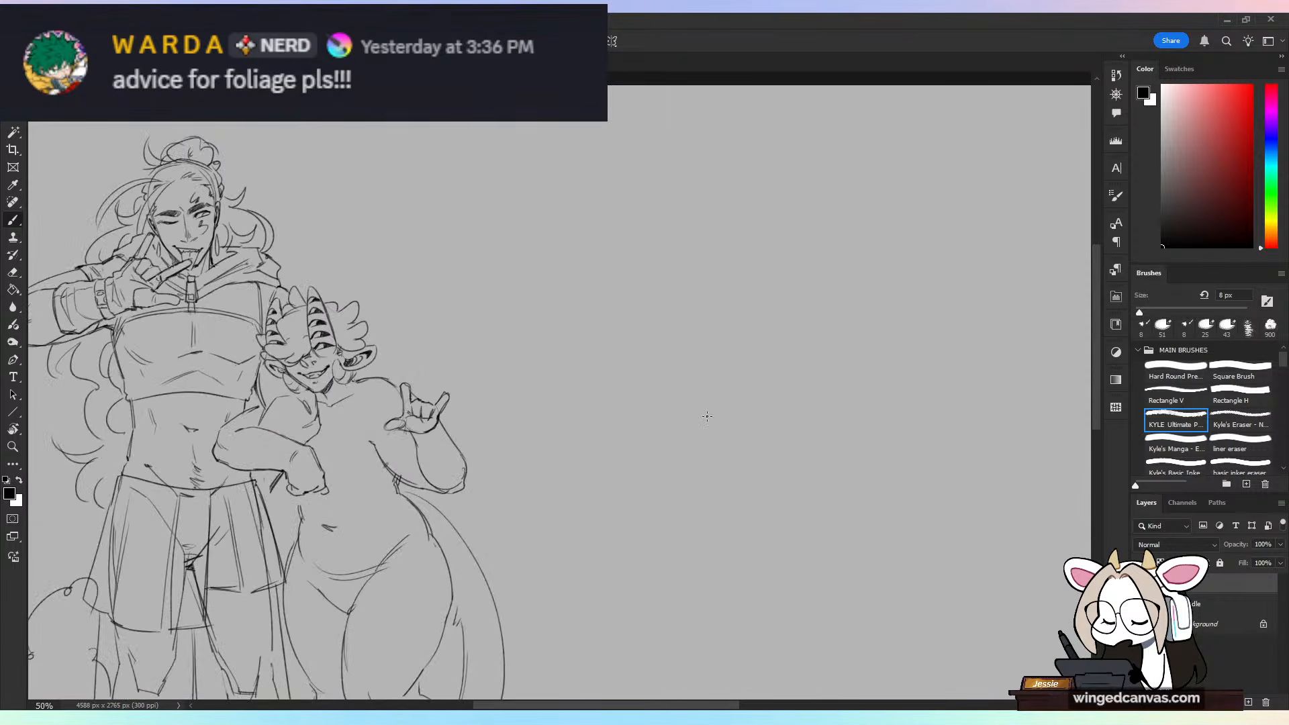
click(1248, 702)
key(ctrl+plus)
click(1191, 448)
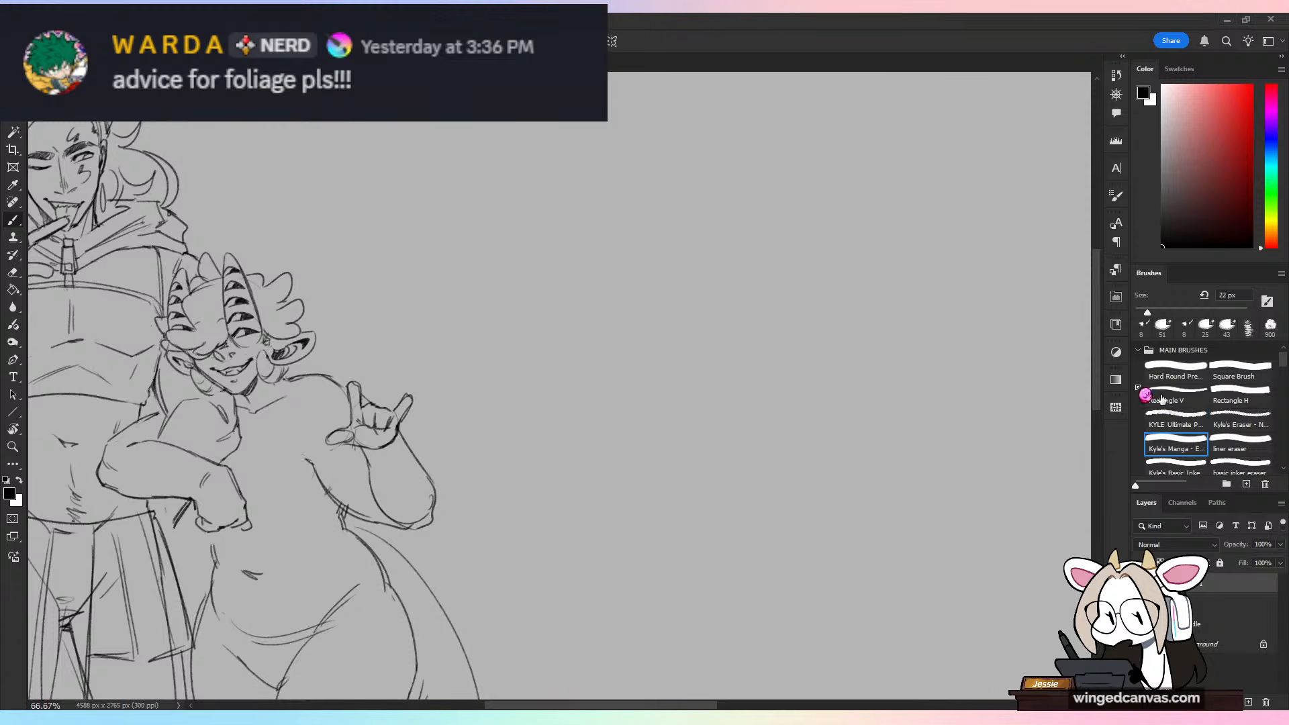
Step: Block in a wide, rounded bush silhouette in dark green beside the figures with the brush at 79 px
drag(908, 322, 863, 480)
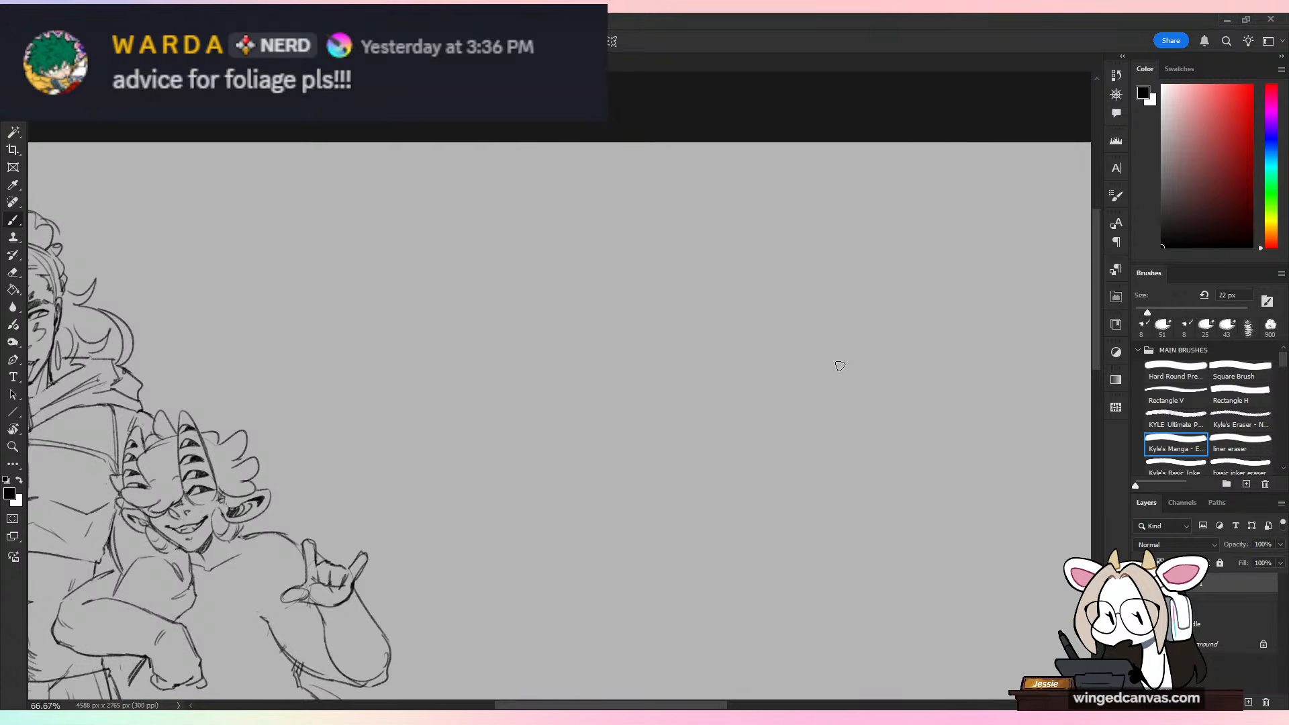
click(1275, 200)
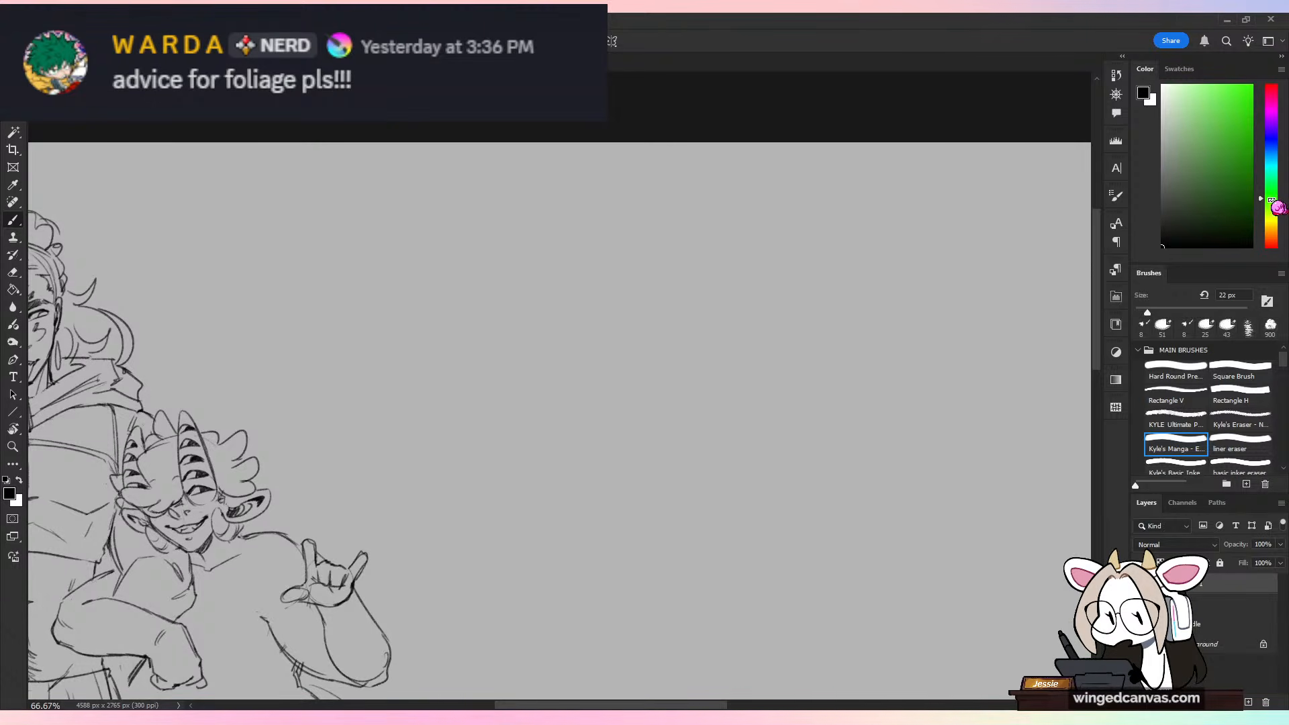
click(1160, 308)
click(1273, 193)
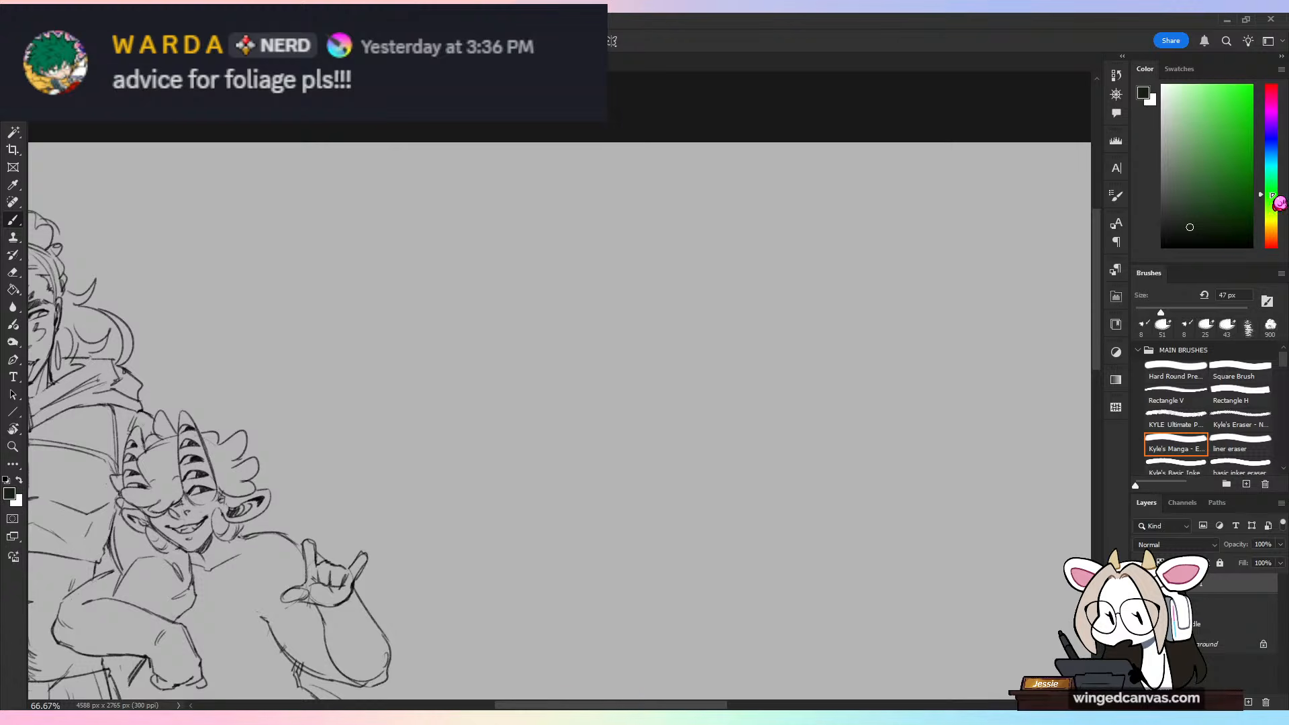
click(1211, 211)
click(1179, 310)
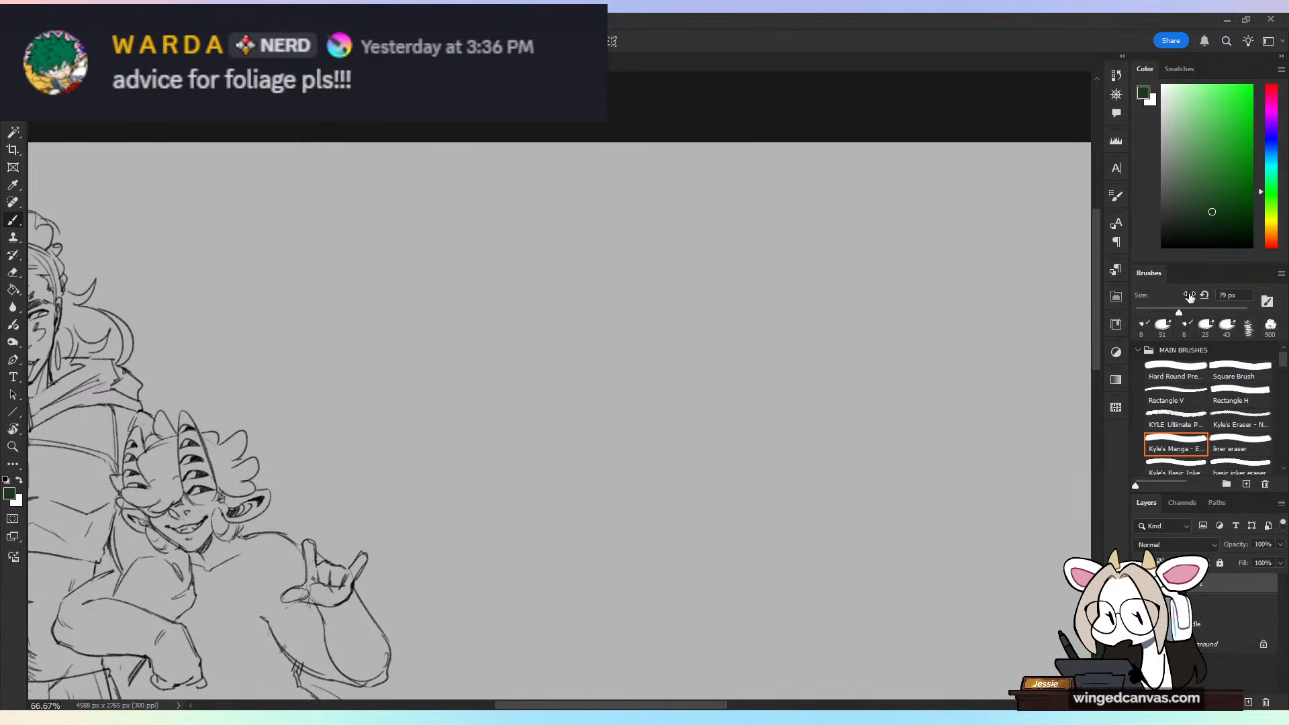
mouse_move(520, 427)
mouse_down()
mouse_move(574, 424)
mouse_move(533, 427)
mouse_move(623, 408)
mouse_move(654, 345)
mouse_move(640, 410)
mouse_move(702, 339)
mouse_move(681, 362)
mouse_move(772, 373)
mouse_move(724, 413)
mouse_move(560, 448)
mouse_move(690, 441)
mouse_move(661, 444)
mouse_move(793, 459)
mouse_move(774, 446)
mouse_move(845, 401)
mouse_move(705, 453)
mouse_move(541, 458)
mouse_move(649, 441)
mouse_up()
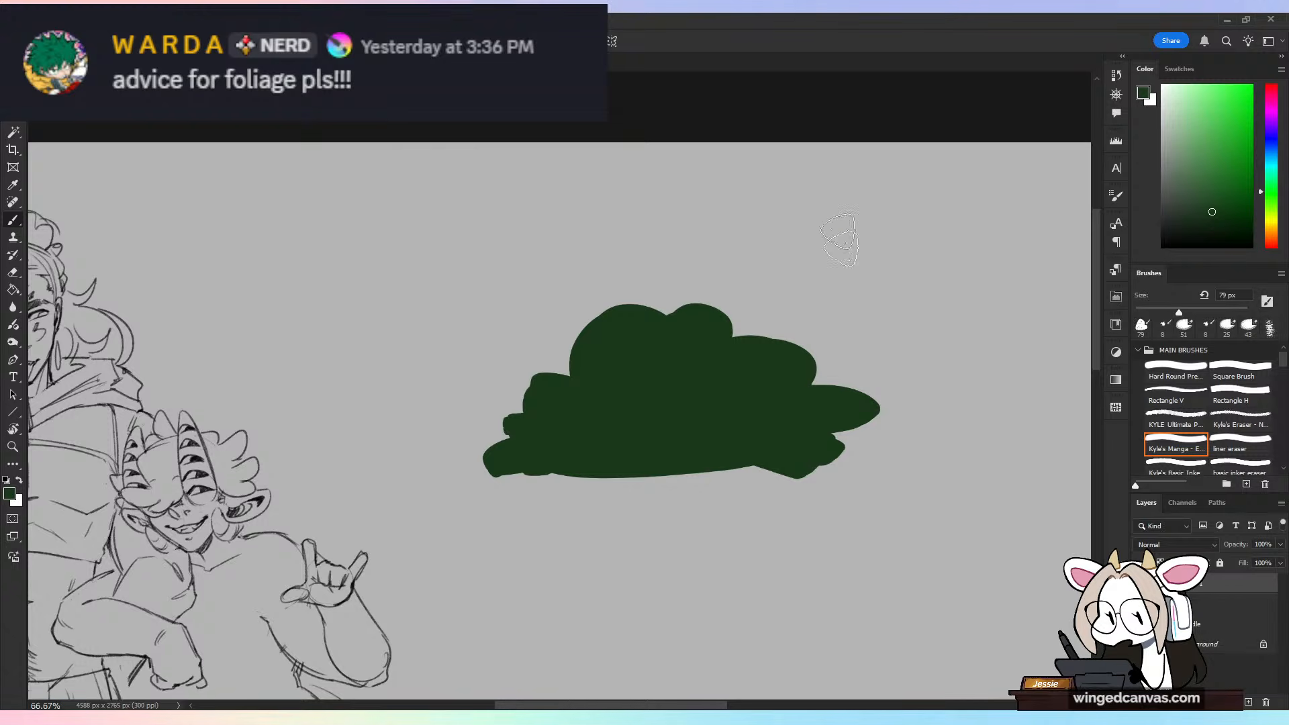
drag(851, 233, 876, 240)
Step: Paint yellow-green lit leaf clumps inside the bush silhouette, covering its upper side with scattered patches toward the shadow
drag(1269, 192, 1269, 208)
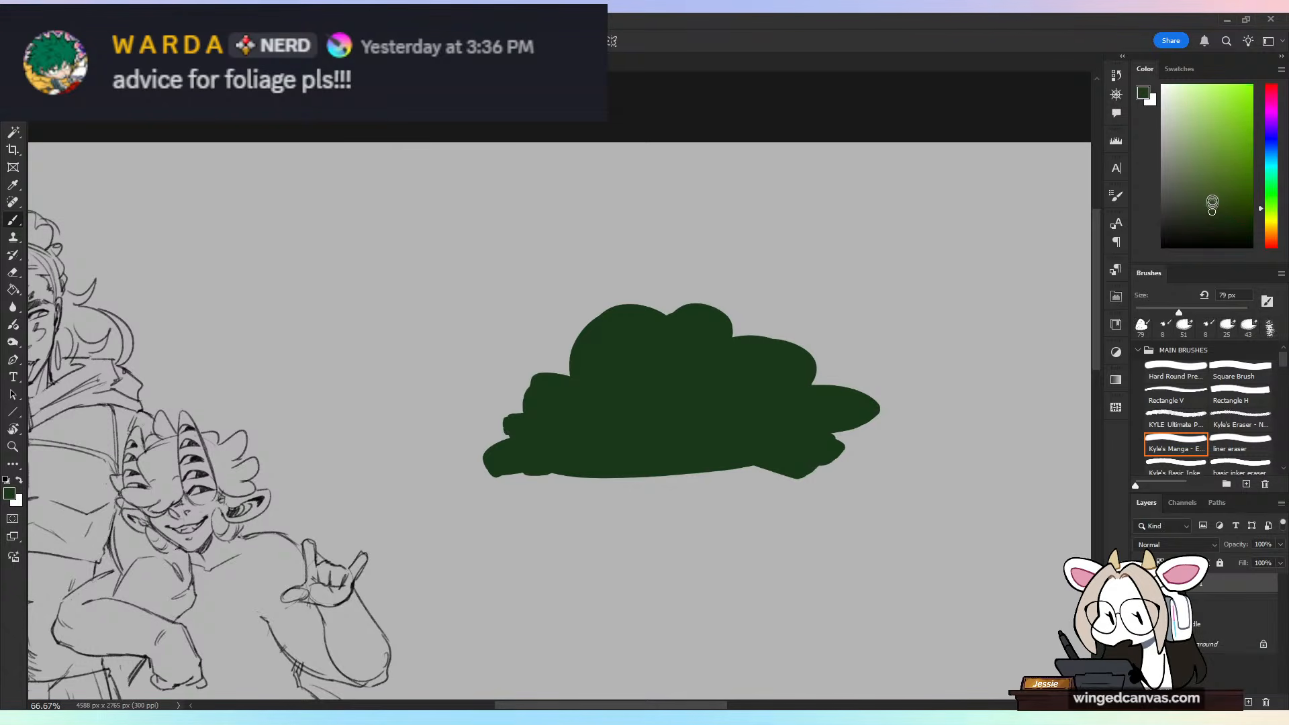
click(1223, 166)
mouse_move(599, 400)
mouse_down()
mouse_move(562, 399)
mouse_move(613, 384)
mouse_up()
key(ctrl+z)
key(ctrl+z)
mouse_move(625, 326)
mouse_down()
mouse_move(729, 316)
mouse_move(706, 381)
mouse_move(636, 374)
mouse_move(655, 391)
mouse_move(603, 397)
mouse_move(696, 411)
mouse_move(695, 401)
mouse_move(732, 400)
mouse_move(727, 376)
mouse_move(799, 375)
mouse_up()
drag(796, 409, 746, 421)
click(702, 437)
drag(839, 404, 865, 402)
click(608, 419)
click(597, 376)
Step: Add small lighter green highlights to the lit leaf clumps with the brush at 49 px
click(1162, 312)
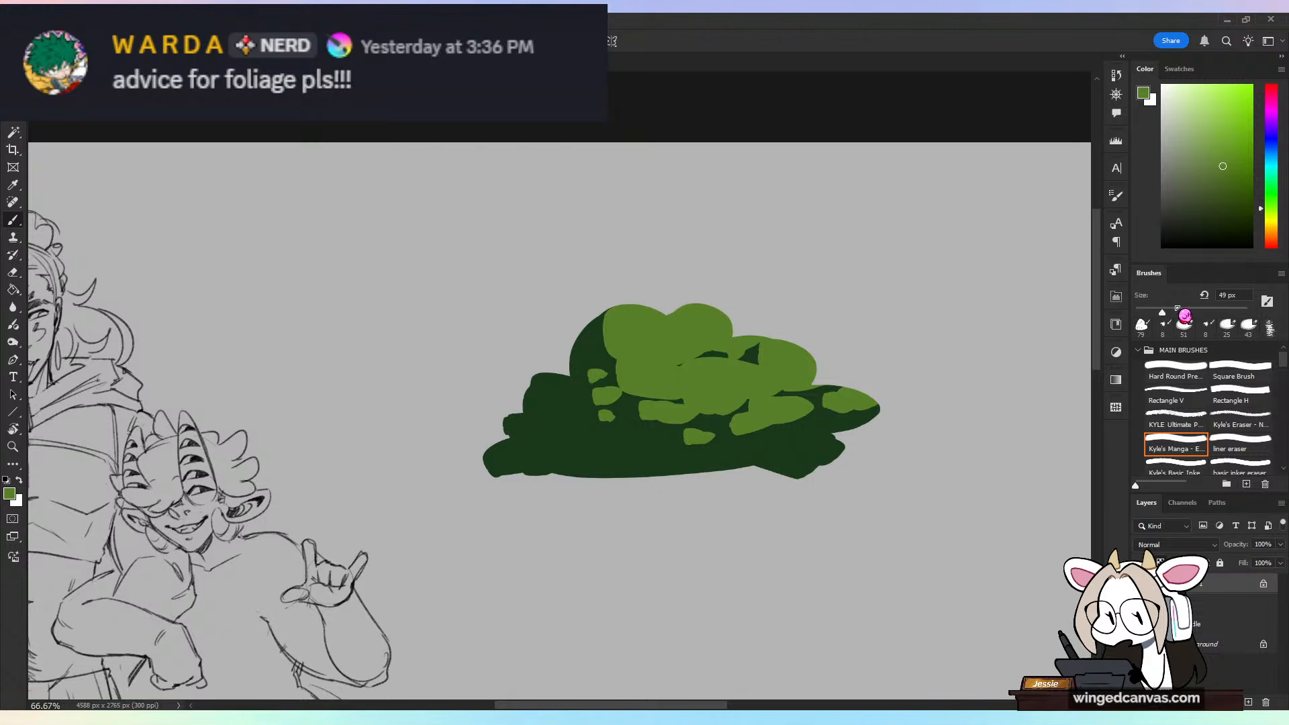
click(1219, 149)
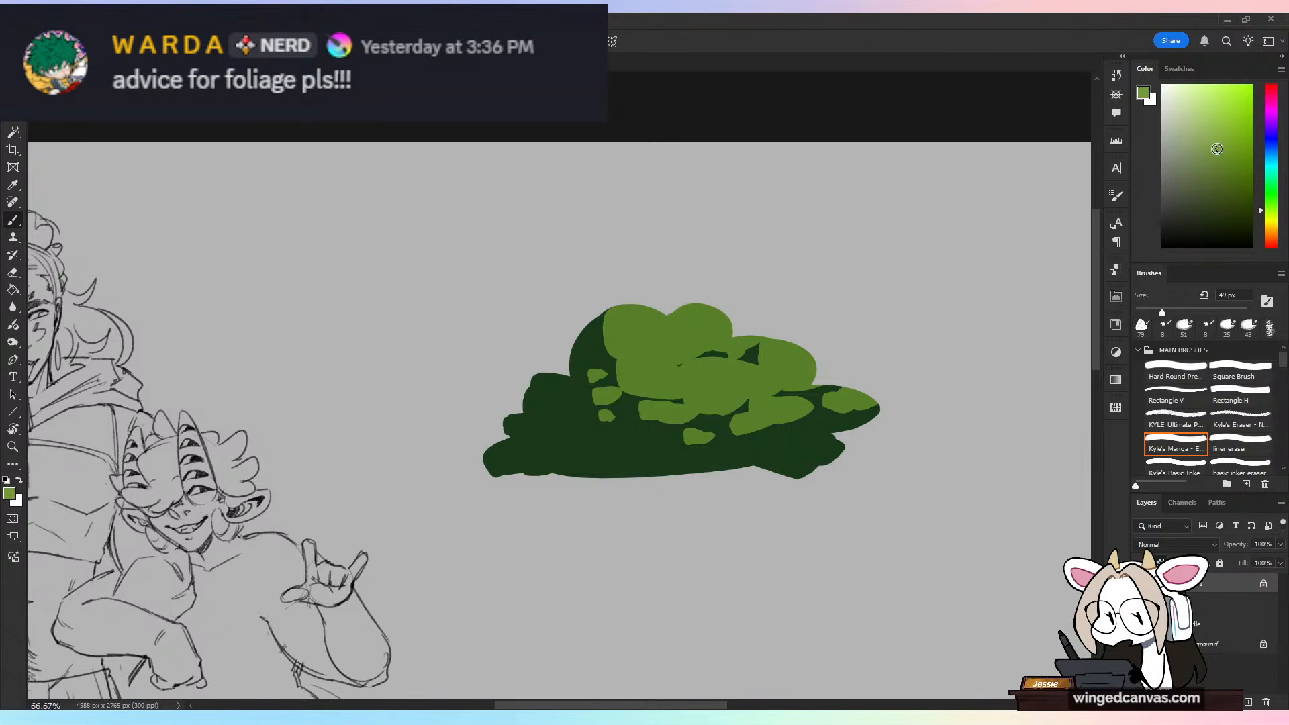
mouse_move(675, 321)
mouse_down()
mouse_move(645, 333)
mouse_move(685, 327)
mouse_move(660, 335)
mouse_up()
key(ctrl+z)
drag(697, 321, 692, 325)
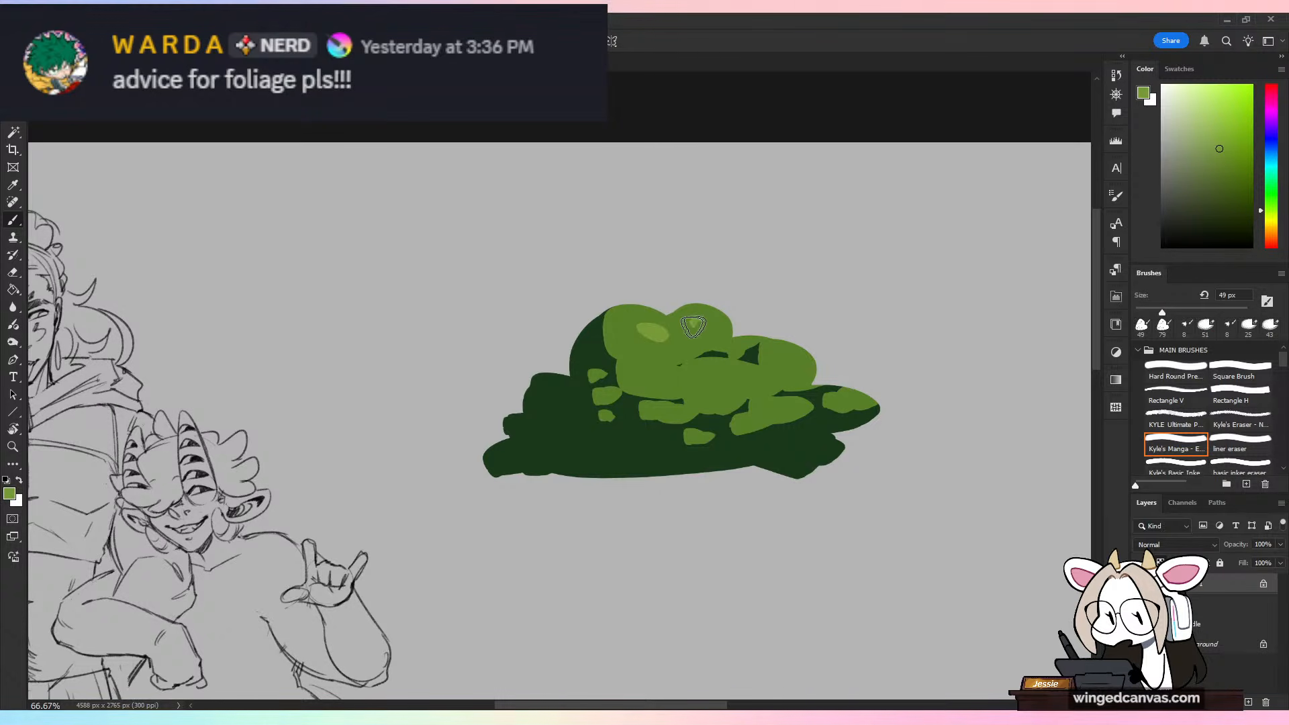
drag(758, 383, 775, 382)
drag(791, 364, 803, 371)
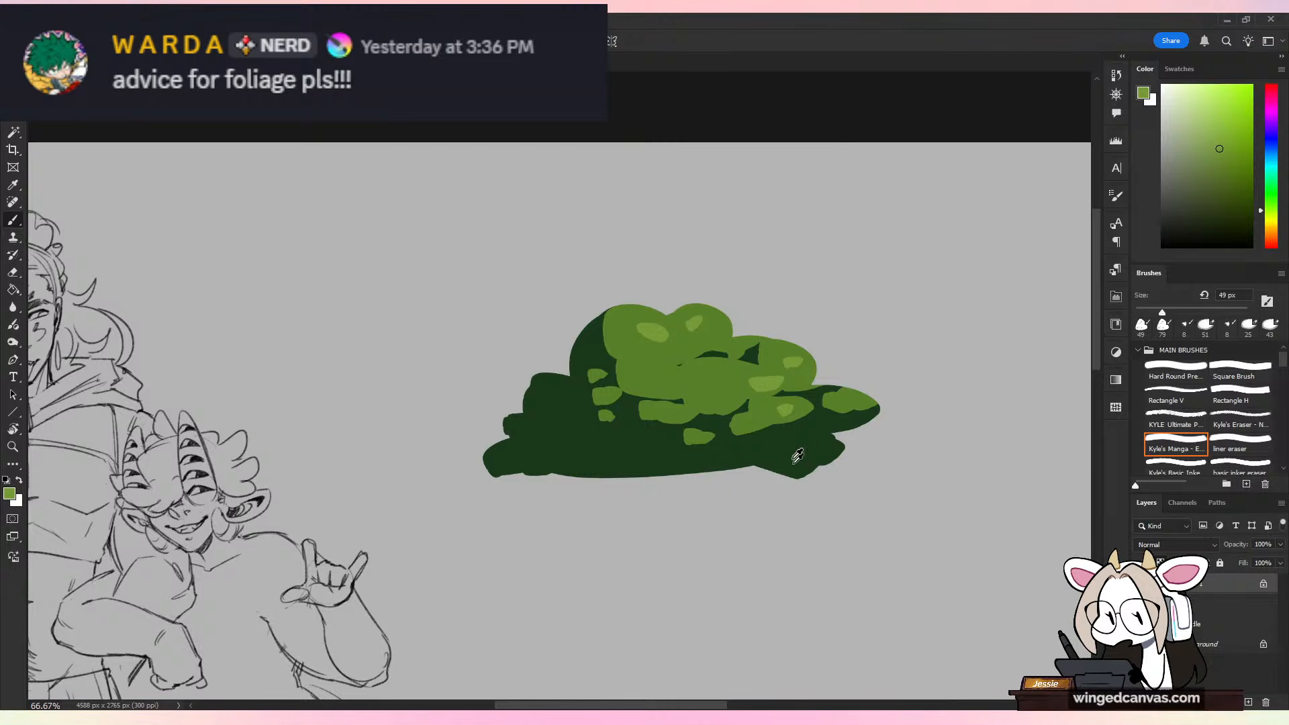
Step: Paint very dark bluish-green shadow patches along the bush's base and shaded side
alt+click(831, 469)
click(1216, 225)
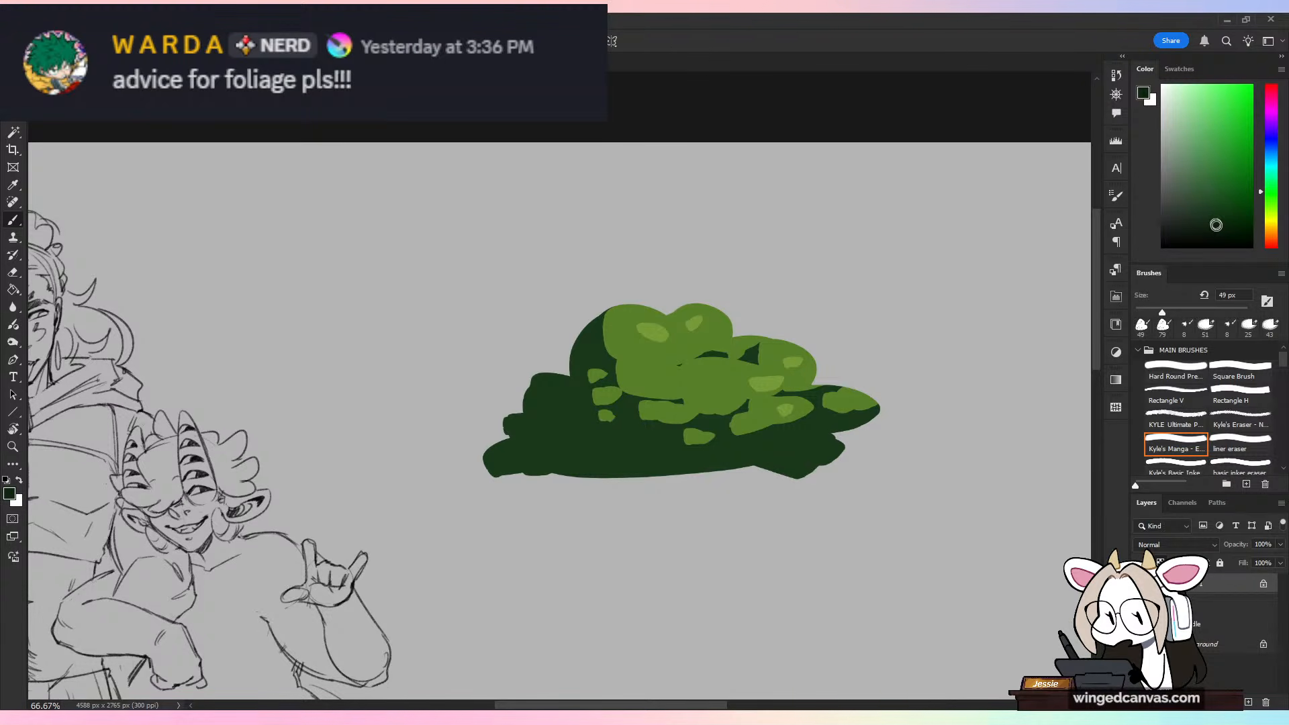
click(1271, 180)
mouse_move(541, 438)
mouse_down()
mouse_move(565, 421)
mouse_move(605, 455)
mouse_move(580, 454)
mouse_move(623, 474)
mouse_move(633, 446)
mouse_move(675, 463)
mouse_up()
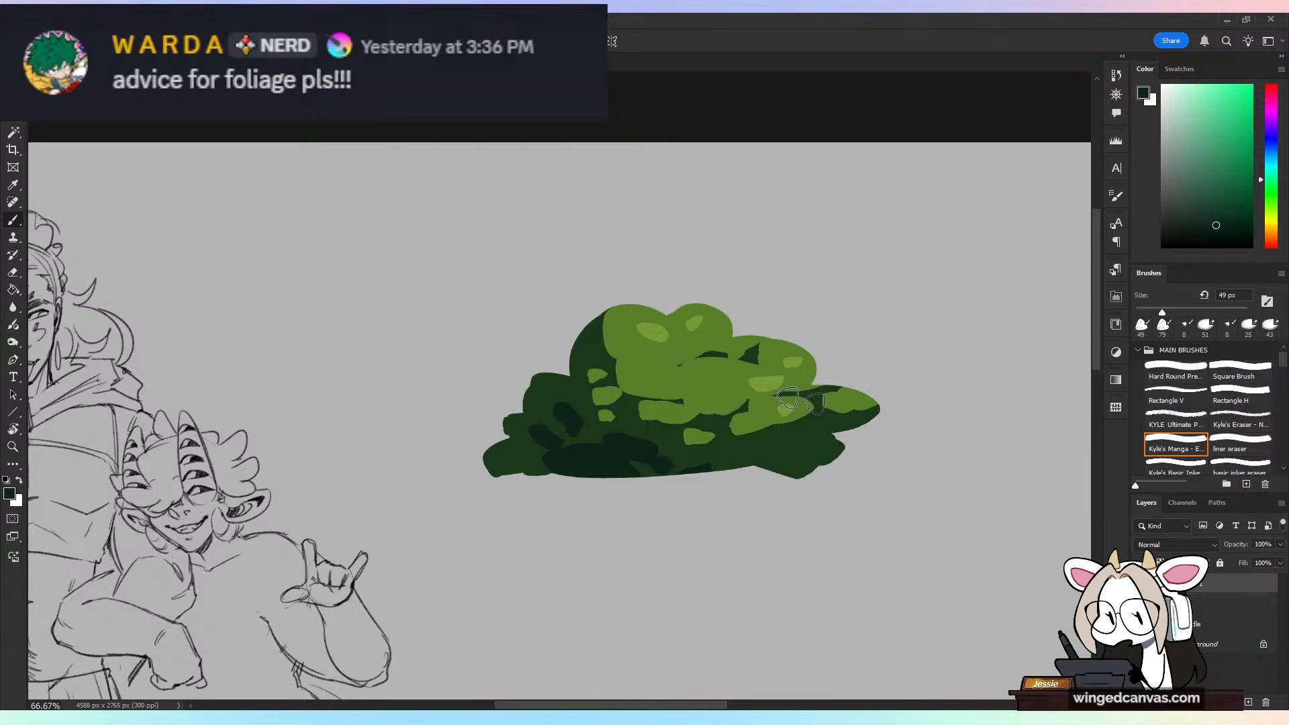
Step: Scatter loose leaves around the bush, mid-green above the lit side and dark green beside the shaded side, reducing the brush to 21 px
alt+click(759, 379)
drag(797, 331, 805, 341)
drag(1162, 313, 1146, 313)
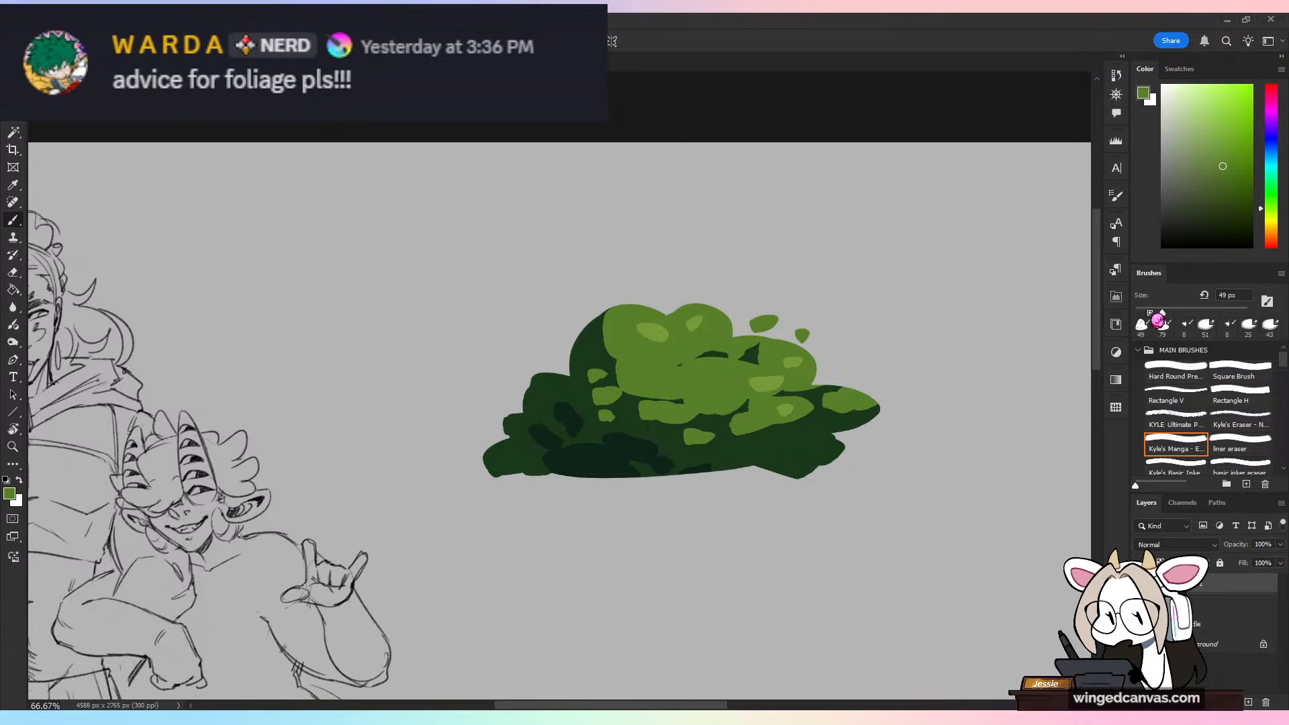
drag(695, 292, 675, 300)
click(709, 294)
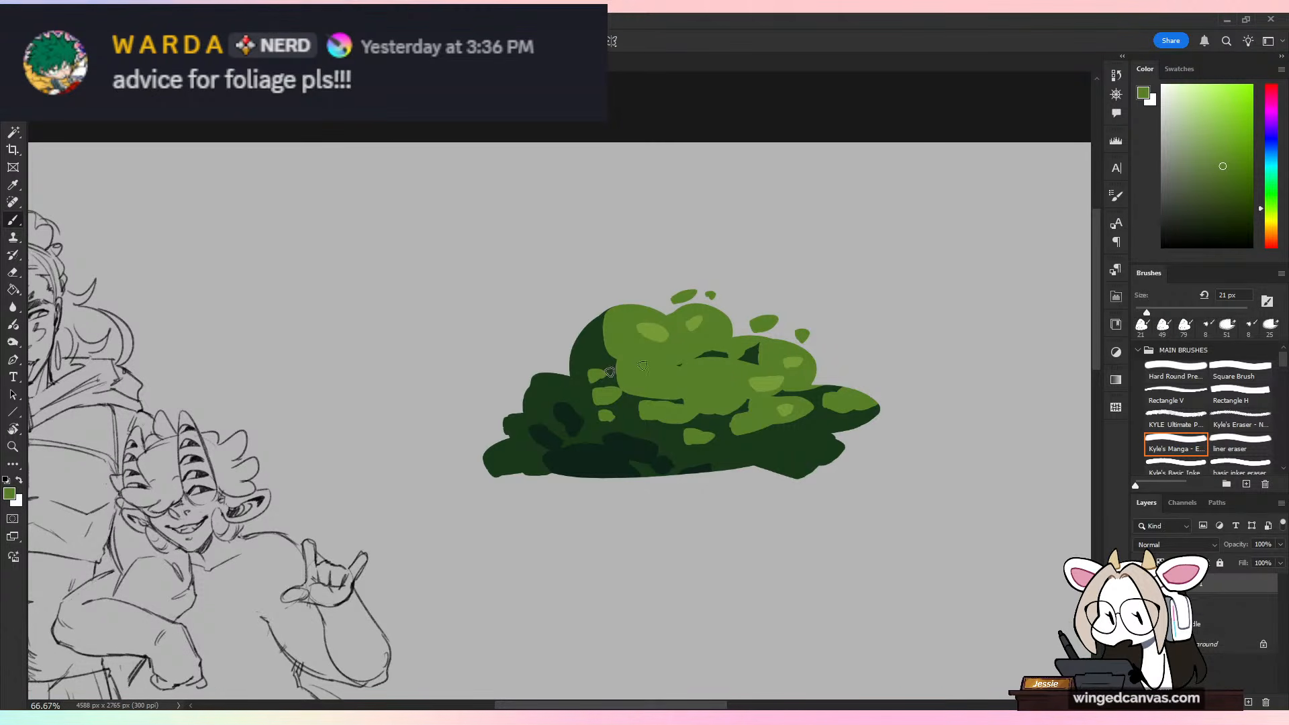
alt+click(574, 395)
drag(564, 340, 511, 392)
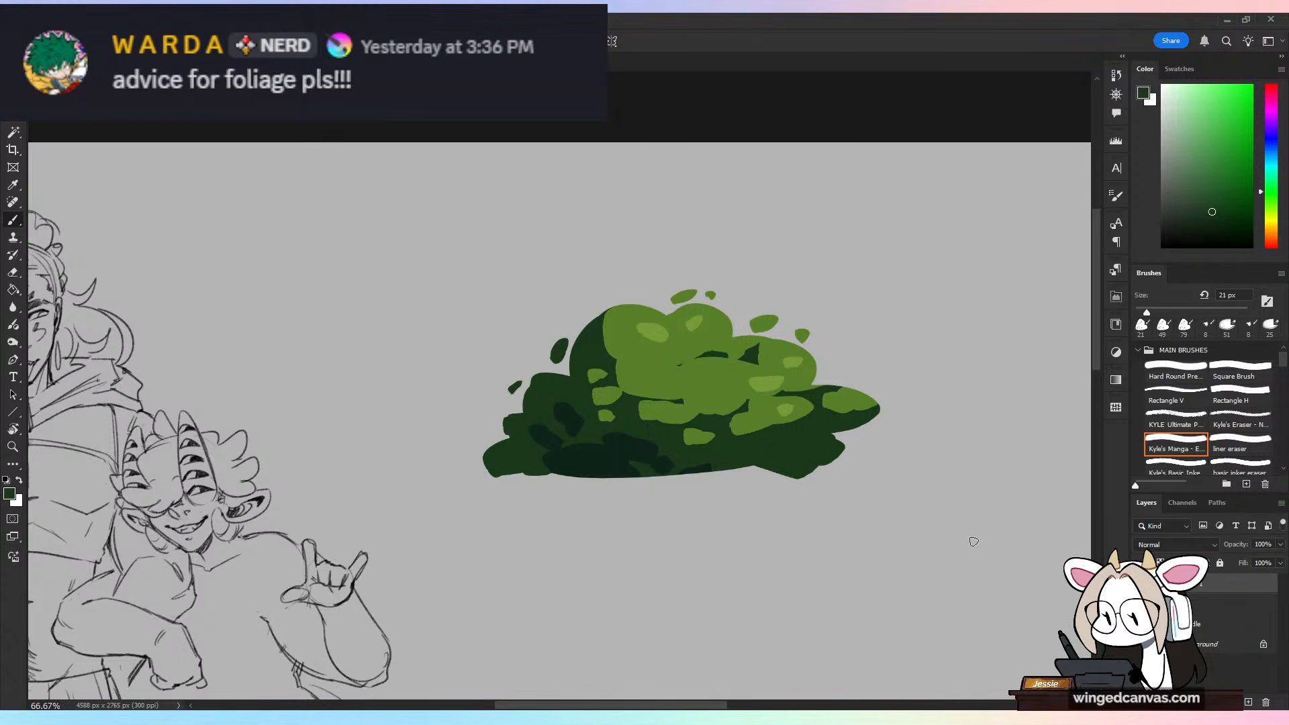
Step: Outline a second bush in black below the painted one with the Sharp Chisel brush at 15 px, including a flat base line
drag(1283, 362, 1284, 421)
click(1241, 392)
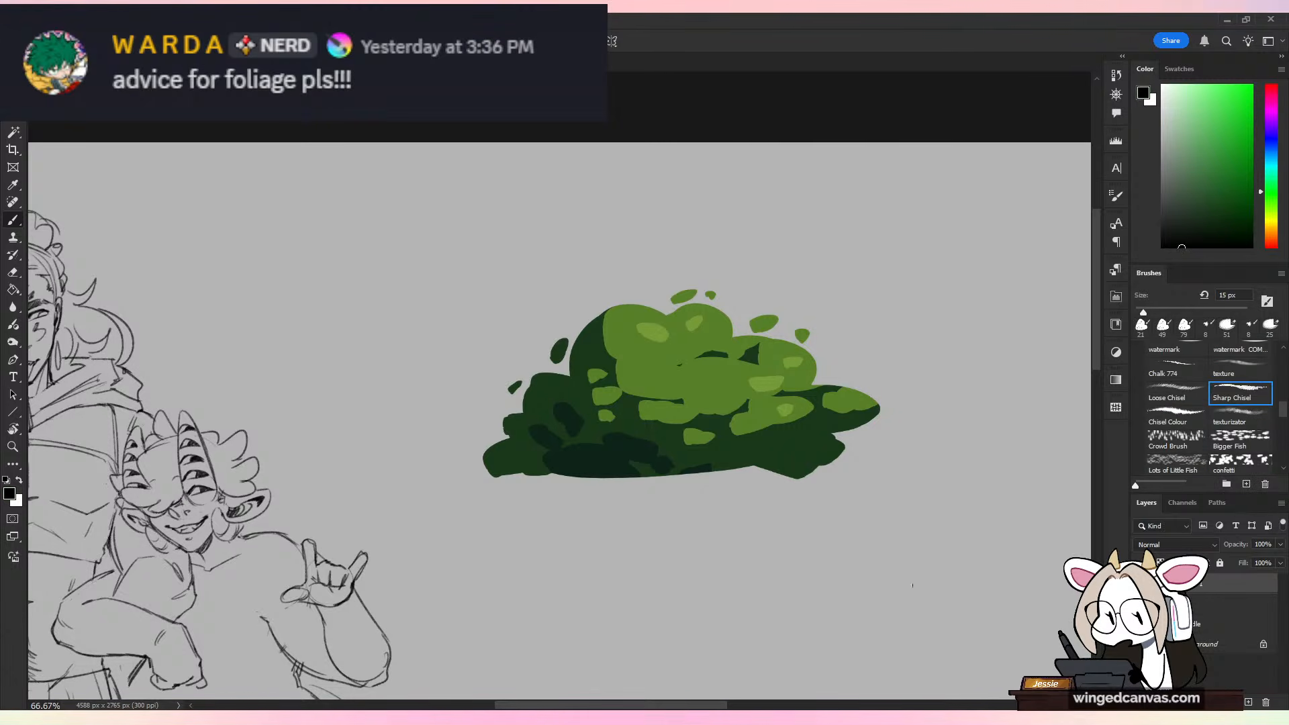
drag(890, 498, 871, 341)
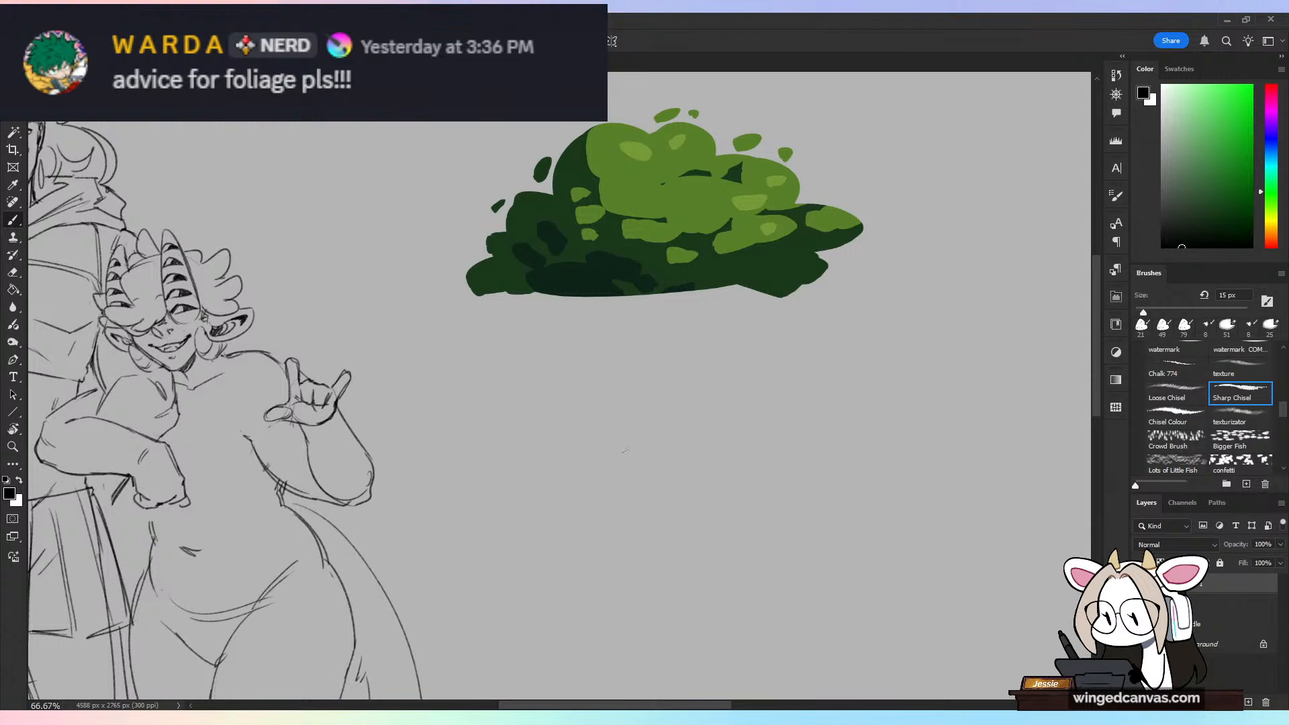
mouse_move(621, 498)
mouse_down()
mouse_move(572, 505)
mouse_move(652, 433)
mouse_move(667, 384)
mouse_move(766, 368)
mouse_up()
mouse_move(784, 373)
mouse_down()
mouse_move(829, 347)
mouse_move(925, 414)
mouse_up()
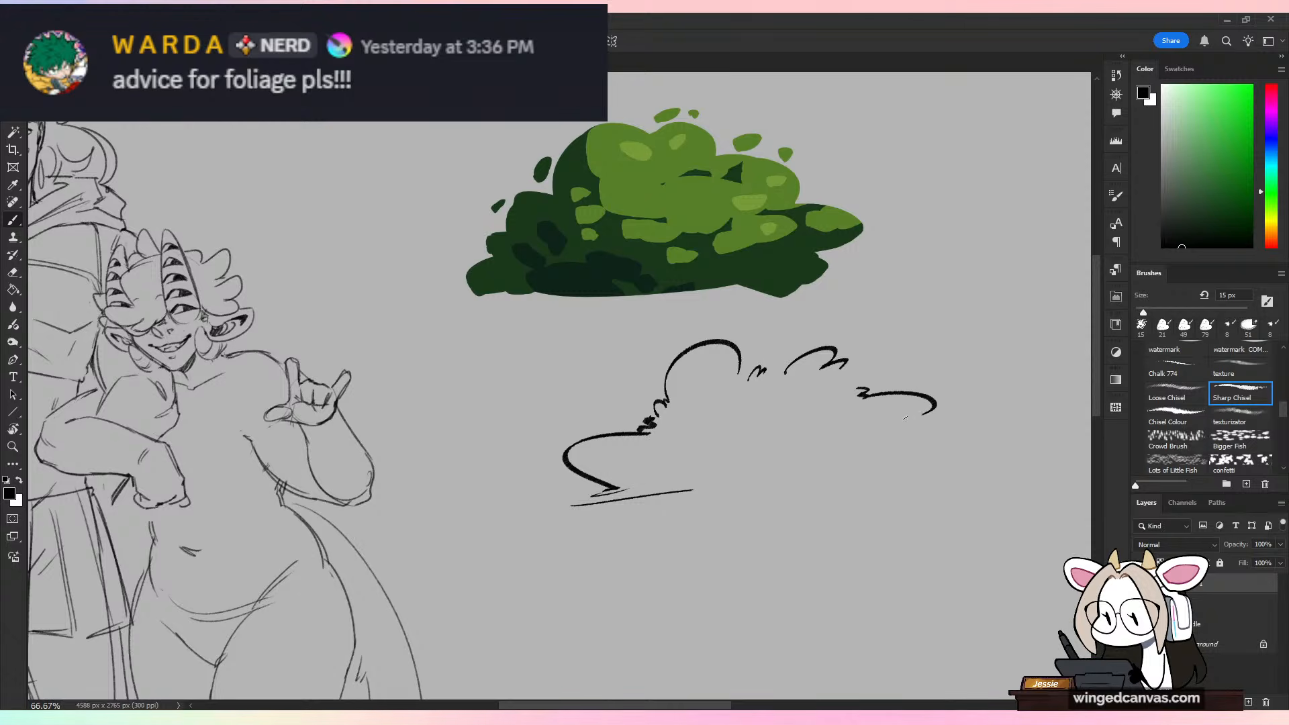
mouse_move(654, 503)
mouse_down()
mouse_move(944, 496)
mouse_move(911, 461)
mouse_move(922, 453)
mouse_up()
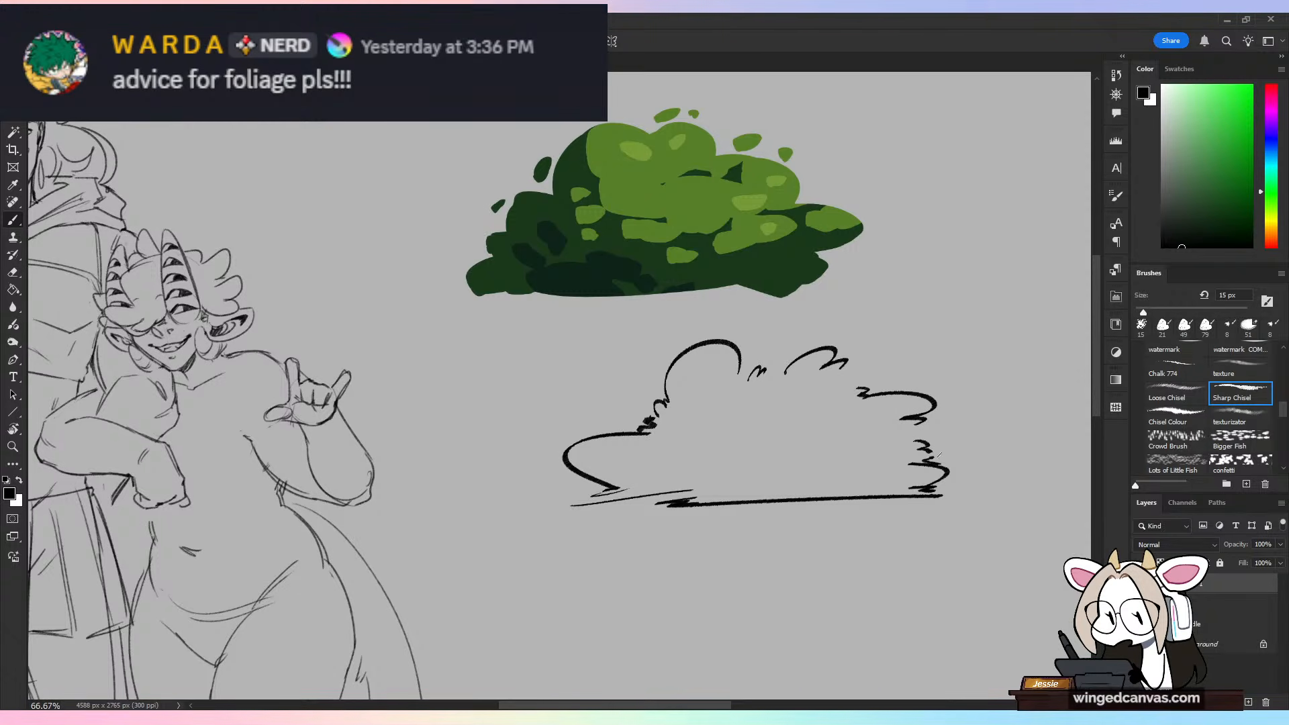
Step: Add an inner clump arc and small scalloped leaf bumps along the line-art bush's outline
mouse_move(832, 456)
mouse_down()
mouse_move(897, 427)
mouse_move(903, 449)
mouse_up()
drag(835, 388, 850, 377)
drag(766, 368, 800, 345)
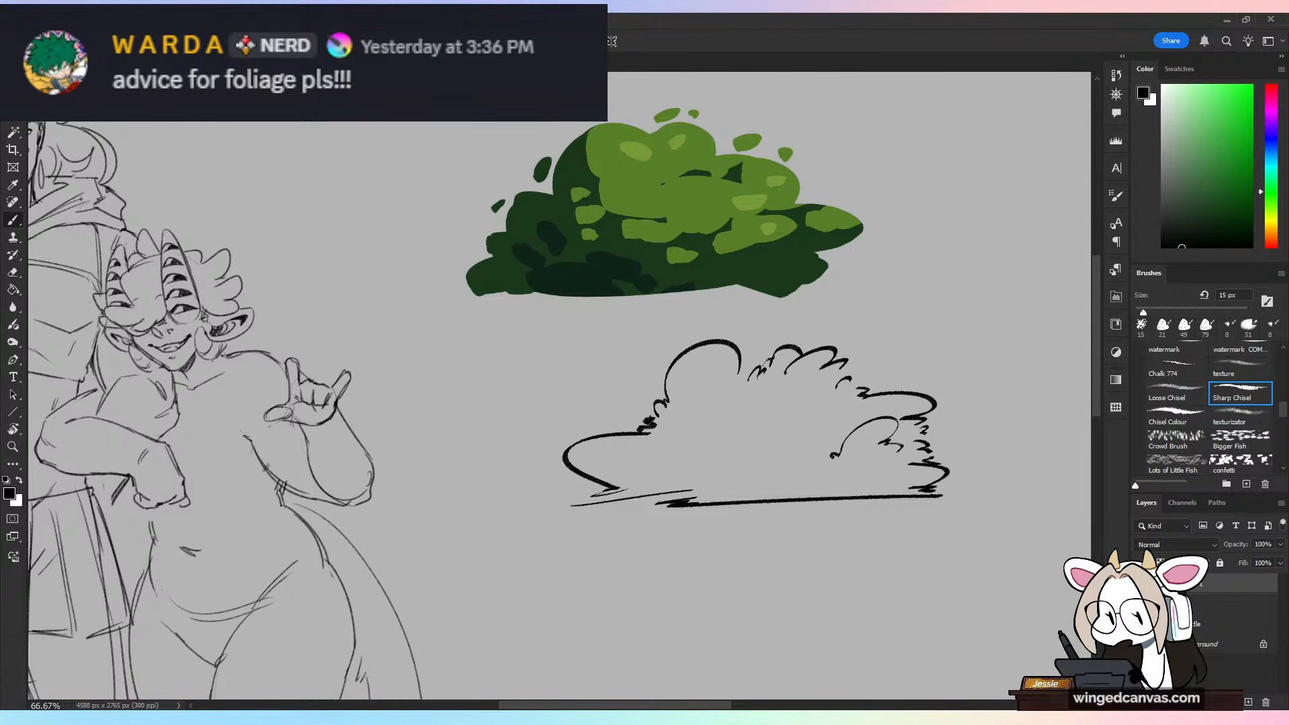
drag(737, 386, 740, 375)
mouse_move(635, 407)
mouse_down()
mouse_move(655, 399)
mouse_move(631, 425)
mouse_up()
drag(566, 482, 592, 498)
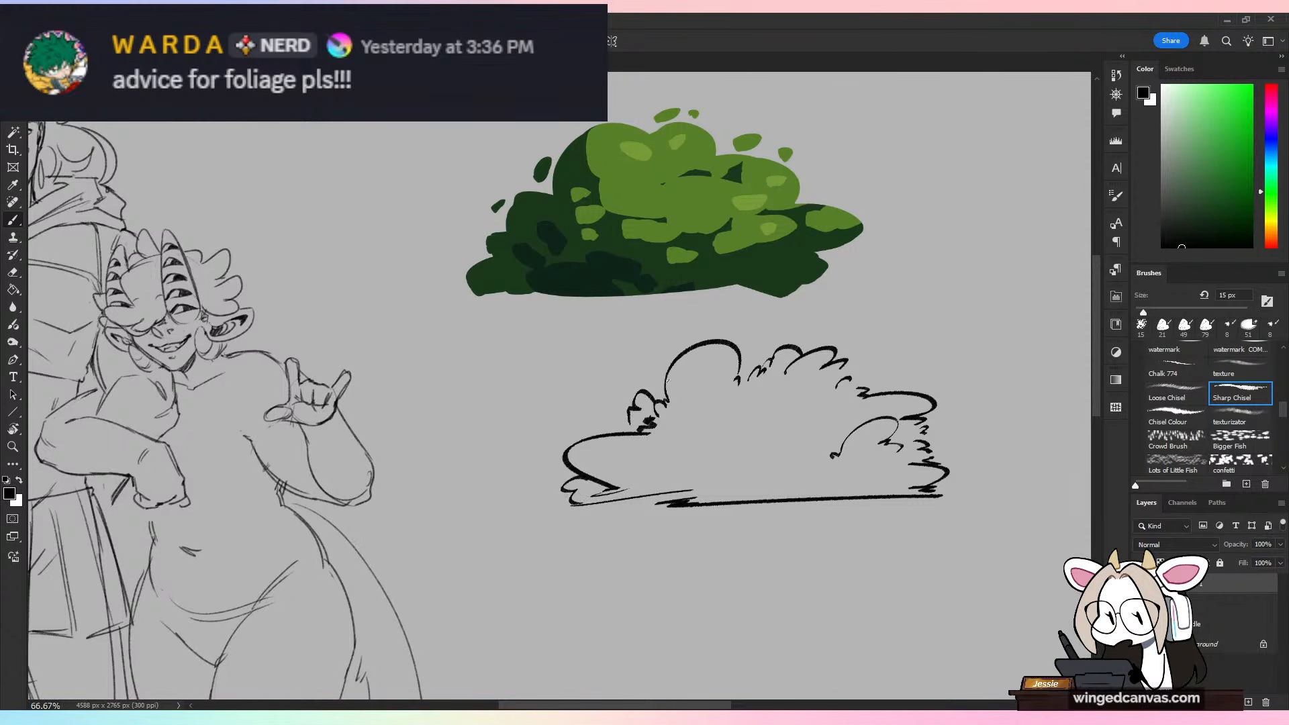
Step: Draw small oval leaves inside the line-art bush and a few loose ones floating above it
drag(658, 381, 671, 367)
mouse_move(792, 396)
mouse_down()
mouse_move(773, 407)
mouse_move(817, 400)
mouse_up()
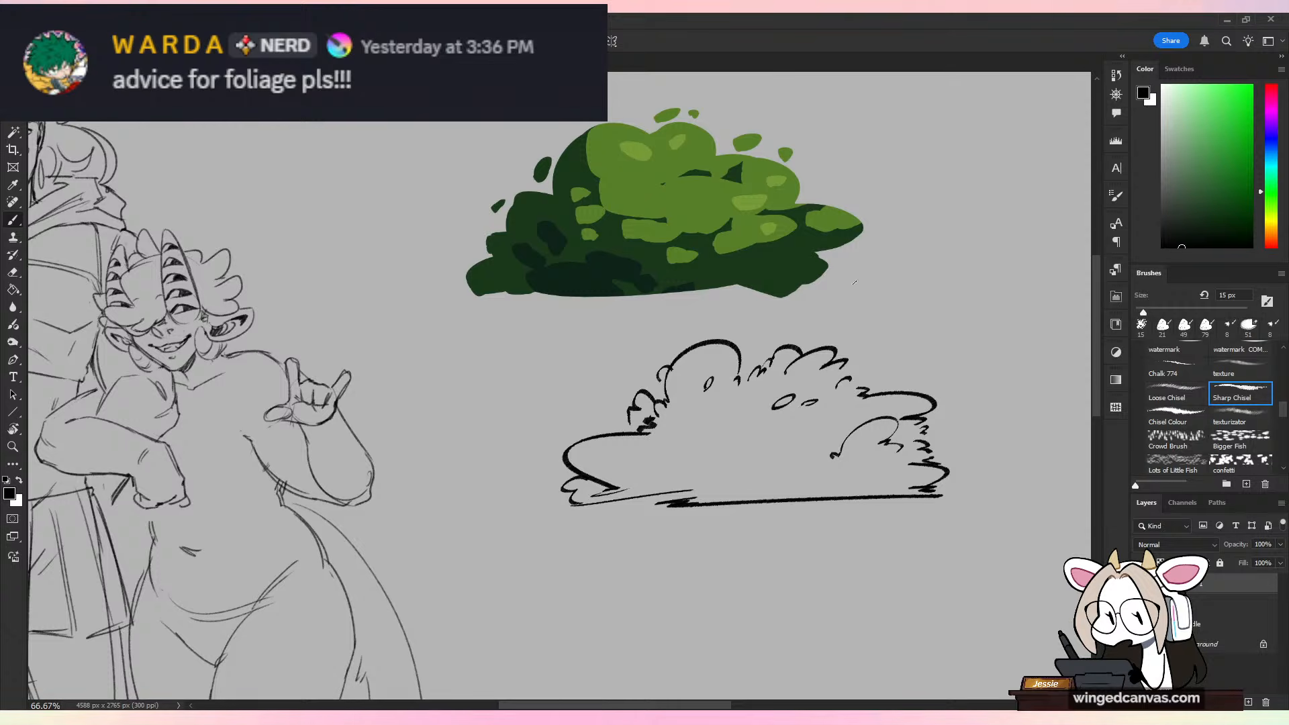
drag(772, 333, 764, 343)
mouse_move(901, 357)
mouse_down()
mouse_move(878, 366)
mouse_move(923, 383)
mouse_up()
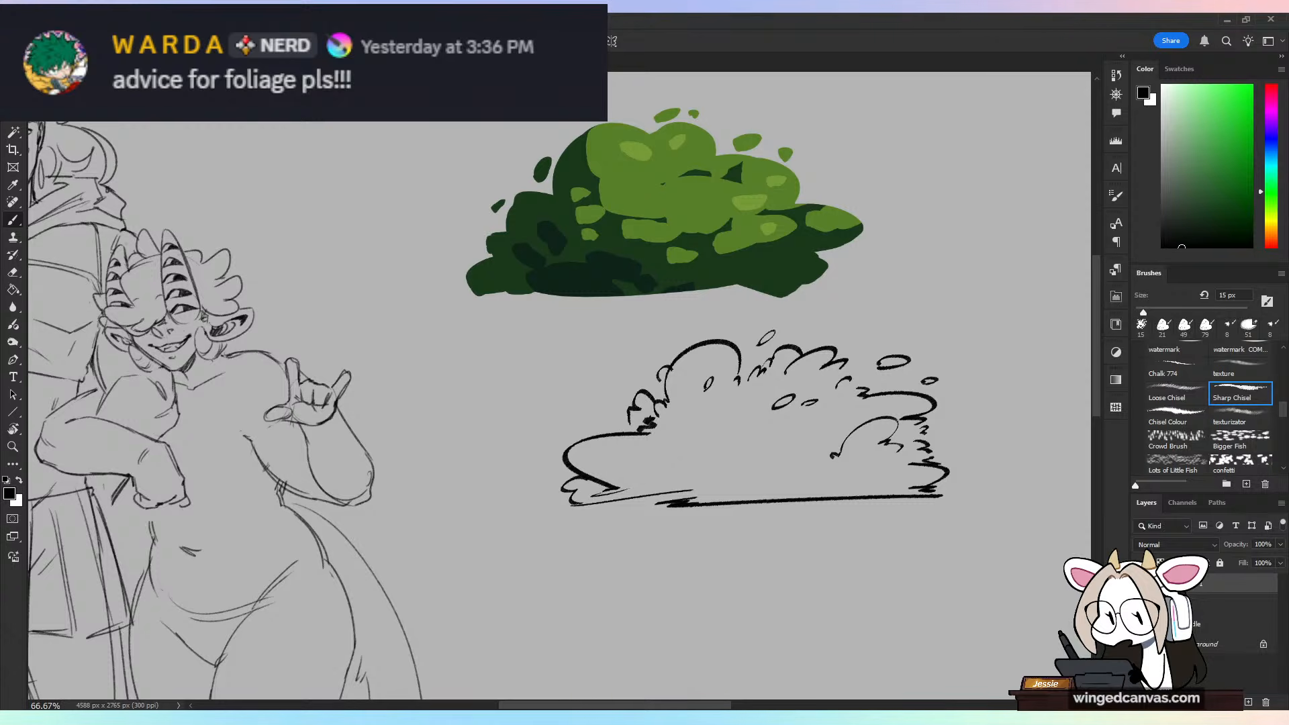
drag(908, 109, 832, 182)
drag(837, 151, 865, 160)
key(ctrl+z)
key(ctrl+z)
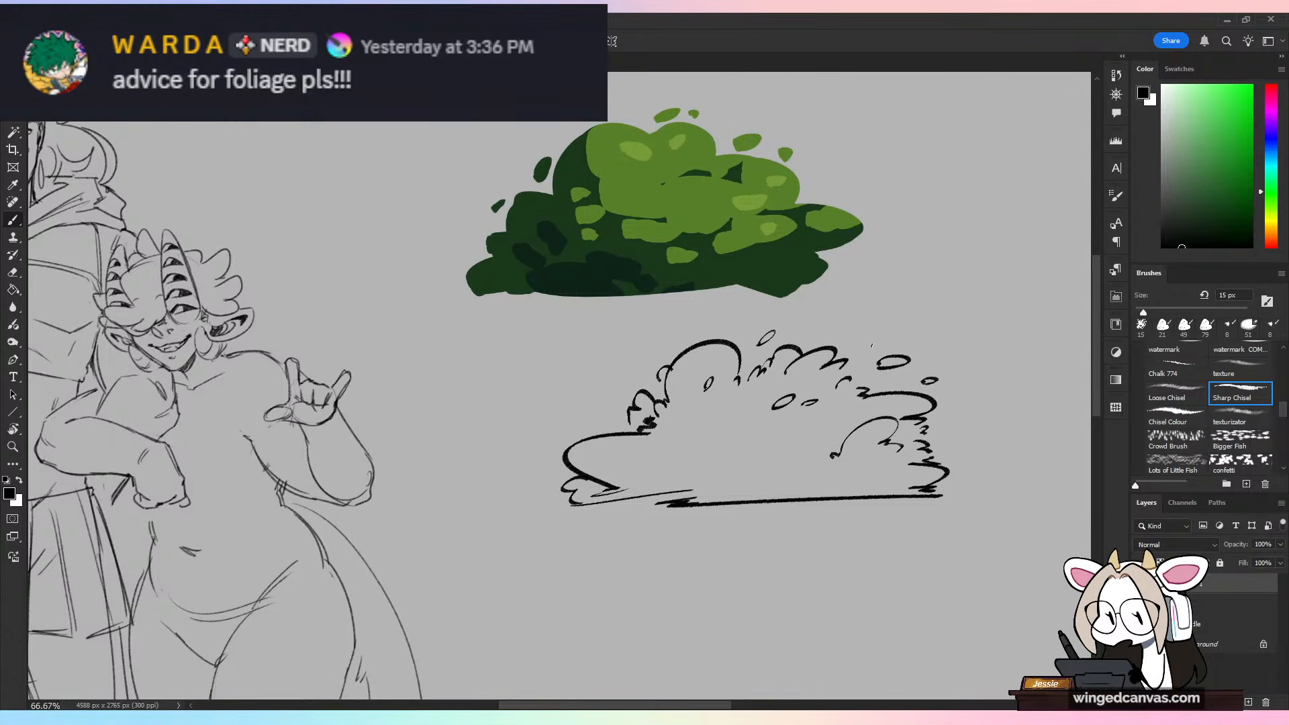
drag(890, 311, 799, 463)
drag(805, 429, 866, 407)
key(ctrl+z)
key(ctrl+z)
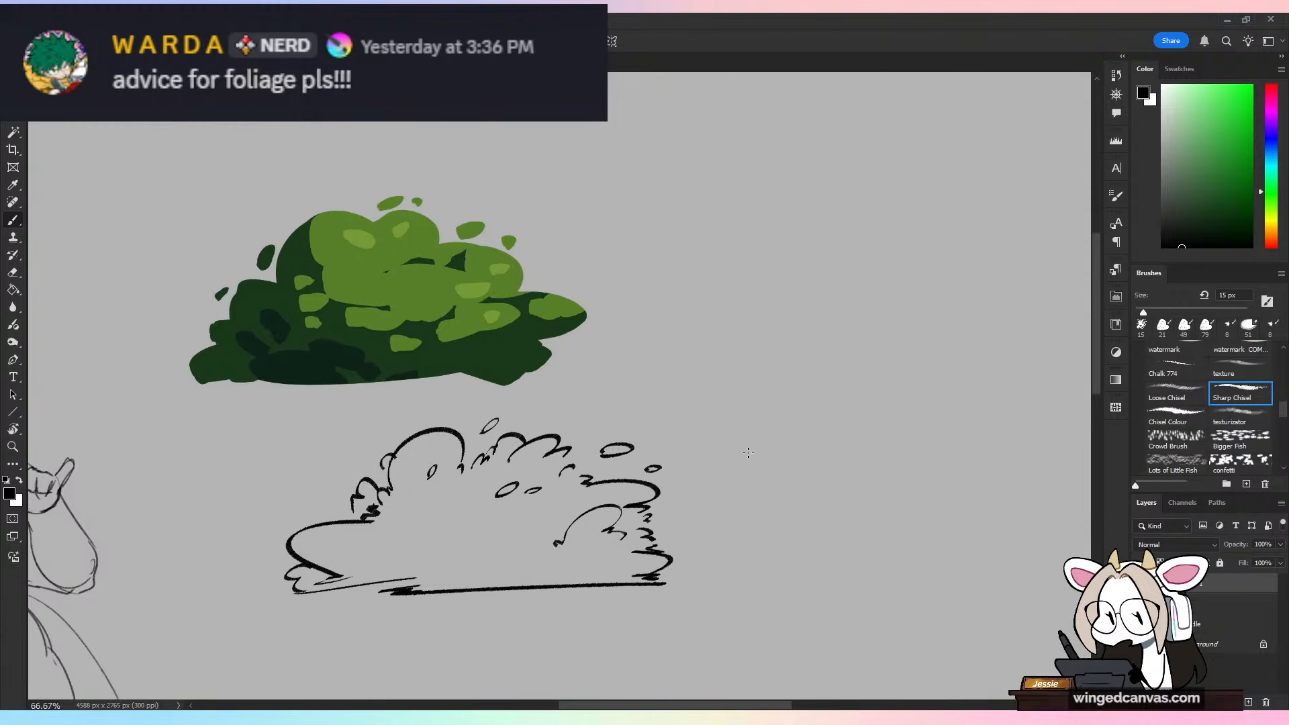
Step: Outline two tall pointed leaves with ragged edges rising from a shared base beside the painted bush
drag(814, 482, 784, 543)
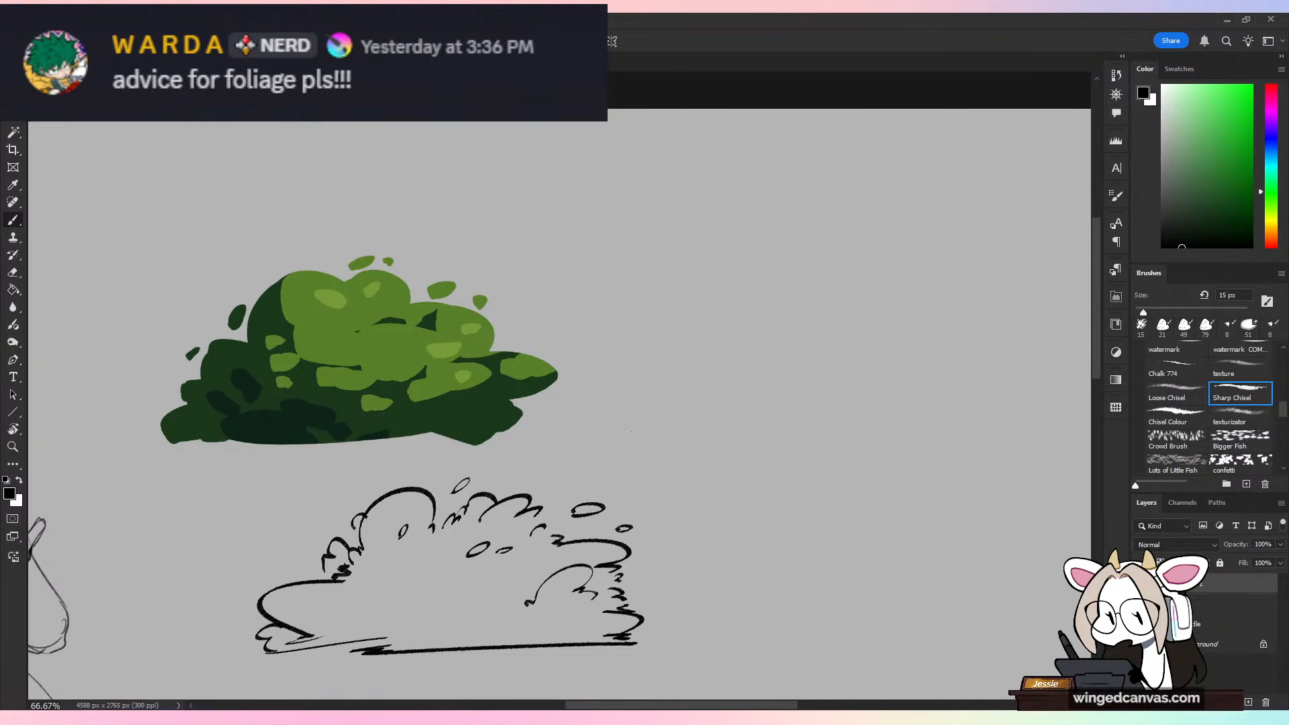
drag(629, 446, 649, 450)
drag(564, 299, 634, 446)
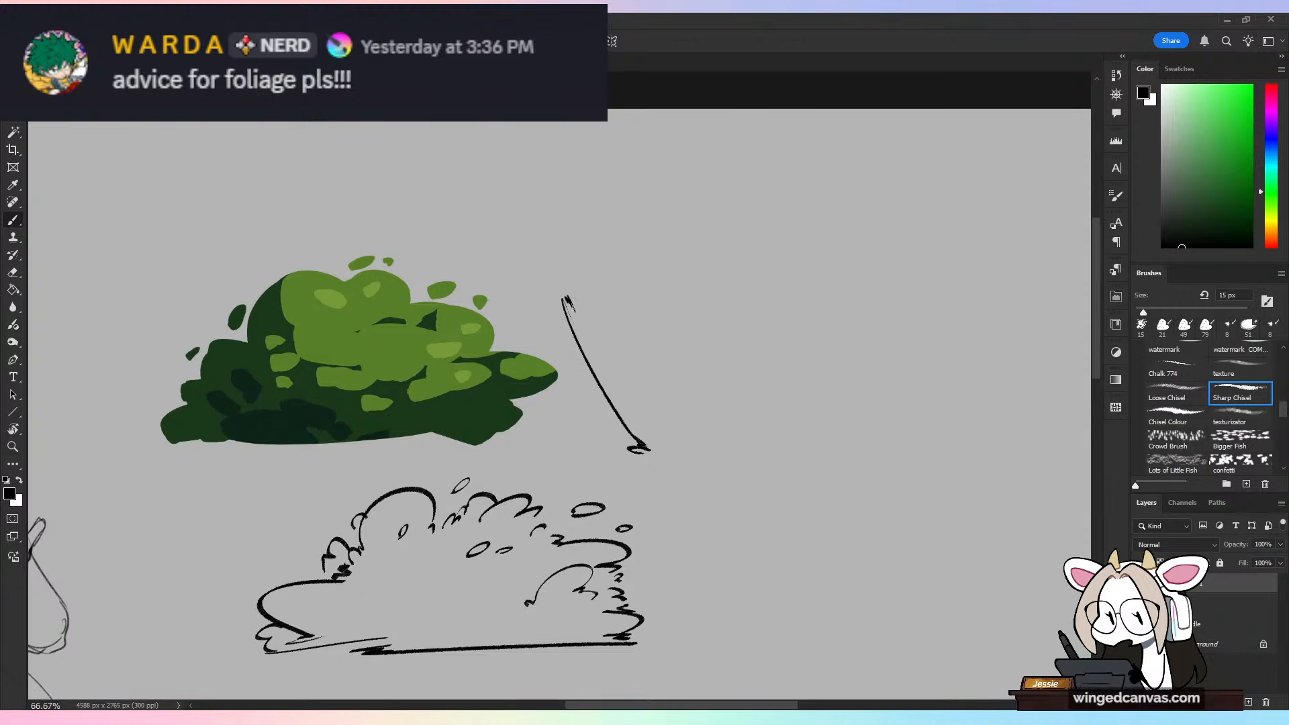
drag(573, 310, 559, 211)
drag(557, 191, 643, 327)
drag(640, 304, 656, 351)
drag(641, 286, 669, 162)
mouse_move(685, 201)
mouse_down()
mouse_move(688, 176)
mouse_move(693, 374)
mouse_up()
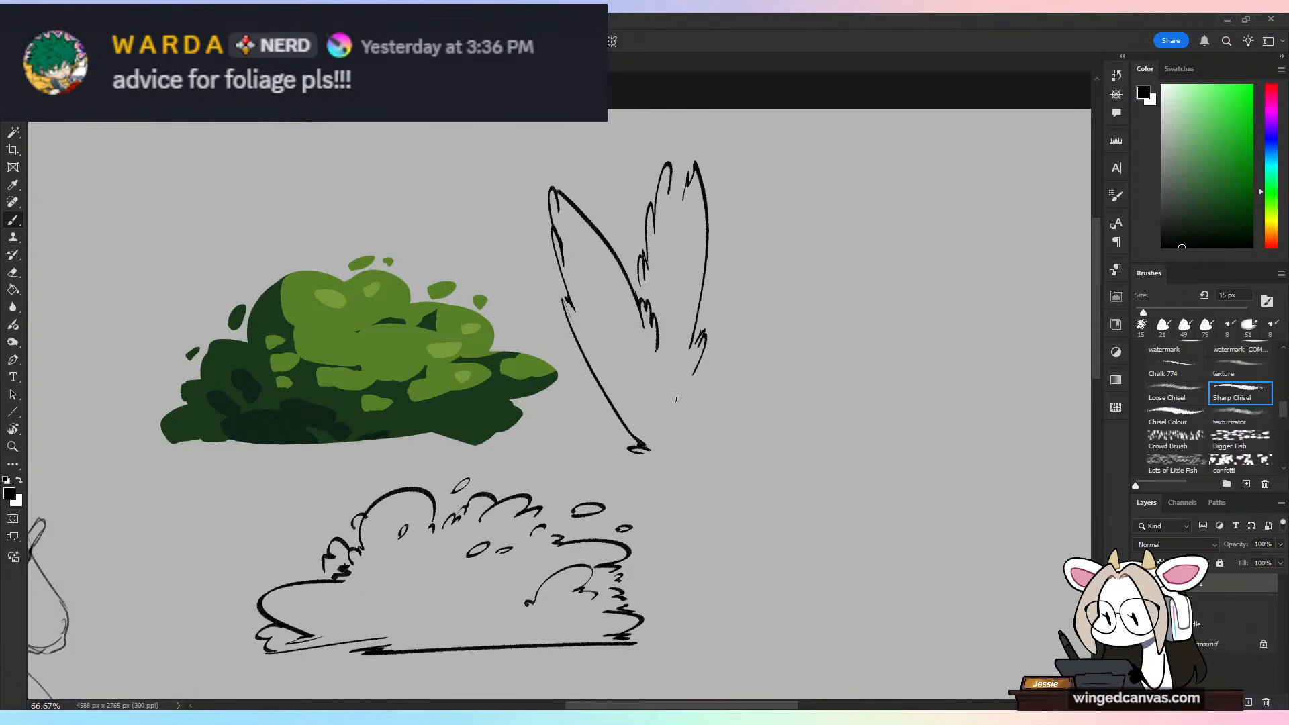
Step: Extend the plant into a fan with ragged leaves on both sides and a small leaf cluster behind
drag(665, 416, 700, 376)
mouse_move(706, 324)
mouse_down()
mouse_move(779, 248)
mouse_move(812, 263)
mouse_move(833, 229)
mouse_move(777, 348)
mouse_move(780, 371)
mouse_move(689, 433)
mouse_move(594, 412)
mouse_move(553, 341)
mouse_move(531, 254)
mouse_up()
drag(679, 447, 798, 382)
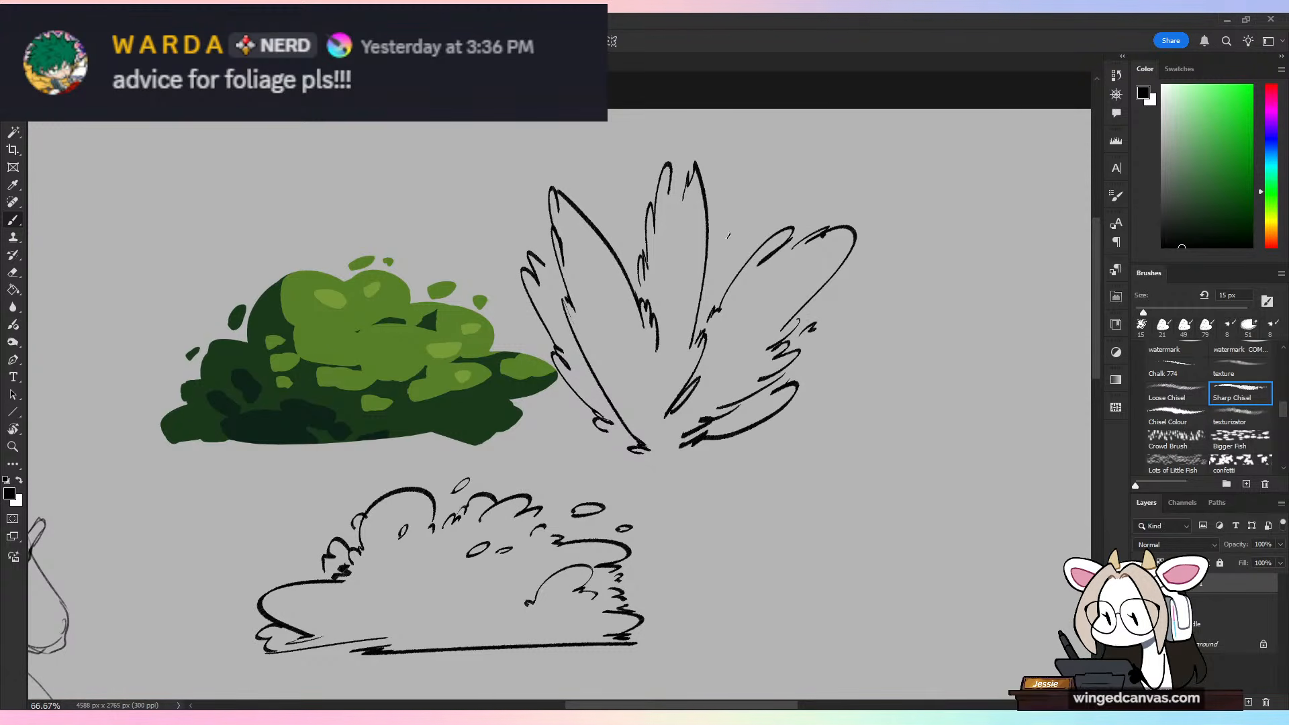
drag(719, 246, 763, 231)
Step: Add centre veins and dense hatching strokes to the fan-shaped plant's leaves, converging at its base
mouse_move(755, 314)
mouse_down()
mouse_move(793, 270)
mouse_move(720, 363)
mouse_move(766, 342)
mouse_up()
drag(765, 342, 716, 369)
drag(715, 374, 756, 357)
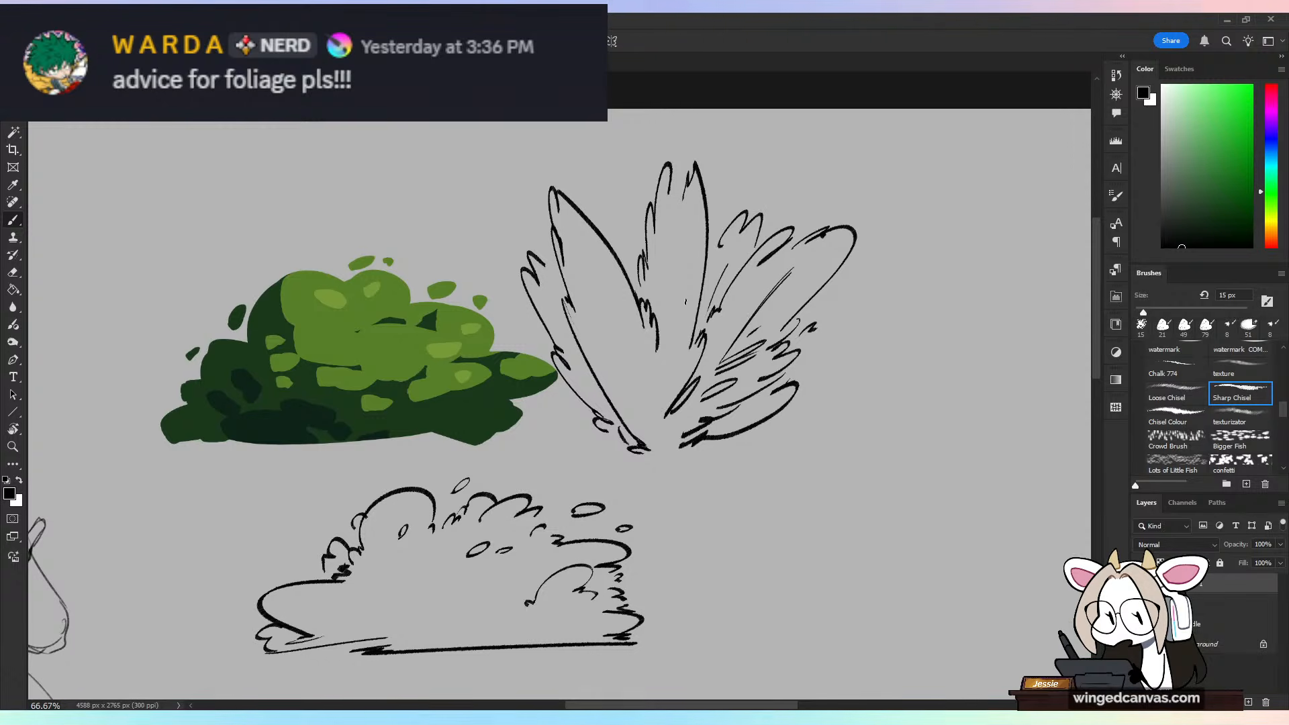
drag(678, 267, 663, 399)
mouse_move(665, 398)
mouse_down()
mouse_move(680, 370)
mouse_move(667, 406)
mouse_up()
drag(656, 333, 664, 352)
mouse_move(609, 316)
mouse_down()
mouse_move(666, 450)
mouse_move(657, 392)
mouse_up()
drag(656, 433, 616, 397)
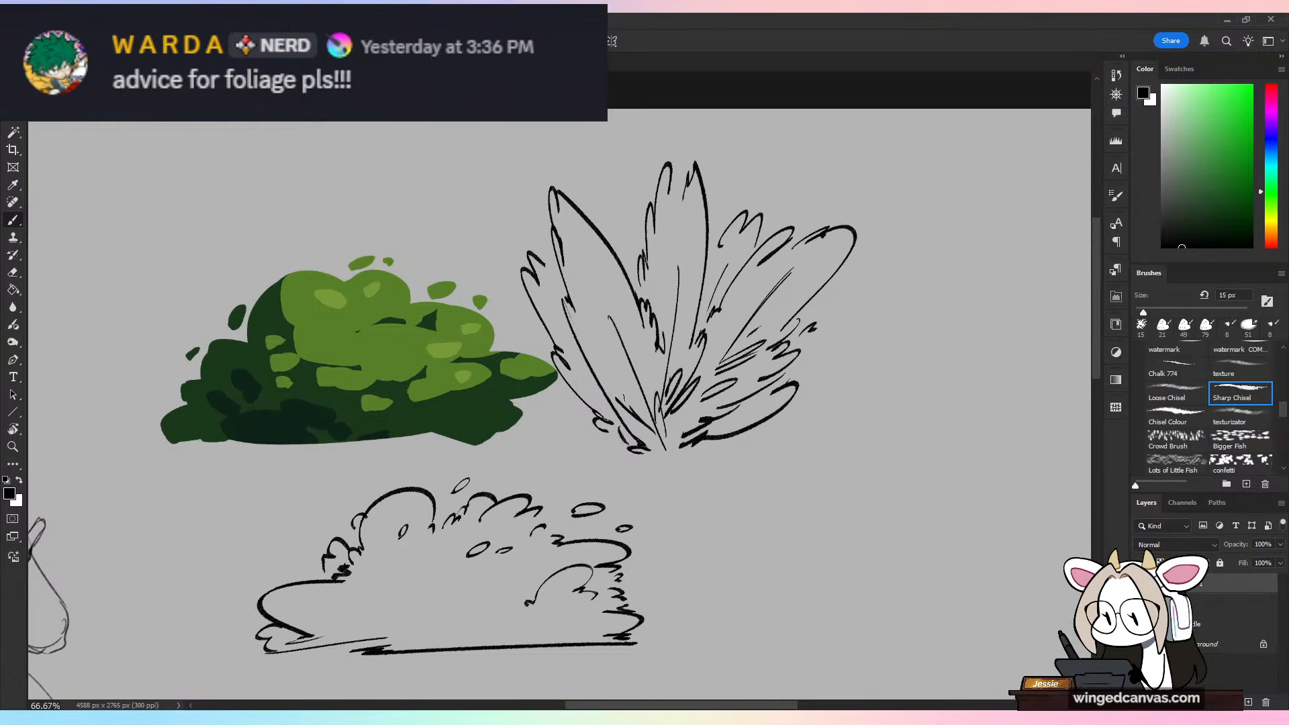
Step: Scatter small loose oval leaves around the tips and outer side of the fan-shaped plant
drag(628, 209, 626, 241)
drag(640, 181, 638, 195)
mouse_move(854, 294)
mouse_down()
mouse_move(831, 310)
mouse_move(816, 362)
mouse_up()
drag(793, 188, 786, 201)
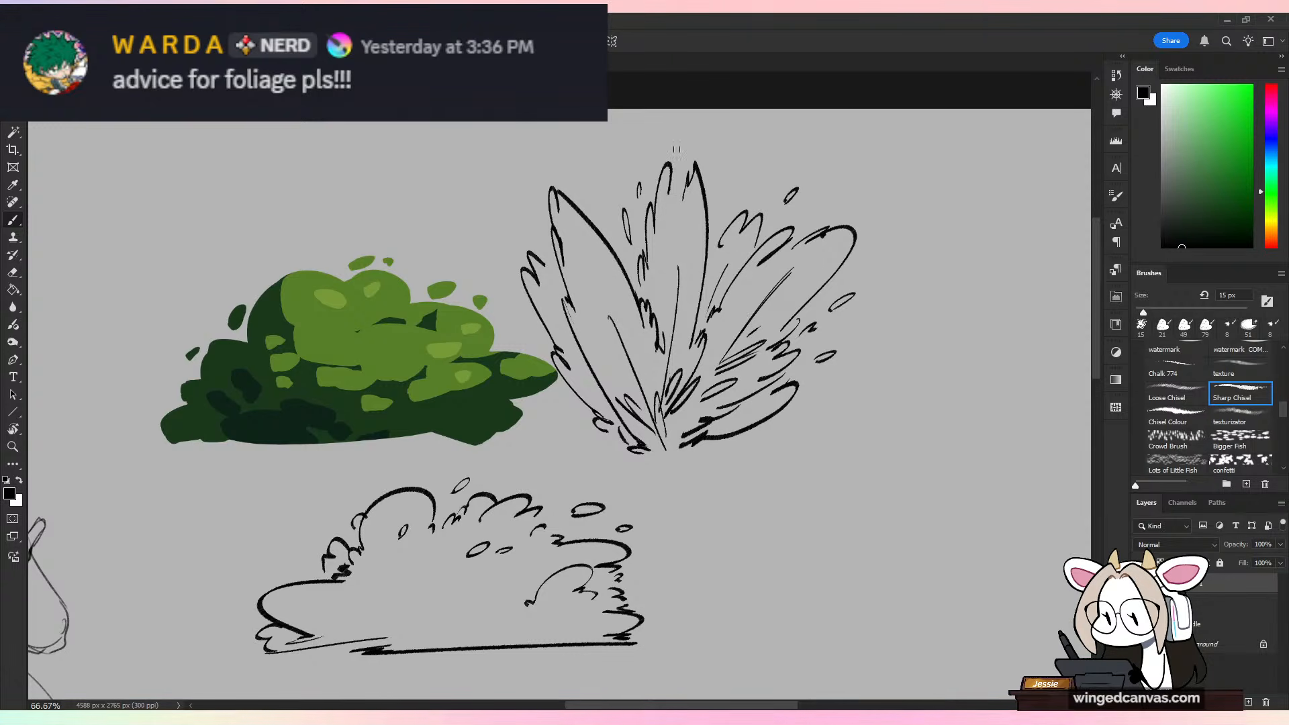
Step: Bring up the finished forest illustration of the axe-carrying creature as a foliage reference
click(28, 20)
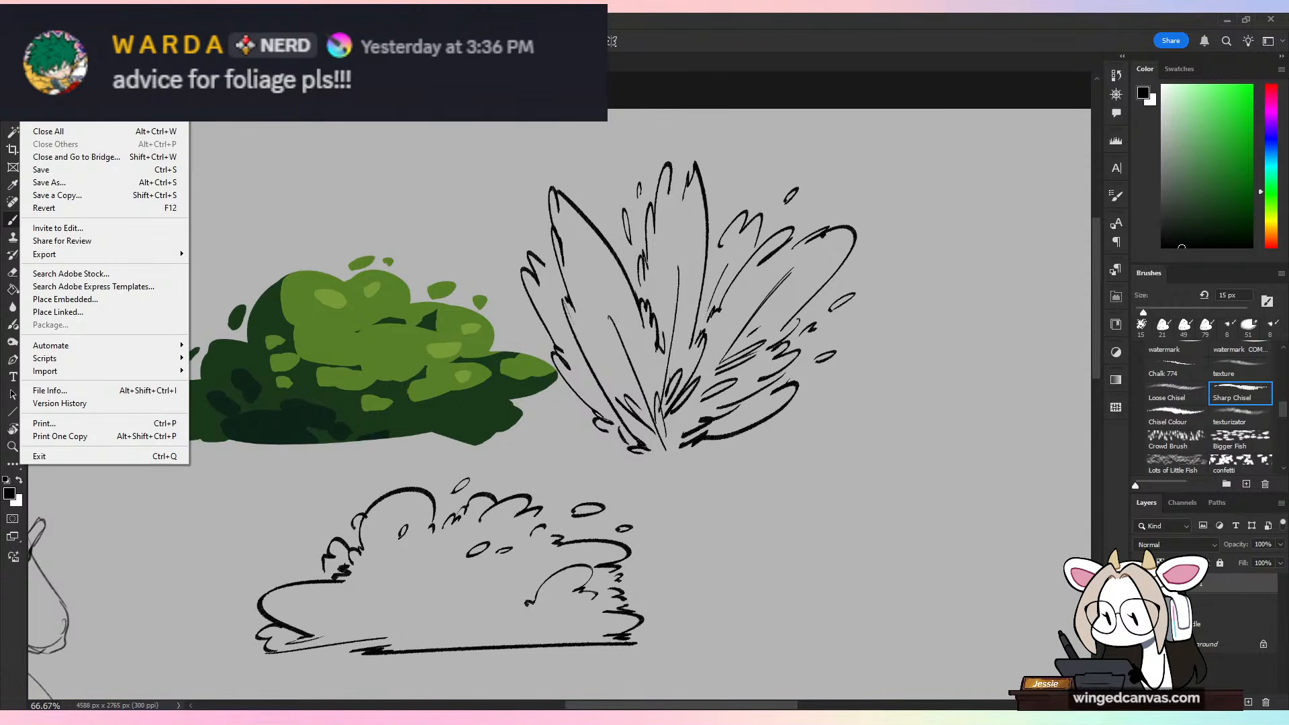
click(602, 429)
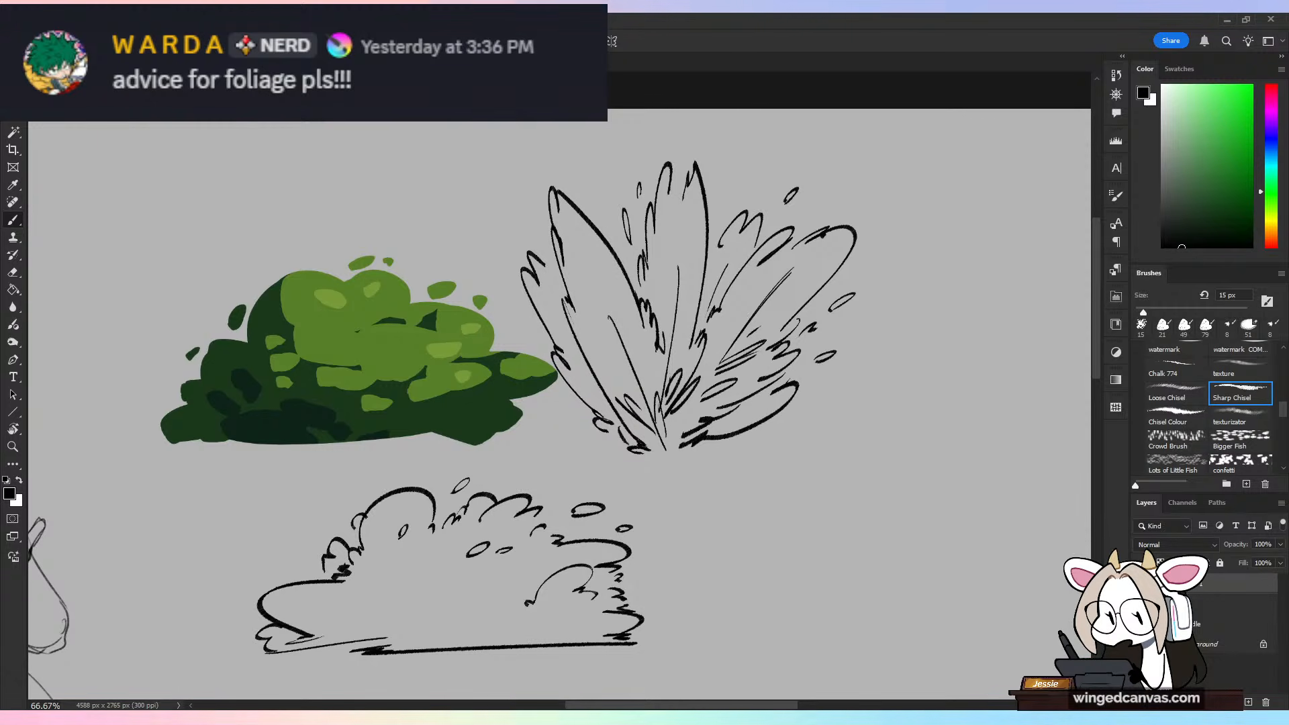
key(ctrl+Tab)
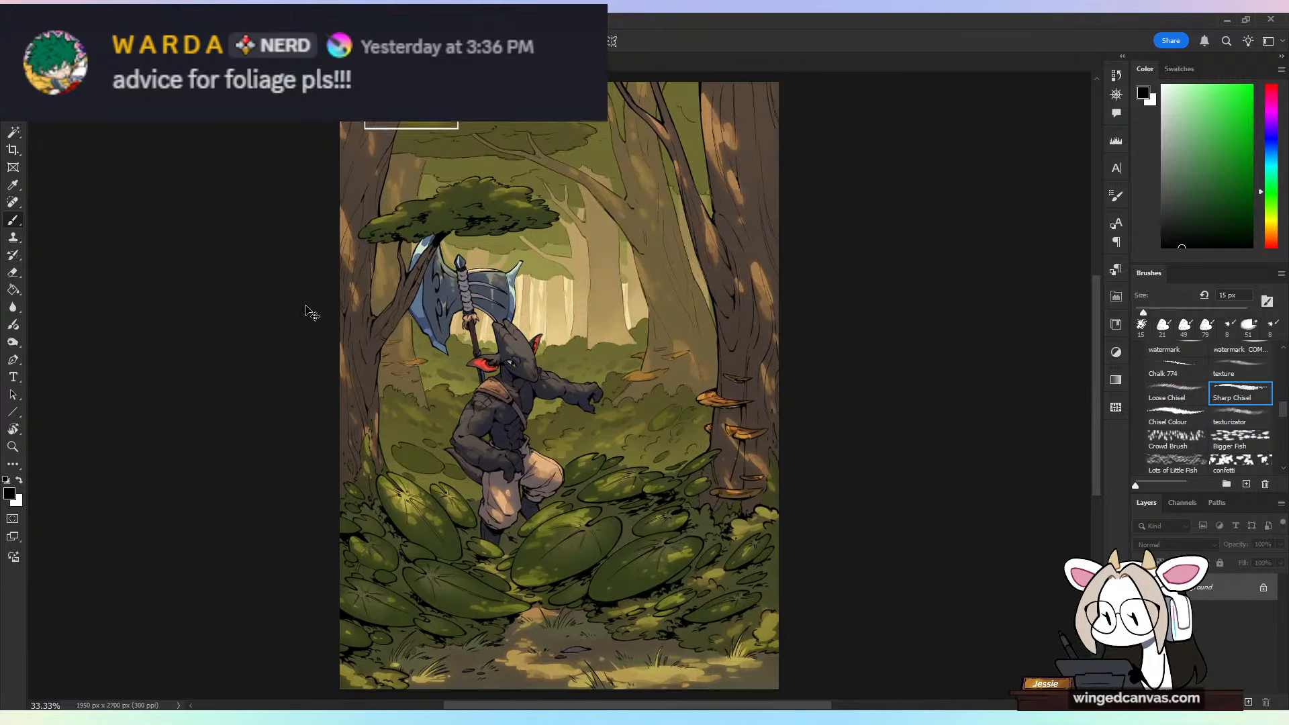
Step: Examine the large foreground leaves and the low leafy clusters between them, testing outline strokes there and undoing them
key(ctrl+plus)
key(ctrl+plus)
drag(792, 605, 771, 318)
key(ctrl+plus)
drag(842, 409, 684, 304)
mouse_move(596, 620)
mouse_down()
mouse_move(553, 591)
mouse_move(612, 558)
mouse_up()
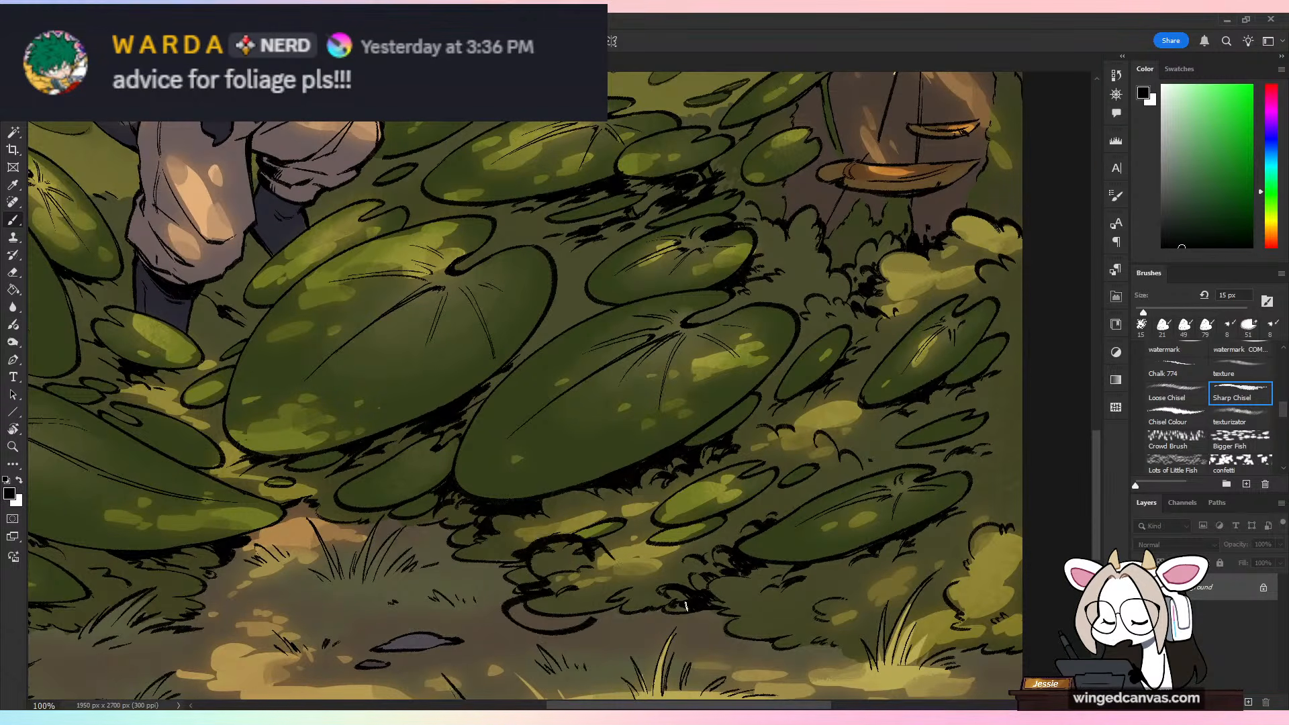
key(ctrl+z)
key(ctrl+z)
mouse_move(684, 592)
mouse_down()
mouse_move(690, 559)
mouse_move(741, 551)
mouse_up()
key(ctrl+z)
Step: Examine the scalloped bush outlines and black leaf shadows at the foot of the mushroom-covered tree trunk
drag(901, 284, 877, 348)
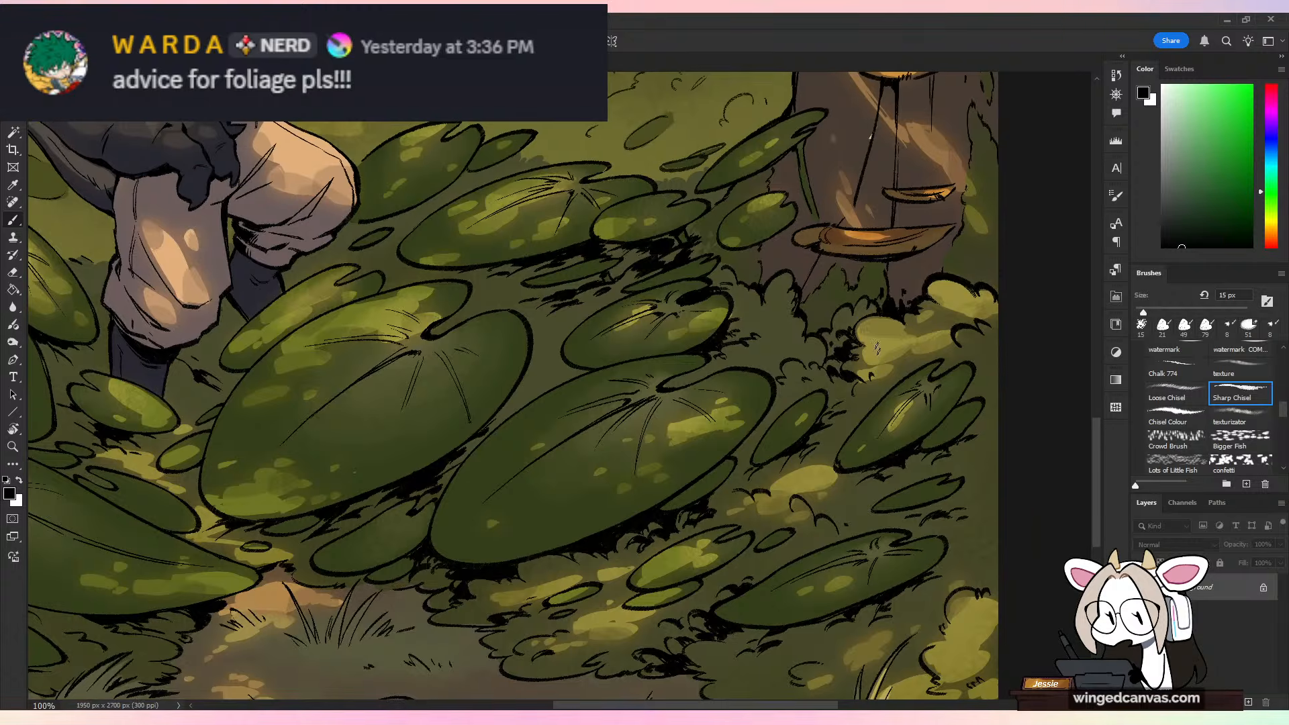
key(ctrl+plus)
key(ctrl+plus)
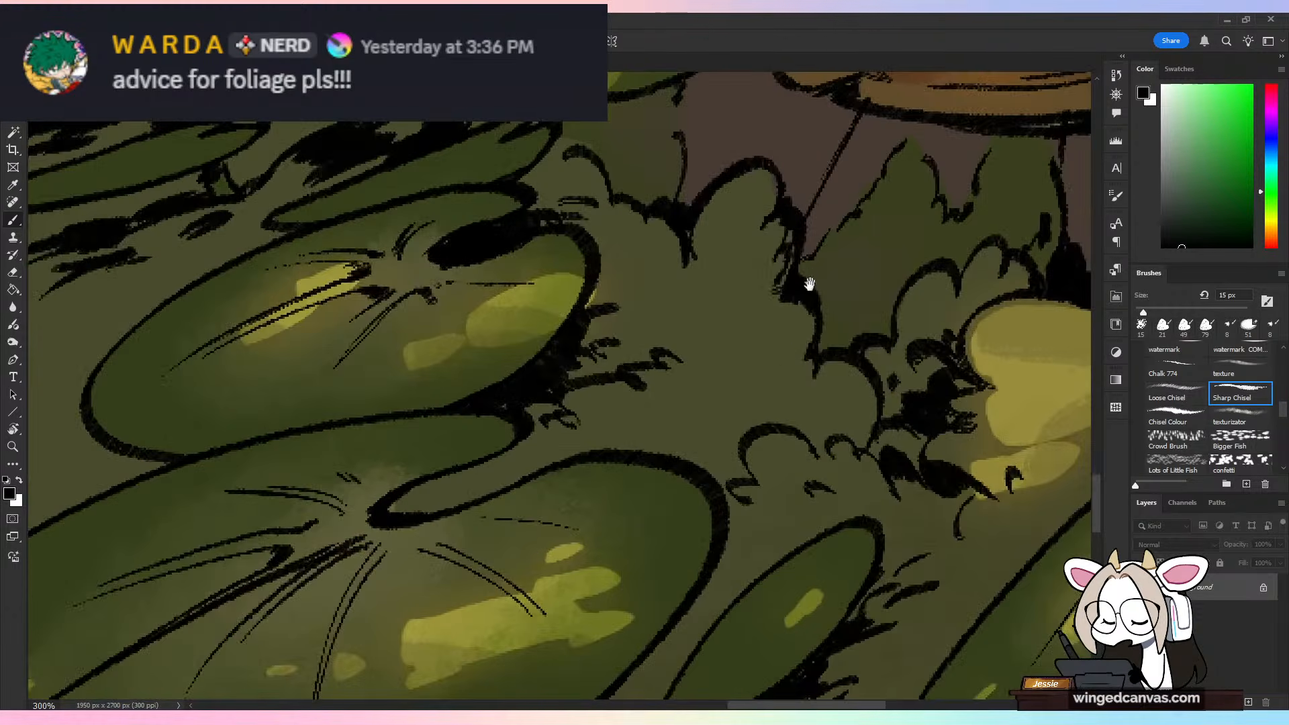
drag(810, 284, 756, 438)
drag(826, 231, 717, 463)
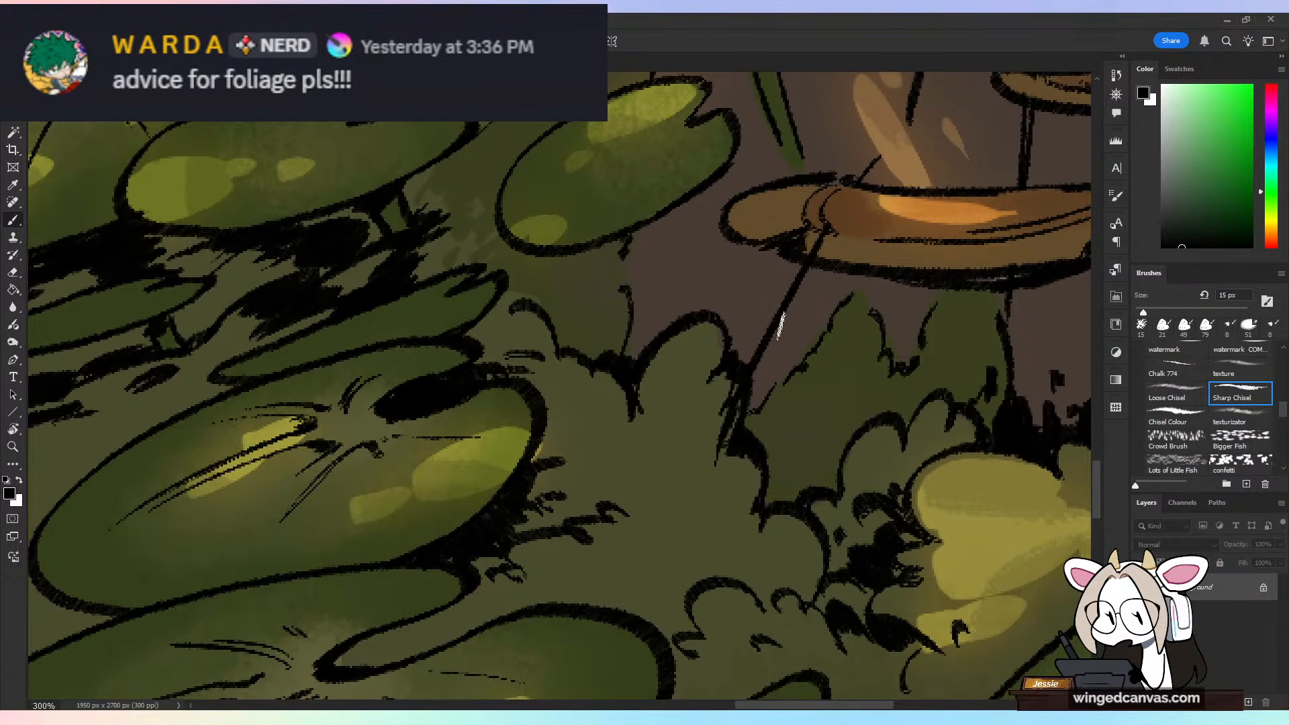
key(ctrl+z)
drag(876, 365, 768, 441)
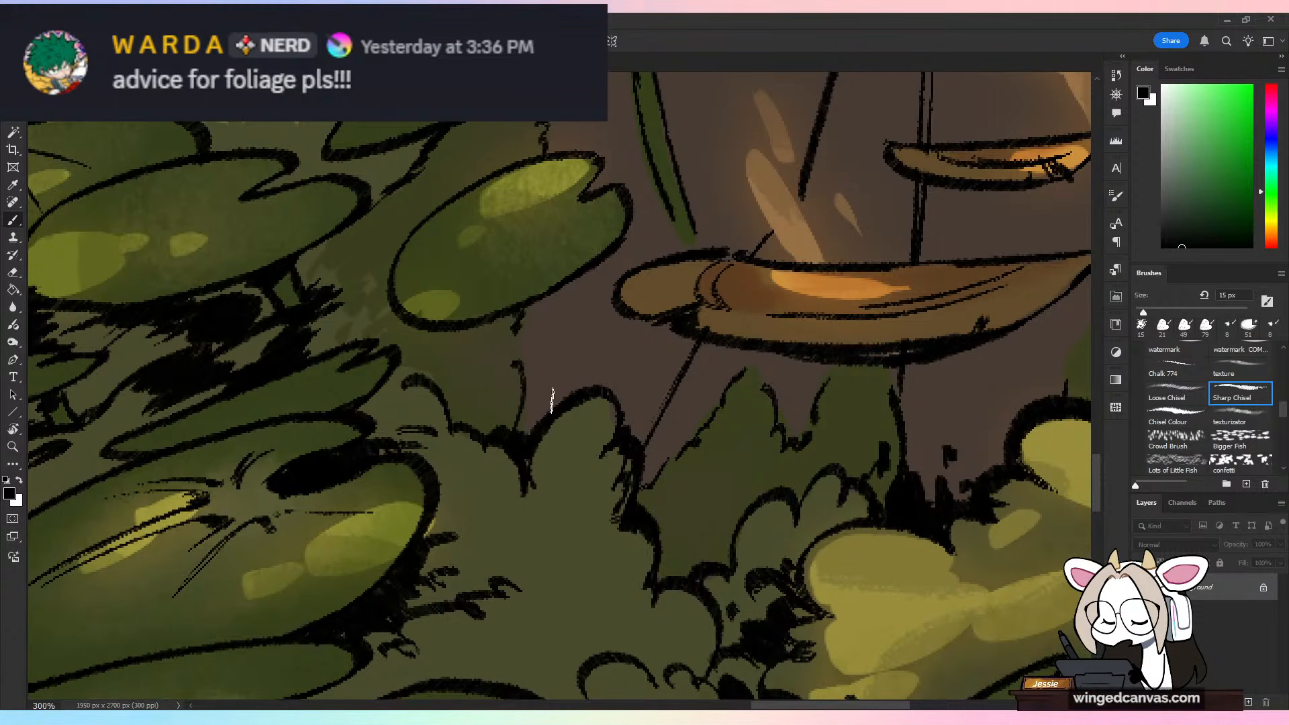
scroll(552, 399, down, 5)
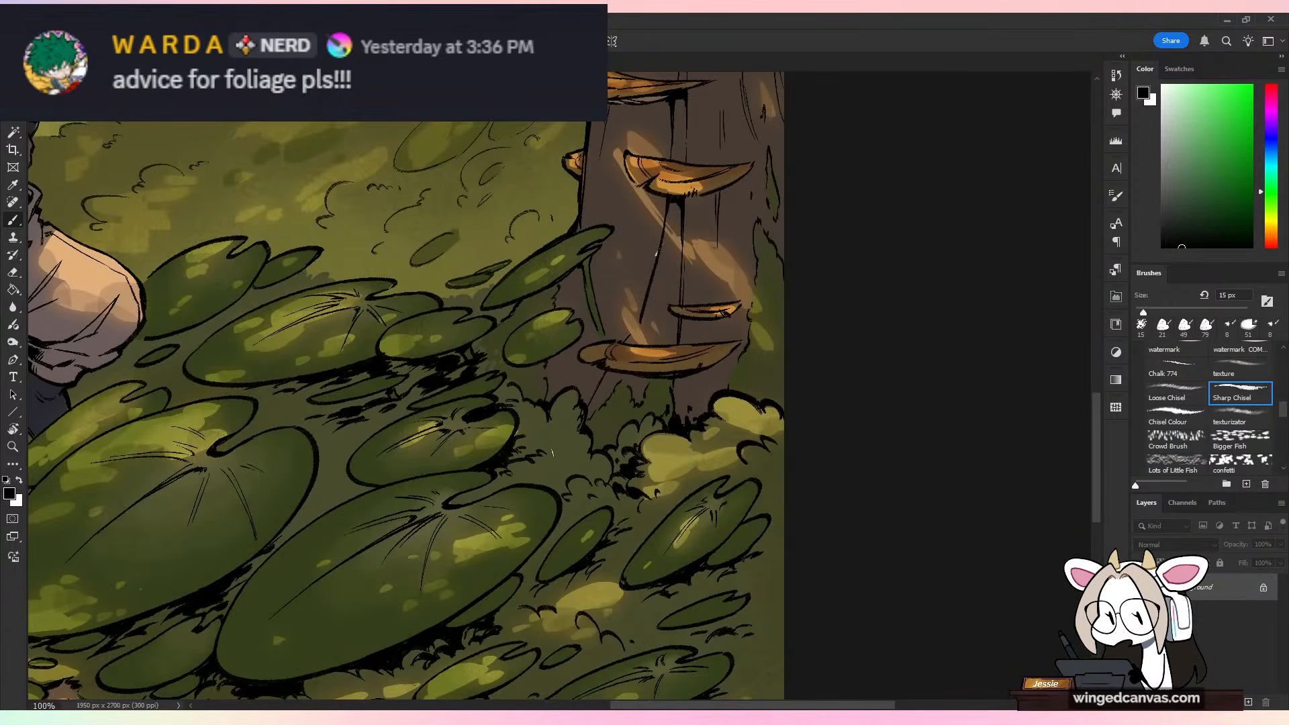
scroll(551, 453, down, 5)
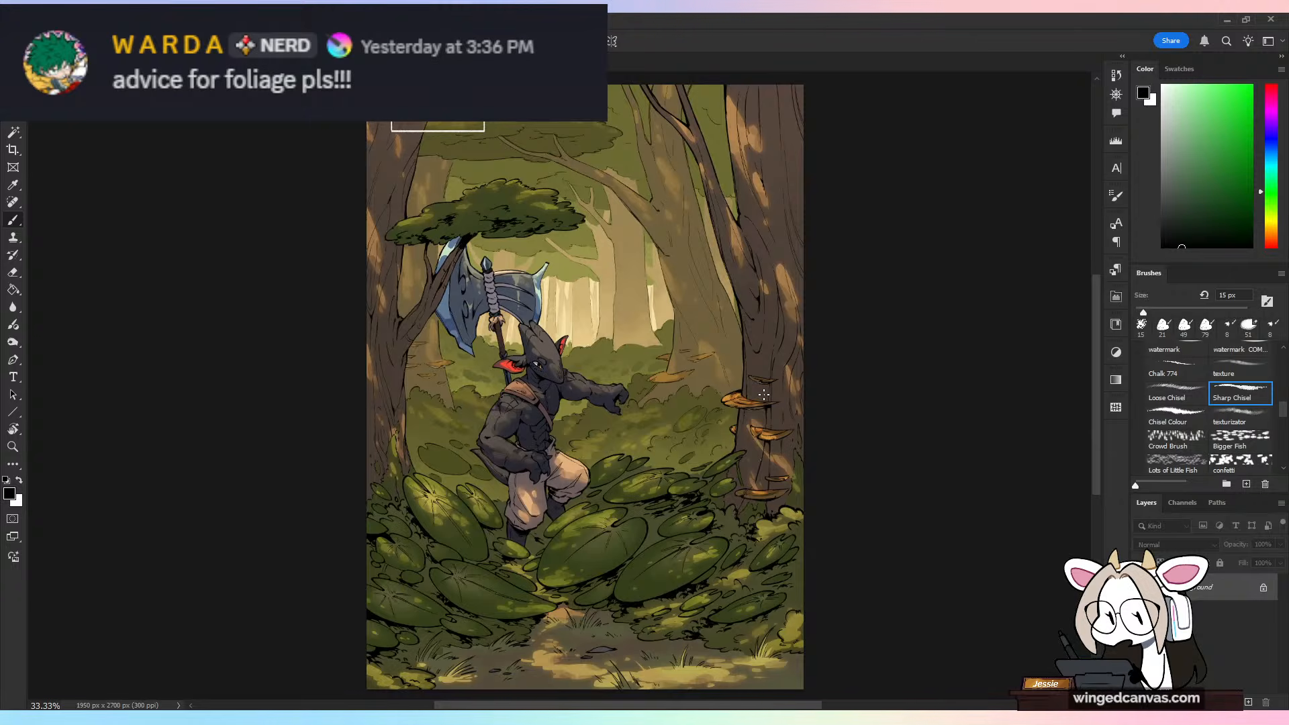
Step: Loop a temporary guide line around the creature, undo it, and examine the foreground foliage framing the figure
mouse_move(621, 295)
mouse_down()
mouse_move(368, 312)
mouse_move(637, 504)
mouse_move(415, 284)
mouse_up()
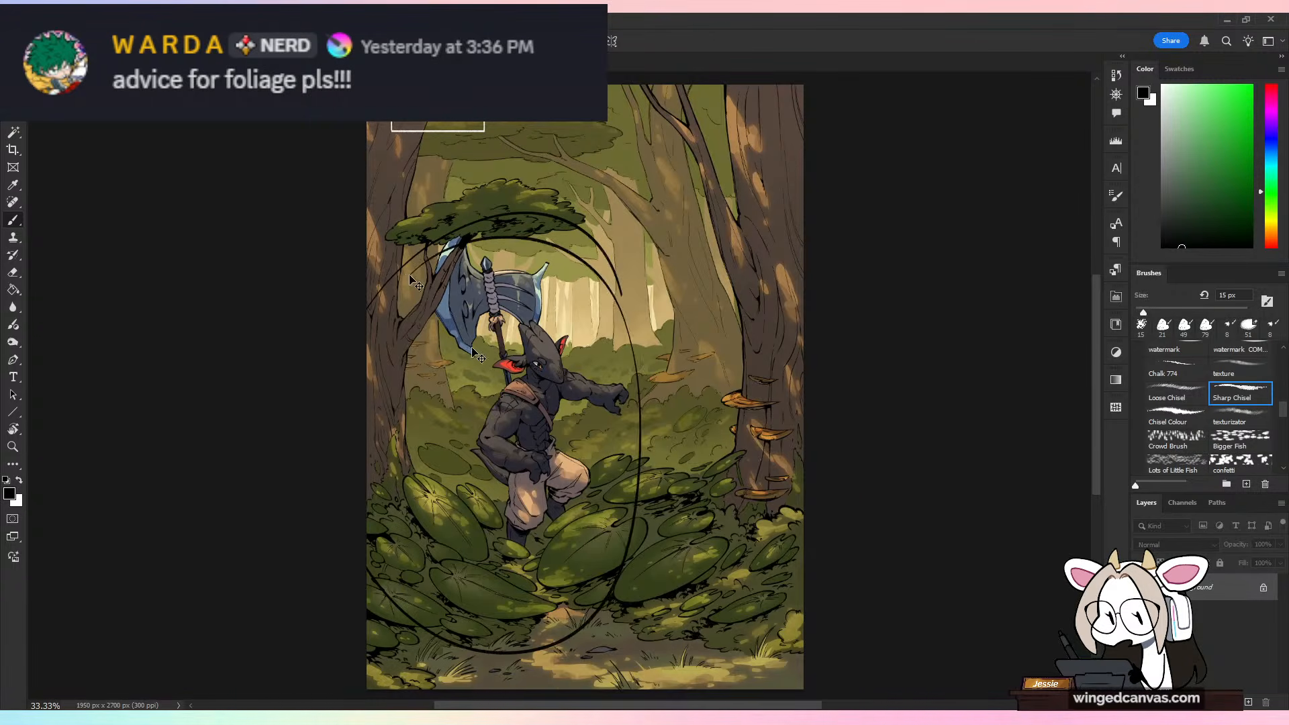
key(ctrl+plus)
key(ctrl+z)
mouse_move(699, 352)
mouse_down()
mouse_move(676, 328)
mouse_move(747, 256)
mouse_up()
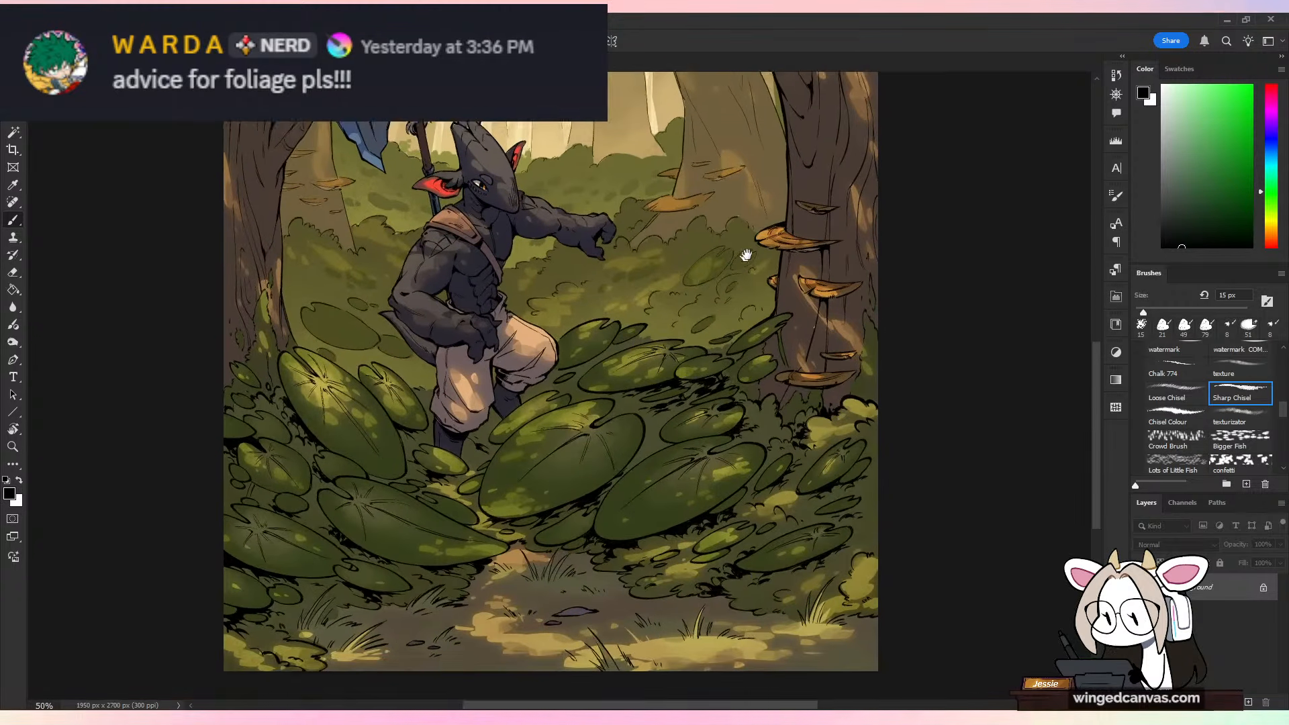
key(ctrl+plus)
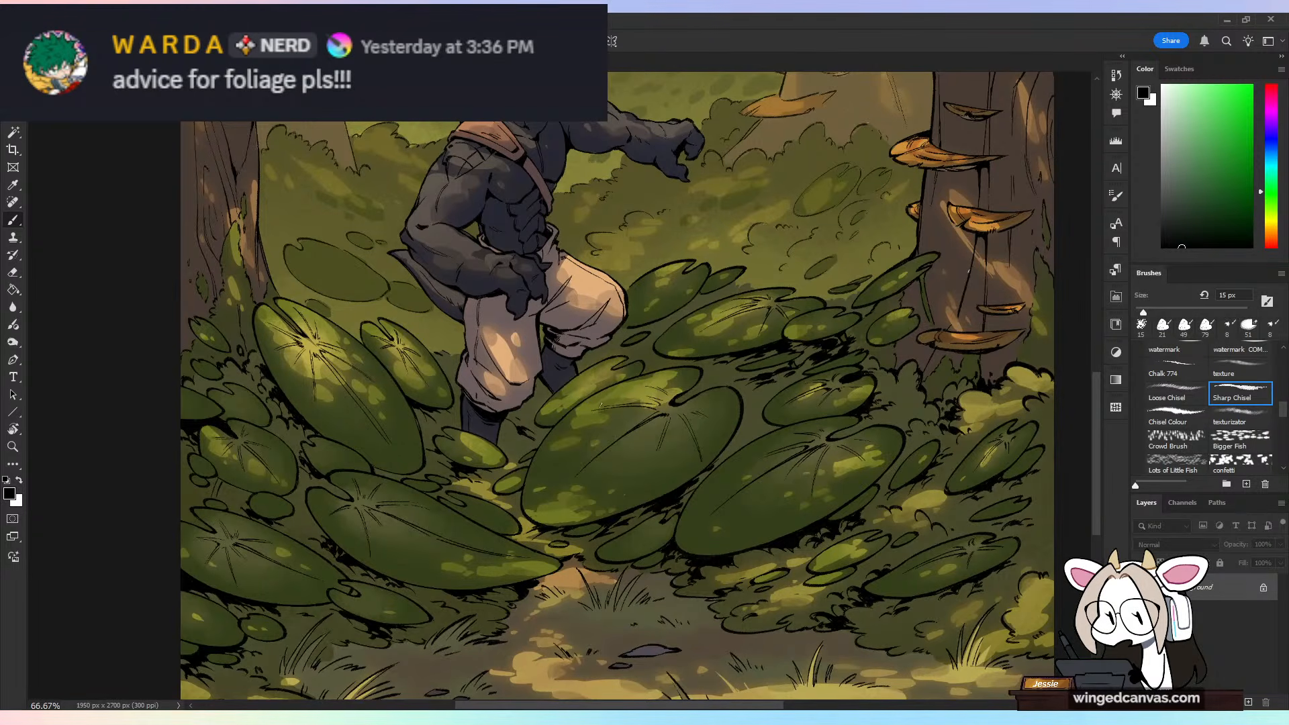
Step: Examine the simplified background bushes and pale trees behind the creature's head, arm and axe, and compare them with the full composition
key(ctrl+minus)
key(ctrl+plus)
key(ctrl+plus)
drag(824, 112, 739, 591)
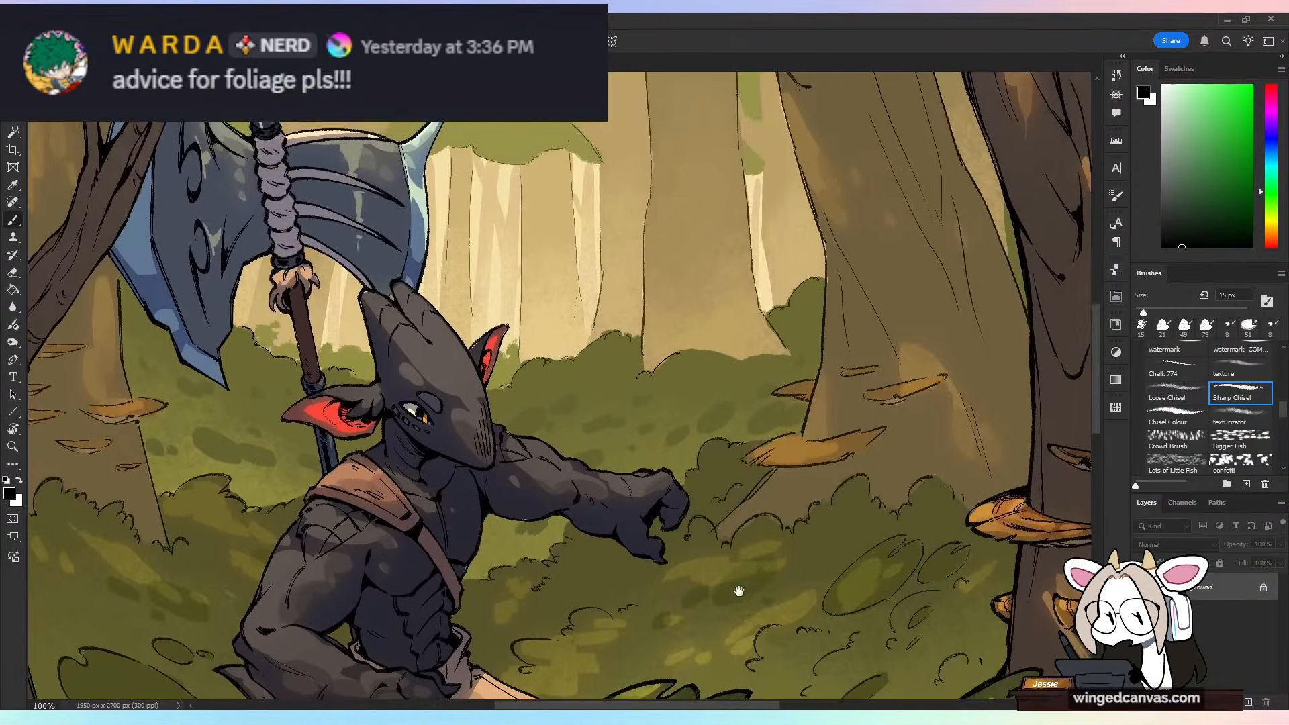
key(ctrl+plus)
drag(550, 400, 977, 388)
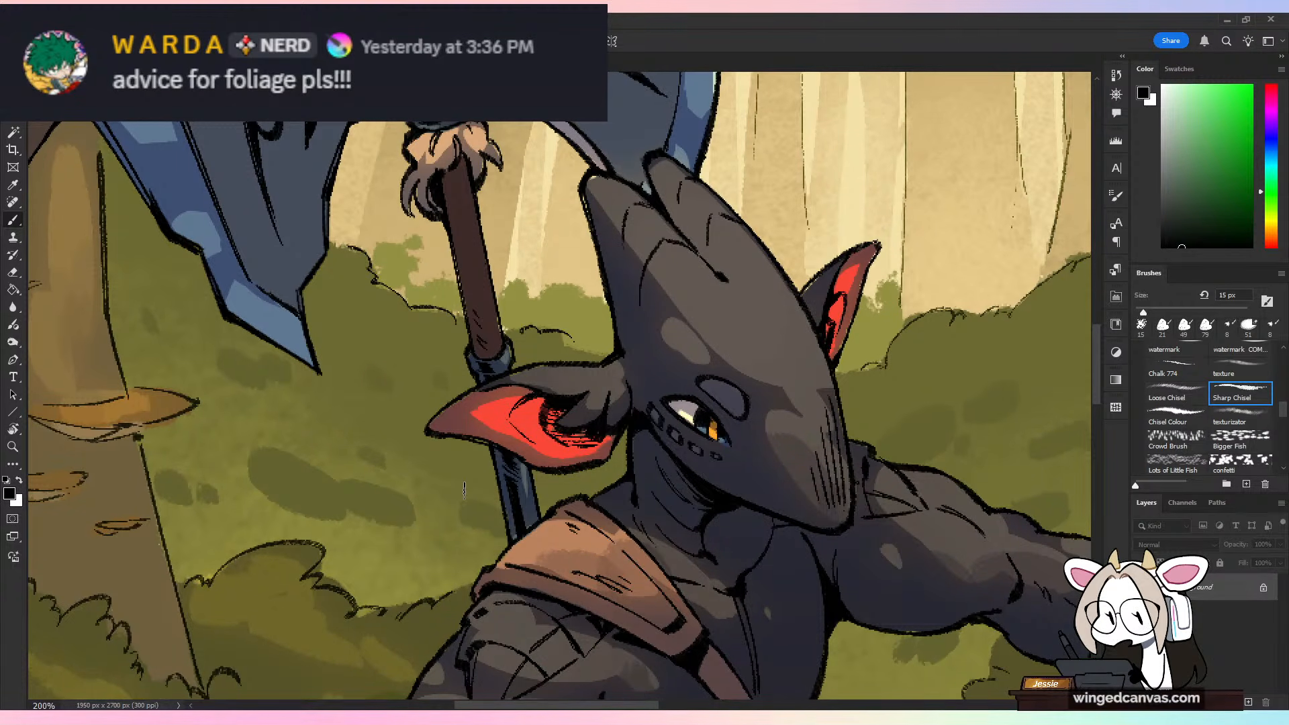
key(ctrl+minus)
key(ctrl+minus)
key(ctrl+minus)
key(ctrl+minus)
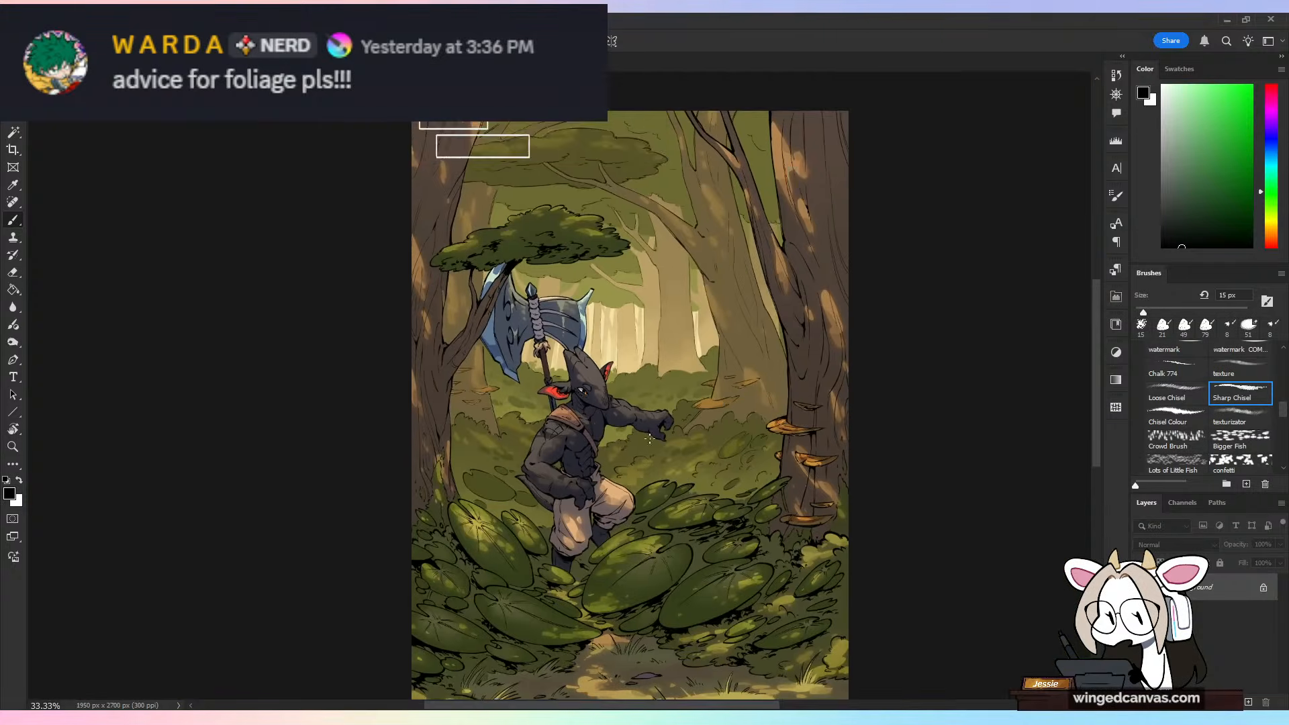
mouse_move(695, 497)
mouse_down()
mouse_move(626, 449)
mouse_move(619, 462)
mouse_up()
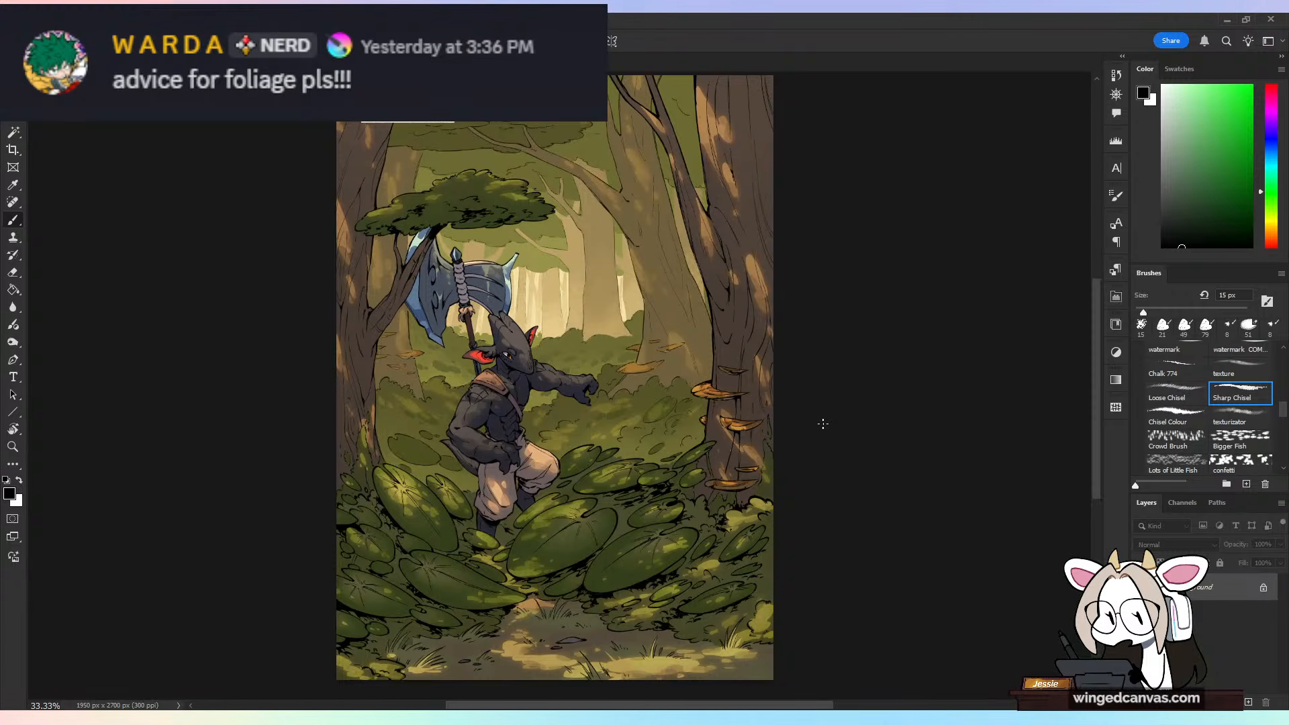
Step: Trace temporary guide curves along the large mushroom-covered tree trunk and its branch, undoing each one
mouse_move(757, 249)
mouse_down()
mouse_move(672, 336)
mouse_move(769, 356)
mouse_up()
key(ctrl+z)
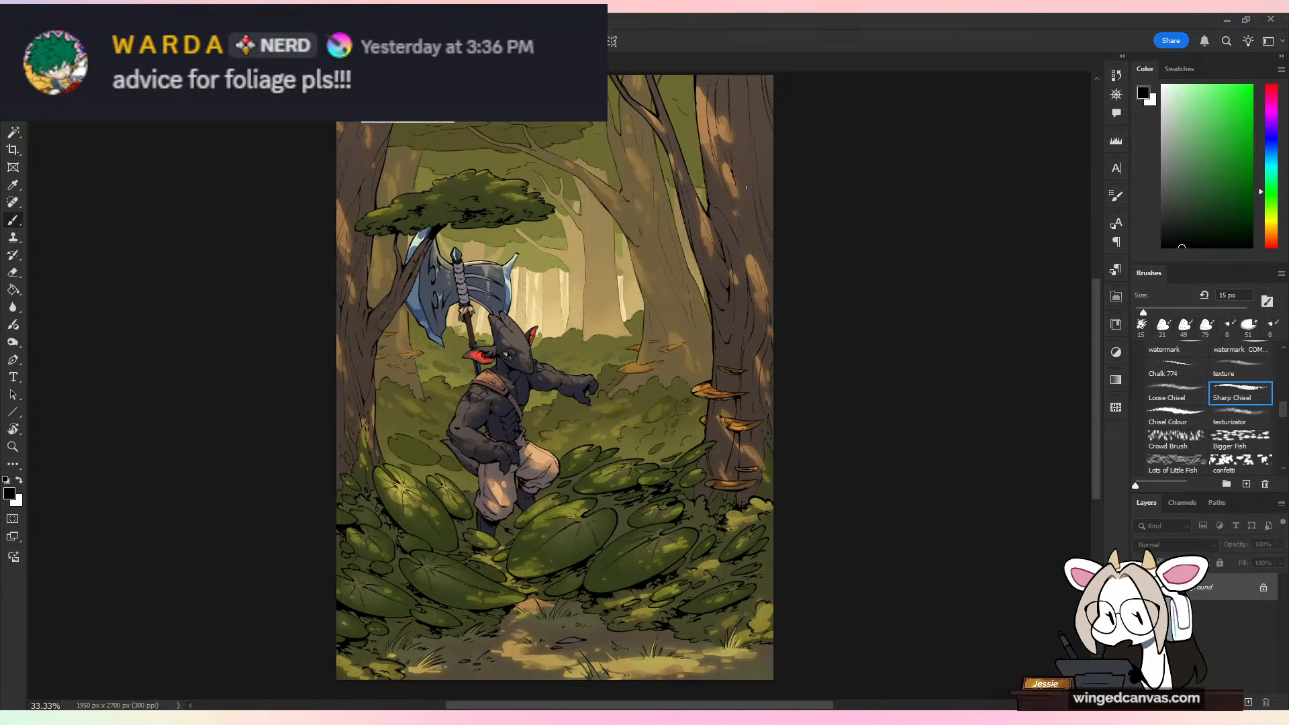
mouse_move(725, 282)
mouse_down()
mouse_move(683, 162)
mouse_move(636, 154)
mouse_up()
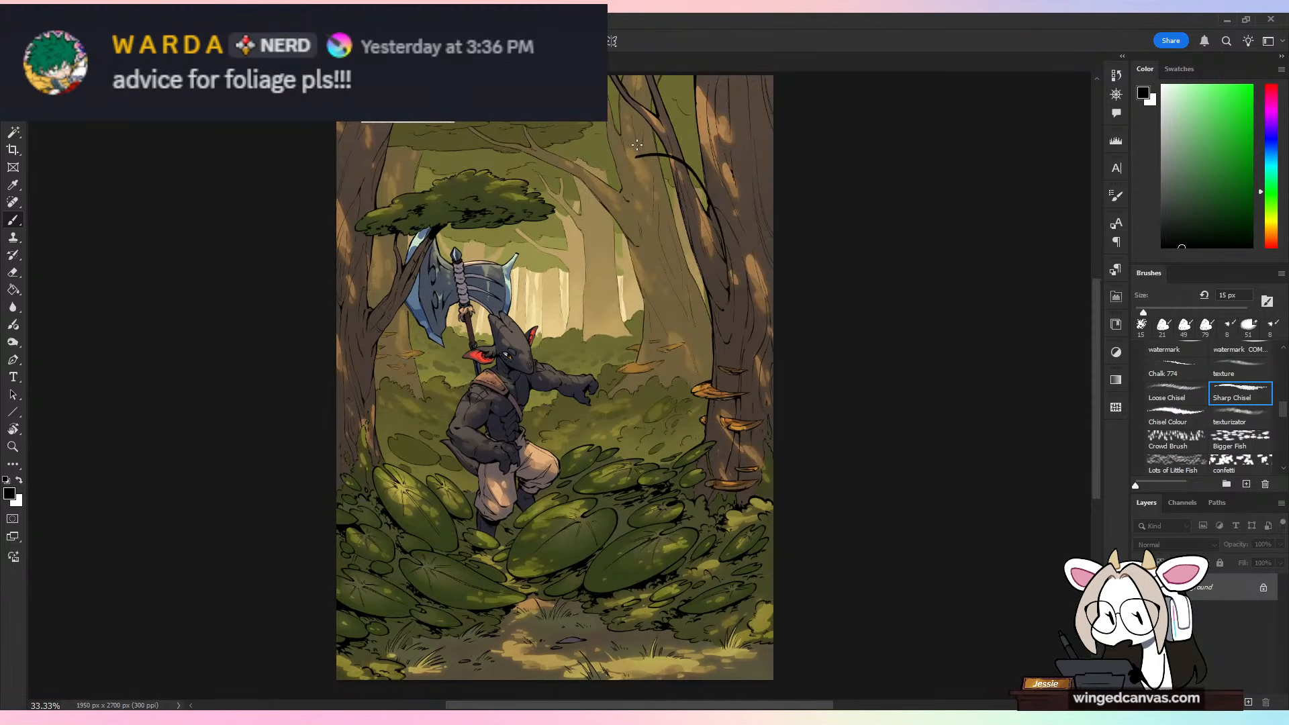
key(ctrl+z)
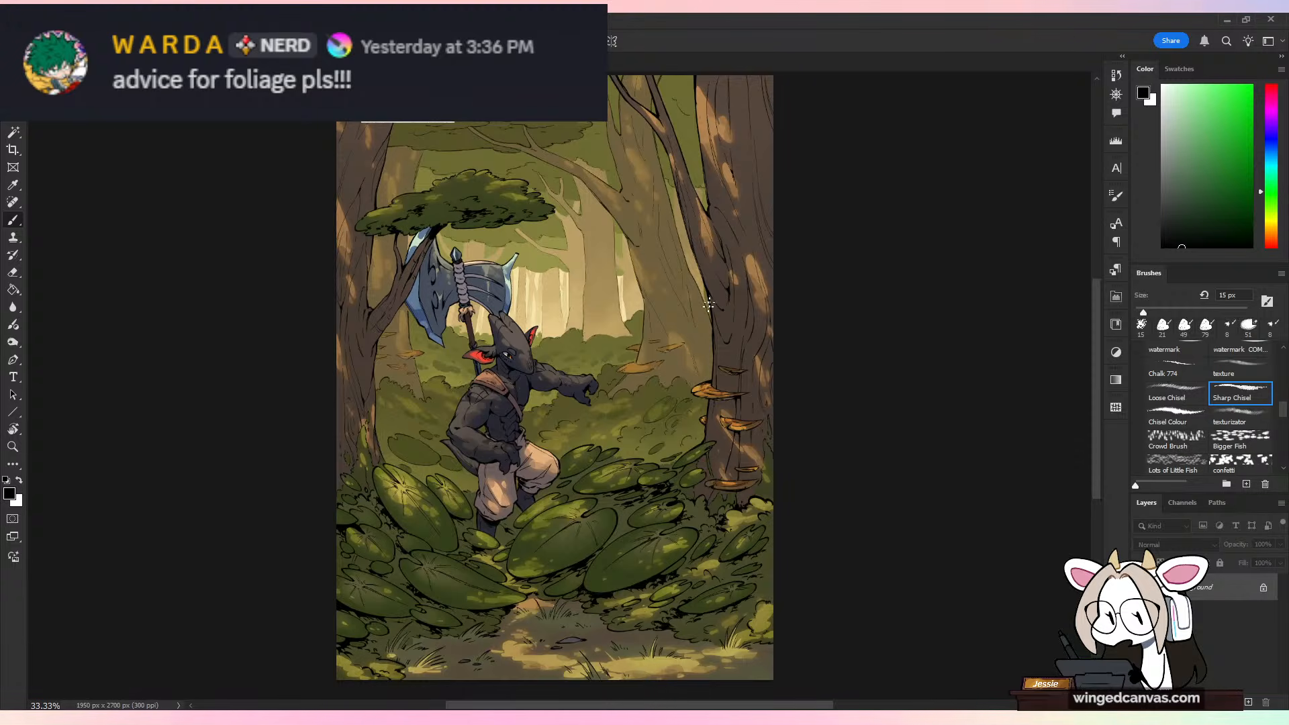
mouse_move(749, 198)
mouse_down()
mouse_move(662, 298)
mouse_move(772, 527)
mouse_up()
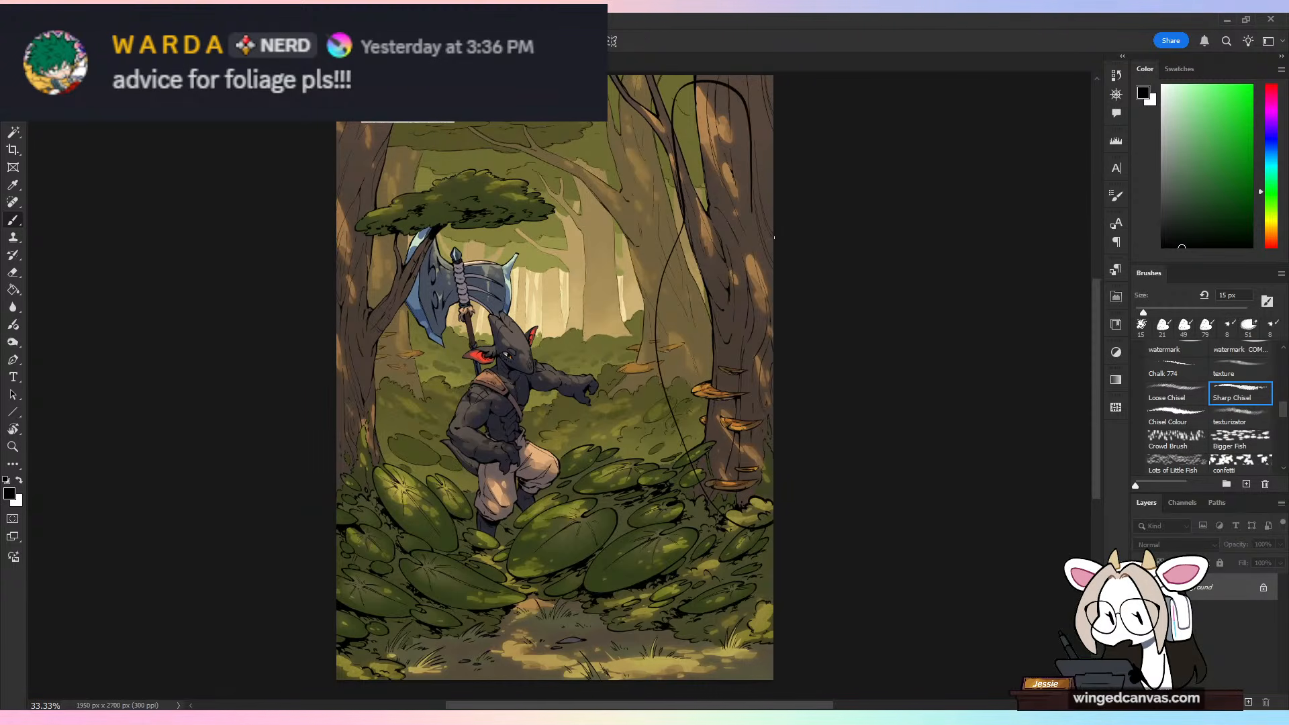
key(ctrl+z)
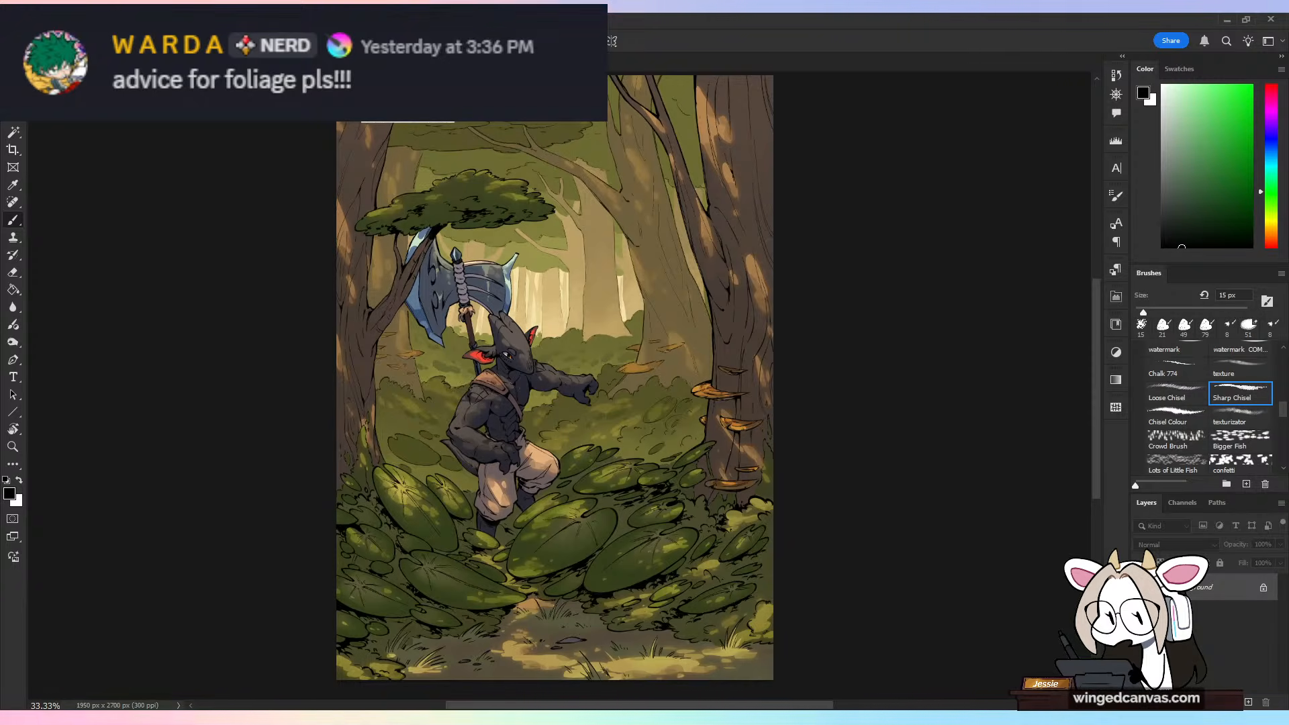
Step: Return to the sketch canvas and move the three foliage studies together into its upper-right corner
click(360, 62)
key(ctrl+minus)
key(ctrl+minus)
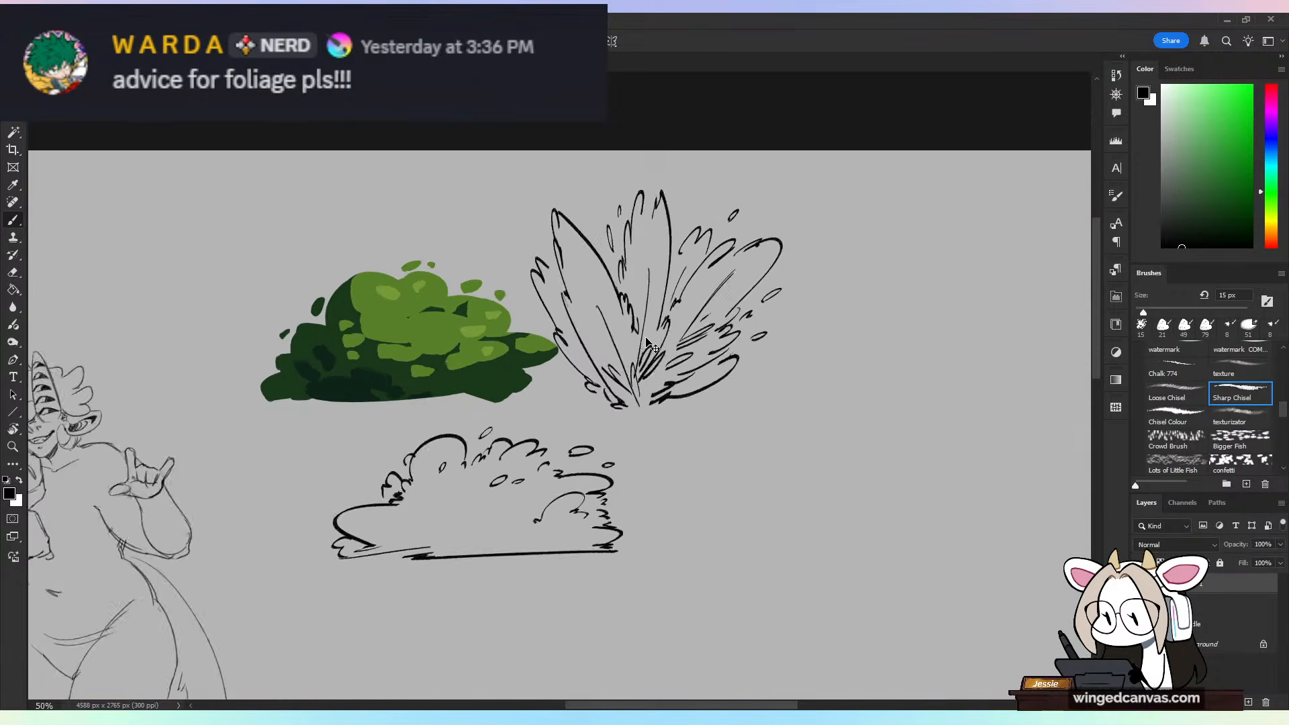
key(ctrl+plus)
key(ctrl+t)
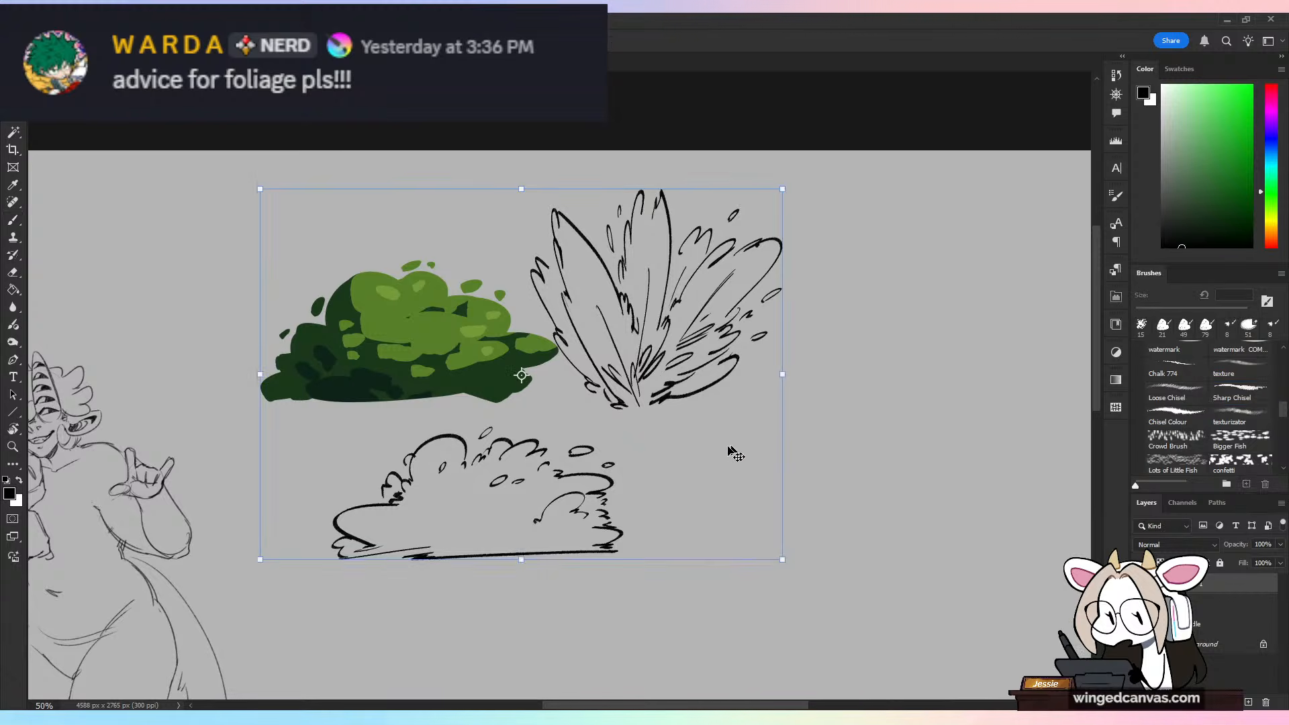
key(ctrl+minus)
mouse_move(599, 424)
mouse_down()
mouse_move(830, 448)
mouse_move(830, 413)
mouse_up()
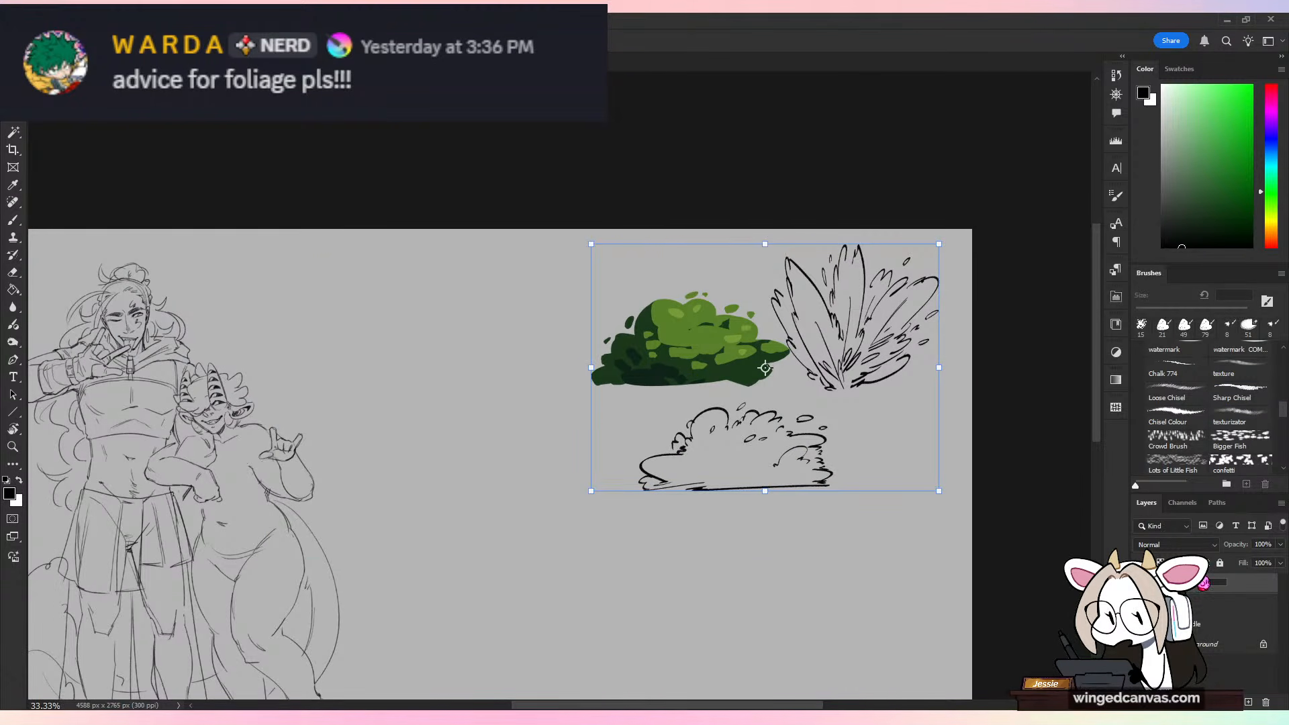
Step: Select the character sketch layer and choose the KYLE Ultimate brush for drawing
click(1210, 605)
mouse_move(710, 495)
mouse_down()
mouse_move(725, 475)
mouse_move(900, 446)
mouse_up()
key(ctrl+plus)
key(b)
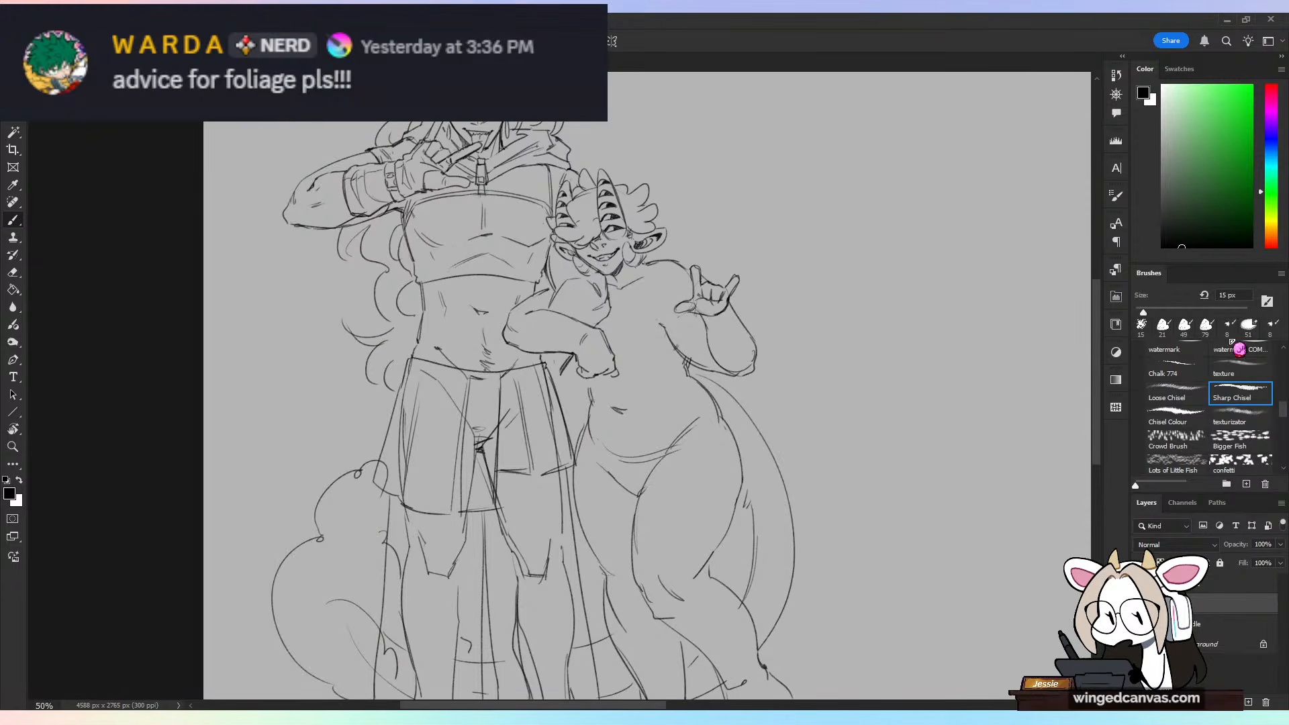
click(1228, 331)
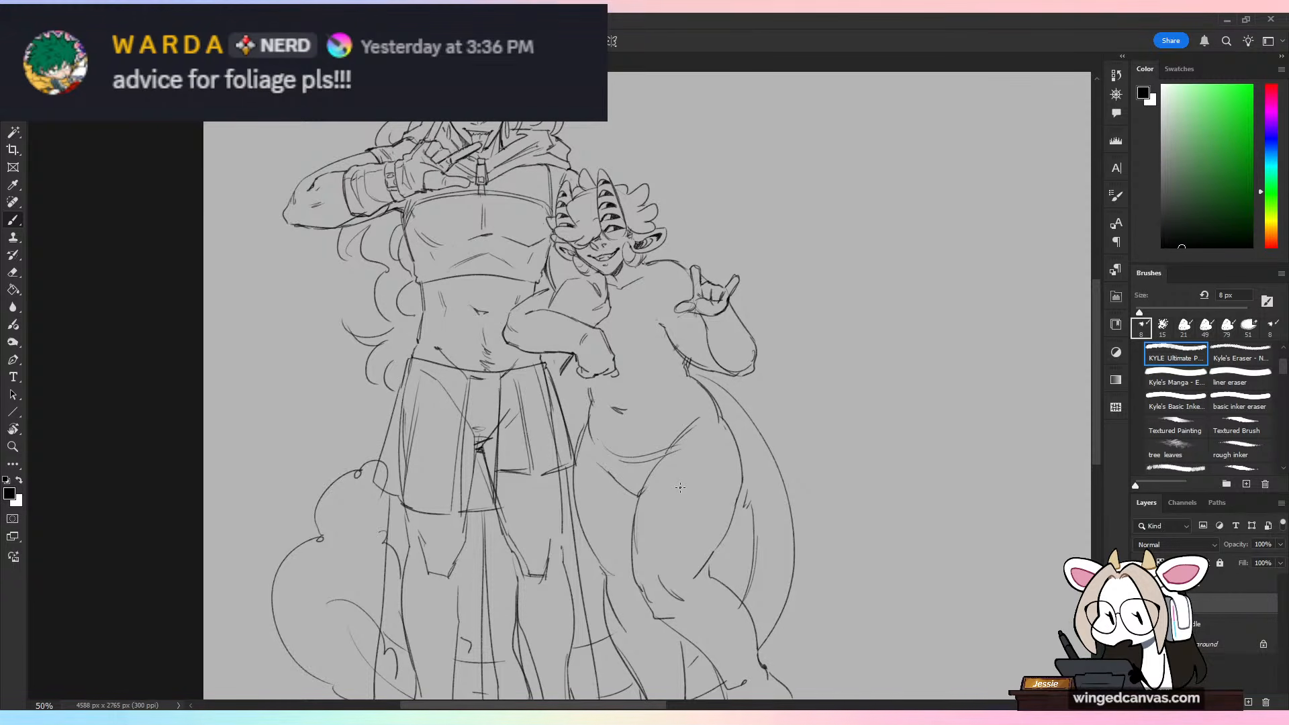
Step: Erase the leg construction lines inside the taller character's wide trousers, keeping the outer trouser outlines
drag(815, 486, 942, 299)
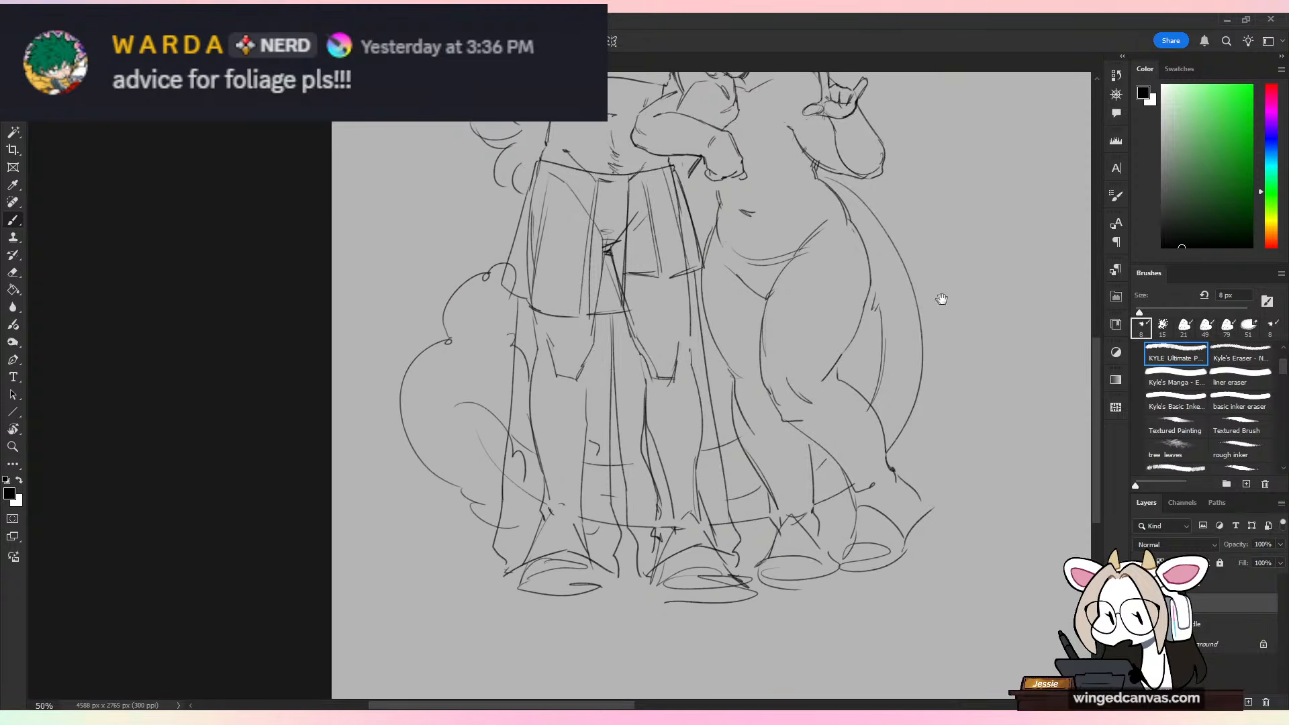
key(e)
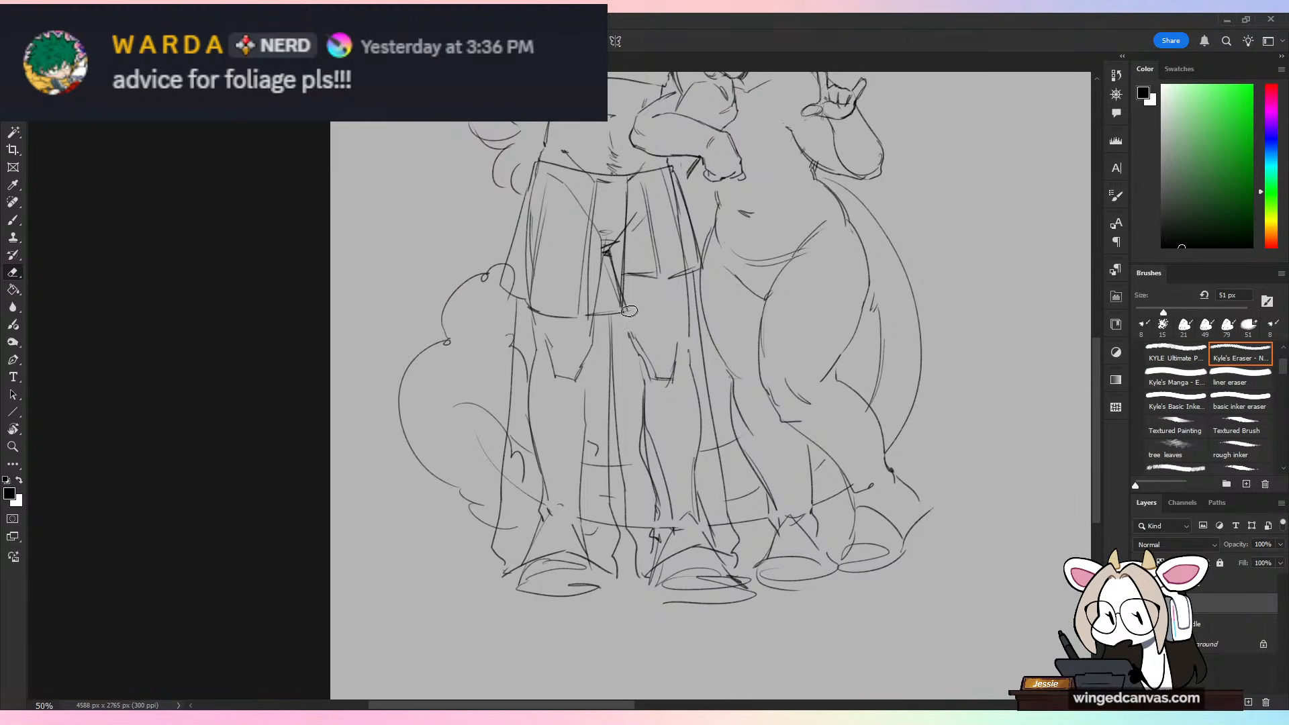
mouse_move(629, 311)
mouse_down()
mouse_move(672, 426)
mouse_move(681, 344)
mouse_move(693, 390)
mouse_move(688, 299)
mouse_up()
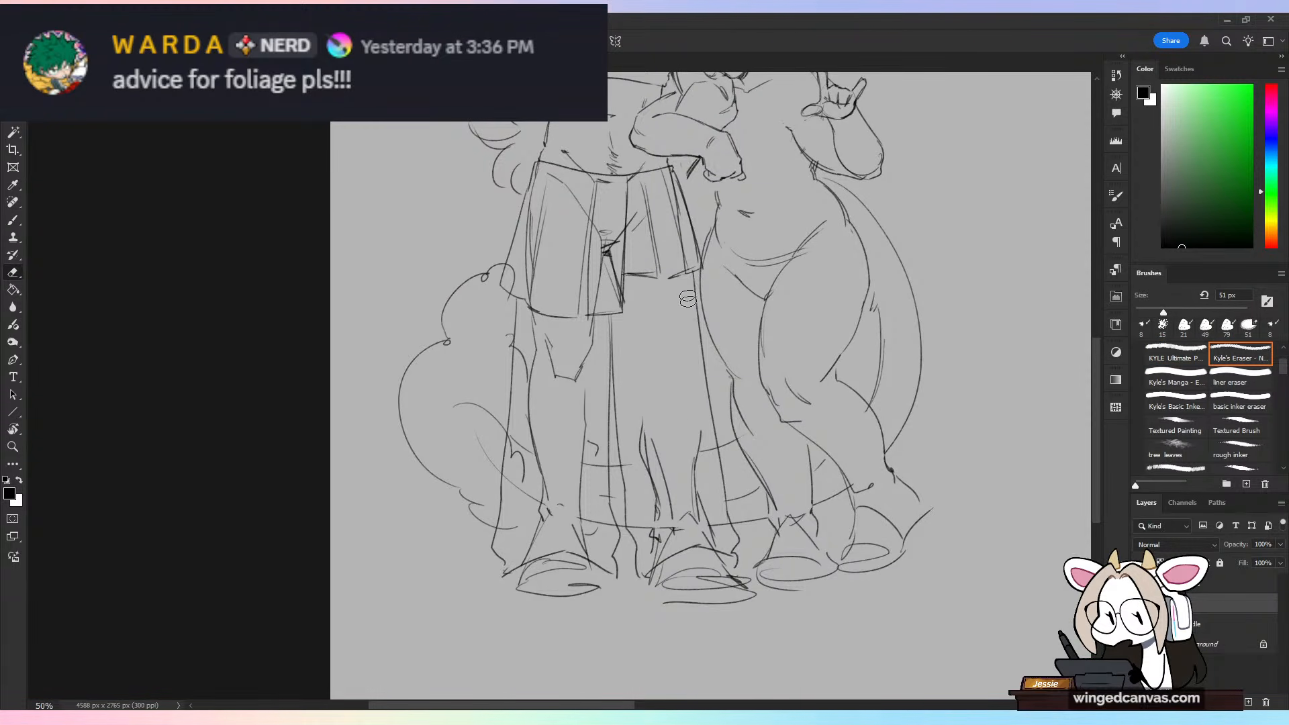
mouse_move(648, 431)
mouse_down()
mouse_move(642, 518)
mouse_move(629, 458)
mouse_move(651, 559)
mouse_move(669, 540)
mouse_move(669, 501)
mouse_move(674, 533)
mouse_move(685, 455)
mouse_move(708, 486)
mouse_move(709, 447)
mouse_move(724, 528)
mouse_up()
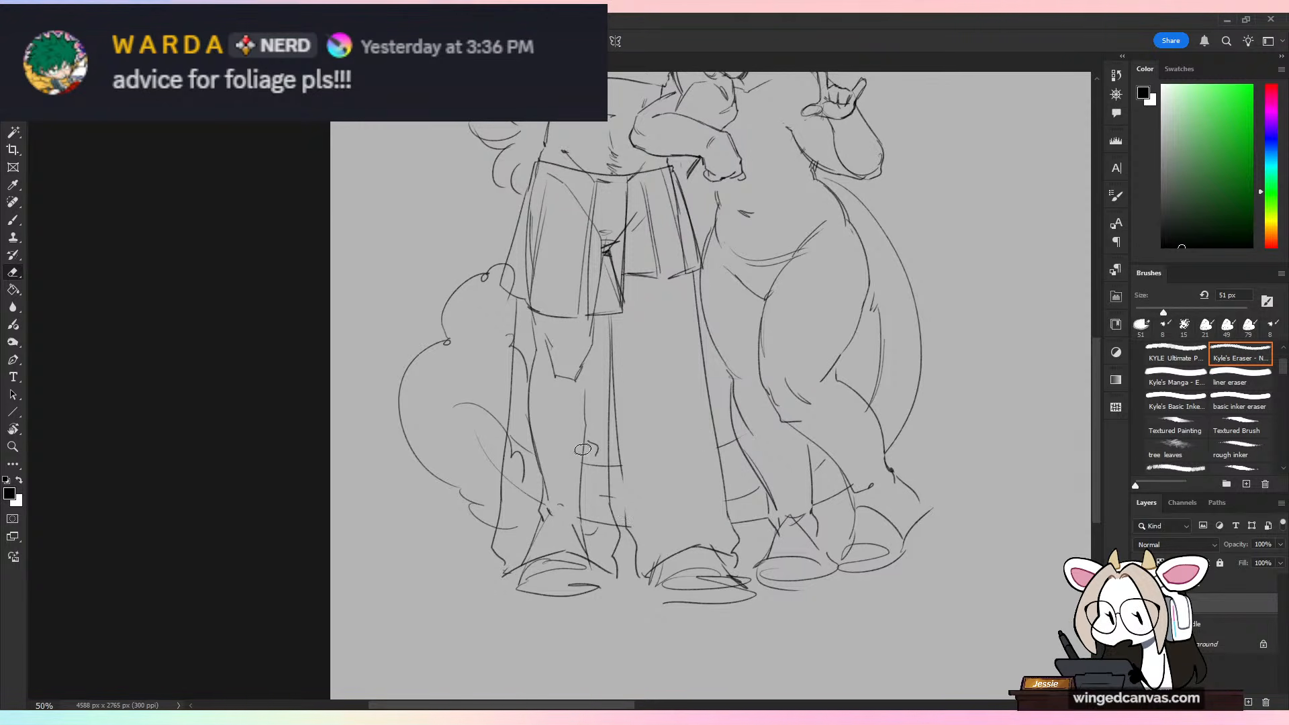
mouse_move(583, 449)
mouse_down()
mouse_move(580, 538)
mouse_move(596, 545)
mouse_move(594, 500)
mouse_move(610, 534)
mouse_move(595, 445)
mouse_move(589, 493)
mouse_move(573, 283)
mouse_move(533, 331)
mouse_move(524, 374)
mouse_move(523, 344)
mouse_move(525, 461)
mouse_move(520, 483)
mouse_move(517, 435)
mouse_move(508, 544)
mouse_move(533, 542)
mouse_move(536, 488)
mouse_move(557, 523)
mouse_move(575, 521)
mouse_move(549, 347)
mouse_move(562, 392)
mouse_move(582, 345)
mouse_move(619, 319)
mouse_up()
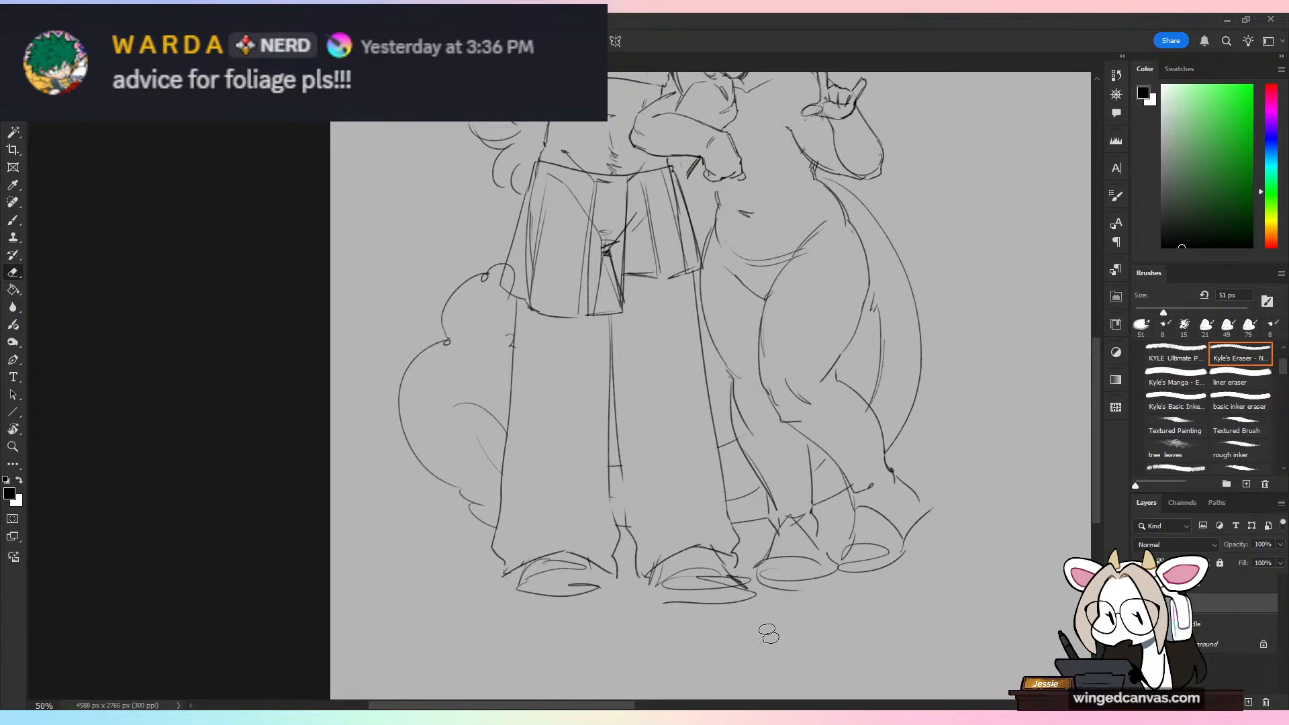
Step: Redraw the inner hem of the taller character's trouser leg nearest the horned figure and add long folds and bunched creases
key(b)
drag(621, 468, 648, 576)
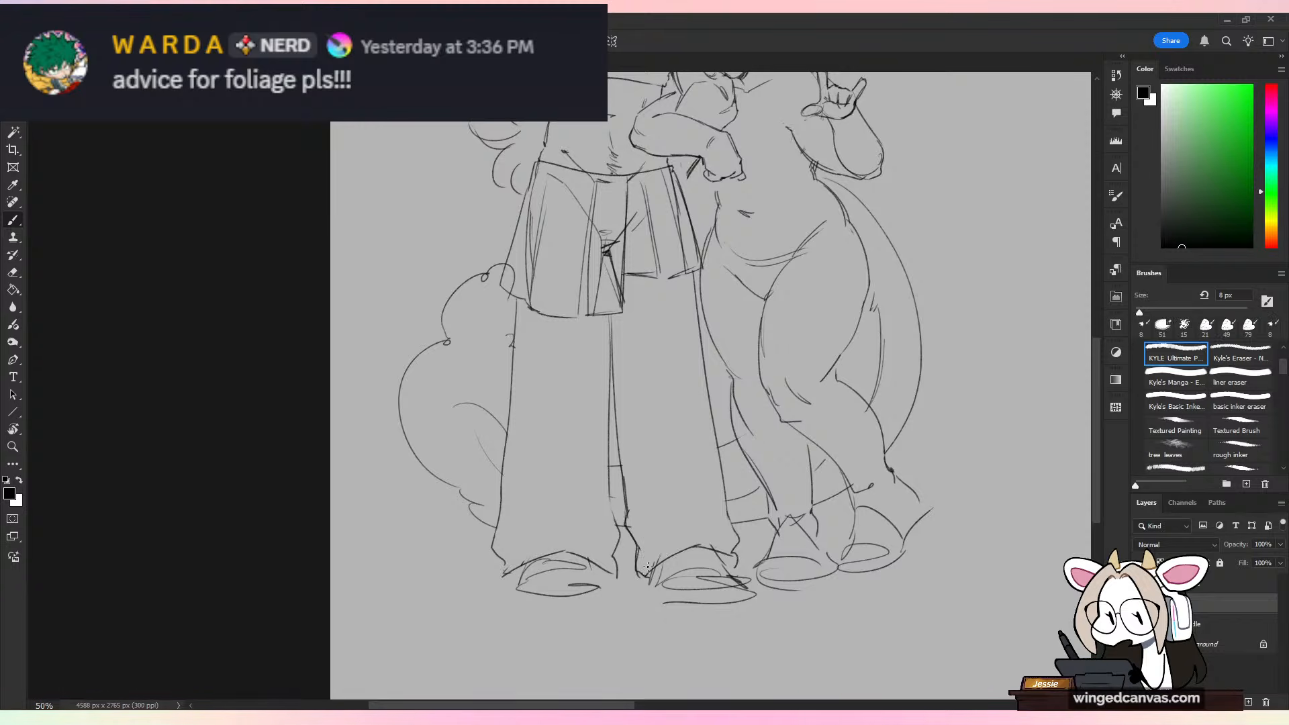
drag(628, 357, 686, 521)
mouse_move(638, 380)
mouse_down()
mouse_move(713, 524)
mouse_move(668, 540)
mouse_up()
key(ctrl+z)
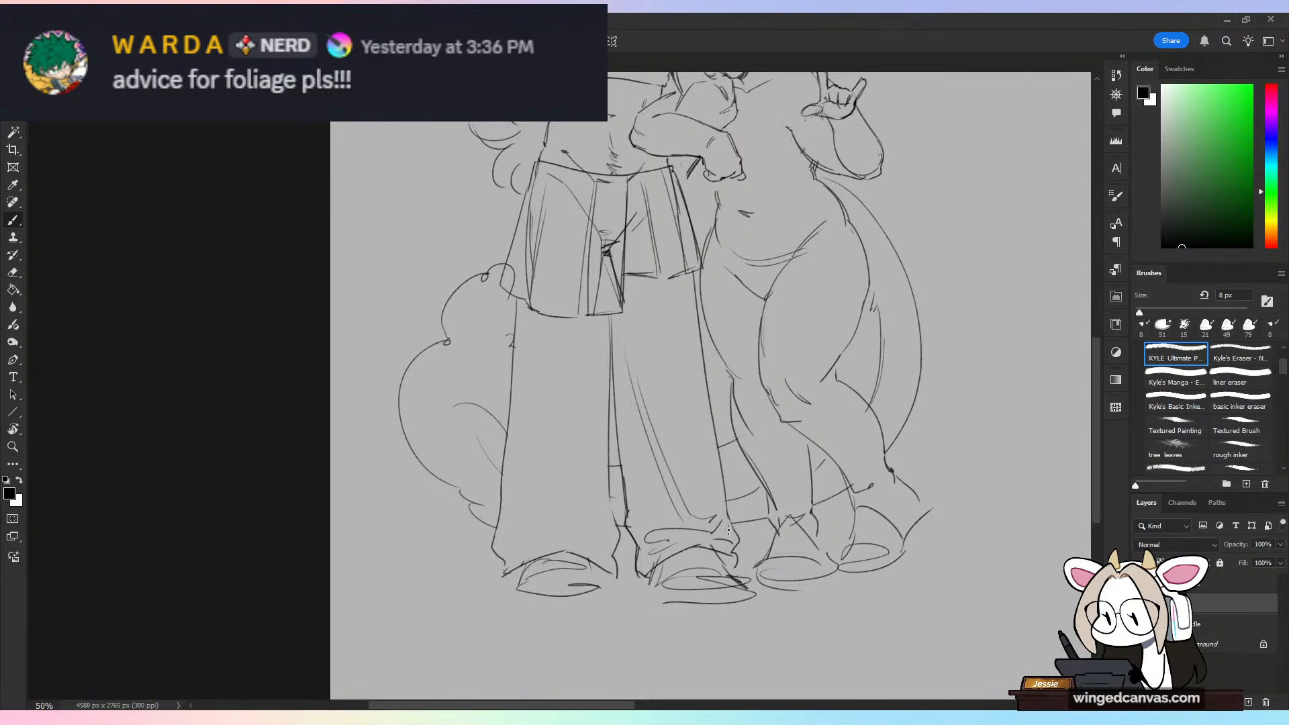
Step: Add long folds and bunched hem creases to the taller character's other trouser leg, and reinforce the line between the legs
drag(521, 366, 538, 522)
drag(525, 402, 545, 515)
drag(584, 505, 547, 528)
mouse_move(603, 453)
mouse_down()
mouse_move(586, 523)
mouse_move(506, 558)
mouse_up()
mouse_move(601, 544)
mouse_down()
mouse_move(586, 555)
mouse_move(515, 508)
mouse_up()
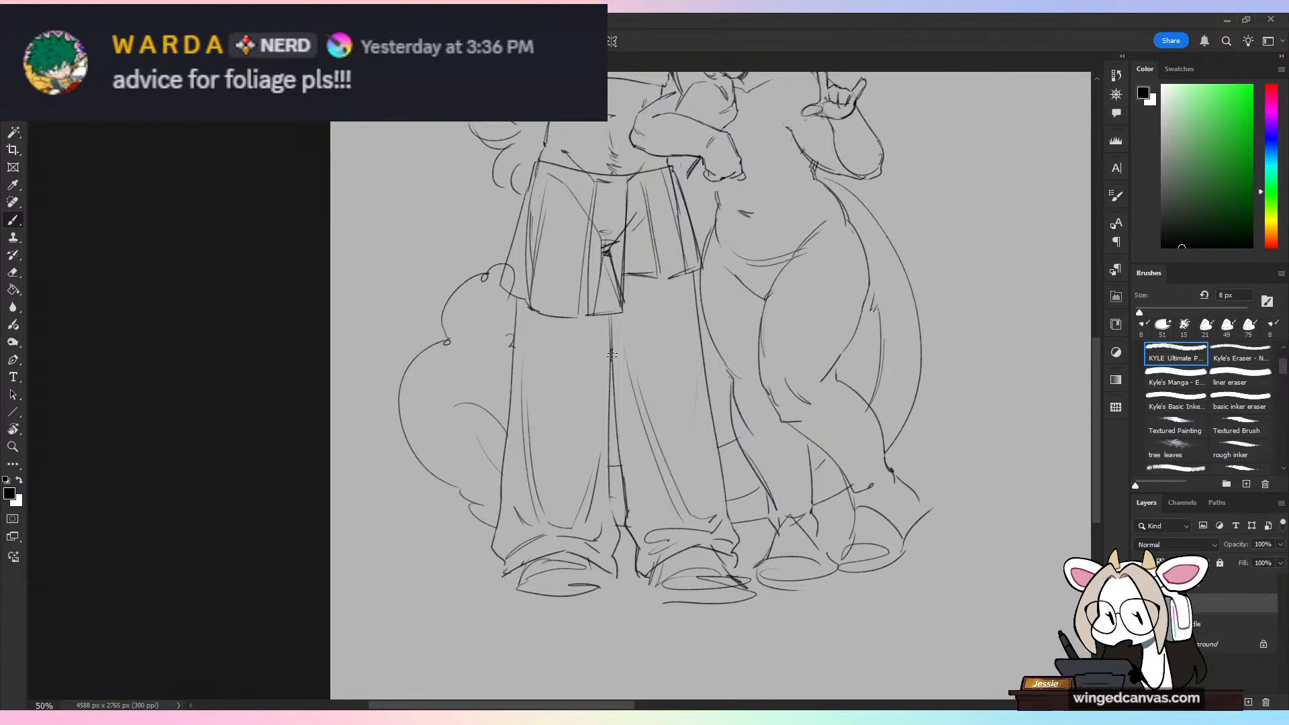
drag(612, 333, 612, 363)
drag(609, 481, 615, 520)
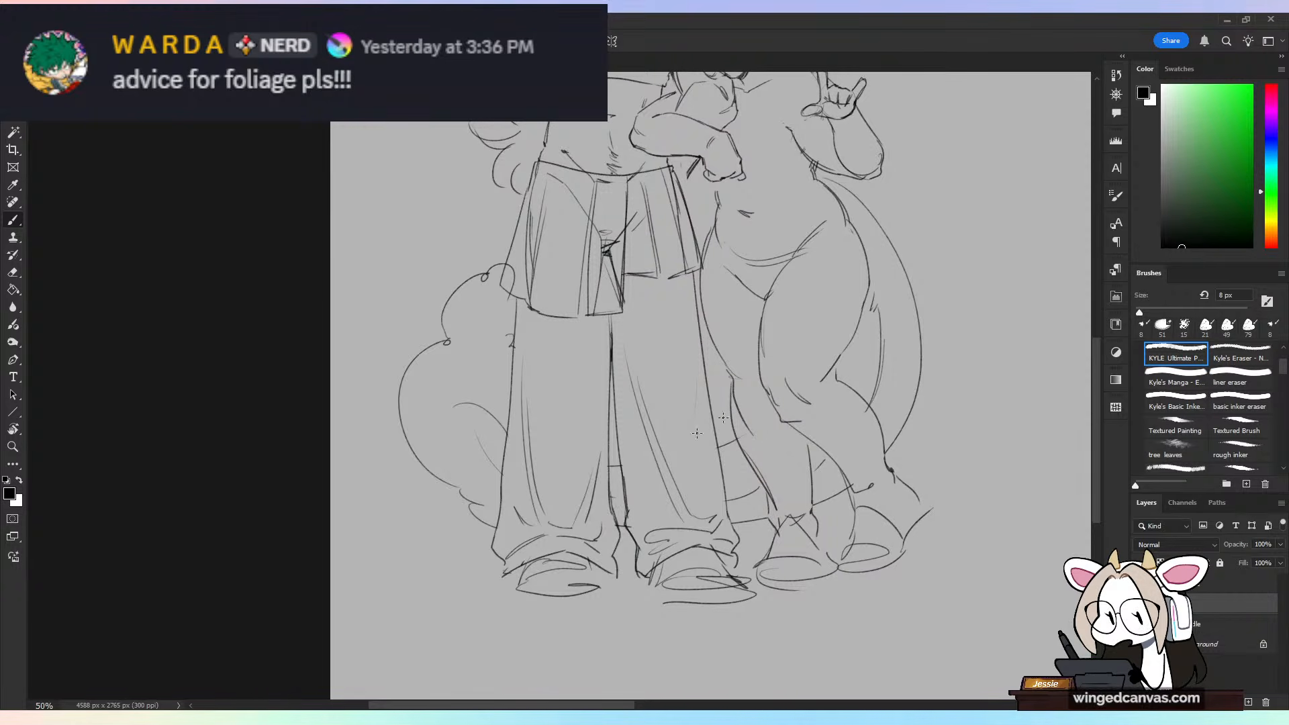
Step: Erase the panel lines inside the taller character's skirt, keeping its waistline and outer side edges
scroll(837, 276, up, 5)
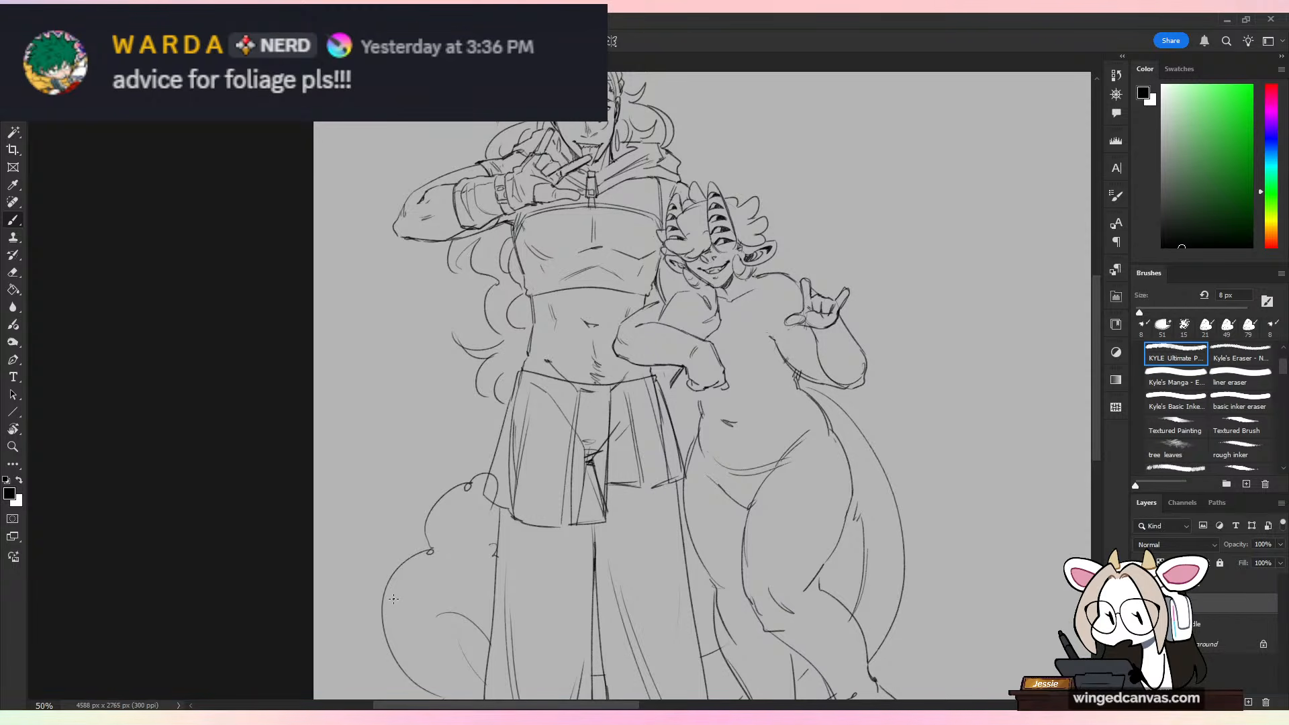
key(e)
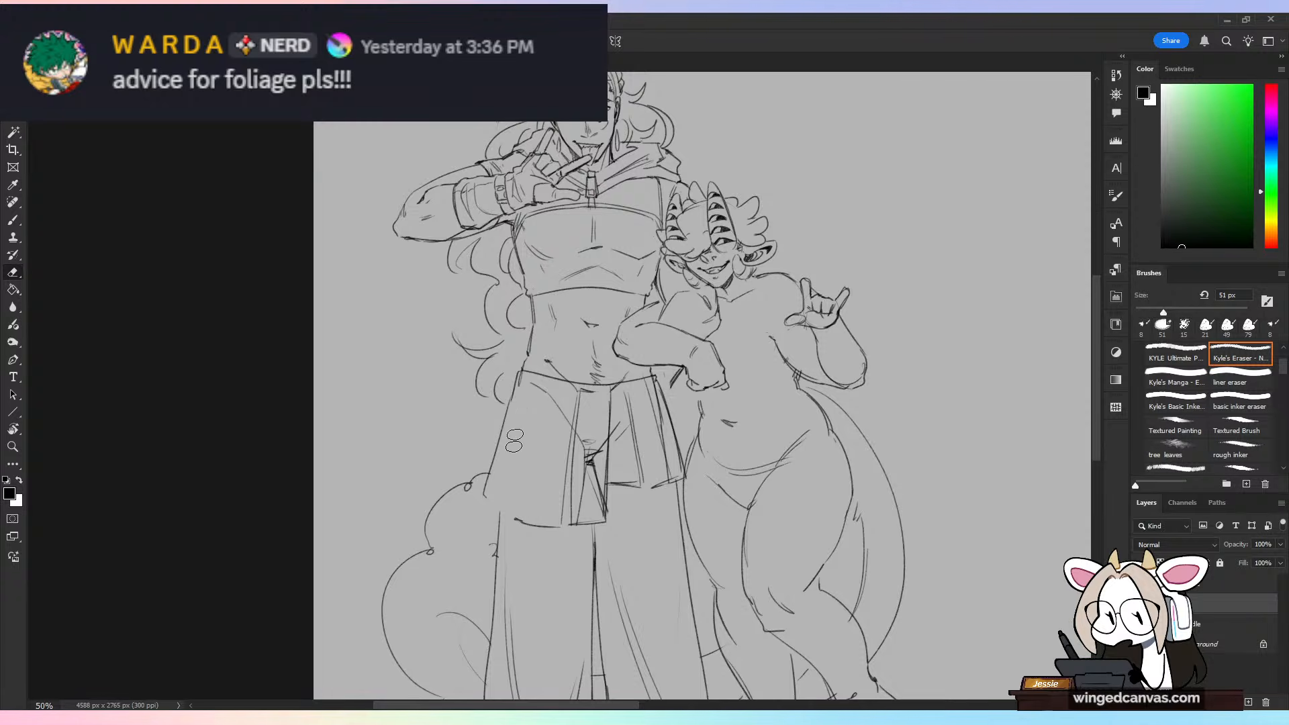
mouse_move(547, 397)
mouse_down()
mouse_move(571, 509)
mouse_move(582, 512)
mouse_move(603, 438)
mouse_move(615, 520)
mouse_move(623, 402)
mouse_move(614, 423)
mouse_move(569, 393)
mouse_move(619, 394)
mouse_move(601, 404)
mouse_move(650, 385)
mouse_move(671, 466)
mouse_move(661, 453)
mouse_move(644, 460)
mouse_move(647, 506)
mouse_move(656, 361)
mouse_up()
Step: Try completing the taller character's skirt with a curved hem, a doubled side edge and long vertical pleat lines
key(b)
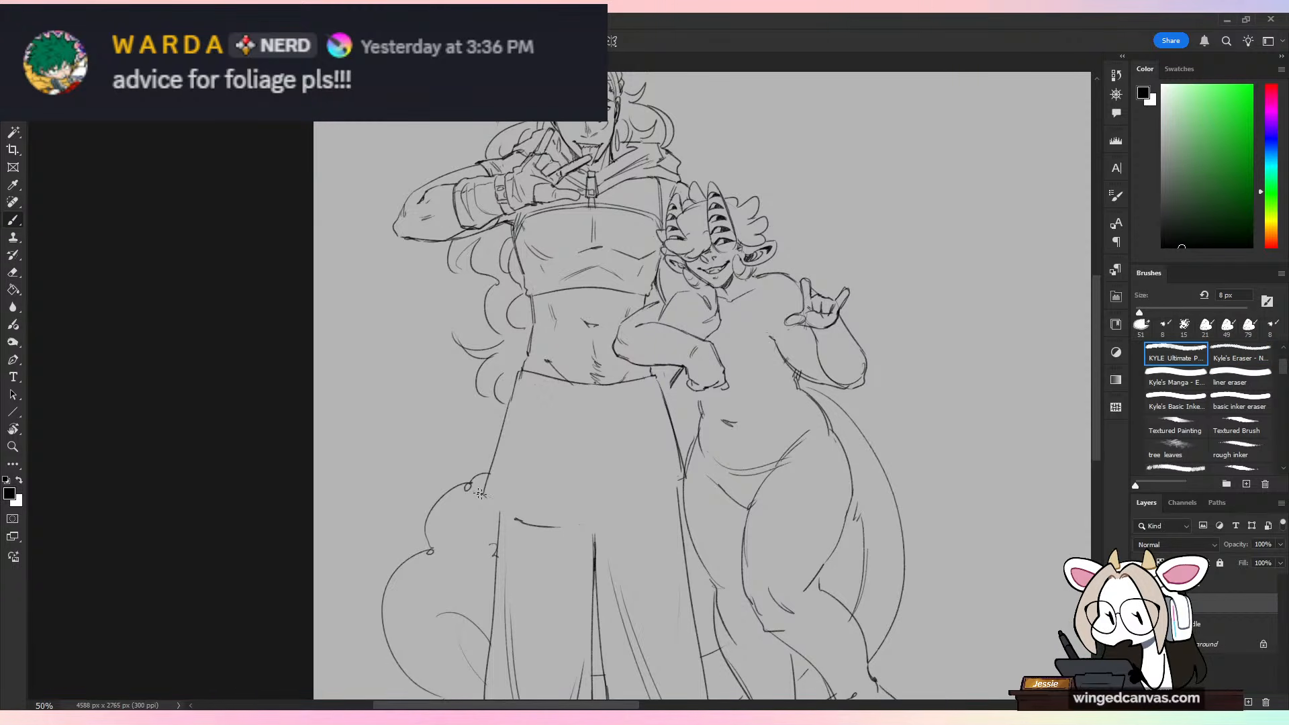
drag(496, 504, 525, 523)
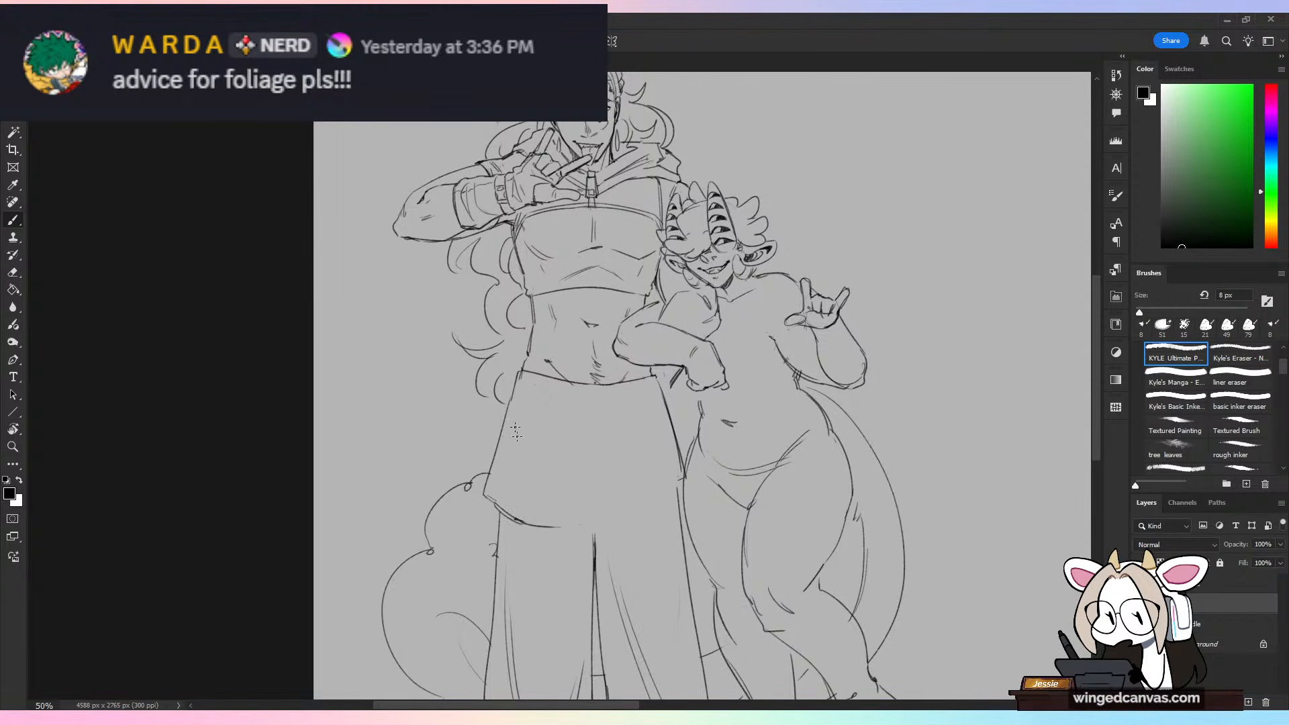
drag(523, 383, 505, 461)
key(ctrl+z)
drag(526, 375, 491, 493)
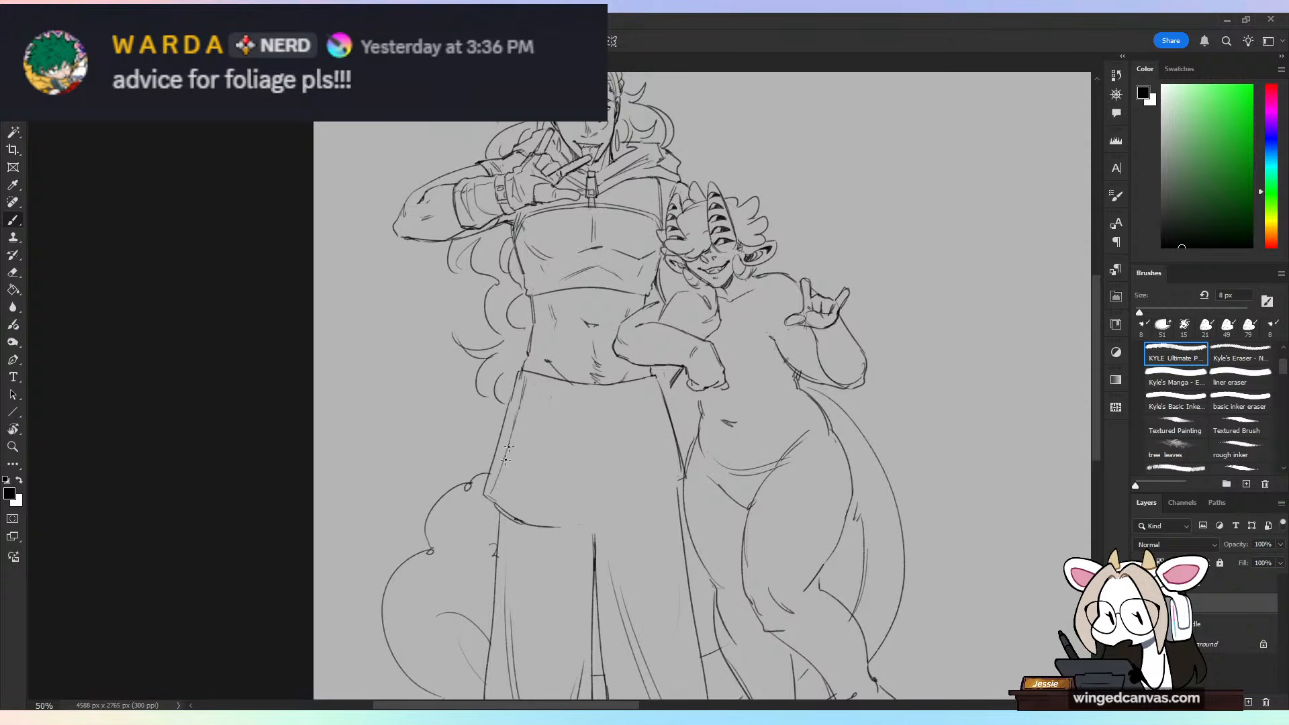
mouse_move(512, 433)
mouse_down()
mouse_move(496, 499)
mouse_move(487, 487)
mouse_up()
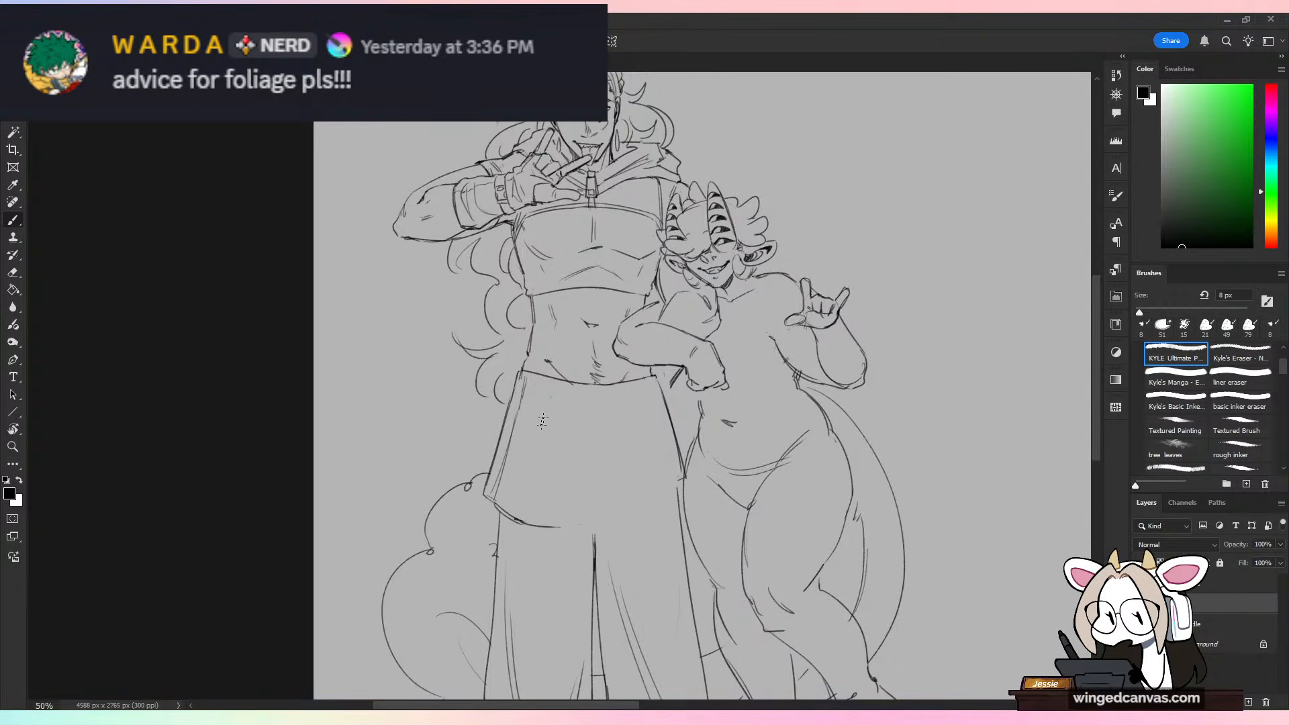
drag(540, 430, 526, 520)
mouse_move(544, 415)
mouse_down()
mouse_move(533, 508)
mouse_move(575, 412)
mouse_move(561, 530)
mouse_move(610, 504)
mouse_move(568, 529)
mouse_move(610, 526)
mouse_up()
key(ctrl+z)
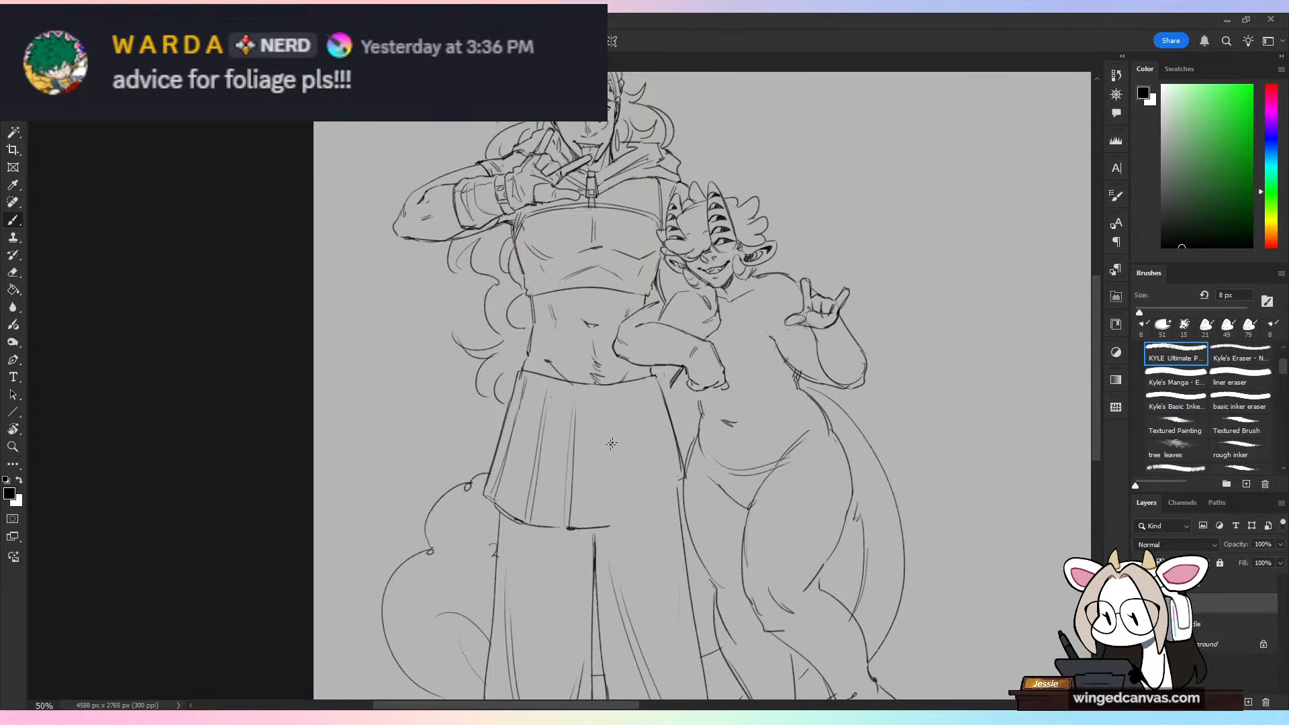
mouse_move(608, 399)
mouse_down()
mouse_move(612, 532)
mouse_move(645, 491)
mouse_up()
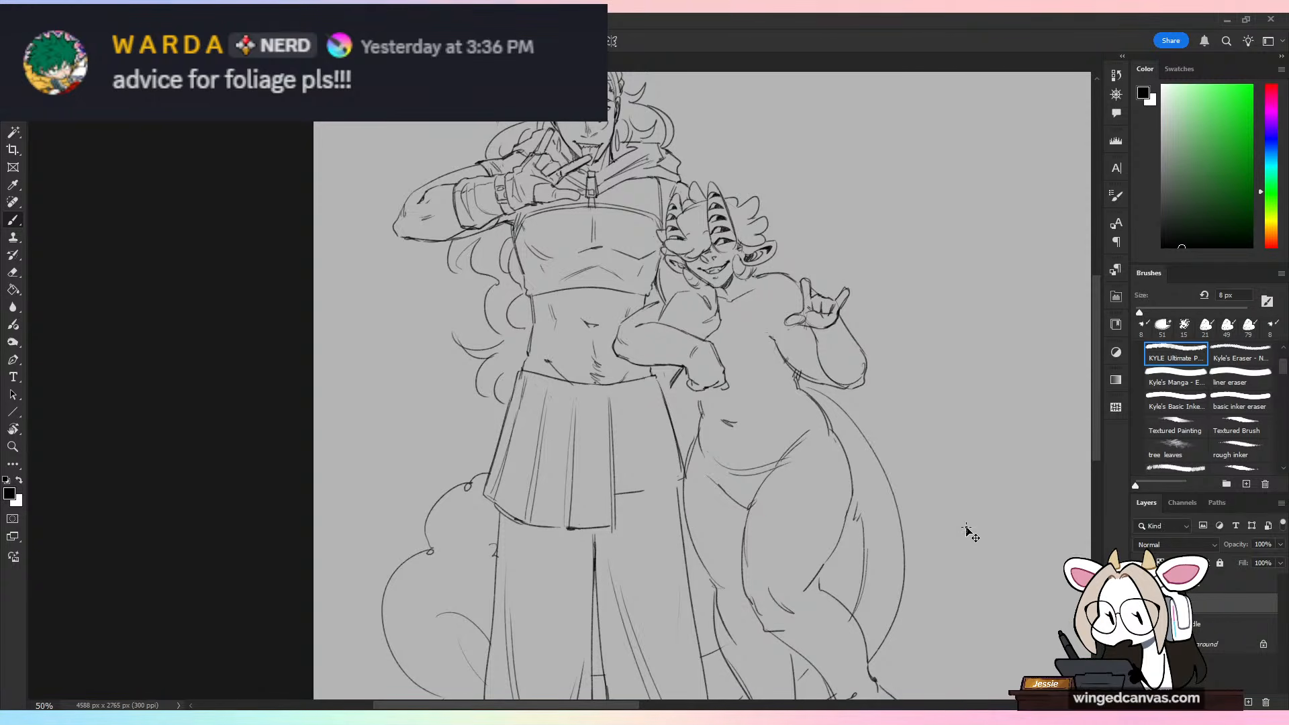
Step: Undo the pleat and side-edge strokes on the taller character's skirt
key(ctrl+z)
key(ctrl+z)
key(ctrl+z)
key(ctrl+z)
key(ctrl+z)
key(ctrl+z)
key(ctrl+z)
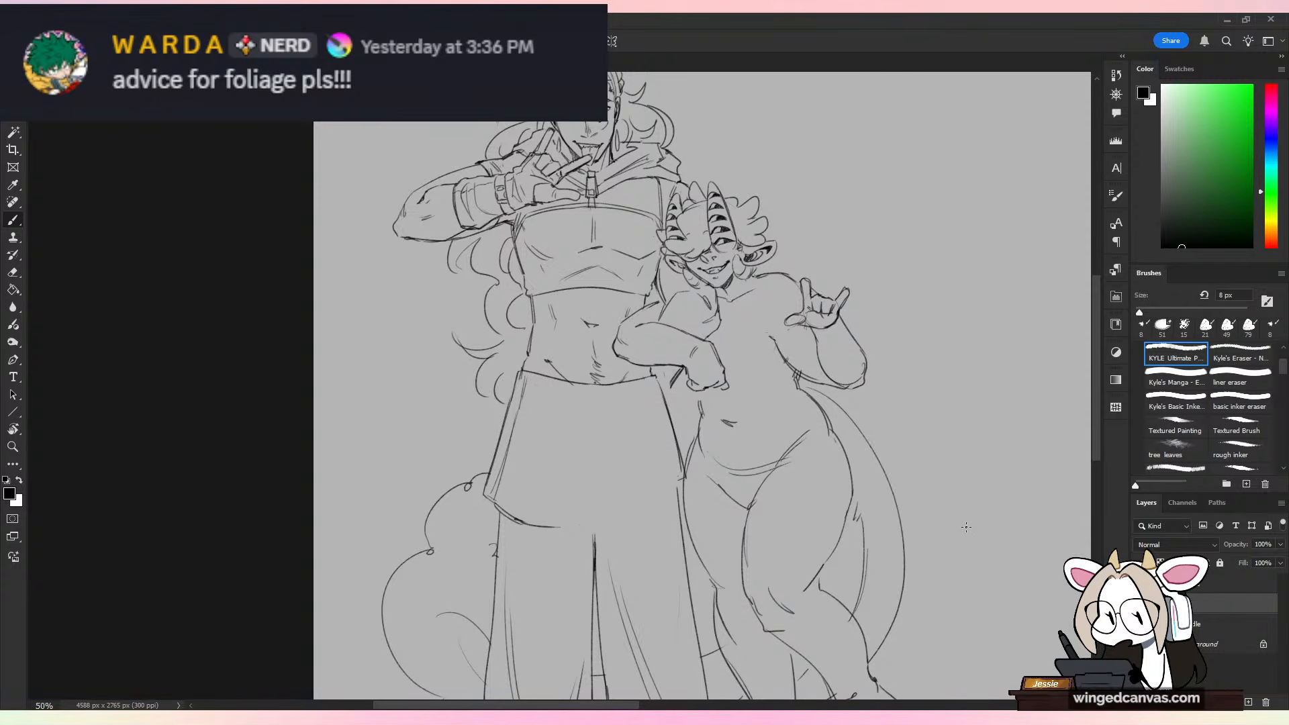
key(ctrl+z)
key(ctrl+z)
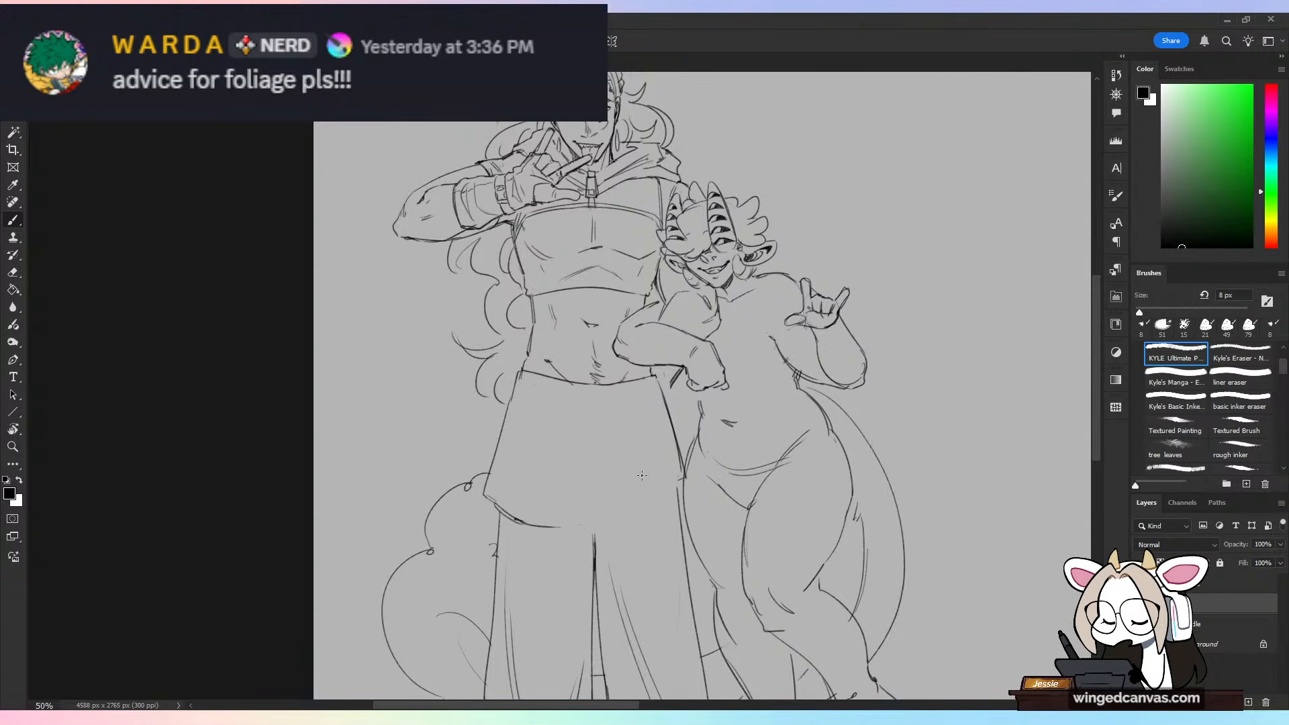
Step: Replace the skirt's curved hem with a stepped, folded hem descending toward the centre, and draw pleat lines from the waist to its corners
key(e)
drag(495, 507, 556, 528)
key(b)
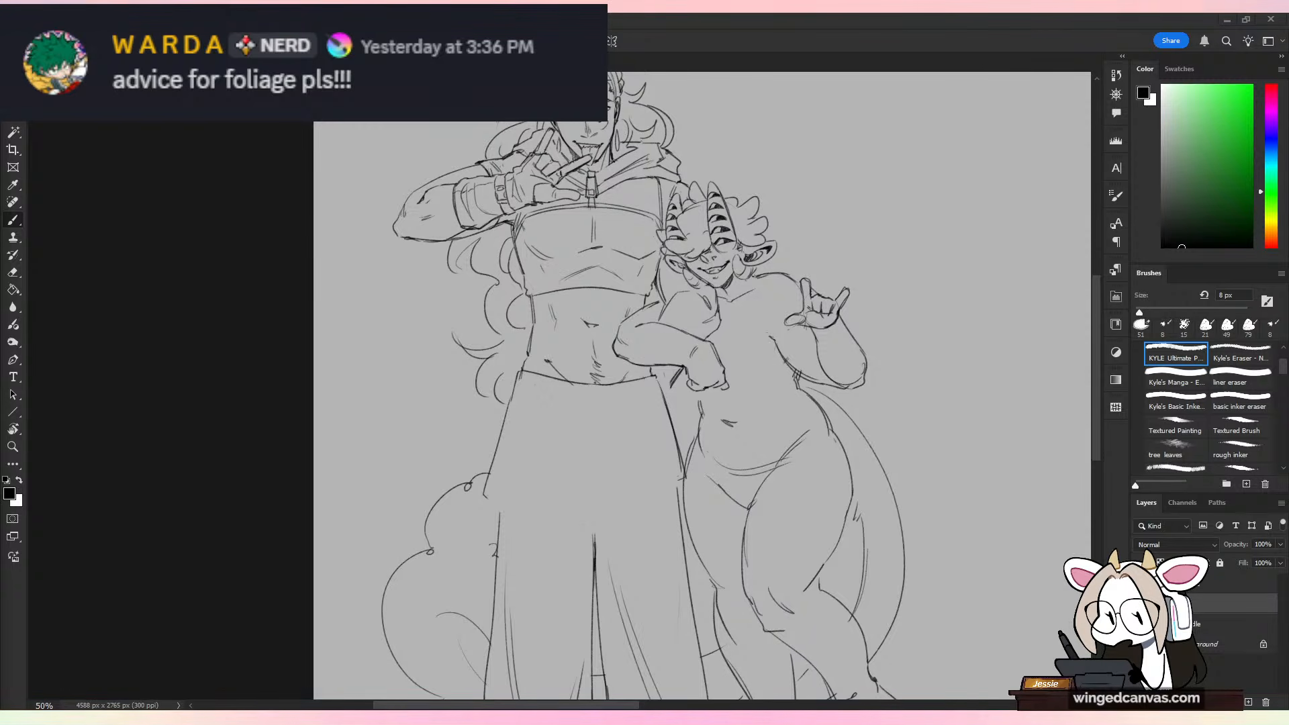
mouse_move(483, 494)
mouse_down()
mouse_move(564, 538)
mouse_move(583, 575)
mouse_up()
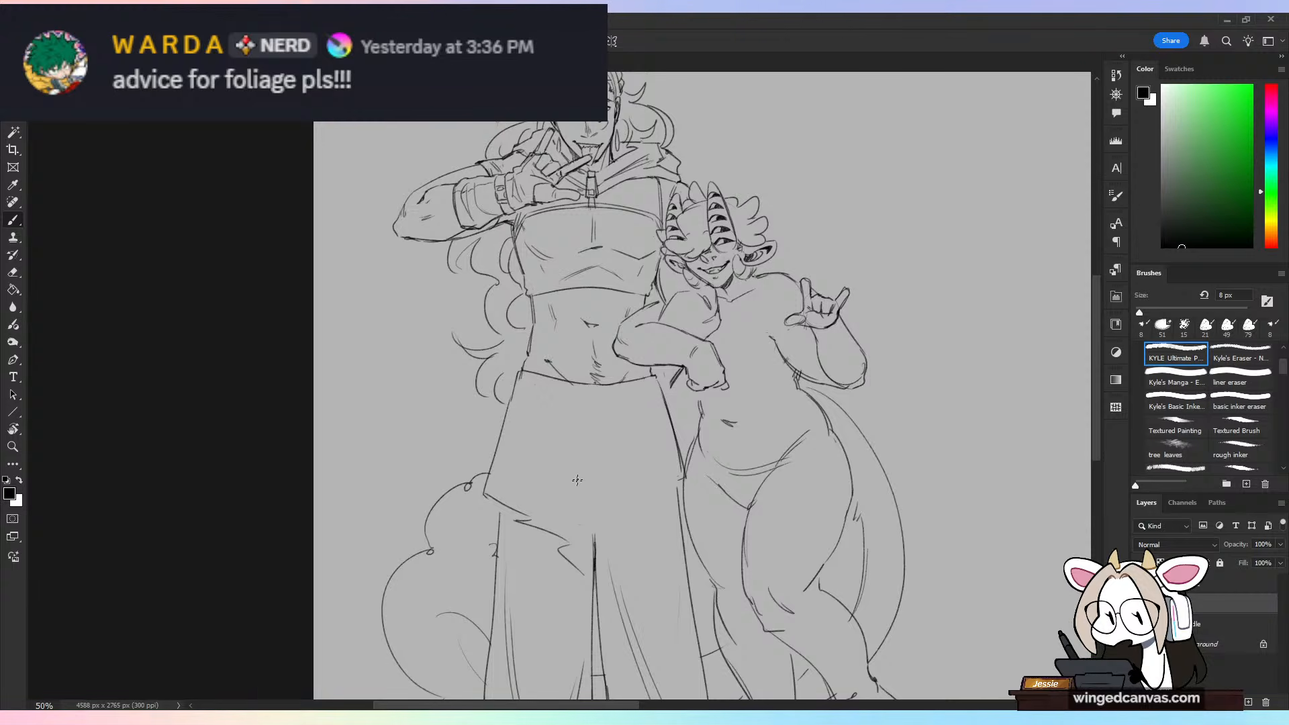
drag(574, 387, 569, 540)
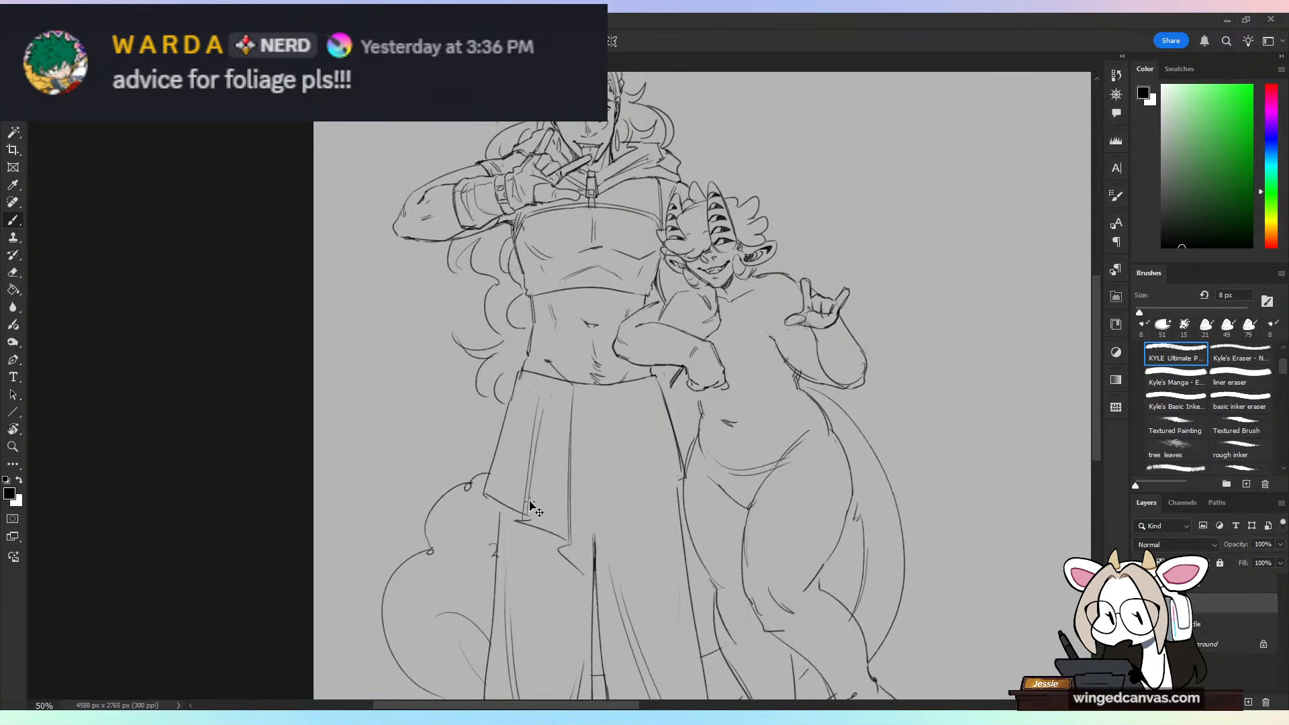
drag(544, 388, 535, 494)
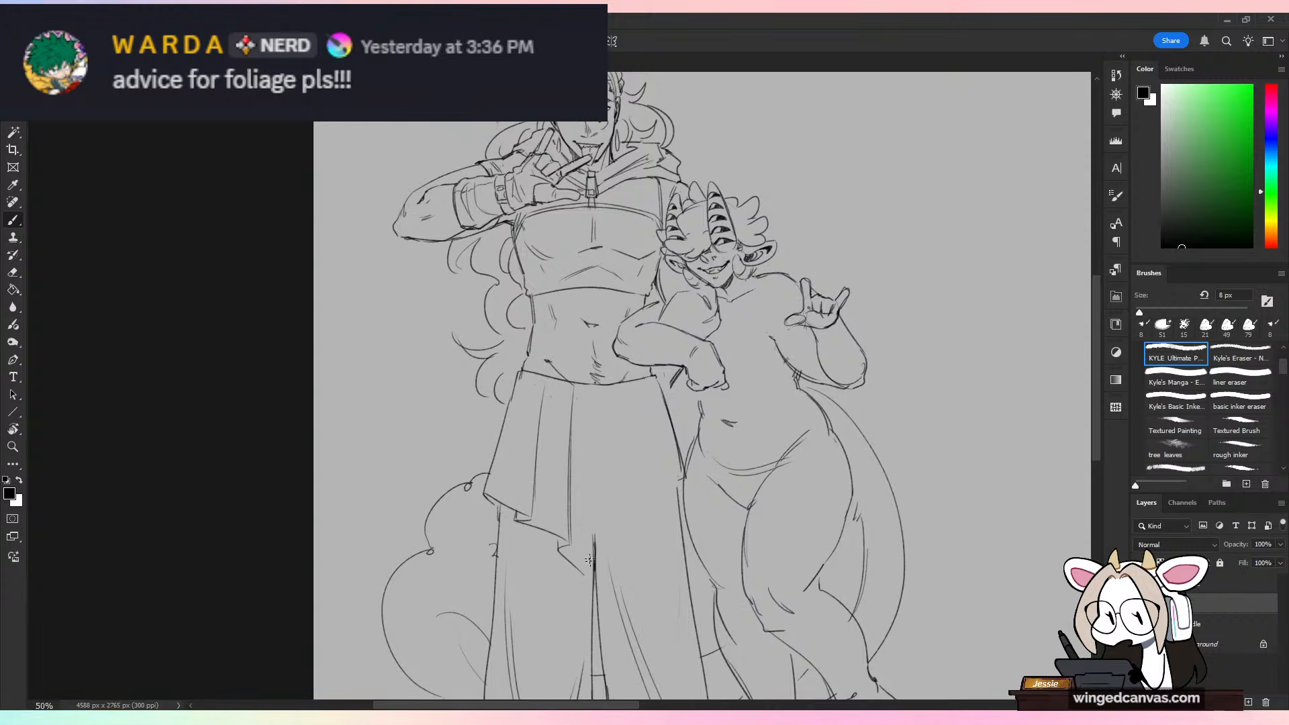
Step: Refine the folded corner of the skirt's hem and add another pleat line near the skirt's outer side
key(v)
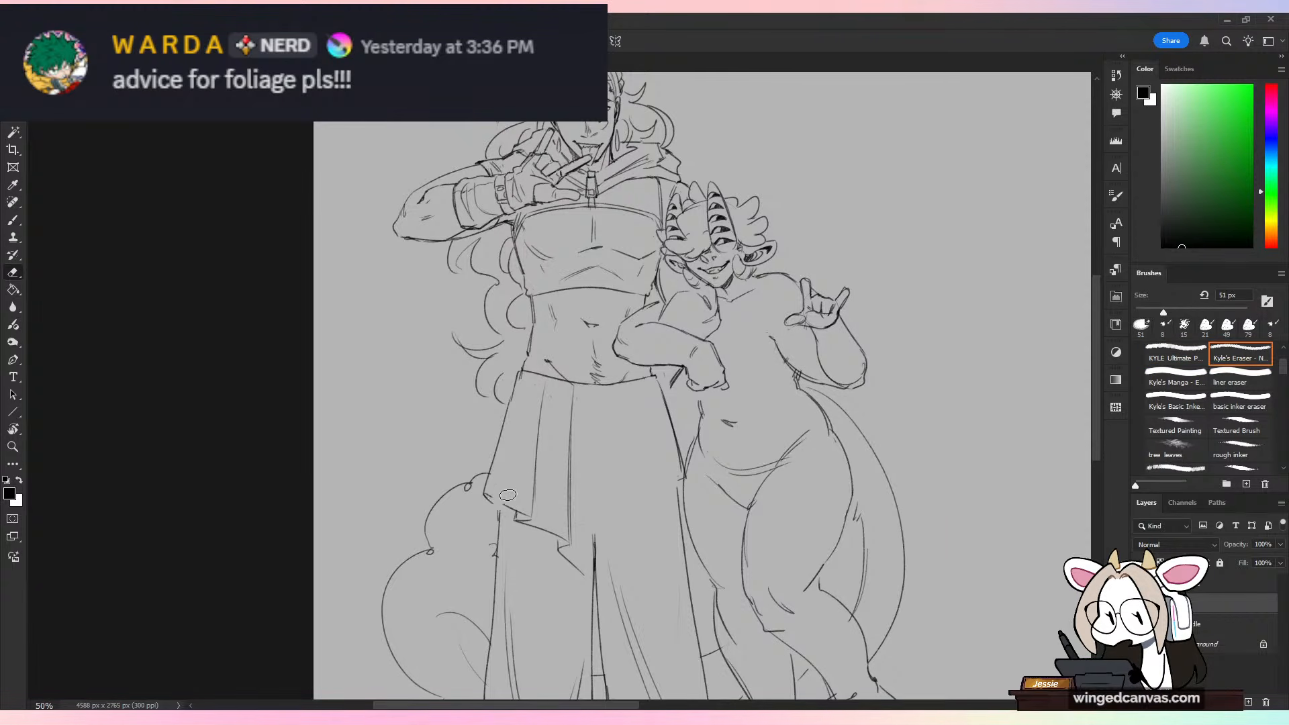
key(ctrl+t)
key(Escape)
key(b)
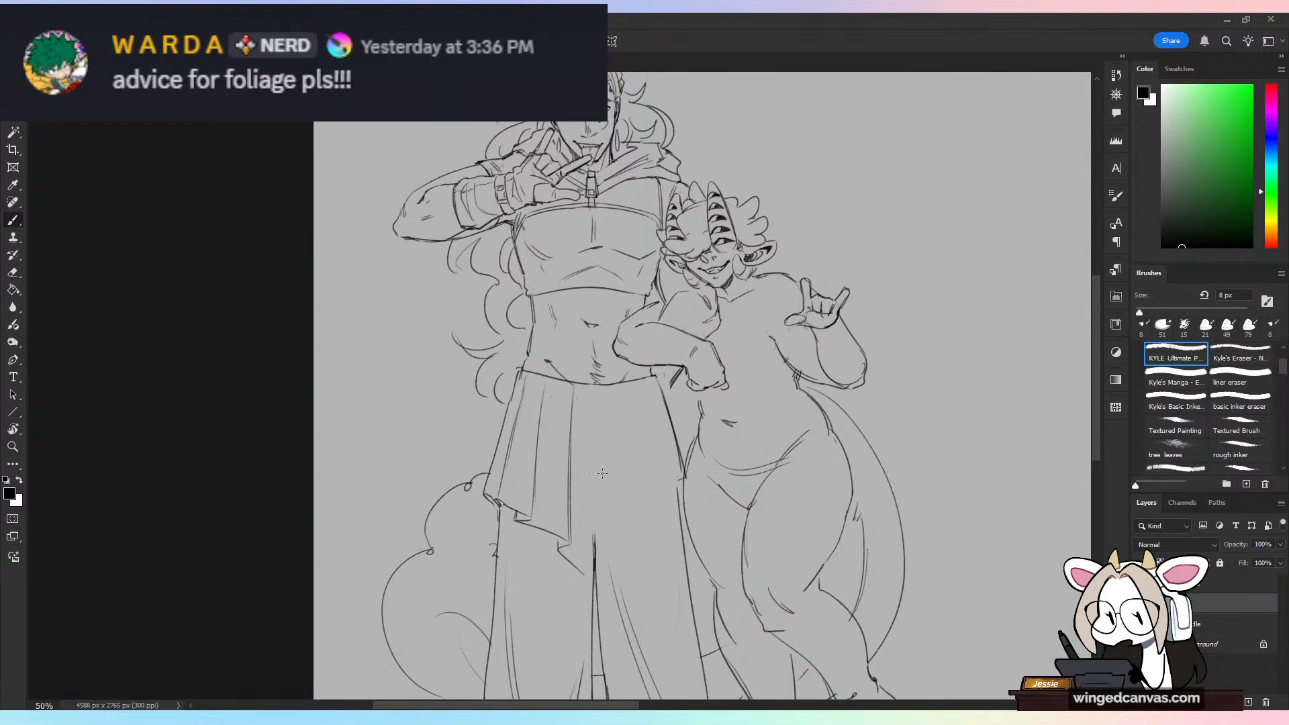
drag(352, 360, 547, 246)
key(ctrl+z)
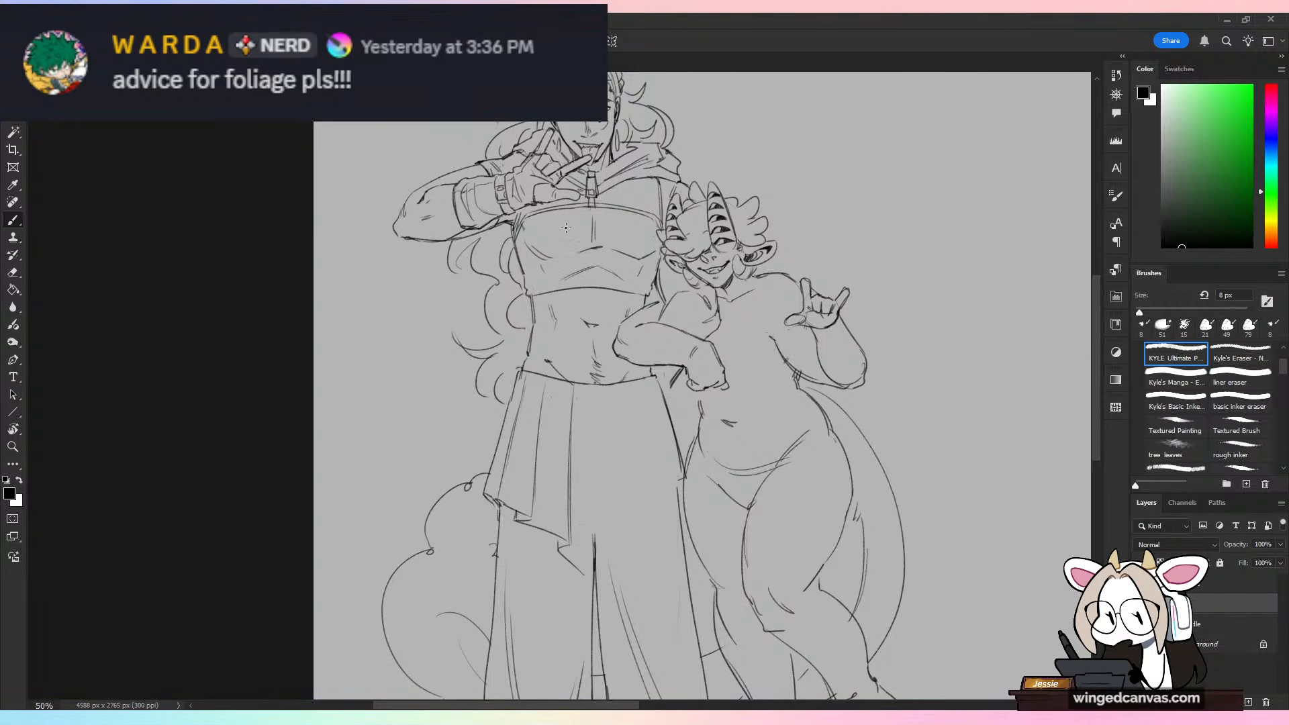
Step: Shade the narrow band between the elbow and wrist wrap on the taller character's raised arm with diagonal hatching
drag(566, 228, 712, 451)
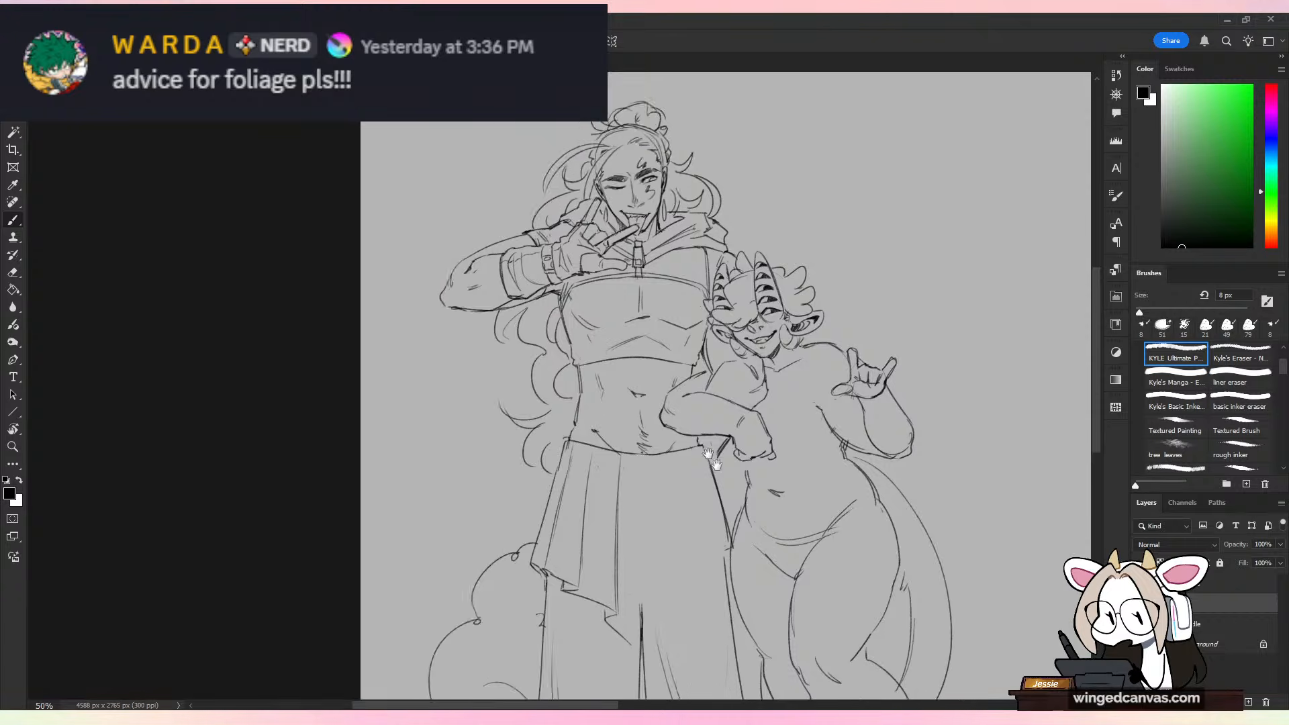
key(ctrl+plus)
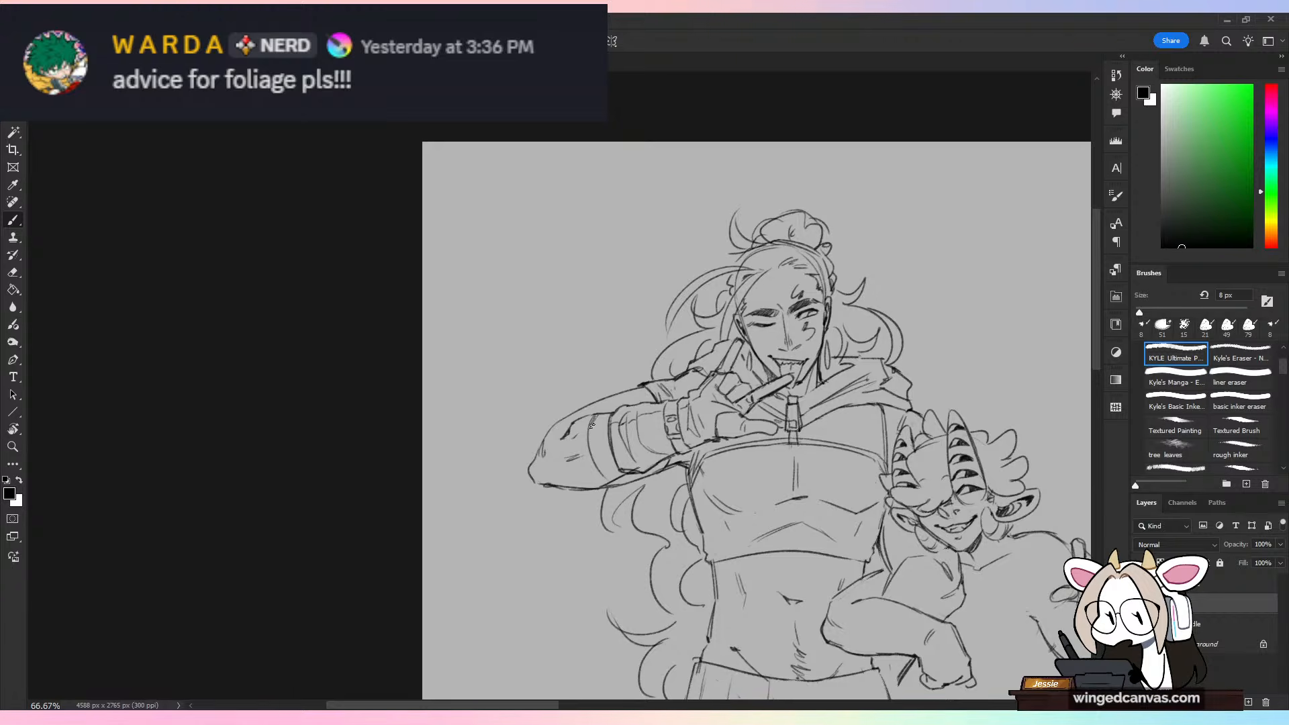
drag(592, 426, 617, 477)
key(ctrl+z)
key(ctrl+z)
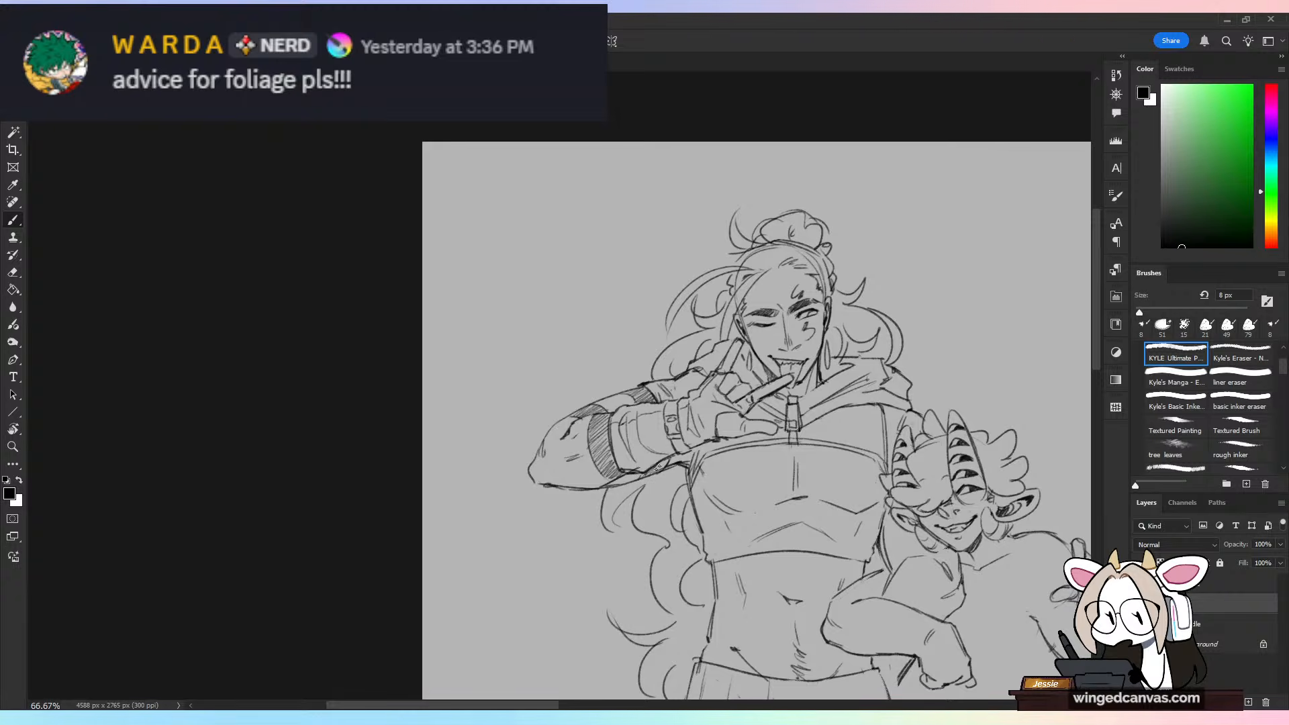
Step: Add short fold strokes below the taller character's waistline, beside the horned figure's hand
key(ctrl+minus)
mouse_move(856, 533)
mouse_down()
mouse_move(656, 457)
mouse_move(694, 404)
mouse_move(686, 359)
mouse_up()
key(ctrl+plus)
key(ctrl+minus)
key(ctrl+plus)
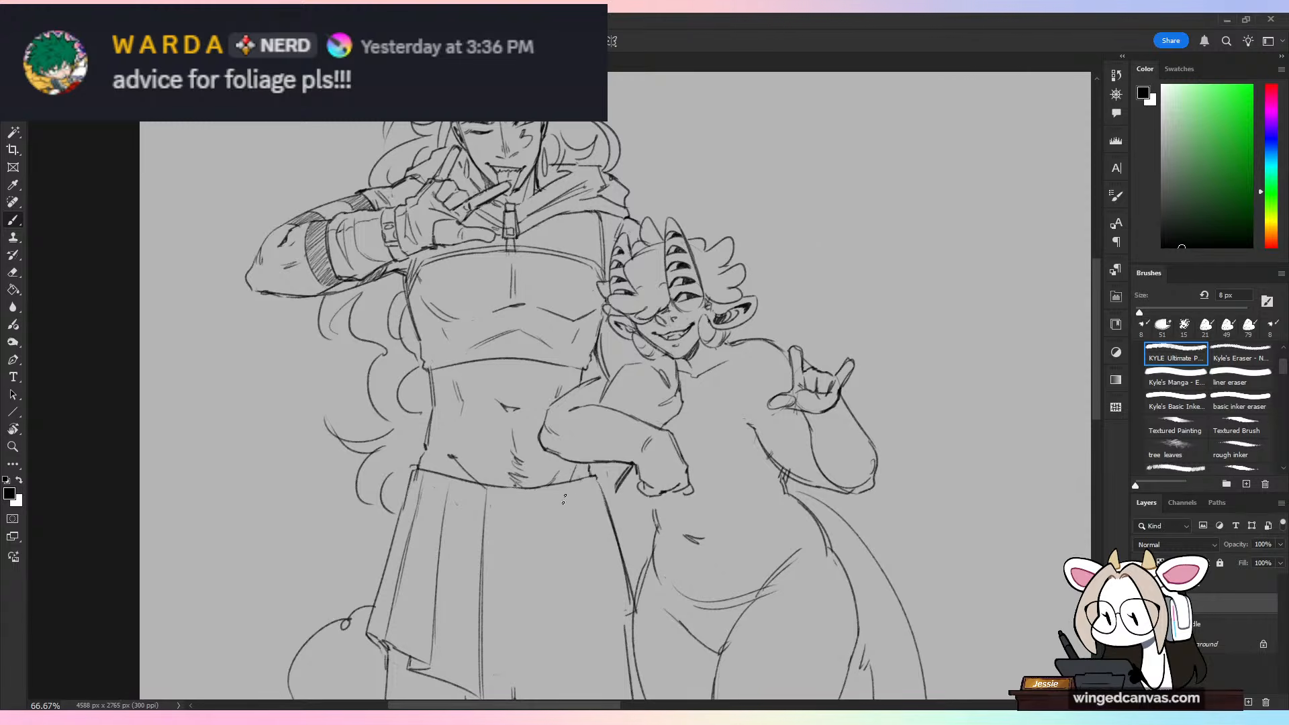
drag(580, 465, 565, 503)
key(ctrl+minus)
key(ctrl+plus)
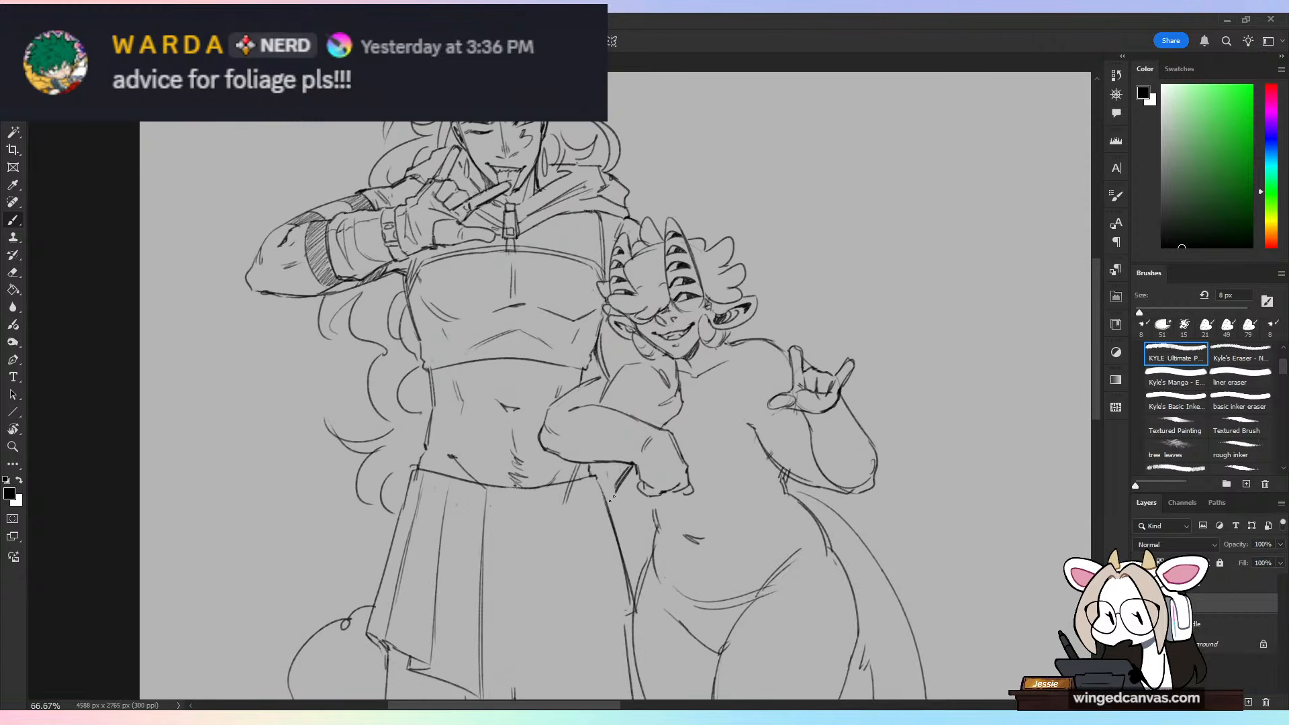
drag(615, 488, 618, 528)
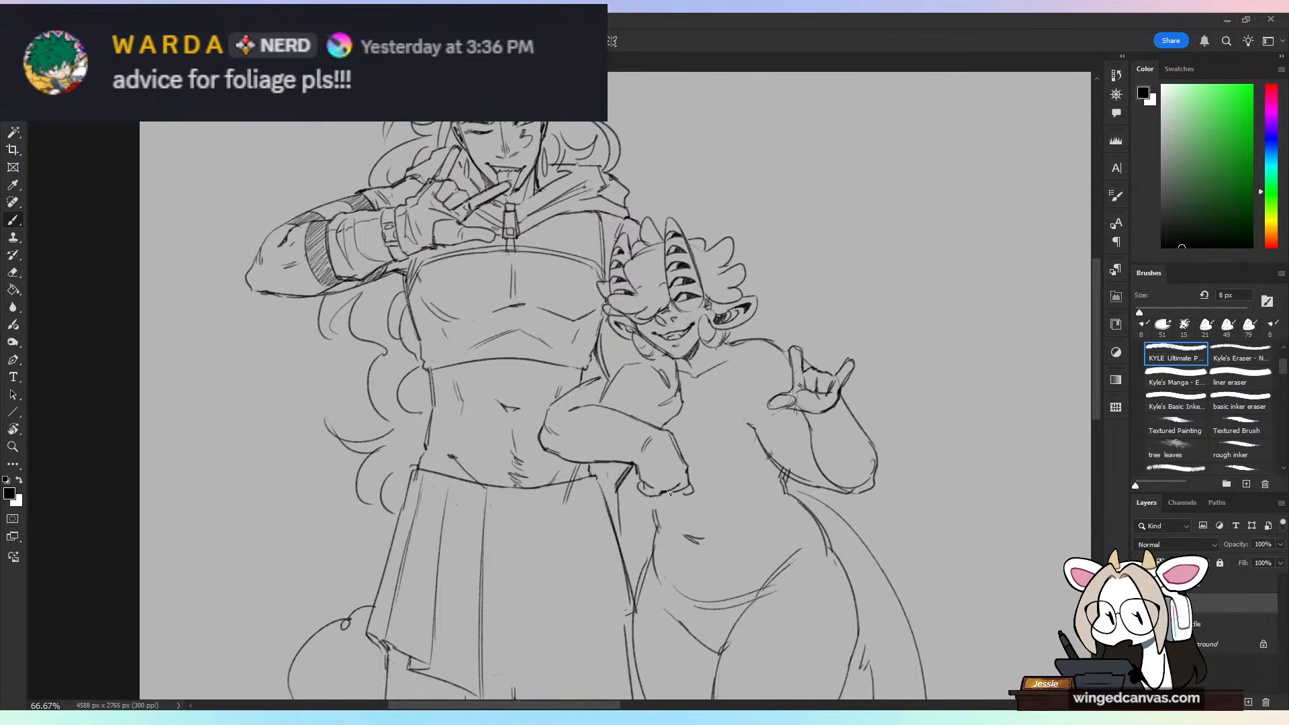
Step: Open the painted portrait of the winking long-haired character and fit the whole image in view
key(ctrl+minus)
click(29, 19)
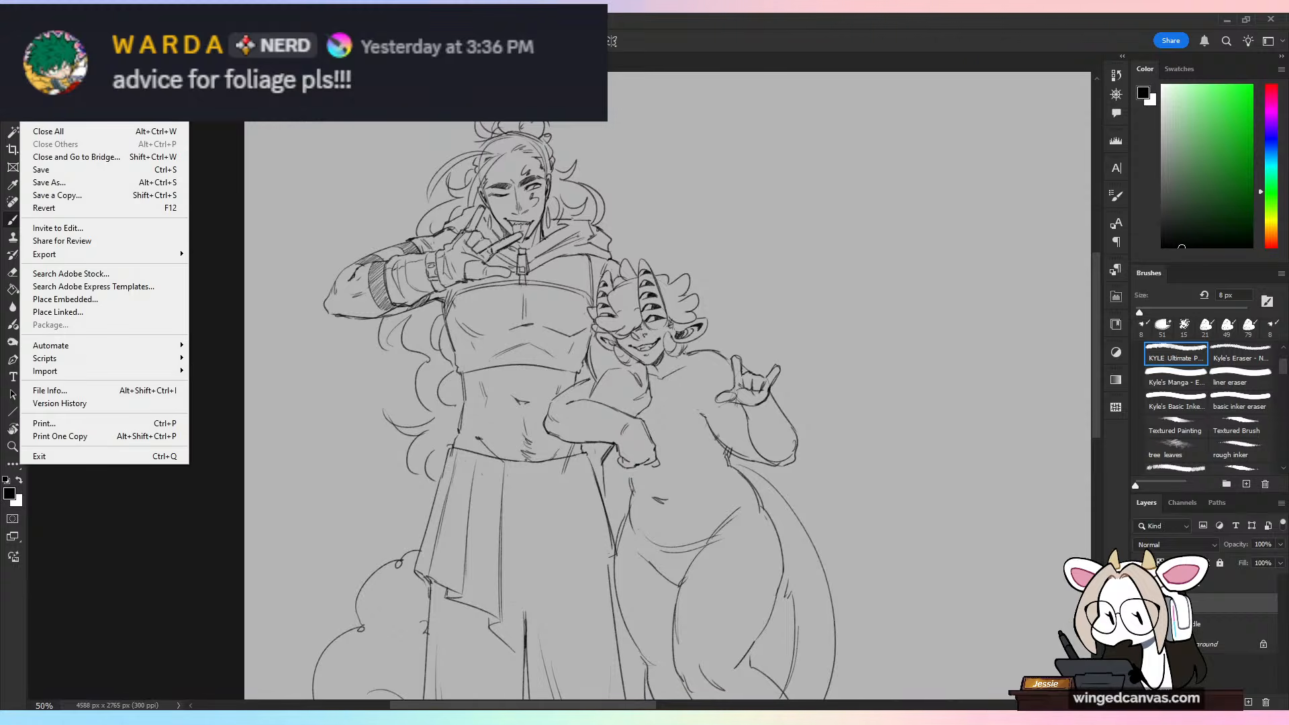
click(44, 35)
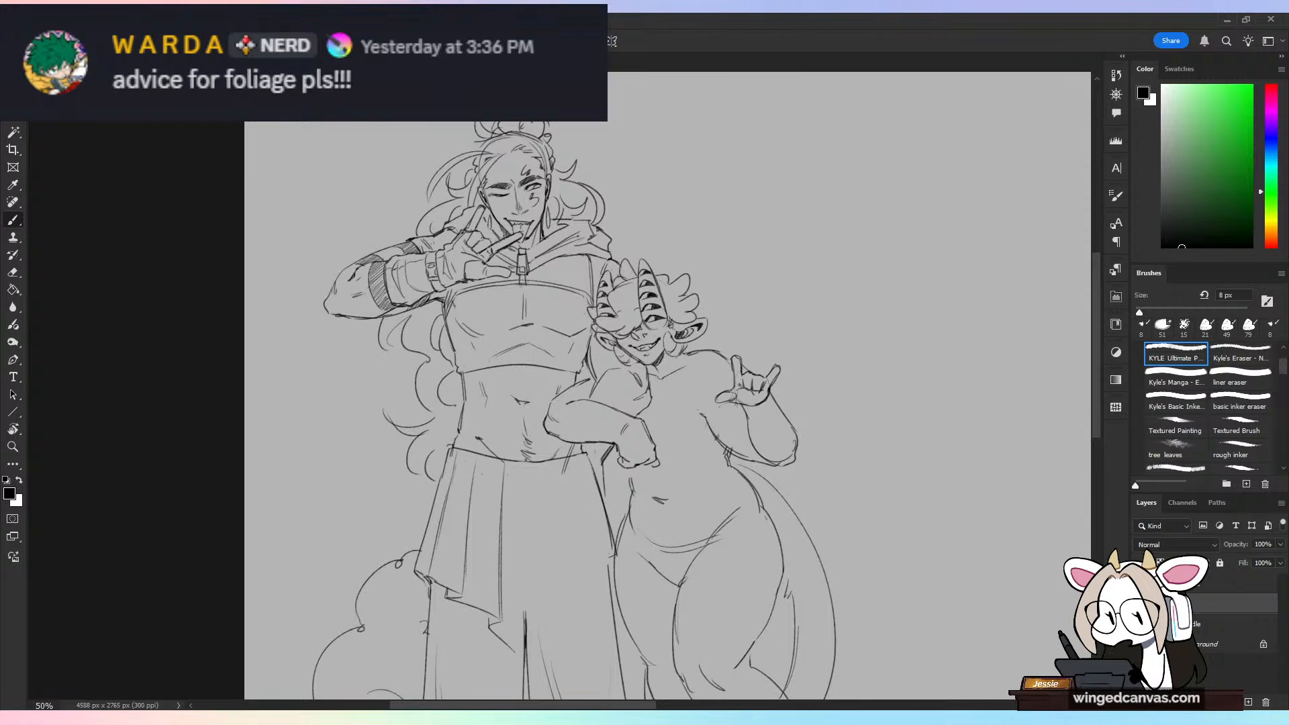
key(ctrl+Tab)
key(ctrl+plus)
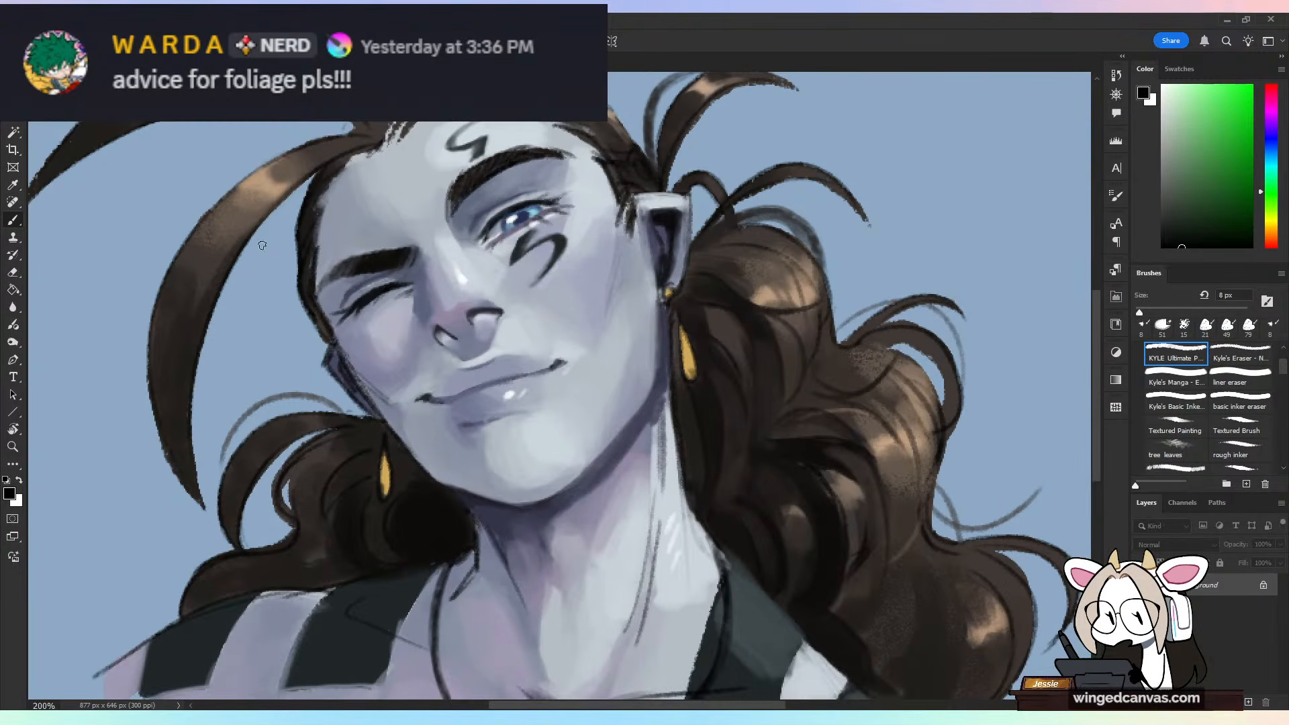
key(ctrl+minus)
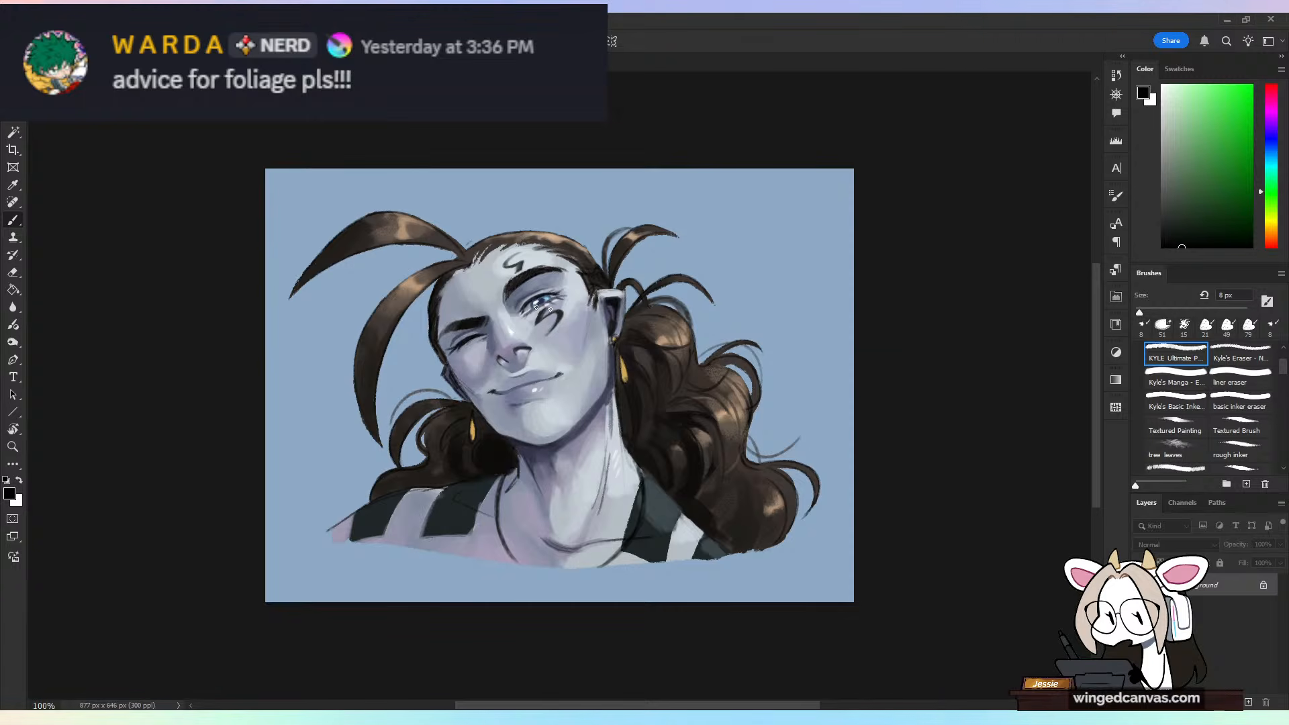
Step: Paint two broad test strokes on the portrait's blue background using the texture brush at 125 px in black
drag(1283, 367, 1285, 395)
scroll(1258, 424, down, 5)
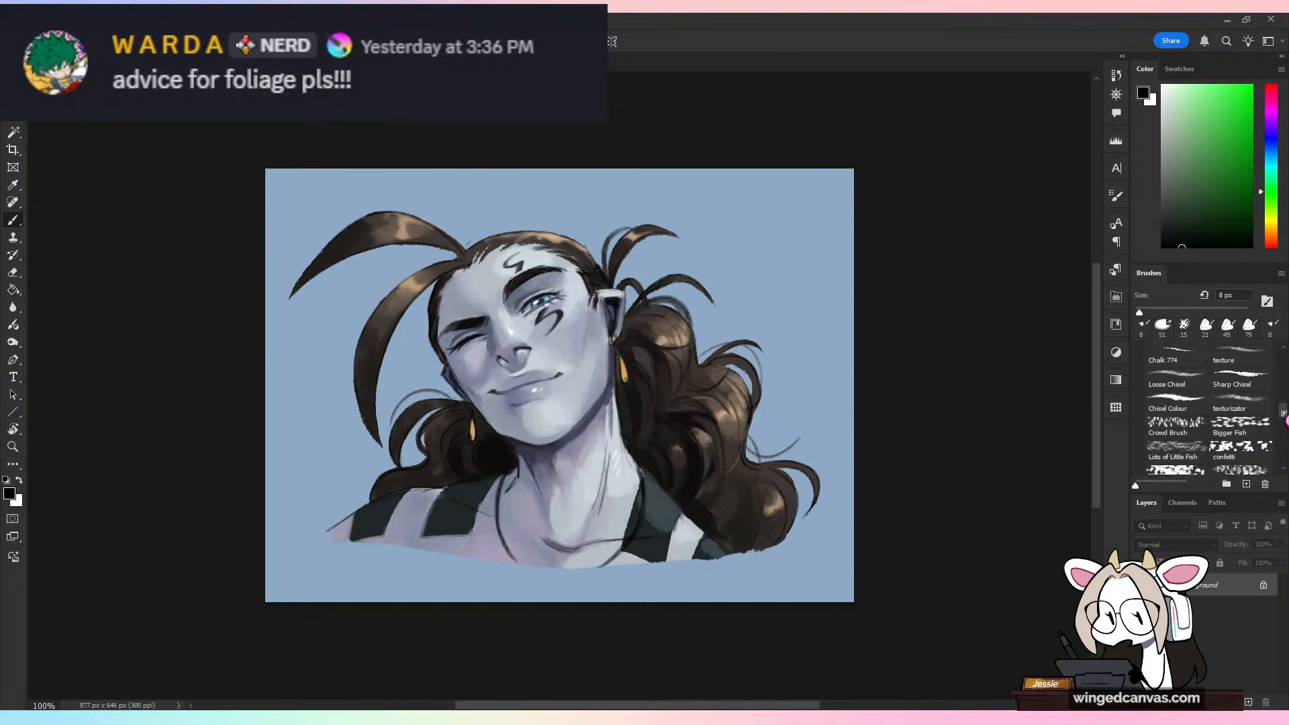
click(1240, 368)
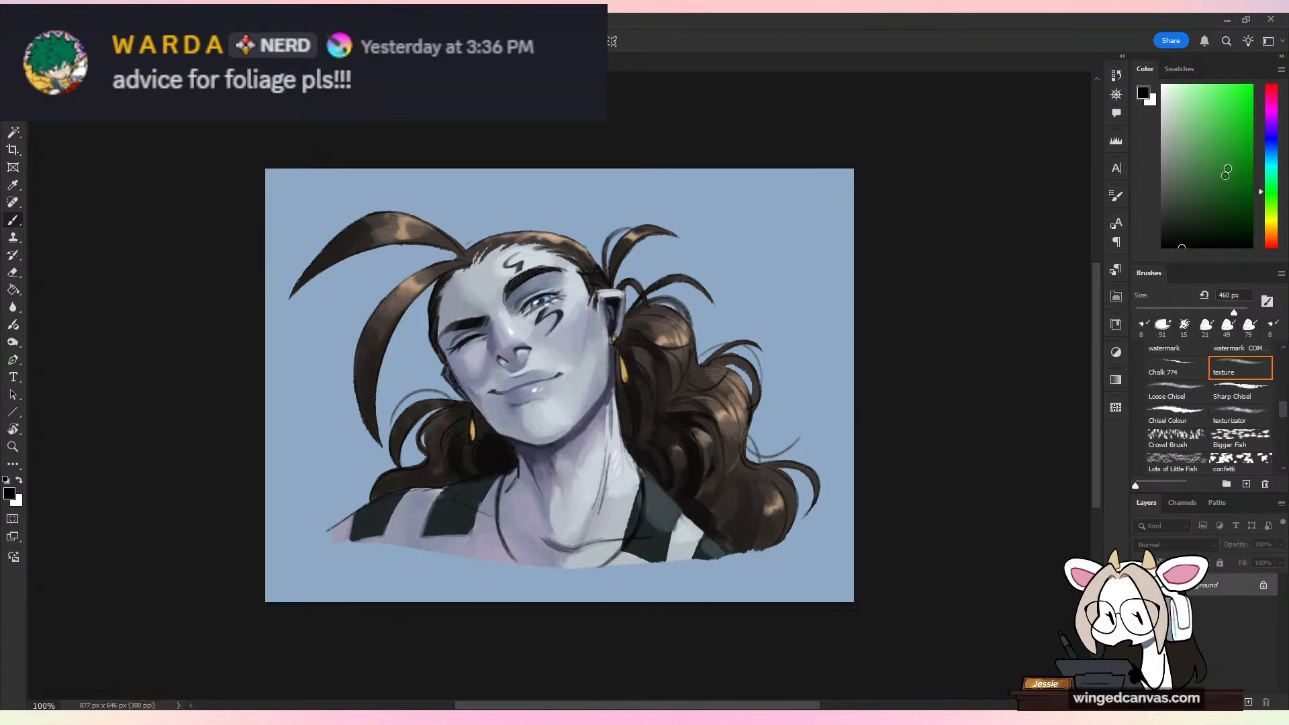
click(1228, 166)
click(1202, 248)
click(1198, 309)
drag(802, 221, 709, 329)
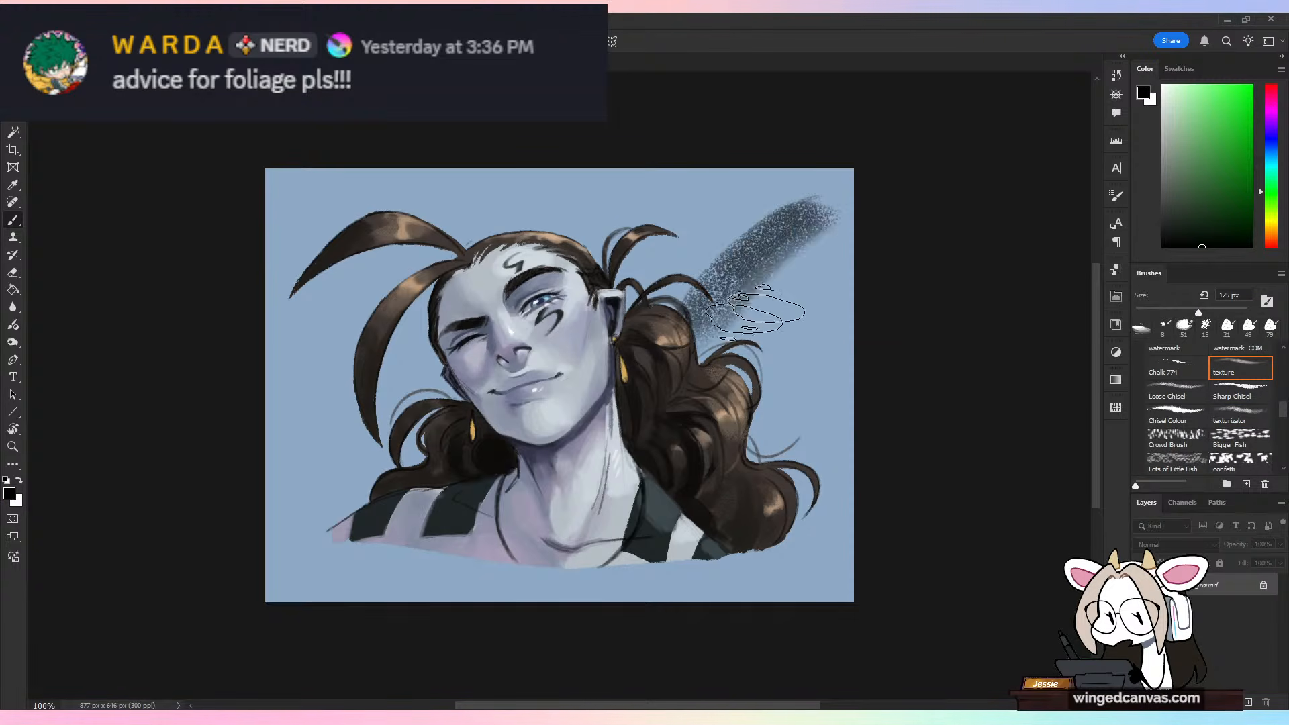
drag(816, 253, 747, 351)
Step: Draw two thin comparison strokes beside the textured ones with the KYLE Ultimate brush, and undo the test strokes
scroll(1243, 417, up, 10)
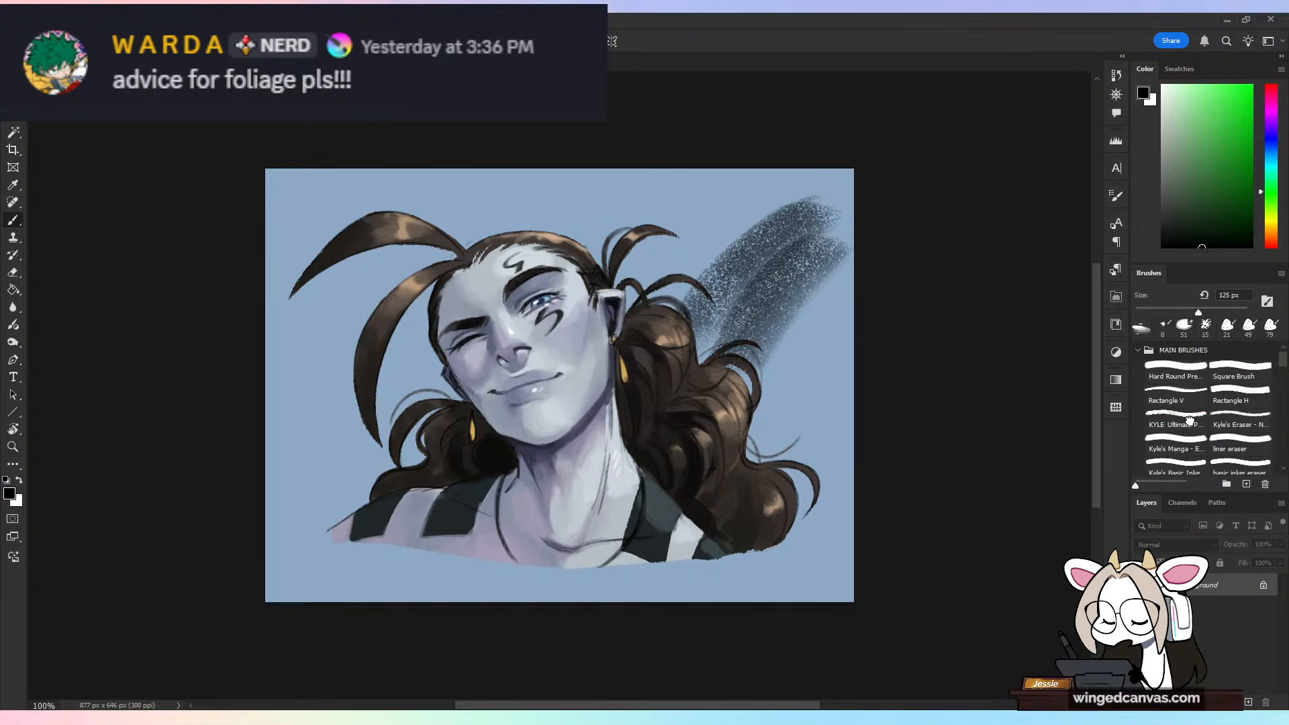
click(1175, 419)
drag(749, 200, 678, 292)
drag(750, 189, 657, 282)
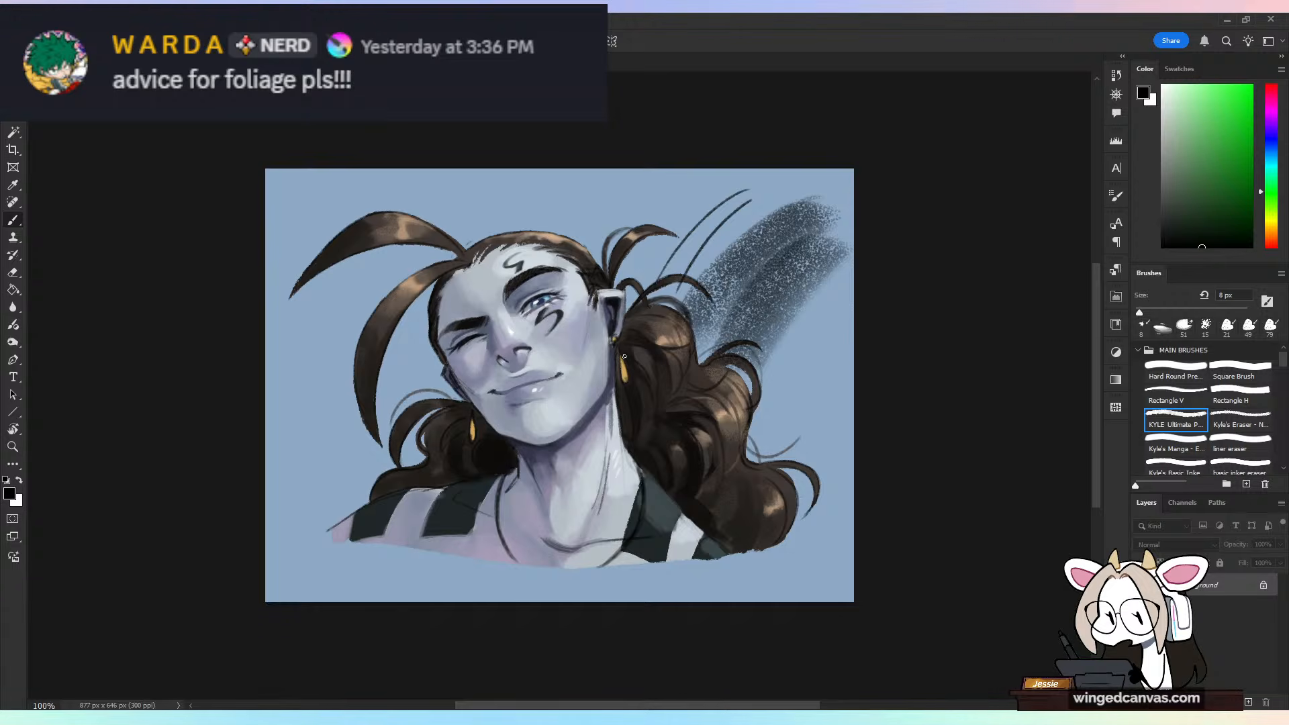
key(ctrl+z)
key(ctrl+z)
key(ctrl+z)
key(ctrl+z)
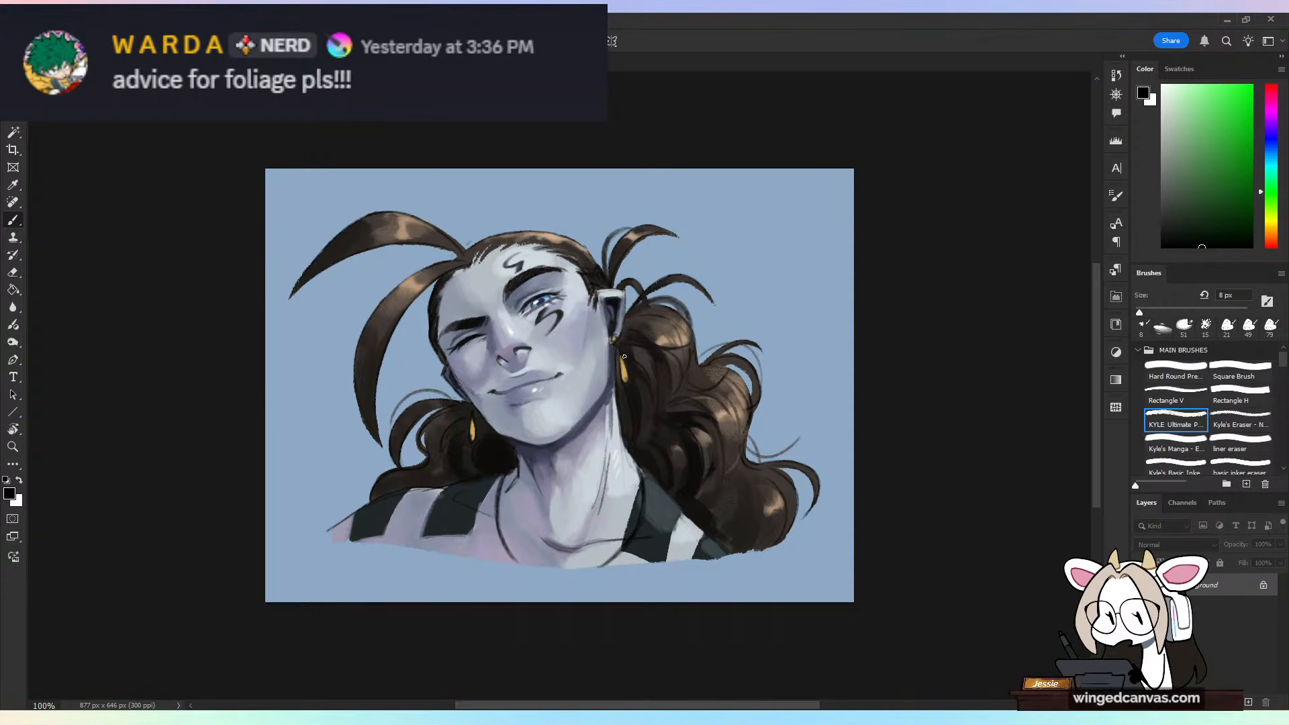
Step: Open the painted portrait of the grinning horned character and examine its hair, horns and face up close, then view the whole image
click(26, 20)
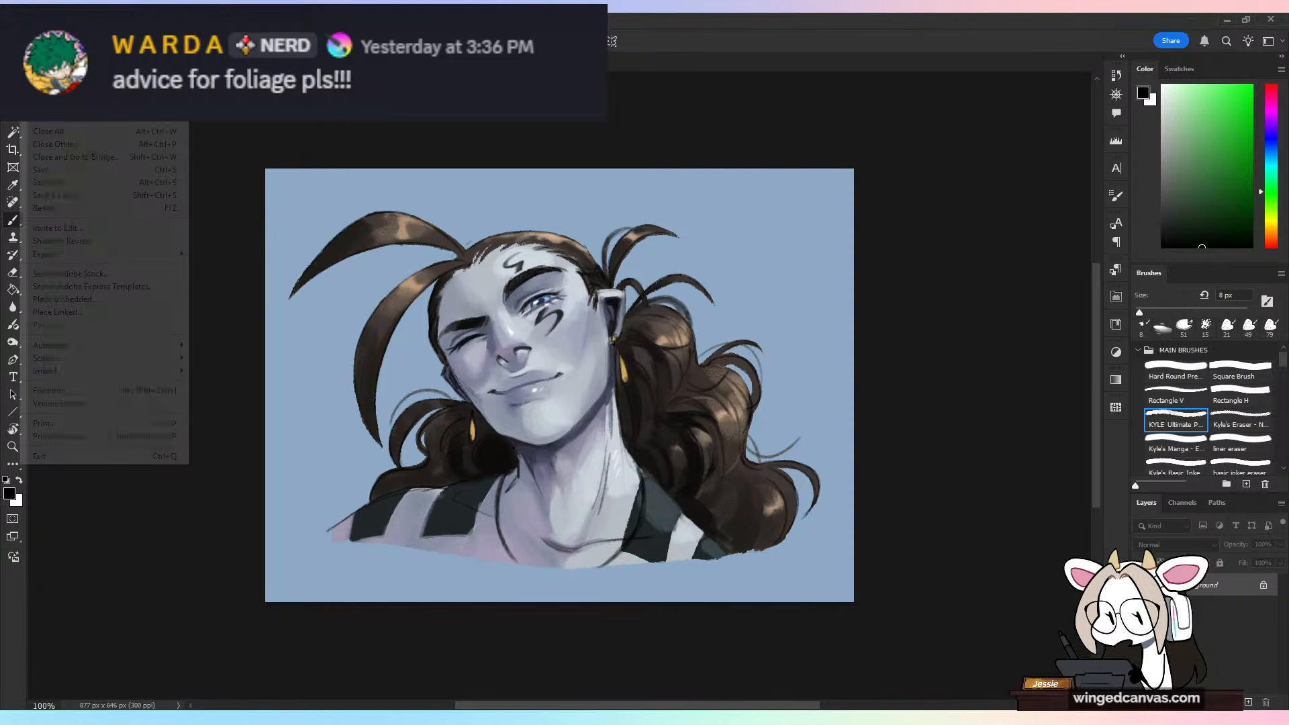
click(40, 36)
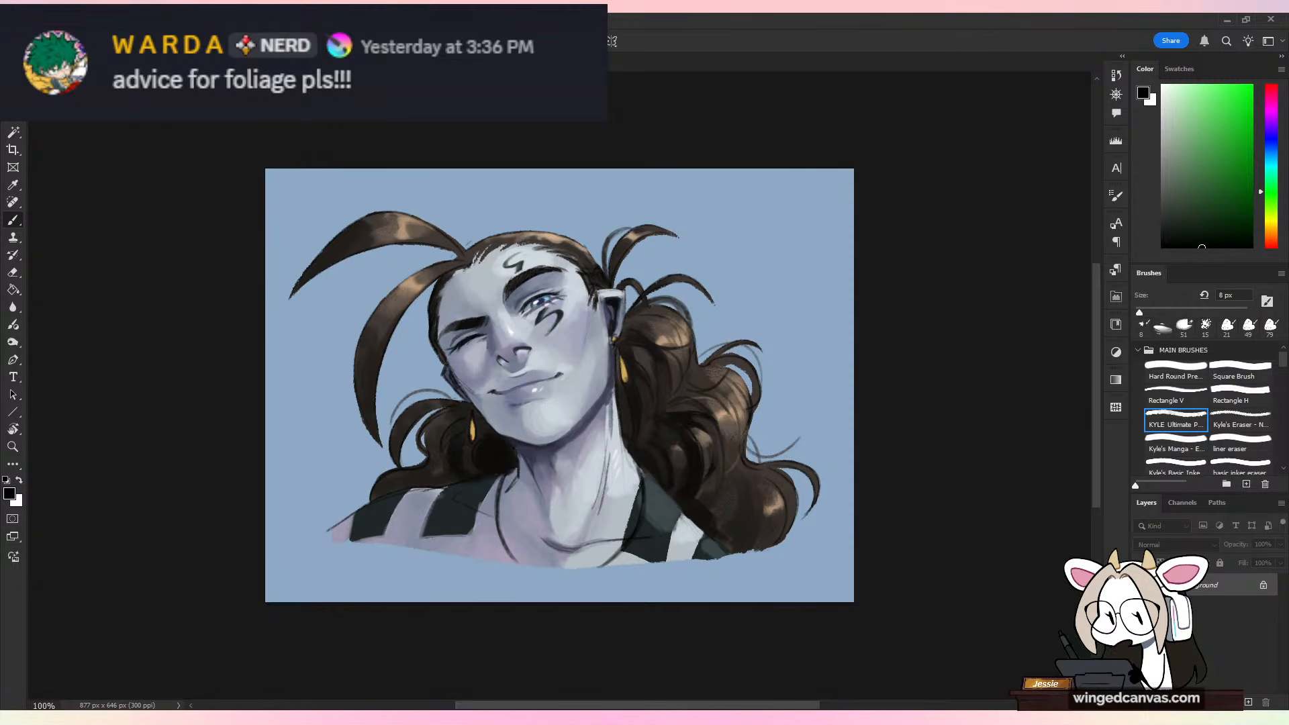
double_click(225, 316)
key(ctrl+plus)
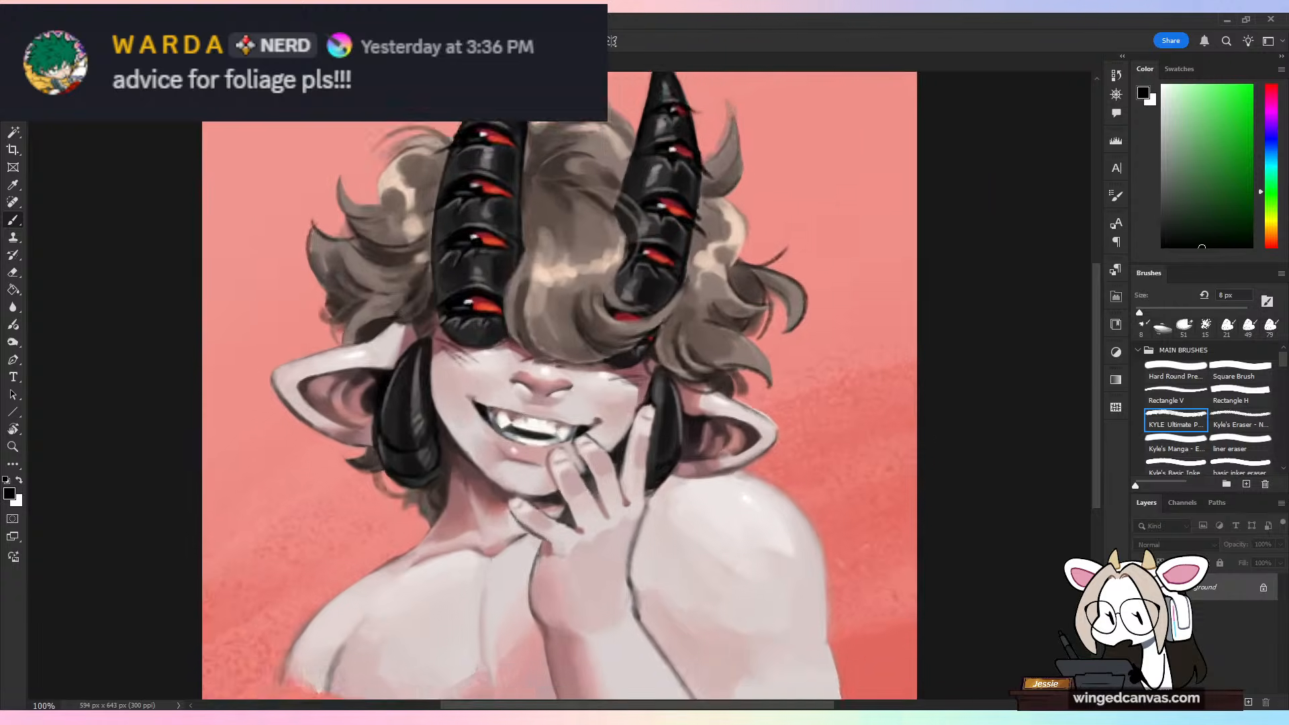
key(ctrl+minus)
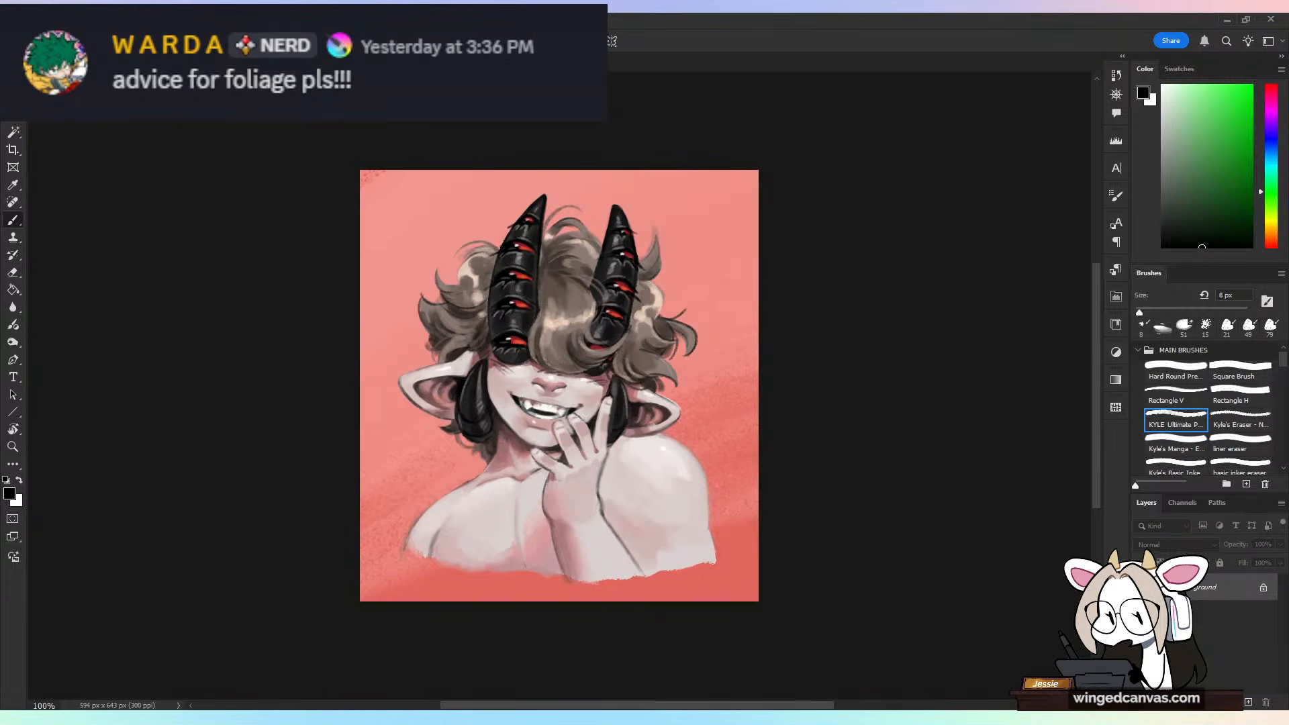
key(ctrl+plus)
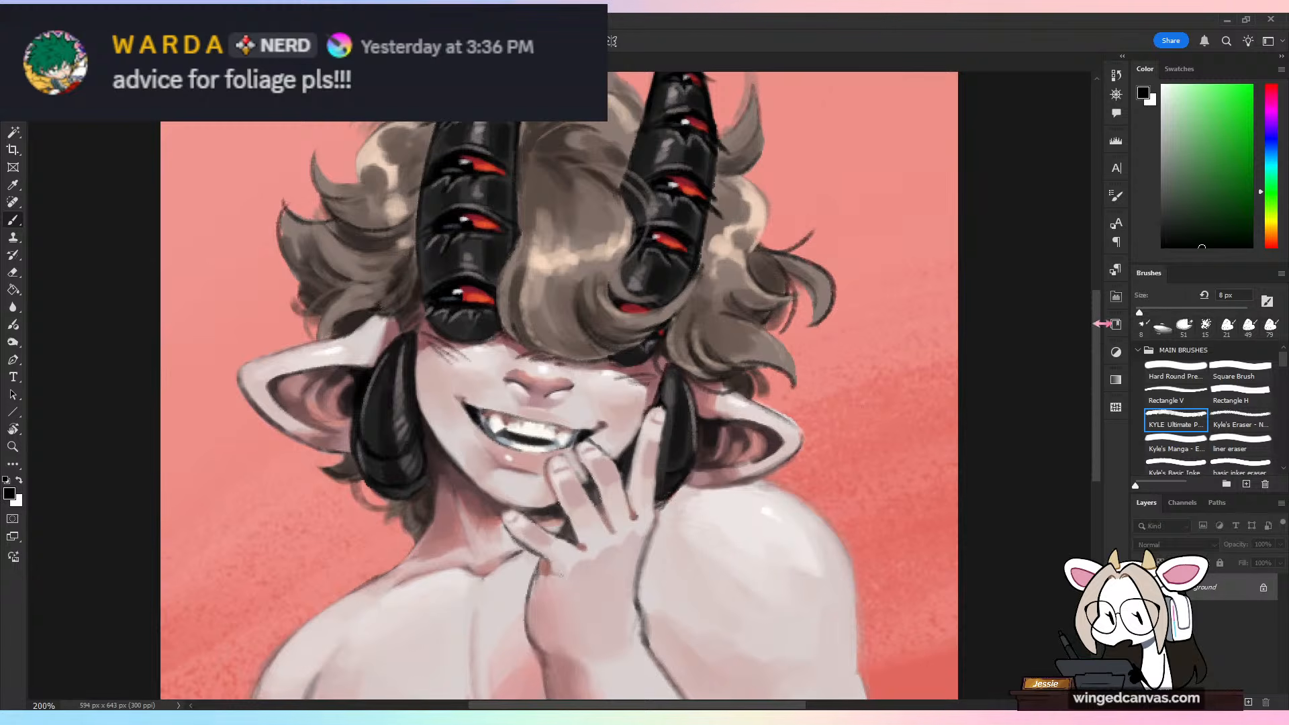
drag(1098, 326, 1097, 310)
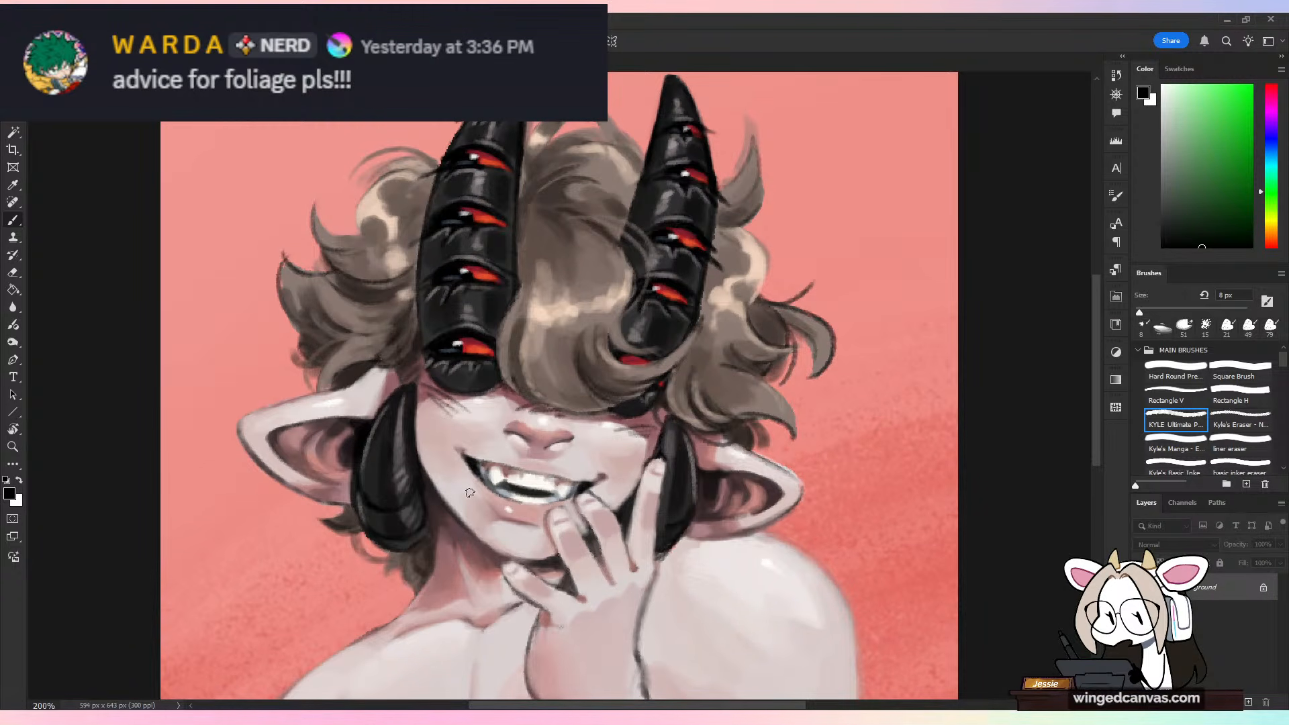
key(ctrl+minus)
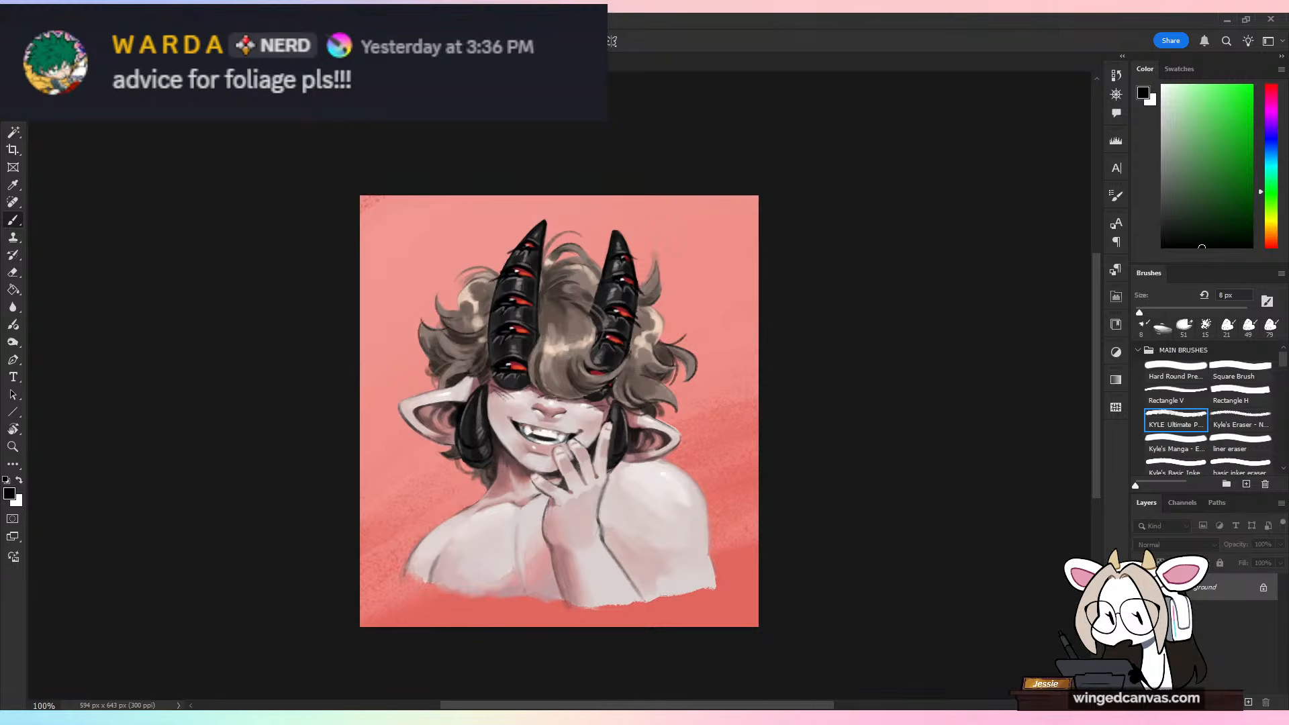
Step: Outline the cheek plane on the winking character's portrait, add a stroke near the ear, and undo both marks
key(ctrl+Tab)
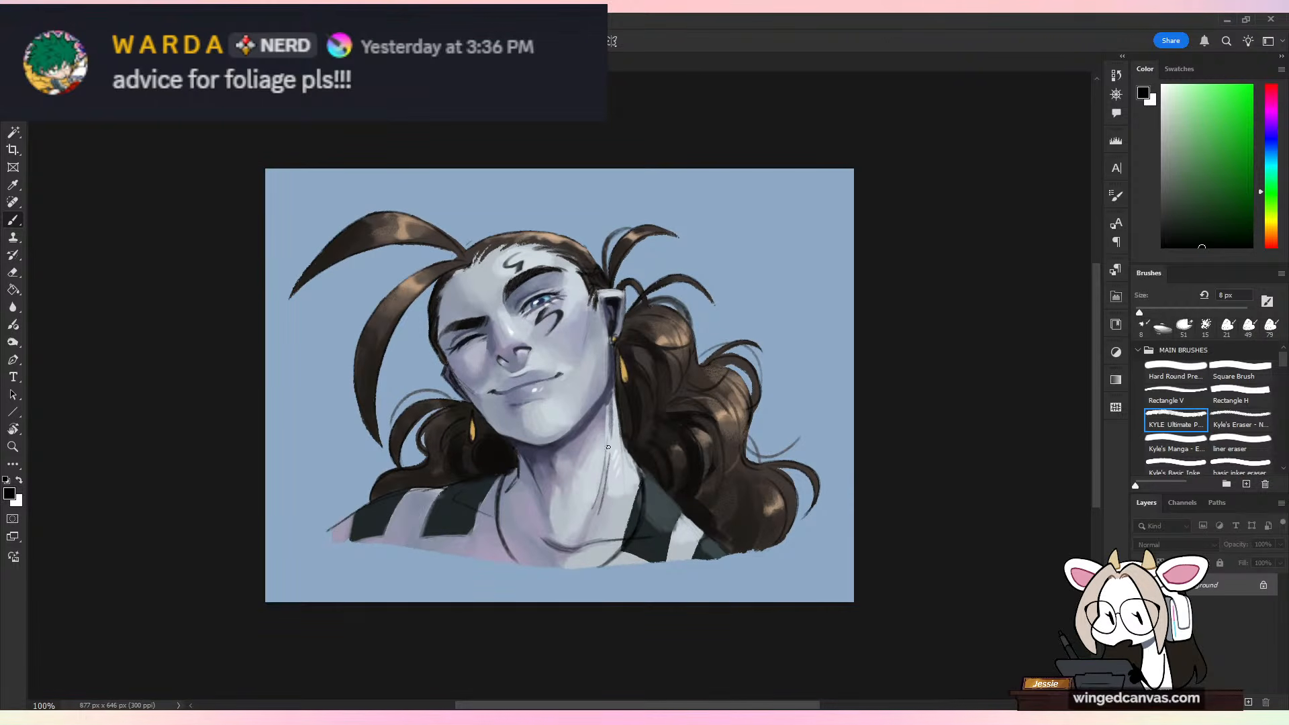
key(ctrl+plus)
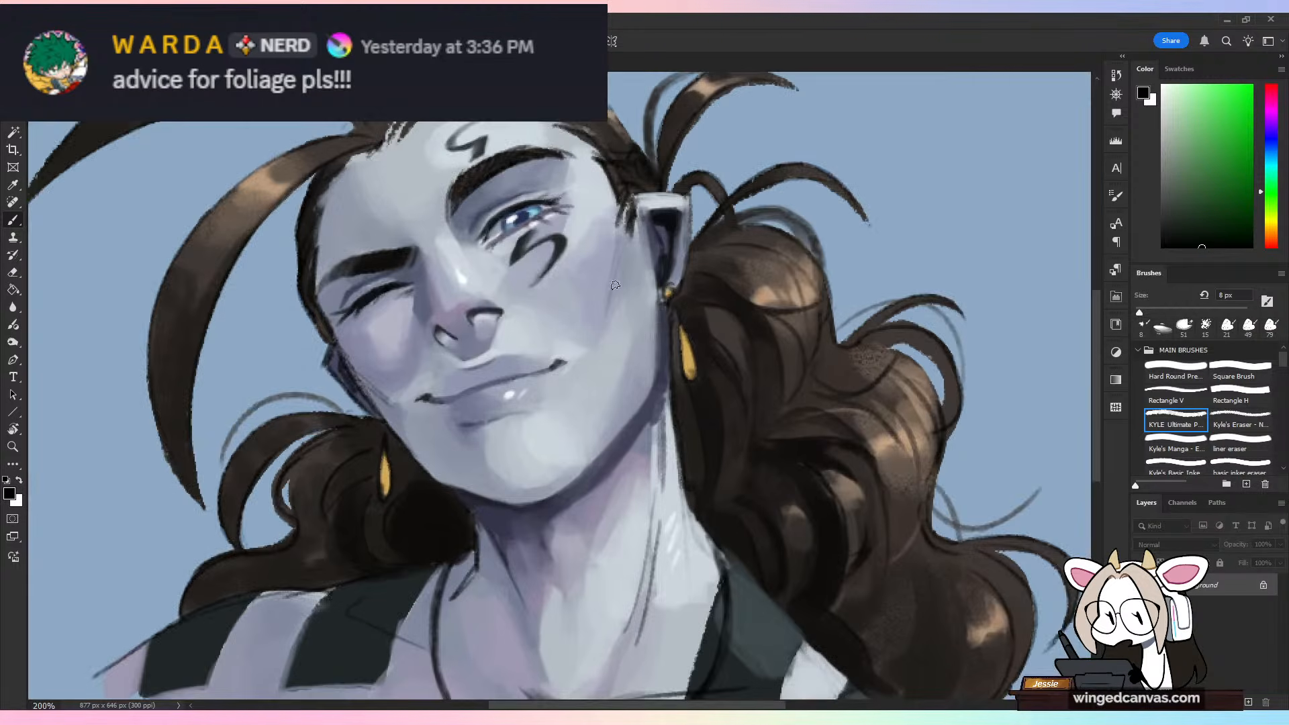
drag(661, 318, 648, 351)
mouse_move(583, 213)
mouse_down()
mouse_move(645, 283)
mouse_move(557, 242)
mouse_up()
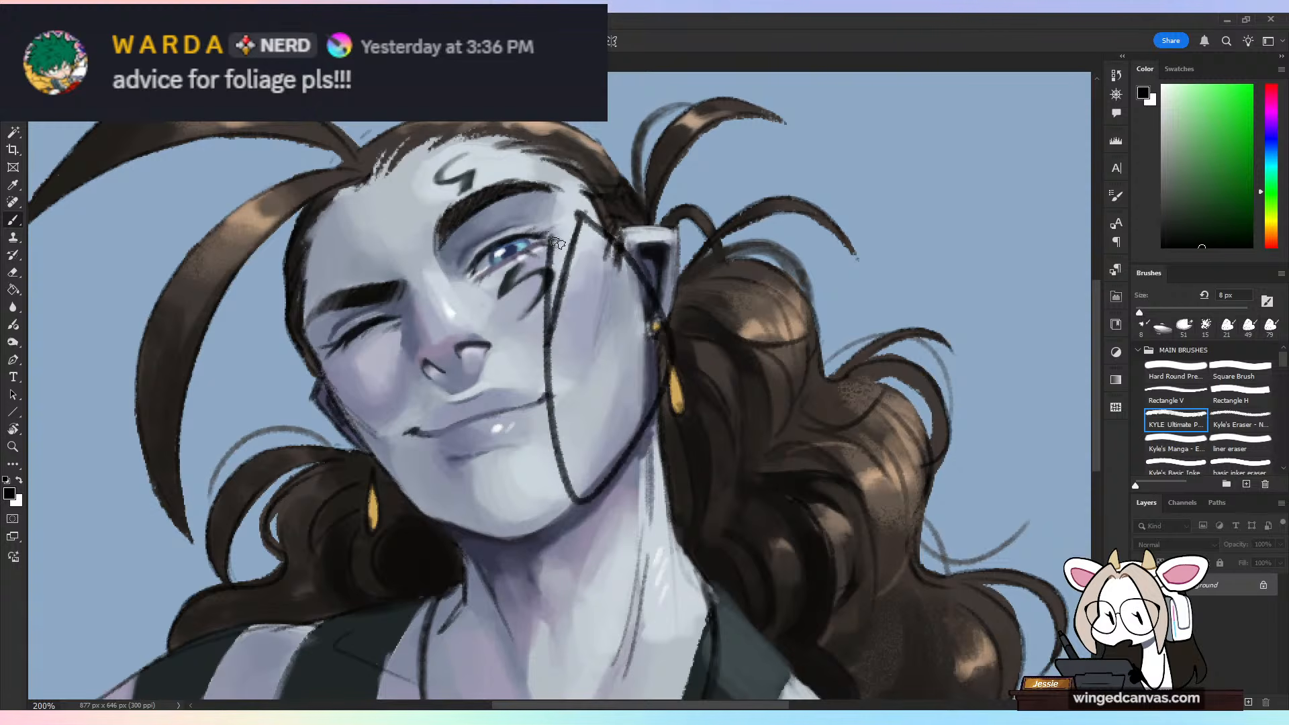
key(ctrl+z)
mouse_move(599, 184)
mouse_down()
mouse_move(646, 545)
mouse_move(692, 197)
mouse_up()
key(ctrl+z)
key(ctrl+minus)
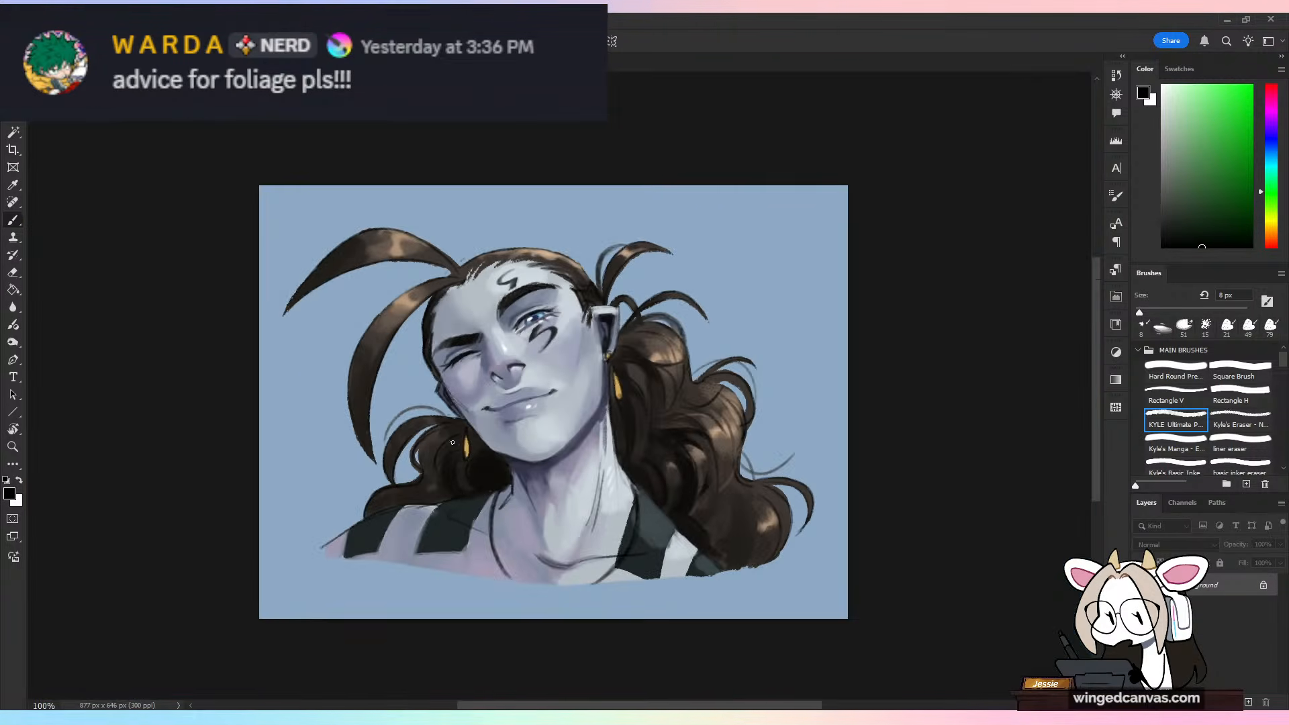
Step: Compare the two painted portraits once more, close them, and return to the two-character sketch
click(289, 64)
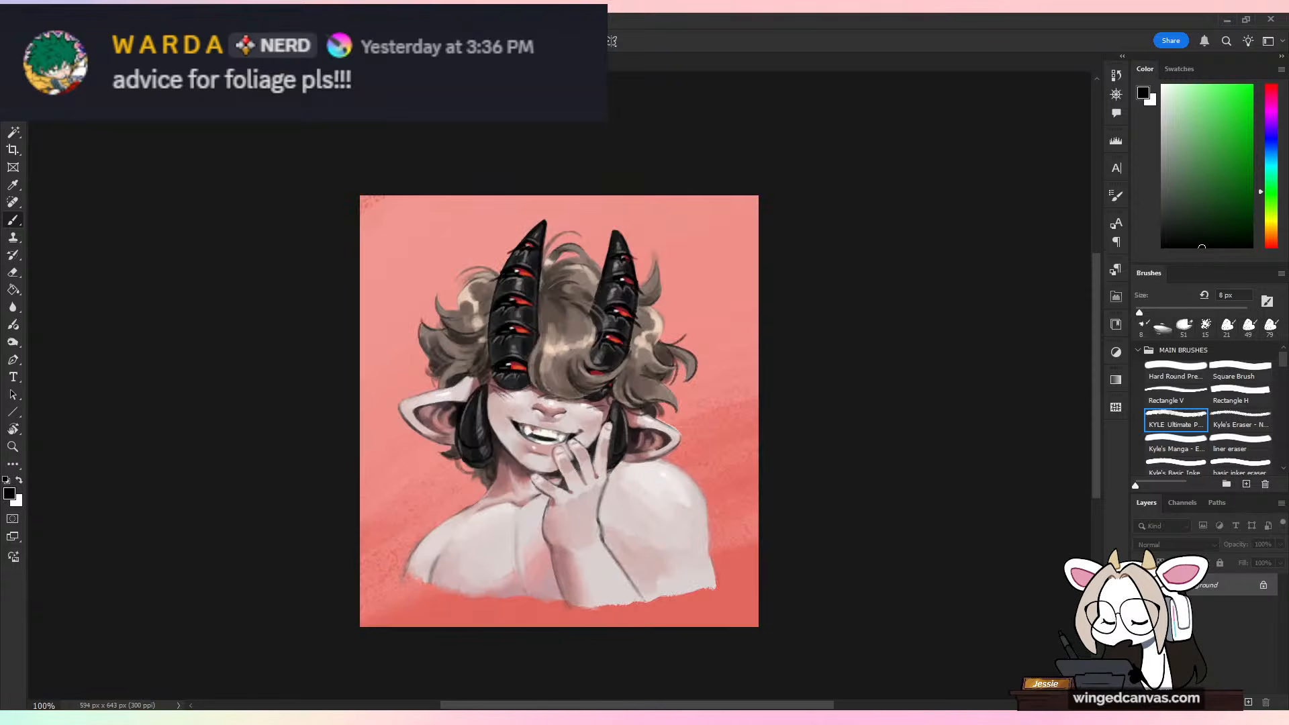
click(175, 64)
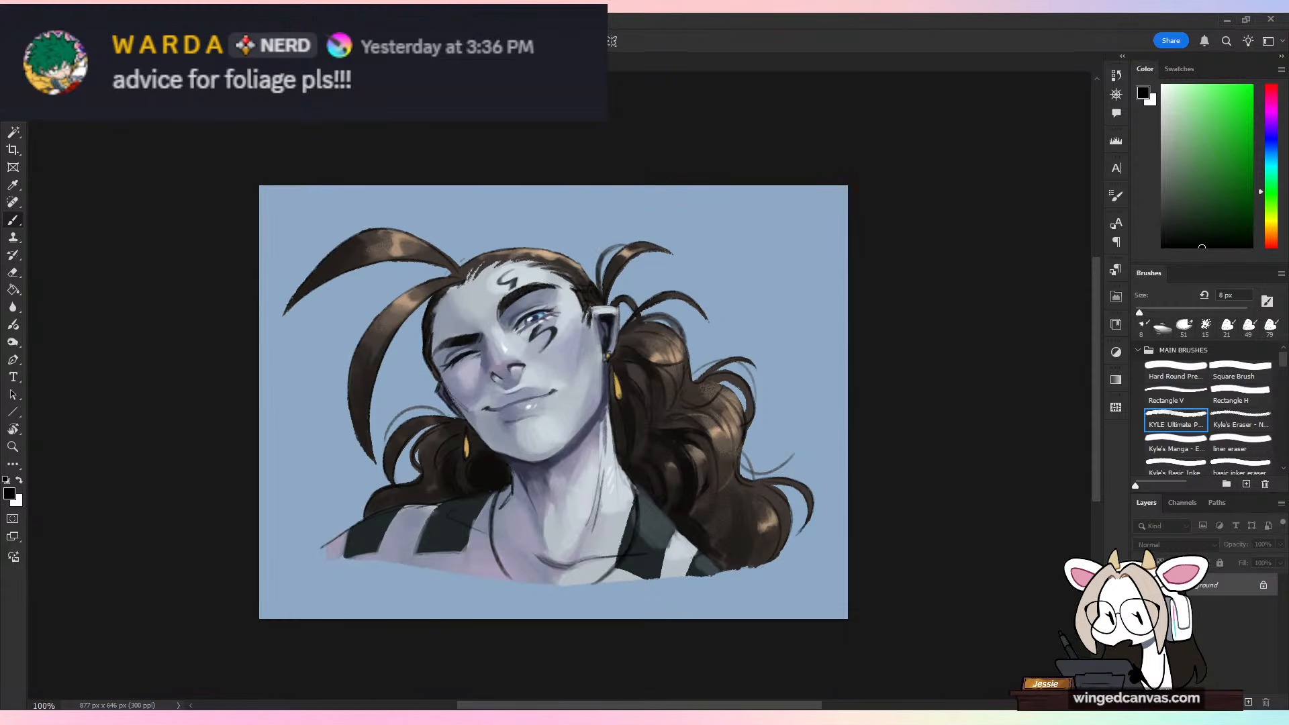
key(ctrl+w)
click(638, 286)
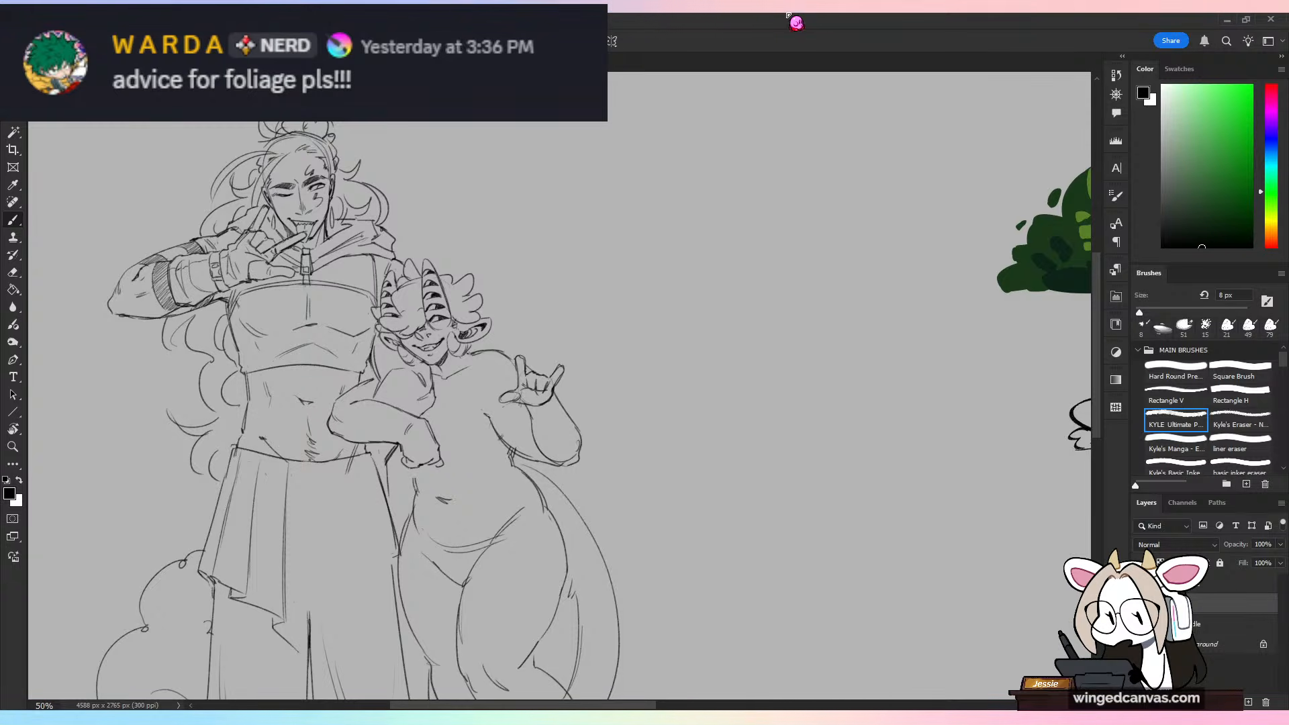
Step: Draw the skirt's long central fold down from the waistline, redrawing it until straighter, and extend the hem's point to meet it
drag(620, 407, 775, 380)
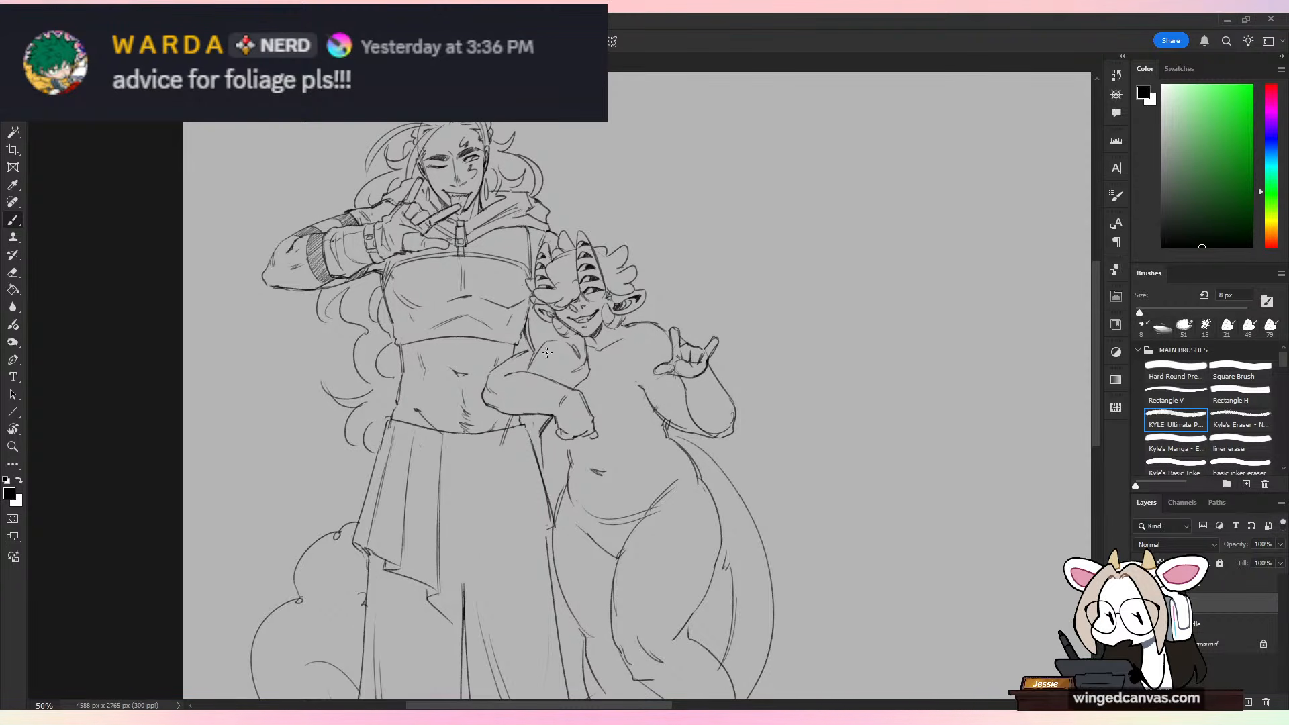
drag(618, 478, 633, 308)
key(ctrl+plus)
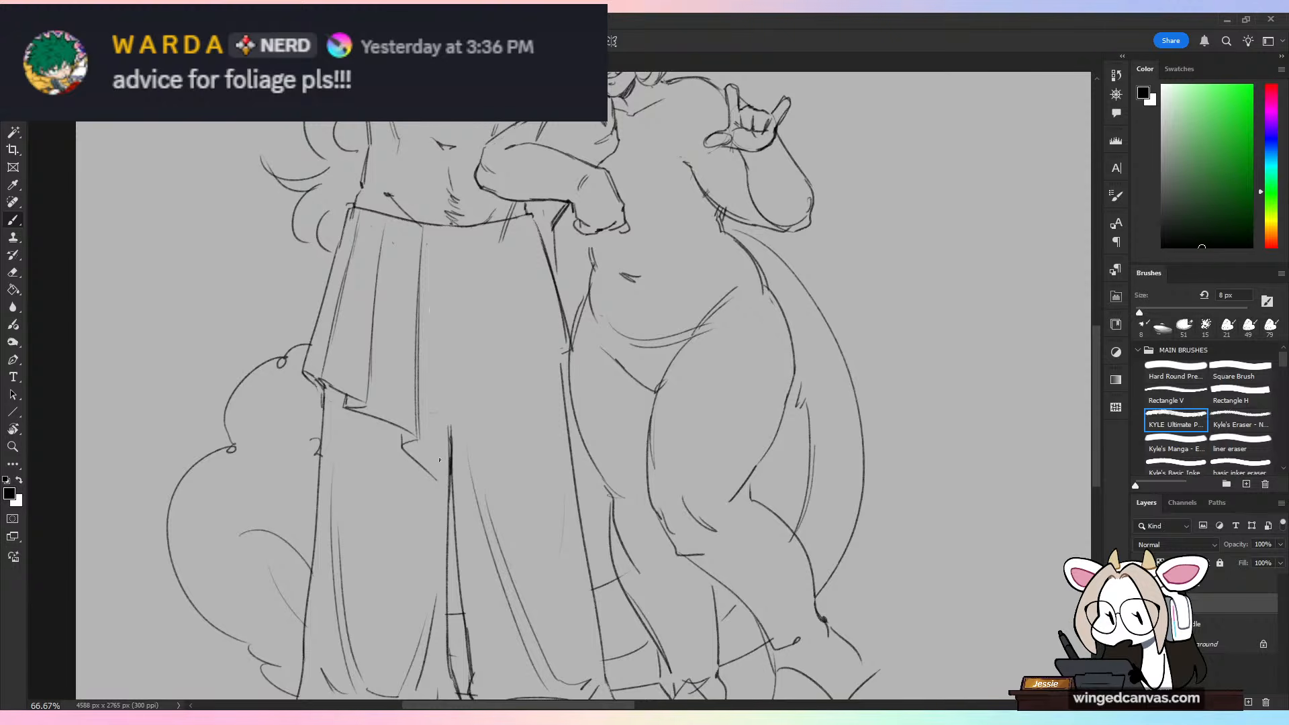
mouse_move(449, 429)
mouse_down()
mouse_move(448, 228)
mouse_move(483, 522)
mouse_up()
key(ctrl+z)
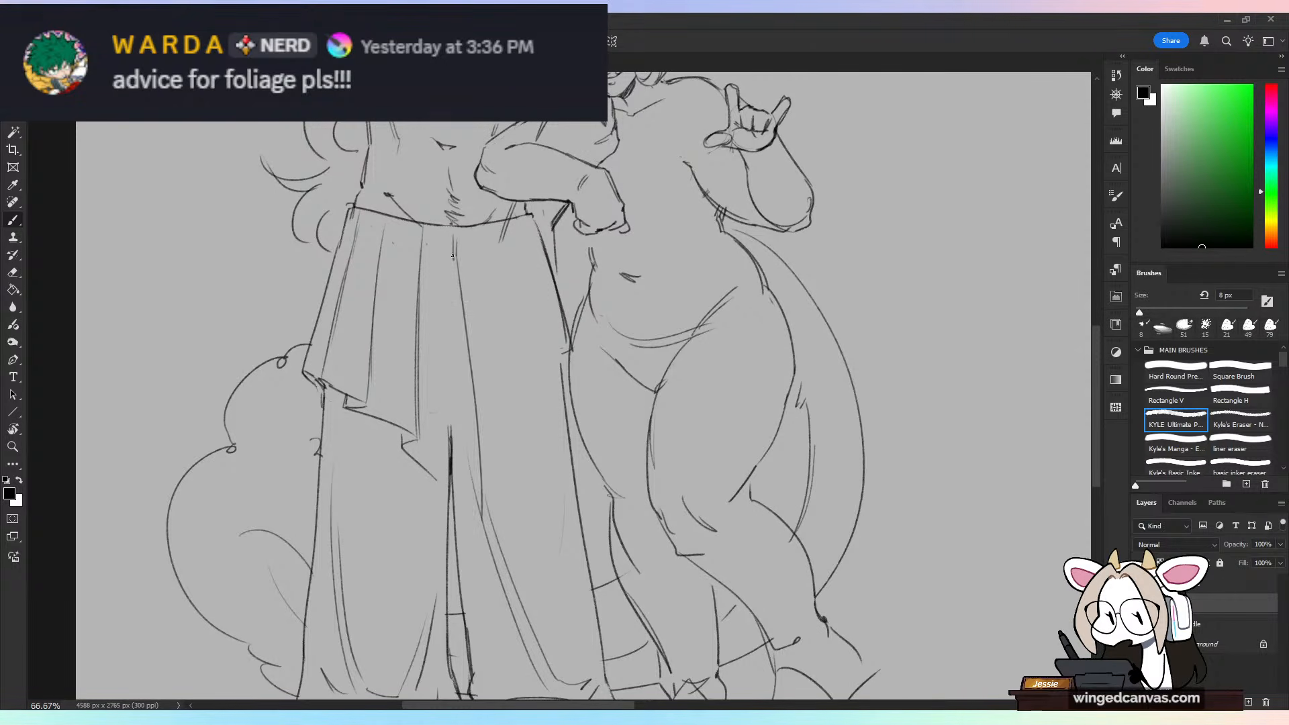
key(ctrl+z)
drag(456, 230, 482, 520)
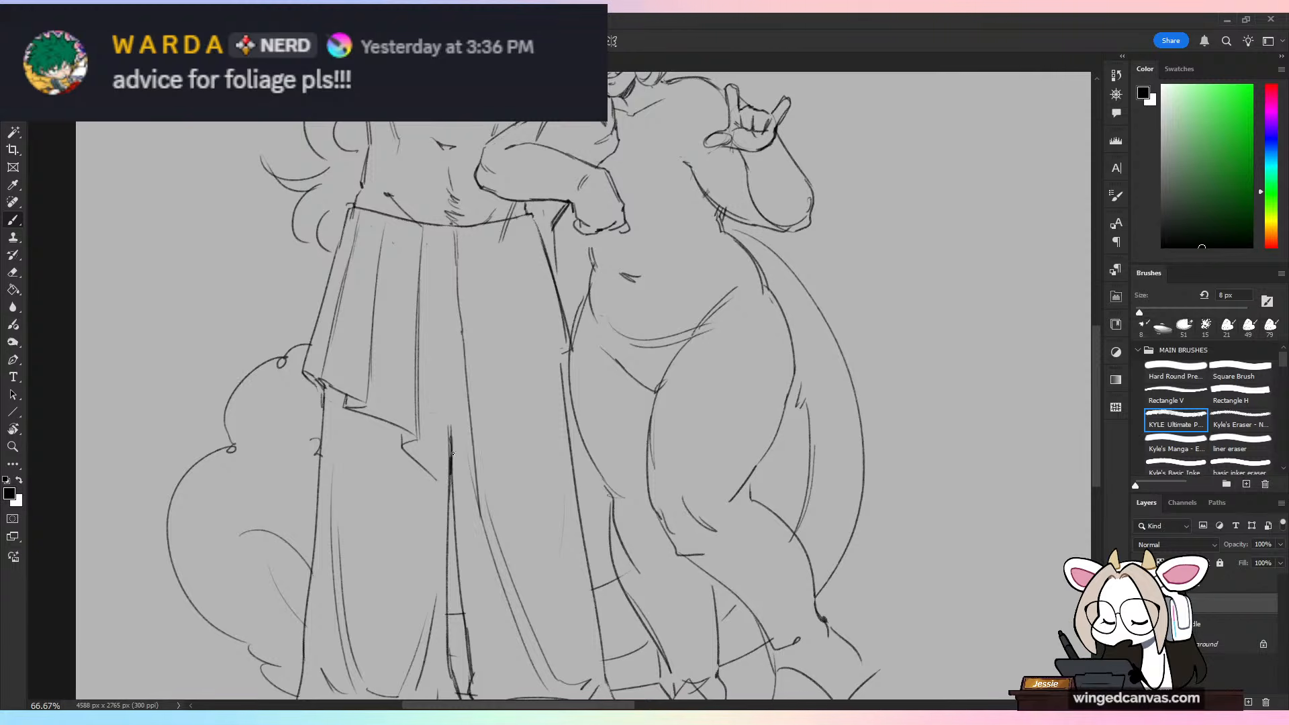
key(ctrl+z)
mouse_move(457, 273)
mouse_down()
mouse_move(470, 484)
mouse_move(446, 484)
mouse_move(474, 496)
mouse_up()
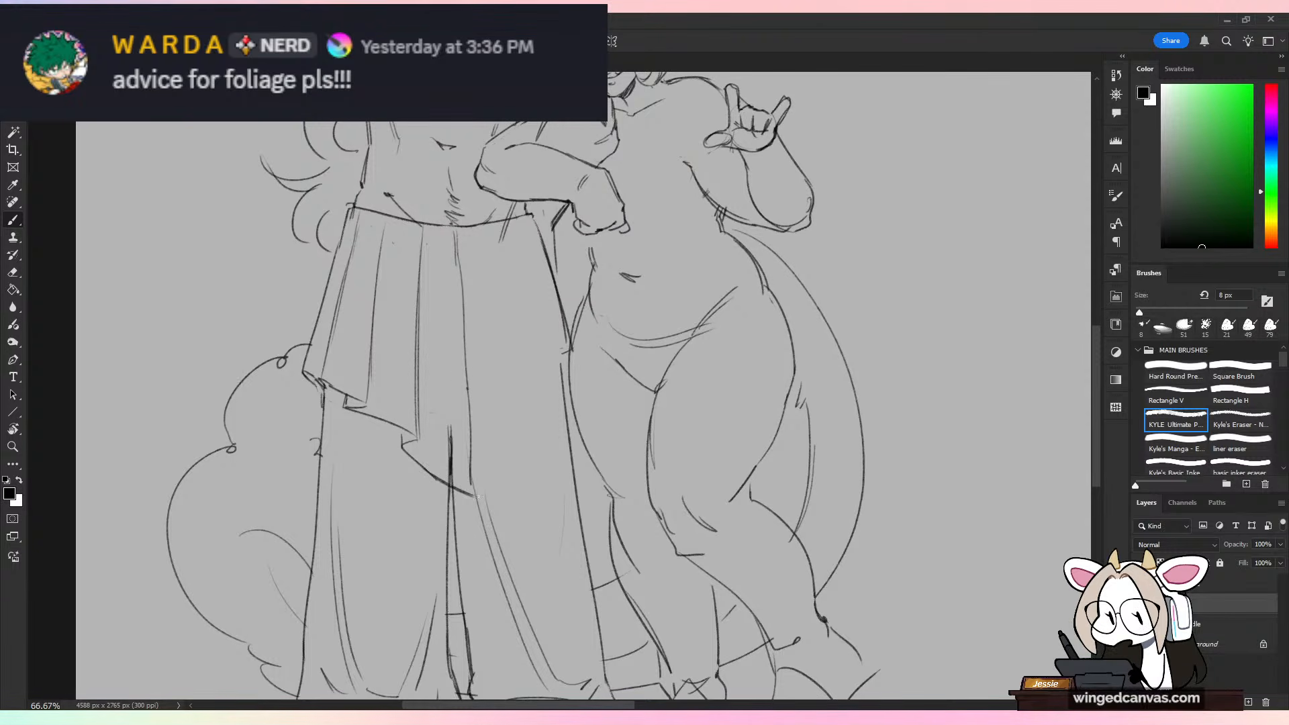
key(ctrl+z)
Step: Draw a zigzag hem on the skirt's half beside the horned figure and add pleat lines up to the waistline
mouse_move(473, 433)
mouse_down()
mouse_move(553, 361)
mouse_move(526, 229)
mouse_up()
key(ctrl+z)
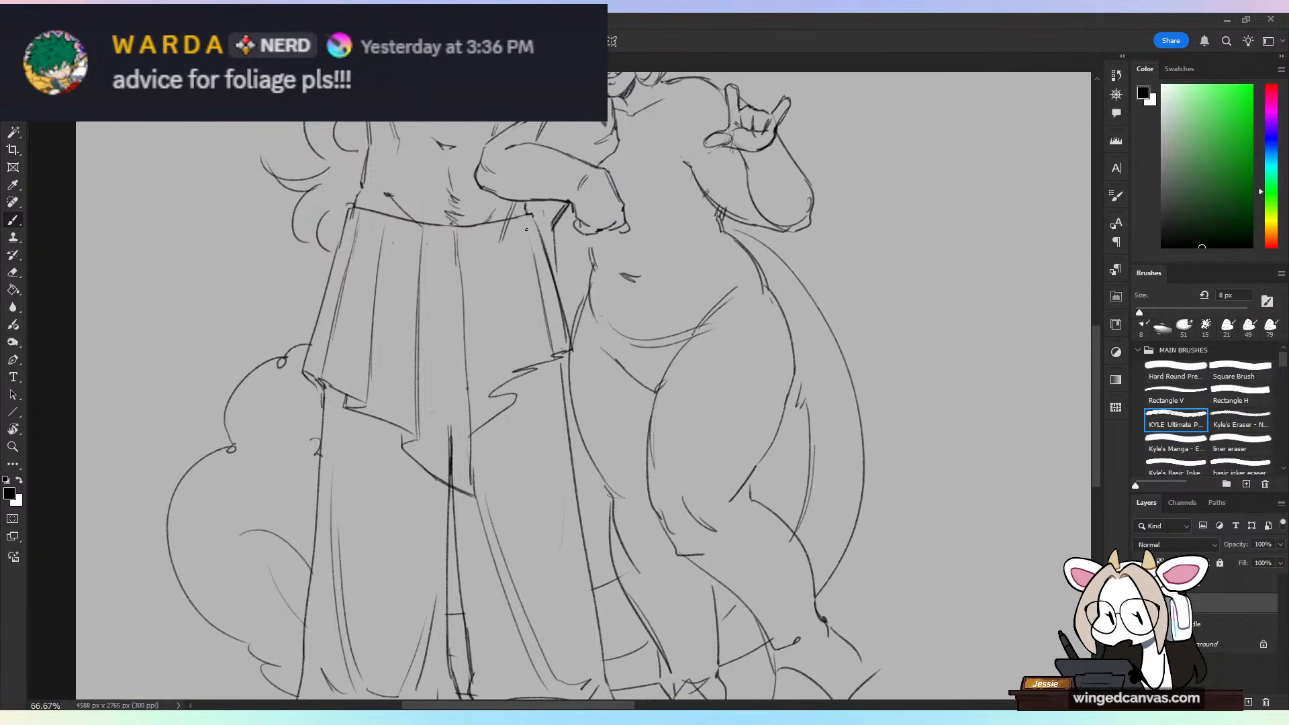
drag(514, 373, 497, 239)
drag(489, 393, 475, 245)
mouse_move(487, 376)
mouse_down()
mouse_move(477, 255)
mouse_move(519, 395)
mouse_up()
Step: Clean up the zigzag hem with the eraser and darken the skirt's outer edge beside the horned figure
key(e)
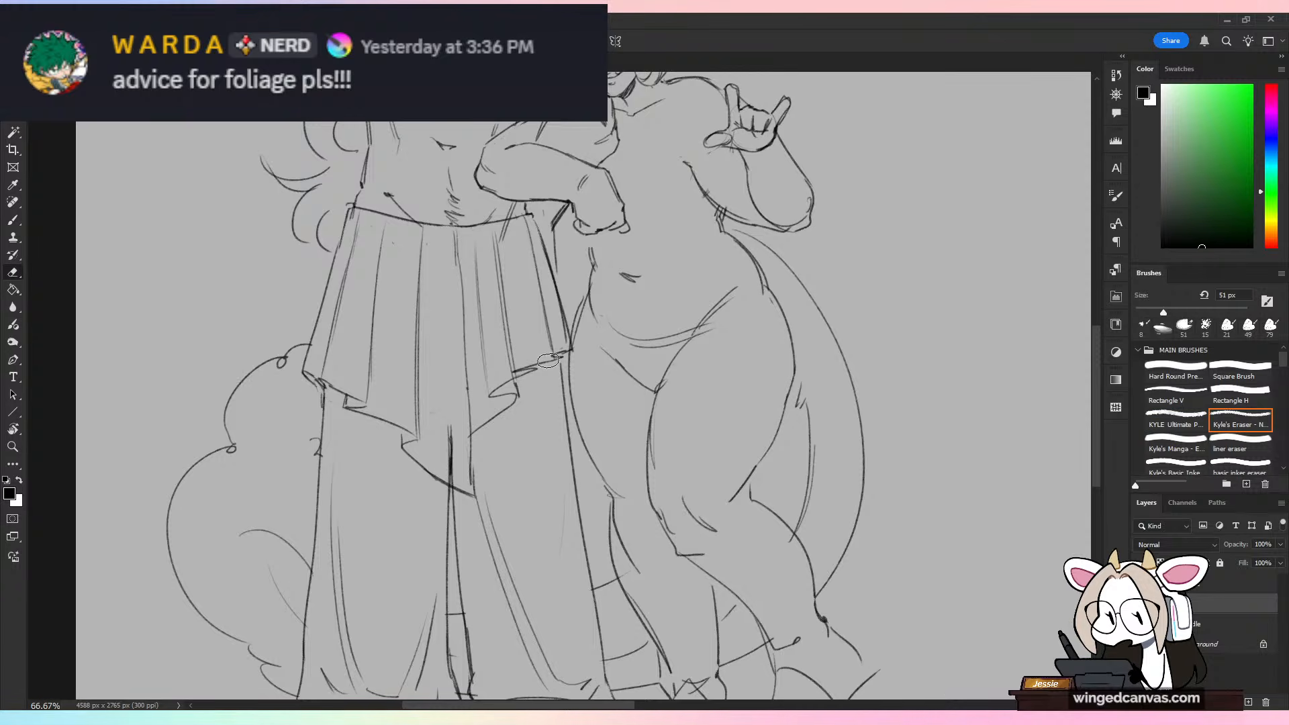
key(b)
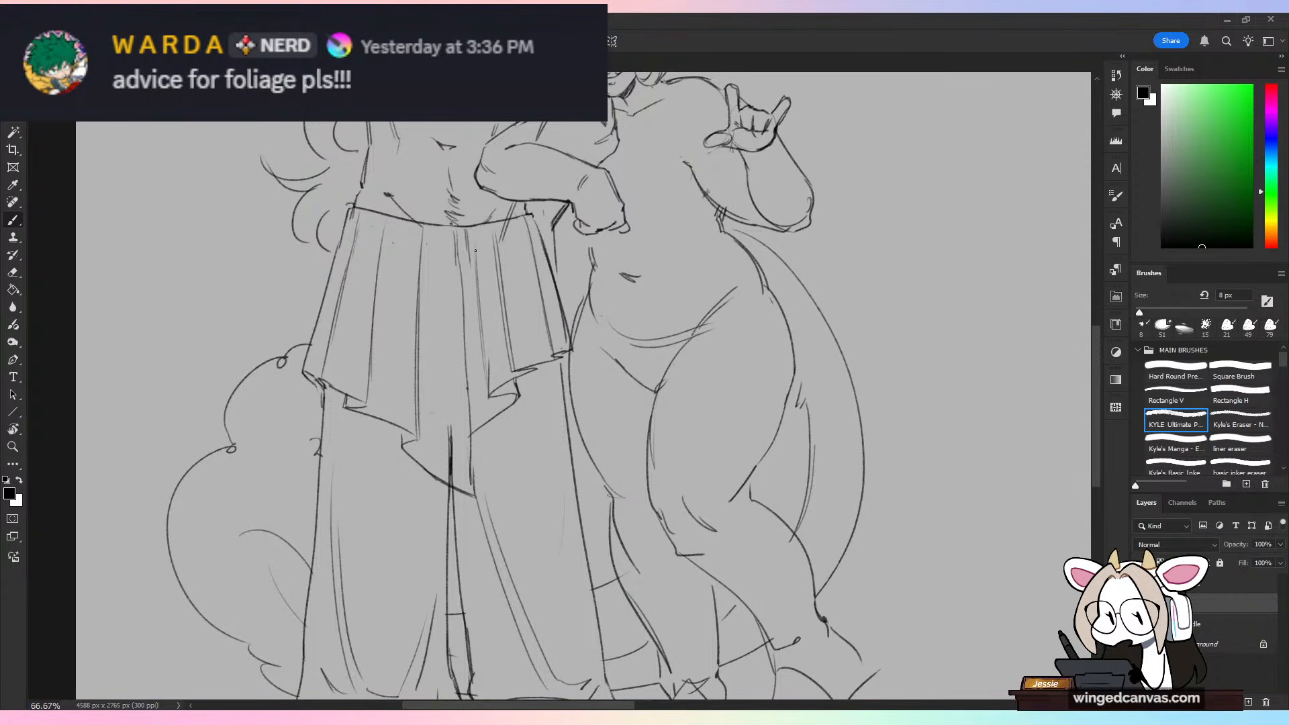
drag(531, 216, 568, 345)
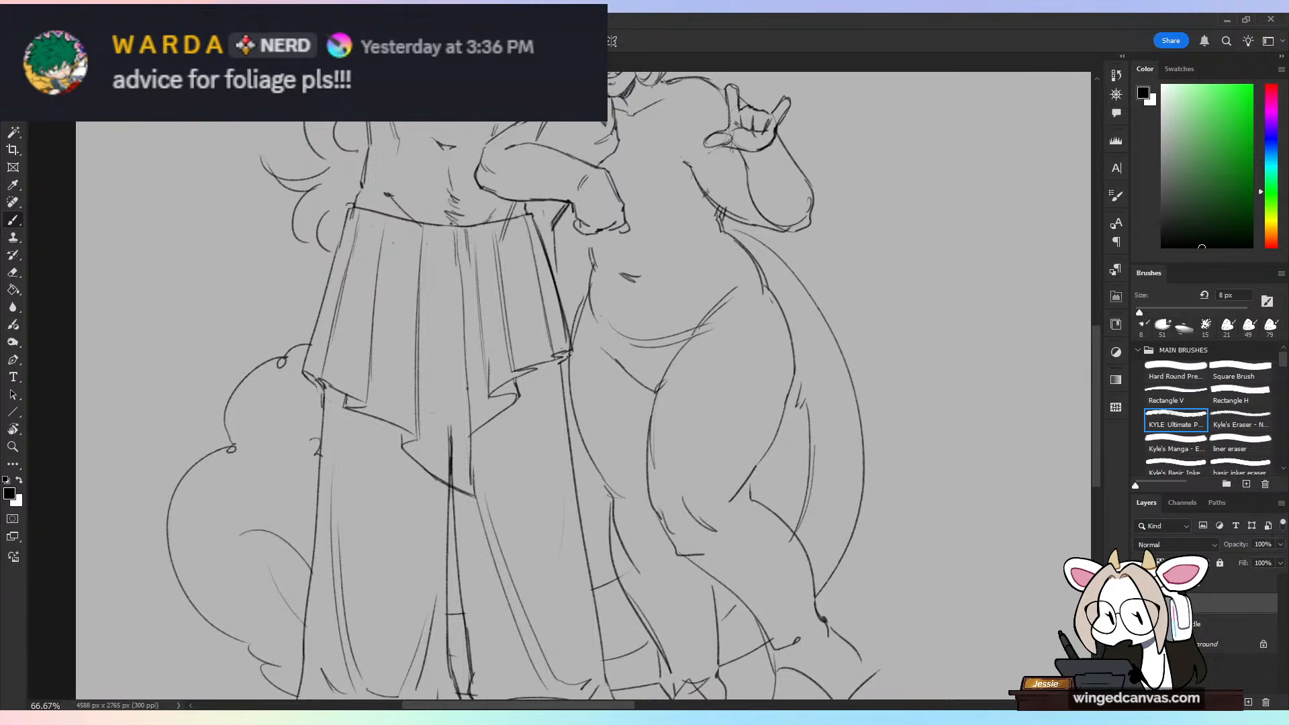
scroll(567, 356, down, 2)
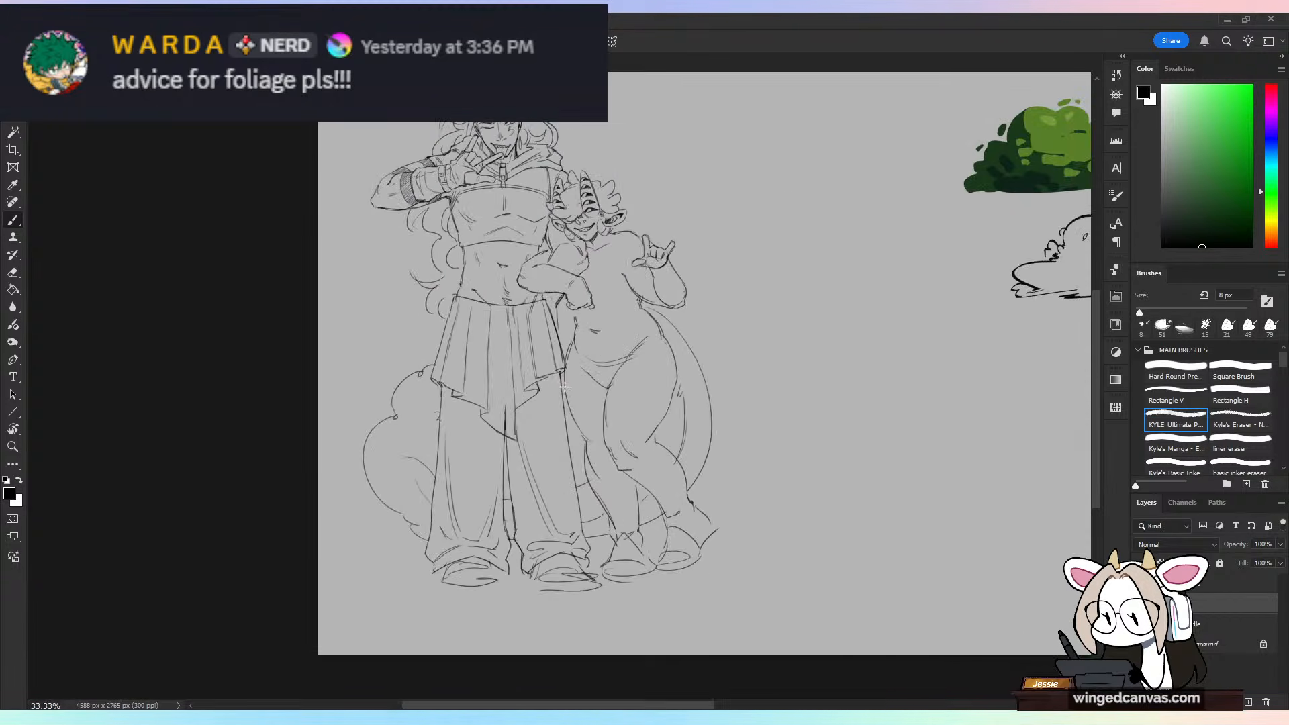
scroll(564, 386, up, 1)
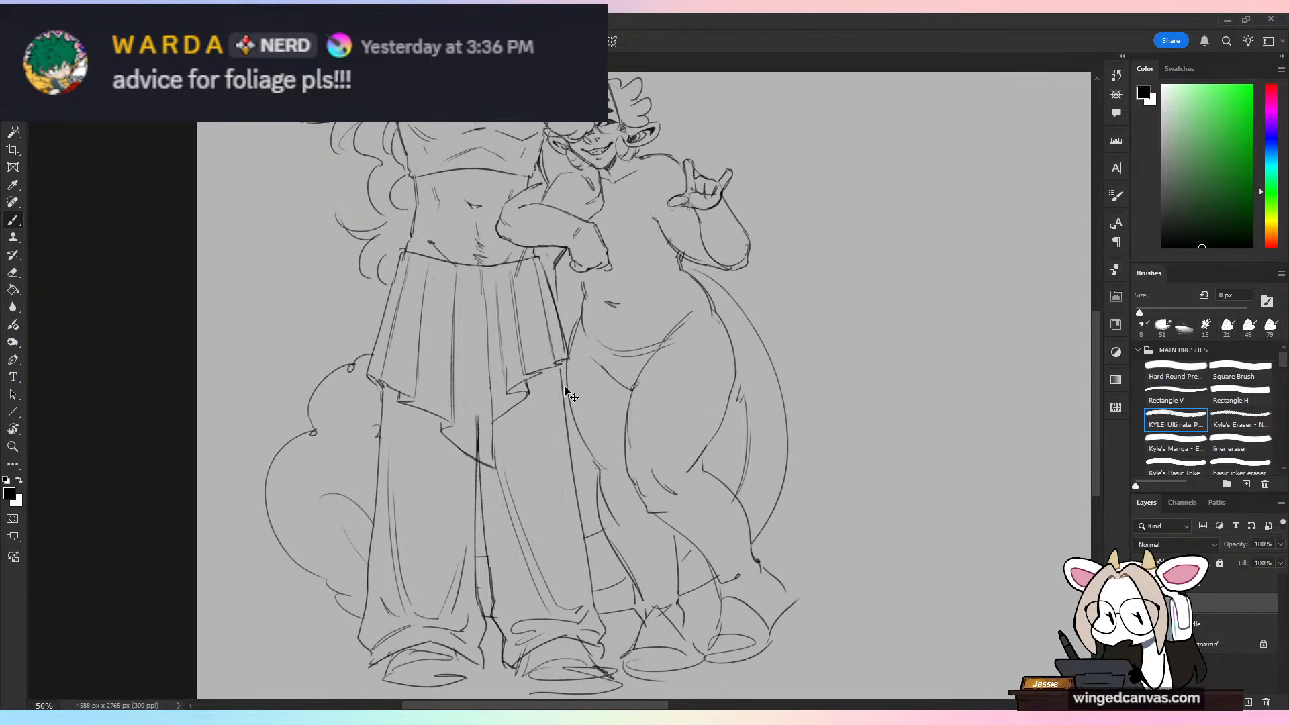
Step: Undo the skirt's new pleats, zigzag hem and central fold, stepping back and forth through the strokes to compare the versions
key(ctrl+z)
key(ctrl+z)
key(ctrl+z)
key(ctrl+z)
key(ctrl+z)
key(ctrl+z)
key(ctrl+z)
key(ctrl+z)
key(ctrl+z)
key(ctrl+z)
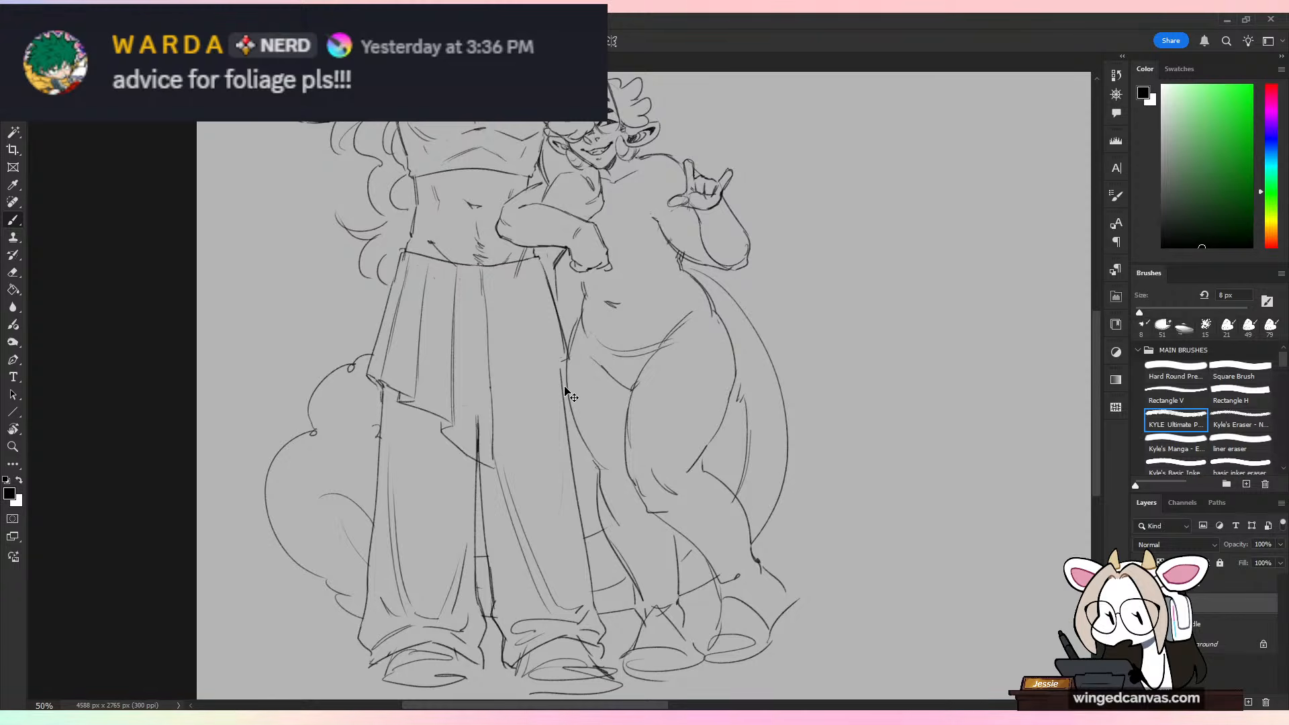
key(ctrl+z)
key(ctrl+z)
key(ctrl+z)
key(ctrl+z)
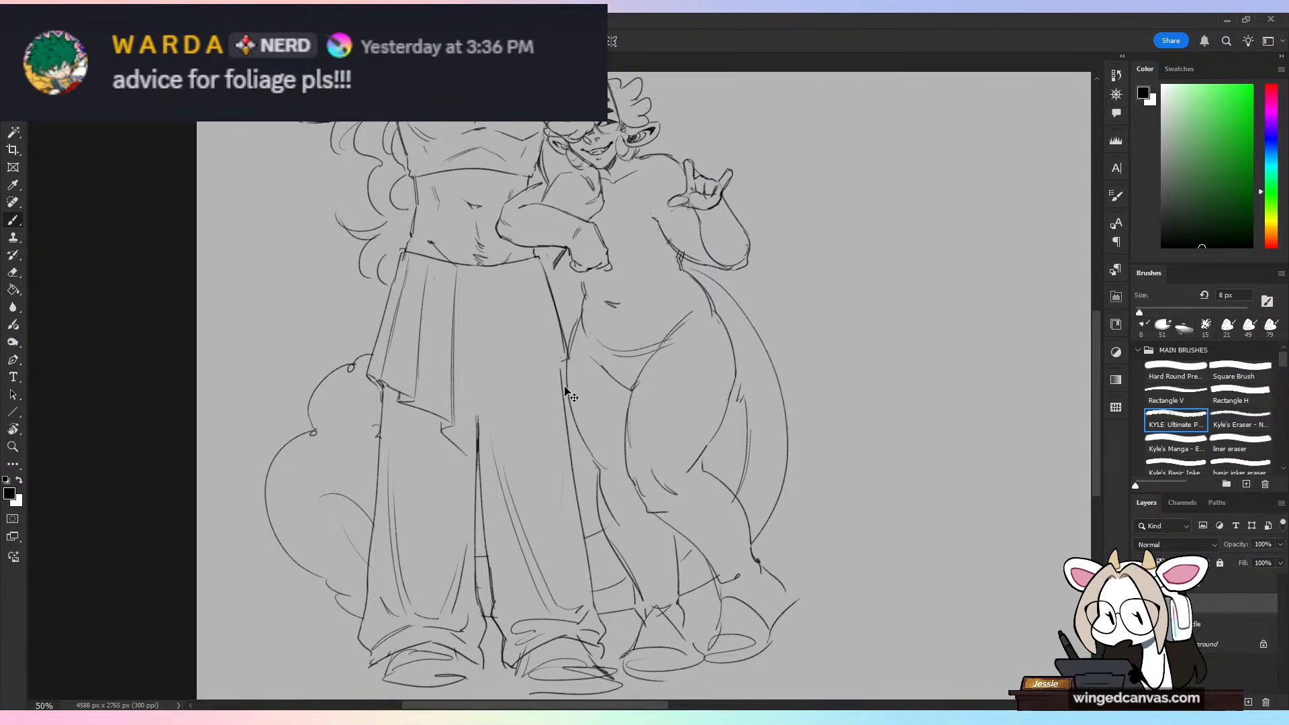
key(ctrl+shift+z)
key(ctrl+shift+z)
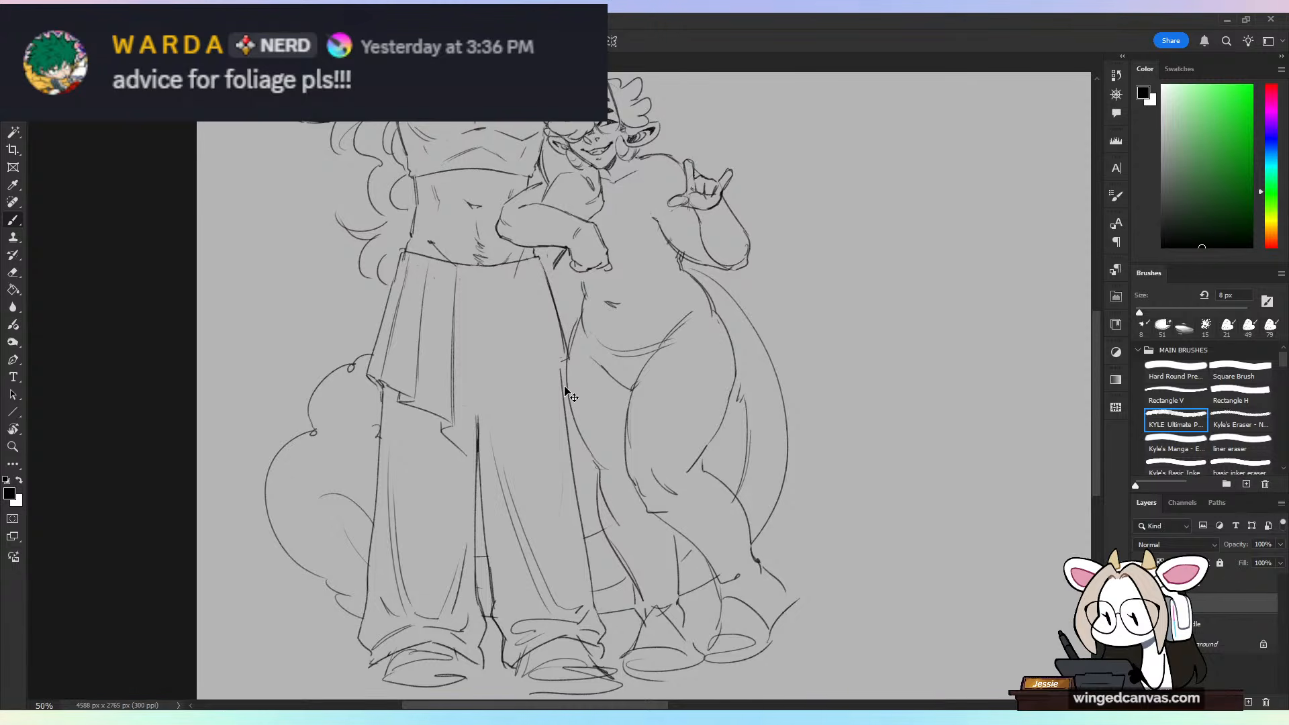
key(ctrl+shift+z)
key(ctrl+shift+z)
key(ctrl+shift+z)
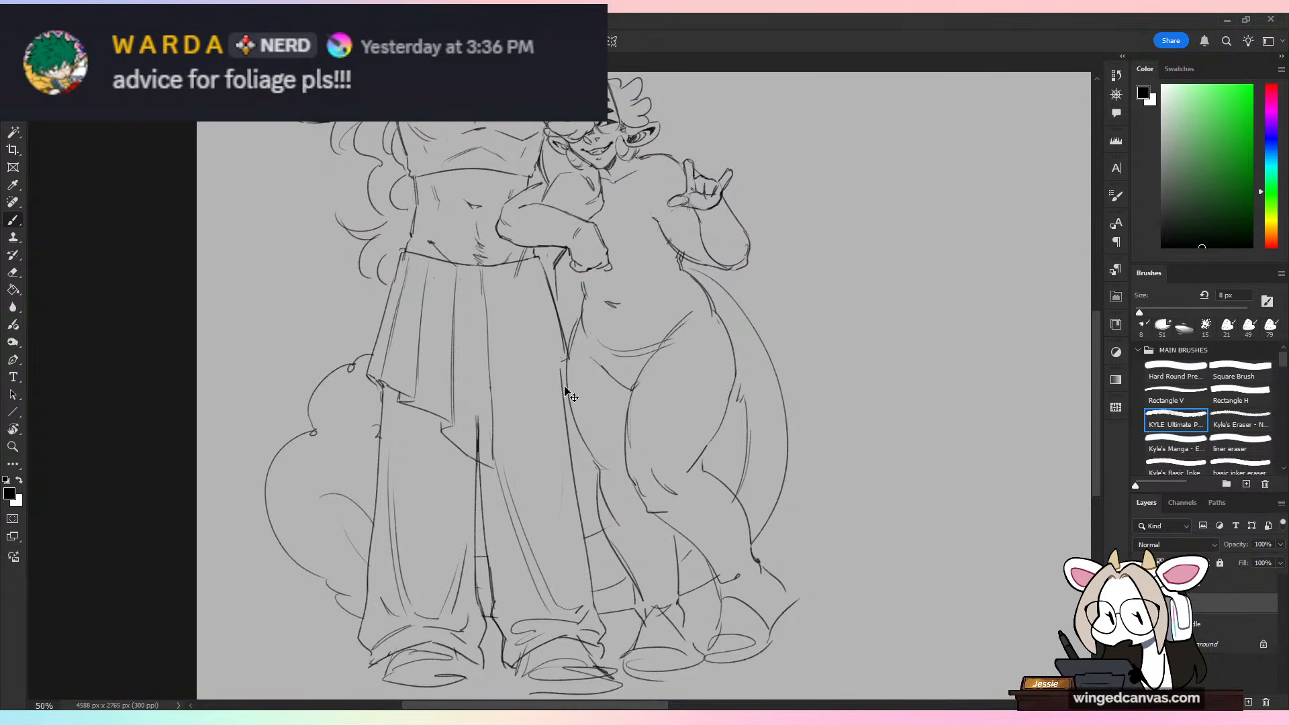
key(ctrl+z)
key(ctrl+z)
Step: Erase the skirt edge, waistline and fold strokes just below the horned figure's forearm at the taller character's hip
key(e)
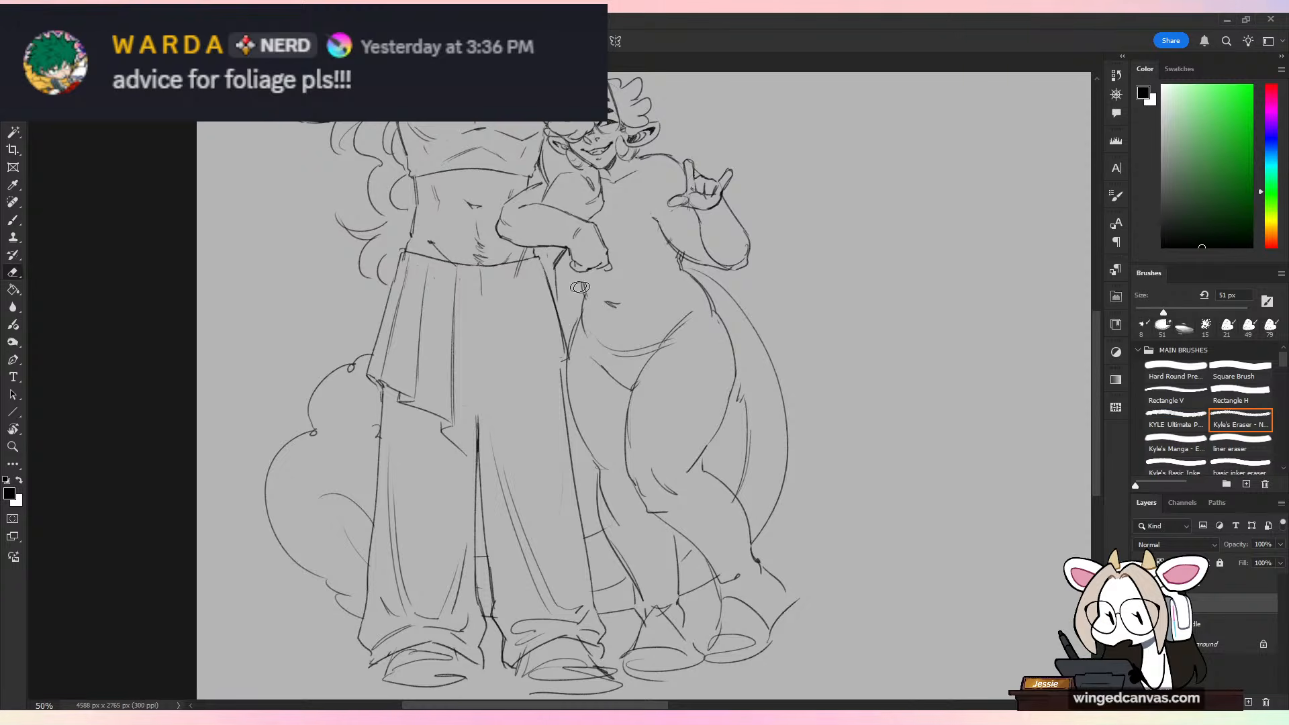
key(ctrl+plus)
drag(639, 282, 671, 501)
key(ctrl+plus)
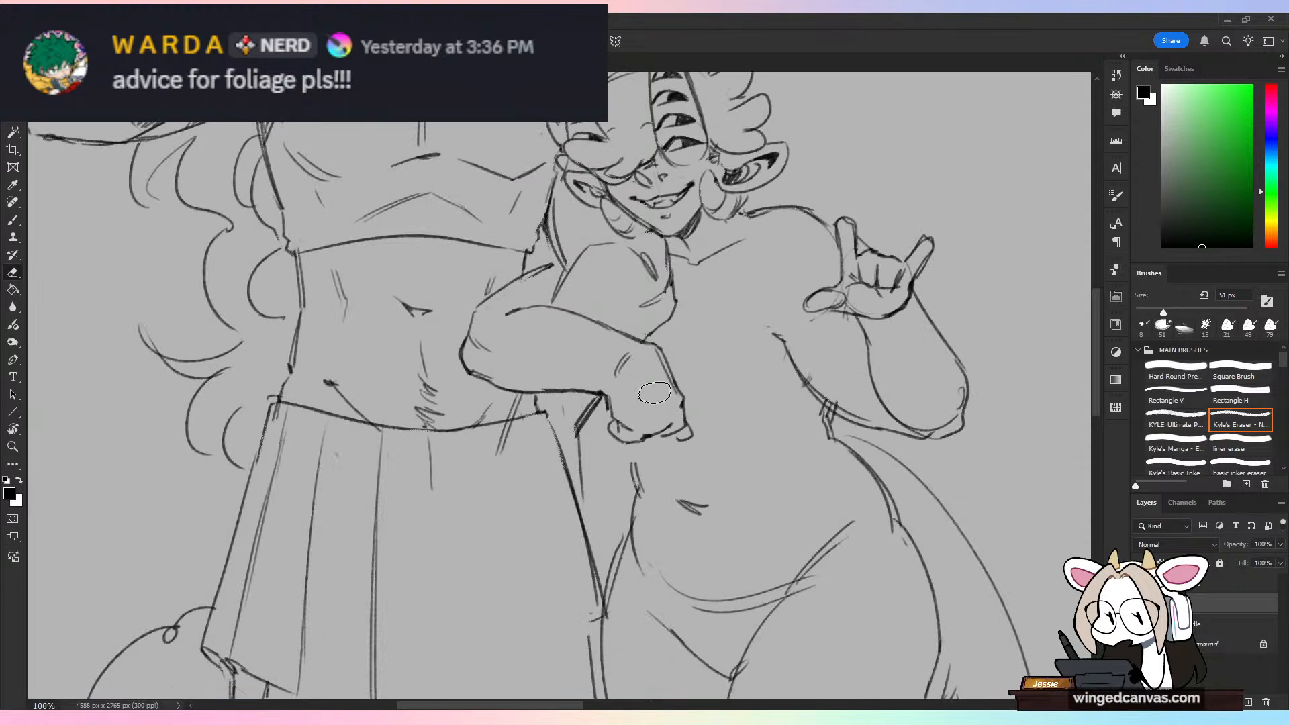
mouse_move(528, 419)
mouse_down()
mouse_move(568, 489)
mouse_move(583, 444)
mouse_move(555, 437)
mouse_move(575, 447)
mouse_move(503, 468)
mouse_move(510, 535)
mouse_up()
Step: Sketch the back of a hand resting at the taller character's hip, with its outer contour and tendon lines, undoing stray strokes
key(b)
drag(518, 488, 526, 507)
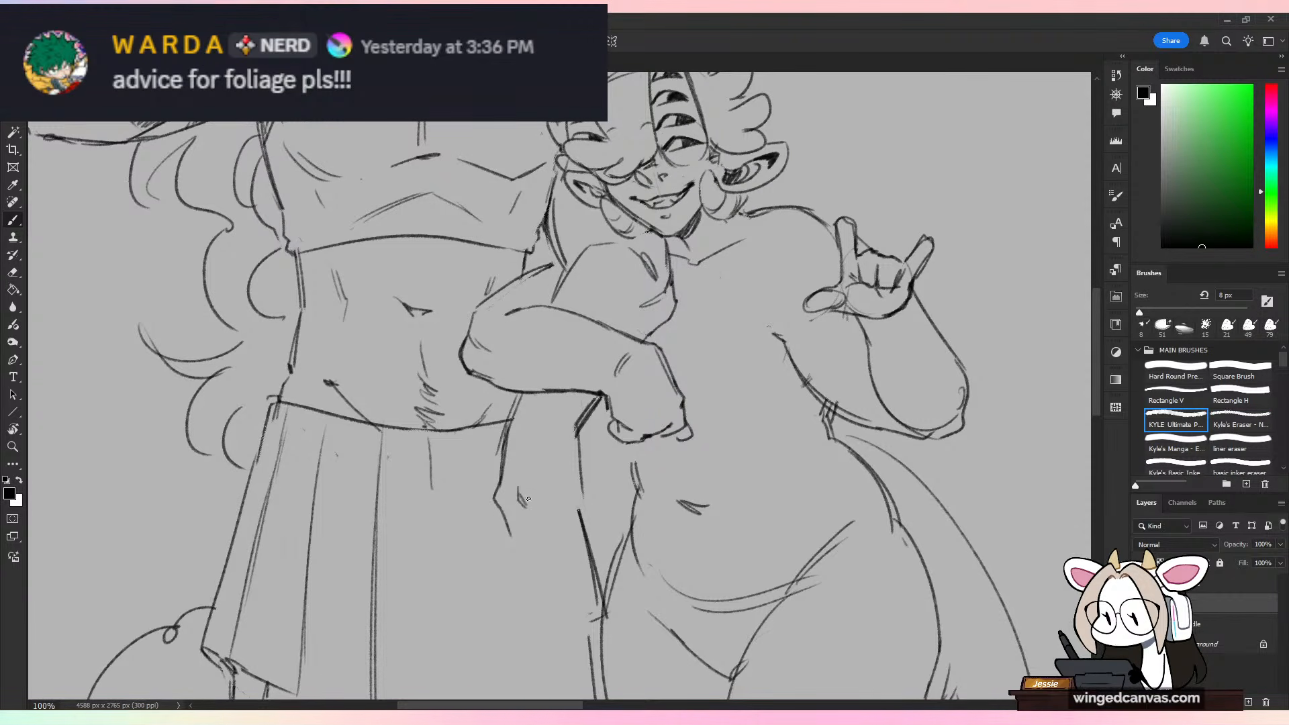
mouse_move(519, 454)
mouse_down()
mouse_move(523, 493)
mouse_move(541, 491)
mouse_move(515, 542)
mouse_move(571, 539)
mouse_move(537, 557)
mouse_up()
key(ctrl+z)
key(ctrl+z)
key(ctrl+z)
key(ctrl+z)
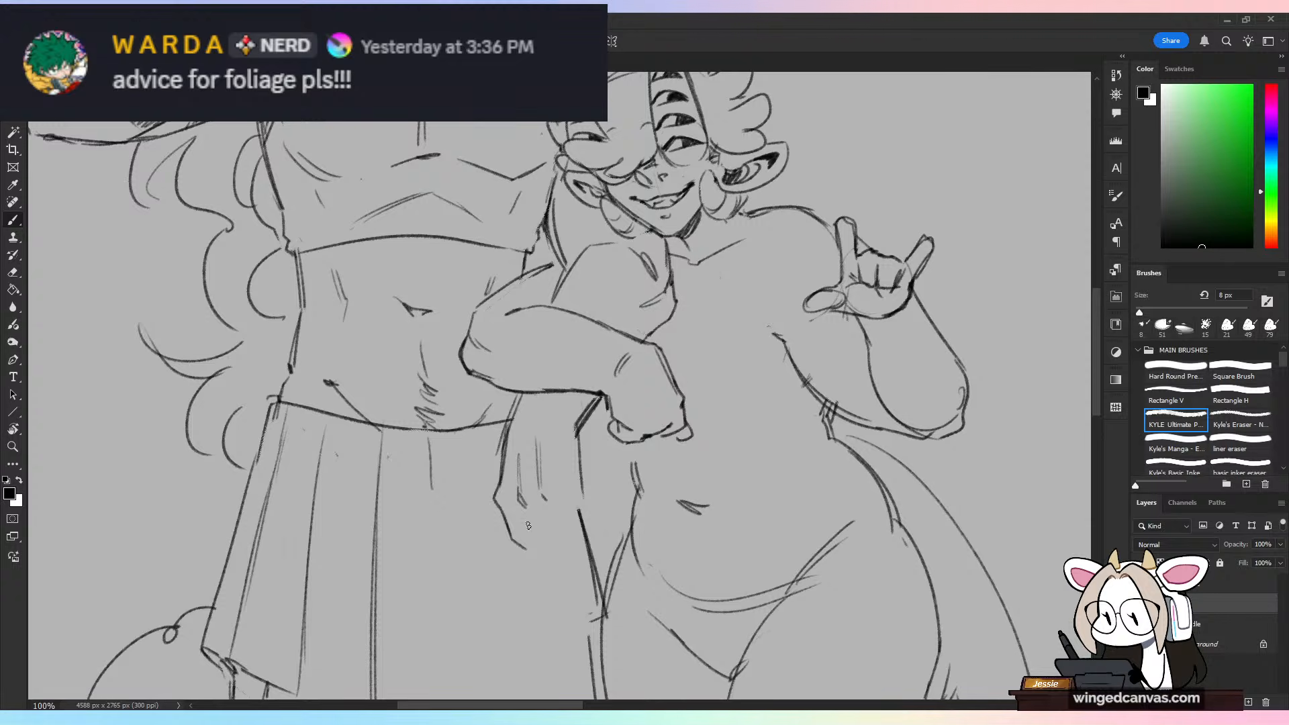
Step: Sketch the fingers and thumb of the hand resting at the taller character's hip, erasing the skirt edge that crosses them
drag(522, 511, 538, 550)
mouse_move(528, 515)
mouse_down()
mouse_move(541, 549)
mouse_move(565, 539)
mouse_up()
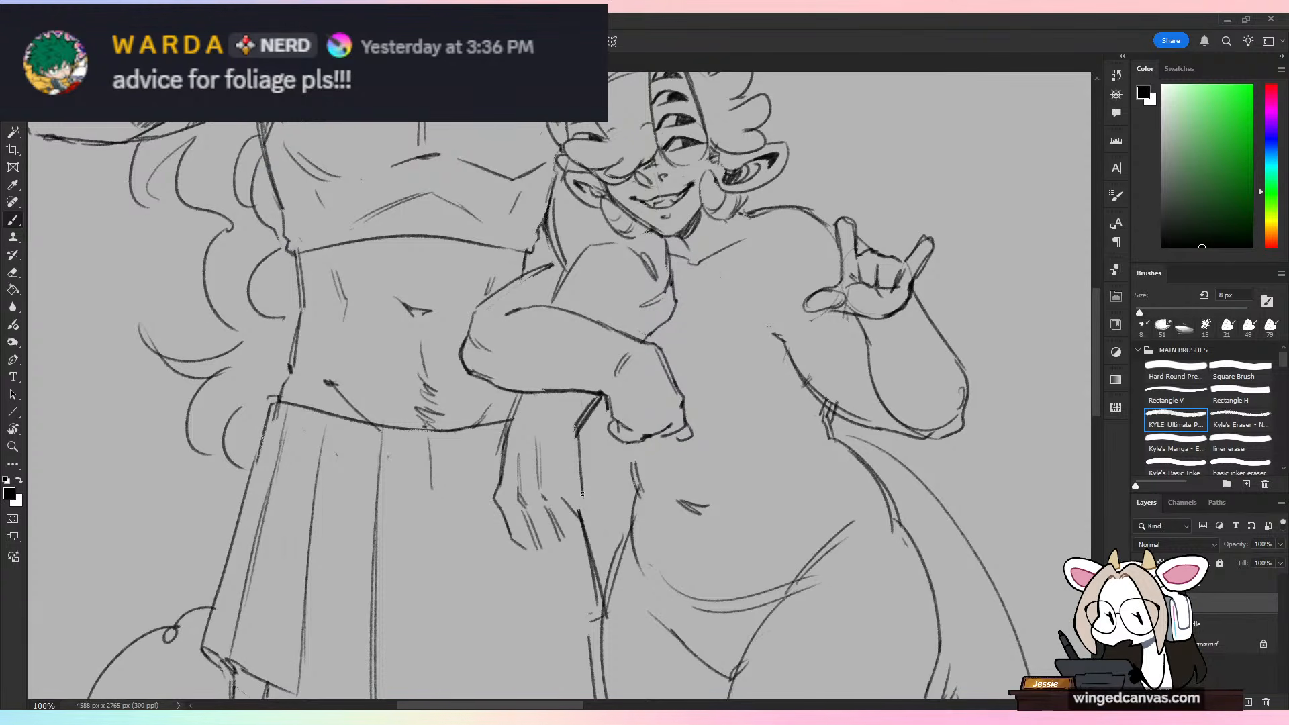
mouse_move(599, 500)
mouse_down()
mouse_move(614, 500)
mouse_move(605, 516)
mouse_up()
mouse_move(588, 521)
mouse_down()
mouse_move(608, 515)
mouse_move(586, 549)
mouse_move(582, 523)
mouse_up()
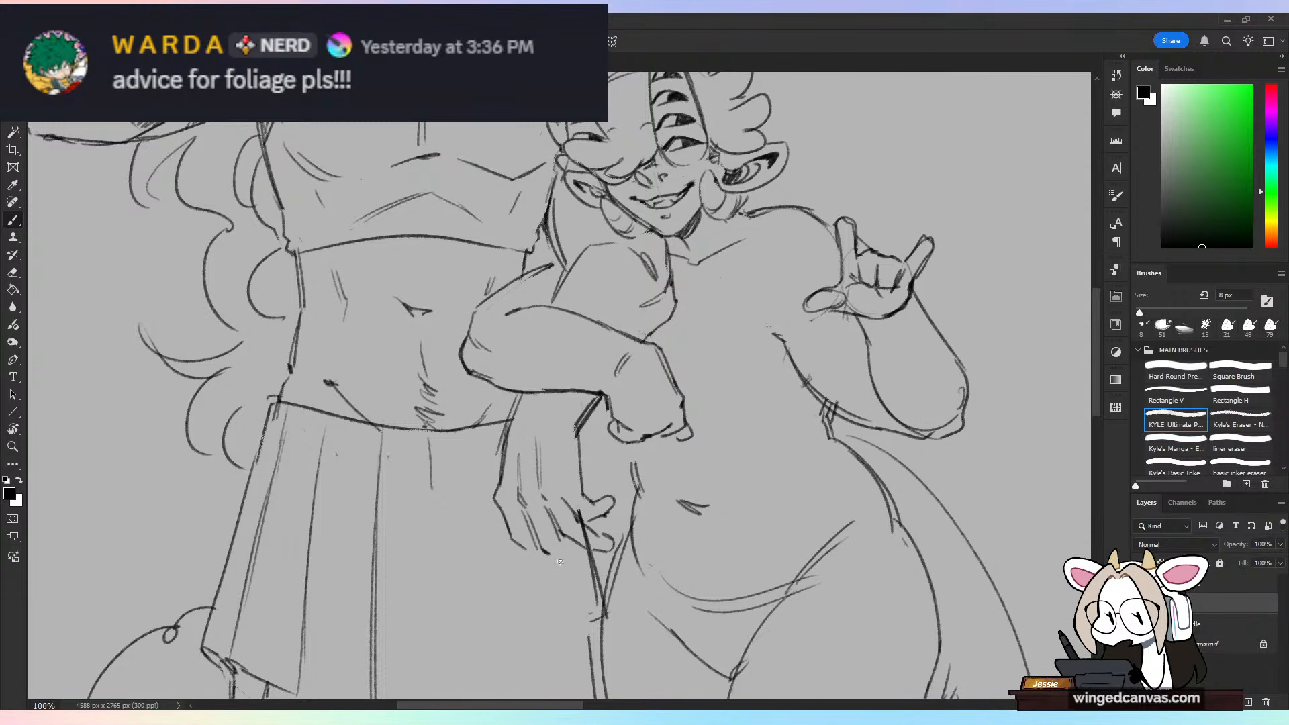
drag(562, 563, 597, 568)
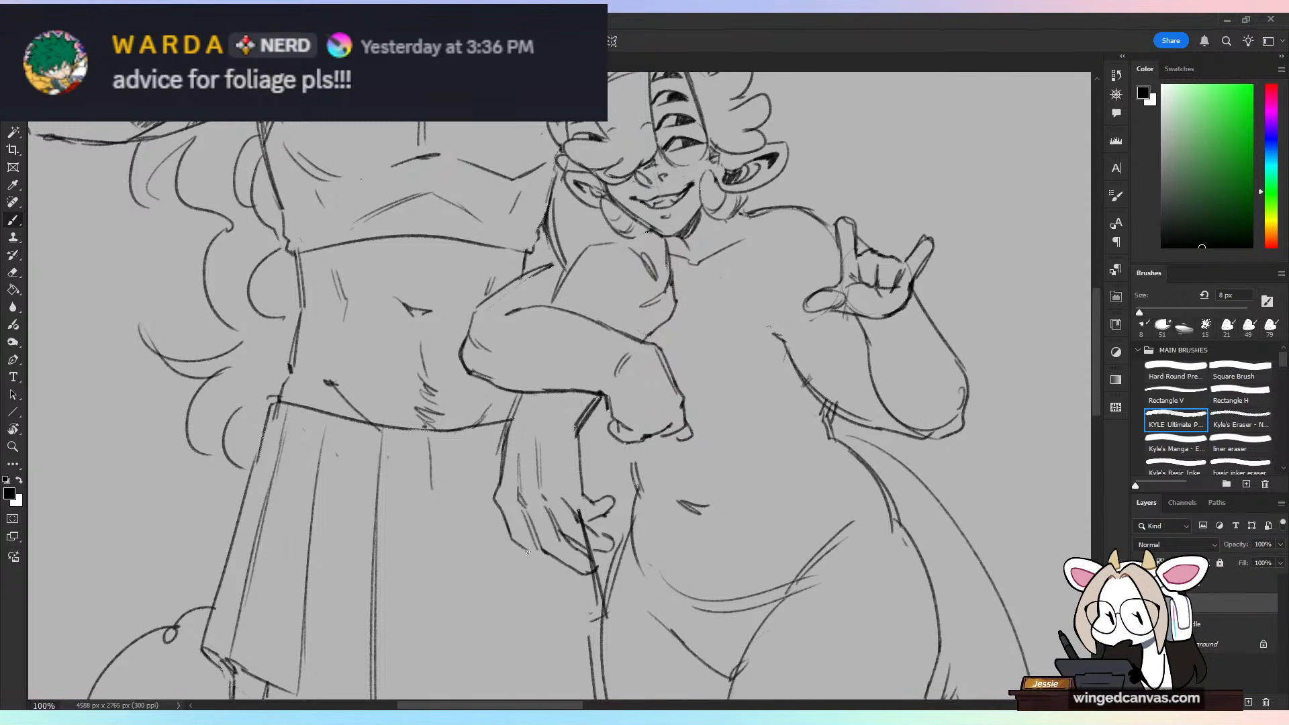
drag(512, 538, 550, 559)
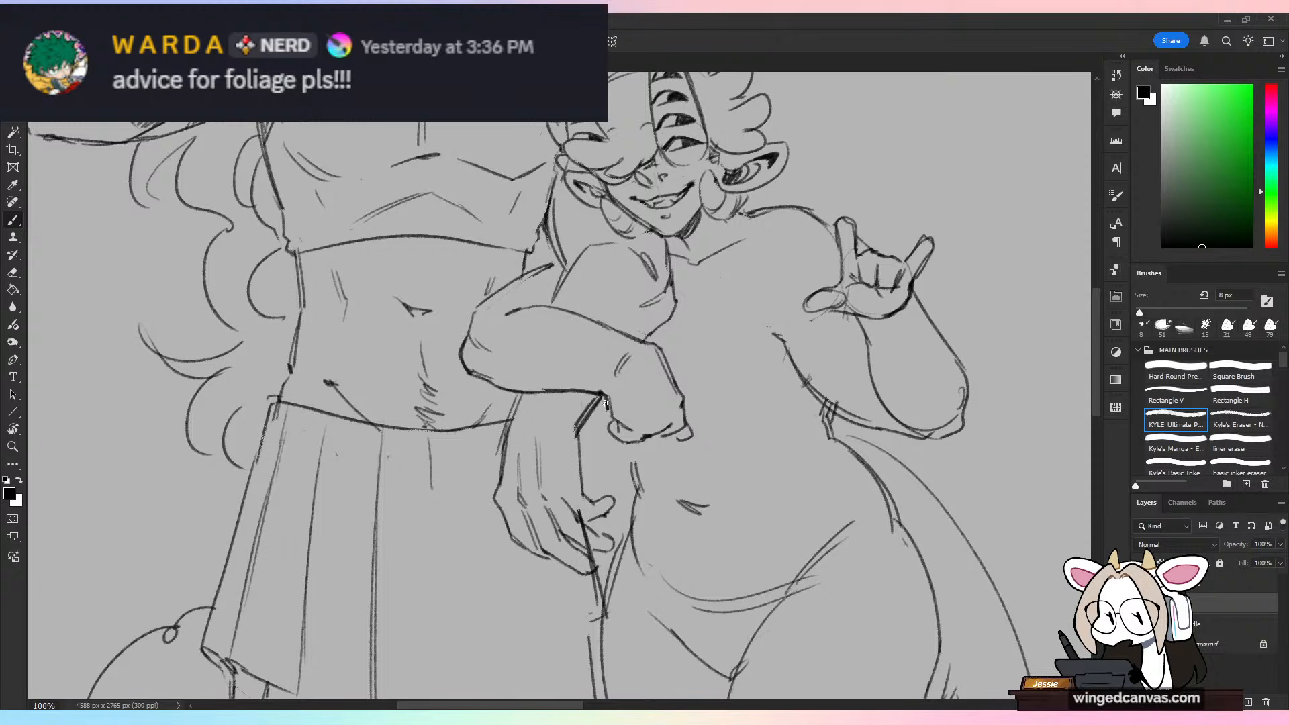
key(e)
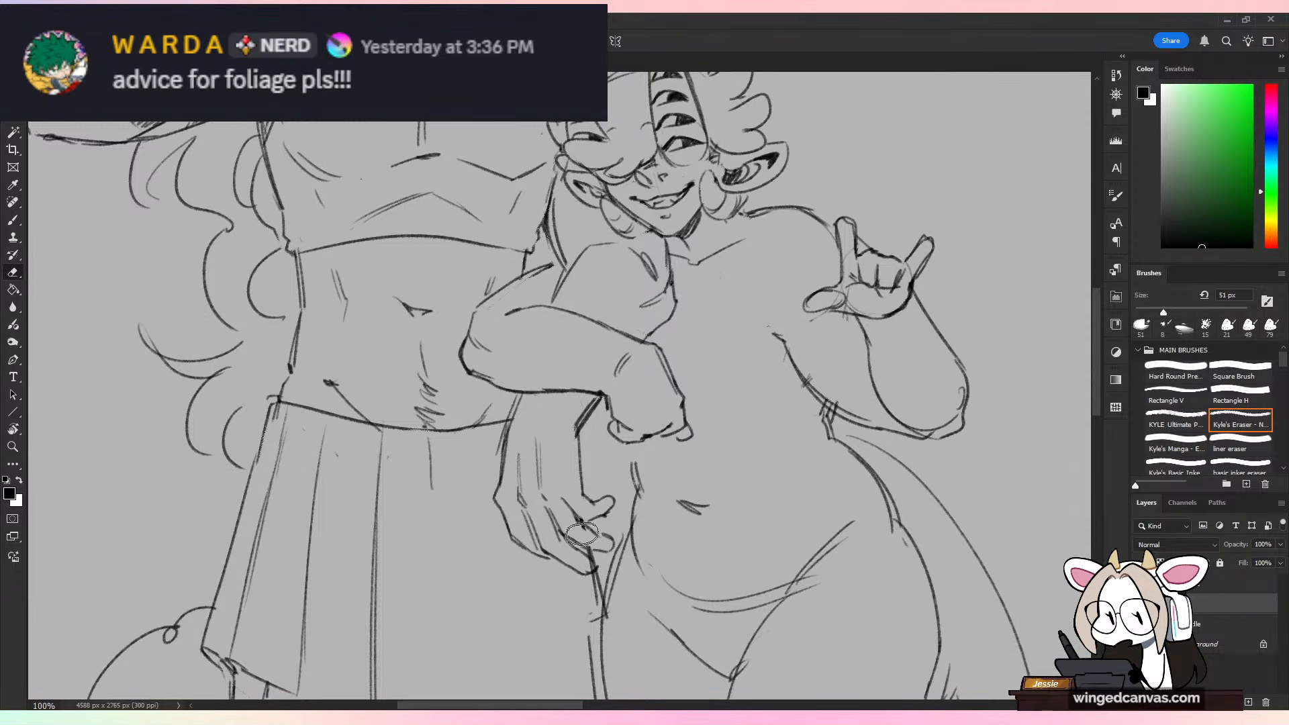
key(b)
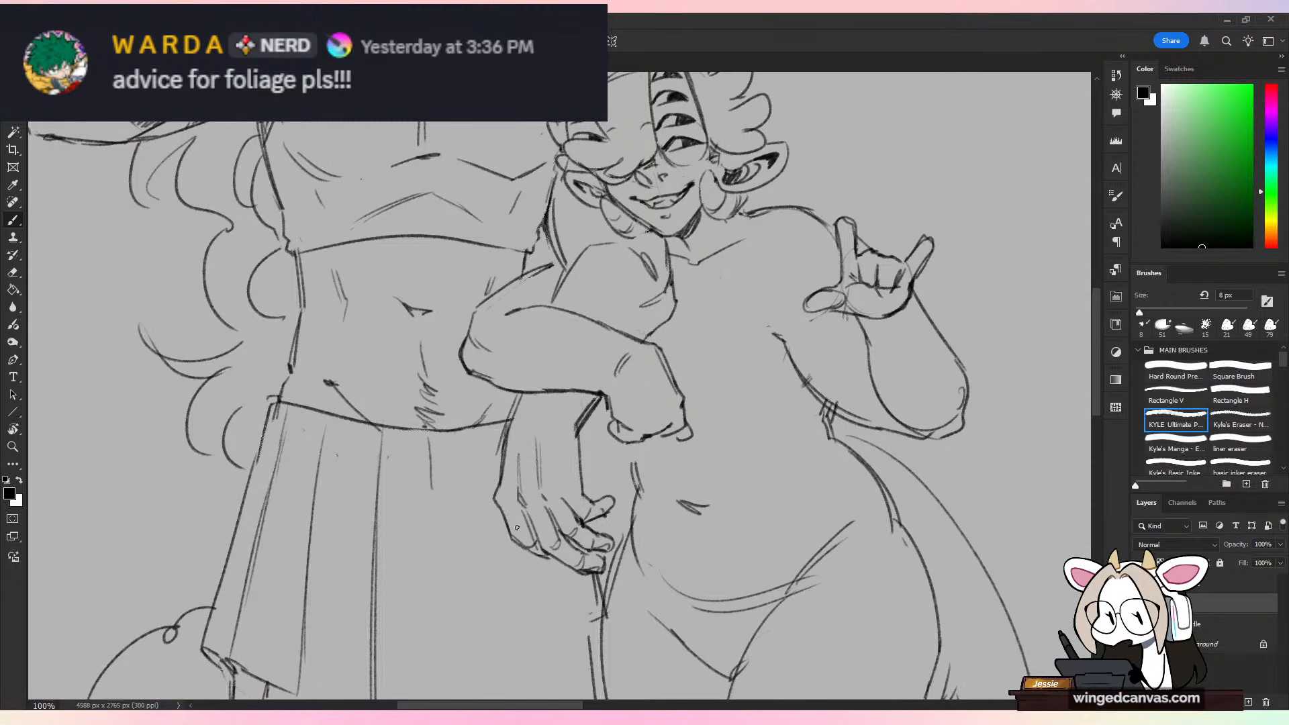
Step: Draw the outermost finger on the taller character's hip hand, redoing the stray strokes and softening the tendon lines
drag(504, 525, 506, 562)
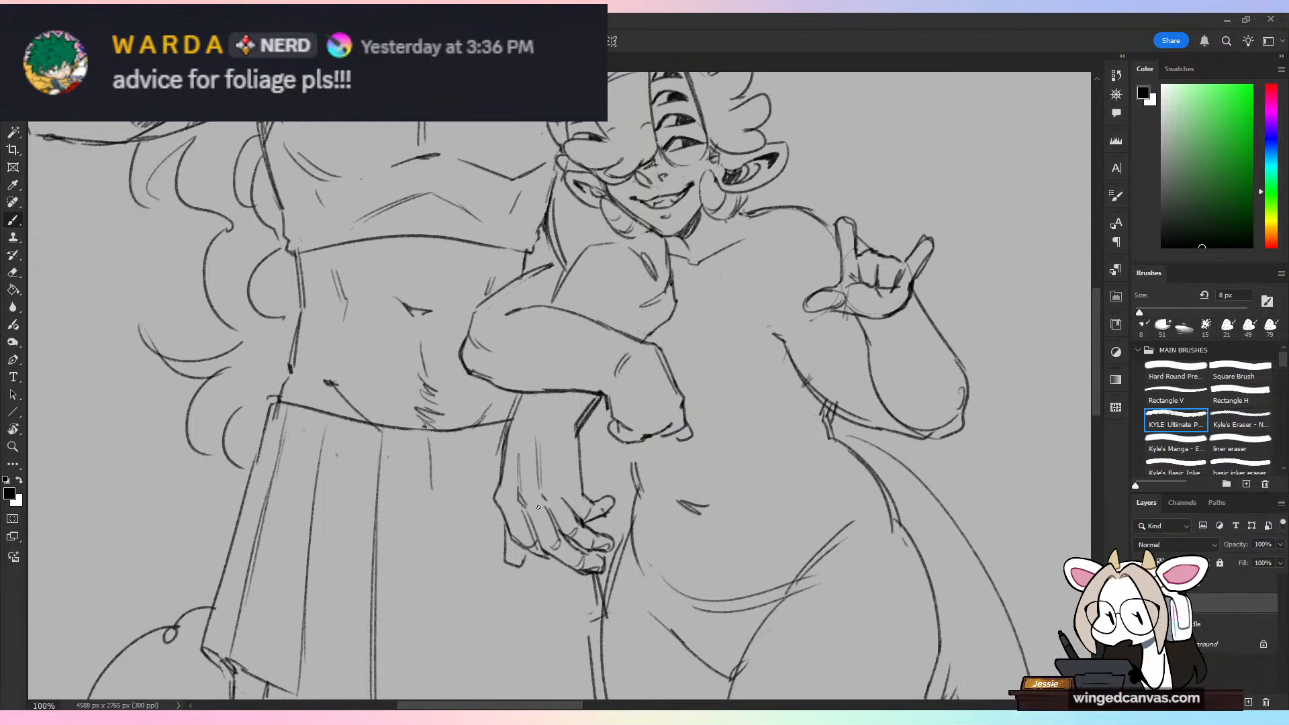
key(ctrl+z)
key(ctrl+z)
mouse_move(507, 532)
mouse_down()
mouse_move(504, 544)
mouse_move(525, 551)
mouse_up()
key(ctrl+minus)
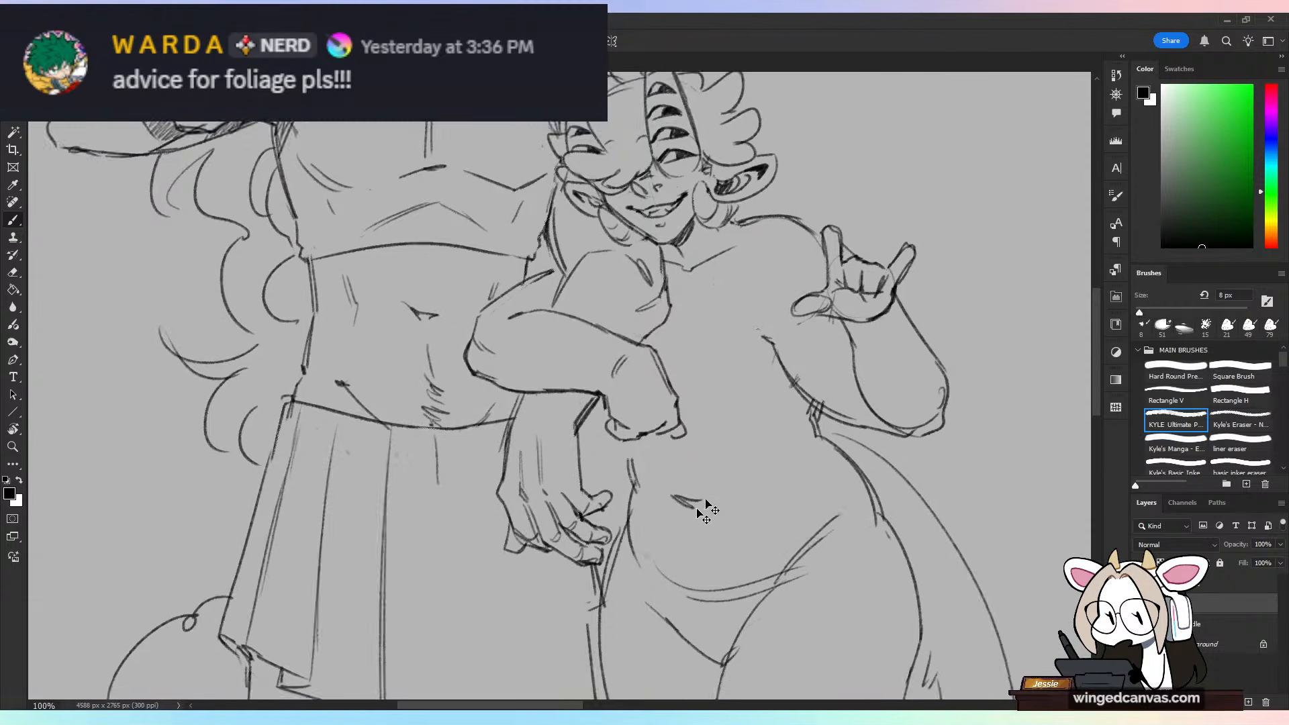
key(ctrl+plus)
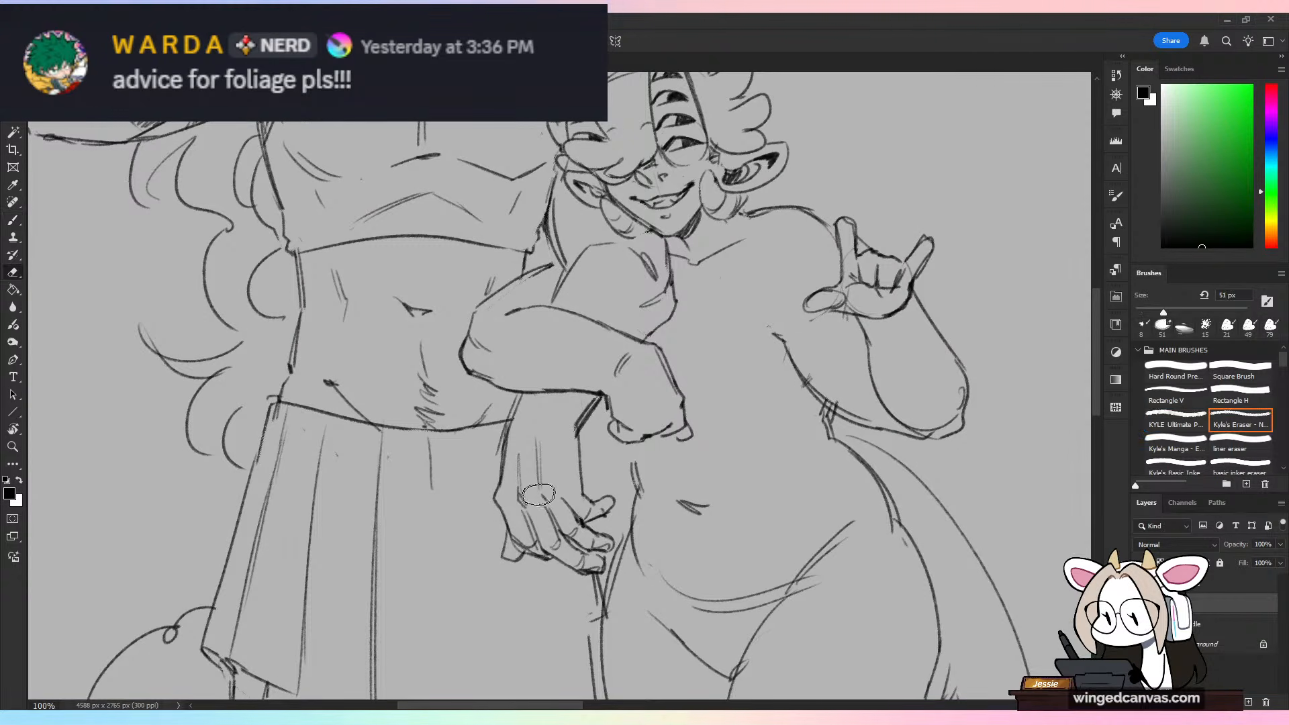
key(ctrl+t)
key(Escape)
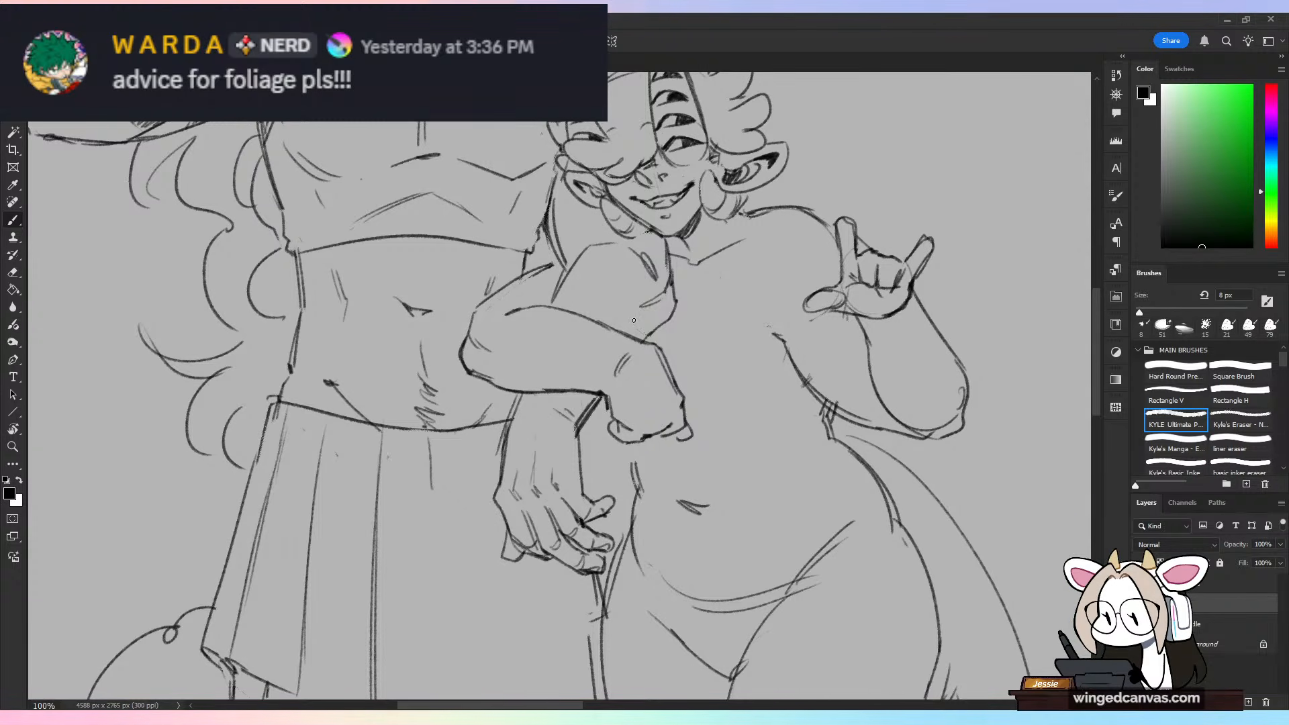
key(ctrl+minus)
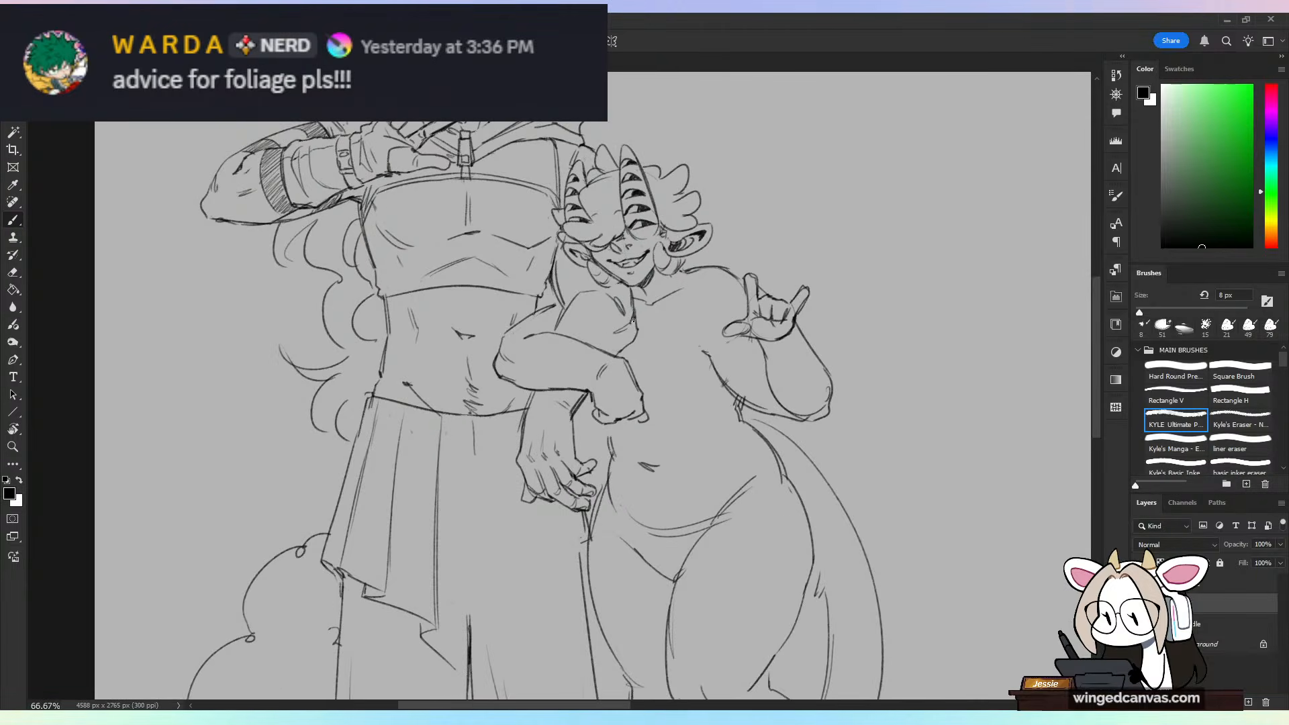
key(ctrl+minus)
key(ctrl+minus)
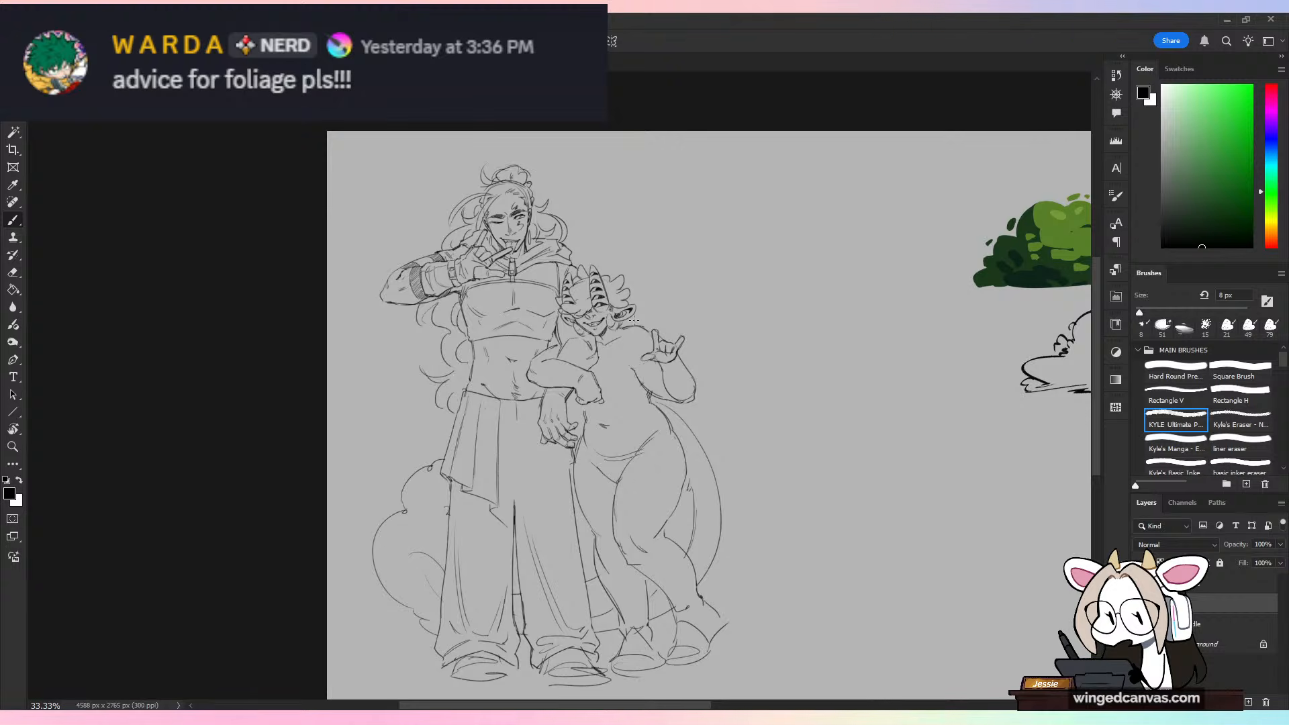
Step: Sketch a hatched band around the horned figure's bent upper arm and shade the sleeve area behind it, undoing stray strokes
key(ctrl+plus)
drag(680, 339, 679, 388)
key(ctrl+plus)
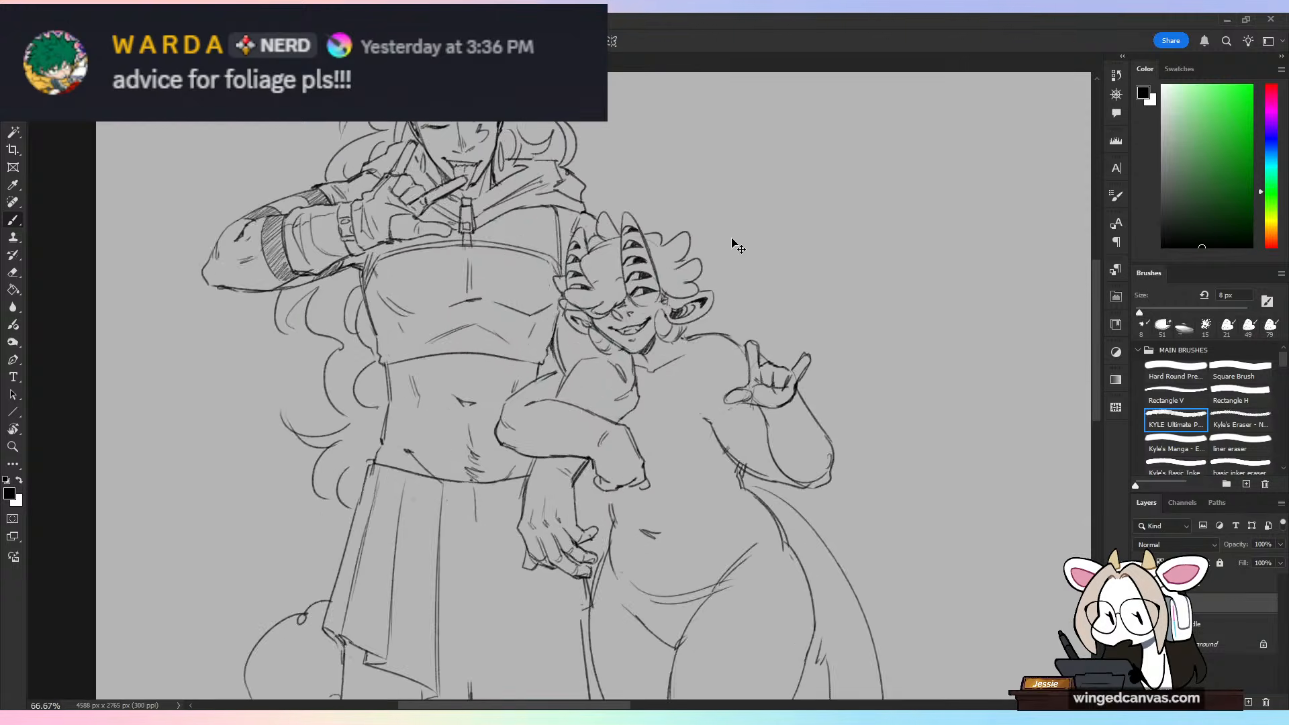
key(ctrl+plus)
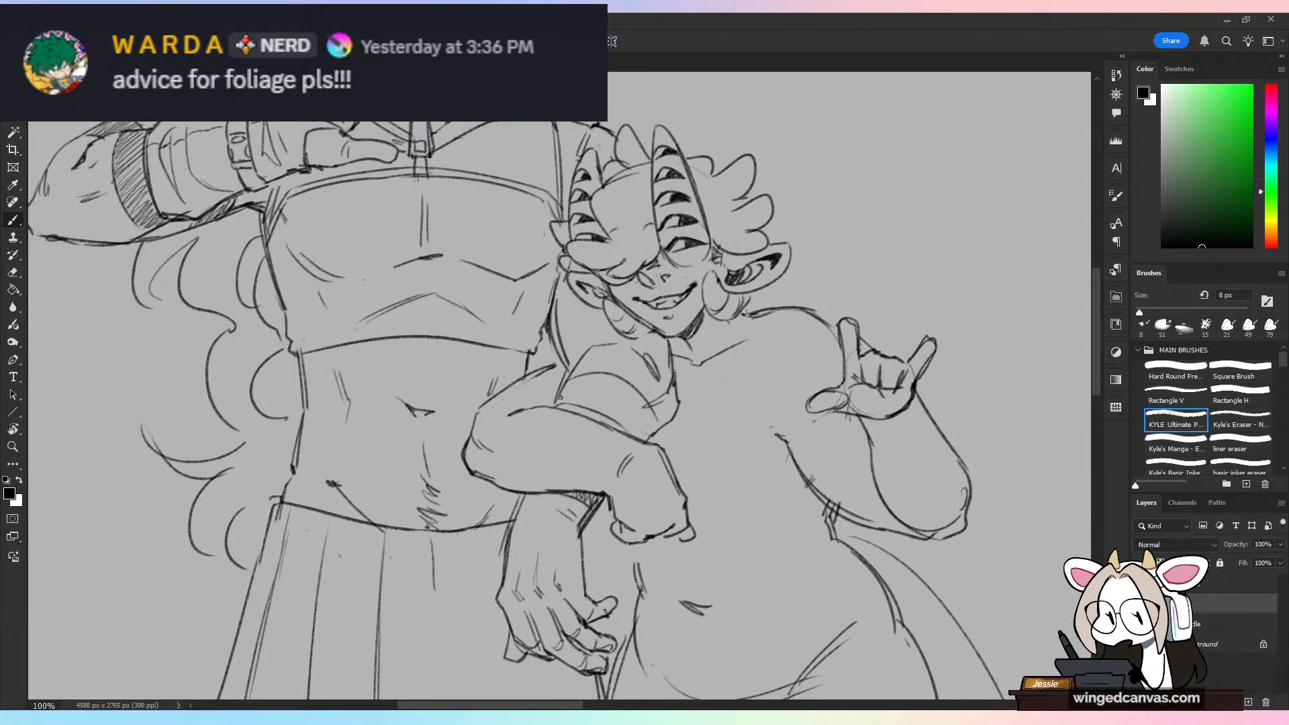
mouse_move(560, 397)
mouse_down()
mouse_move(620, 383)
mouse_move(610, 412)
mouse_move(636, 396)
mouse_move(626, 423)
mouse_move(650, 419)
mouse_move(649, 451)
mouse_up()
key(ctrl+z)
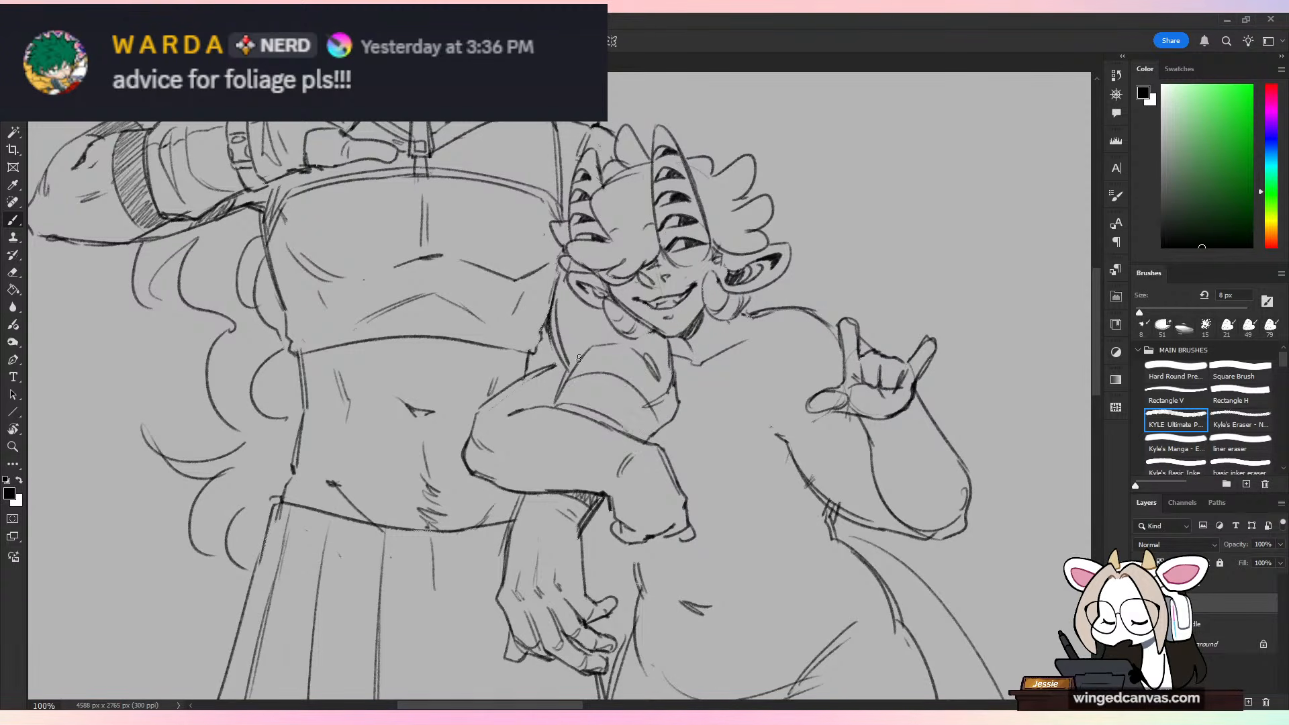
mouse_move(558, 406)
mouse_down()
mouse_move(587, 388)
mouse_move(583, 404)
mouse_move(608, 379)
mouse_move(607, 407)
mouse_move(625, 388)
mouse_move(617, 413)
mouse_move(638, 407)
mouse_move(627, 432)
mouse_move(658, 436)
mouse_up()
mouse_move(568, 302)
mouse_down()
mouse_move(558, 330)
mouse_move(584, 330)
mouse_move(572, 350)
mouse_move(584, 320)
mouse_move(558, 333)
mouse_move(565, 313)
mouse_move(571, 350)
mouse_move(586, 304)
mouse_move(593, 327)
mouse_move(559, 333)
mouse_move(566, 356)
mouse_move(572, 310)
mouse_move(608, 326)
mouse_up()
key(ctrl+z)
key(ctrl+minus)
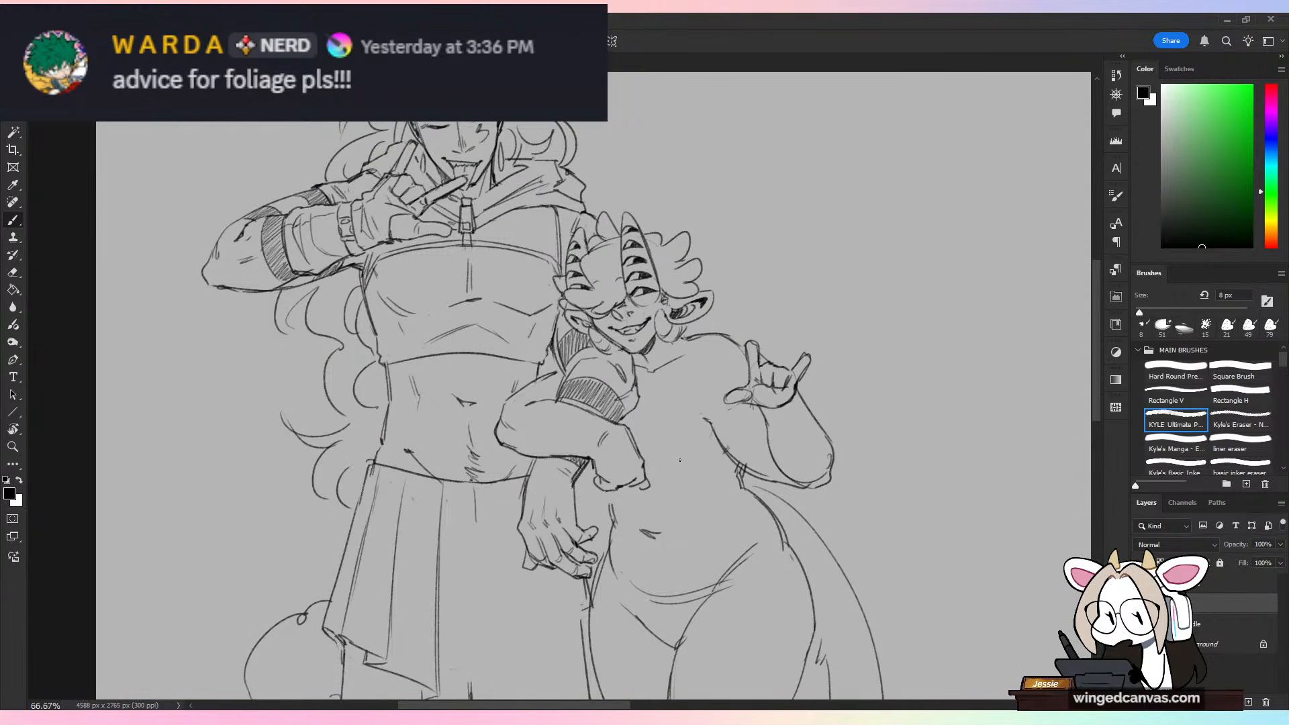
Step: Erase the tendon lines on the taller character's hip hand and draw a fingerless glove with a knuckle edge and wrist cuff
key(e)
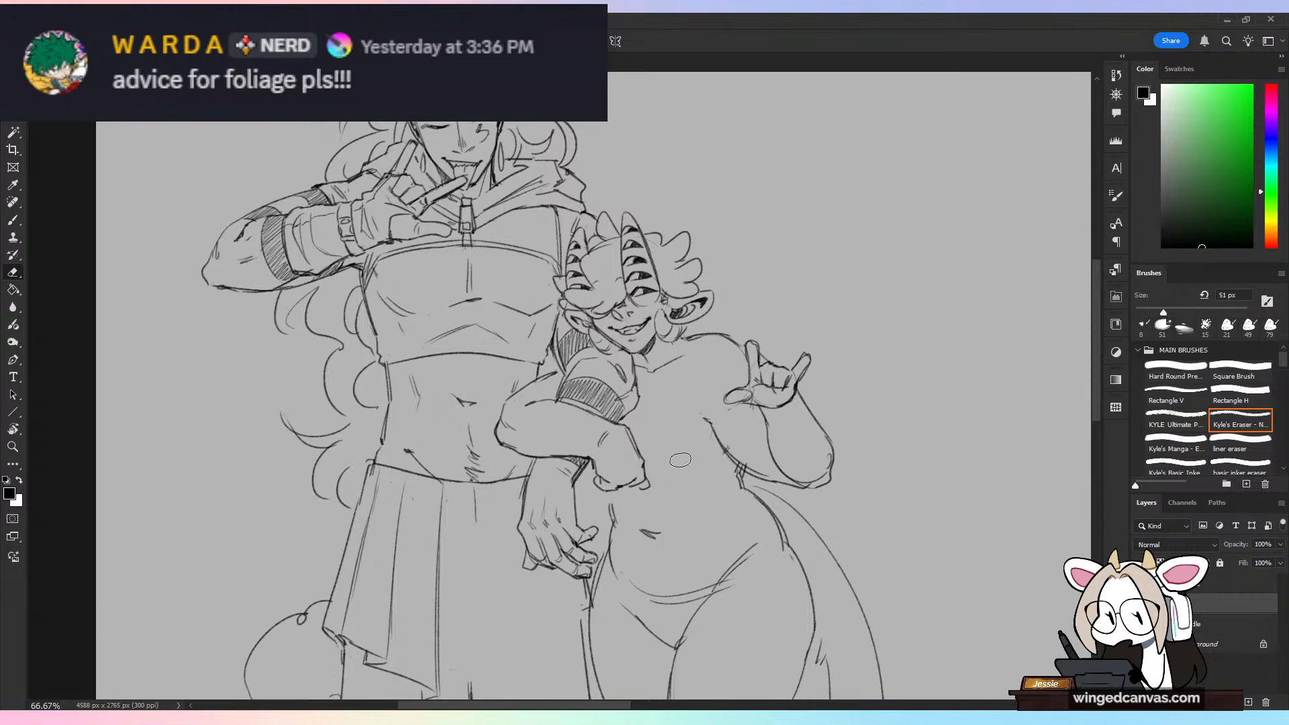
key(ctrl+plus)
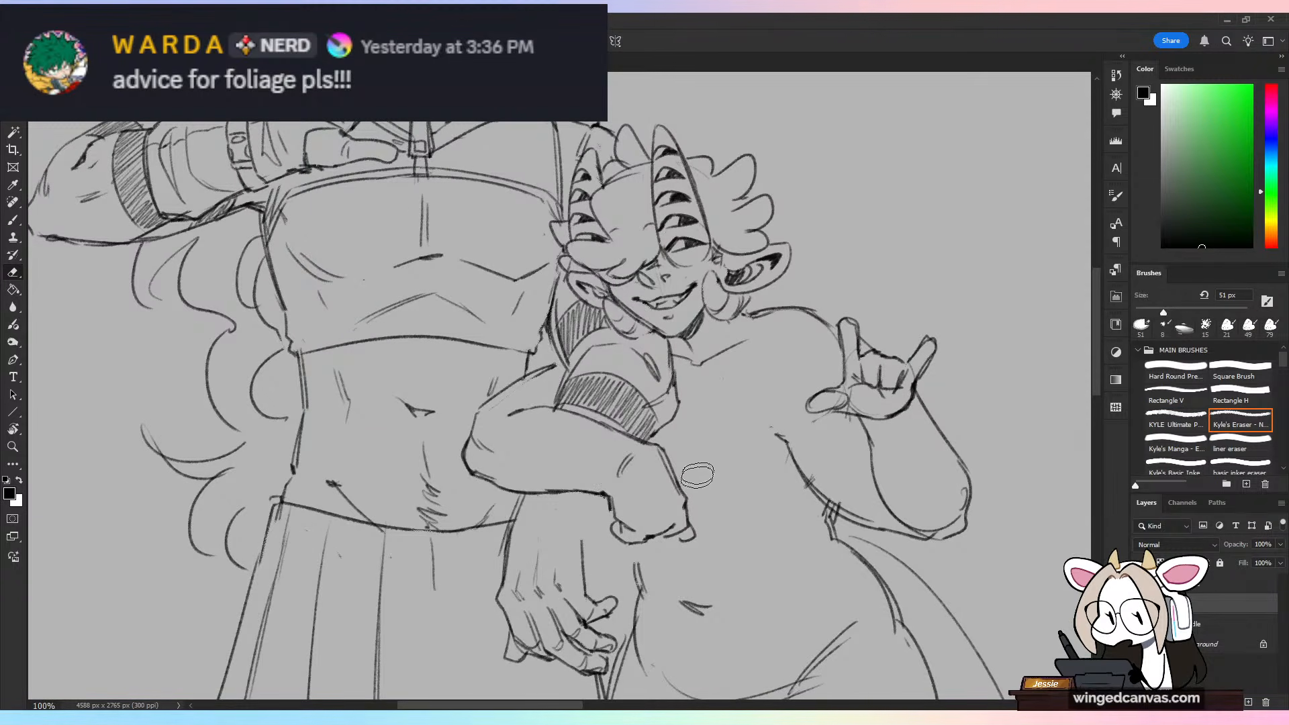
drag(674, 510, 710, 423)
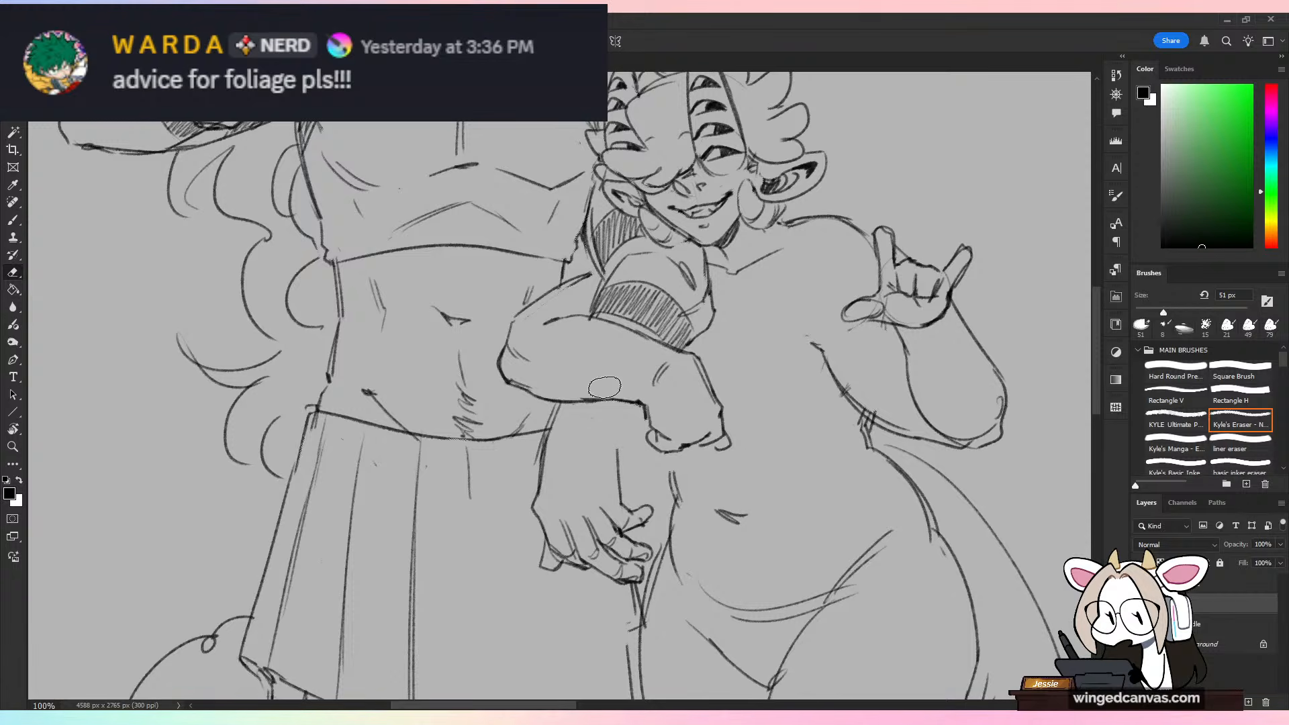
key(b)
drag(536, 490, 535, 520)
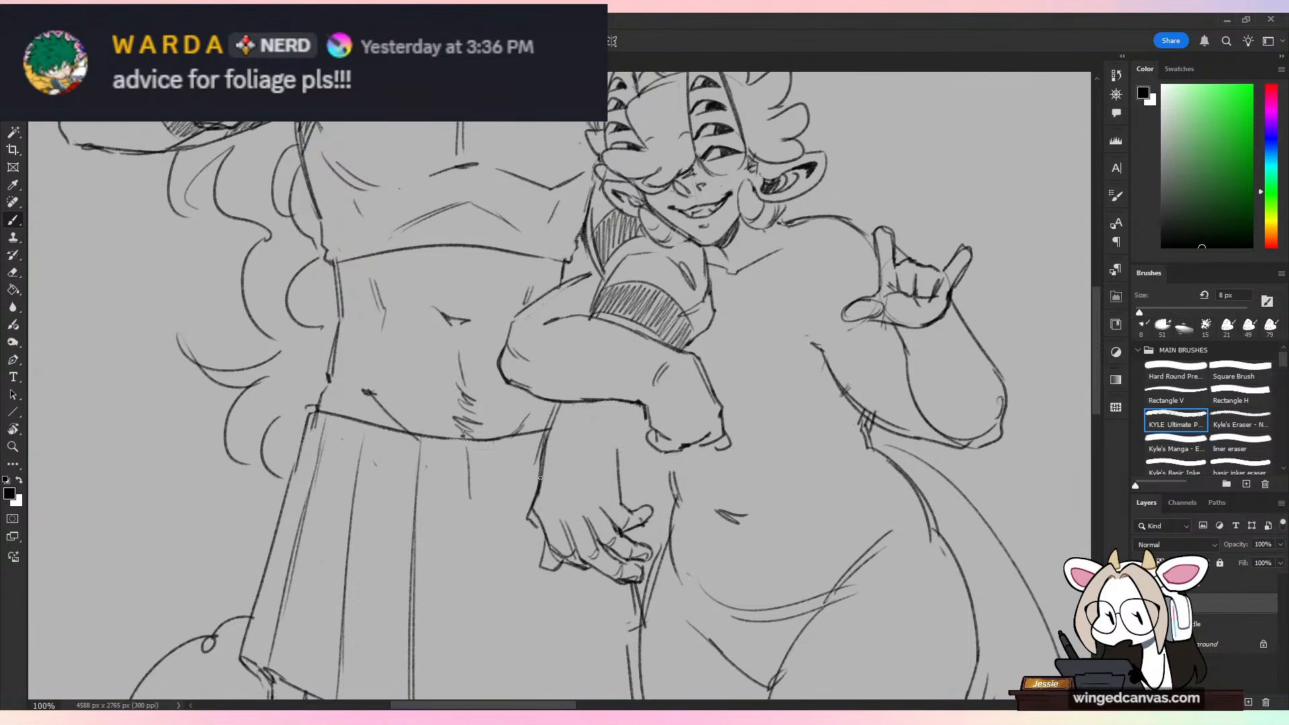
key(ctrl+z)
mouse_move(539, 472)
mouse_down()
mouse_move(542, 519)
mouse_move(597, 515)
mouse_move(619, 501)
mouse_up()
drag(568, 418, 629, 435)
drag(619, 449, 623, 504)
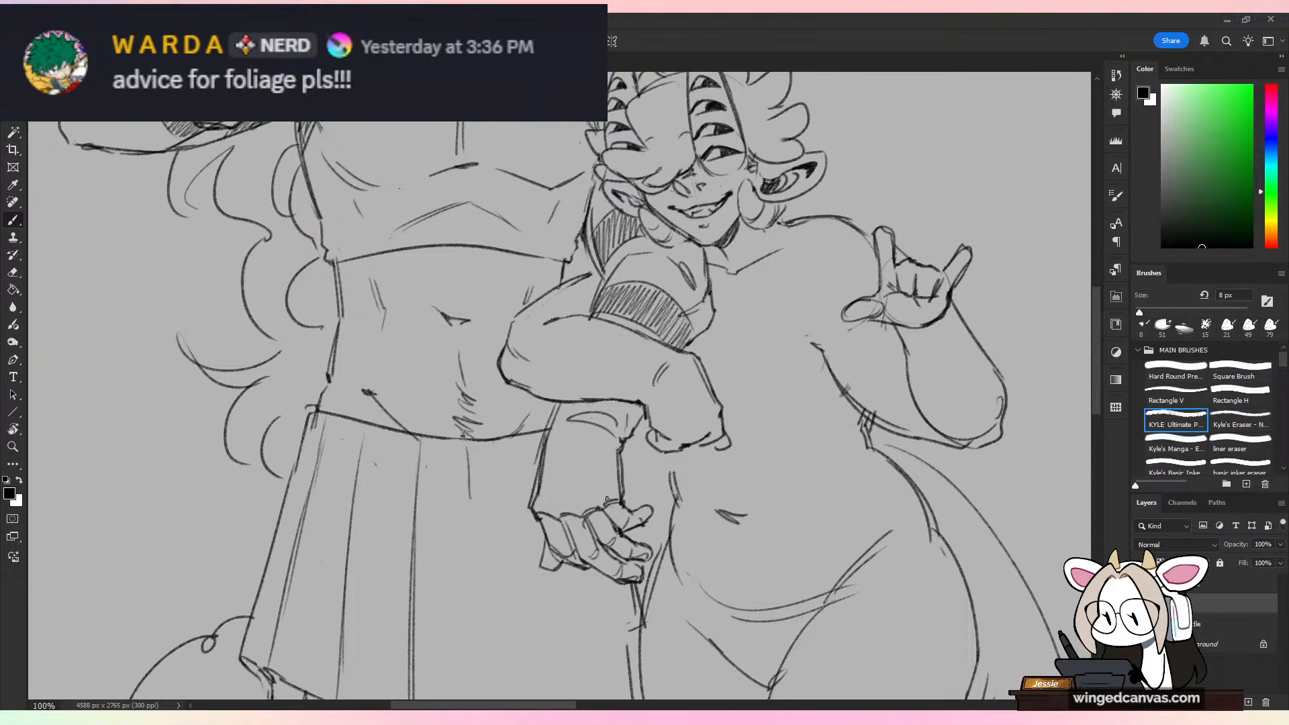
drag(614, 438, 610, 498)
key(ctrl+minus)
key(ctrl+minus)
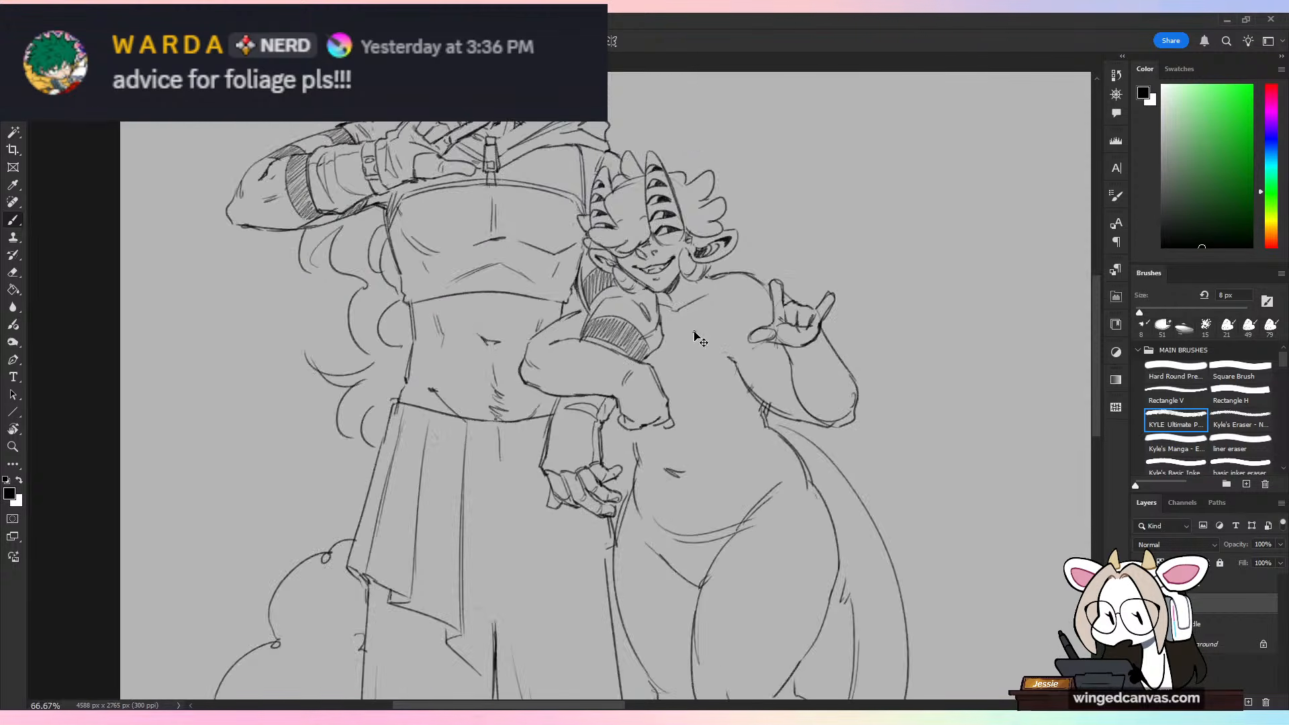
Step: Trim the lower part of the hatched armband with the eraser and redraw its bottom edge
key(ctrl+plus)
key(ctrl+plus)
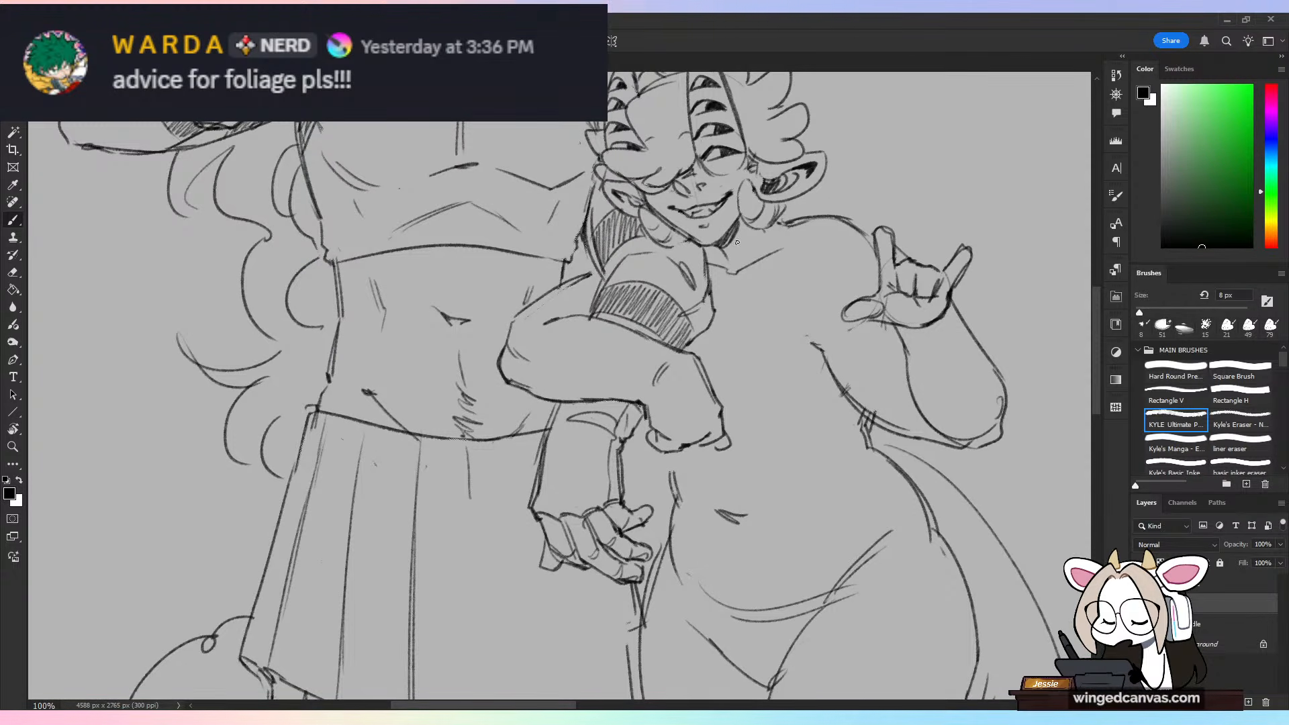
key(e)
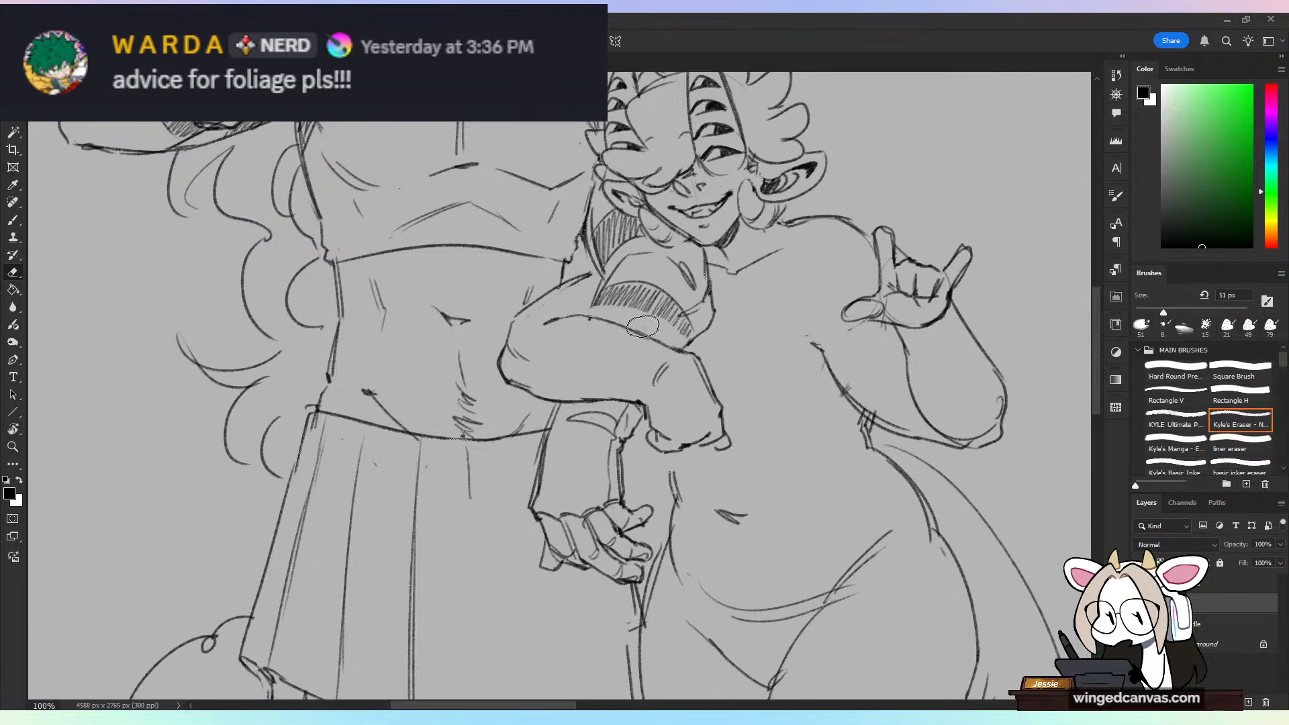
key(b)
mouse_move(589, 316)
mouse_down()
mouse_move(673, 307)
mouse_move(655, 315)
mouse_move(684, 345)
mouse_up()
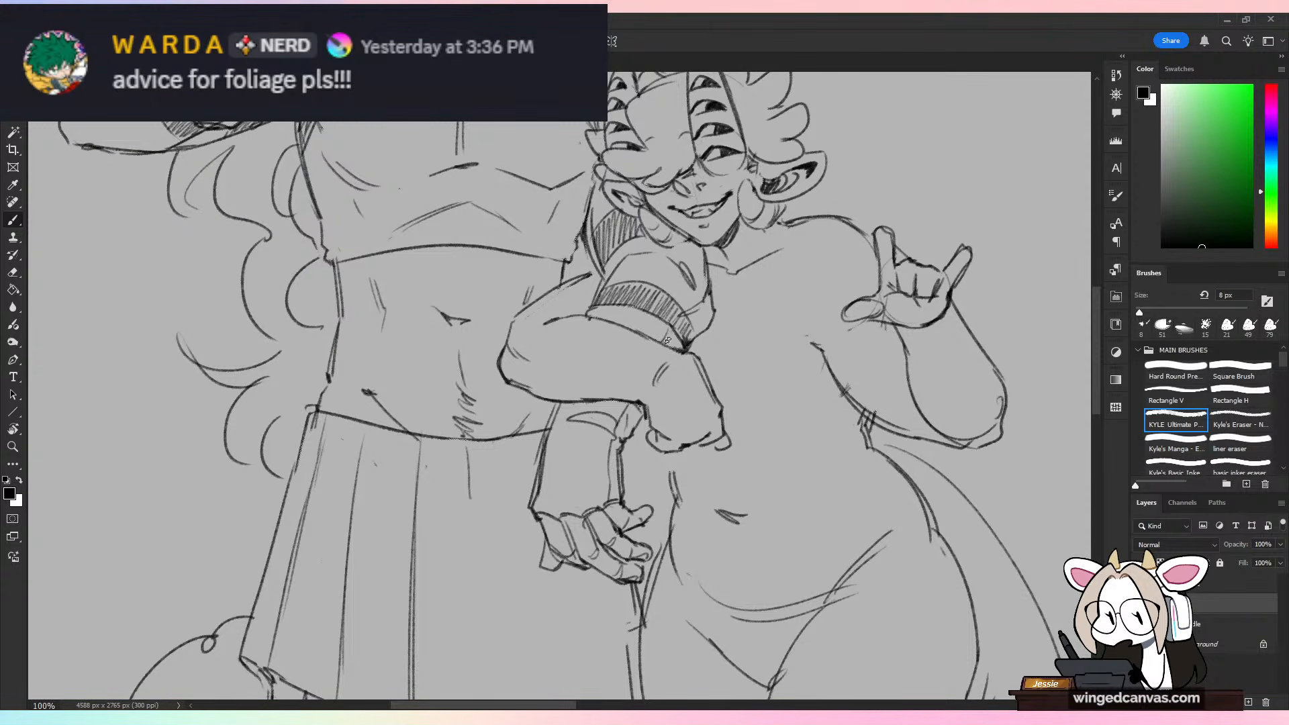
mouse_move(588, 311)
mouse_down()
mouse_move(632, 293)
mouse_move(608, 319)
mouse_up()
key(e)
key(b)
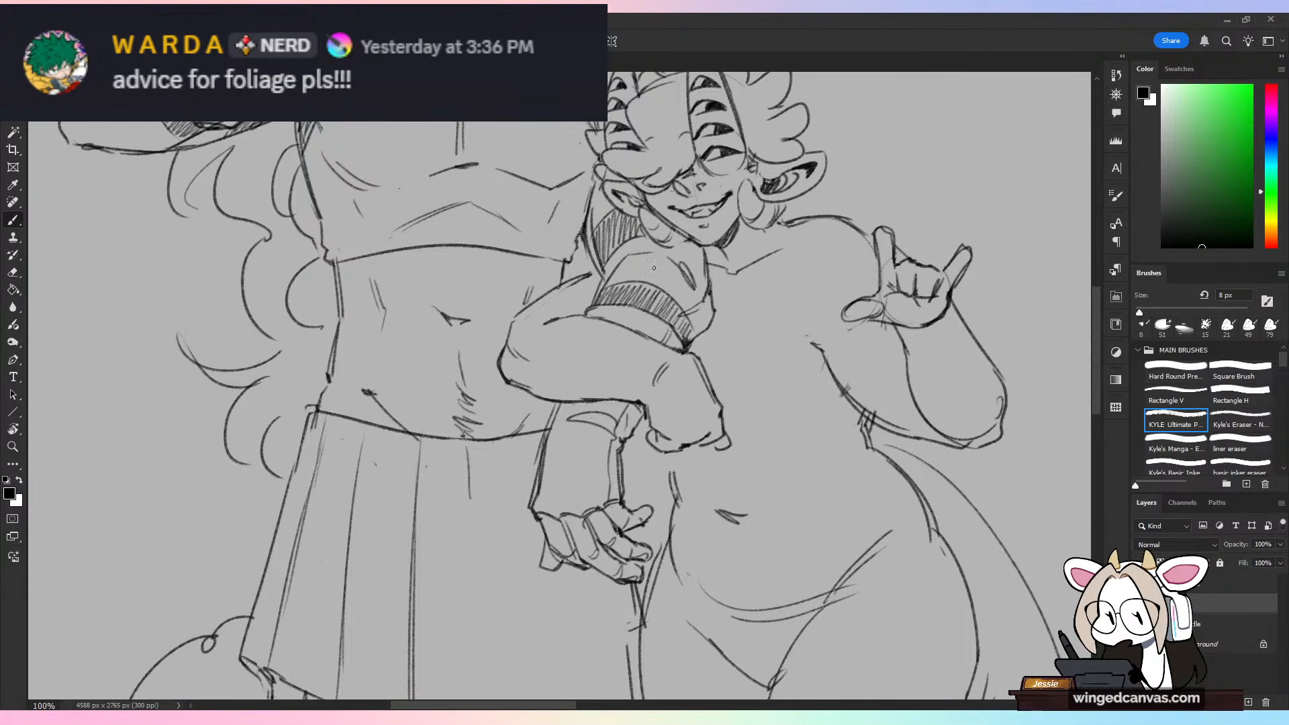
Step: Erase the side edge, pleats and zigzag hem of the taller character's skirt below the waistline
key(ctrl+minus)
key(ctrl+minus)
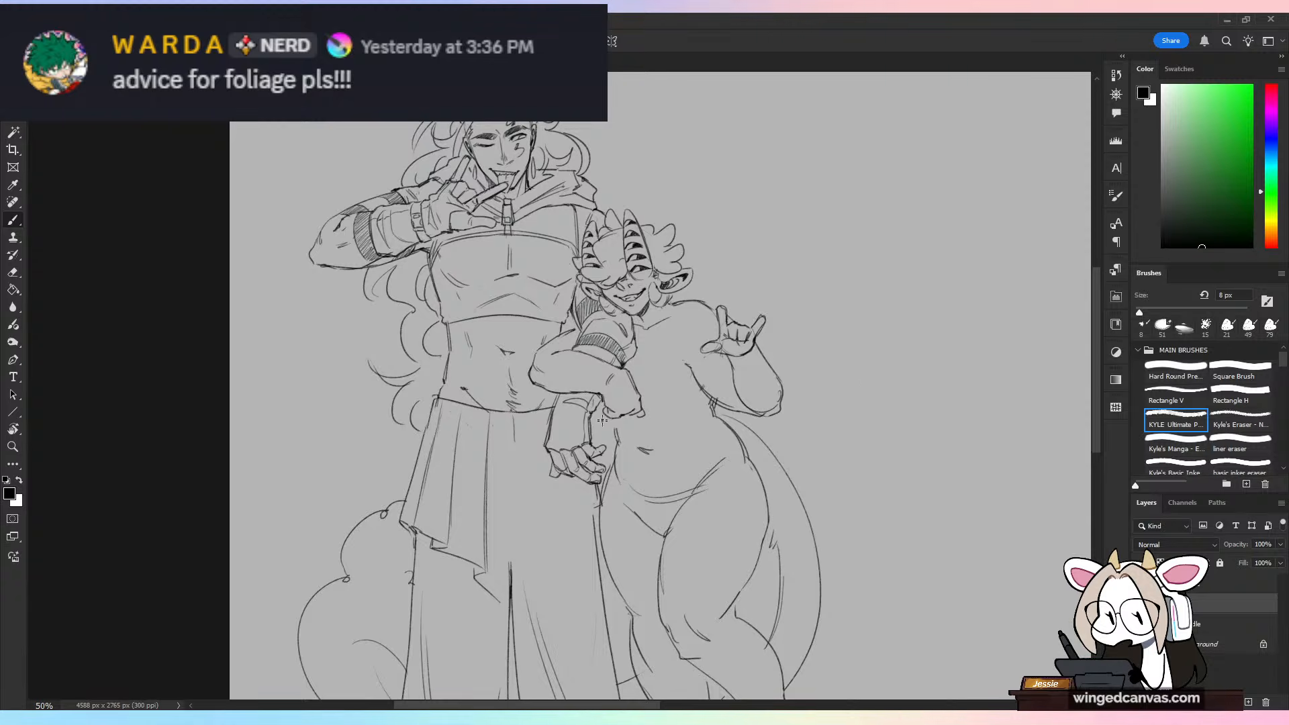
key(ctrl+plus)
drag(637, 532, 682, 425)
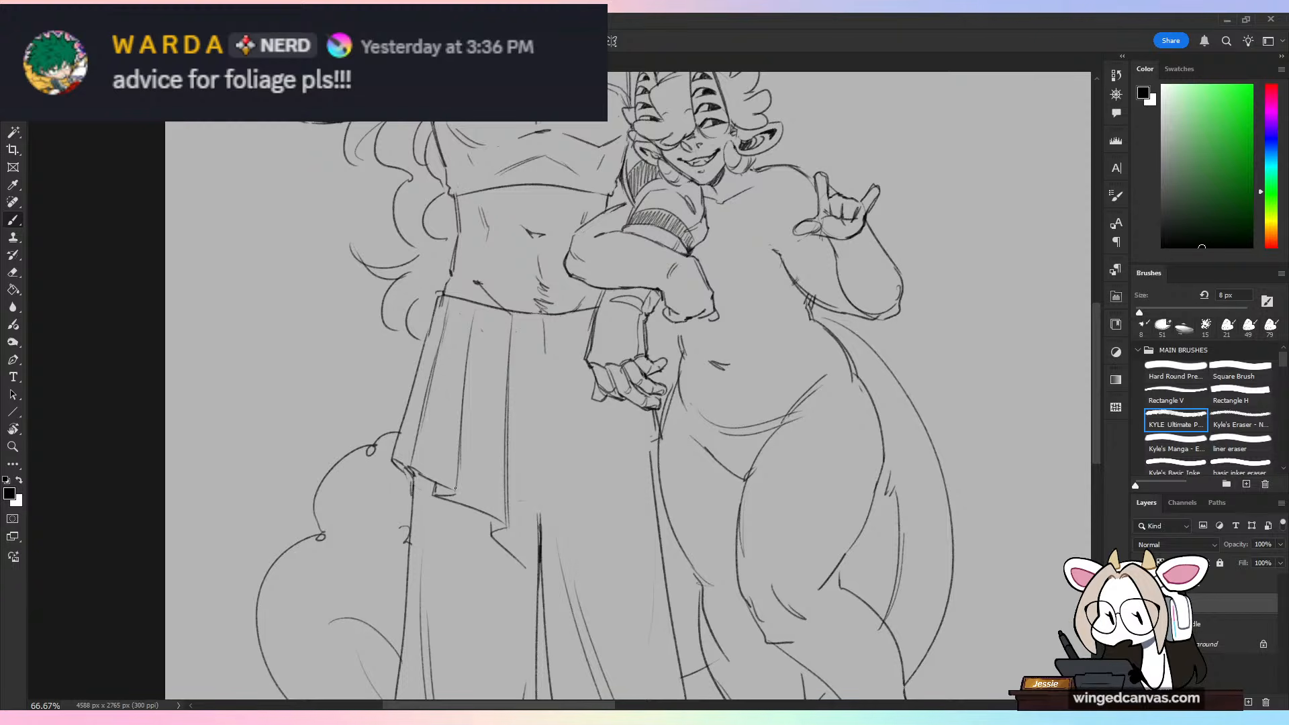
key(e)
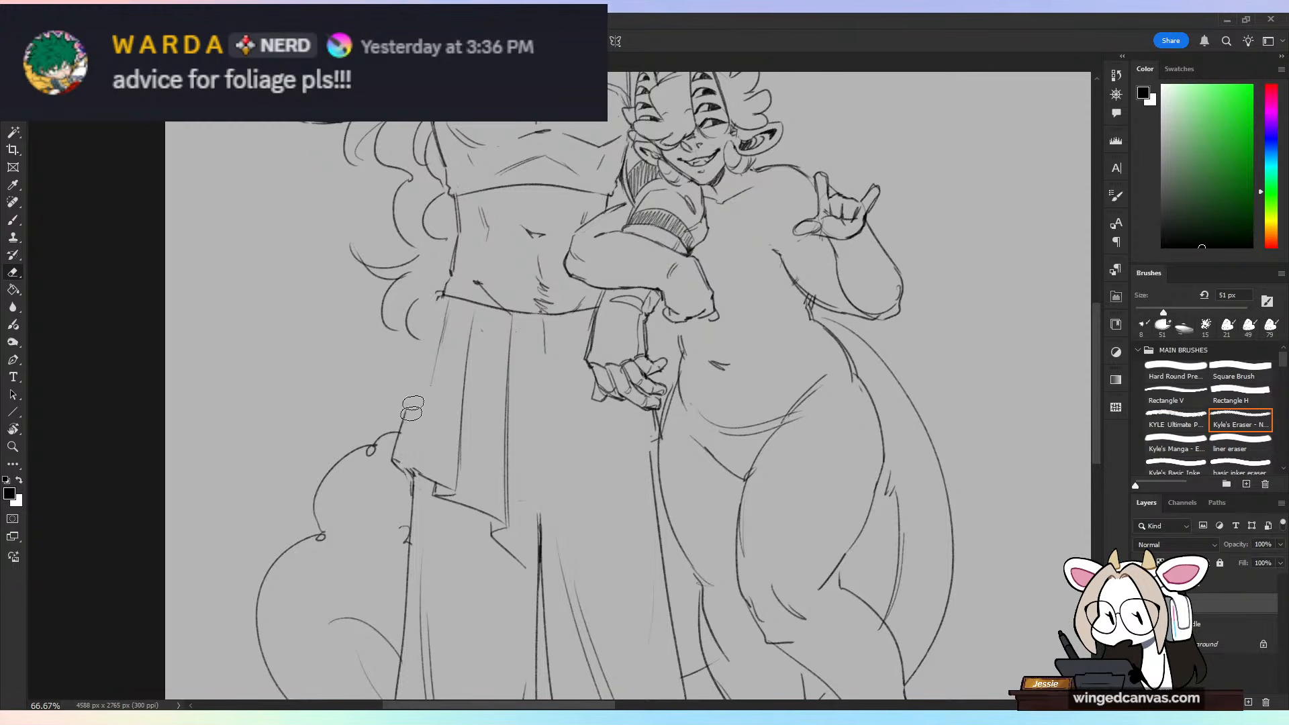
mouse_move(412, 408)
mouse_down()
mouse_move(450, 318)
mouse_move(447, 464)
mouse_move(474, 515)
mouse_move(508, 411)
mouse_move(508, 482)
mouse_move(492, 355)
mouse_move(470, 316)
mouse_up()
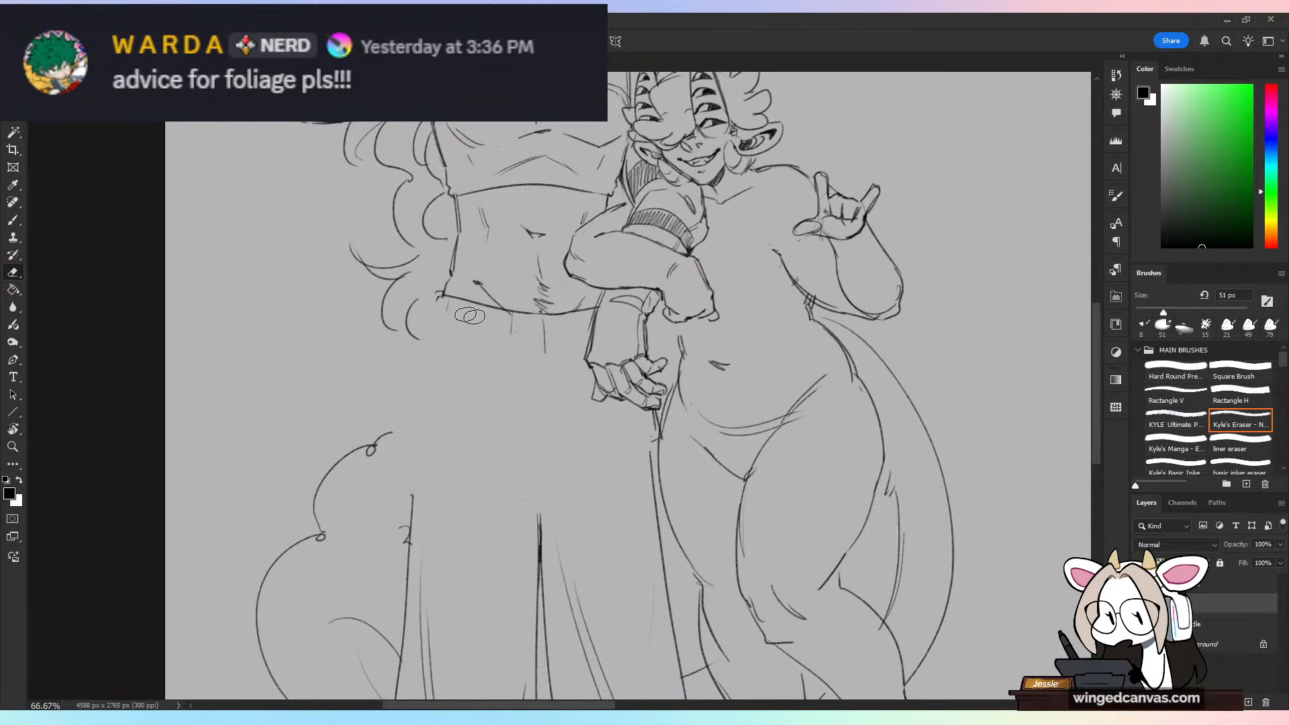
key(b)
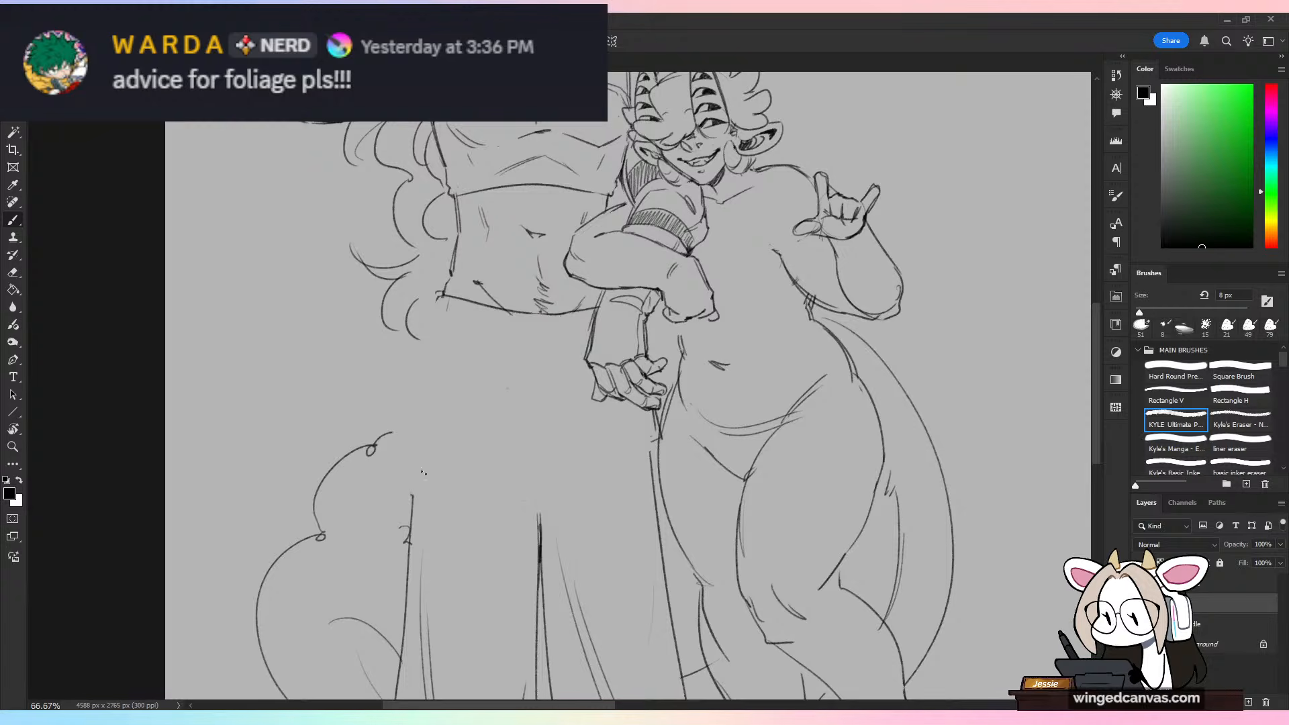
Step: Sketch a loose, wavy skirt hem across the taller character's thighs and a long double fold line from the waist, redoing failed fold strokes
mouse_move(389, 452)
mouse_down()
mouse_move(524, 559)
mouse_move(591, 482)
mouse_move(628, 459)
mouse_move(616, 482)
mouse_move(675, 429)
mouse_up()
drag(650, 452, 680, 430)
drag(519, 313, 497, 459)
drag(526, 322, 511, 459)
drag(621, 404, 615, 456)
key(ctrl+z)
key(ctrl+z)
key(ctrl+z)
drag(522, 315, 513, 446)
drag(526, 322, 511, 458)
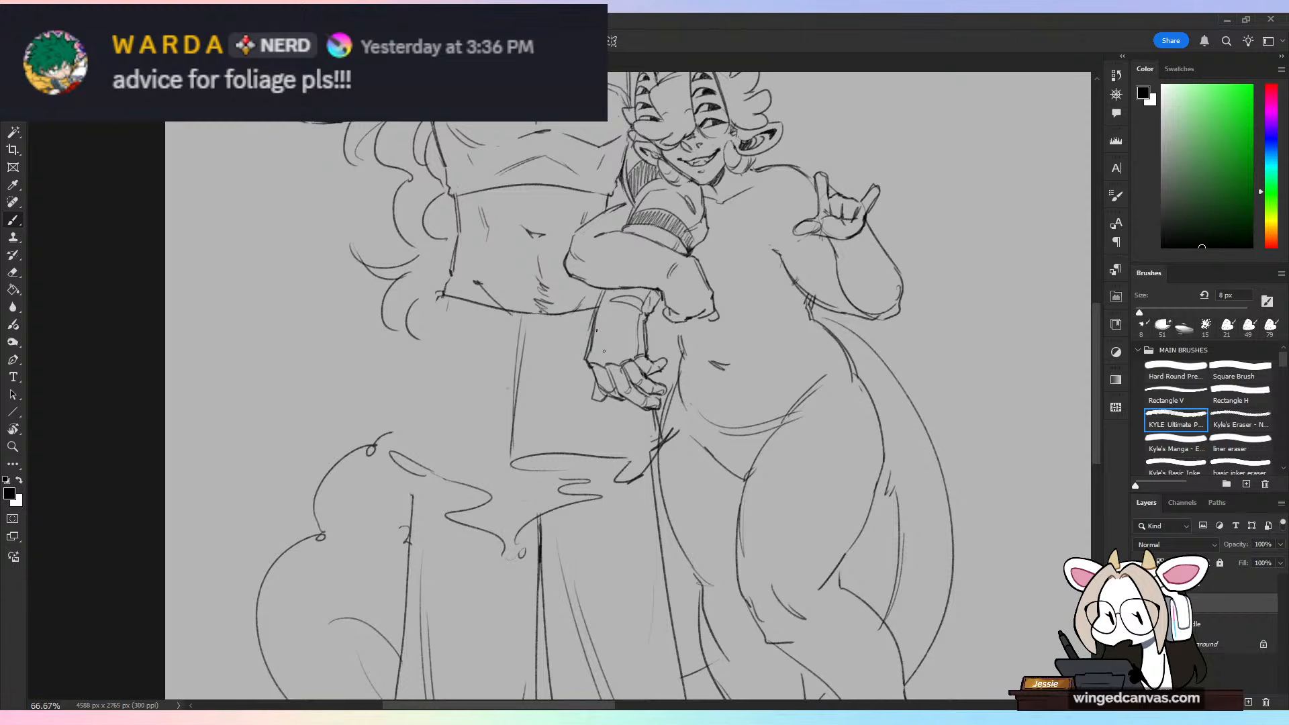
Step: Sketch vertical fold lines down the skirt's middle and connect them to the wavy hem, closing the pointed drape between the legs
mouse_move(627, 405)
mouse_down()
mouse_move(637, 451)
mouse_move(650, 445)
mouse_move(590, 483)
mouse_up()
drag(554, 472, 555, 490)
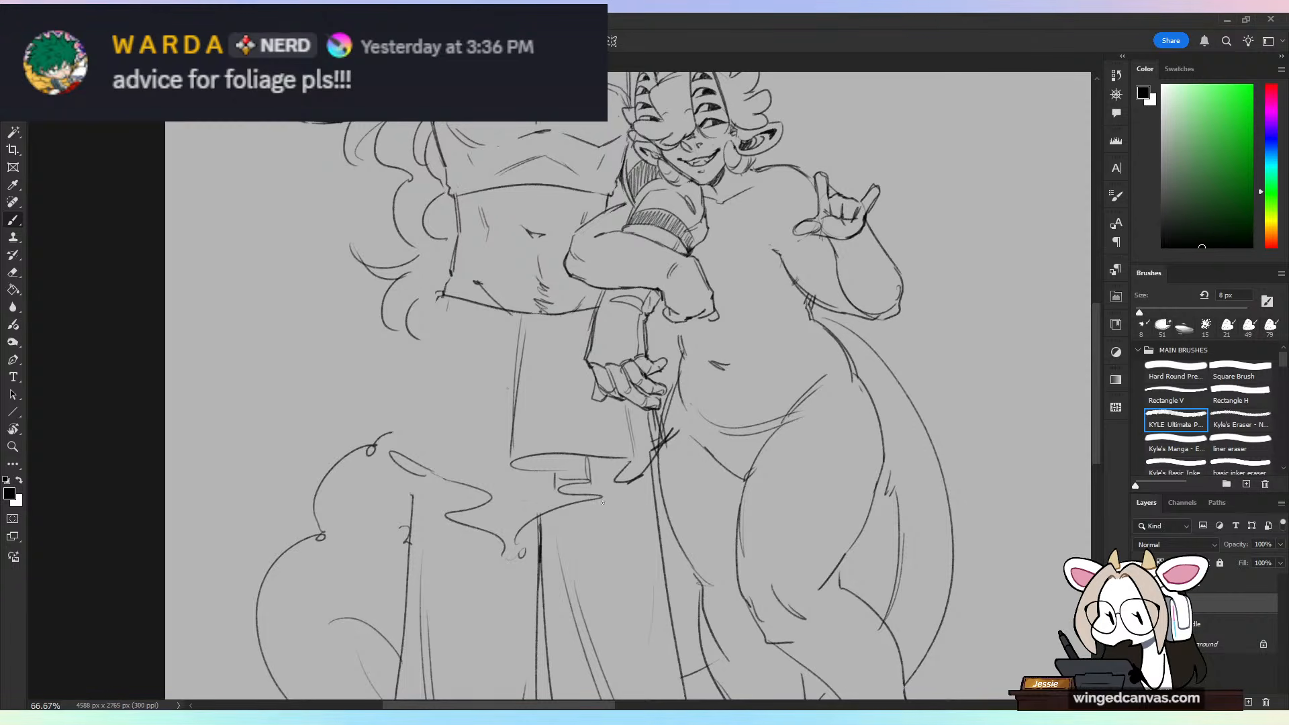
drag(596, 447, 603, 503)
drag(517, 458, 509, 548)
drag(519, 492, 521, 599)
drag(502, 455, 501, 548)
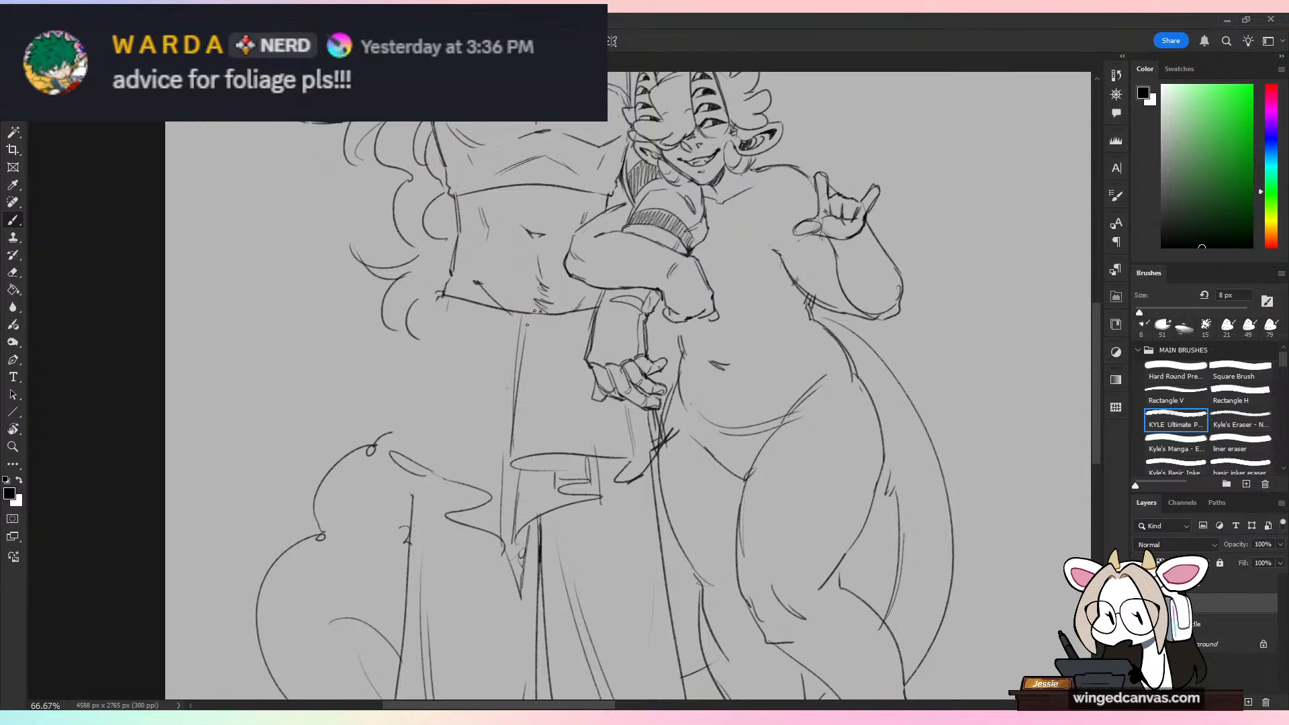
drag(498, 377, 487, 508)
drag(457, 387, 444, 481)
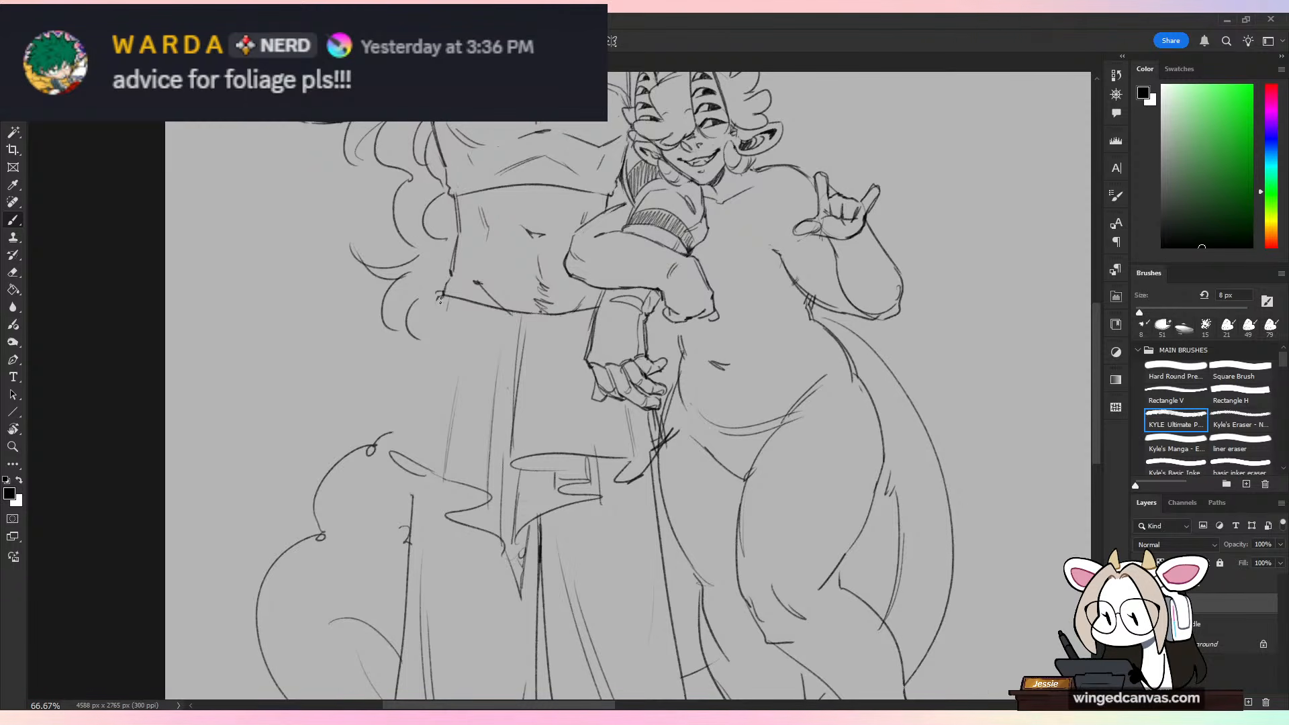
Step: Draw the skirt's outer edge from the waistband to the hem on the tail side and add small folds at that corner
drag(440, 300, 401, 437)
drag(425, 344, 393, 435)
drag(407, 388, 397, 498)
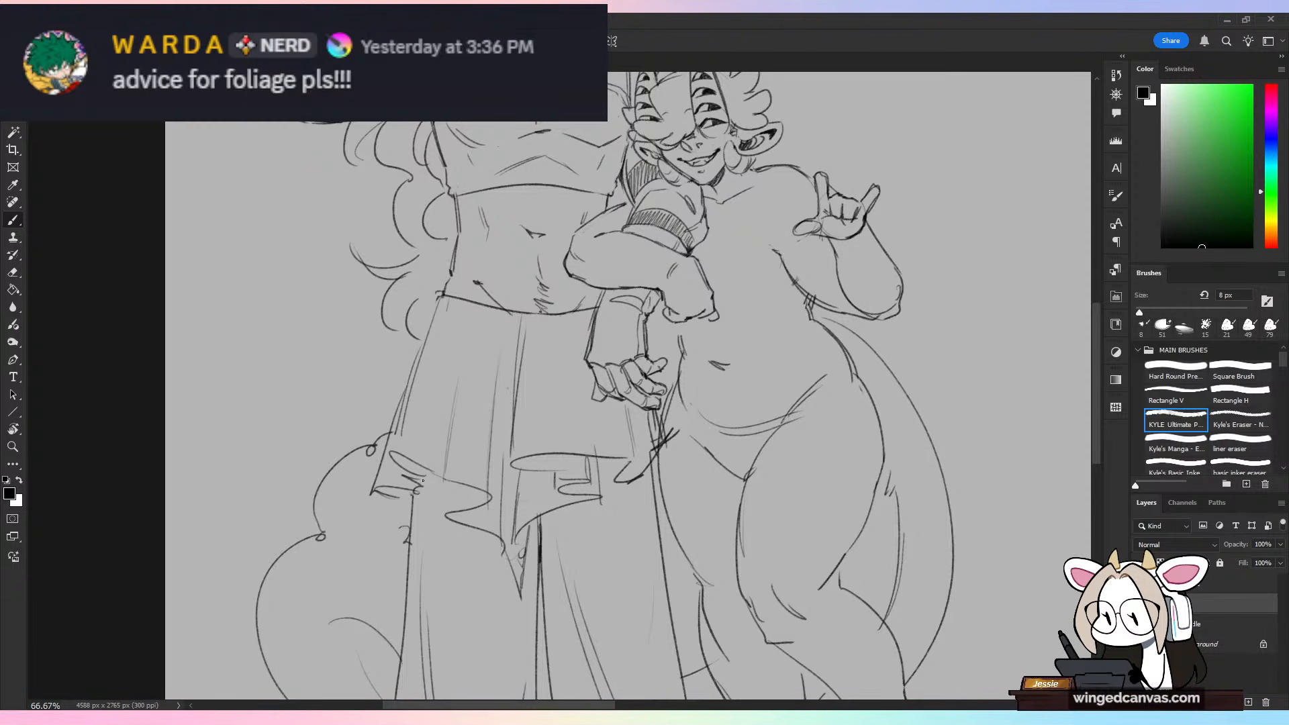
mouse_move(428, 351)
mouse_down()
mouse_move(394, 463)
mouse_move(415, 499)
mouse_move(428, 482)
mouse_up()
Step: Clean up the overlapping lines beneath the taller character's lowered hand and redraw the skirt's side edge and hem corner there, touching up the shorter character's waist
mouse_move(638, 484)
mouse_down()
mouse_move(672, 472)
mouse_move(651, 455)
mouse_move(668, 467)
mouse_move(671, 419)
mouse_up()
key(e)
key(b)
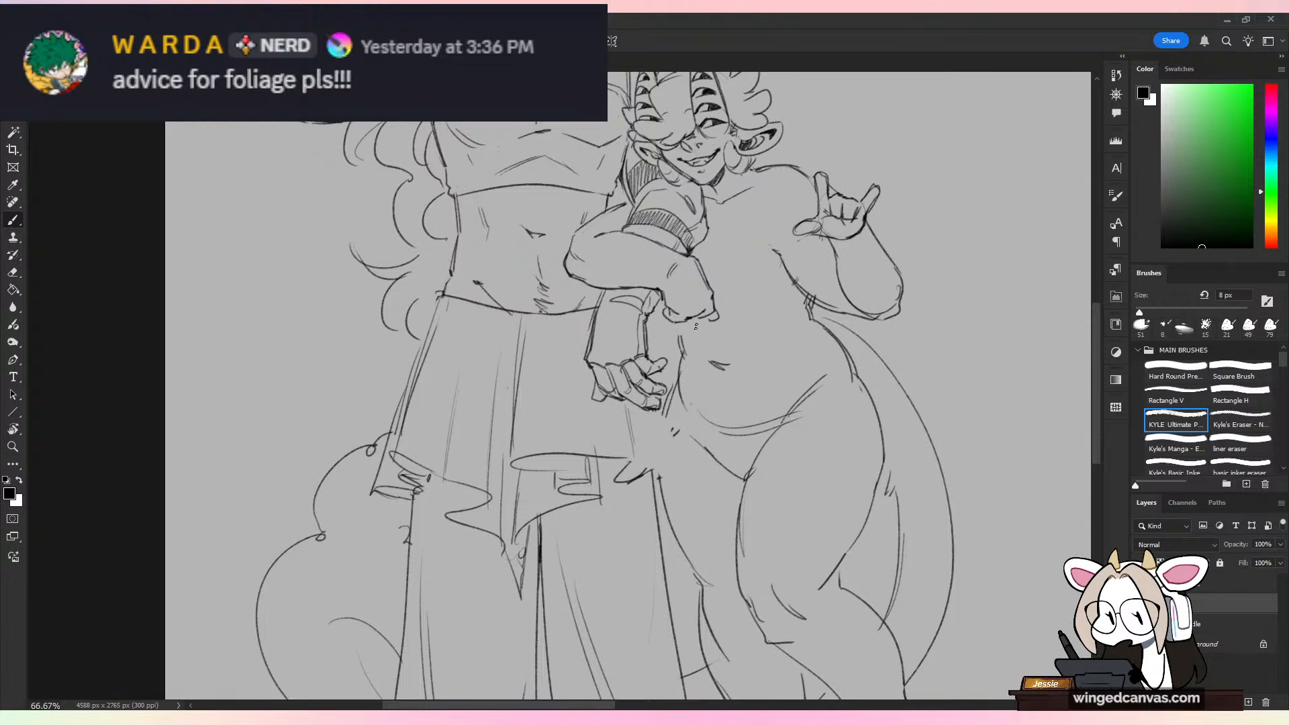
drag(678, 325, 683, 355)
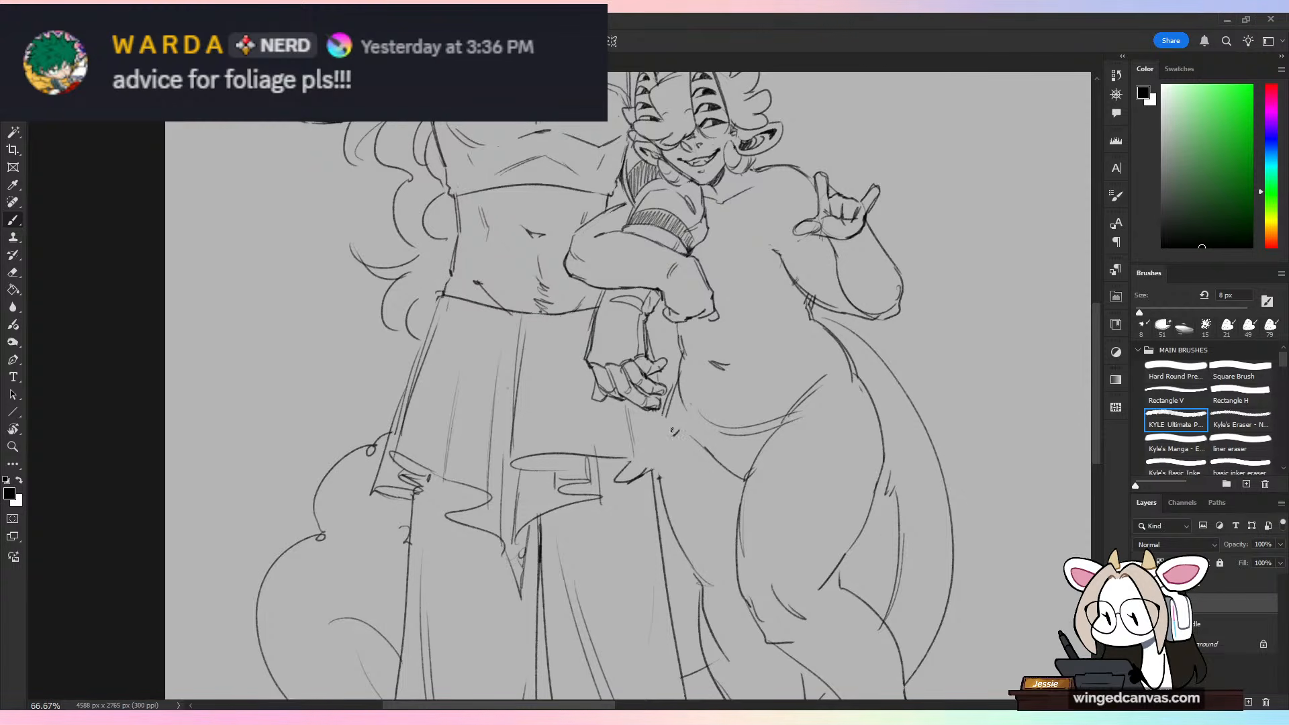
drag(663, 404, 677, 451)
mouse_move(687, 455)
mouse_down()
mouse_move(660, 472)
mouse_move(649, 416)
mouse_move(668, 408)
mouse_up()
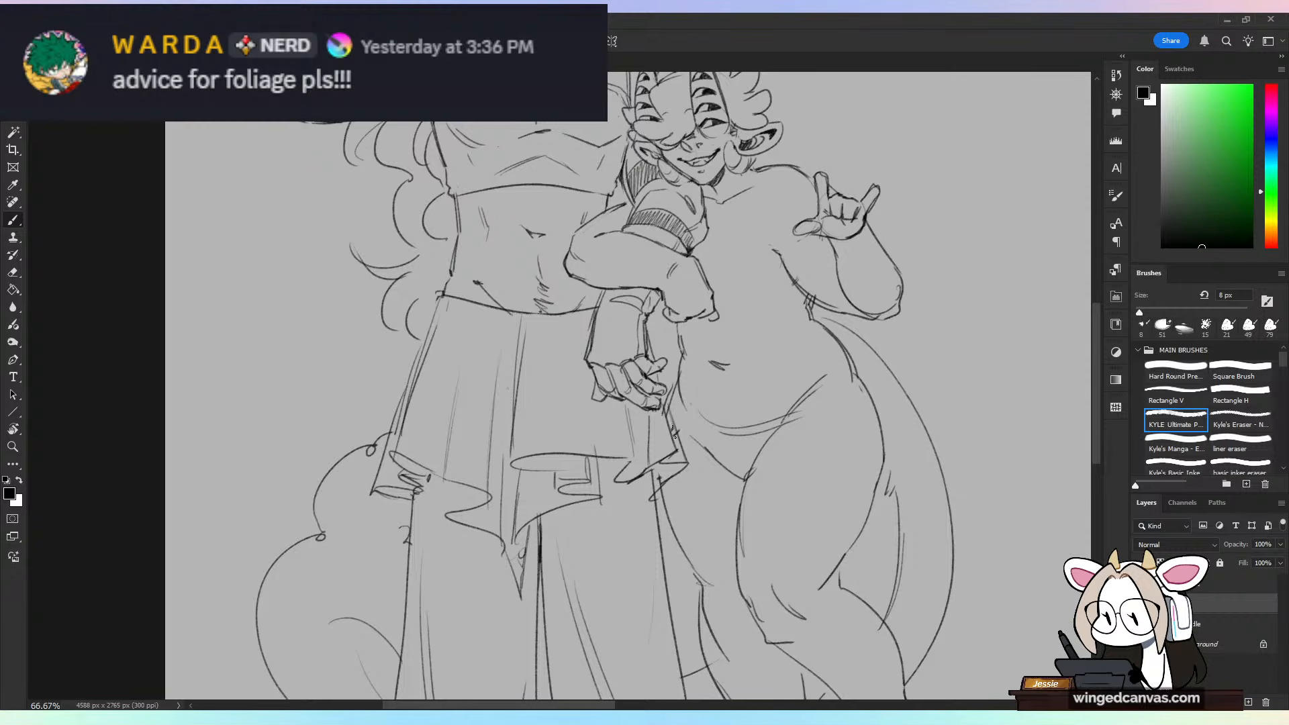
key(e)
drag(658, 472, 653, 529)
key(b)
Step: Add thin pleat lines hanging from the skirt's waistband beside the hand and near the outer hip
drag(560, 317, 564, 394)
drag(561, 317, 571, 404)
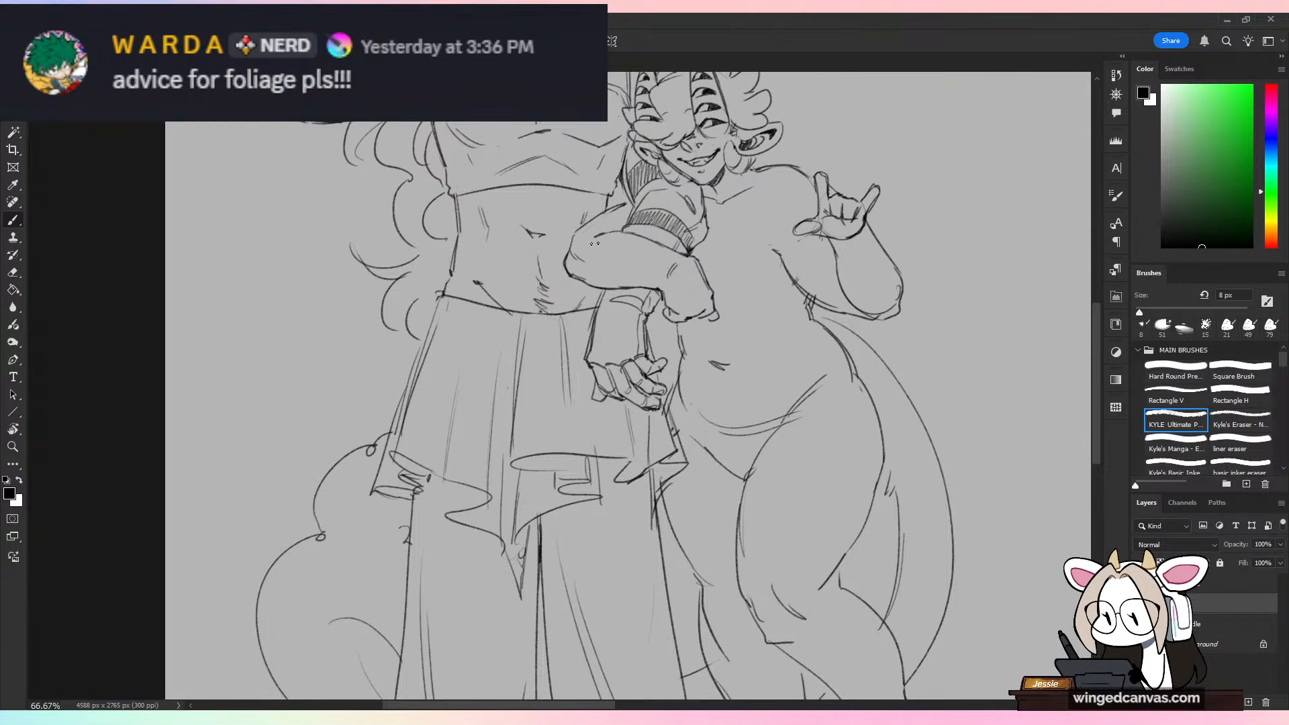
drag(480, 303, 469, 357)
key(ctrl+minus)
key(ctrl+minus)
key(ctrl+minus)
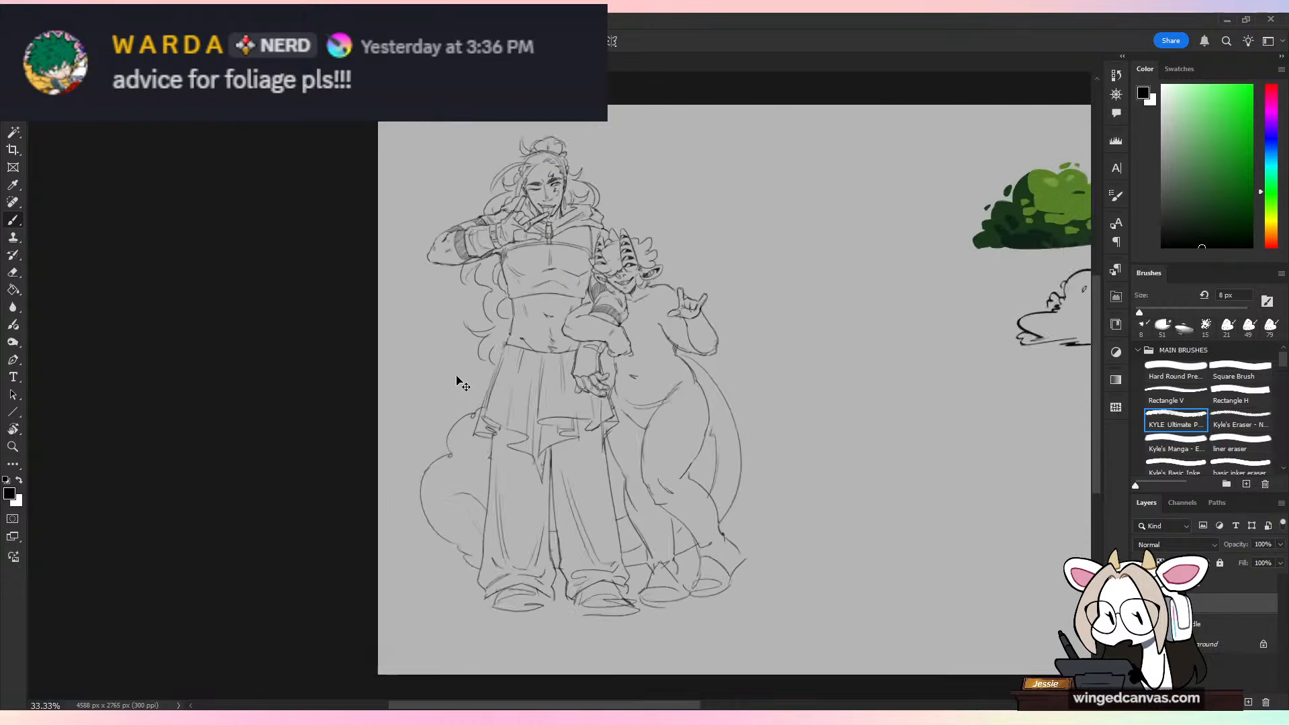
Step: Trim the skirt's outer edge on the tail side with the eraser and redraw it as a cleaner line from waistband to hem
key(ctrl+plus)
key(ctrl+plus)
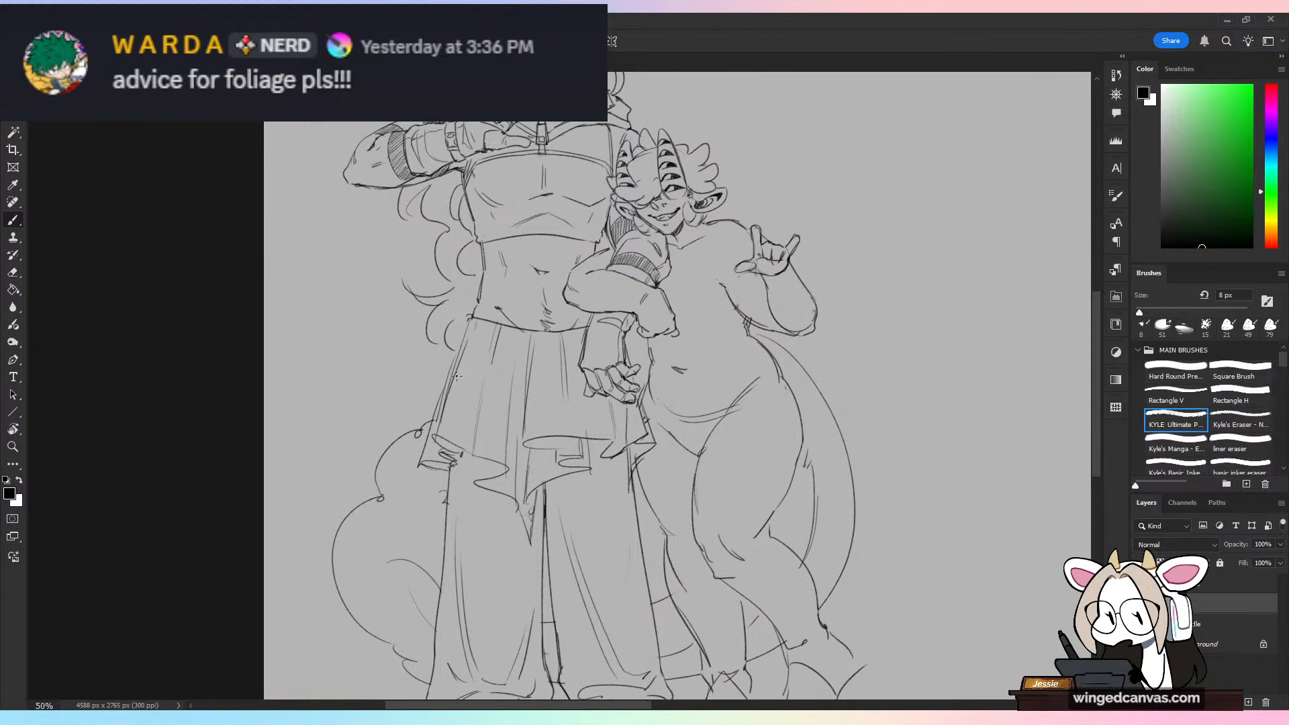
key(ctrl+plus)
drag(547, 388, 728, 474)
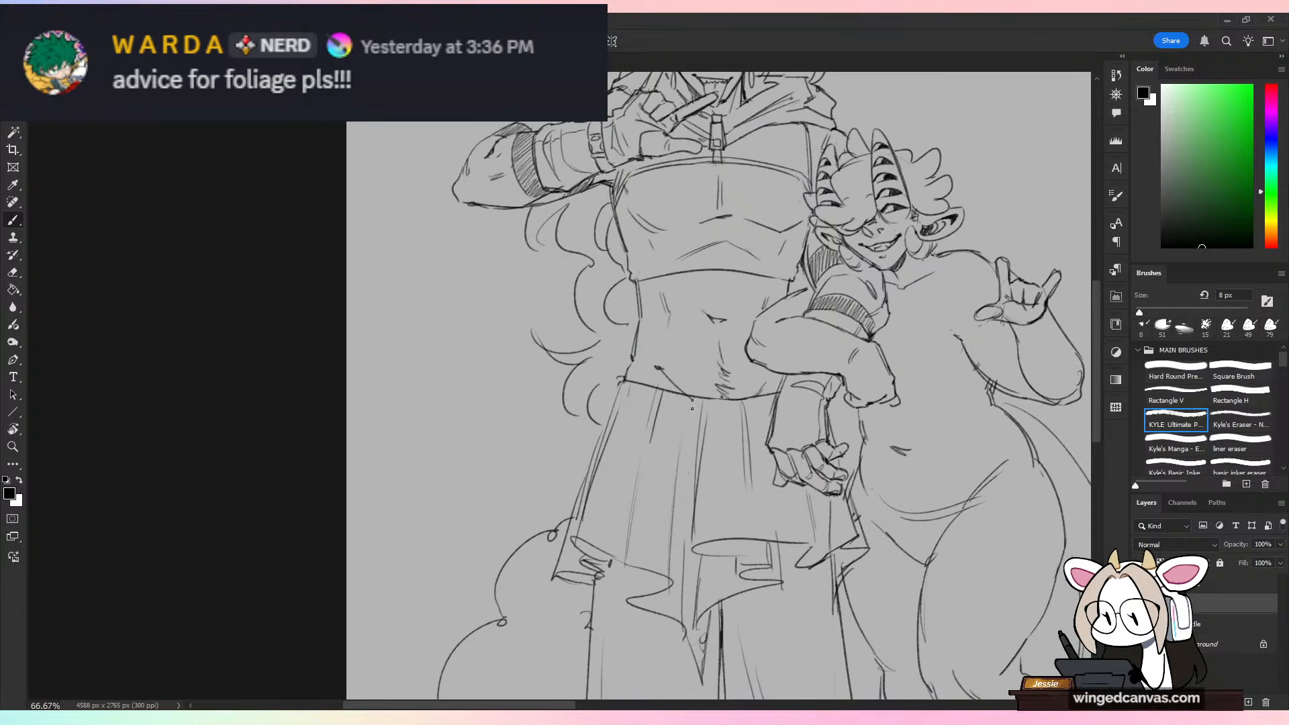
key(e)
mouse_move(574, 527)
mouse_down()
mouse_move(613, 397)
mouse_move(576, 510)
mouse_up()
key(b)
mouse_move(612, 399)
mouse_down()
mouse_move(564, 552)
mouse_move(585, 525)
mouse_up()
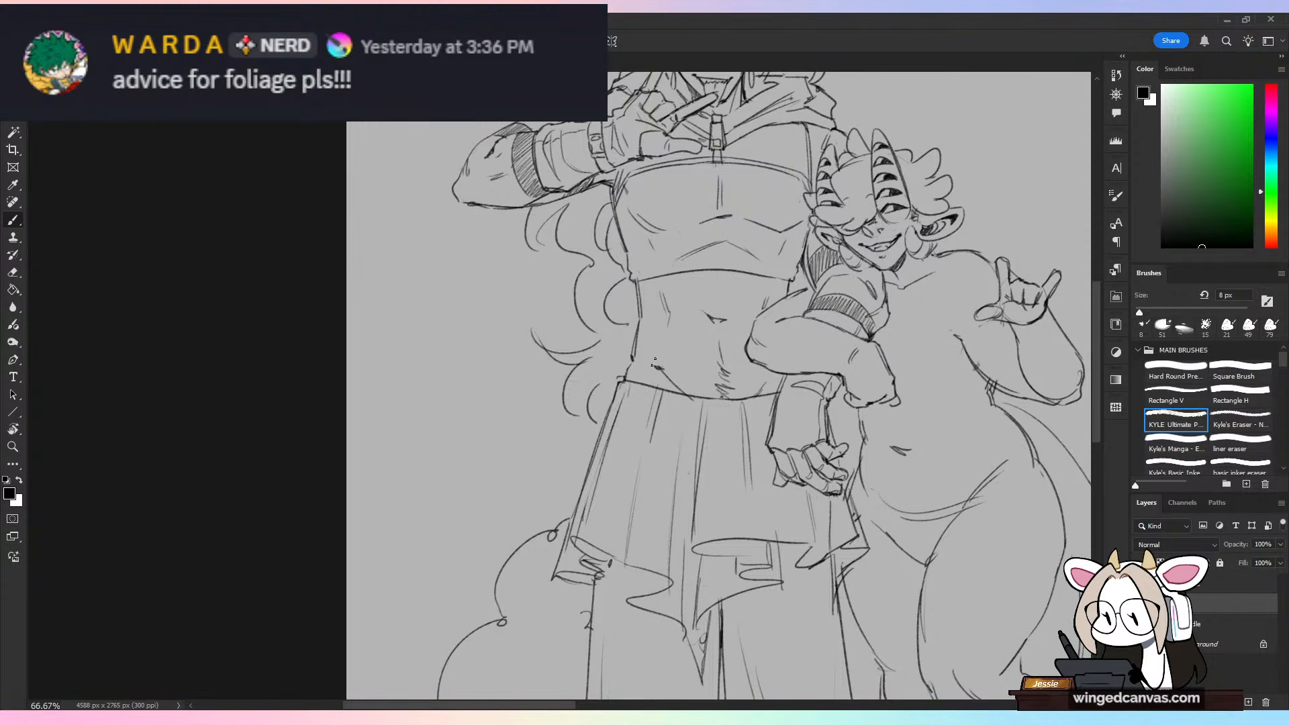
key(e)
drag(626, 431, 581, 526)
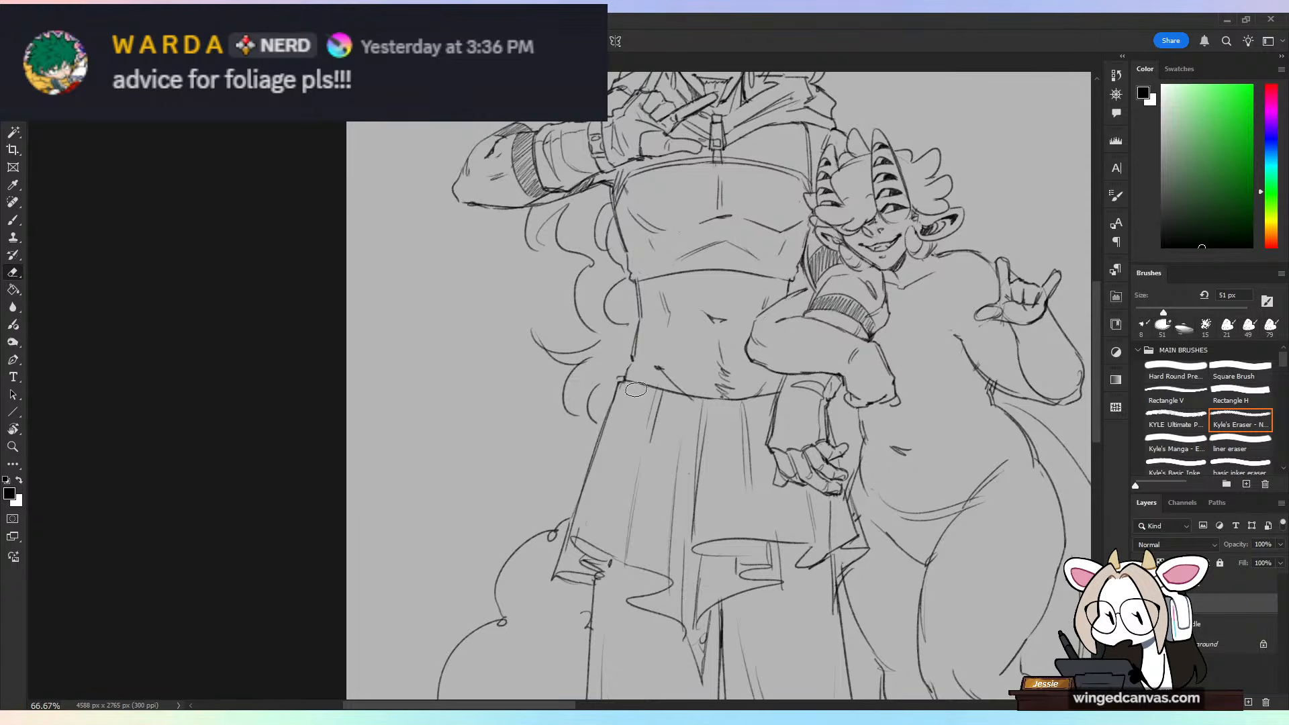
key(b)
drag(624, 398, 570, 543)
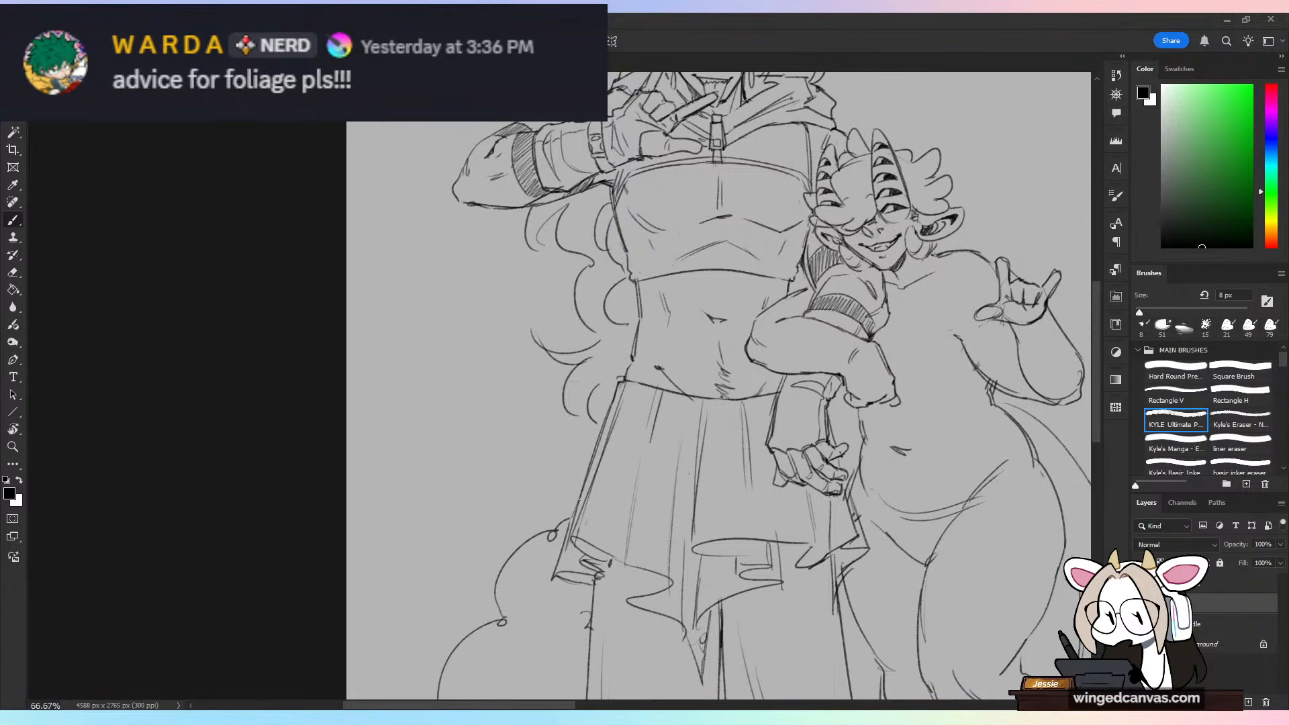
key(ctrl+minus)
drag(942, 497, 605, 510)
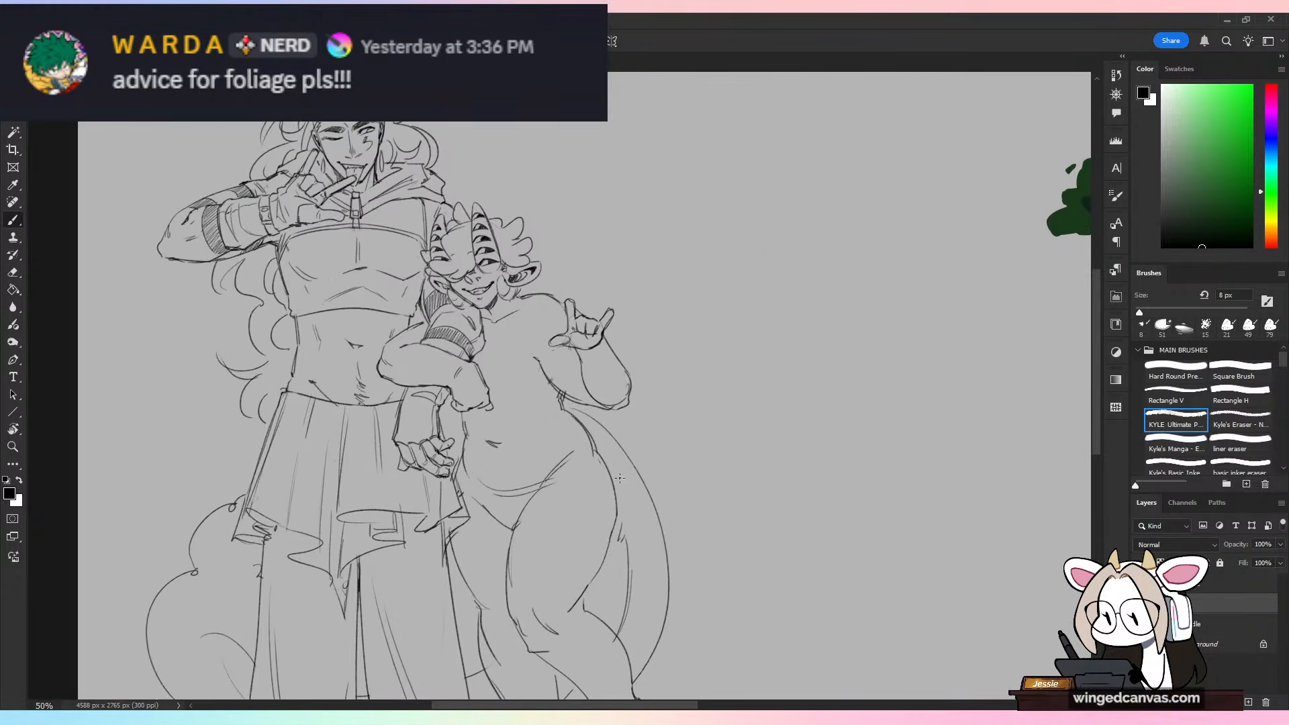
key(ctrl+minus)
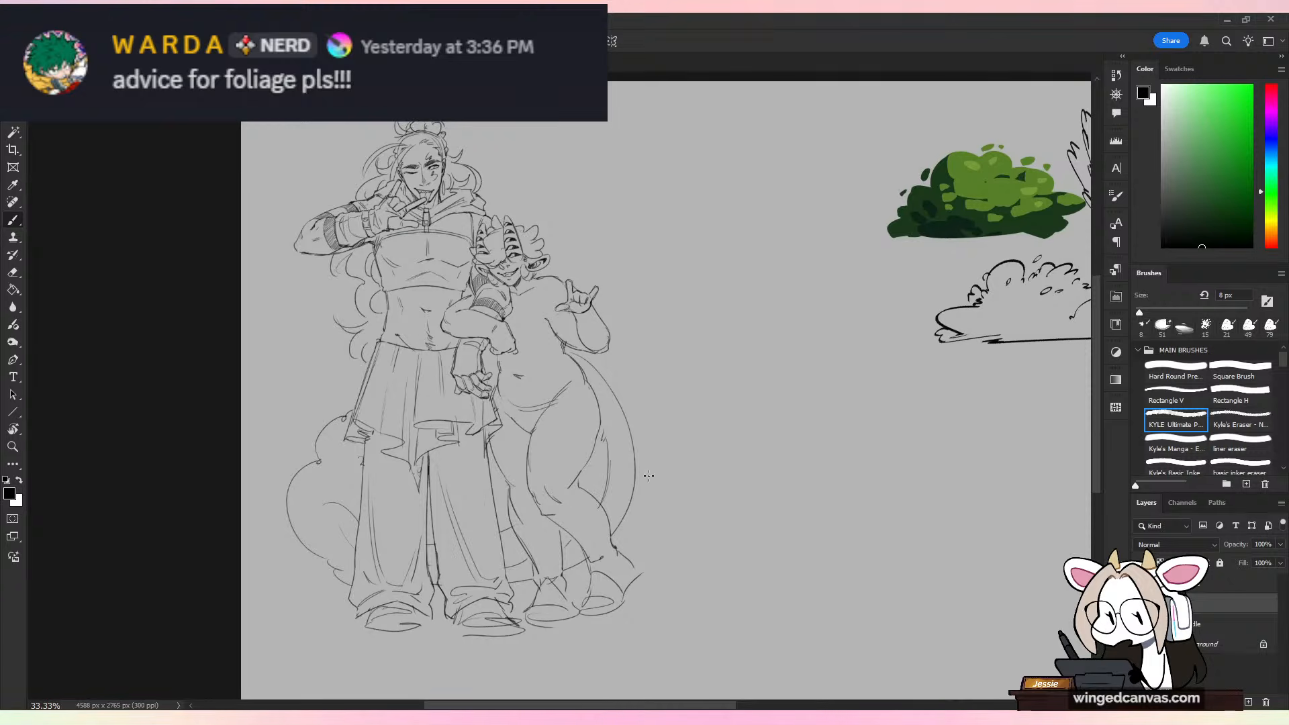
click(28, 20)
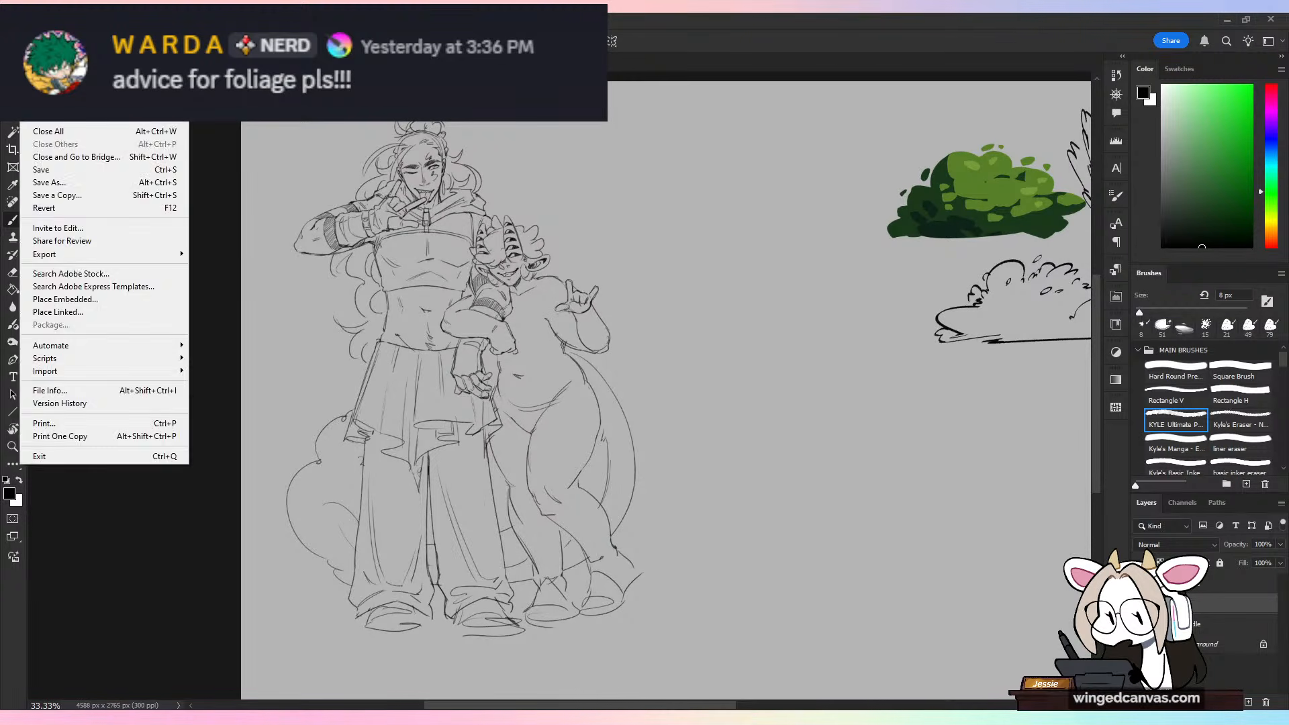
key(Escape)
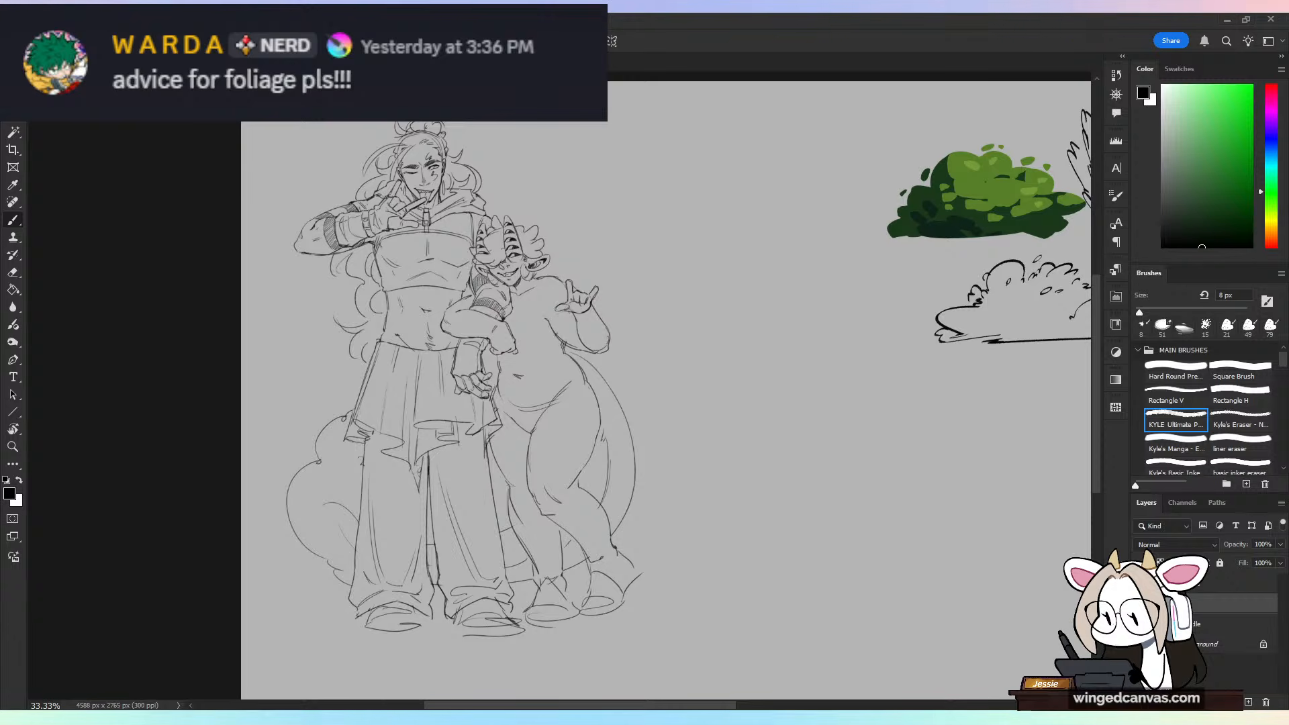
Step: Try Magic Wand selections of the empty area around the characters and the taller character's chest, clearing each one
click(12, 131)
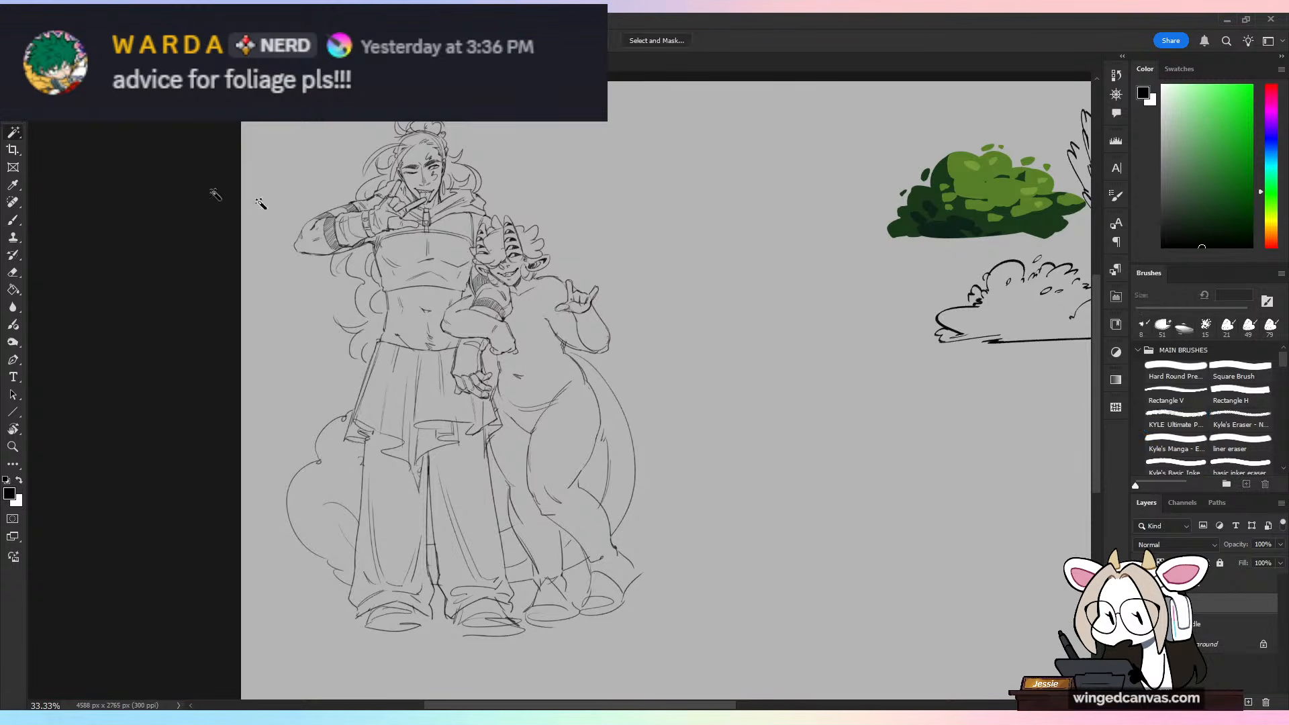
click(664, 158)
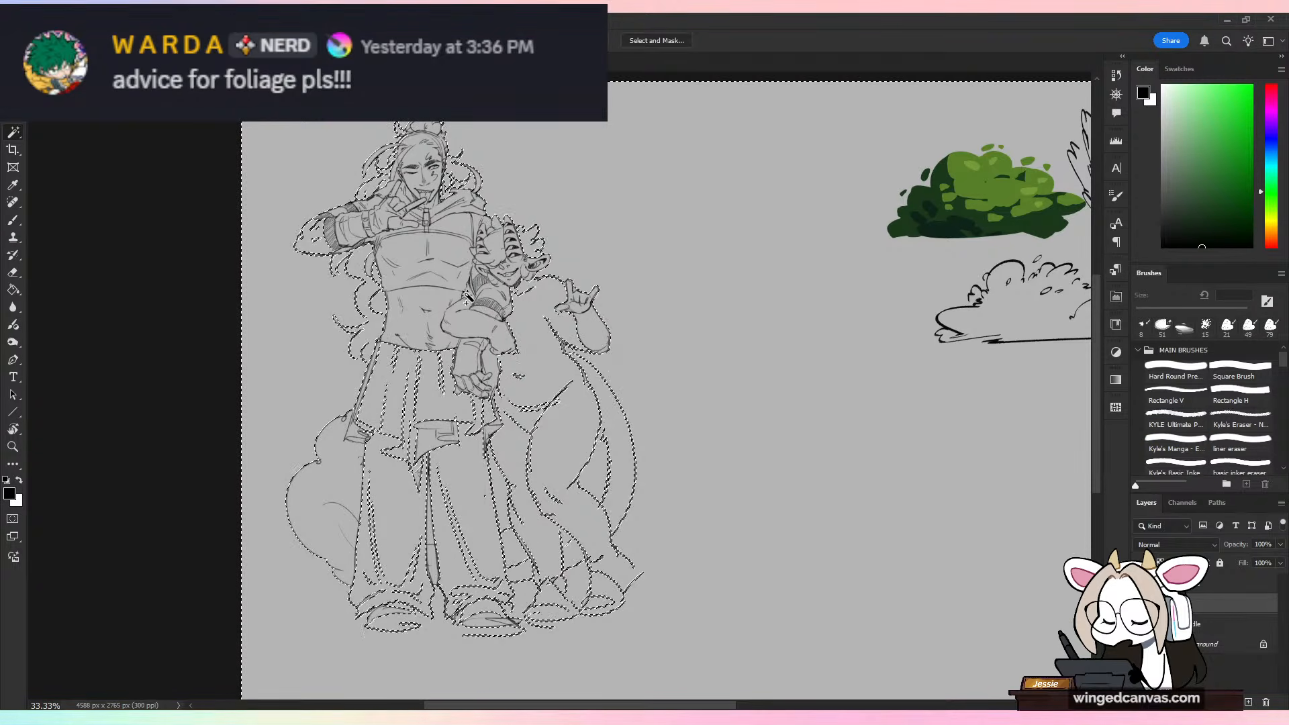
key(ctrl+d)
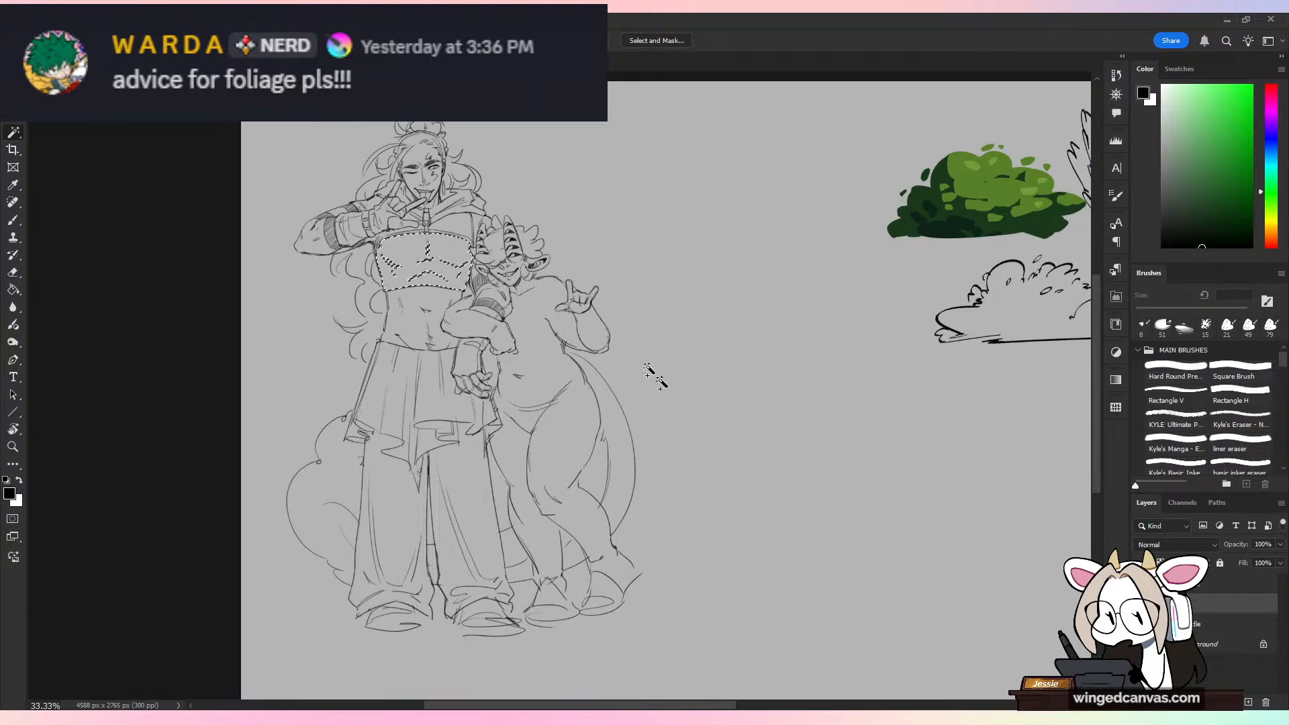
click(464, 227)
key(ctrl+d)
click(741, 478)
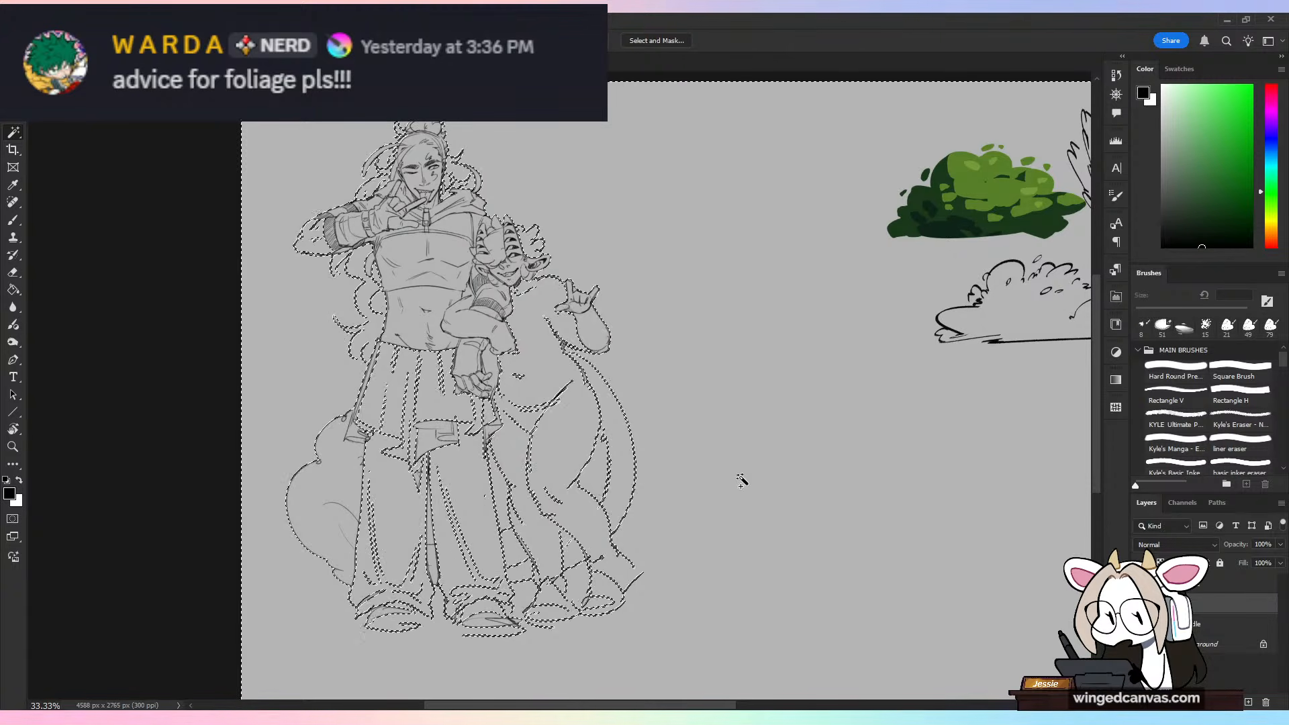
key(ctrl+d)
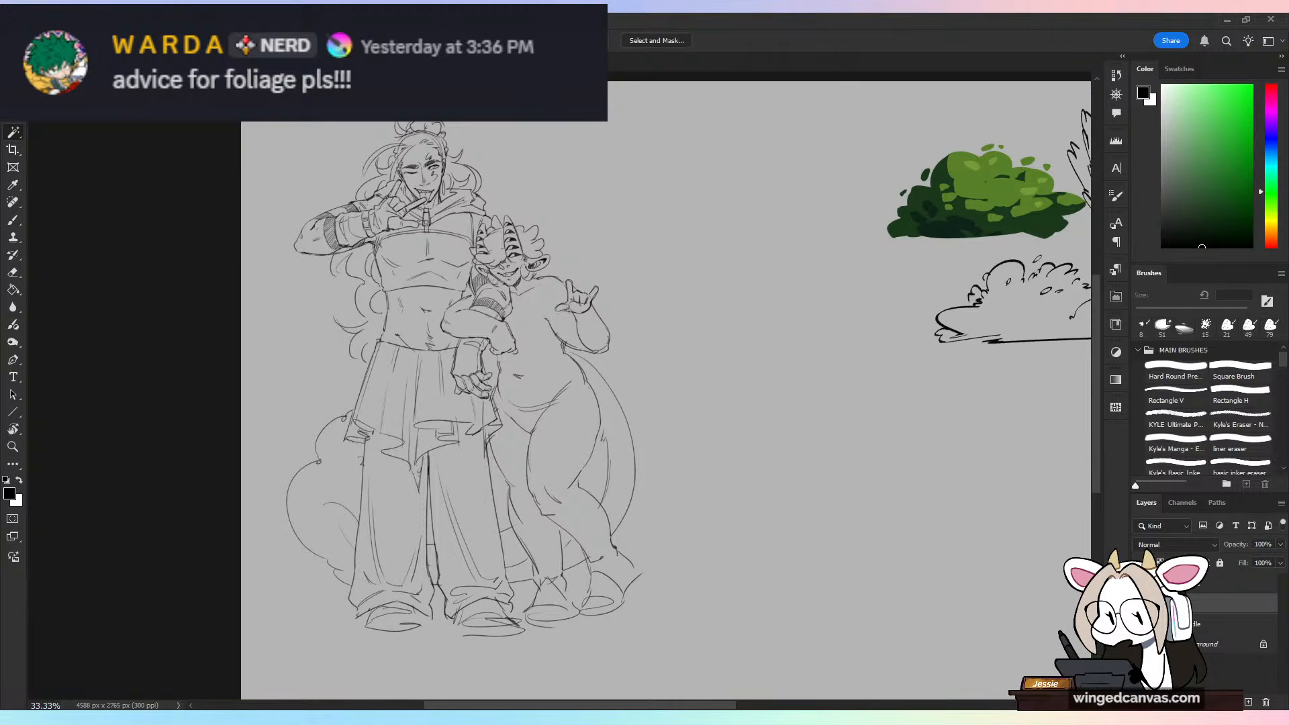
Step: Open the finished purple night illustration and bring the masked figure on the walkway into view
click(25, 20)
click(40, 33)
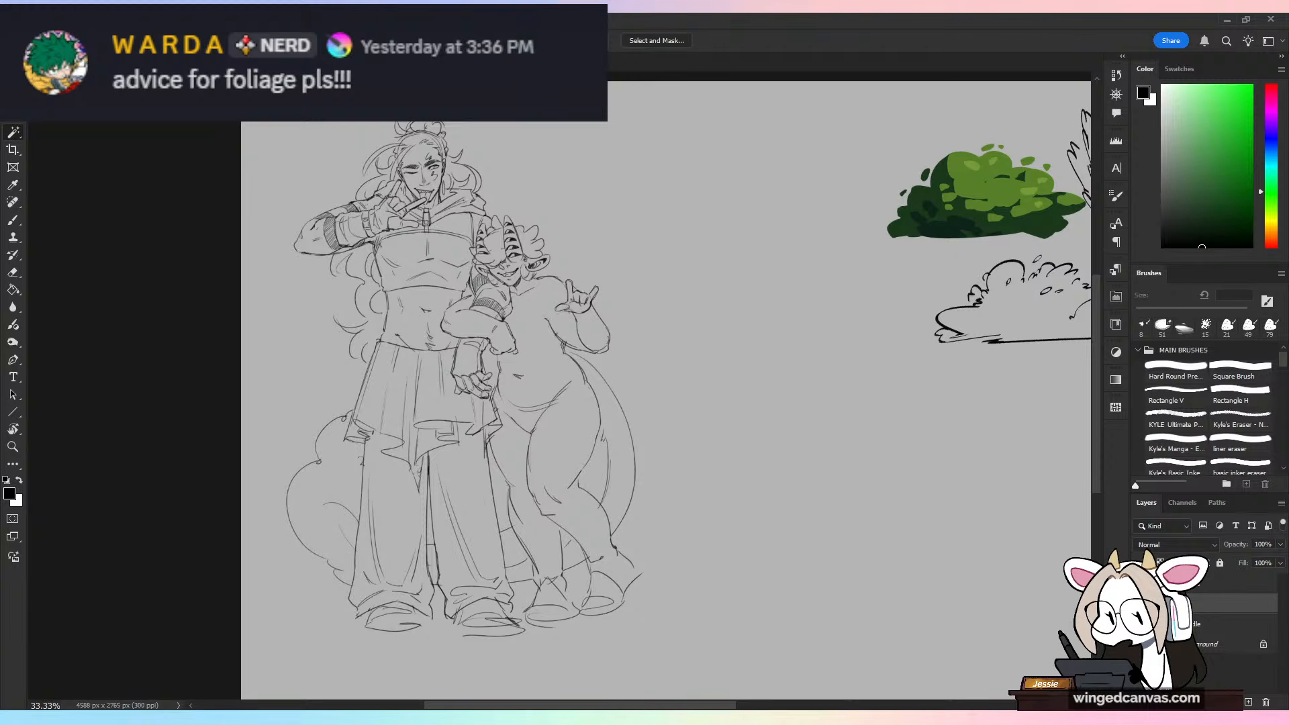
key(ctrl+Tab)
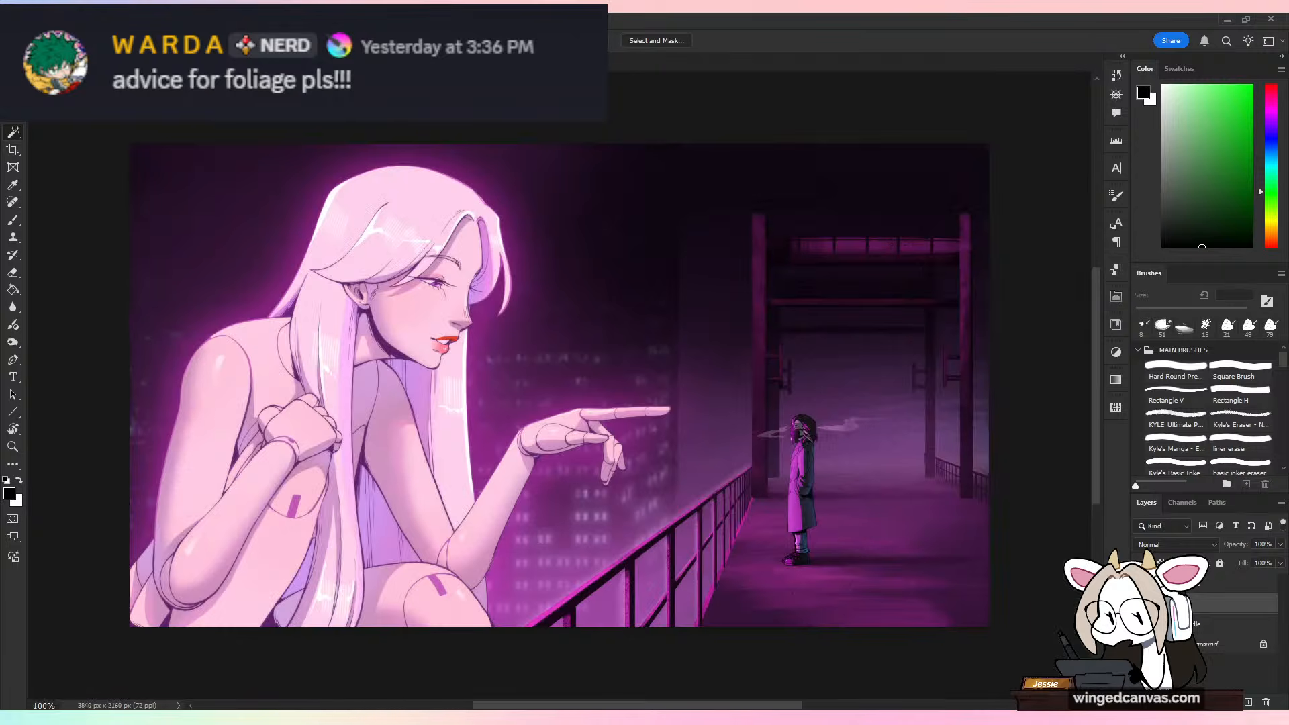
key(ctrl+plus)
drag(913, 475, 651, 405)
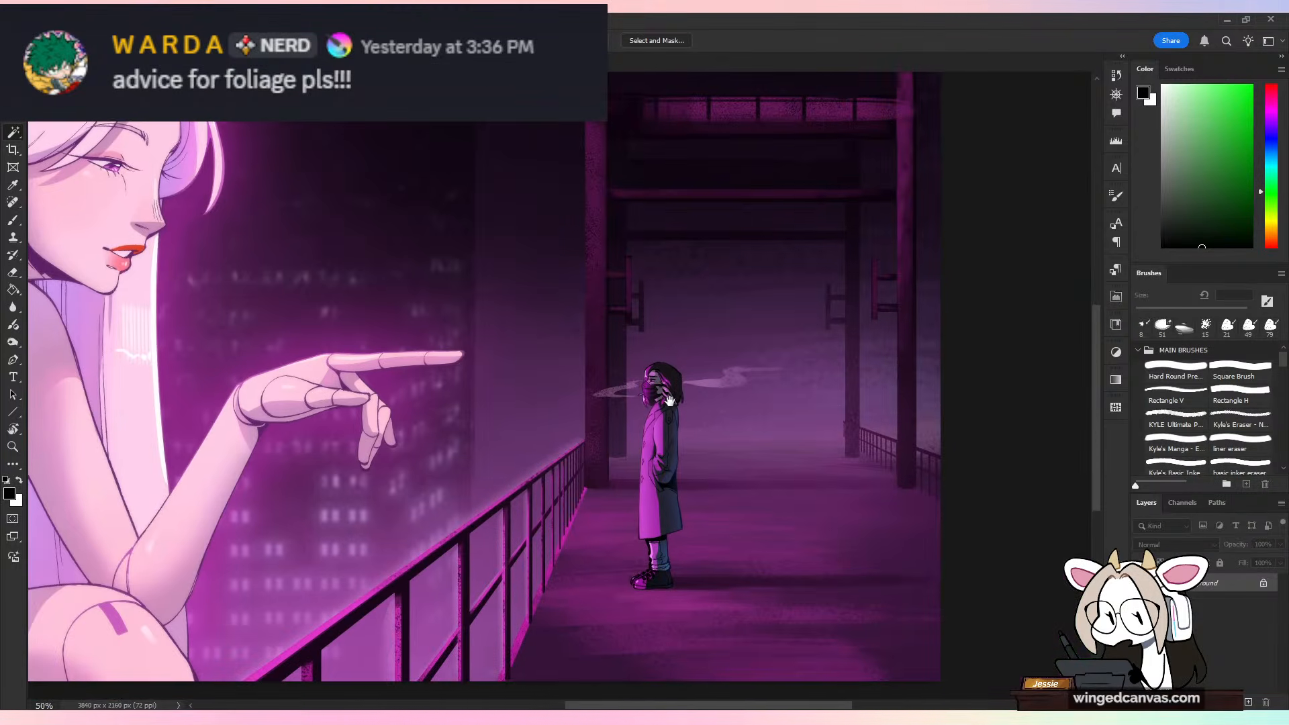
Step: Outline the speckled pink strip along the railing's base with the Lasso and clear the selection
key(ctrl+plus)
key(ctrl+plus)
key(ctrl+plus)
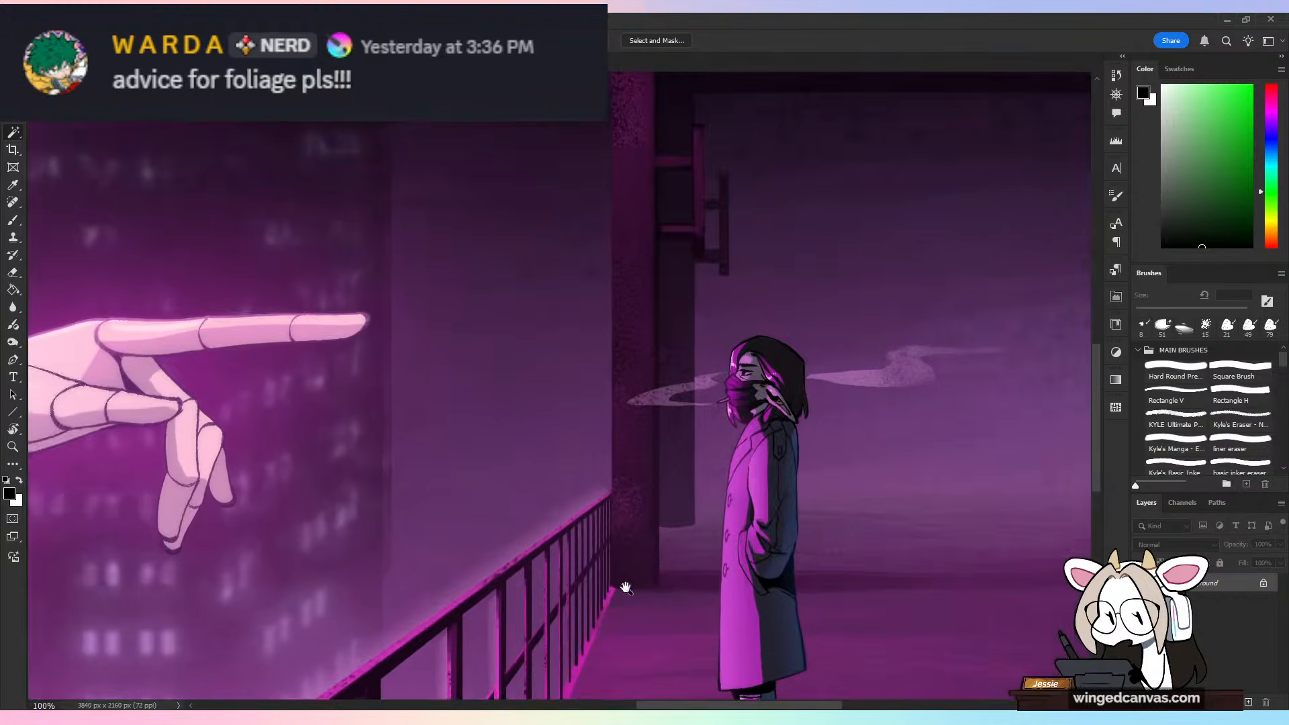
scroll(768, 423, down, 3)
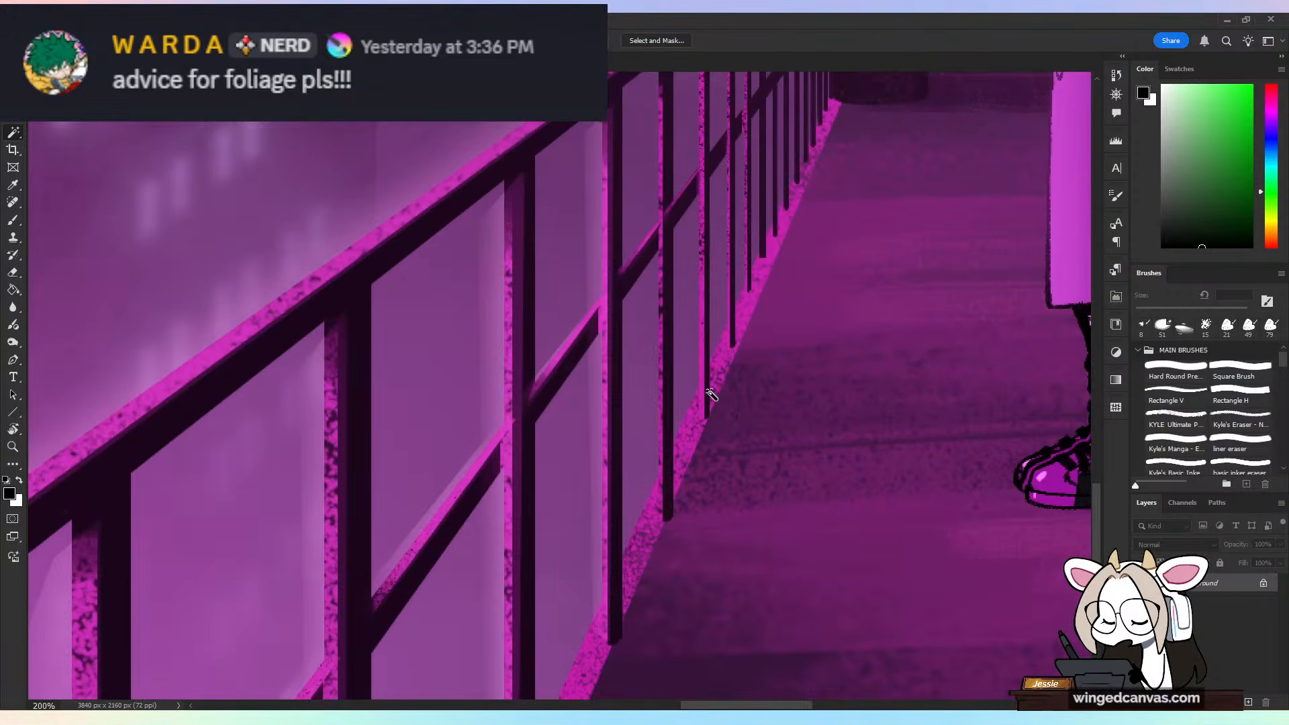
scroll(713, 460, down, 3)
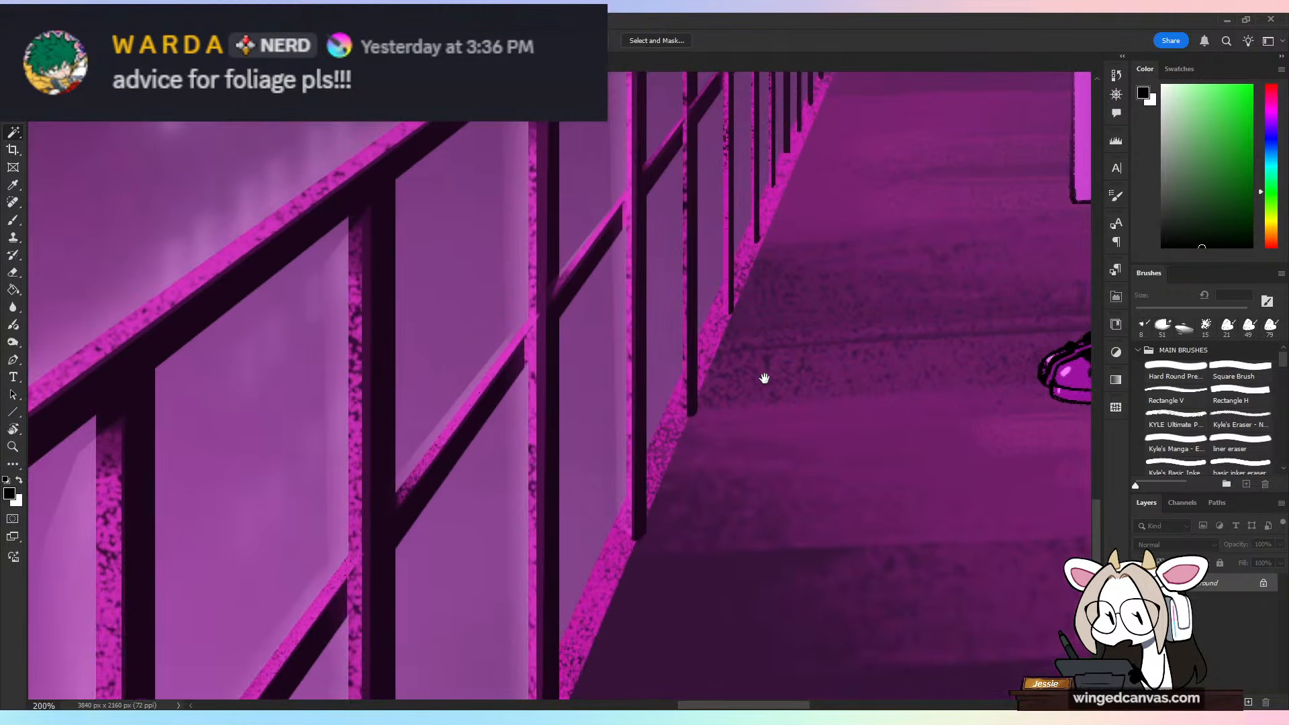
key(l)
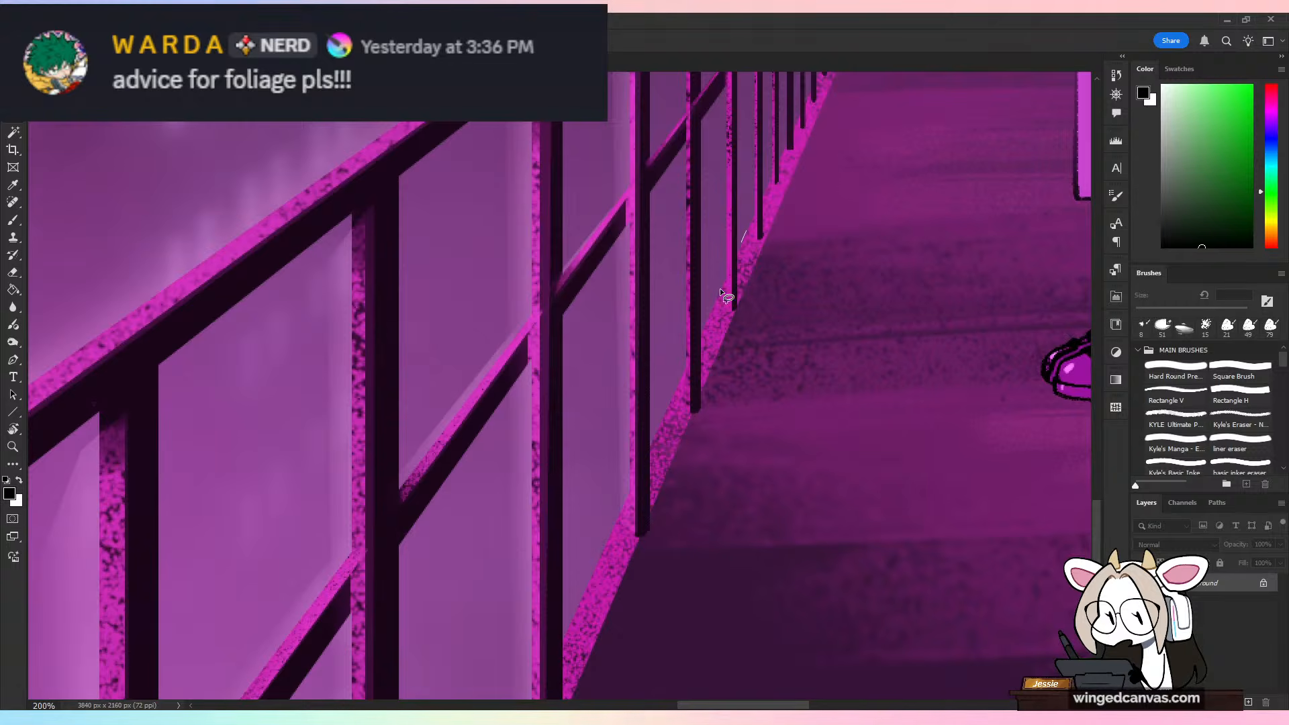
mouse_move(719, 288)
mouse_down()
mouse_move(622, 646)
mouse_move(761, 165)
mouse_up()
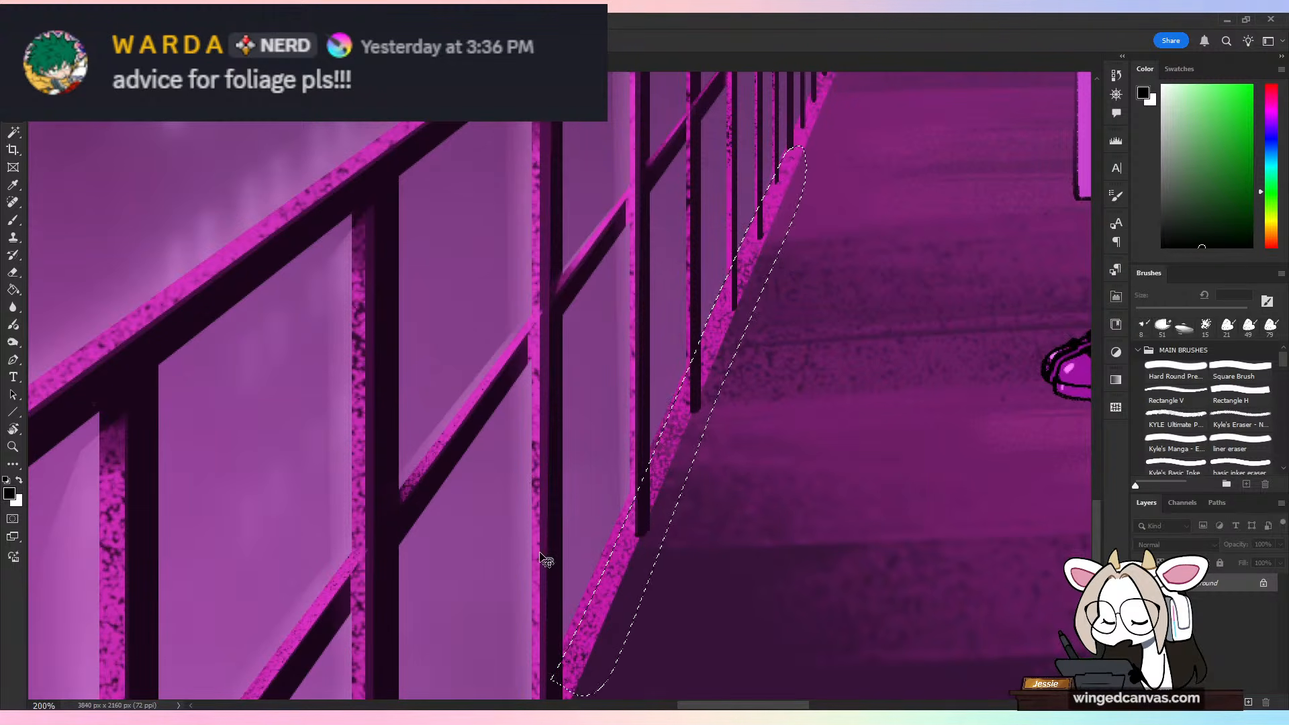
key(ctrl+d)
Step: Examine the textures on the smoke, pillars, floor and railing of the purple illustration up close
key(ctrl+minus)
drag(959, 236, 748, 557)
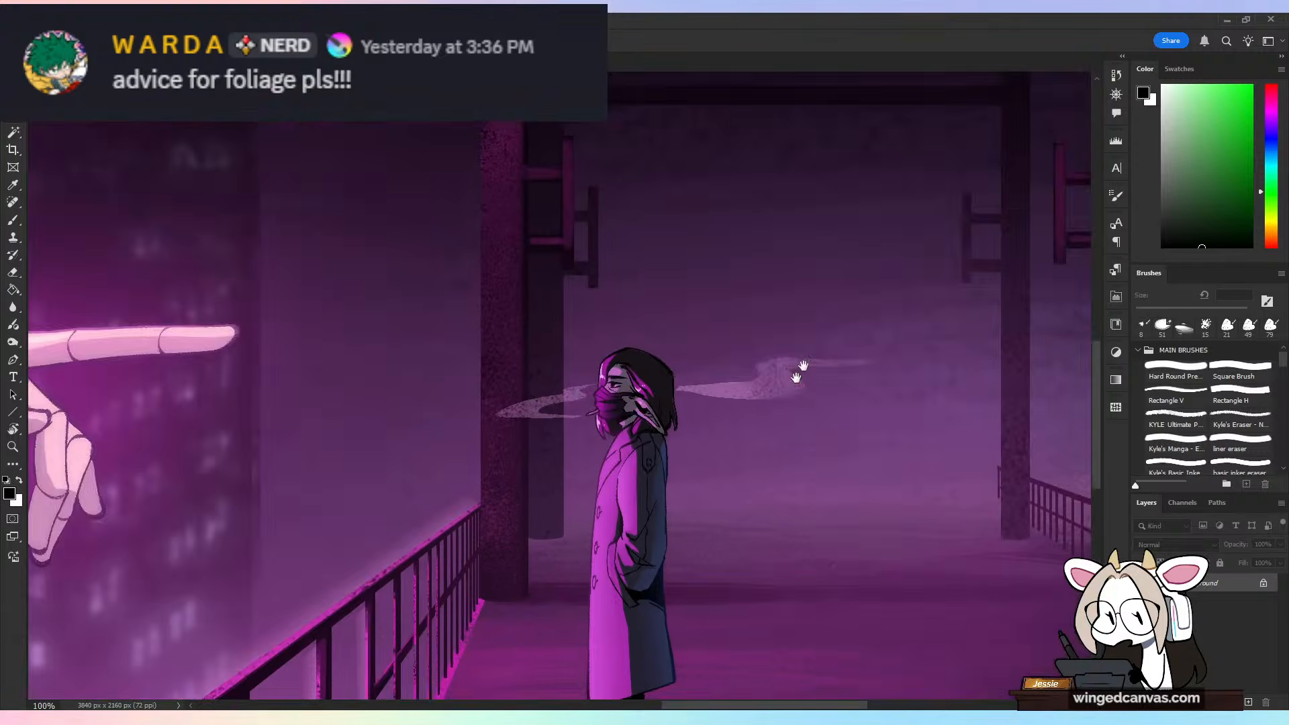
drag(798, 369, 434, 340)
key(ctrl+plus)
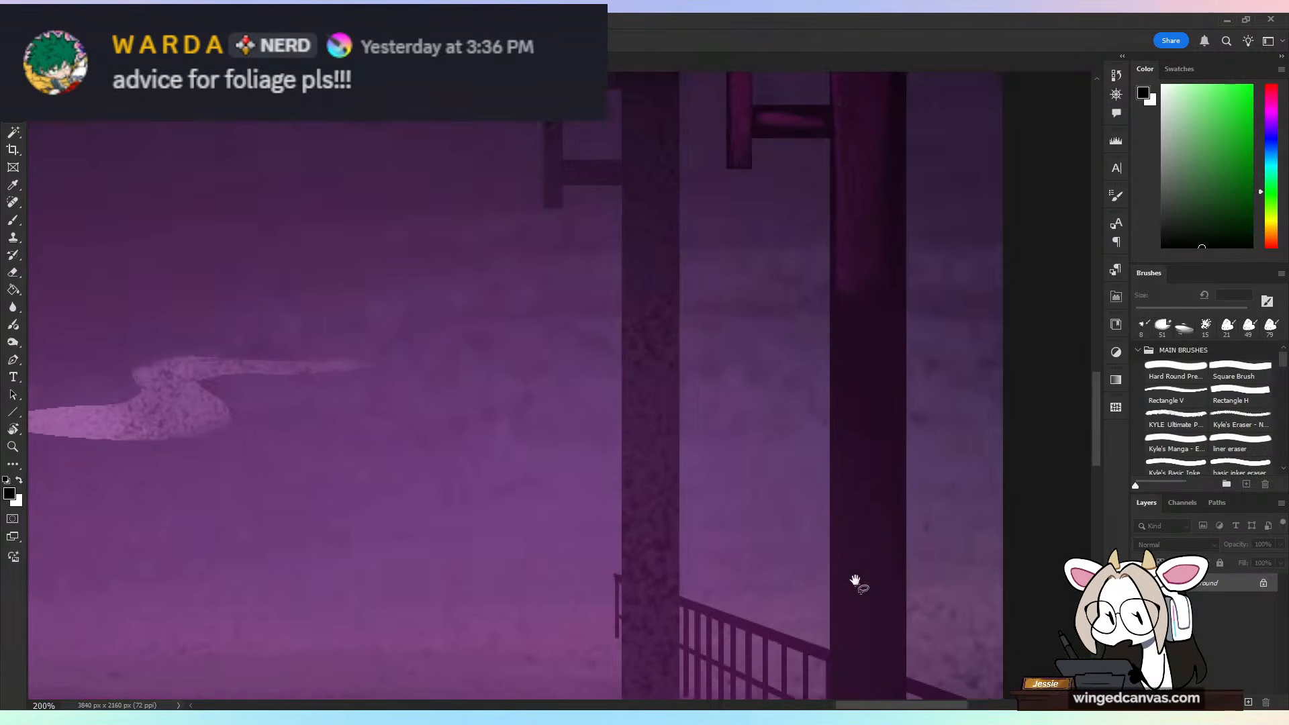
drag(855, 581, 868, 274)
drag(417, 531, 800, 463)
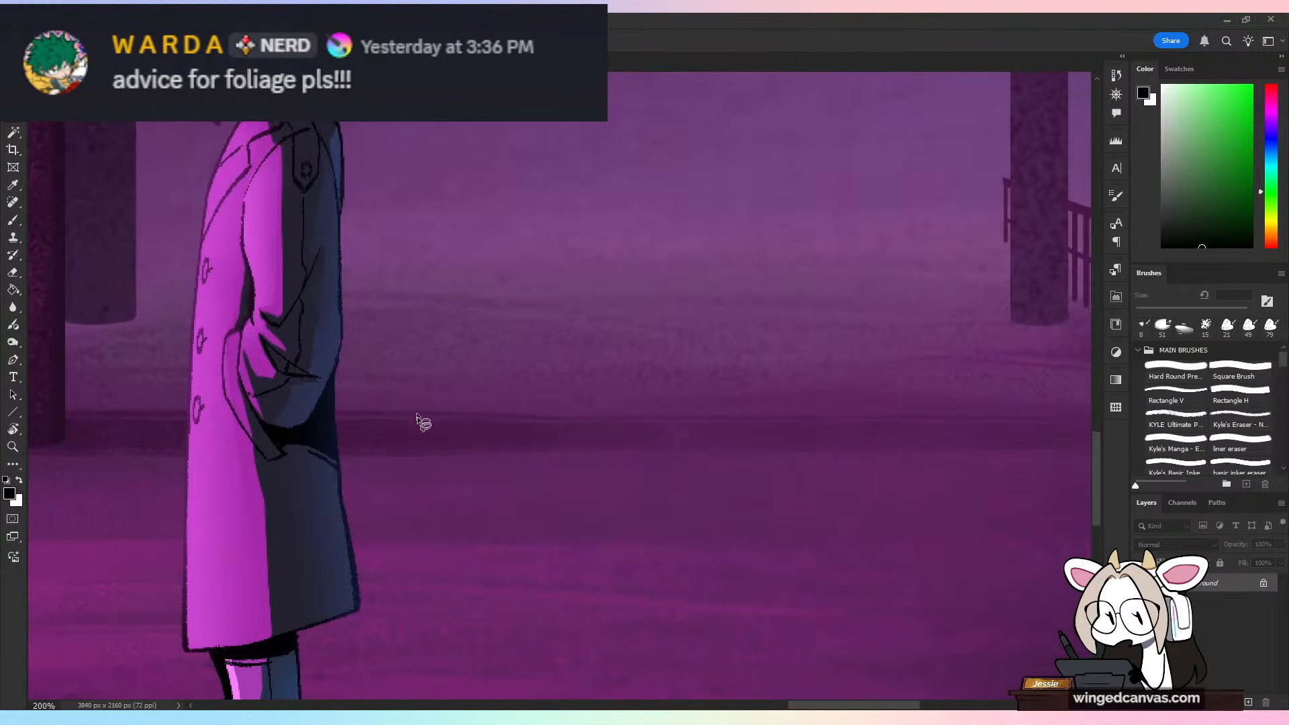
drag(281, 576, 996, 463)
drag(544, 599, 846, 350)
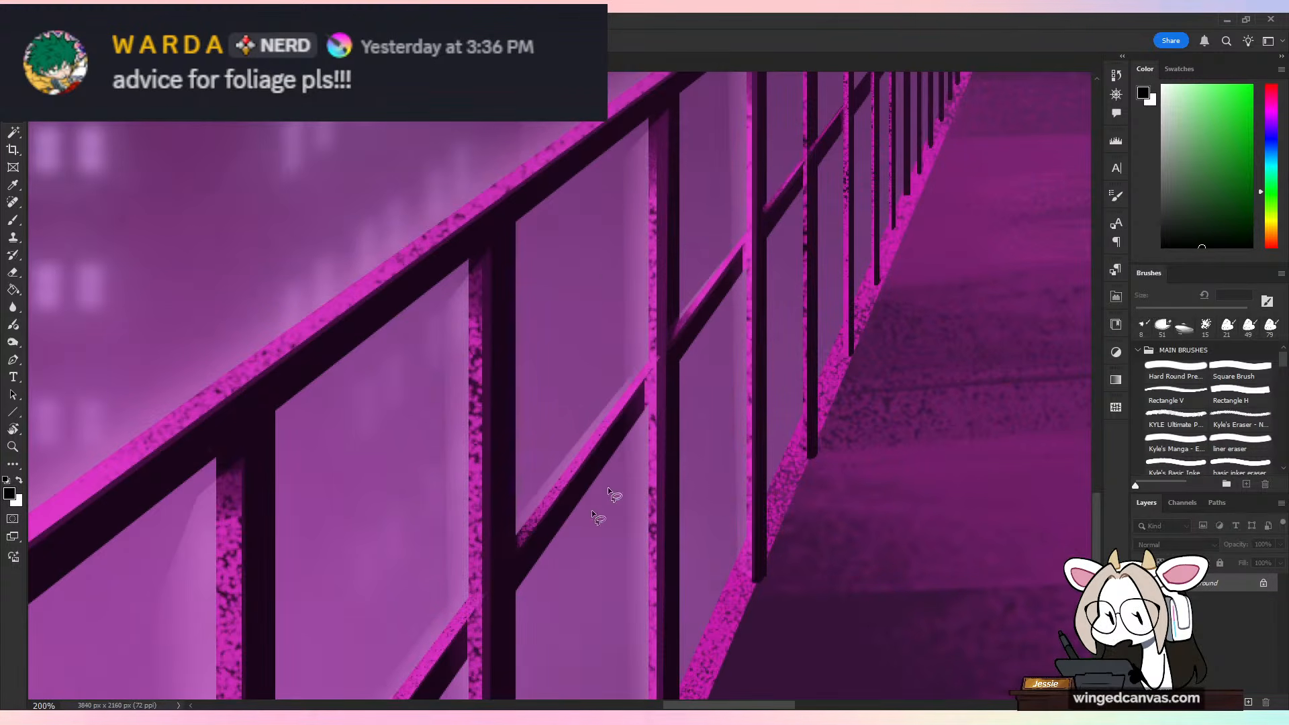
Step: Examine the purple illustration's railing, blurred city windows, pointing hand and walkway, ending on the whole picture
drag(517, 201, 734, 457)
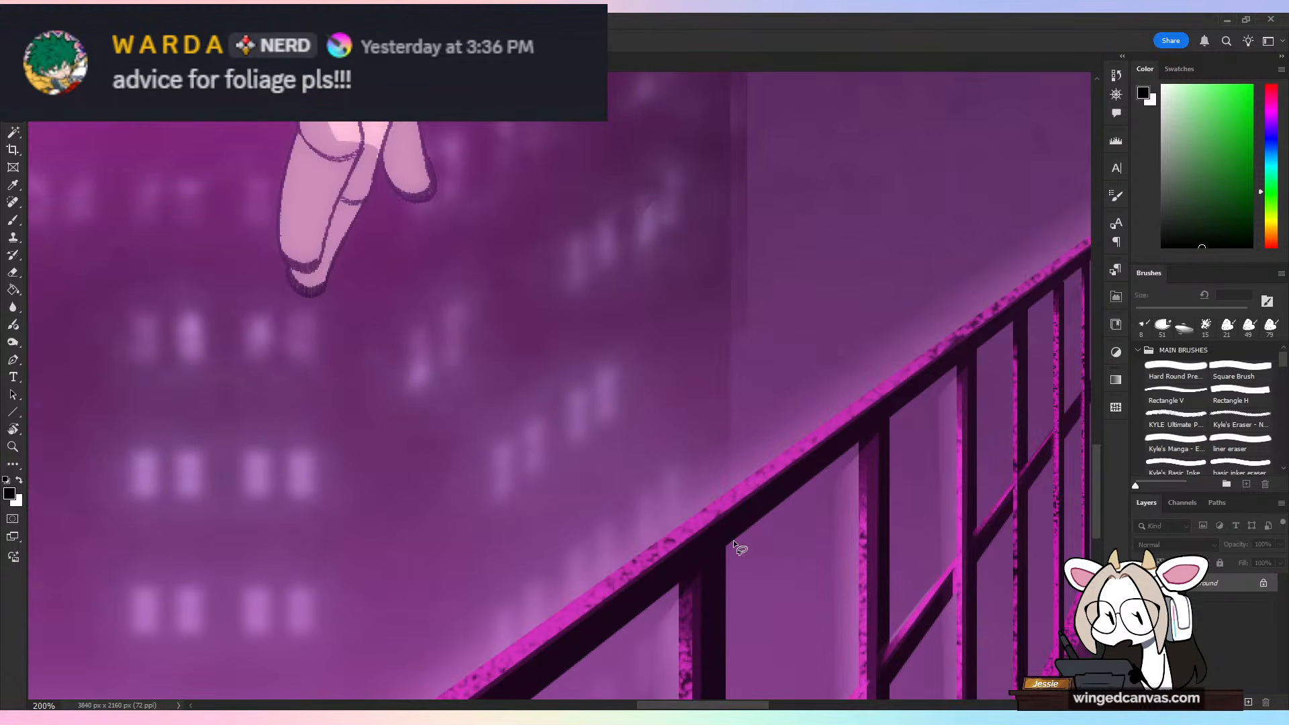
key(ctrl+minus)
drag(680, 336, 706, 584)
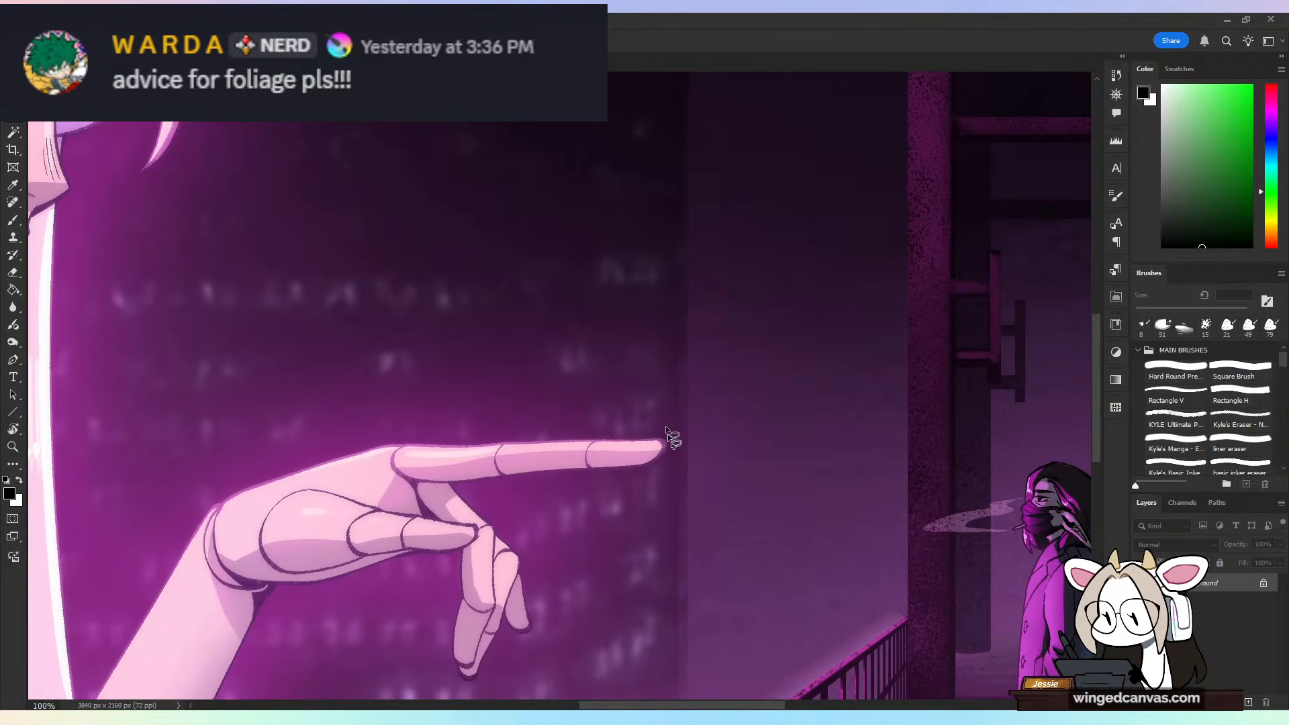
mouse_move(687, 532)
mouse_down()
mouse_move(432, 125)
mouse_move(710, 416)
mouse_move(691, 419)
mouse_up()
key(ctrl+d)
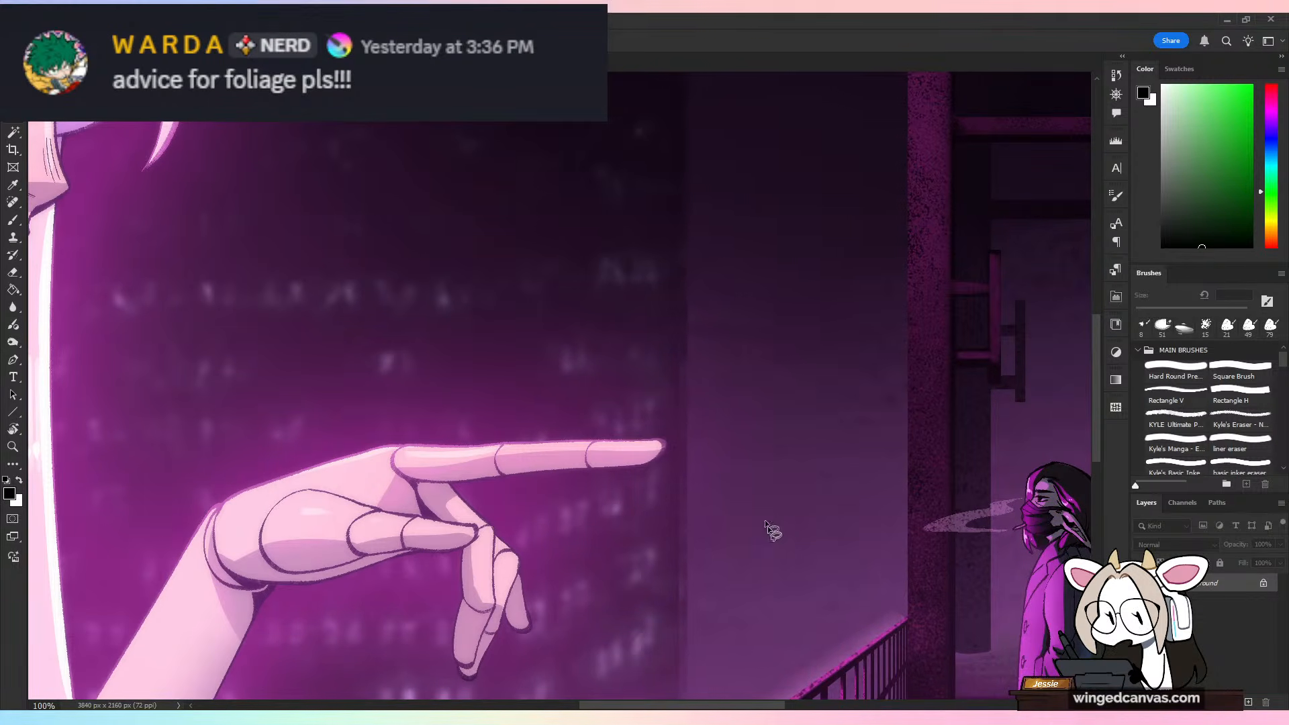
drag(767, 526, 724, 409)
drag(772, 541, 699, 437)
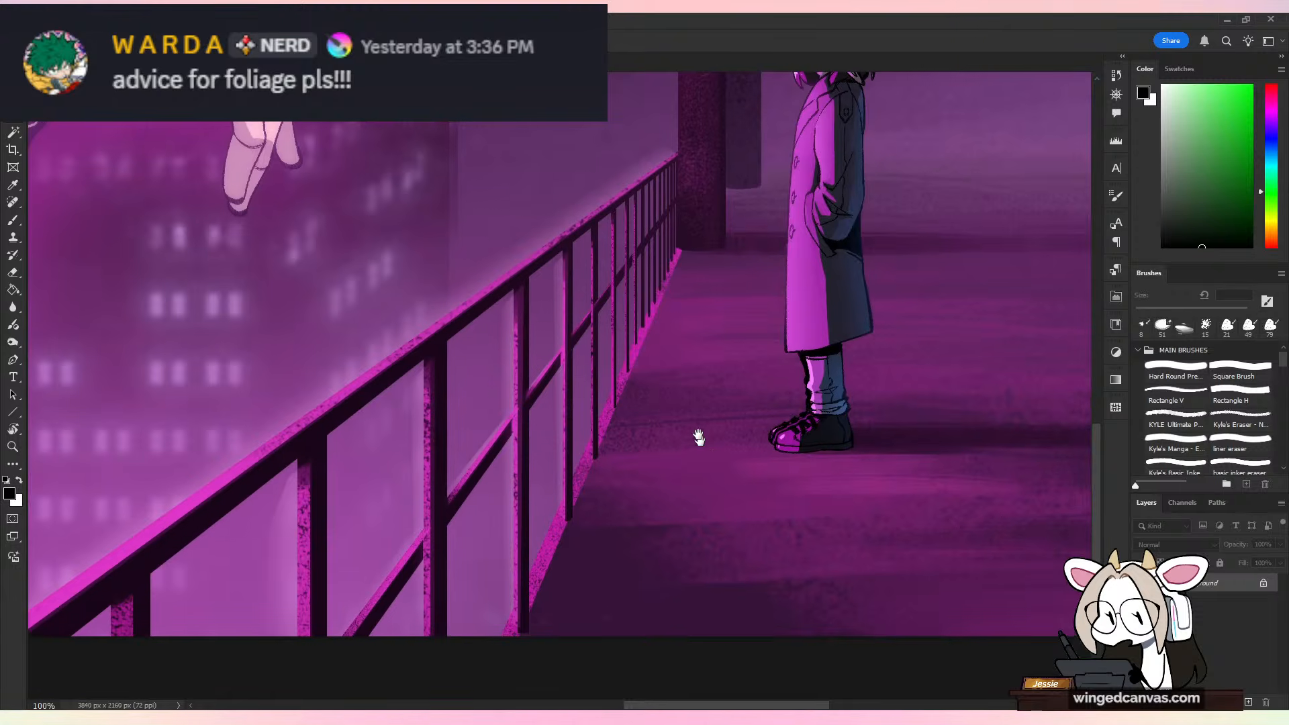
key(ctrl+minus)
key(ctrl+minus)
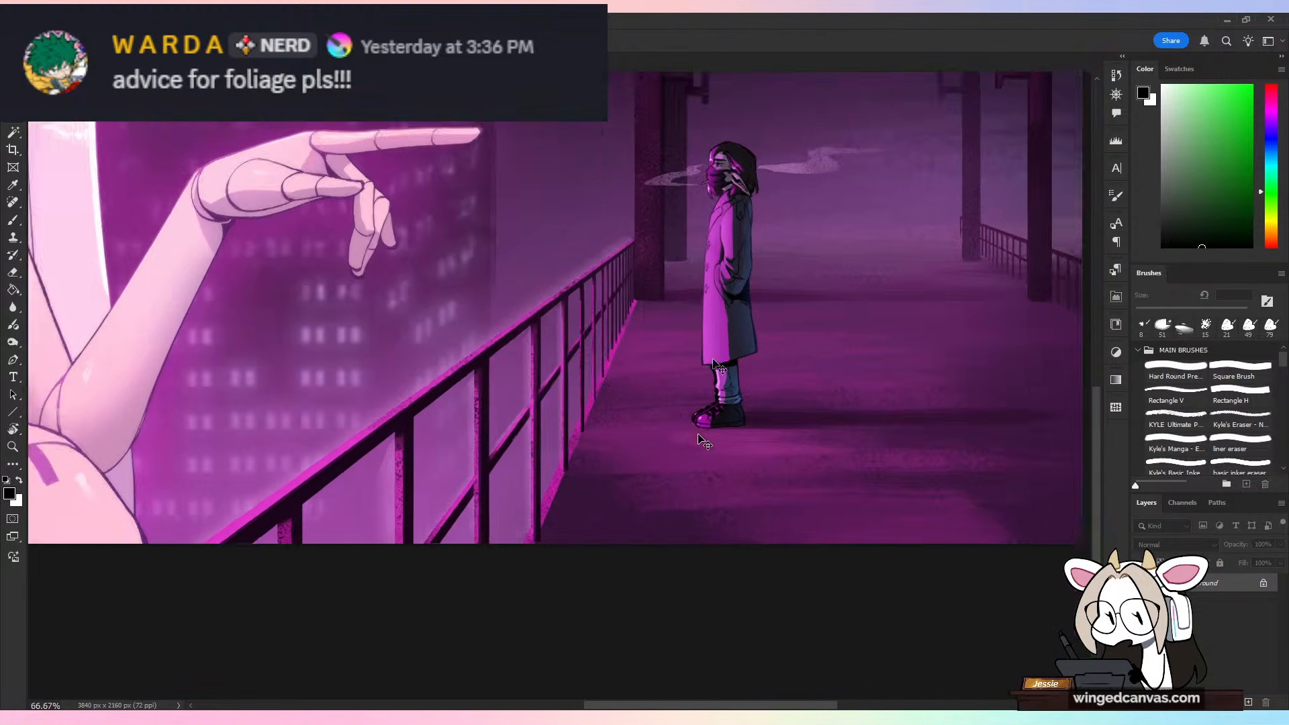
key(ctrl+minus)
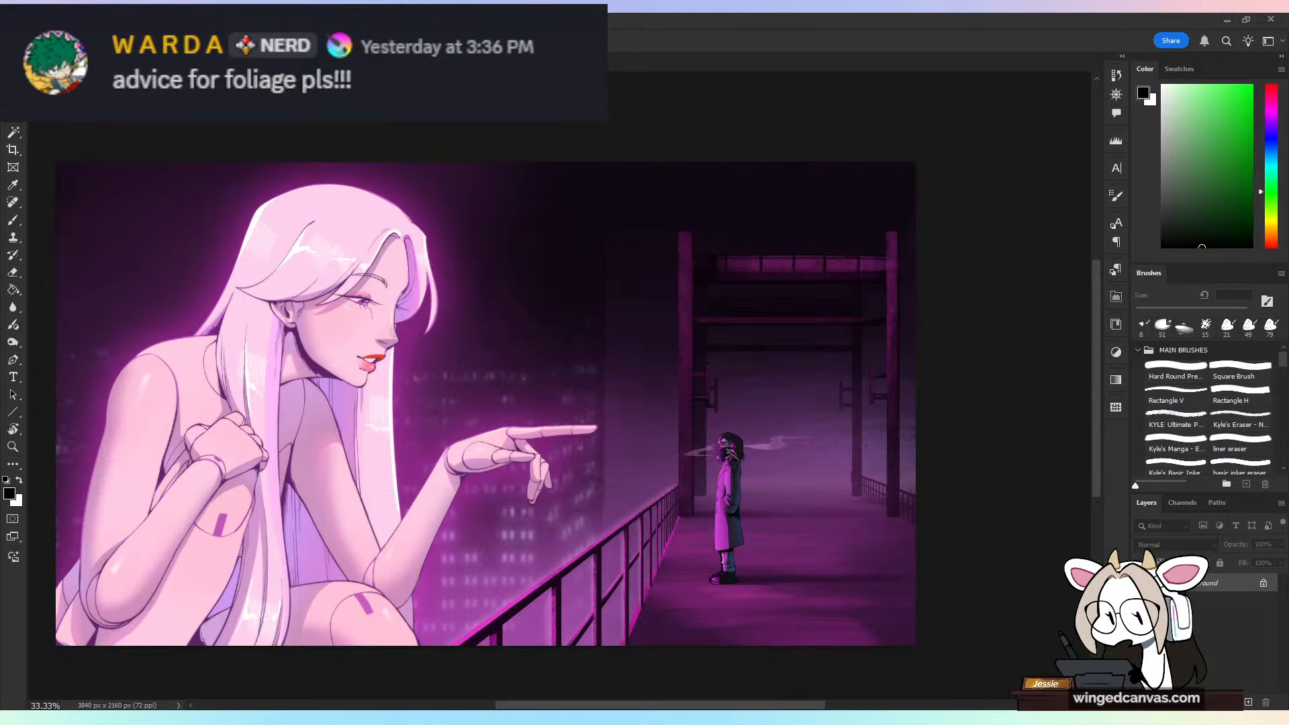
Step: Return to the two-character sketch with the Brush ready and bring both figures into view
click(550, 62)
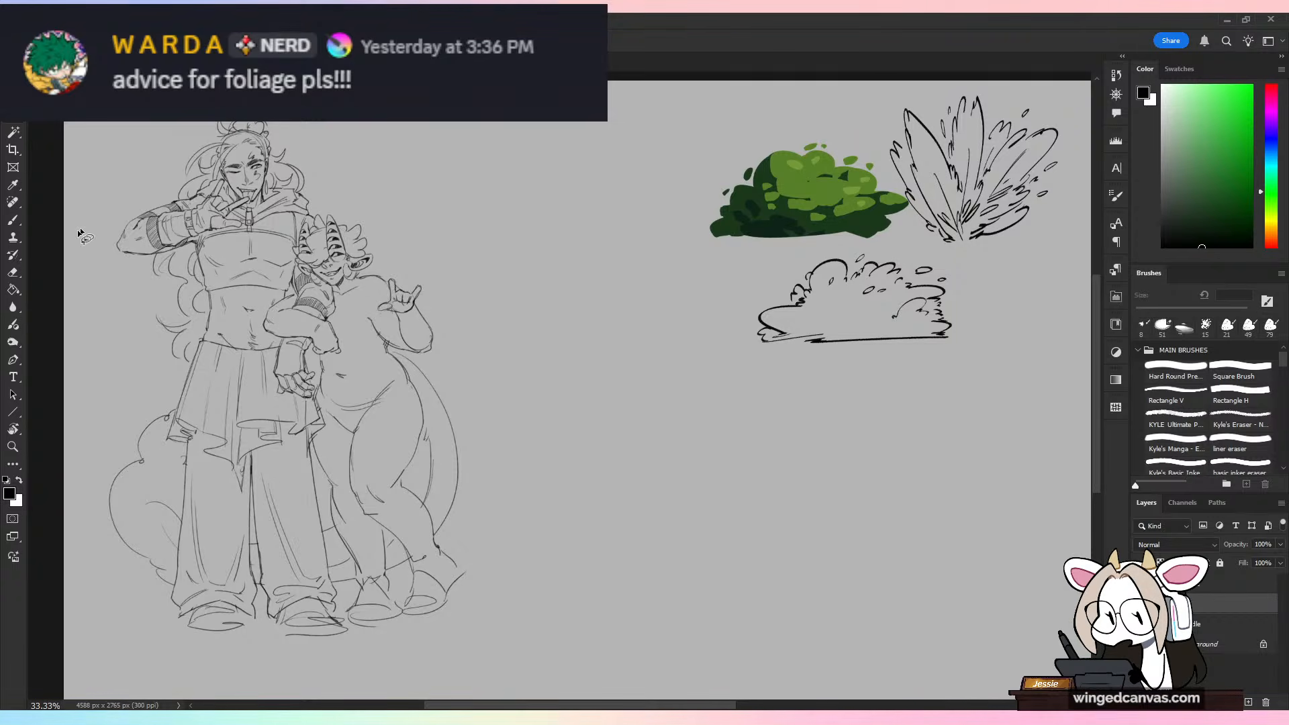
click(13, 221)
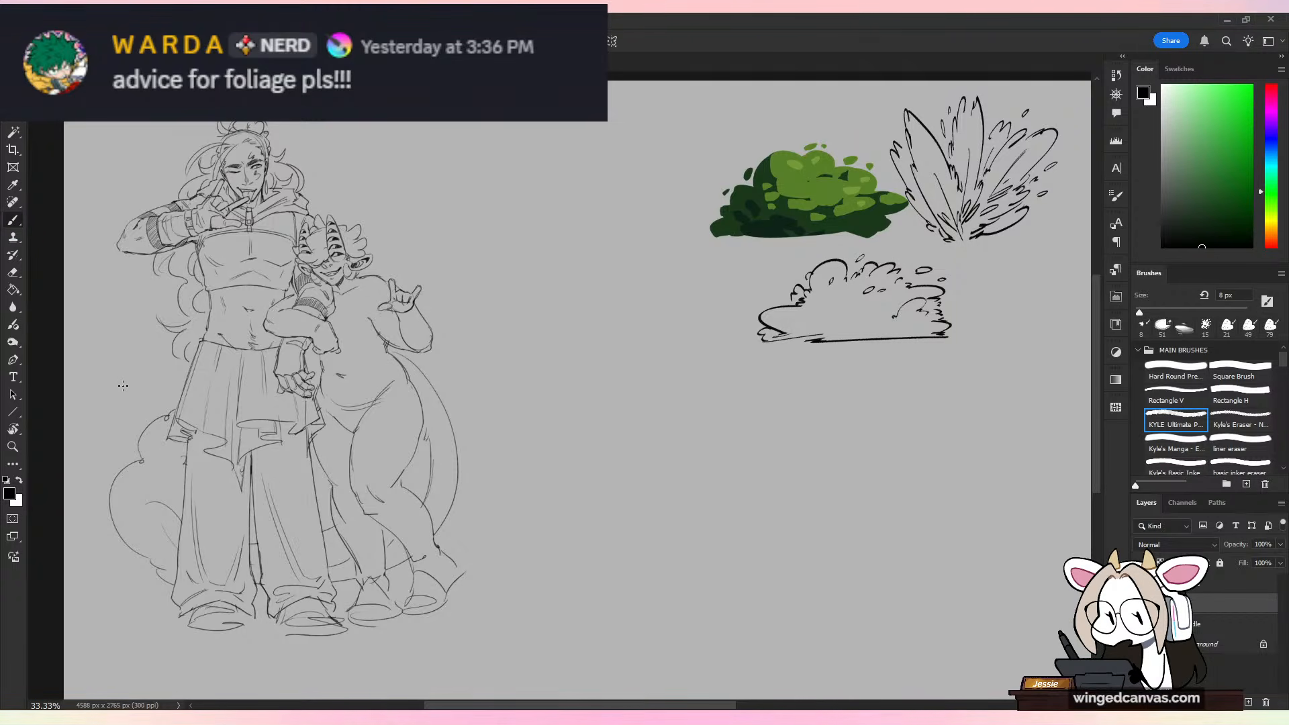
key(ctrl+plus)
drag(317, 290, 716, 350)
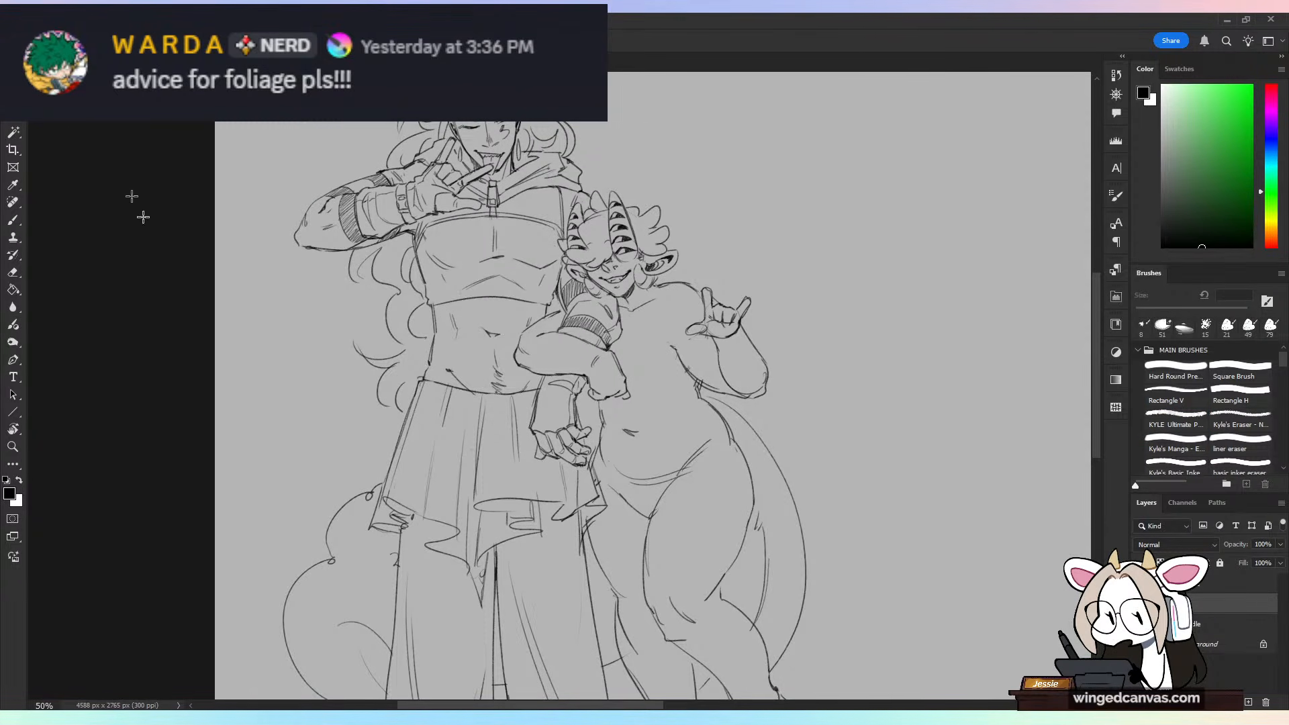
drag(647, 374, 521, 403)
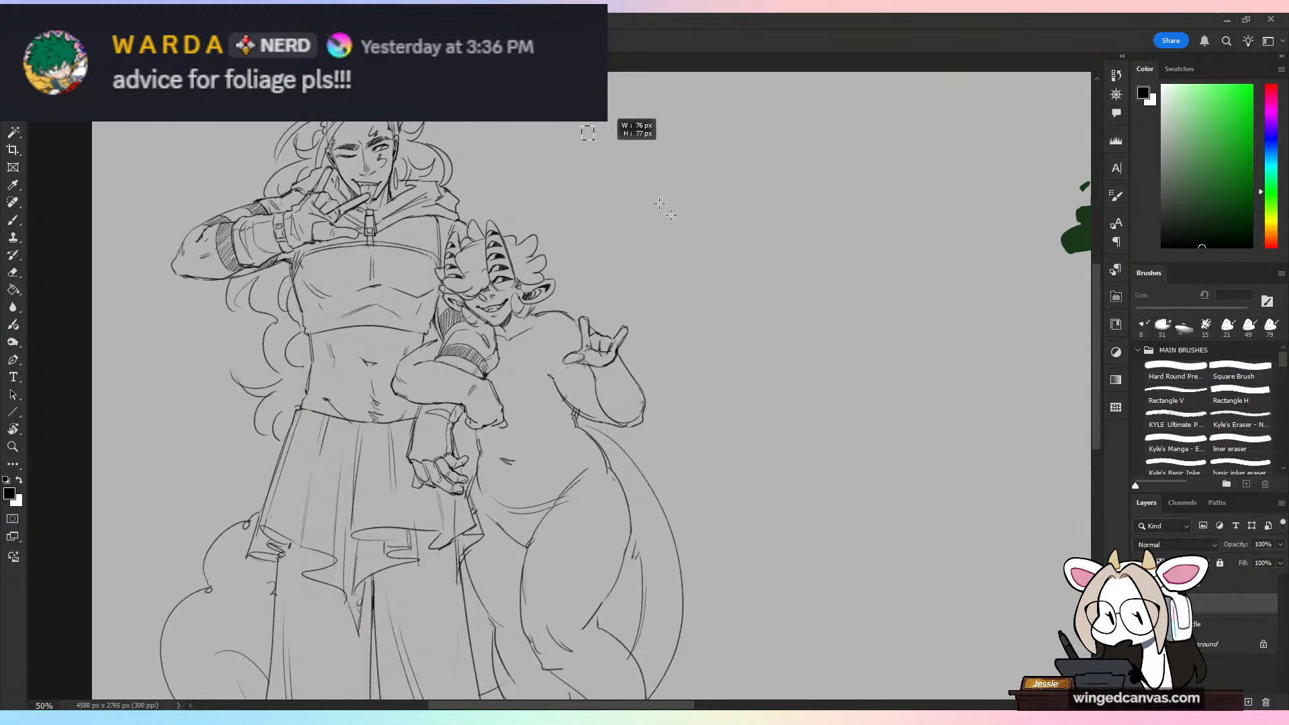
Step: Try marquee selections over the empty canvas beside the shorter character, clearing each one
drag(581, 126, 1012, 586)
key(ctrl+d)
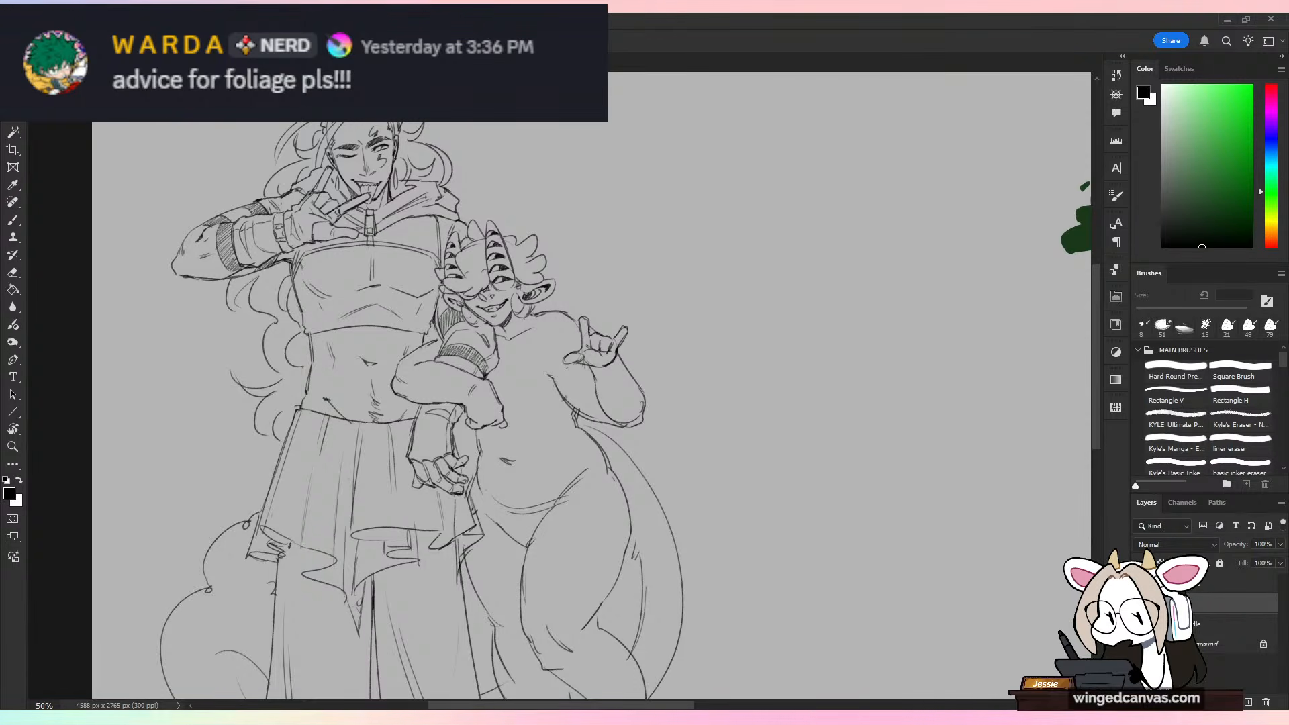
drag(572, 119, 953, 550)
key(ctrl+d)
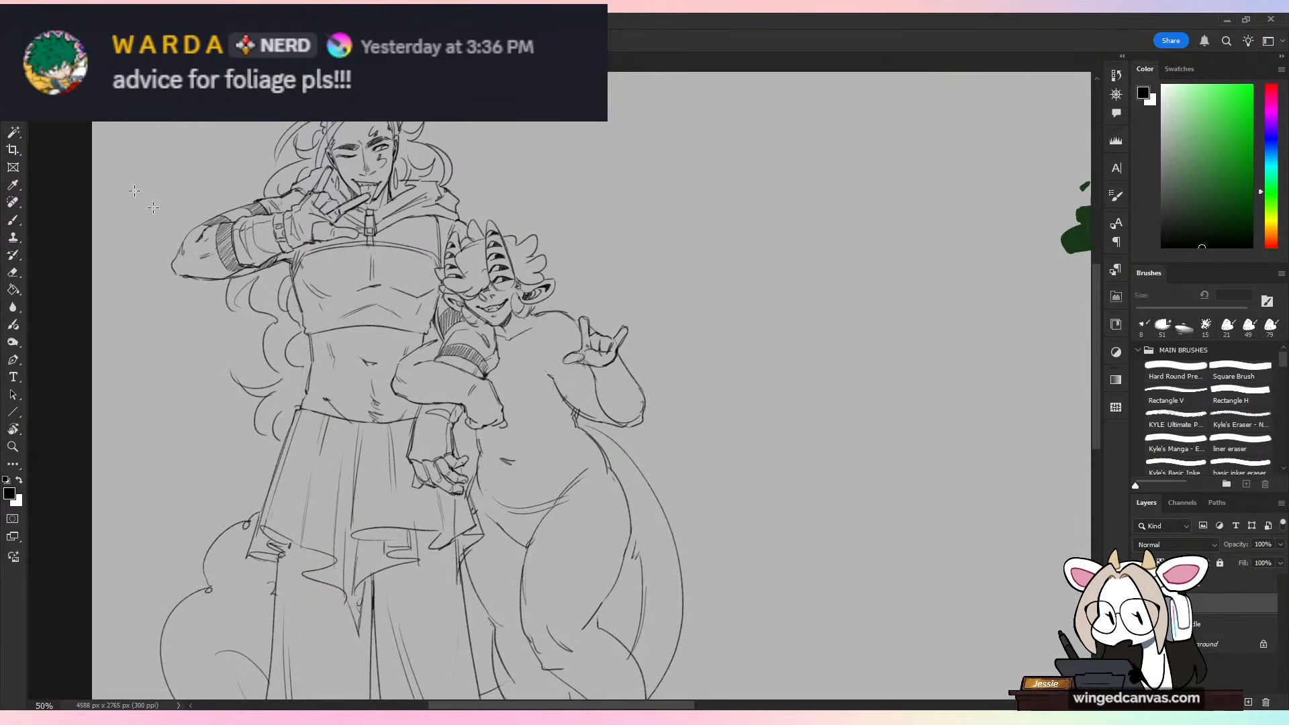
right_click(14, 97)
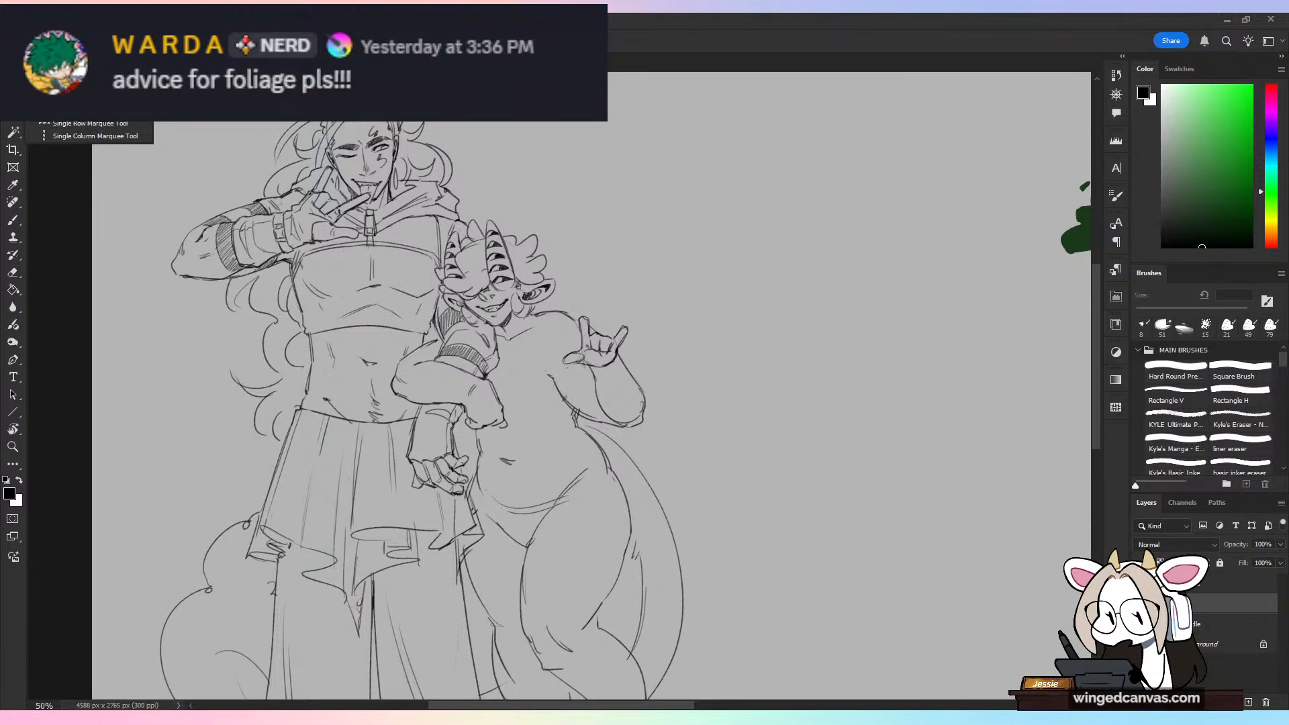
Step: Draw a chain of small links just below the waistband, from the skirt's outer edge to the taller character's wrist
click(14, 219)
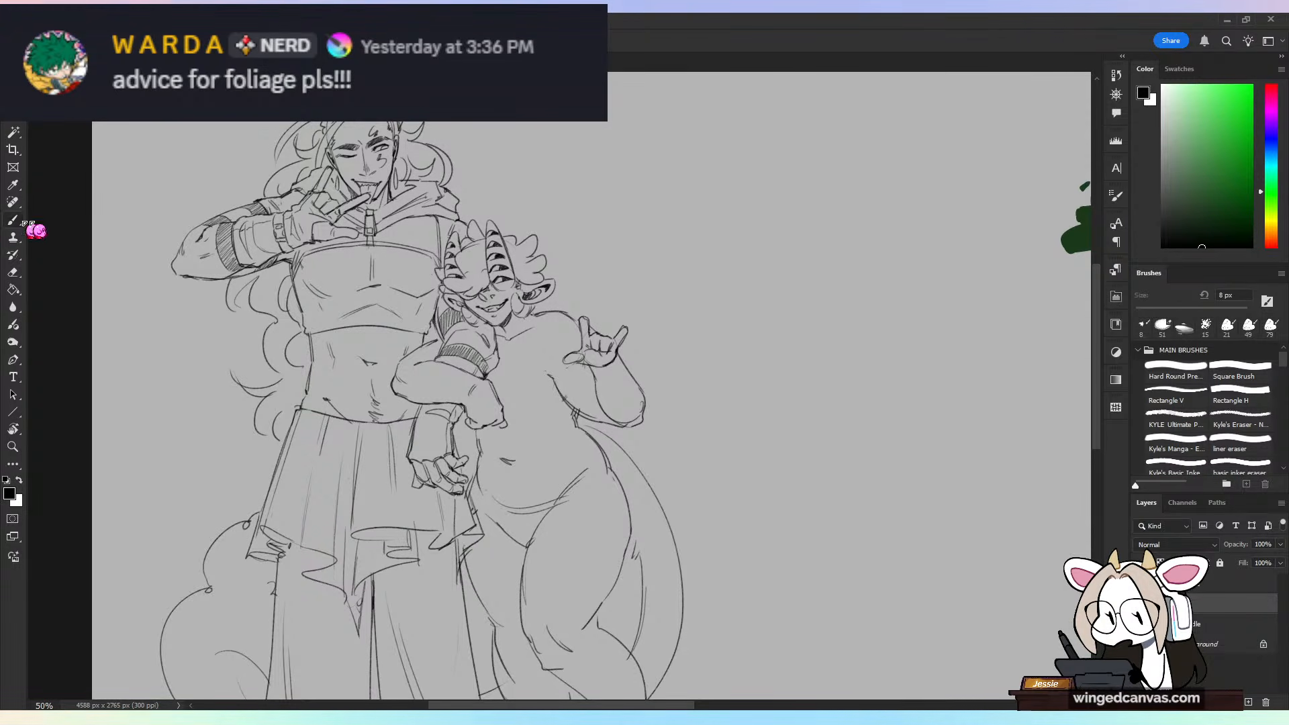
drag(440, 467, 595, 393)
key(ctrl+plus)
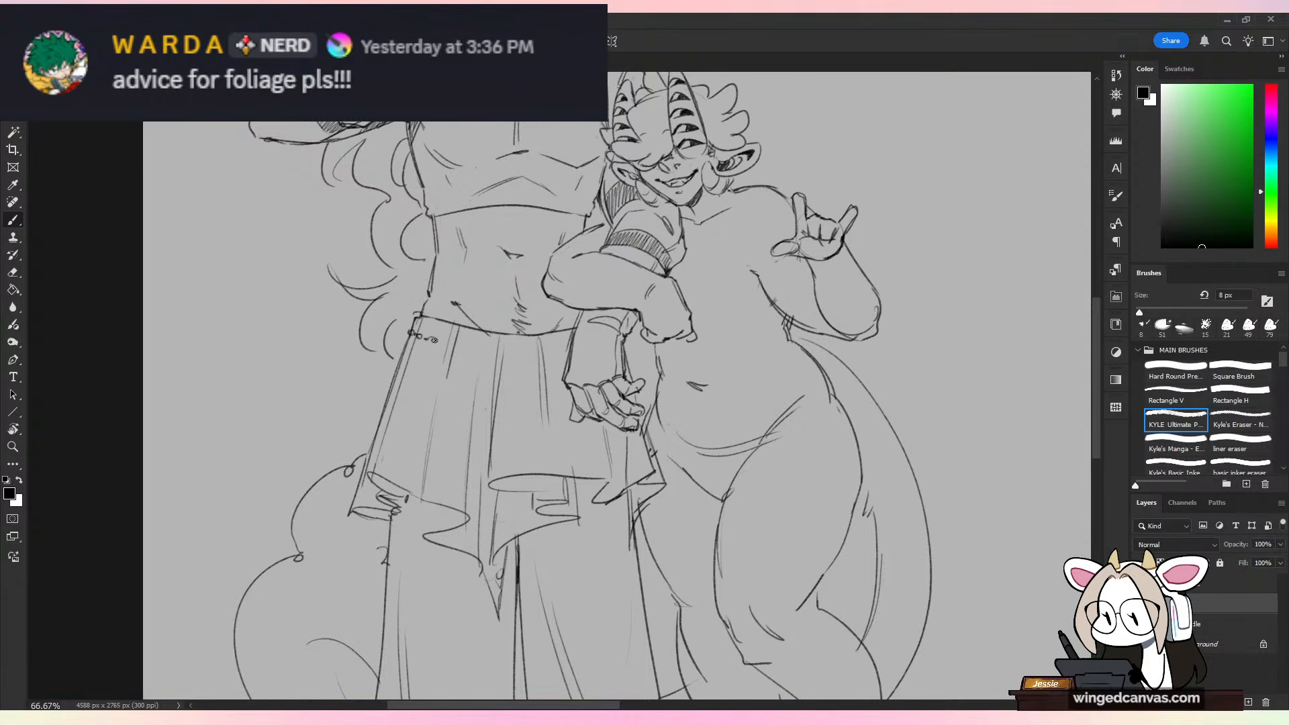
drag(411, 334, 445, 341)
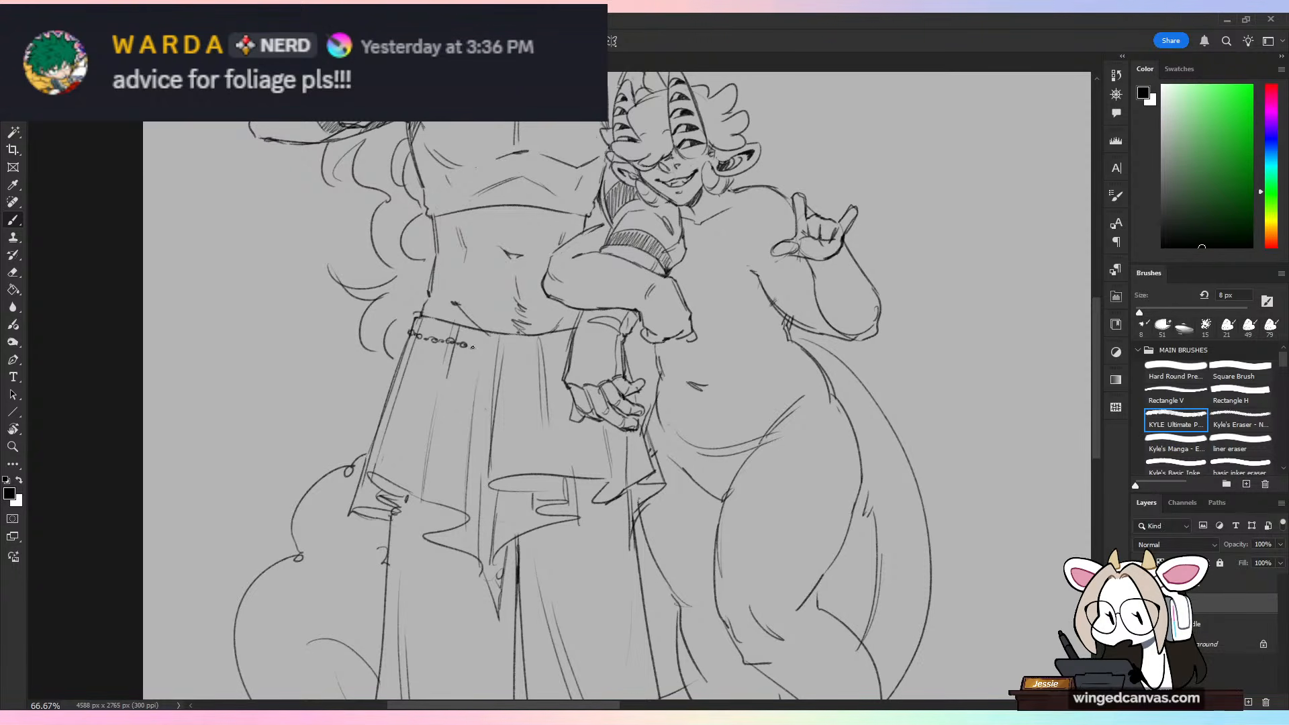
drag(473, 346, 498, 350)
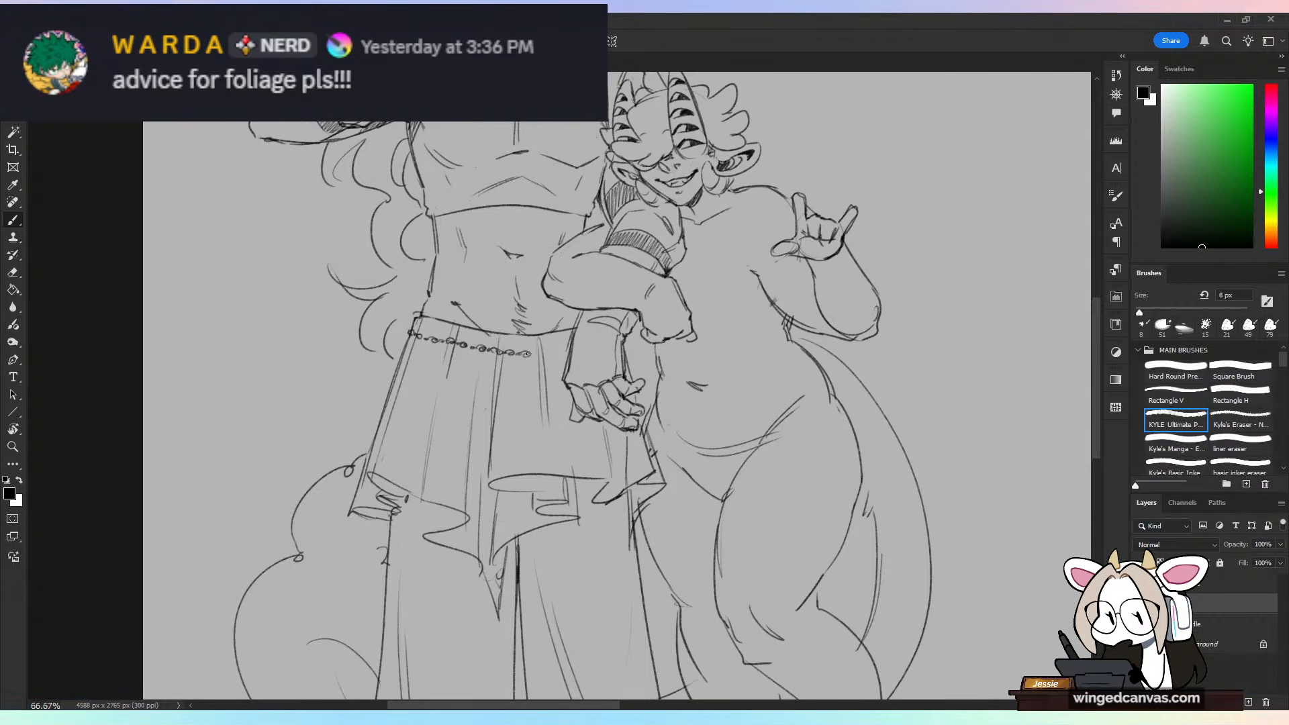
drag(527, 353, 537, 355)
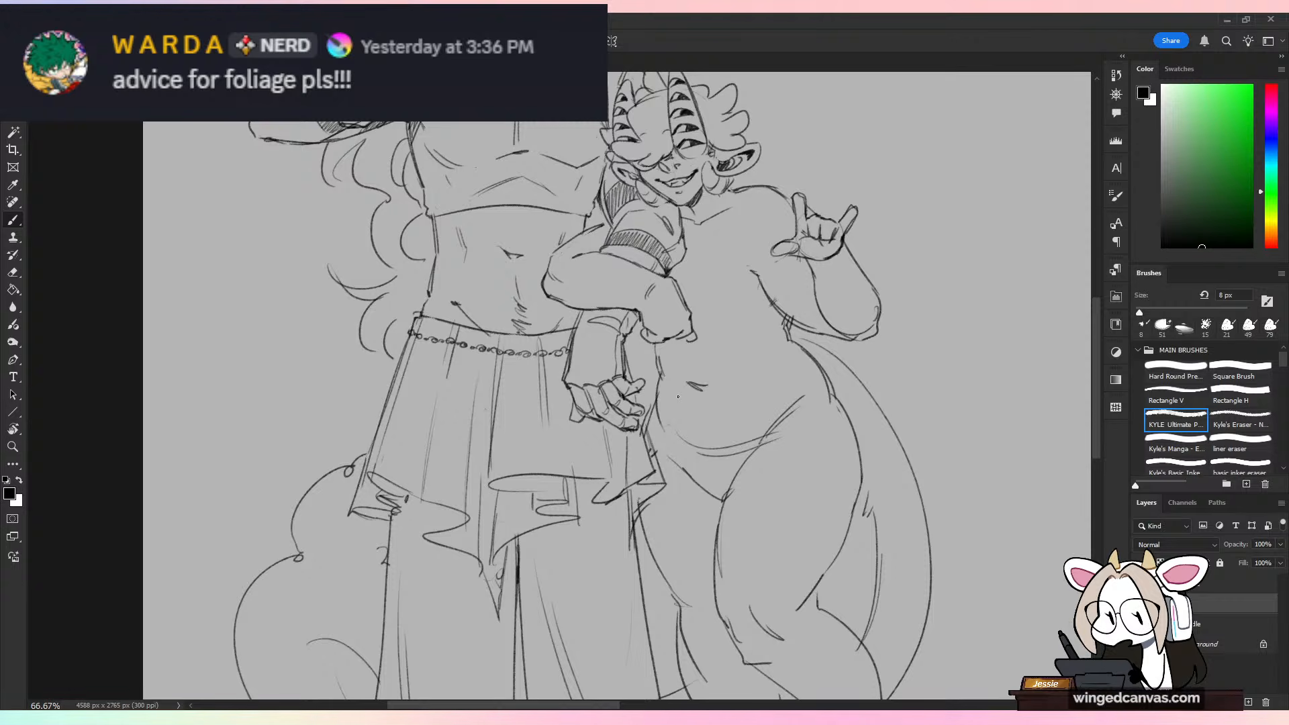
key(ctrl+minus)
key(ctrl+minus)
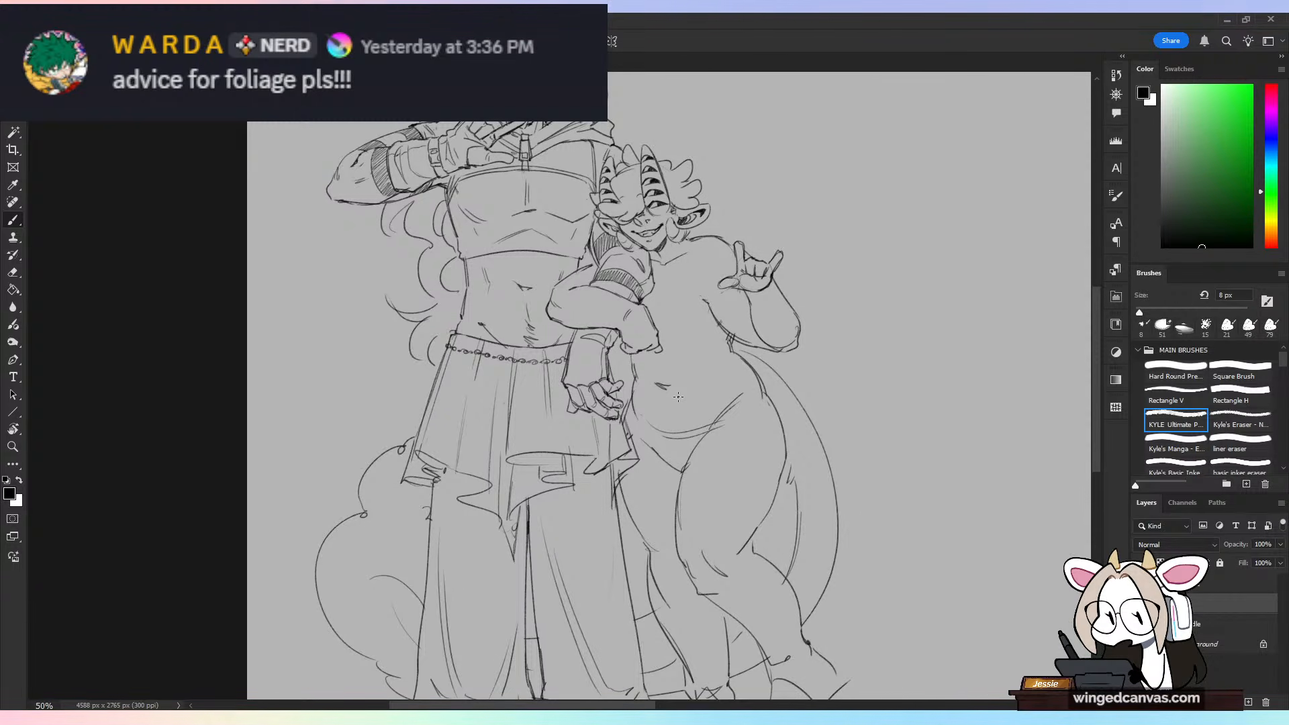
Step: Erase a few links near the outer end of the waist chain and draw a ring in their place
key(ctrl+plus)
key(e)
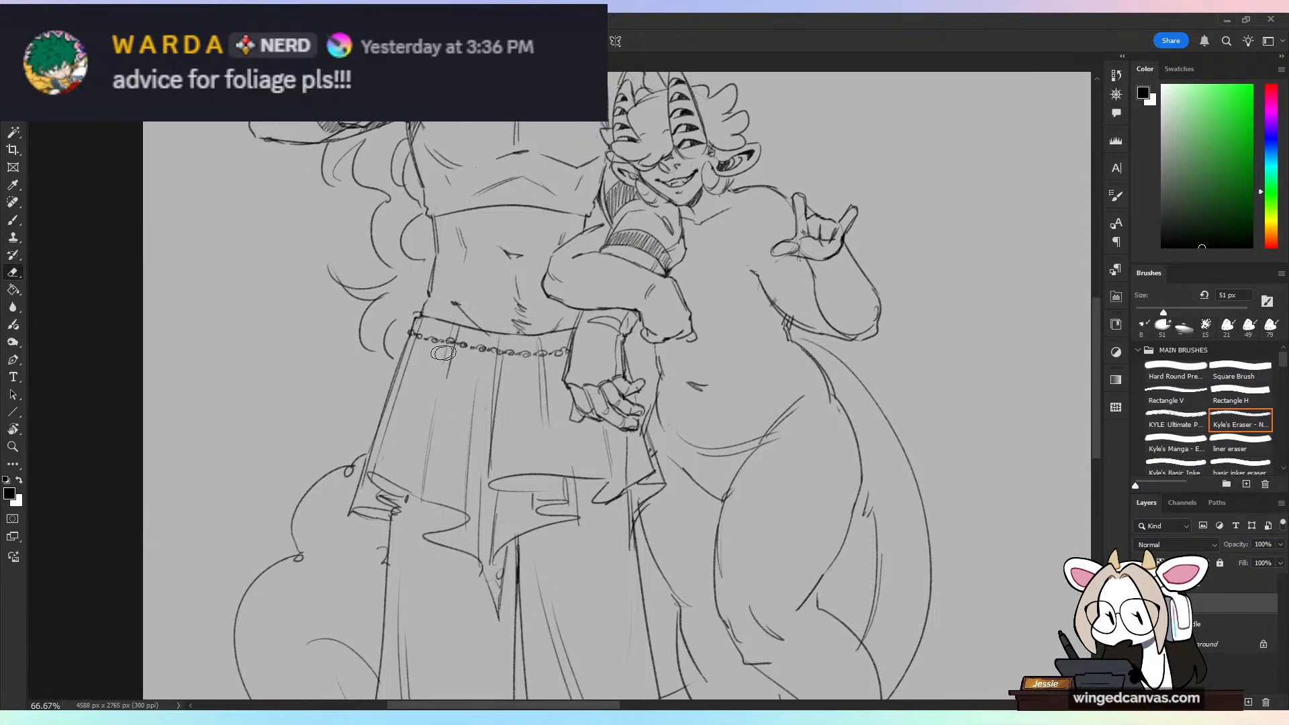
key(b)
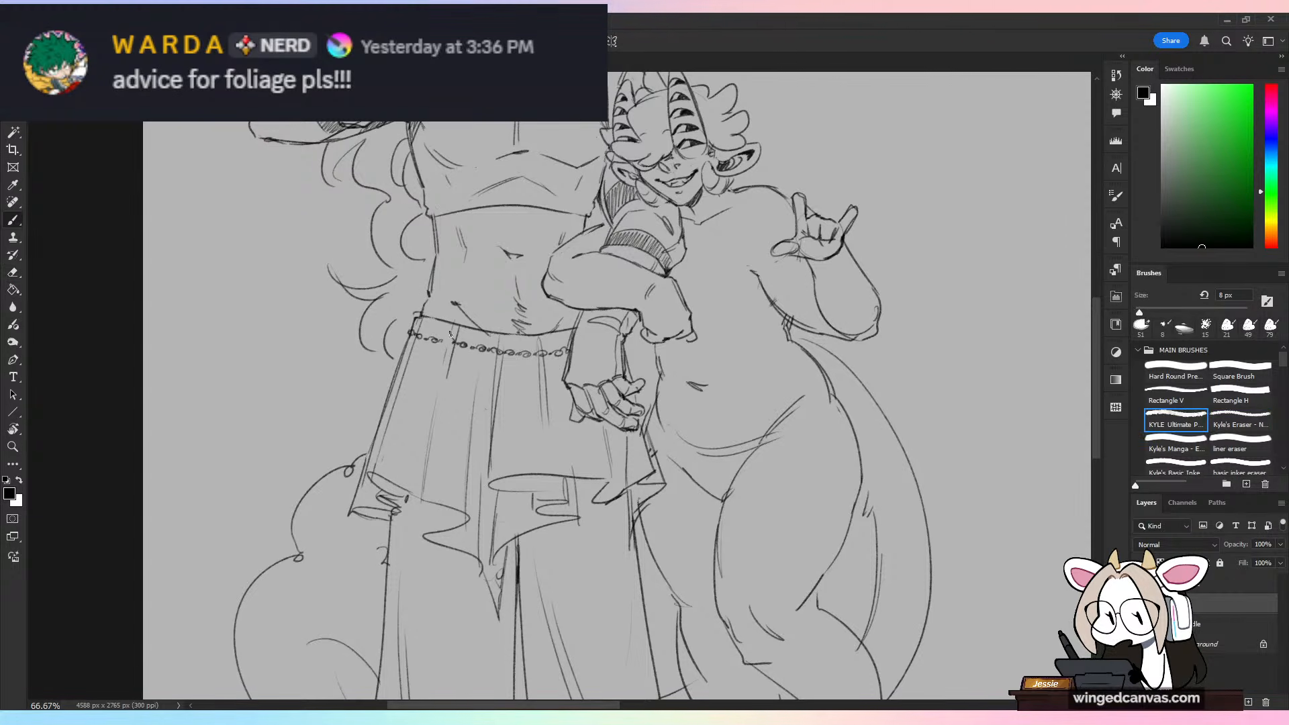
drag(443, 341, 445, 341)
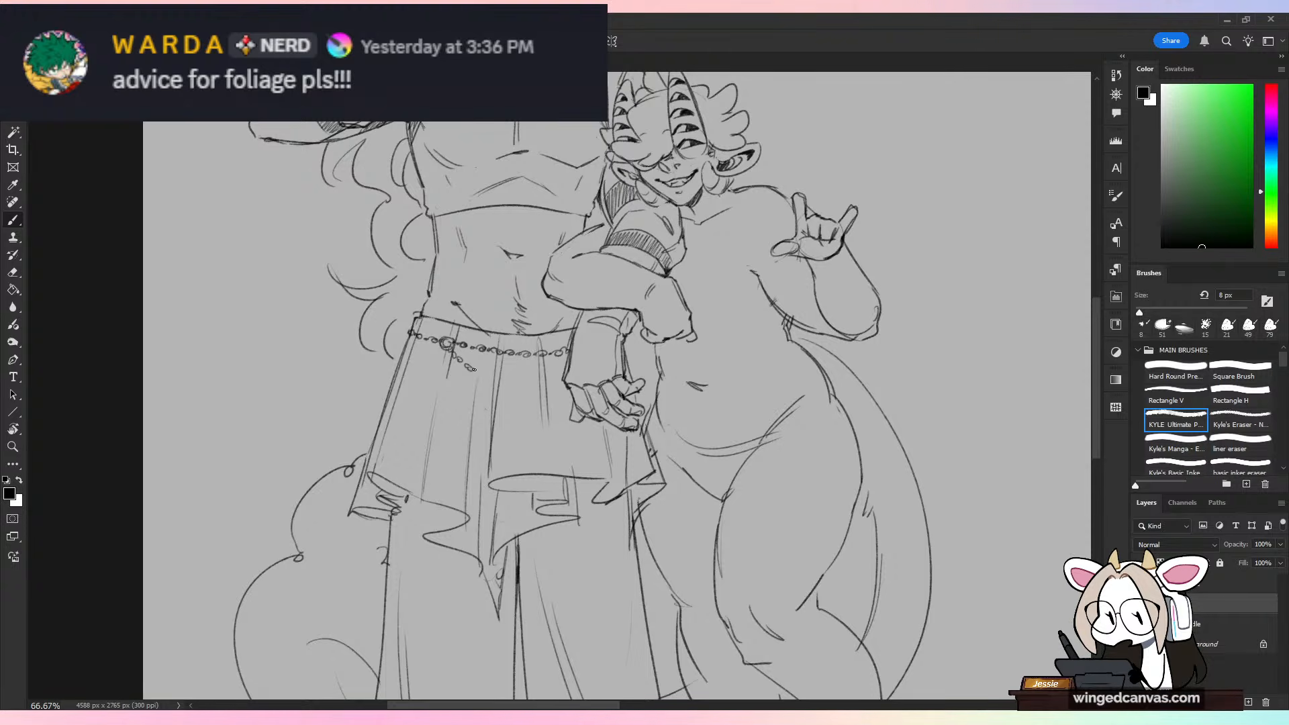
Step: Draw a second chain draping from the ring to the lowered hand, plus a short one to the skirt's outer edge
drag(488, 381, 494, 384)
drag(496, 388, 512, 394)
drag(513, 395, 526, 400)
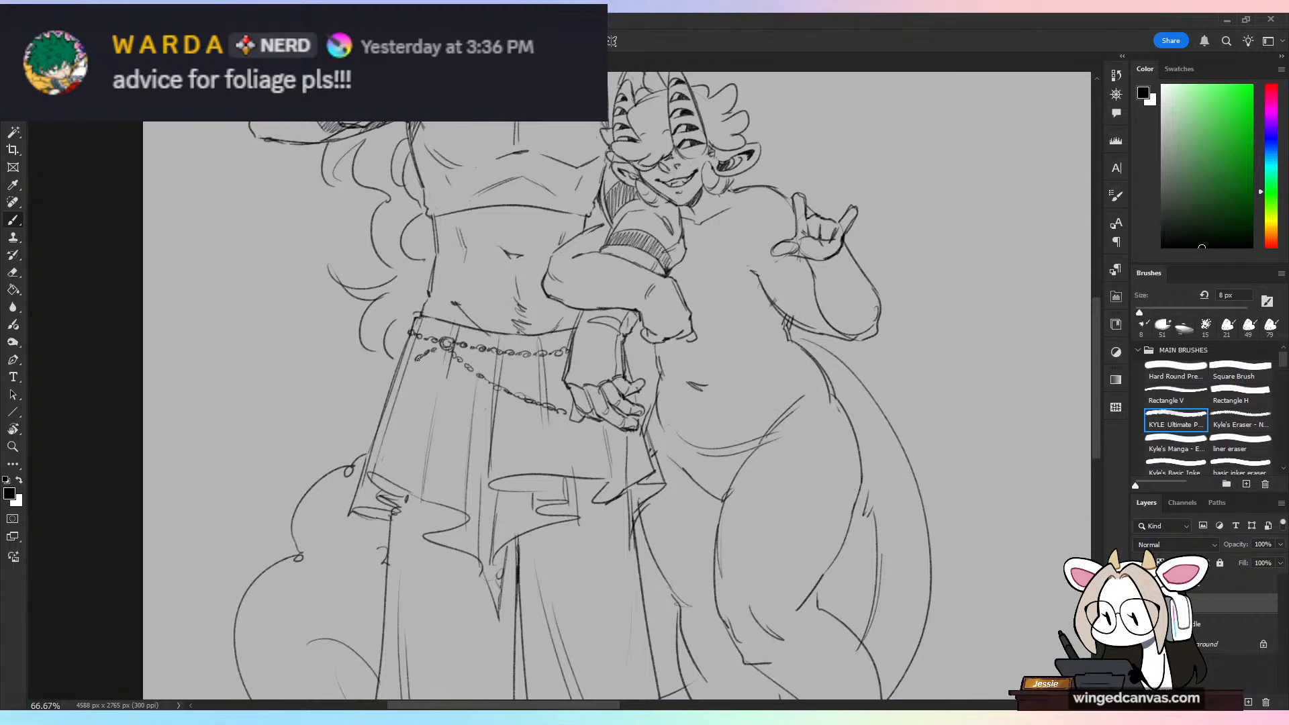
drag(421, 354, 395, 370)
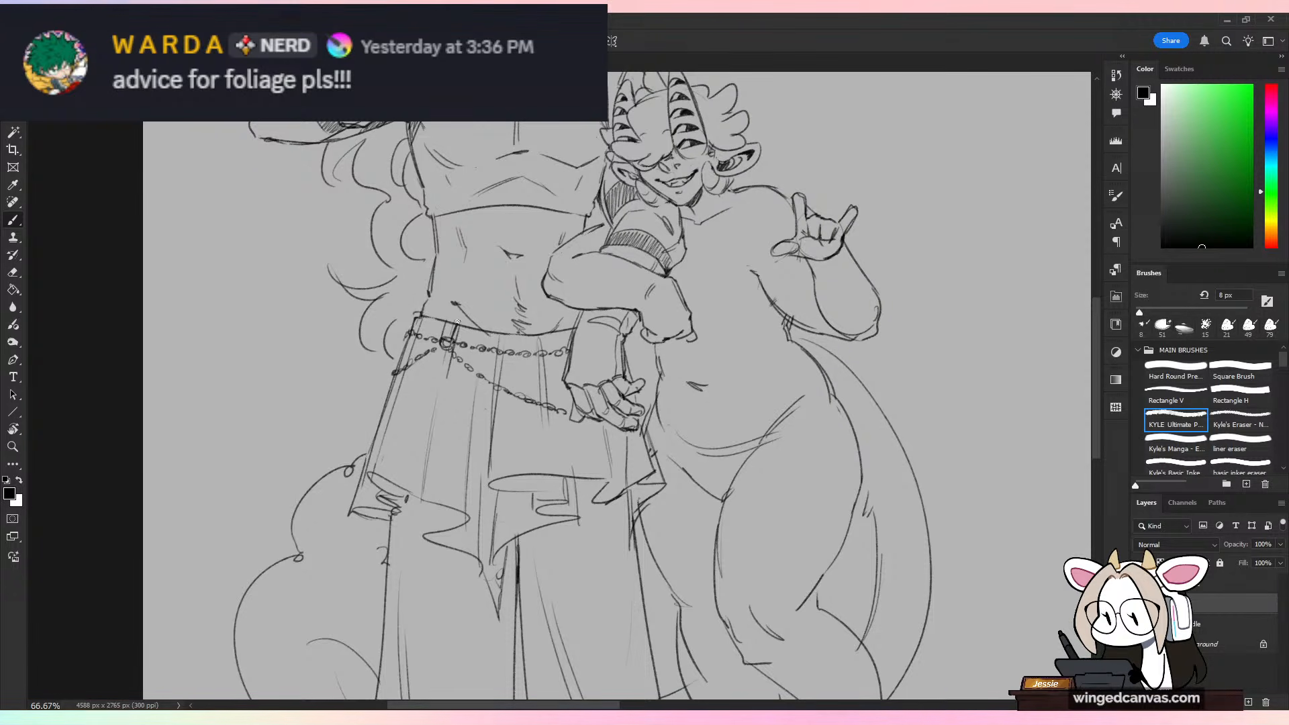
Step: Draw a belt loop from the waistband down to the ring and clean up the lines overlapping it
mouse_move(448, 318)
mouse_down()
mouse_move(460, 323)
mouse_move(446, 344)
mouse_up()
key(e)
key(b)
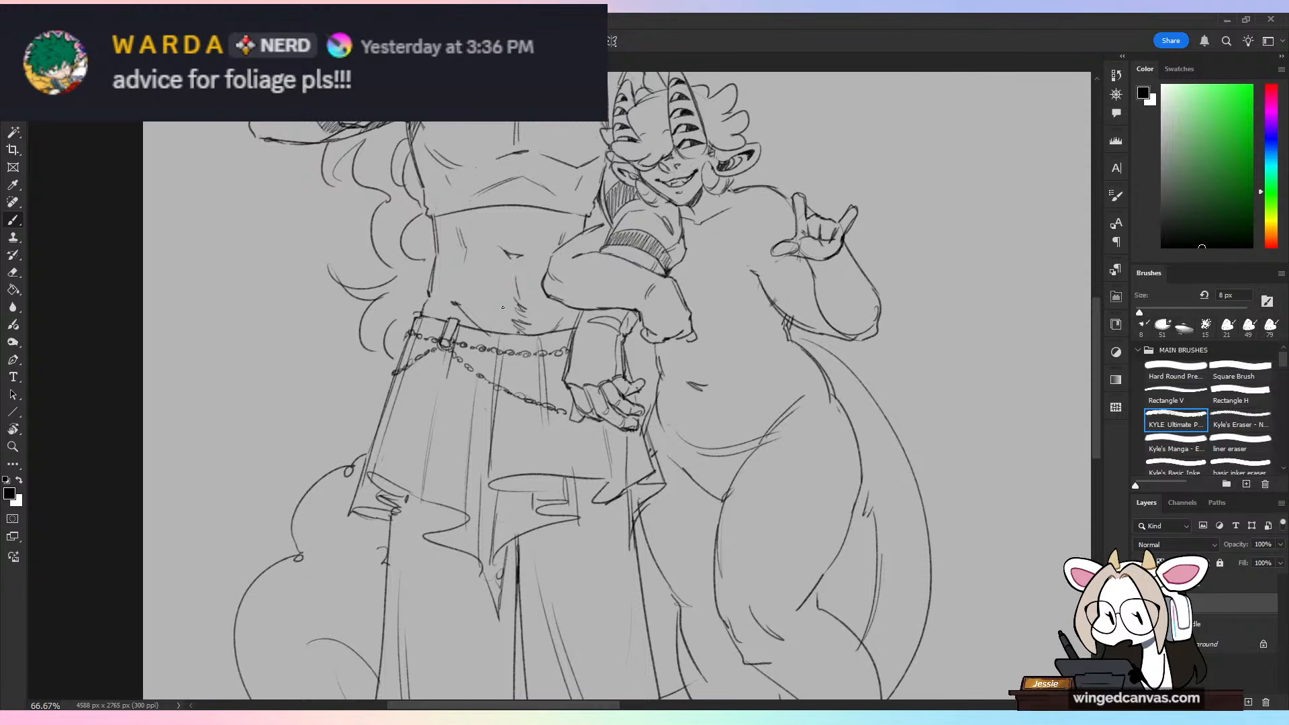
Step: Draw a long chain from the ring diagonally across the skirt and past its hem to the outer trouser edge
key(ctrl+minus)
key(ctrl+plus)
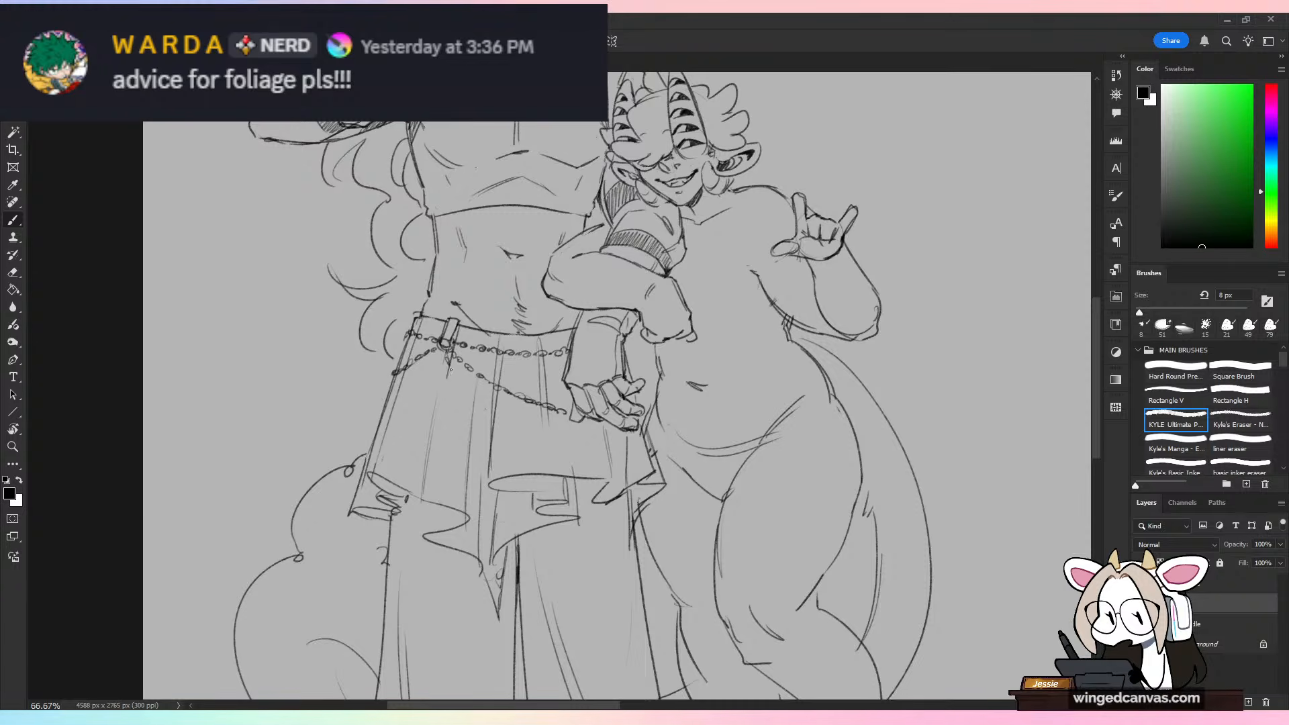
drag(452, 384, 476, 434)
drag(477, 437, 485, 448)
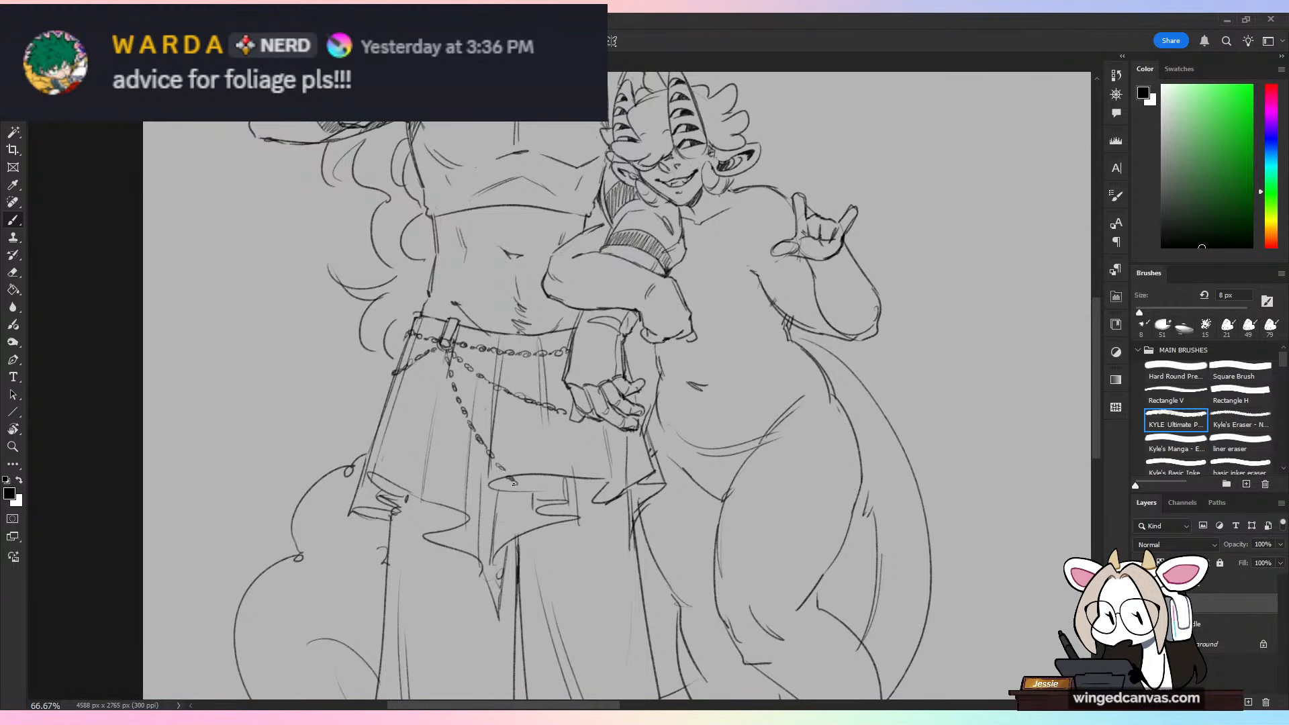
mouse_move(529, 496)
mouse_down()
mouse_move(602, 549)
mouse_move(641, 554)
mouse_up()
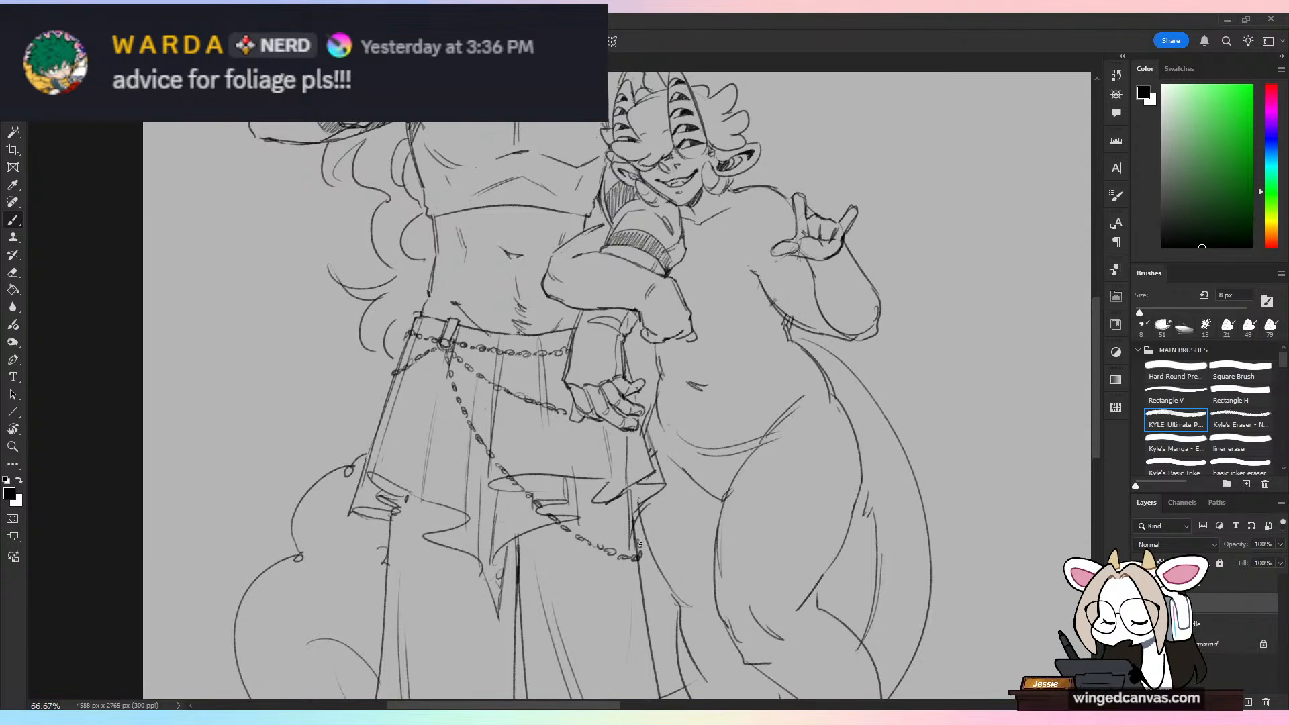
key(ctrl+minus)
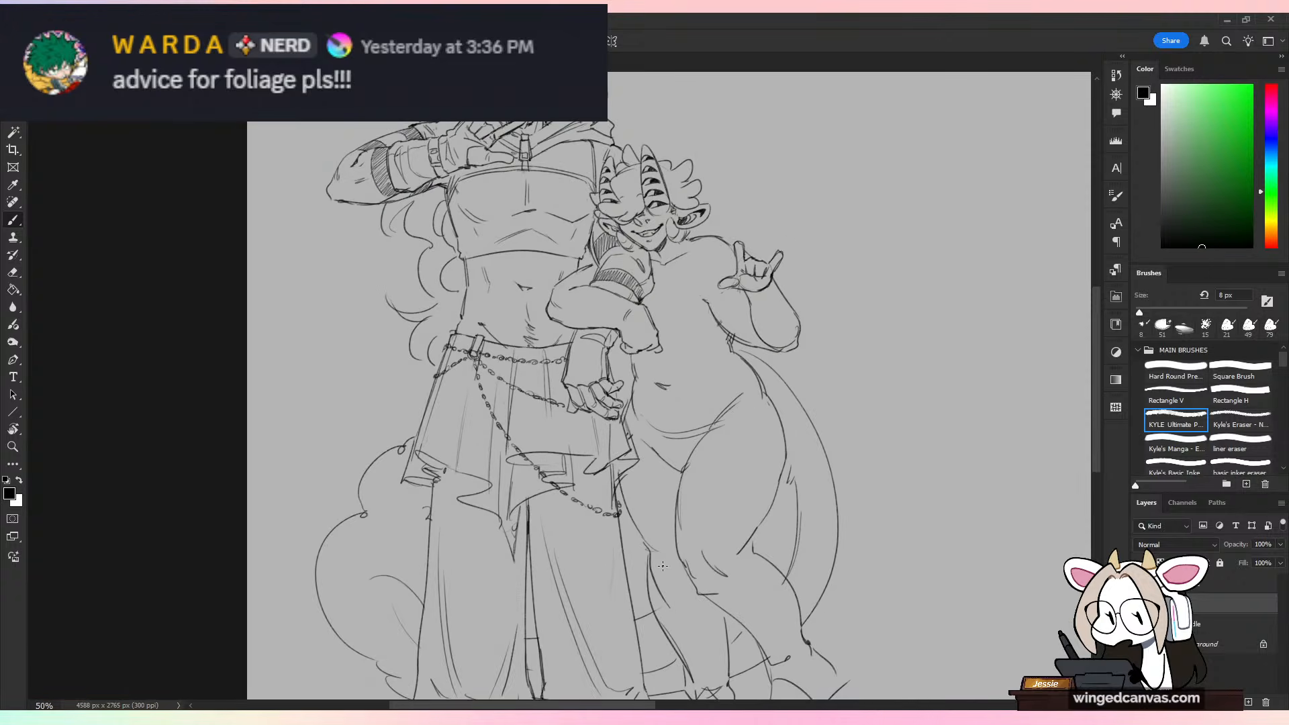
Step: Draw a looped chain from the ring to the long diagonal chain, with a strand hanging straight down where they meet
key(ctrl+plus)
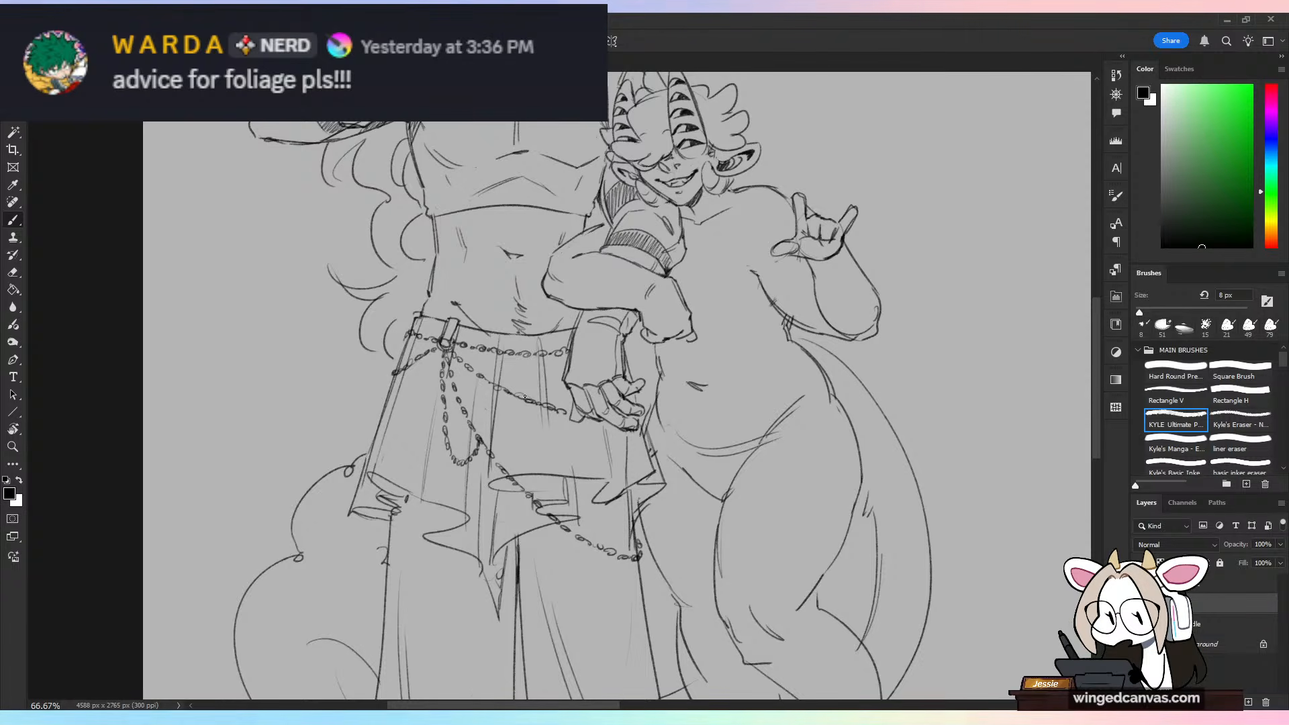
key(ctrl+minus)
key(ctrl+plus)
drag(478, 458, 478, 515)
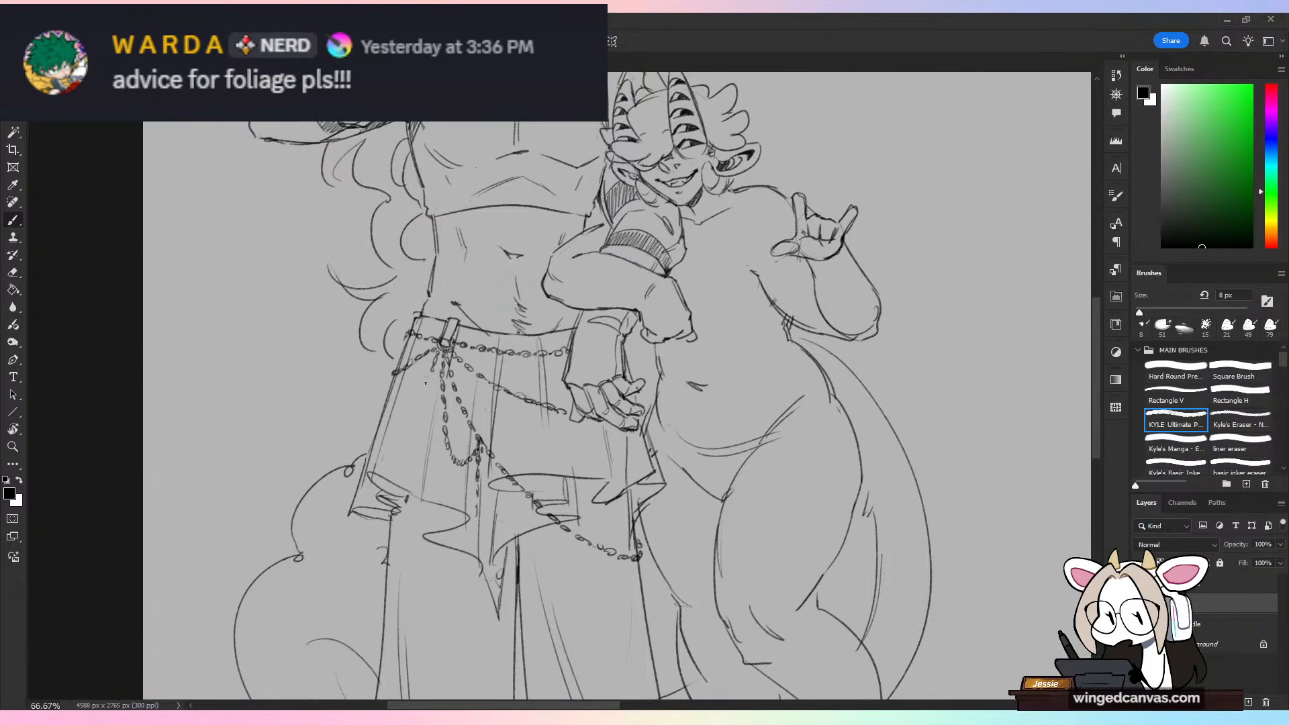
Step: Draw a short chain hanging from the belt ring over the skirt's outer side, ending in a cross pendant
drag(426, 395, 419, 414)
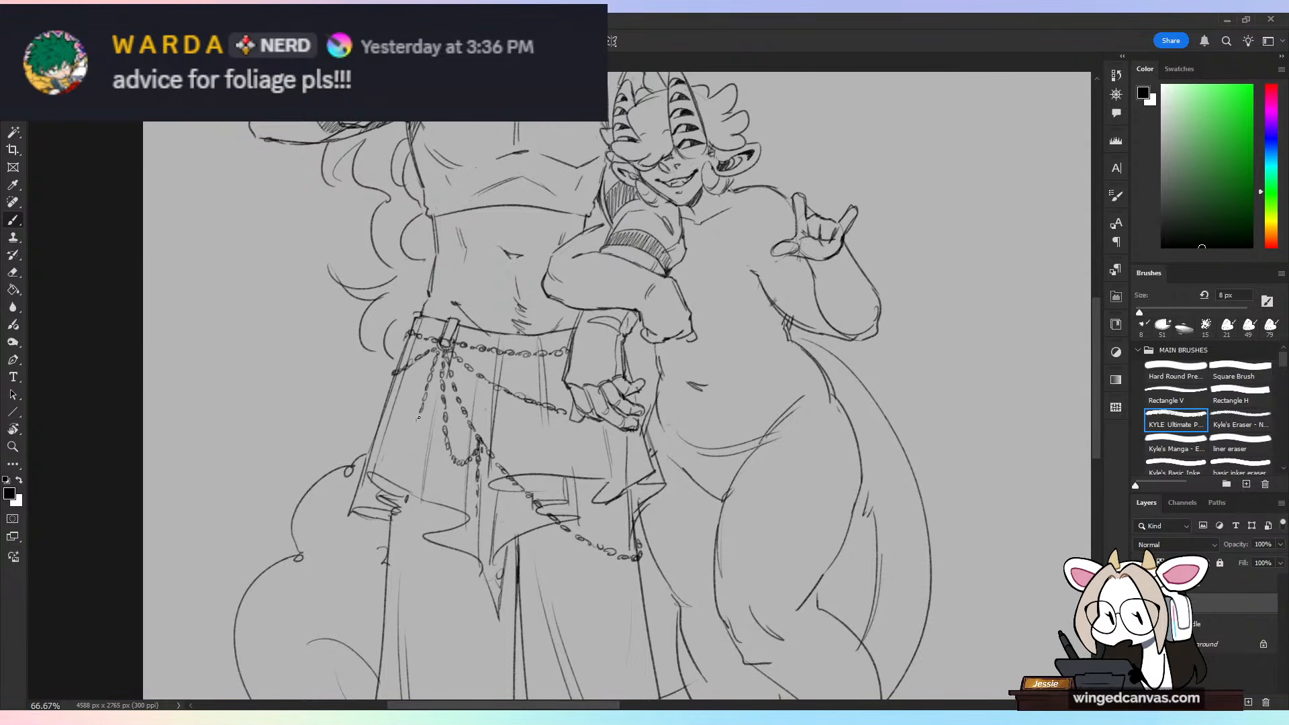
key(ctrl+minus)
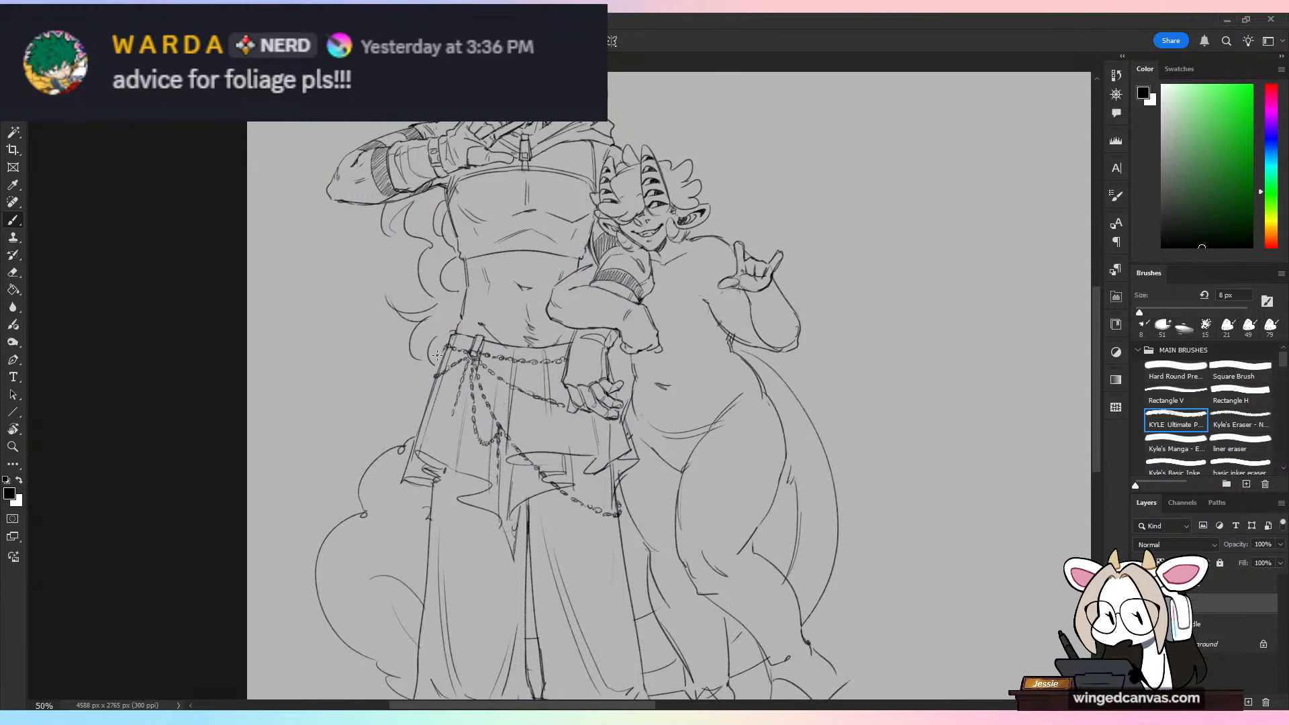
key(ctrl+minus)
key(ctrl+plus)
key(ctrl+plus)
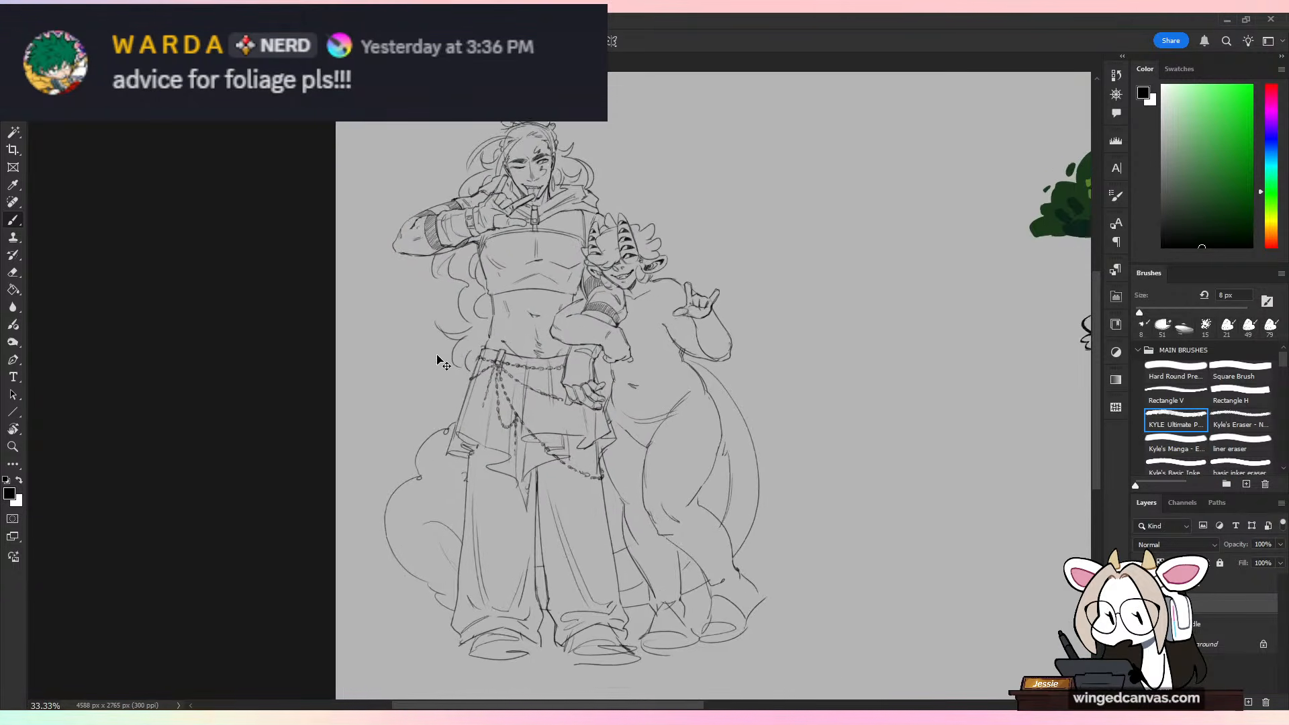
key(ctrl+plus)
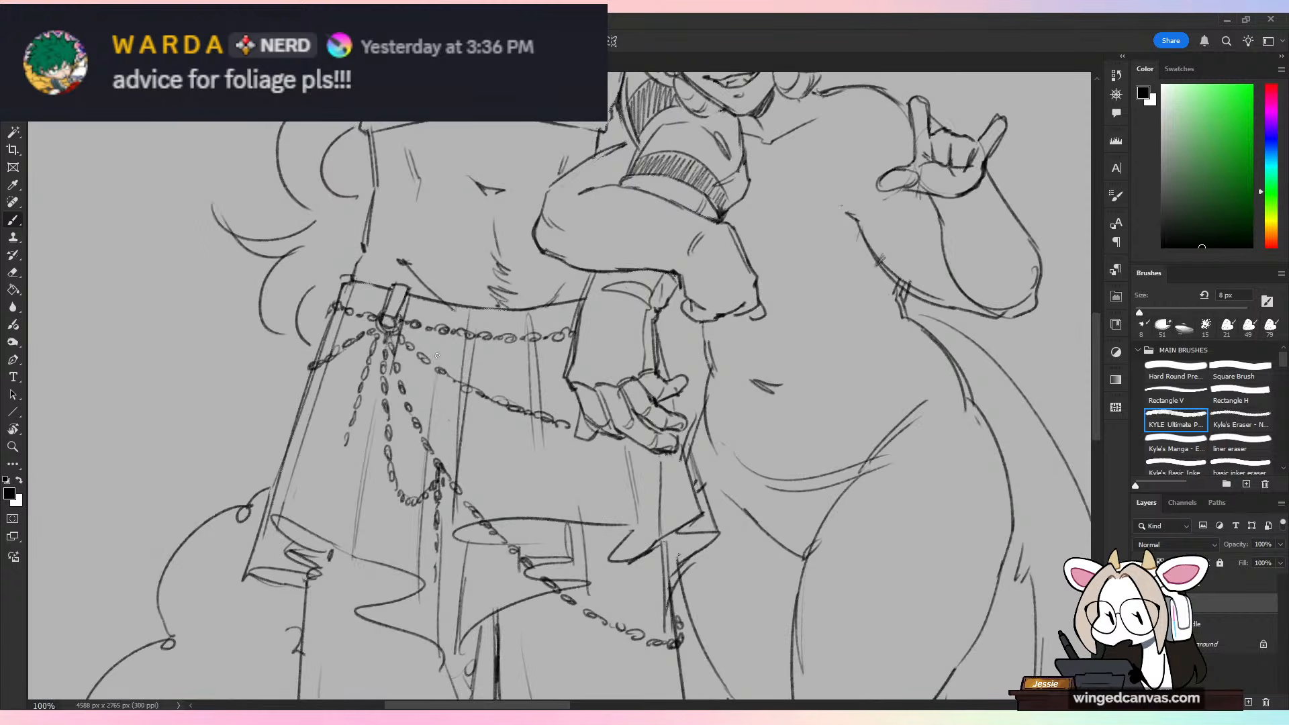
mouse_move(345, 448)
mouse_down()
mouse_move(325, 480)
mouse_move(331, 509)
mouse_move(334, 498)
mouse_up()
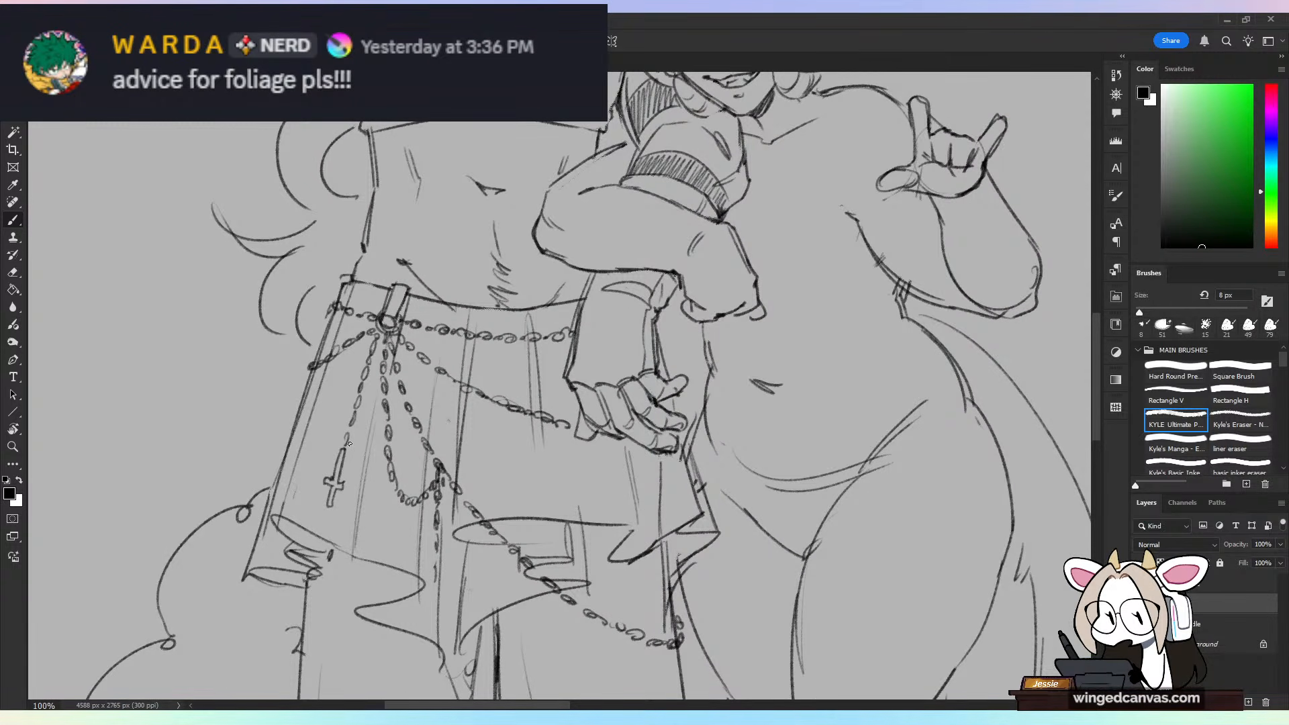
key(ctrl+minus)
key(ctrl+minus)
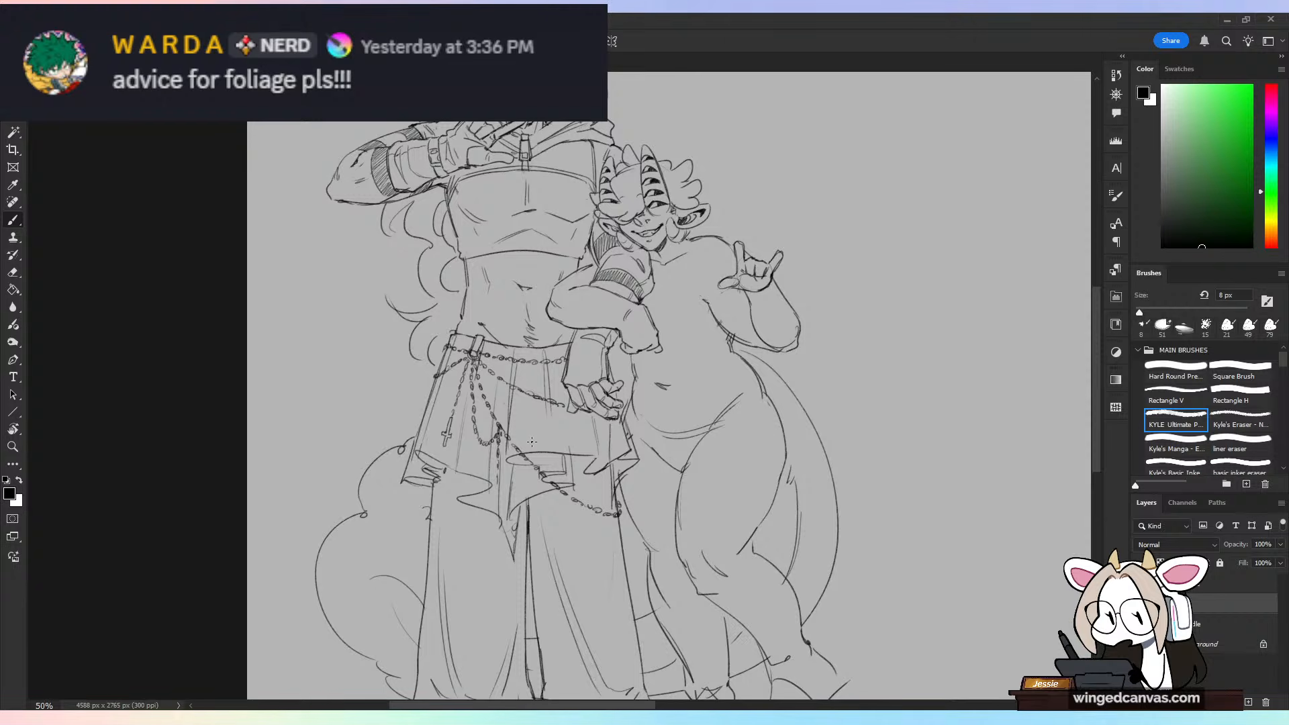
Step: Erase the lower links of the cross pendant's chain and draw a small round ring joining the chain to the cross
key(ctrl+plus)
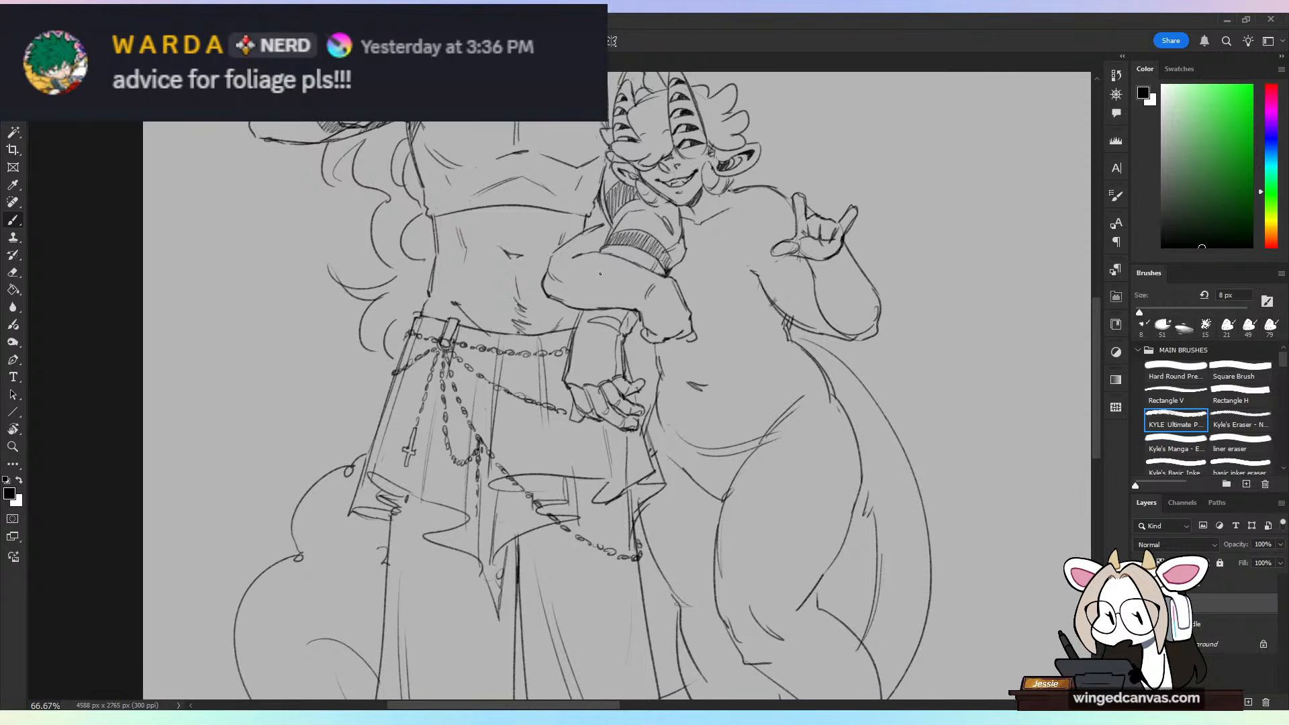
key(ctrl+plus)
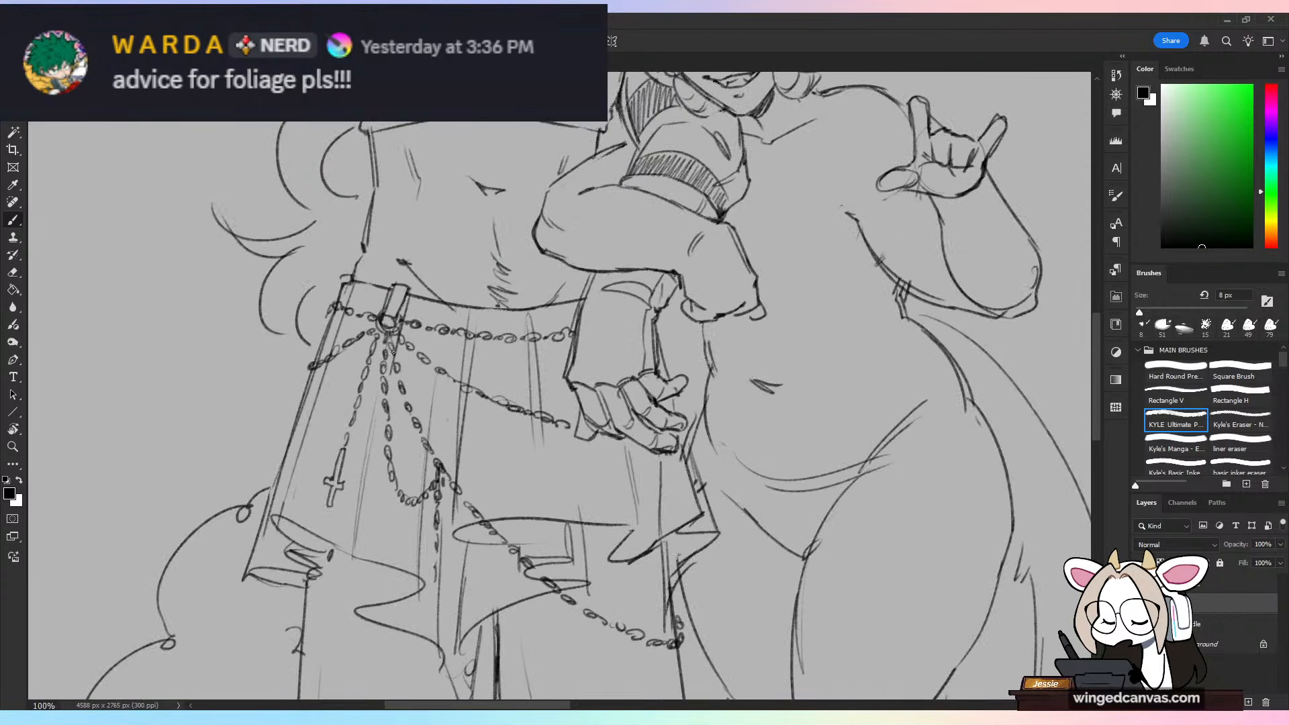
key(e)
key(b)
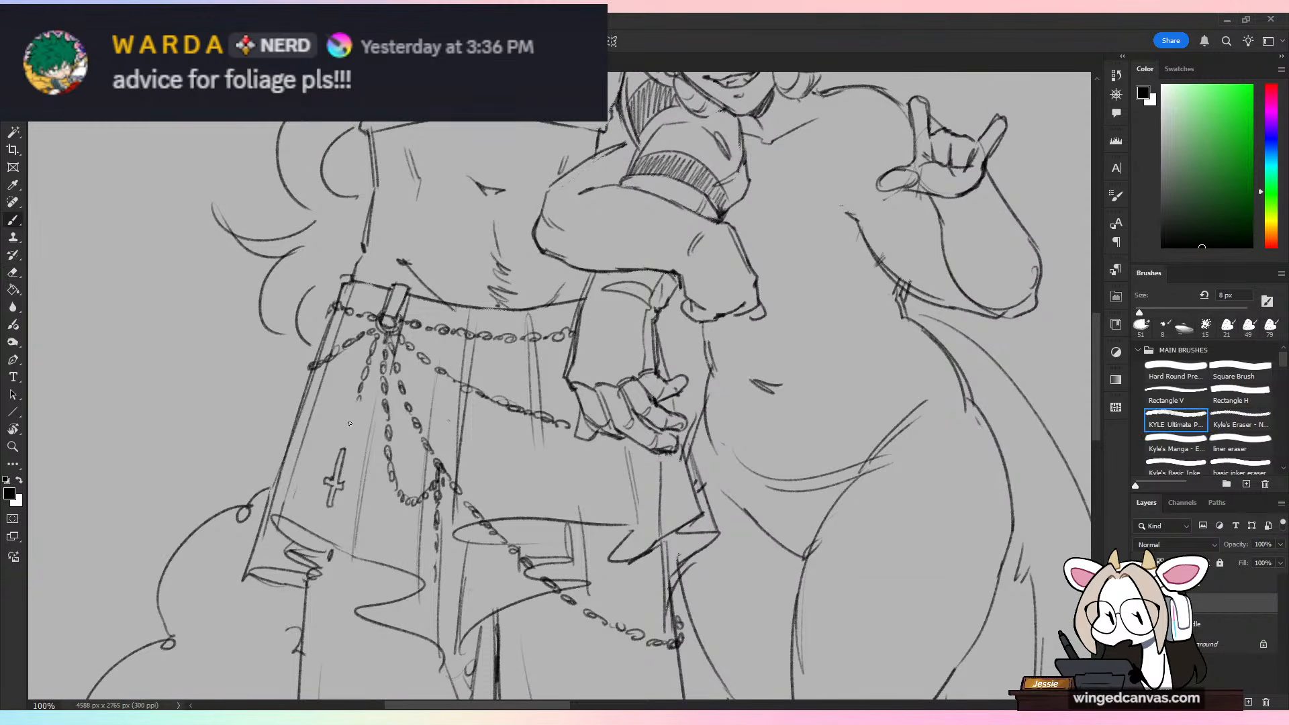
mouse_move(350, 423)
mouse_down()
mouse_move(339, 438)
mouse_move(363, 394)
mouse_up()
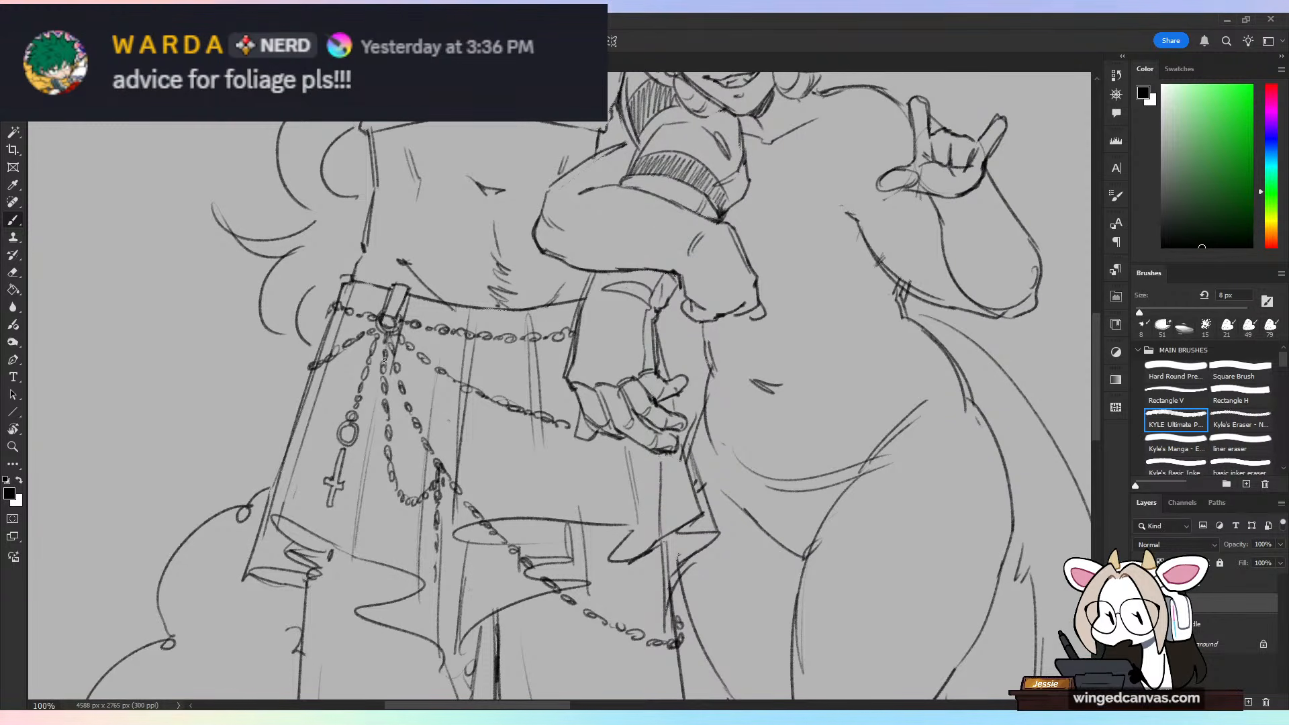
key(ctrl+minus)
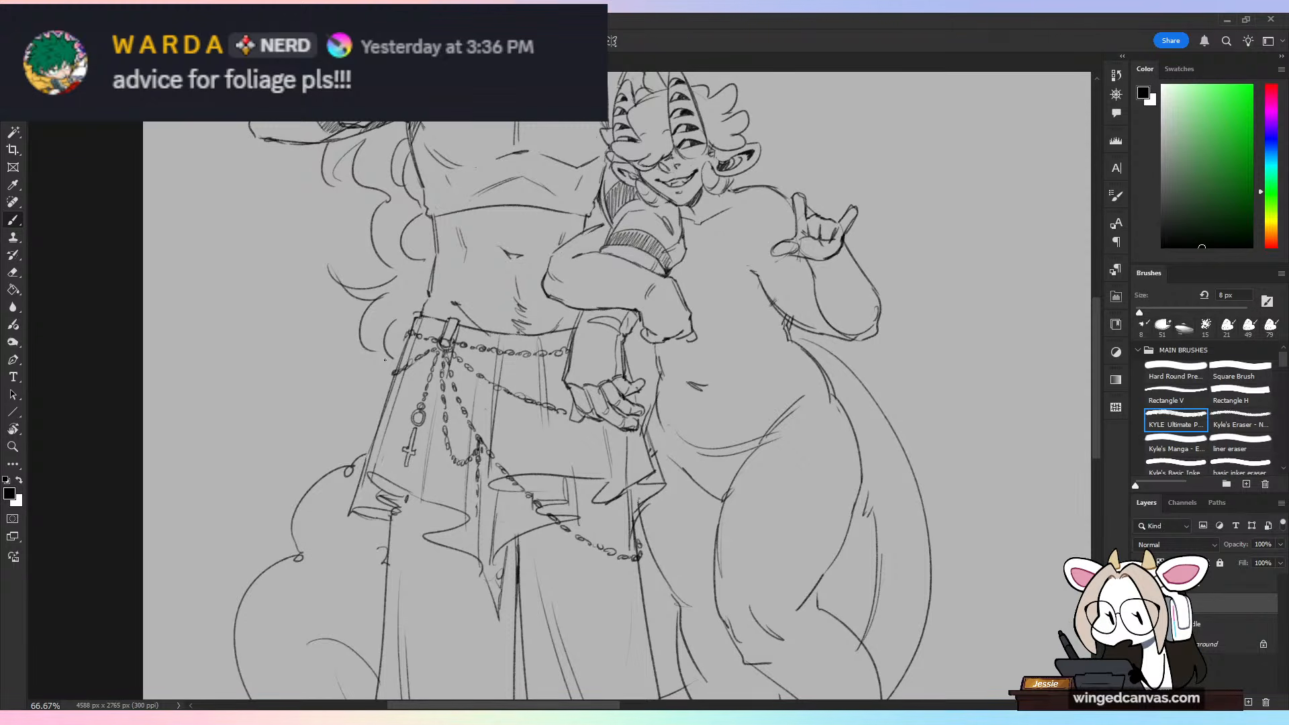
Step: Define the draped skirt's folds and pointed hem with cleaner, darker lines, including the overlapping layers along its lower edge
key(ctrl+minus)
key(ctrl+plus)
drag(428, 506, 423, 537)
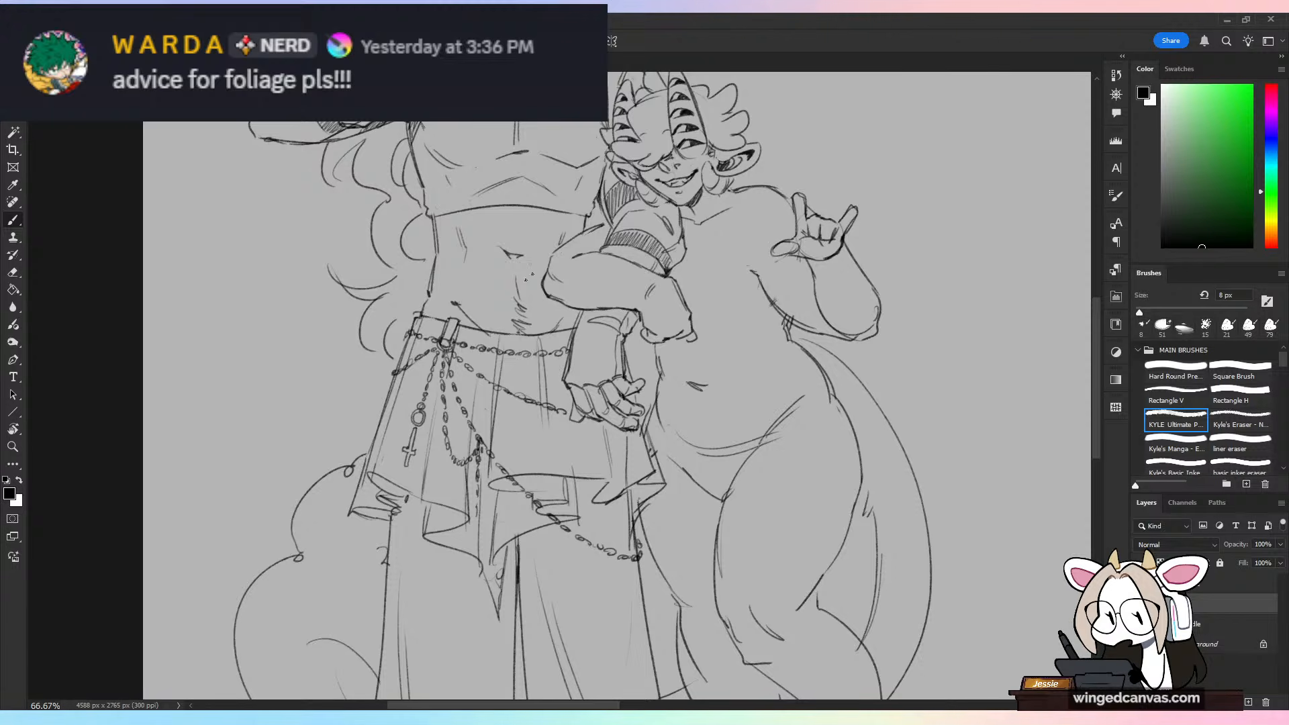
drag(467, 344, 463, 370)
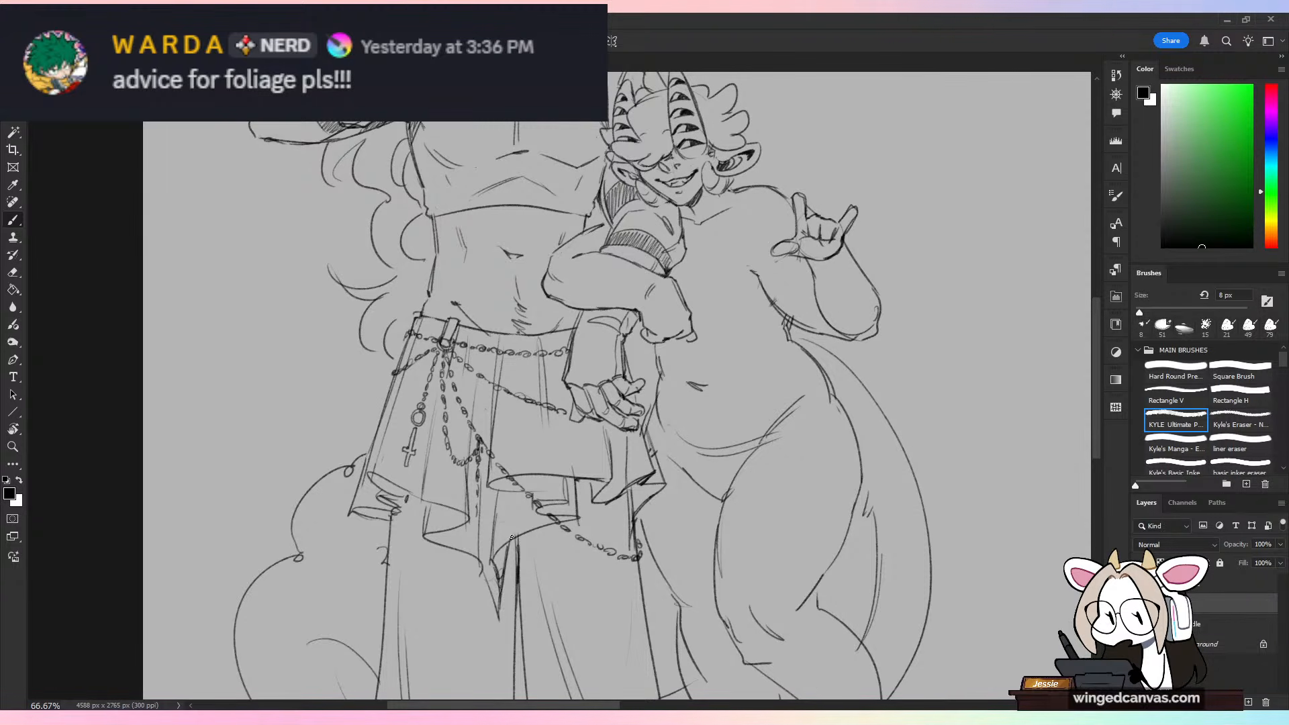
mouse_move(480, 525)
mouse_down()
mouse_move(483, 577)
mouse_move(481, 541)
mouse_move(480, 561)
mouse_up()
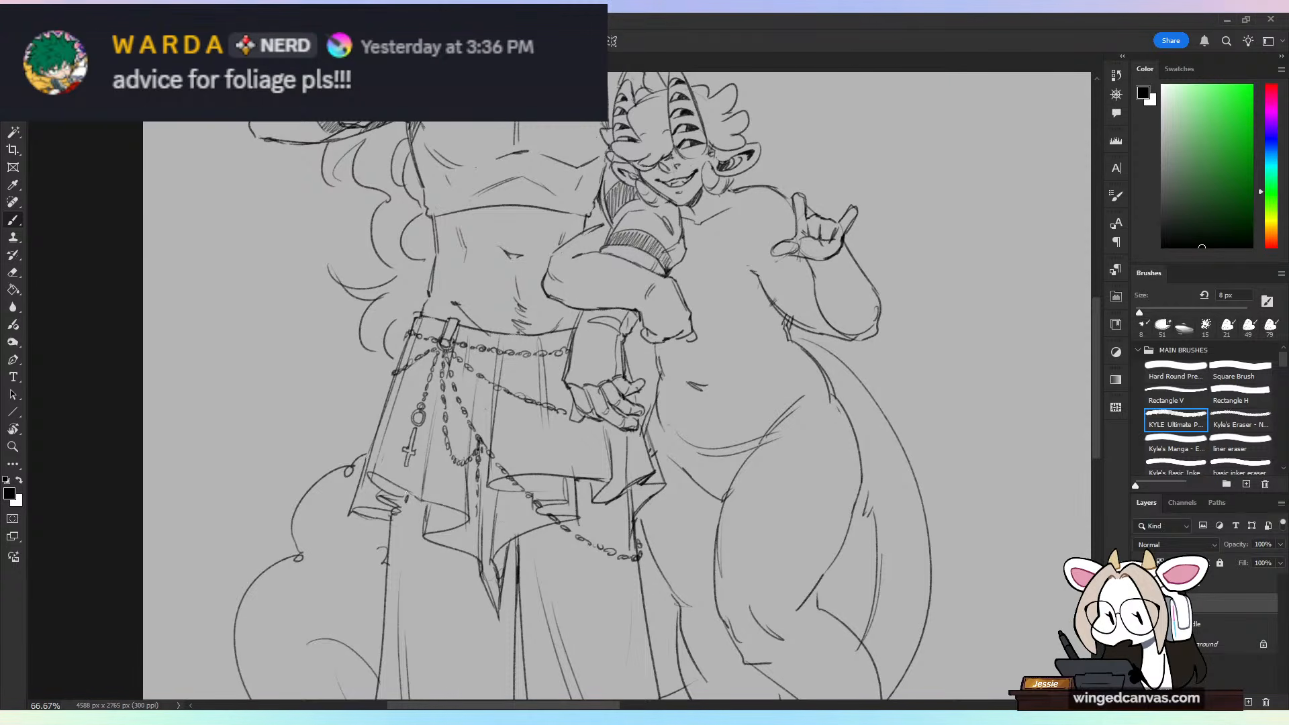
key(ctrl+minus)
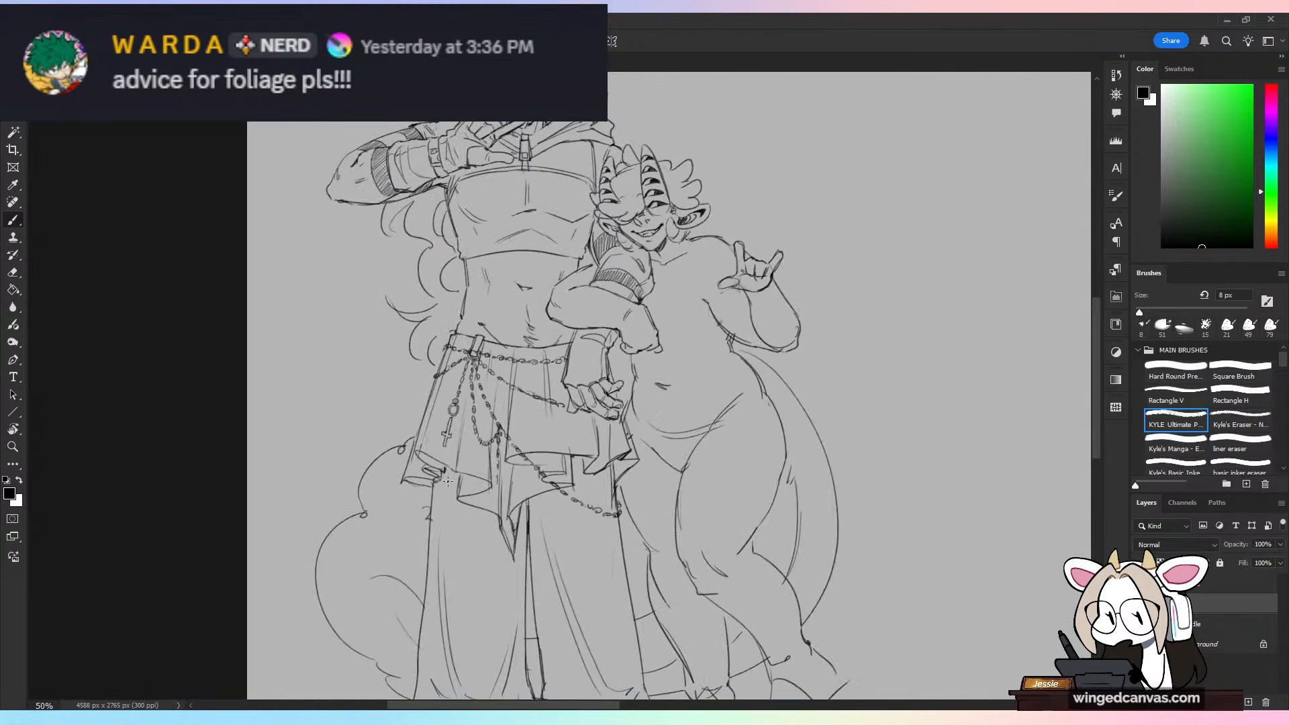
key(ctrl+minus)
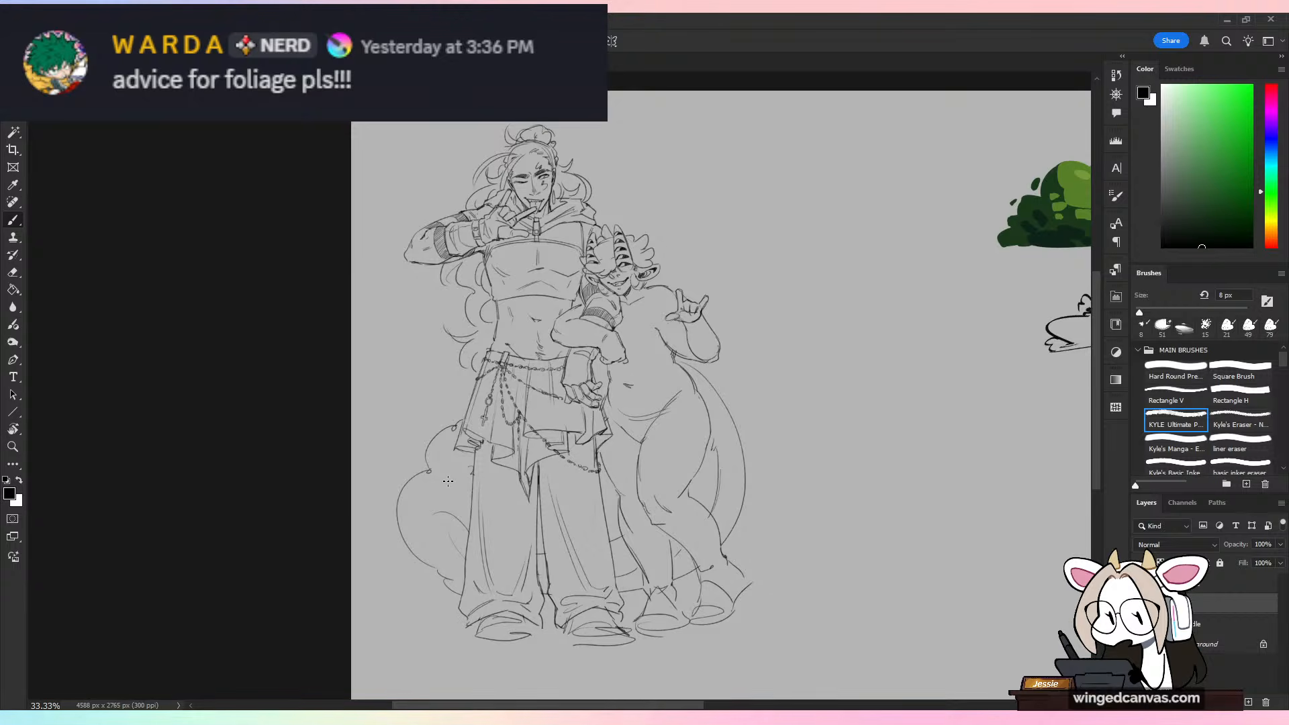
key(ctrl+plus)
key(ctrl+plus)
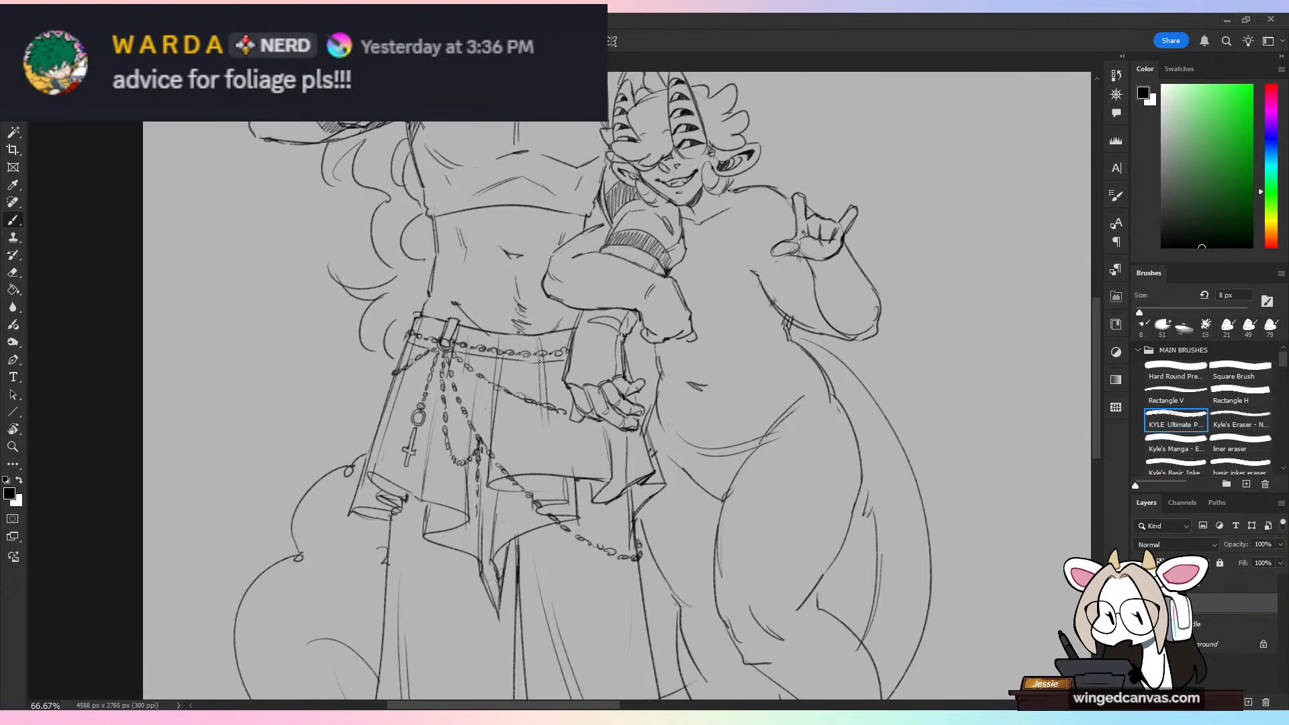
key(ctrl+minus)
key(ctrl+minus)
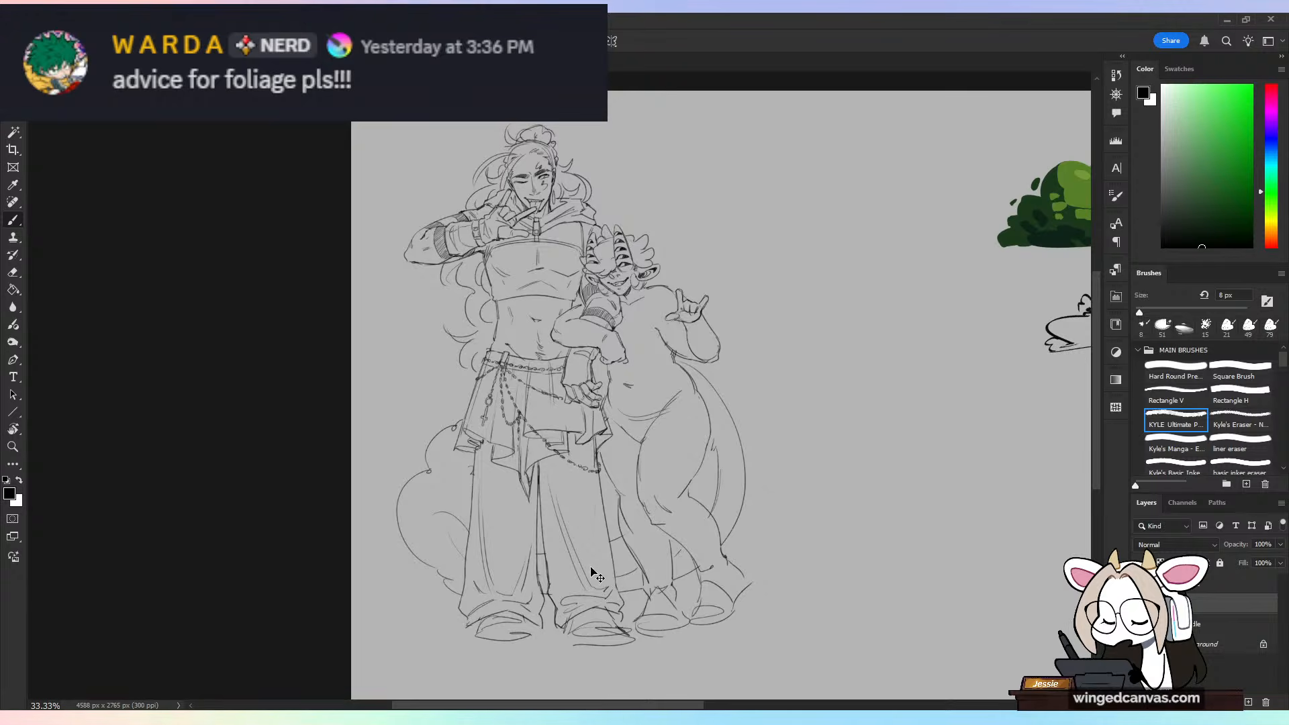
Step: Clean up the lines at the taller character's waist and draw a trouser waistband above the skirt with a small oval button
key(ctrl+plus)
key(ctrl+plus)
key(e)
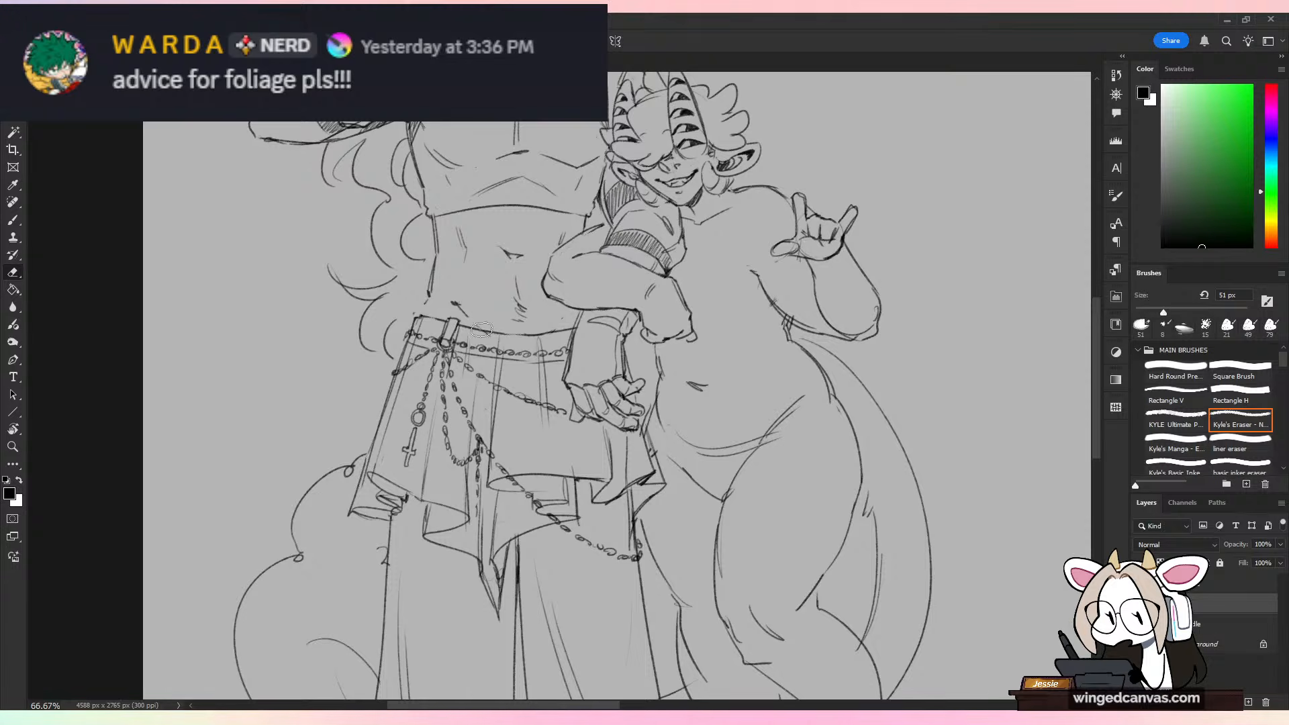
key(b)
drag(478, 329, 534, 335)
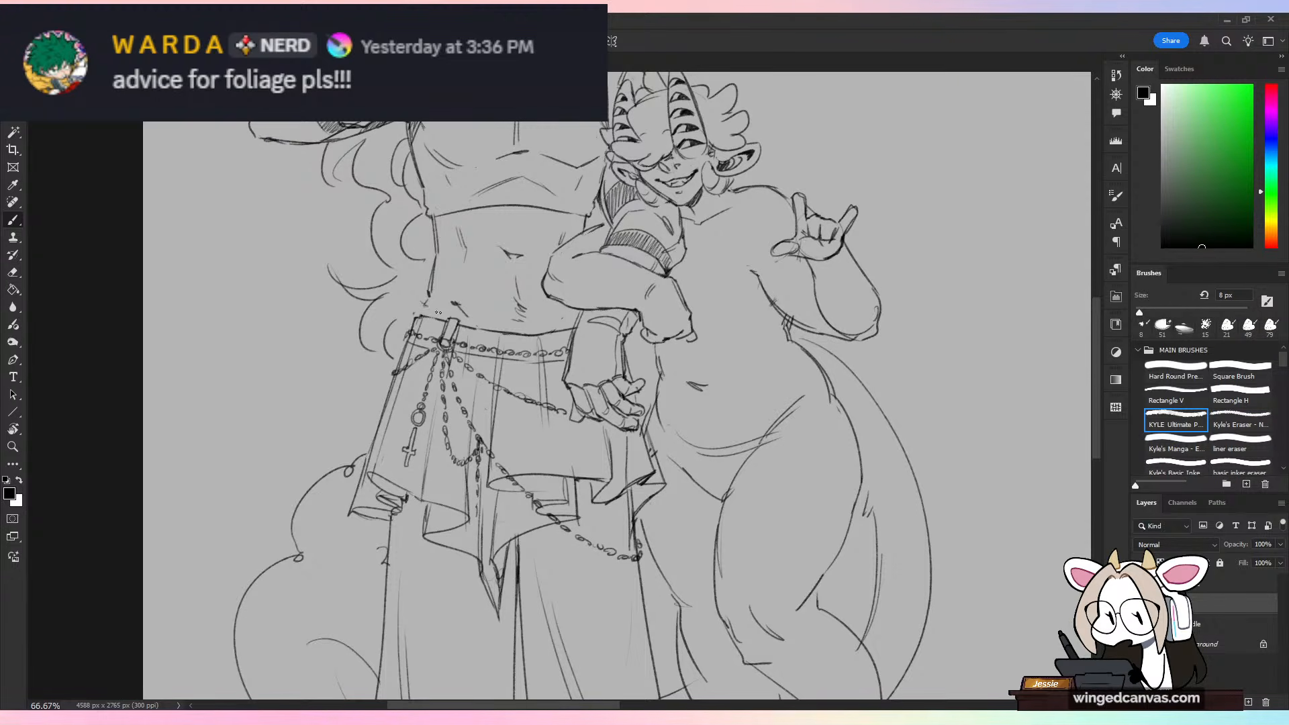
mouse_move(425, 307)
mouse_down()
mouse_move(576, 322)
mouse_move(553, 302)
mouse_move(422, 320)
mouse_up()
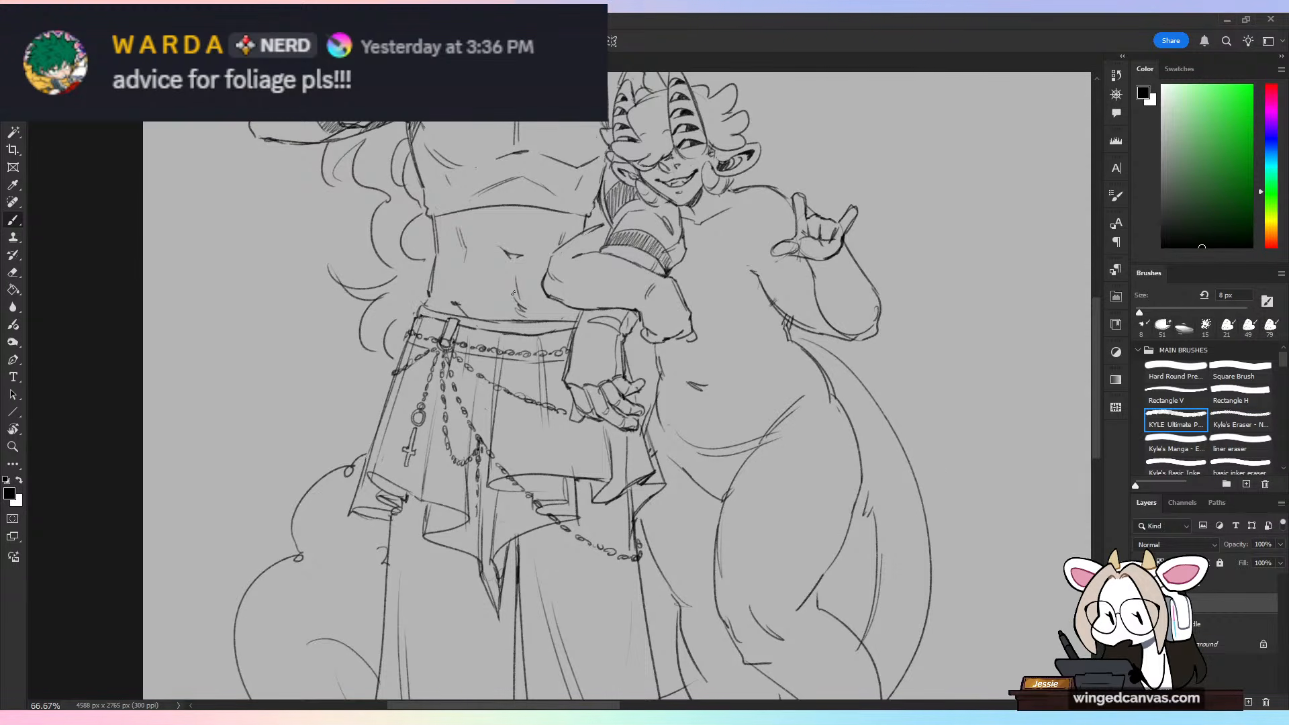
drag(522, 331, 546, 334)
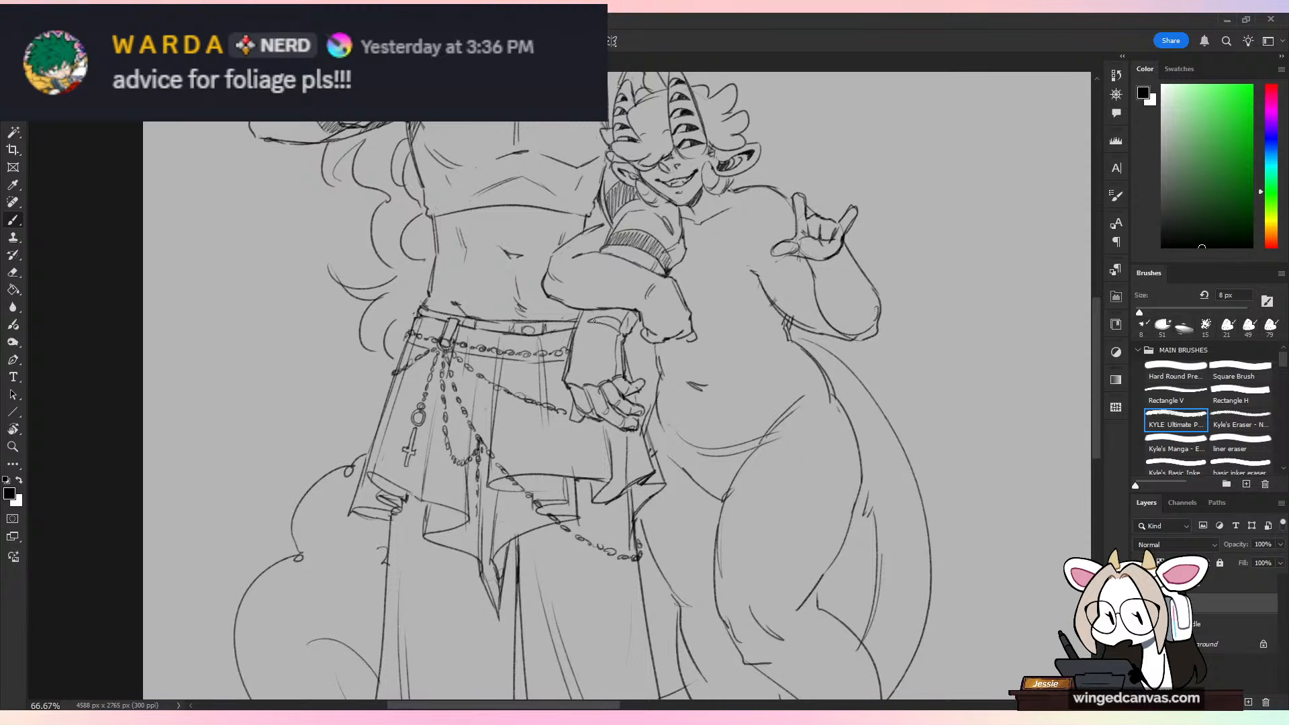
scroll(594, 321, down, 2)
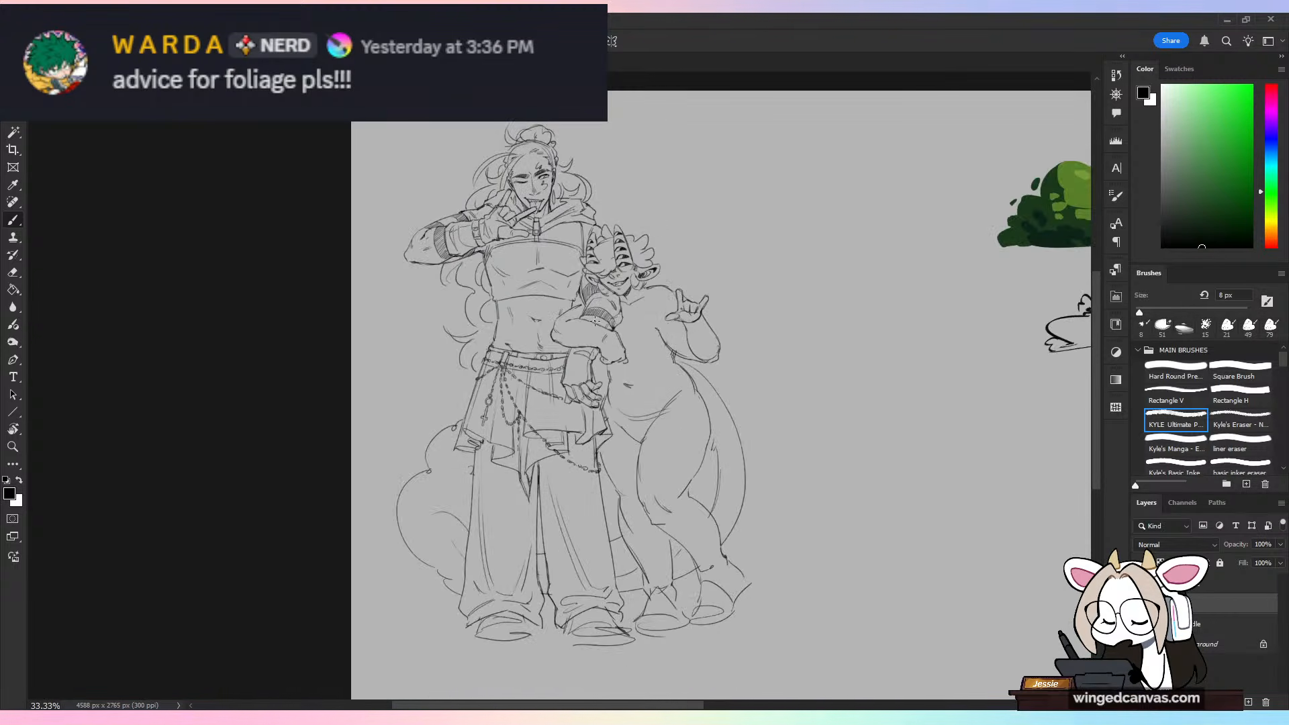
scroll(594, 321, up, 1)
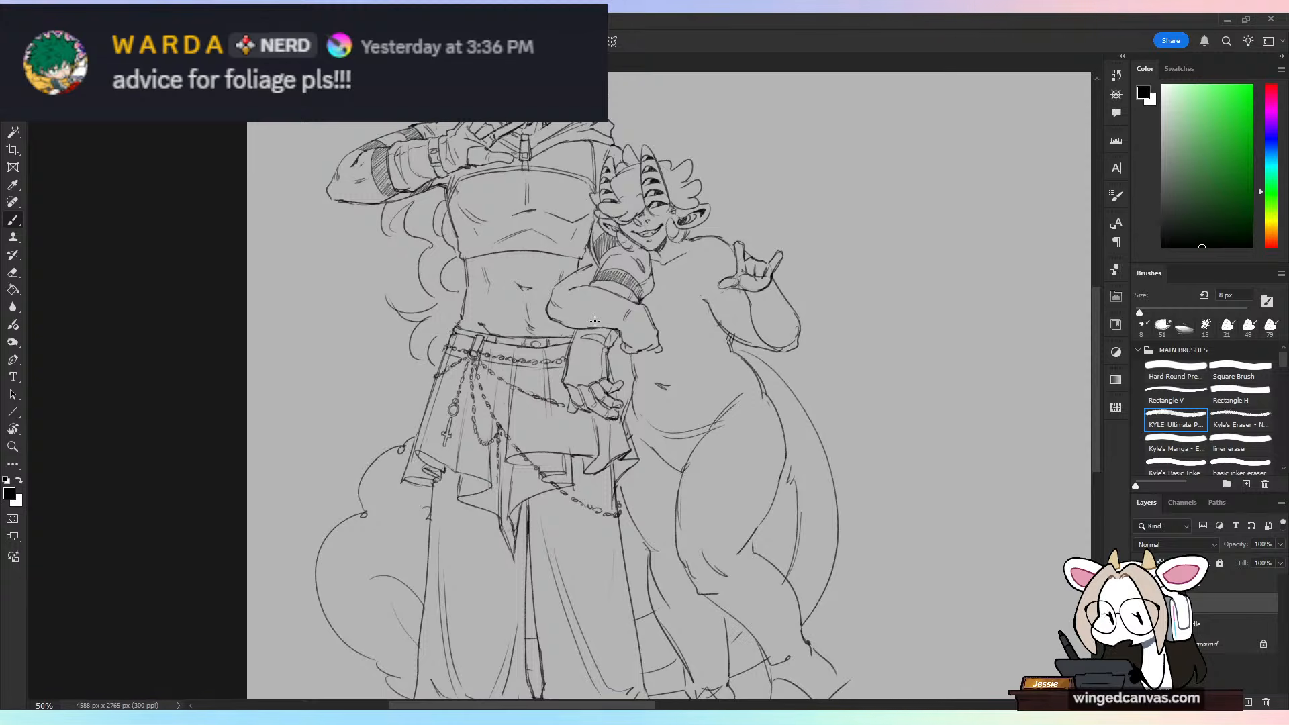
scroll(595, 322, down, 1)
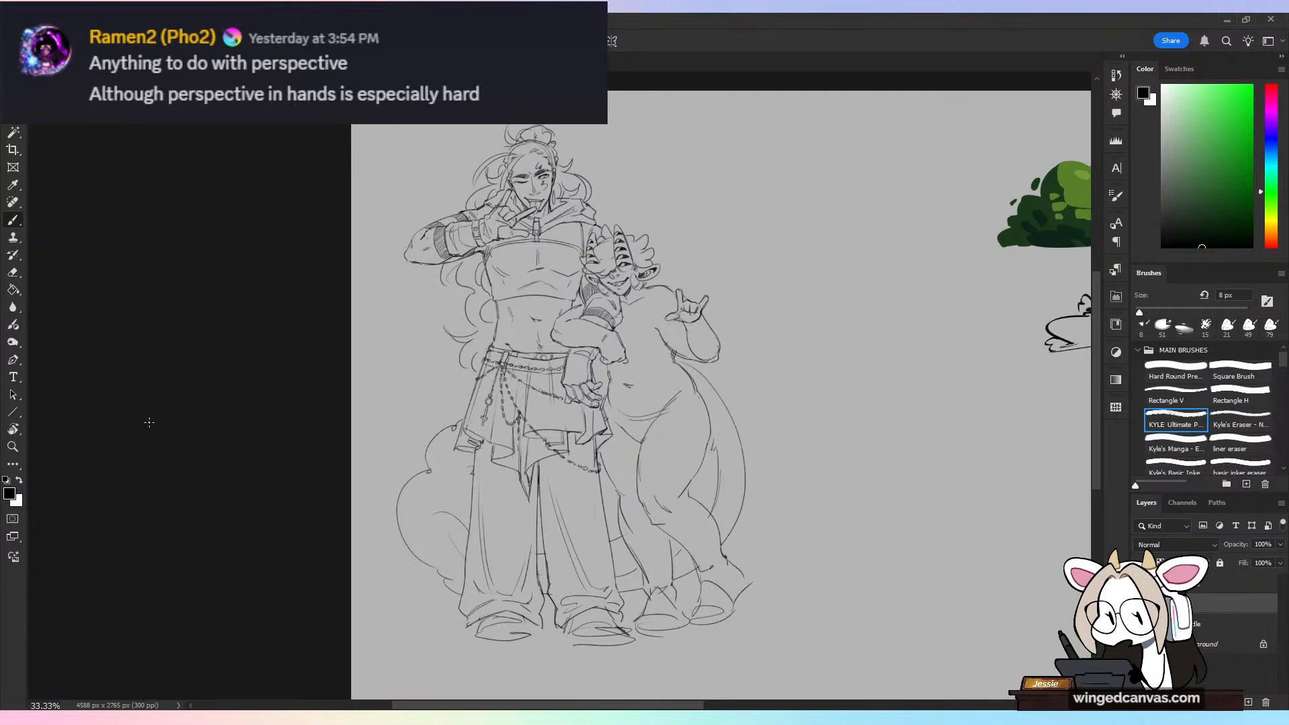
Step: Add a new layer above the foliage drawings' layer and name it "perspective"
key(ctrl+minus)
mouse_move(909, 351)
mouse_down()
mouse_move(624, 365)
mouse_move(663, 358)
mouse_up()
key(ctrl+plus)
click(1210, 585)
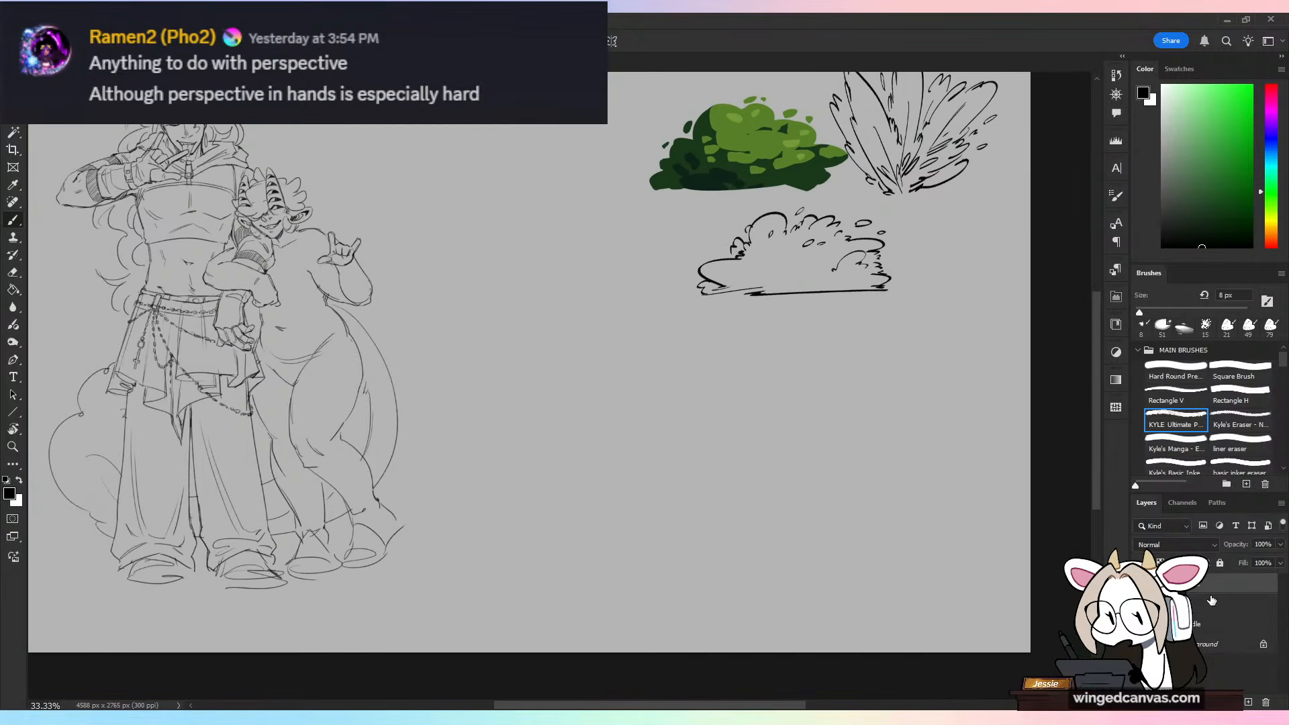
click(1249, 702)
double_click(1205, 583)
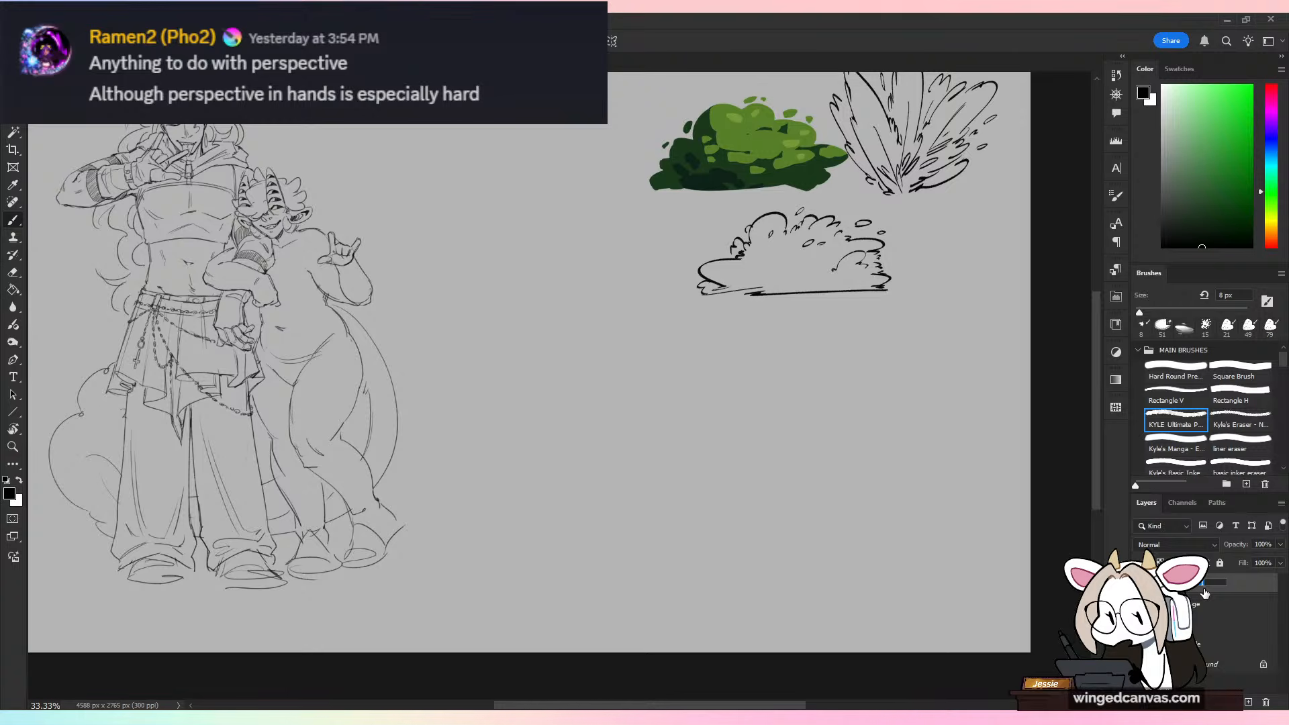
text(perspective)
key(Return)
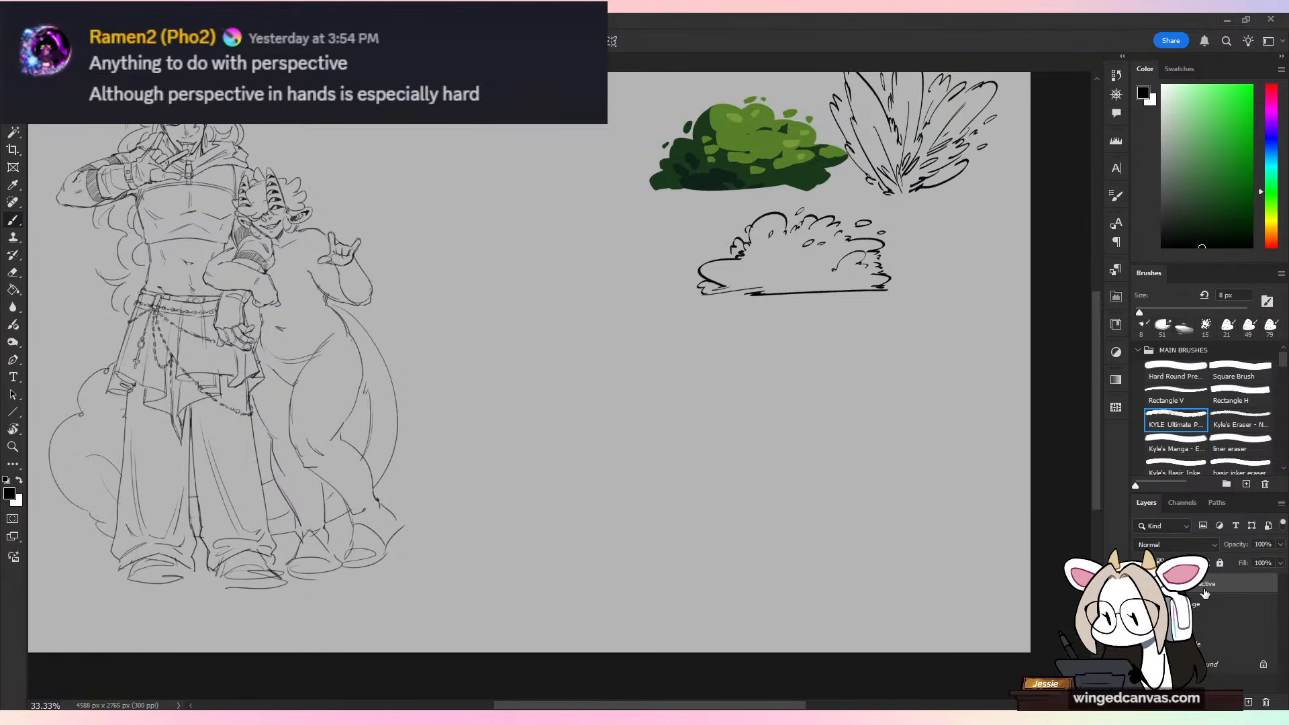
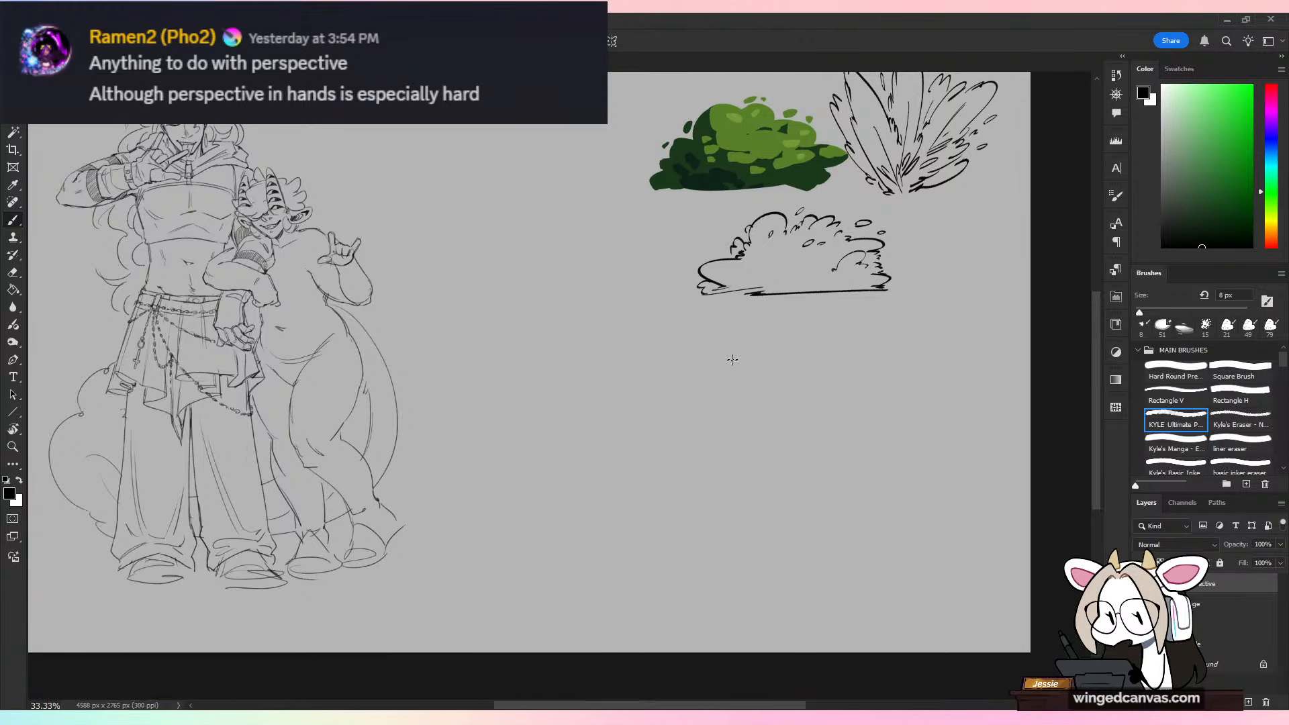
Step: Sketch a fan of receding diagonal floor lines in perspective on the empty canvas below the bush outline
mouse_move(771, 333)
mouse_down()
mouse_move(592, 413)
mouse_move(666, 423)
mouse_up()
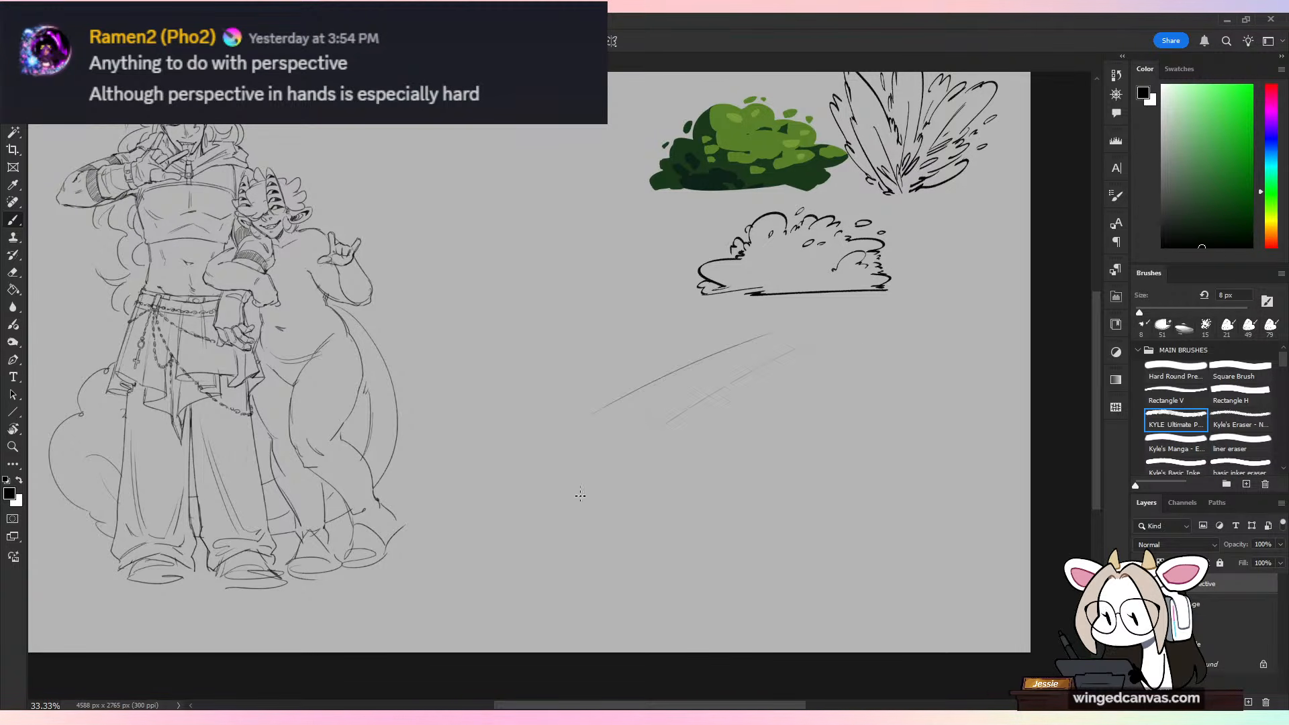
drag(836, 328, 644, 439)
drag(858, 340, 560, 591)
drag(898, 344, 627, 599)
drag(939, 365, 720, 595)
drag(917, 429, 823, 584)
drag(987, 392, 903, 532)
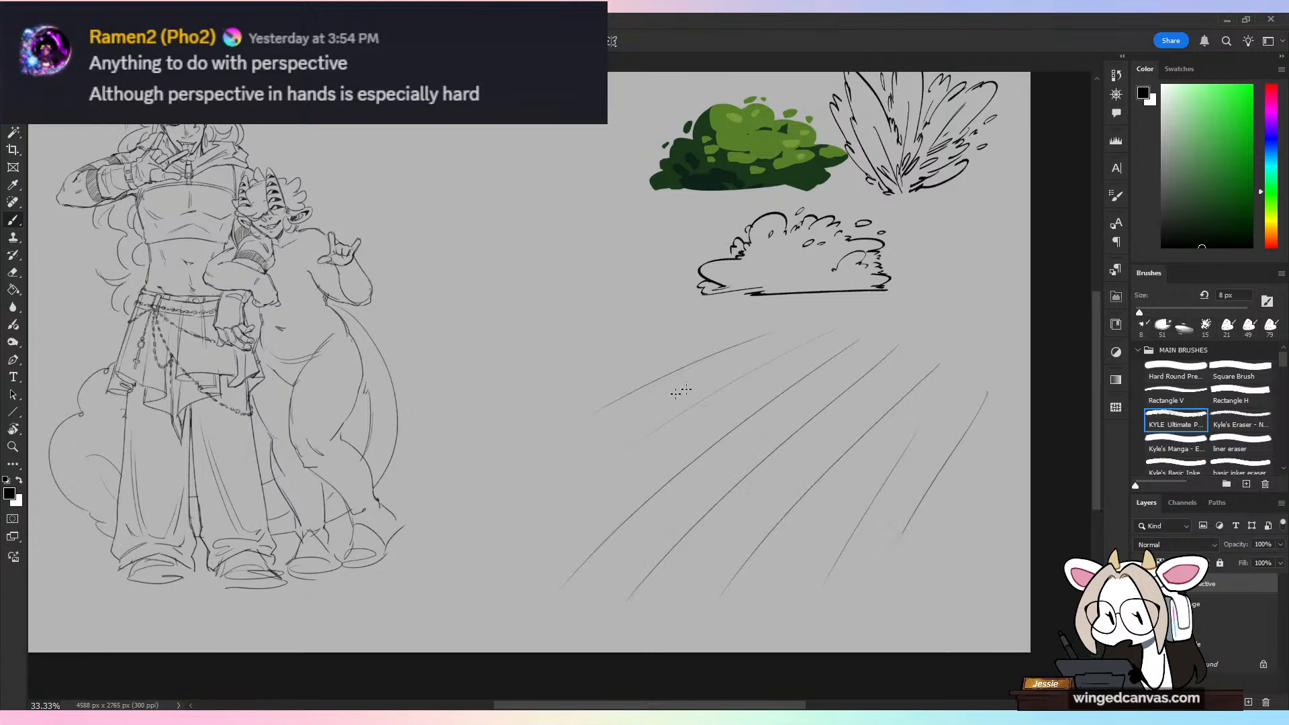
drag(715, 384, 527, 527)
Step: Add crossing lines over the receding diagonals to complete the perspective floor grid
drag(511, 462, 680, 595)
drag(542, 432, 805, 580)
drag(559, 412, 850, 538)
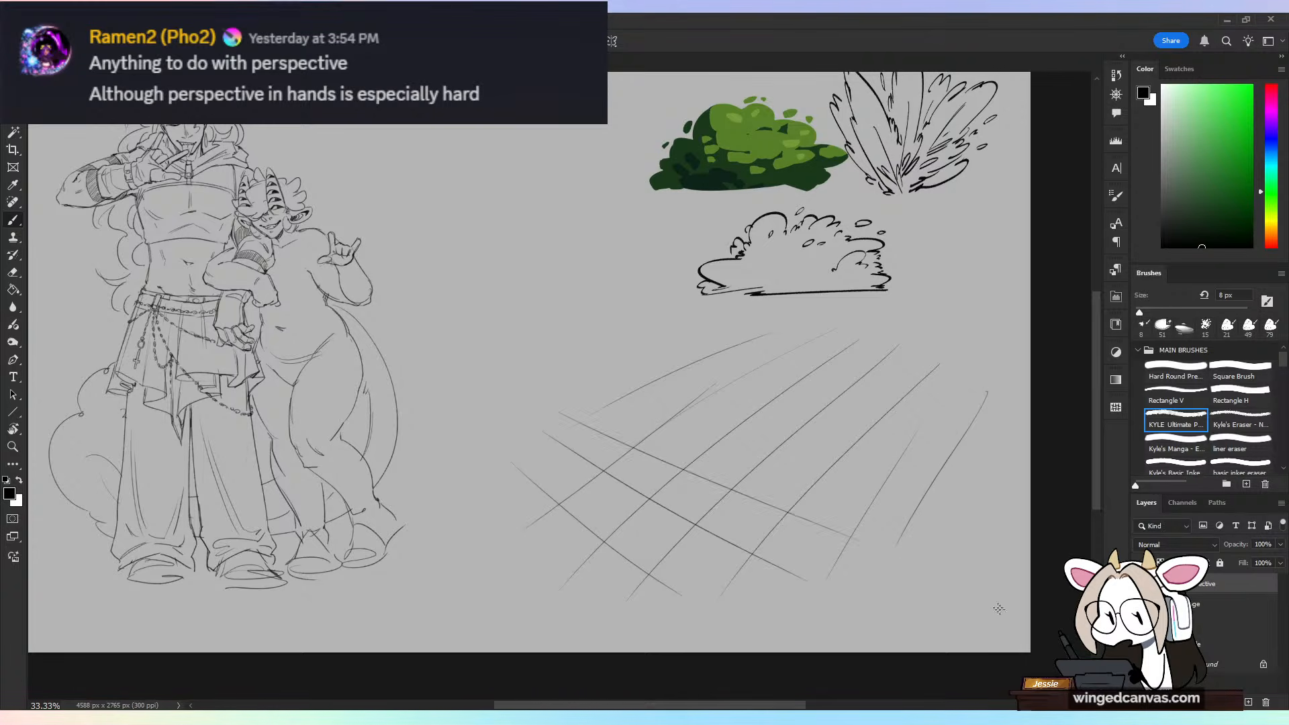
drag(638, 391, 989, 498)
drag(648, 351, 983, 417)
drag(763, 321, 998, 346)
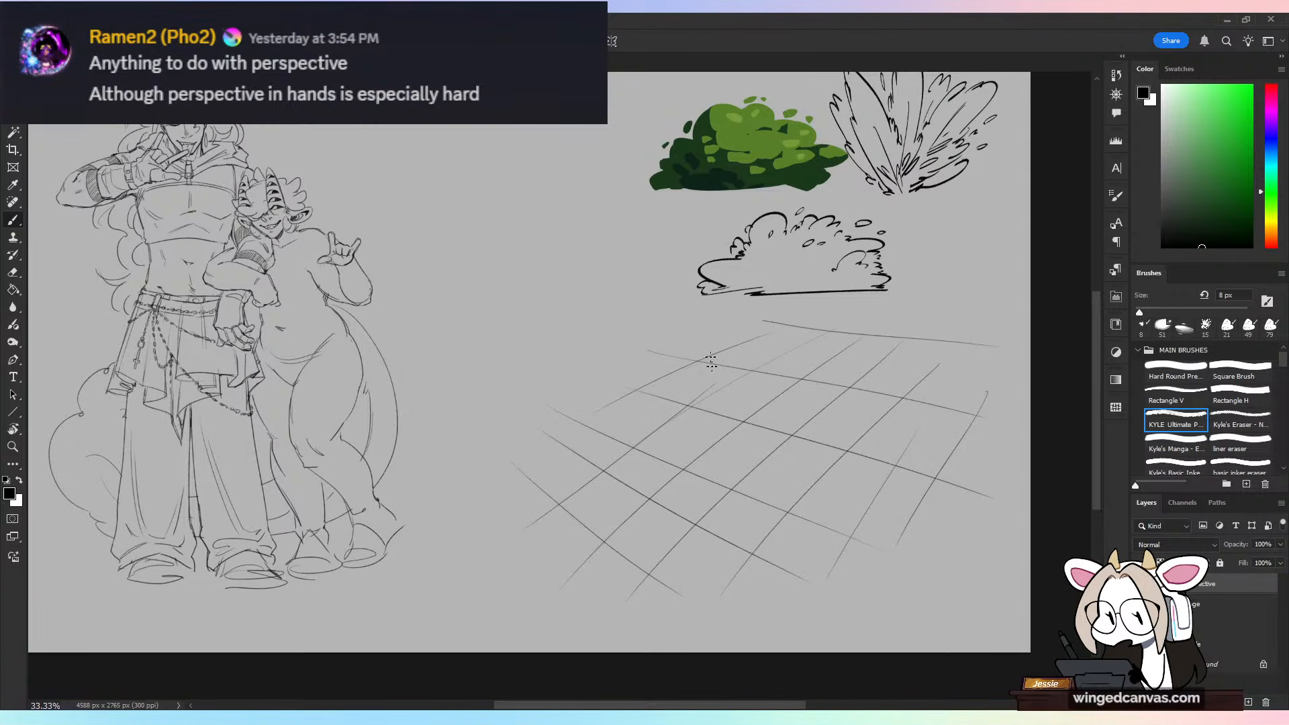
Step: Sketch the converging vertical edges and a base edge of a box standing on the perspective grid, seen from above
drag(582, 324, 703, 551)
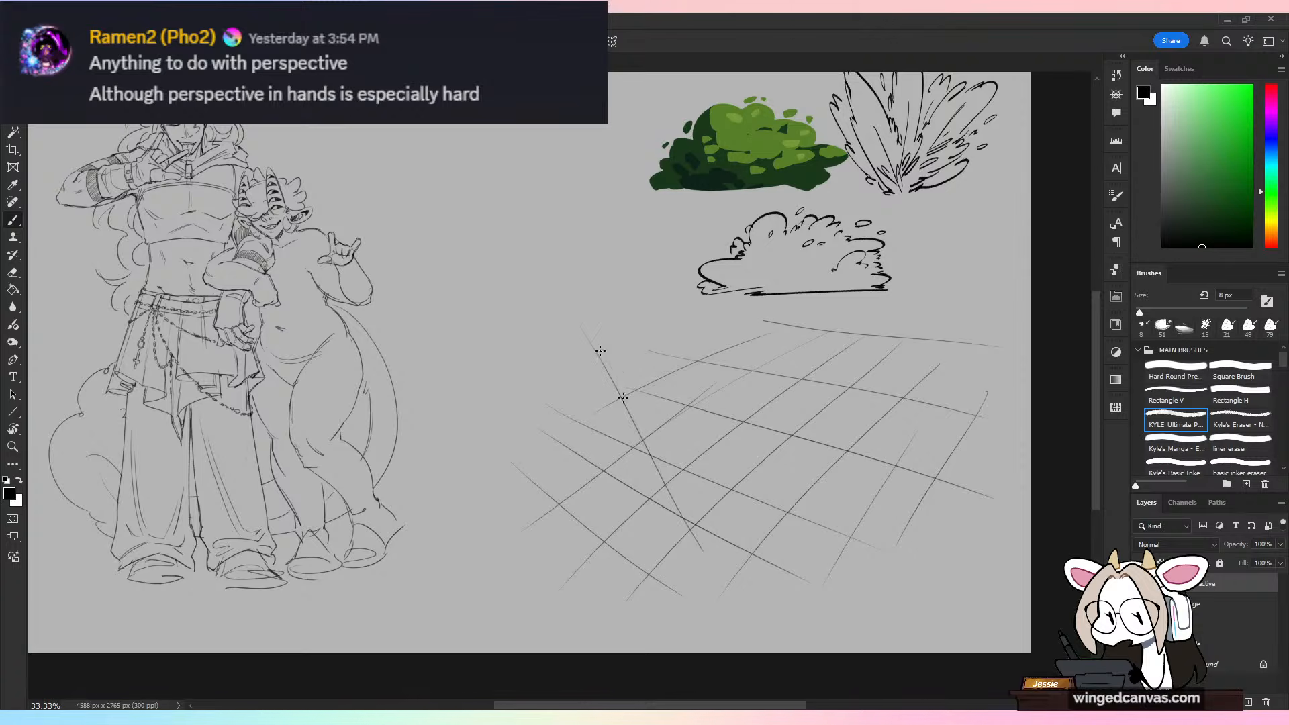
drag(601, 350, 717, 558)
drag(684, 319, 790, 582)
drag(712, 382, 790, 595)
mouse_move(694, 548)
mouse_down()
mouse_move(750, 578)
mouse_move(868, 518)
mouse_up()
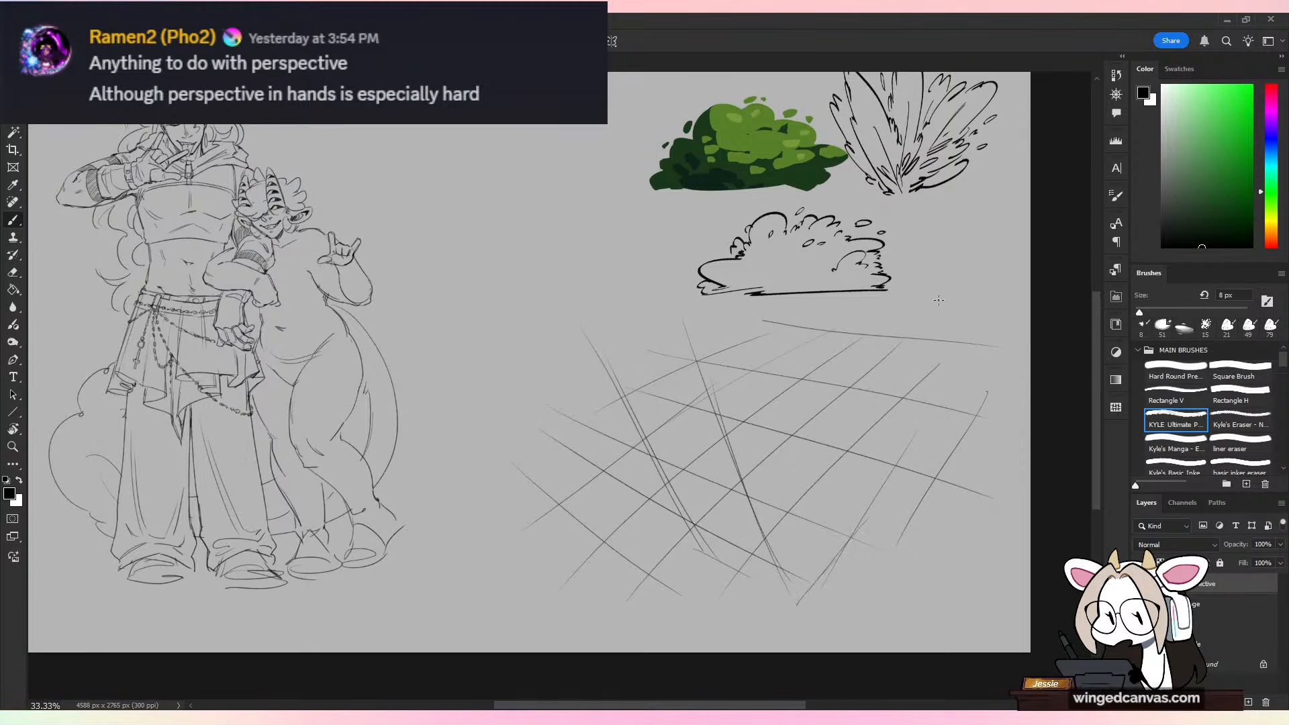
drag(854, 325, 877, 526)
drag(859, 389, 875, 524)
Step: Sketch the top face edges of the box, joining its vertical edges in perspective
drag(716, 400, 780, 346)
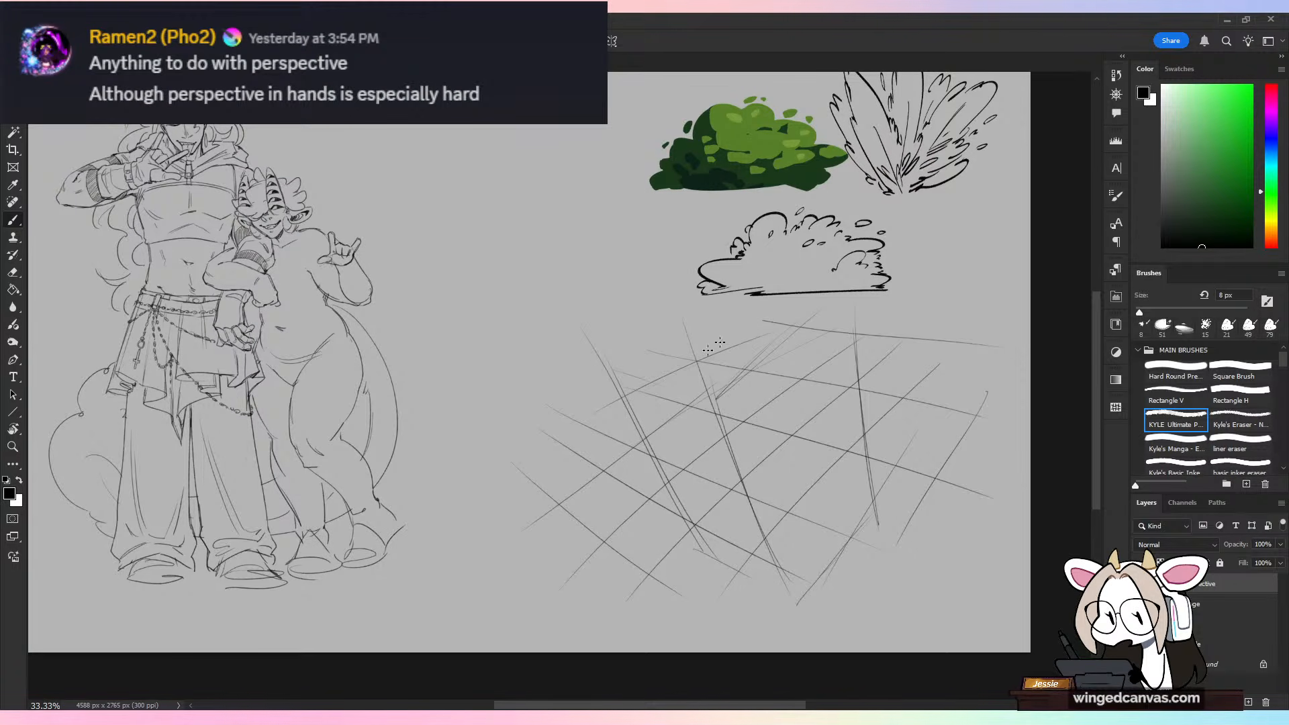
drag(581, 386, 690, 306)
drag(611, 360, 731, 402)
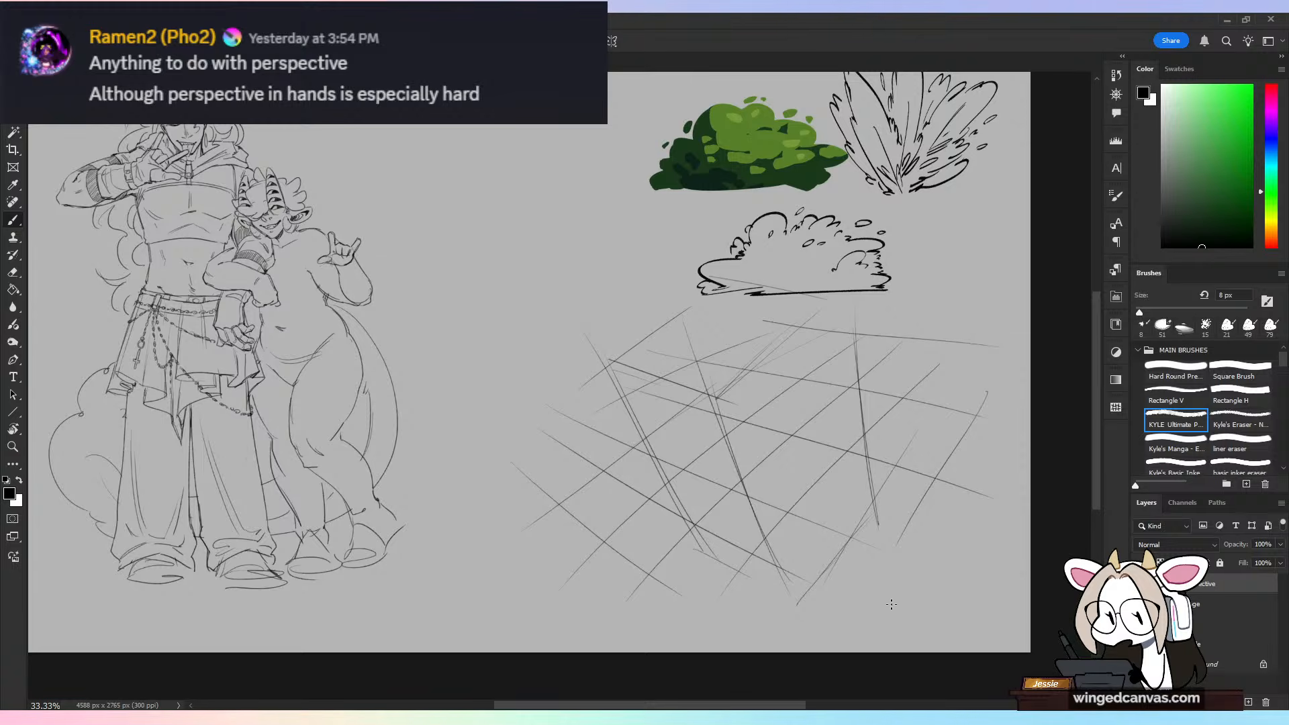
mouse_move(617, 368)
mouse_down()
mouse_move(745, 424)
mouse_move(856, 308)
mouse_up()
Step: Darken the box's vertical and base edges and draw the hidden edges of its bottom face
mouse_move(730, 277)
mouse_down()
mouse_move(604, 384)
mouse_move(720, 589)
mouse_up()
drag(713, 396, 806, 601)
drag(697, 531, 775, 580)
drag(876, 527, 843, 583)
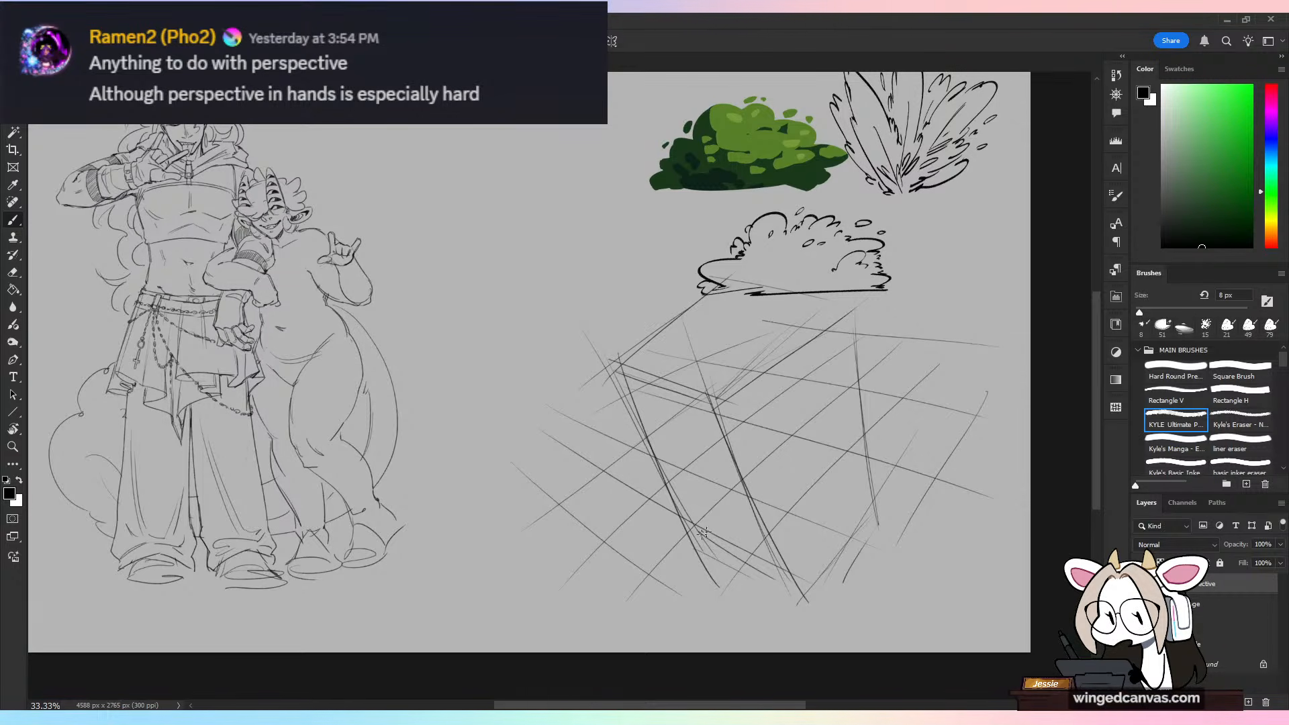
drag(694, 532, 739, 487)
mouse_move(694, 533)
mouse_down()
mouse_move(772, 453)
mouse_move(868, 499)
mouse_up()
Step: Sketch a simple foreshortened figure inside the box, with a large round head, facial marks, tapering torso, arms and small feet
mouse_move(758, 344)
mouse_down()
mouse_move(766, 428)
mouse_move(782, 420)
mouse_up()
drag(742, 382, 747, 385)
mouse_move(766, 370)
mouse_down()
mouse_move(750, 437)
mouse_move(789, 511)
mouse_up()
drag(818, 409, 784, 521)
mouse_move(747, 511)
mouse_down()
mouse_move(764, 524)
mouse_move(807, 492)
mouse_move(772, 561)
mouse_up()
drag(794, 514, 785, 566)
drag(806, 480, 799, 523)
mouse_move(750, 458)
mouse_down()
mouse_move(729, 477)
mouse_move(760, 517)
mouse_up()
mouse_move(809, 393)
mouse_down()
mouse_move(811, 425)
mouse_move(814, 396)
mouse_move(818, 415)
mouse_move(806, 473)
mouse_up()
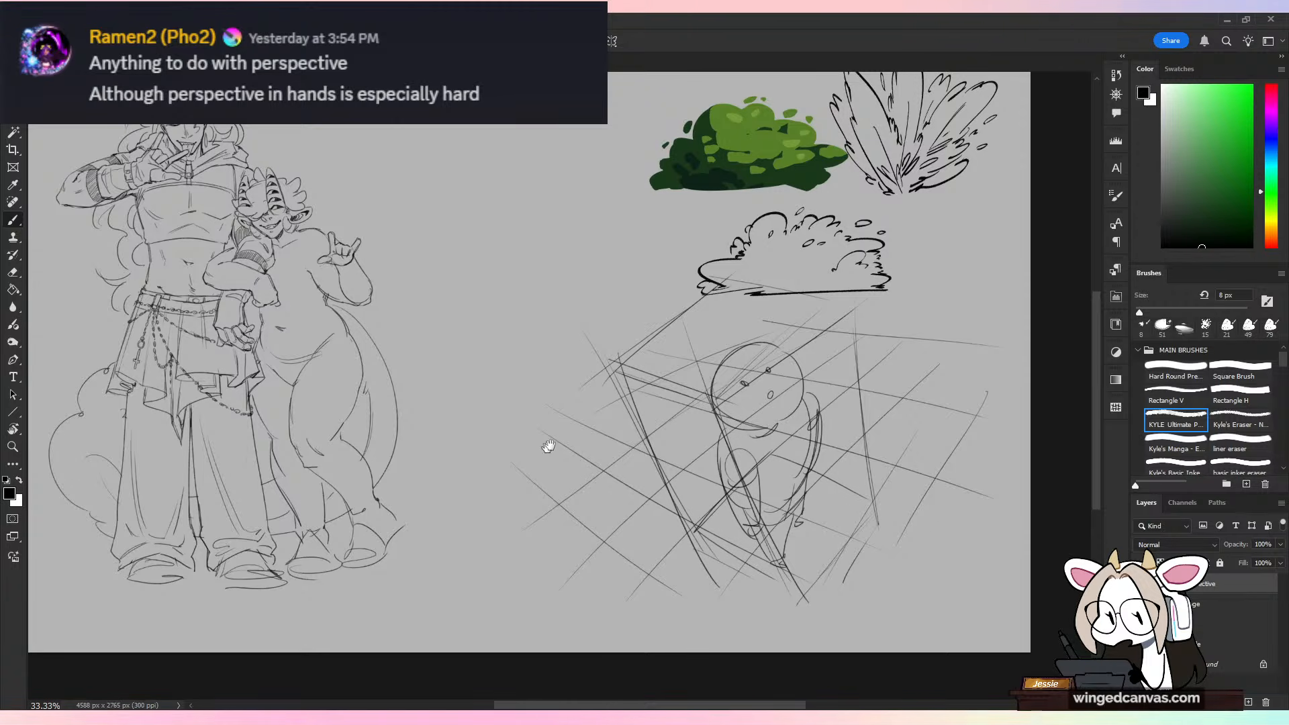
mouse_move(548, 446)
mouse_down()
mouse_move(801, 477)
mouse_move(858, 449)
mouse_up()
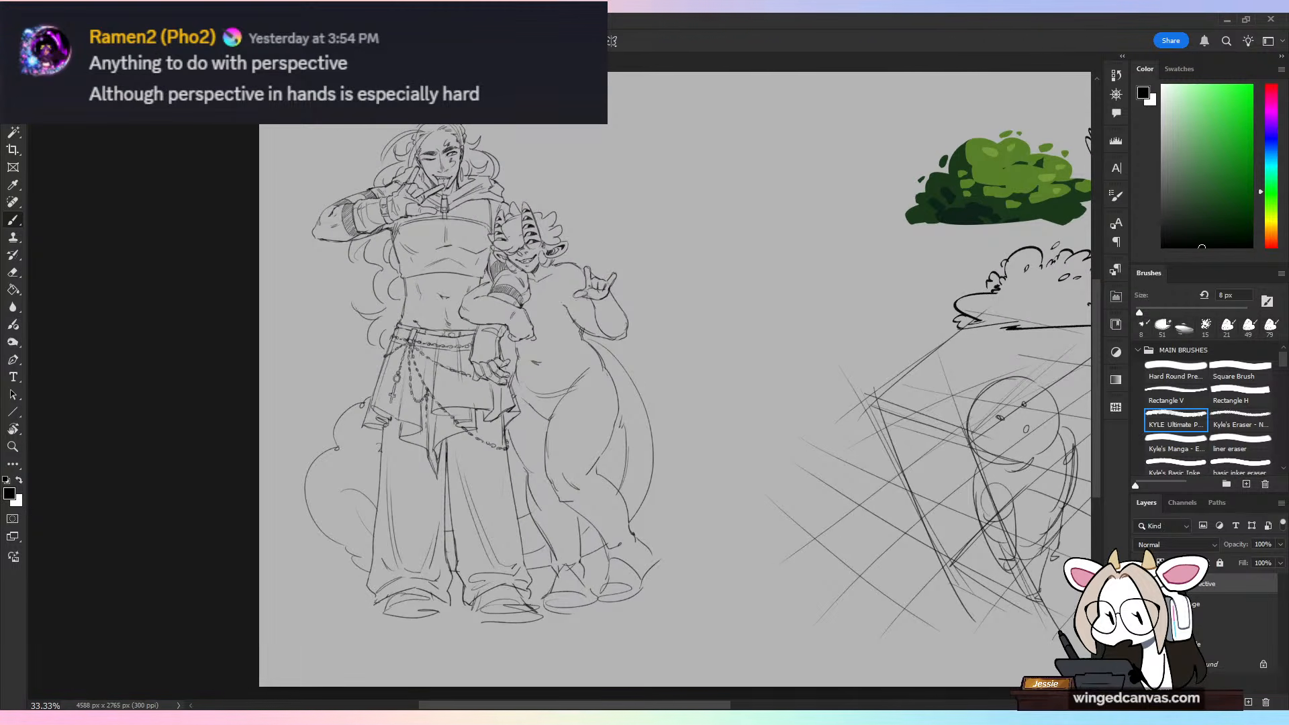
click(1208, 607)
click(1207, 623)
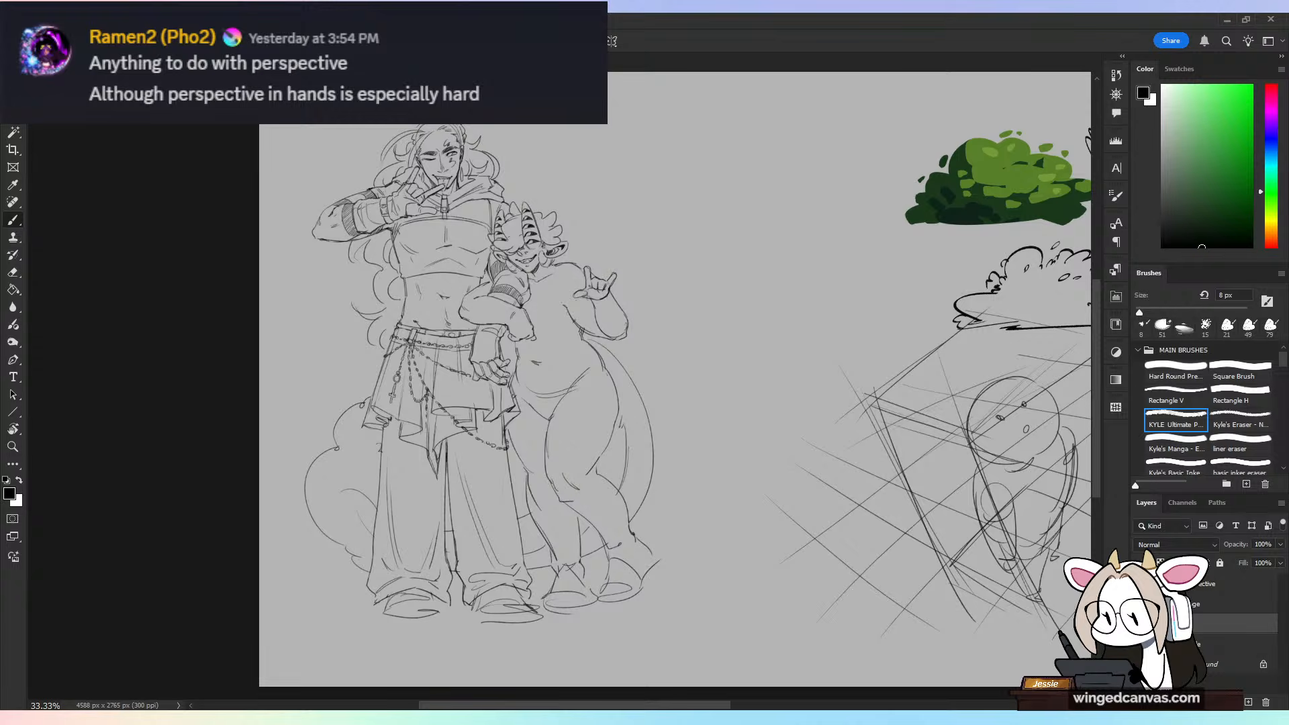
Step: Scale down the box-and-grid sketch on the perspective layer and shift it toward the characters, freeing canvas space beside it
click(1194, 590)
drag(920, 513, 613, 535)
key(ctrl+plus)
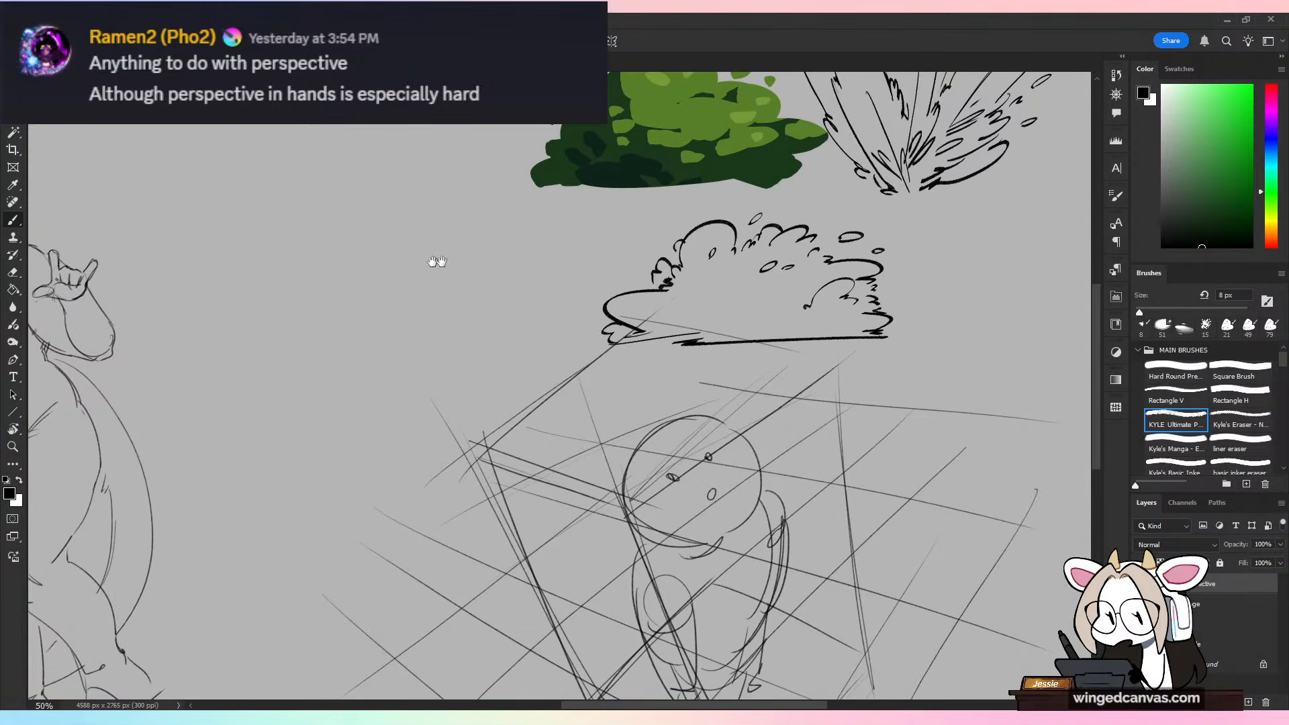
drag(480, 318, 442, 218)
key(ctrl+minus)
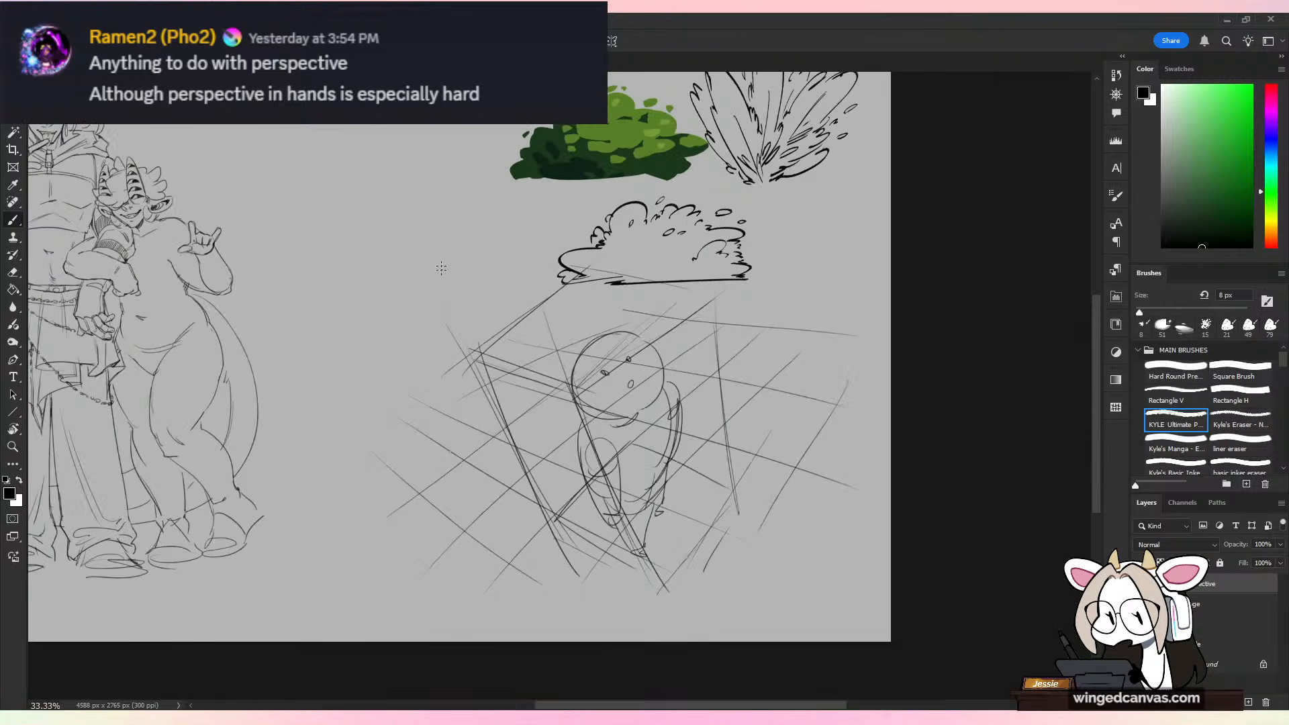
key(ctrl+t)
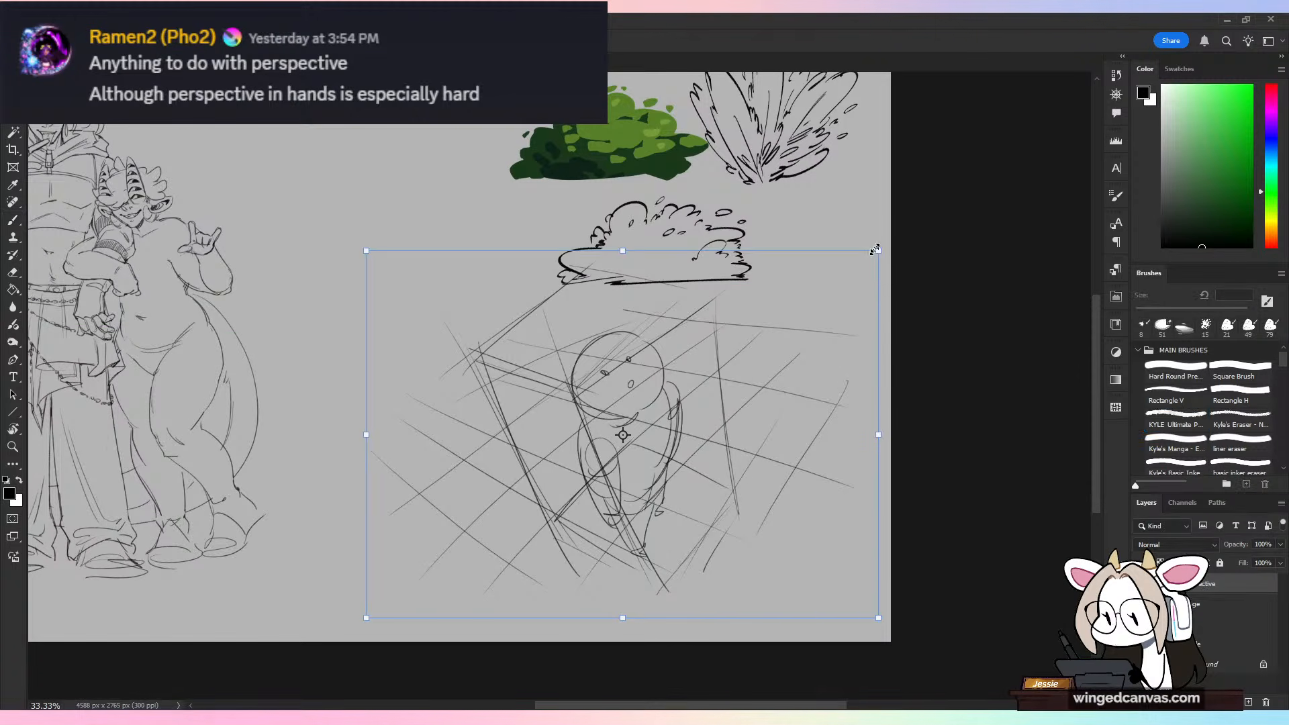
drag(875, 250, 806, 354)
drag(776, 451, 700, 408)
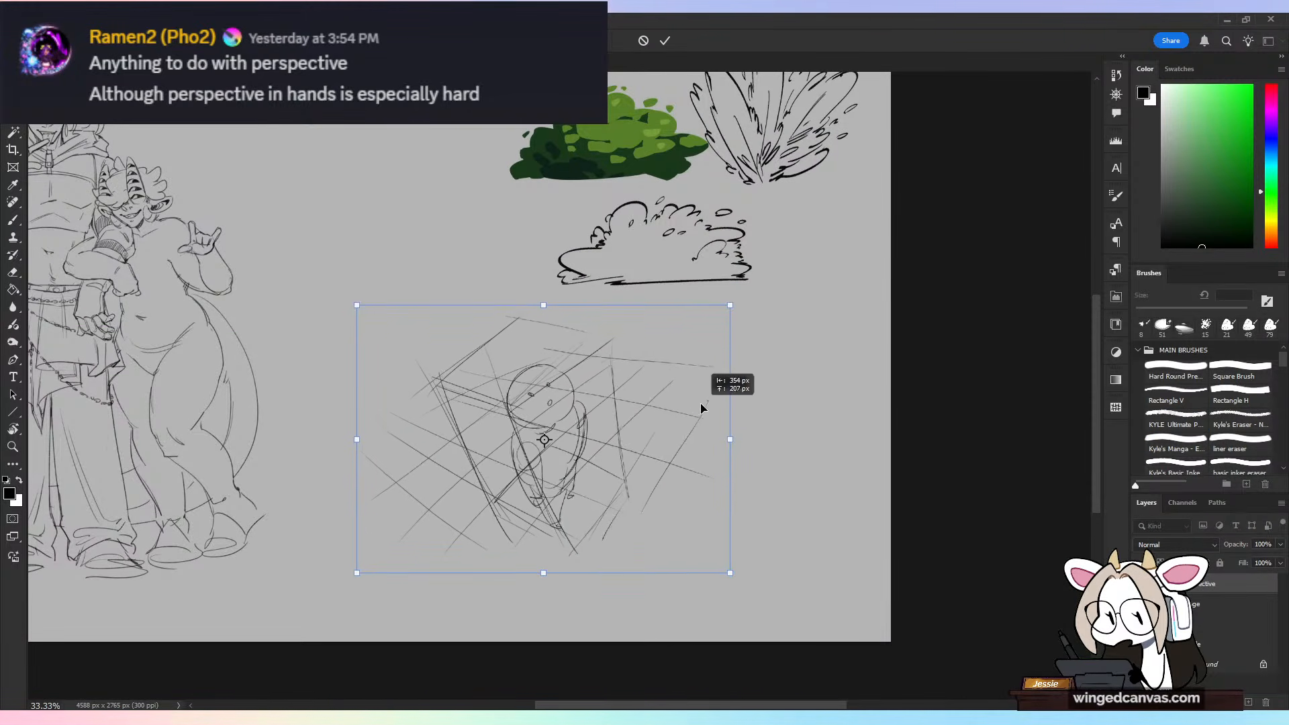
click(665, 41)
key(b)
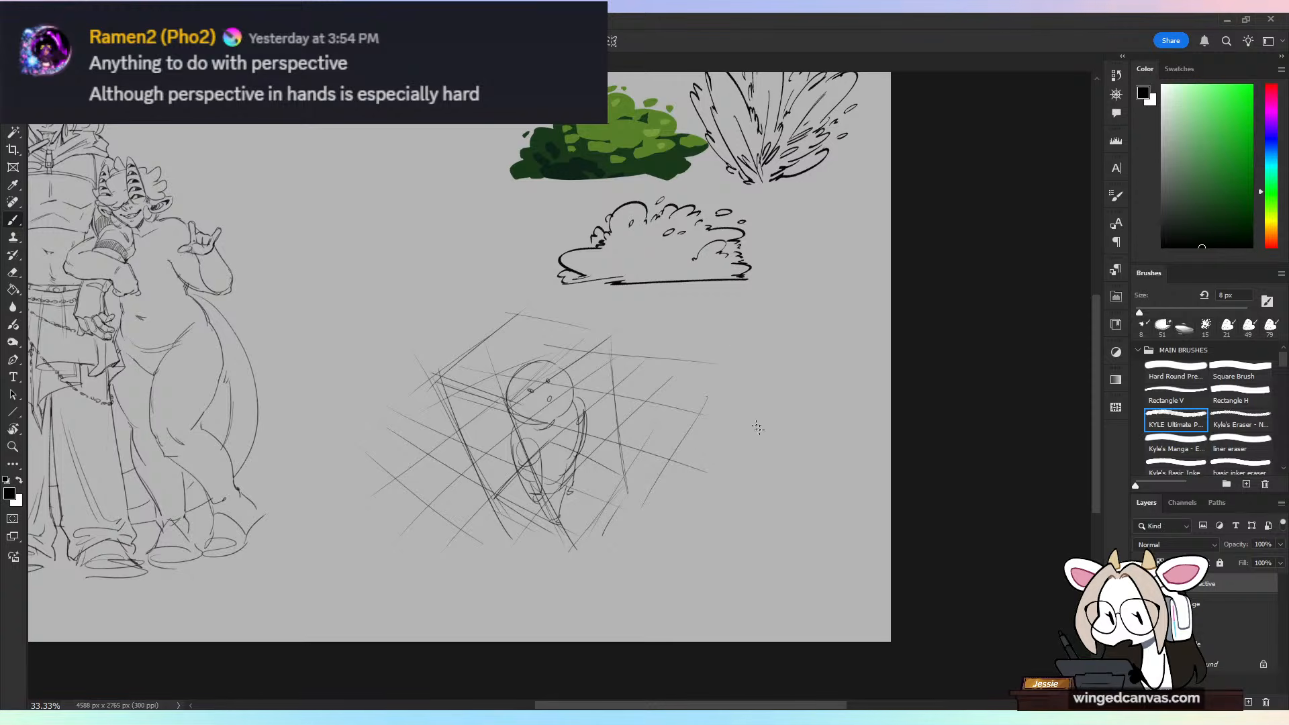
drag(730, 360, 762, 474)
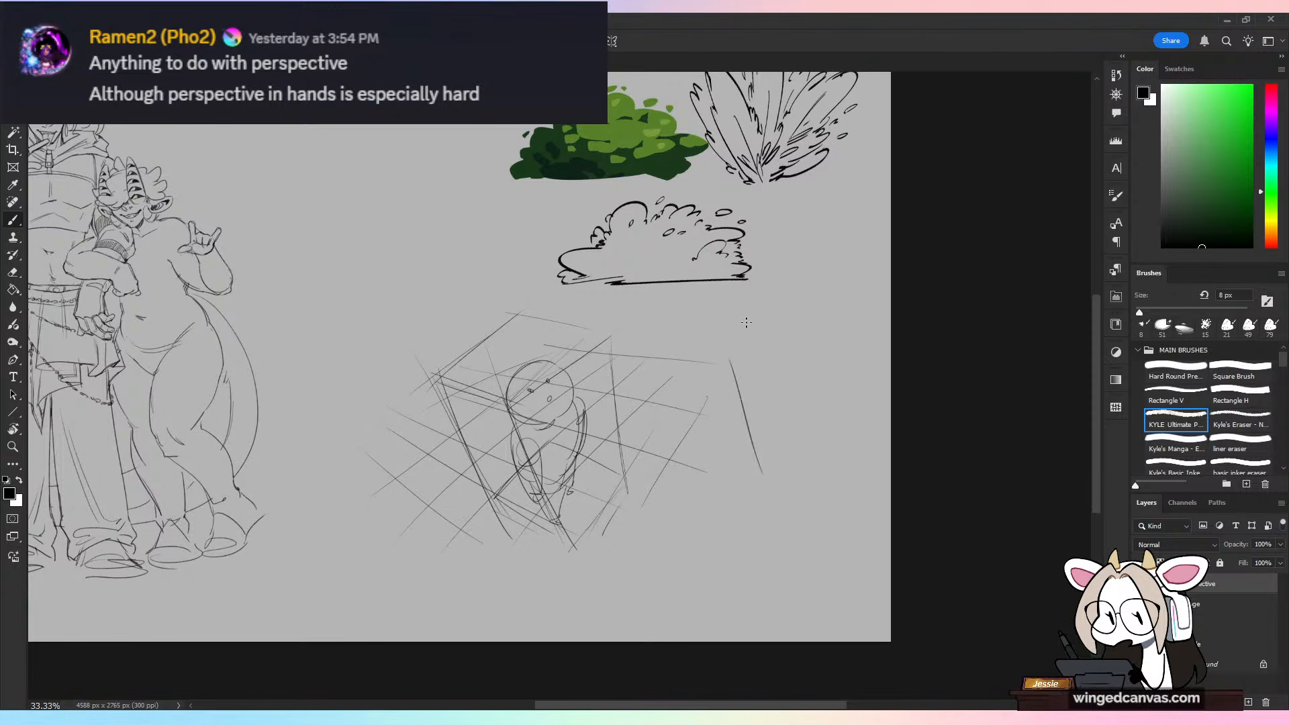
key(ctrl+z)
mouse_move(718, 344)
mouse_down()
mouse_move(751, 451)
mouse_move(810, 459)
mouse_move(798, 324)
mouse_move(817, 413)
mouse_up()
key(ctrl+z)
key(ctrl+z)
key(ctrl+z)
drag(799, 307, 817, 435)
key(ctrl+z)
key(ctrl+z)
Step: Sketch a tall cylindrical tower's body beside the box sketch, narrowing downward, with a small window on its wall
drag(815, 423, 802, 310)
drag(793, 356, 782, 392)
mouse_move(781, 392)
mouse_down()
mouse_move(793, 375)
mouse_move(736, 362)
mouse_up()
Step: Draw the tall tower's wide cylindrical cap with an elliptical outer rim, an inner rim and short side edges
mouse_move(811, 298)
mouse_down()
mouse_move(712, 346)
mouse_move(687, 309)
mouse_move(700, 345)
mouse_up()
mouse_move(692, 284)
mouse_down()
mouse_move(755, 241)
mouse_move(770, 294)
mouse_up()
mouse_move(774, 249)
mouse_down()
mouse_move(724, 299)
mouse_move(795, 250)
mouse_up()
drag(740, 306, 717, 307)
drag(800, 272, 737, 306)
drag(805, 252, 813, 306)
drag(685, 286, 677, 315)
drag(745, 252, 685, 286)
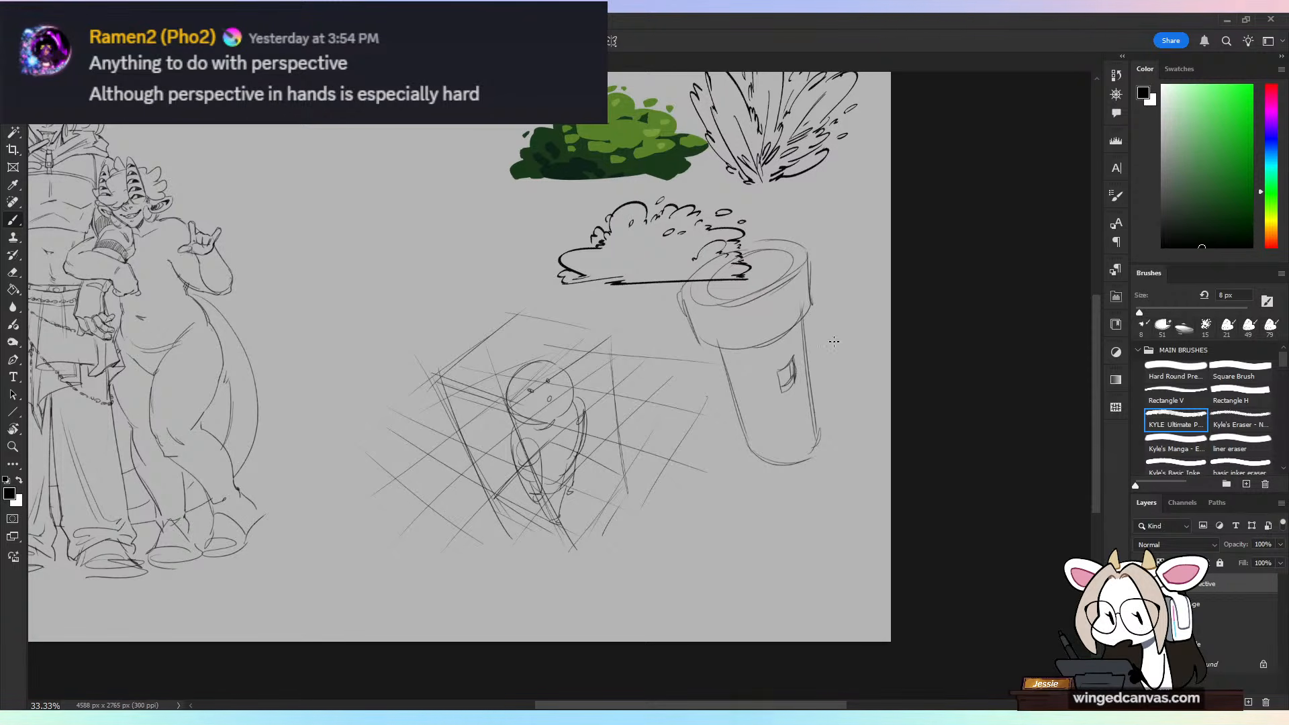
mouse_move(698, 421)
mouse_down()
mouse_move(691, 486)
mouse_move(725, 420)
mouse_move(755, 488)
mouse_up()
key(ctrl+z)
key(ctrl+z)
Step: Sketch a shorter, tilted round tower with a double-ringed top between the box sketch and the tall tower
mouse_move(719, 413)
mouse_down()
mouse_move(741, 464)
mouse_move(725, 434)
mouse_move(675, 504)
mouse_move(741, 468)
mouse_move(757, 502)
mouse_move(718, 537)
mouse_up()
drag(656, 473, 658, 478)
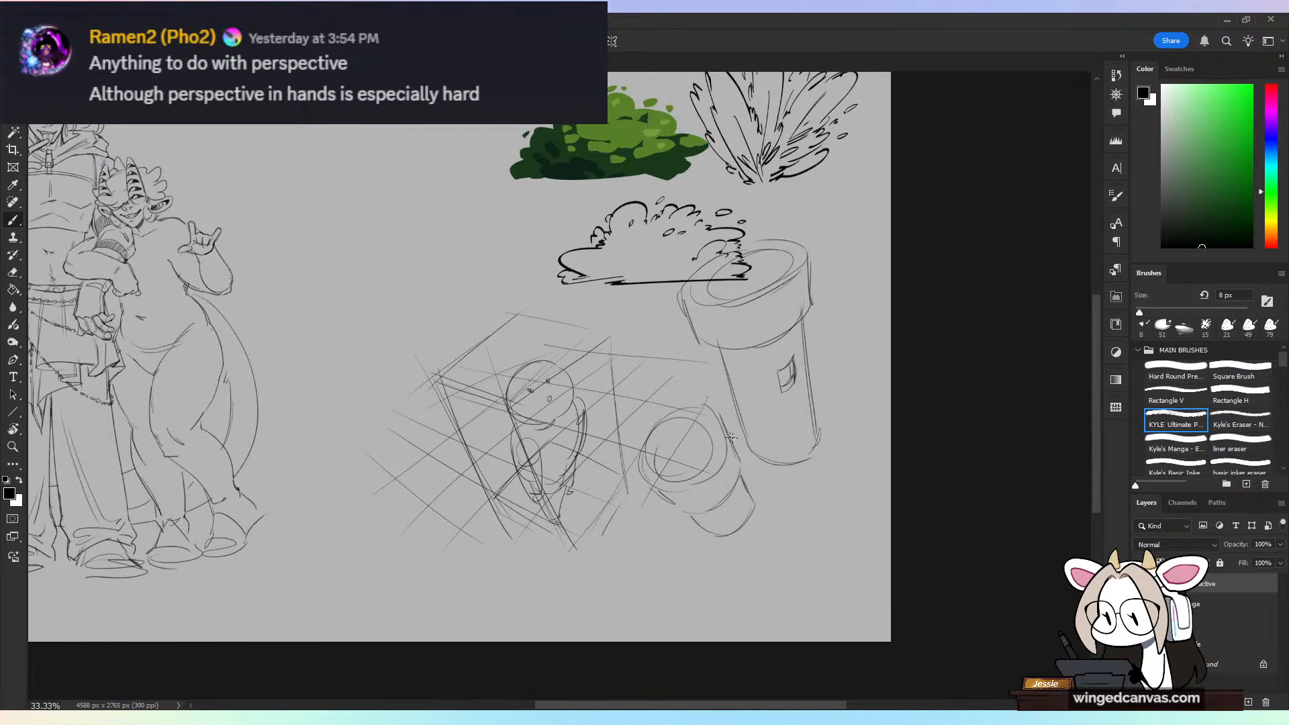
drag(750, 504, 718, 537)
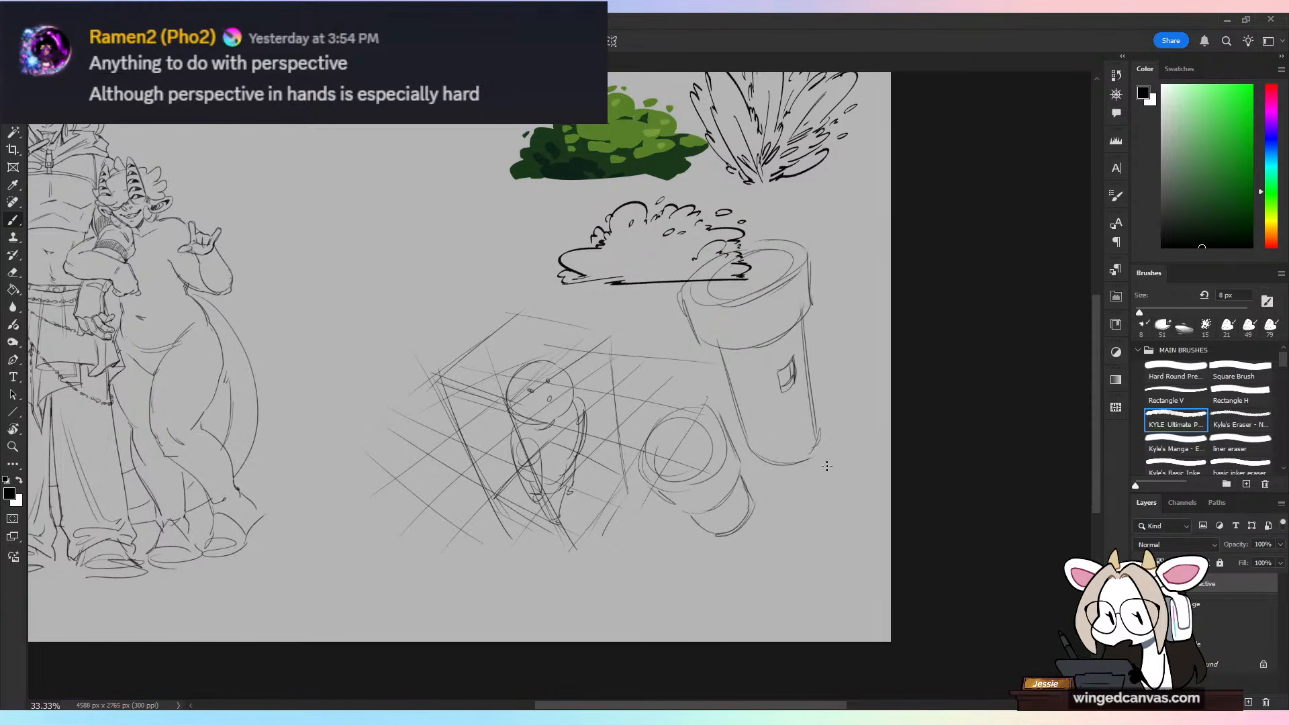
Step: Sketch a third round tower seen steeply from above, with a ringed top and short body, below the tall tower
mouse_move(826, 465)
mouse_down()
mouse_move(863, 497)
mouse_move(820, 470)
mouse_move(803, 503)
mouse_move(833, 464)
mouse_up()
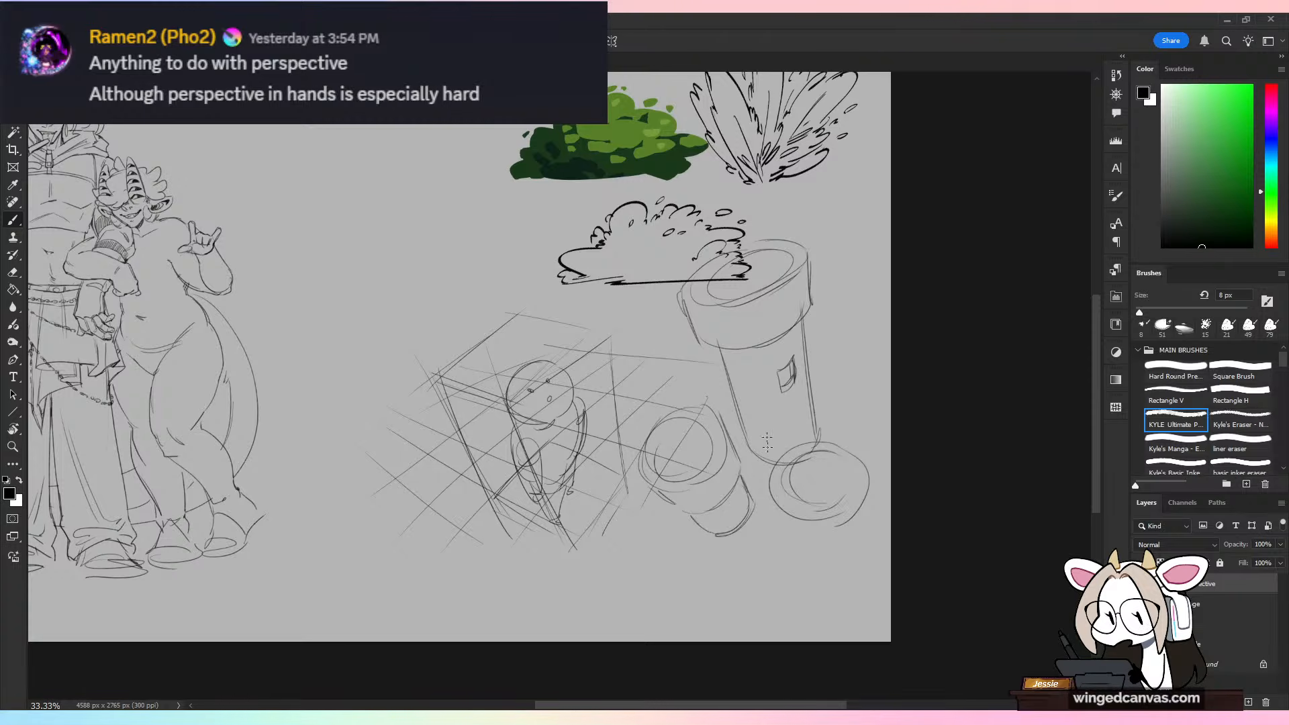
mouse_move(767, 494)
mouse_down()
mouse_move(780, 518)
mouse_move(853, 524)
mouse_move(868, 500)
mouse_up()
mouse_move(785, 525)
mouse_down()
mouse_move(820, 550)
mouse_move(858, 526)
mouse_up()
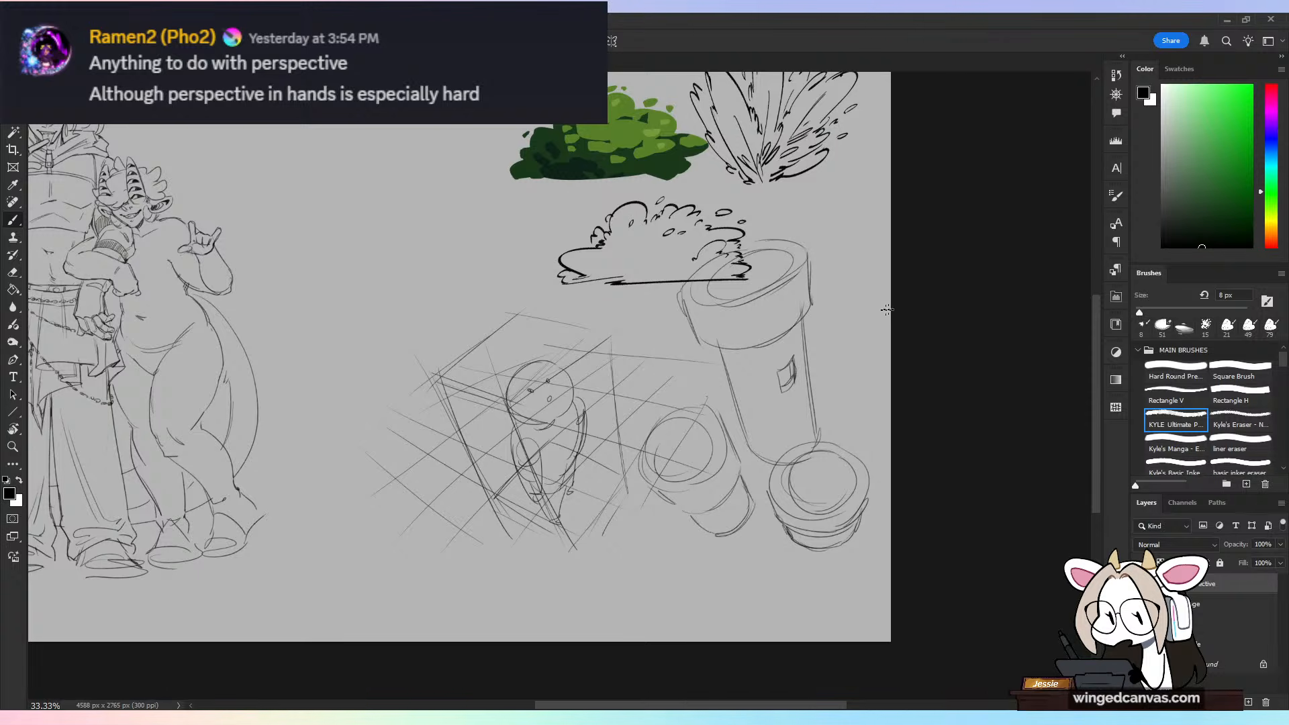
mouse_move(845, 210)
mouse_down()
mouse_move(839, 411)
mouse_move(896, 440)
mouse_move(892, 241)
mouse_up()
key(ctrl+z)
mouse_move(840, 152)
mouse_down()
mouse_move(832, 202)
mouse_move(842, 153)
mouse_up()
key(ctrl+z)
key(ctrl+z)
Step: Sketch a partial tower cut off by the canvas edge beside the tall tower, with a flared top and two windows
drag(838, 213, 892, 229)
drag(840, 215, 899, 218)
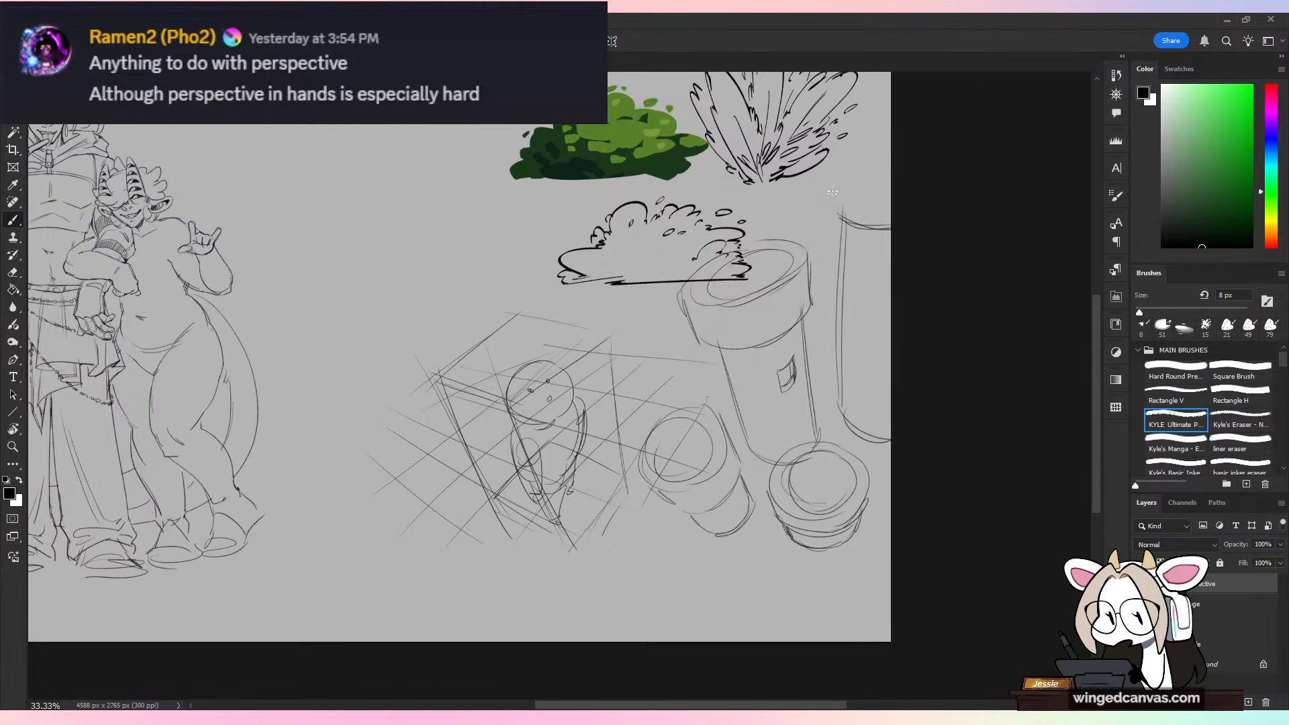
drag(832, 193, 837, 156)
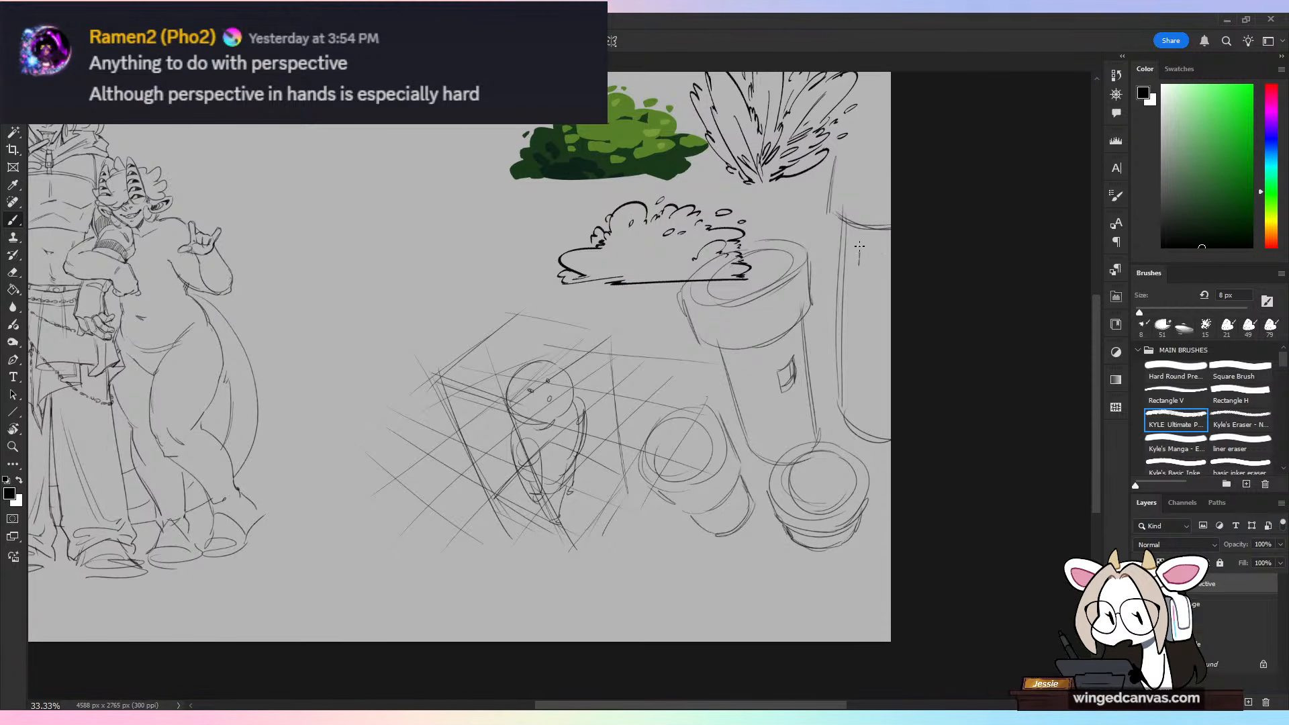
drag(877, 255, 861, 270)
mouse_move(856, 320)
mouse_down()
mouse_move(856, 348)
mouse_move(871, 346)
mouse_move(862, 359)
mouse_move(863, 325)
mouse_up()
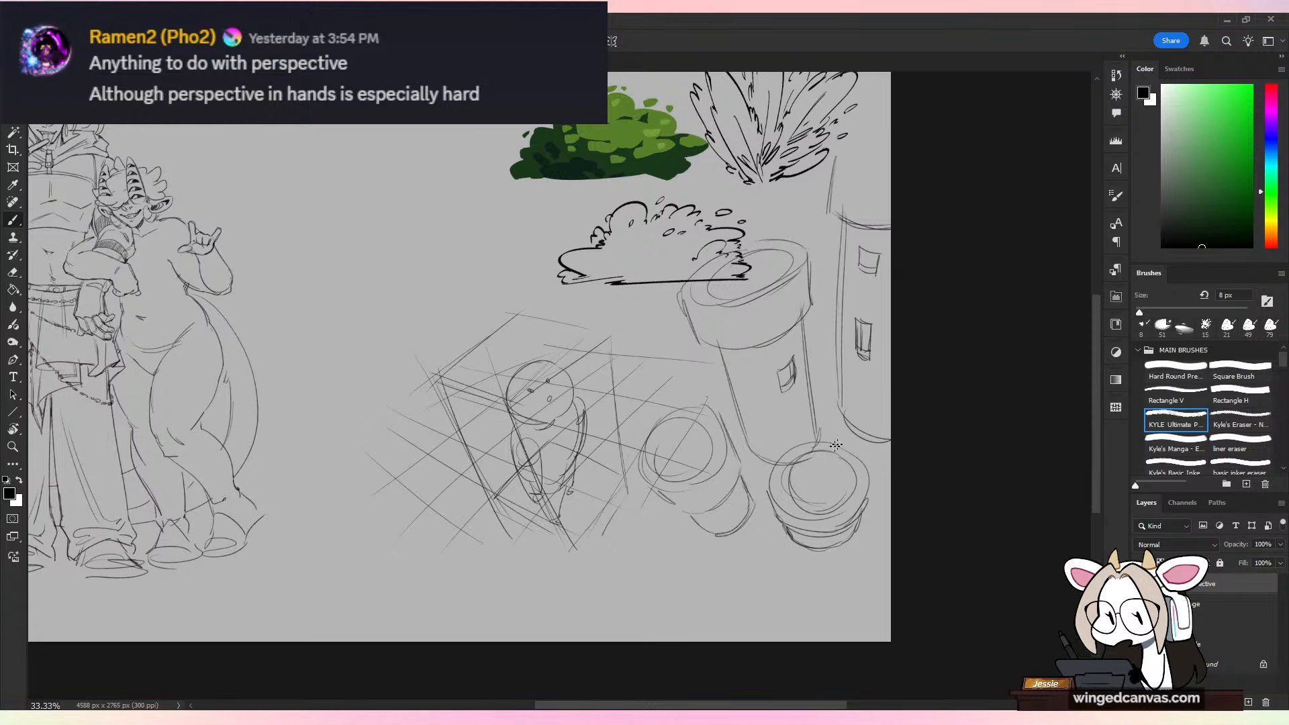
Step: Reinforce the rim and base of the steeply viewed tower and draw a larger double-ringed tower top below it
mouse_move(808, 456)
mouse_down()
mouse_move(844, 500)
mouse_move(852, 486)
mouse_move(836, 527)
mouse_up()
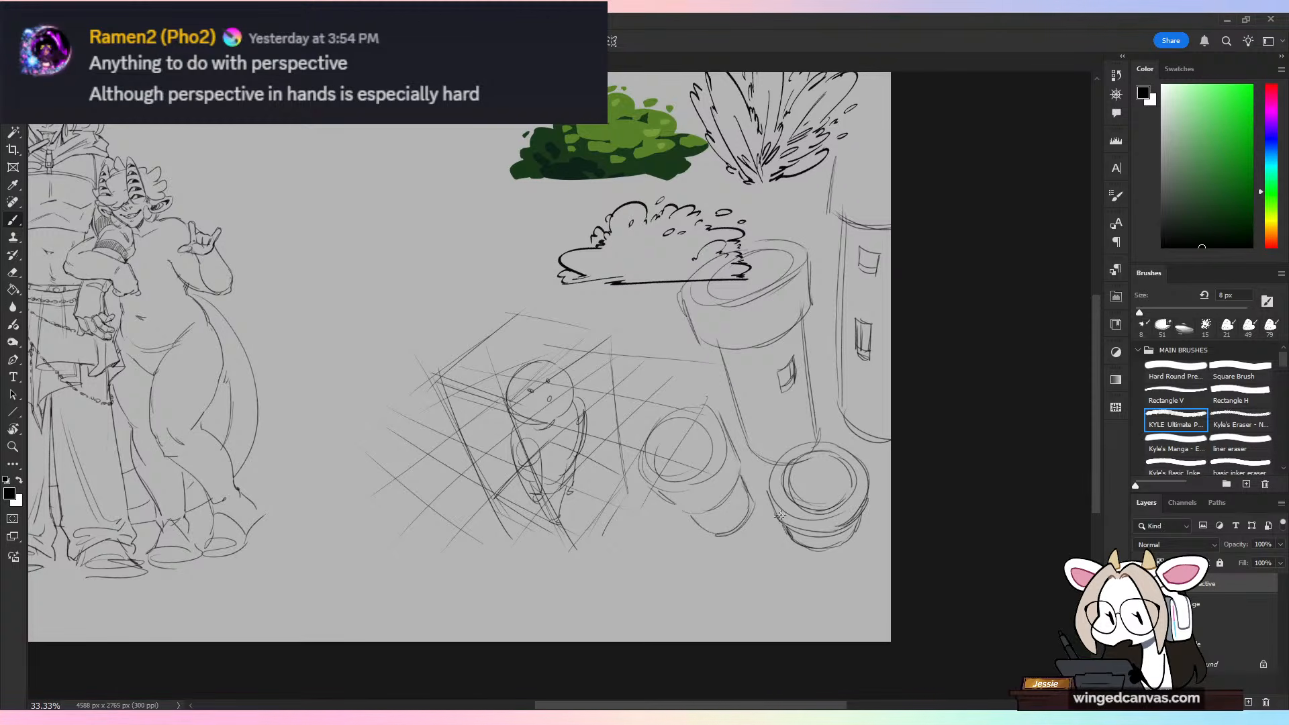
mouse_move(767, 501)
mouse_down()
mouse_move(794, 525)
mouse_move(856, 521)
mouse_move(820, 547)
mouse_up()
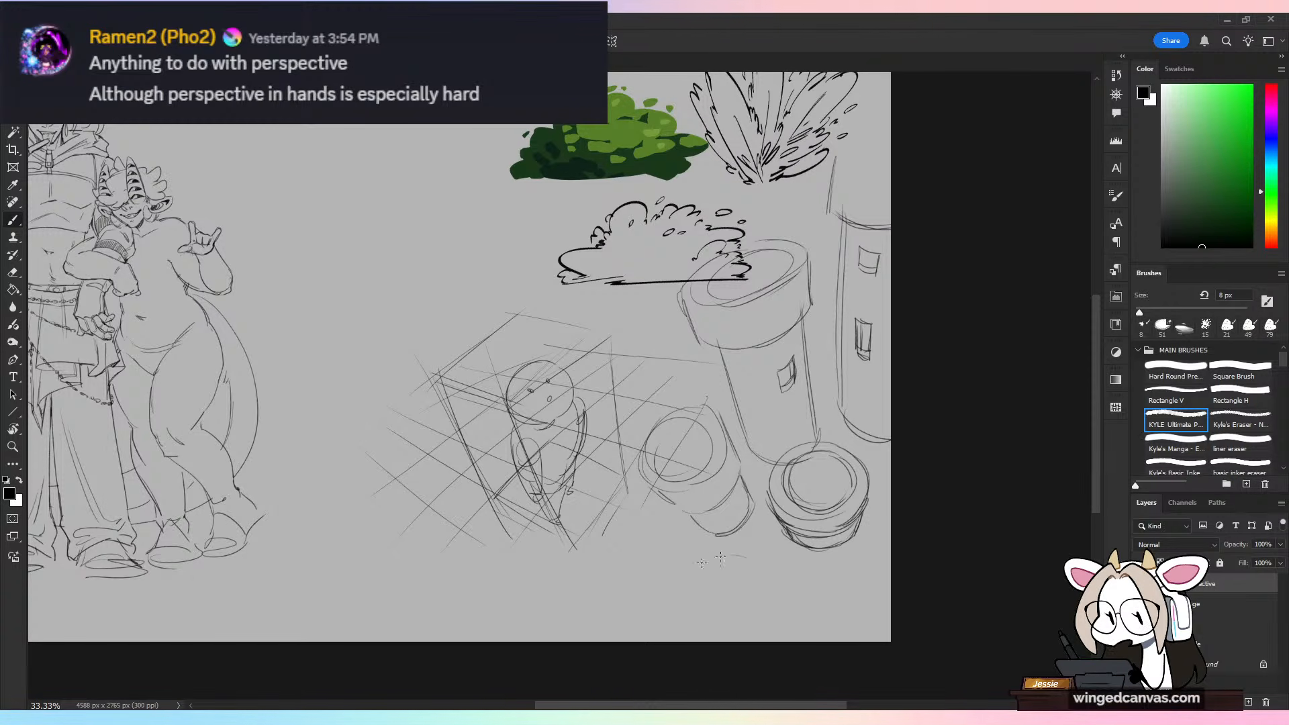
mouse_move(669, 640)
mouse_down()
mouse_move(748, 559)
mouse_move(800, 638)
mouse_move(716, 573)
mouse_move(788, 607)
mouse_up()
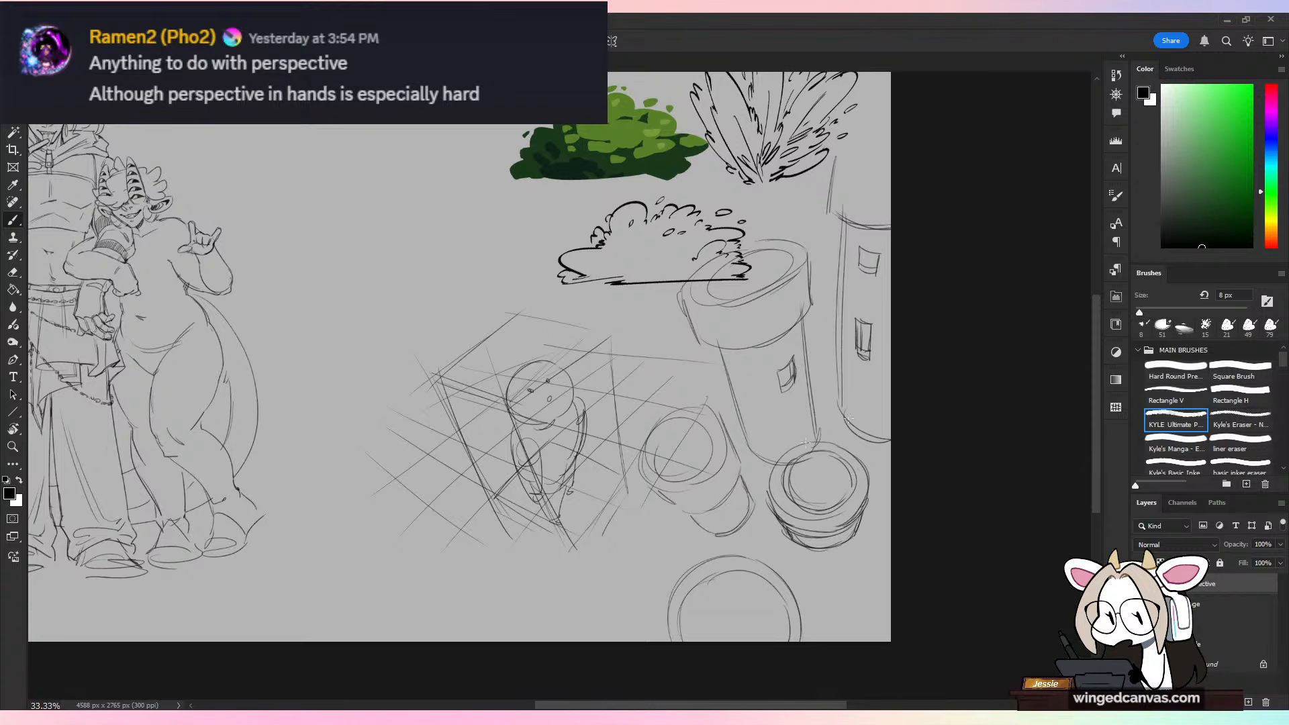
Step: Draw crossing perspective ground lines beneath and around the group of round towers
drag(588, 627, 767, 389)
drag(885, 390, 778, 642)
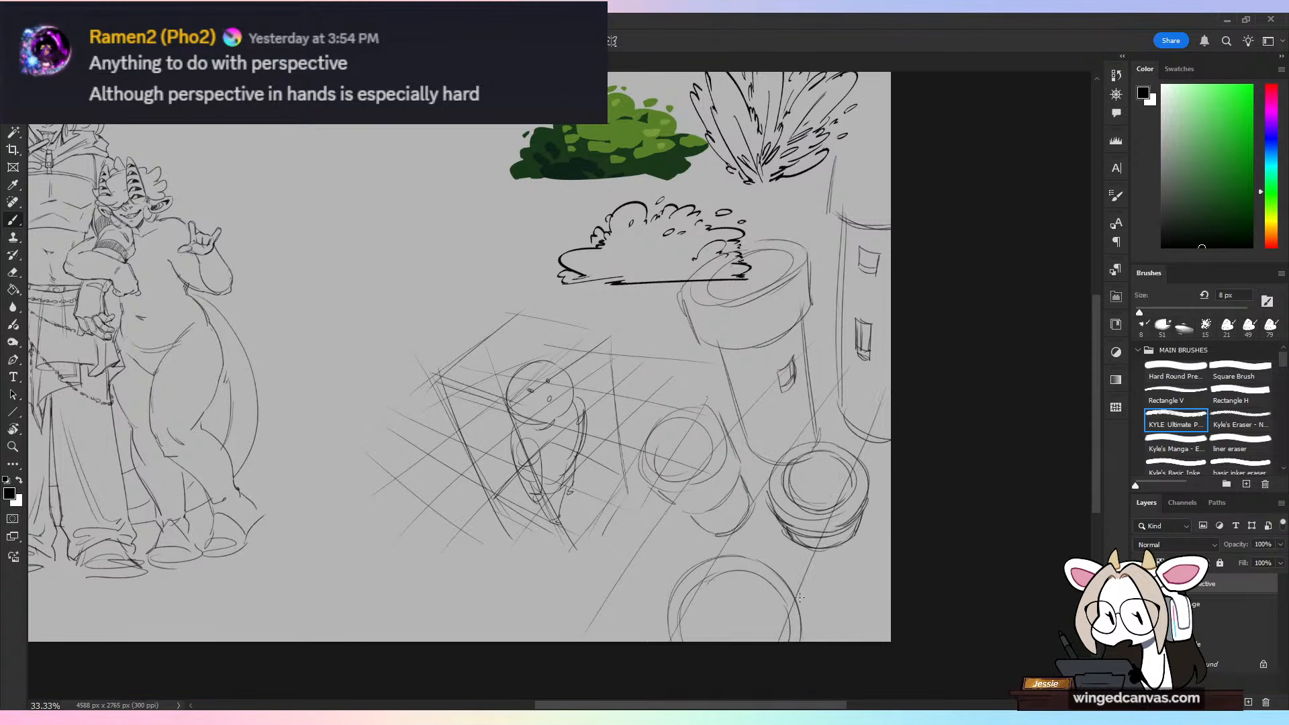
drag(891, 473, 835, 642)
drag(578, 551, 780, 642)
drag(555, 443, 966, 635)
drag(726, 431, 891, 502)
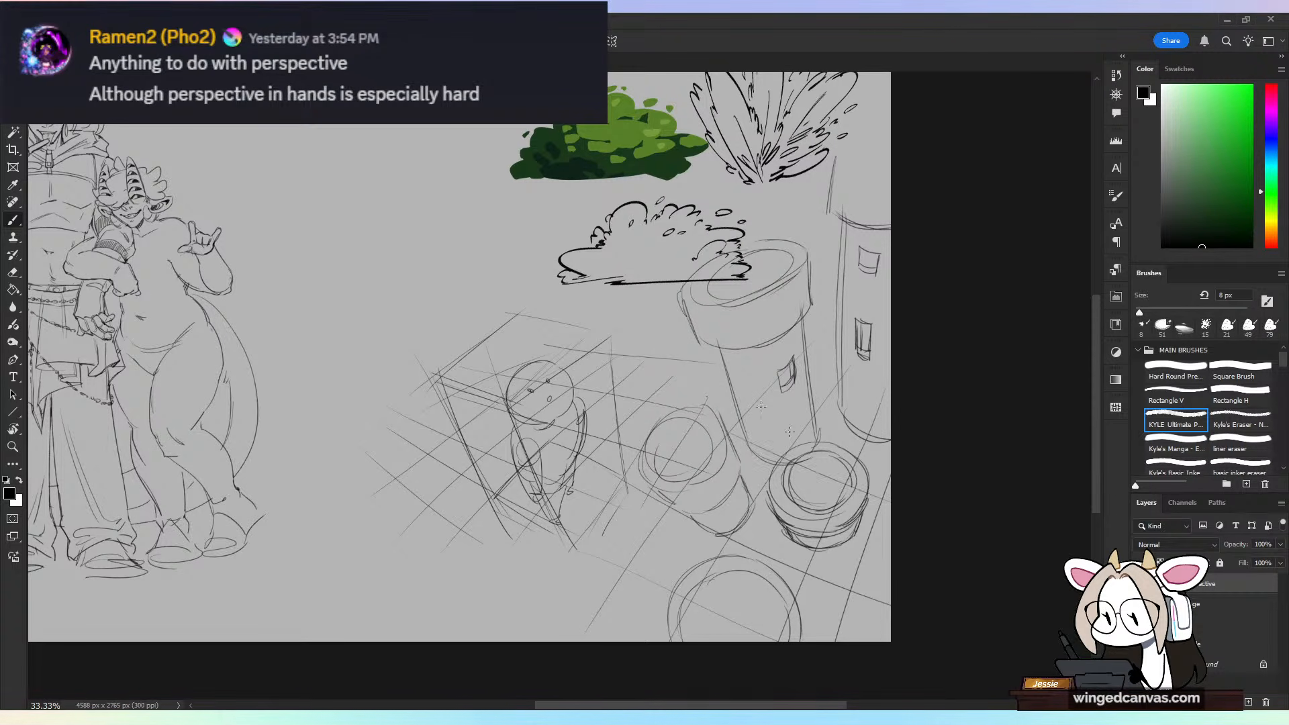
Step: Reinforce the tall tower's sloping sides and add a curved contour around its lower body
drag(756, 448, 697, 300)
drag(821, 416, 801, 288)
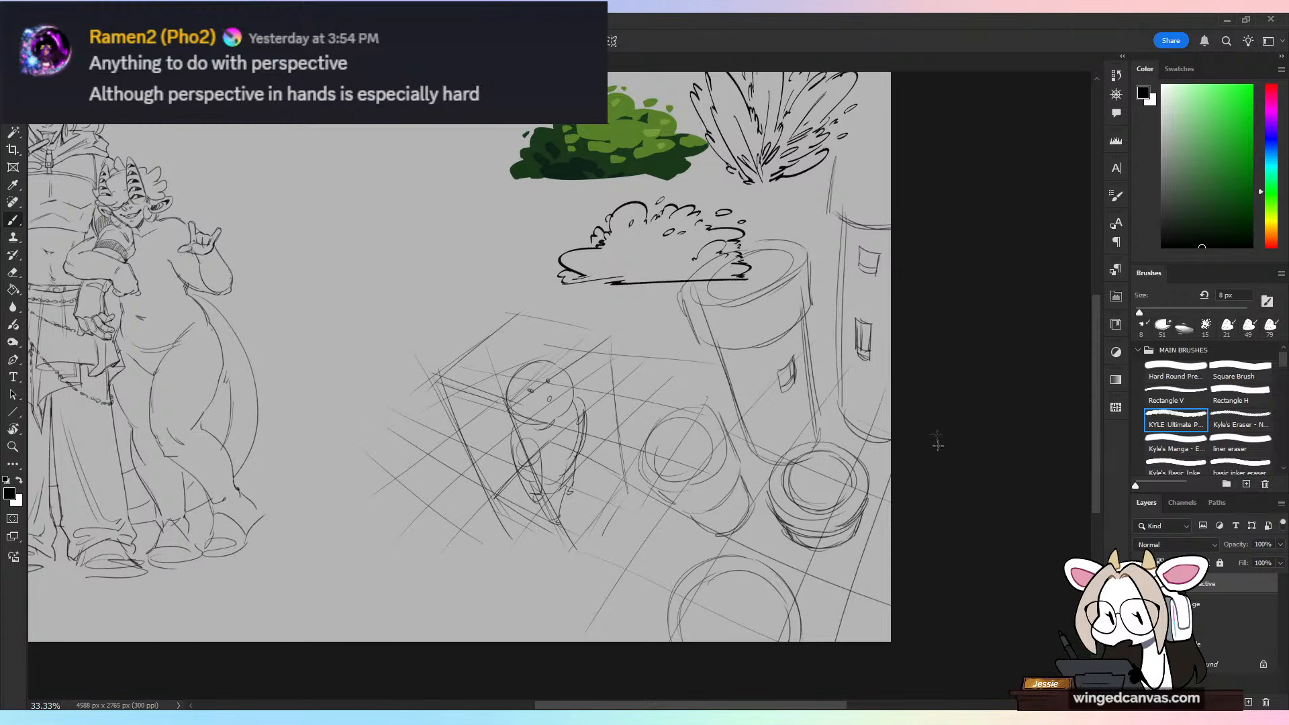
drag(771, 467, 824, 414)
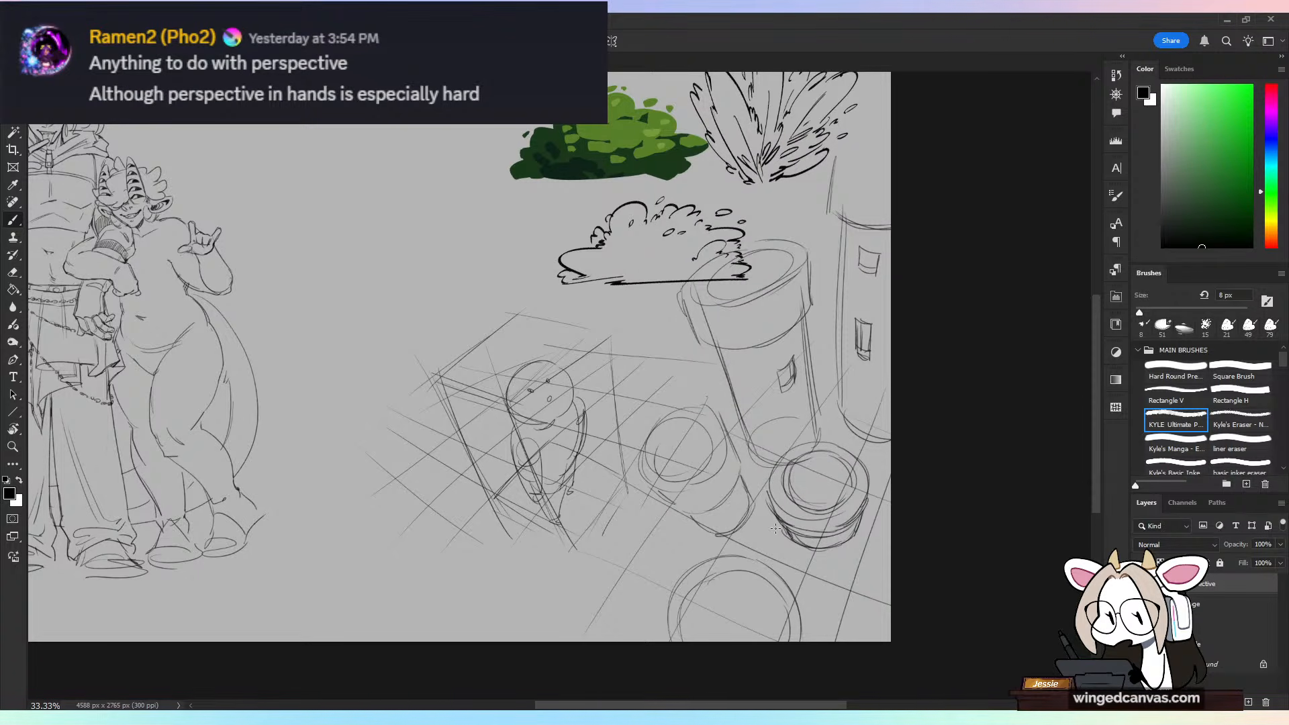
Step: On the character sketch's layer, erase the rough shoe under the taller figure's right-hand trouser leg
click(1206, 617)
drag(379, 333, 811, 370)
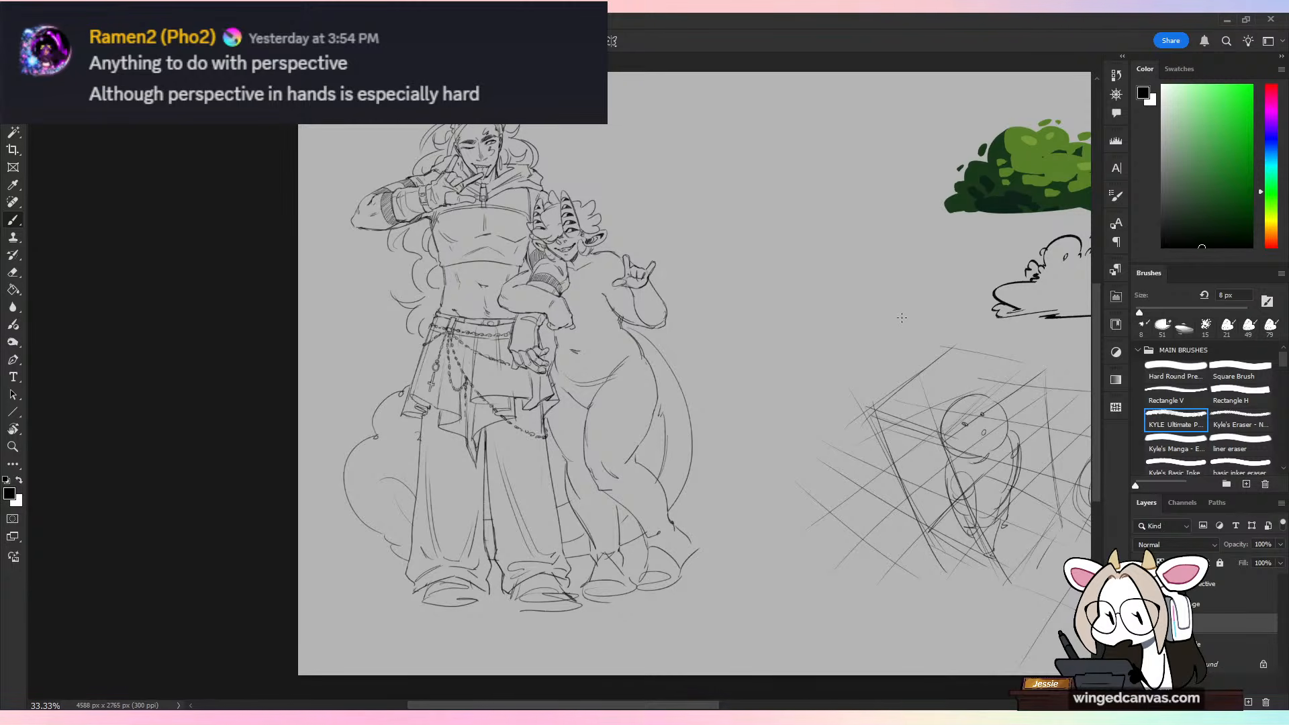
key(ctrl+plus)
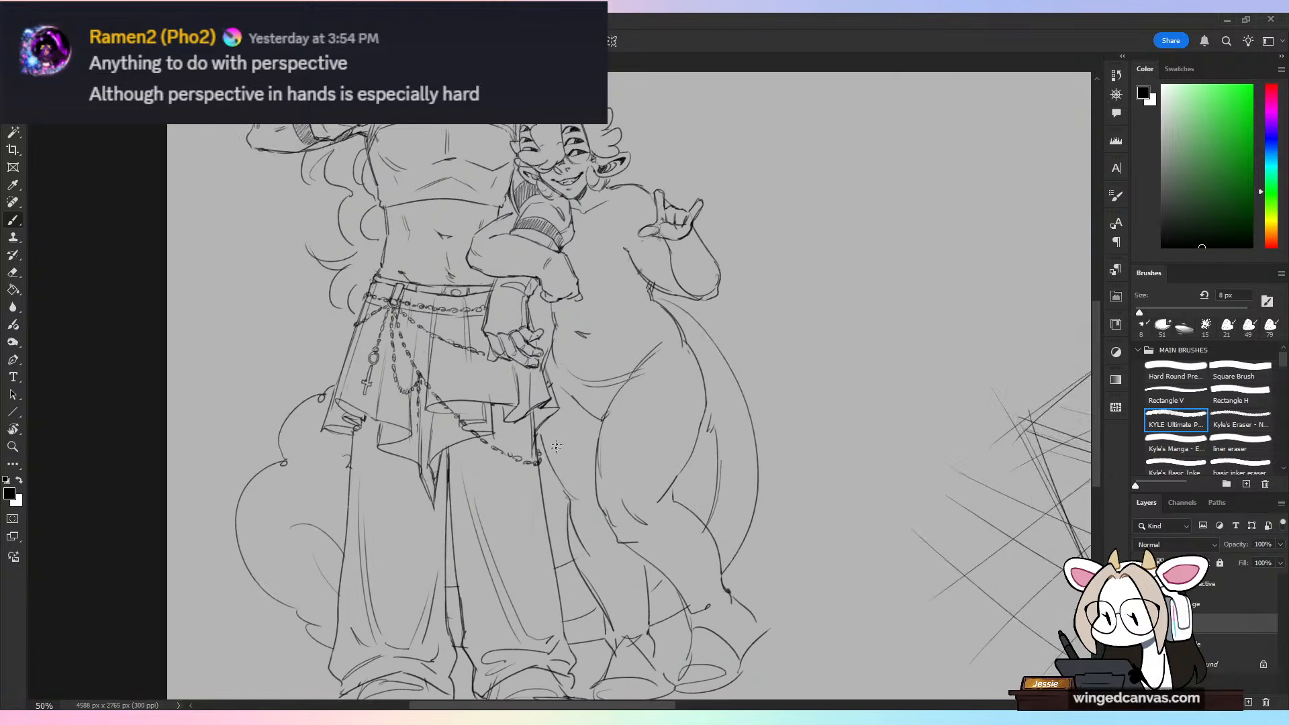
drag(565, 479, 642, 465)
drag(749, 440, 833, 256)
key(ctrl+plus)
key(e)
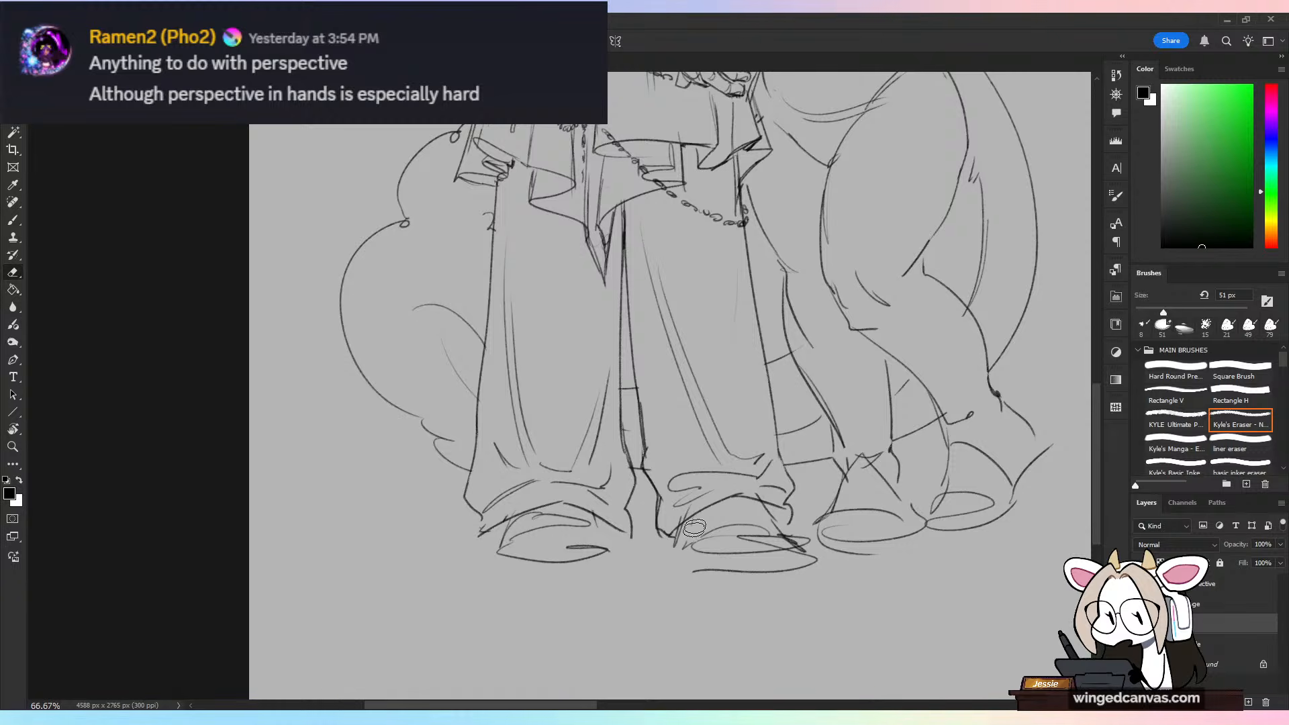
mouse_move(694, 528)
mouse_down()
mouse_move(706, 578)
mouse_move(716, 551)
mouse_move(796, 540)
mouse_move(804, 559)
mouse_move(701, 542)
mouse_move(682, 517)
mouse_up()
drag(768, 479, 770, 501)
click(814, 561)
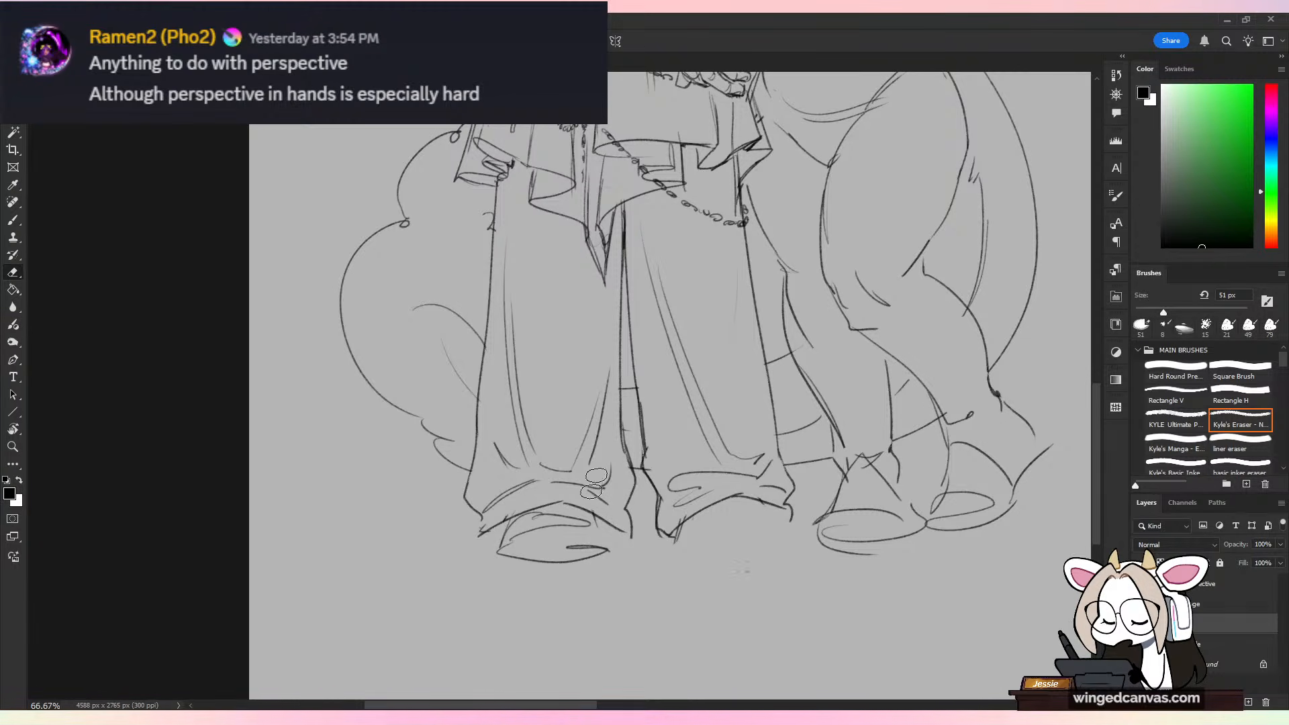
Step: Erase the remaining rough shoe lines under the taller figure's left-hand trouser leg
mouse_move(594, 520)
mouse_down()
mouse_move(512, 532)
mouse_move(524, 529)
mouse_move(491, 517)
mouse_move(541, 502)
mouse_up()
key(b)
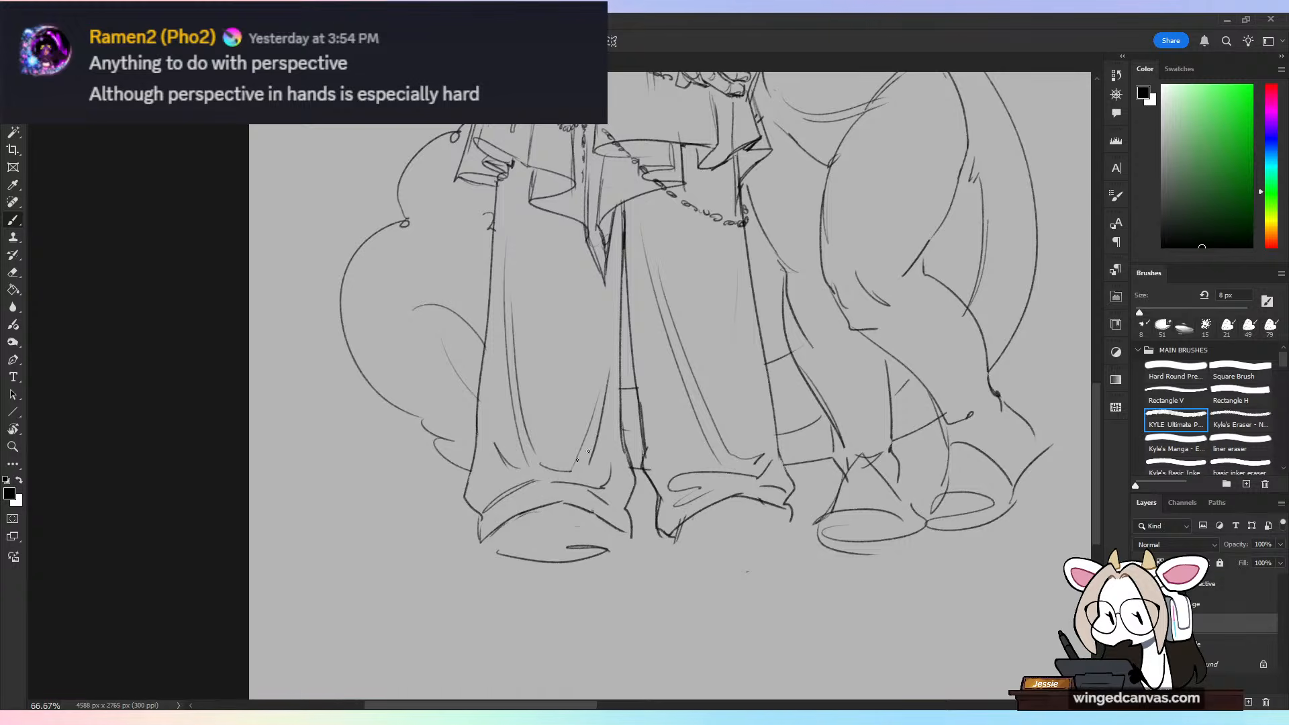
key(e)
drag(608, 549, 496, 558)
key(b)
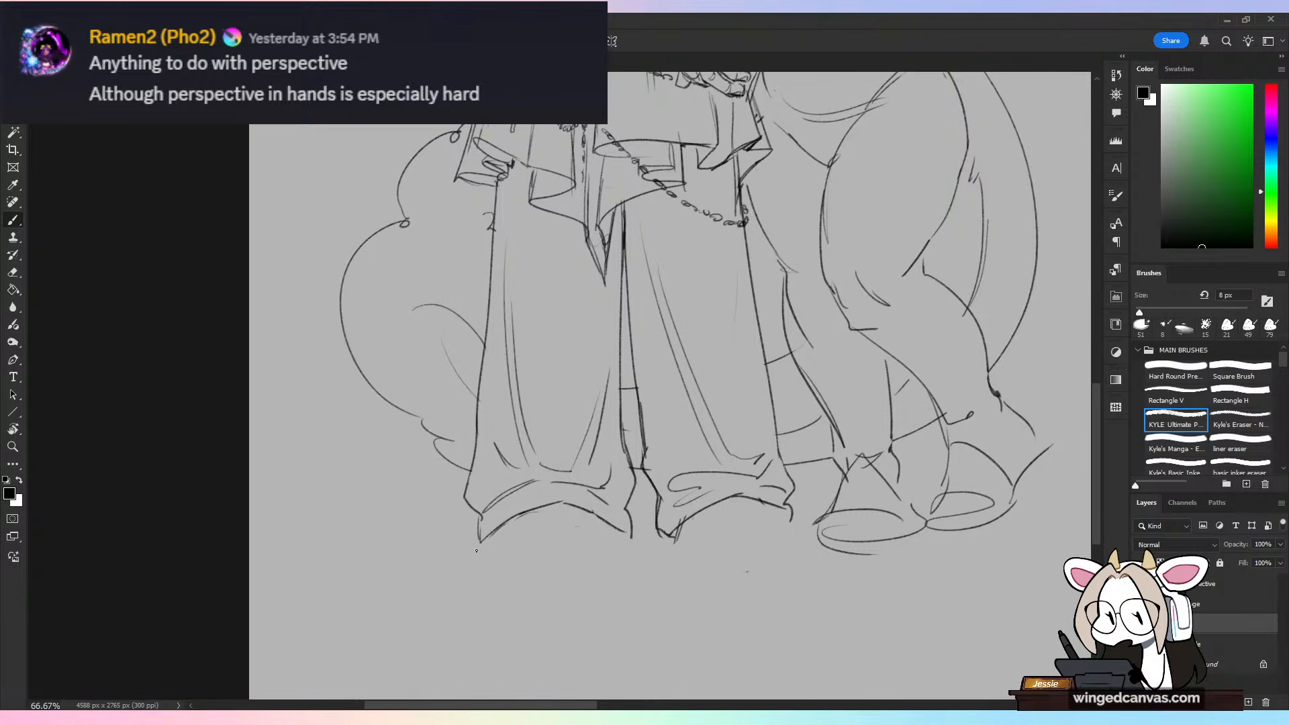
key(ctrl+minus)
key(ctrl+minus)
drag(755, 441, 318, 435)
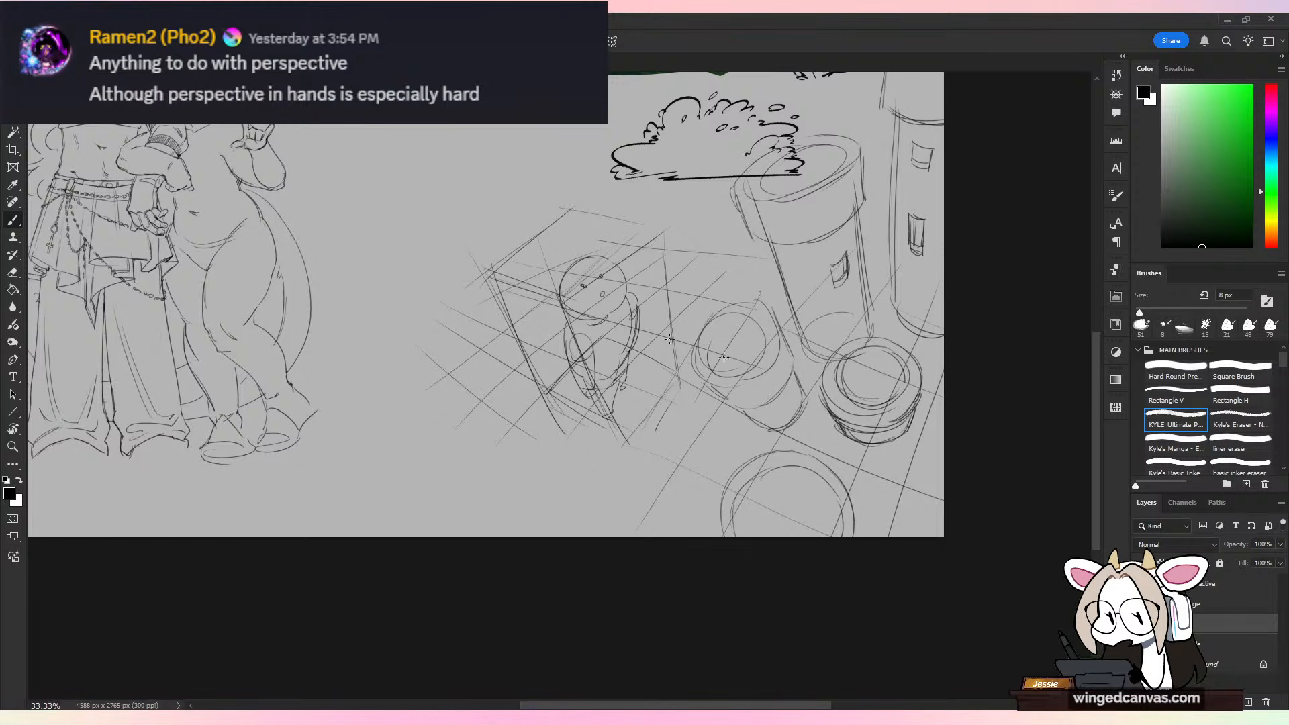
click(1248, 702)
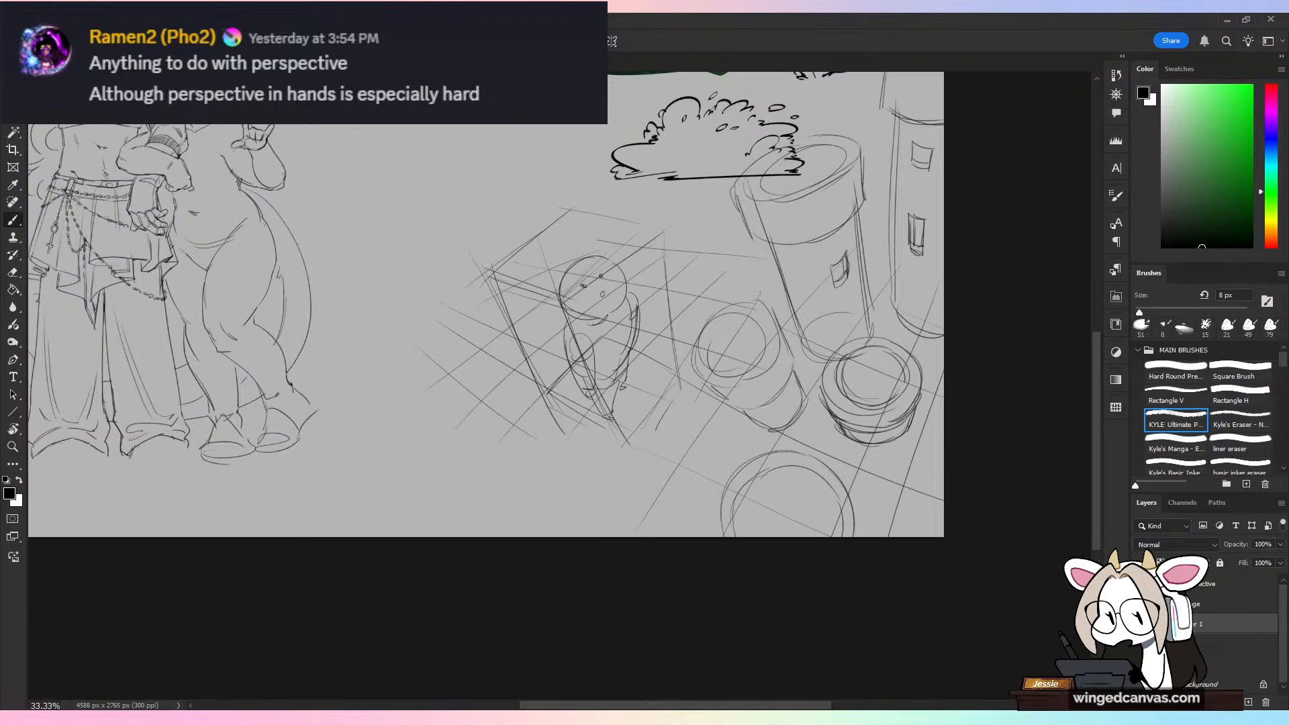
drag(208, 133, 625, 434)
drag(191, 149, 614, 465)
drag(201, 128, 812, 407)
drag(290, 171, 820, 314)
key(ctrl+z)
key(ctrl+z)
key(ctrl+z)
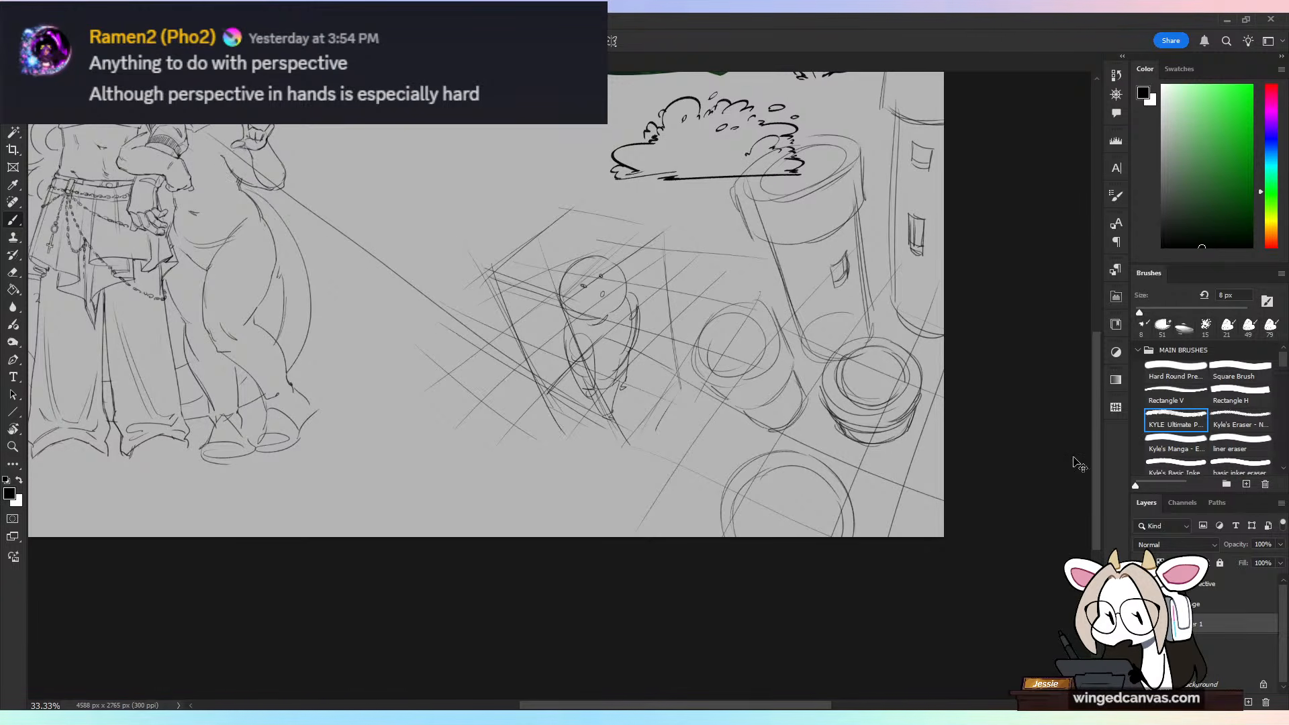
key(ctrl+z)
key(ctrl+z)
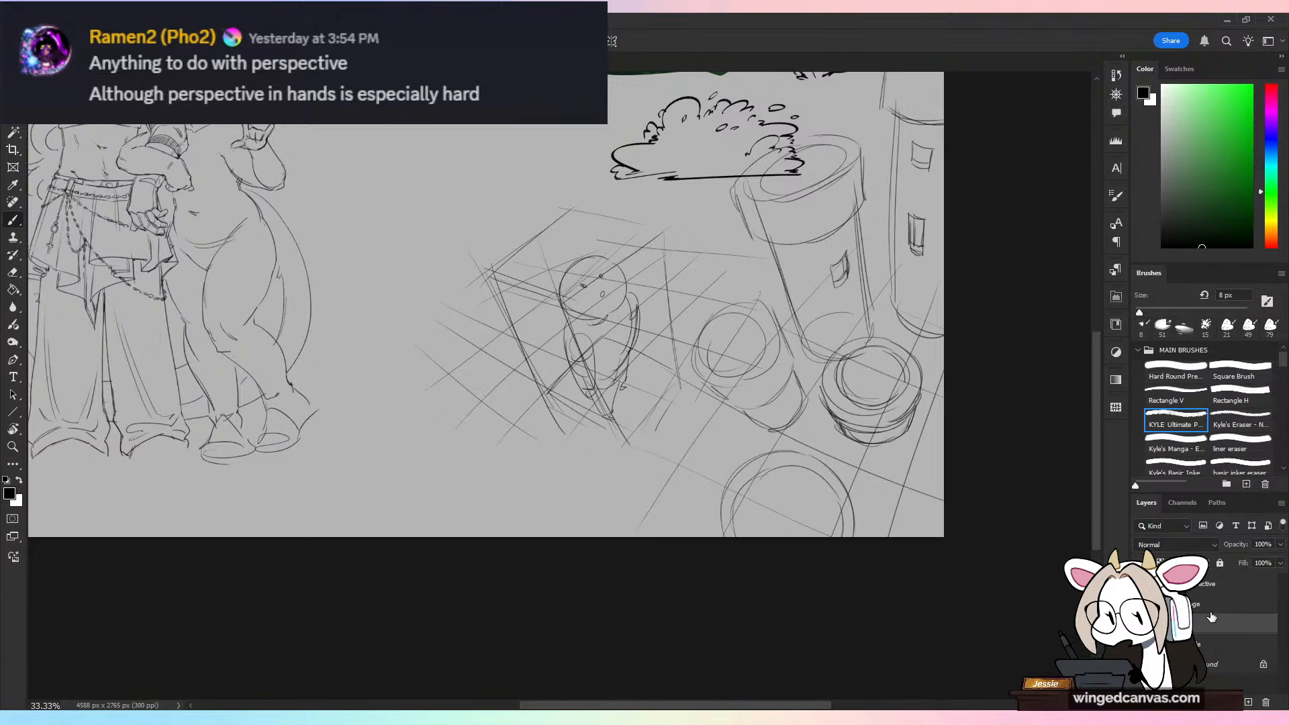
Step: Draw a rounded shoe outline with a flat base under the taller figure's right-hand trouser leg
drag(647, 482, 1043, 577)
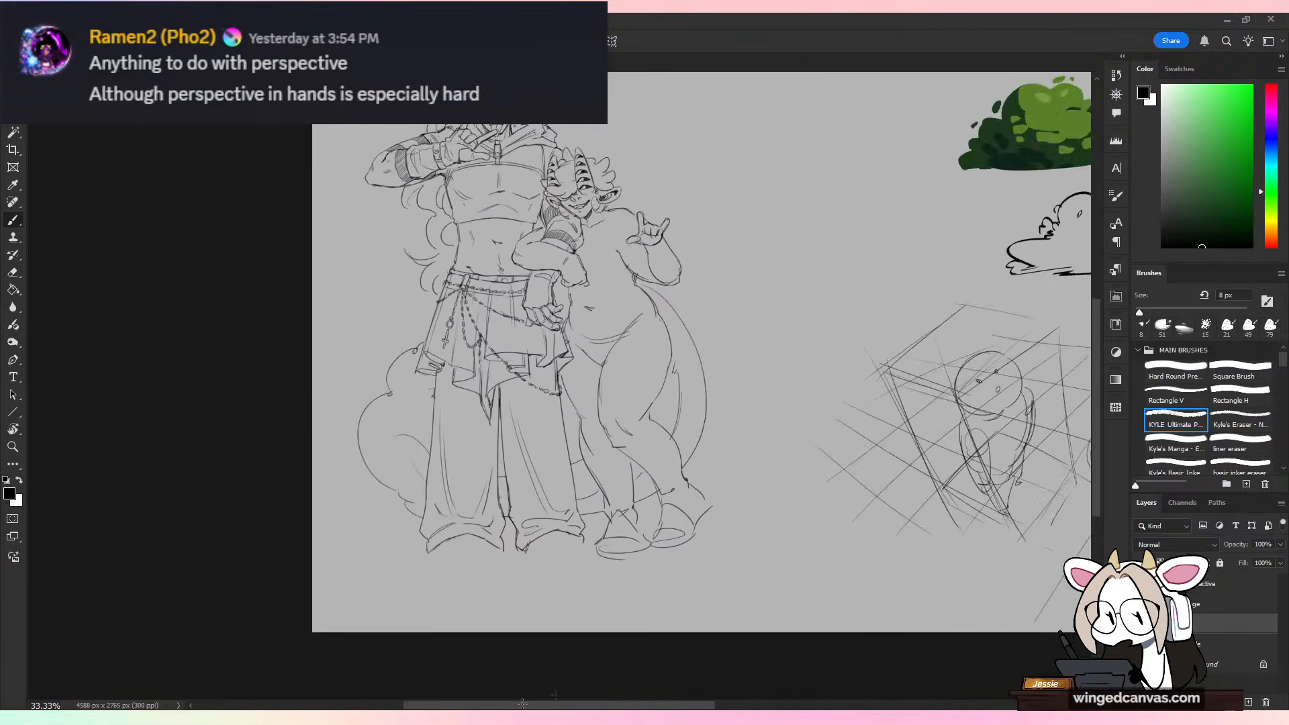
key(ctrl+plus)
drag(717, 518, 754, 394)
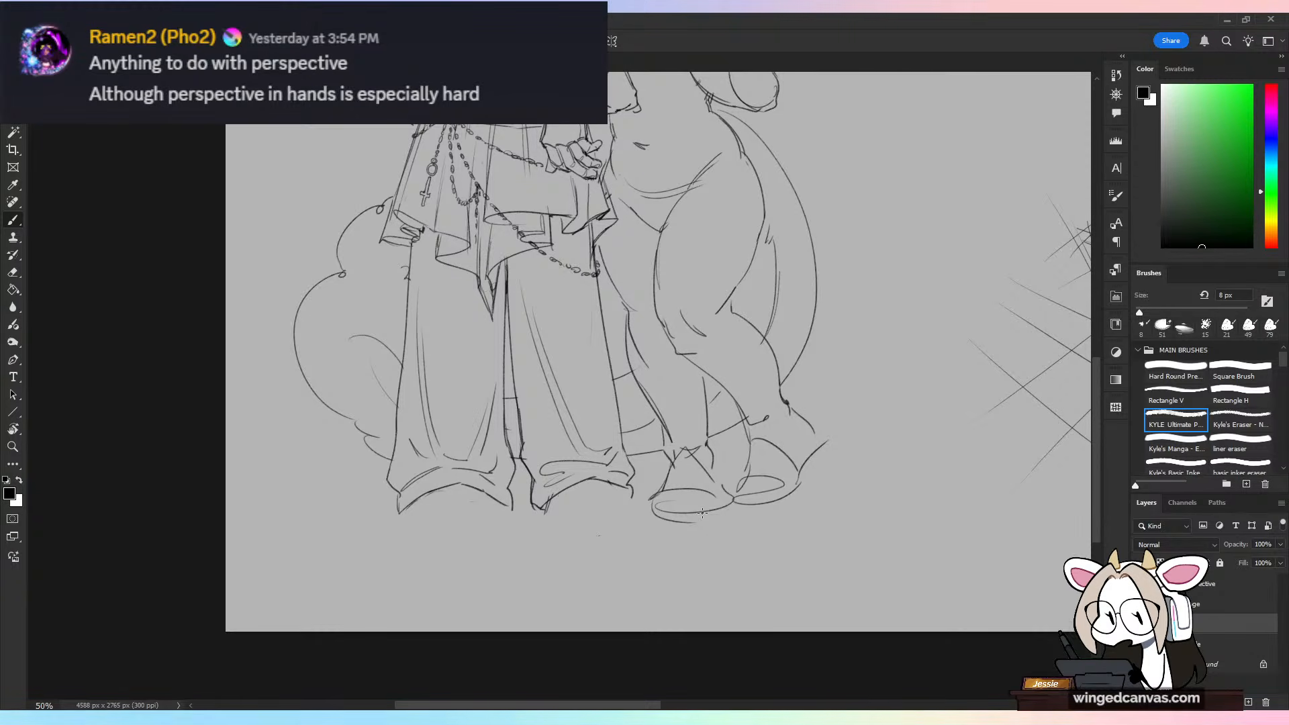
key(ctrl+plus)
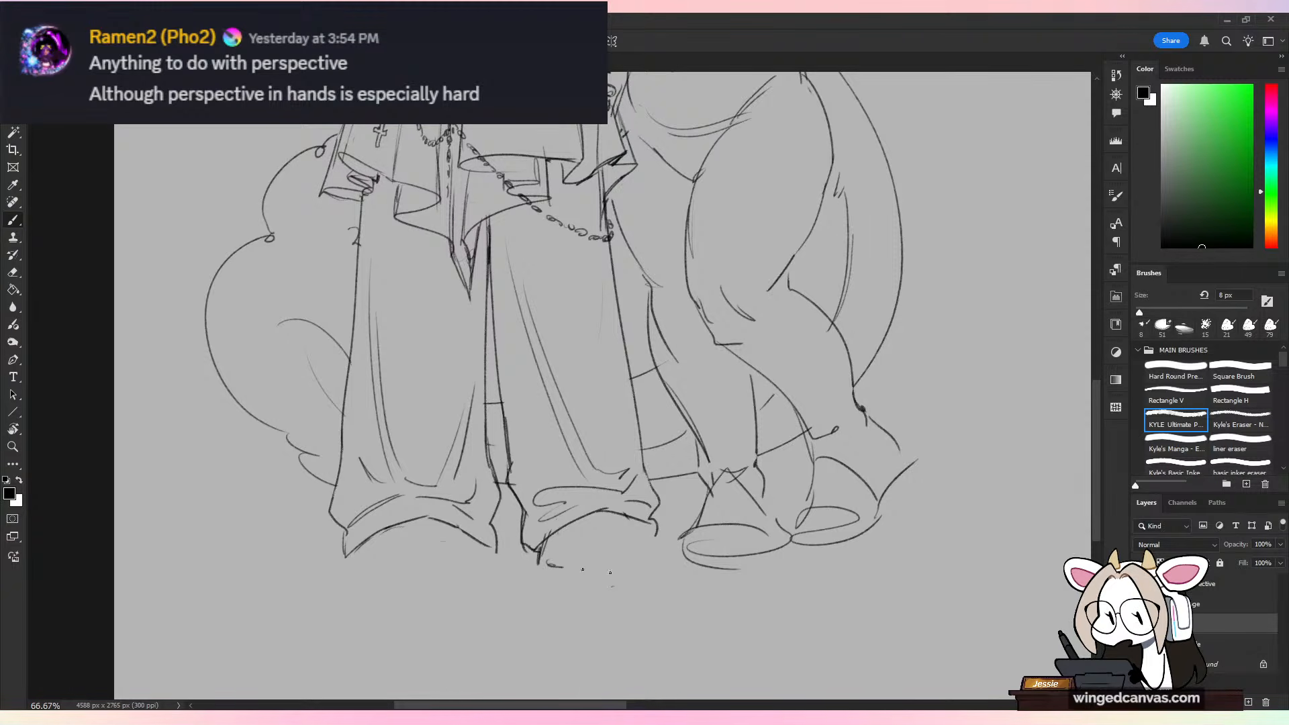
mouse_move(548, 563)
mouse_down()
mouse_move(660, 566)
mouse_move(659, 537)
mouse_up()
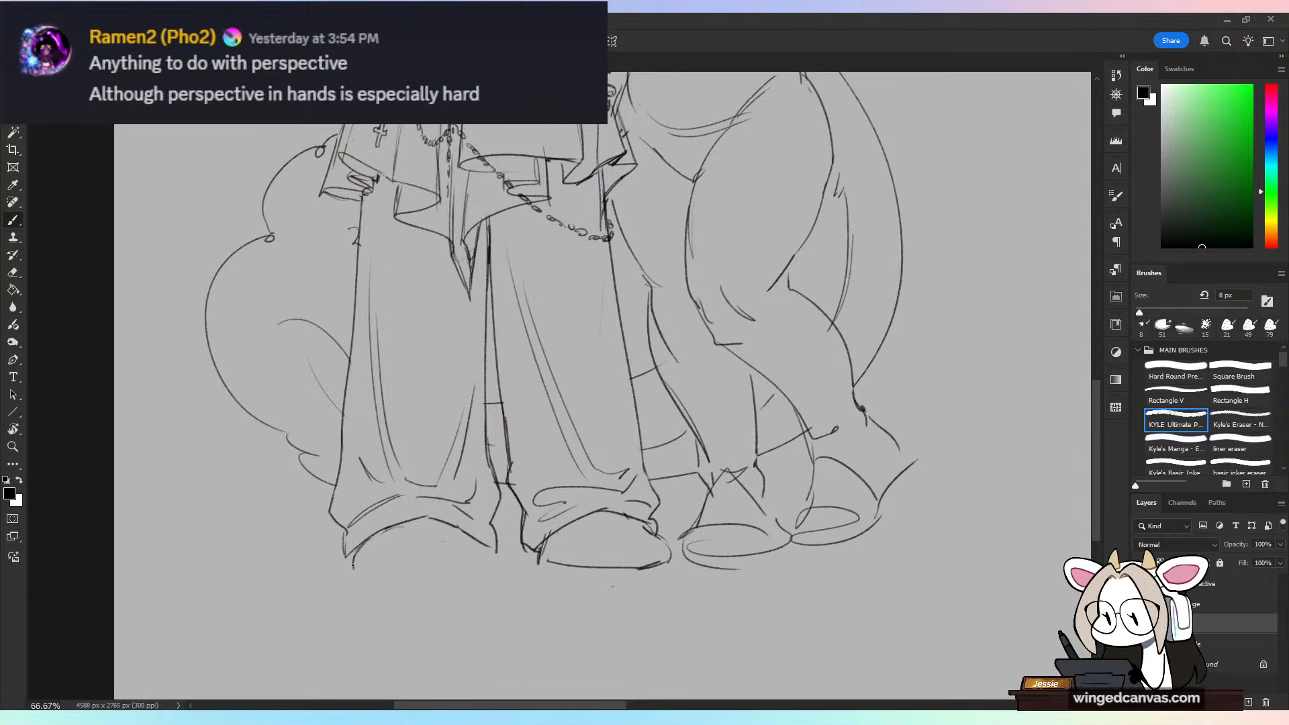
Step: Draw the taller figure's left-hand shoe facing forward, with a flat base and a thick sole band
drag(354, 563, 487, 566)
key(ctrl+z)
key(ctrl+z)
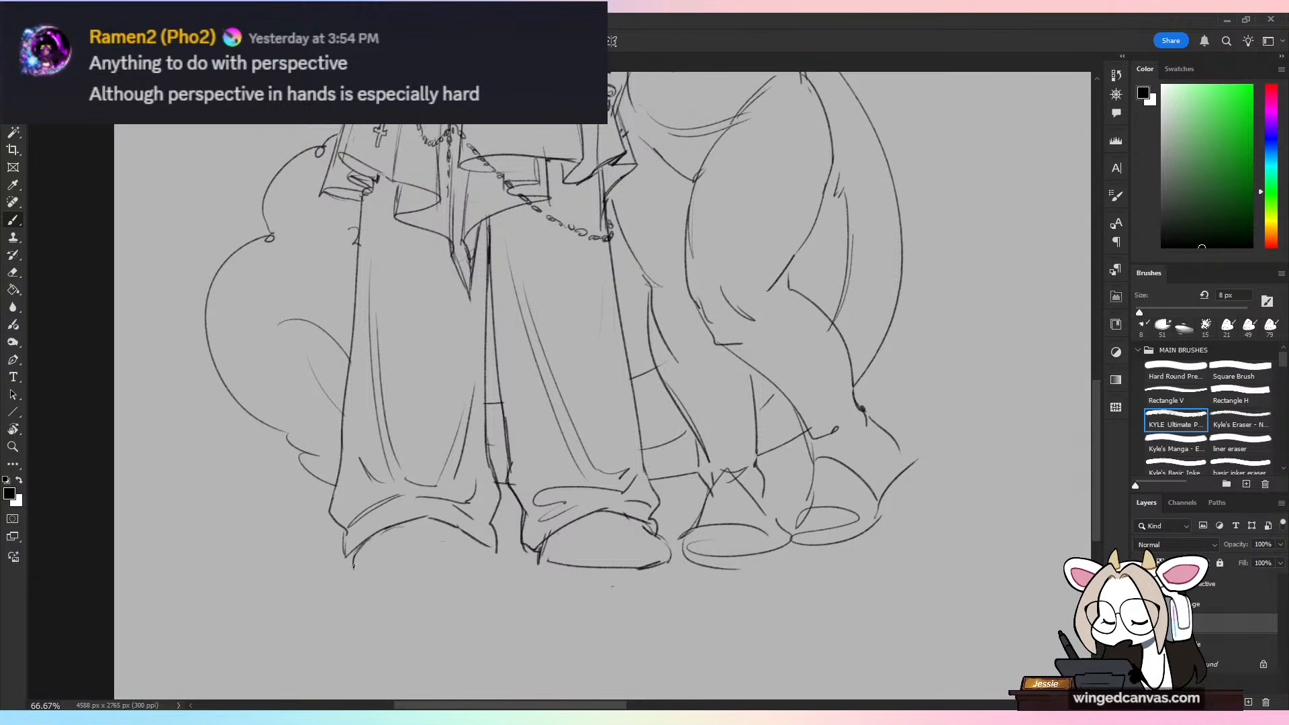
drag(354, 564, 485, 570)
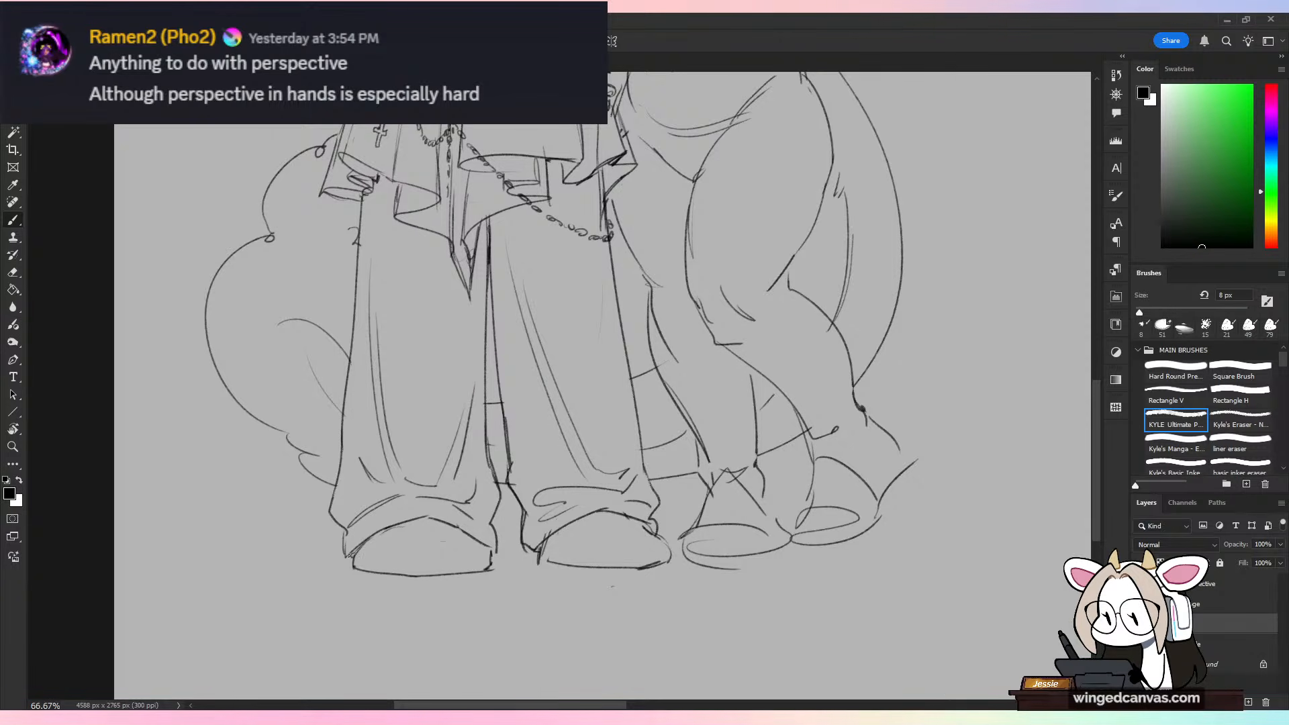
drag(358, 557, 484, 553)
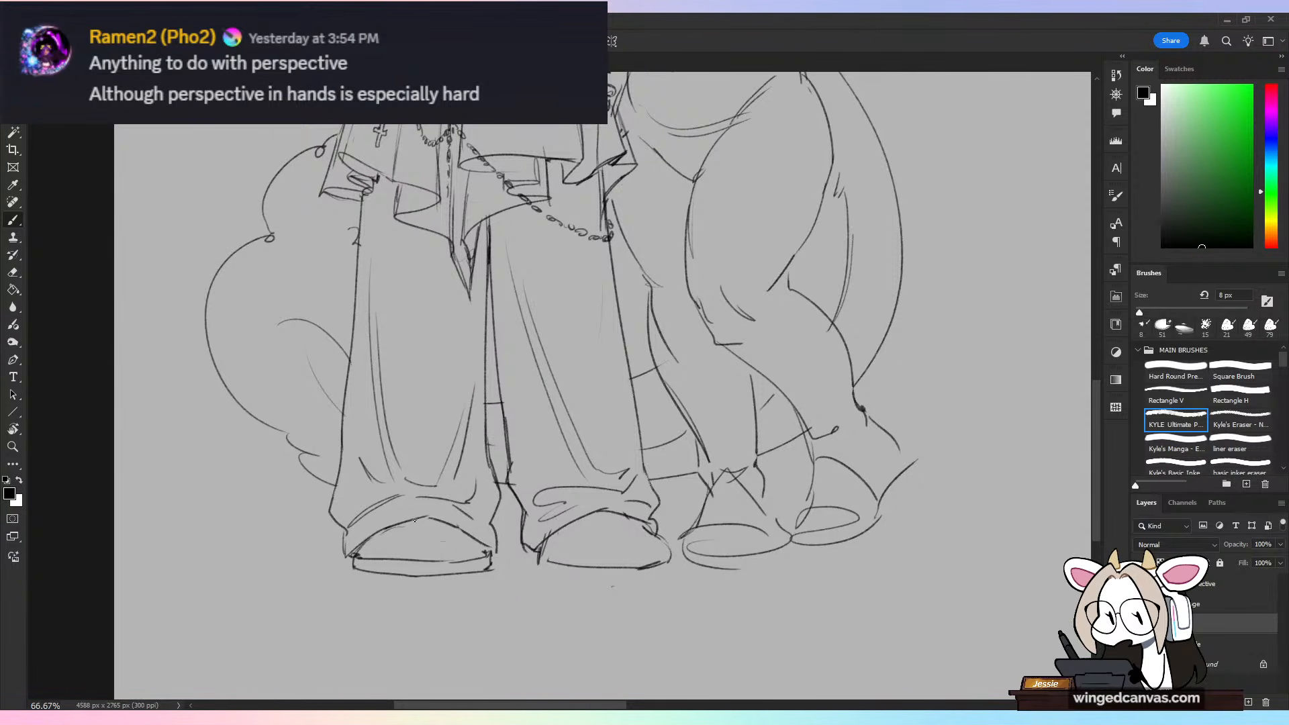
Step: Add a curved toe cap inside the left-hand shoe, replacing the first attempt with a narrower arc
key(ctrl+minus)
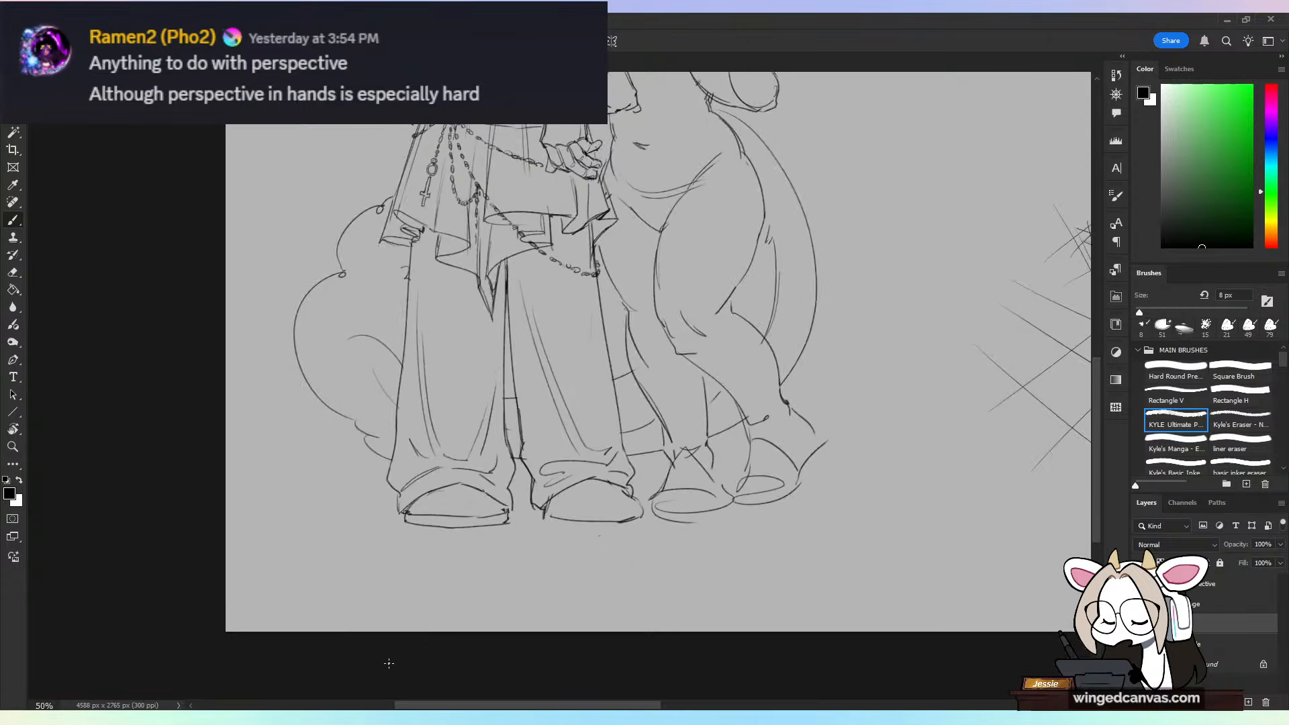
key(ctrl+plus)
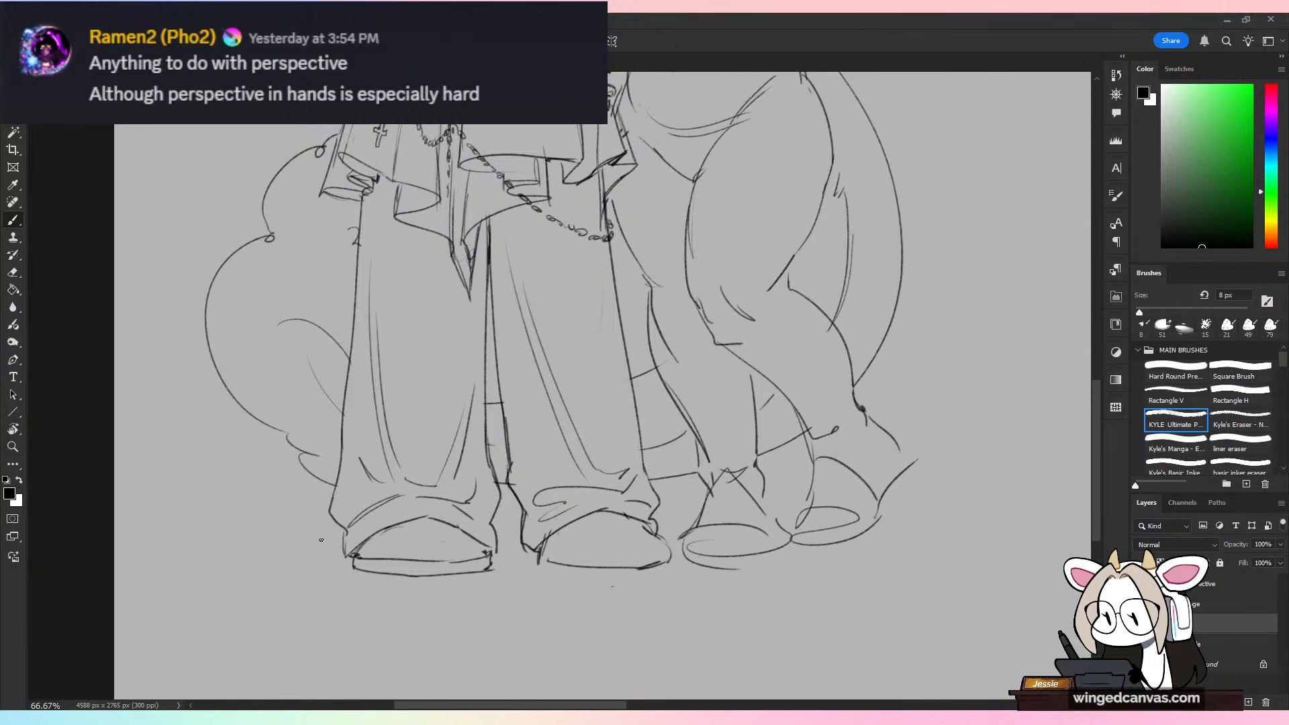
mouse_move(367, 559)
mouse_down()
mouse_move(408, 530)
mouse_move(468, 532)
mouse_up()
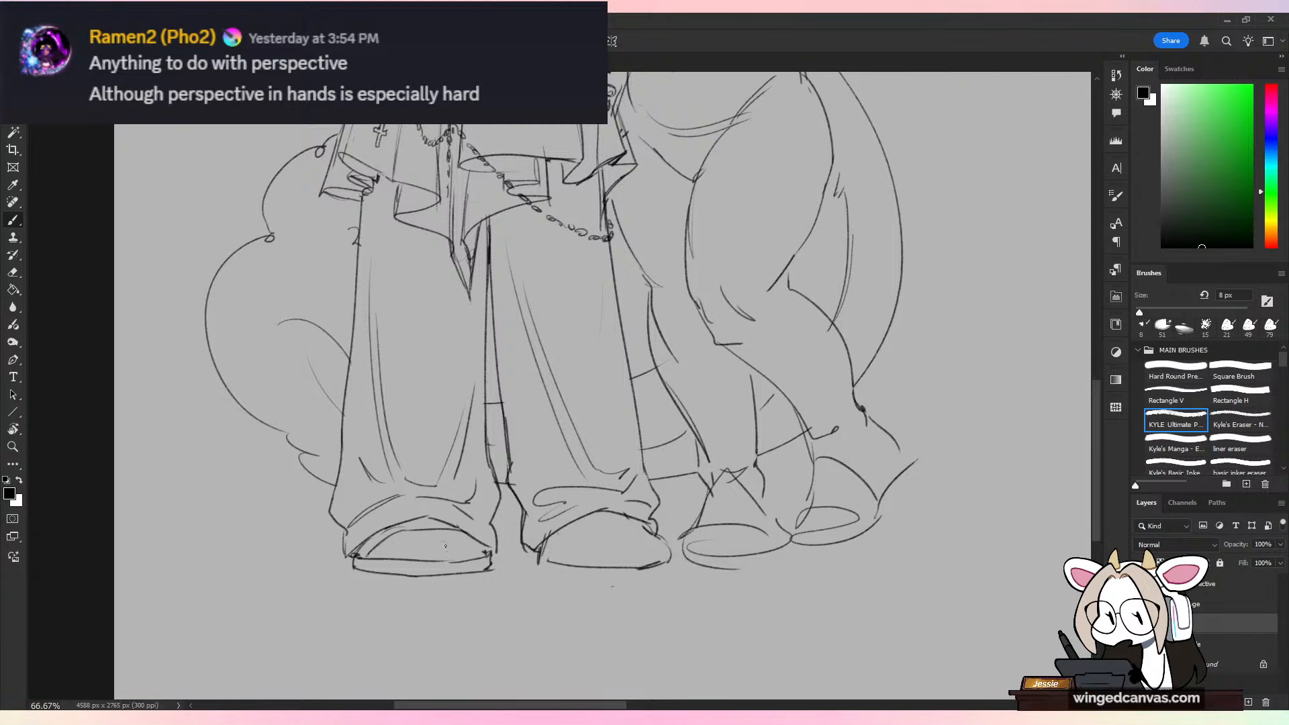
key(ctrl+z)
key(ctrl+z)
drag(374, 563, 468, 541)
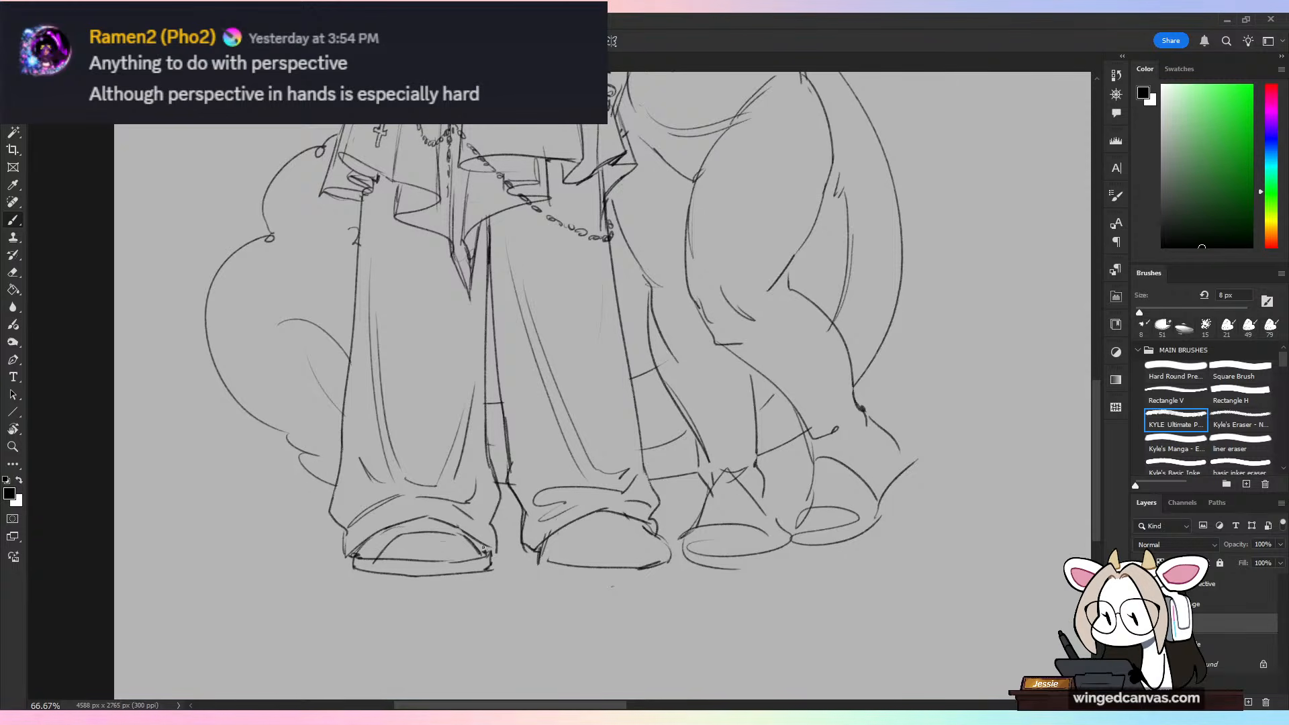
Step: Erase both ends of the left-hand shoe's sole and redraw them closer together to narrow the shoe
key(e)
drag(379, 557, 356, 579)
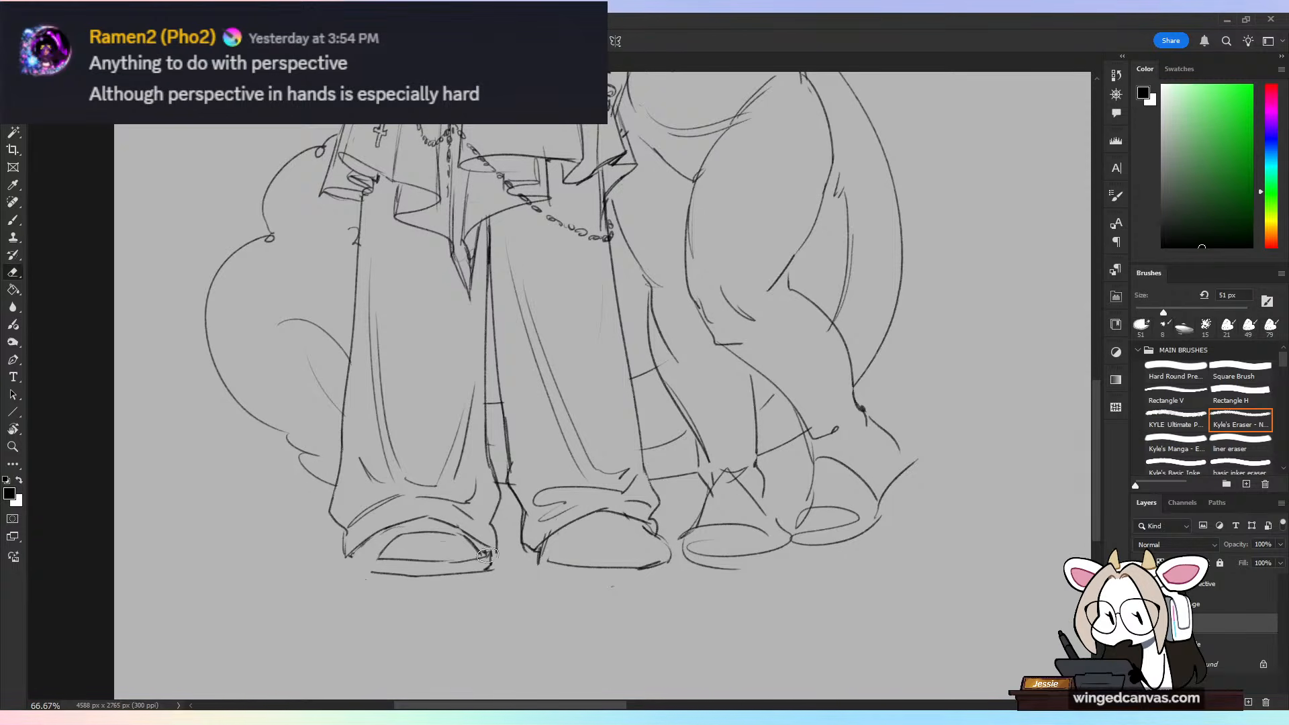
drag(488, 551, 496, 570)
key(b)
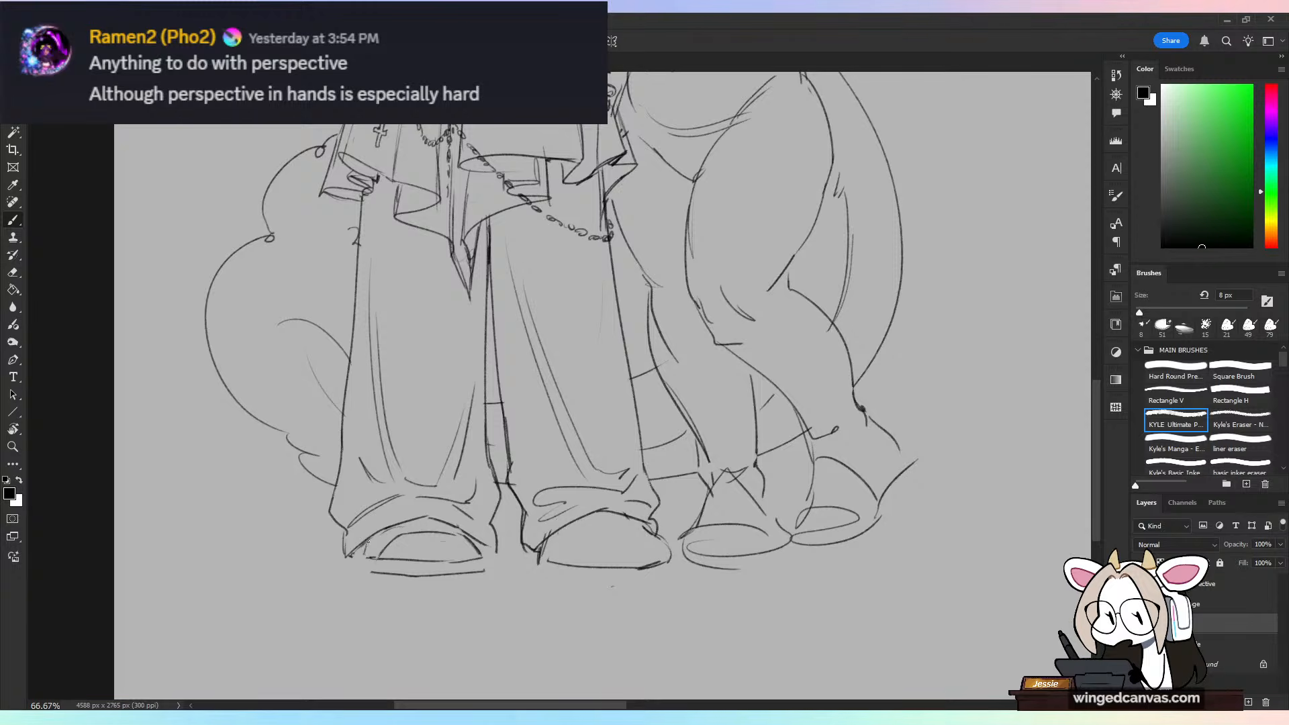
drag(363, 556, 365, 570)
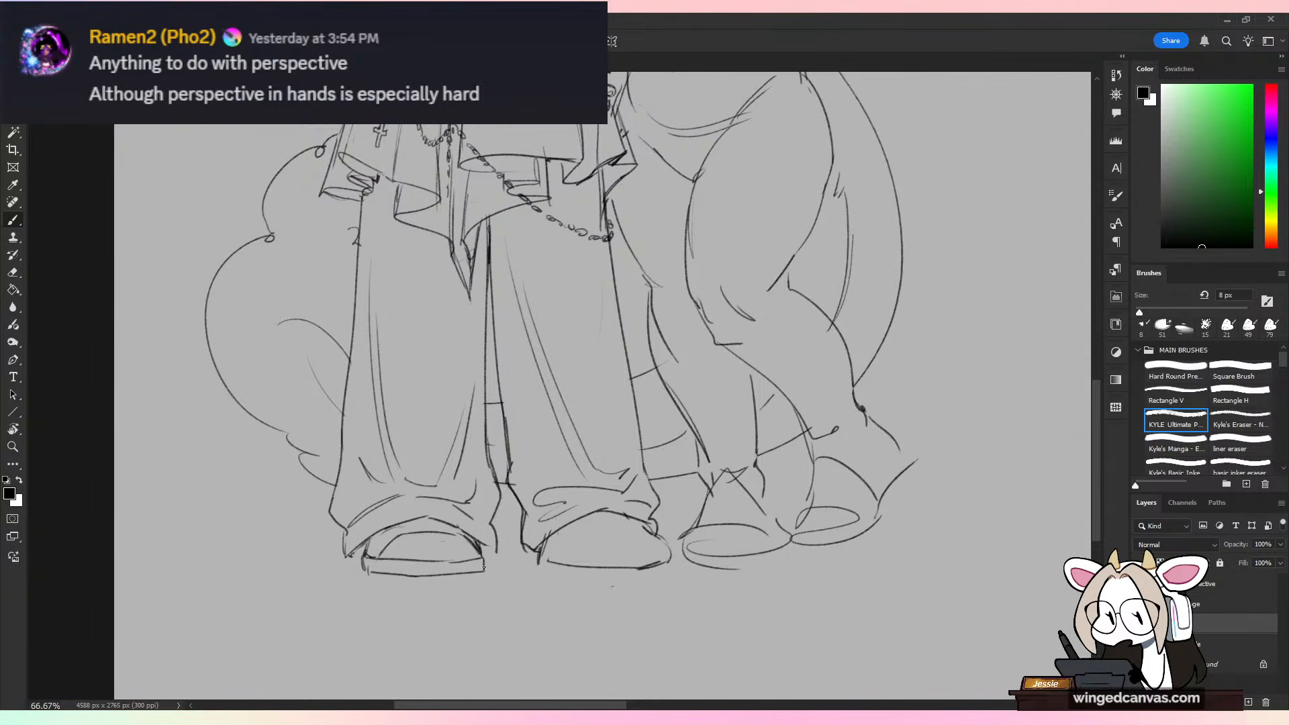
drag(484, 567, 484, 556)
drag(397, 525, 400, 531)
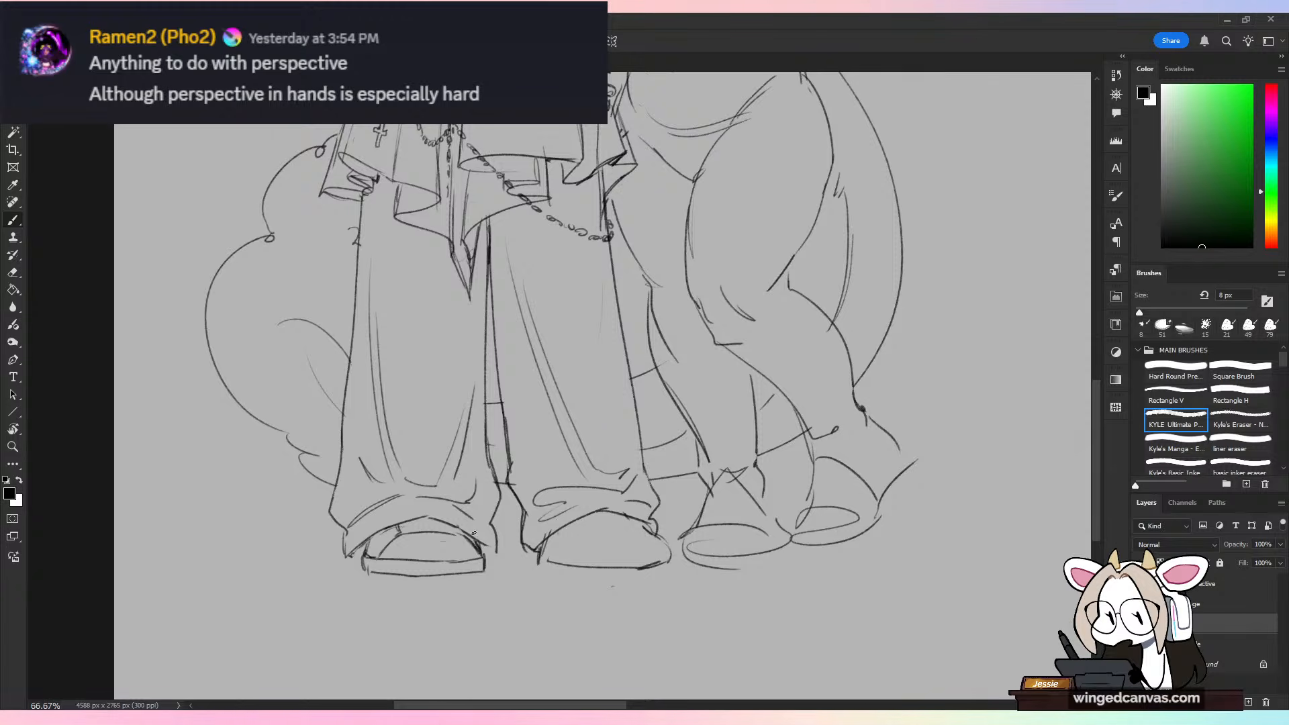
Step: Add a thick sole beneath the taller figure's right-hand shoe and clean up its stray lines
mouse_move(489, 558)
mouse_down()
mouse_move(558, 577)
mouse_move(653, 581)
mouse_up()
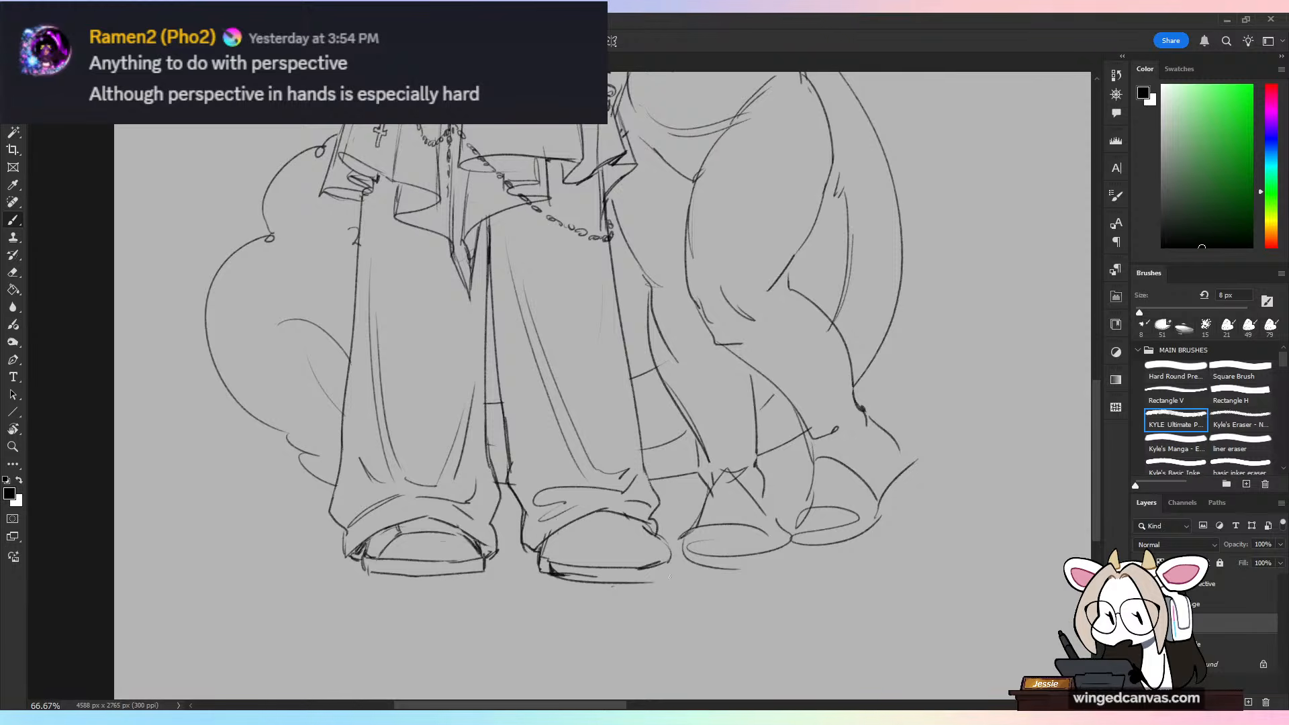
key(e)
drag(559, 575, 597, 576)
mouse_move(670, 559)
mouse_down()
mouse_move(636, 521)
mouse_move(674, 570)
mouse_up()
key(b)
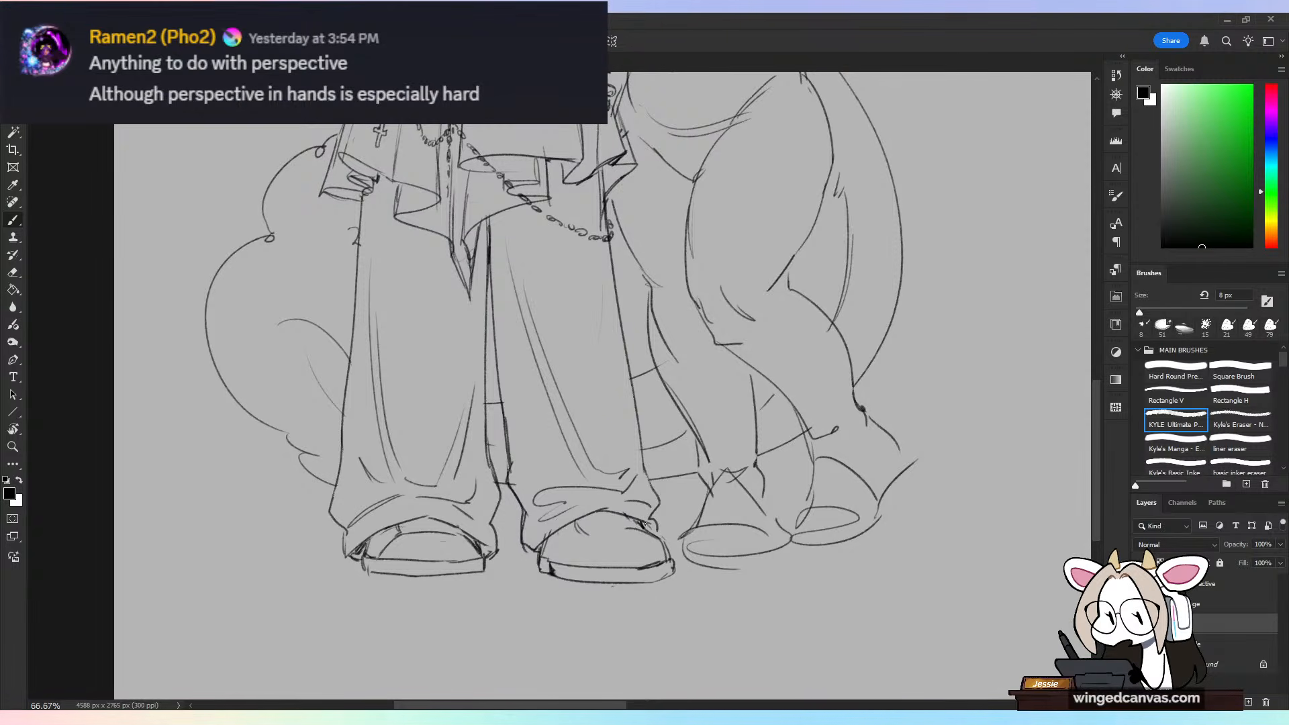
Step: Draw the toe seam and crossing laces on the upper of the taller figure's right-hand shoe
mouse_move(654, 536)
mouse_down()
mouse_move(588, 541)
mouse_move(573, 568)
mouse_up()
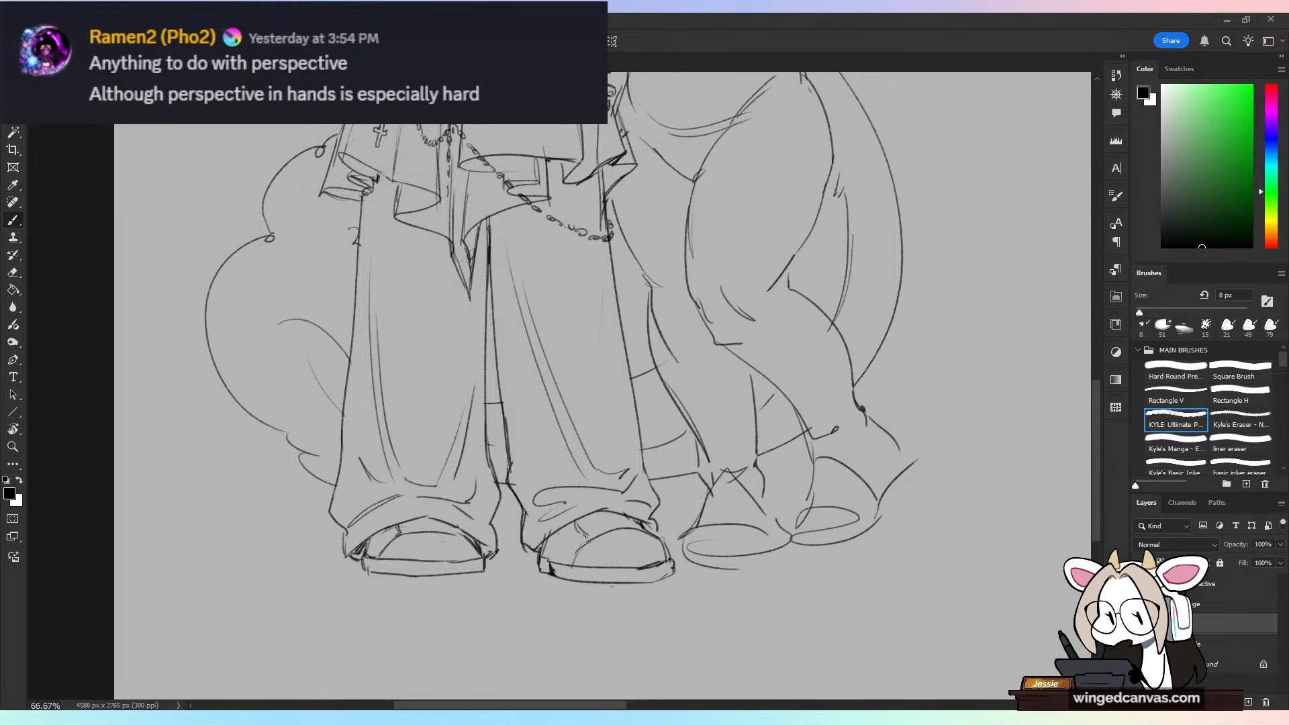
mouse_move(621, 514)
mouse_down()
mouse_move(644, 526)
mouse_move(628, 520)
mouse_move(652, 503)
mouse_move(633, 527)
mouse_up()
key(ctrl+z)
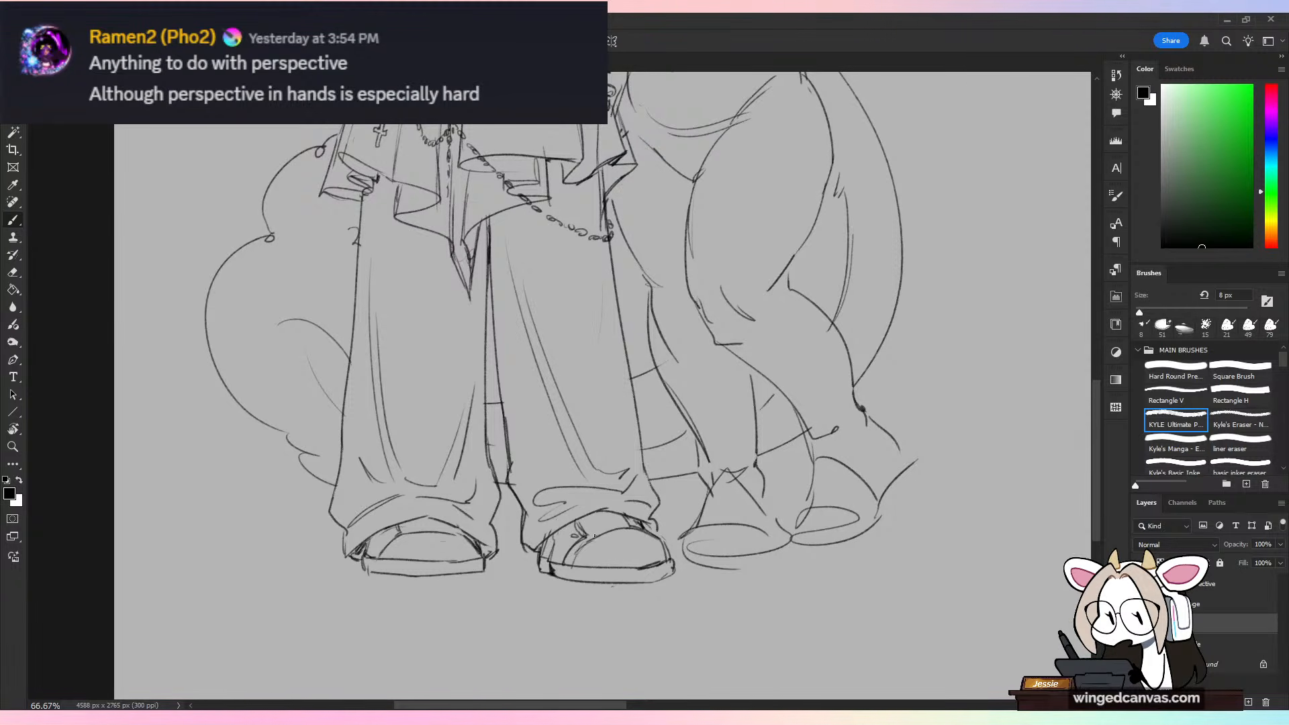
mouse_move(582, 535)
mouse_down()
mouse_move(650, 530)
mouse_move(571, 525)
mouse_move(621, 516)
mouse_up()
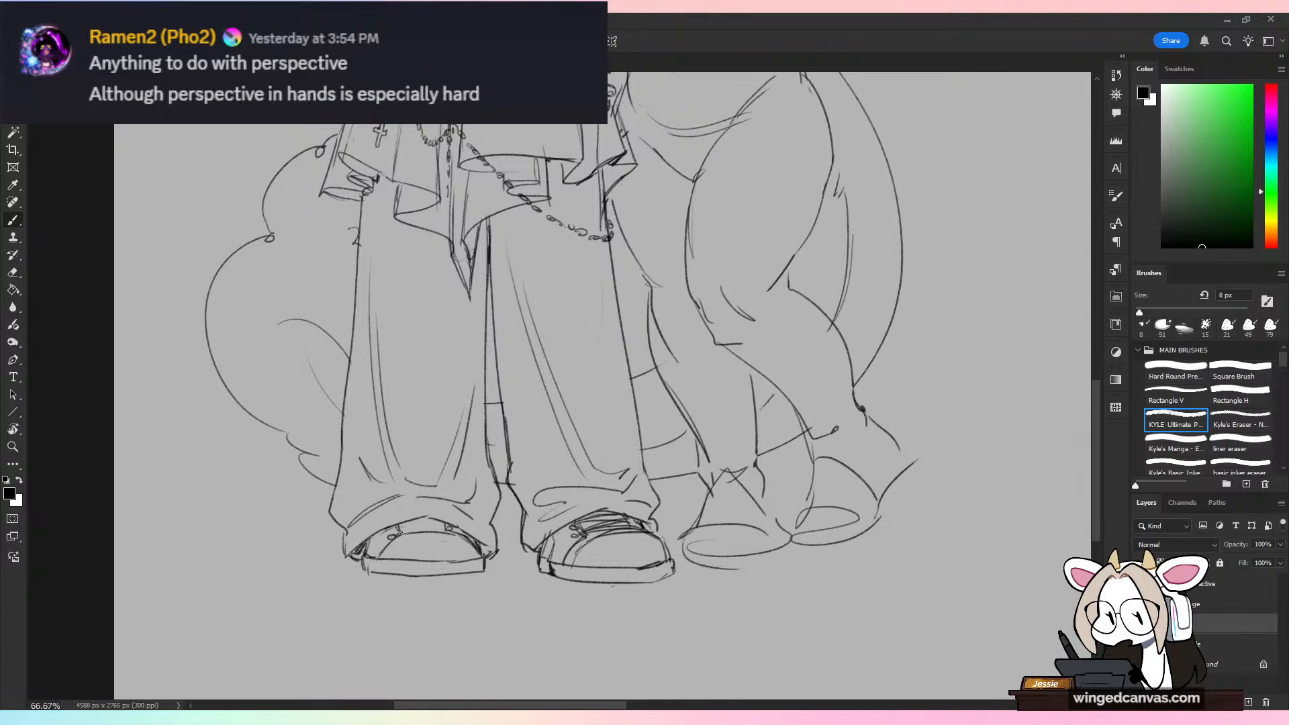
Step: Sketch matching laces and toe details on the upper of the taller figure's left-hand shoe
mouse_move(401, 533)
mouse_down()
mouse_move(436, 525)
mouse_move(391, 538)
mouse_move(437, 546)
mouse_move(388, 555)
mouse_move(415, 538)
mouse_move(474, 558)
mouse_up()
mouse_move(424, 535)
mouse_down()
mouse_move(472, 552)
mouse_move(435, 521)
mouse_move(447, 522)
mouse_up()
drag(407, 532, 456, 523)
Step: Lasso the taller figure's left-hand shoe, nudge it slightly to the left and touch up the lines of its upper
key(ctrl+minus)
key(ctrl+minus)
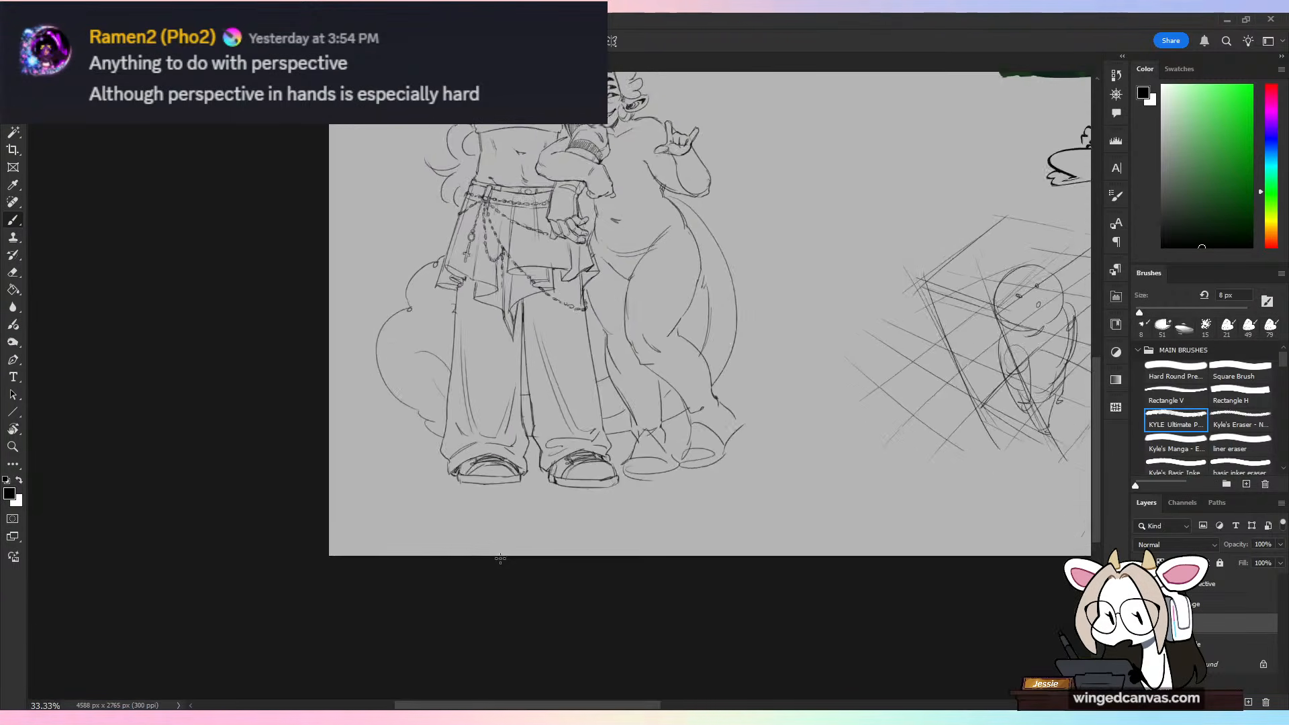
drag(762, 323, 777, 530)
key(ctrl+plus)
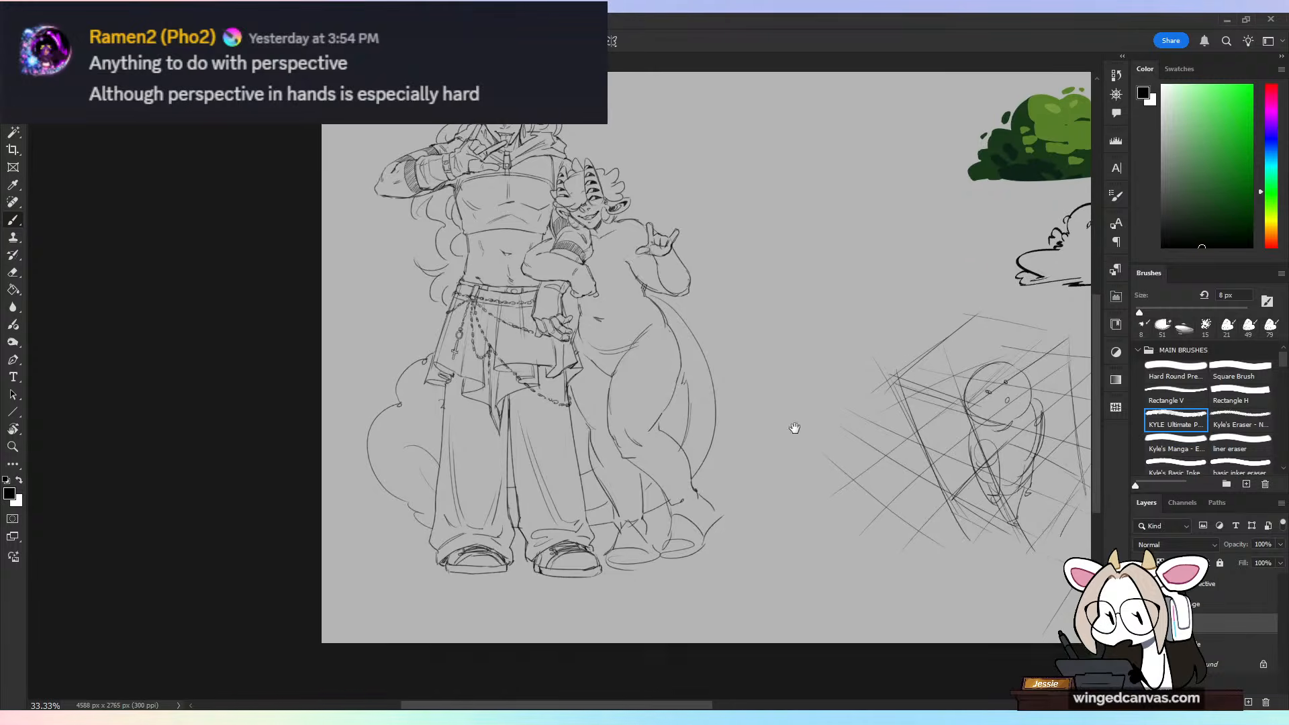
key(ctrl+plus)
key(l)
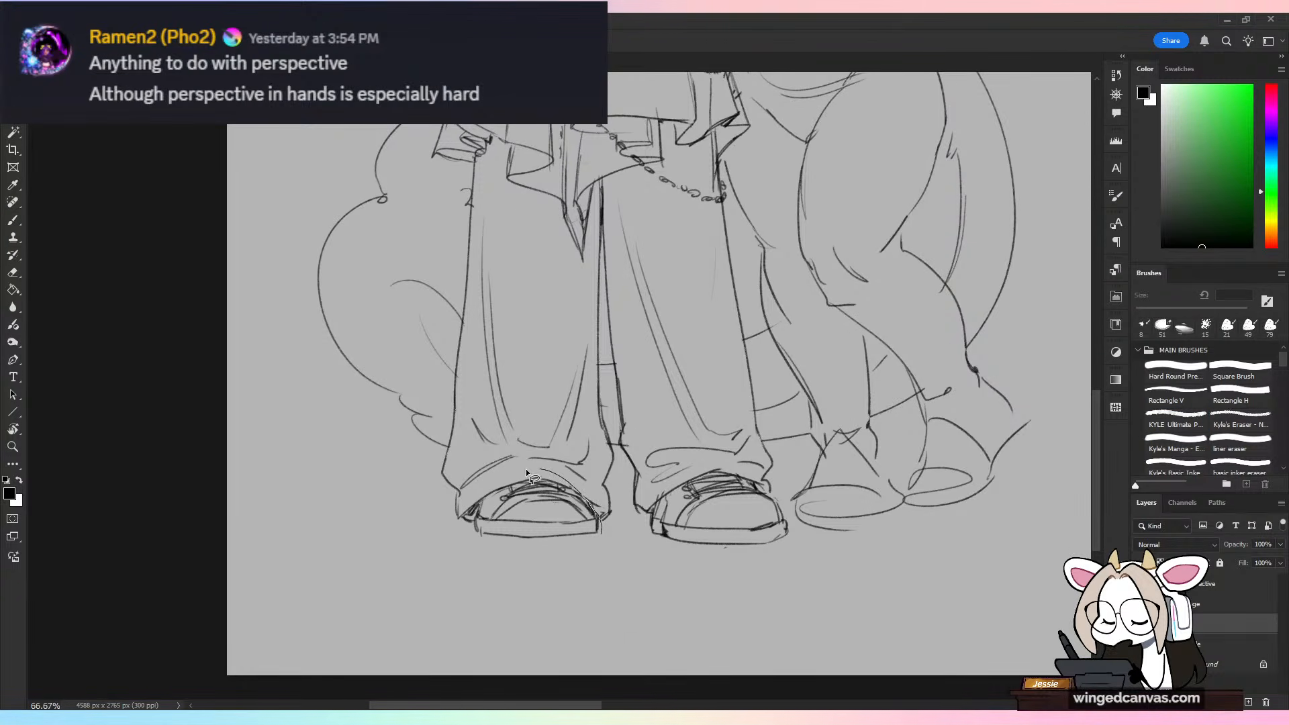
mouse_move(608, 499)
mouse_down()
mouse_move(609, 522)
mouse_move(567, 560)
mouse_up()
key(v)
key(Return)
key(ctrl+d)
key(b)
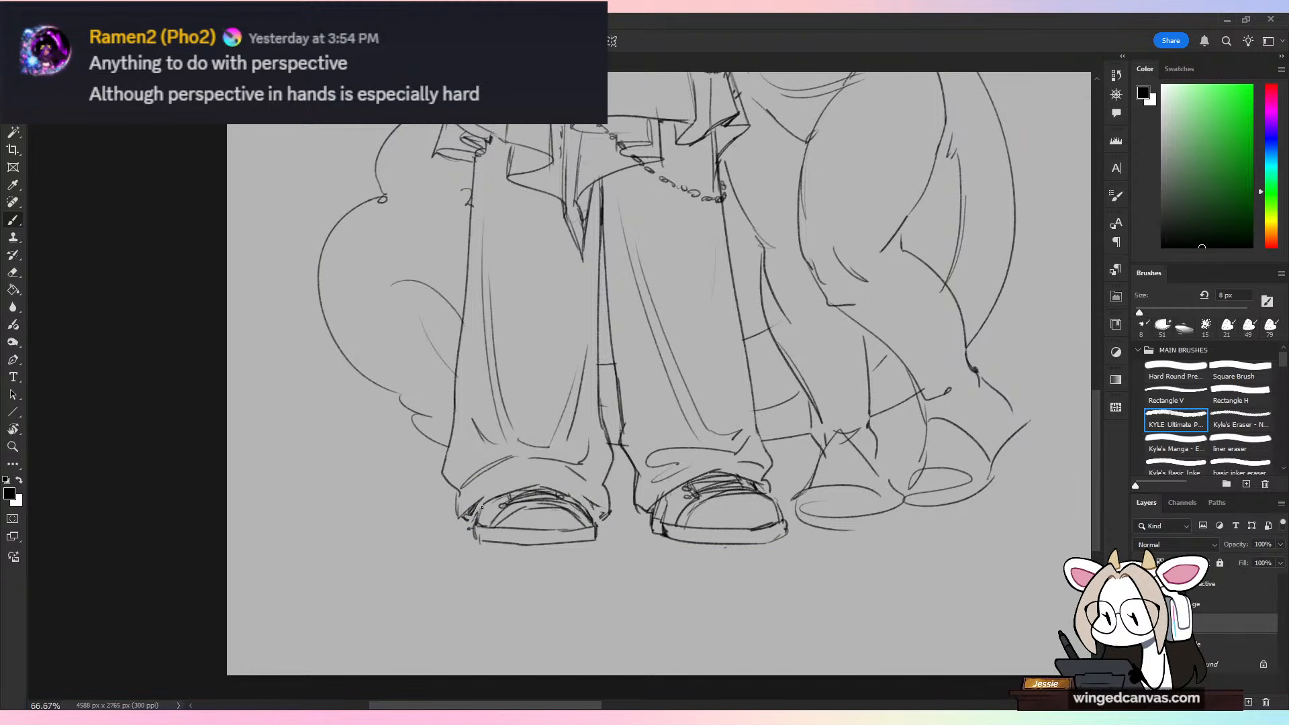
mouse_move(486, 498)
mouse_down()
mouse_move(521, 485)
mouse_move(597, 493)
mouse_move(573, 491)
mouse_move(594, 516)
mouse_up()
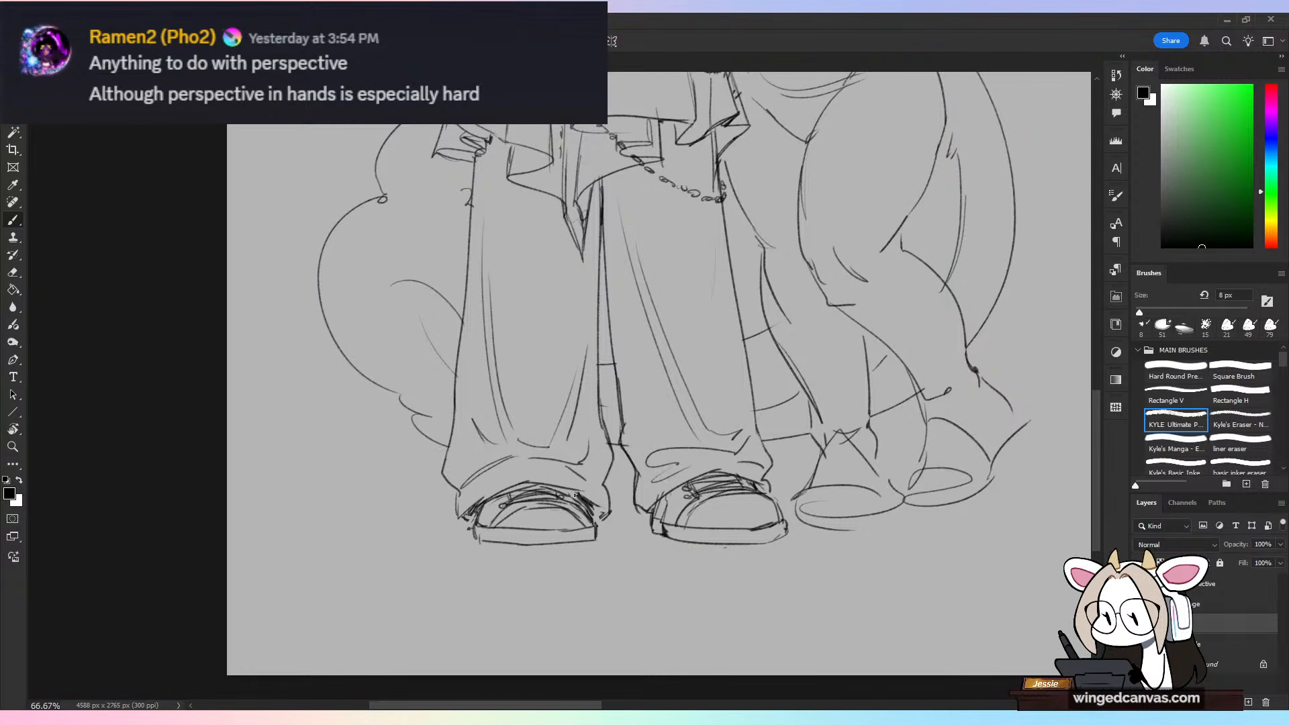
Step: Lighten the fold lines on the taller figure's left-hand trouser leg and draw new long folds down both legs
scroll(715, 678, down, 2)
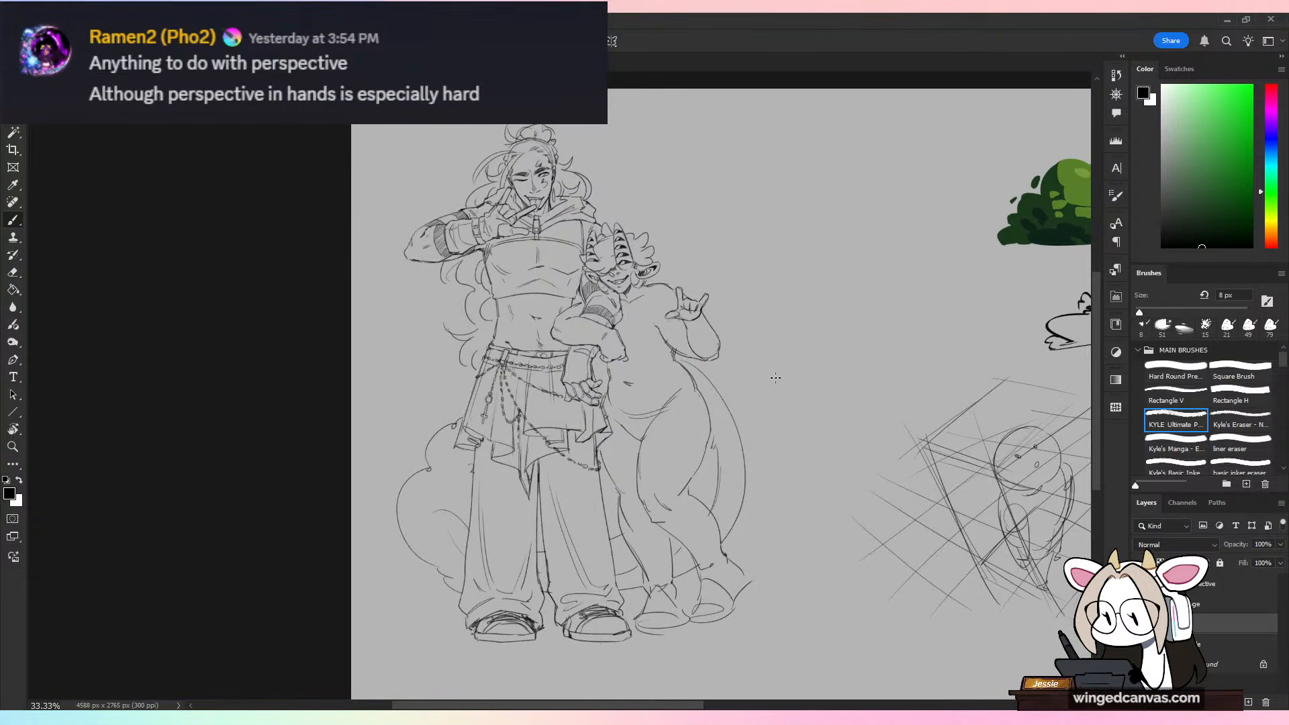
scroll(777, 383, up, 1)
drag(533, 393, 583, 336)
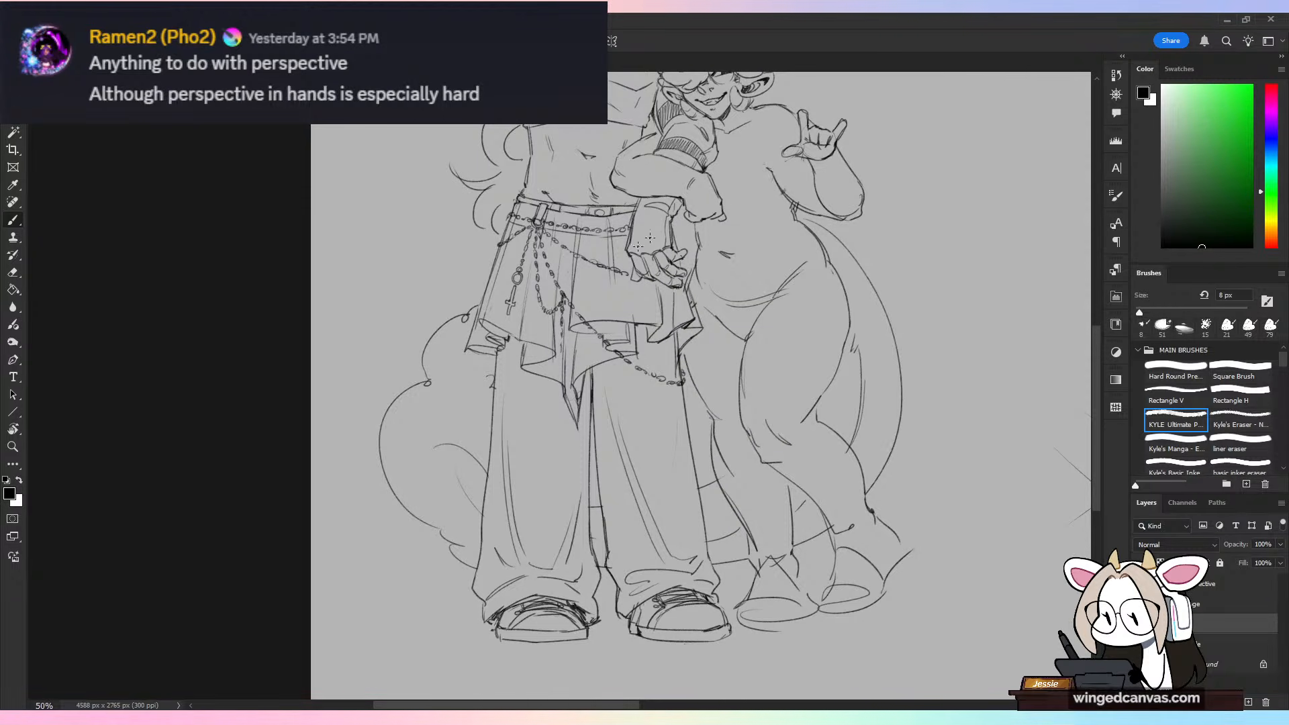
key(e)
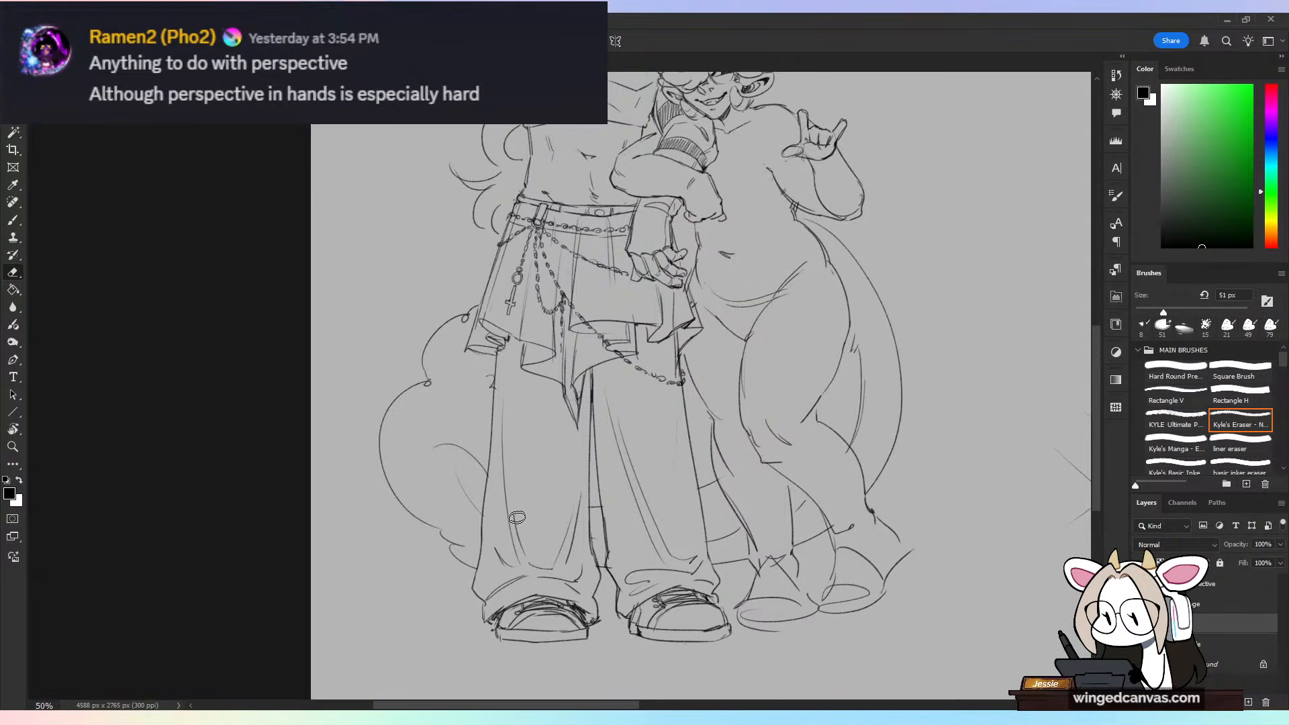
key(b)
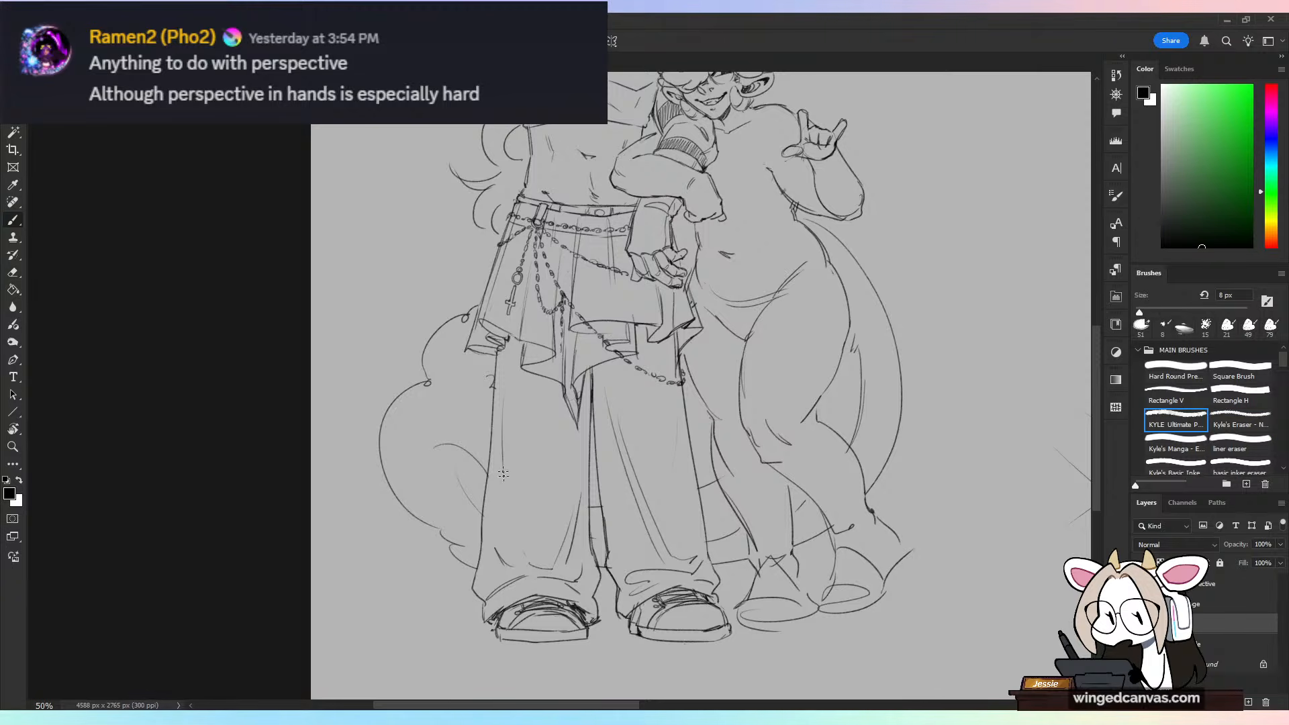
drag(512, 355, 499, 517)
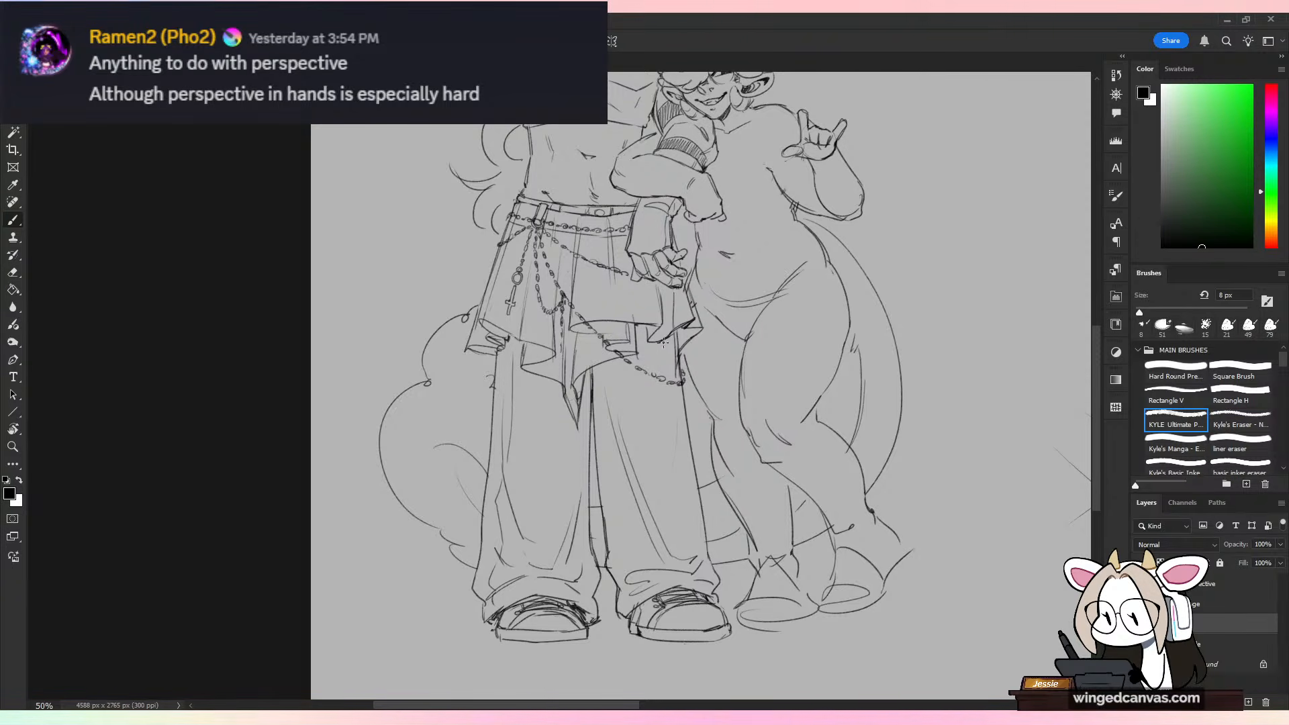
drag(664, 343, 699, 571)
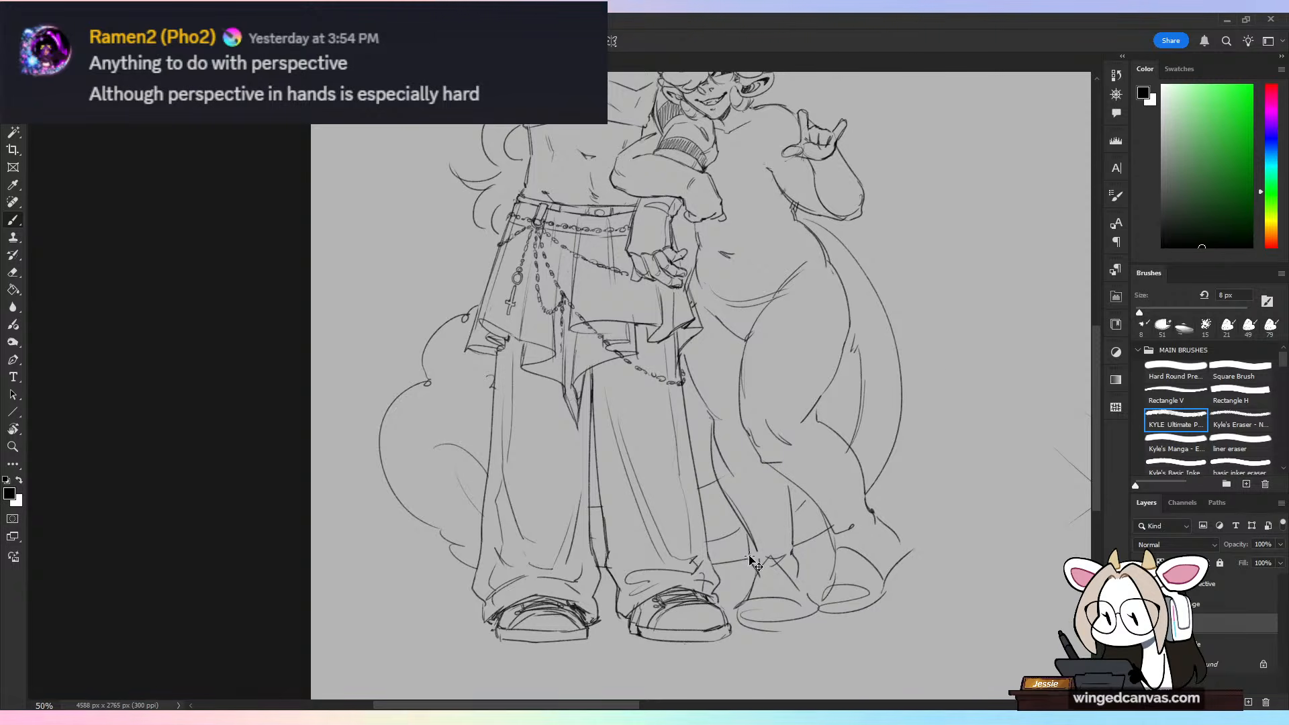
Step: Try curved contour lines wrapping around the shorter figure's thigh and remove them
key(ctrl+minus)
drag(811, 395, 796, 422)
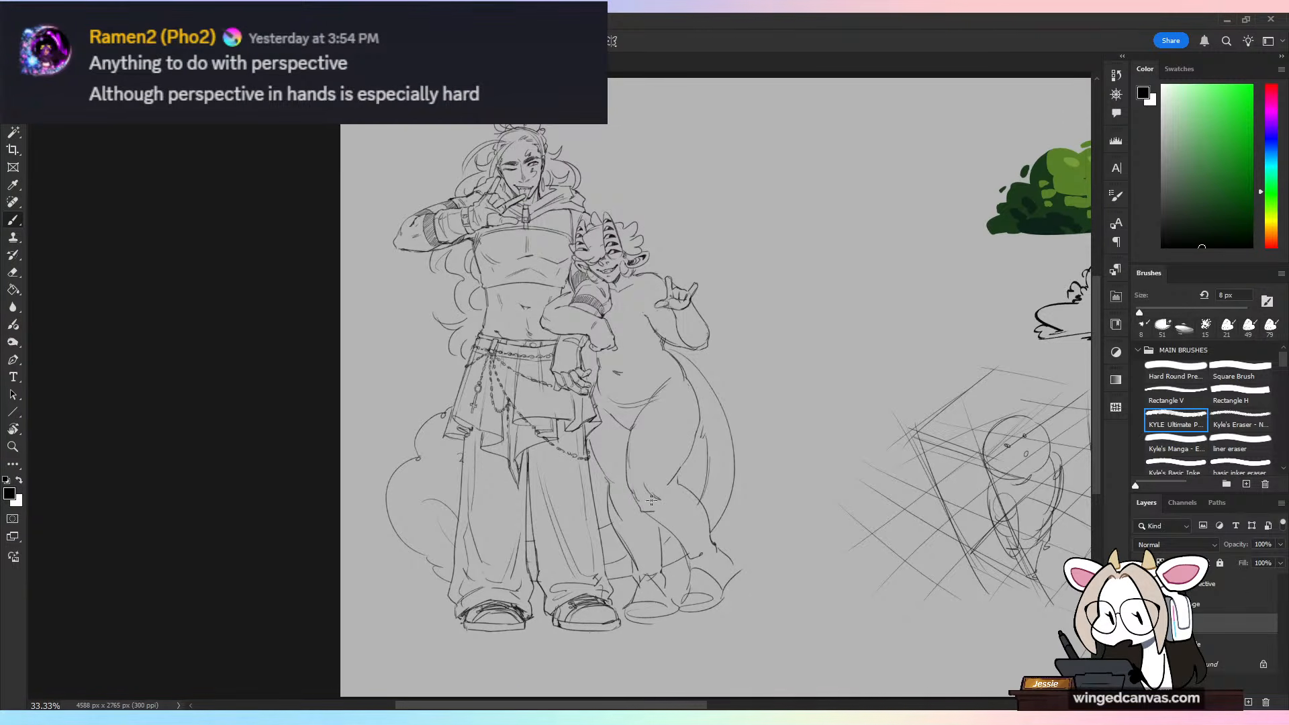
drag(630, 470, 666, 474)
drag(631, 431, 689, 459)
drag(648, 403, 701, 433)
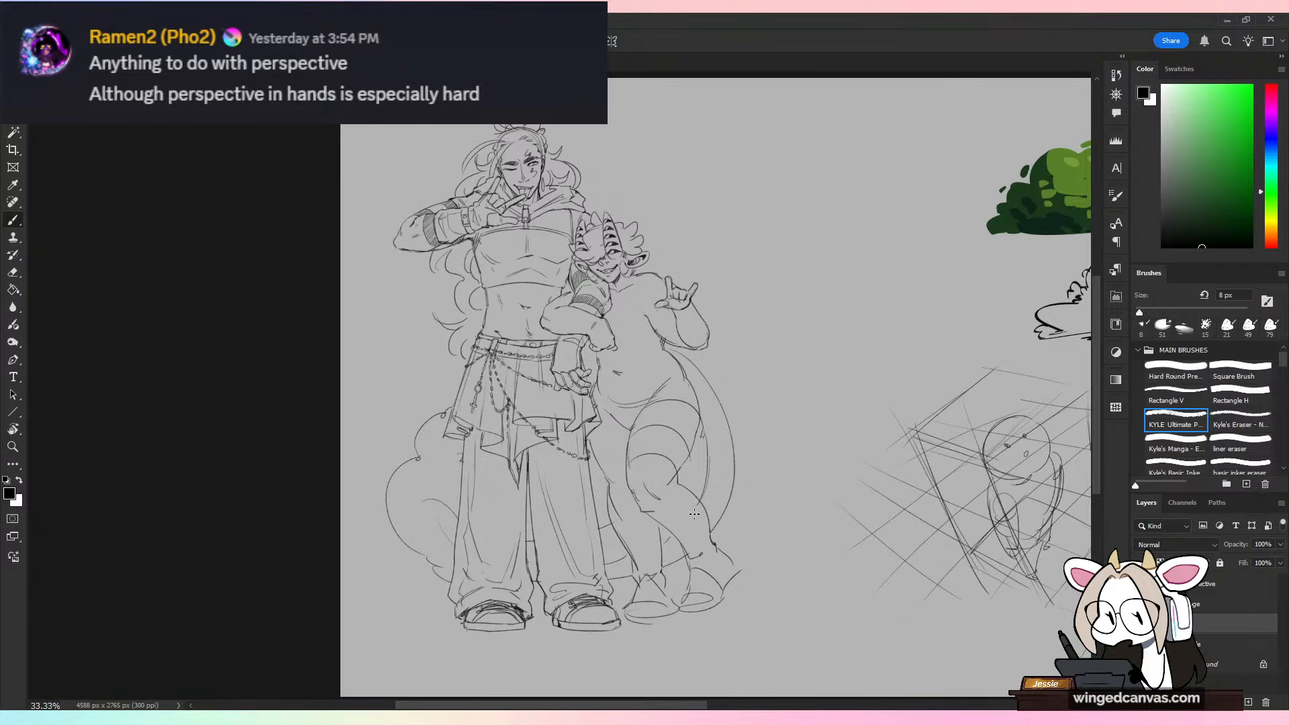
key(ctrl+z)
key(ctrl+z)
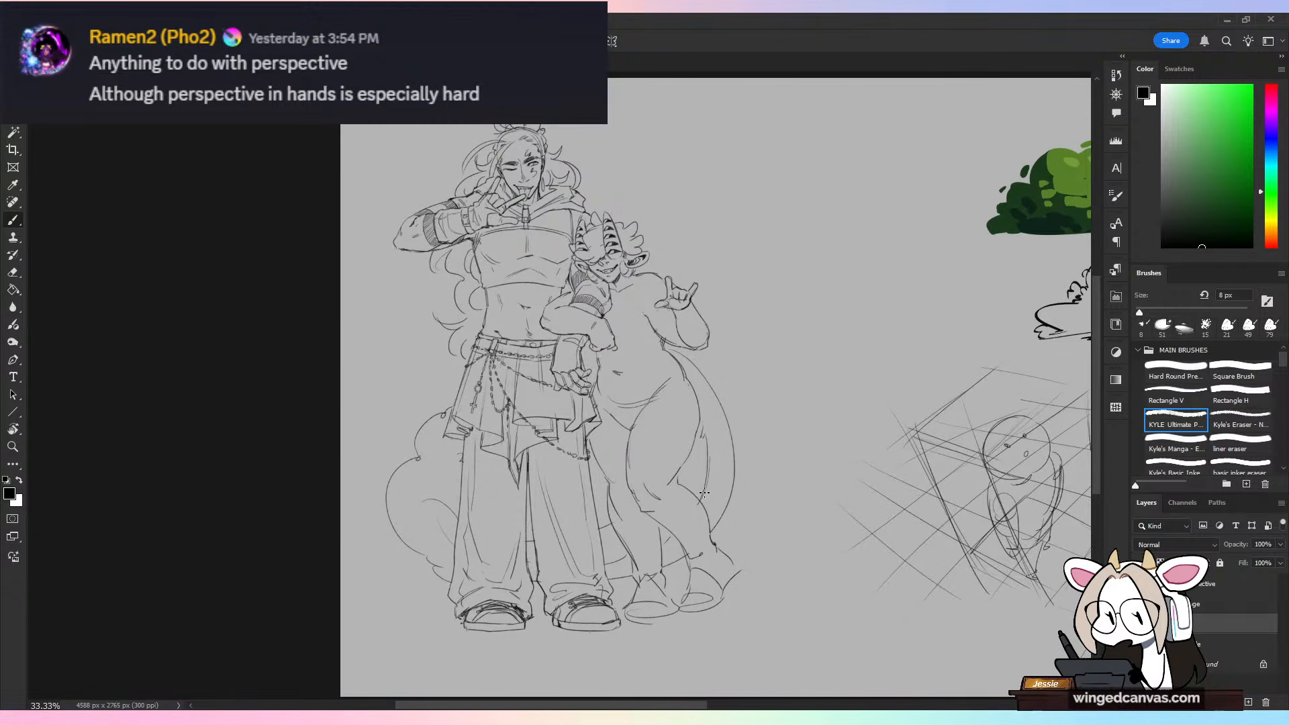
Step: Erase the shorter figure's old neckline and redraw it as a curved collar around the base of the neck
key(ctrl+equal)
drag(764, 465, 817, 454)
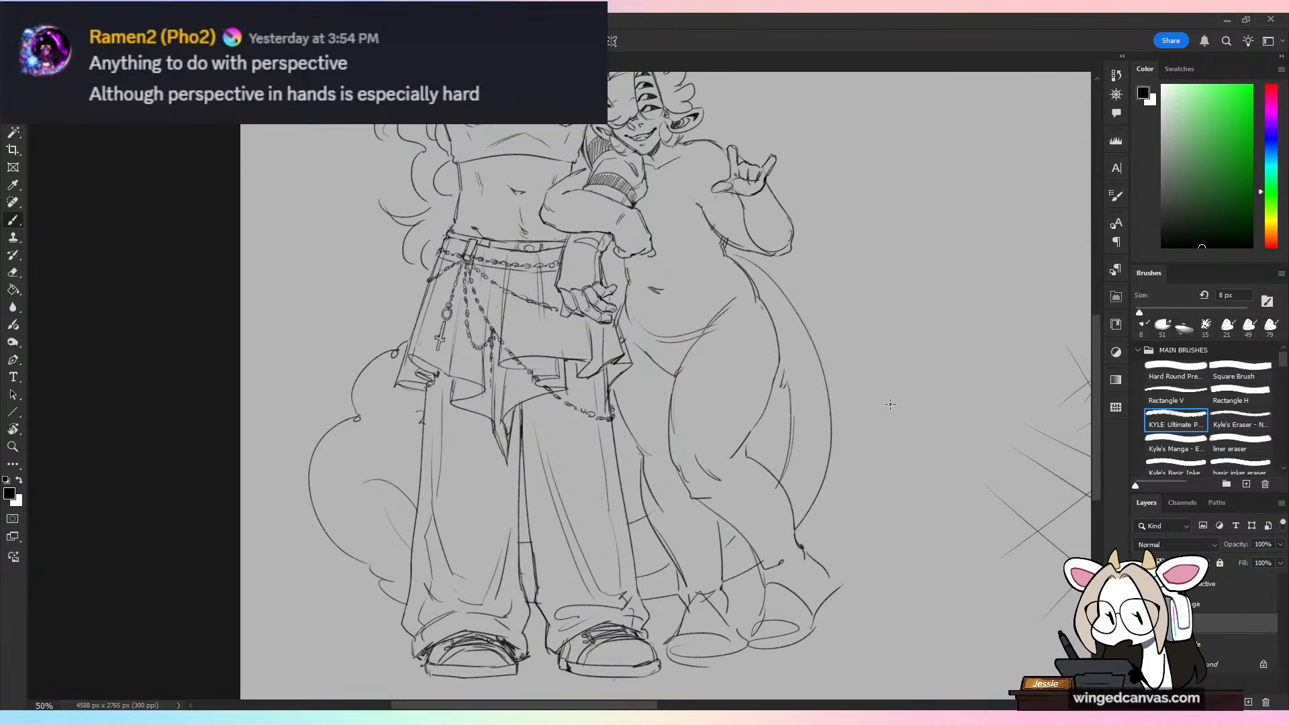
drag(1097, 367, 1090, 328)
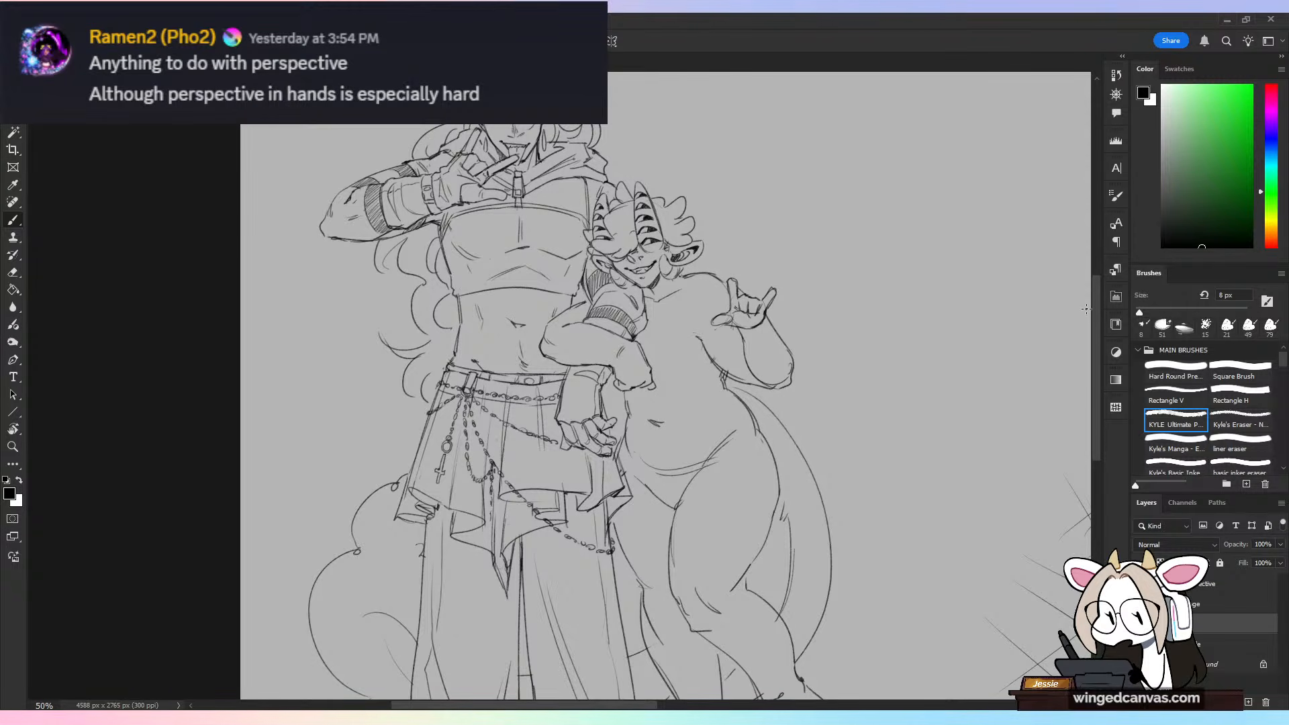
key(ctrl+plus)
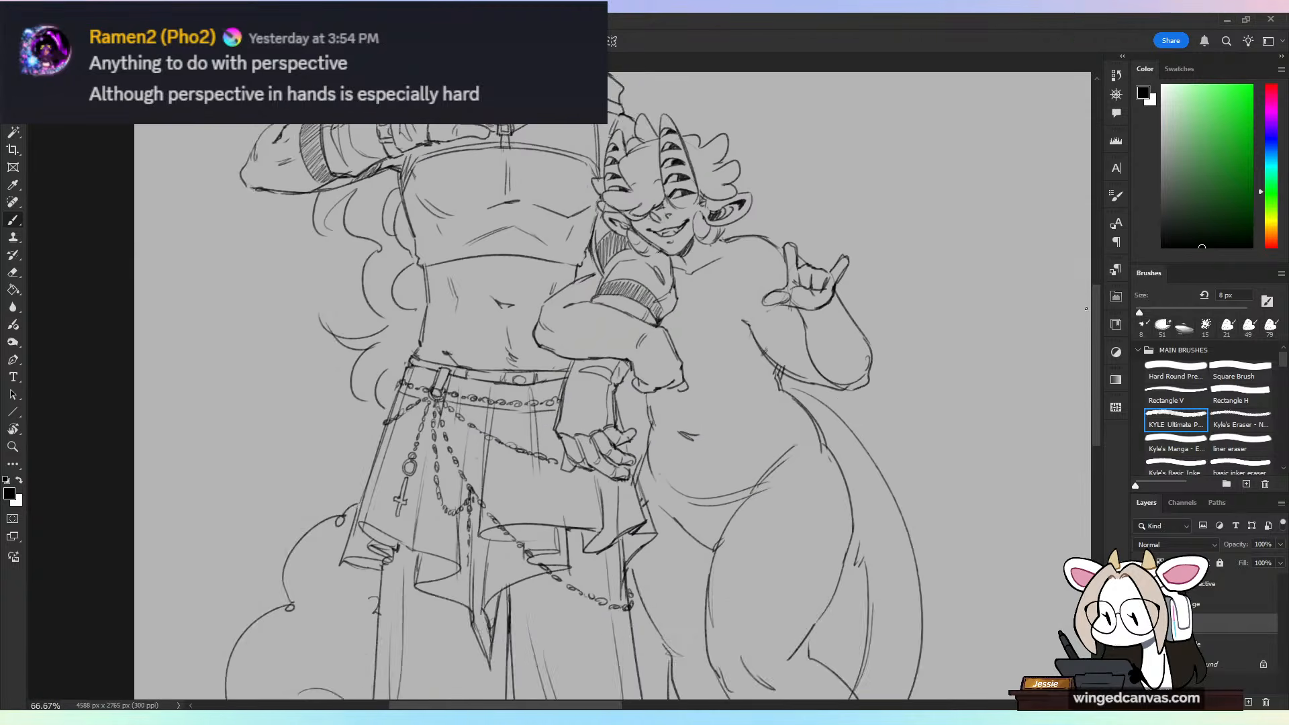
drag(882, 343, 723, 478)
key(ctrl+plus)
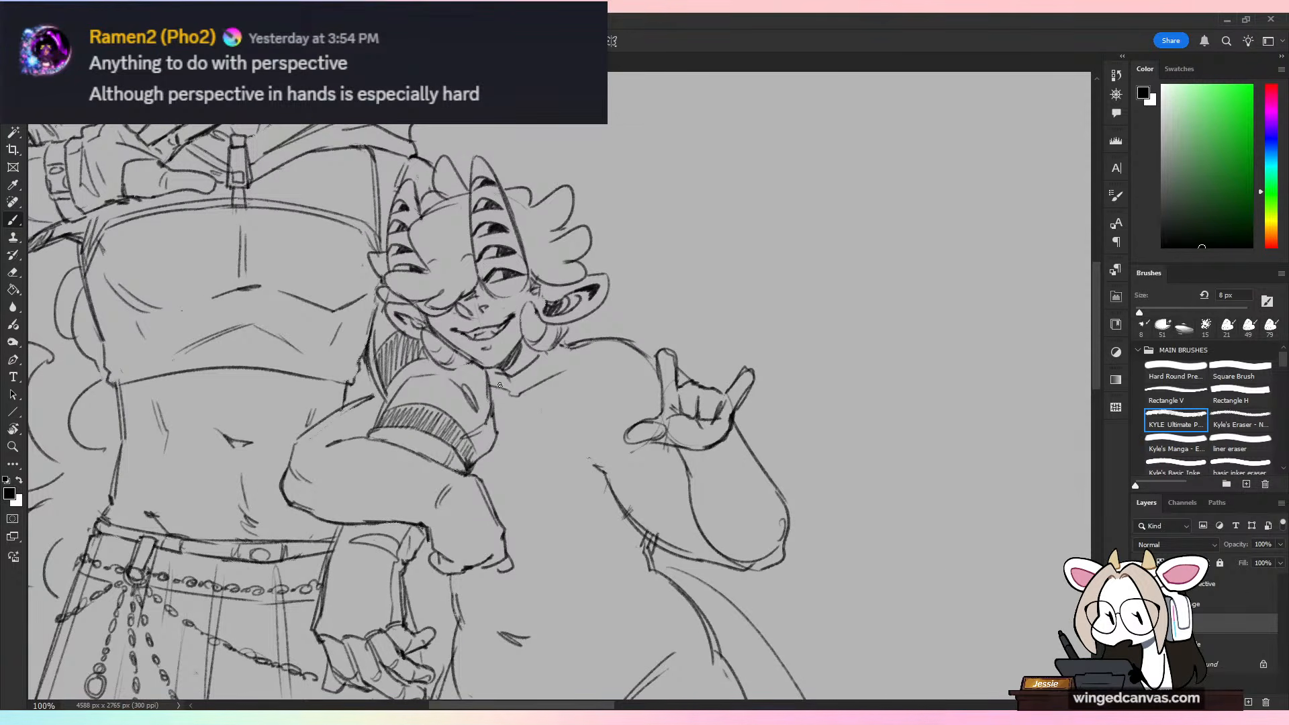
key(e)
mouse_move(507, 389)
mouse_down()
mouse_move(552, 383)
mouse_move(572, 348)
mouse_up()
key(b)
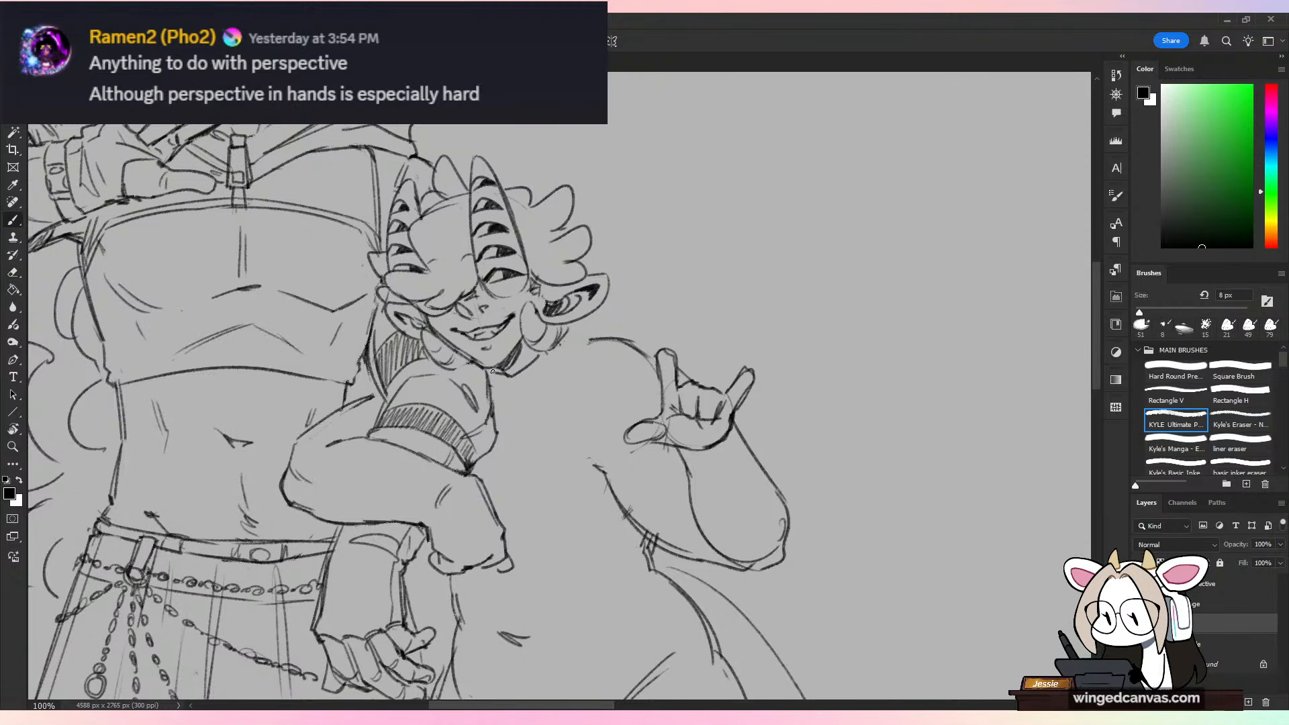
mouse_move(489, 372)
mouse_down()
mouse_move(522, 399)
mouse_move(573, 338)
mouse_up()
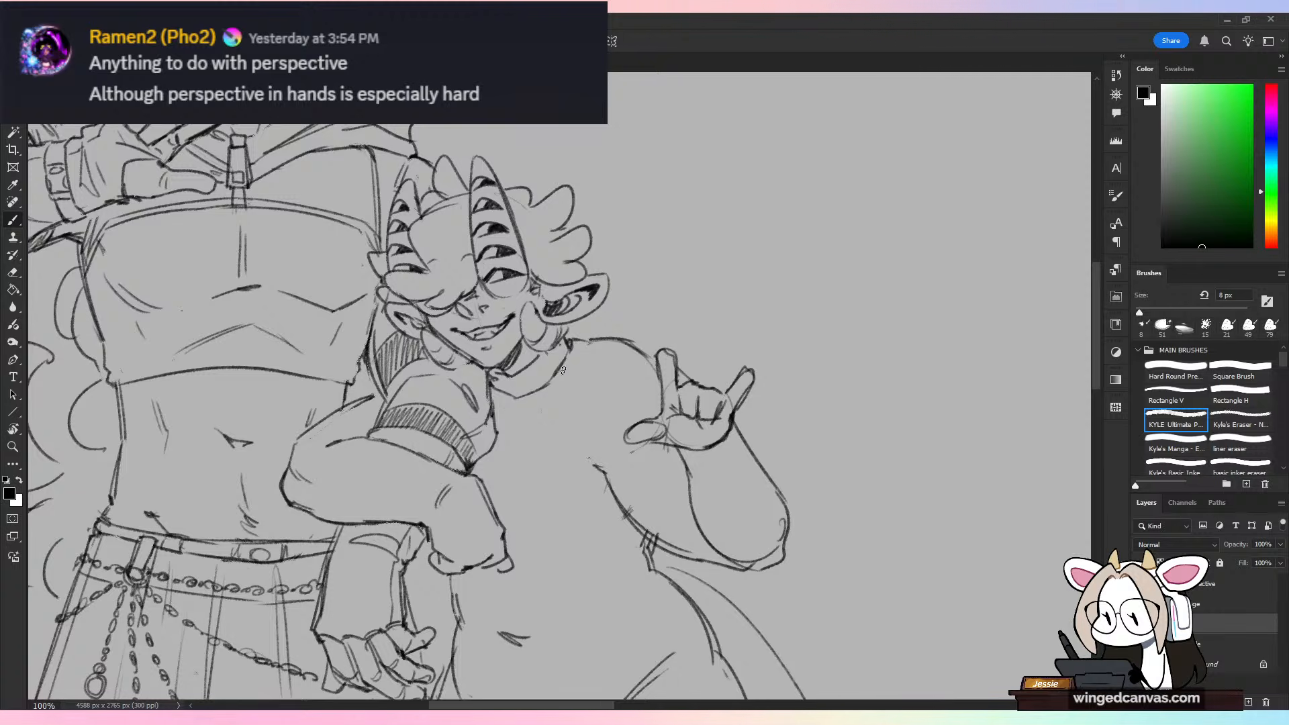
Step: Draw wider collar lines below the shorter figure's neckline, following the curve up to the shoulder
mouse_move(569, 349)
mouse_down()
mouse_move(512, 425)
mouse_move(559, 380)
mouse_up()
key(ctrl+z)
key(ctrl+z)
drag(478, 126, 443, 139)
key(ctrl+z)
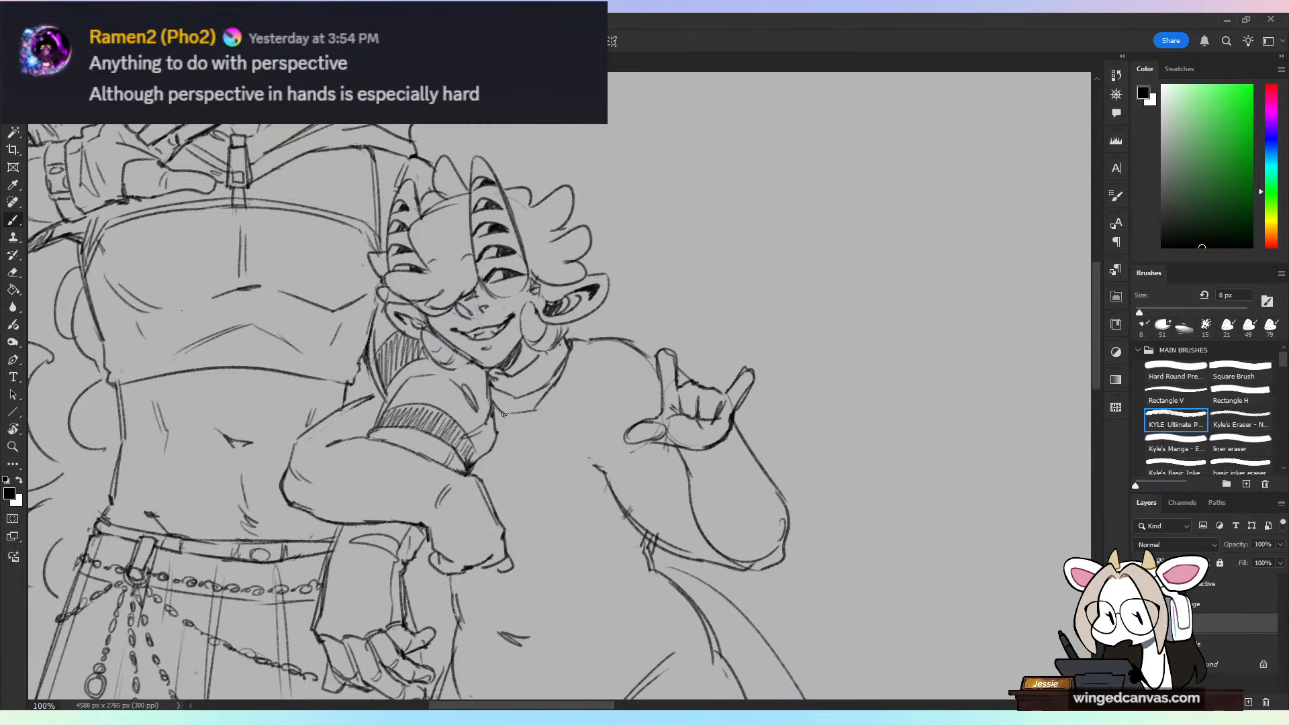
drag(546, 417, 579, 359)
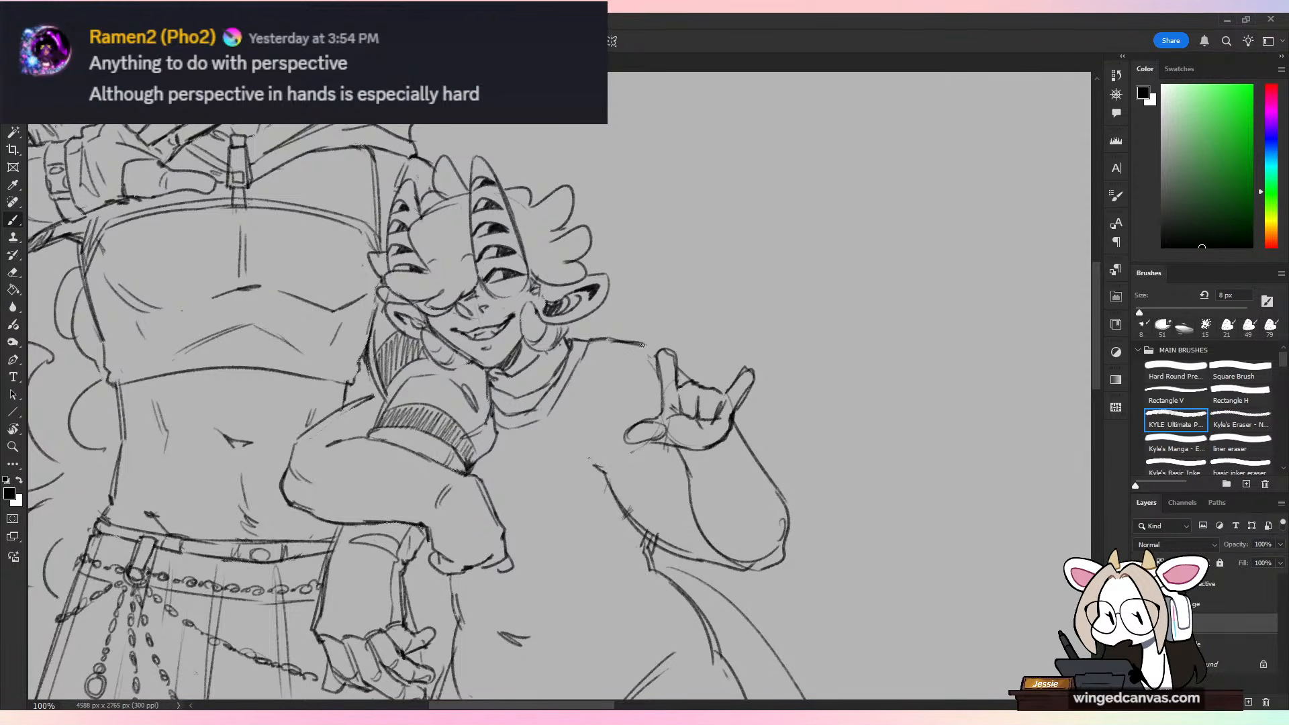
Step: Erase the hair tufts on top of the shorter figure's head and draw a smooth curve behind the horn
key(e)
drag(550, 215, 567, 192)
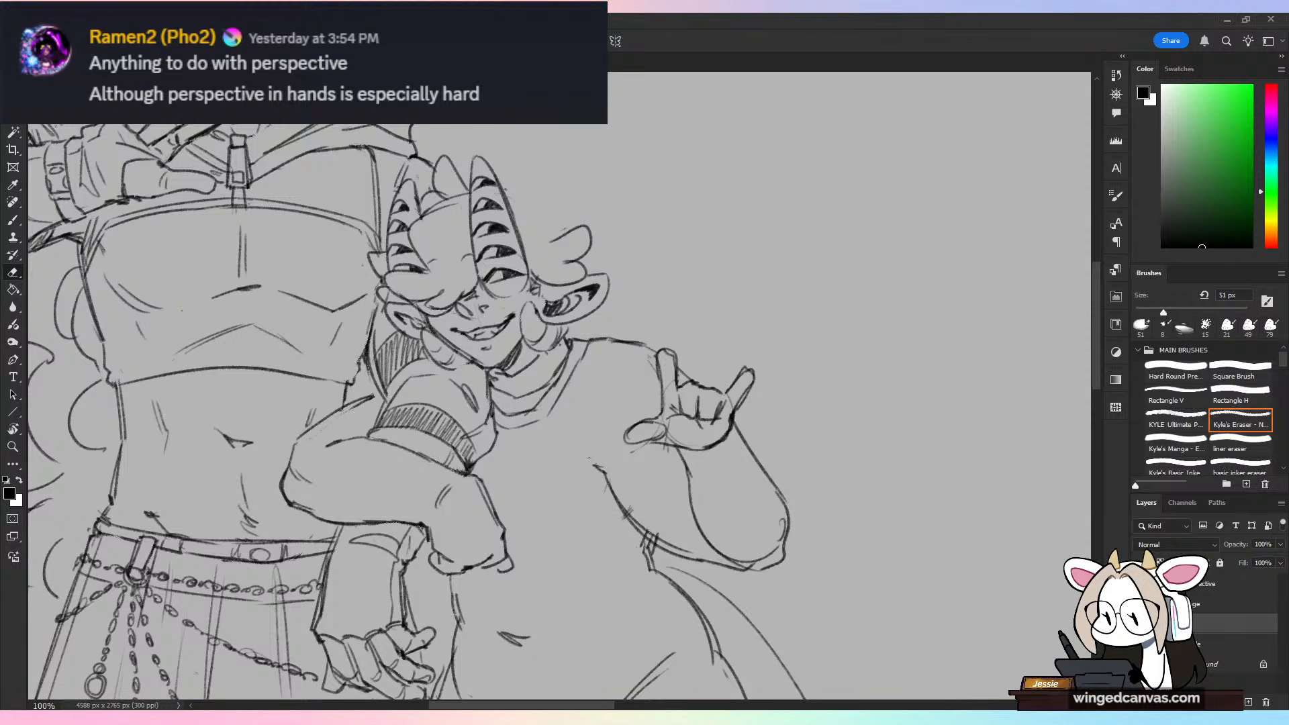
key(b)
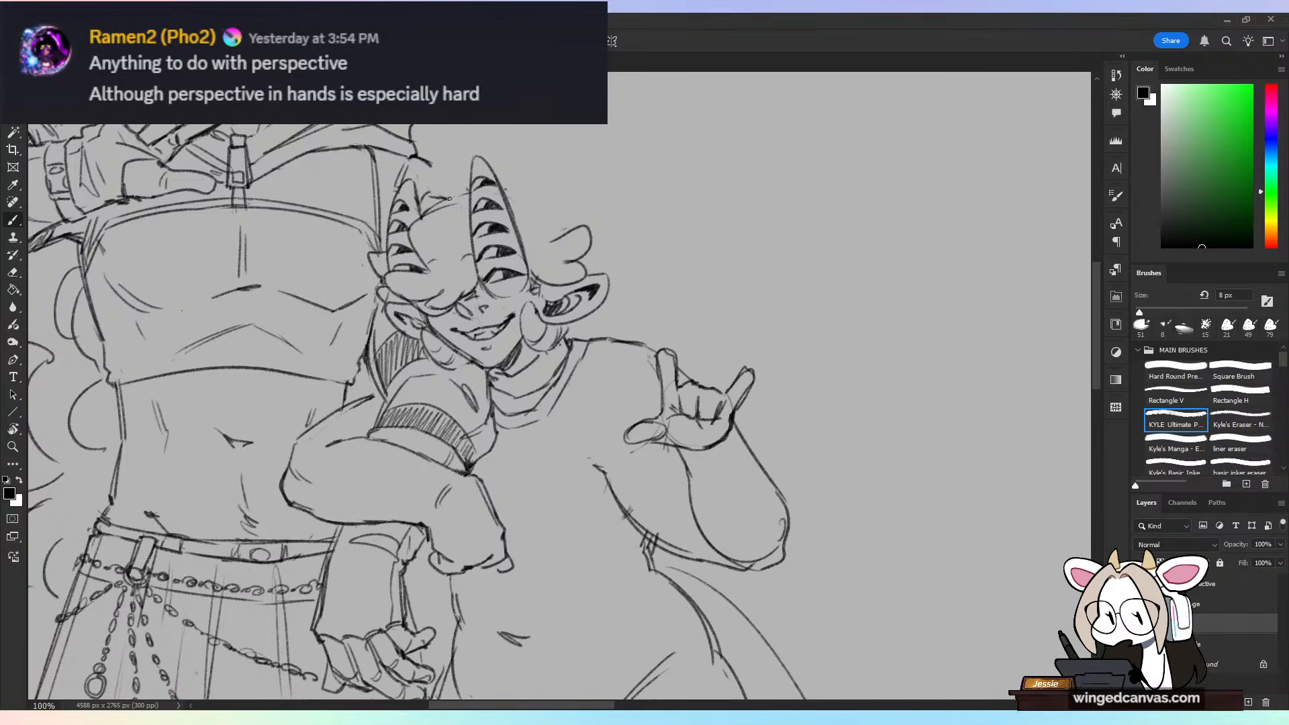
drag(511, 200, 556, 236)
key(ctrl+z)
Step: Sketch a cornered cap shape over the back of the shorter figure's head and rework the hair tufts beneath it
key(ctrl+z)
drag(510, 199, 558, 235)
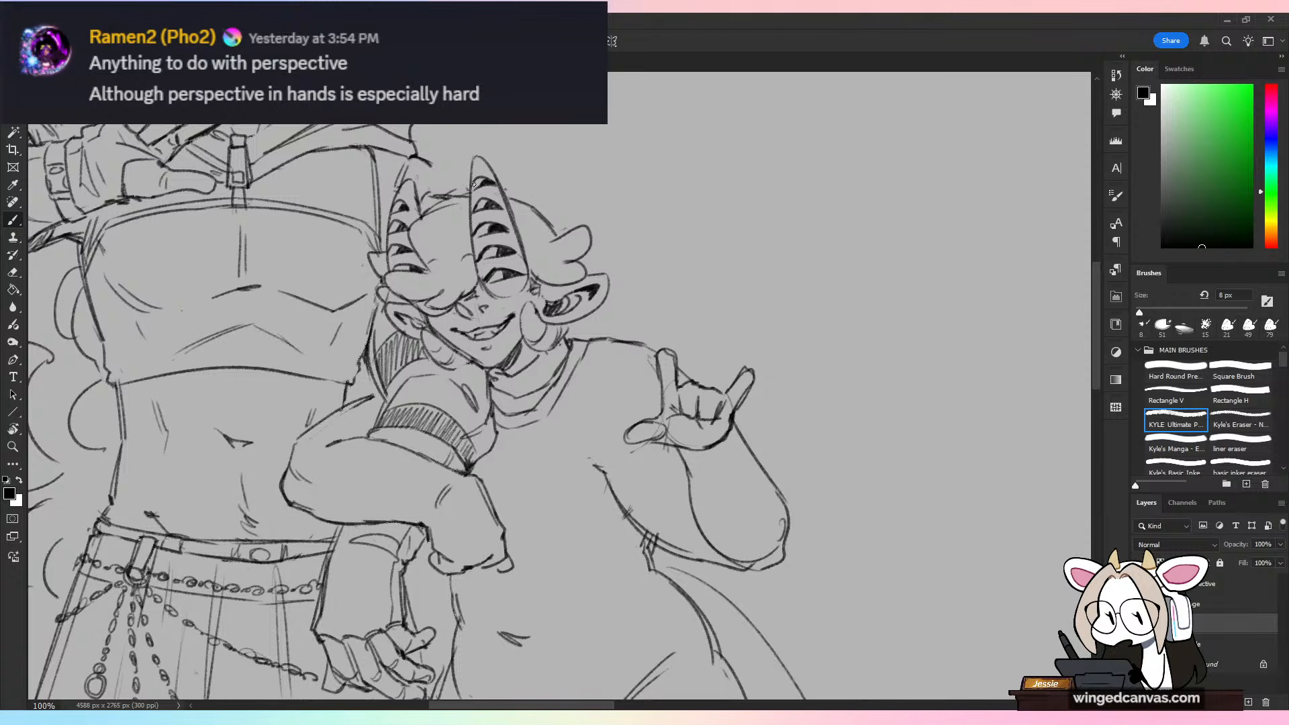
mouse_move(421, 195)
mouse_down()
mouse_move(456, 187)
mouse_move(430, 176)
mouse_move(563, 173)
mouse_move(597, 189)
mouse_move(600, 274)
mouse_move(607, 260)
mouse_move(596, 260)
mouse_up()
key(ctrl+z)
key(ctrl+z)
key(ctrl+z)
key(ctrl+z)
key(ctrl+z)
key(ctrl+z)
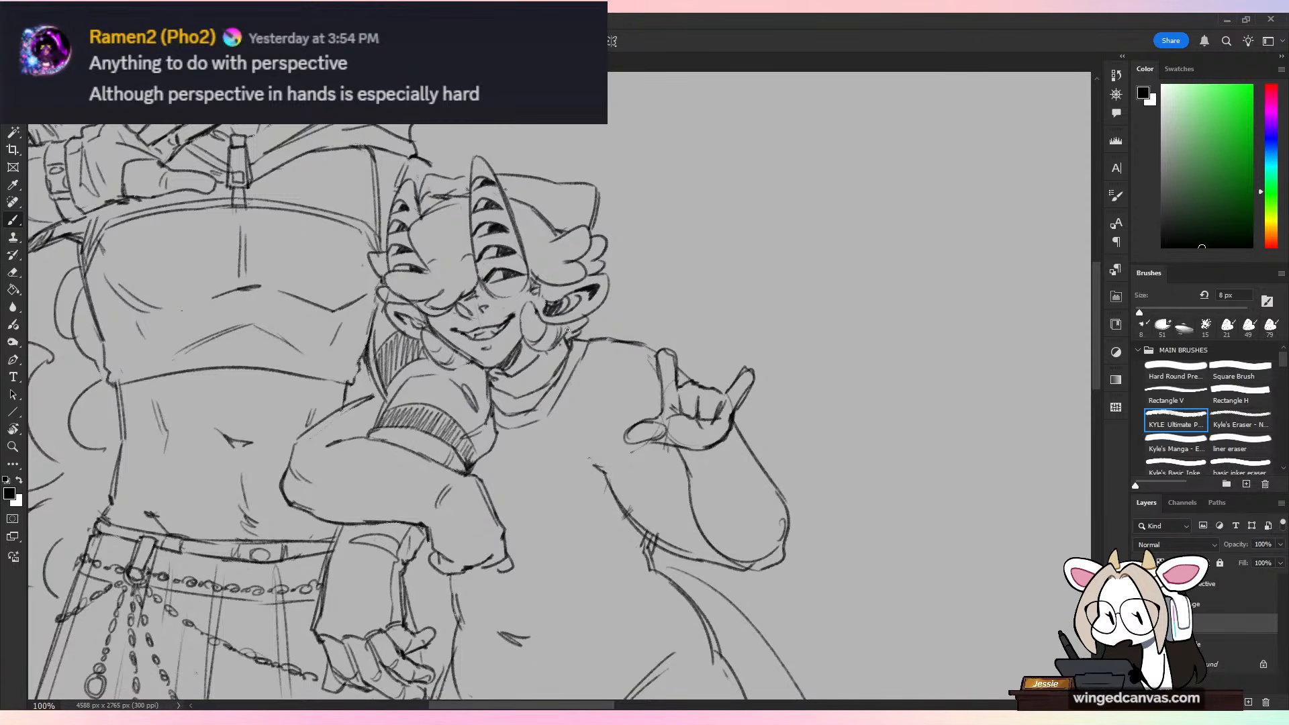
key(ctrl+minus)
key(ctrl+minus)
key(ctrl+shift+h)
key(ctrl+shift+h)
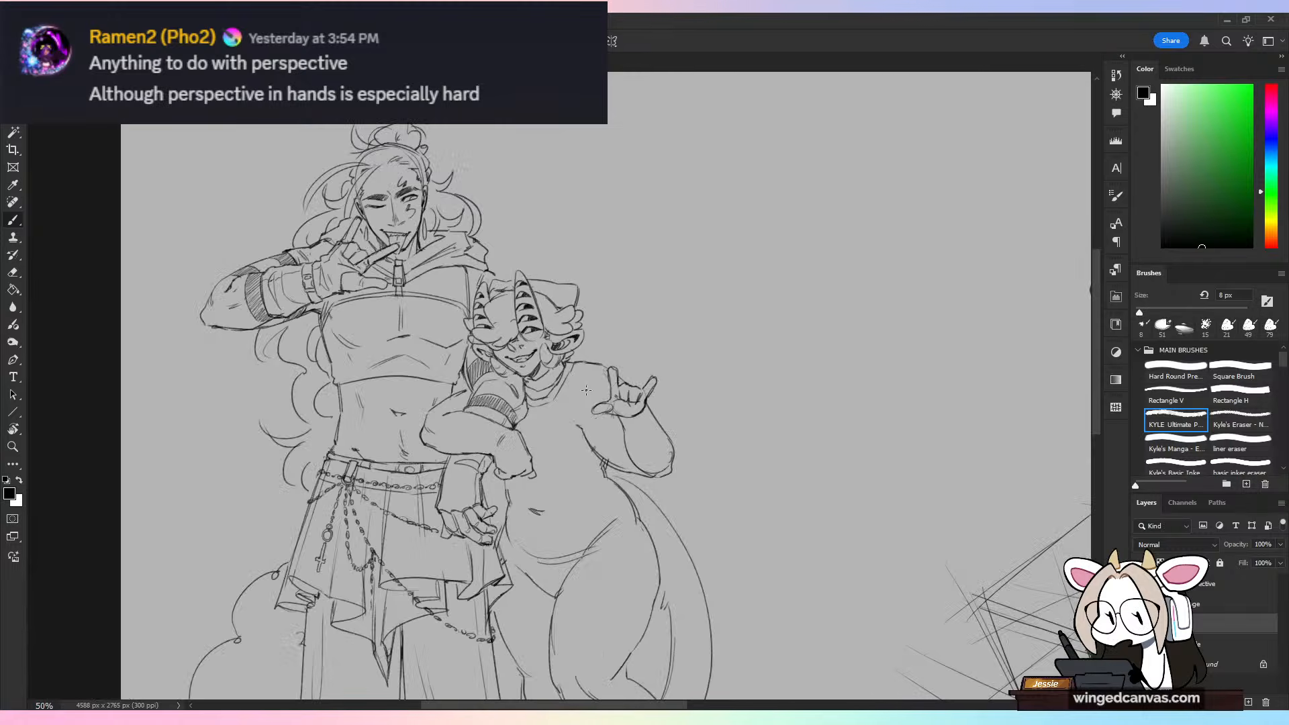
key(ctrl+plus)
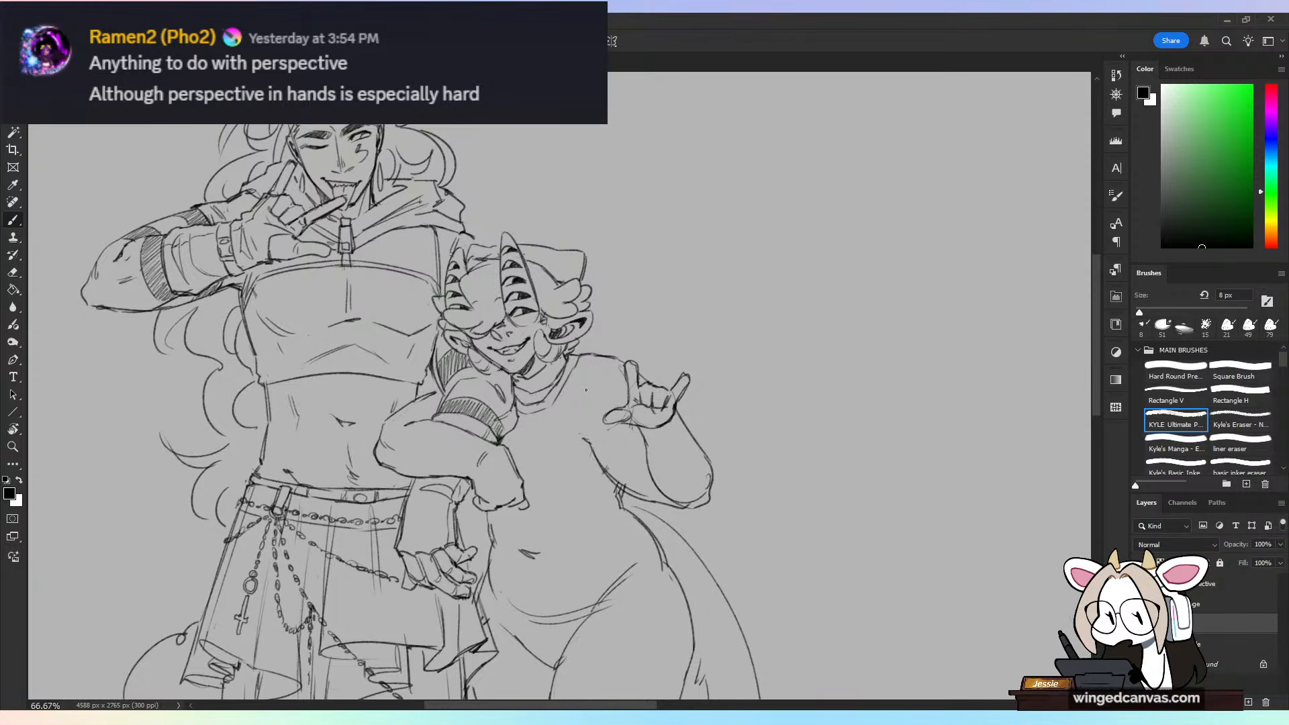
key(ctrl+plus)
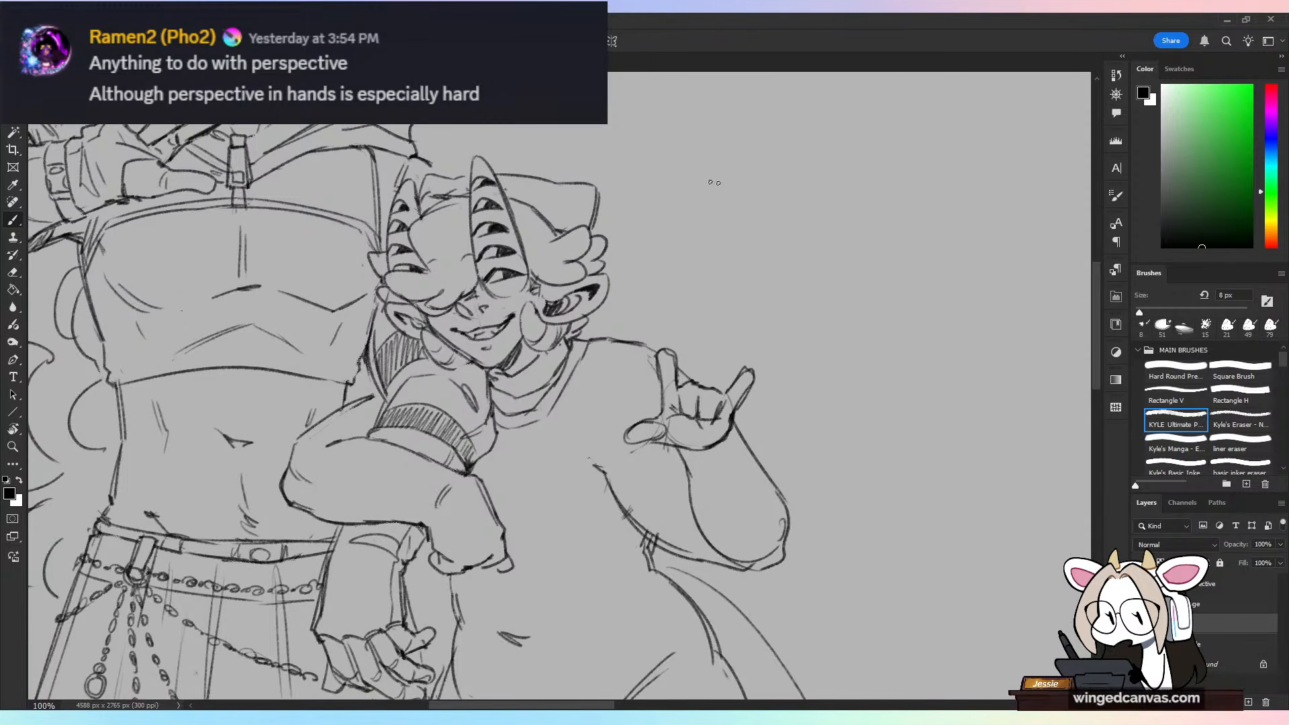
Step: Add a new layer for a fresh sketch in the empty area between the characters and the green bush
drag(971, 285, 699, 601)
key(ctrl+minus)
drag(805, 458, 688, 548)
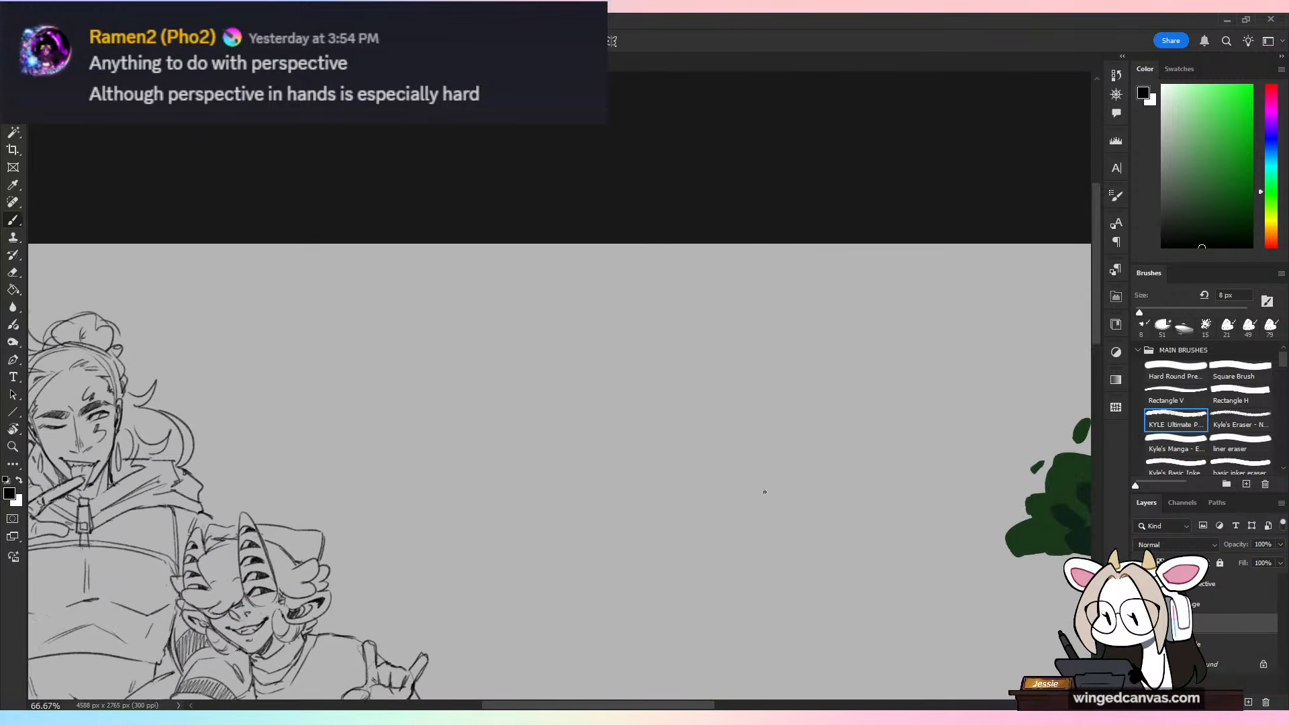
drag(896, 570, 538, 496)
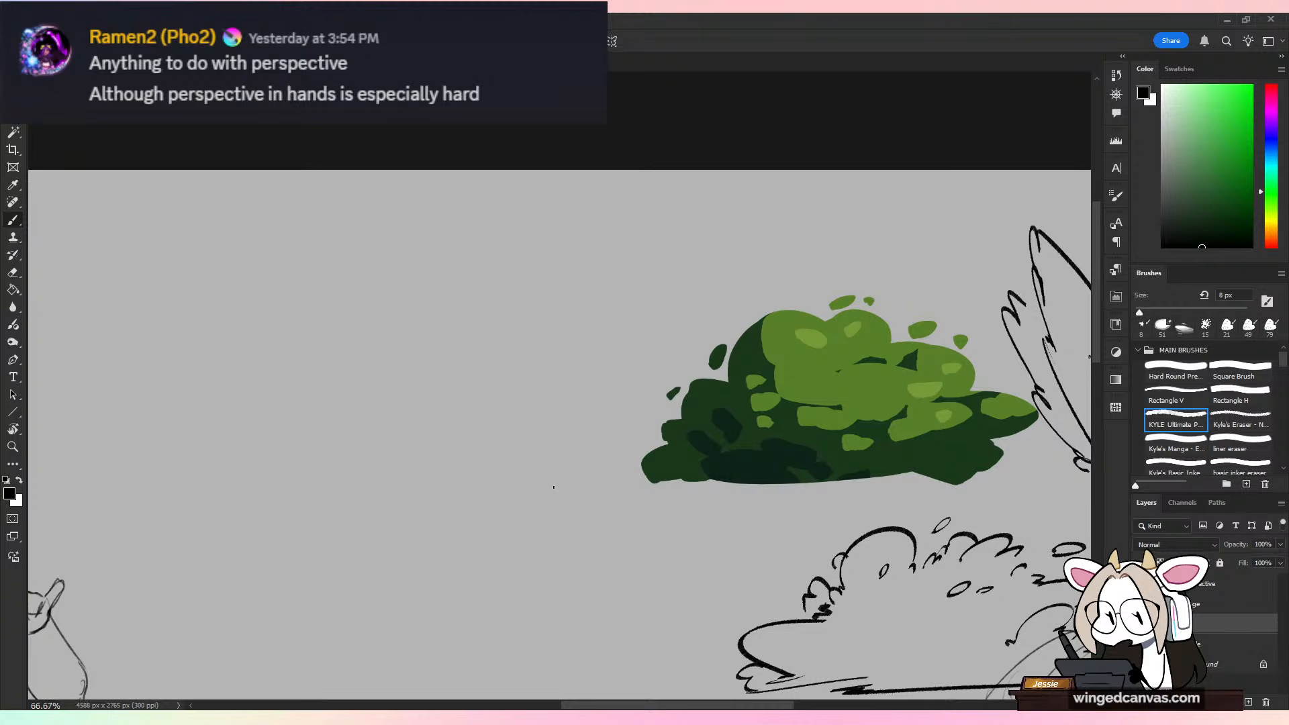
click(1248, 702)
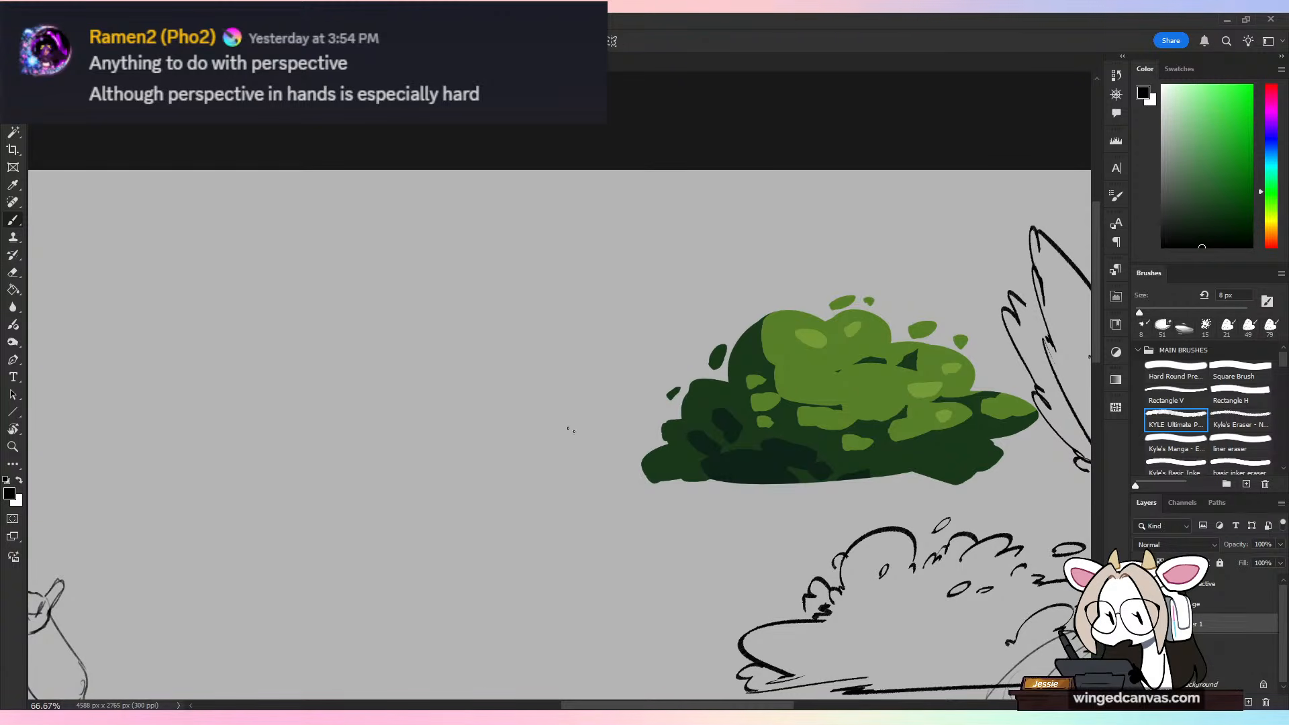
Step: Sketch a side-view foot construction with an ankle circle, heel line, sloping instep, flat sole and rounded toe
drag(699, 410, 875, 419)
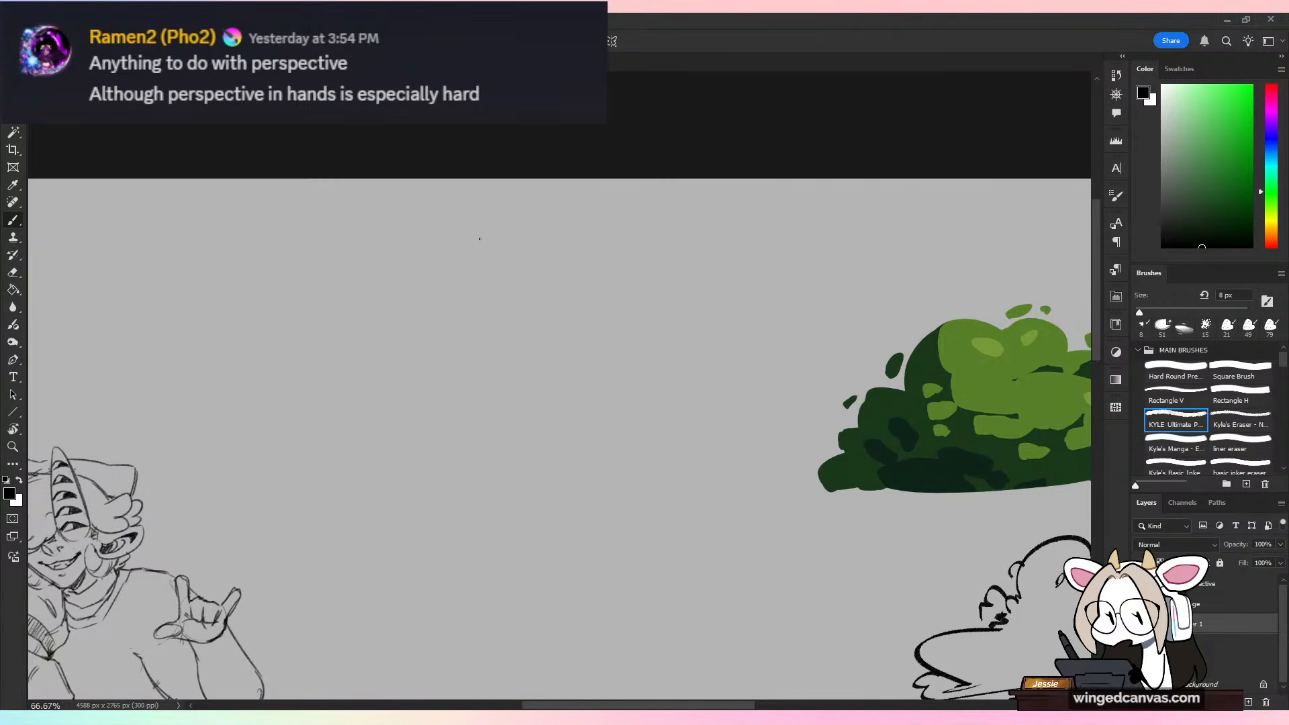
mouse_move(541, 258)
mouse_down()
mouse_move(505, 306)
mouse_move(546, 259)
mouse_up()
drag(498, 294, 556, 284)
drag(499, 296, 497, 349)
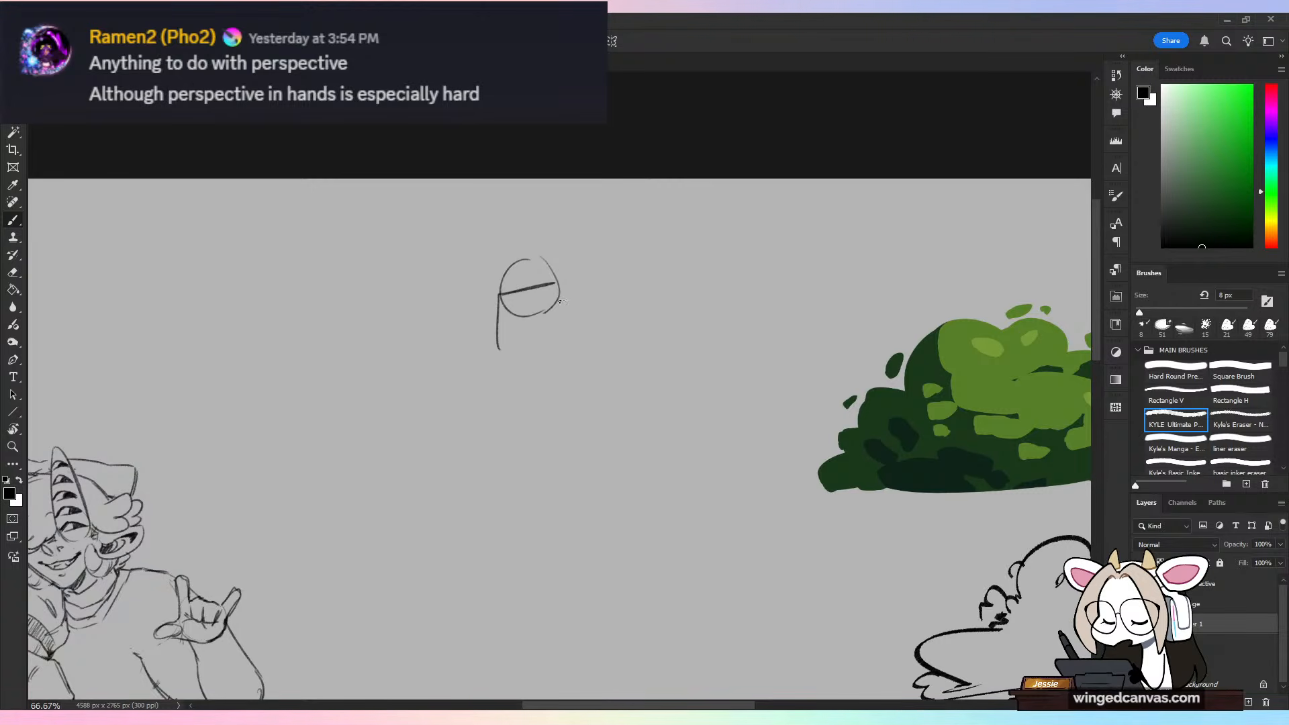
mouse_move(553, 284)
mouse_down()
mouse_move(570, 344)
mouse_move(505, 360)
mouse_move(561, 302)
mouse_move(615, 343)
mouse_up()
drag(531, 362, 646, 359)
drag(592, 360, 648, 365)
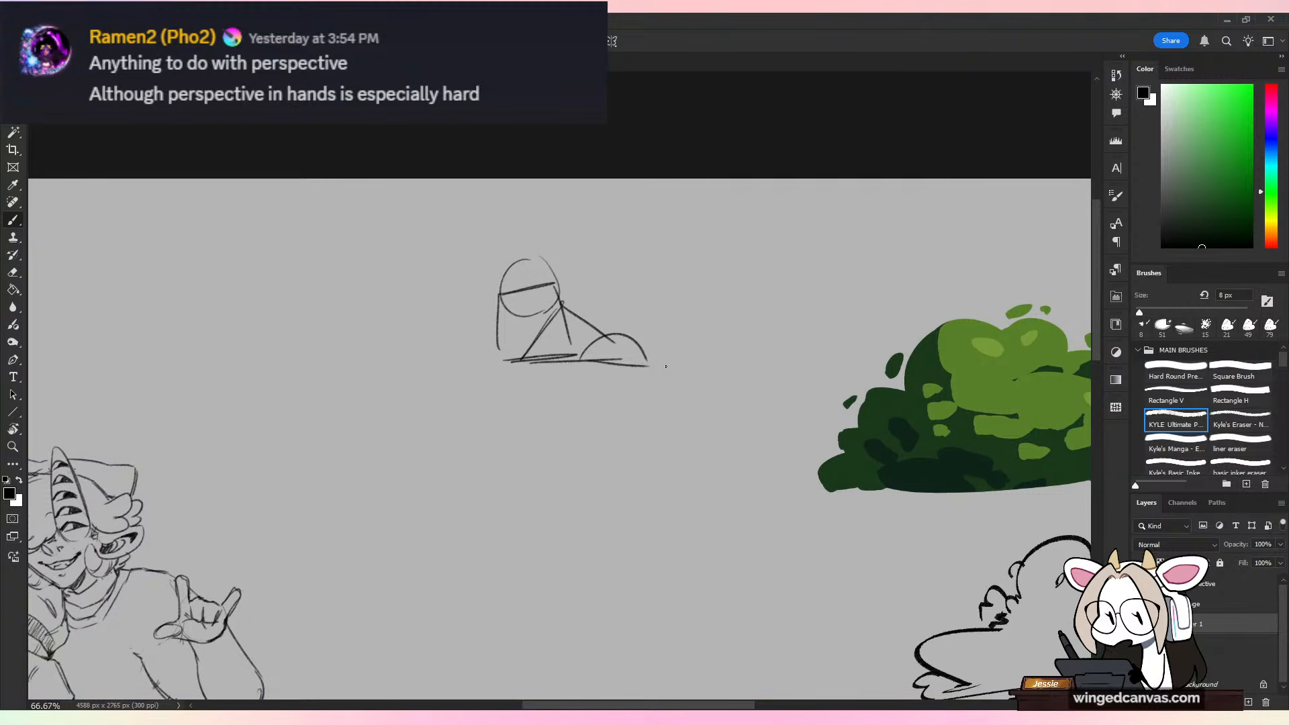
Step: Sketch a front-view foot construction and, below it, a tilted side view using ankle circles, triangular insteps and rounded toes
drag(734, 225, 745, 220)
mouse_move(692, 264)
mouse_down()
mouse_move(757, 254)
mouse_move(771, 314)
mouse_move(735, 270)
mouse_move(769, 331)
mouse_up()
mouse_move(688, 341)
mouse_down()
mouse_move(776, 338)
mouse_move(782, 349)
mouse_up()
mouse_move(617, 408)
mouse_down()
mouse_move(608, 467)
mouse_move(646, 430)
mouse_up()
mouse_move(588, 470)
mouse_down()
mouse_move(594, 505)
mouse_move(636, 486)
mouse_move(642, 443)
mouse_move(691, 449)
mouse_up()
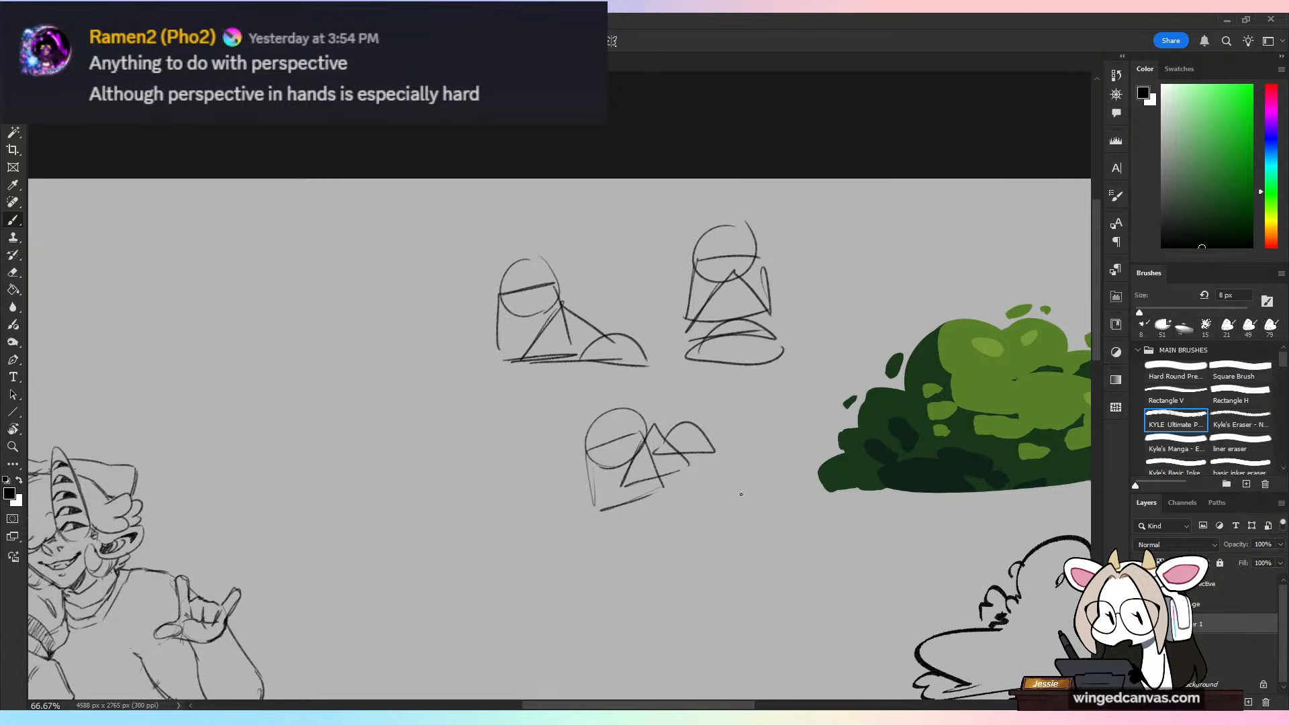
Step: Sketch a tall foot construction seen from above, with an ankle circle, tapering leg lines, triangular instep and oval toe
mouse_move(729, 517)
mouse_down()
mouse_move(779, 499)
mouse_move(716, 571)
mouse_up()
drag(779, 504, 787, 562)
mouse_move(722, 571)
mouse_down()
mouse_move(779, 566)
mouse_move(704, 606)
mouse_up()
drag(744, 534, 778, 601)
mouse_move(707, 614)
mouse_down()
mouse_move(763, 608)
mouse_move(782, 633)
mouse_up()
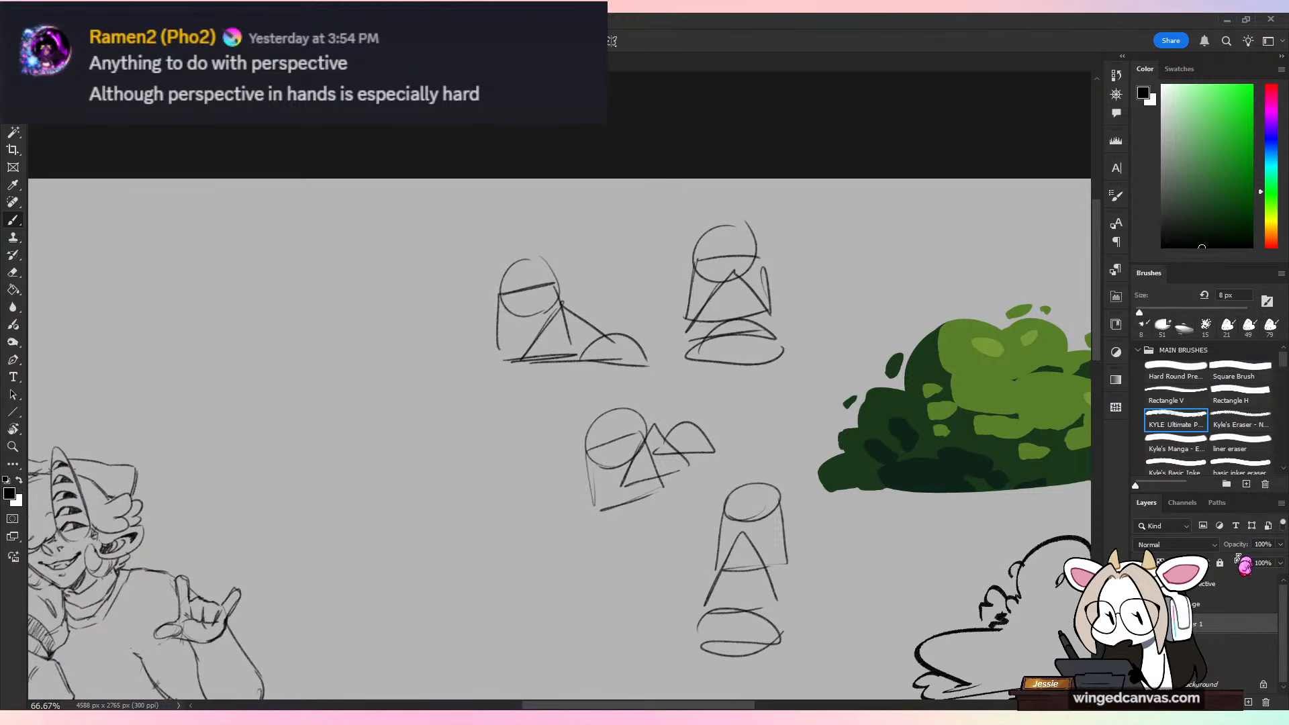
Step: Lower the opacity of the foot construction layer and add a new layer for the shoe drawings
click(1280, 545)
click(1234, 562)
click(1249, 703)
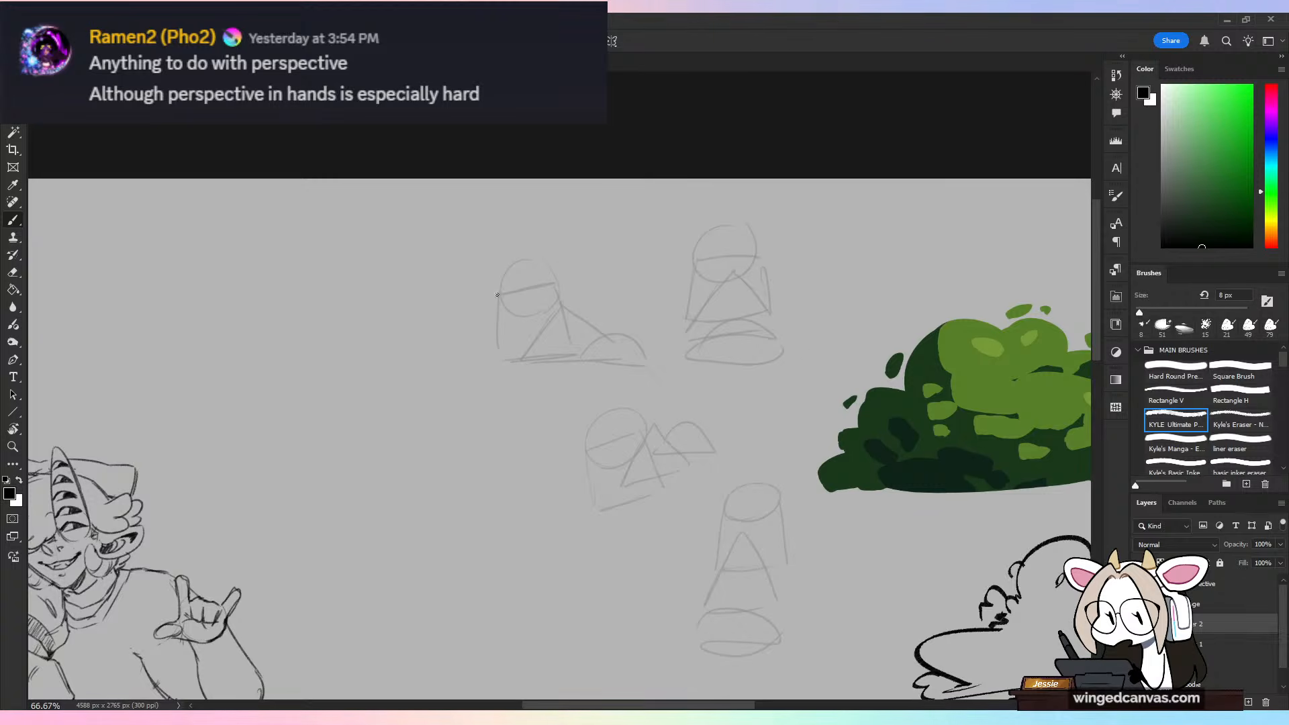
Step: Draw a side-view ankle boot over the first foot construction, with a raised tongue, flat sole and toe cap
mouse_move(492, 285)
mouse_down()
mouse_move(561, 285)
mouse_move(572, 319)
mouse_up()
drag(566, 269, 589, 279)
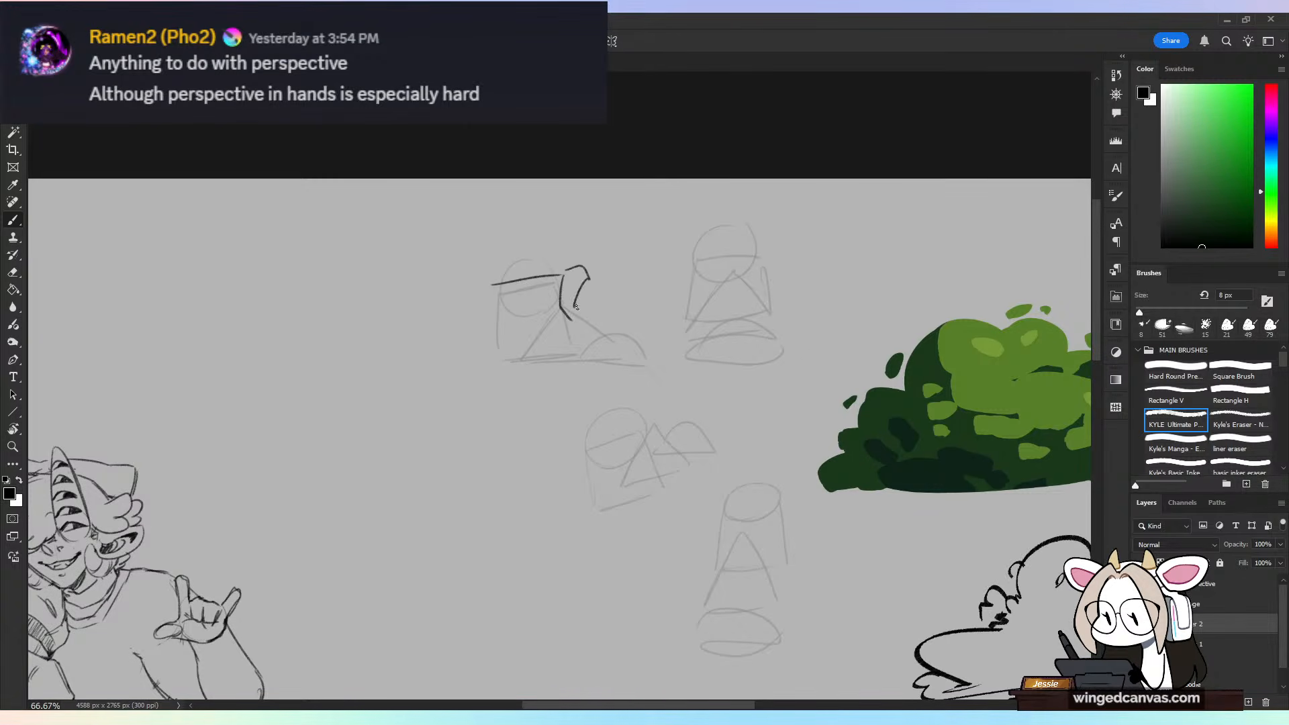
mouse_move(494, 289)
mouse_down()
mouse_move(503, 349)
mouse_move(639, 361)
mouse_up()
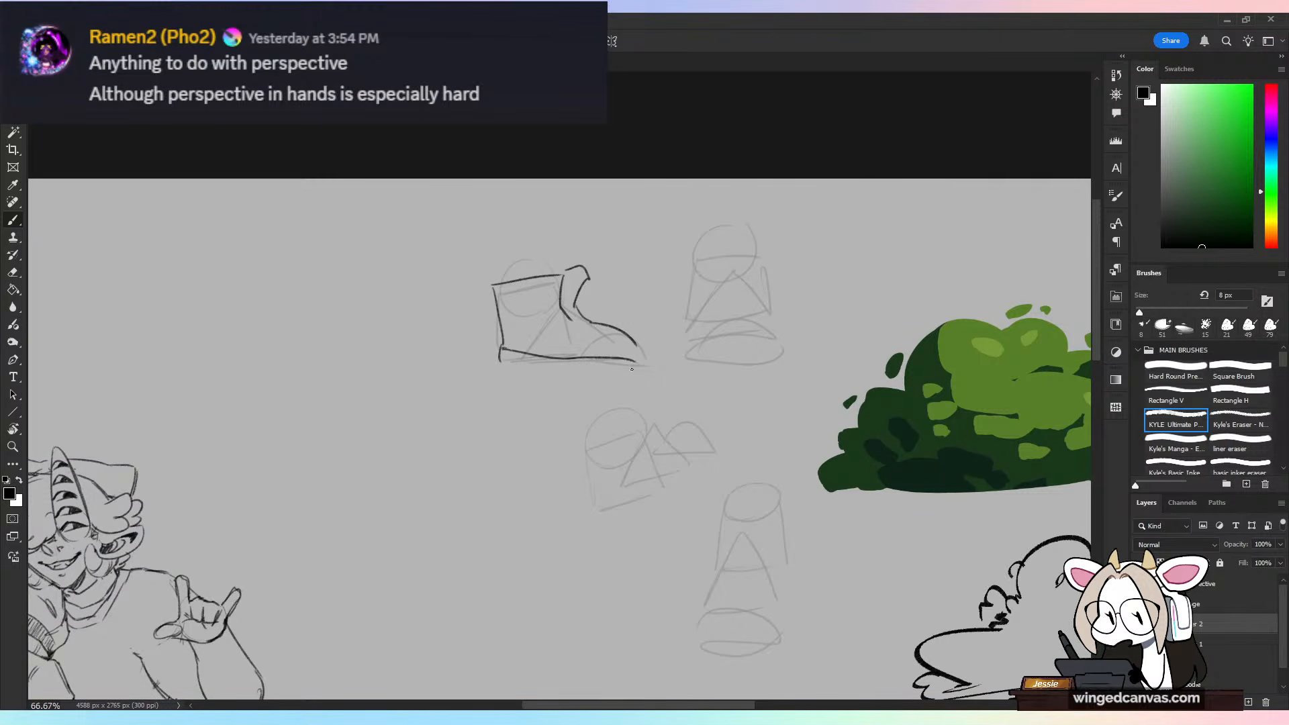
mouse_move(501, 361)
mouse_down()
mouse_move(640, 369)
mouse_move(642, 351)
mouse_move(599, 330)
mouse_up()
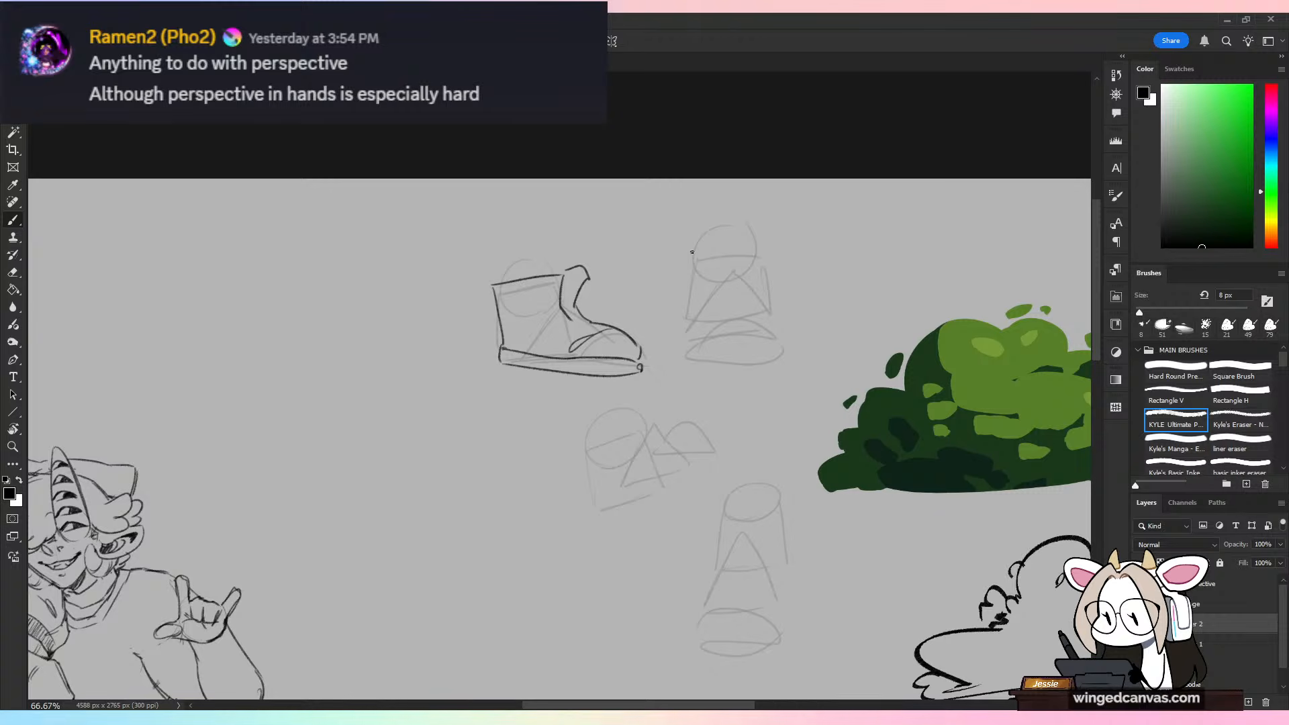
Step: Draw a front-view boot over the second construction, with a centre tongue strip, rounded toe cap and thick sole
mouse_move(692, 267)
mouse_down()
mouse_move(712, 245)
mouse_move(723, 327)
mouse_move(694, 351)
mouse_move(748, 334)
mouse_move(693, 359)
mouse_up()
drag(744, 239, 754, 322)
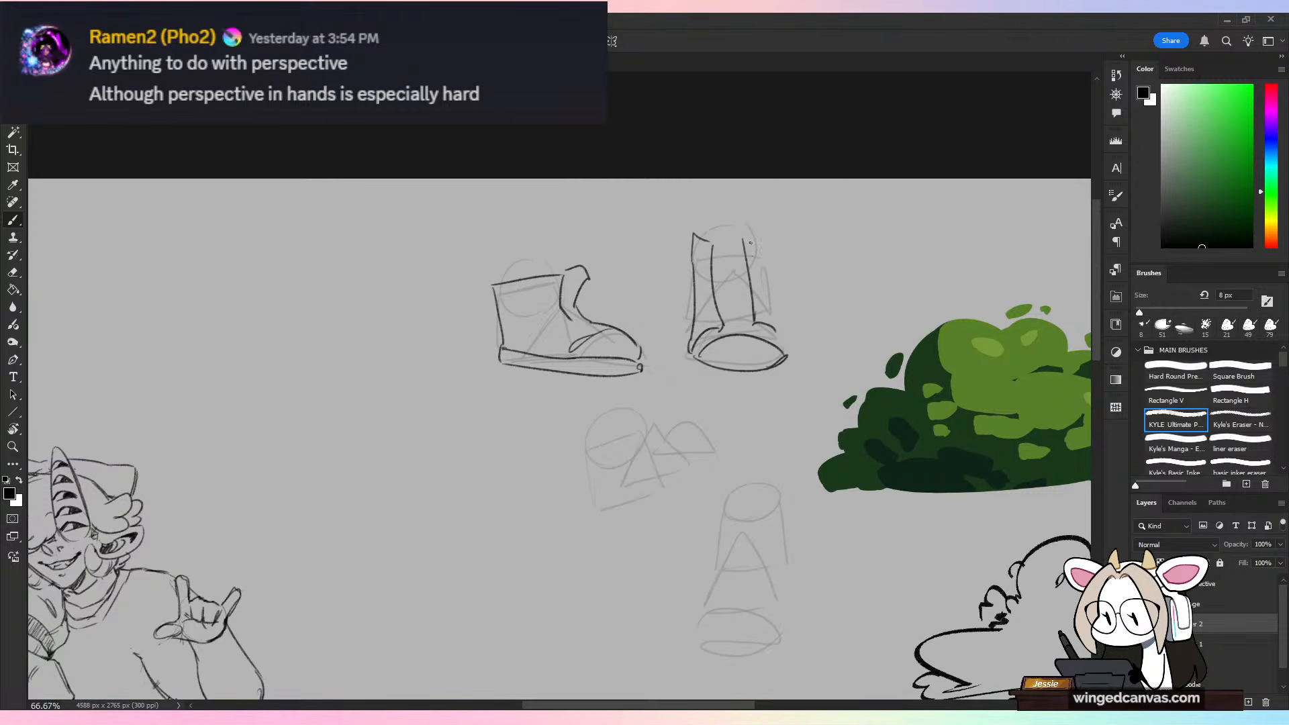
drag(773, 273, 791, 350)
drag(767, 233, 778, 321)
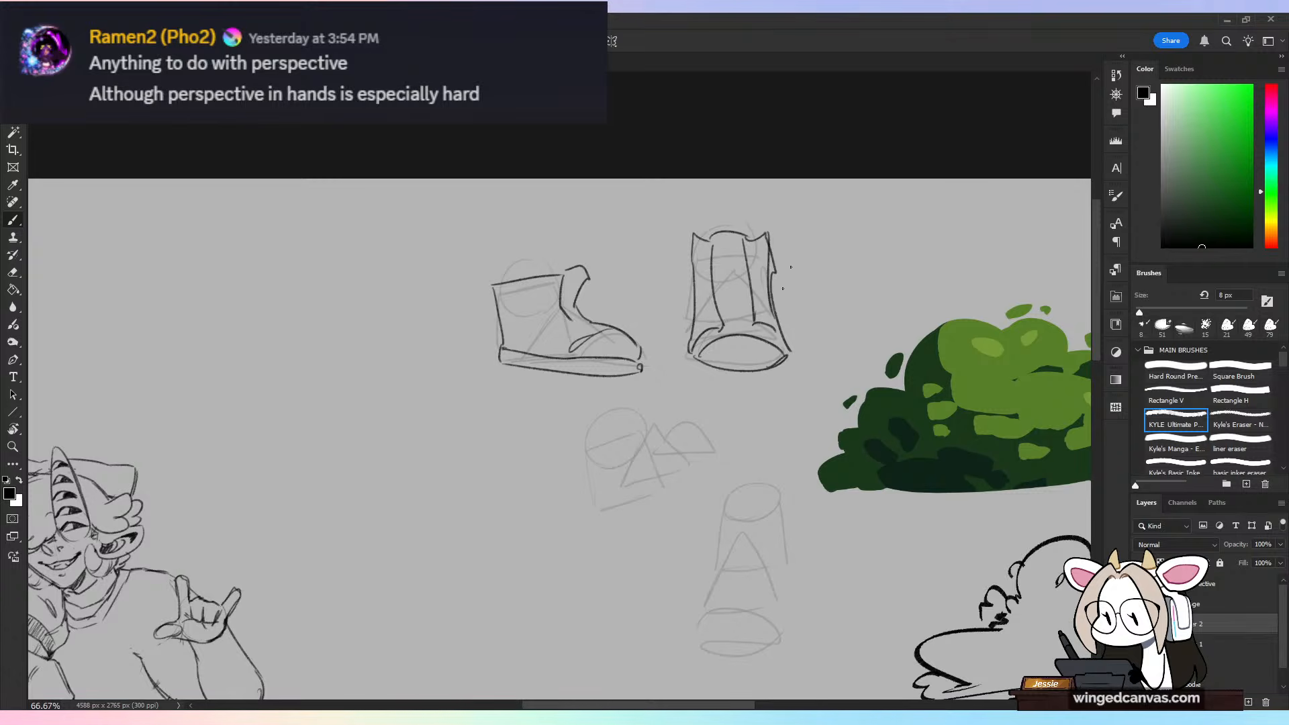
mouse_move(691, 348)
mouse_down()
mouse_move(720, 384)
mouse_move(769, 375)
mouse_up()
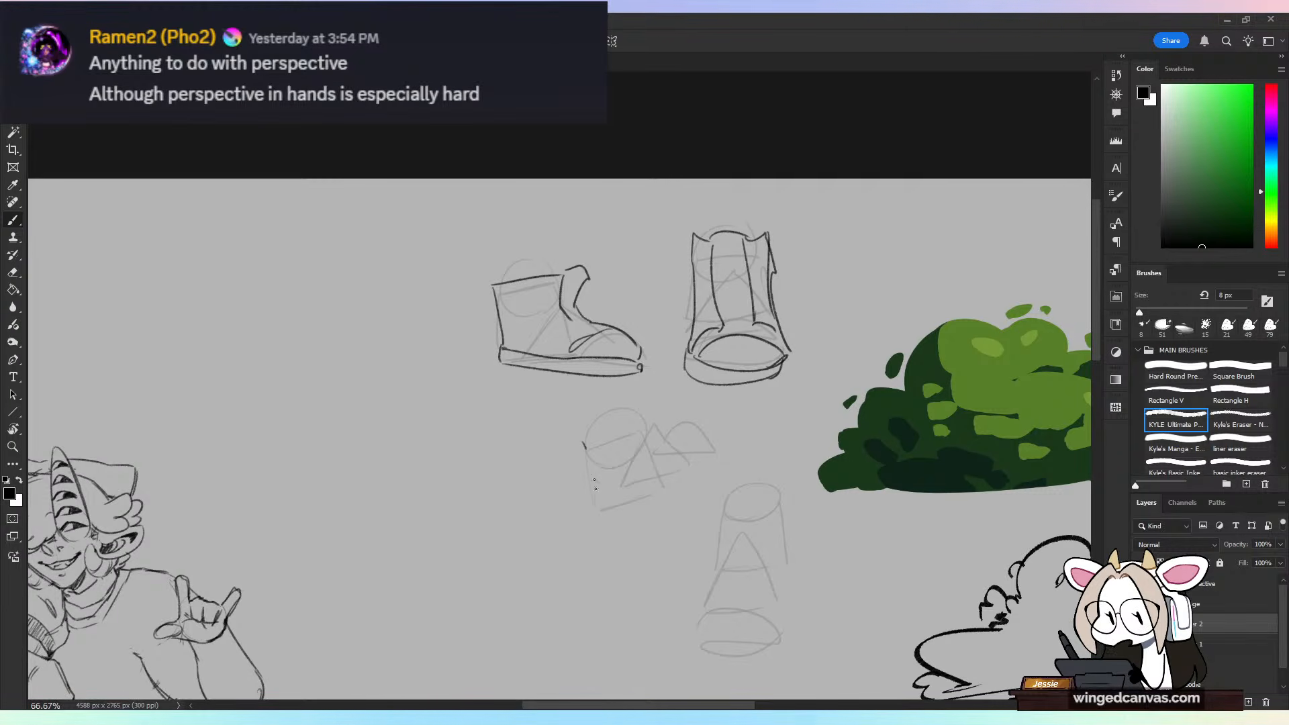
Step: Draw a tilted ankle boot over the third construction, with an open collar, curved sole and upturned toe cap
mouse_move(582, 442)
mouse_down()
mouse_move(631, 505)
mouse_move(720, 456)
mouse_up()
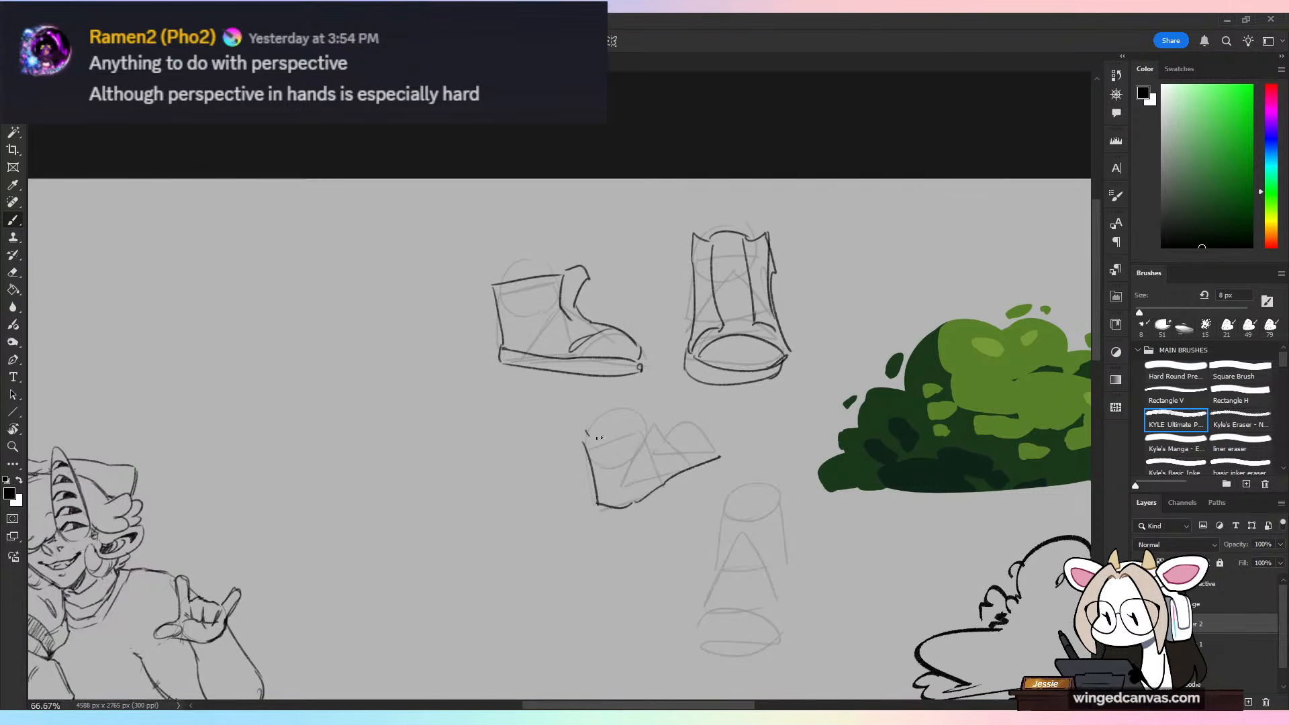
mouse_move(585, 437)
mouse_down()
mouse_move(663, 407)
mouse_move(677, 448)
mouse_move(720, 457)
mouse_up()
drag(608, 515, 727, 466)
drag(584, 441, 626, 406)
Step: Draw a high boot seen from above over the fourth construction, with a centre tongue, oval toe cap and side edge
mouse_move(720, 494)
mouse_down()
mouse_move(727, 557)
mouse_move(703, 620)
mouse_move(732, 609)
mouse_up()
drag(754, 525, 752, 605)
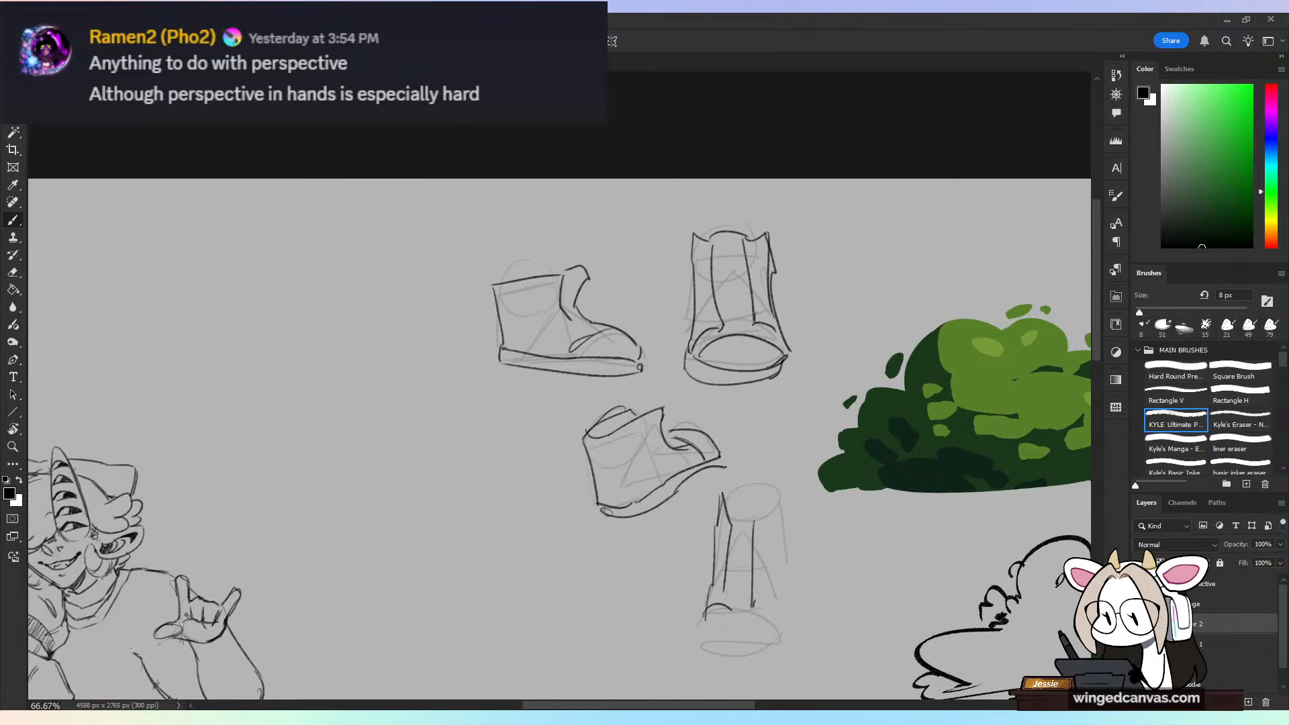
mouse_move(784, 493)
mouse_down()
mouse_move(724, 495)
mouse_move(763, 517)
mouse_move(789, 595)
mouse_move(698, 622)
mouse_move(766, 626)
mouse_up()
mouse_move(739, 619)
mouse_down()
mouse_move(693, 655)
mouse_move(779, 650)
mouse_up()
drag(762, 663, 695, 661)
drag(779, 631, 765, 655)
drag(794, 599, 779, 630)
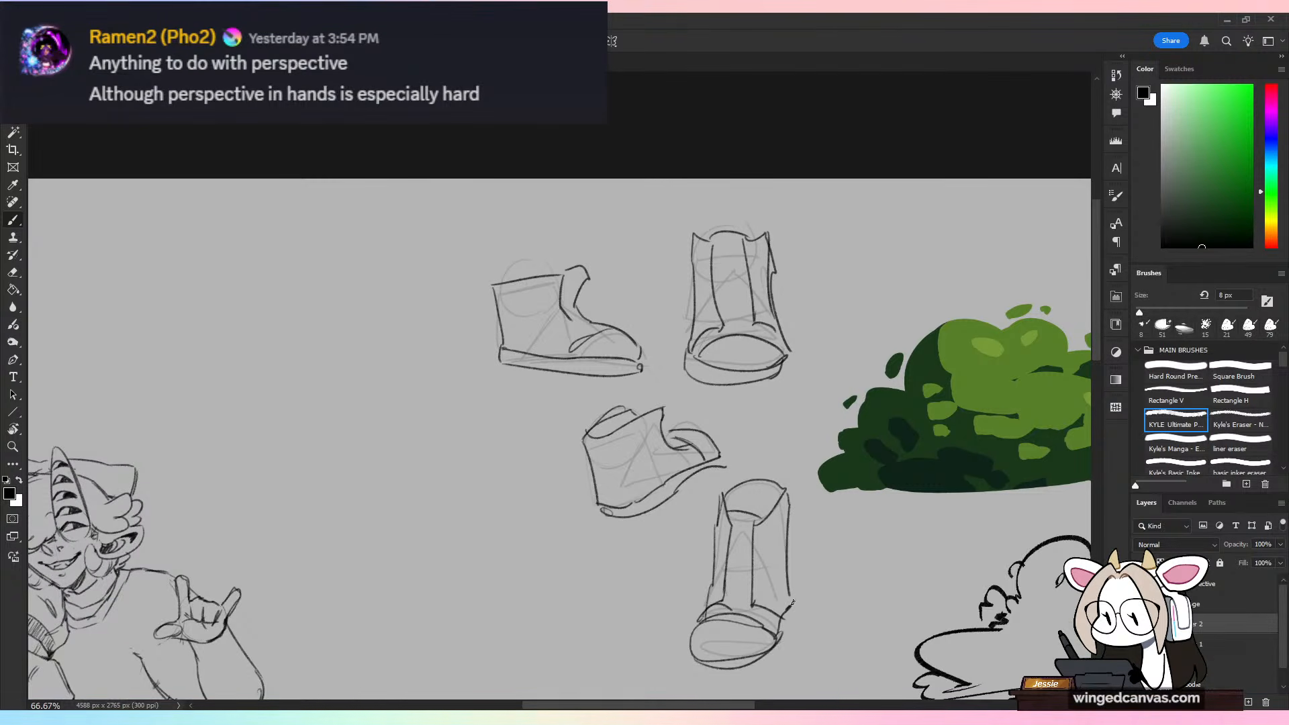
drag(792, 529, 796, 605)
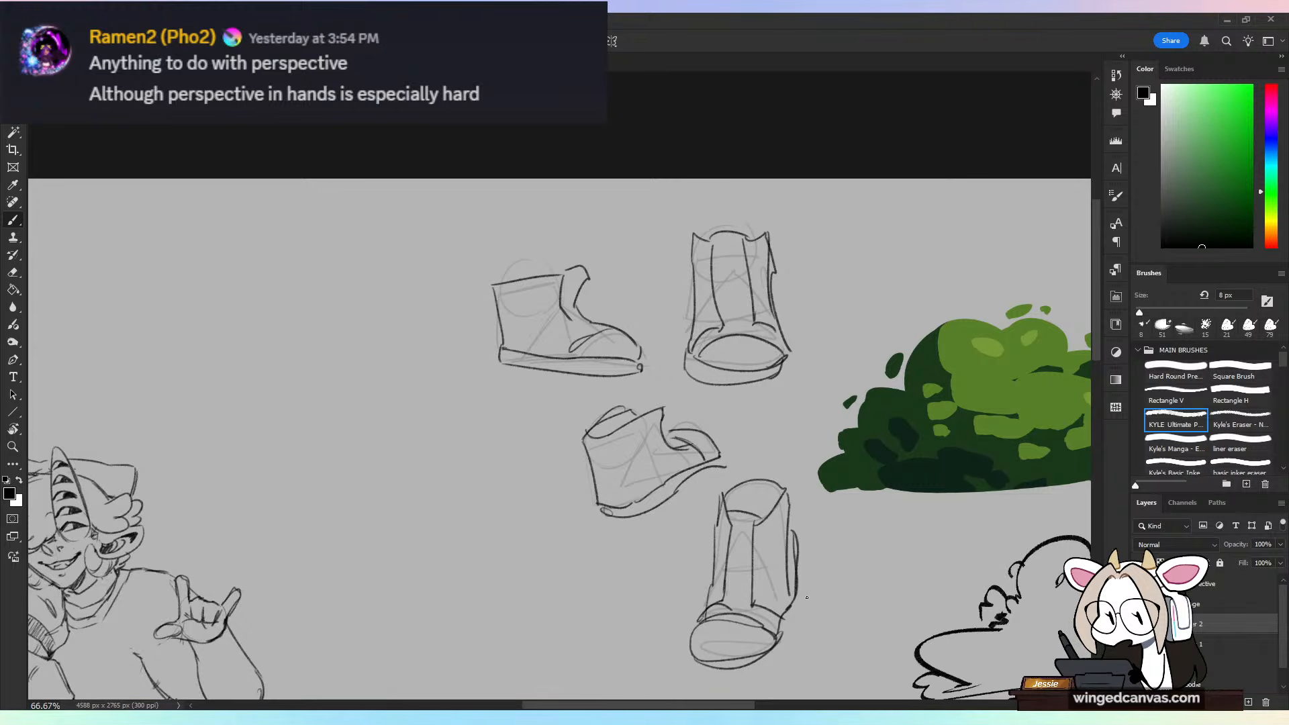
Step: Sketch a small side-view foot construction beside the tilted boot, with an ankle circle, heel block, triangle and toe dome
mouse_move(488, 440)
mouse_down()
mouse_move(466, 470)
mouse_move(503, 470)
mouse_up()
drag(458, 471, 556, 489)
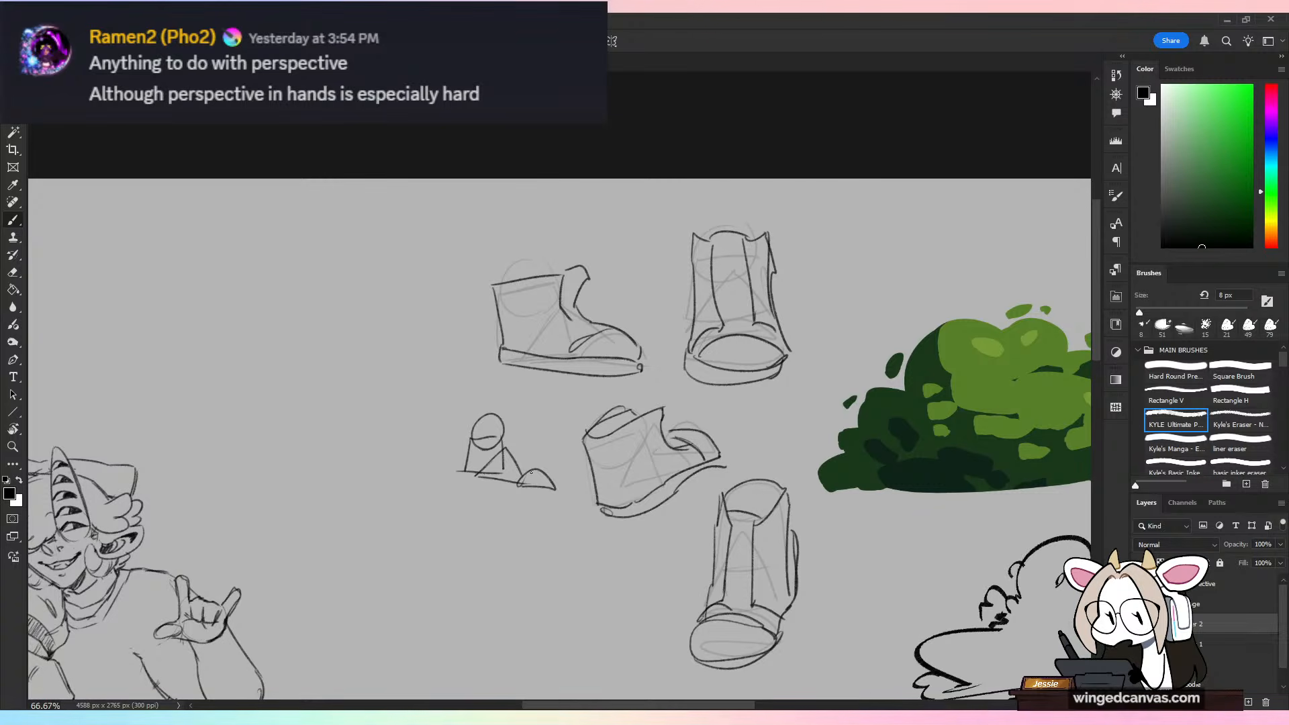
Step: Merge the boot drawing layer down into the foot construction layer and rename the merged layer DUDES
key(ctrl+minus)
drag(521, 638, 886, 282)
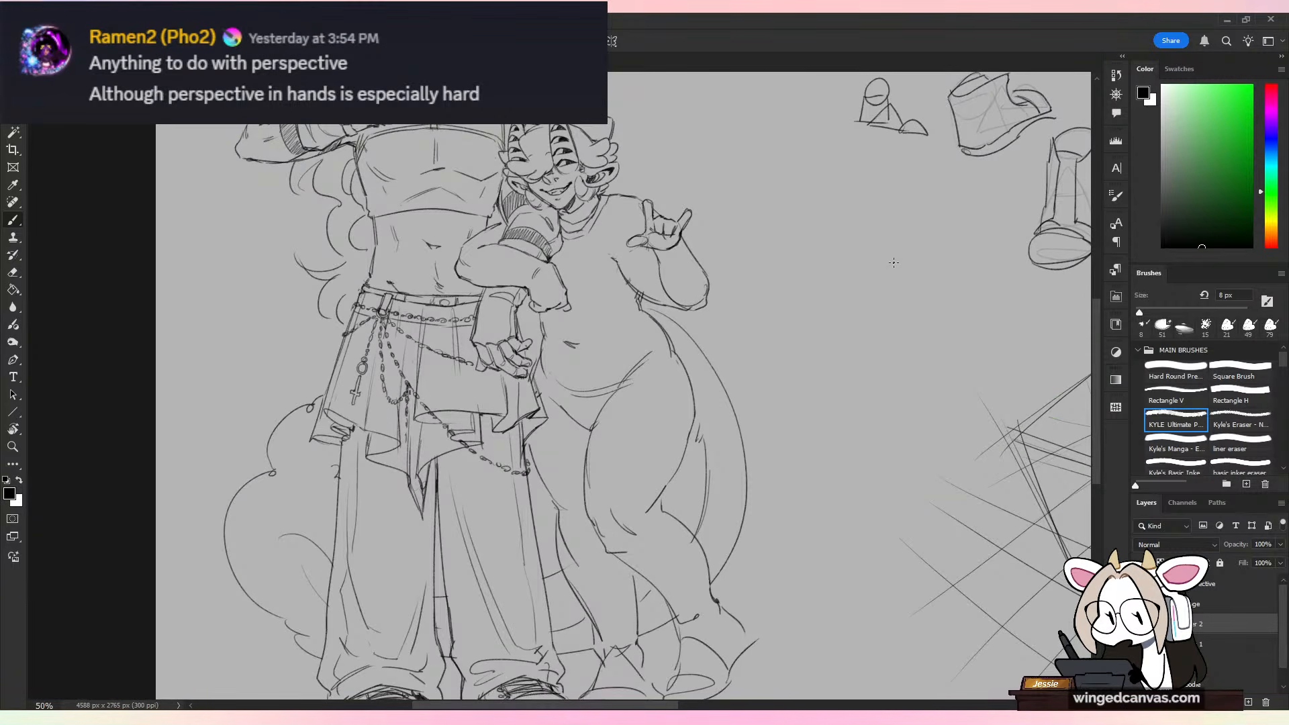
key(ctrl+minus)
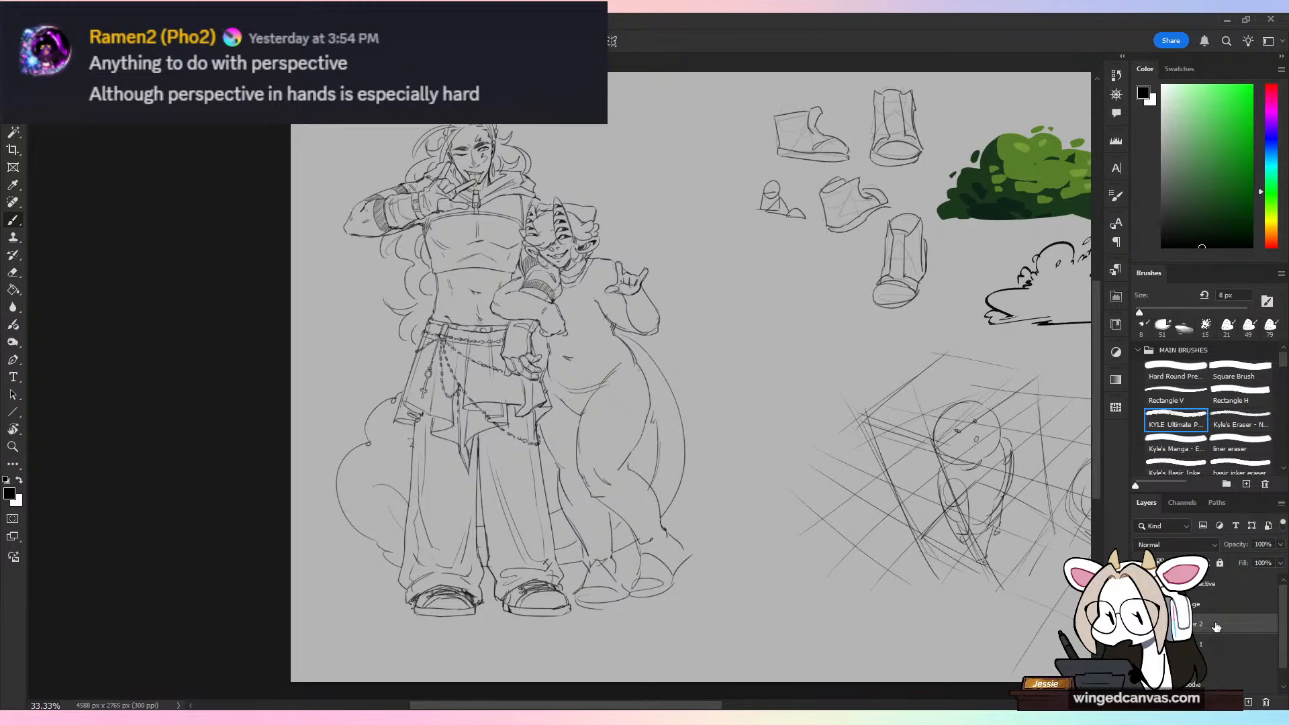
right_click(1212, 622)
click(1191, 350)
double_click(1200, 623)
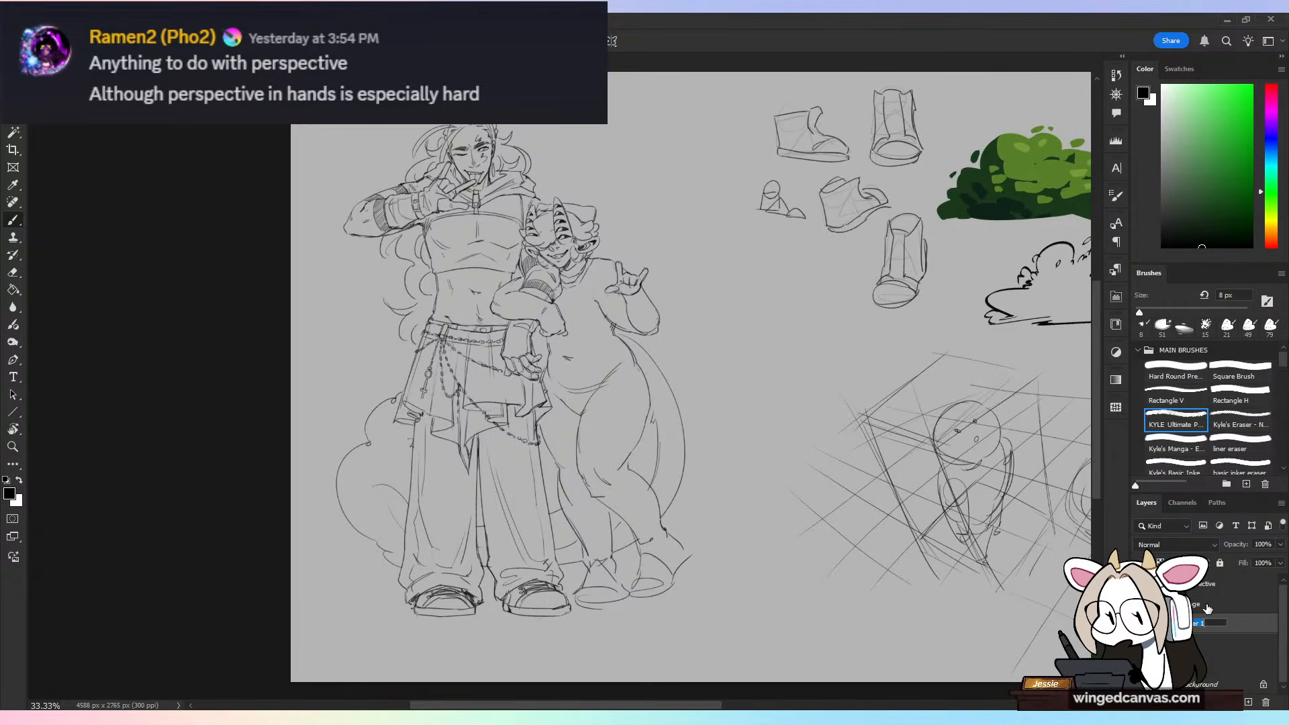
text(DUDES)
key(Return)
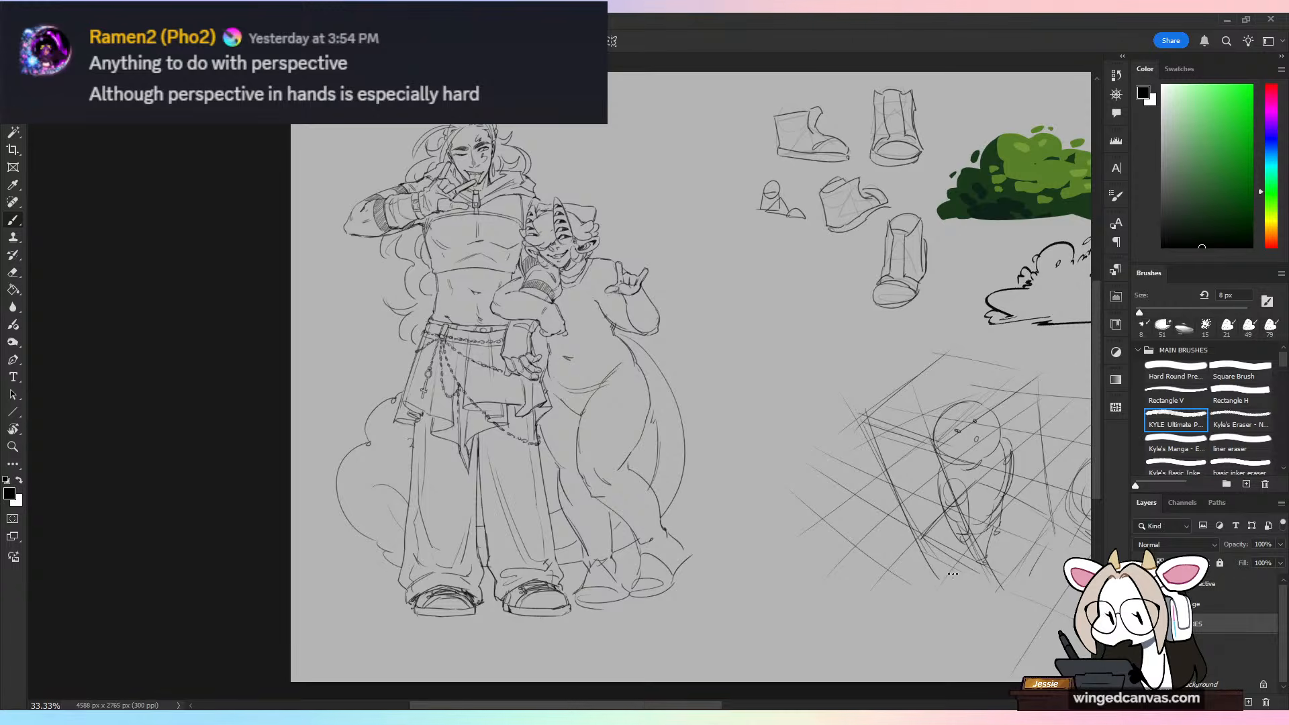
Step: Make the layer directly beneath DUDES active for continuing the character sketch
click(1199, 648)
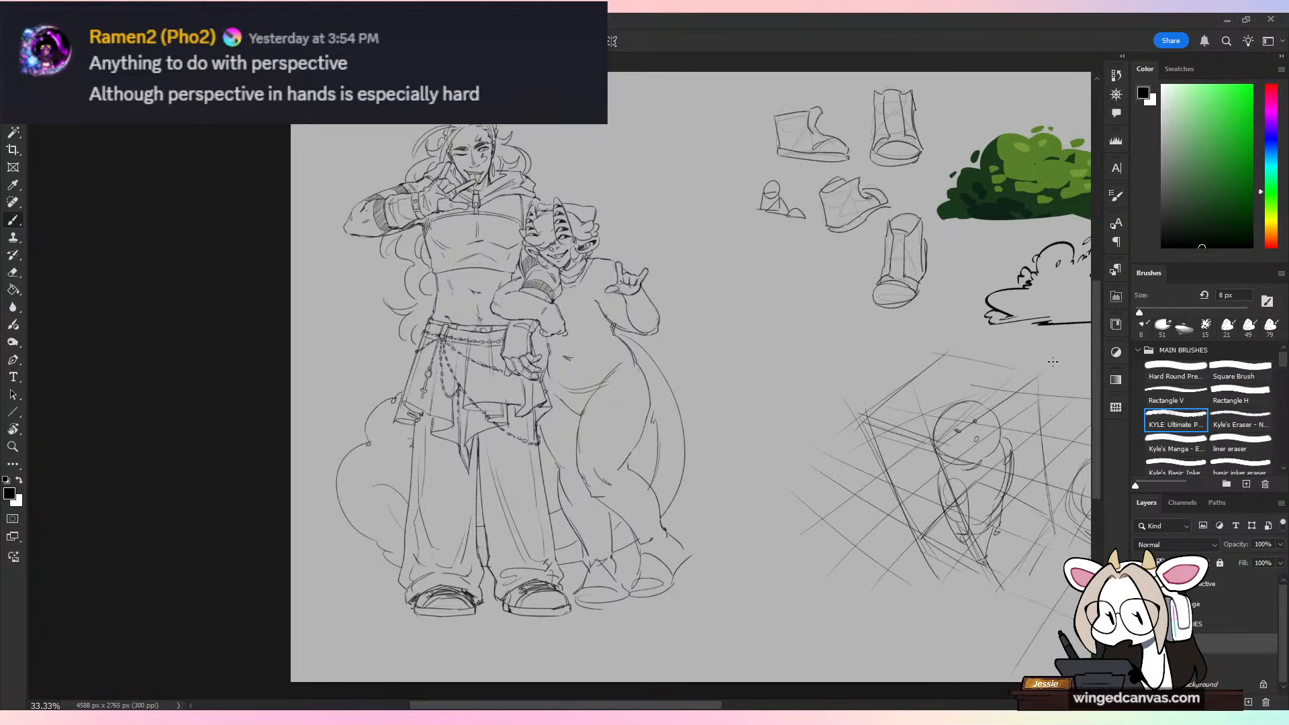
key(ctrl+plus)
key(ctrl+plus)
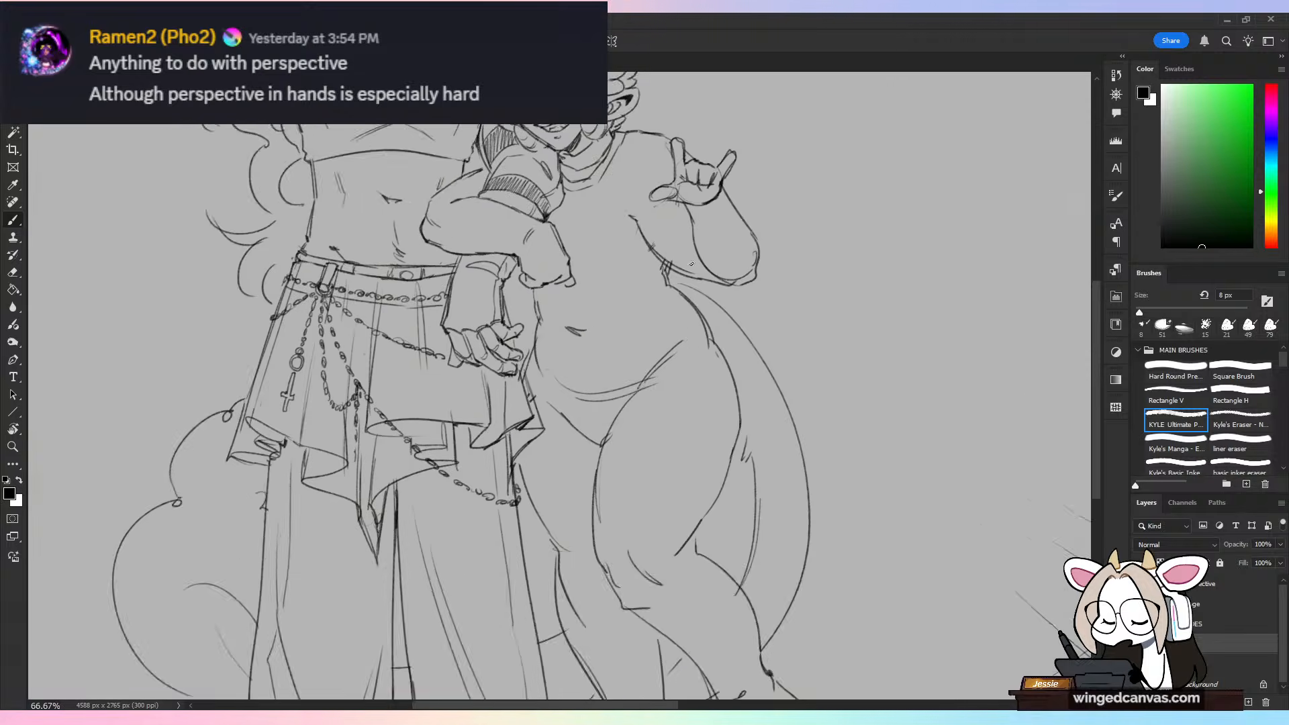
drag(695, 332, 682, 466)
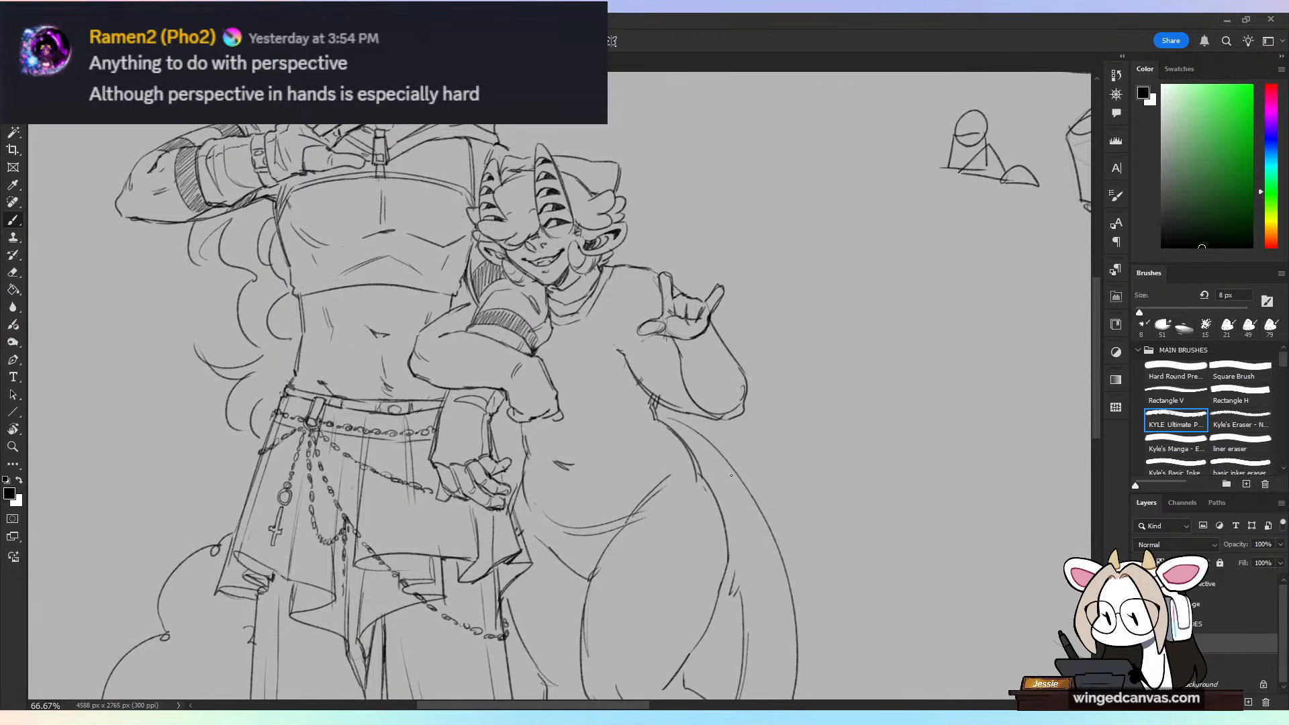
mouse_move(941, 255)
mouse_down()
mouse_move(671, 423)
mouse_move(677, 400)
mouse_up()
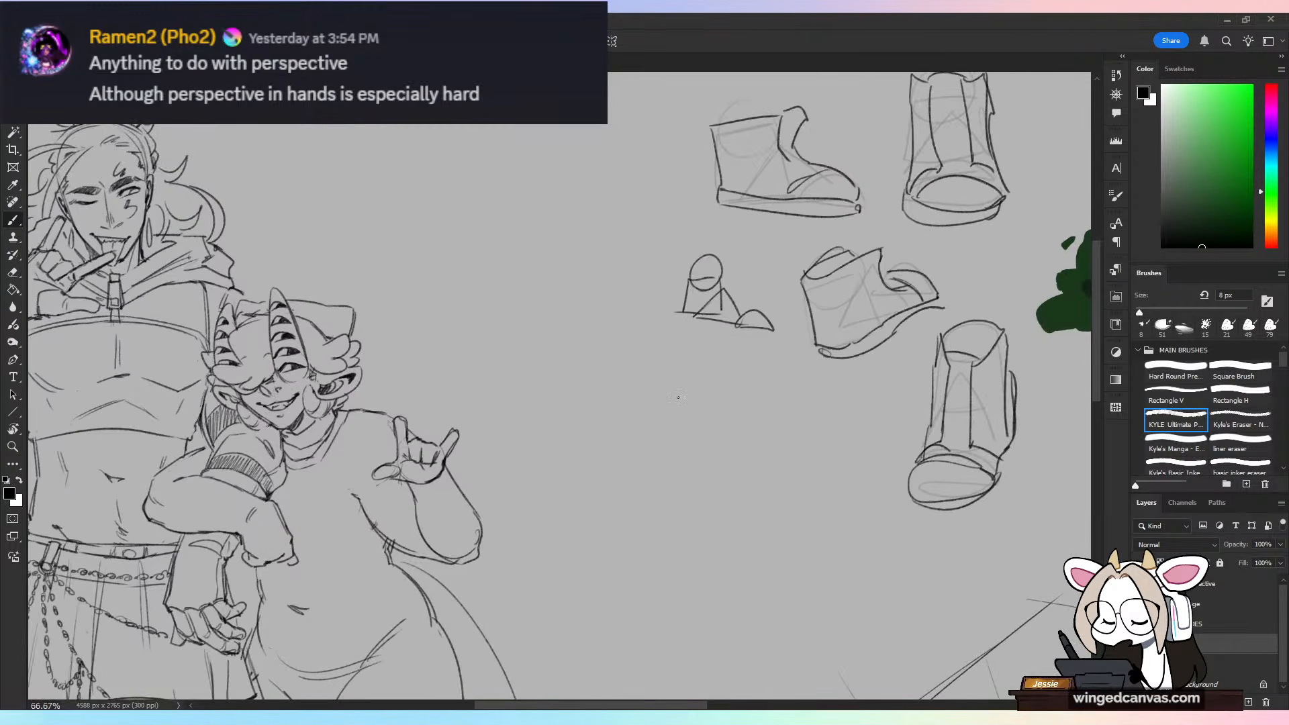
mouse_move(940, 336)
mouse_down()
mouse_move(729, 437)
mouse_move(715, 429)
mouse_up()
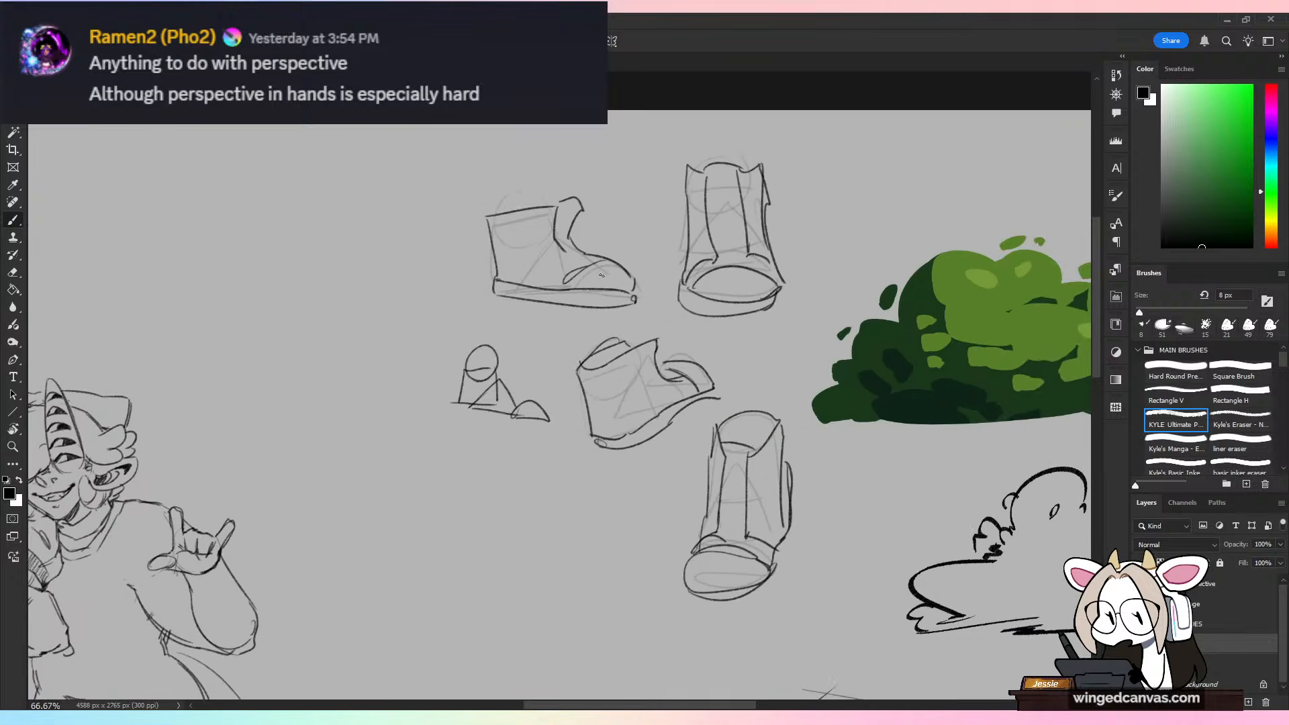
drag(604, 260, 575, 295)
key(ctrl+z)
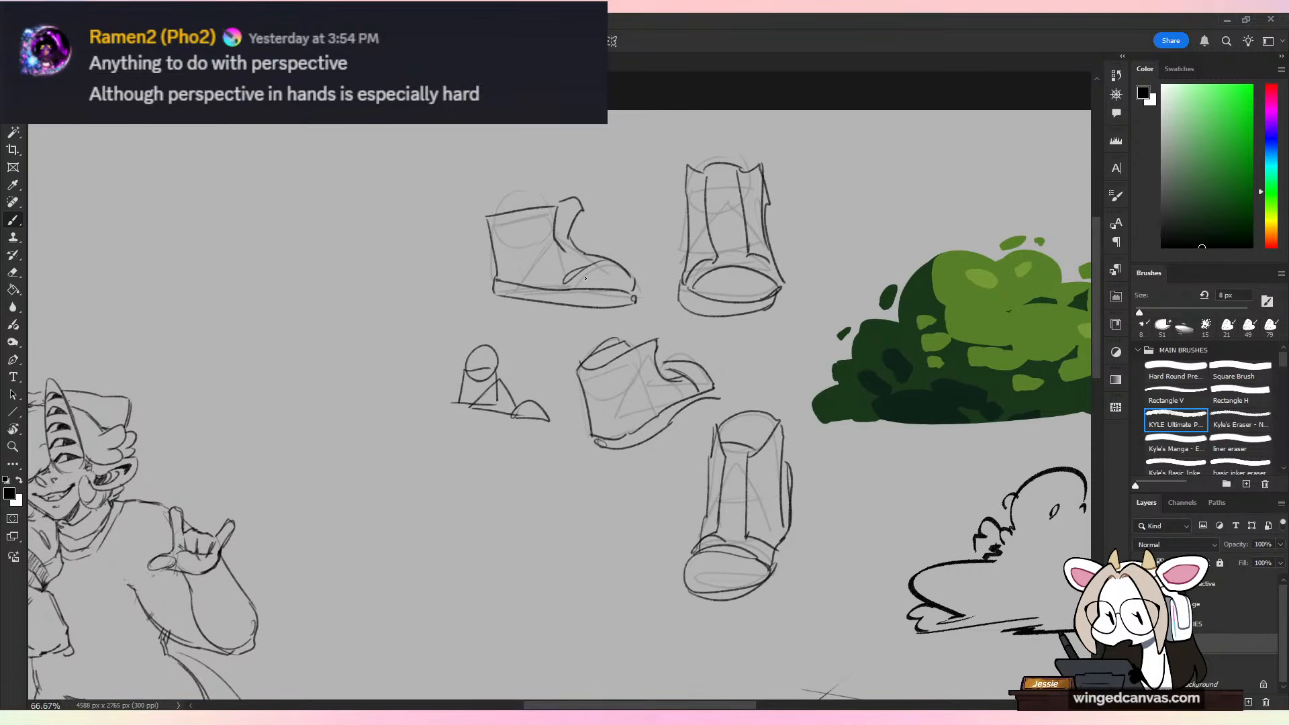
Step: Draw a short sleeve on the shorter figure's raised arm, with a shoulder seam, chest fold and cuff line
key(ctrl+minus)
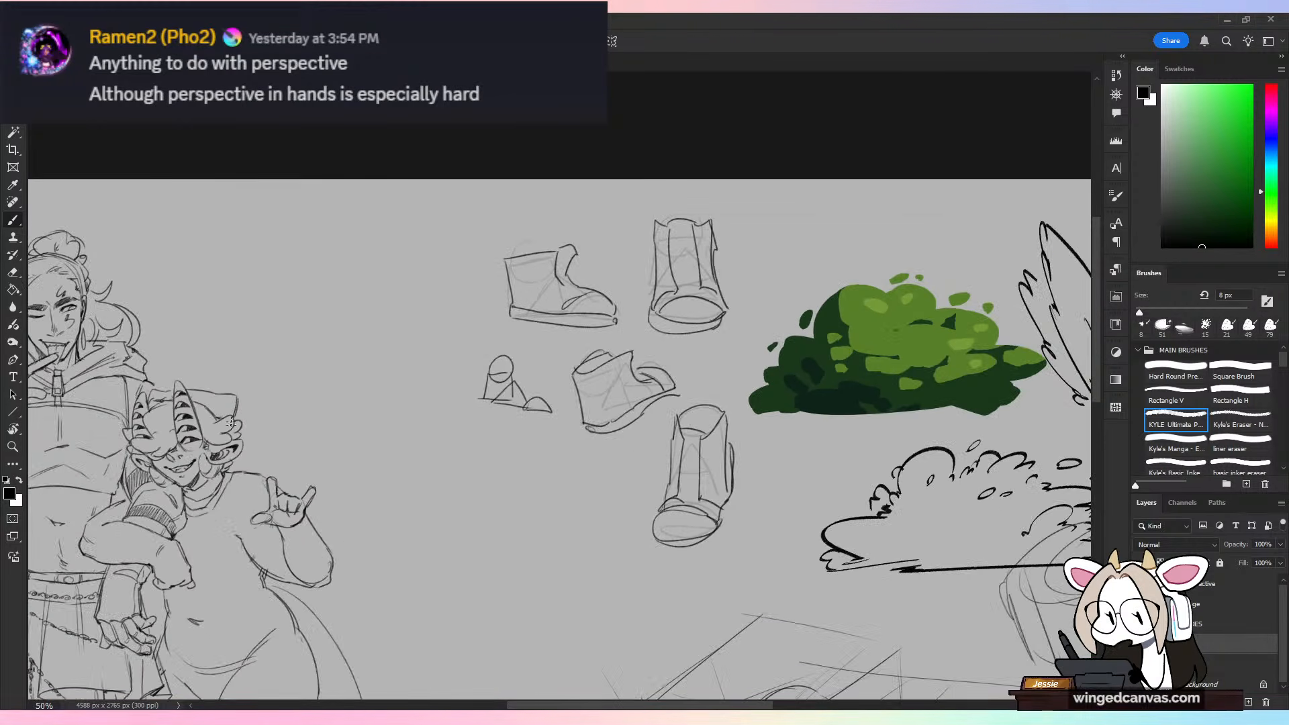
drag(227, 536, 689, 397)
key(ctrl+plus)
drag(870, 401, 757, 324)
key(ctrl+plus)
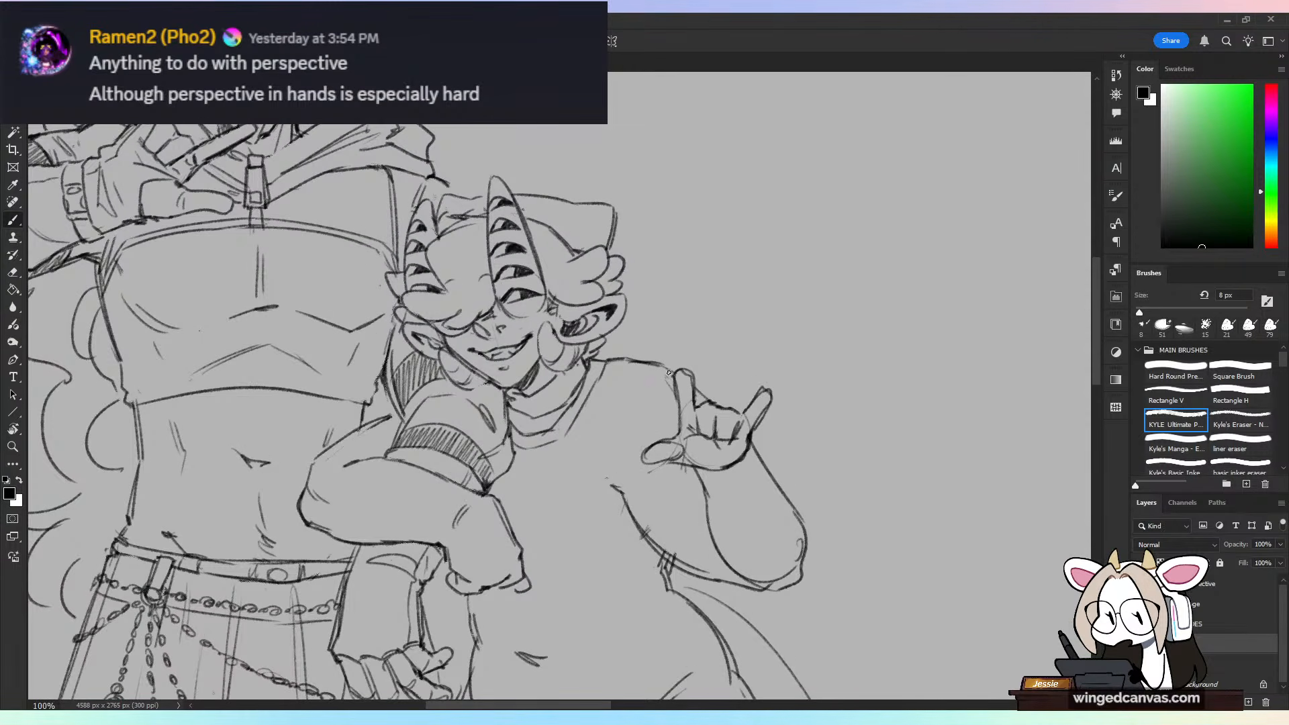
mouse_move(668, 372)
mouse_down()
mouse_move(610, 486)
mouse_move(600, 423)
mouse_up()
mouse_move(600, 423)
mouse_down()
mouse_move(618, 507)
mouse_move(638, 503)
mouse_move(629, 423)
mouse_move(630, 520)
mouse_move(652, 578)
mouse_up()
drag(705, 514, 650, 588)
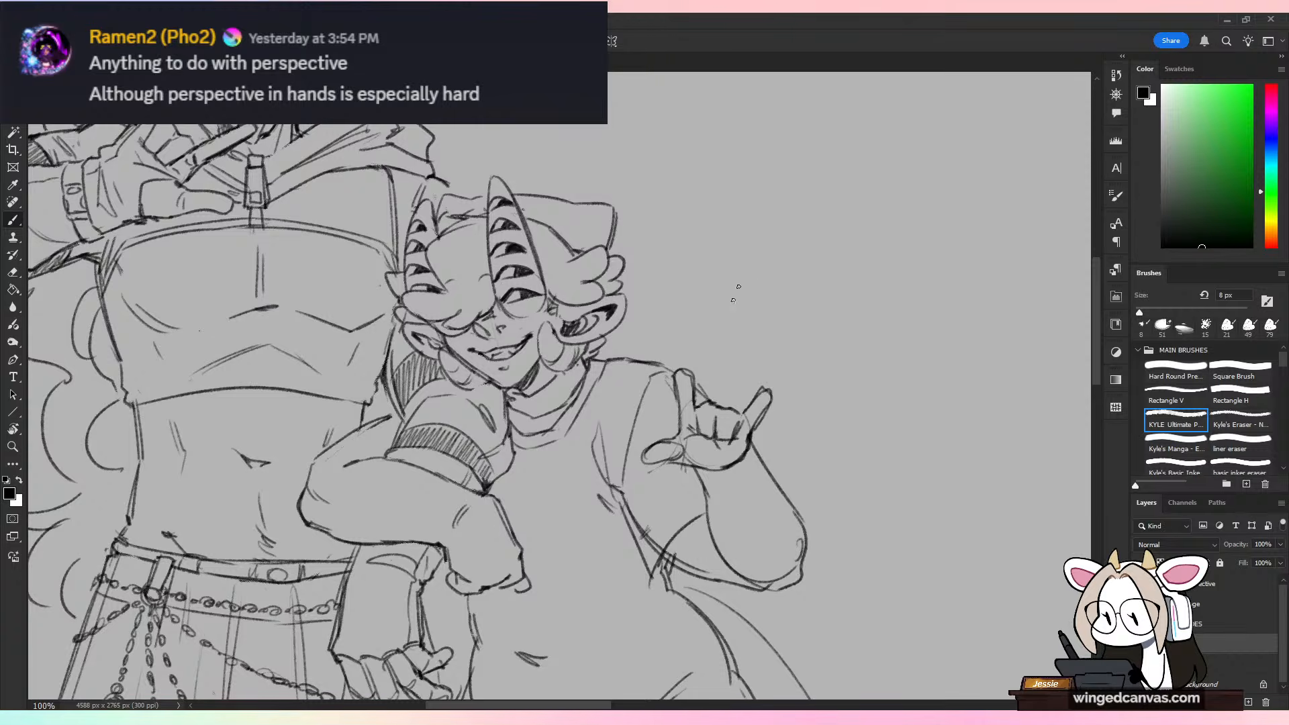
Step: Erase the overlapping lines under the shorter figure's raised arm and redraw the sleeve's underside and curved cuff
key(e)
mouse_move(668, 541)
mouse_down()
mouse_move(642, 526)
mouse_move(644, 584)
mouse_move(662, 537)
mouse_move(666, 571)
mouse_move(665, 538)
mouse_up()
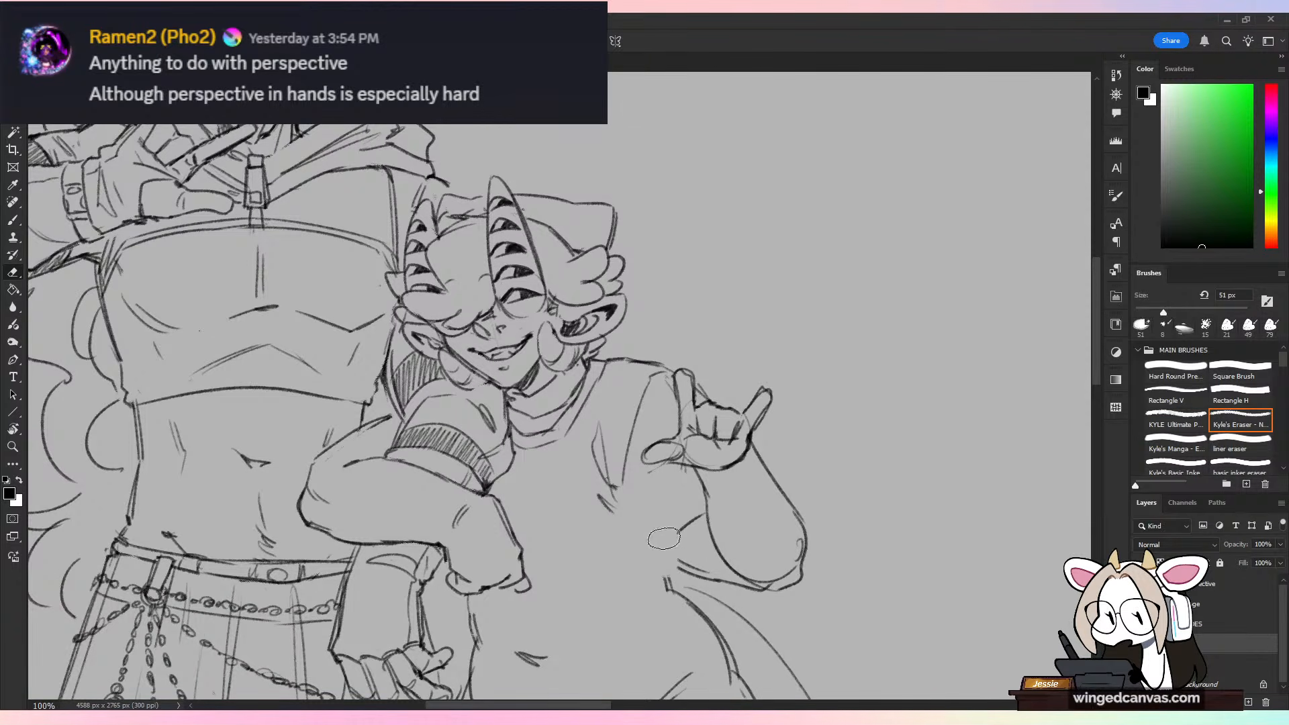
key(b)
mouse_move(617, 495)
mouse_down()
mouse_move(654, 567)
mouse_move(701, 576)
mouse_up()
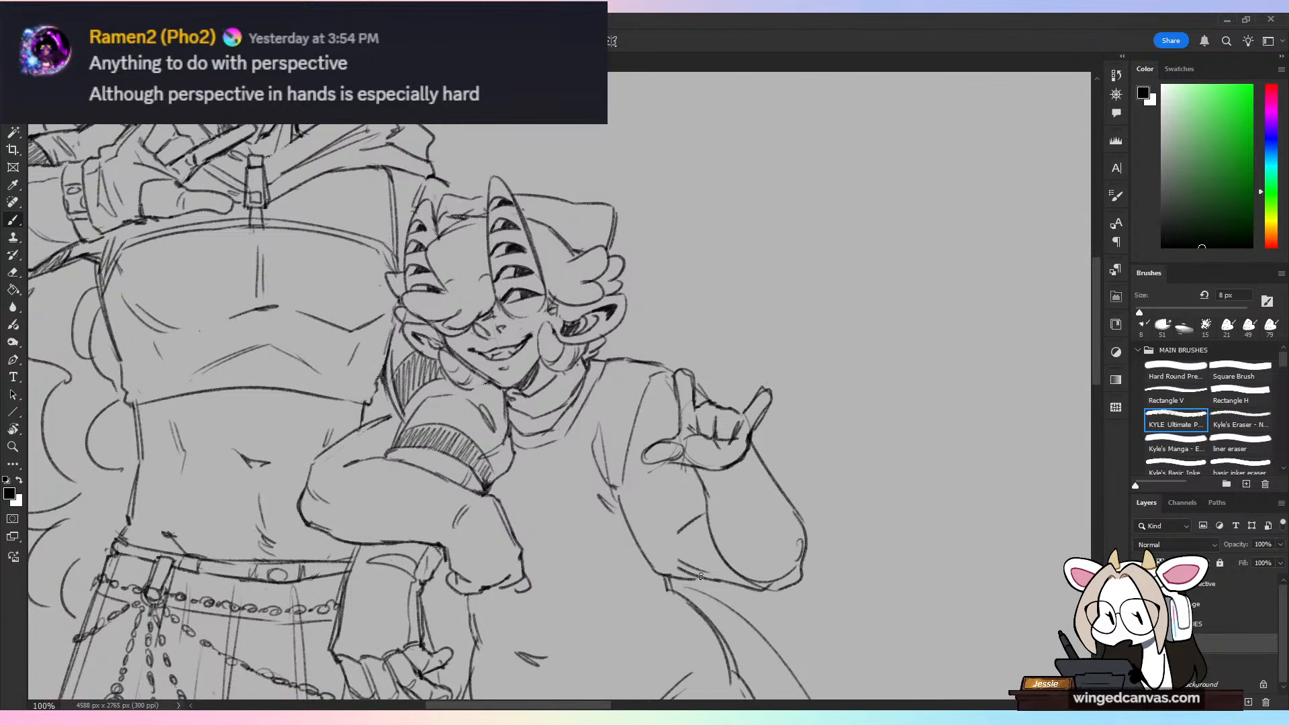
mouse_move(685, 530)
mouse_down()
mouse_move(662, 576)
mouse_move(695, 572)
mouse_move(701, 495)
mouse_up()
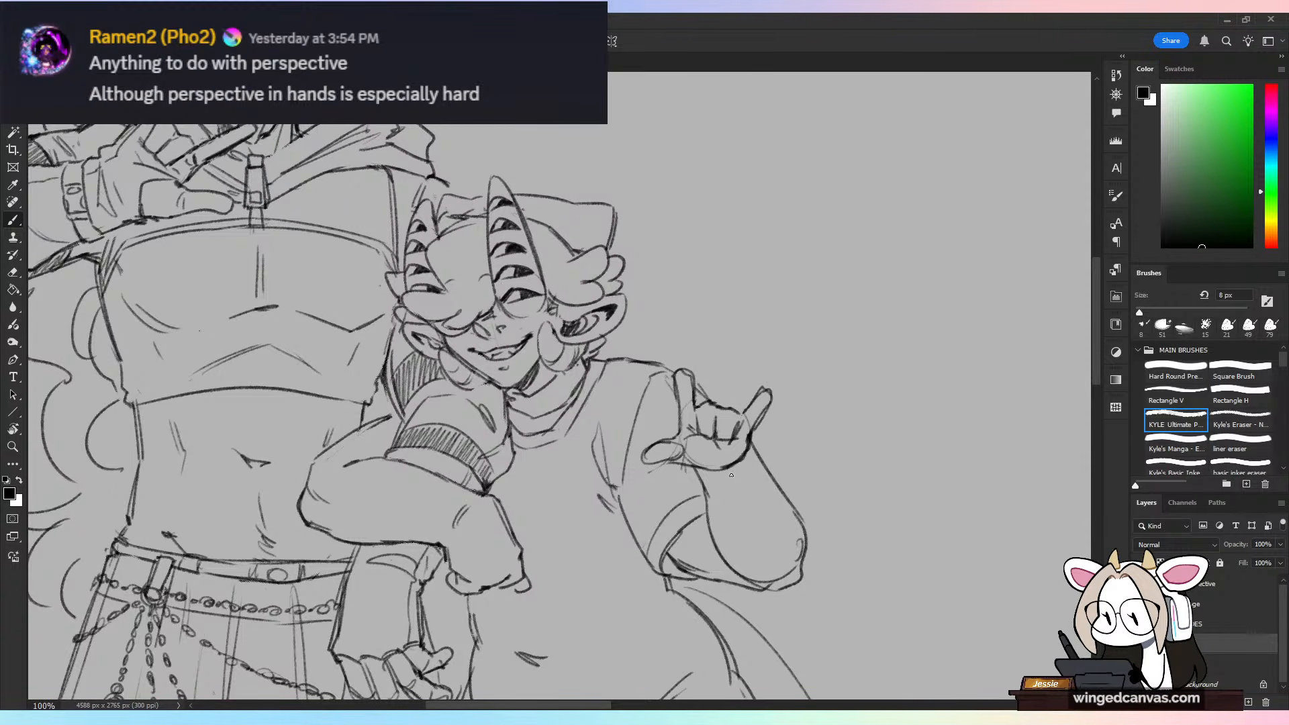
Step: Sketch an upright figure-eight foot sole with rounded toes in the empty area beside the characters
key(ctrl+minus)
key(ctrl+minus)
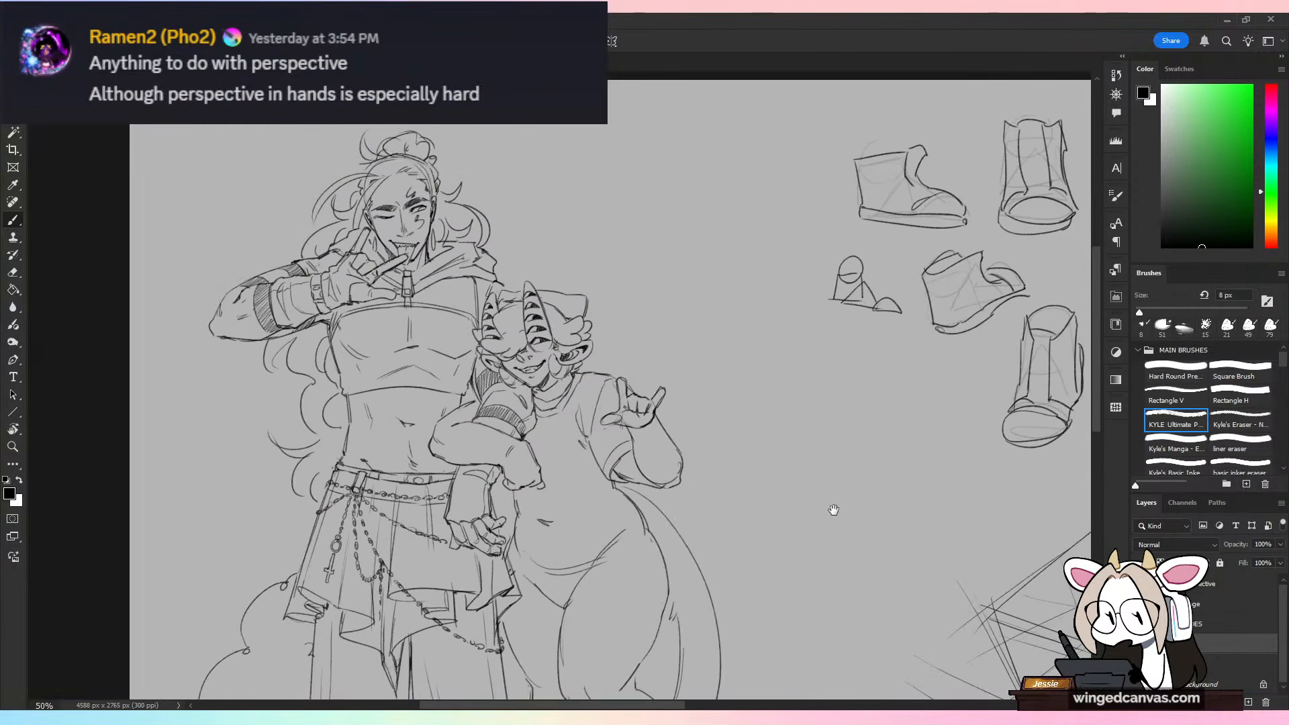
drag(833, 510, 749, 480)
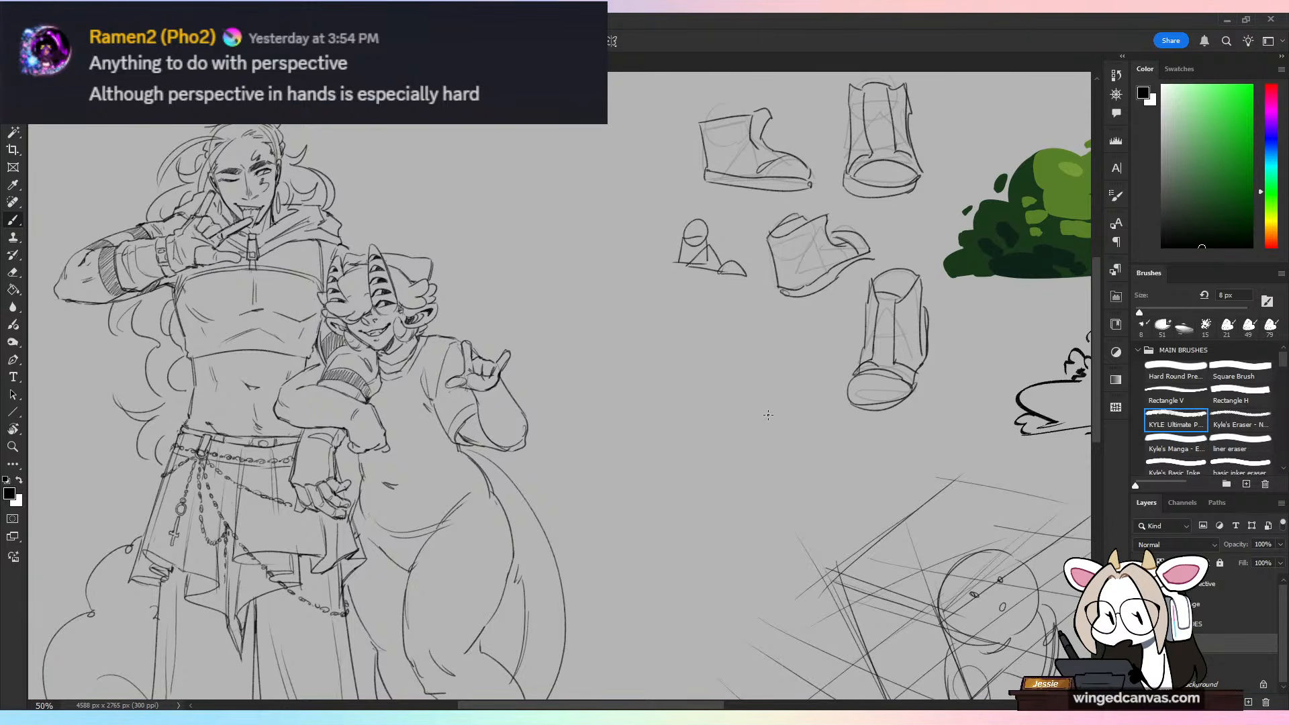
mouse_move(640, 485)
mouse_down()
mouse_move(648, 421)
mouse_move(621, 395)
mouse_up()
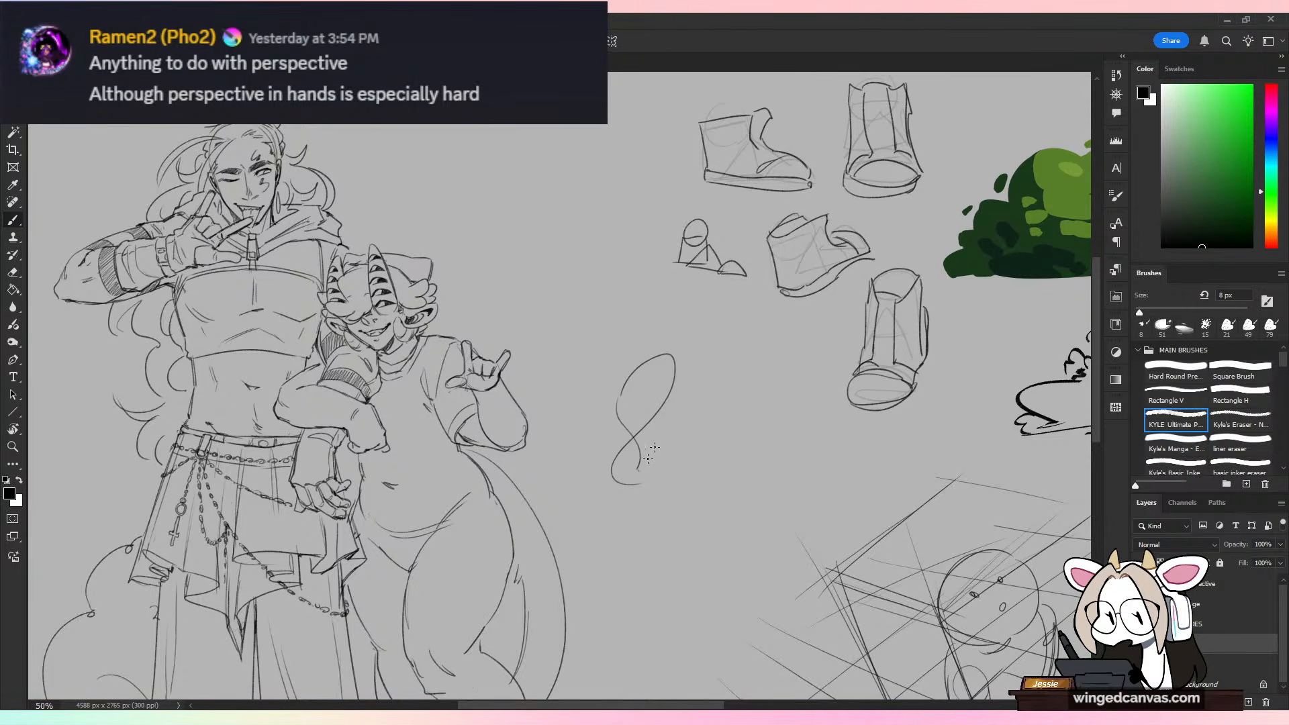
mouse_move(669, 357)
mouse_down()
mouse_move(629, 386)
mouse_move(674, 398)
mouse_move(646, 473)
mouse_up()
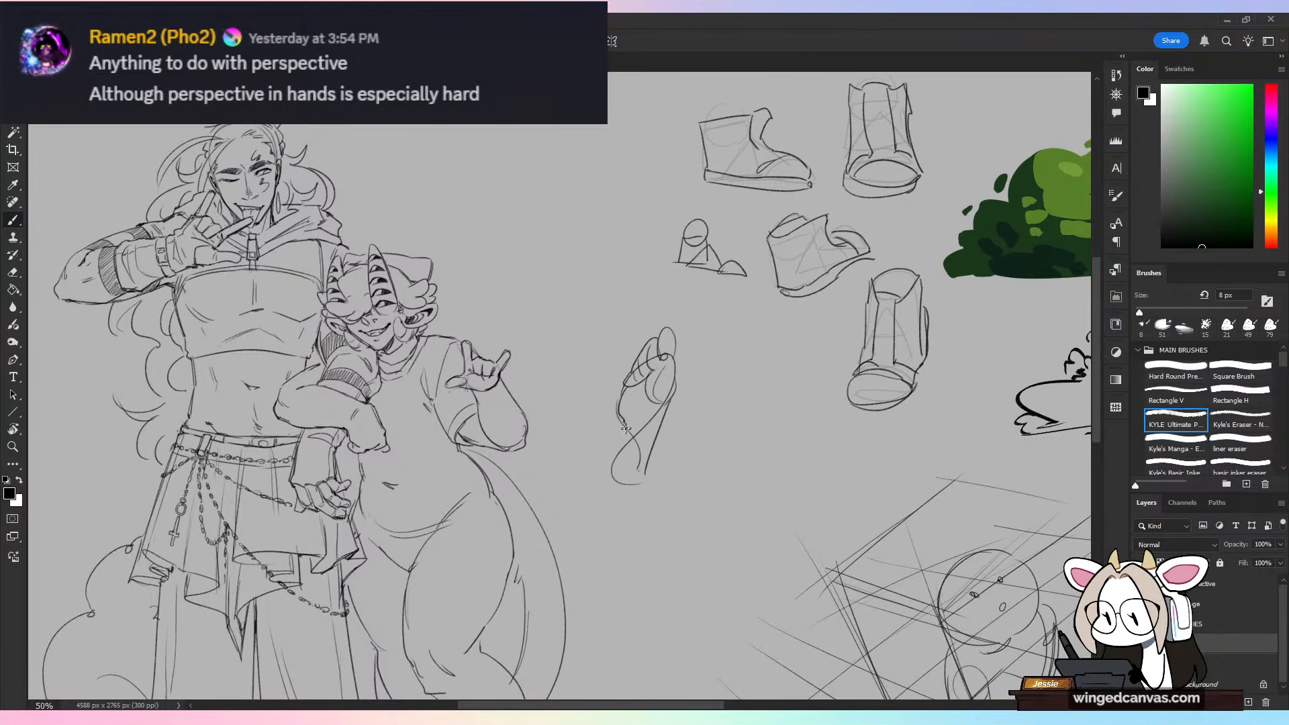
drag(625, 428, 610, 474)
Step: Sketch an angled bare foot beside the sole study, with a heel oval, a ball-of-foot oval, toes and ankle lines
mouse_move(717, 504)
mouse_down()
mouse_move(790, 499)
mouse_move(711, 487)
mouse_move(765, 489)
mouse_up()
key(ctrl+z)
drag(705, 412, 676, 498)
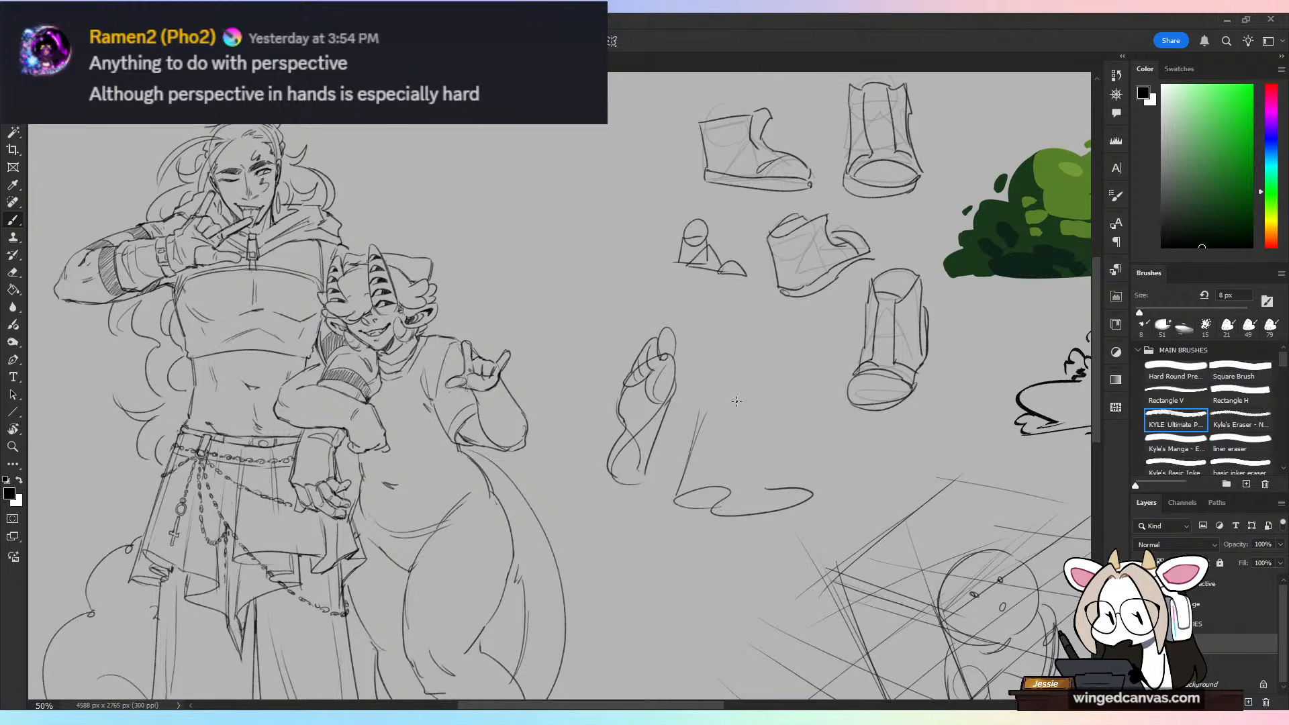
mouse_move(735, 396)
mouse_down()
mouse_move(744, 454)
mouse_move(792, 483)
mouse_up()
mouse_move(716, 505)
mouse_down()
mouse_move(789, 483)
mouse_move(804, 494)
mouse_move(760, 509)
mouse_move(786, 511)
mouse_up()
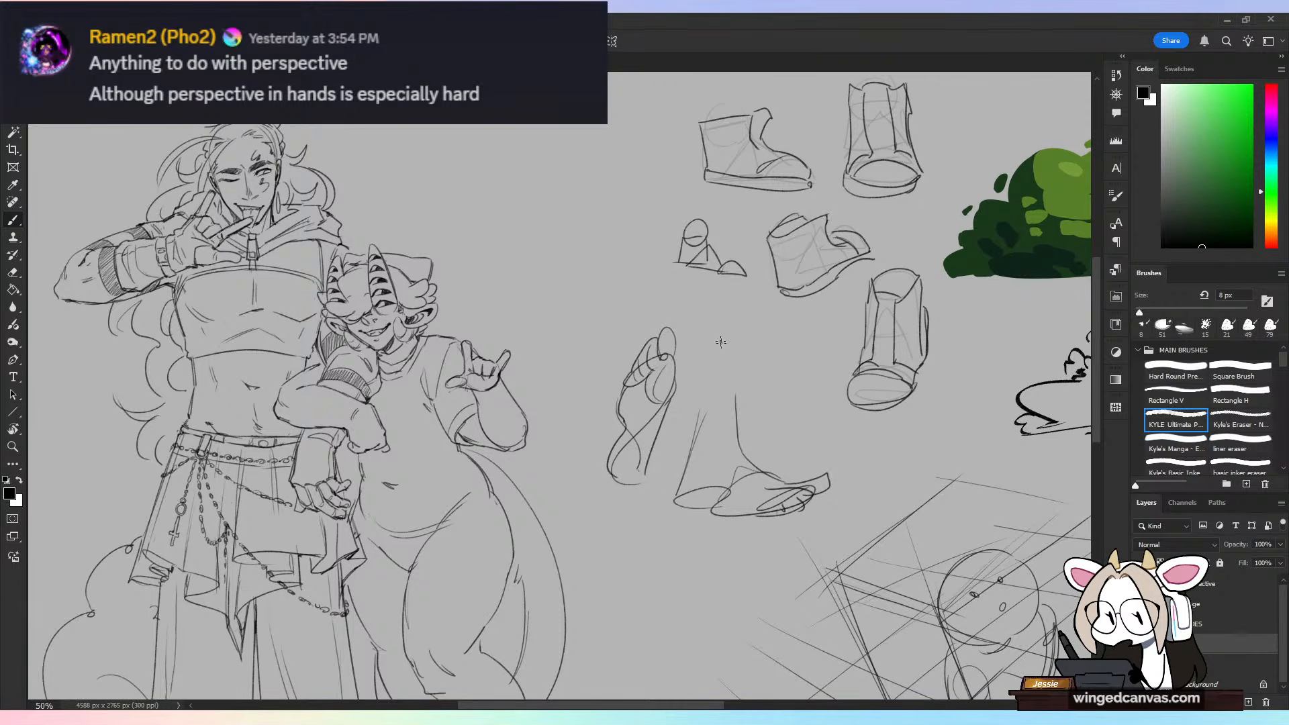
drag(717, 329, 716, 371)
mouse_move(717, 329)
mouse_down()
mouse_move(729, 370)
mouse_move(772, 386)
mouse_up()
drag(766, 347, 769, 363)
mouse_move(718, 329)
mouse_down()
mouse_move(798, 329)
mouse_move(820, 358)
mouse_up()
mouse_move(818, 357)
mouse_down()
mouse_move(839, 375)
mouse_move(826, 359)
mouse_up()
mouse_move(777, 388)
mouse_down()
mouse_move(840, 376)
mouse_move(777, 386)
mouse_move(799, 382)
mouse_move(787, 396)
mouse_move(807, 401)
mouse_up()
drag(808, 401, 838, 383)
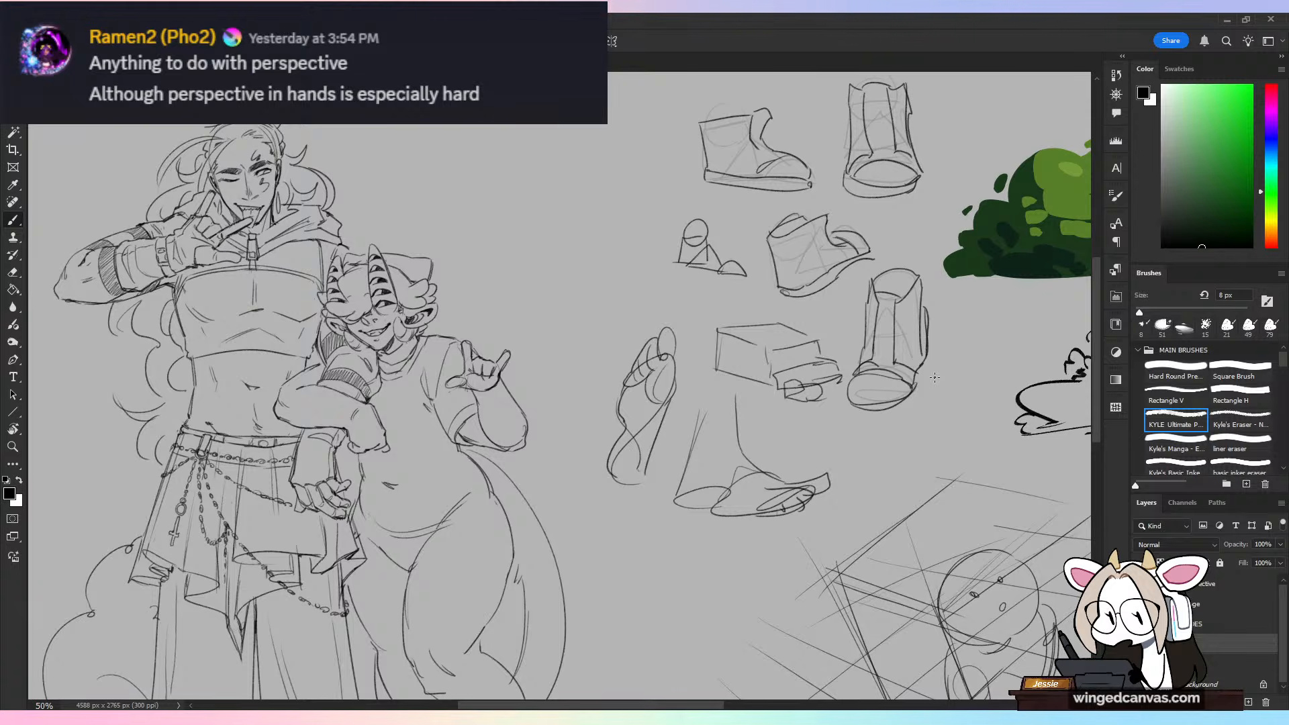
key(ctrl+z)
key(ctrl+z)
key(ctrl+z)
key(ctrl+z)
key(ctrl+z)
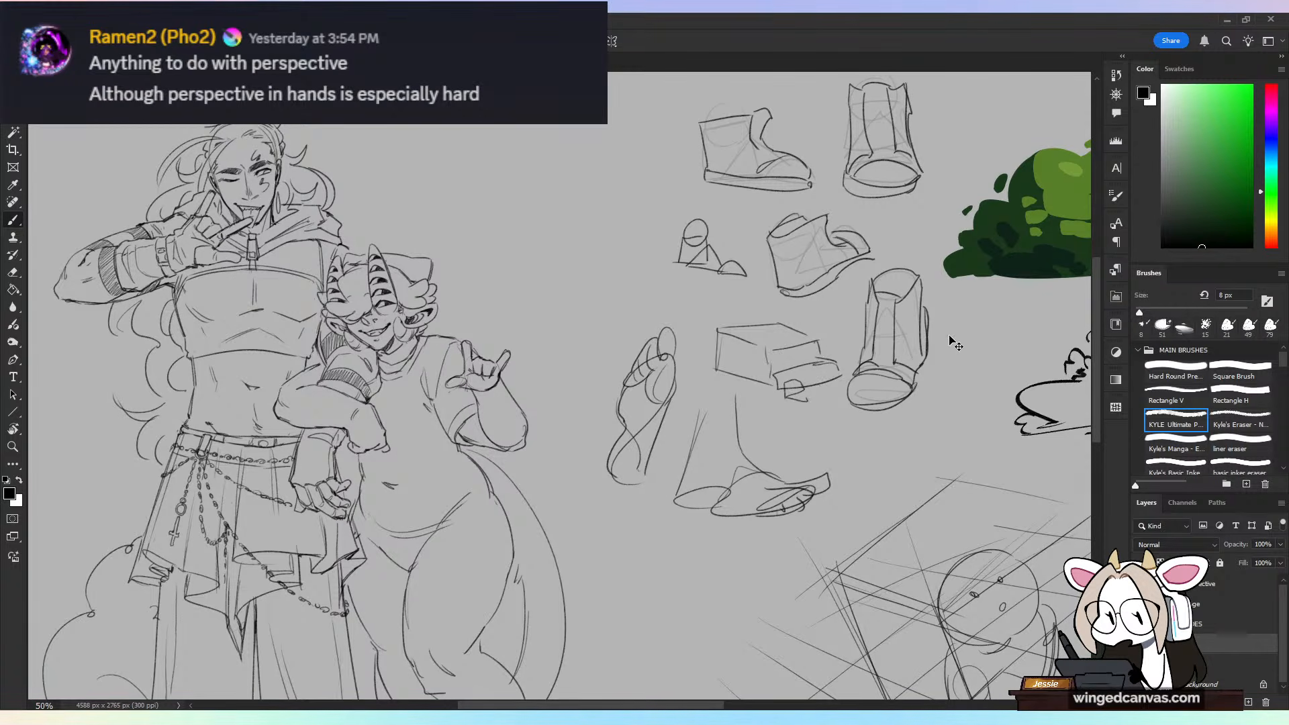
key(ctrl+z)
key(ctrl+z)
key(ctrl+z)
key(ctrl+z)
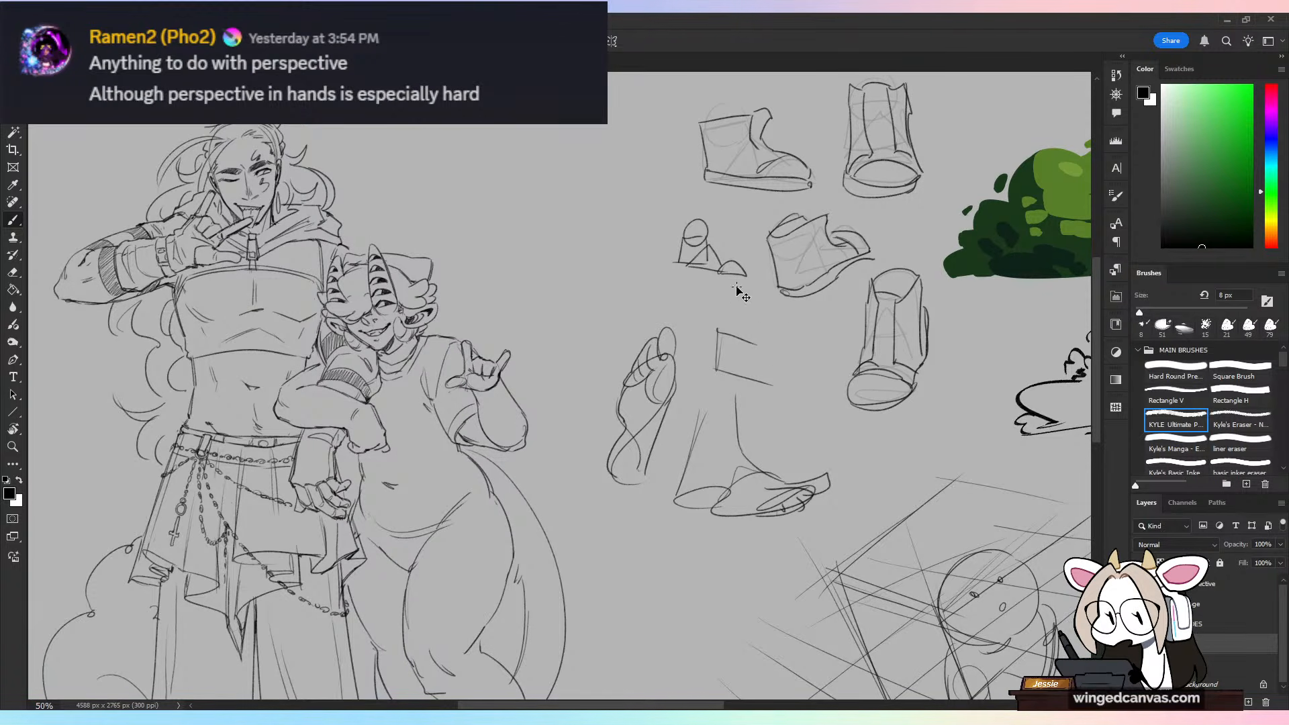
key(ctrl+z)
Step: Sketch a boxy stepped foot above the angled foot, adding a toe block with individual toes and two leg lines
mouse_move(701, 319)
mouse_down()
mouse_move(733, 333)
mouse_move(750, 378)
mouse_move(790, 357)
mouse_move(785, 346)
mouse_up()
mouse_move(779, 345)
mouse_down()
mouse_move(799, 355)
mouse_move(781, 335)
mouse_up()
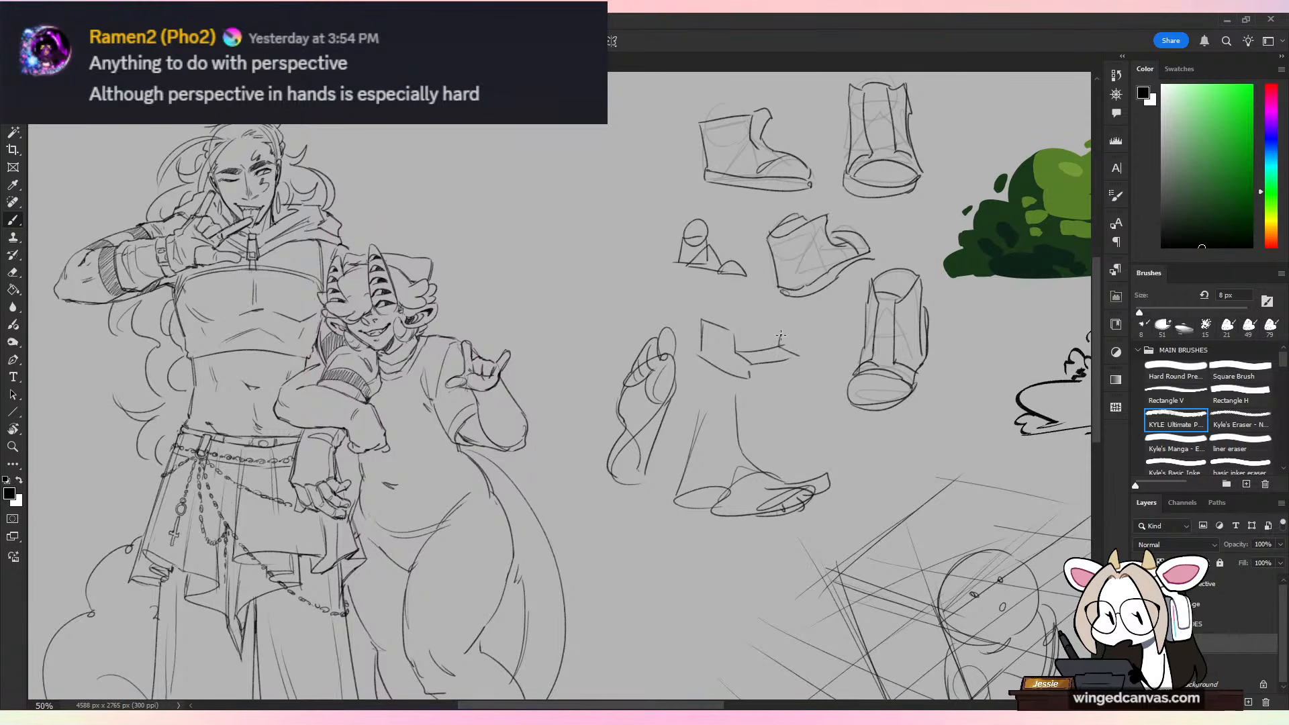
drag(752, 380, 801, 369)
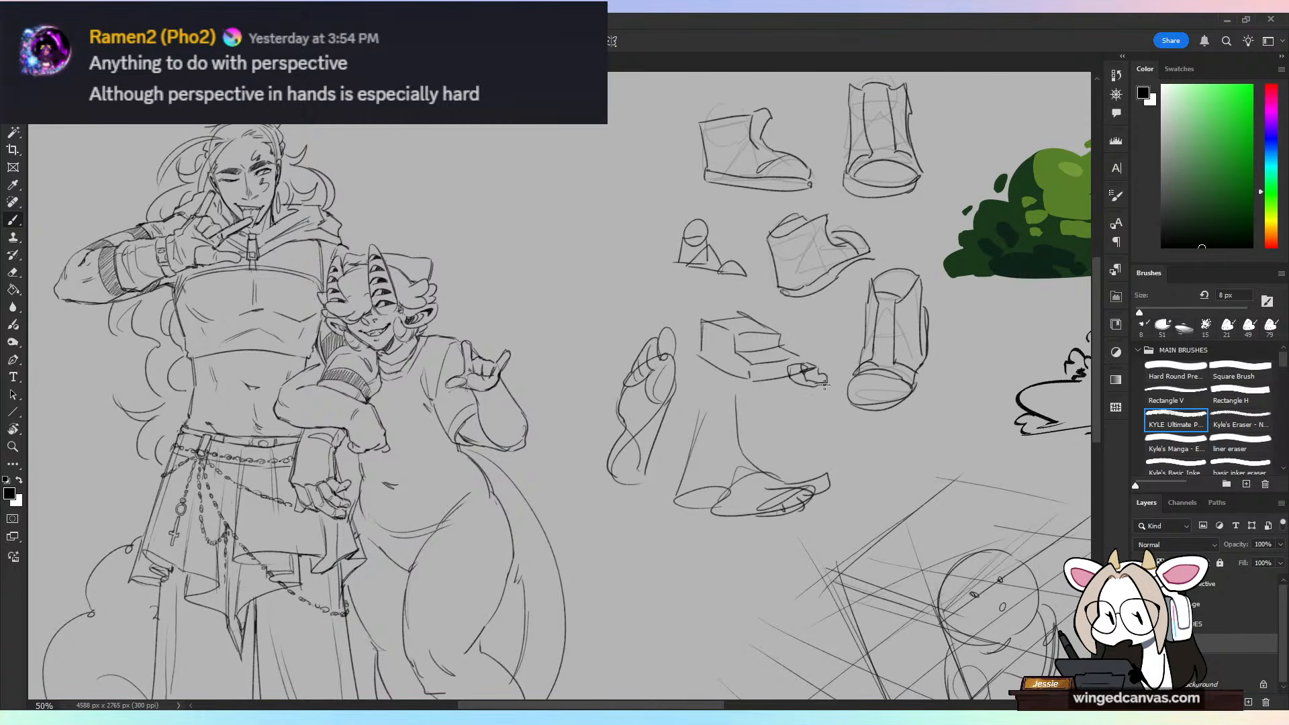
mouse_move(792, 367)
mouse_down()
mouse_move(753, 373)
mouse_move(805, 388)
mouse_move(756, 386)
mouse_move(792, 392)
mouse_up()
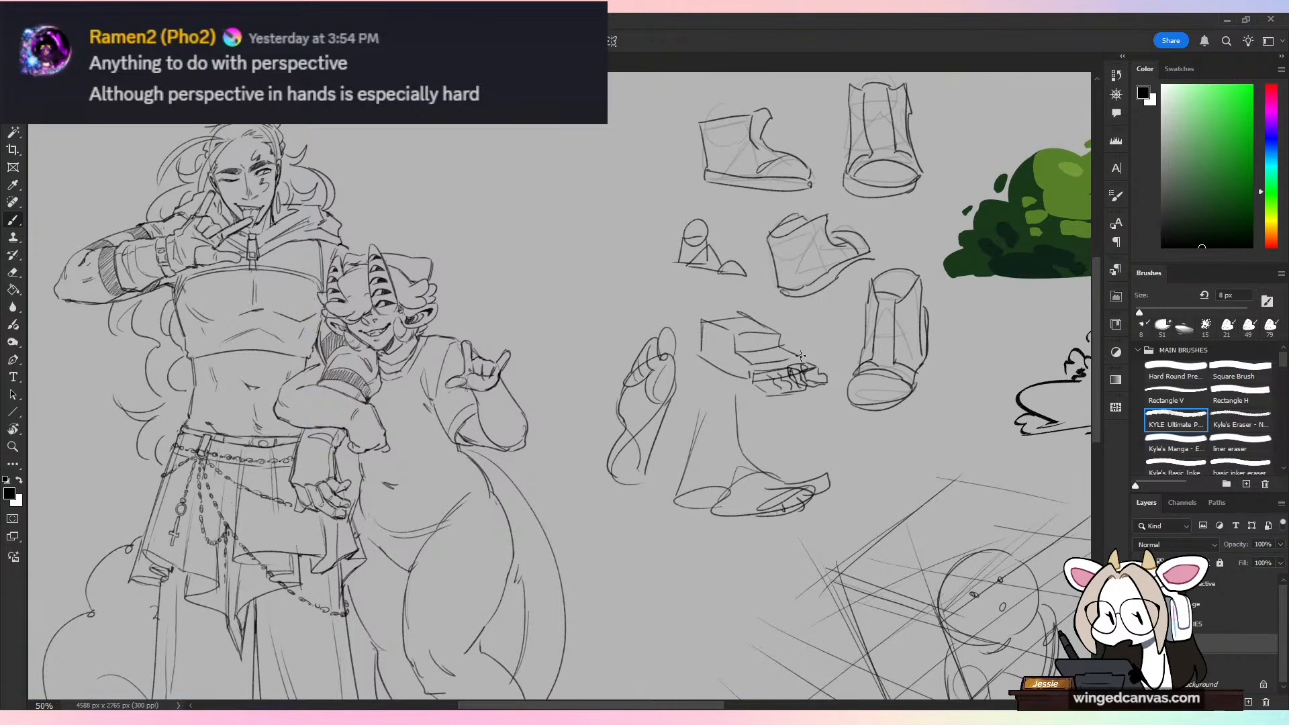
drag(754, 258, 750, 328)
drag(679, 283, 686, 357)
drag(745, 311, 827, 380)
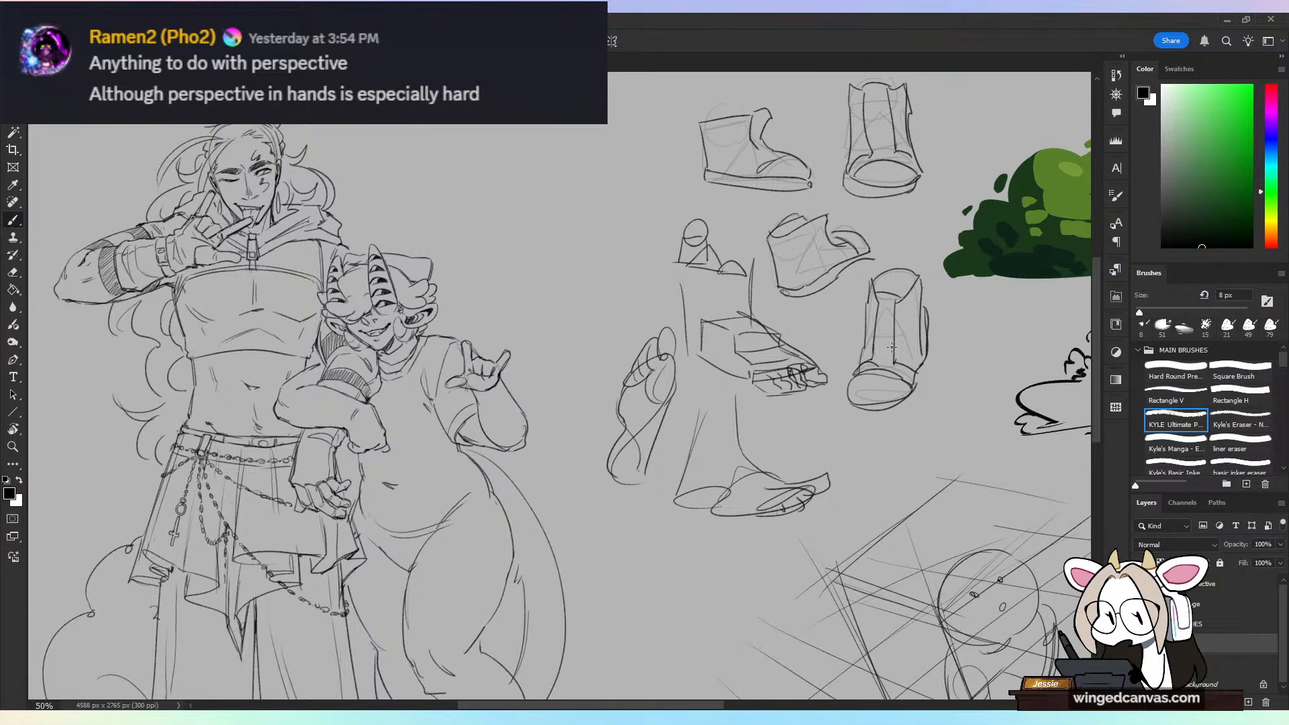
key(ctrl+z)
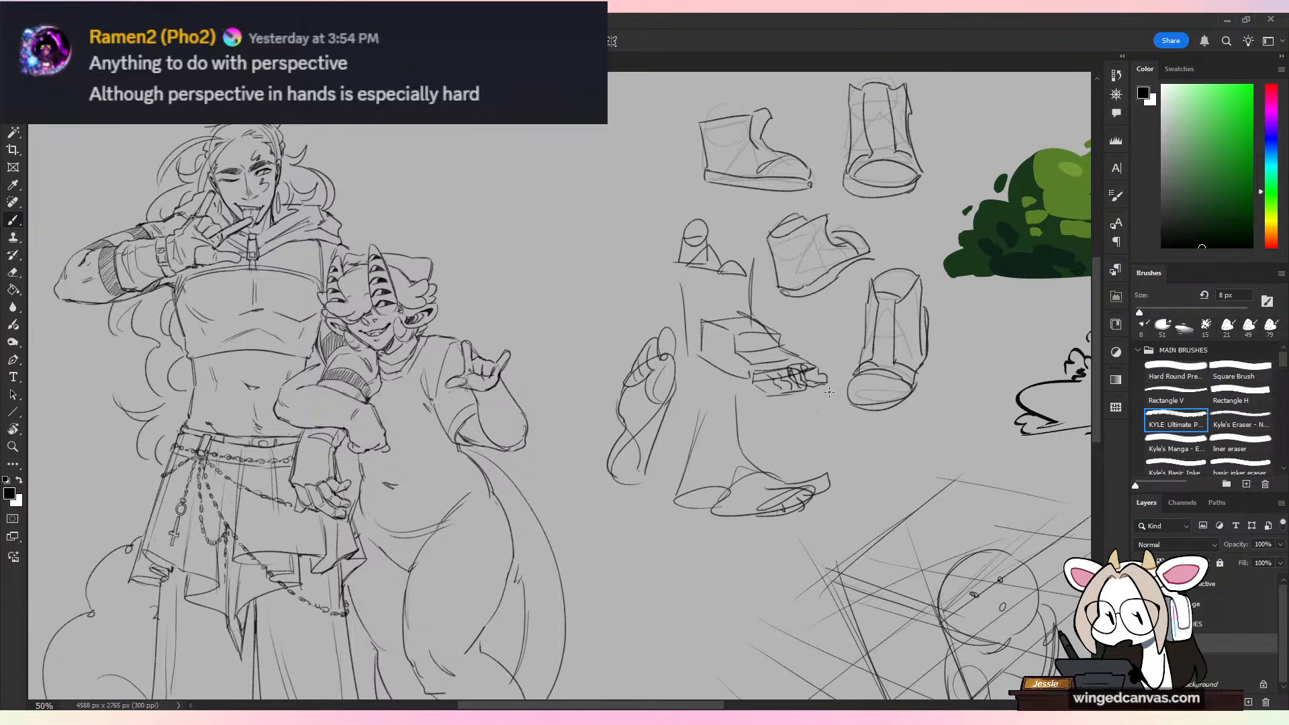
Step: Cut the foot studies off the character sketch layer, paste them in place and merge them into the DUDES layer
key(ctrl+minus)
key(ctrl+plus)
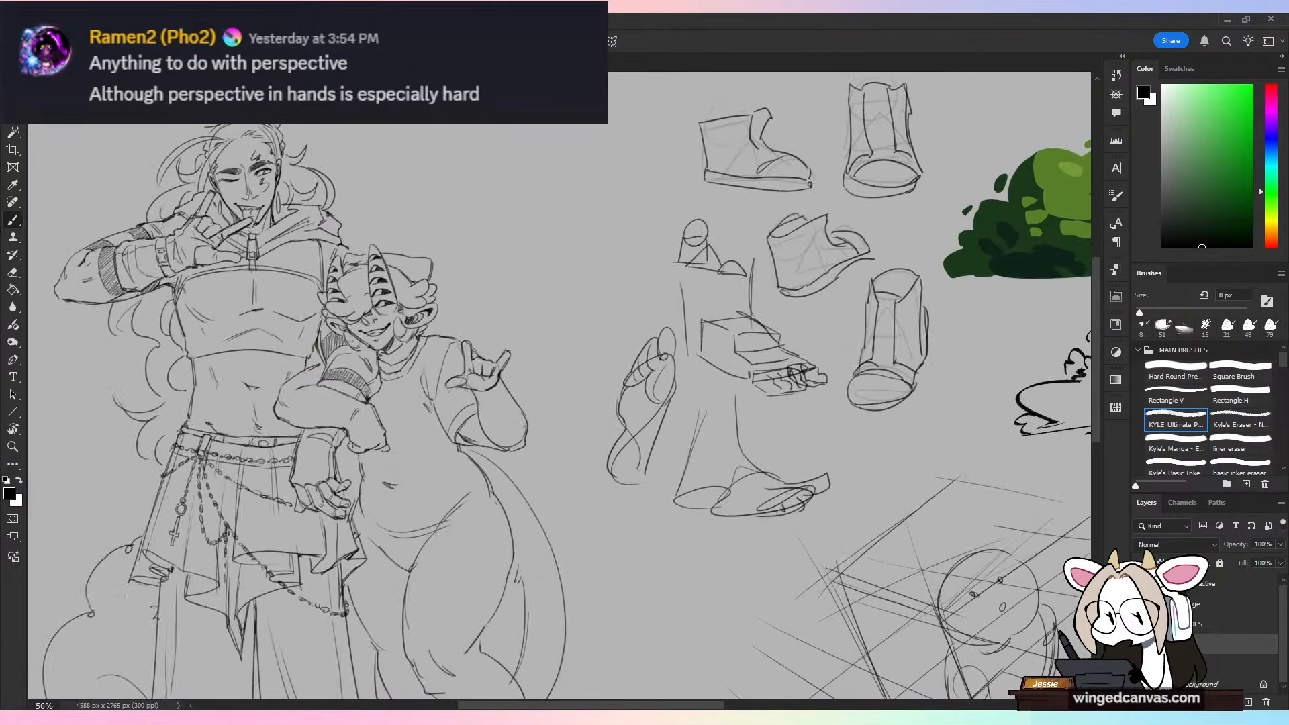
key(l)
mouse_move(859, 416)
mouse_down()
mouse_move(764, 188)
mouse_move(599, 519)
mouse_move(932, 334)
mouse_up()
key(ctrl+x)
key(ctrl+shift+v)
drag(1217, 647, 1222, 617)
right_click(1230, 618)
click(1194, 351)
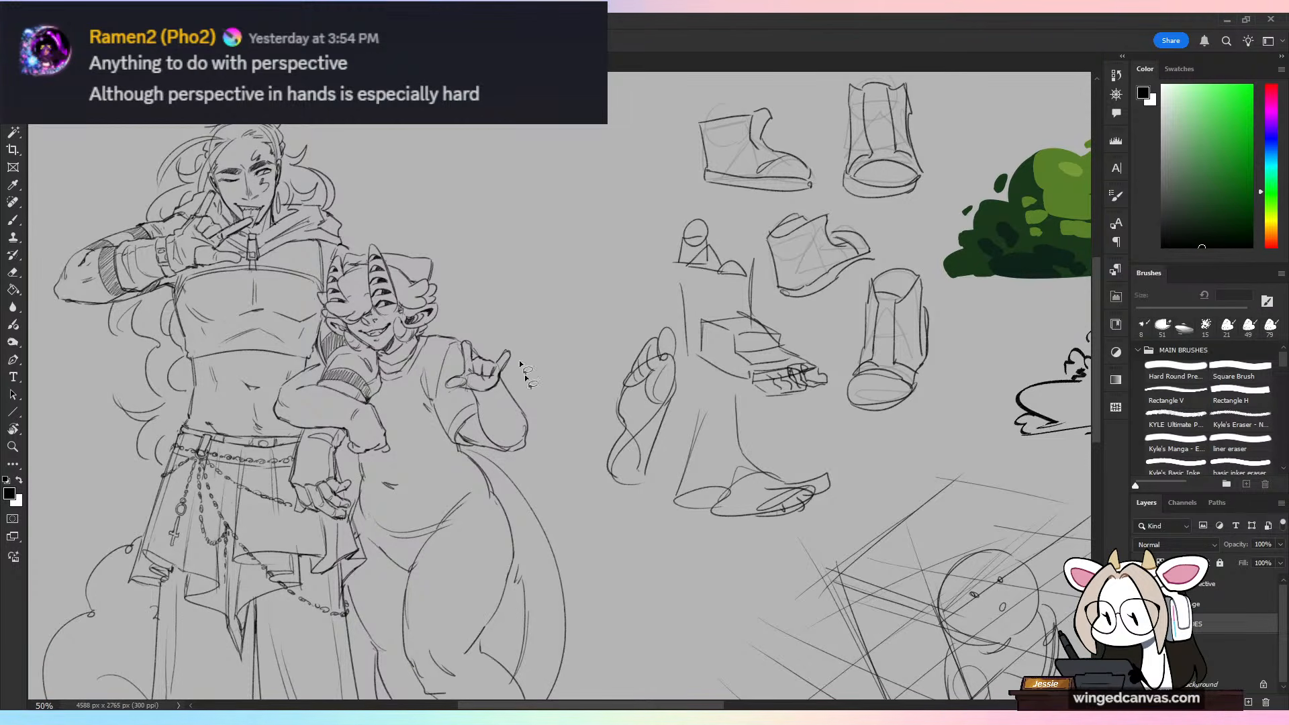
drag(515, 398, 738, 276)
Step: Reactivate the layer directly beneath DUDES and switch back to the Brush tool
click(1202, 643)
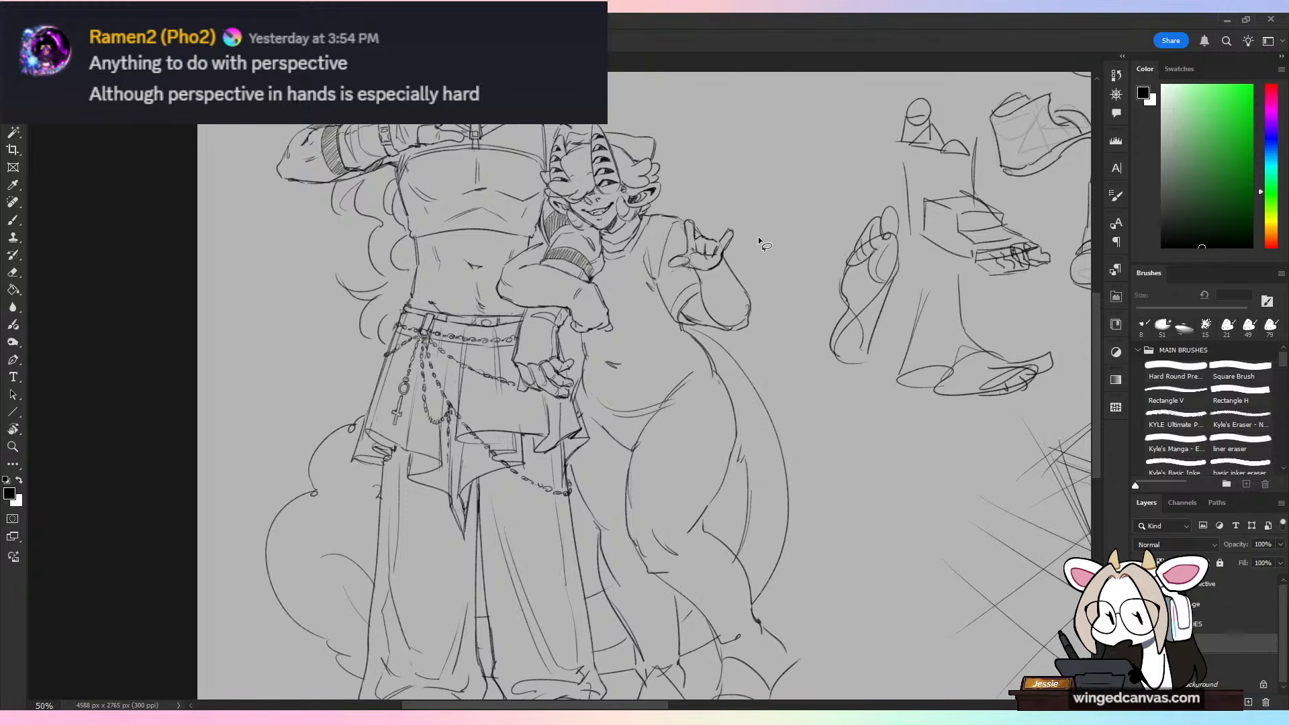
click(15, 219)
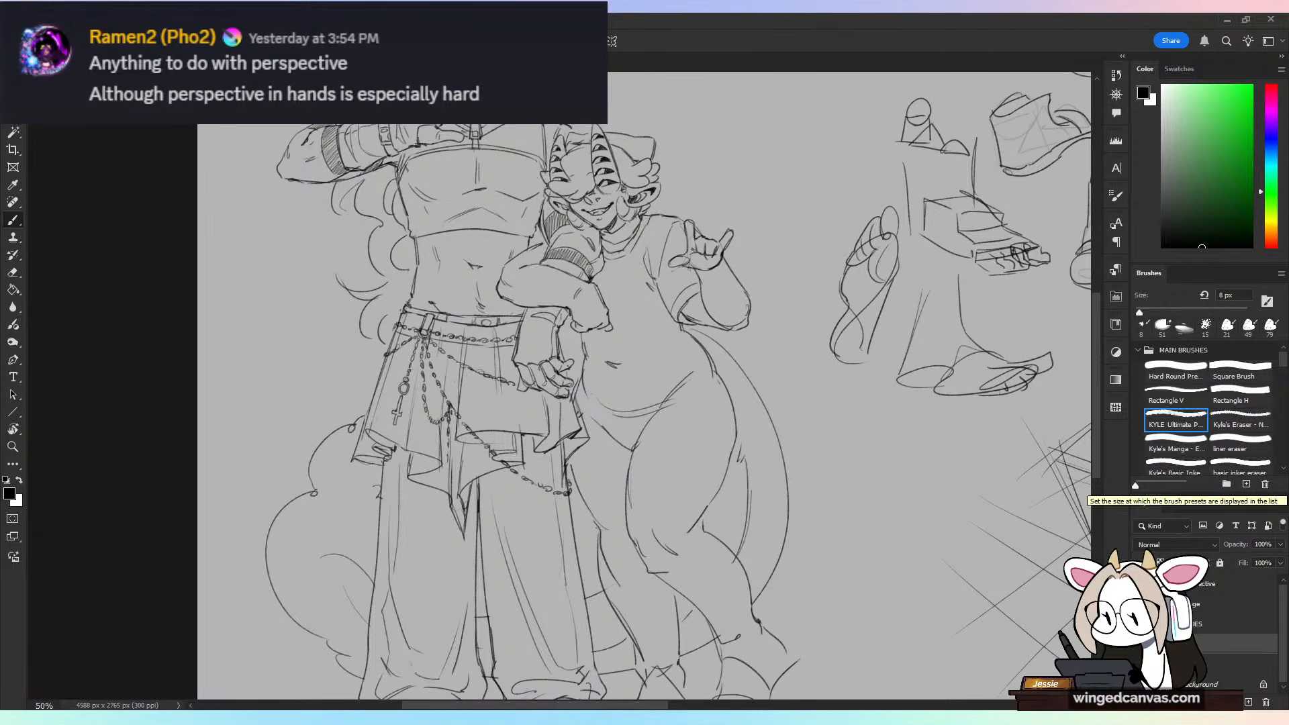
click(1139, 644)
click(1140, 643)
key(ctrl+plus)
drag(813, 295, 742, 450)
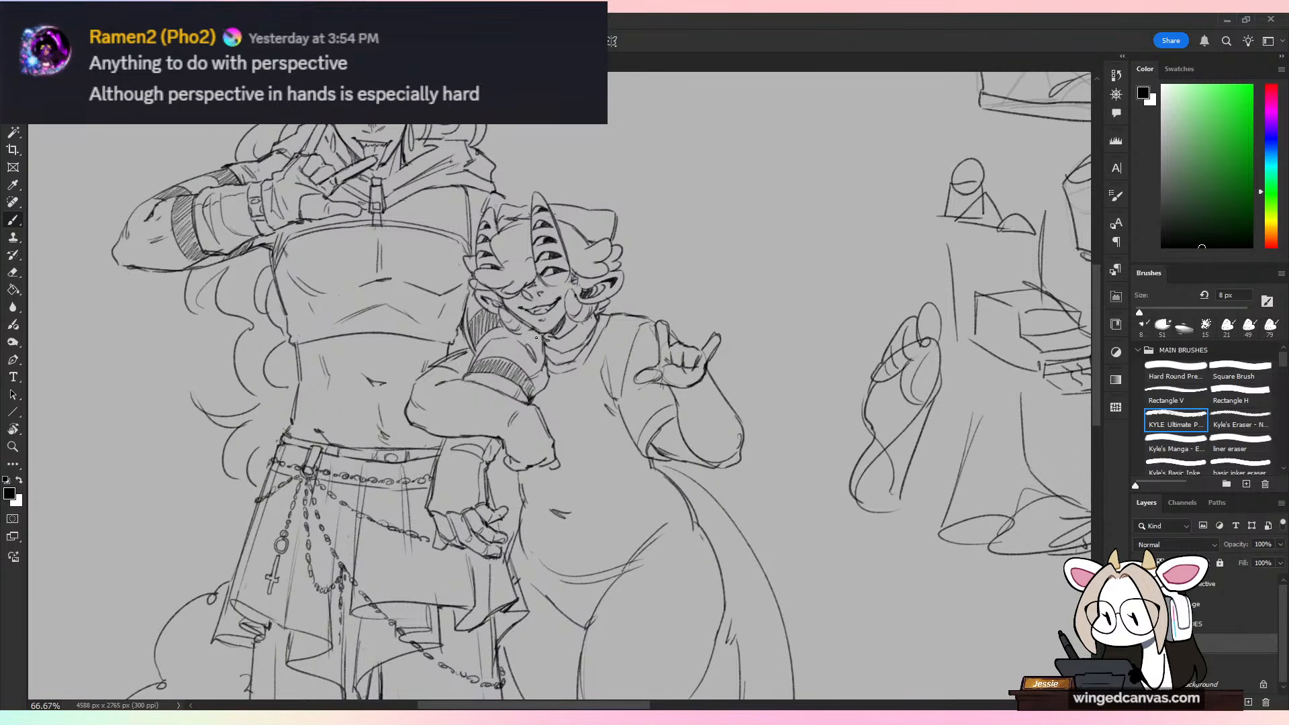
key(e)
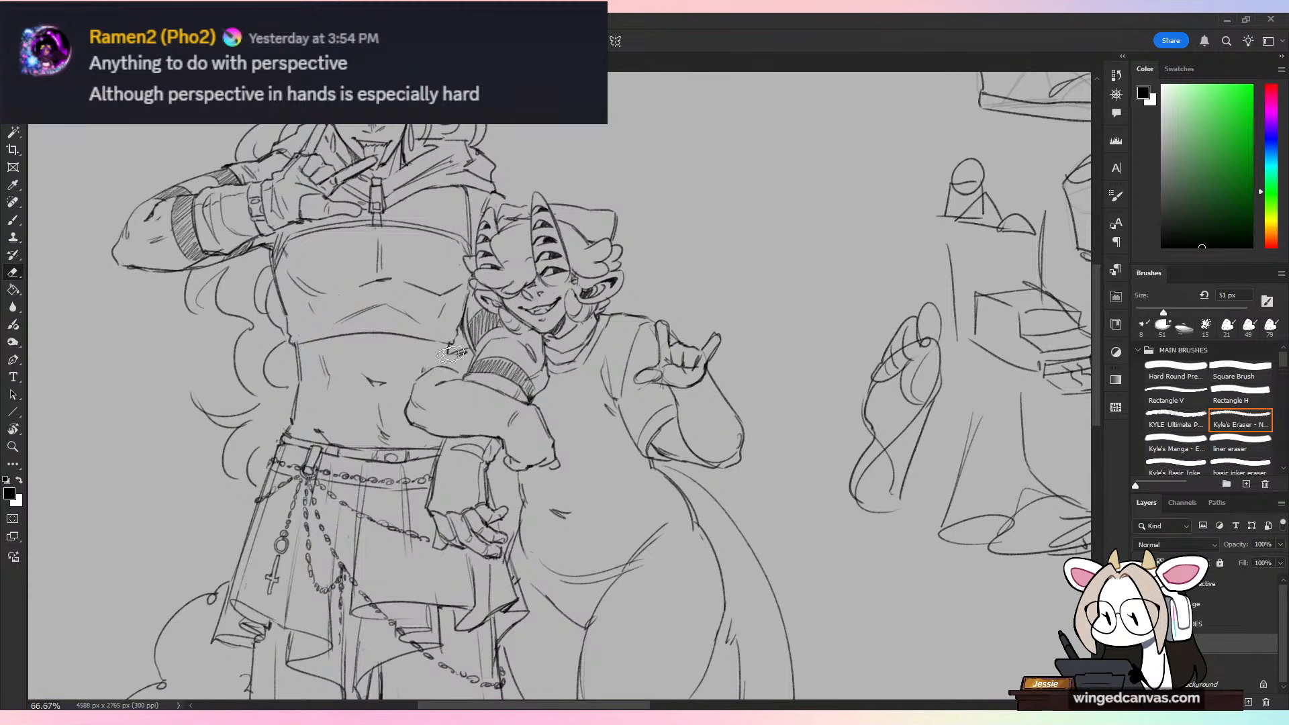
key(b)
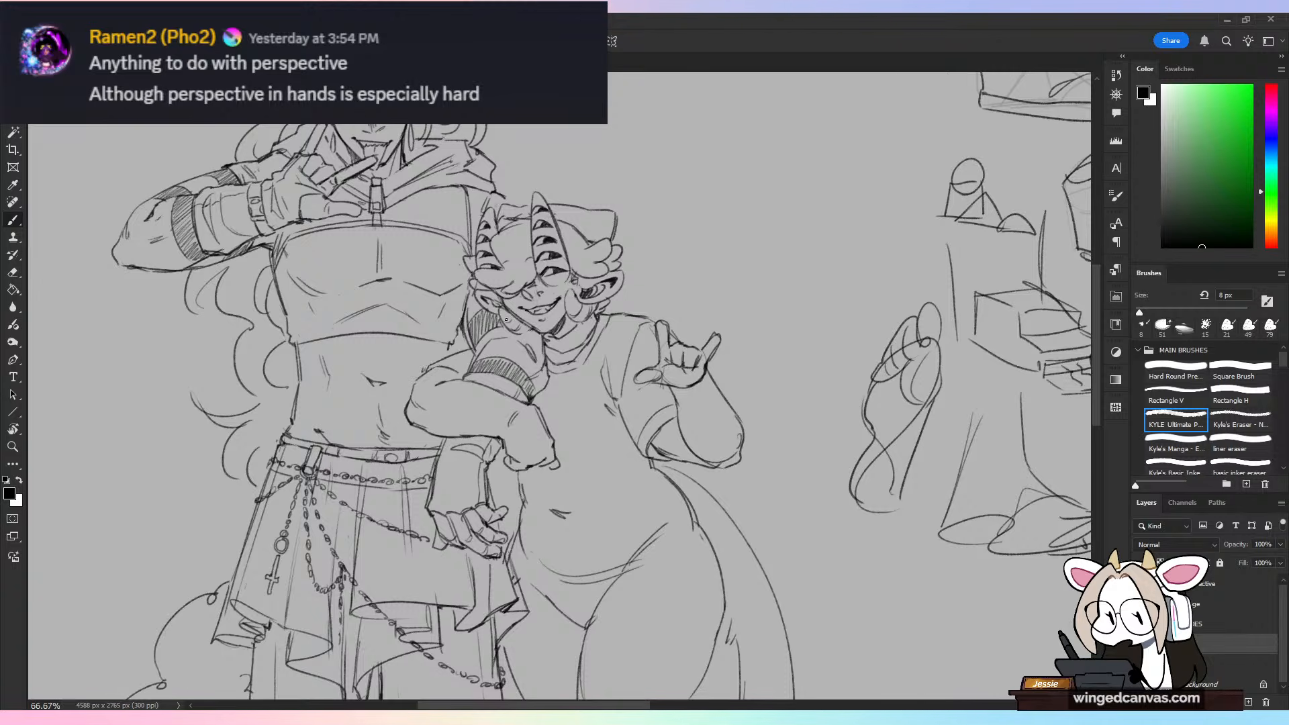
scroll(760, 495, down, 2)
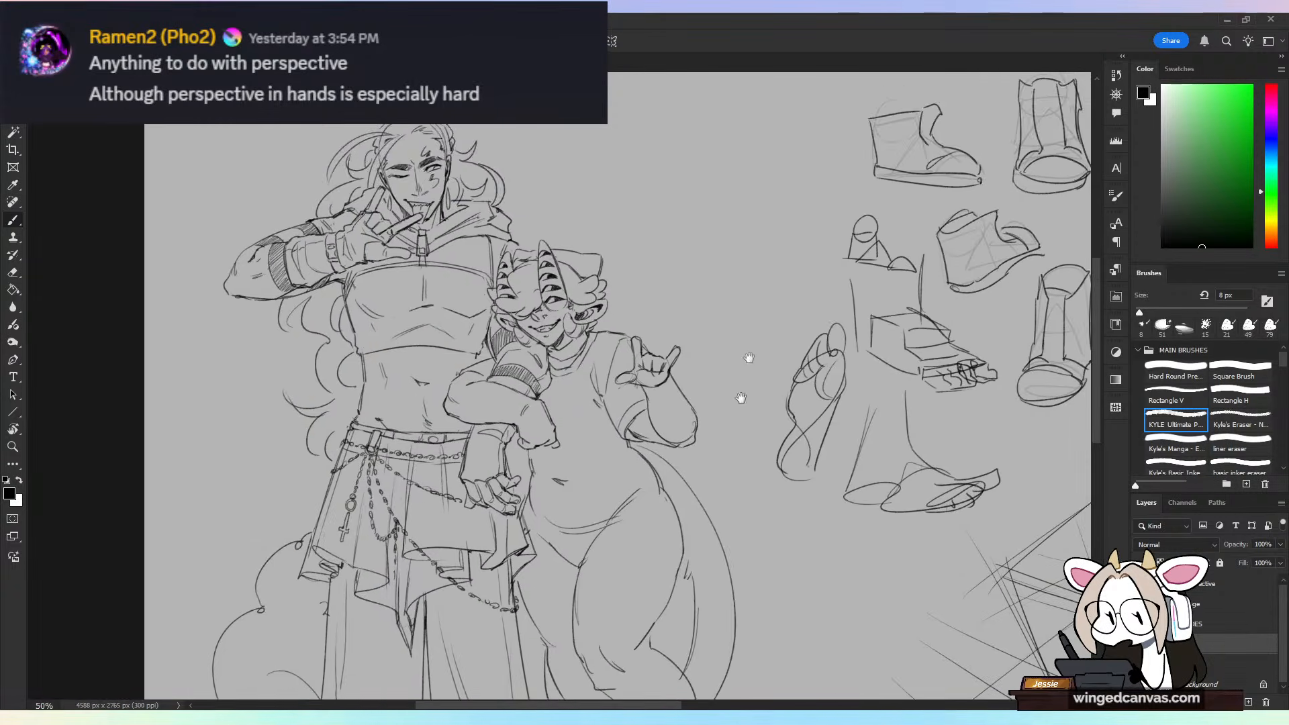
scroll(748, 357, up, 1)
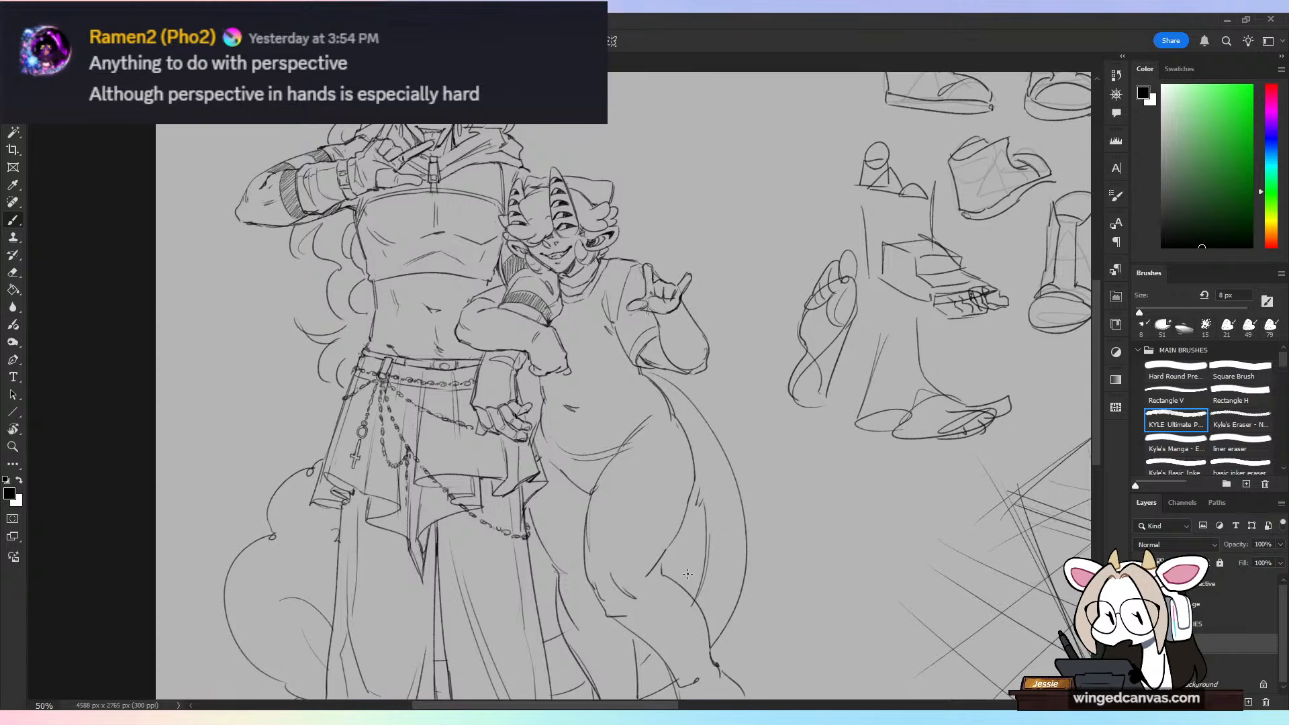
key(ctrl+minus)
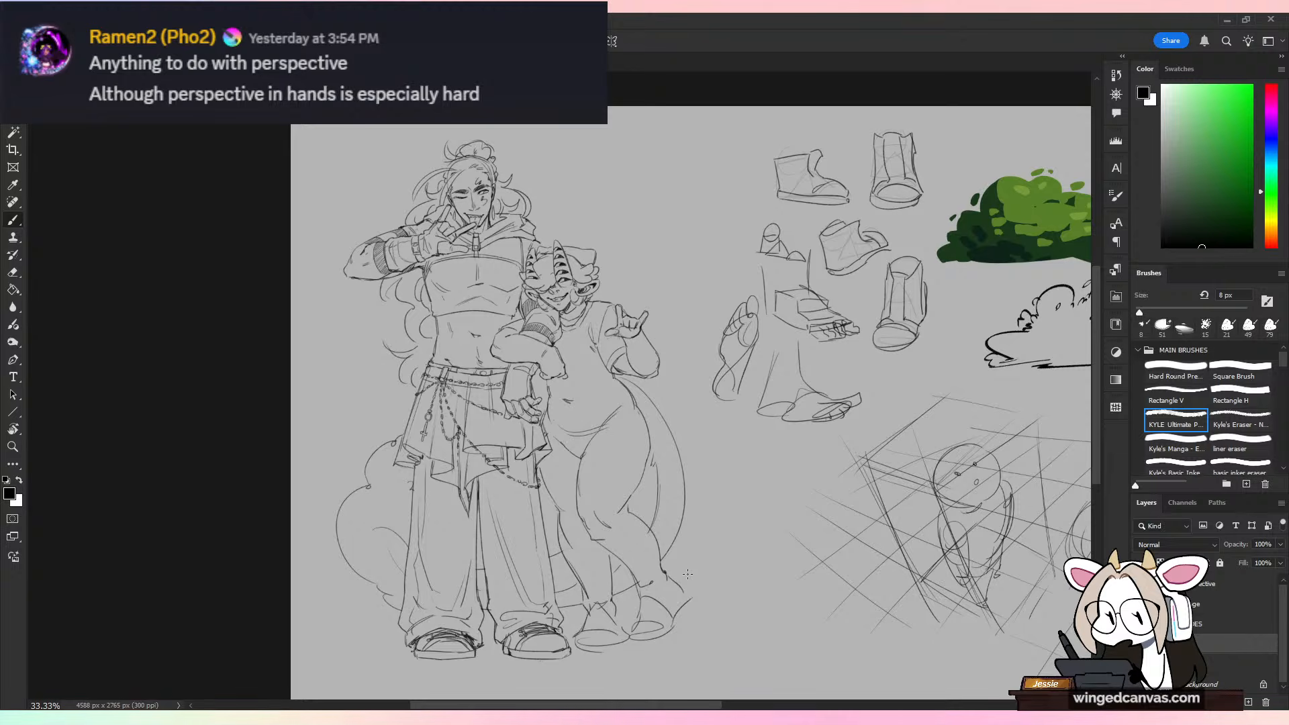
Step: Draw the shorter figure's curved shirt hem across the lower belly and up to the hip
key(ctrl+plus)
key(ctrl+plus)
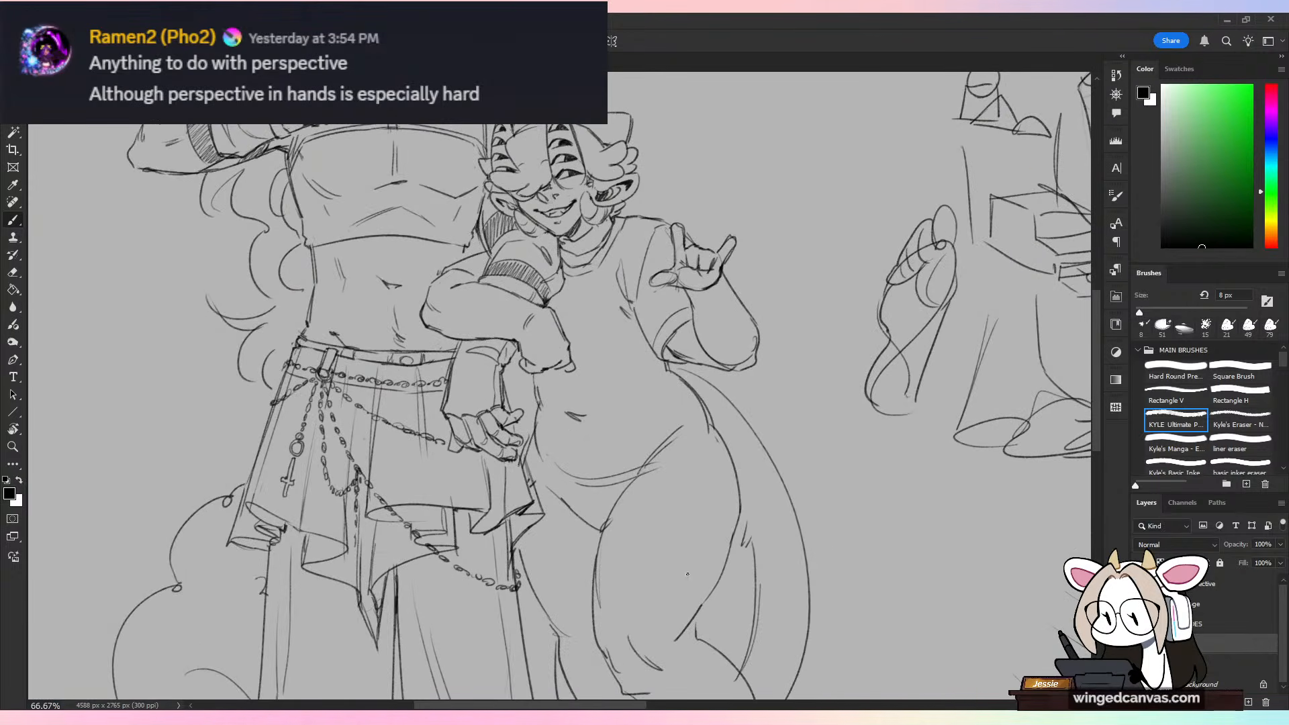
drag(525, 446, 578, 481)
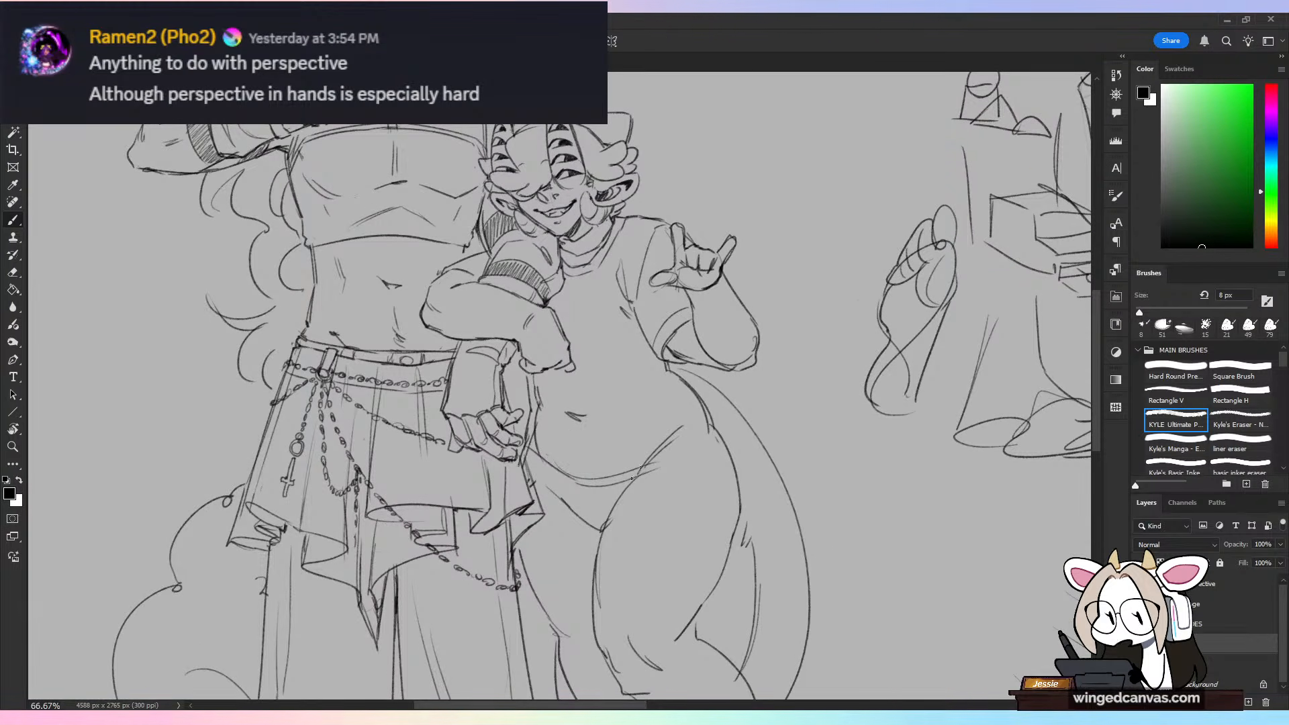
key(ctrl+z)
mouse_move(526, 446)
mouse_down()
mouse_move(637, 484)
mouse_move(576, 481)
mouse_move(705, 458)
mouse_up()
key(ctrl+z)
mouse_move(591, 486)
mouse_down()
mouse_move(663, 466)
mouse_move(719, 408)
mouse_move(709, 422)
mouse_up()
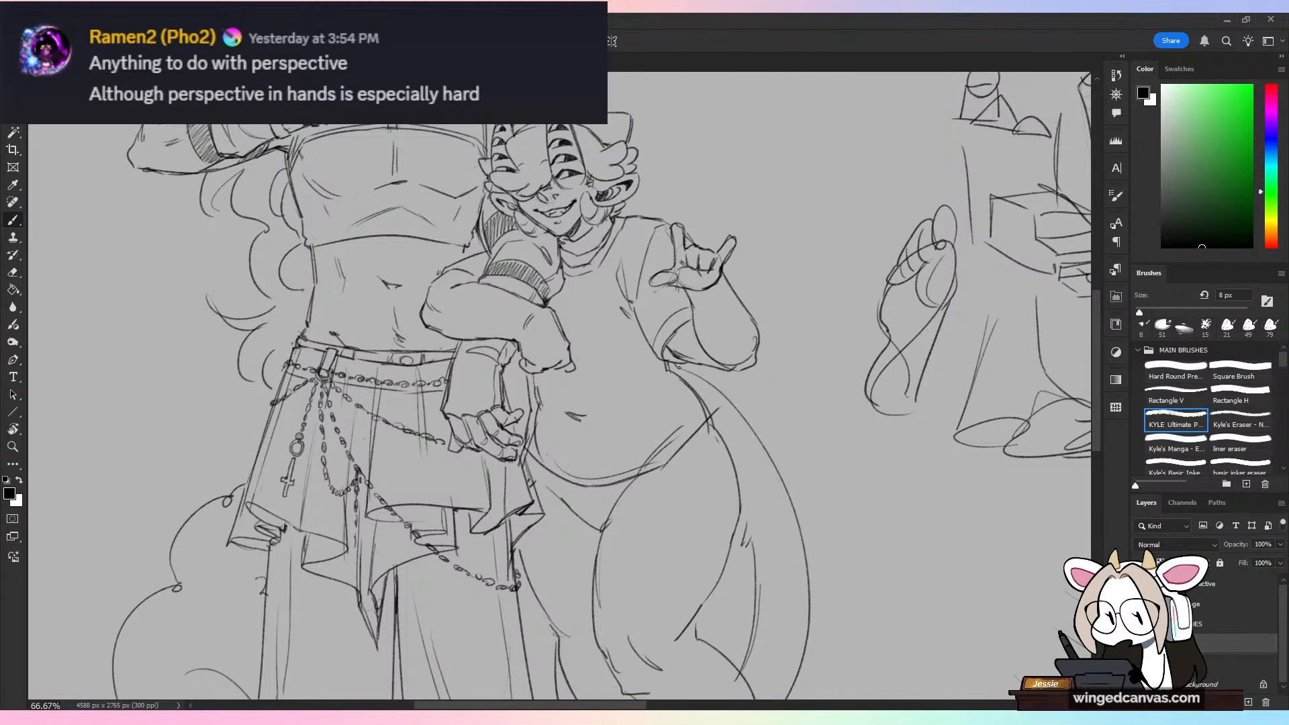
Step: Erase the shorter figure's waist, navel, belly and hip lines that show through the shirt
key(e)
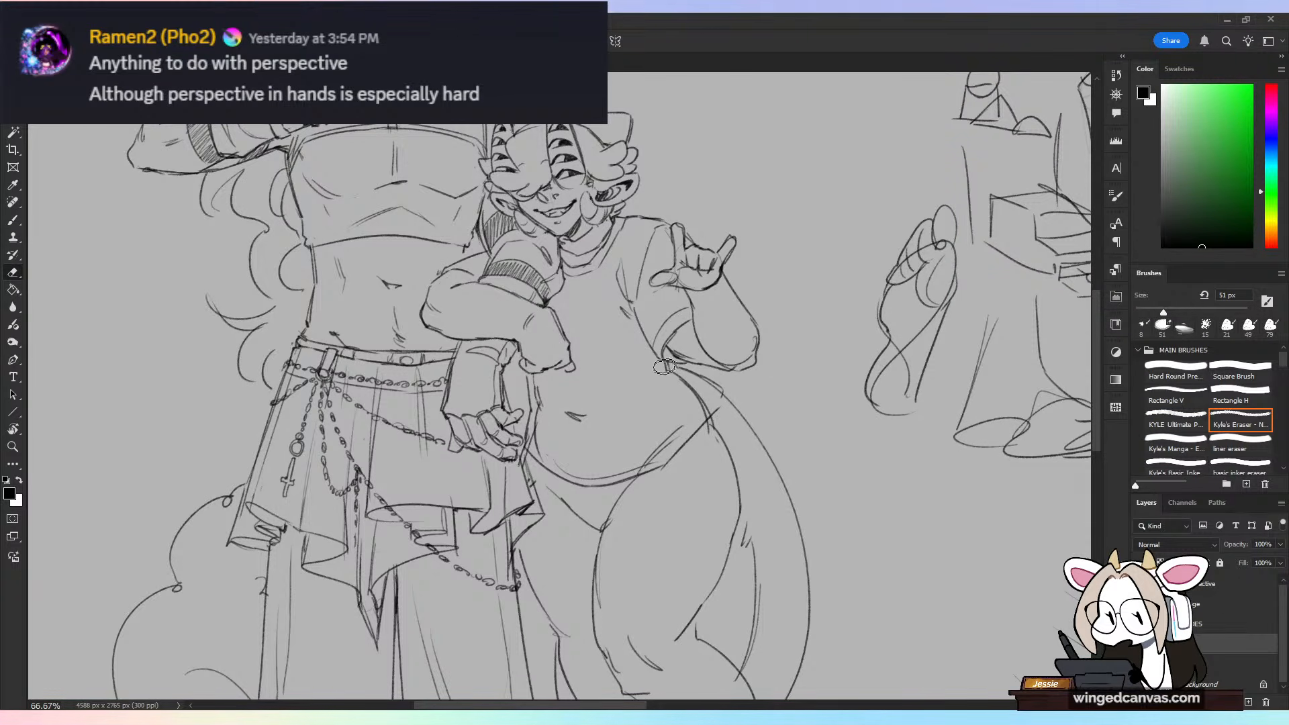
drag(693, 421, 630, 468)
mouse_move(538, 392)
mouse_down()
mouse_move(539, 445)
mouse_move(603, 474)
mouse_up()
drag(585, 423, 571, 415)
drag(601, 473, 614, 472)
drag(698, 380, 721, 402)
key(b)
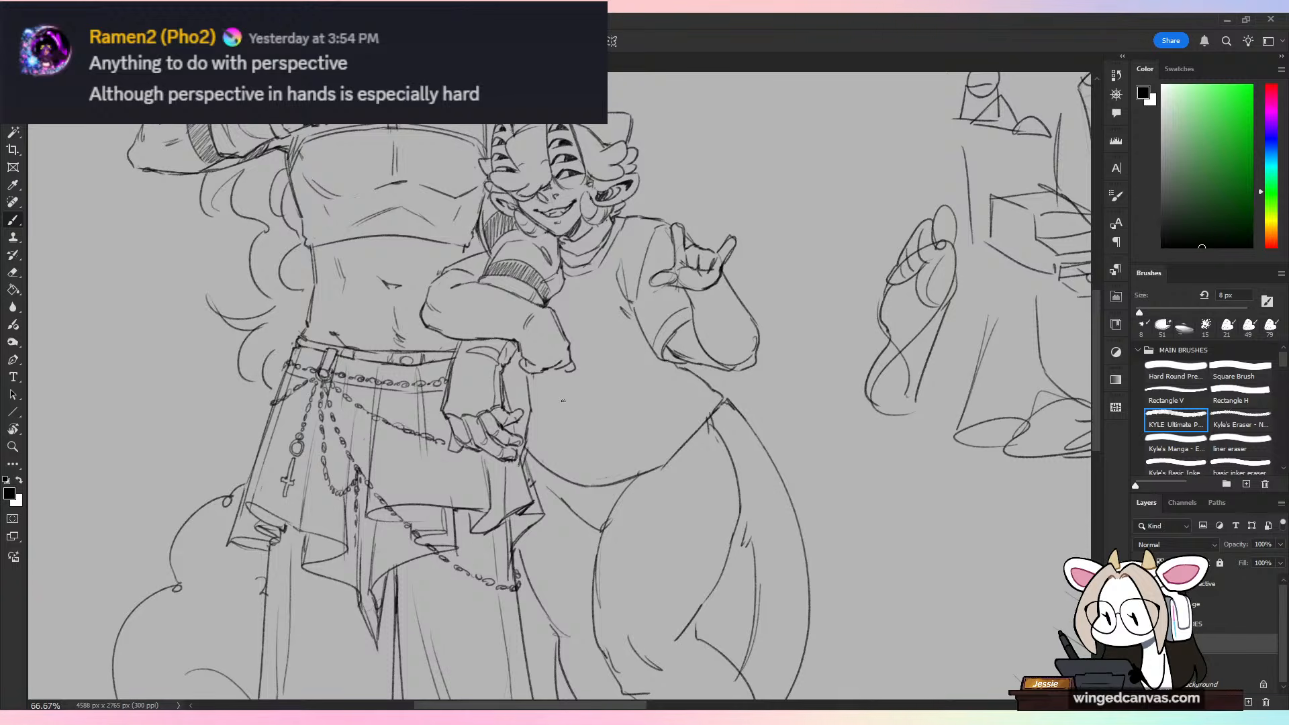
Step: Add diagonal folds to the shorter figure's shirt and a second curved line parallel to the hem
mouse_move(623, 344)
mouse_down()
mouse_move(571, 426)
mouse_move(622, 440)
mouse_up()
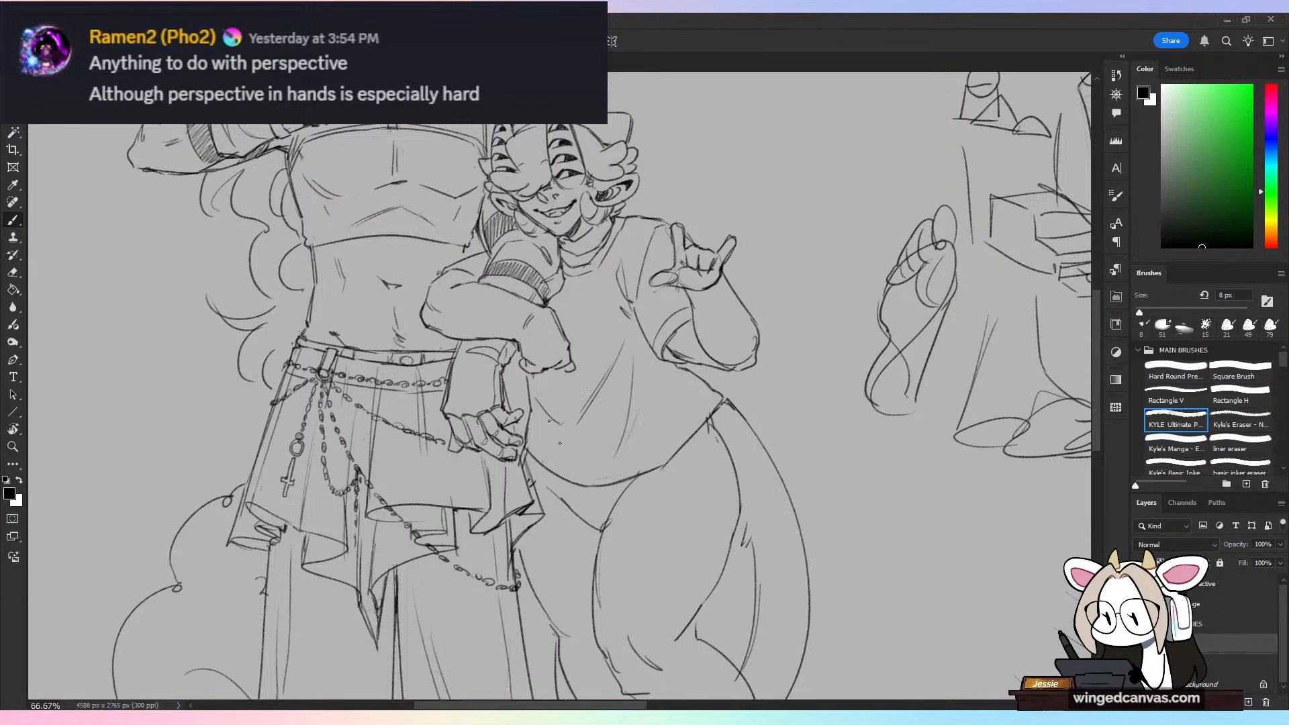
mouse_move(534, 428)
mouse_down()
mouse_move(596, 467)
mouse_move(663, 457)
mouse_up()
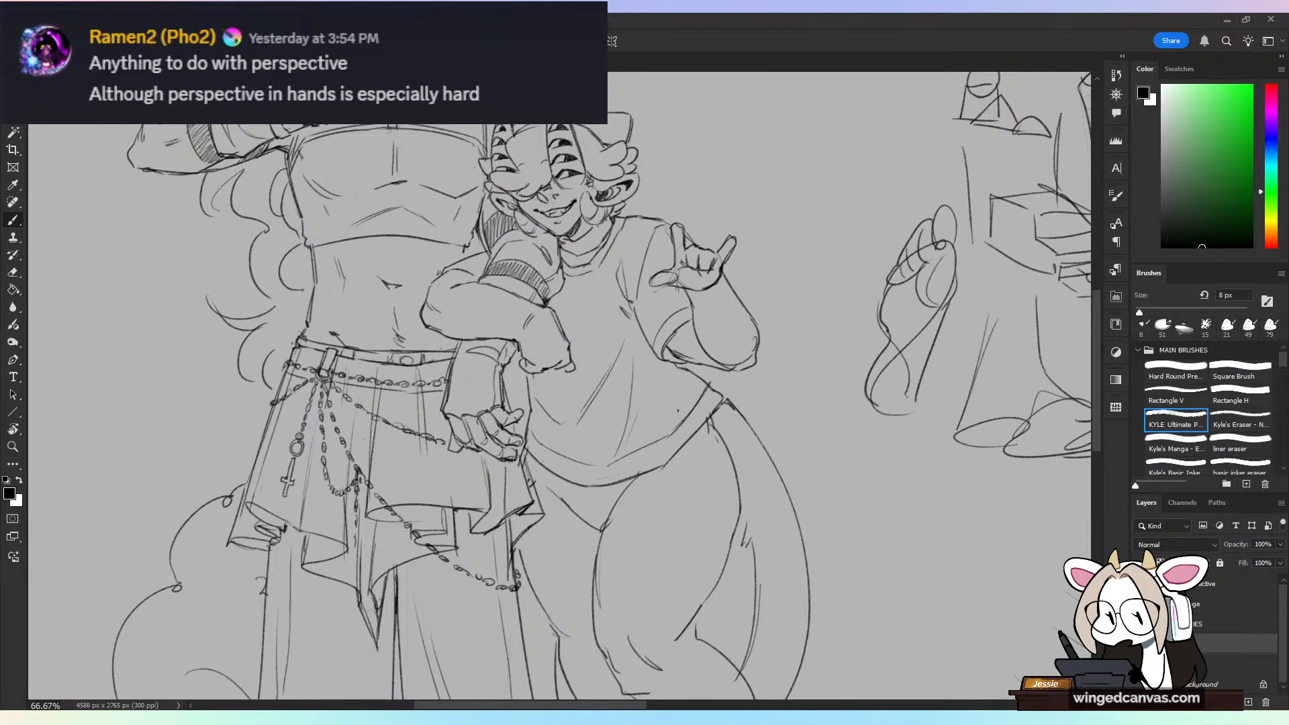
key(ctrl+z)
key(ctrl+z)
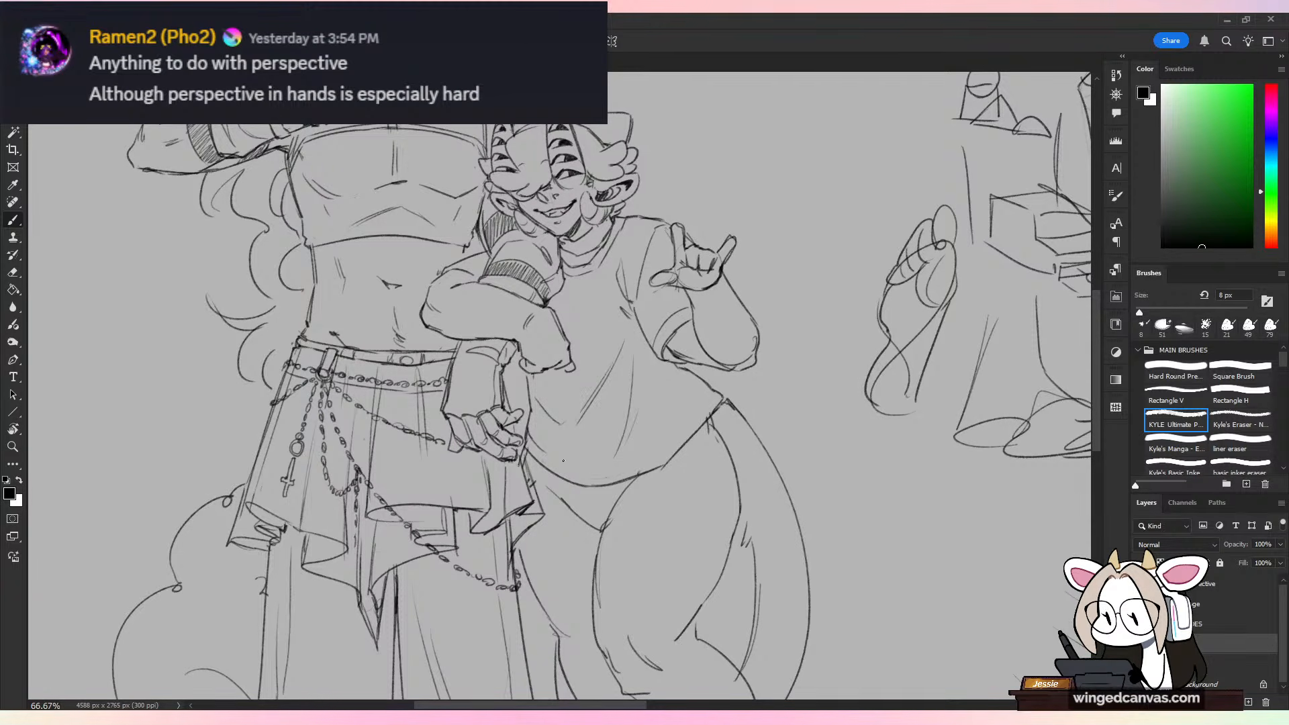
mouse_move(563, 460)
mouse_down()
mouse_move(648, 464)
mouse_move(701, 406)
mouse_up()
key(ctrl+minus)
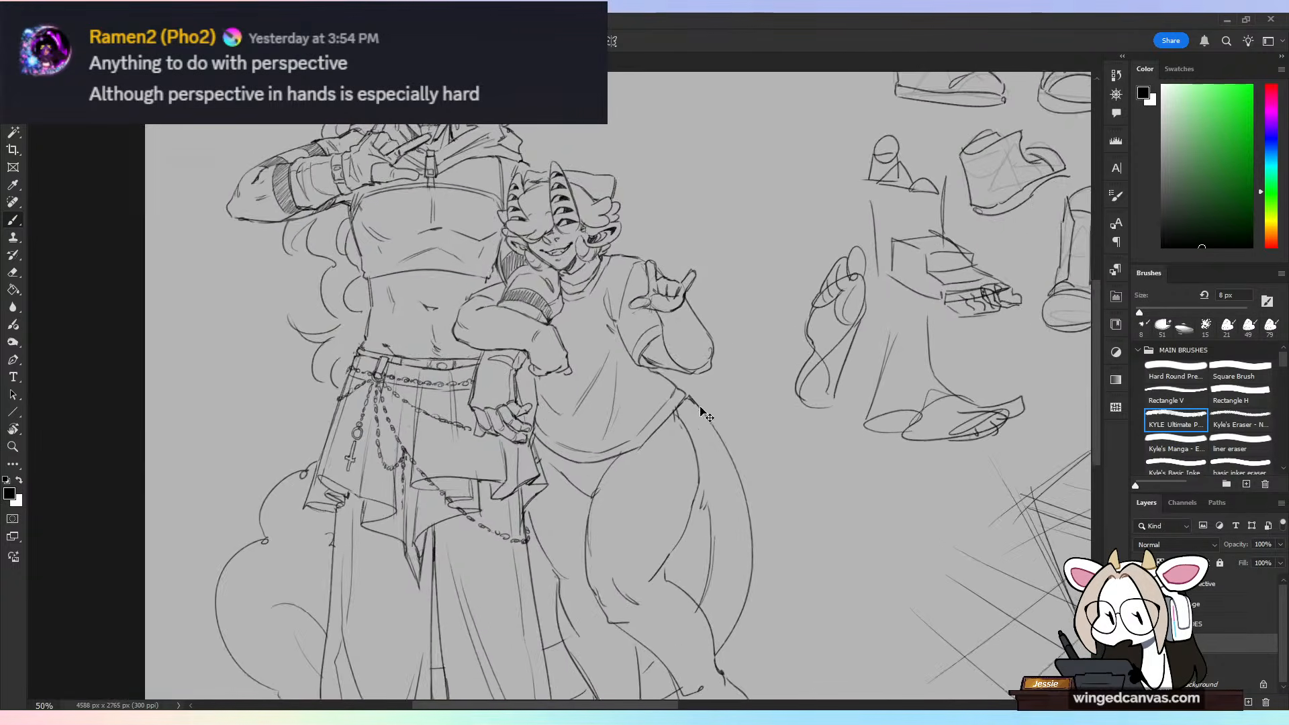
key(ctrl+plus)
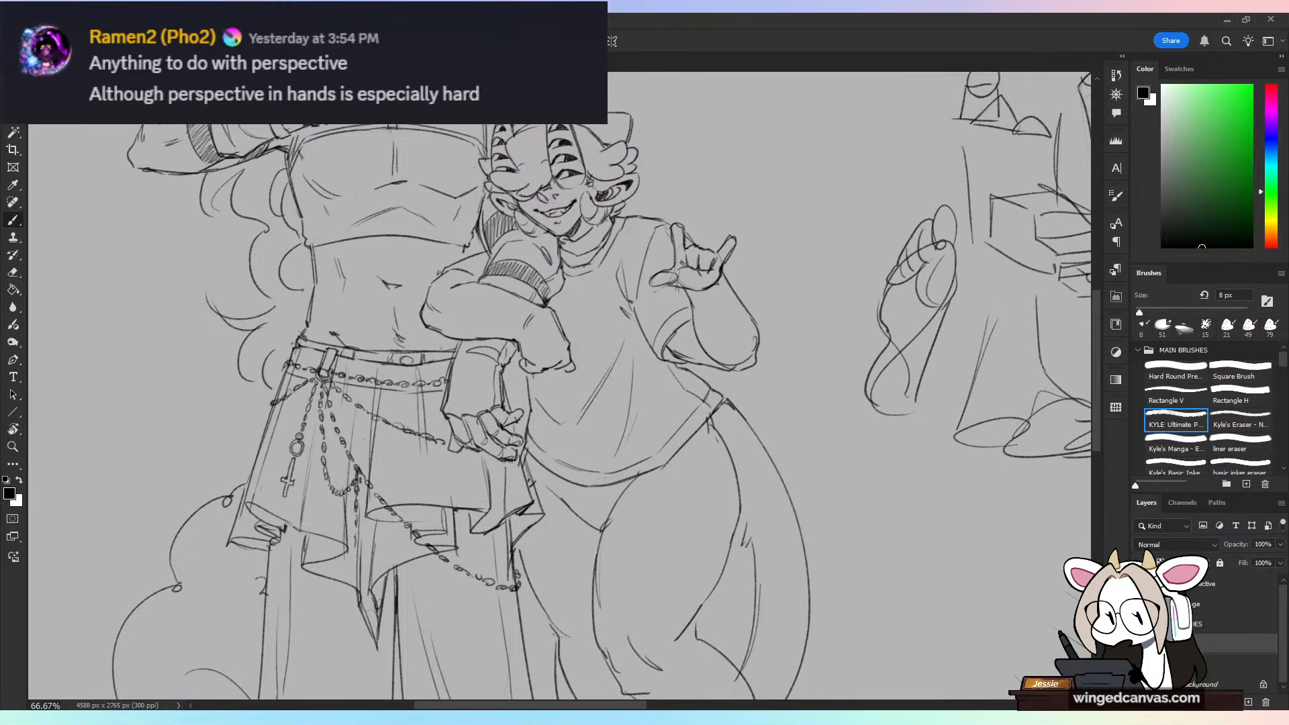
key(ctrl+minus)
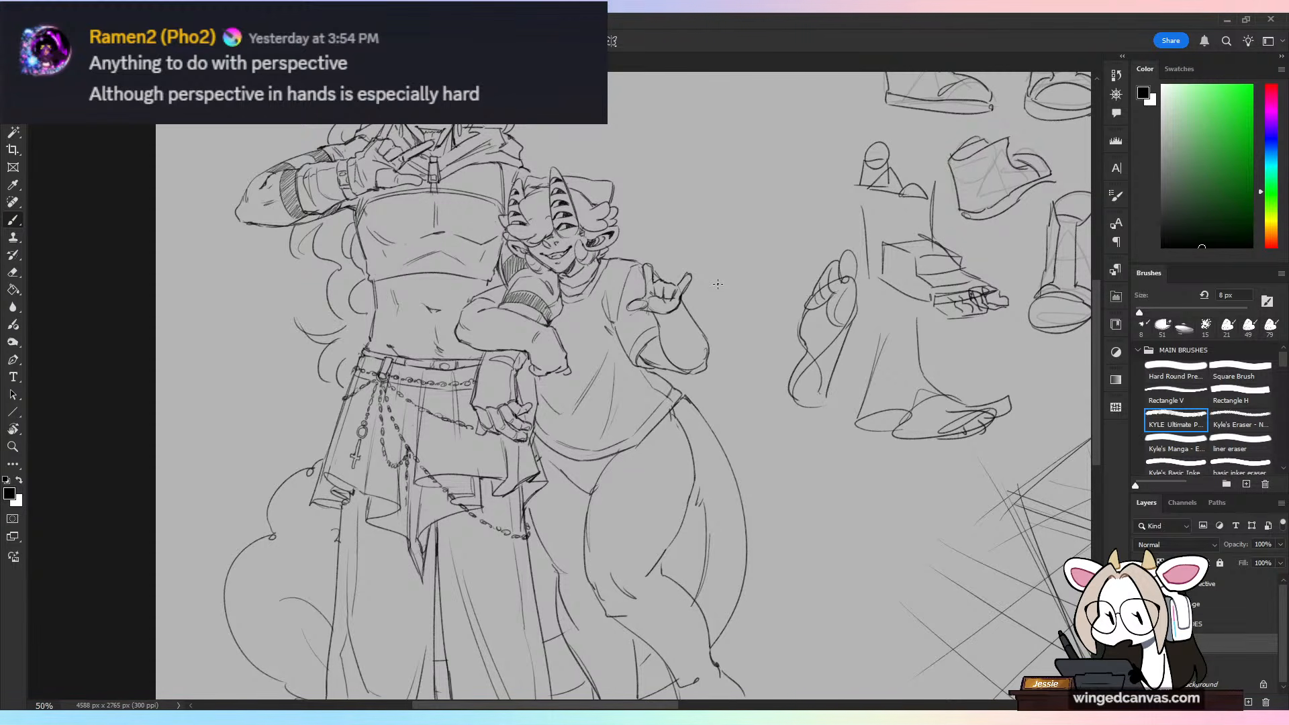
Step: Erase the overlapping construction line around the thumb of the shorter figure's raised hand
scroll(718, 284, up, 1)
drag(835, 316, 682, 430)
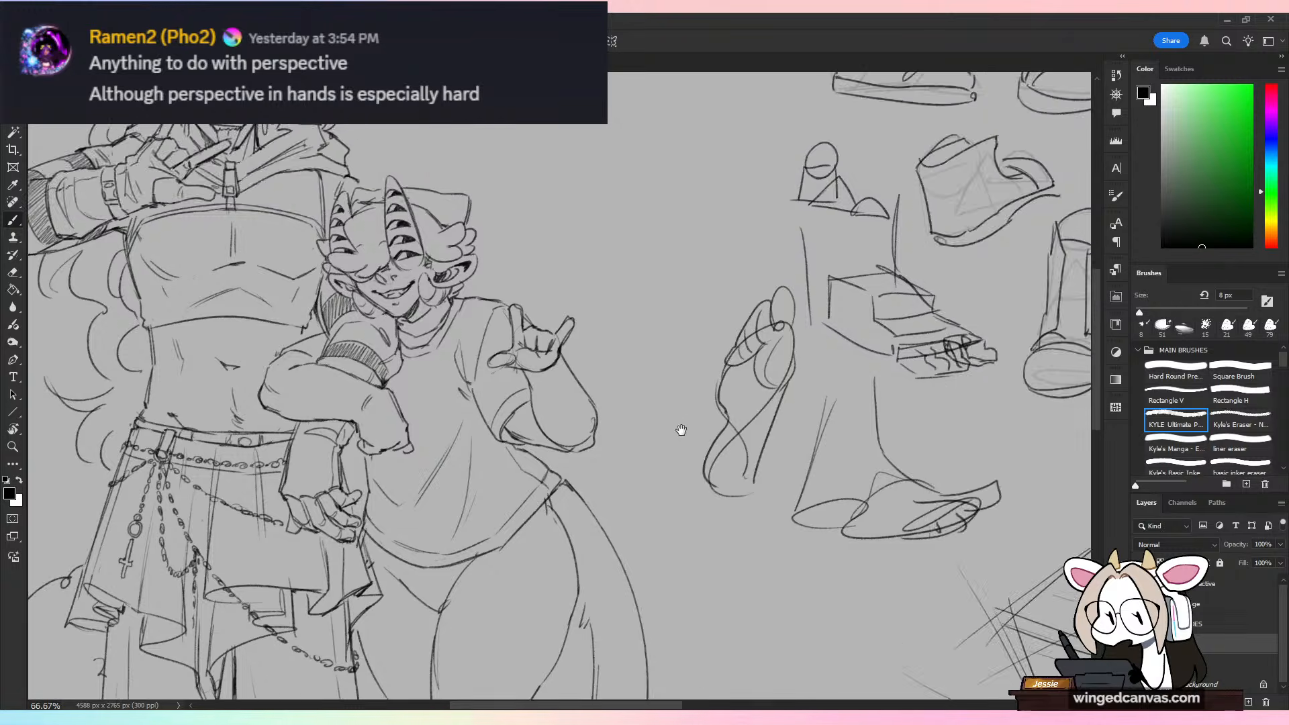
key(ctrl+plus)
key(e)
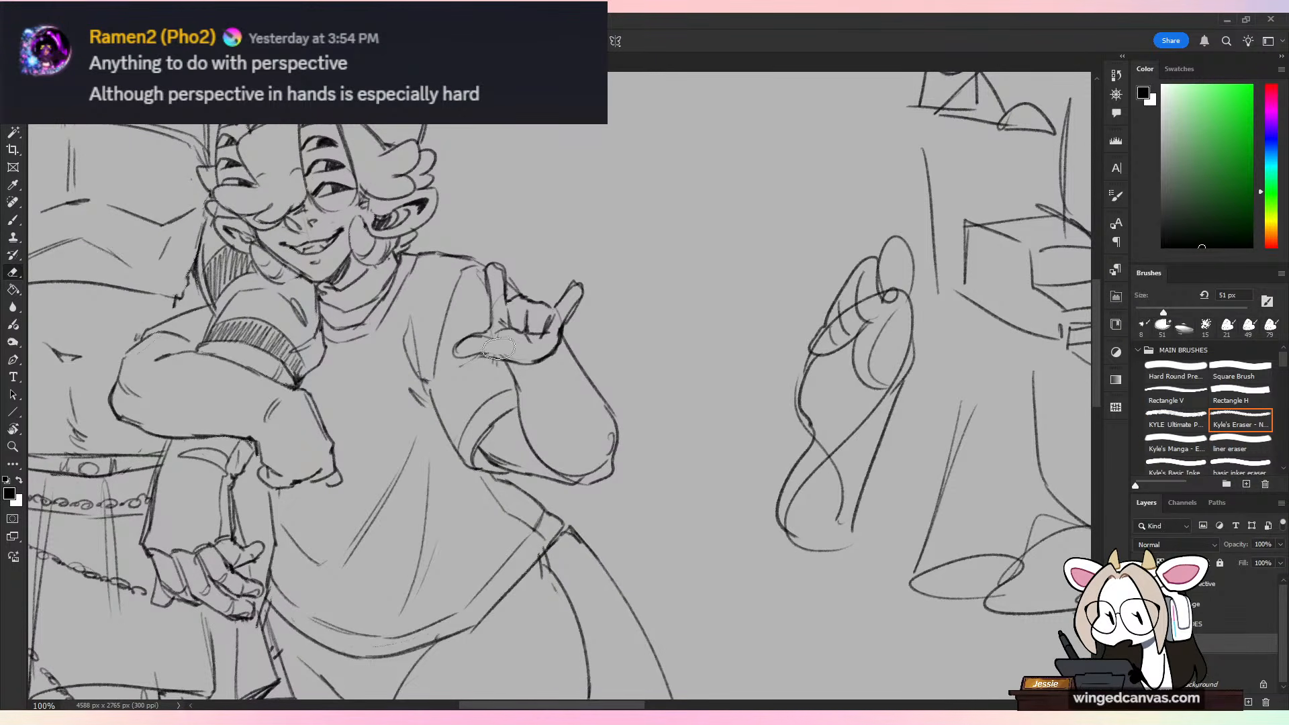
mouse_move(498, 348)
mouse_down()
mouse_move(452, 360)
mouse_move(477, 335)
mouse_up()
key(b)
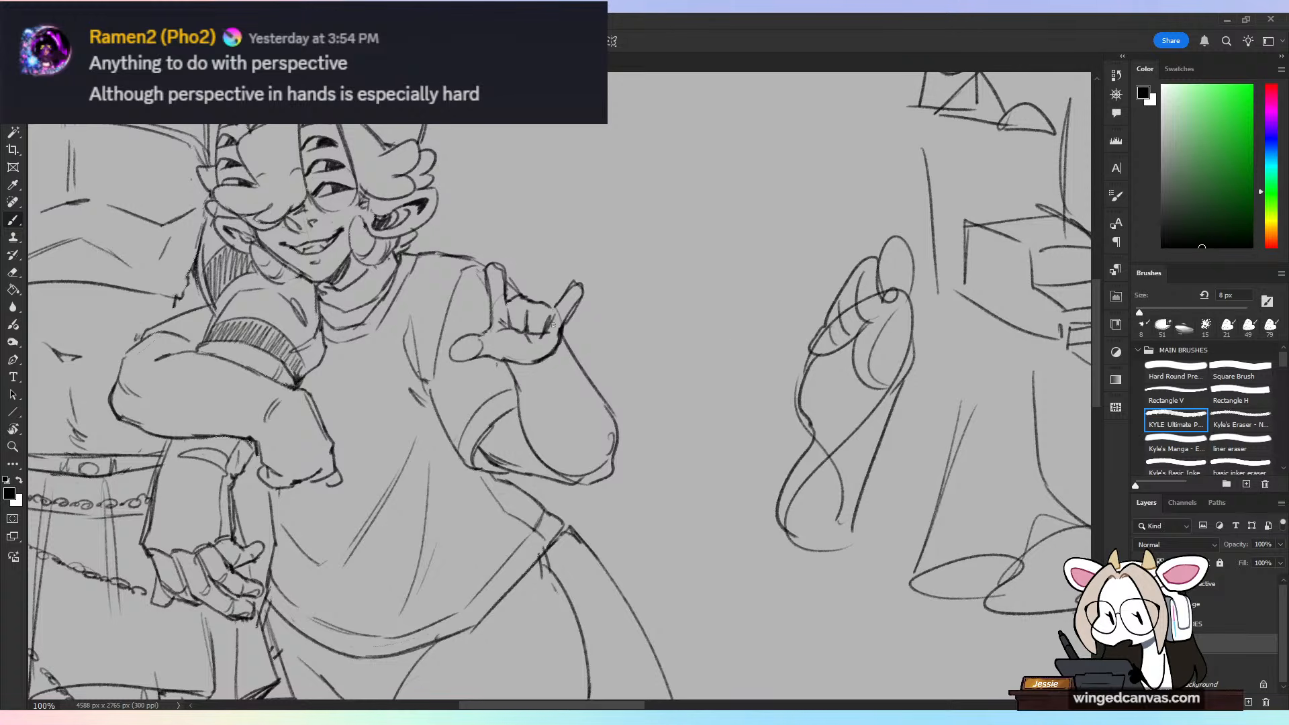
Step: Erase the lower palm edge of the shorter figure's raised hand and redraw it with a sleeve opening around the wrist
key(e)
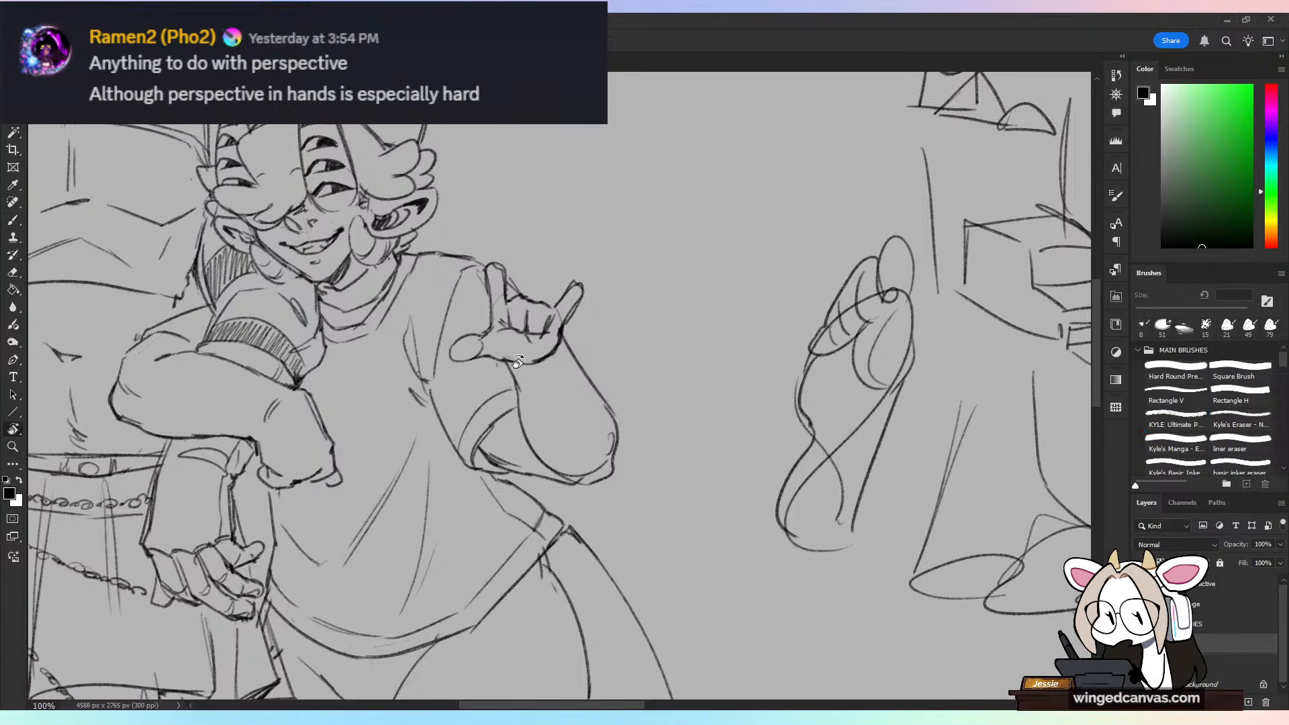
mouse_move(516, 362)
mouse_down()
mouse_move(500, 362)
mouse_move(569, 340)
mouse_up()
key(b)
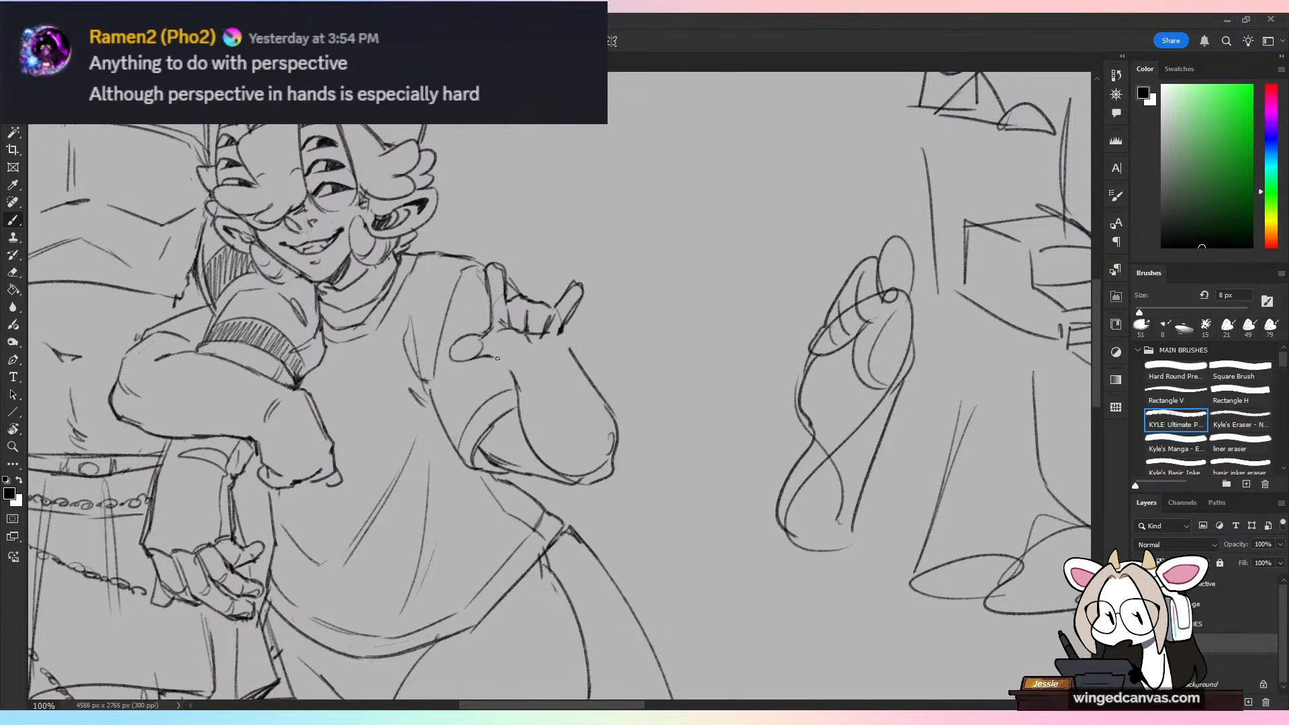
mouse_move(496, 356)
mouse_down()
mouse_move(558, 346)
mouse_move(500, 360)
mouse_move(525, 387)
mouse_move(569, 357)
mouse_move(536, 377)
mouse_move(550, 393)
mouse_move(571, 337)
mouse_move(545, 369)
mouse_move(516, 364)
mouse_move(574, 345)
mouse_move(562, 335)
mouse_move(575, 363)
mouse_up()
key(r)
key(e)
key(b)
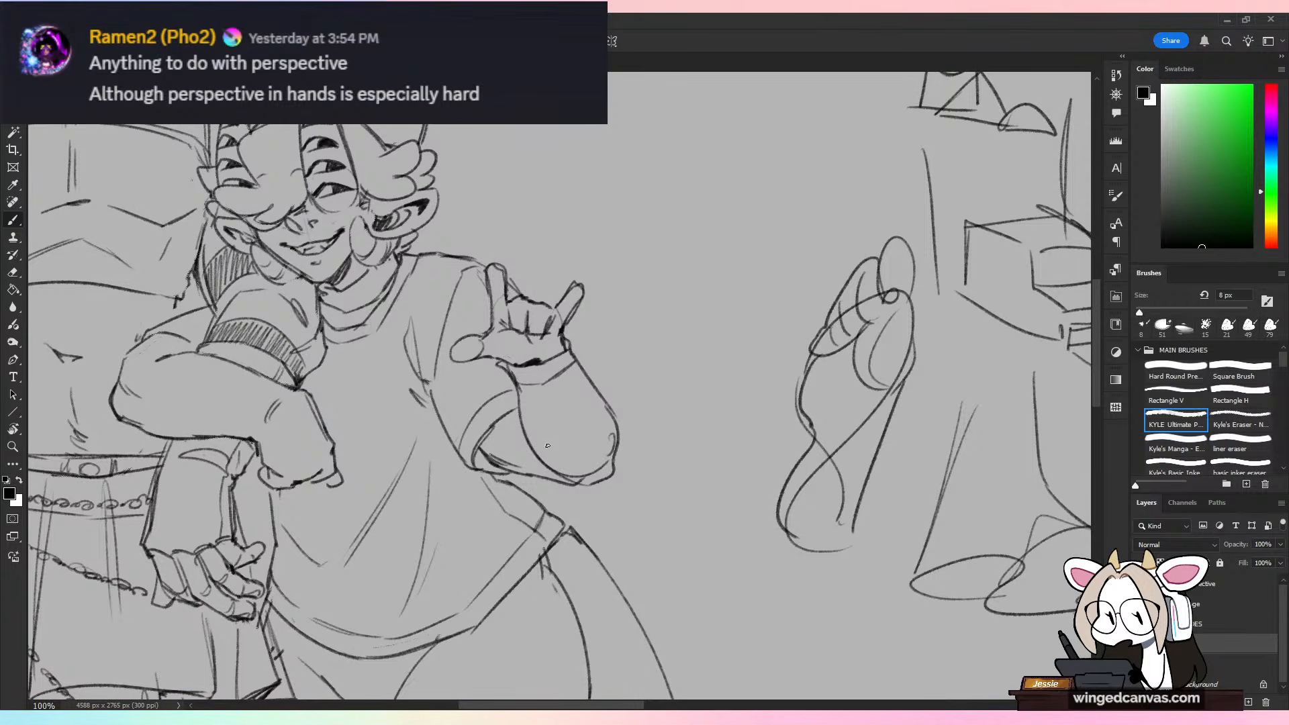
Step: Erase part of the raised forearm's lower outline and redraw it with bunched sleeve folds near the elbow
key(e)
mouse_move(520, 430)
mouse_down()
mouse_move(579, 479)
mouse_move(510, 460)
mouse_move(537, 475)
mouse_up()
mouse_move(545, 486)
mouse_down()
mouse_move(493, 459)
mouse_move(563, 481)
mouse_up()
key(b)
drag(526, 438, 529, 456)
drag(566, 478, 509, 434)
mouse_move(506, 472)
mouse_down()
mouse_move(586, 482)
mouse_move(613, 467)
mouse_up()
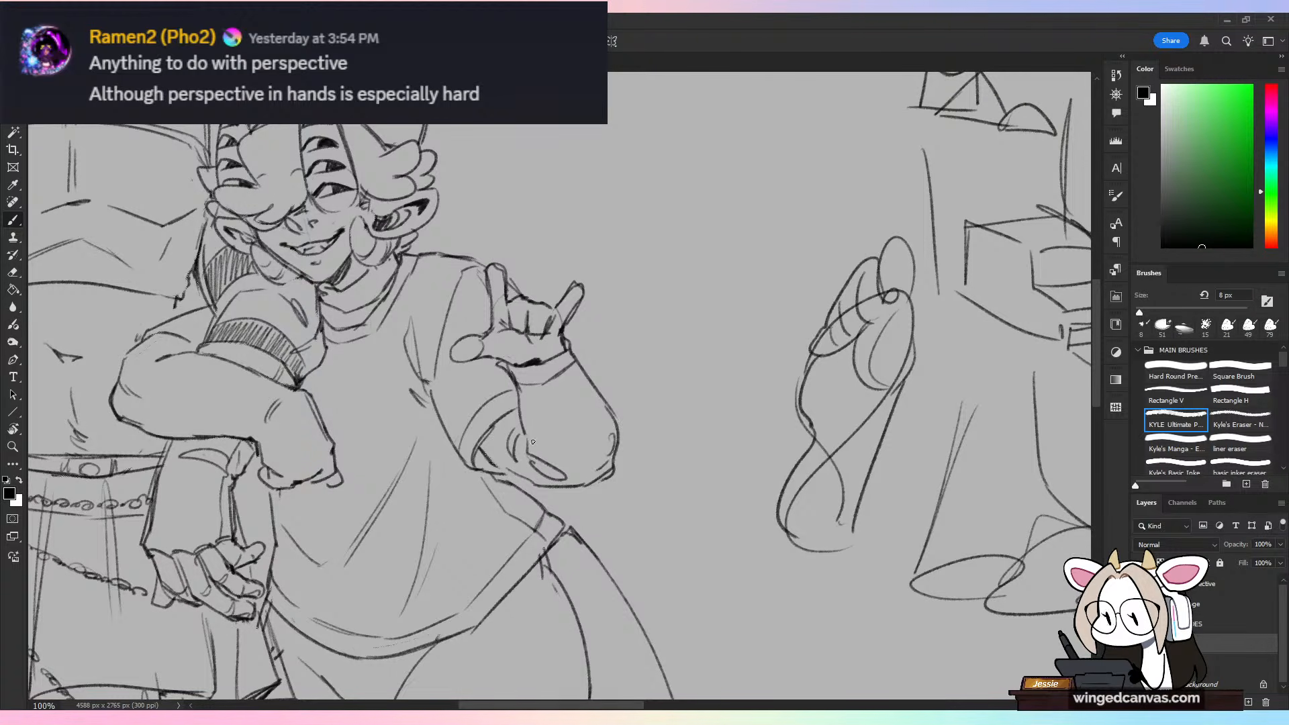
Step: Clean up the base of the raised hand's index finger and add small crease lines on the palm
key(ctrl+minus)
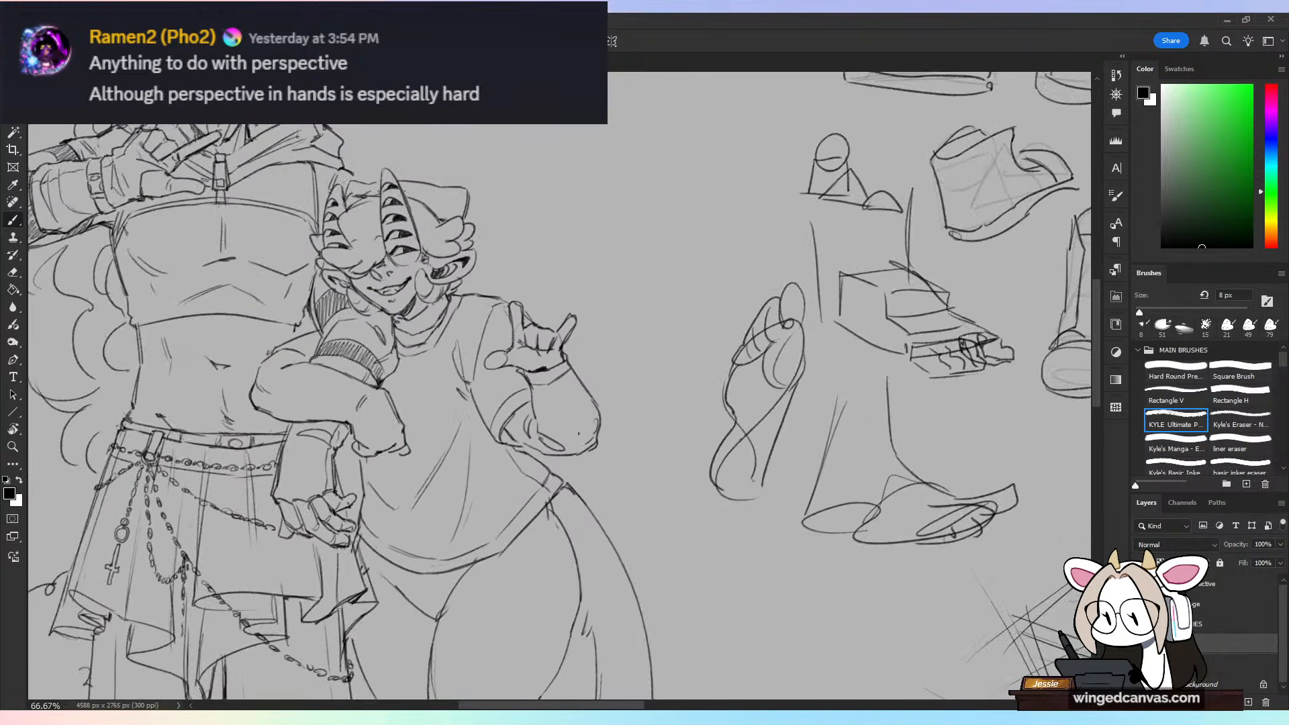
drag(588, 427, 795, 373)
key(ctrl+plus)
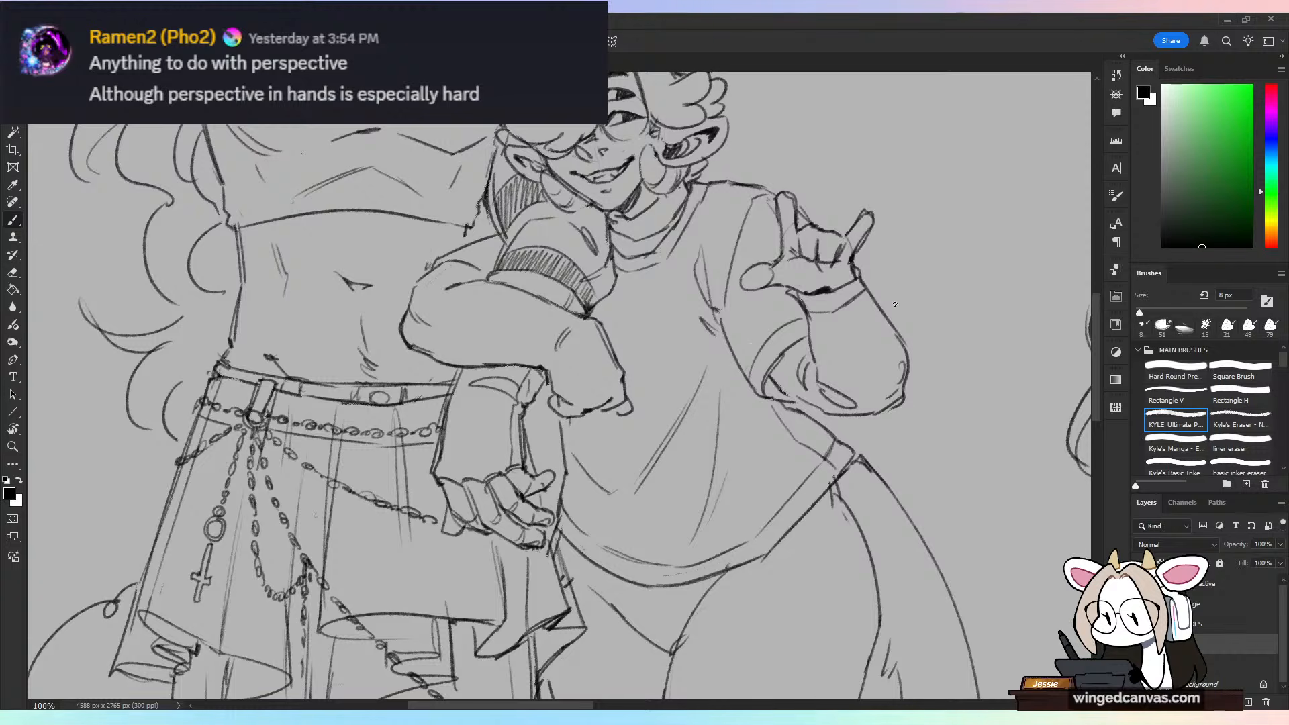
drag(895, 304, 734, 406)
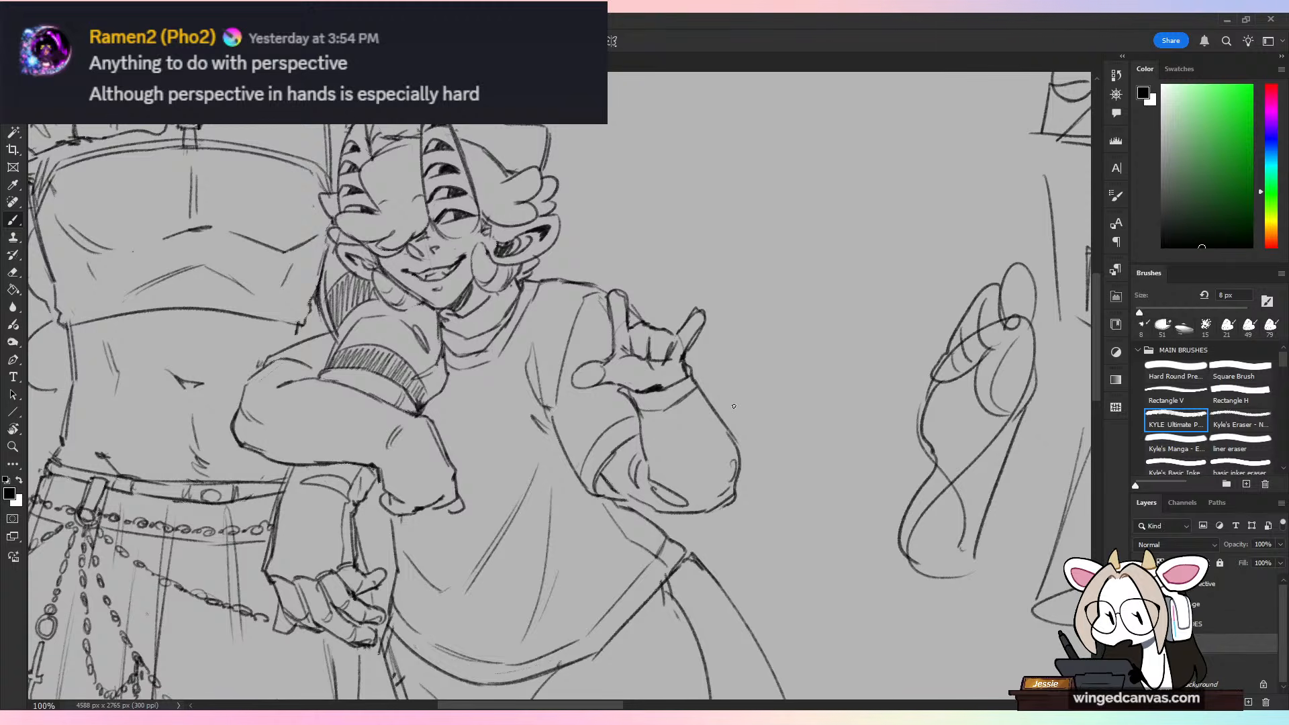
key(e)
drag(624, 327, 628, 329)
key(b)
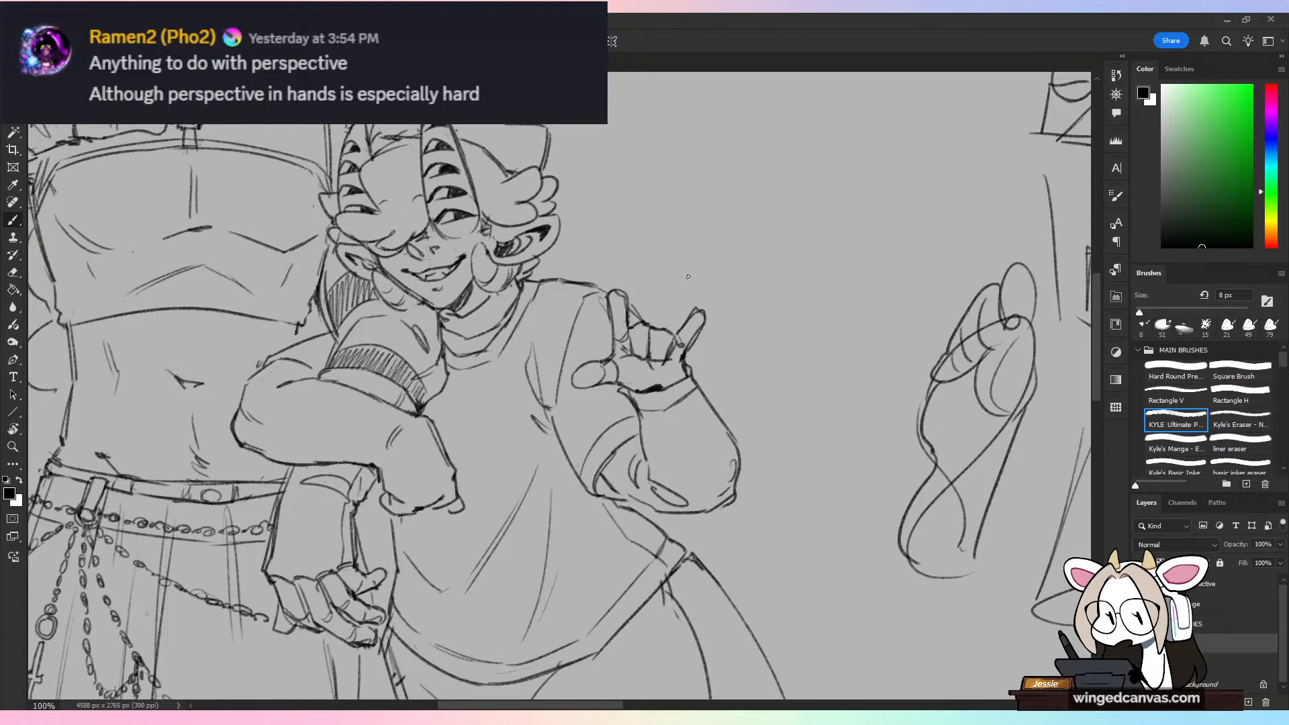
Step: Erase the wrist lines of the shorter figure's resting arm and redraw the sleeve edge around the hand
drag(531, 329, 637, 354)
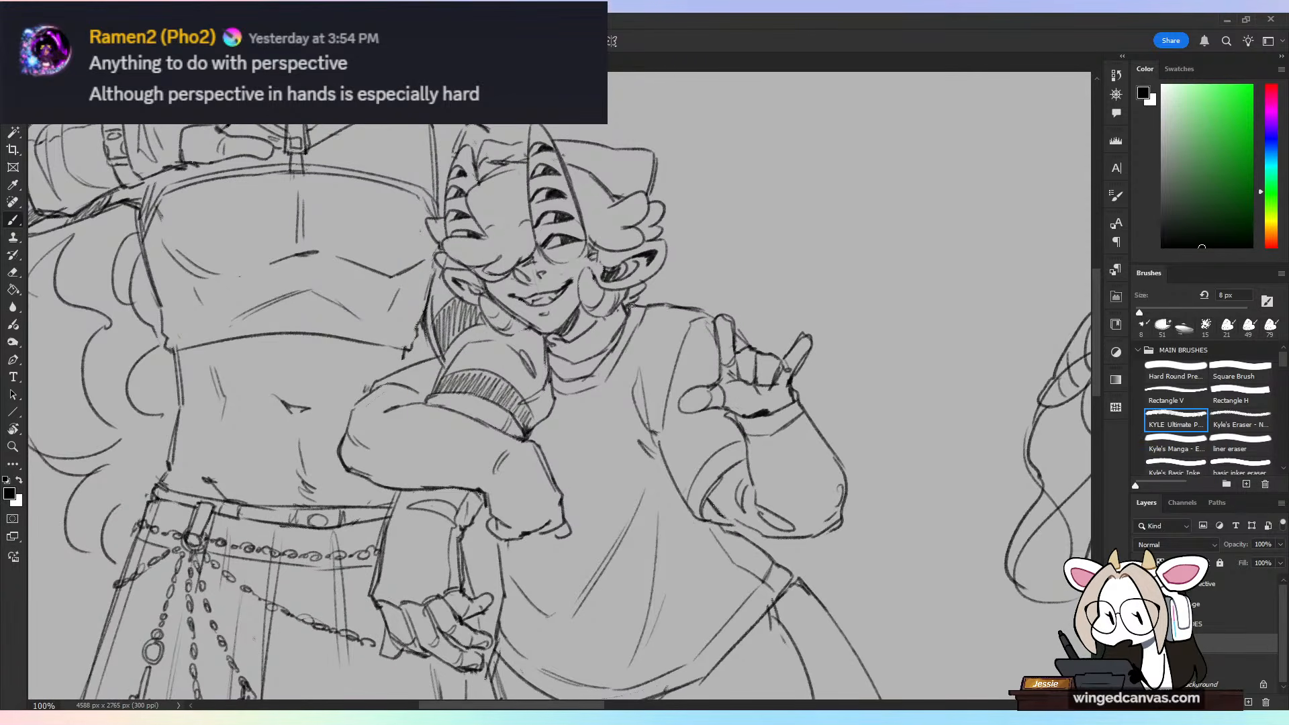
key(e)
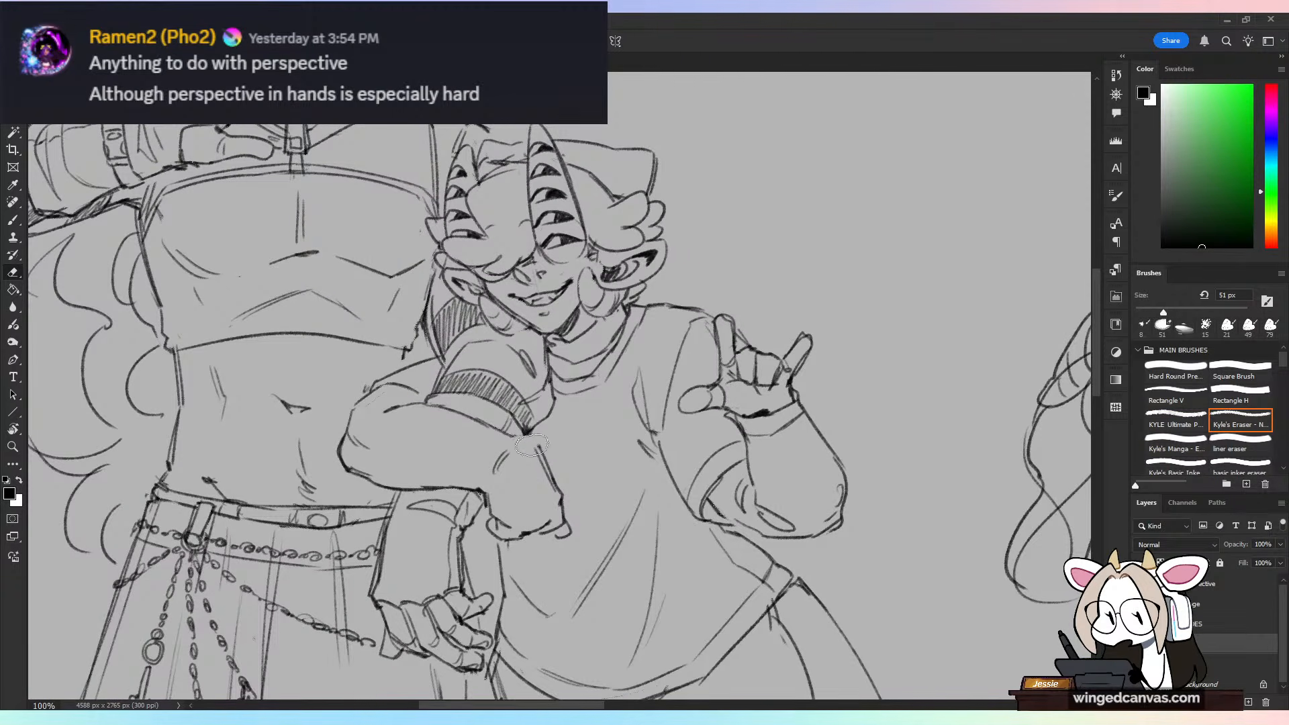
drag(532, 445, 468, 492)
mouse_move(510, 449)
mouse_down()
mouse_move(496, 429)
mouse_move(517, 449)
mouse_move(478, 491)
mouse_move(462, 480)
mouse_move(475, 495)
mouse_move(455, 474)
mouse_move(482, 498)
mouse_move(464, 474)
mouse_up()
key(b)
key(e)
key(b)
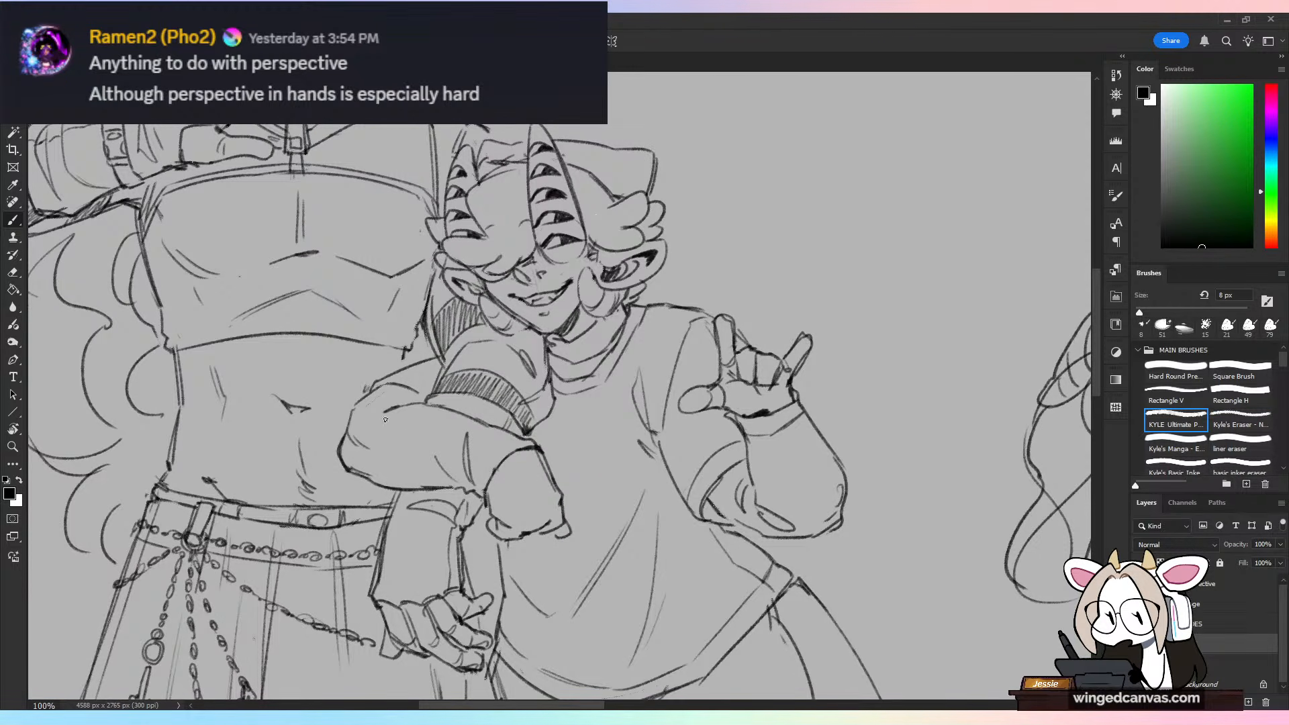
Step: Add curved sleeve folds around the elbow and along the forearm of the shorter figure's resting arm
drag(367, 429, 415, 402)
key(r)
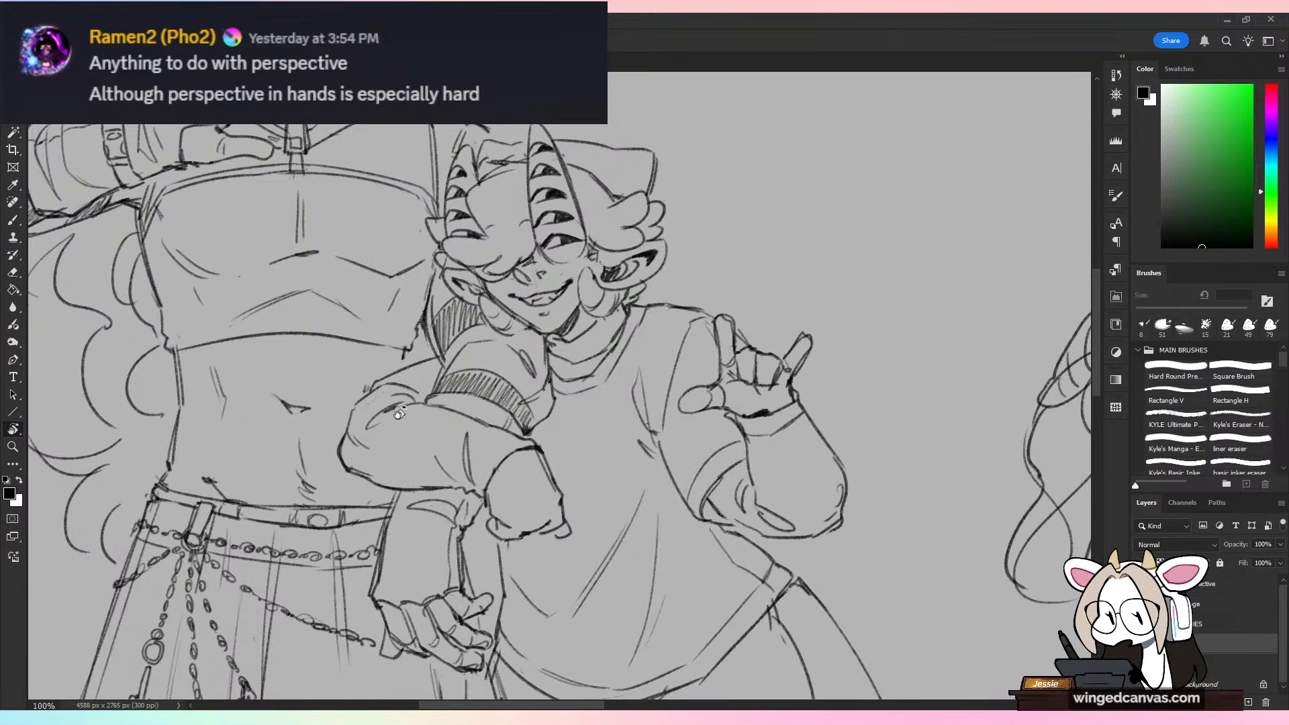
key(b)
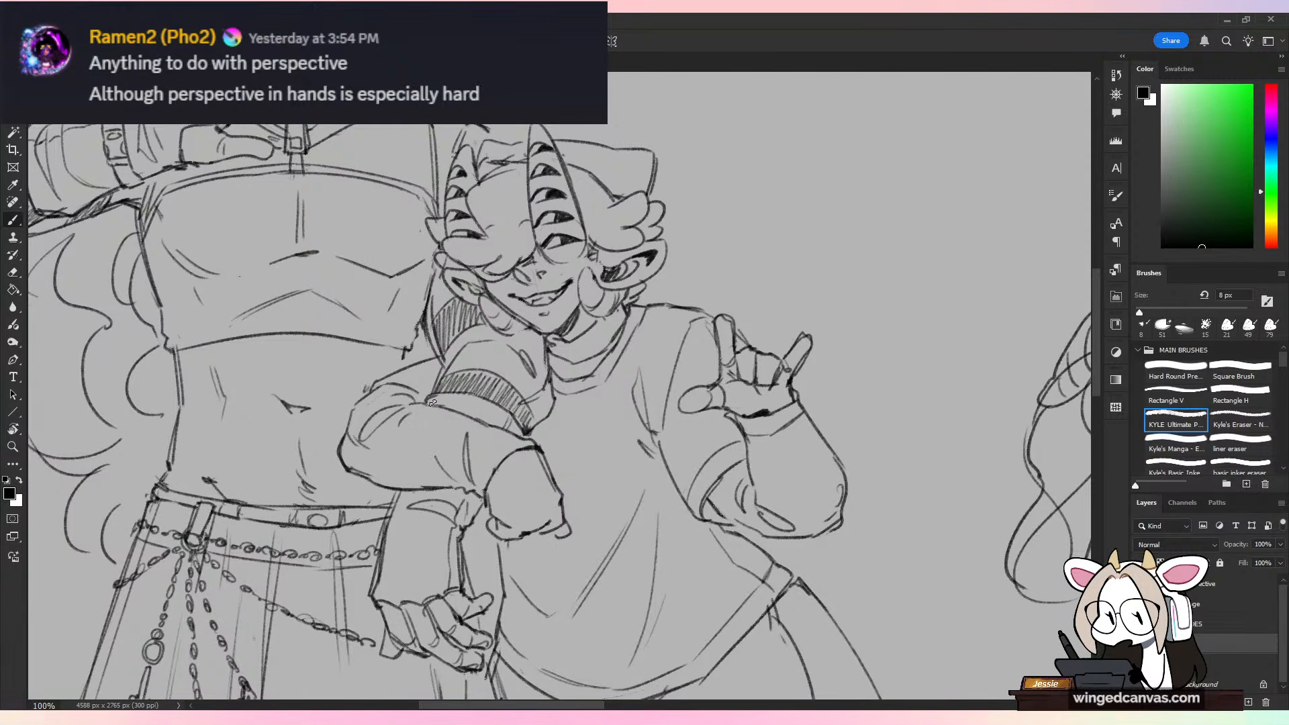
key(r)
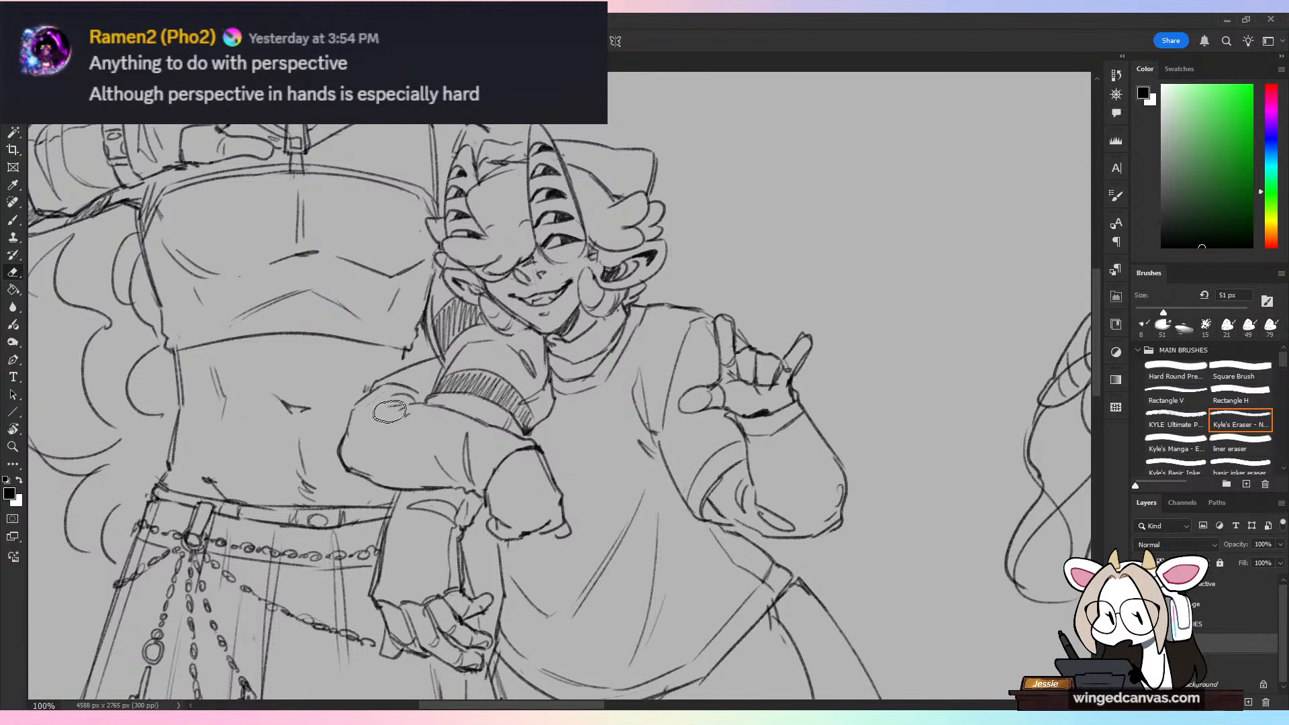
key(b)
drag(406, 407, 369, 414)
drag(373, 424, 364, 450)
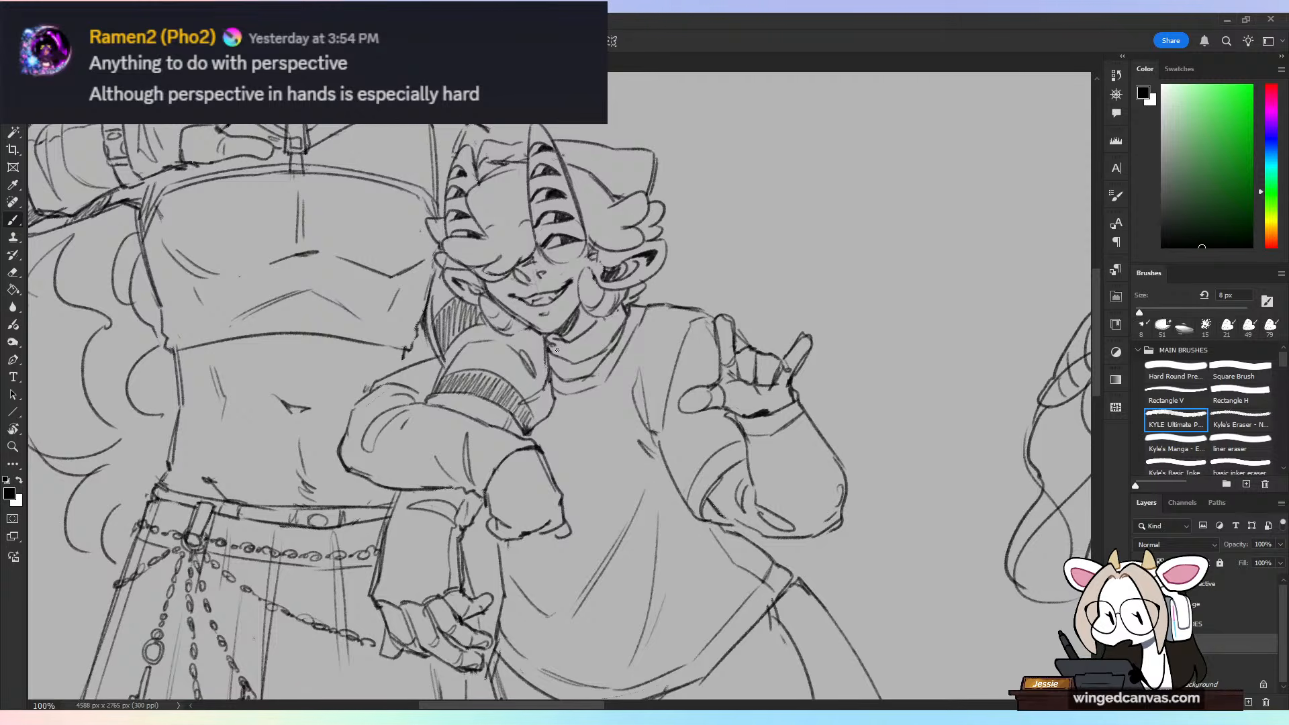
drag(388, 382, 354, 408)
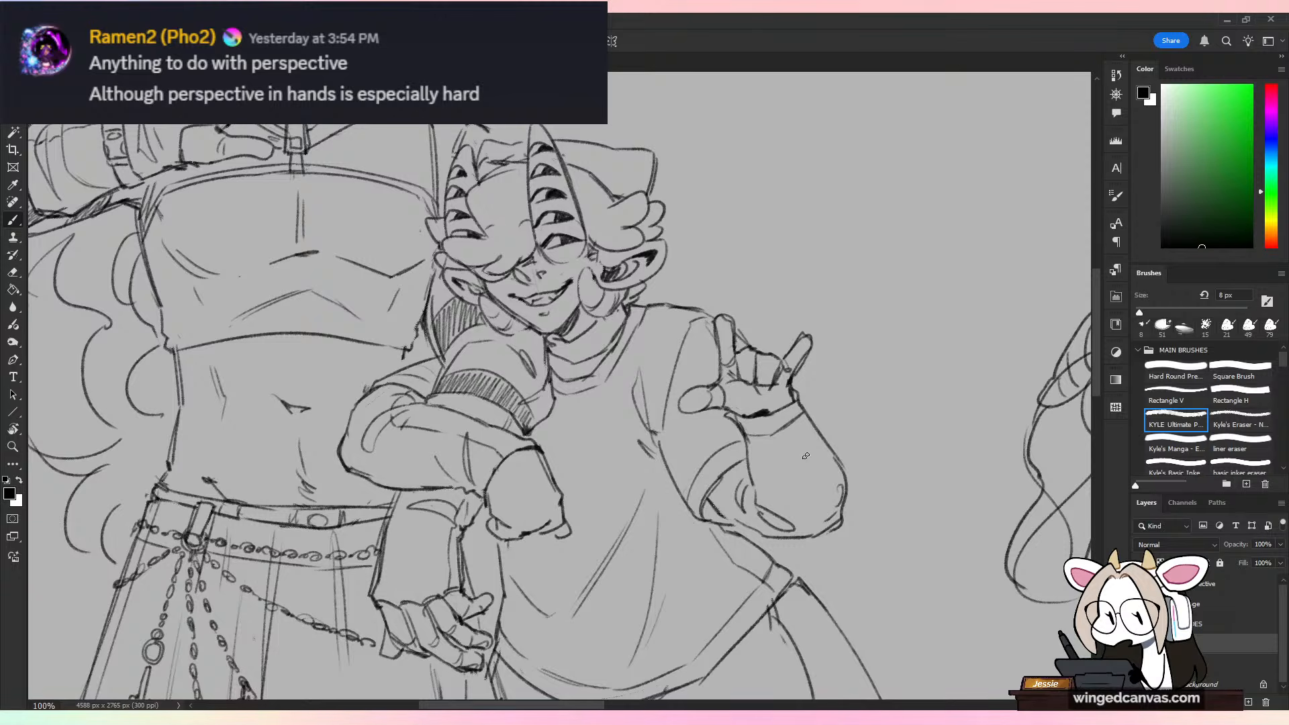
Step: Erase the sketchy lines on top of the shorter figure's head and draw a curved band with small circles across the headwear
key(ctrl+minus)
key(ctrl+minus)
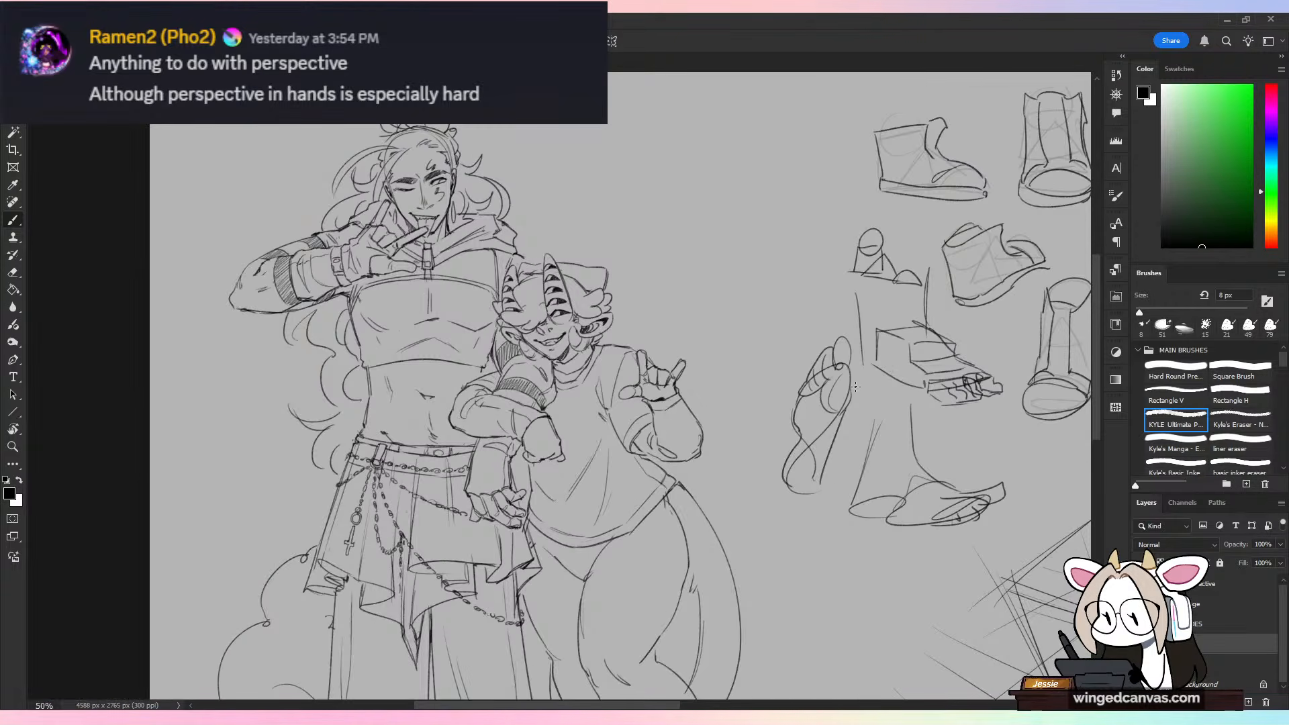
key(ctrl+plus)
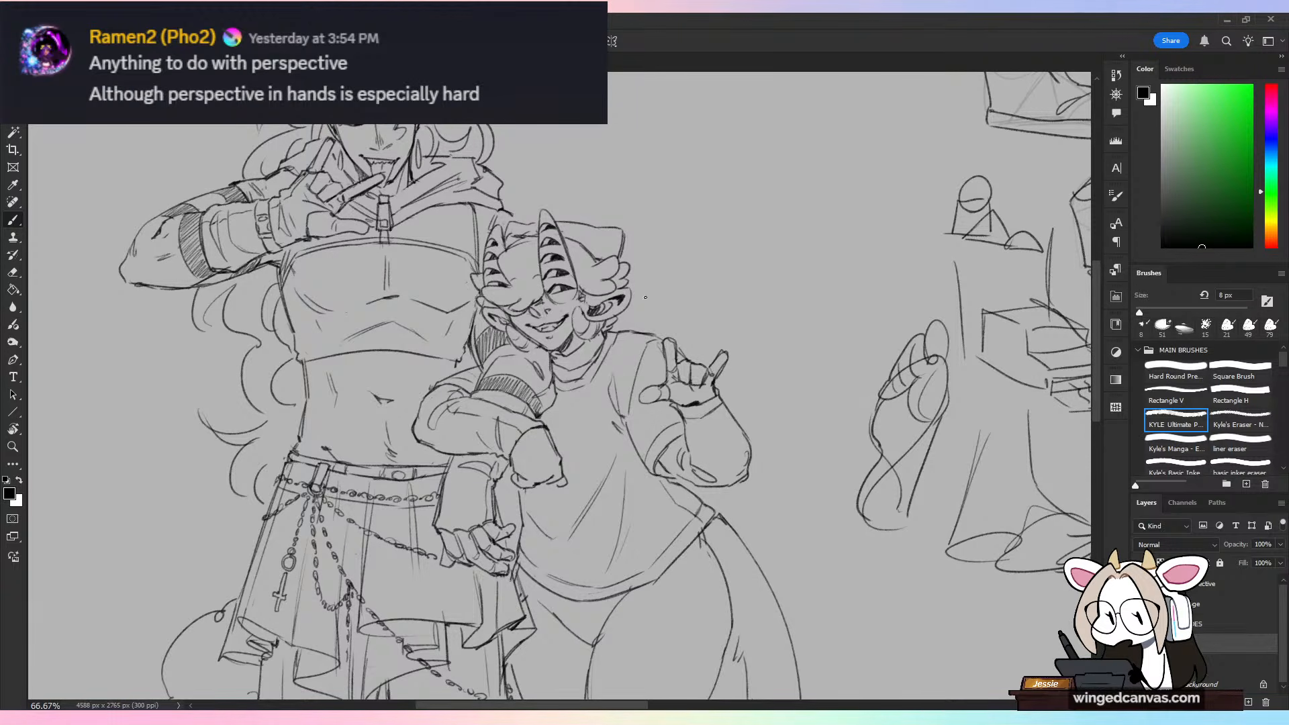
key(ctrl+plus)
drag(694, 357, 650, 458)
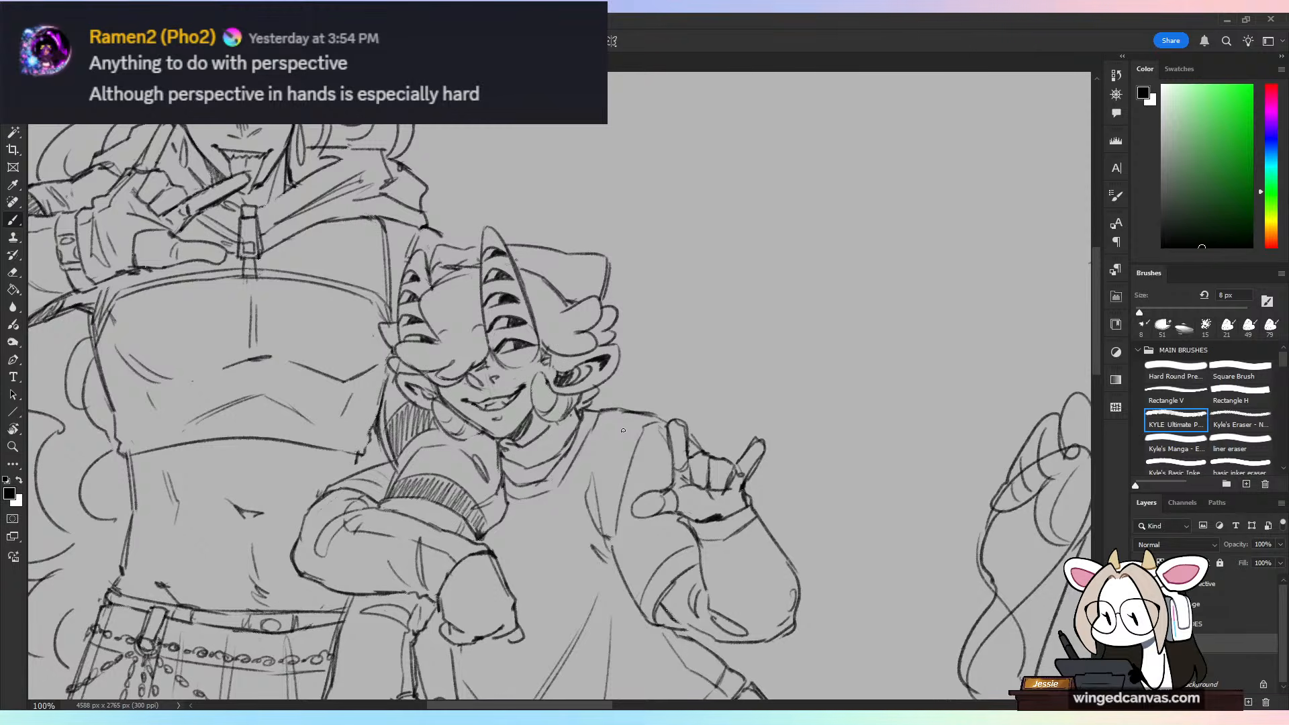
key(e)
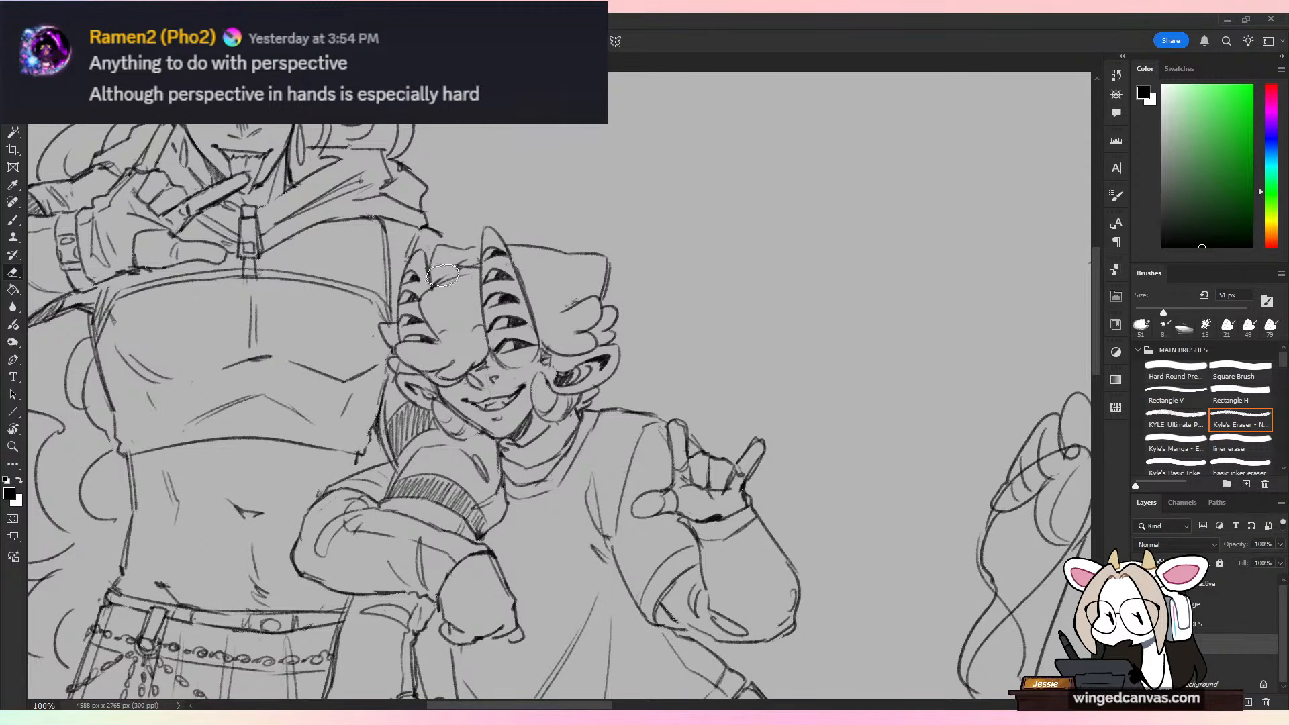
key(b)
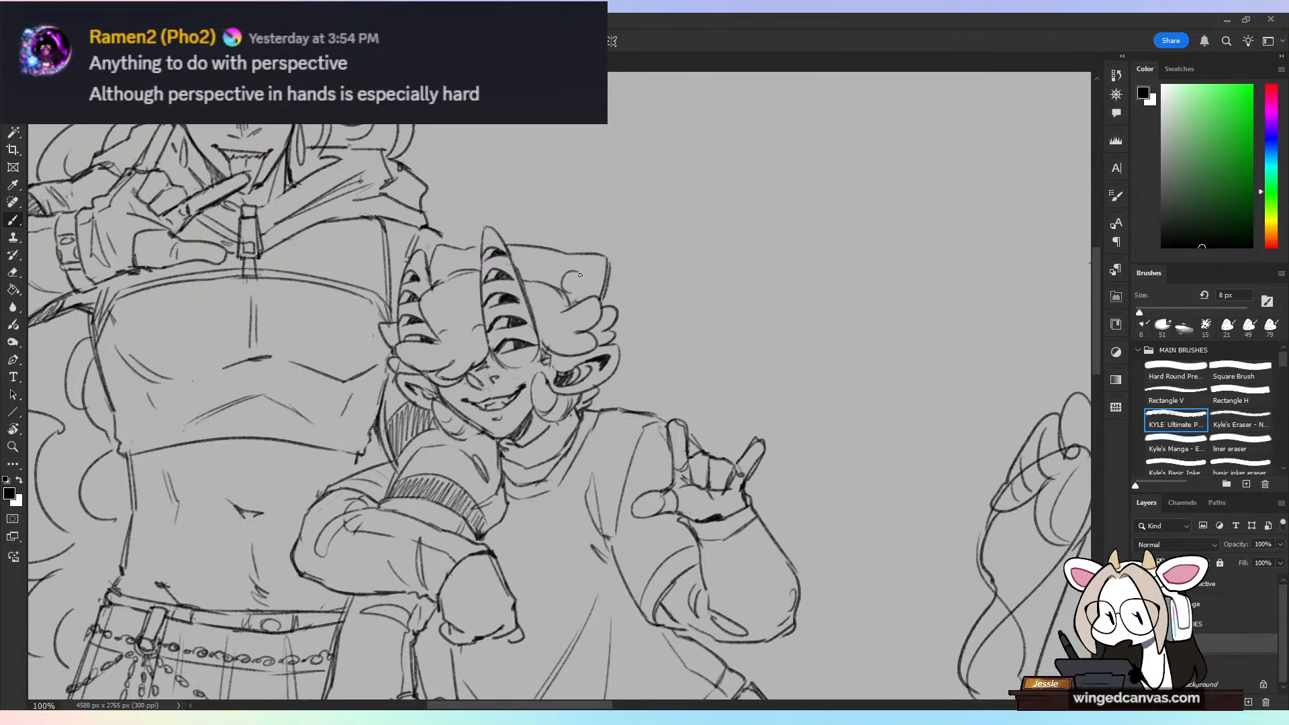
mouse_move(575, 271)
mouse_down()
mouse_move(578, 295)
mouse_move(558, 263)
mouse_up()
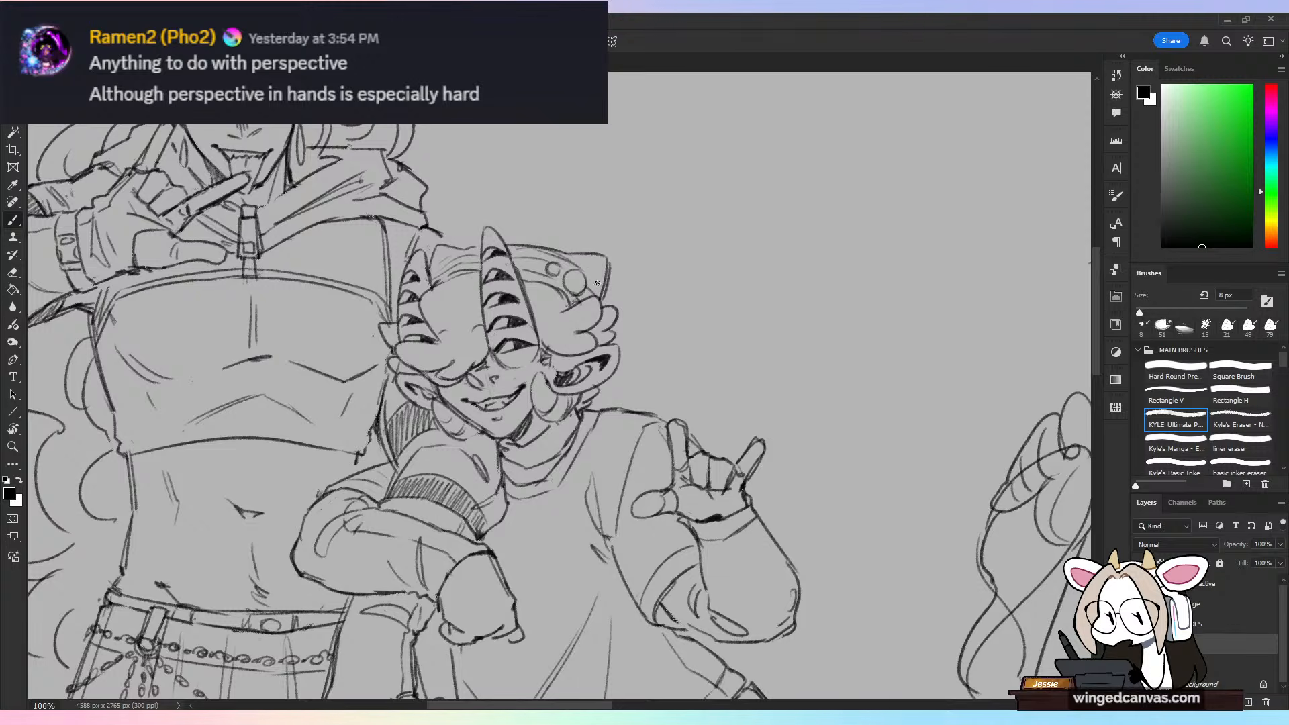
Step: Flip the view horizontally to check the drawing and touch up the headwear lines beside the shorter figure's smaller horn
key(ctrl+minus)
key(ctrl+minus)
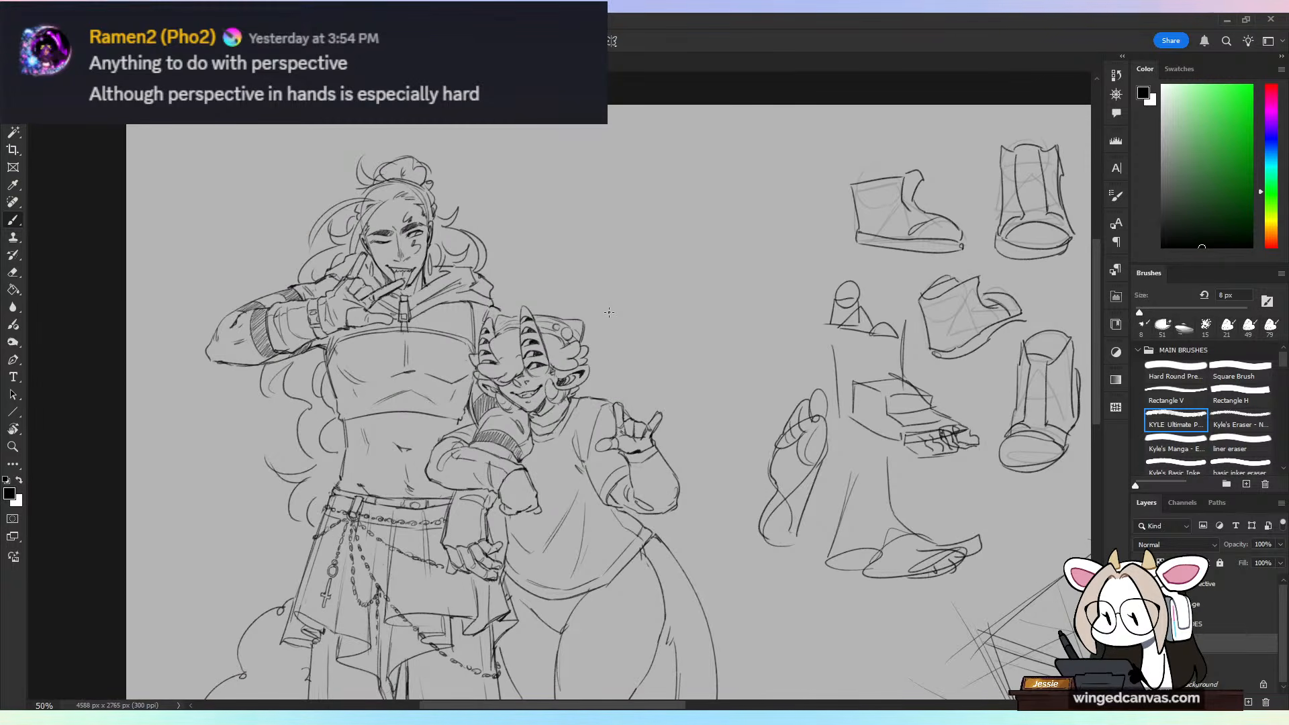
key(ctrl+shift+h)
key(ctrl+plus)
key(ctrl+shift+h)
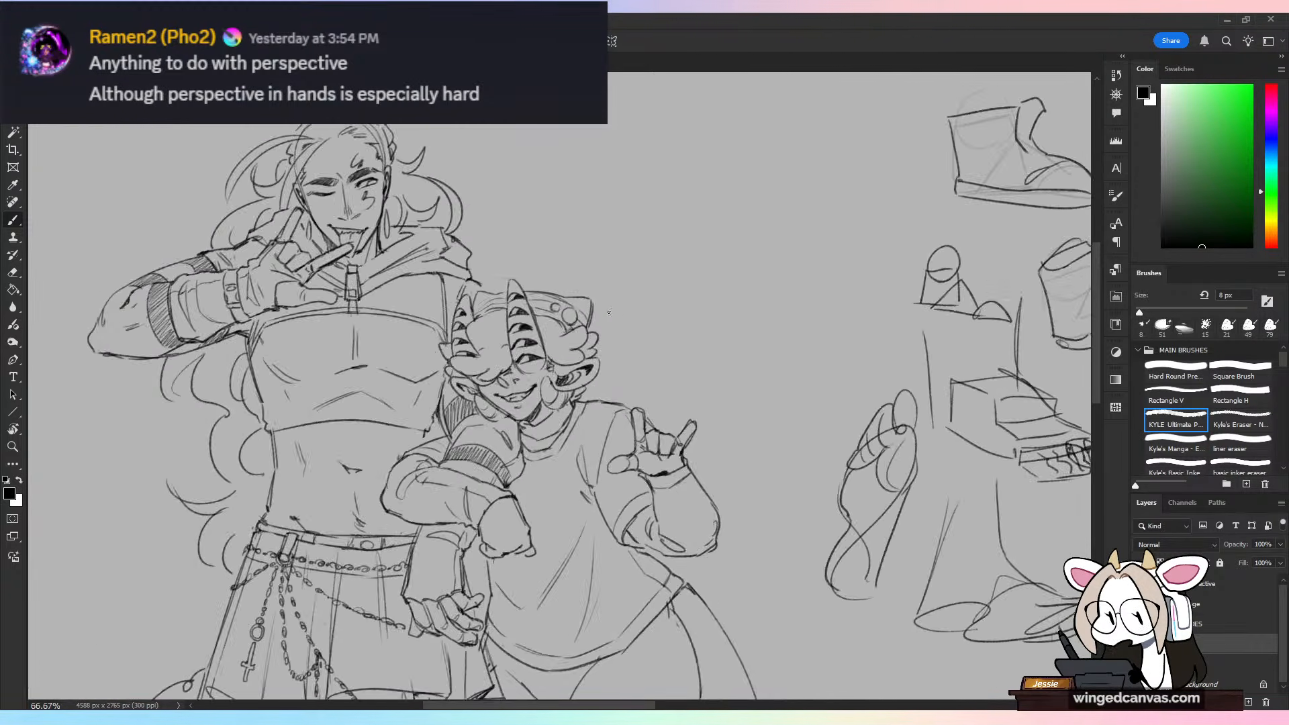
key(ctrl+plus)
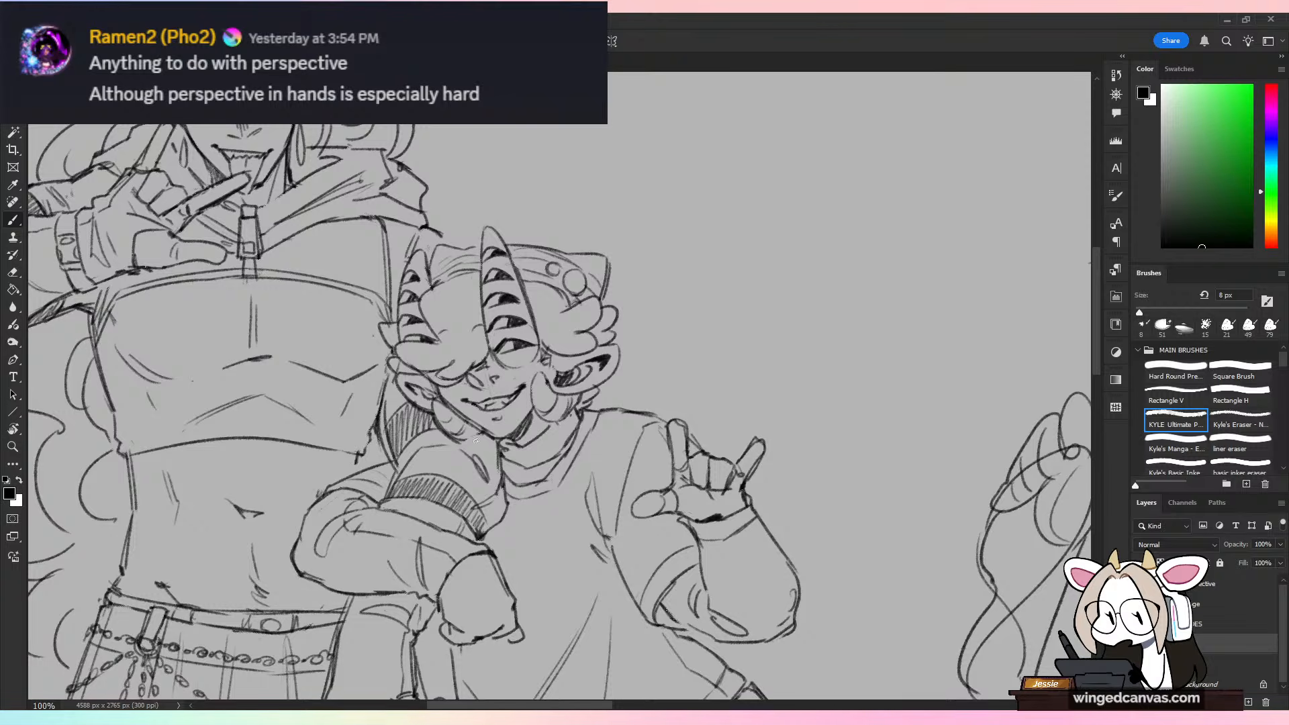
key(ctrl+shift+h)
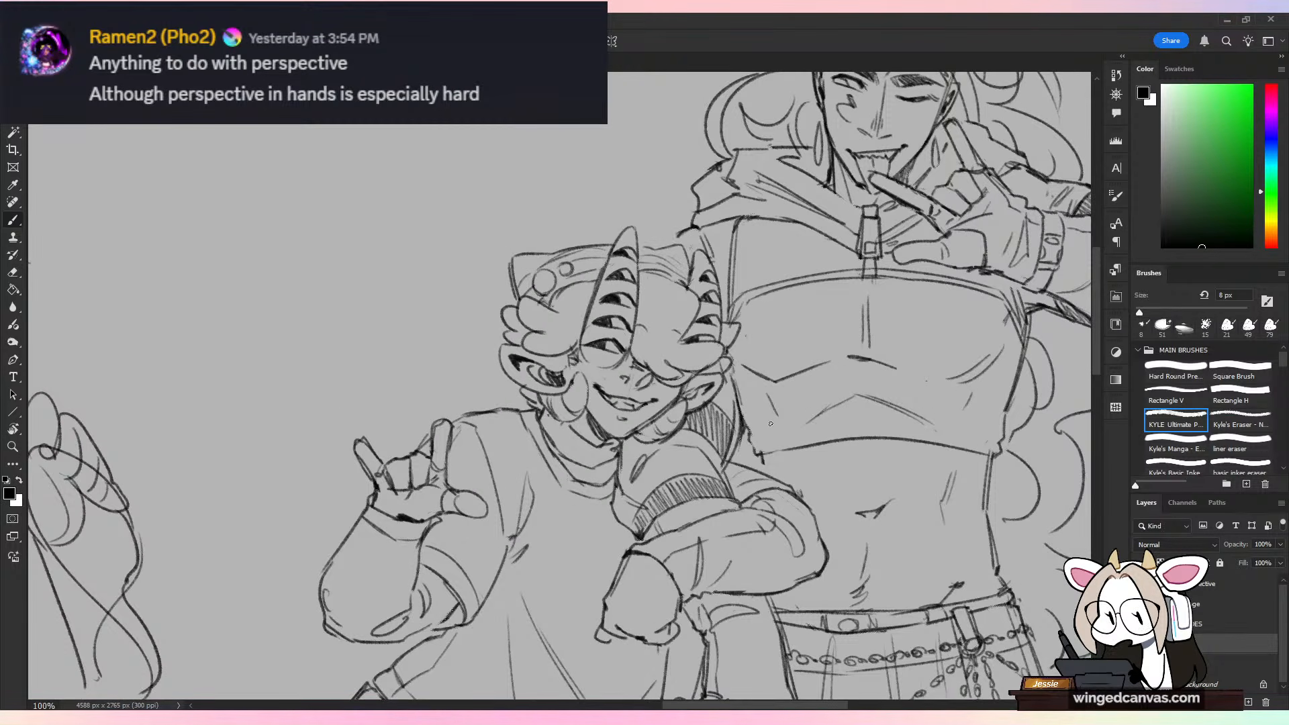
key(e)
key(b)
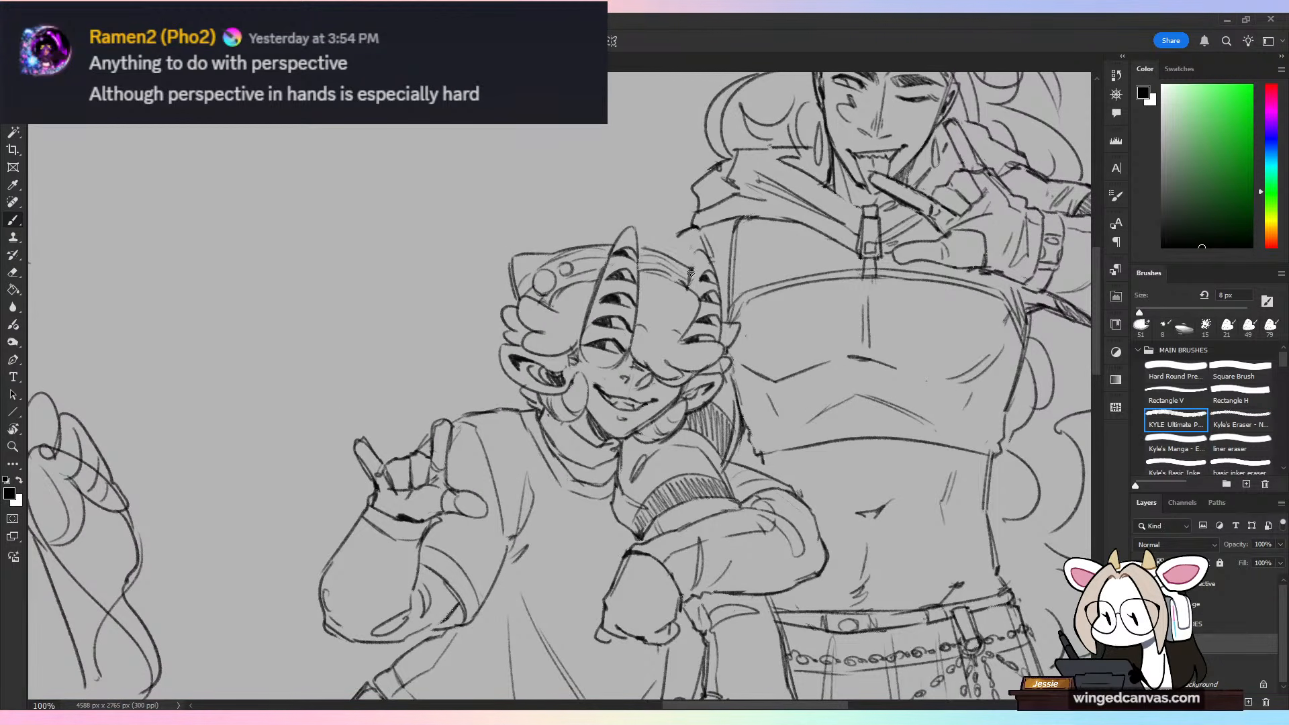
Step: Flip the view back to its original orientation to review both figures
key(ctrl+t)
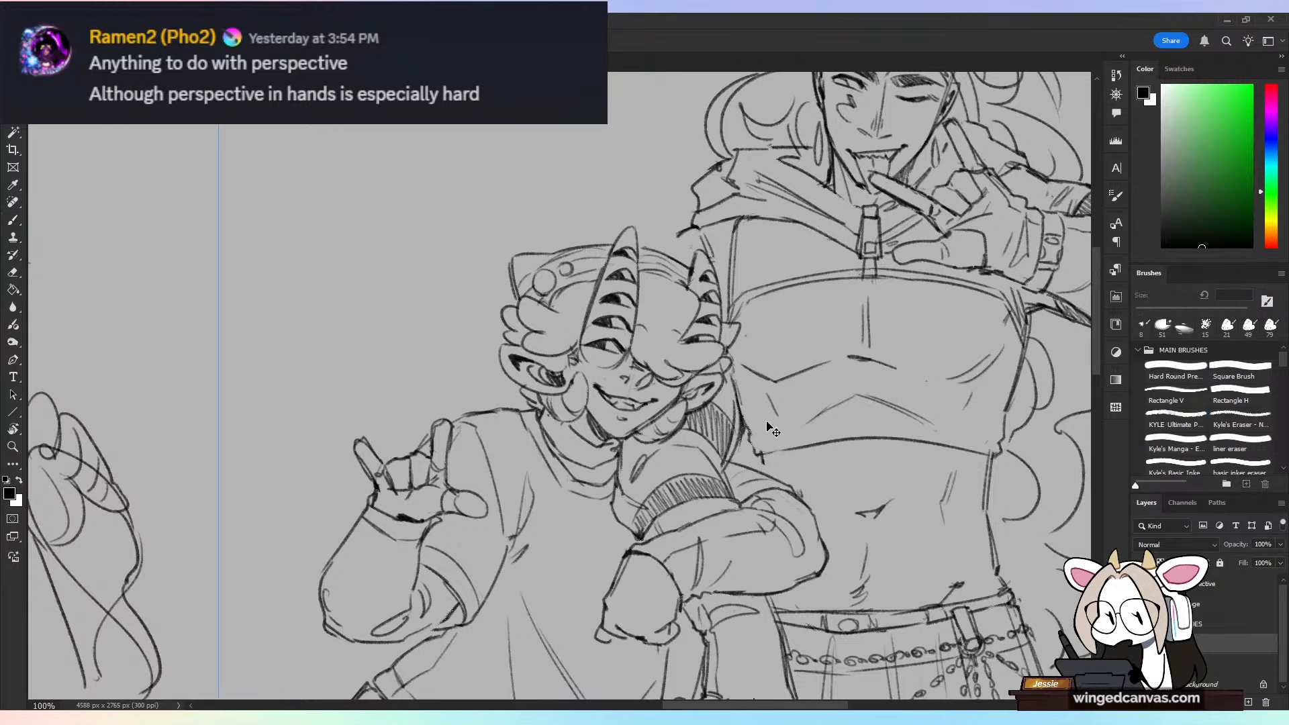
key(ctrl+shift+h)
key(ctrl+minus)
key(Return)
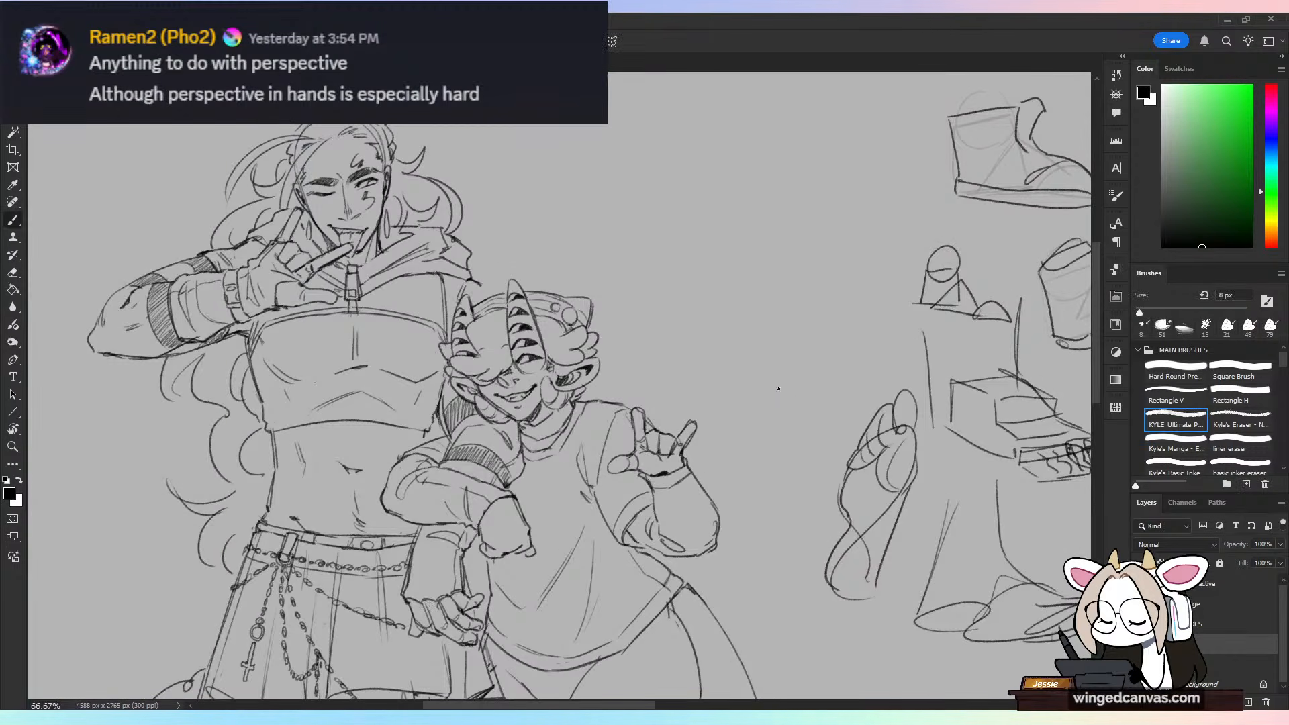
key(ctrl+minus)
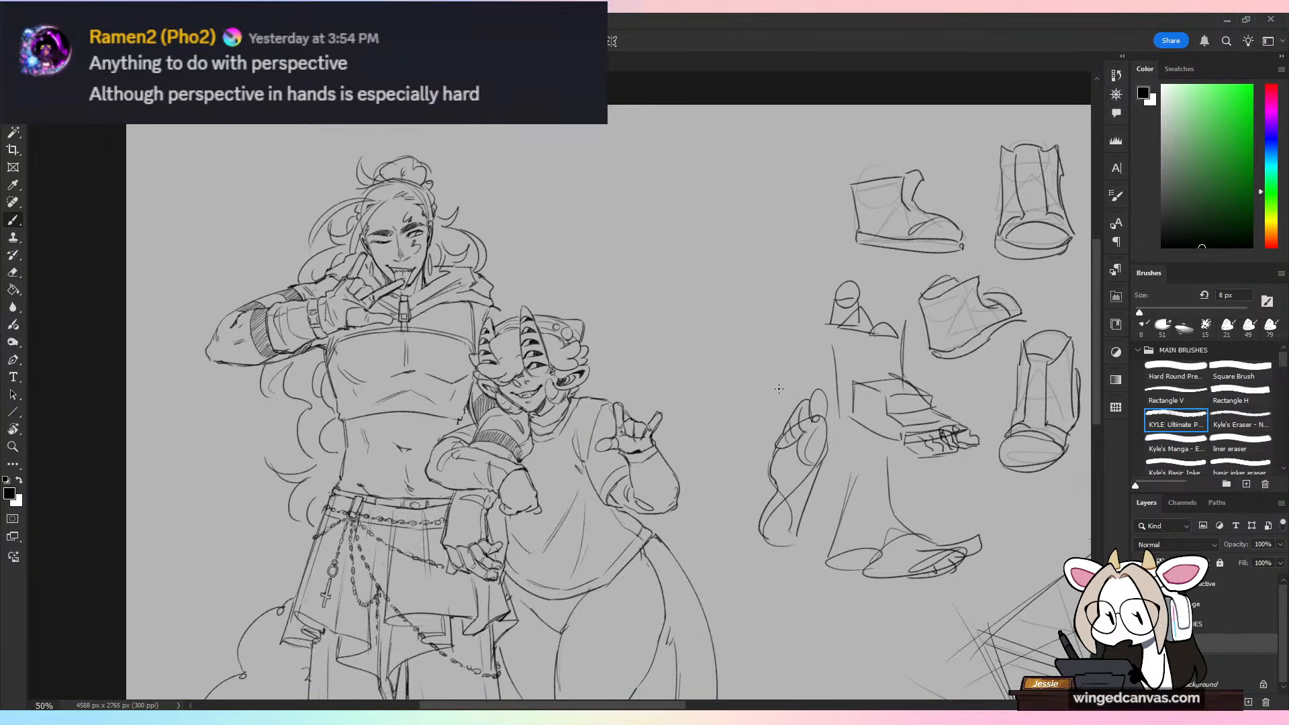
key(ctrl+minus)
drag(593, 463, 619, 346)
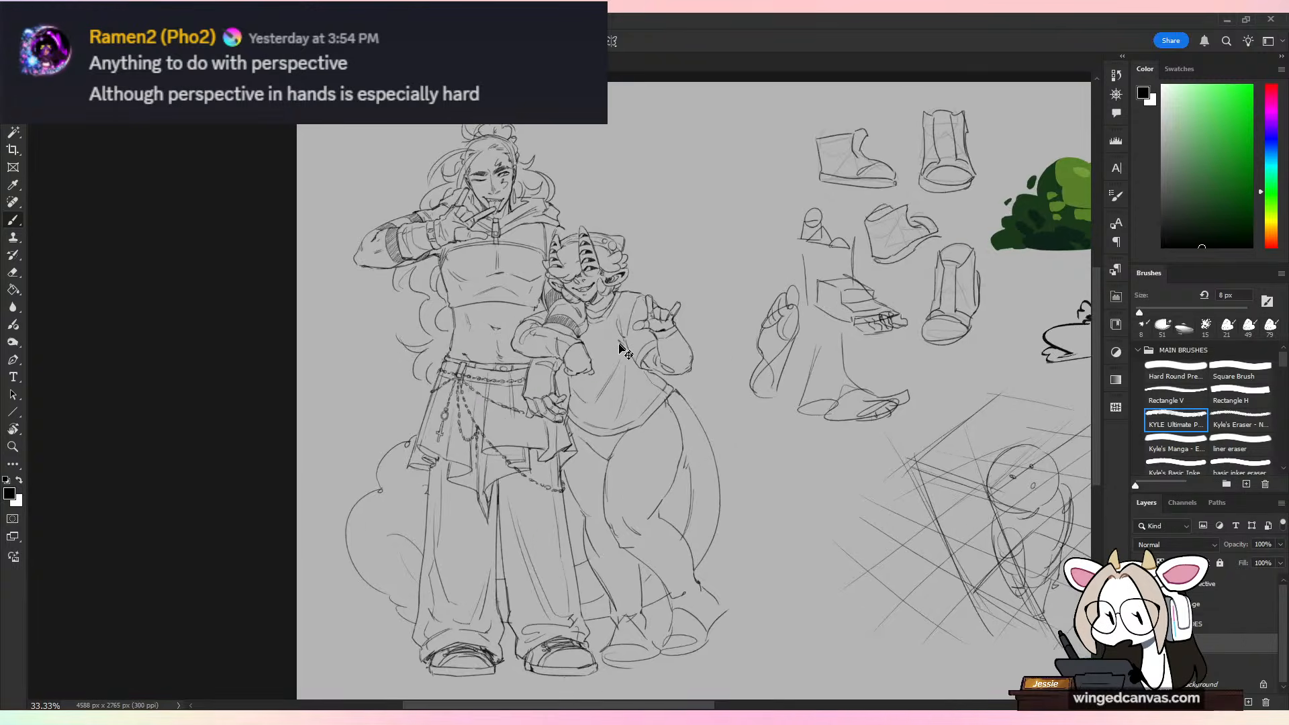
key(ctrl+plus)
drag(368, 146, 462, 128)
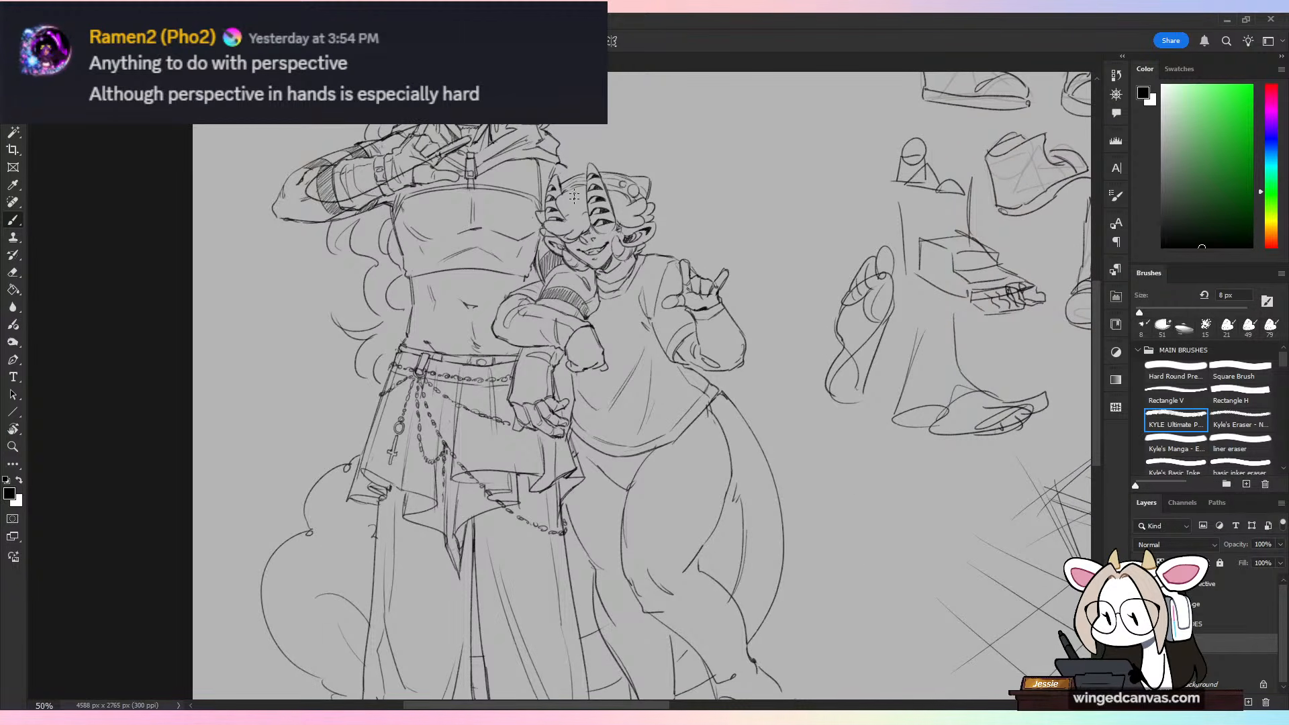
Step: Touch up the sleeve and elbow lines on the taller figure's raised arm, undoing unwanted strokes
key(ctrl+z)
drag(358, 154, 457, 127)
drag(368, 161, 333, 205)
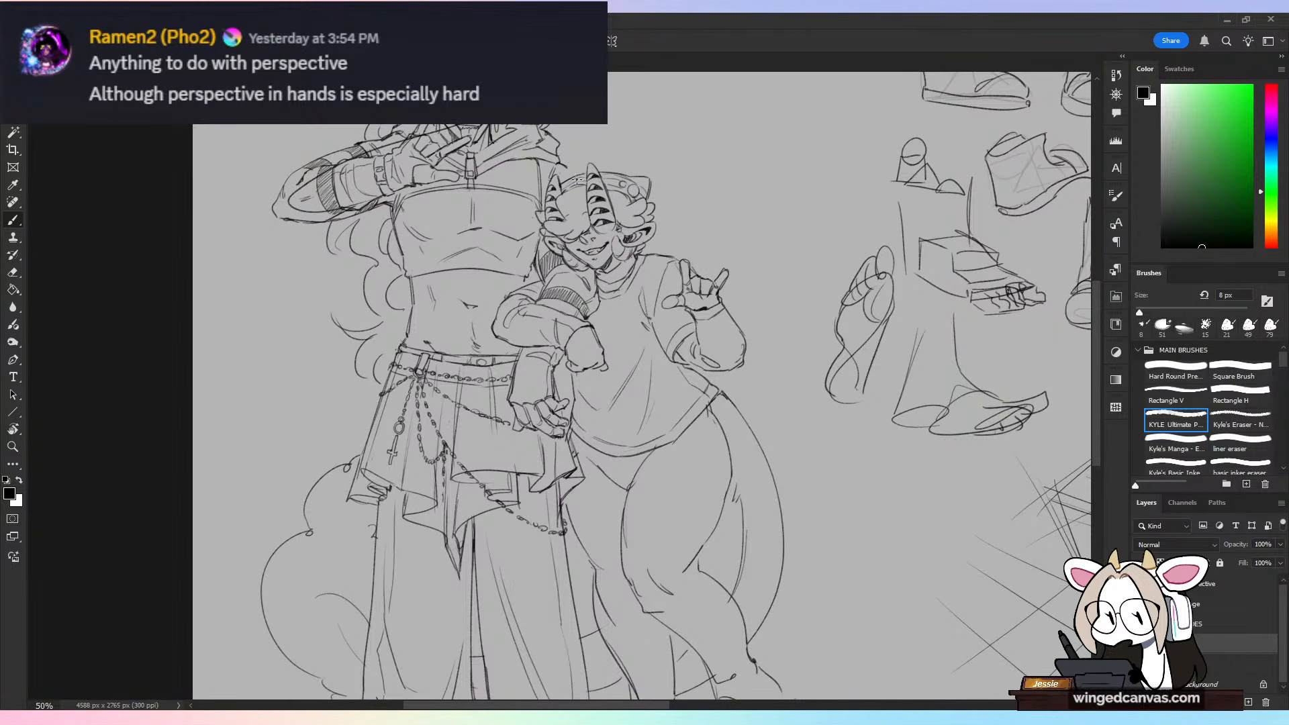
drag(567, 158, 524, 443)
key(ctrl+z)
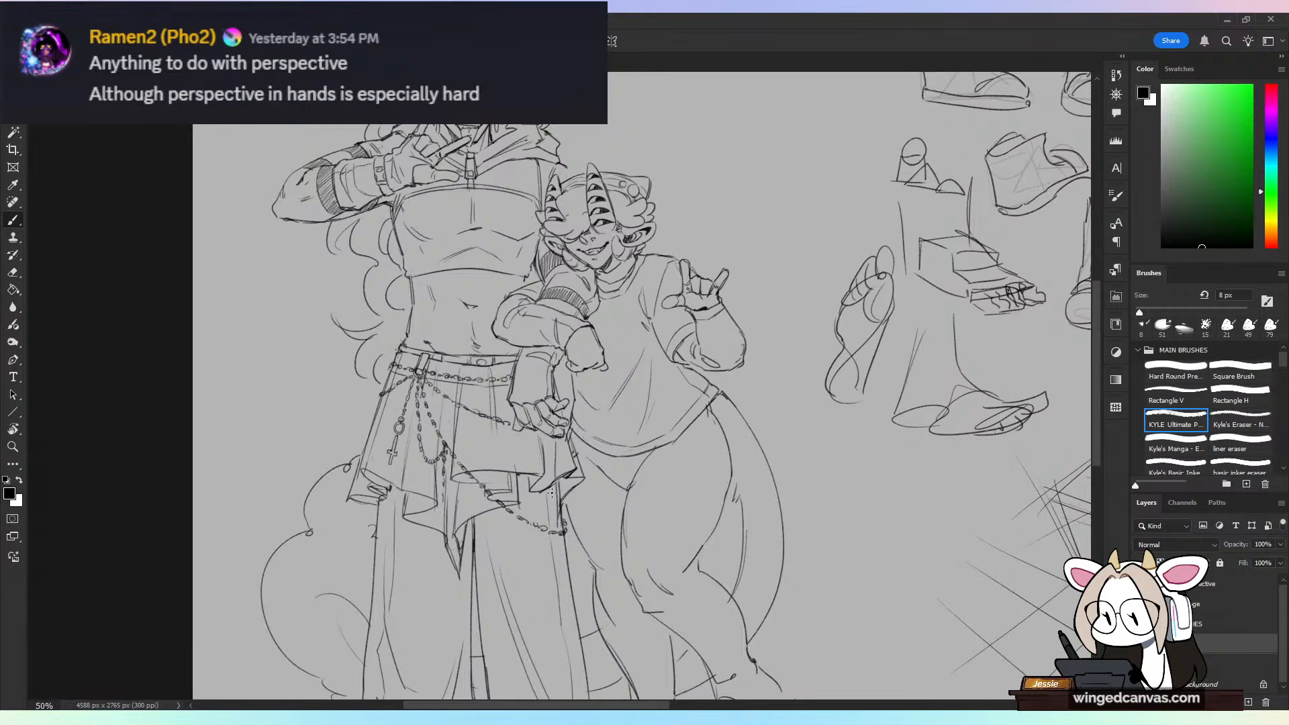
Step: Erase the sketchy hair lines across the crown and side of the taller figure's head
key(ctrl+minus)
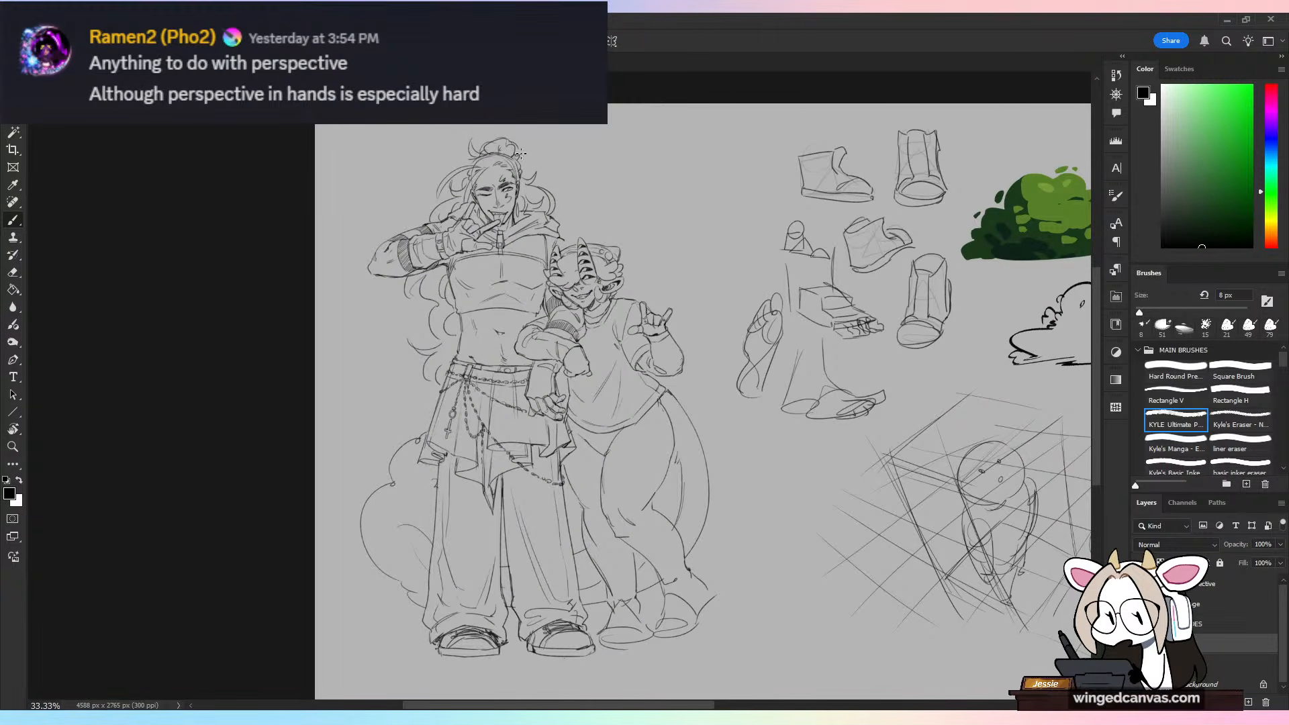
key(ctrl+plus)
key(ctrl+plus)
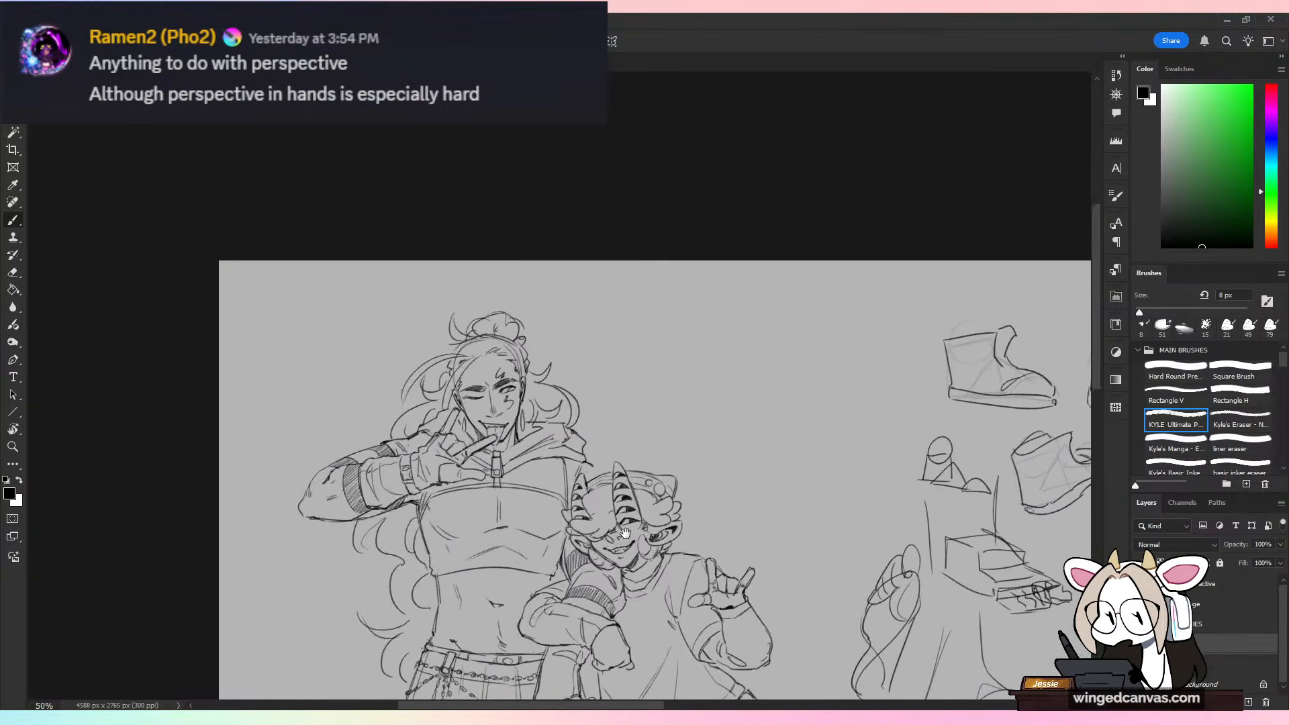
drag(590, 405, 617, 352)
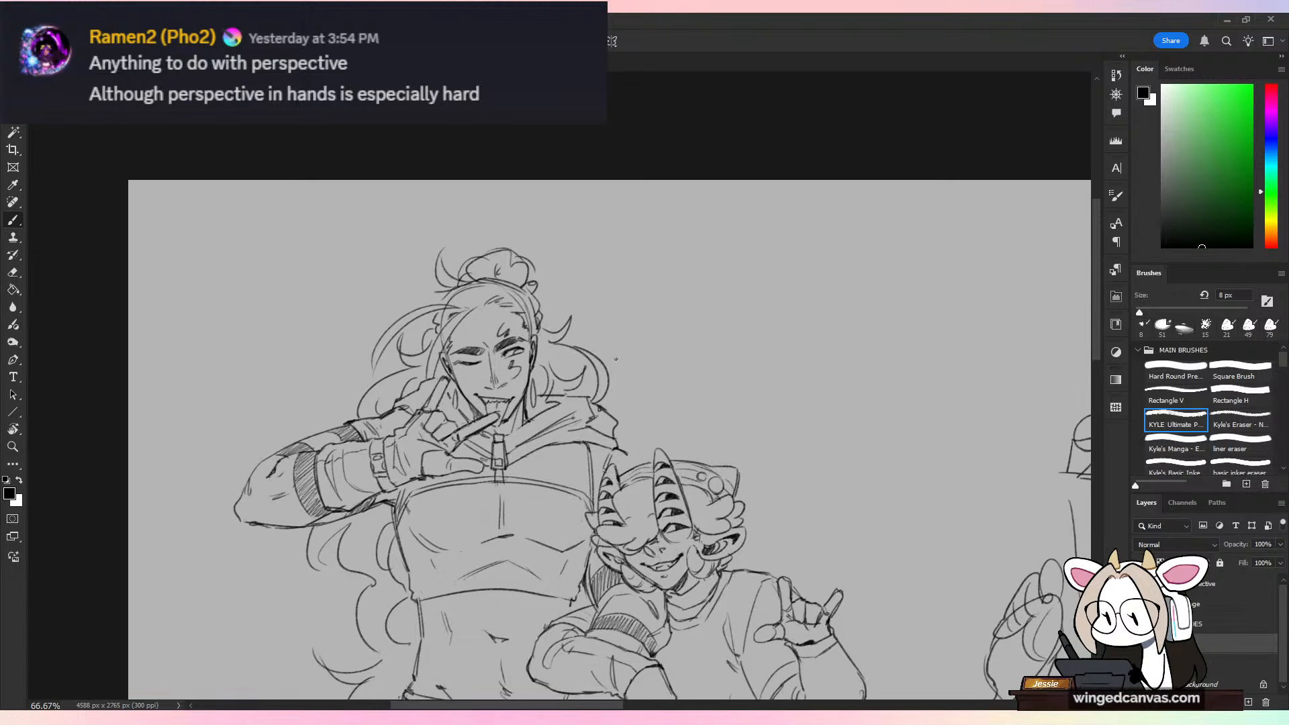
key(e)
key(ctrl+plus)
key(bracketleft)
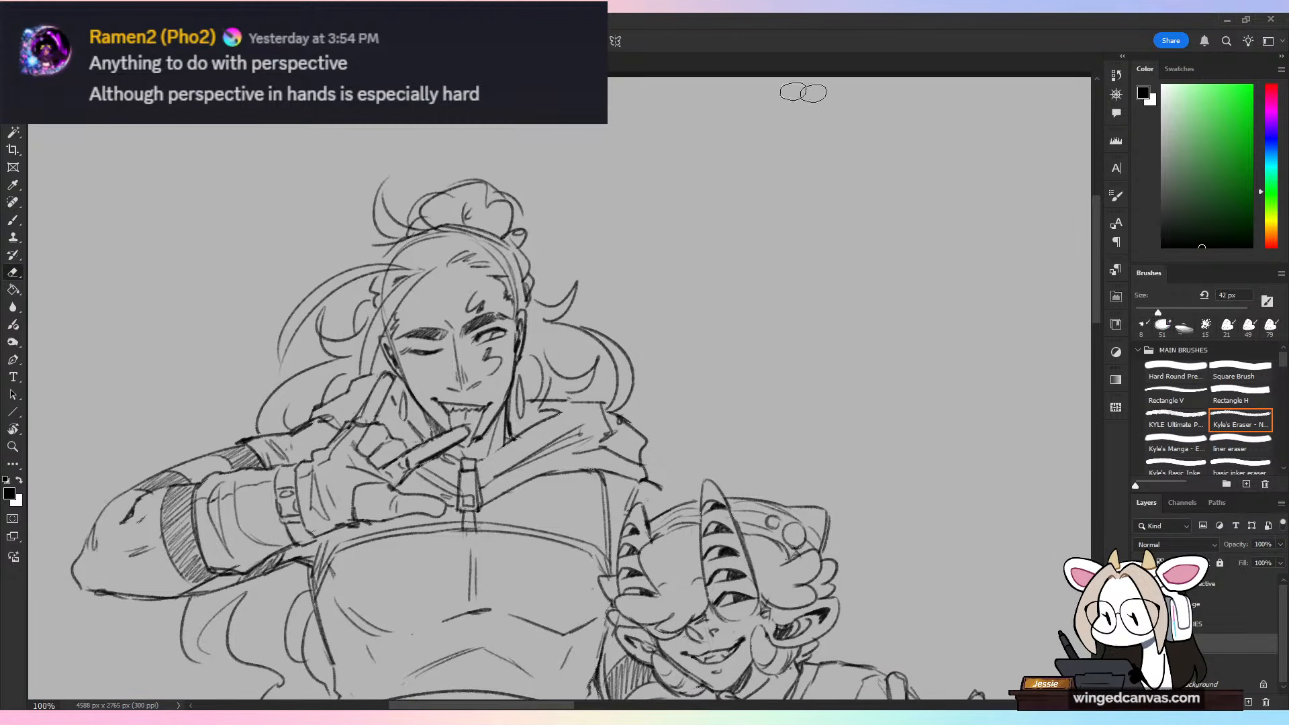
mouse_move(474, 242)
mouse_down()
mouse_move(516, 270)
mouse_move(532, 306)
mouse_up()
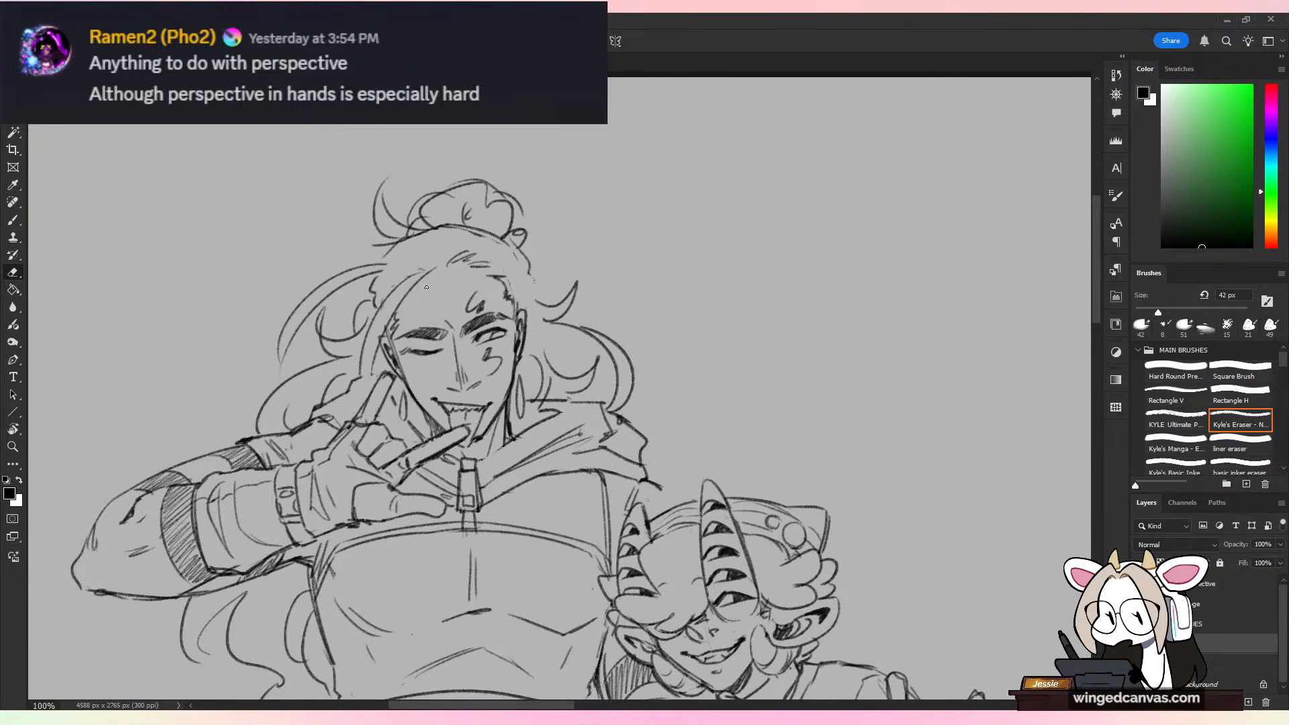
Step: Redraw the swept-back hair strands along the crown and beside the temple of the taller figure
key(b)
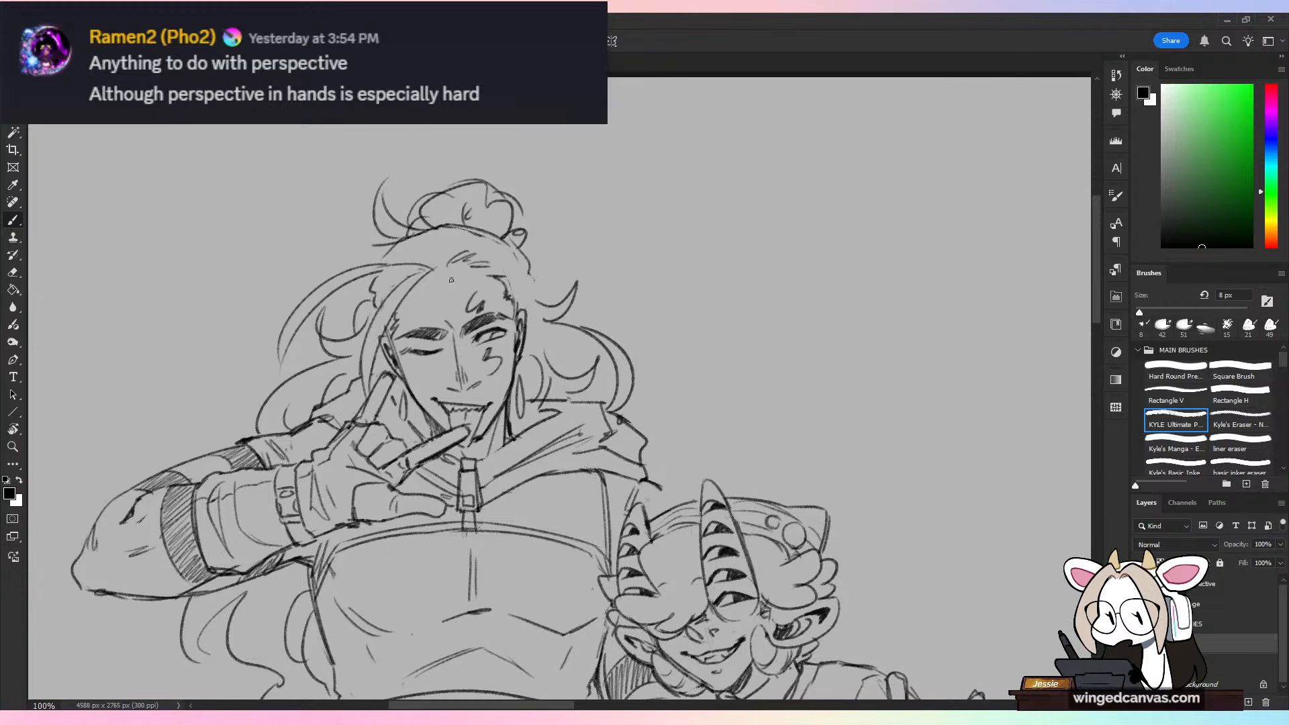
drag(380, 270, 440, 267)
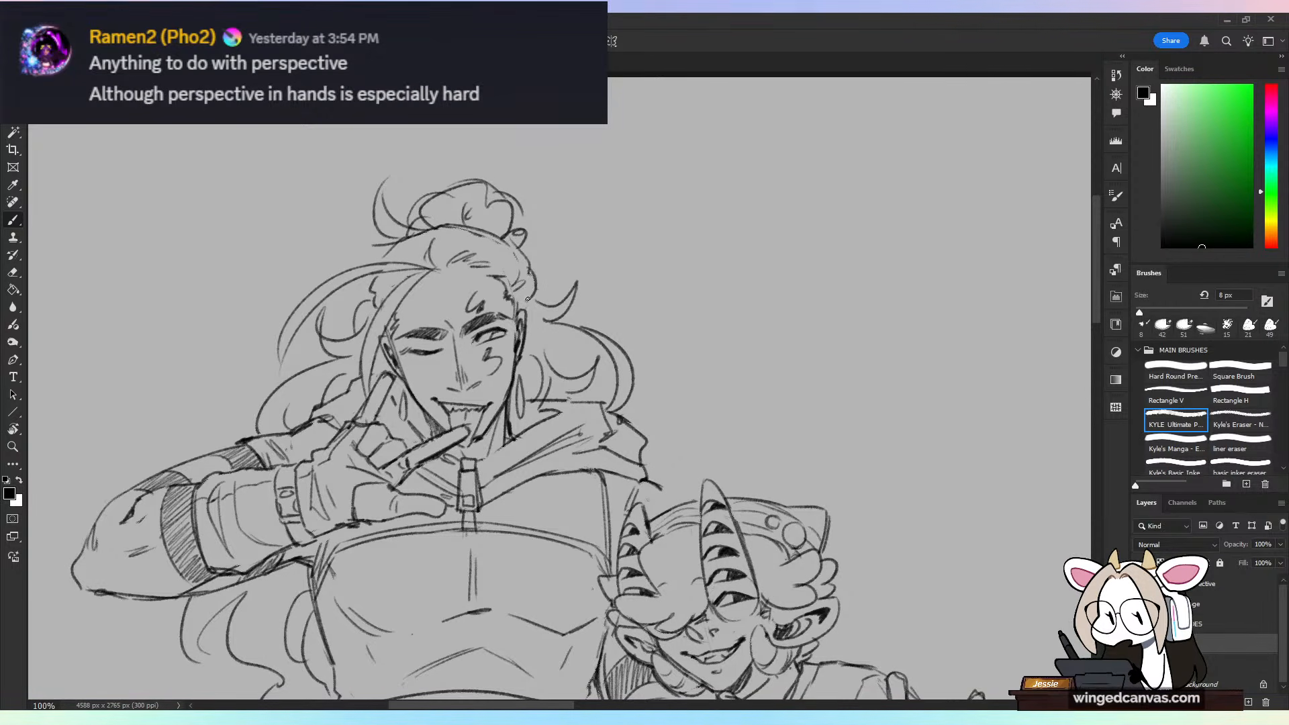
key(ctrl+z)
drag(530, 273, 528, 298)
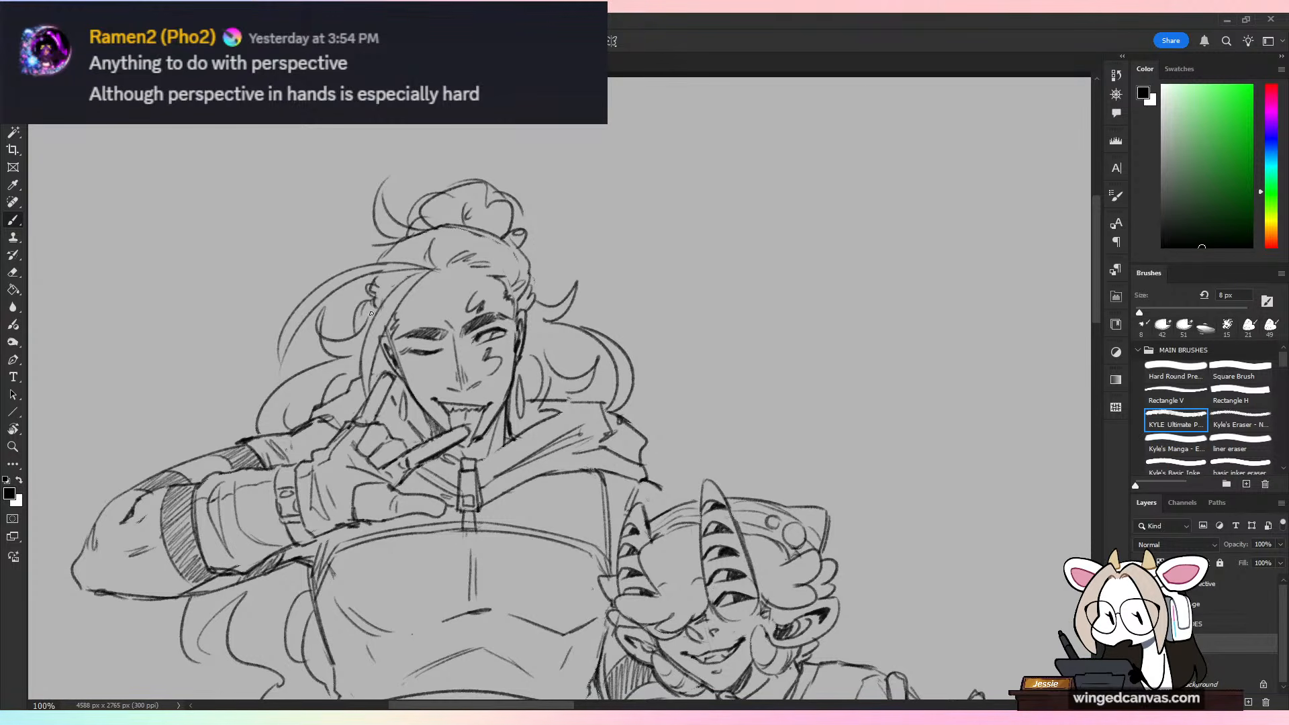
Step: Erase the top of the taller figure's hair bun and redraw its outline
key(ctrl+minus)
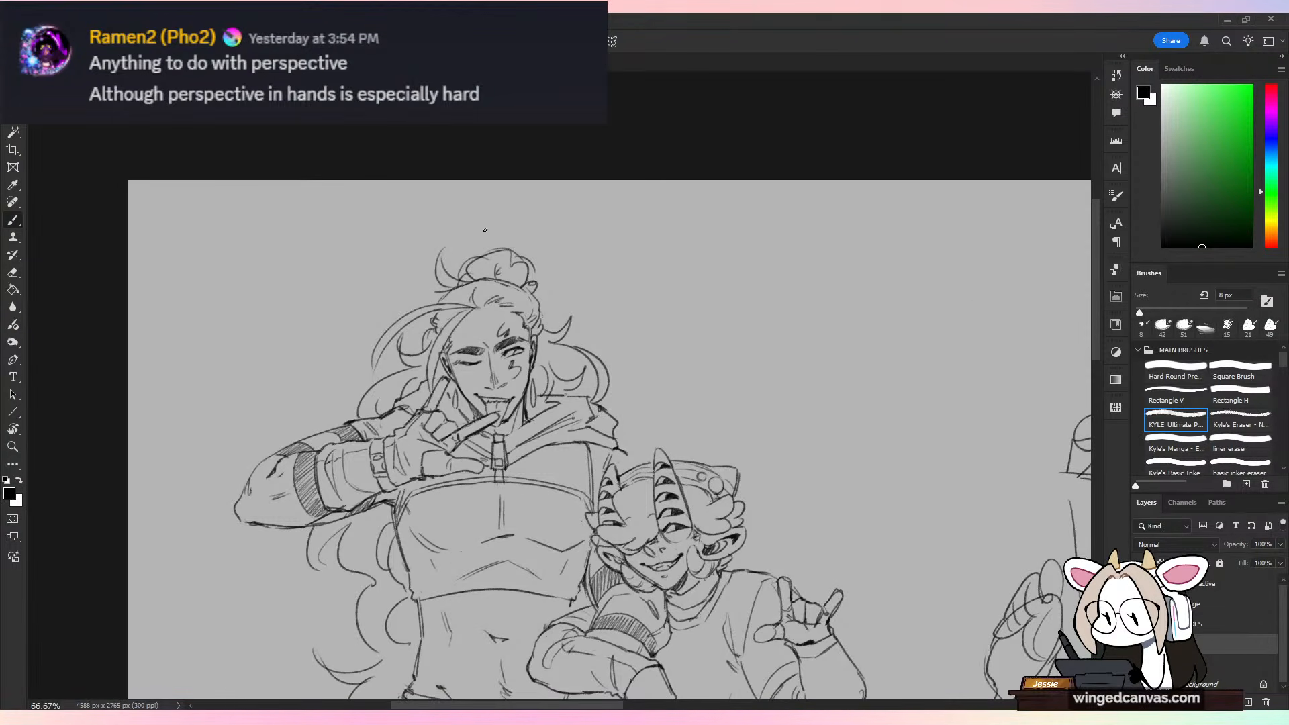
key(e)
mouse_move(501, 252)
mouse_down()
mouse_move(467, 269)
mouse_move(520, 251)
mouse_move(489, 252)
mouse_up()
key(b)
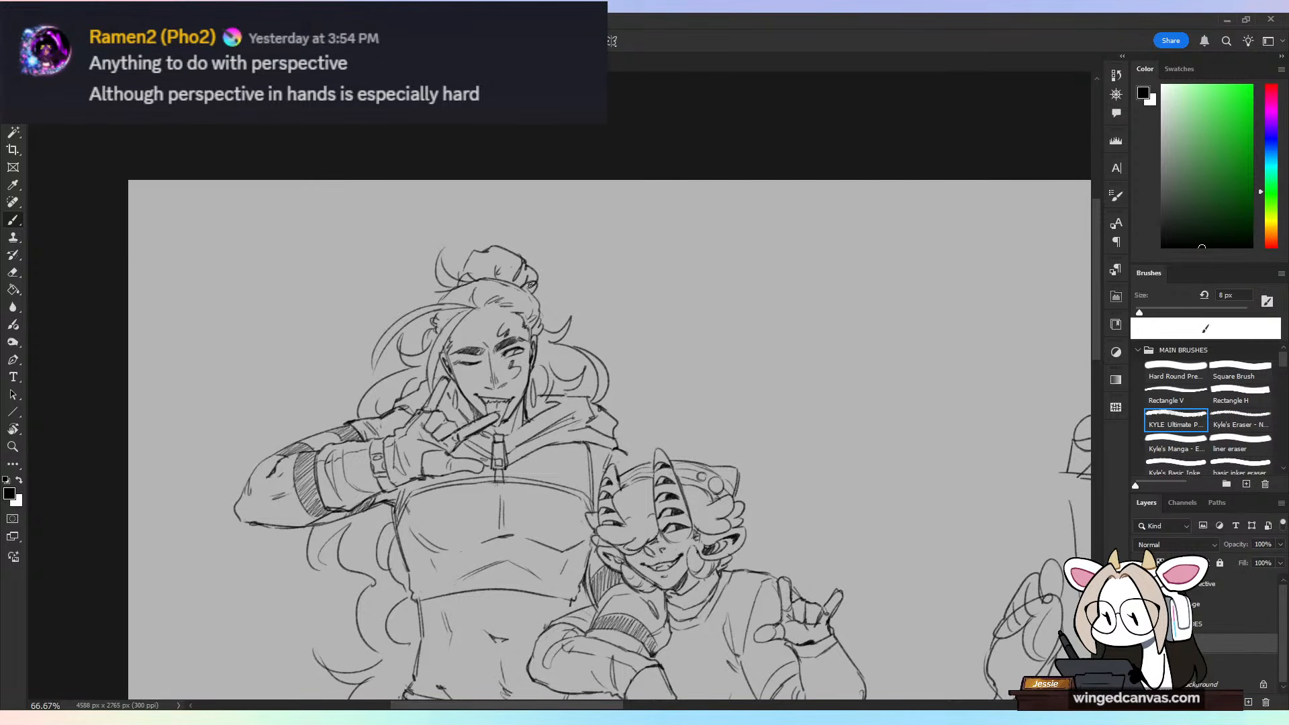
Step: Add loose curling hair locks flowing over the taller figure's shoulder toward the shorter figure's head
key(ctrl+minus)
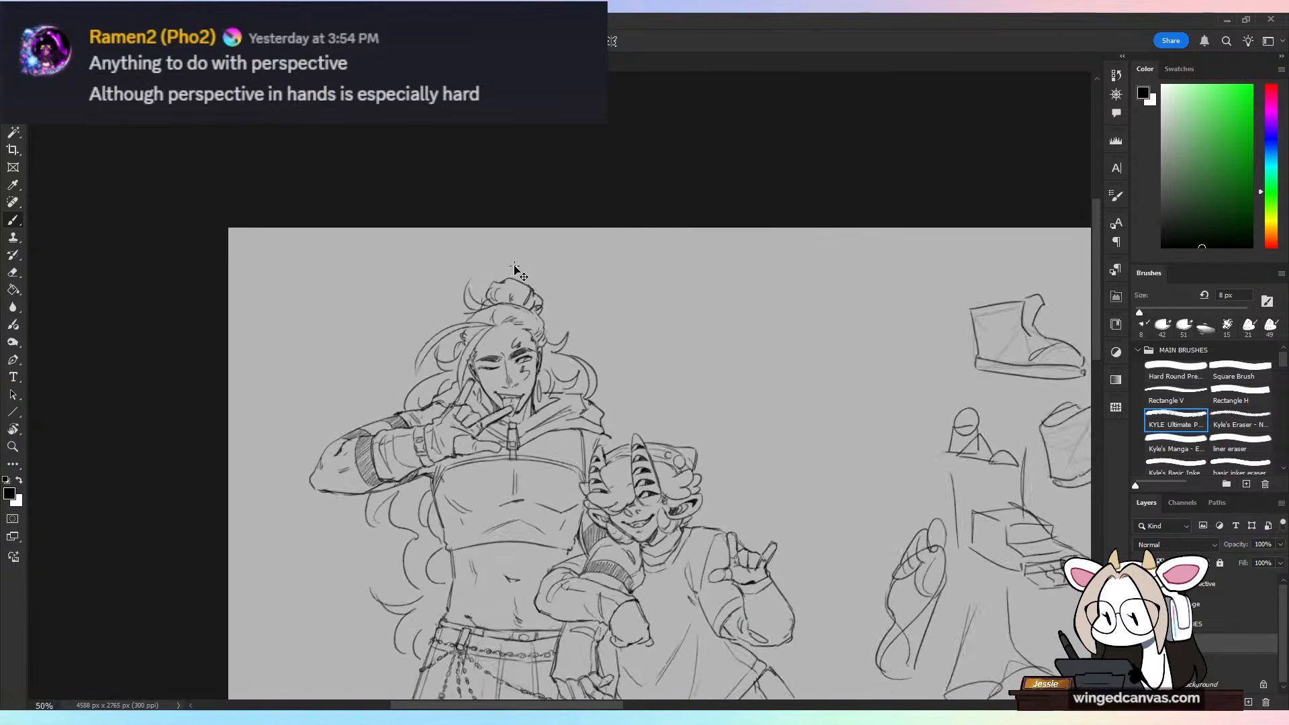
key(ctrl+minus)
key(ctrl+plus)
key(ctrl+plus)
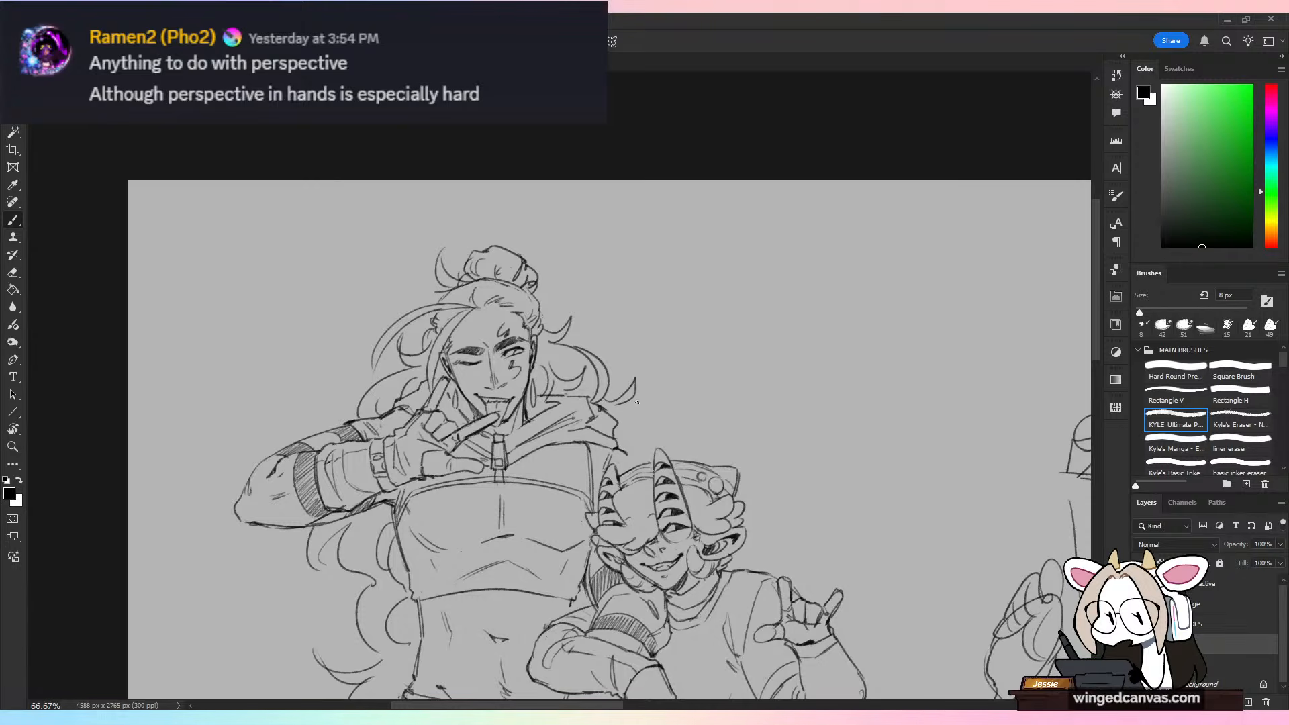
key(ctrl+minus)
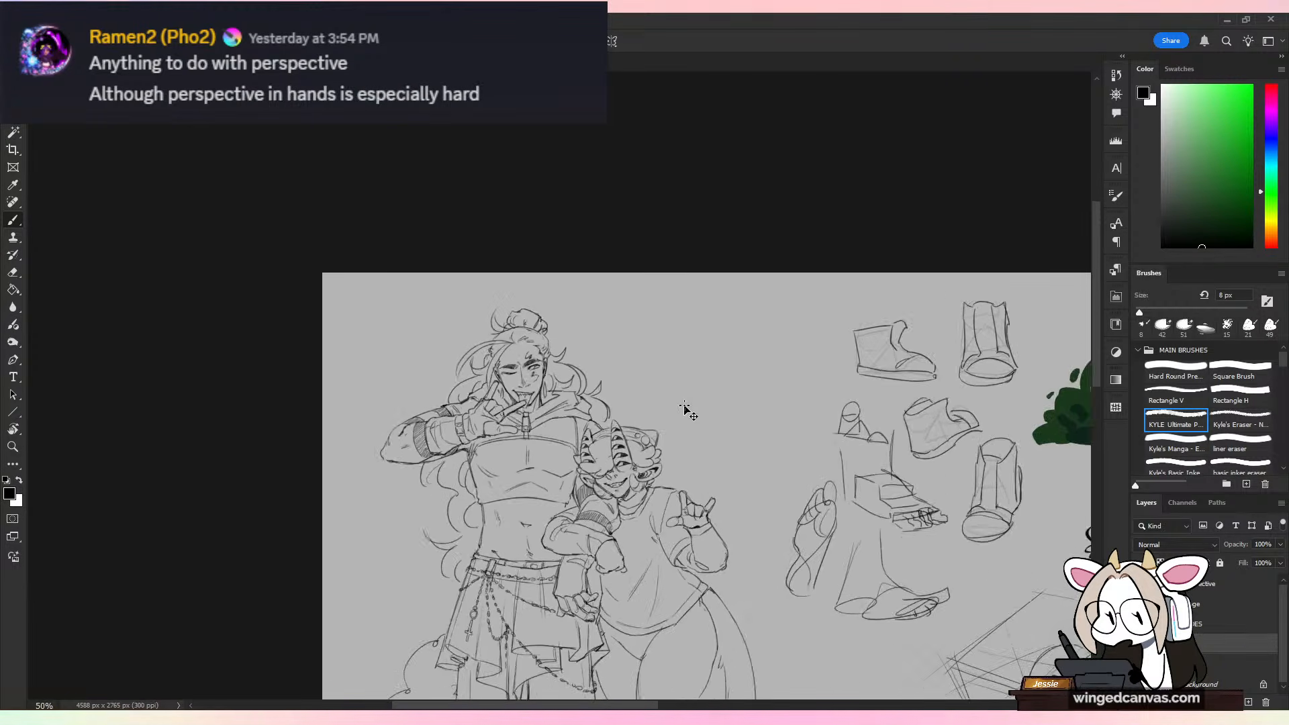
key(ctrl+minus)
key(ctrl+plus)
key(ctrl+plus)
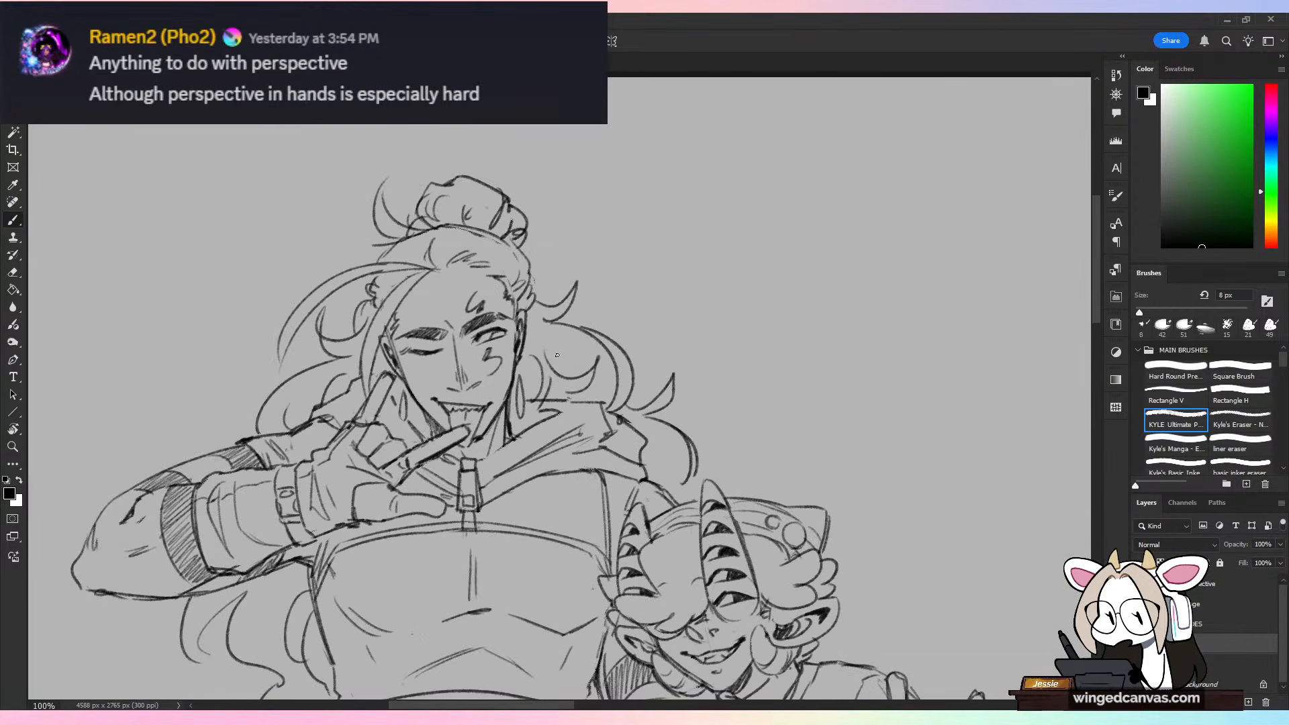
Step: Clean up the lines at the taller figure's open eye with an 18 px eraser
key(e)
click(1145, 312)
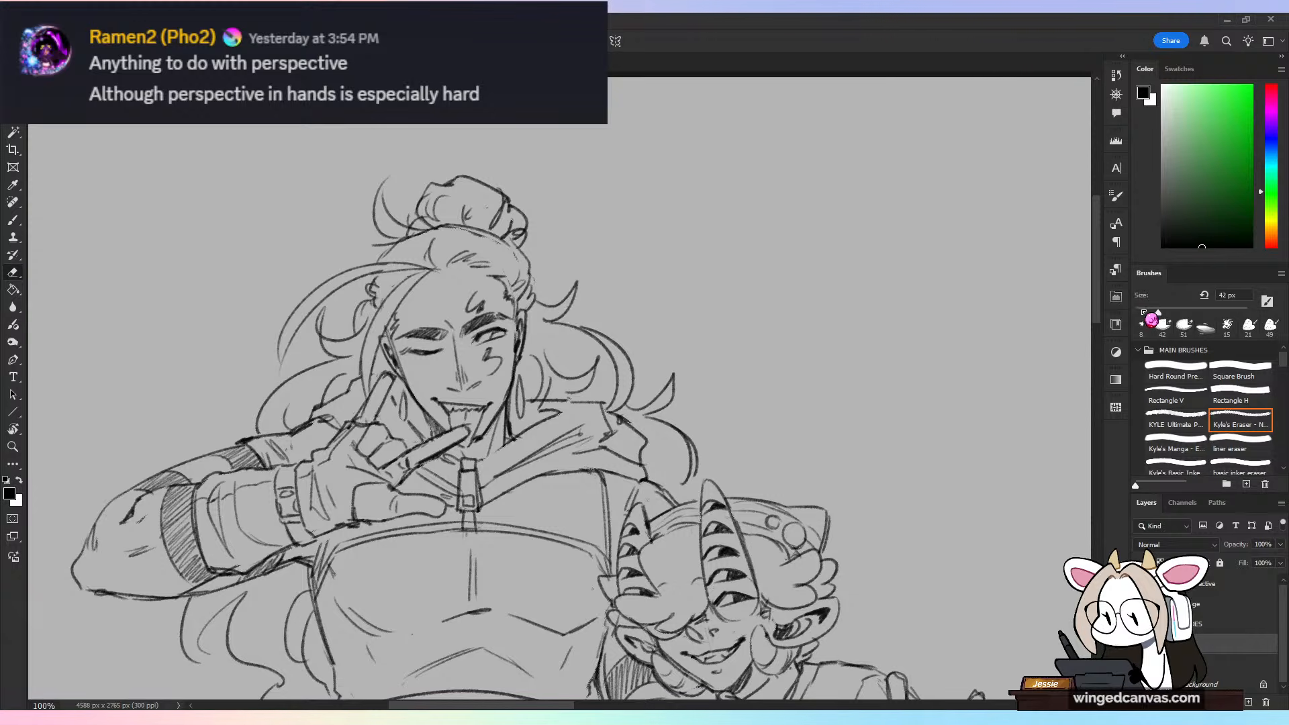
drag(494, 333, 496, 334)
key(b)
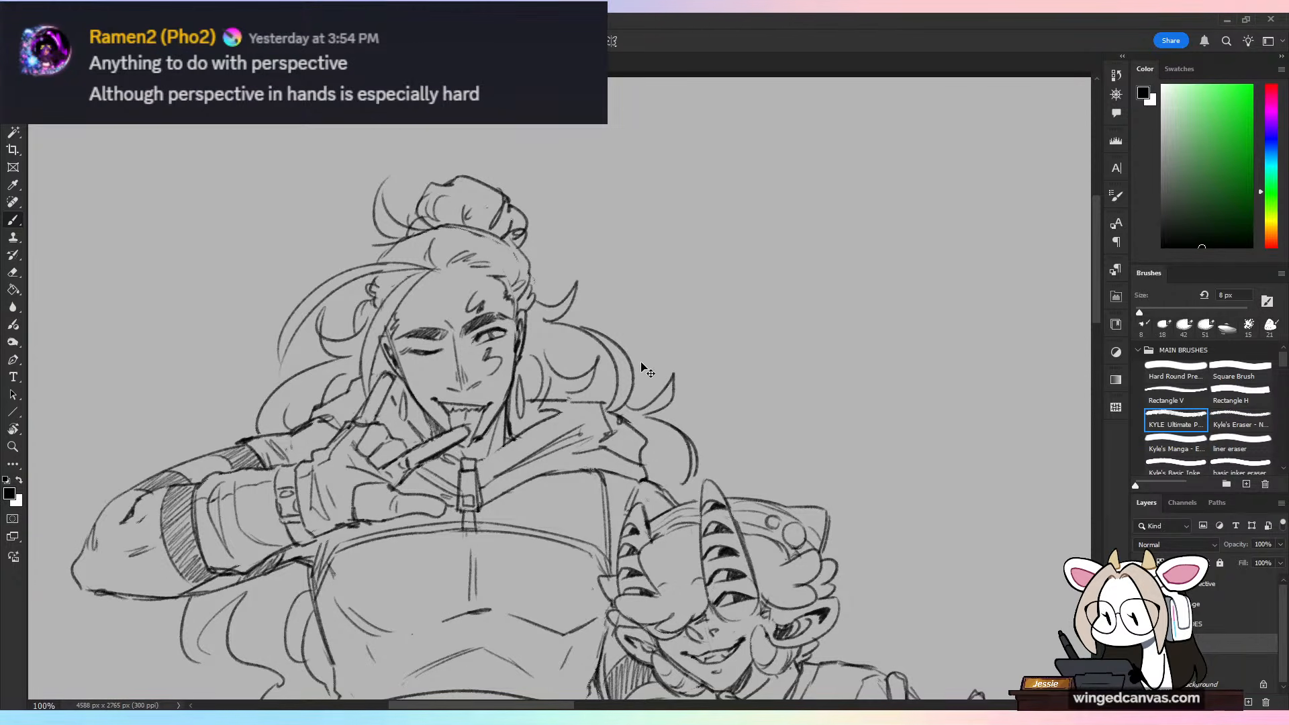
Step: Examine the overall balance of both full figures at reduced and closer magnification
key(ctrl+minus)
key(ctrl+minus)
drag(838, 550, 754, 274)
key(ctrl+minus)
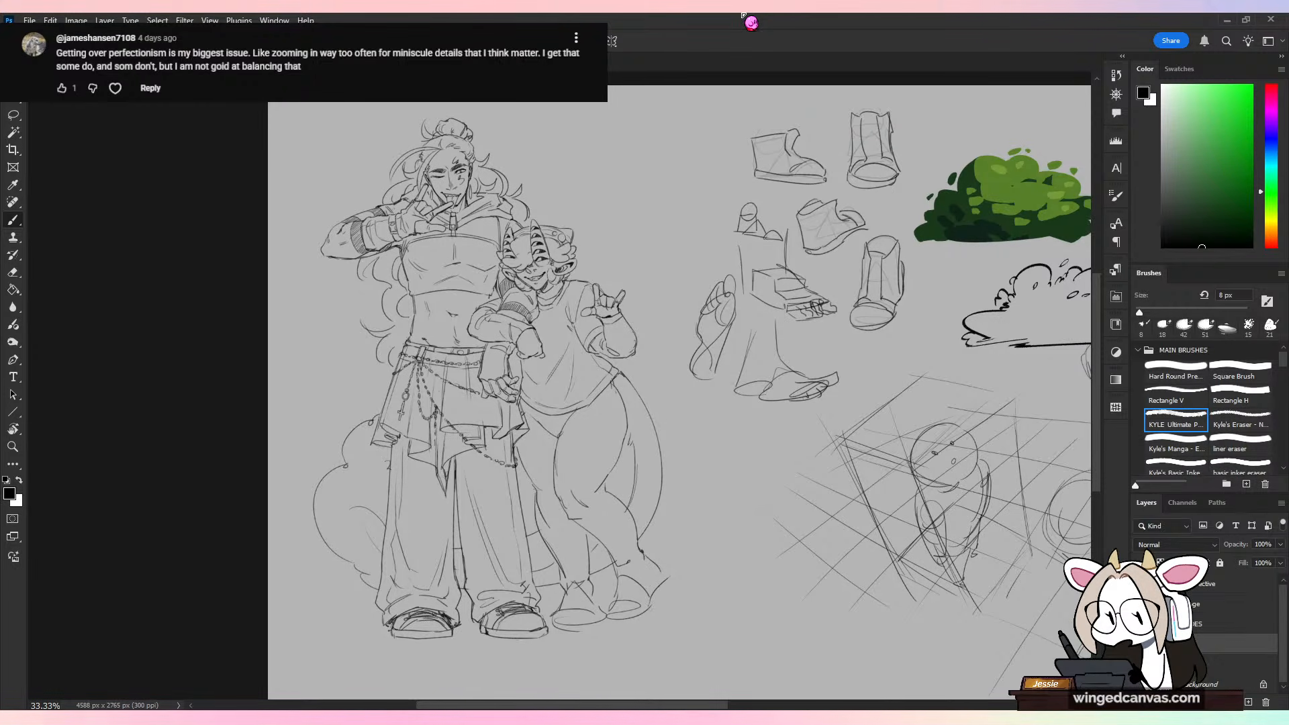
key(ctrl+plus)
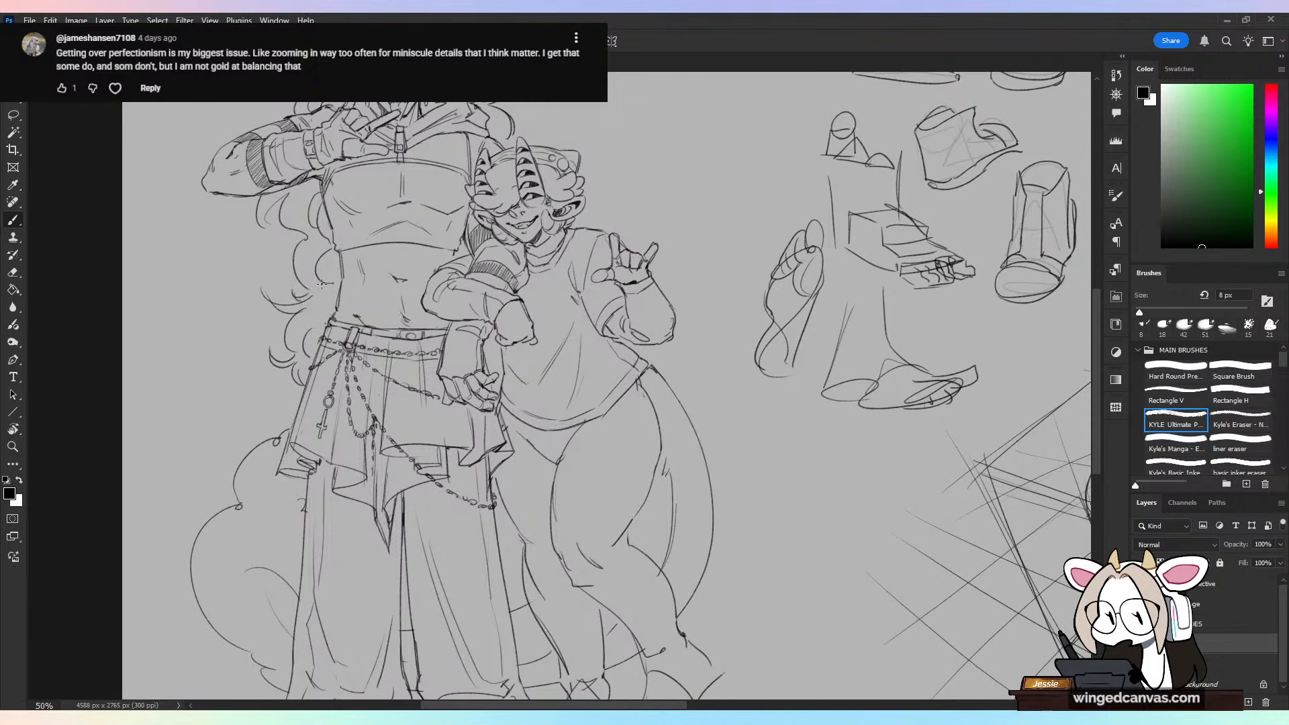
key(ctrl+minus)
key(ctrl+plus)
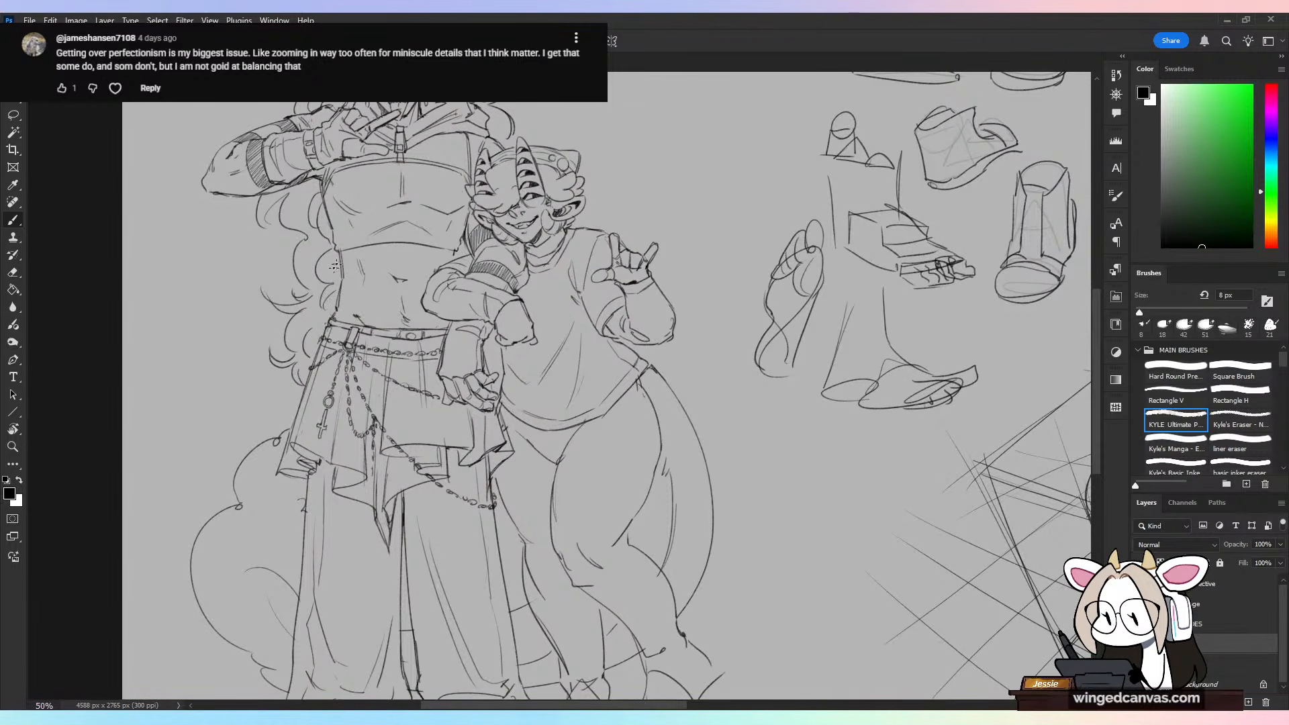
key(ctrl+minus)
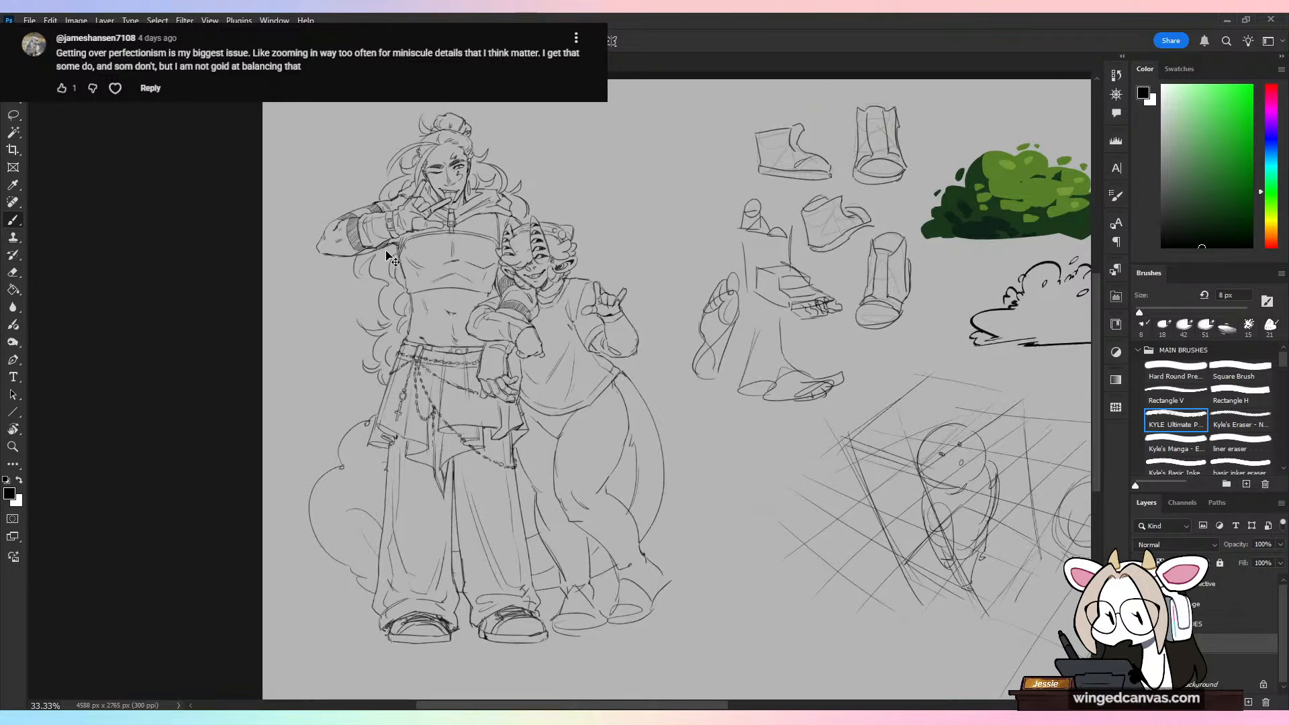
key(ctrl+plus)
key(ctrl+minus)
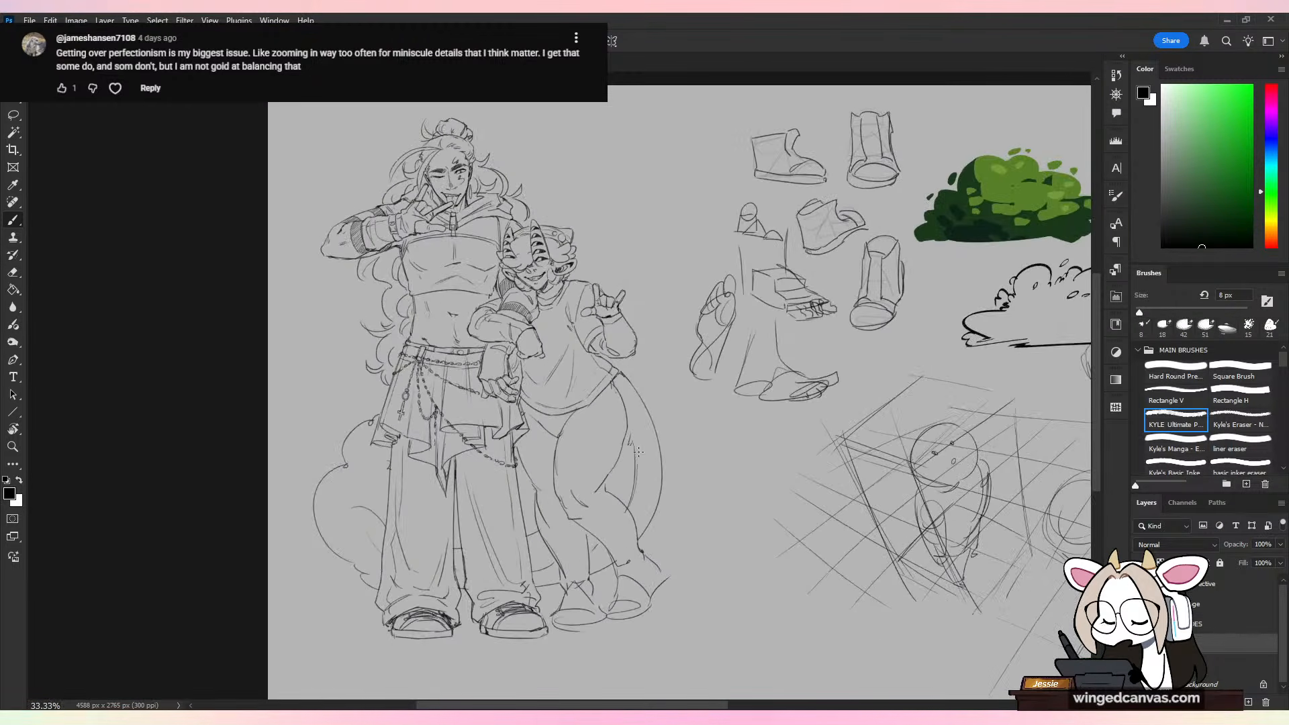
Step: Draw a chain necklace hanging around the shorter figure's neck over the shirt
key(ctrl+plus)
drag(644, 336, 633, 439)
key(ctrl+plus)
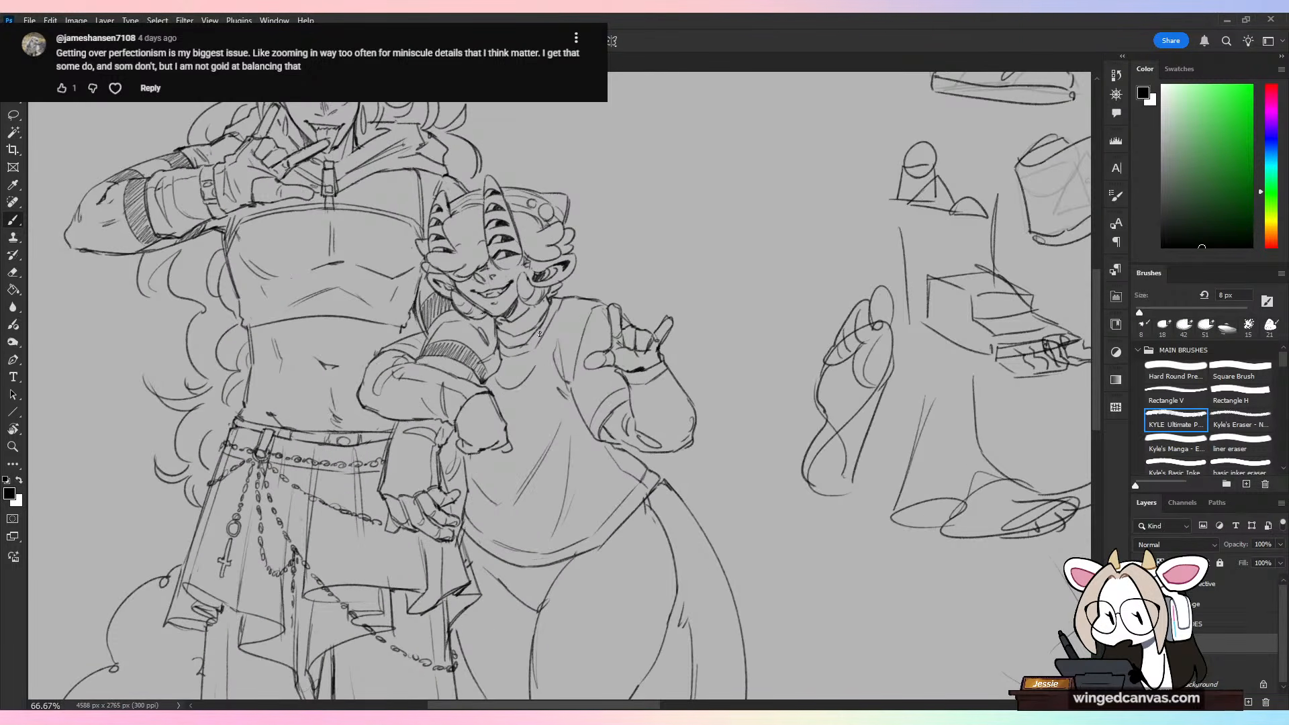
drag(501, 386, 505, 388)
drag(507, 387, 527, 377)
drag(527, 376, 549, 333)
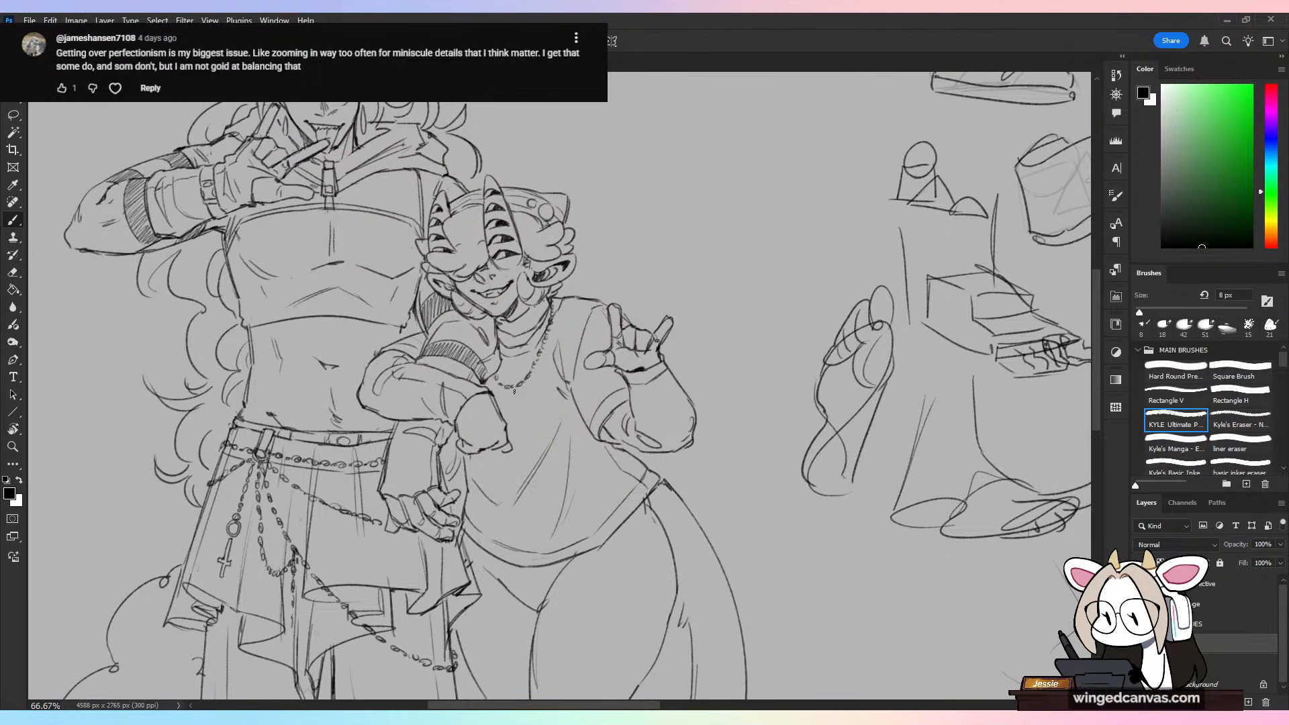
Step: Add a second, shorter chain and draw a small ring pendant and a cross pendant on the shorter figure's necklaces
key(ctrl+plus)
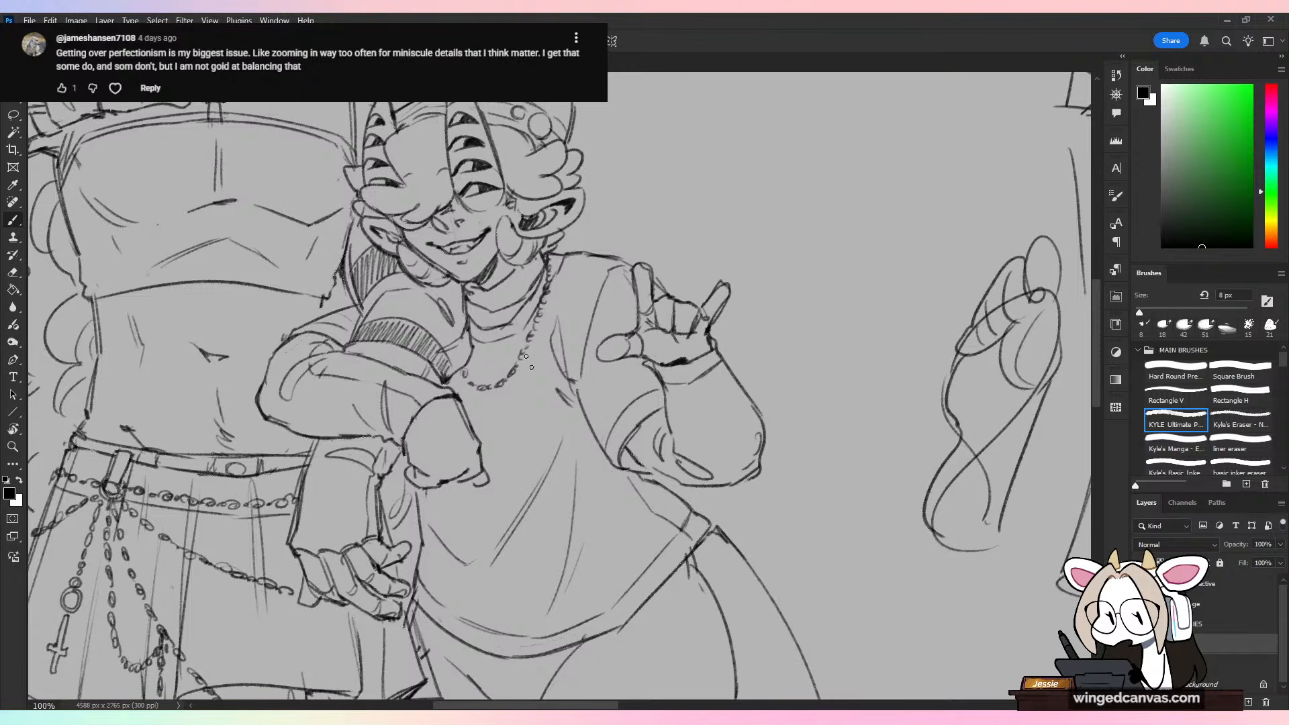
drag(483, 399, 485, 430)
key(ctrl+z)
key(ctrl+z)
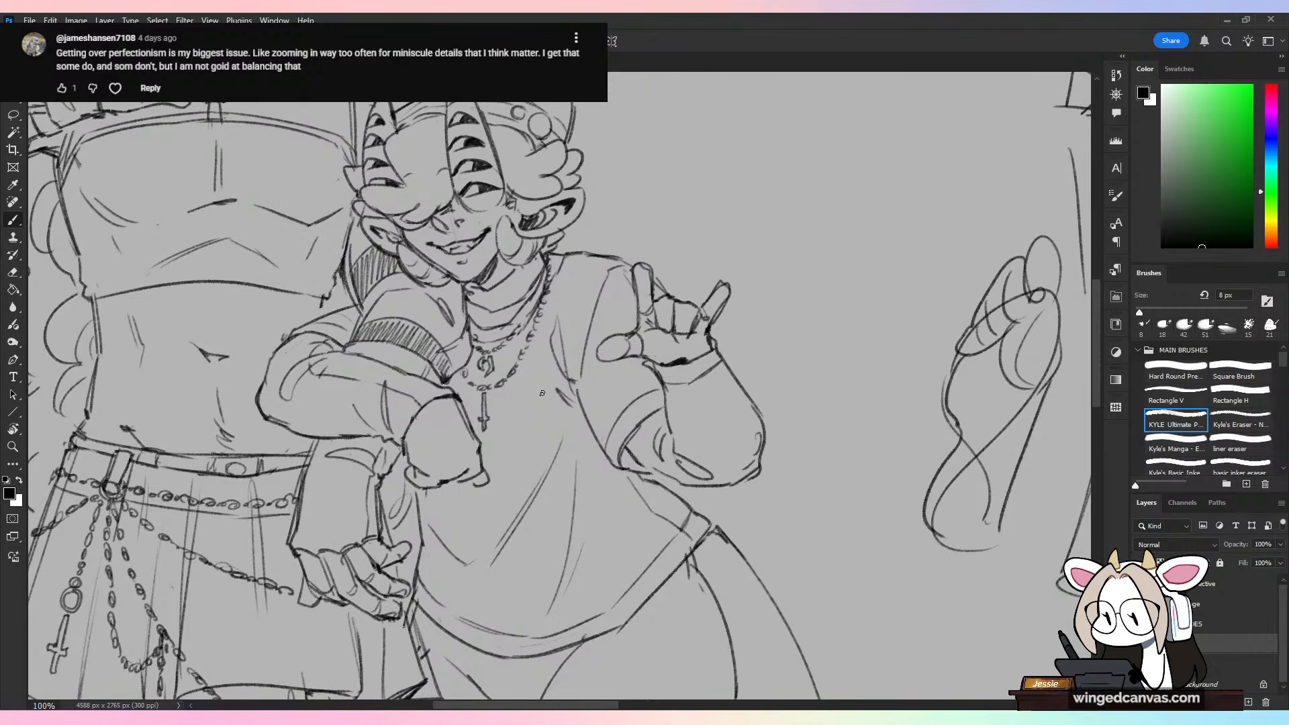
Step: Review the shorter figure's new necklaces within the whole two-character drawing for areas that need more detail
key(ctrl+minus)
key(ctrl+minus)
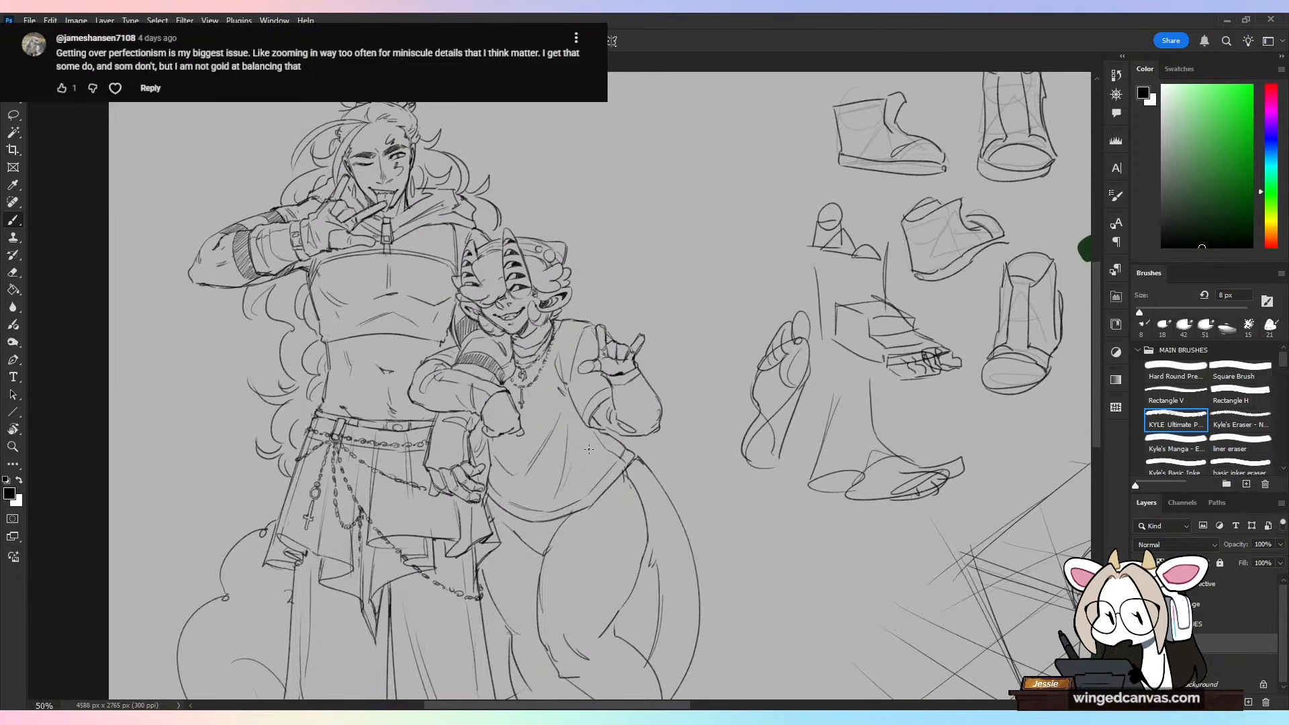
key(ctrl+minus)
drag(735, 495, 722, 457)
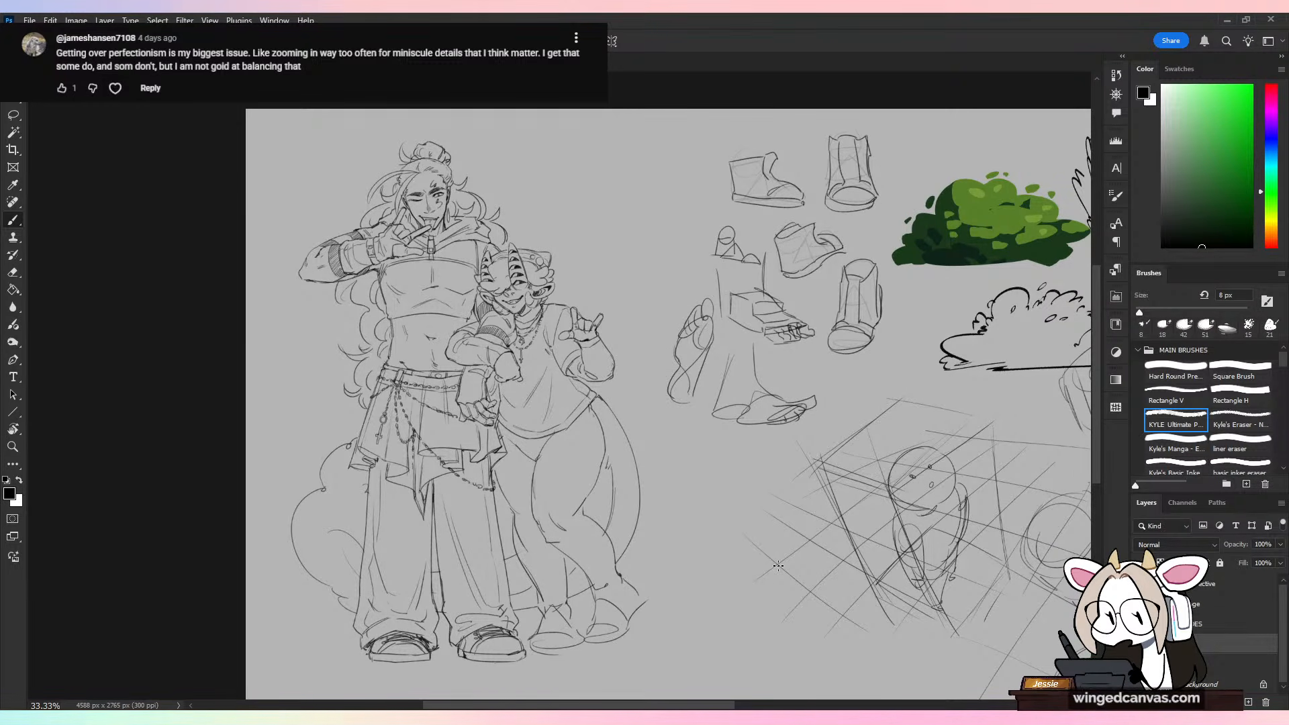
key(ctrl+plus)
key(ctrl+plus)
drag(556, 315, 718, 386)
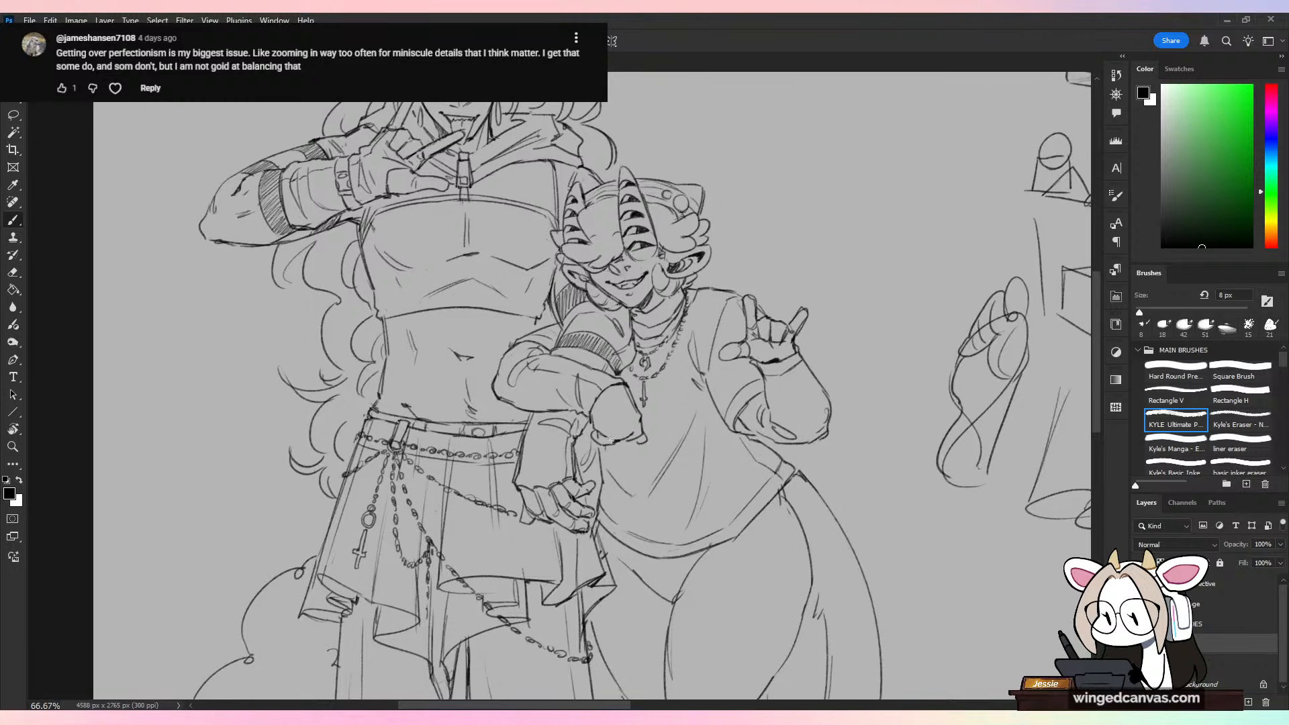
key(ctrl+minus)
key(ctrl+minus)
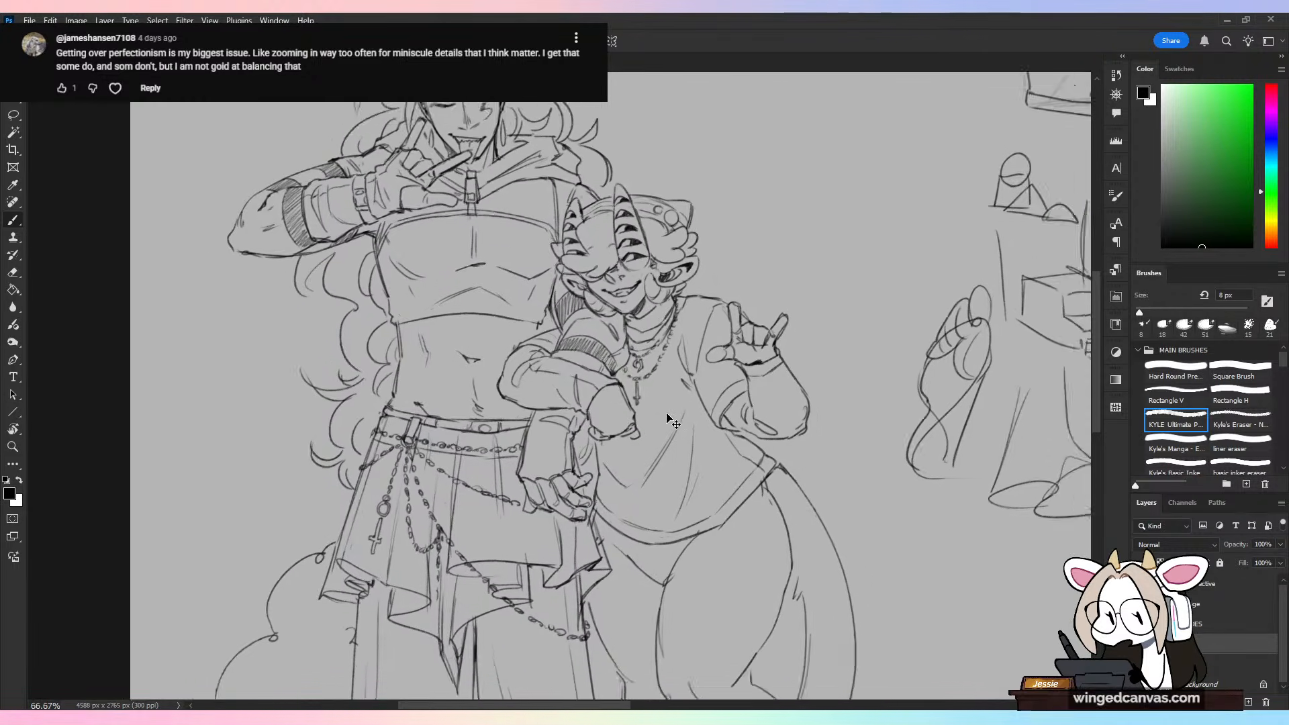
mouse_move(852, 526)
mouse_down()
mouse_move(760, 431)
mouse_move(765, 451)
mouse_up()
key(ctrl+plus)
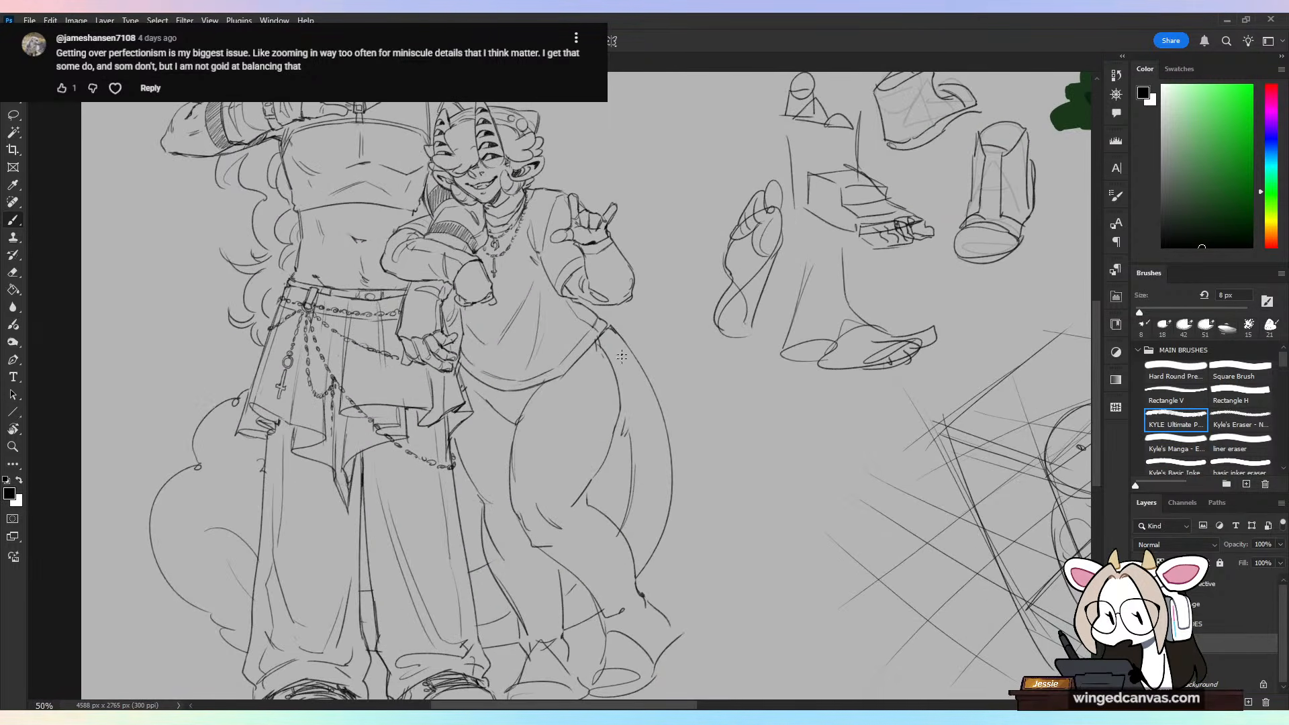
drag(690, 397, 757, 596)
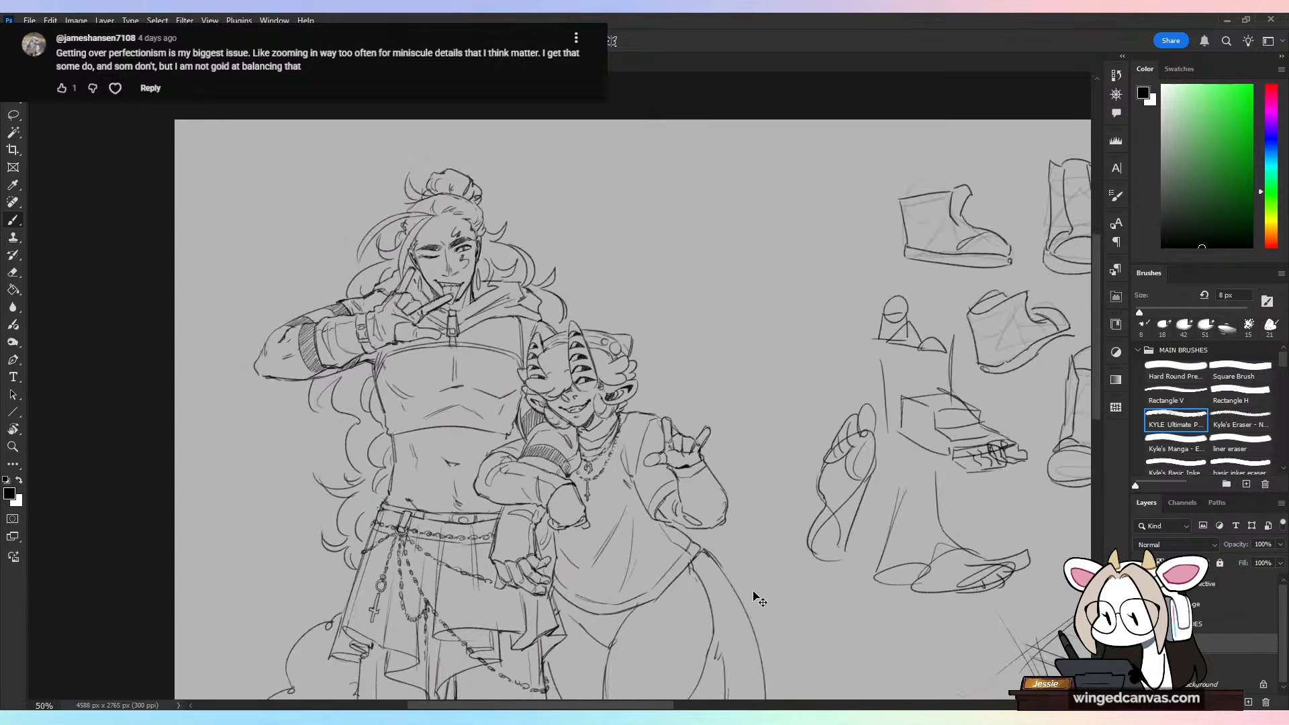
key(ctrl+plus)
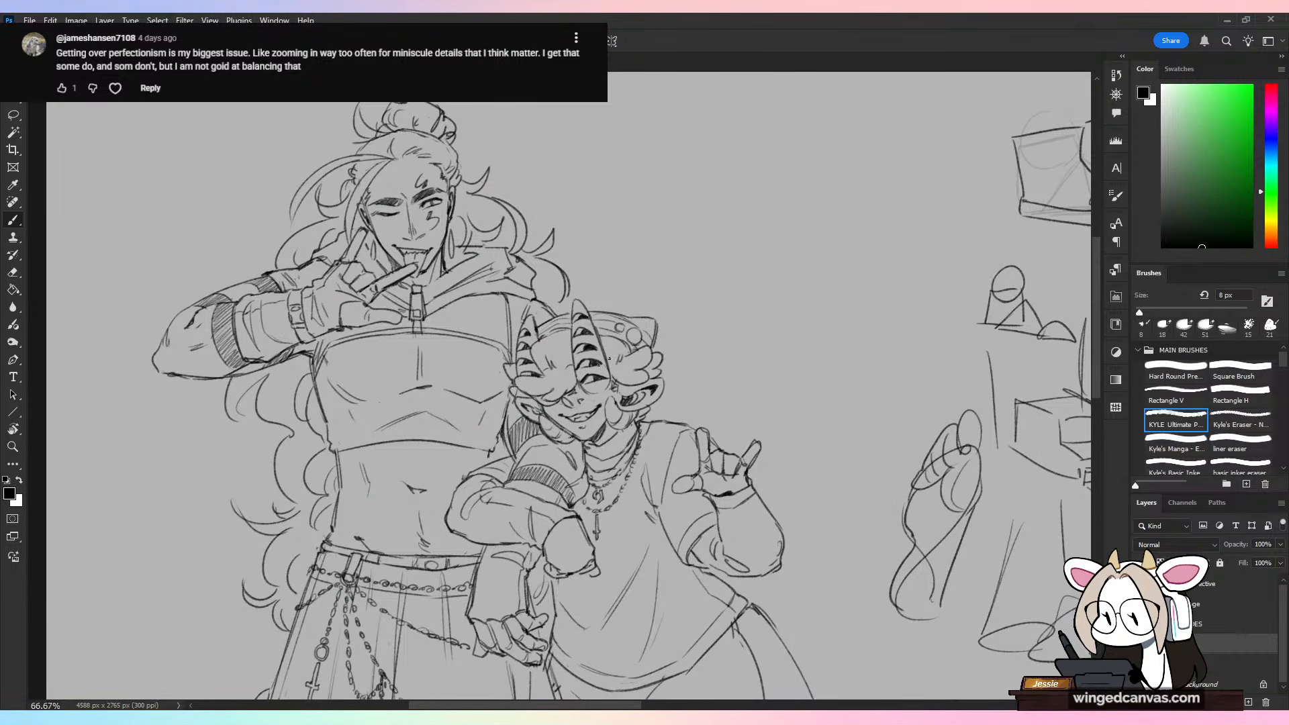
key(ctrl+minus)
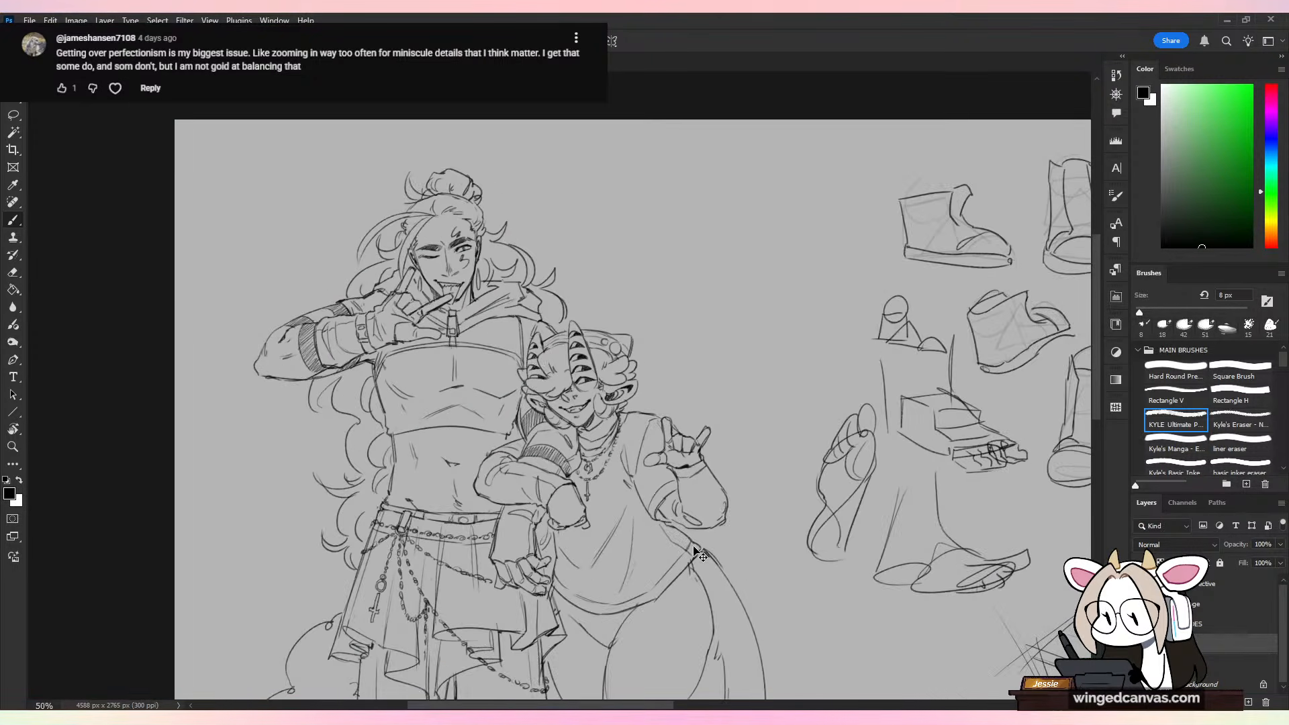
key(ctrl+minus)
drag(795, 559, 770, 444)
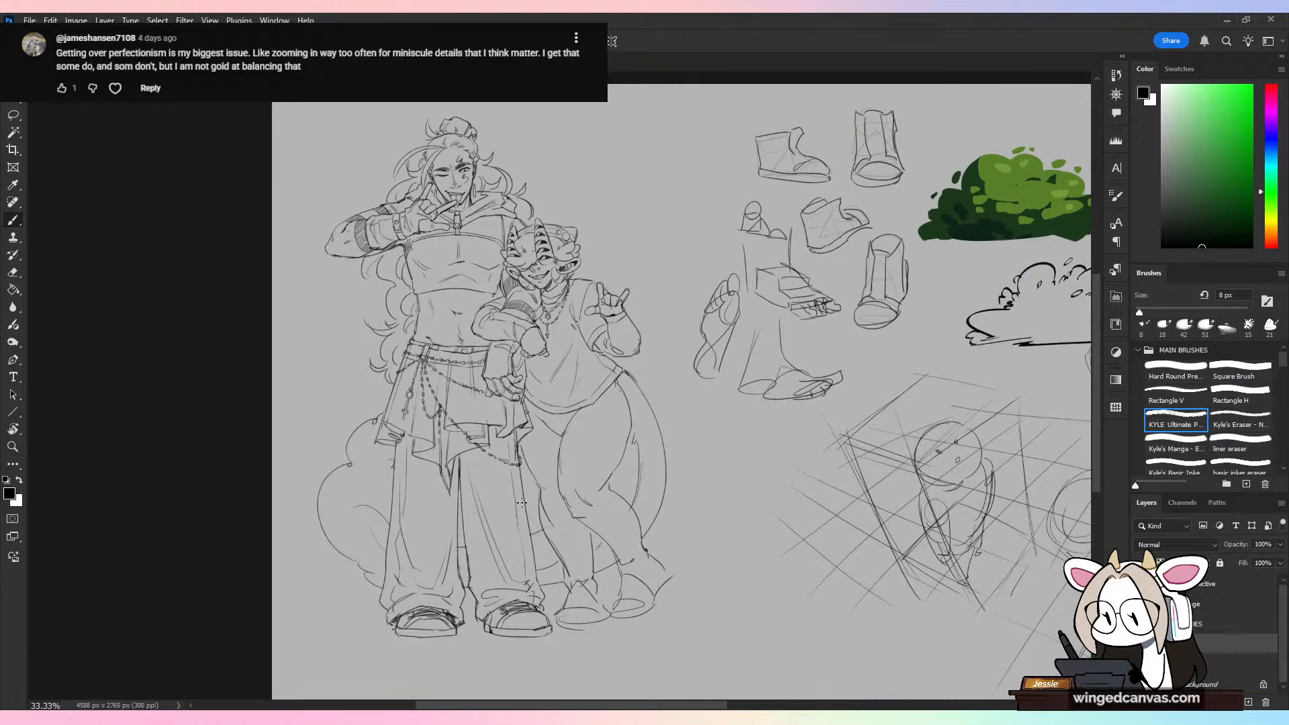
key(ctrl+plus)
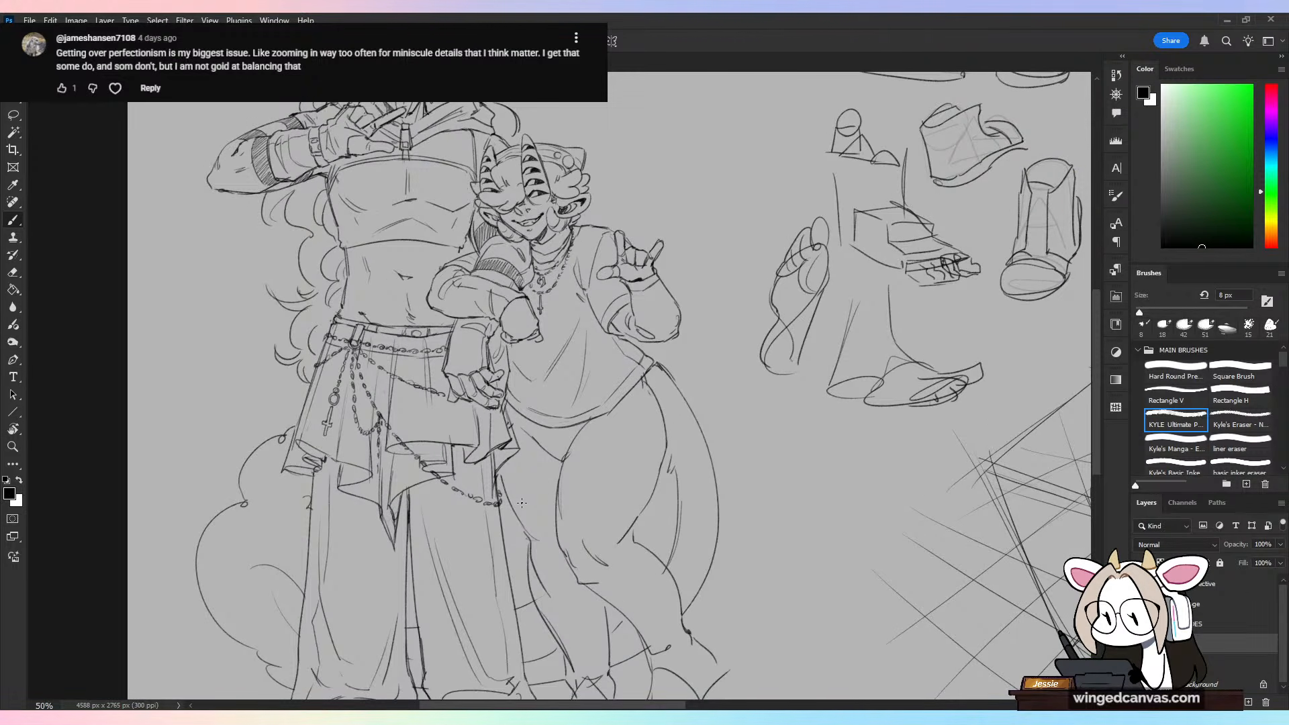
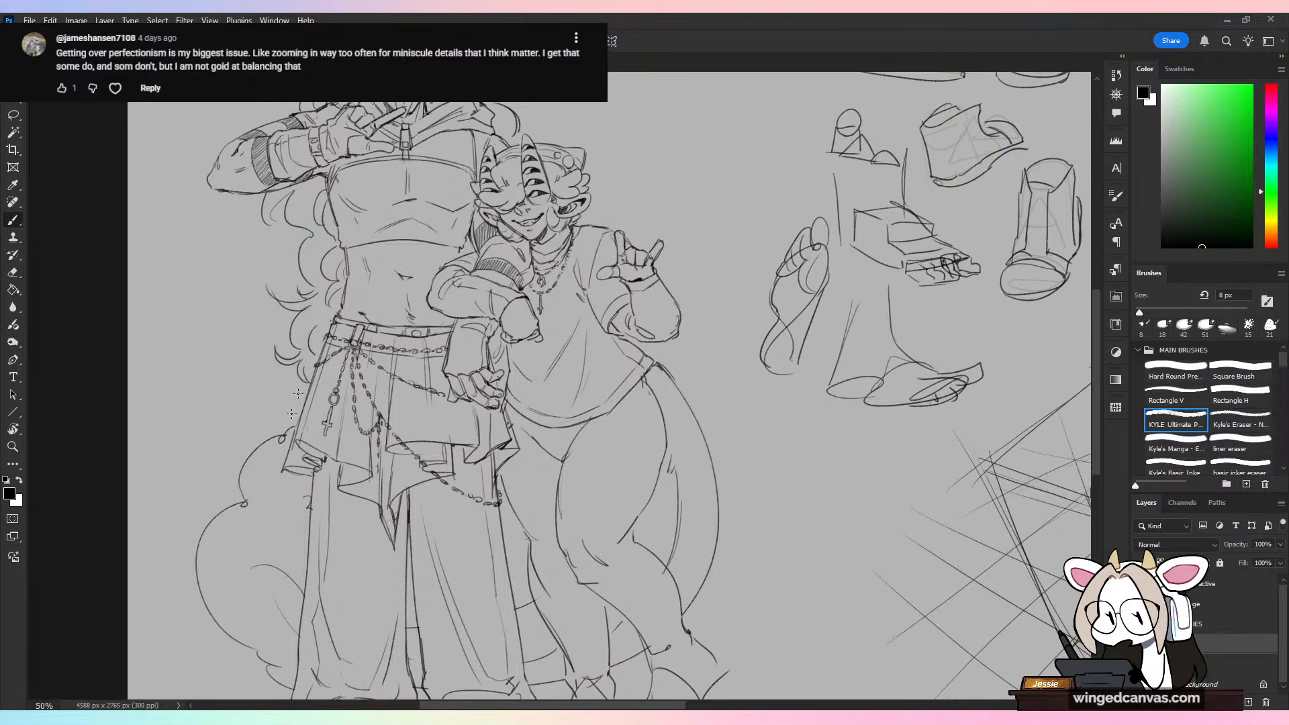
Step: Open the portrait of the bald, bearded, pointy-eared character and inspect it at closer magnification
click(29, 20)
click(30, 20)
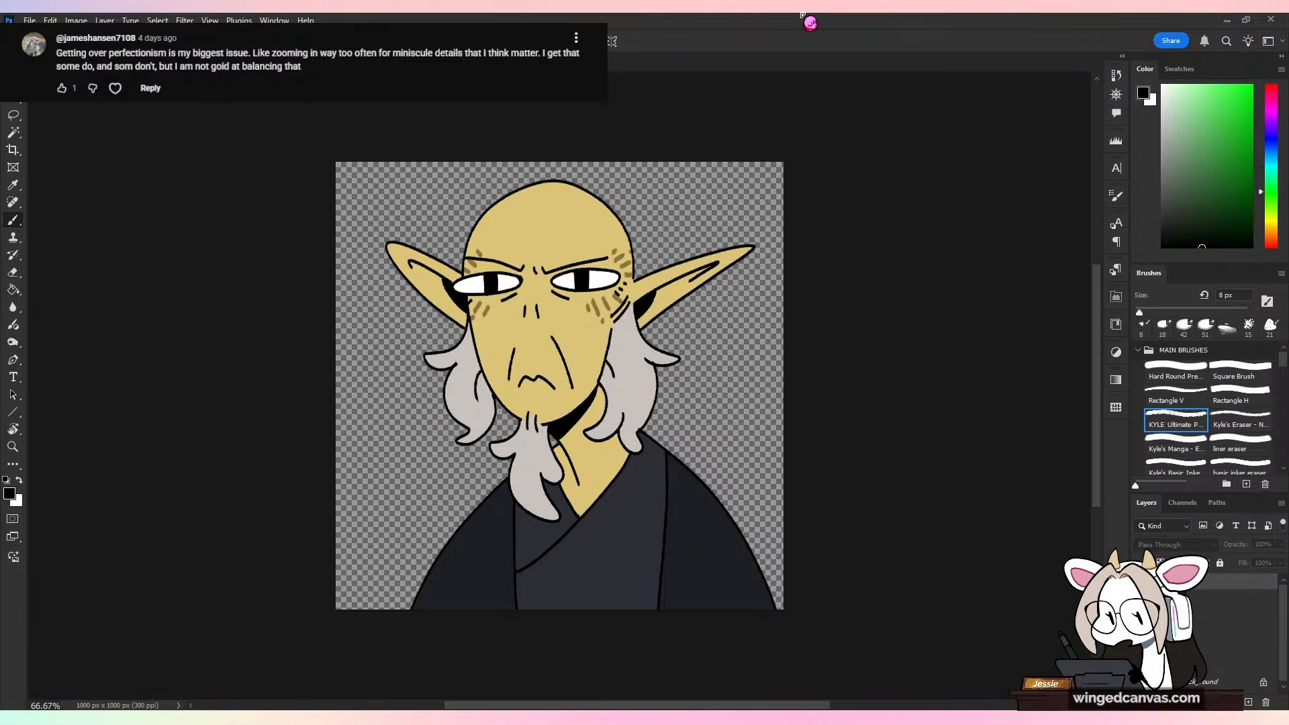
key(ctrl+plus)
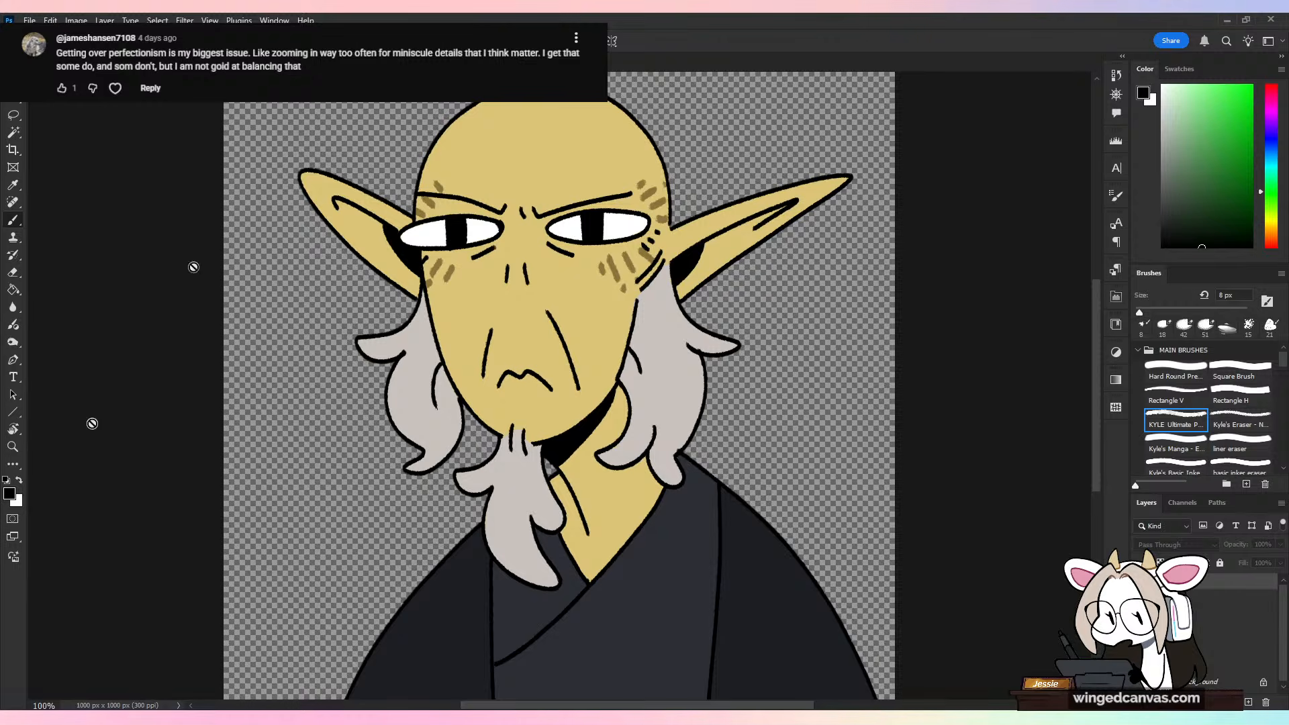
key(ctrl+minus)
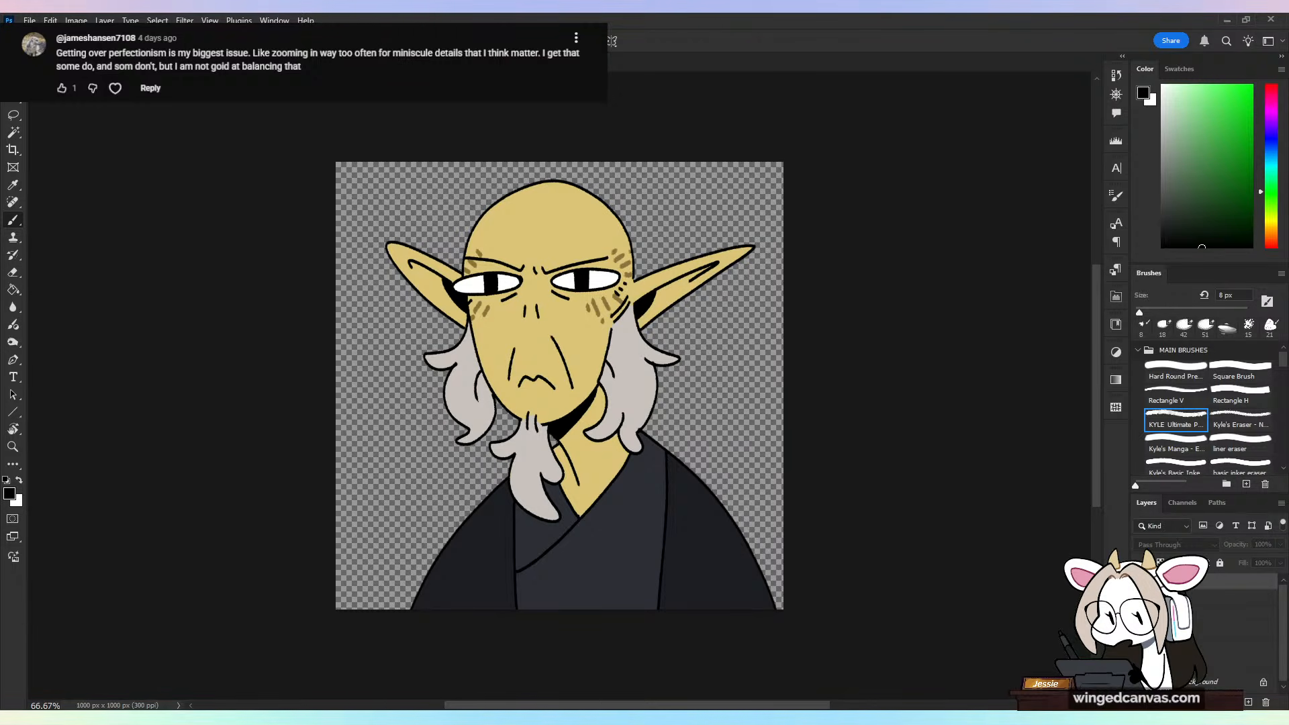
Step: Toggle the portrait's mouth layers to compare the closed and open mouths, and close the file without saving
click(1139, 598)
click(1139, 598)
click(1140, 615)
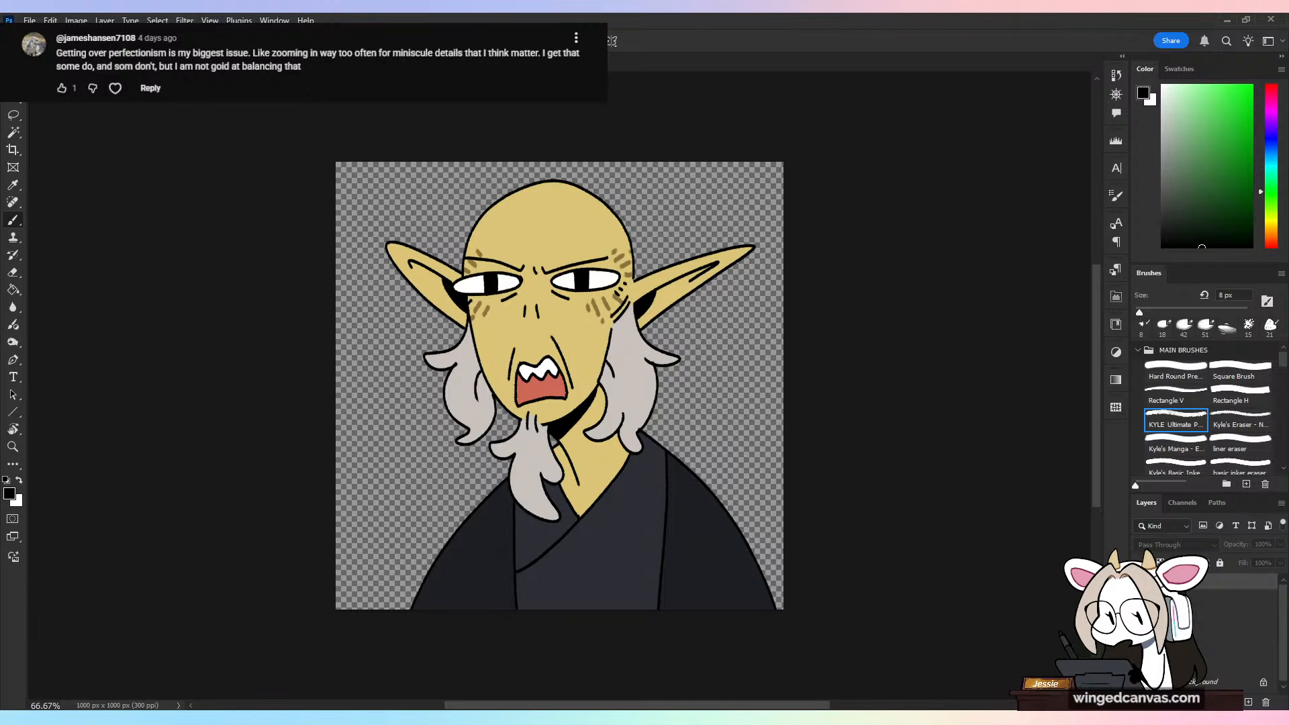
click(1140, 582)
drag(1140, 582, 1140, 615)
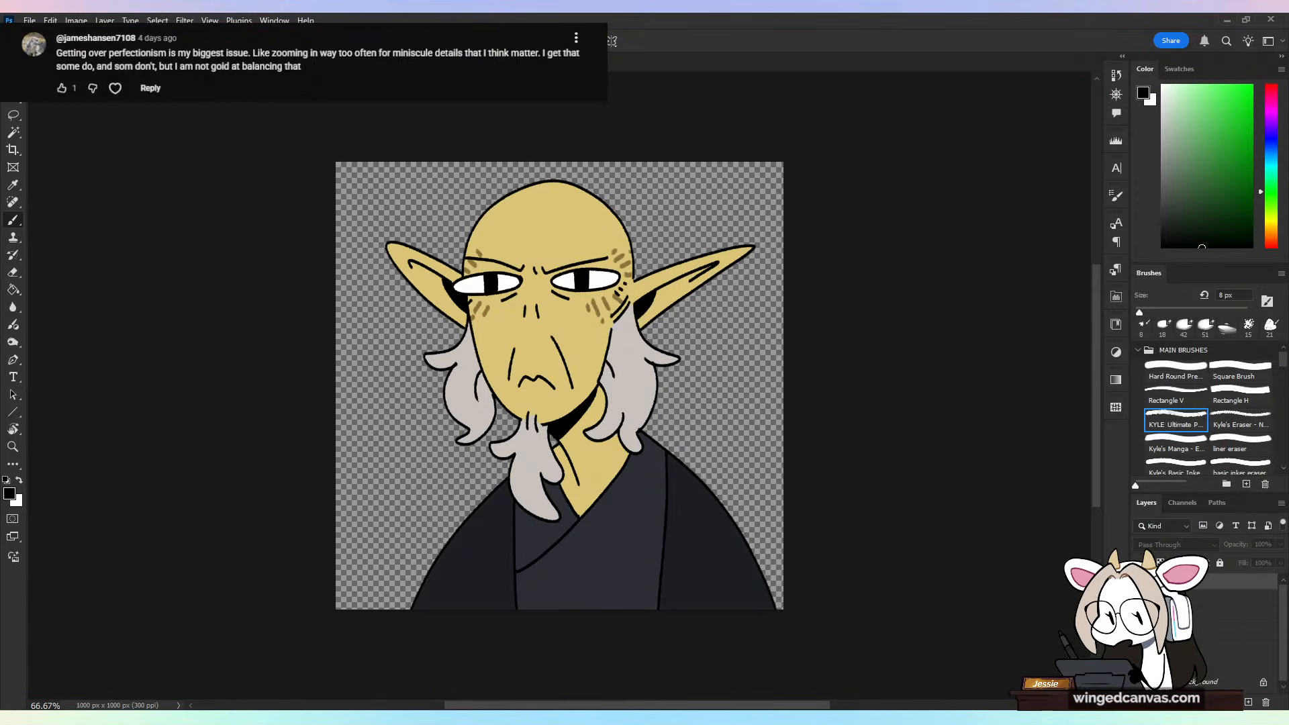
key(ctrl+w)
click(659, 279)
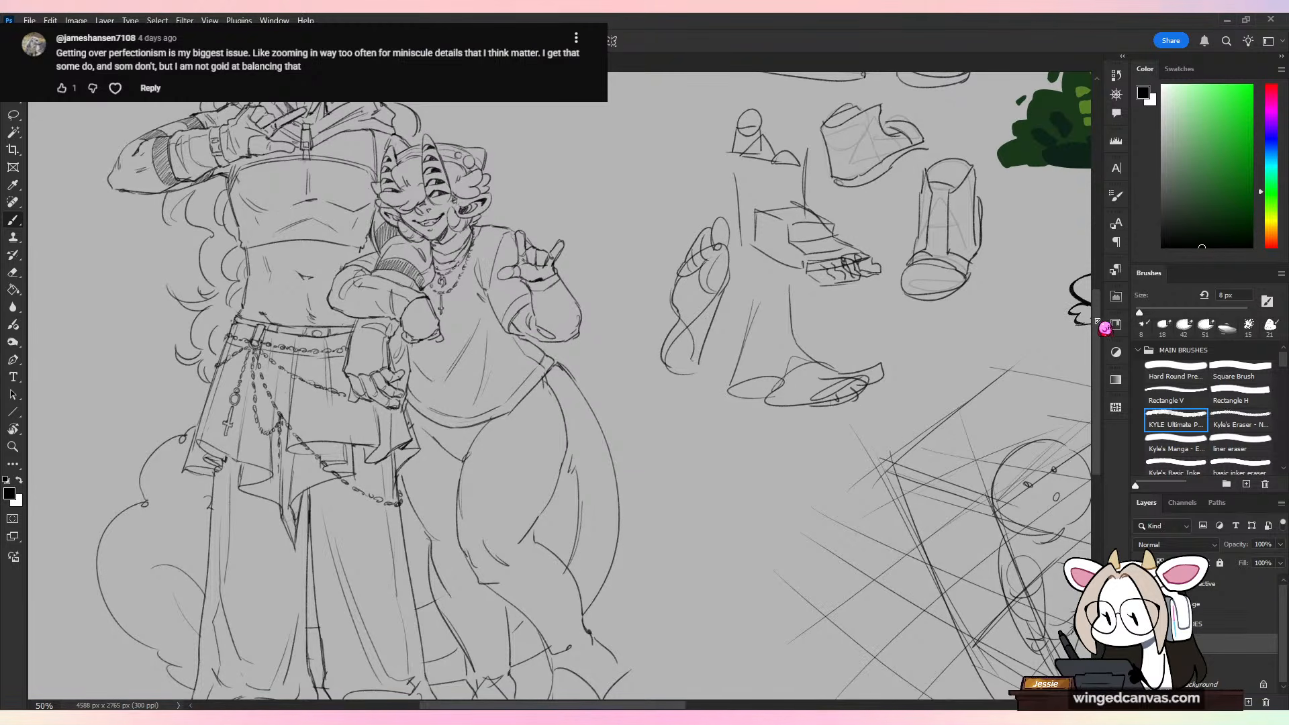
Step: Move the group of boot and foot studies slightly up and away from the two characters
mouse_move(1097, 323)
mouse_down()
mouse_move(1097, 306)
mouse_move(1091, 335)
mouse_up()
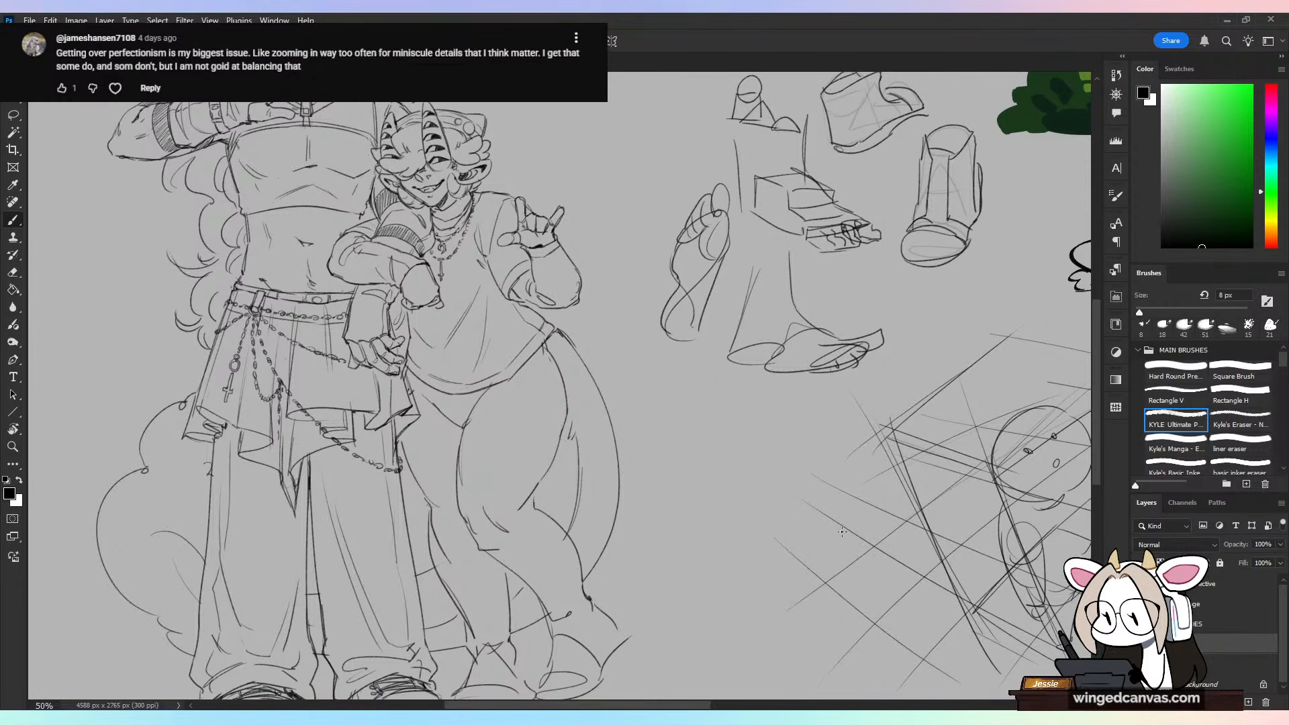
drag(695, 704, 682, 703)
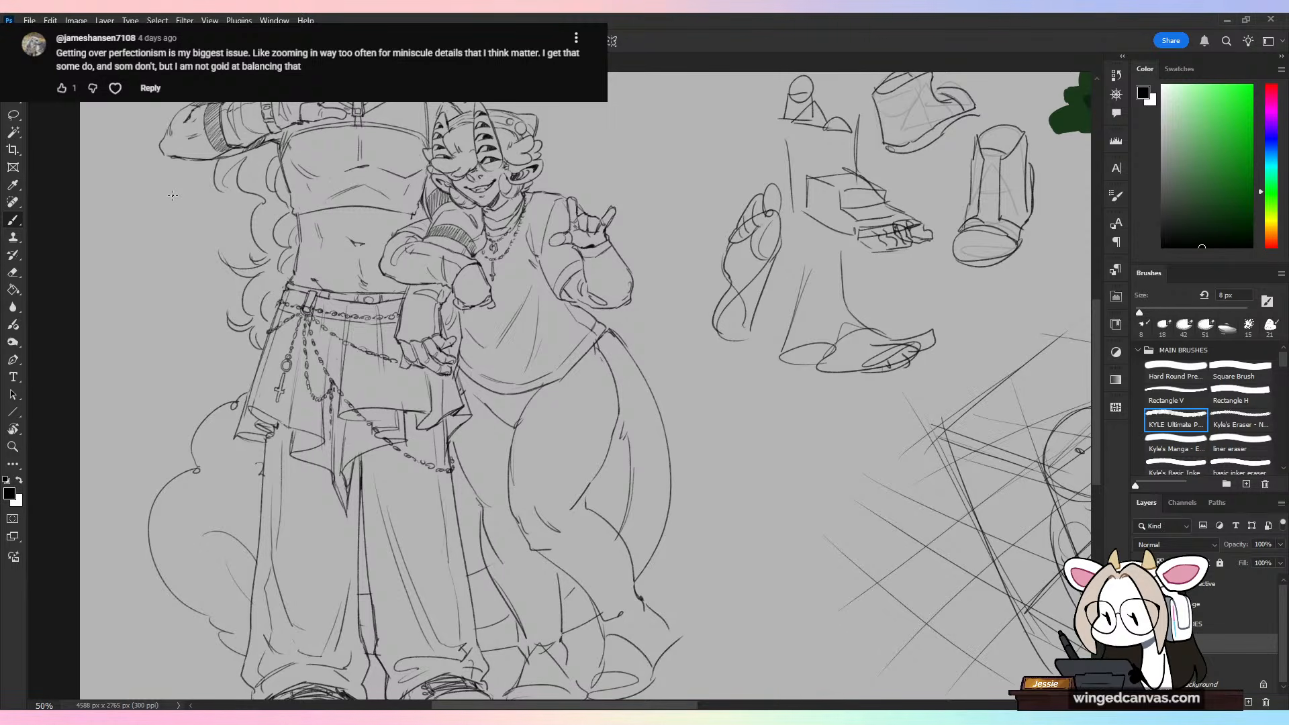
scroll(584, 386, down, 5)
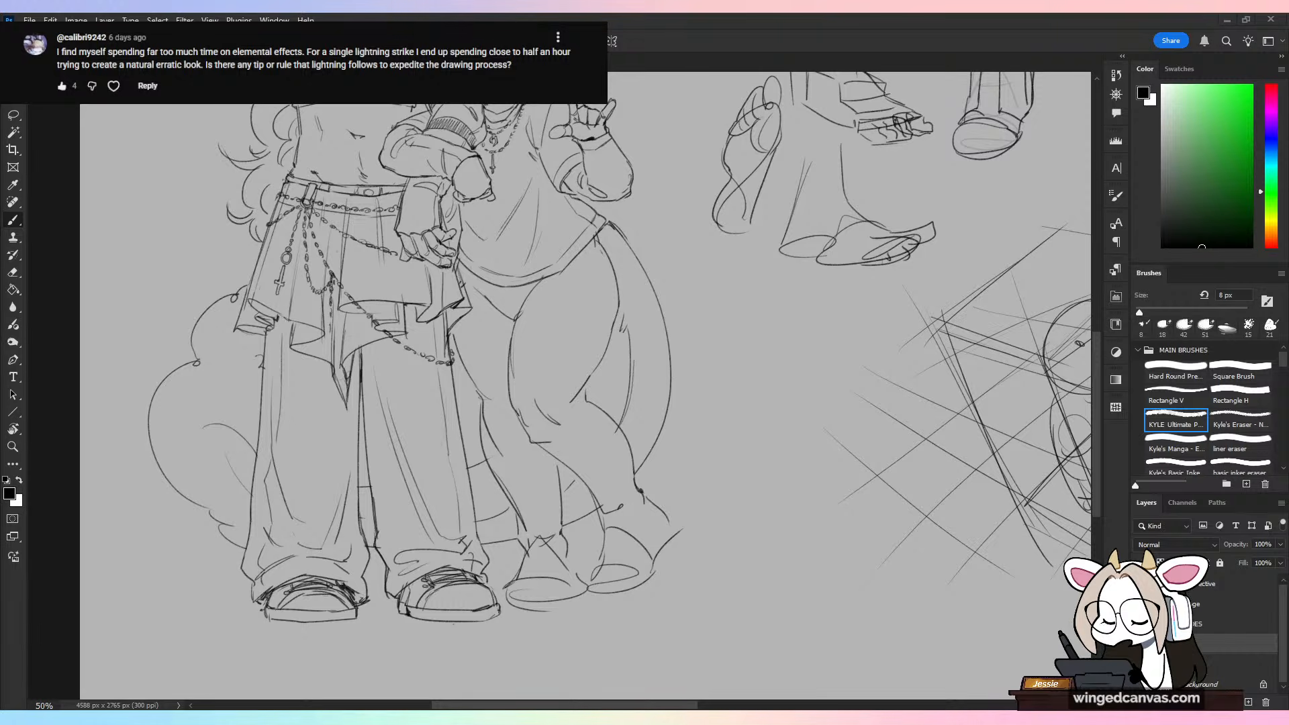
scroll(796, 385, down, 2)
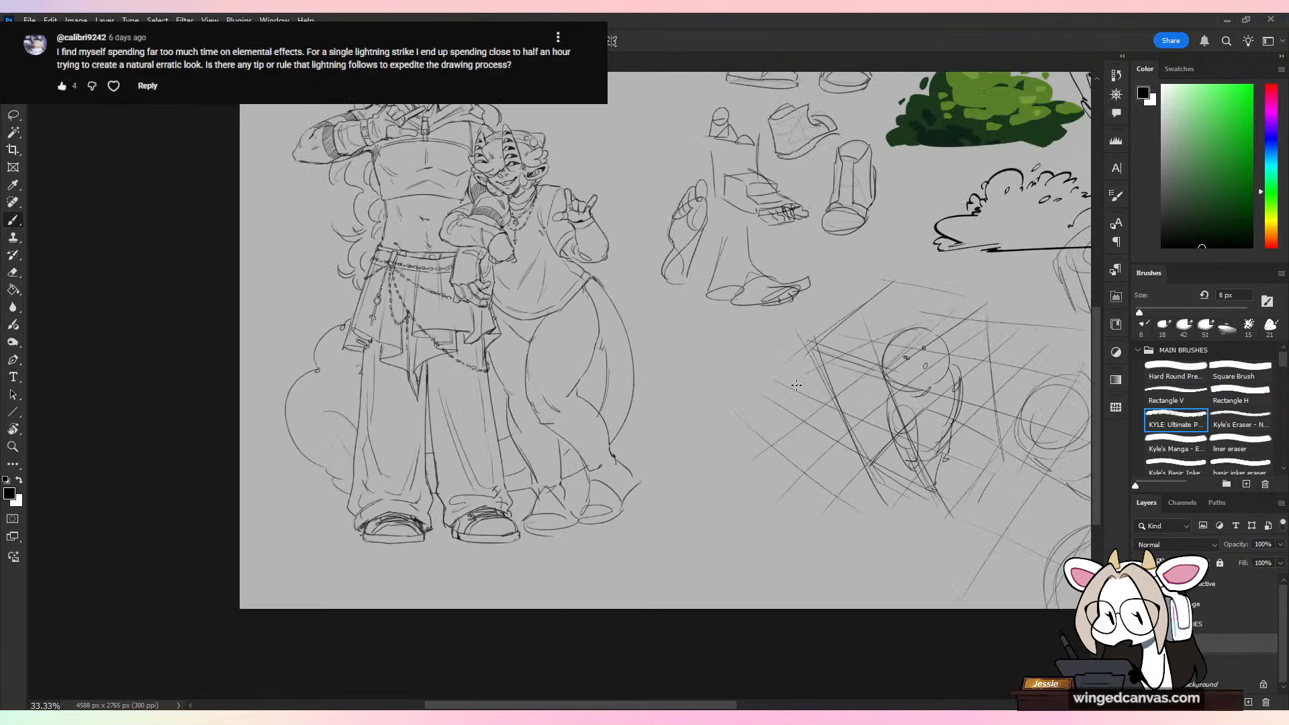
scroll(915, 539, down, 1)
drag(962, 453, 664, 541)
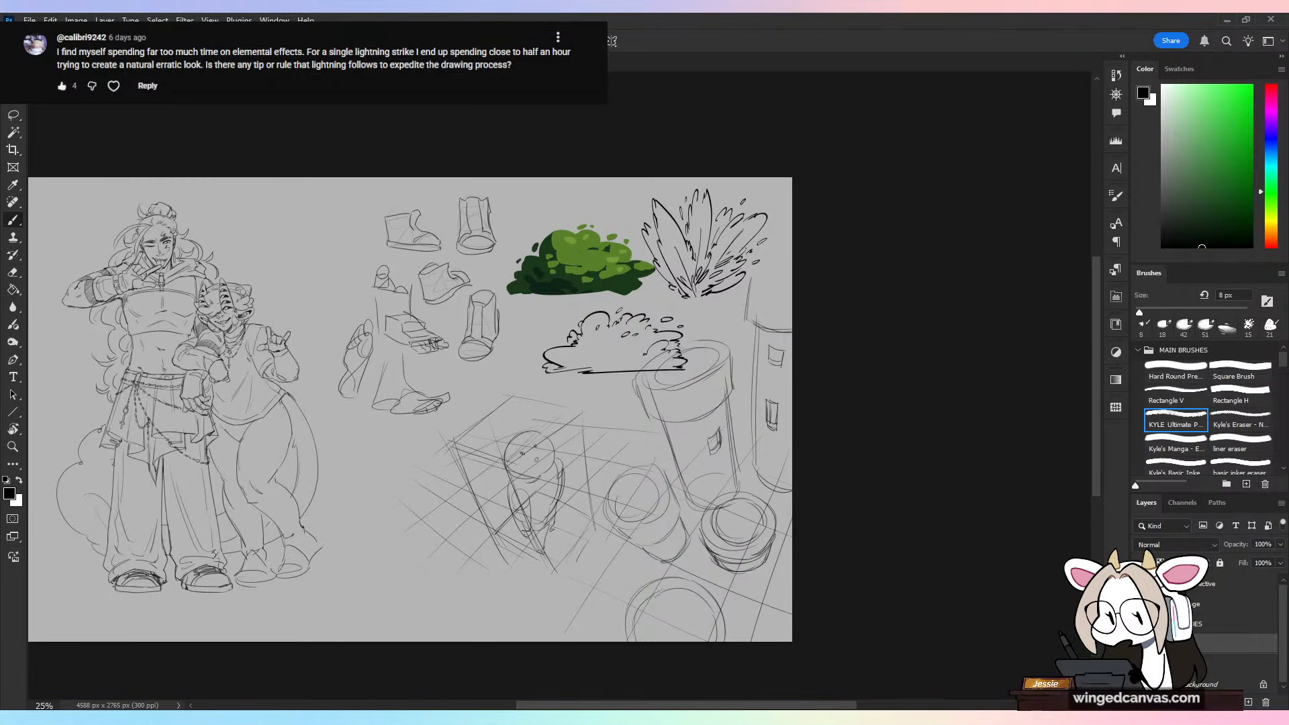
key(v)
click(485, 335)
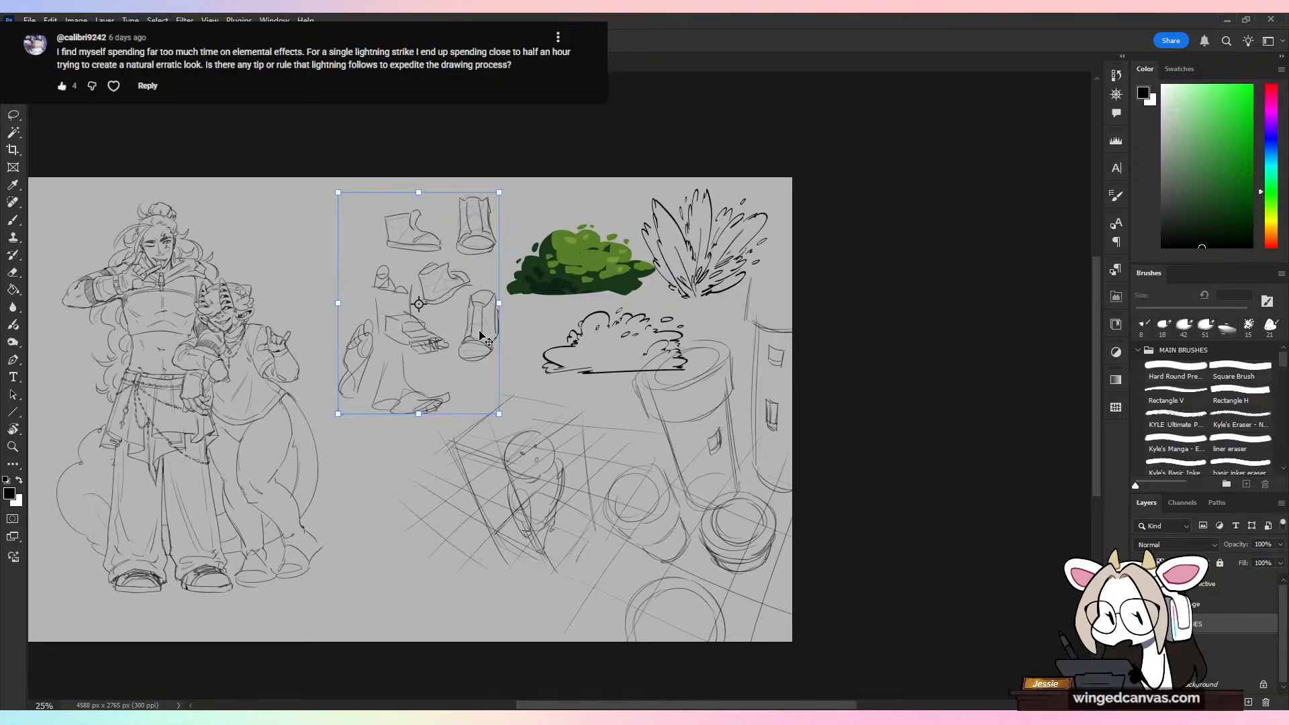
drag(486, 335, 493, 331)
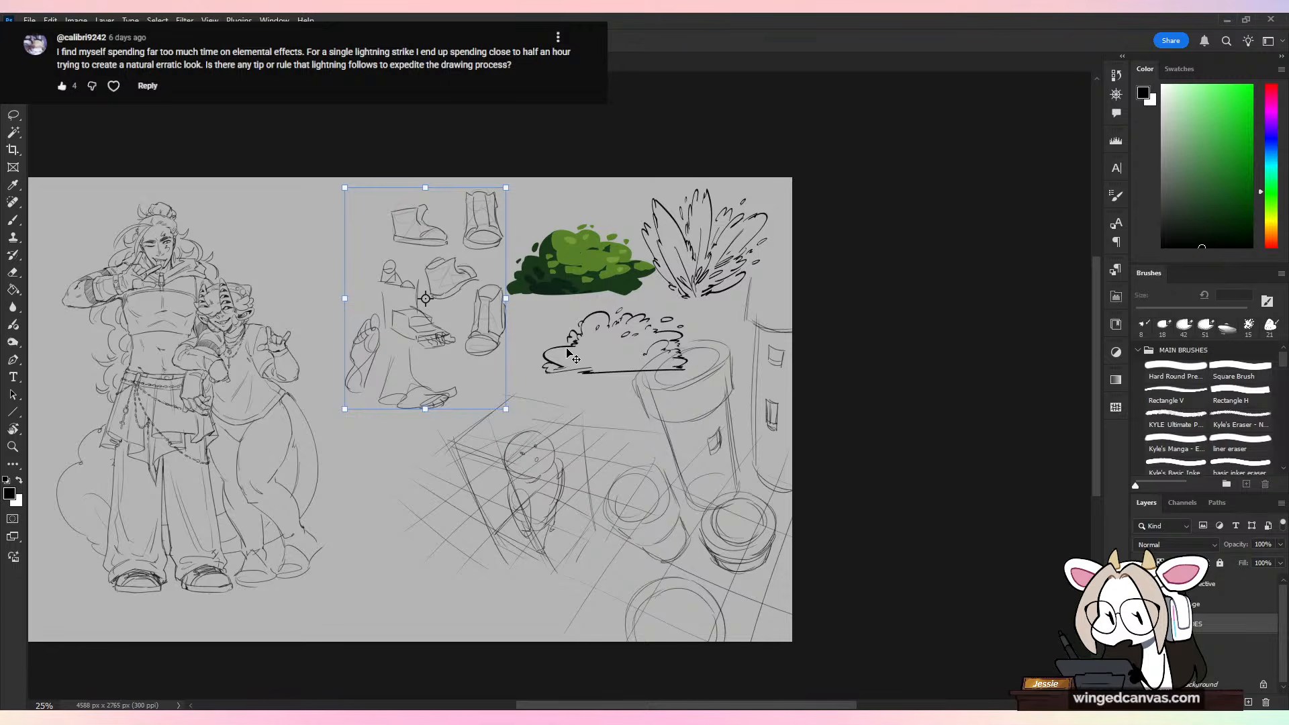
Step: Add a new layer above the boot and foot studies and name it "lightnin"
key(b)
key(ctrl+plus)
drag(738, 474, 935, 405)
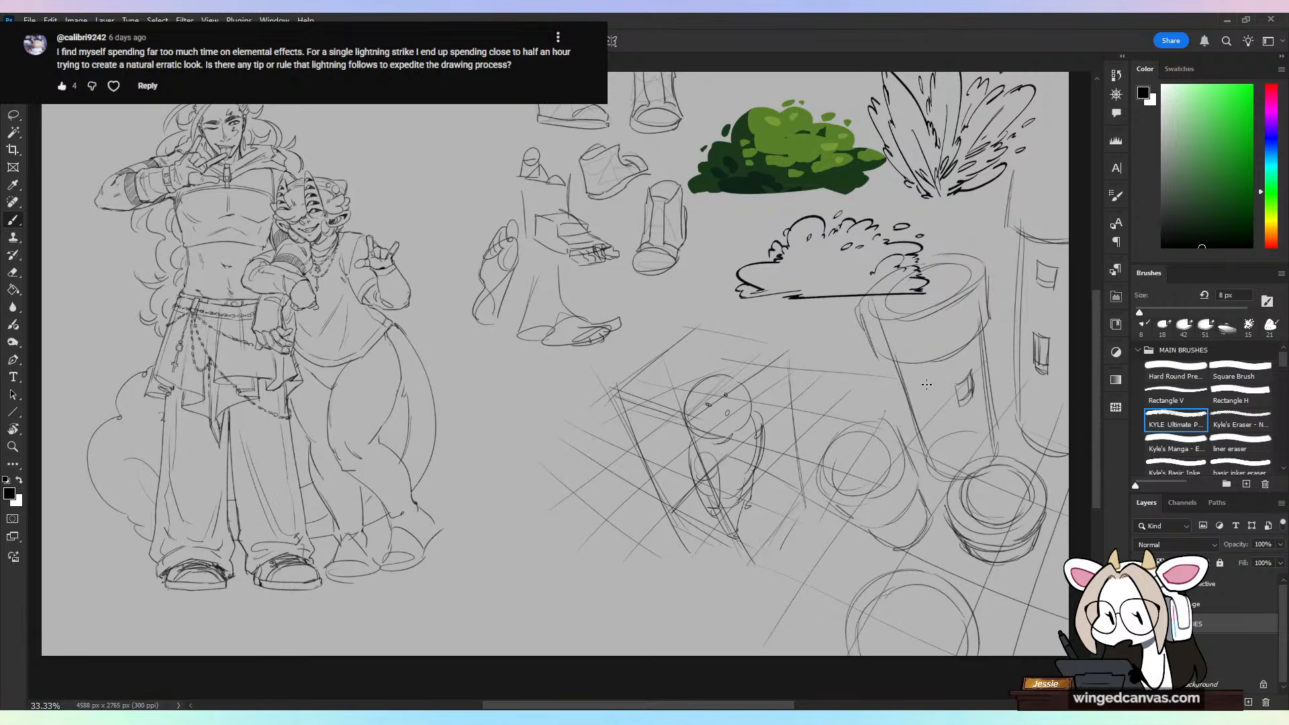
click(1248, 700)
double_click(1208, 625)
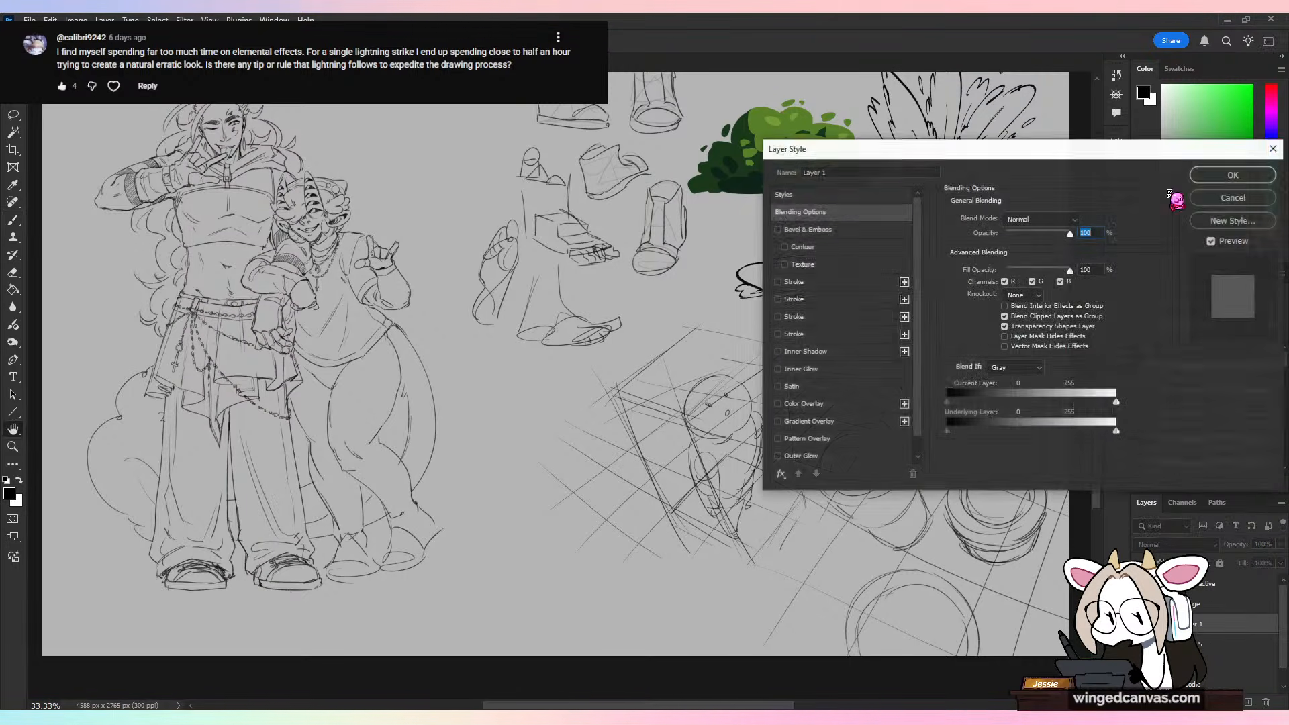
click(1261, 176)
double_click(1198, 625)
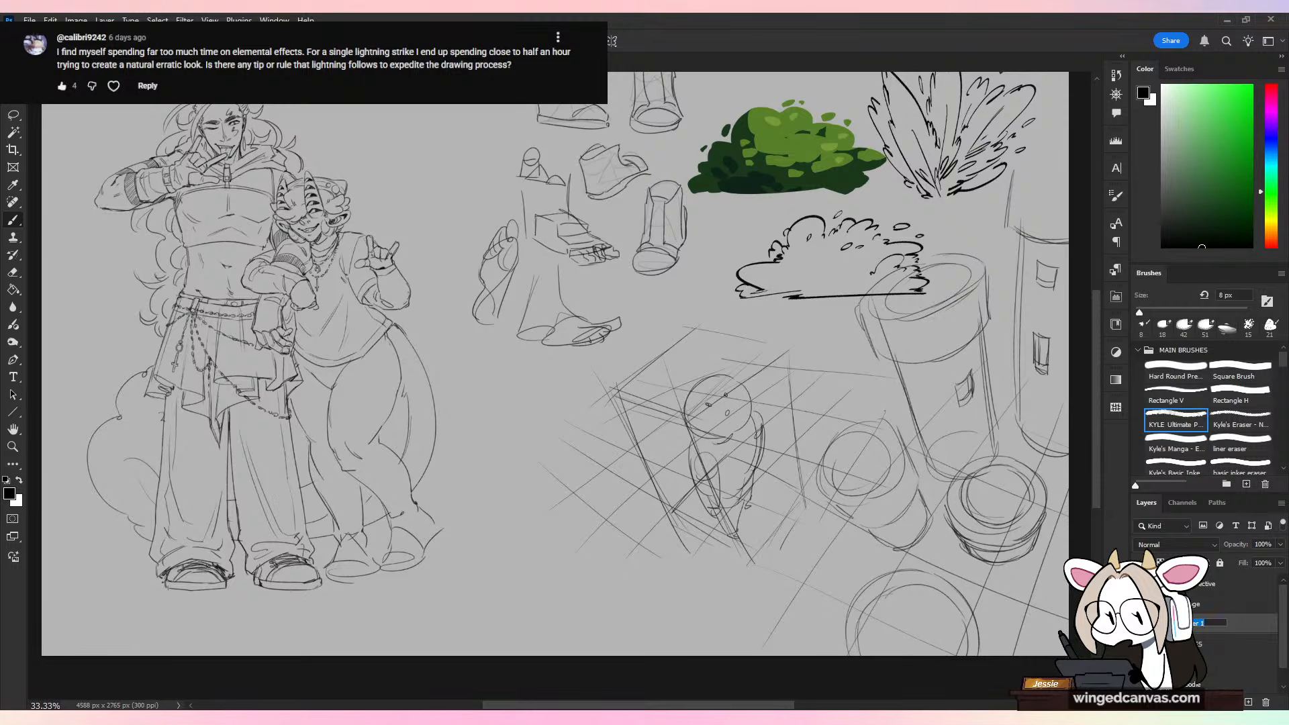
text(lightnin)
key(Return)
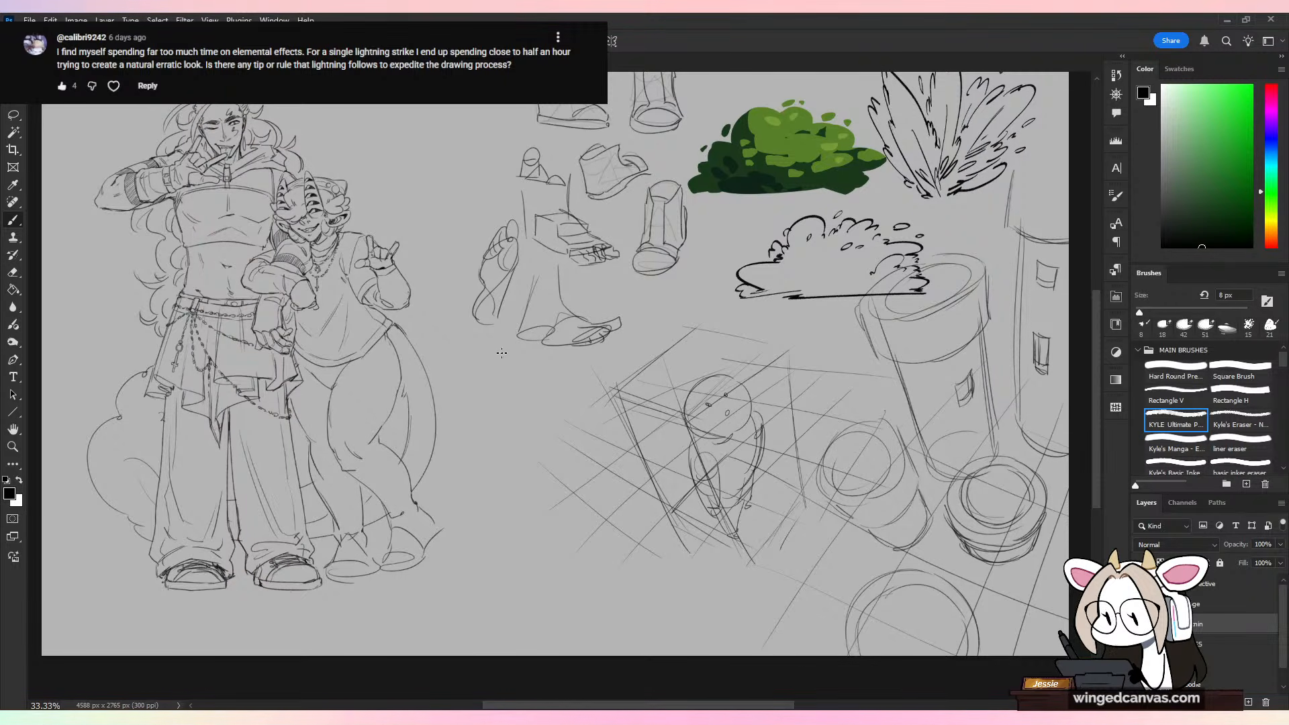
Step: Sketch two thin, wavering black lightning bolts with forked branches in the gap between the characters and the perspective grid
drag(499, 350, 534, 600)
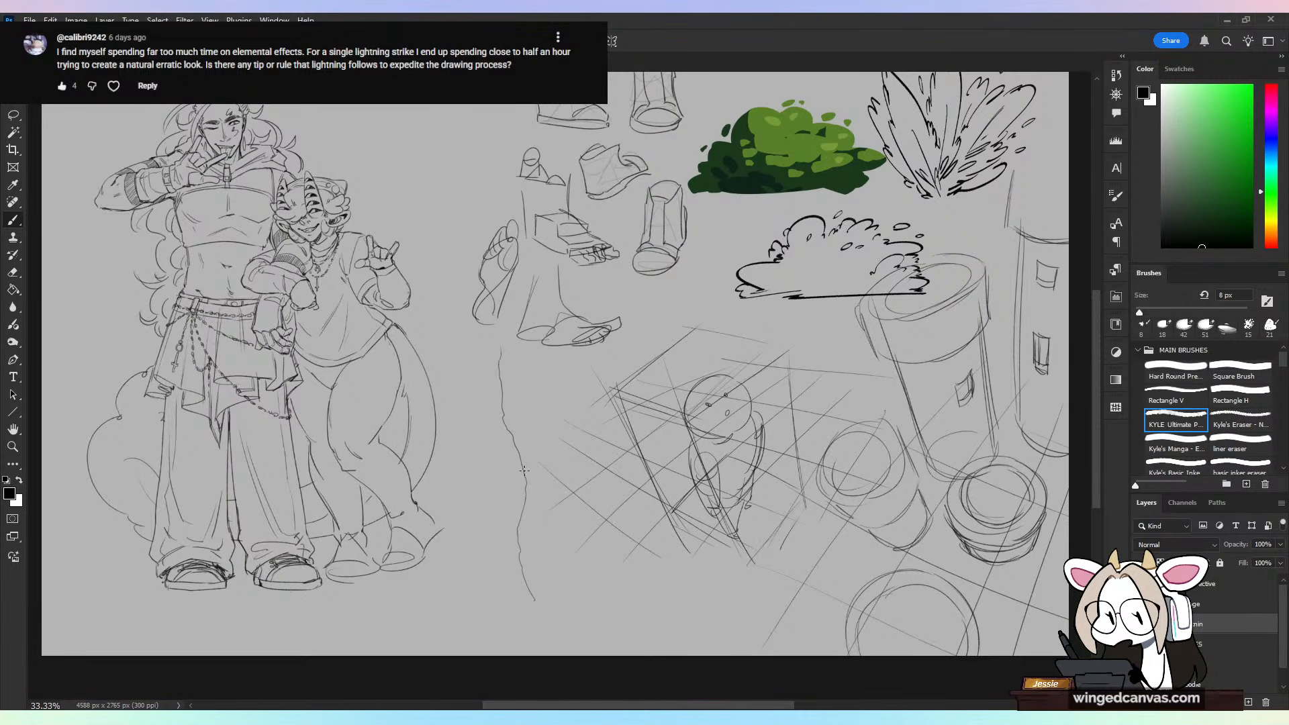
drag(526, 481, 525, 503)
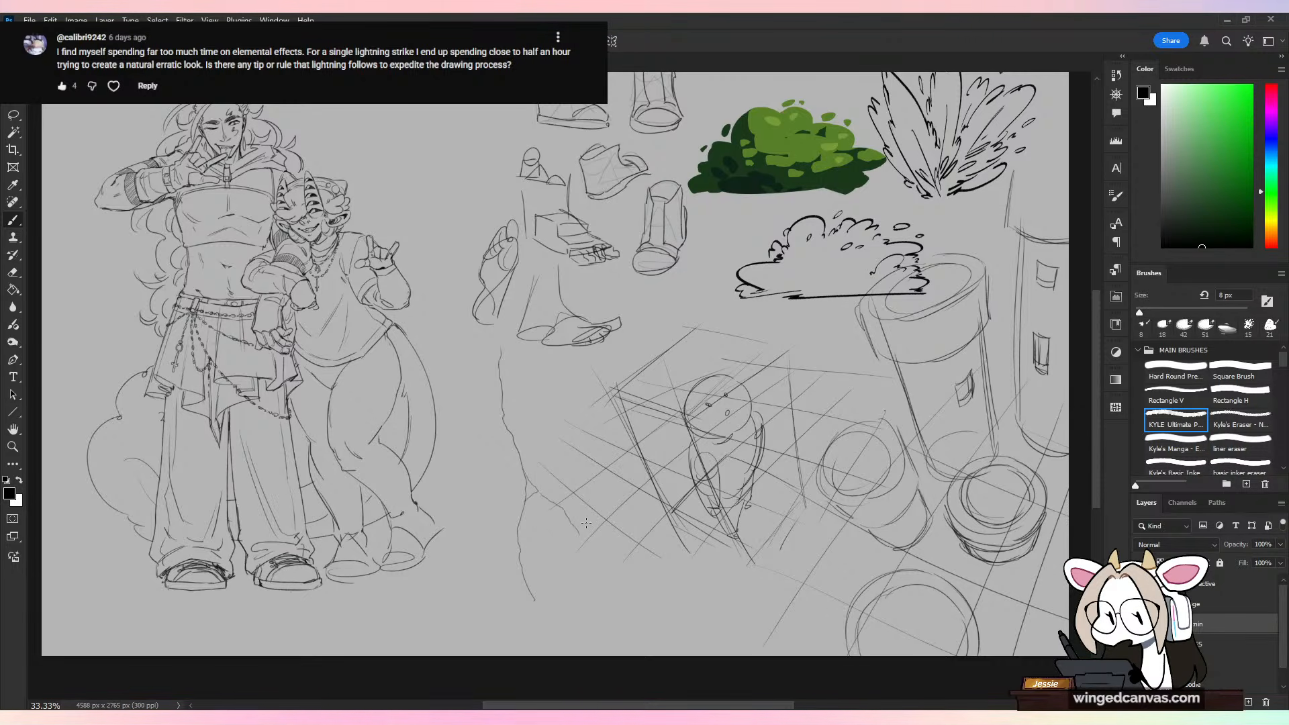
key(ctrl+plus)
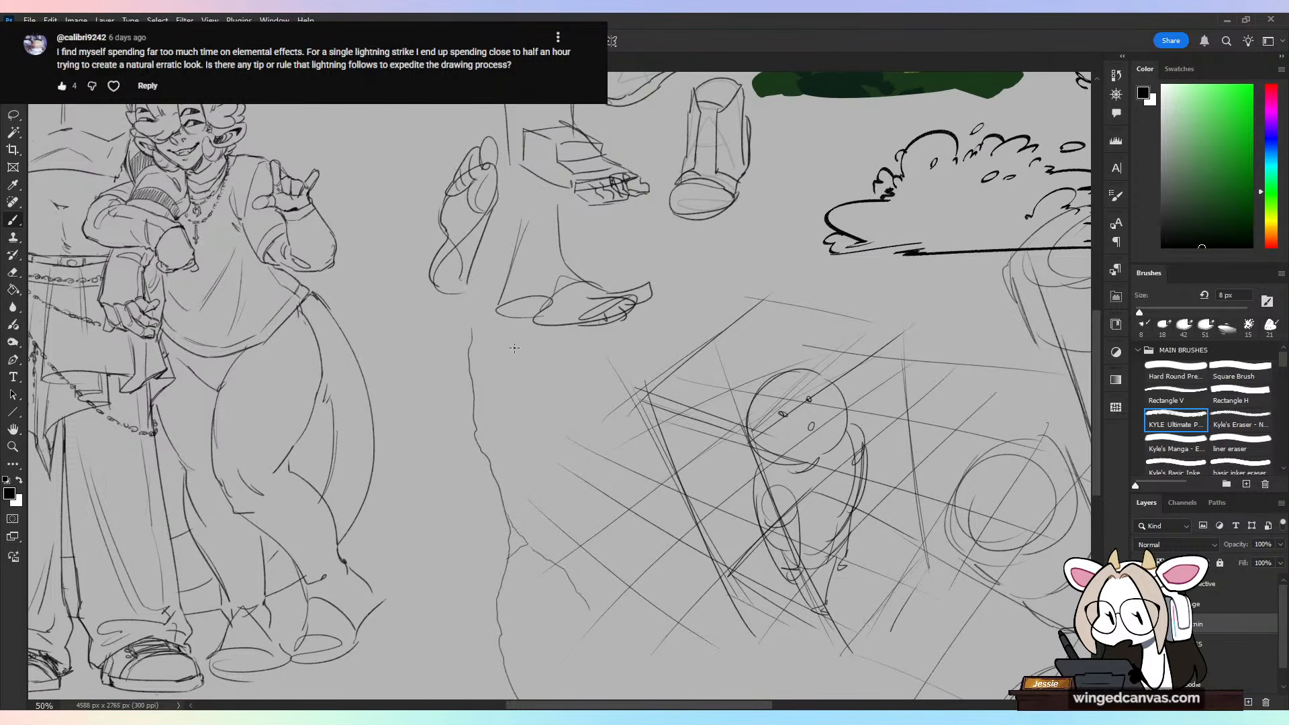
drag(546, 403, 586, 496)
key(ctrl+minus)
key(ctrl+minus)
key(ctrl+plus)
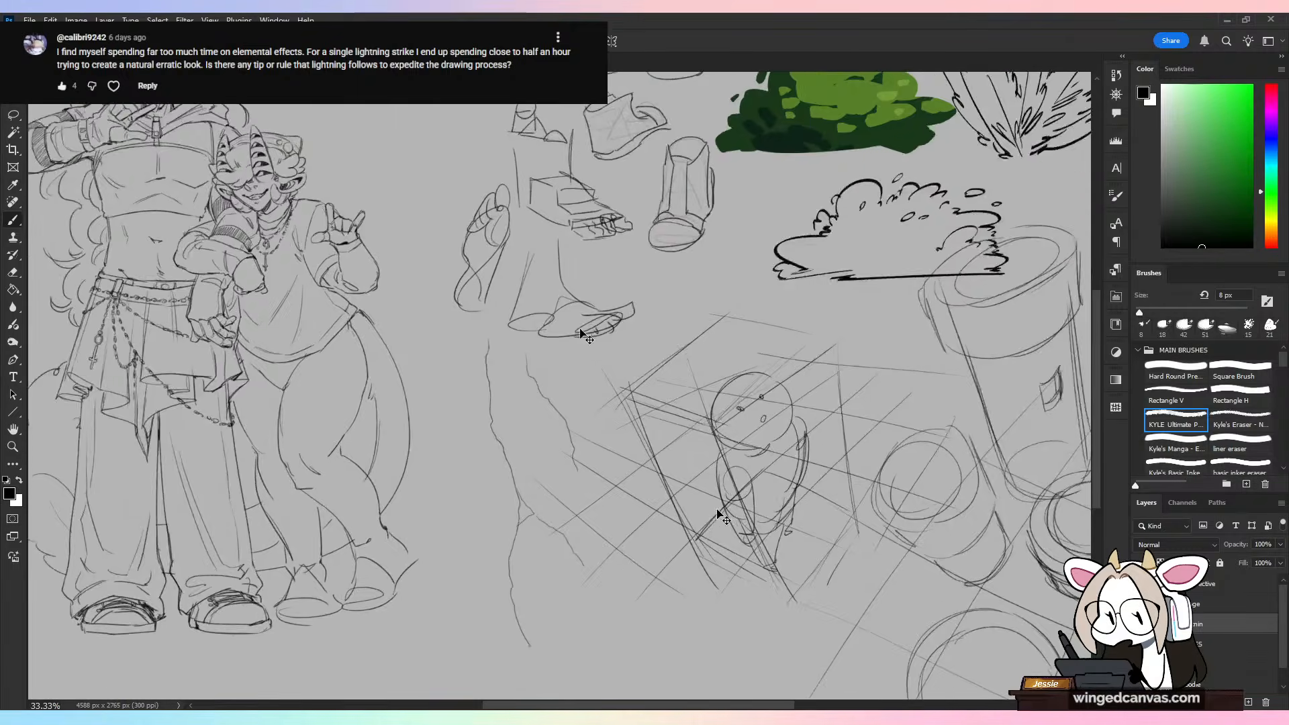
key(ctrl+plus)
drag(537, 413, 517, 490)
key(ctrl+z)
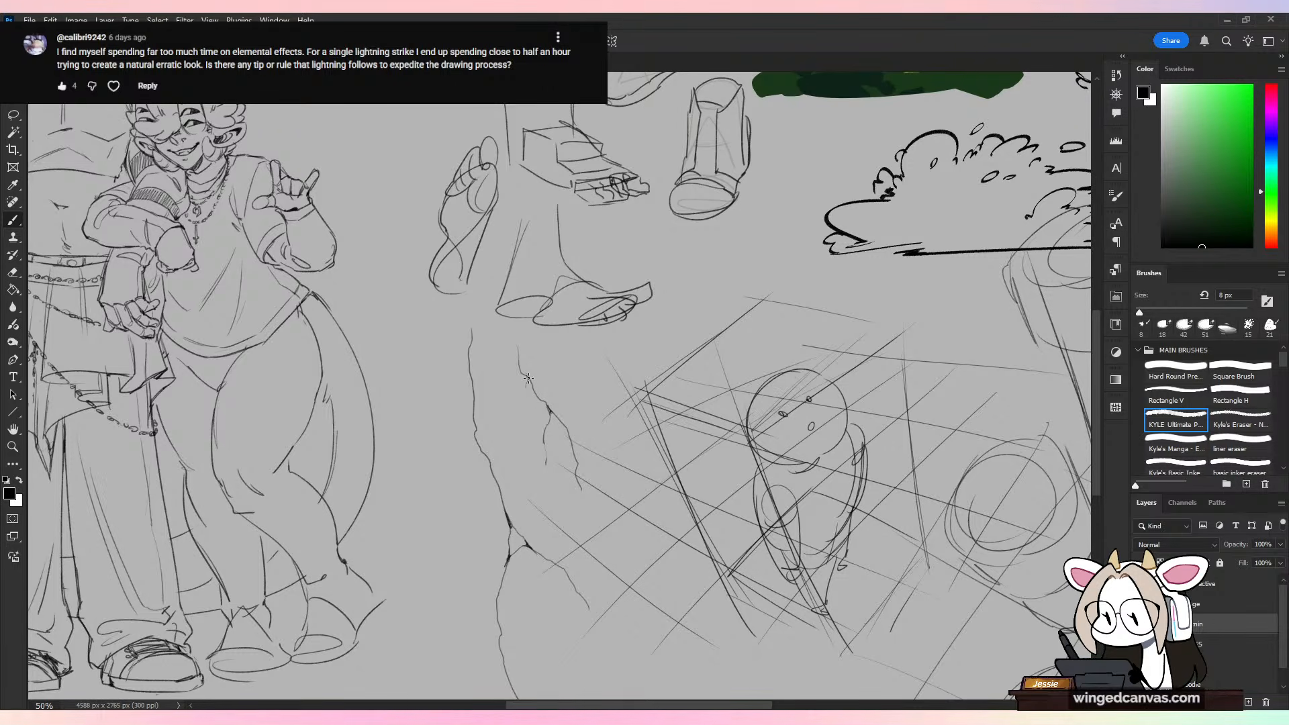
Step: Switch to white and try recolouring the transparency-locked lightning lines with a 317 px Hard Round brush
scroll(697, 431, down, 3)
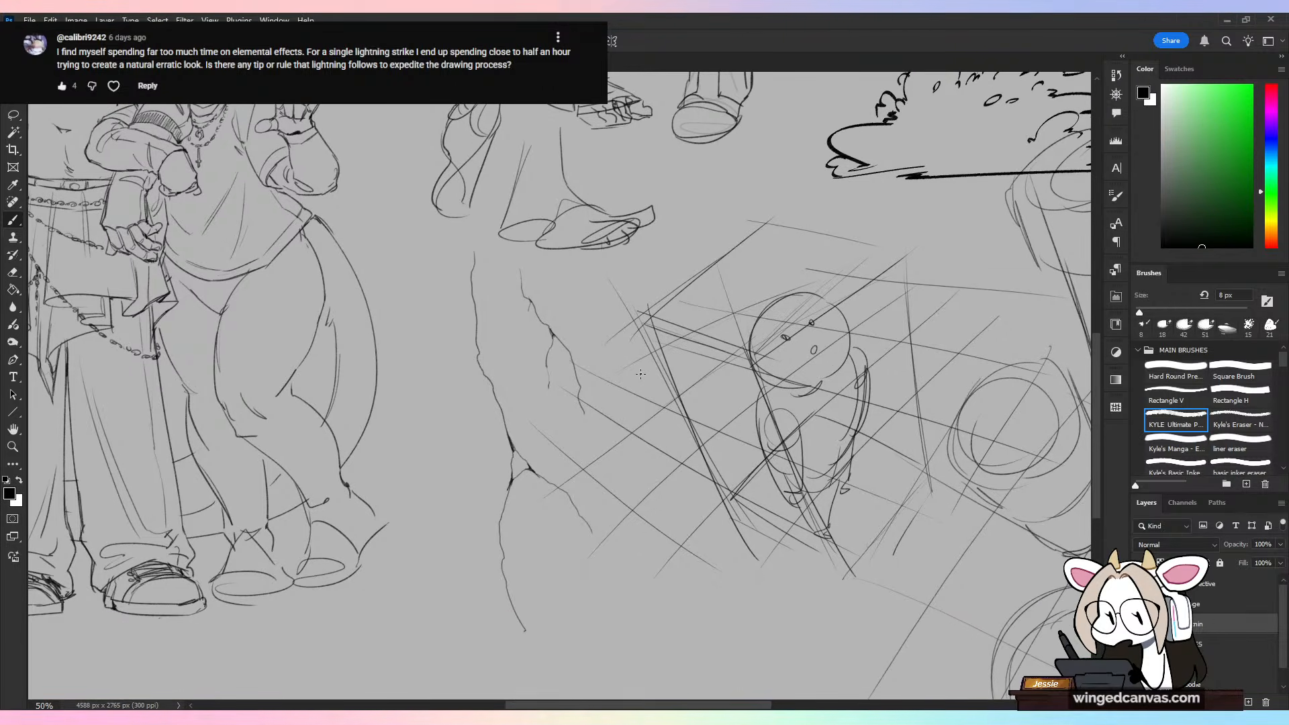
click(1161, 563)
click(1176, 372)
key(x)
click(1226, 312)
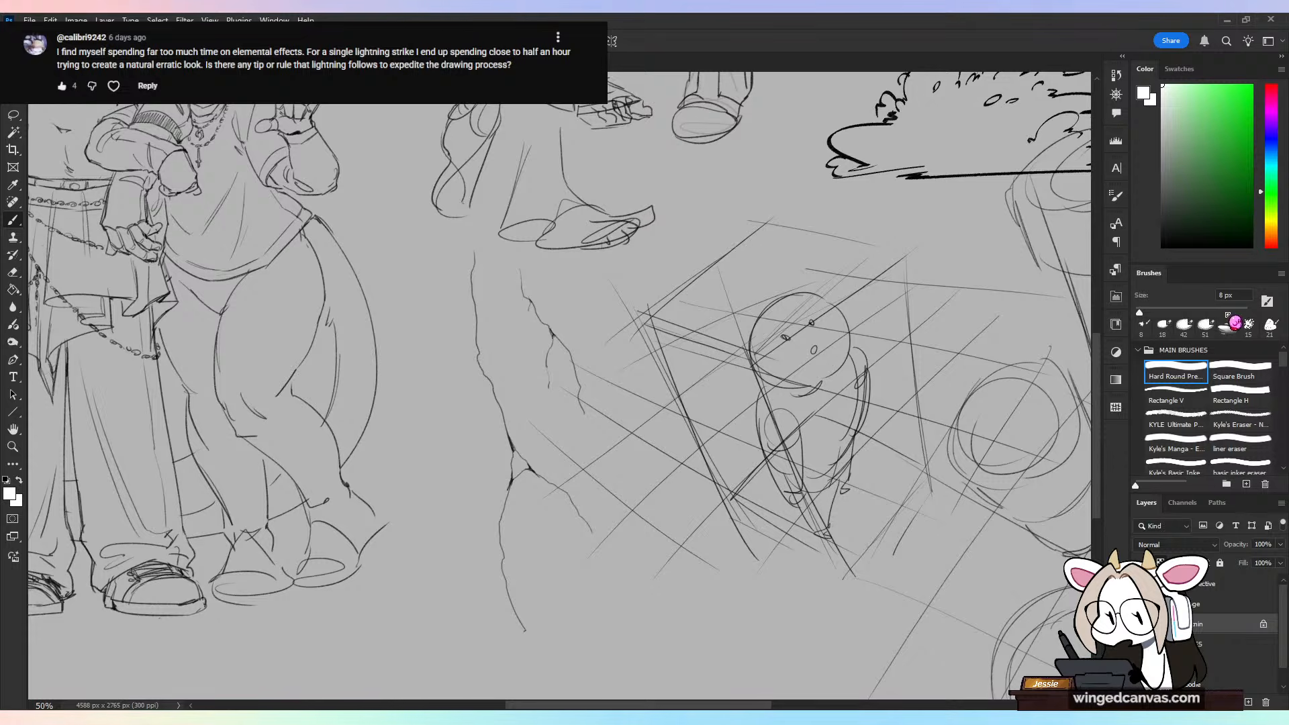
mouse_move(523, 282)
mouse_down()
mouse_move(532, 532)
mouse_move(578, 571)
mouse_up()
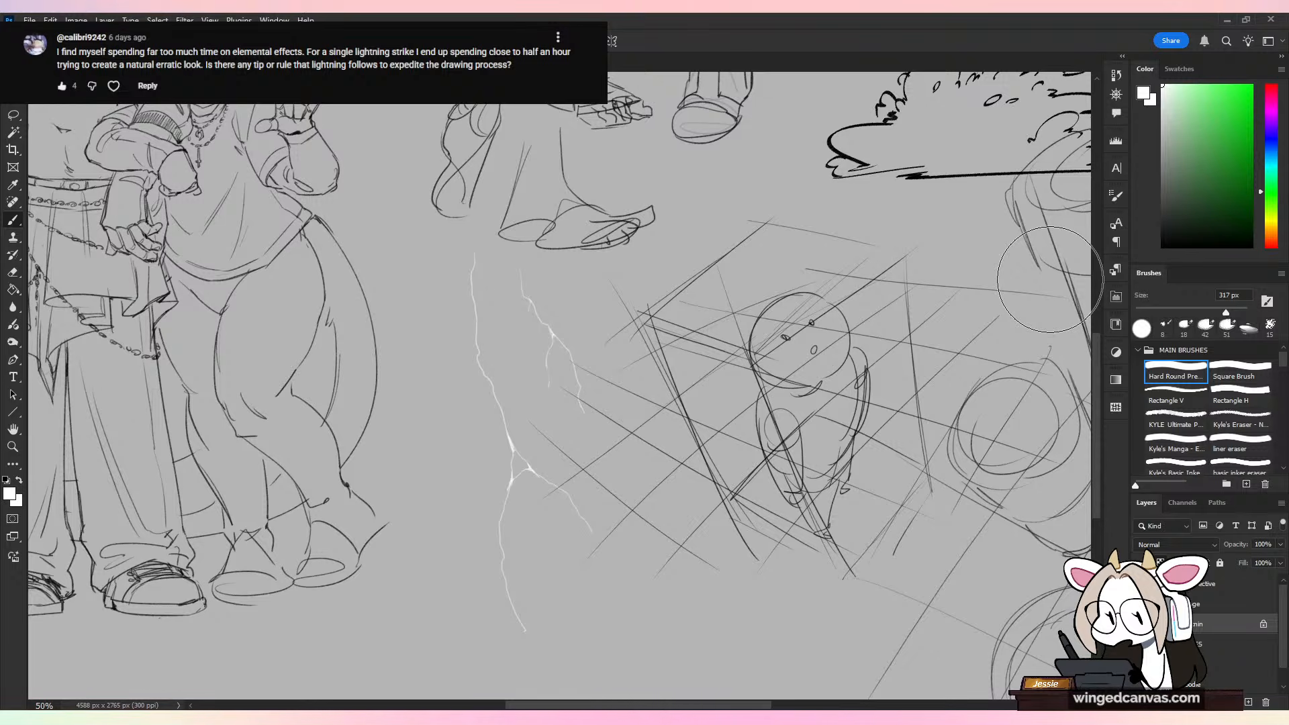
key(ctrl+z)
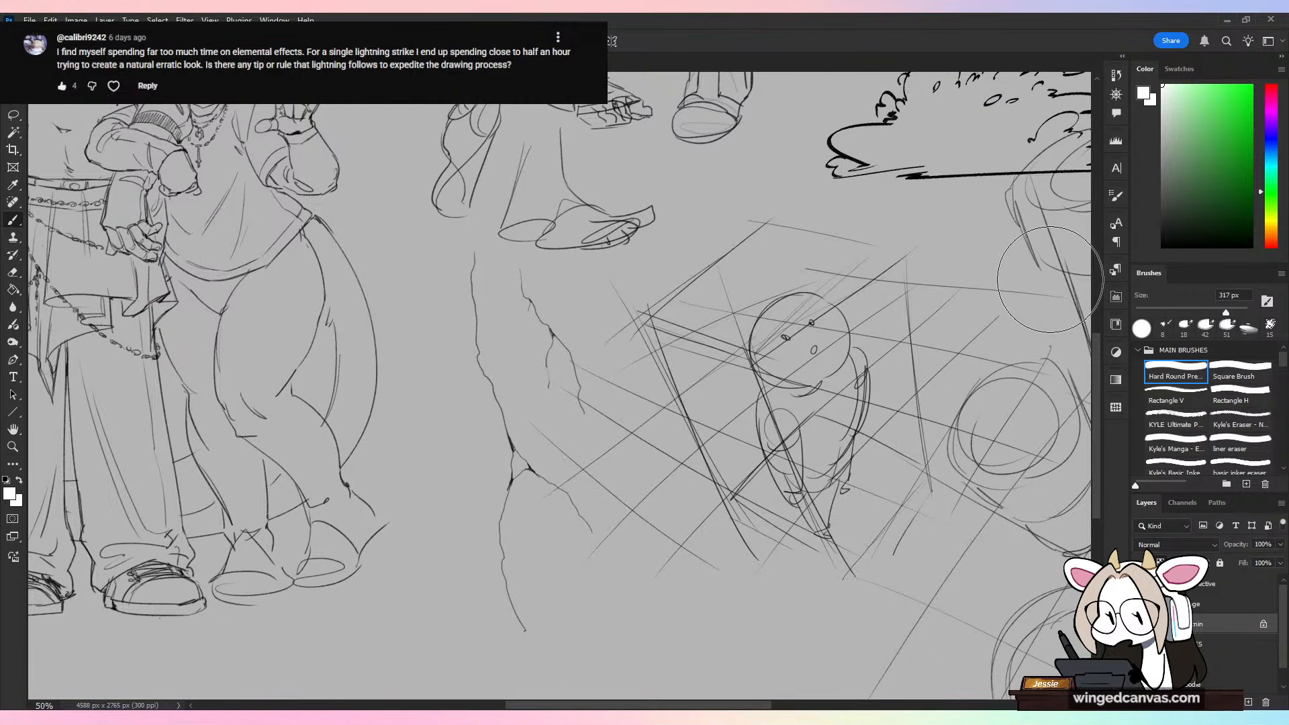
Step: Choose the Sharp Chisel brush and set its size to 24 px
key(ctrl+minus)
click(1148, 311)
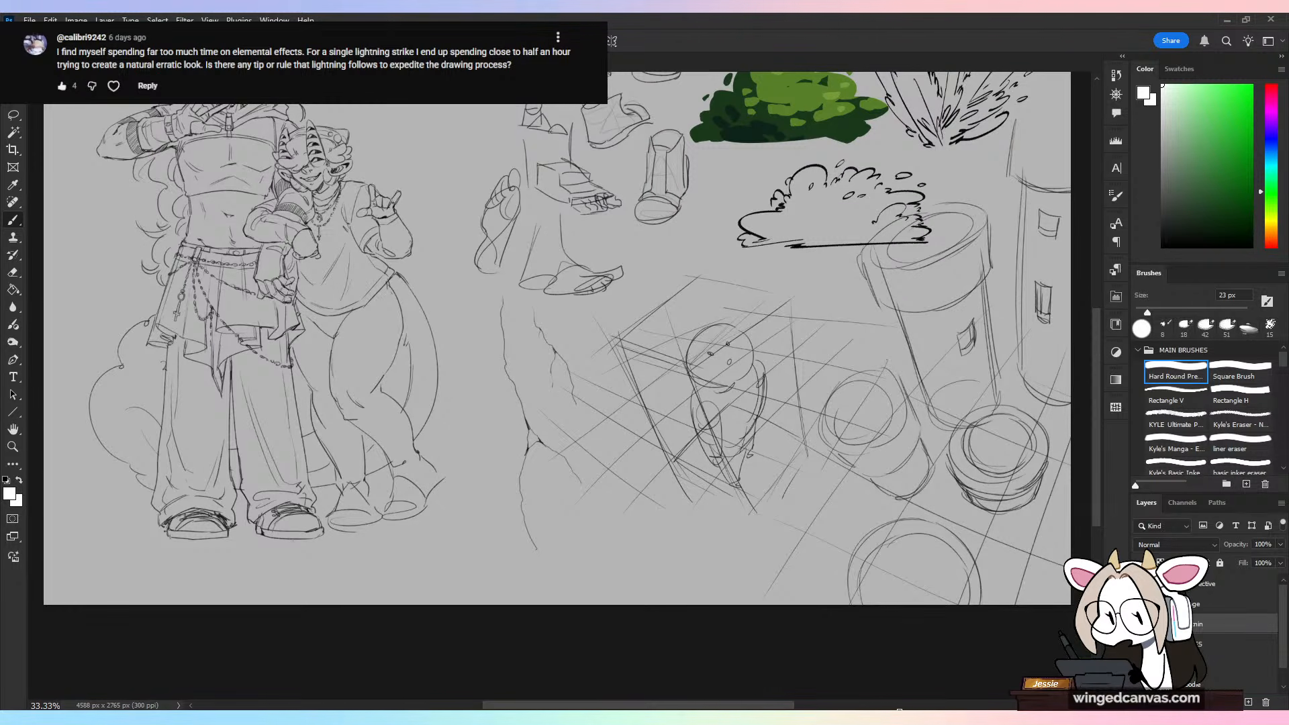
click(1269, 327)
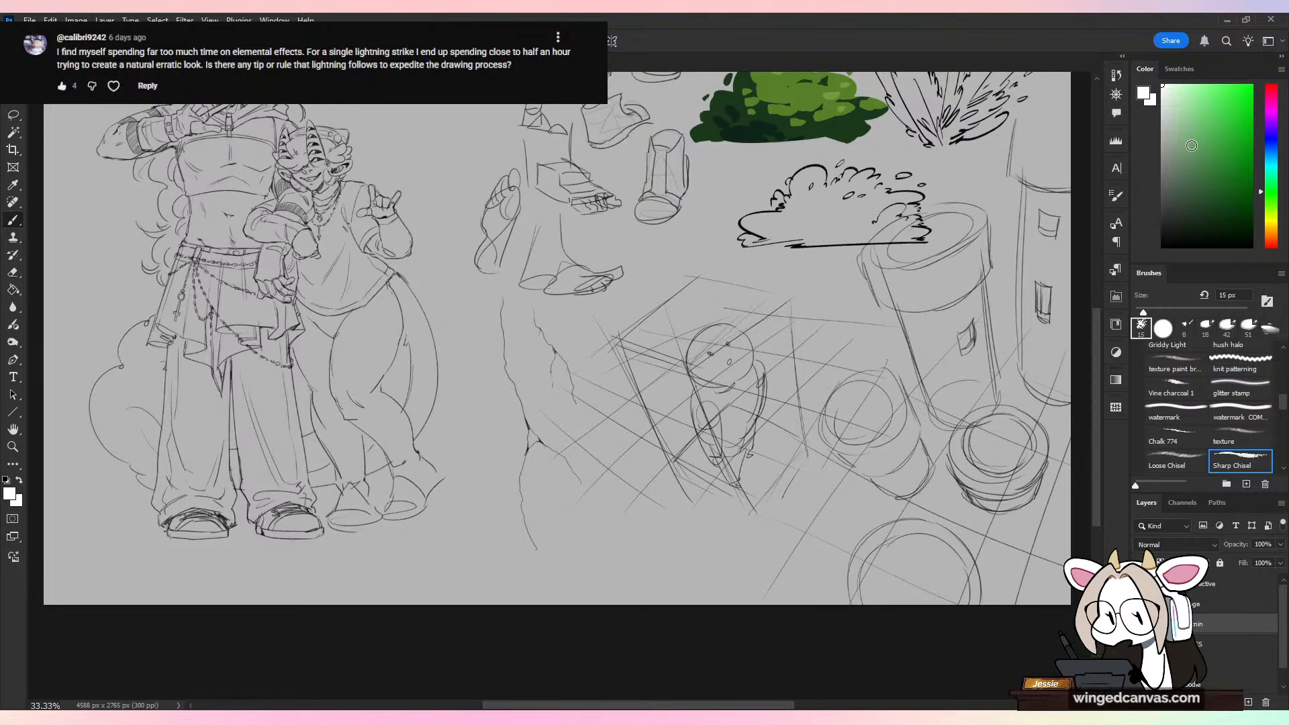
drag(1144, 313, 1148, 312)
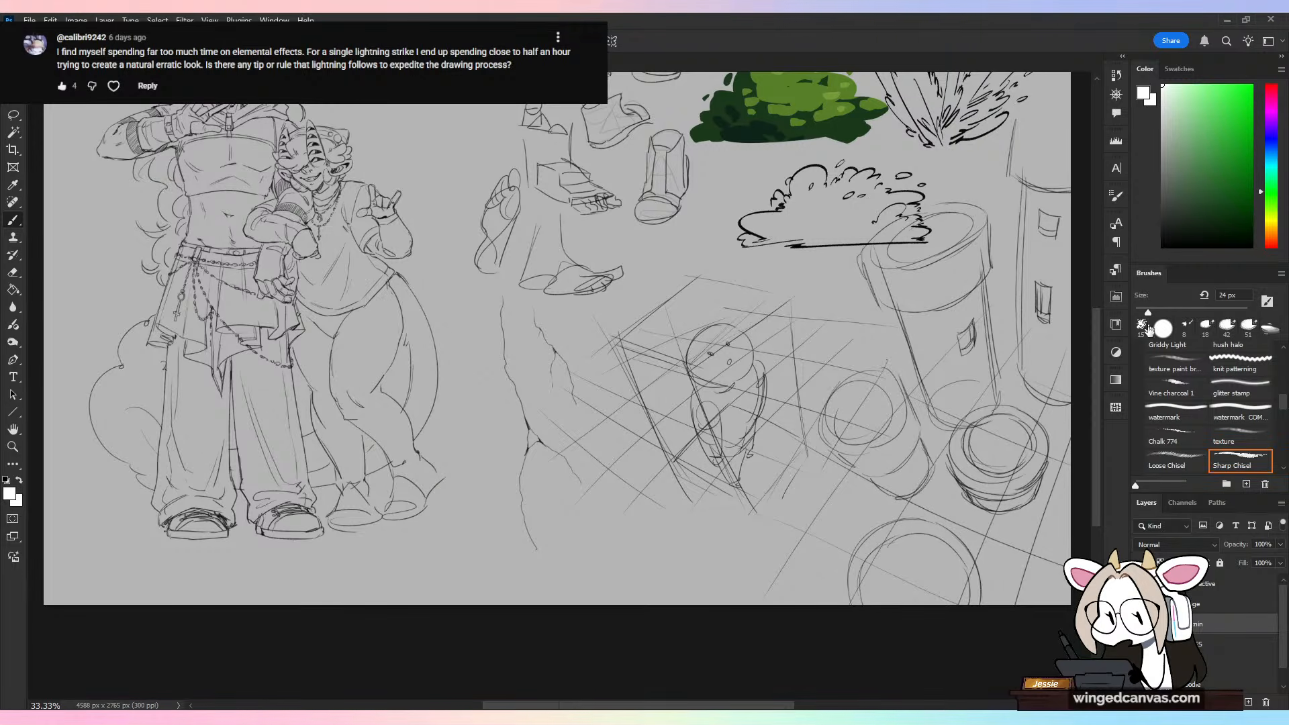
Step: Shift the thin lightning sketch toward the characters and try white test strokes in the freed space beside it
scroll(579, 380, up, 1)
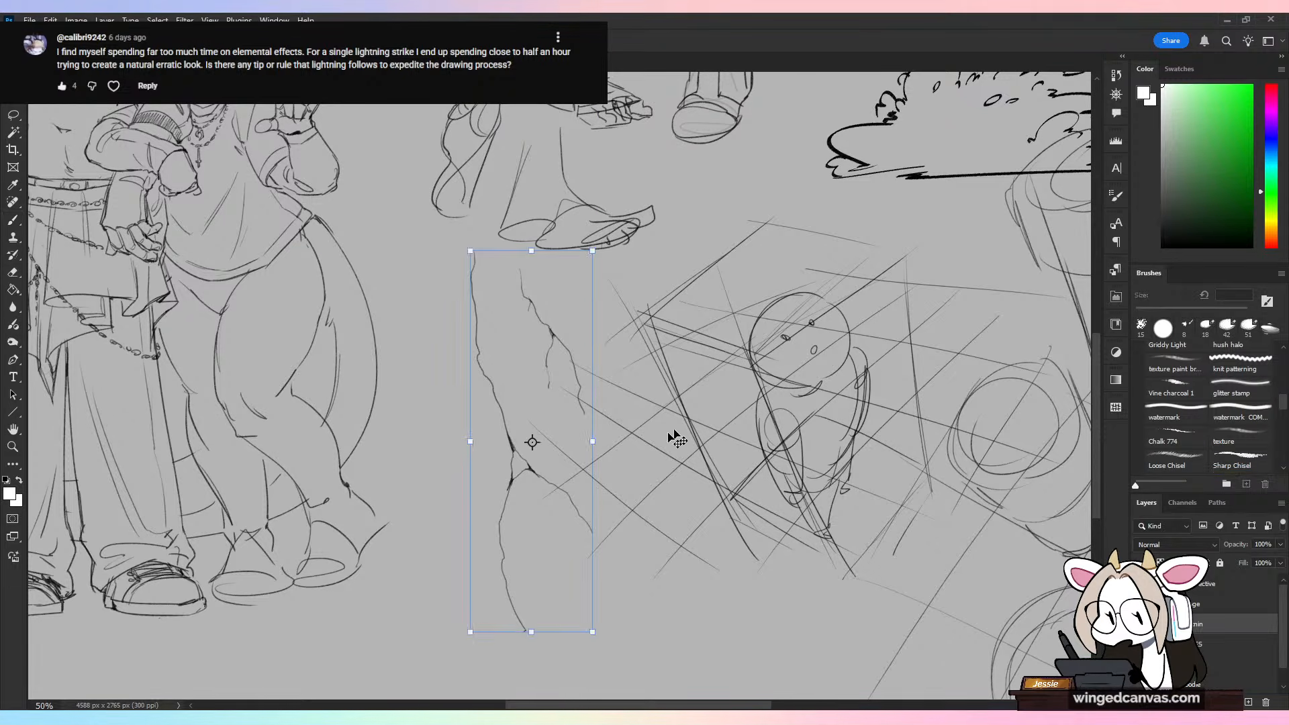
drag(569, 513, 530, 525)
drag(581, 279, 593, 381)
key(ctrl+z)
key(ctrl+z)
key(ctrl+z)
key(ctrl+z)
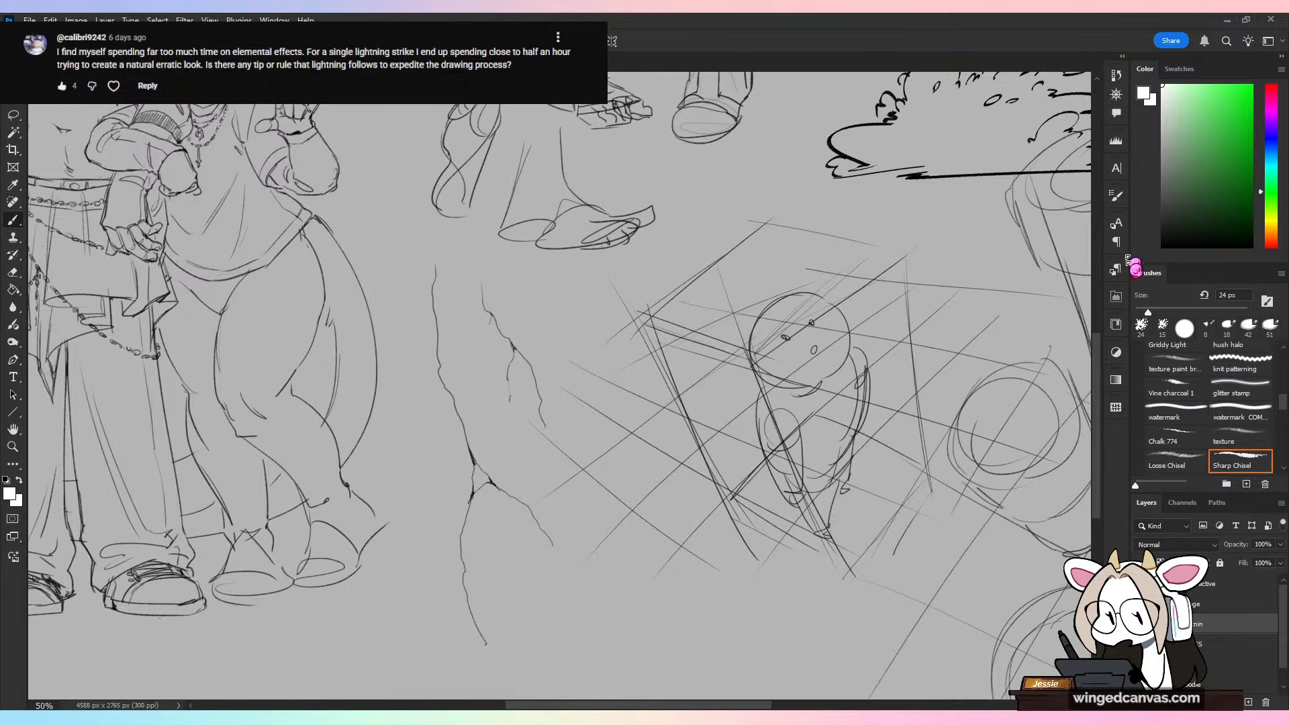
Step: Set the brush size to 38 px and draw a bold white diagonal lightning bolt with a thickened bend beside the thin sketch
click(1156, 312)
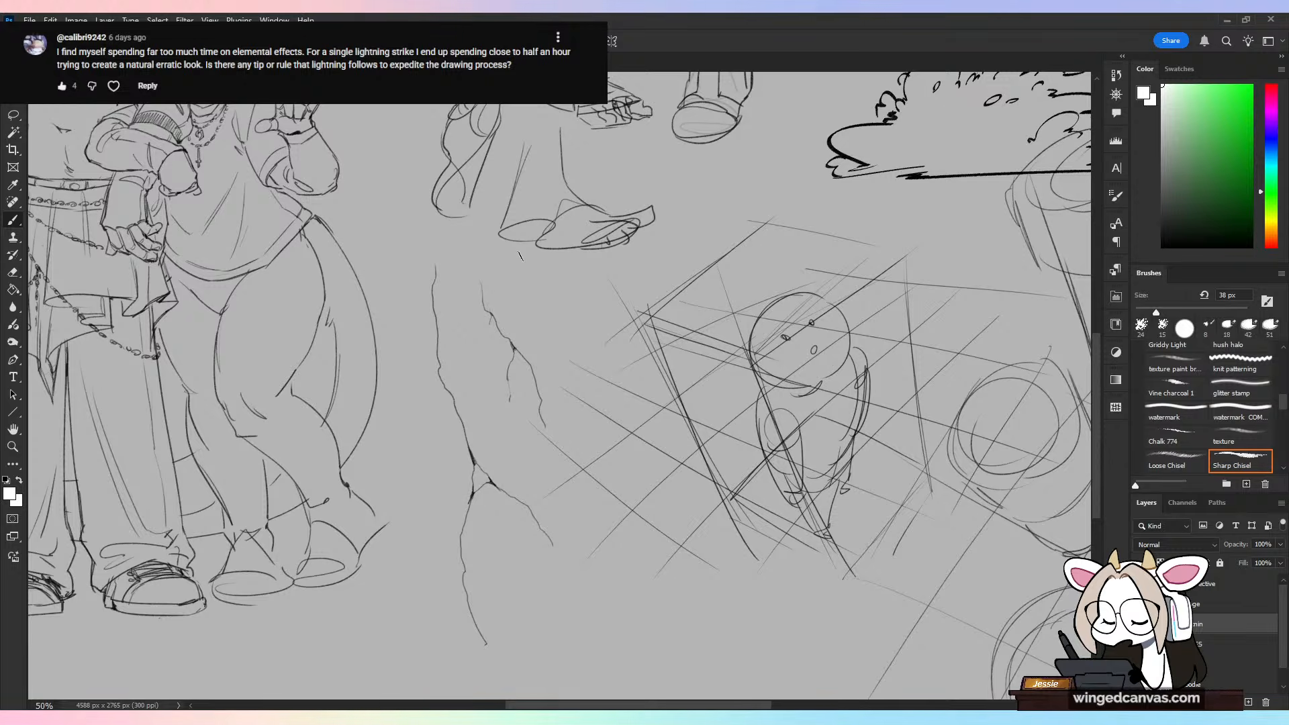
drag(486, 221, 713, 566)
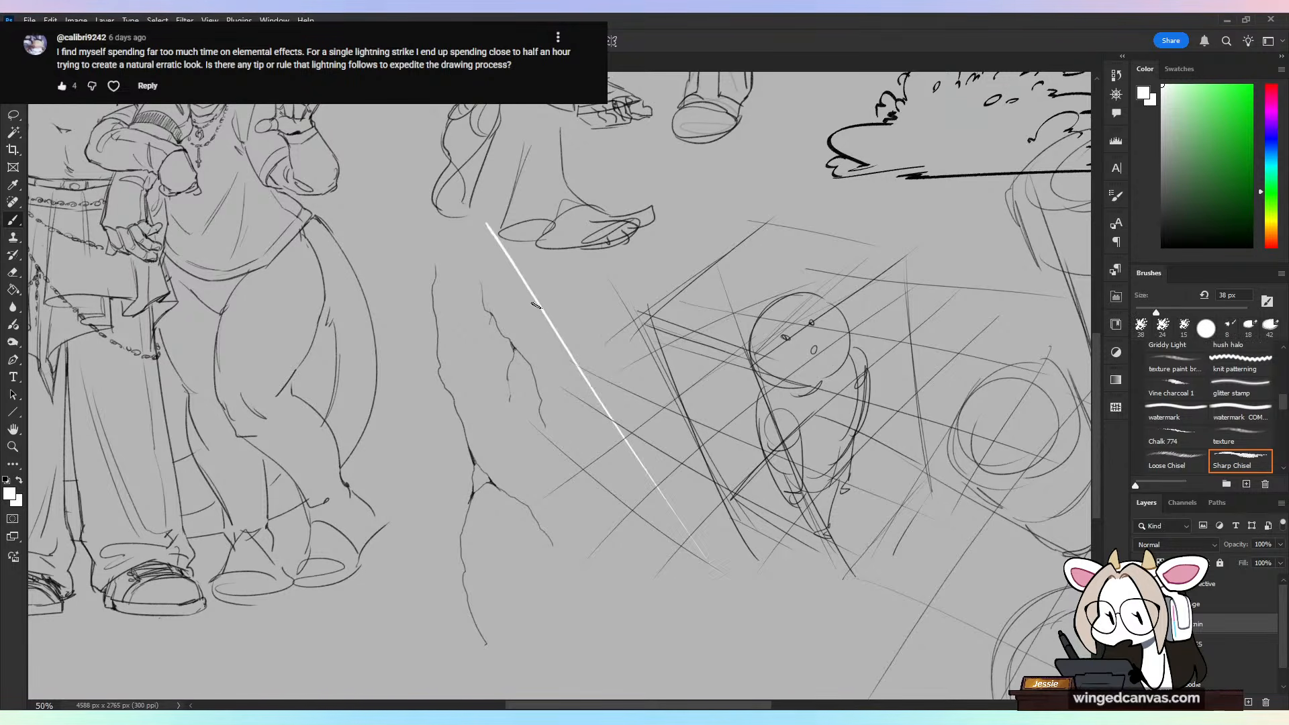
mouse_move(543, 307)
mouse_down()
mouse_move(607, 474)
mouse_move(762, 631)
mouse_up()
drag(606, 450, 663, 530)
drag(607, 463, 634, 505)
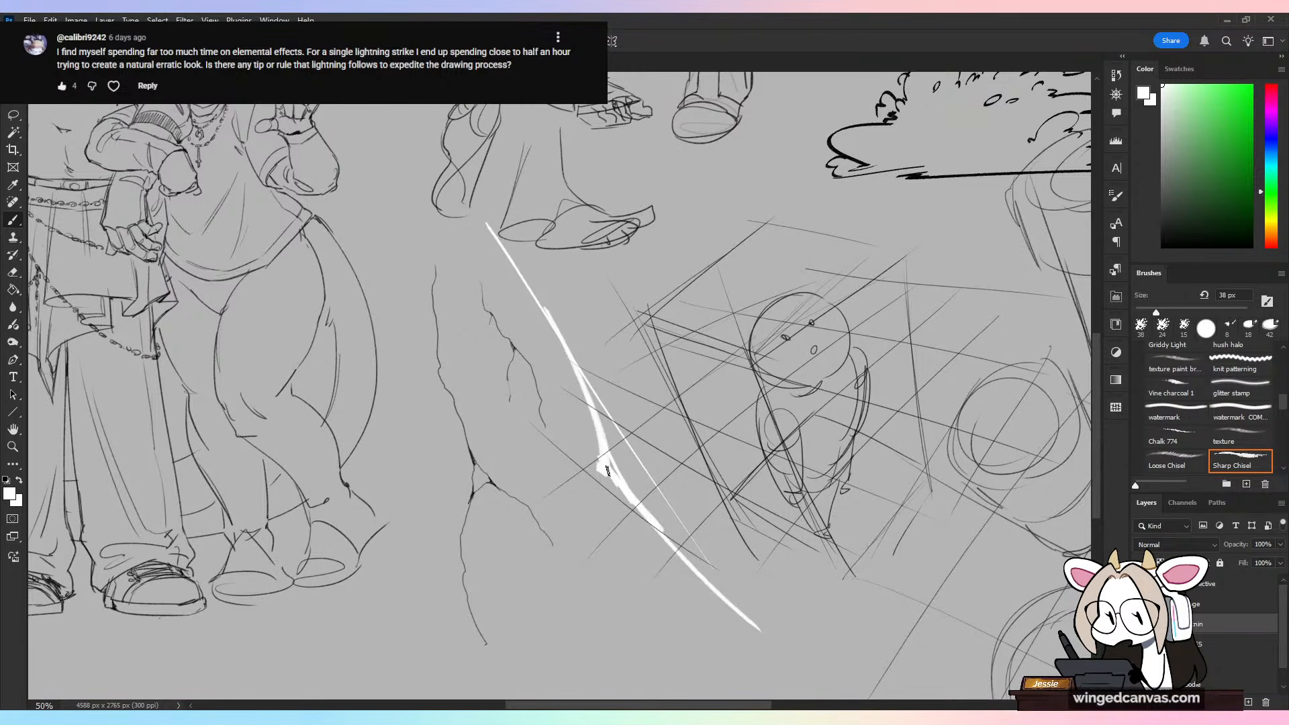
Step: Extend the white bolt to the ground with thicker strokes and add spikes radiating from its impact point
drag(686, 541, 799, 670)
mouse_move(700, 569)
mouse_down()
mouse_move(788, 663)
mouse_move(713, 576)
mouse_move(782, 672)
mouse_move(654, 615)
mouse_move(759, 674)
mouse_move(645, 666)
mouse_move(798, 682)
mouse_move(759, 683)
mouse_move(760, 550)
mouse_move(804, 675)
mouse_up()
mouse_move(811, 679)
mouse_down()
mouse_move(845, 666)
mouse_move(868, 633)
mouse_up()
drag(835, 675, 867, 669)
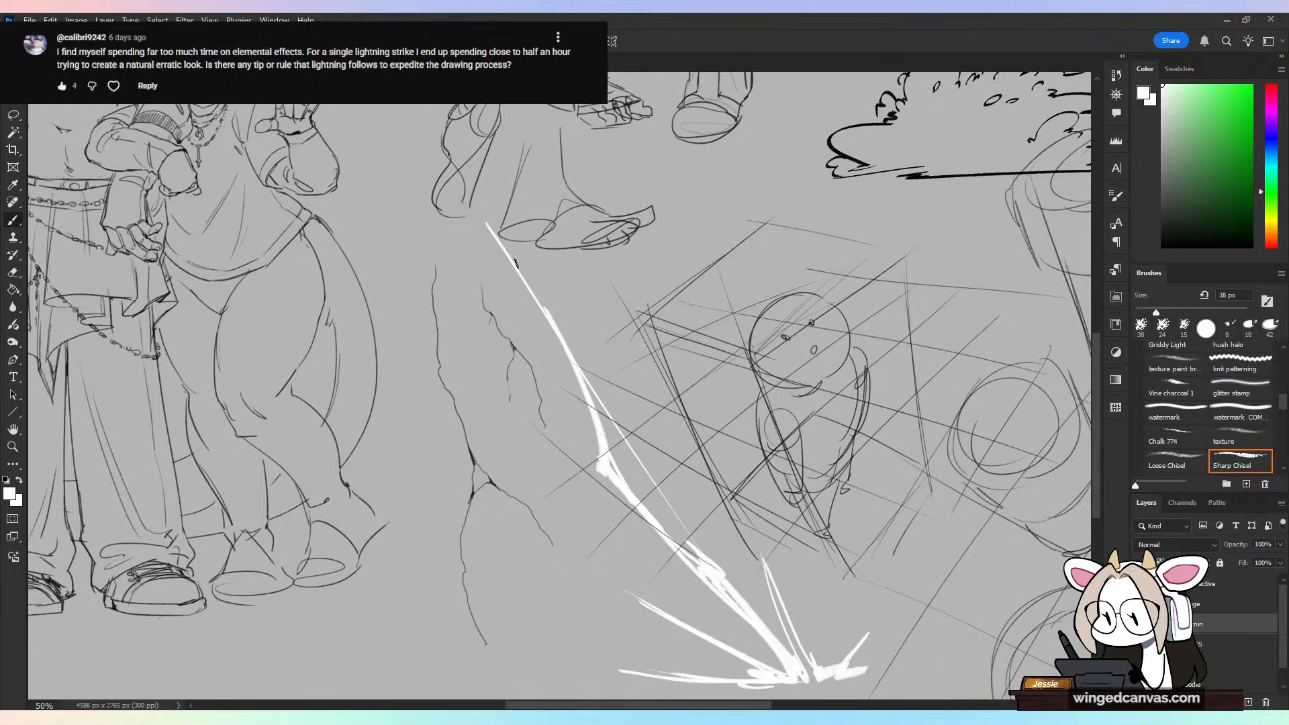
Step: Thicken the upper bend and lower section of the white bolt and move its layer above the perspective layer
drag(549, 307, 604, 404)
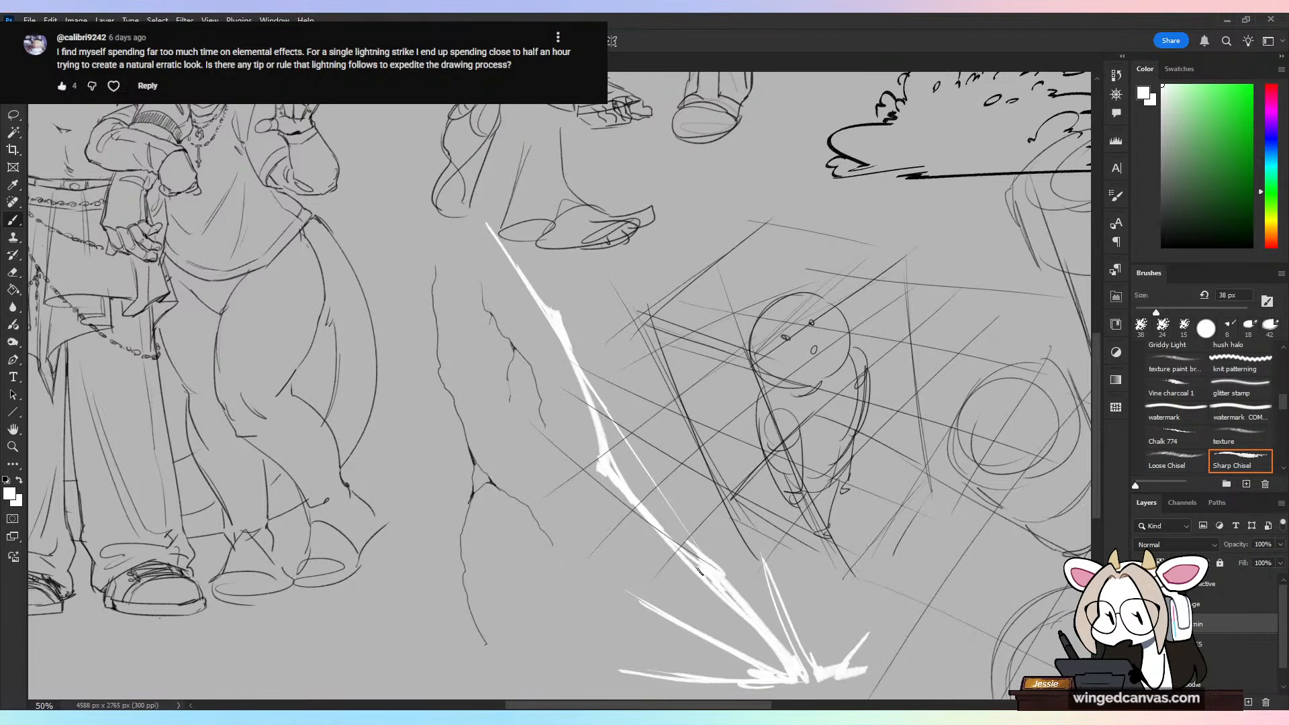
drag(698, 570, 782, 664)
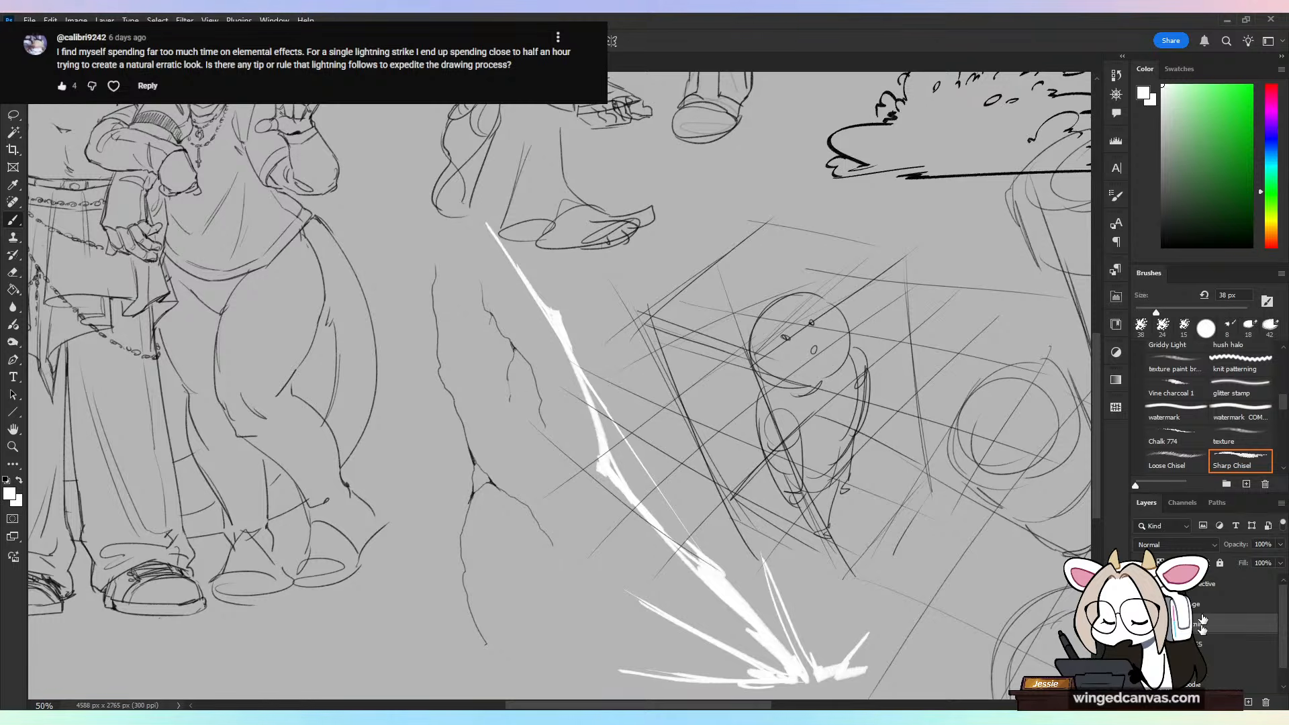
drag(1200, 623, 1222, 576)
key(ctrl+minus)
key(ctrl+minus)
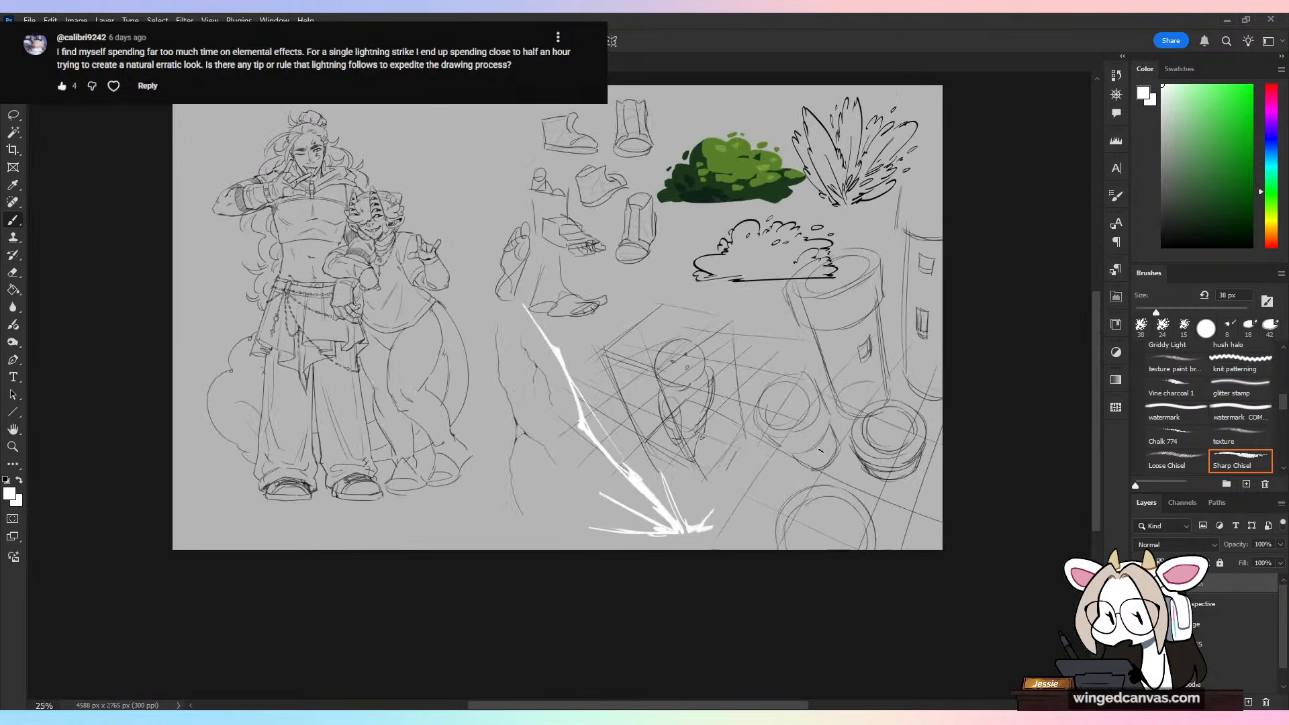
key(ctrl+plus)
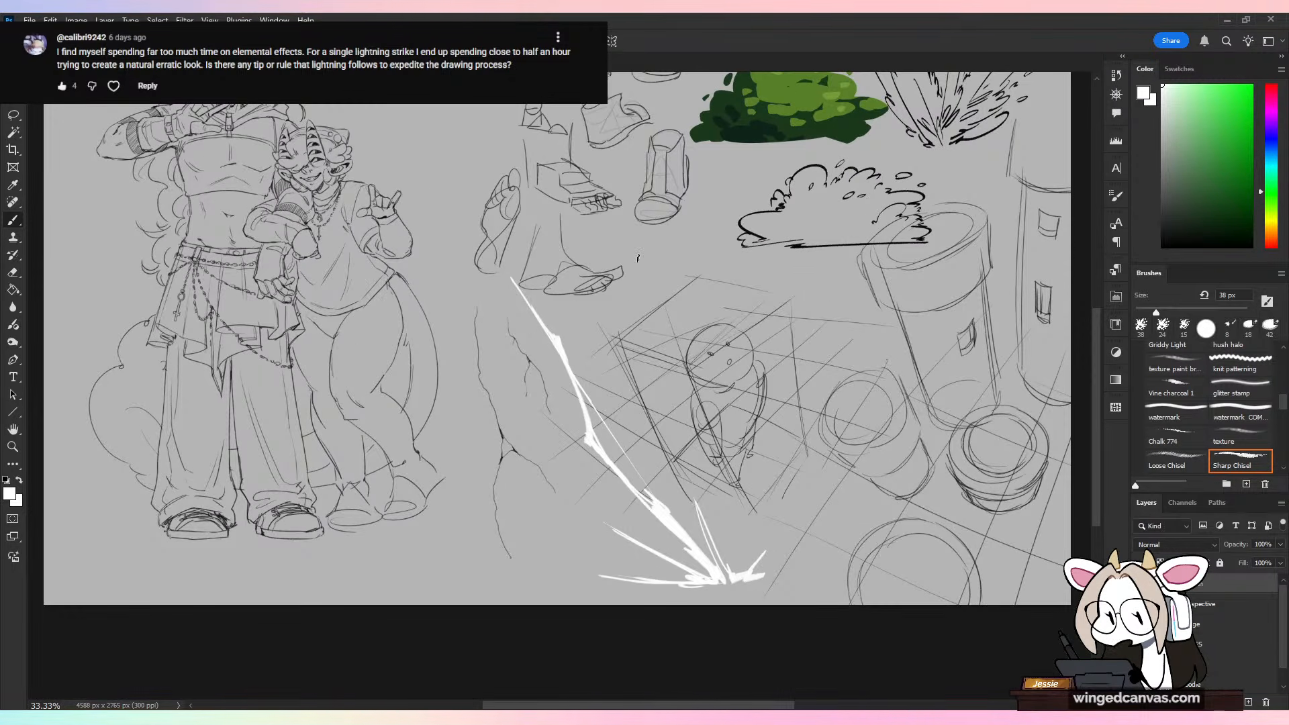
key(ctrl+plus)
Step: Draw a second, thinner white bolt beside the first with overlapping slanted strokes, undoing the first attempt at its impact strokes
drag(512, 456, 556, 633)
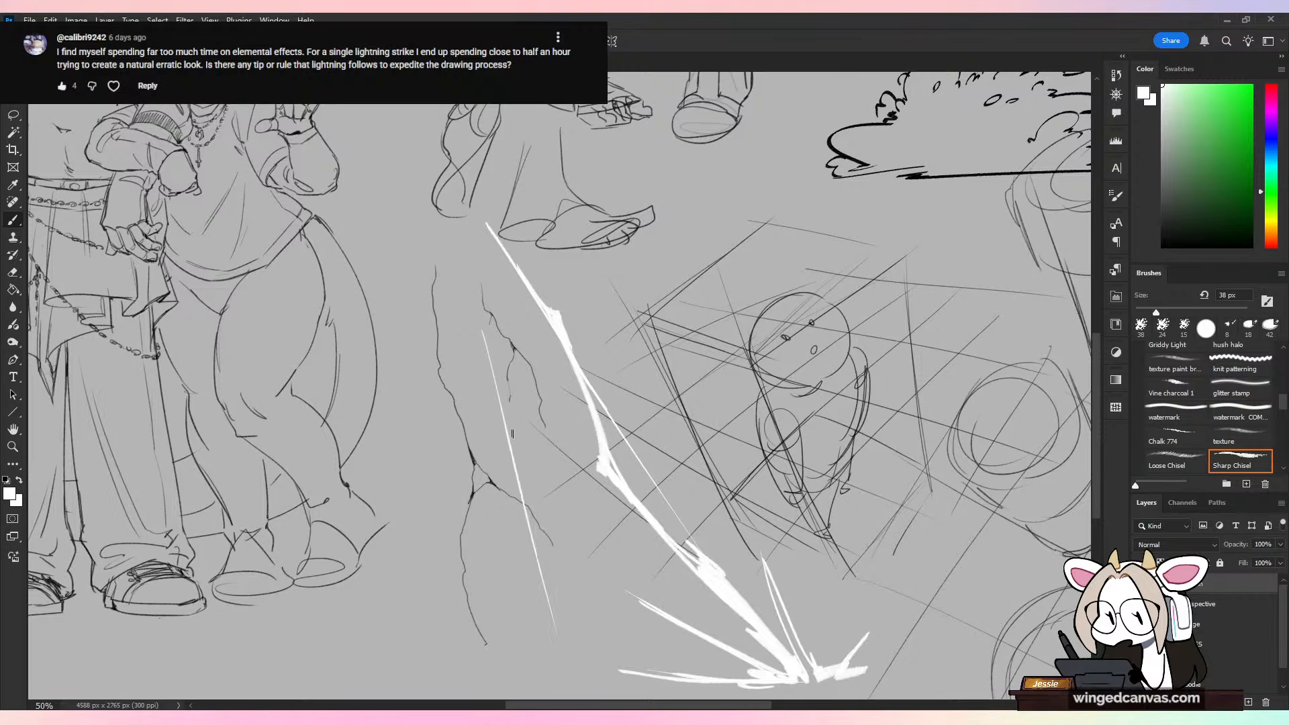
drag(504, 407, 542, 581)
drag(539, 489, 554, 621)
drag(542, 569, 545, 652)
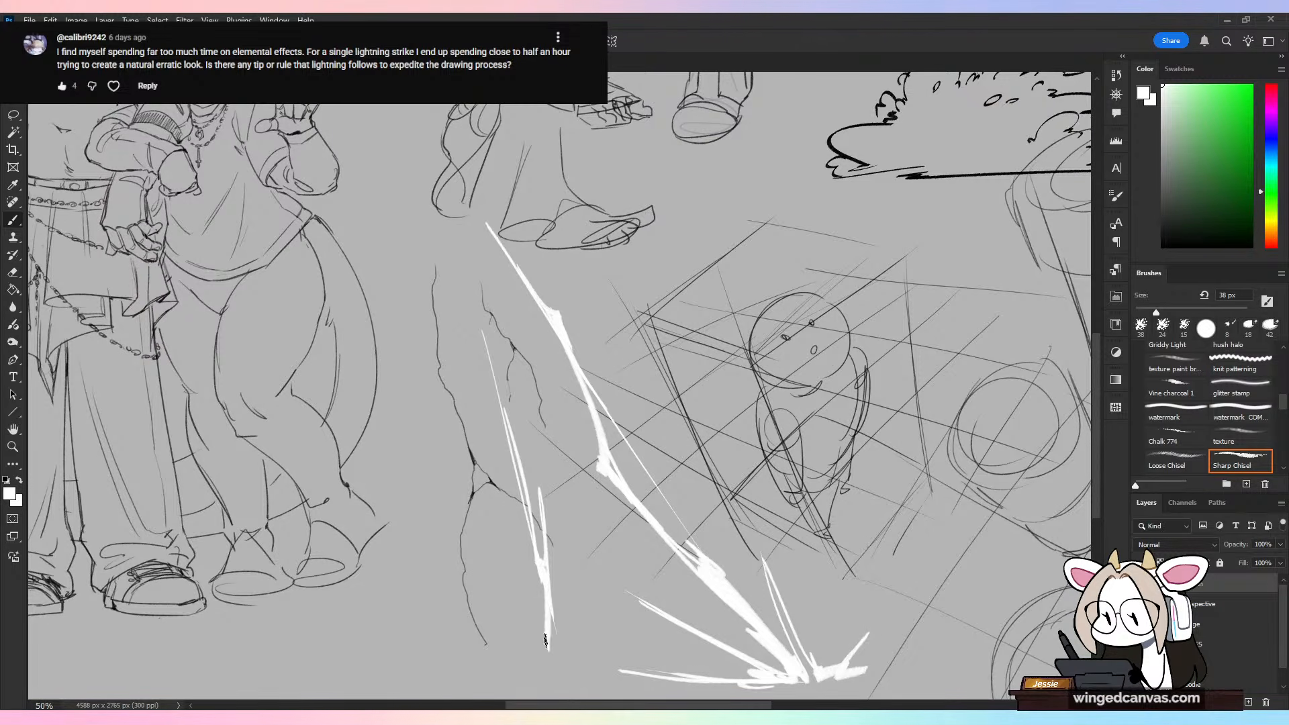
mouse_move(514, 579)
mouse_down()
mouse_move(541, 667)
mouse_move(458, 660)
mouse_up()
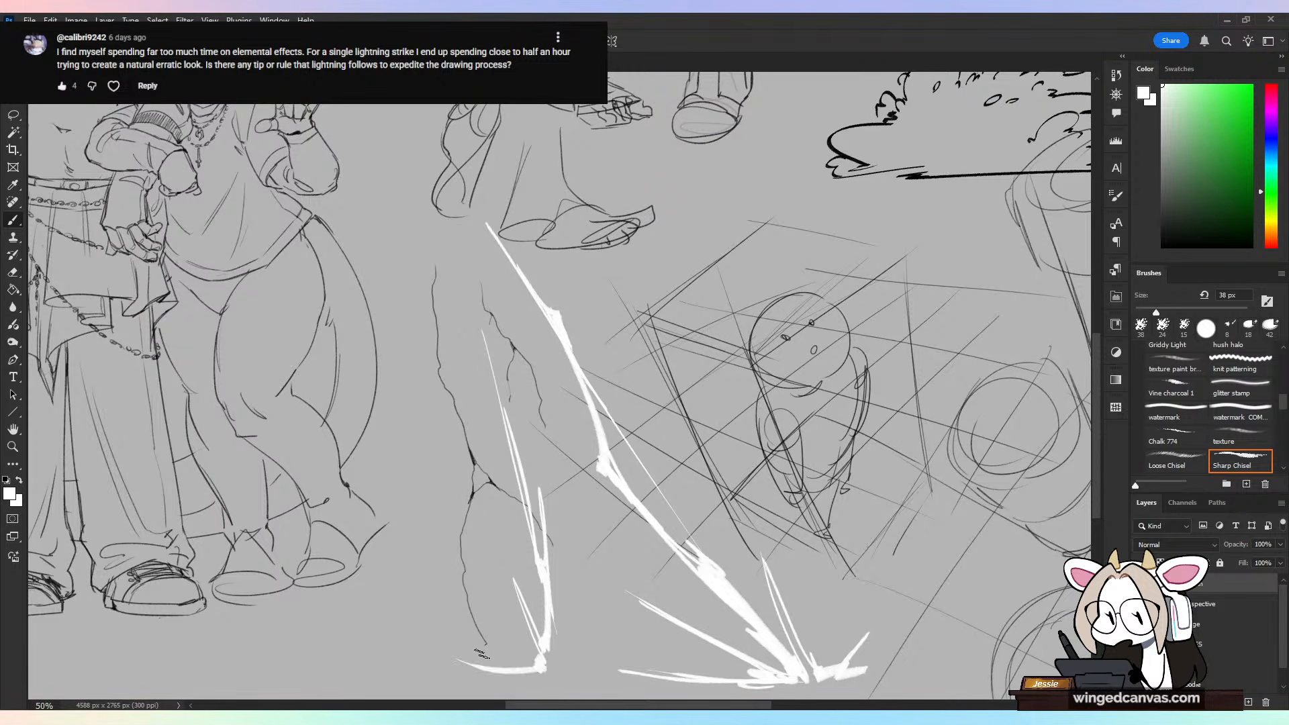
key(ctrl+z)
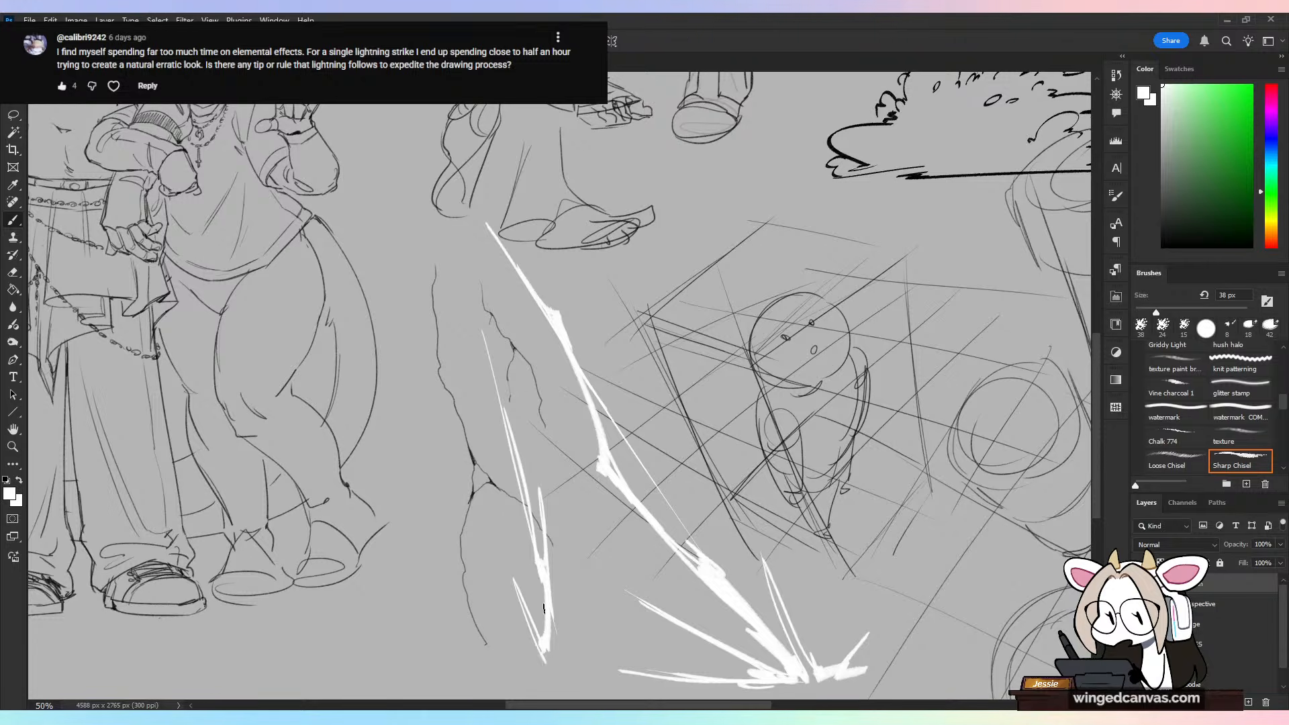
key(ctrl+z)
key(ctrl+z)
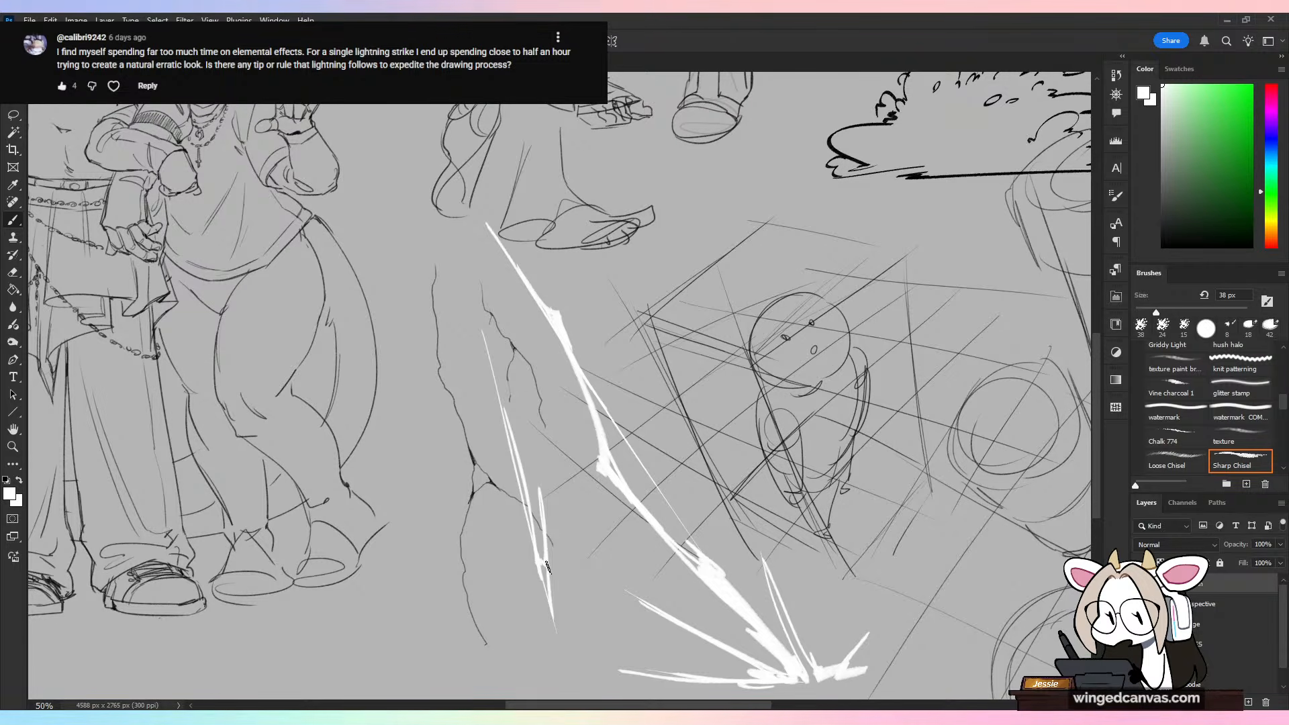
Step: Extend the second bolt to the ground and add white spikes radiating from its impact point
drag(546, 565, 563, 674)
key(ctrl+z)
mouse_move(545, 514)
mouse_down()
mouse_move(556, 654)
mouse_move(480, 570)
mouse_move(553, 660)
mouse_move(489, 671)
mouse_move(575, 678)
mouse_move(557, 575)
mouse_move(556, 672)
mouse_move(596, 599)
mouse_up()
mouse_move(587, 673)
mouse_down()
mouse_move(594, 635)
mouse_move(647, 635)
mouse_up()
key(ctrl+minus)
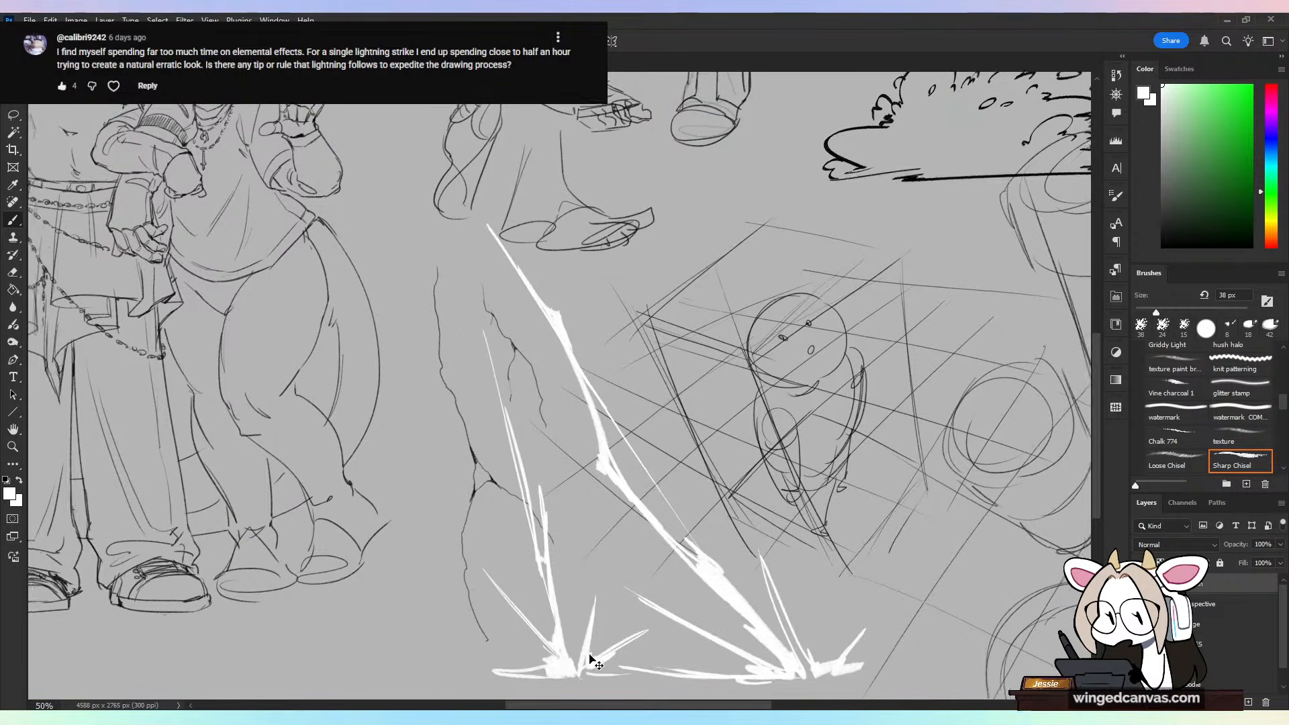
key(ctrl+plus)
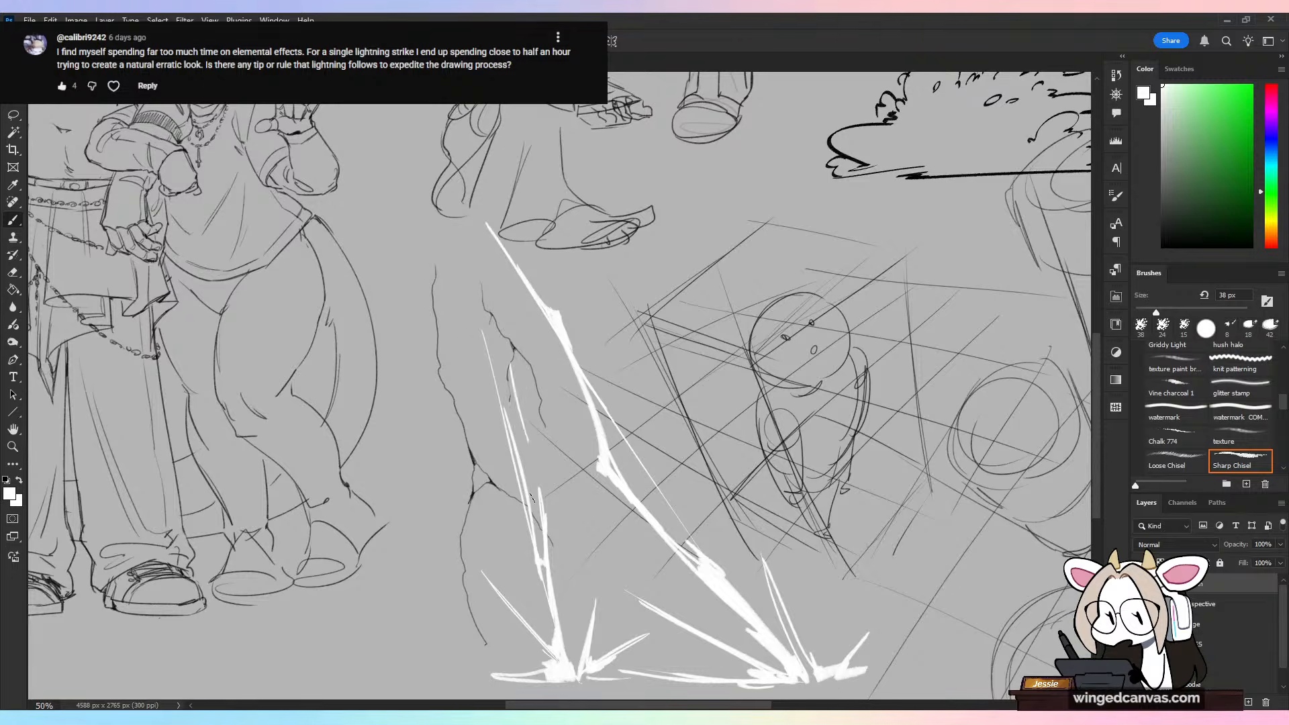
key(ctrl+minus)
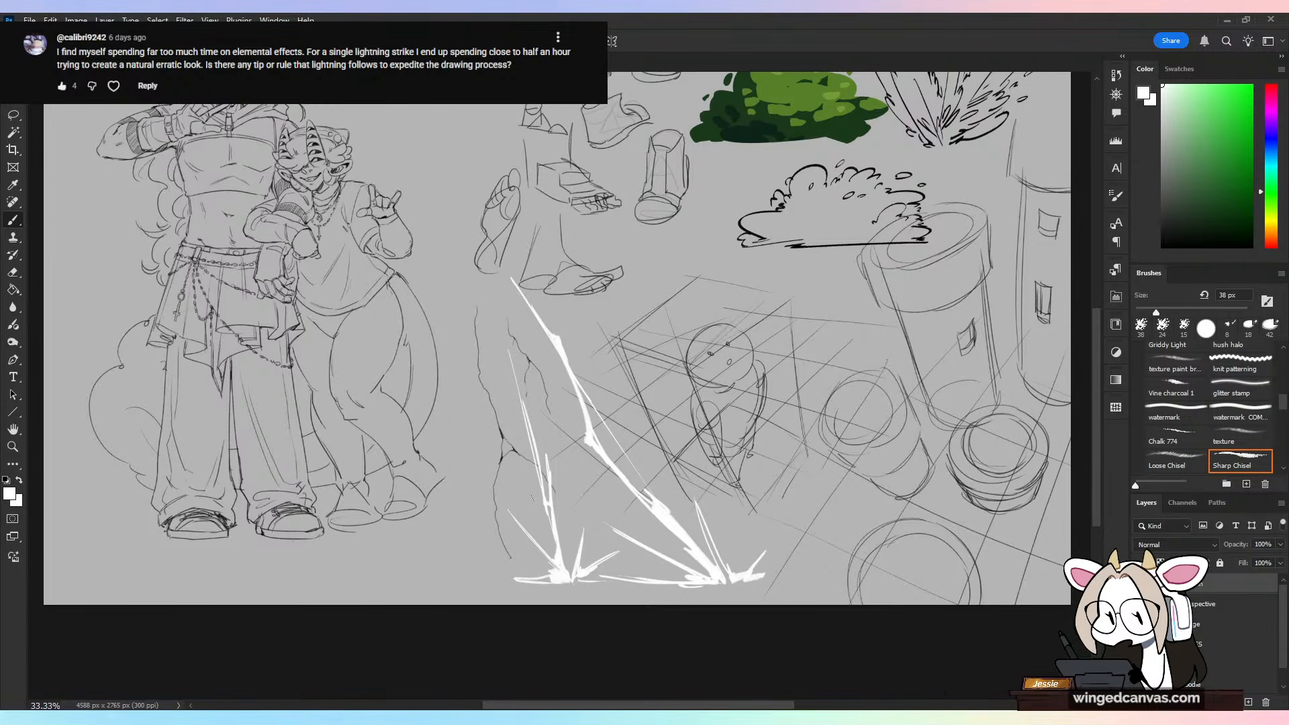
Step: Select the two-character drawing's layer and choose the KYLE Ultimate pencil brush with the default black color
click(1198, 664)
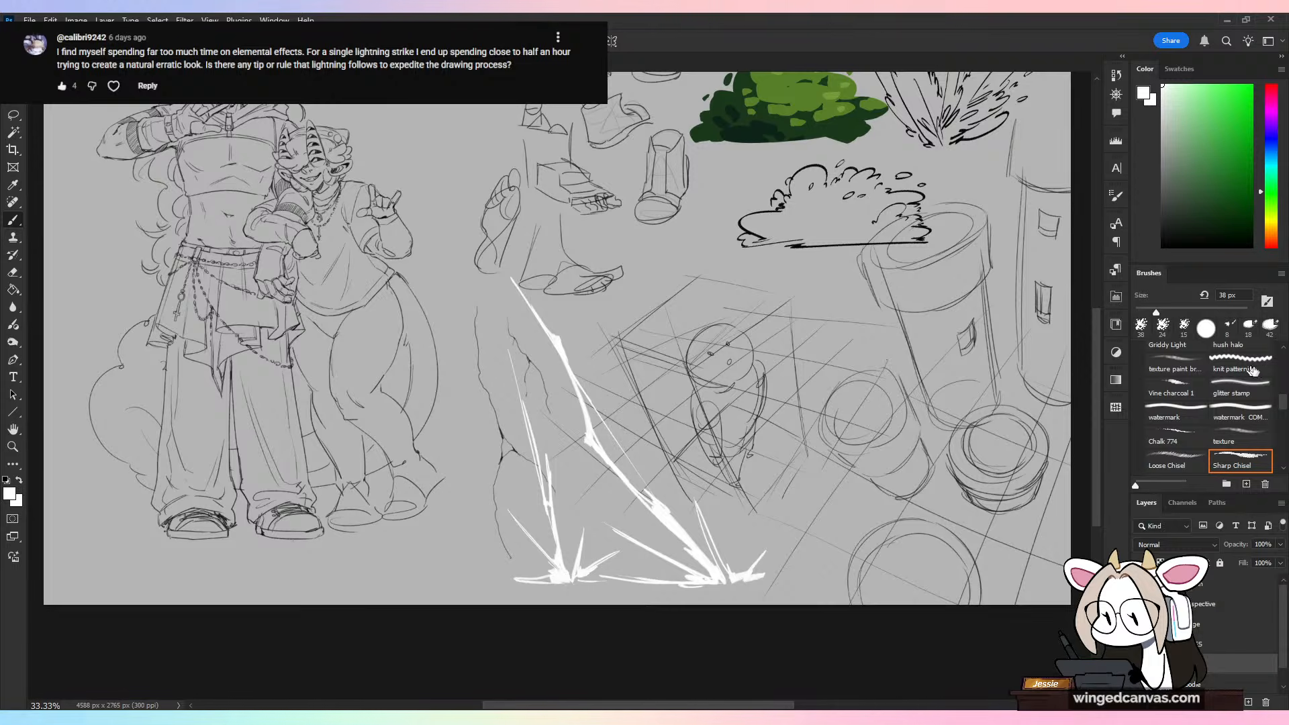
scroll(1253, 370, up, 10)
click(1174, 421)
key(d)
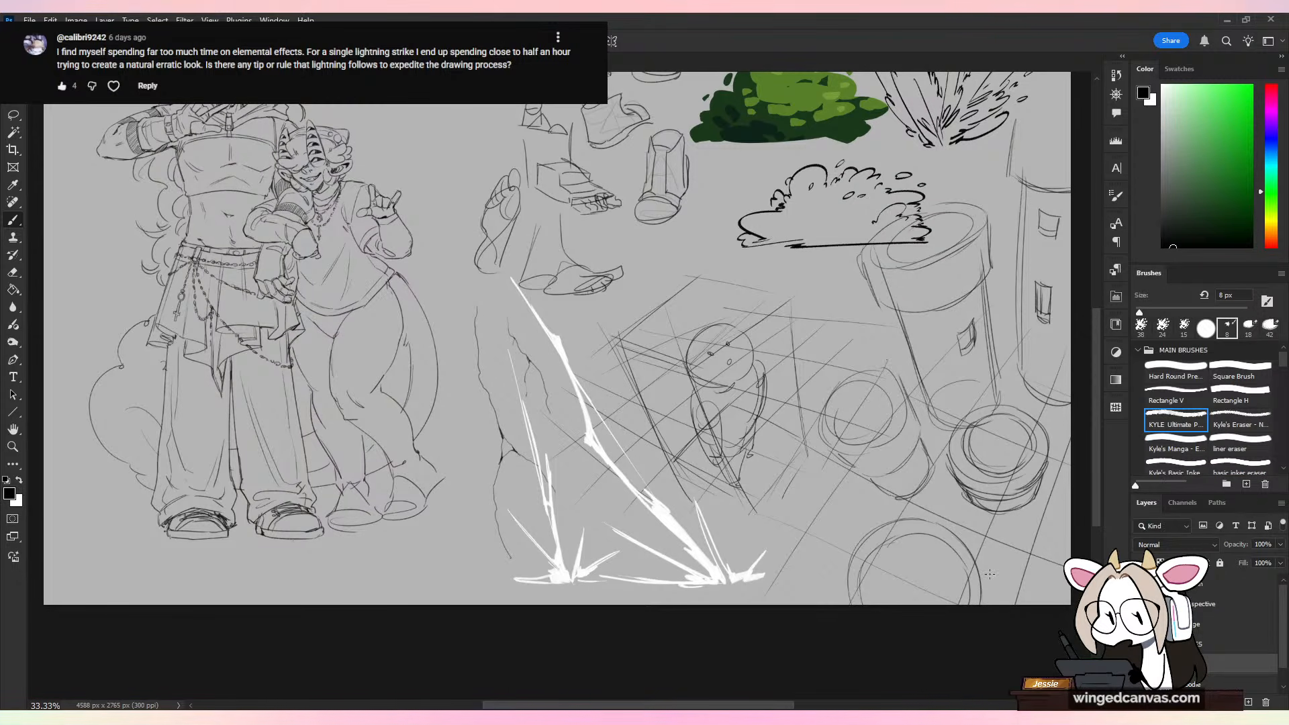
drag(529, 377, 748, 478)
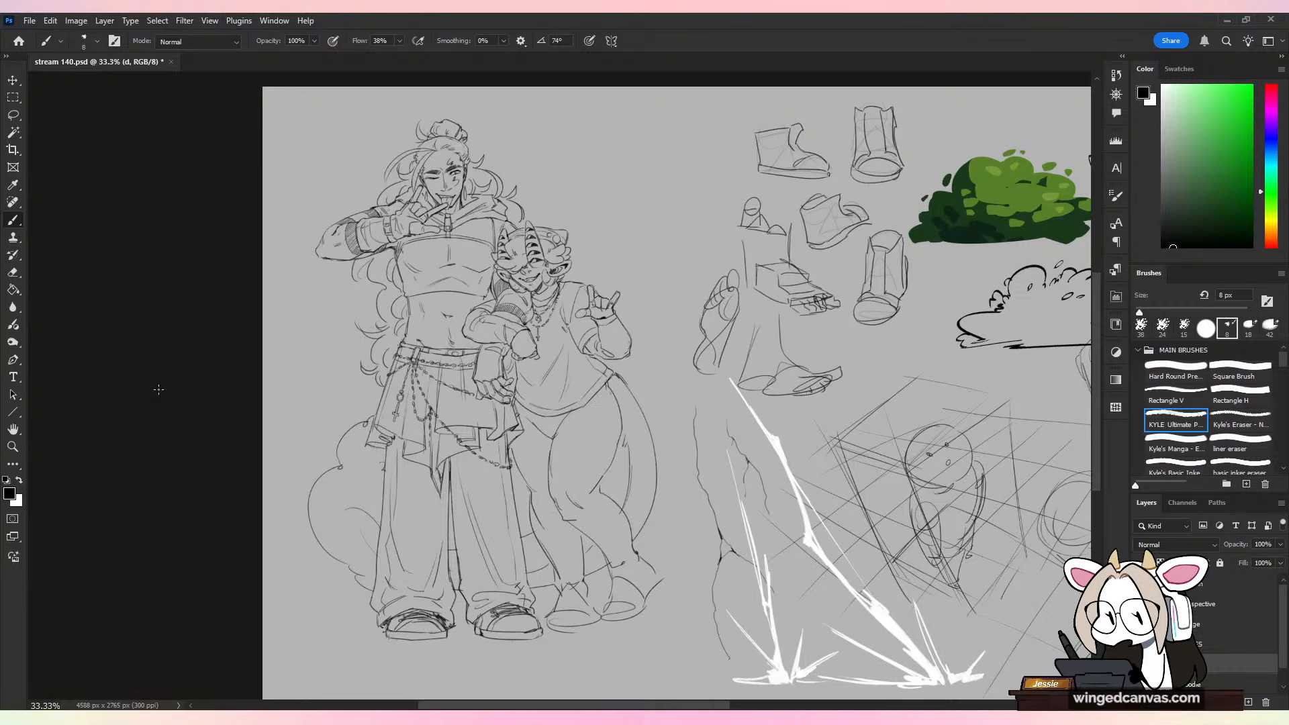
key(ctrl+minus)
key(ctrl+minus)
key(ctrl+plus)
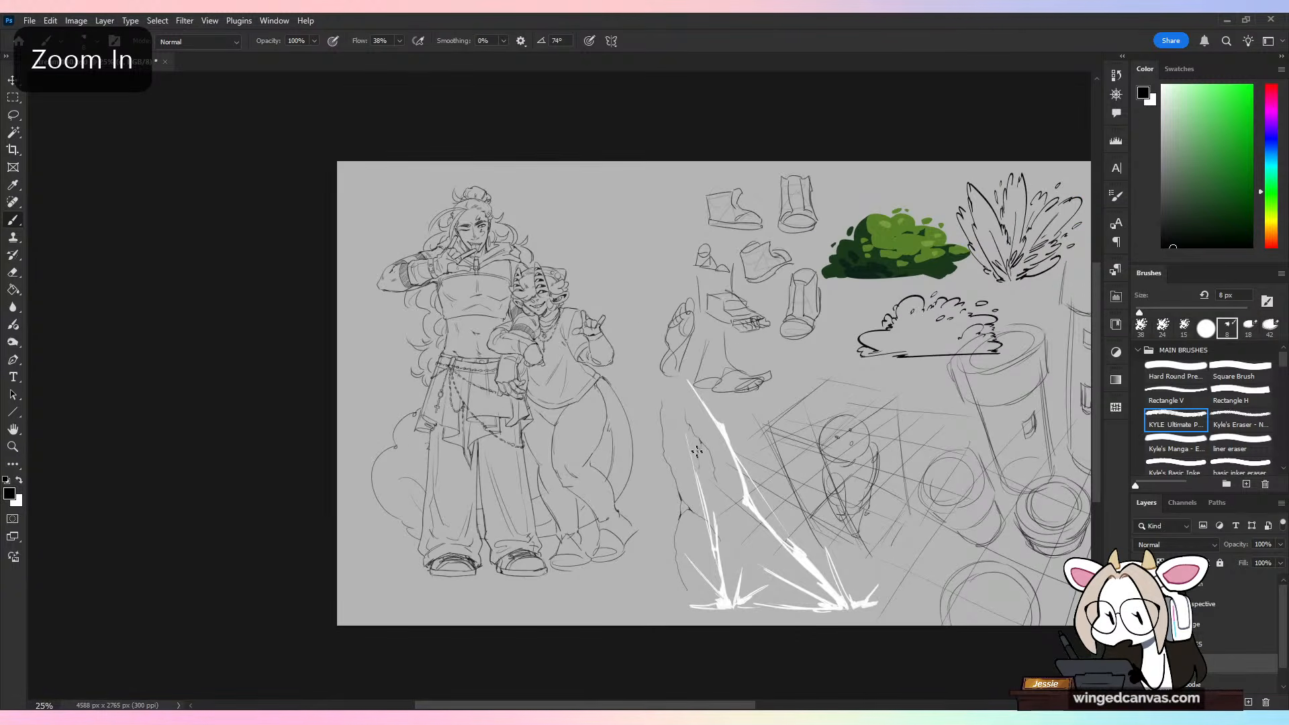
key(c)
drag(337, 393, 324, 393)
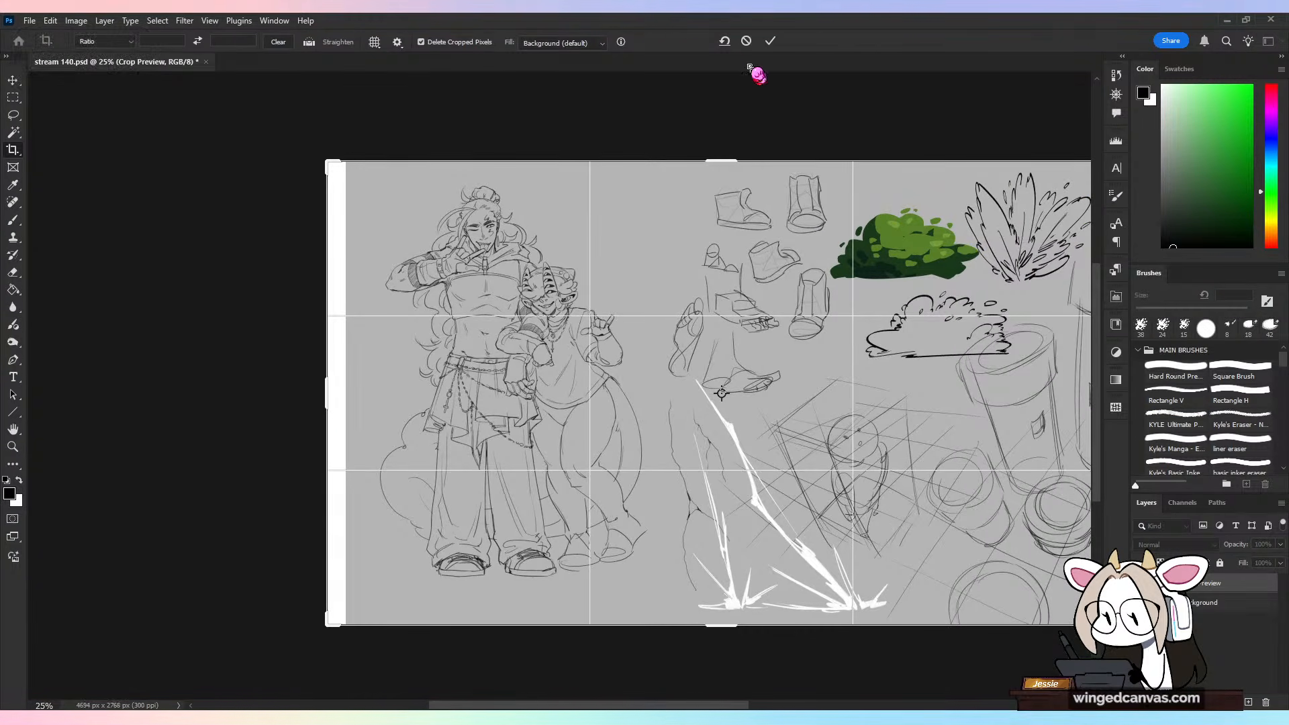
click(746, 41)
Step: Set the background color to the canvas grey #b5b5b5 and extend the canvas beside the characters to a width of 4846 px
click(16, 501)
click(586, 180)
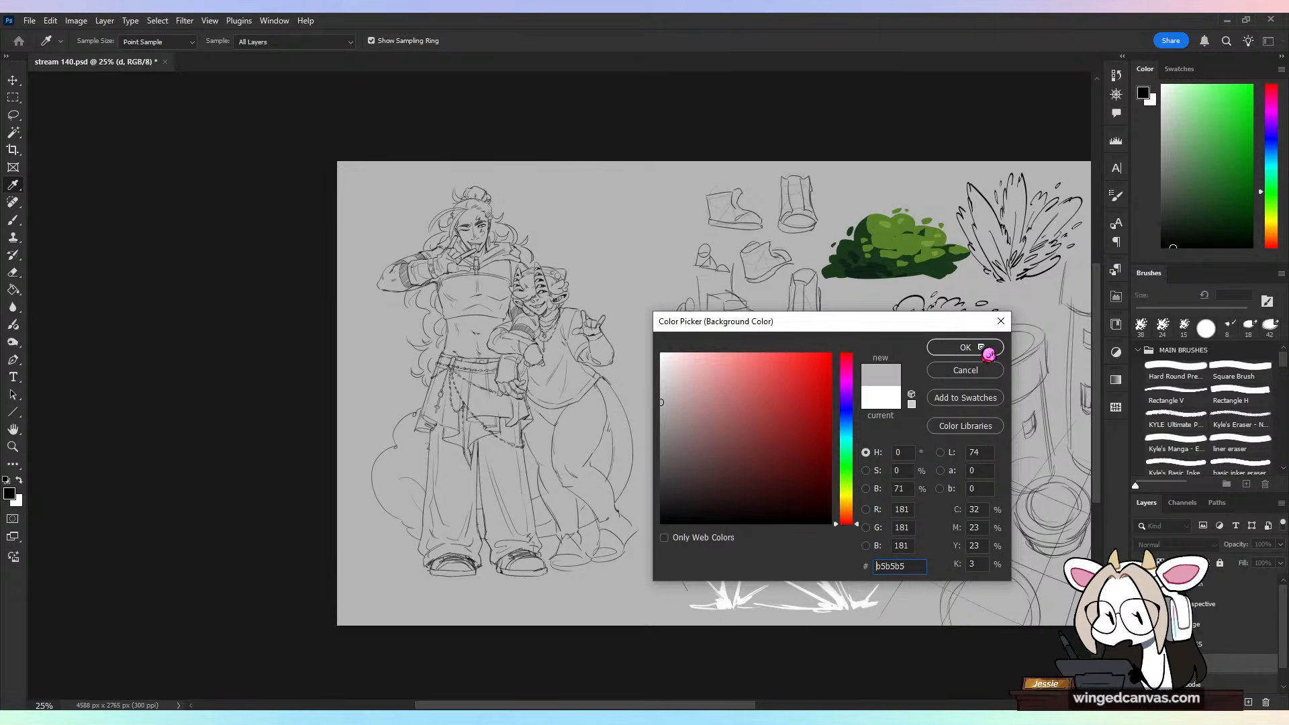
click(981, 347)
drag(337, 388, 315, 388)
click(769, 42)
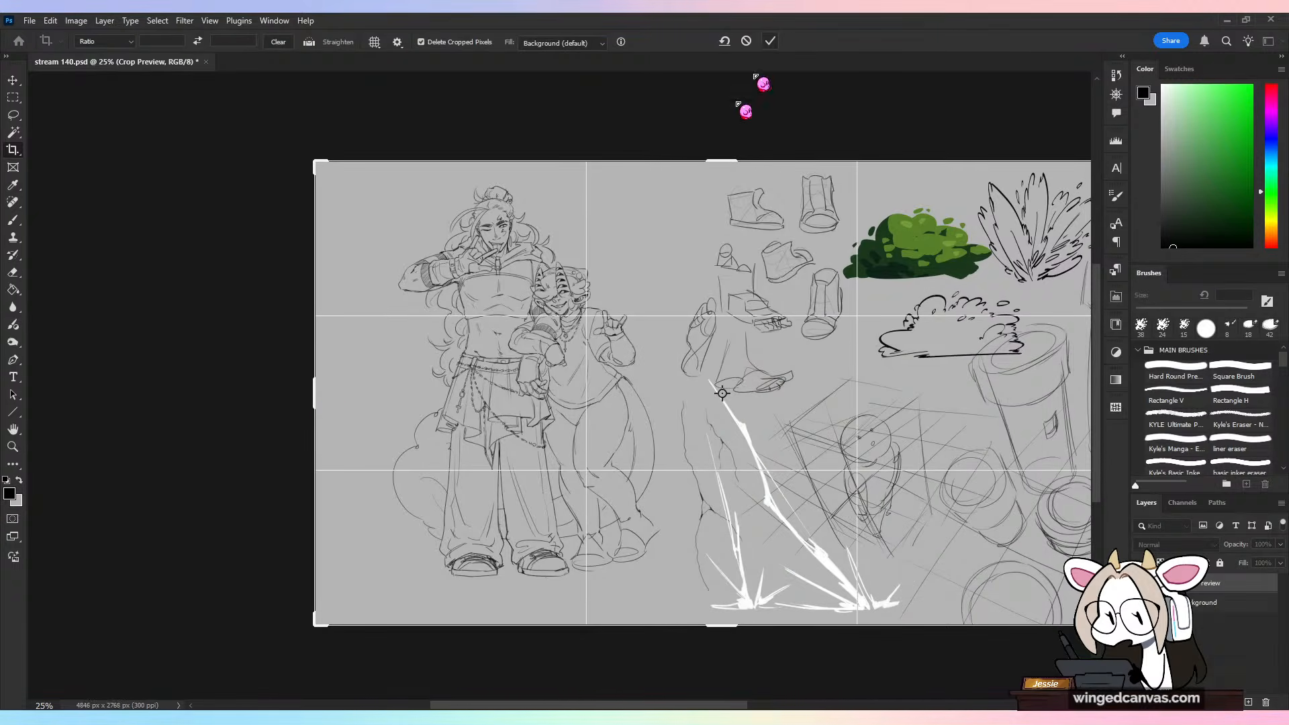
Step: Move the two-character drawing toward the extended canvas edge and scale it to 104.79%
key(v)
drag(572, 336, 546, 342)
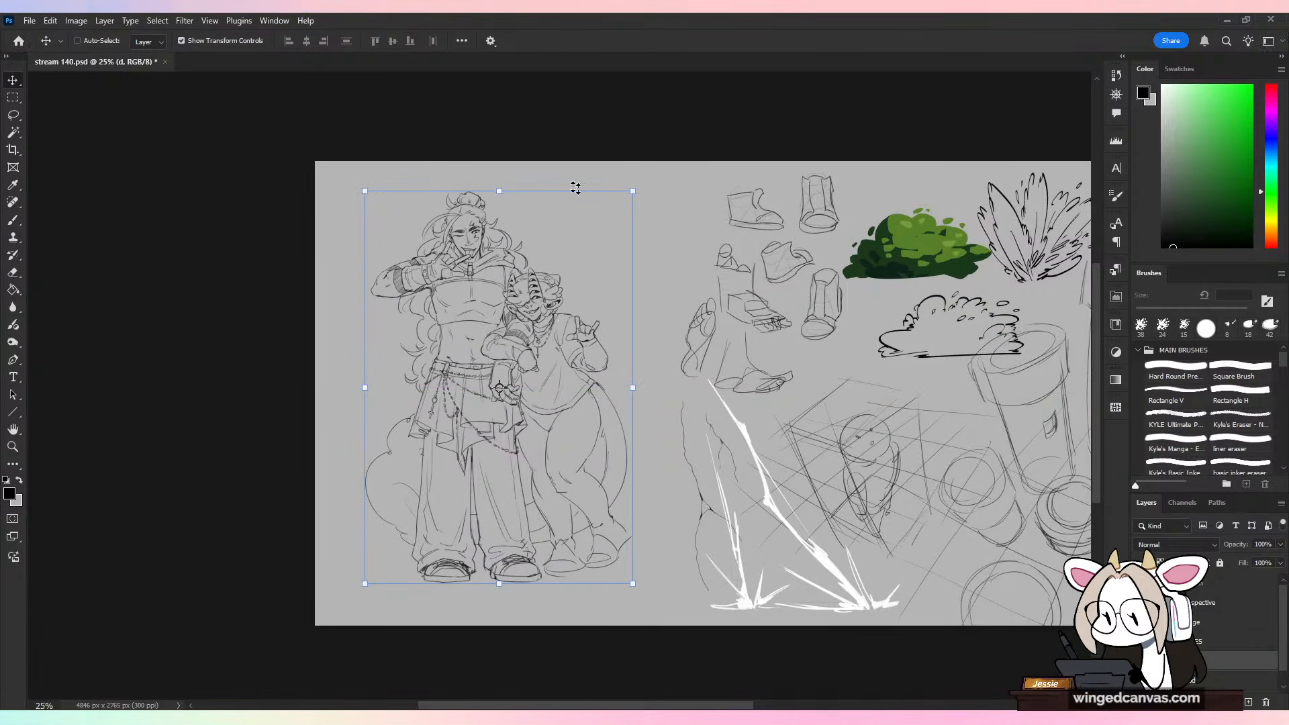
drag(499, 189, 500, 170)
drag(564, 279, 563, 294)
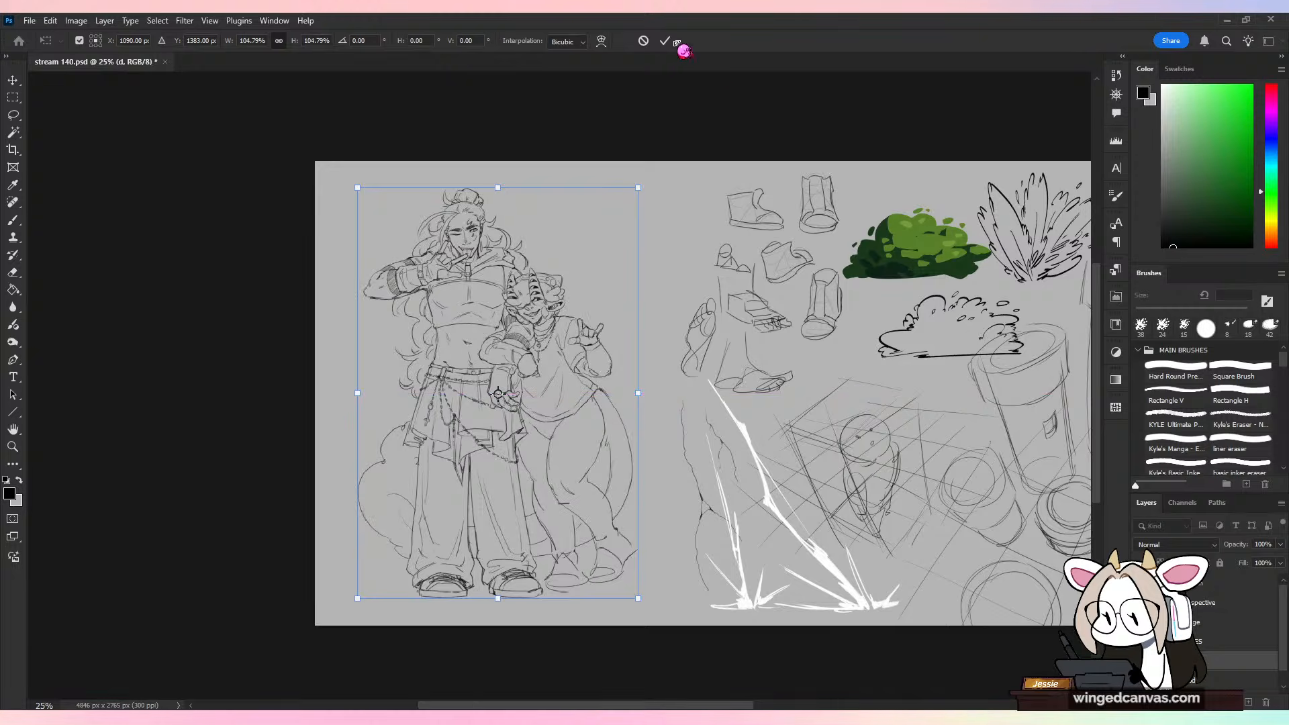
click(666, 42)
key(b)
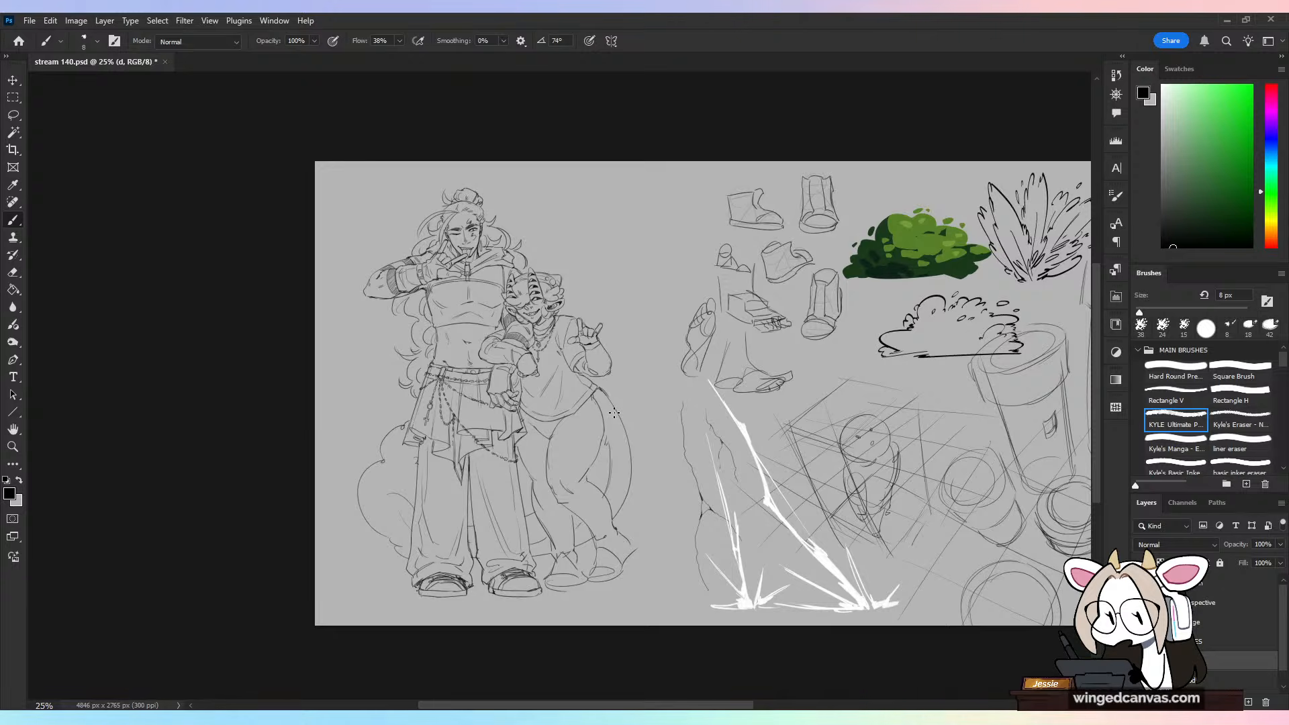
Step: Examine the enlarged two-character drawing from the legs up to the taller character's head
key(ctrl+equal)
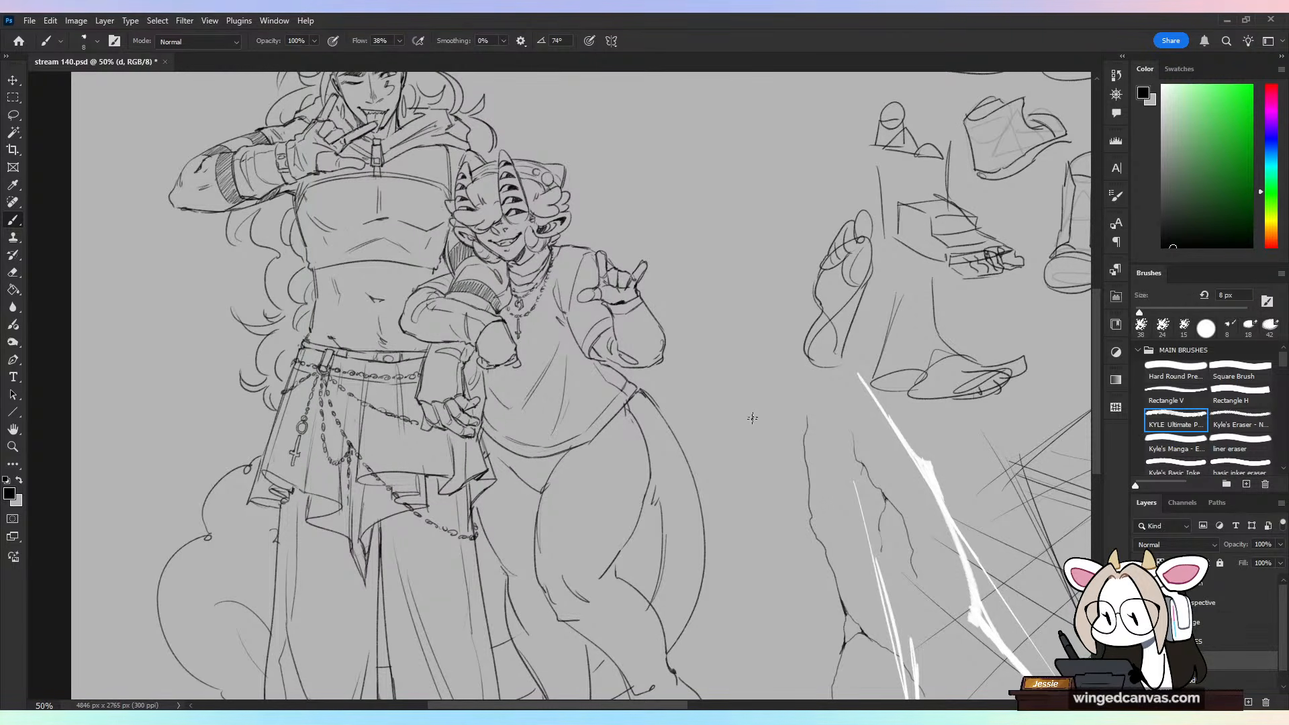
scroll(754, 417, down, 5)
key(ctrl+plus)
scroll(658, 332, up, 3)
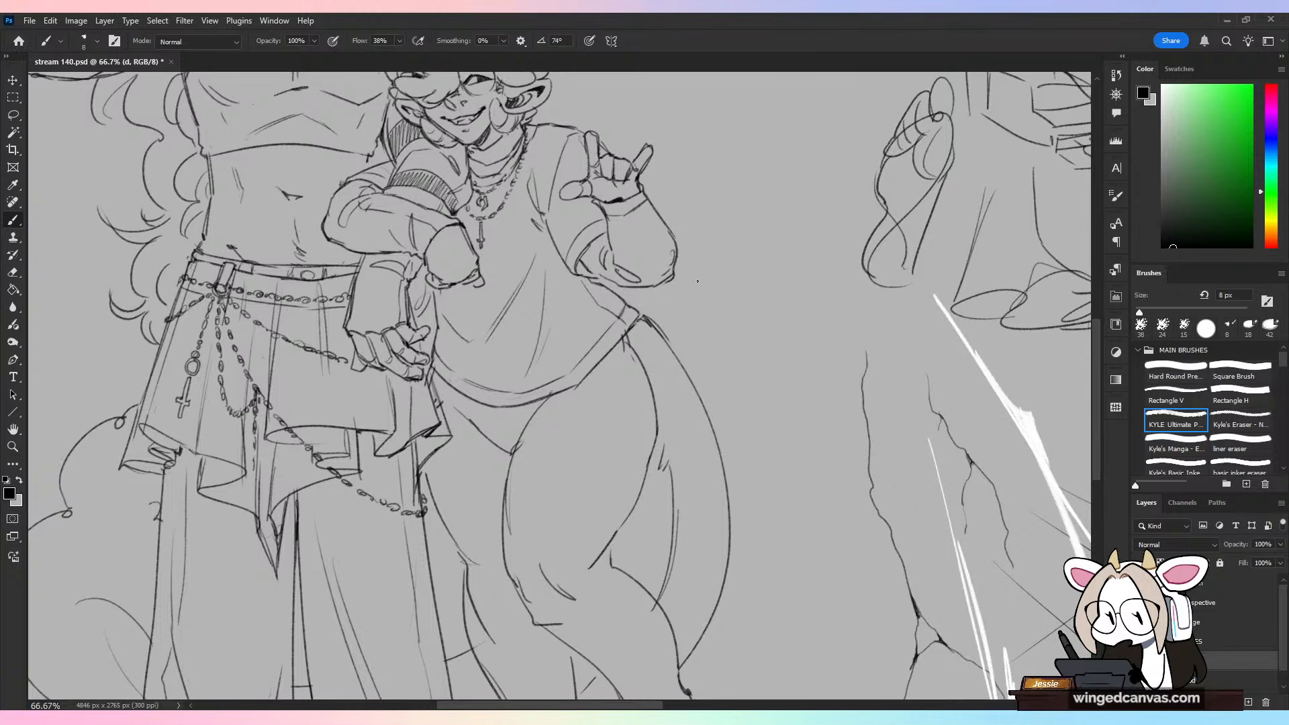
key(ctrl+minus)
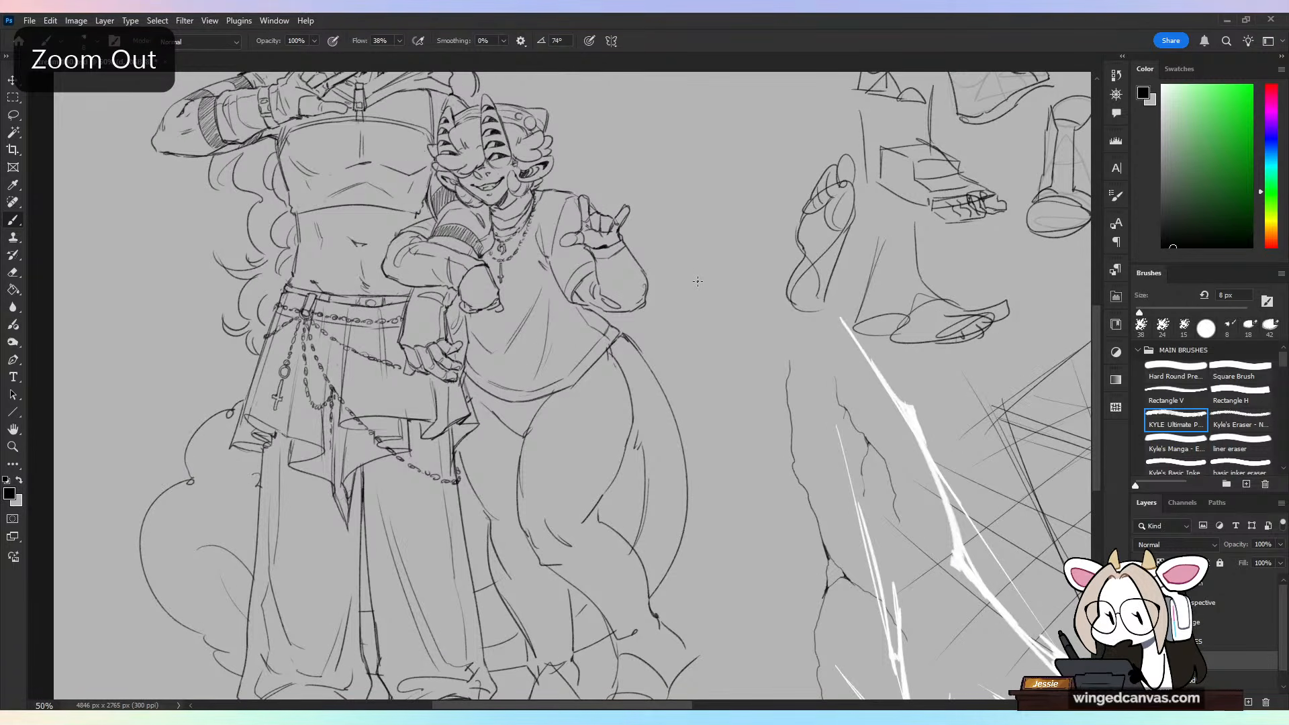
key(ctrl+plus)
scroll(629, 403, up, 5)
mouse_move(569, 405)
mouse_down()
mouse_move(646, 257)
mouse_move(665, 158)
mouse_up()
key(ctrl+z)
scroll(613, 241, left, 5)
key(ctrl+z)
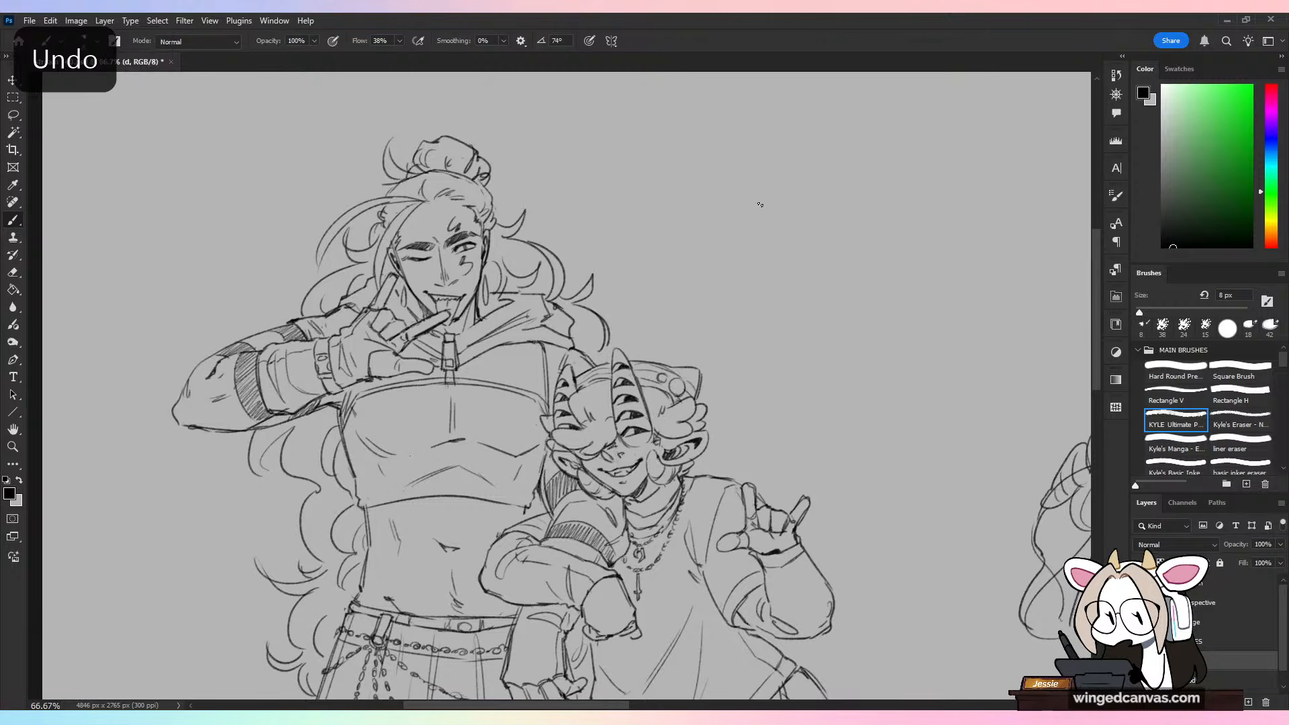
Step: Try shadow-edge strokes along the side of the taller character's bare waist and undo them
scroll(724, 303, down, 4)
scroll(724, 303, left, 3)
key(ctrl+plus)
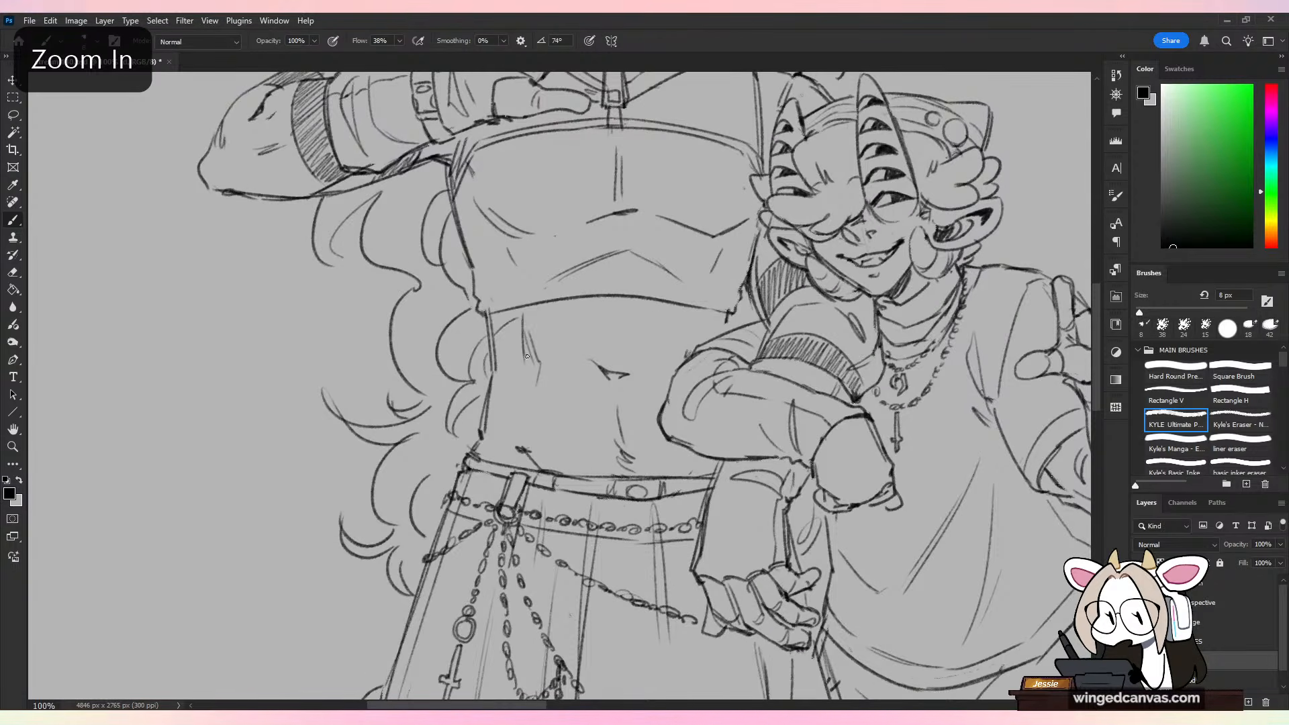
drag(531, 360, 491, 402)
mouse_move(509, 324)
mouse_down()
mouse_move(492, 357)
mouse_move(518, 343)
mouse_move(492, 388)
mouse_up()
key(ctrl+z)
key(ctrl+z)
key(ctrl+z)
key(ctrl+z)
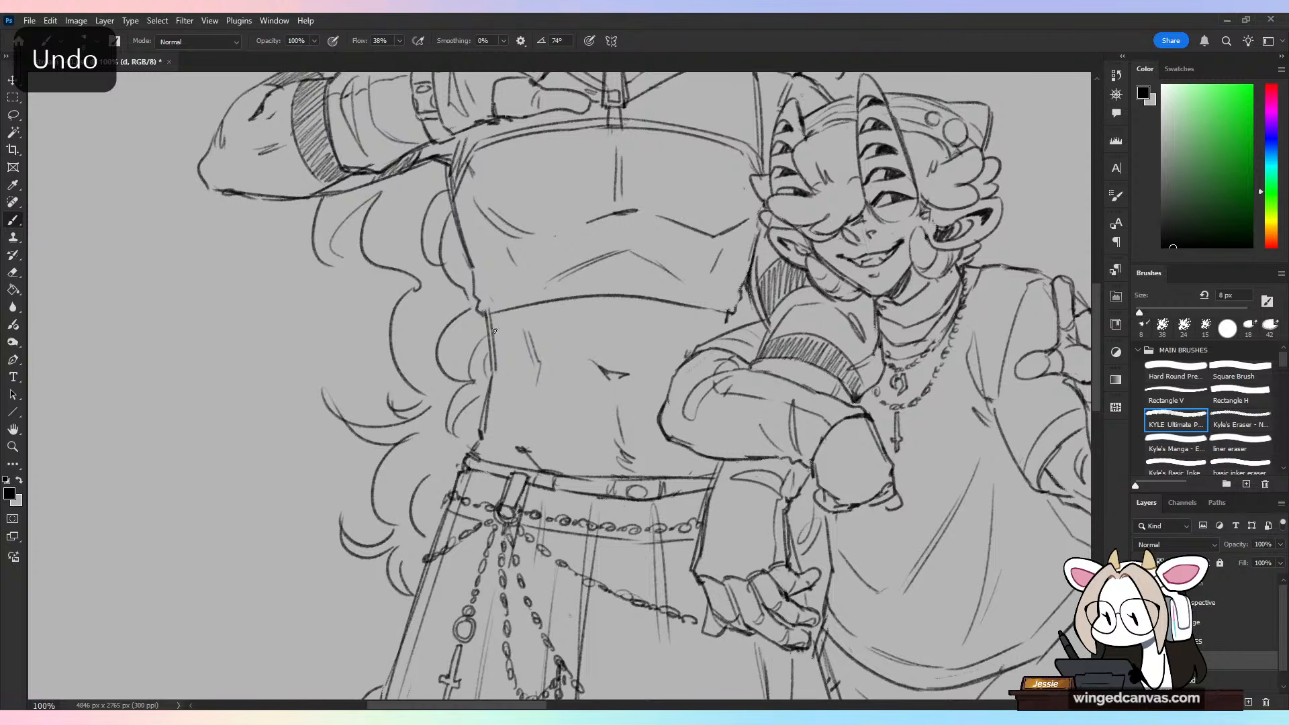
Step: Outline and hatch dark shadow patches on both sides of the taller character's bare waist
mouse_move(495, 331)
mouse_down()
mouse_move(523, 338)
mouse_move(513, 345)
mouse_move(499, 326)
mouse_move(495, 338)
mouse_move(519, 314)
mouse_move(500, 355)
mouse_move(527, 369)
mouse_move(521, 417)
mouse_move(482, 448)
mouse_up()
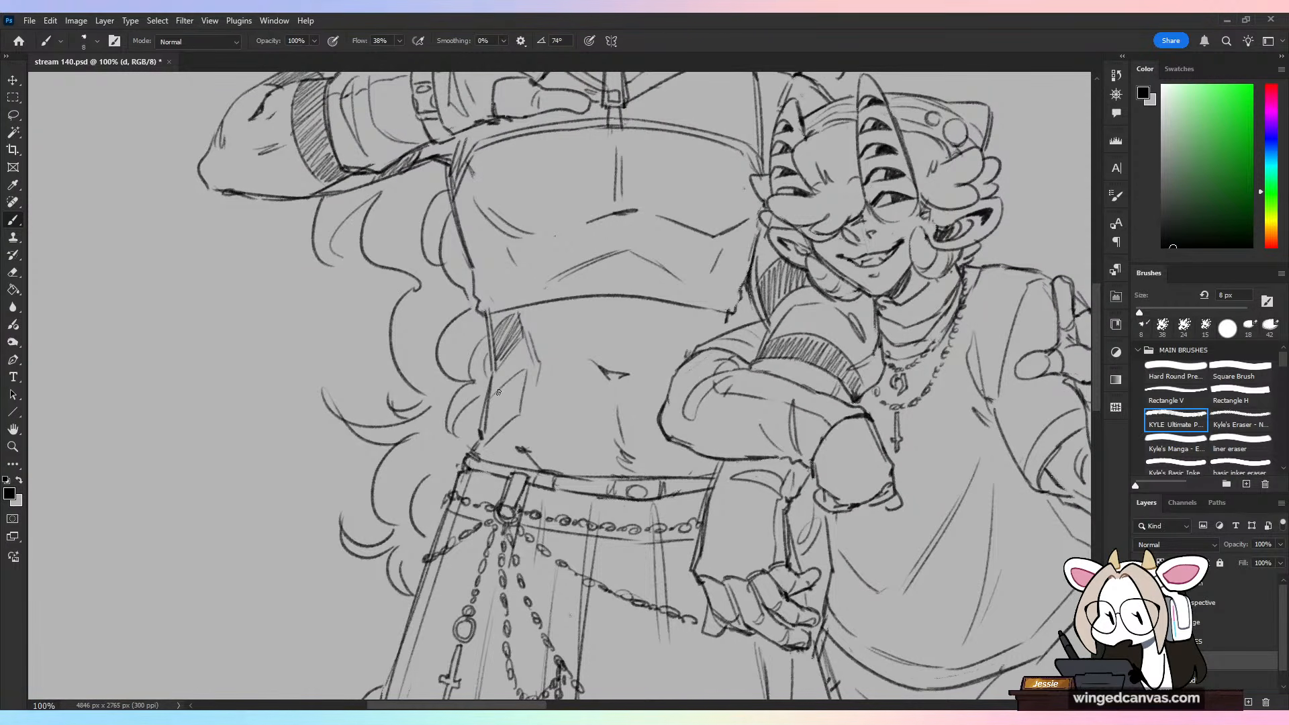
mouse_move(499, 392)
mouse_down()
mouse_move(487, 442)
mouse_move(500, 417)
mouse_move(491, 396)
mouse_move(486, 437)
mouse_move(525, 371)
mouse_up()
key(ctrl+z)
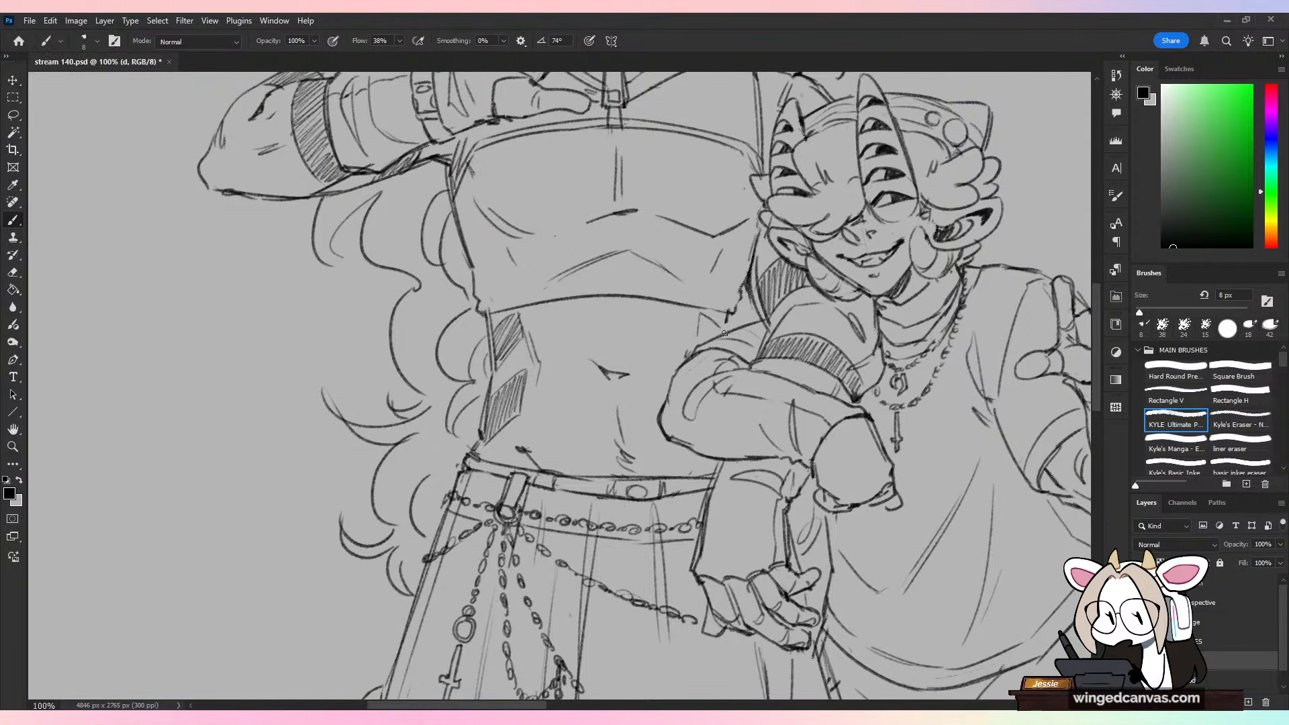
mouse_move(725, 333)
mouse_down()
mouse_move(704, 336)
mouse_move(719, 331)
mouse_up()
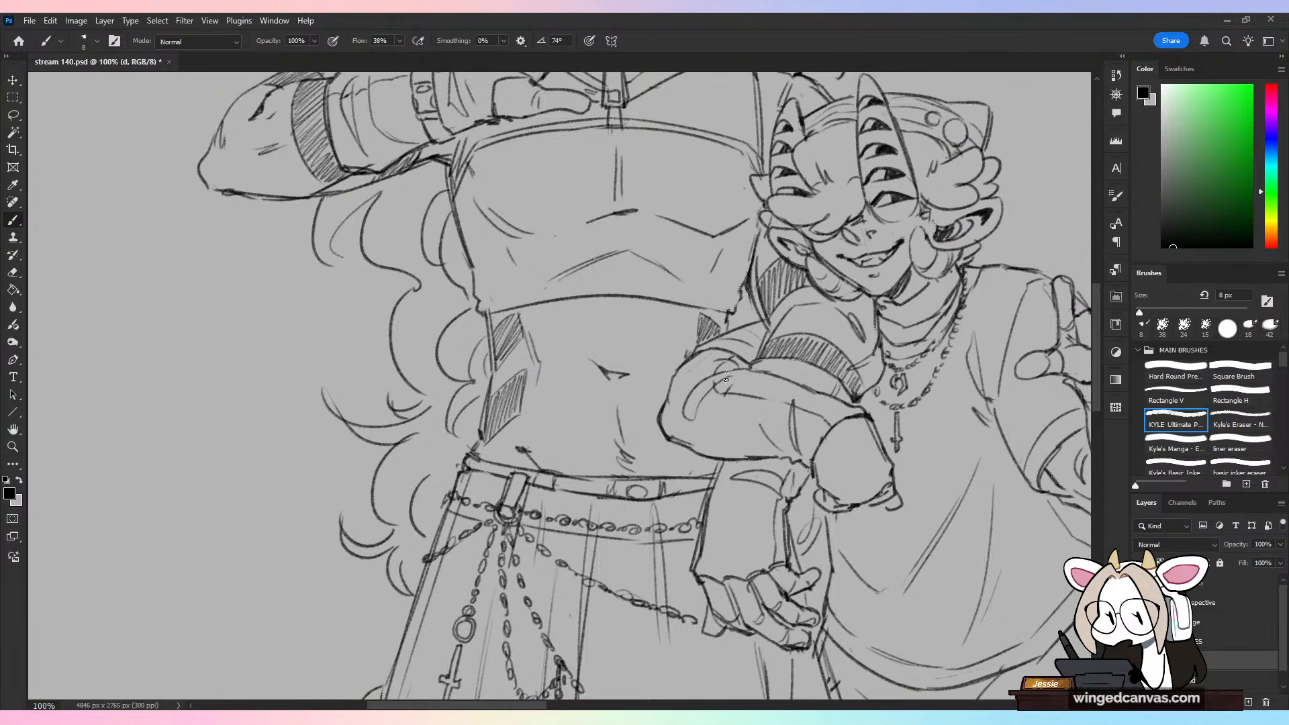
Step: Examine the hatched waist patches in relation to the rest of both characters
key(ctrl+minus)
key(ctrl+minus)
key(ctrl+minus)
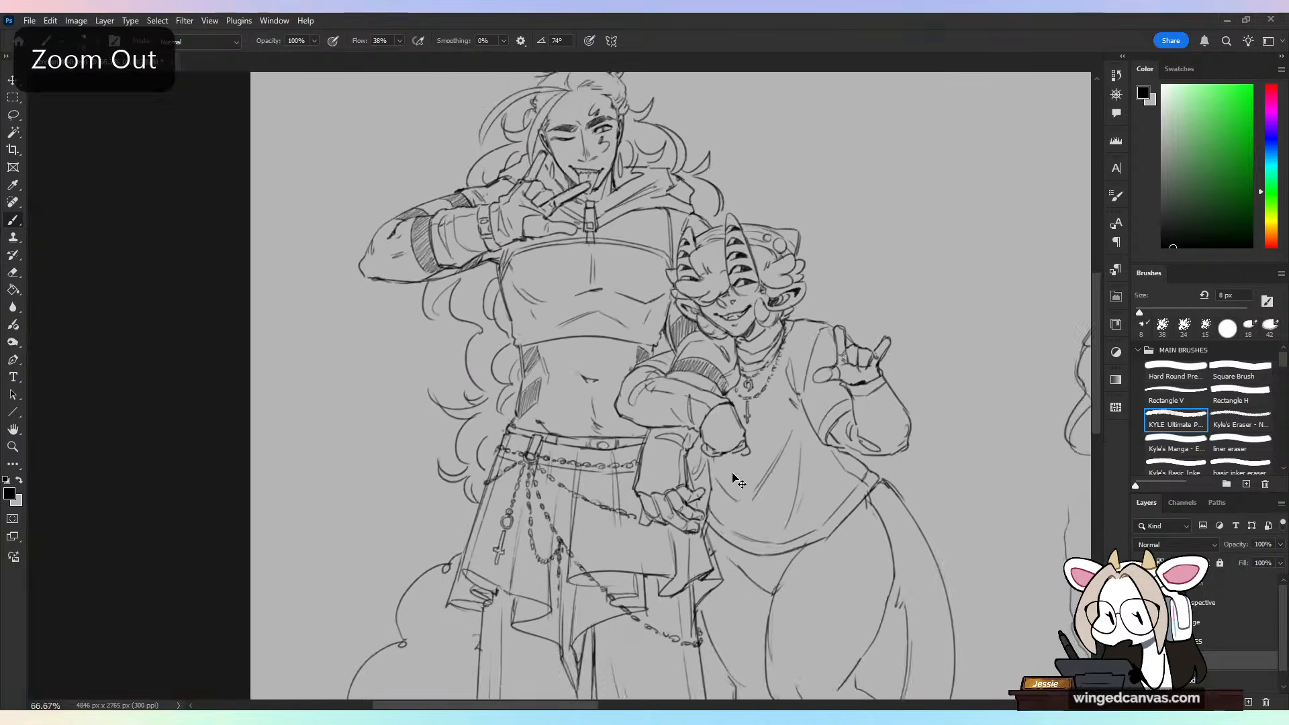
key(ctrl+plus)
key(ctrl+plus)
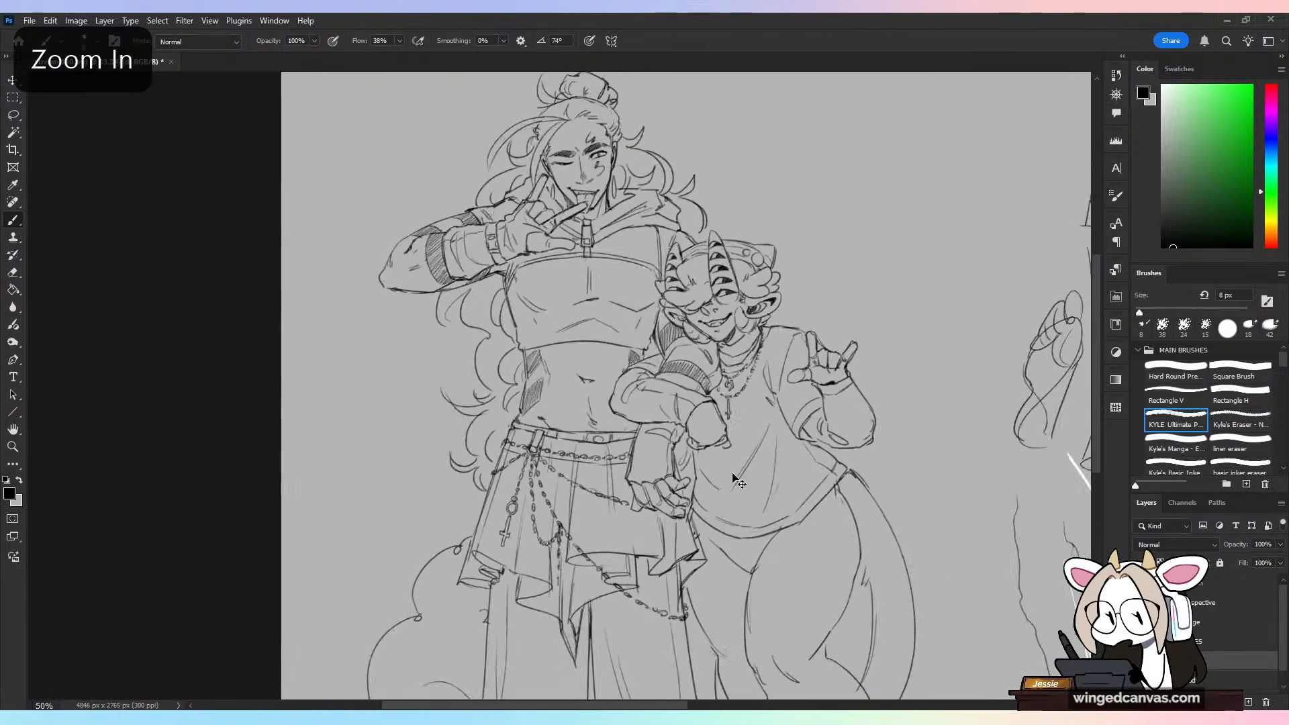
key(ctrl+z)
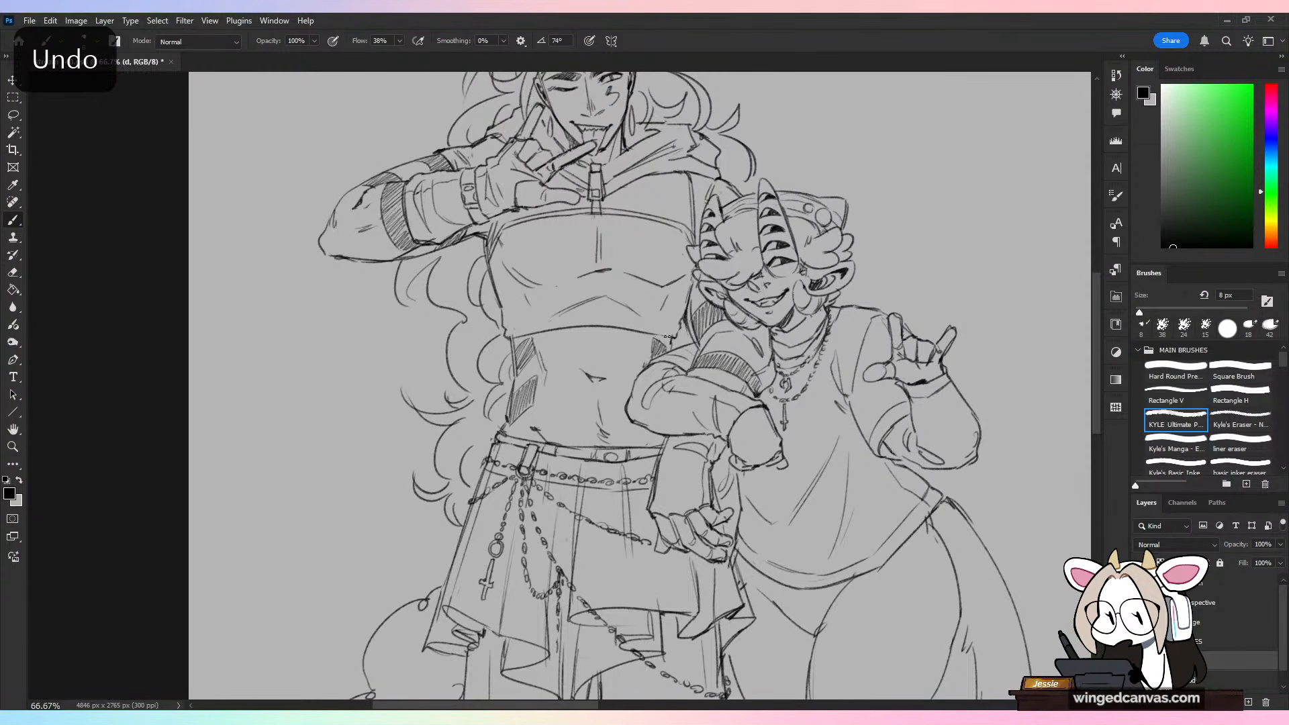
key(ctrl+minus)
key(ctrl+minus)
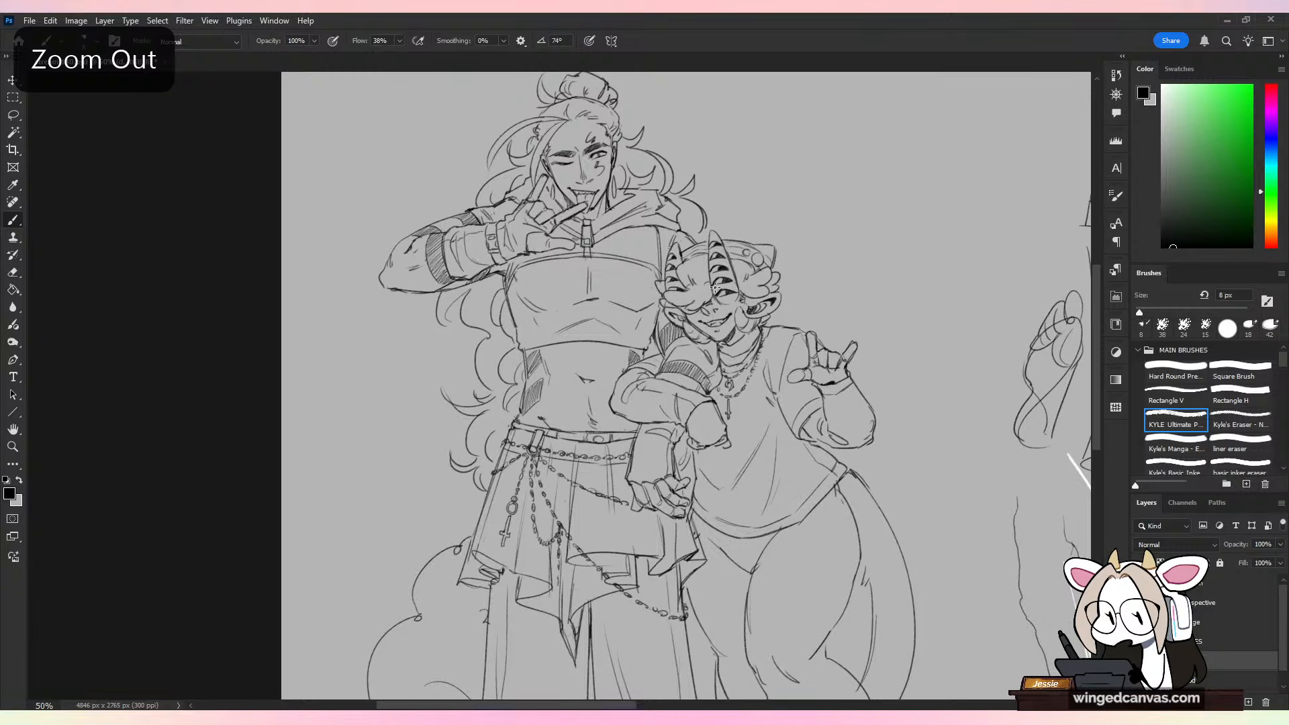
Step: Erase the hatched shadow patches from the taller character's bare waist
key(ctrl+plus)
key(ctrl+plus)
key(e)
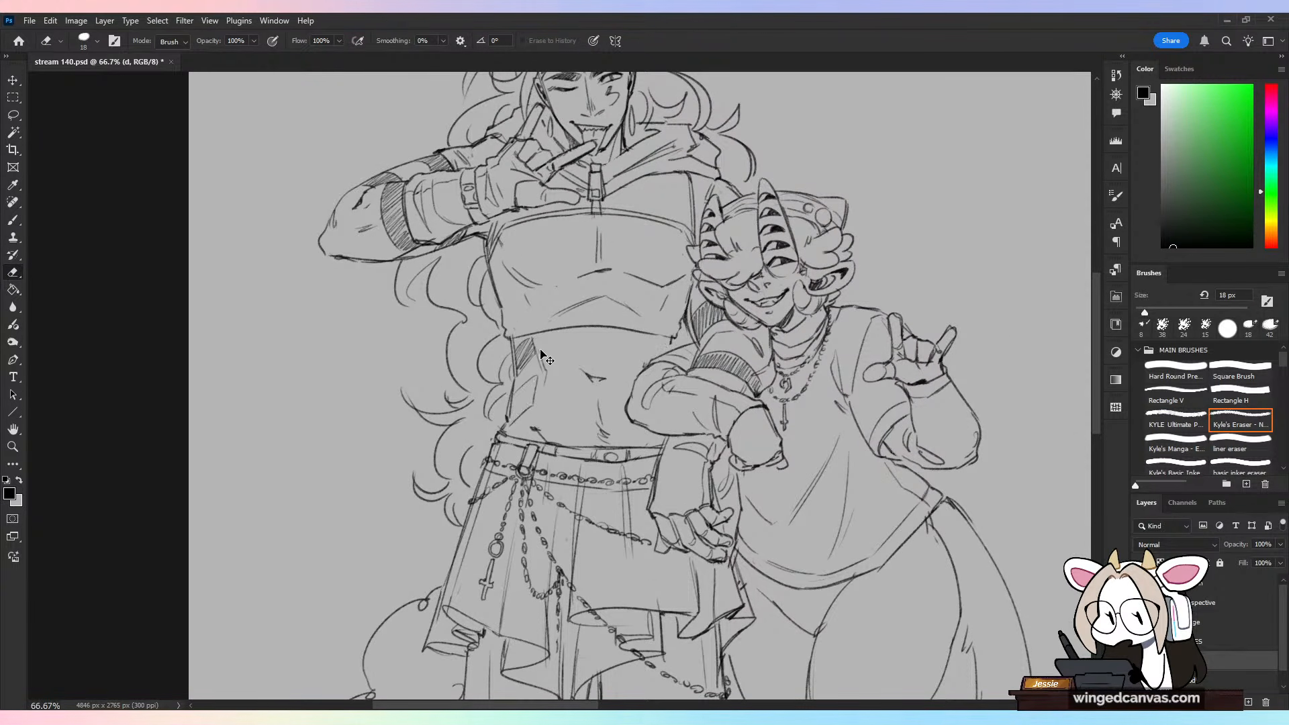
drag(530, 423, 534, 378)
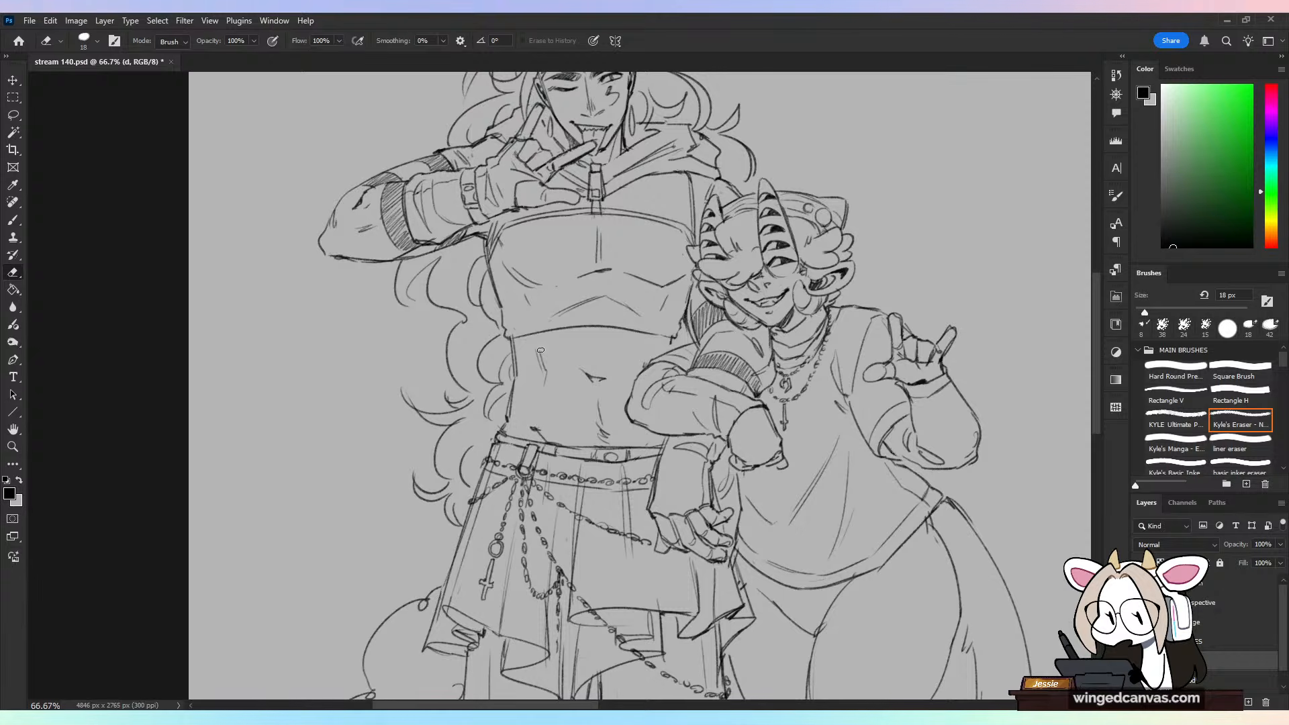
Step: Redraw smaller hatched shadows under both ends of the crop top hem and along one side of the taller character's waist
key(b)
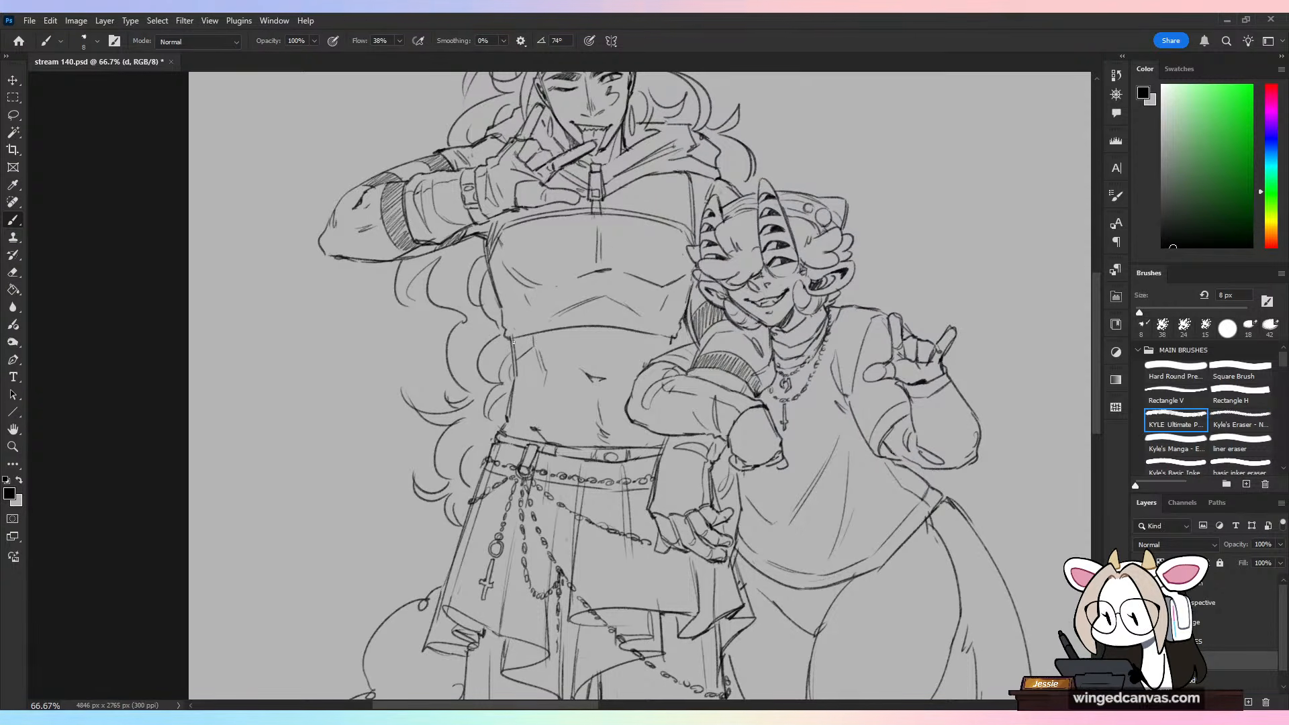
drag(528, 336, 518, 367)
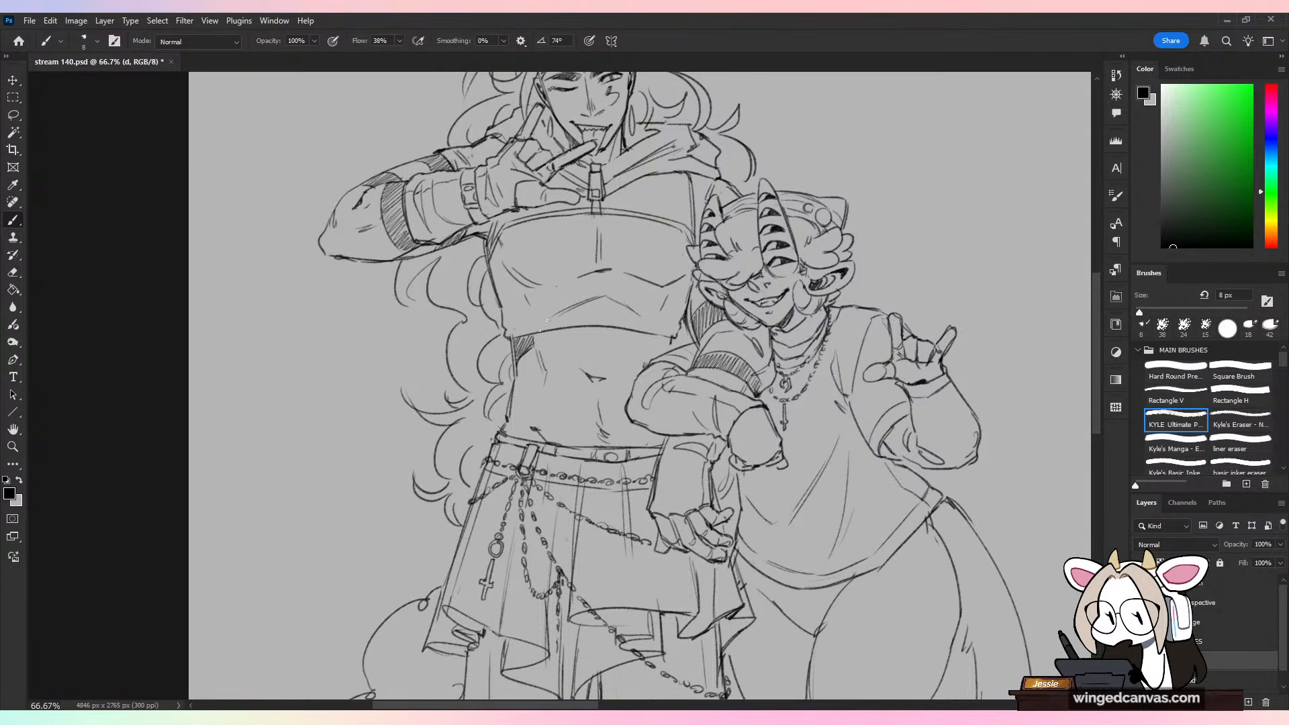
key(ctrl+z)
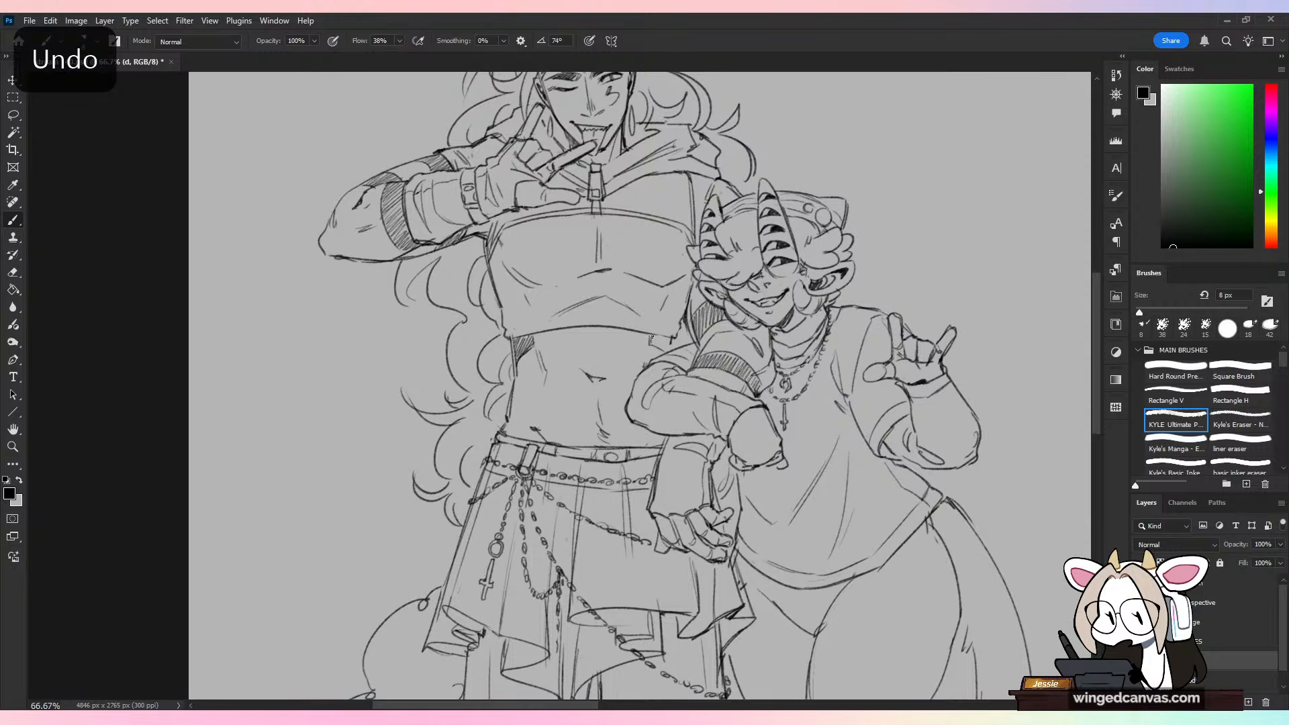
key(ctrl+z)
drag(663, 337, 662, 350)
drag(666, 337, 668, 349)
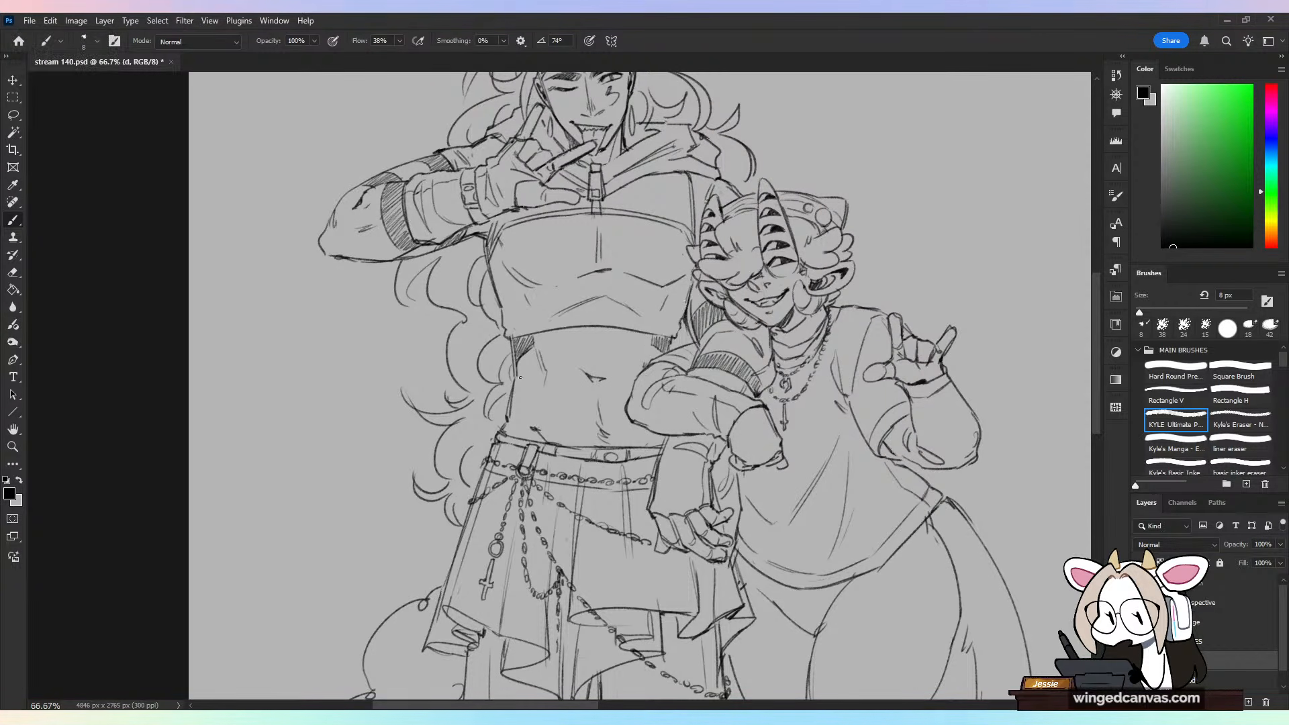
key(ctrl+z)
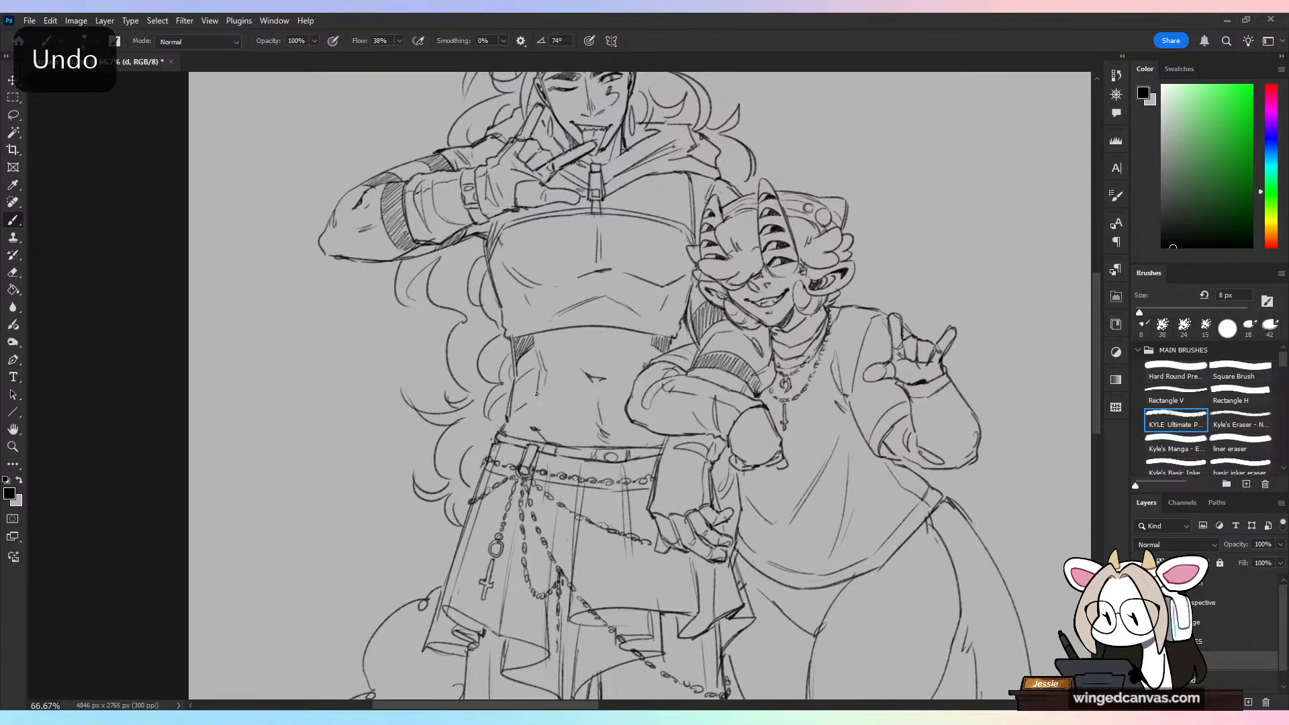
mouse_move(512, 401)
mouse_down()
mouse_move(532, 374)
mouse_move(522, 406)
mouse_up()
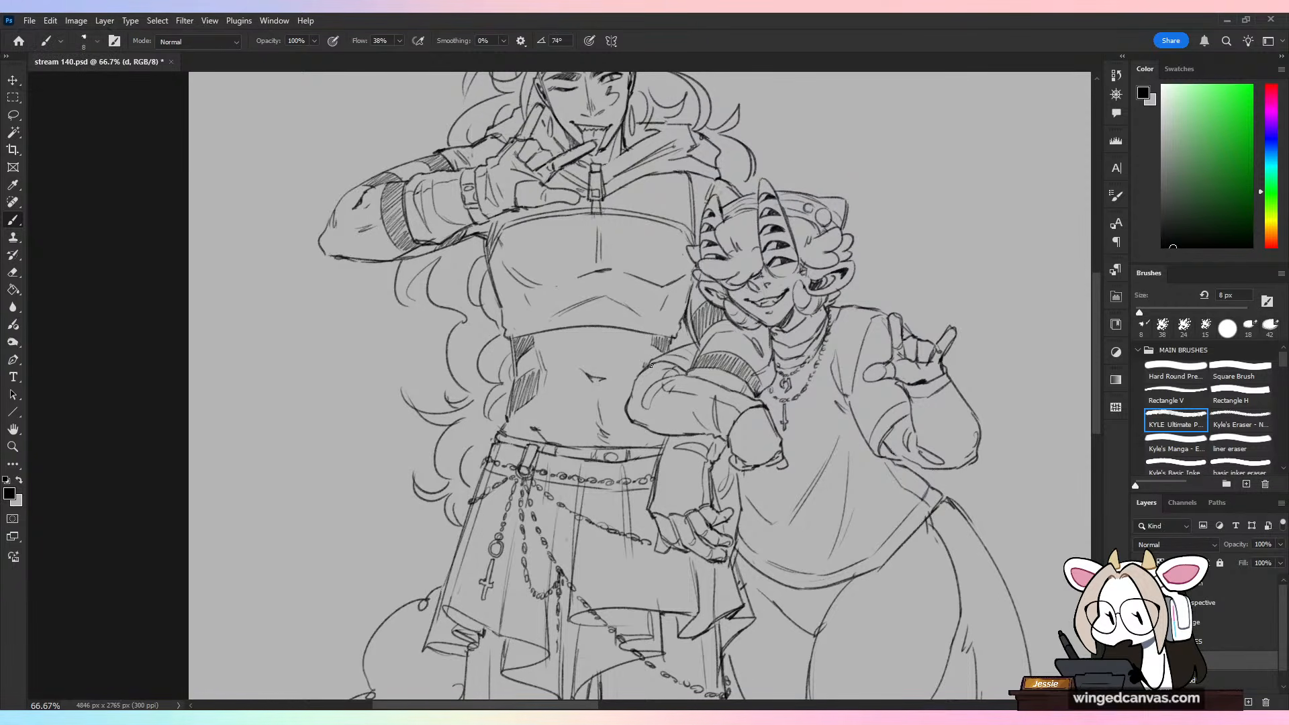
Step: Try arrow-like direction strokes pointing at the characters from the blank background and undo them
key(ctrl+minus)
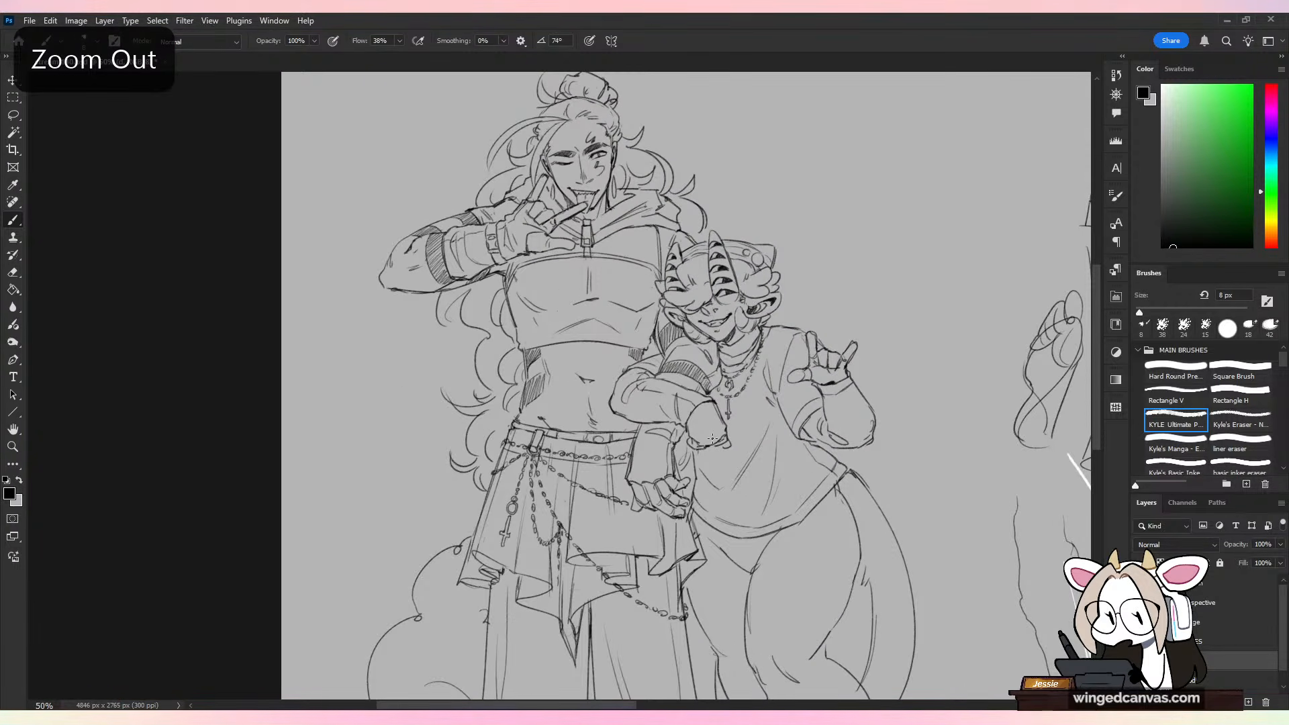
mouse_move(765, 104)
mouse_down()
mouse_move(689, 171)
mouse_move(746, 162)
mouse_up()
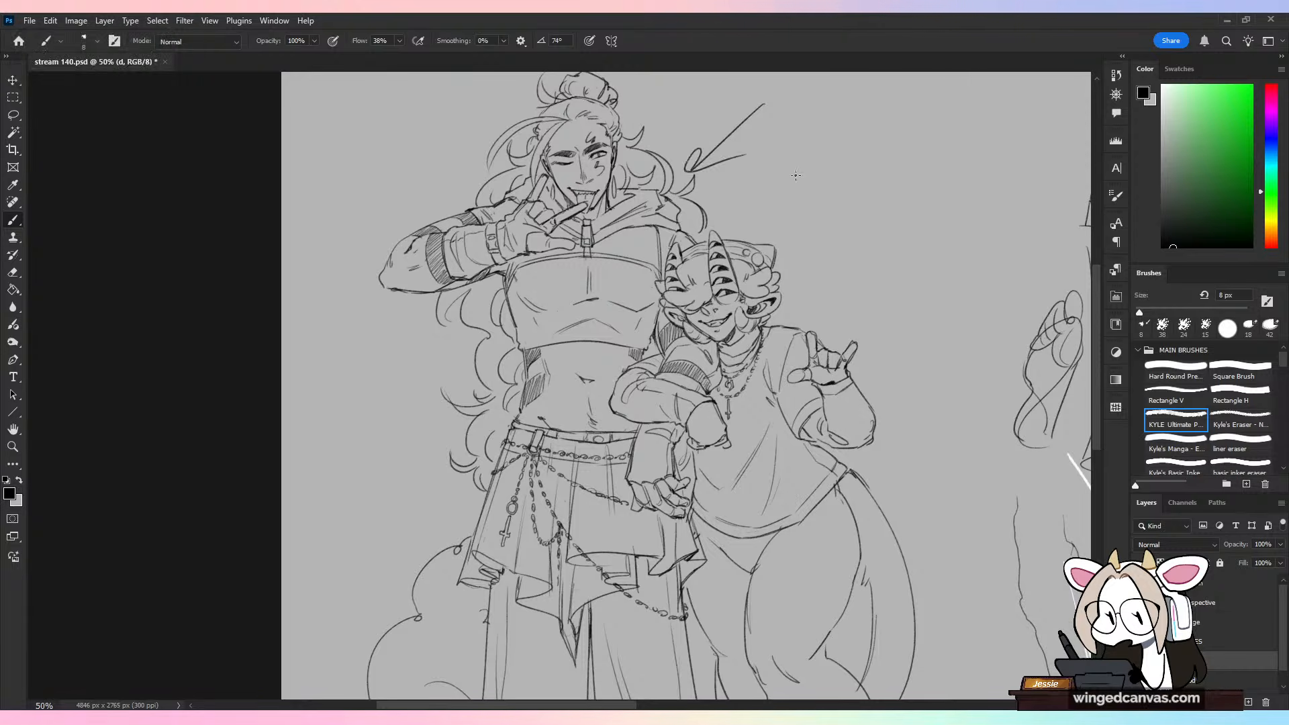
key(ctrl+z)
key(ctrl+z)
drag(737, 375, 700, 409)
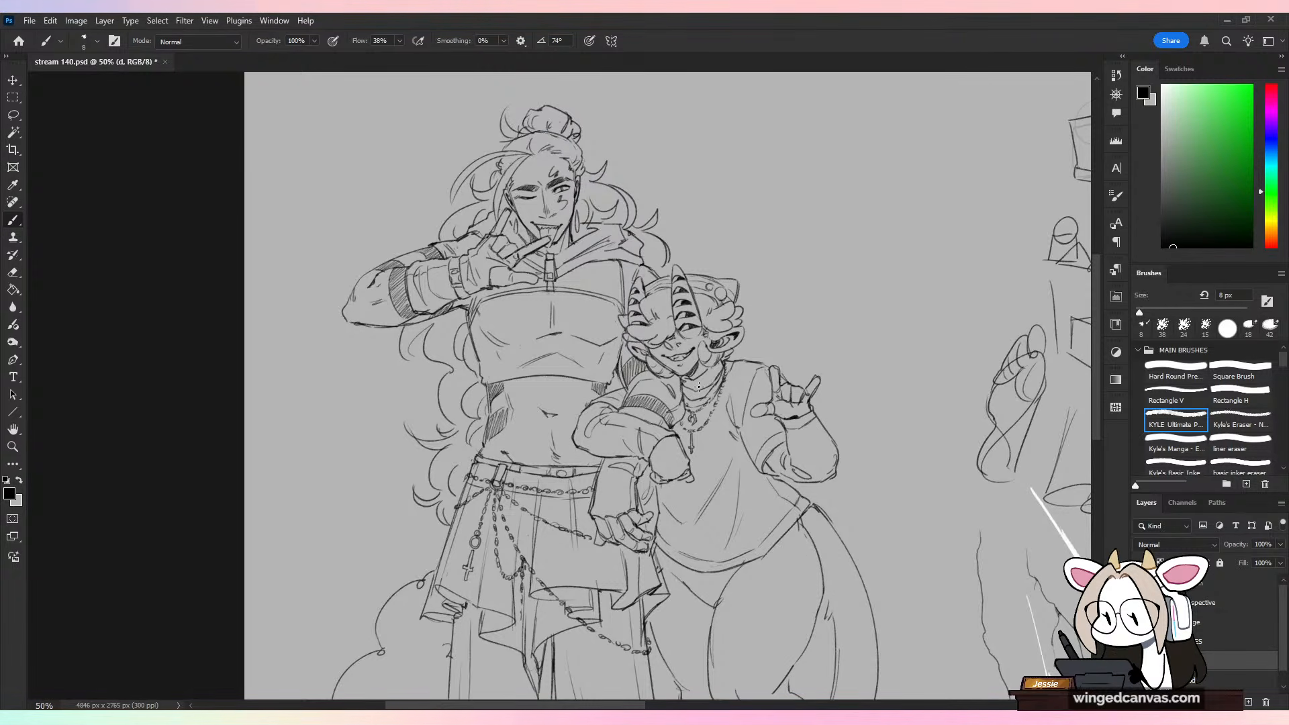
drag(837, 227, 769, 328)
key(ctrl+z)
Step: Clean up and redraw the small curved lines below both ears beside the shorter character's jaw
key(ctrl+plus)
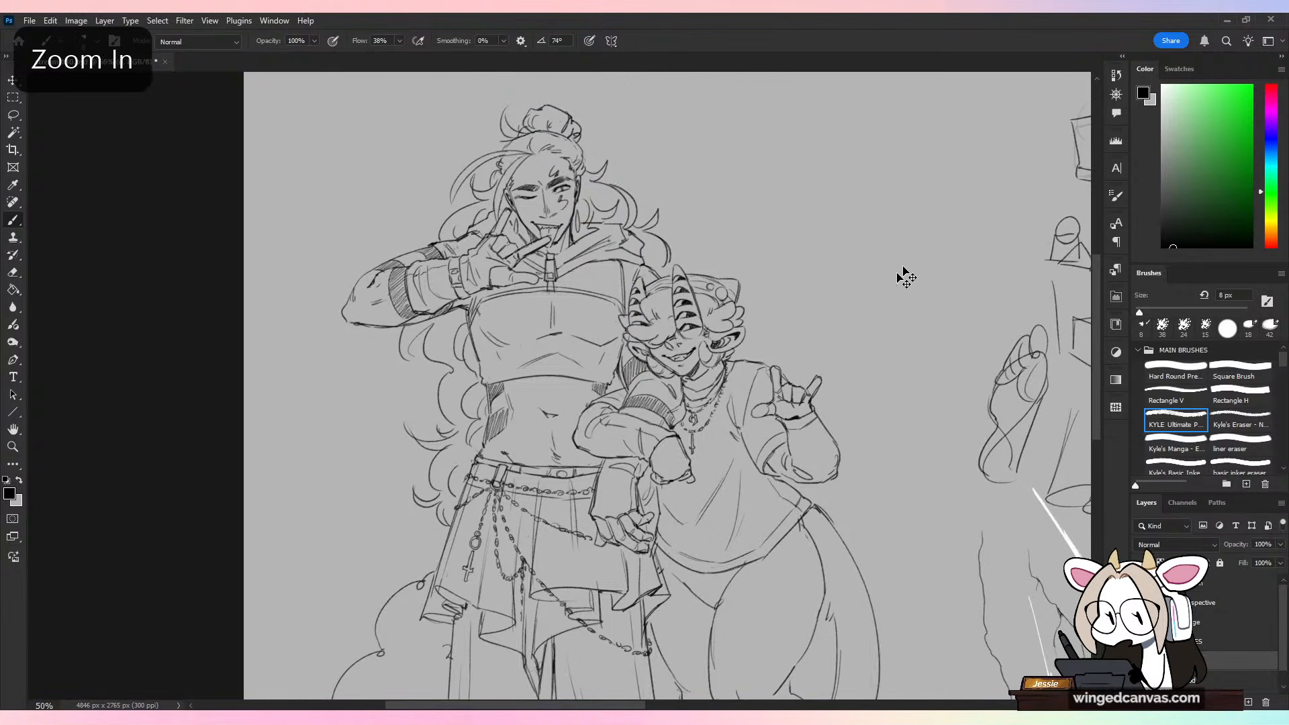
drag(927, 362, 779, 403)
key(ctrl+plus)
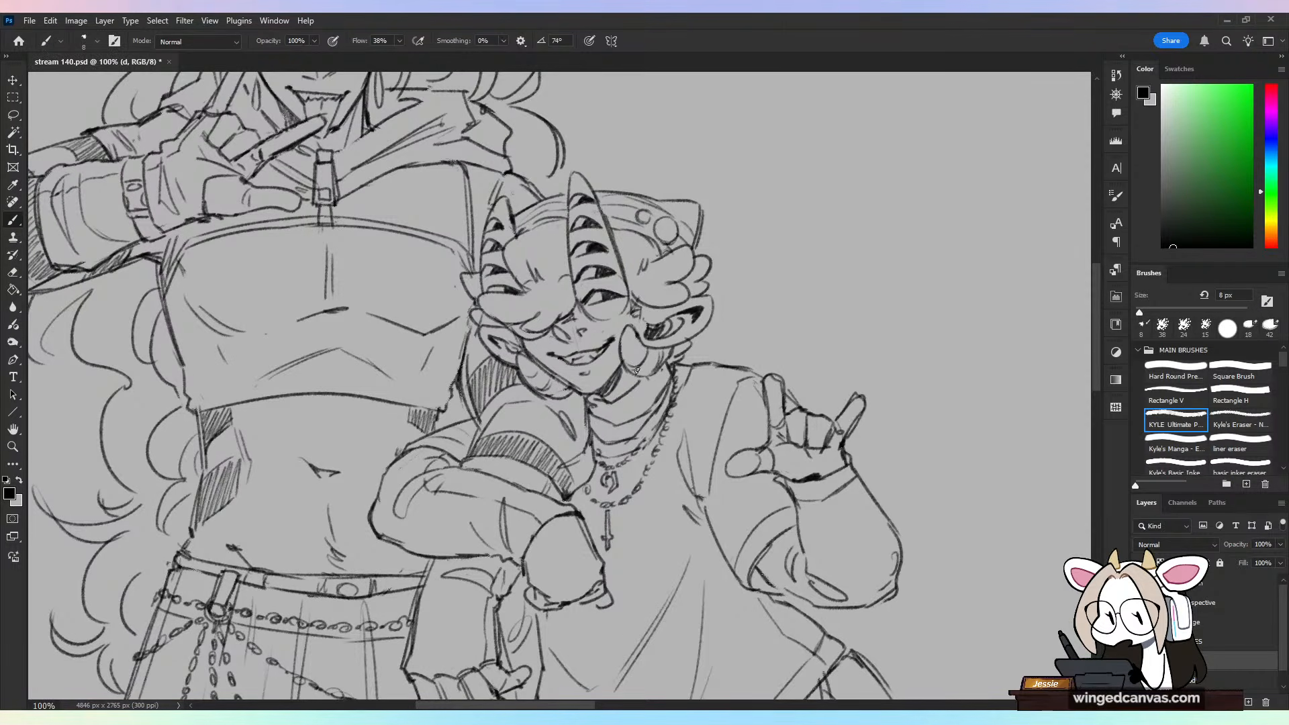
key(ctrl+z)
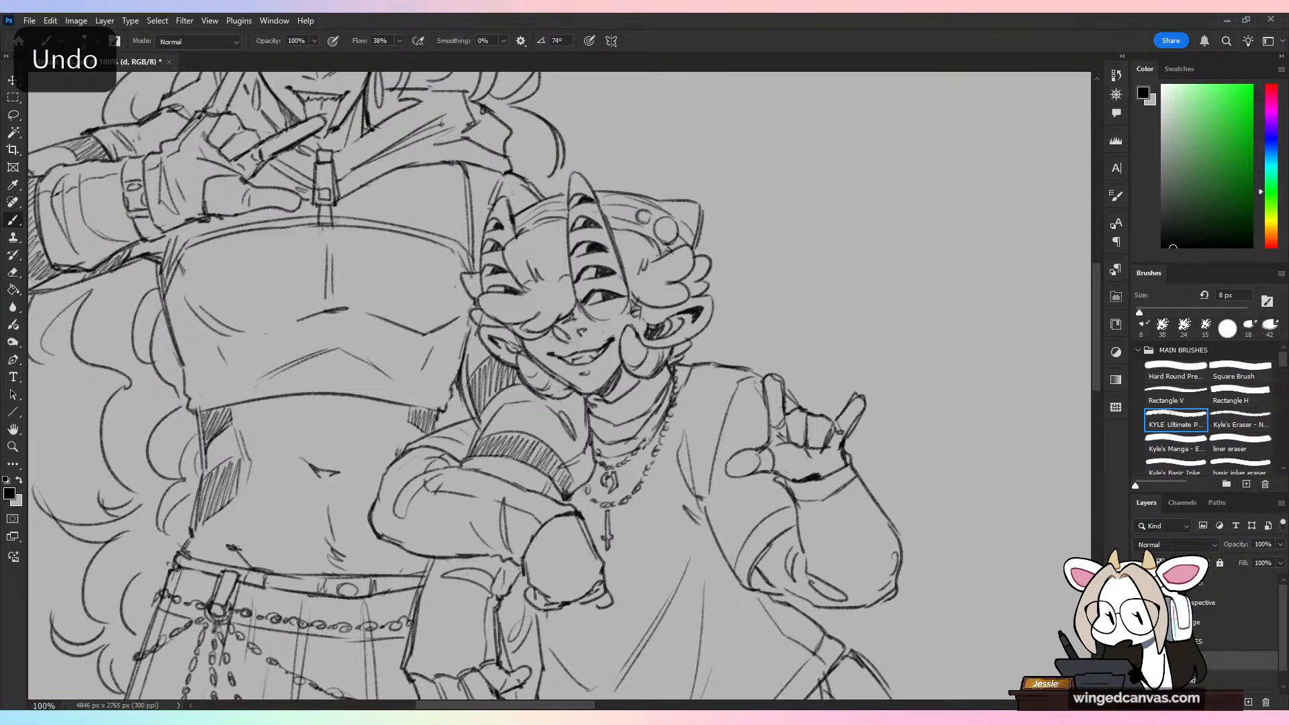
key(e)
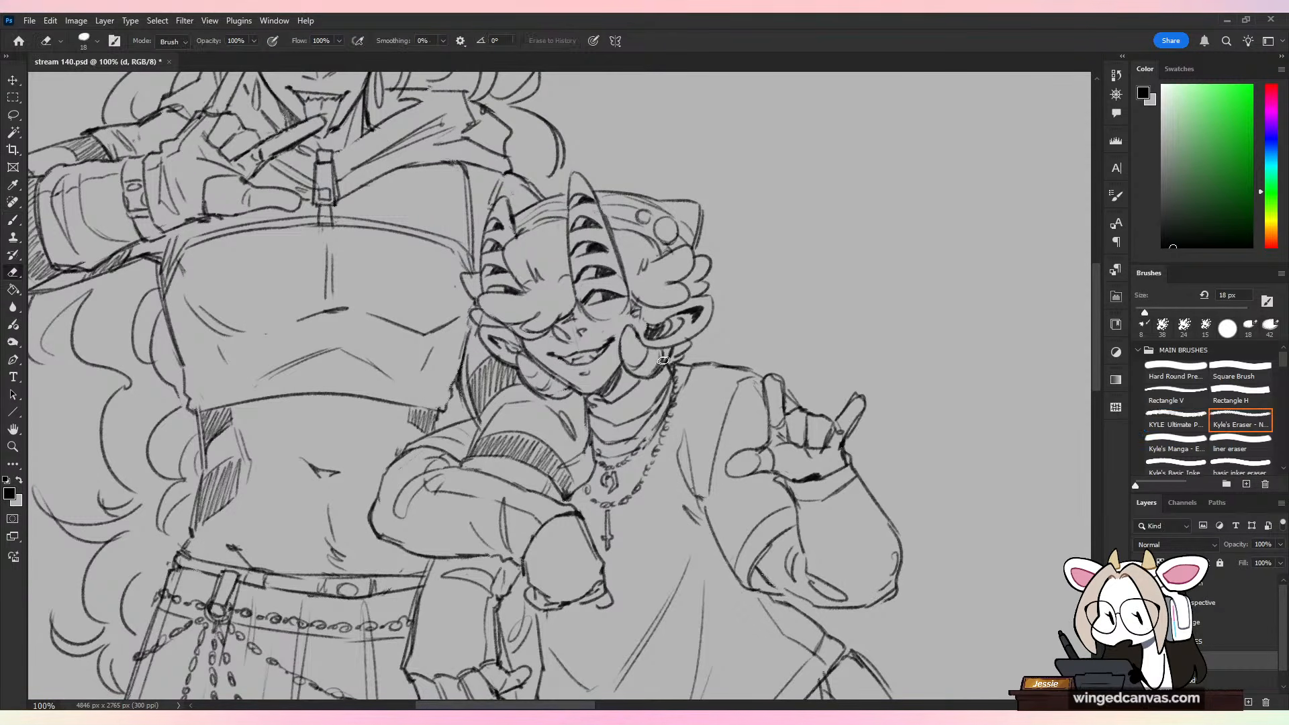
key(b)
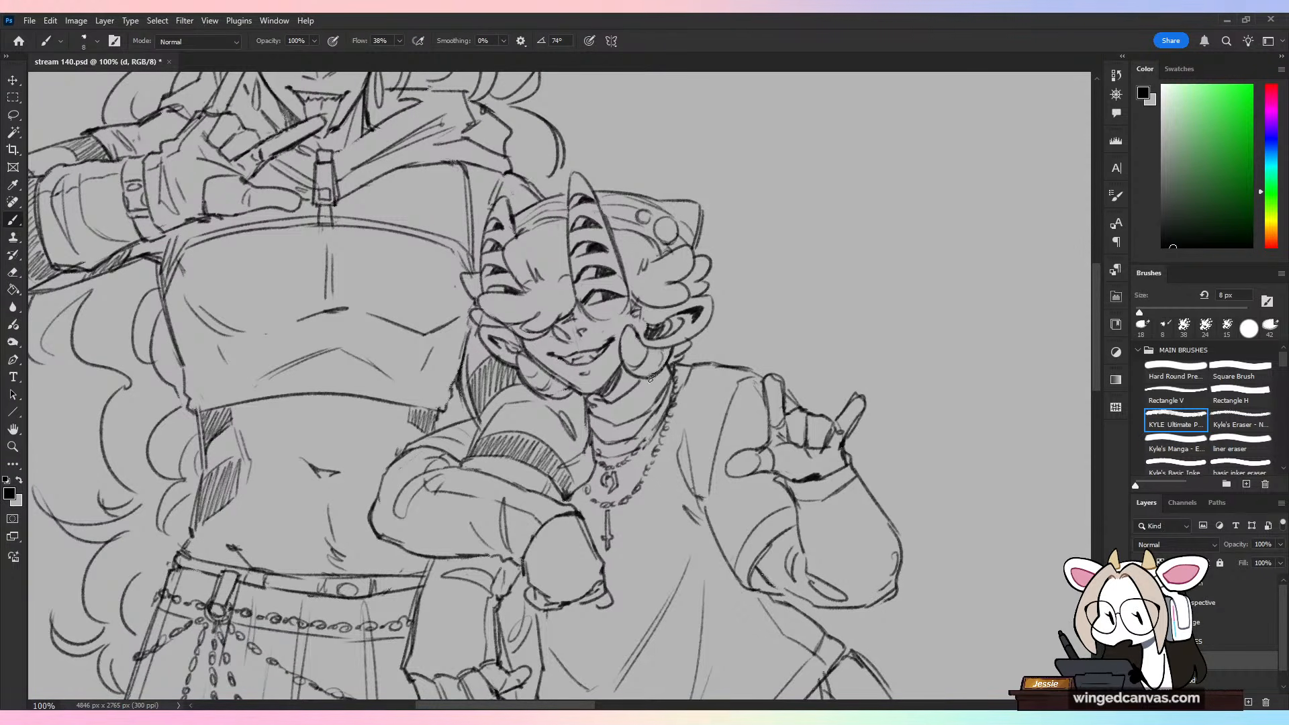
drag(658, 373, 667, 350)
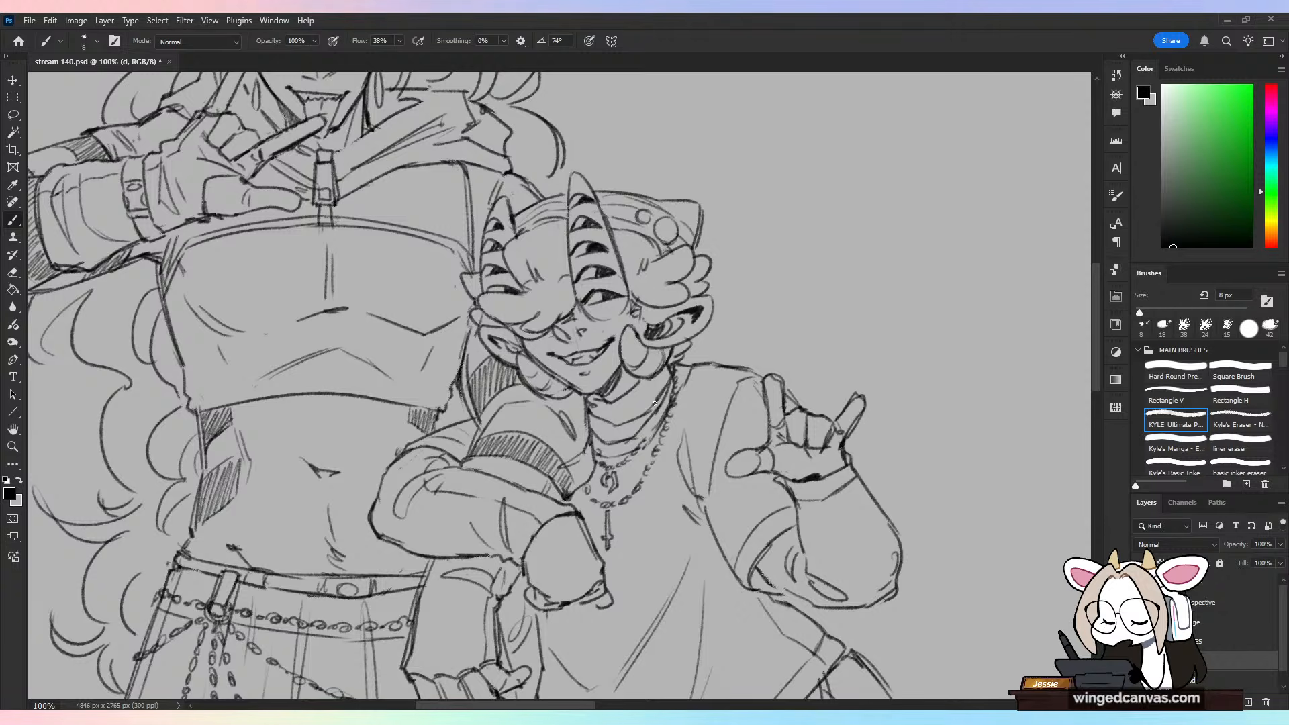
key(e)
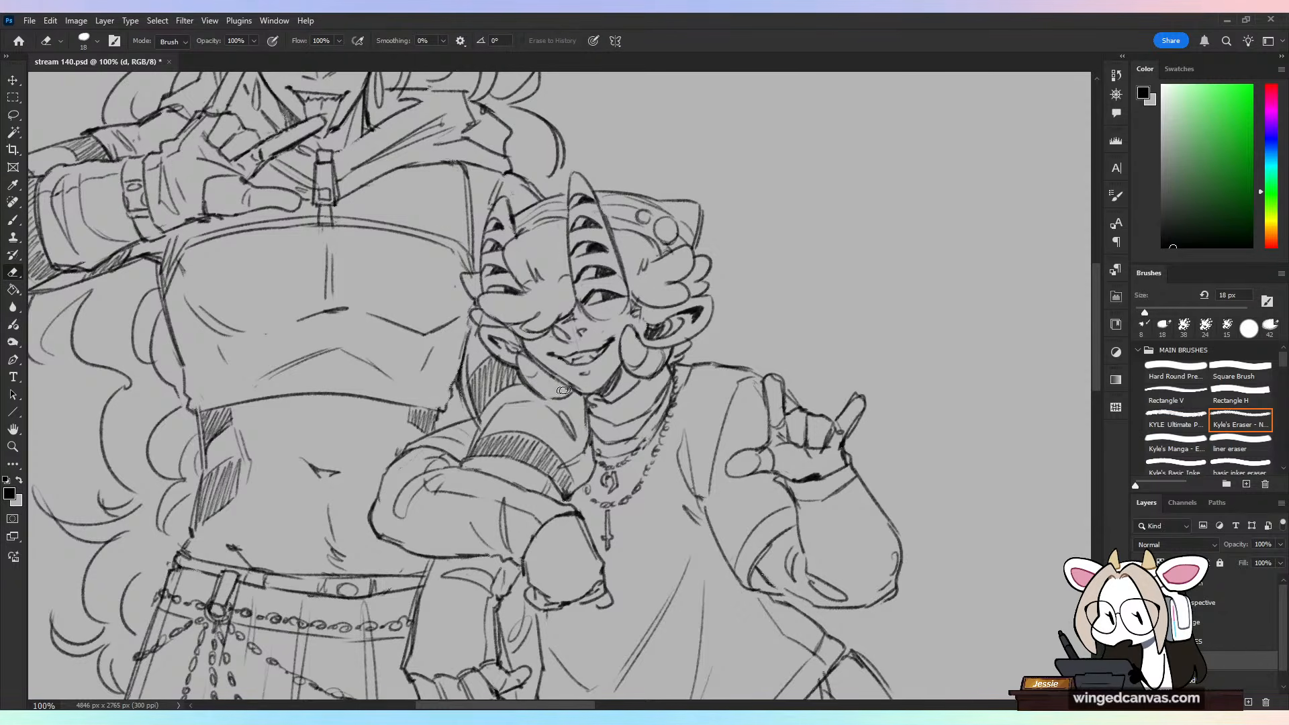
key(b)
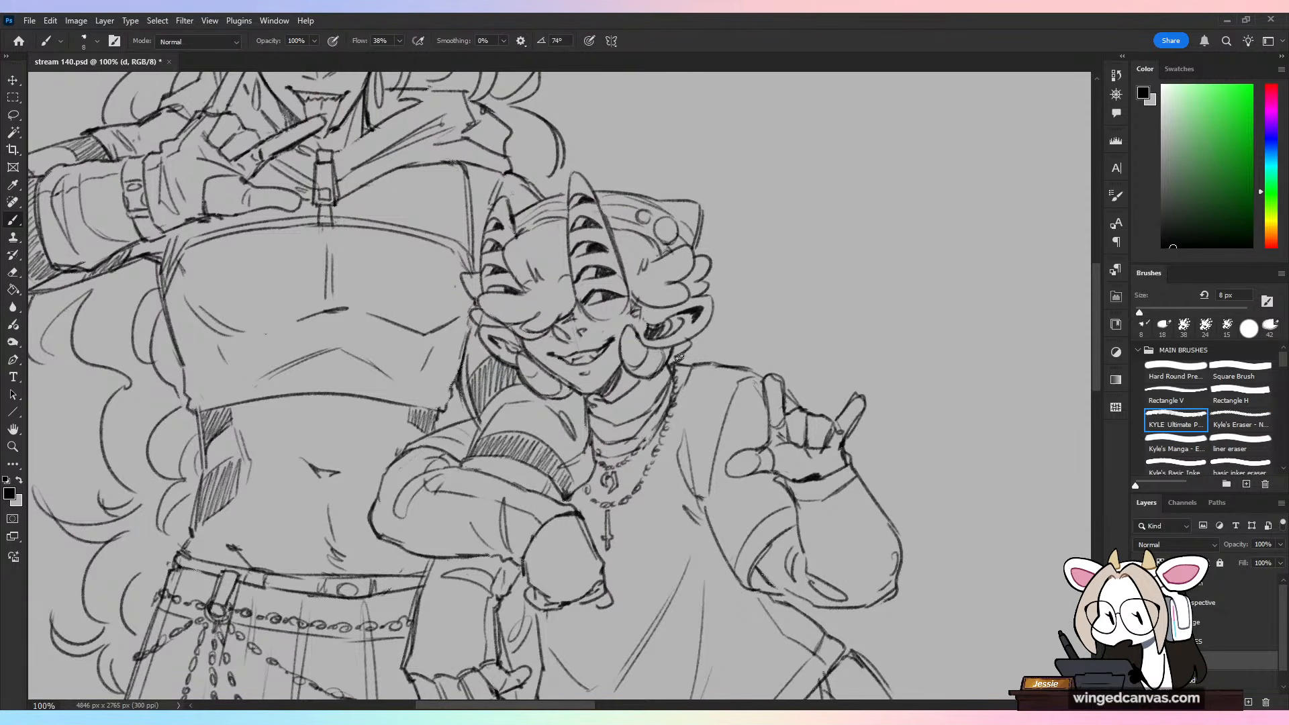
key(e)
key(b)
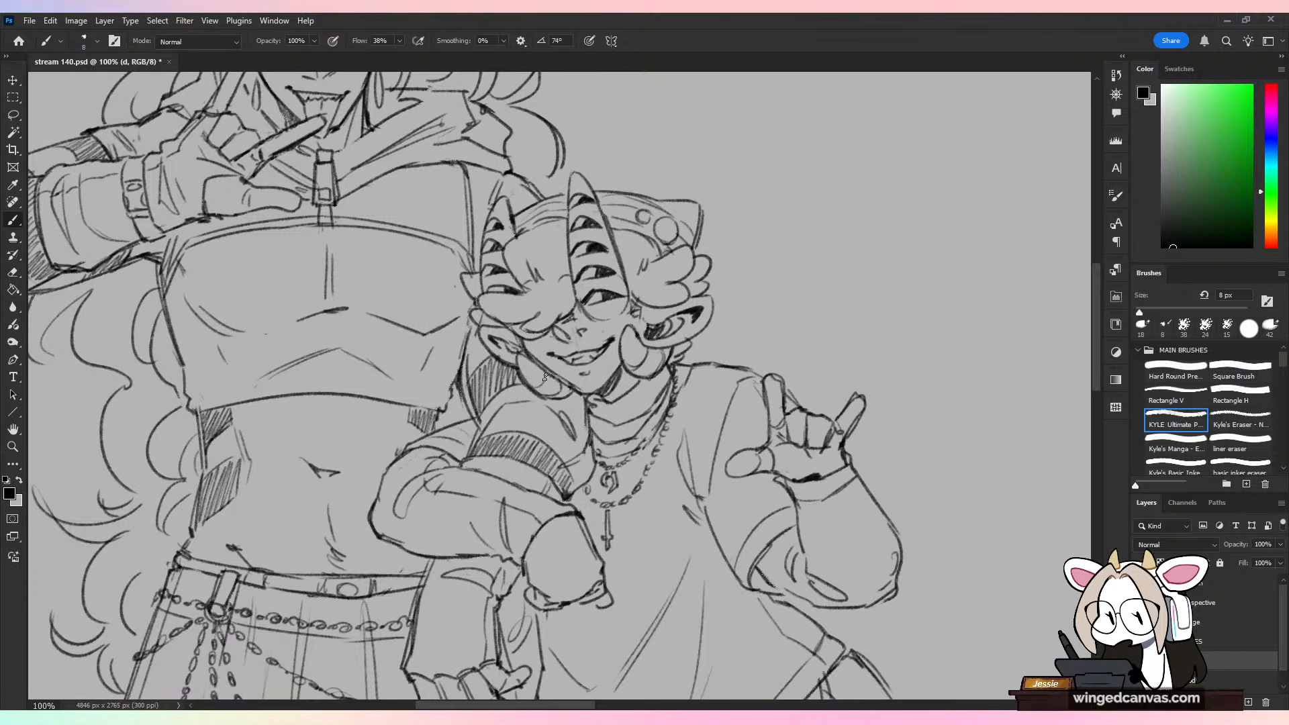
Step: Try a diagonal stroke in the blank area above the shorter character's head and undo it
key(ctrl+minus)
drag(600, 246, 591, 374)
drag(600, 188, 532, 273)
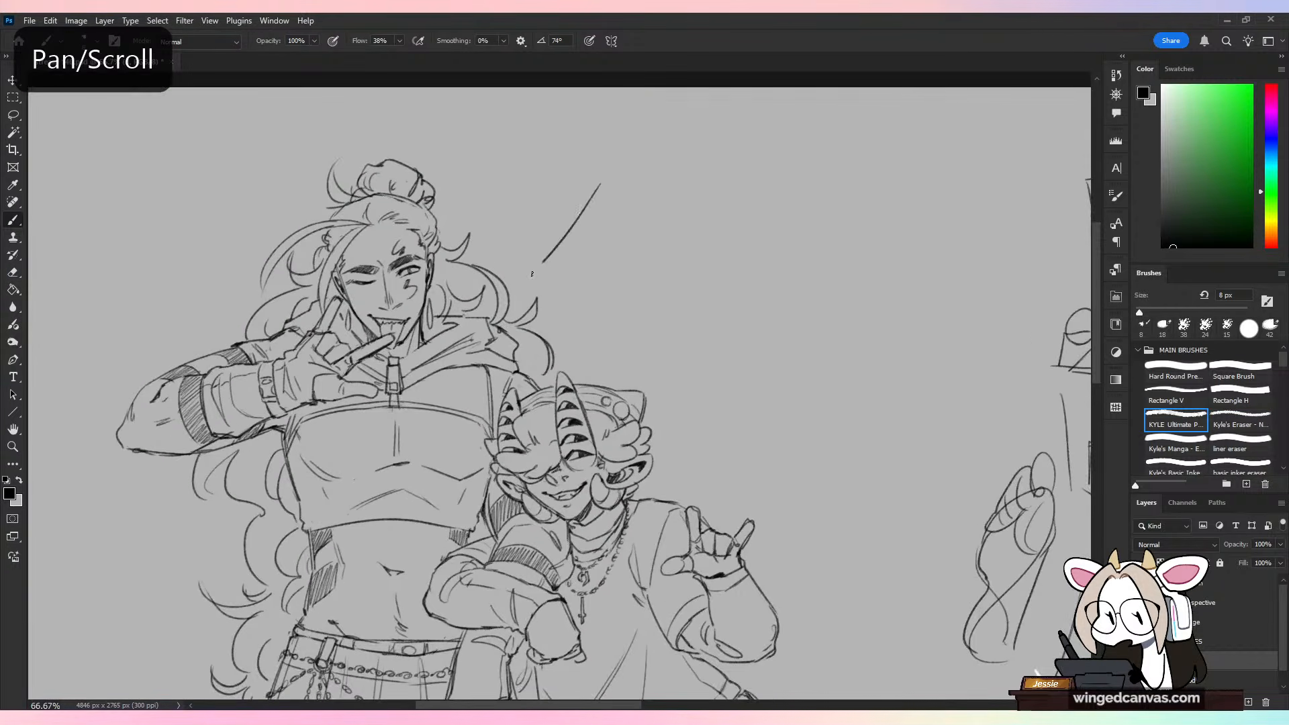
key(ctrl+z)
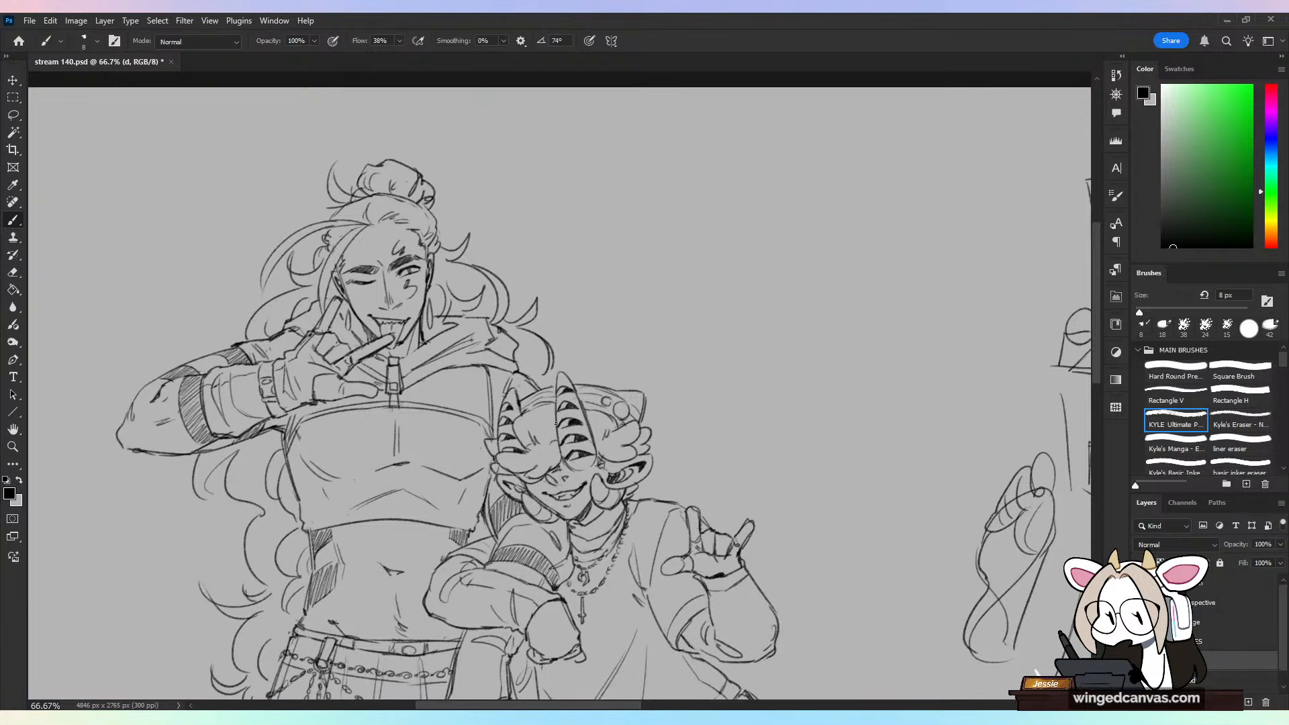
Step: Touch up the line work between the shorter character's eye and ear with the eraser and brush
key(ctrl+minus)
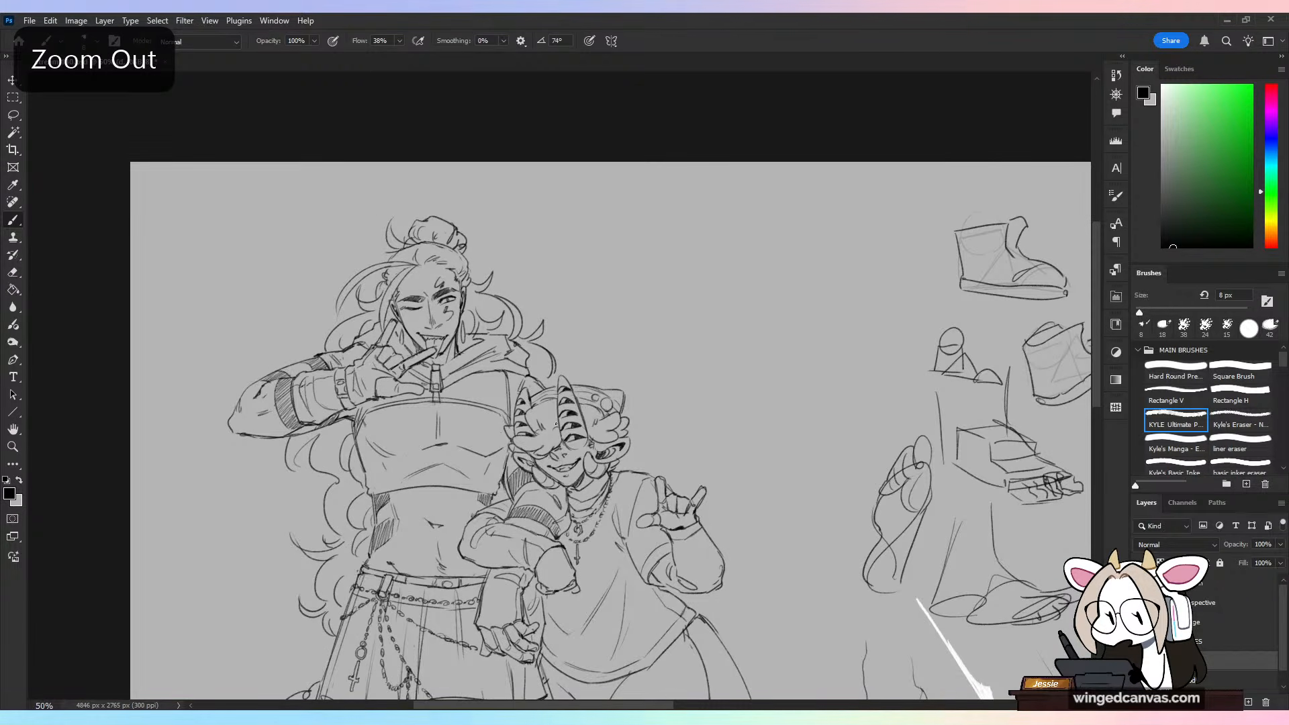
drag(683, 444, 664, 355)
key(ctrl+plus)
key(ctrl+plus)
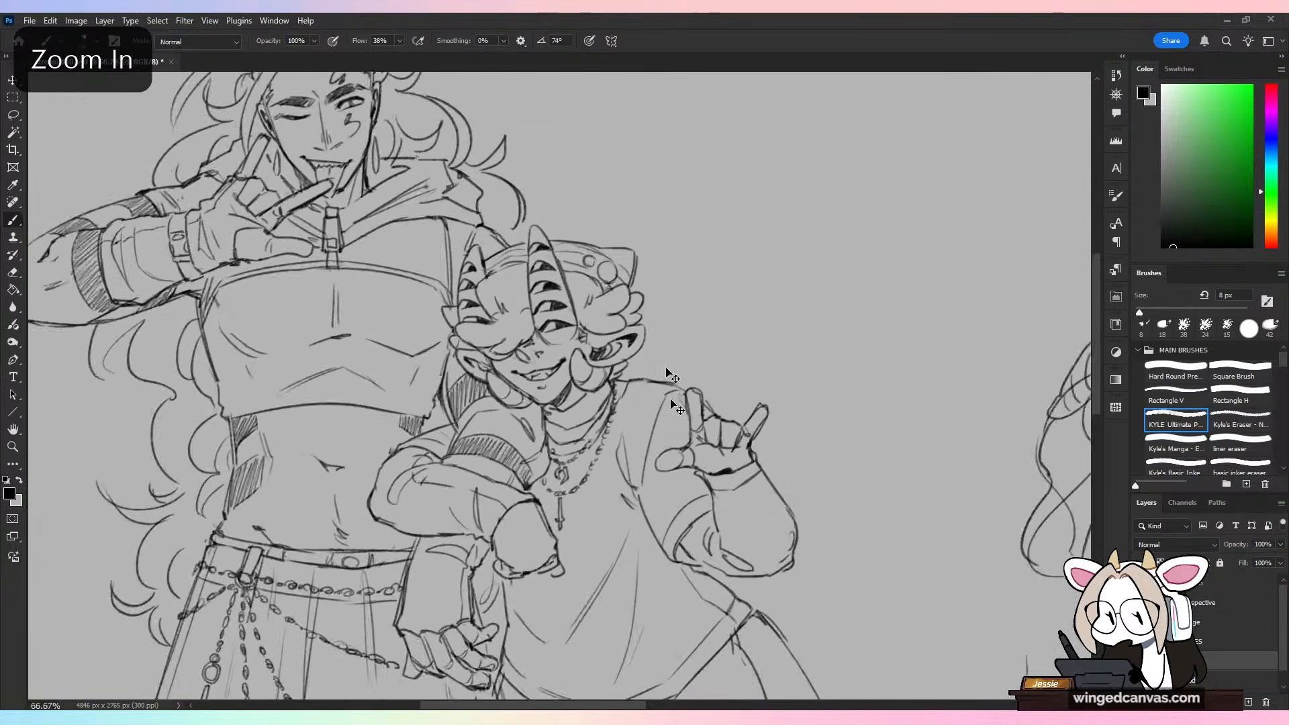
key(e)
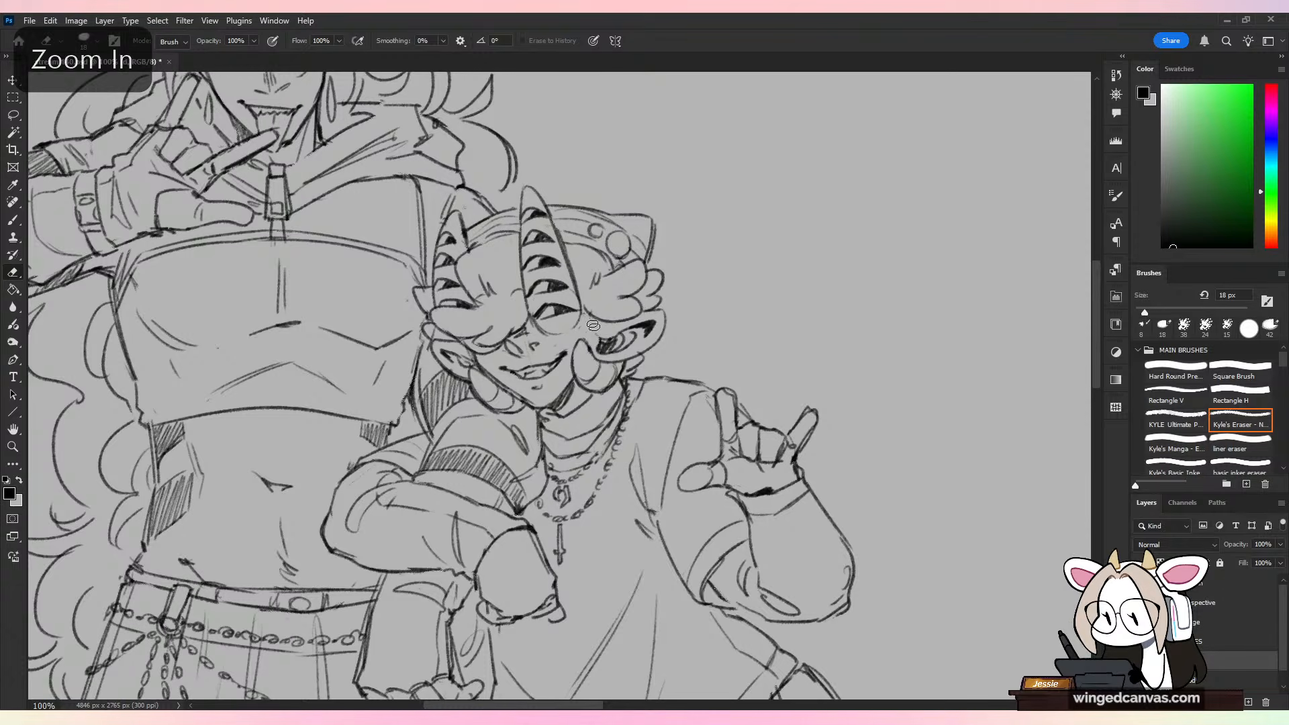
key(b)
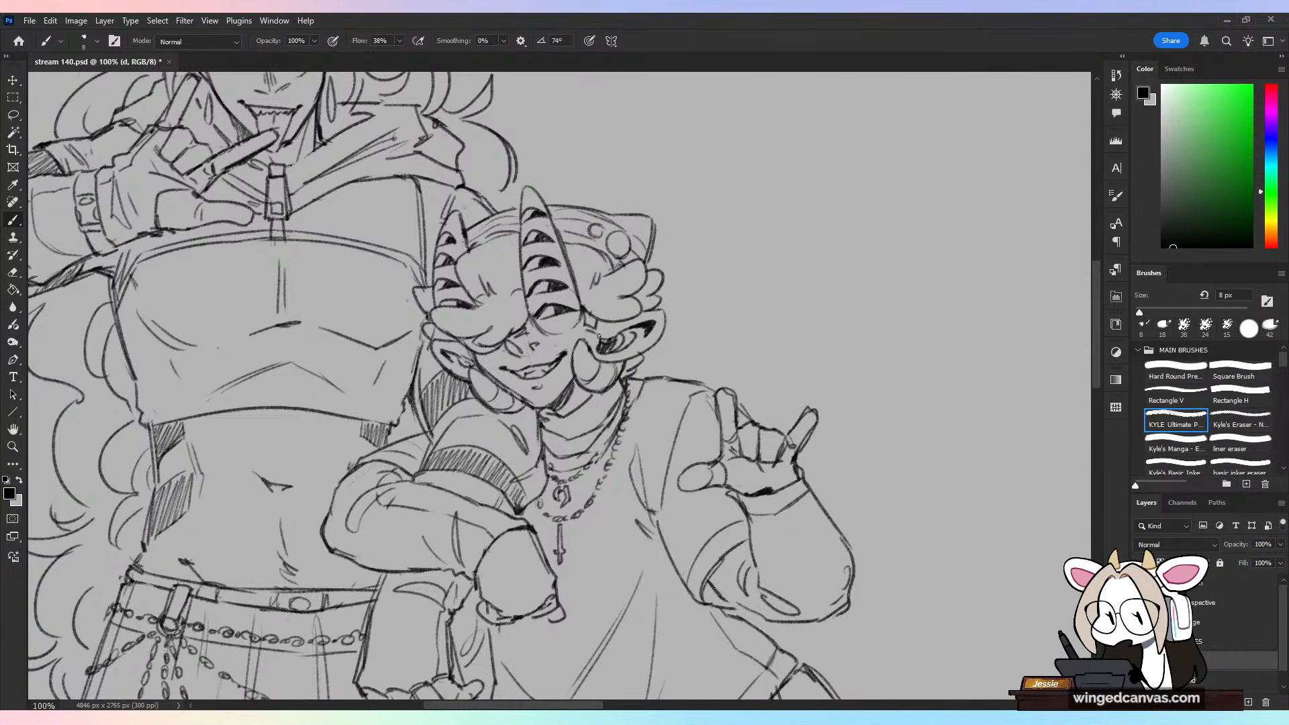
Step: Check the drawing in a horizontally flipped view, restore its orientation and save the file
key(ctrl+minus)
key(h)
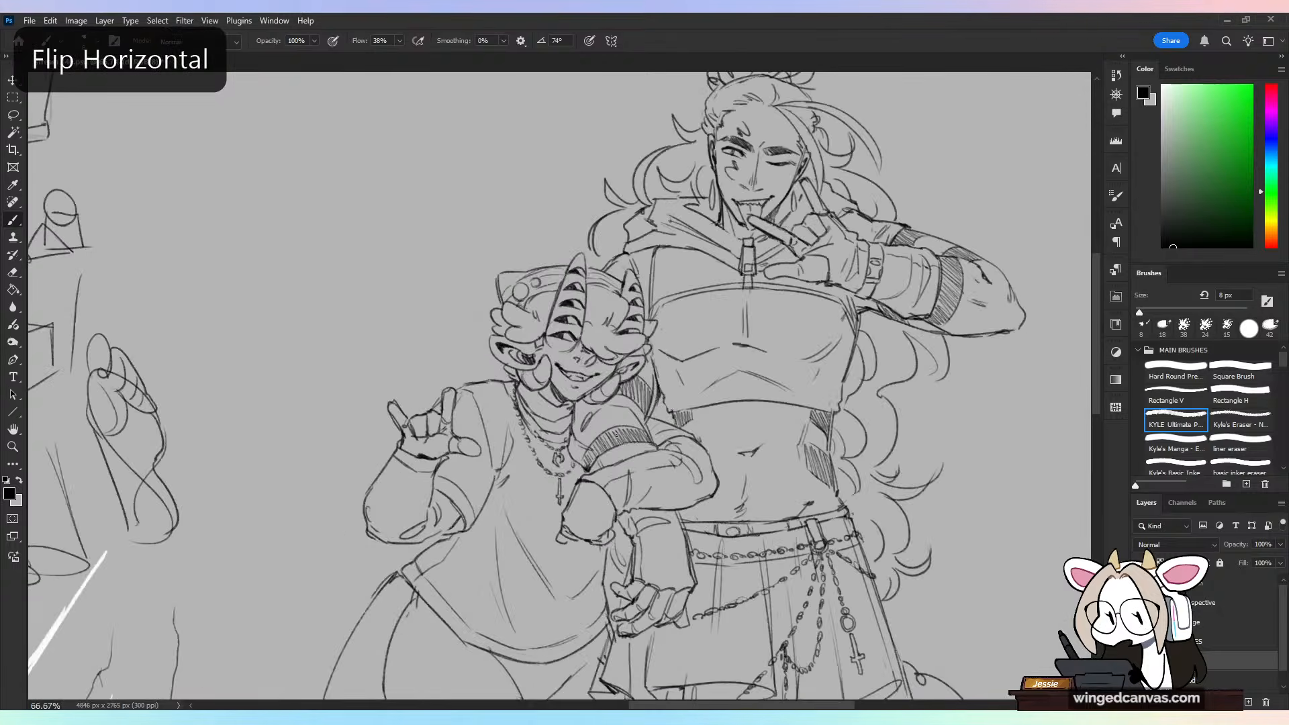
key(h)
key(ctrl+s)
key(ctrl+minus)
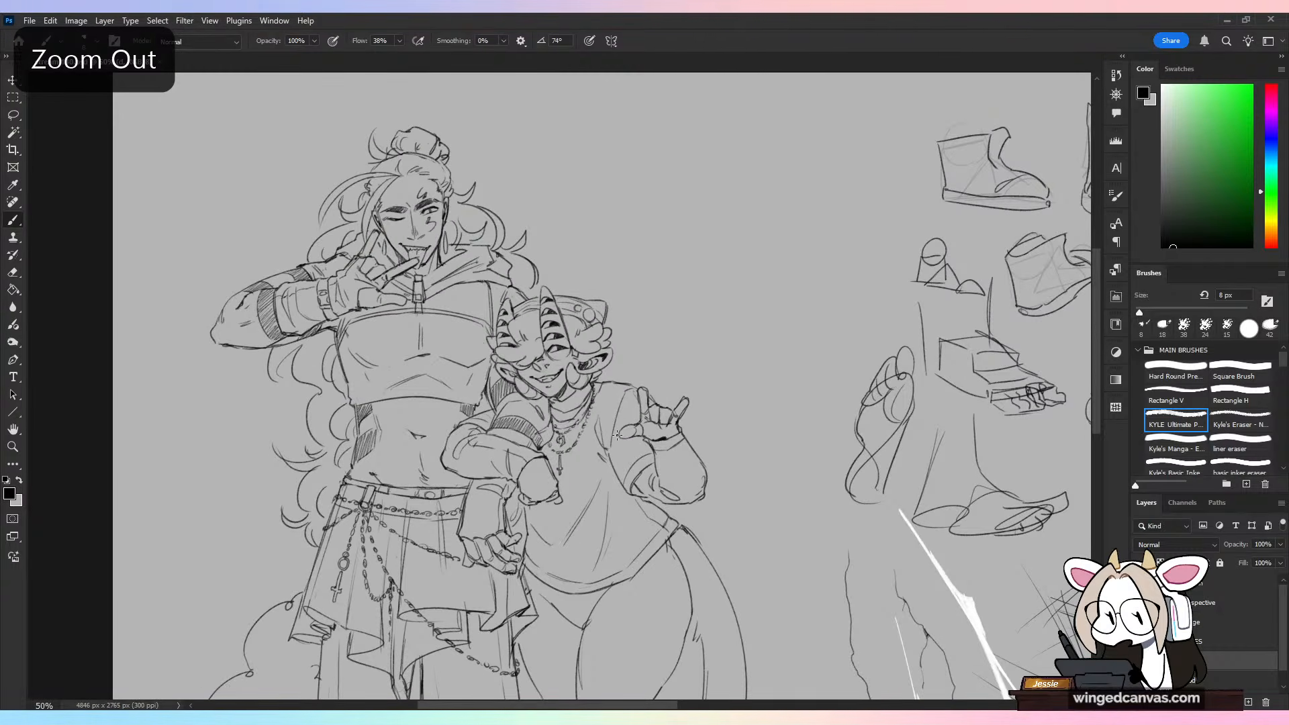
Step: Touch up the taller character's hair strands below the raised arm with the eraser and brush
key(ctrl+plus)
drag(477, 318, 703, 365)
key(e)
mouse_move(422, 410)
mouse_down()
mouse_move(412, 415)
mouse_move(440, 383)
mouse_move(419, 428)
mouse_move(440, 380)
mouse_up()
key(b)
key(ctrl+z)
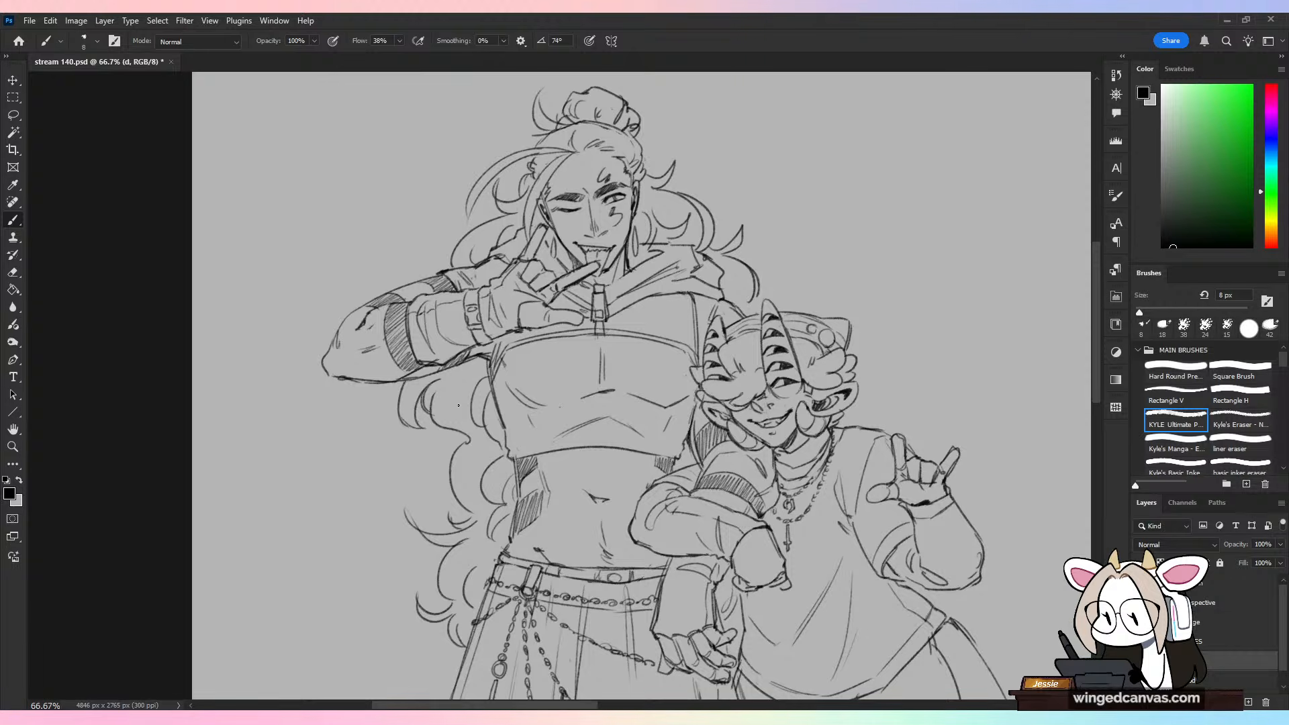
Step: Try long diagonal direction strokes in the blank space beside both characters' heads and undo each one
drag(811, 302, 683, 354)
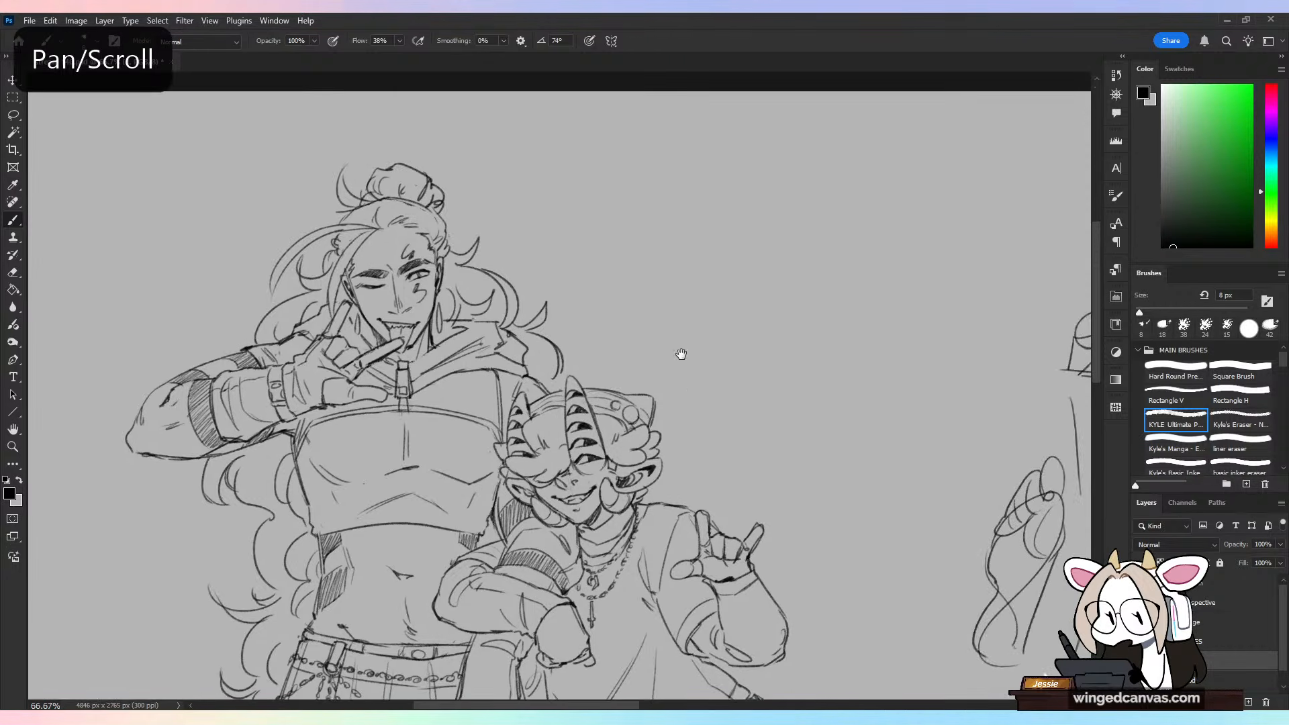
key(ctrl+minus)
drag(642, 404, 676, 217)
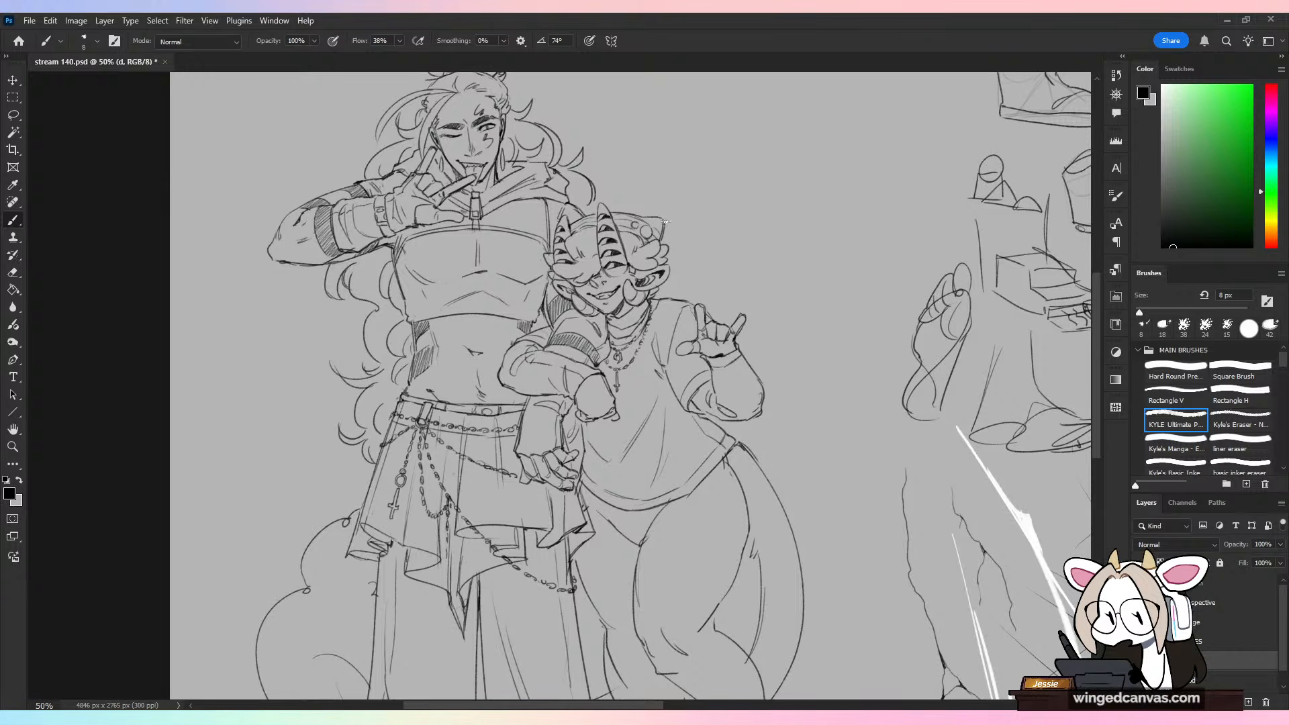
drag(724, 226, 693, 370)
key(ctrl+plus)
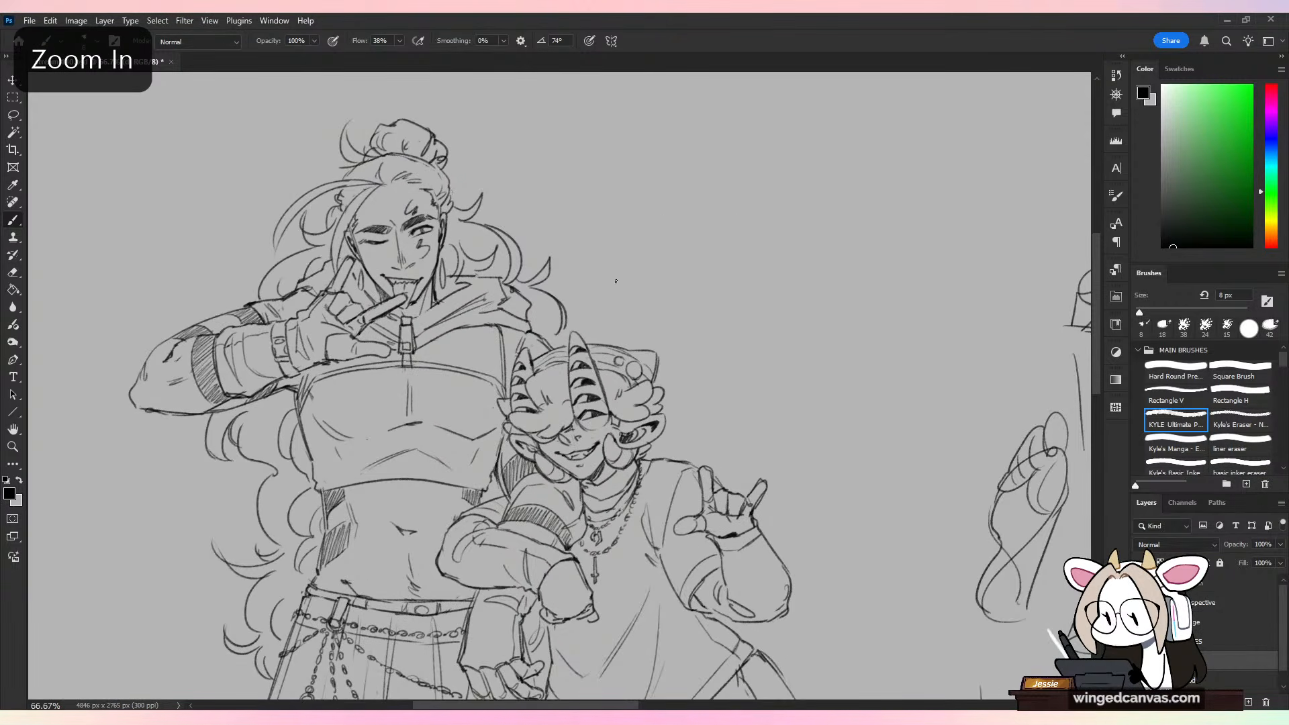
drag(613, 157, 534, 245)
key(ctrl+z)
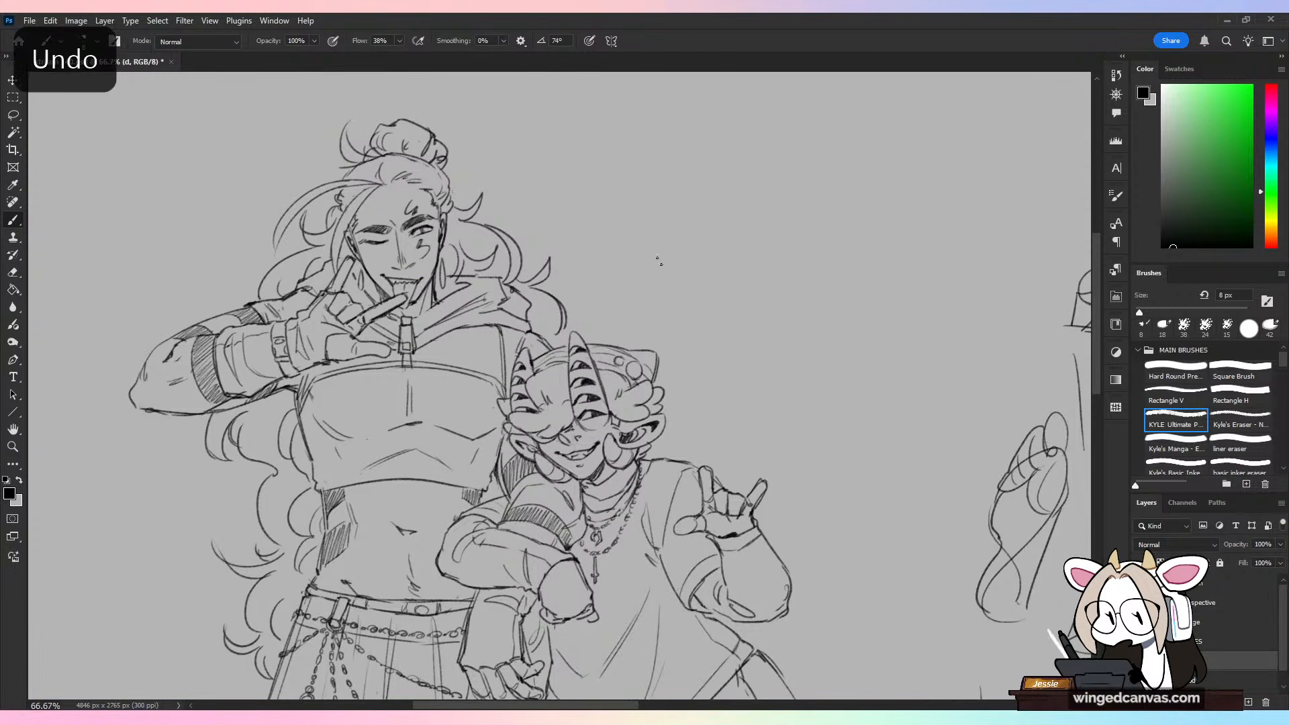
drag(725, 356, 737, 304)
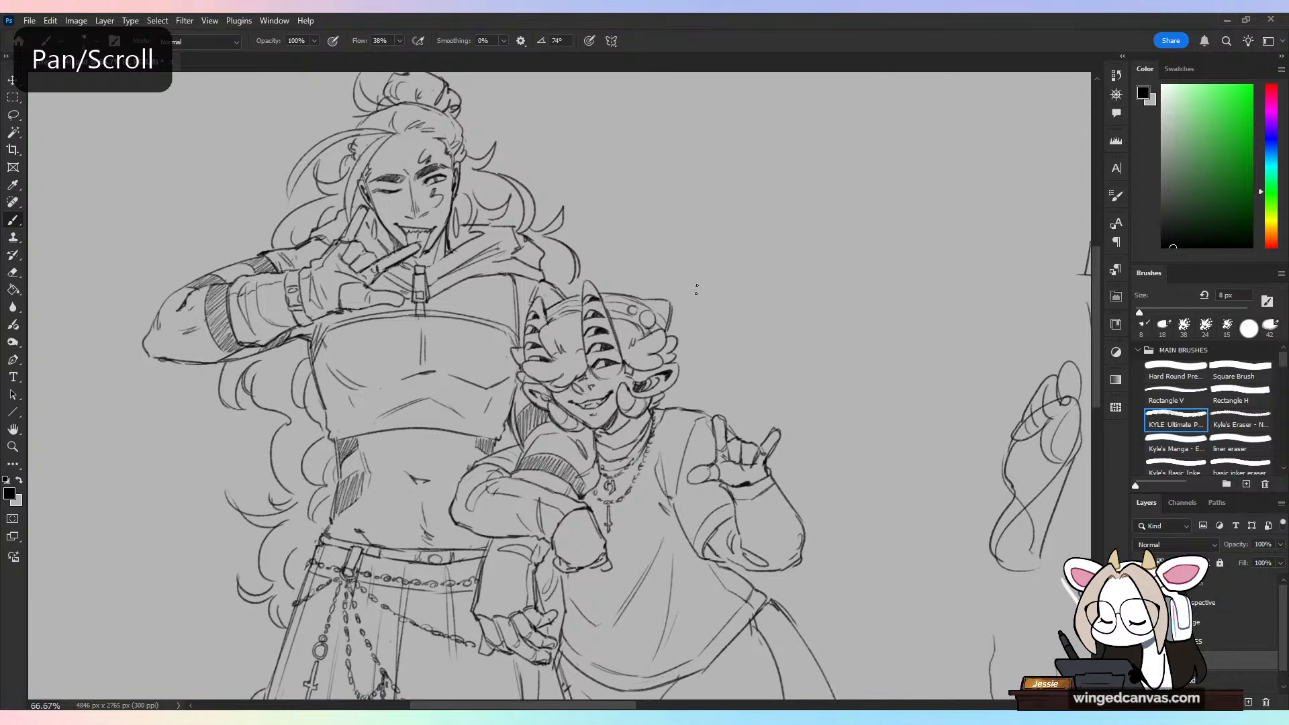
mouse_move(767, 231)
mouse_down()
mouse_move(721, 326)
mouse_move(746, 362)
mouse_up()
key(ctrl+z)
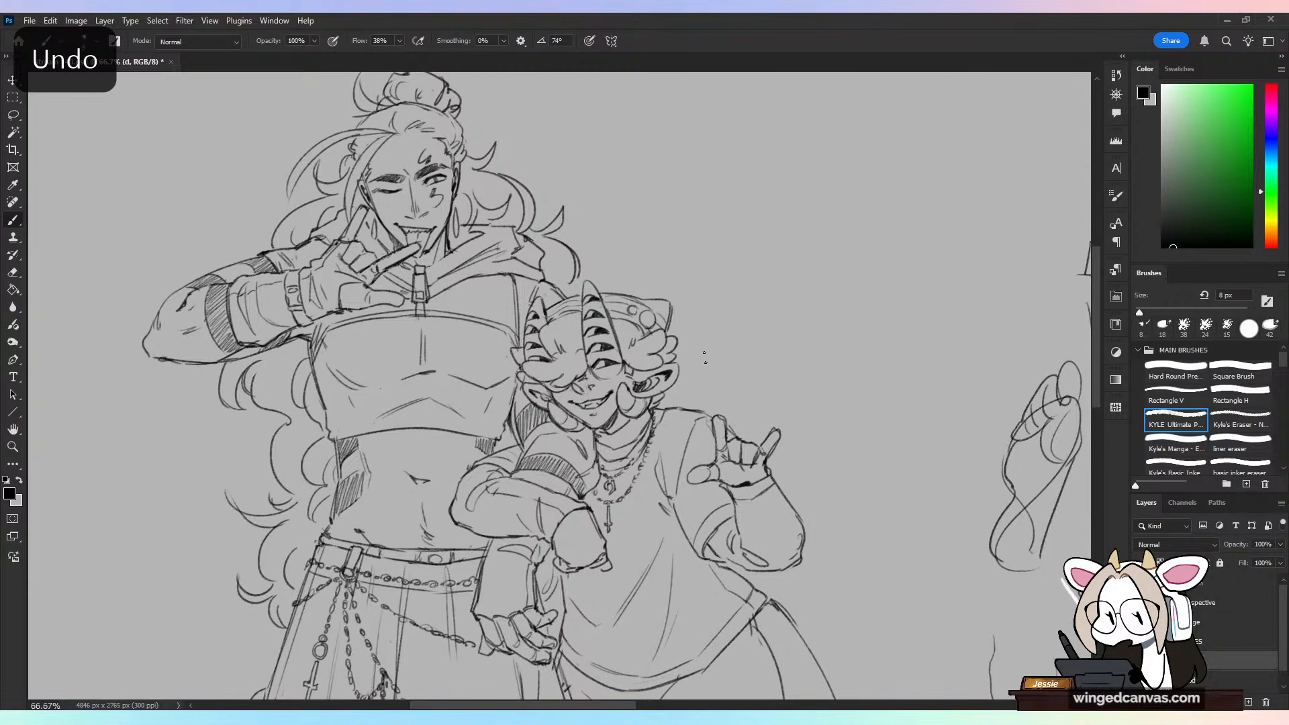
Step: Try quick diagonal direction strokes in the blank space above the shorter character's head and undo each one
drag(655, 276, 674, 196)
key(ctrl+z)
mouse_move(660, 272)
mouse_down()
mouse_move(569, 200)
mouse_move(624, 180)
mouse_up()
key(ctrl+z)
key(ctrl+minus)
drag(627, 427, 658, 318)
key(ctrl+minus)
drag(590, 220, 638, 149)
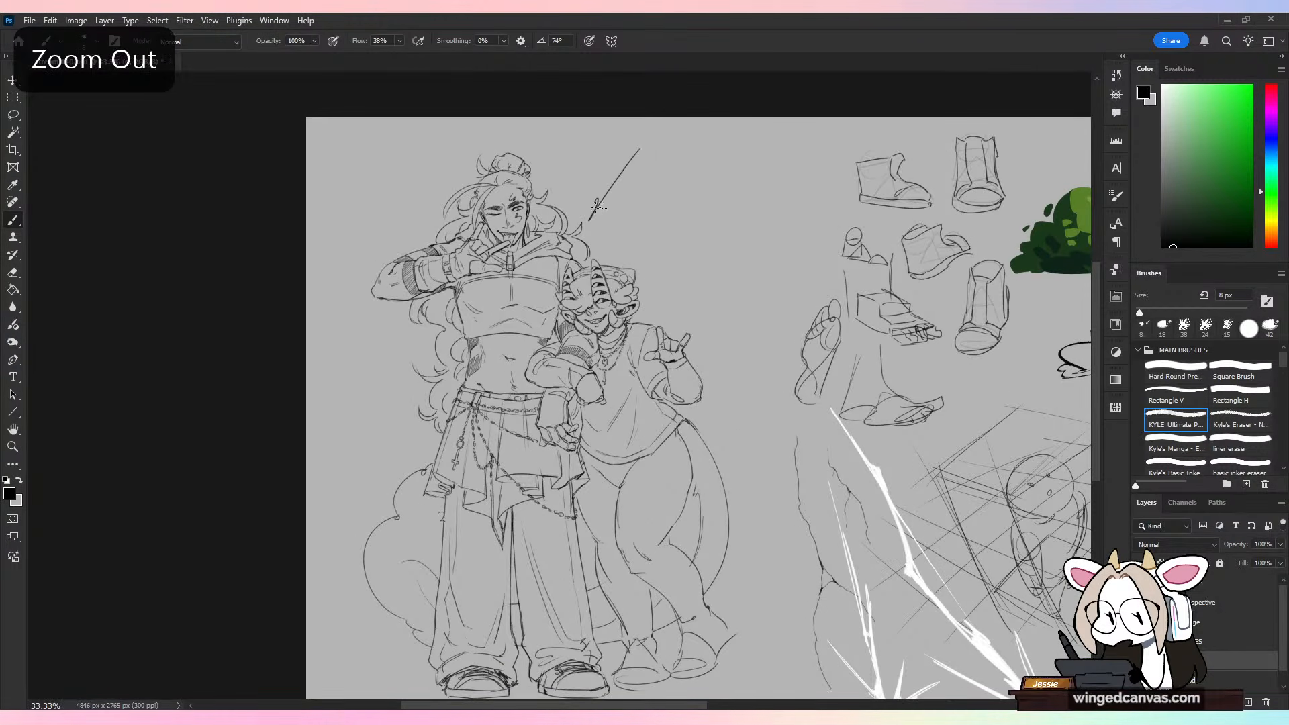
key(ctrl+z)
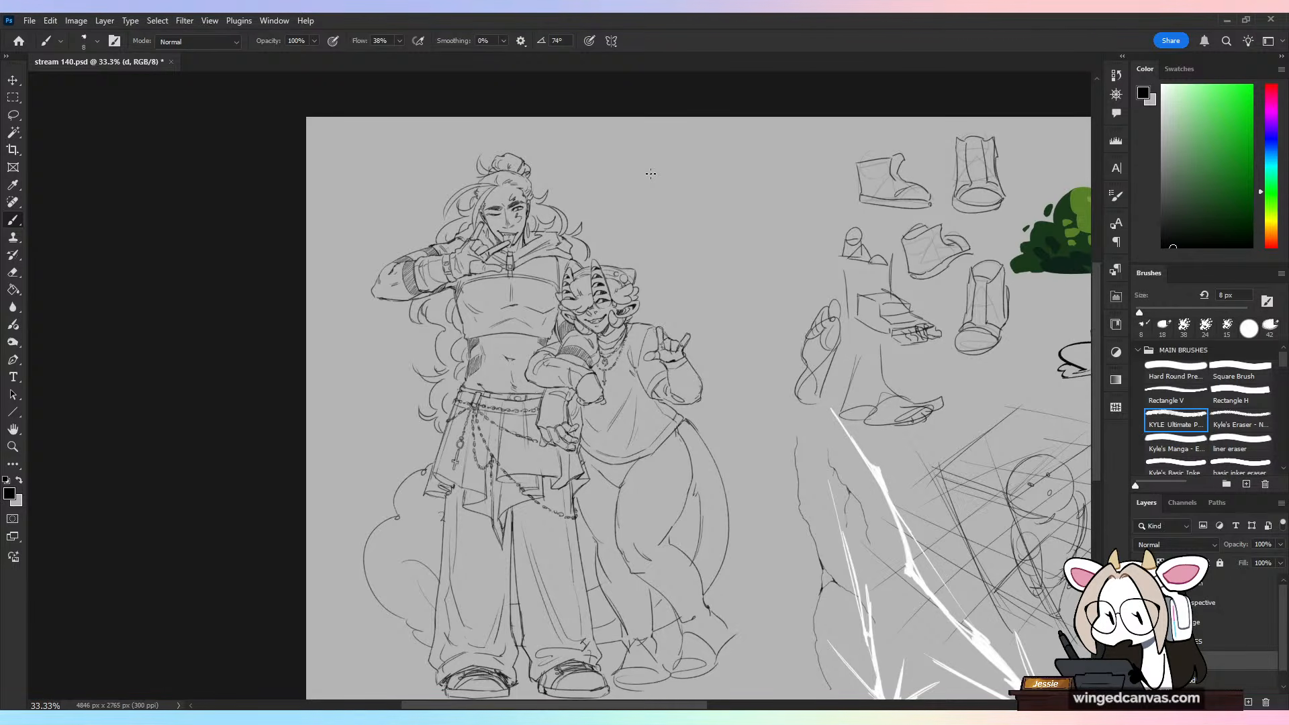
key(ctrl+plus)
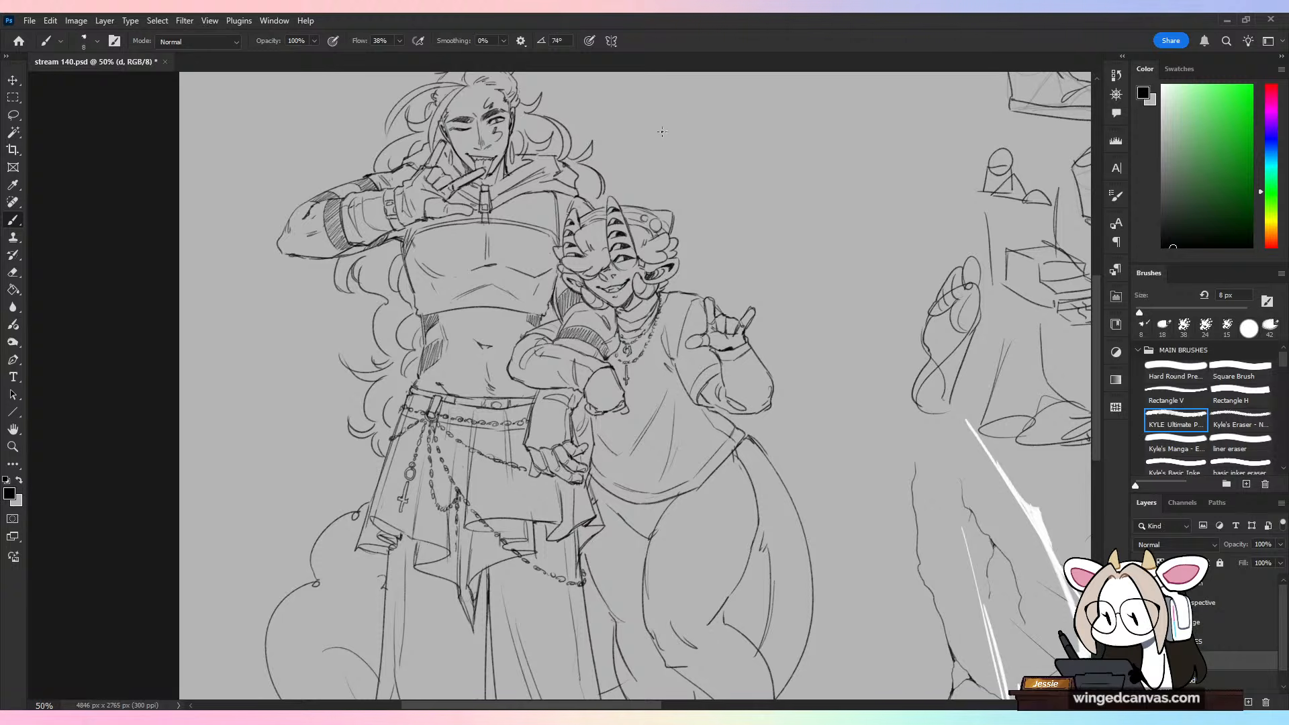
drag(698, 91, 621, 174)
key(ctrl+z)
drag(696, 228, 698, 278)
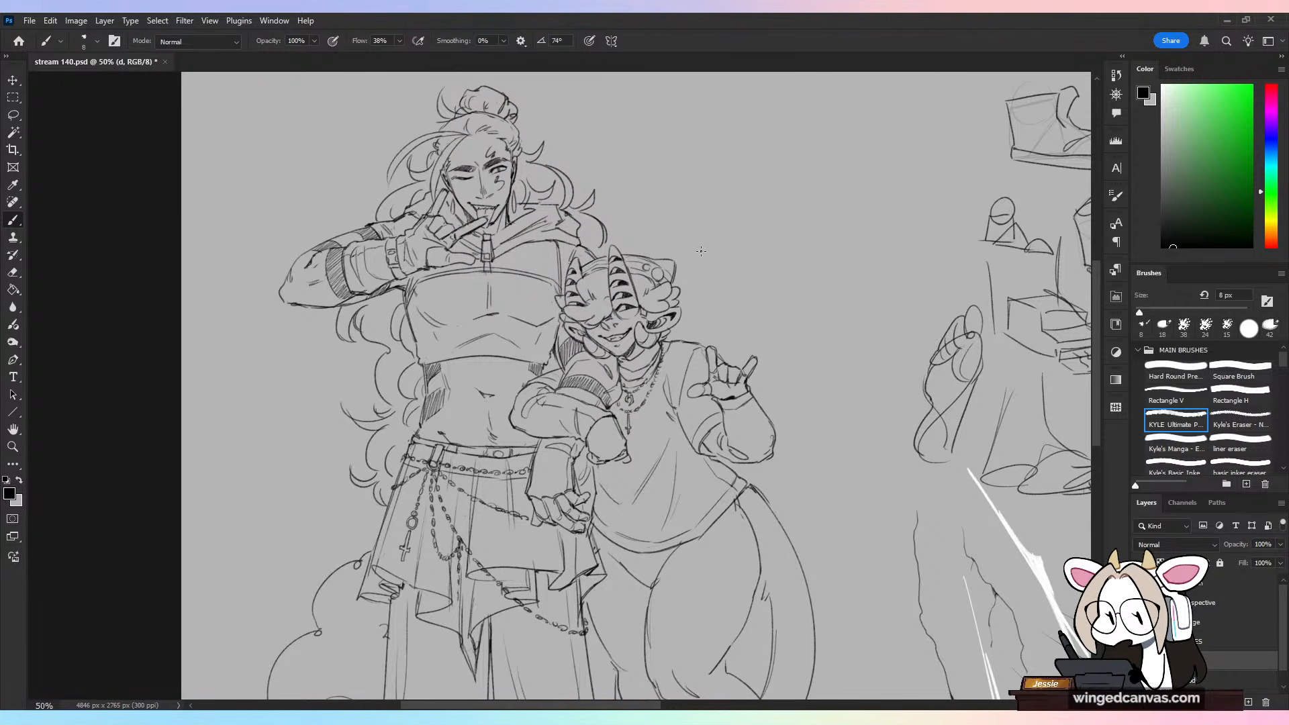
drag(594, 186, 688, 111)
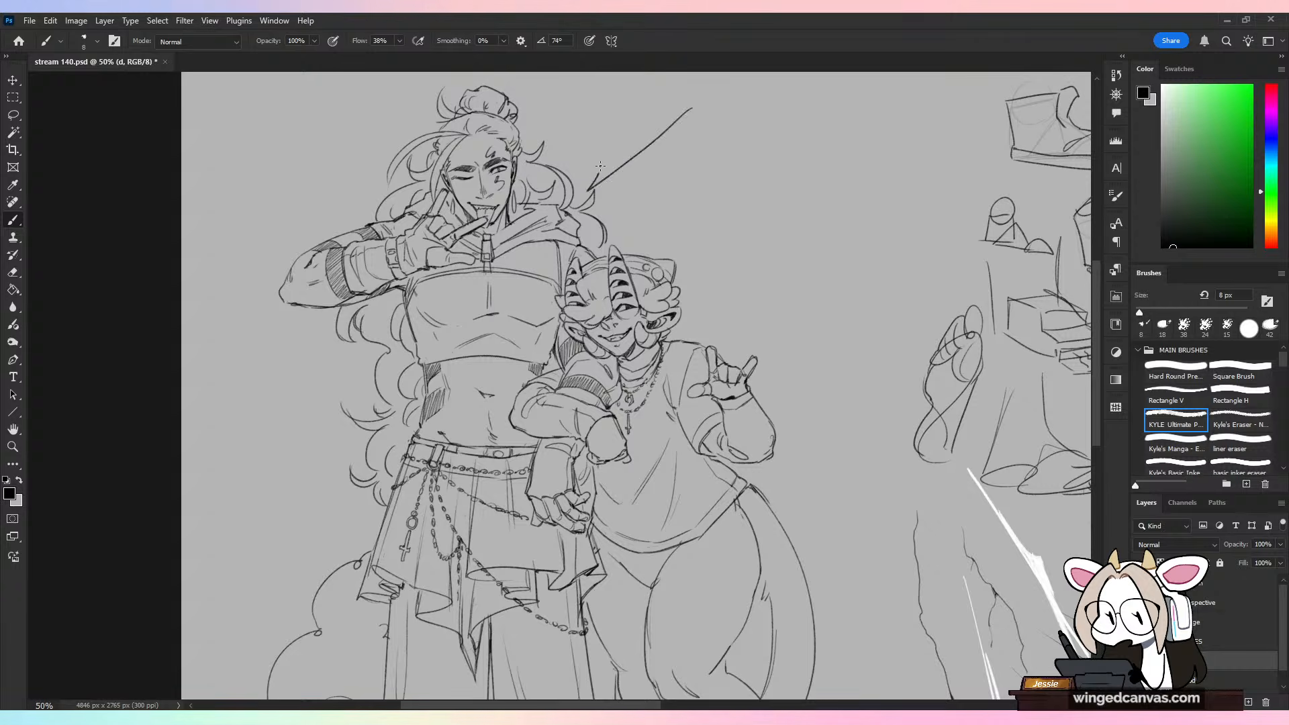
key(ctrl+z)
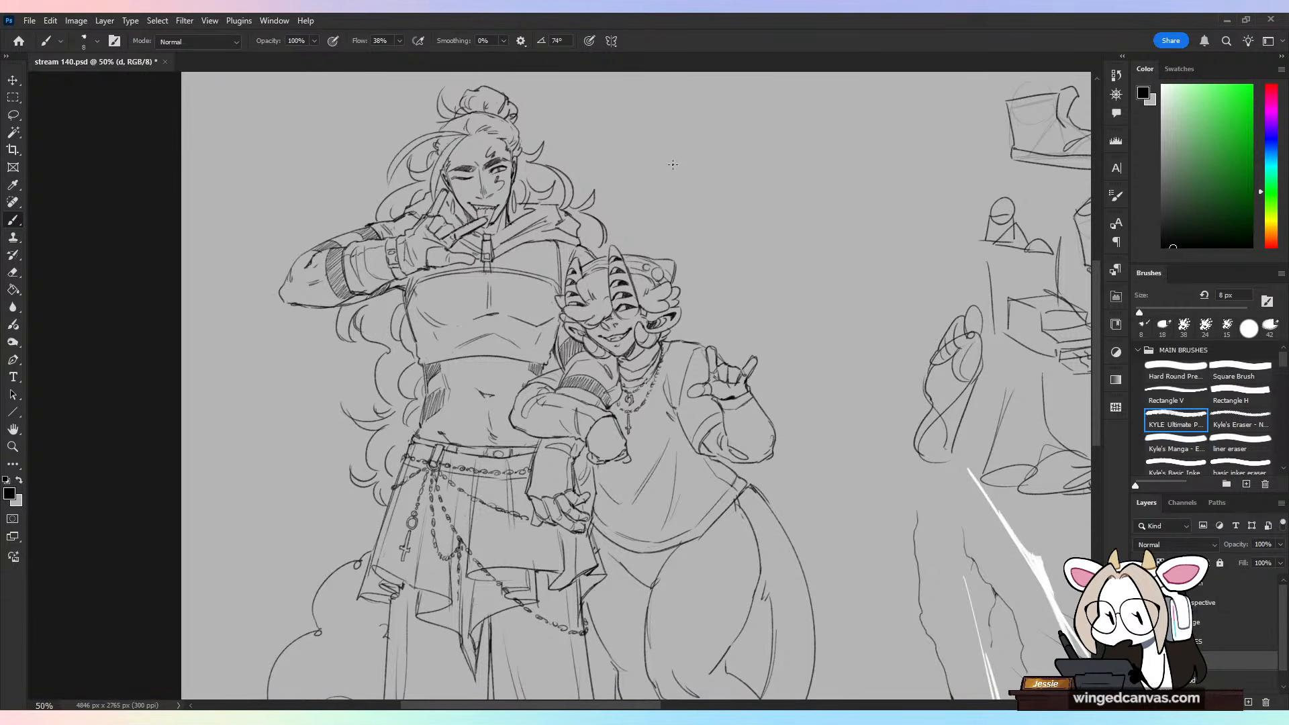
key(space)
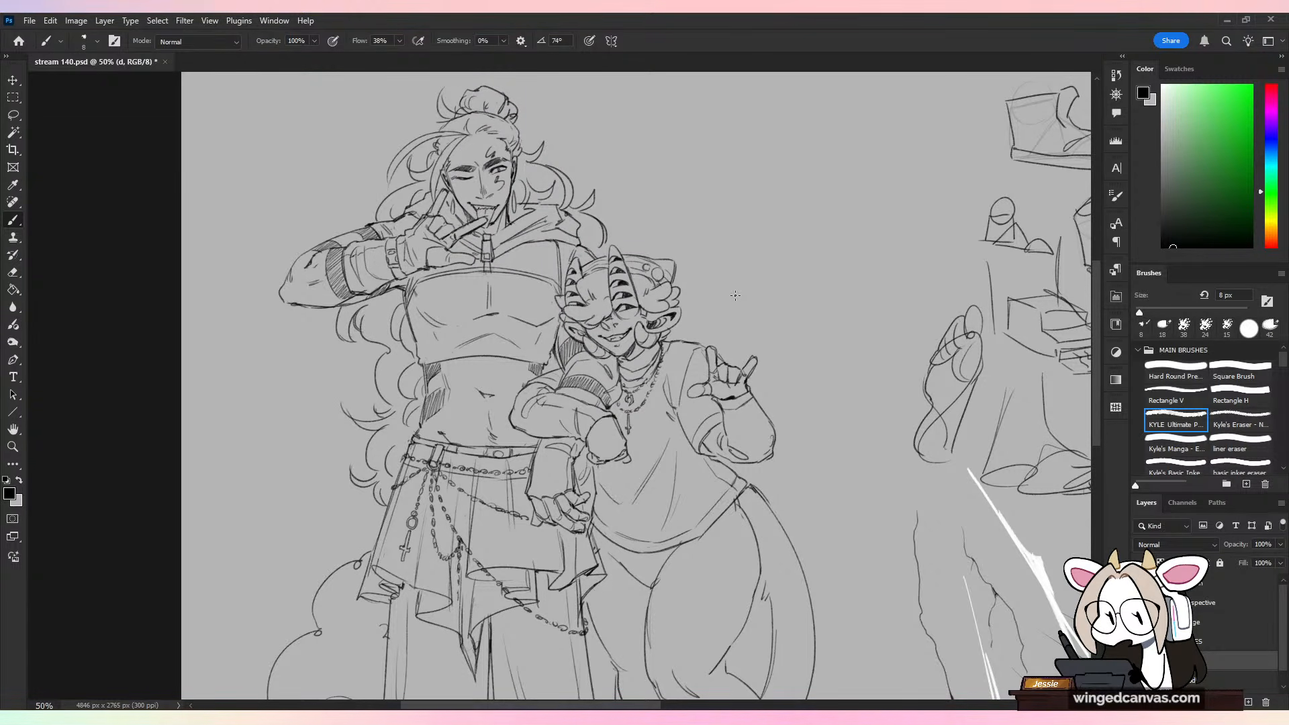
key(space)
drag(711, 537, 672, 286)
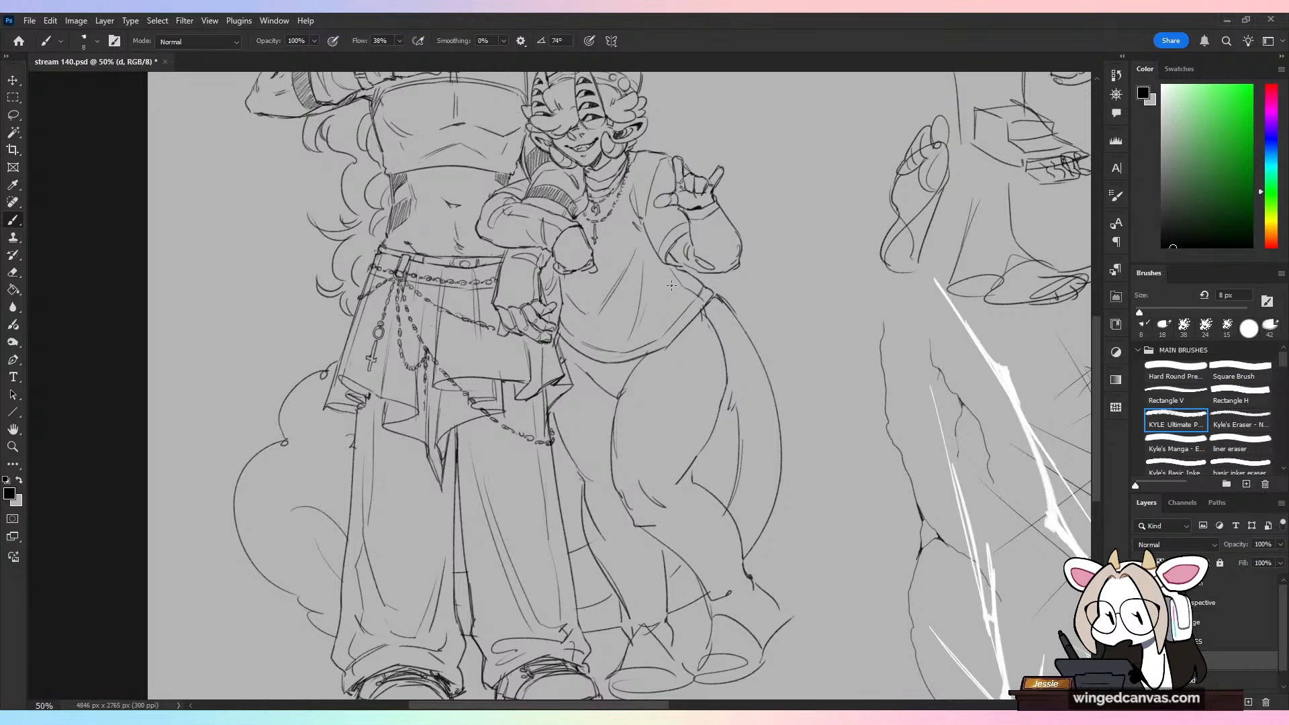
drag(757, 192, 741, 528)
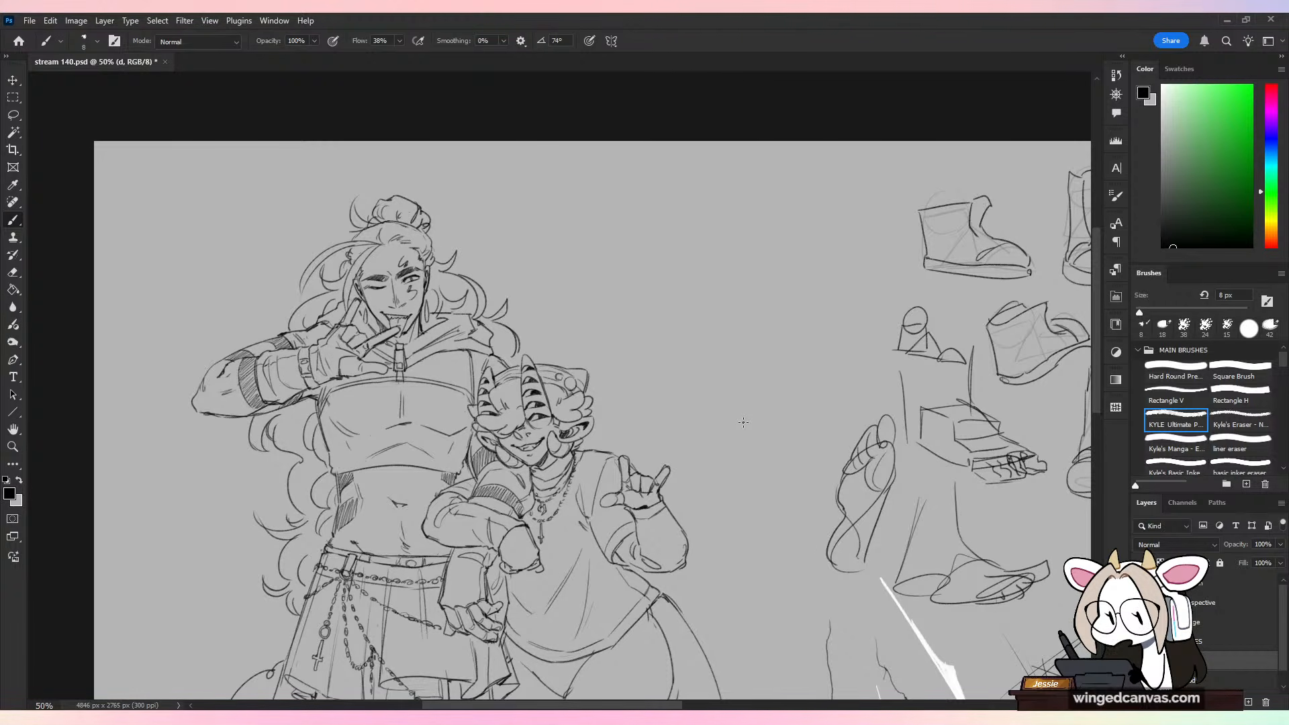
Step: Open session 25.png and inspect the scowling character sketch beneath the "You have been given everything" lettering up close
click(33, 21)
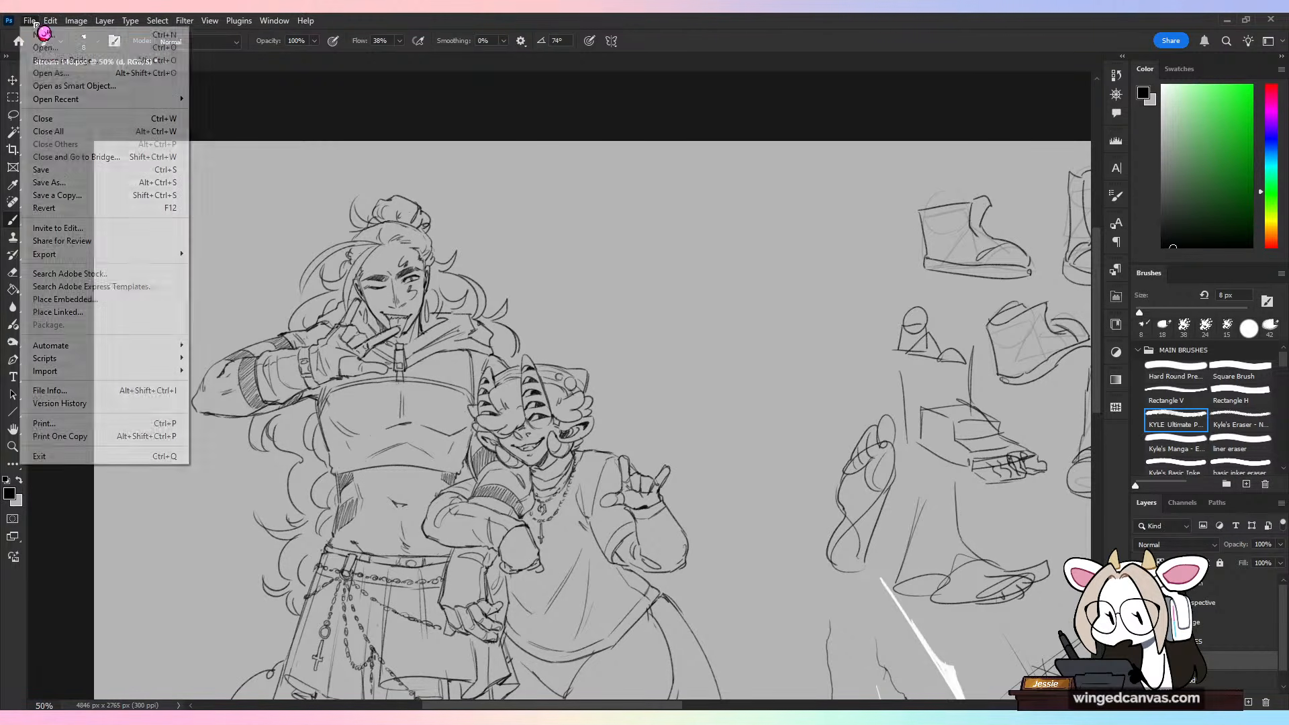
click(67, 47)
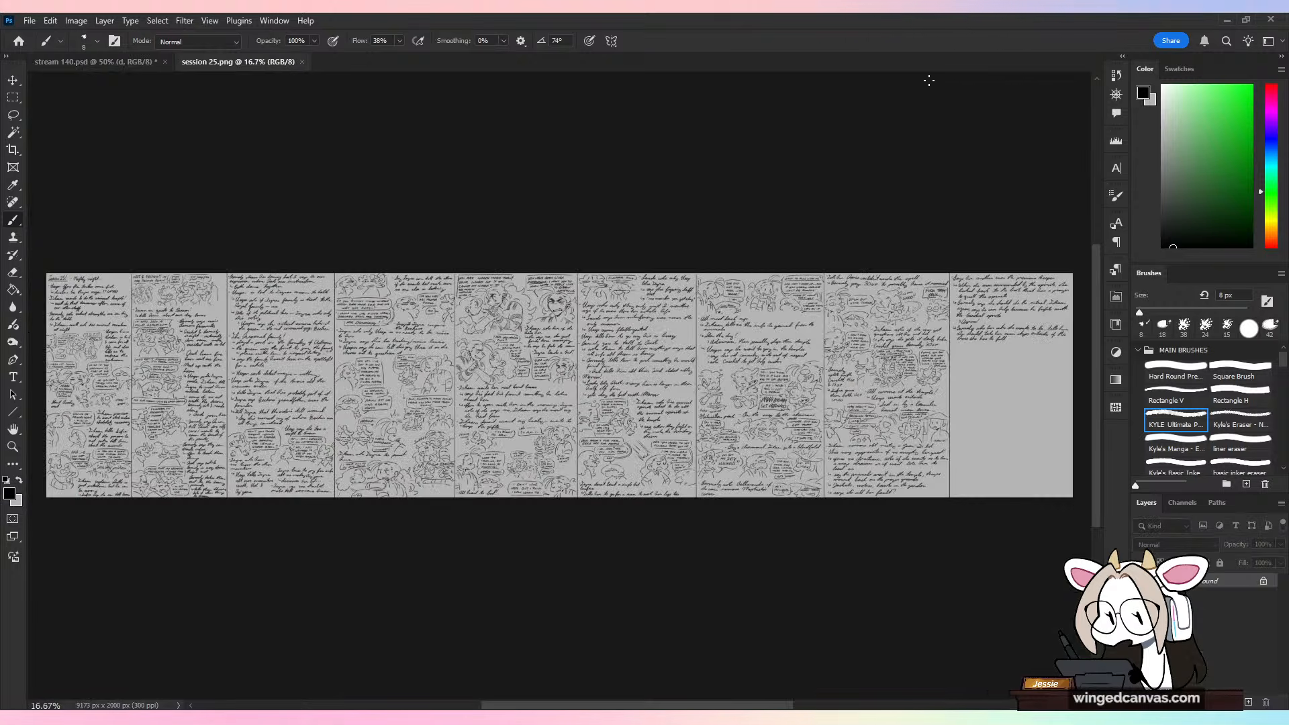
key(ctrl+plus)
key(ctrl+plus)
key(ctrl+plus)
key(ctrl+plus)
drag(630, 257, 797, 609)
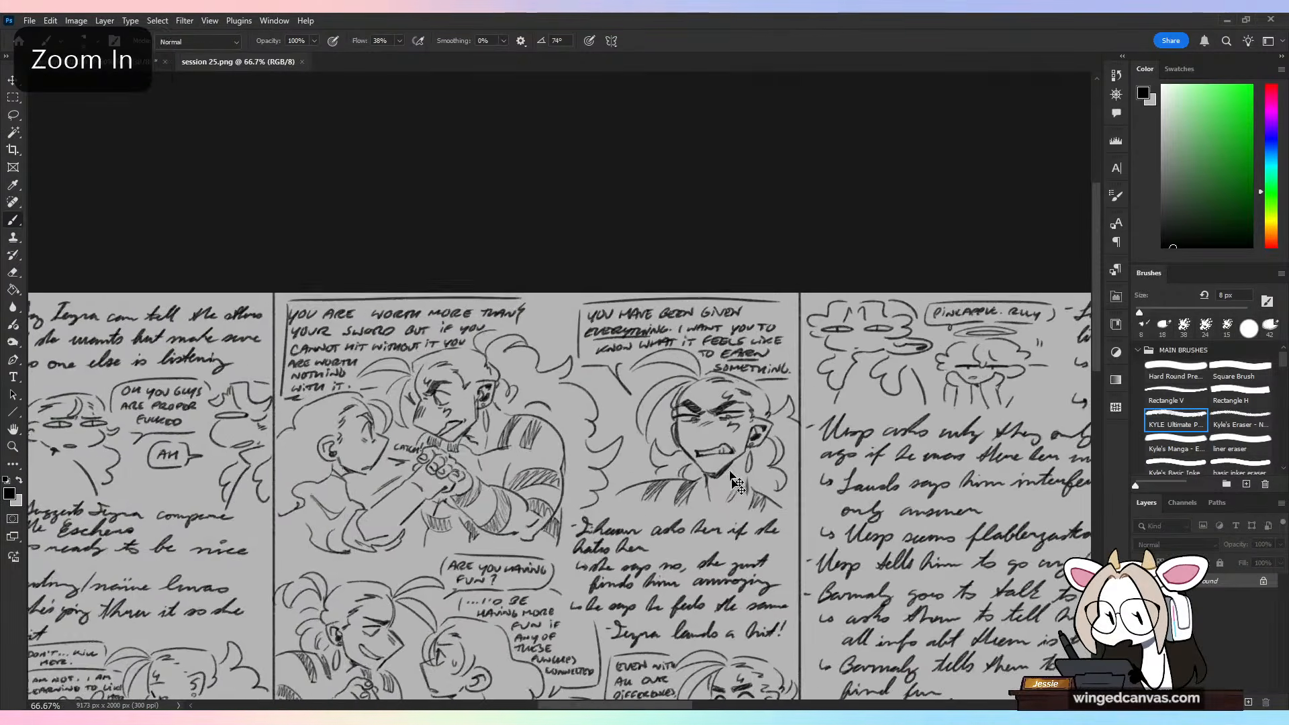
key(ctrl+plus)
key(ctrl+plus)
drag(879, 426, 585, 399)
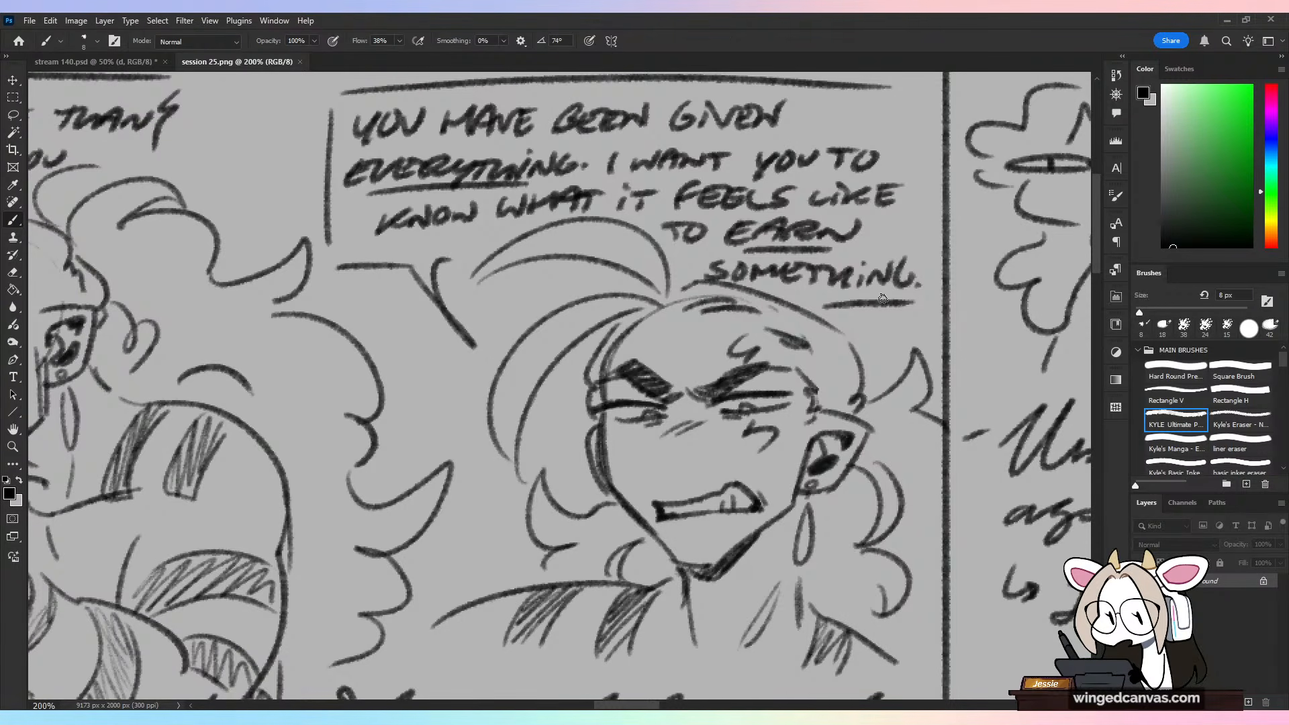
Step: Circle the scowling character and the neighbouring fist-catching sketch as temporary pointers and undo each mark
drag(876, 436, 506, 276)
key(ctrl+z)
key(ctrl+minus)
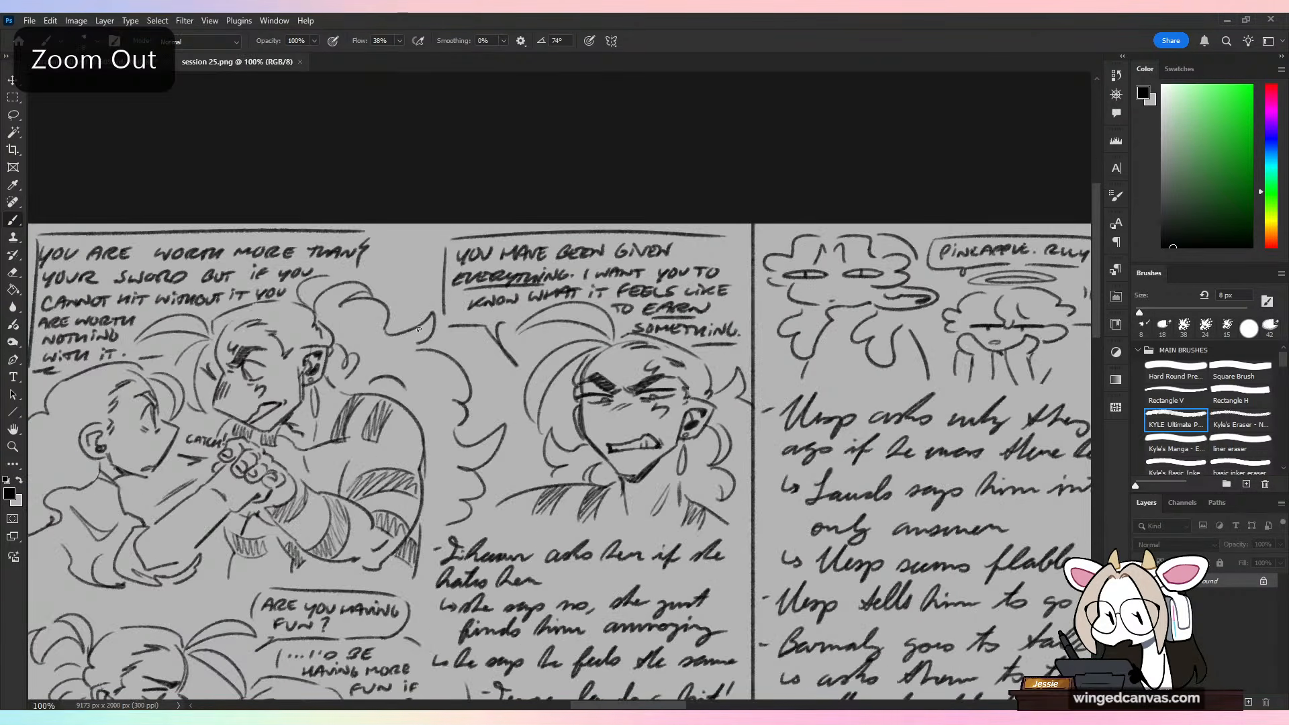
mouse_move(463, 340)
mouse_down()
mouse_move(610, 358)
mouse_move(622, 333)
mouse_move(564, 208)
mouse_move(94, 323)
mouse_up()
key(ctrl+z)
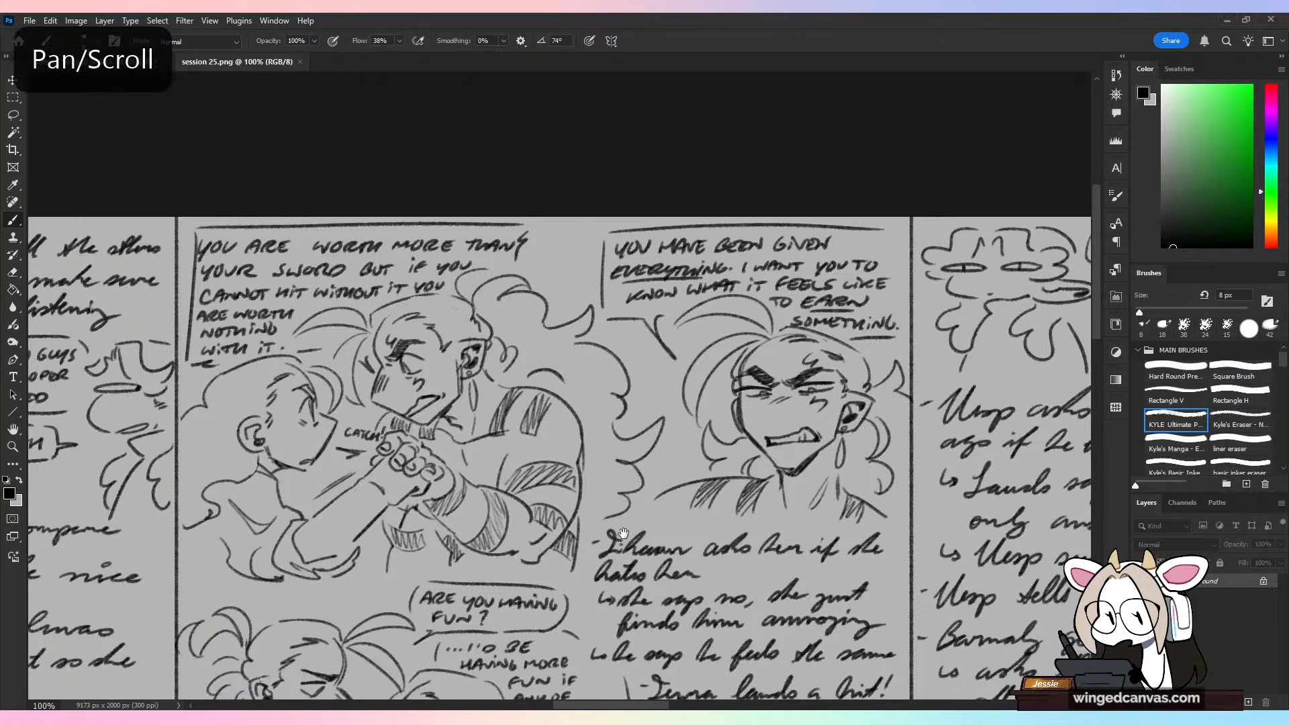
Step: Examine the fist-fight sketches and the note column before them on the session page
drag(668, 468, 642, 332)
scroll(641, 332, down, 3)
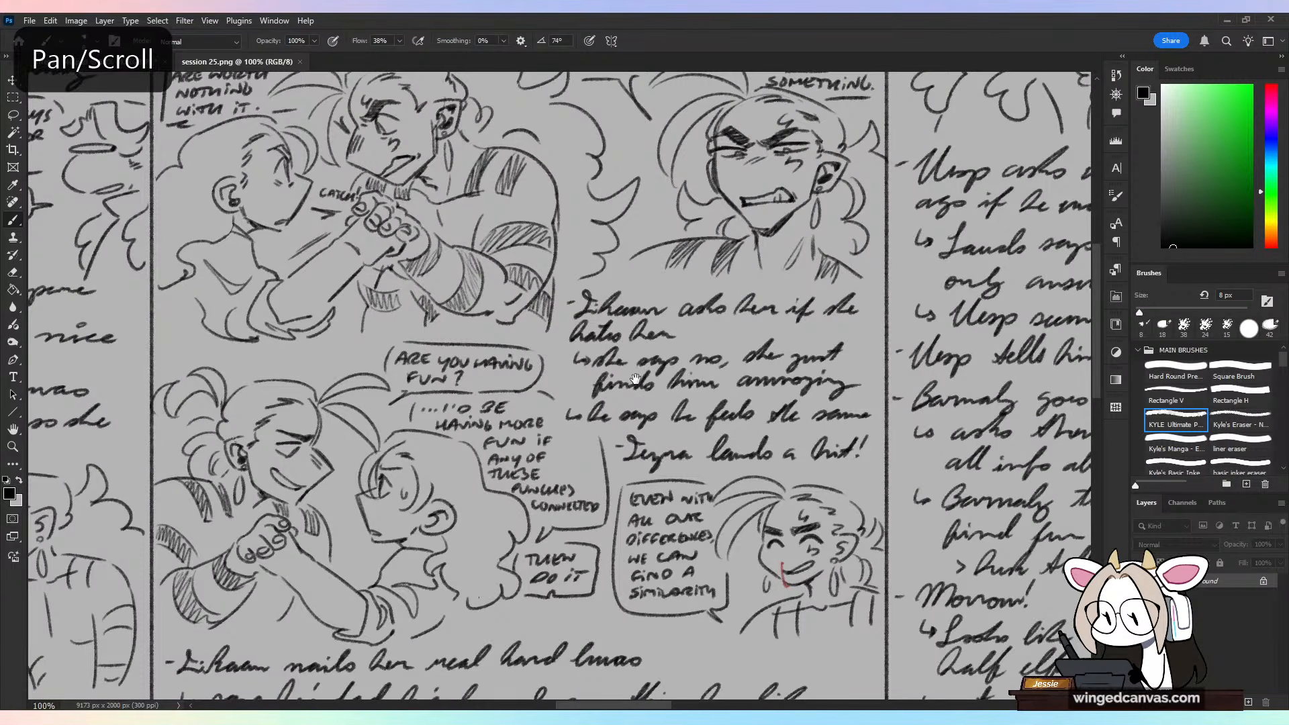
key(ctrl+minus)
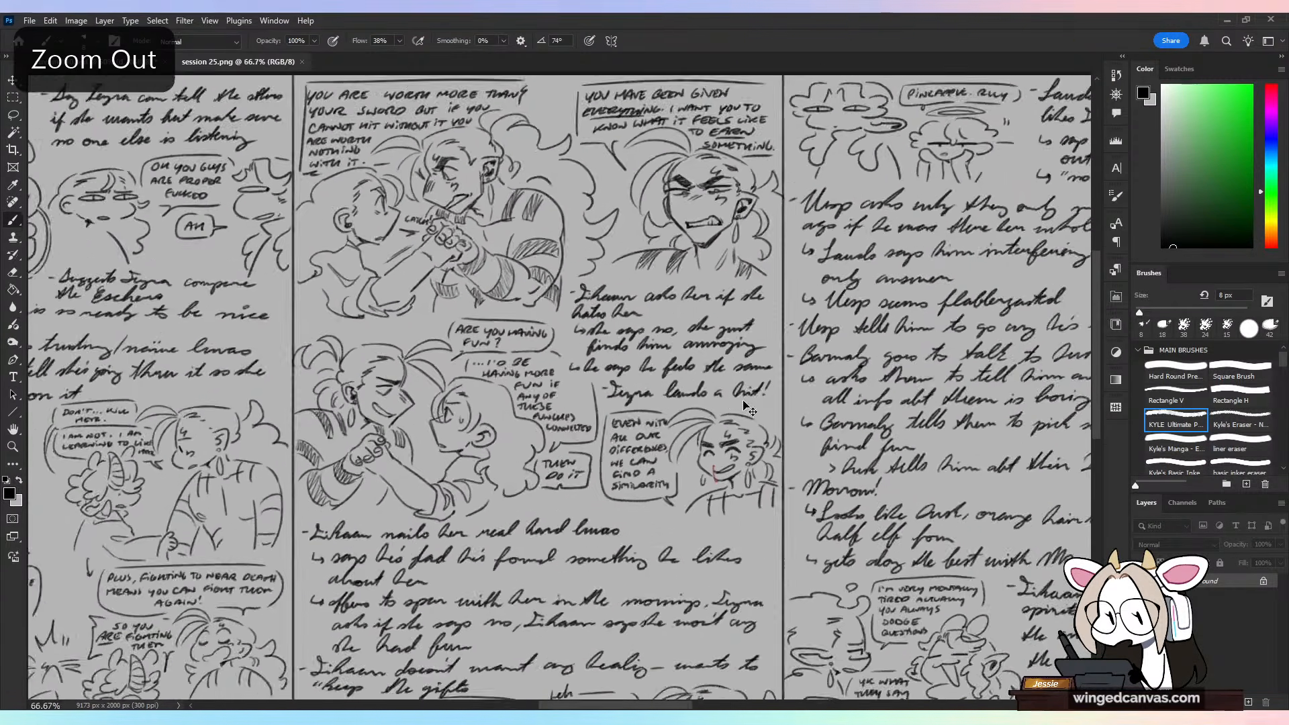
key(ctrl+minus)
mouse_move(748, 410)
mouse_down()
mouse_move(893, 494)
mouse_move(951, 496)
mouse_up()
key(ctrl+plus)
key(ctrl+minus)
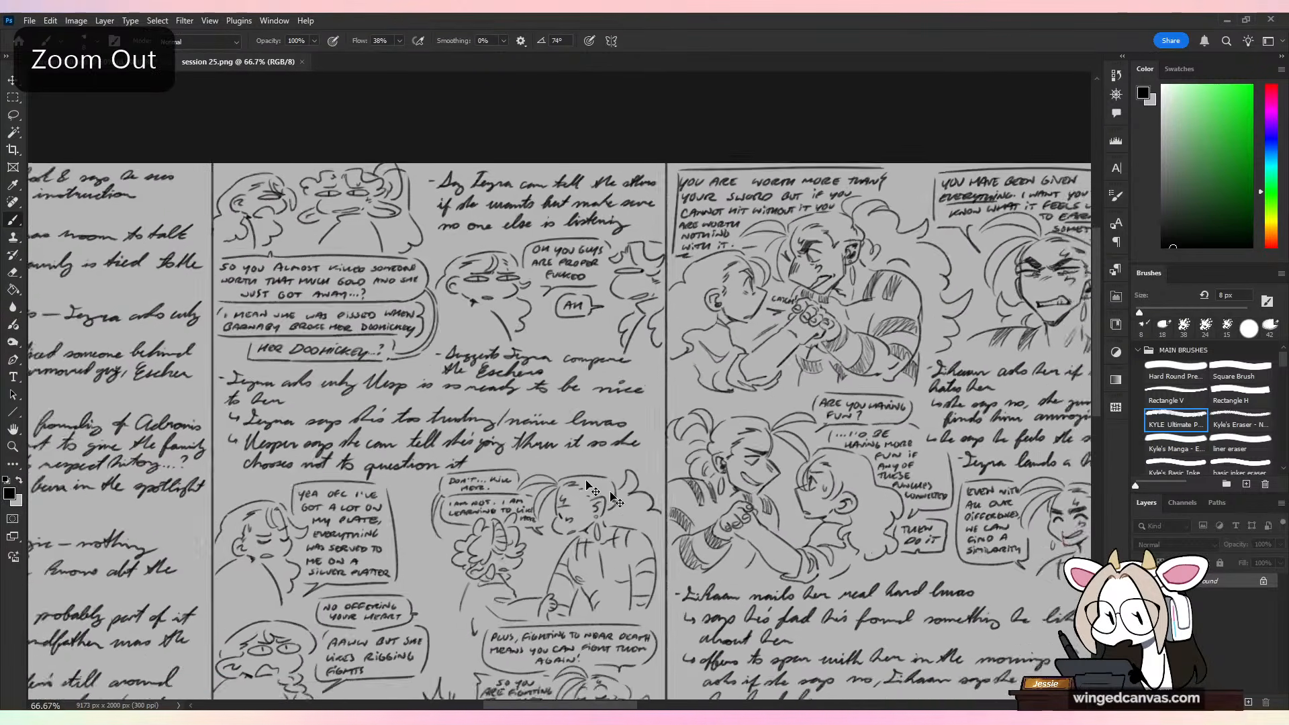
Step: Circle the speech bubbles between the two facing heads in the preceding note column and undo the mark
key(ctrl+plus)
key(ctrl+plus)
mouse_move(593, 314)
mouse_down()
mouse_move(676, 200)
mouse_move(464, 201)
mouse_up()
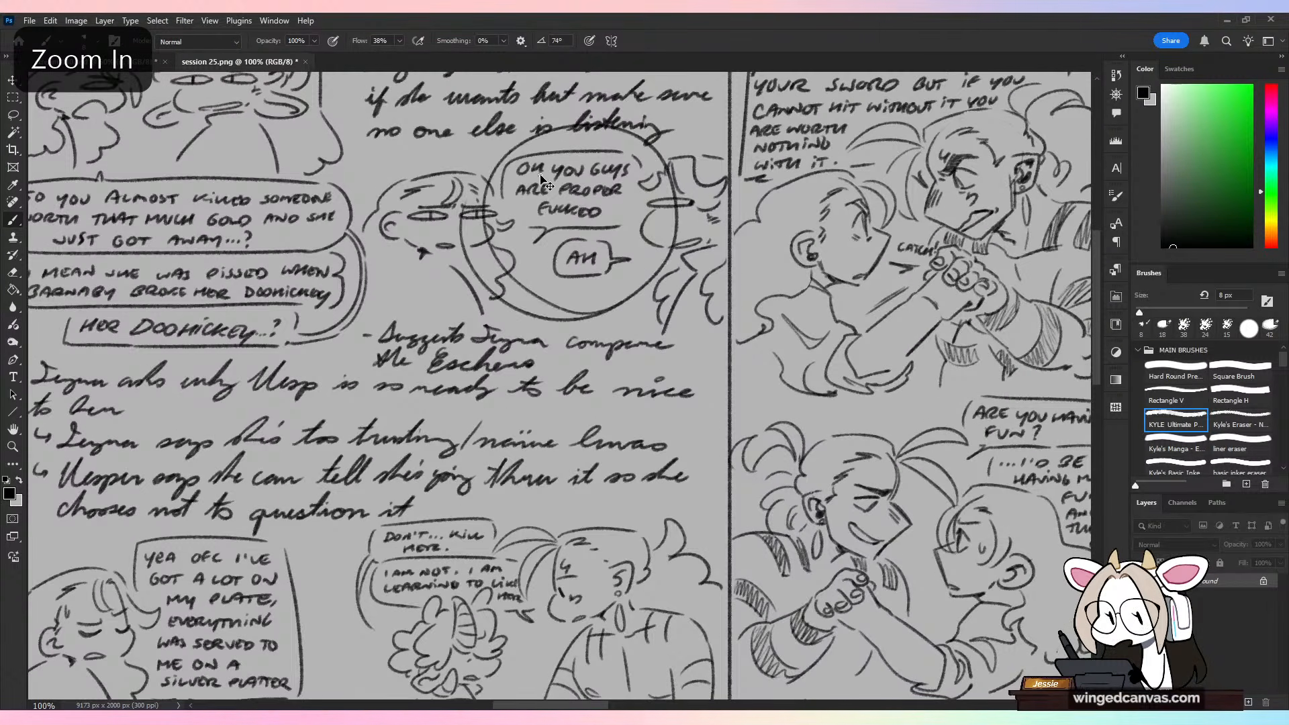
key(ctrl+z)
Step: Revisit the fist-catching sketch after the horned character sketches, mark it with a temporary stroke and undo it
drag(372, 245, 591, 278)
drag(684, 528, 618, 182)
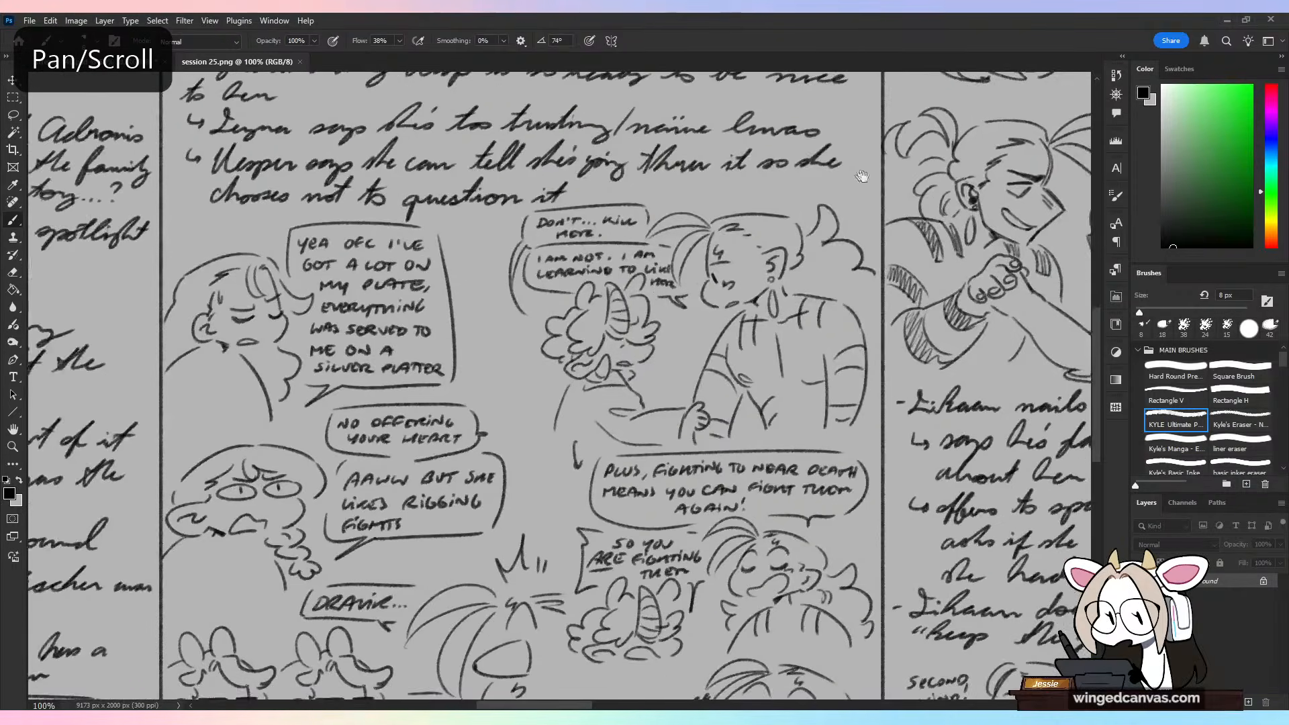
drag(851, 204, 651, 253)
drag(757, 145, 405, 460)
mouse_move(736, 255)
mouse_down()
mouse_move(587, 305)
mouse_move(579, 269)
mouse_up()
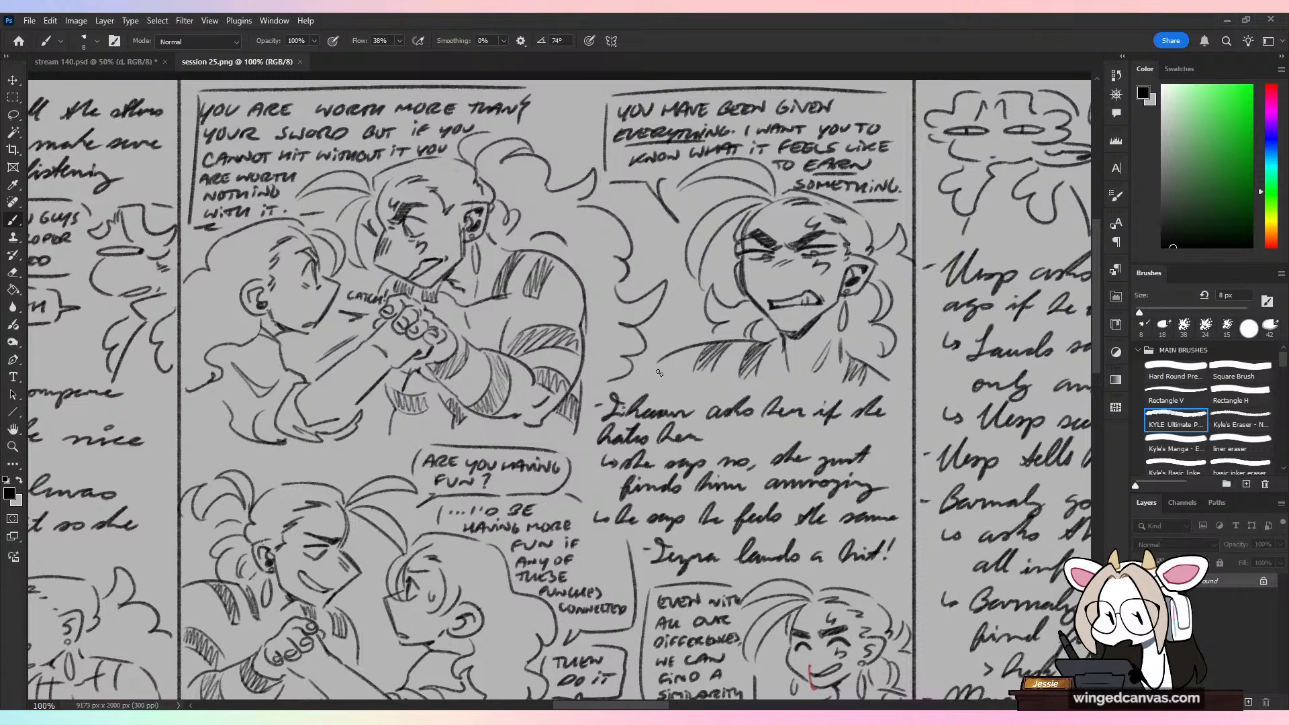
mouse_move(659, 374)
mouse_down()
mouse_move(786, 608)
mouse_move(478, 383)
mouse_up()
key(ctrl+z)
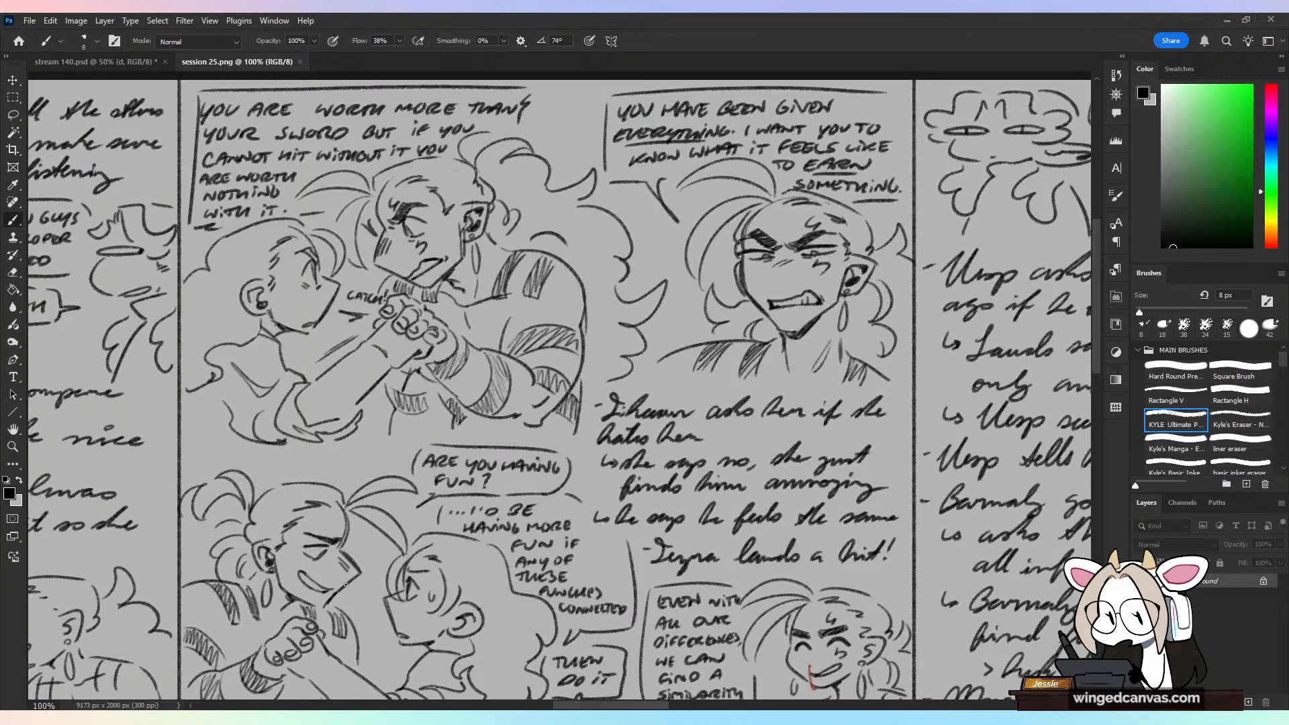
Step: Circle the "Don't... kill her" sketch and the fist-catching sketch as temporary pointers, undoing each mark
key(ctrl+minus)
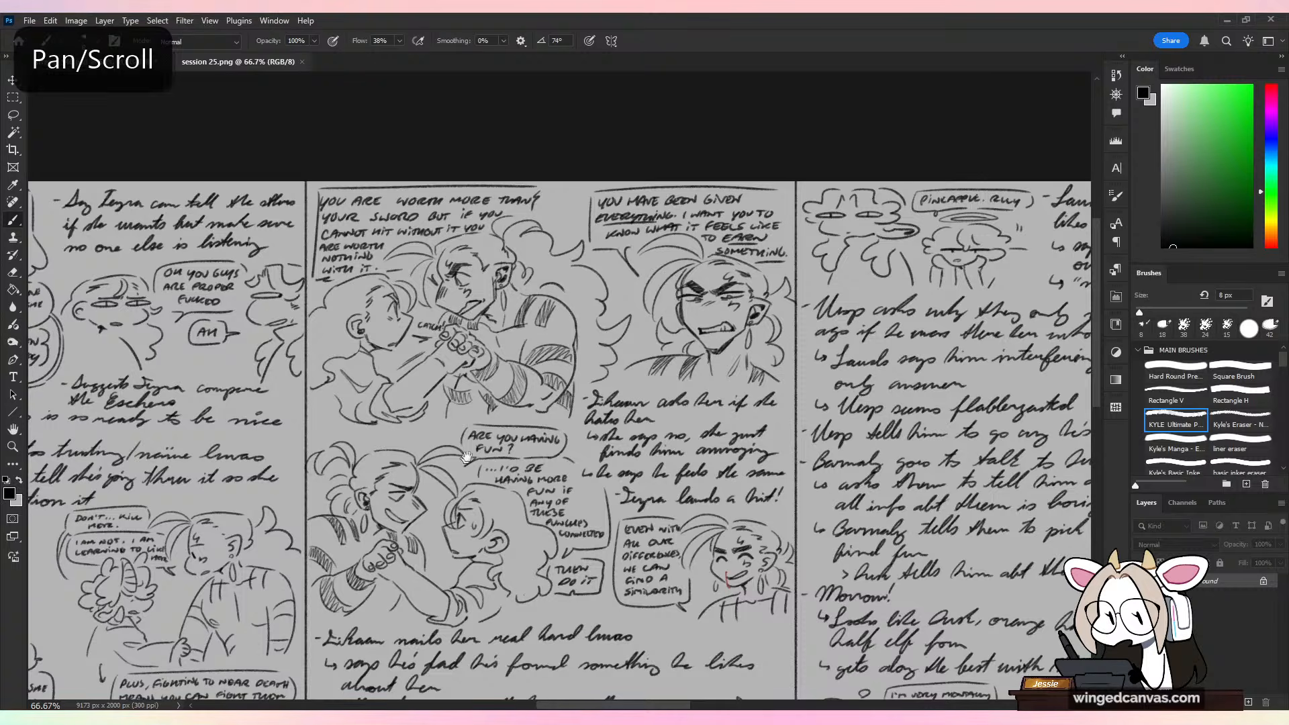
drag(220, 677, 567, 417)
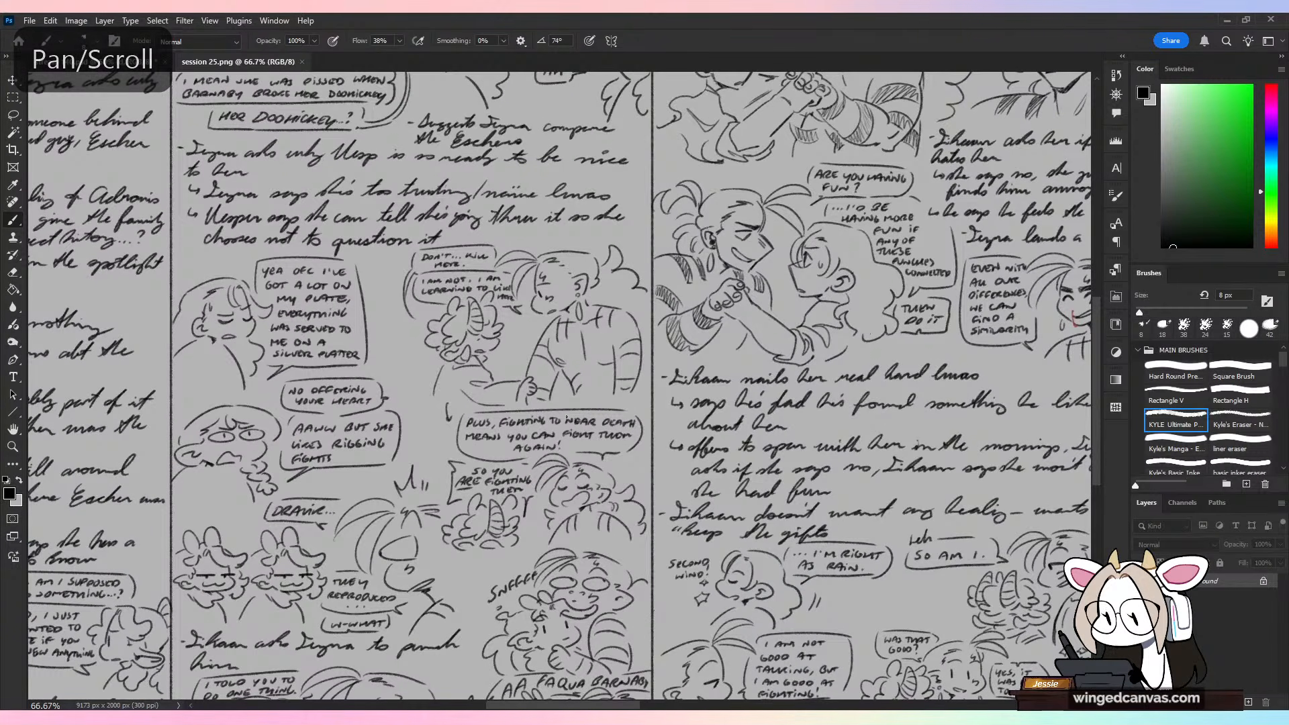
mouse_move(598, 185)
mouse_down()
mouse_move(494, 269)
mouse_move(671, 416)
mouse_up()
key(ctrl+z)
mouse_move(605, 228)
mouse_down()
mouse_move(499, 230)
mouse_move(416, 376)
mouse_up()
key(ctrl+z)
drag(752, 235, 492, 424)
mouse_move(645, 332)
mouse_down()
mouse_move(488, 371)
mouse_move(349, 222)
mouse_up()
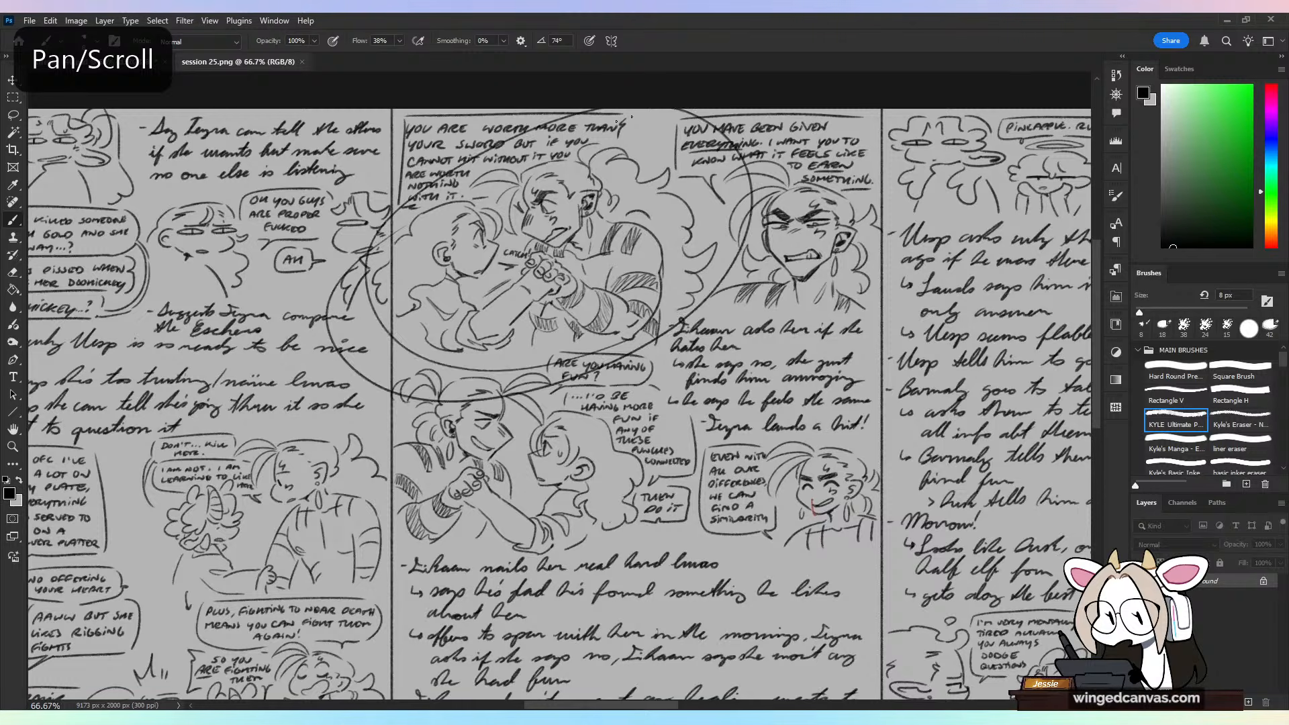
key(ctrl+z)
Step: Examine the sketch of the horned character holding the broad-shouldered character's arm up close
key(space)
drag(596, 403, 868, 181)
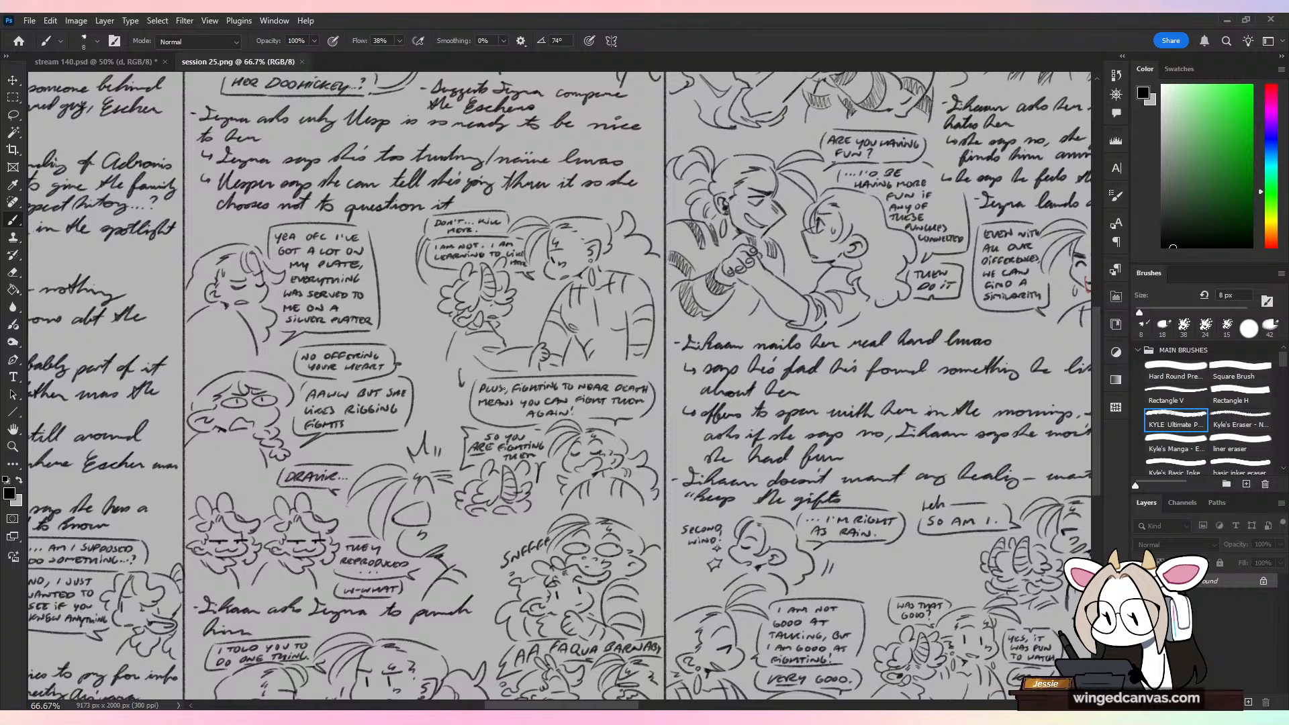
key(ctrl+plus)
key(space)
drag(496, 383, 535, 362)
drag(541, 379, 539, 381)
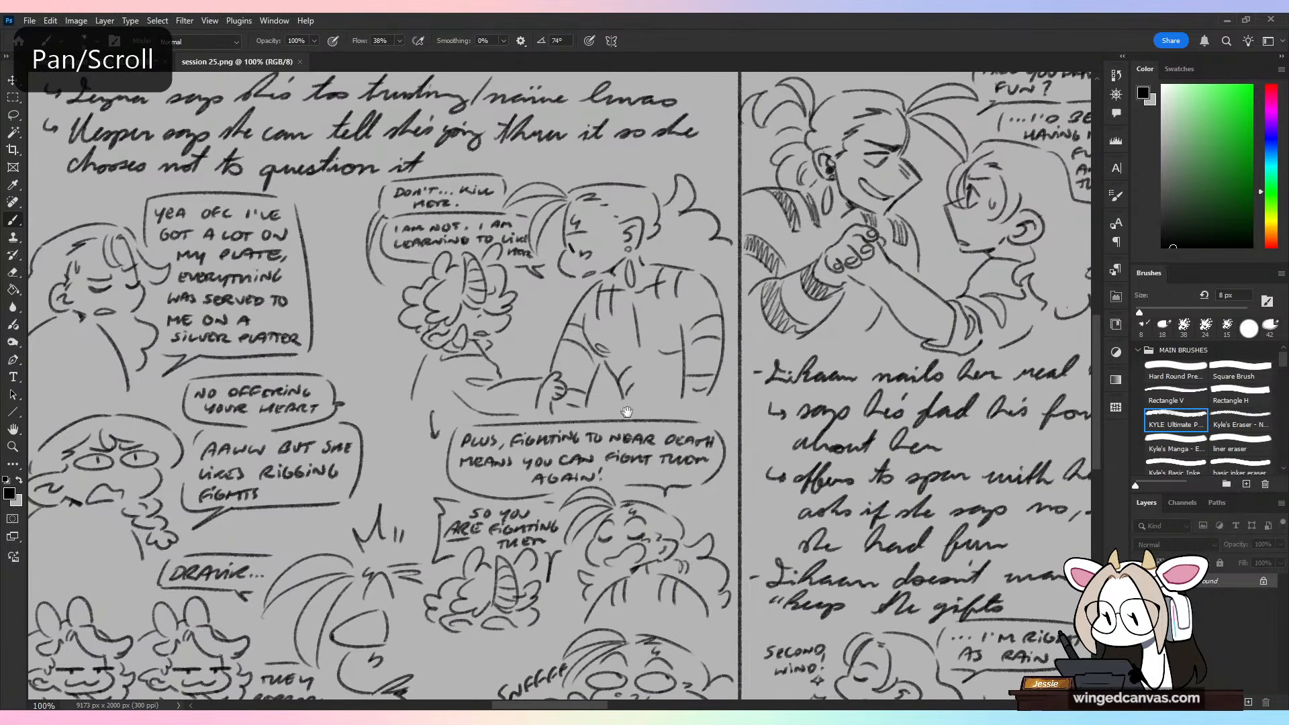
drag(664, 399, 662, 400)
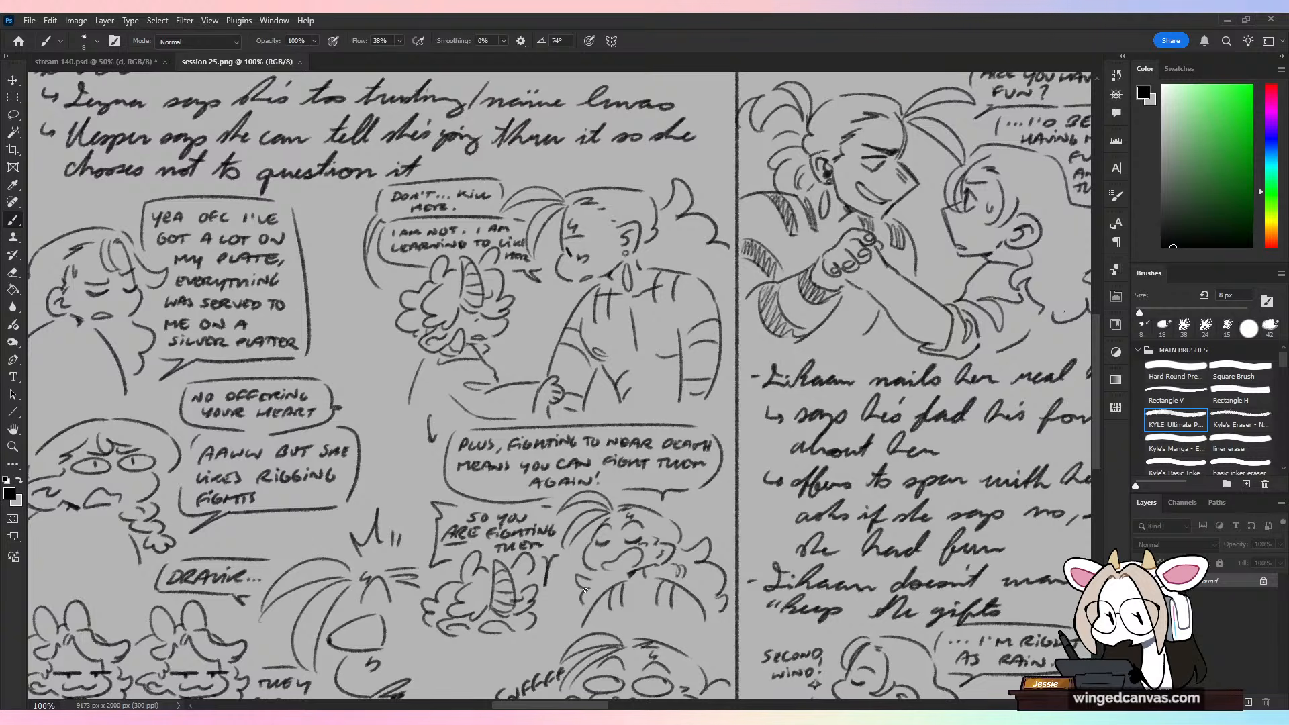
Step: Look through the remaining note columns of the session sheet up to the last written page
key(ctrl+minus)
drag(585, 591, 563, 310)
drag(905, 335, 541, 411)
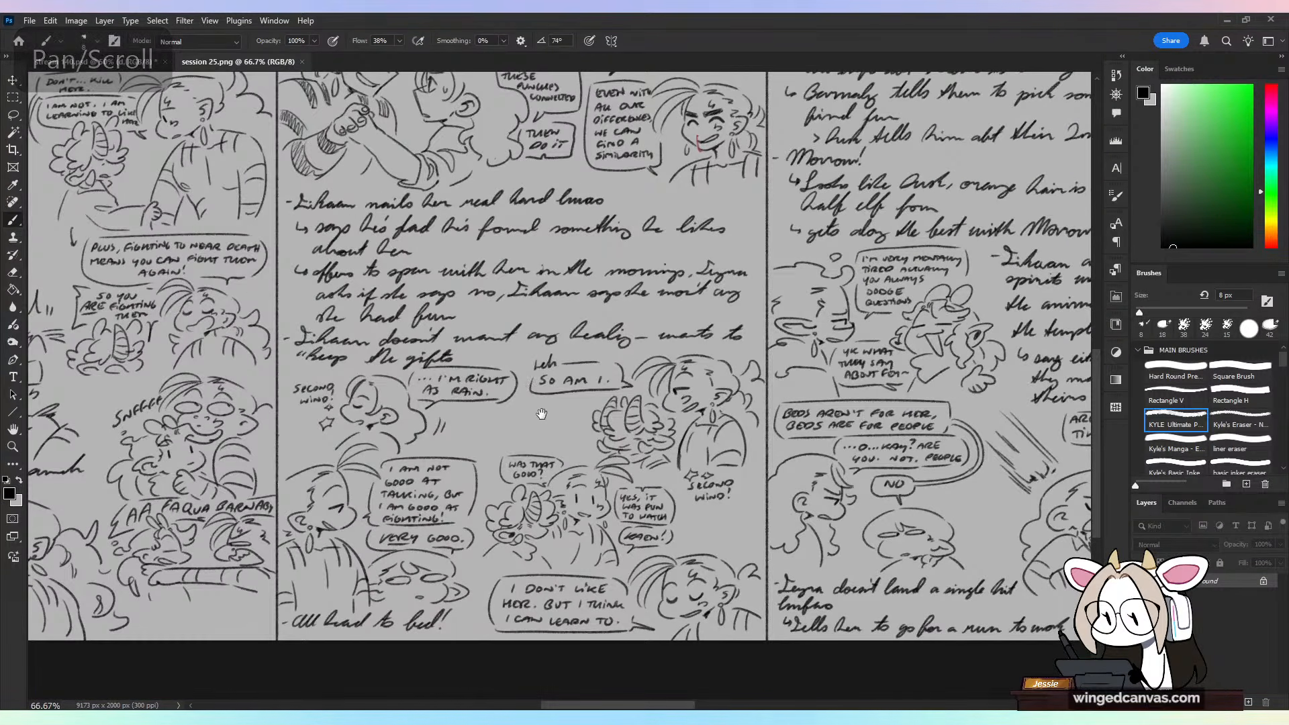
drag(867, 242, 294, 300)
drag(1056, 215, 647, 221)
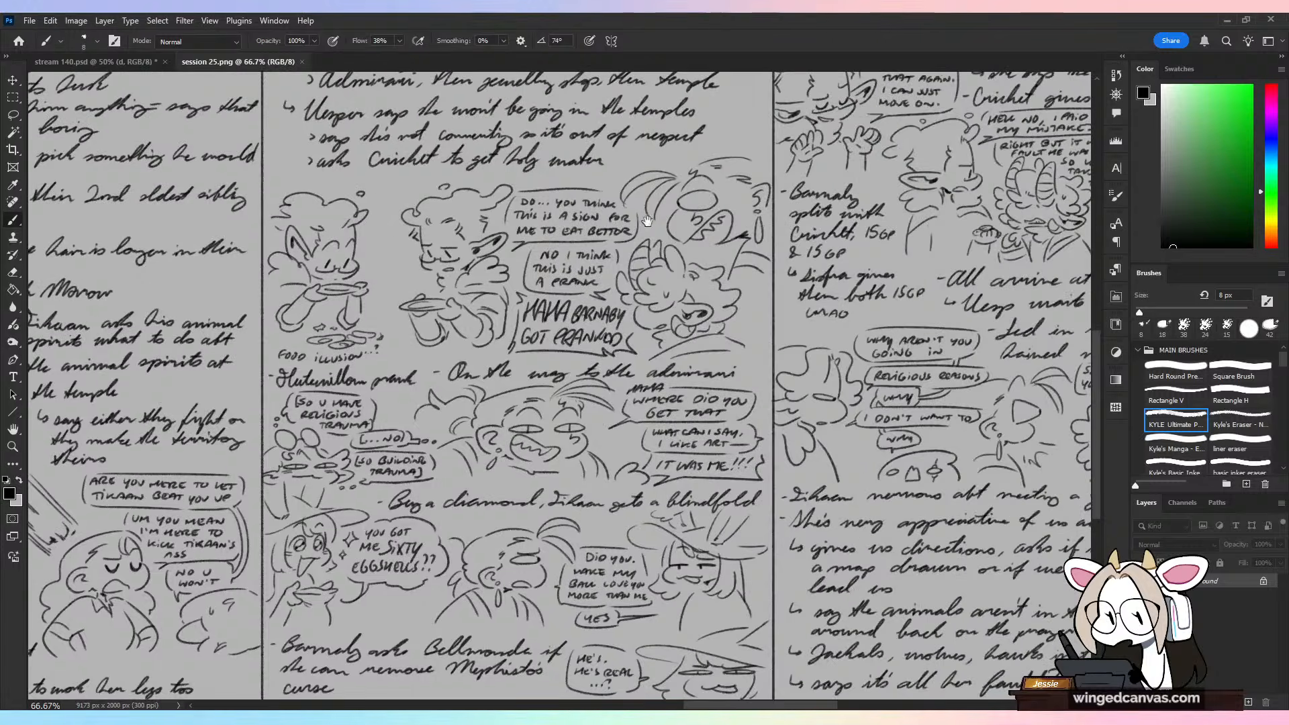
drag(810, 321, 202, 473)
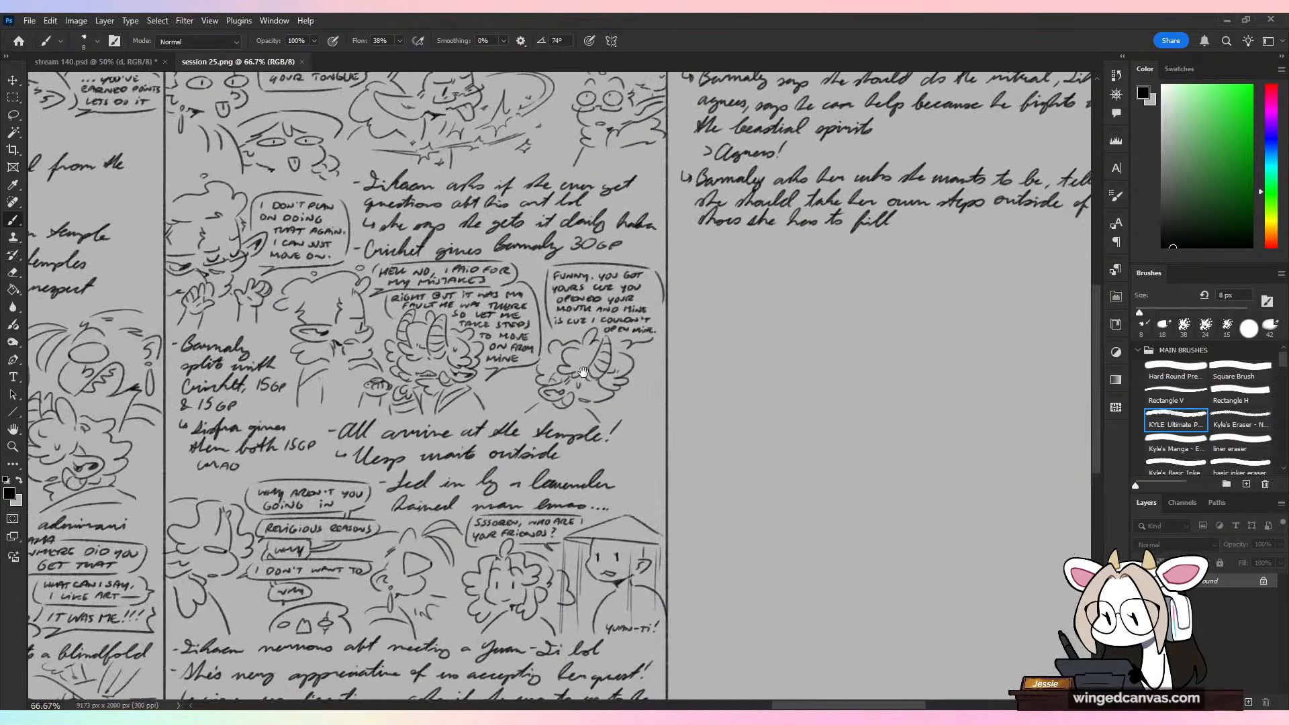
drag(590, 366, 601, 440)
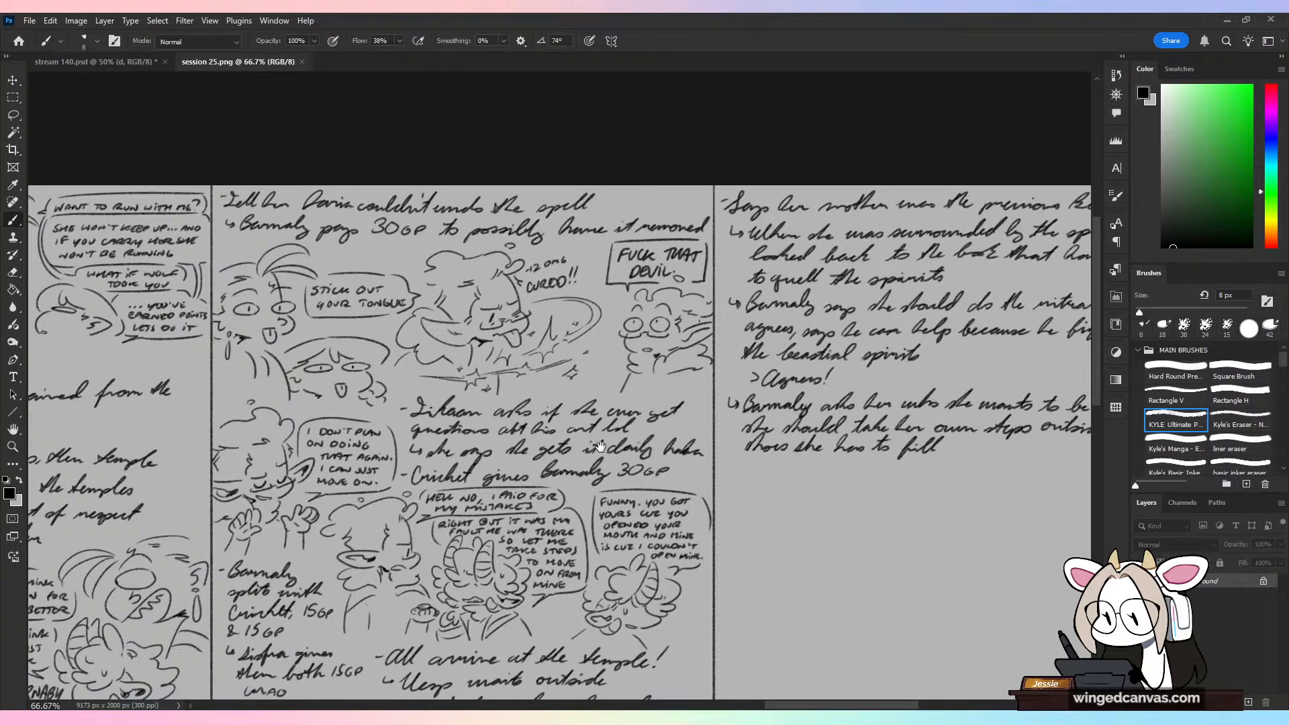
Step: Mark the horned character dialogue sketches above "All arrive at the temple!" with temporary strokes and undo each one
drag(601, 441, 686, 338)
key(ctrl+plus)
key(ctrl+plus)
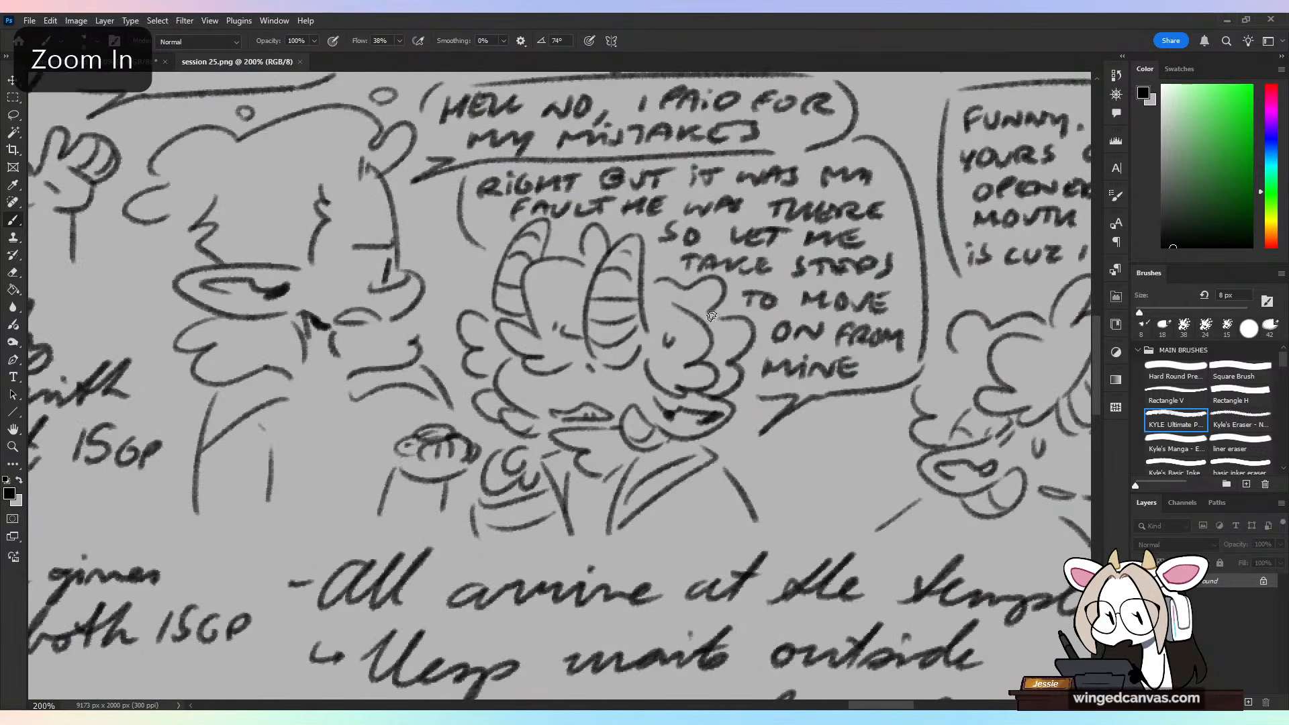
mouse_move(478, 361)
mouse_down()
mouse_move(483, 411)
mouse_move(455, 287)
mouse_move(372, 209)
mouse_up()
key(ctrl+z)
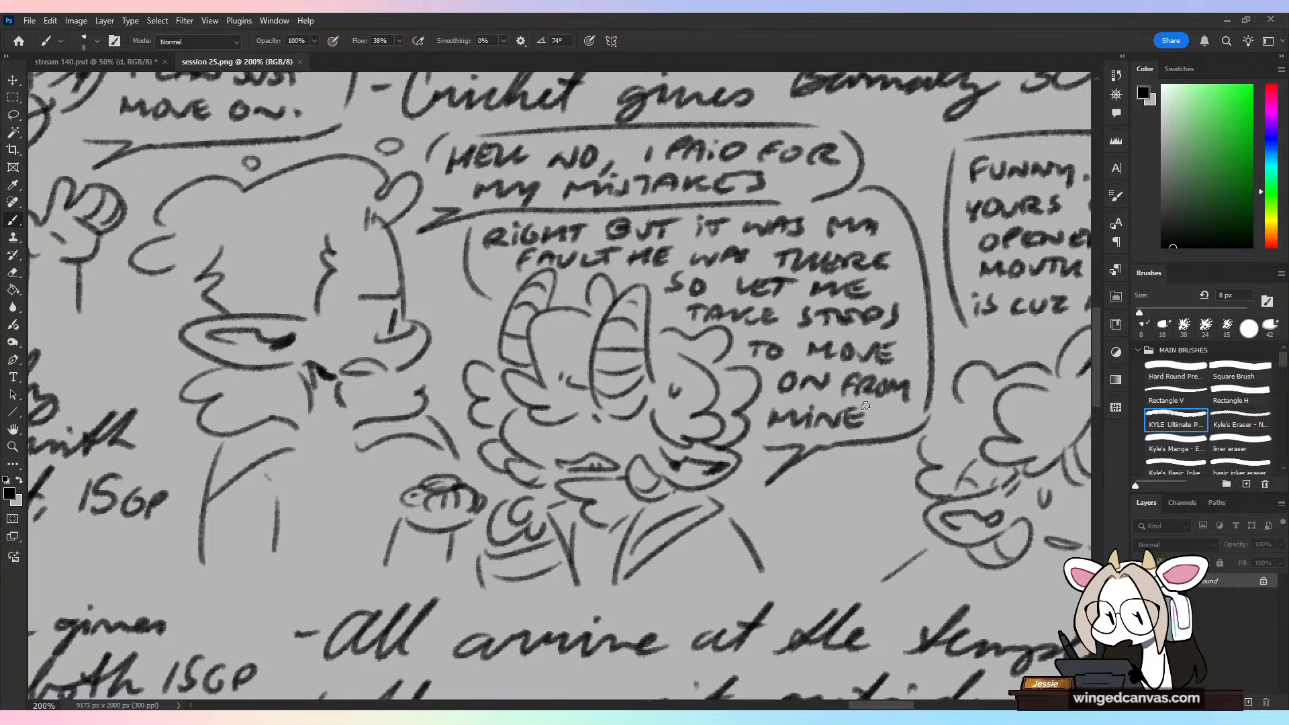
key(ctrl+minus)
drag(830, 366, 711, 402)
mouse_move(765, 250)
mouse_down()
mouse_move(813, 322)
mouse_move(826, 430)
mouse_up()
key(ctrl+z)
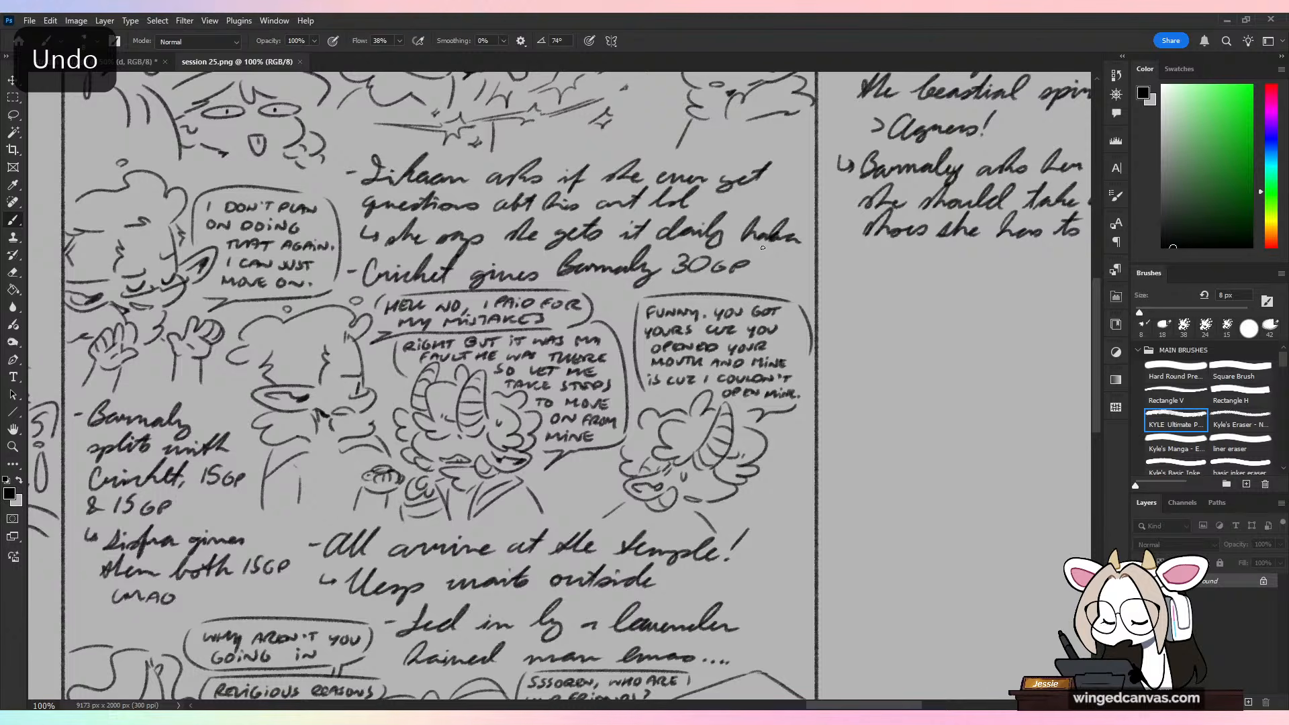
Step: Look back over the session notes from the "All arrive at the temple!" part to the "Want to run with me?" sketch, and return to stream 140.psd
key(ctrl+minus)
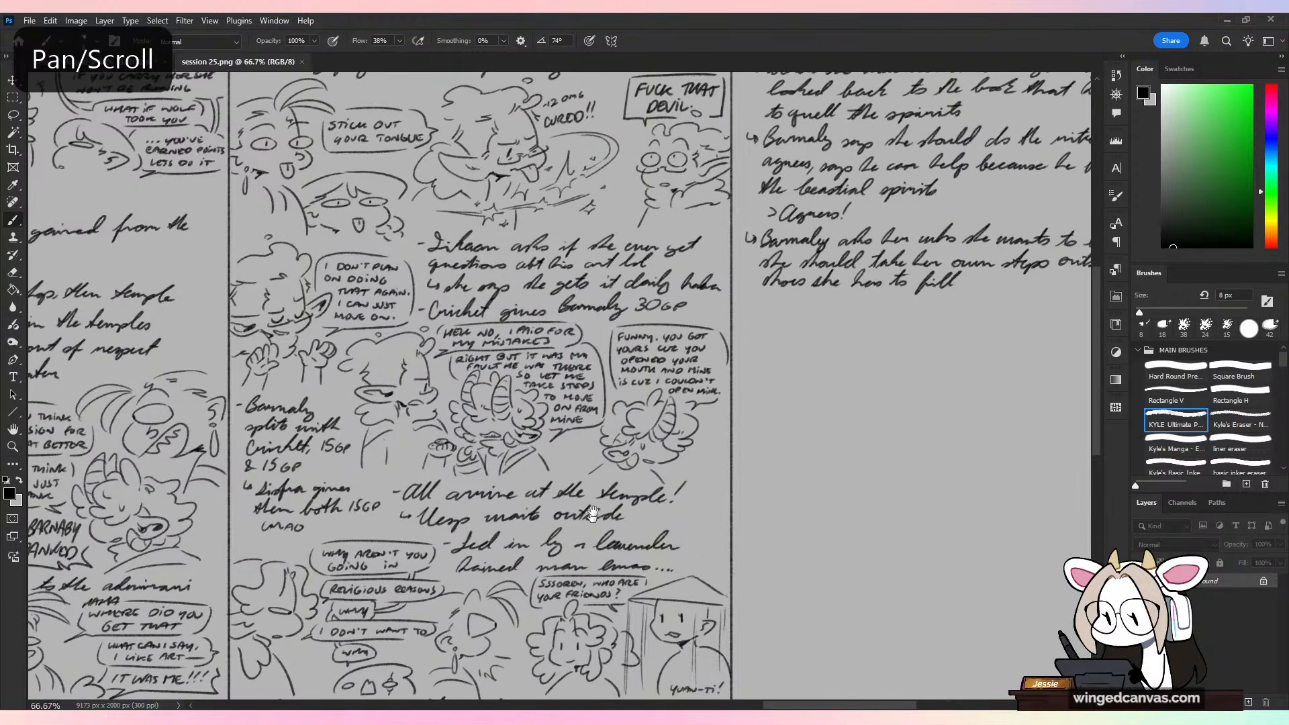
scroll(722, 333, down, 5)
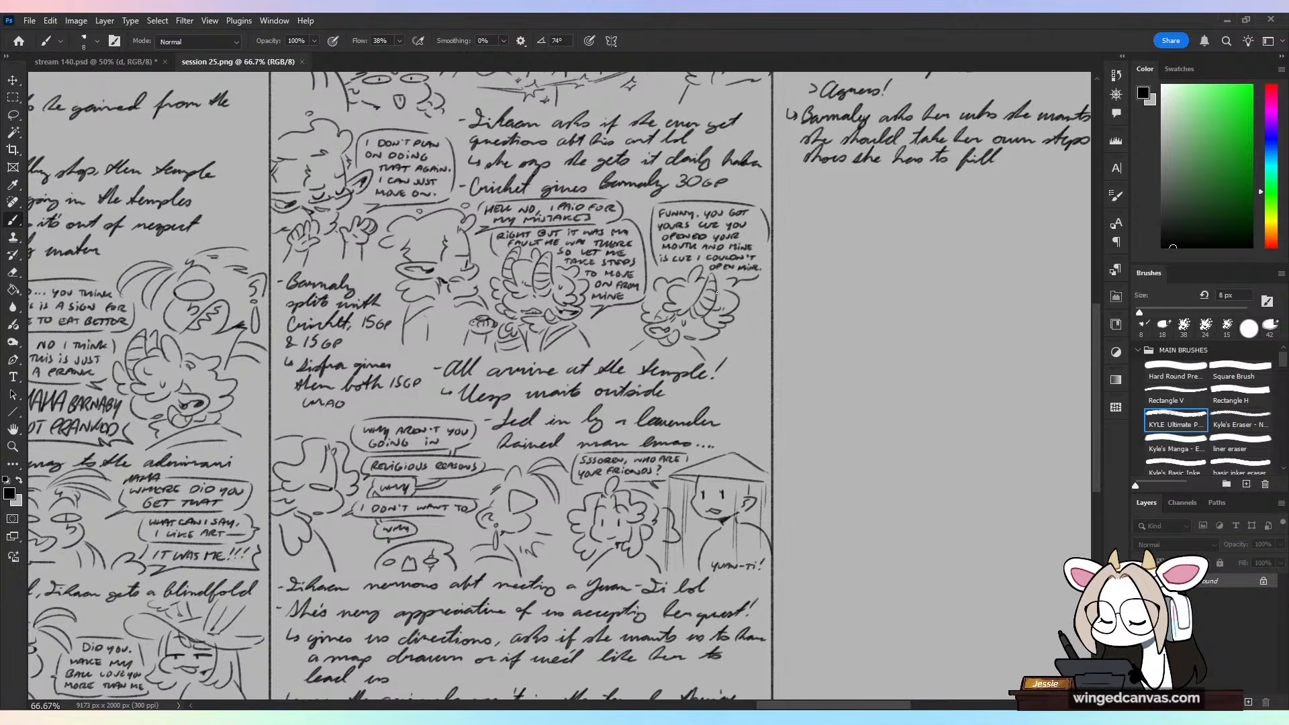
scroll(605, 450, up, 3)
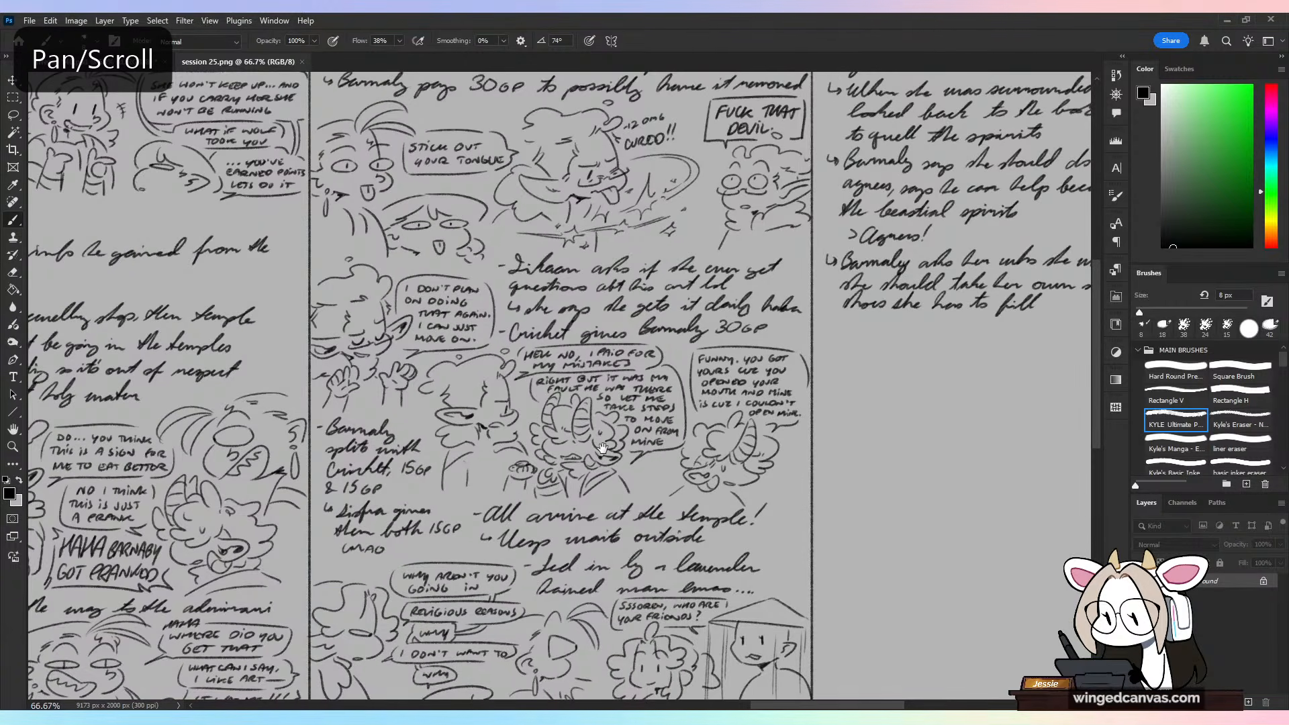
scroll(592, 381, up, 2)
scroll(591, 381, left, 4)
scroll(546, 351, left, 2)
scroll(546, 351, up, 1)
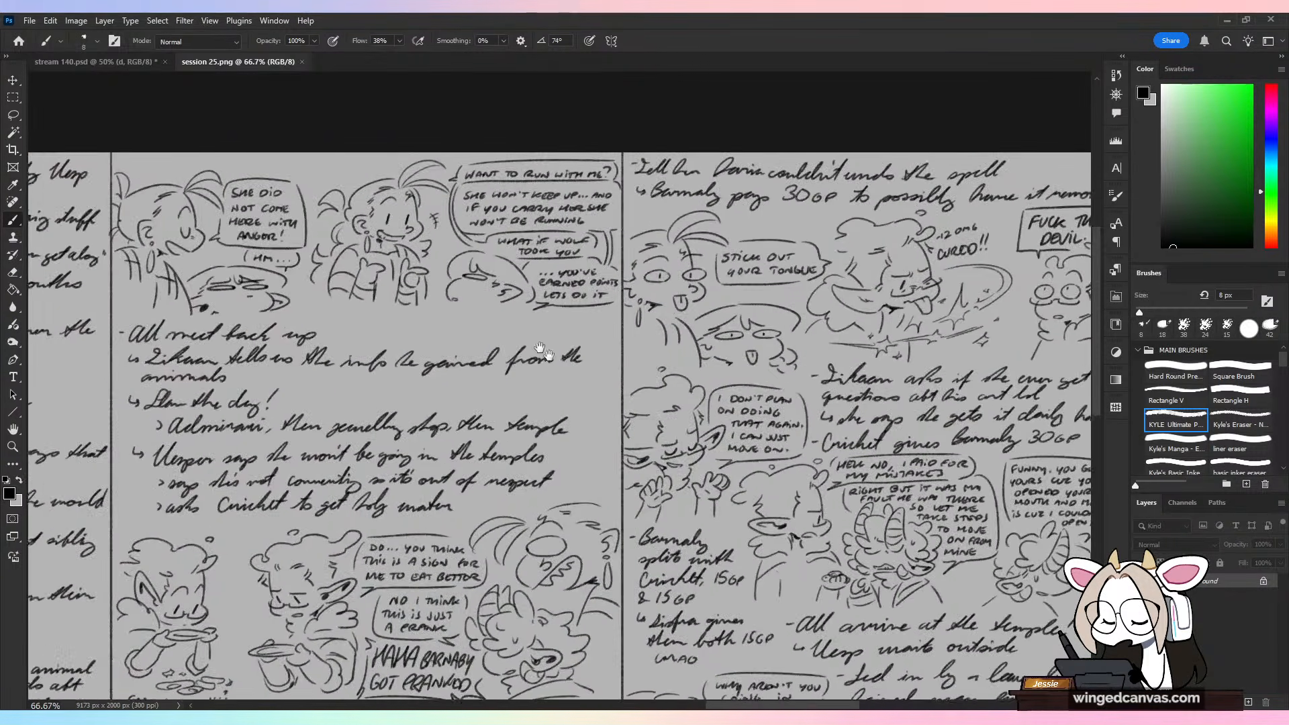
scroll(622, 423, up, 5)
scroll(625, 484, up, 3)
scroll(625, 485, left, 1)
mouse_move(767, 227)
mouse_down()
mouse_move(550, 625)
mouse_move(768, 234)
mouse_up()
key(ctrl+z)
key(ctrl+minus)
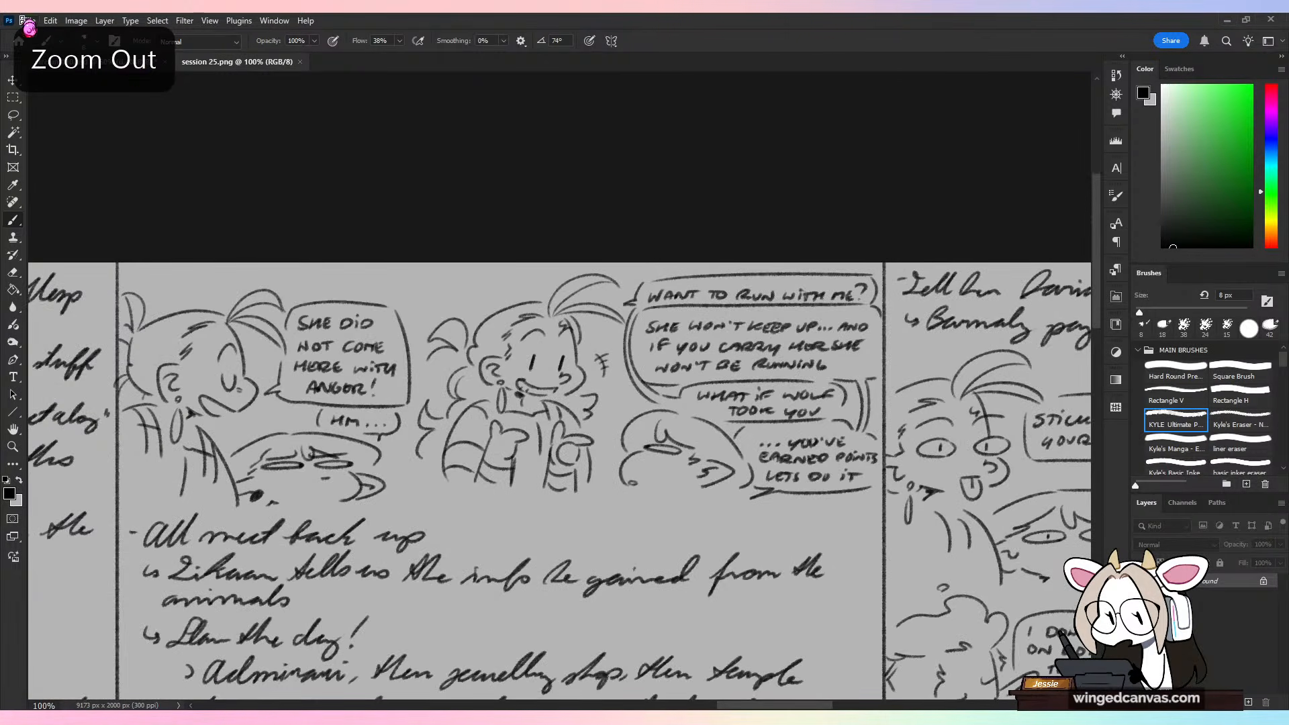
click(129, 66)
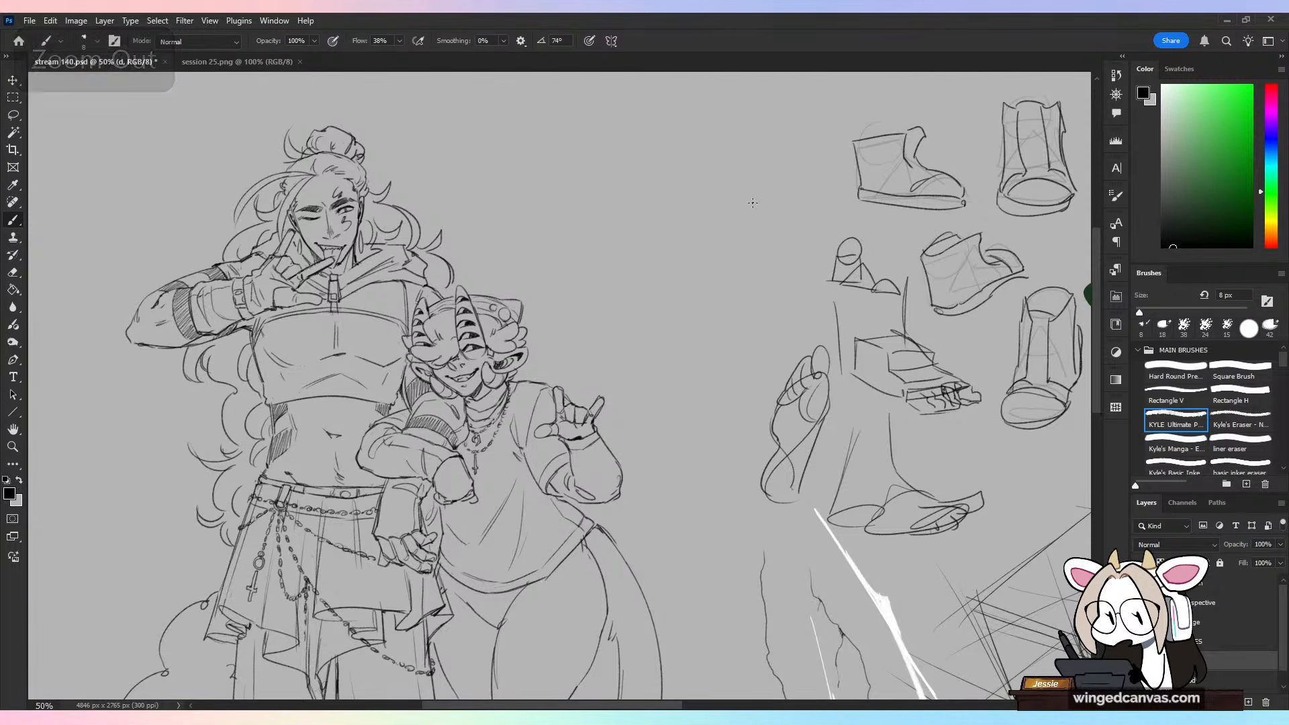
Step: Handwrite the name "Tikaan" as a temporary label beside the broad-shouldered character's head
key(ctrl+plus)
drag(486, 176, 650, 351)
key(ctrl+plus)
mouse_move(531, 268)
mouse_down()
mouse_move(527, 304)
mouse_move(551, 261)
mouse_up()
drag(549, 282, 548, 304)
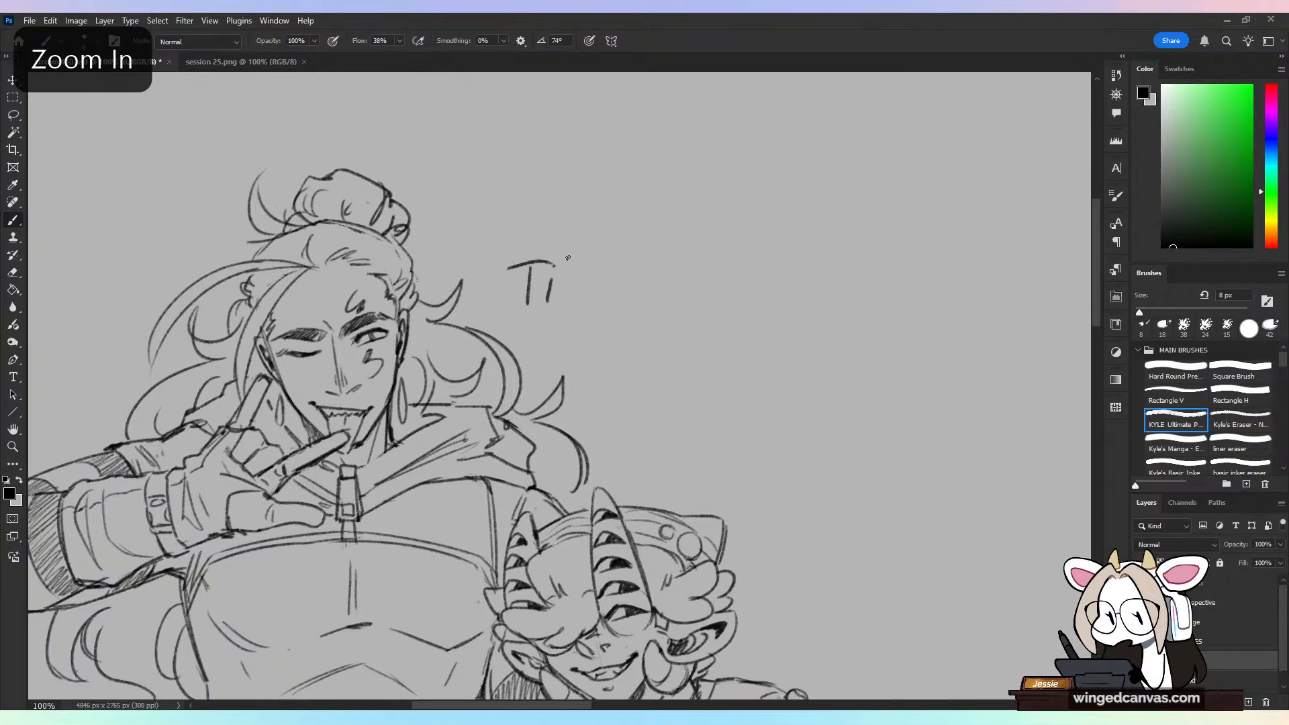
drag(561, 256, 560, 305)
mouse_move(584, 276)
mouse_down()
mouse_move(584, 305)
mouse_move(646, 304)
mouse_up()
drag(648, 285, 673, 302)
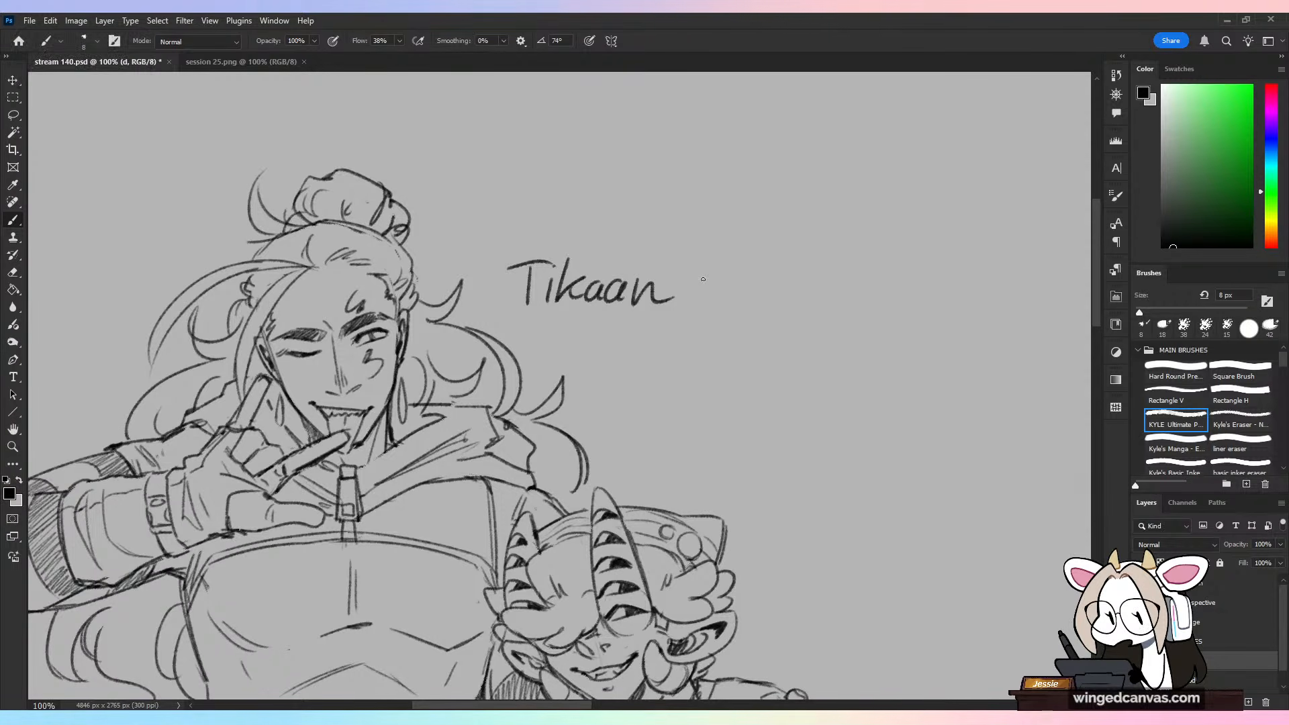
Step: Undo all the handwritten strokes of the "Tikaan" label
key(ctrl+minus)
key(ctrl+minus)
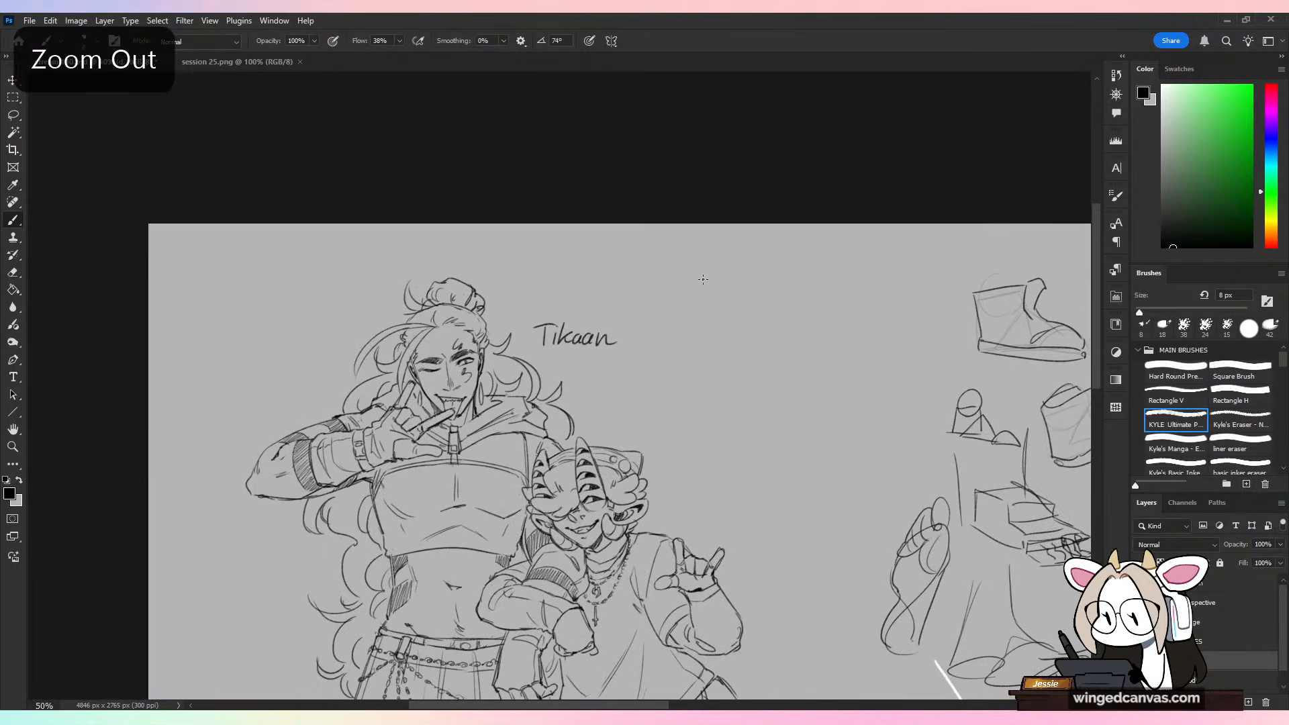
key(ctrl+z)
key(ctrl+z)
key(ctrl+z)
key(ctrl+z)
key(ctrl+z)
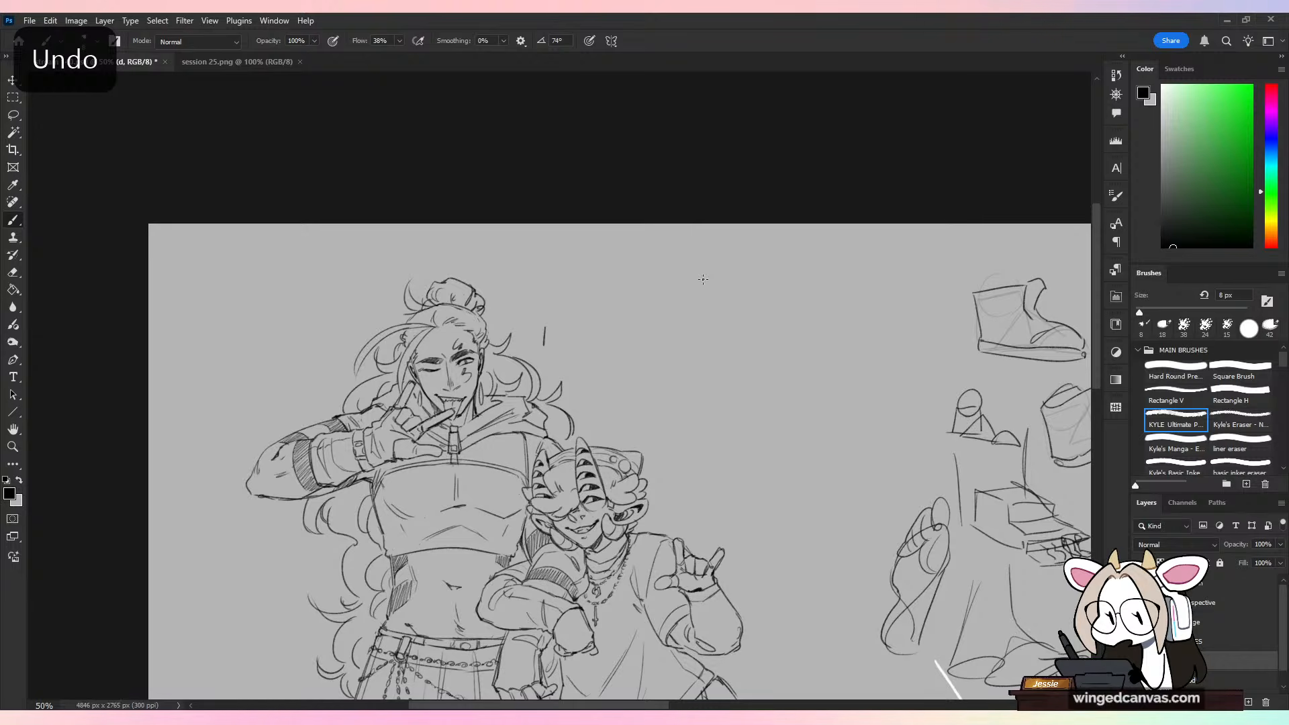
key(ctrl+z)
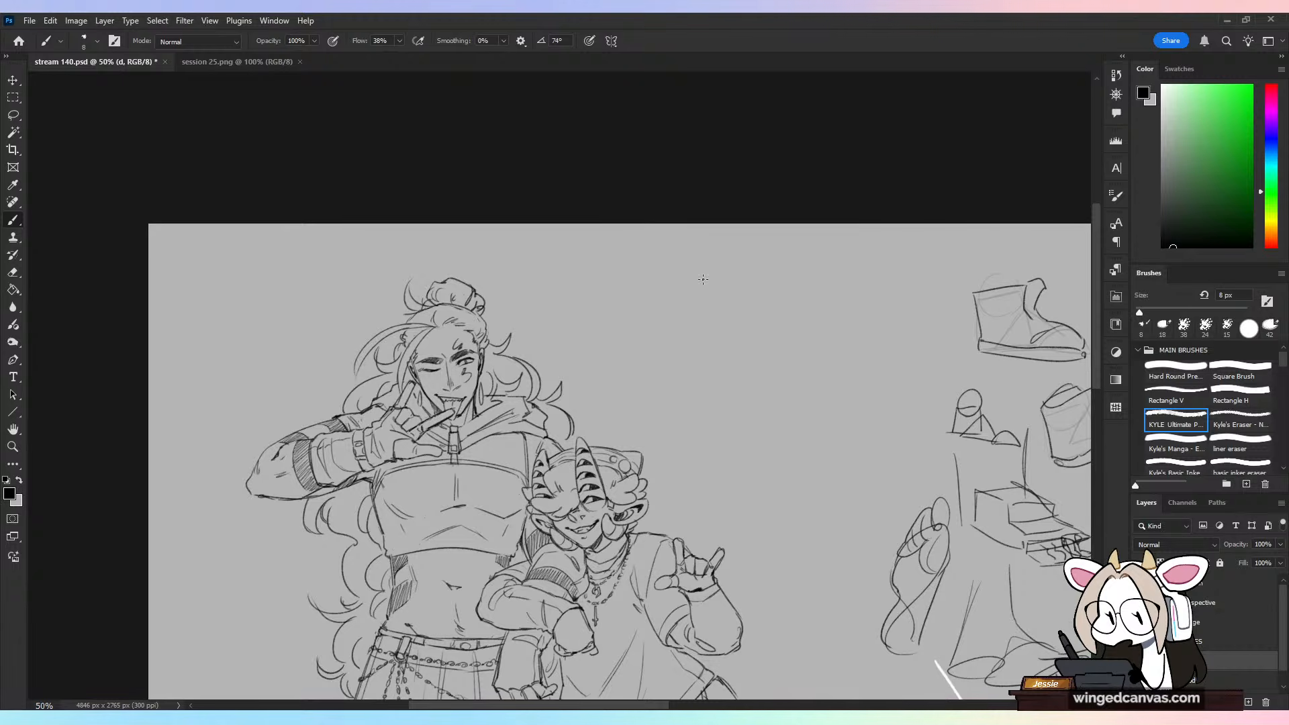
Step: Draw a temporary arrow toward the broad-shouldered character's head and another pointer mark beside it, undoing both
drag(1096, 248, 1097, 280)
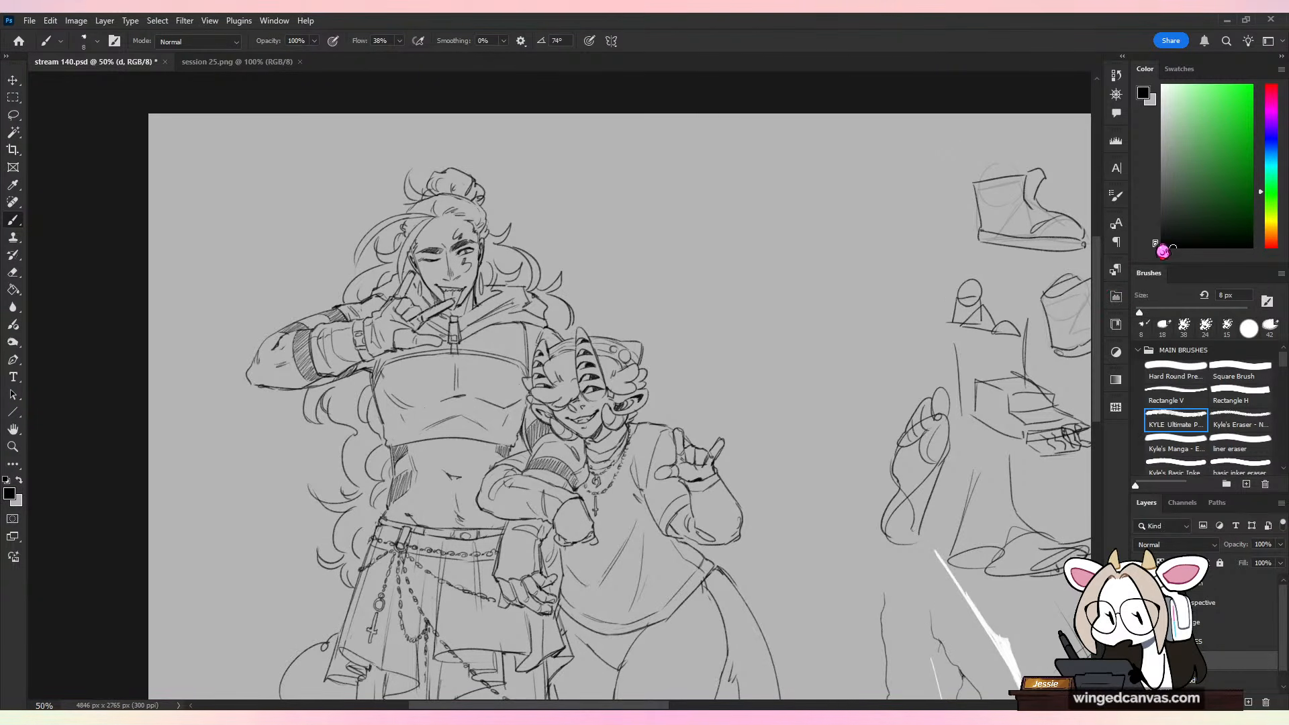
drag(1096, 275, 1097, 288)
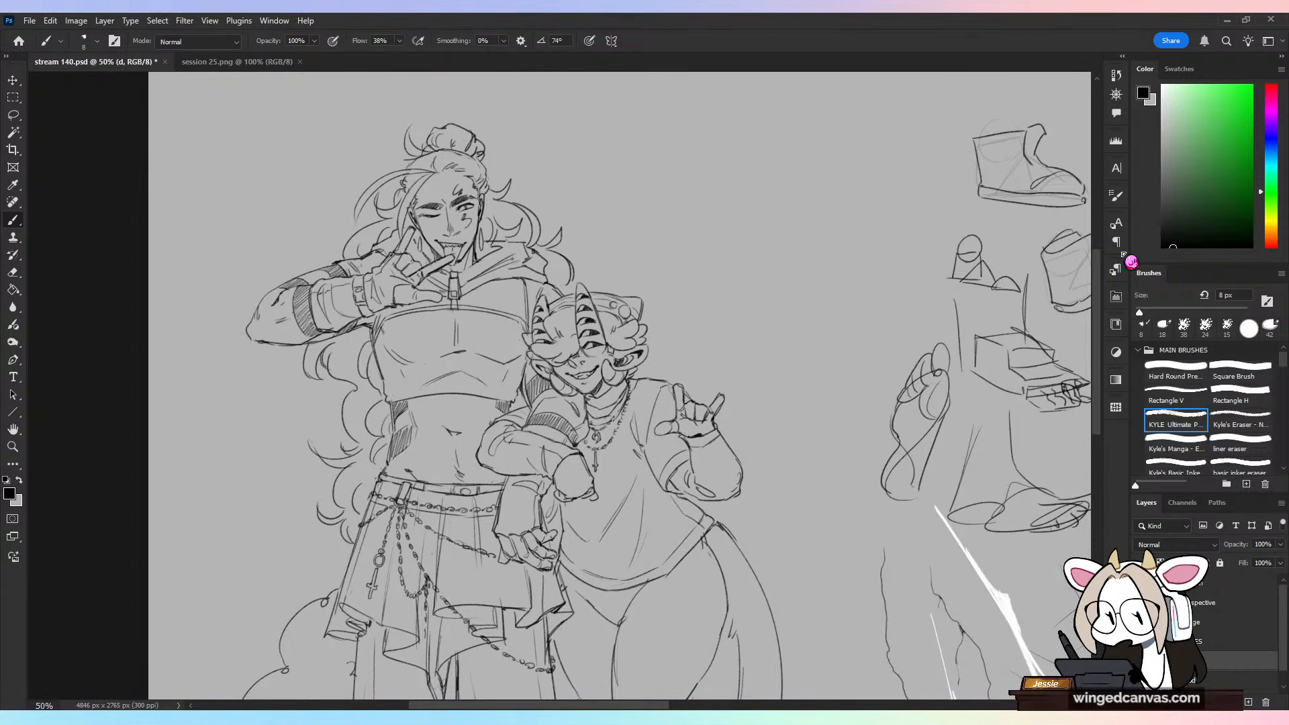
drag(643, 109, 537, 196)
key(ctrl+z)
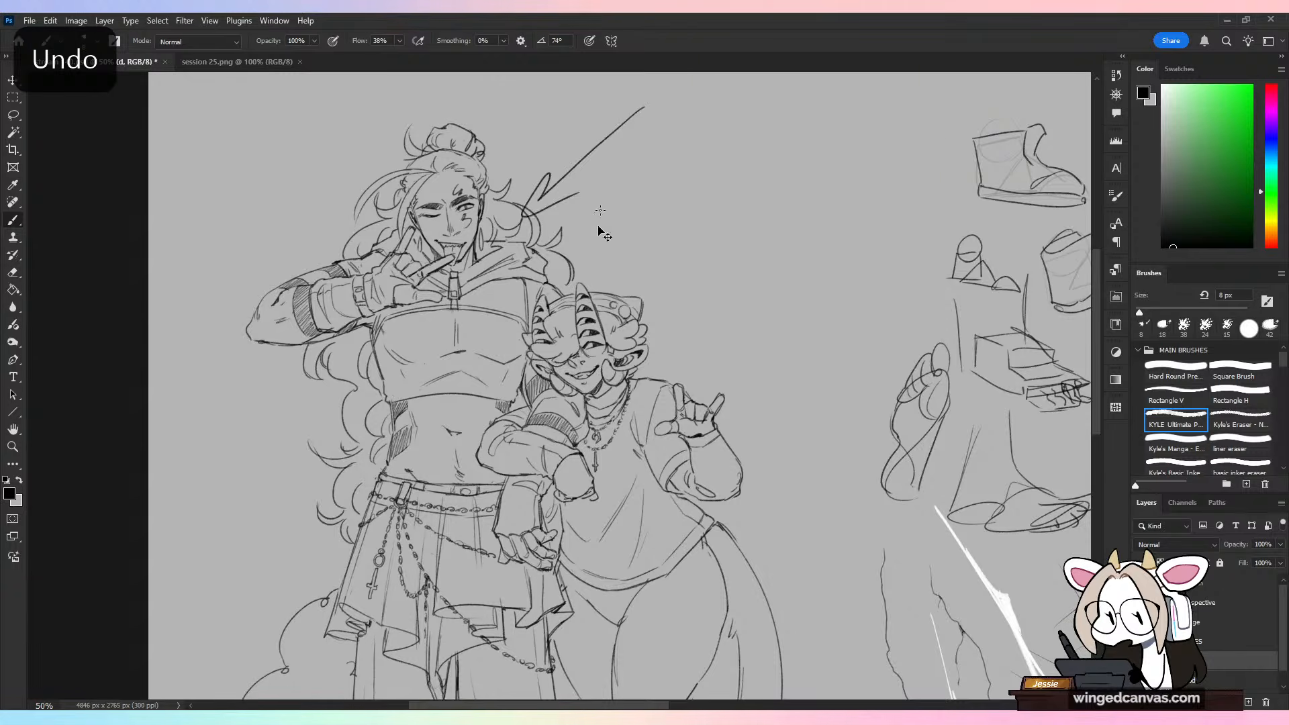
drag(551, 127, 631, 134)
key(ctrl+z)
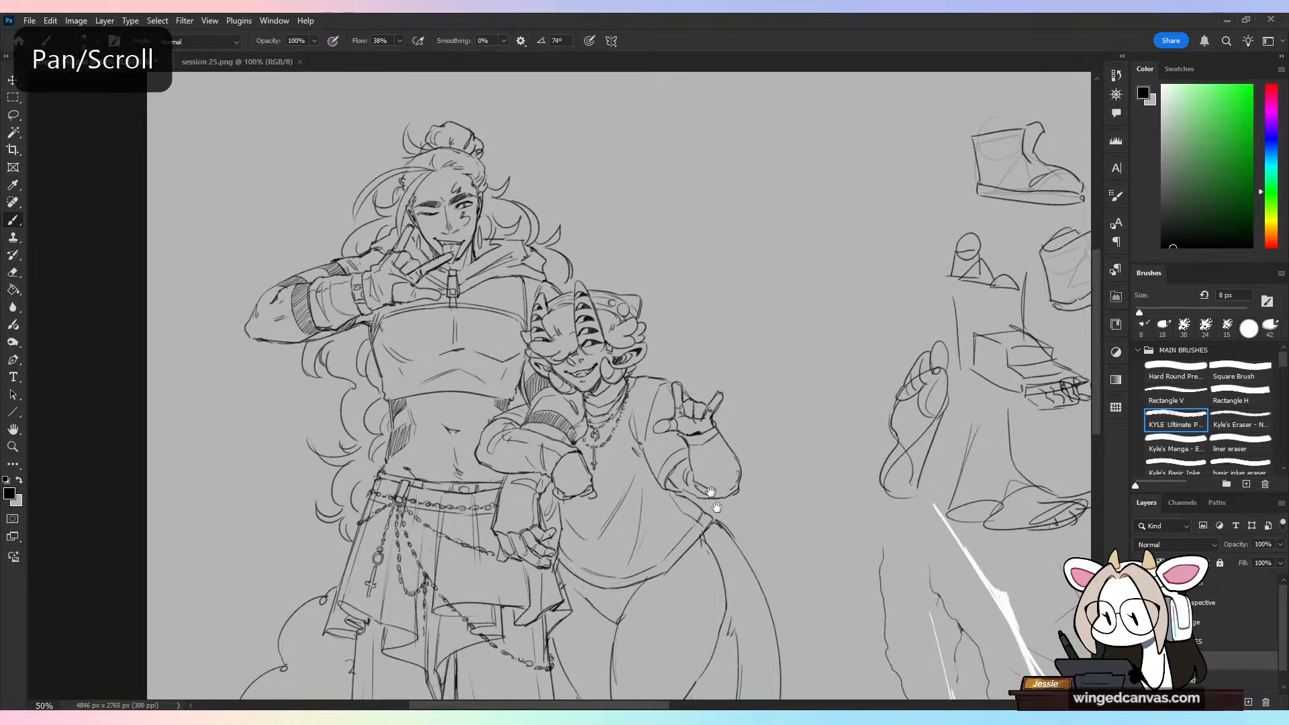
Step: Erase the horned character's inner thigh line below the shirt hem on the tail side, using a 35 px eraser
drag(732, 492, 650, 281)
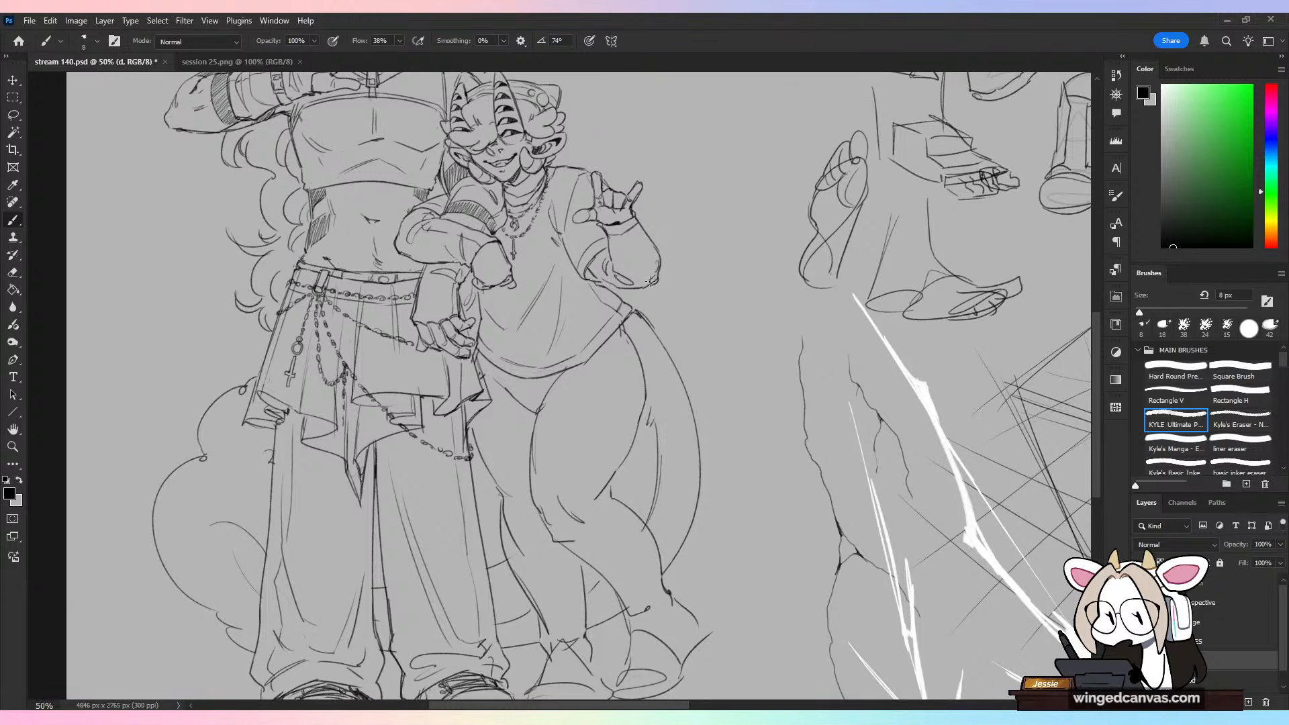
key(ctrl+plus)
drag(734, 355, 720, 373)
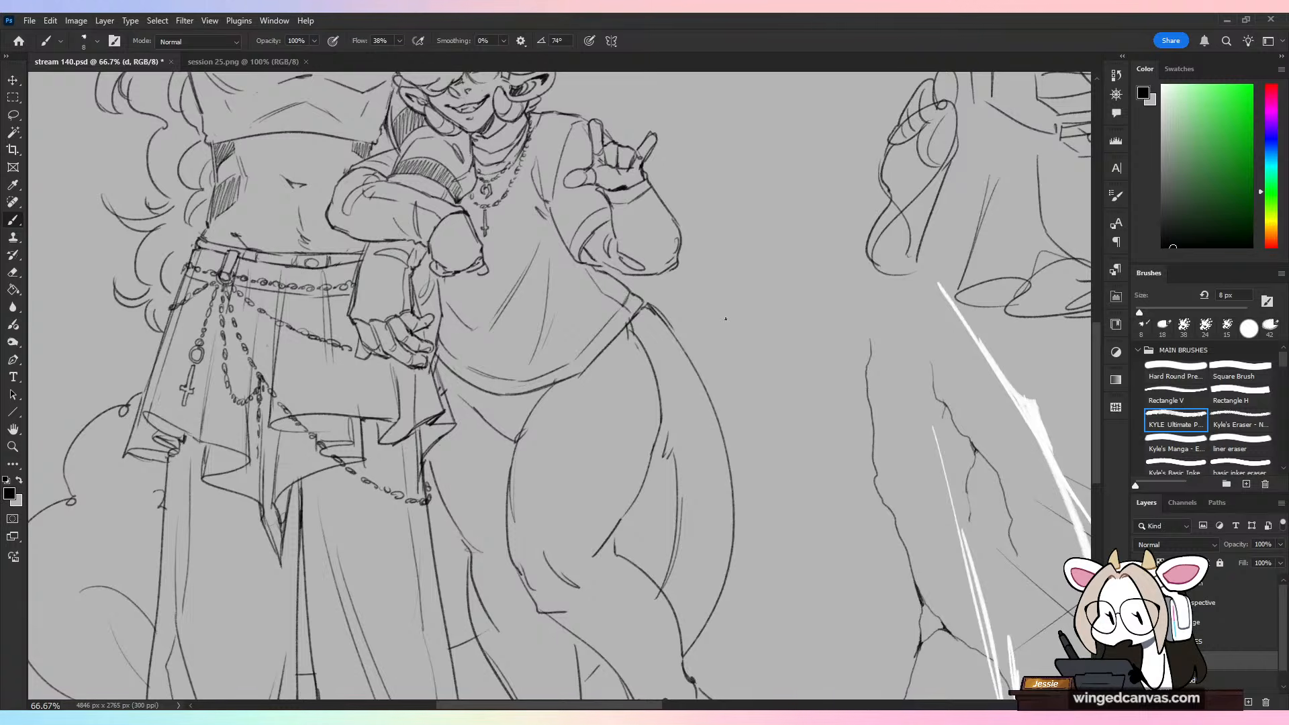
drag(1099, 353, 1103, 316)
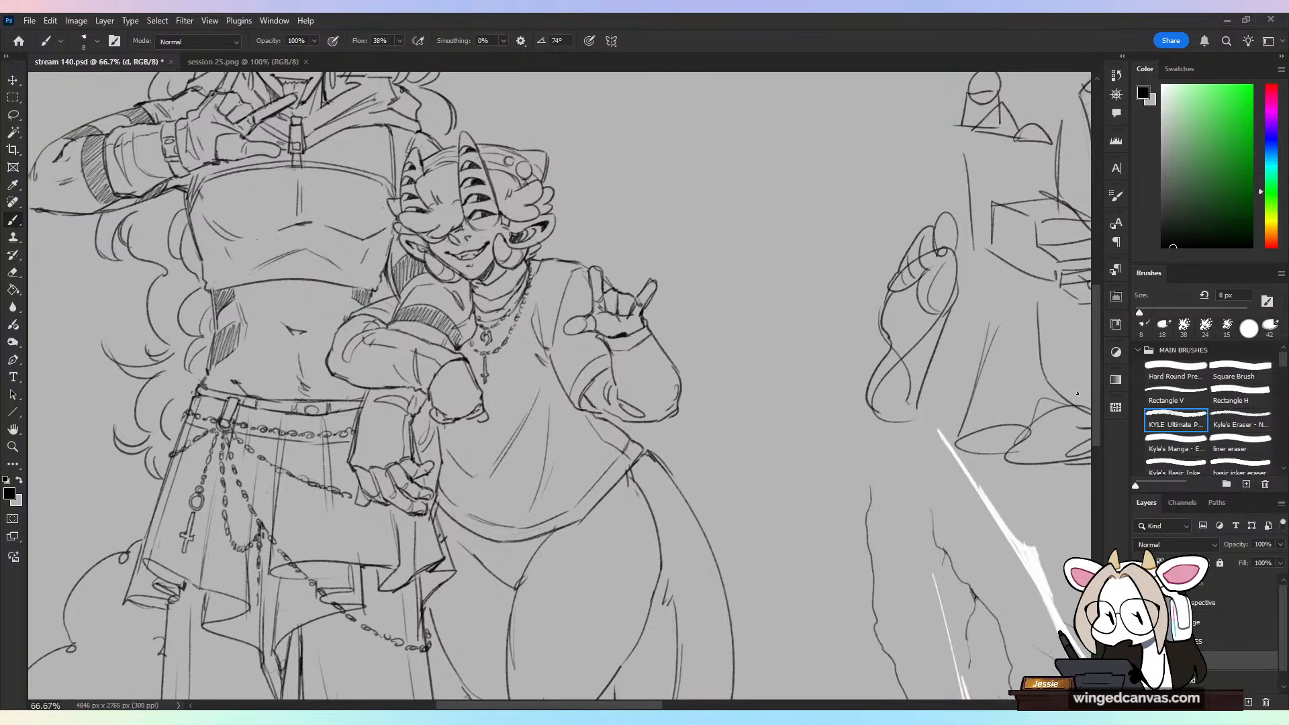
scroll(663, 517, down, 5)
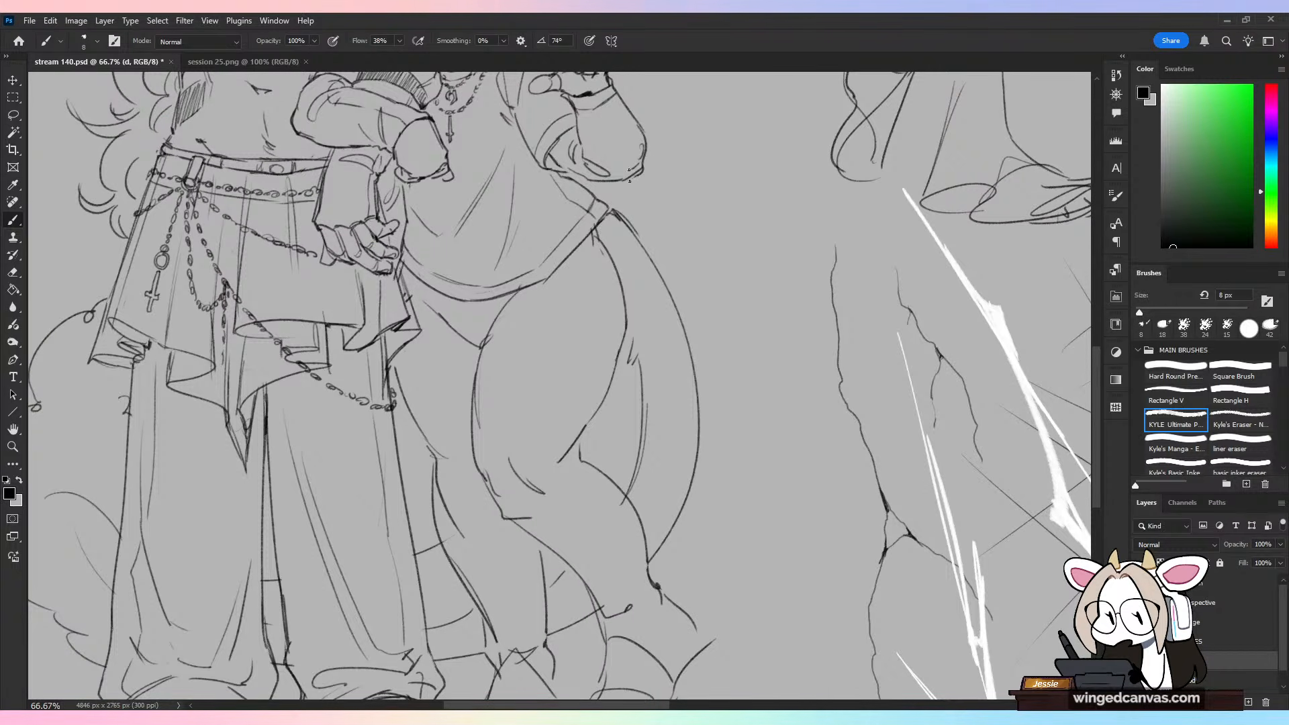
drag(602, 232, 623, 282)
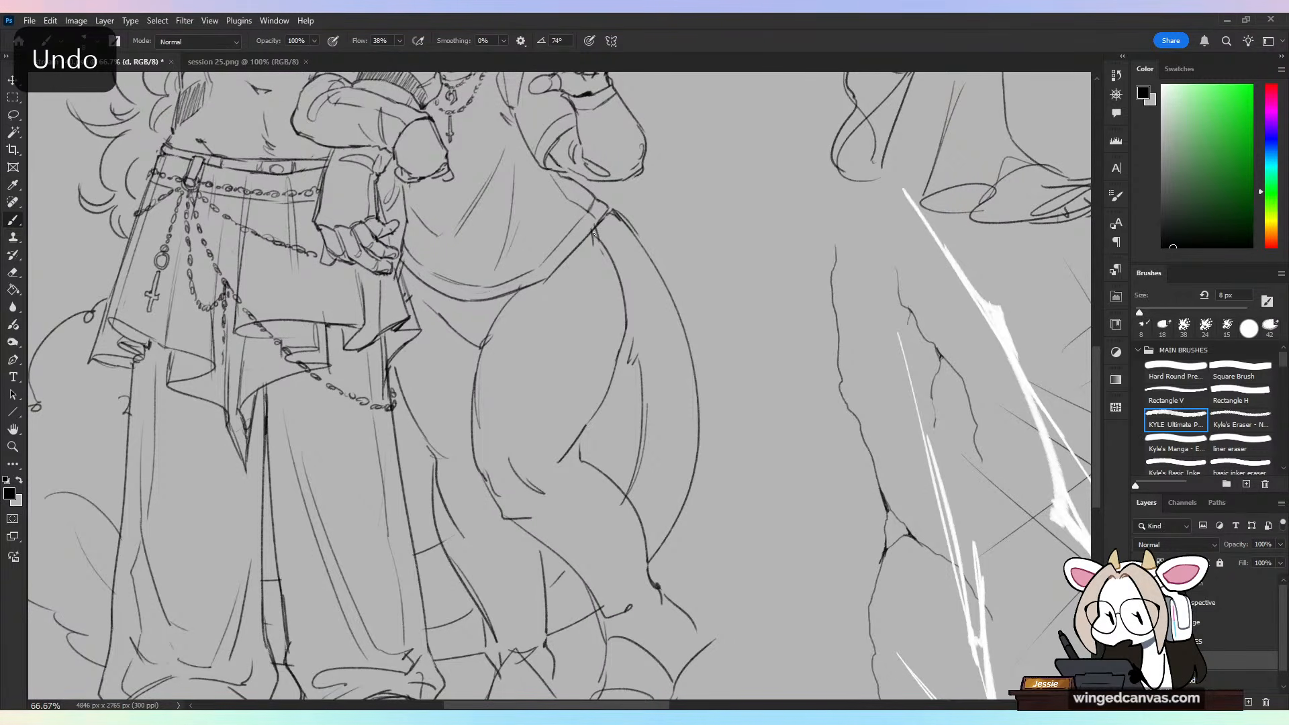
key(e)
drag(594, 242, 596, 233)
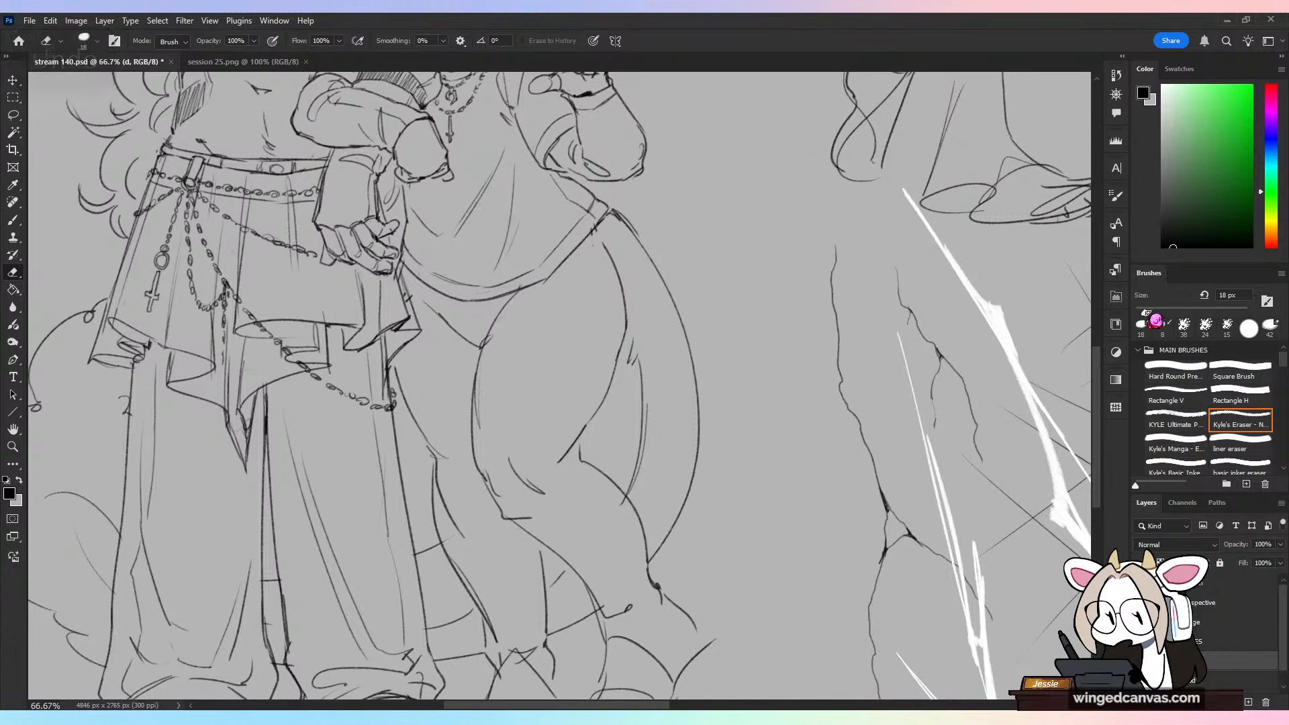
drag(1145, 311, 1154, 312)
mouse_move(599, 246)
mouse_down()
mouse_move(625, 309)
mouse_move(613, 381)
mouse_up()
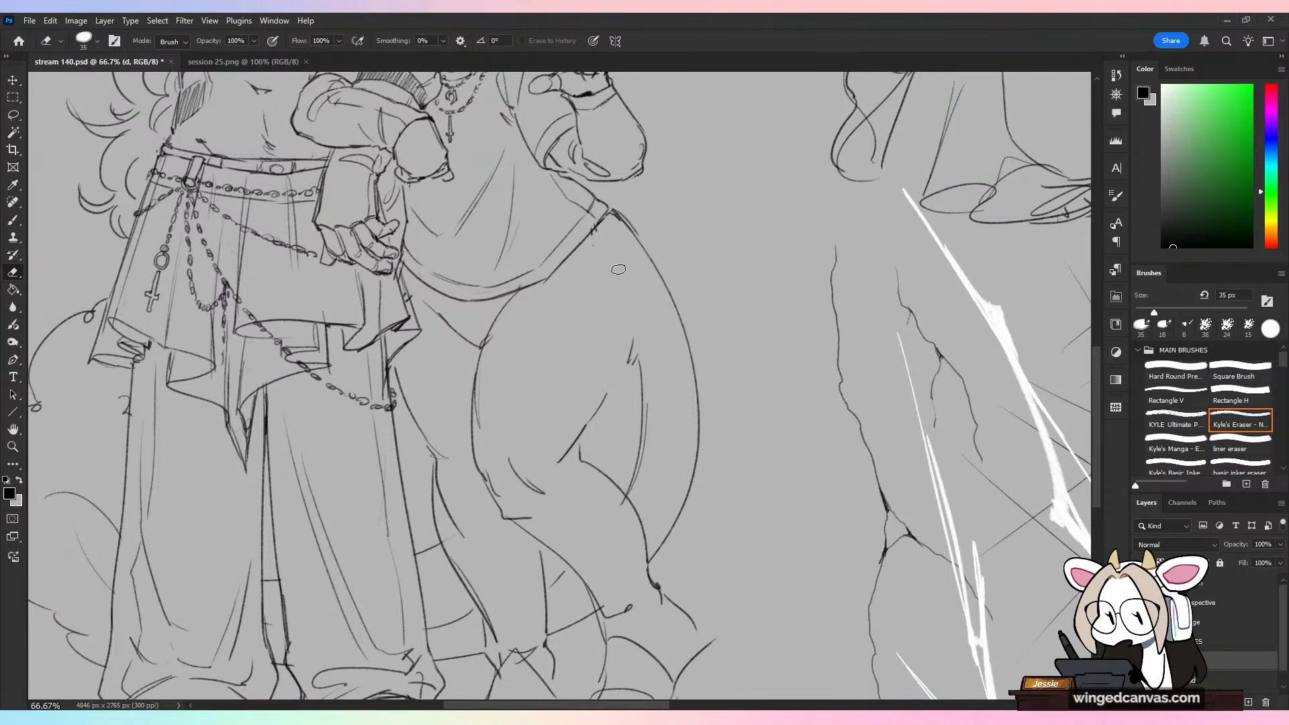
Step: Redraw the horned character's upper thigh line as a curve from the hip beside the tail, undoing the strokes that miss
key(b)
drag(582, 161, 602, 180)
drag(601, 225, 627, 329)
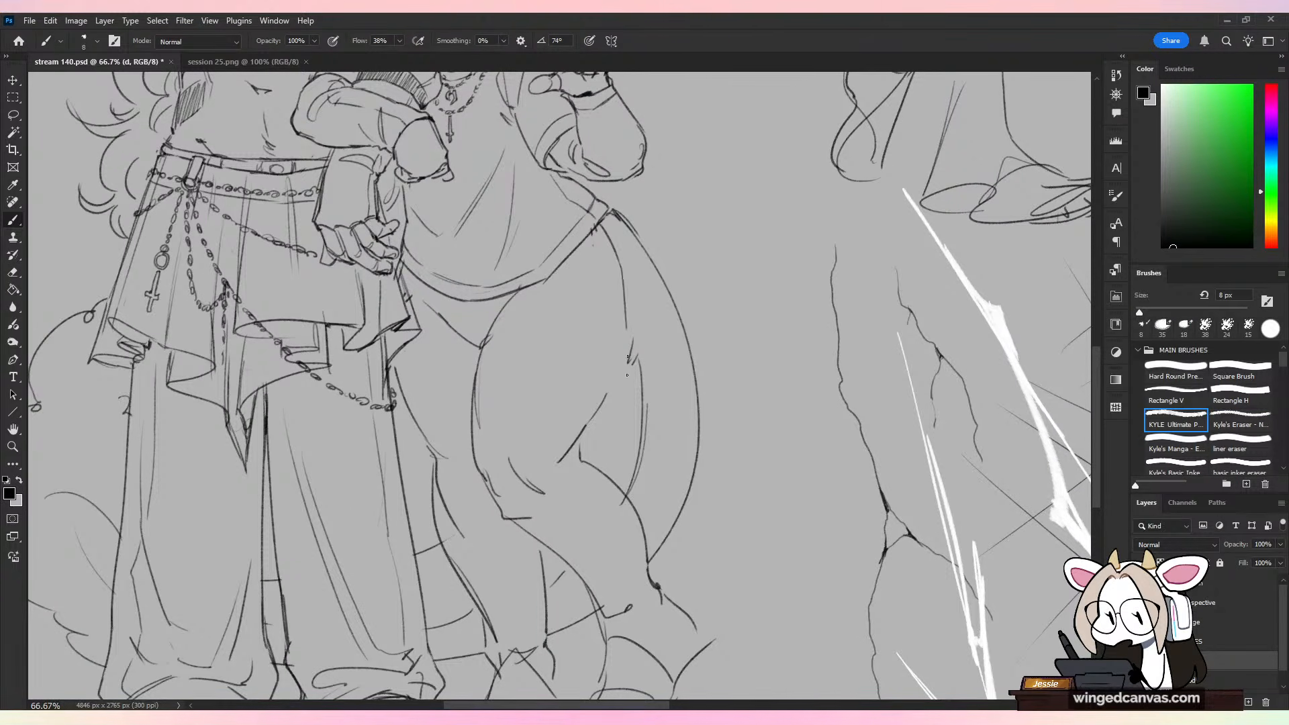
key(ctrl+z)
mouse_move(619, 259)
mouse_down()
mouse_move(622, 358)
mouse_move(624, 274)
mouse_move(633, 331)
mouse_up()
key(ctrl+z)
key(ctrl+z)
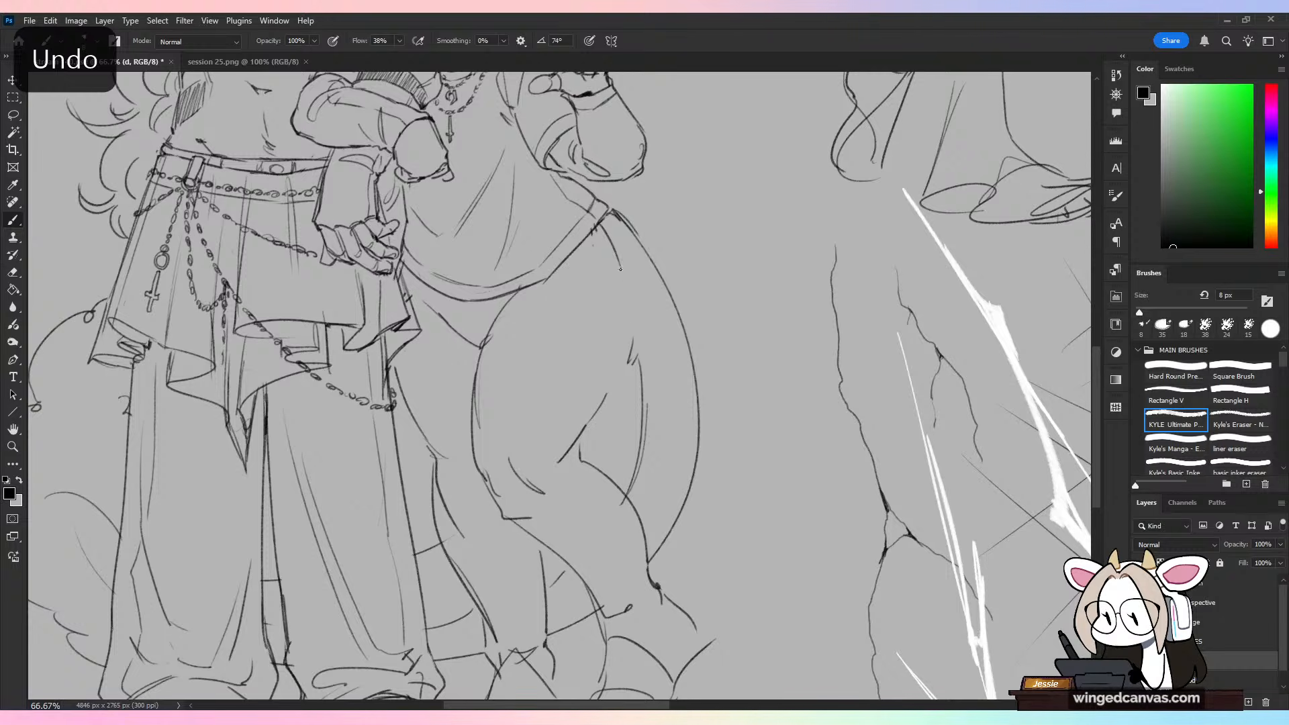
mouse_move(619, 264)
mouse_down()
mouse_move(633, 322)
mouse_move(625, 375)
mouse_up()
key(ctrl+z)
drag(633, 317, 622, 382)
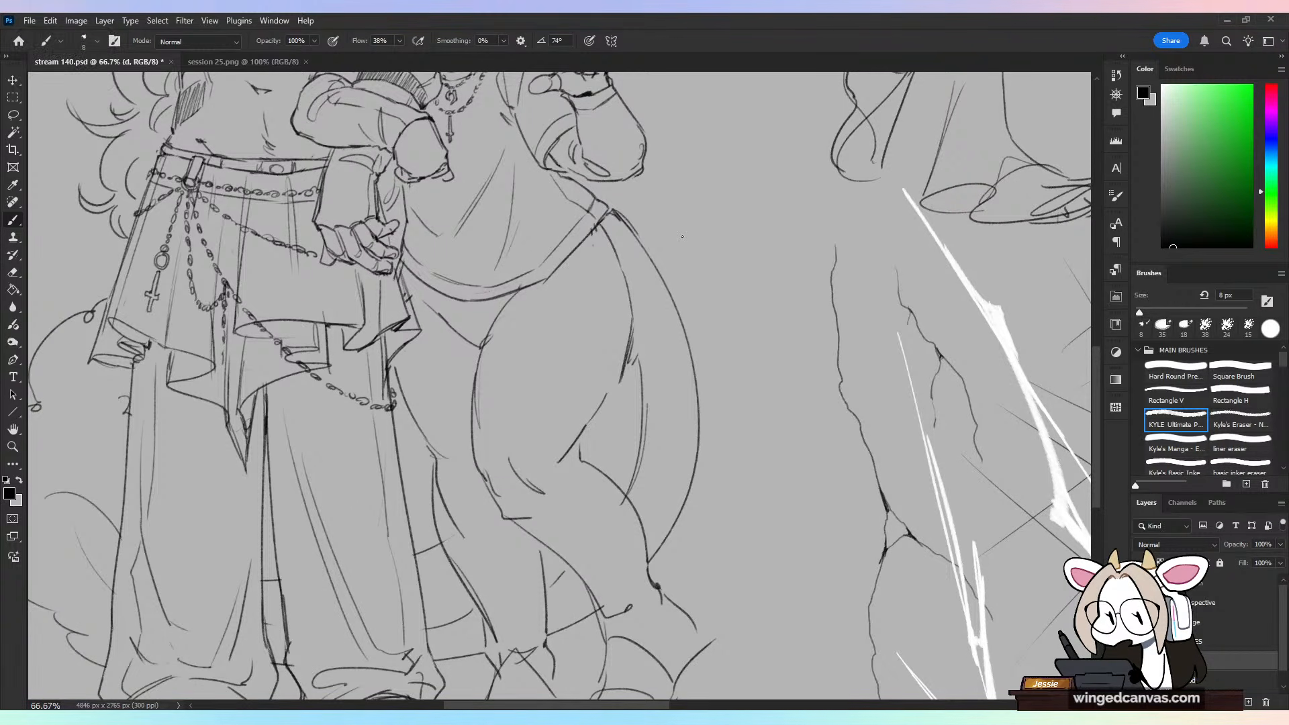
Step: Clean up the lower end of the new thigh line and extend it down to the back of the knee
key(e)
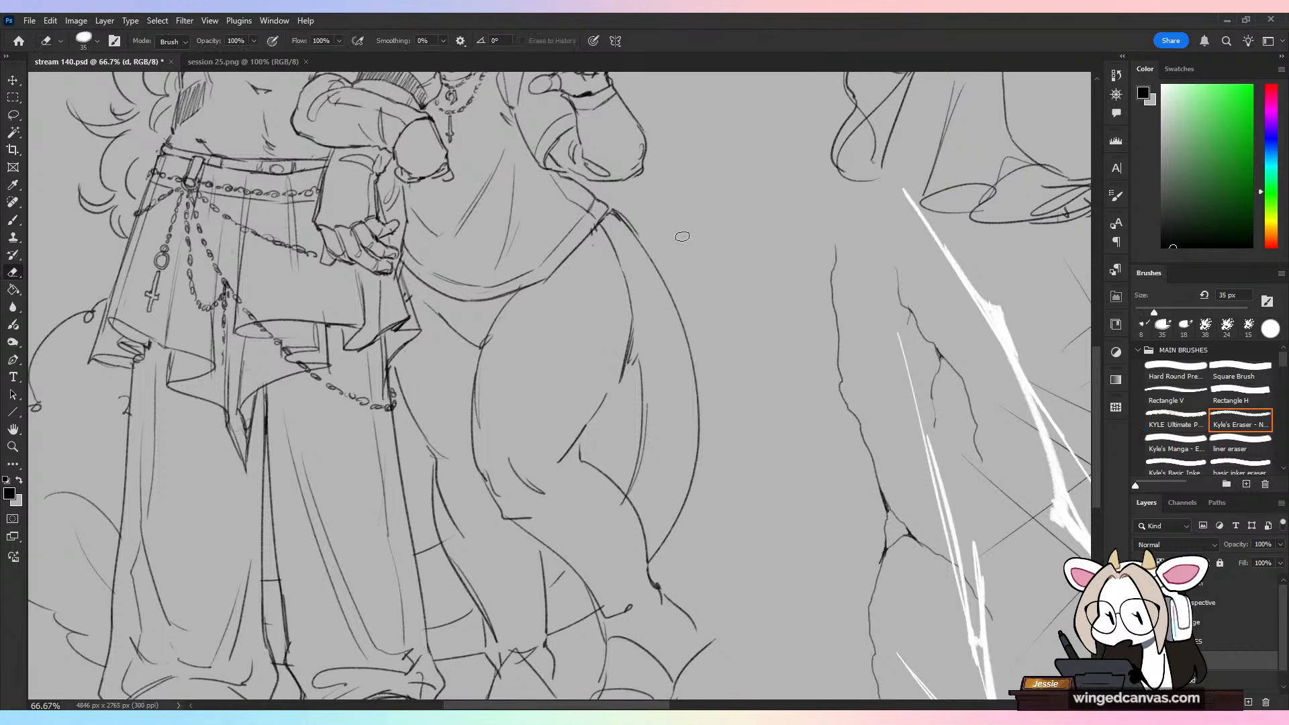
drag(628, 336, 603, 394)
key(b)
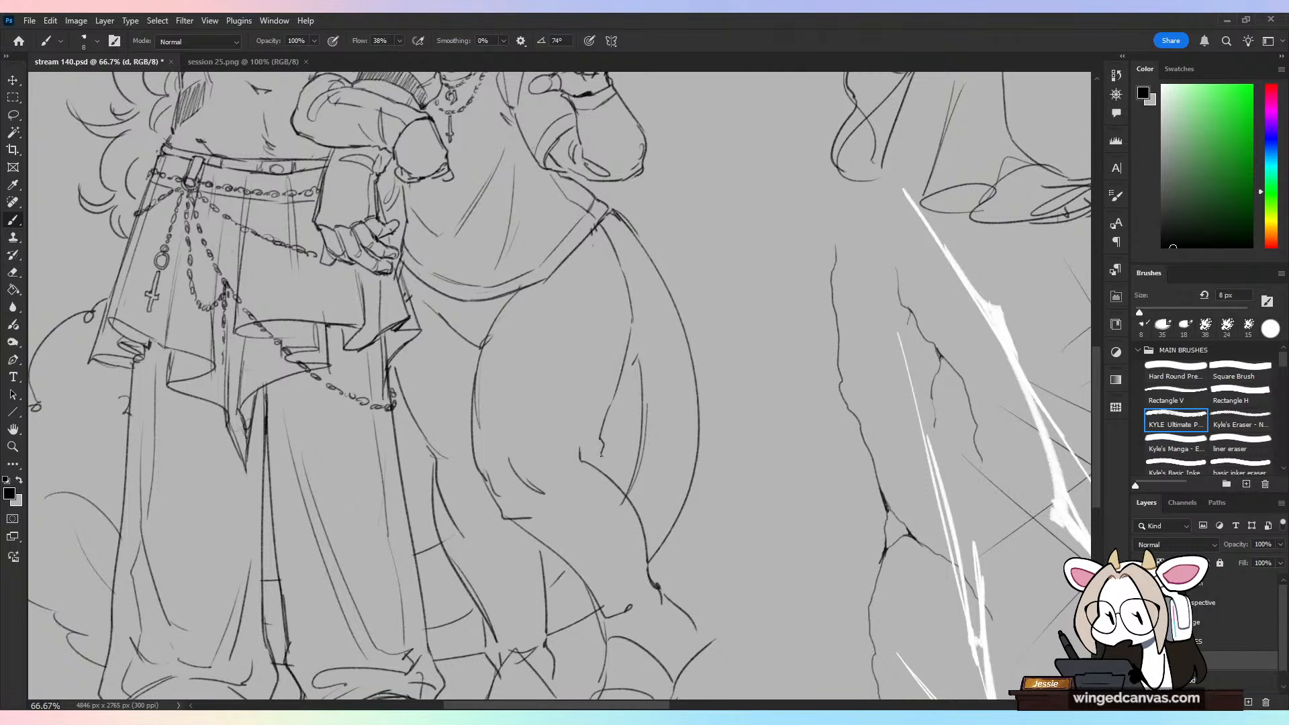
Step: Erase the horned character's old knee lines and redraw the crease curving forward from the back of the knee
key(e)
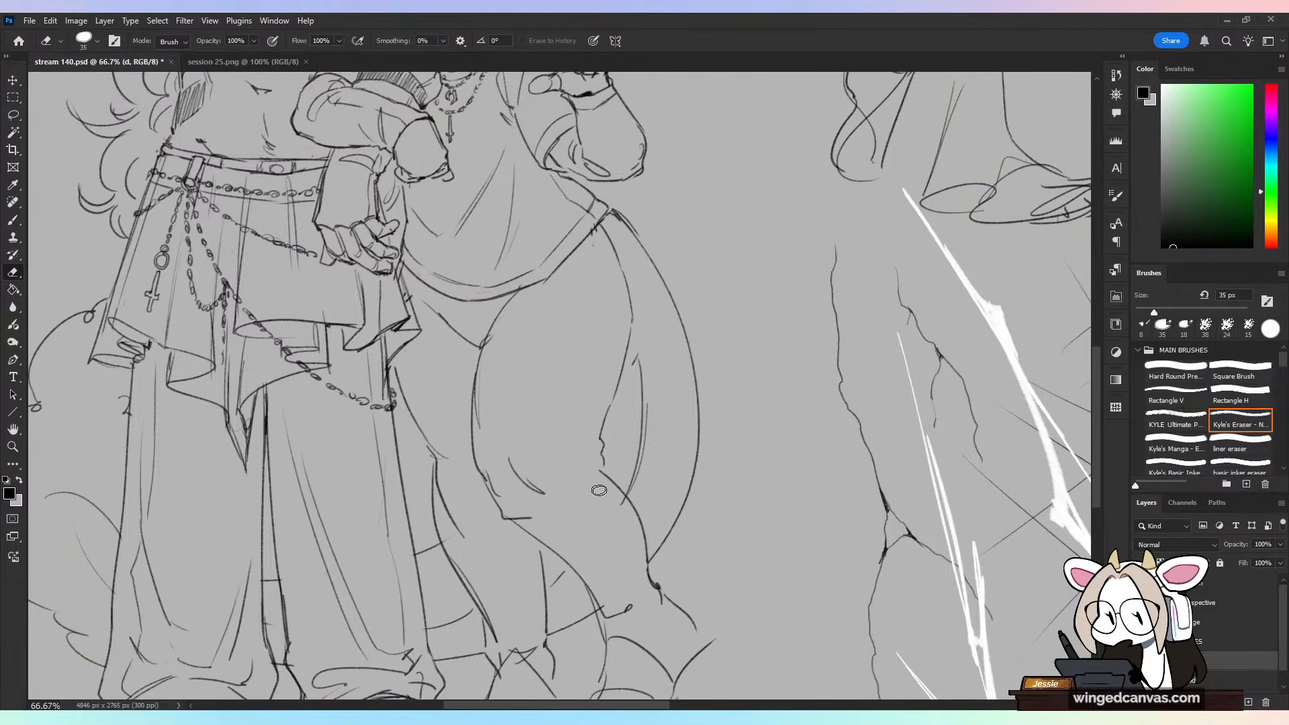
mouse_move(492, 498)
mouse_down()
mouse_move(517, 517)
mouse_move(541, 498)
mouse_move(554, 505)
mouse_up()
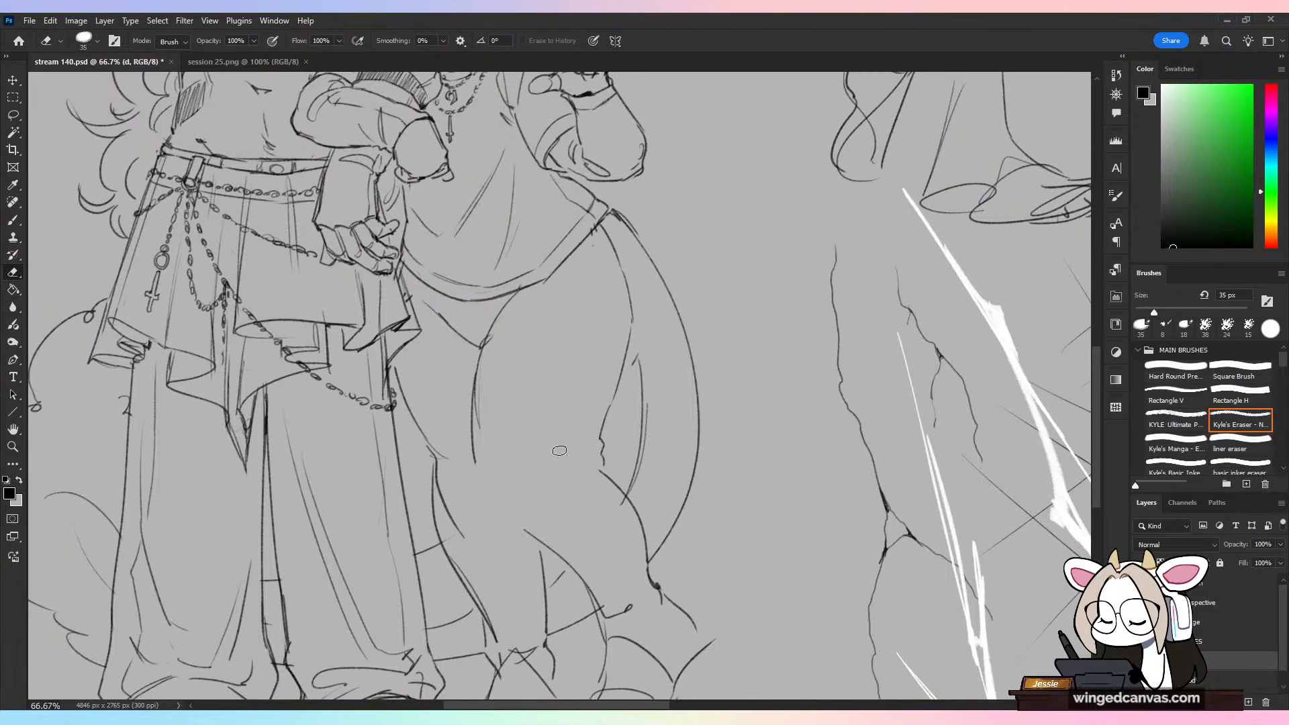
key(b)
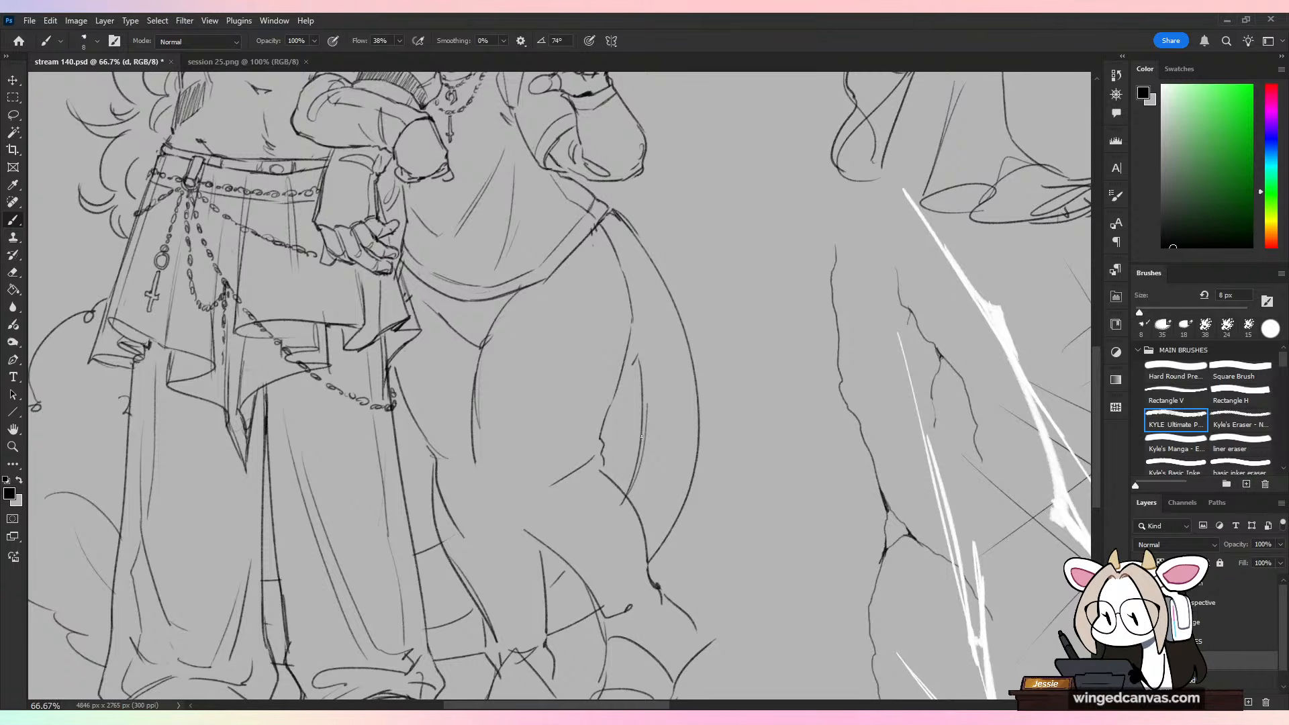
key(ctrl+z)
key(ctrl+z)
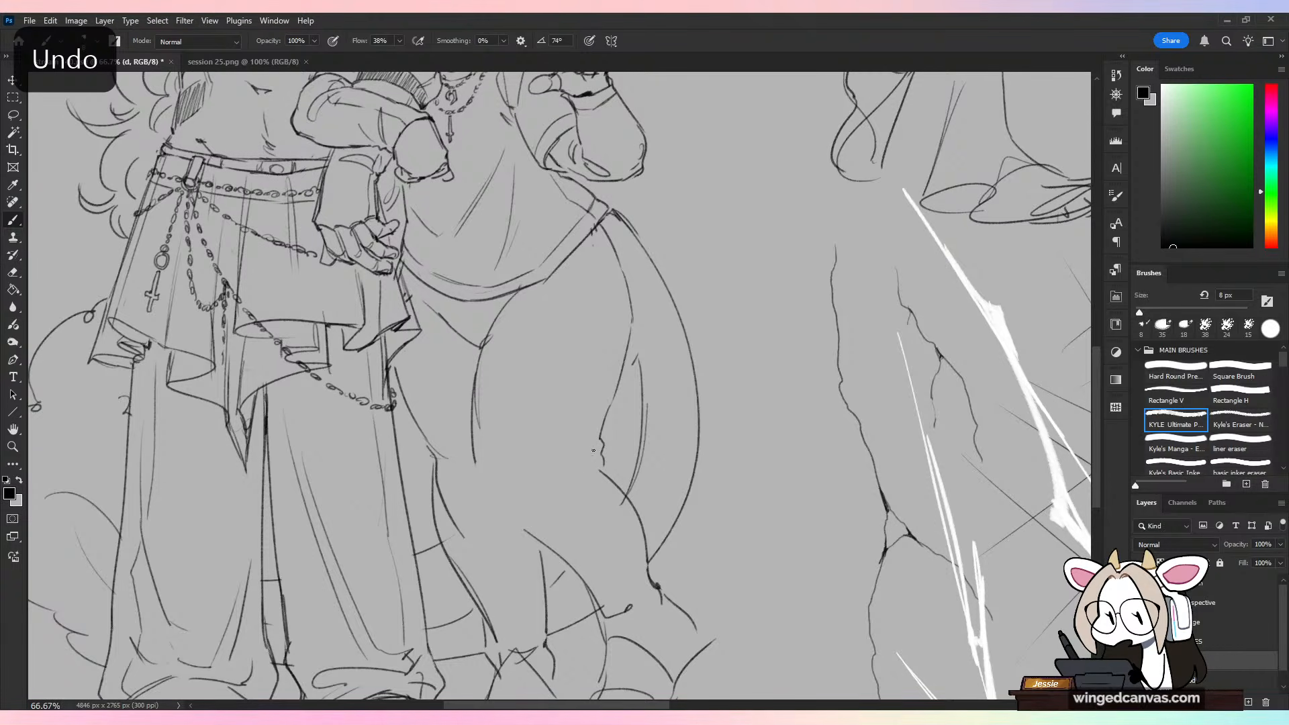
drag(582, 467, 520, 507)
key(ctrl+z)
mouse_move(582, 470)
mouse_down()
mouse_move(550, 503)
mouse_move(633, 410)
mouse_move(603, 485)
mouse_move(598, 470)
mouse_move(603, 523)
mouse_up()
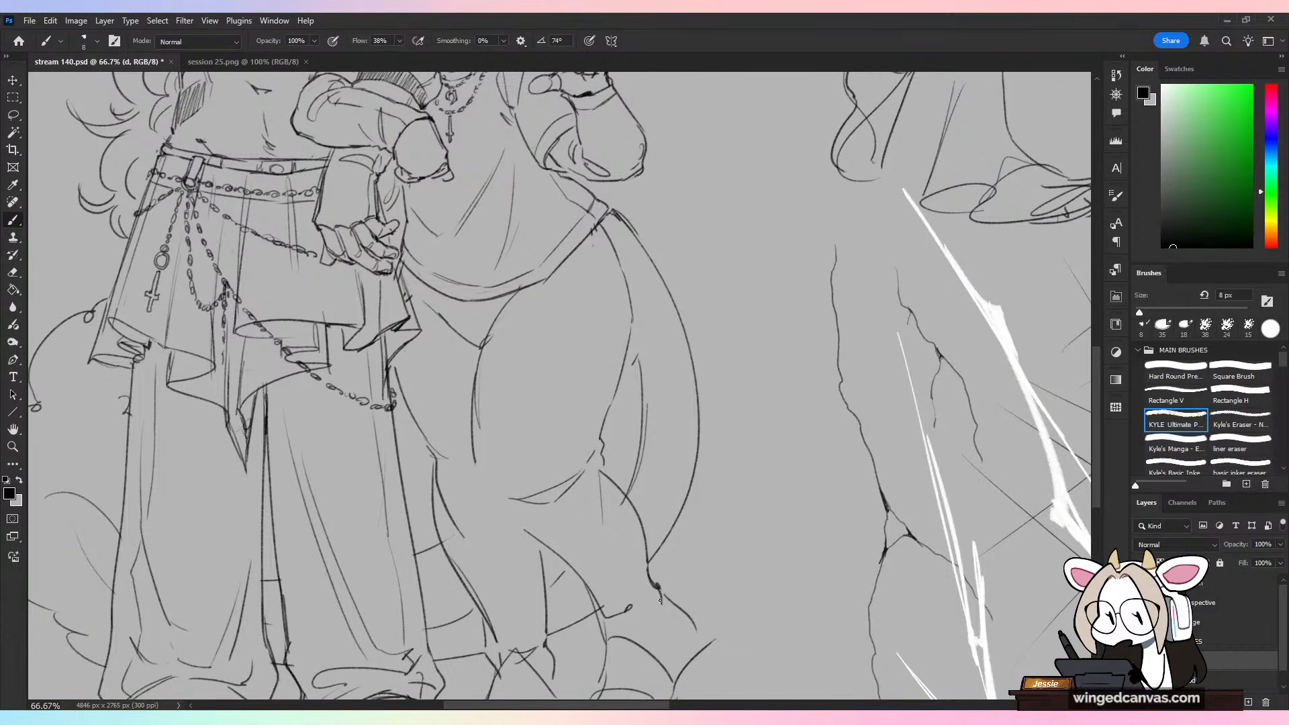
Step: Try extending the horned character's front thigh line down over the knee into the shin, and undo the stroke
drag(475, 453, 515, 534)
drag(697, 516, 673, 475)
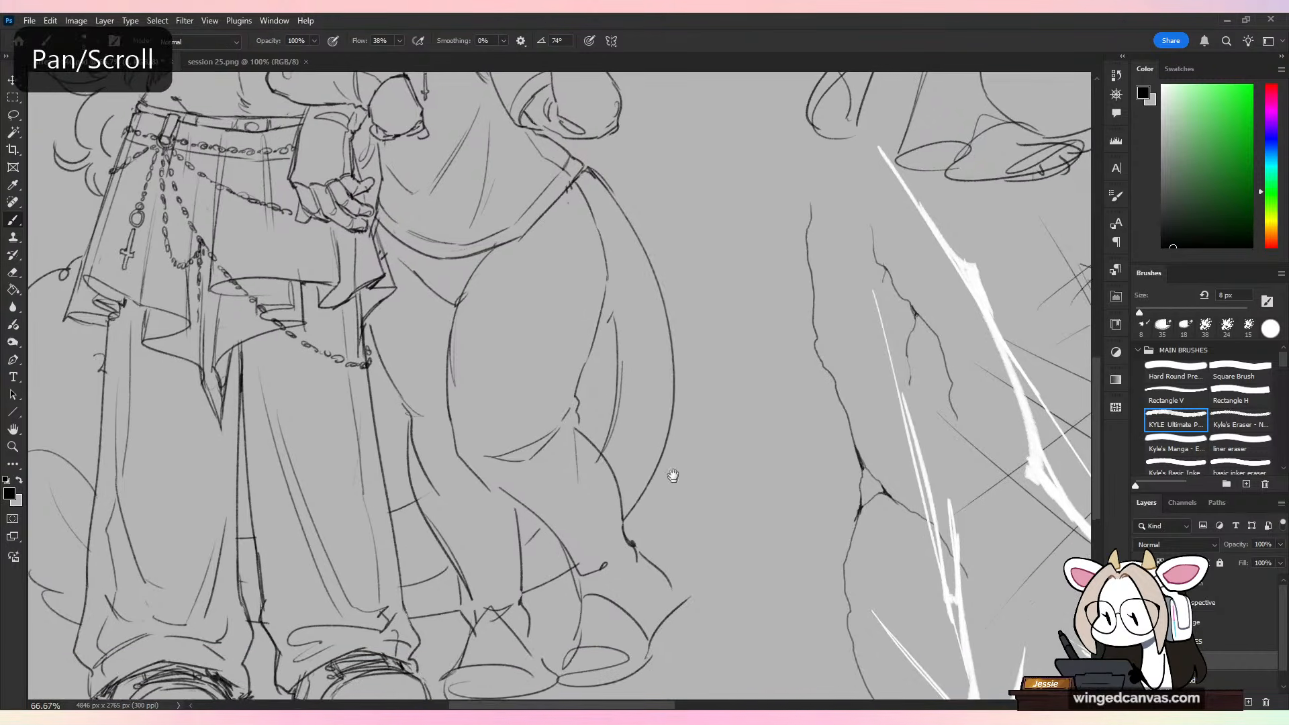
key(ctrl+minus)
key(ctrl+plus)
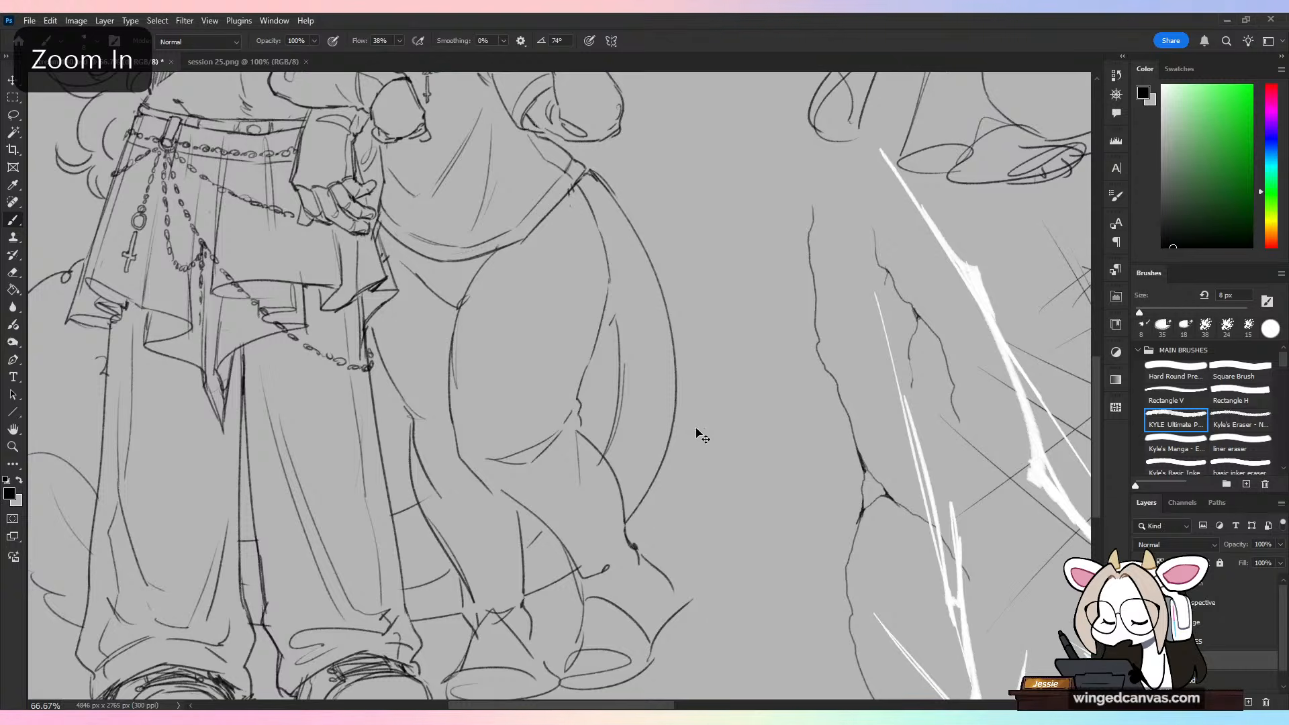
key(ctrl+z)
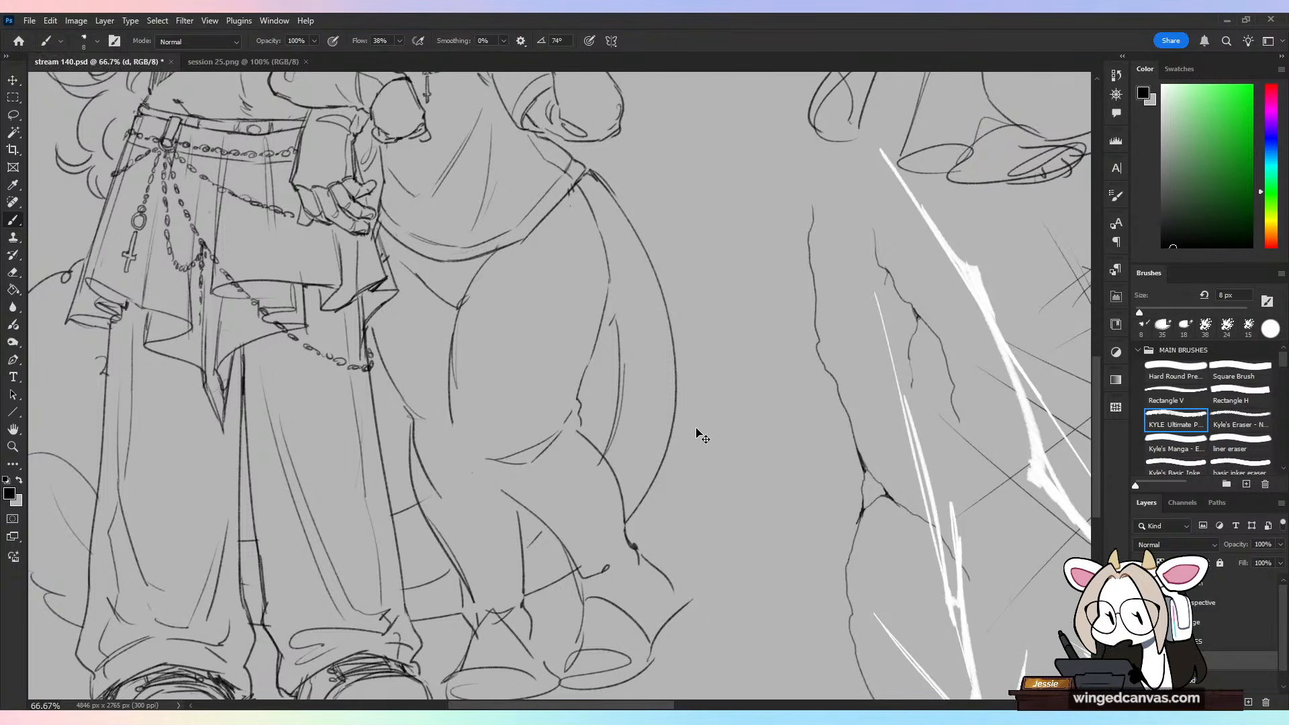
Step: Compare the horned character's reworked knee with its earlier version by undoing and restoring the latest leg strokes
key(ctrl+z)
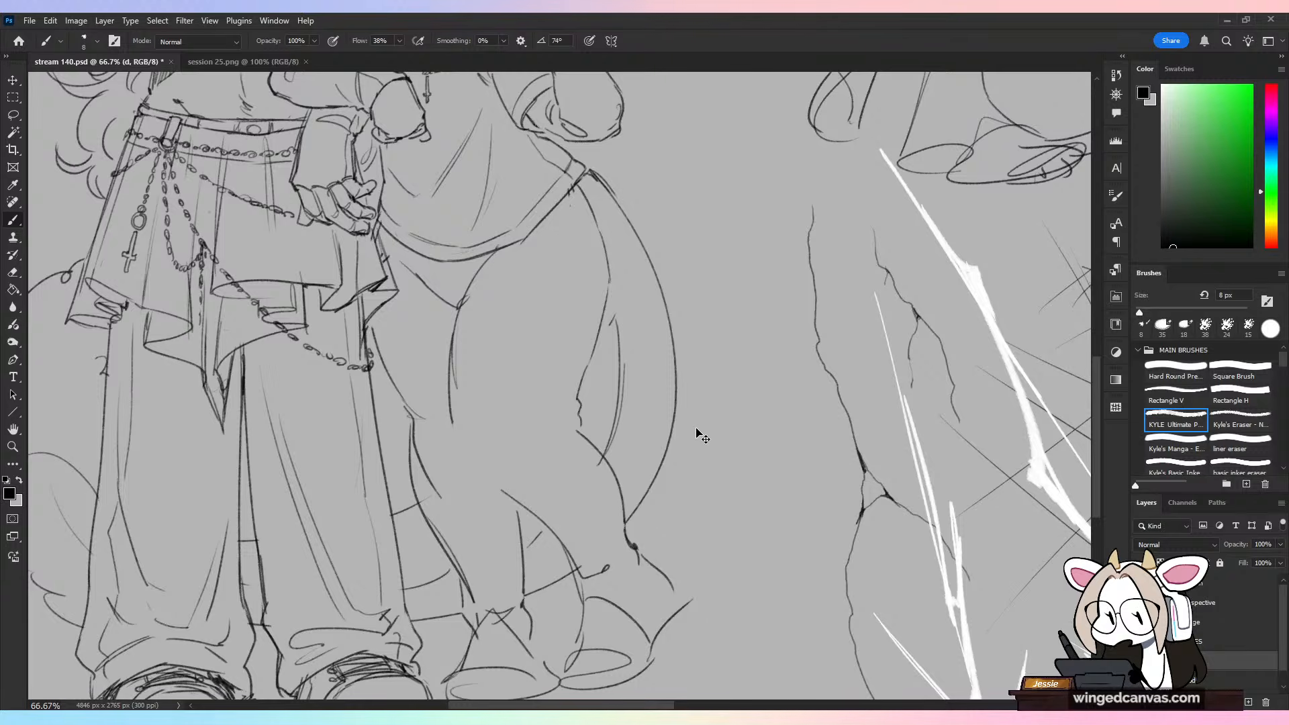
key(ctrl+shift+z)
key(ctrl+shift+z)
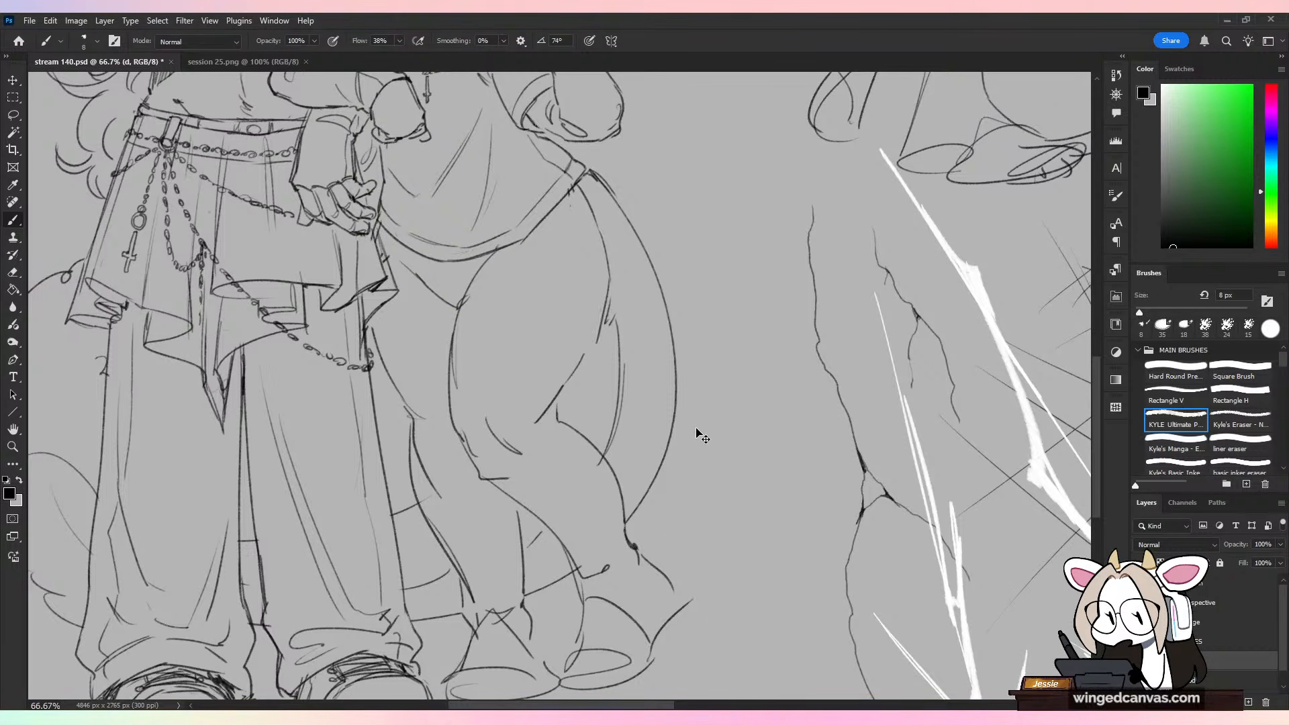
Step: On Layer 1, sketch a small head with a round skull and tapered jaw in the blank area between the characters and the boots
key(ctrl+minus)
key(ctrl+minus)
scroll(698, 435, up, 5)
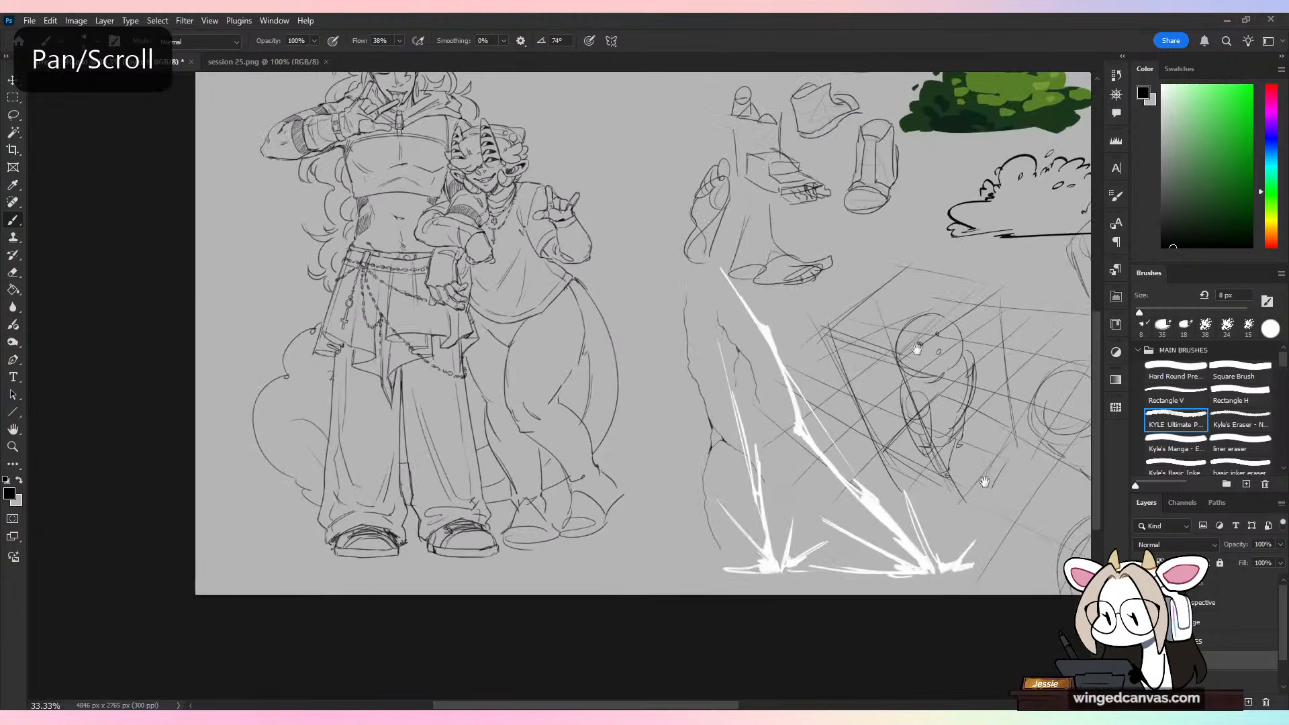
key(ctrl+plus)
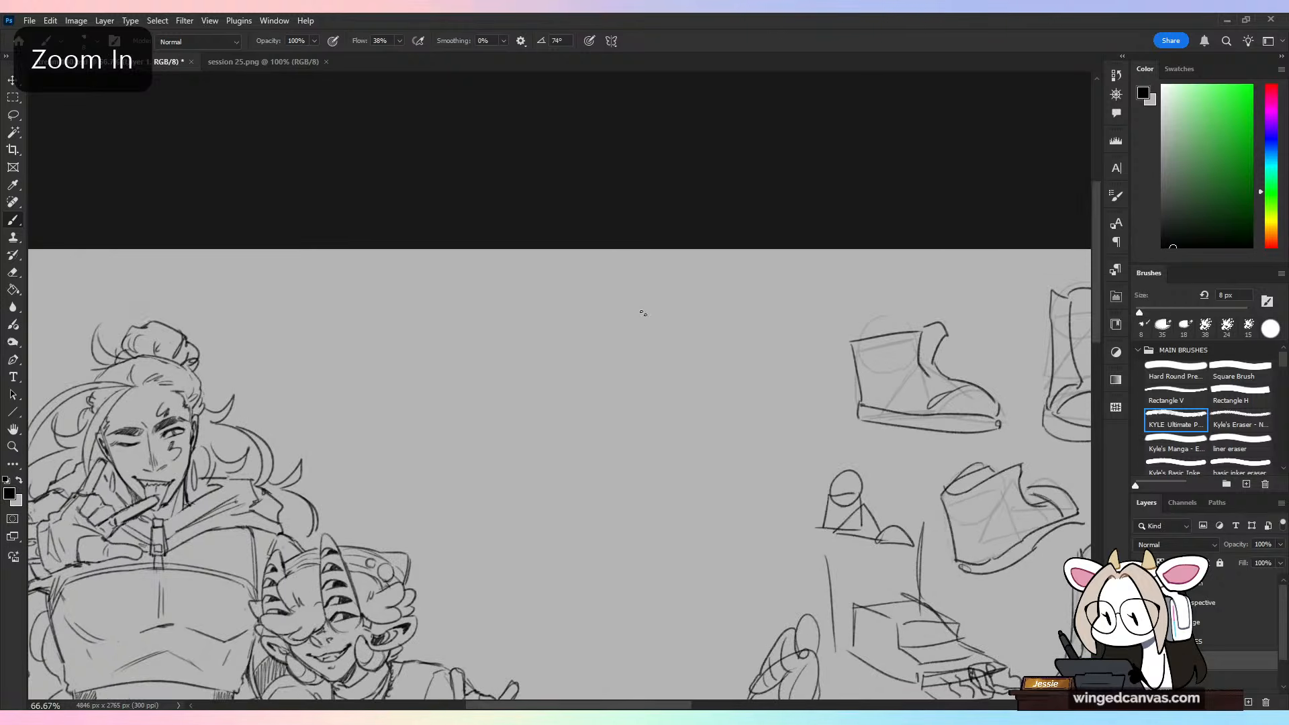
mouse_move(638, 309)
mouse_down()
mouse_move(611, 419)
mouse_move(669, 424)
mouse_up()
key(ctrl+z)
key(ctrl+z)
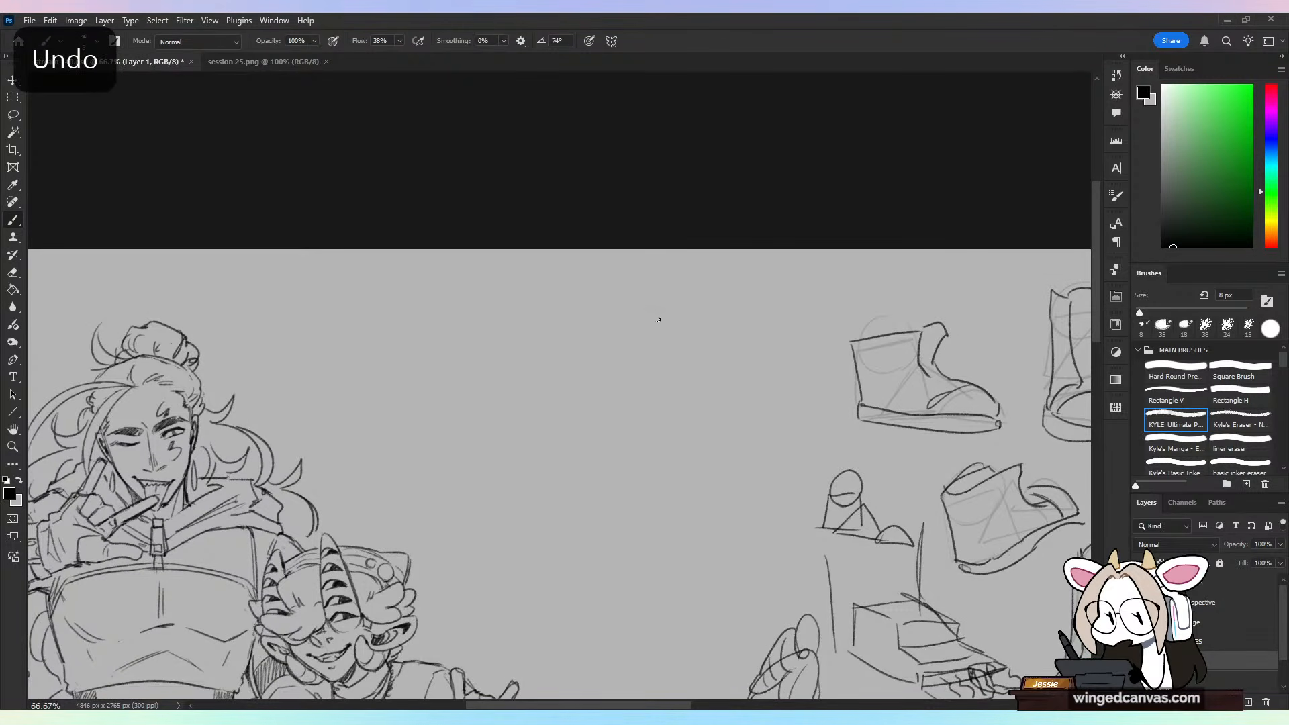
drag(652, 309, 628, 407)
mouse_move(654, 312)
mouse_down()
mouse_move(695, 335)
mouse_move(661, 407)
mouse_up()
drag(581, 341, 597, 433)
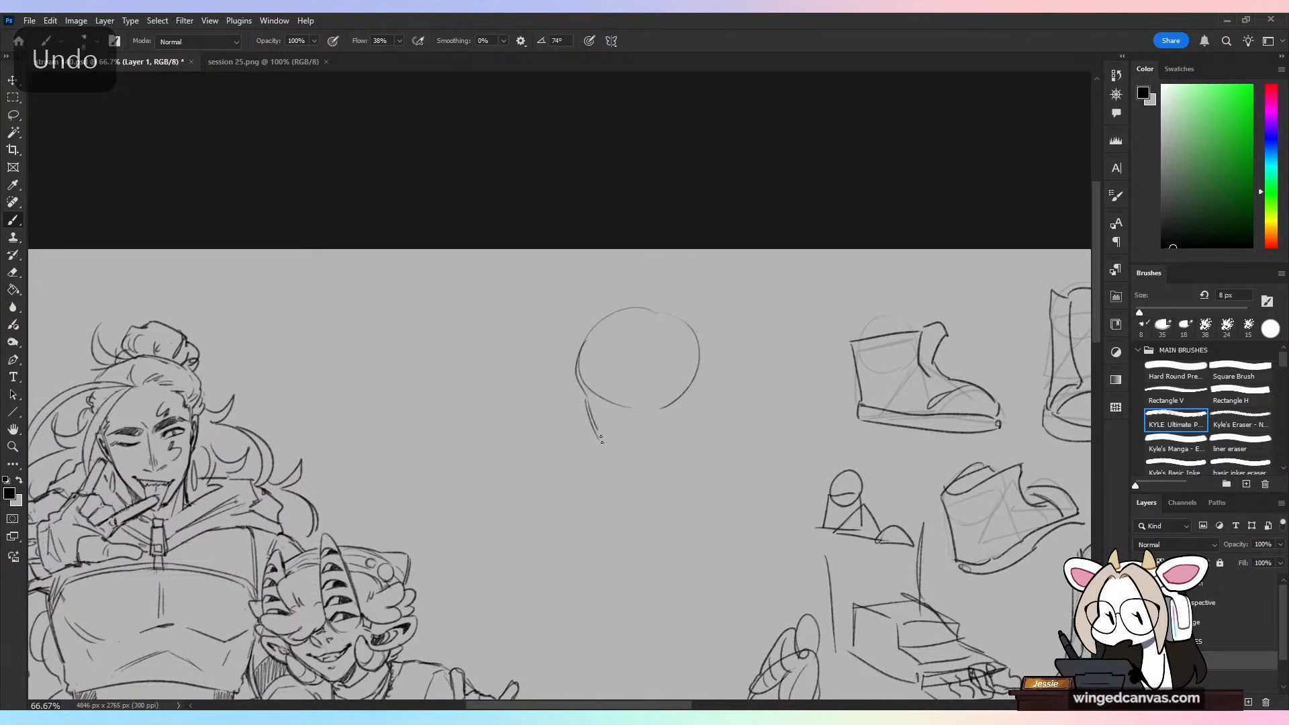
drag(682, 431, 637, 470)
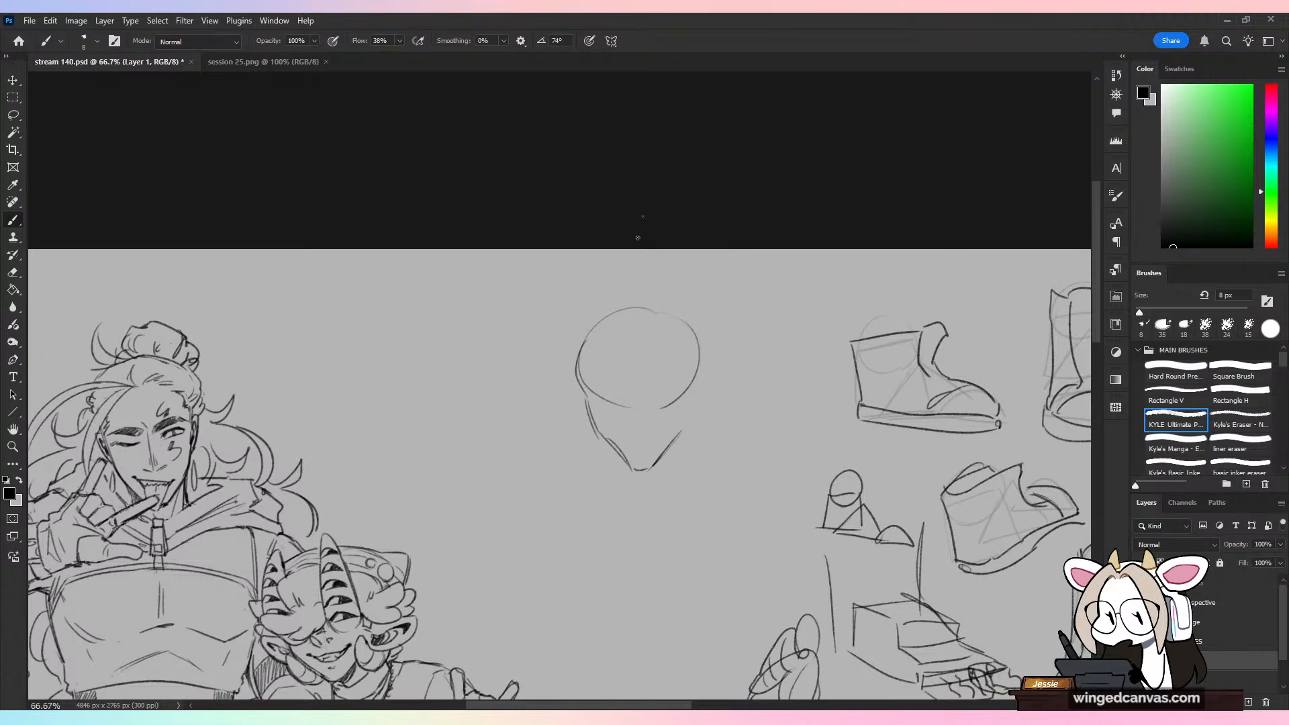
Step: Sketch the head's wavy hairline and a large mass of curls falling from the crown past the cheek on the boots' side
mouse_move(606, 349)
mouse_down()
mouse_move(636, 393)
mouse_move(667, 427)
mouse_up()
mouse_move(655, 362)
mouse_down()
mouse_move(709, 420)
mouse_move(702, 454)
mouse_up()
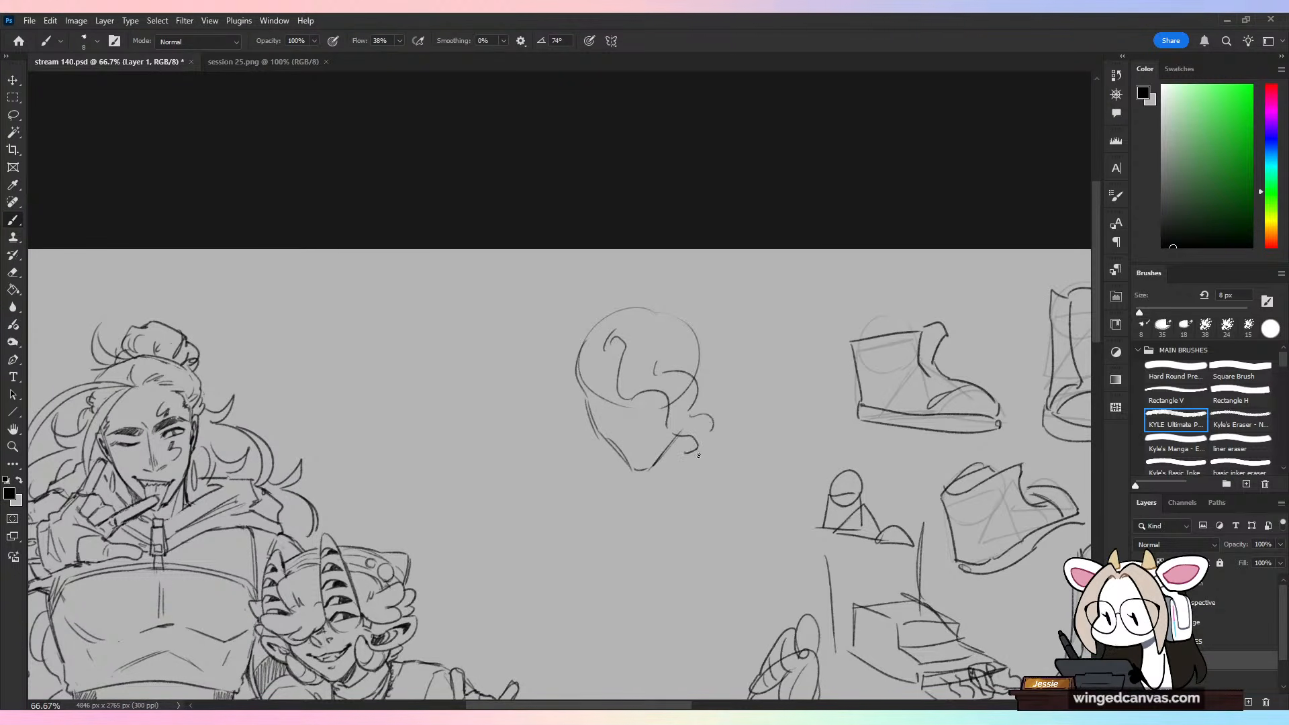
key(ctrl+z)
mouse_move(701, 326)
mouse_down()
mouse_move(728, 363)
mouse_move(729, 351)
mouse_move(757, 452)
mouse_move(726, 519)
mouse_up()
mouse_move(695, 479)
mouse_down()
mouse_move(684, 520)
mouse_move(735, 524)
mouse_move(760, 499)
mouse_up()
mouse_move(760, 420)
mouse_down()
mouse_move(748, 455)
mouse_move(728, 482)
mouse_up()
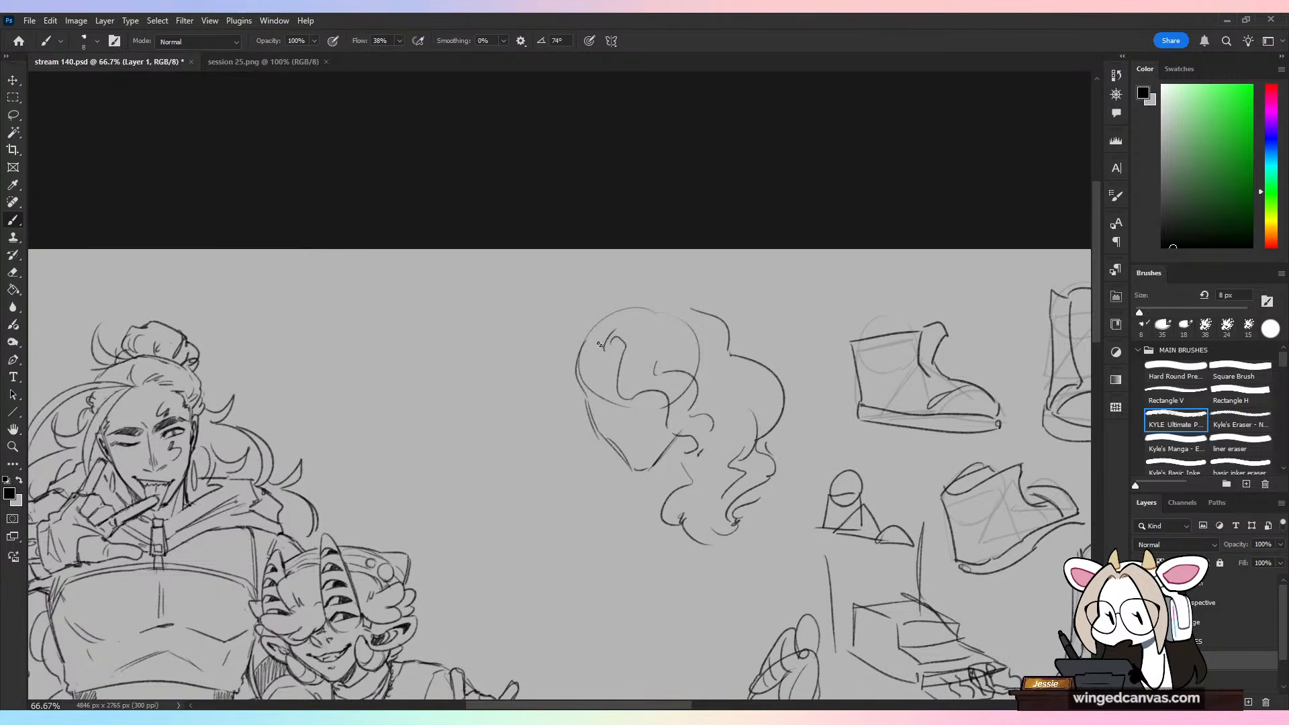
Step: Add matching curls down the other side of the head and outline the hair over the crown, undoing the stroke that misses
drag(605, 343, 590, 345)
drag(591, 344, 575, 380)
mouse_move(574, 336)
mouse_down()
mouse_move(549, 403)
mouse_move(564, 478)
mouse_up()
mouse_move(564, 478)
mouse_down()
mouse_move(570, 507)
mouse_move(637, 537)
mouse_move(653, 502)
mouse_move(614, 514)
mouse_up()
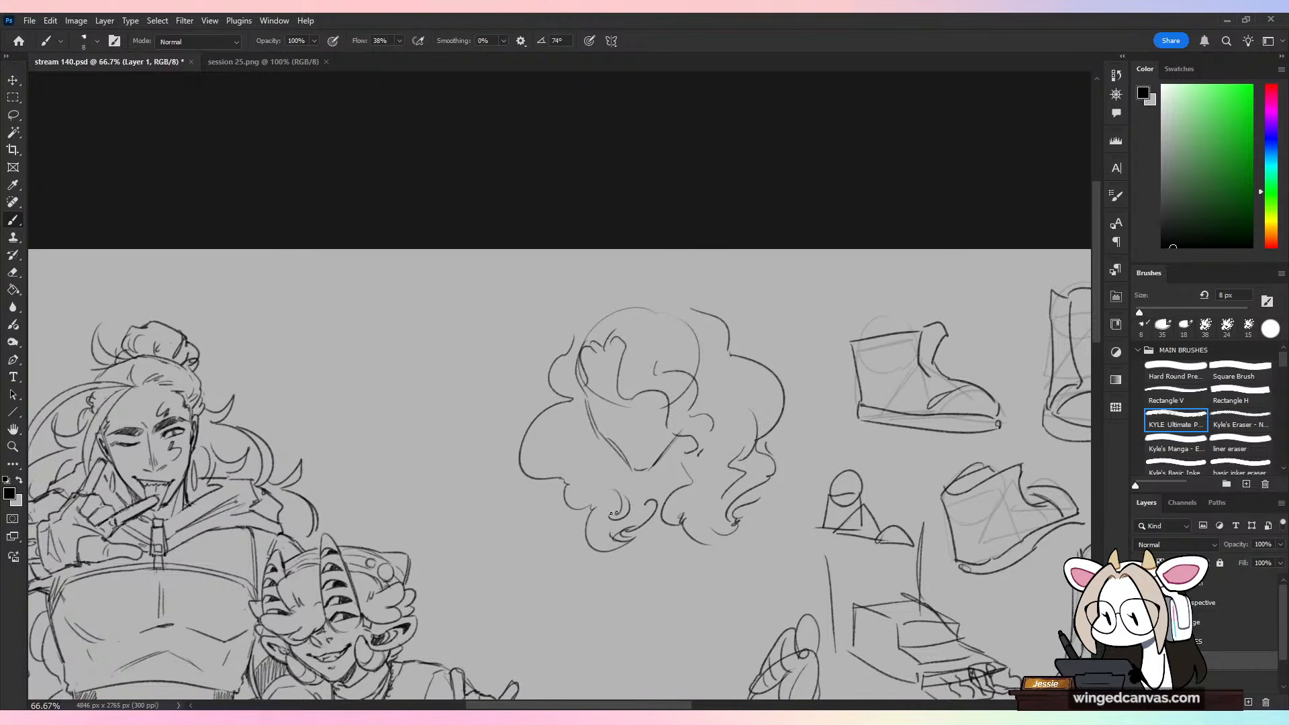
mouse_move(575, 332)
mouse_down()
mouse_move(642, 294)
mouse_move(657, 308)
mouse_up()
key(ctrl+minus)
key(ctrl+plus)
drag(628, 317, 652, 314)
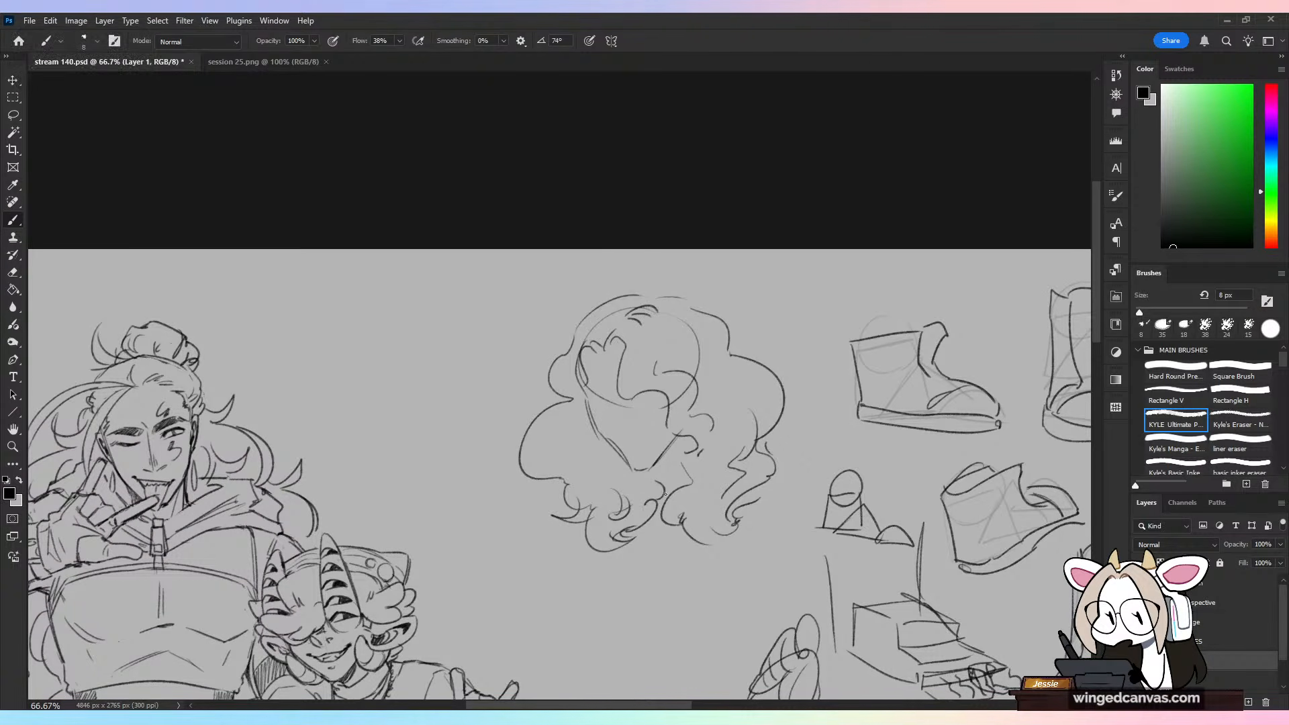
key(ctrl+z)
Step: Return to the two characters and make layer d active
key(ctrl+minus)
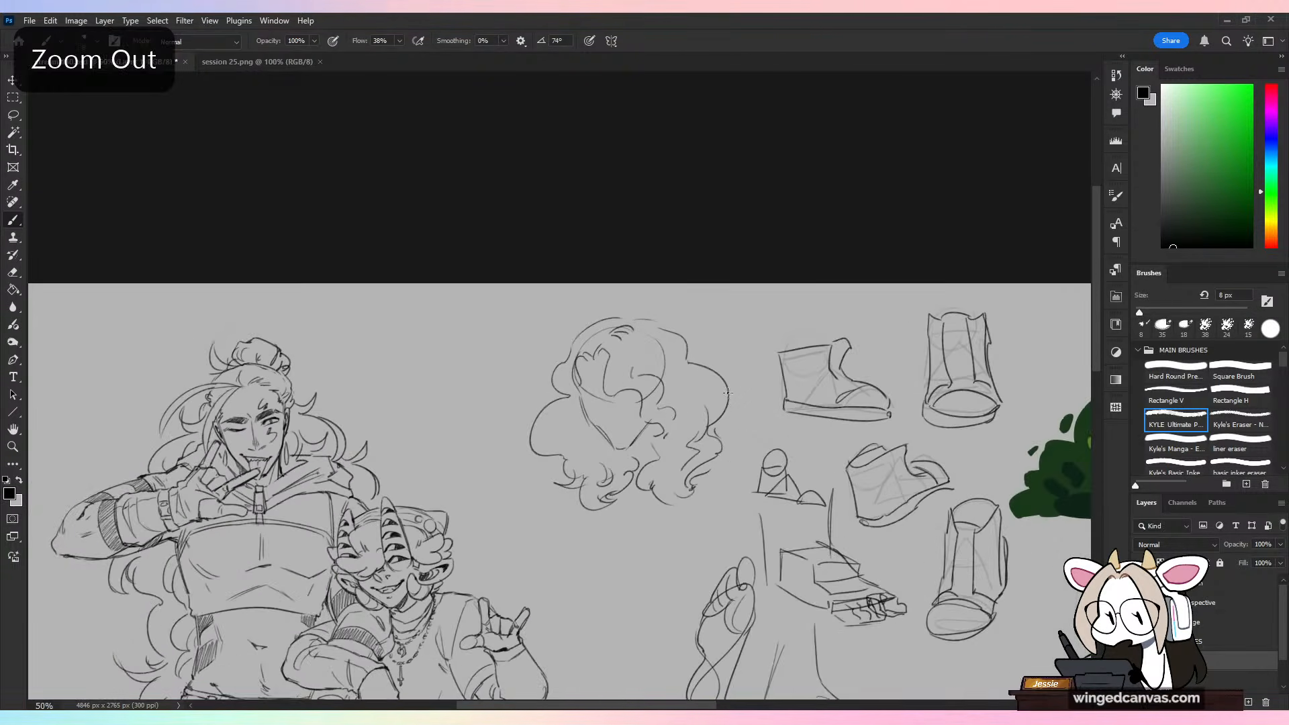
scroll(737, 520, down, 5)
drag(736, 521, 866, 494)
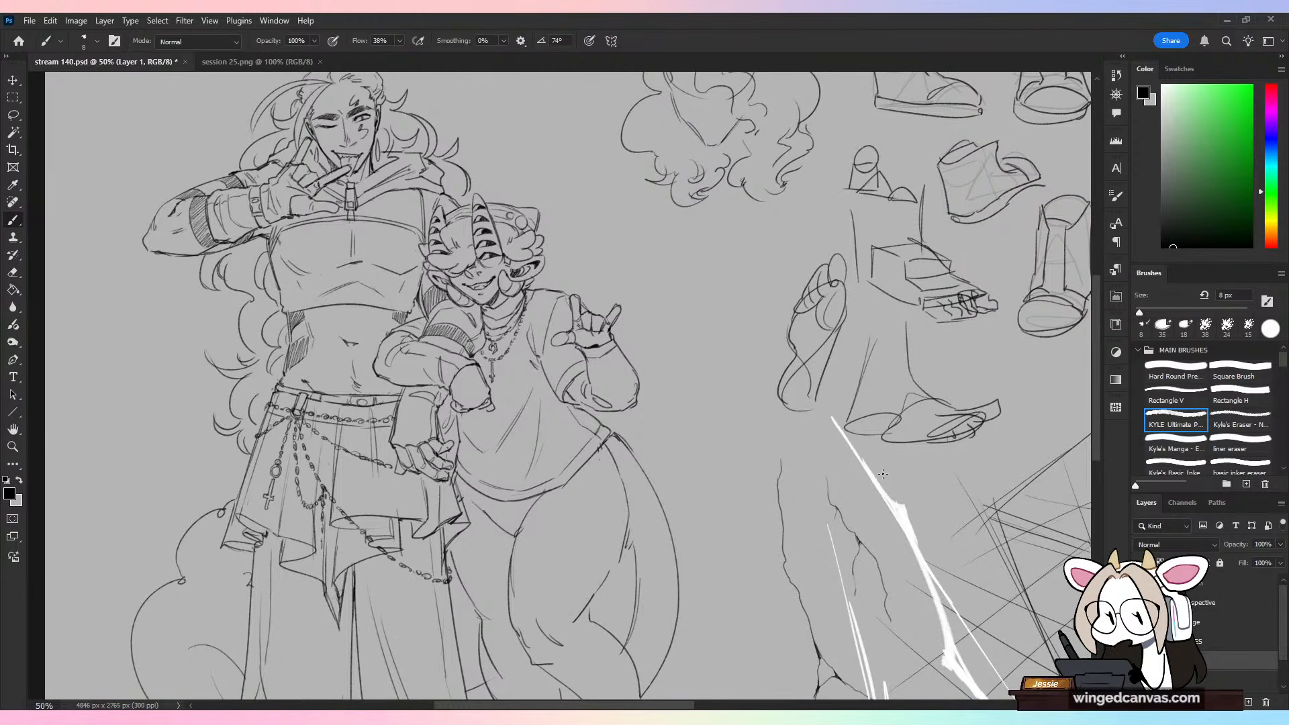
click(1229, 668)
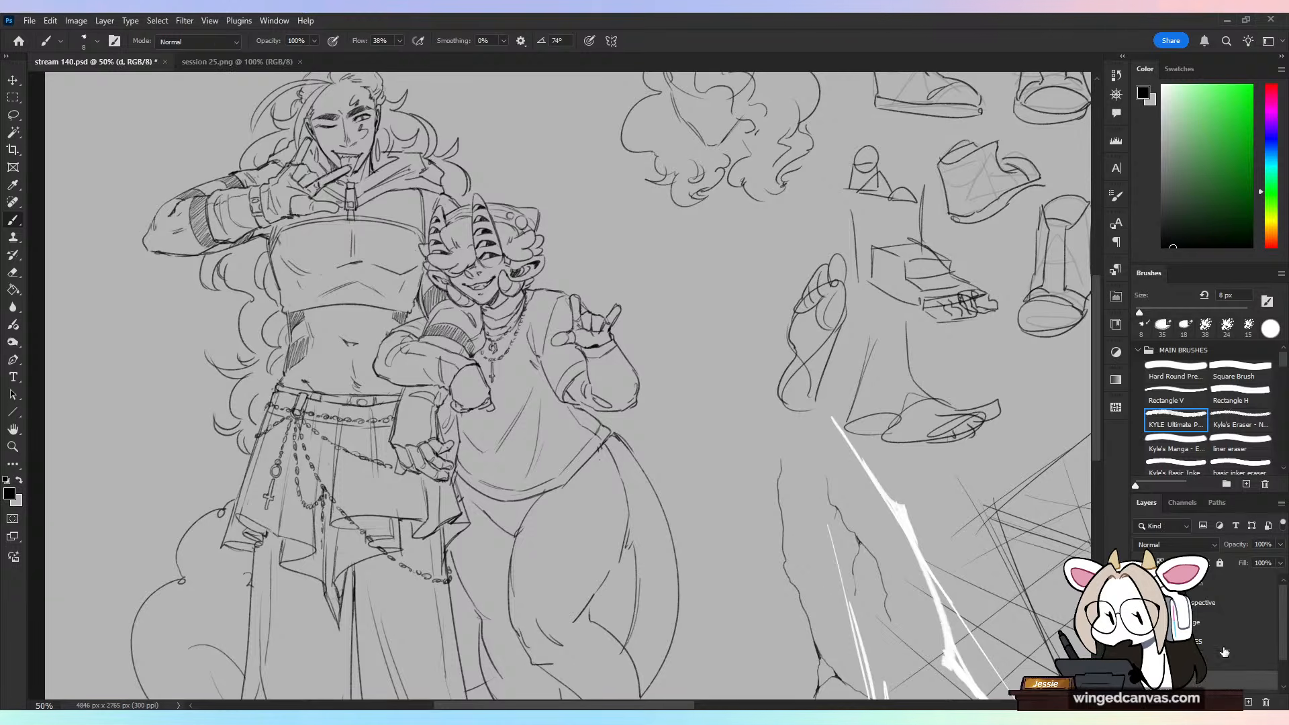
drag(678, 344, 754, 366)
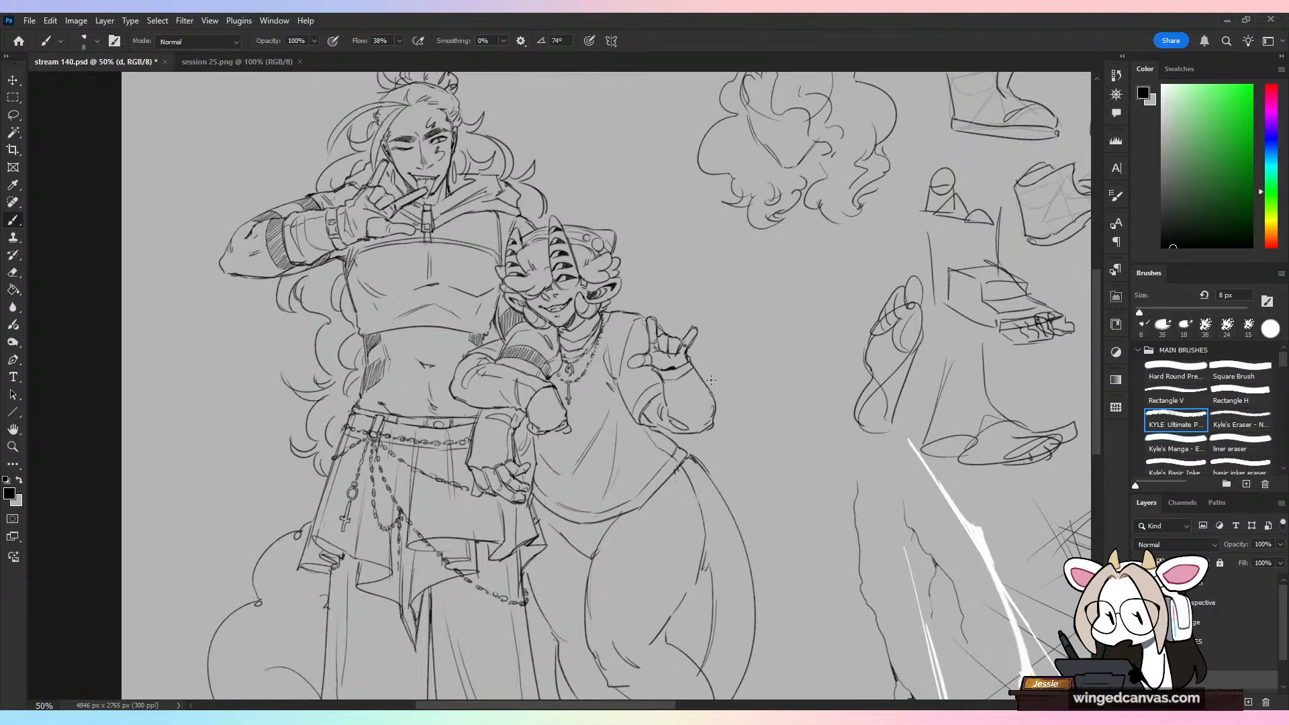
Step: Try starting another small sketch on Layer 1 below the curly-haired head, and undo its strokes
drag(792, 343, 557, 475)
key(ctrl+plus)
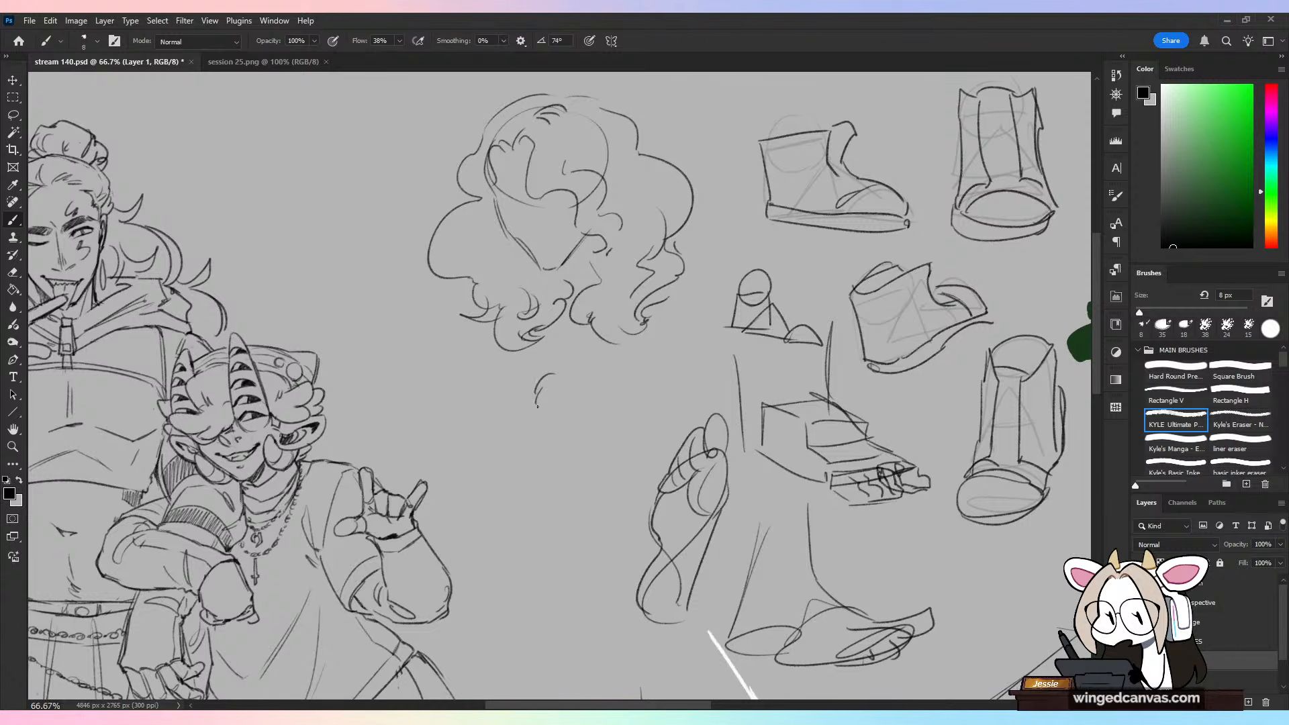
key(ctrl+z)
key(ctrl+z)
Step: Try drawing a fluffy, curly beard around the sketched head's jaw, undoing strokes that miss
drag(626, 260, 667, 374)
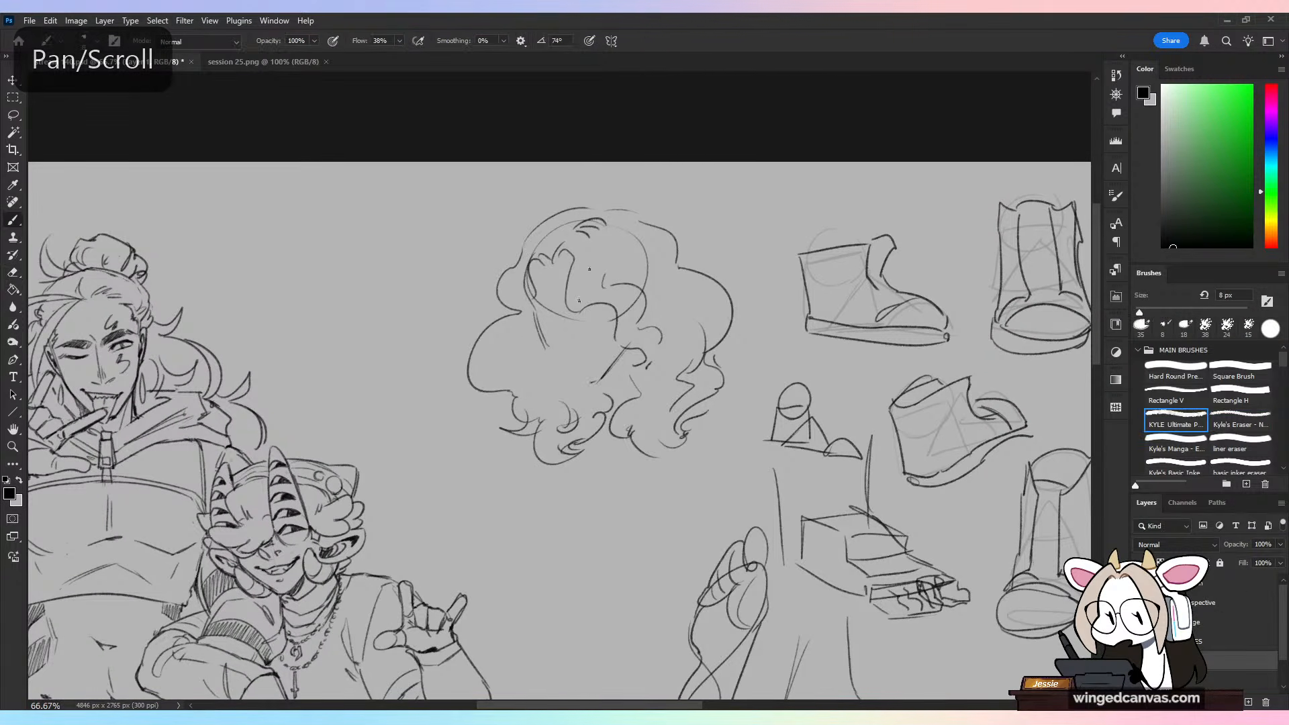
mouse_move(541, 362)
mouse_down()
mouse_move(549, 384)
mouse_move(592, 400)
mouse_move(646, 361)
mouse_move(577, 366)
mouse_move(640, 352)
mouse_move(604, 339)
mouse_move(603, 362)
mouse_move(554, 365)
mouse_move(603, 363)
mouse_move(585, 376)
mouse_up()
key(e)
key(b)
key(ctrl+z)
key(ctrl+z)
key(ctrl+z)
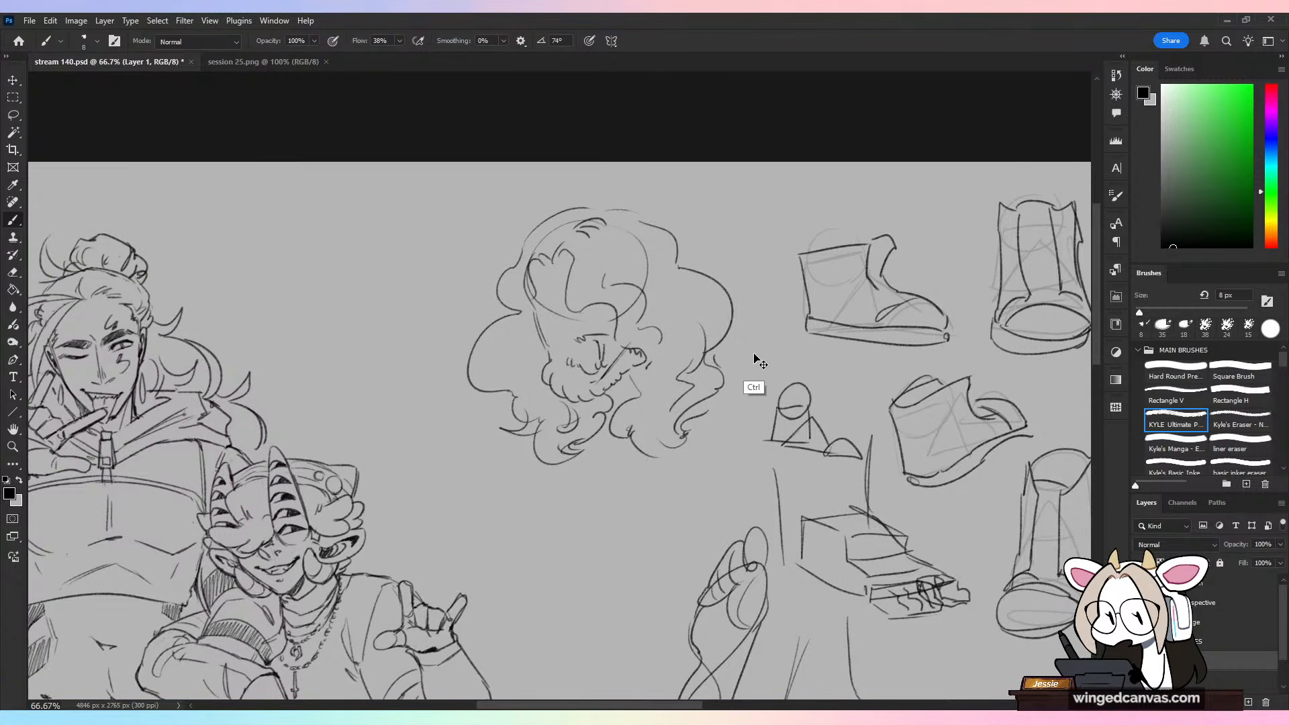
Step: Undo the curly beard and hatch a short beard with small strokes along the sketched head's chin and jaw
key(ctrl+z)
key(ctrl+z)
key(ctrl+z)
key(ctrl+z)
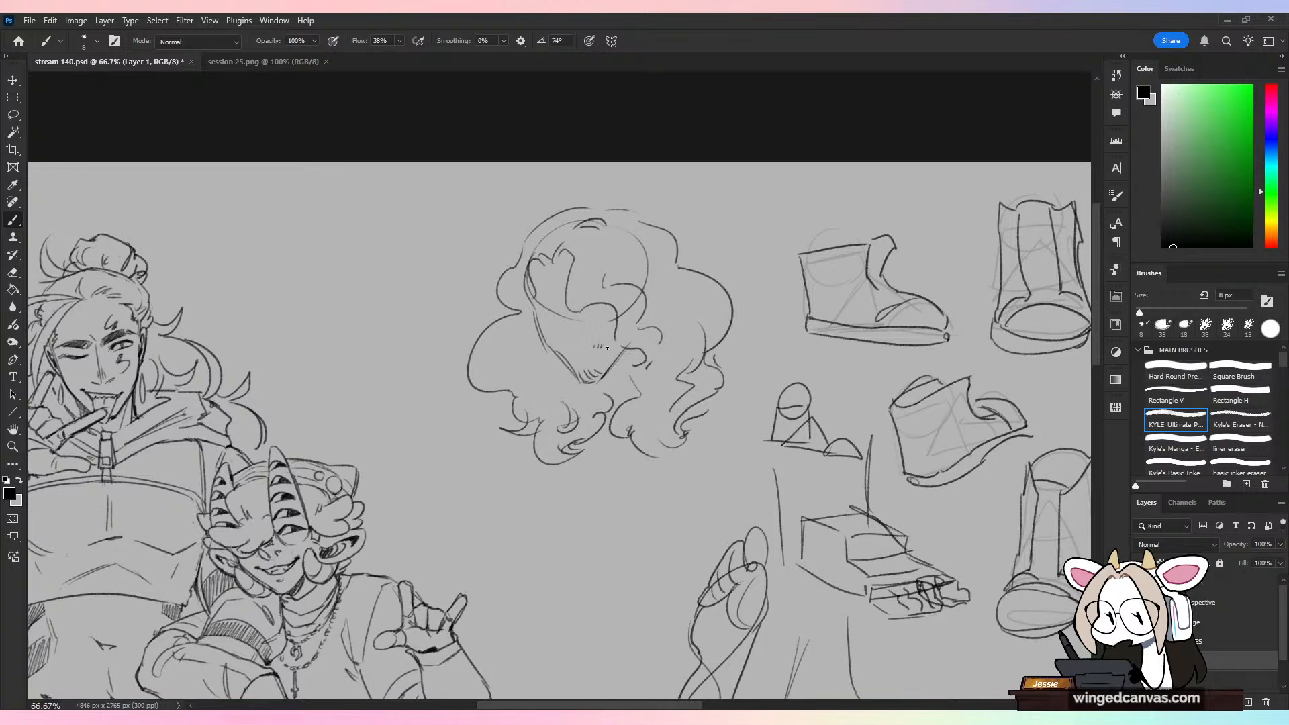
drag(610, 344, 604, 366)
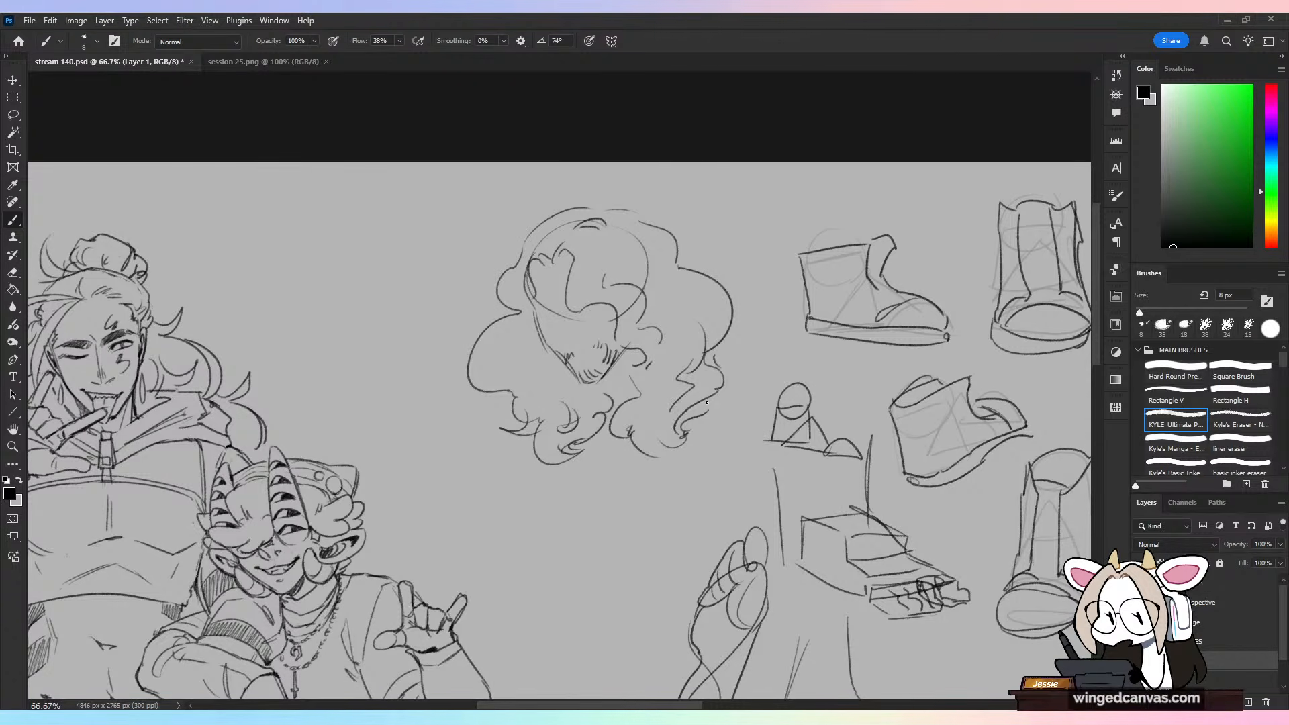
Step: Make layer d active again and look over the horned character's hip and thigh lines
drag(644, 575, 887, 430)
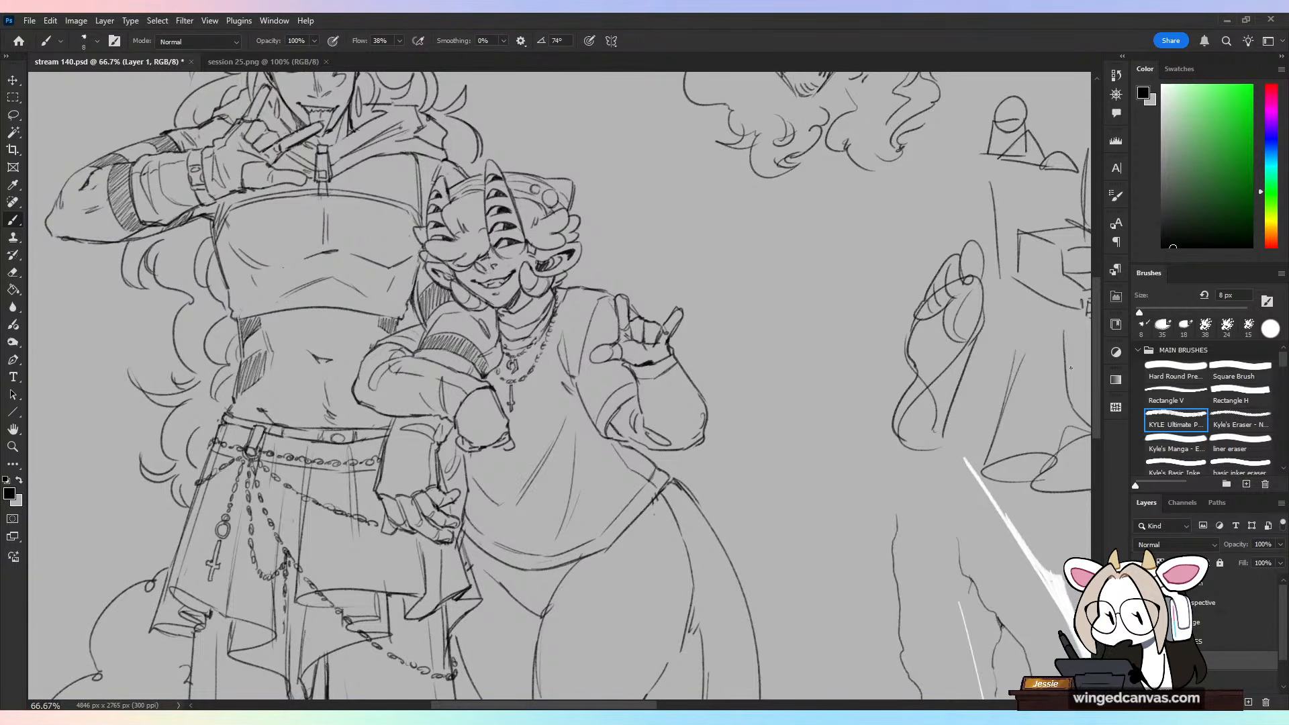
click(1196, 678)
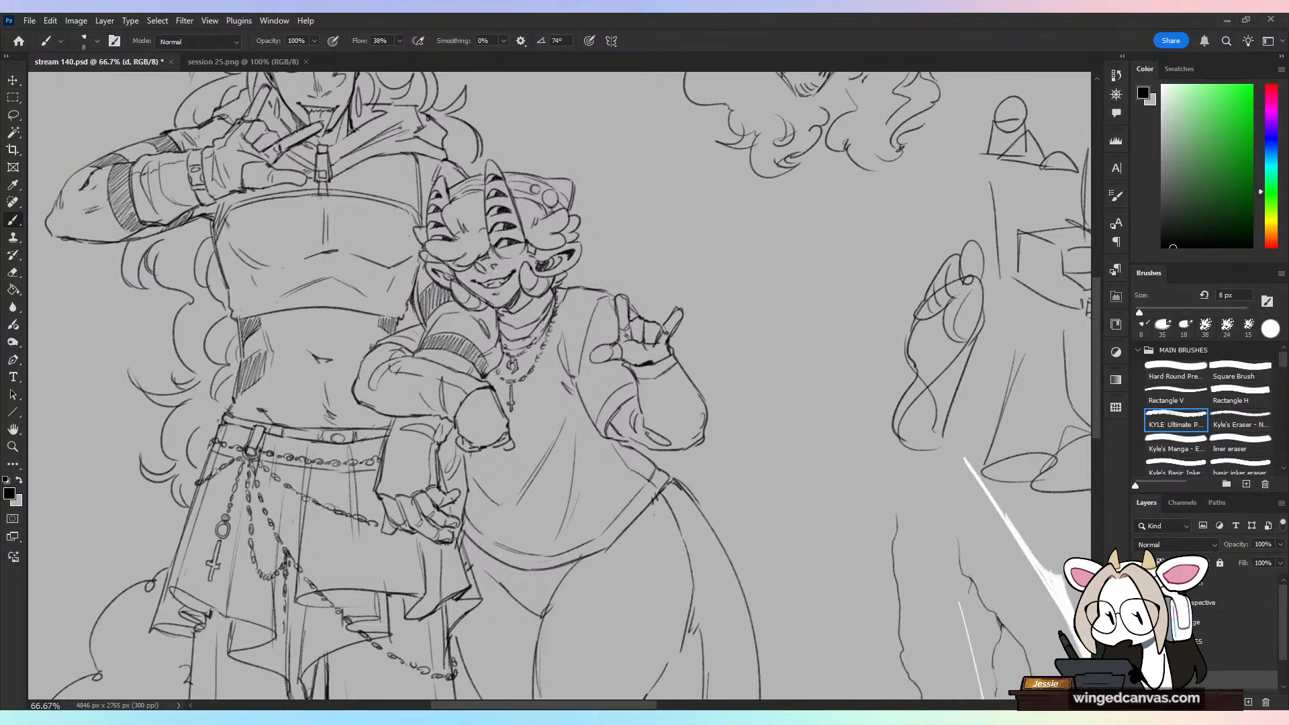
mouse_move(824, 558)
mouse_down()
mouse_move(852, 348)
mouse_move(694, 636)
mouse_up()
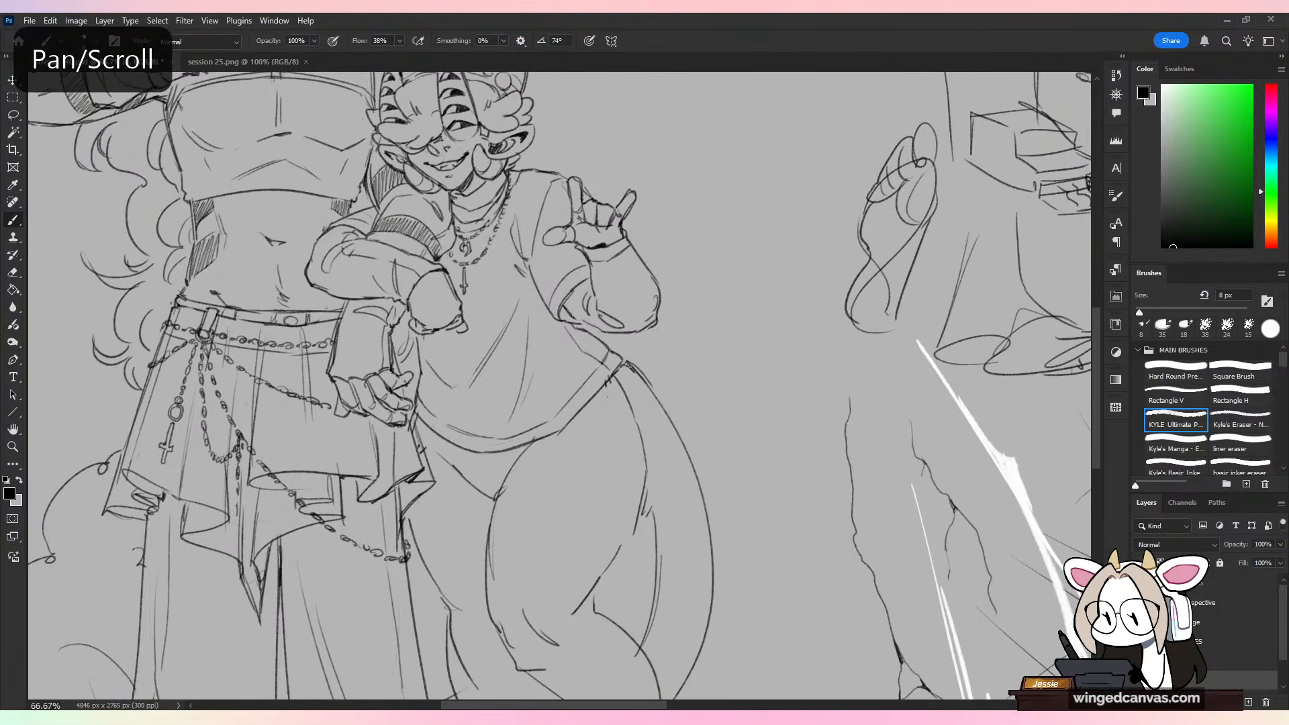
key(e)
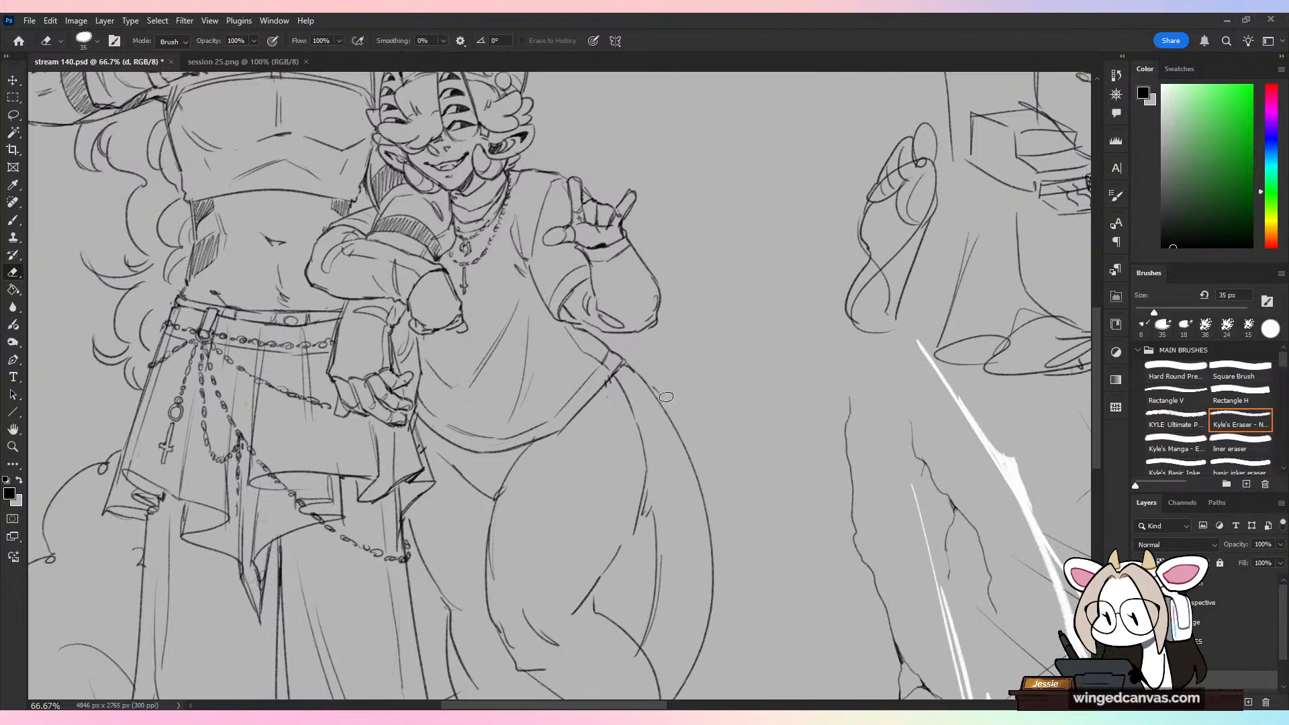
key(b)
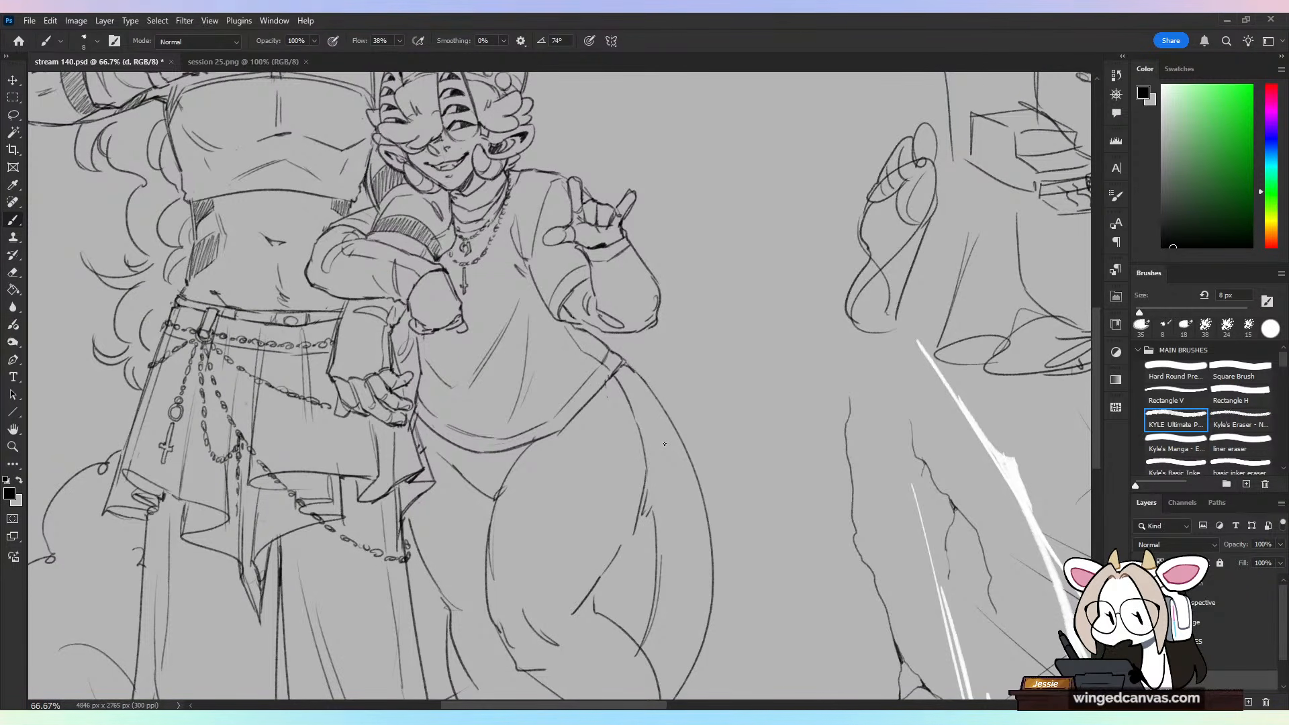
Step: Try a stroke in the blank area beside the curly-haired head, and undo it
key(ctrl+minus)
drag(762, 323, 772, 459)
key(ctrl+plus)
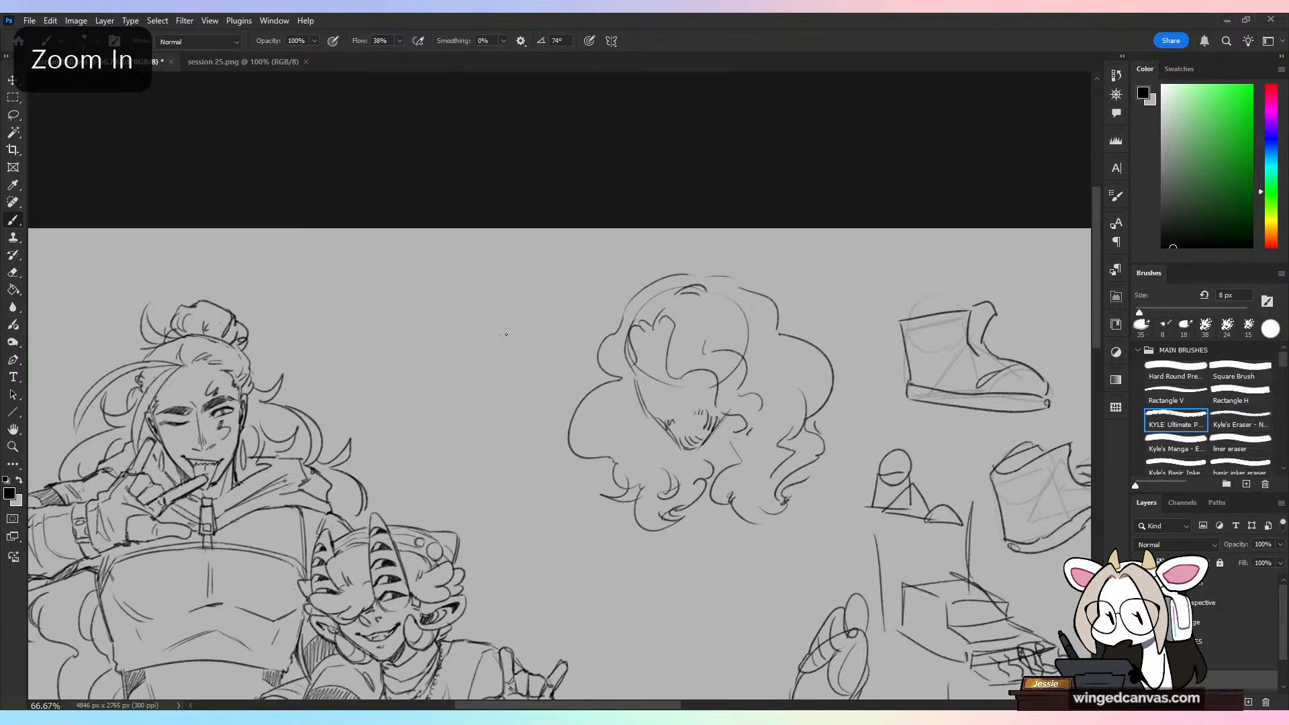
drag(499, 343, 580, 355)
key(ctrl+z)
key(ctrl+minus)
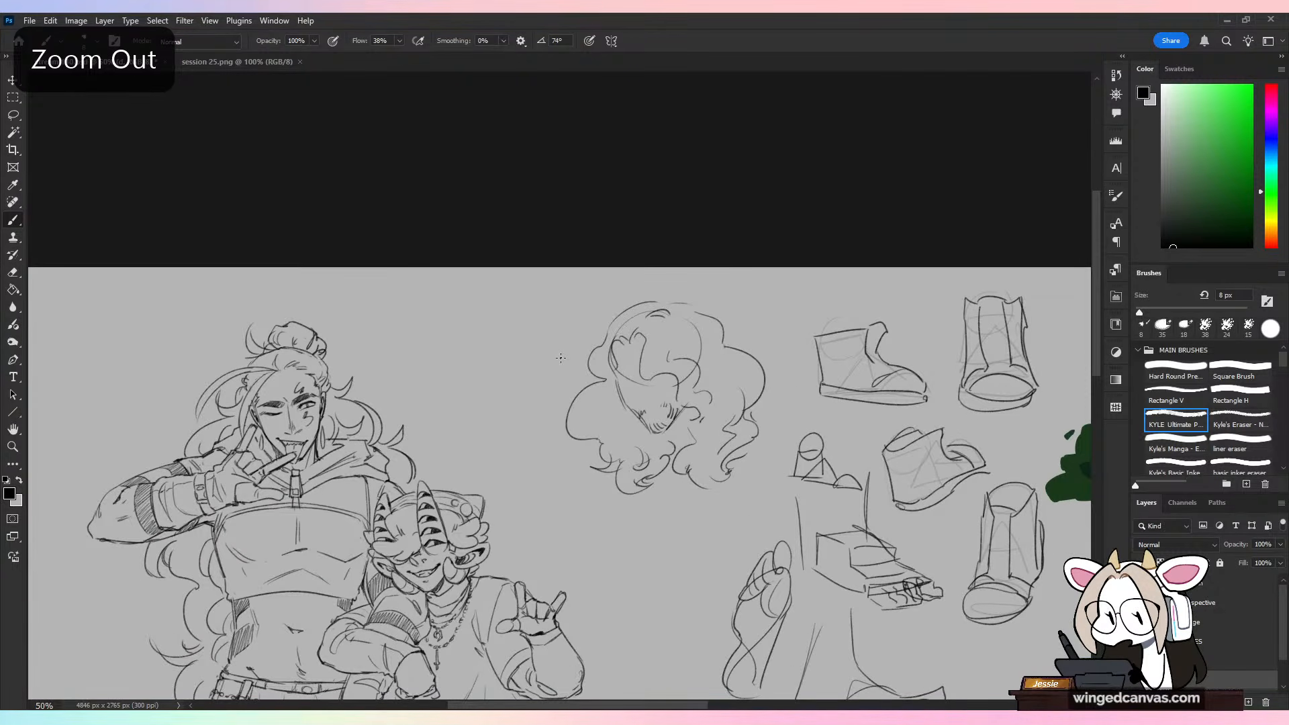
key(ctrl+plus)
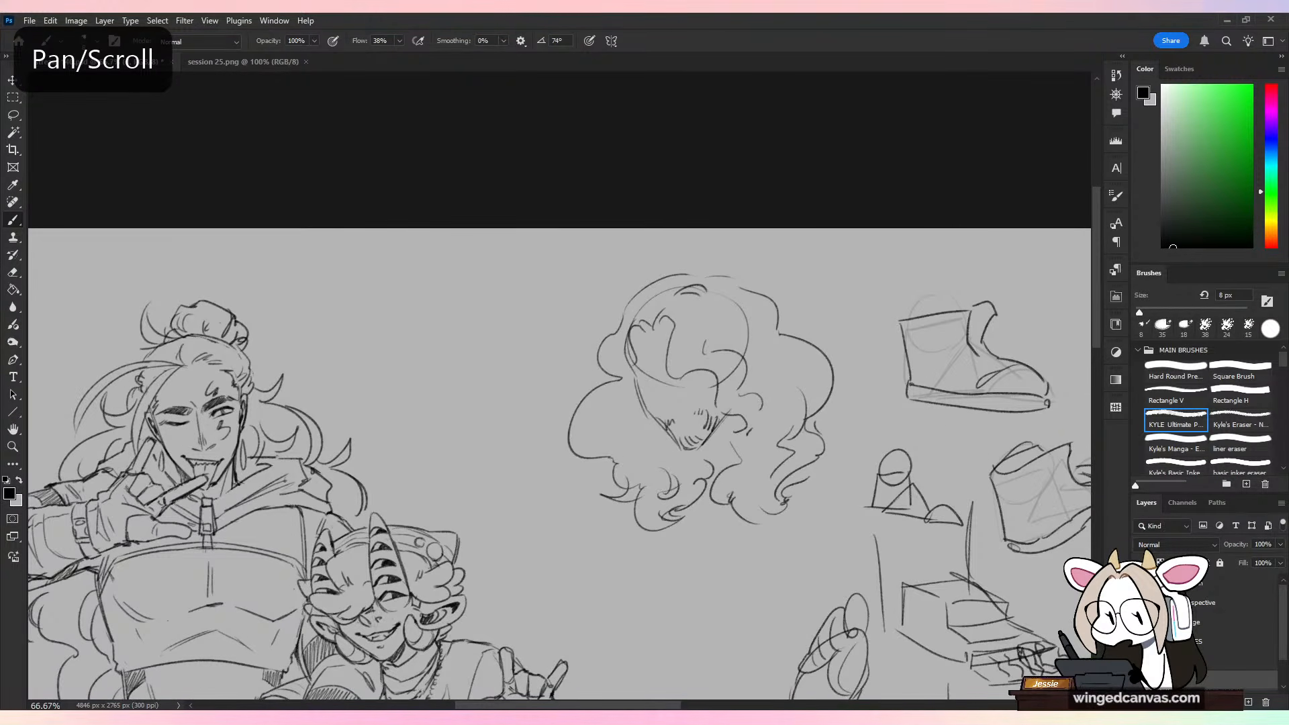
Step: On Layer 1, erase the inner beard hatching inside the sketched head's jaw, leaving short strokes along the chin
drag(808, 490, 705, 460)
key(e)
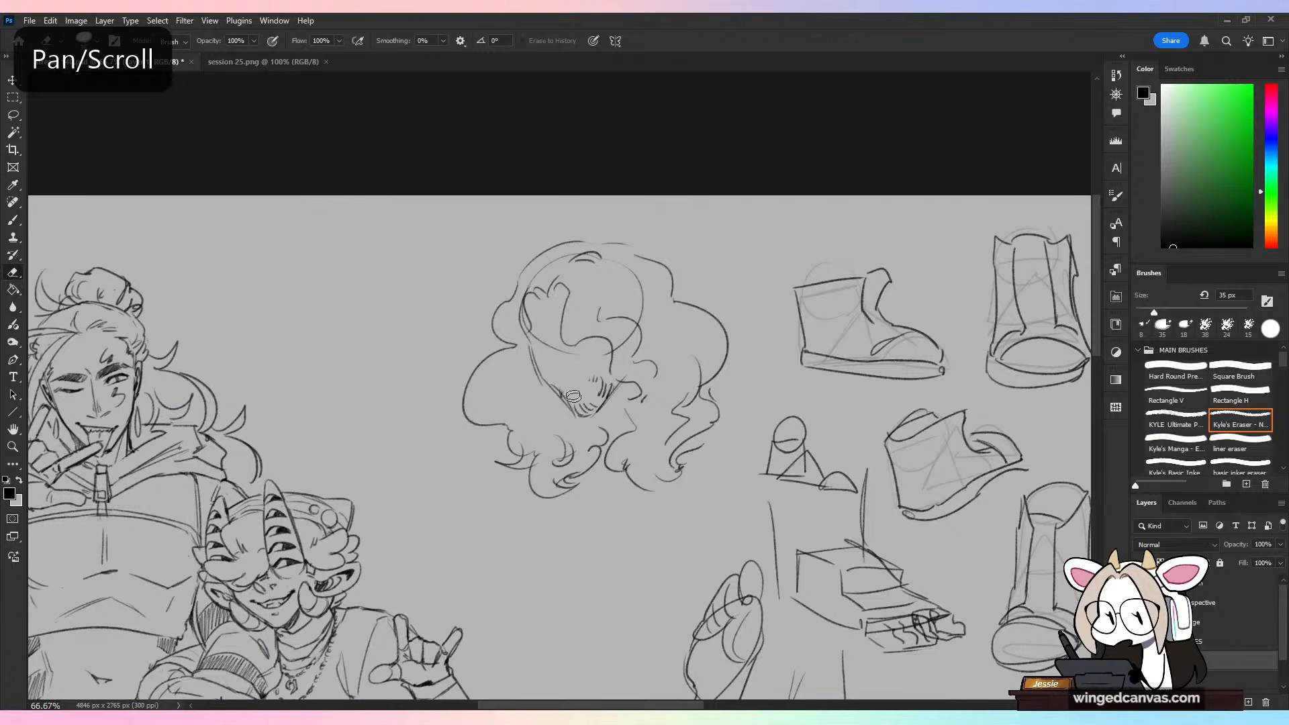
mouse_move(573, 396)
mouse_down()
mouse_move(600, 378)
mouse_move(588, 410)
mouse_move(574, 351)
mouse_move(600, 419)
mouse_up()
key(b)
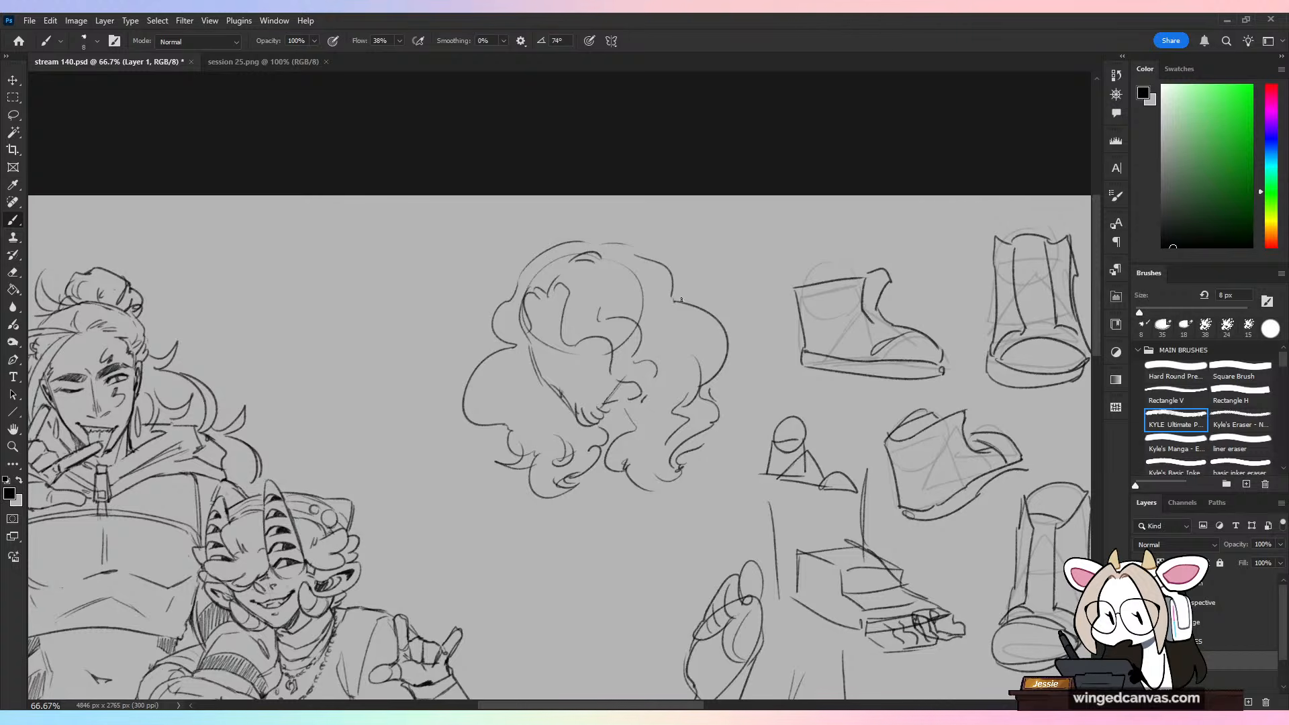
Step: Try a new stroke in the empty space below the curly-haired head, and undo it
drag(710, 485, 745, 294)
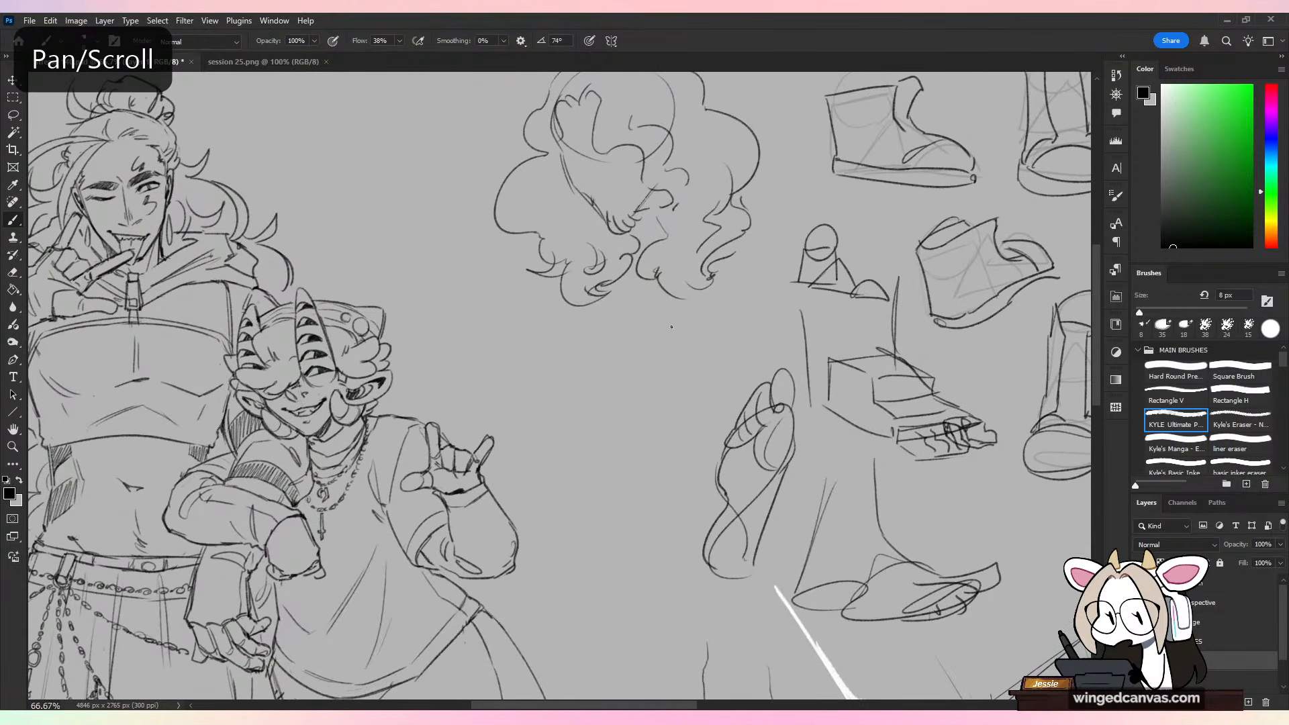
drag(639, 316, 663, 416)
key(ctrl+z)
Step: On layer d, erase the horned character's crotch crease and redraw it as short fold lines closer to the shirt hem
key(ctrl+minus)
drag(711, 501, 937, 400)
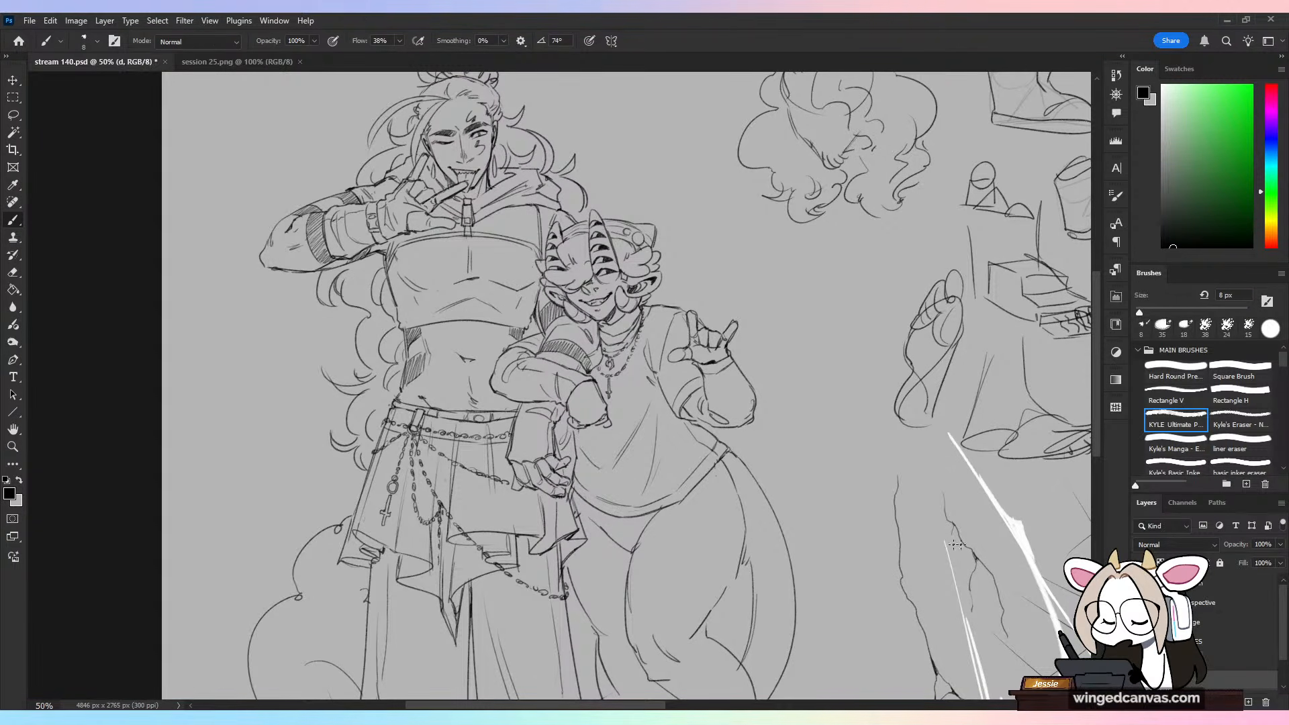
drag(776, 532, 792, 401)
key(ctrl+plus)
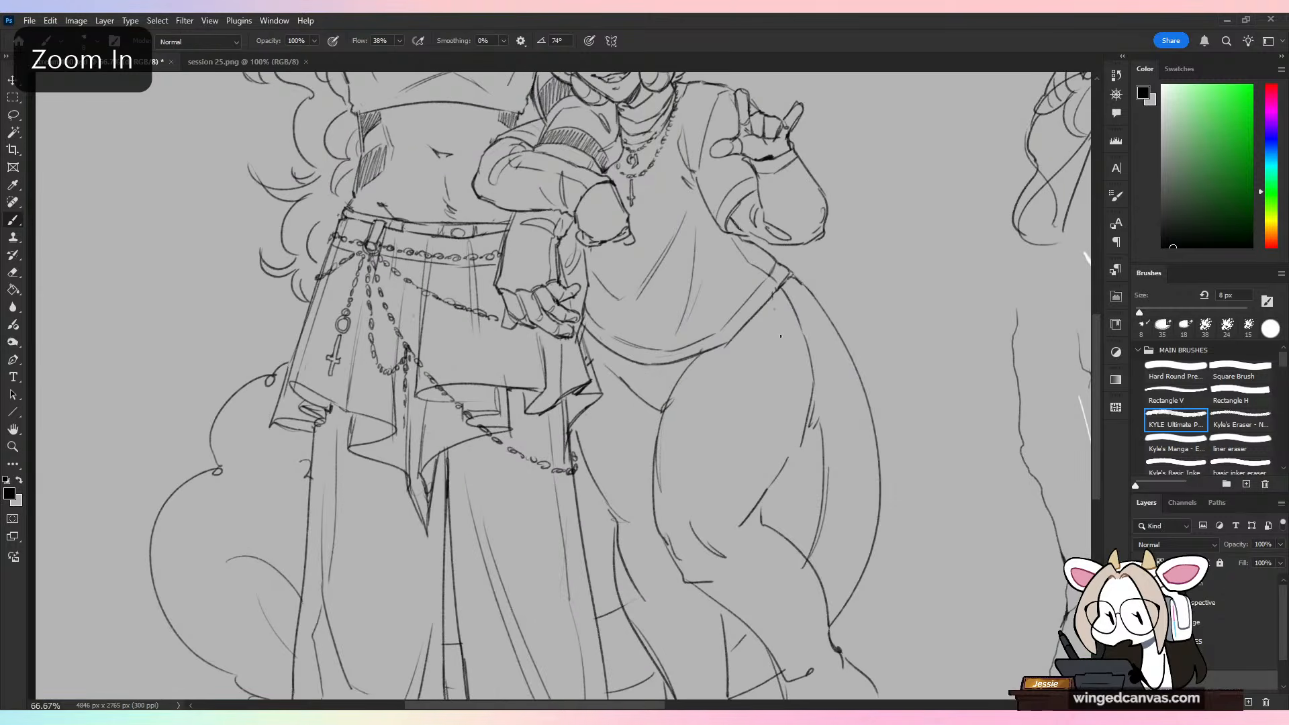
key(e)
key(b)
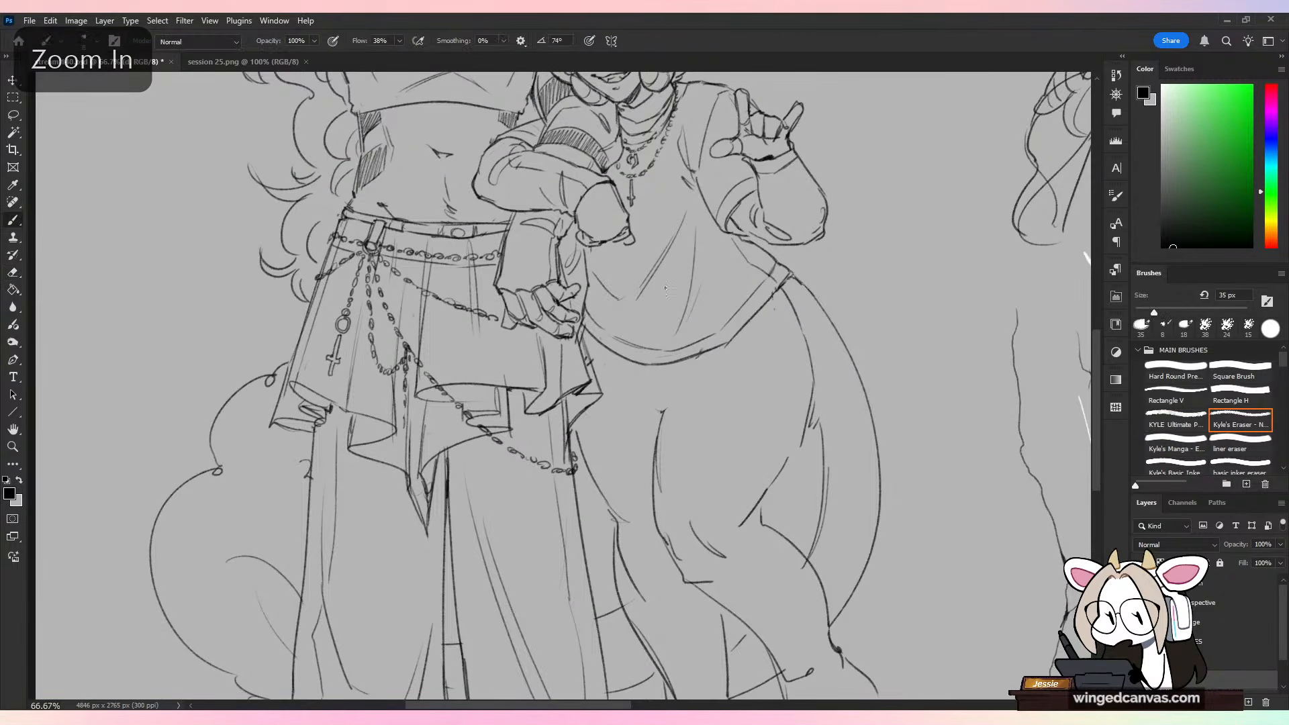
drag(677, 377, 739, 348)
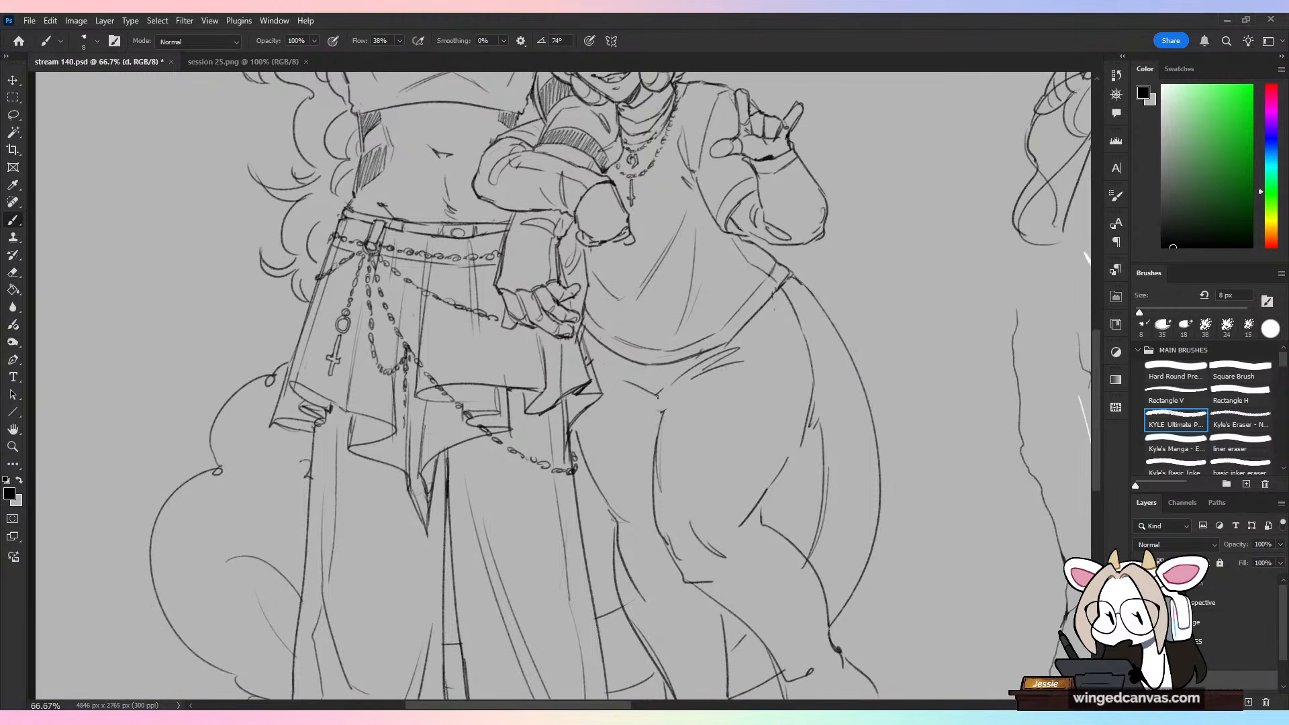
Step: Draw the hem of the horned character's shorts as a gentle curve across the upper thigh
drag(662, 425, 822, 402)
key(ctrl+z)
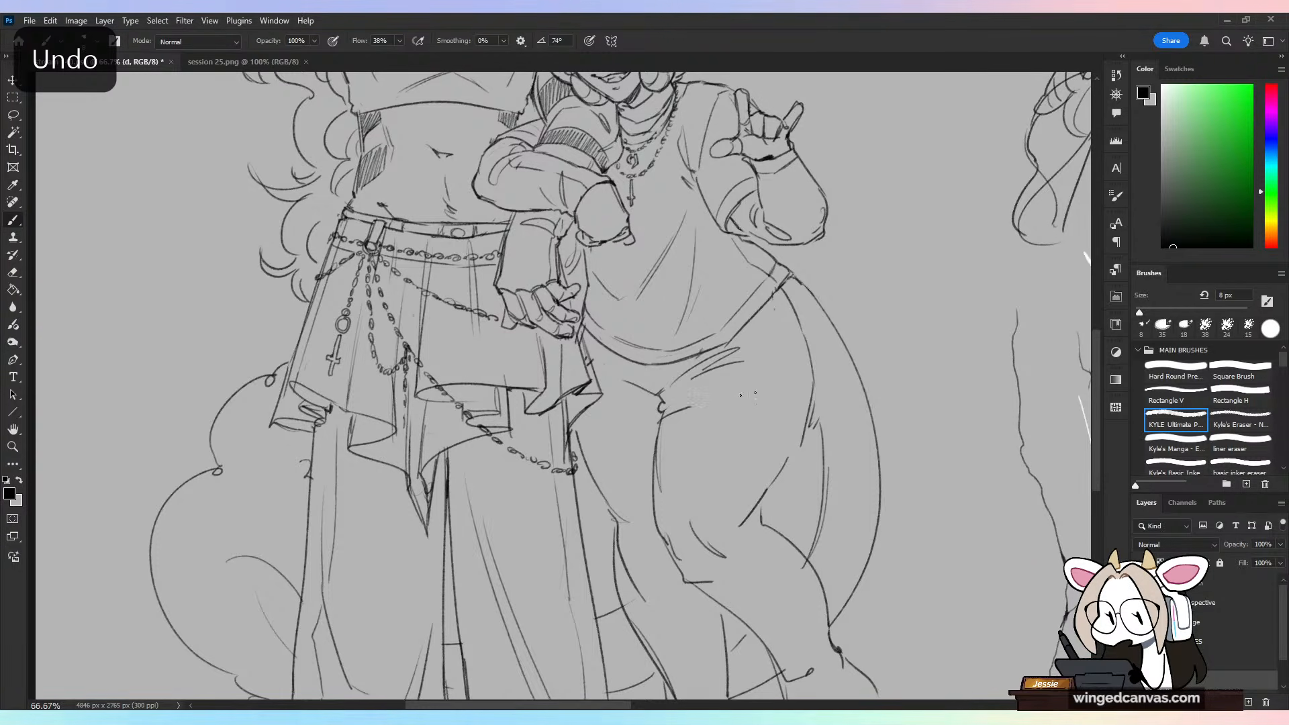
drag(755, 393, 797, 388)
key(ctrl+z)
drag(660, 425, 814, 430)
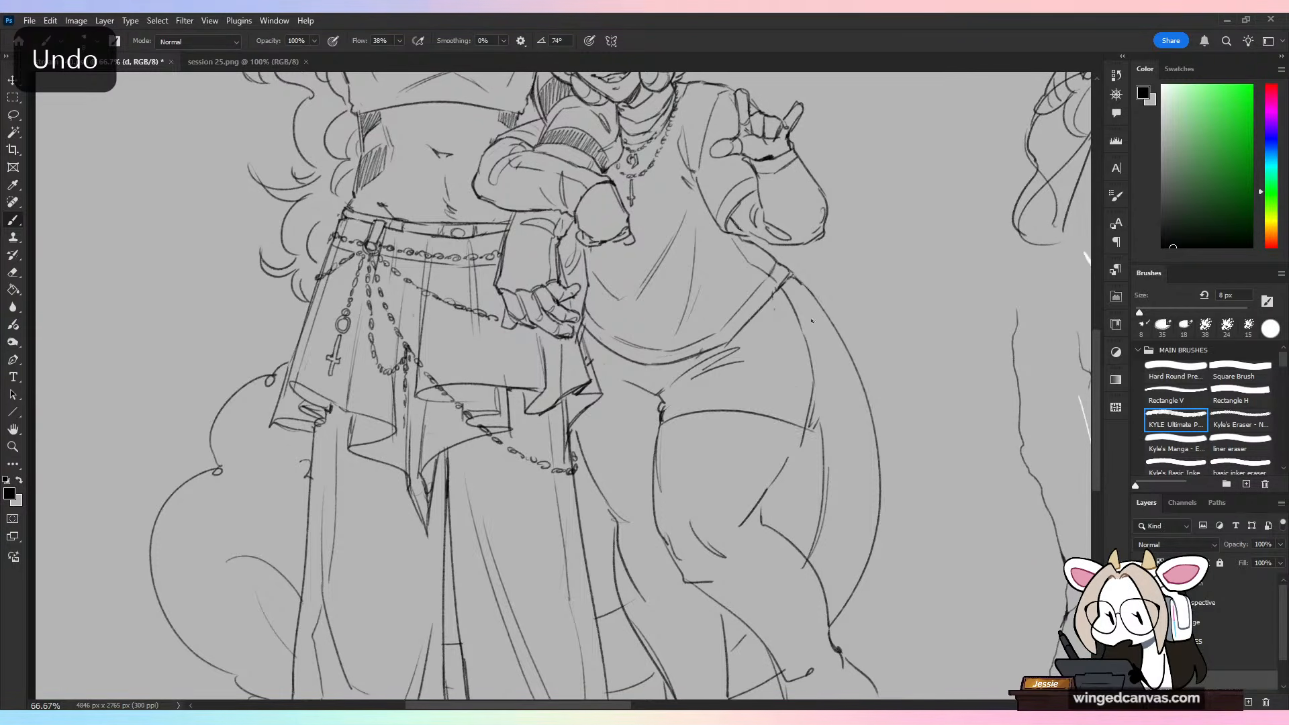
Step: Try reshaping the horned character's outer hip line down to the shorts hem, and undo the attempt
mouse_move(781, 289)
mouse_down()
mouse_move(814, 317)
mouse_move(824, 382)
mouse_up()
key(ctrl+z)
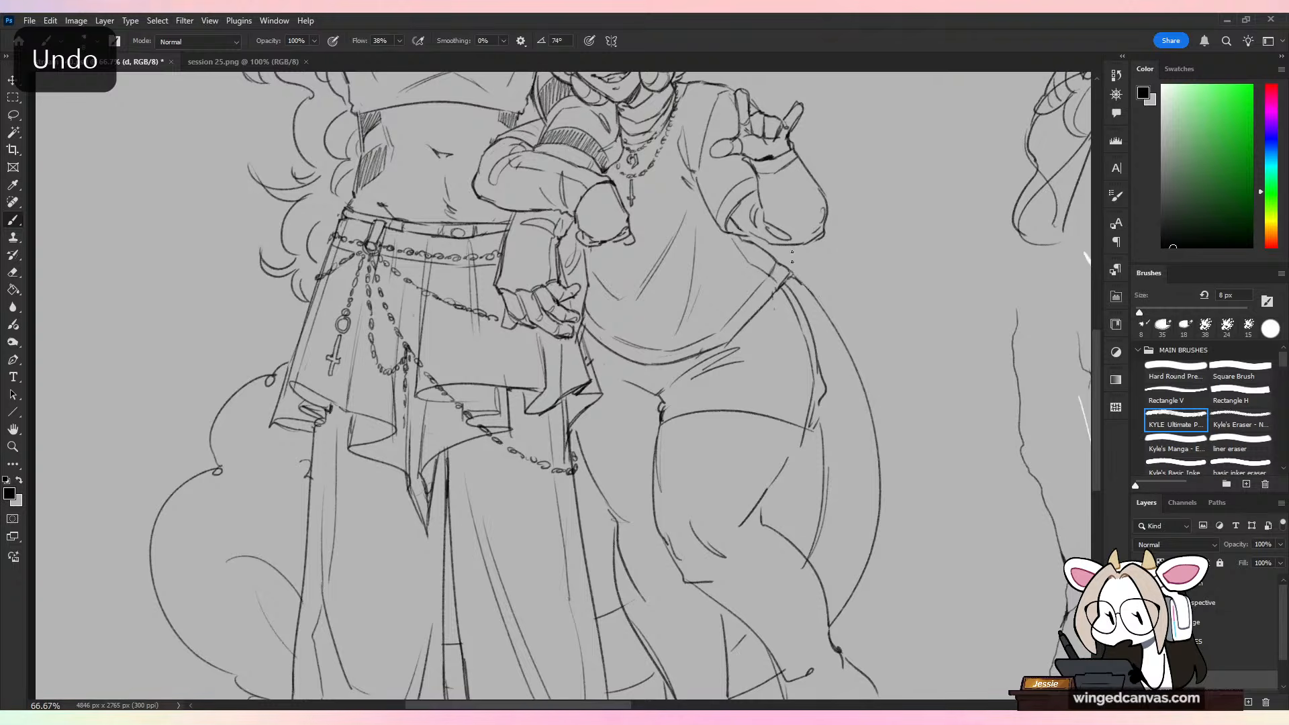
key(e)
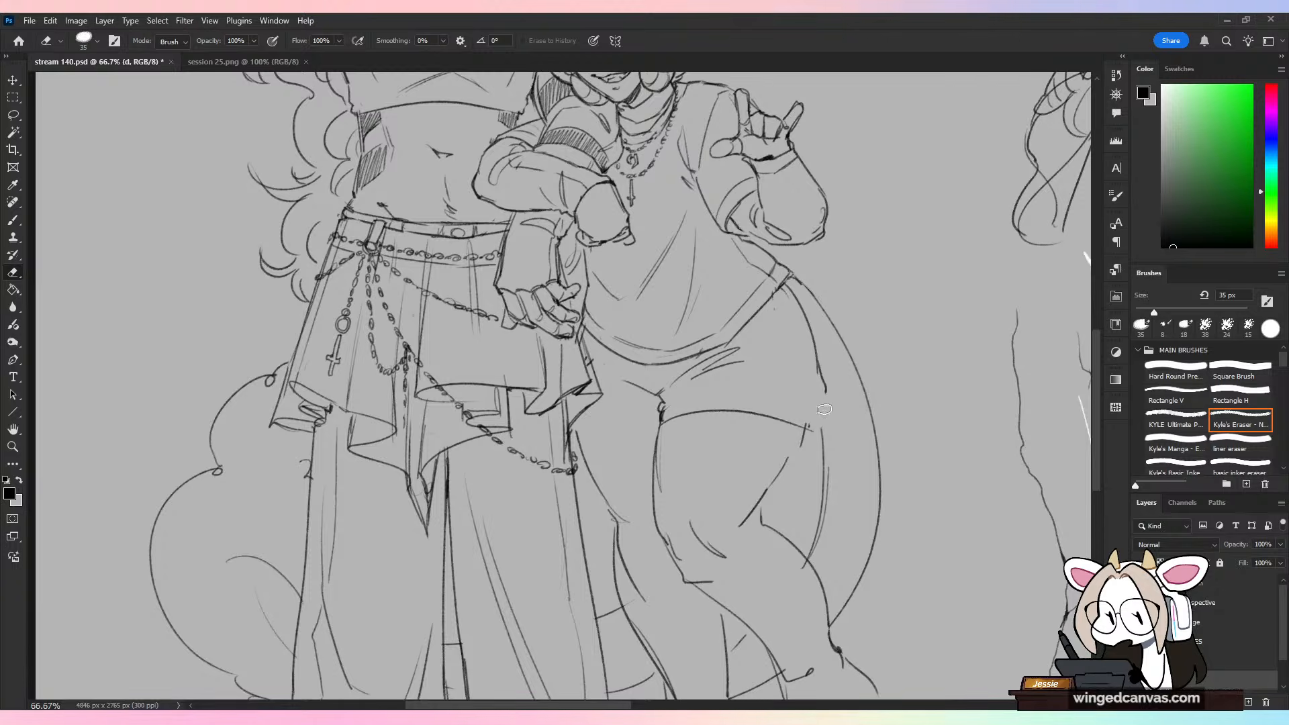
key(b)
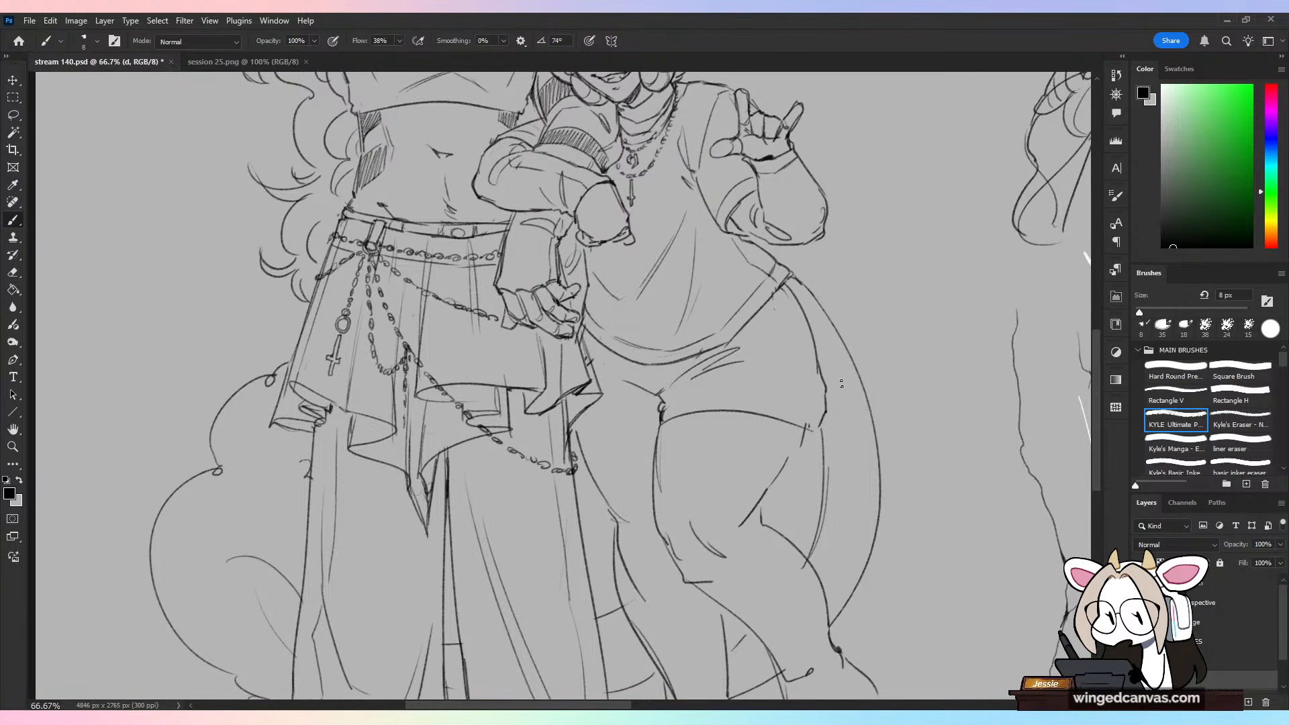
key(ctrl+z)
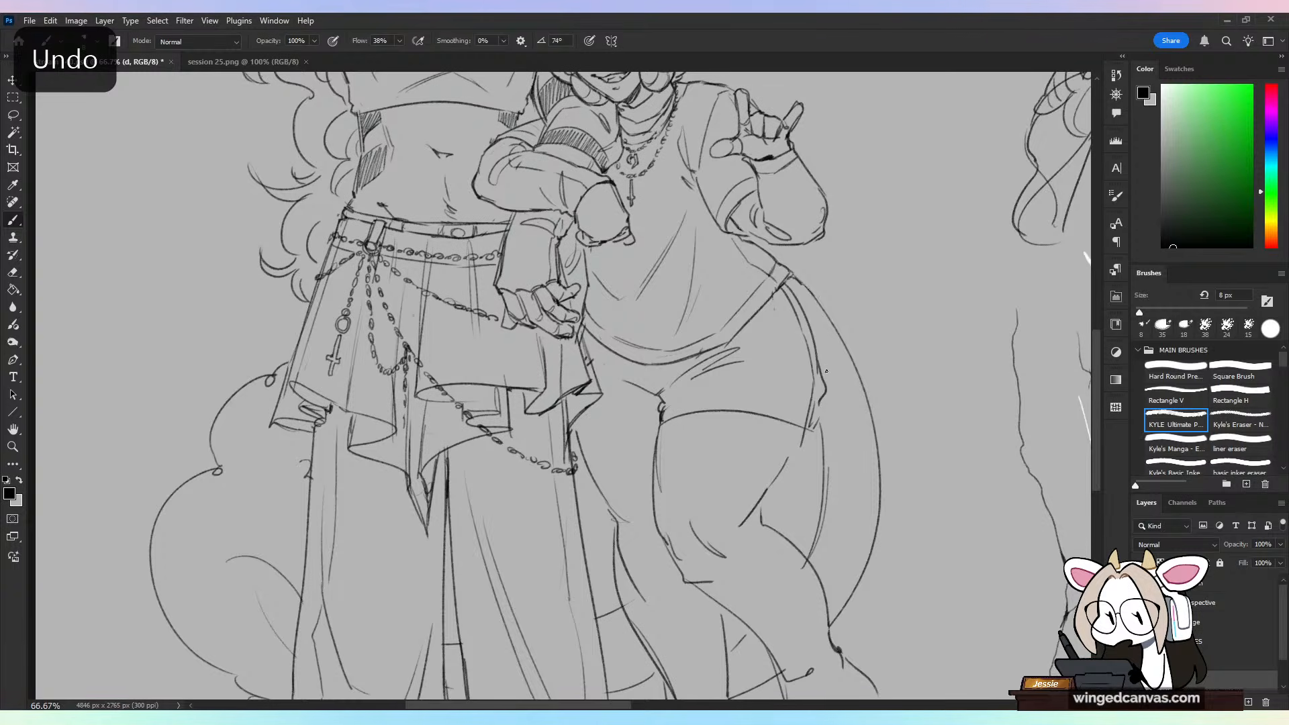
key(w)
click(815, 368)
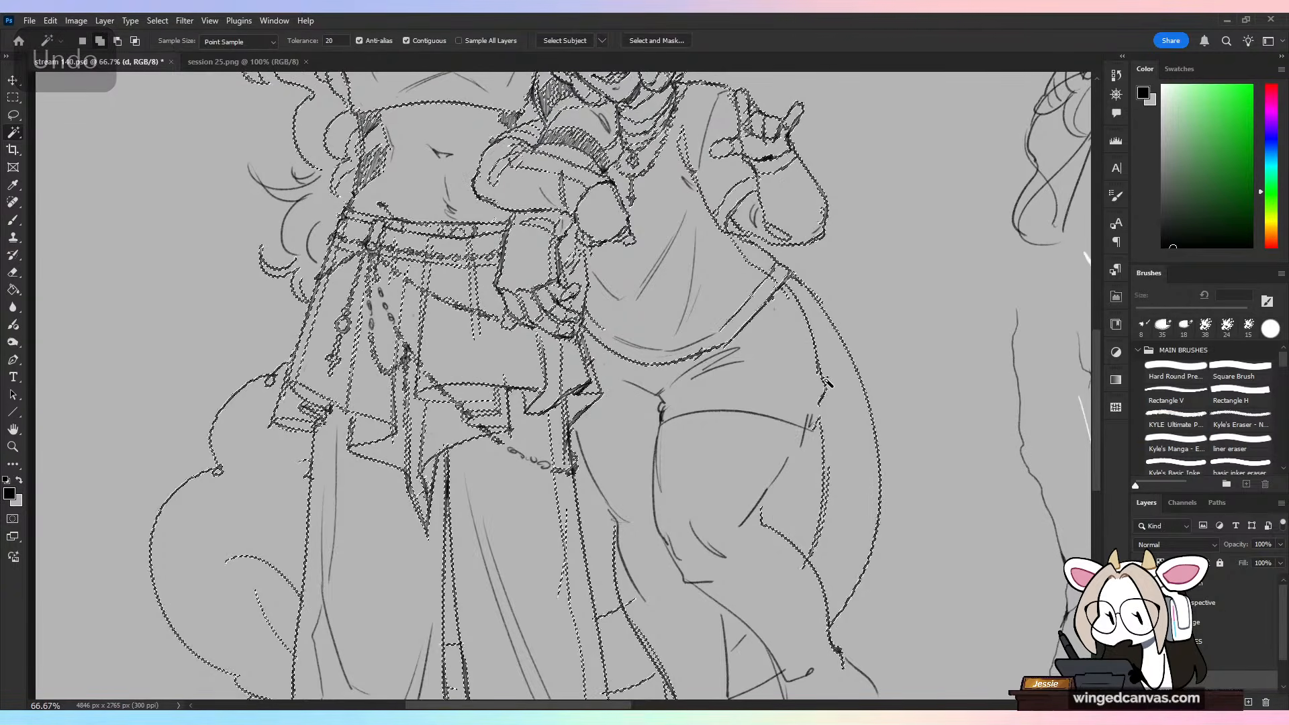
key(ctrl+d)
Step: Erase the lower outer hip line, redraw it down to the shorts hem, and add short frayed threads along the hem
key(e)
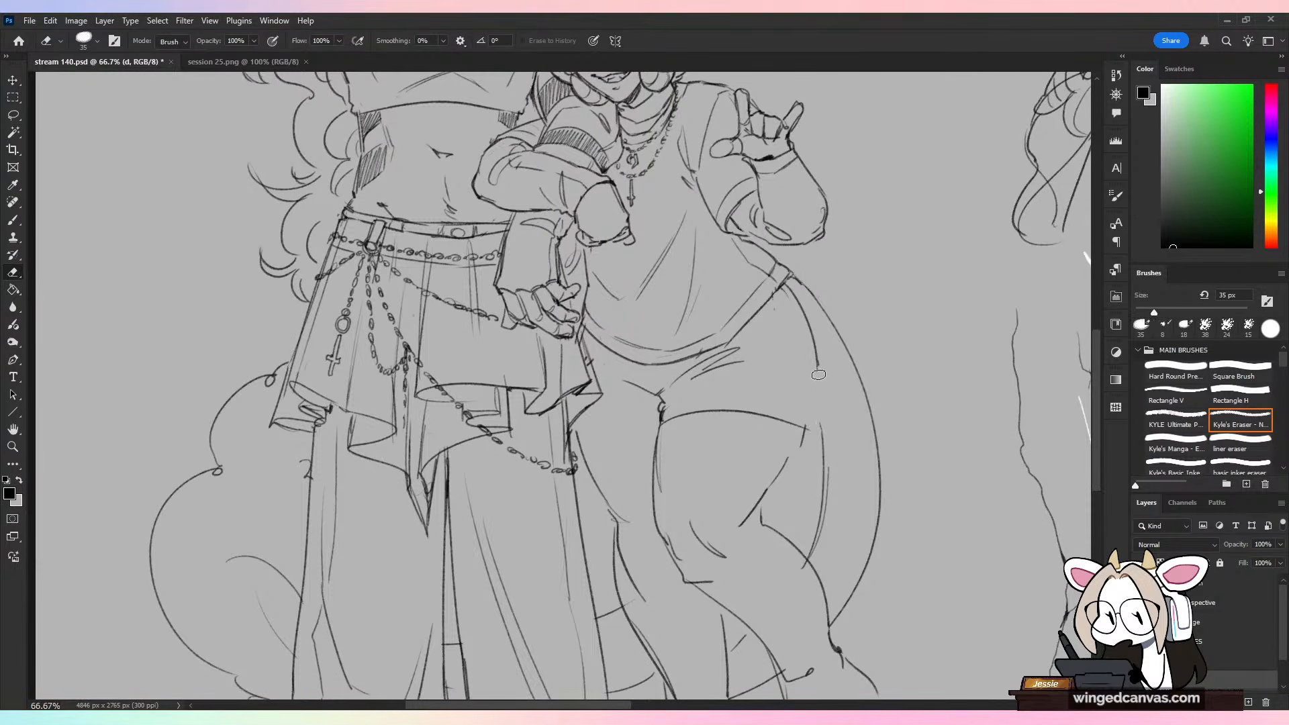
key(v)
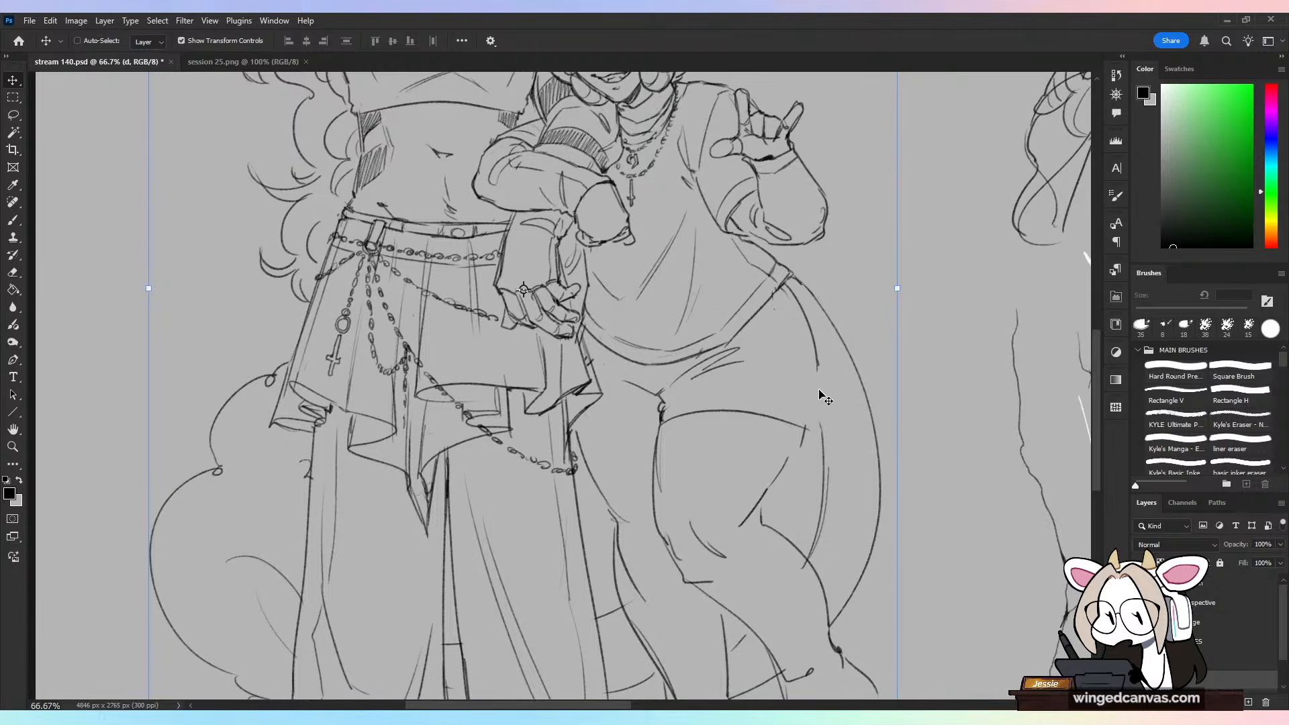
key(b)
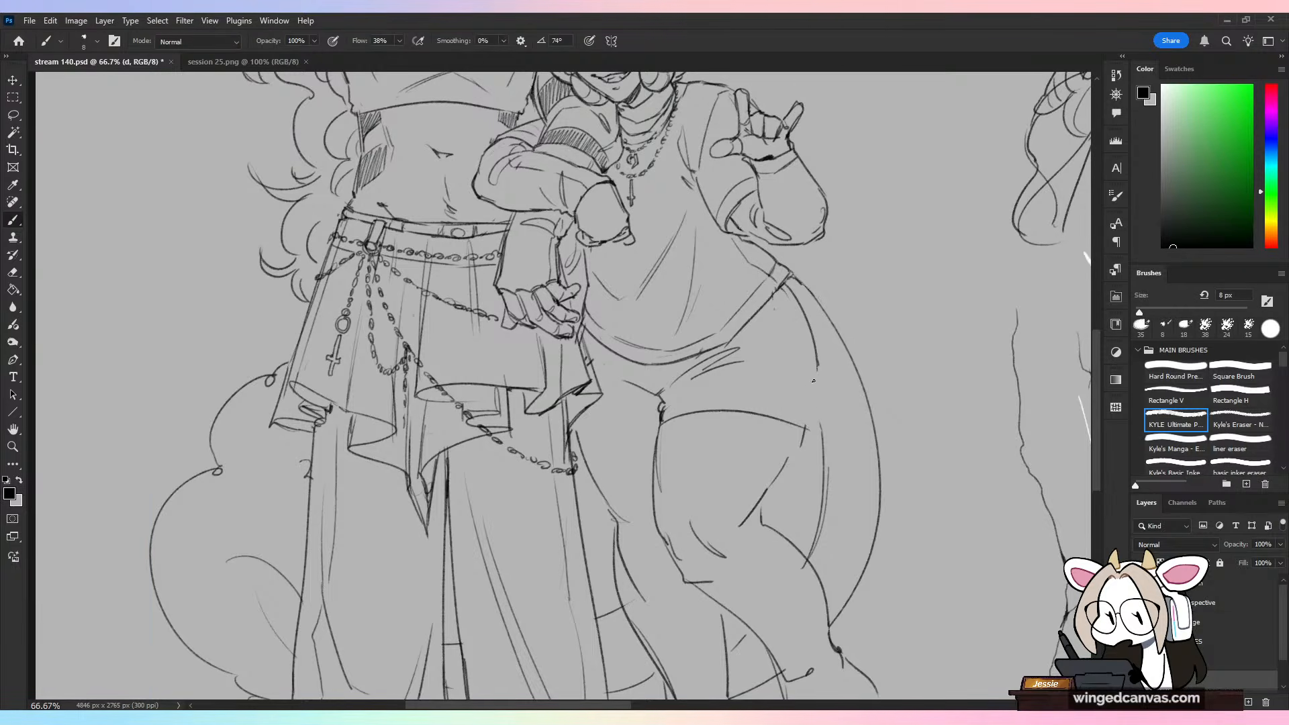
drag(820, 407, 824, 436)
mouse_move(812, 422)
mouse_down()
mouse_move(817, 436)
mouse_move(801, 429)
mouse_up()
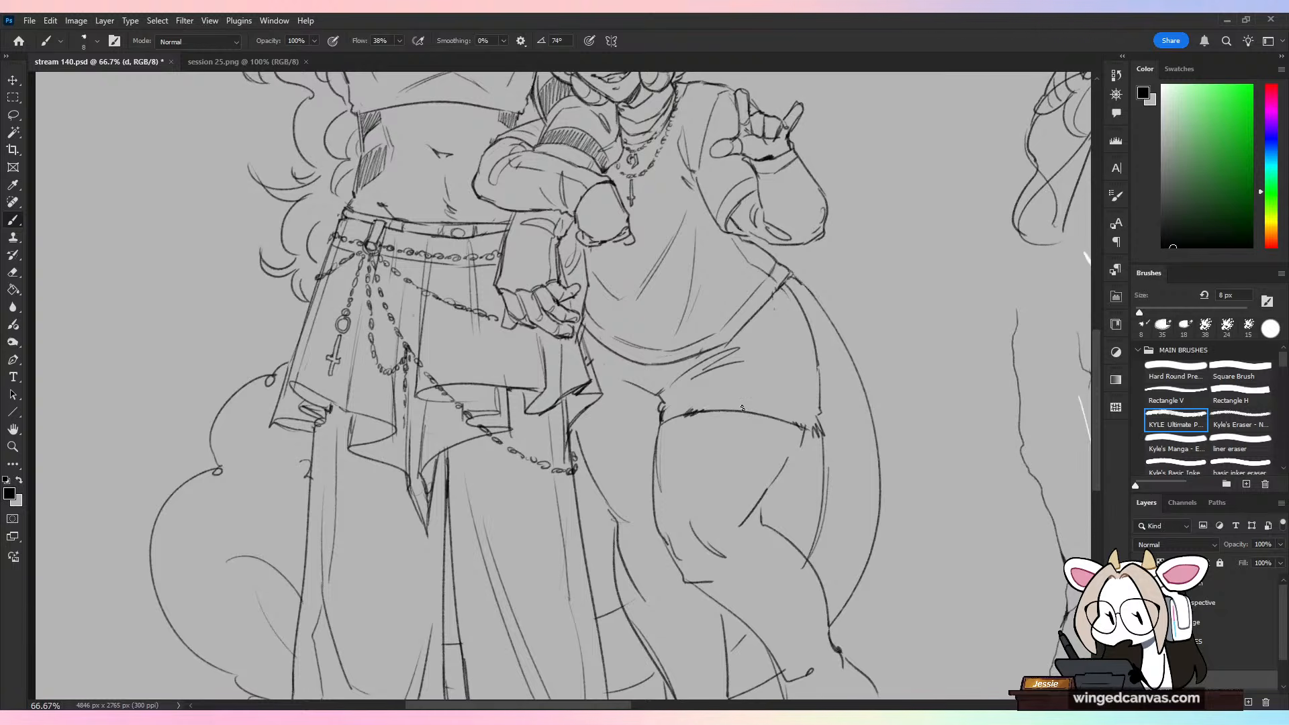
mouse_move(690, 411)
mouse_down()
mouse_move(776, 409)
mouse_move(818, 423)
mouse_up()
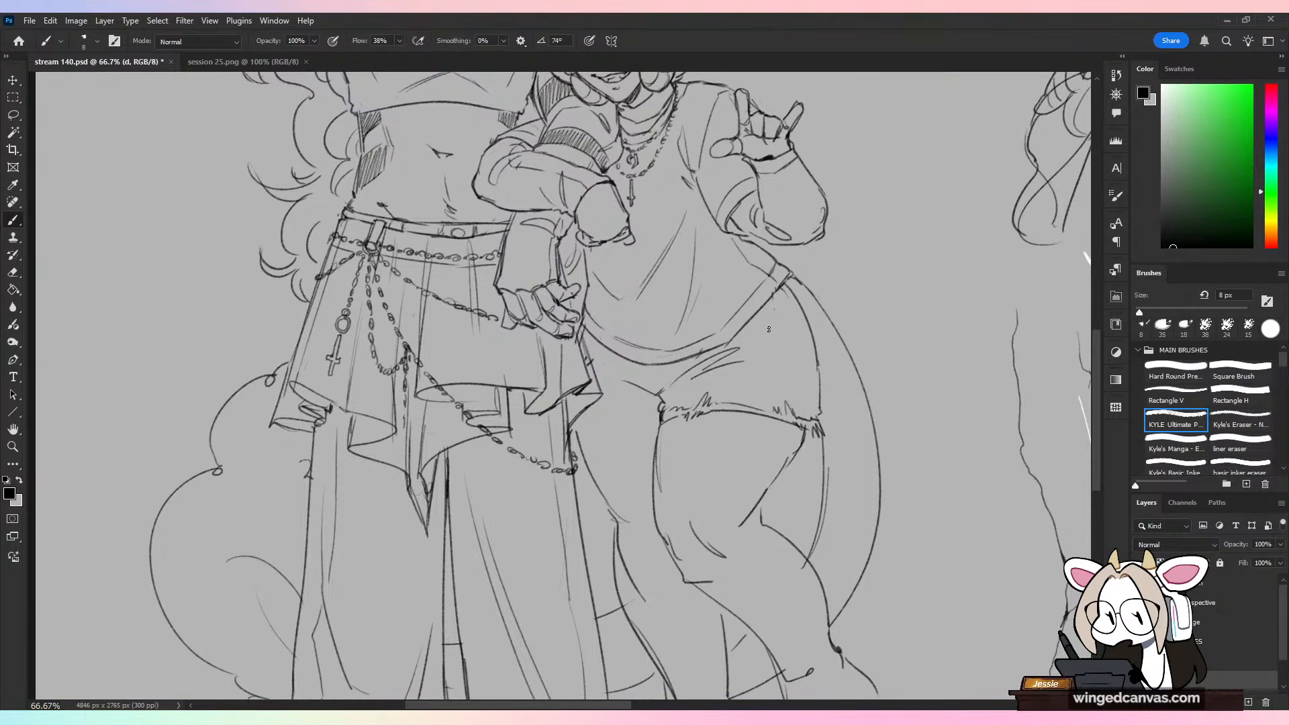
Step: Erase the short crotch folds and draw a long fold, distressed rip lines and a side seam on the horned character's shorts
key(e)
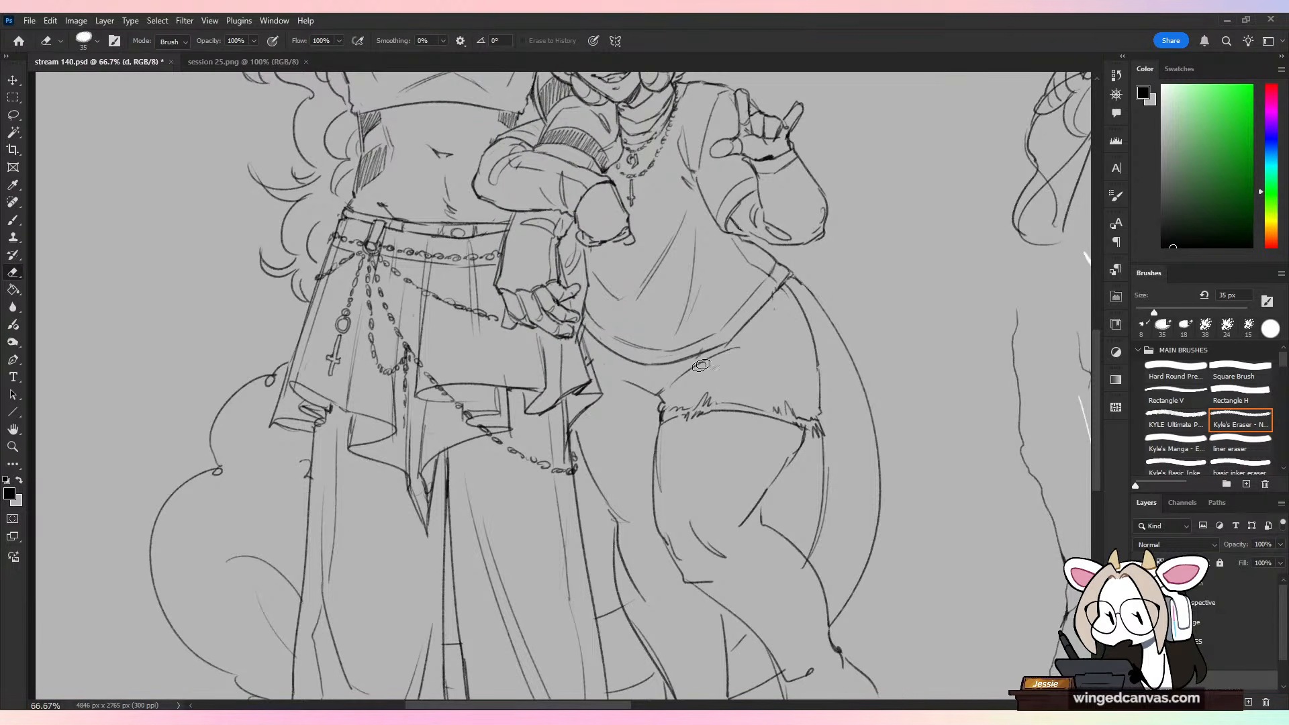
drag(701, 364, 674, 388)
key(b)
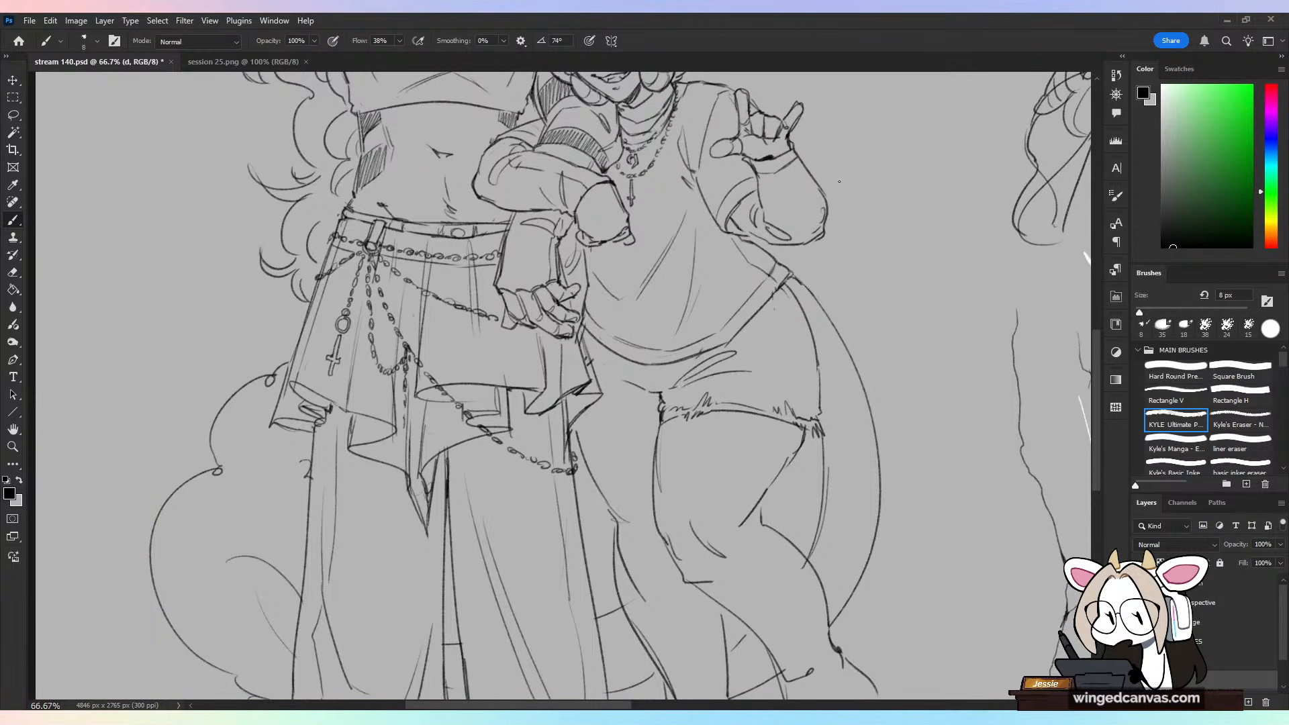
key(ctrl+z)
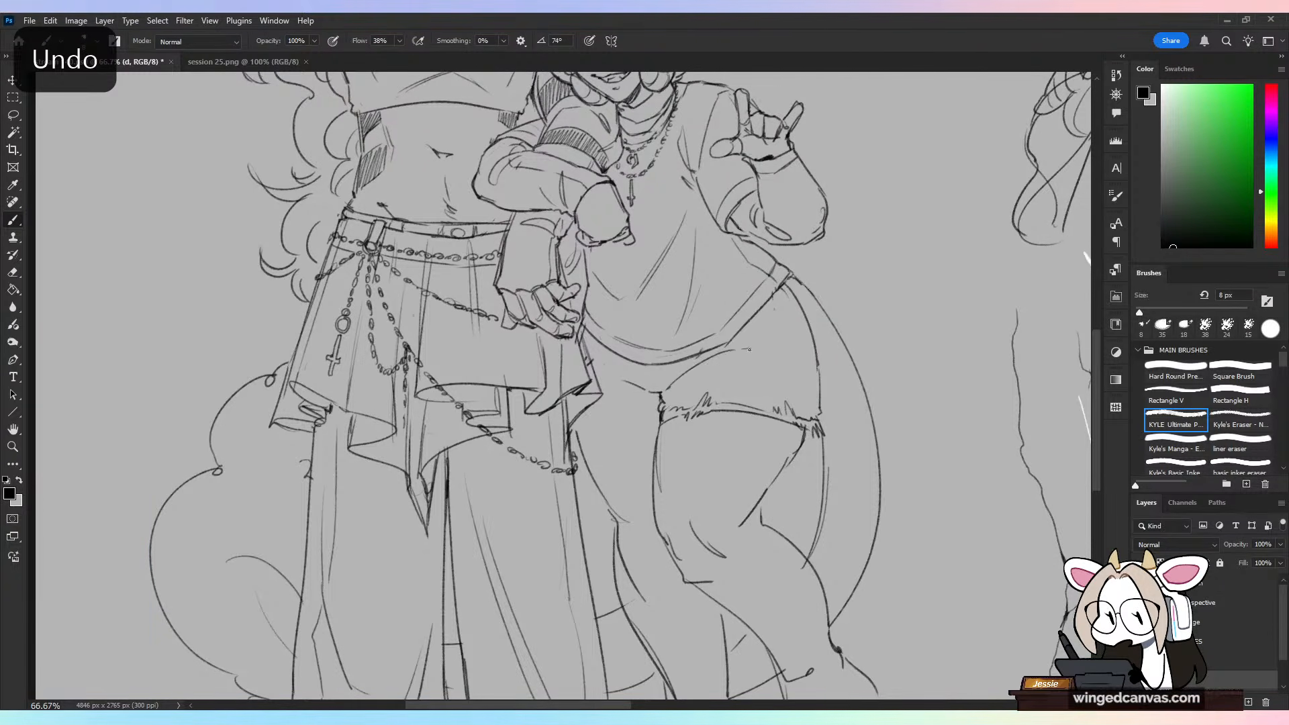
mouse_move(749, 349)
mouse_down()
mouse_move(724, 353)
mouse_move(774, 365)
mouse_move(790, 354)
mouse_move(740, 366)
mouse_move(731, 375)
mouse_move(786, 376)
mouse_move(752, 393)
mouse_up()
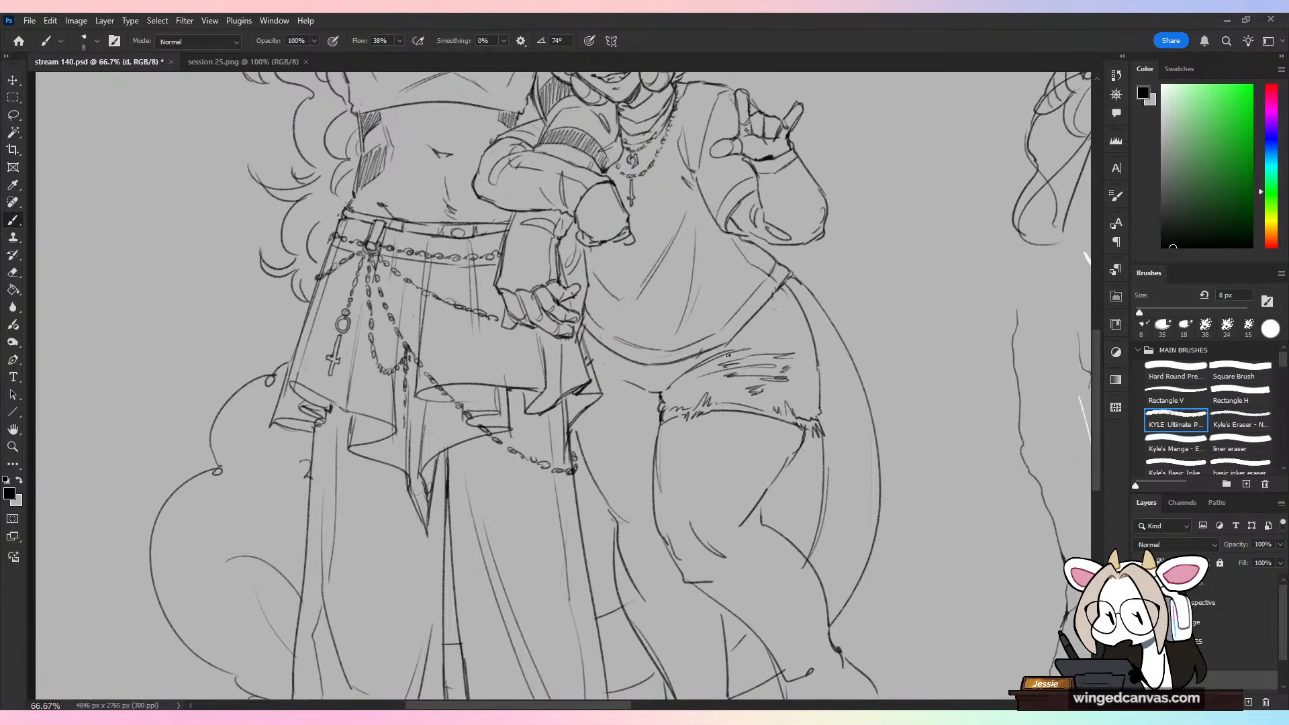
drag(727, 345, 766, 327)
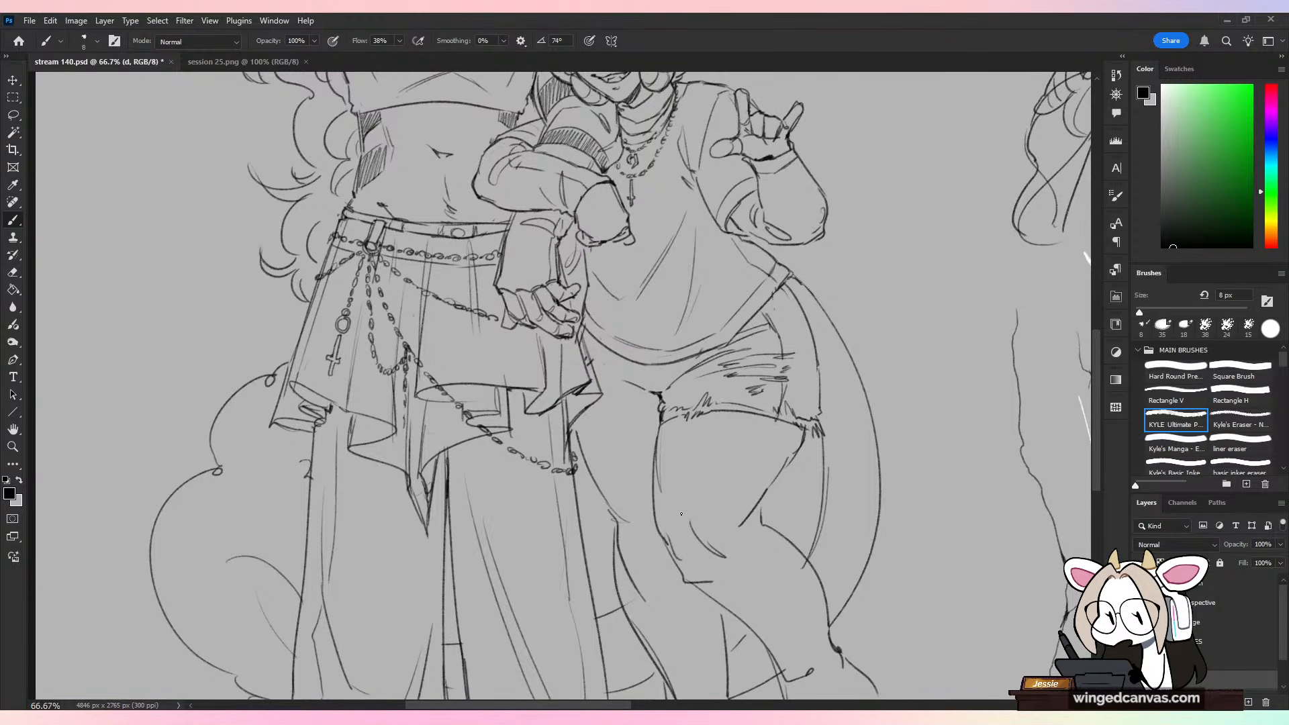
Step: Open the image Sketch Dump 650-21.jpg
key(ctrl+minus)
key(ctrl+plus)
key(ctrl+minus)
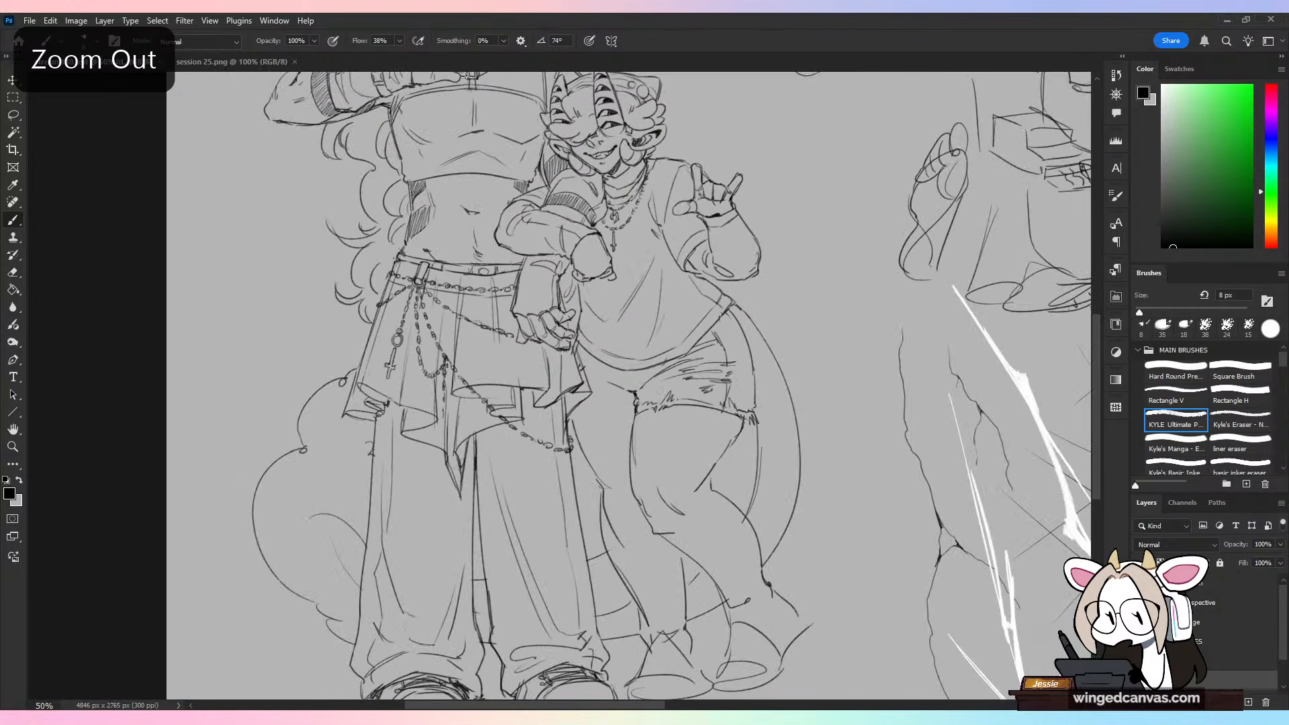
click(49, 21)
mouse_move(30, 21)
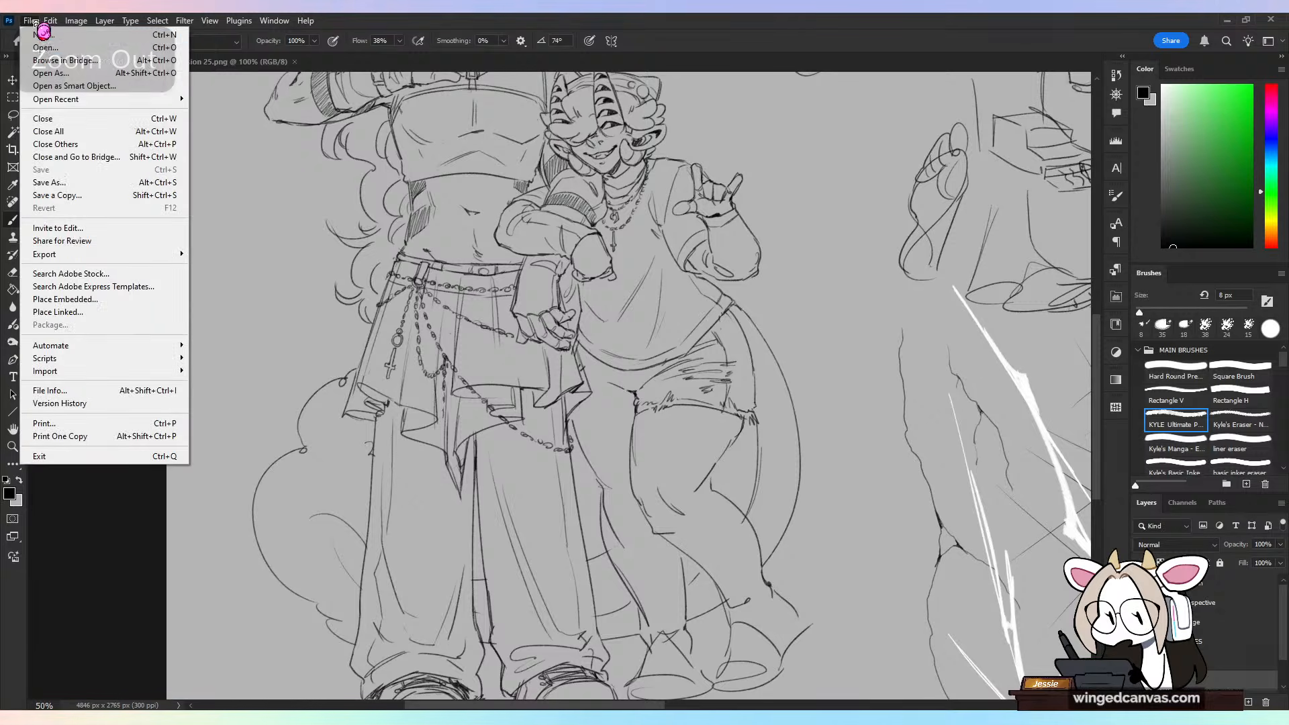
click(44, 48)
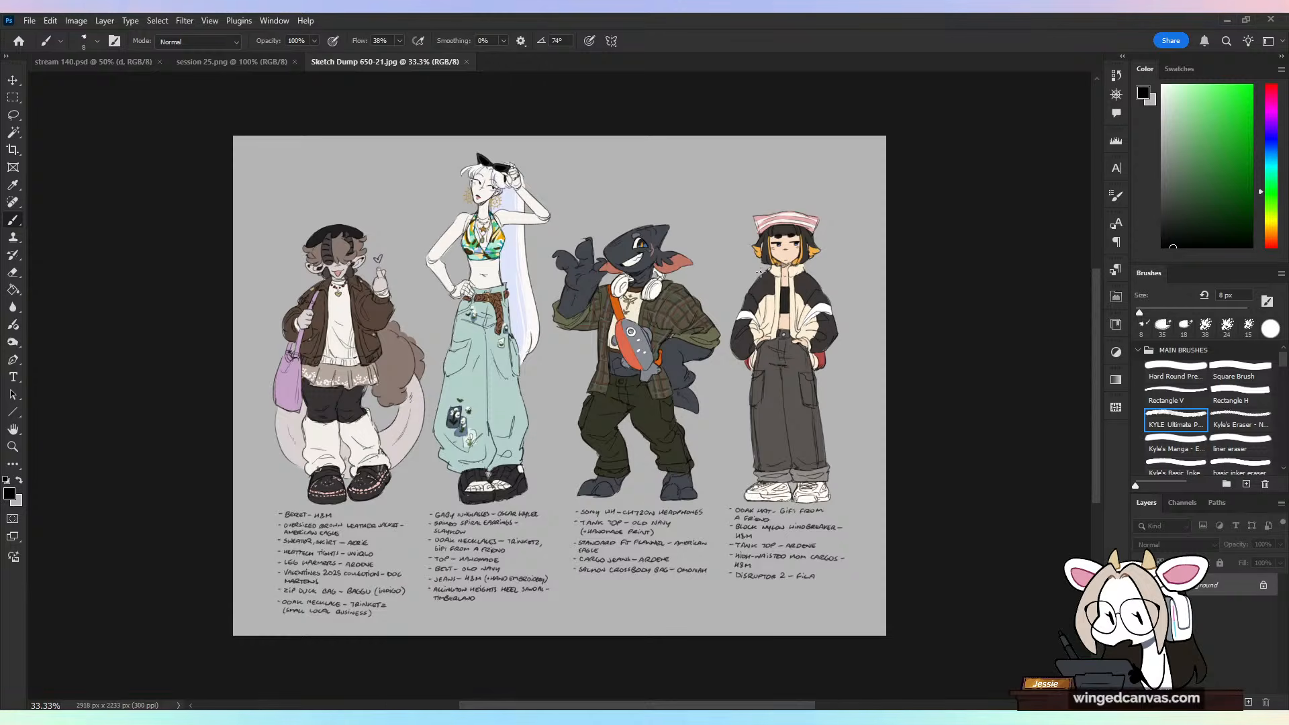
Step: Circle the handwritten clothing lists below the four characters, and undo the mark
key(ctrl+plus)
drag(631, 301, 635, 355)
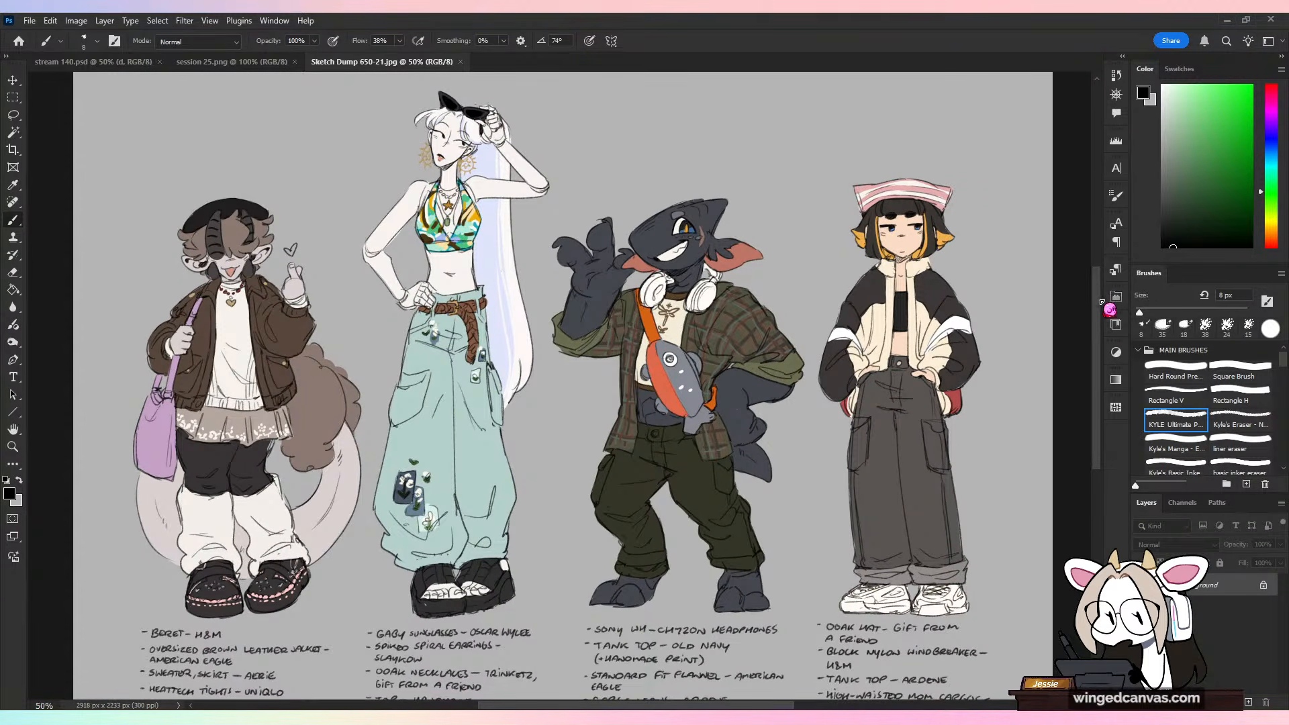
drag(1099, 302, 1102, 354)
drag(838, 426, 977, 566)
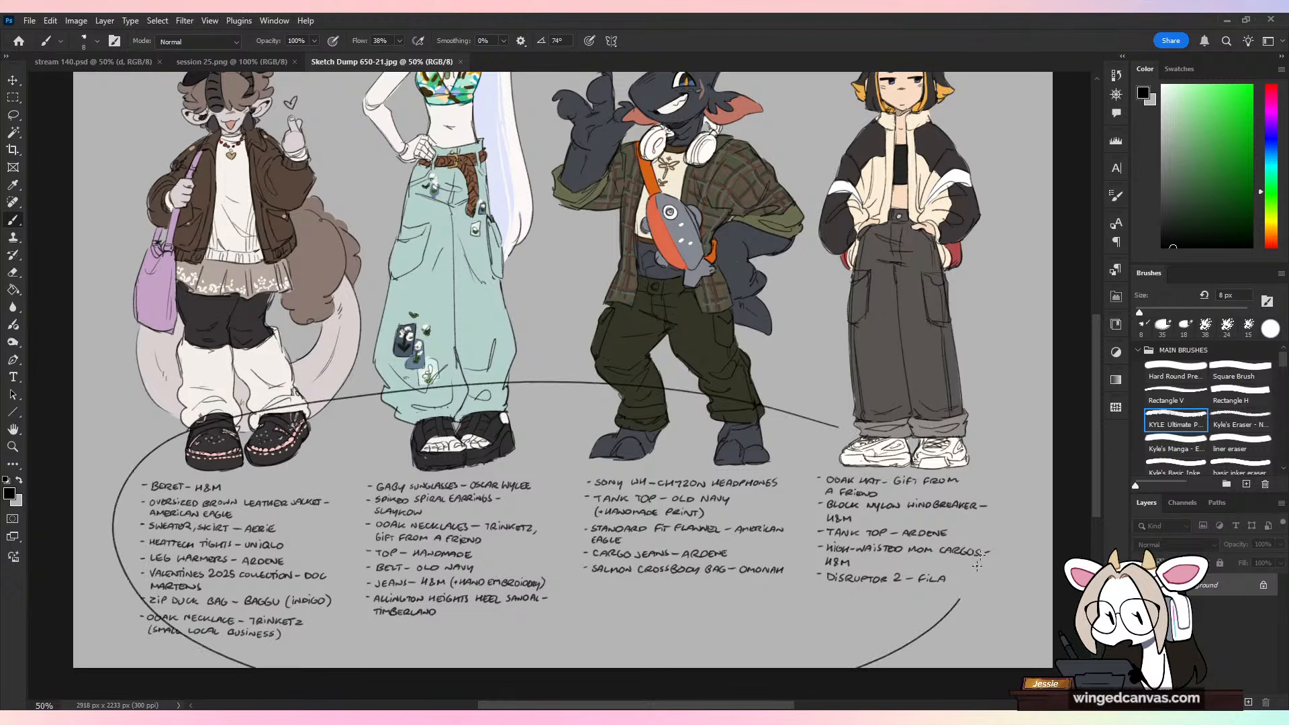
key(ctrl+z)
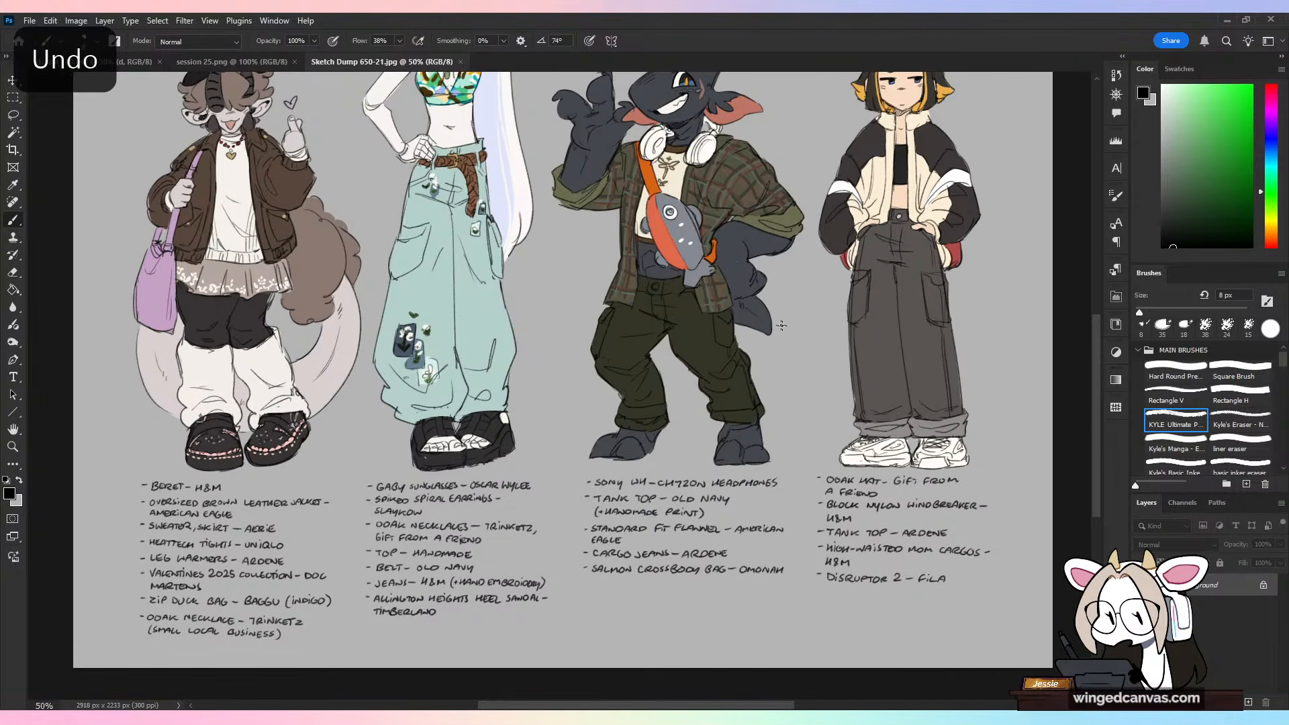
Step: Try pointing strokes in the blank space around the beret-wearing character's head, and undo them
scroll(282, 245, up, 5)
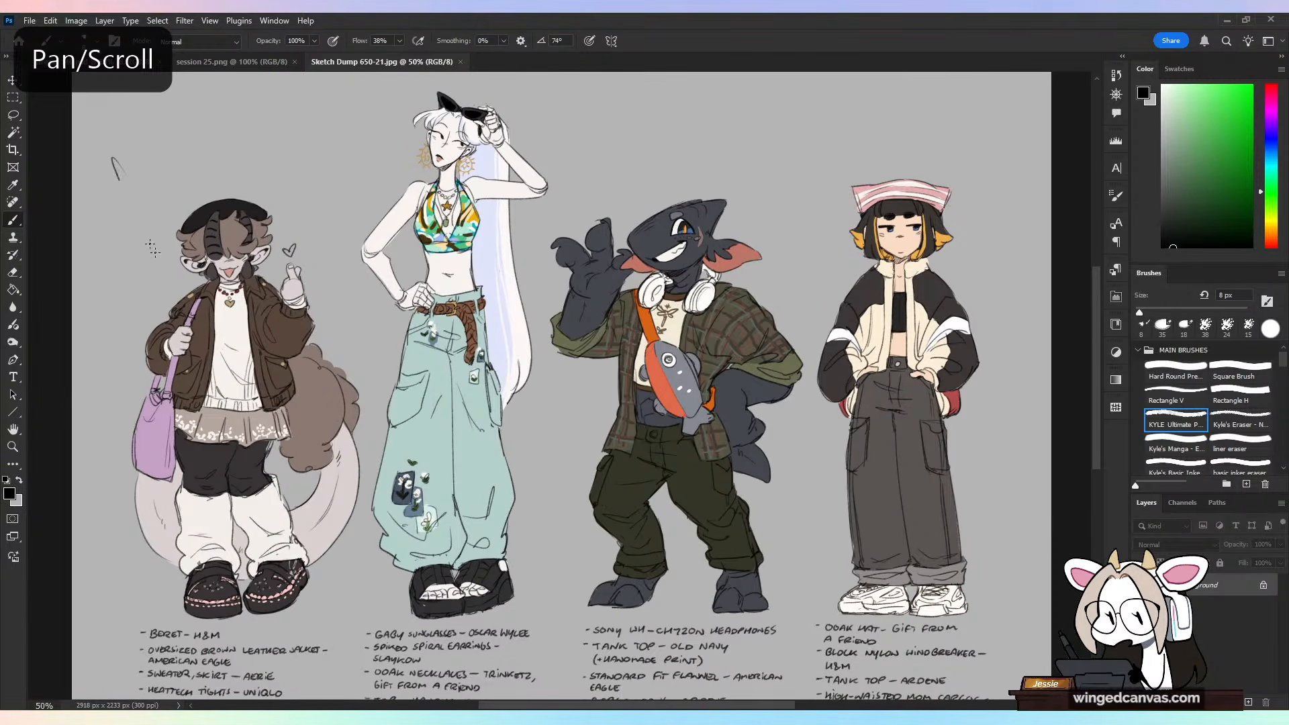
key(ctrl+z)
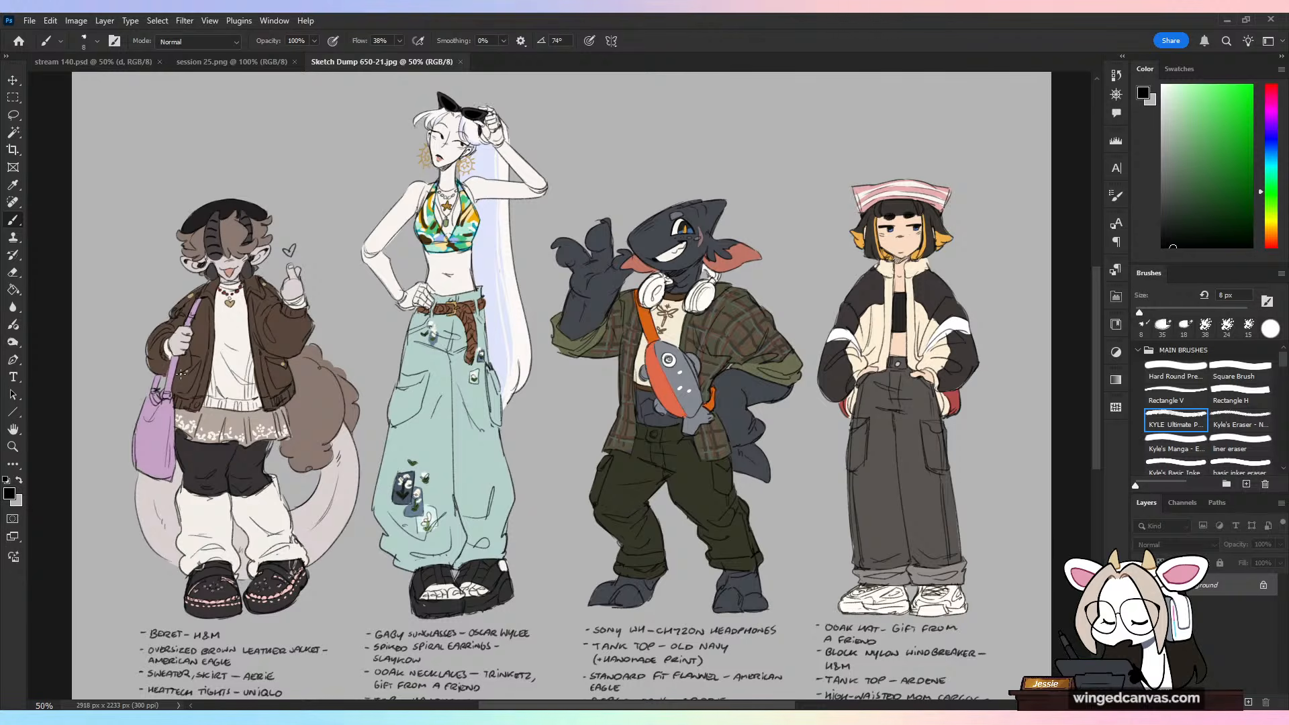
mouse_move(272, 95)
mouse_down()
mouse_move(249, 180)
mouse_move(288, 155)
mouse_up()
key(ctrl+z)
mouse_move(317, 114)
mouse_down()
mouse_move(393, 172)
mouse_move(373, 201)
mouse_up()
key(ctrl+z)
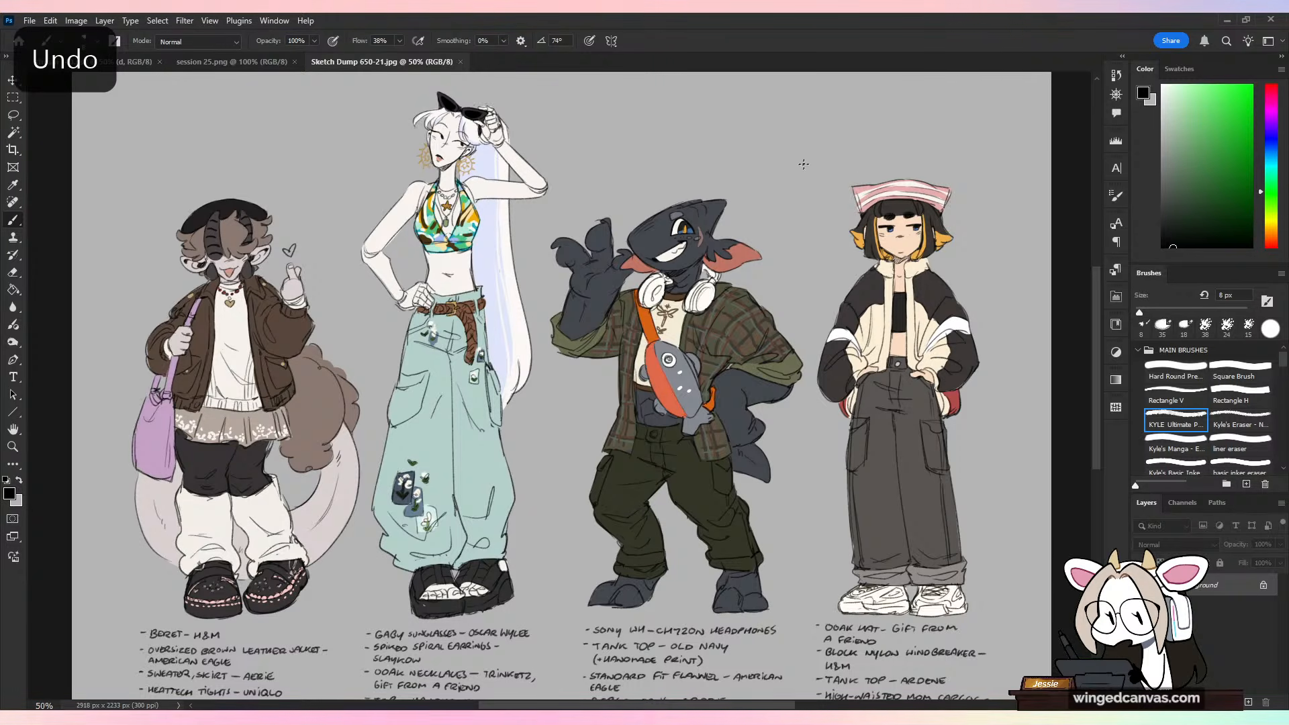
Step: Try an arrow-like mark pointing at the character in the pink striped hat, and undo it
drag(813, 119, 790, 206)
key(ctrl+z)
drag(844, 141, 765, 250)
drag(812, 253, 843, 232)
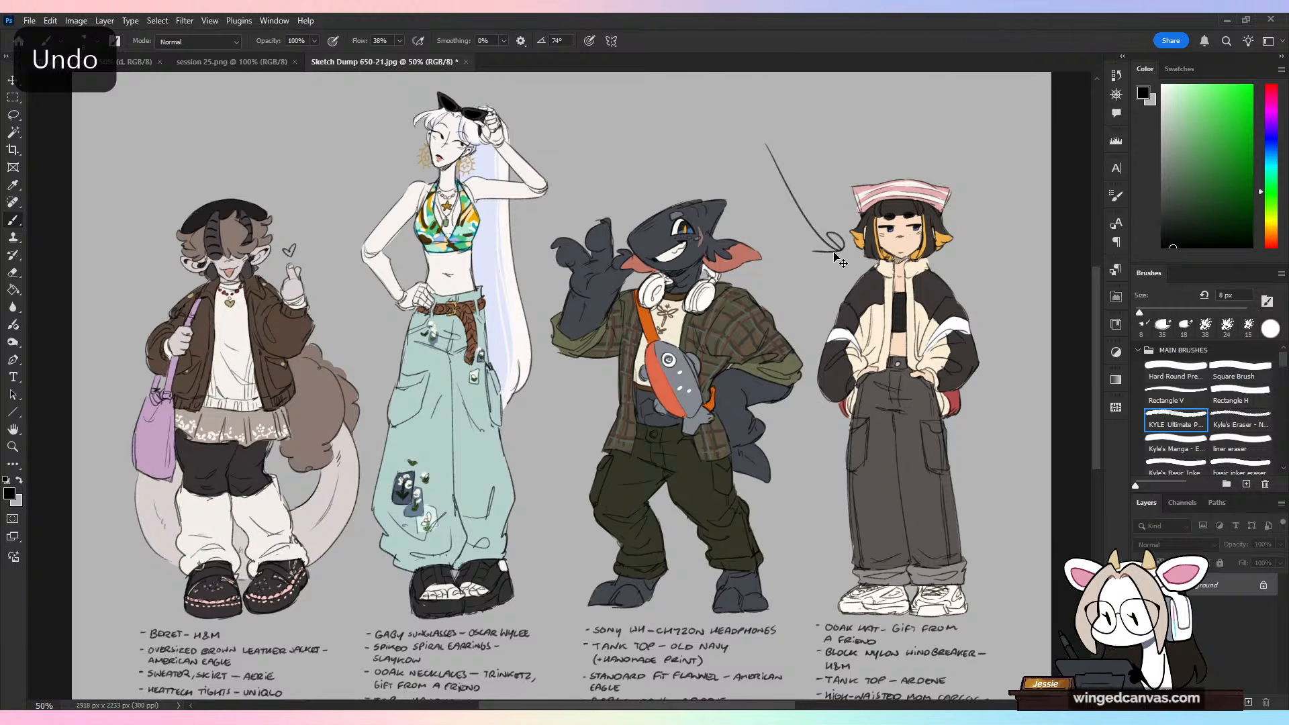
key(ctrl+z)
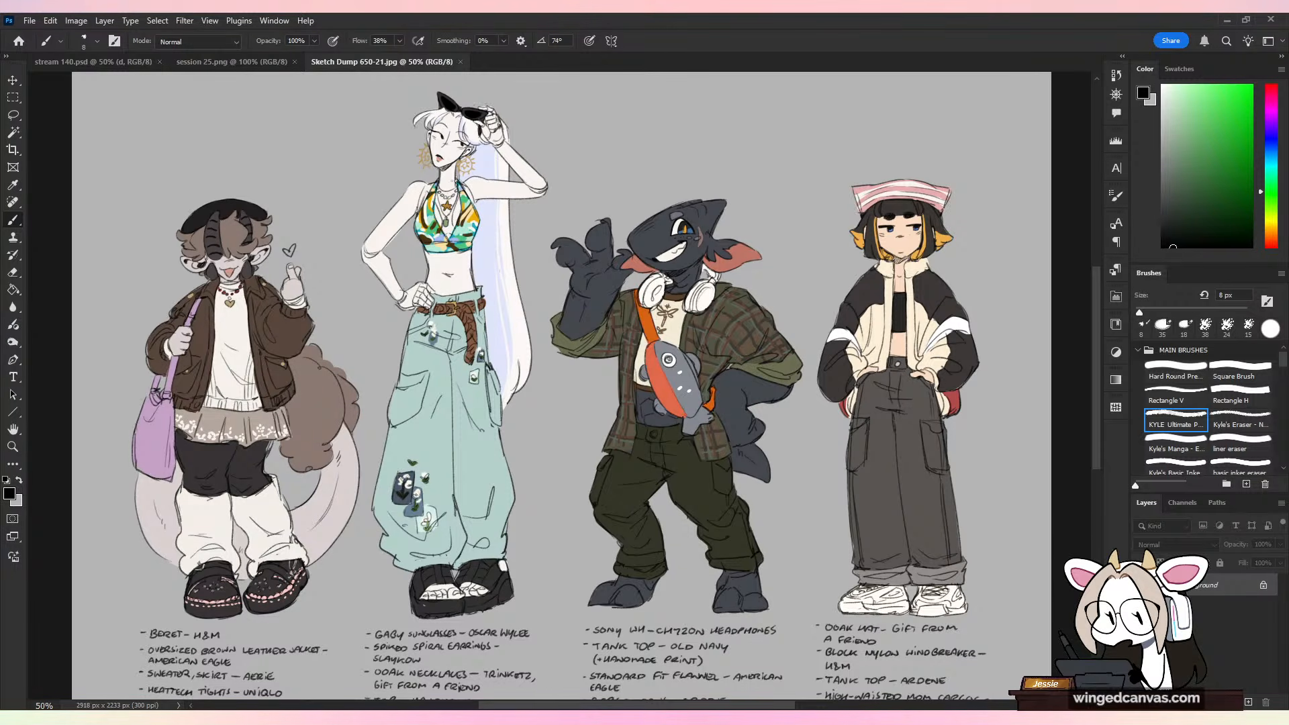
Step: Examine the shark-like character's headphones, flannel shirt and fish bag up close, undoing the trial stroke
key(ctrl+plus)
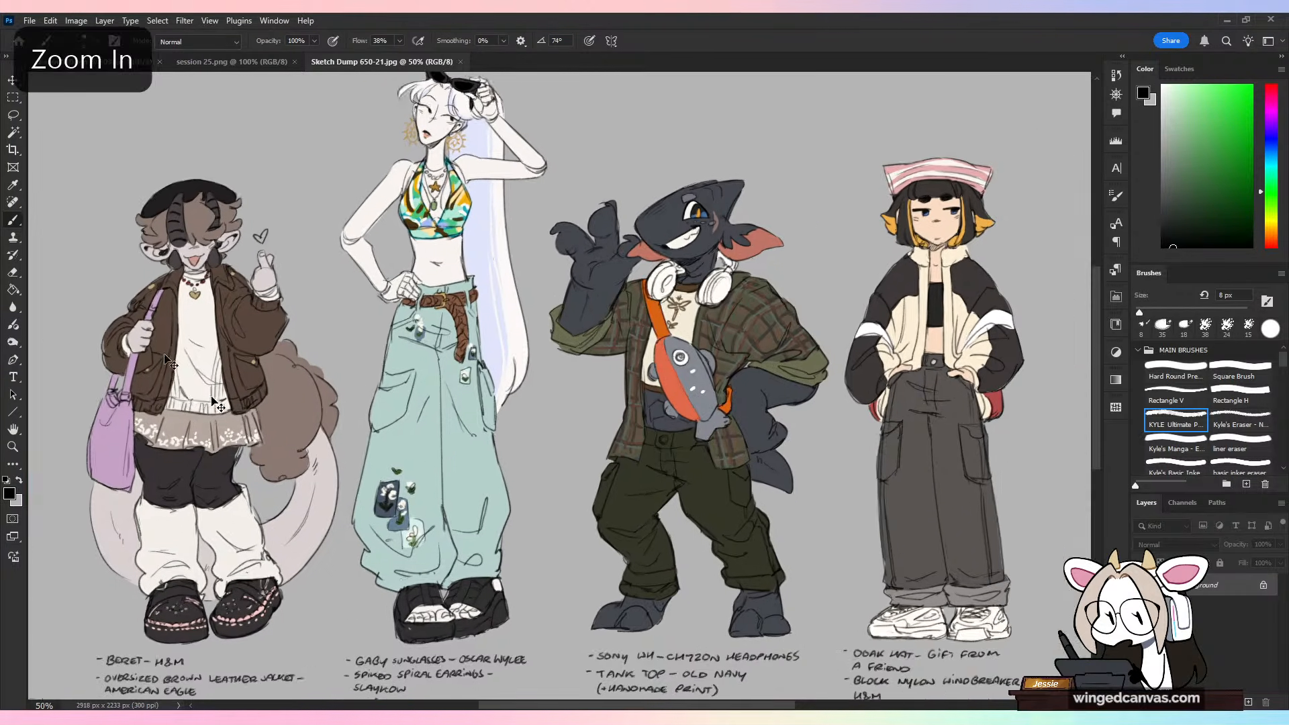
drag(541, 374, 427, 409)
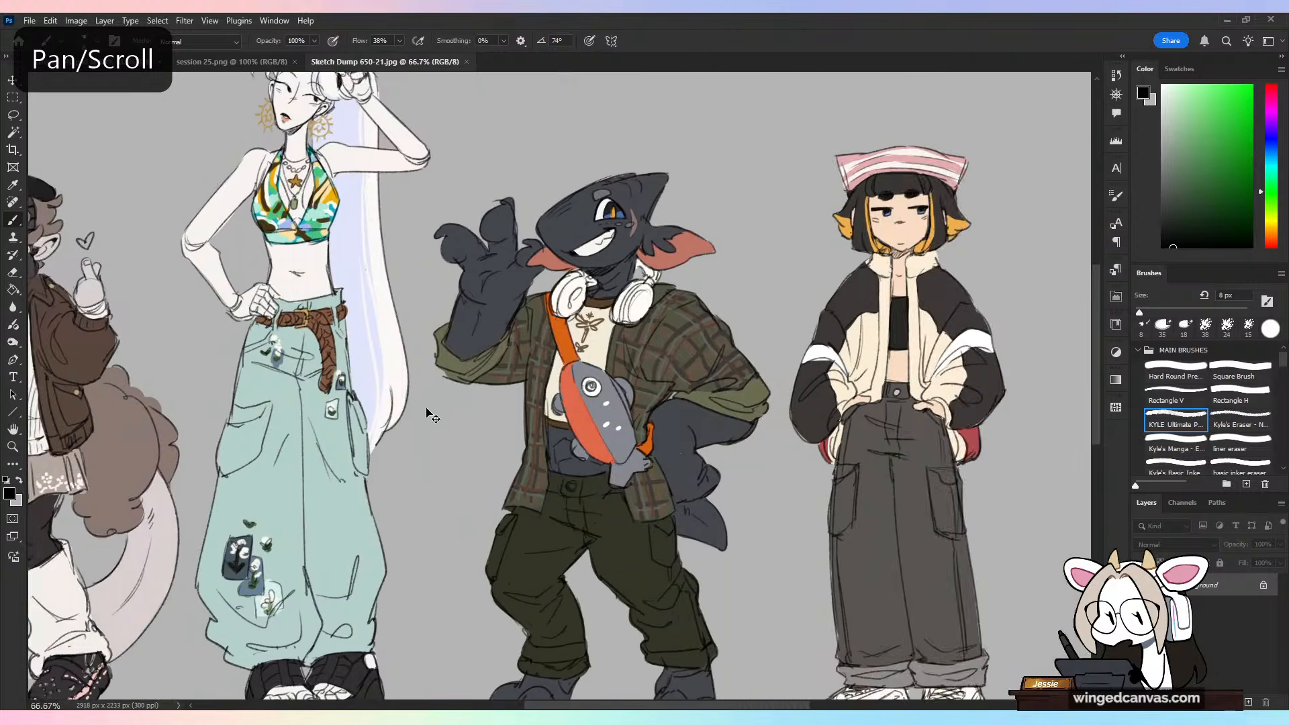
key(ctrl+plus)
drag(705, 235, 510, 249)
key(ctrl+z)
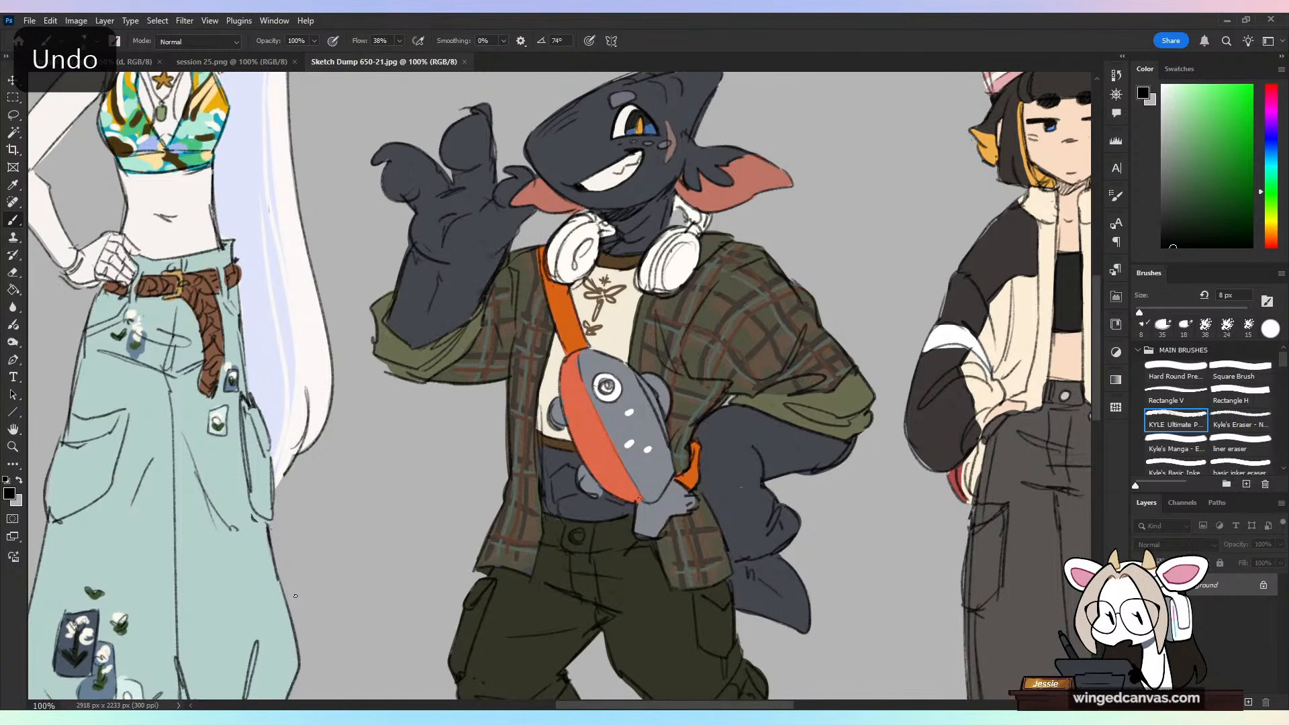
Step: Draw a large loop around all the outfit notes under the characters' feet, and undo it
key(ctrl+minus)
key(ctrl+minus)
mouse_move(592, 492)
mouse_down()
mouse_move(622, 378)
mouse_move(748, 304)
mouse_move(745, 199)
mouse_up()
mouse_move(964, 371)
mouse_down()
mouse_move(70, 510)
mouse_move(927, 293)
mouse_up()
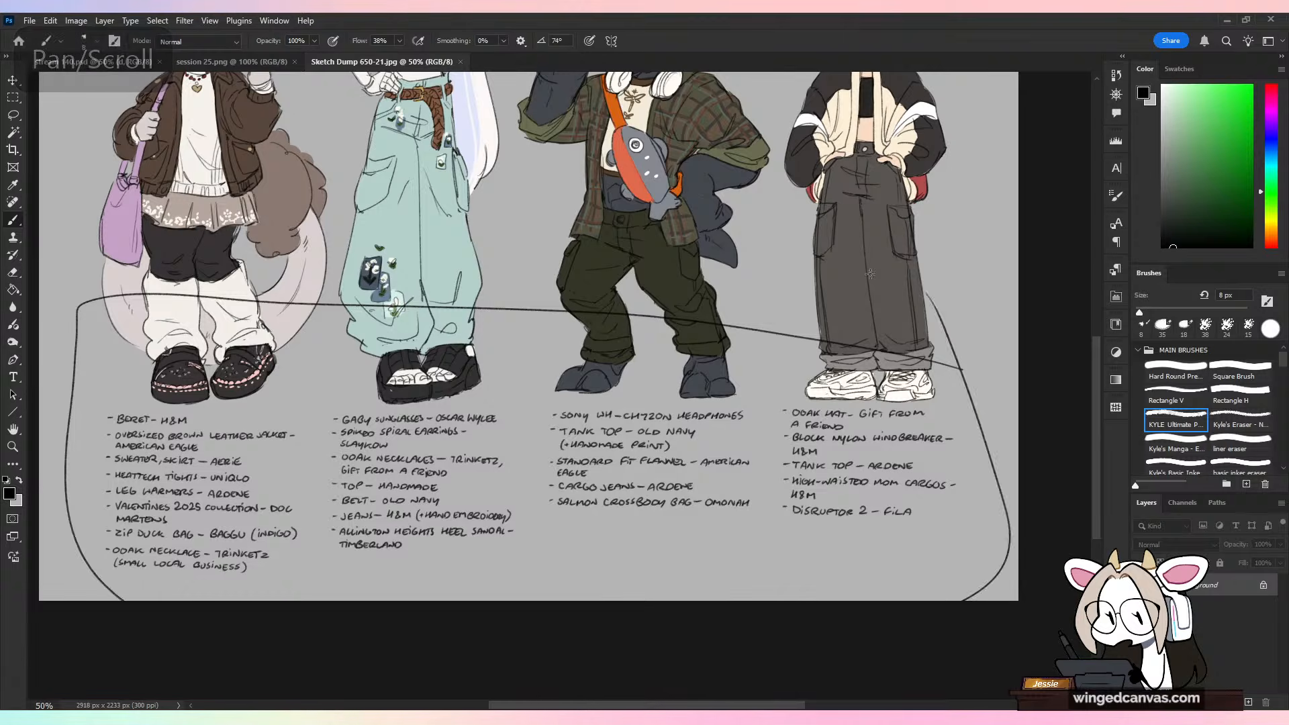
key(ctrl+z)
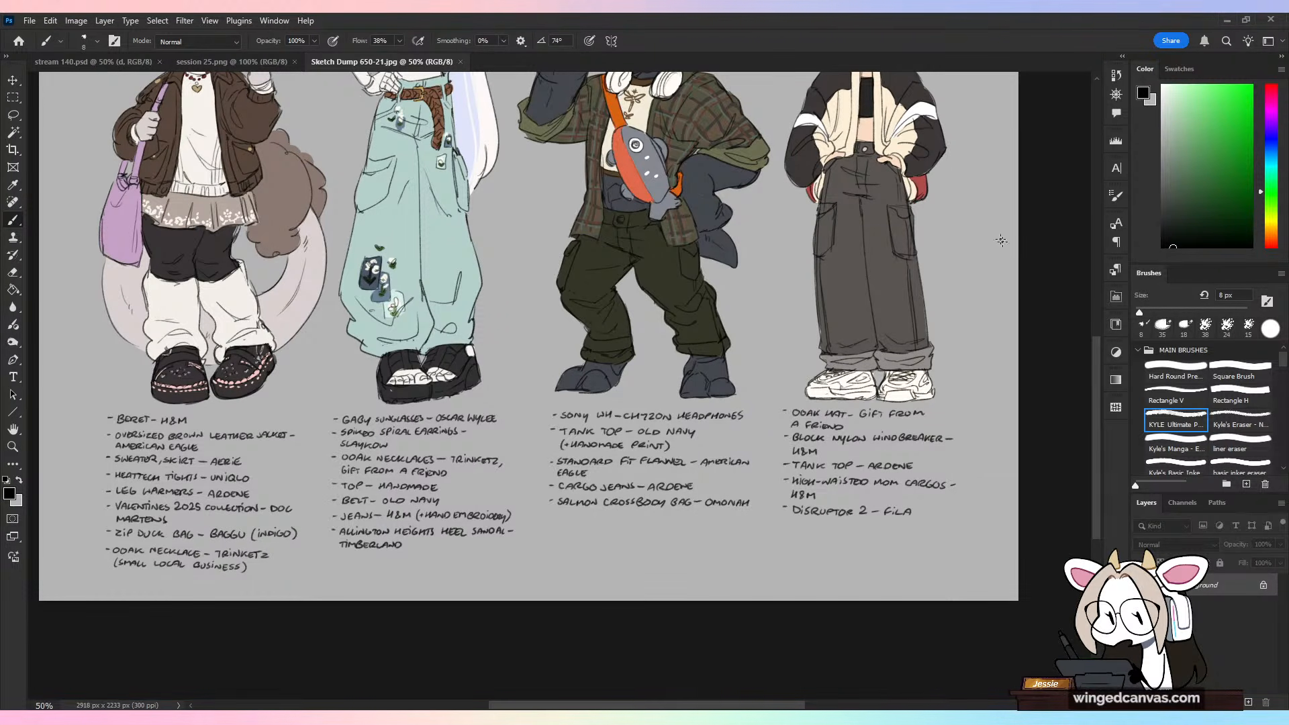
Step: Examine the beret-wearing character's jacket, sweater and skirt up close, undoing the trial strokes over the outfit
drag(1096, 362, 1121, 303)
key(space)
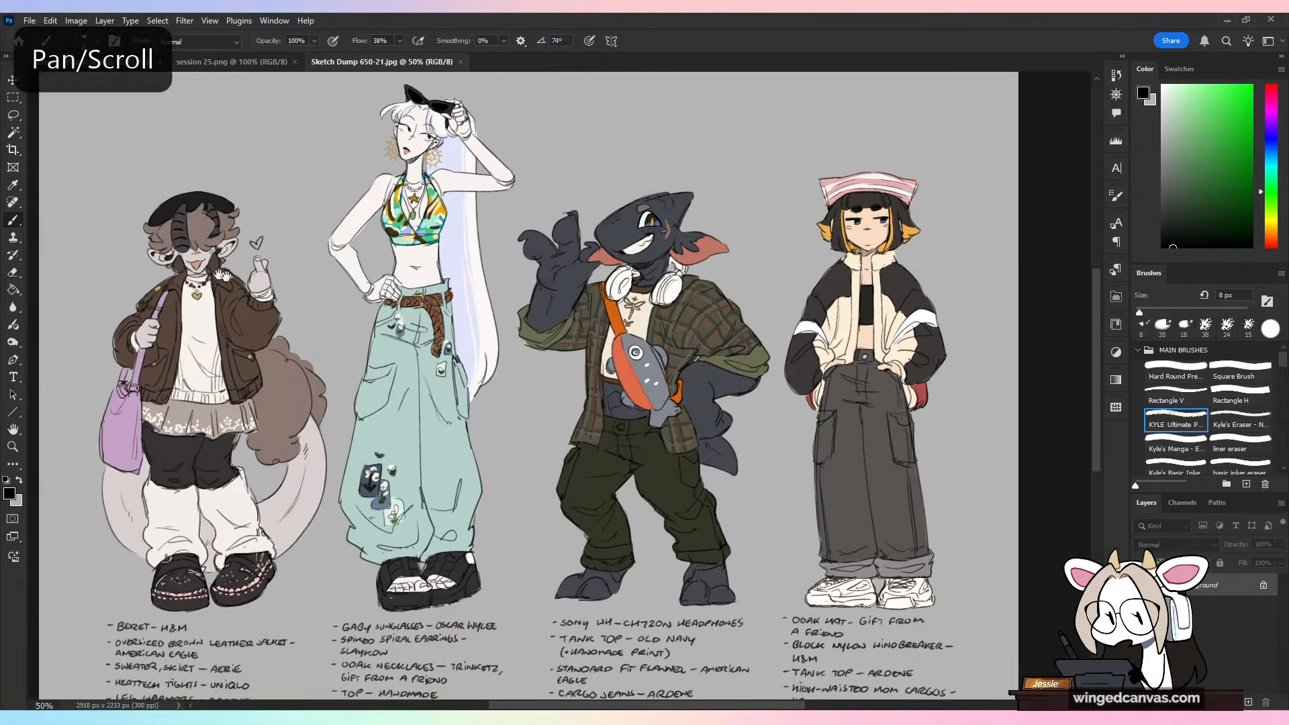
mouse_move(221, 276)
mouse_down()
mouse_move(521, 305)
mouse_move(609, 331)
mouse_up()
key(ctrl+plus)
key(ctrl+plus)
key(space)
mouse_move(587, 269)
mouse_down()
mouse_move(438, 537)
mouse_move(541, 273)
mouse_move(439, 311)
mouse_up()
key(ctrl+z)
mouse_move(528, 579)
mouse_down()
mouse_move(588, 568)
mouse_move(645, 521)
mouse_up()
key(ctrl+z)
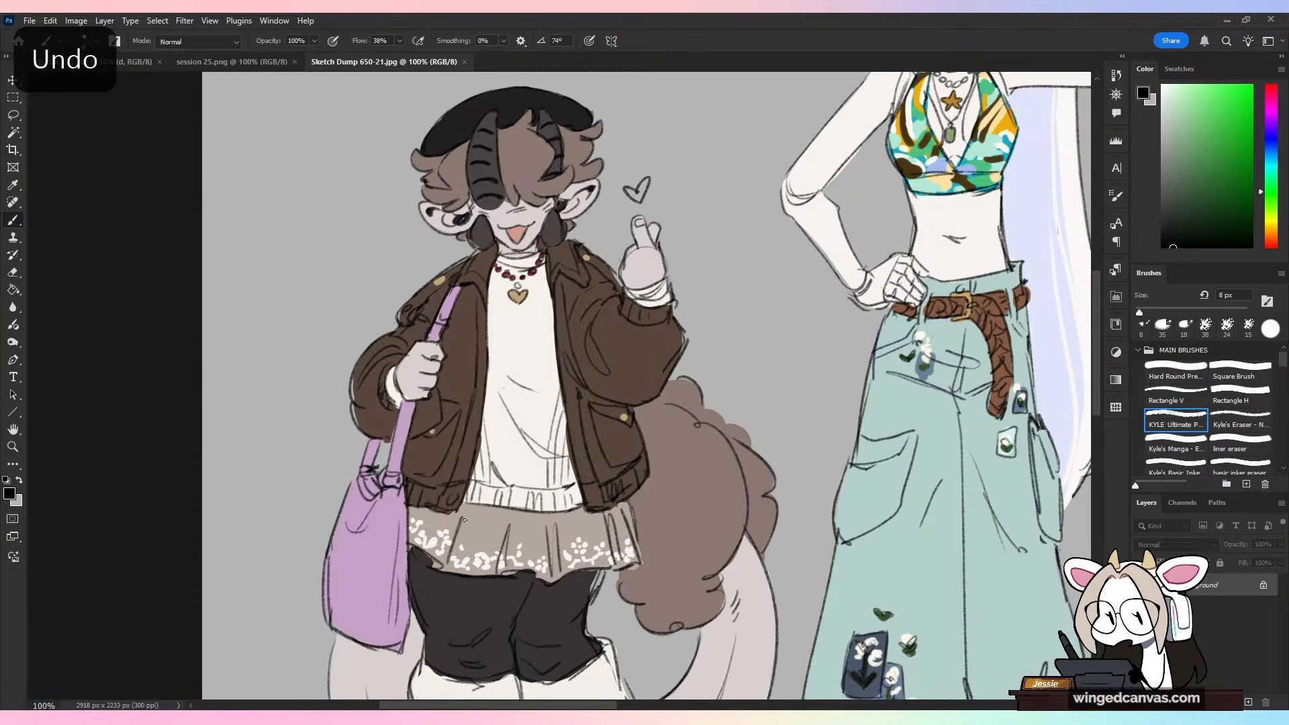
Step: Examine the beret-wearing character's pleated skirt, leg warmers and shoes up close, undoing the trial strokes
drag(470, 275, 513, 267)
key(ctrl+z)
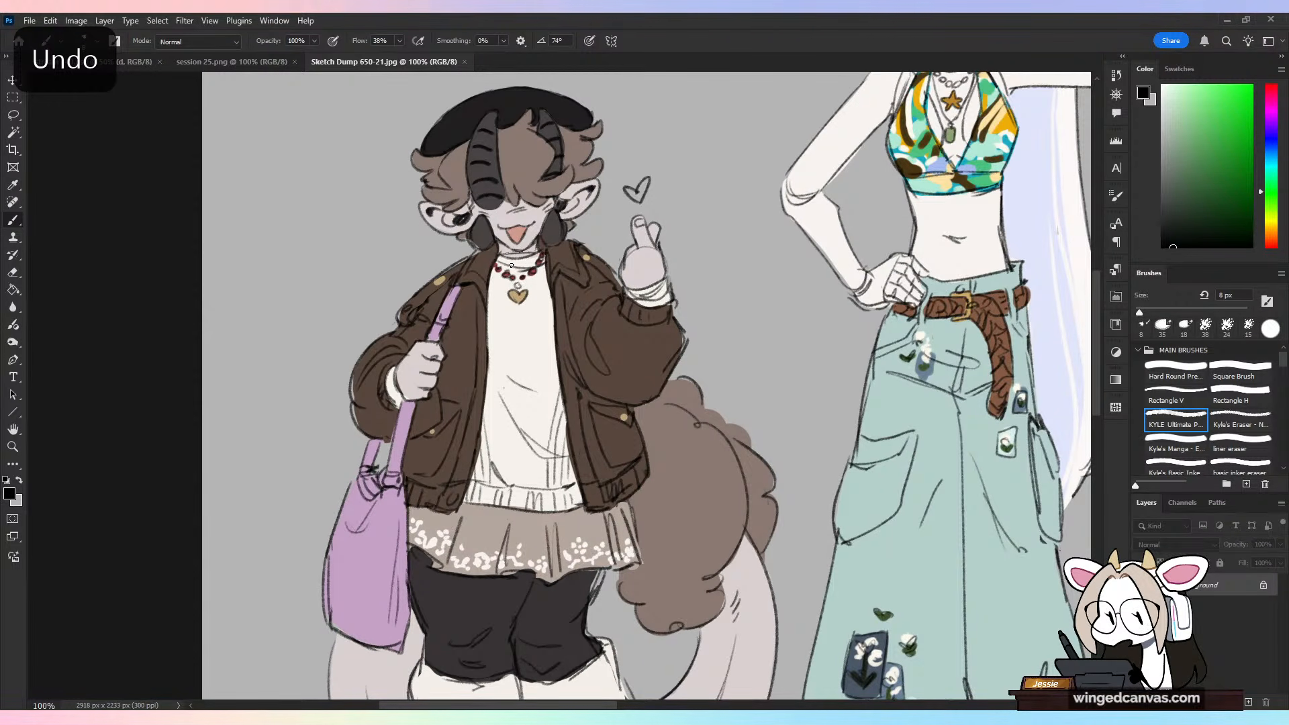
key(ctrl+minus)
key(ctrl+minus)
key(space)
mouse_move(676, 611)
mouse_down()
mouse_move(531, 418)
mouse_move(548, 424)
mouse_move(555, 412)
mouse_up()
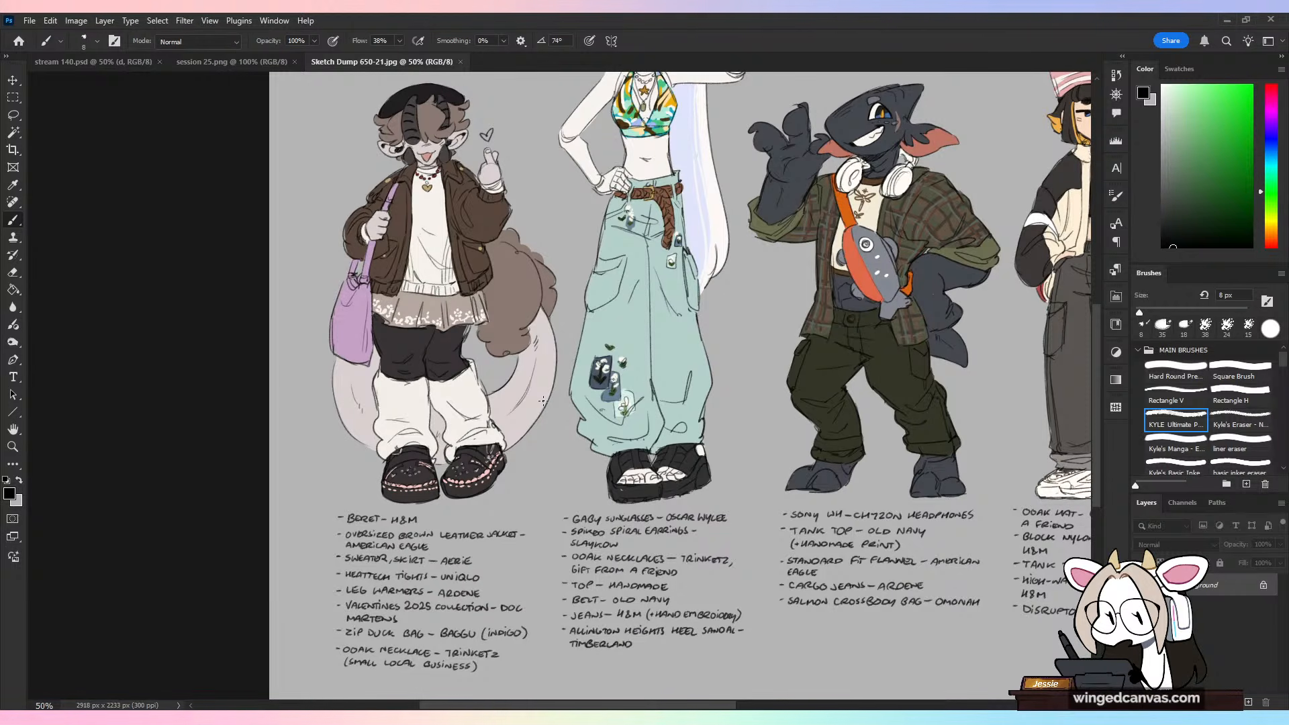
key(ctrl+minus)
drag(778, 298, 682, 339)
key(ctrl+plus)
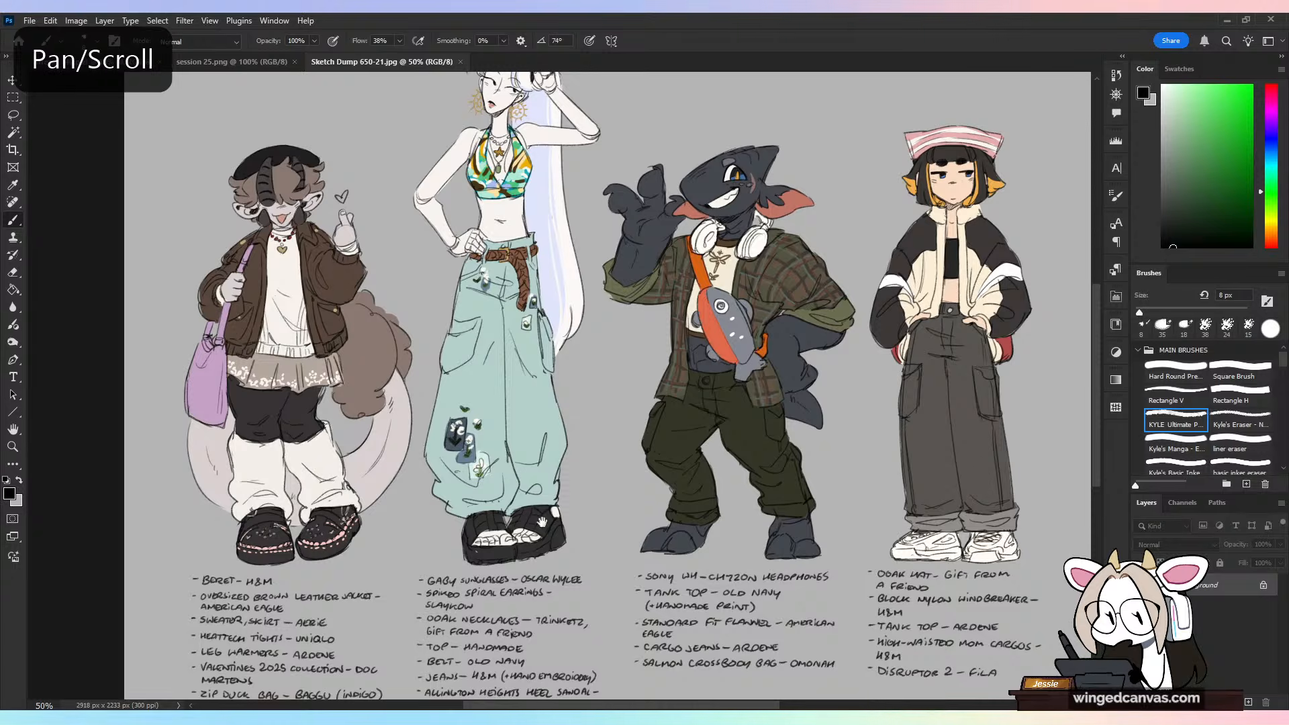
mouse_move(610, 439)
mouse_down()
mouse_move(586, 484)
mouse_move(743, 343)
mouse_up()
key(ctrl+plus)
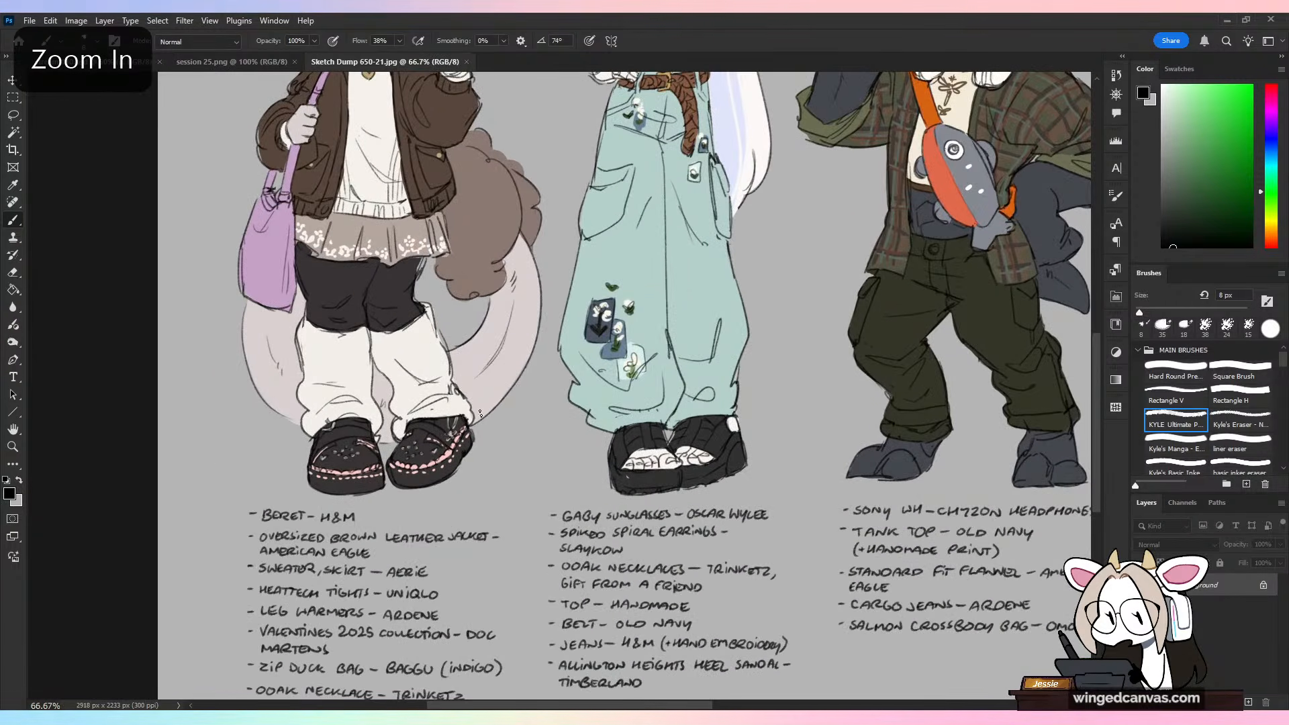
mouse_move(481, 410)
mouse_down()
mouse_move(284, 533)
mouse_move(216, 495)
mouse_up()
key(ctrl+z)
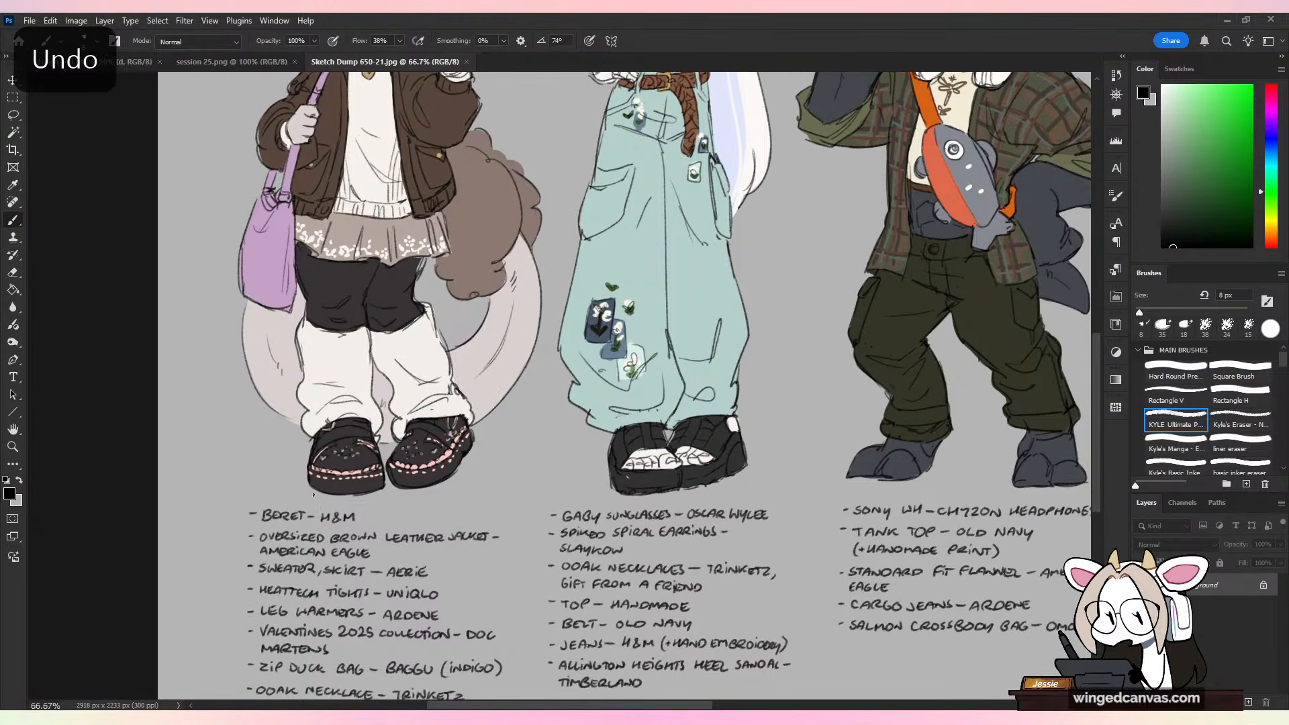
Step: Compare the four outfits, and examine the white-haired character's earrings, necklaces and patterned halter top, undoing the trial strokes
key(ctrl+minus)
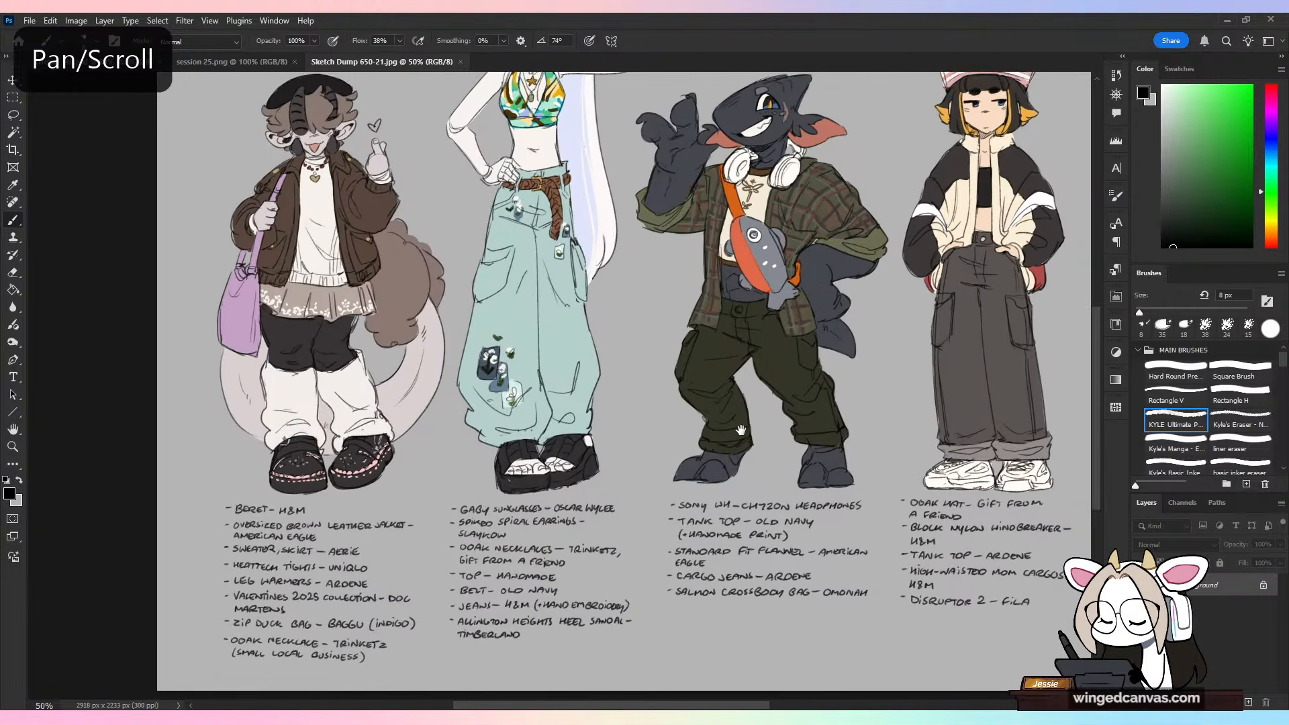
drag(839, 405, 708, 424)
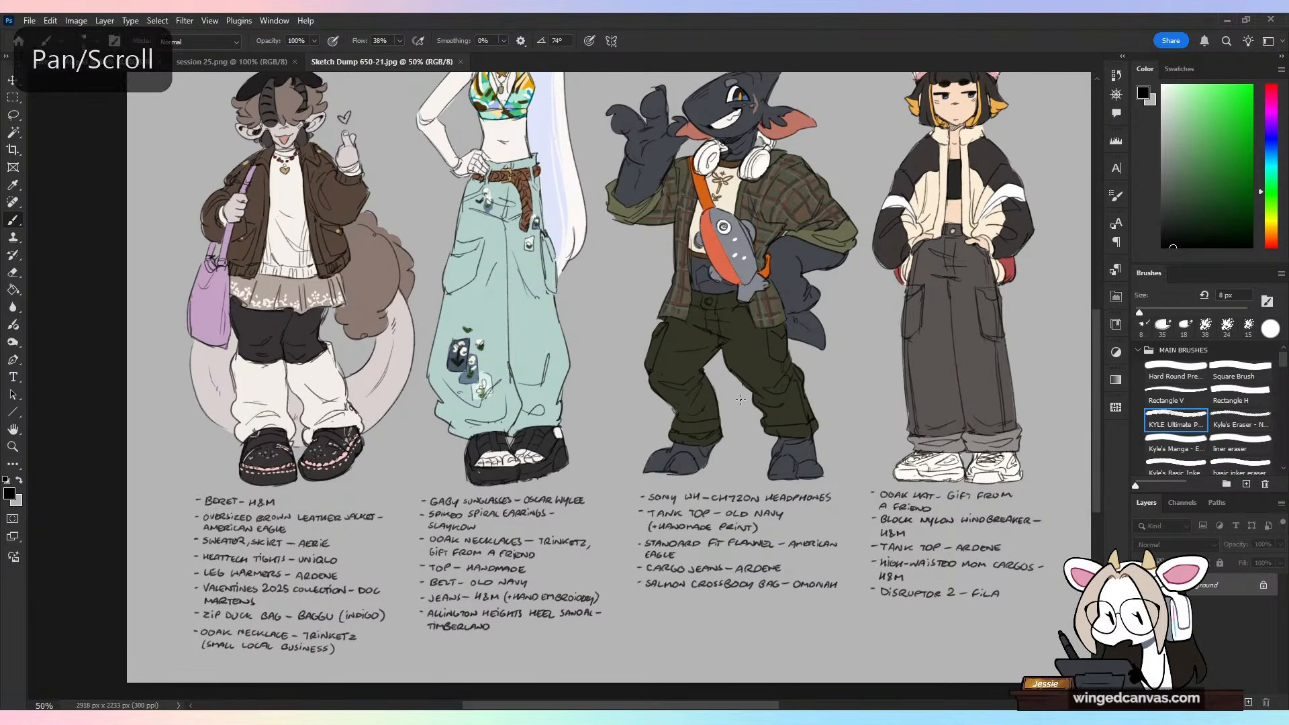
drag(1097, 333, 1098, 293)
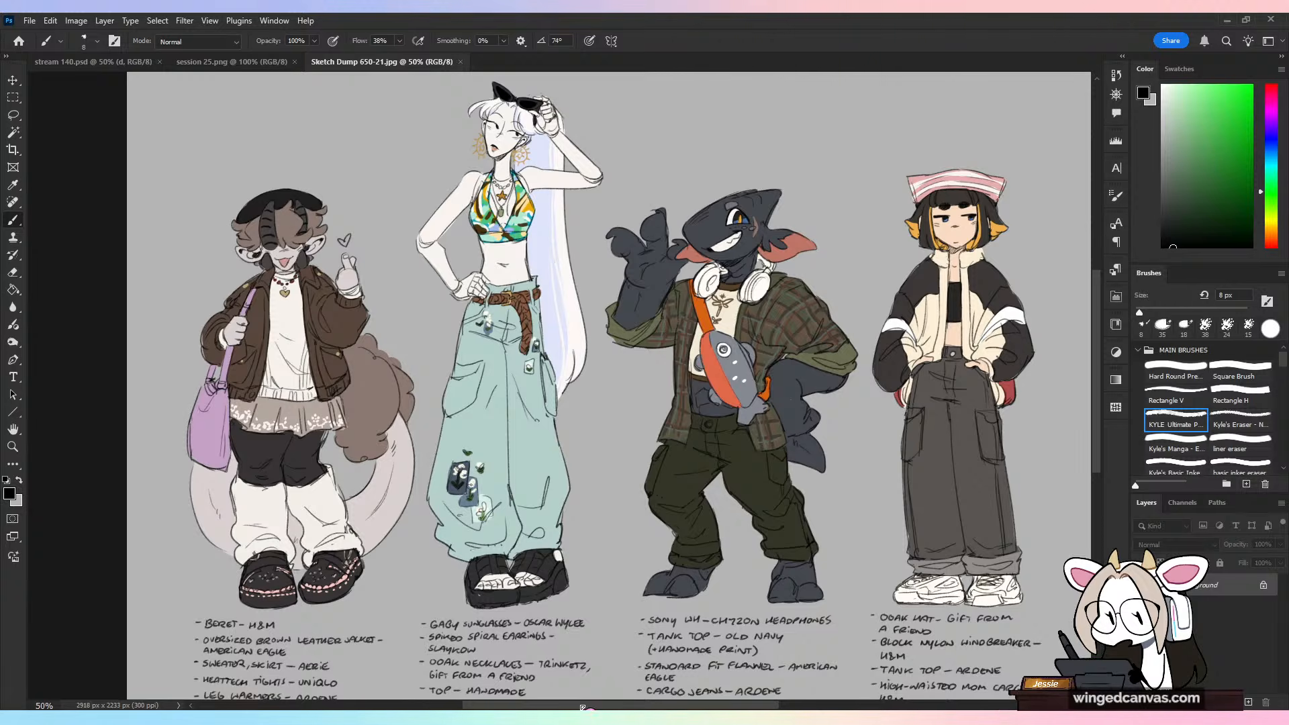
drag(586, 706, 596, 705)
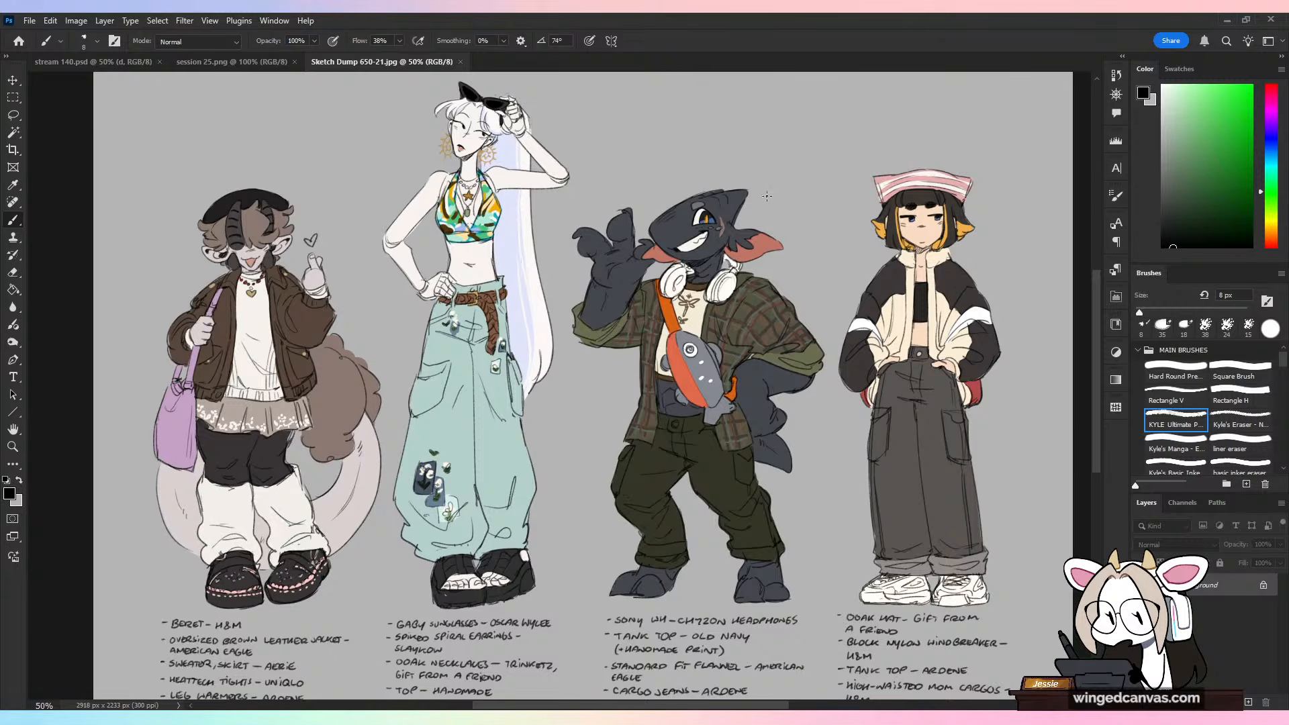
key(ctrl+plus)
drag(423, 147, 410, 348)
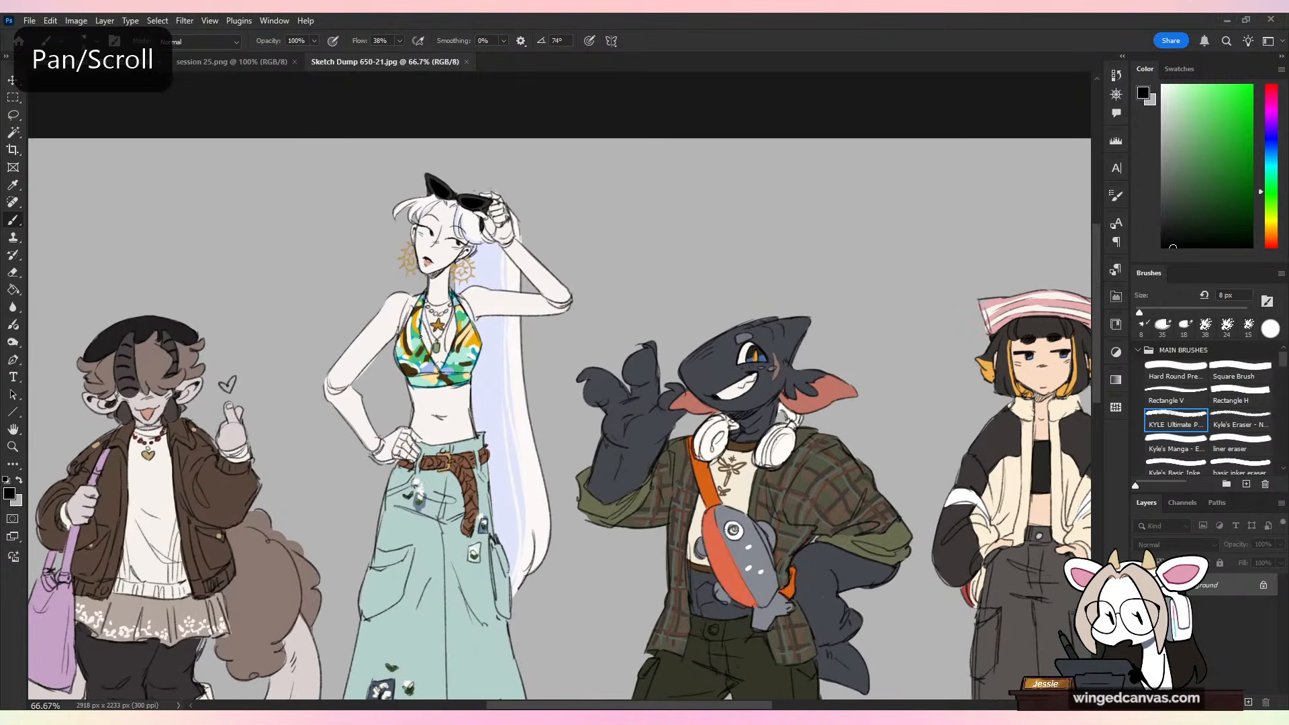
key(ctrl+plus)
key(ctrl+z)
mouse_move(901, 392)
mouse_down()
mouse_move(927, 344)
mouse_move(906, 405)
mouse_up()
mouse_move(927, 339)
mouse_down()
mouse_move(810, 290)
mouse_move(798, 316)
mouse_move(907, 342)
mouse_up()
key(ctrl+z)
mouse_move(807, 294)
mouse_down()
mouse_move(969, 360)
mouse_move(906, 413)
mouse_up()
key(ctrl+z)
key(ctrl+z)
key(ctrl+z)
key(ctrl+z)
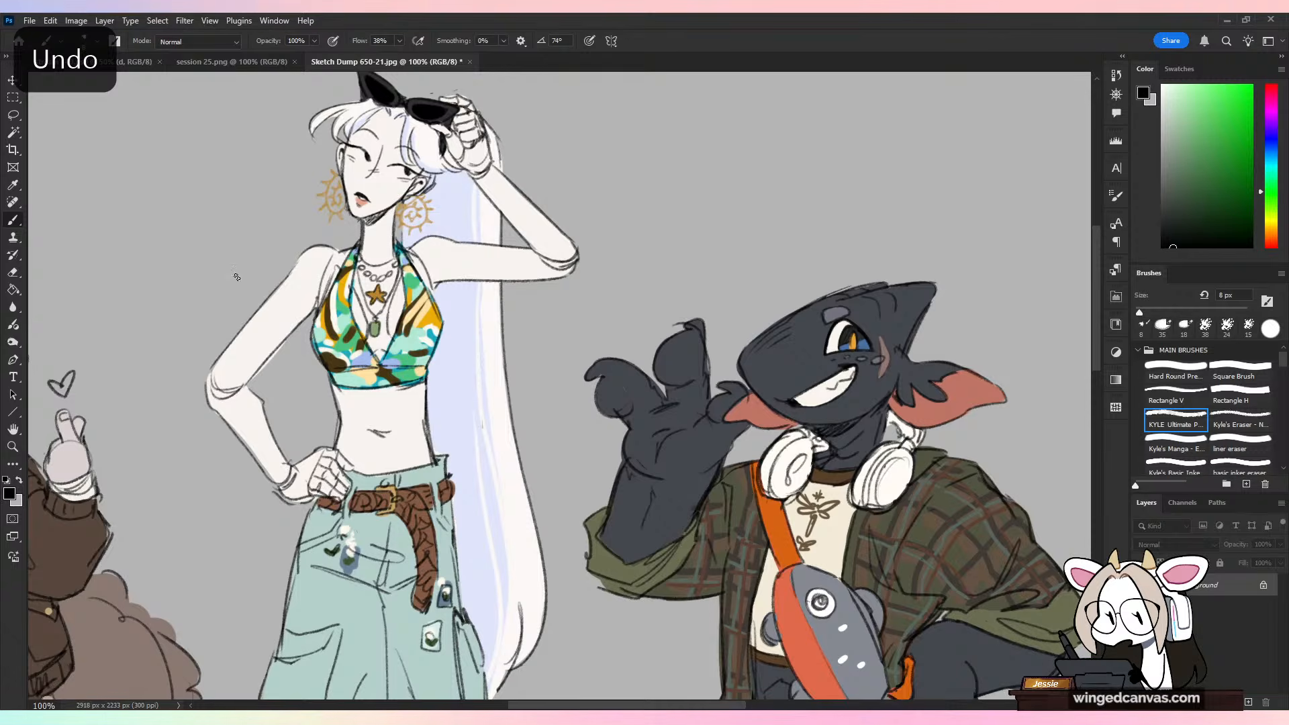
mouse_move(200, 208)
mouse_down()
mouse_move(312, 322)
mouse_move(328, 353)
mouse_up()
key(ctrl+z)
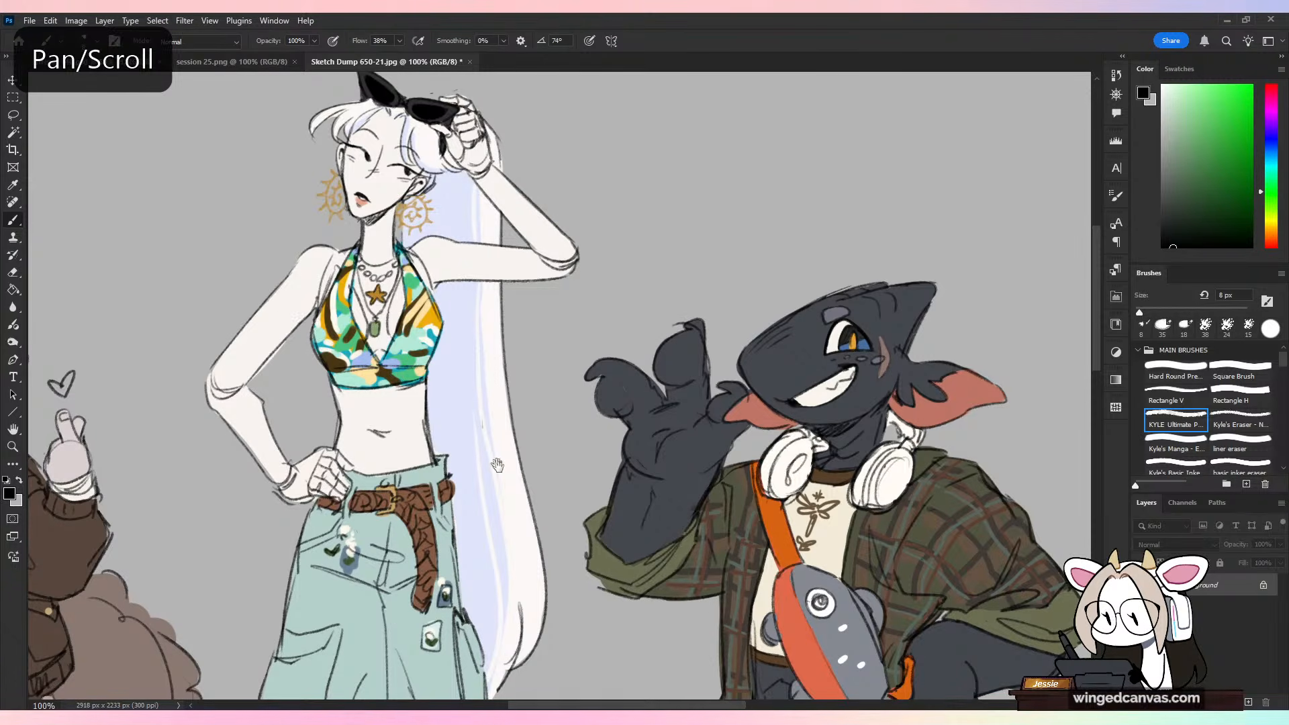
Step: Examine the braided belt and flower-embroidered teal jeans of the white-haired character, undoing the trial strokes over them
mouse_move(461, 642)
mouse_down()
mouse_move(533, 376)
mouse_move(512, 519)
mouse_move(524, 377)
mouse_move(511, 444)
mouse_up()
key(ctrl+minus)
drag(587, 560, 484, 460)
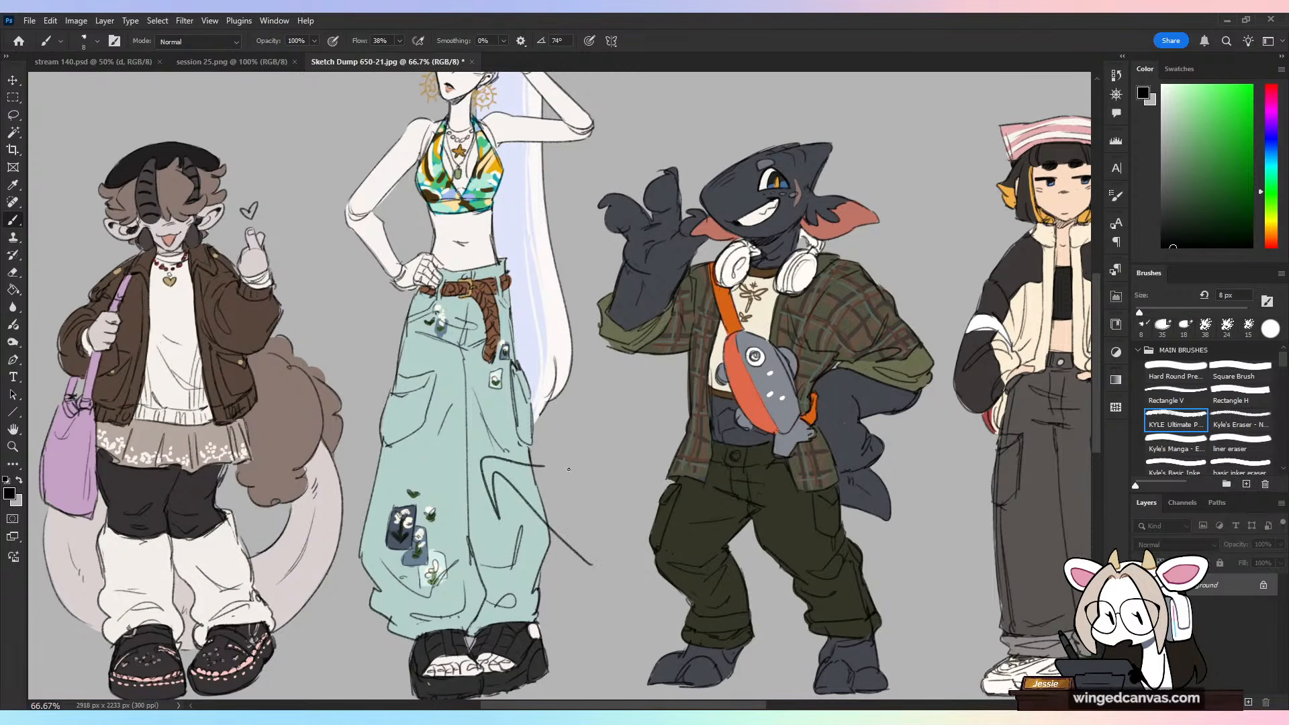
key(ctrl+z)
mouse_move(430, 333)
mouse_down()
mouse_move(421, 436)
mouse_move(514, 537)
mouse_move(539, 407)
mouse_up()
key(ctrl+z)
key(ctrl+minus)
key(ctrl+minus)
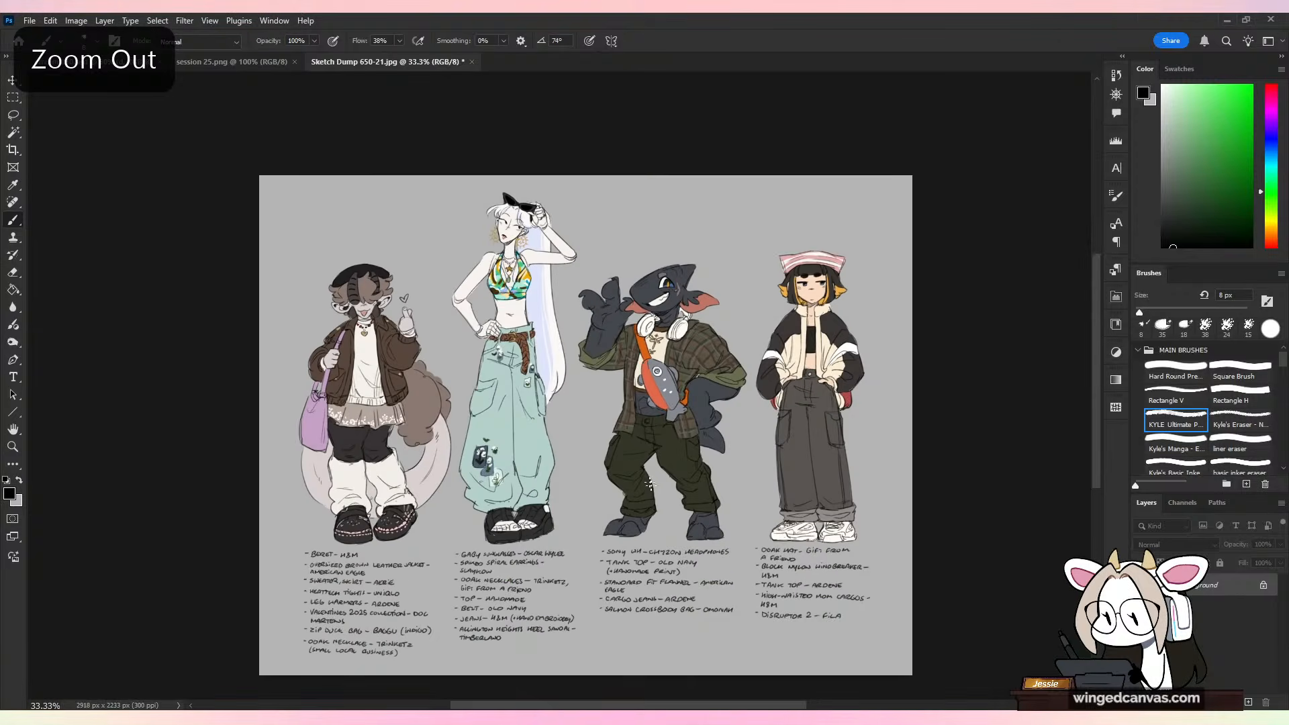
Step: Try a long stroke across the shark-like character's upper body, and undo it
mouse_move(715, 343)
mouse_down()
mouse_move(672, 291)
mouse_move(648, 384)
mouse_up()
key(ctrl+plus)
key(ctrl+plus)
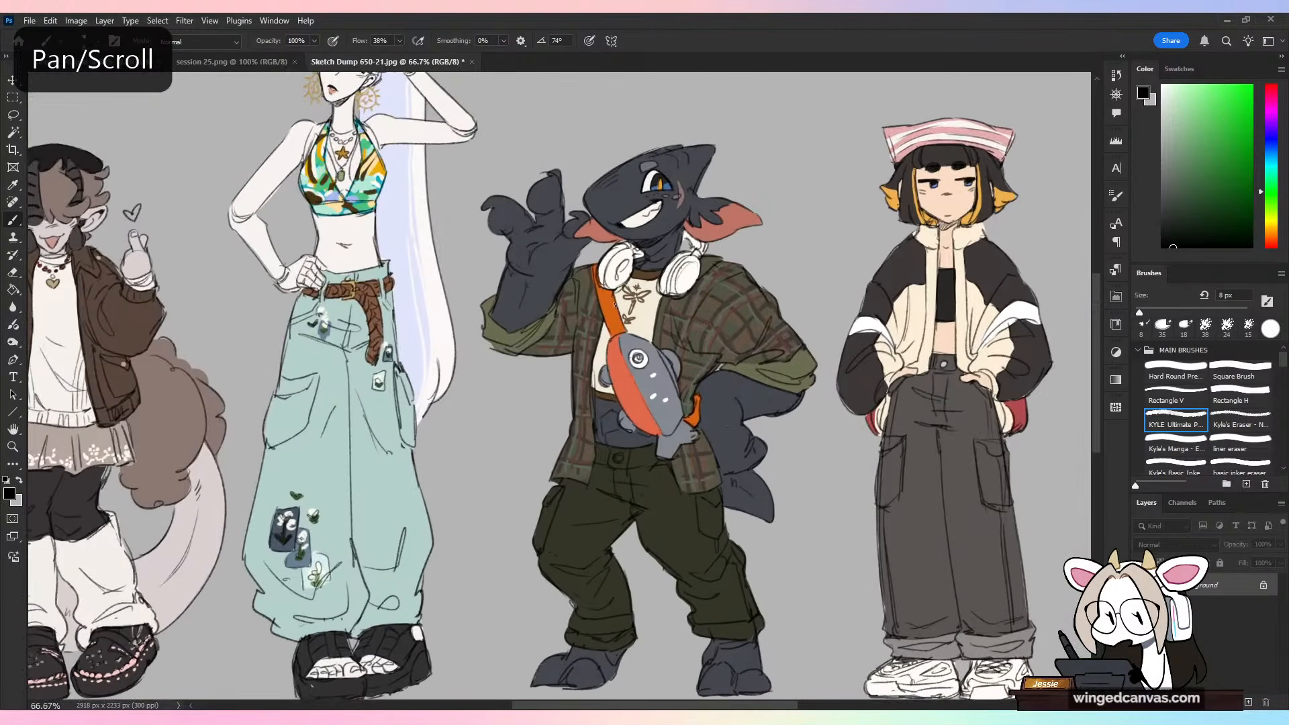
mouse_move(683, 227)
mouse_down()
mouse_move(620, 432)
mouse_move(482, 393)
mouse_up()
key(ctrl+z)
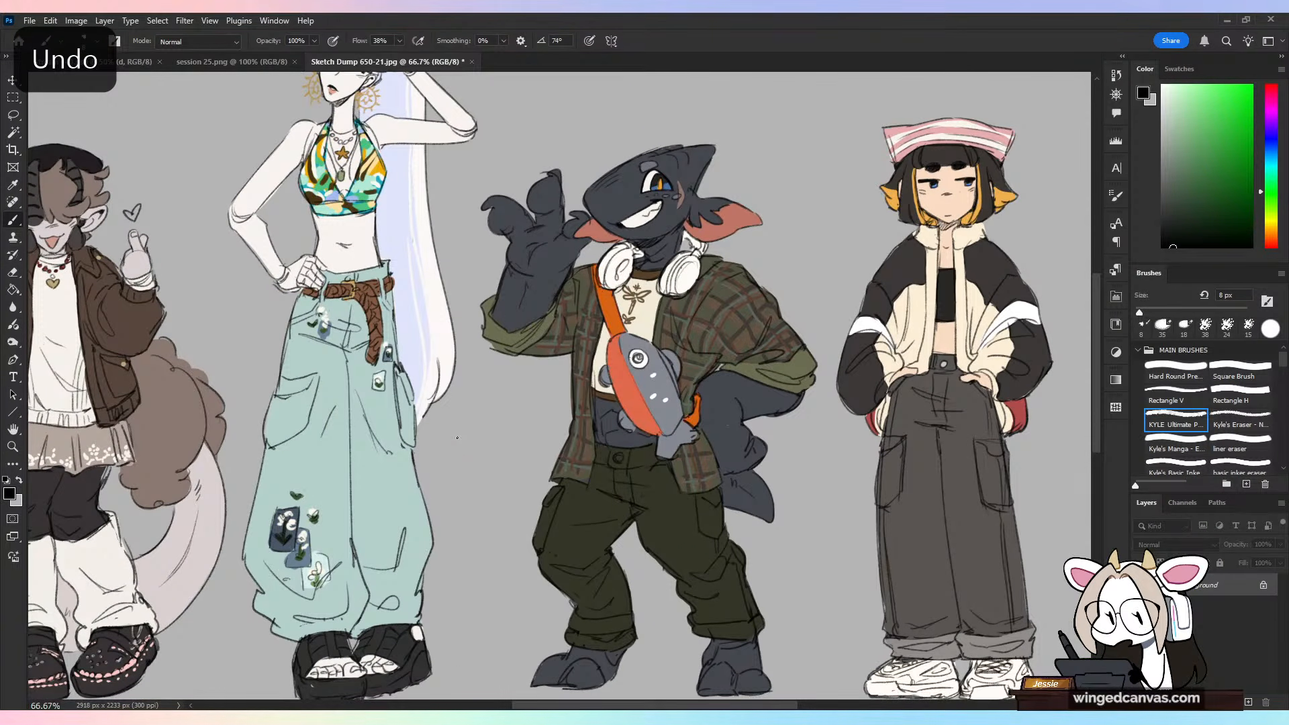
Step: Undo the last trial stroke beside the striped-hat character and close Sketch Dump 650-21.jpg to return to stream 140.psd
key(ctrl+minus)
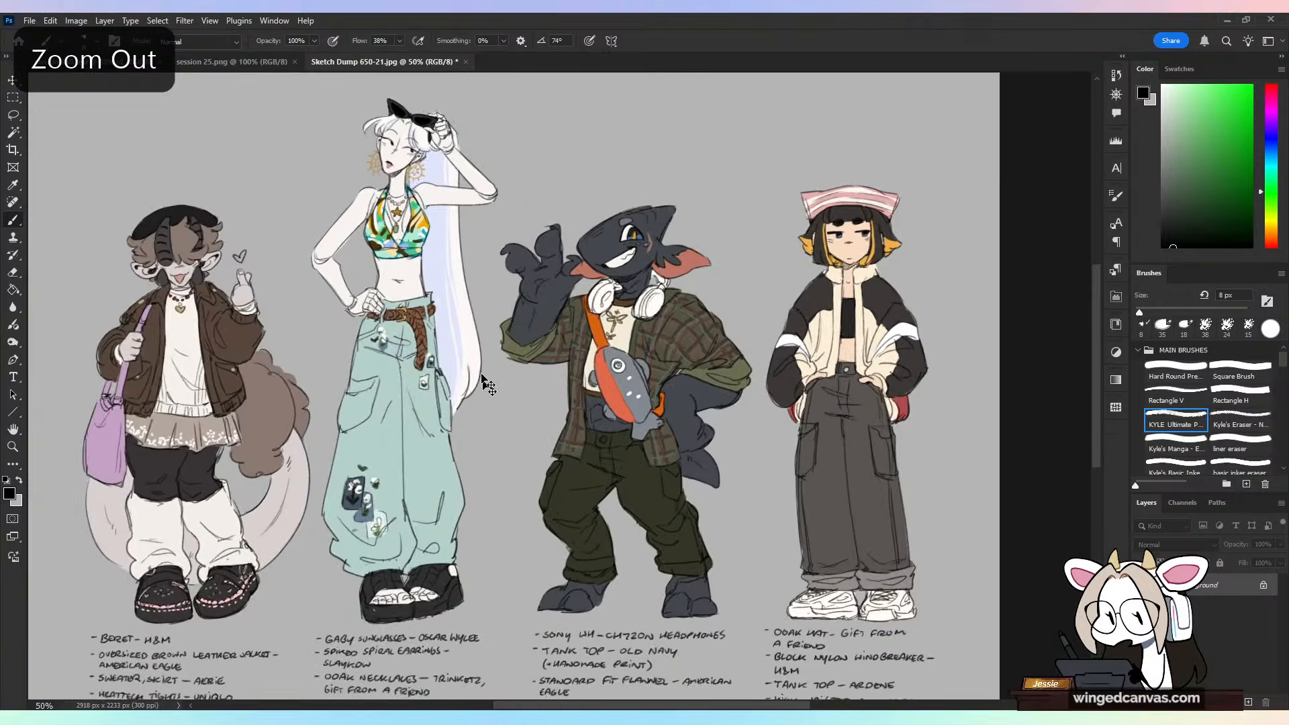
key(ctrl+minus)
drag(513, 370, 536, 320)
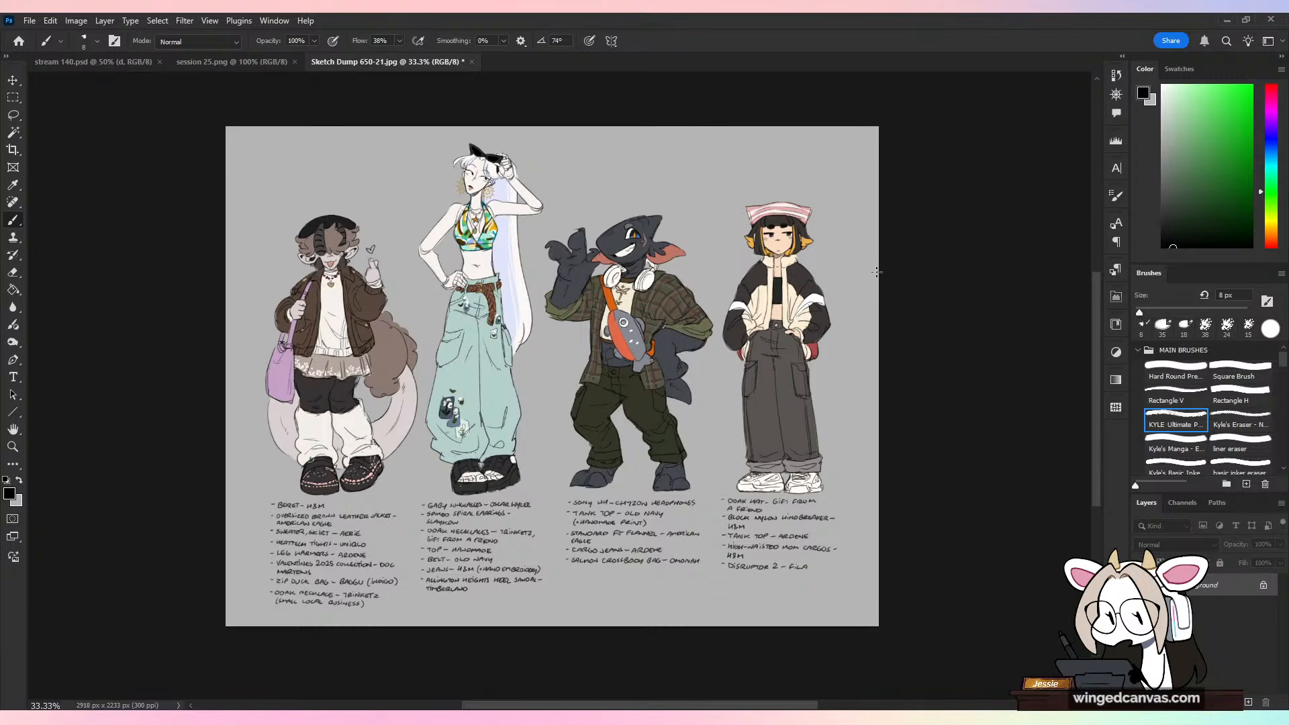
drag(847, 189, 852, 229)
key(ctrl+z)
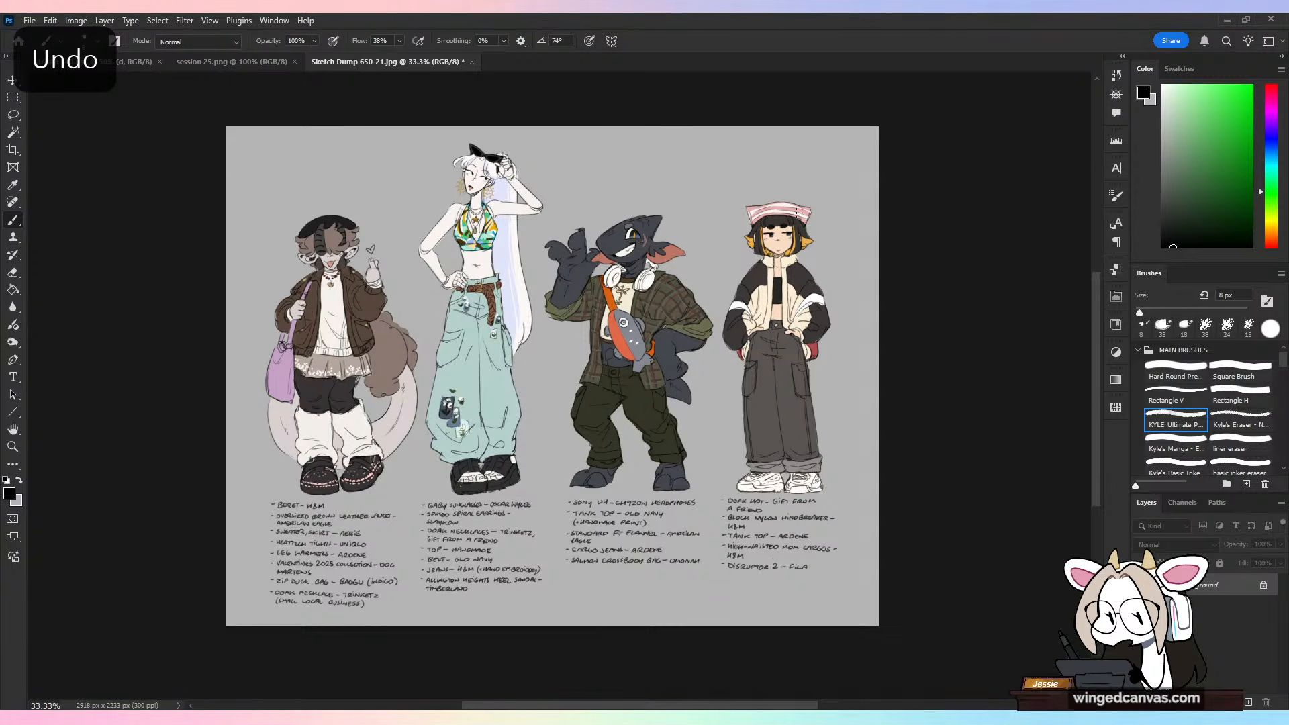
click(472, 61)
click(644, 277)
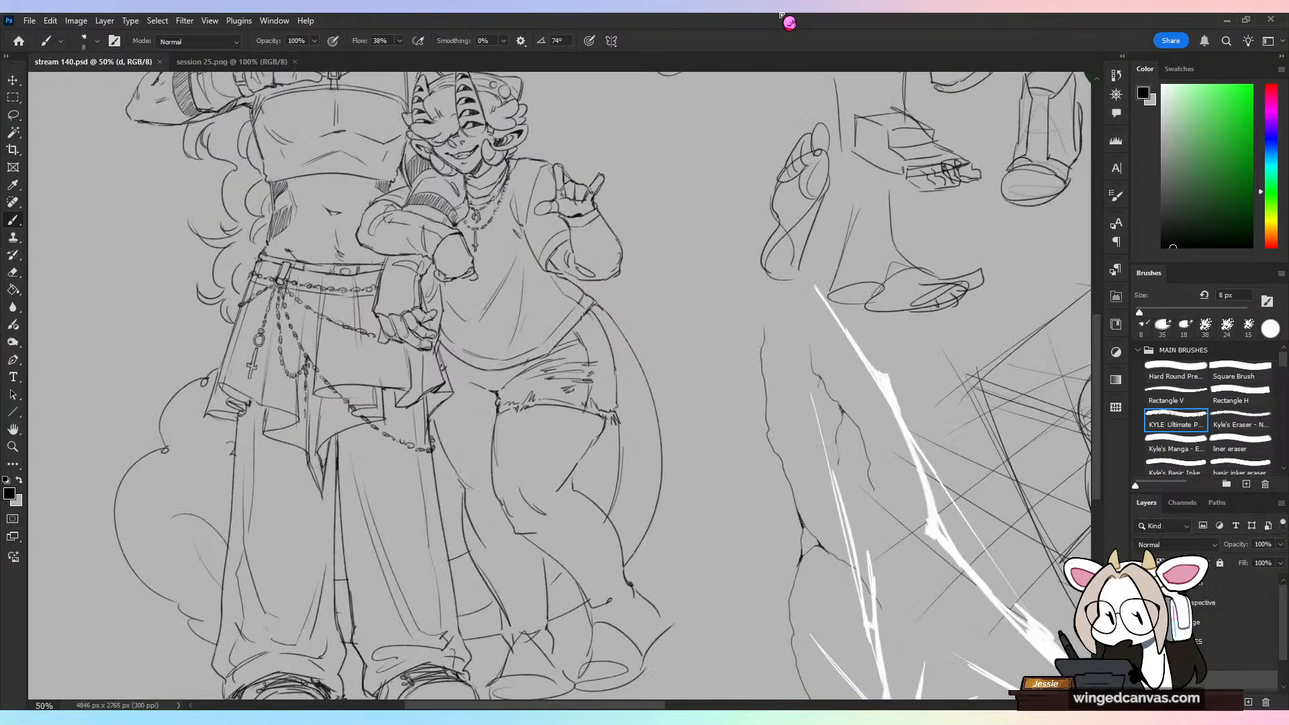
Step: Draw crease and front seam lines on the horned character's frayed shorts below the shirt hem, beside the other character's skirt
key(ctrl+plus)
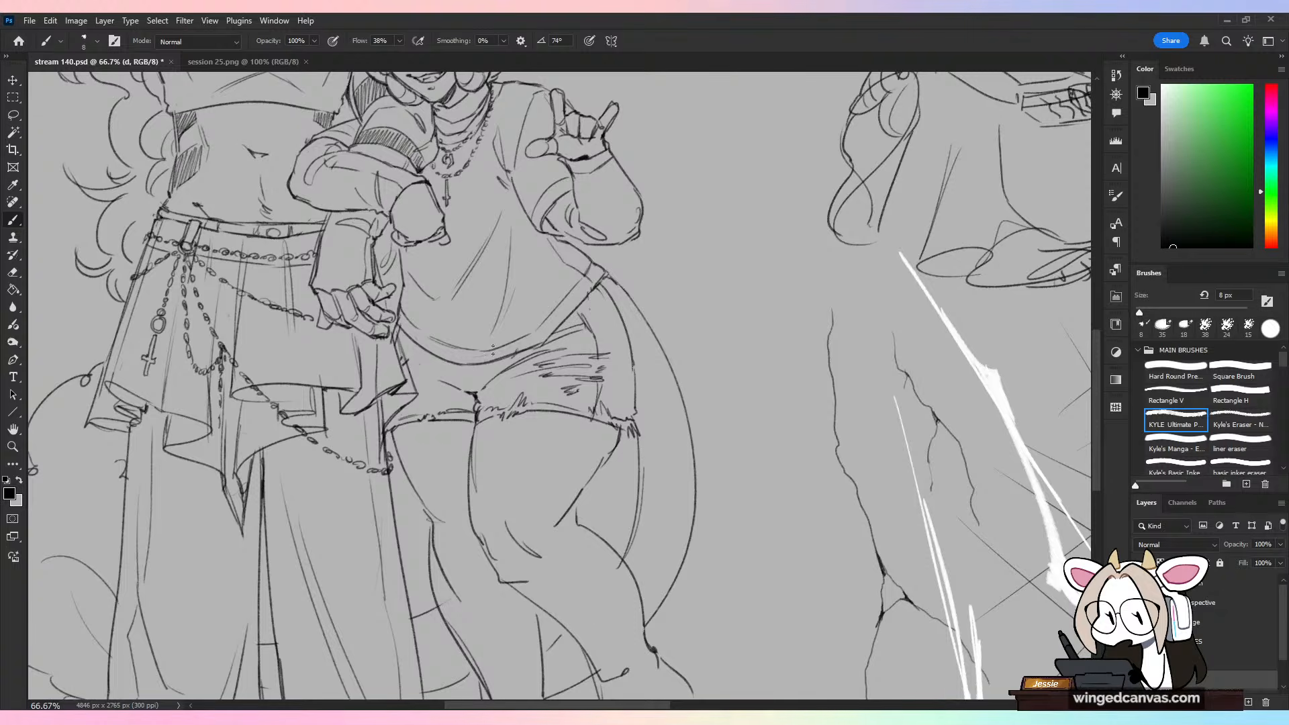
mouse_move(416, 366)
mouse_down()
mouse_move(471, 394)
mouse_move(482, 373)
mouse_up()
key(ctrl+z)
key(ctrl+z)
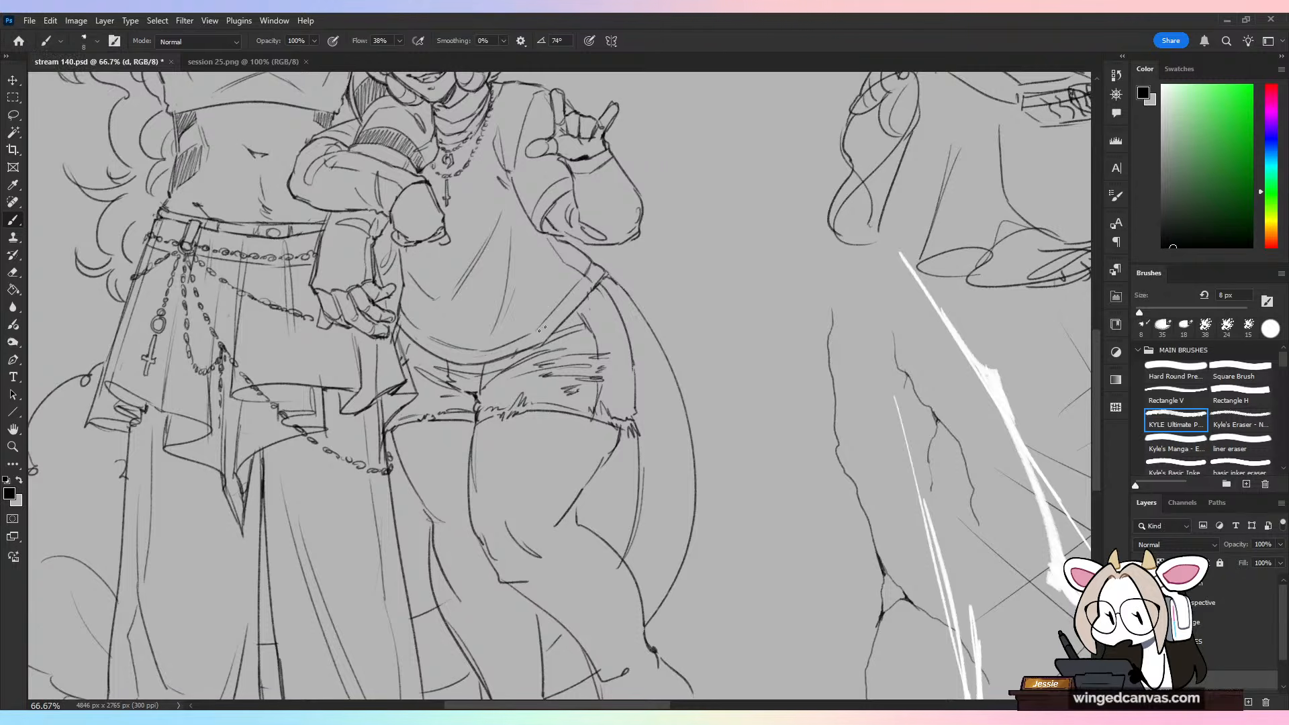
drag(403, 350, 417, 391)
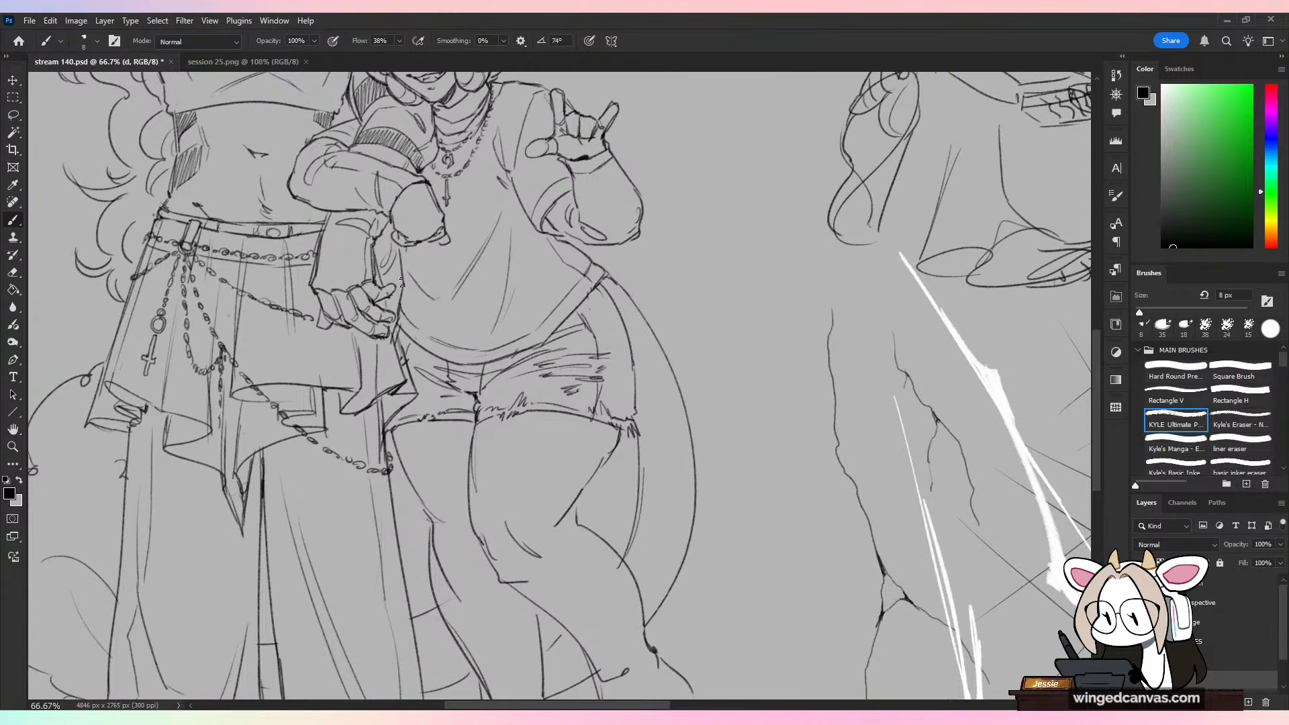
key(e)
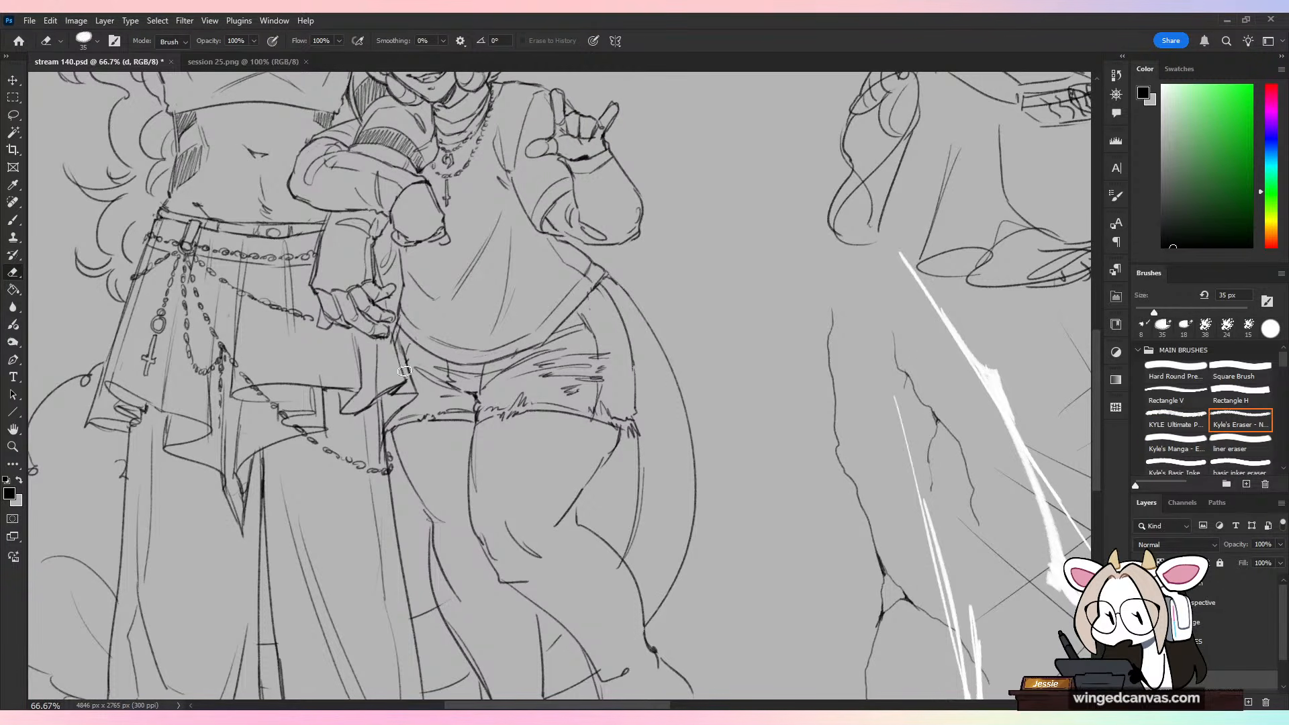
key(b)
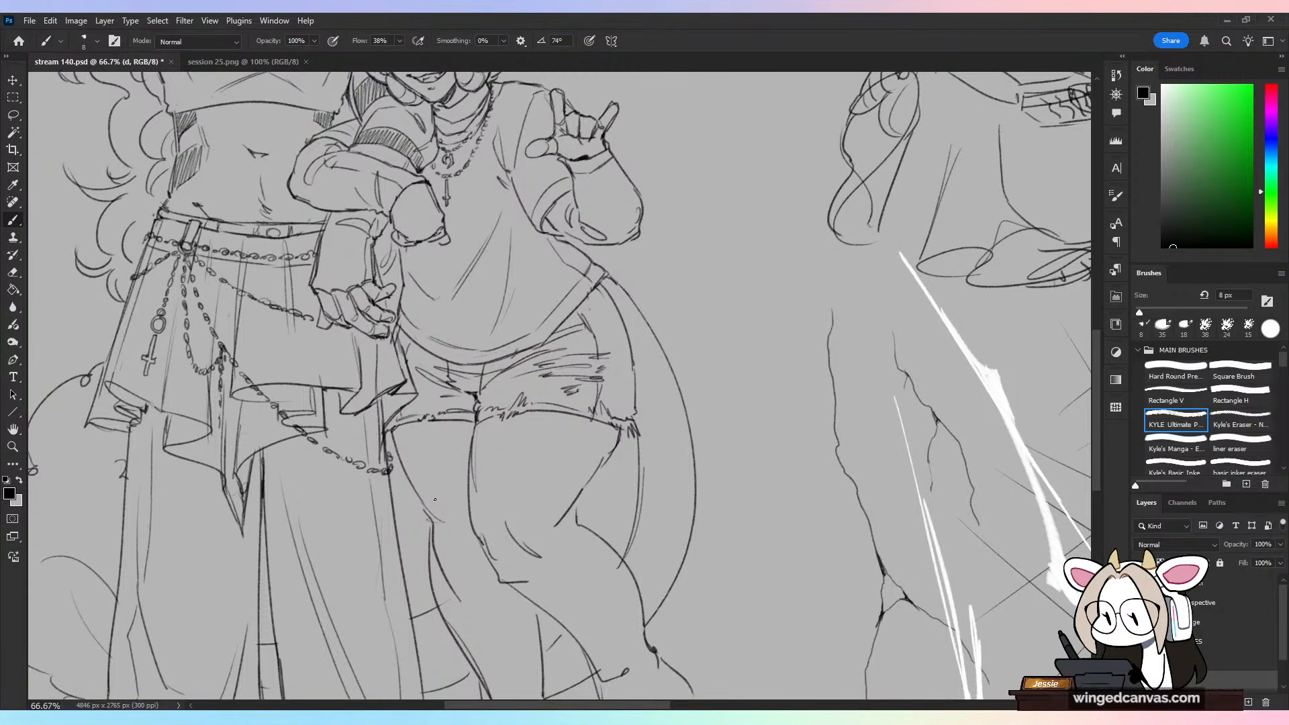
key(ctrl+minus)
drag(713, 555, 726, 599)
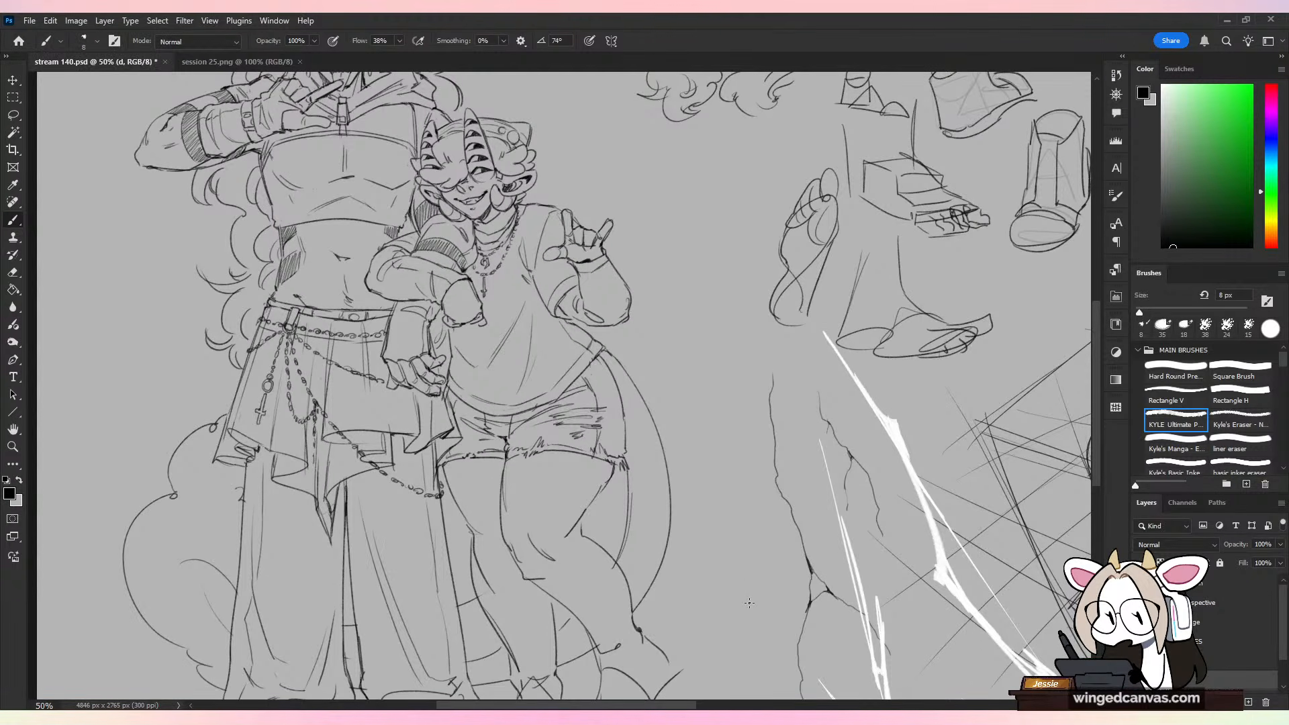
key(ctrl+plus)
drag(692, 493, 723, 426)
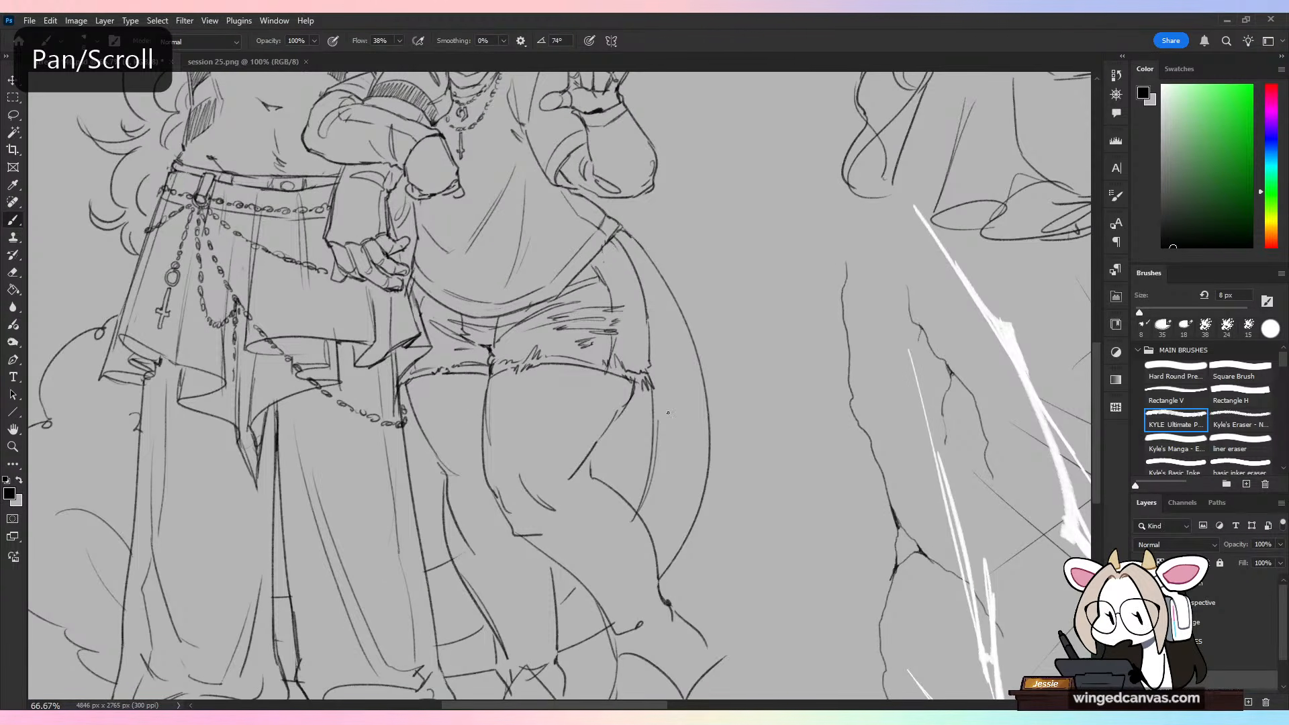
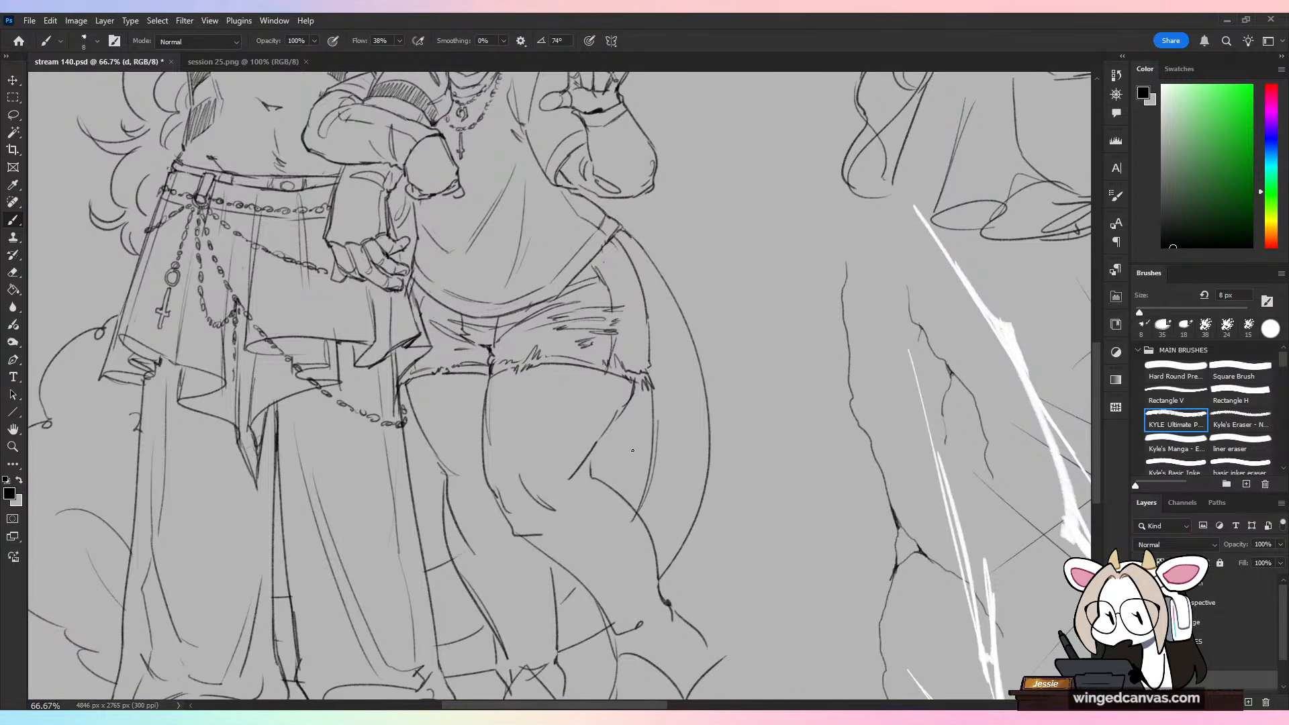
Step: Draw a curved leg-warmer top below the horned character's raised knee and erase the old calf and ankle lines beneath it
scroll(632, 450, down, 4)
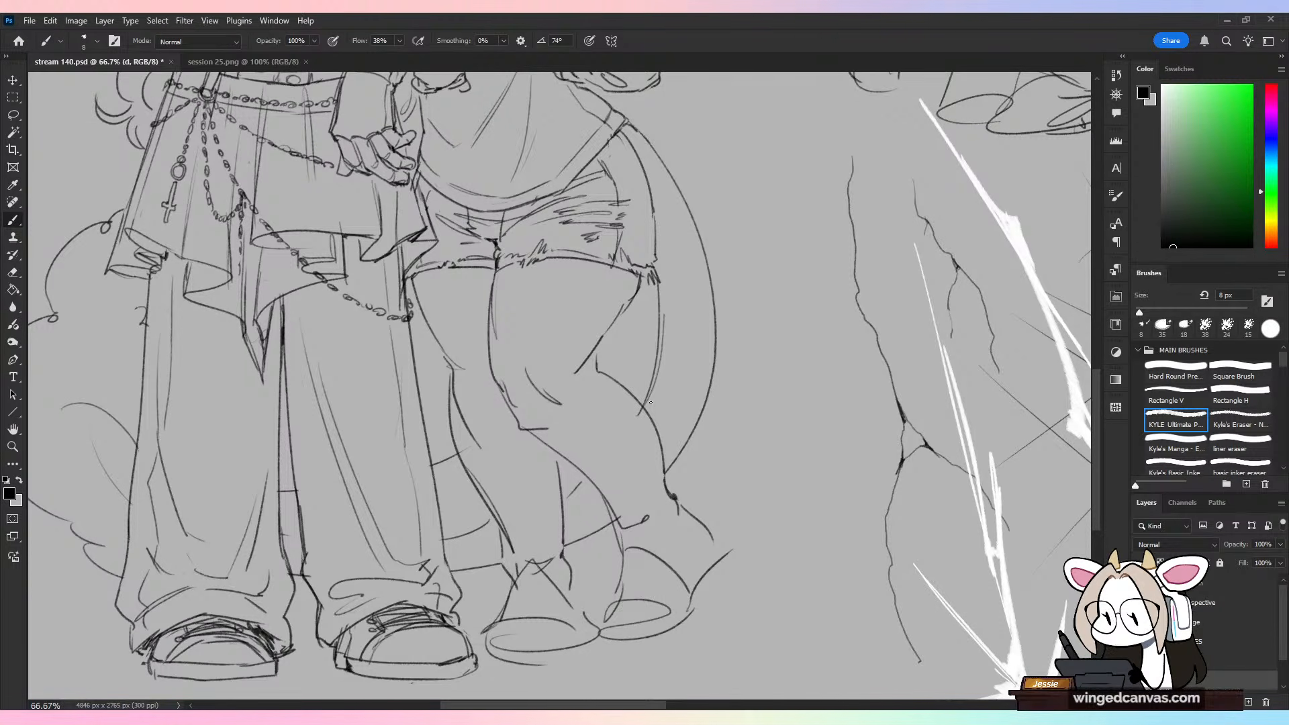
drag(547, 450, 618, 393)
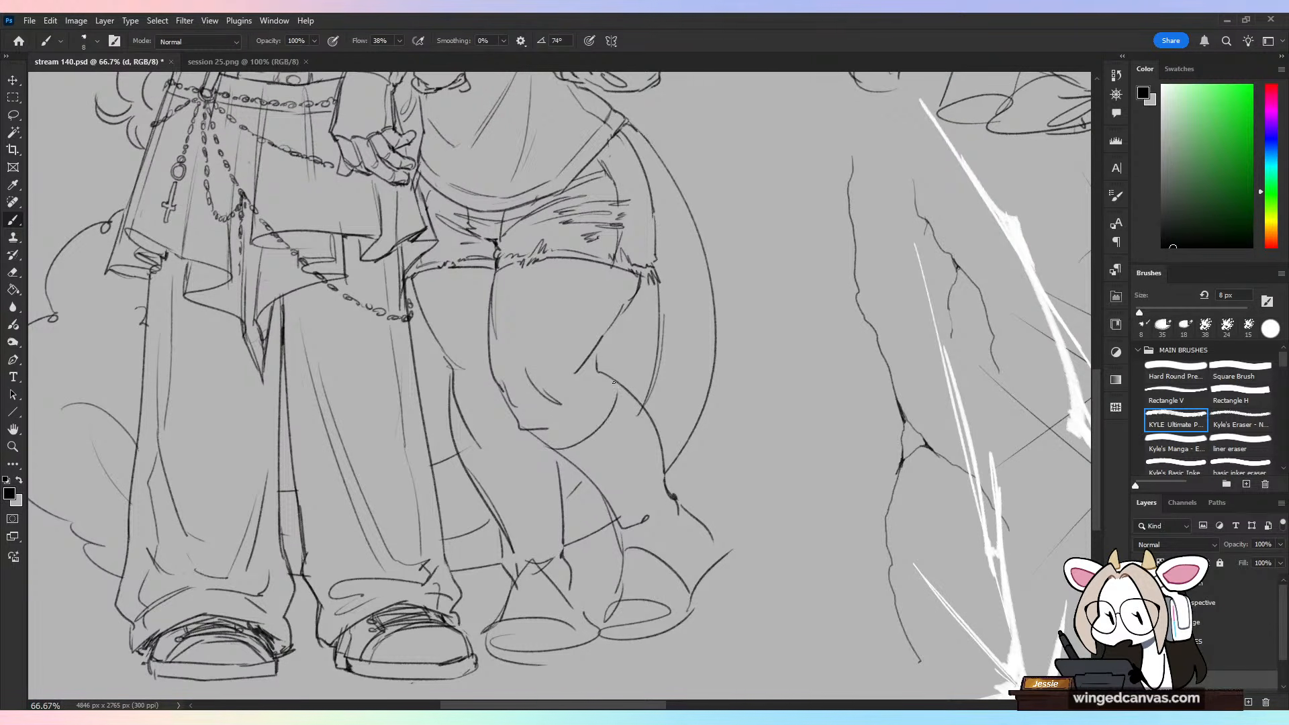
key(e)
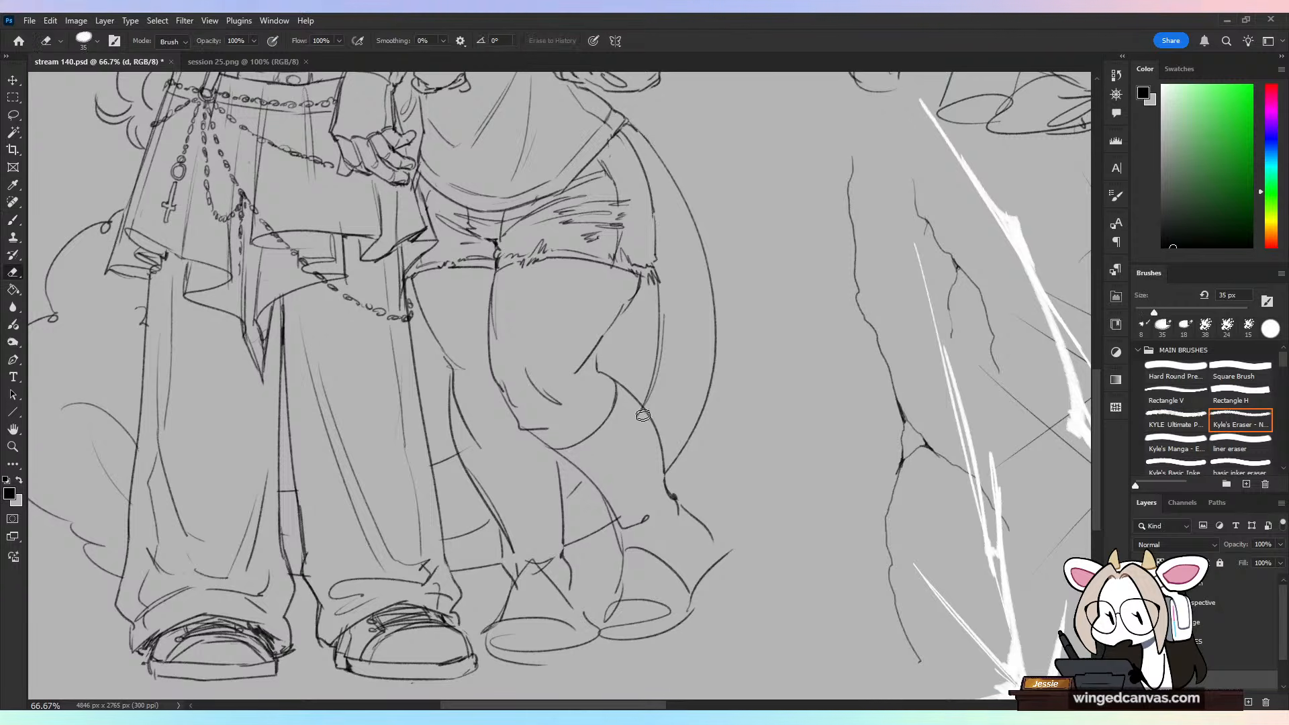
mouse_move(621, 518)
mouse_down()
mouse_move(645, 513)
mouse_move(568, 458)
mouse_move(608, 531)
mouse_move(613, 501)
mouse_up()
mouse_move(638, 417)
mouse_down()
mouse_move(674, 504)
mouse_move(700, 522)
mouse_up()
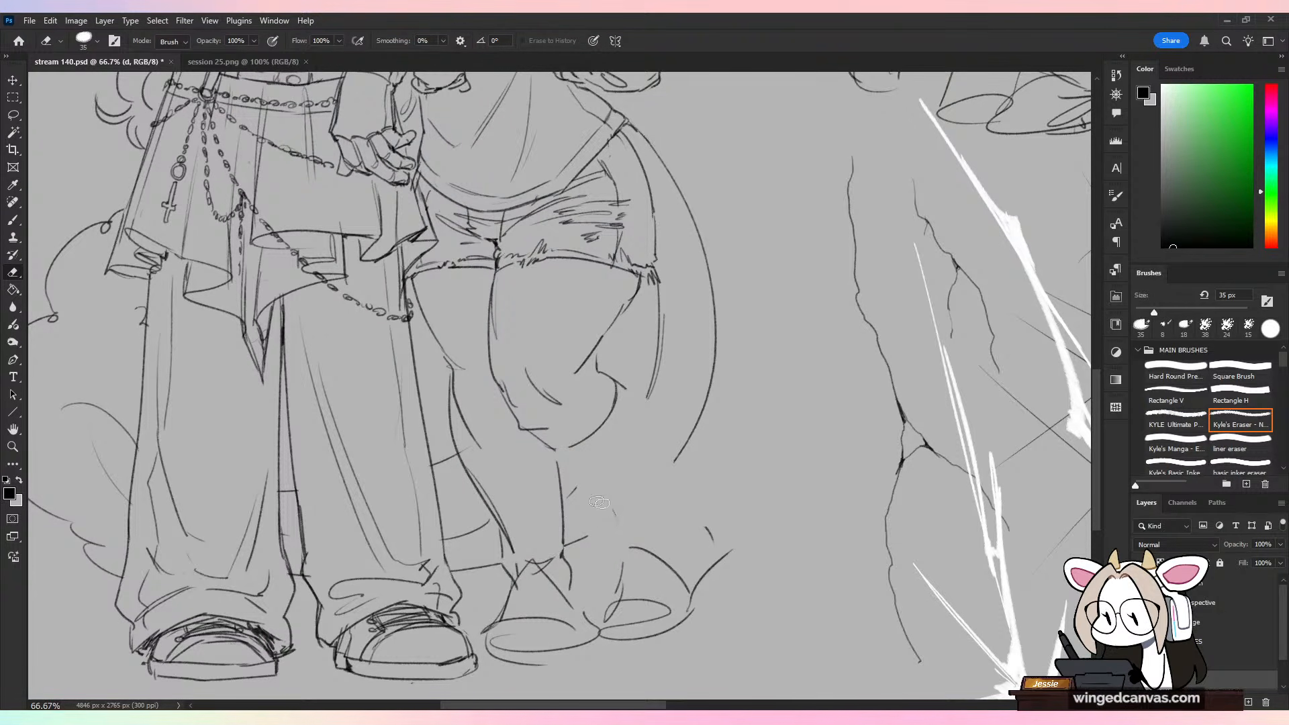
drag(609, 519, 596, 504)
Step: Draw the flared leg-warmer outline from the horned character's raised knee down to a wide hem over the shoe
key(b)
mouse_move(555, 448)
mouse_down()
mouse_move(571, 444)
mouse_move(621, 593)
mouse_move(725, 538)
mouse_up()
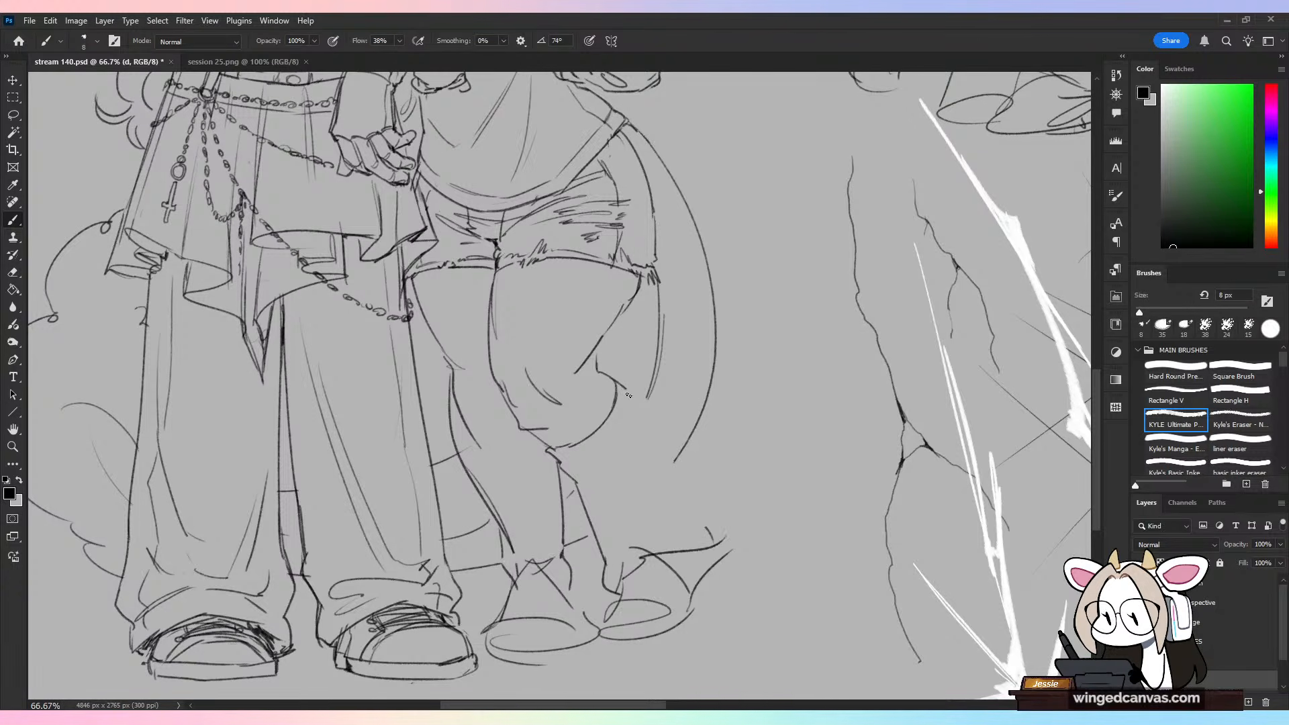
drag(631, 392, 658, 428)
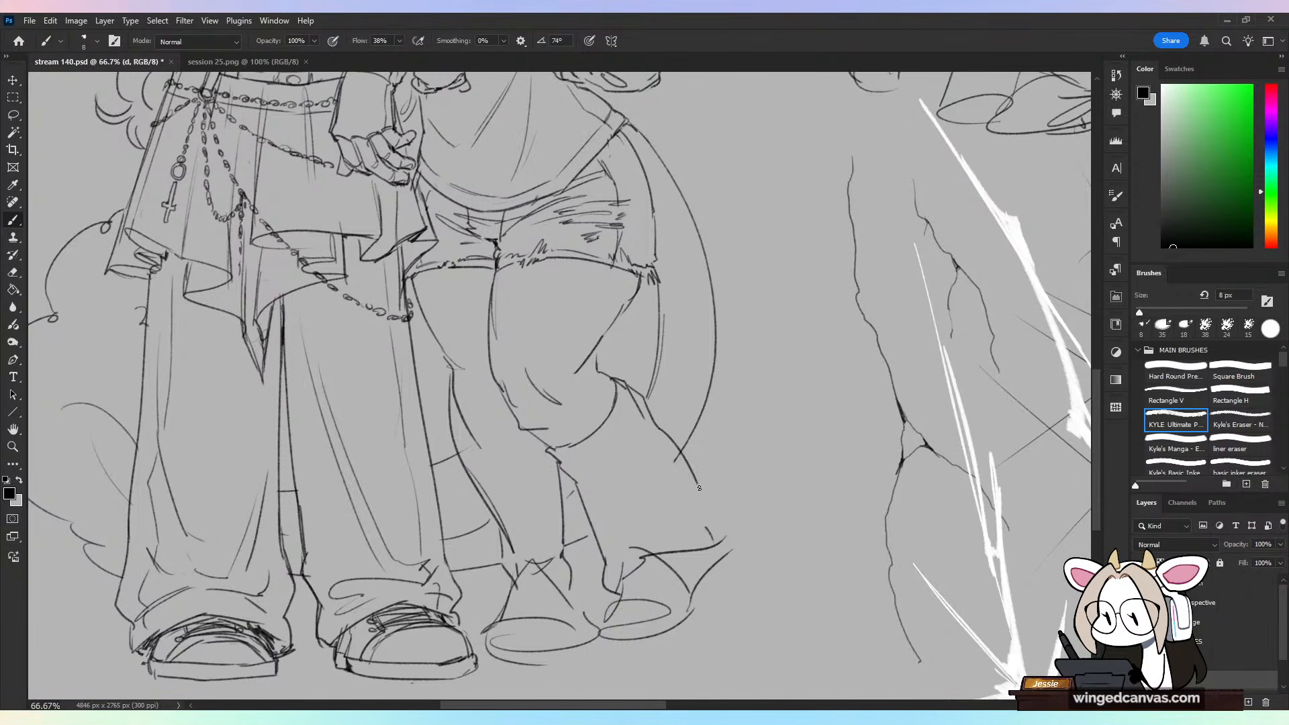
Step: Replace the calf lines of the horned character's standing leg with a slouchy leg-warmer outline, and erase leftover lines between the legs
key(e)
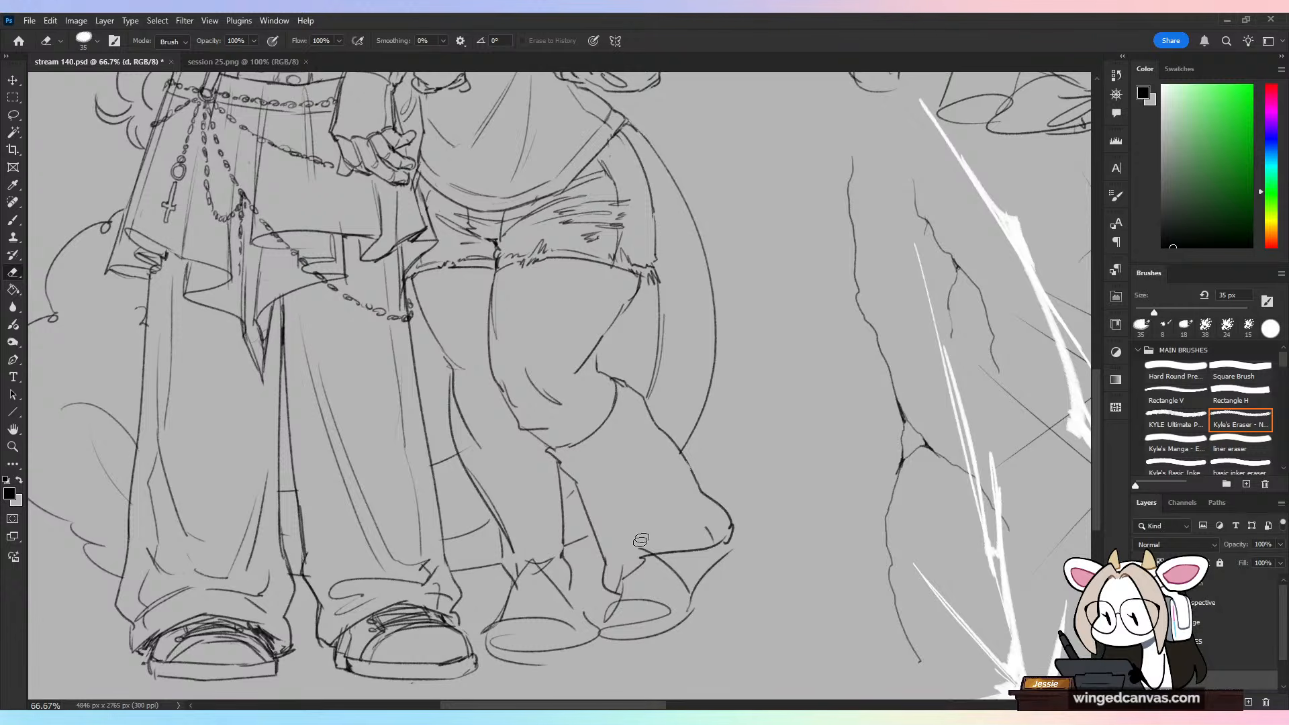
mouse_move(474, 472)
mouse_down()
mouse_move(511, 582)
mouse_move(496, 552)
mouse_up()
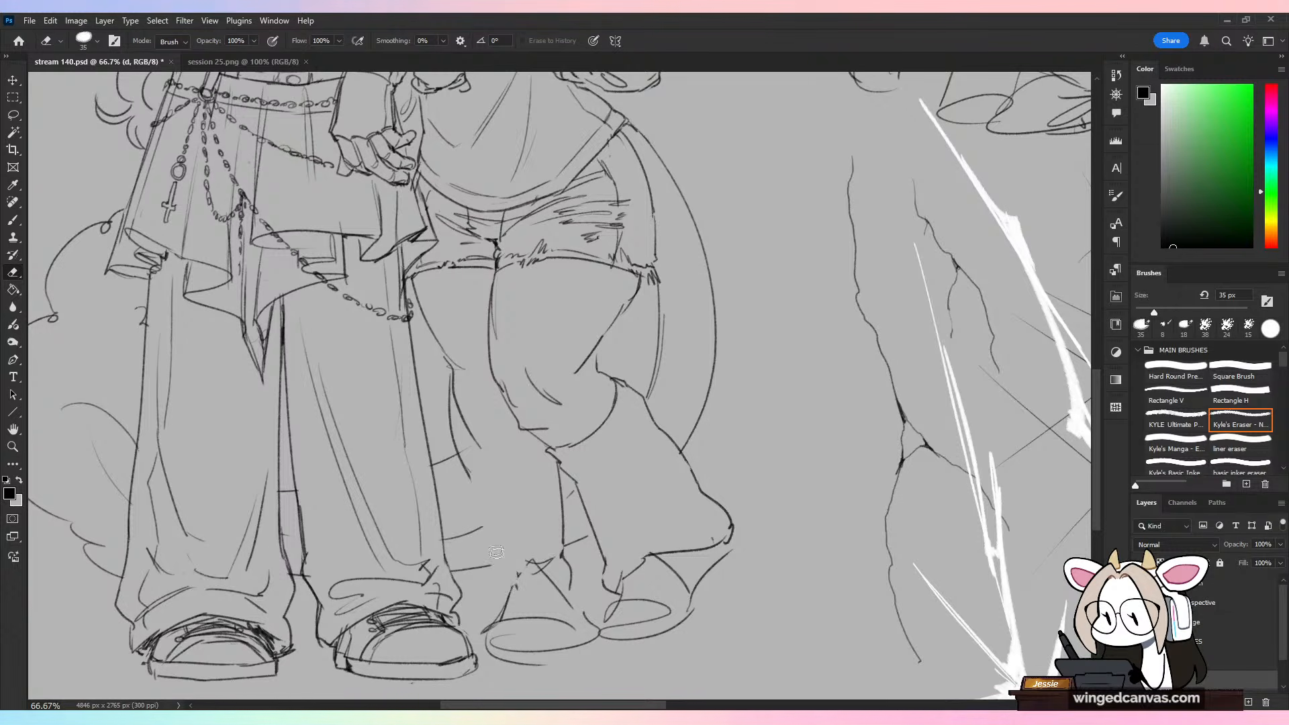
mouse_move(468, 449)
mouse_down()
mouse_move(454, 394)
mouse_move(472, 417)
mouse_move(509, 421)
mouse_move(462, 508)
mouse_up()
key(b)
key(e)
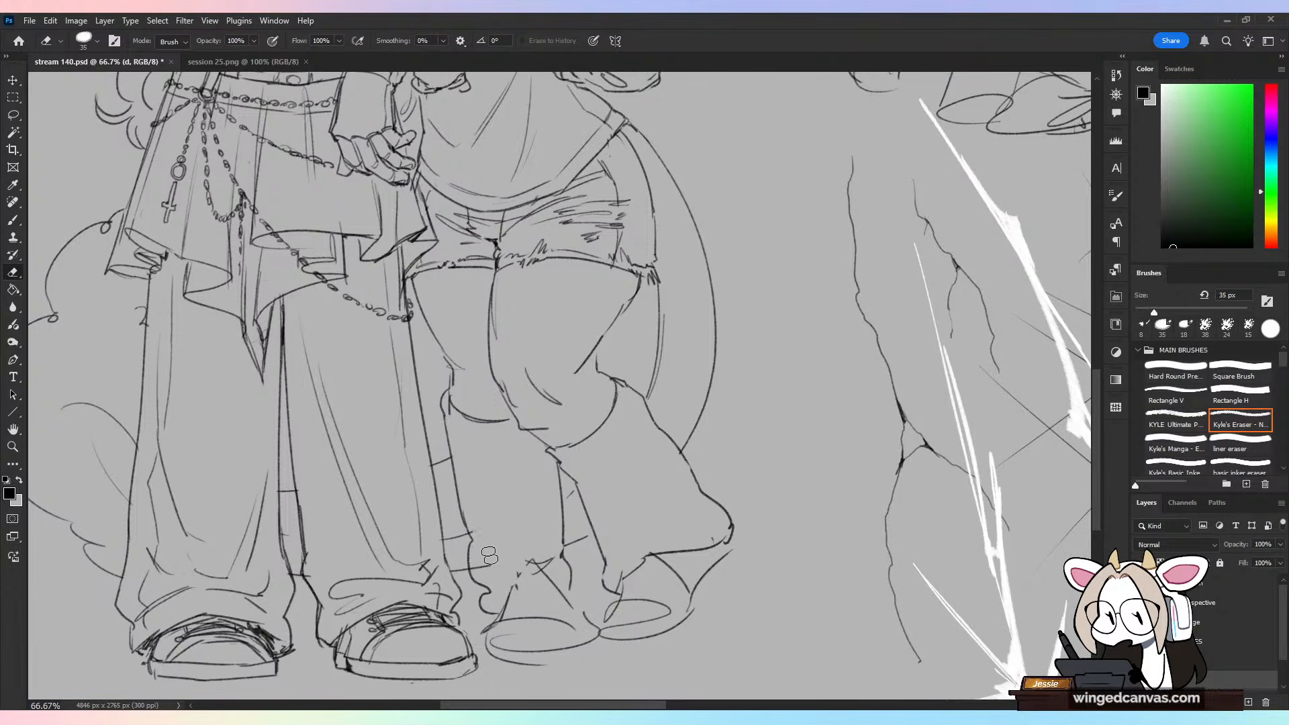
mouse_move(528, 564)
mouse_down()
mouse_move(561, 576)
mouse_move(567, 550)
mouse_move(544, 578)
mouse_move(573, 551)
mouse_move(559, 494)
mouse_move(577, 445)
mouse_up()
key(b)
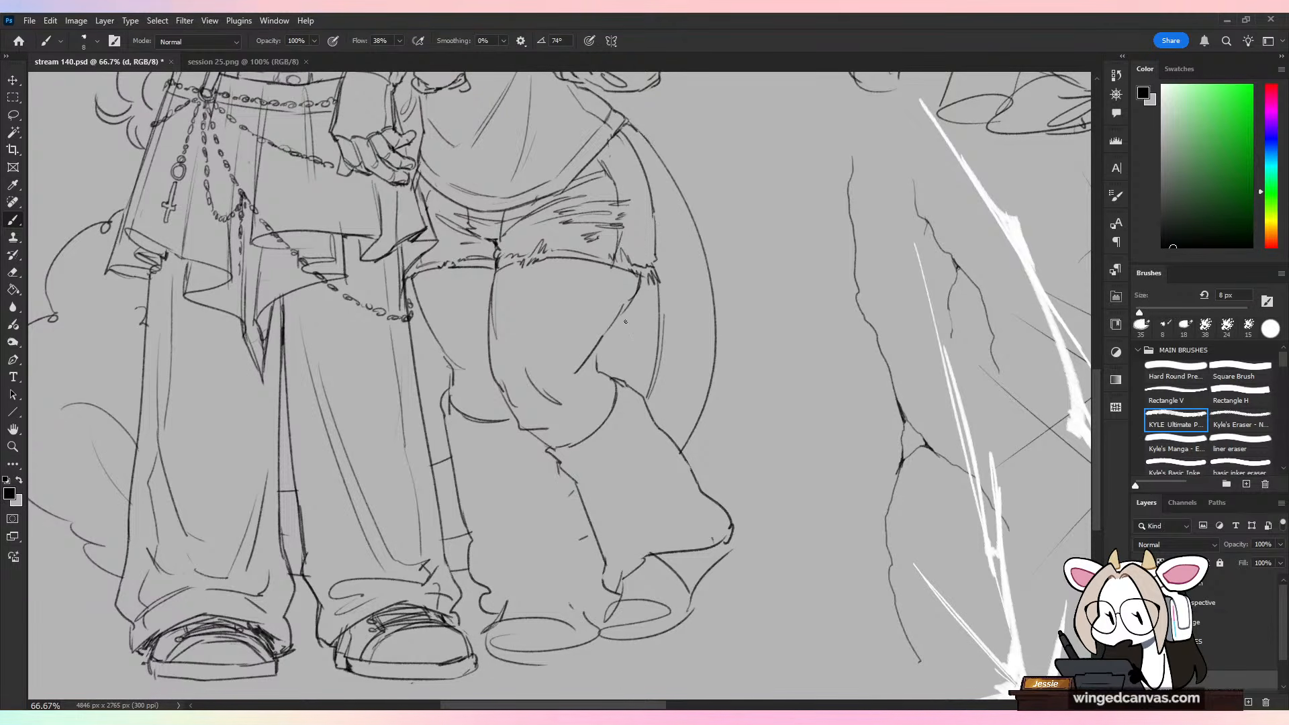
Step: Redraw the horned character's outer thigh and knee contours with darker, curvier lines between the shorts and the leg warmers
mouse_move(592, 360)
mouse_down()
mouse_move(629, 297)
mouse_move(580, 368)
mouse_move(636, 298)
mouse_up()
key(e)
key(b)
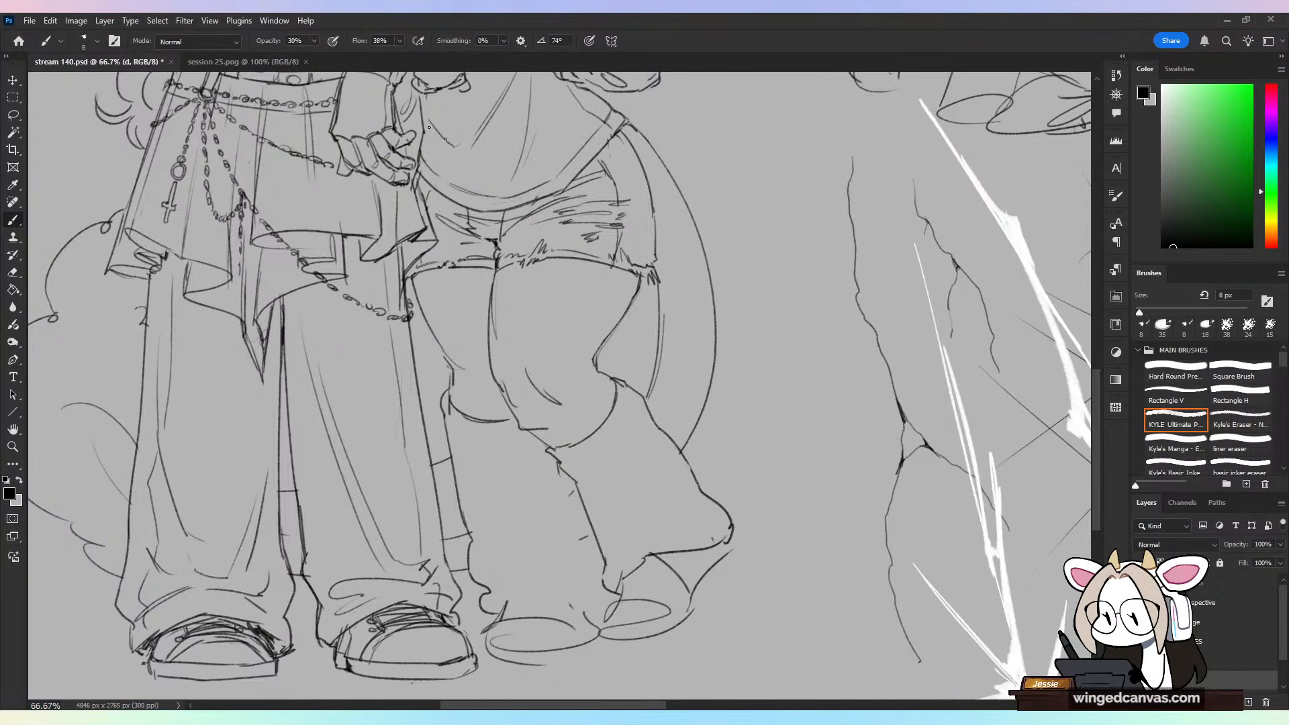
key(0)
key(ctrl+z)
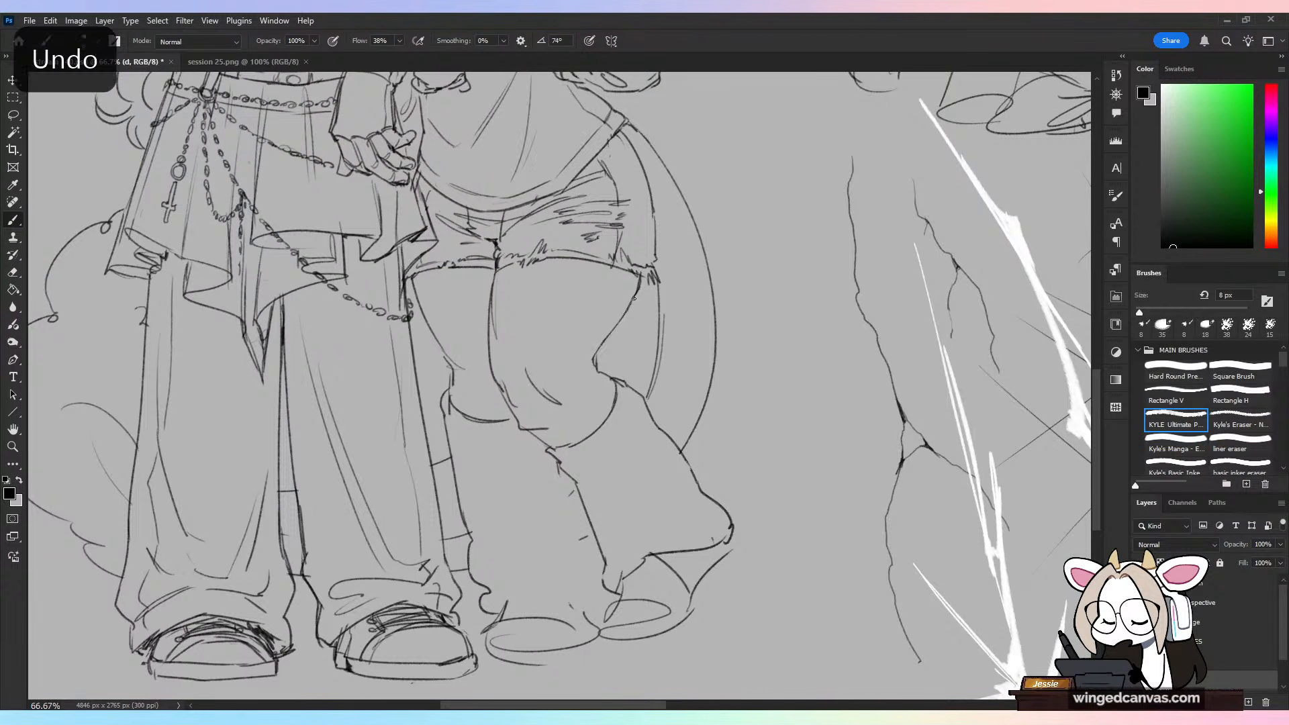
drag(637, 296, 593, 358)
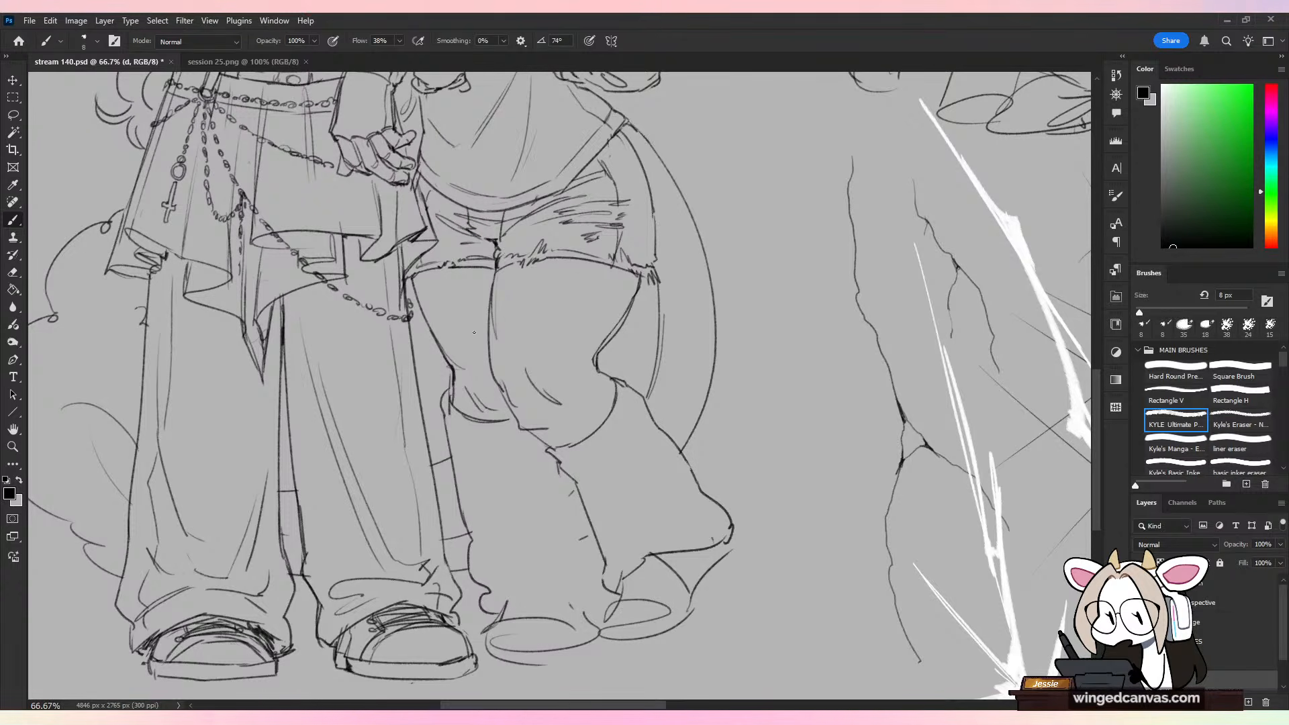
key(e)
key(b)
mouse_move(456, 398)
mouse_down()
mouse_move(457, 371)
mouse_move(450, 396)
mouse_up()
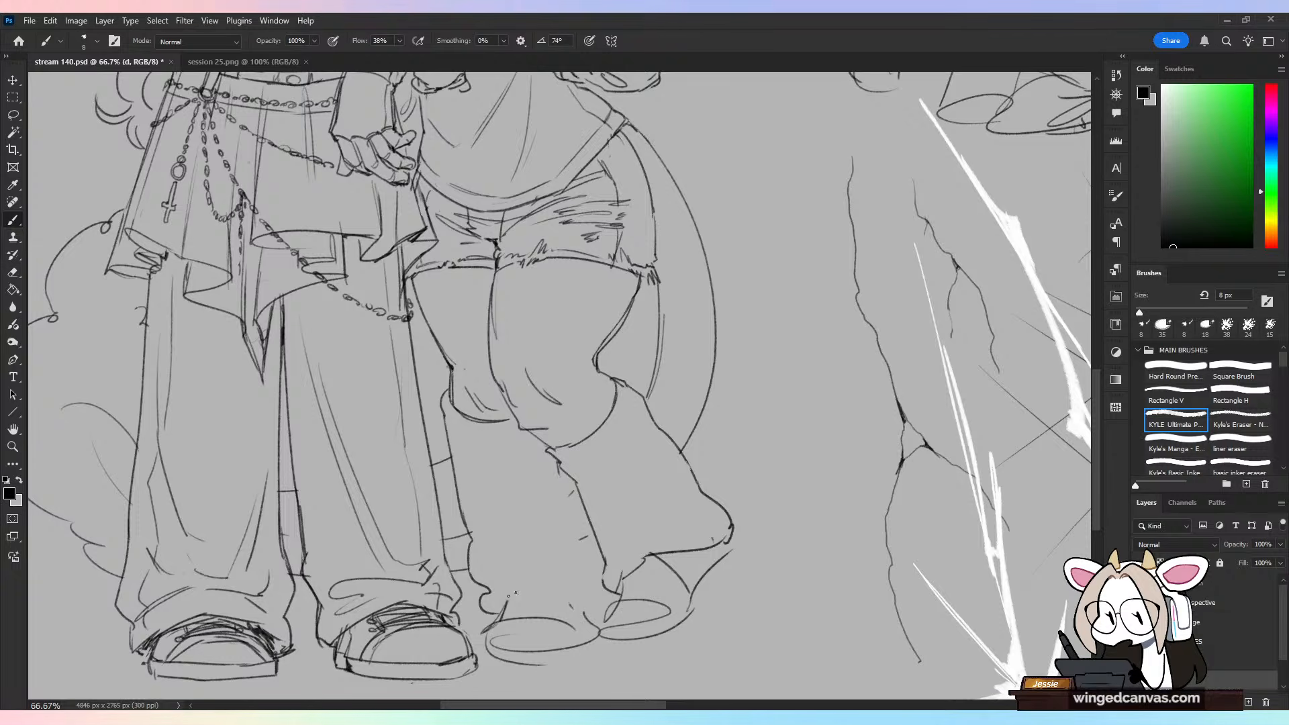
Step: Add hems, inner edges and long fold lines to both of the horned character's leg warmers
drag(519, 599, 595, 594)
drag(529, 569, 585, 596)
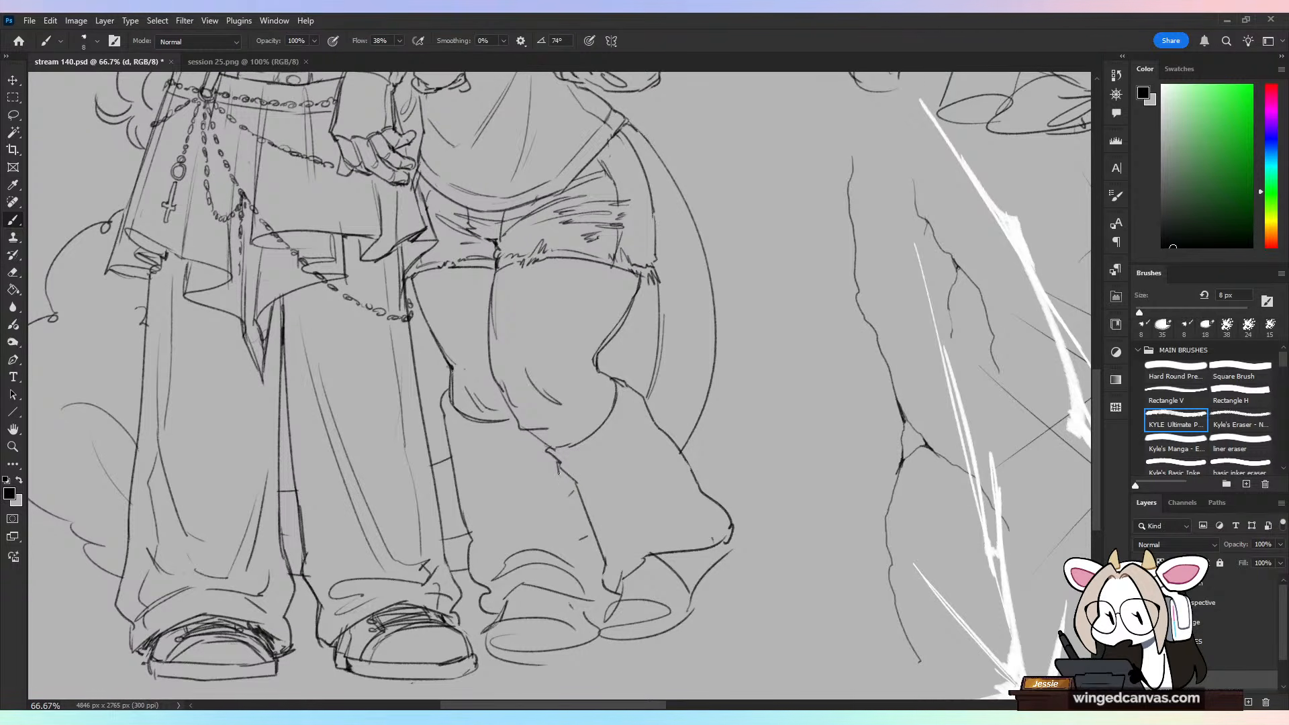
drag(558, 474, 597, 567)
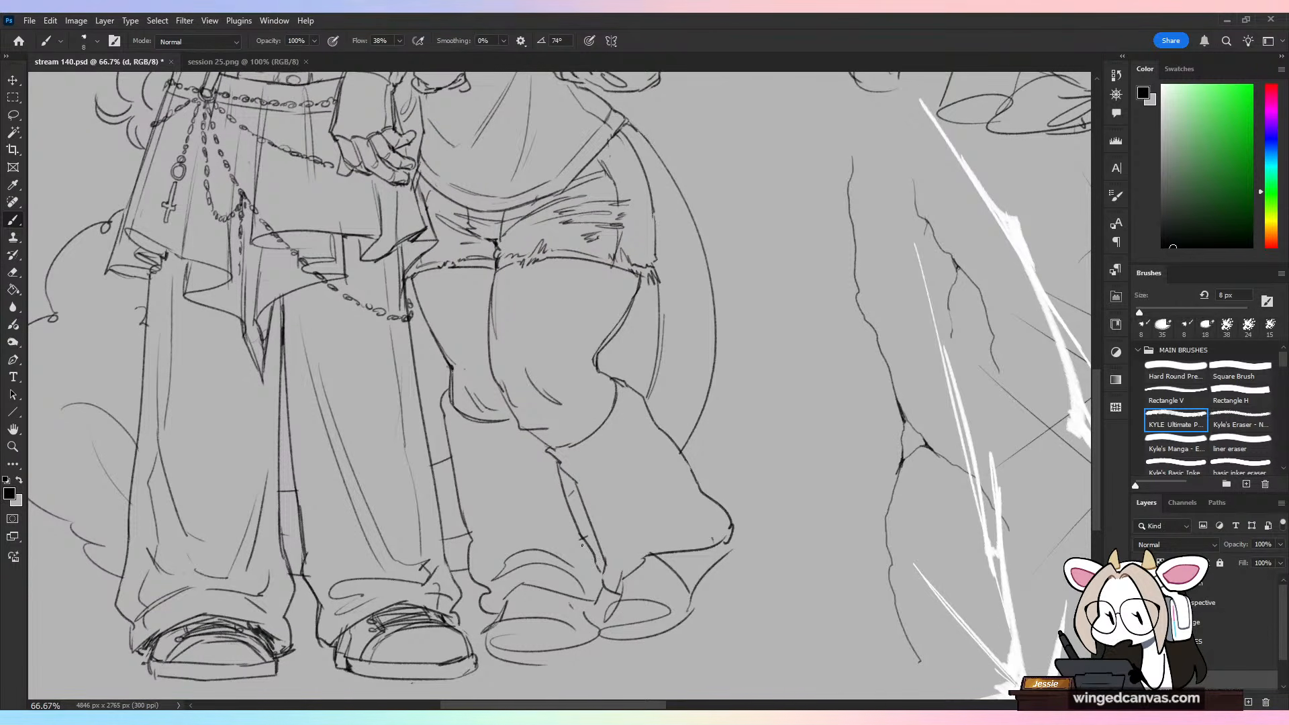
key(e)
key(b)
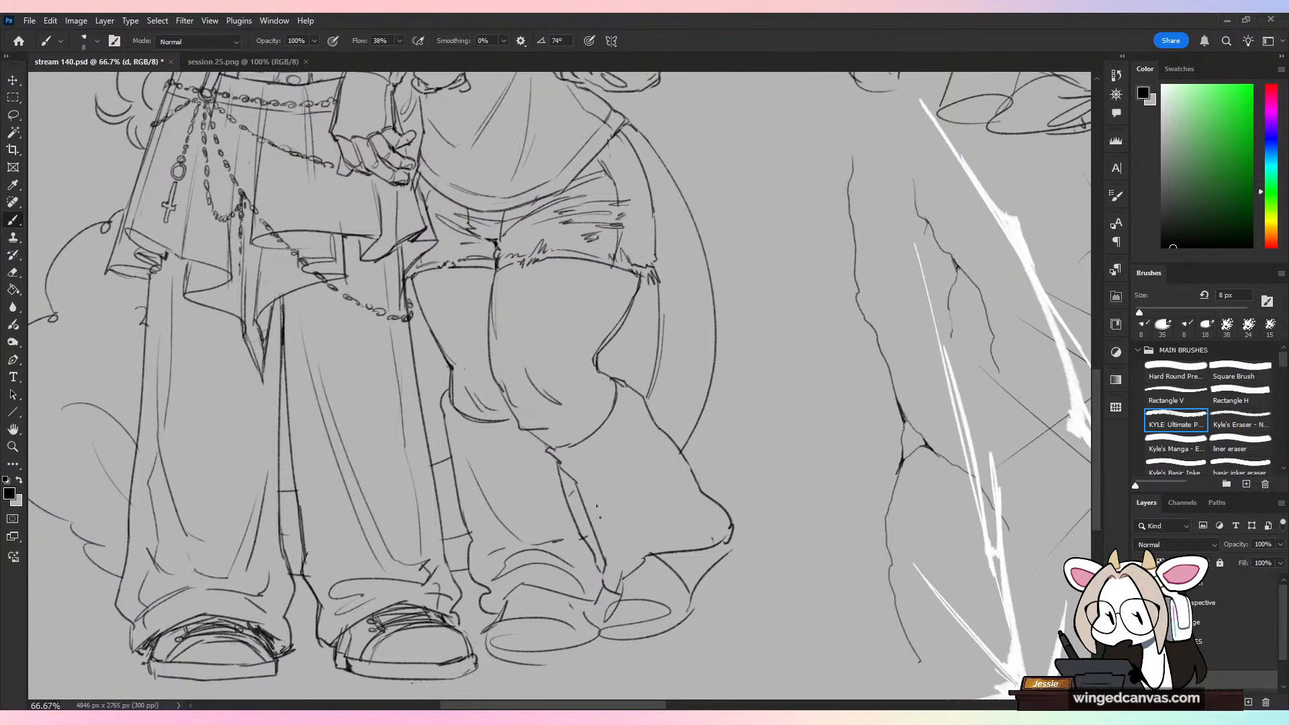
drag(596, 501, 642, 534)
drag(650, 449, 656, 533)
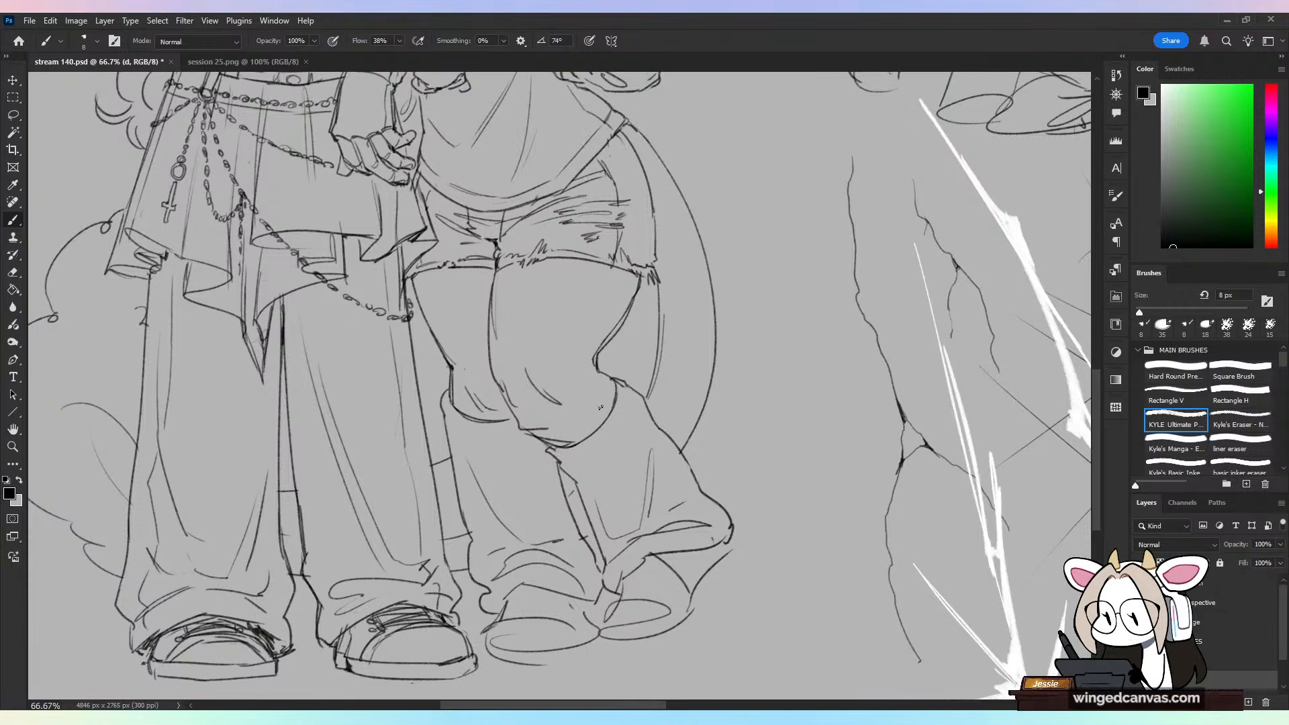
Step: Erase the top edge of the leg warmer on the raised leg and redraw the knee and cuff with a tighter curve
key(e)
drag(551, 446, 610, 385)
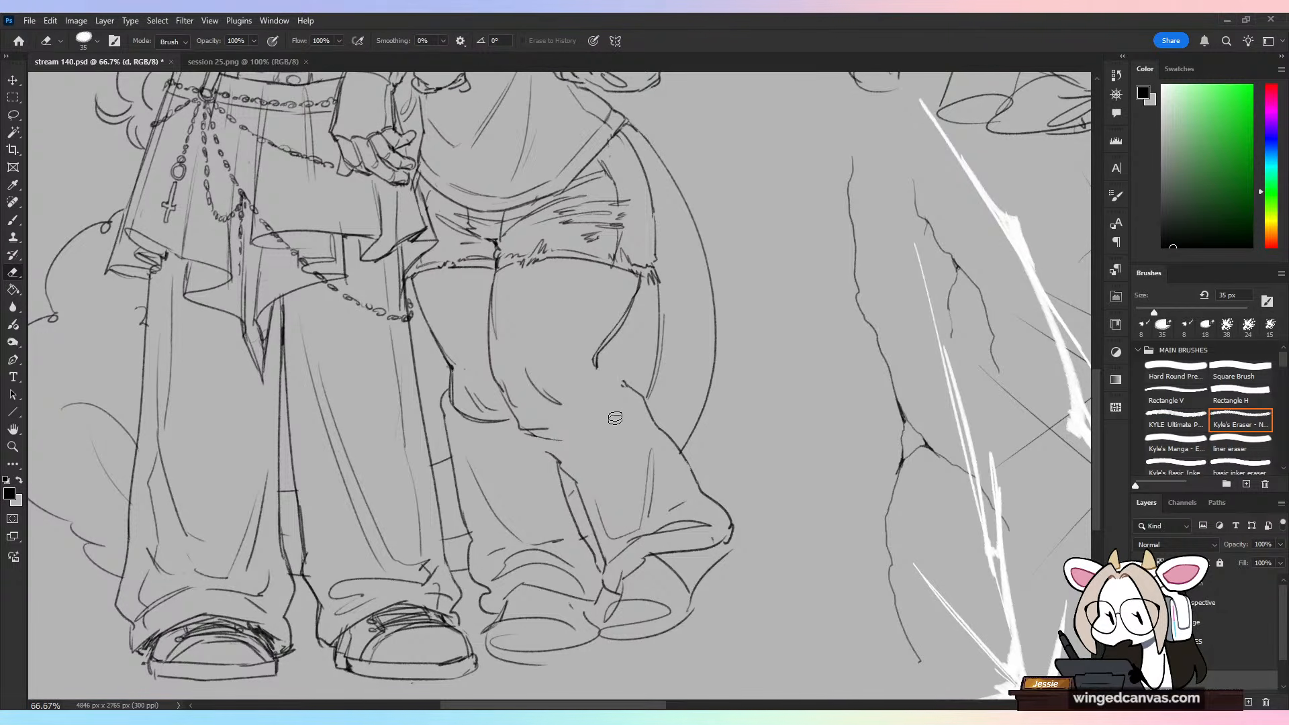
key(b)
mouse_move(531, 432)
mouse_down()
mouse_move(600, 402)
mouse_move(605, 364)
mouse_up()
mouse_move(531, 434)
mouse_down()
mouse_move(561, 464)
mouse_move(536, 429)
mouse_move(554, 427)
mouse_move(531, 433)
mouse_up()
key(e)
key(b)
Step: Draw a row of small oval links around the top of both of the horned character's leg warmers
key(ctrl+minus)
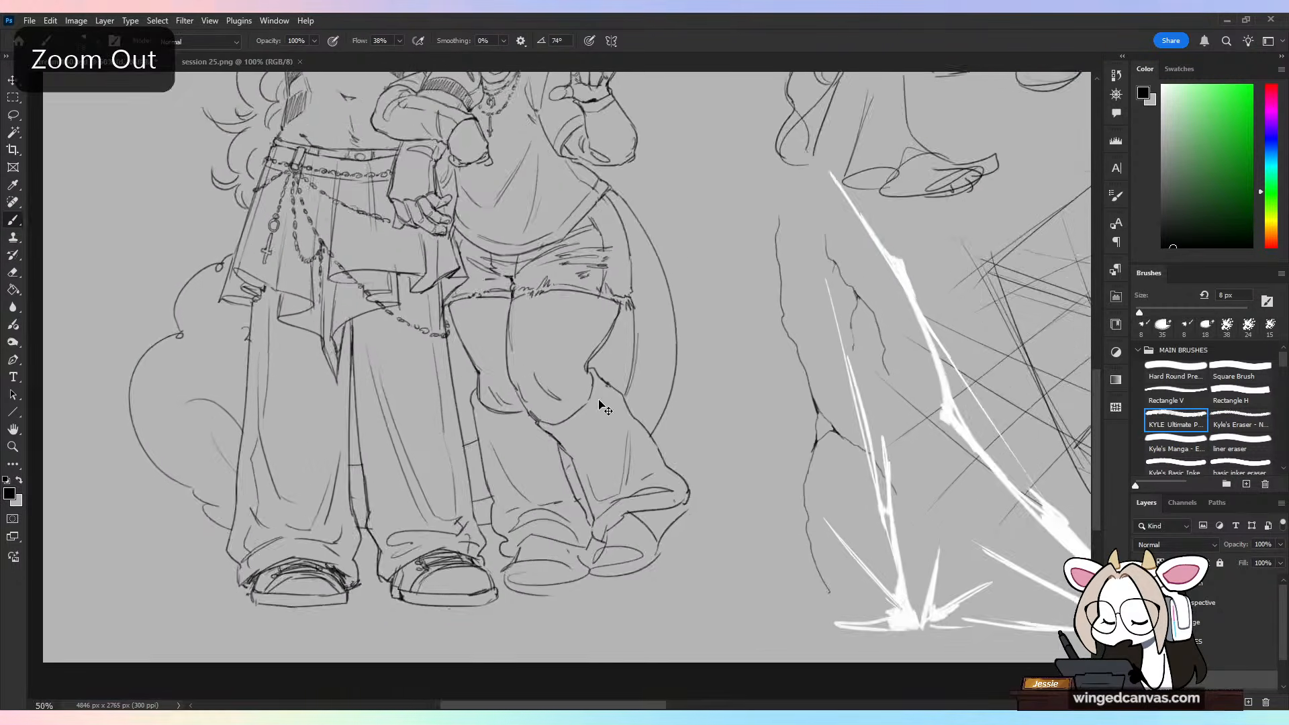
key(ctrl+minus)
key(h)
key(h)
key(ctrl+plus)
key(ctrl+plus)
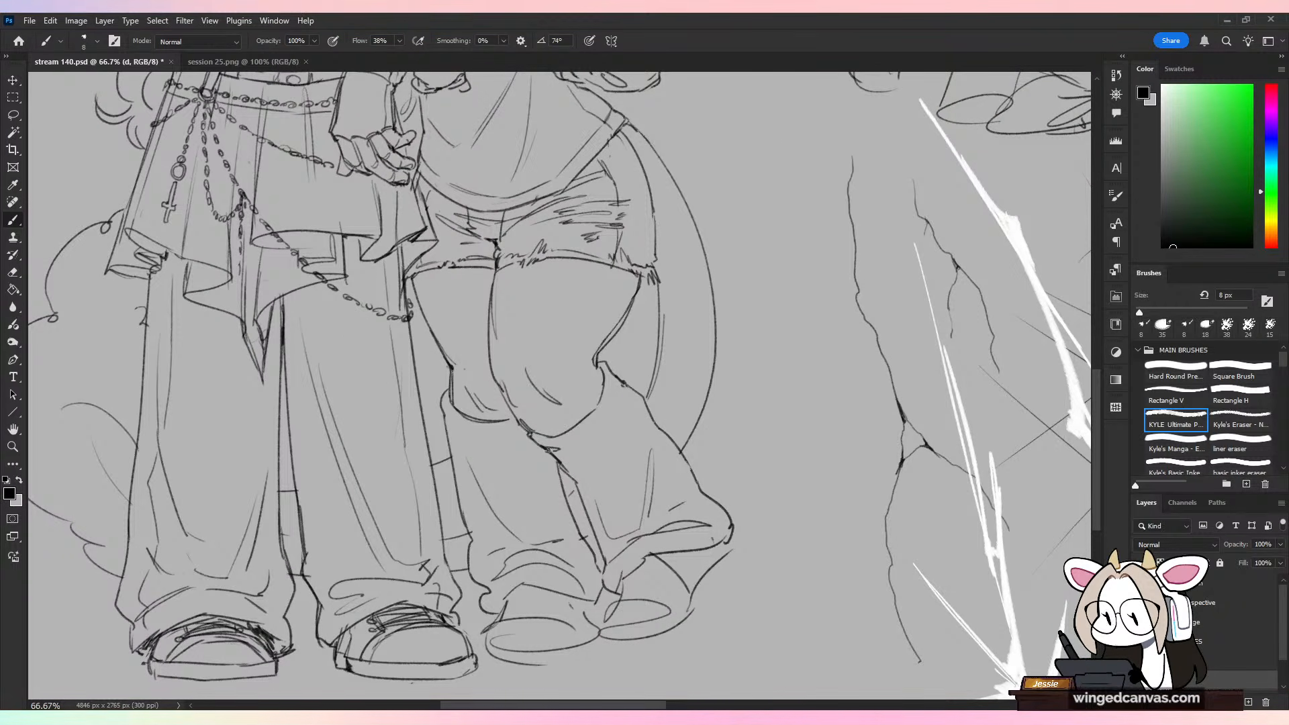
key(ctrl+z)
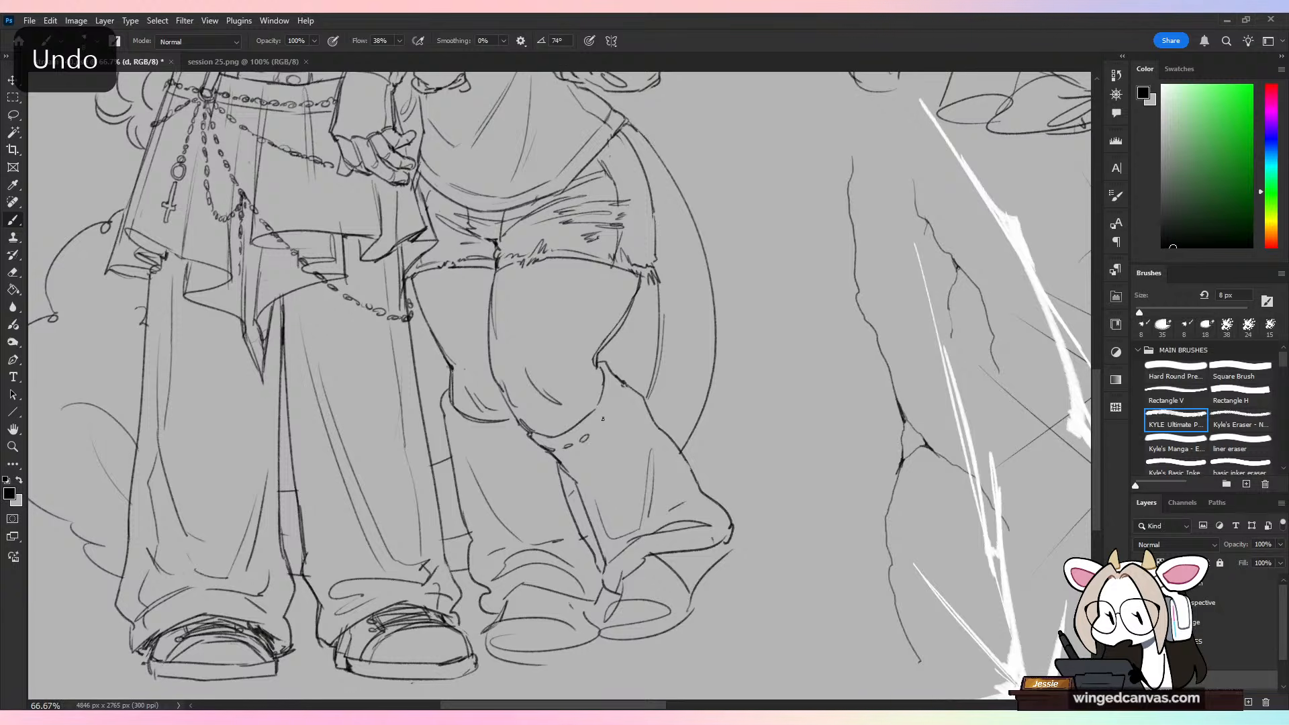
drag(568, 446, 613, 396)
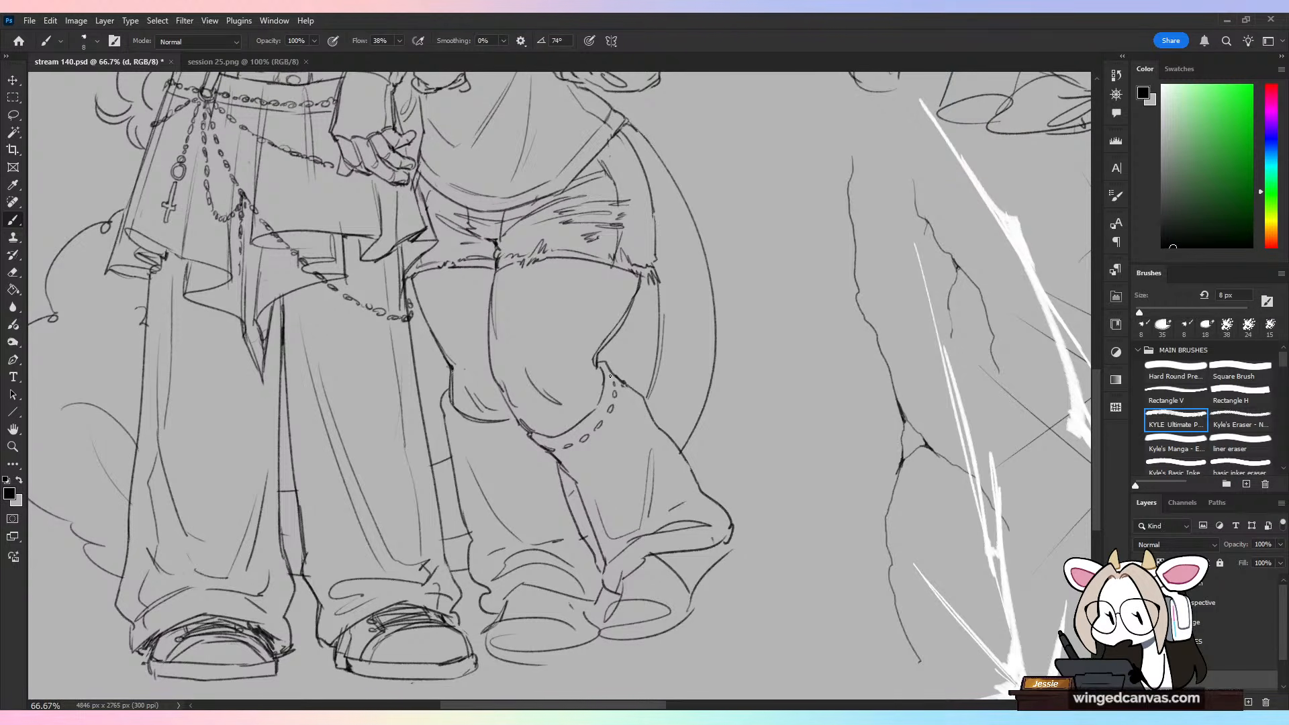
key(ctrl+z)
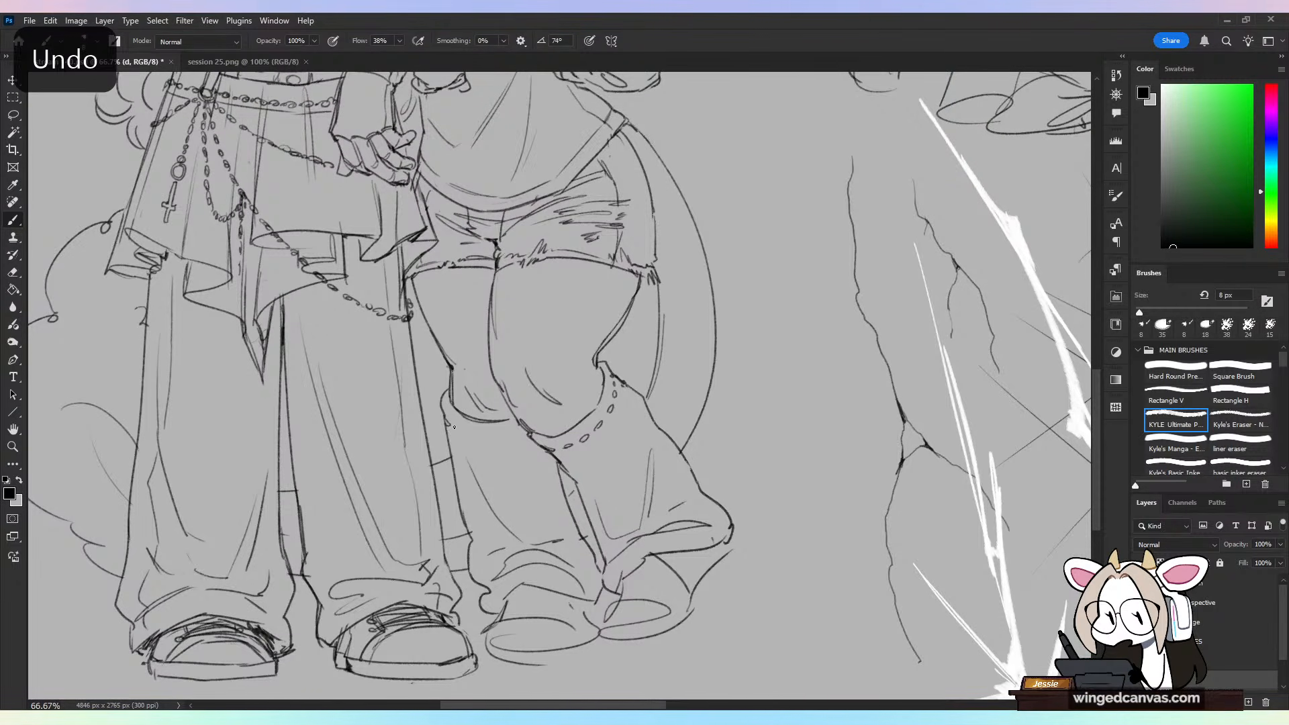
drag(473, 438, 499, 436)
key(ctrl+z)
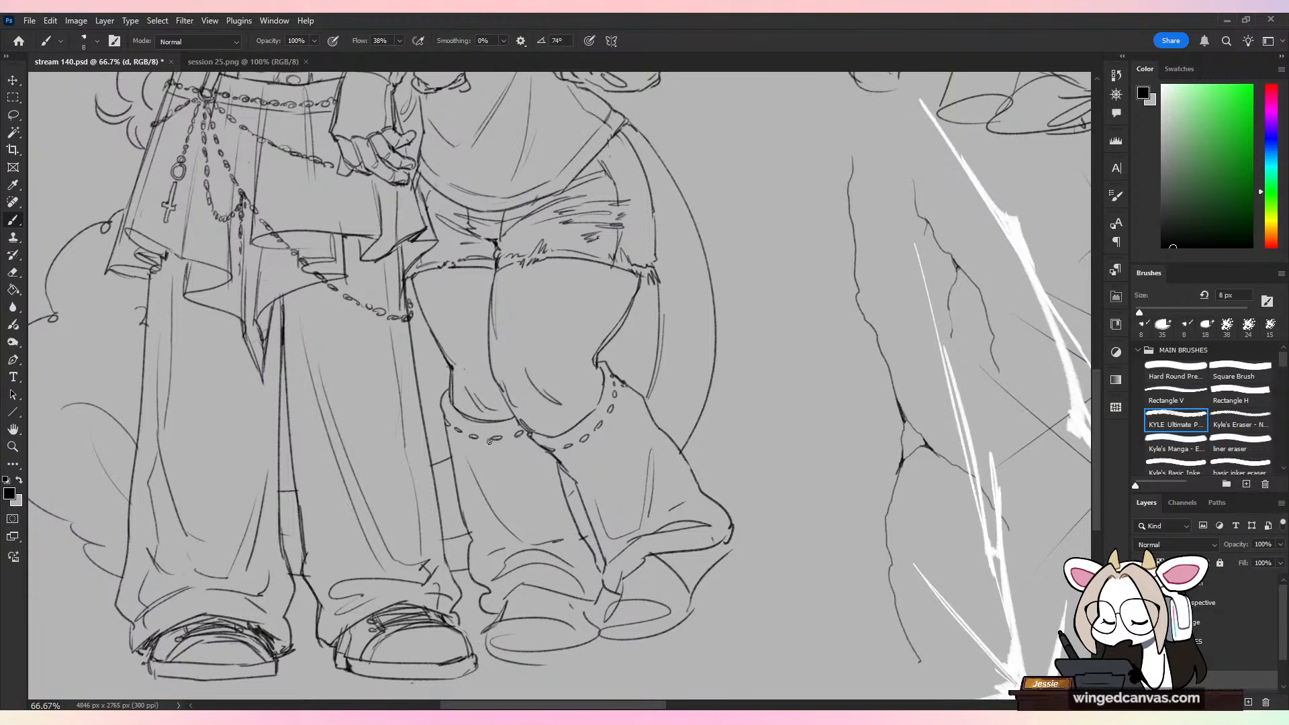
Step: Hang star charms on short strings from the linked bands of both leg warmers
mouse_move(490, 442)
mouse_down()
mouse_move(494, 482)
mouse_move(502, 461)
mouse_move(496, 524)
mouse_move(497, 495)
mouse_move(488, 516)
mouse_move(505, 500)
mouse_up()
key(ctrl+z)
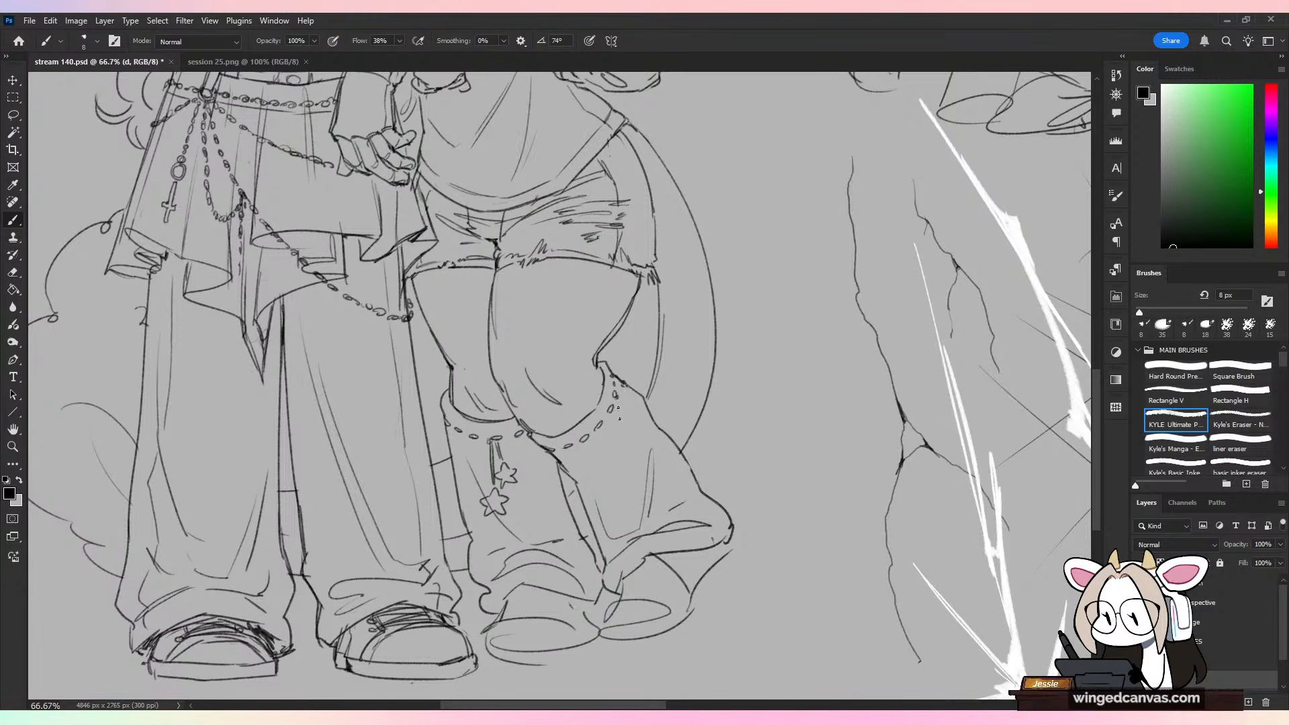
drag(616, 398, 621, 443)
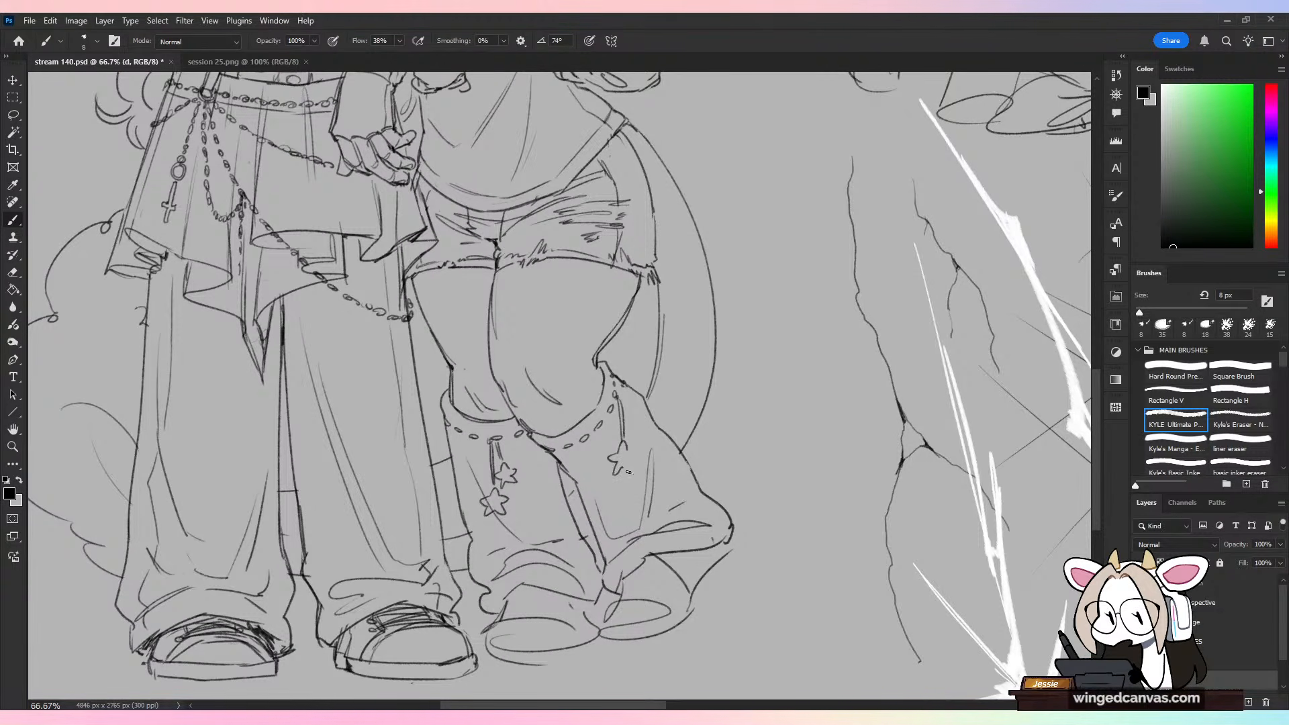
drag(628, 472, 636, 463)
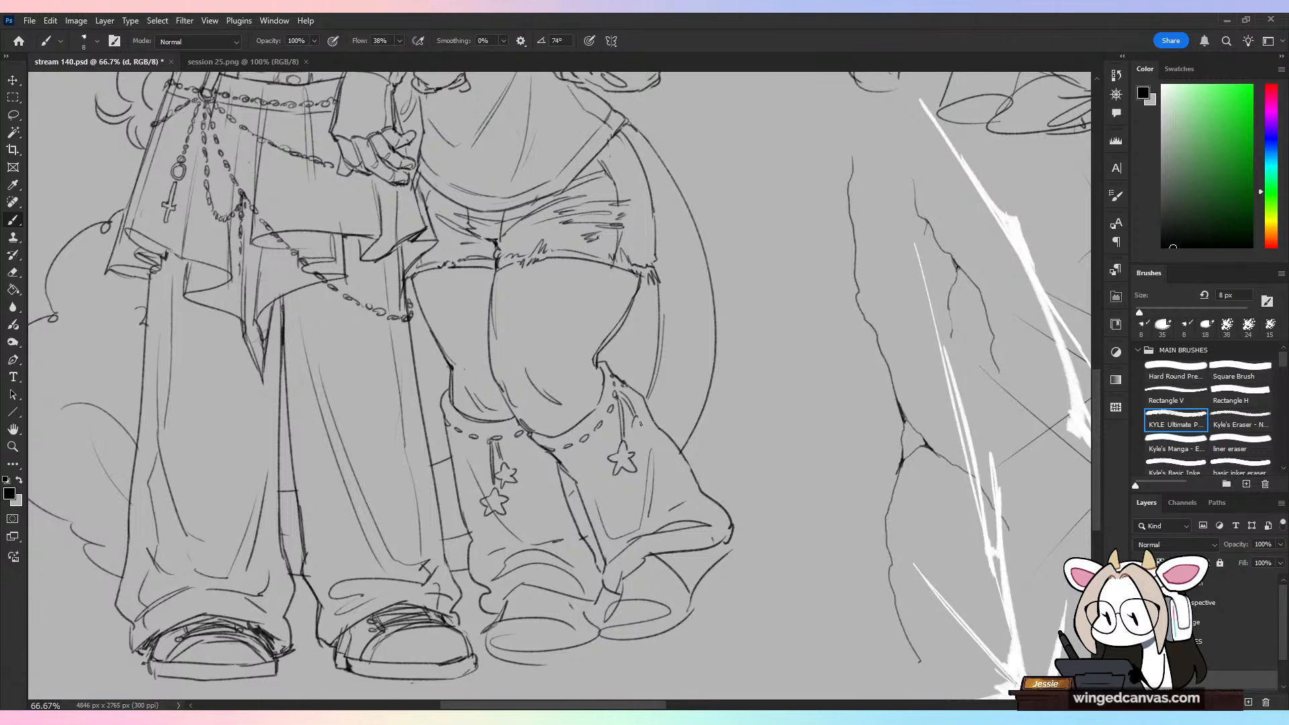
Step: Erase the thick lower hem of the raised leg's leg warmer and redraw it as a single line curving over the shoe
key(ctrl+minus)
key(ctrl+minus)
key(ctrl+minus)
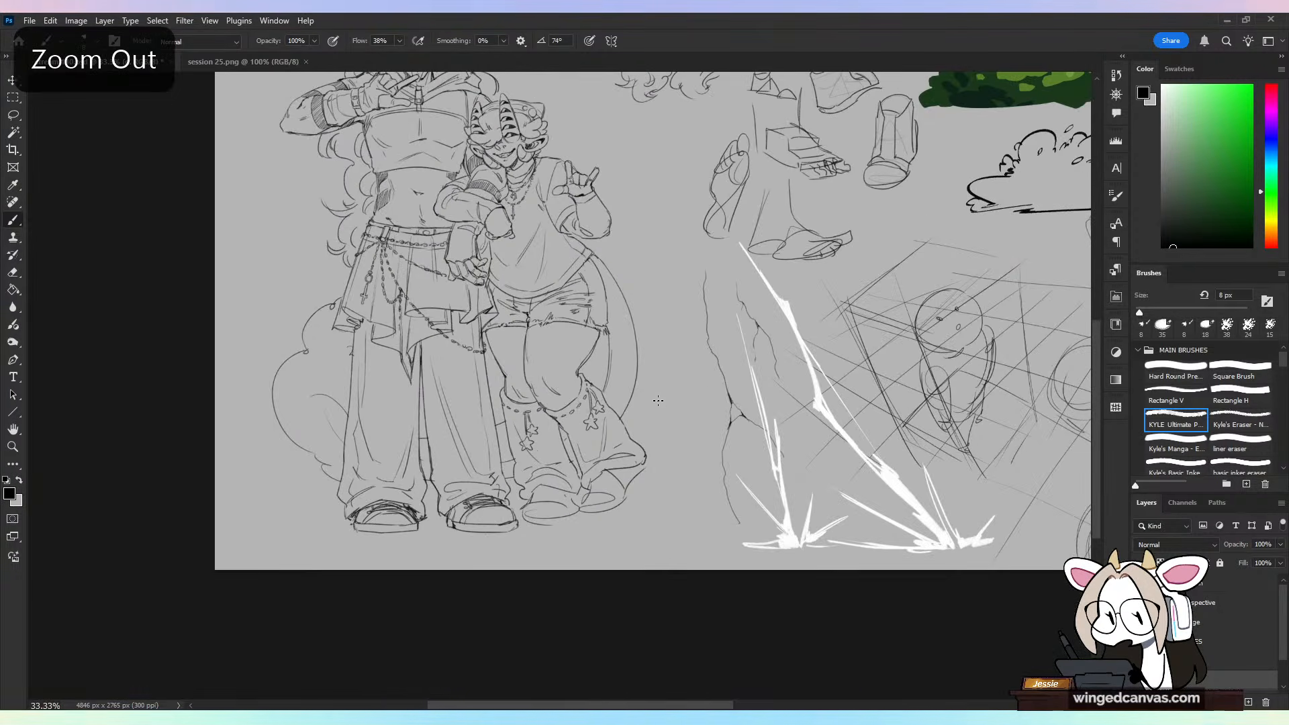
key(ctrl+plus)
key(ctrl+plus)
key(ctrl+plus)
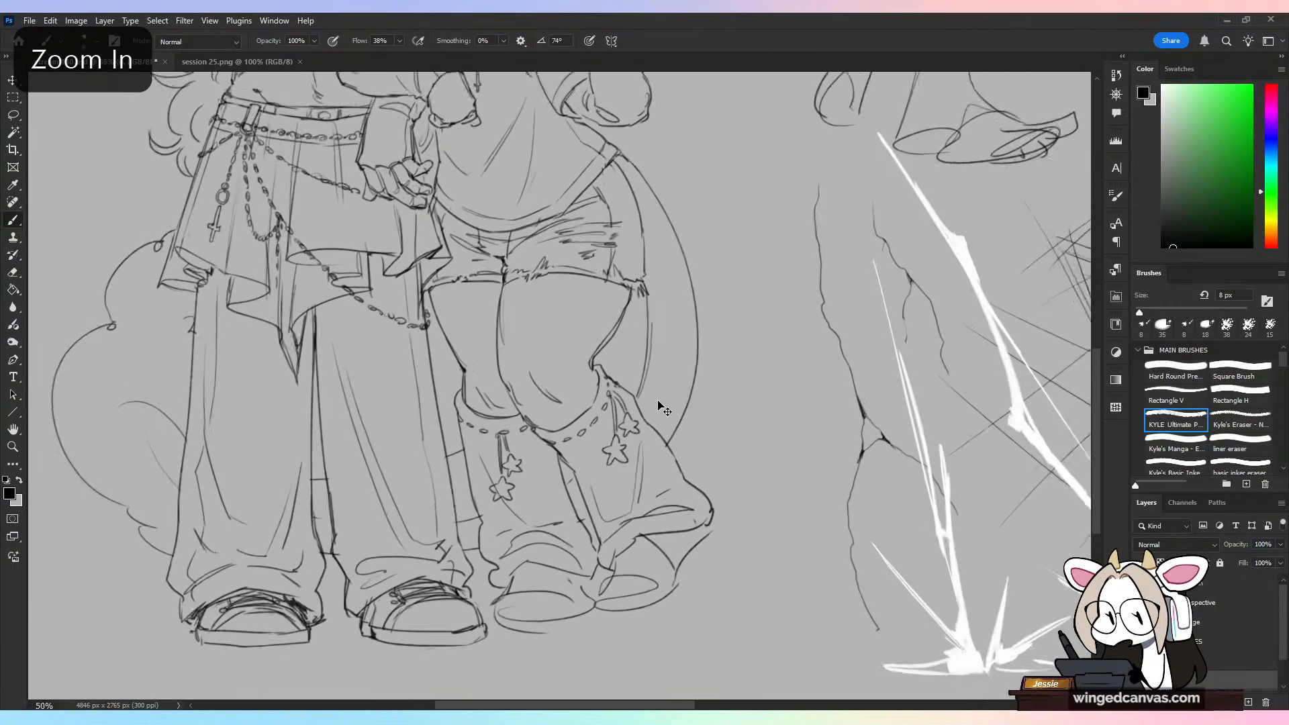
drag(698, 564, 660, 529)
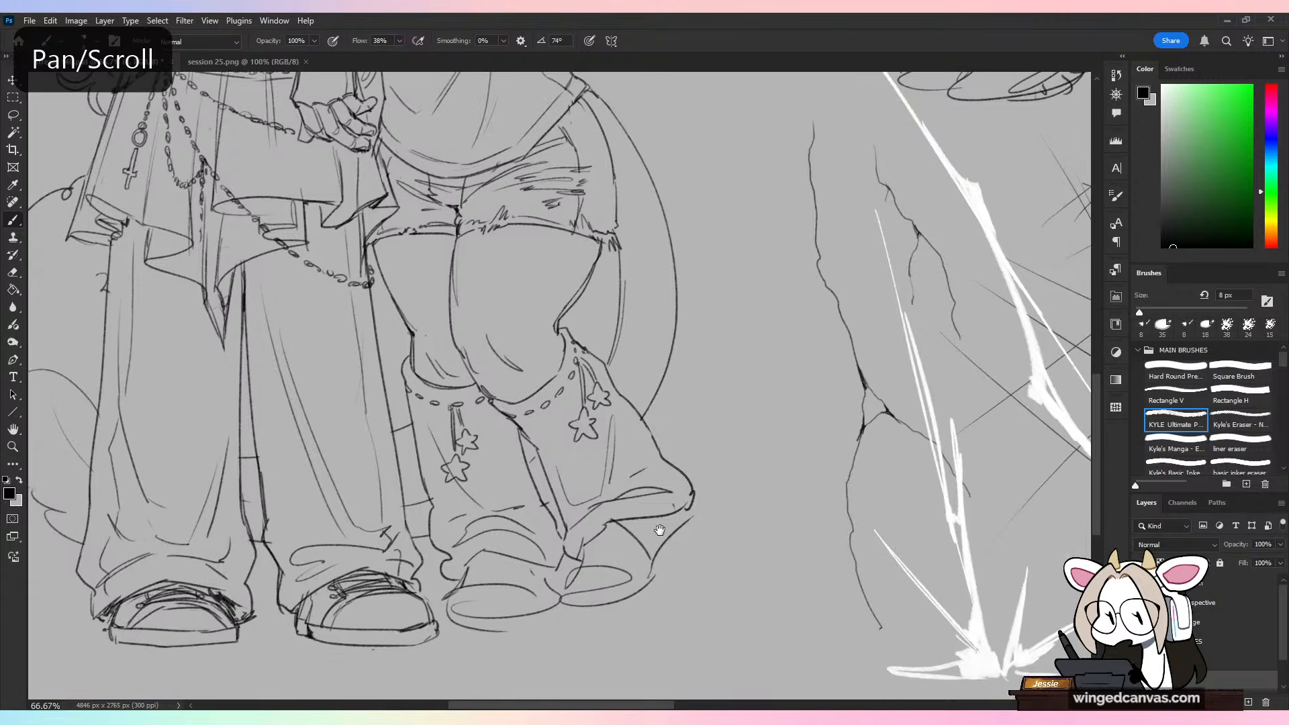
key(e)
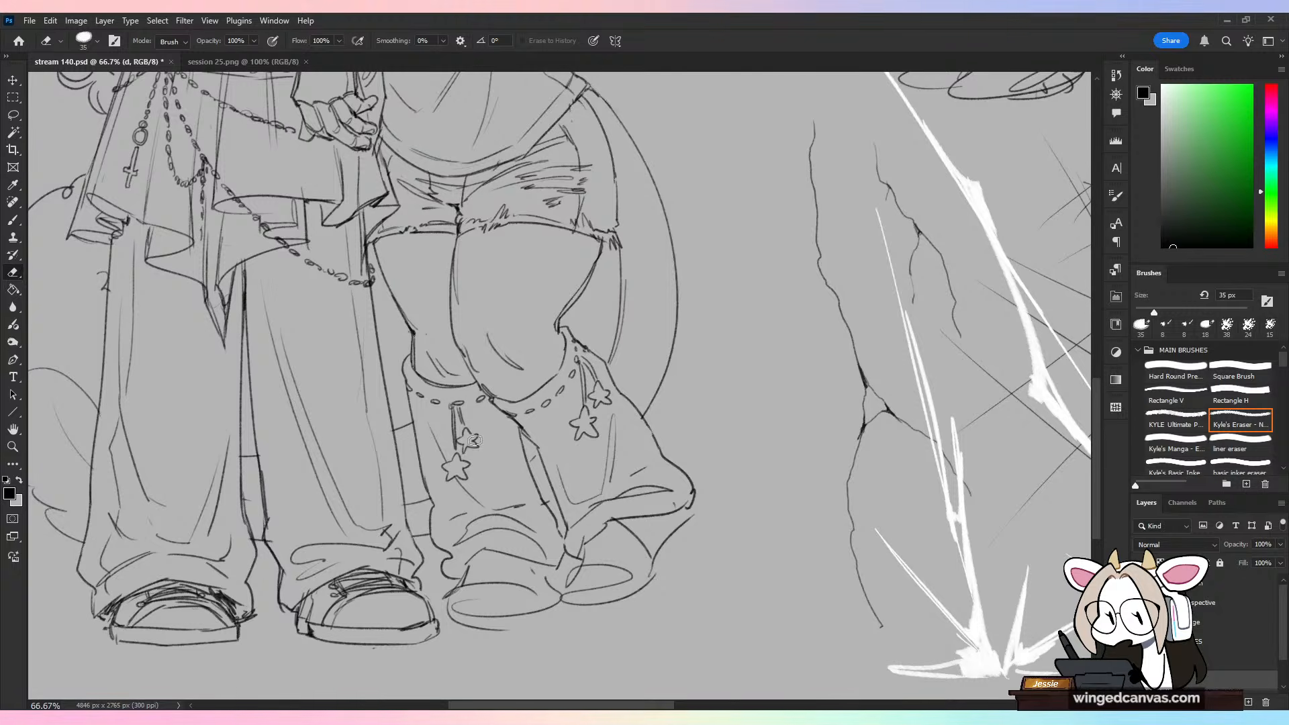
key(b)
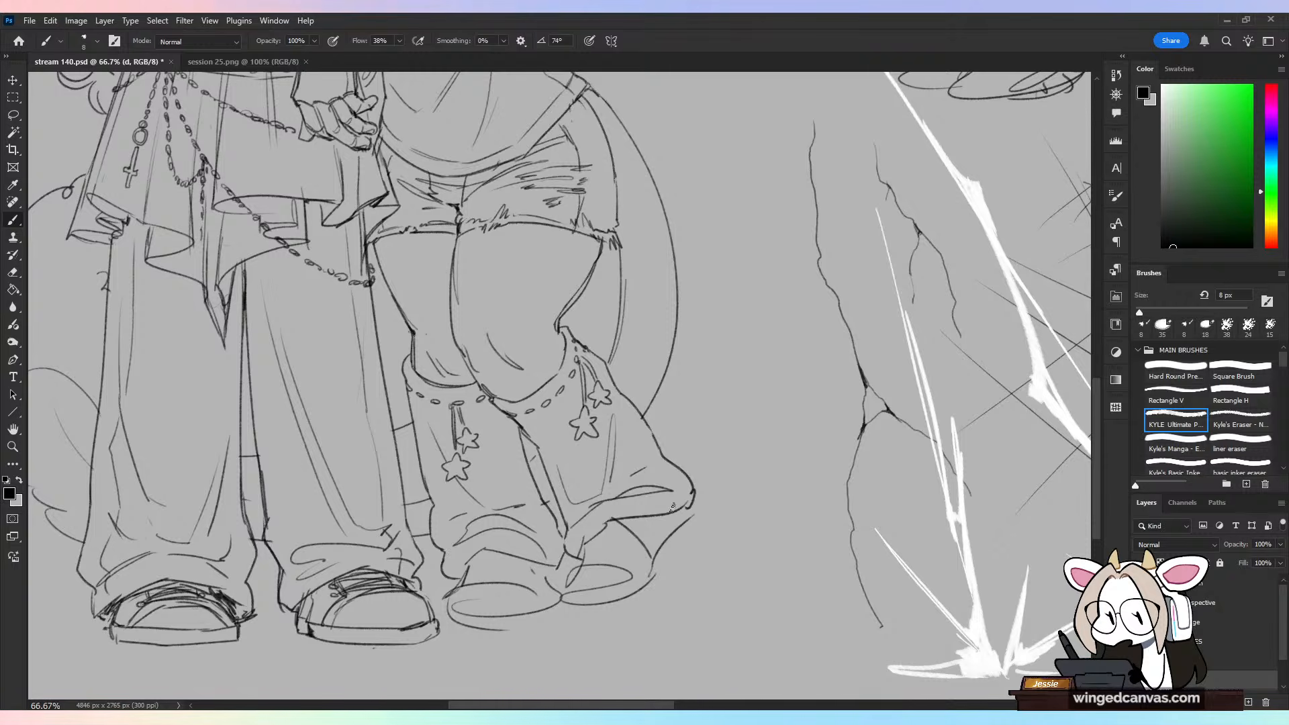
key(e)
mouse_move(586, 542)
mouse_down()
mouse_move(681, 502)
mouse_move(663, 514)
mouse_move(615, 505)
mouse_up()
key(ctrl+z)
key(b)
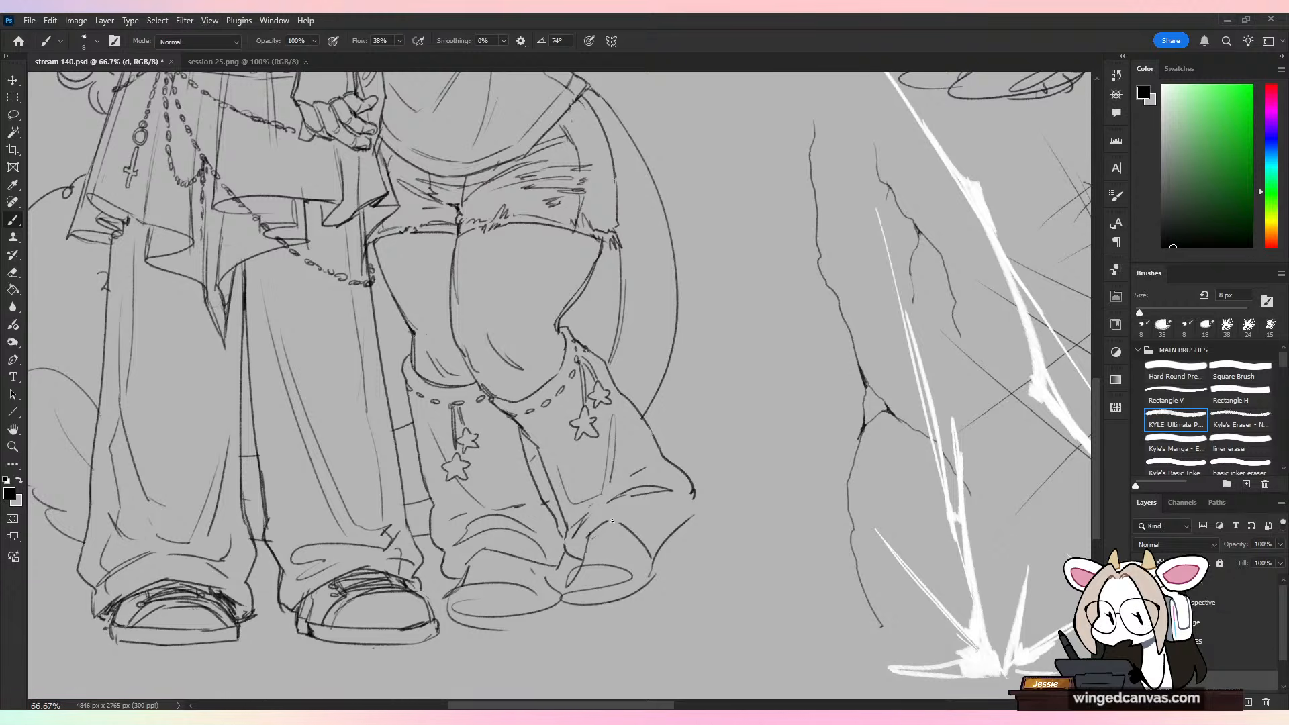
drag(593, 523, 695, 512)
key(e)
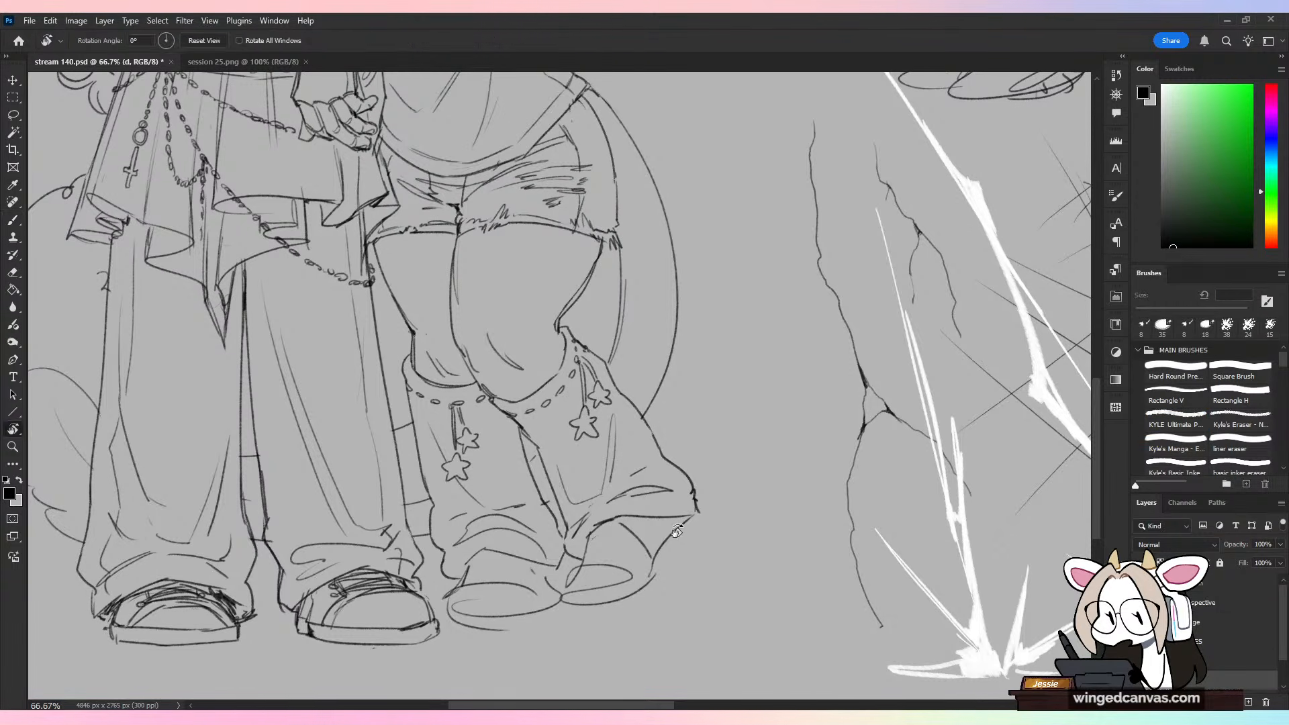
Step: Remove the rough shoe on the horned character's raised foot and redraw its outline with an angled sole extending to the heel
mouse_move(586, 573)
mouse_down()
mouse_move(568, 603)
mouse_move(607, 574)
mouse_move(638, 576)
mouse_move(603, 557)
mouse_move(568, 601)
mouse_move(644, 585)
mouse_up()
key(b)
key(ctrl+z)
key(ctrl+z)
key(ctrl+z)
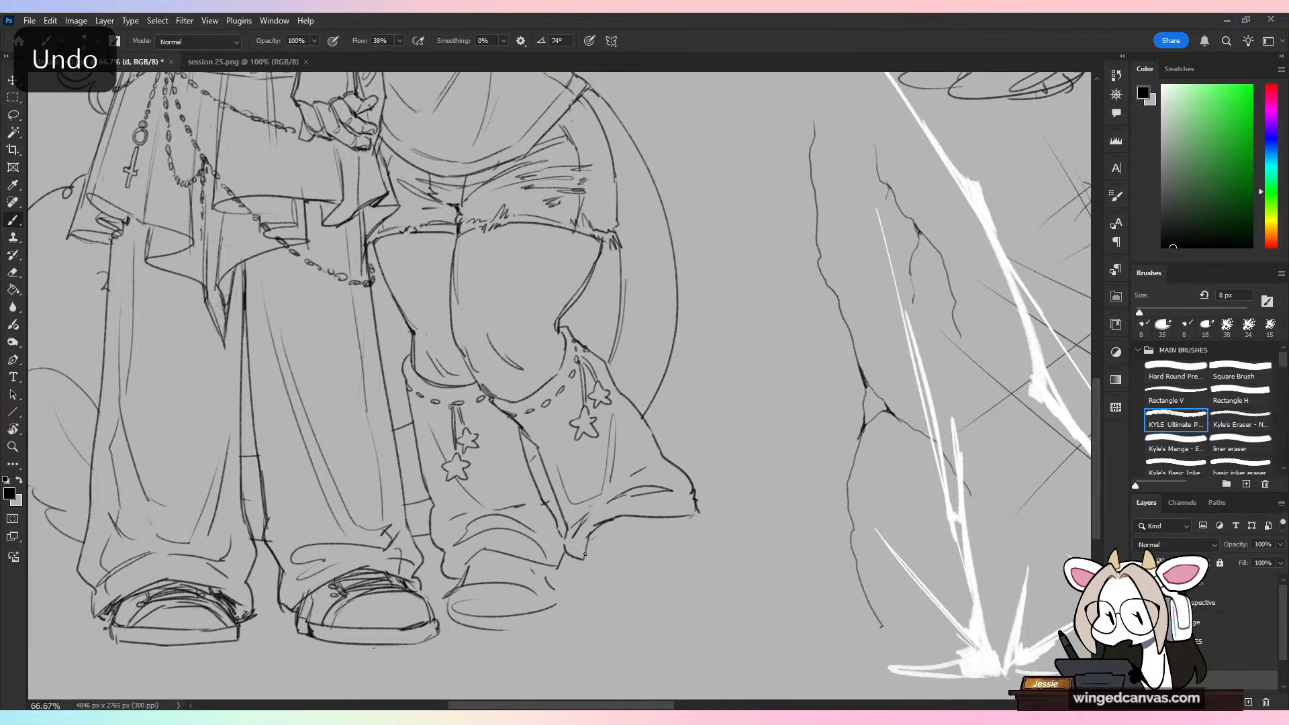
mouse_move(581, 560)
mouse_down()
mouse_move(574, 601)
mouse_move(645, 585)
mouse_up()
drag(697, 536, 648, 584)
key(ctrl+z)
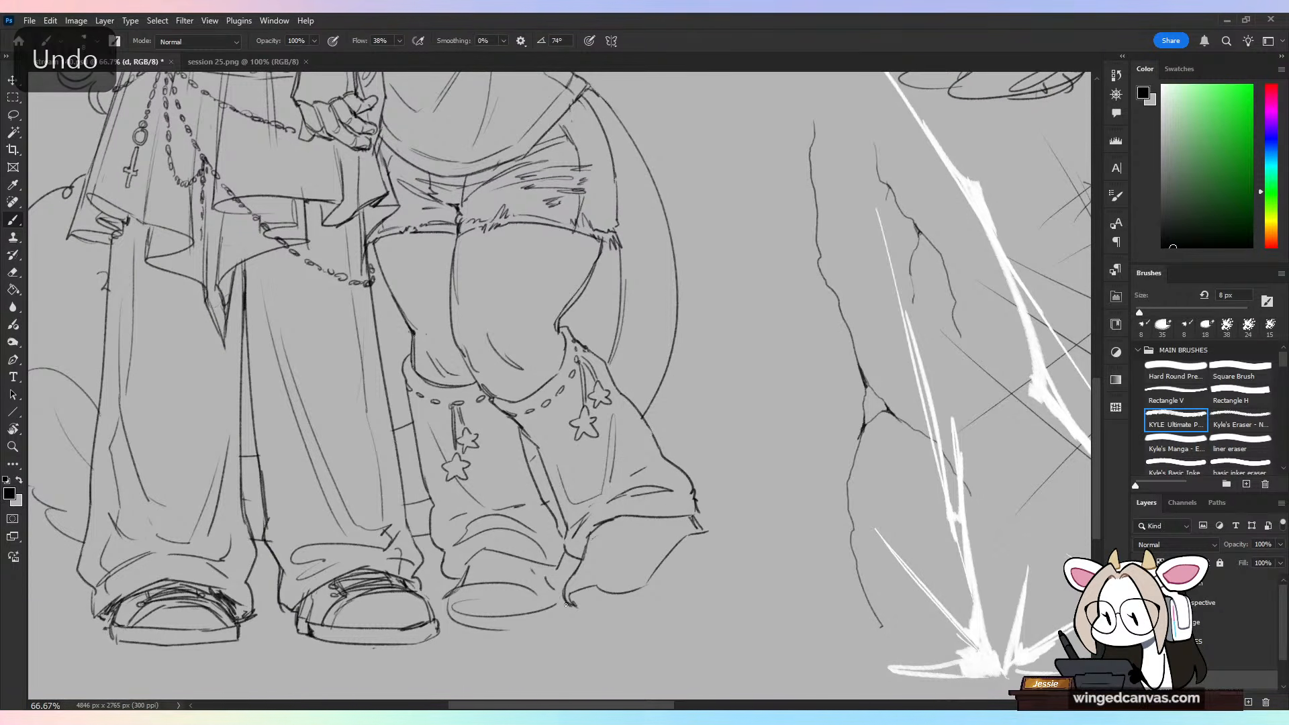
drag(567, 608, 662, 588)
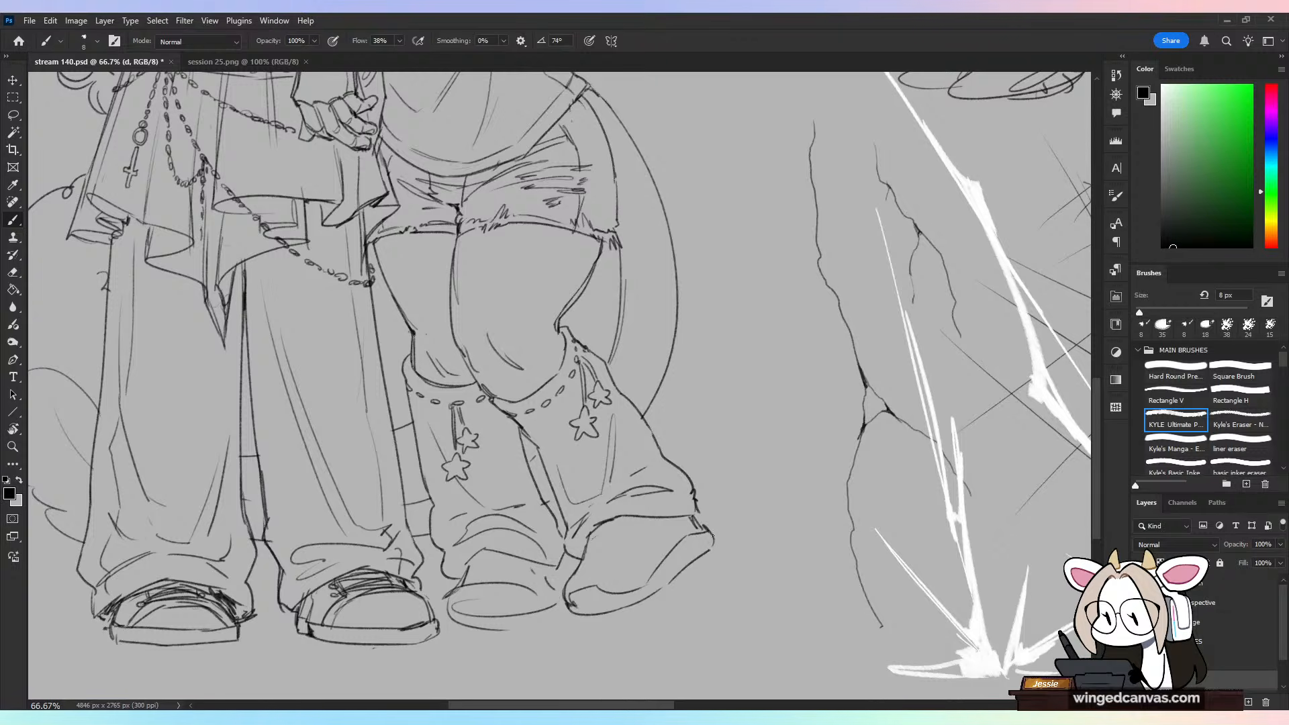
Step: Add sole contours, toe and tongue seams, and a looped side panel to the raised foot's shoe
drag(713, 536, 712, 543)
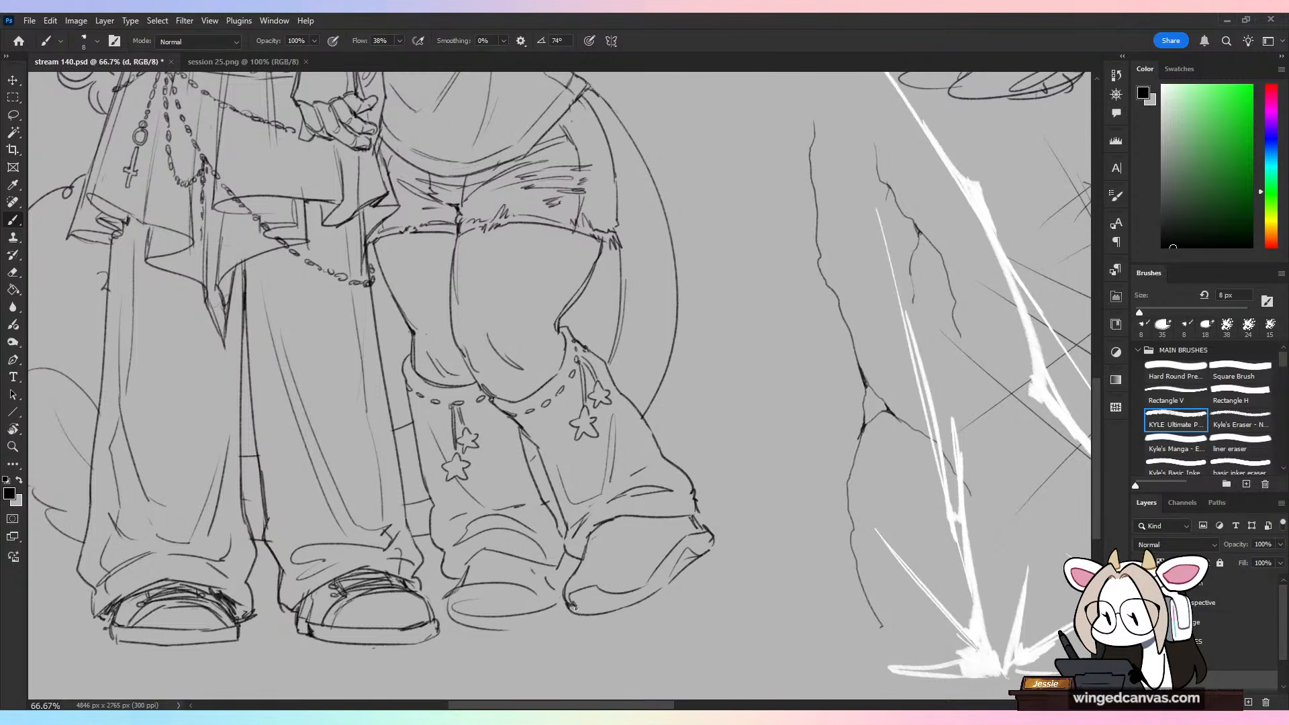
key(ctrl+z)
drag(618, 599, 650, 595)
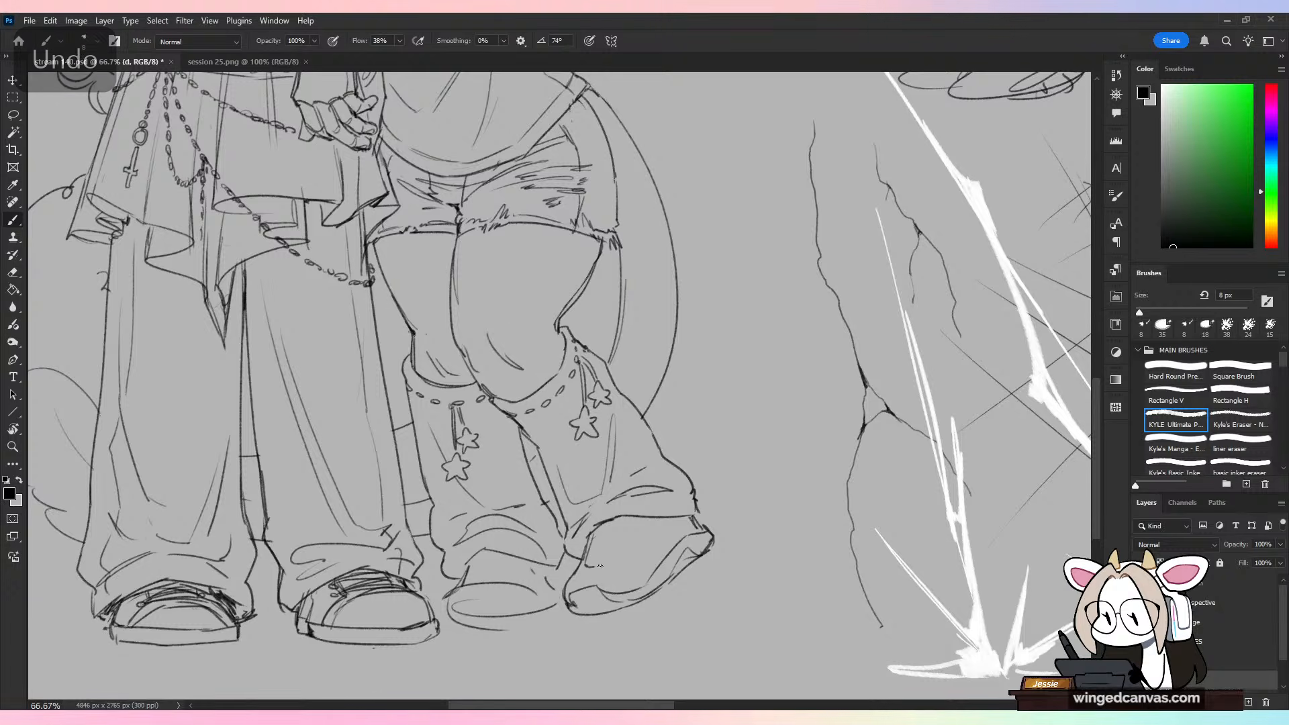
drag(604, 565, 642, 519)
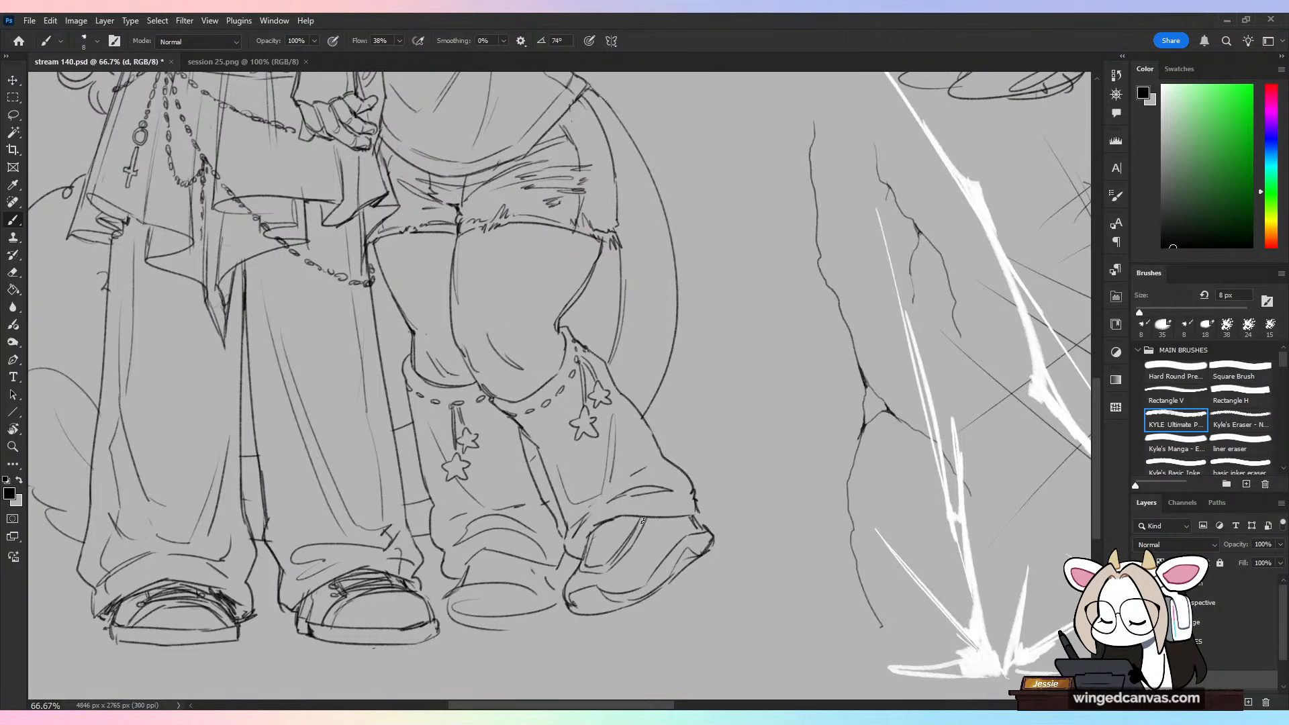
key(ctrl+z)
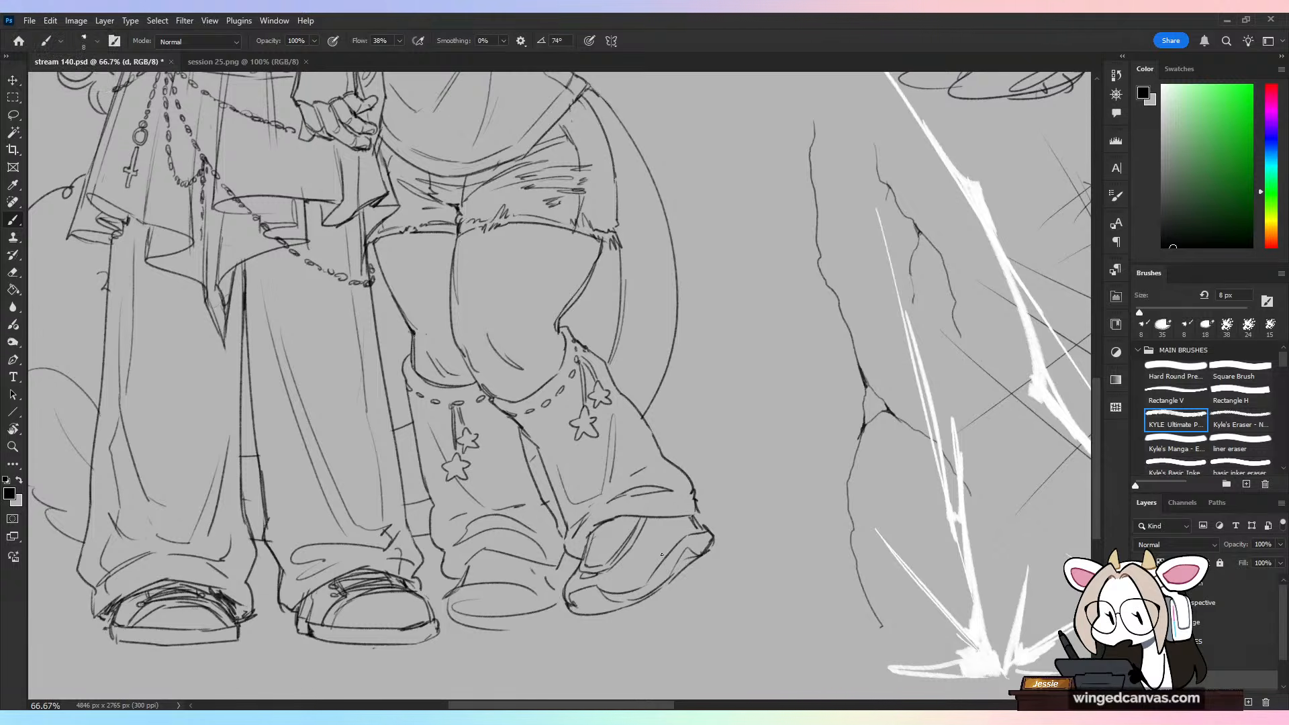
drag(664, 561, 666, 521)
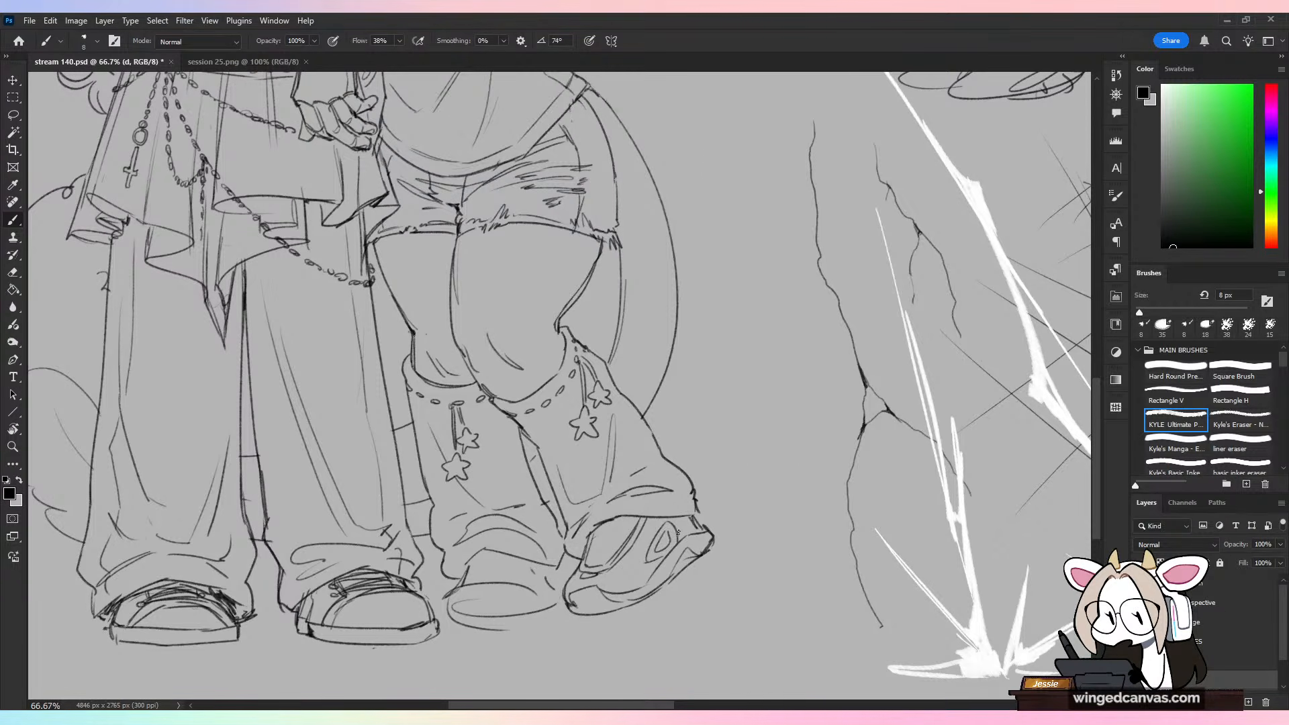
key(ctrl+z)
drag(794, 313, 659, 427)
key(ctrl+z)
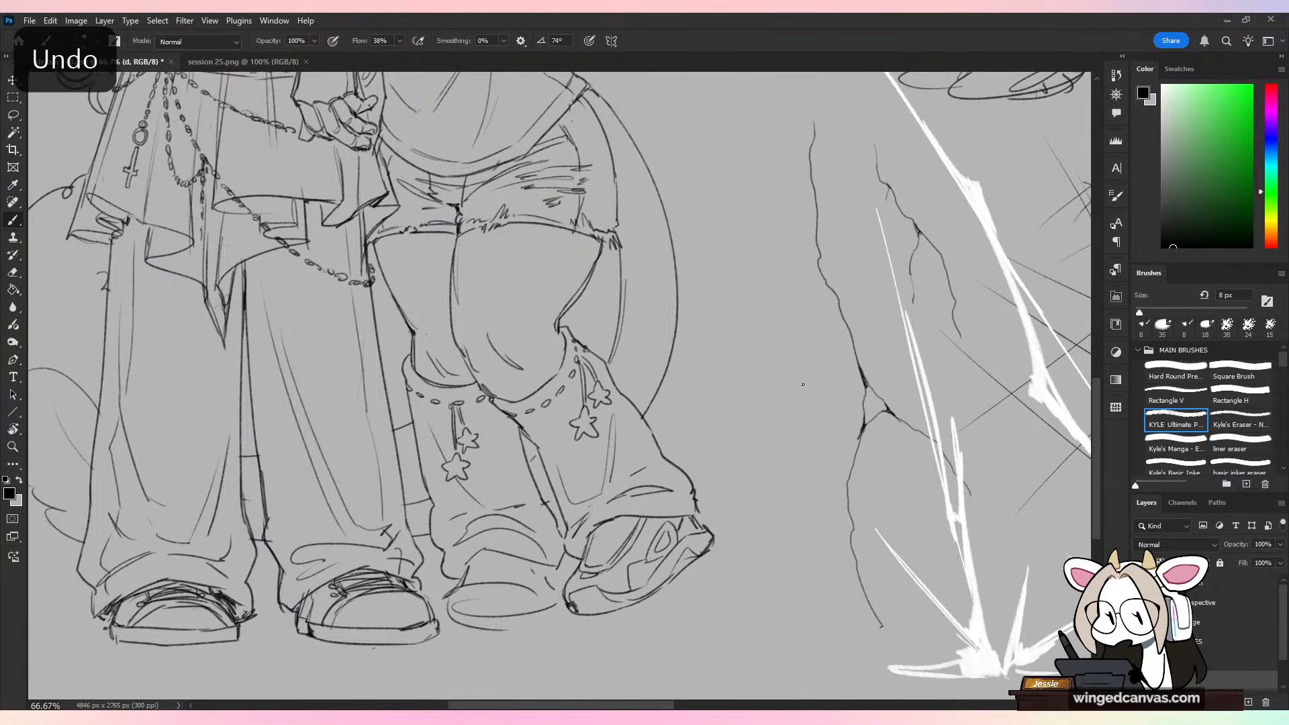
Step: Erase the oval toe line of the horned character's planted shoe and redraw the front as one curve from cuff to sole
key(ctrl+minus)
key(ctrl+minus)
drag(793, 462, 859, 594)
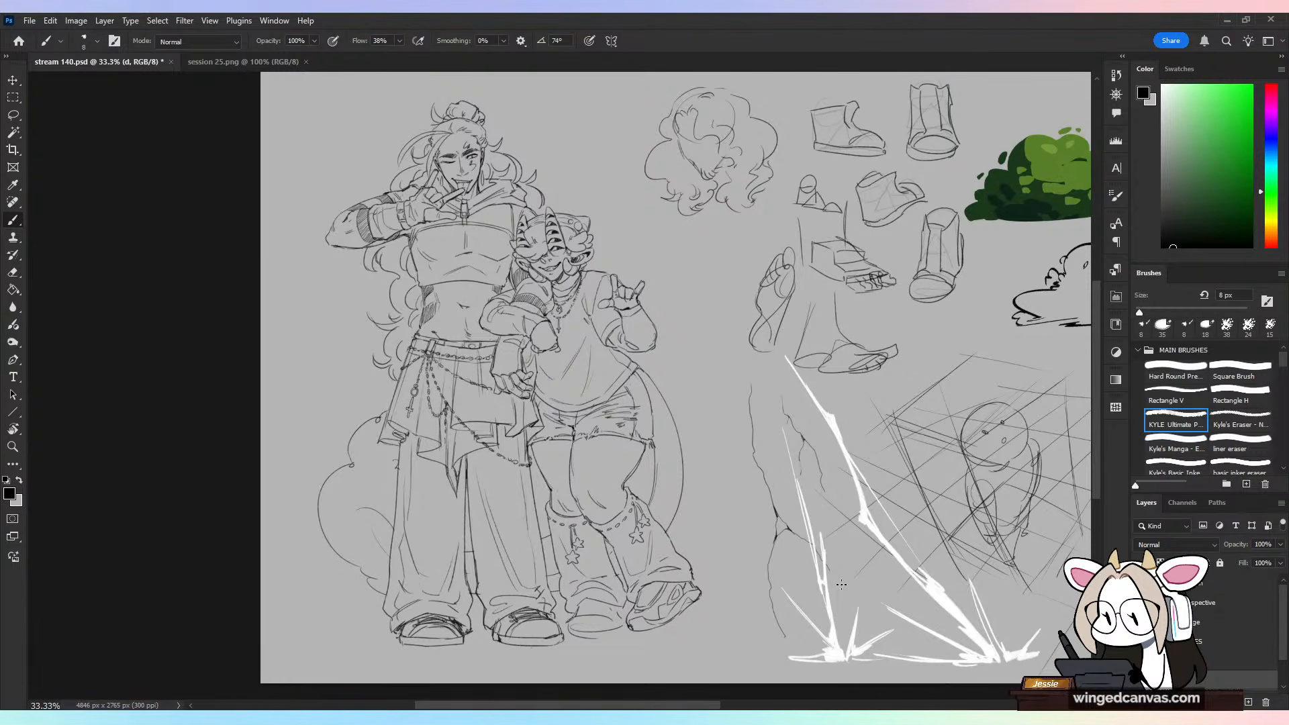
key(ctrl+plus)
drag(779, 621, 777, 478)
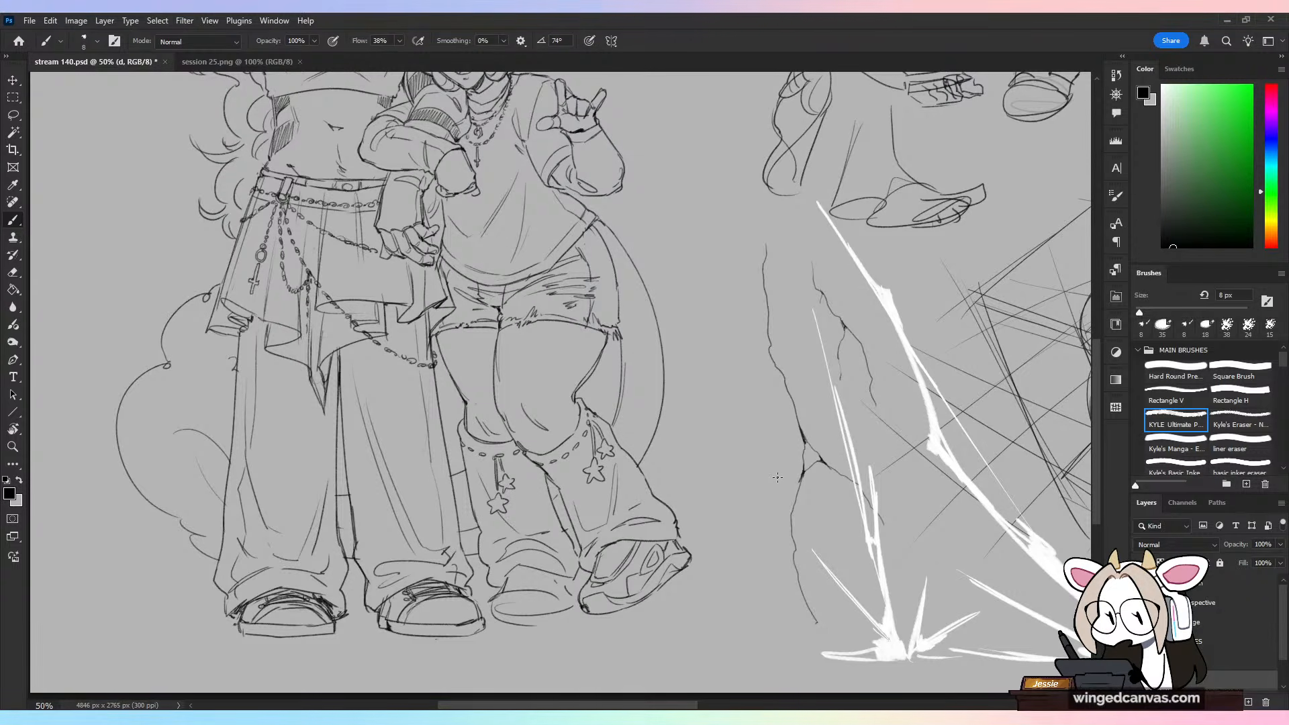
scroll(699, 462, up, 1)
mouse_move(726, 584)
mouse_down()
mouse_move(768, 446)
mouse_move(776, 465)
mouse_up()
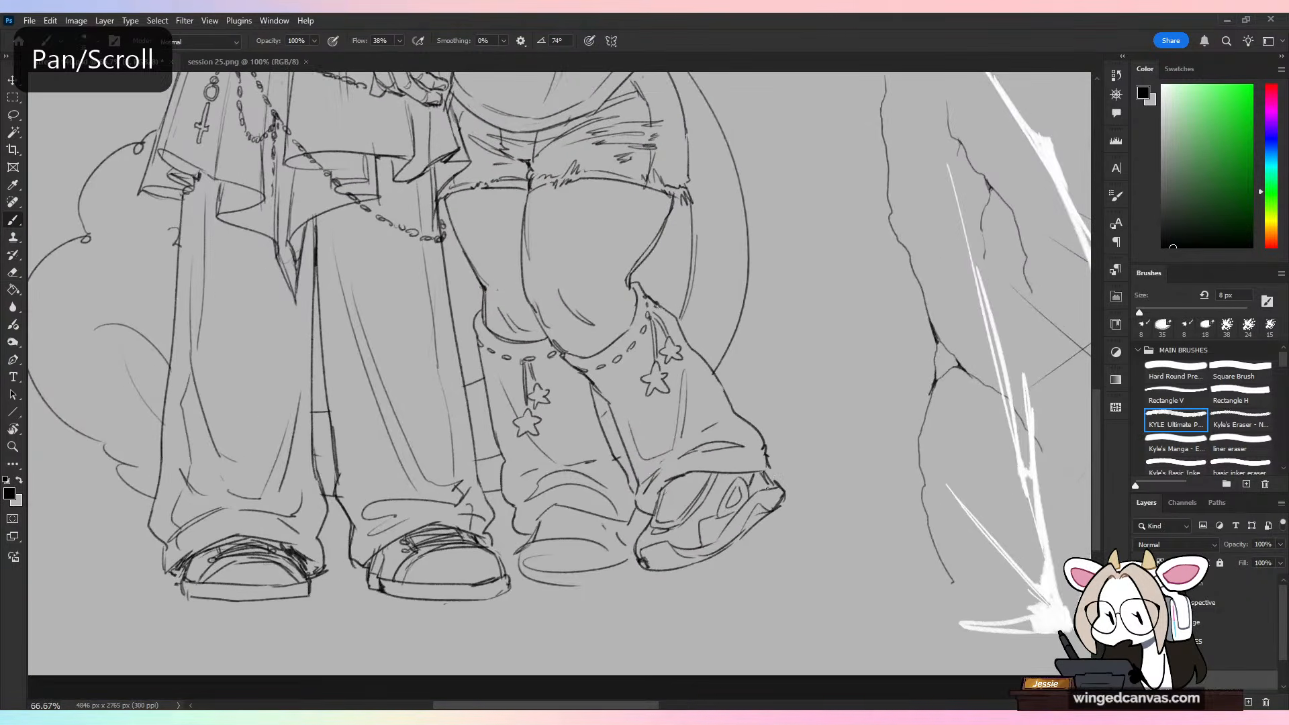
key(e)
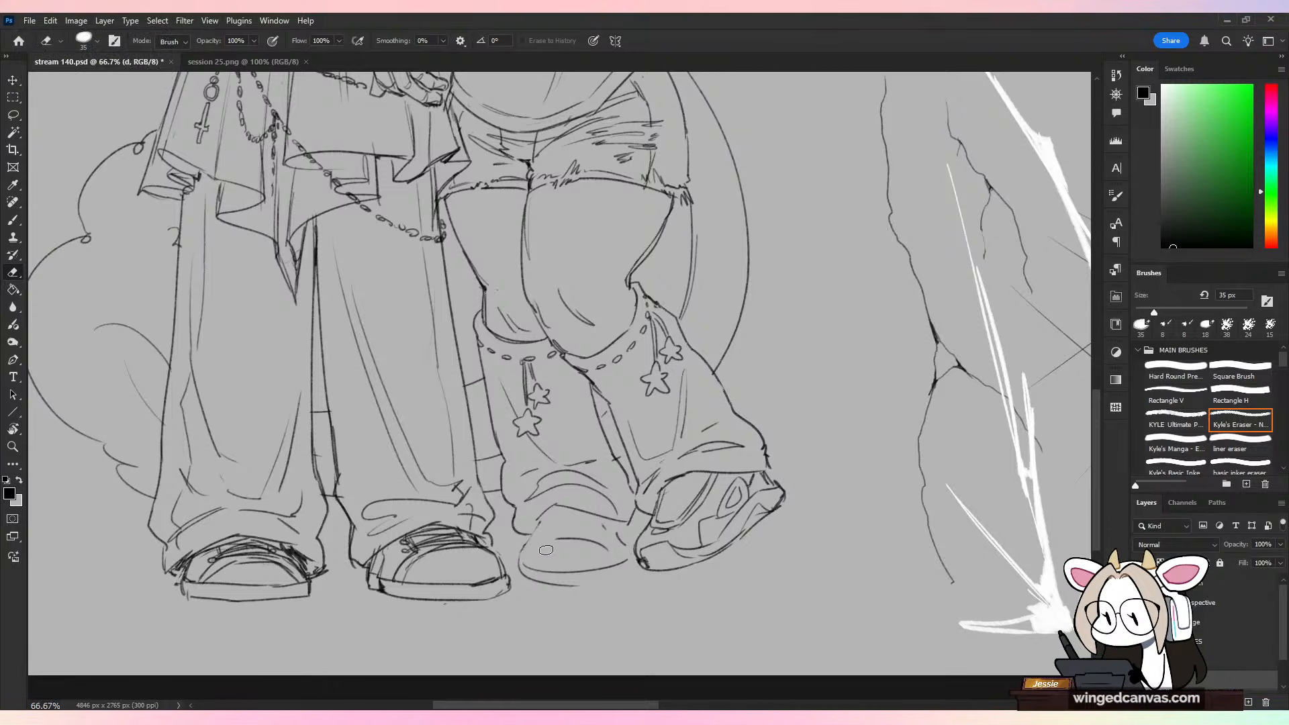
key(b)
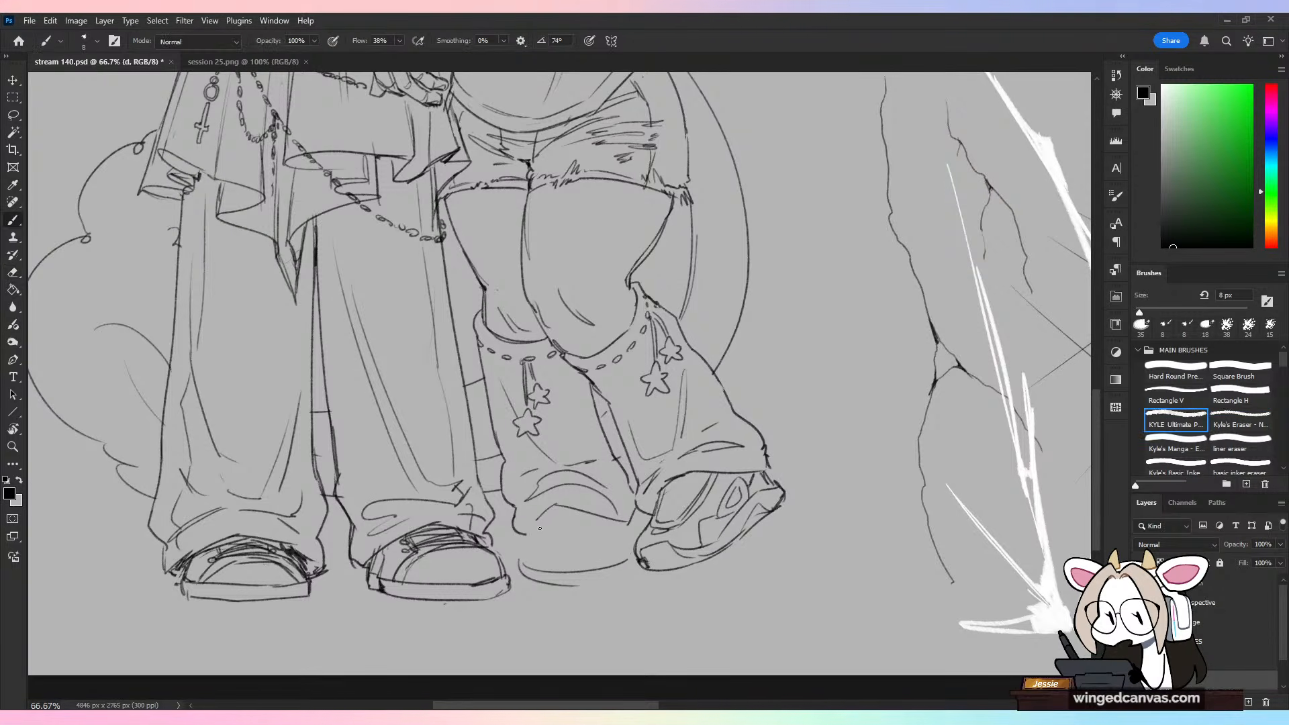
drag(535, 518, 519, 559)
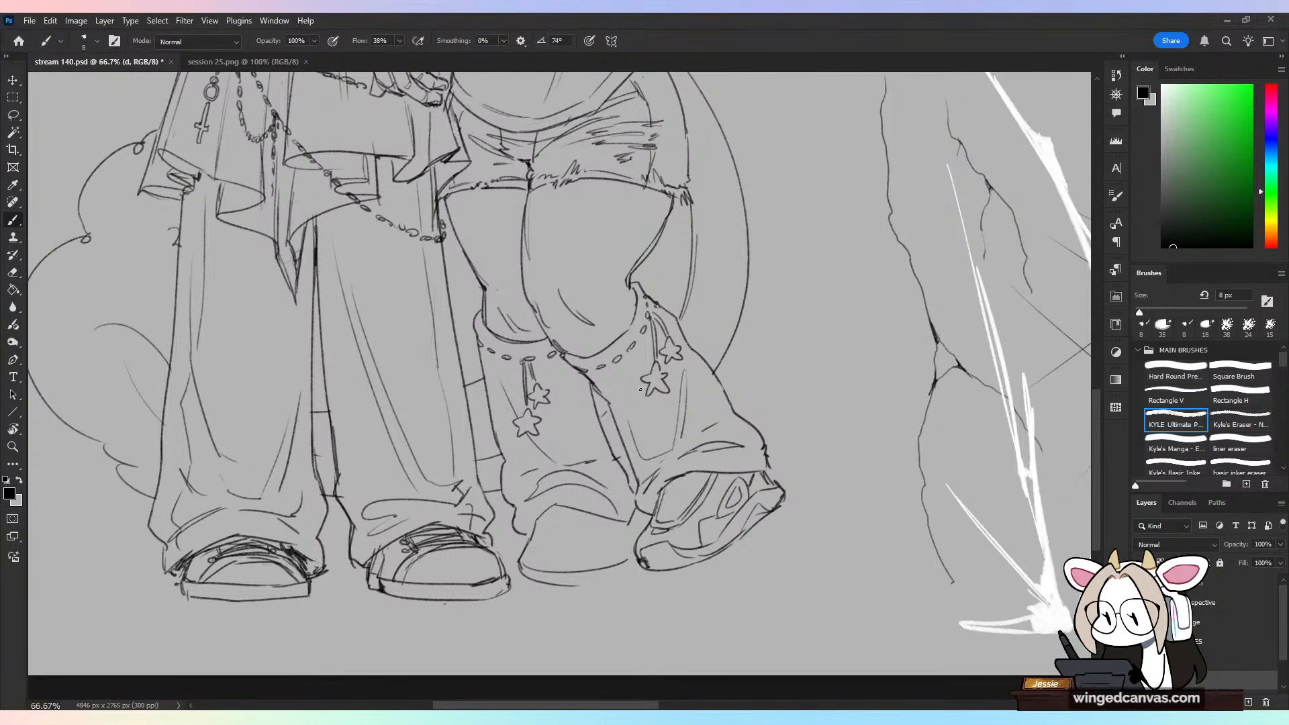
key(ctrl+minus)
key(ctrl+minus)
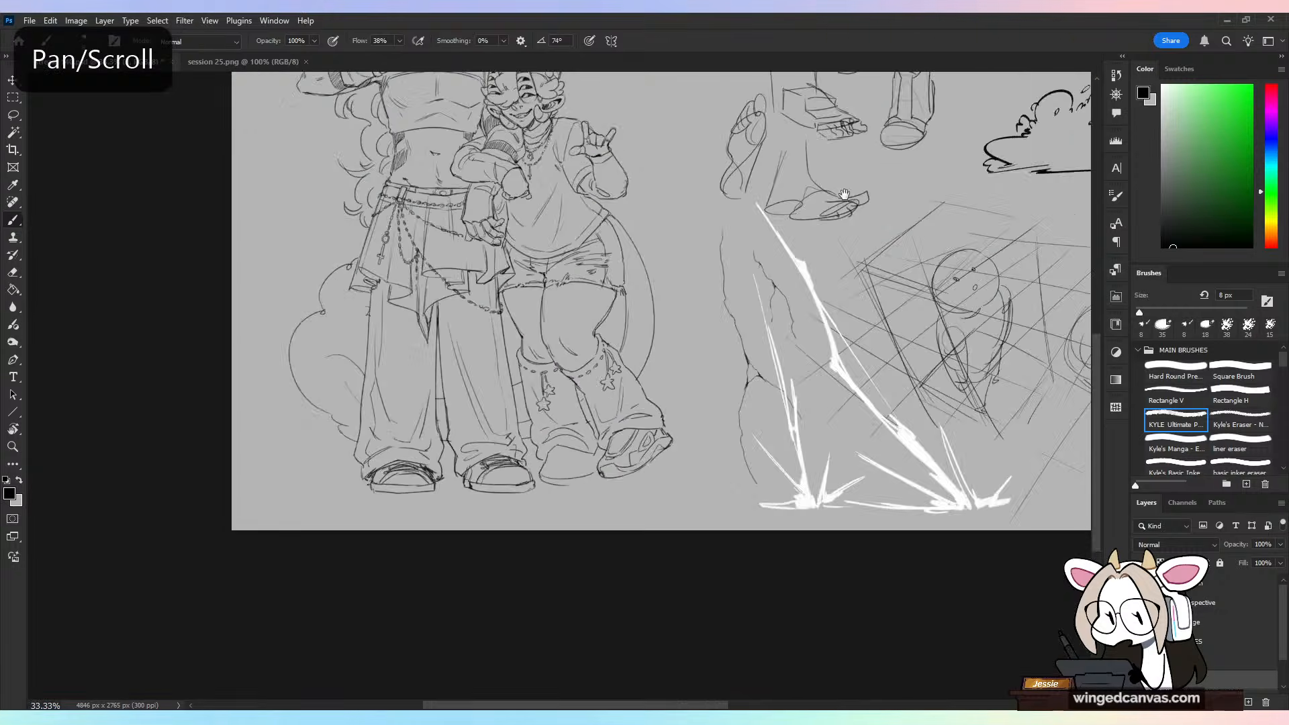
drag(876, 166, 789, 503)
key(ctrl+plus)
key(ctrl+plus)
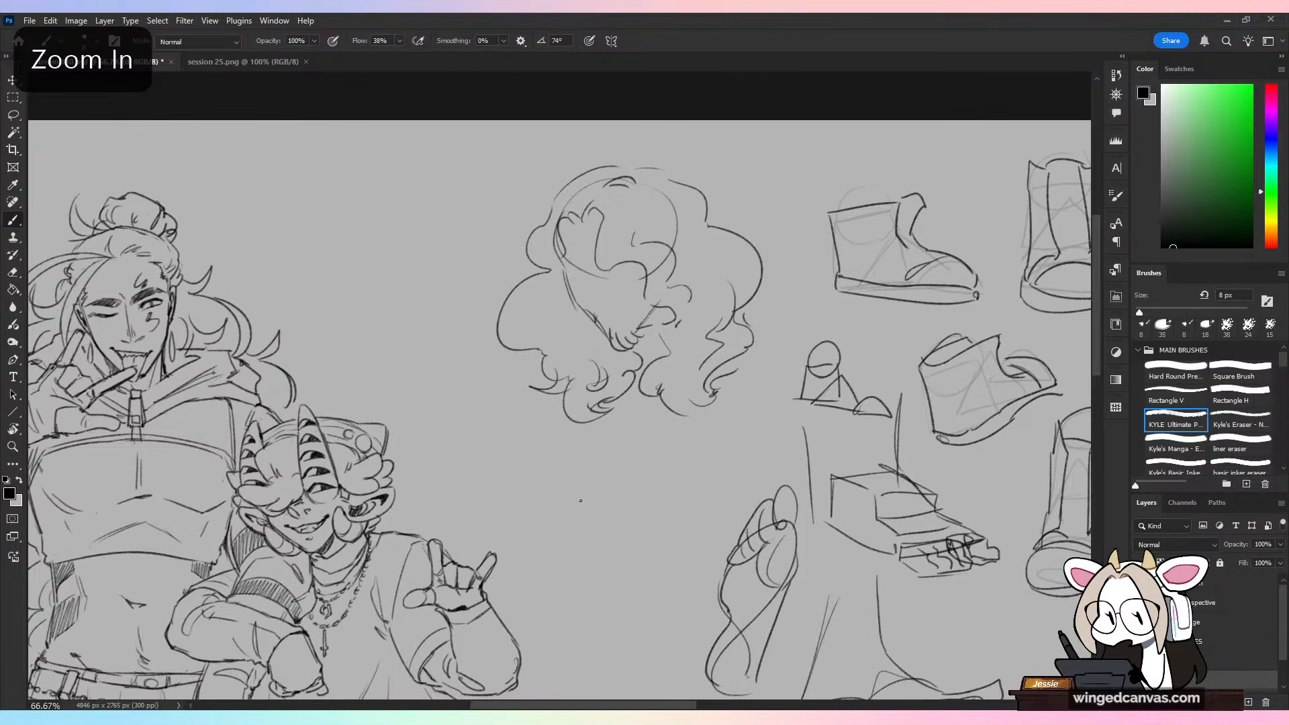
drag(547, 466, 571, 339)
key(ctrl+z)
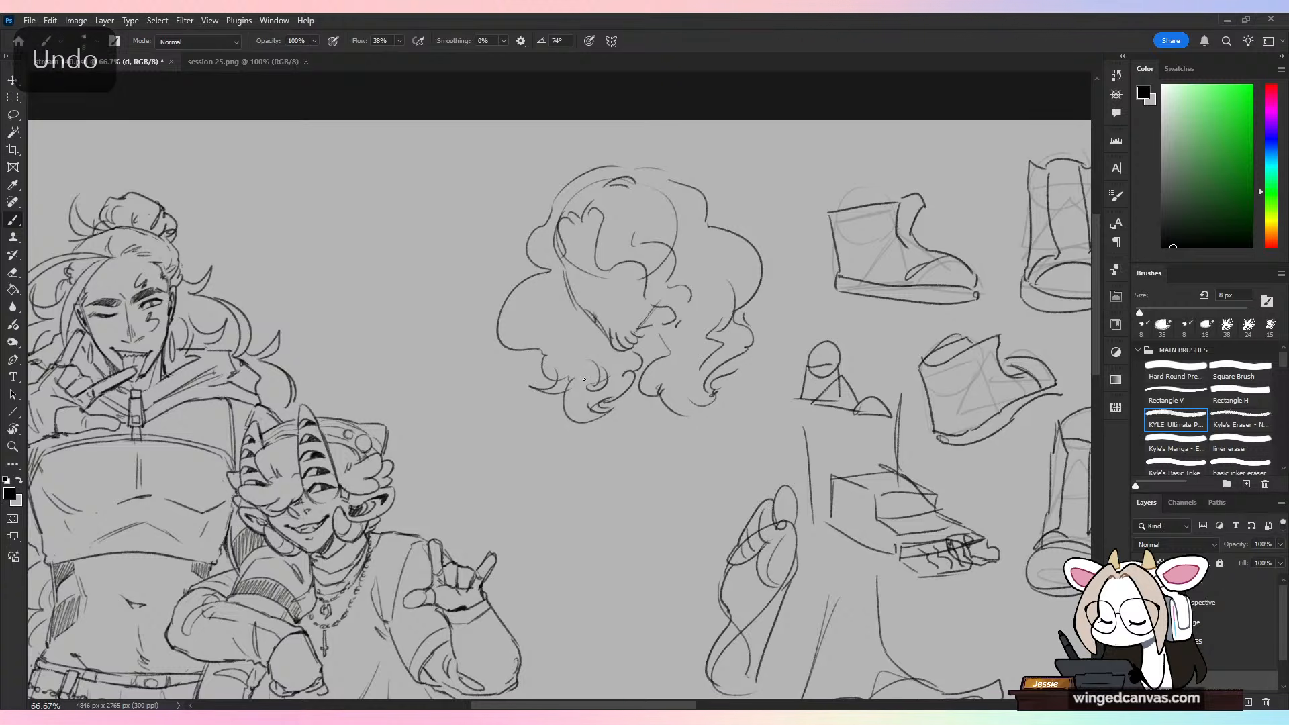
key(ctrl+minus)
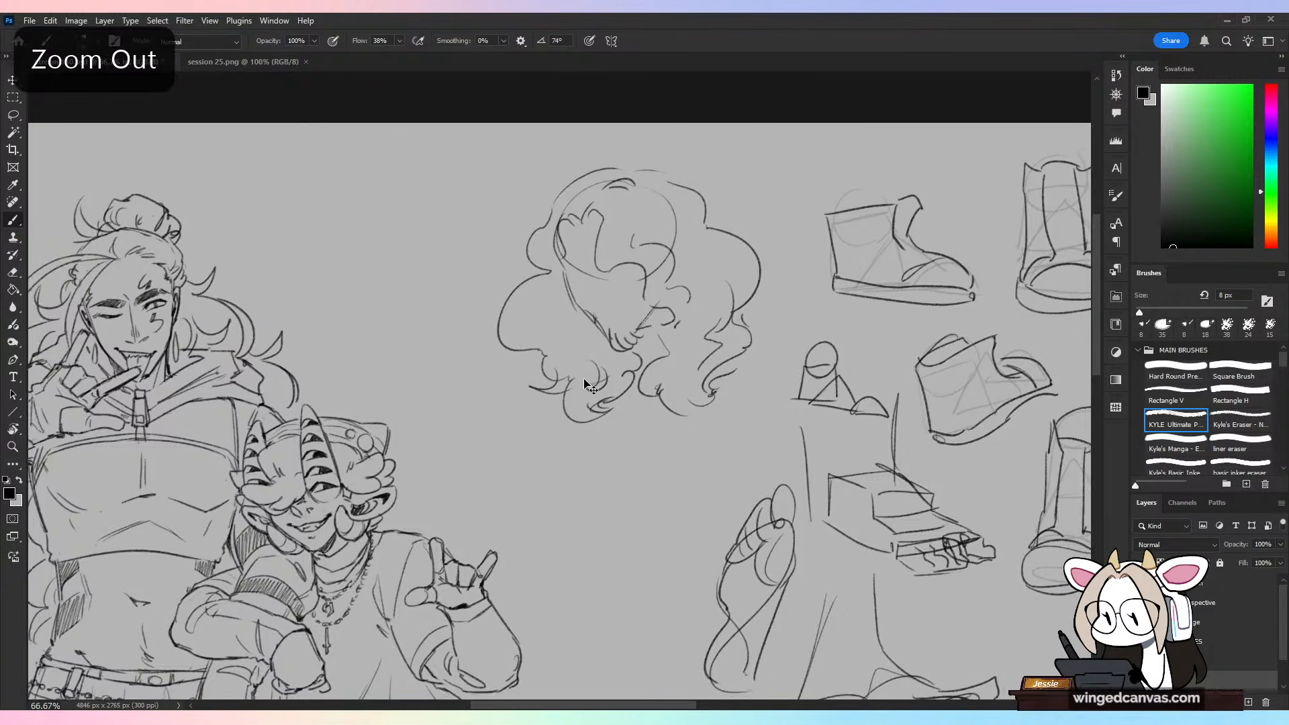
drag(592, 590, 742, 225)
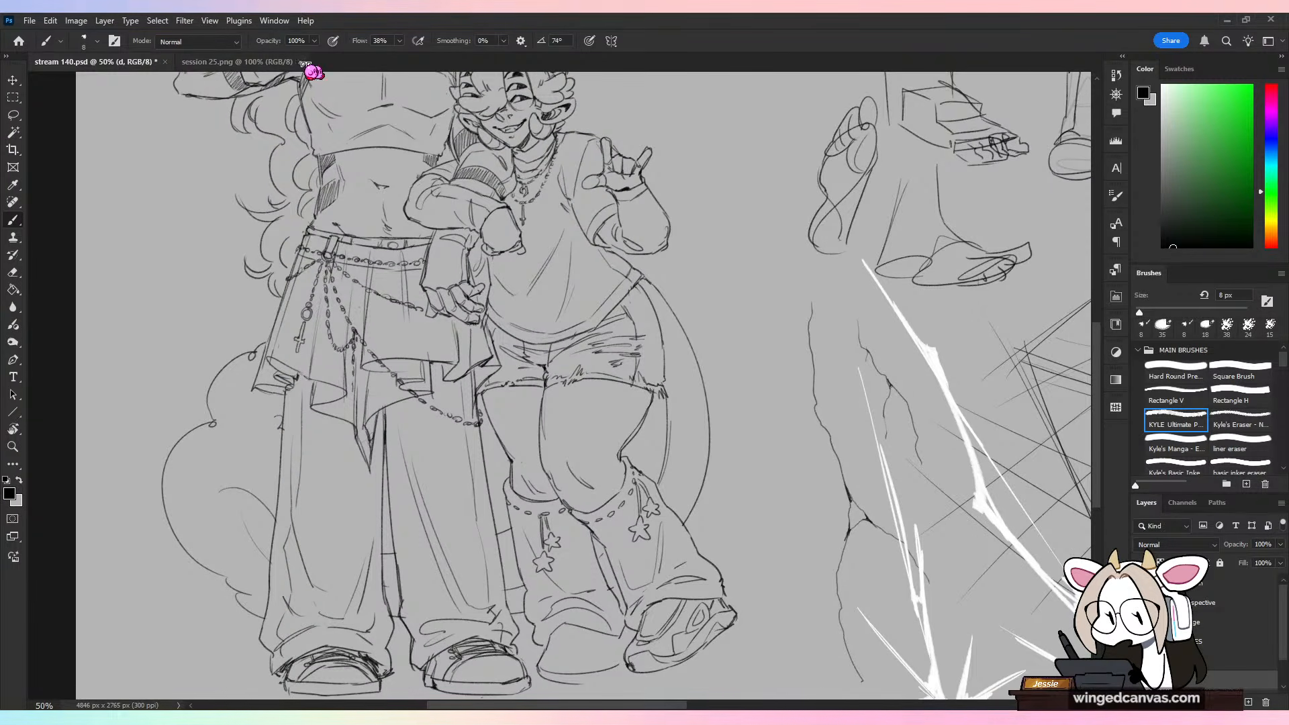
Step: Draw eyelets and crisscrossed laces on the raised foot's shoe and save the drawing
drag(753, 576, 685, 408)
key(ctrl+plus)
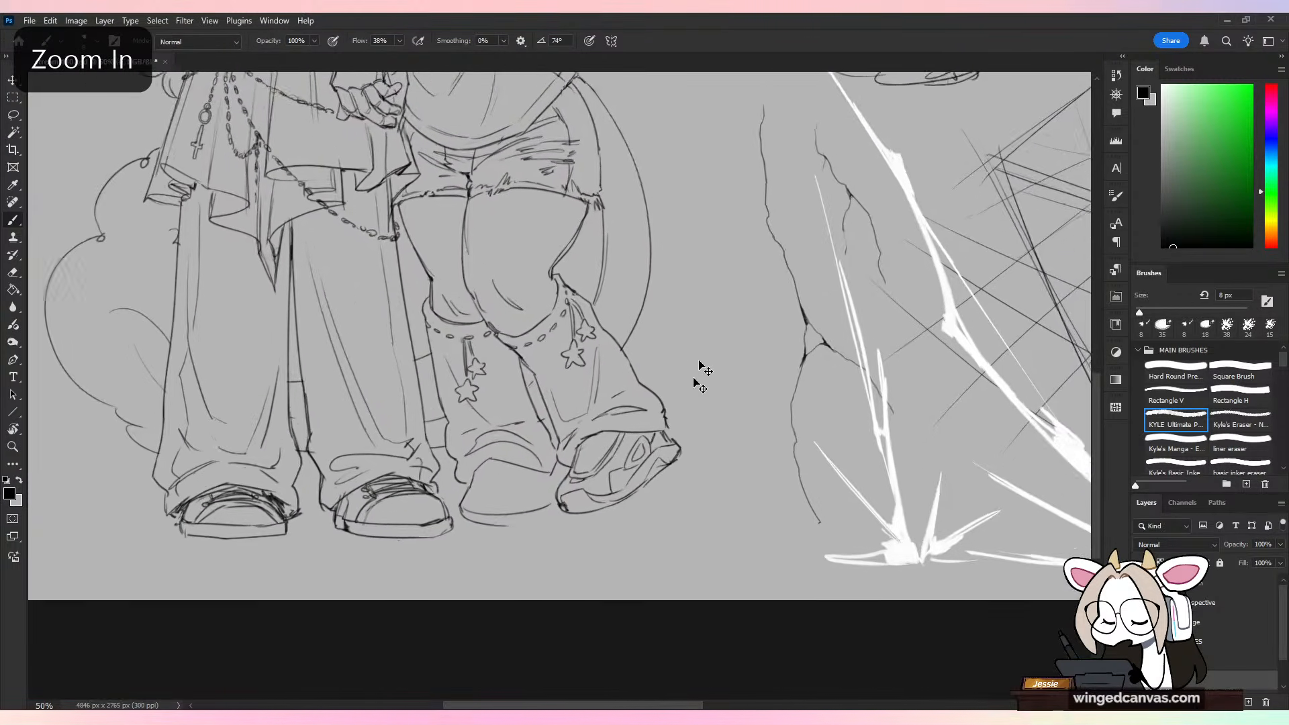
key(ctrl+plus)
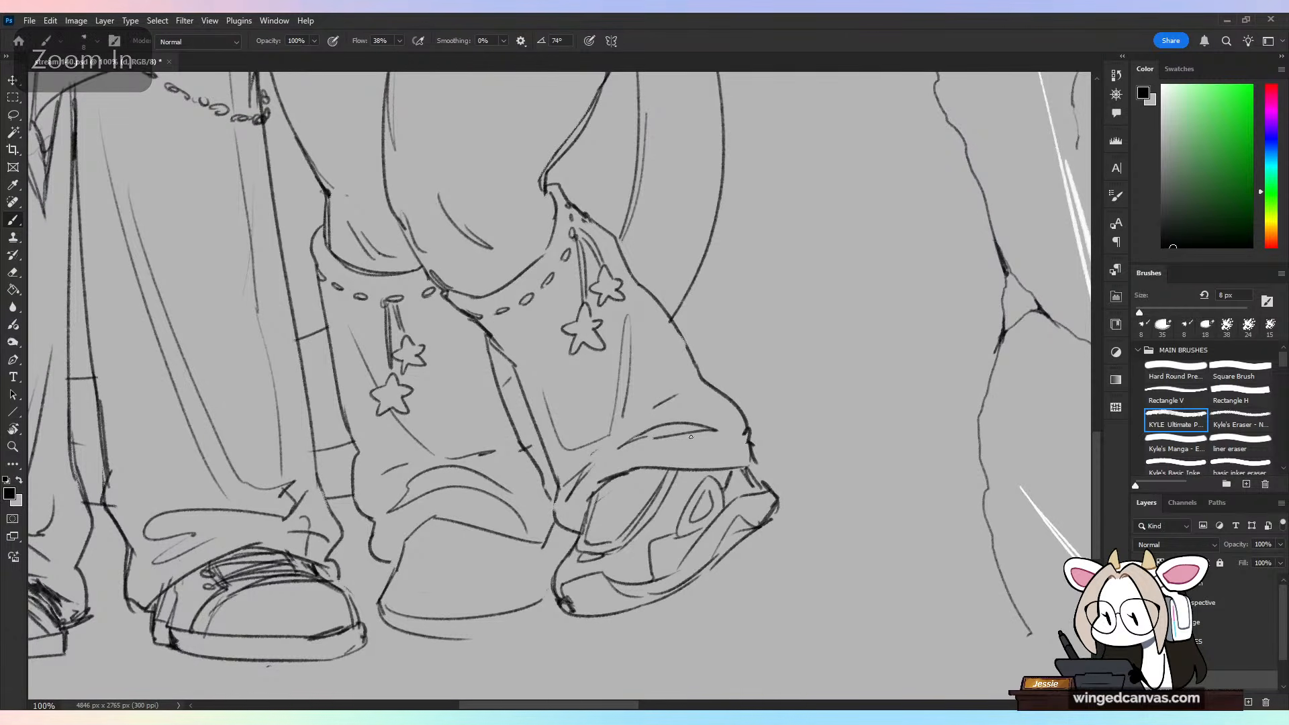
drag(617, 536, 593, 517)
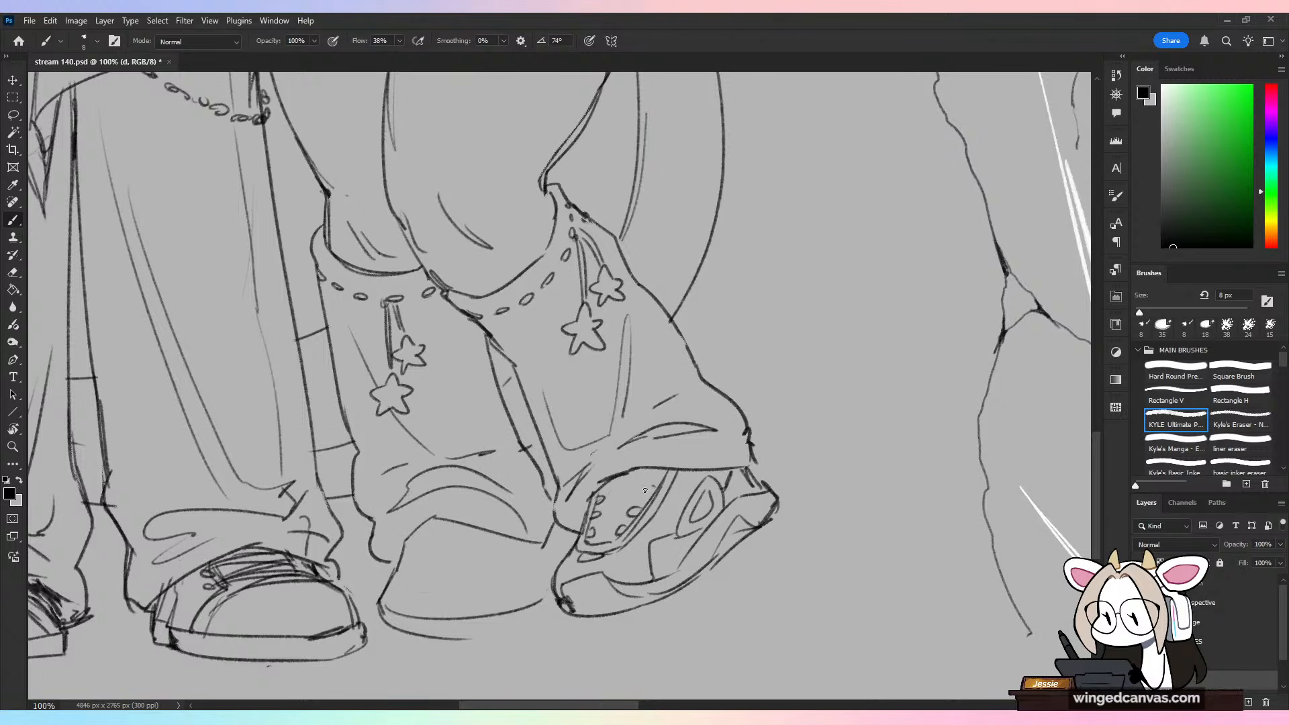
key(ctrl+z)
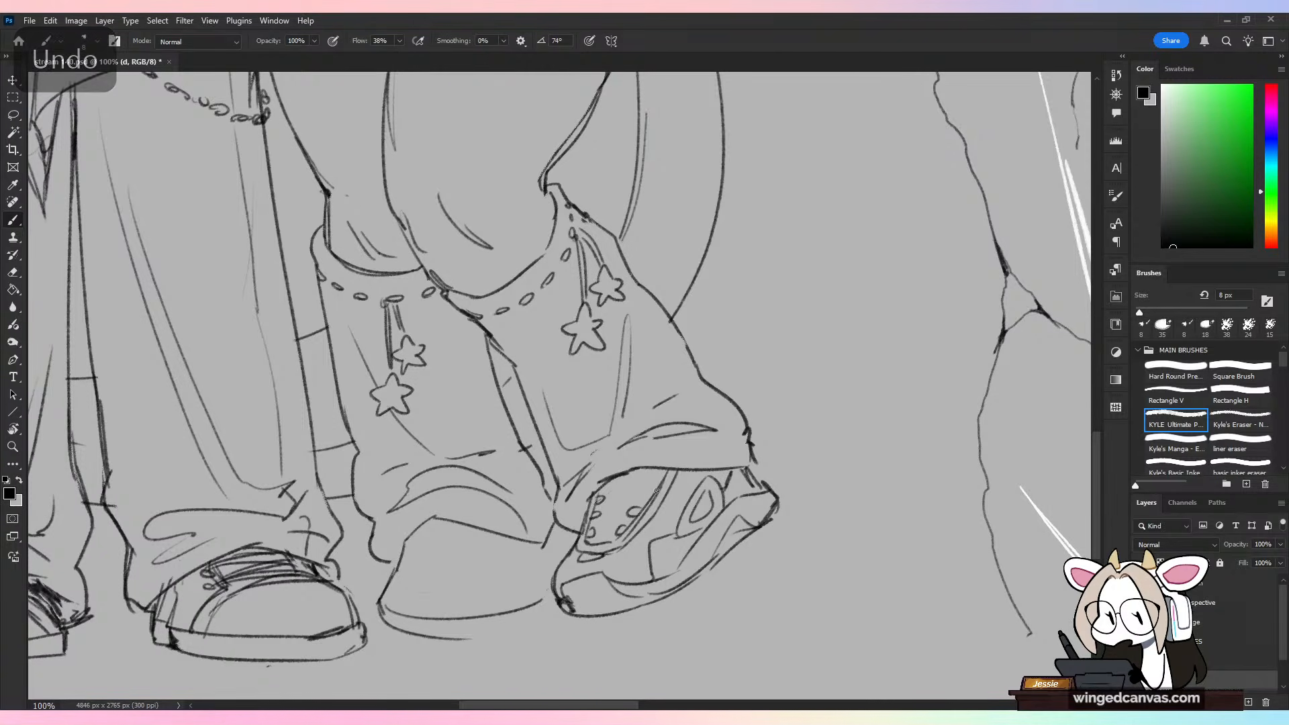
drag(657, 488, 645, 496)
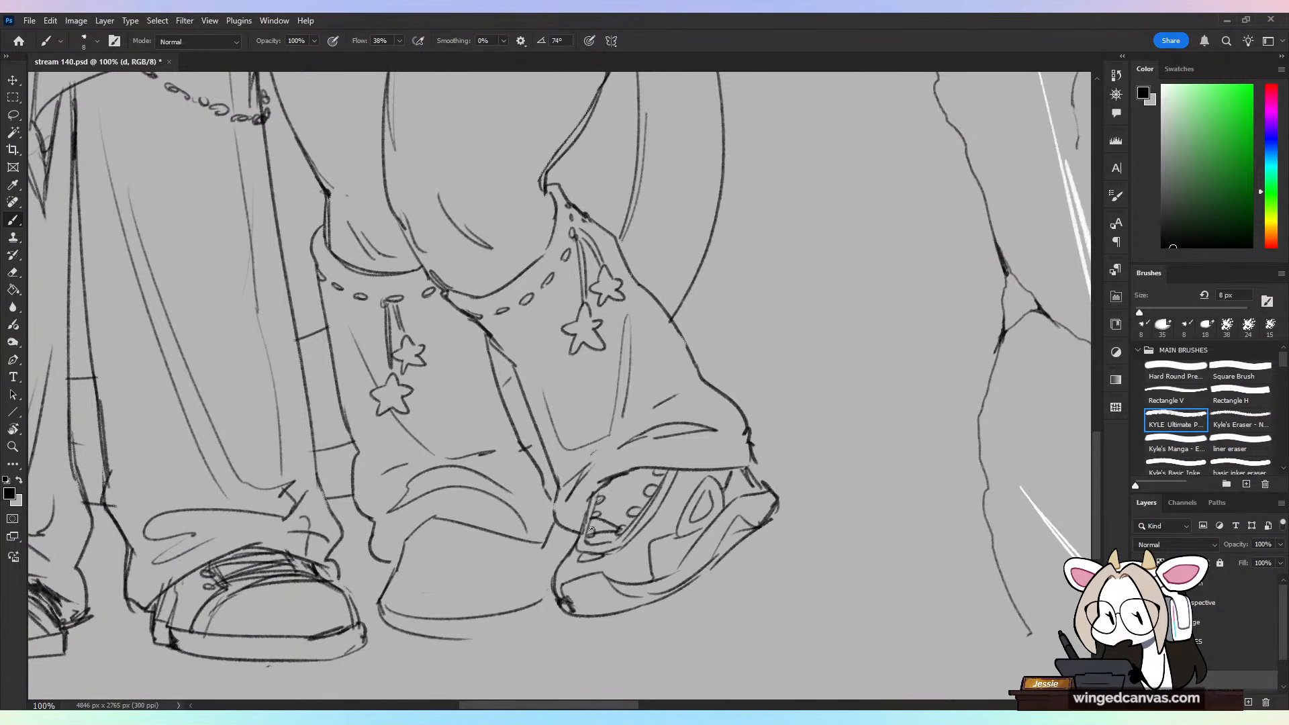
mouse_move(603, 501)
mouse_down()
mouse_move(633, 515)
mouse_move(653, 490)
mouse_up()
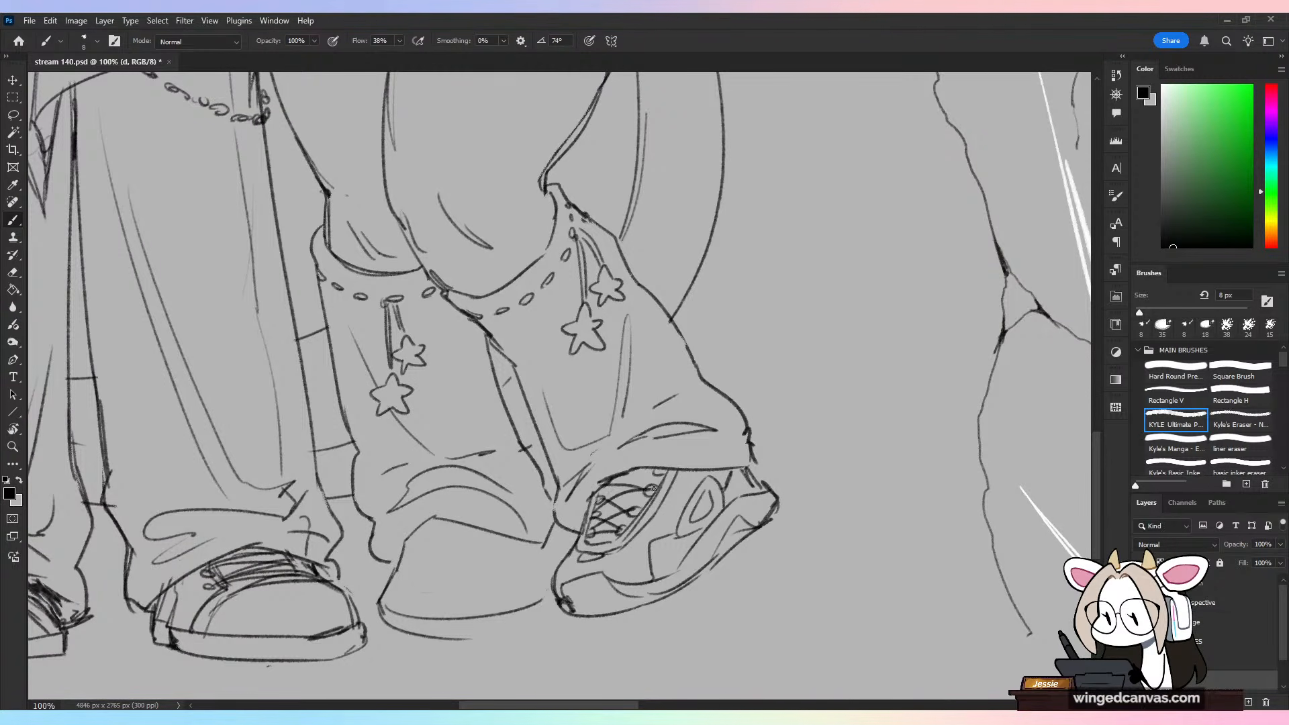
key(ctrl+minus)
key(ctrl+s)
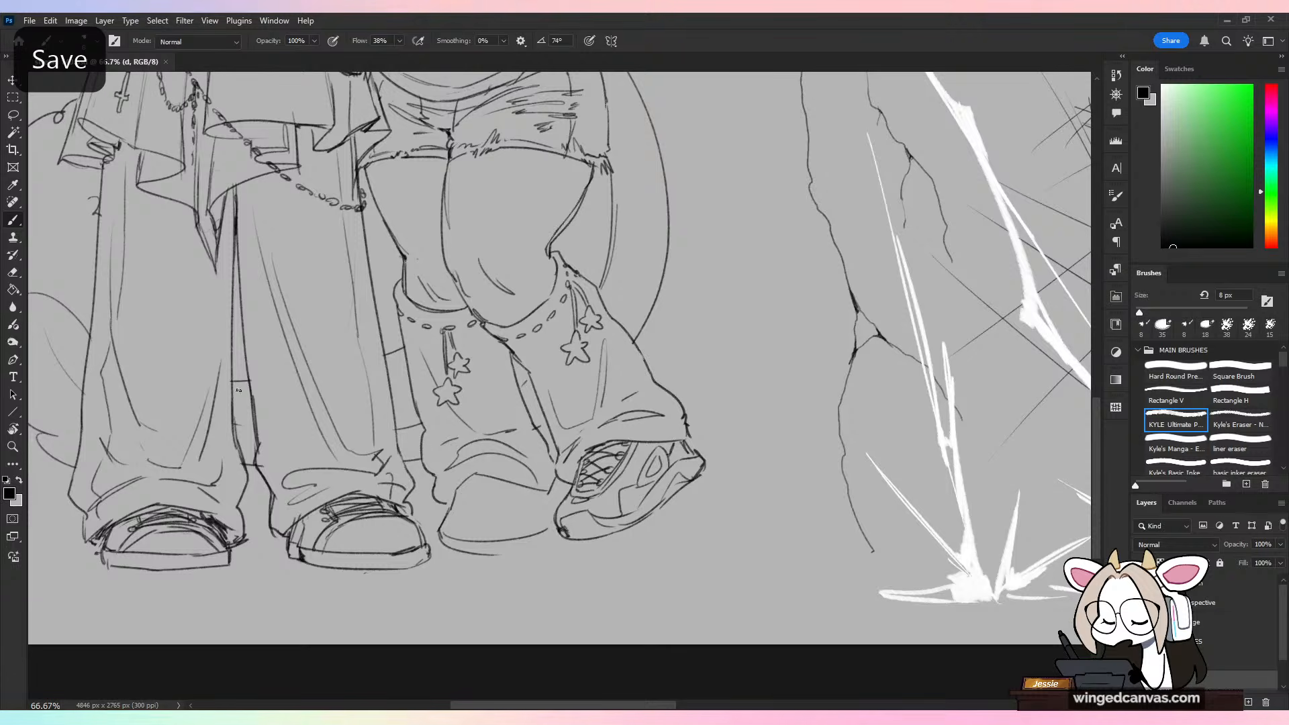
Step: Open crow-42-1.png and examine the four coloured bust portraits beside the full-body elf up close
click(29, 21)
click(45, 48)
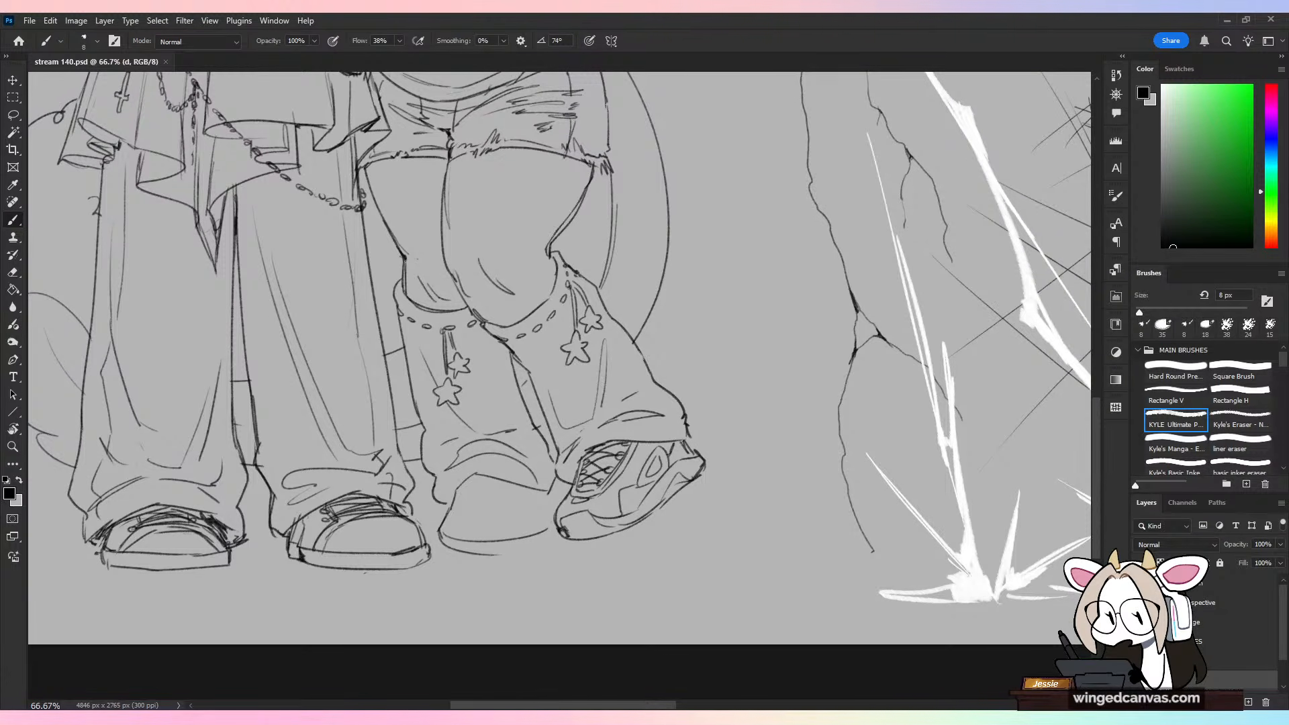
key(ctrl+plus)
key(ctrl+plus)
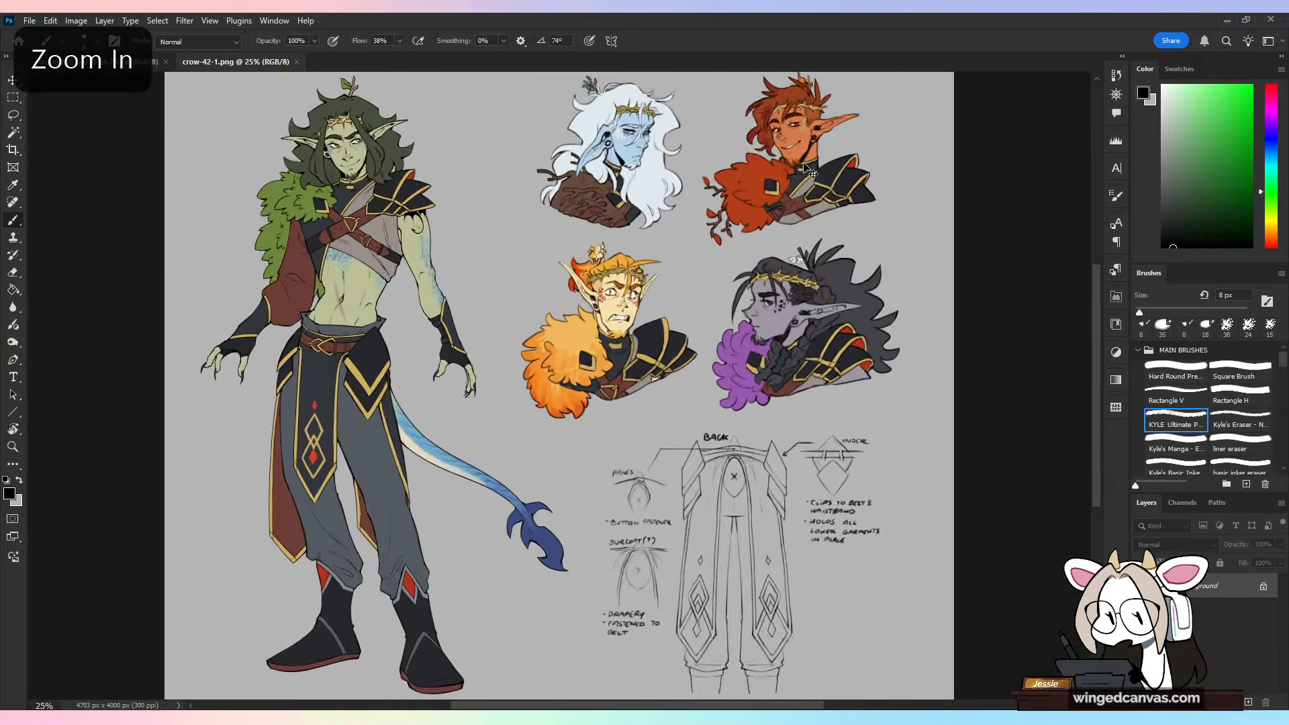
drag(649, 160, 698, 315)
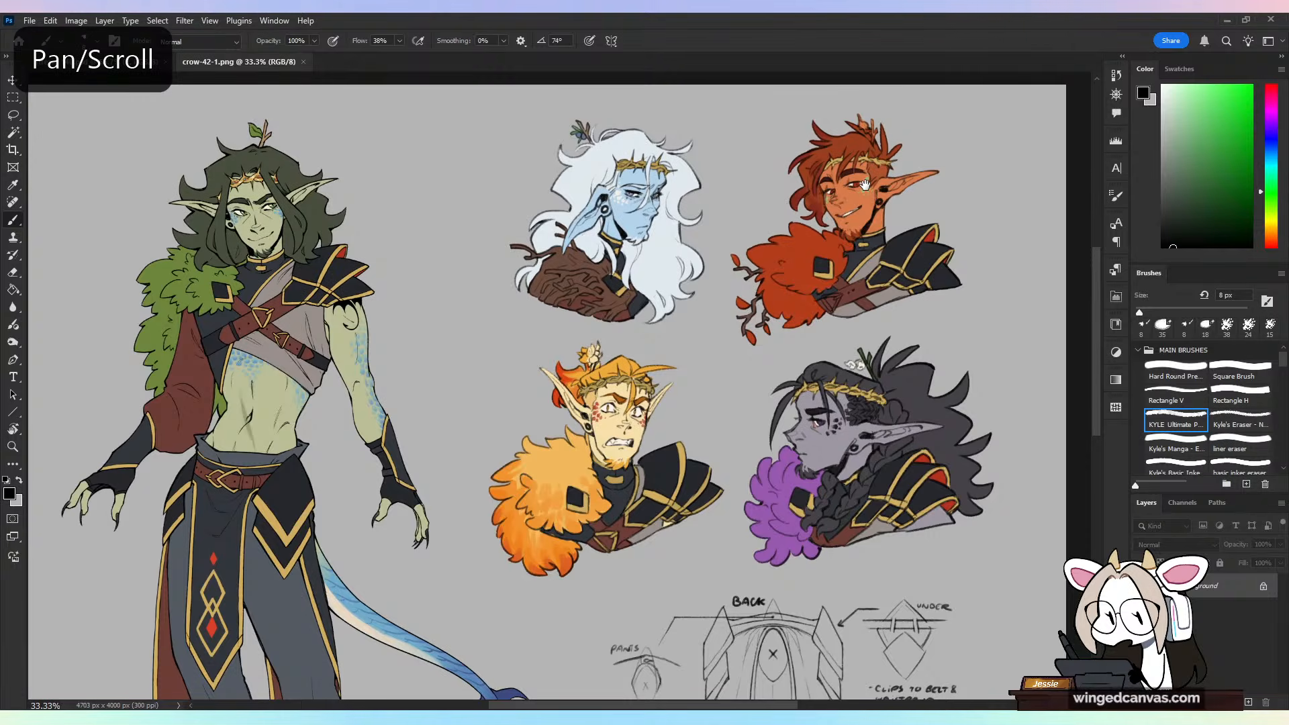
key(ctrl+plus)
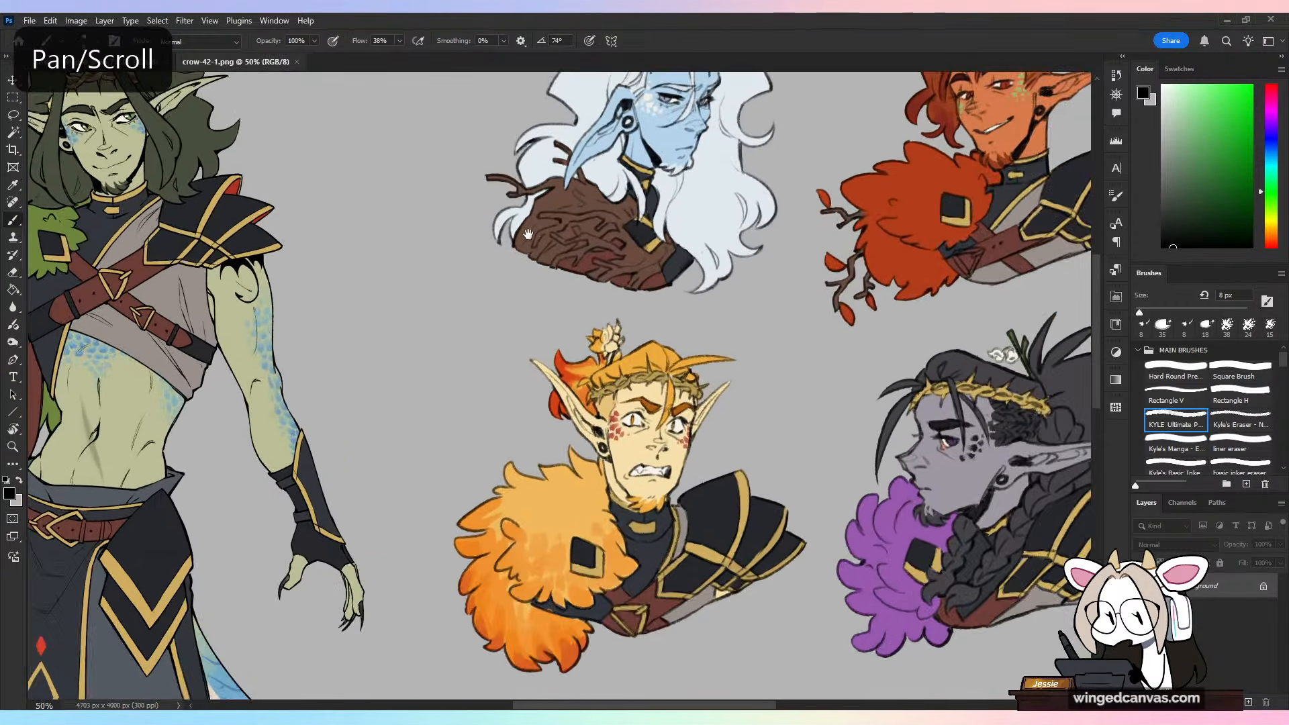
drag(528, 234, 571, 318)
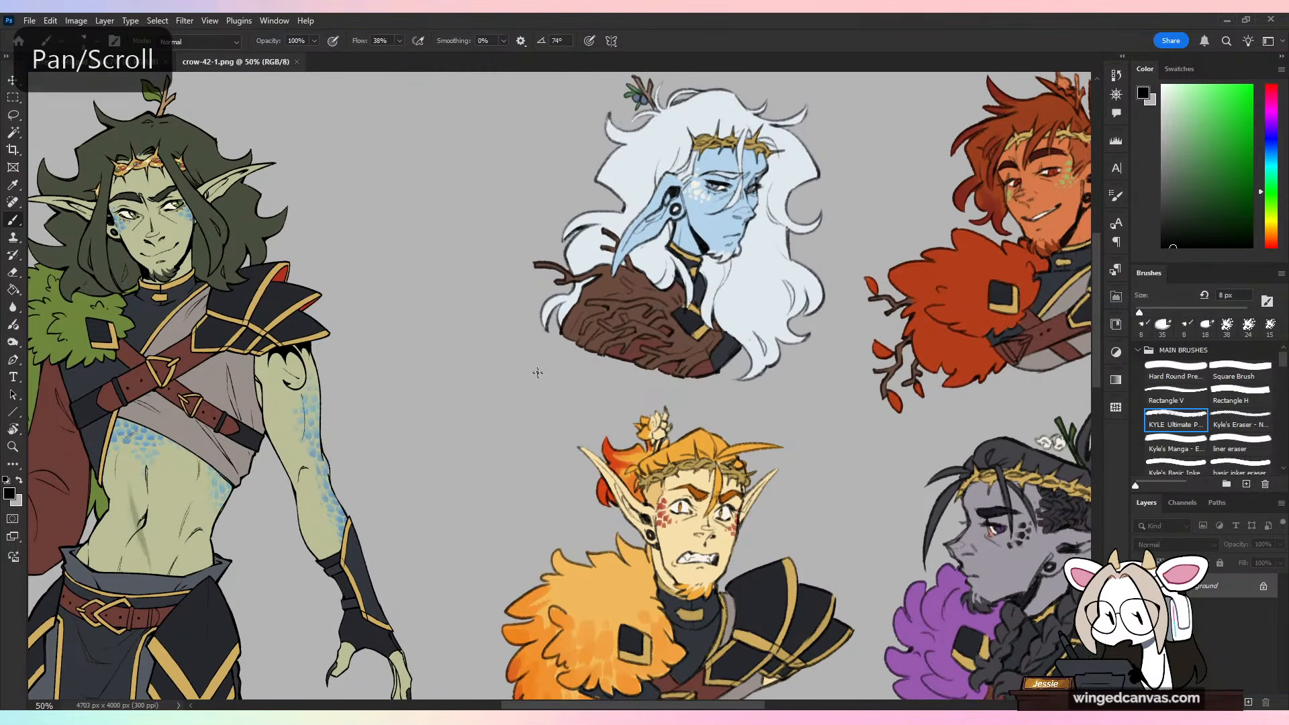
Step: Circle the blue-skinned, white-haired bust as a temporary marker, undo the marks, and view the wider character sheet
drag(535, 432, 678, 254)
key(ctrl+z)
mouse_move(891, 164)
mouse_down()
mouse_move(891, 304)
mouse_move(439, 300)
mouse_up()
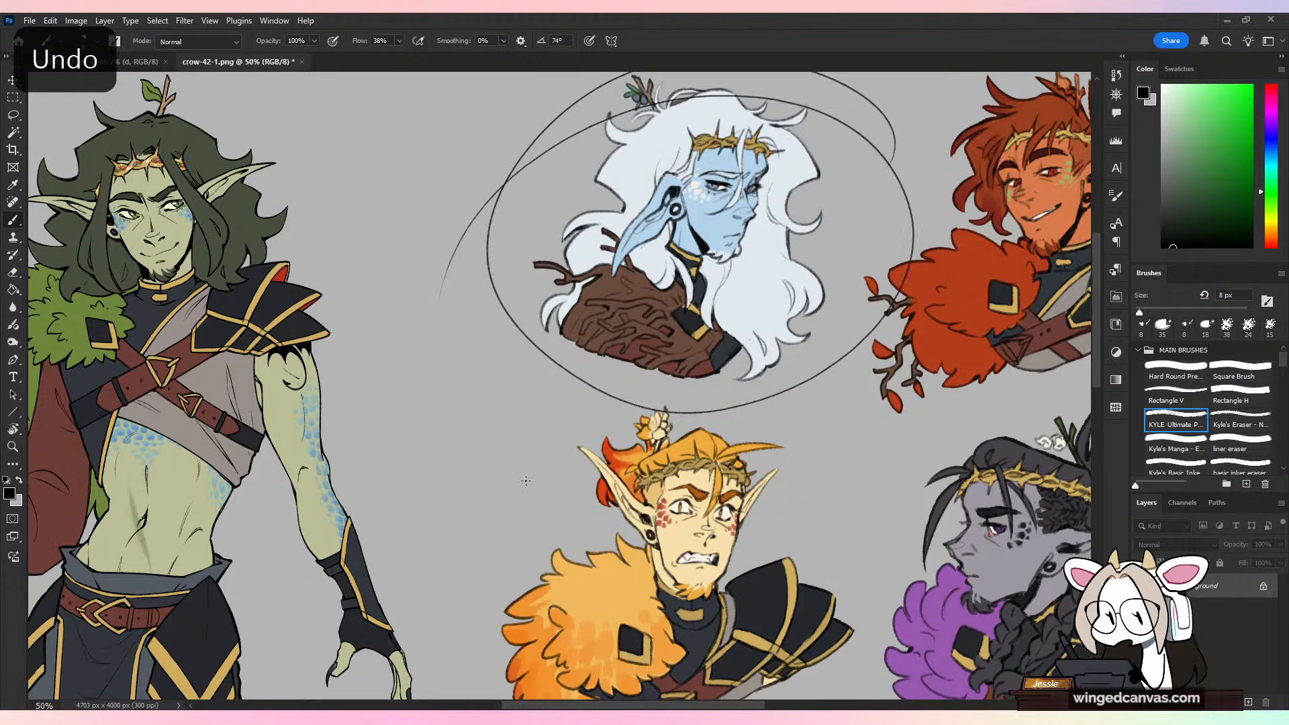
key(ctrl+z)
key(ctrl+minus)
mouse_move(718, 435)
mouse_down()
mouse_move(700, 381)
mouse_move(705, 343)
mouse_up()
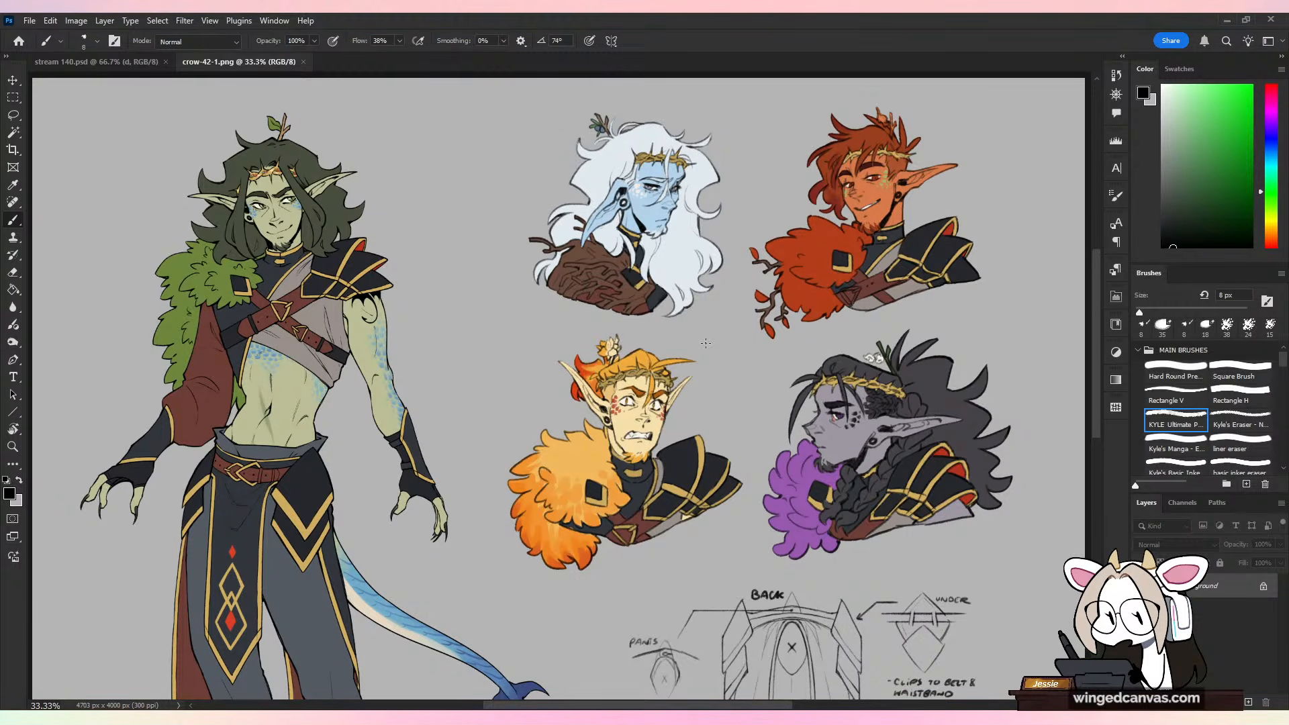
key(ctrl+minus)
drag(469, 365, 508, 431)
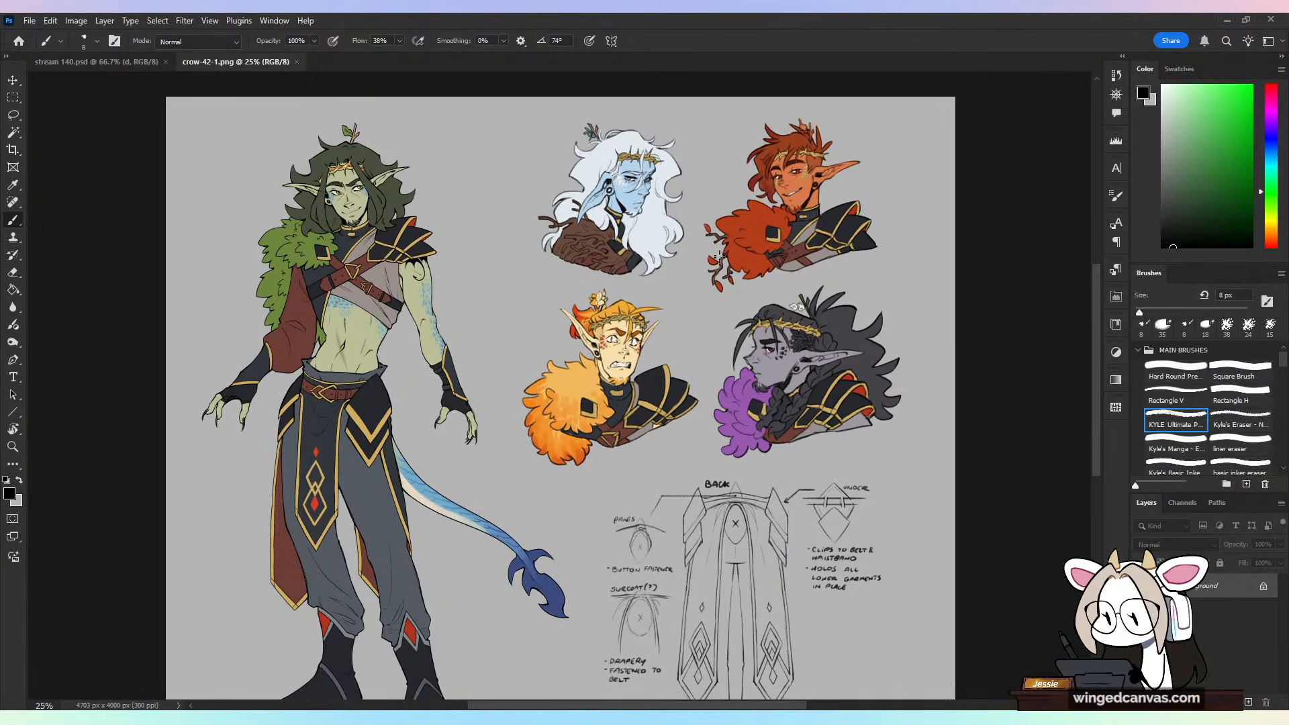
Step: Draw temporary connecting curves and a loop linking the full-body elf with the upper bust portraits, and undo them
mouse_move(897, 305)
mouse_down()
mouse_move(712, 429)
mouse_move(883, 445)
mouse_up()
key(ctrl+z)
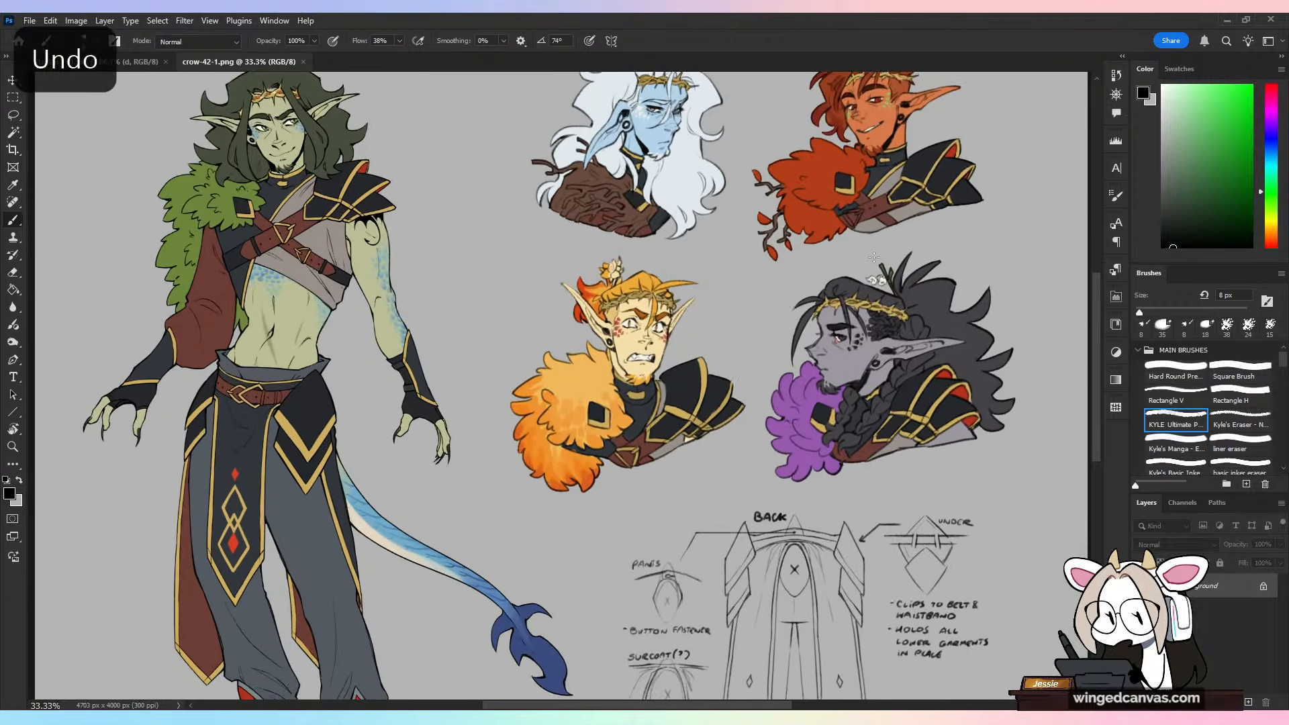
scroll(967, 359, up, 2)
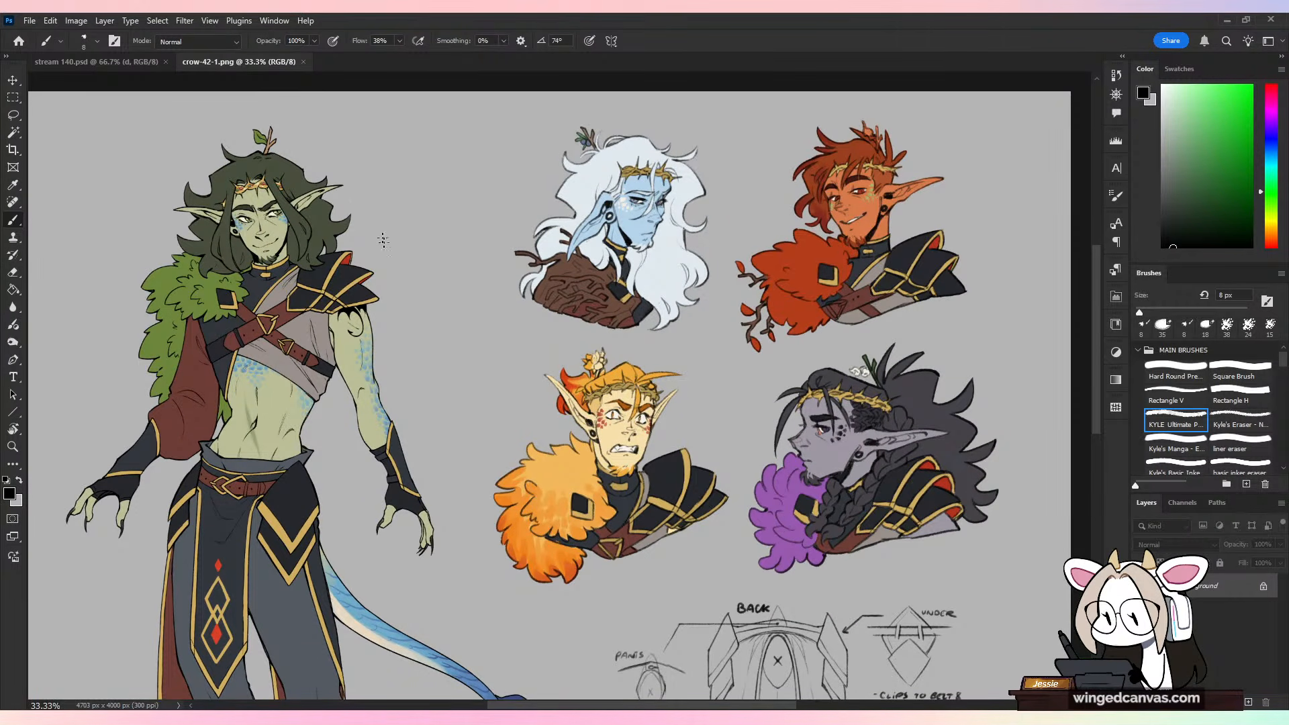
mouse_move(388, 232)
mouse_down()
mouse_move(507, 374)
mouse_move(512, 204)
mouse_up()
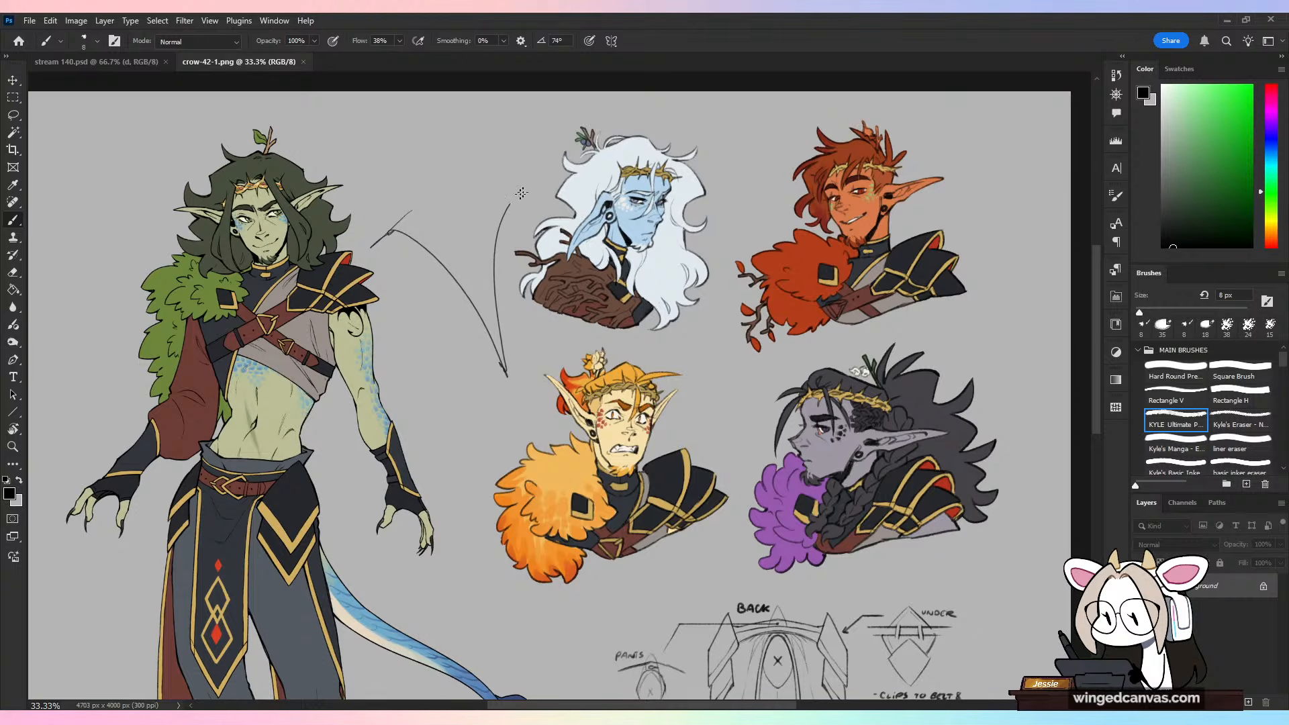
mouse_move(804, 206)
mouse_down()
mouse_move(303, 222)
mouse_move(725, 221)
mouse_up()
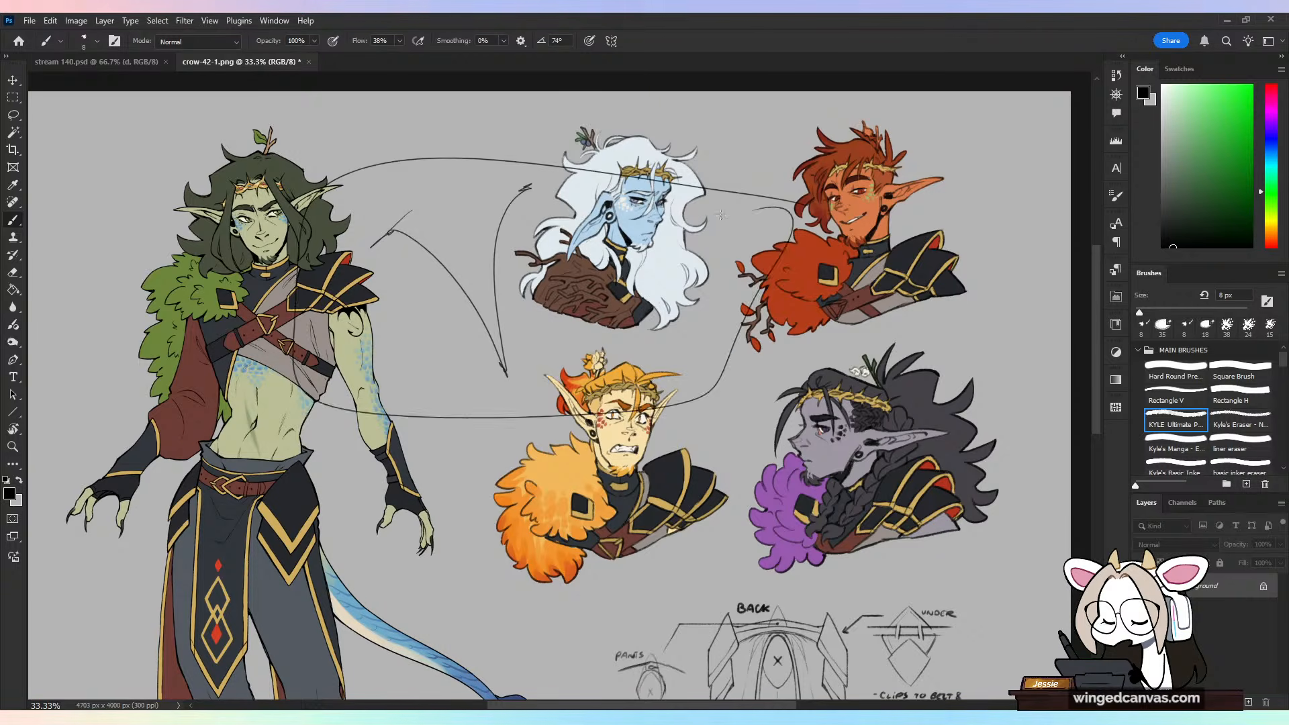
key(ctrl+z)
key(ctrl+z)
key(ctrl+z)
key(ctrl+z)
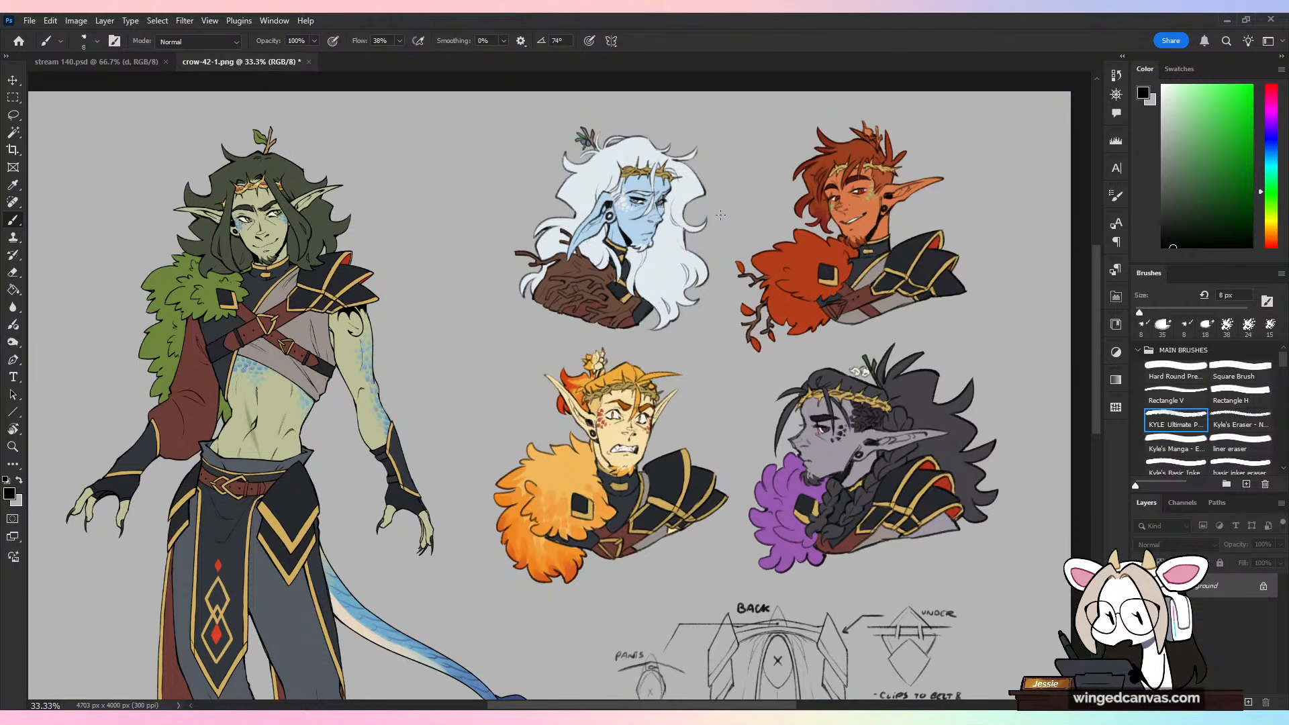
Step: Point an arrow at the full-body elf and outline its upper body as temporary markers, undoing each mark
drag(371, 256, 417, 234)
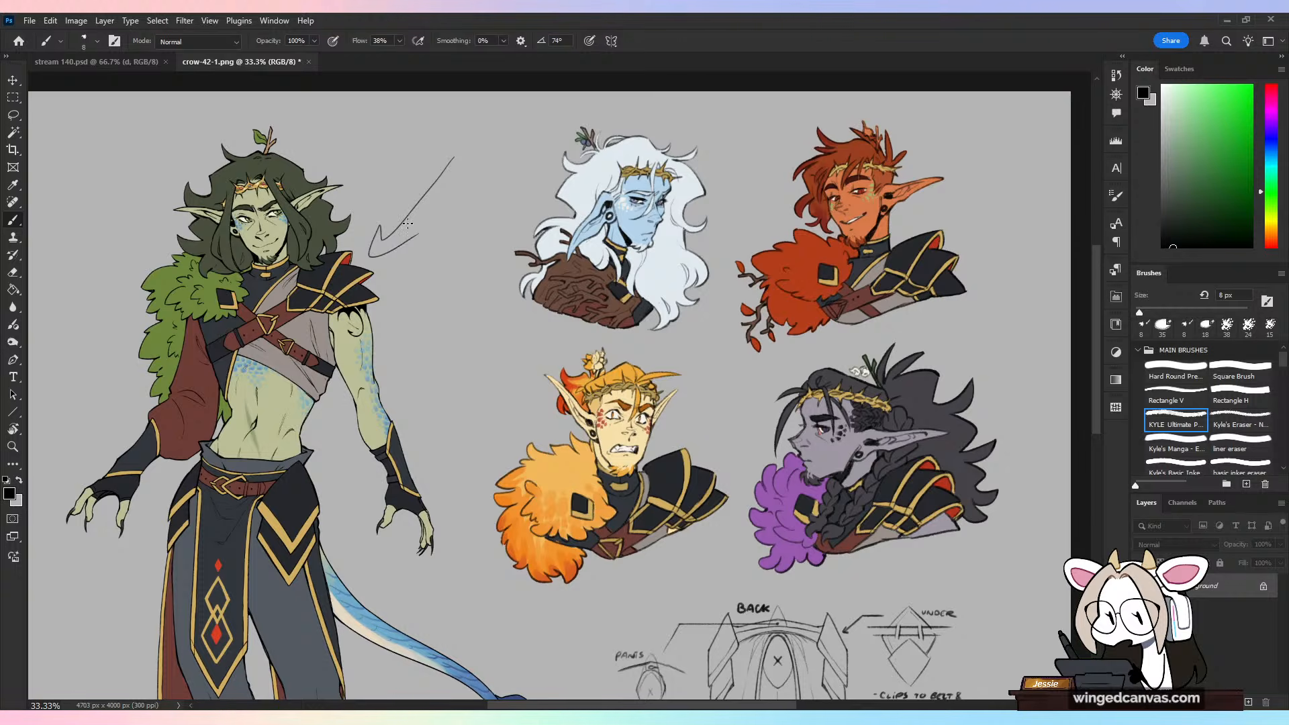
key(ctrl+z)
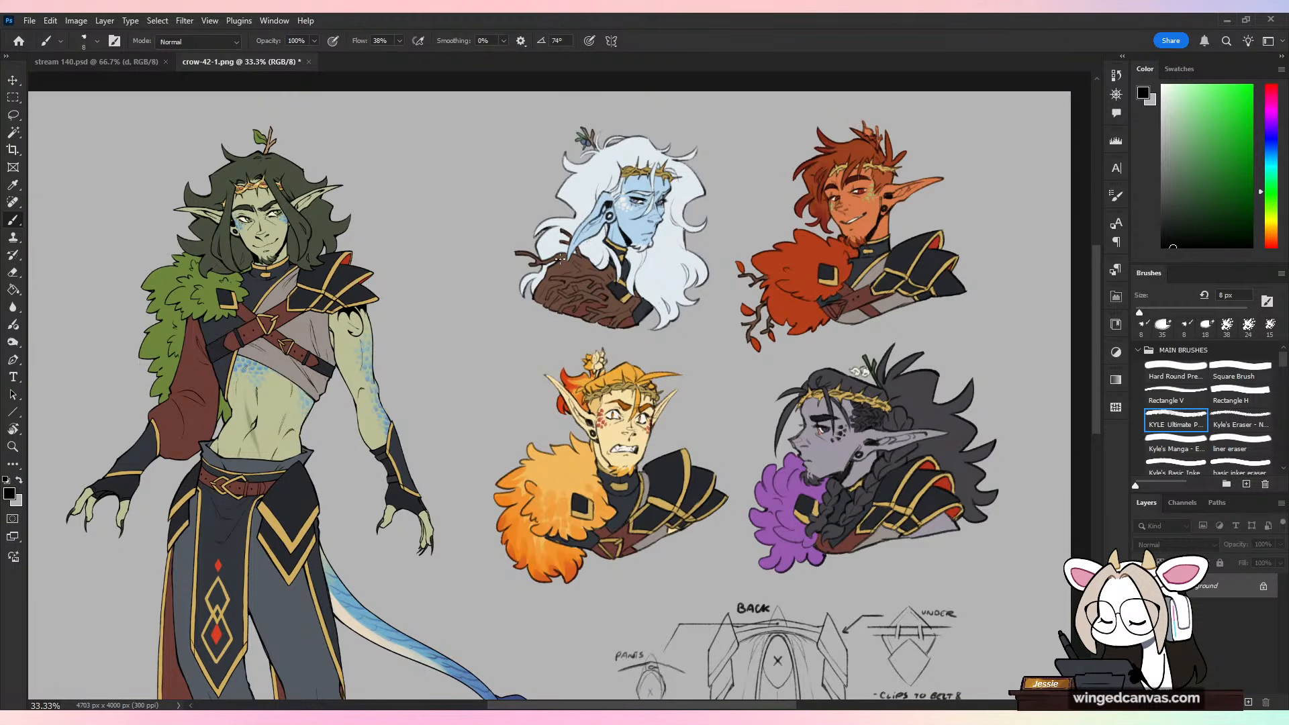
drag(480, 123, 378, 265)
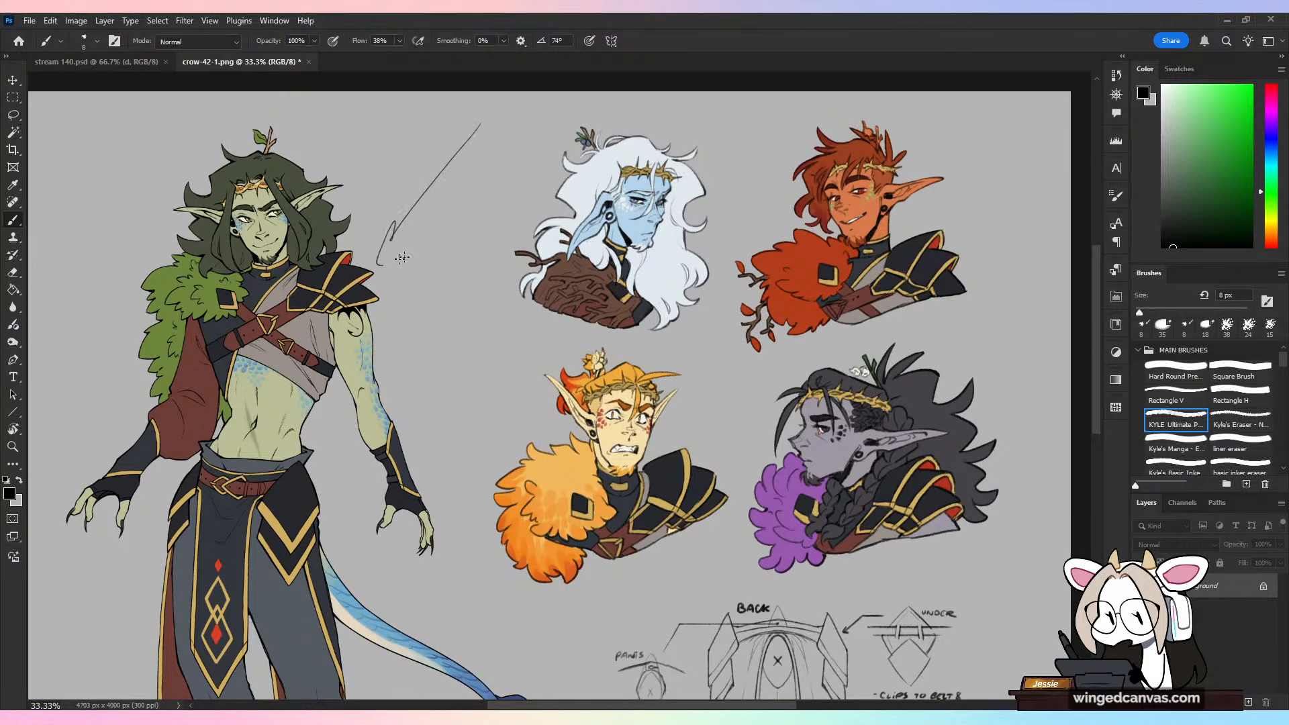
key(ctrl+z)
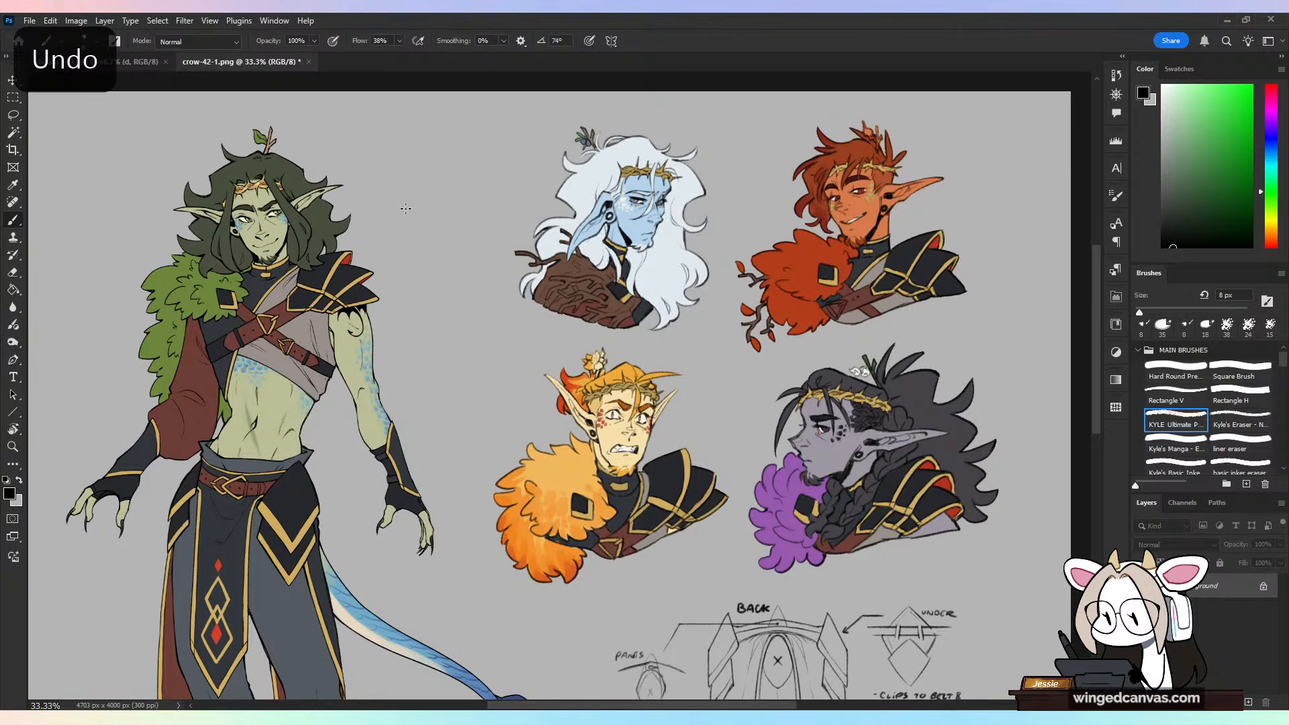
mouse_move(435, 366)
mouse_down()
mouse_move(414, 146)
mouse_move(374, 427)
mouse_up()
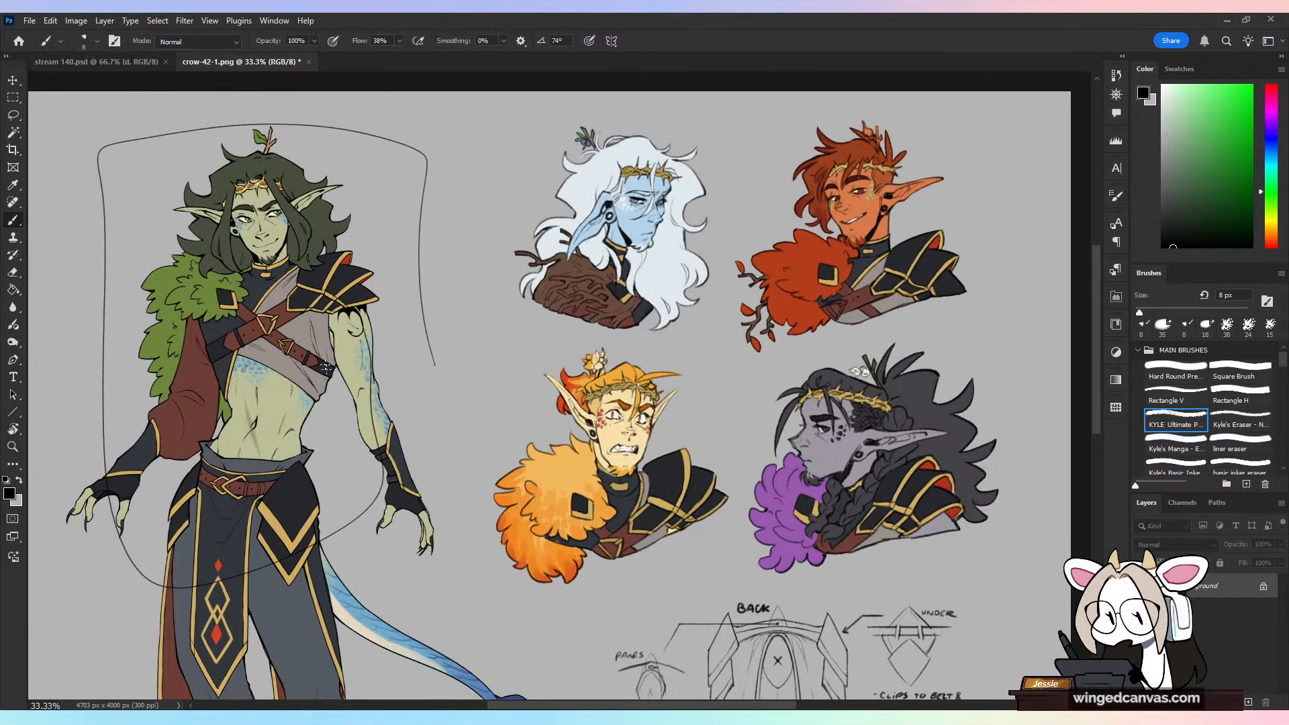
key(ctrl+z)
drag(501, 144, 452, 311)
key(ctrl+z)
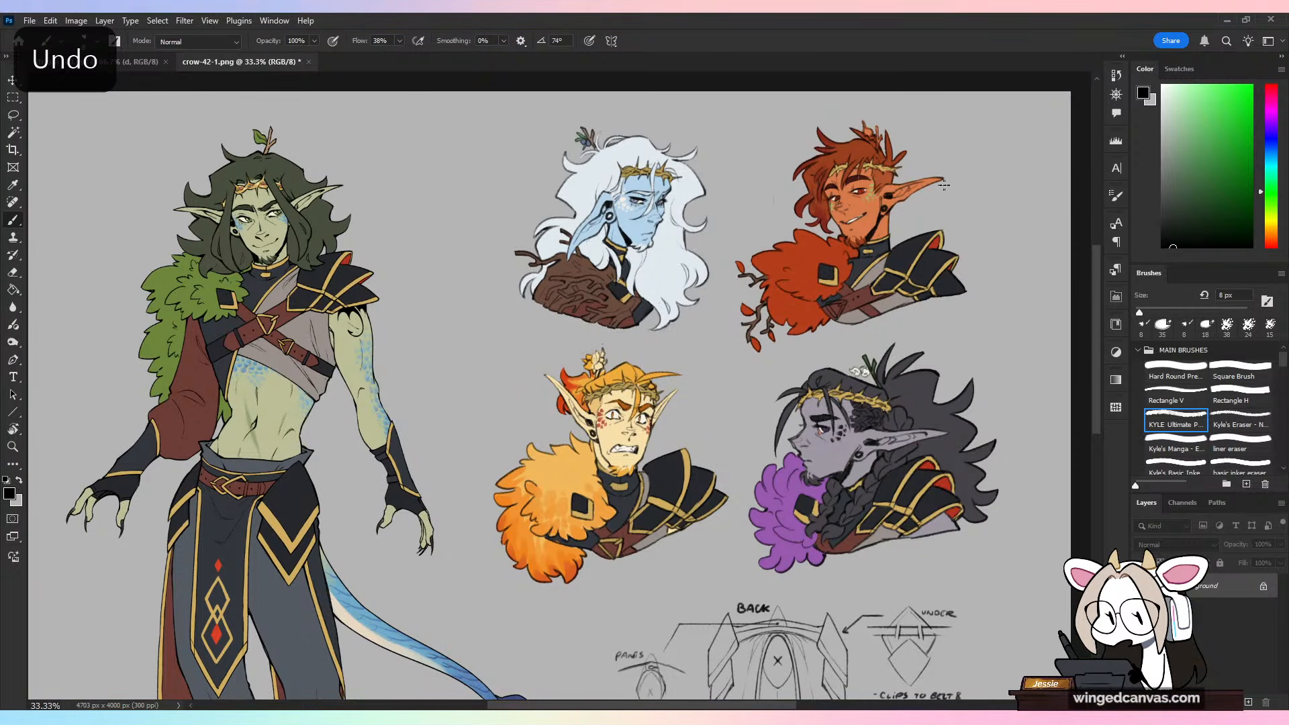
Step: Circle the red, orange and grey bust portraits in turn as temporary markers, undoing each mark
mouse_move(987, 200)
mouse_down()
mouse_move(772, 124)
mouse_move(806, 104)
mouse_up()
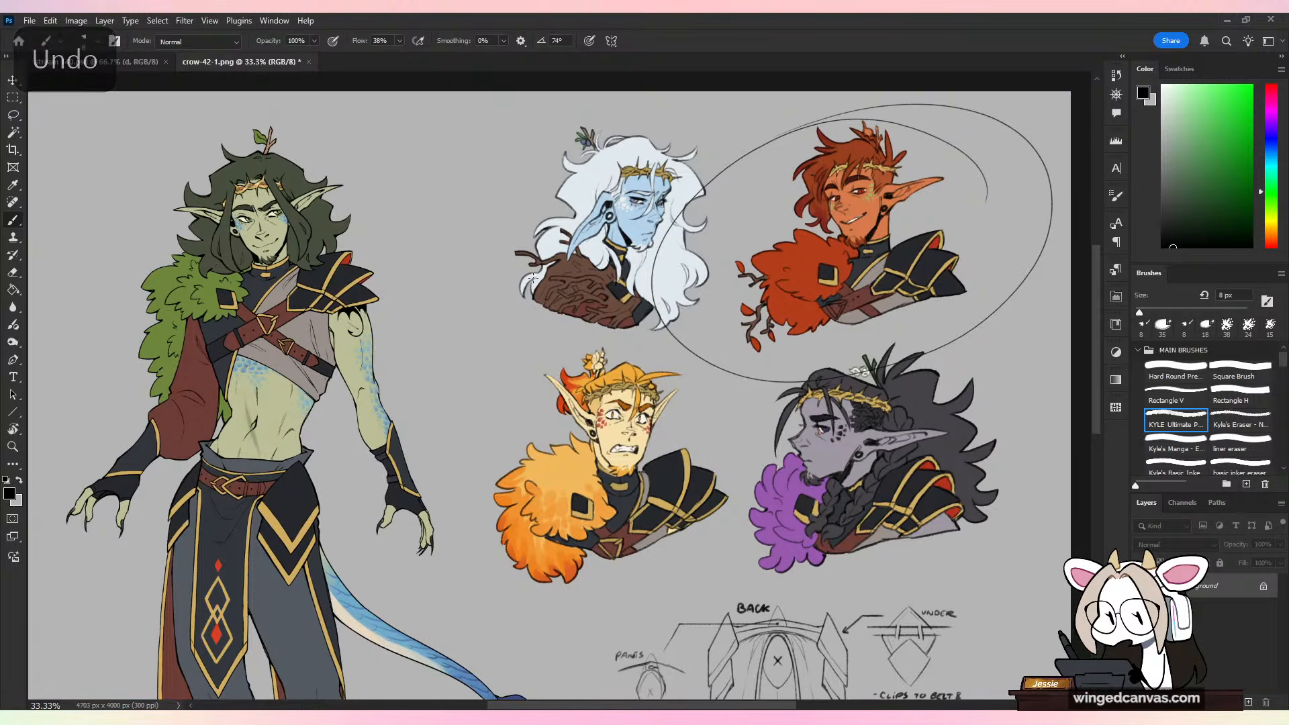
key(ctrl+z)
mouse_move(635, 428)
mouse_down()
mouse_move(683, 420)
mouse_move(530, 376)
mouse_move(732, 376)
mouse_up()
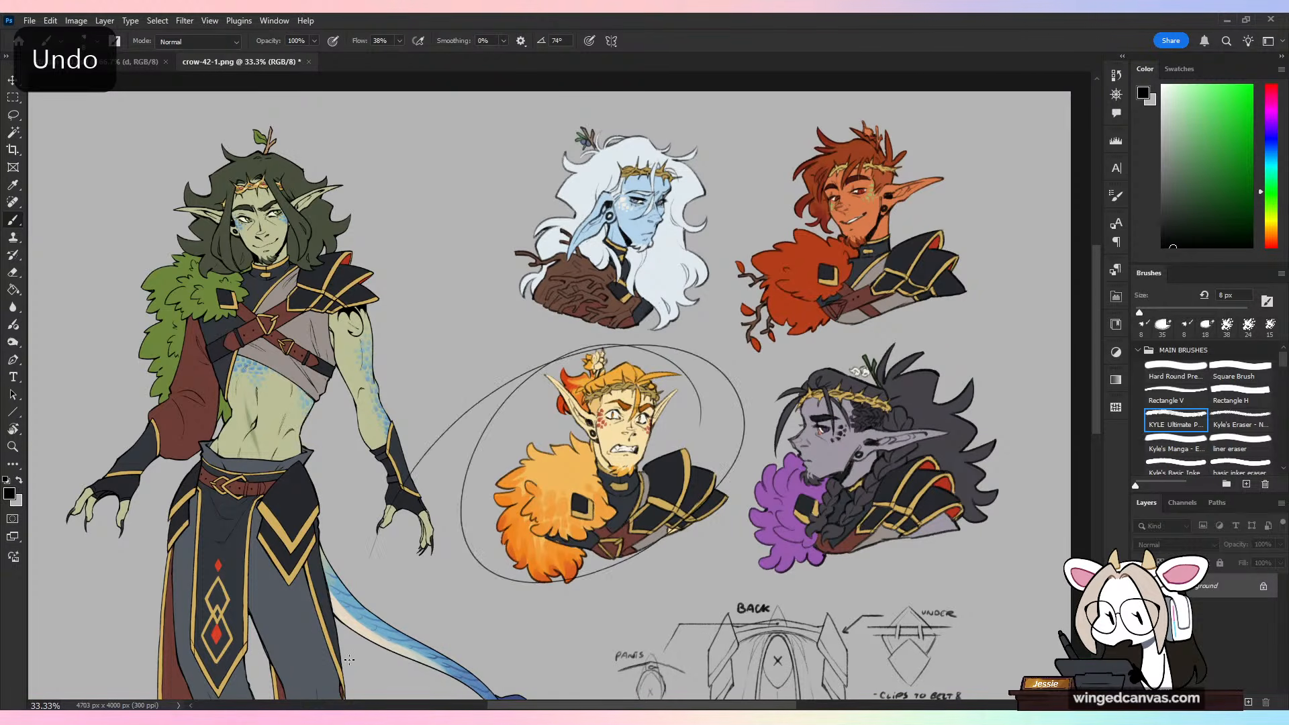
key(ctrl+z)
mouse_move(870, 345)
mouse_down()
mouse_move(966, 366)
mouse_move(735, 403)
mouse_move(685, 456)
mouse_up()
key(ctrl+z)
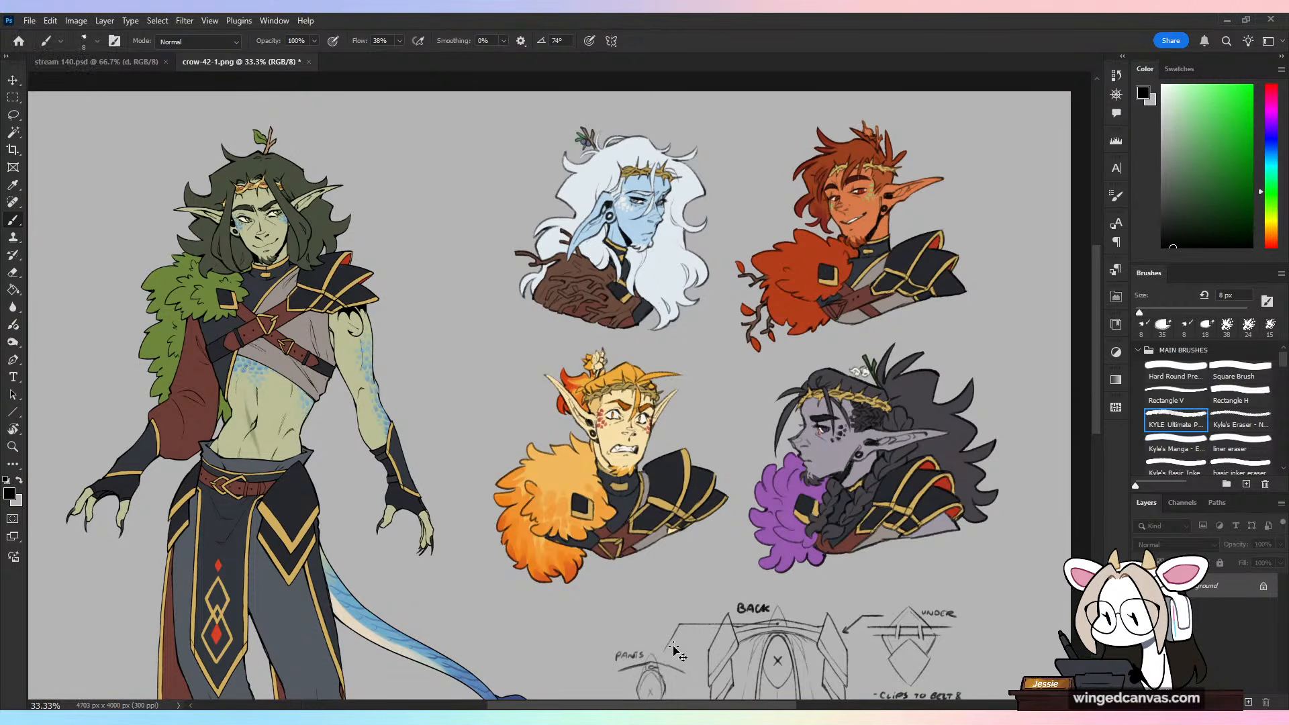
Step: View the whole character sheet, close crow-42-1.png without saving, and return to stream 140.psd
key(ctrl+minus)
key(ctrl+plus)
key(ctrl+minus)
key(ctrl+minus)
drag(735, 474, 732, 398)
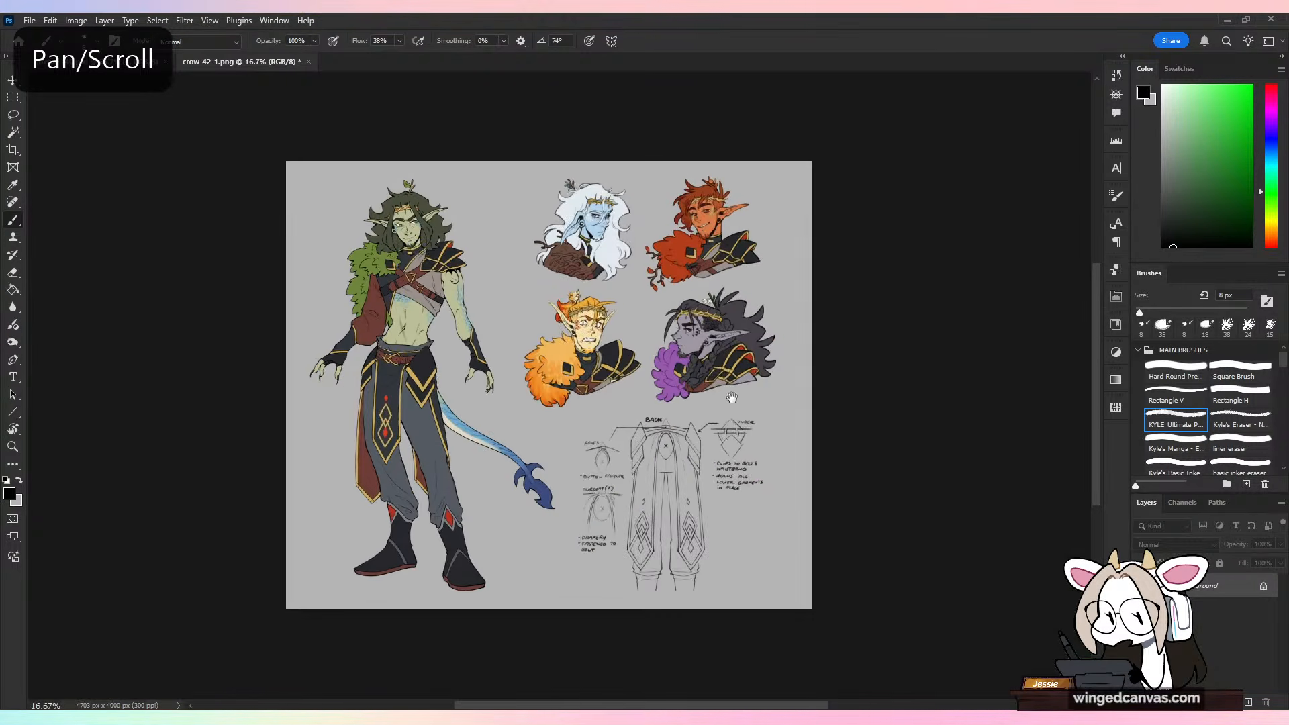
key(ctrl+plus)
drag(825, 387, 812, 404)
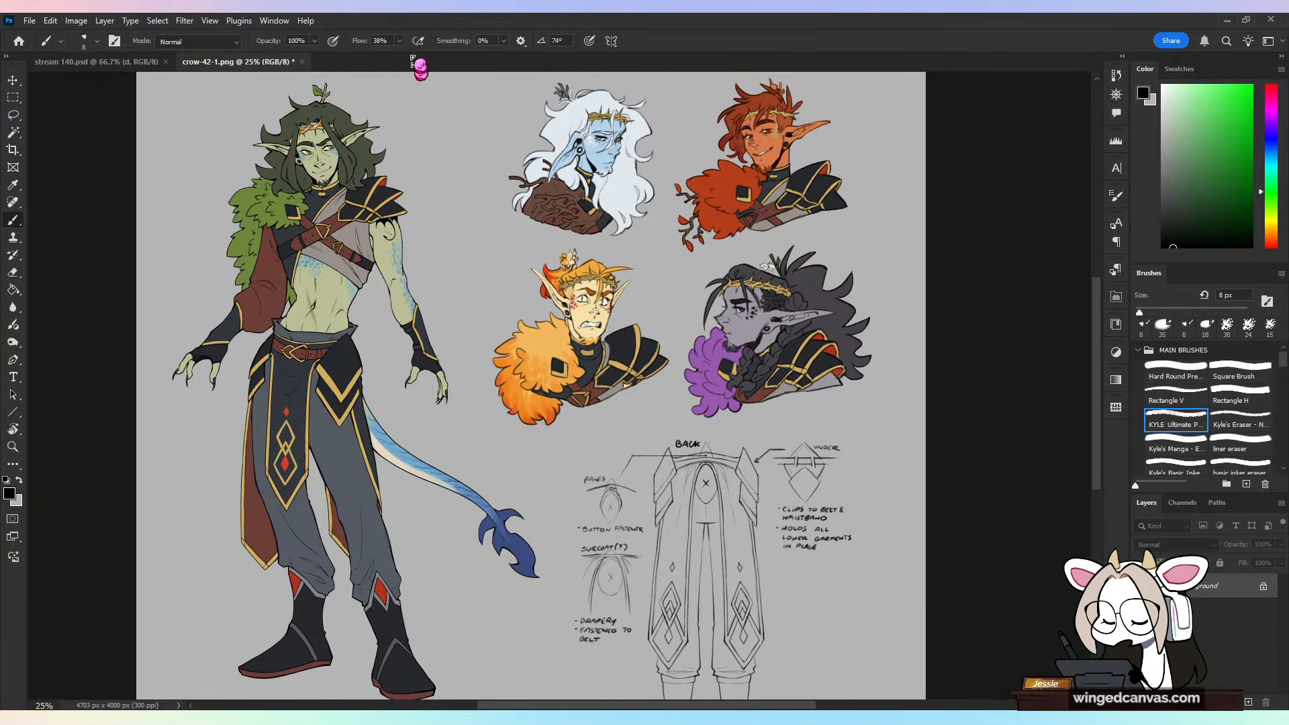
click(302, 62)
click(641, 277)
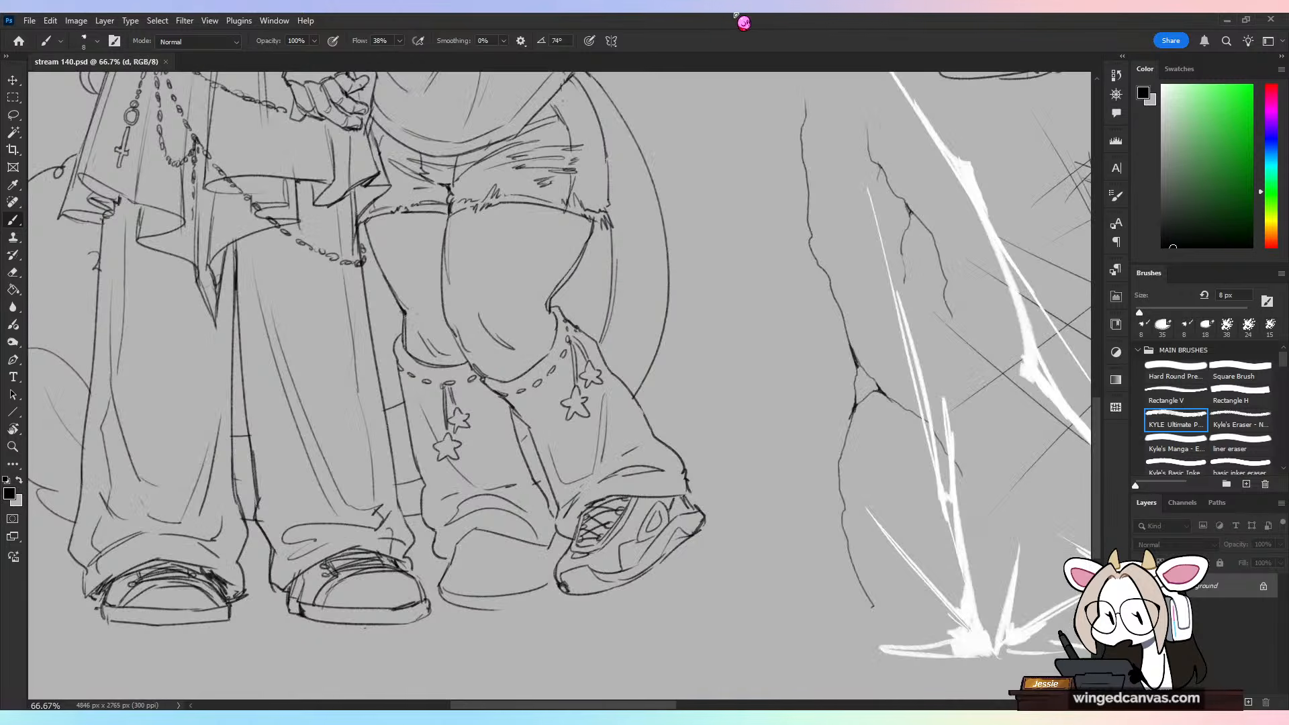
Step: Erase the lower outline of the horned character's planted shoe and redraw its sides and sole with a notched upper edge
drag(683, 478, 751, 390)
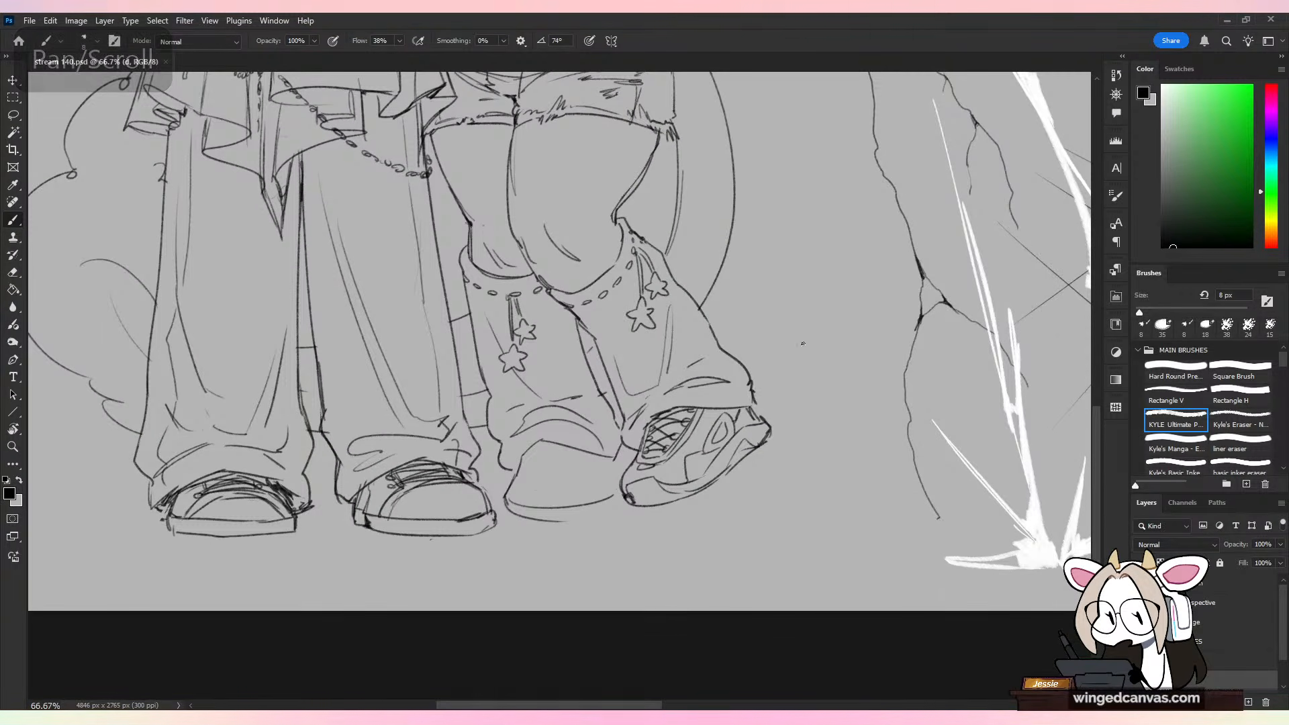
key(e)
mouse_move(512, 486)
mouse_down()
mouse_move(519, 516)
mouse_move(500, 504)
mouse_move(607, 498)
mouse_up()
key(v)
key(b)
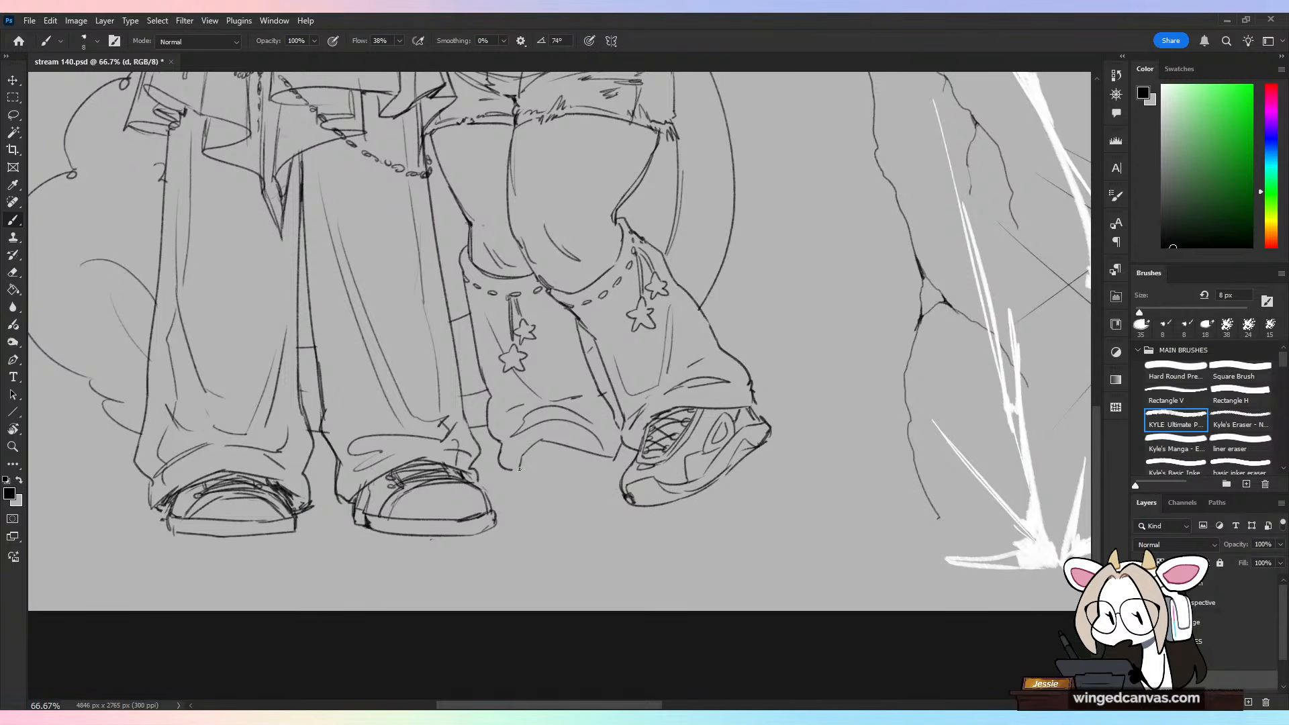
mouse_move(514, 482)
mouse_down()
mouse_move(511, 516)
mouse_move(512, 489)
mouse_move(506, 510)
mouse_move(530, 490)
mouse_move(513, 520)
mouse_move(590, 508)
mouse_up()
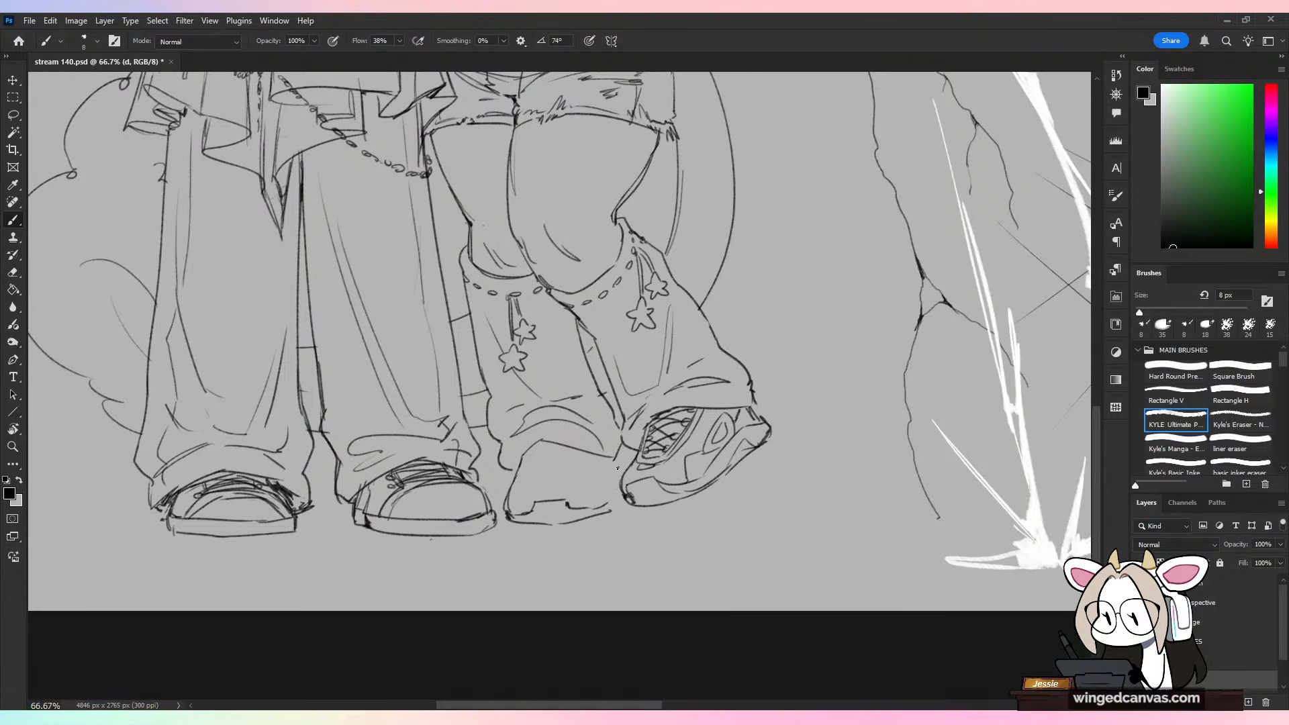
key(ctrl+z)
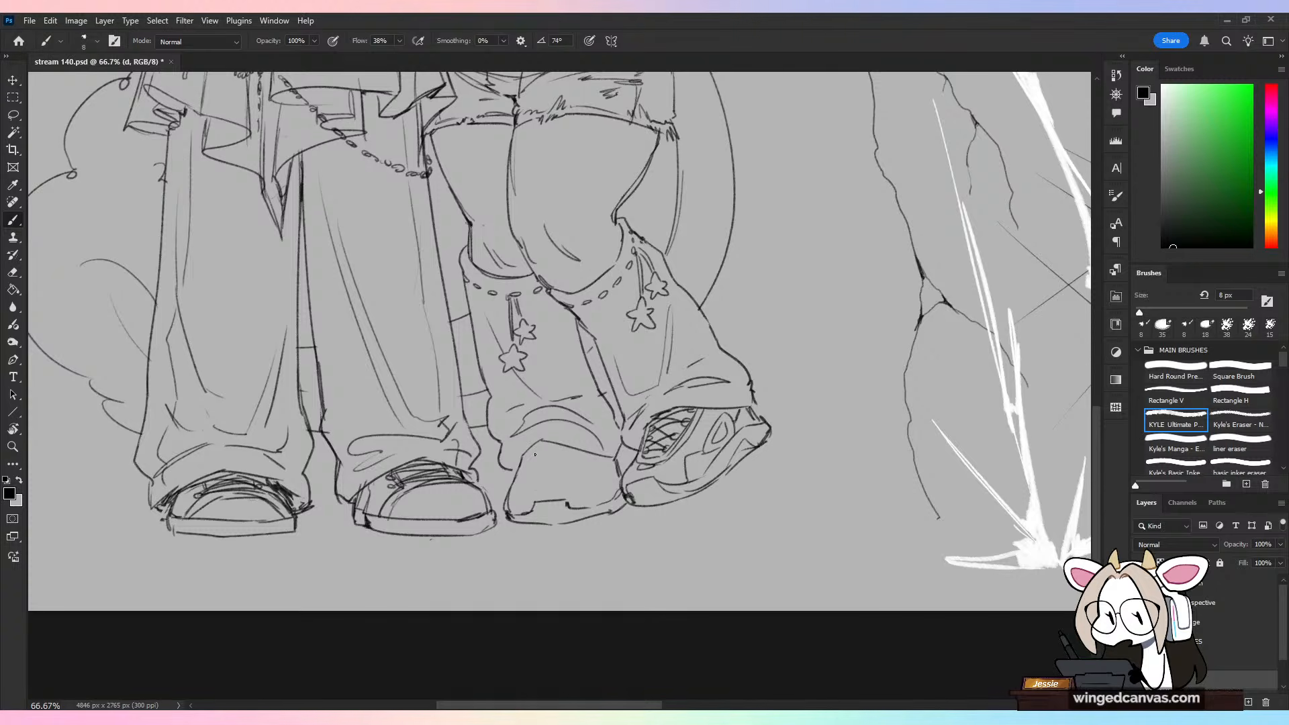
Step: Sketch a rounded tongue opening with a small tab beneath it on the planted shoe's upper, undoing unwanted strokes
key(ctrl+z)
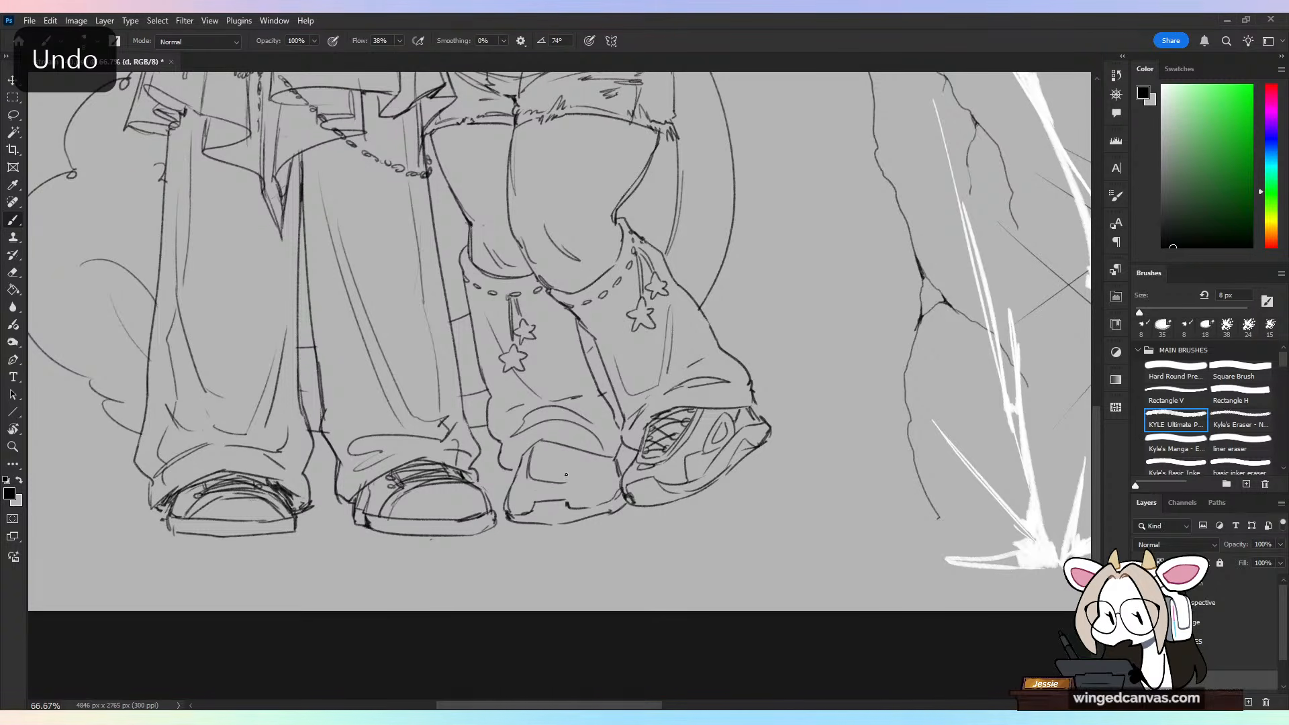
drag(564, 473, 576, 450)
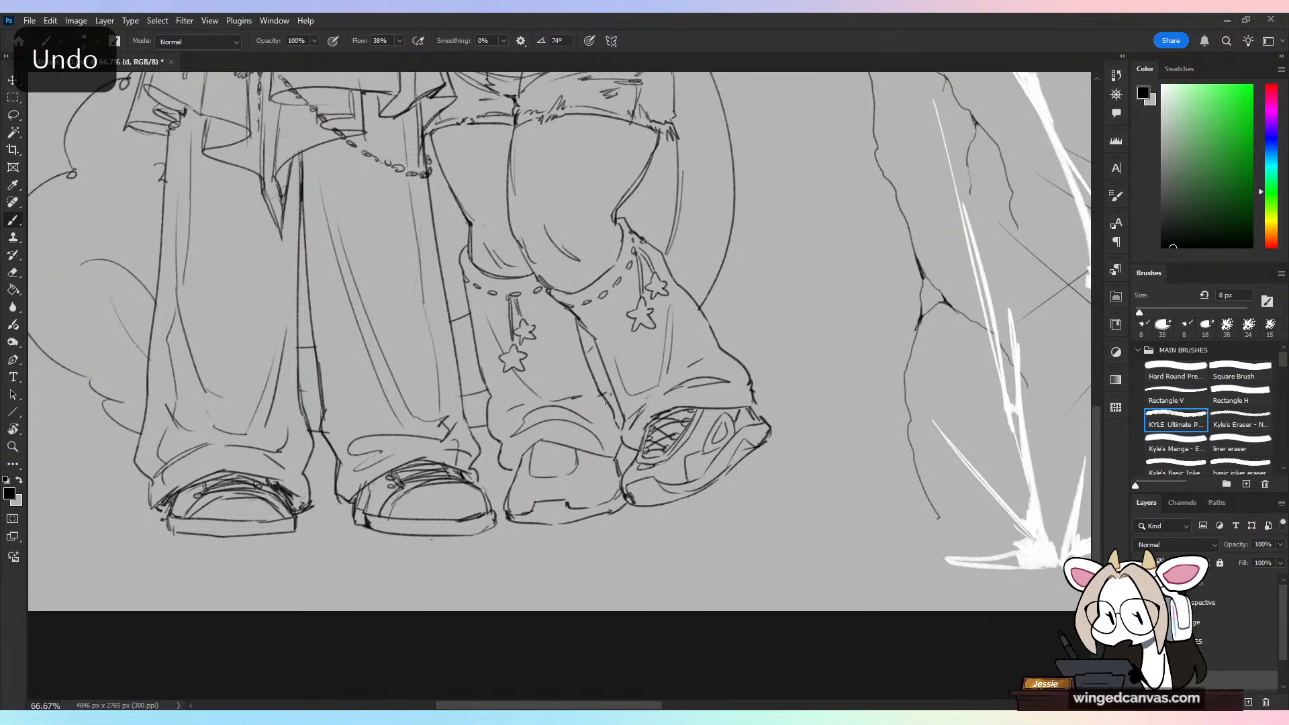
key(ctrl+z)
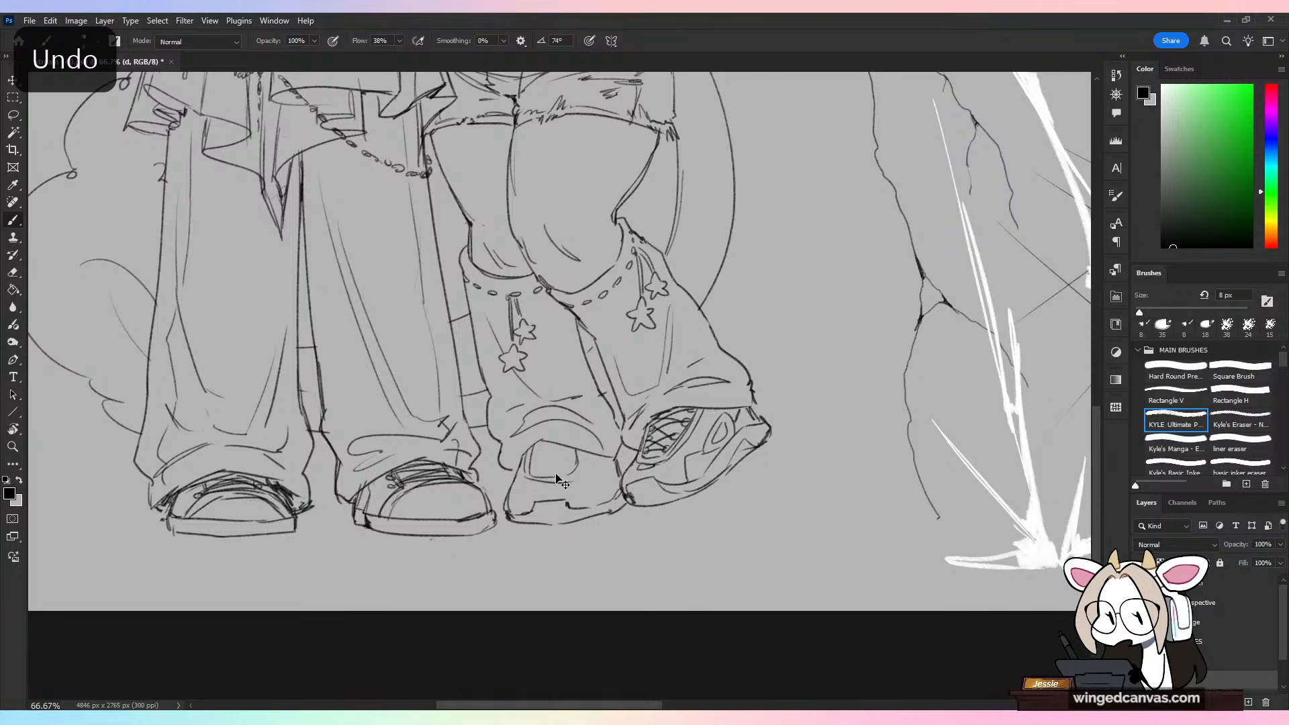
key(ctrl+z)
key(ctrl+z)
drag(533, 475, 582, 468)
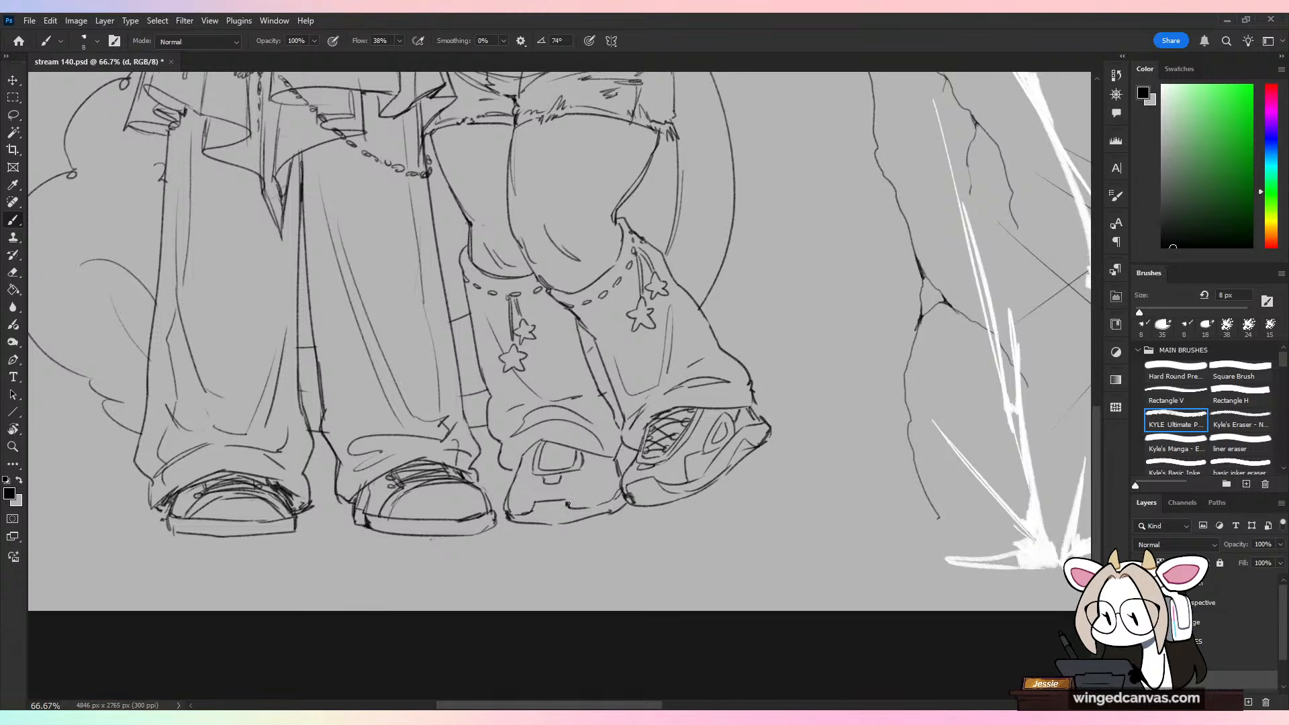
Step: Thicken the planted shoe's sole line and add panel seams along both sides of its upper
mouse_move(567, 508)
mouse_down()
mouse_move(607, 515)
mouse_move(620, 490)
mouse_up()
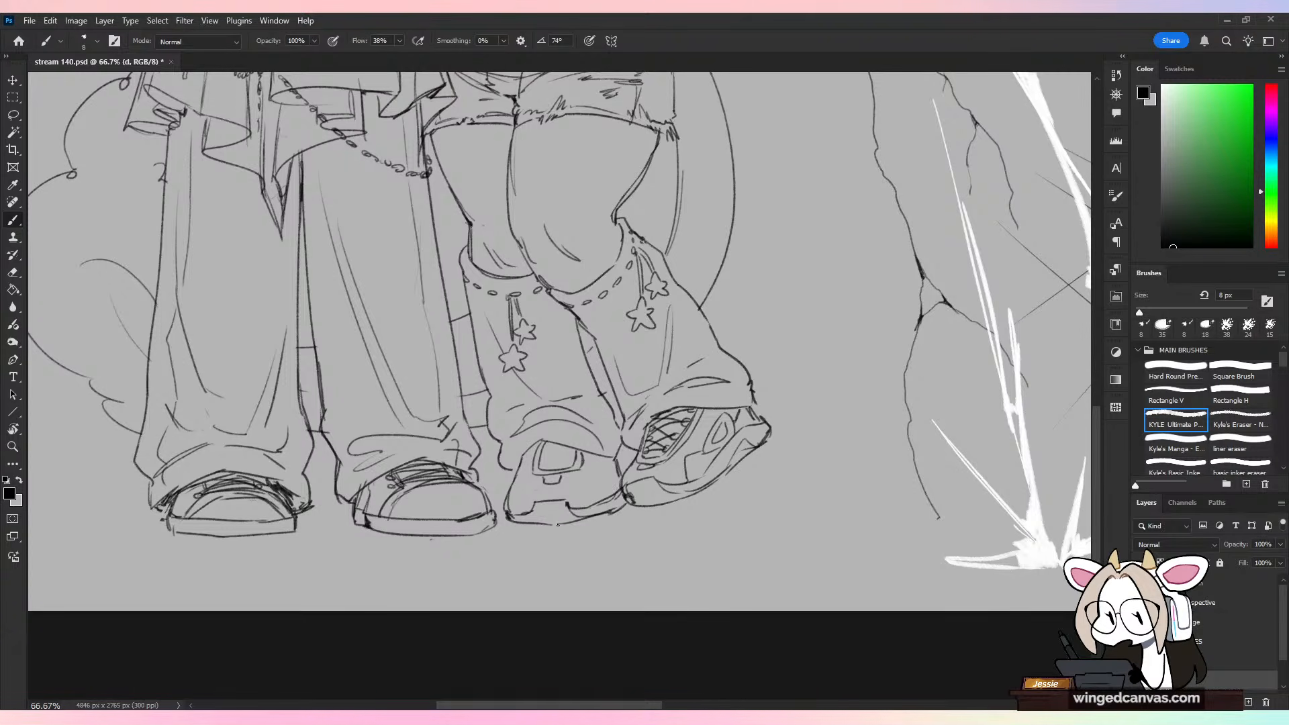
drag(562, 527, 614, 516)
drag(507, 516, 577, 524)
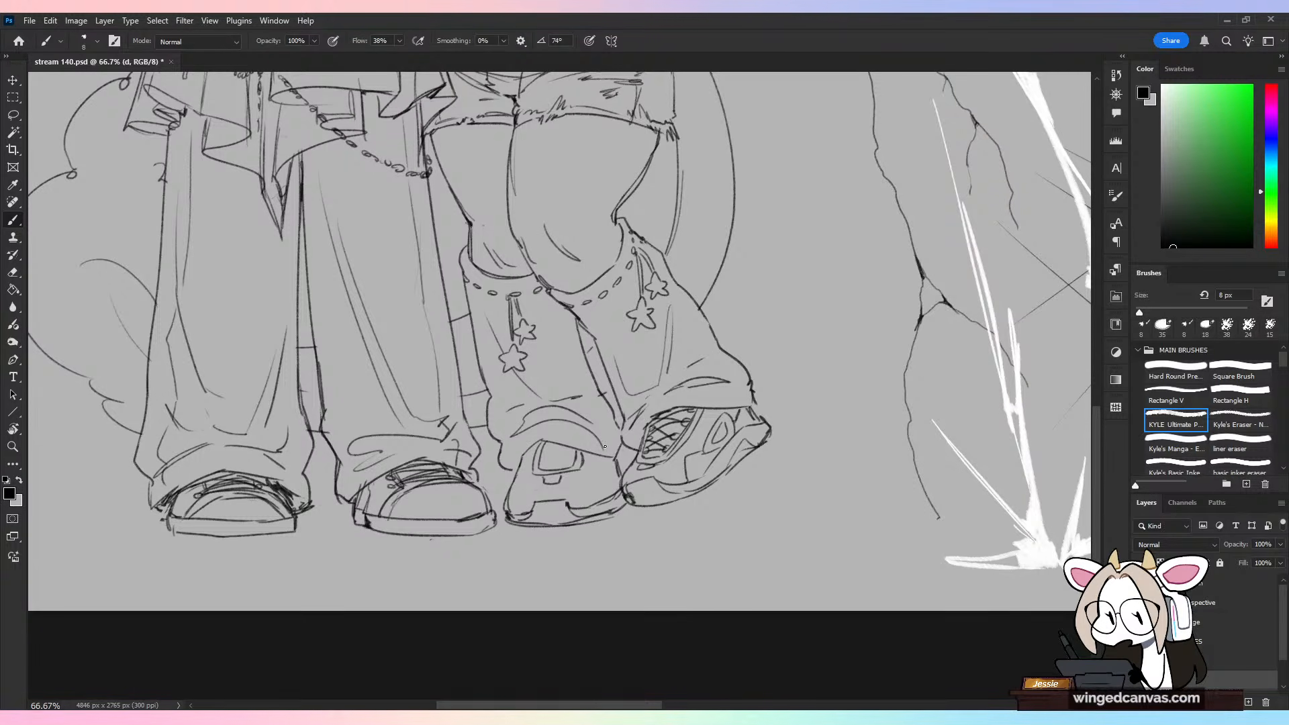
drag(515, 484, 509, 492)
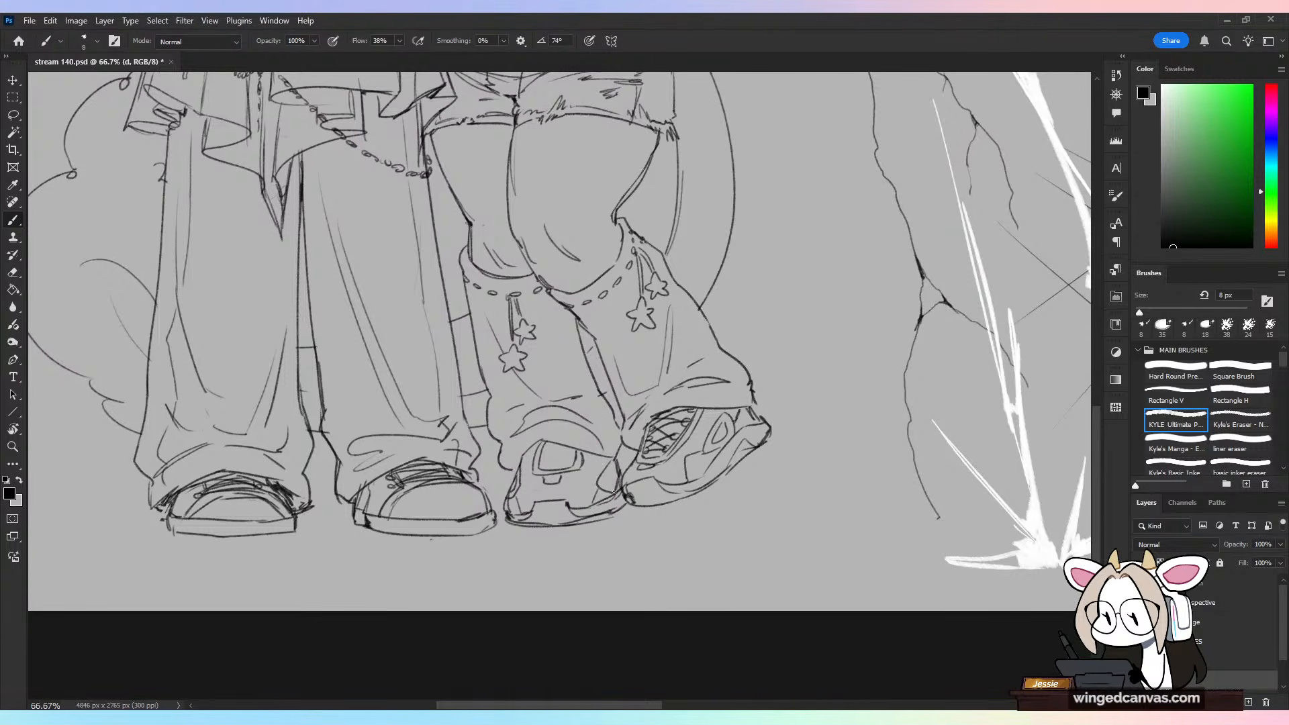
mouse_move(617, 472)
mouse_down()
mouse_move(604, 488)
mouse_move(550, 478)
mouse_move(584, 464)
mouse_up()
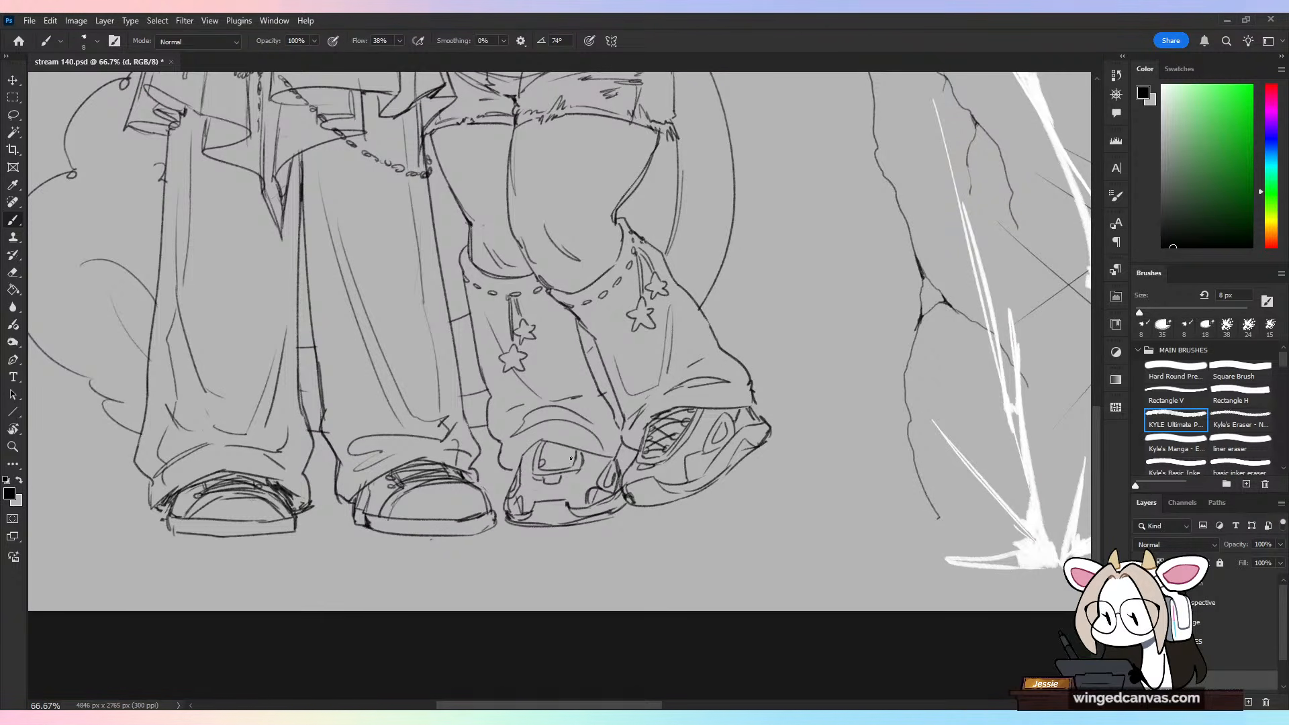
Step: Erase the planted shoe's inner tongue shape and redraw it as a lace opening with crisscrossed laces
mouse_move(565, 455)
mouse_down()
mouse_move(536, 485)
mouse_move(541, 454)
mouse_move(541, 468)
mouse_move(584, 471)
mouse_move(564, 451)
mouse_up()
key(e)
key(b)
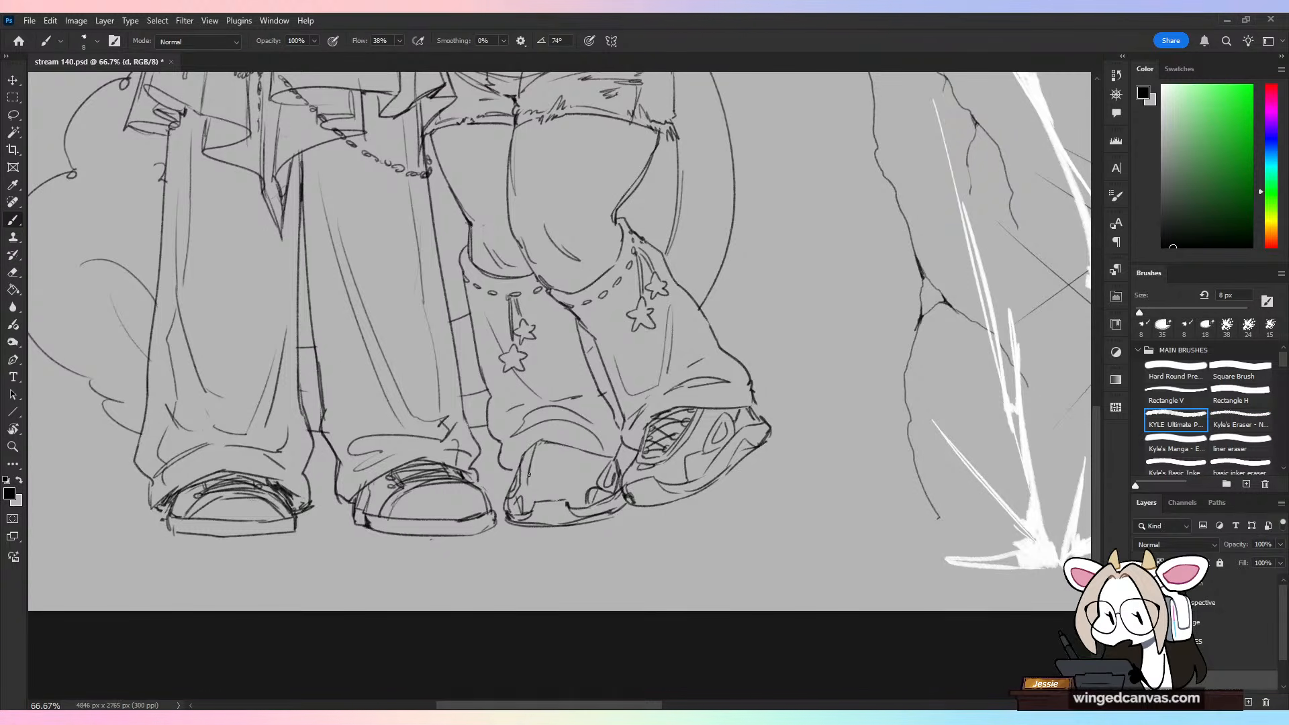
key(ctrl+z)
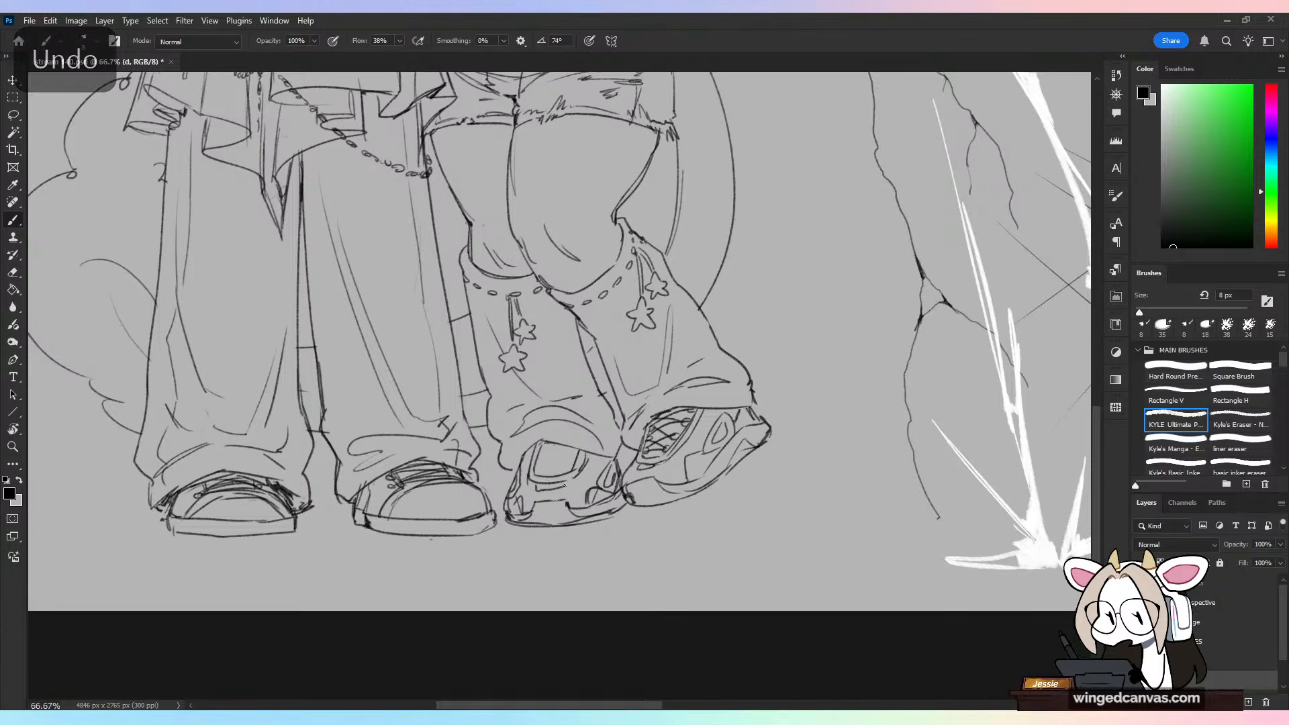
key(ctrl+z)
mouse_move(561, 472)
mouse_down()
mouse_move(584, 447)
mouse_move(547, 442)
mouse_move(584, 439)
mouse_move(558, 463)
mouse_move(572, 464)
mouse_move(546, 466)
mouse_move(542, 453)
mouse_move(573, 456)
mouse_move(544, 460)
mouse_move(571, 443)
mouse_up()
key(ctrl+z)
Step: Draw curved diagonal lines in one direction across the horned character's front thigh, from the shorts' hem down to the knee
key(ctrl+minus)
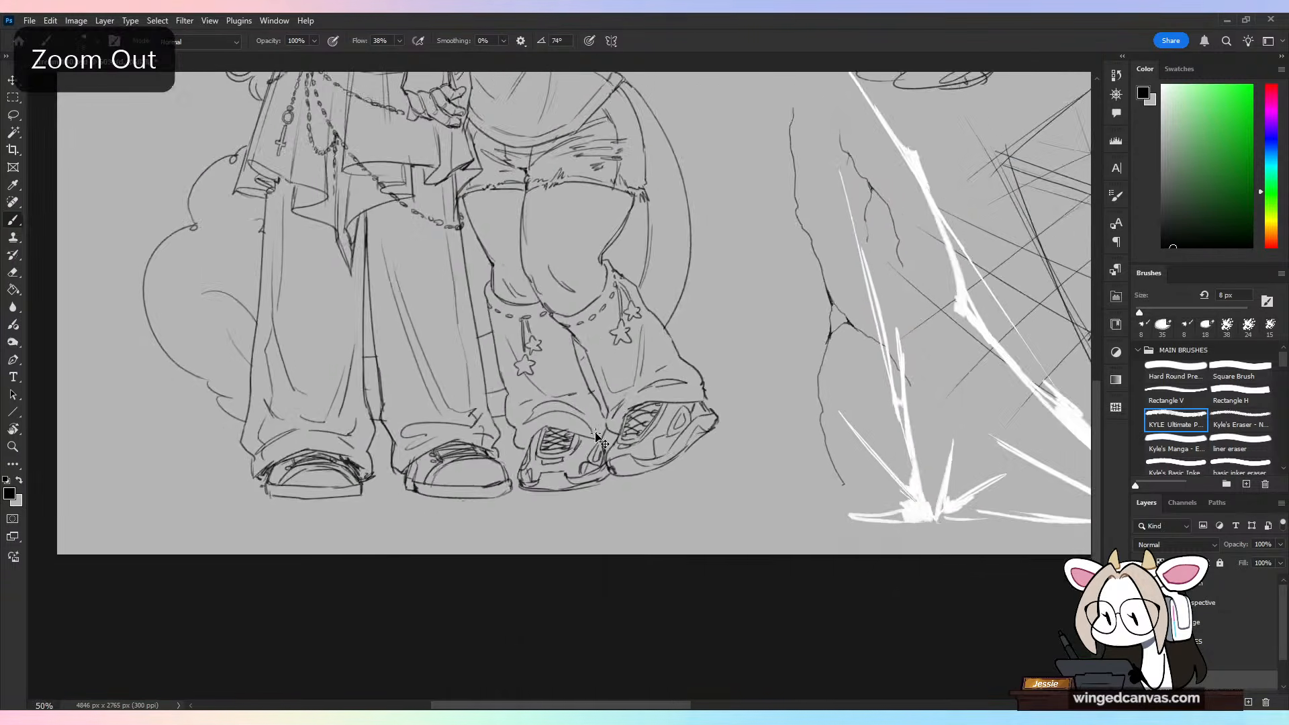
key(ctrl+plus)
mouse_move(754, 431)
mouse_down()
mouse_move(649, 565)
mouse_move(654, 529)
mouse_up()
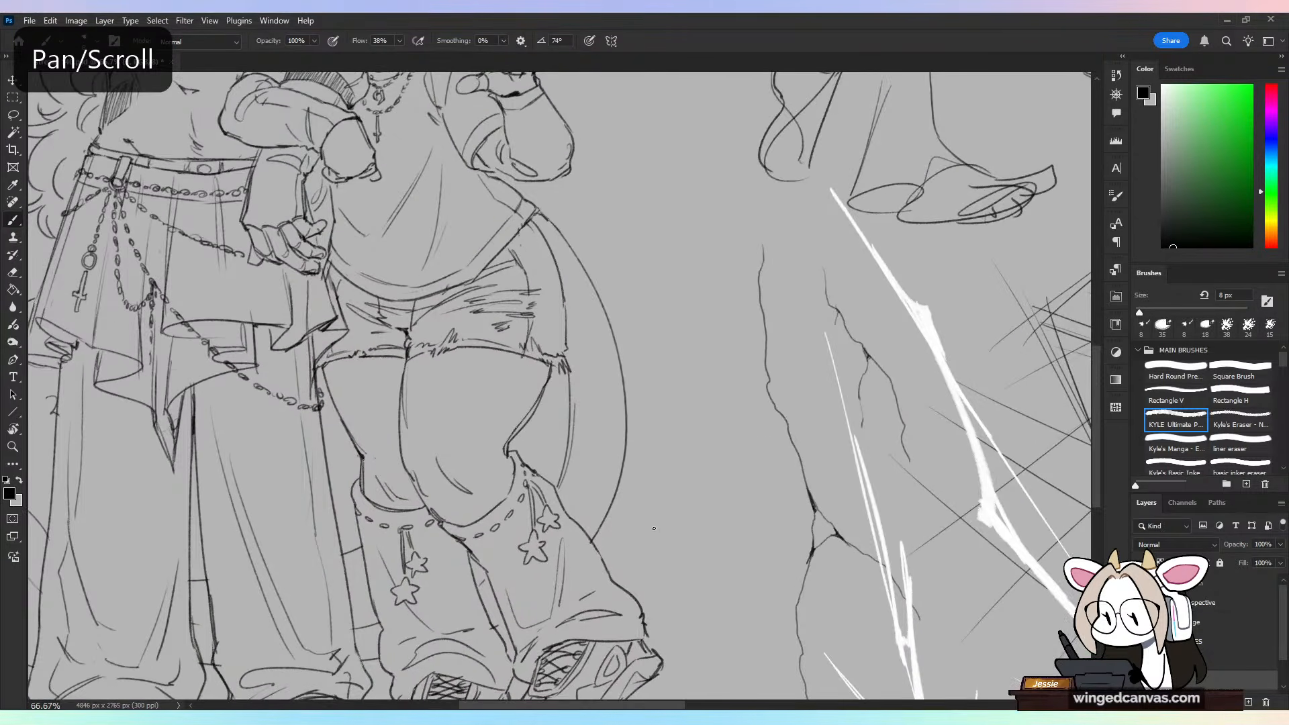
key(ctrl+minus)
key(ctrl+minus)
key(ctrl+plus)
key(ctrl+plus)
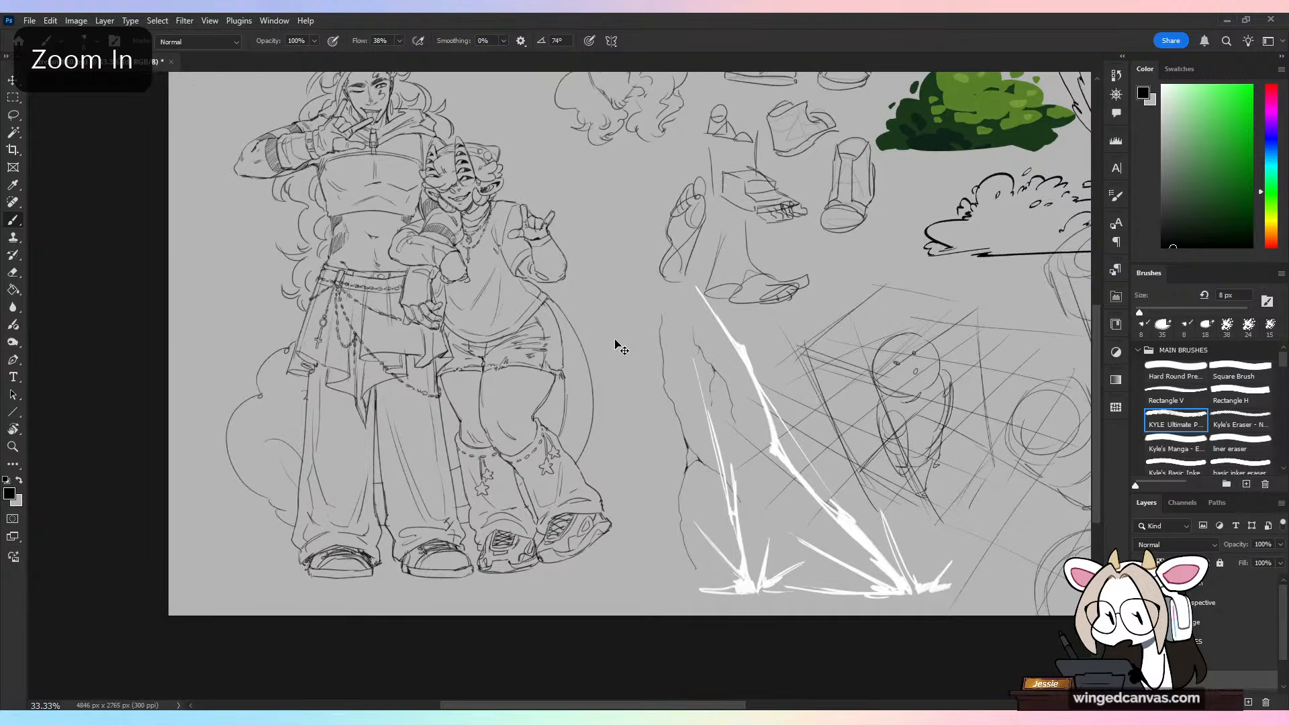
drag(421, 355, 404, 390)
drag(429, 356, 402, 443)
mouse_move(472, 355)
mouse_down()
mouse_move(403, 440)
mouse_move(409, 464)
mouse_up()
mouse_move(515, 361)
mouse_down()
mouse_move(415, 469)
mouse_move(431, 496)
mouse_up()
mouse_move(500, 449)
mouse_down()
mouse_move(459, 512)
mouse_move(423, 518)
mouse_move(404, 502)
mouse_up()
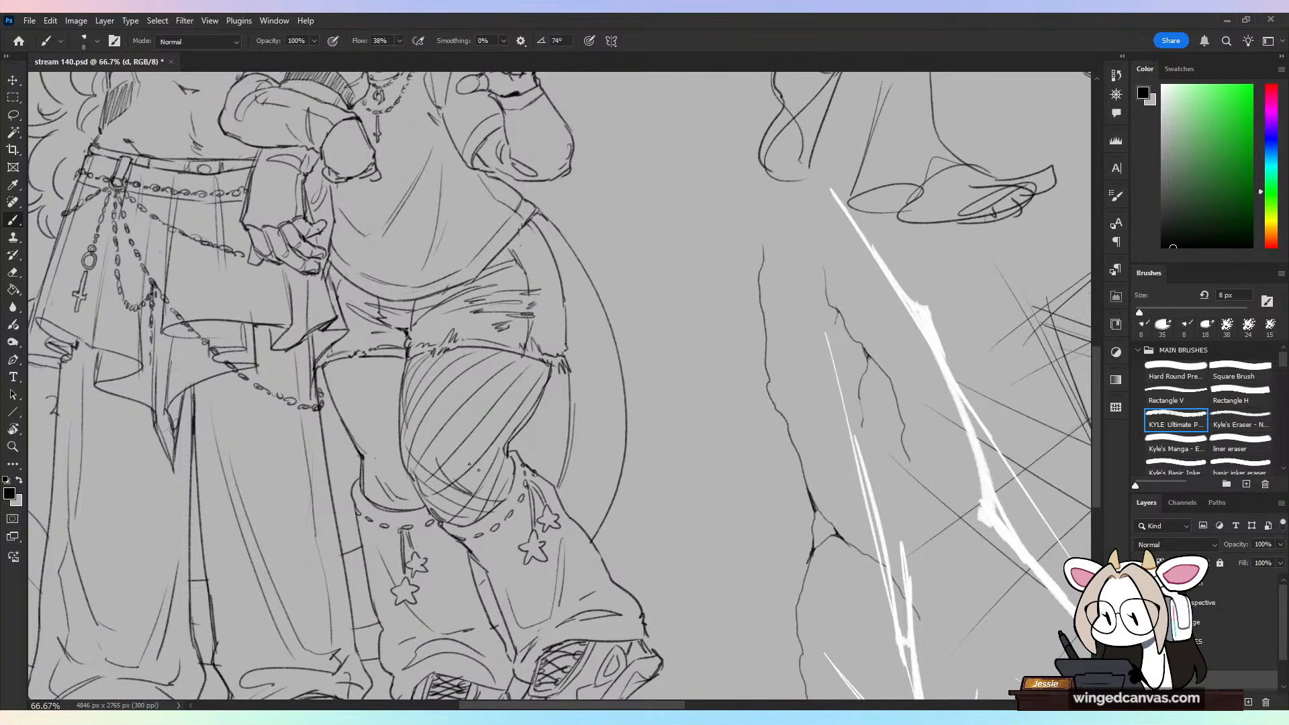
Step: Cross the front thigh's diagonal lines with opposing curved lines to form a fishnet pattern, undoing misplaced strokes
mouse_move(407, 425)
mouse_down()
mouse_move(460, 398)
mouse_move(418, 414)
mouse_move(524, 478)
mouse_up()
drag(409, 395, 514, 460)
key(ctrl+z)
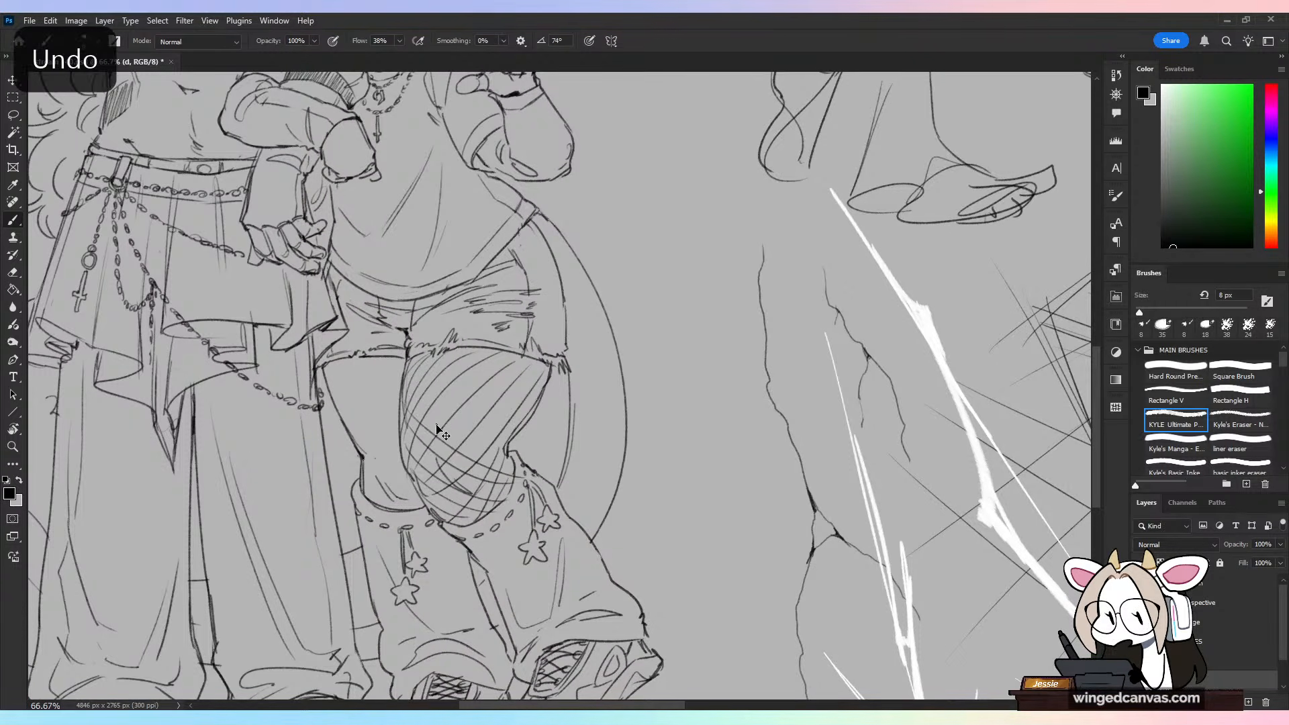
key(ctrl+z)
mouse_move(400, 398)
mouse_down()
mouse_move(521, 468)
mouse_move(507, 444)
mouse_up()
drag(412, 367, 509, 437)
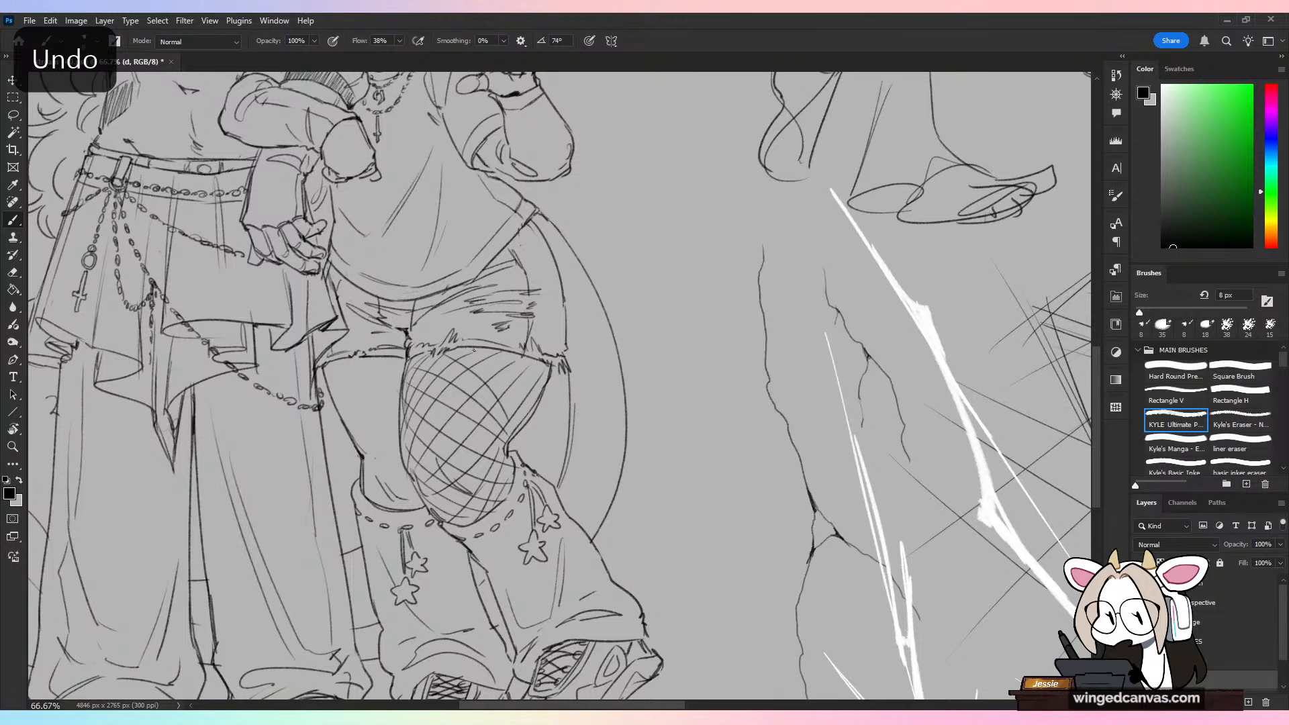
mouse_move(475, 351)
mouse_down()
mouse_move(507, 361)
mouse_move(527, 412)
mouse_up()
drag(506, 359, 532, 403)
Step: Draw curved diagonal lines in one direction down the horned character's rear thigh and knee, undoing the first misplaced stroke
mouse_move(338, 362)
mouse_down()
mouse_move(359, 407)
mouse_move(366, 380)
mouse_move(352, 365)
mouse_move(362, 386)
mouse_move(336, 405)
mouse_up()
key(ctrl+z)
mouse_move(377, 363)
mouse_down()
mouse_move(362, 387)
mouse_move(346, 432)
mouse_up()
mouse_move(394, 368)
mouse_down()
mouse_move(356, 446)
mouse_move(385, 449)
mouse_move(379, 506)
mouse_up()
drag(417, 489, 411, 514)
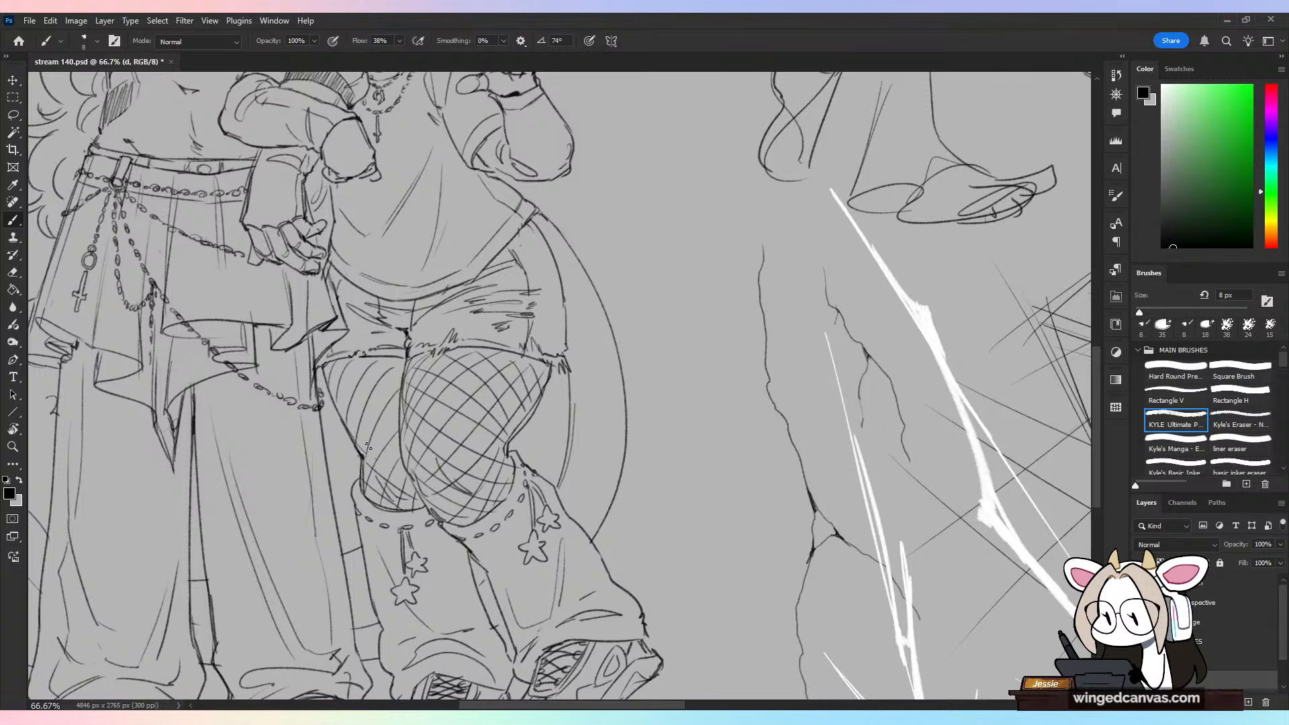
Step: Complete the rear thigh's fishnet pattern with opposing diagonal lines from the knee up to the shorts' hem
drag(404, 430, 352, 476)
drag(350, 375, 334, 391)
drag(402, 389, 349, 423)
drag(393, 367, 361, 399)
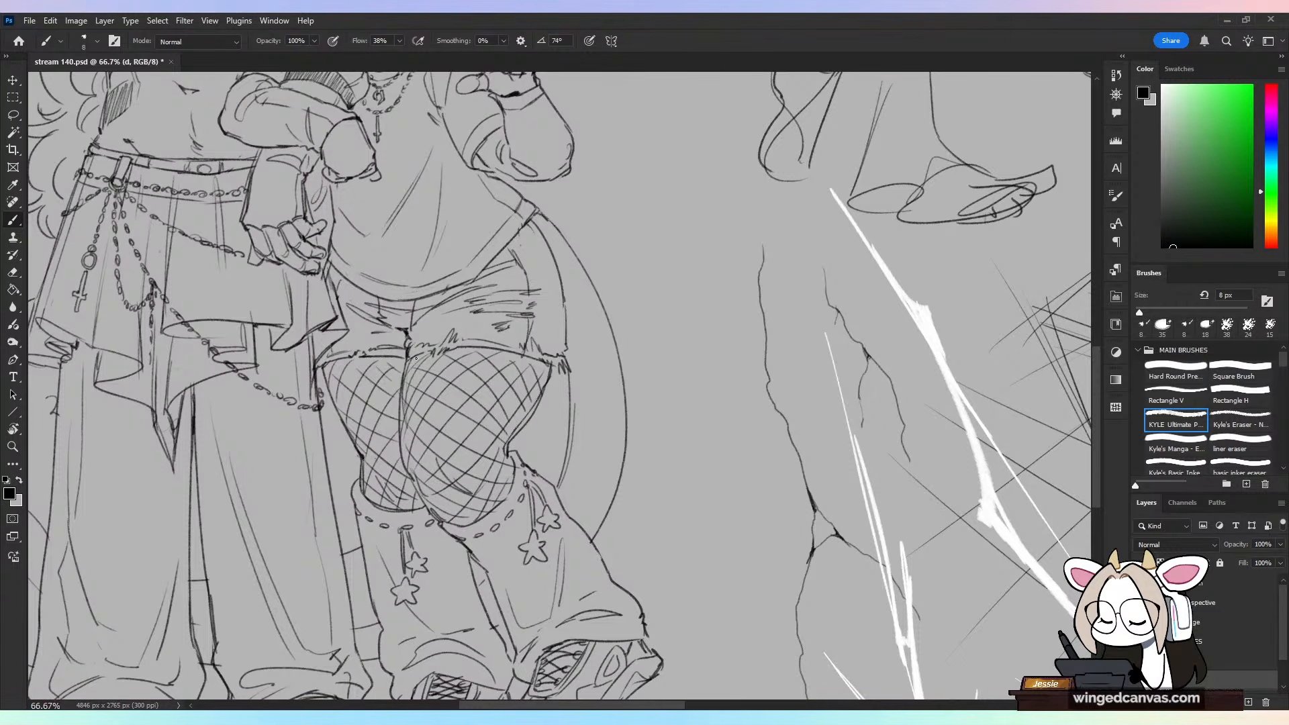
Step: Try to thicken the contour line separating the two thighs and erase the fishnet lines crowding it
drag(397, 357, 407, 470)
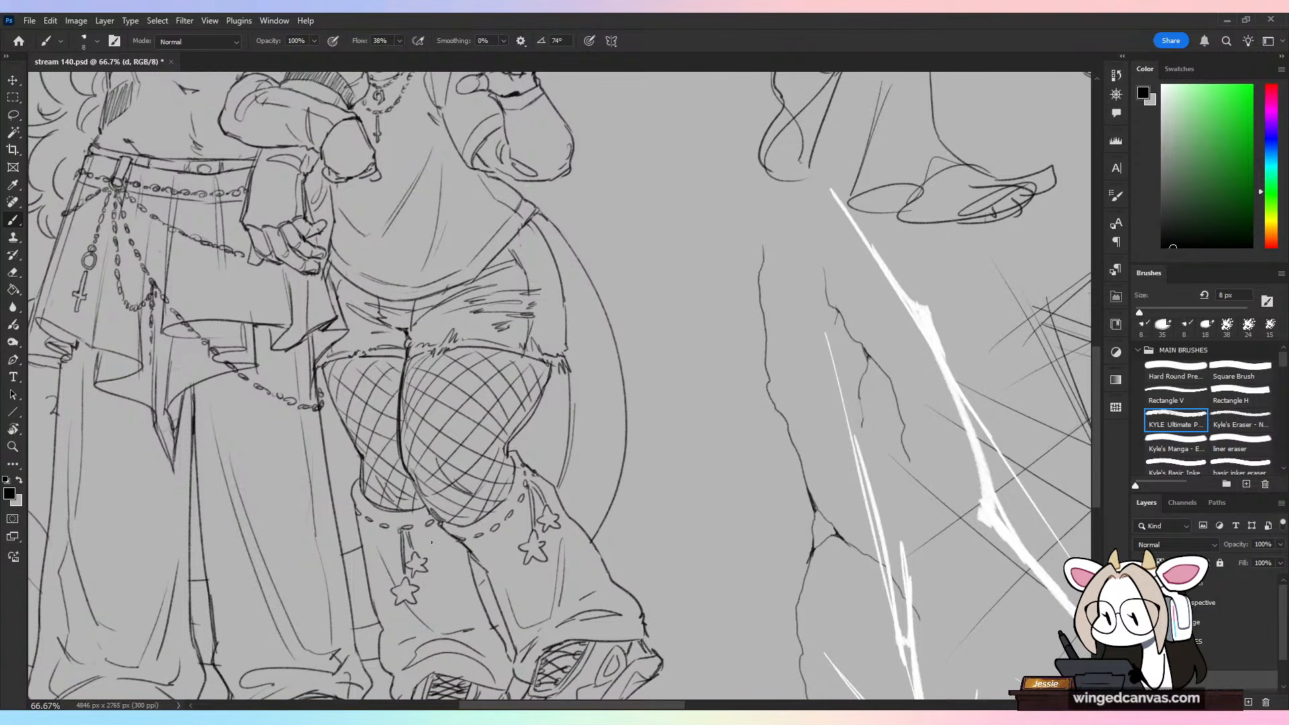
key(e)
drag(409, 364, 411, 478)
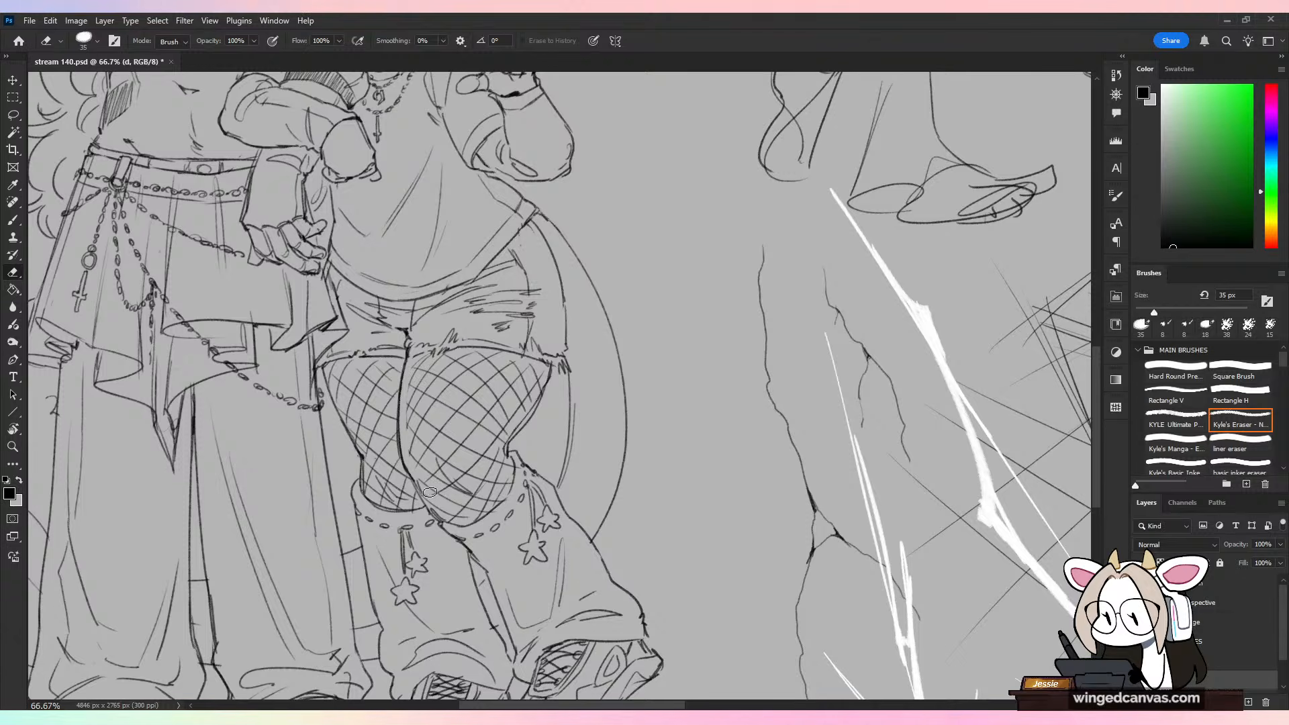
key(b)
drag(404, 367, 403, 429)
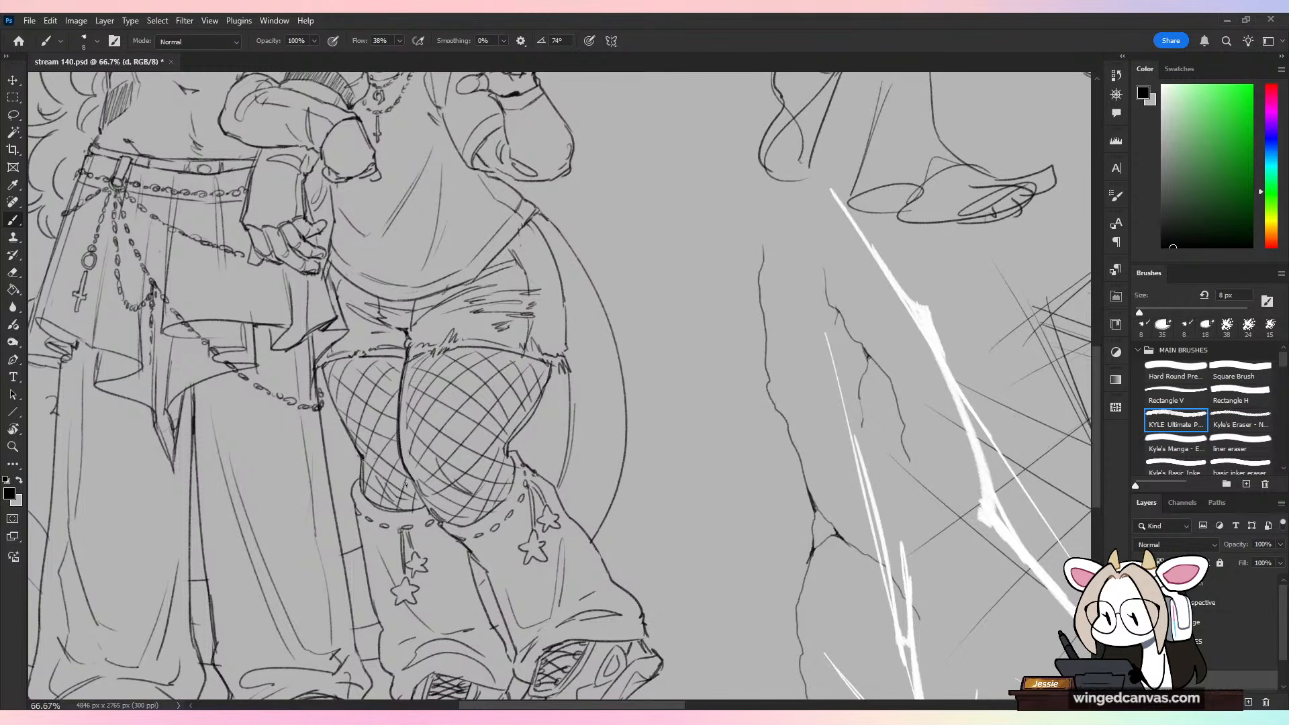
Step: Undo the thickening and erasing along the contour between the thighs, then redraw that line once and undo it too
key(ctrl+minus)
key(ctrl+minus)
key(ctrl+plus)
key(ctrl+z)
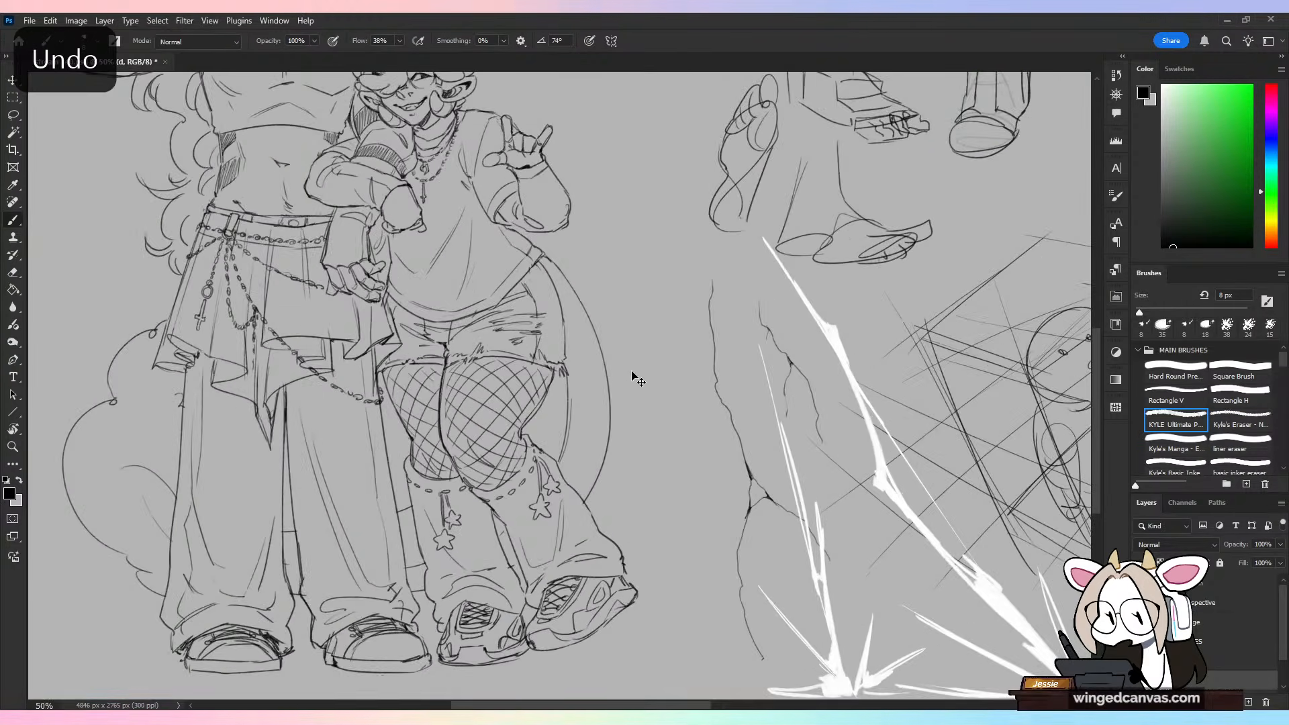
key(ctrl+z)
key(ctrl+z)
key(ctrl+z)
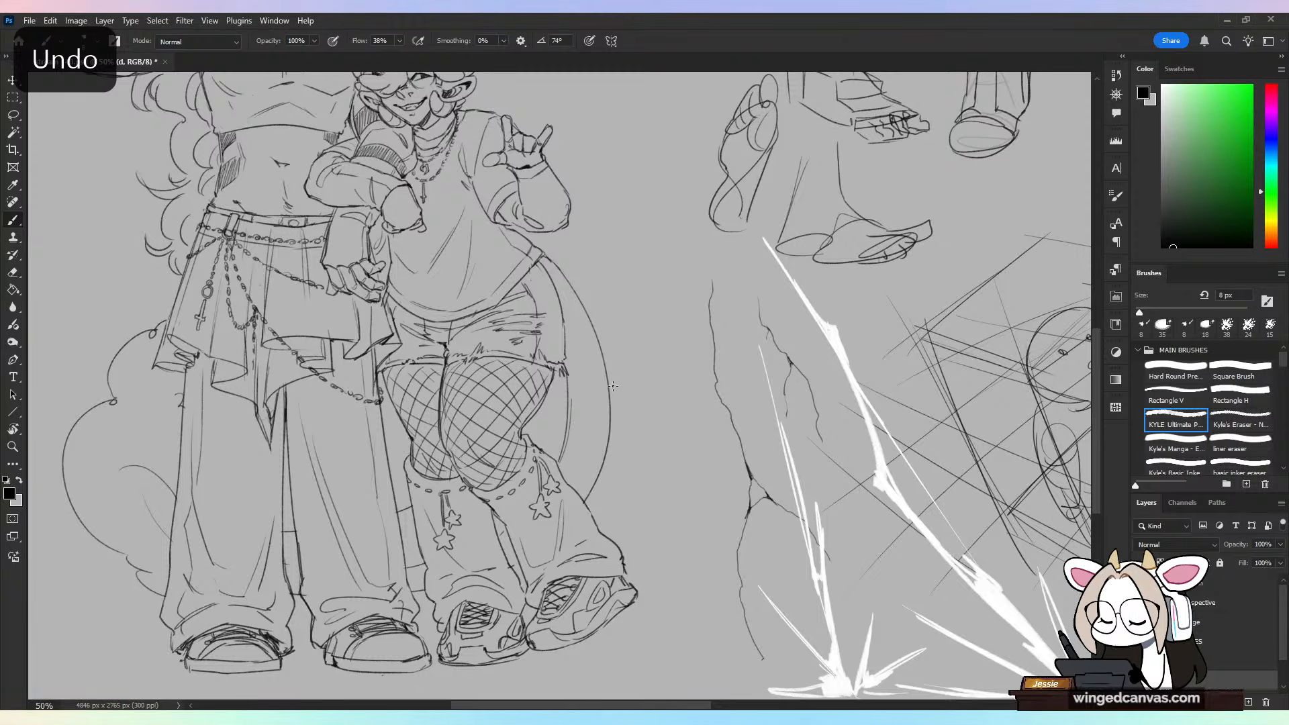
key(ctrl+z)
key(ctrl+plus)
drag(407, 353, 412, 459)
key(ctrl+z)
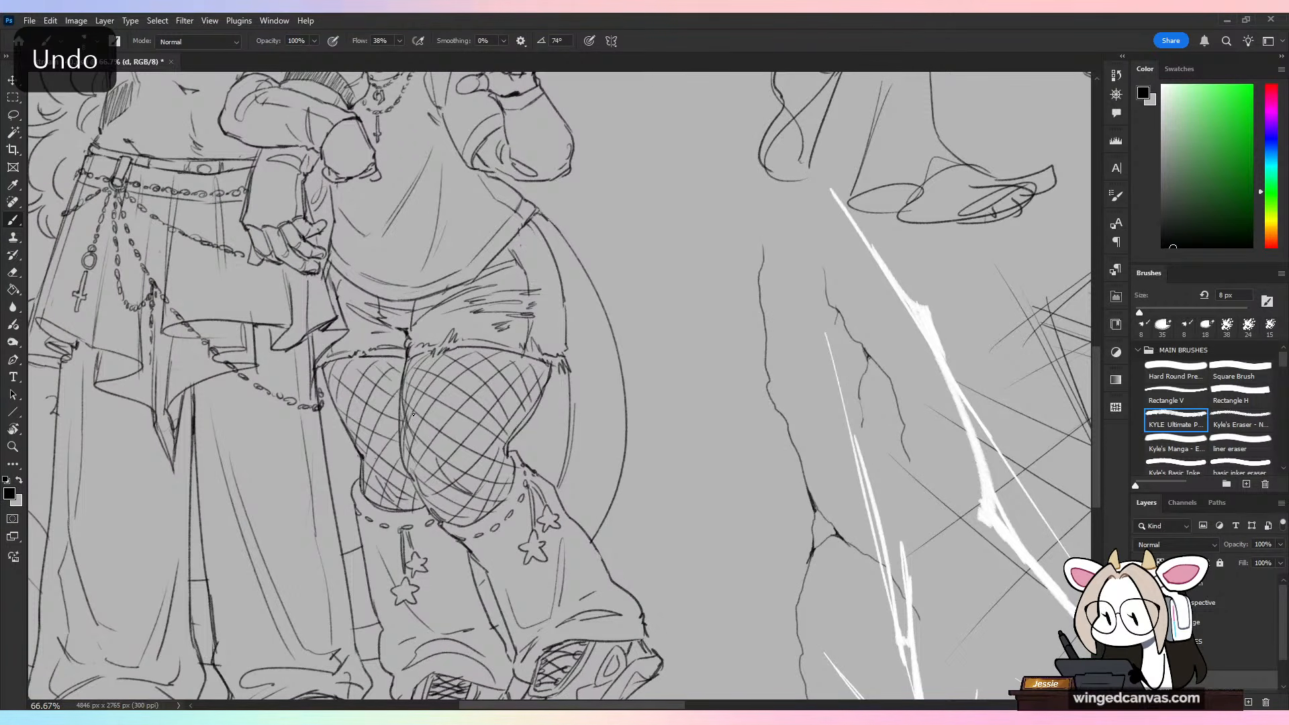
Step: Bring both full characters into view and save the document
key(ctrl+minus)
key(ctrl+minus)
drag(680, 460, 774, 470)
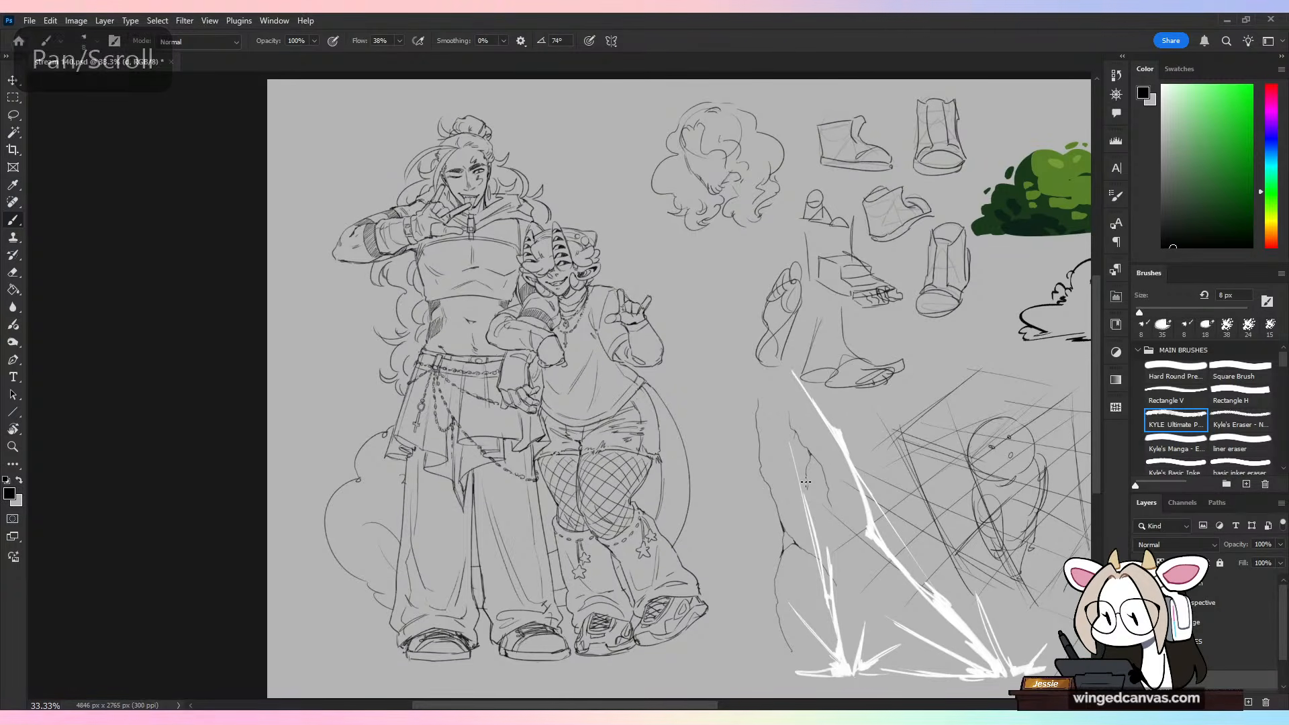
key(ctrl+s)
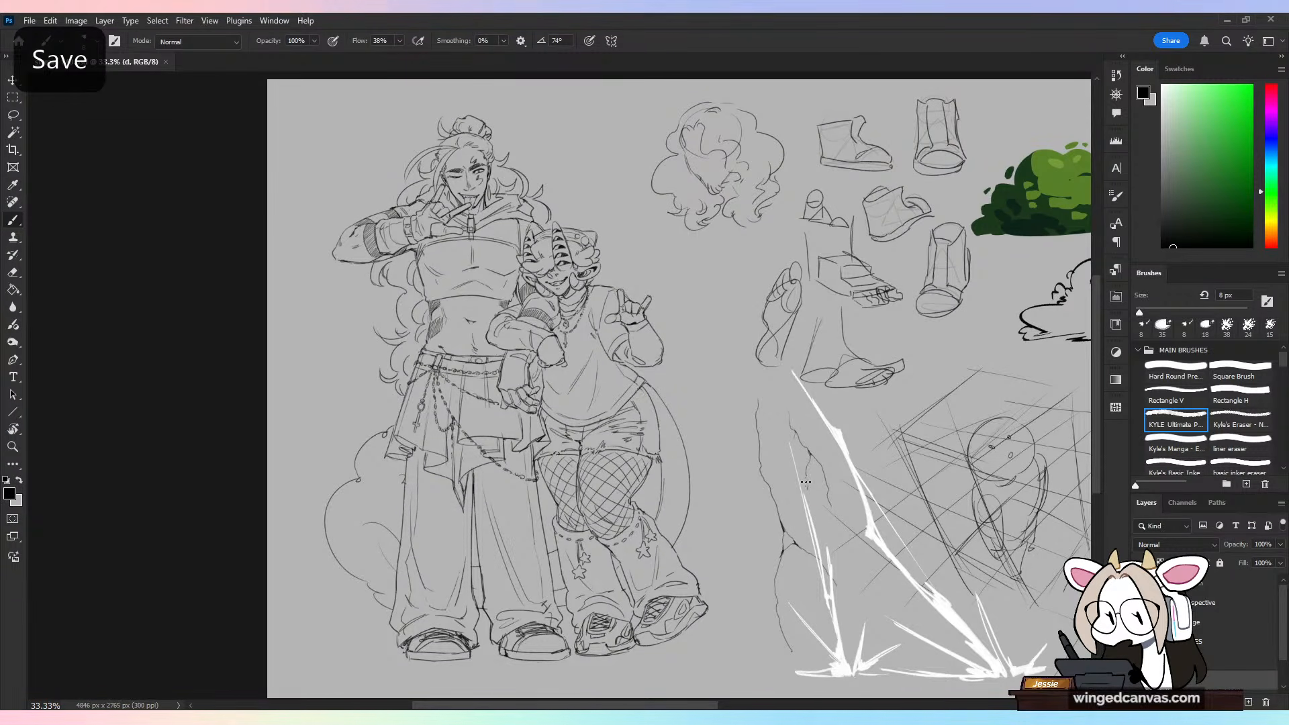